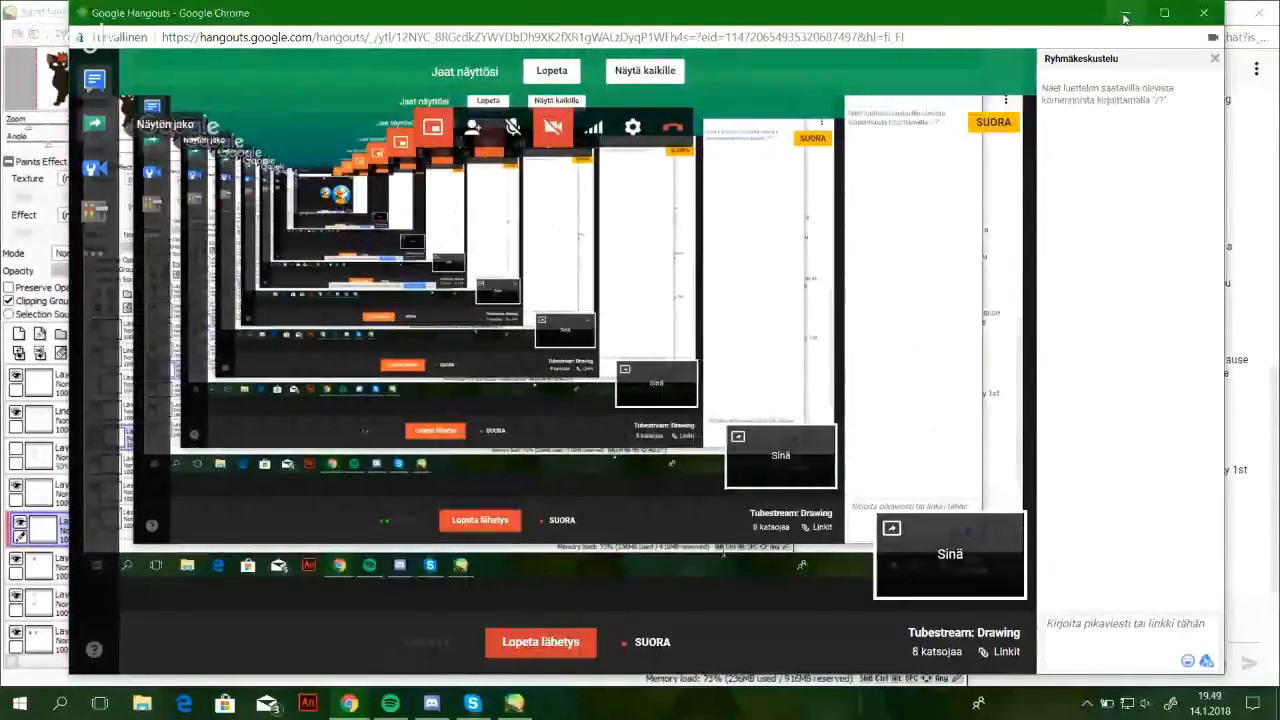
Switch to PaintTool SAI and turn the cat's dark brown body shape on Layer3 into a selection with Transform
key("alt+Tab")
left_click_drag(677, 643, 680, 644)
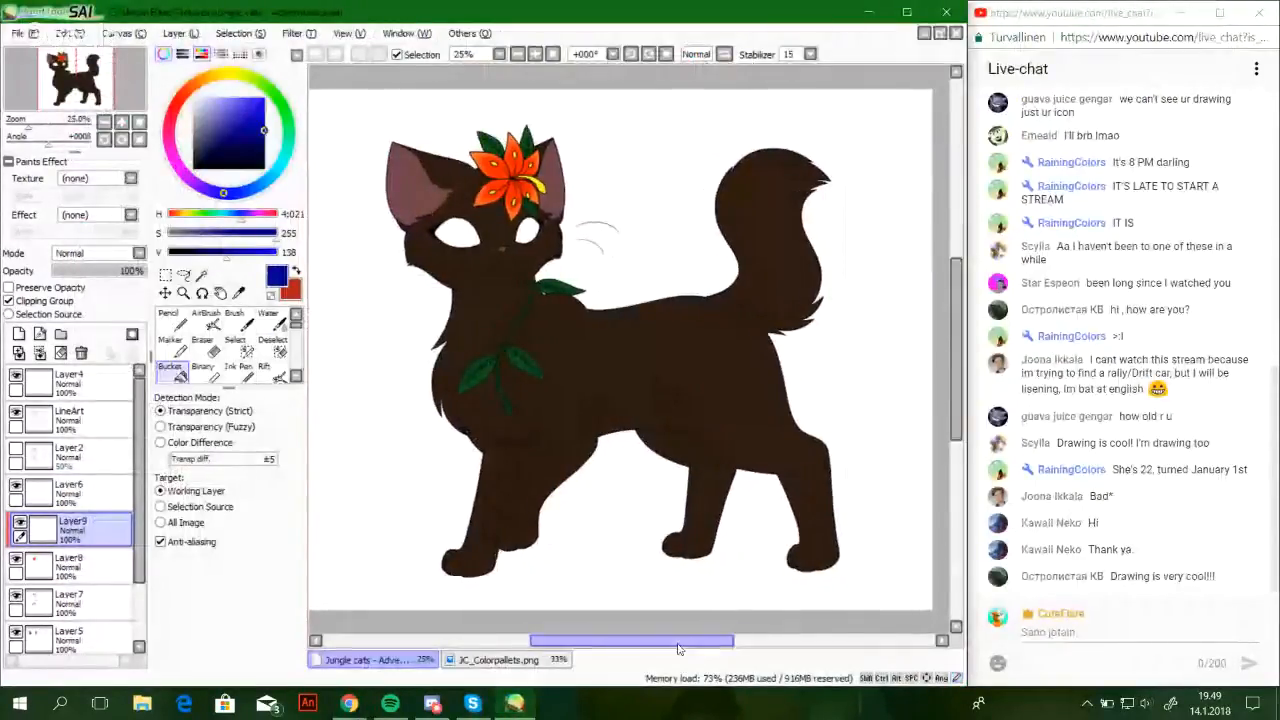
left_click(201, 274)
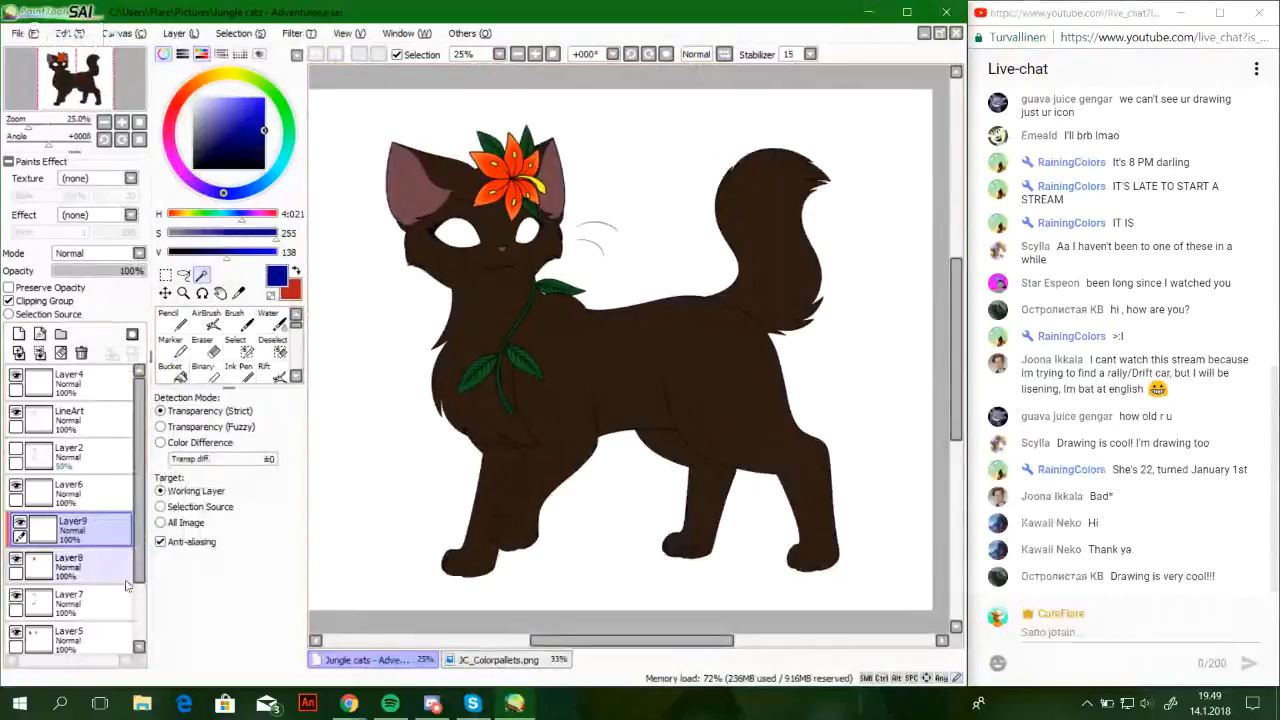
scroll(80, 560, "down", 2)
left_click(70, 598)
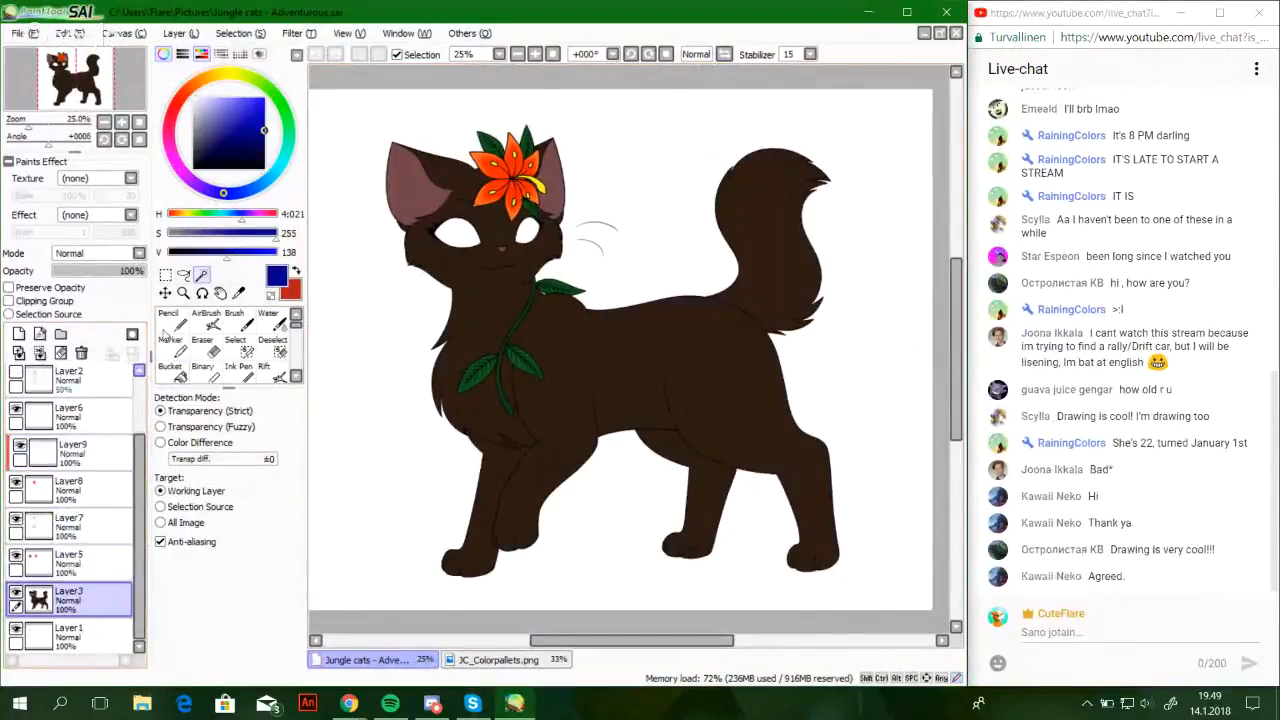
left_click(166, 292)
left_click(166, 275)
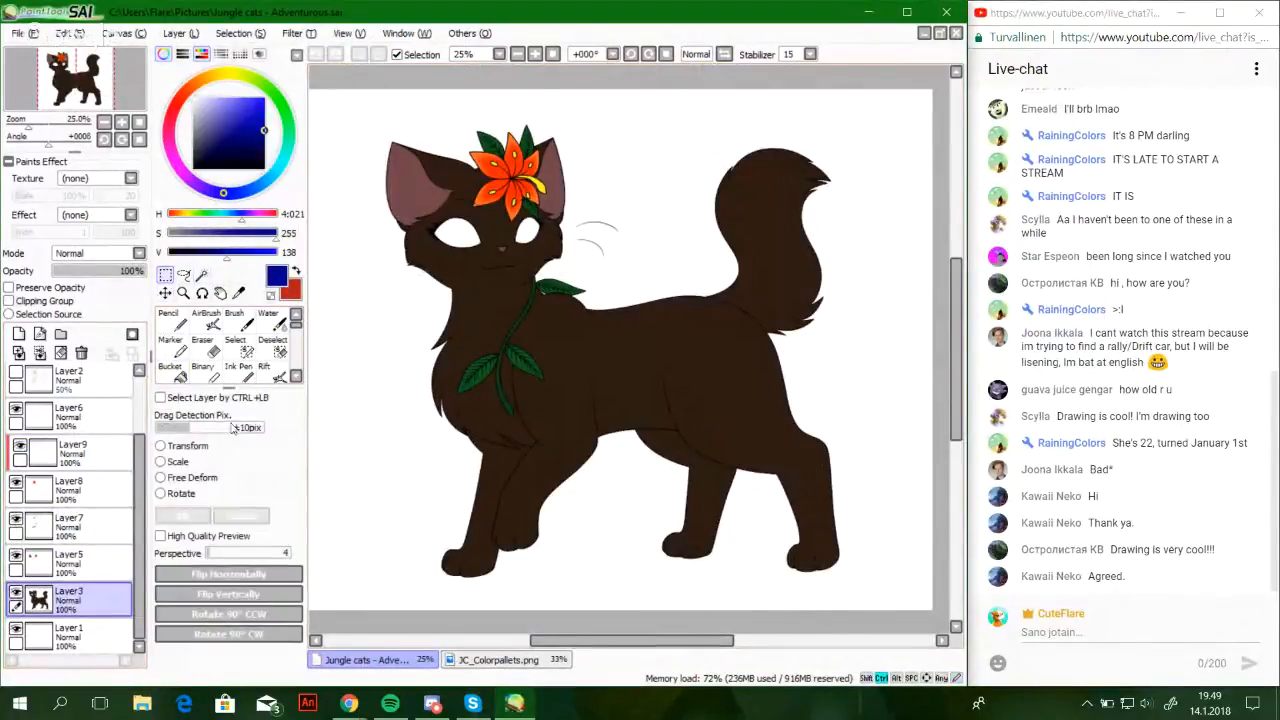
key("ctrl+a")
left_click(186, 446)
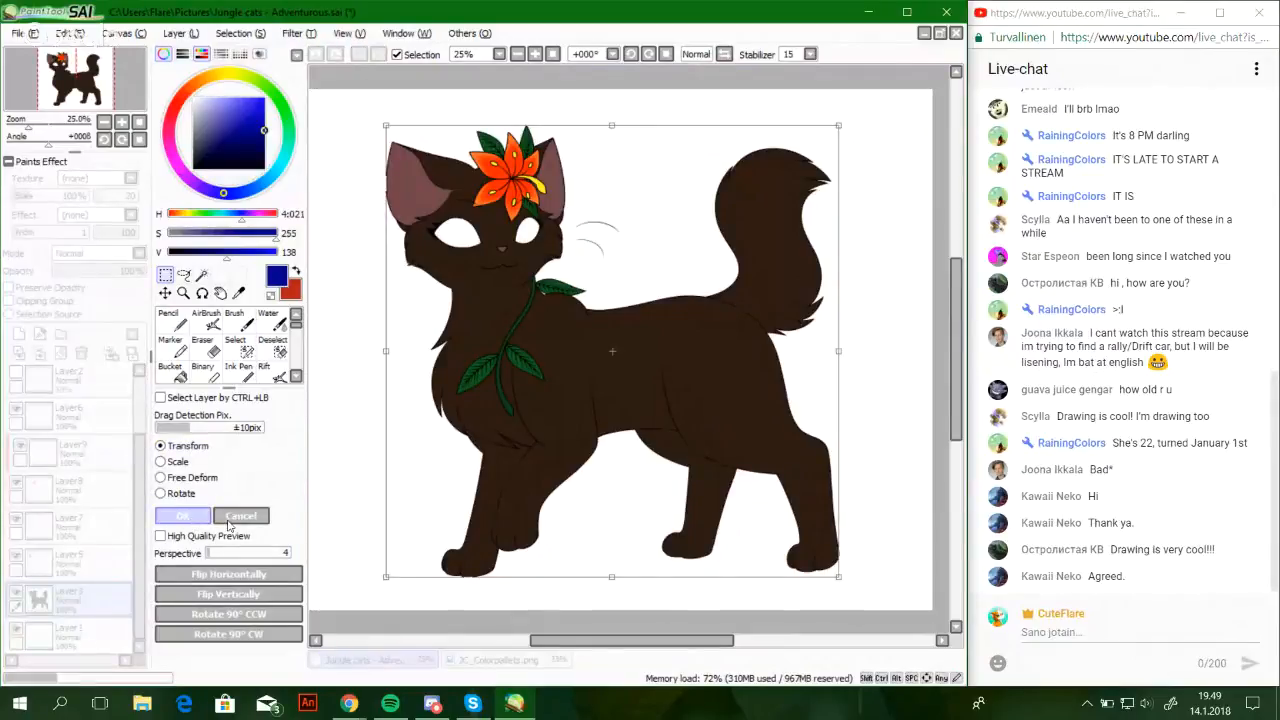
left_click(184, 516)
With the Pencil active, sample the beige and the lighter dark brown from the first swatch in JC_Colorpallets.png and return to the cat drawing
left_click(172, 320)
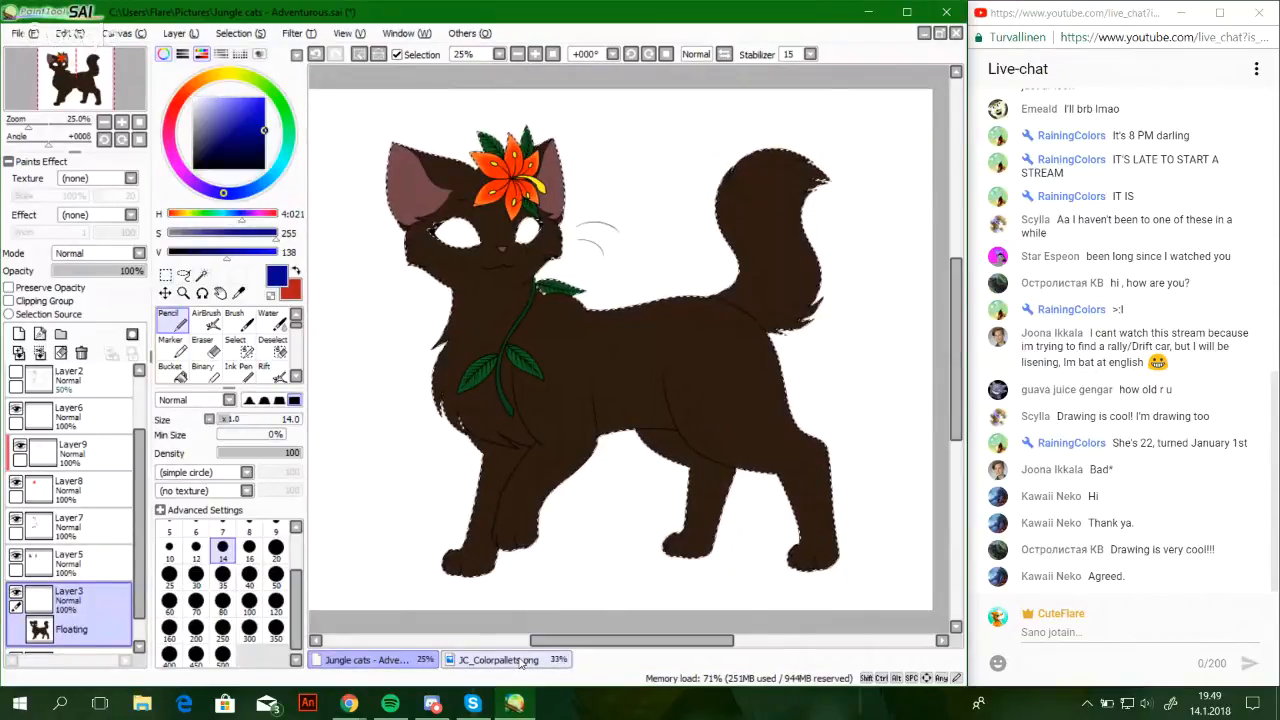
left_click(486, 660)
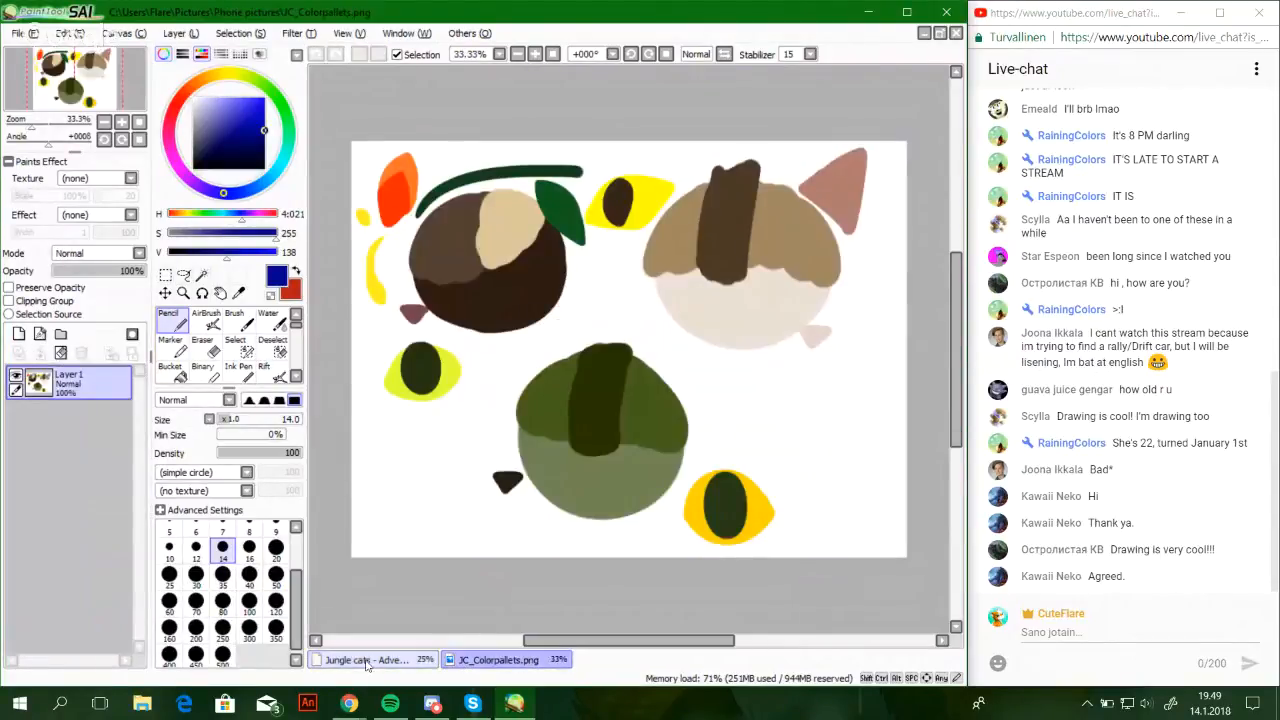
left_click(362, 661)
left_click(510, 664)
left_click(395, 662)
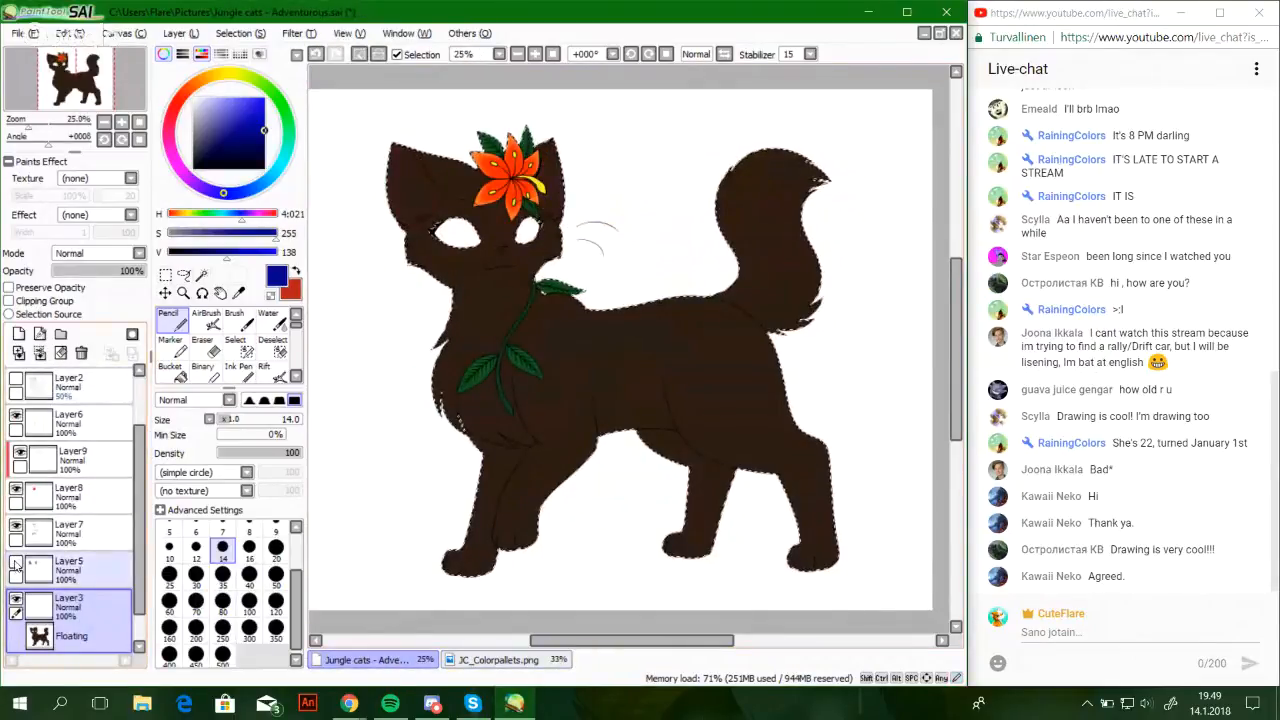
left_click(498, 660)
left_click(453, 241, "alt")
left_click(488, 206, "alt")
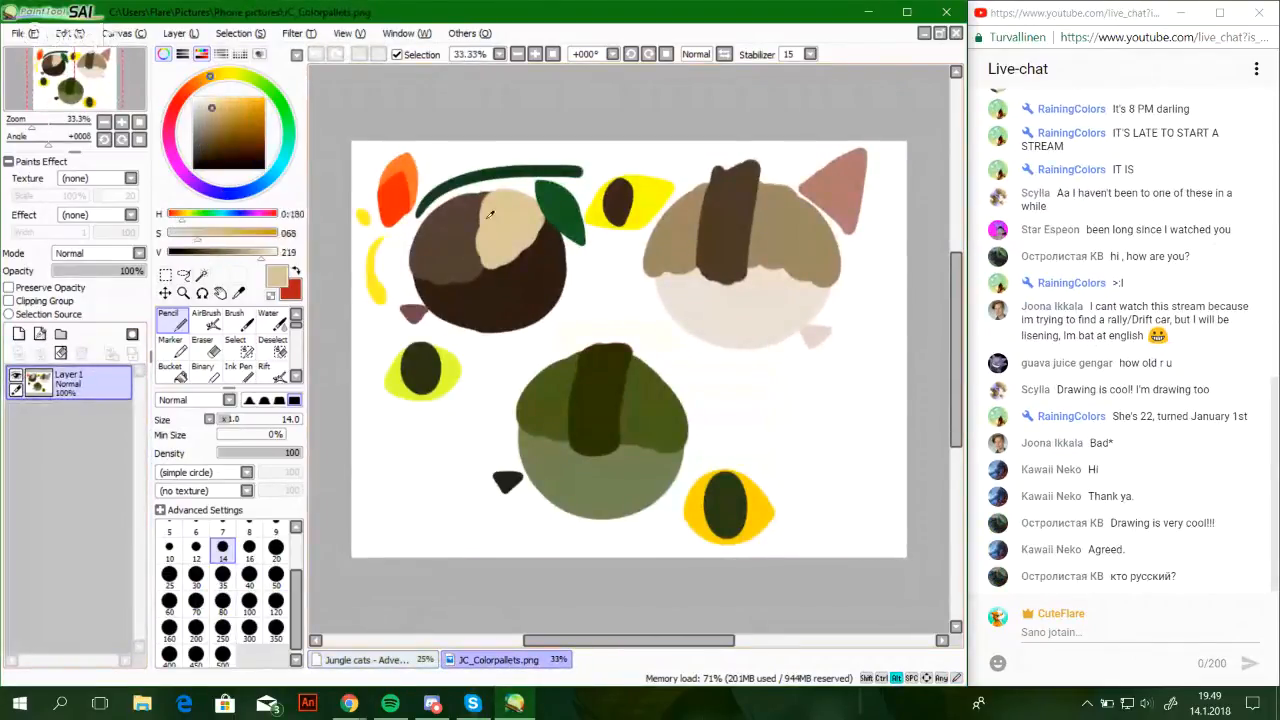
left_click(297, 271)
left_click(437, 245, "alt")
left_click(363, 662)
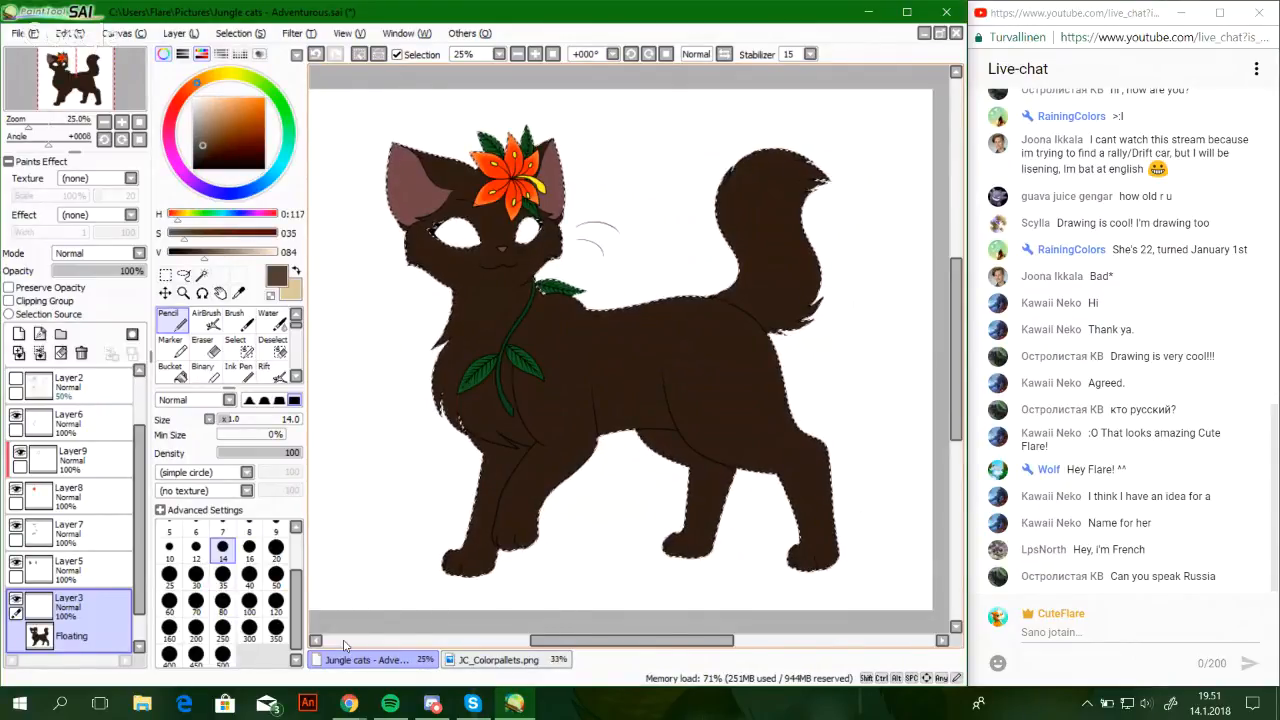
Add a new layer directly above Layer3 for the tail marking and keep the sampled brown as the active colour
left_click_drag(687, 642, 685, 643)
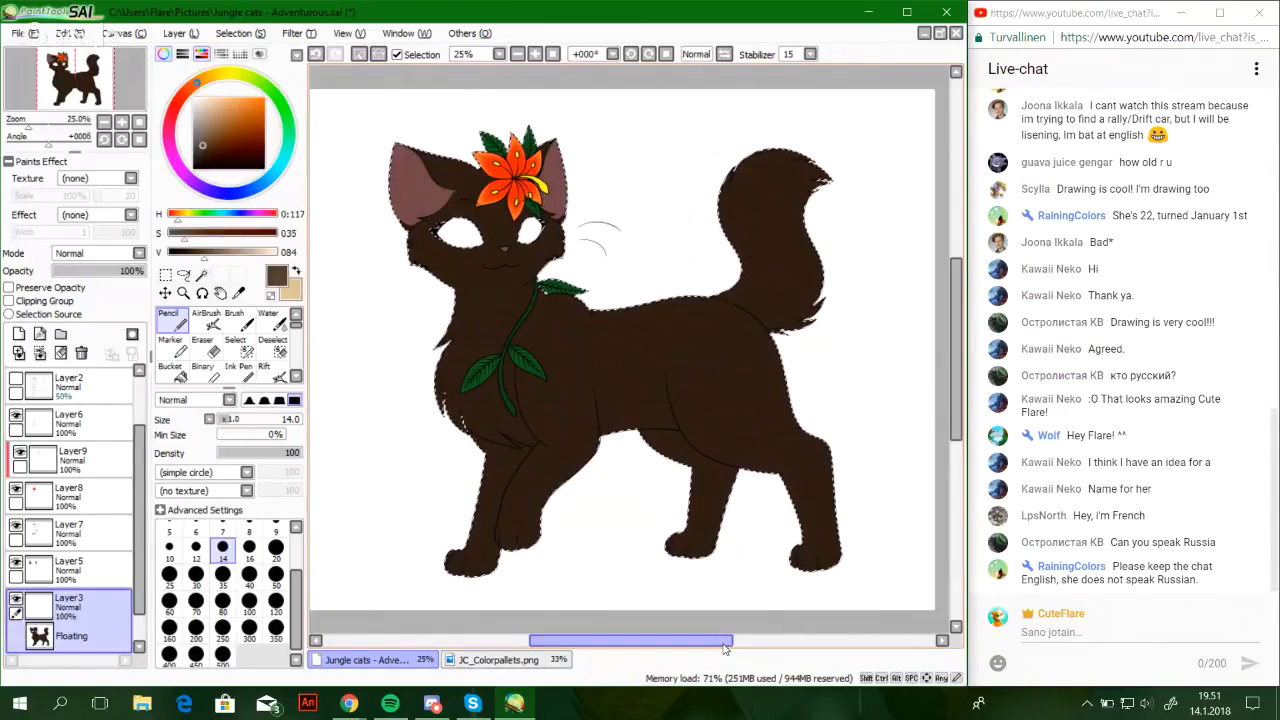
left_click_drag(726, 643, 728, 643)
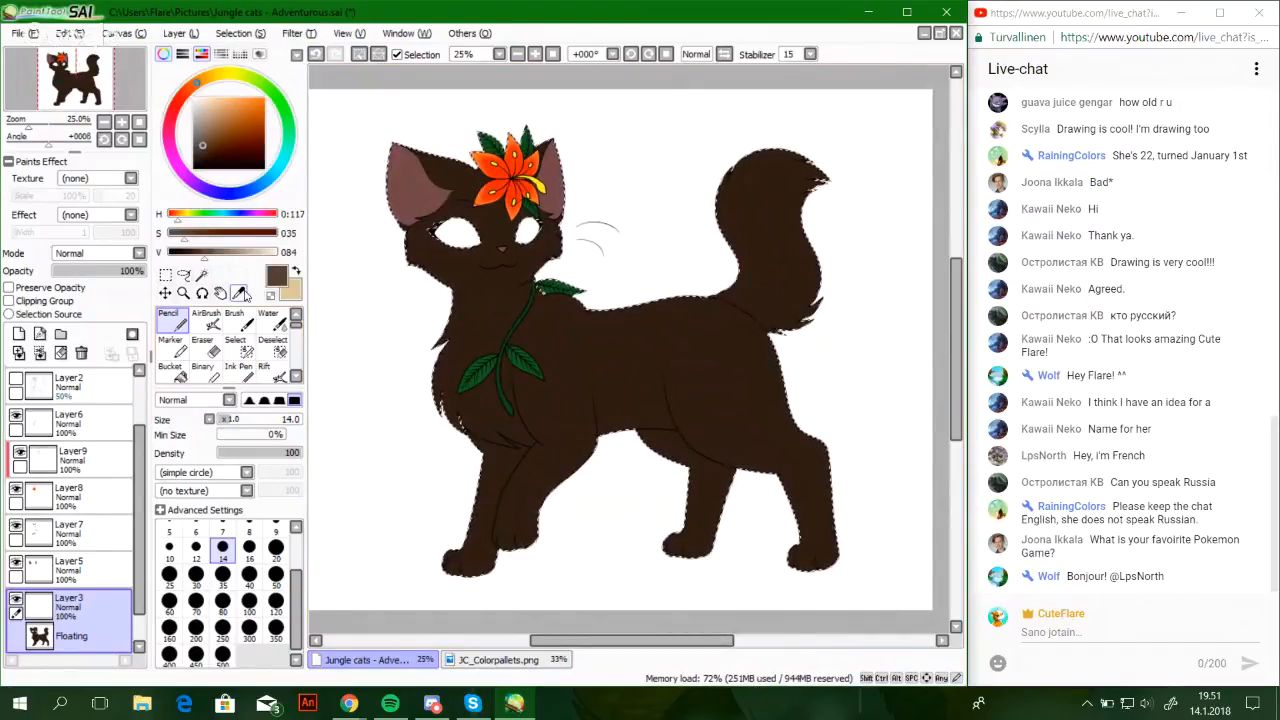
left_click(296, 272)
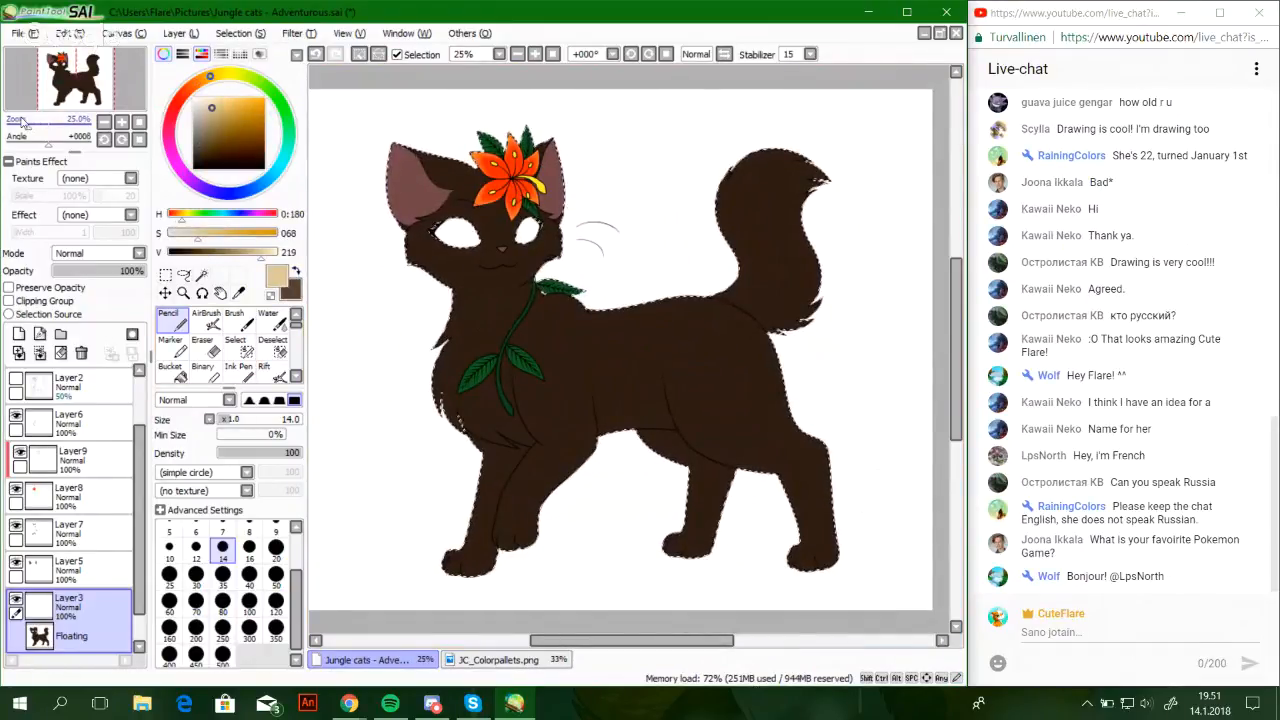
left_click_drag(20, 122, 100, 117)
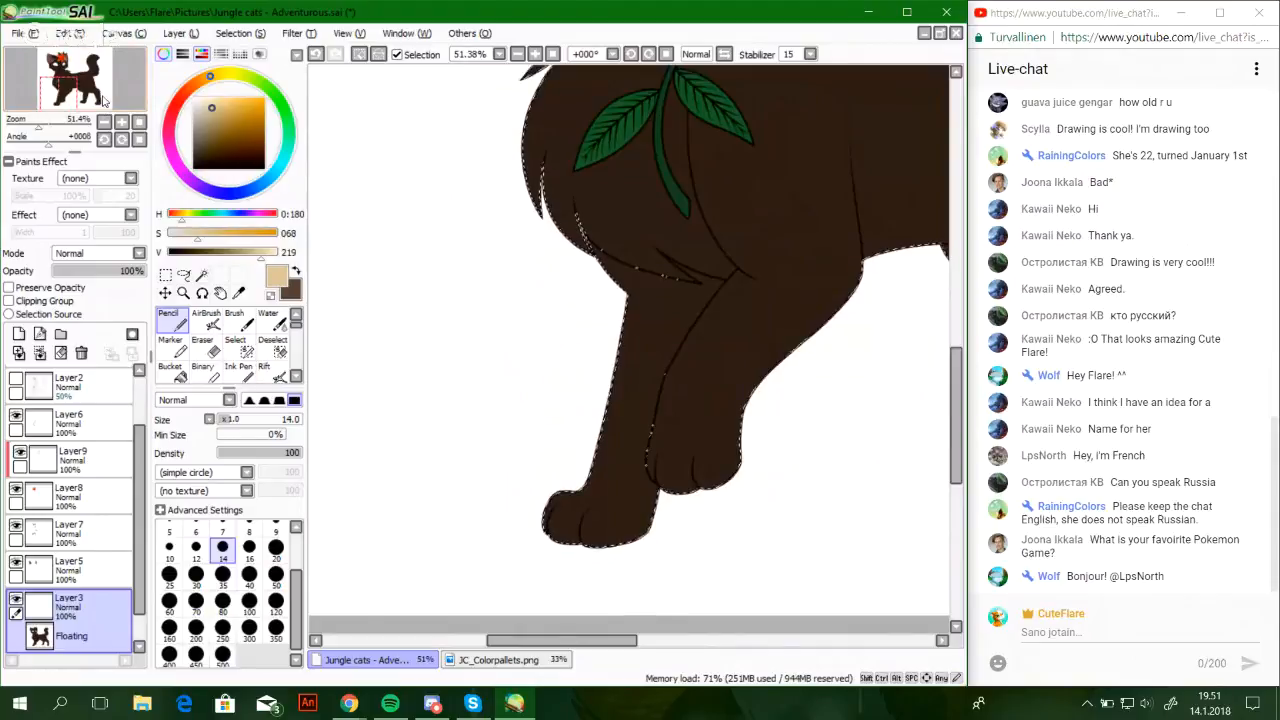
left_click_drag(101, 113, 127, 86)
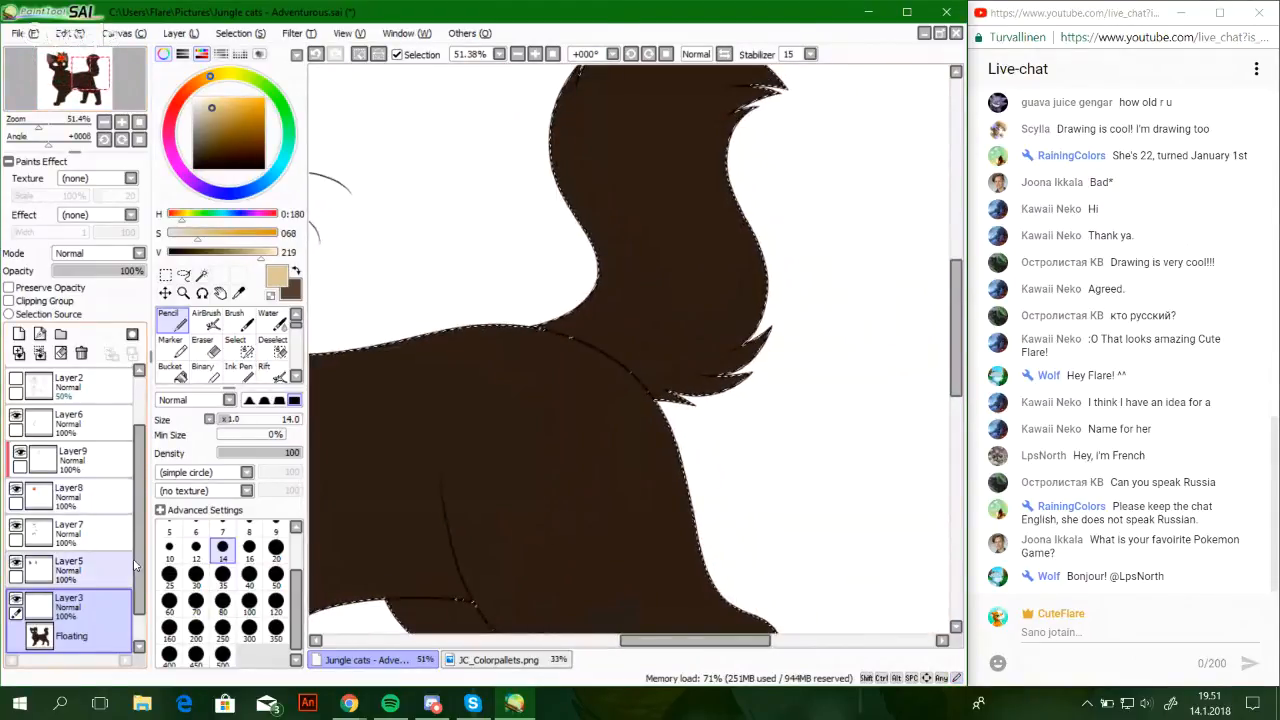
left_click(18, 336)
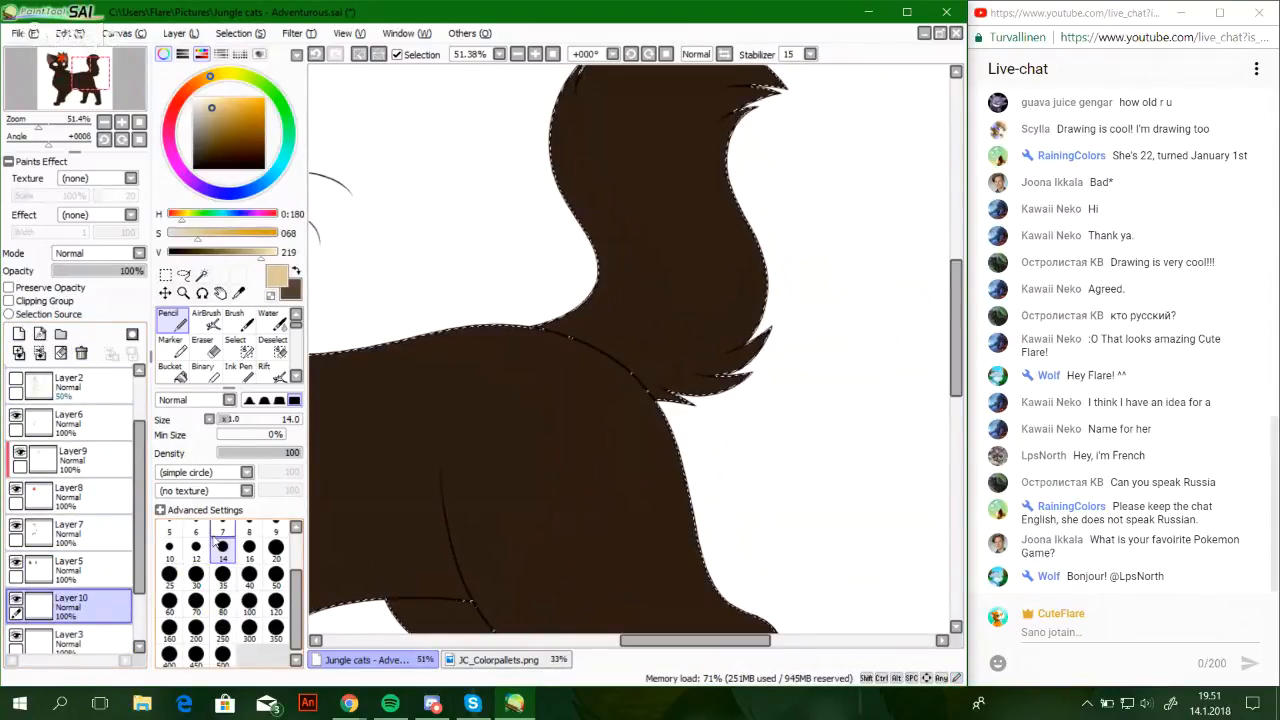
key("x")
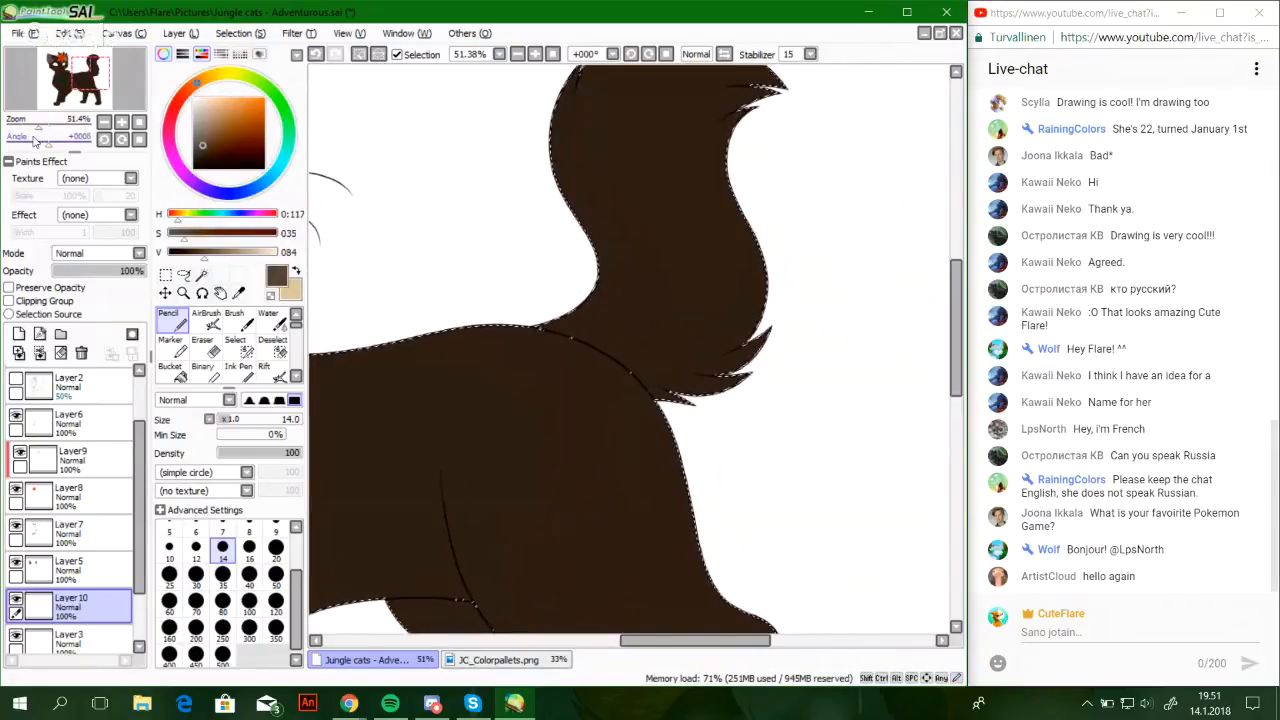
Set the stabilizer to 10 and draw a wavy brown outline across the tail, from its inner edge to the middle fur spike
left_click_drag(37, 141, 51, 130)
left_click(139, 140)
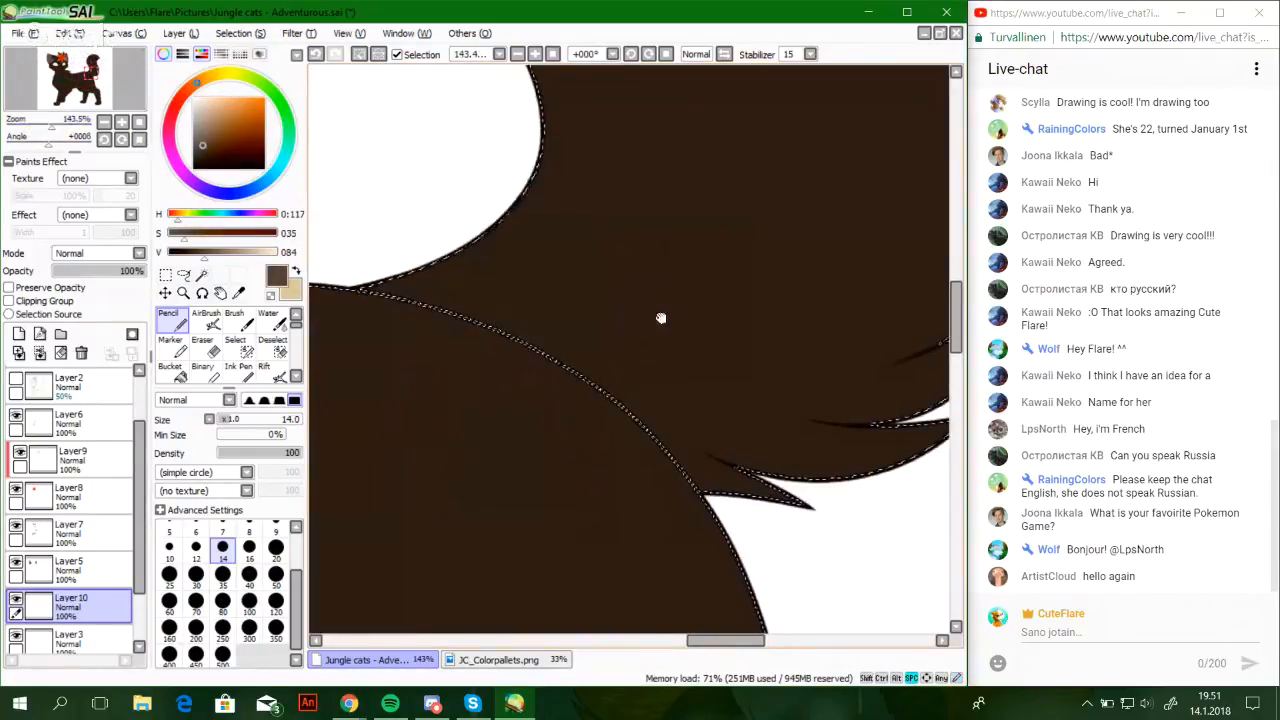
left_click_drag(660, 317, 536, 527)
left_click_drag(568, 235, 604, 468)
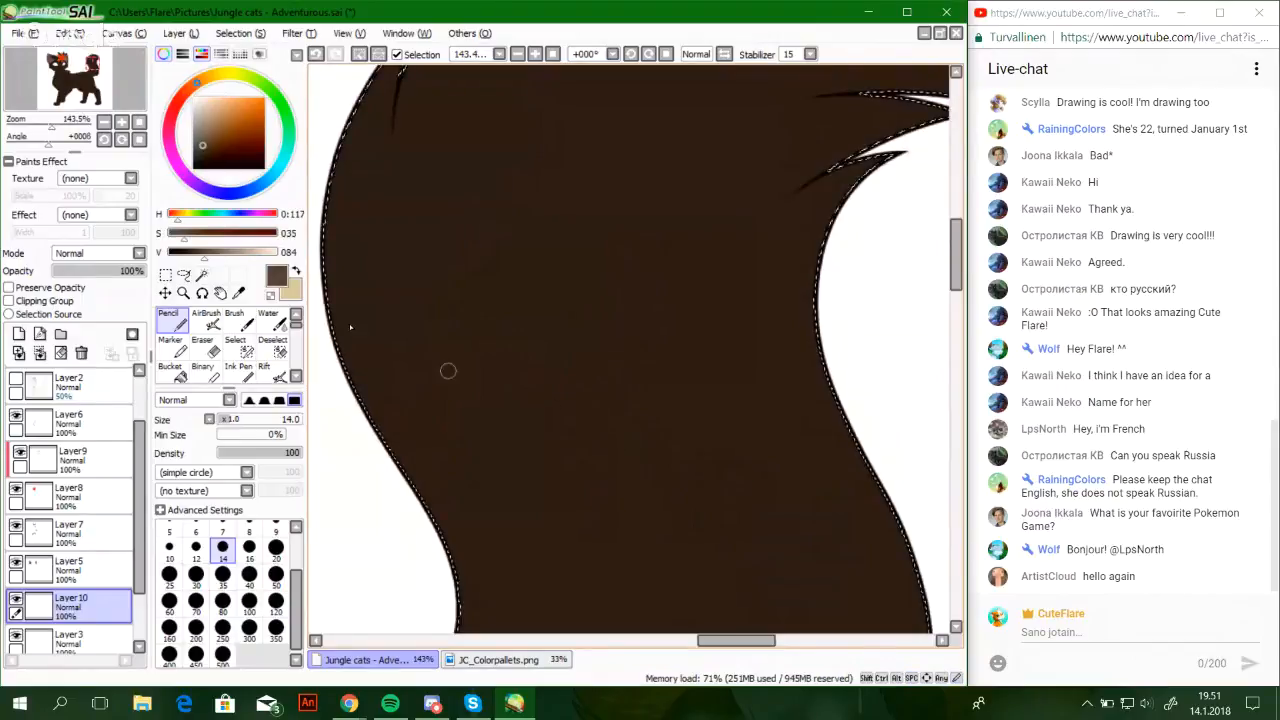
left_click_drag(51, 128, 49, 128)
left_click_drag(575, 363, 548, 424)
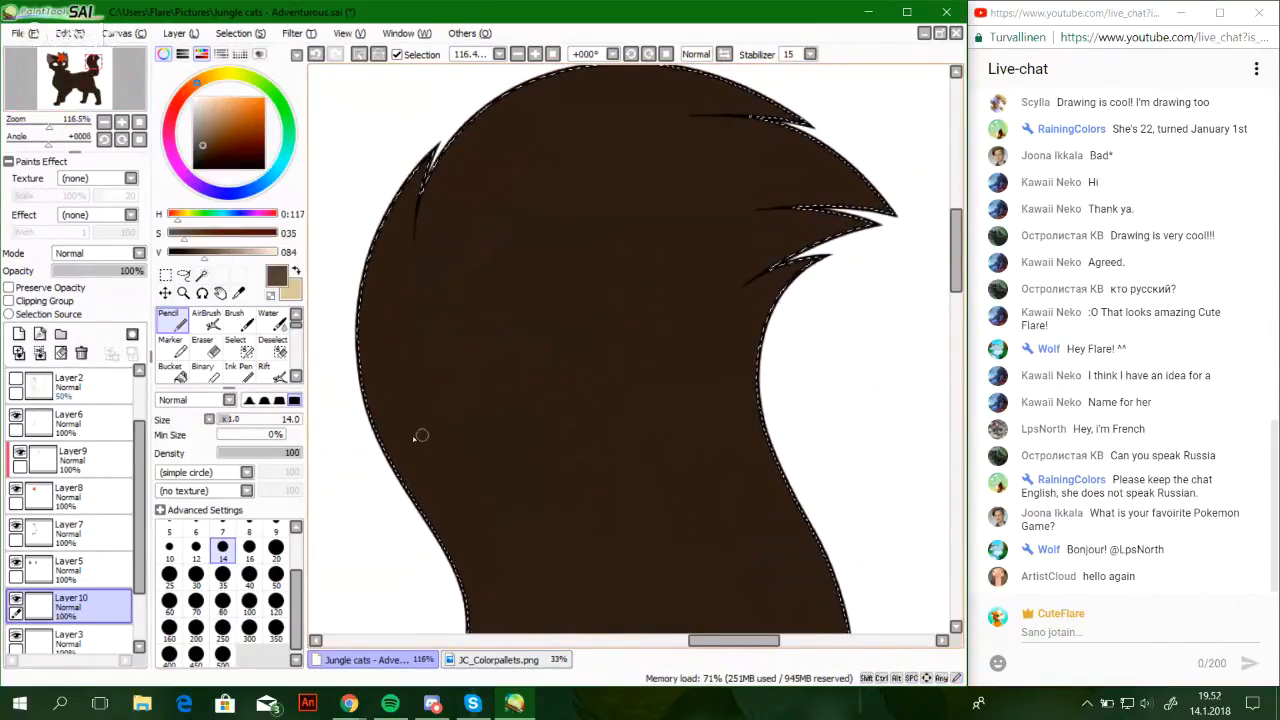
left_click_drag(441, 495, 395, 465)
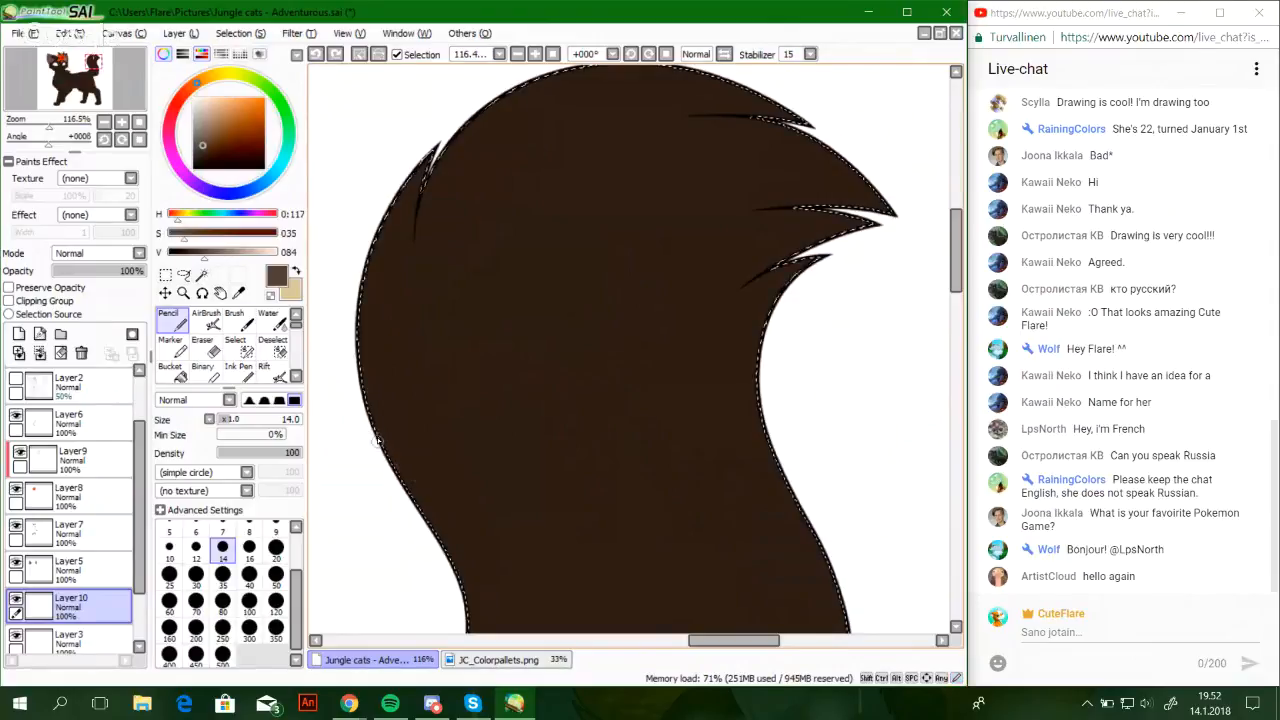
left_click(810, 54)
left_click(788, 194)
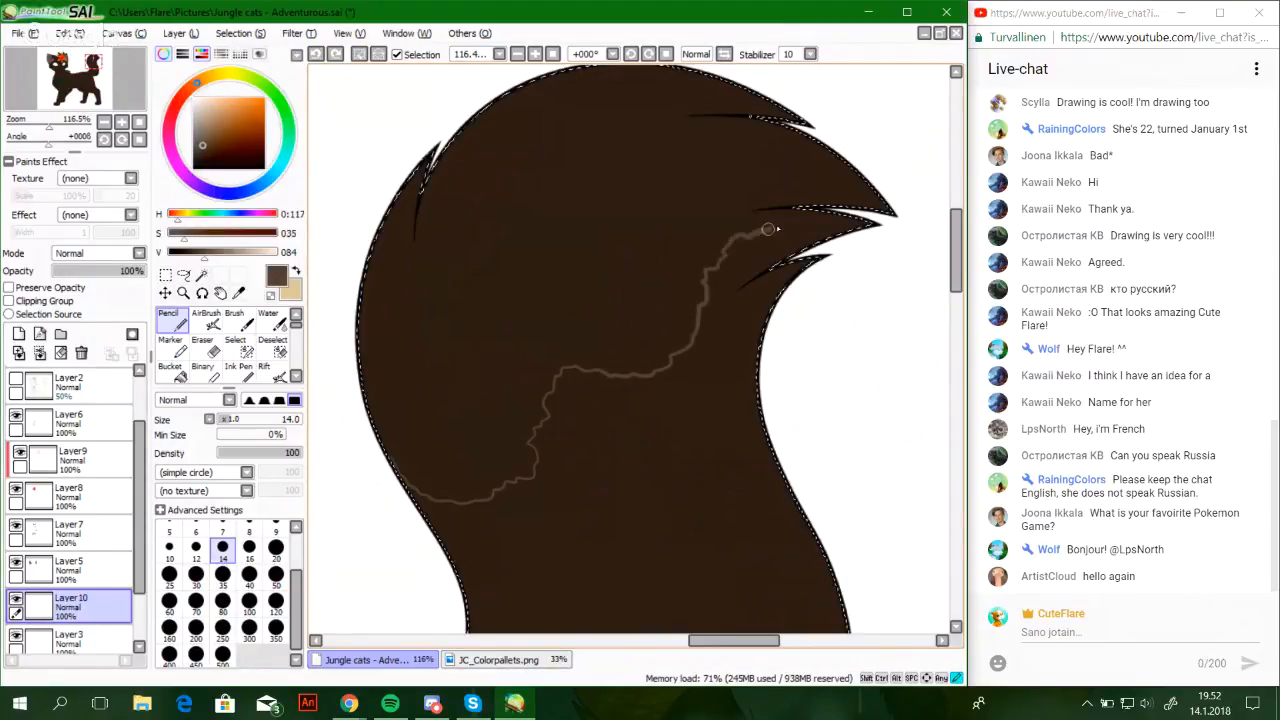
left_click_drag(859, 222, 870, 224)
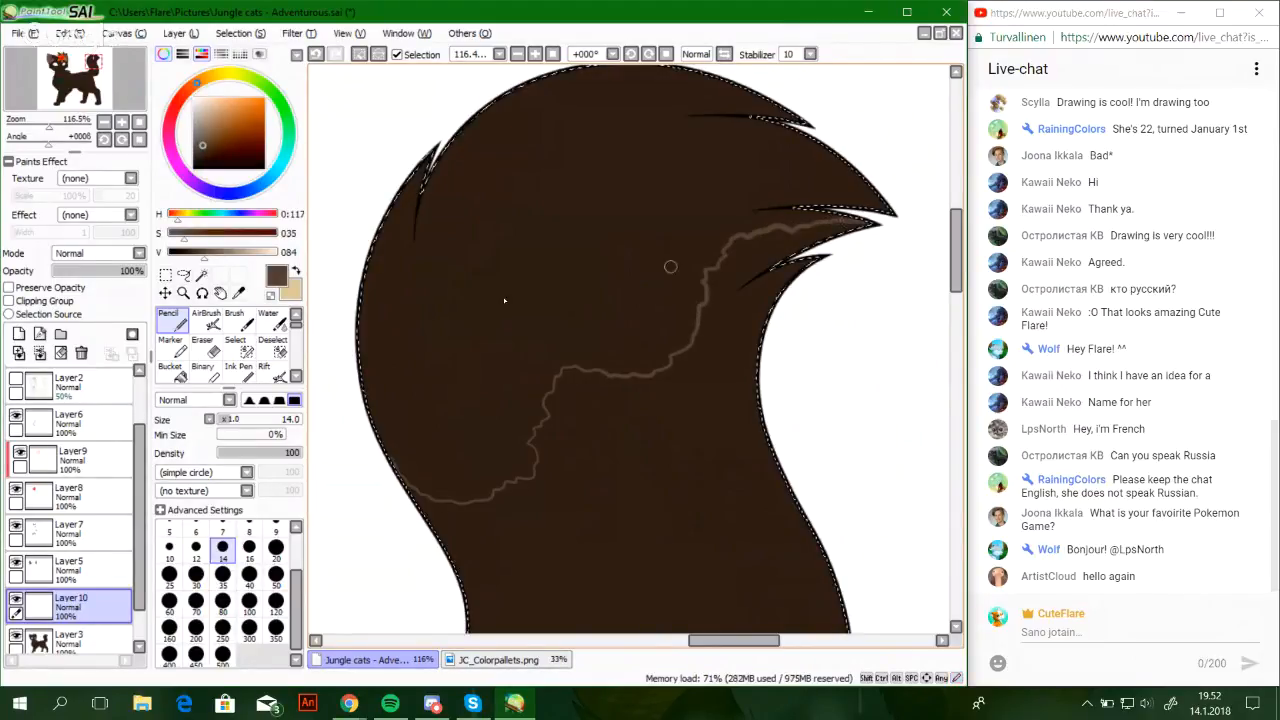
Fill the tail tip above the wavy outline with the sampled brown and return to the Pencil
left_click(174, 372)
left_click(503, 406)
left_click(172, 320)
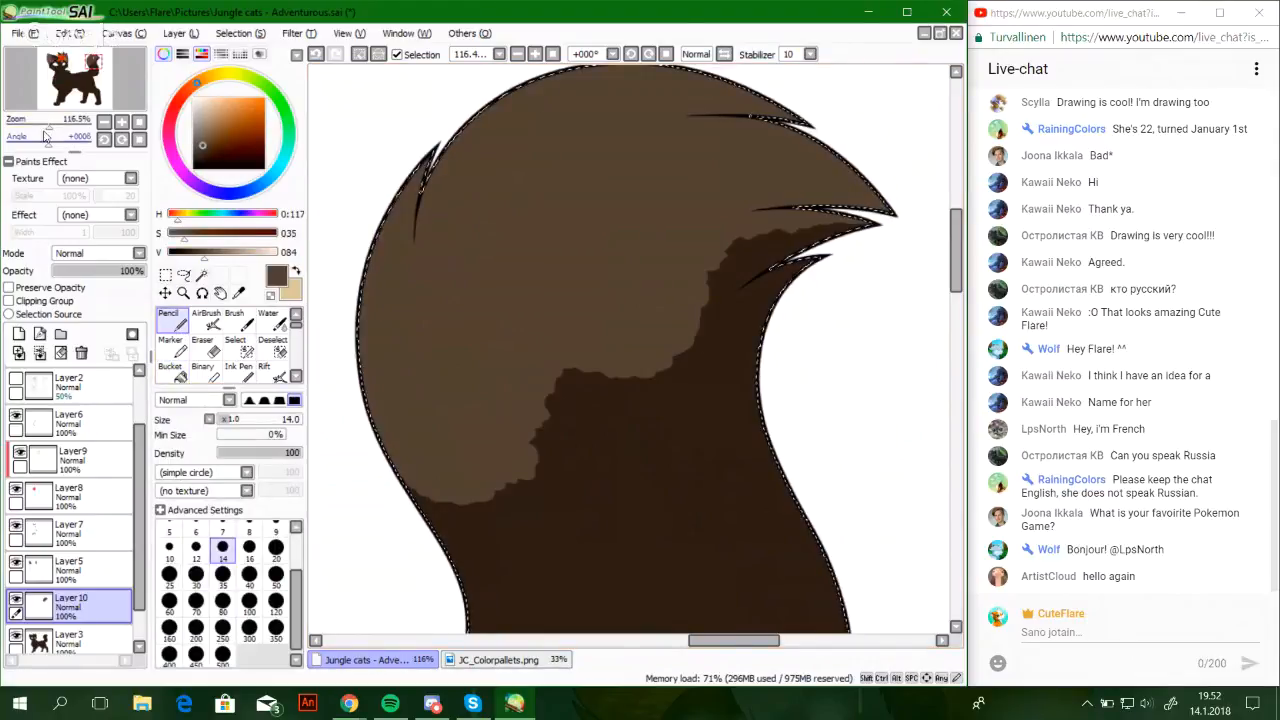
Try to touch up the lower edge of the lighter tail marking with the Pencil, and undo the strokes
left_click_drag(49, 125, 57, 125)
left_click_drag(537, 439, 613, 162)
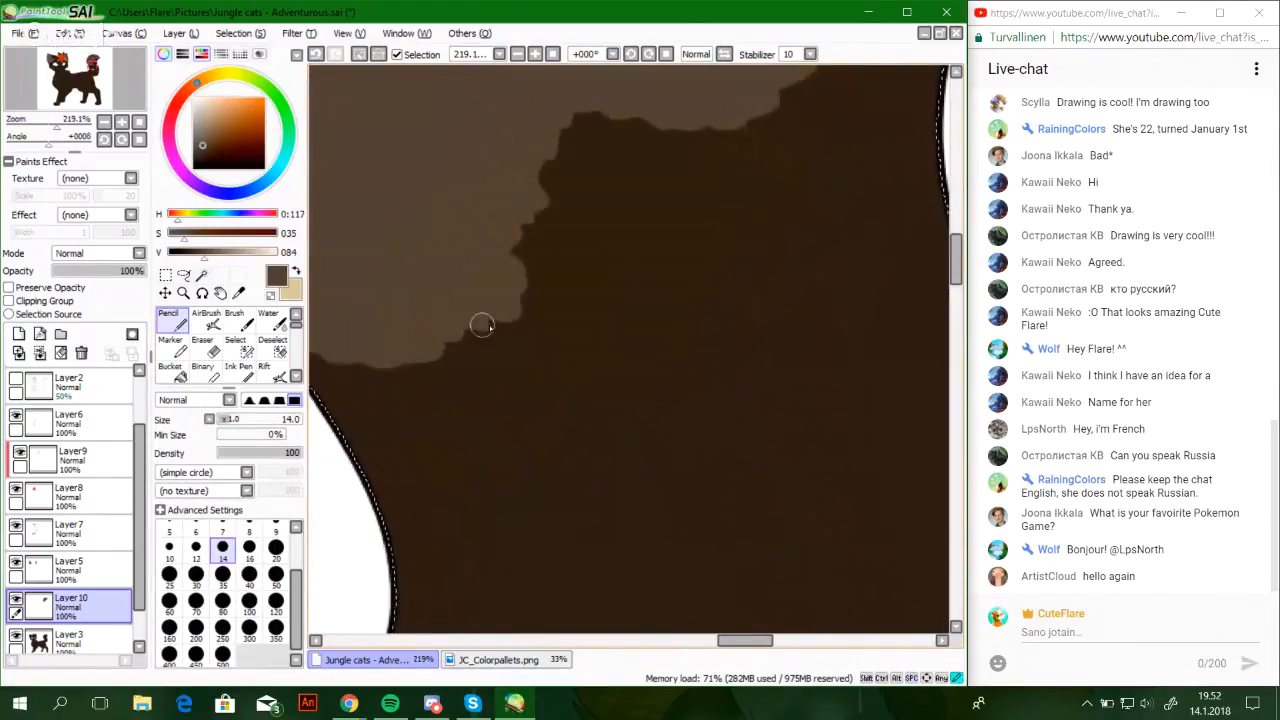
left_click_drag(492, 328, 515, 313)
key("ctrl+z")
key("ctrl+z")
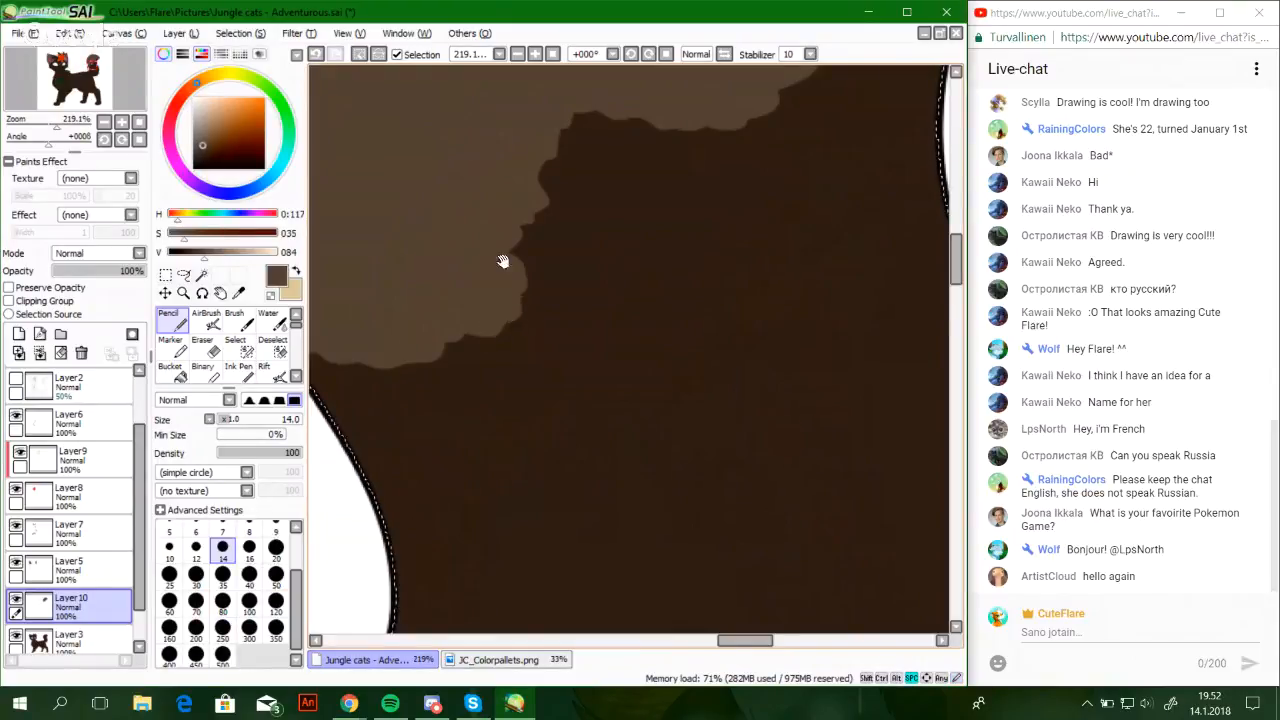
Set the Eraser size to 12 and try trimming the middle of the tail marking's wavy edge
left_click_drag(503, 260, 623, 351)
left_click_drag(926, 198, 680, 420)
mouse_move(802, 358)
left_mouse_down()
mouse_move(828, 188)
mouse_move(848, 164)
left_mouse_up()
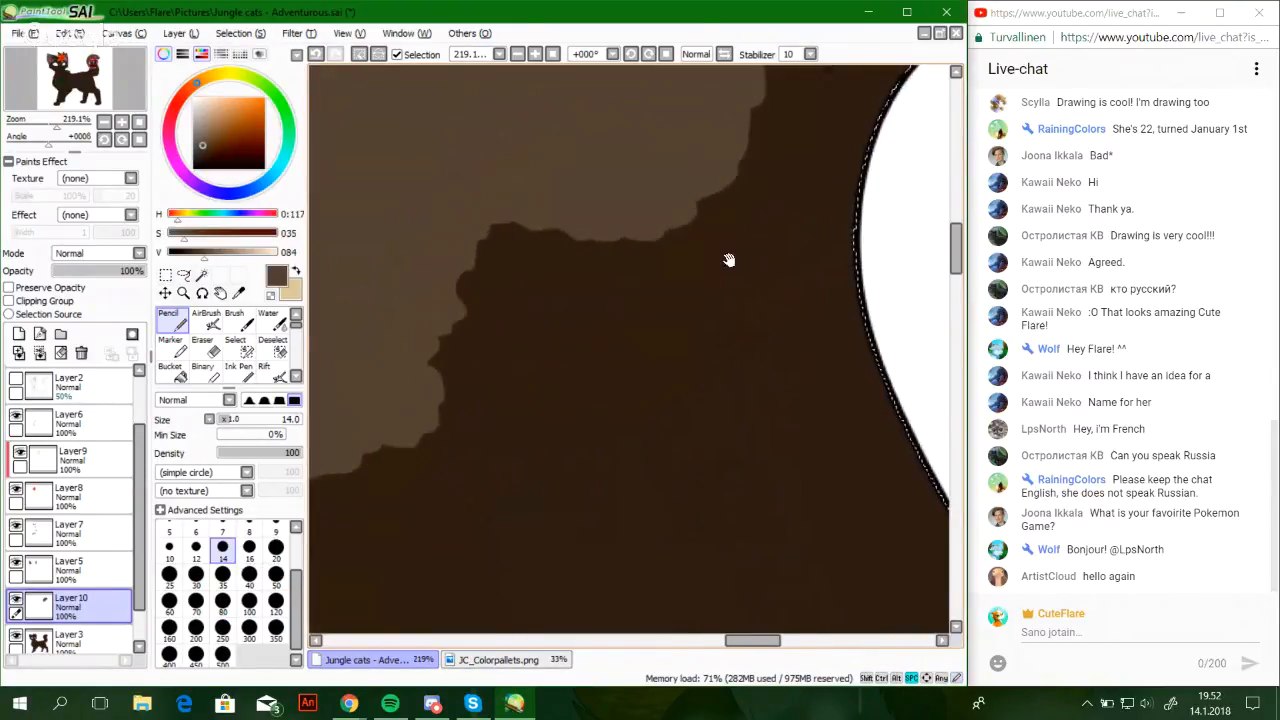
left_click_drag(729, 260, 691, 399)
left_click(206, 347)
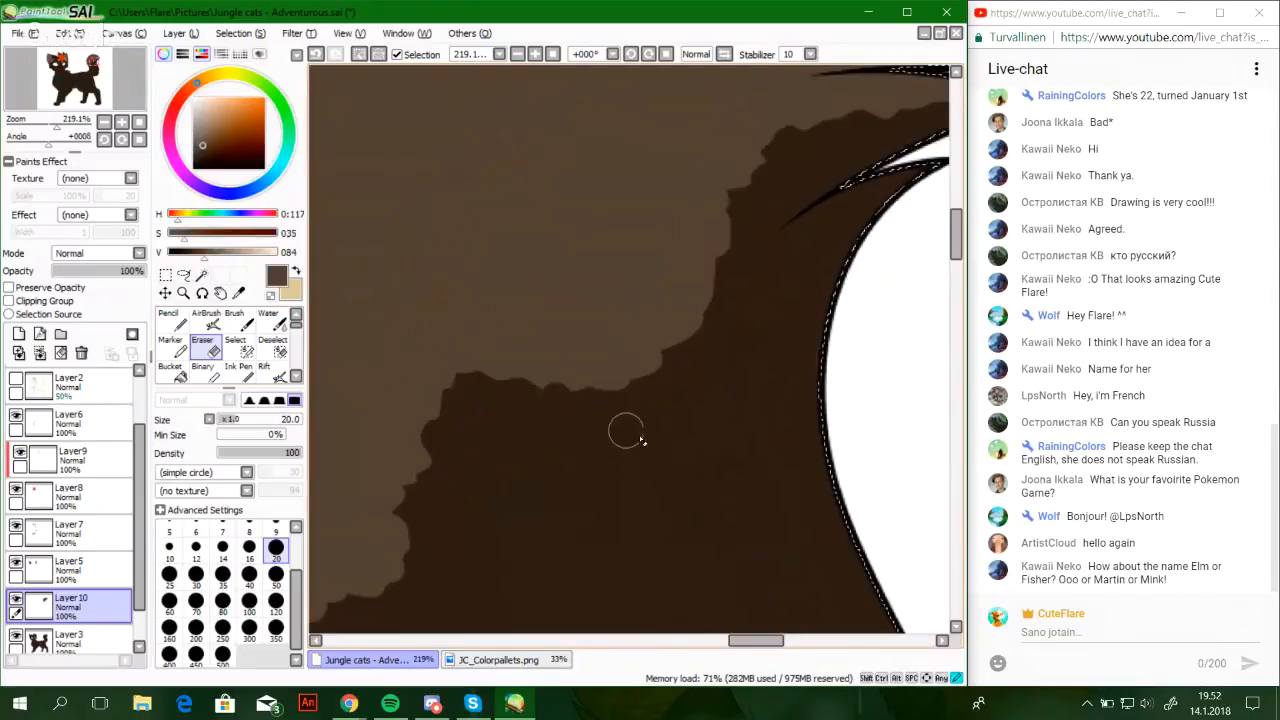
key("bracketleft")
key("bracketleft")
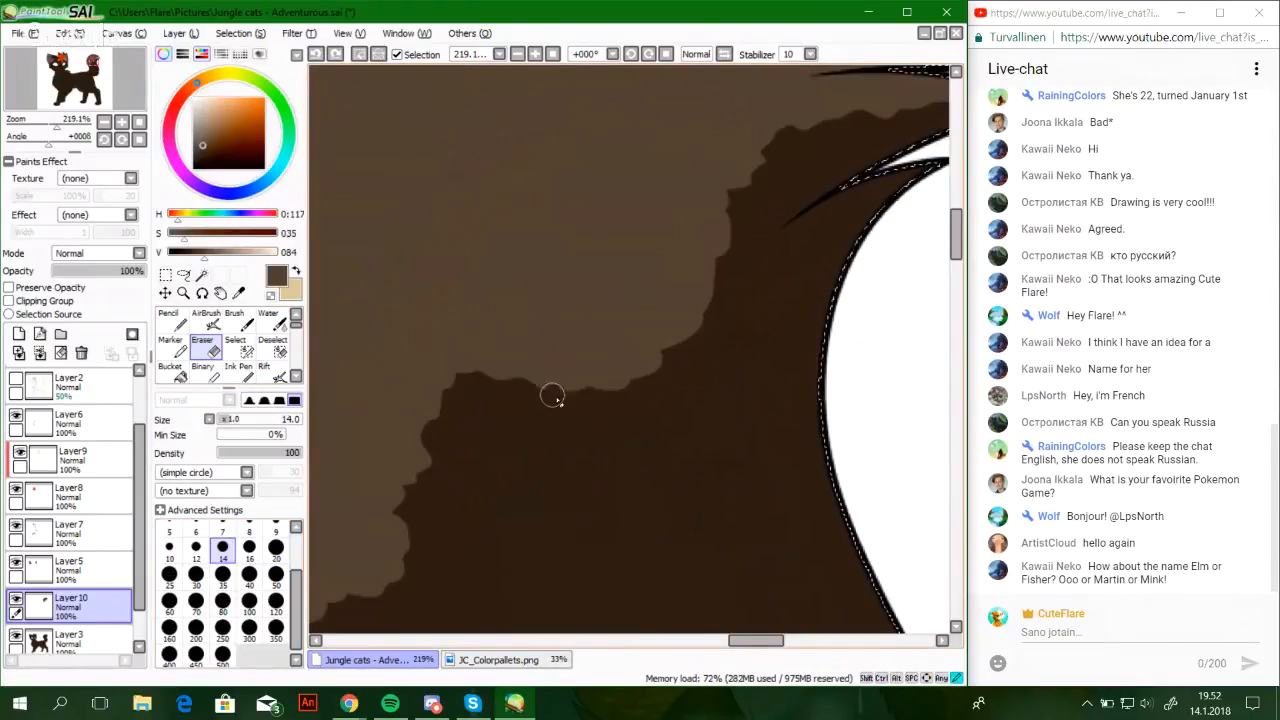
left_click(551, 398)
key("bracketleft")
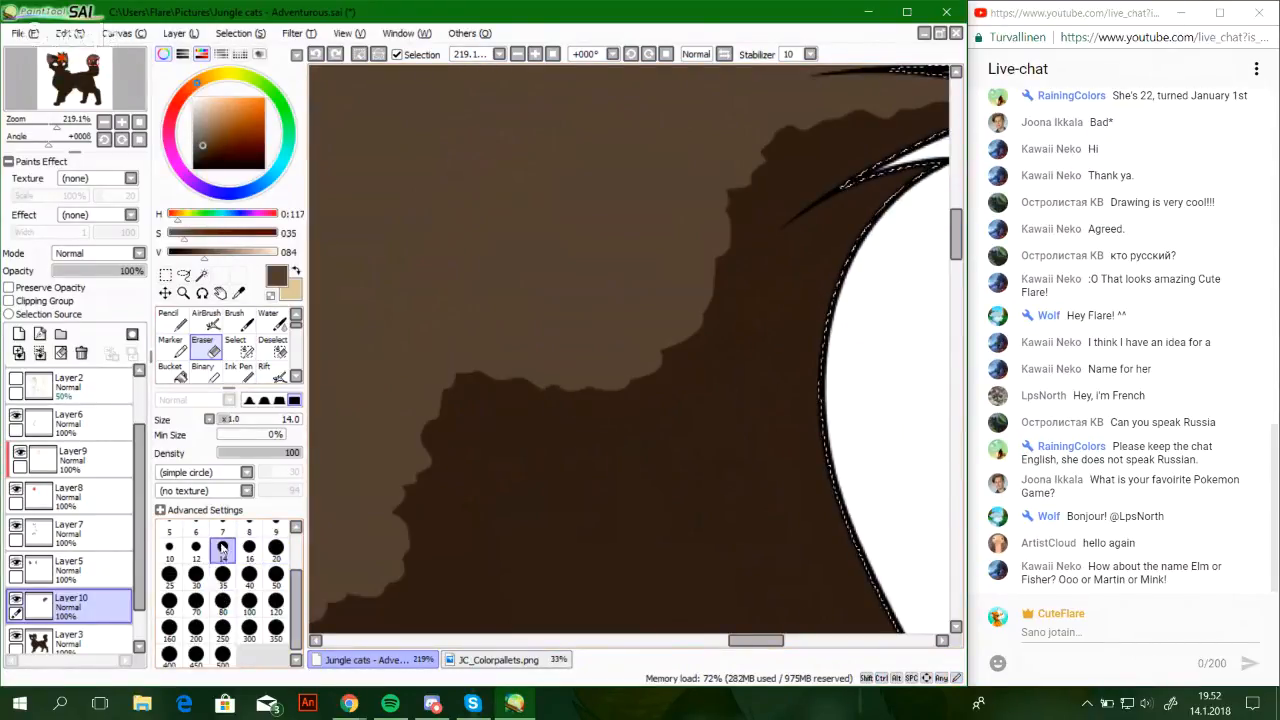
mouse_move(552, 385)
left_mouse_down()
mouse_move(582, 408)
mouse_move(552, 379)
mouse_move(531, 417)
mouse_move(563, 396)
left_mouse_up()
key("ctrl+z")
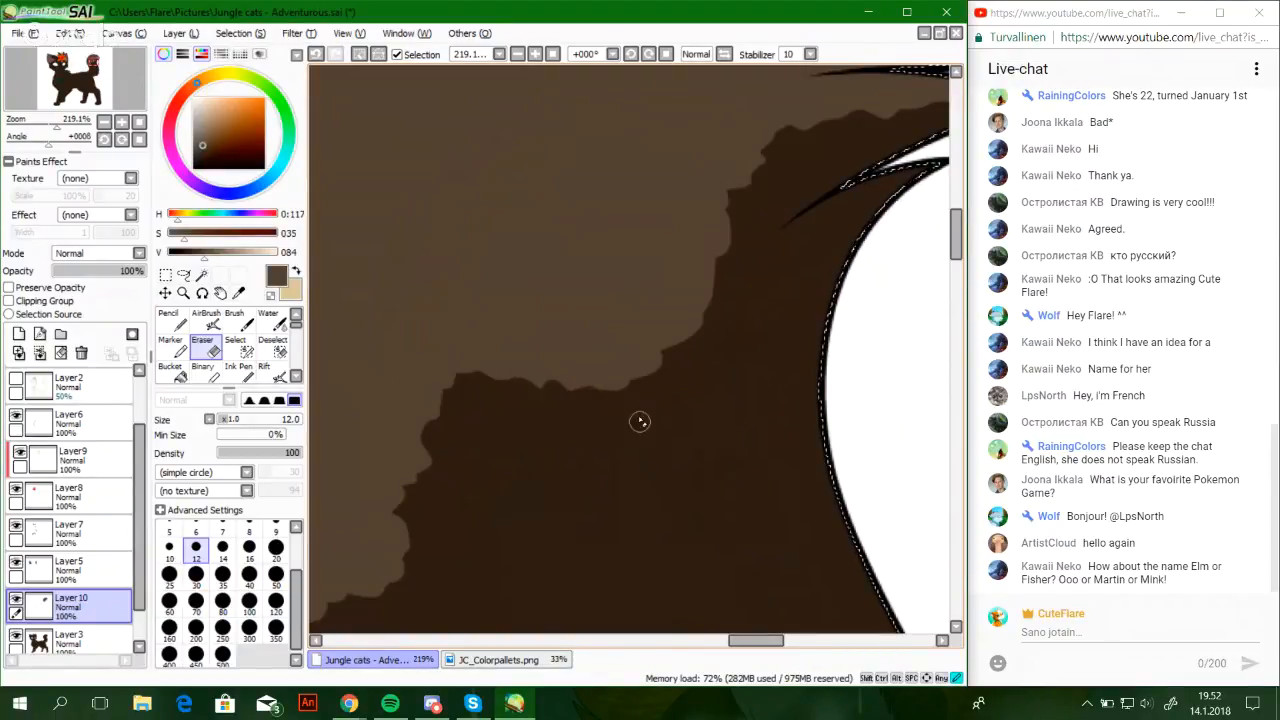
Try to trim the lower edge of the lighter tail marking with the Eraser, and undo the strokes
left_click_drag(735, 331, 680, 371)
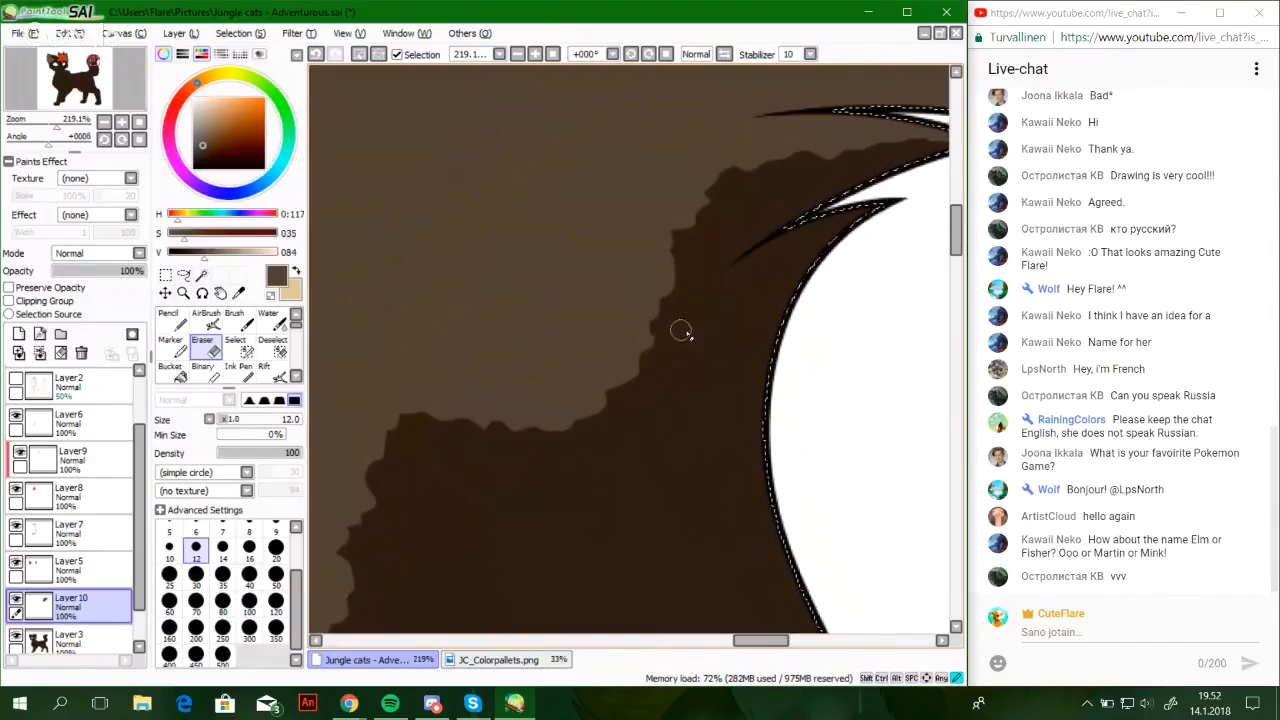
mouse_move(697, 289)
left_mouse_down()
mouse_move(625, 392)
mouse_move(609, 368)
mouse_move(571, 489)
left_mouse_up()
key("ctrl+z")
mouse_move(664, 446)
left_mouse_down()
mouse_move(777, 299)
mouse_move(629, 320)
mouse_move(757, 371)
mouse_move(709, 457)
left_mouse_up()
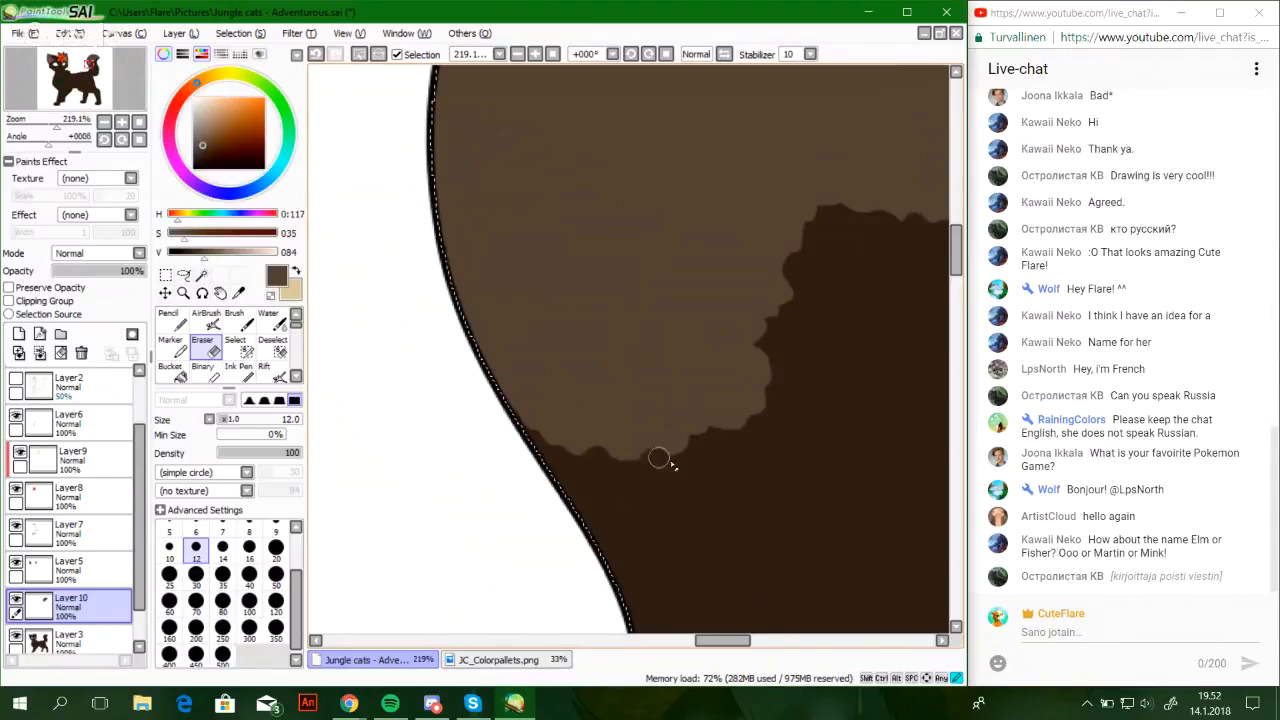
key("ctrl+z")
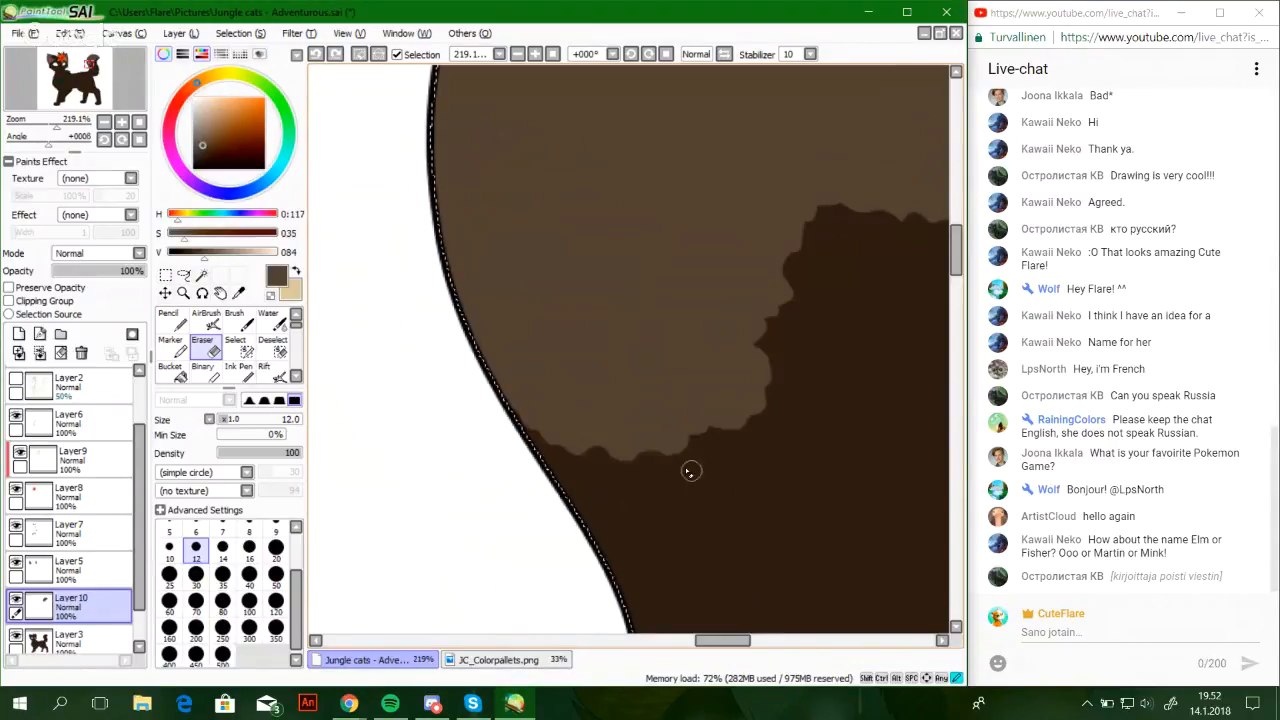
Add small rounded bumps to the middle of the tail marking's wavy edge with the Pencil at size 14
key("n")
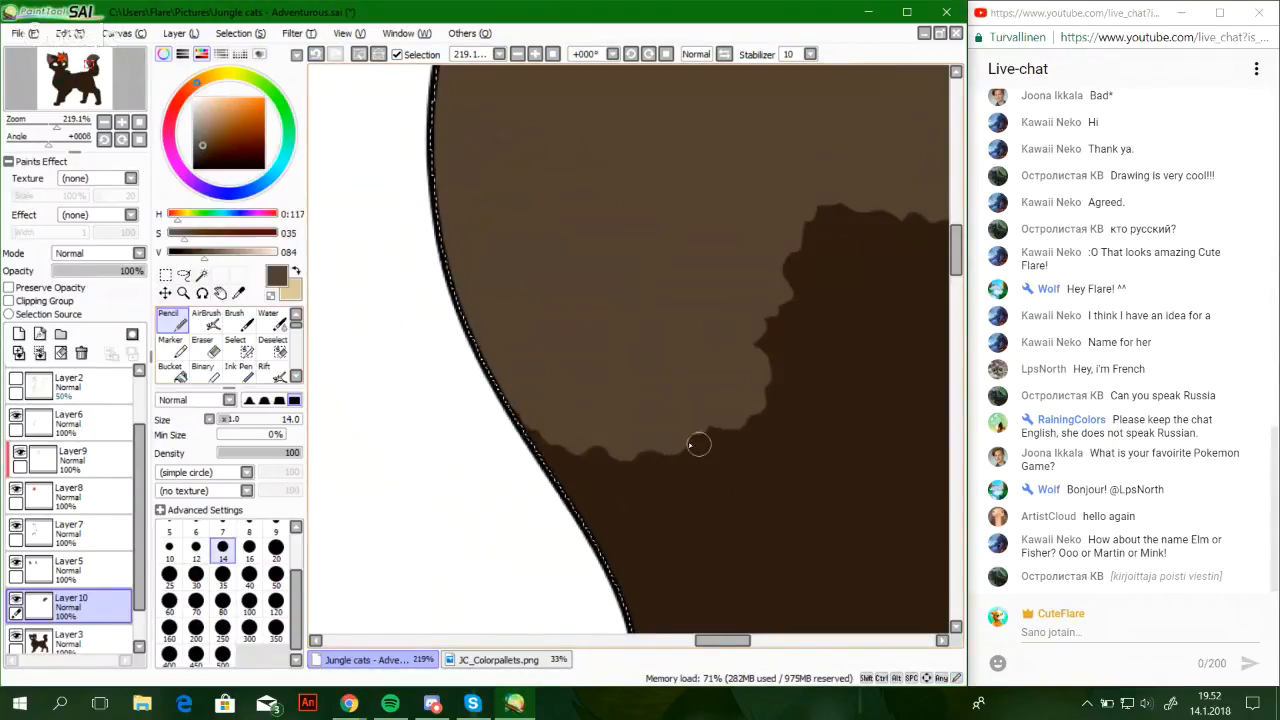
left_click_drag(832, 200, 374, 511)
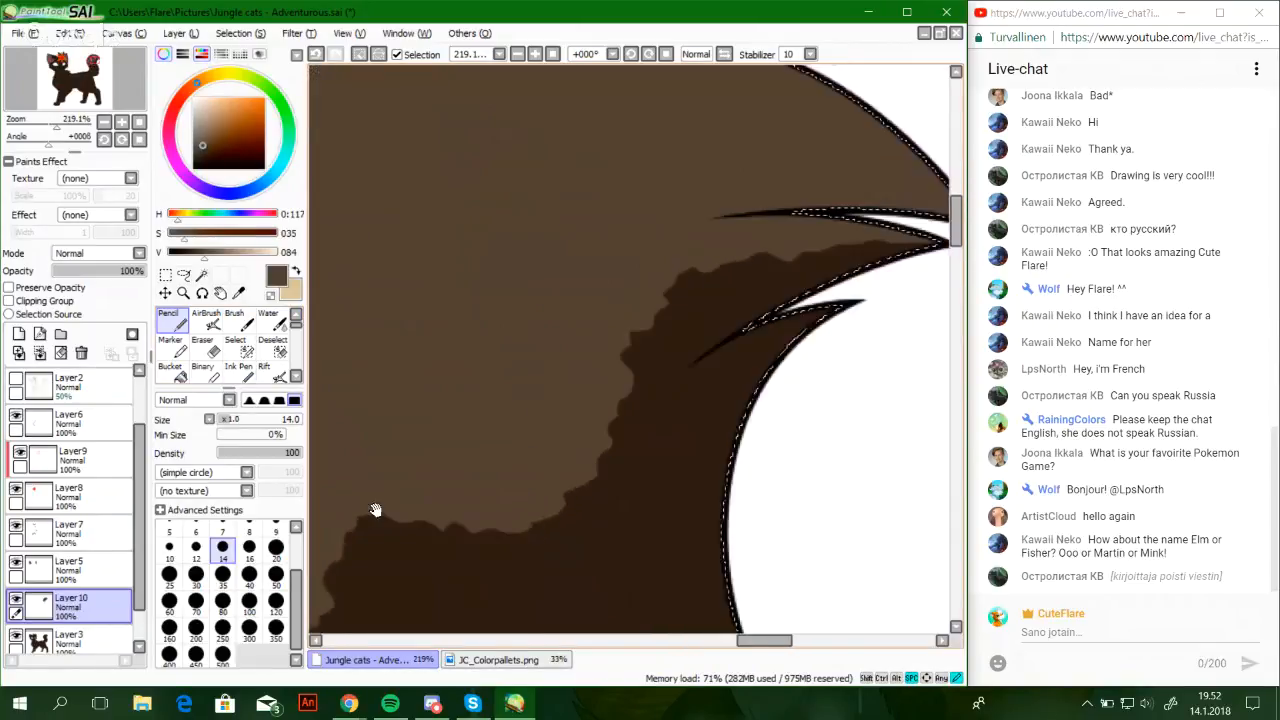
left_click_drag(742, 415, 882, 205)
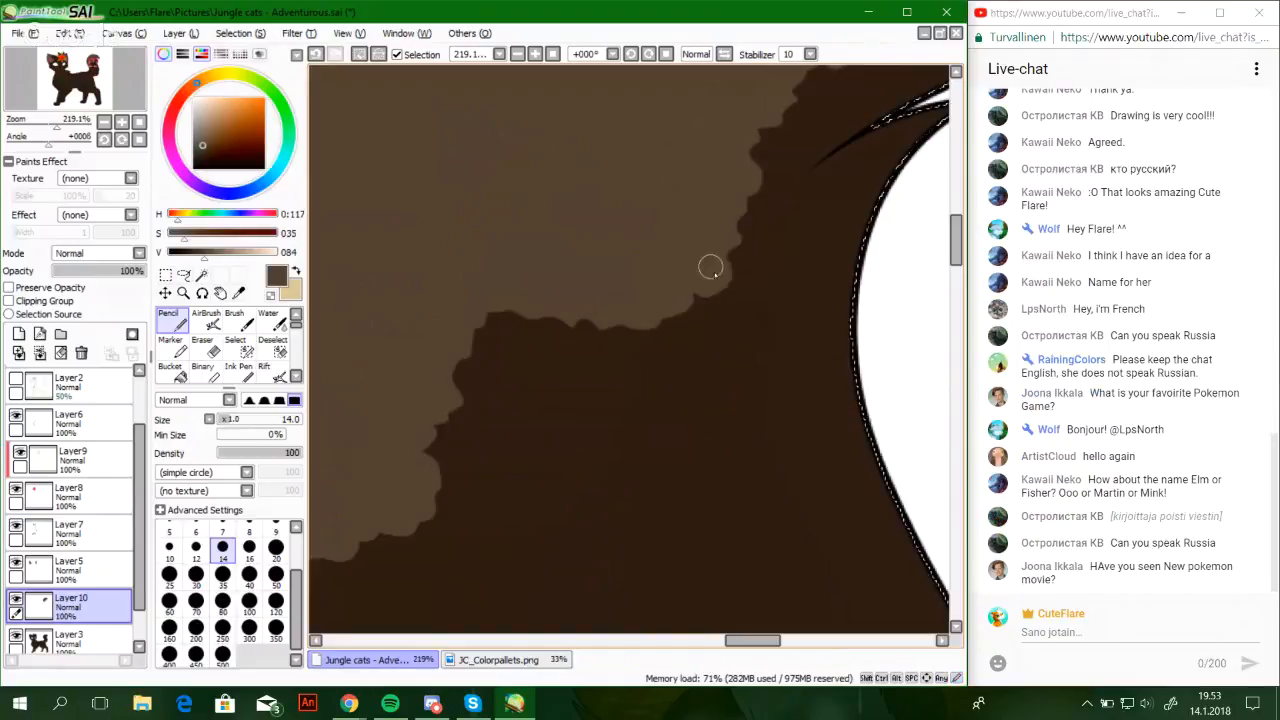
left_click_drag(756, 345, 672, 427)
left_click_drag(697, 340, 666, 386)
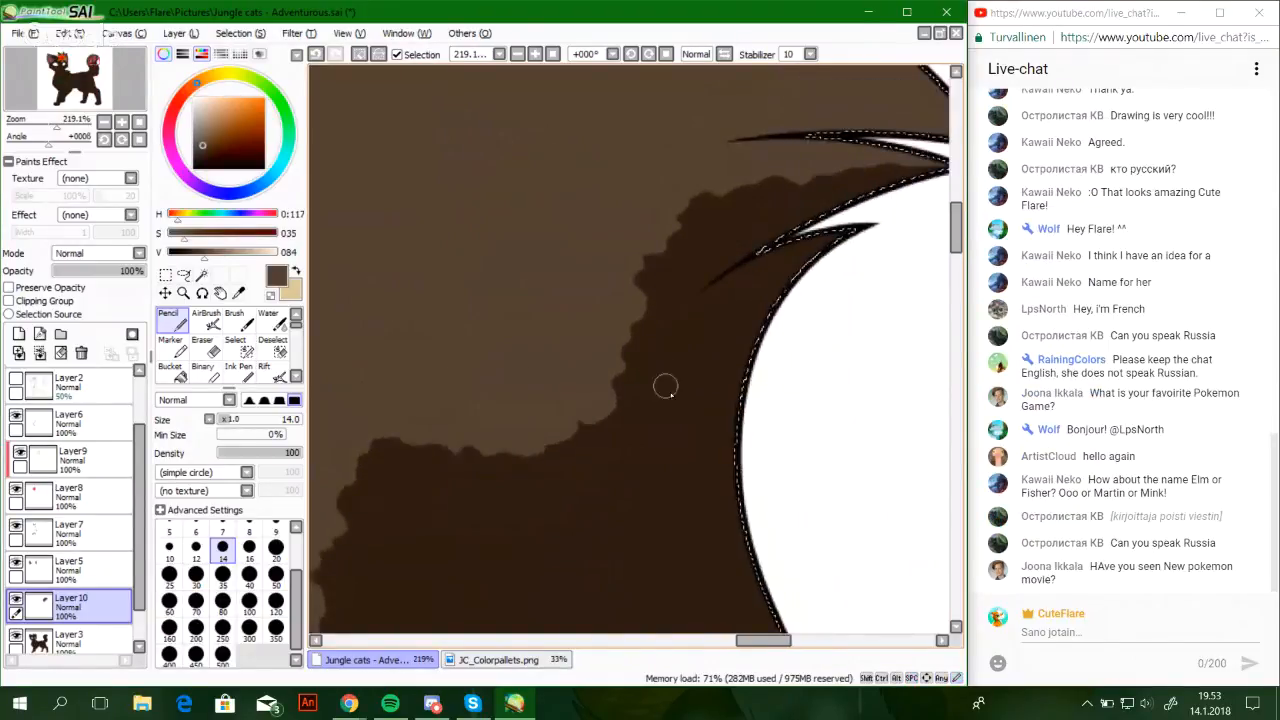
mouse_move(712, 463)
left_mouse_down()
mouse_move(676, 430)
mouse_move(724, 490)
mouse_move(763, 476)
mouse_move(689, 457)
left_mouse_up()
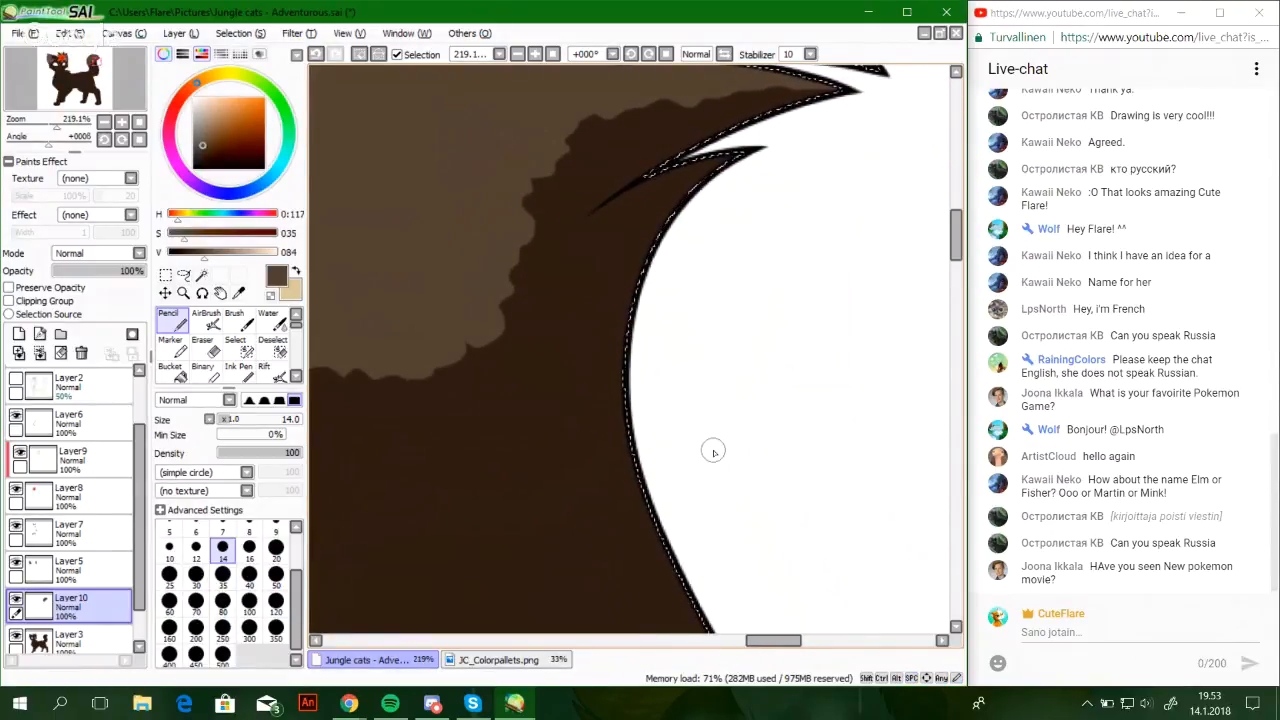
left_click_drag(673, 505, 753, 474)
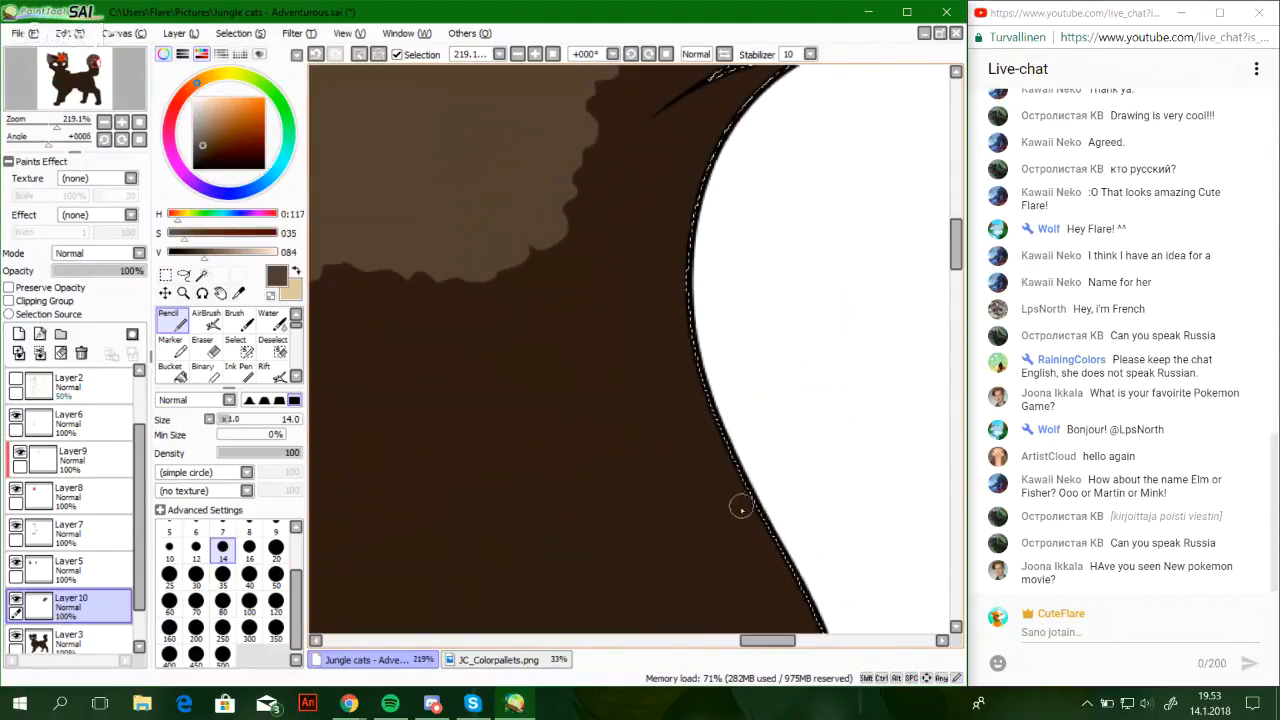
mouse_move(709, 549)
left_mouse_down()
mouse_move(773, 494)
mouse_move(764, 583)
left_mouse_up()
left_click_drag(737, 511, 757, 582)
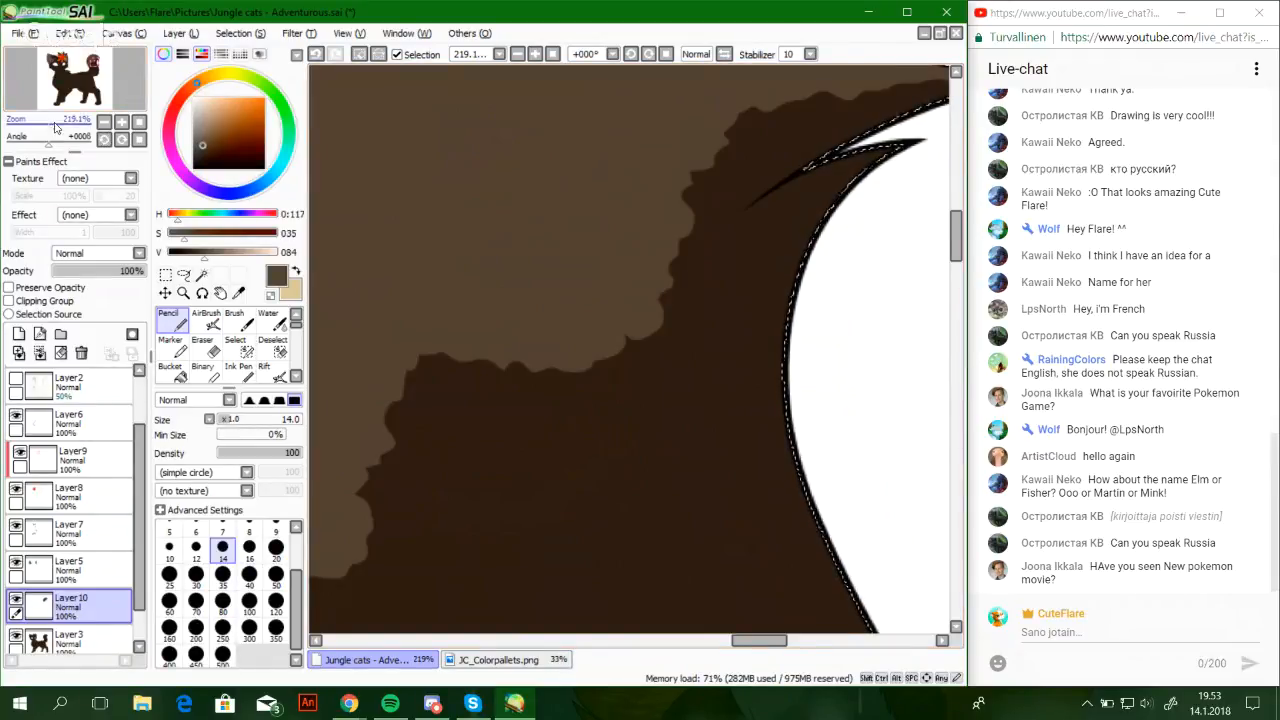
Refine the notch in the middle of the tail marking's edge up close, using the Eraser and the Pencil
mouse_move(56, 126)
left_mouse_down()
mouse_move(38, 134)
mouse_move(48, 131)
left_mouse_up()
left_click_drag(88, 69, 93, 62)
left_click(205, 347)
left_click_drag(47, 127, 63, 127)
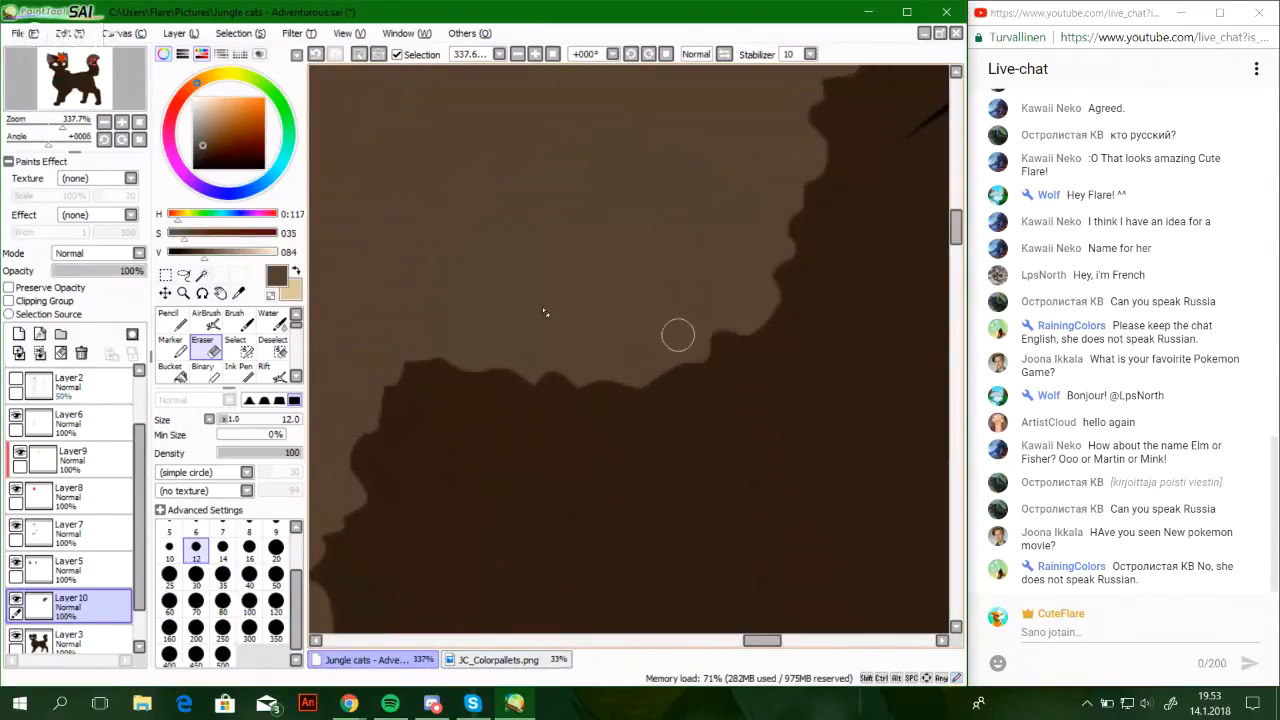
left_click(172, 320)
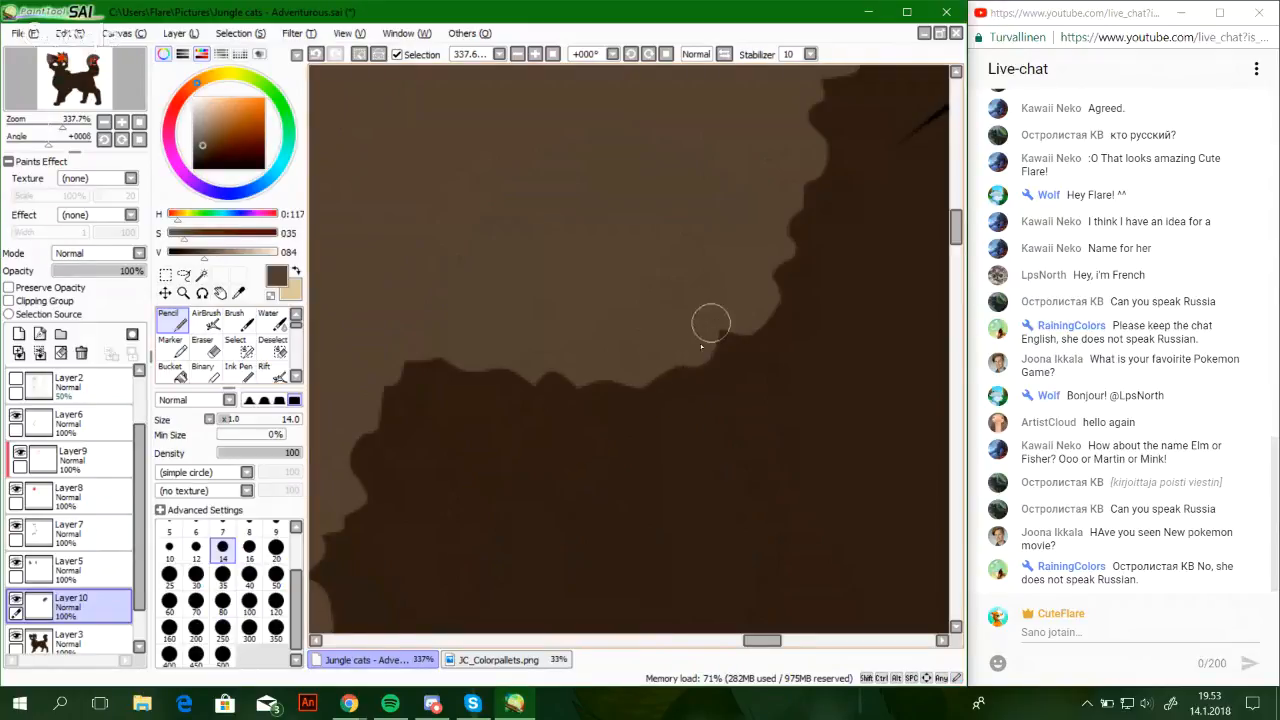
left_click(701, 346)
Set the Pencil size to 10 and draw a closed, wavy round spot outline on the tail below the tip marking
mouse_move(63, 127)
left_mouse_down()
mouse_move(41, 127)
mouse_move(98, 102)
mouse_move(50, 133)
mouse_move(56, 120)
left_mouse_up()
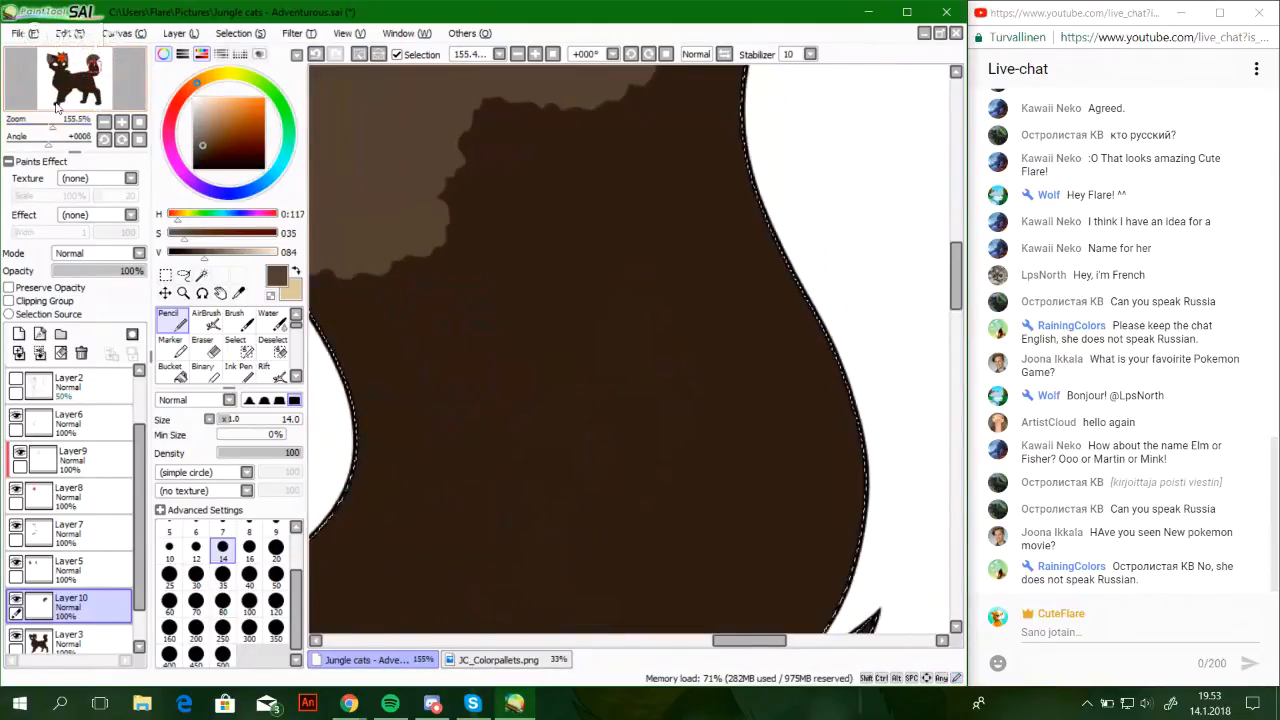
left_click(169, 547)
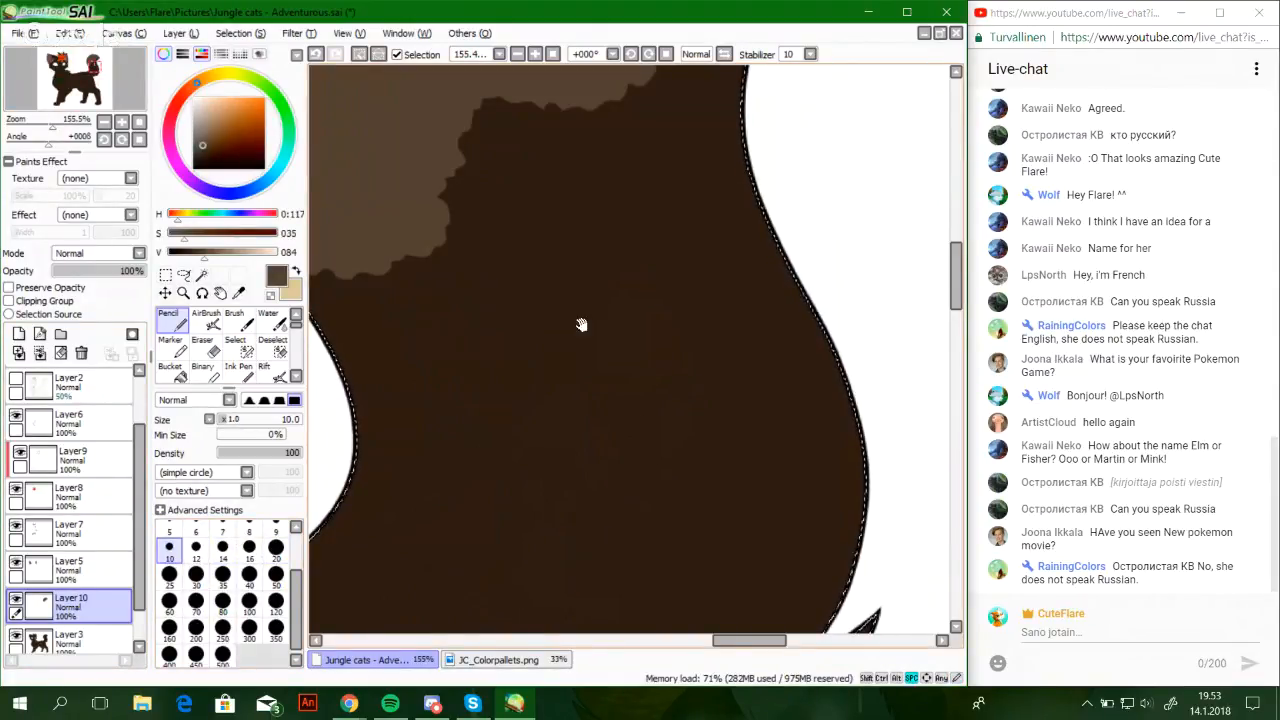
mouse_move(586, 323)
left_mouse_down()
mouse_move(646, 344)
mouse_move(648, 326)
left_mouse_up()
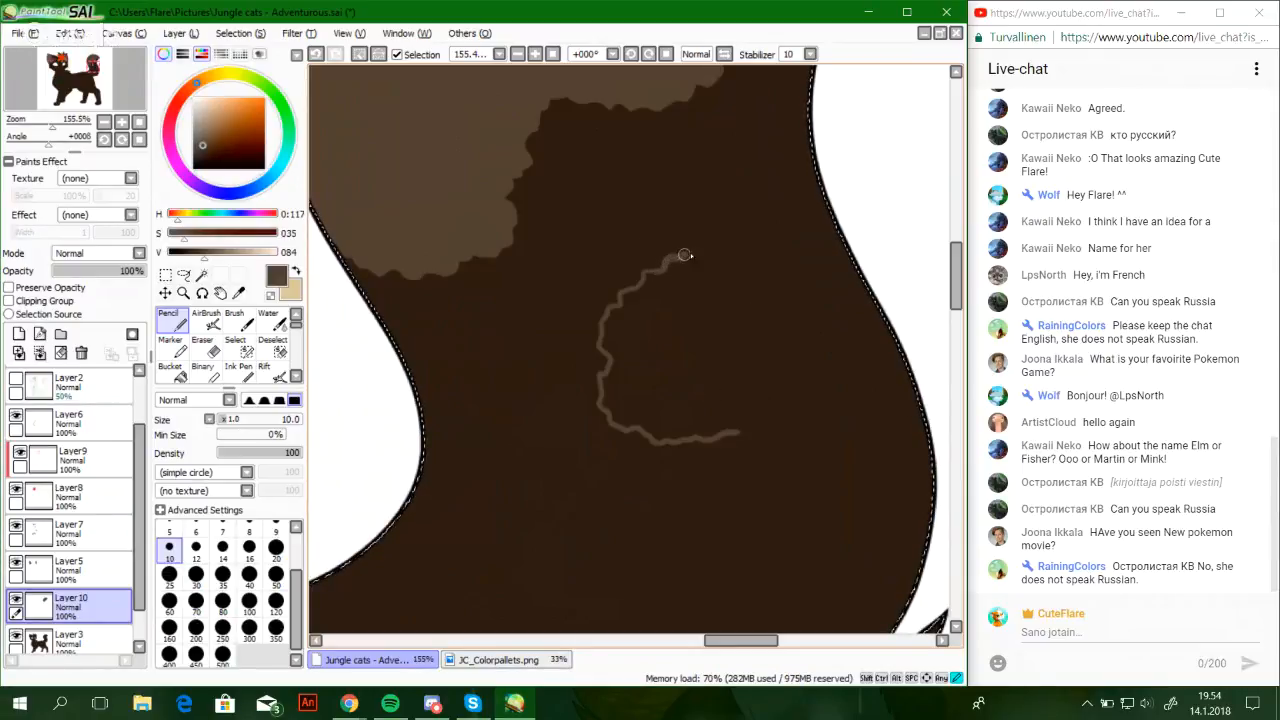
left_click_drag(753, 265, 796, 313)
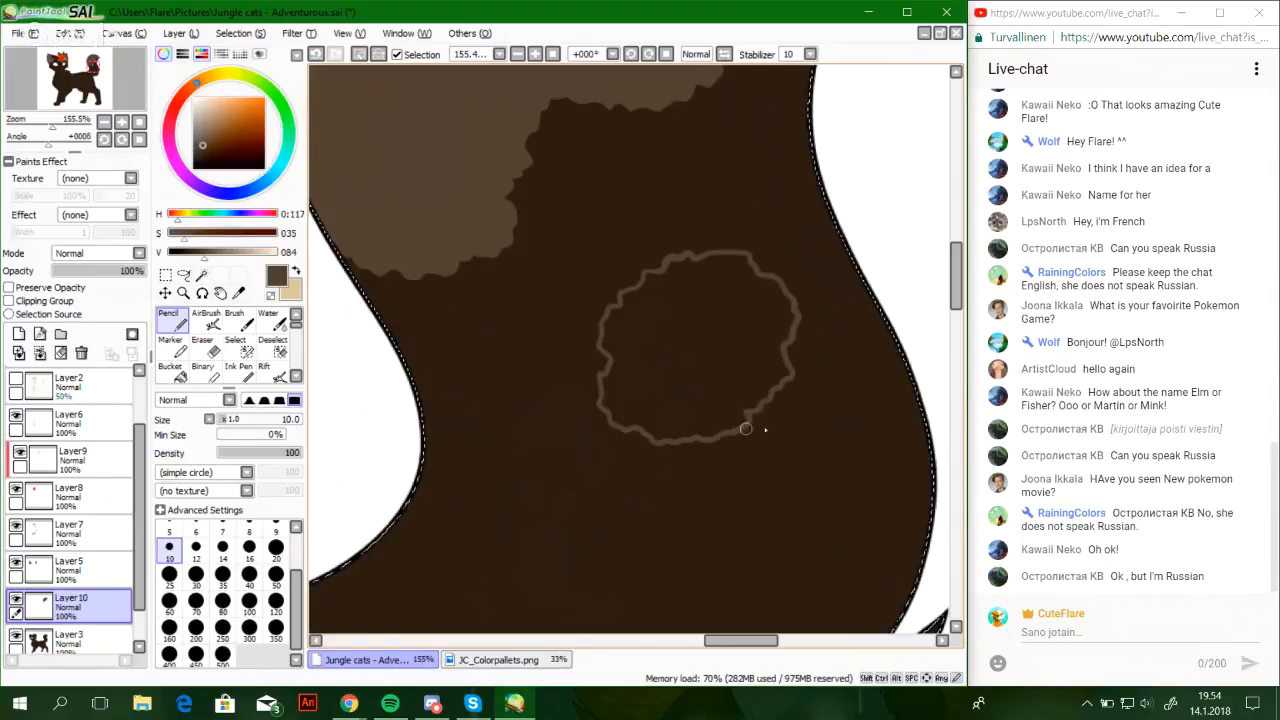
mouse_move(846, 437)
left_mouse_down()
mouse_move(826, 457)
mouse_move(782, 462)
left_mouse_up()
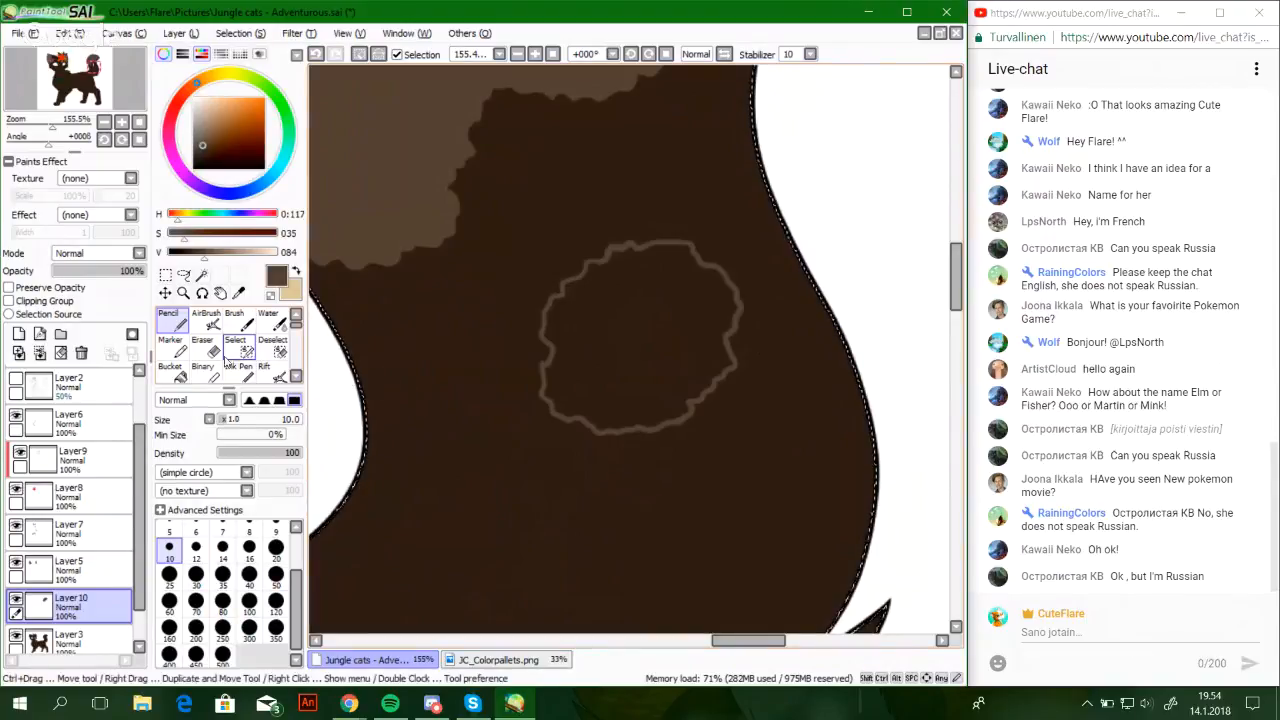
Fill the round tail spot with the lighter brown, return to the Pencil and undo the stray stroke
left_click(176, 372)
left_click(663, 346)
left_click(175, 321)
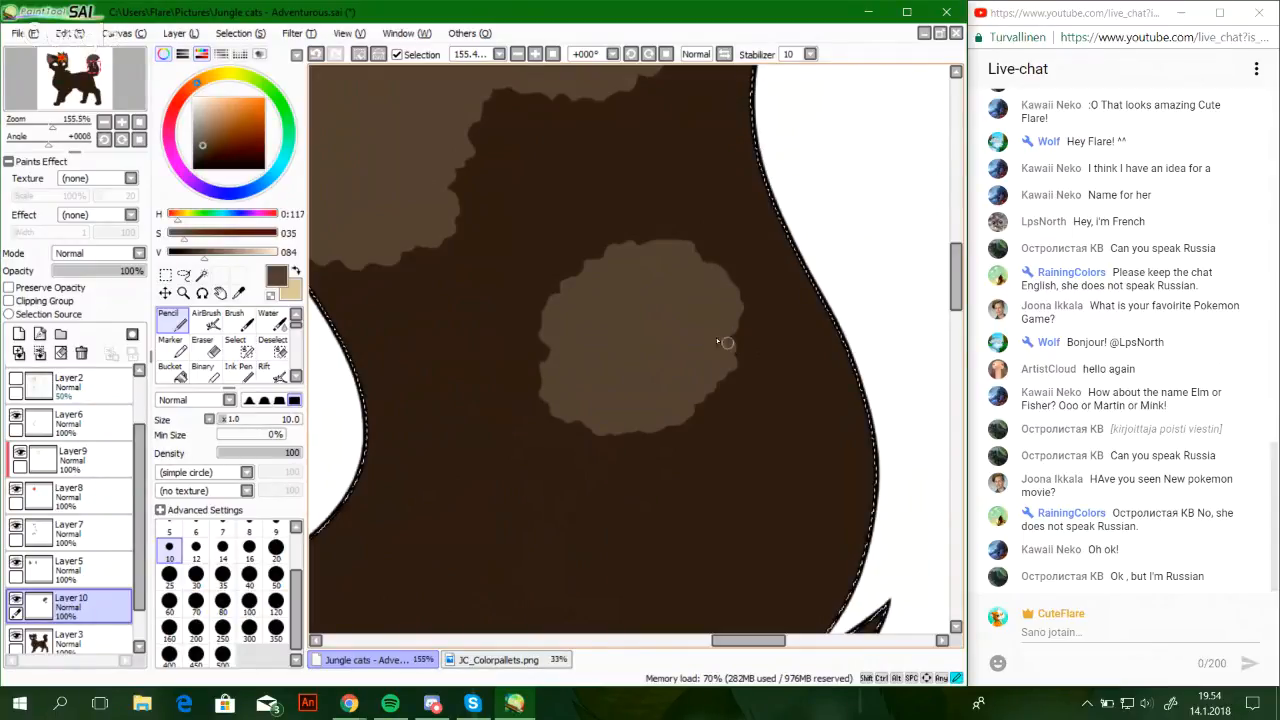
key("ctrl+z")
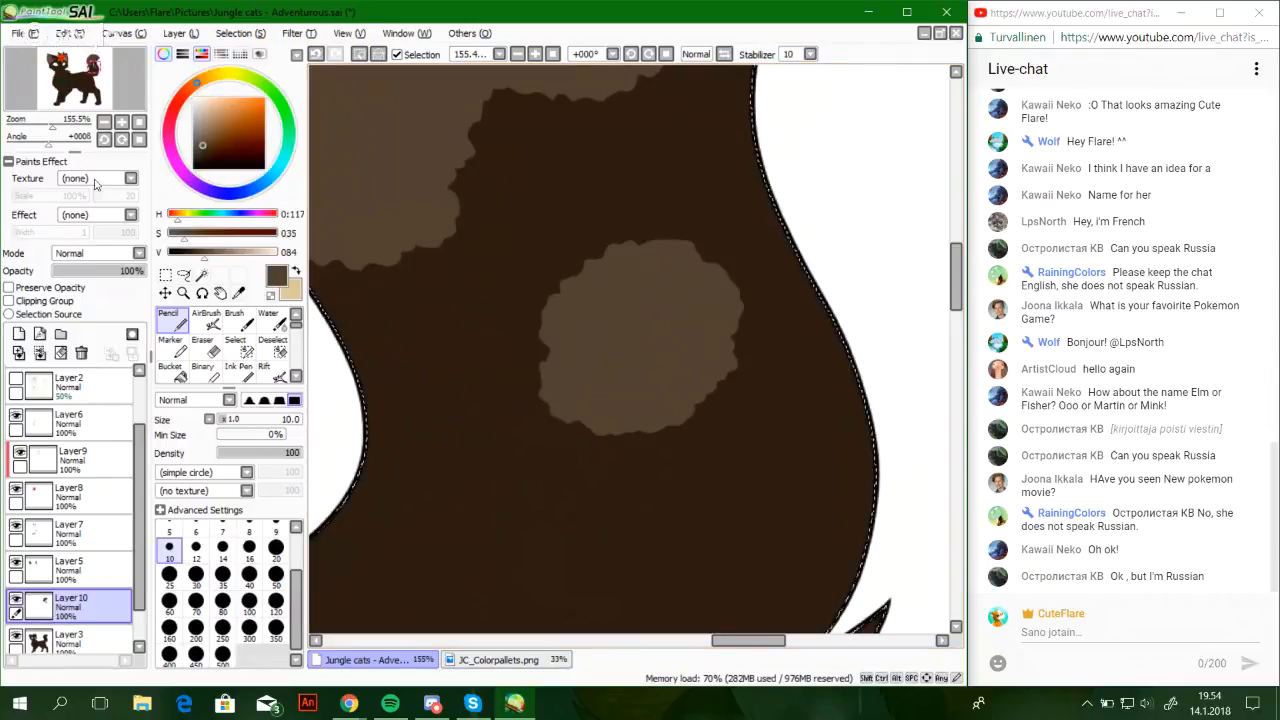
left_click_drag(52, 124, 54, 126)
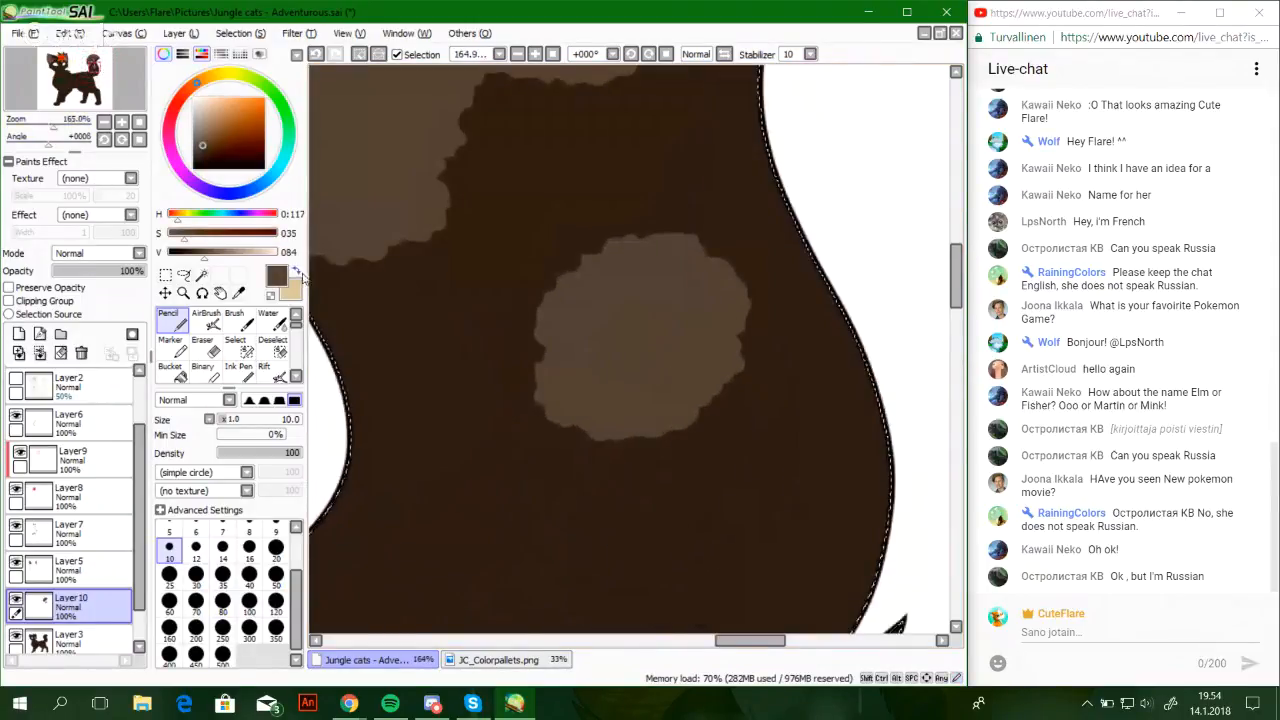
left_click(296, 271)
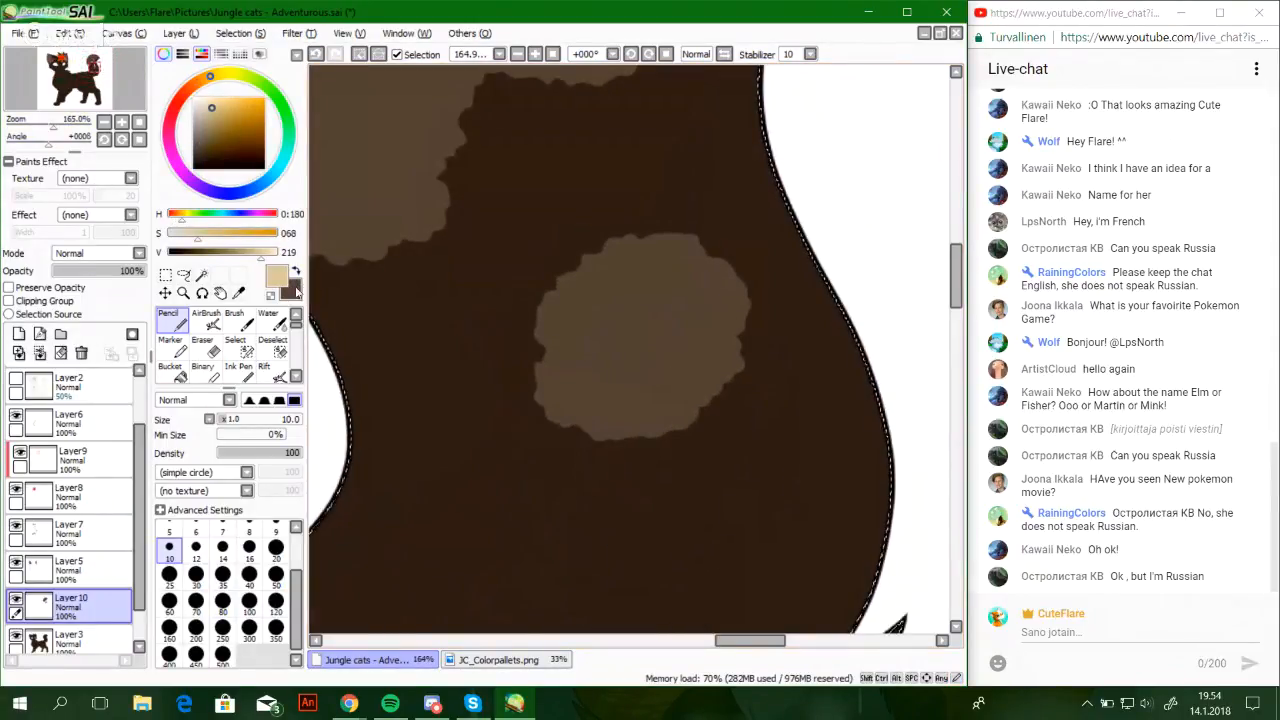
left_click(296, 271)
Draw a wavy marking outline on the forehead around the flower's lower petals and on to the inner corner of the nearby eye
left_click_drag(79, 69, 79, 72)
left_click_drag(54, 126, 40, 125)
mouse_move(68, 83)
left_mouse_down()
mouse_move(63, 73)
mouse_move(80, 97)
mouse_move(70, 88)
left_mouse_up()
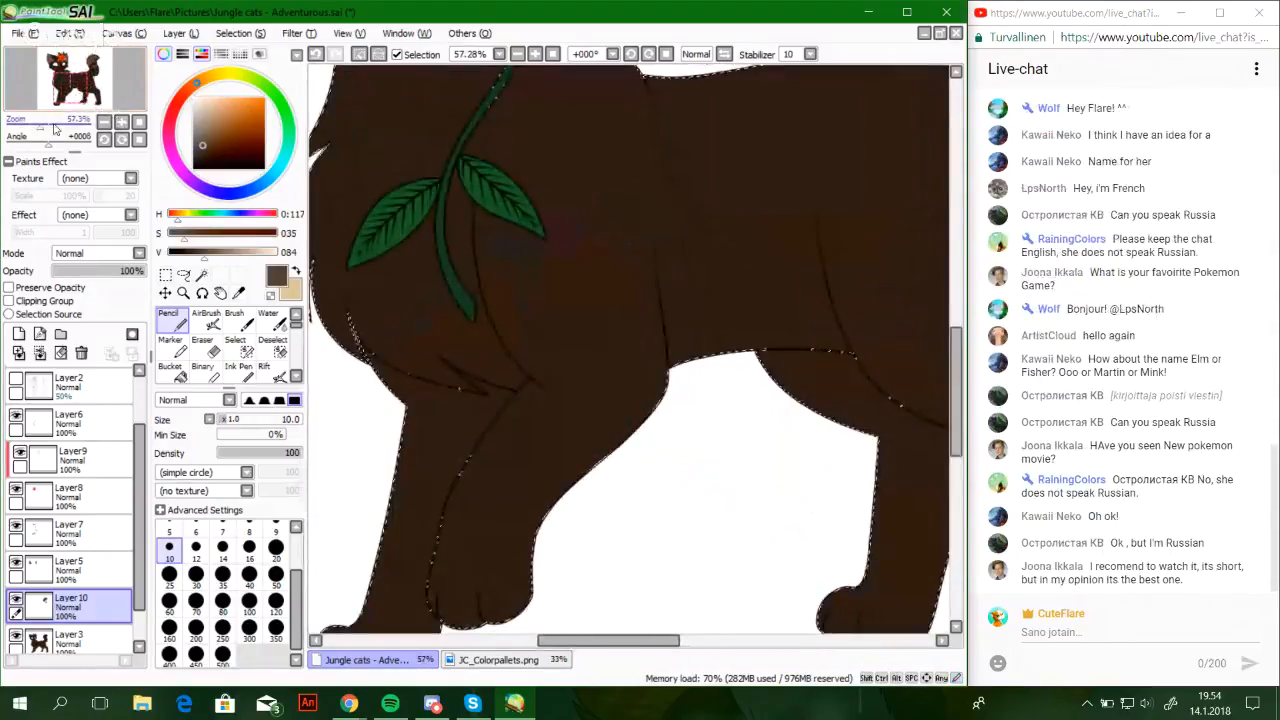
left_click(139, 123)
left_click_drag(31, 126, 43, 126)
mouse_move(72, 82)
left_mouse_down()
mouse_move(72, 96)
mouse_move(90, 97)
left_mouse_up()
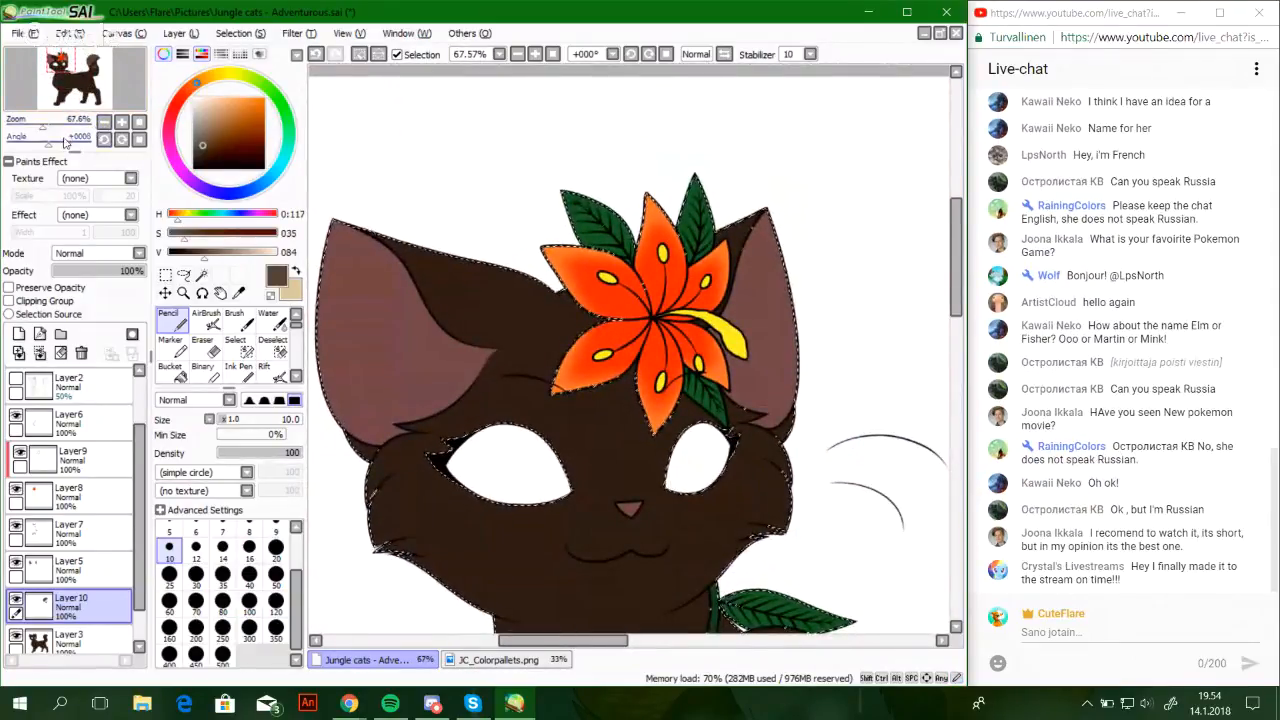
left_click_drag(41, 128, 83, 98)
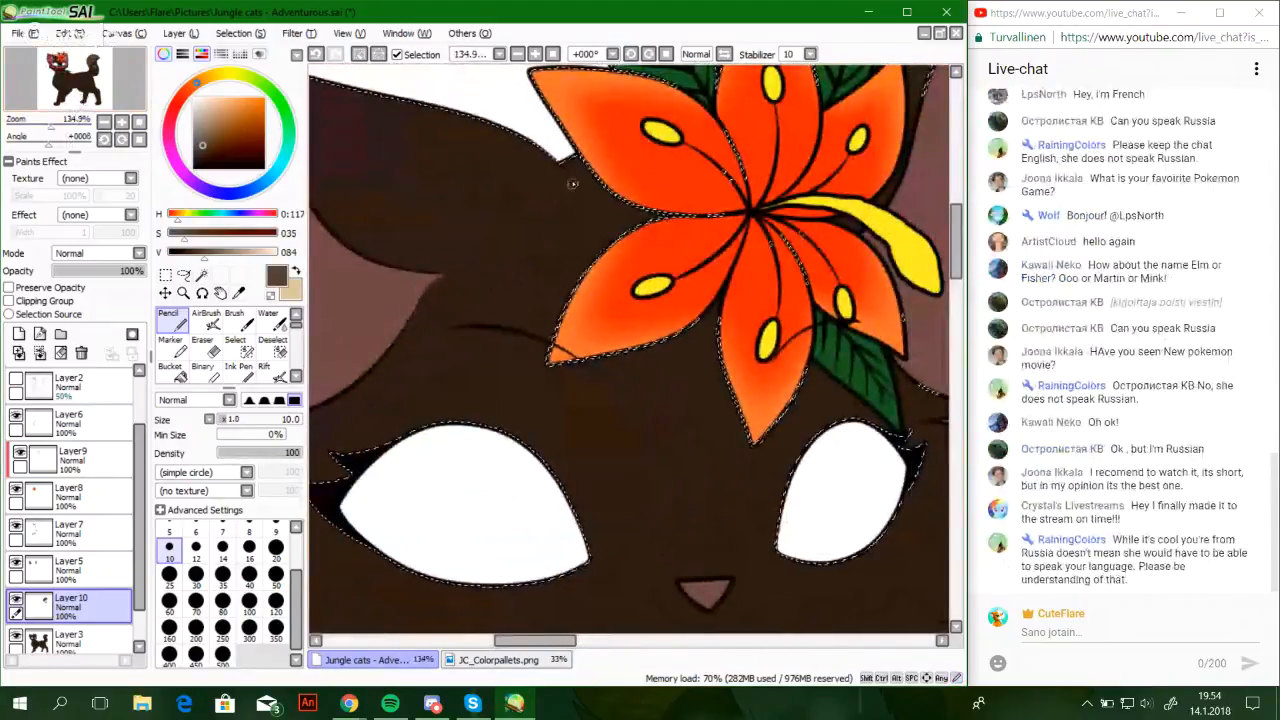
mouse_move(572, 183)
left_mouse_down()
mouse_move(525, 251)
mouse_move(566, 312)
left_mouse_up()
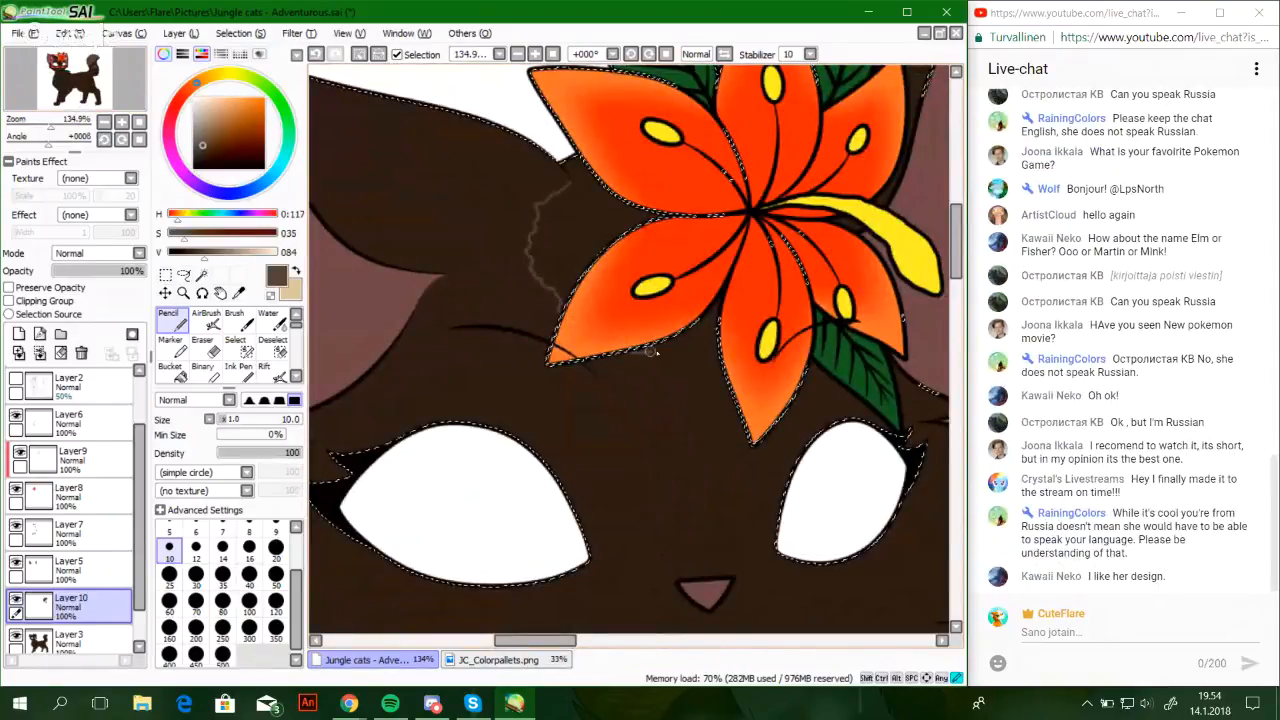
left_click_drag(763, 374, 694, 336)
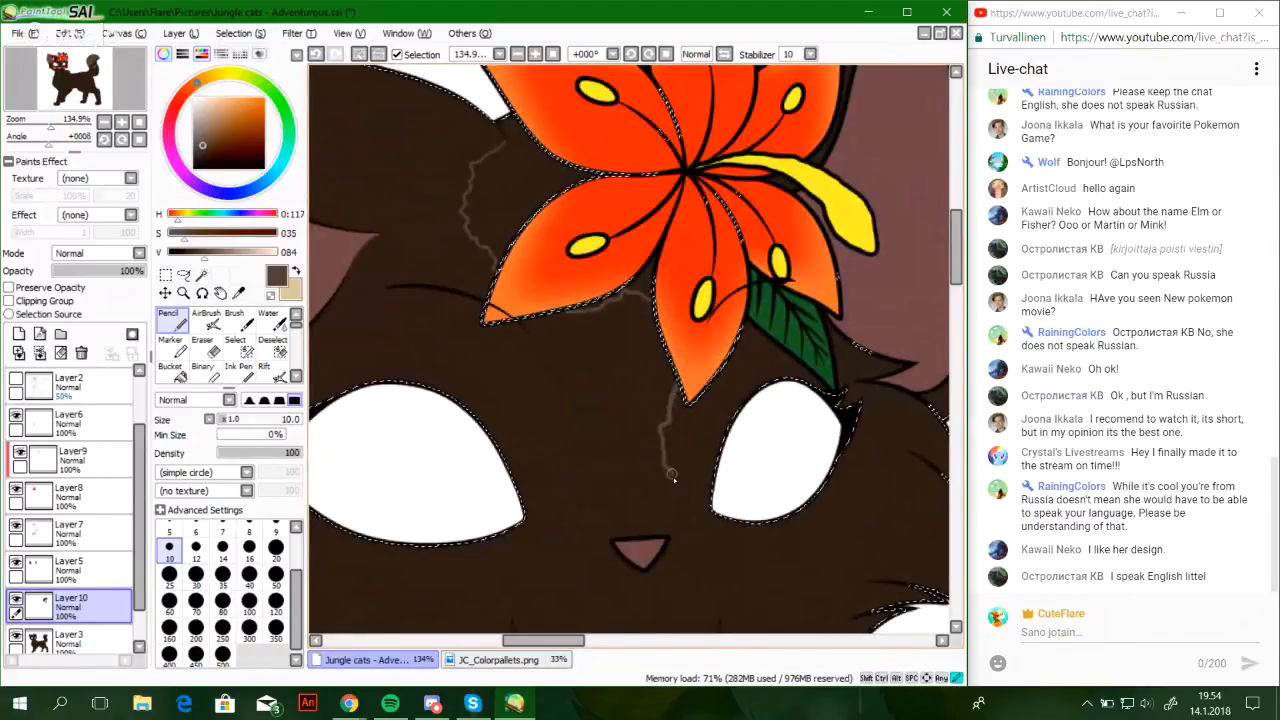
key("ctrl+z")
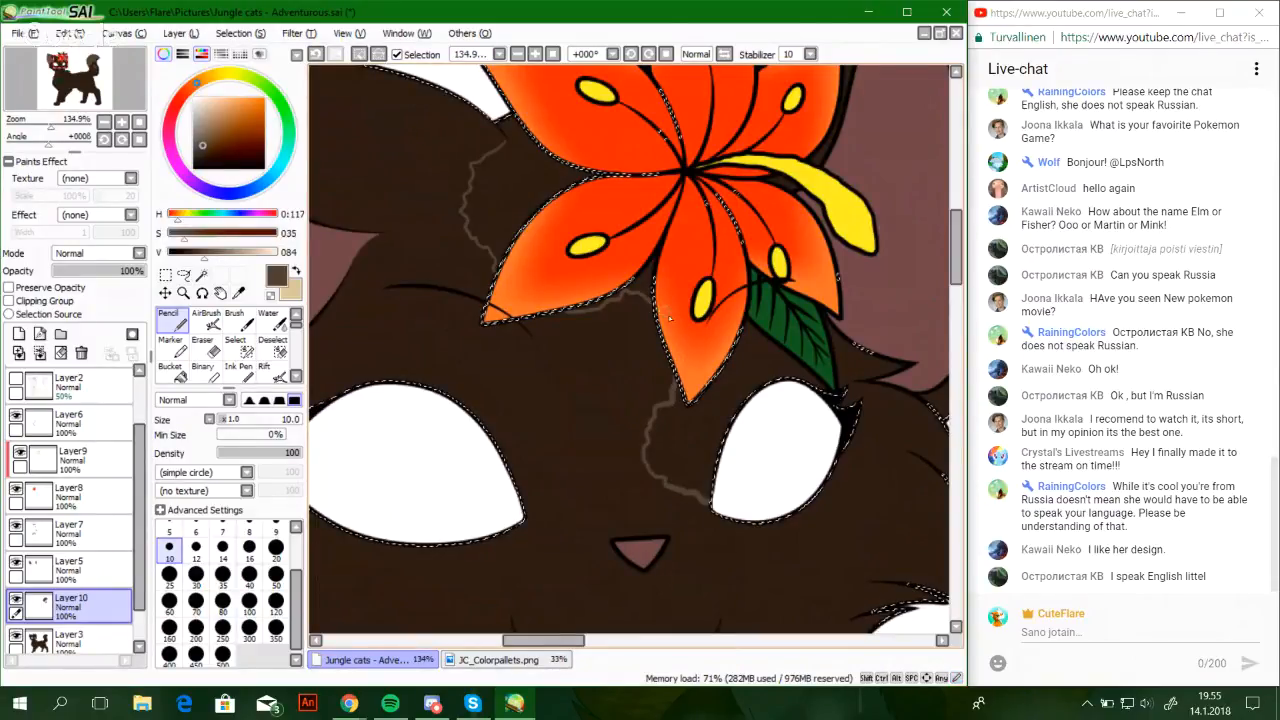
Draw a short marking outline from the outer corner of the eye below the flower towards the ear base, redoing unsatisfactory strokes
mouse_move(799, 416)
left_mouse_down()
mouse_move(551, 277)
mouse_move(599, 355)
left_mouse_up()
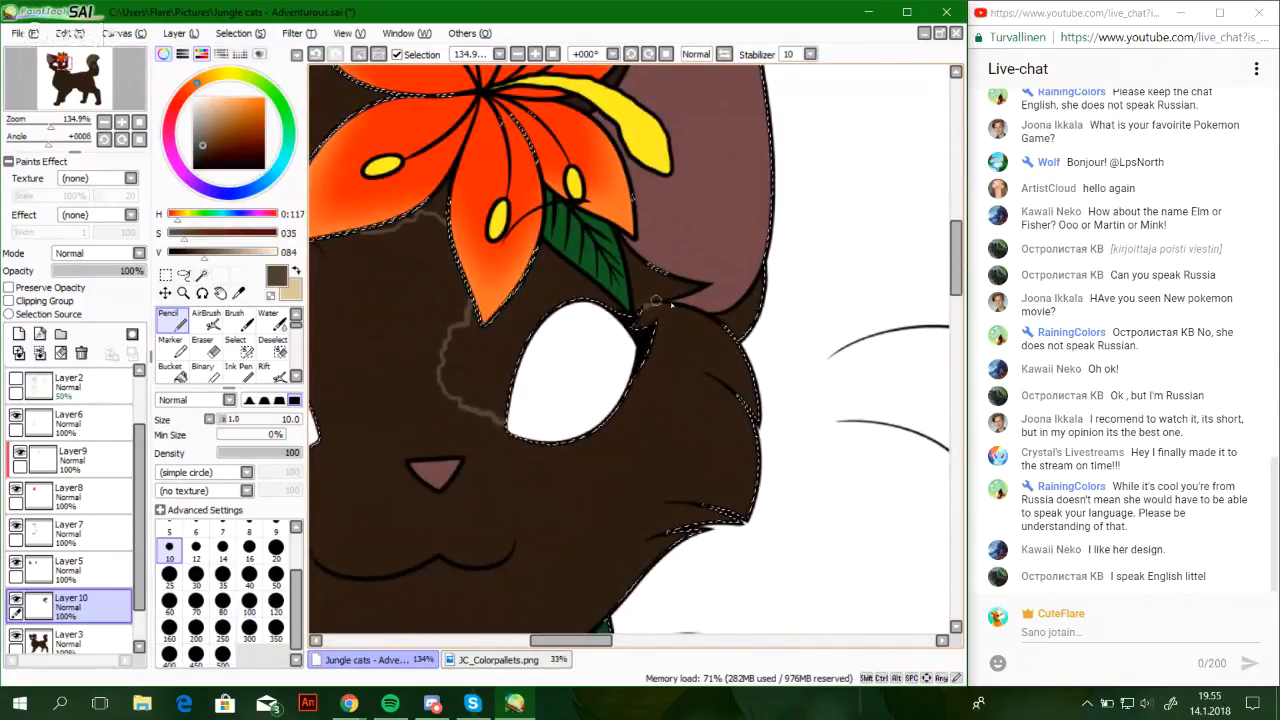
left_click_drag(689, 321, 700, 346)
key("ctrl+z")
key("ctrl+z")
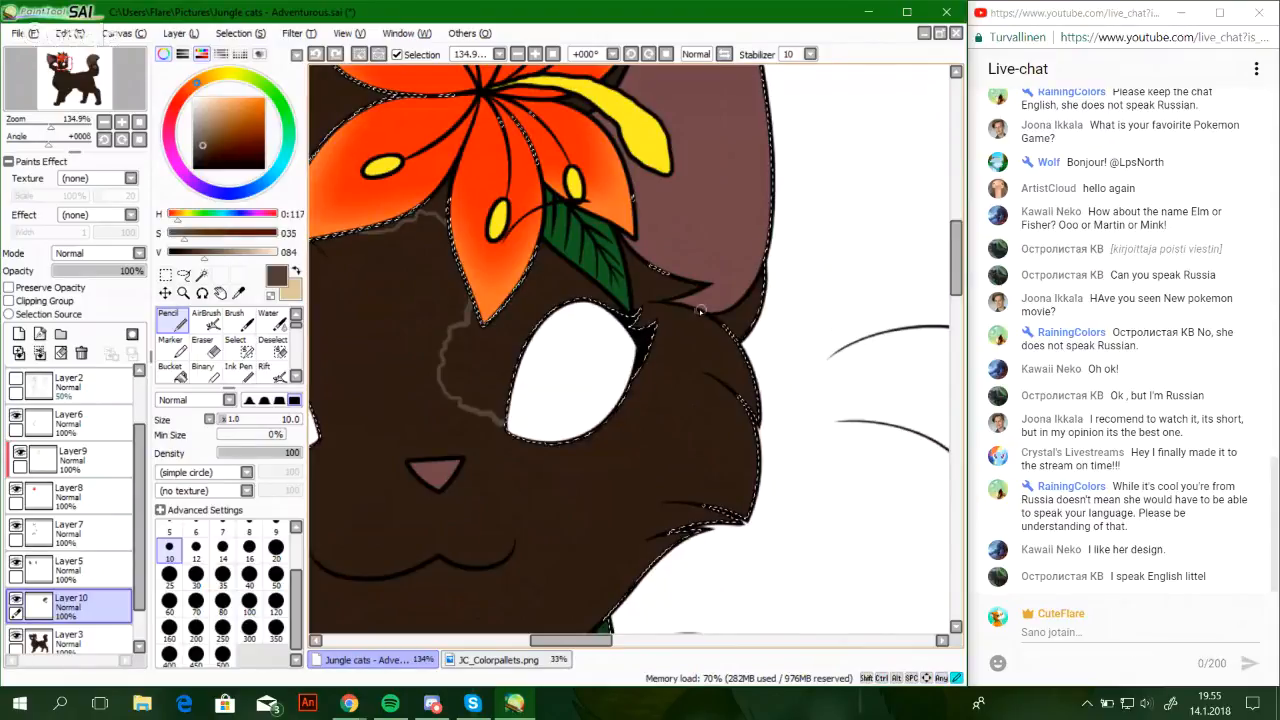
key("ctrl+z")
left_click_drag(613, 346, 607, 363)
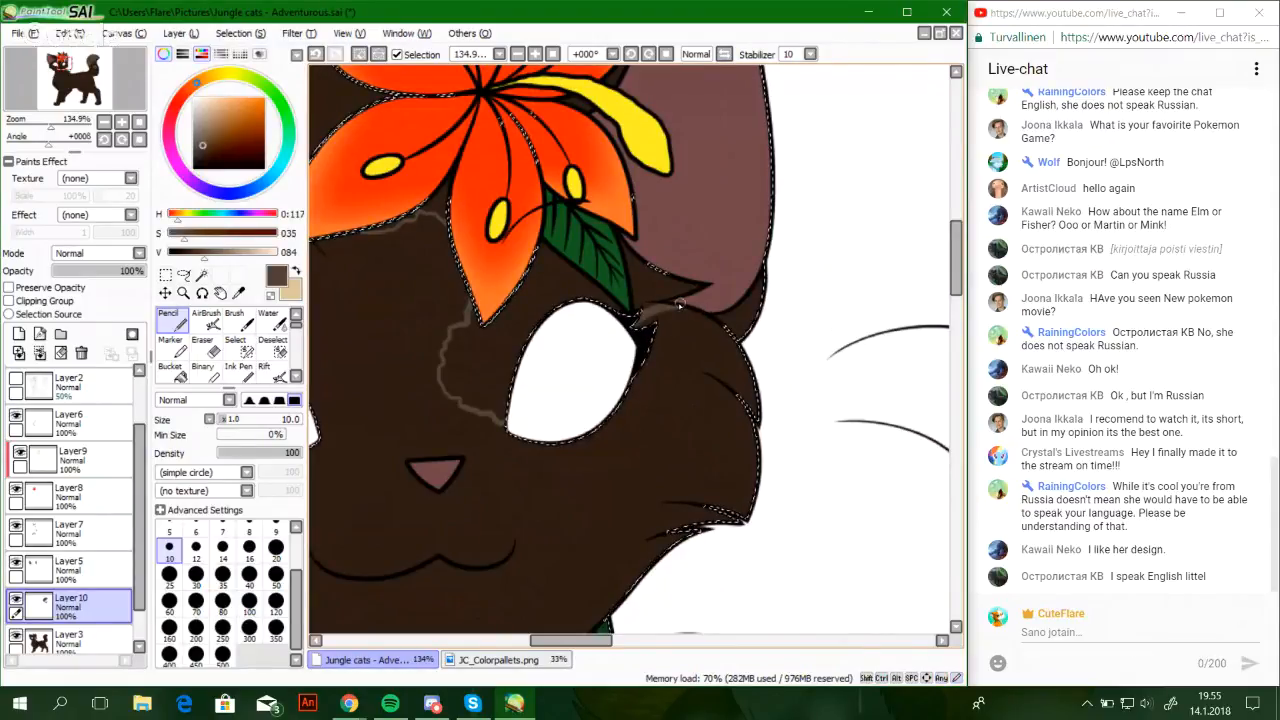
Extend the forehead marking outline with the Pencil to the head's edge beside the flower, closing the gap there
left_click_drag(643, 203, 882, 329)
left_click_drag(725, 302, 636, 407)
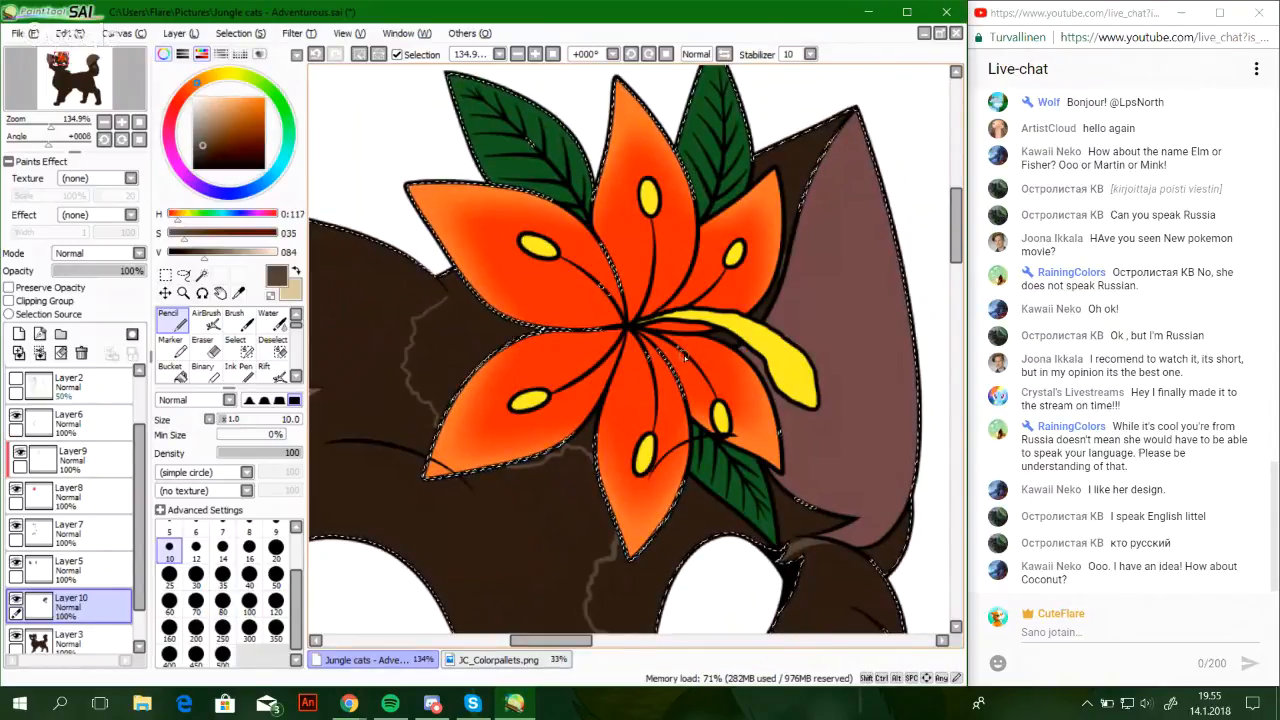
left_click(186, 374)
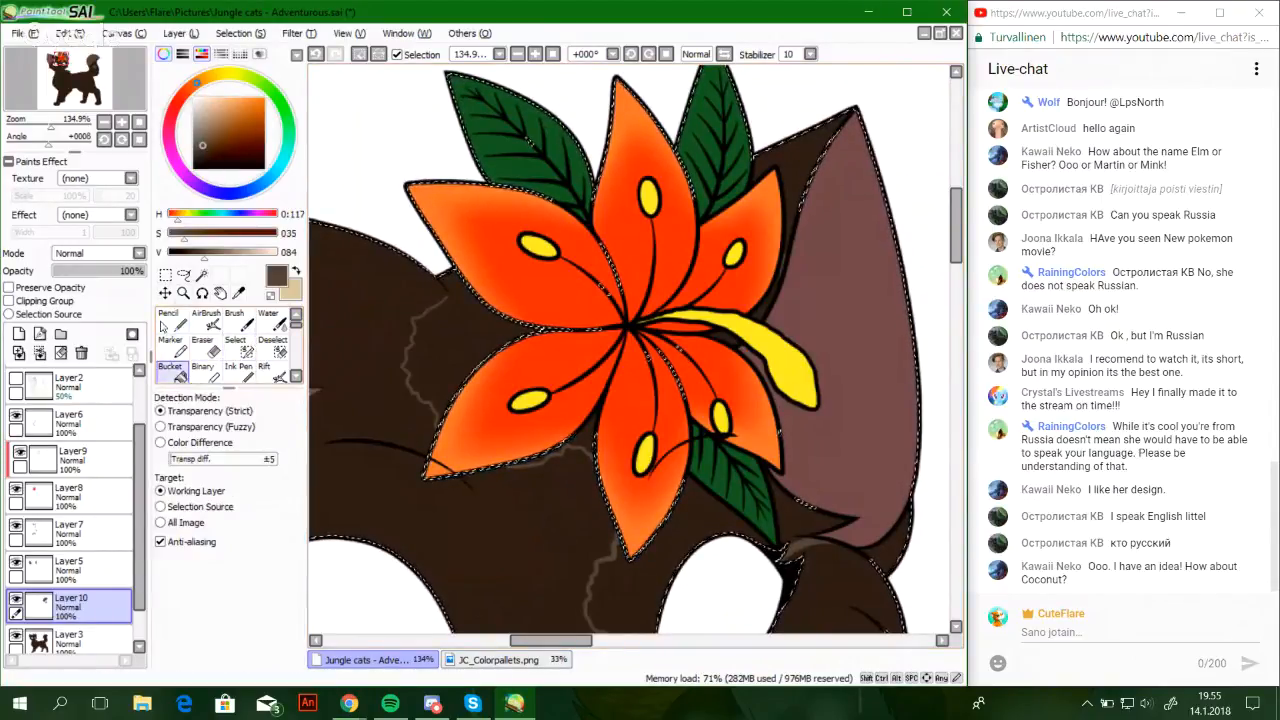
left_click(176, 321)
left_click_drag(51, 127, 69, 127)
mouse_move(452, 250)
left_mouse_down()
mouse_move(841, 278)
mouse_move(1078, 418)
left_mouse_up()
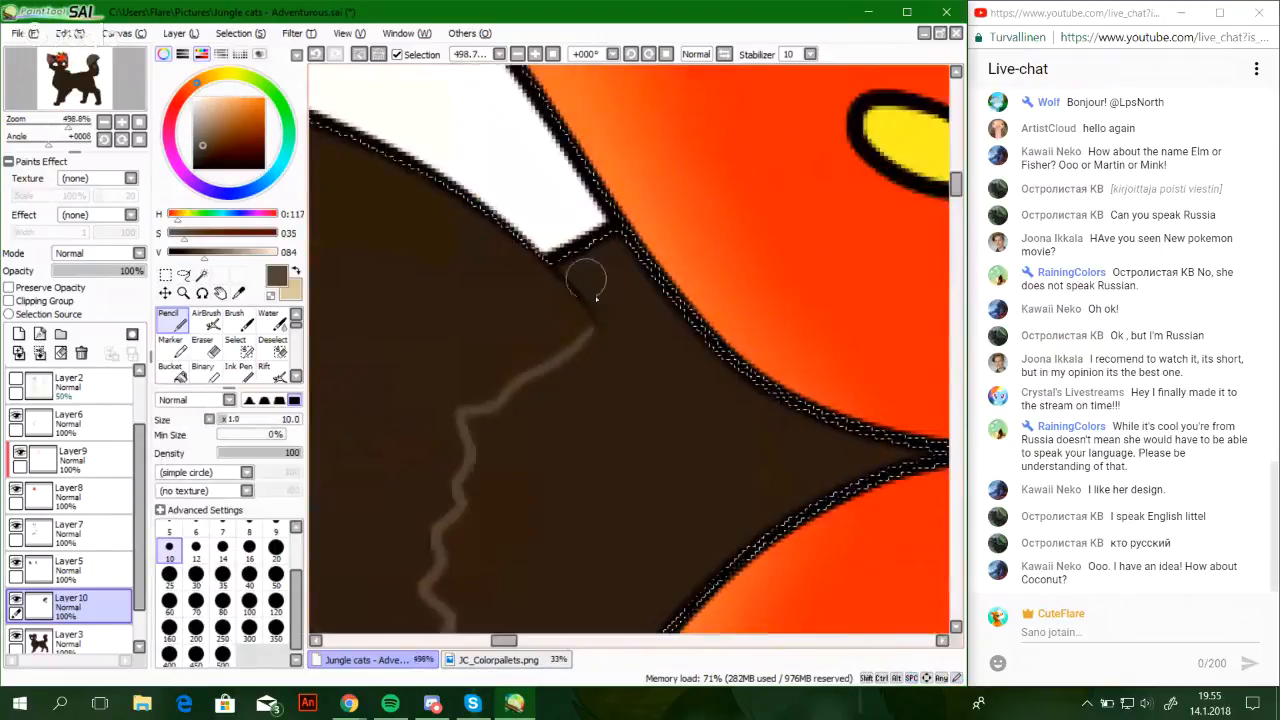
mouse_move(597, 334)
left_mouse_down()
mouse_move(609, 336)
mouse_move(547, 243)
mouse_move(602, 314)
mouse_move(547, 242)
mouse_move(587, 284)
left_mouse_up()
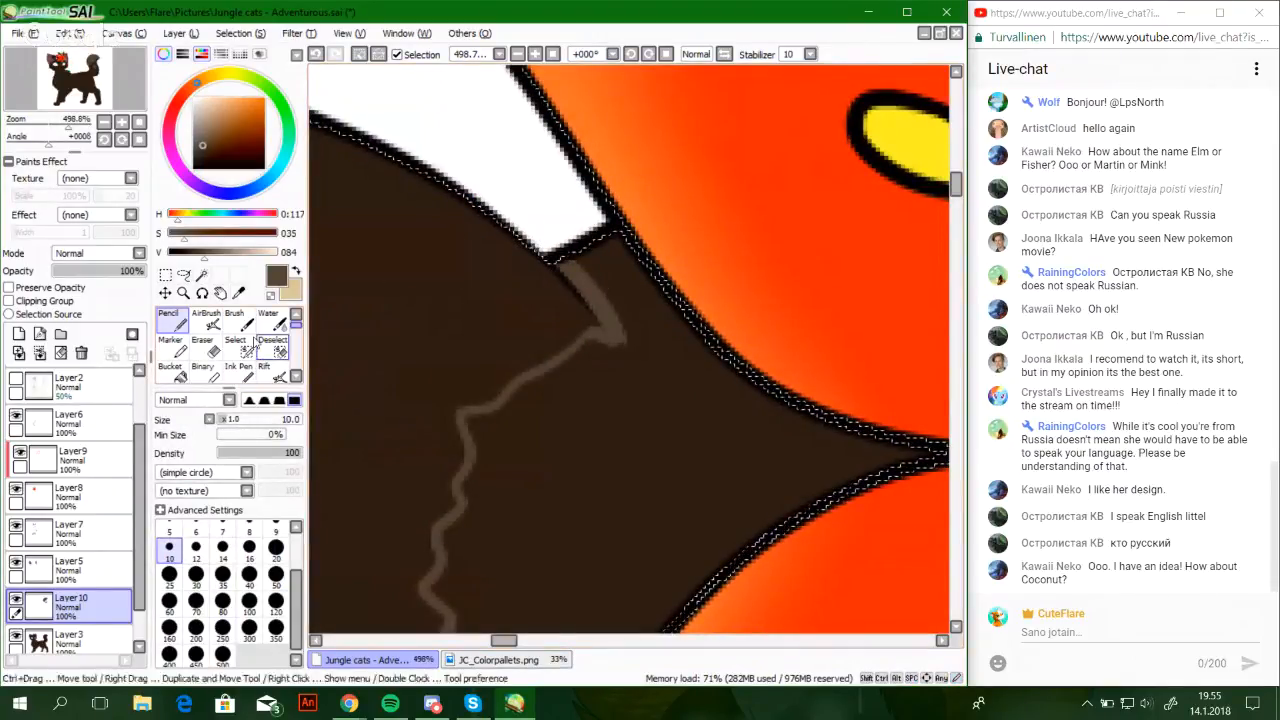
mouse_move(66, 127)
left_mouse_down()
mouse_move(48, 130)
mouse_move(60, 128)
left_mouse_up()
left_click_drag(61, 60, 60, 63)
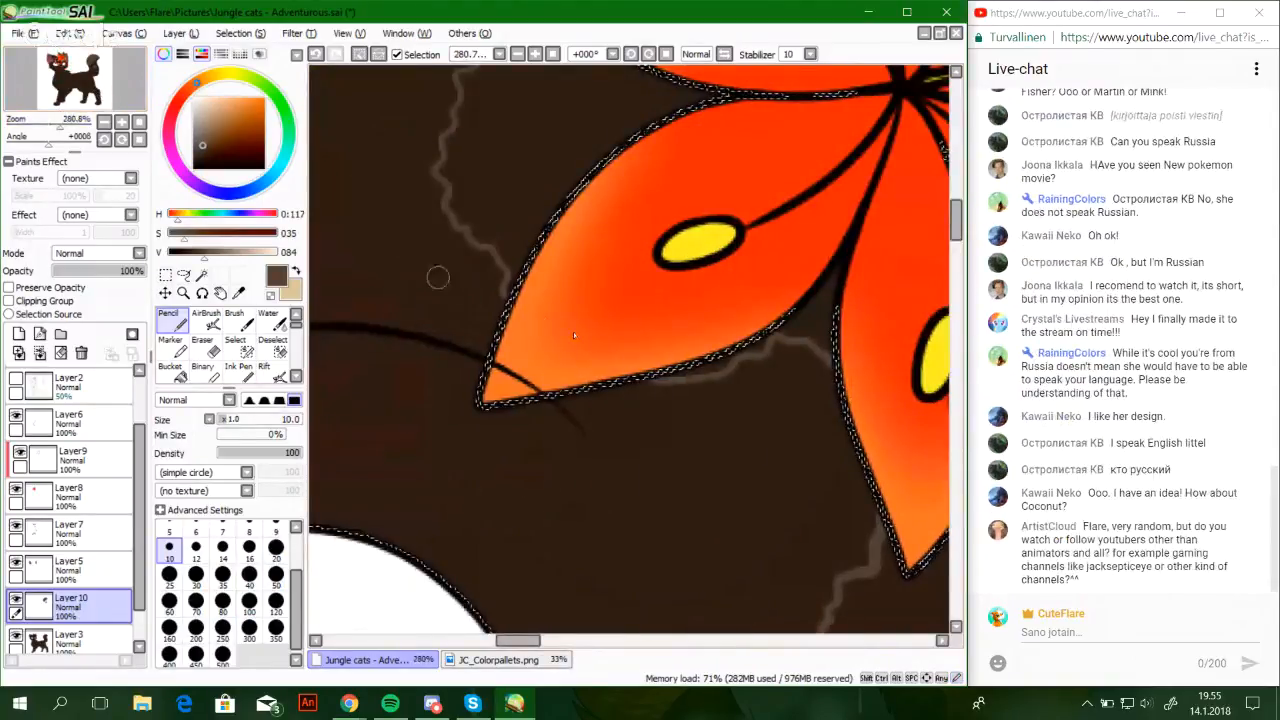
Fill the outlined forehead marking around the flower's lower petals and the nearby eye with the lighter brown, and return to the Pencil
left_click_drag(825, 409, 657, 292)
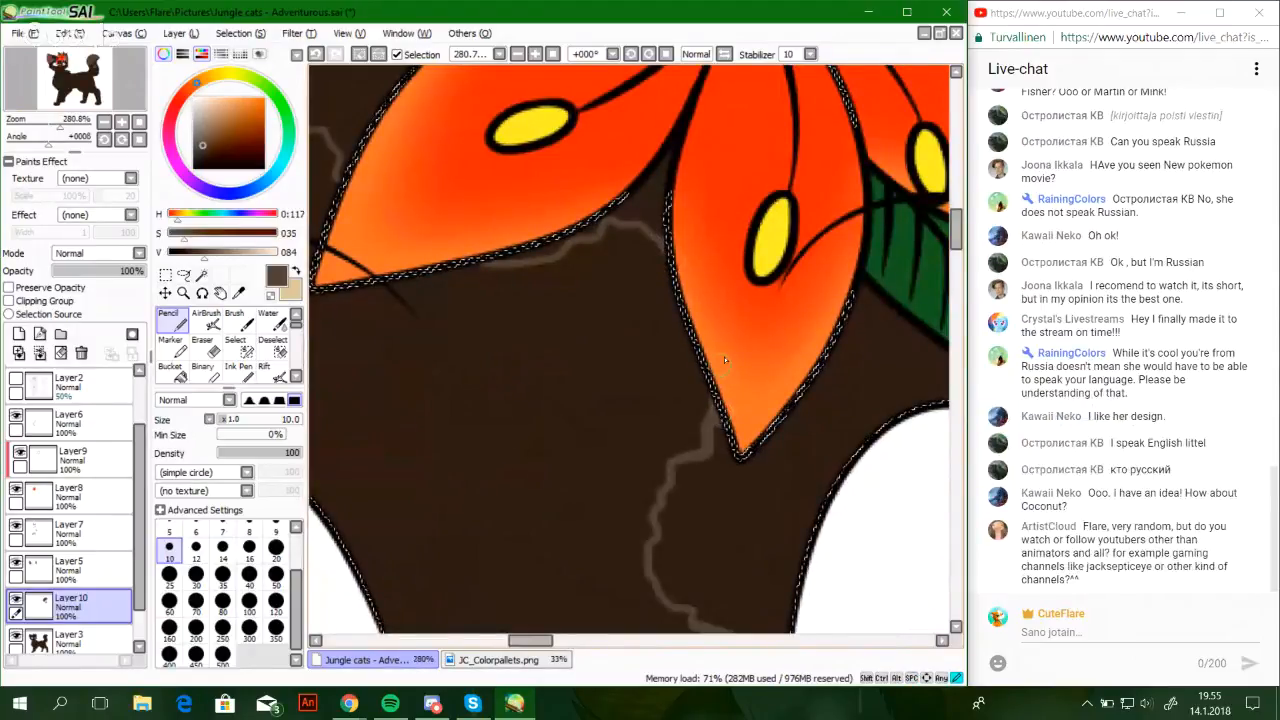
left_click_drag(851, 511, 562, 371)
left_click(172, 371)
left_click(478, 420)
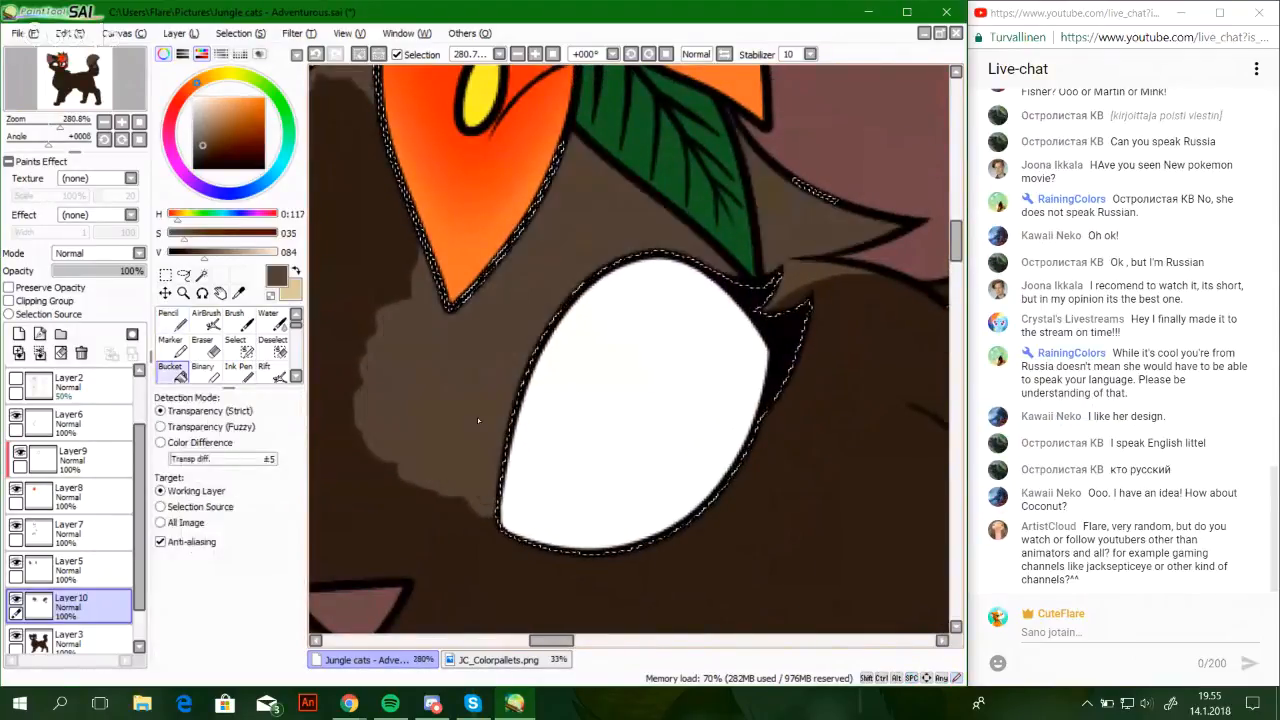
left_click(172, 321)
left_click_drag(835, 330, 723, 368)
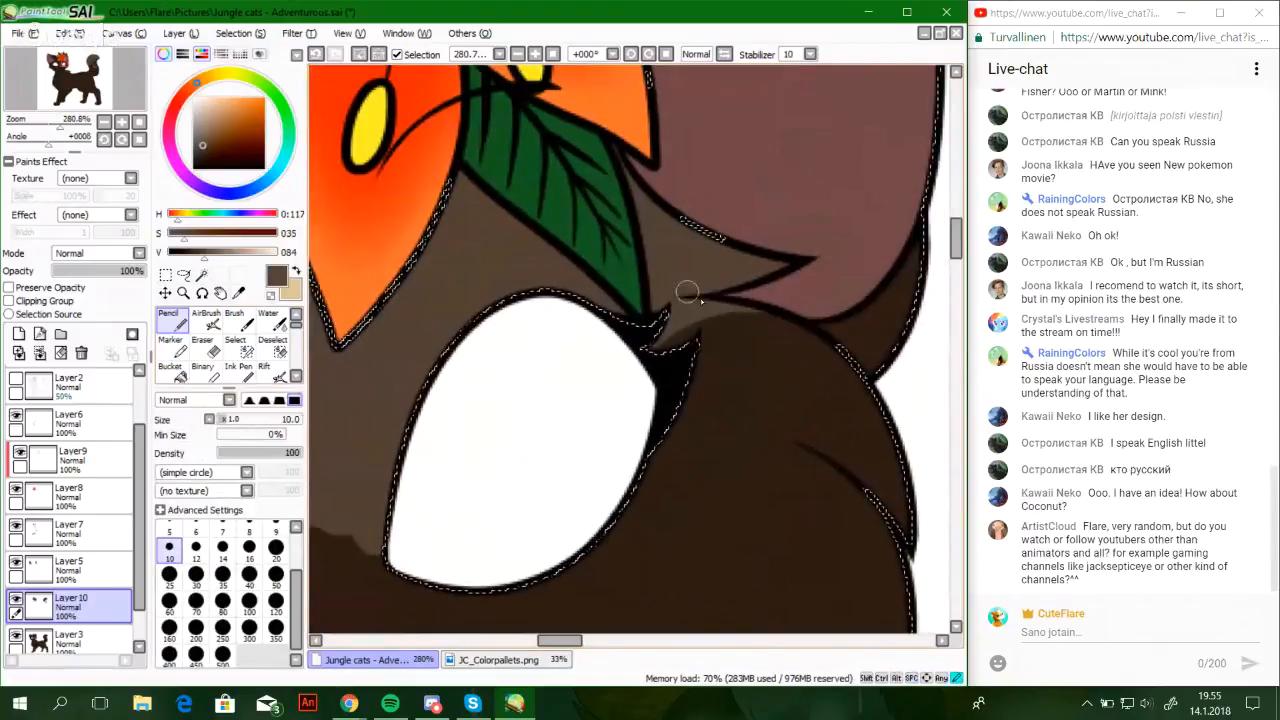
Erase a smooth curve through the filled marking beside the flower, continuing the head's contour line downward, and redo unsatisfactory strokes
scroll(720, 335, "left", 7)
scroll(720, 335, "down", 2)
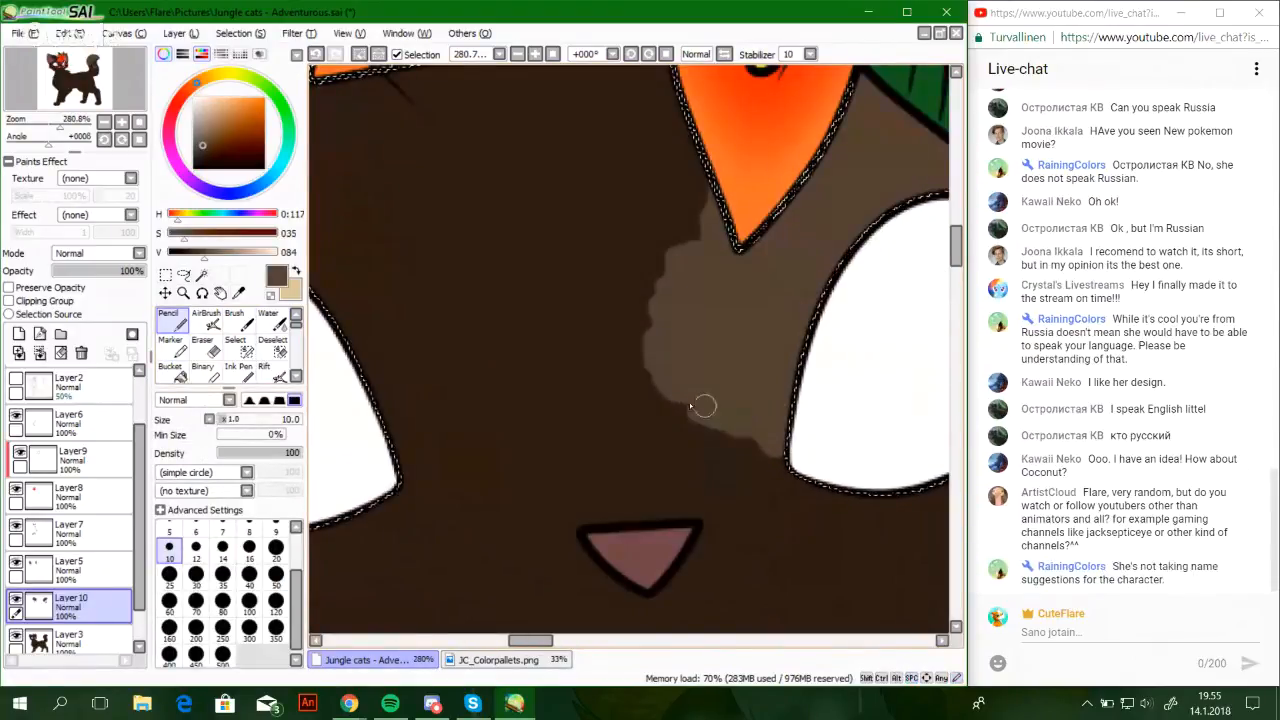
scroll(719, 379, "up", 5)
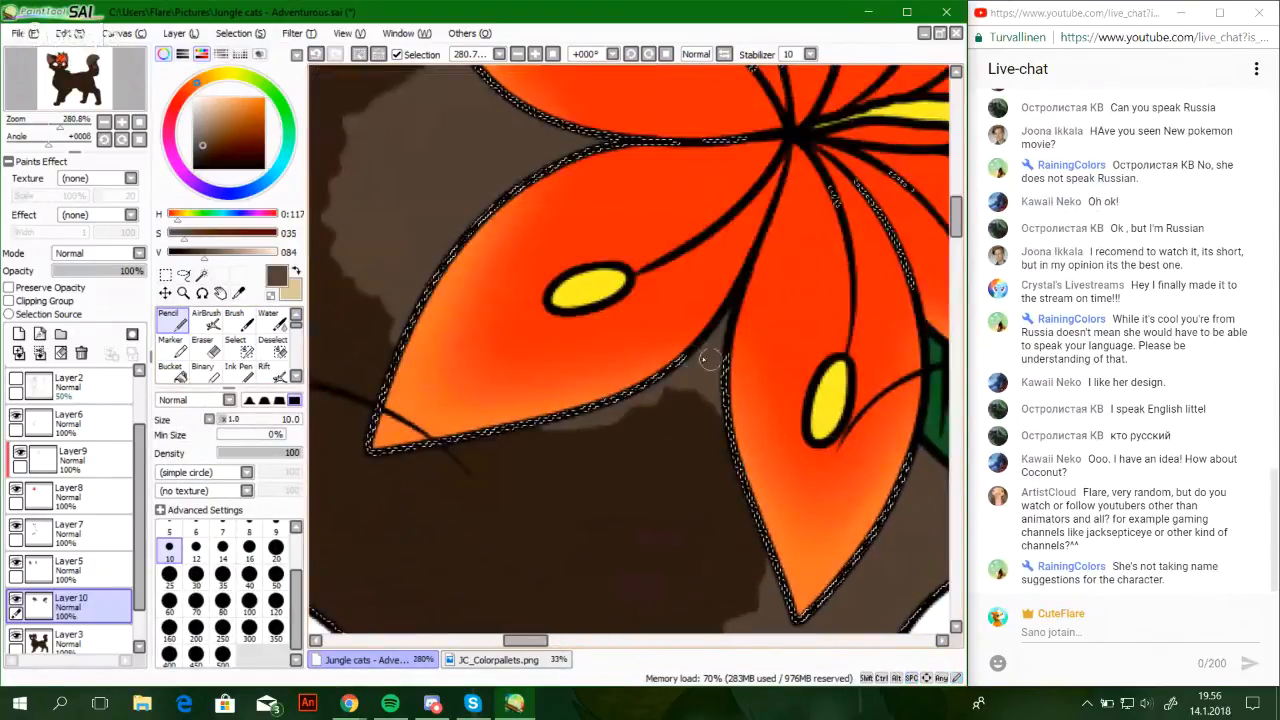
left_click_drag(518, 388, 706, 524)
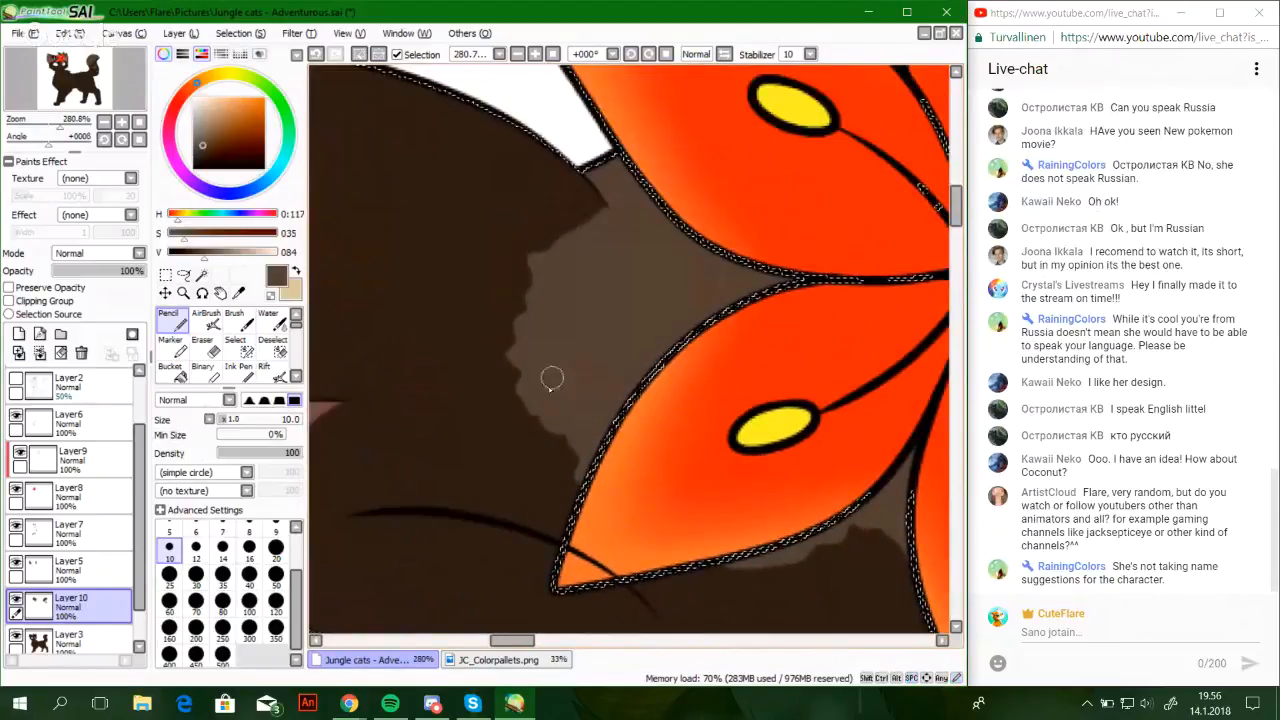
left_click_drag(532, 301, 712, 306)
left_click(214, 350)
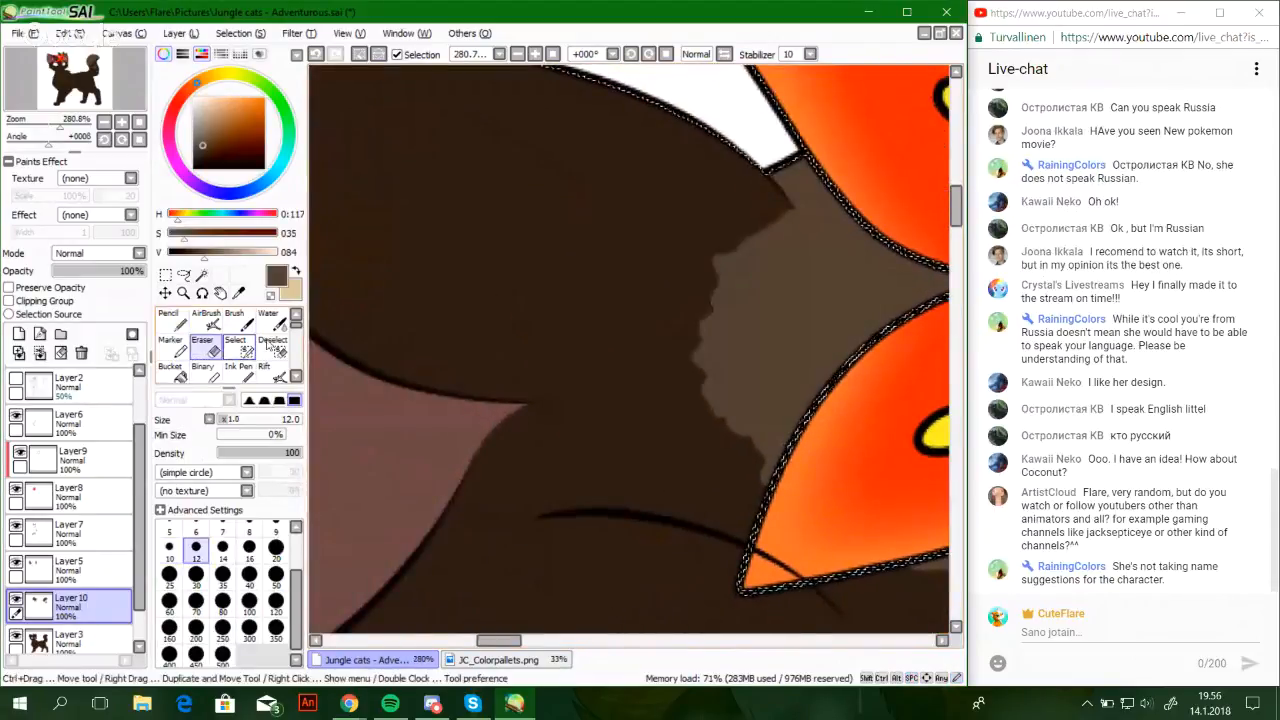
mouse_move(668, 359)
left_mouse_down()
mouse_move(788, 177)
mouse_move(712, 328)
left_mouse_up()
key("ctrl+z")
key("ctrl+z")
left_click_drag(780, 202, 729, 322)
key("ctrl+z")
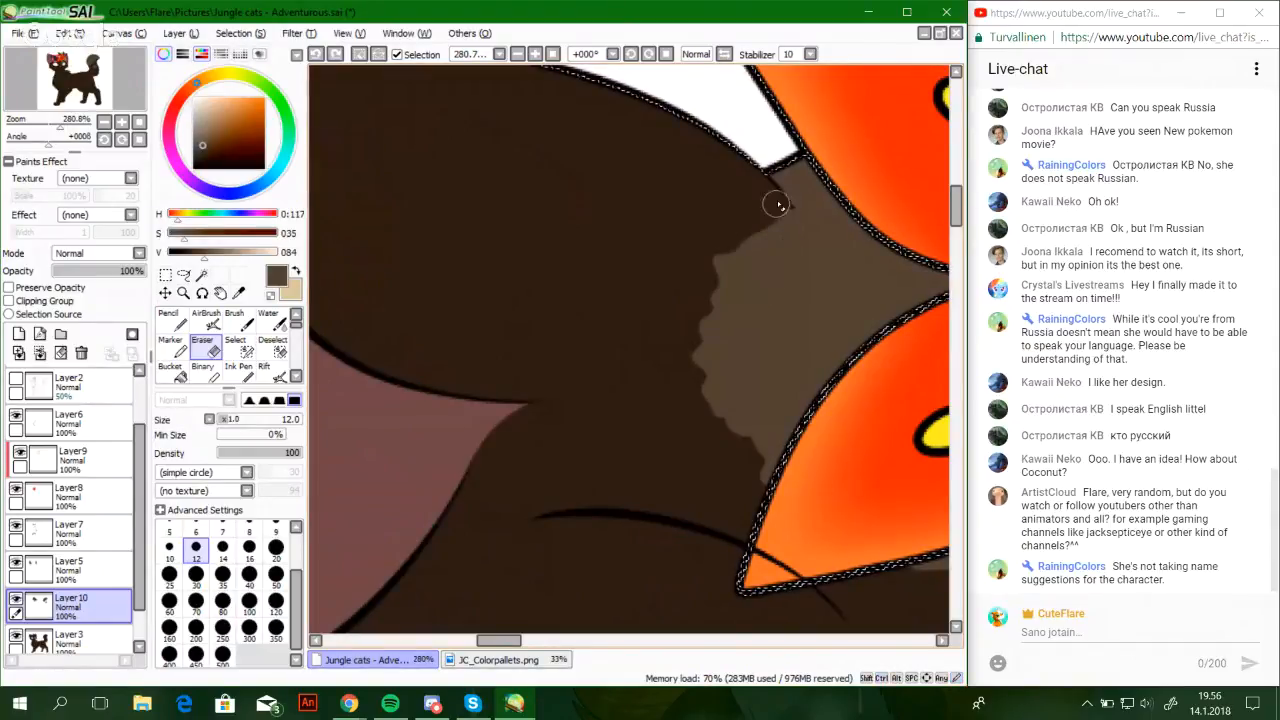
left_click_drag(778, 204, 667, 330)
key("ctrl+z")
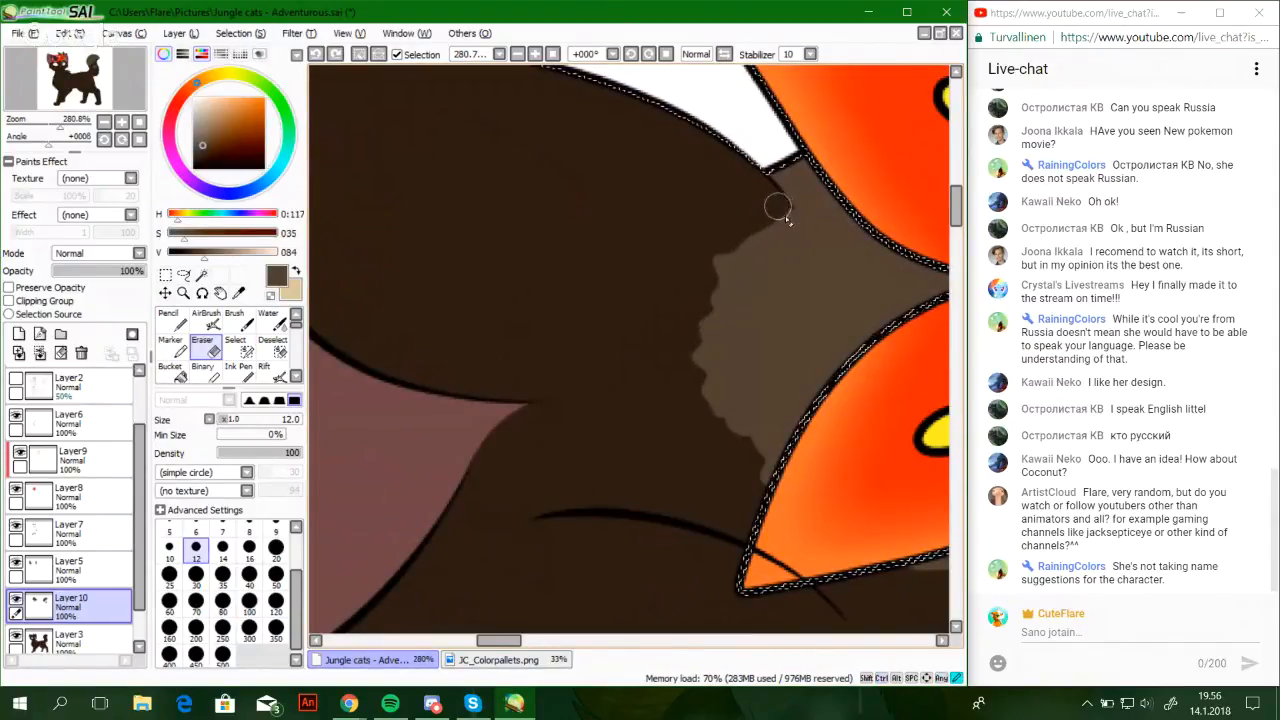
mouse_move(785, 215)
left_mouse_down()
mouse_move(771, 266)
mouse_move(646, 383)
left_mouse_up()
key("ctrl+z")
left_click_drag(782, 212, 675, 340)
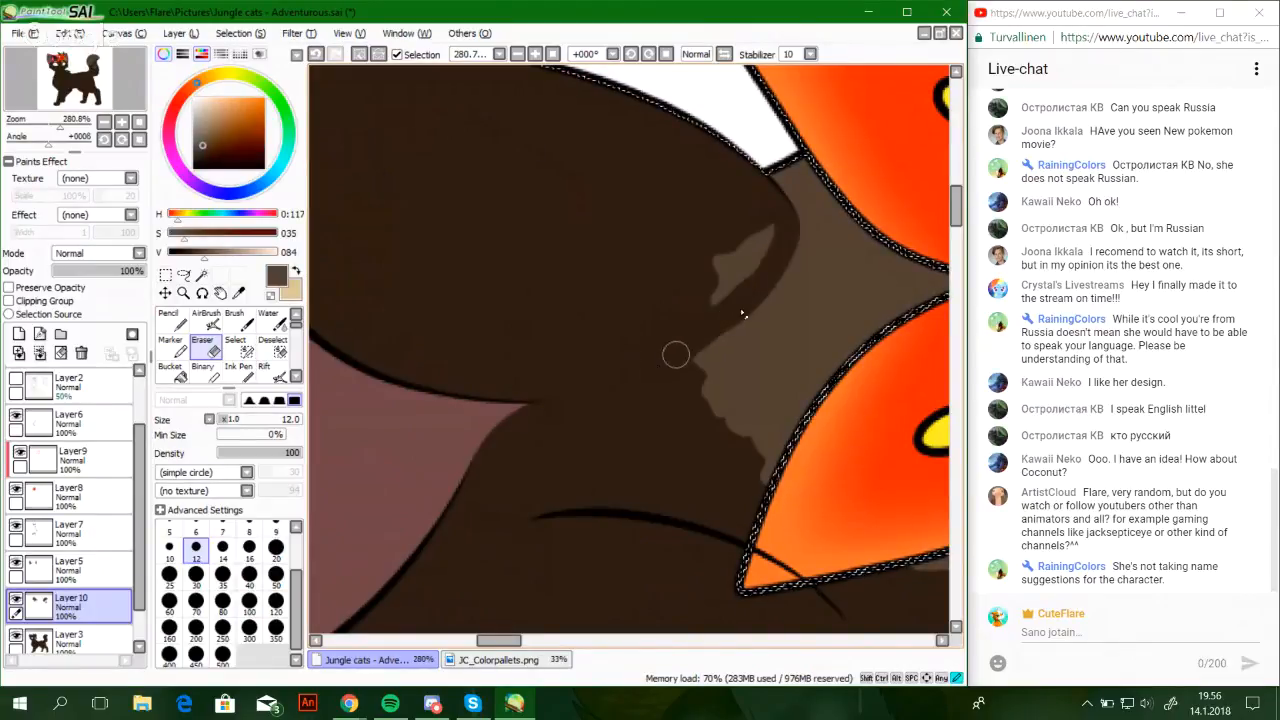
Erase the leftover lighter brown outside the curve with the Eraser at size 20 and return to the Pencil
left_click(276, 546)
mouse_move(712, 300)
left_mouse_down()
mouse_move(709, 226)
mouse_move(764, 240)
mouse_move(758, 263)
mouse_move(752, 203)
mouse_move(756, 259)
left_mouse_up()
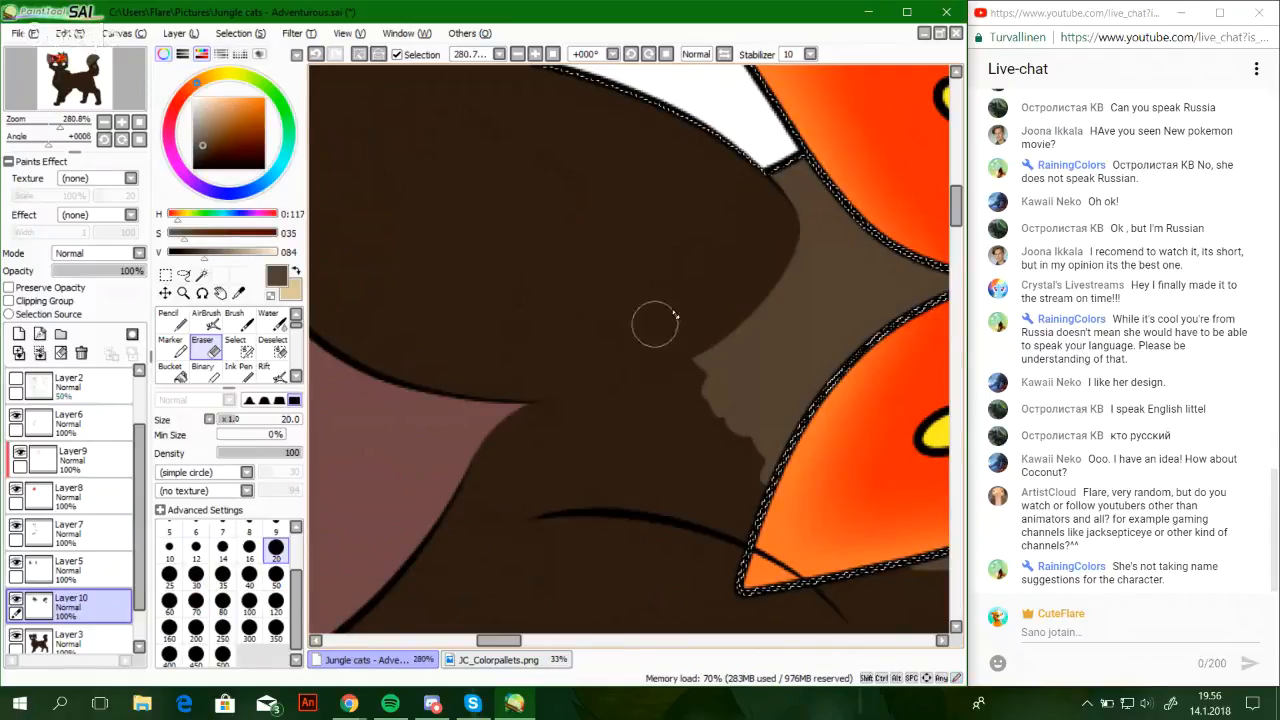
left_click(174, 321)
Switch to Chrome to check the reference drawing of the cat in the CuteFlare Facebook inbox, and return to PaintTool SAI
mouse_move(835, 355)
left_mouse_down()
mouse_move(617, 212)
mouse_move(637, 406)
left_mouse_up()
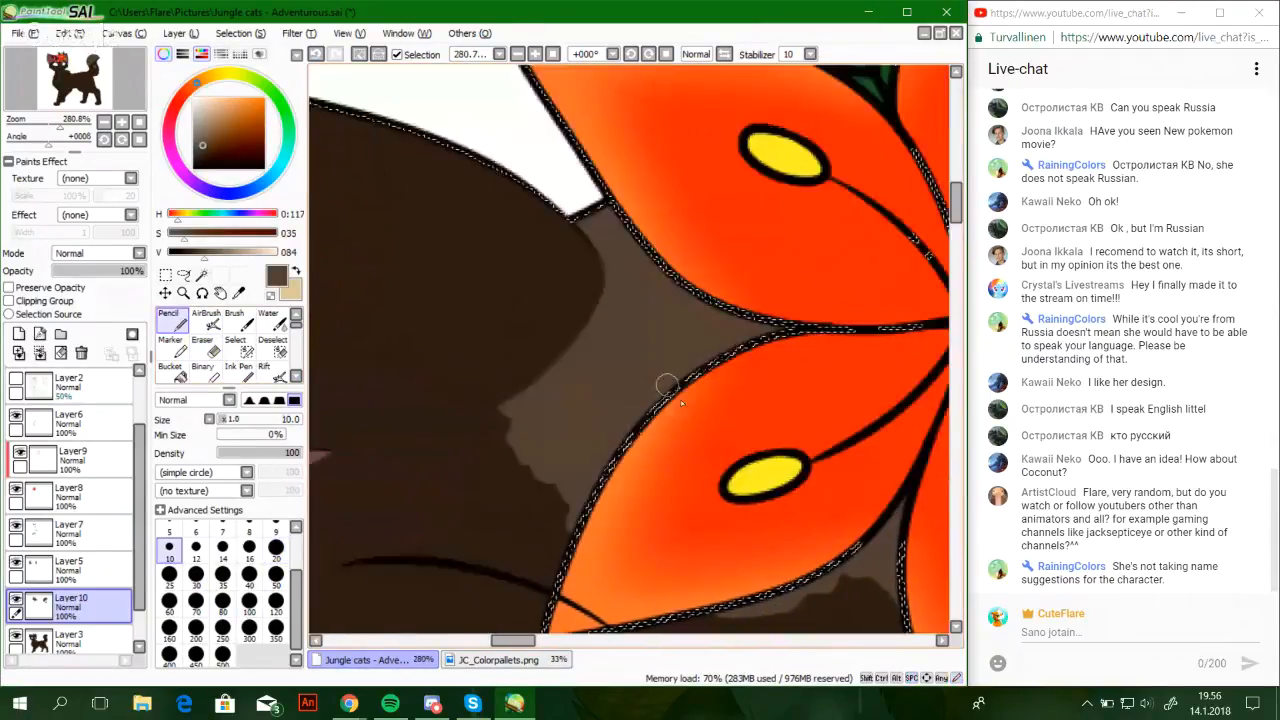
left_click_drag(732, 490, 655, 355)
left_click_drag(780, 374, 748, 400)
left_click_drag(535, 338, 606, 217)
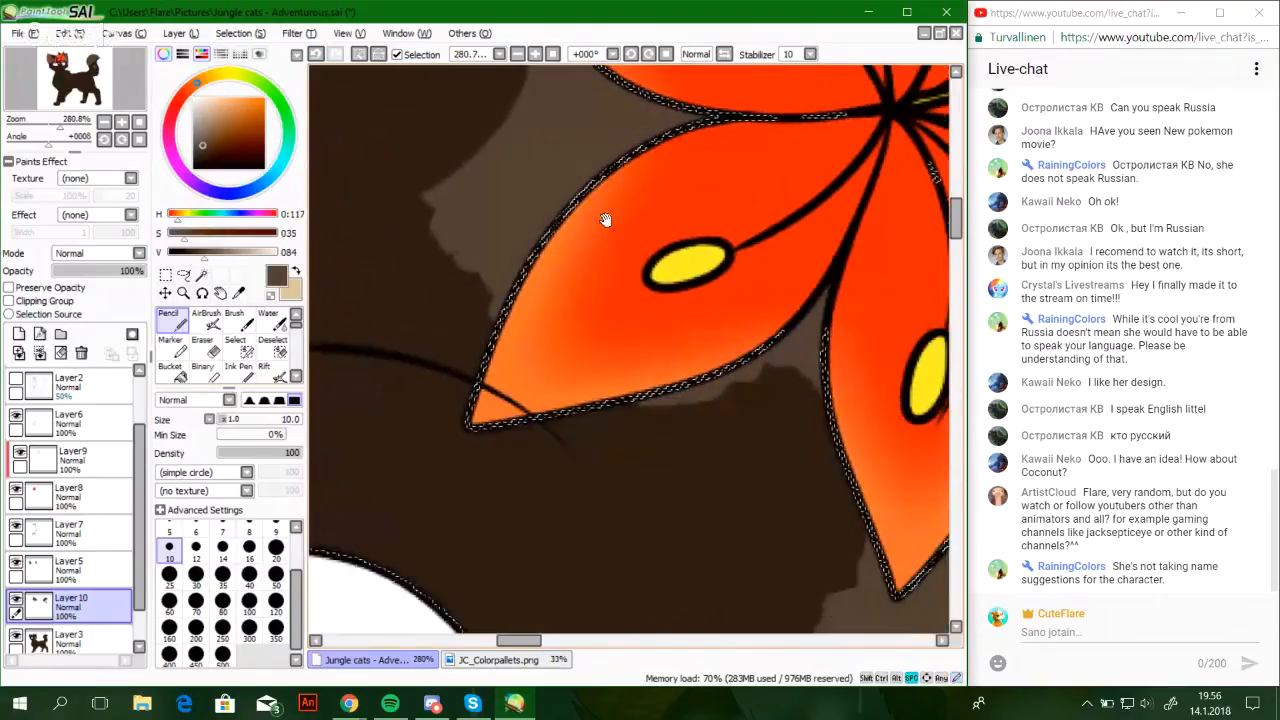
left_click_drag(60, 126, 102, 102)
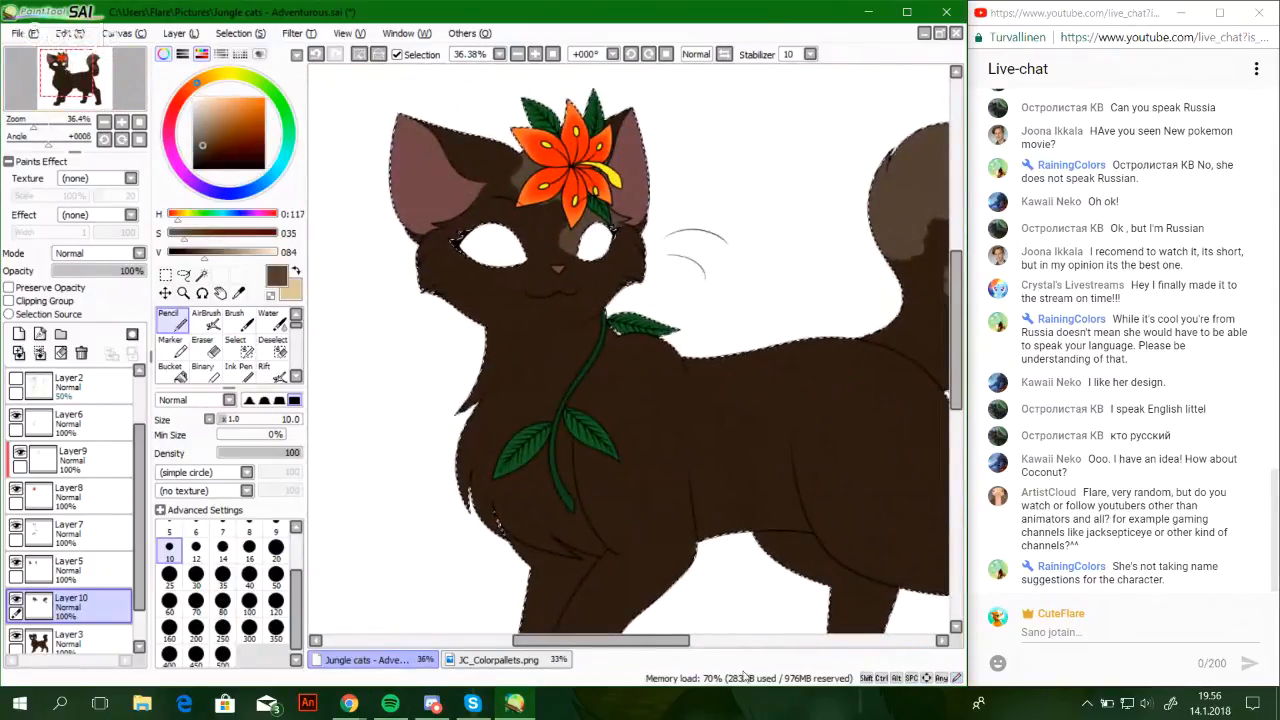
right_click(349, 703)
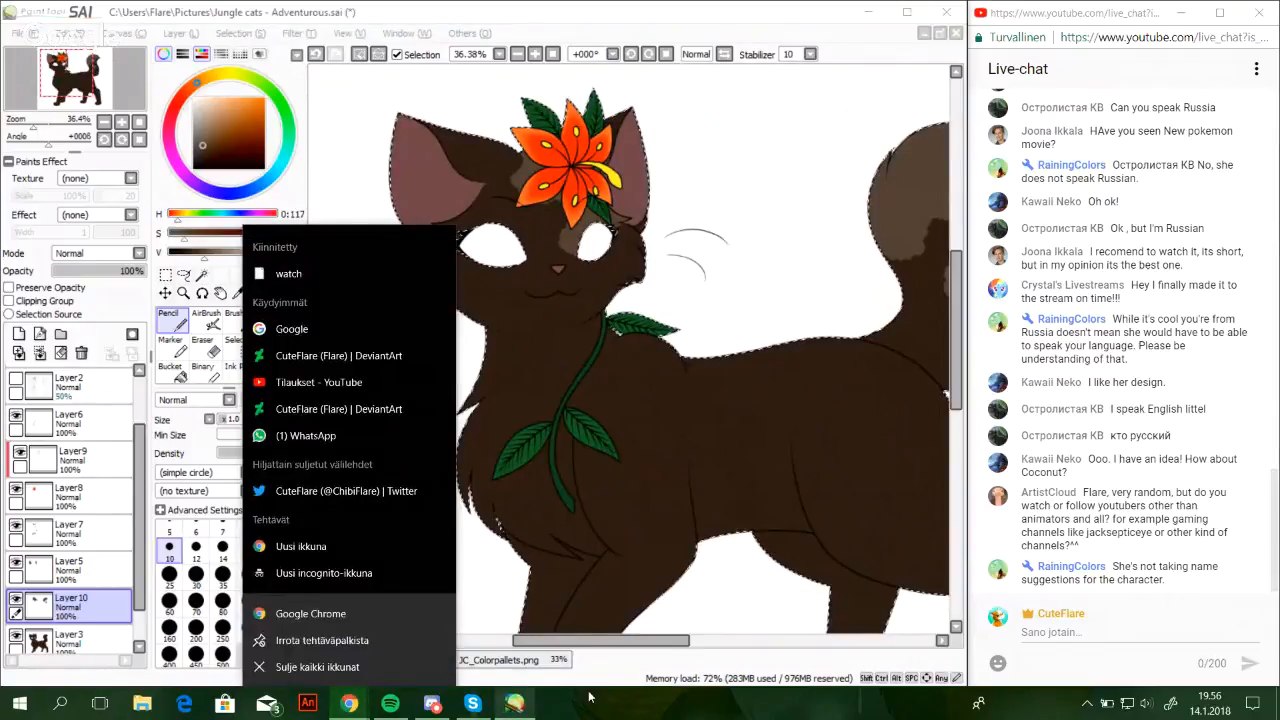
left_click(349, 703)
left_click(184, 650)
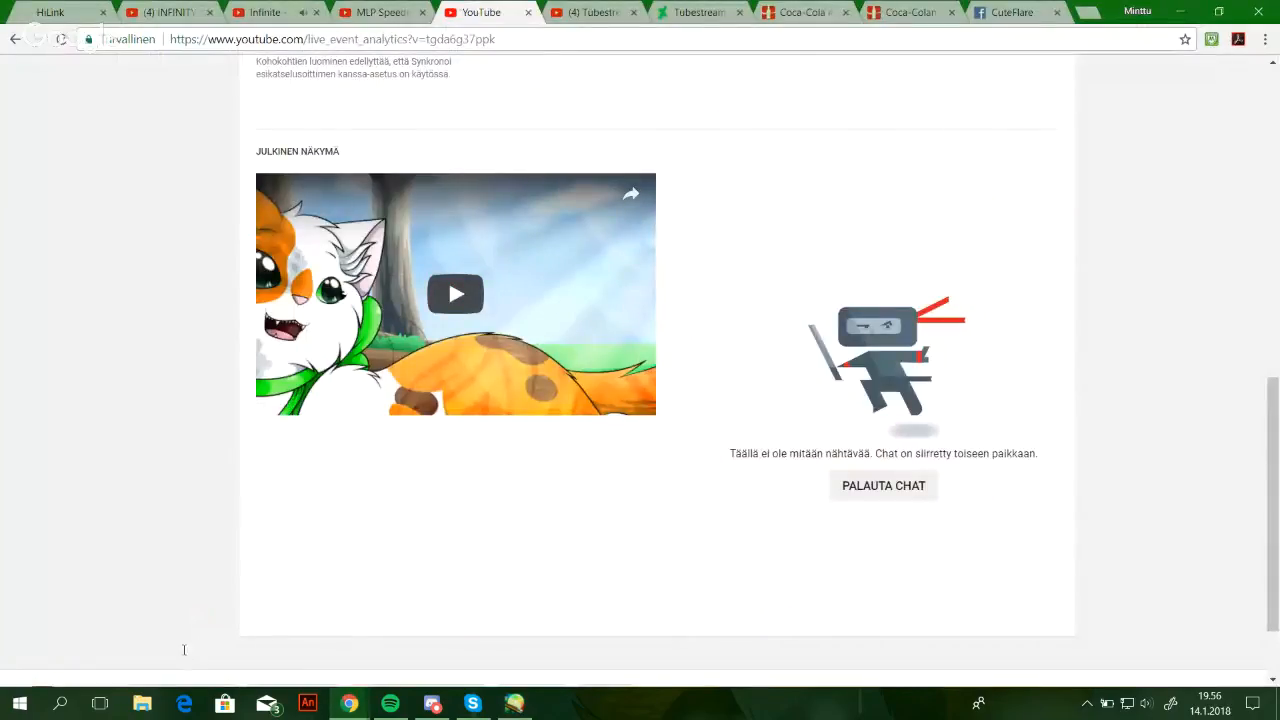
key("ctrl+9")
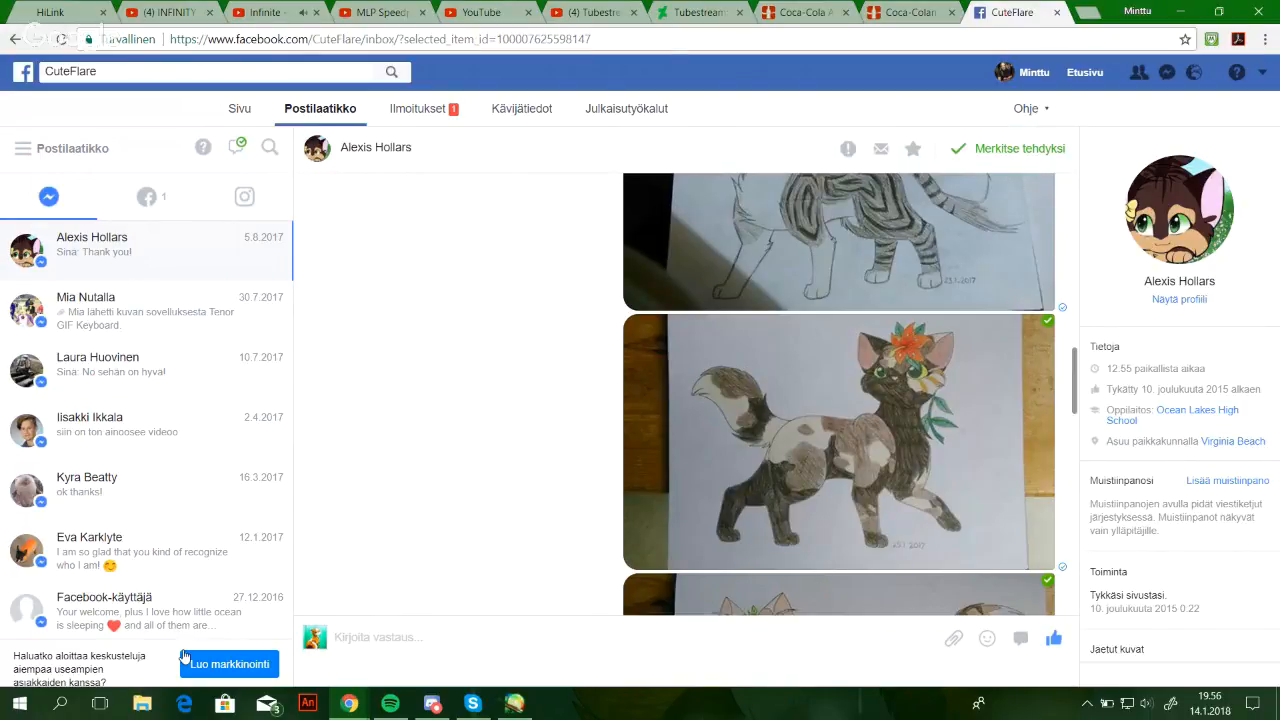
left_click(349, 703)
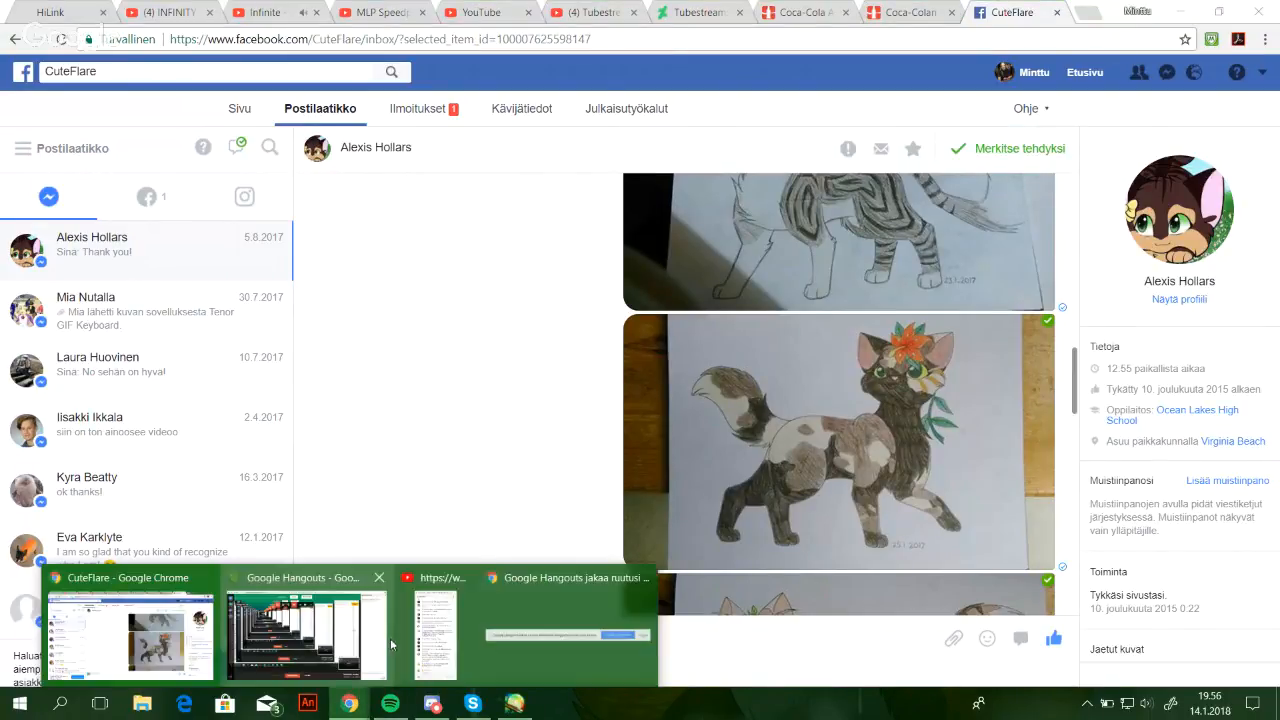
left_click(442, 628)
left_click(518, 702)
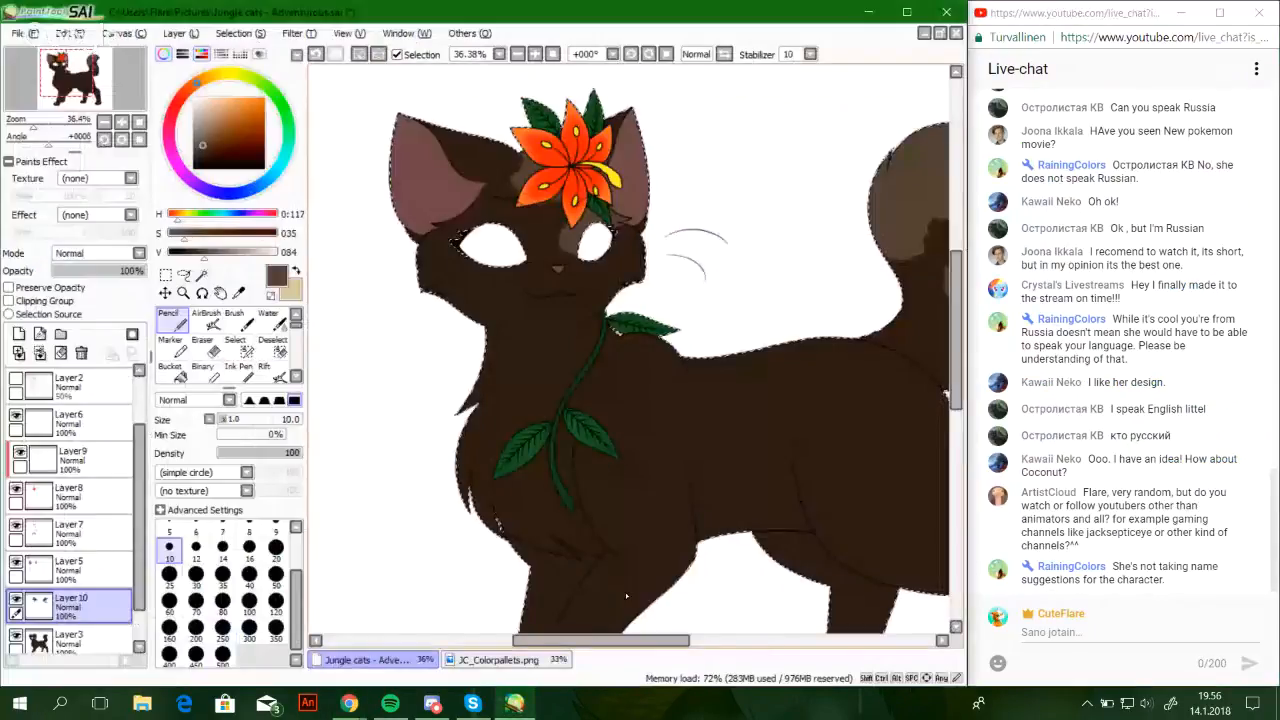
Draw a closed wavy marking outline between the brow line and the eye with the Pencil at size 7, undoing the stray stroke
key("ctrl+z")
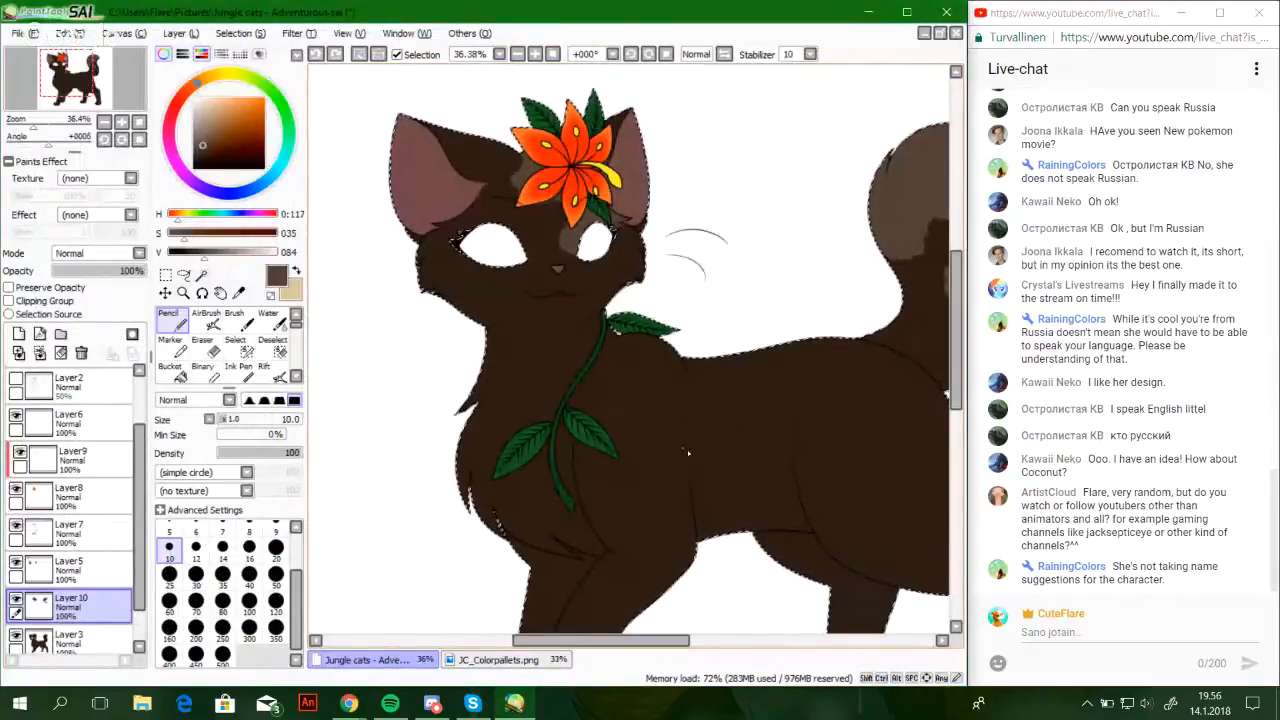
mouse_move(809, 510)
left_mouse_down()
mouse_move(762, 480)
mouse_move(698, 498)
left_mouse_up()
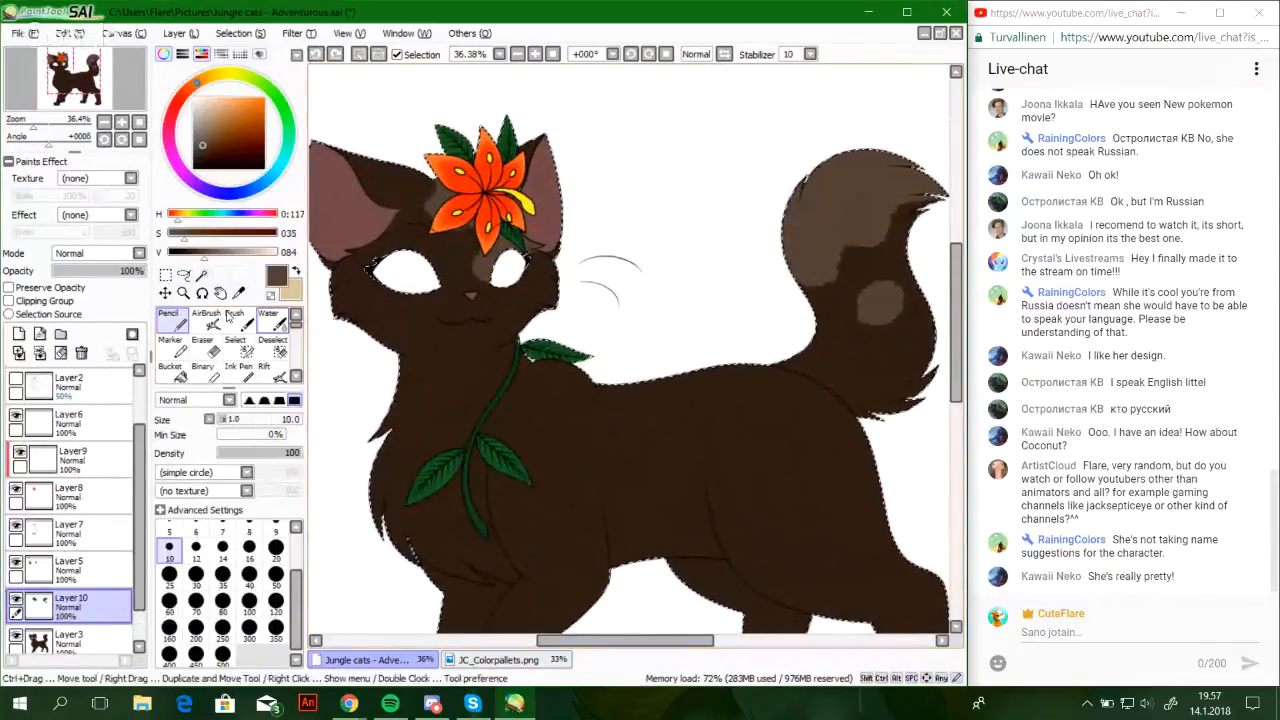
left_click_drag(34, 126, 39, 125)
left_click_drag(69, 70, 96, 102)
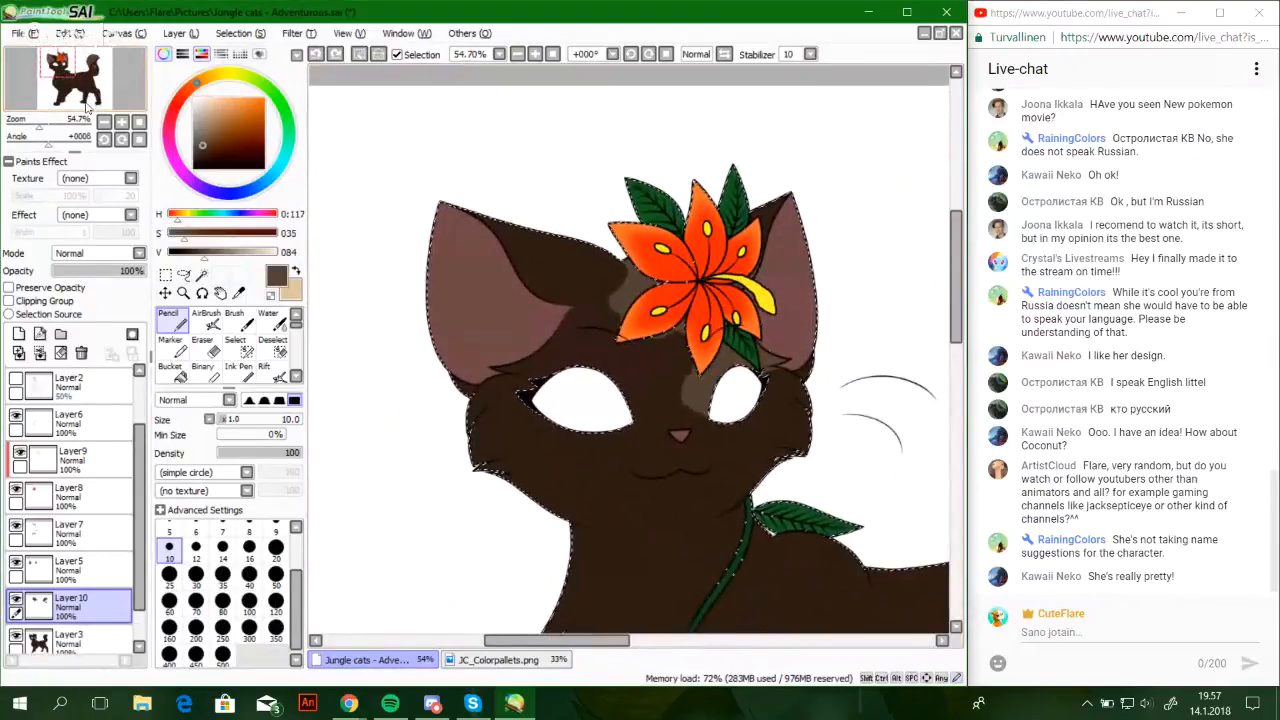
left_click_drag(39, 126, 92, 106)
left_click_drag(498, 390, 468, 385)
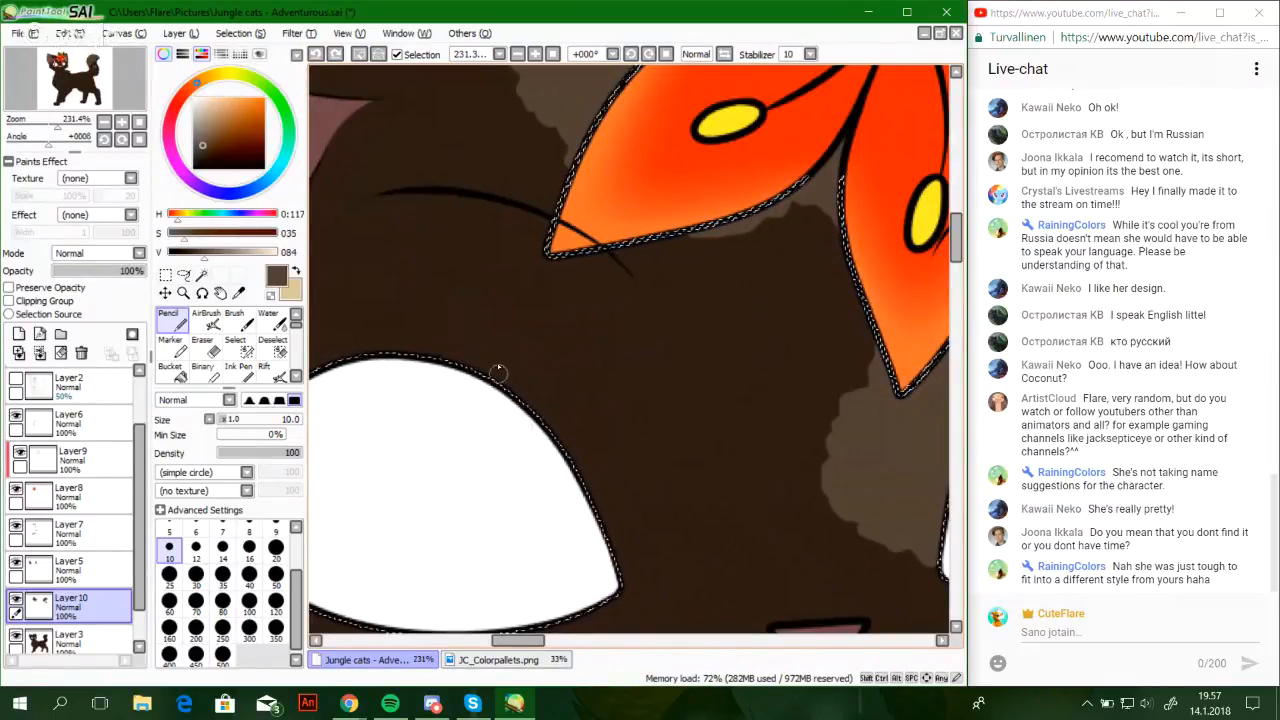
left_click_drag(460, 263, 528, 308)
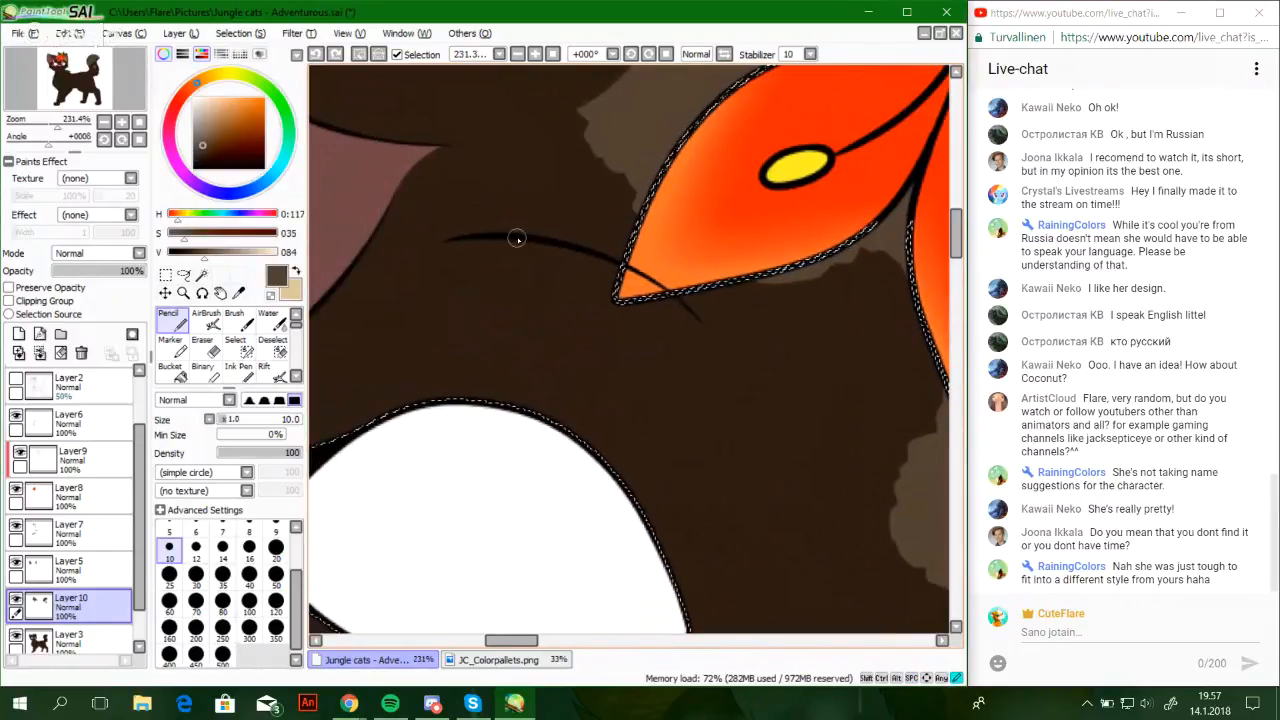
left_click_drag(459, 332, 466, 345)
key("ctrl+z")
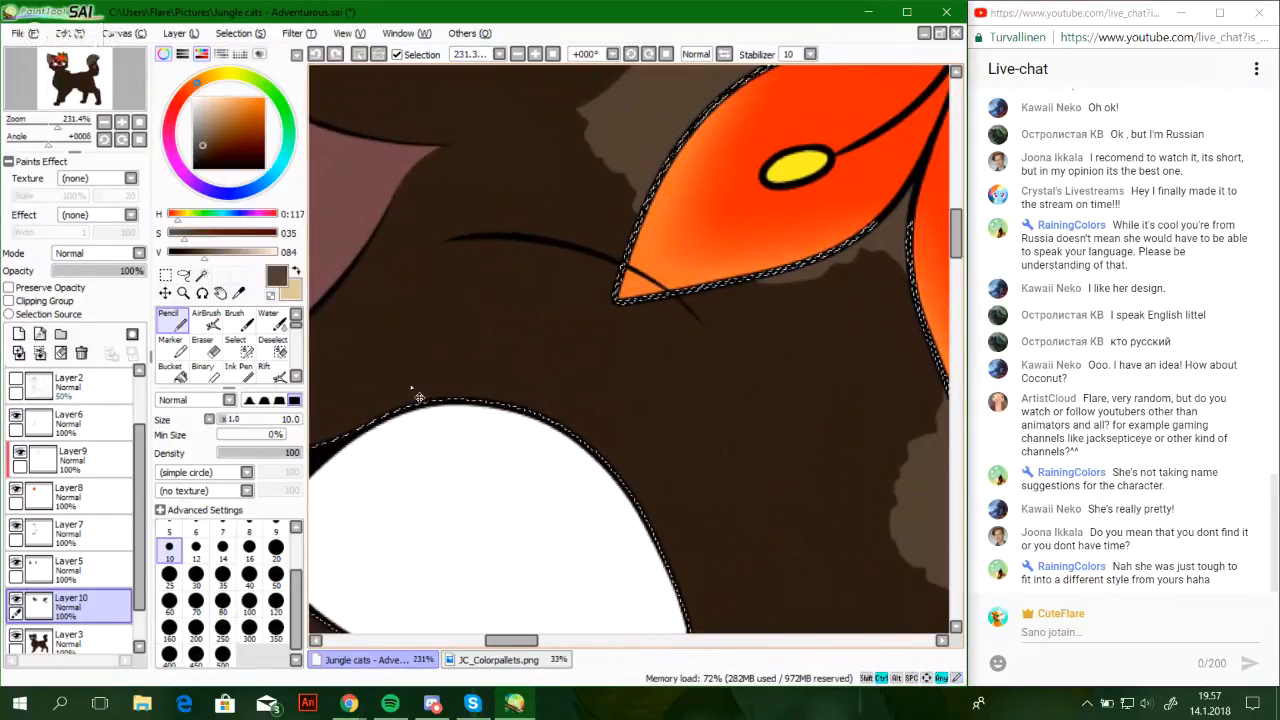
left_click(222, 529)
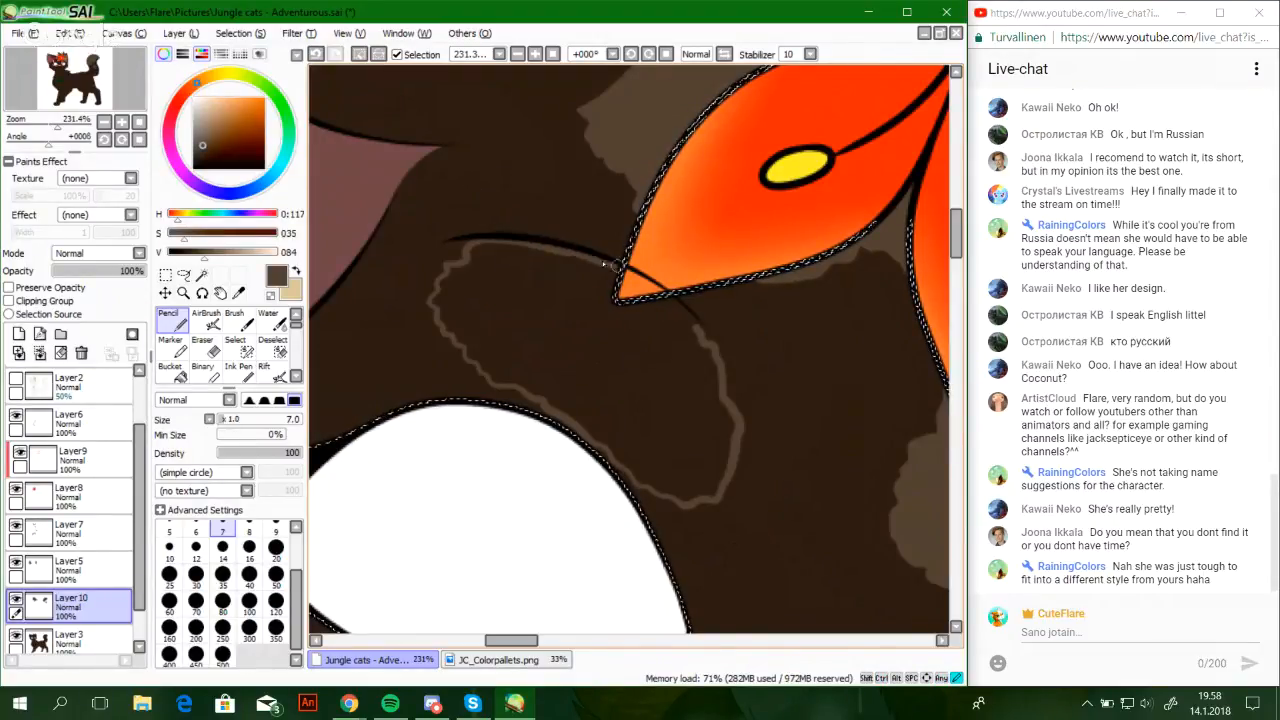
mouse_move(530, 241)
left_mouse_down()
mouse_move(608, 263)
mouse_move(681, 308)
left_mouse_up()
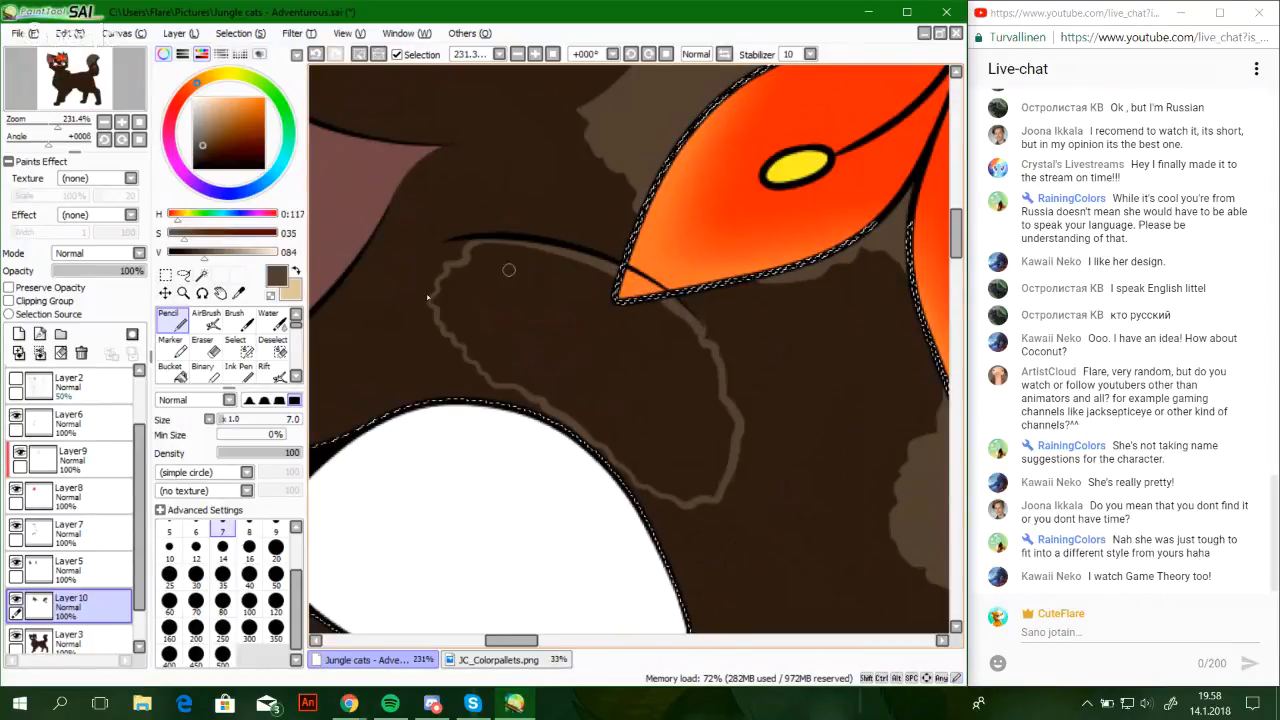
Fill the outlined brow marking above the eye with the lighter brown and return to the Pencil
left_click(176, 370)
left_click(465, 268)
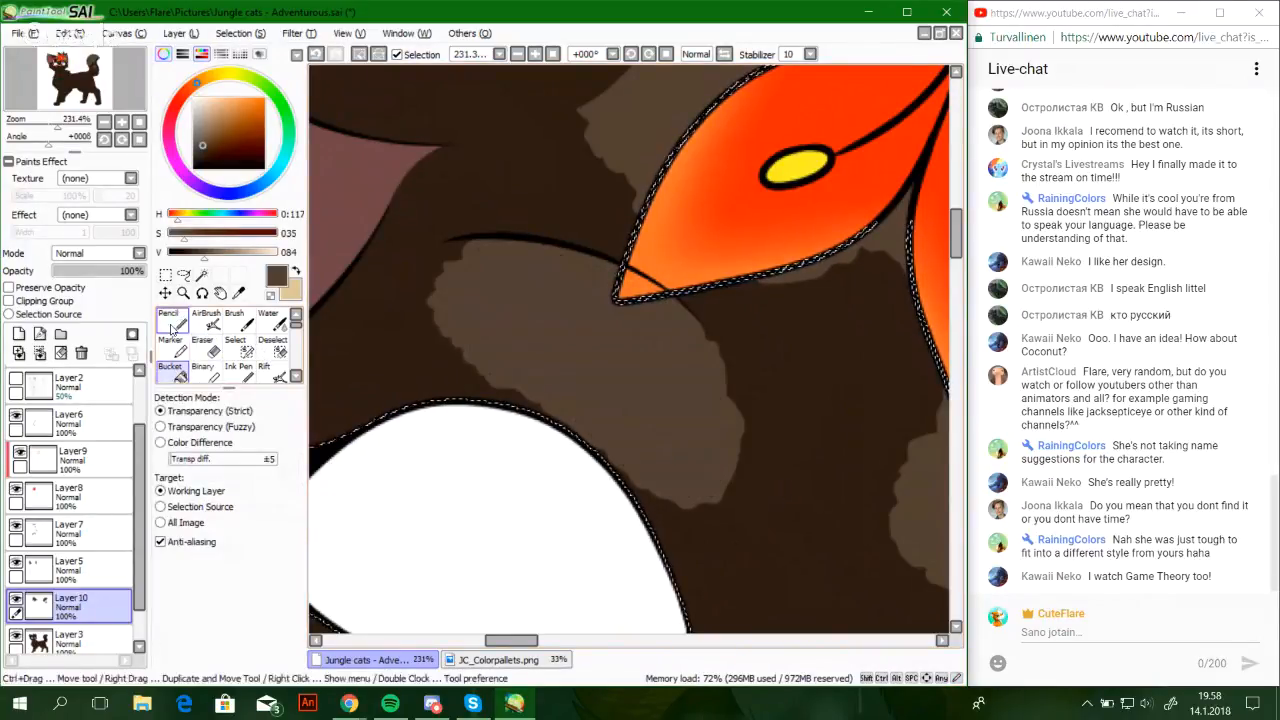
key("n")
Touch up the edges of the filled brow marking with the Pencil at size 7
left_click_drag(450, 263, 447, 265)
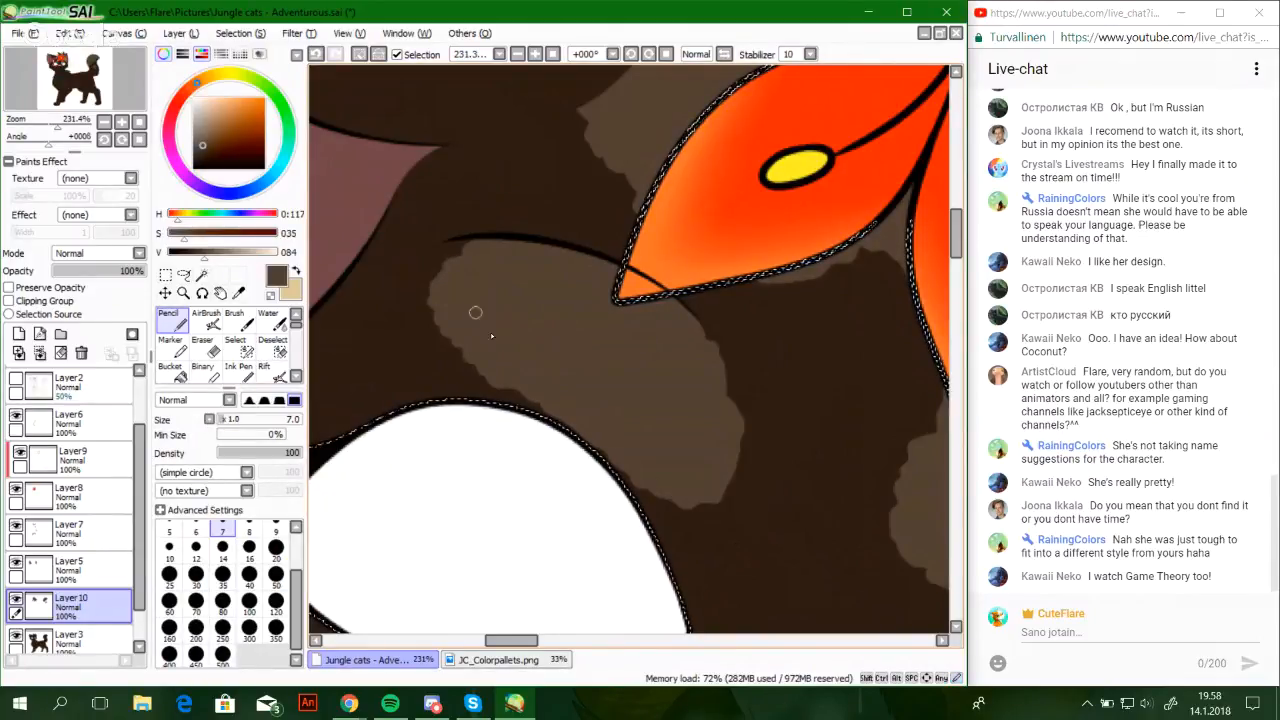
left_click_drag(438, 316, 464, 353)
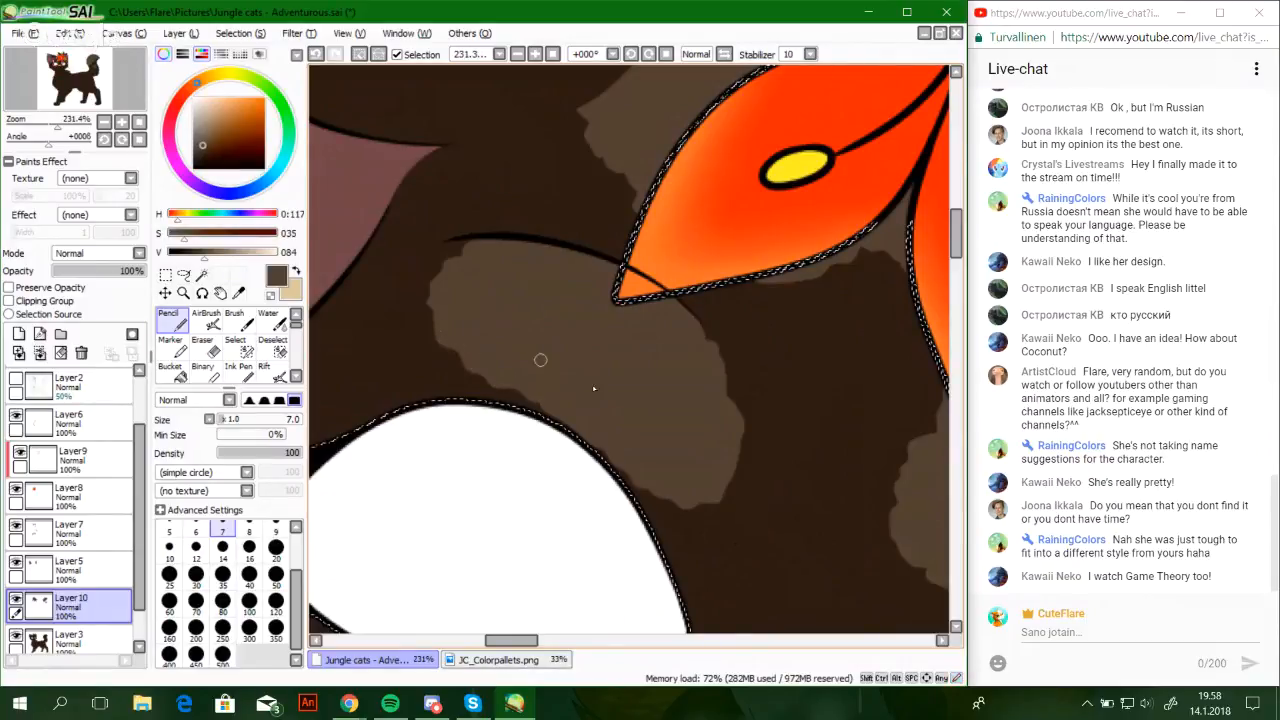
left_click_drag(610, 398, 595, 361)
left_click_drag(417, 265, 431, 242)
left_click_drag(735, 427, 625, 421)
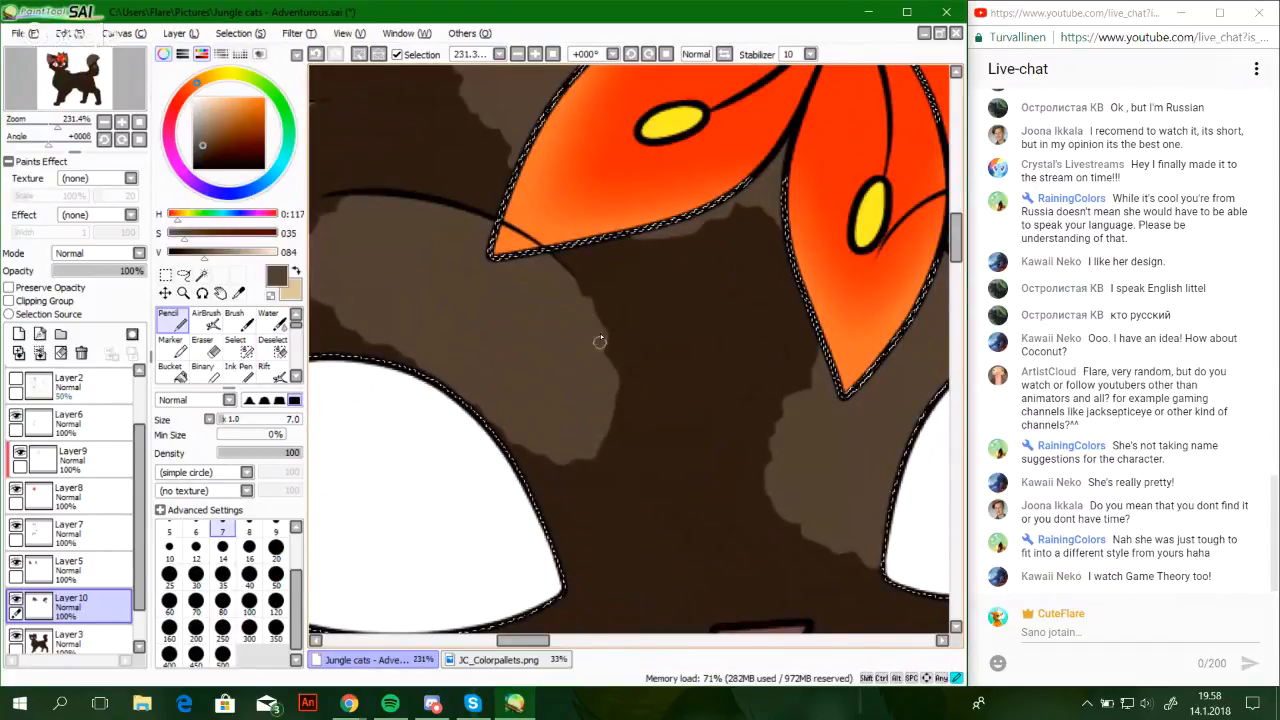
left_click_drag(551, 392, 659, 305)
left_click_drag(738, 466, 580, 526)
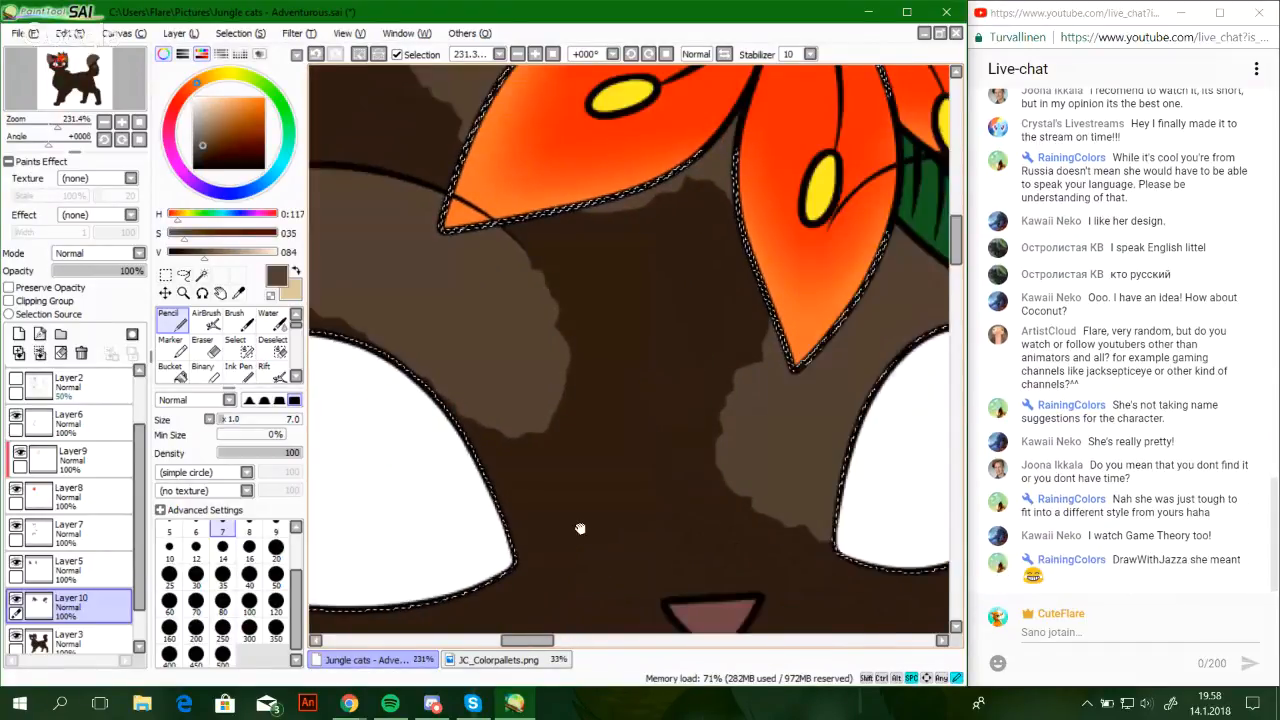
mouse_move(573, 385)
left_mouse_down()
mouse_move(628, 467)
mouse_move(636, 455)
mouse_move(613, 453)
mouse_move(455, 310)
mouse_move(530, 254)
mouse_move(659, 421)
left_mouse_up()
left_click_drag(56, 125, 44, 127)
left_click(60, 69)
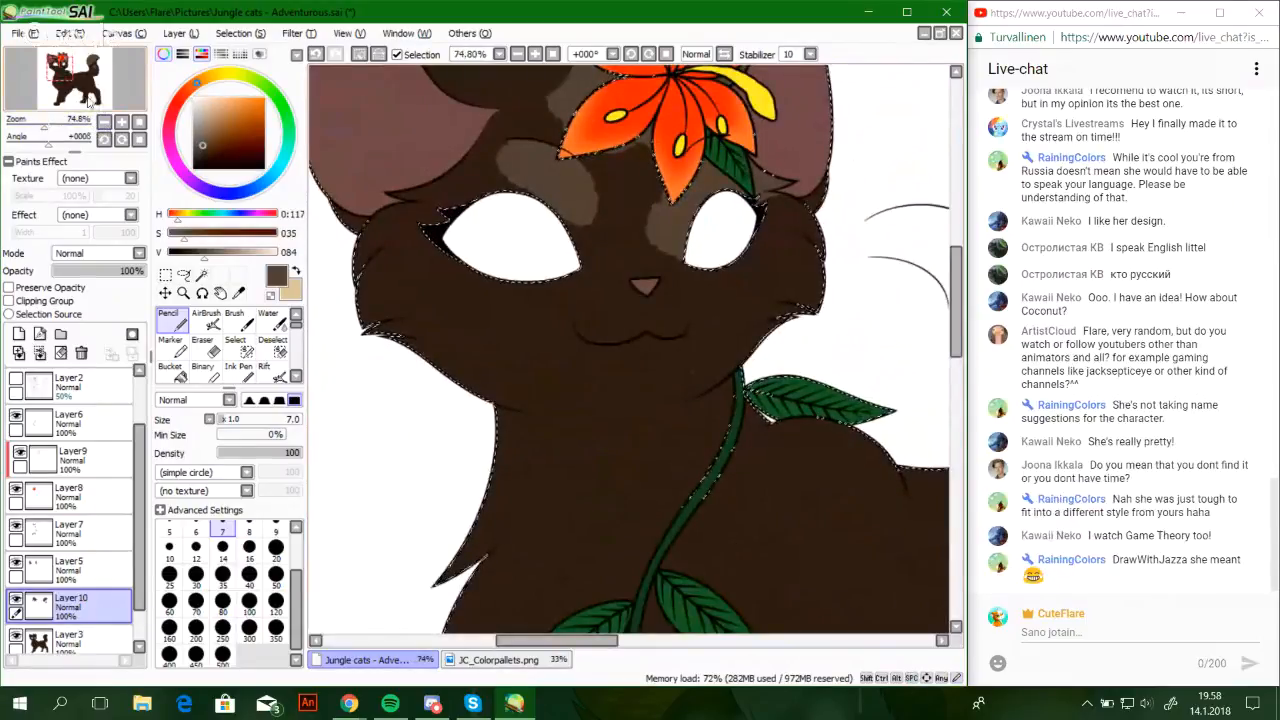
left_click(90, 97)
left_click(90, 97)
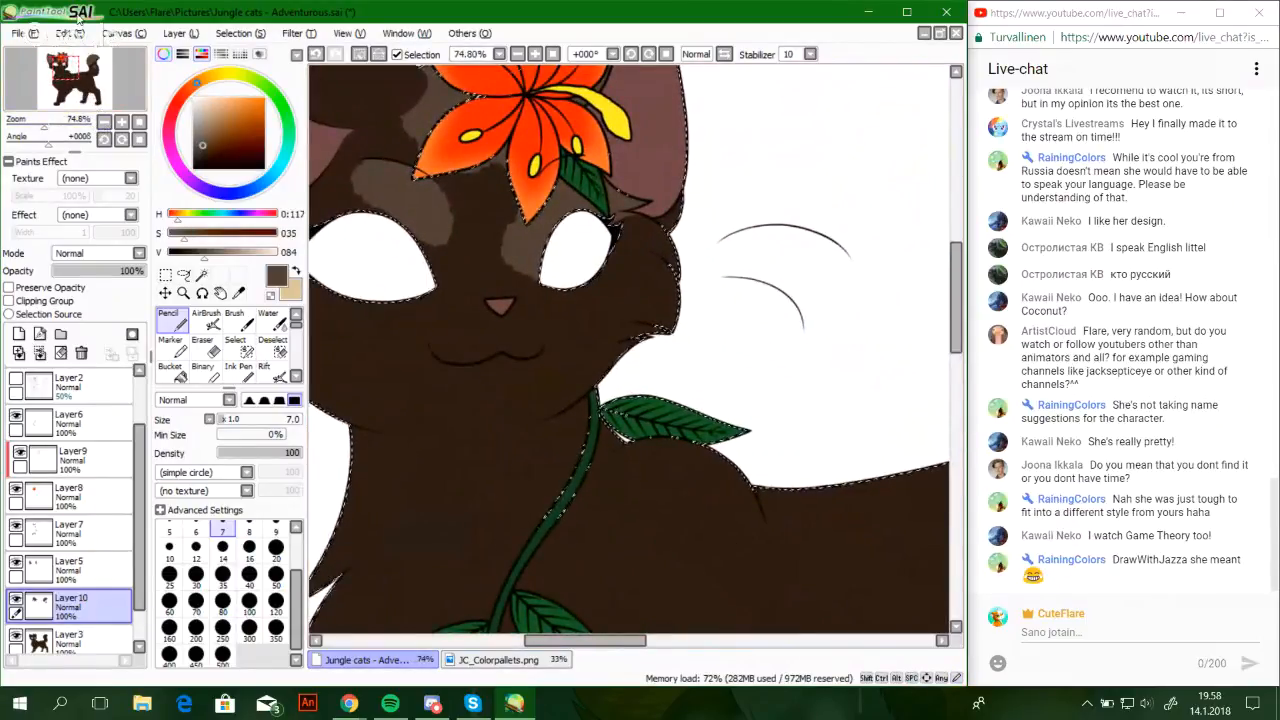
left_click(100, 97)
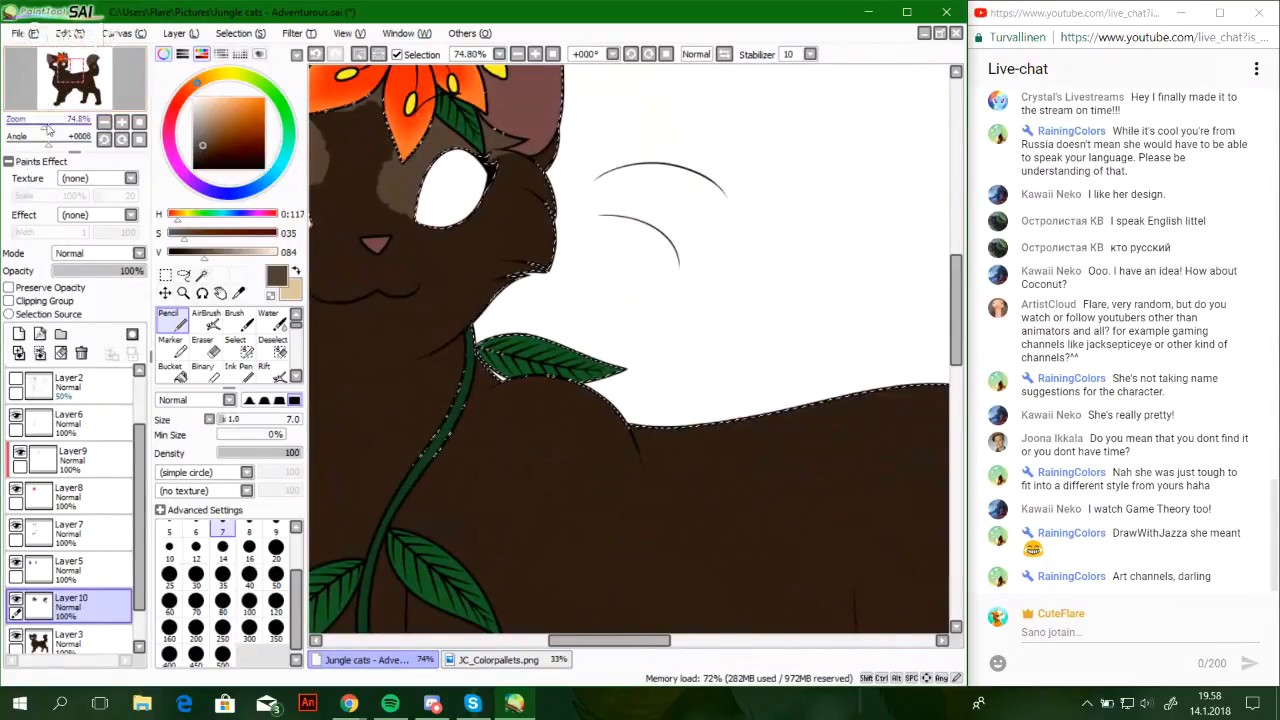
Draw a wavy marking outline across the cat's hind thigh with the Pencil at size 7 in a mirrored view
left_click_drag(44, 124, 35, 126)
left_click_drag(82, 93, 88, 103)
left_click(88, 107)
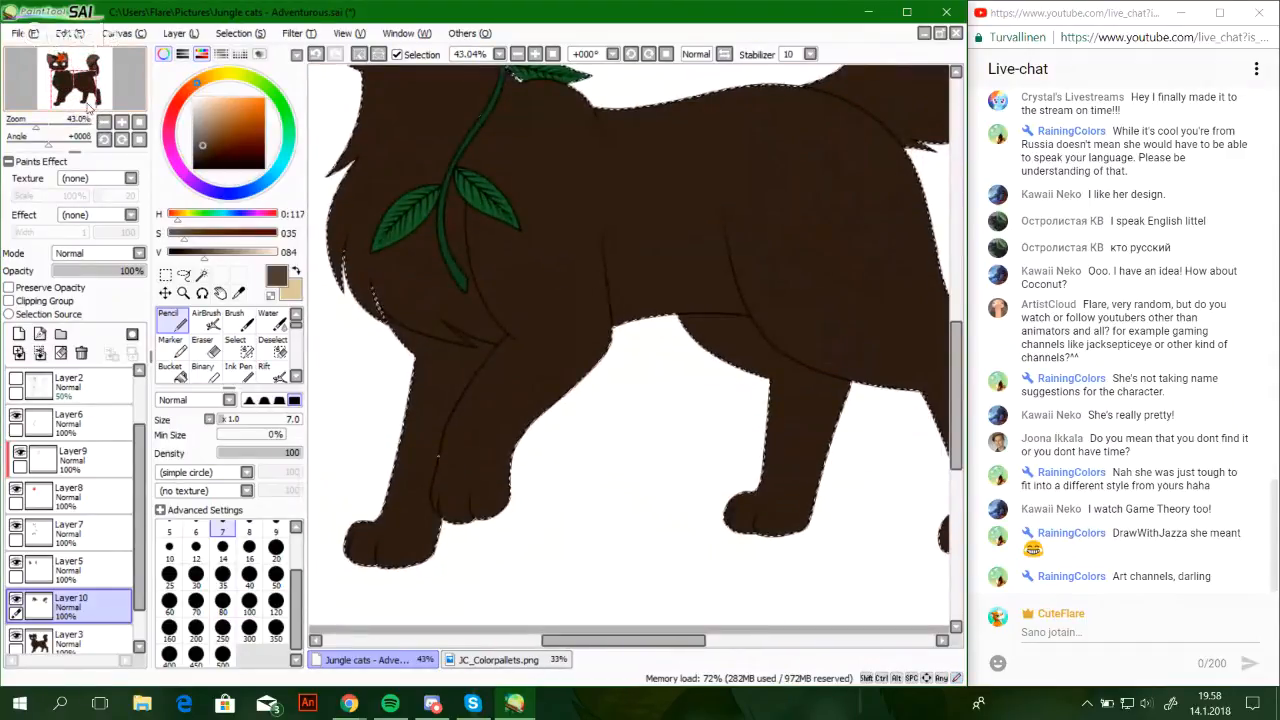
left_click(90, 103)
left_click(98, 99)
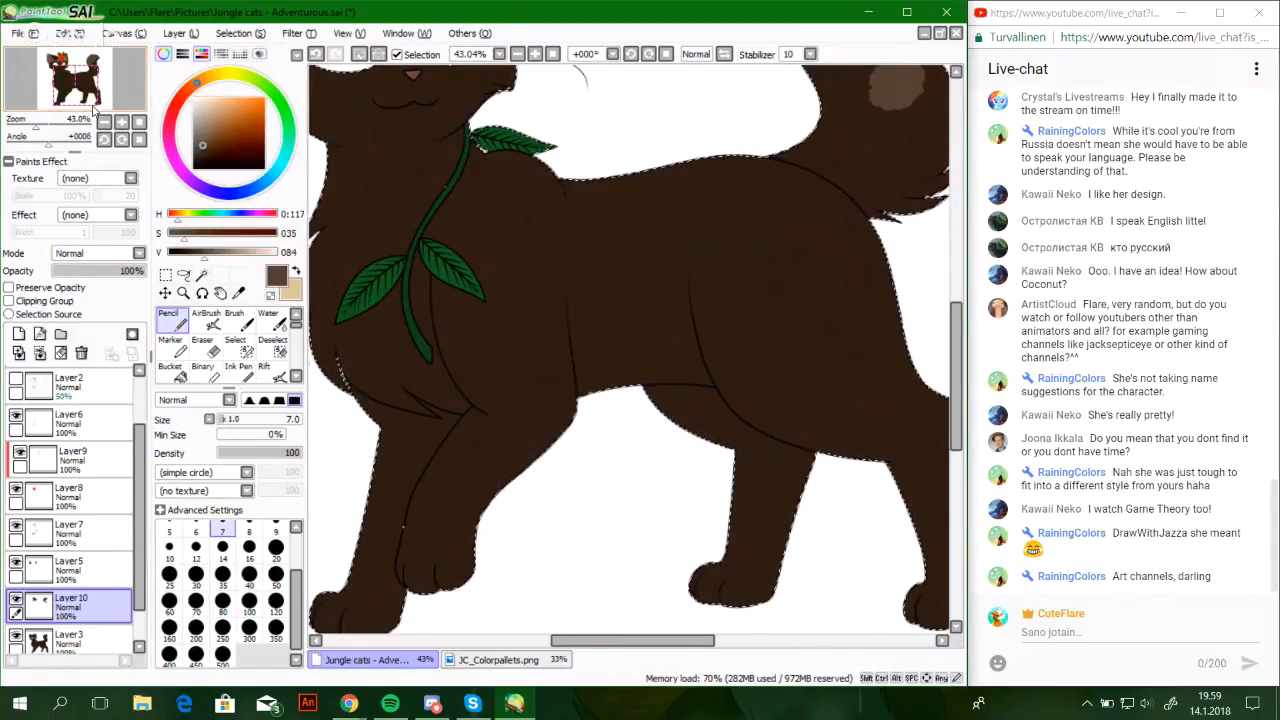
key("ctrl+z")
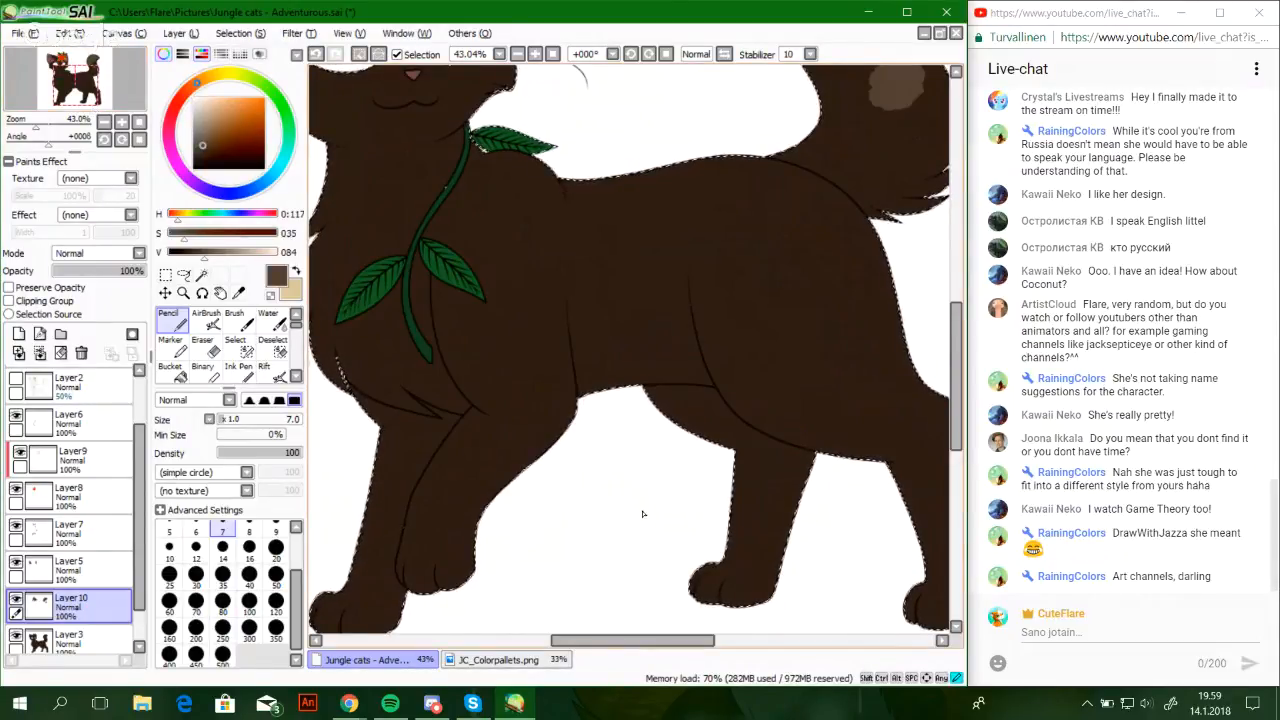
left_click_drag(690, 475, 586, 509)
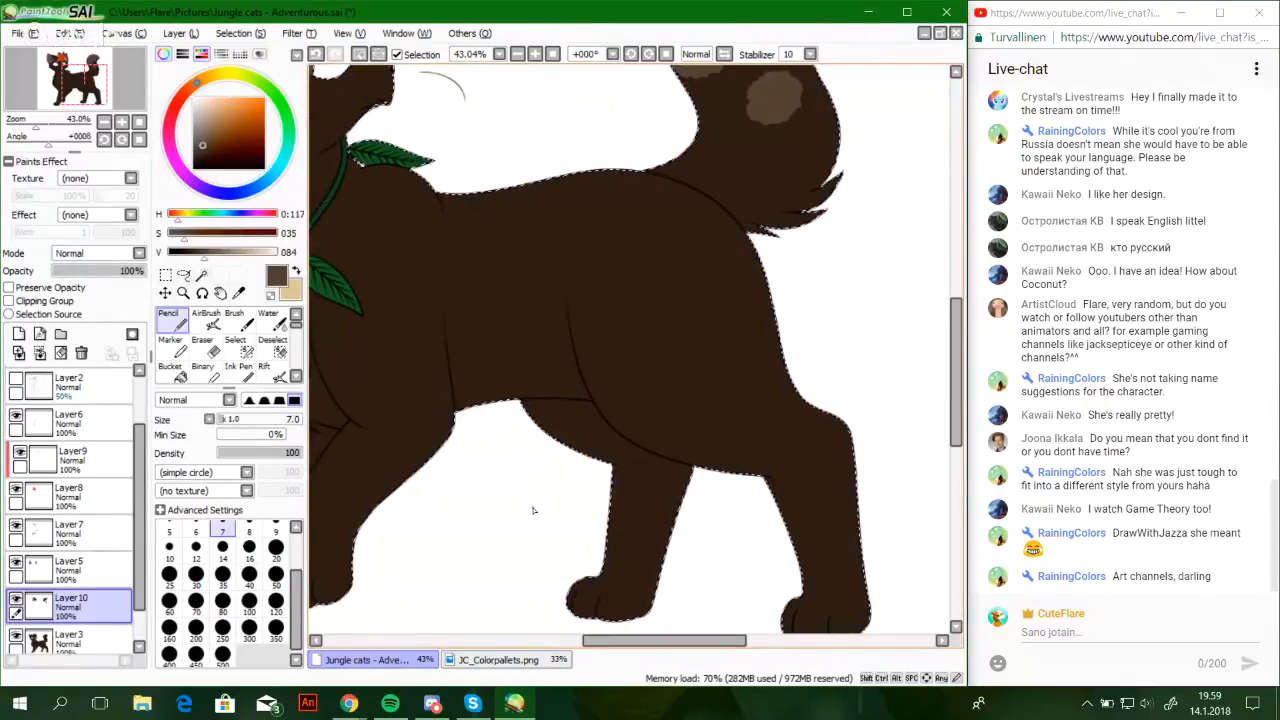
key("e")
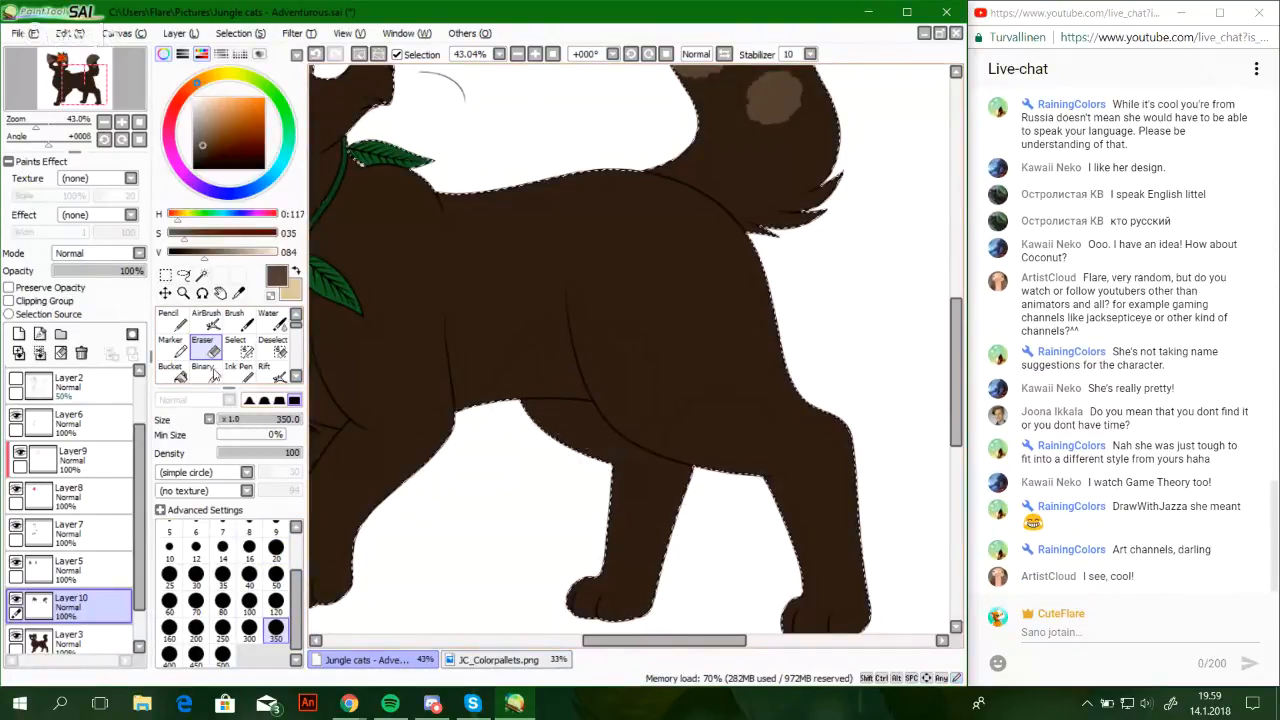
left_click(168, 320)
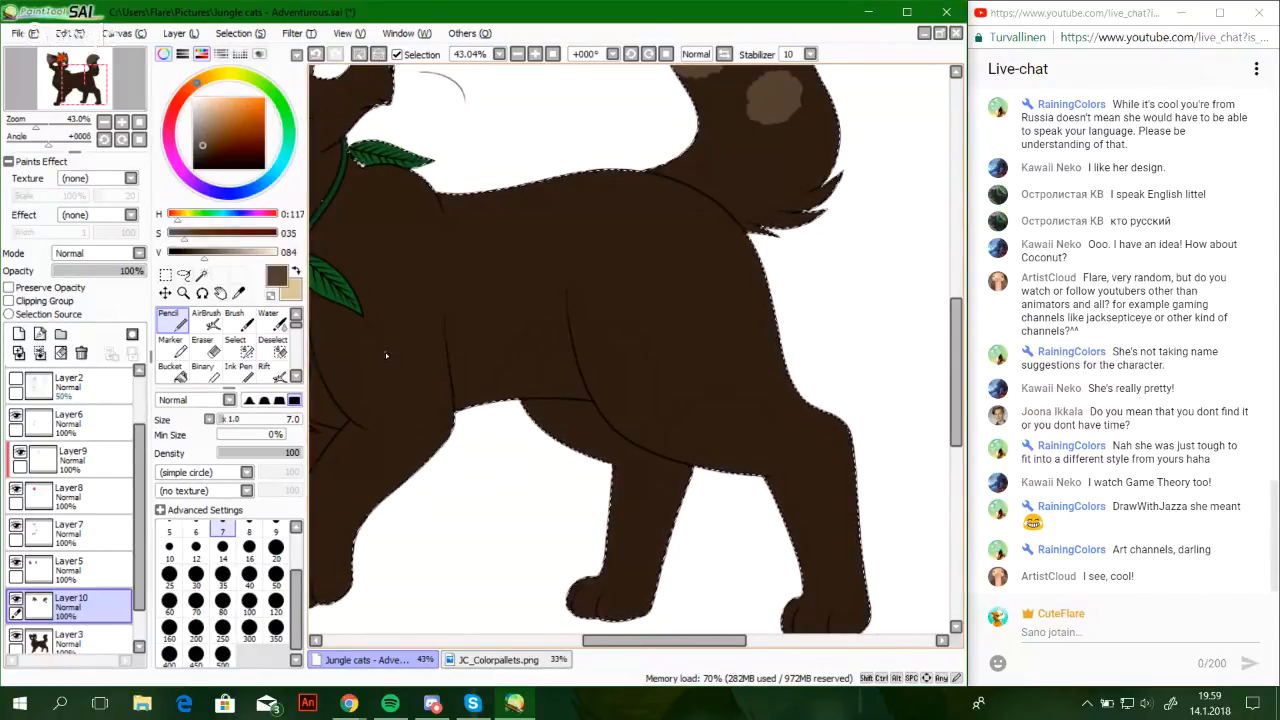
left_click_drag(37, 127, 82, 82)
left_click(724, 54)
key("space")
left_click_drag(437, 334, 540, 280)
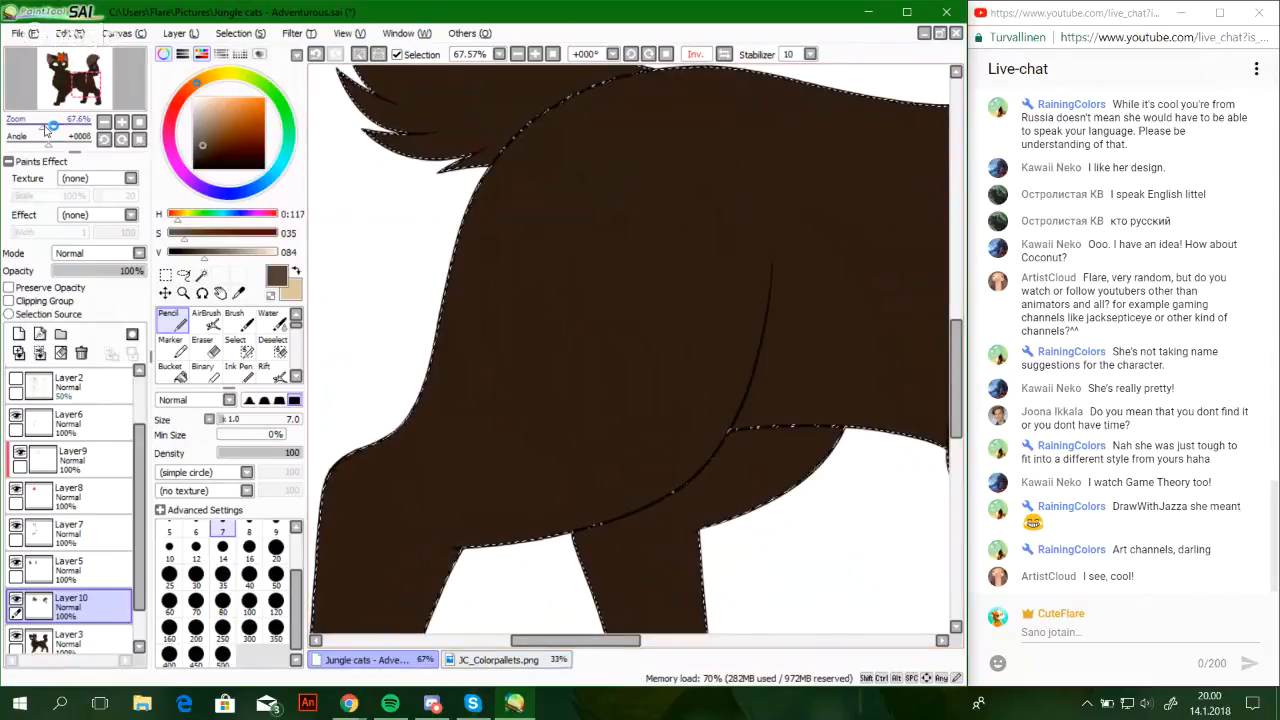
left_click_drag(44, 126, 49, 126)
key("space")
left_click_drag(679, 494, 700, 431)
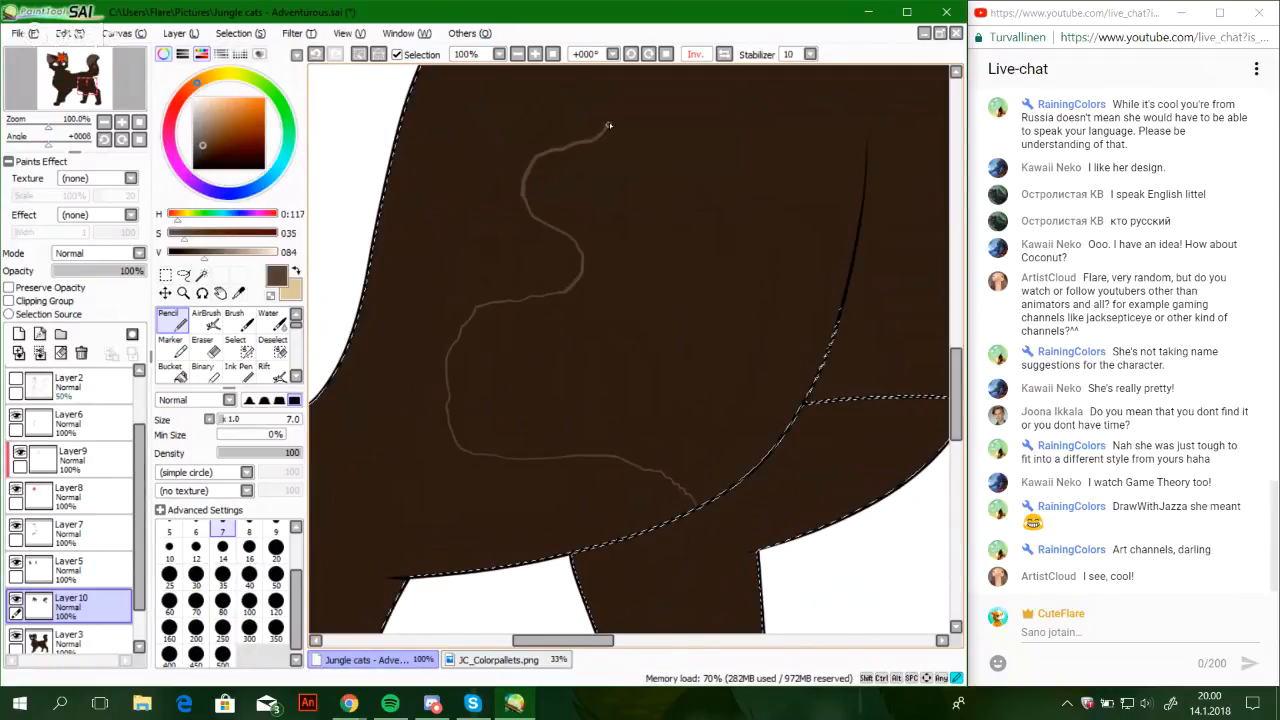
mouse_move(685, 105)
left_mouse_down()
mouse_move(746, 146)
mouse_move(792, 140)
left_mouse_up()
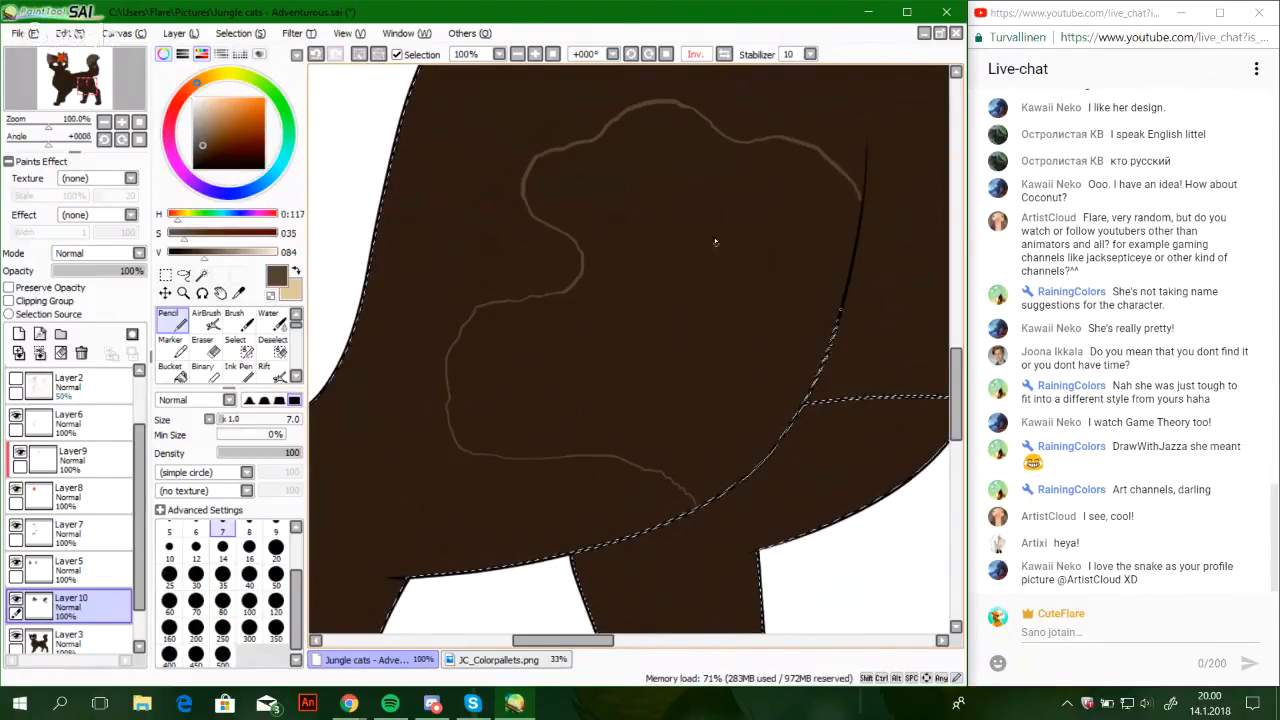
Redraw the upper end of the thigh marking outline to meet the tip of the thigh line, and erase the old stretch
left_click(703, 54)
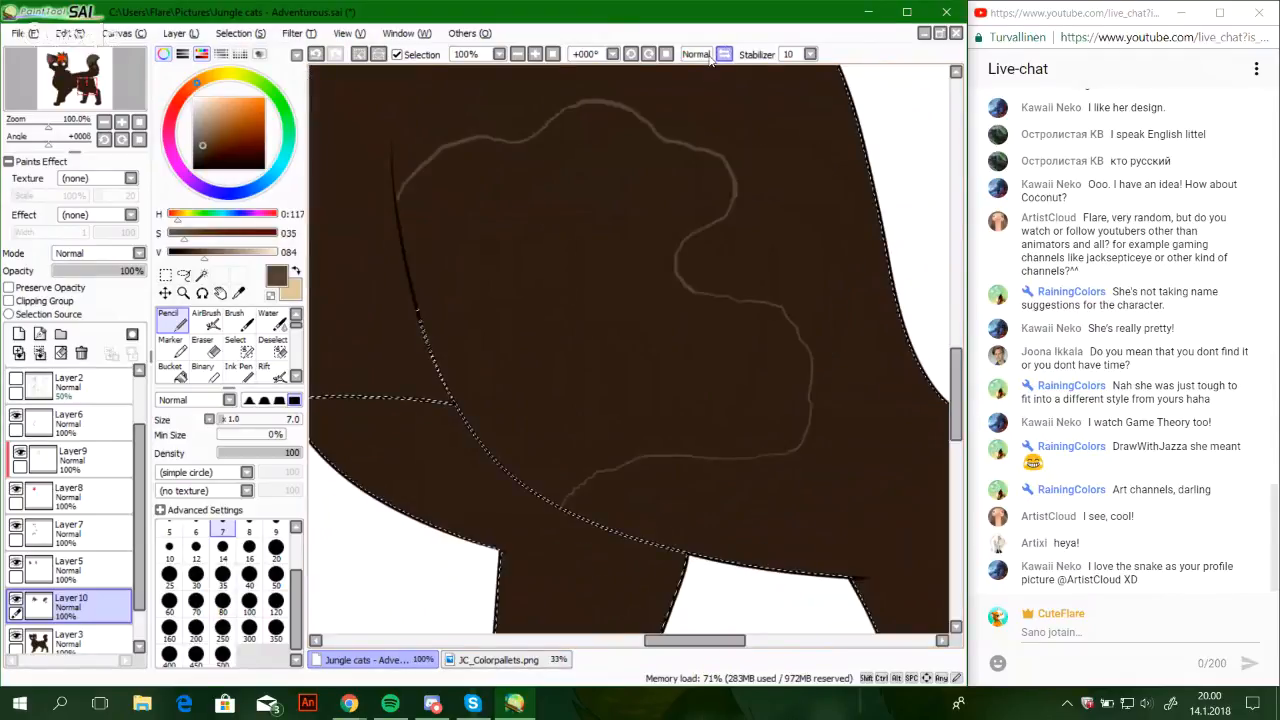
left_click_drag(48, 126, 64, 131)
left_click_drag(507, 160, 857, 463)
left_click_drag(540, 116, 675, 398)
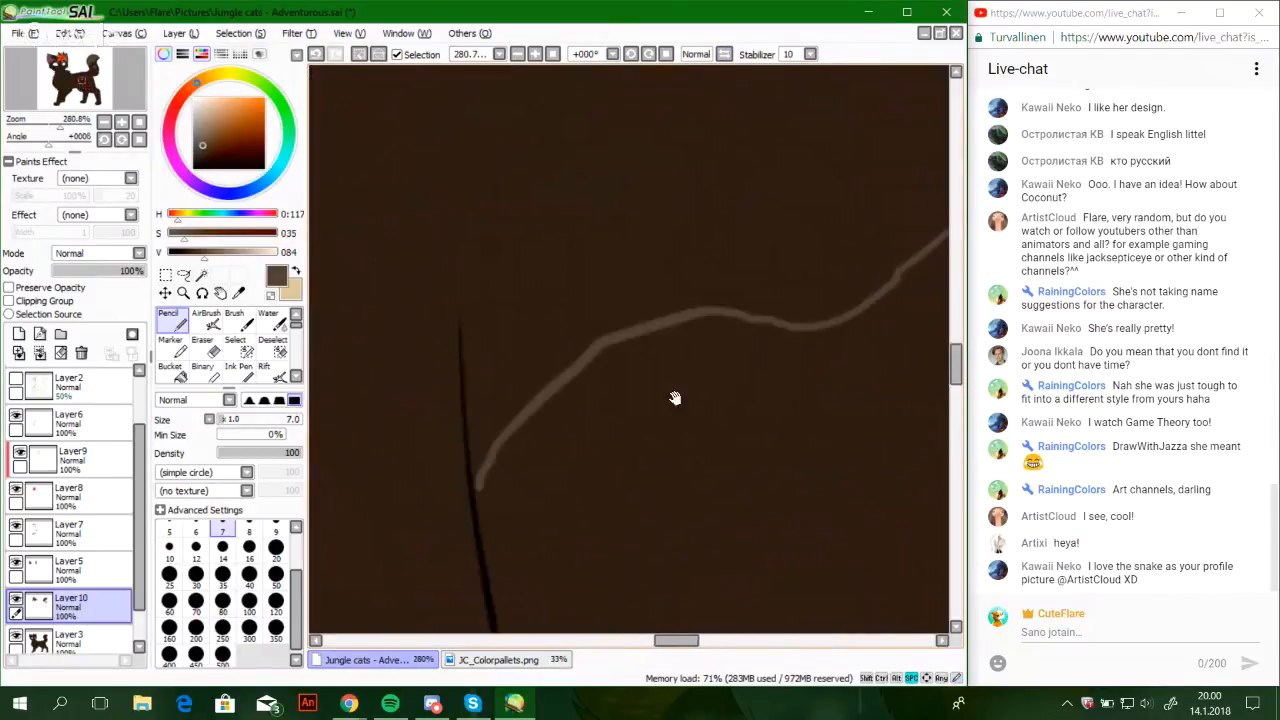
mouse_move(470, 309)
left_mouse_down()
mouse_move(486, 291)
mouse_move(633, 272)
left_mouse_up()
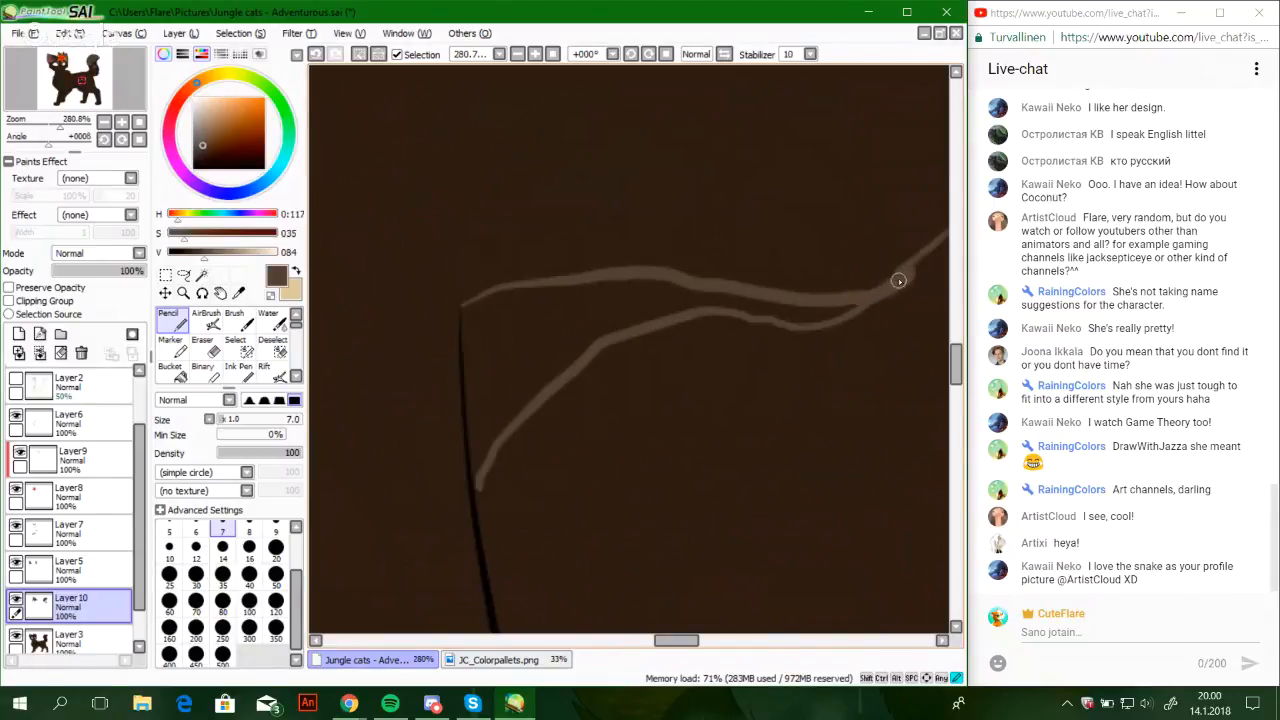
left_click_drag(897, 335, 861, 320)
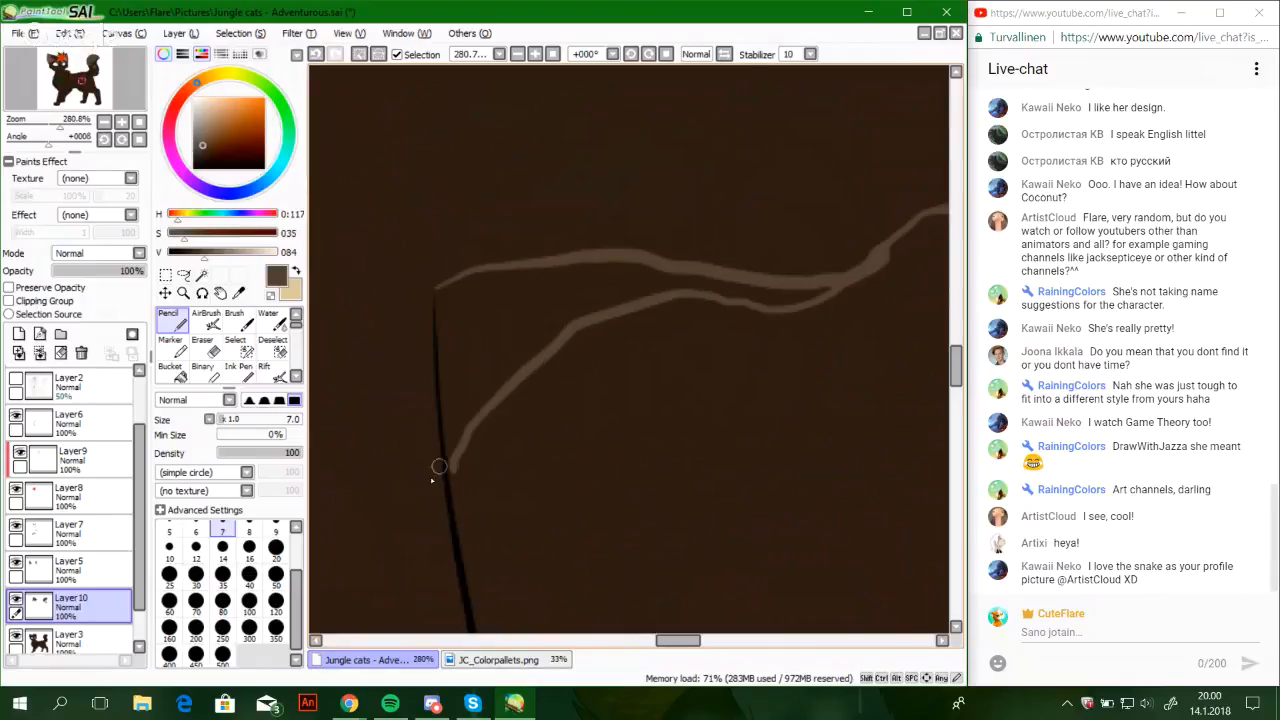
left_click(202, 345)
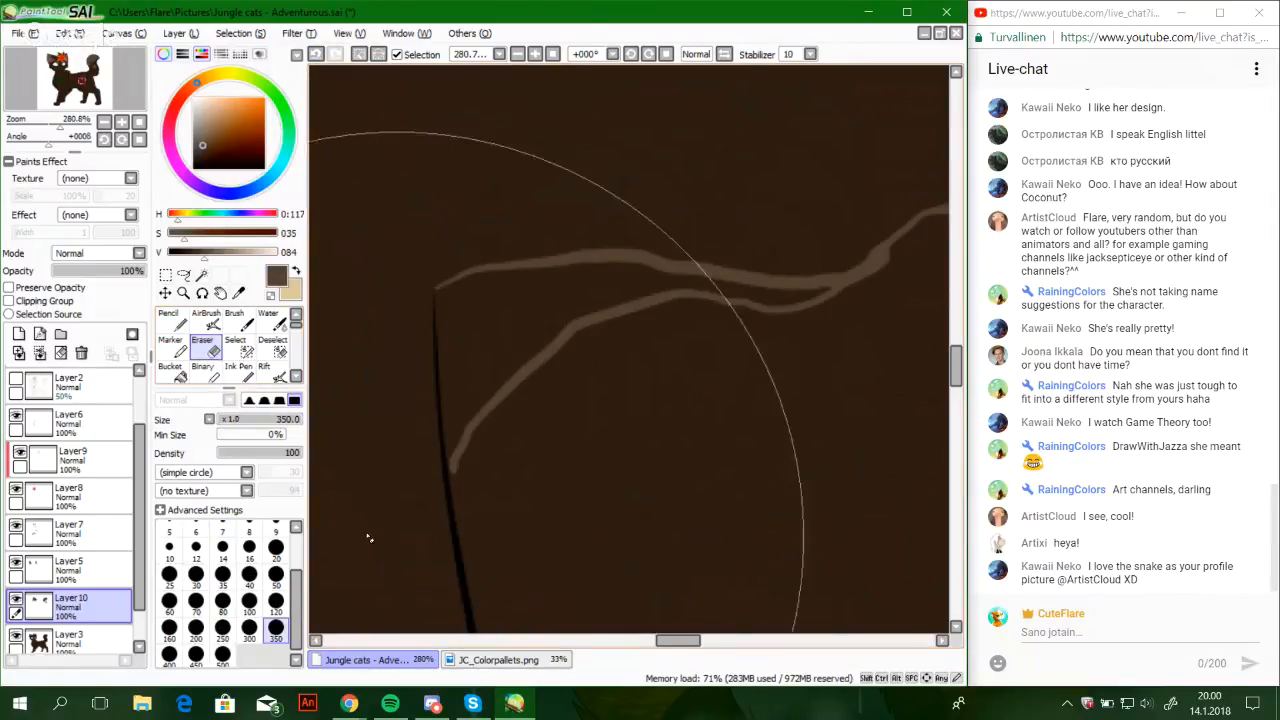
mouse_move(560, 471)
left_mouse_down()
mouse_move(520, 366)
mouse_move(720, 351)
mouse_move(826, 363)
mouse_move(778, 354)
mouse_move(879, 332)
mouse_move(634, 341)
left_mouse_up()
left_click(170, 320)
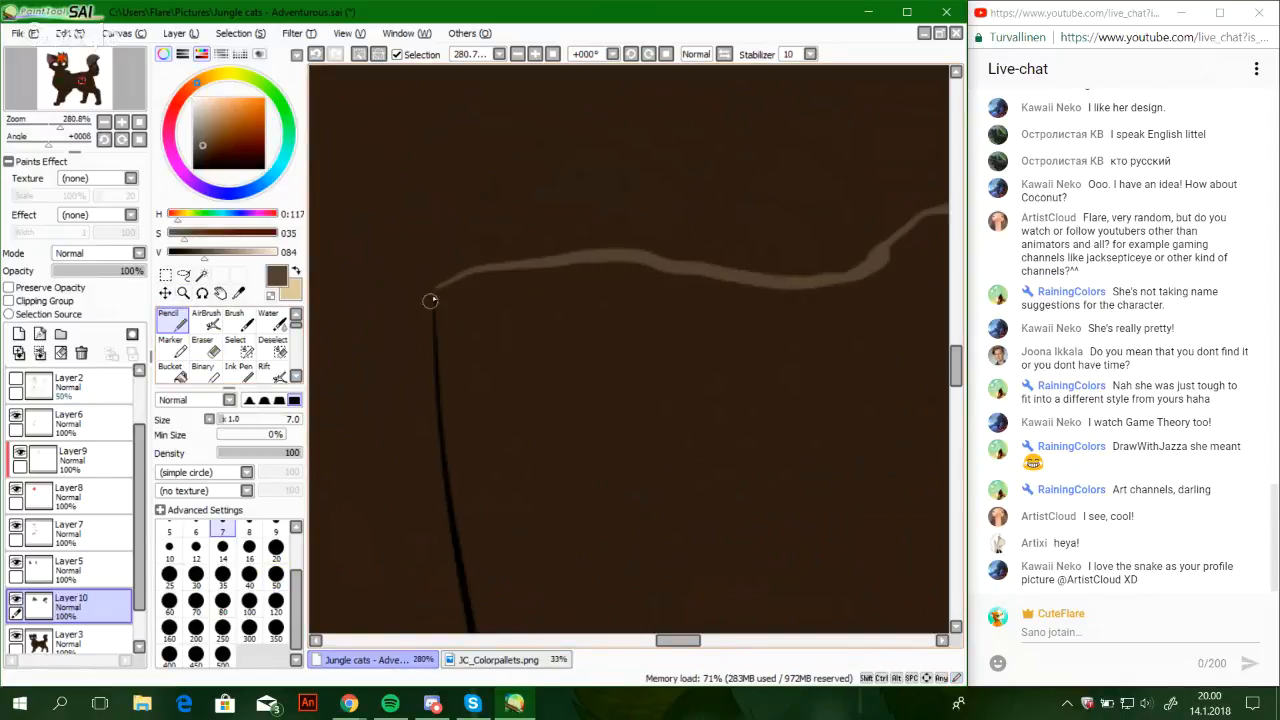
Trace the marking's closing edge down along the upper part of the thigh line with the Pencil, undoing the misplaced strokes
left_click_drag(437, 289, 466, 502)
key("ctrl+z")
key("ctrl+z")
left_click_drag(438, 315, 454, 477)
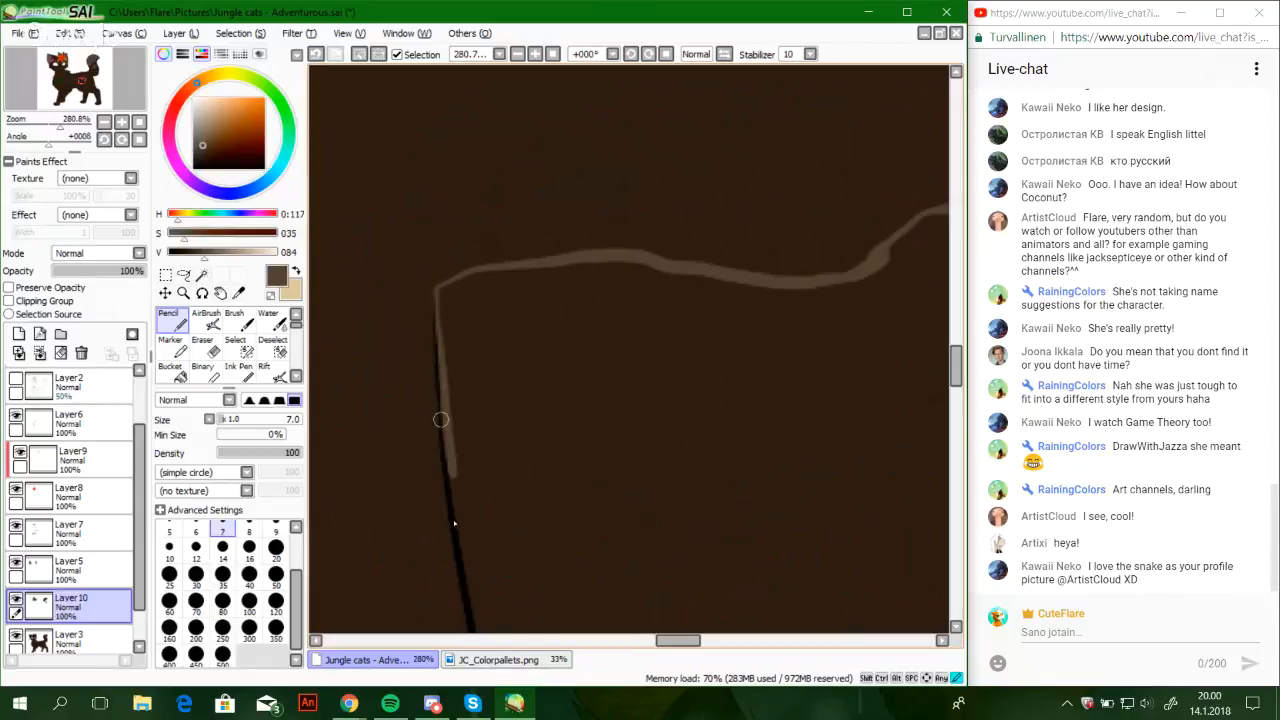
left_click_drag(441, 420, 466, 548)
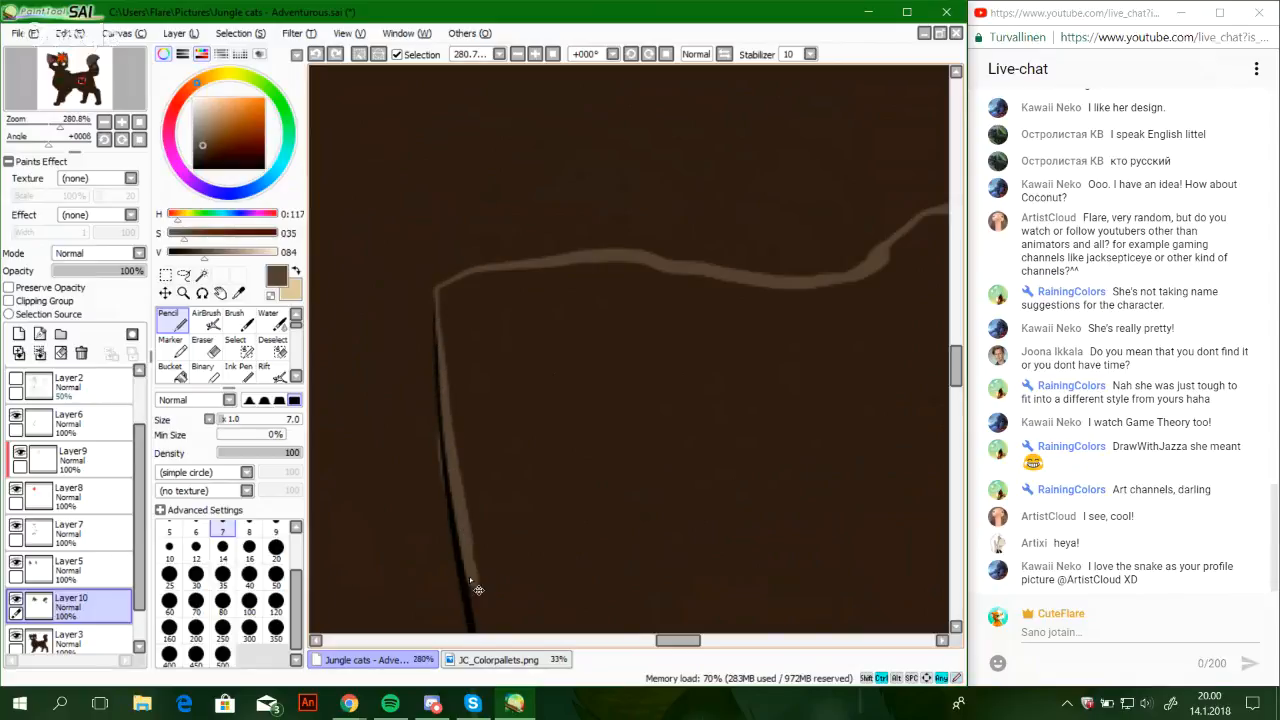
left_click_drag(471, 611, 474, 624)
key("ctrl+z")
left_click_drag(447, 376, 441, 299)
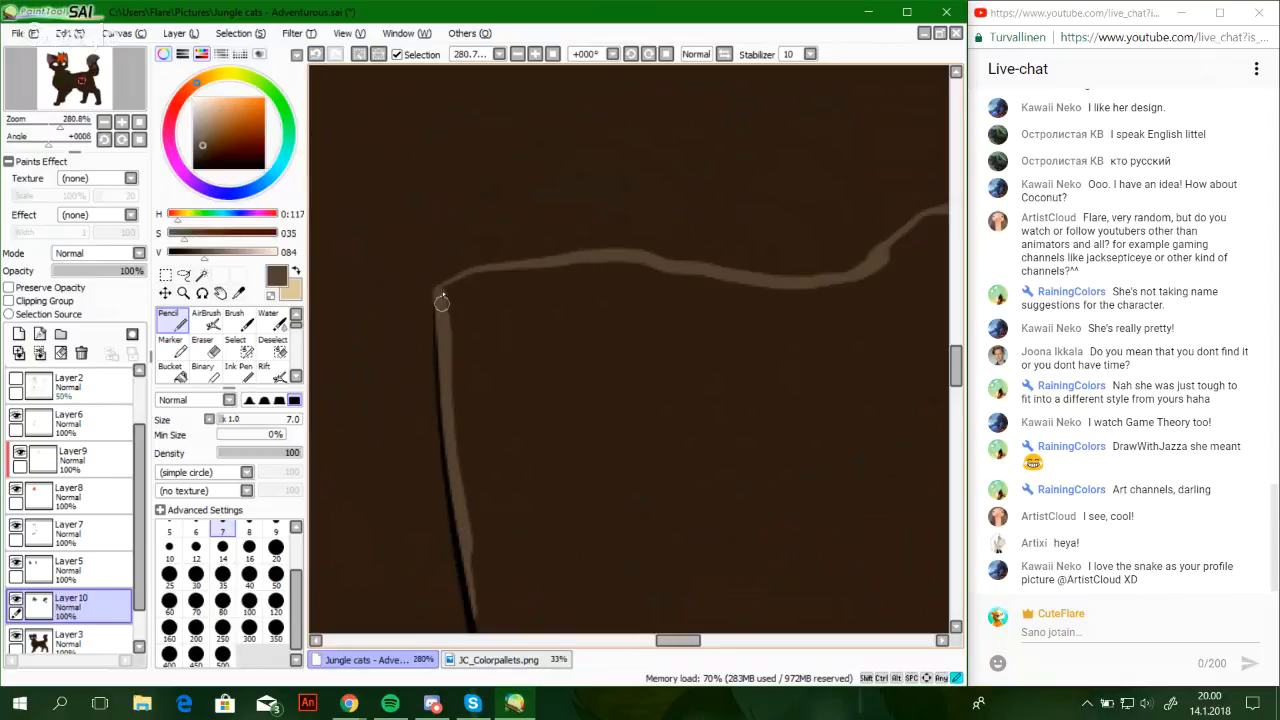
Trim the outline's corner at the tip of the thigh line with the Eraser at size 8, and return to the Pencil
left_click(206, 348)
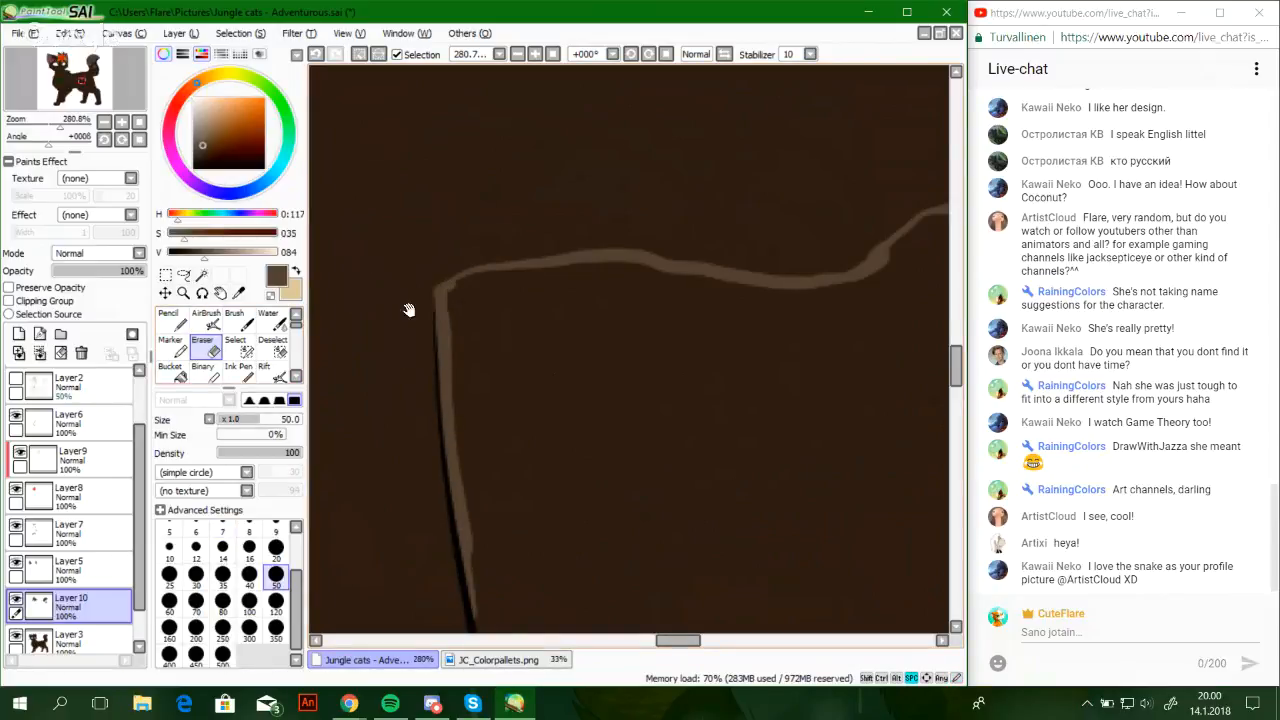
left_click_drag(408, 306, 456, 209)
left_click(243, 530)
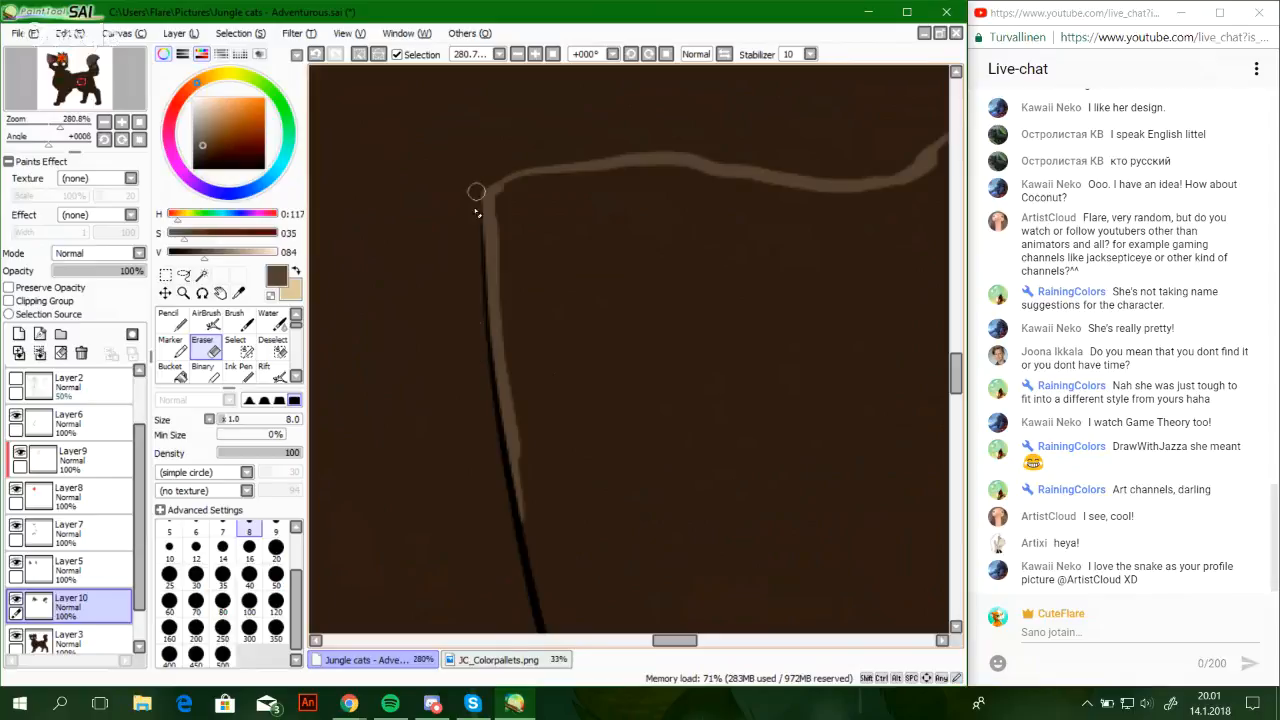
left_click(168, 319)
Continue the closing edge down the thigh line until it joins the lower end of the wavy outline, undoing the stray stroke
scroll(586, 300, "down", 5)
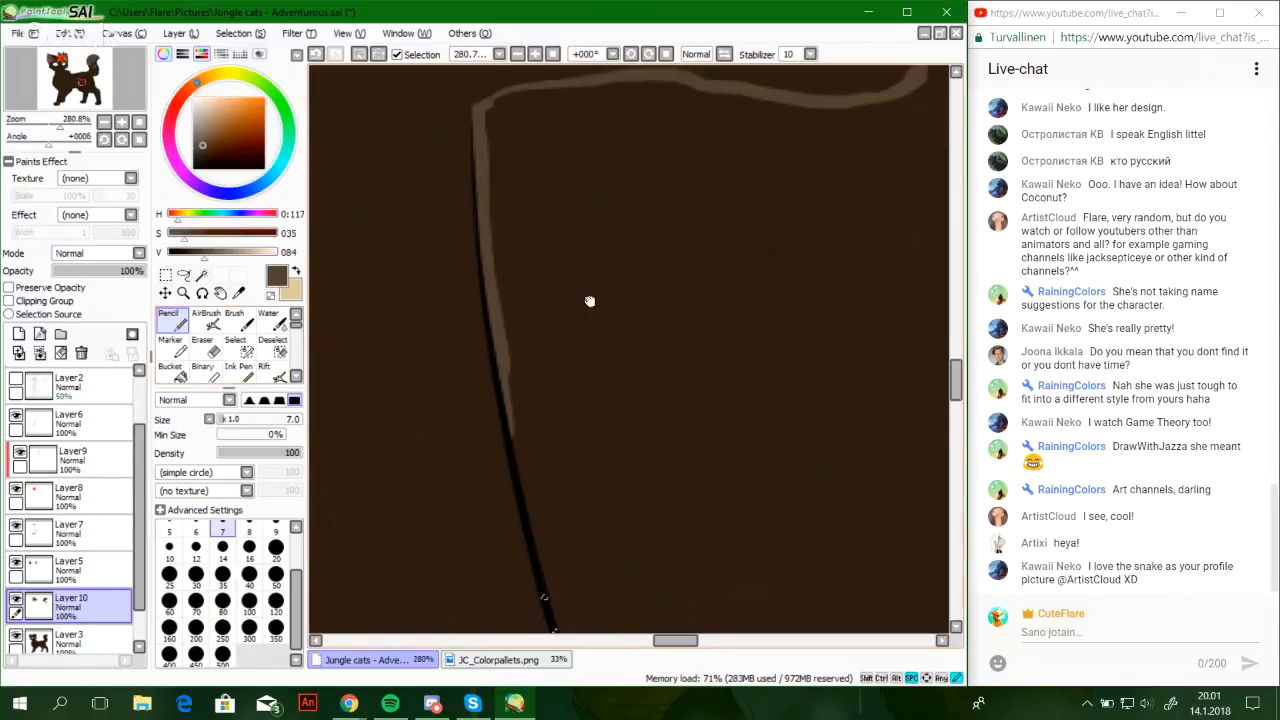
mouse_move(519, 262)
left_mouse_down()
mouse_move(494, 187)
mouse_move(547, 374)
left_mouse_up()
left_click_drag(528, 297, 555, 406)
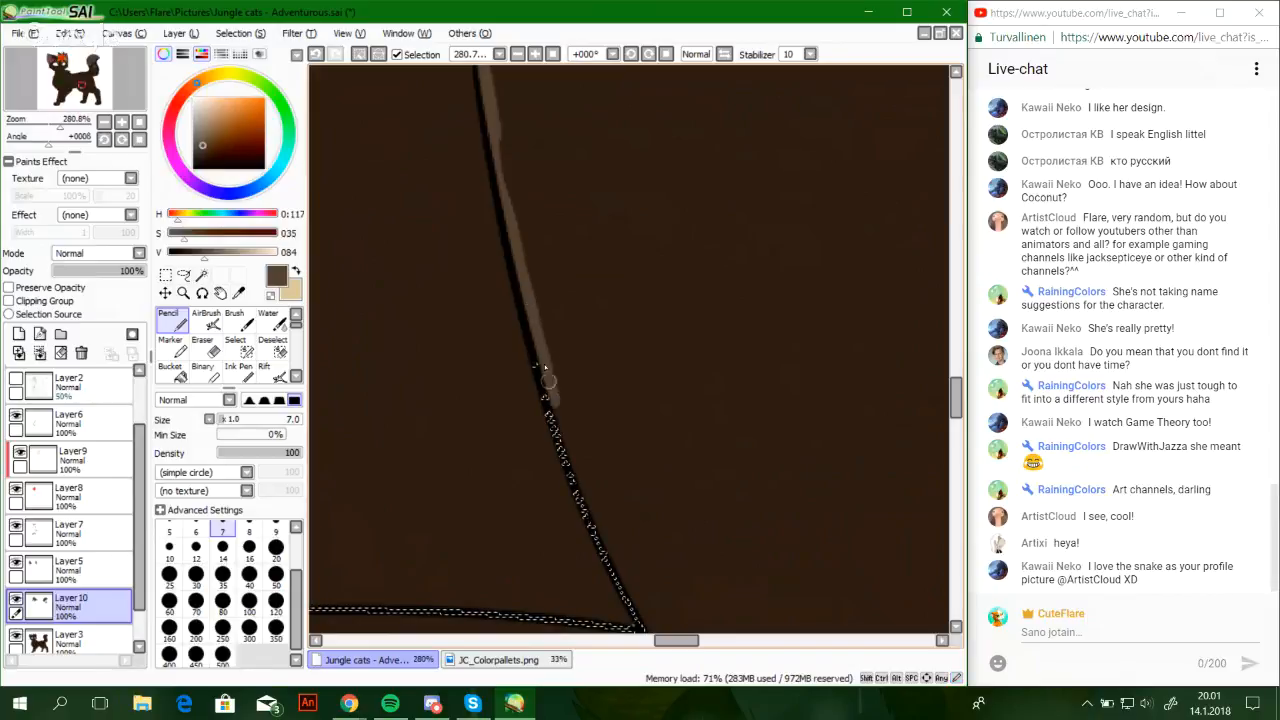
key("ctrl+z")
left_click_drag(538, 340, 584, 486)
left_click_drag(558, 411, 604, 542)
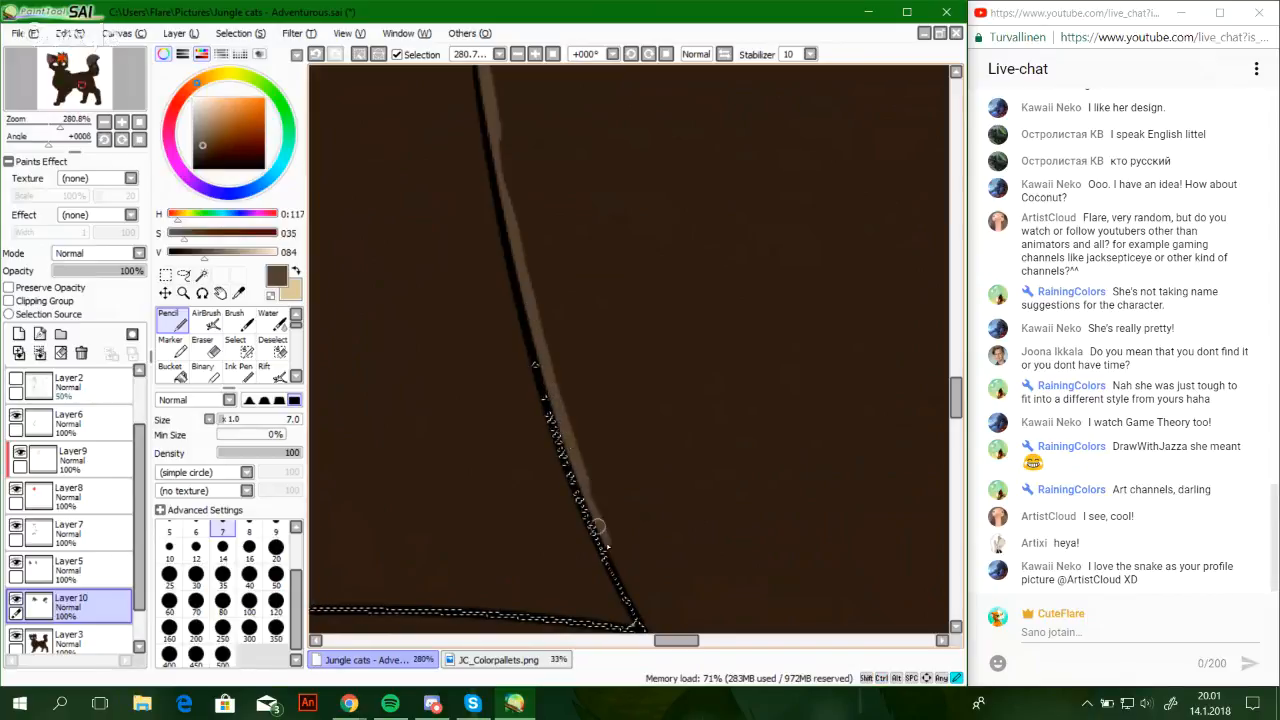
mouse_move(596, 494)
left_mouse_down()
mouse_move(600, 528)
mouse_move(517, 291)
left_mouse_up()
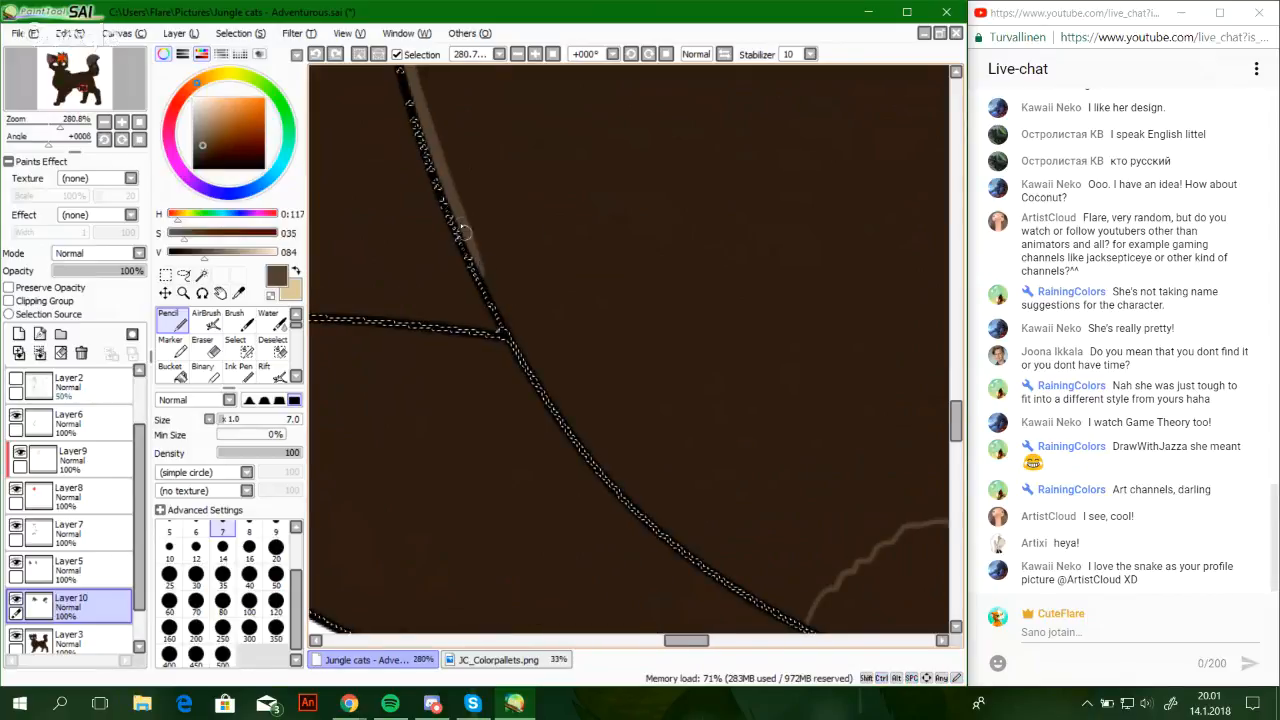
left_click_drag(466, 232, 550, 396)
left_click_drag(505, 325, 586, 446)
mouse_move(548, 391)
left_mouse_down()
mouse_move(696, 553)
mouse_move(797, 617)
left_mouse_up()
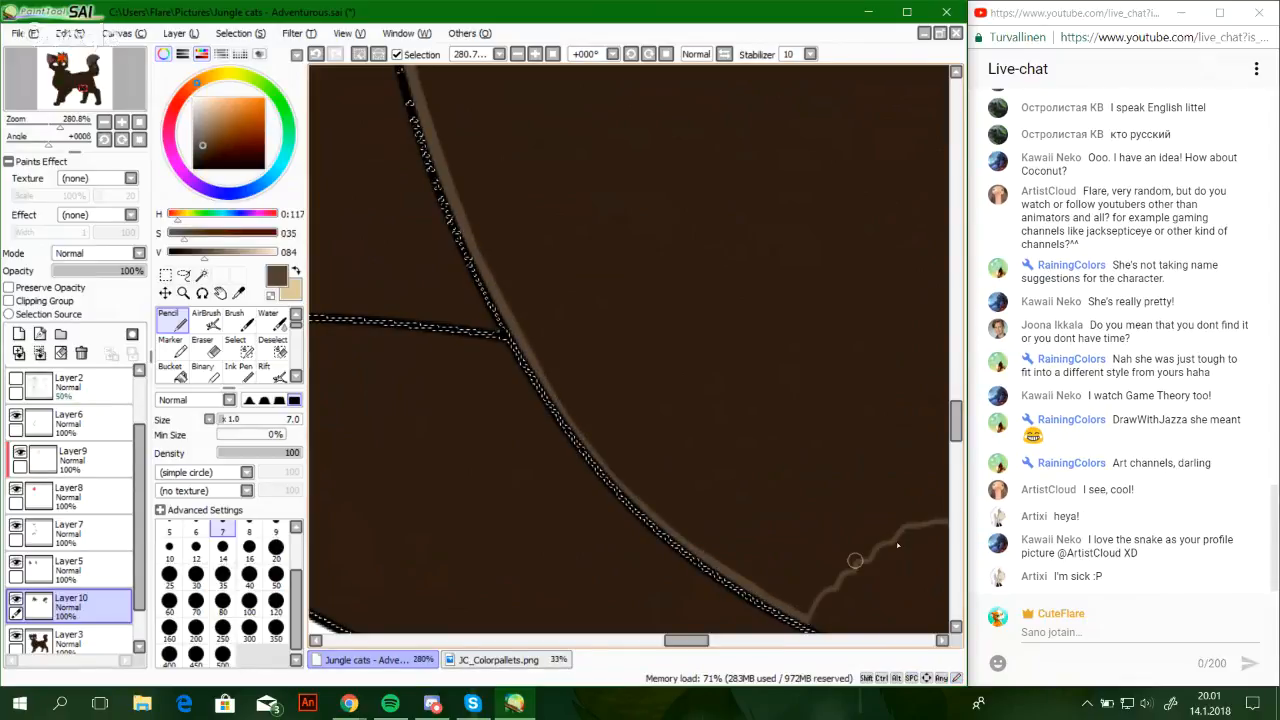
Fill the outlined thigh marking with the lighter brown using the Bucket, and return to the Pencil
mouse_move(890, 520)
left_mouse_down()
mouse_move(708, 420)
mouse_move(590, 462)
left_mouse_up()
left_click(170, 372)
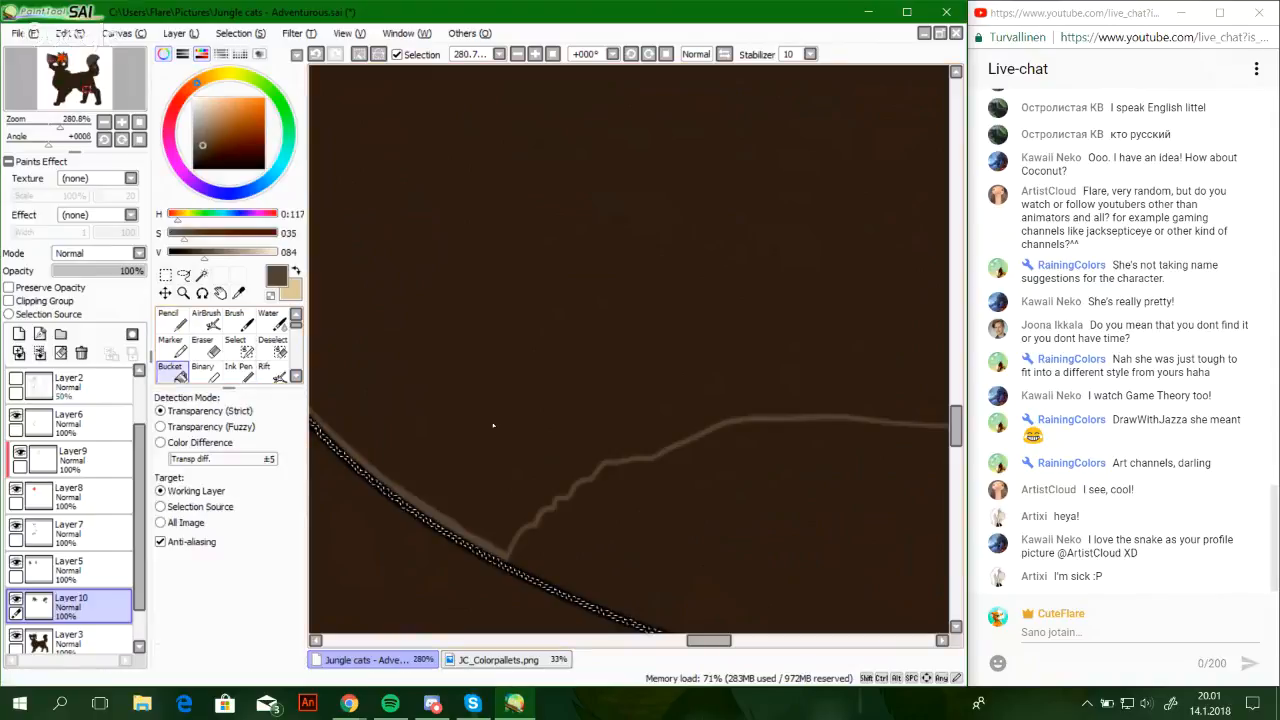
left_click(494, 423)
left_click(171, 345)
left_click(169, 318)
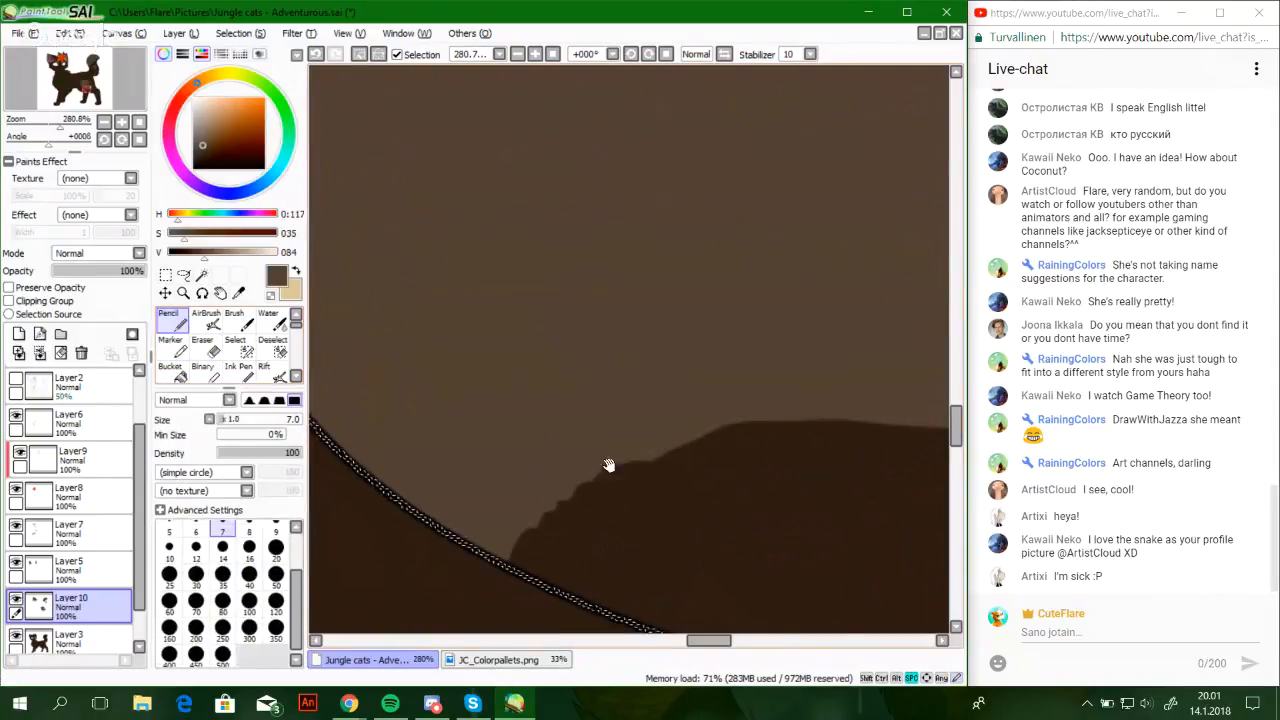
Add small bumps along the lower edge and rounded lower corner of the thigh marking with the Pencil at size 12
left_click_drag(571, 471, 514, 429)
left_click(196, 547)
mouse_move(395, 488)
left_mouse_down()
mouse_move(479, 426)
mouse_move(504, 375)
left_mouse_up()
left_click_drag(475, 428, 499, 398)
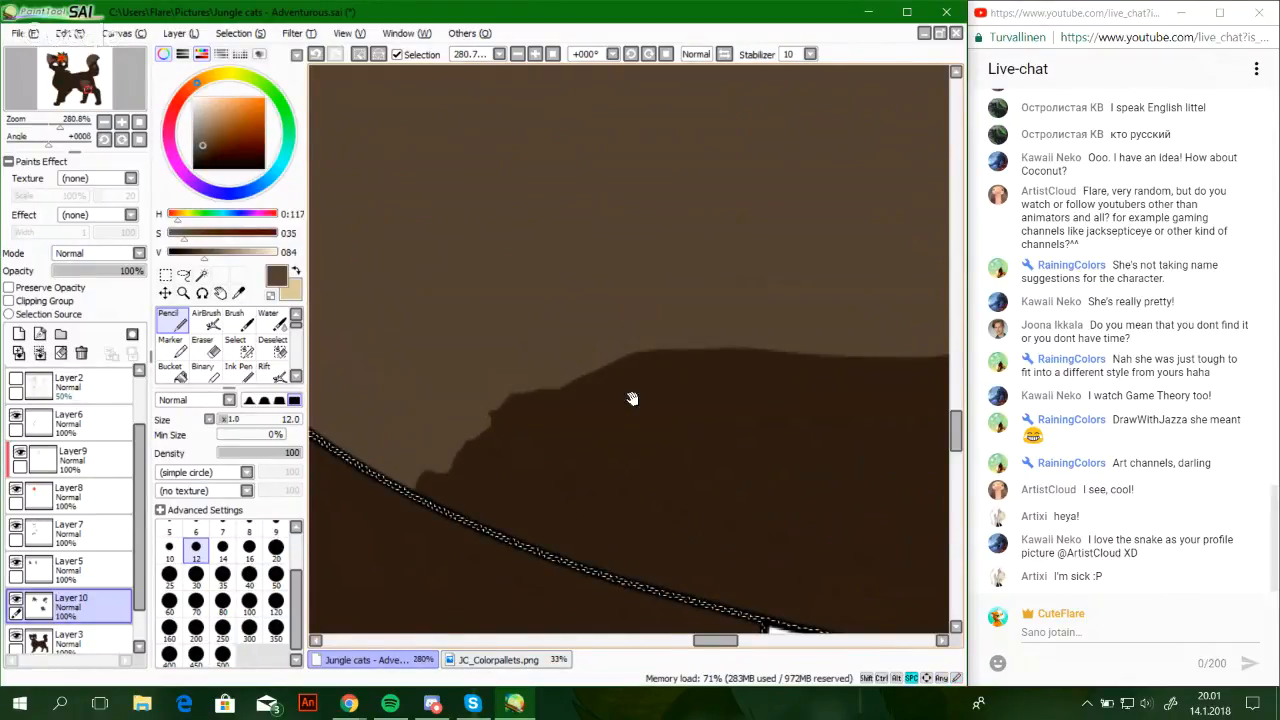
mouse_move(629, 397)
left_mouse_down()
mouse_move(546, 390)
mouse_move(557, 352)
left_mouse_up()
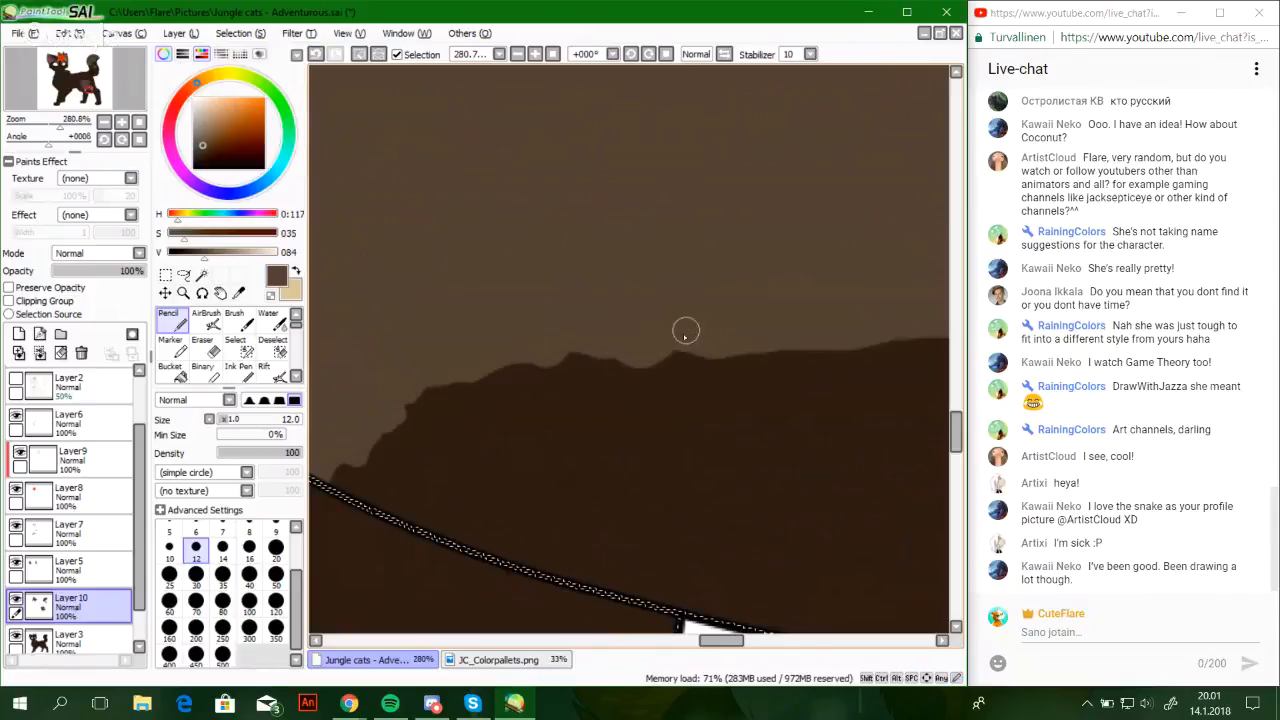
left_click_drag(820, 343, 659, 345)
left_click_drag(799, 322, 666, 352)
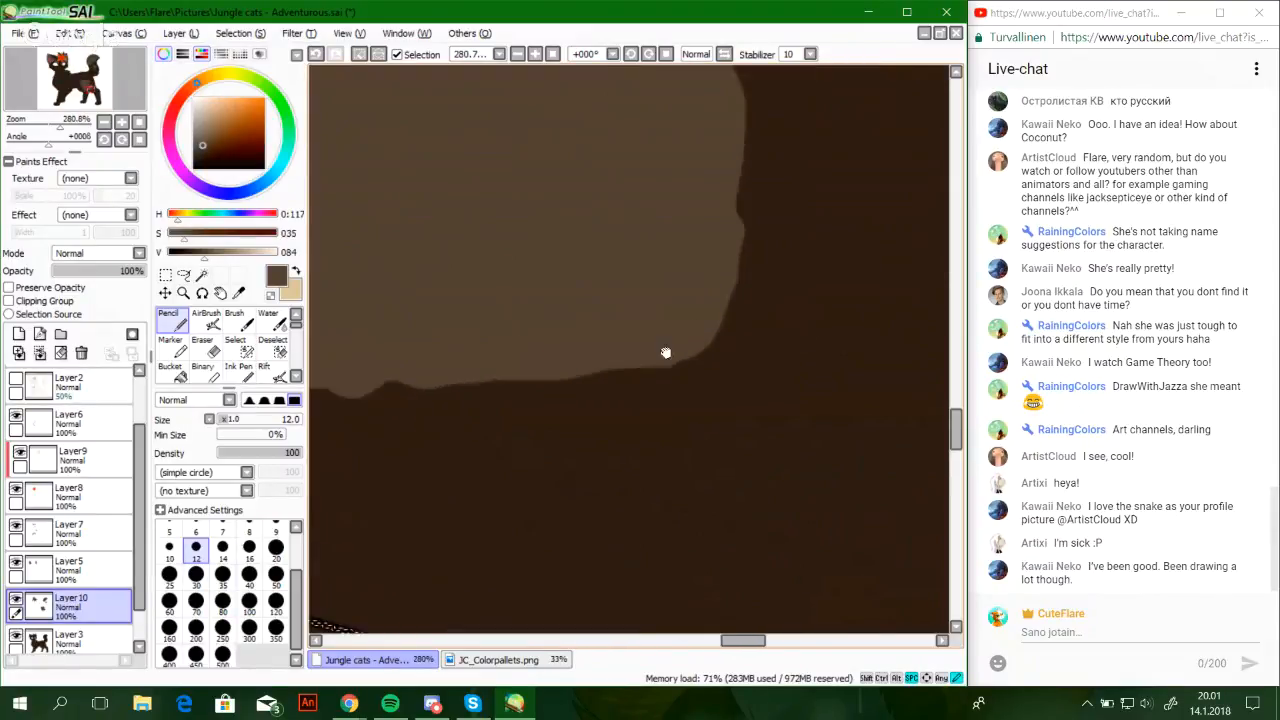
mouse_move(438, 382)
left_mouse_down()
mouse_move(527, 390)
mouse_move(760, 354)
mouse_move(734, 274)
mouse_move(740, 126)
mouse_move(719, 92)
left_mouse_up()
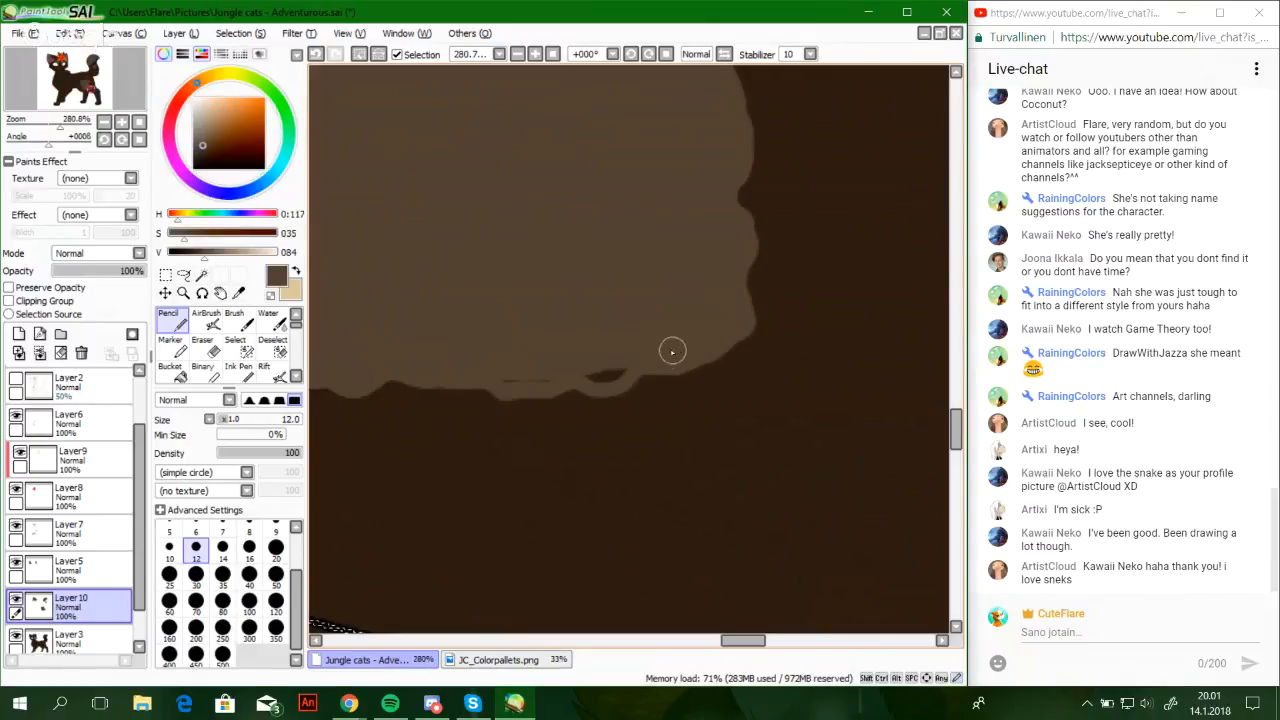
left_click_drag(604, 374, 602, 365)
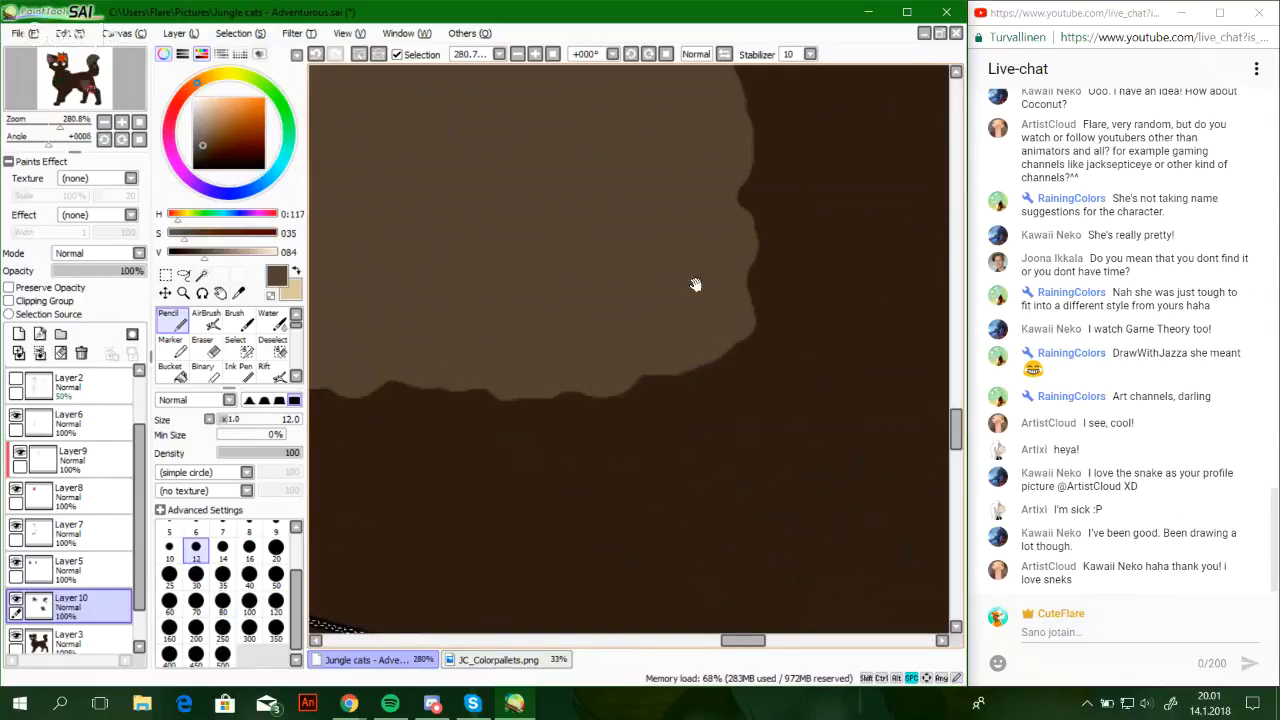
Add small bumps along the inner notch between the two lobes of the thigh marking with the Pencil, undoing the last stroke
left_click_drag(692, 258, 657, 377)
left_click_drag(614, 155, 680, 351)
mouse_move(590, 235)
left_mouse_down()
mouse_move(746, 396)
mouse_move(805, 536)
left_mouse_up()
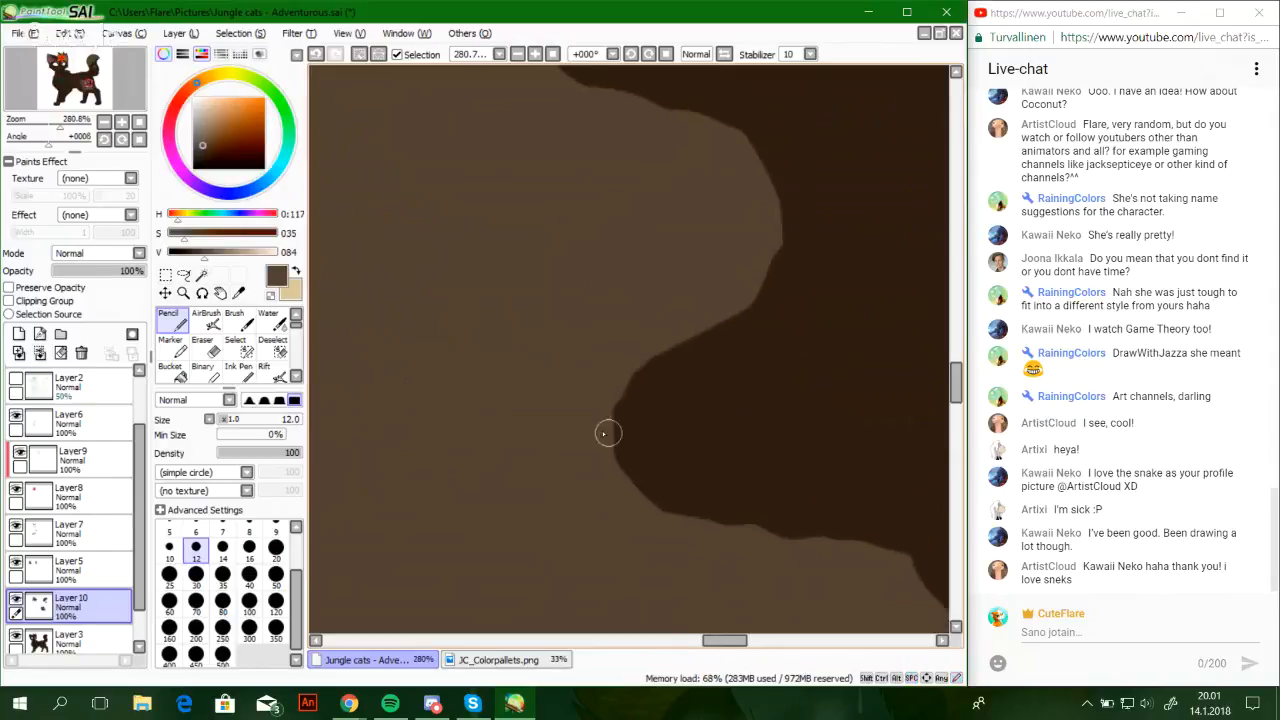
mouse_move(601, 428)
left_mouse_down()
mouse_move(630, 358)
mouse_move(677, 352)
mouse_move(779, 290)
mouse_move(779, 220)
mouse_move(745, 148)
left_mouse_up()
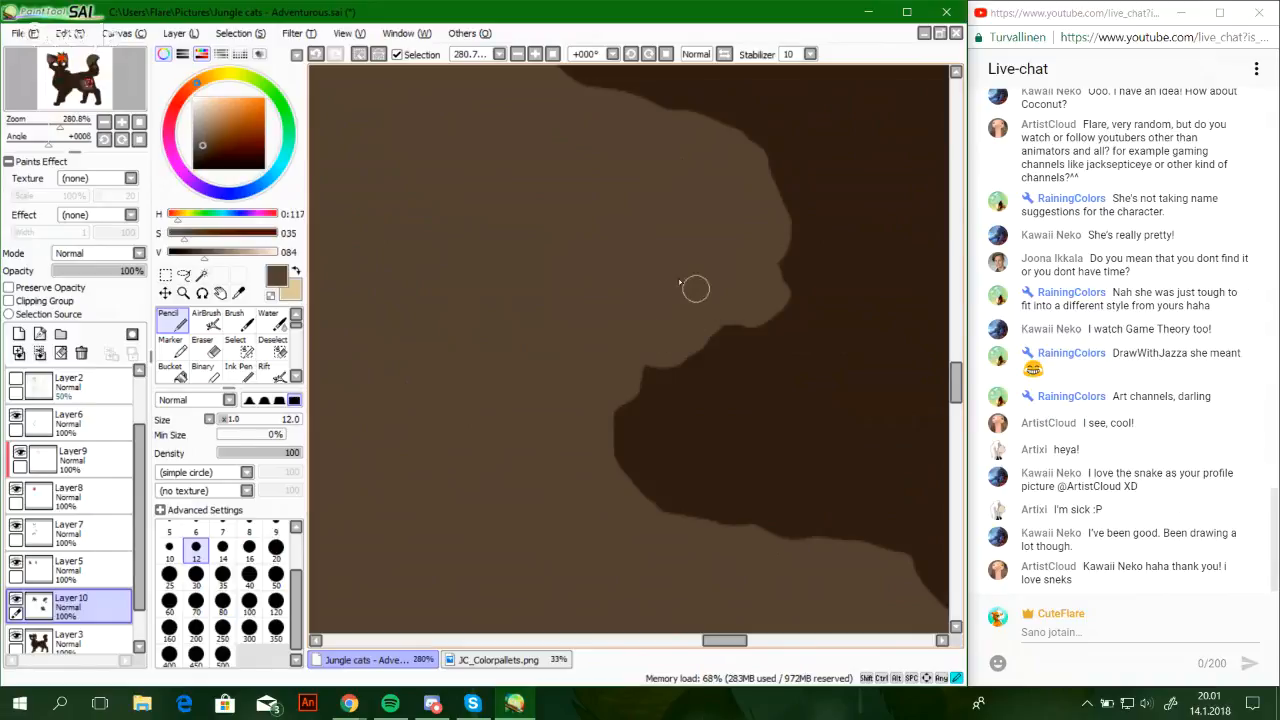
left_click_drag(696, 289, 638, 227)
left_click_drag(677, 358, 672, 276)
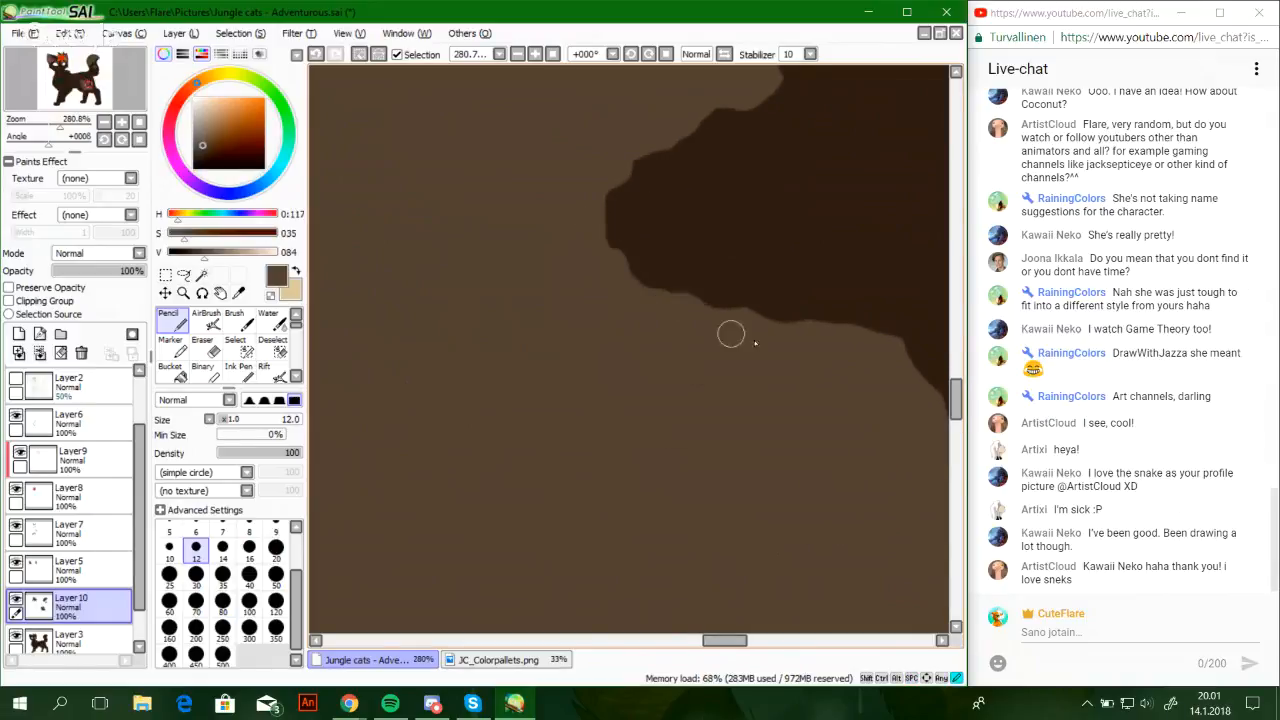
key("ctrl+z")
left_click_drag(717, 400, 611, 272)
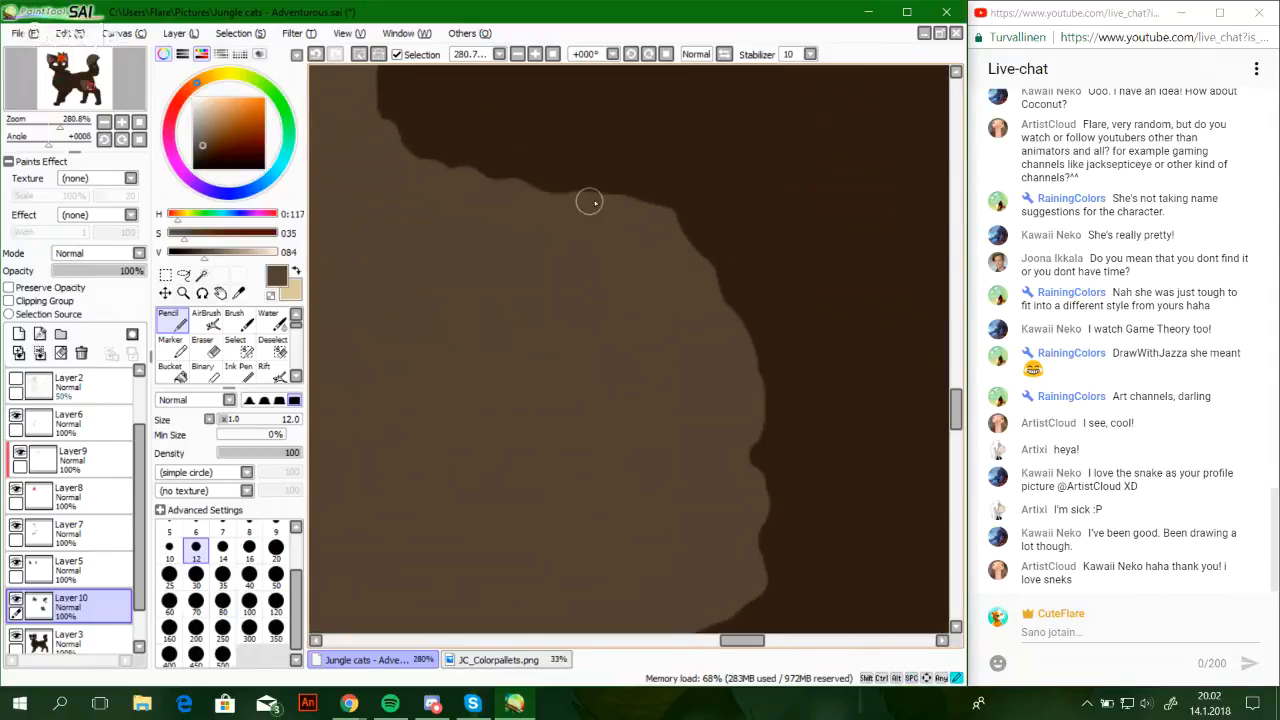
Add small rounded bumps along the upper edge of the thigh marking's lower lobe and along the marking's top edge
mouse_move(604, 194)
left_mouse_down()
mouse_move(660, 220)
mouse_move(666, 211)
mouse_move(658, 231)
left_mouse_up()
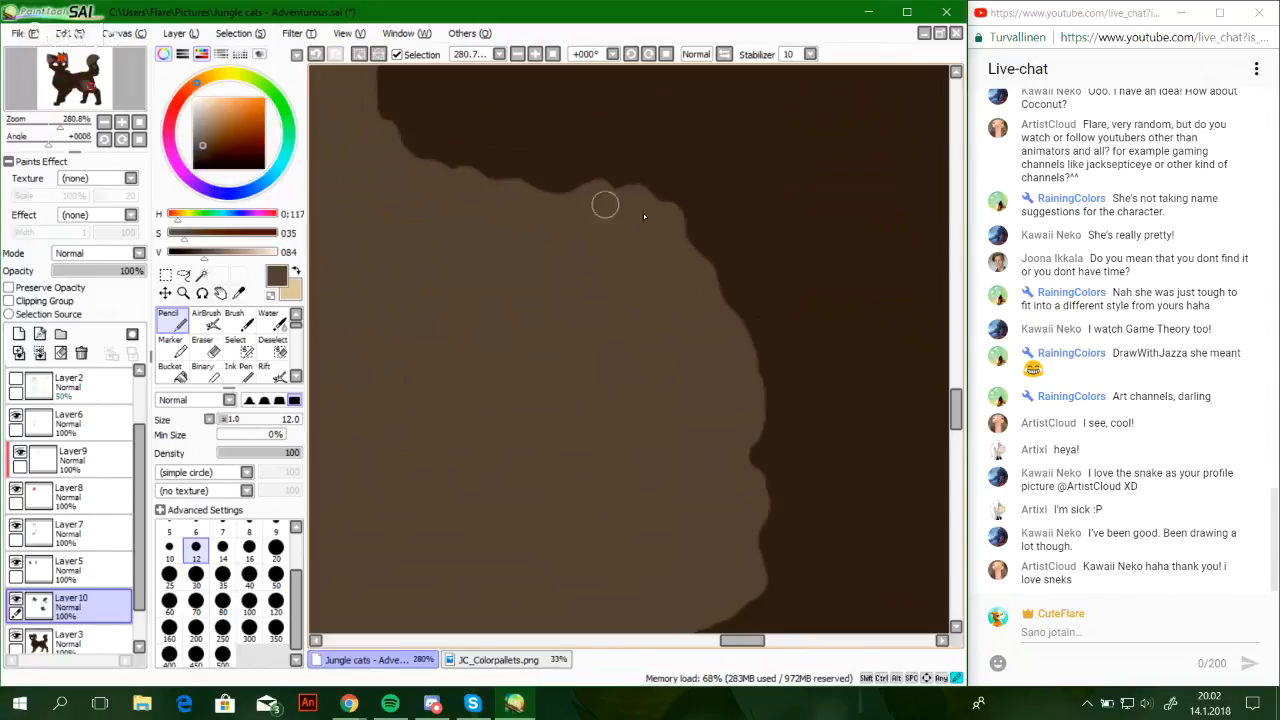
left_click_drag(495, 280, 745, 530)
left_click_drag(360, 145, 890, 400)
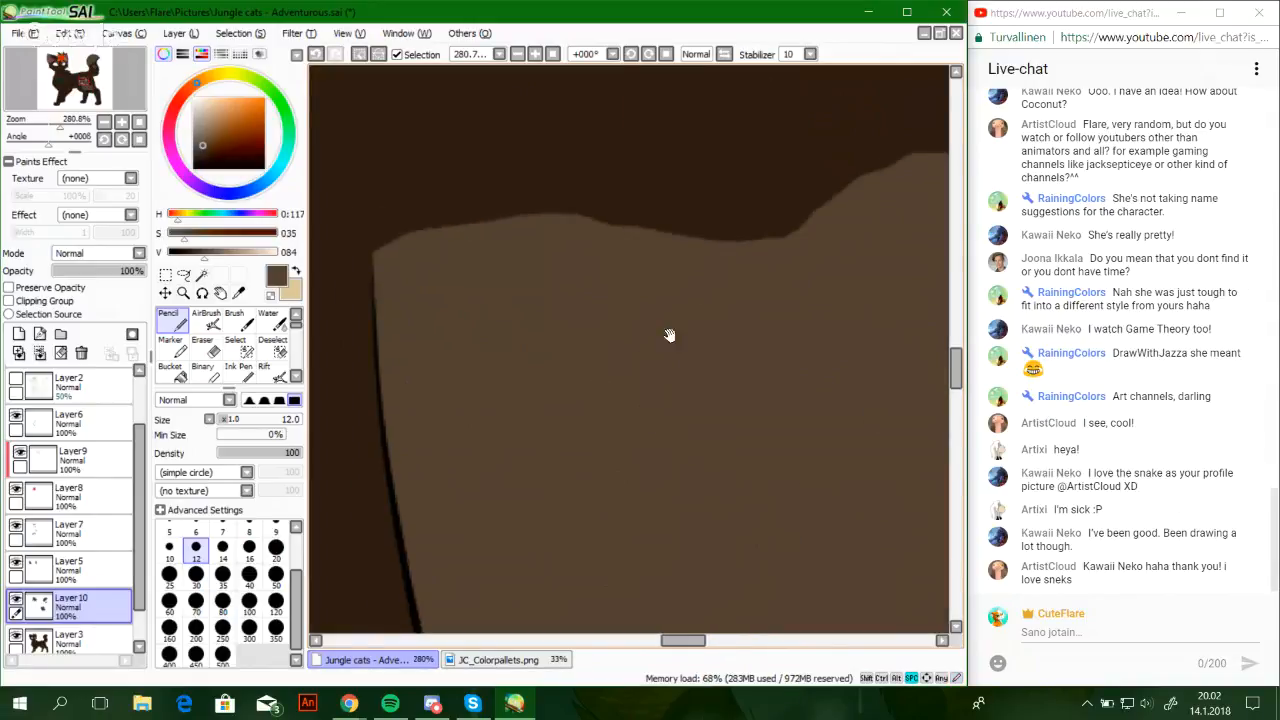
mouse_move(390, 250)
left_mouse_down()
mouse_move(417, 228)
mouse_move(569, 211)
mouse_move(672, 238)
left_mouse_up()
left_click_drag(857, 260, 578, 286)
mouse_move(461, 269)
left_mouse_down()
mouse_move(559, 194)
mouse_move(649, 195)
mouse_move(701, 209)
mouse_move(827, 324)
mouse_move(705, 245)
left_mouse_up()
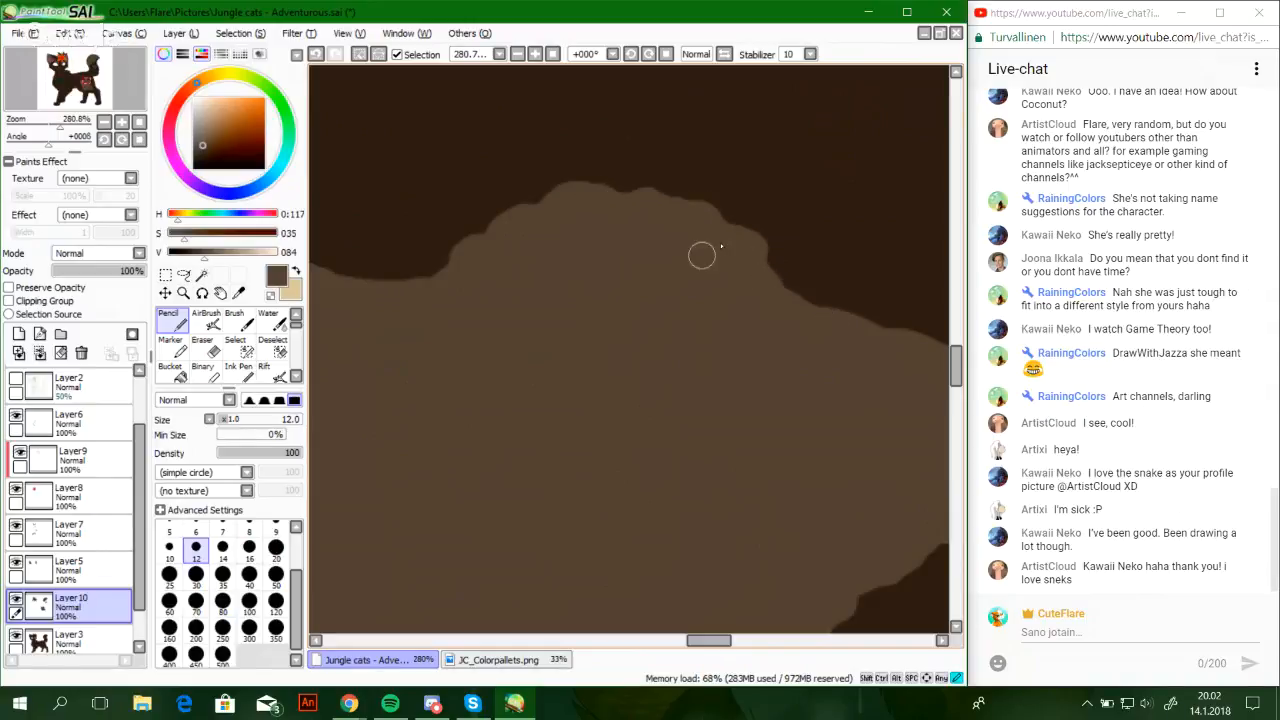
Flip the view horizontally and draw a wavy marking outline from the back line down across the flank towards the shoulder
left_click_drag(60, 128, 46, 128)
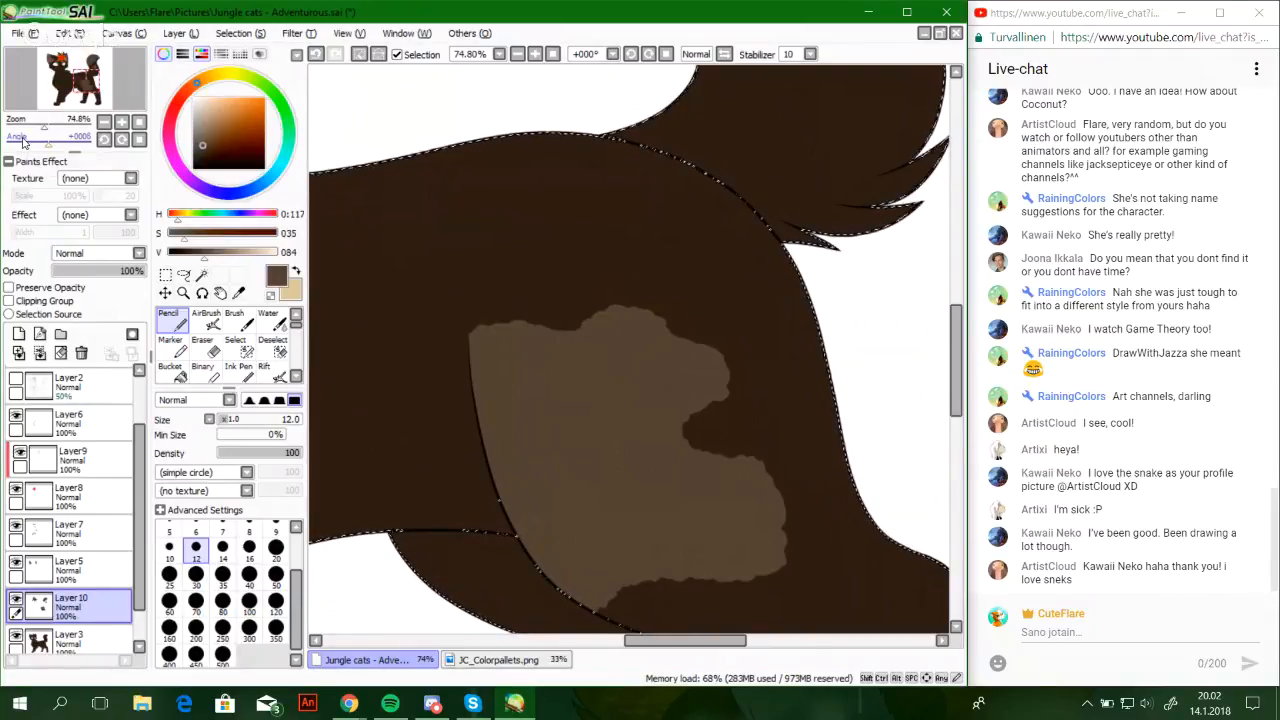
left_click(698, 54)
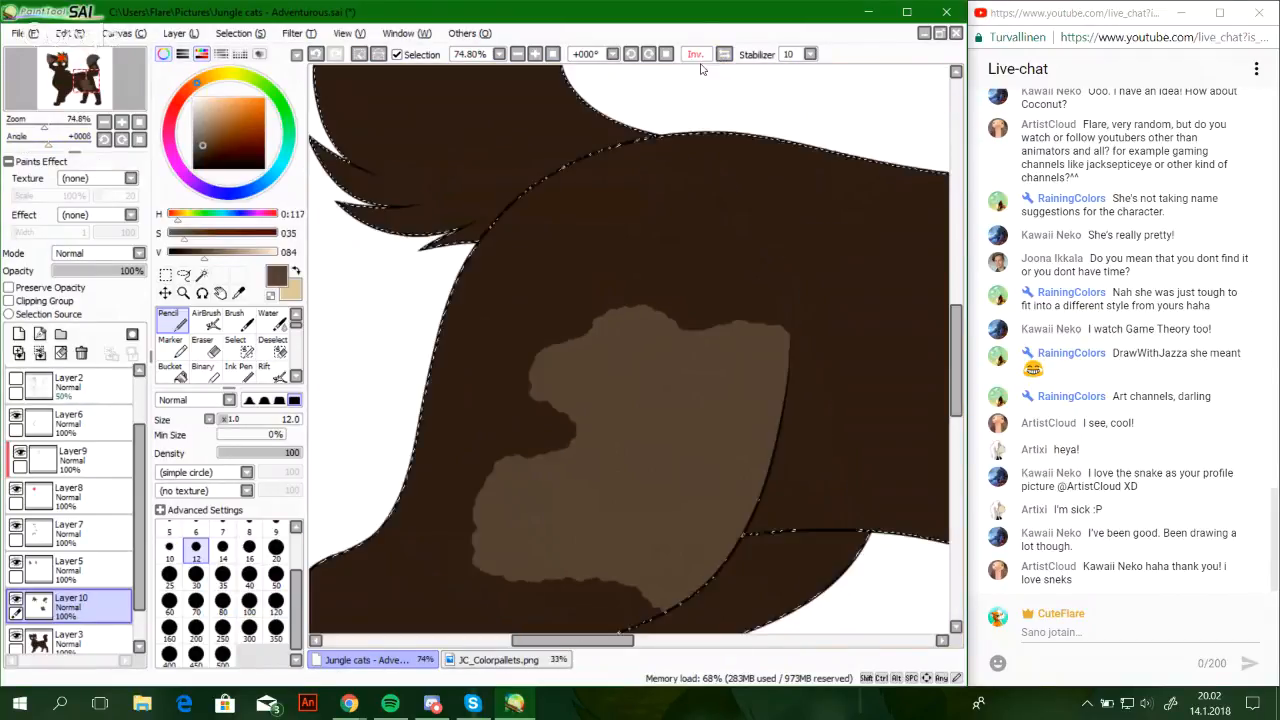
left_click_drag(42, 126, 79, 104)
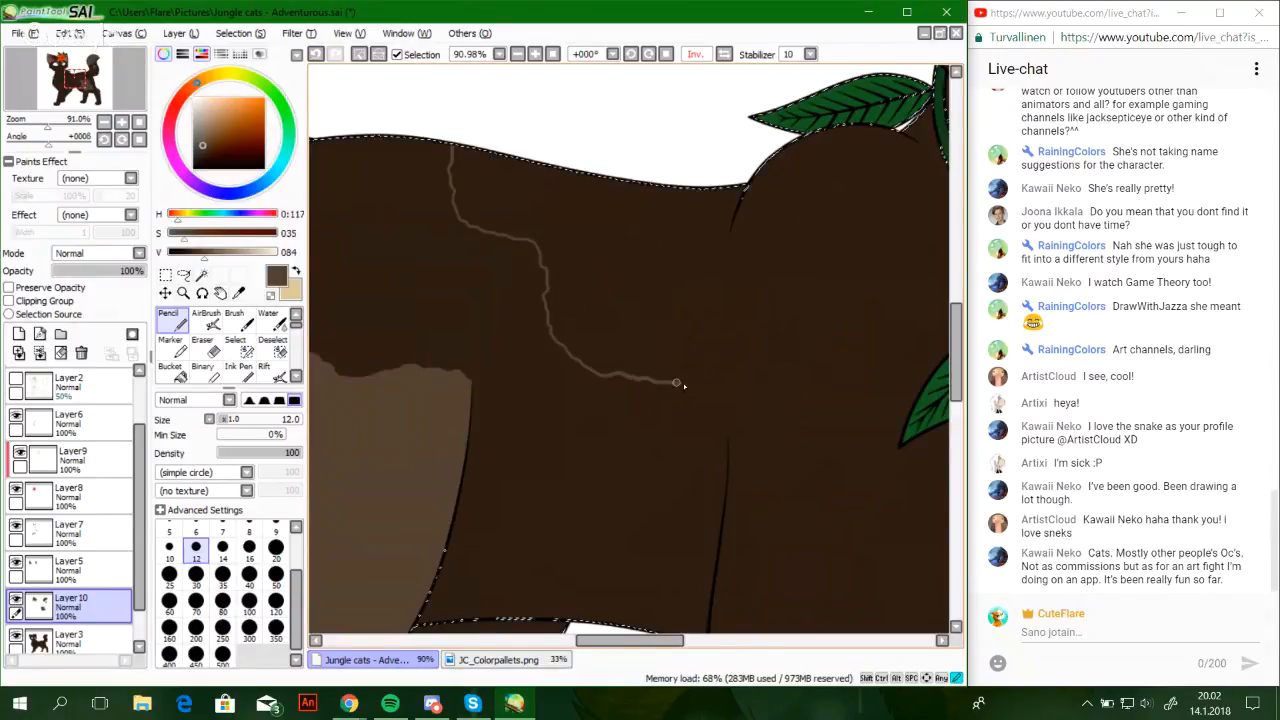
left_click_drag(570, 396, 680, 414)
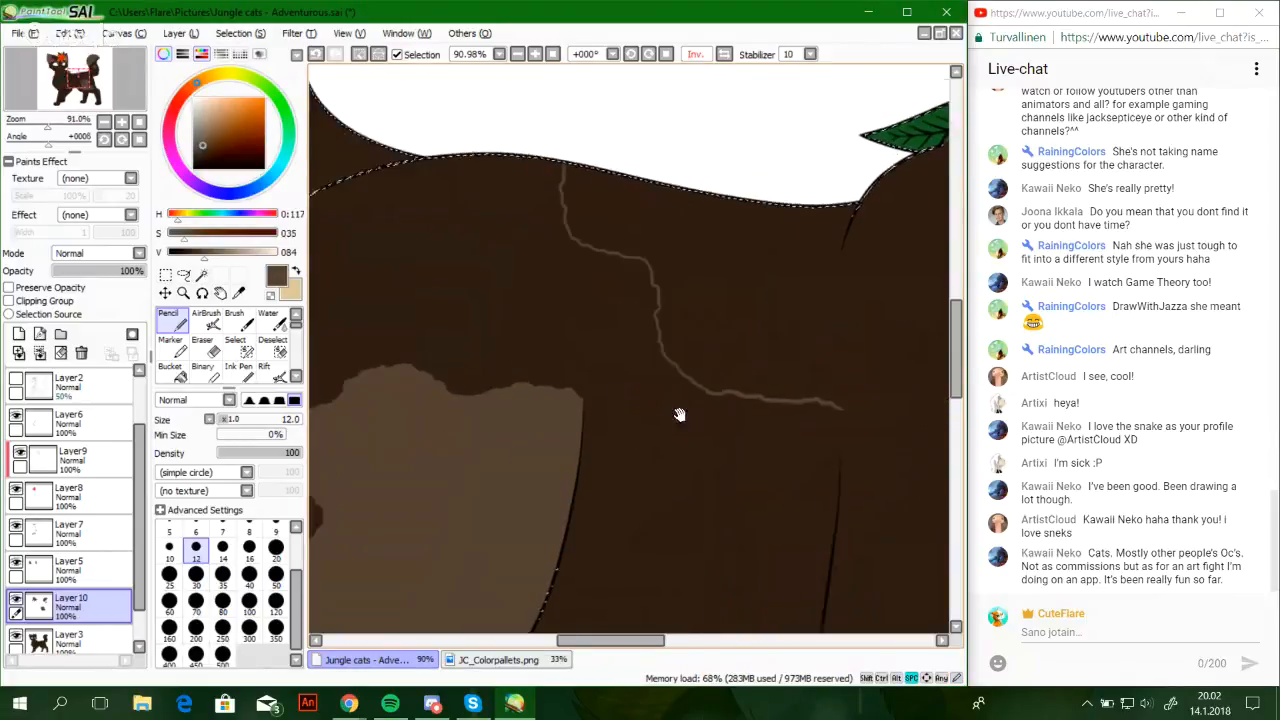
Outline a two-lobed shoulder marking from the lower end of the foreleg line to the leaf and along the vine, redoing the first lobe
left_click_drag(724, 459, 552, 455)
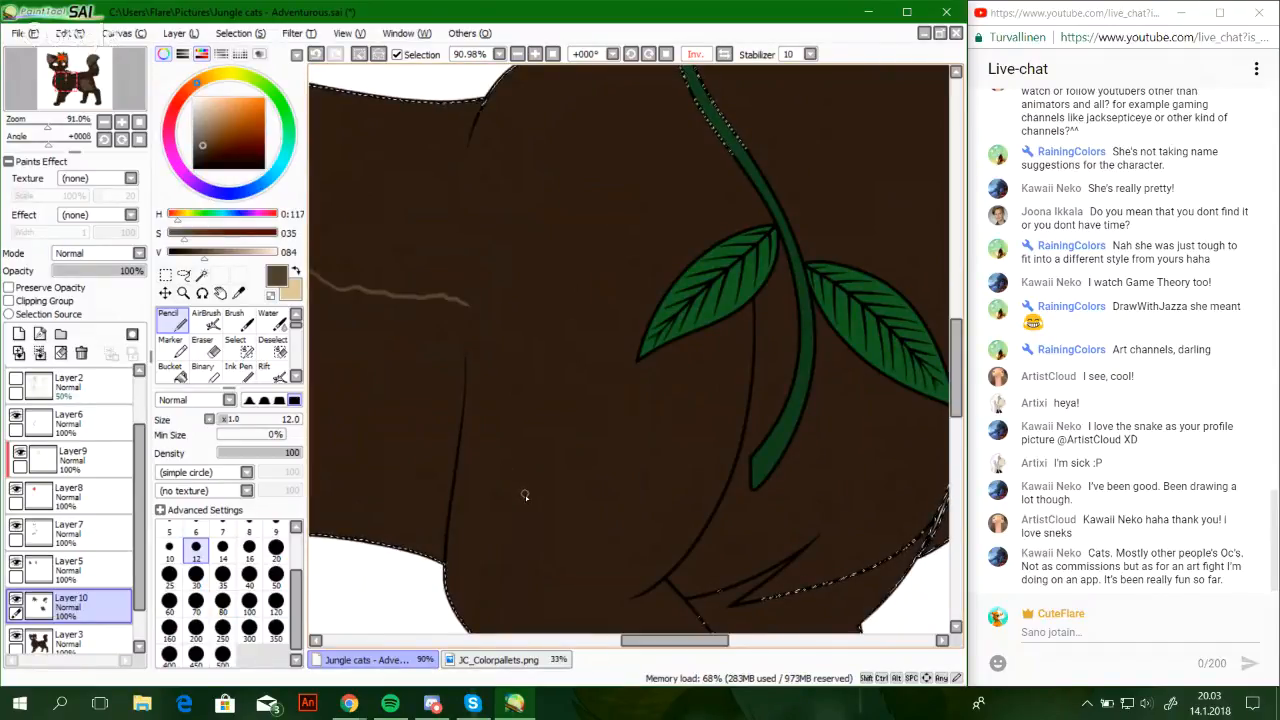
left_click_drag(537, 480, 514, 514)
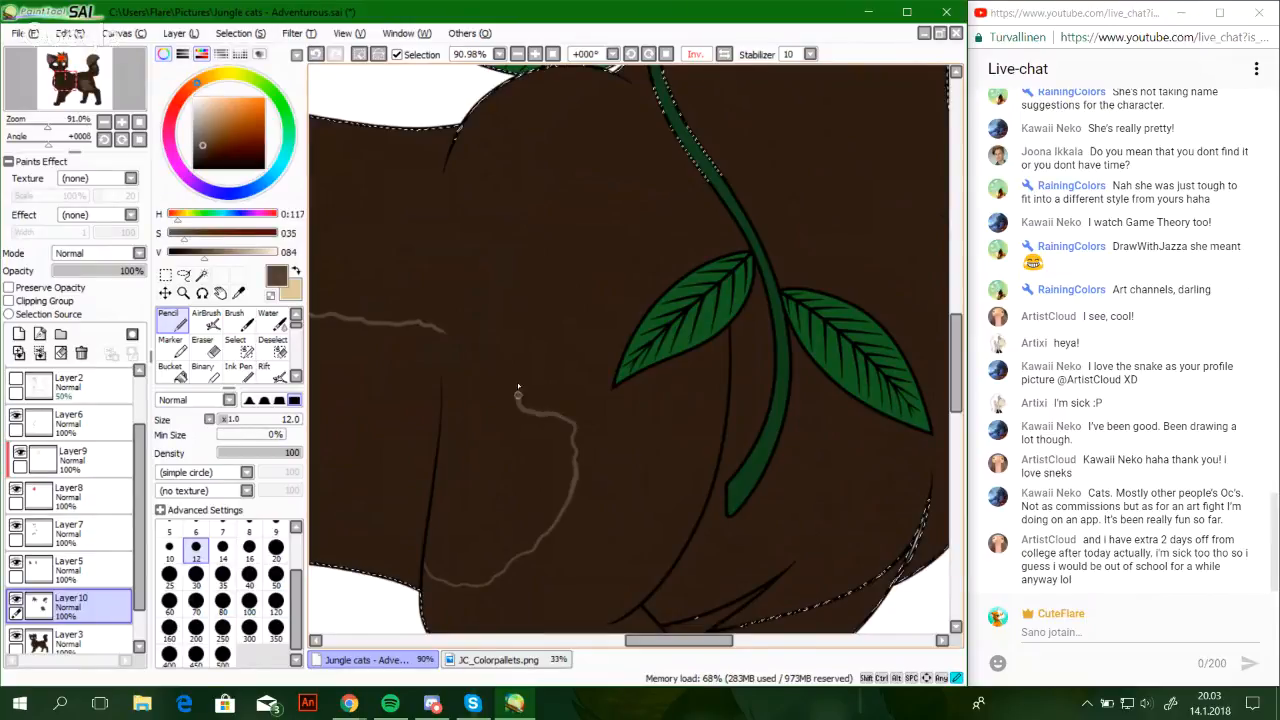
key("ctrl+z")
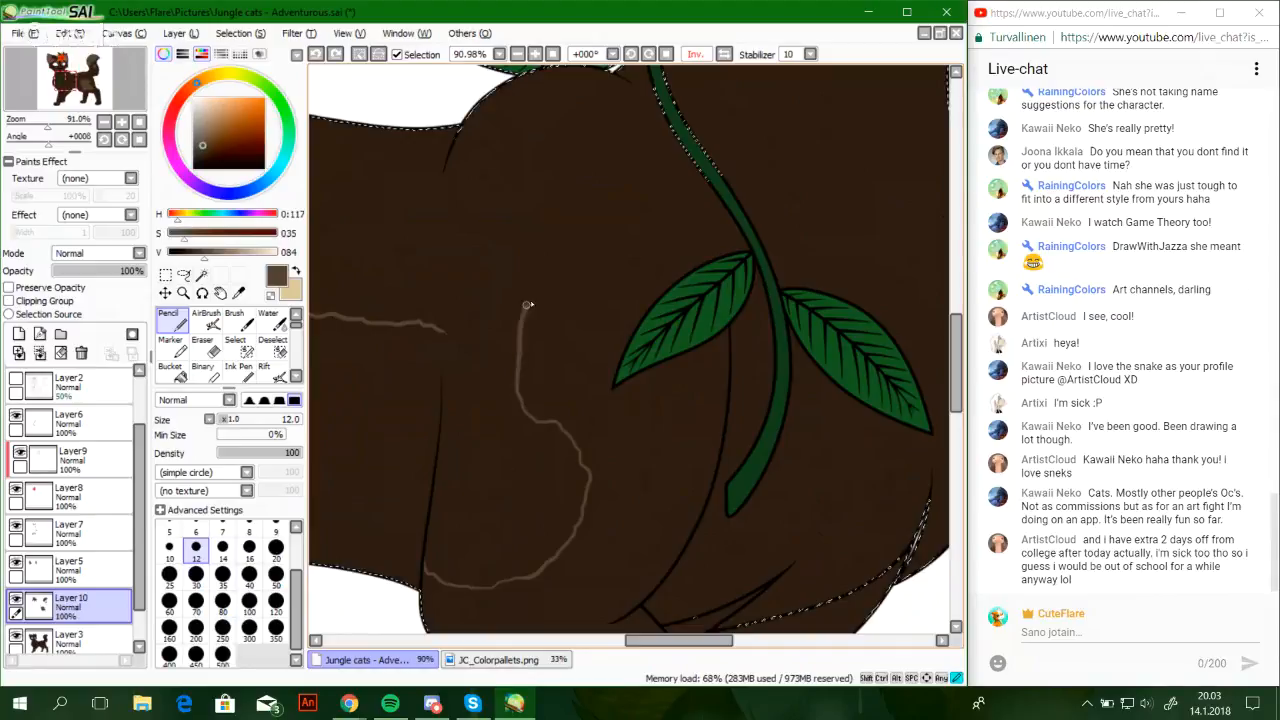
left_click_drag(626, 290, 634, 297)
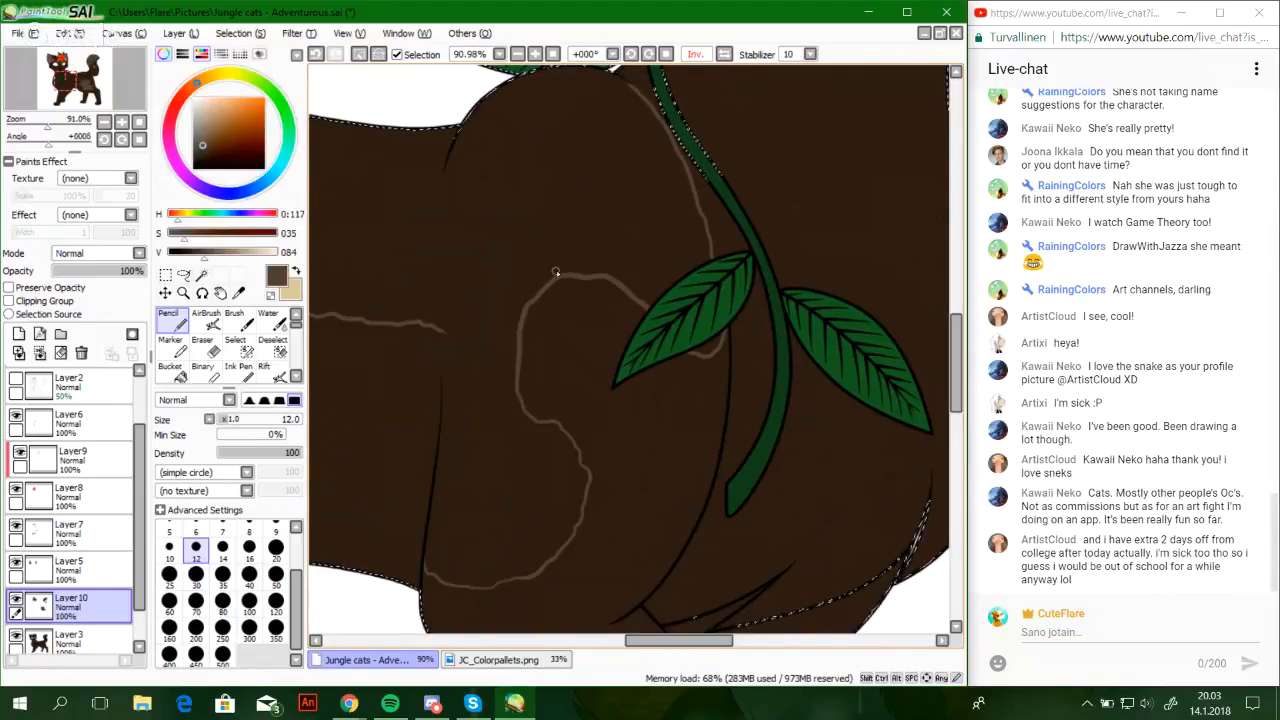
Erase the upper lobe of the shoulder outline with the Eraser at size 50, and return to the Pencil
left_click(210, 347)
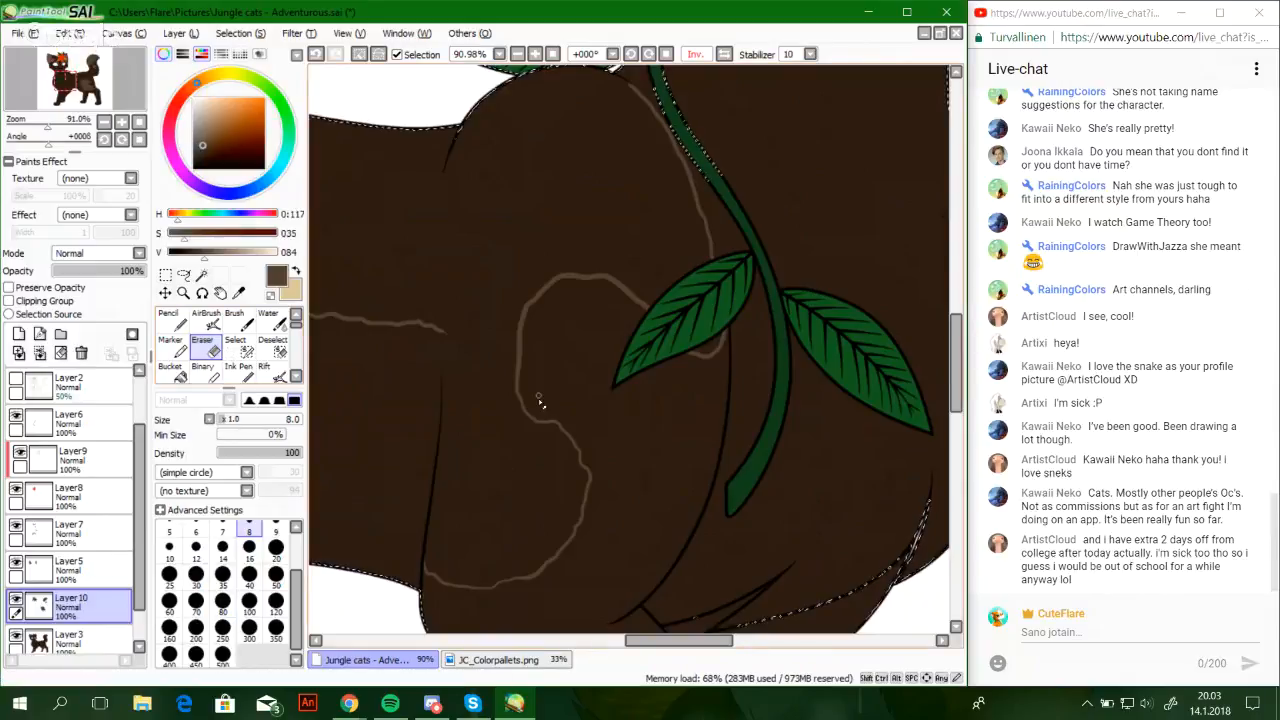
left_click(275, 574)
mouse_move(537, 385)
left_mouse_down()
mouse_move(551, 272)
mouse_move(521, 345)
mouse_move(562, 262)
mouse_move(566, 327)
mouse_move(606, 285)
mouse_move(607, 331)
mouse_move(618, 258)
mouse_move(622, 330)
mouse_move(621, 274)
left_mouse_up()
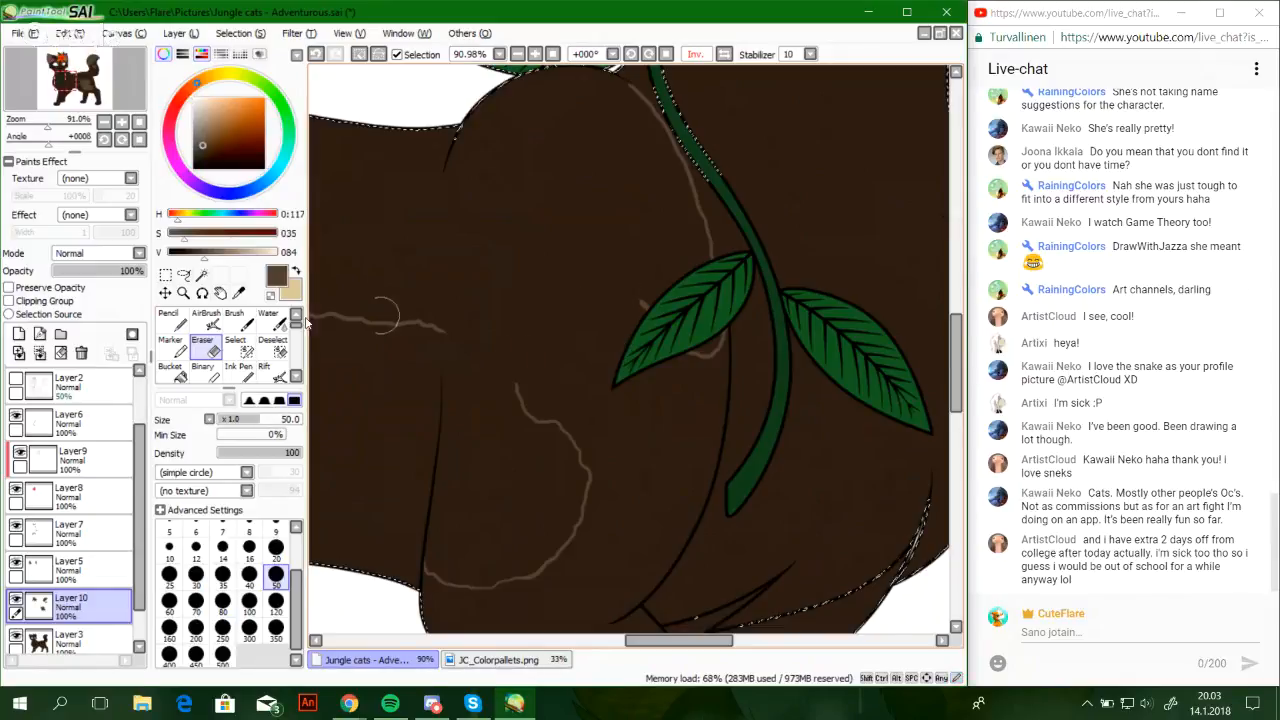
key("n")
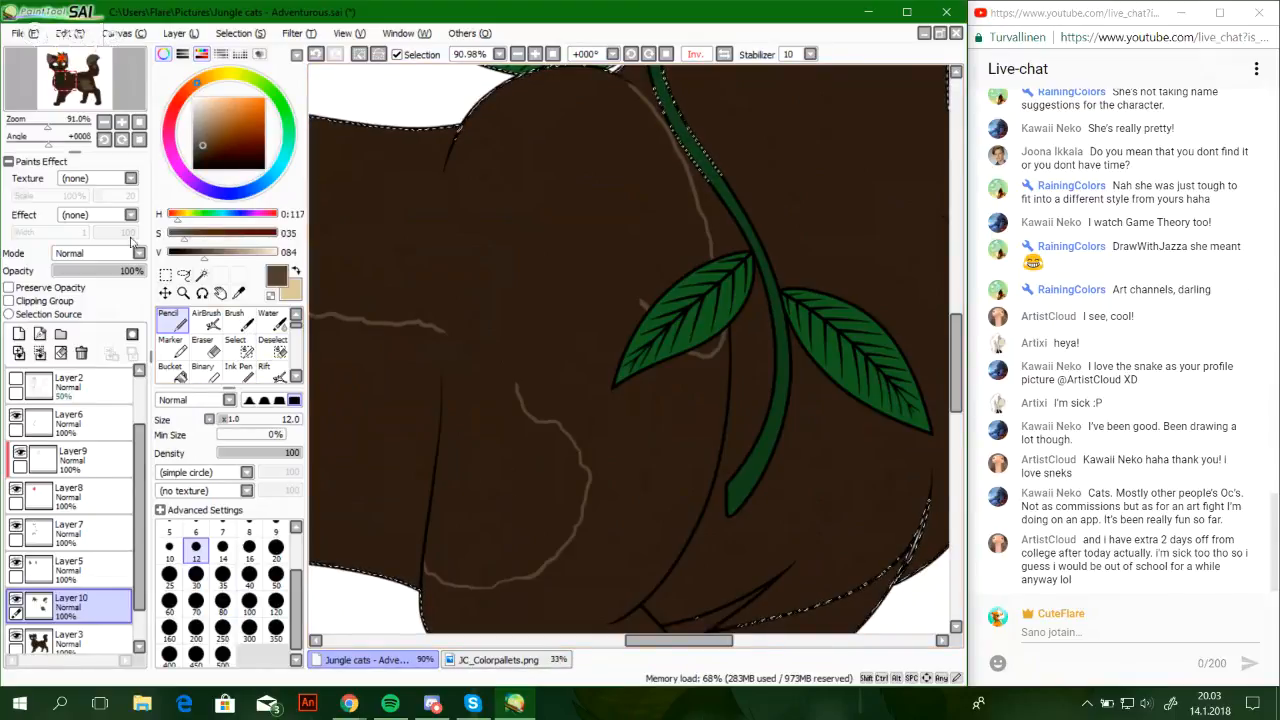
Redraw the upper lobe of the shoulder outline as a bumpier curve that ends at the leaf
scroll(510, 400, "down", 1)
scroll(513, 370, "up", 5)
mouse_move(512, 370)
left_mouse_down()
mouse_move(614, 473)
mouse_move(513, 537)
mouse_move(489, 458)
left_mouse_up()
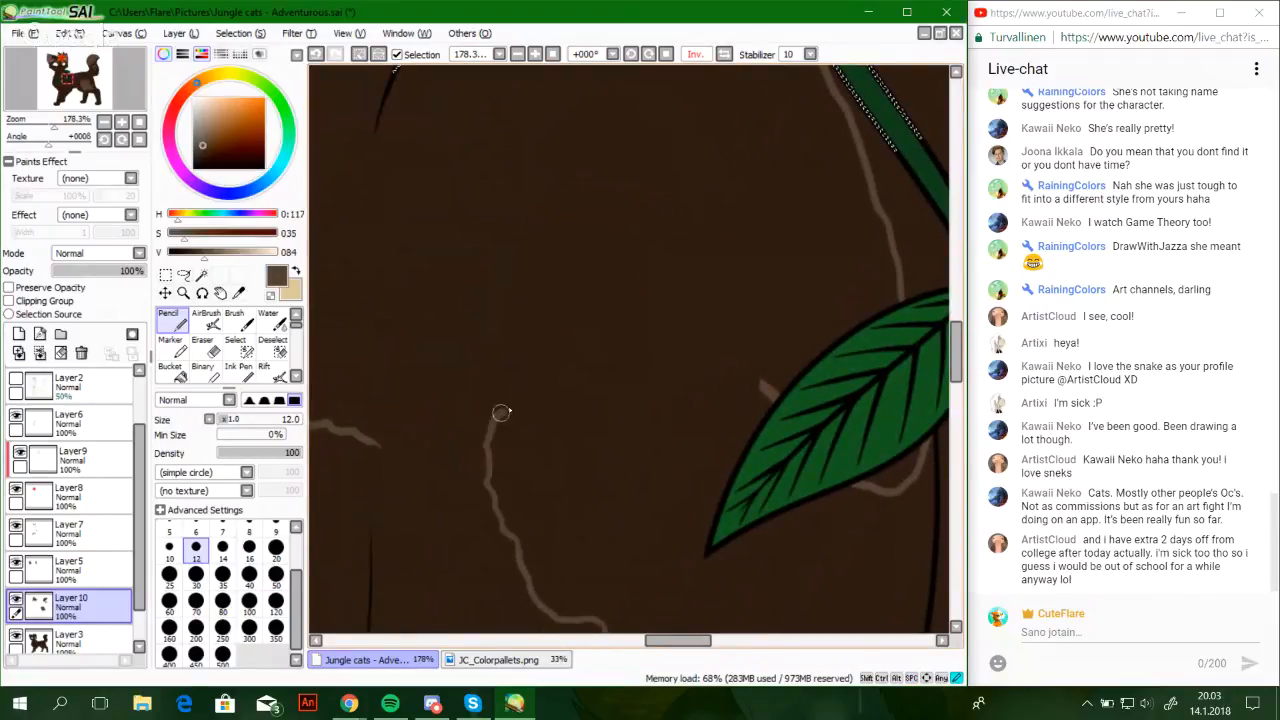
mouse_move(533, 352)
left_mouse_down()
mouse_move(559, 311)
mouse_move(667, 271)
mouse_move(766, 344)
left_mouse_up()
Erase the leftover line stub beside the leaf with the Eraser at size 20, redoing the first erasing stroke
key("e")
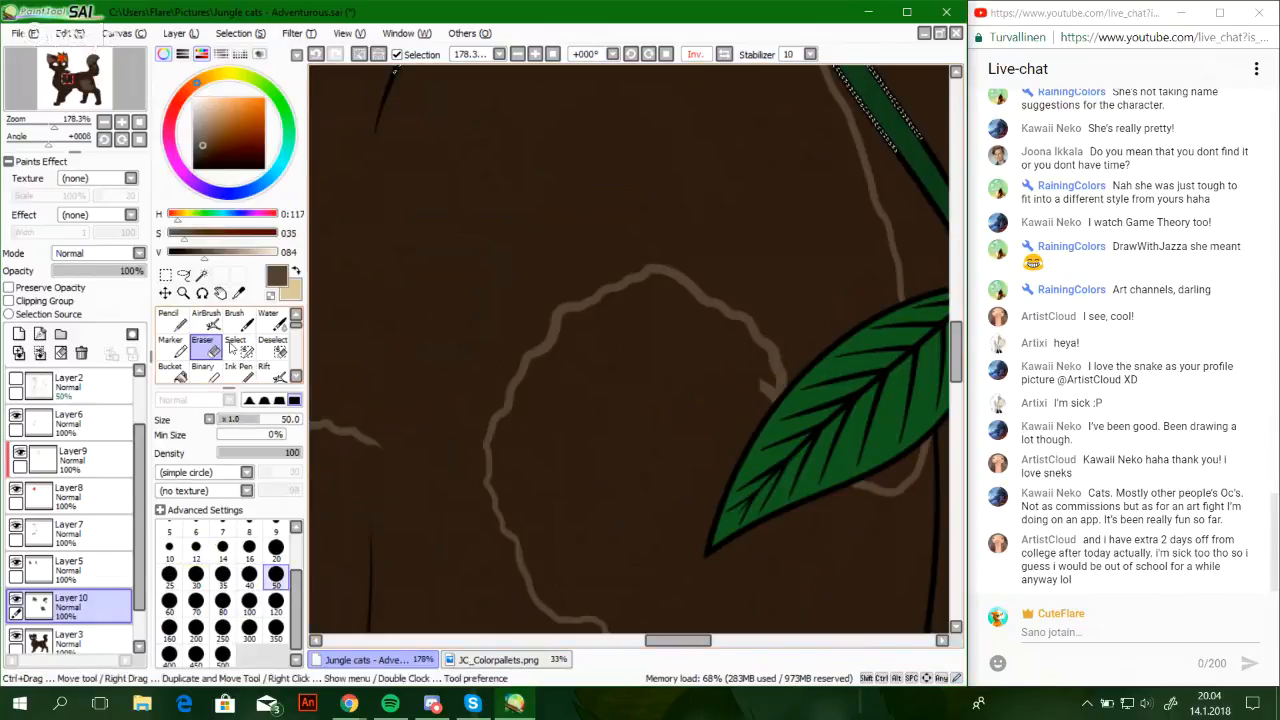
left_click(276, 549)
left_click_drag(766, 417, 764, 431)
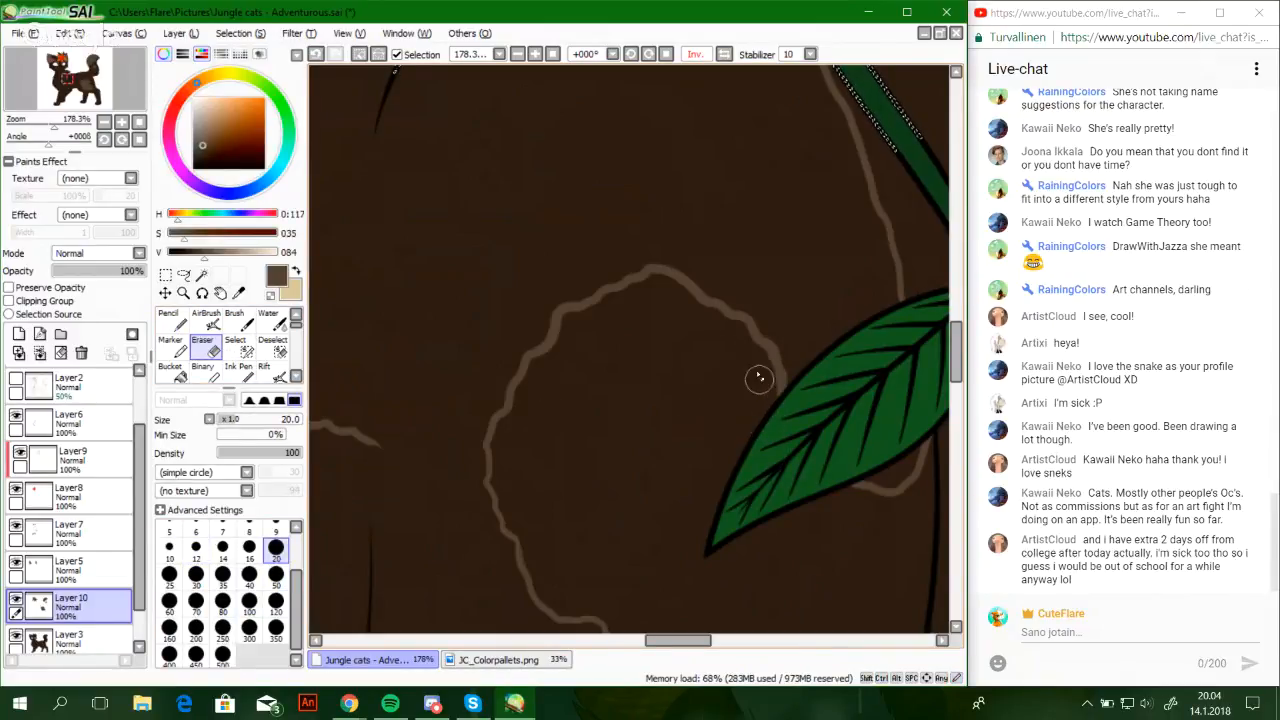
key("ctrl+z")
left_click_drag(761, 387, 768, 438)
Draw the closing edge with the Pencil up the foreleg line from the shoulder outline's lower end, undoing the last stroke
key("space")
mouse_move(670, 488)
left_mouse_down()
mouse_move(640, 329)
mouse_move(697, 383)
mouse_move(703, 369)
mouse_move(708, 397)
left_mouse_up()
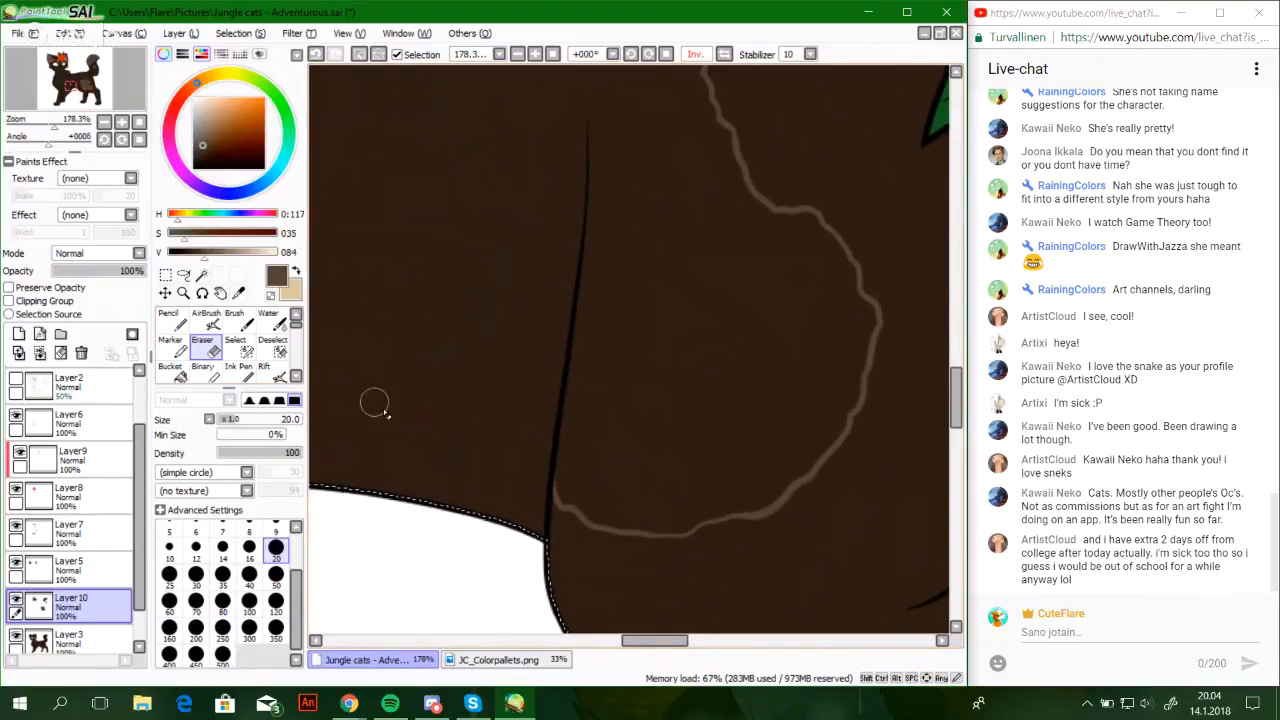
key("n")
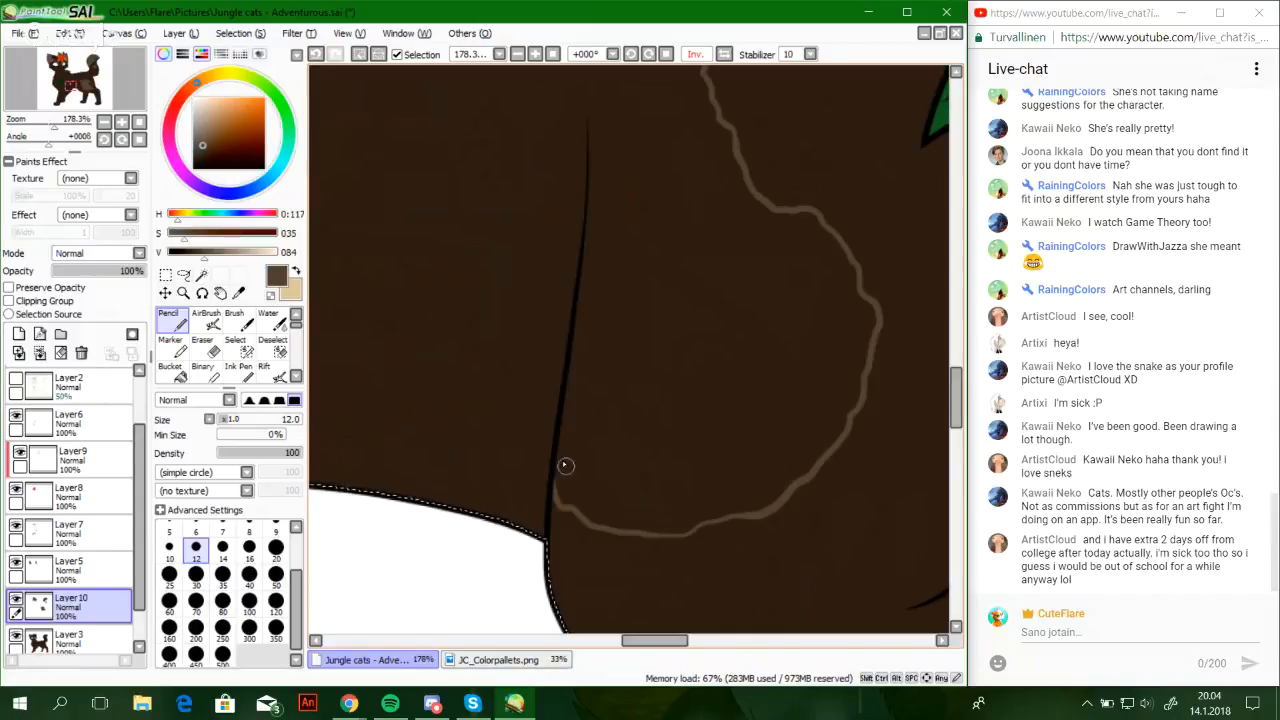
left_click_drag(566, 406, 565, 432)
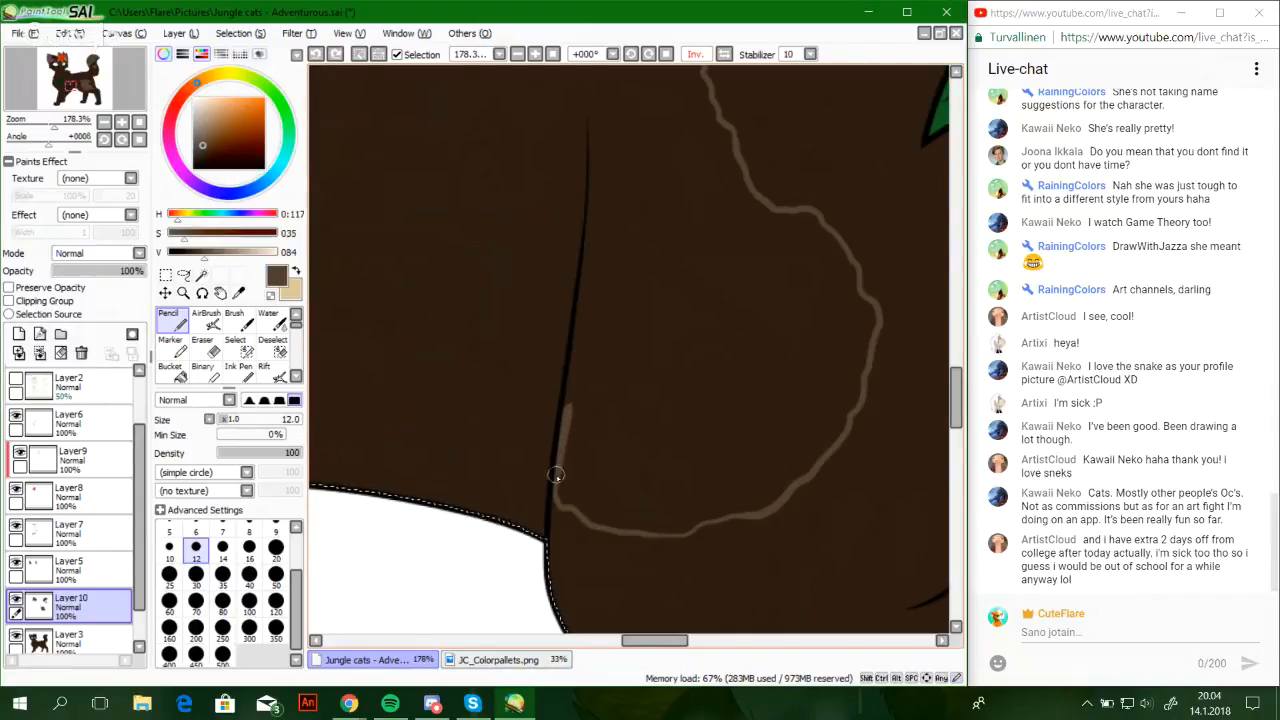
left_click_drag(566, 410, 589, 314)
mouse_move(573, 378)
left_mouse_down()
mouse_move(597, 211)
mouse_move(591, 395)
left_mouse_up()
key("space")
left_click_drag(564, 486, 586, 309)
left_click_drag(568, 468, 581, 289)
key("ctrl+z")
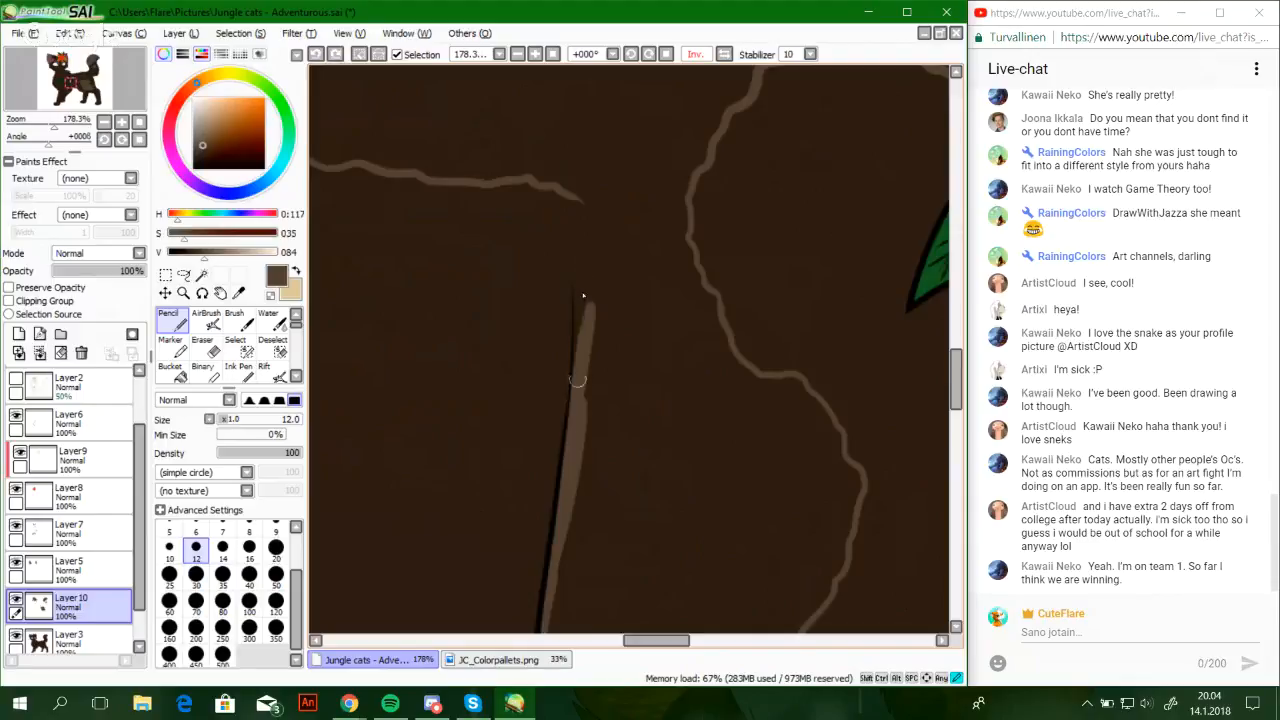
Extend the closing edge past the tip of the foreleg line until it meets the end of the flank outline
left_click_drag(580, 345, 583, 270)
left_click_drag(577, 412, 581, 243)
mouse_move(578, 340)
left_mouse_down()
mouse_move(583, 165)
mouse_move(589, 460)
mouse_move(579, 432)
left_mouse_up()
key("space")
key("ctrl+z")
left_click_drag(557, 585, 552, 408)
key("ctrl+z")
left_click_drag(555, 541, 552, 418)
left_click_drag(553, 527, 550, 457)
scroll(603, 197, "down", 3)
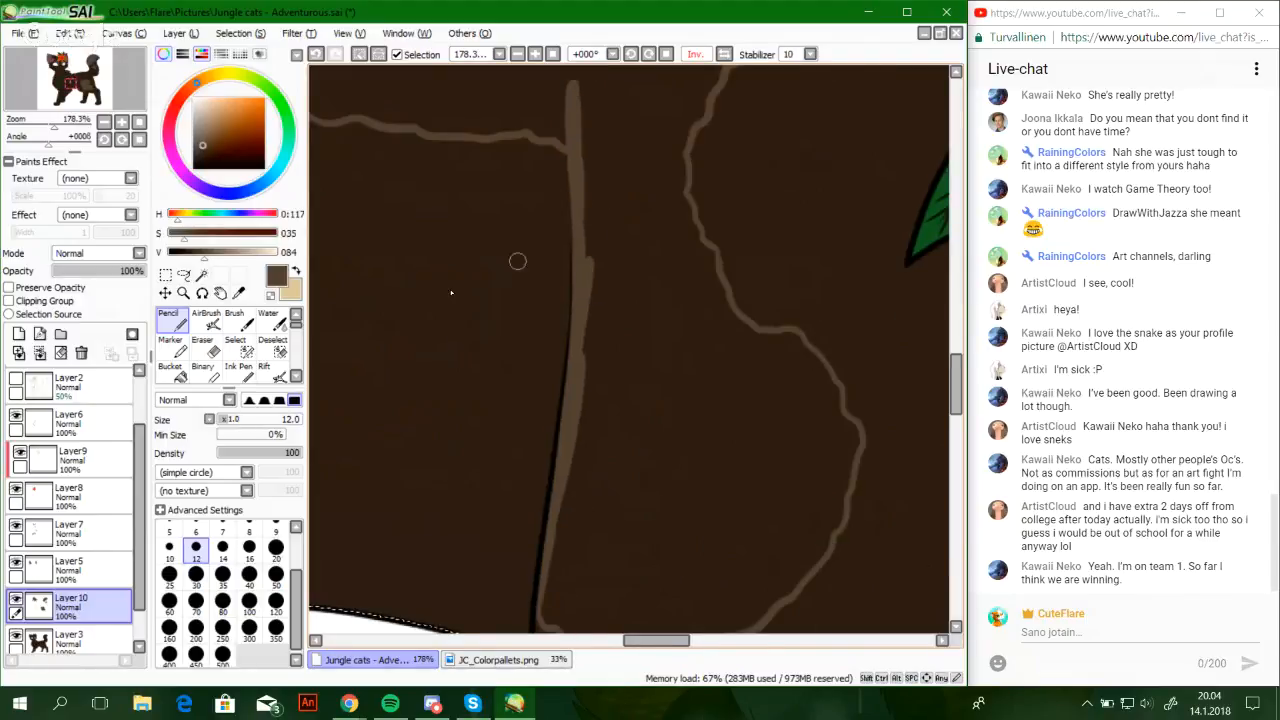
left_click(122, 122)
left_click(122, 122)
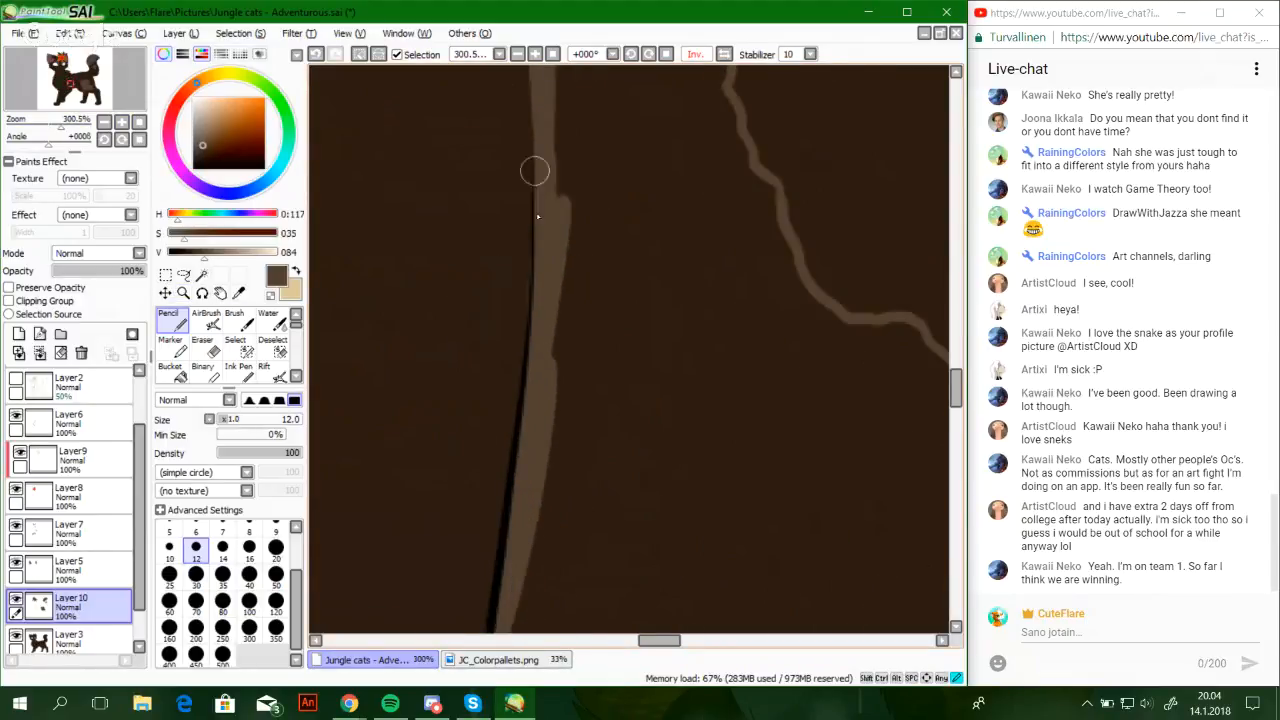
left_click_drag(535, 172, 530, 368)
key("e")
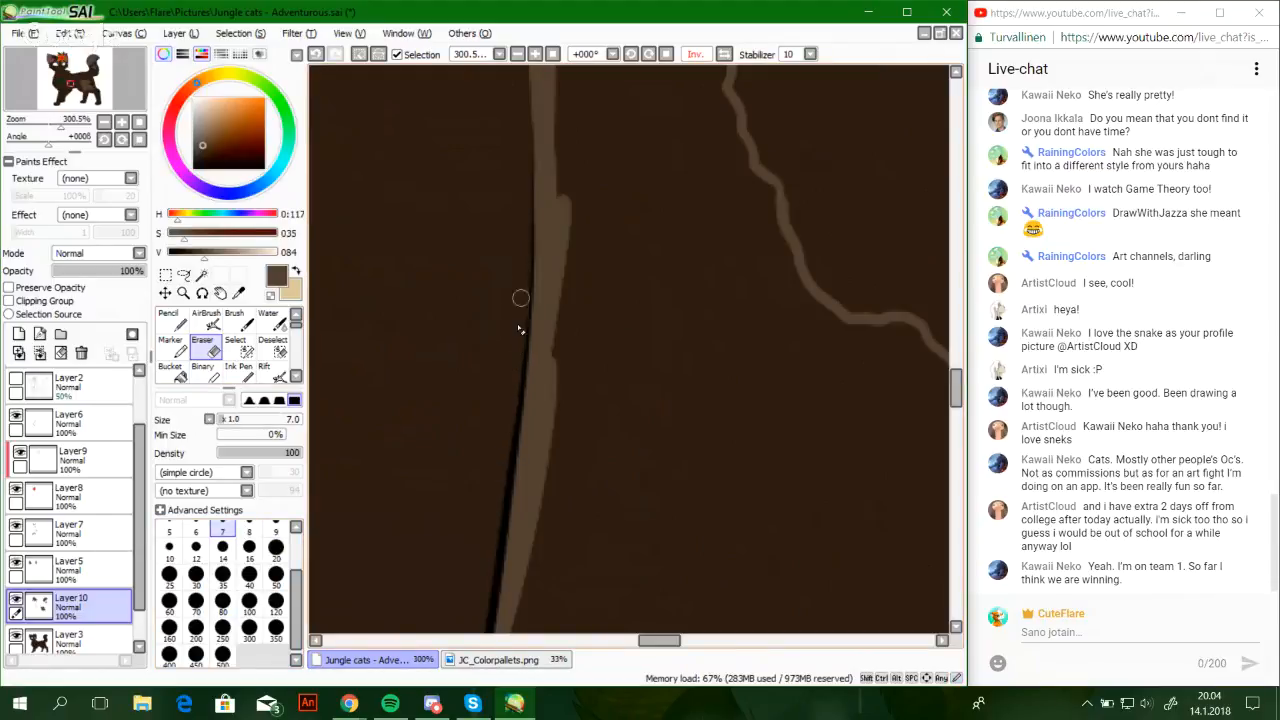
key("n")
Close the top of the shoulder outline by tracing along the neck line and the body's edge beneath the upper leaf
left_click_drag(578, 490, 626, 193)
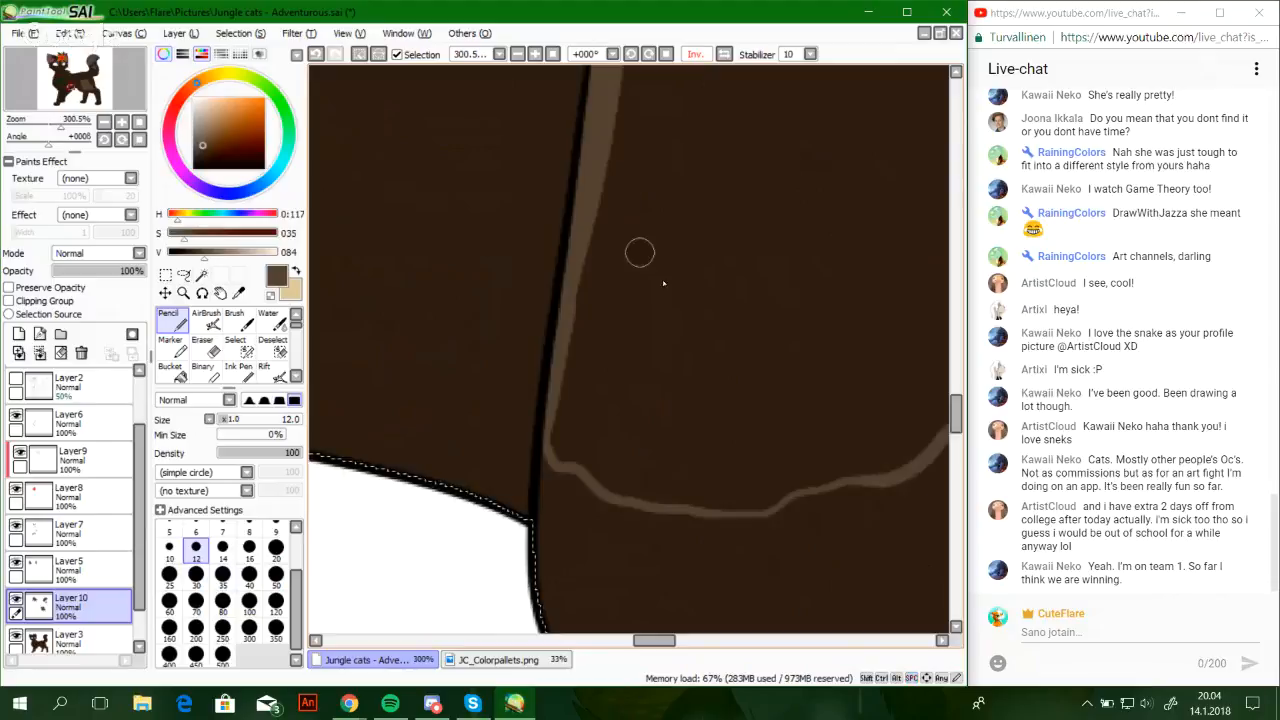
left_click_drag(663, 283, 593, 361)
mouse_move(600, 410)
left_mouse_down()
mouse_move(626, 531)
mouse_move(591, 245)
left_mouse_up()
left_click_drag(750, 101, 617, 363)
mouse_move(904, 303)
left_mouse_down()
mouse_move(574, 303)
mouse_move(663, 517)
left_mouse_up()
mouse_move(542, 143)
left_mouse_down()
mouse_move(702, 248)
mouse_move(692, 280)
mouse_move(736, 306)
left_mouse_up()
left_click_drag(660, 261, 775, 320)
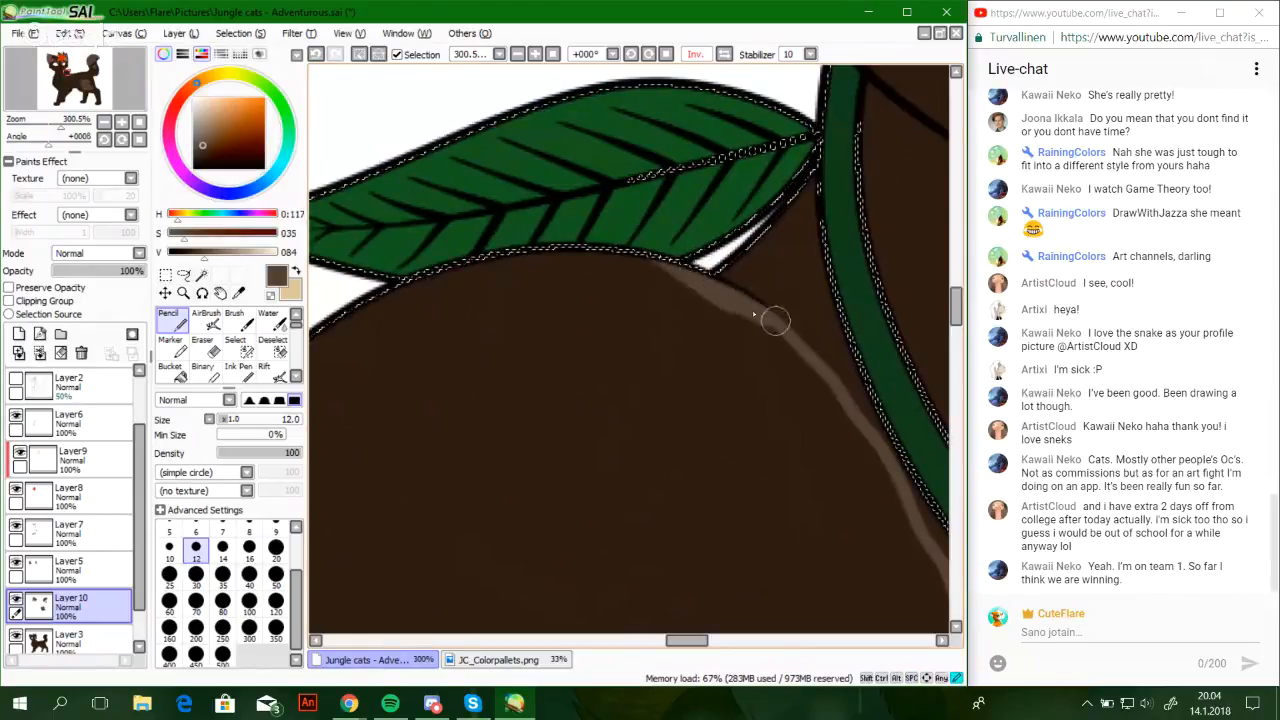
left_click_drag(698, 284, 789, 330)
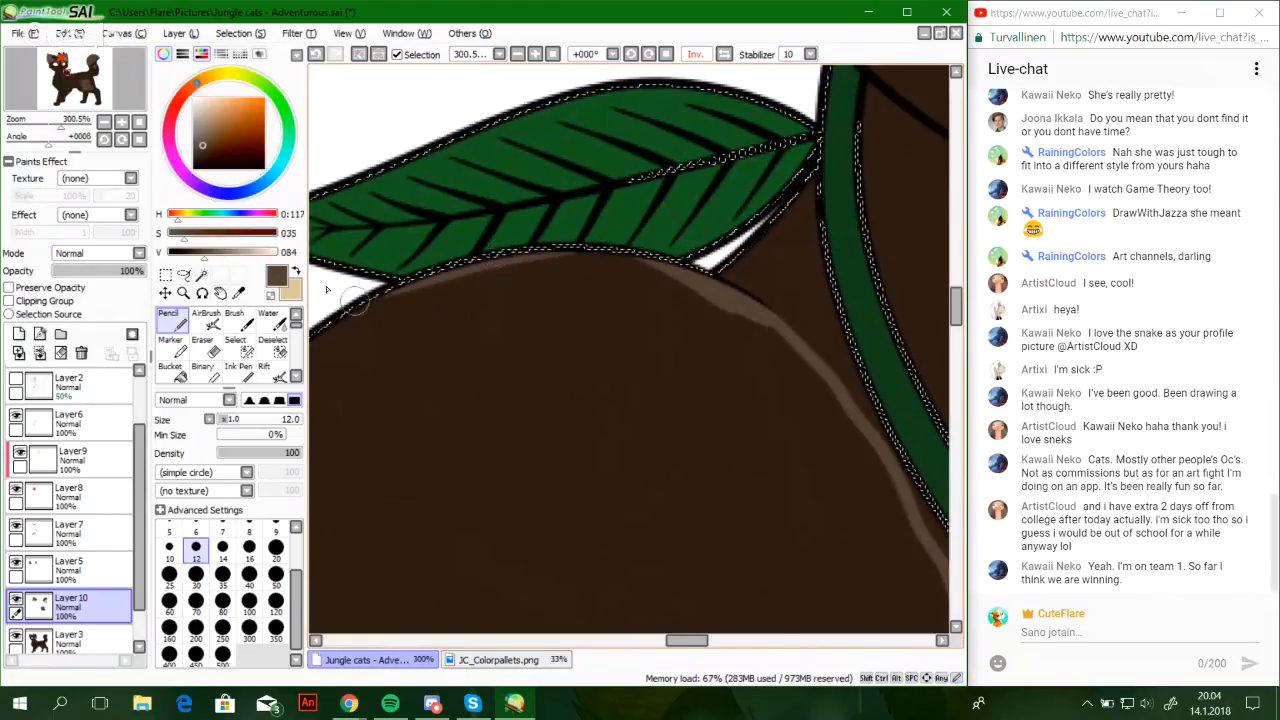
Outline a closed teardrop-shaped spot on the hip between the back line and the thigh marking
left_click_drag(63, 122, 37, 132)
left_click_drag(66, 77, 84, 79)
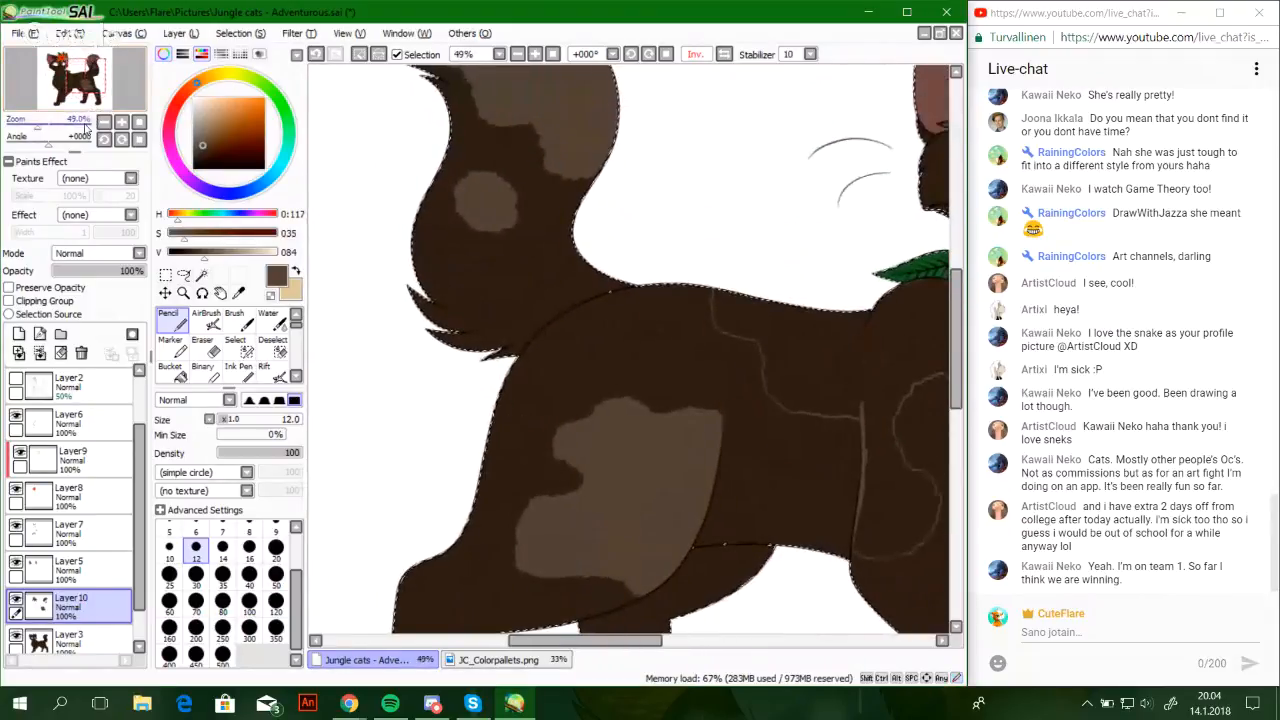
left_click_drag(45, 126, 57, 131)
left_click_drag(607, 366, 417, 346)
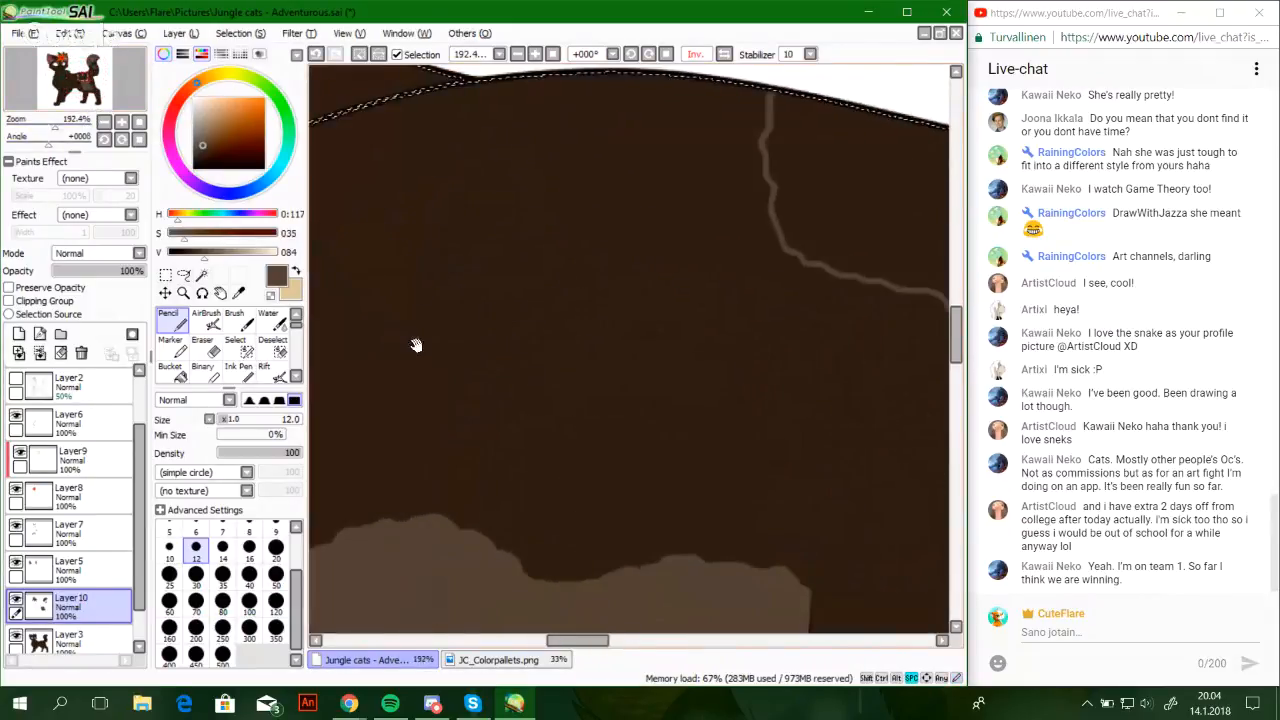
mouse_move(467, 301)
left_mouse_down()
mouse_move(574, 384)
mouse_move(726, 373)
mouse_move(701, 305)
mouse_move(614, 213)
mouse_move(559, 205)
mouse_move(474, 237)
mouse_move(485, 229)
mouse_move(457, 282)
mouse_move(486, 330)
left_mouse_up()
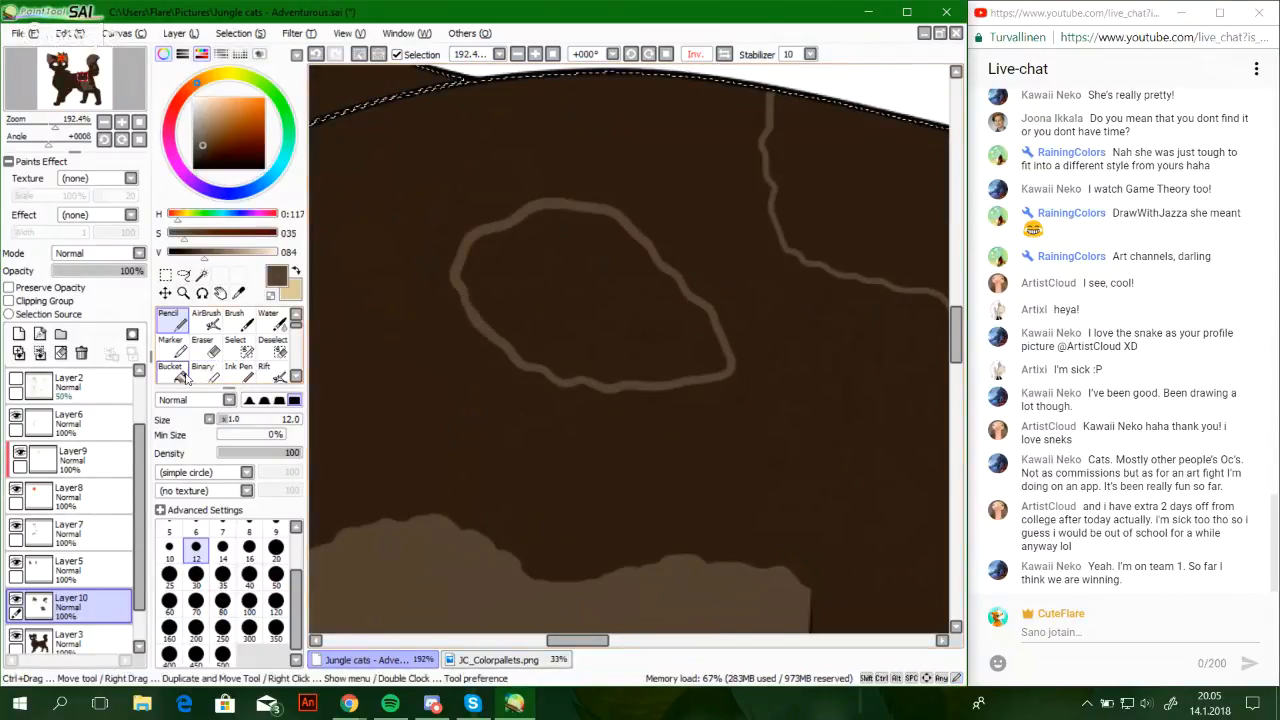
Fill the hip spot and the outlined back and shoulder marking with the lighter brown using the Bucket, and return to the Pencil
left_click(170, 366)
left_click(590, 295)
left_click(860, 170)
left_click(172, 322)
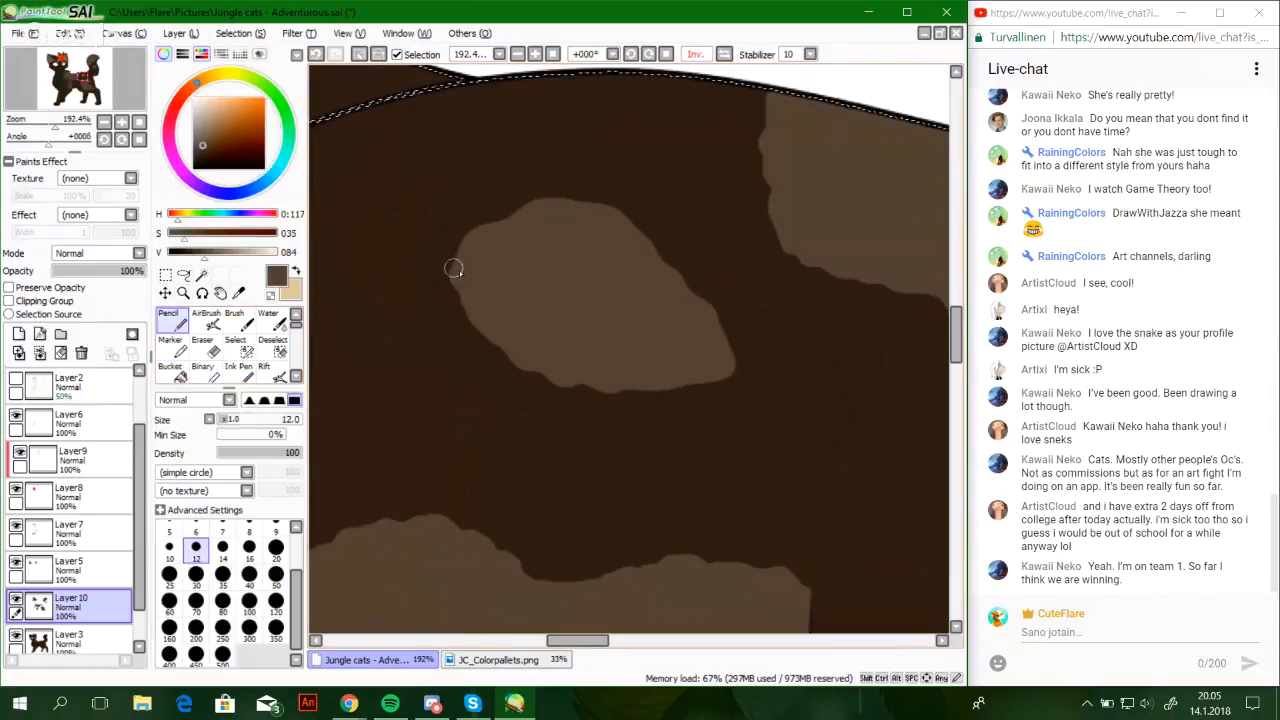
Roughen the hip spot's edge and extend the rear edge of the back marking with a wavy line, reducing the Pencil to size 7
mouse_move(538, 212)
left_mouse_down()
mouse_move(591, 209)
mouse_move(632, 228)
mouse_move(707, 310)
left_mouse_up()
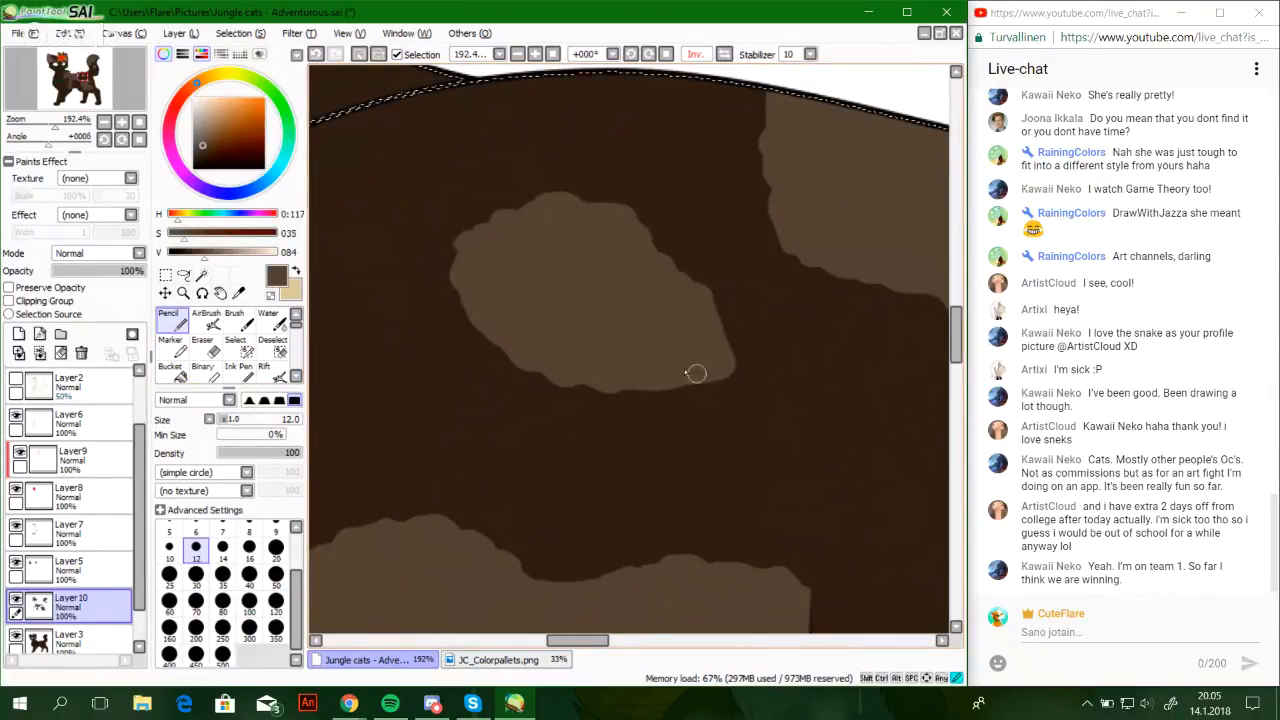
left_click_drag(794, 376, 414, 422)
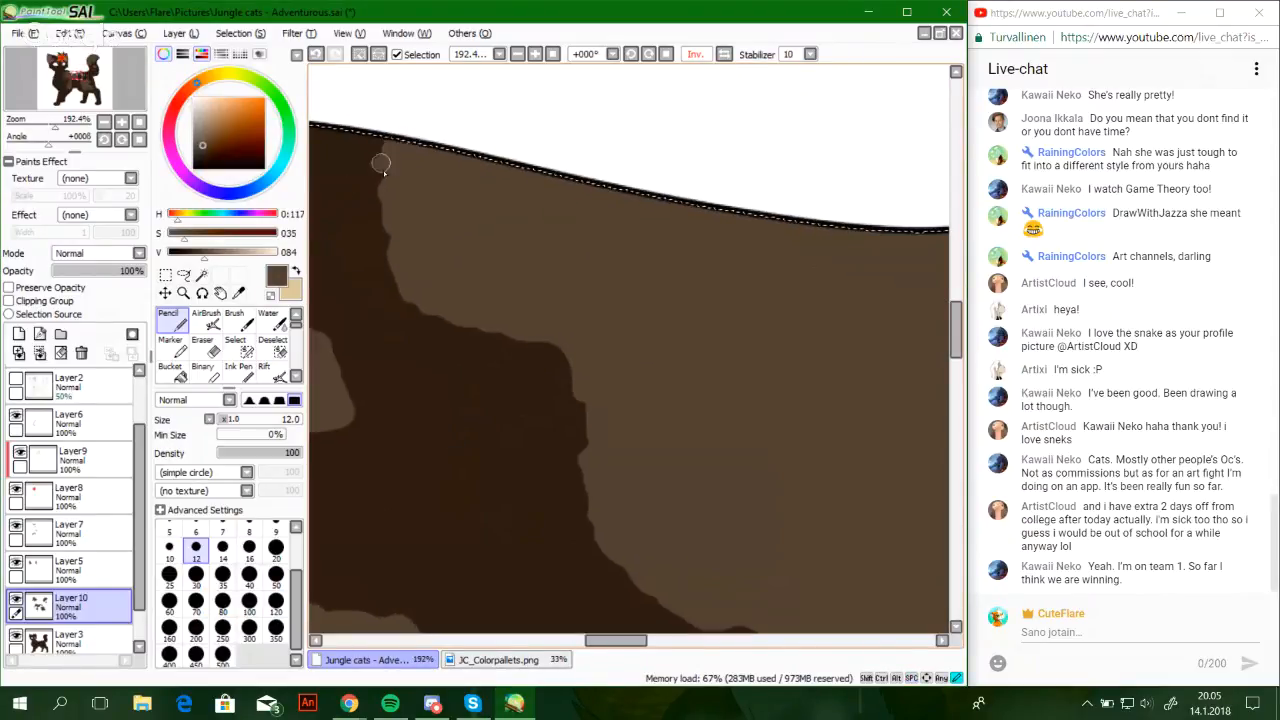
left_click_drag(381, 163, 389, 247)
key("bracketleft")
key("bracketleft")
key("bracketleft")
key("bracketleft")
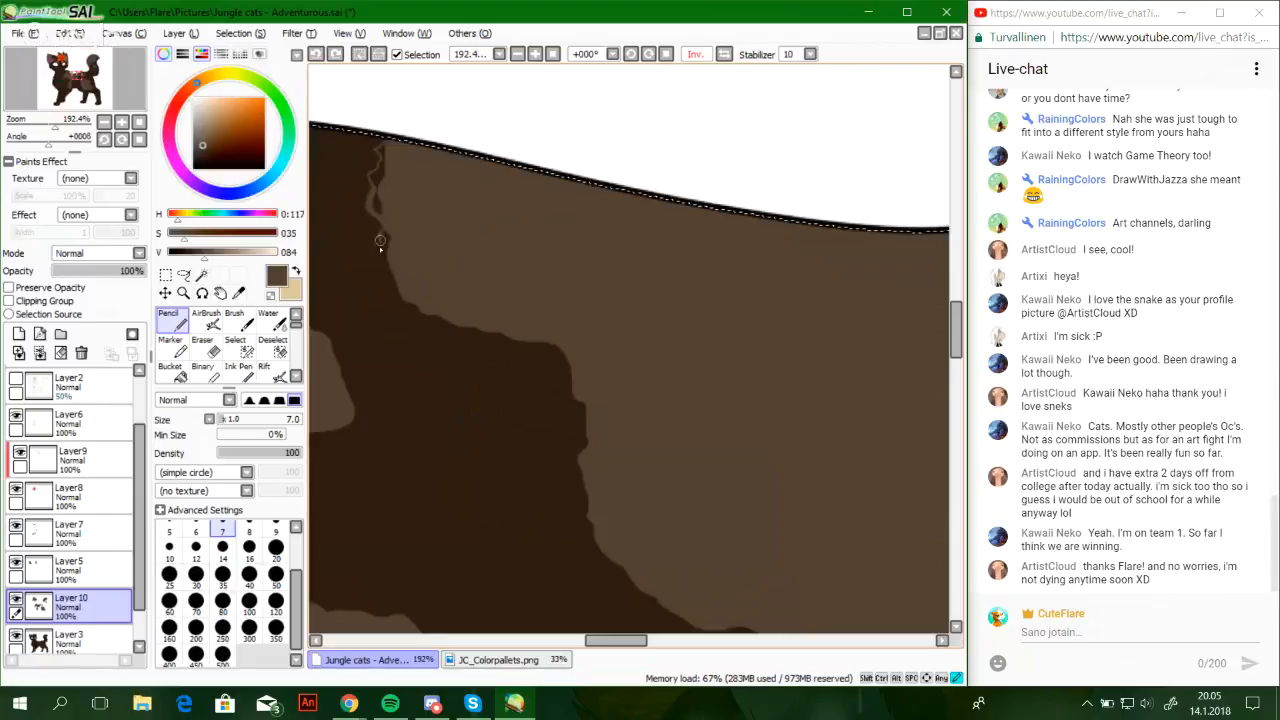
left_click_drag(399, 292, 410, 299)
Fill the gaps enclosed along the back marking's rear edge with the Bucket and return to the Pencil
left_click(174, 373)
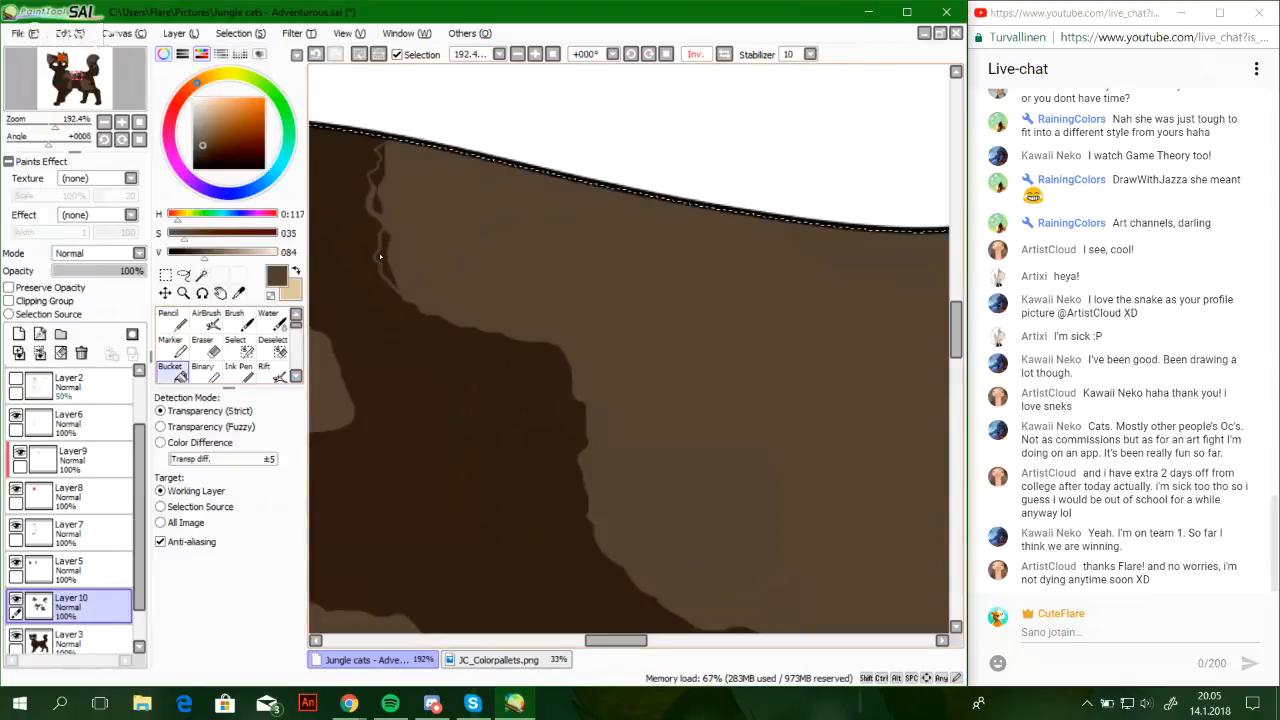
left_click(383, 260)
left_click(380, 164)
key("n")
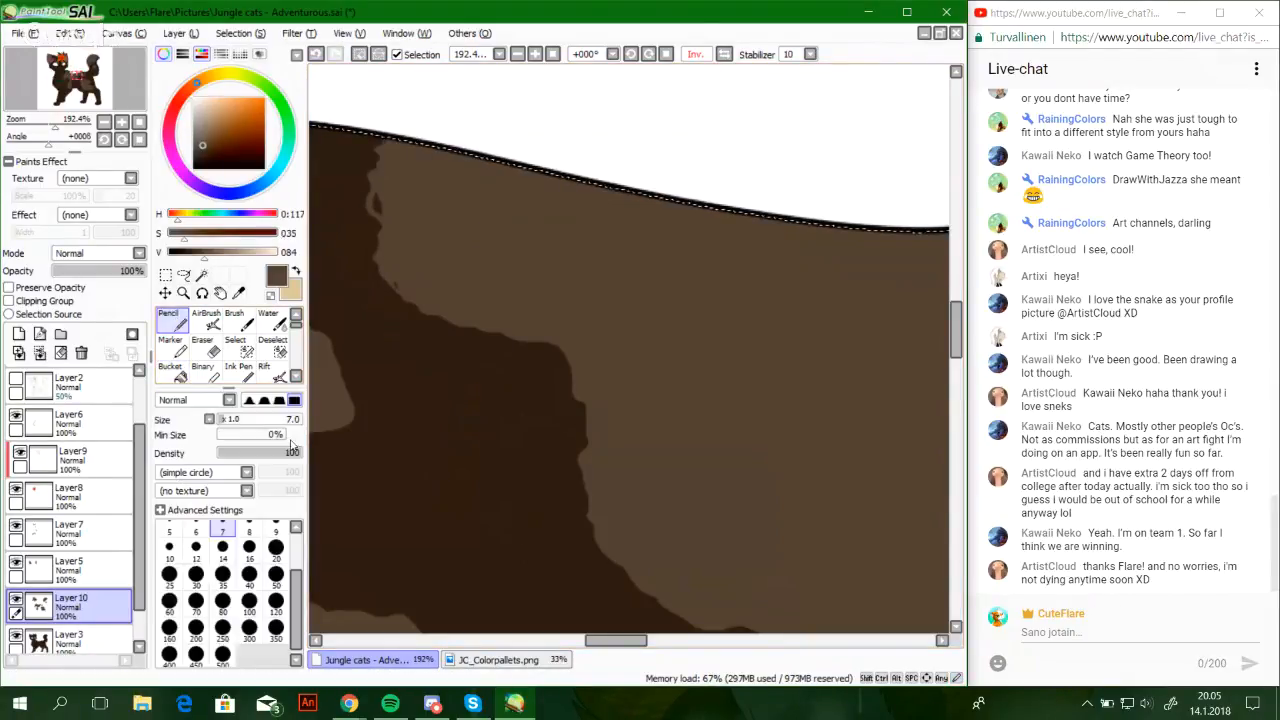
Touch up the back marking's rear edge with the Pencil at size 12 and trim its lower edge with the Eraser
key("bracketright")
key("bracketright")
key("bracketright")
key("bracketright")
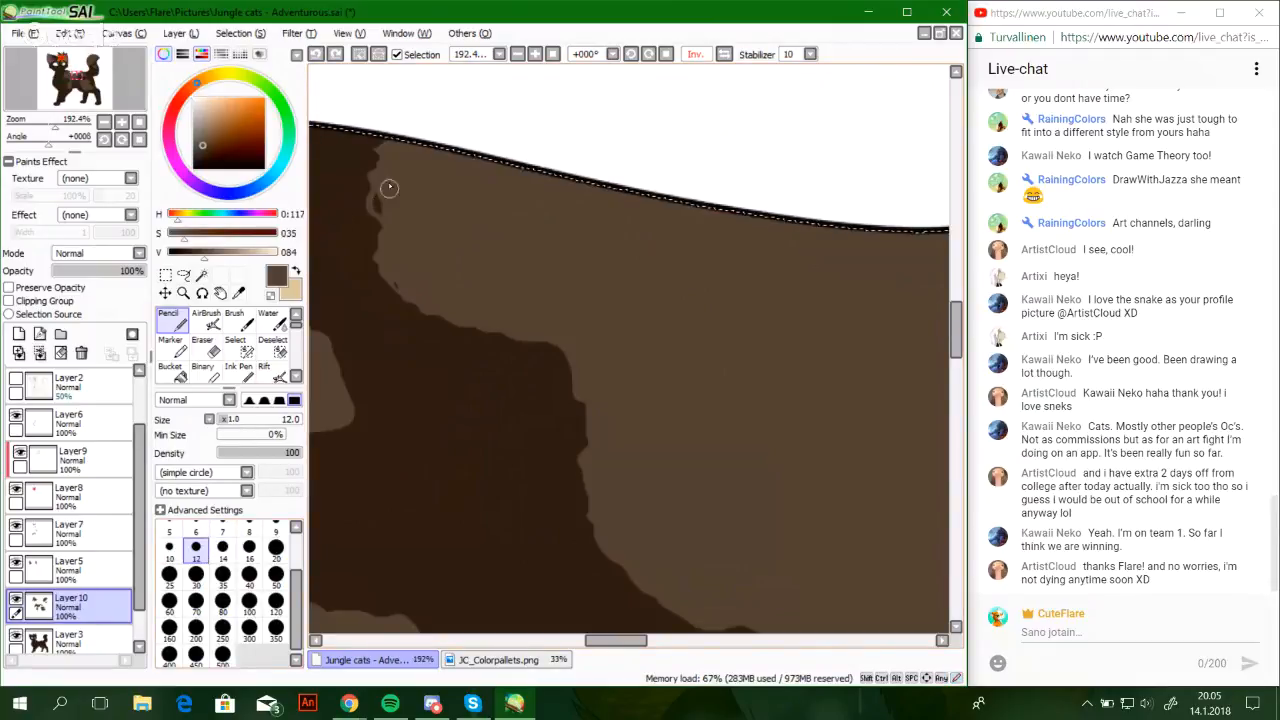
left_click_drag(420, 299, 433, 295)
left_click_drag(744, 468, 604, 386)
mouse_move(667, 473)
left_mouse_down()
mouse_move(623, 360)
mouse_move(806, 491)
mouse_move(704, 512)
mouse_move(545, 475)
left_mouse_up()
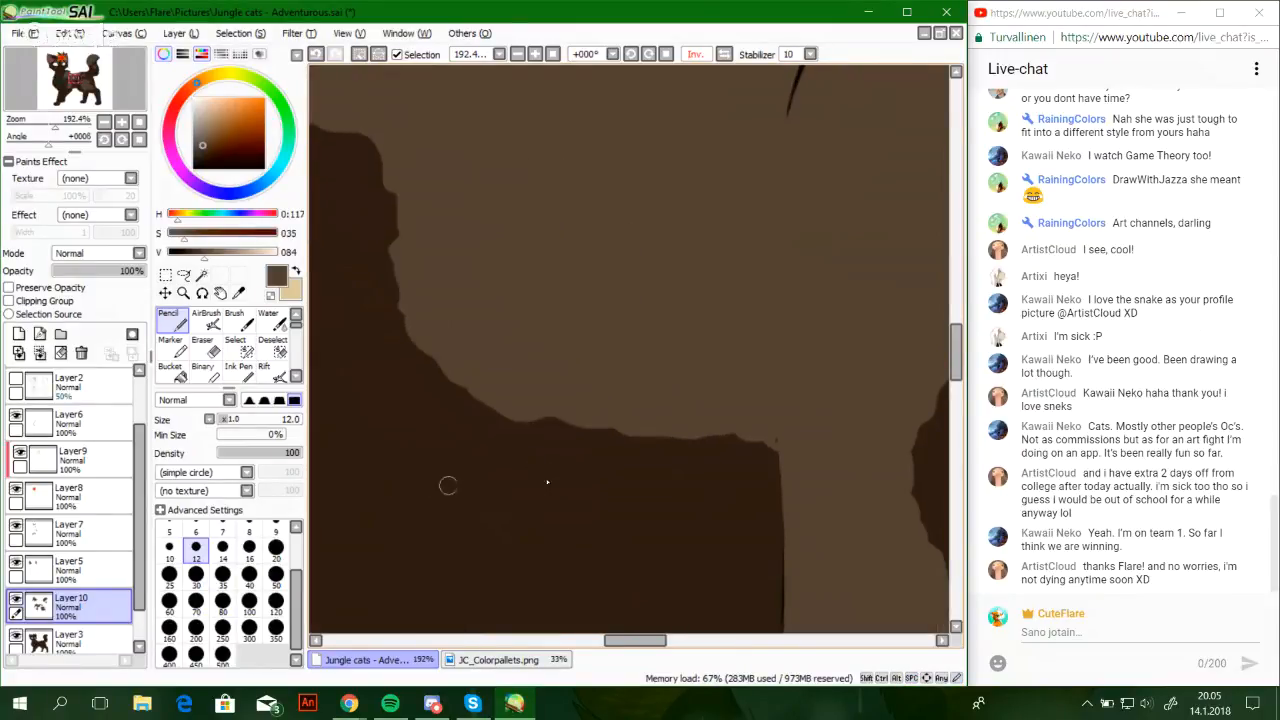
left_click(214, 352)
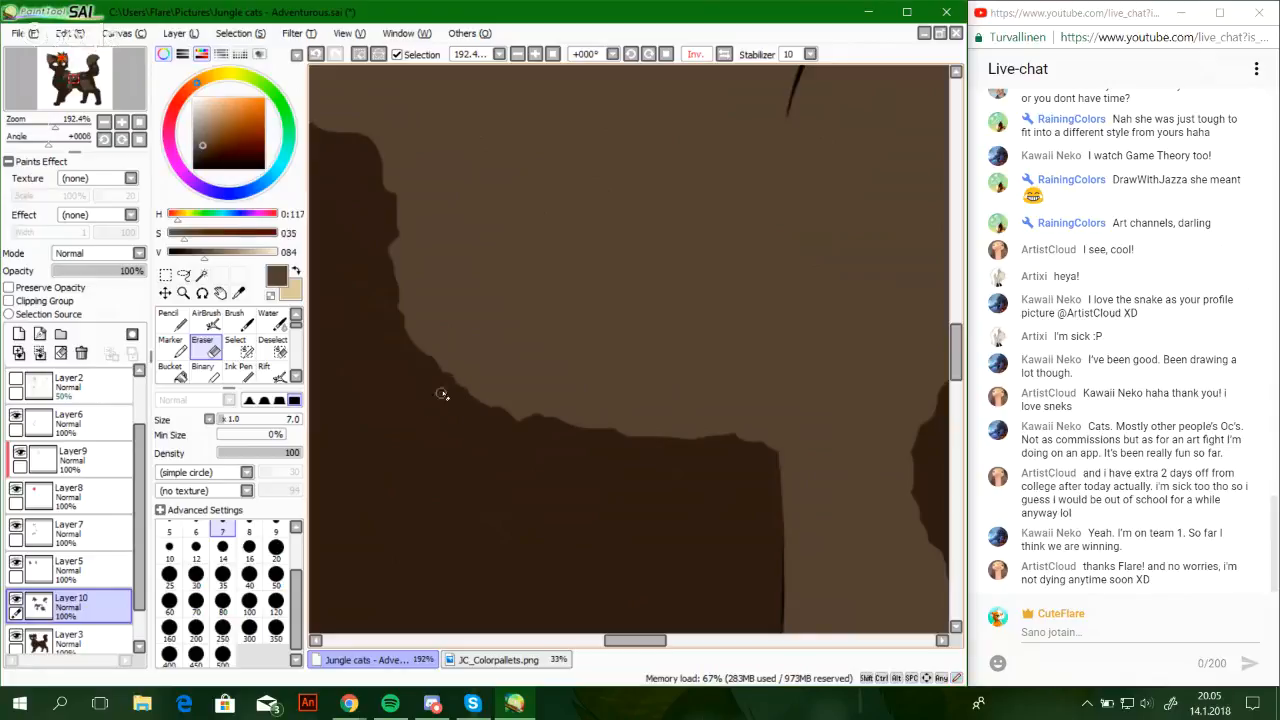
Outline a closed teardrop-shaped spot on the flank between the thigh and the foreleg, and fill it with the lighter brown using the Bucket
left_click_drag(56, 121, 43, 133)
left_click_drag(80, 80, 75, 83)
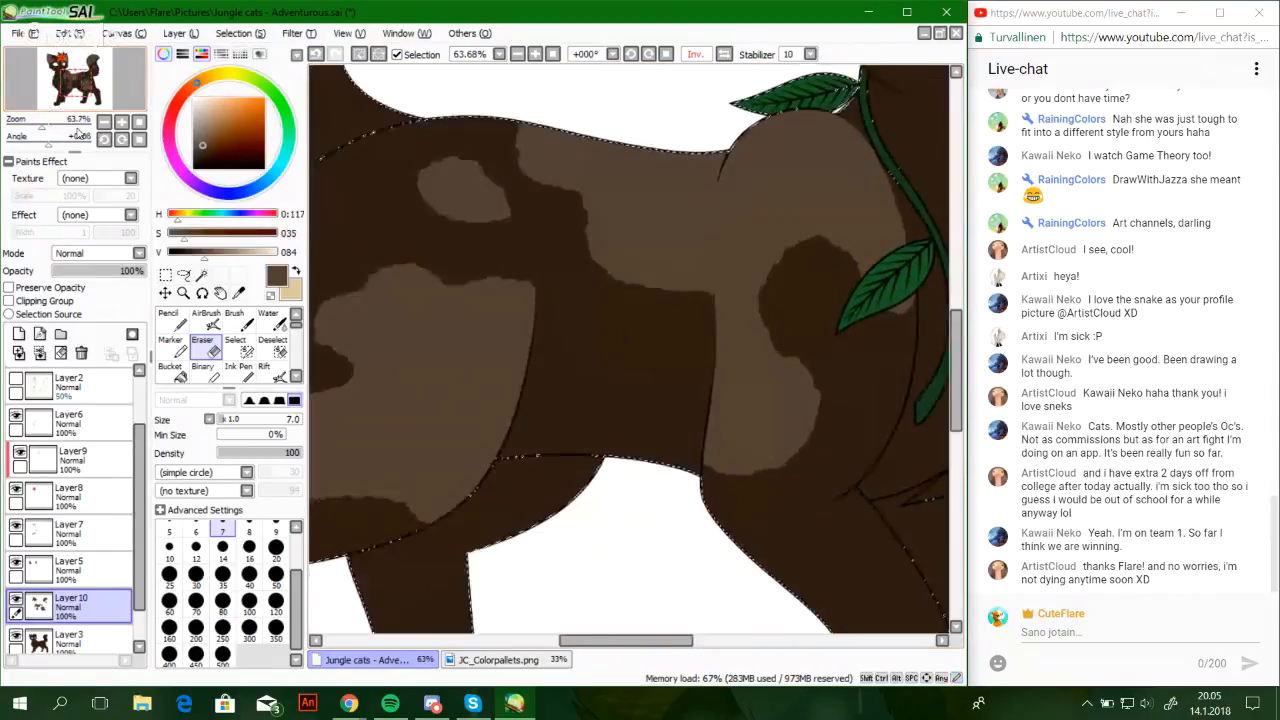
left_click(183, 323)
left_click_drag(426, 453, 452, 432)
left_click_drag(43, 123, 54, 124)
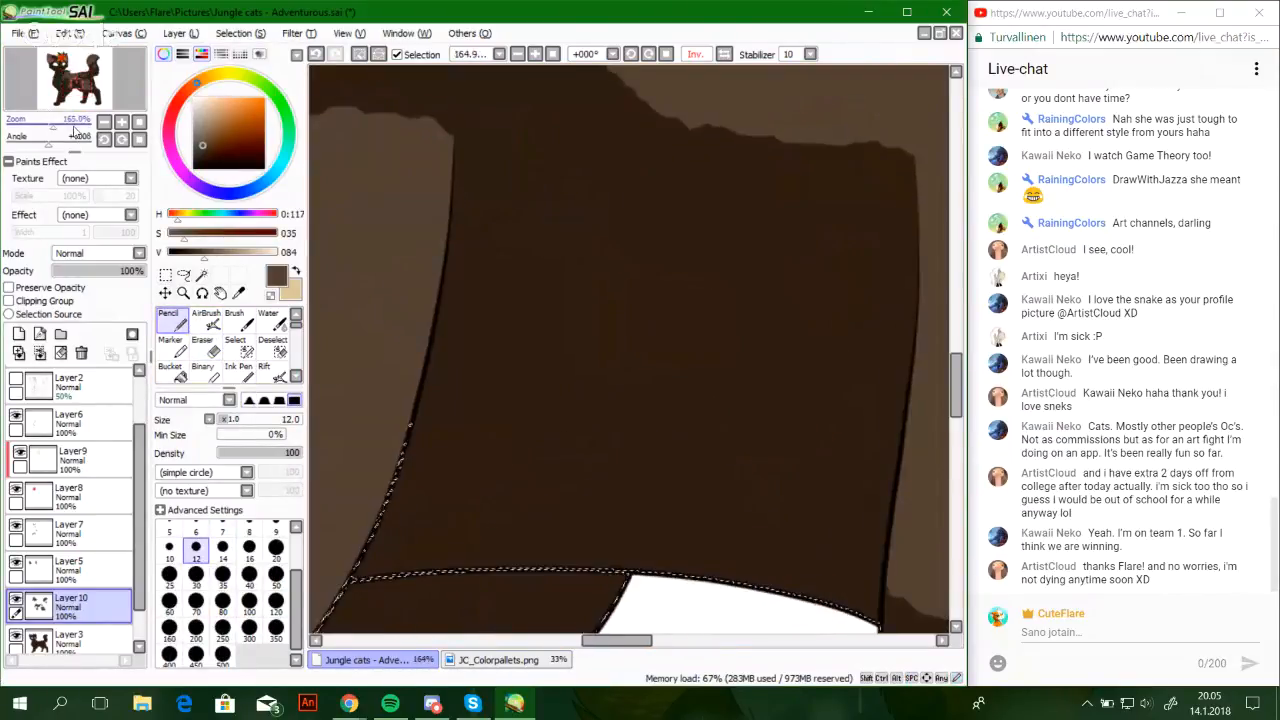
left_click_drag(659, 221, 596, 257)
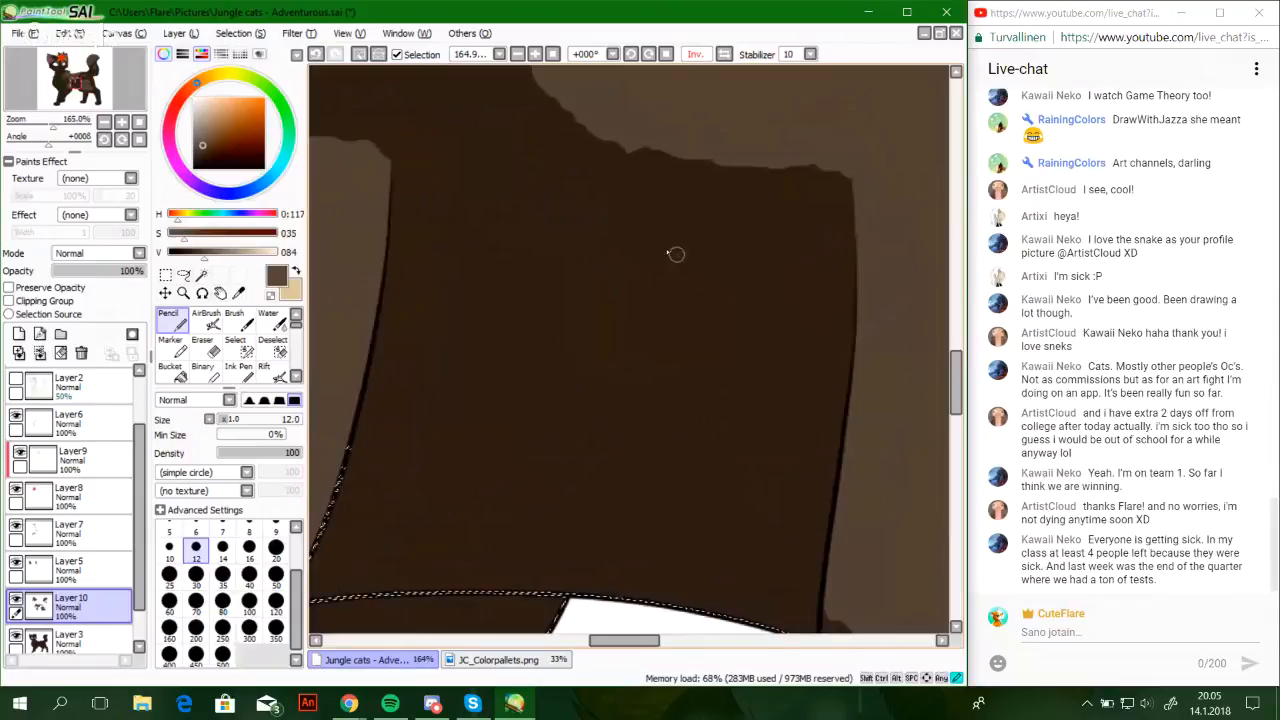
mouse_move(676, 253)
left_mouse_down()
mouse_move(578, 232)
mouse_move(504, 261)
mouse_move(492, 281)
mouse_move(534, 369)
mouse_move(594, 387)
mouse_move(751, 341)
mouse_move(766, 323)
mouse_move(688, 255)
mouse_move(626, 245)
mouse_move(514, 259)
mouse_move(540, 241)
left_mouse_up()
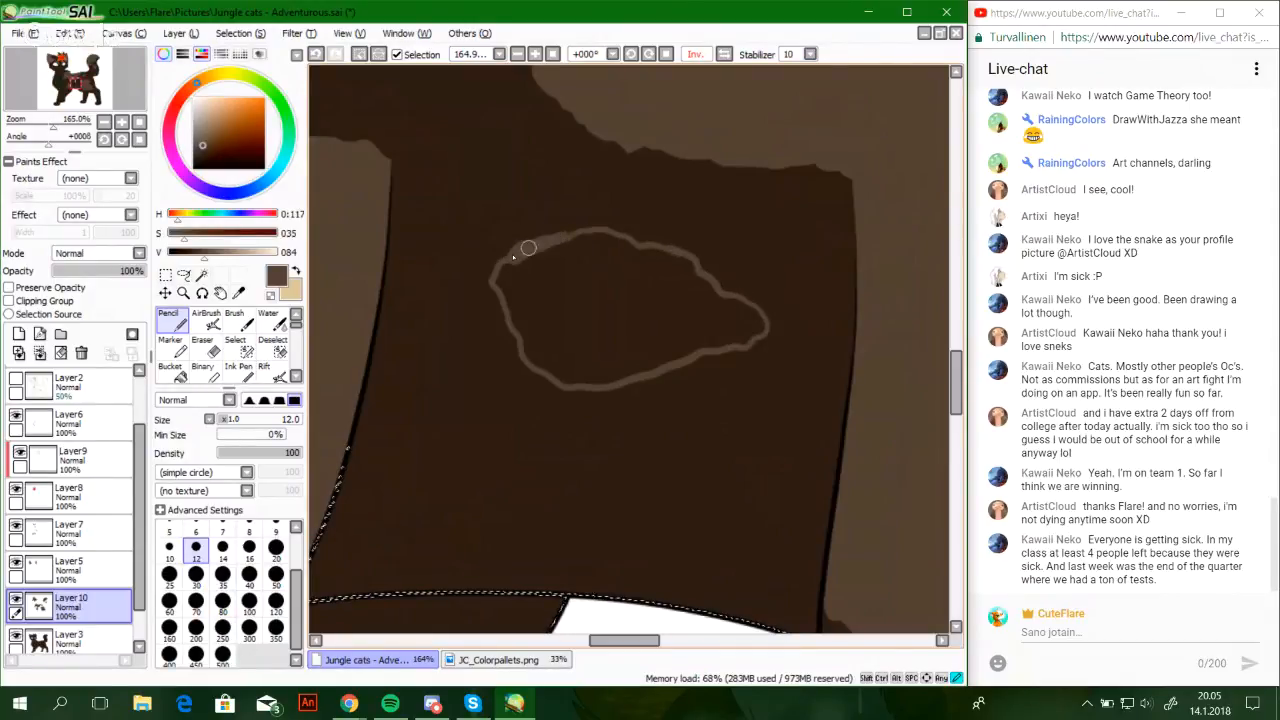
left_click(174, 371)
left_click(588, 293)
left_click(177, 321)
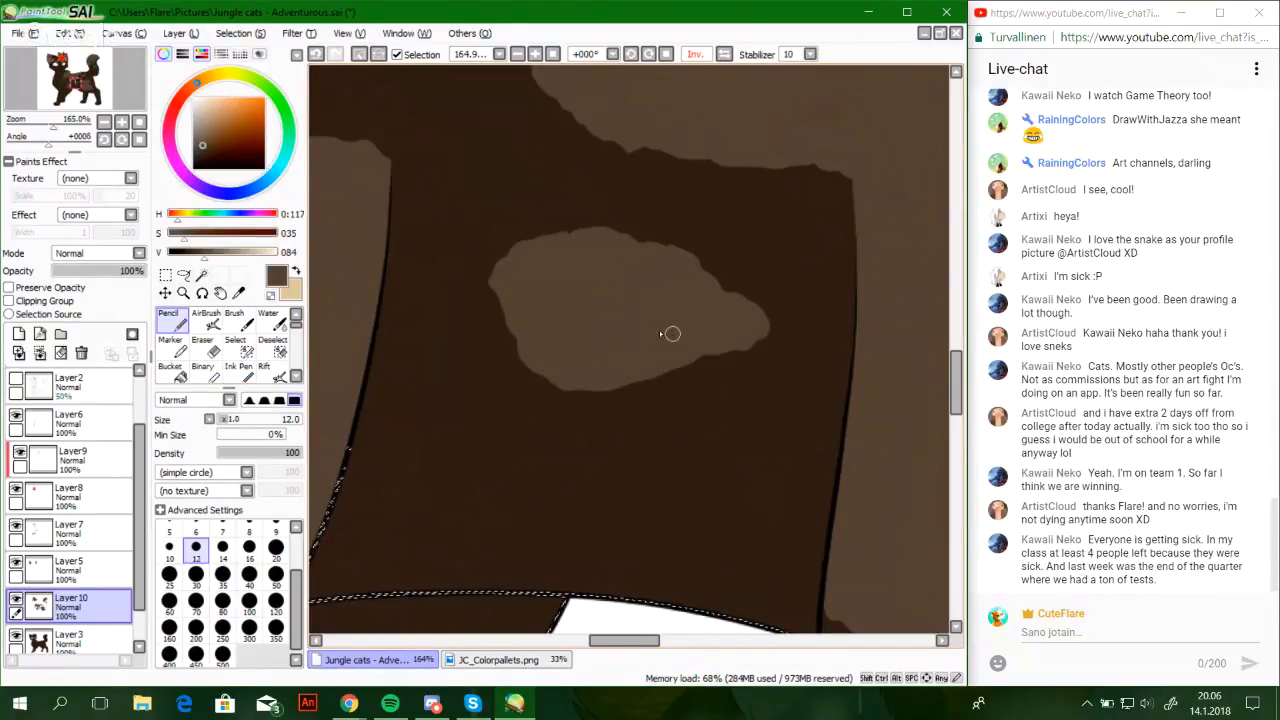
Roughen the flank spot's edge with small uneven bumps using the size 12 Pencil
left_click_drag(682, 360, 642, 371)
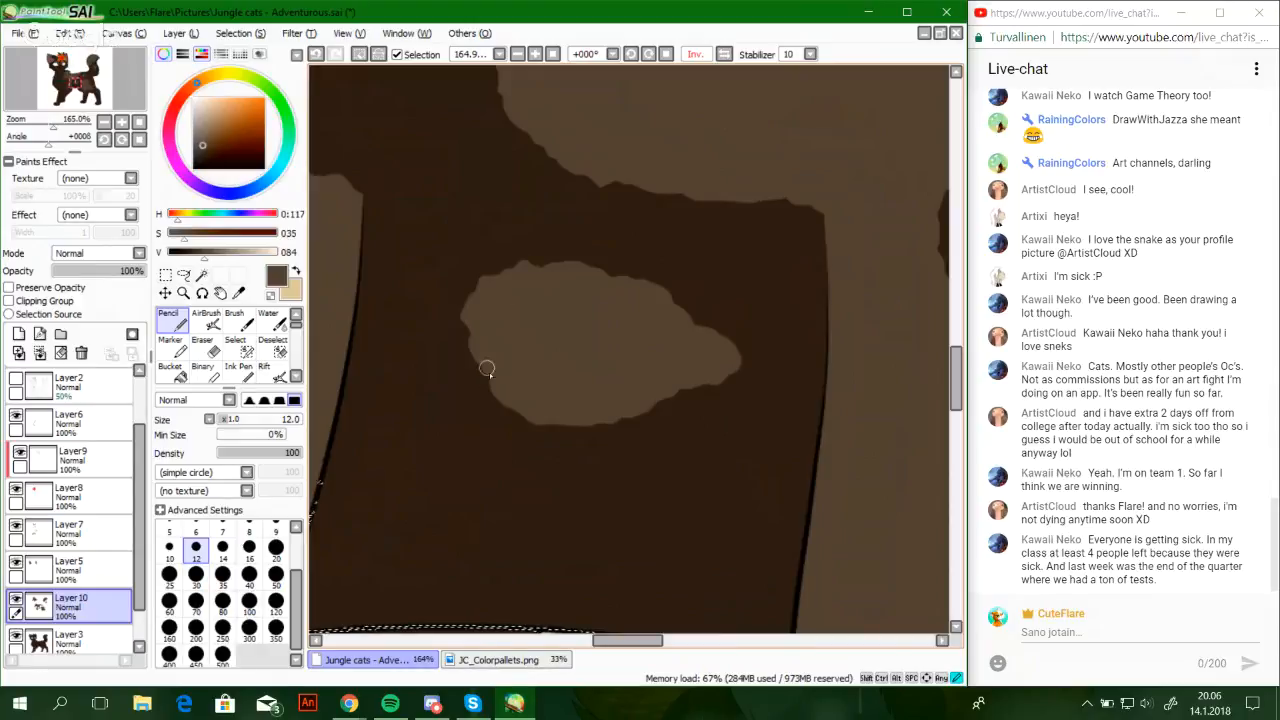
left_click_drag(603, 349, 588, 405)
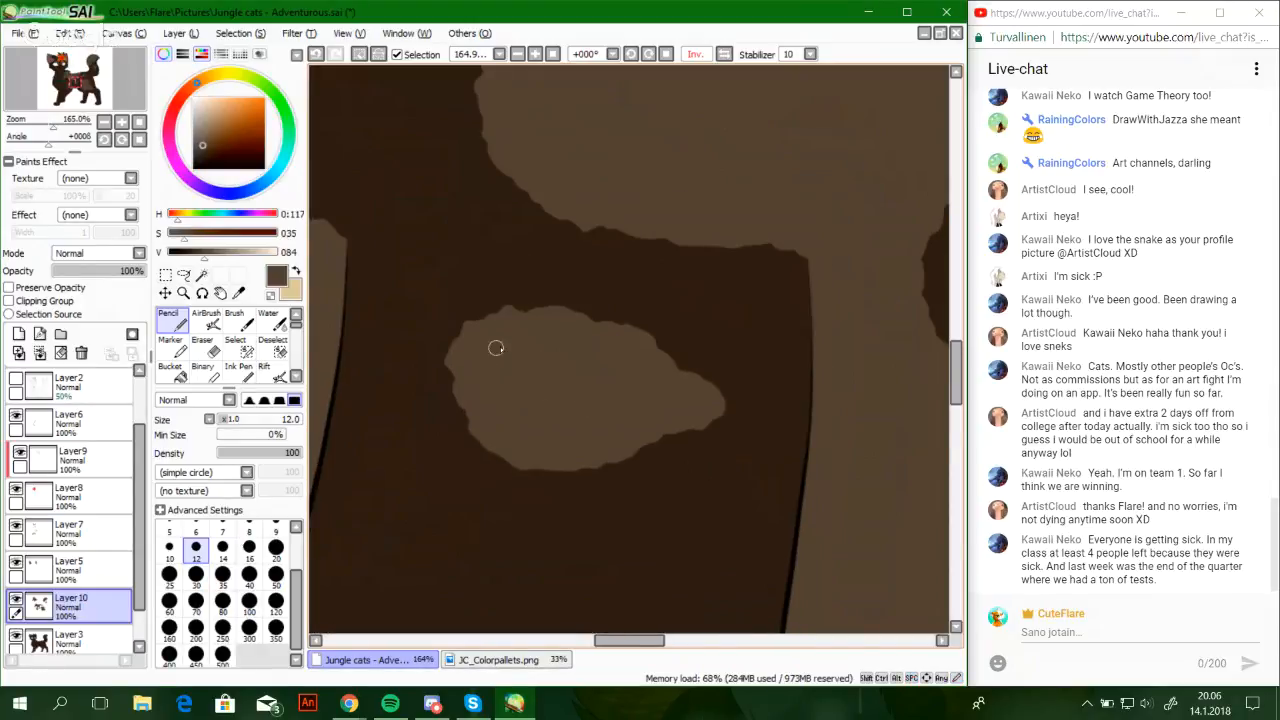
left_click(38, 127)
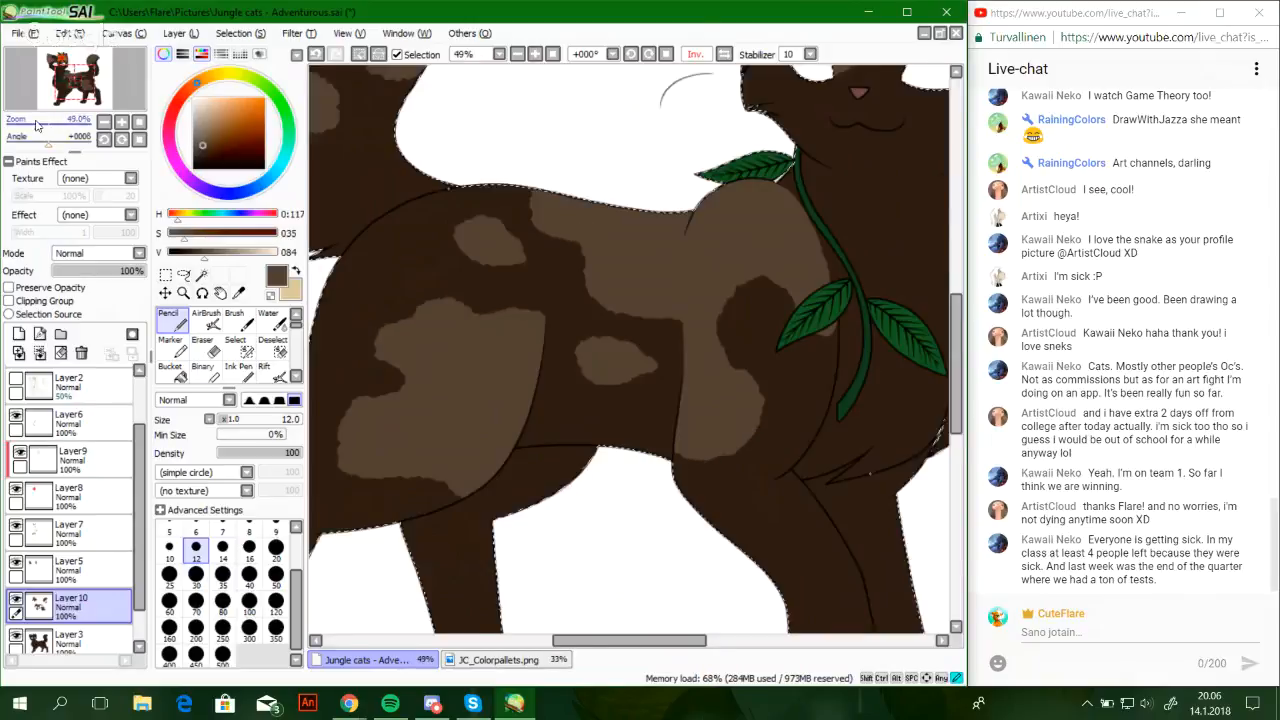
left_click_drag(66, 99, 65, 105)
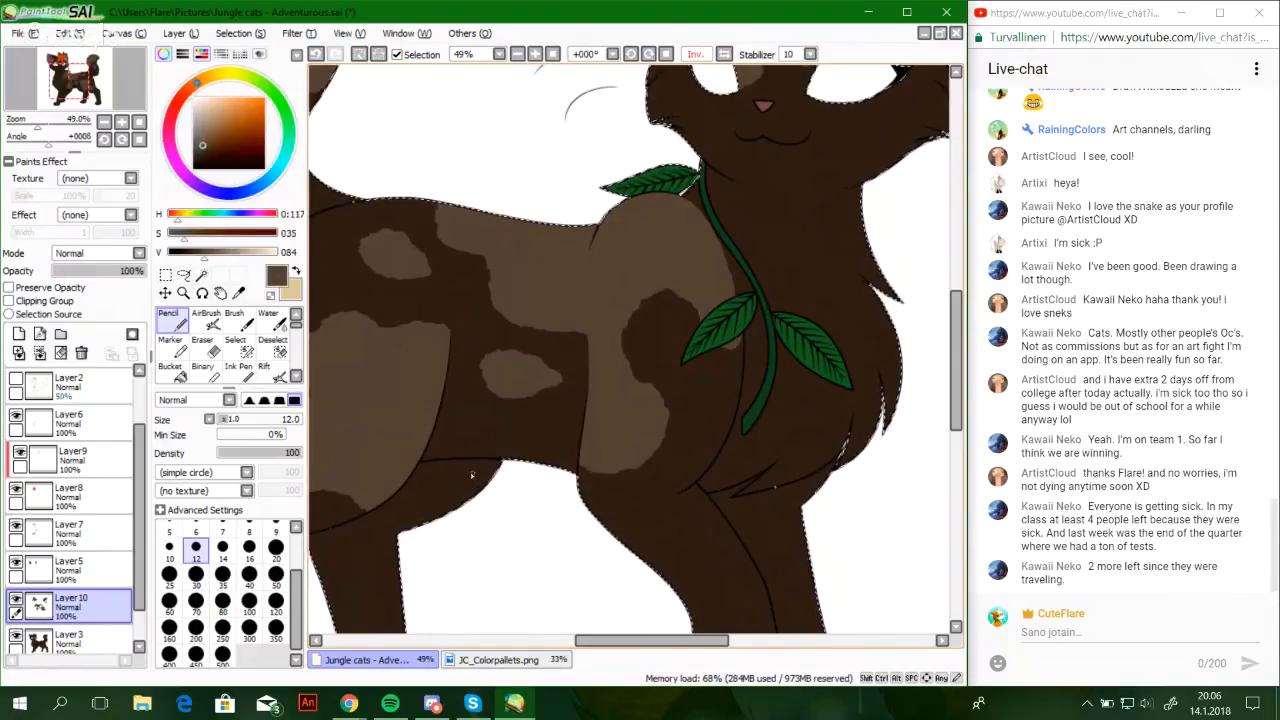
Trim and round the lower end of the shoulder marking with the Eraser at size 50, and return to the Pencil
left_click_drag(38, 126, 48, 126)
left_click_drag(644, 454, 552, 363)
mouse_move(48, 126)
left_mouse_down()
mouse_move(24, 133)
mouse_move(75, 95)
mouse_move(52, 127)
left_mouse_up()
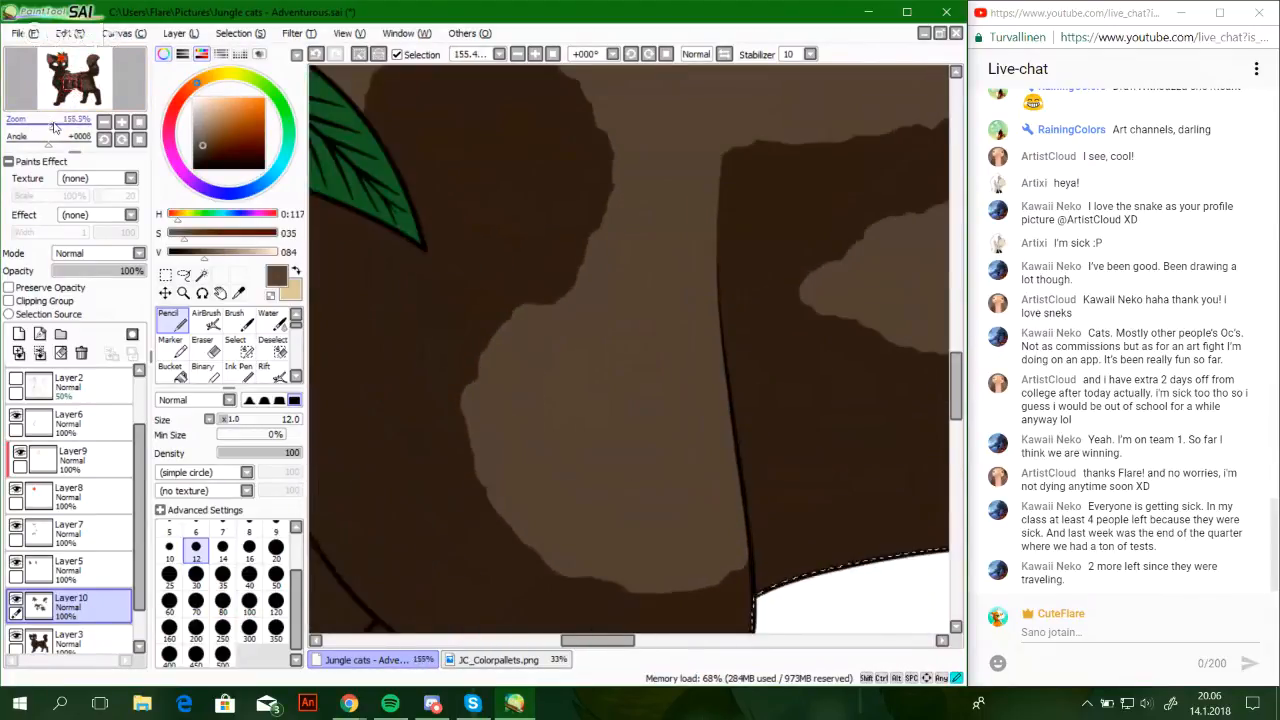
left_click(207, 350)
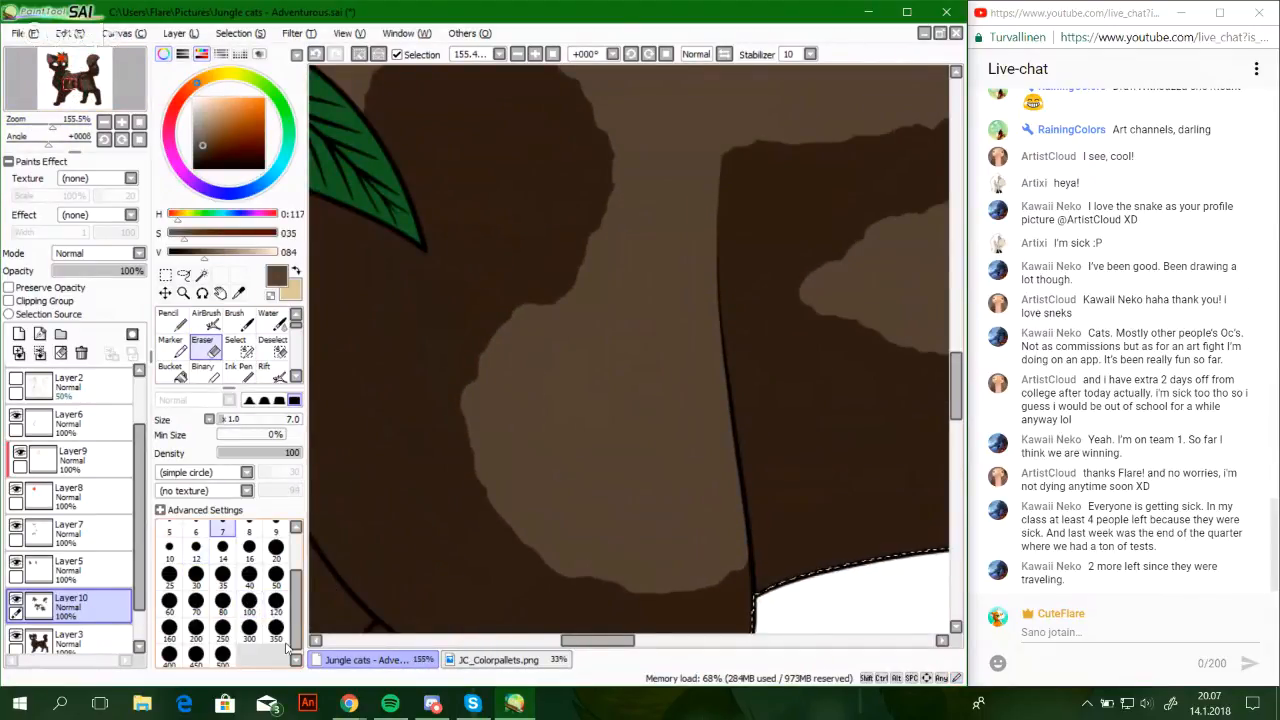
left_click(275, 574)
mouse_move(593, 402)
left_mouse_down()
mouse_move(680, 275)
mouse_move(662, 279)
left_mouse_up()
mouse_move(530, 218)
left_mouse_down()
mouse_move(544, 322)
mouse_move(854, 361)
mouse_move(530, 351)
mouse_move(846, 439)
left_mouse_up()
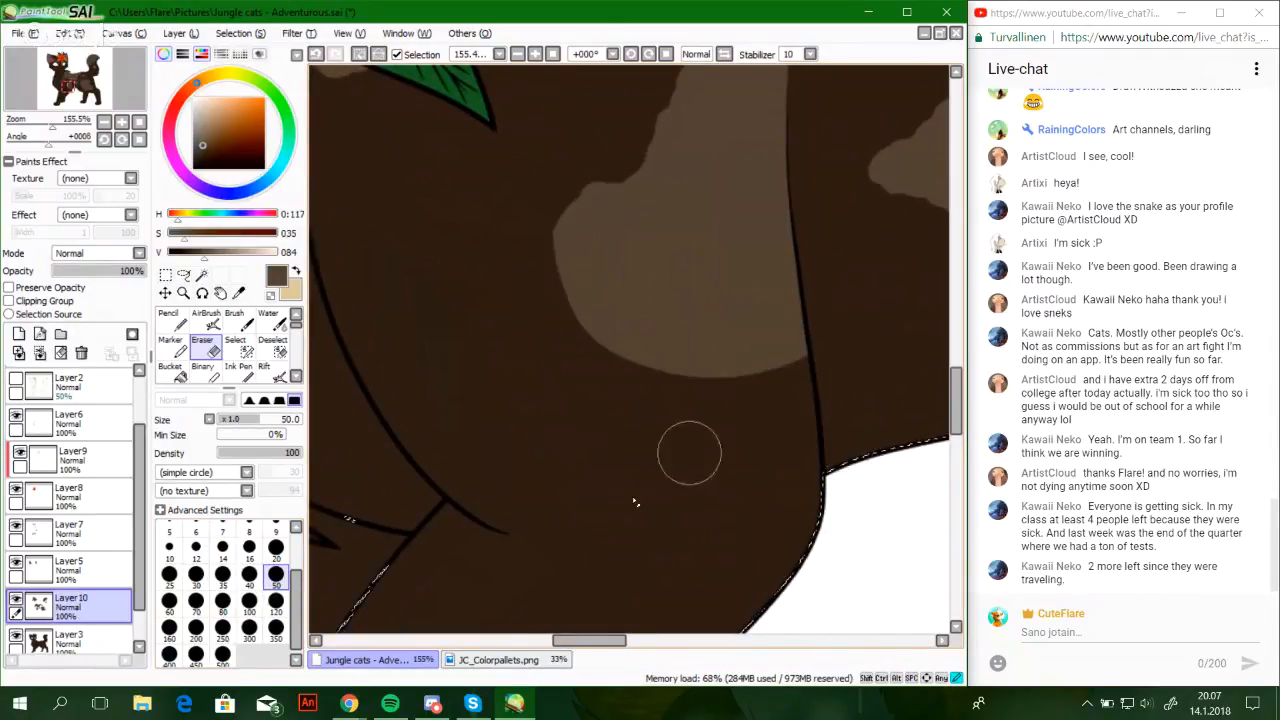
mouse_move(498, 304)
left_mouse_down()
mouse_move(611, 451)
mouse_move(480, 248)
mouse_move(566, 425)
mouse_move(471, 280)
left_mouse_up()
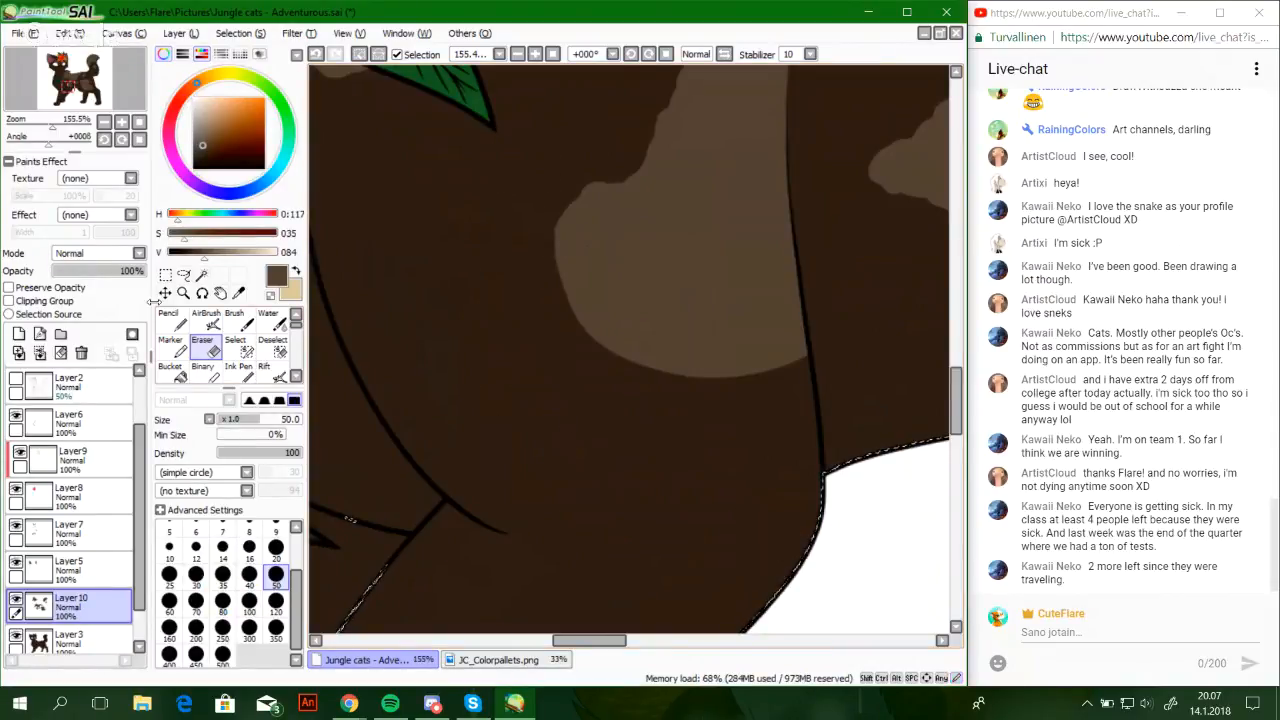
key("n")
left_click_drag(466, 433, 544, 156)
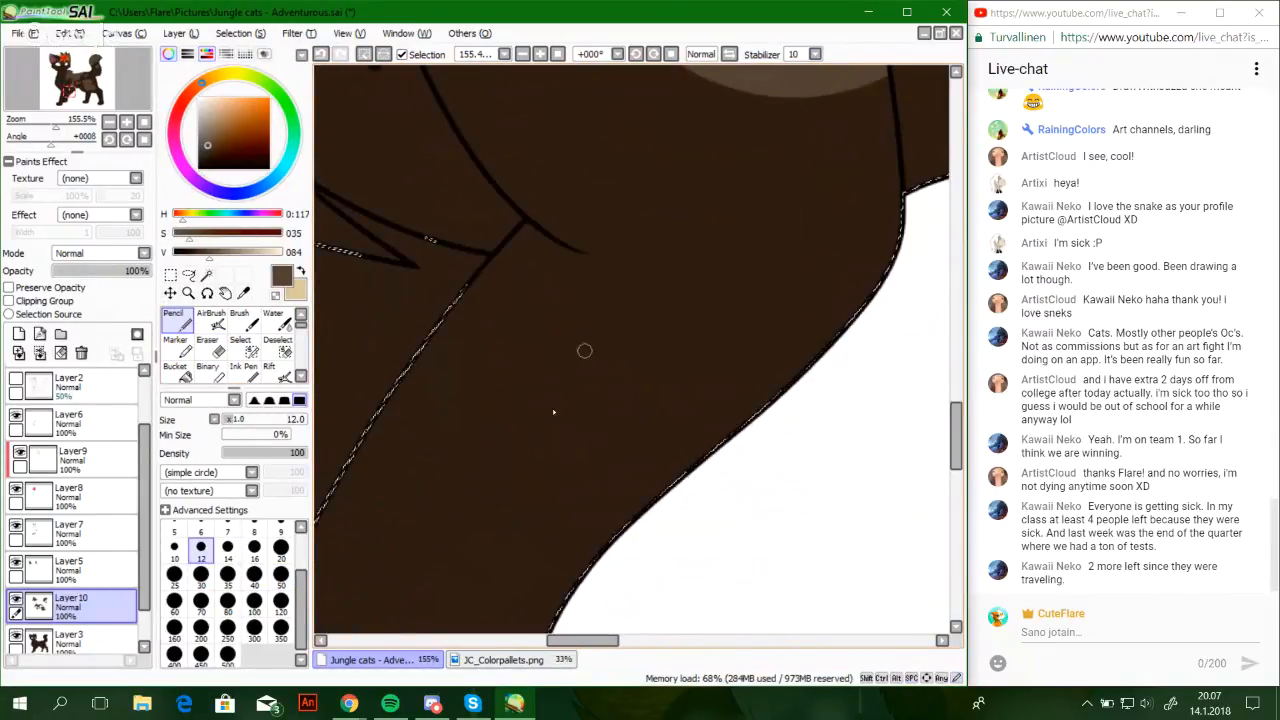
mouse_move(440, 328)
left_mouse_down()
mouse_move(460, 384)
mouse_move(560, 386)
mouse_move(620, 366)
mouse_move(690, 302)
left_mouse_up()
key("ctrl+z")
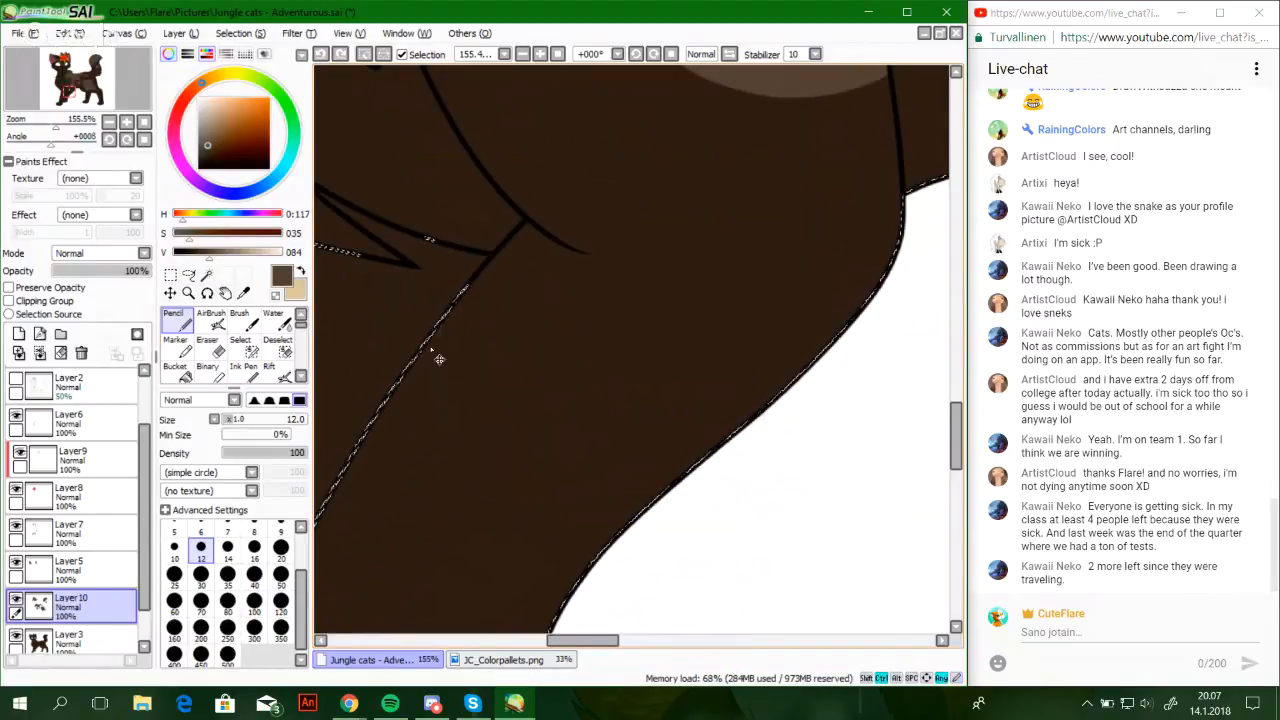
mouse_move(437, 334)
left_mouse_down()
mouse_move(487, 412)
mouse_move(506, 407)
mouse_move(665, 341)
mouse_move(694, 318)
mouse_move(691, 269)
left_mouse_up()
key("ctrl+z")
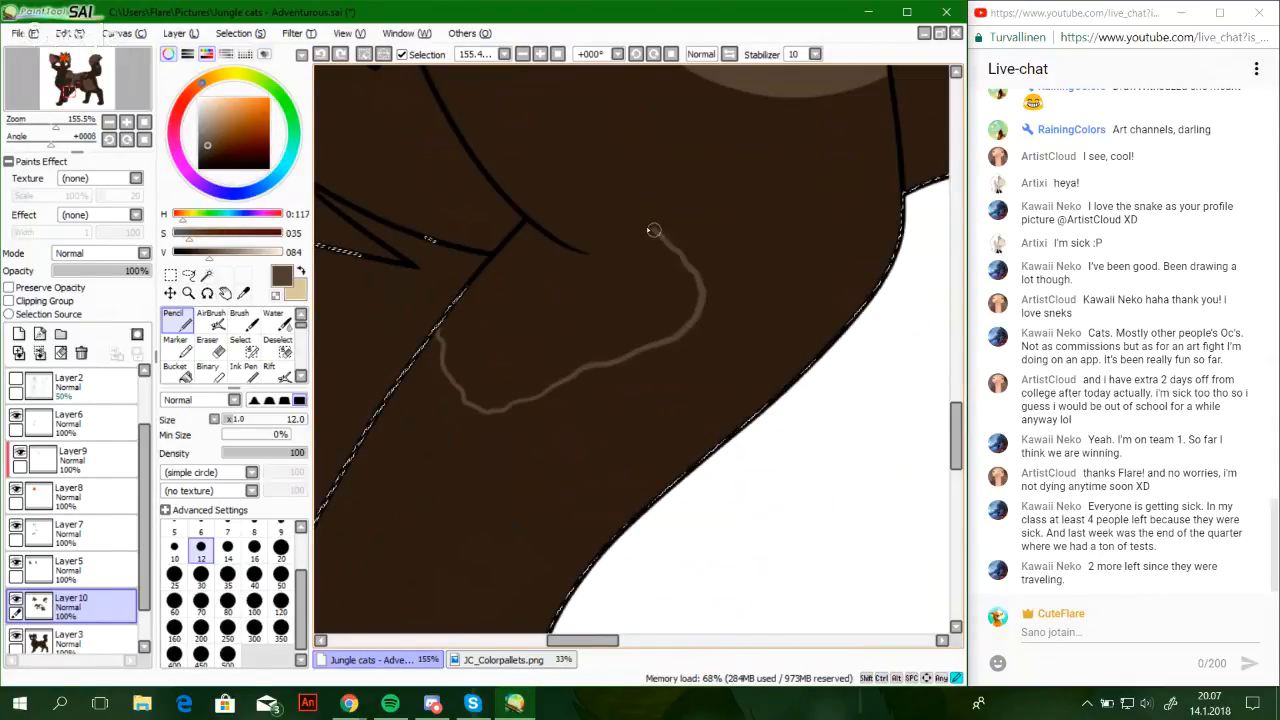
left_click_drag(652, 230, 506, 197)
mouse_move(601, 297)
left_mouse_down()
mouse_move(686, 114)
mouse_move(703, 449)
mouse_move(723, 237)
mouse_move(689, 308)
mouse_move(674, 214)
mouse_move(669, 449)
mouse_move(527, 435)
left_mouse_up()
key("ctrl+z")
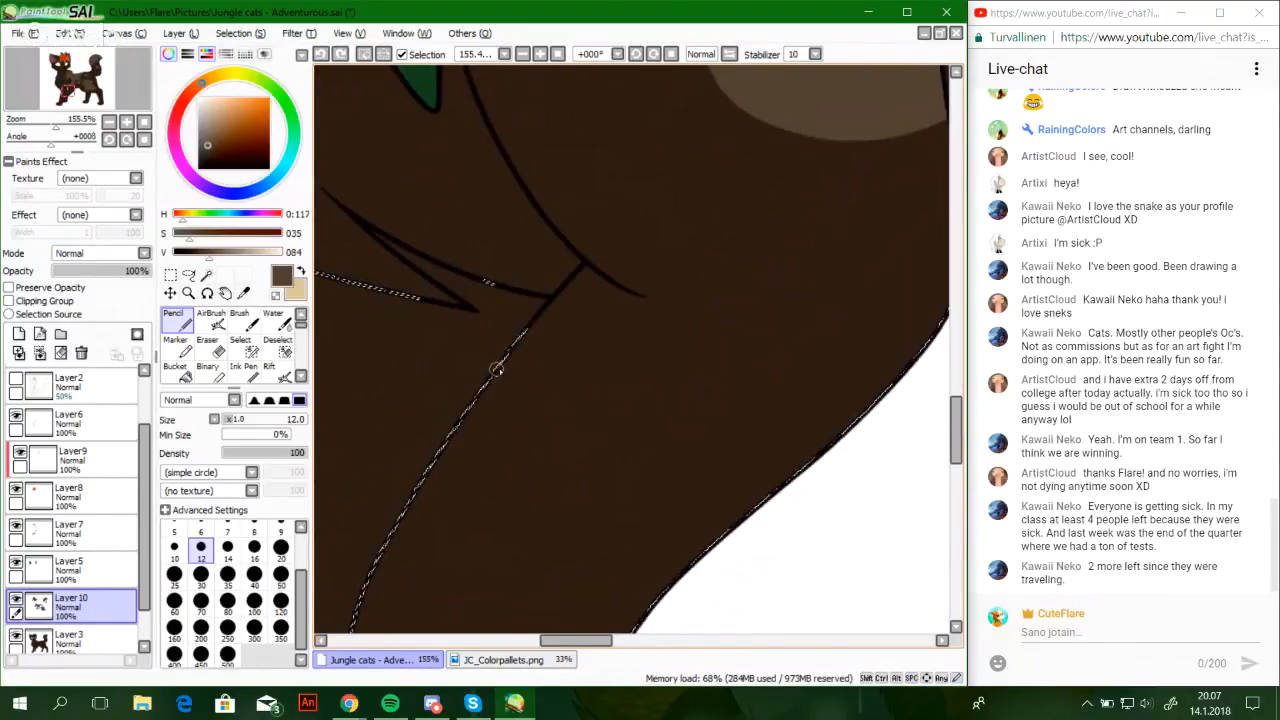
Outline a rounded marking on the upper foreleg where it meets the chest line, and fill it with the lighter brown using the Bucket
mouse_move(490, 382)
left_mouse_down()
mouse_move(538, 437)
mouse_move(666, 396)
mouse_move(737, 348)
mouse_move(745, 305)
mouse_move(690, 265)
mouse_move(566, 237)
left_mouse_up()
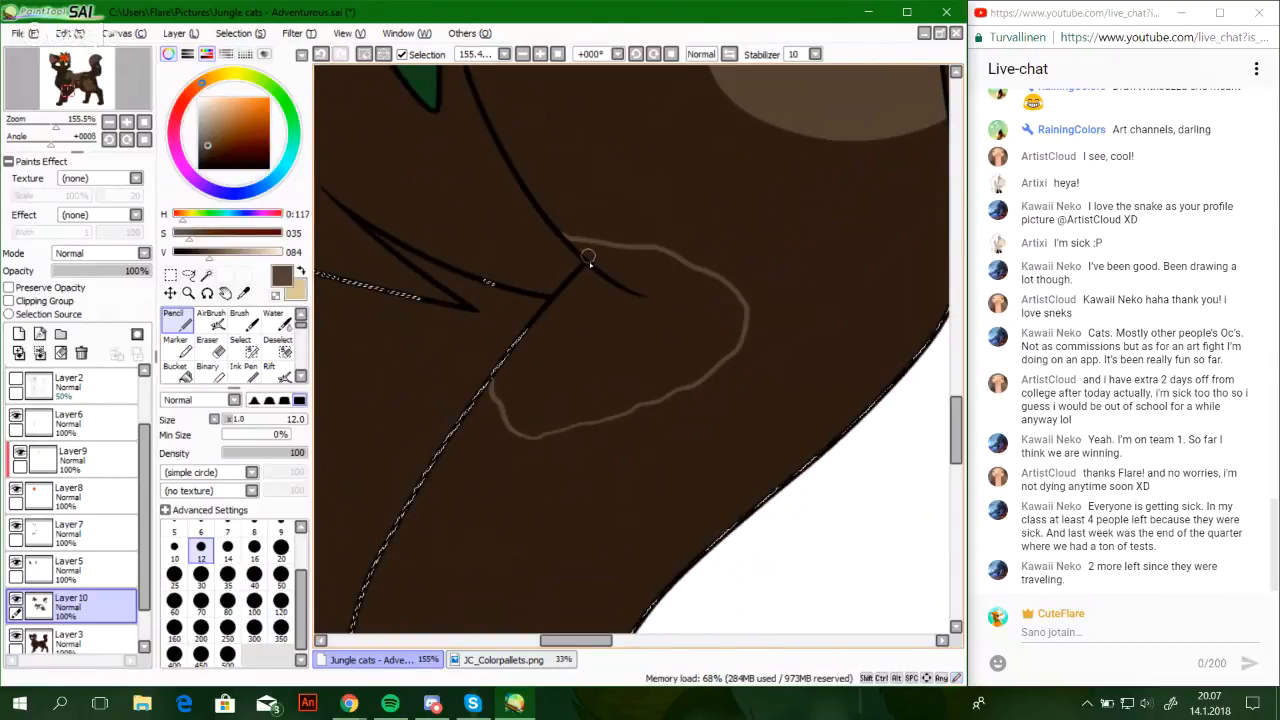
mouse_move(494, 377)
left_mouse_down()
mouse_move(589, 268)
mouse_move(572, 290)
mouse_move(581, 248)
mouse_move(567, 239)
mouse_move(595, 264)
left_mouse_up()
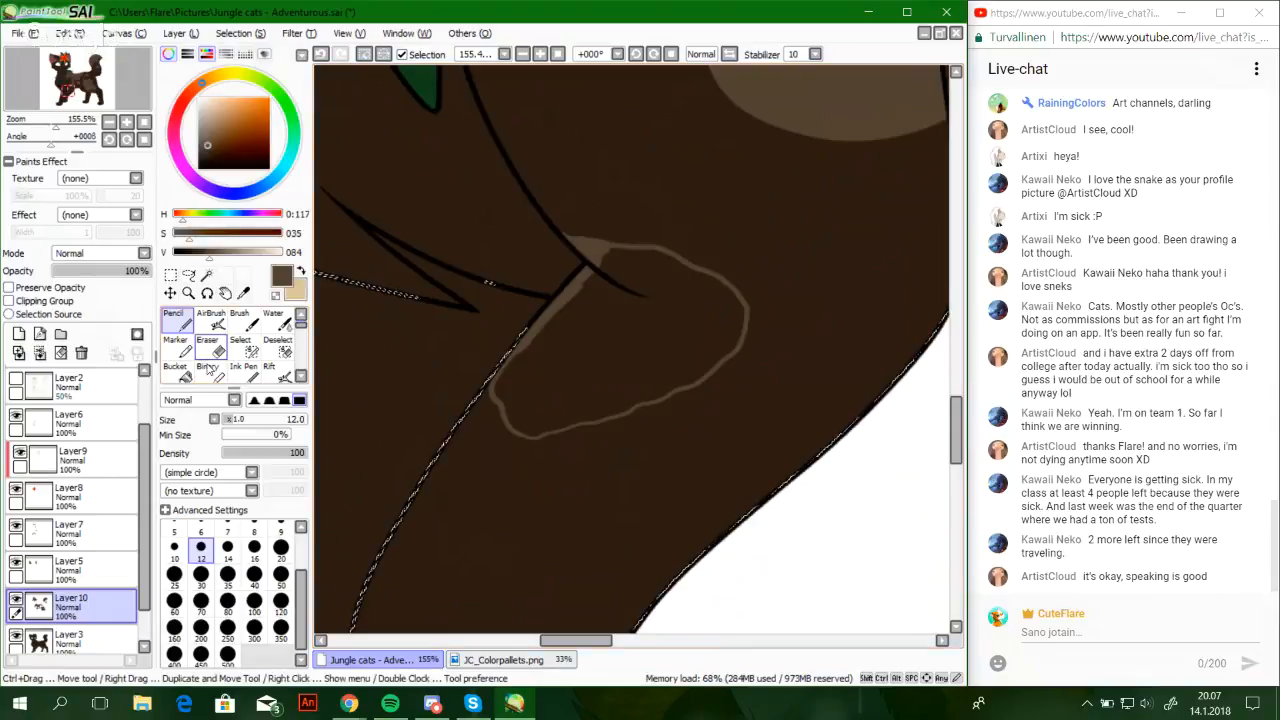
left_click(177, 372)
left_click(530, 323)
left_click(175, 318)
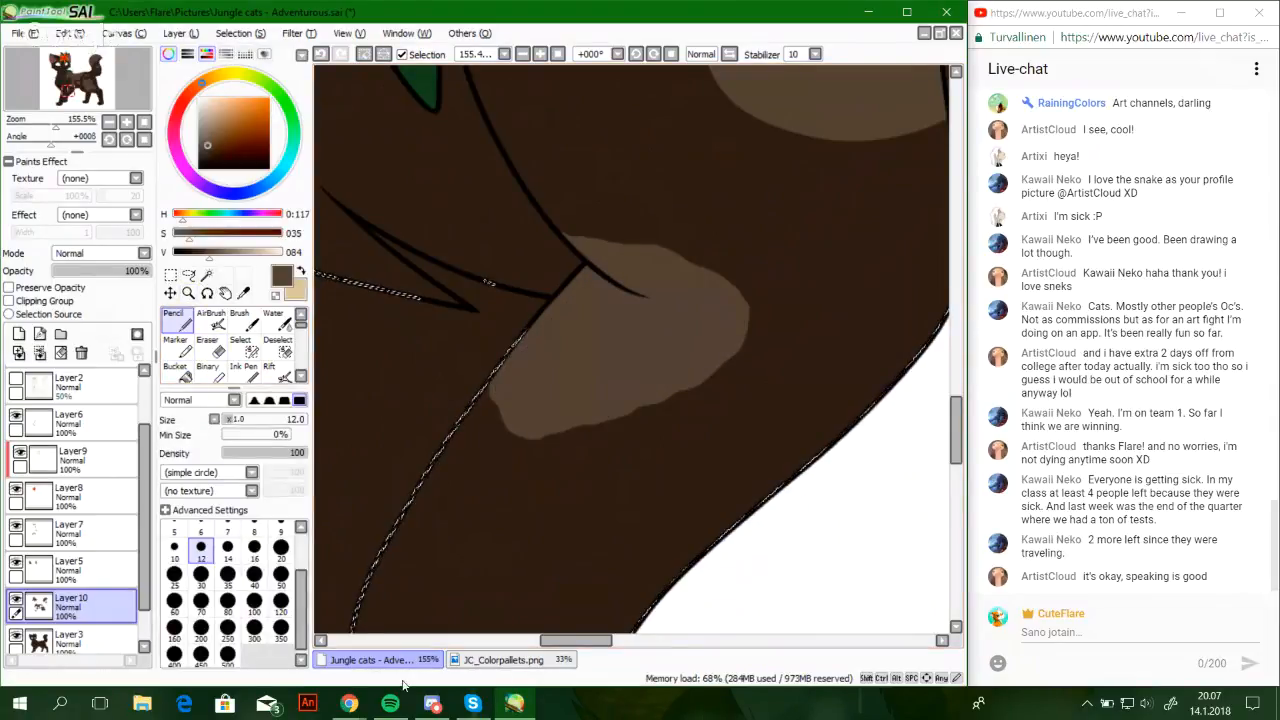
Check the fur markings on the reference drawing in Chrome, bring the live chat forward and return to the drawing in PaintTool SAI
left_click(349, 703)
left_click(180, 630)
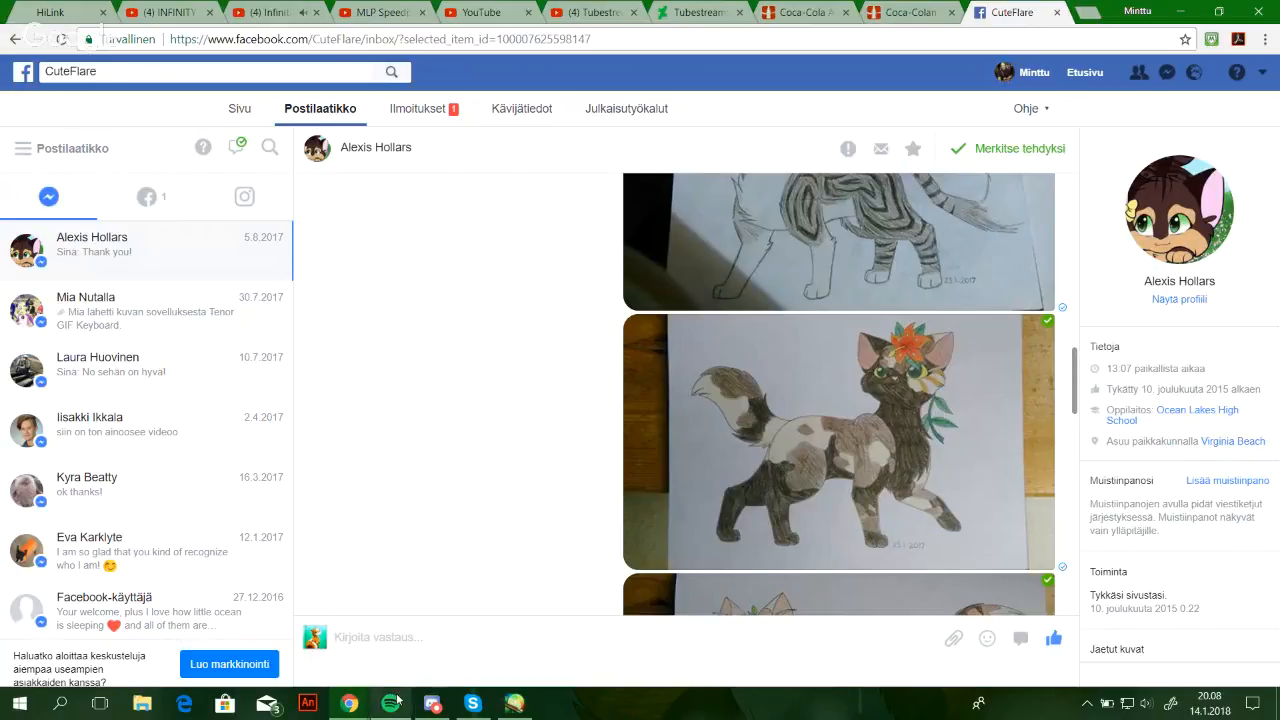
mouse_move(349, 703)
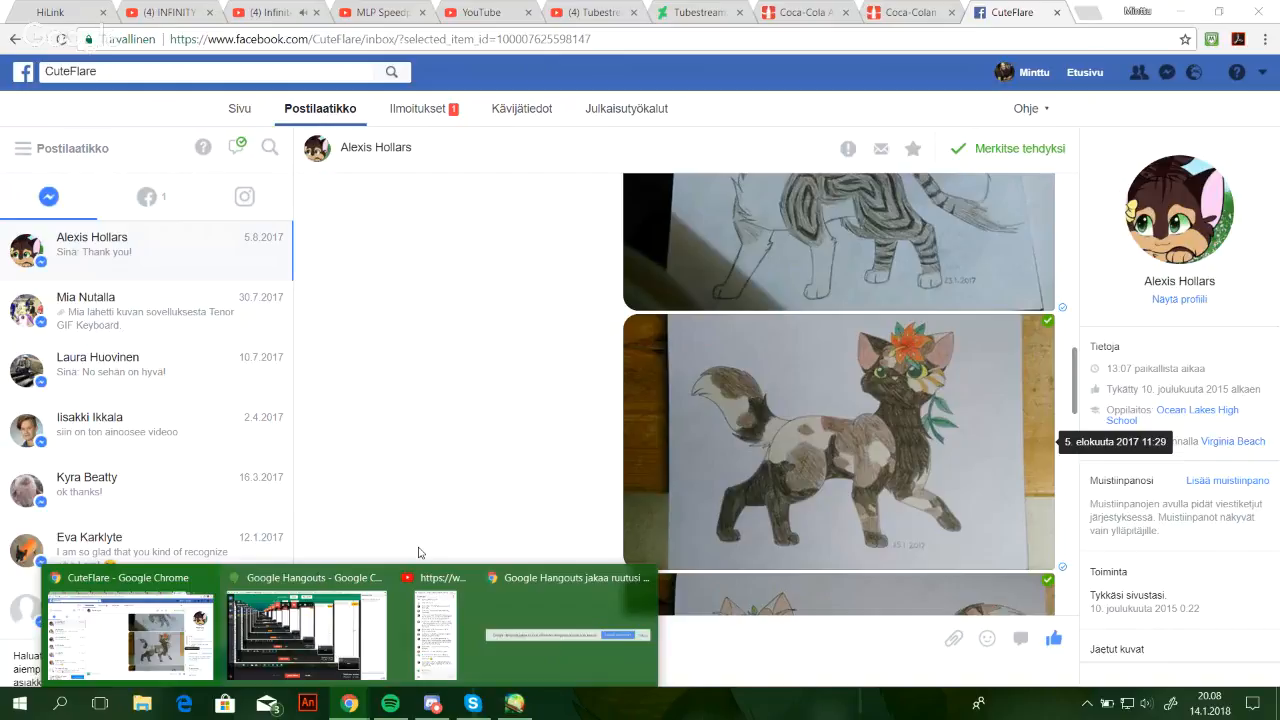
left_click(436, 630)
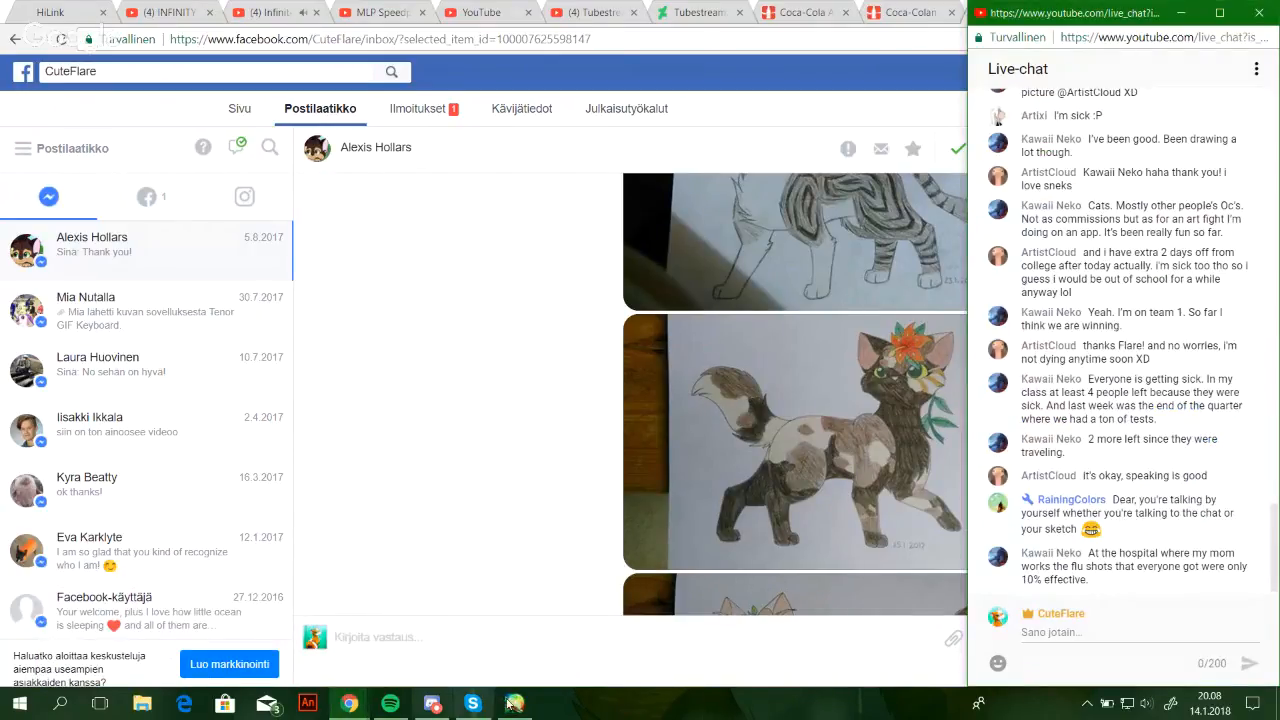
left_click(512, 703)
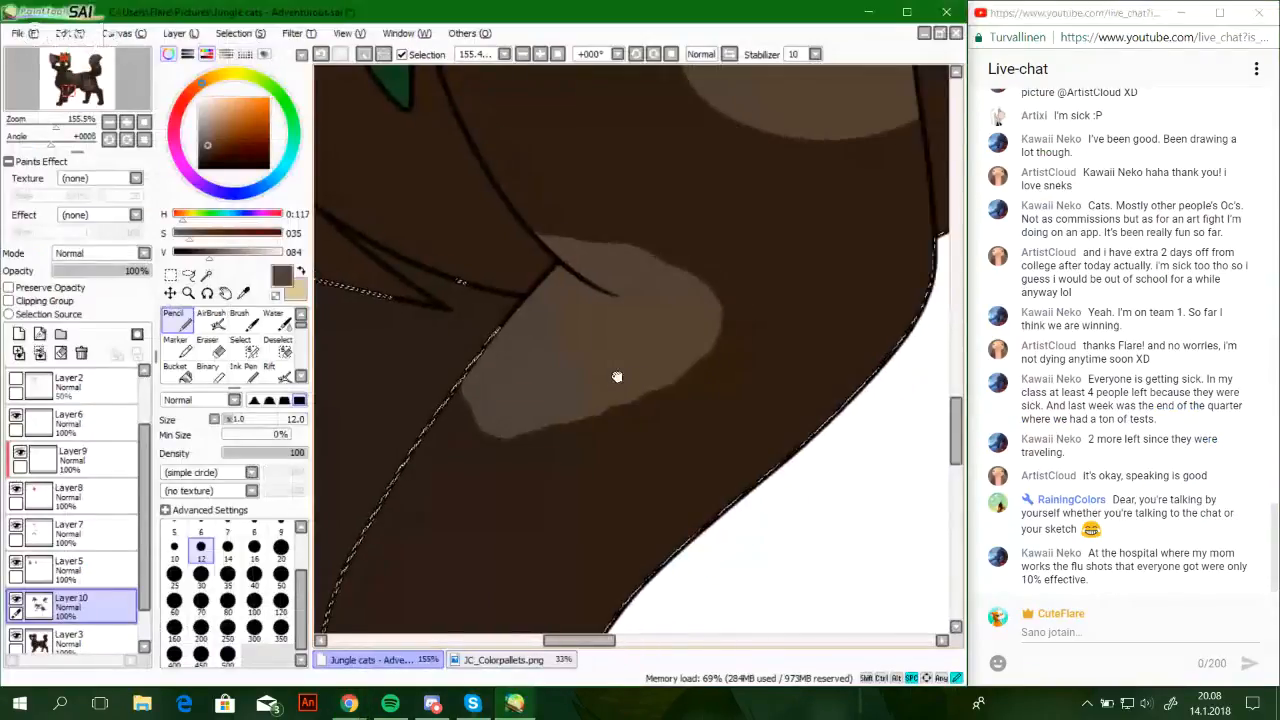
Roughen the lower and upper edges of the upper foreleg marking with small uneven bumps using the size 12 Pencil
left_click_drag(617, 376, 707, 169)
left_click_drag(673, 323, 669, 331)
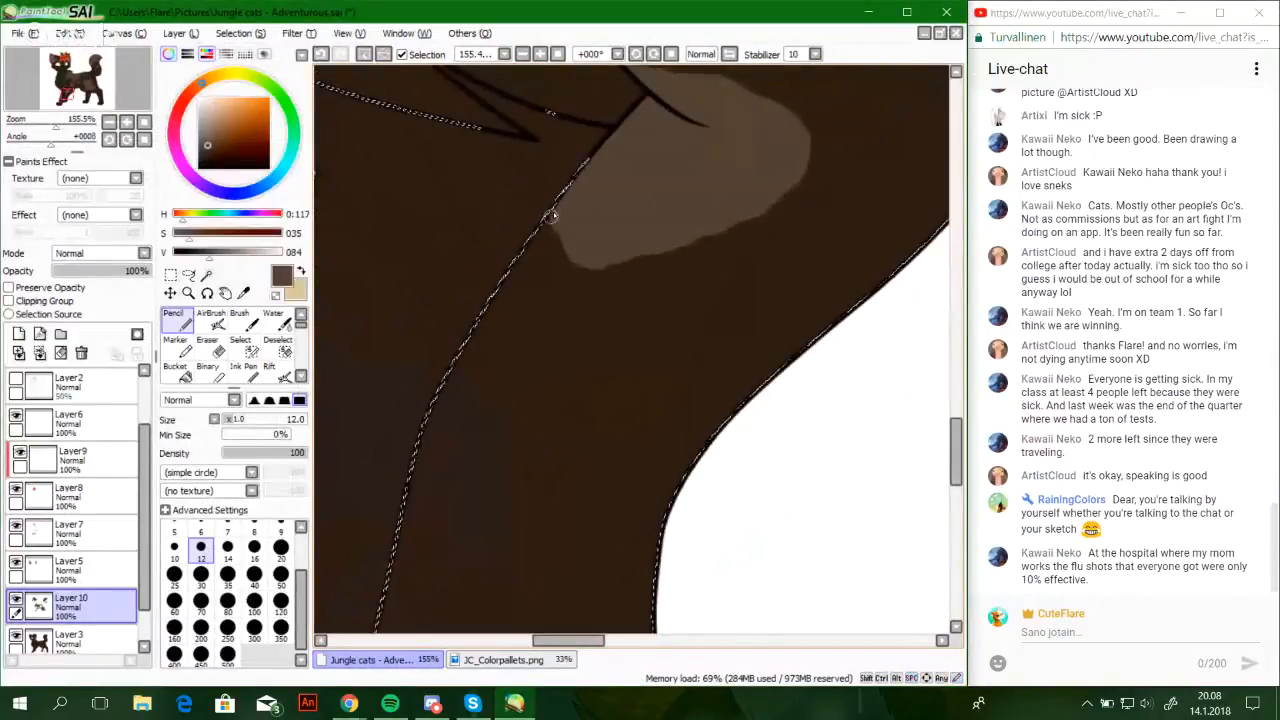
left_click_drag(554, 215, 558, 240)
left_click_drag(766, 270, 622, 526)
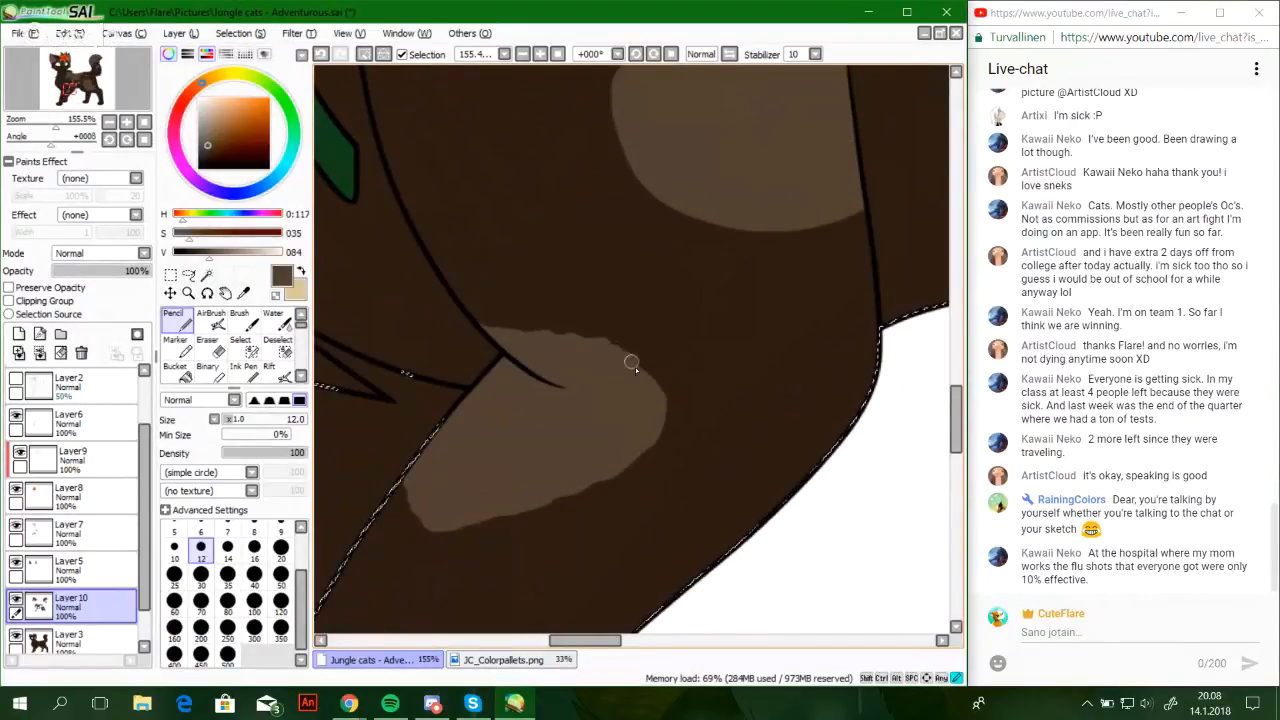
left_click_drag(640, 372, 530, 337)
Extend the upper foreleg marking's top edge with a size 7 Pencil outline, fill it with the Bucket, and touch it up at size 14
left_click(228, 524)
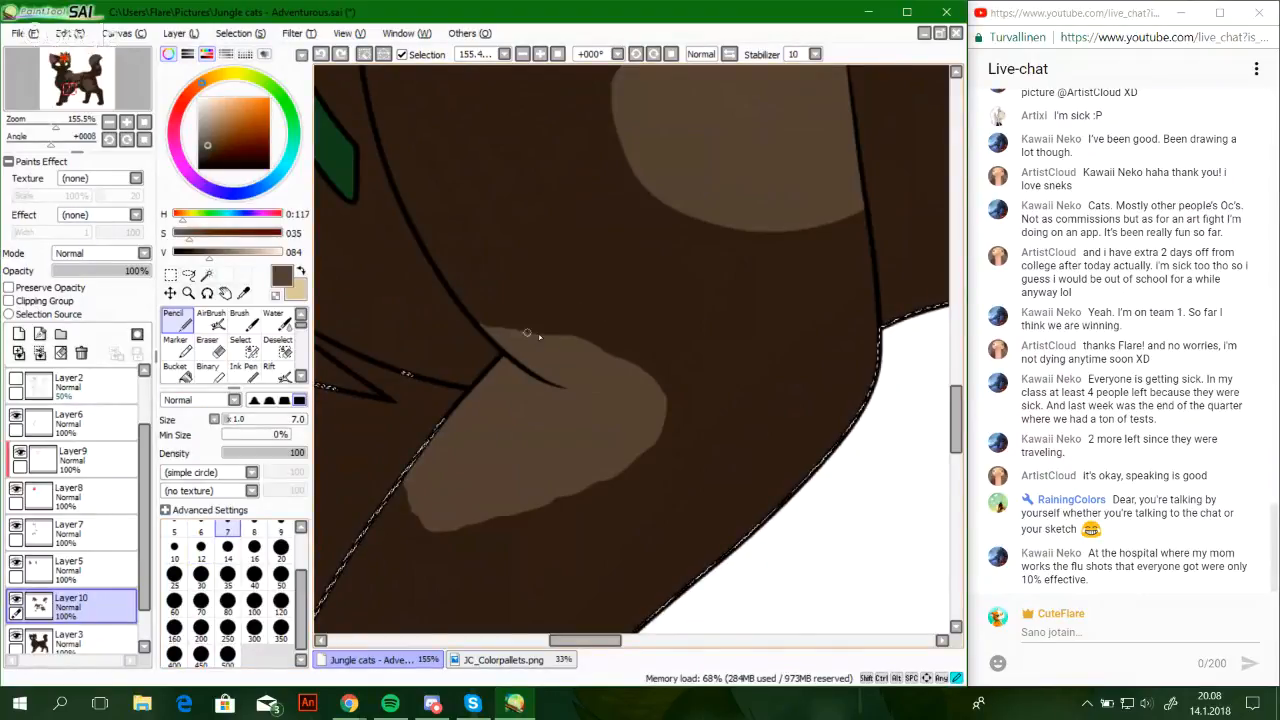
left_click_drag(621, 350, 647, 373)
key("ctrl+z")
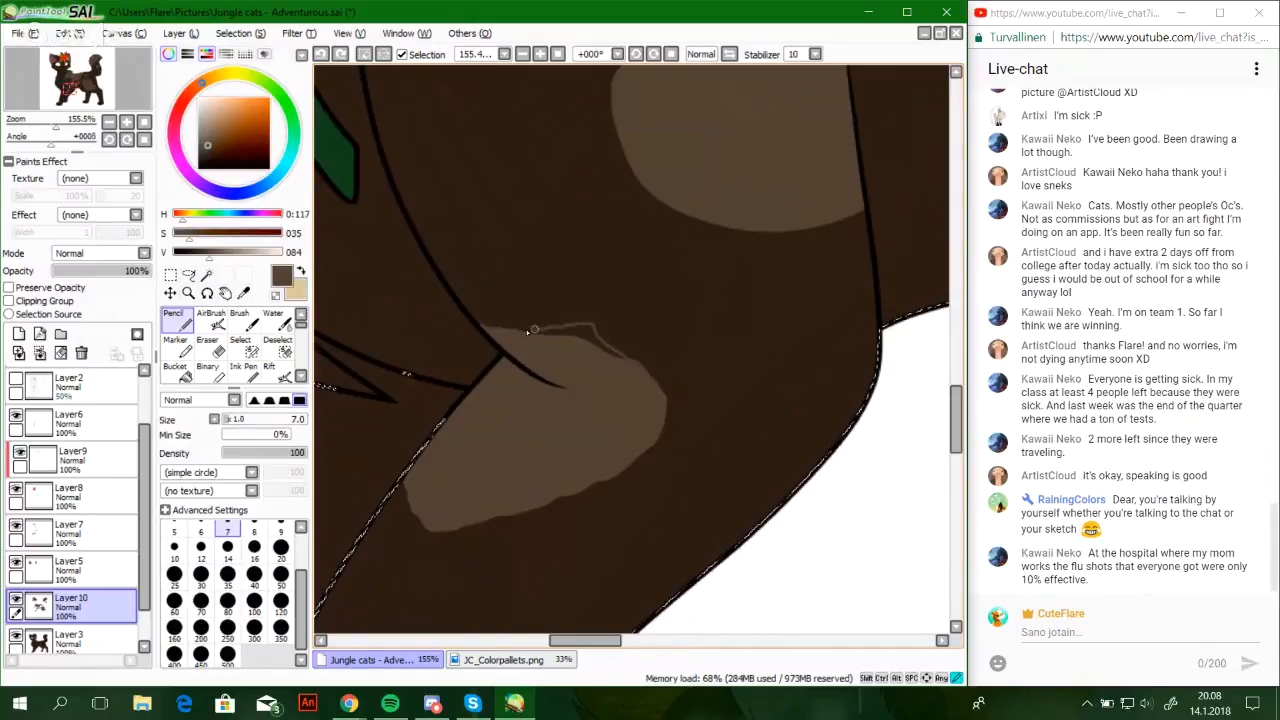
left_click_drag(528, 332, 512, 328)
left_click(177, 372)
left_click(581, 335)
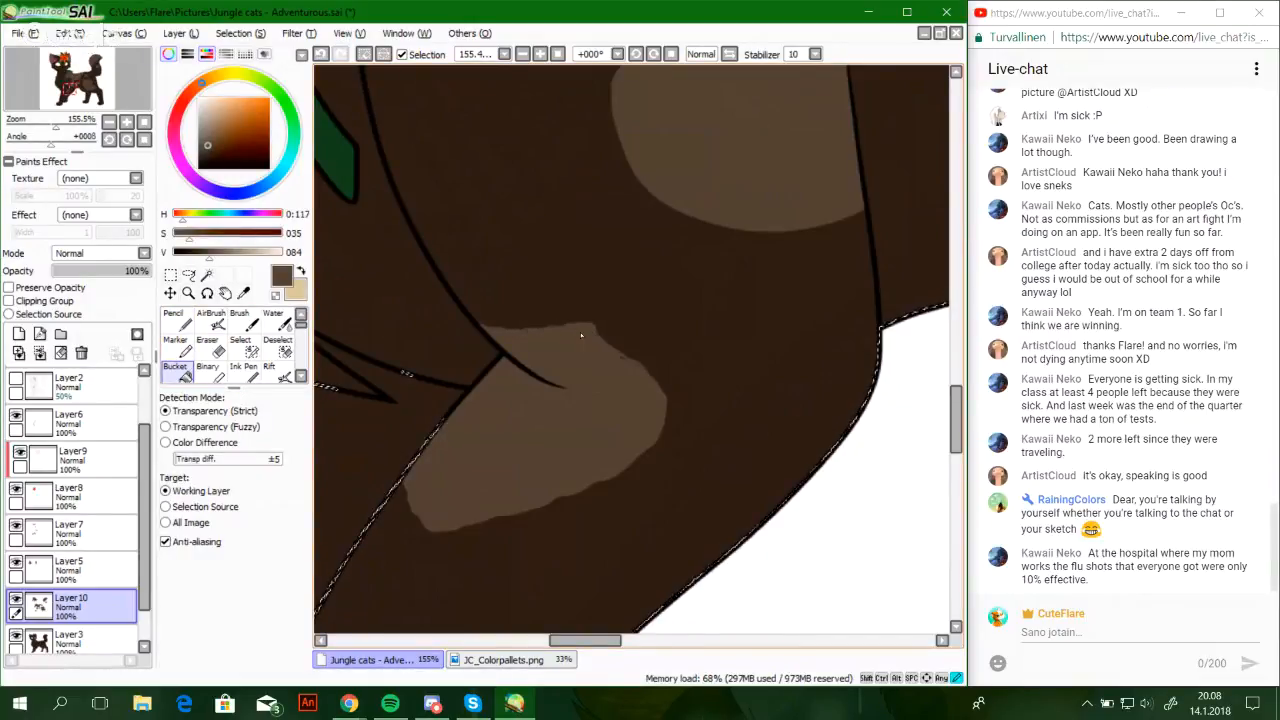
key("n")
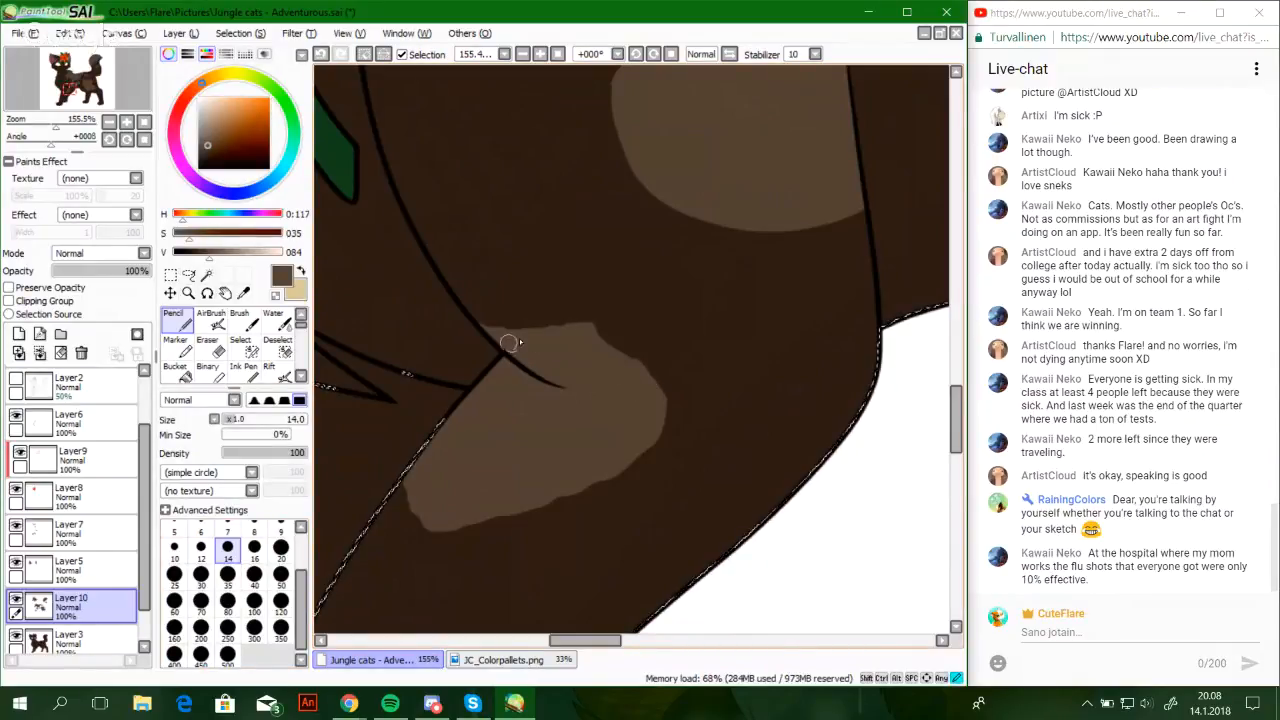
key("ctrl+z")
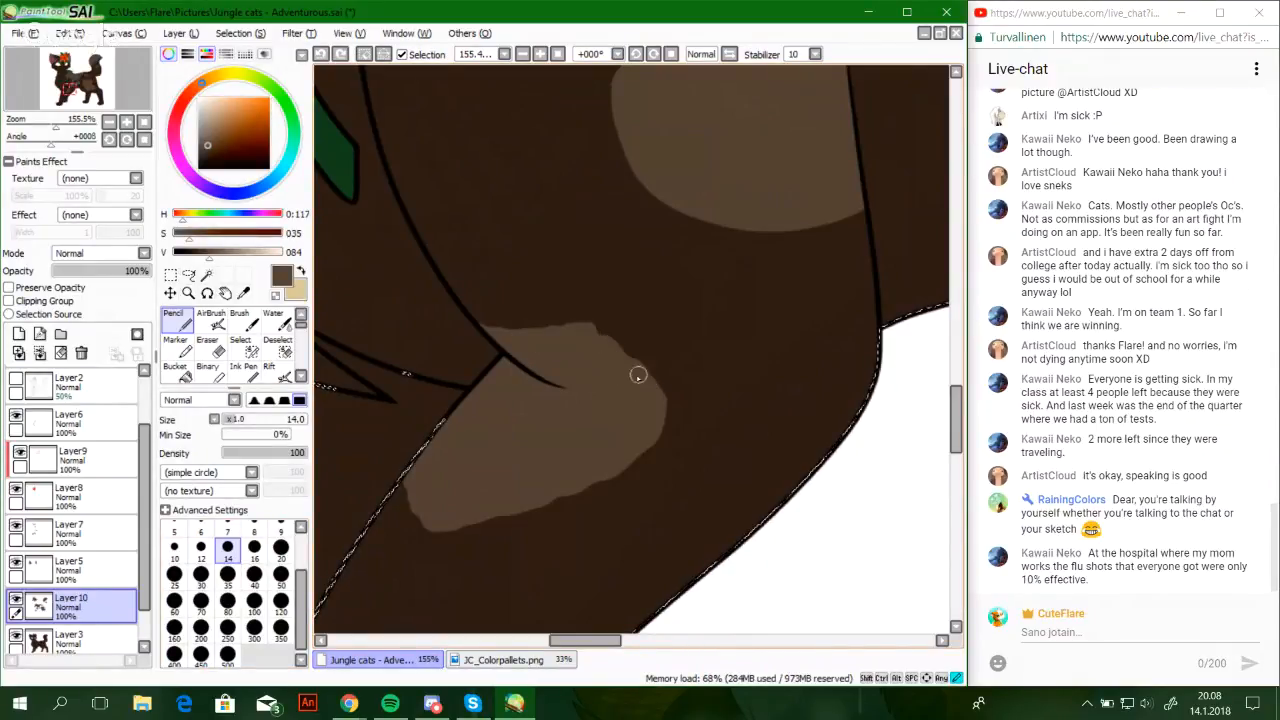
left_click_drag(638, 375, 640, 378)
Add uneven bumps along the rounded lower end of the shoulder marking with the size 14 Pencil, undoing the unwanted last strokes
left_click_drag(720, 165, 645, 449)
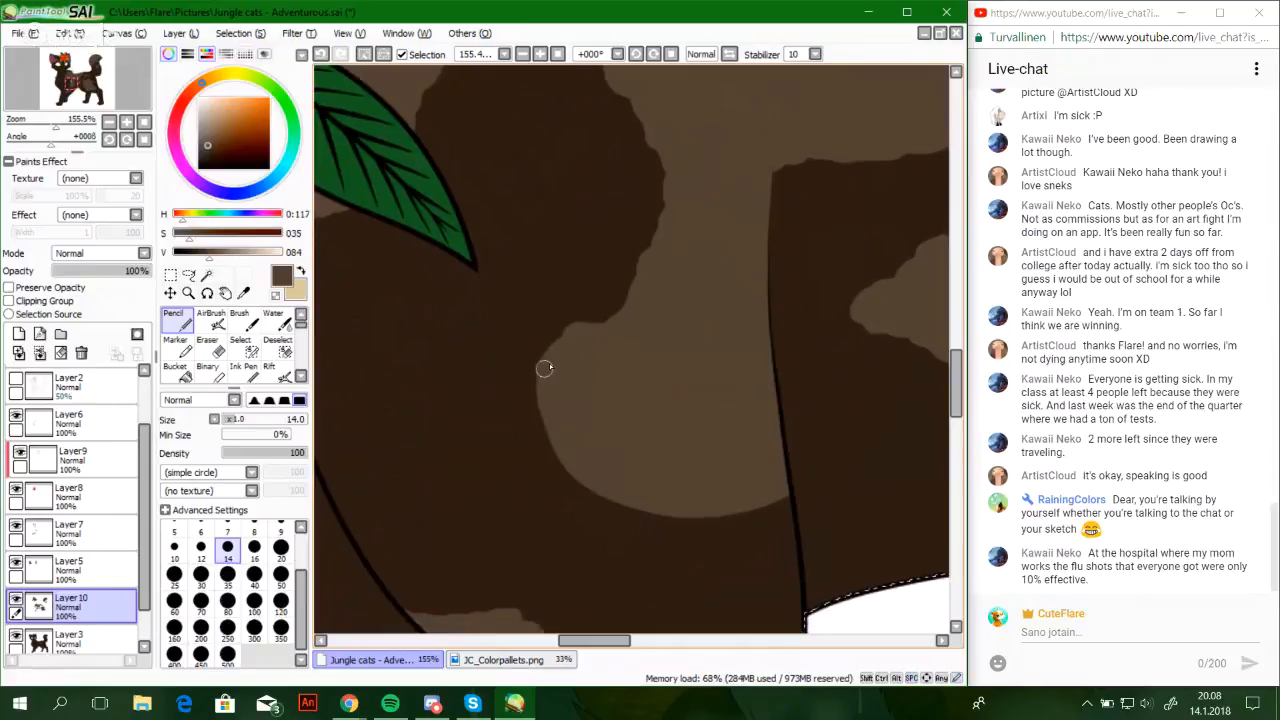
mouse_move(538, 394)
left_mouse_down()
mouse_move(560, 468)
mouse_move(651, 520)
mouse_move(727, 514)
mouse_move(777, 492)
mouse_move(728, 511)
mouse_move(650, 513)
left_mouse_up()
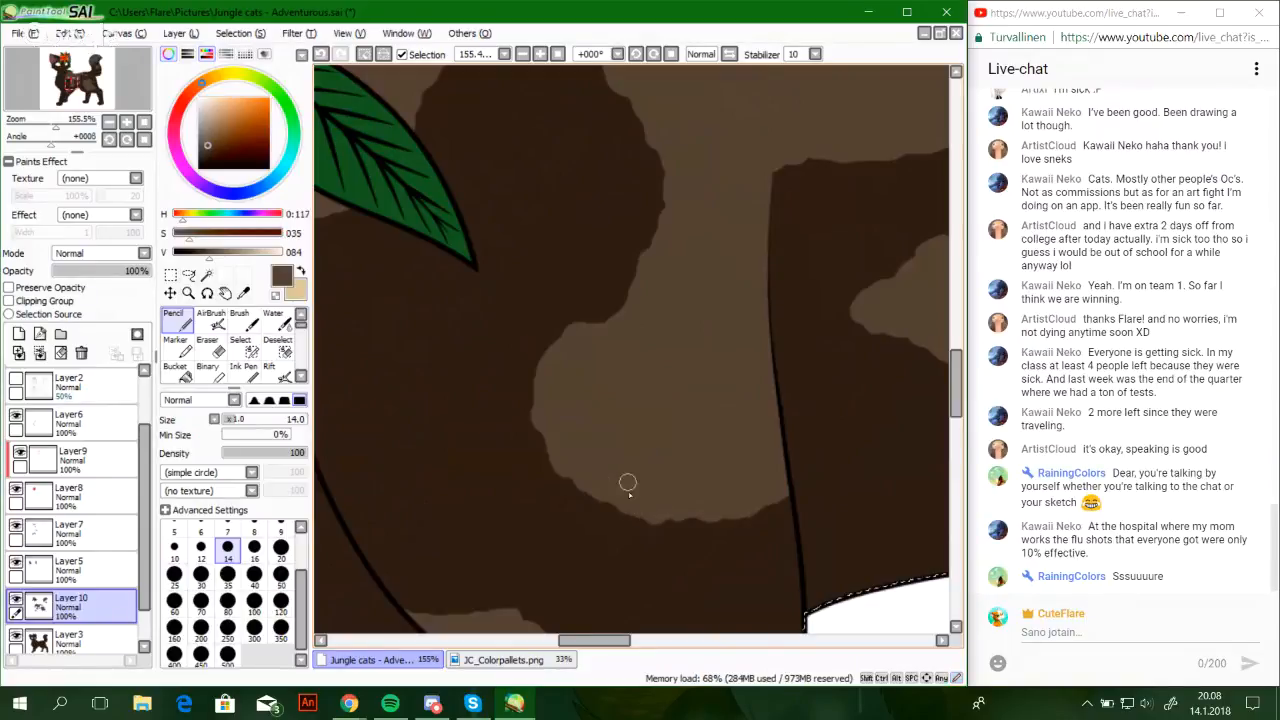
mouse_move(571, 436)
left_mouse_down()
mouse_move(574, 446)
mouse_move(543, 418)
mouse_move(563, 440)
mouse_move(553, 451)
mouse_move(547, 427)
left_mouse_up()
key("ctrl+z")
key("ctrl+z")
key("ctrl+z")
Cut a small notch into the rounded outer edge of the shoulder marking with the Eraser at size 7, and return to the Pencil
left_click(228, 531)
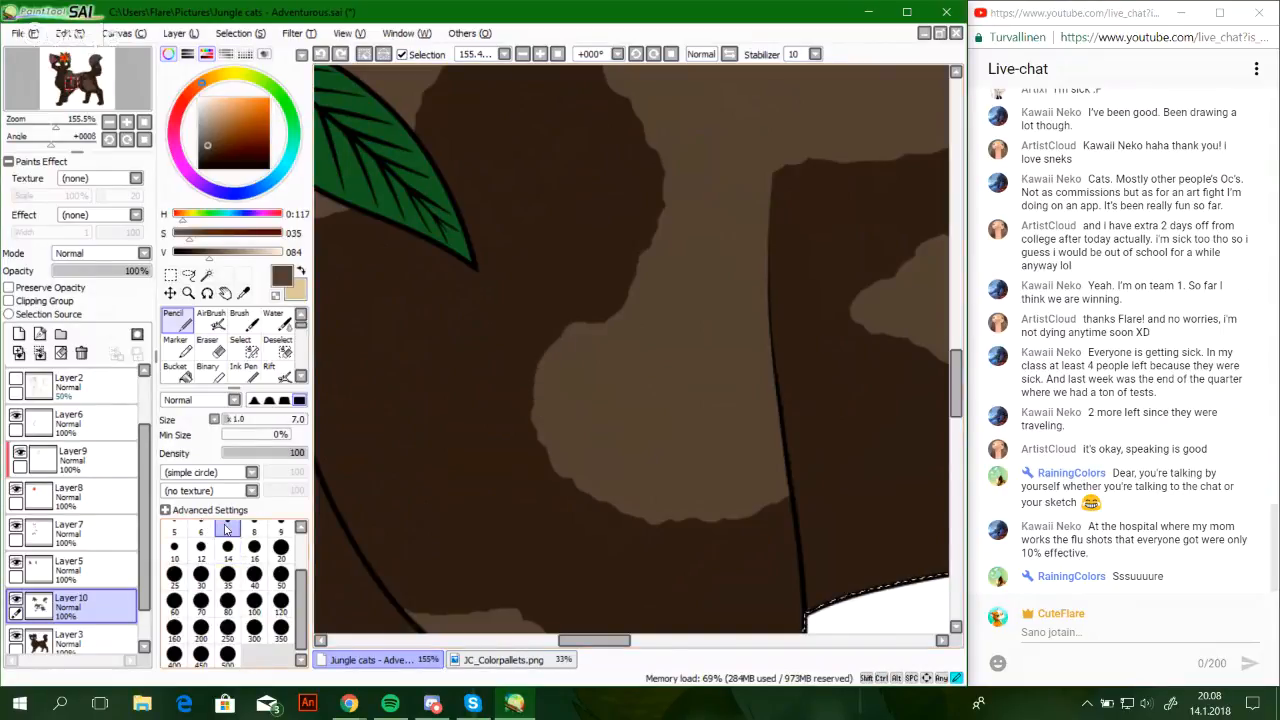
left_click_drag(56, 124, 62, 124)
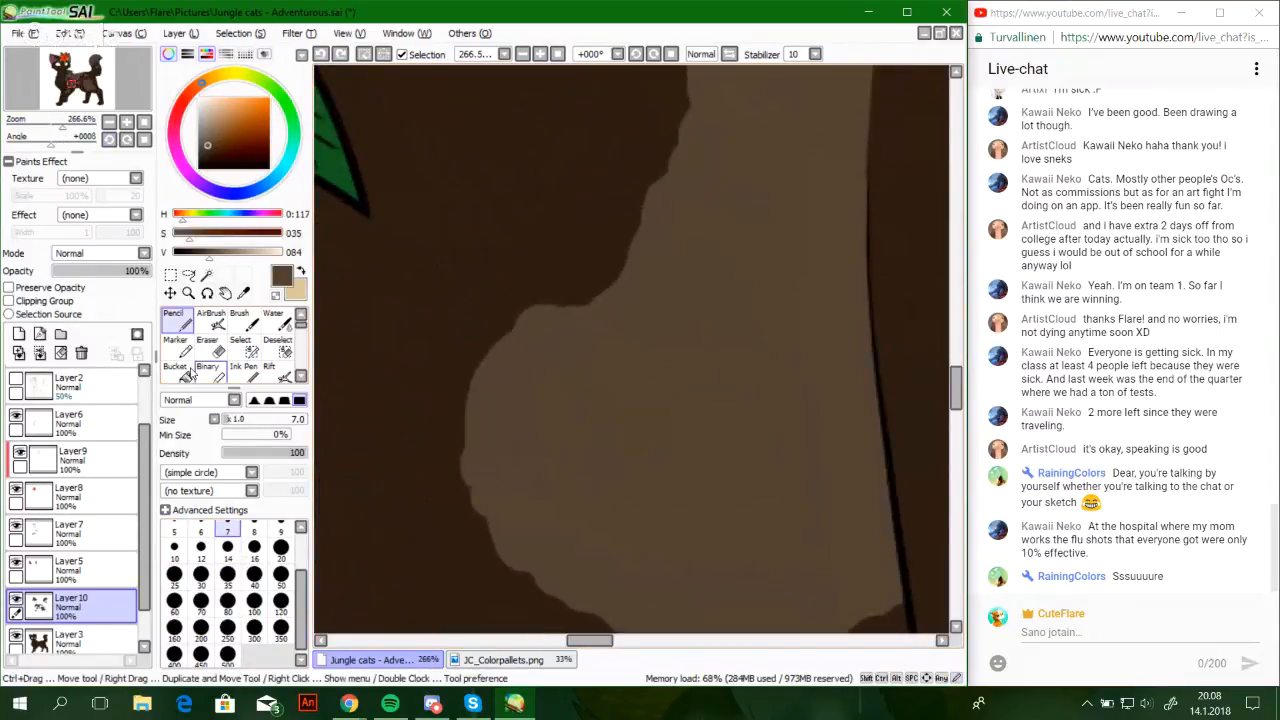
key("e")
left_click(226, 530)
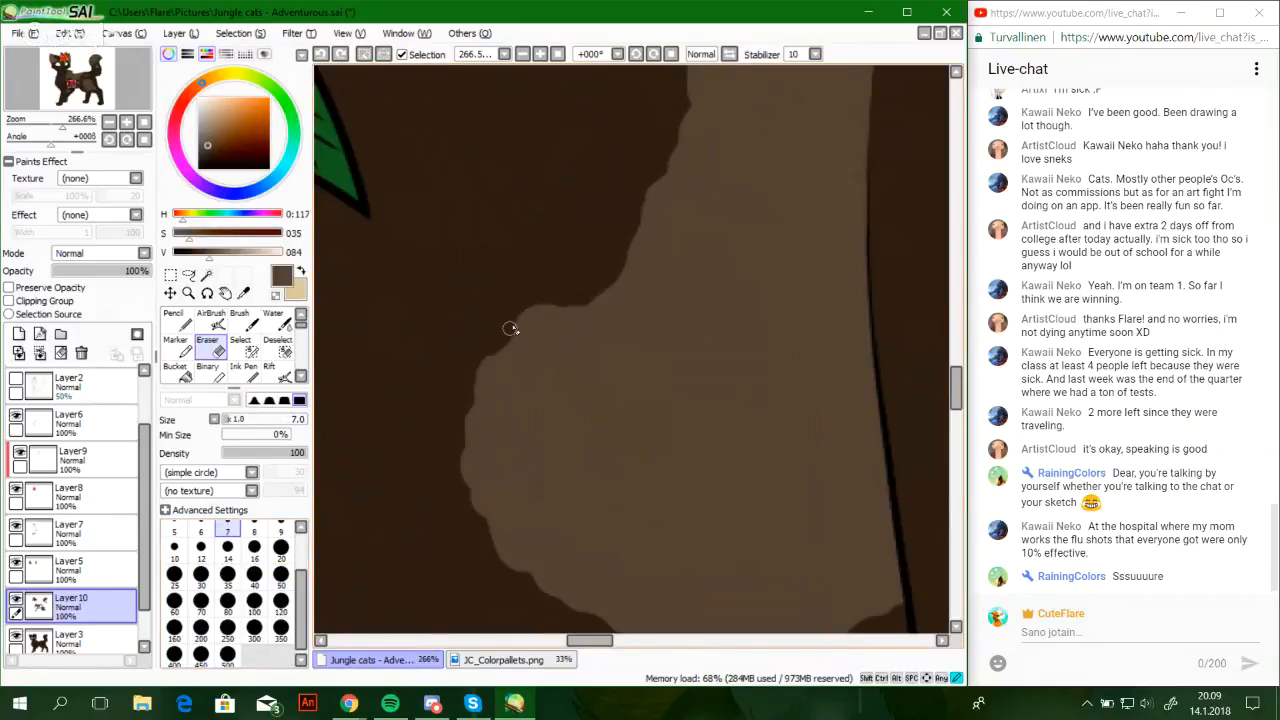
left_click_drag(452, 359, 448, 430)
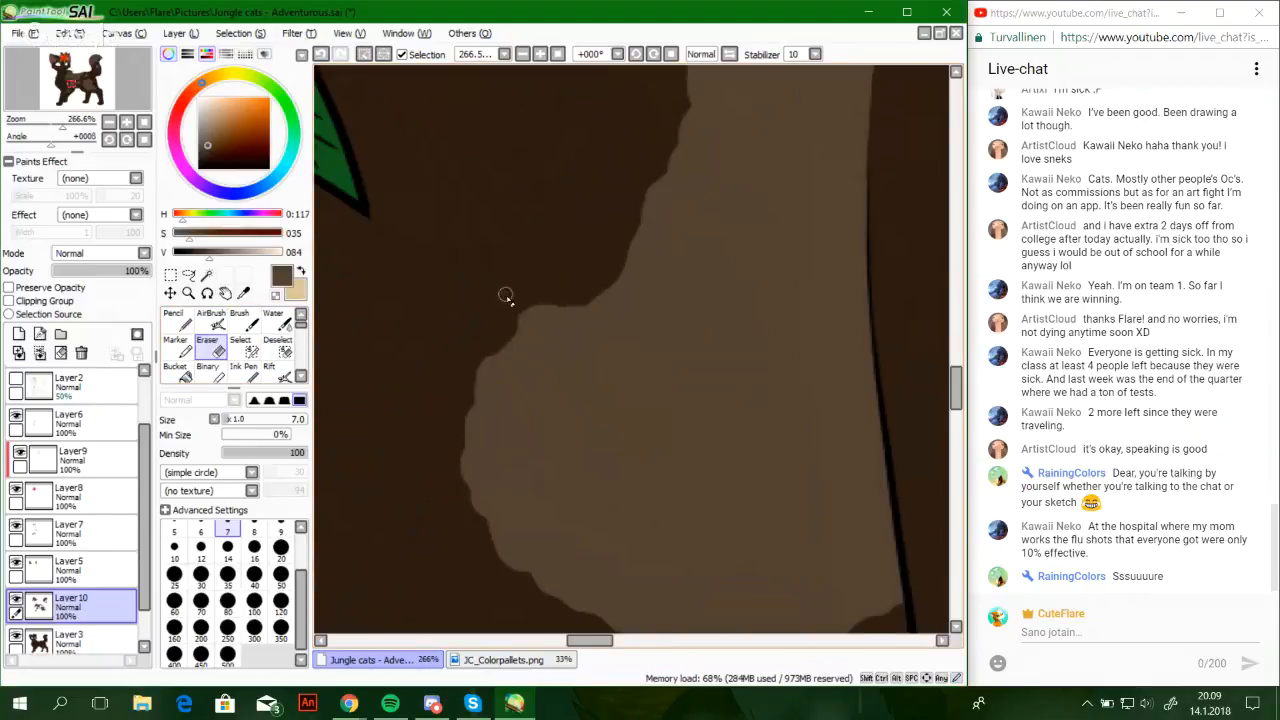
left_click(187, 326)
left_click_drag(55, 128, 62, 129)
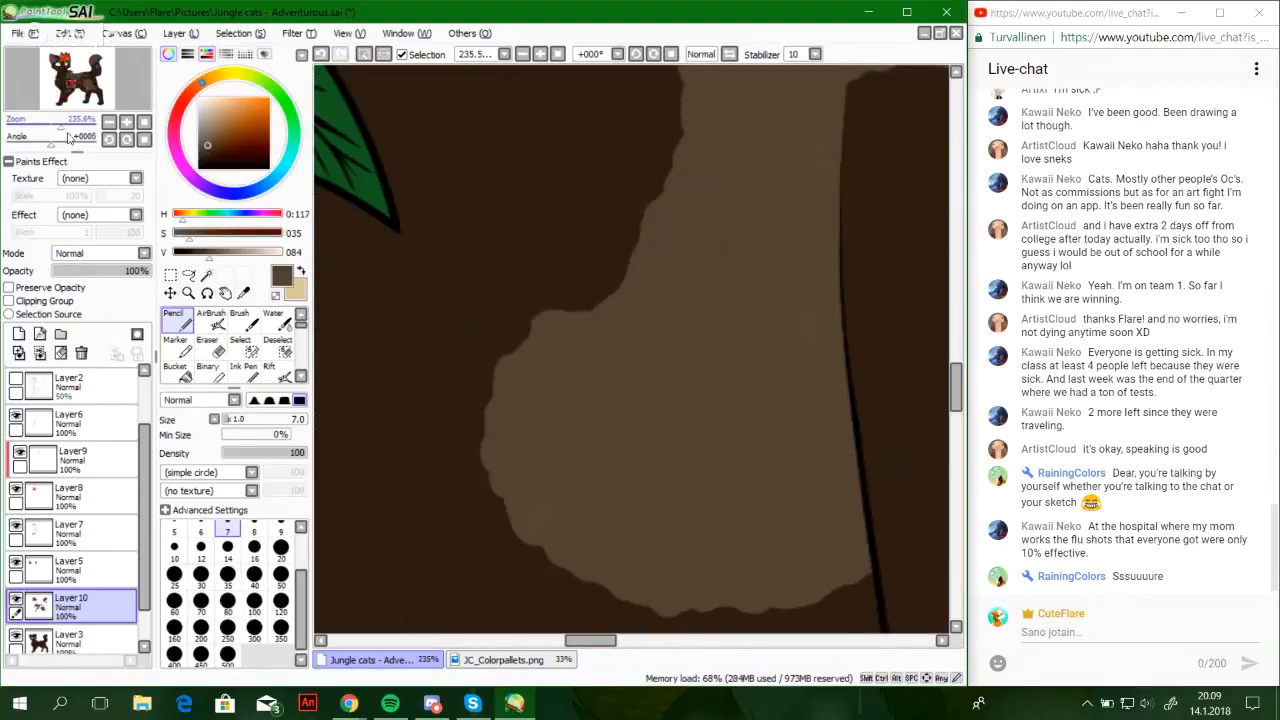
Trim the lower edge of the upper foreleg marking unevenly with the Eraser at size 12
left_click(213, 348)
left_click(281, 547)
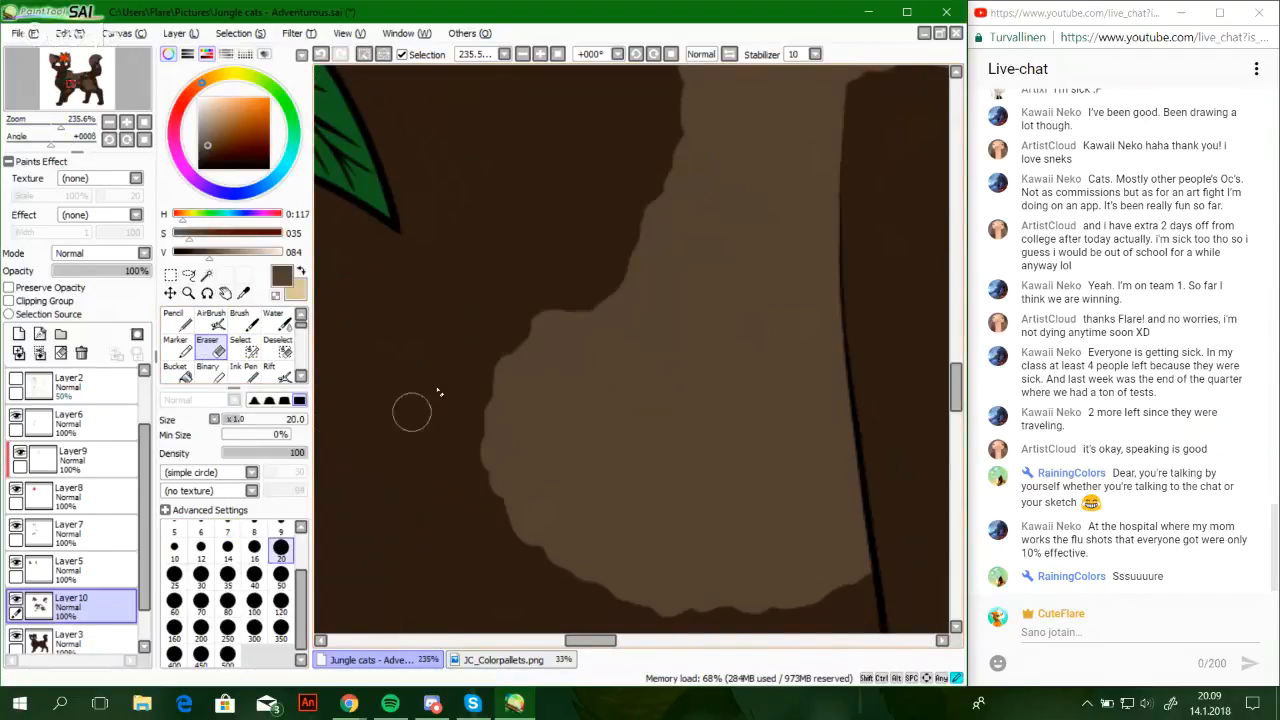
left_click_drag(452, 518, 523, 4)
left_click_drag(628, 348, 842, 299)
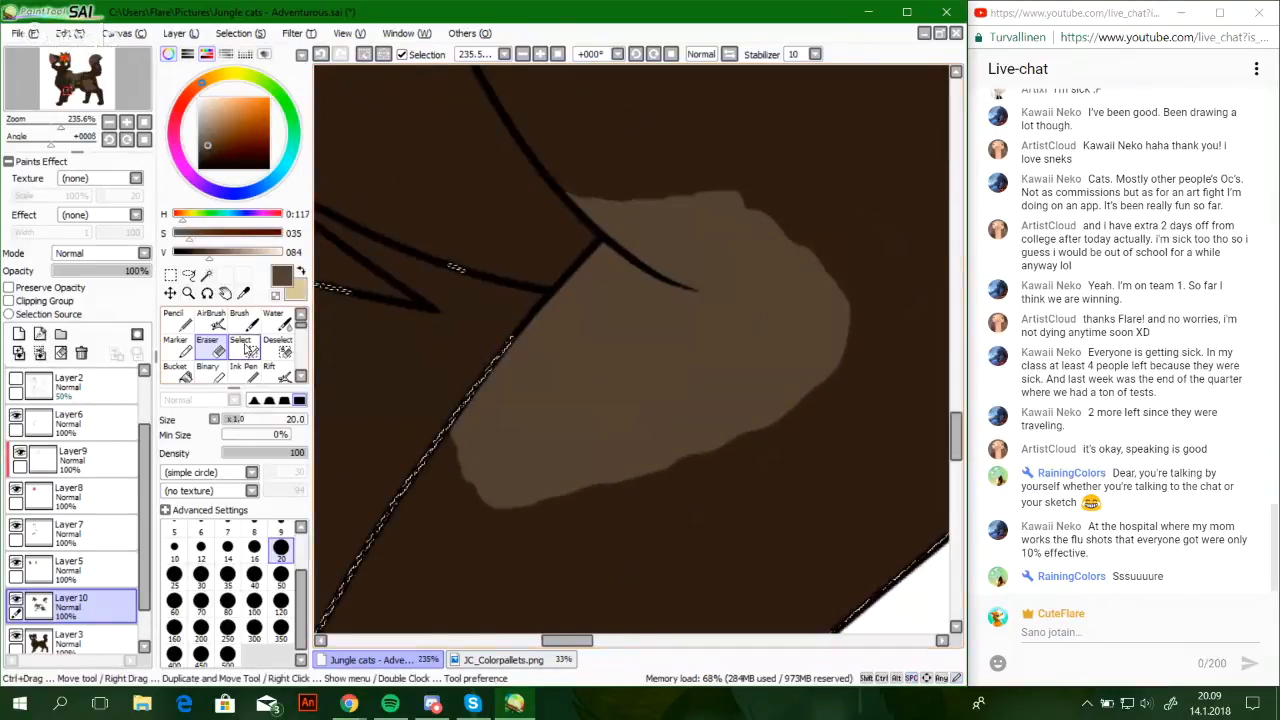
left_click(201, 547)
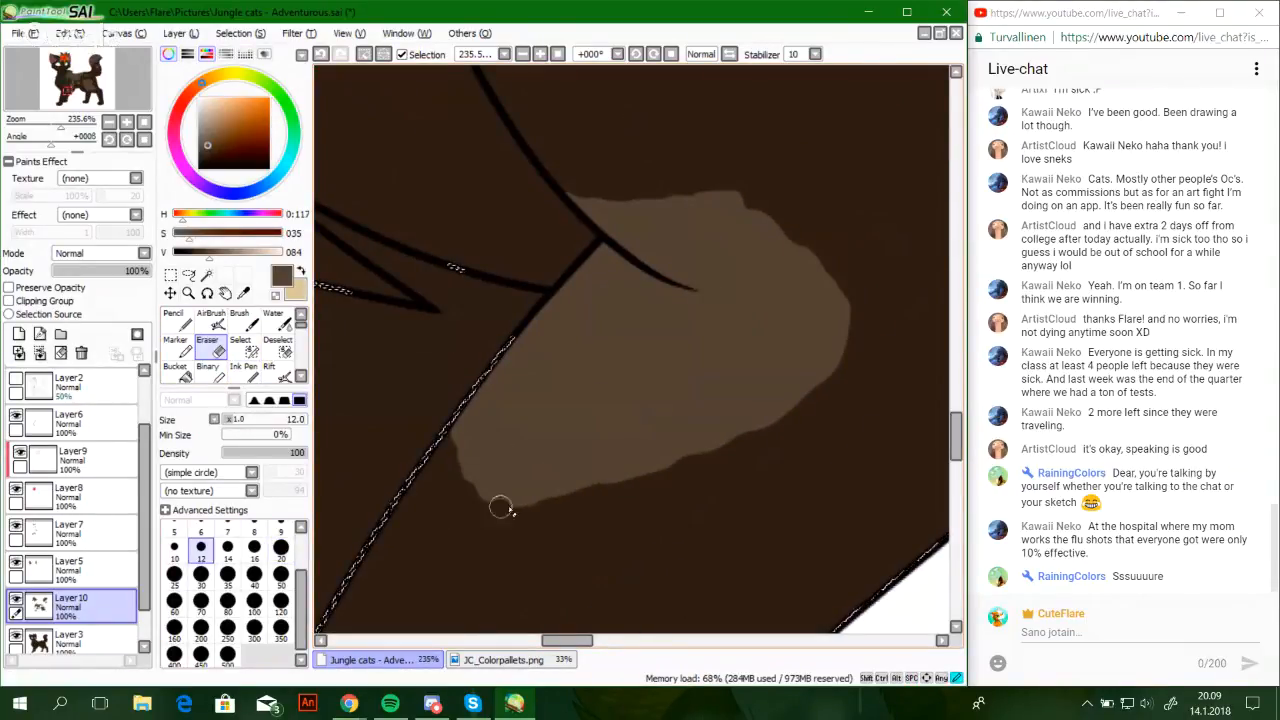
mouse_move(587, 500)
left_mouse_down()
mouse_move(742, 447)
mouse_move(818, 400)
left_mouse_up()
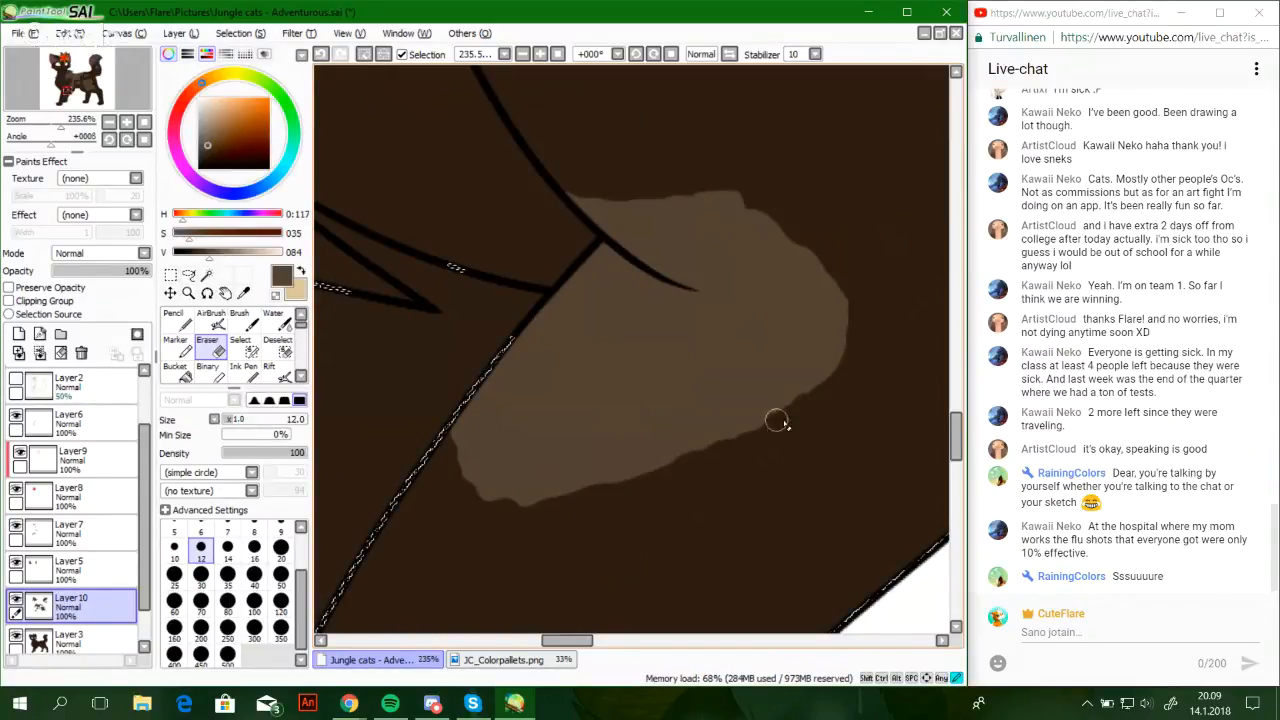
Refine the bumps along the upper foreleg marking's lower edge with the size 7 Pencil
key("n")
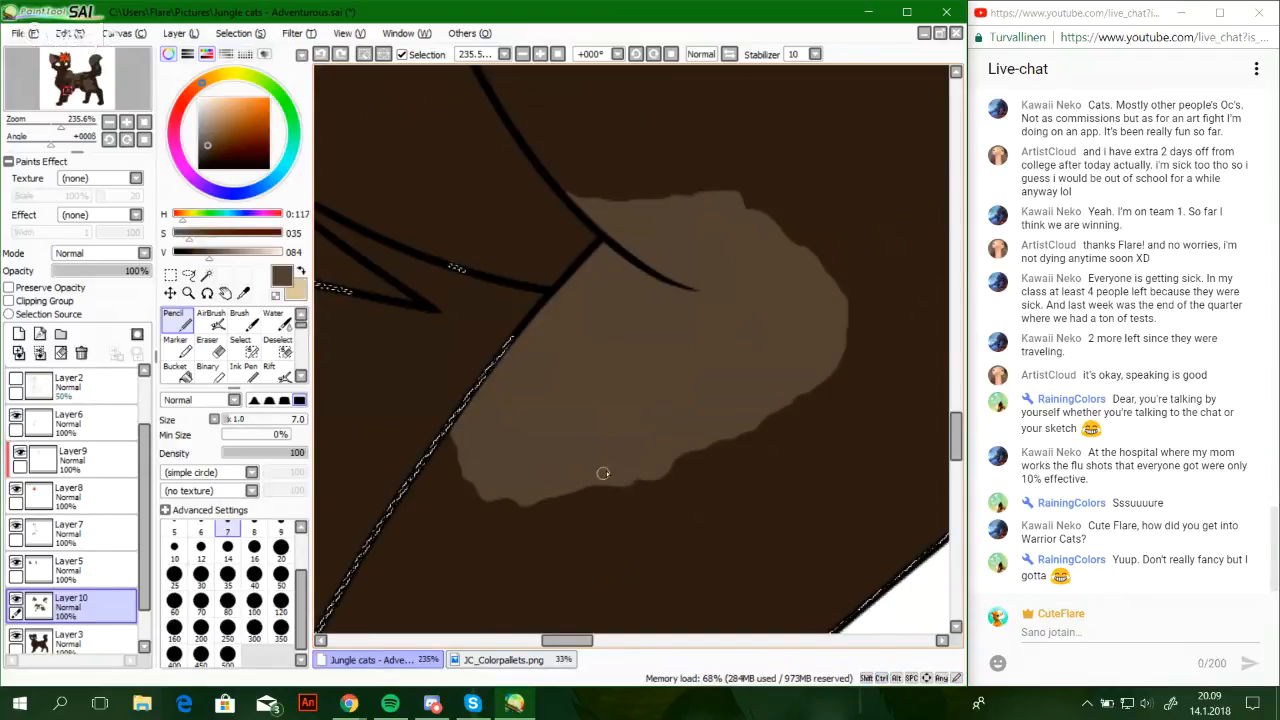
left_click_drag(687, 479, 628, 449)
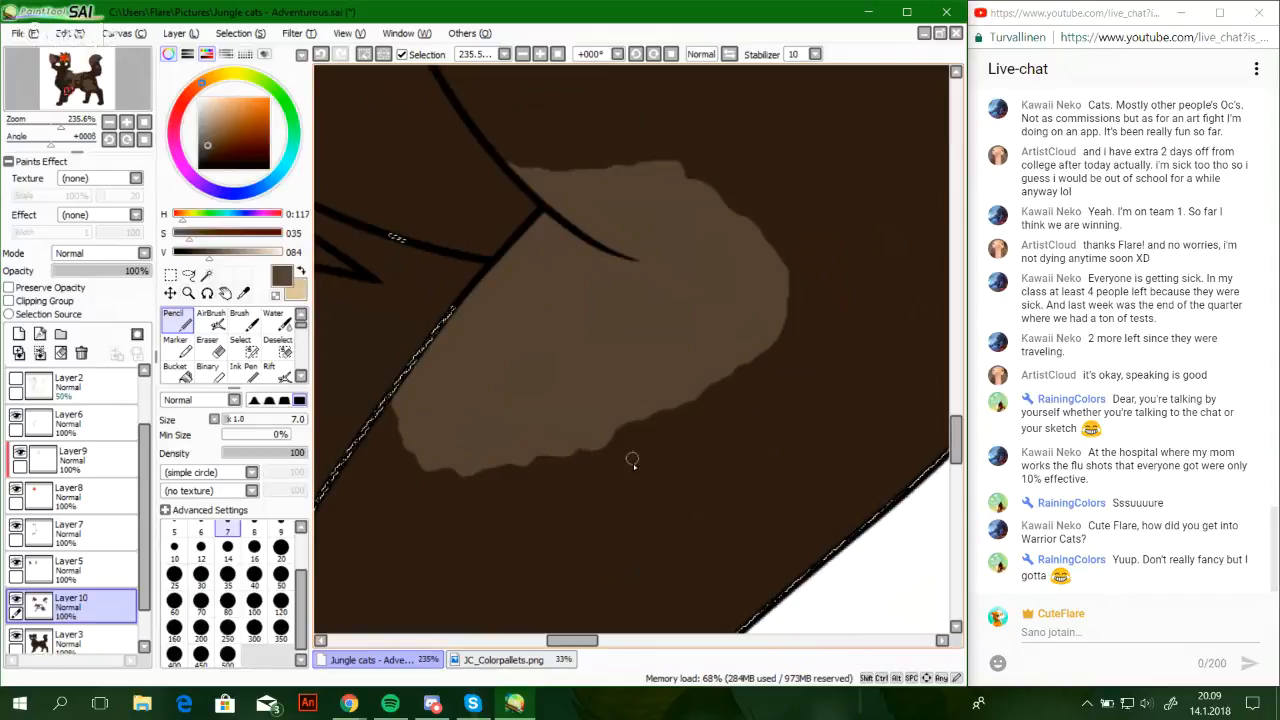
left_click_drag(686, 434, 629, 474)
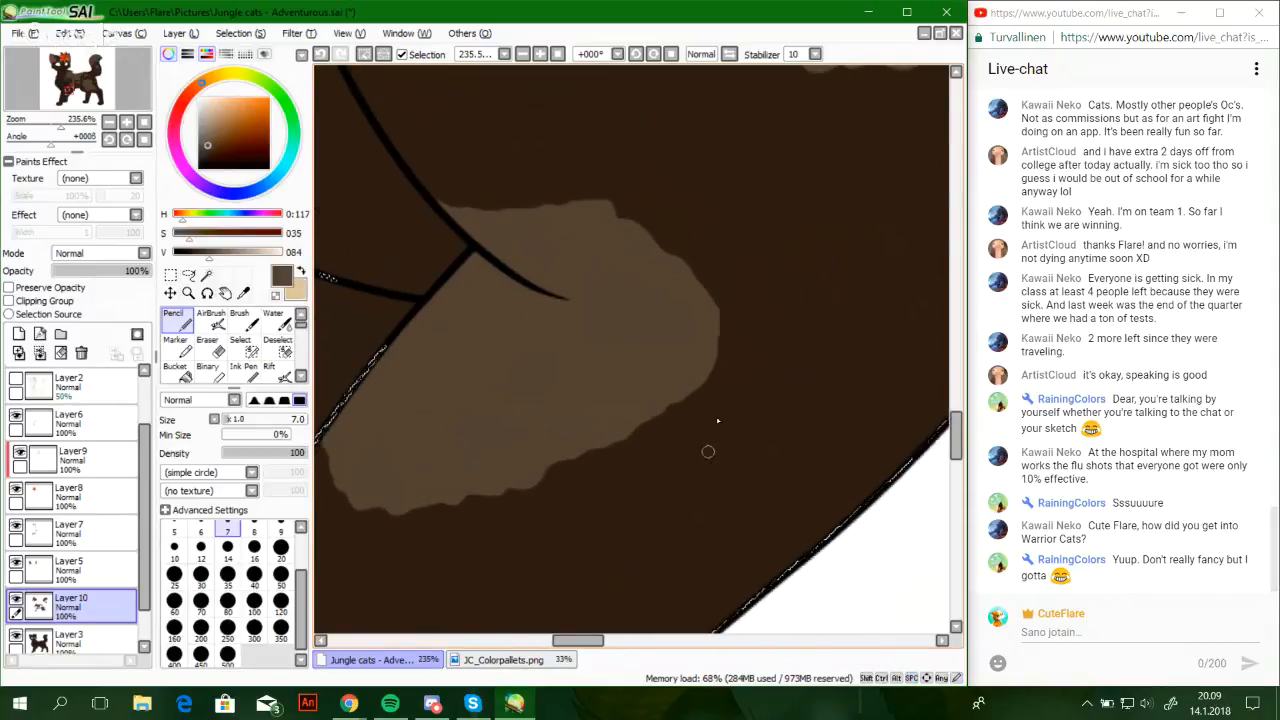
left_click_drag(723, 203, 663, 331)
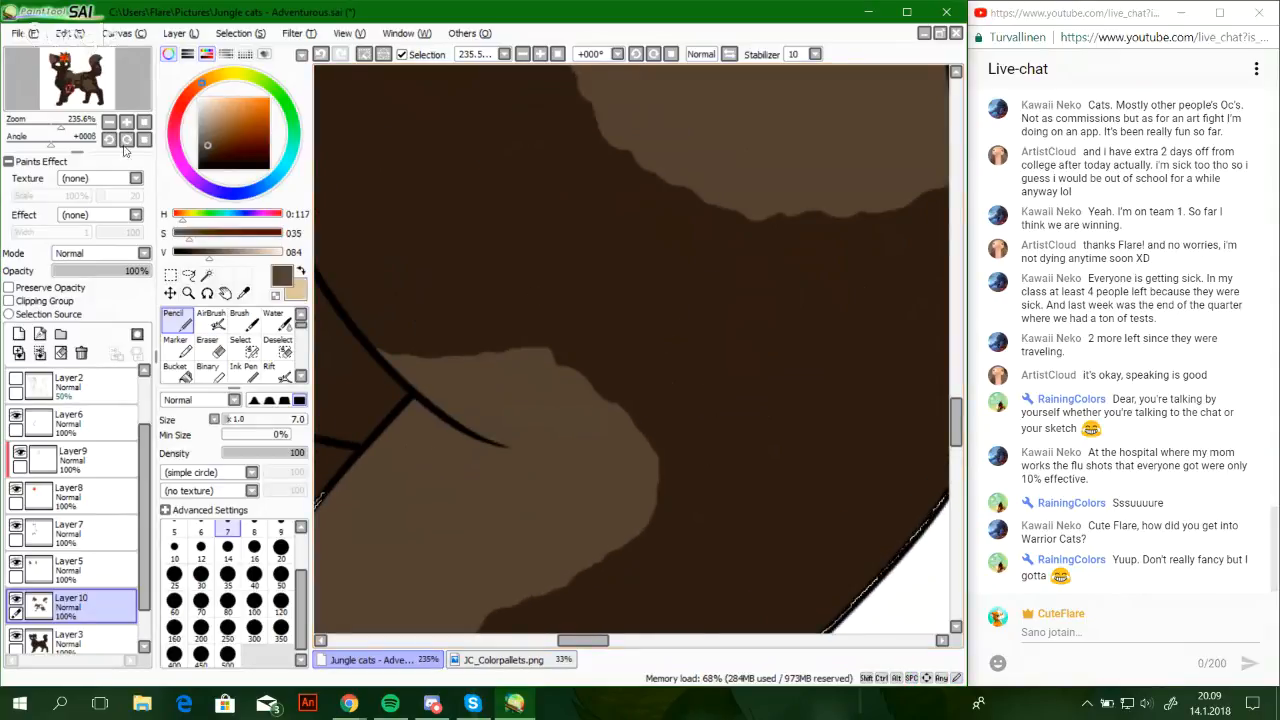
Outline a rounded marking on the back edge of the foreleg just above the paw with the size 7 Pencil
left_click_drag(88, 124, 67, 97)
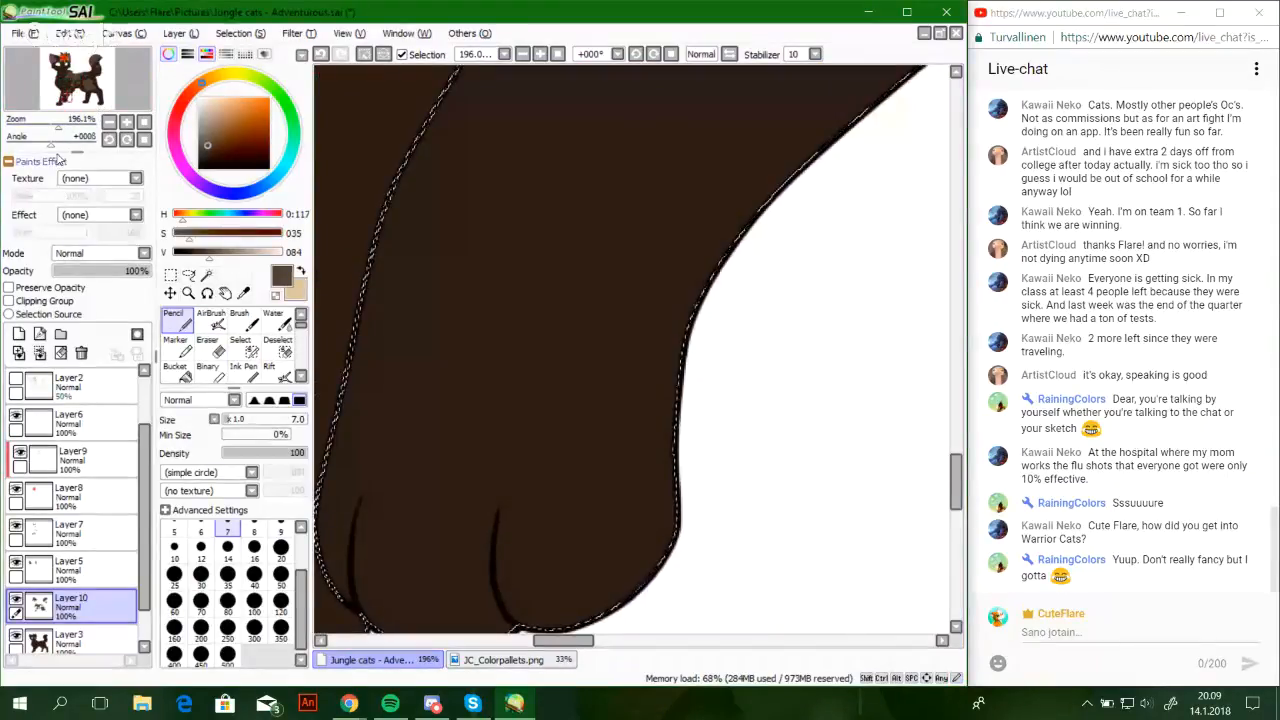
left_click_drag(56, 141, 57, 128)
left_click_drag(661, 366, 669, 406)
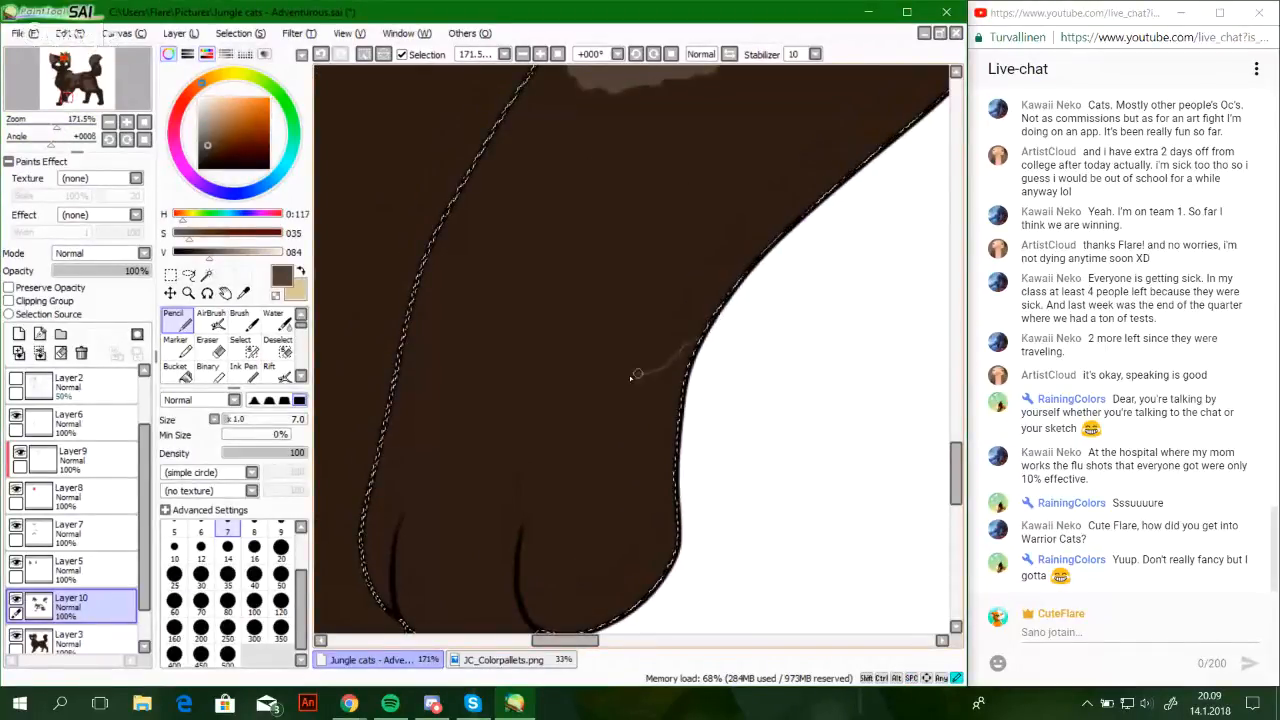
key("ctrl+z")
left_click_drag(734, 294, 677, 320)
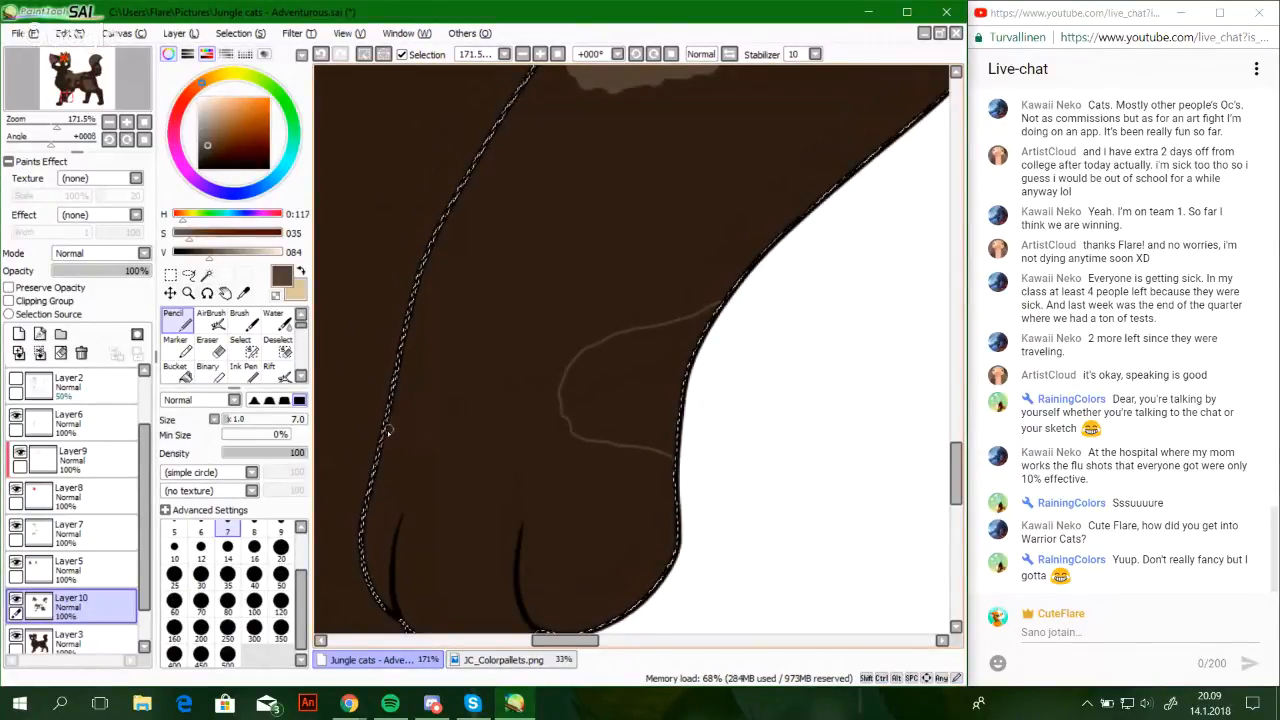
Outline a small marking on the foreleg's front edge above the paw, and fill both lower leg markings with the lighter brown using the Bucket
left_click_drag(390, 428, 404, 421)
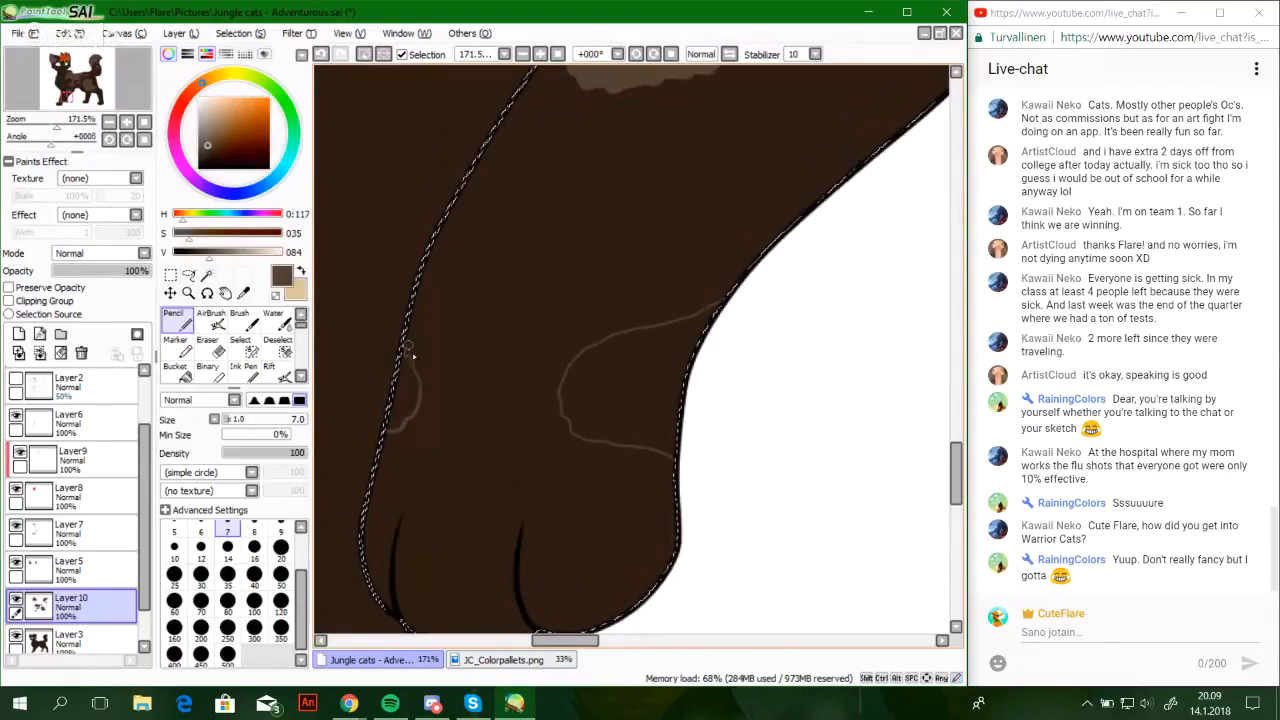
key("ctrl+z")
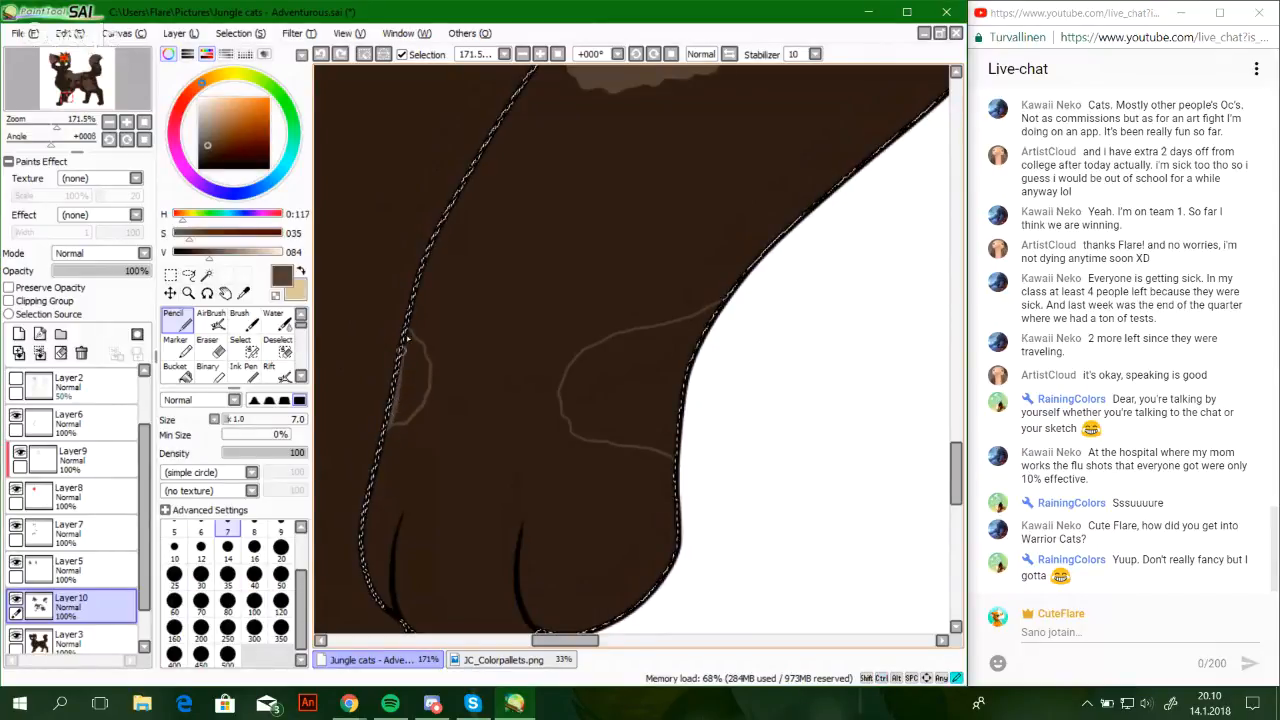
left_click(175, 368)
left_click(417, 373)
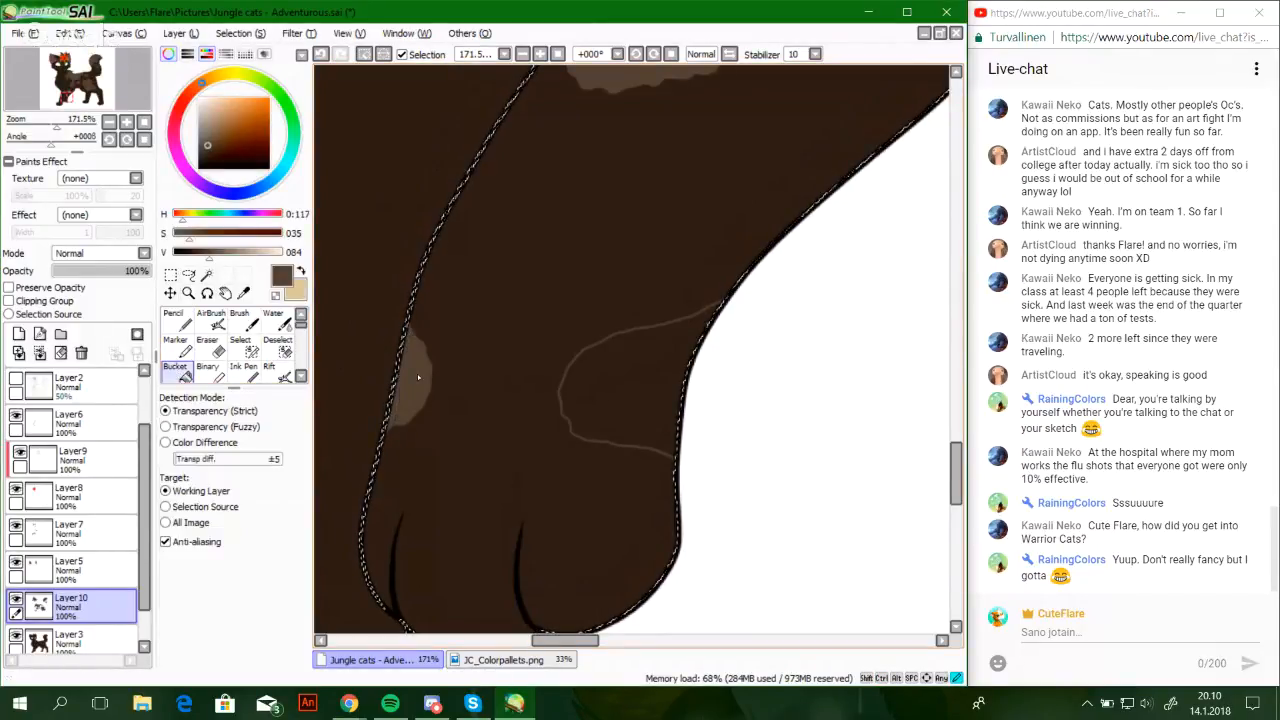
left_click(575, 369)
Roughen the upper edge of the larger marking above the paw using the size 12 Pencil, and return the brush to size 7
key("n")
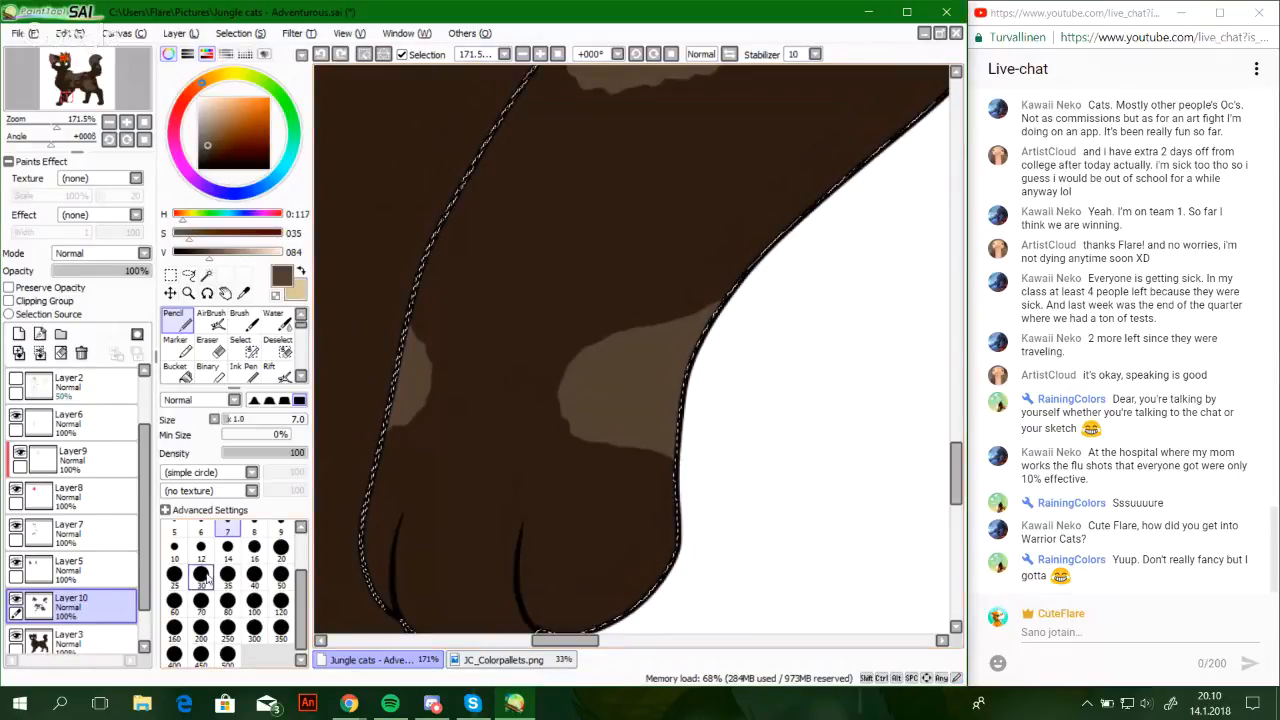
left_click(201, 547)
left_click_drag(50, 128, 63, 130)
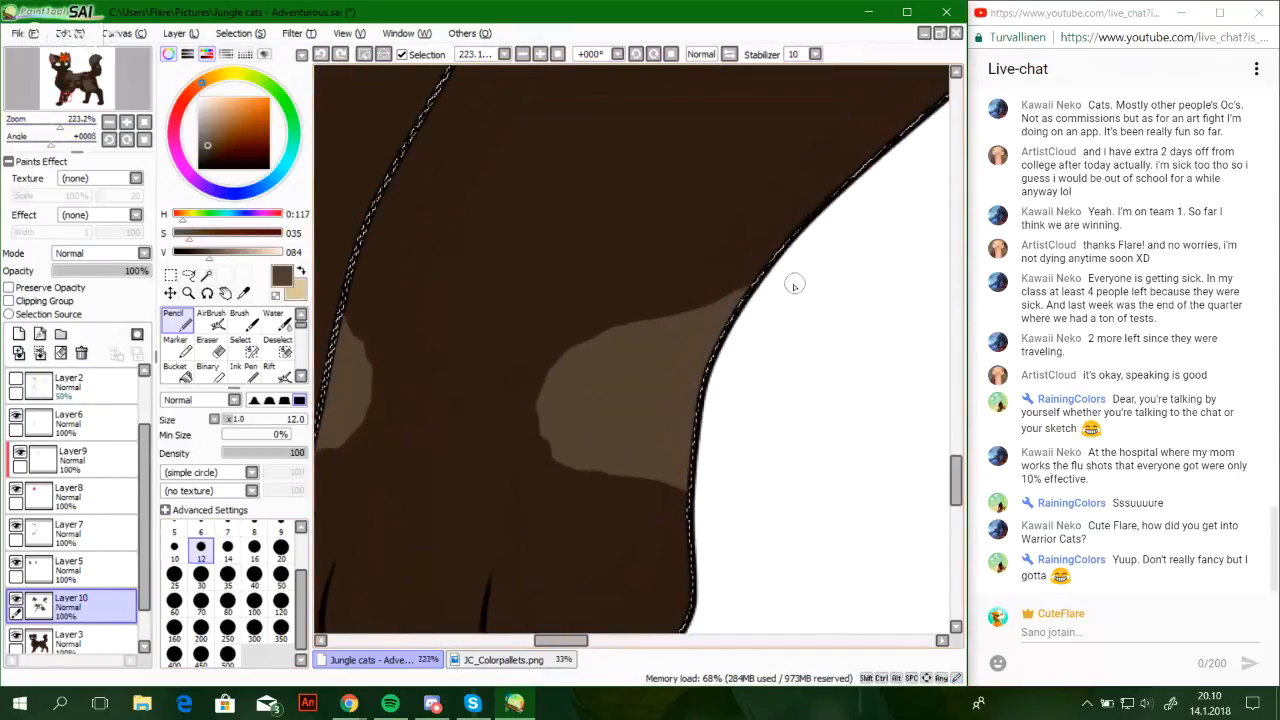
mouse_move(763, 281)
left_mouse_down()
mouse_move(640, 318)
mouse_move(552, 366)
left_mouse_up()
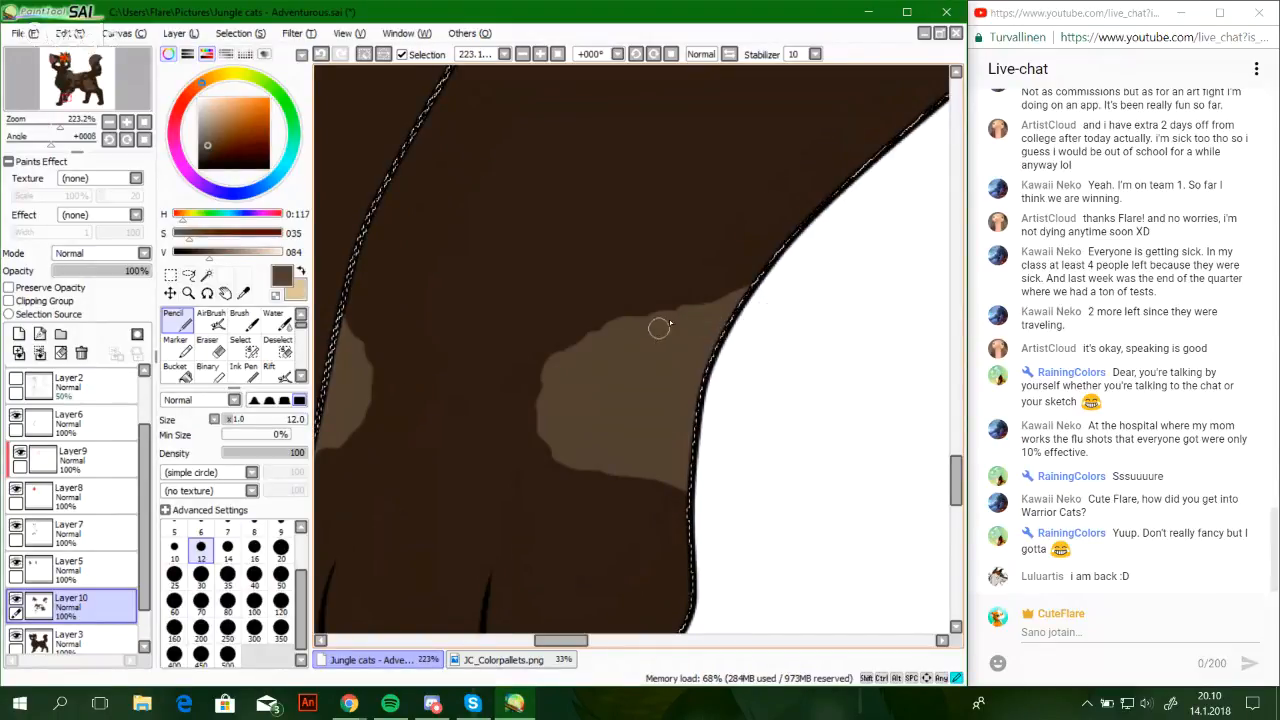
left_click(226, 527)
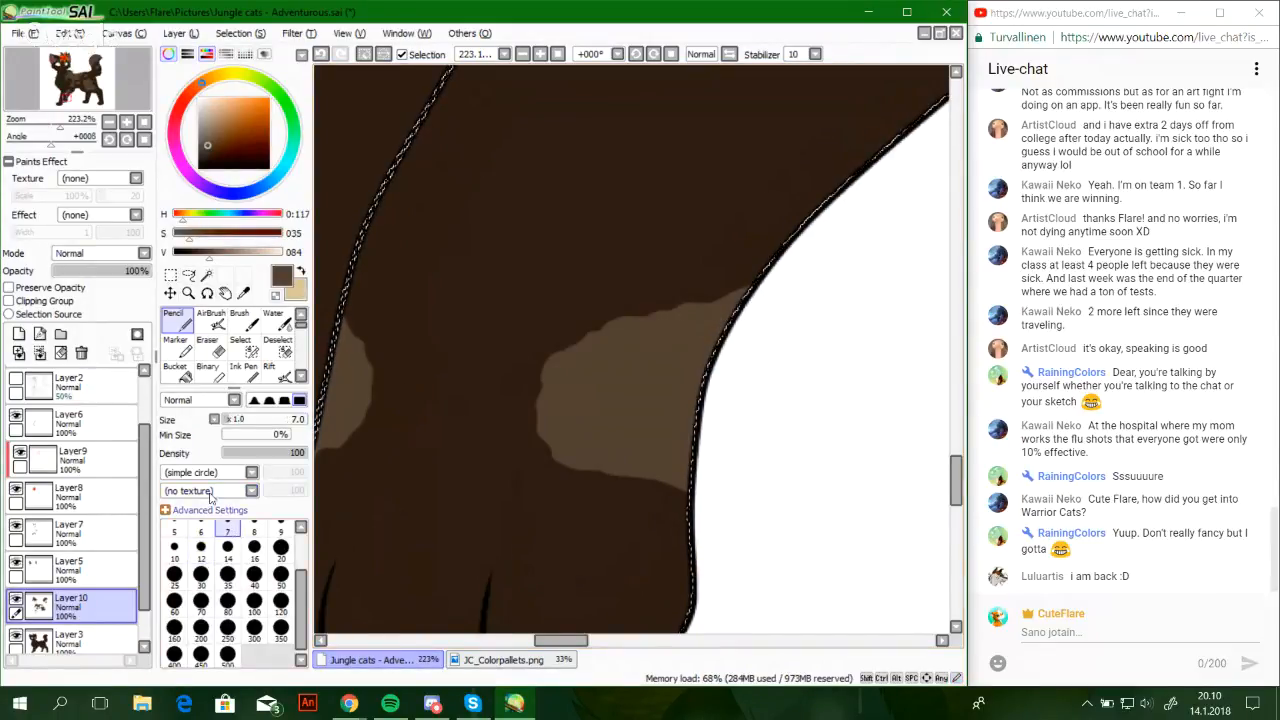
mouse_move(60, 127)
left_mouse_down()
mouse_move(47, 132)
mouse_move(113, 95)
left_mouse_up()
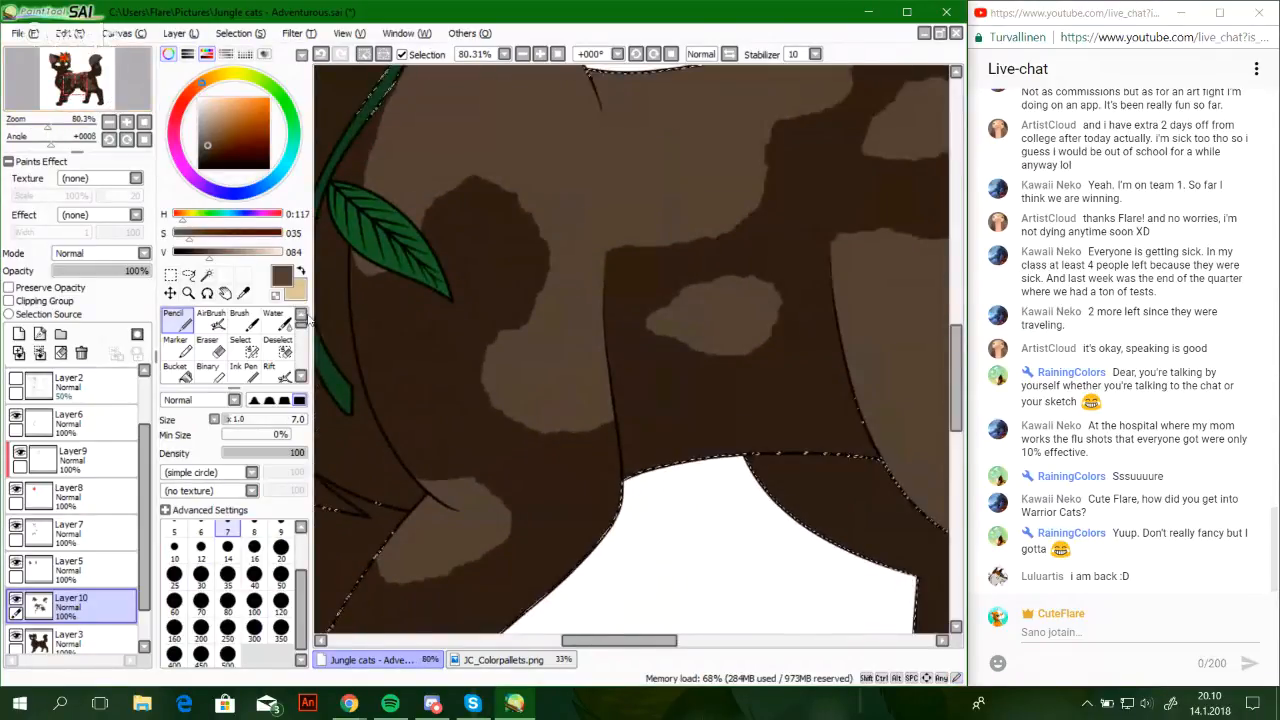
left_click(300, 270)
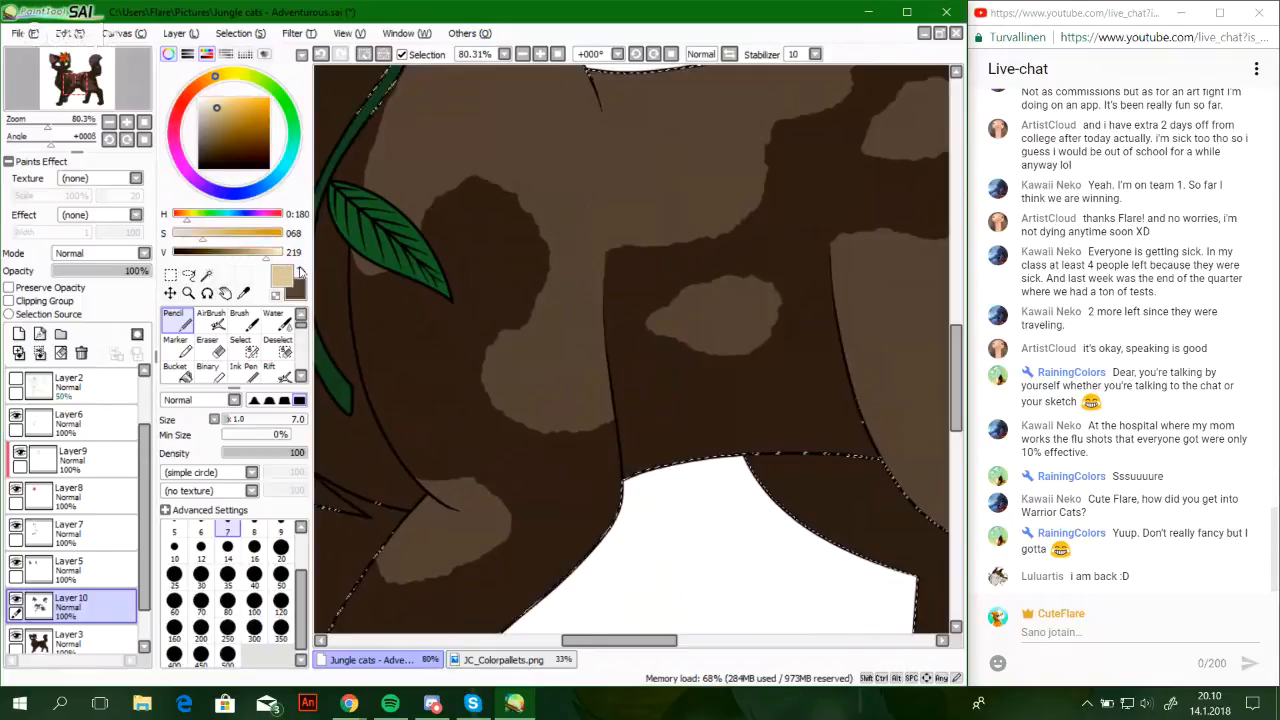
key("x")
left_click_drag(46, 128, 28, 128)
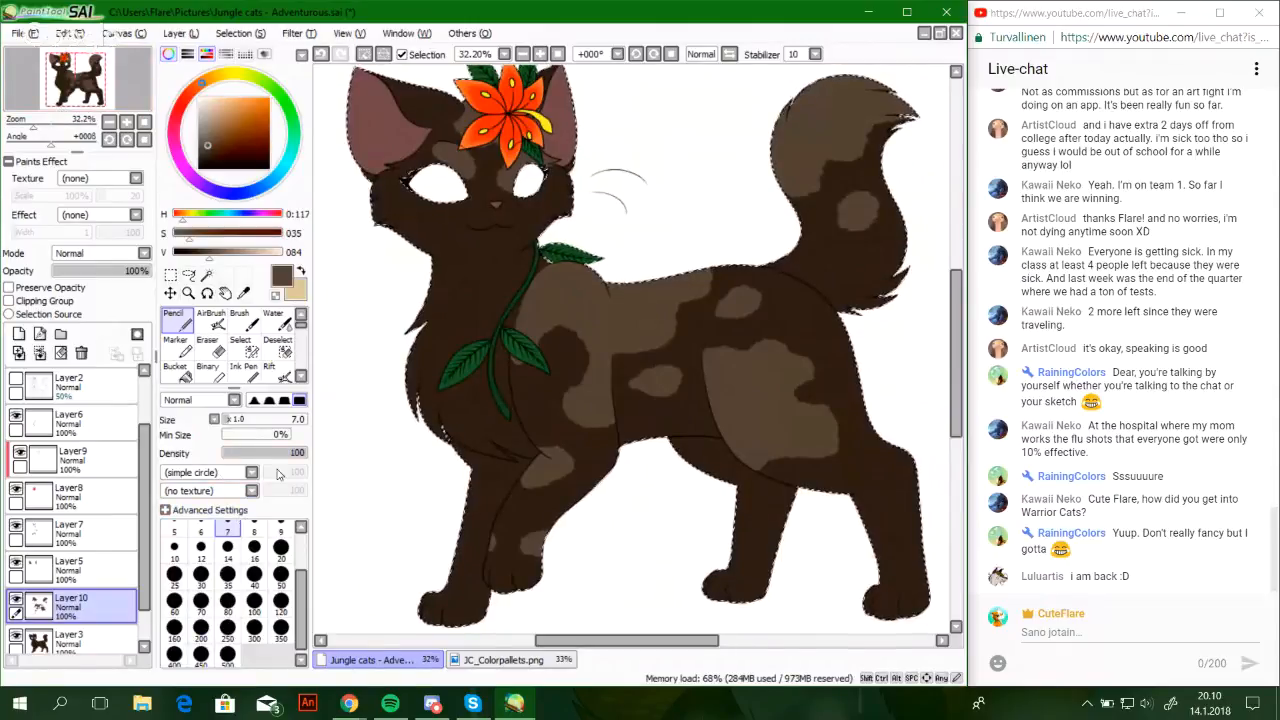
Swap the drawing colour to the light beige and add a new layer directly above Layer3
left_click(300, 270)
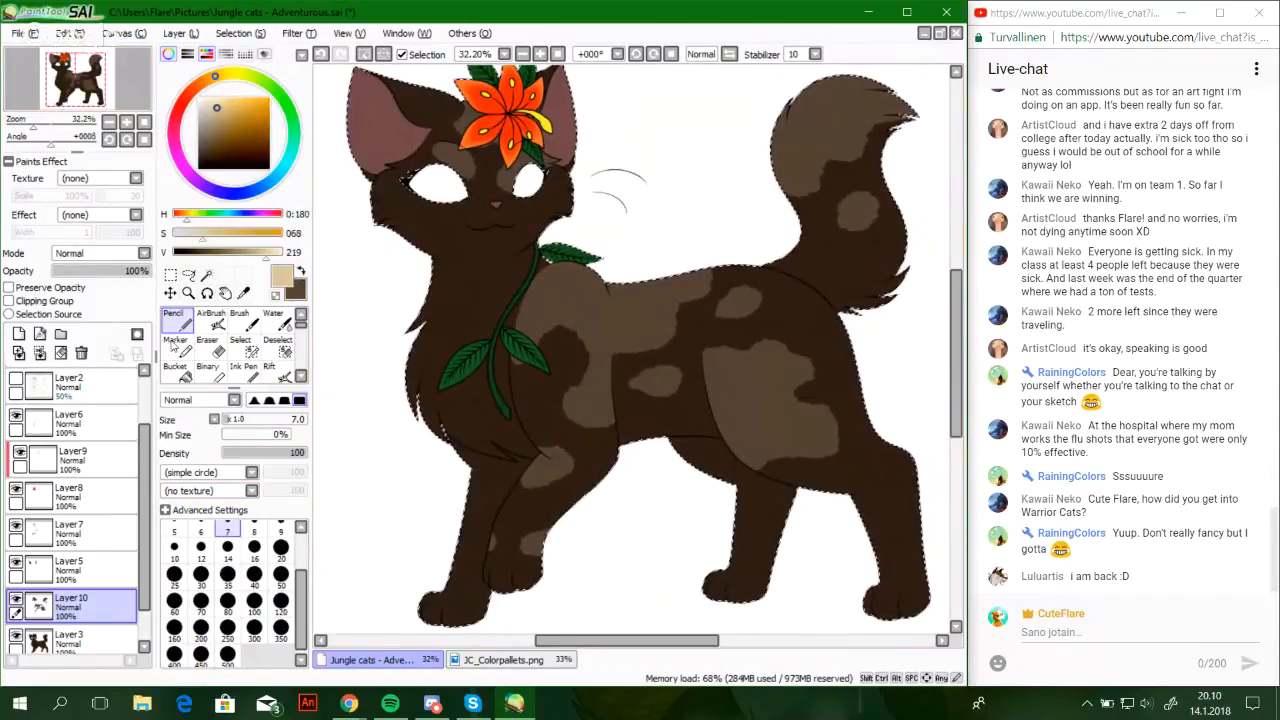
scroll(150, 607, "down", 1)
left_click(85, 598)
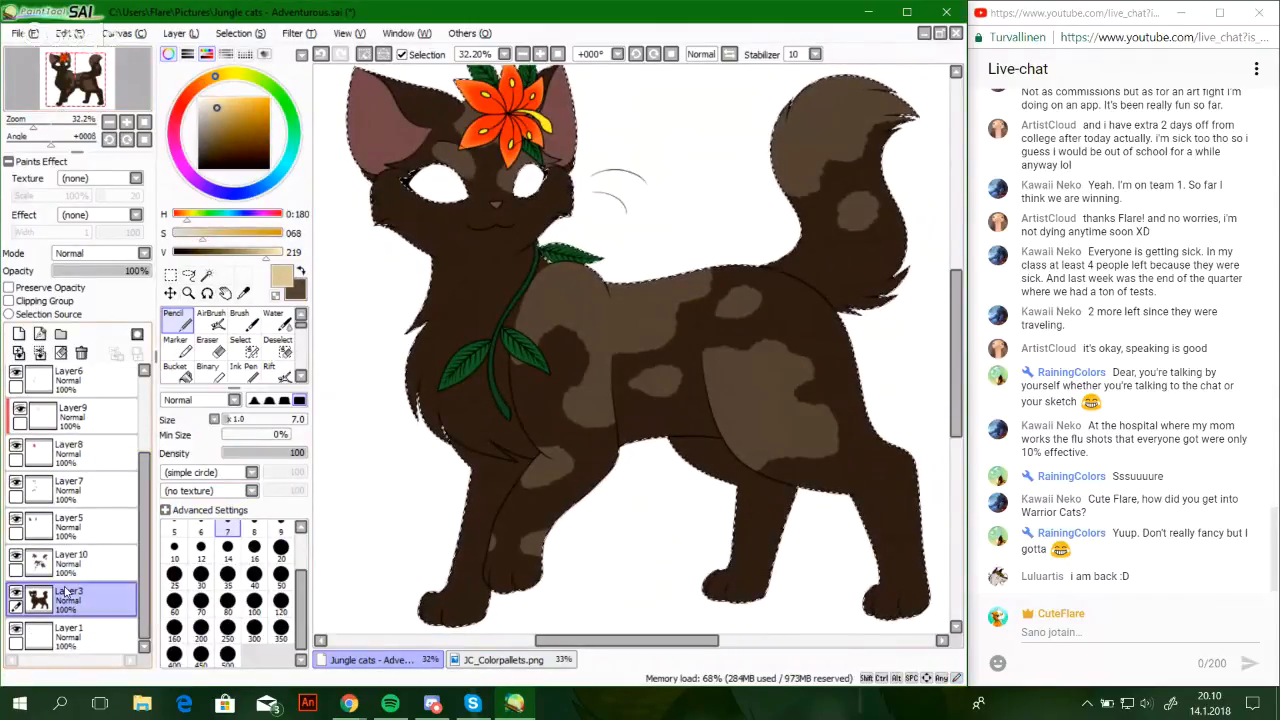
left_click(19, 334)
Draw wavy beige lines from the upper foreleg marking to the shoulder marking and to the elbow using the size 7 Pencil
mouse_move(36, 126)
left_mouse_down()
mouse_move(61, 103)
mouse_move(44, 131)
mouse_move(56, 128)
left_mouse_up()
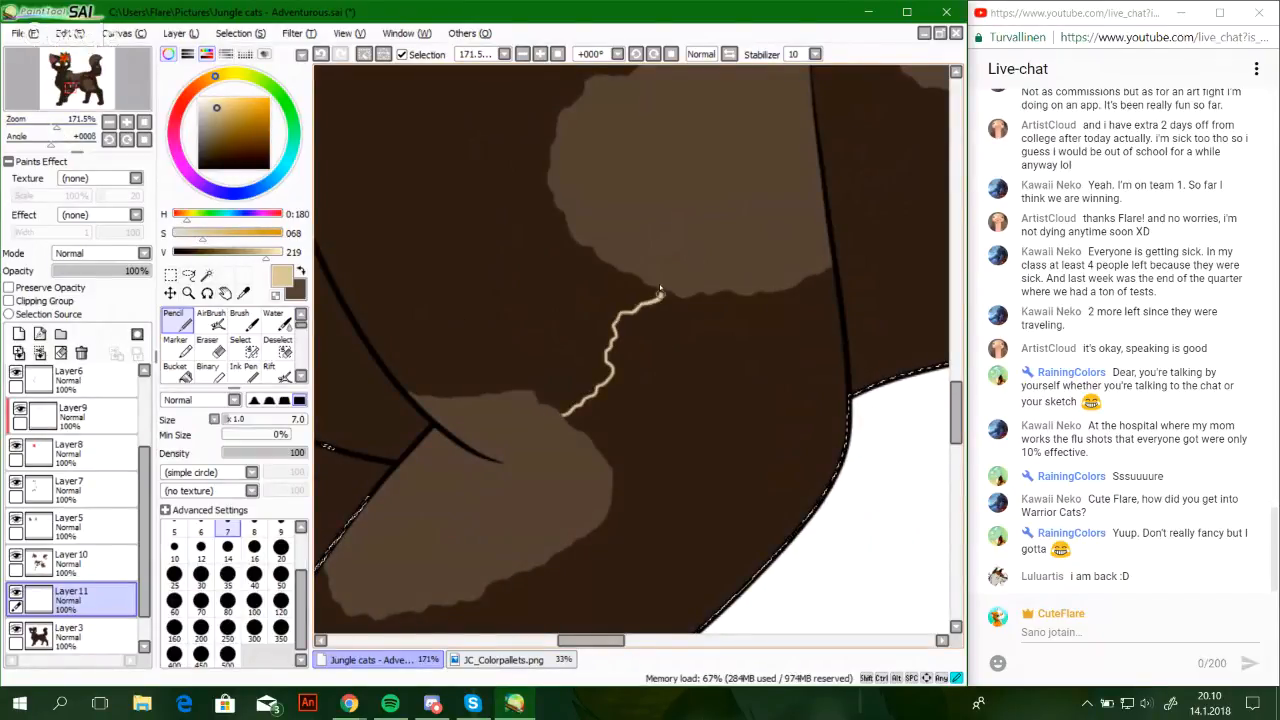
key("ctrl+z")
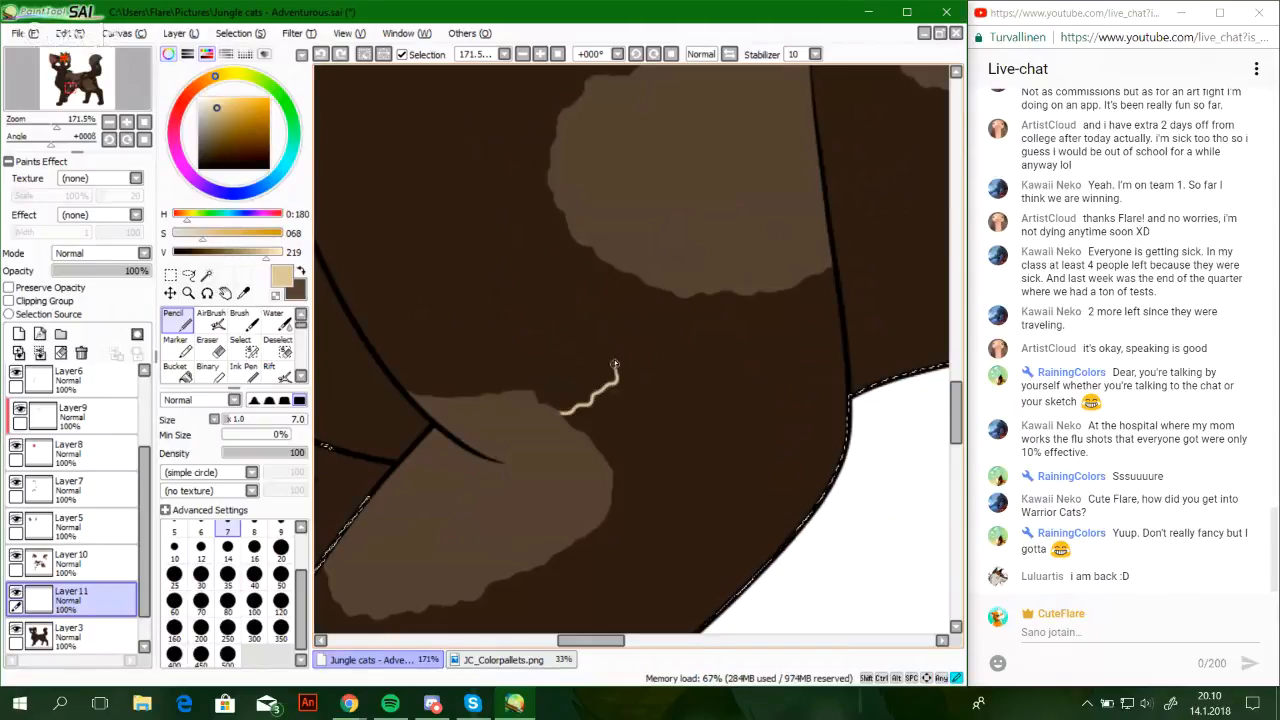
left_click_drag(637, 281, 636, 277)
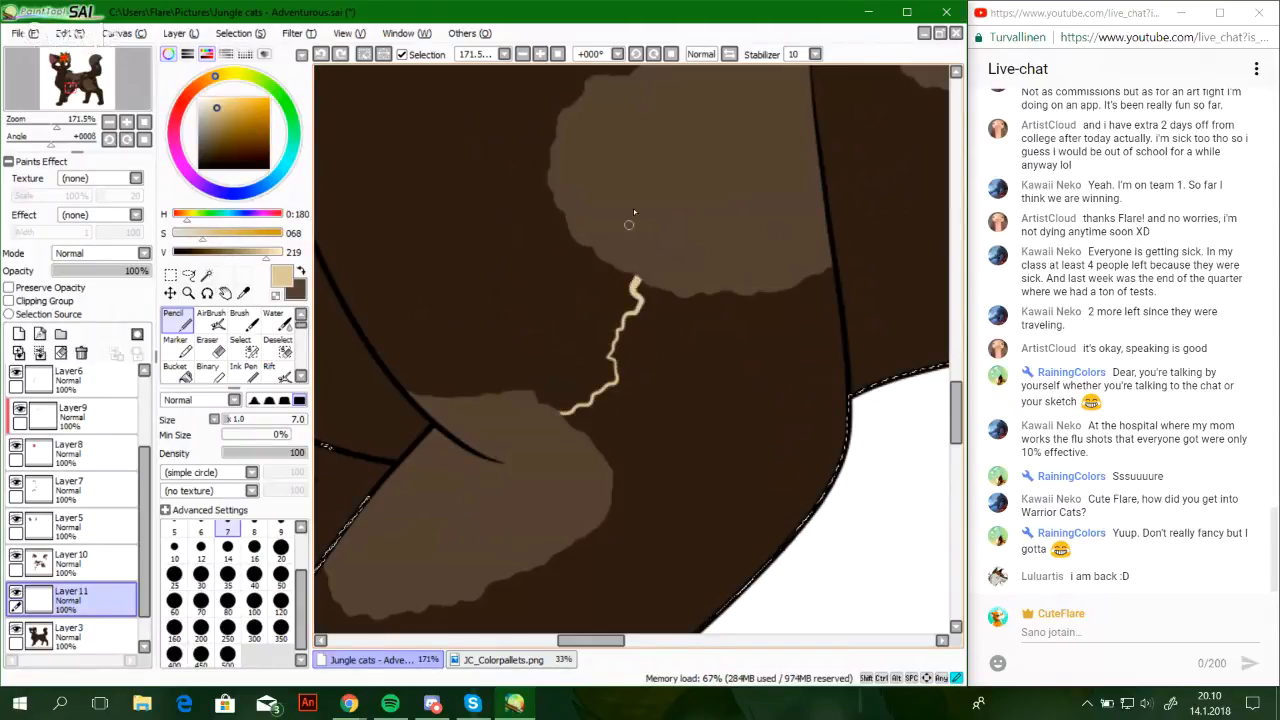
mouse_move(633, 208)
left_mouse_down()
mouse_move(768, 386)
mouse_move(673, 445)
mouse_move(737, 165)
left_mouse_up()
mouse_move(774, 430)
left_mouse_down()
mouse_move(840, 194)
mouse_move(716, 305)
left_mouse_up()
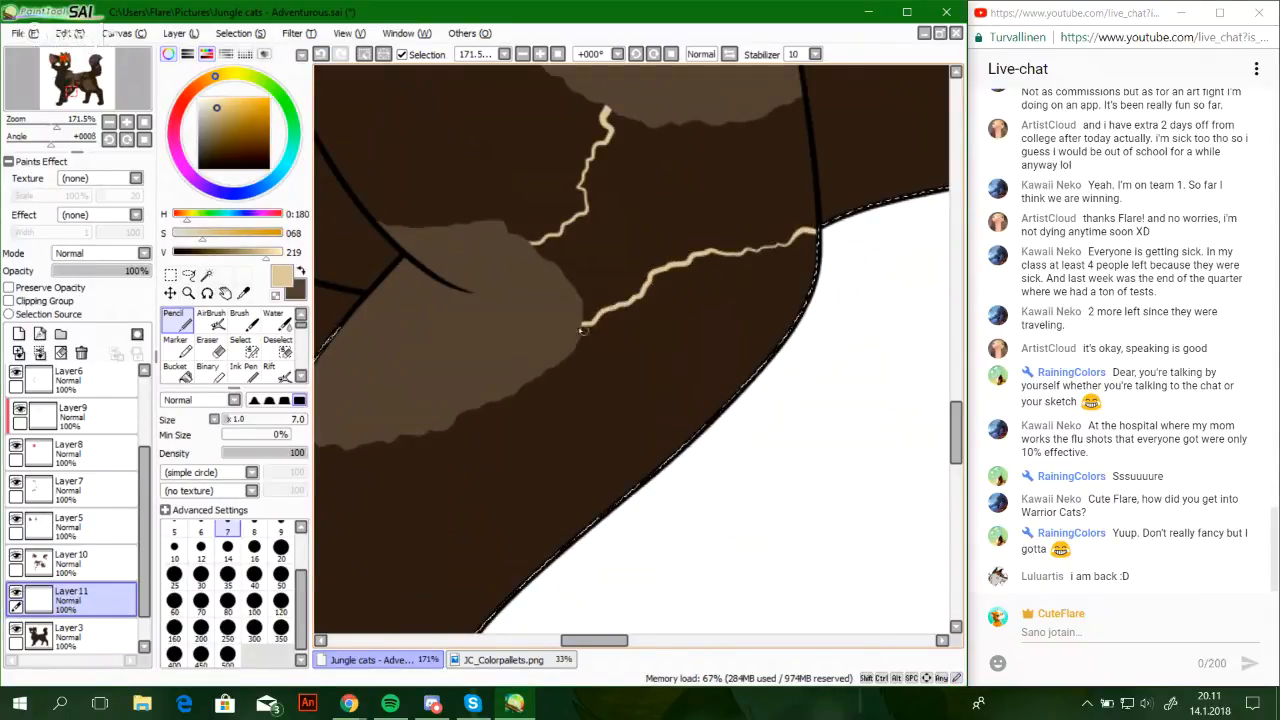
left_click_drag(628, 347, 651, 200)
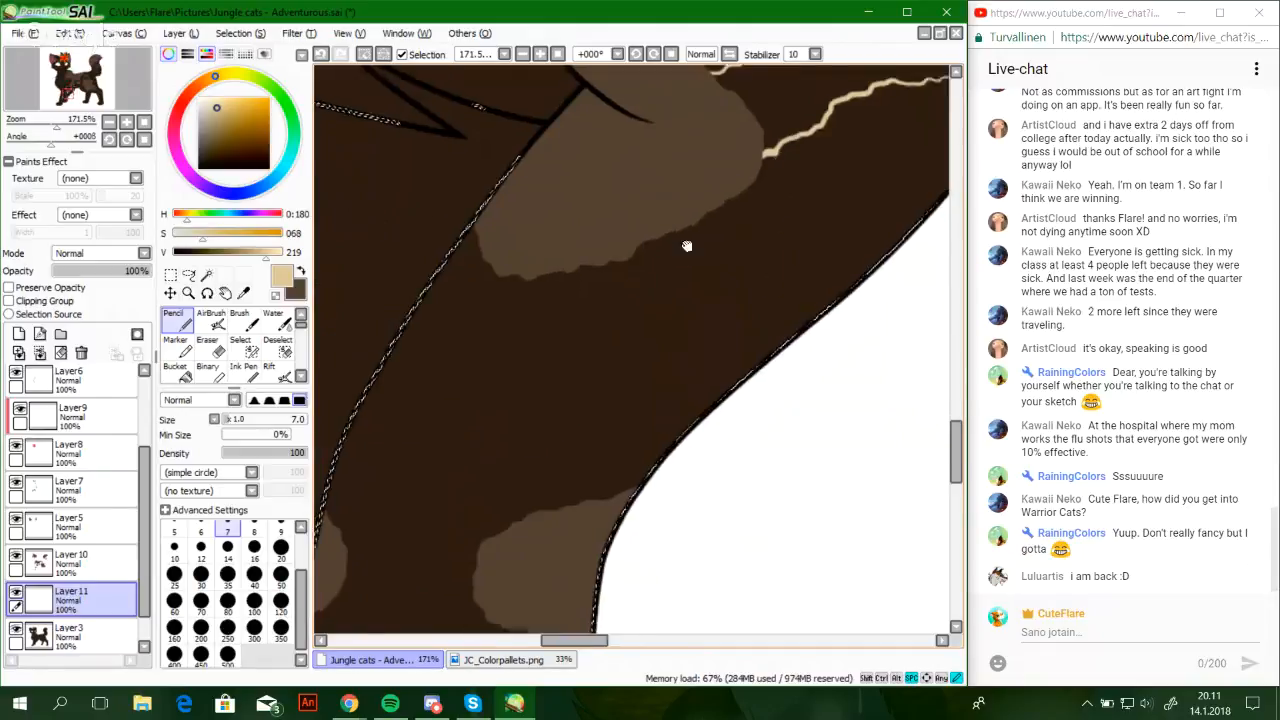
left_click_drag(503, 218, 578, 240)
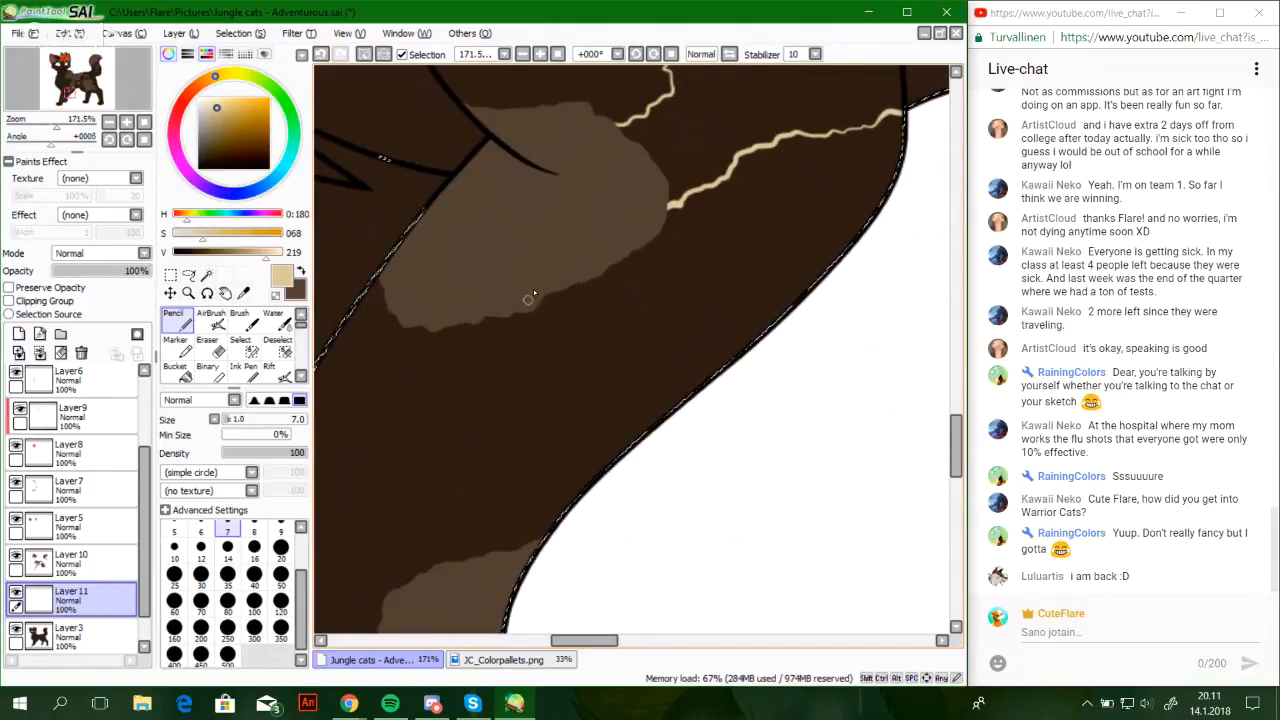
left_click_drag(506, 318, 505, 370)
key("ctrl+z")
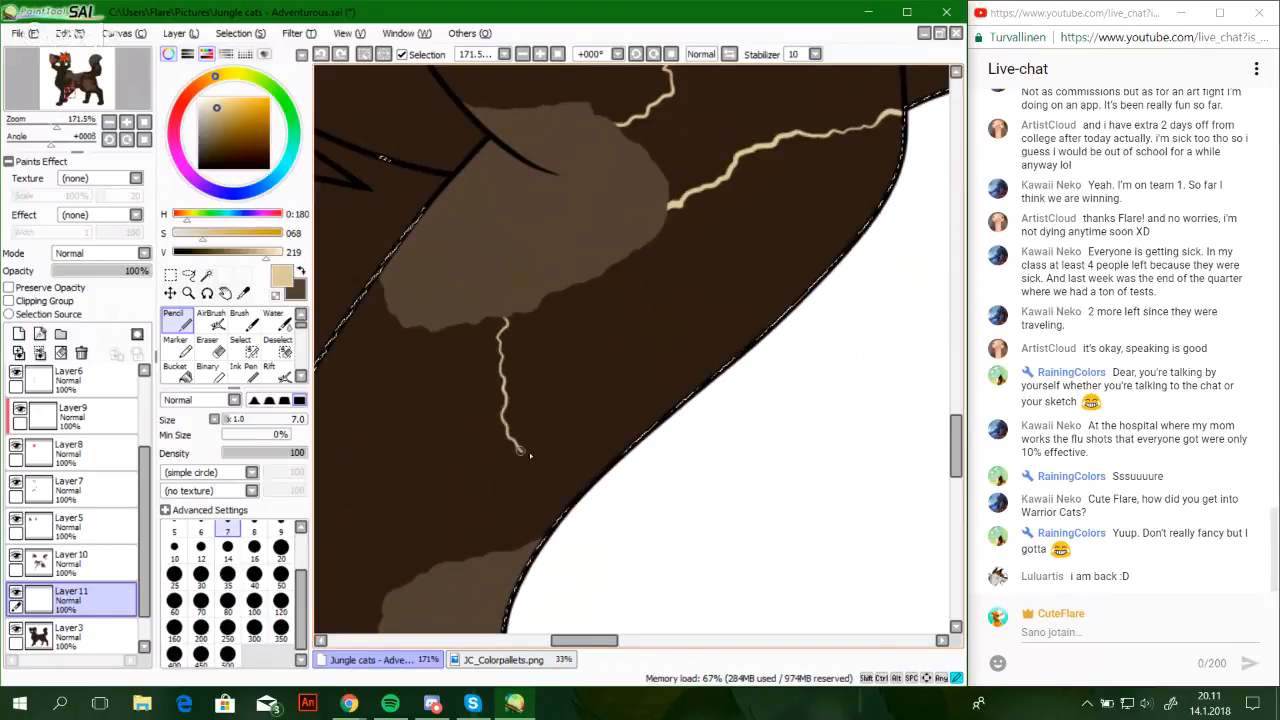
left_click_drag(557, 478, 582, 487)
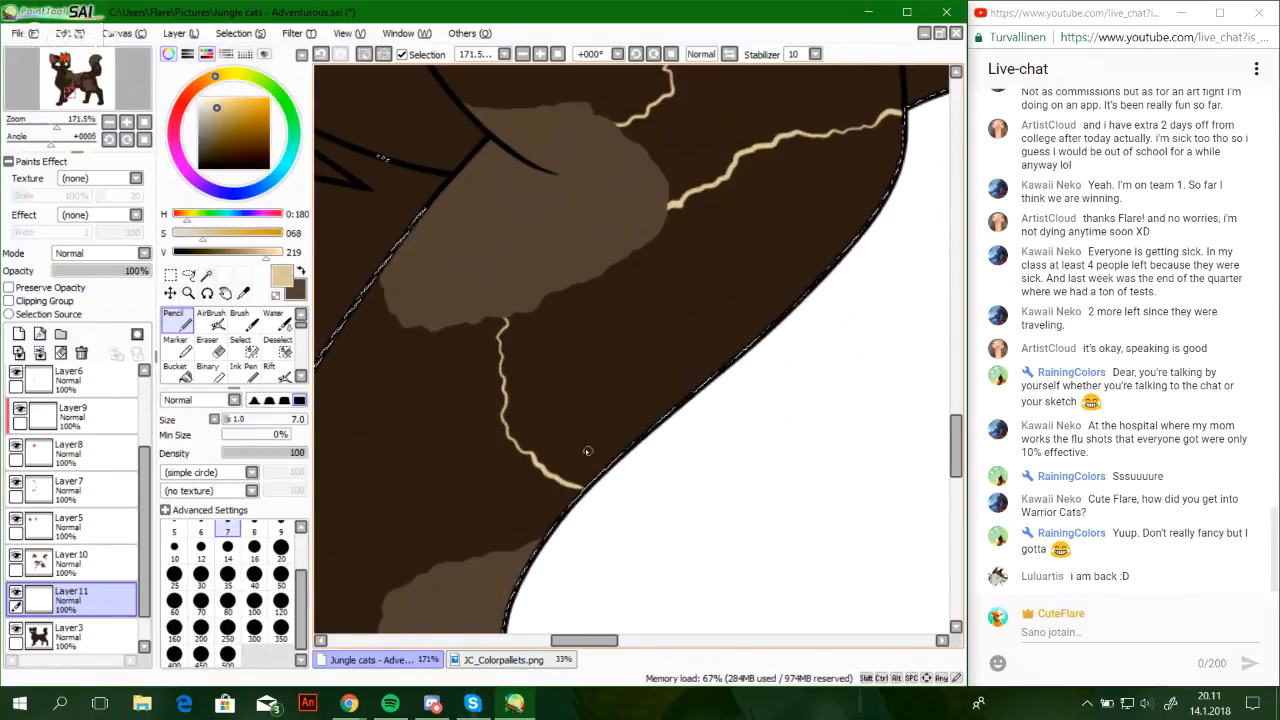
key("ctrl+z")
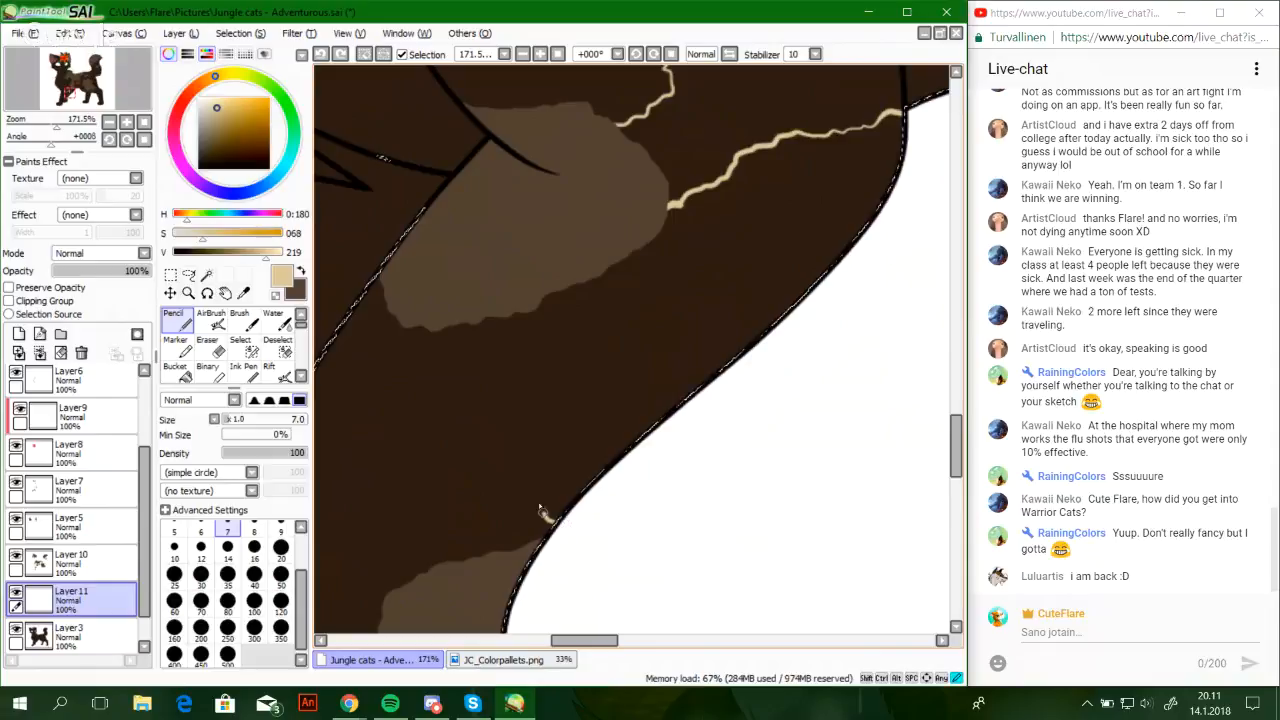
key("ctrl+z")
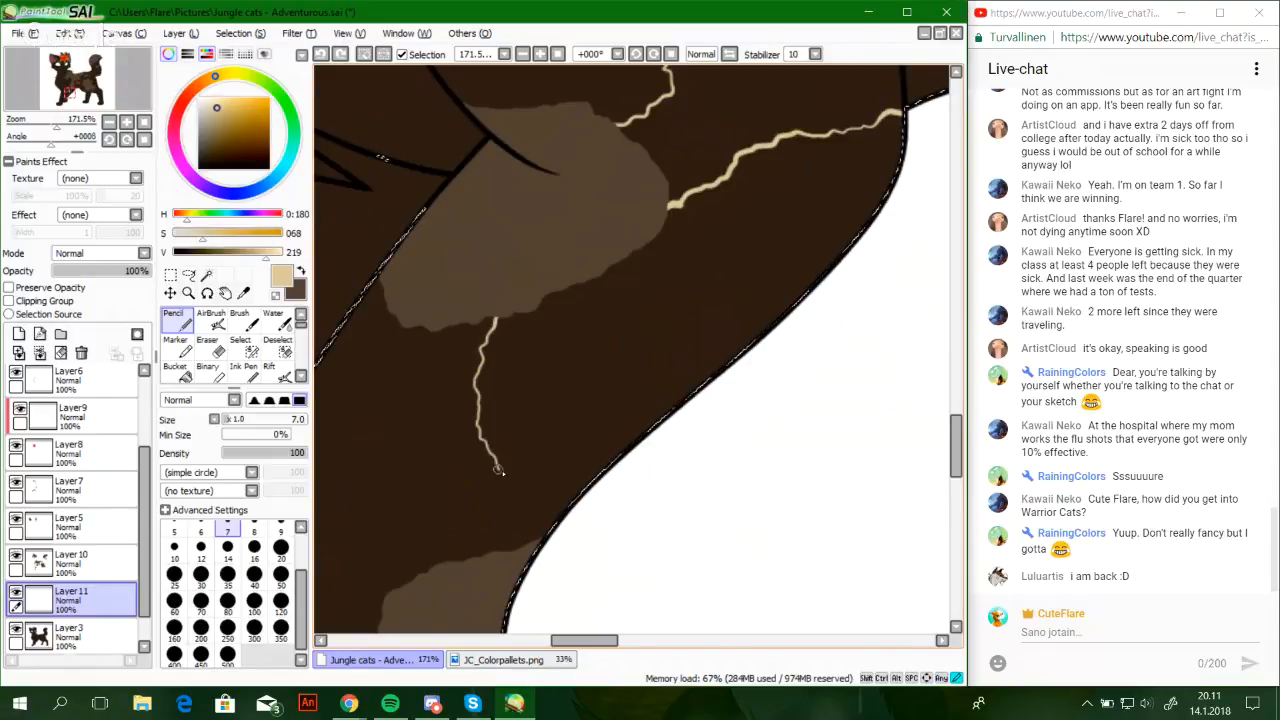
Draw a wavy beige line from the upper foreleg marking's lower edge to the leg's back edge, and fill the enclosed elbow area using the Bucket
left_click_drag(498, 471, 553, 520)
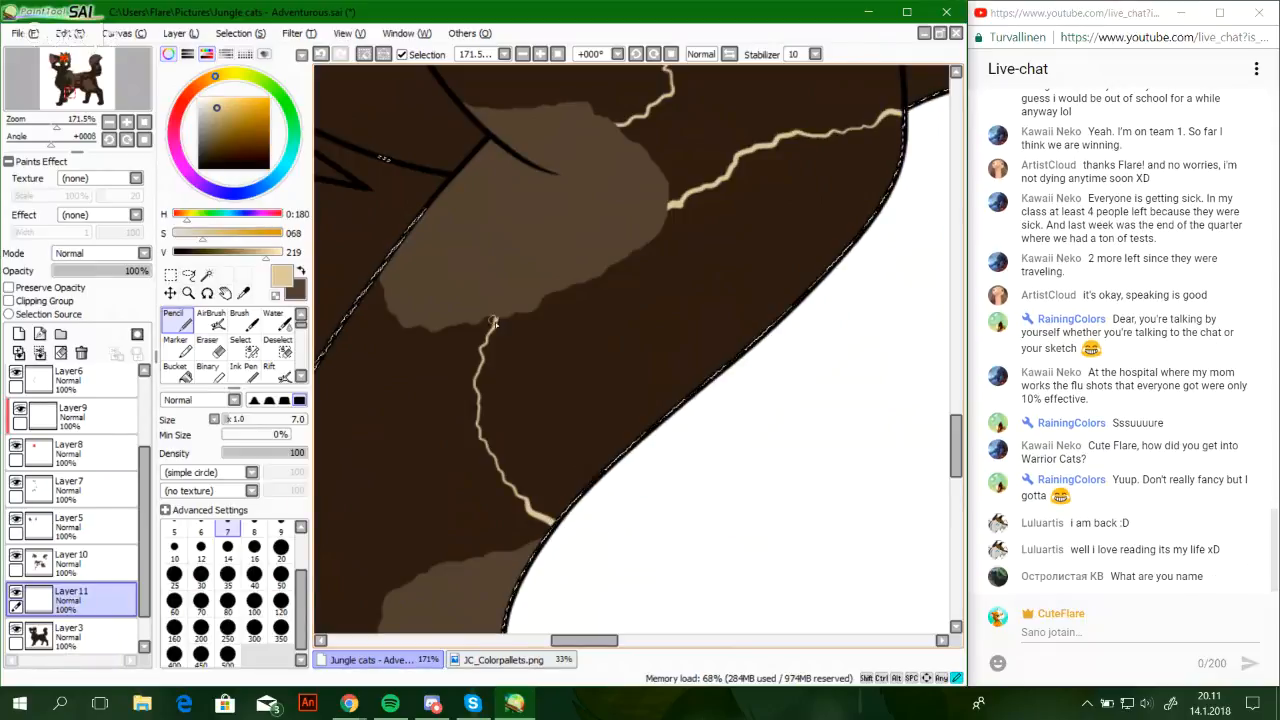
key("ctrl+z")
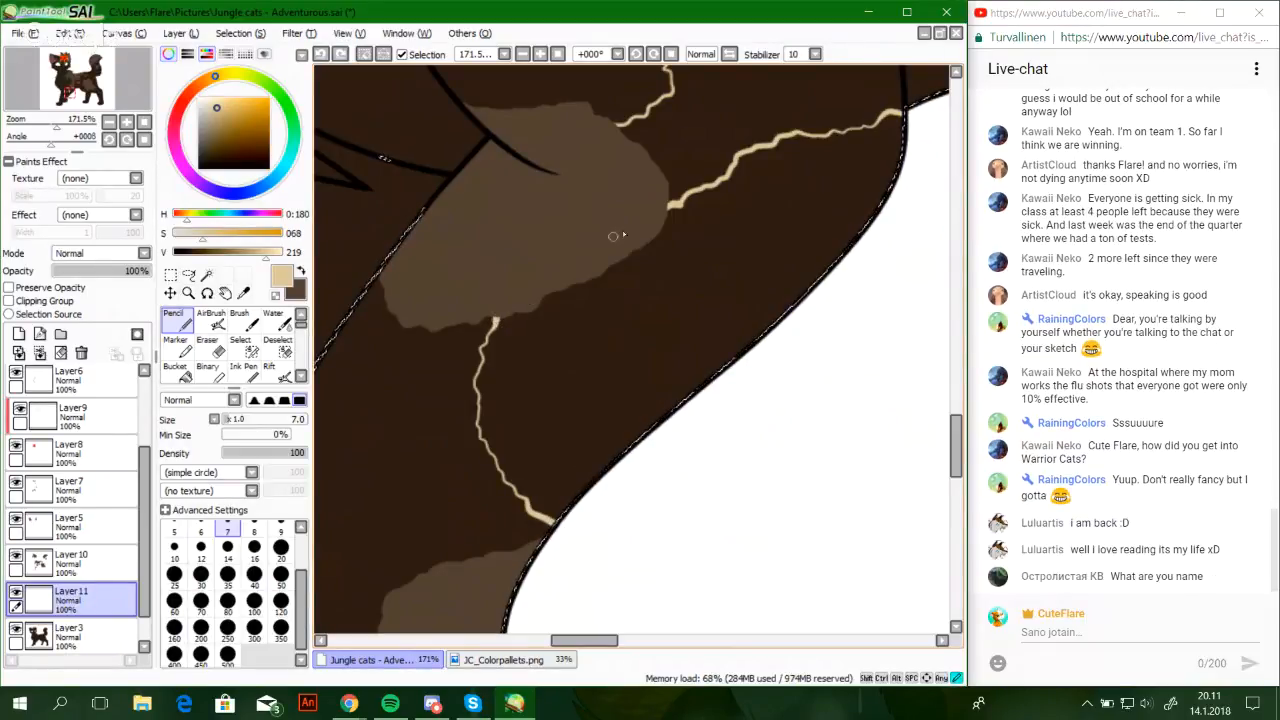
left_click_drag(659, 221, 654, 226)
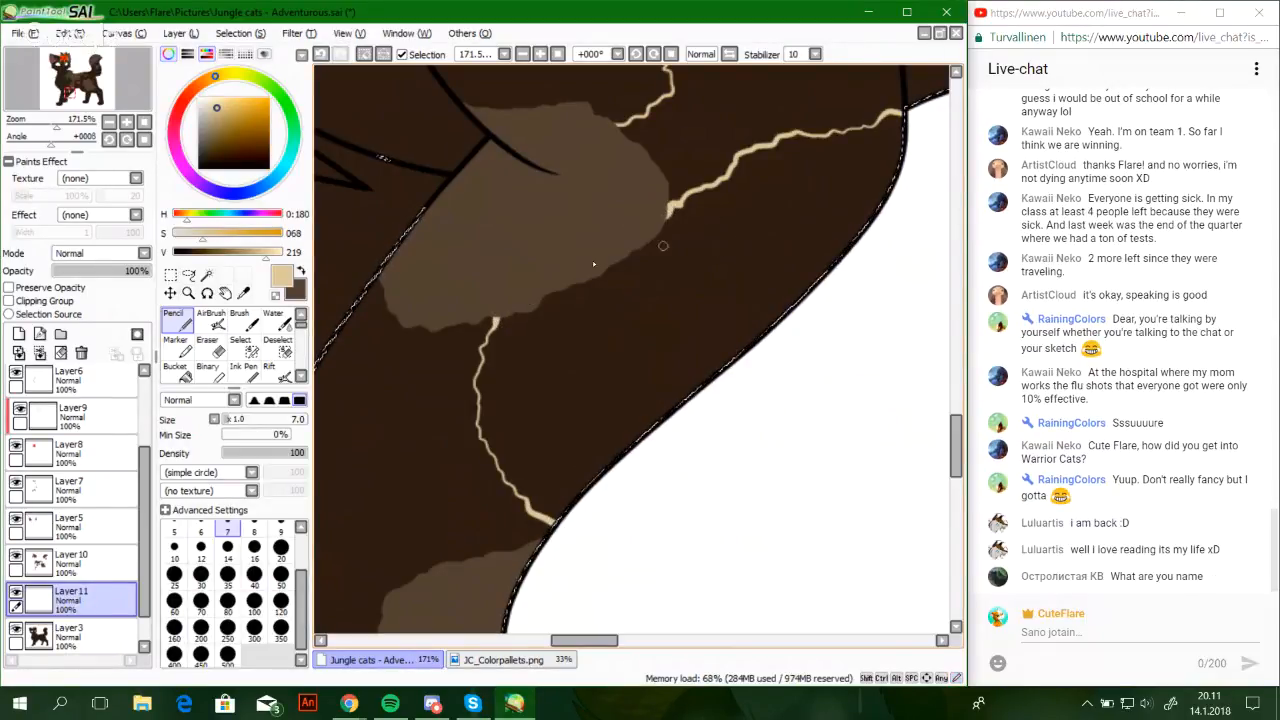
left_click(184, 374)
left_click(540, 384)
left_click(179, 319)
Paint a small beige patch on the foreleg's front edge at the lower end of the upper marking with the size 7 Pencil
left_click_drag(671, 301, 856, 266)
mouse_move(654, 392)
left_mouse_down()
mouse_move(638, 220)
mouse_move(609, 326)
mouse_move(590, 328)
left_mouse_up()
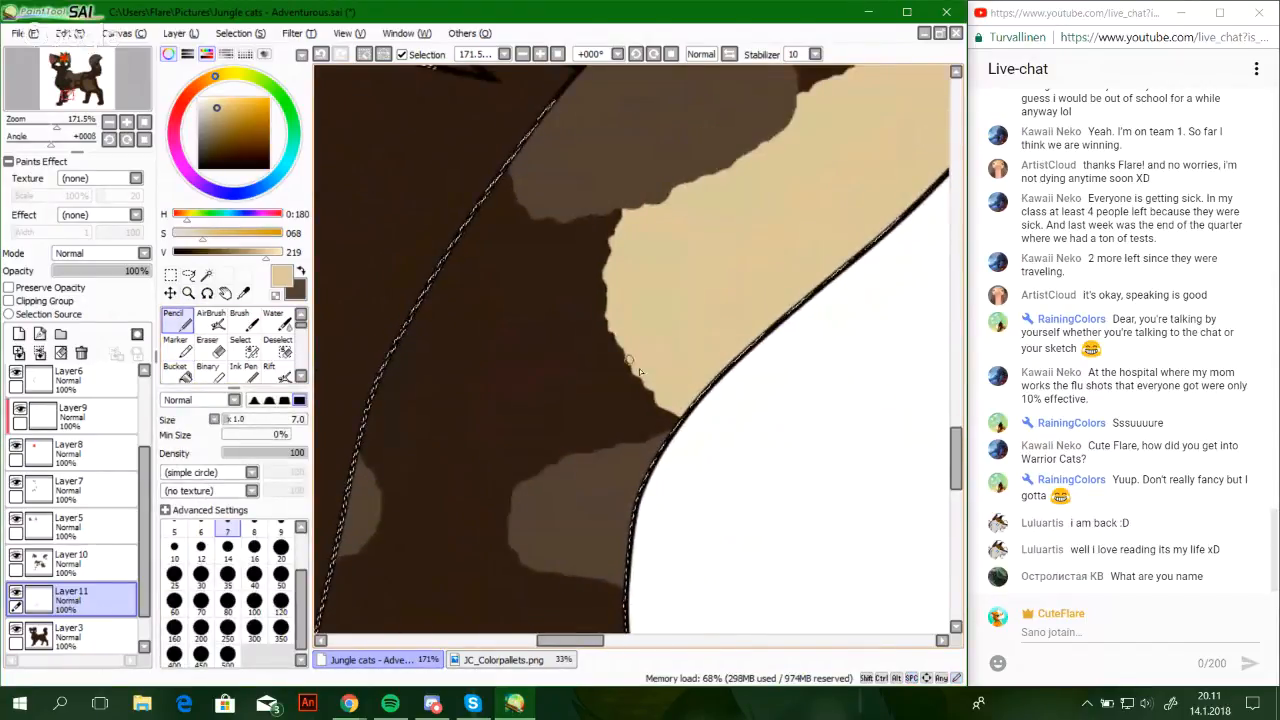
left_click_drag(671, 468, 765, 280)
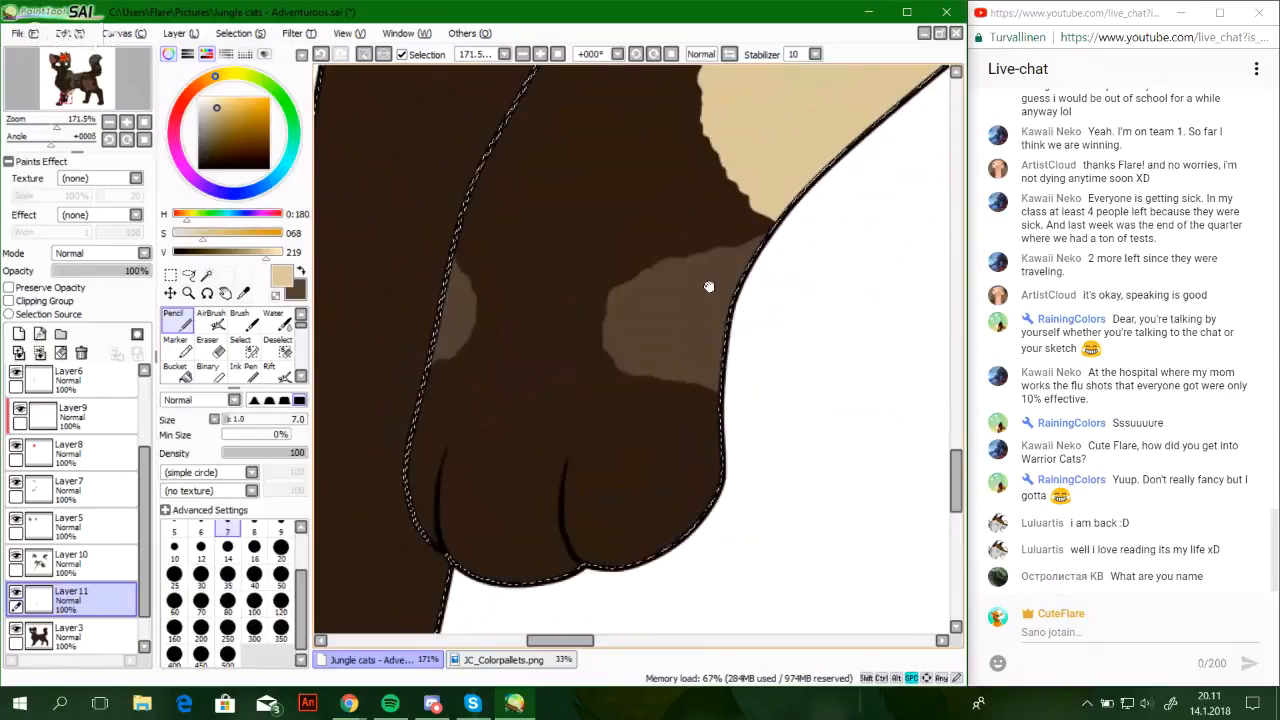
scroll(709, 286, "up", 5)
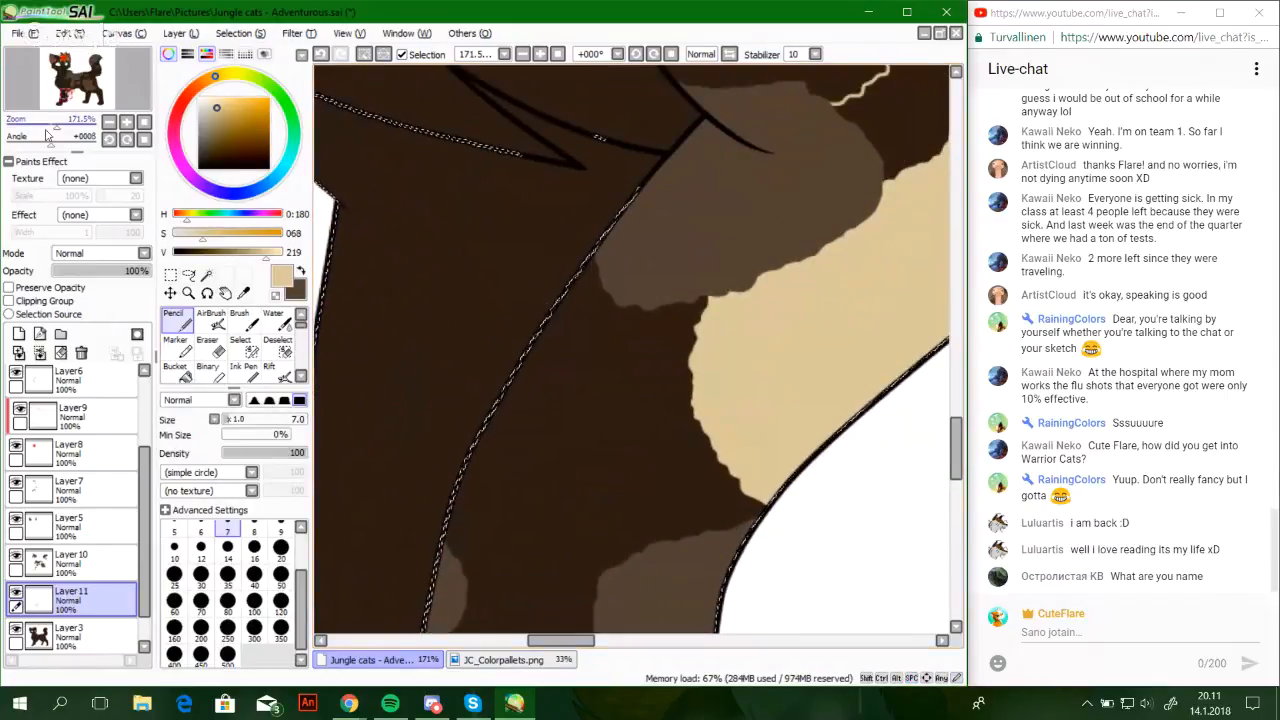
left_click_drag(57, 123, 67, 124)
left_click_drag(572, 277, 596, 299)
left_click(730, 54)
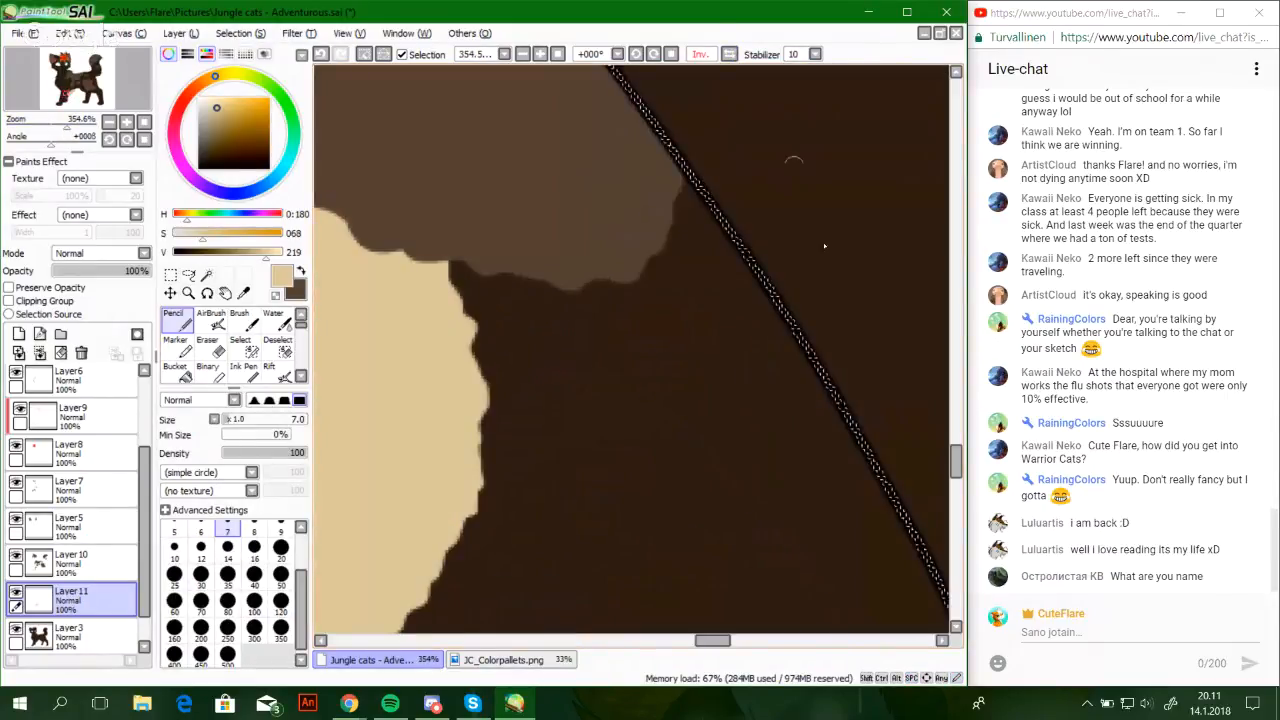
mouse_move(693, 205)
left_mouse_down()
mouse_move(715, 218)
mouse_move(690, 188)
mouse_move(726, 233)
mouse_move(722, 223)
left_mouse_up()
key("ctrl+z")
key("ctrl+z")
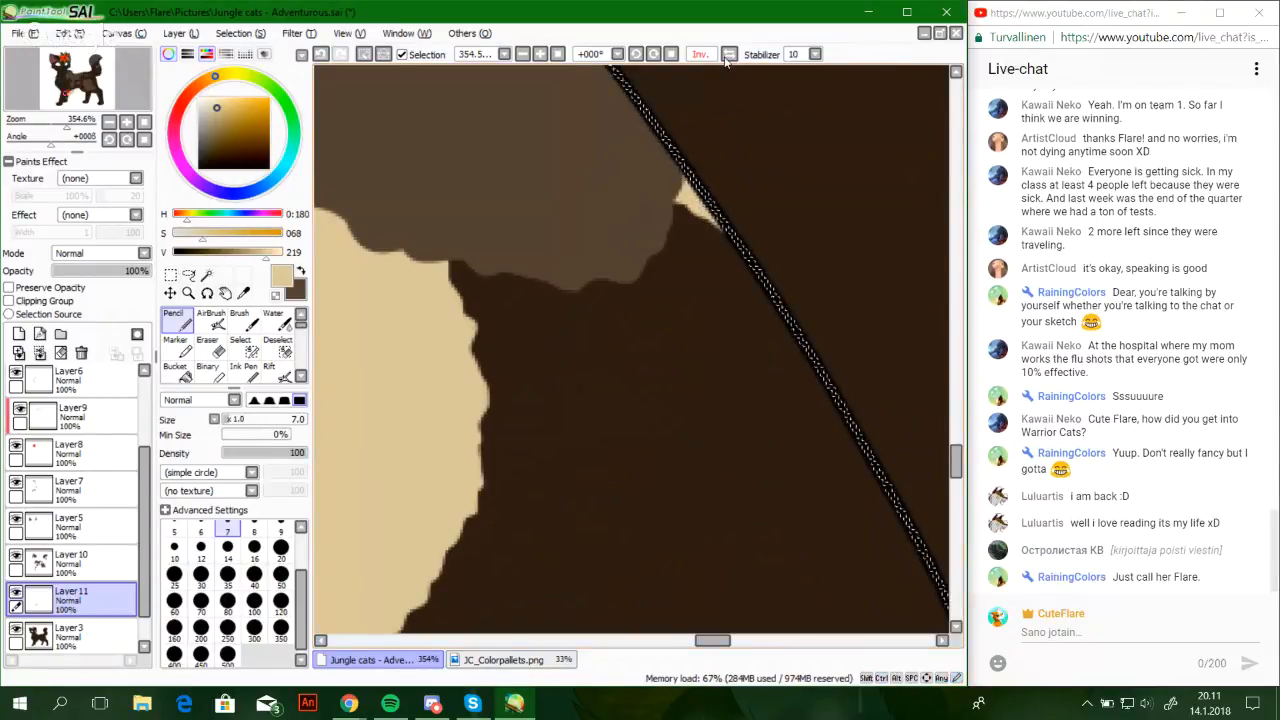
key("h")
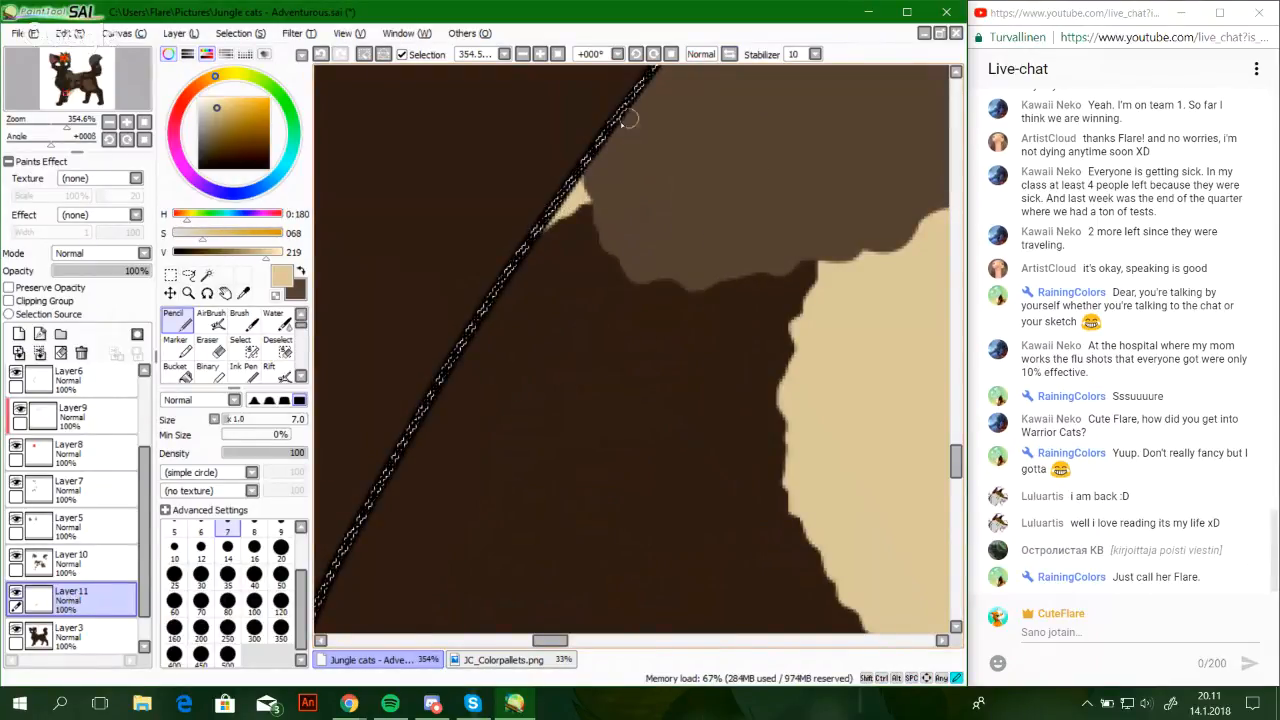
mouse_move(68, 124)
left_mouse_down()
mouse_move(49, 127)
mouse_move(97, 104)
mouse_move(88, 109)
left_mouse_up()
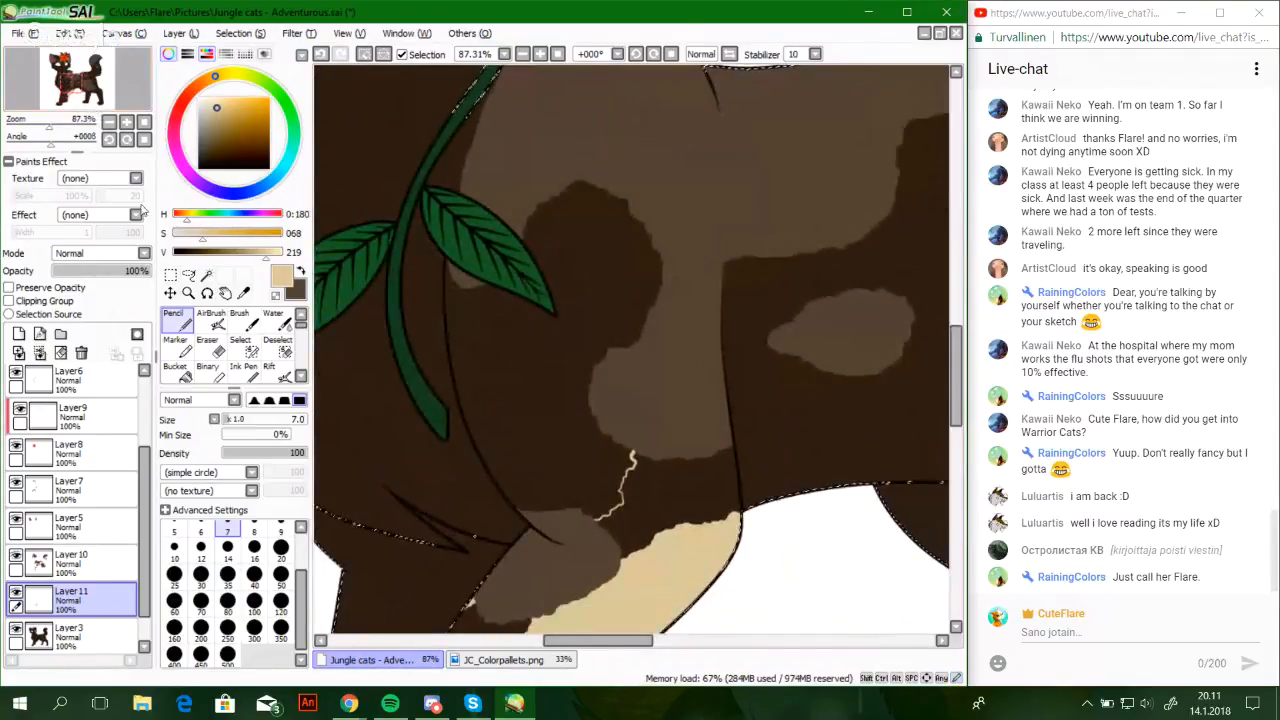
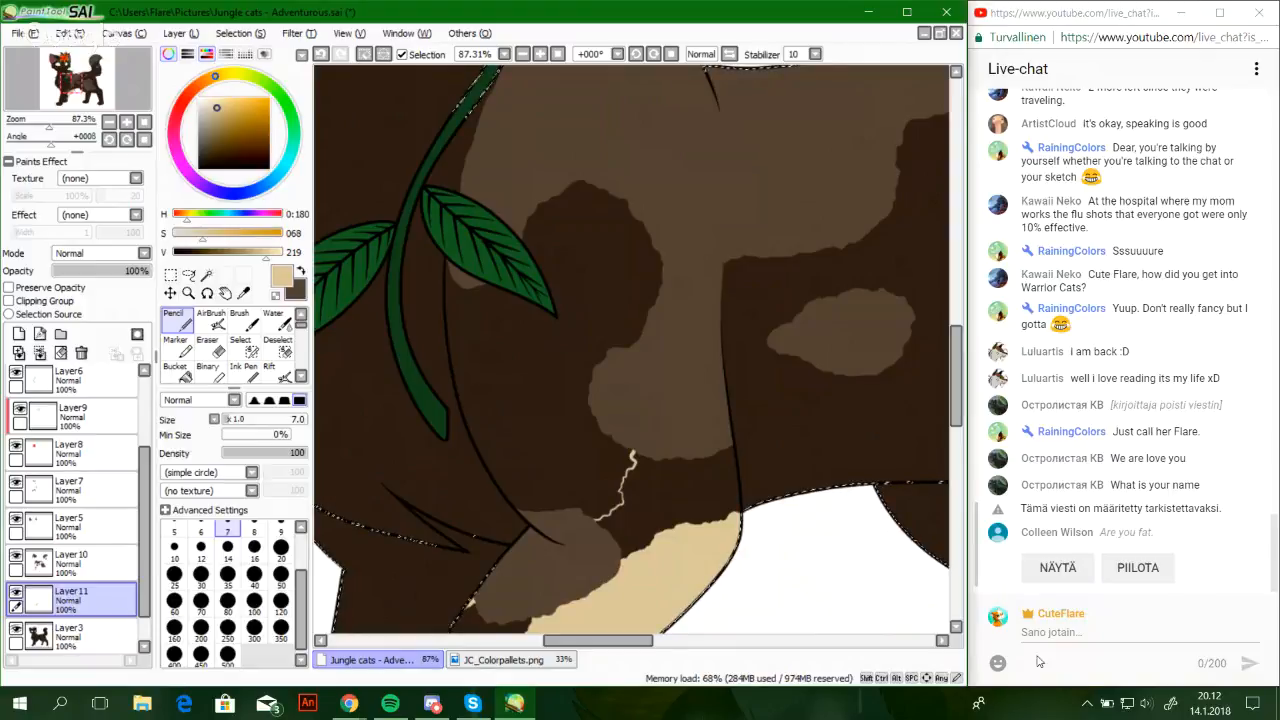
left_click(1158, 578)
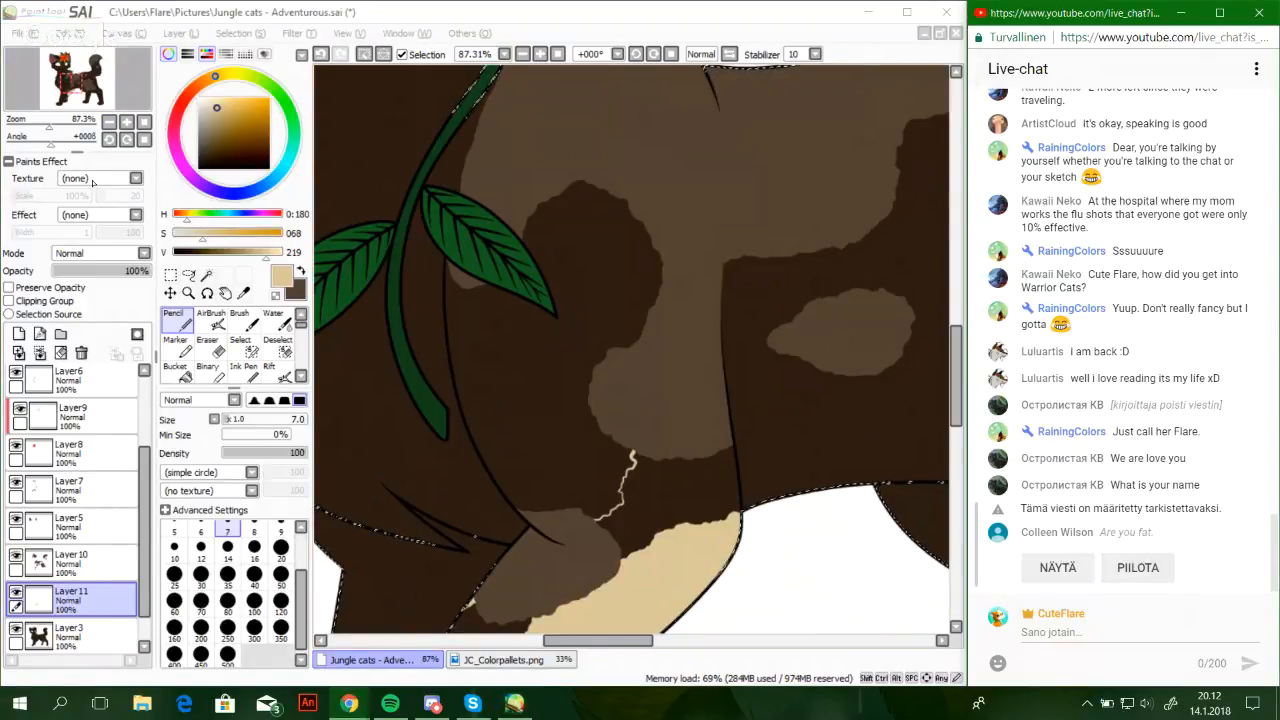
left_click_drag(822, 406, 848, 424)
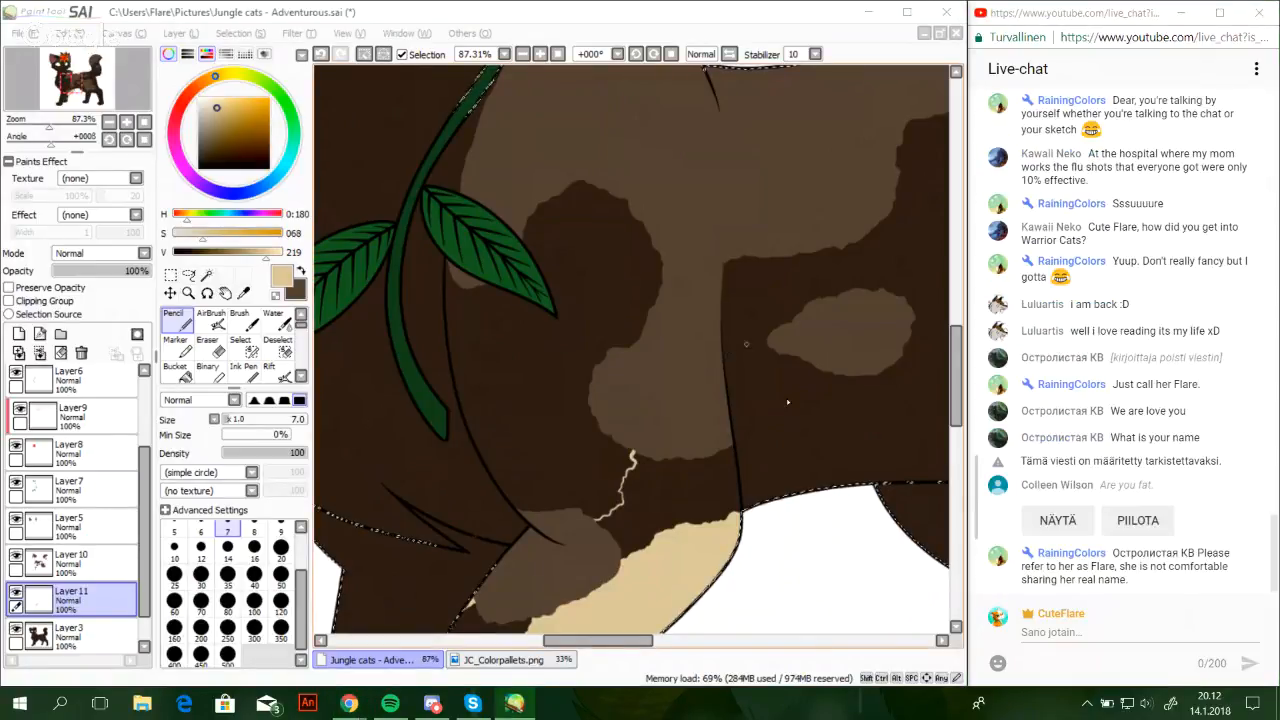
key("ctrl+z")
Draw wavy beige lines linking the large back marking to the oval flank spot, and the spot's lower edge to the shoulder line
left_click_drag(49, 127, 57, 127)
key("space")
left_click_drag(802, 452, 469, 416)
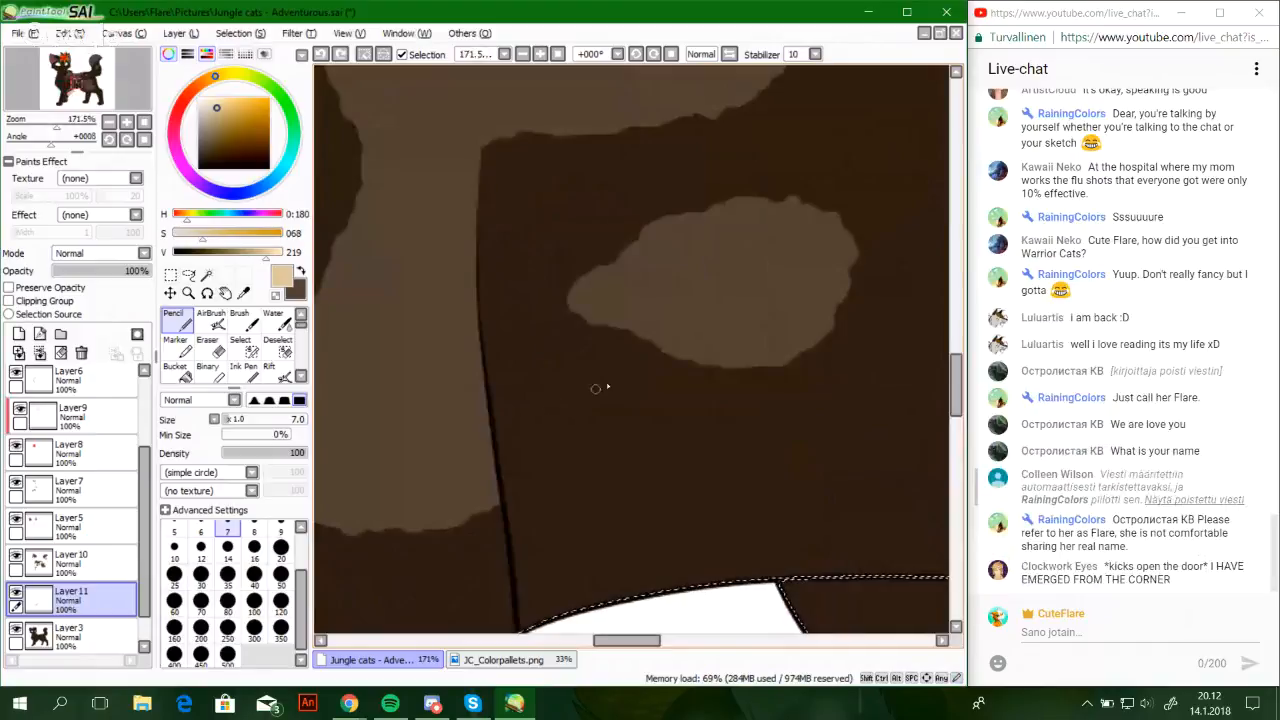
left_click(729, 54)
key("space")
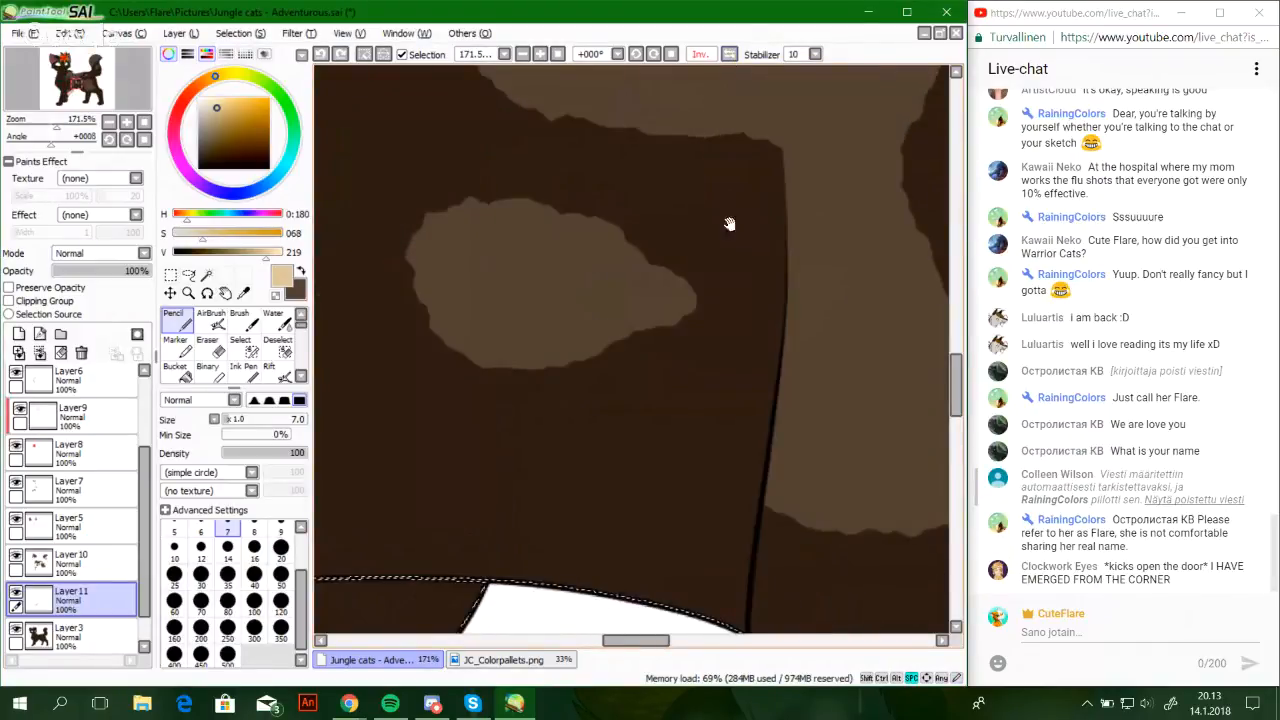
left_click_drag(698, 250, 678, 314)
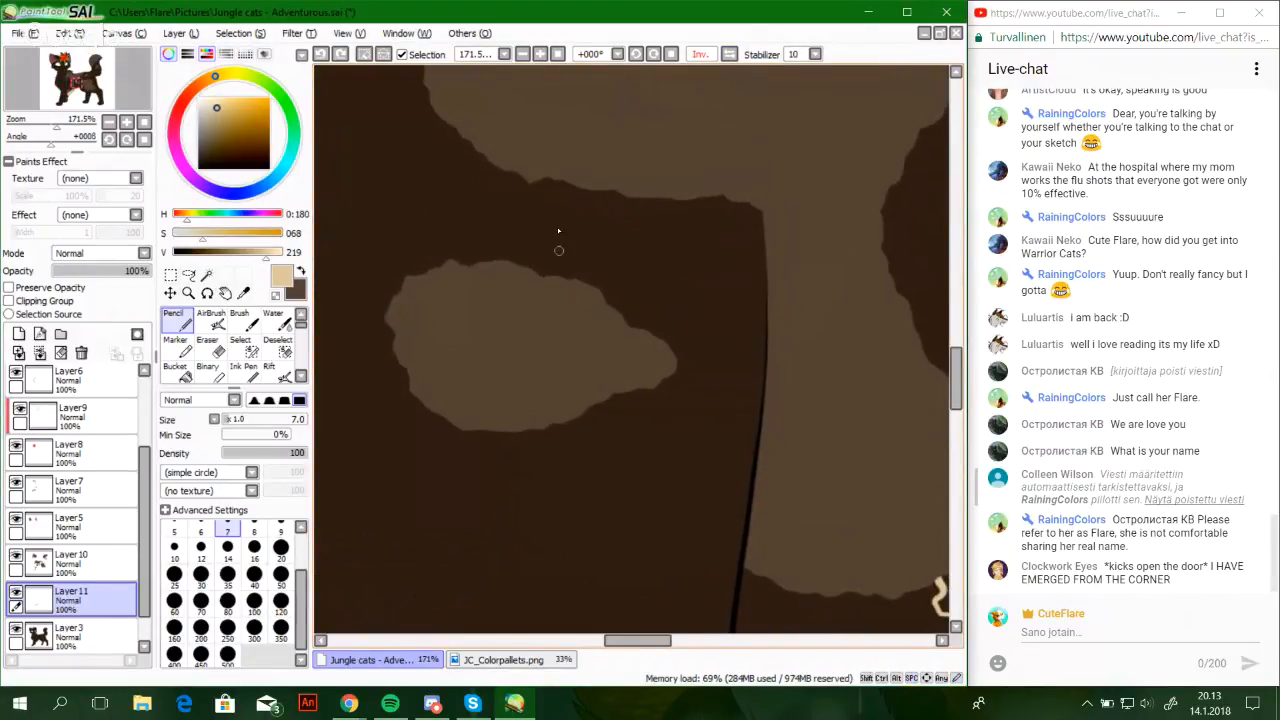
mouse_move(556, 182)
left_mouse_down()
mouse_move(527, 206)
mouse_move(516, 265)
left_mouse_up()
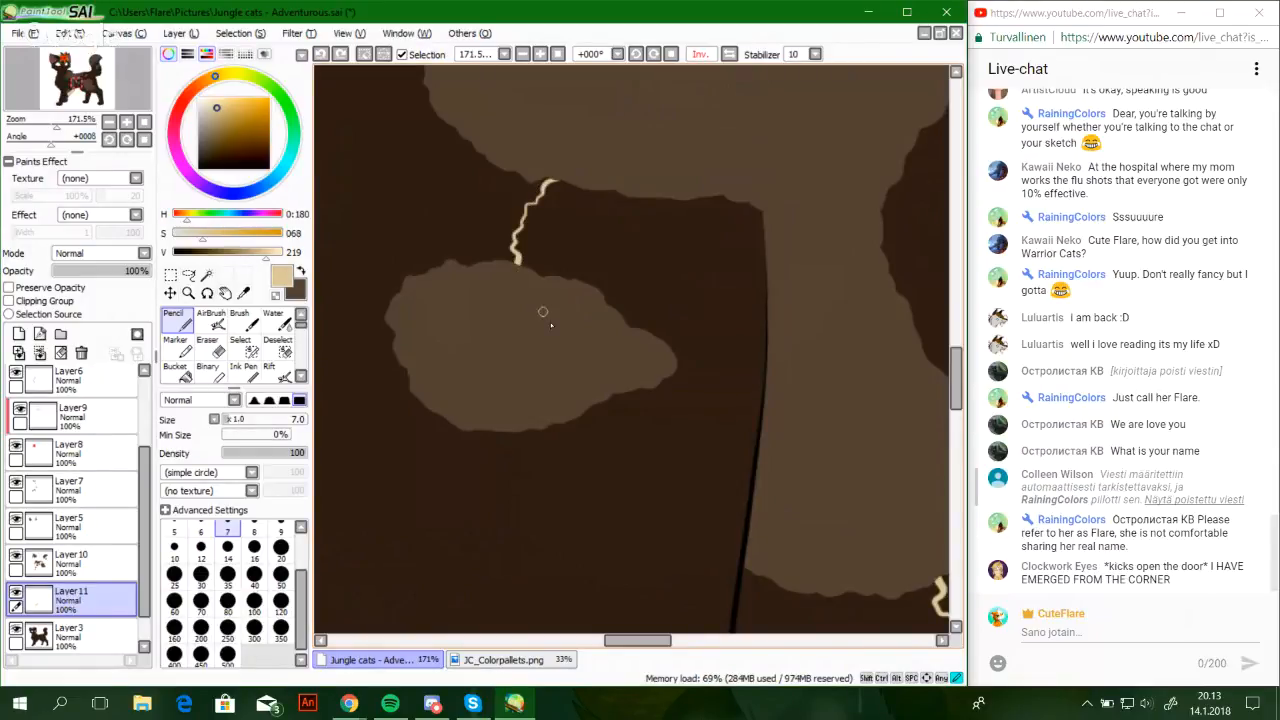
mouse_move(538, 430)
left_mouse_down()
mouse_move(640, 529)
mouse_move(740, 538)
left_mouse_up()
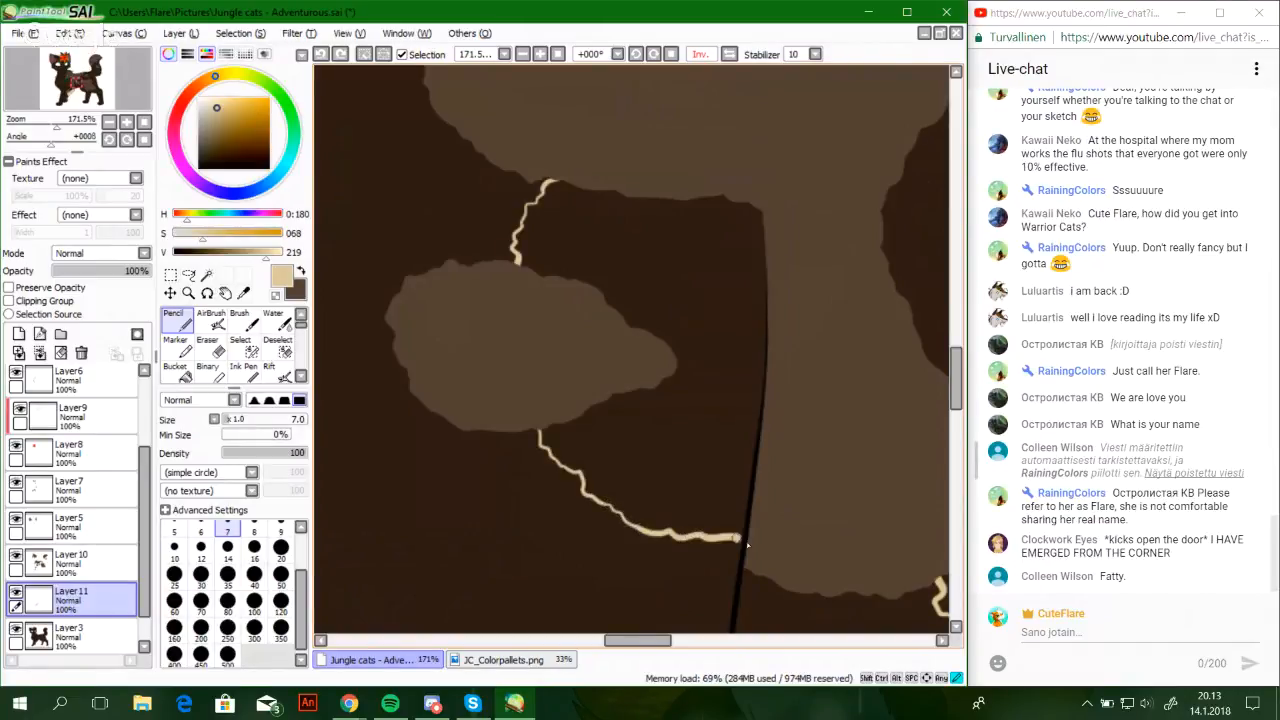
left_click_drag(820, 530, 605, 344)
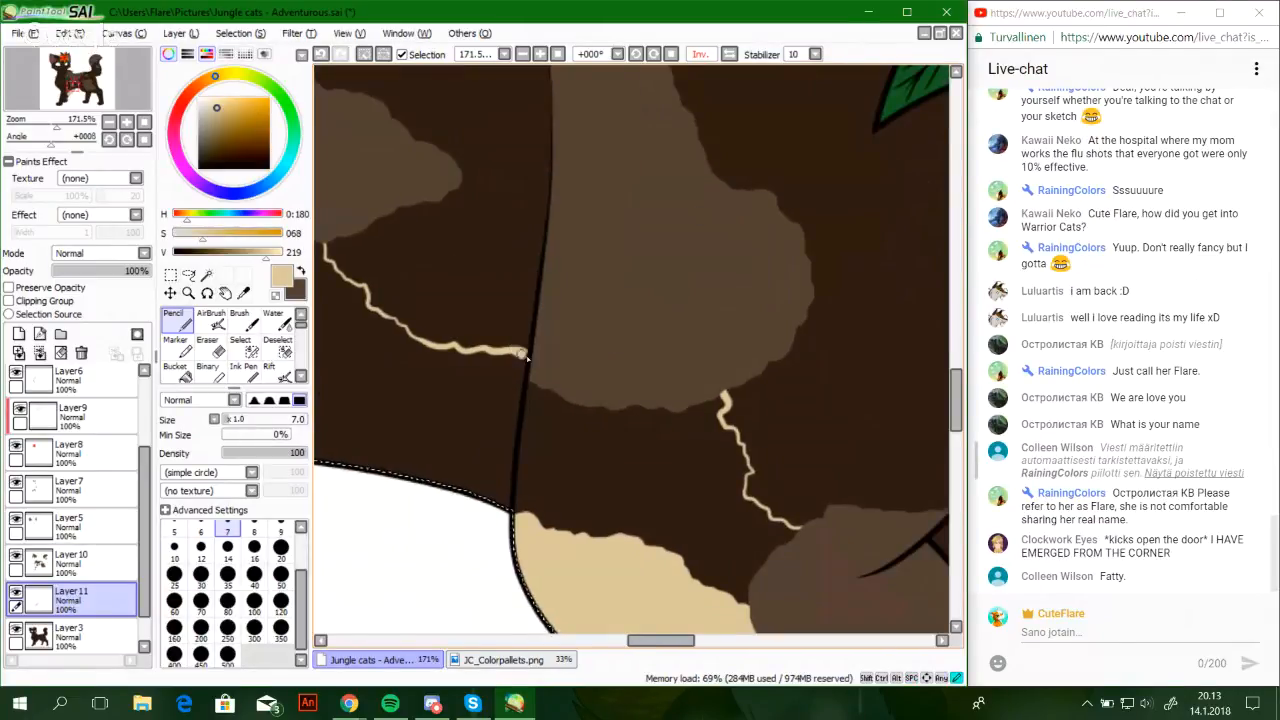
left_click_drag(450, 232, 645, 517)
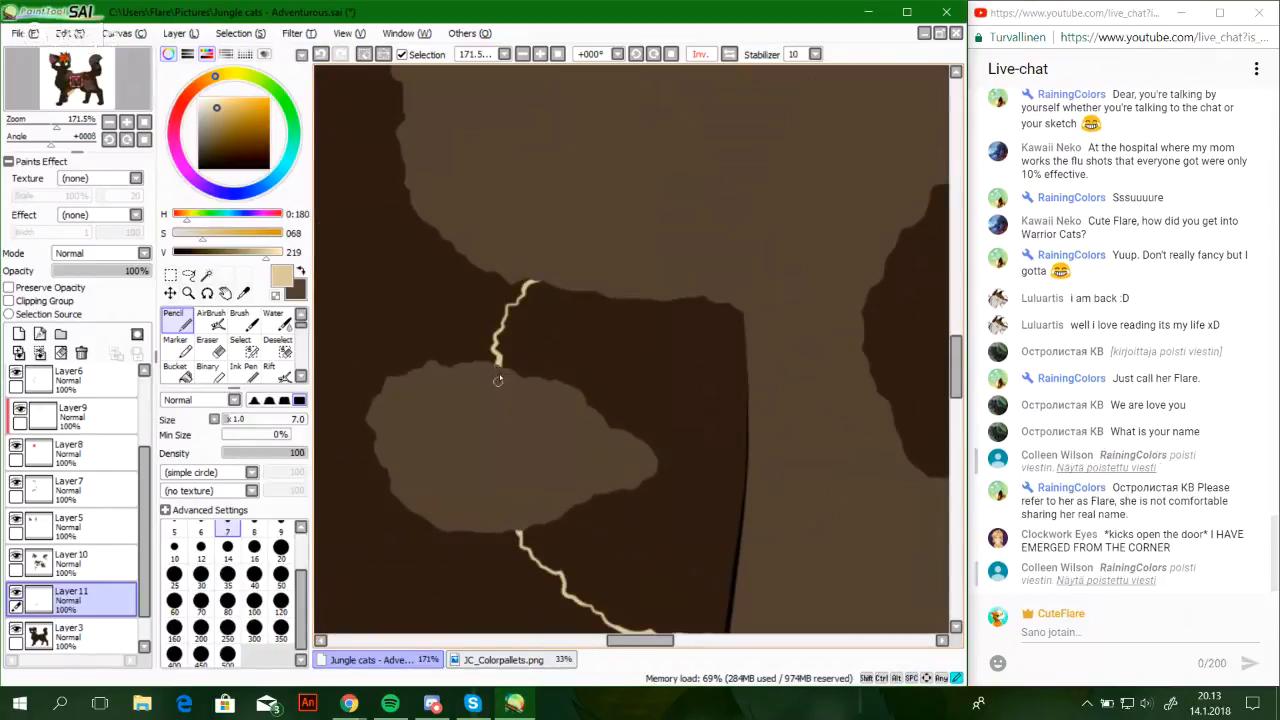
Trace a thin beige line along the inner side of the curved chest outline, from the shoulder marking upwards, with the size 7 Pencil
mouse_move(623, 457)
left_mouse_down()
mouse_move(634, 523)
mouse_move(675, 350)
mouse_move(395, 130)
left_mouse_up()
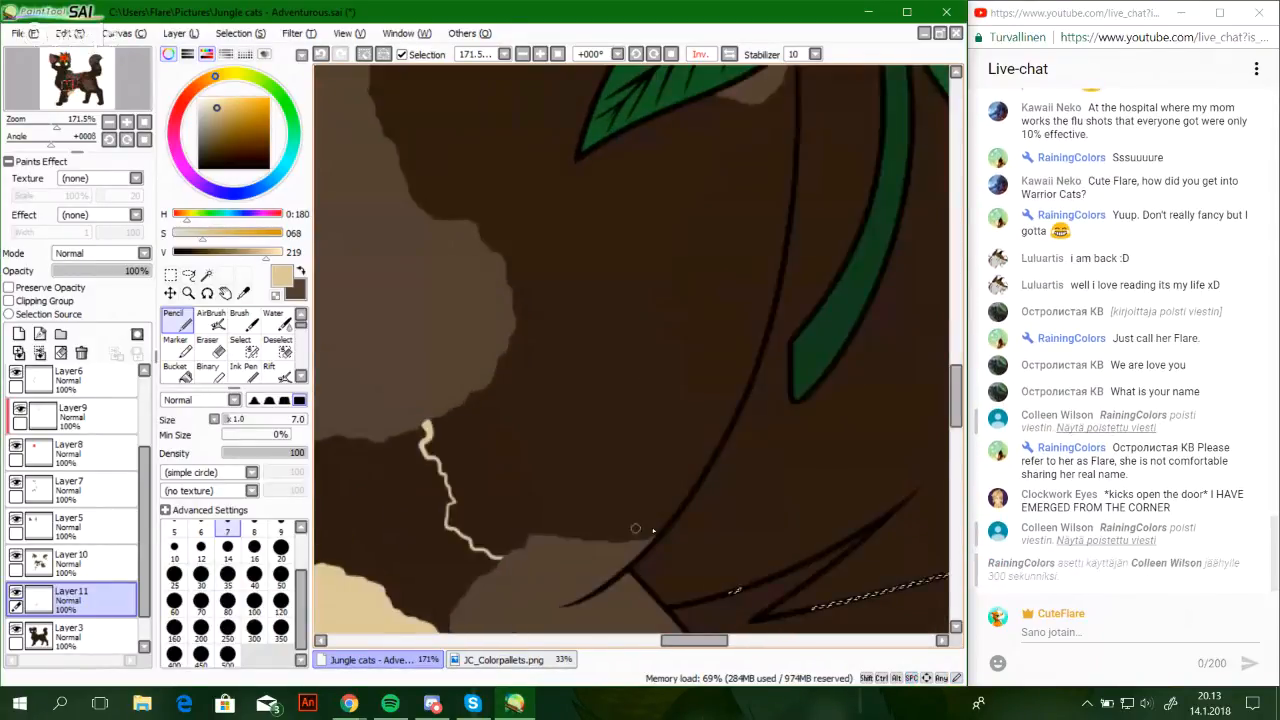
left_click_drag(641, 540, 707, 460)
key("ctrl+z")
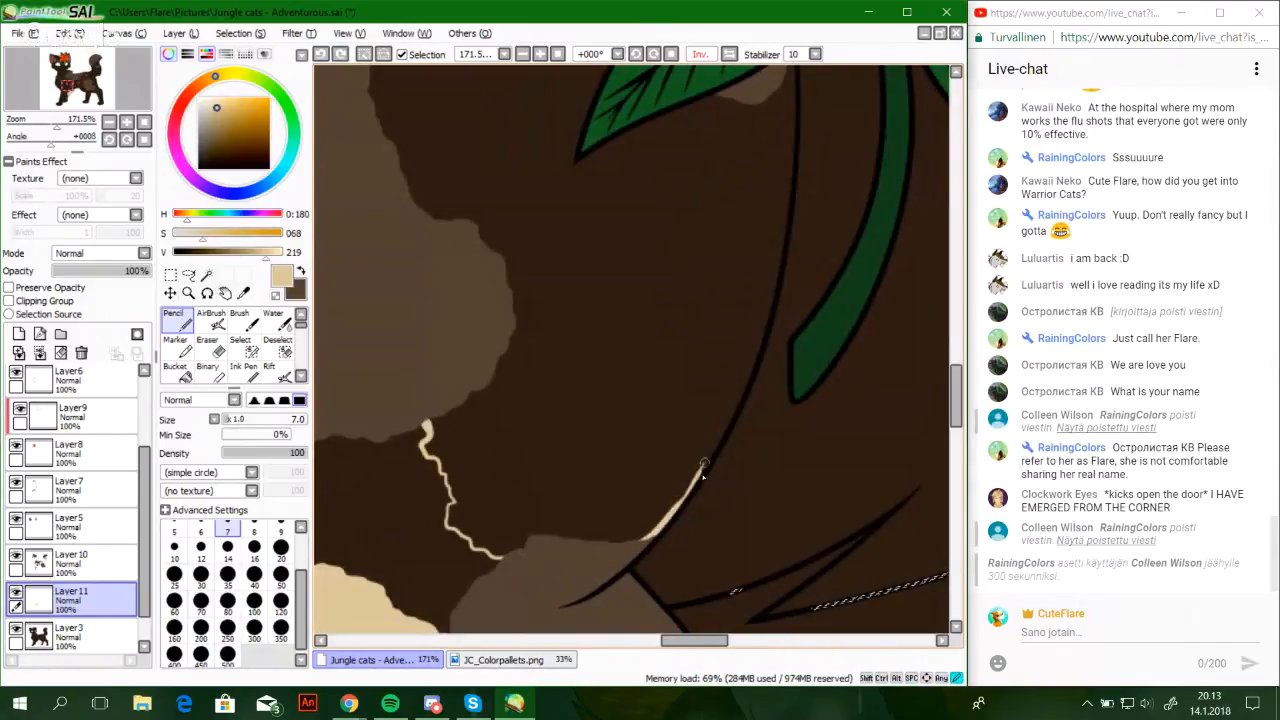
key("ctrl+z")
mouse_move(675, 505)
left_mouse_down()
mouse_move(729, 432)
mouse_move(681, 511)
mouse_move(723, 434)
left_mouse_up()
key("ctrl+z")
key("ctrl+z")
key("ctrl+z")
key("ctrl+z")
key("ctrl+z")
left_click_drag(687, 494, 737, 411)
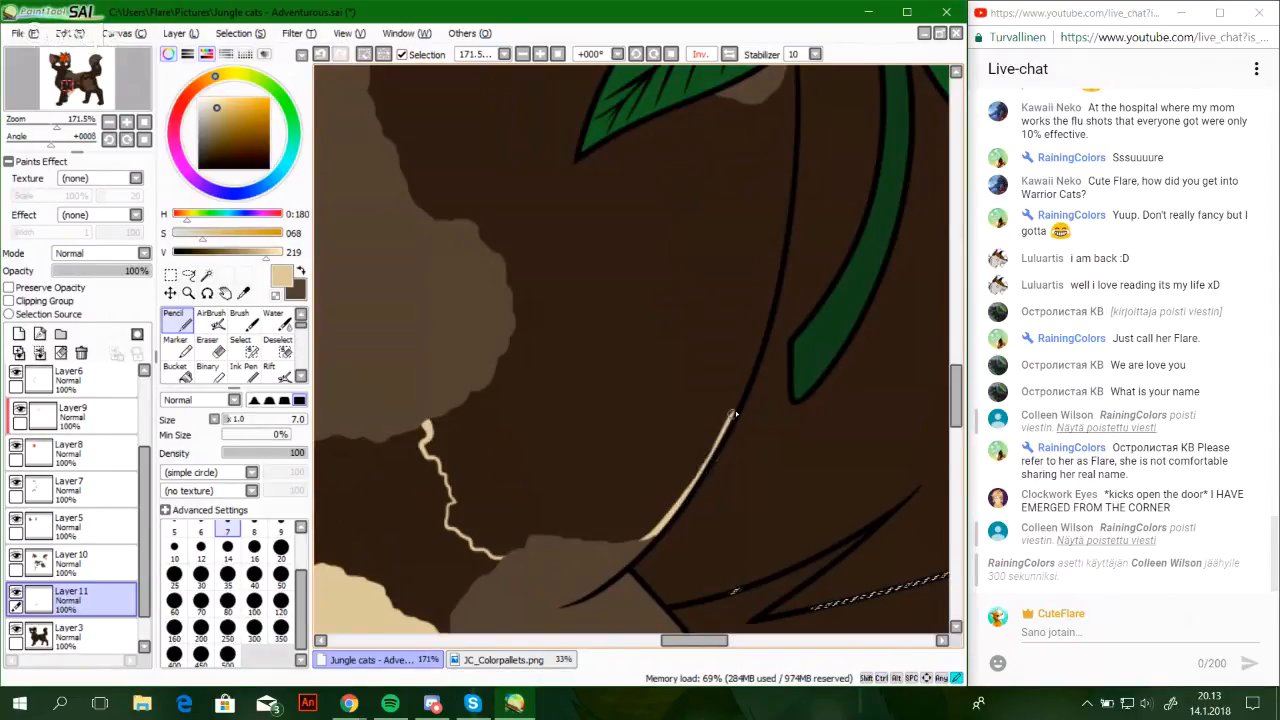
left_click_drag(709, 463, 750, 374)
key("ctrl+z")
left_click_drag(722, 433, 779, 268)
left_click_drag(769, 321, 785, 228)
key("ctrl+z")
left_click_drag(773, 300, 787, 202)
key("ctrl+z")
left_click_drag(772, 302, 786, 226)
key("ctrl+z")
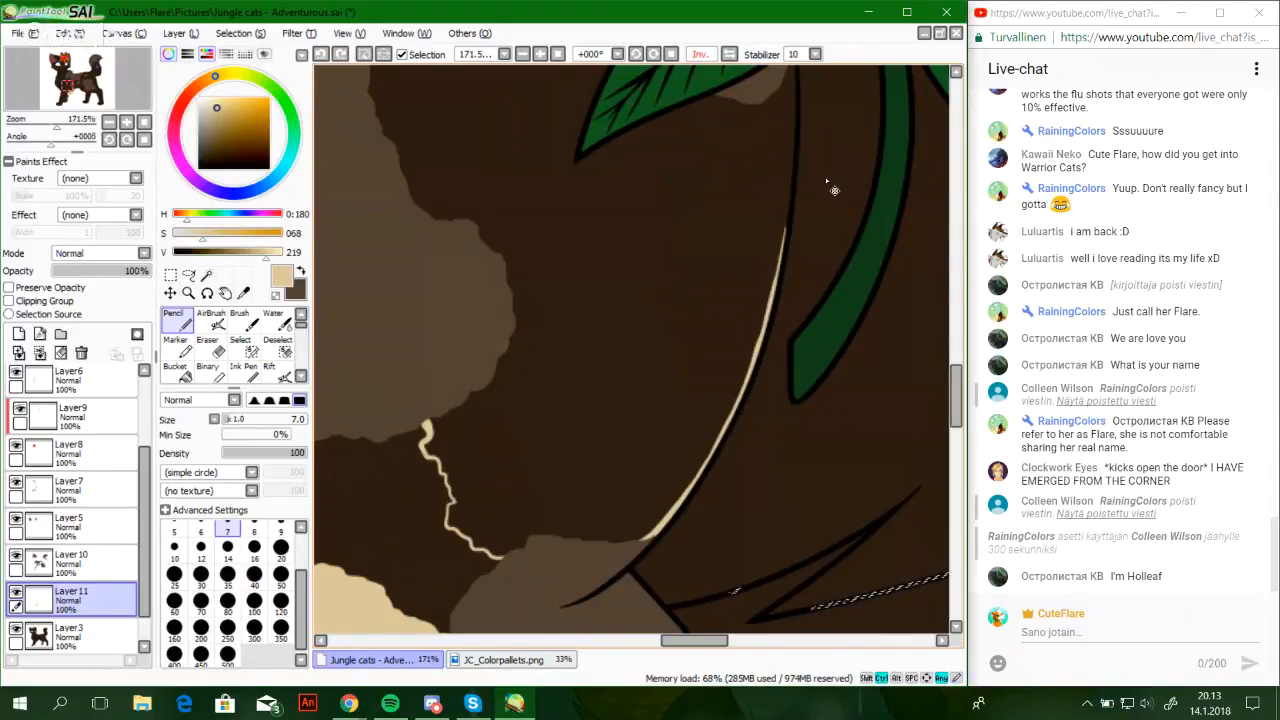
Extend the beige line along the chest outline up to the underside of the hanging leaf, working in a mirrored view
left_click_drag(806, 168, 619, 397)
left_click_drag(57, 126, 60, 126)
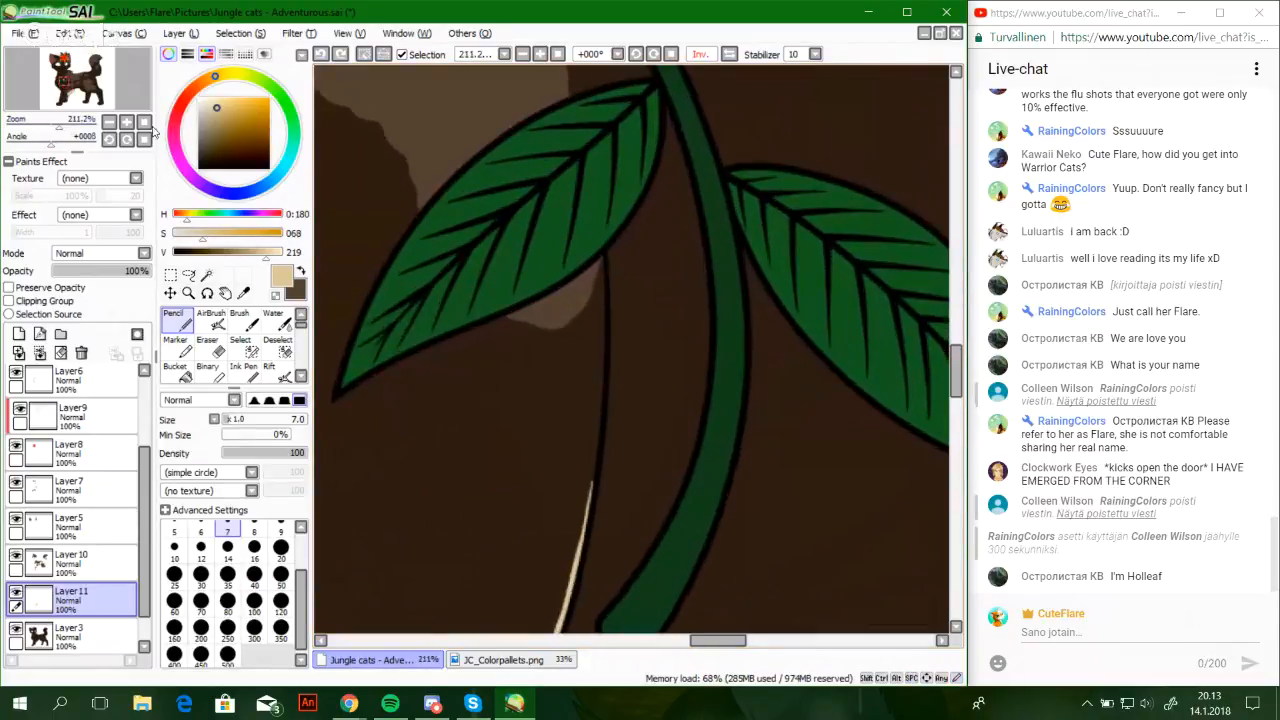
left_click(735, 55)
left_click_drag(747, 410, 606, 377)
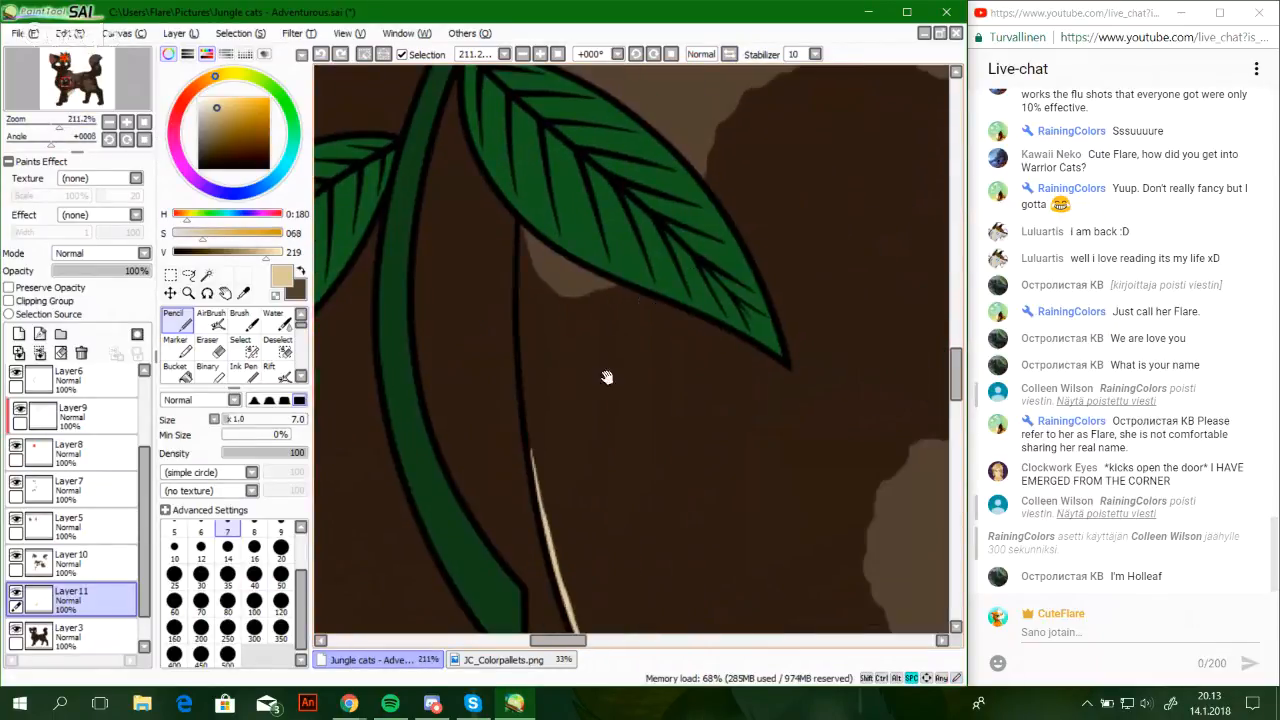
left_click_drag(536, 482, 518, 242)
key("ctrl+z")
key("ctrl+z")
mouse_move(521, 316)
left_mouse_down()
mouse_move(526, 183)
mouse_move(523, 509)
mouse_move(478, 443)
left_mouse_up()
key("space")
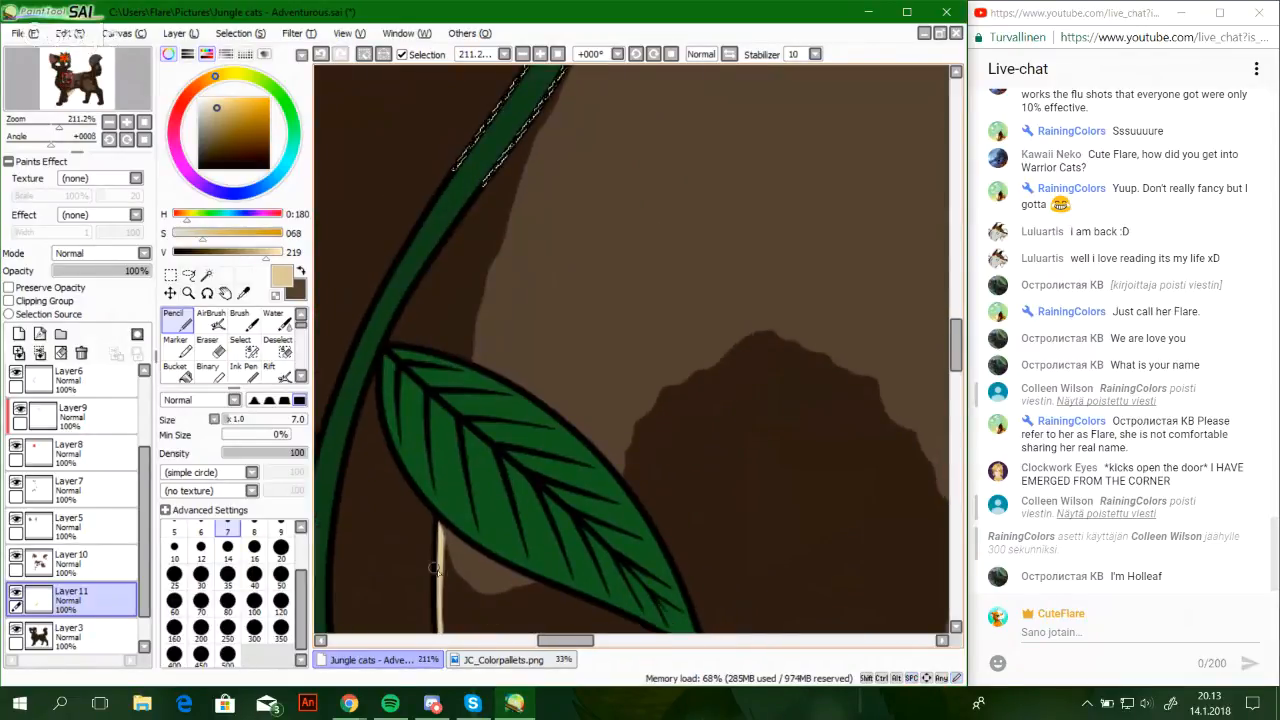
Fill the enclosed chest area and the area around the oval flank spot with beige using the Bucket
left_click_drag(917, 436, 382, 256)
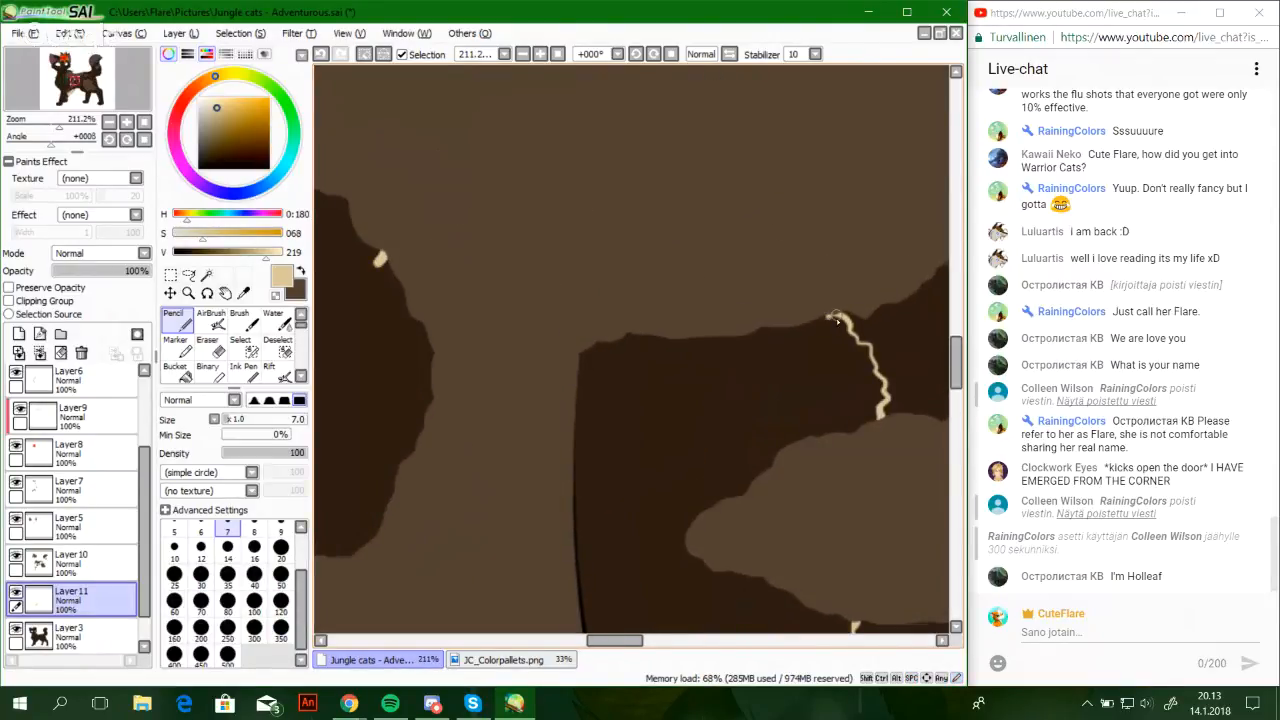
left_click_drag(781, 466, 634, 289)
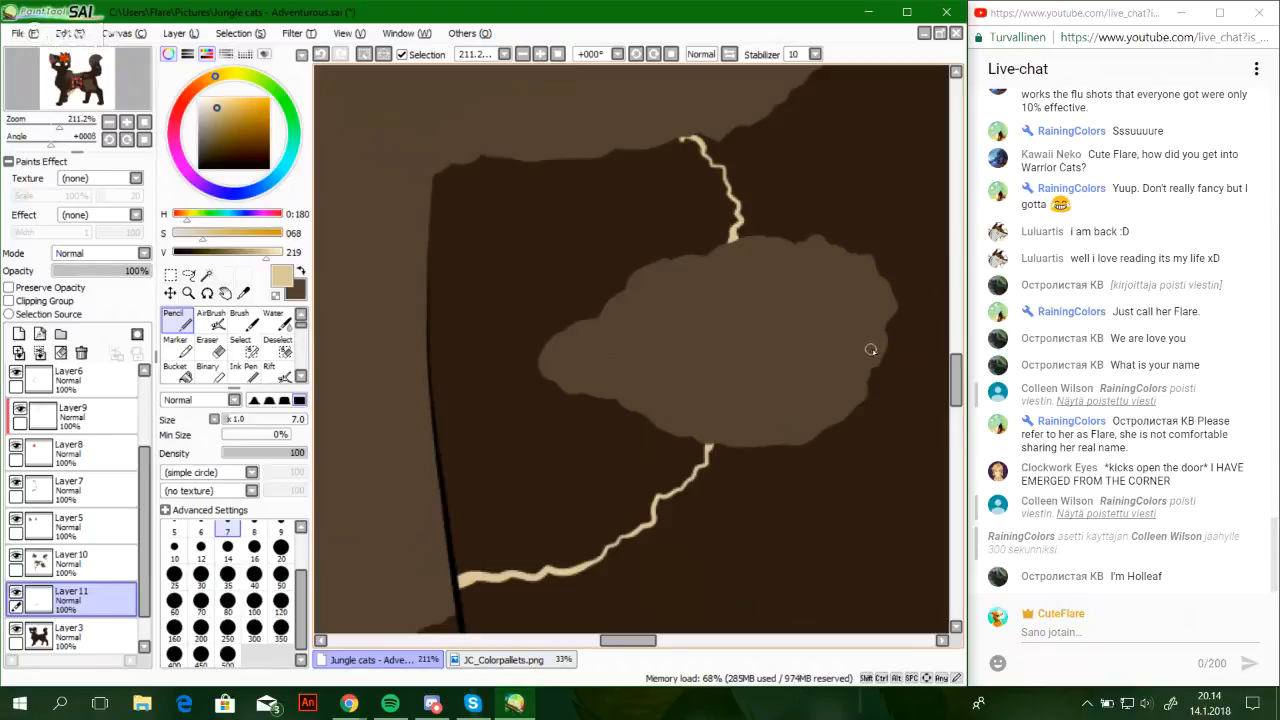
left_click(729, 55)
left_click(52, 127)
left_click_drag(52, 132, 51, 130)
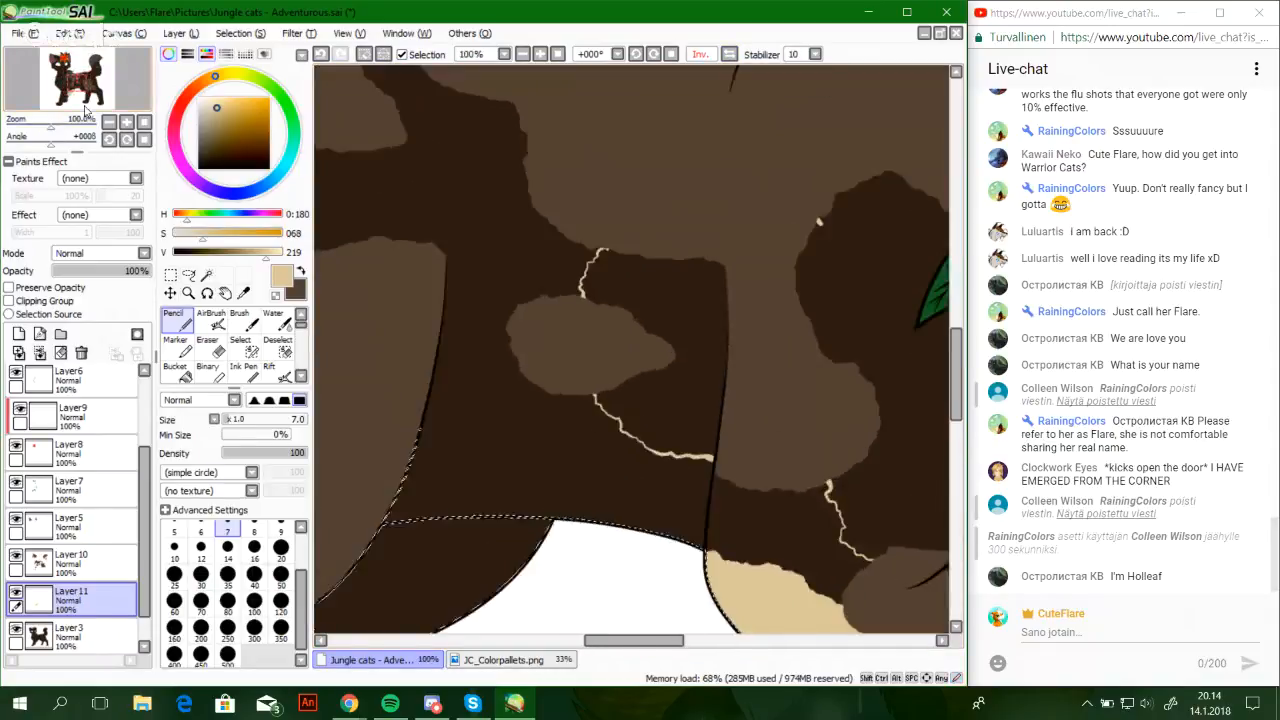
left_click_drag(67, 84, 86, 102)
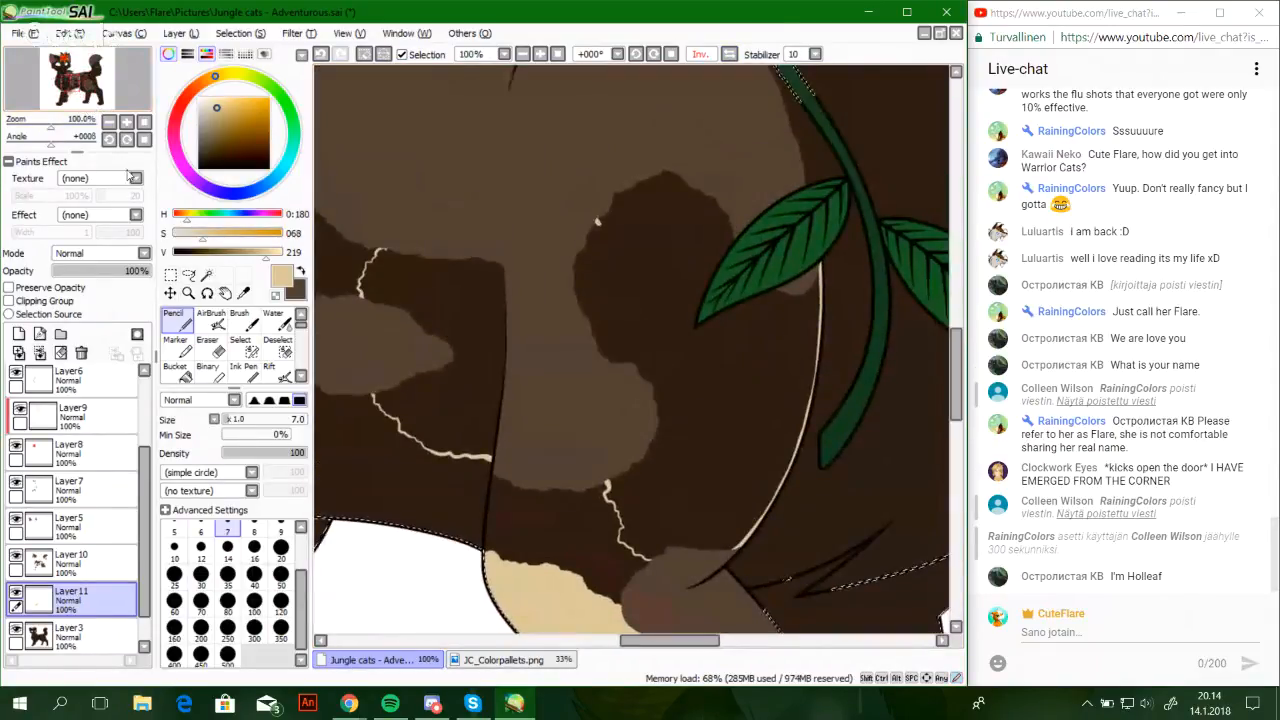
left_click(175, 367)
left_click(469, 415)
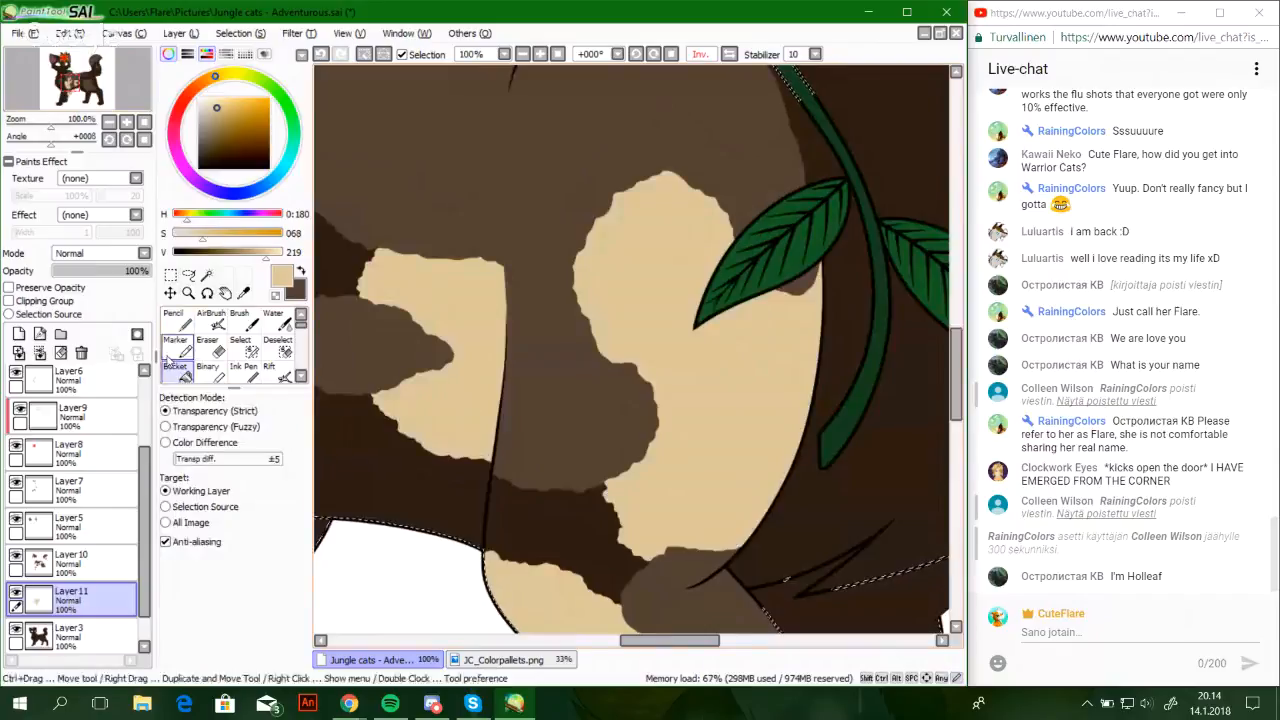
Draw a wavy beige line from the large back marking to the upper front corner of the thigh marking with the size 7 Pencil
left_click(175, 320)
left_click_drag(51, 129, 55, 133)
scroll(611, 300, "up", 2)
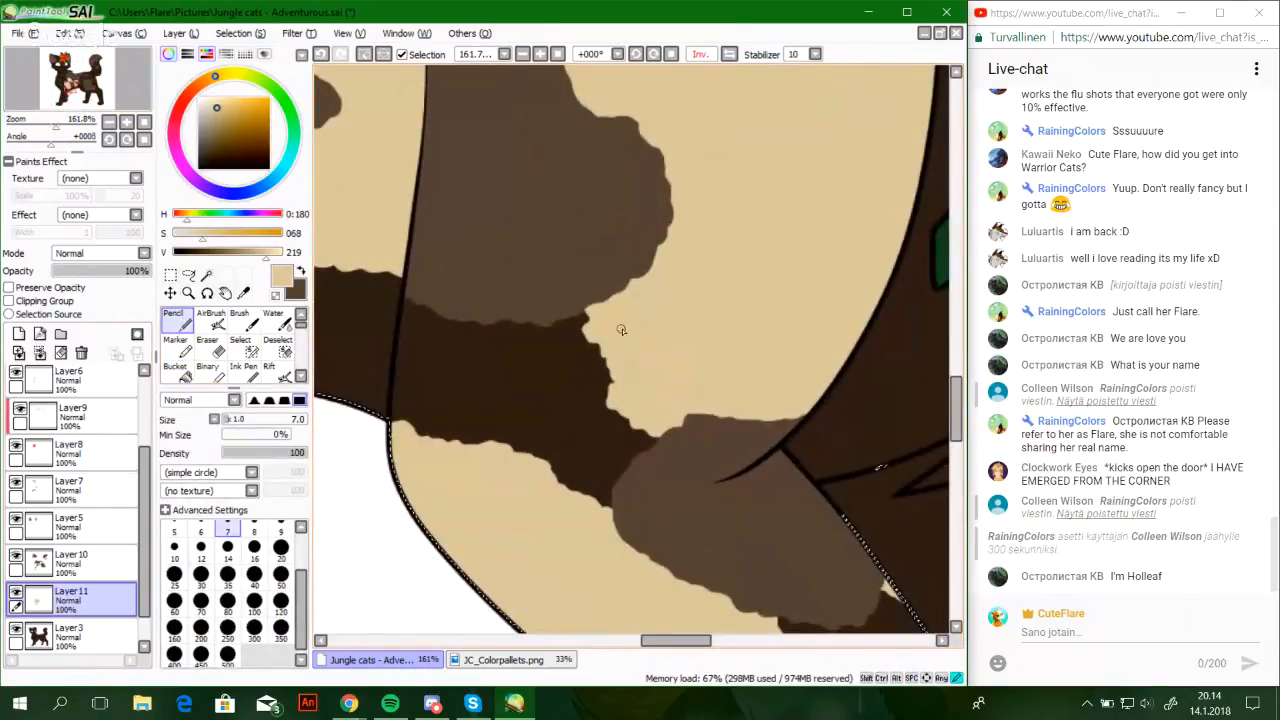
left_click_drag(380, 250, 693, 519)
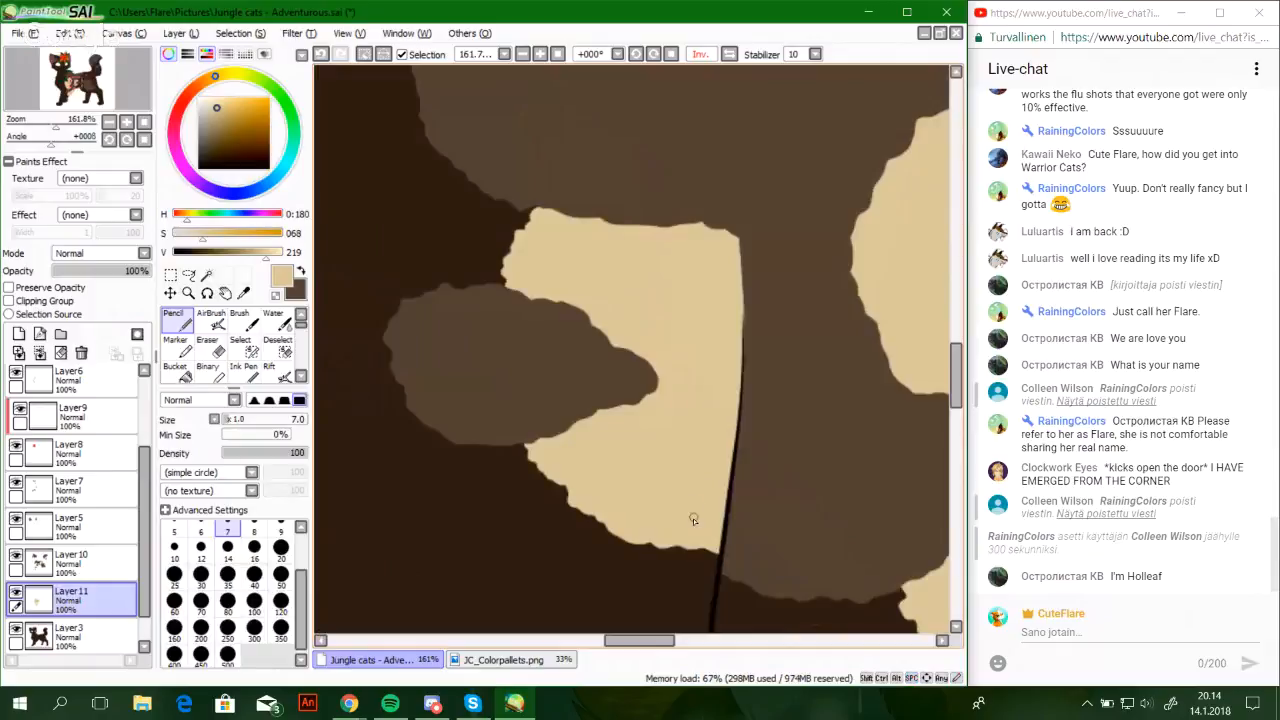
left_click(281, 574)
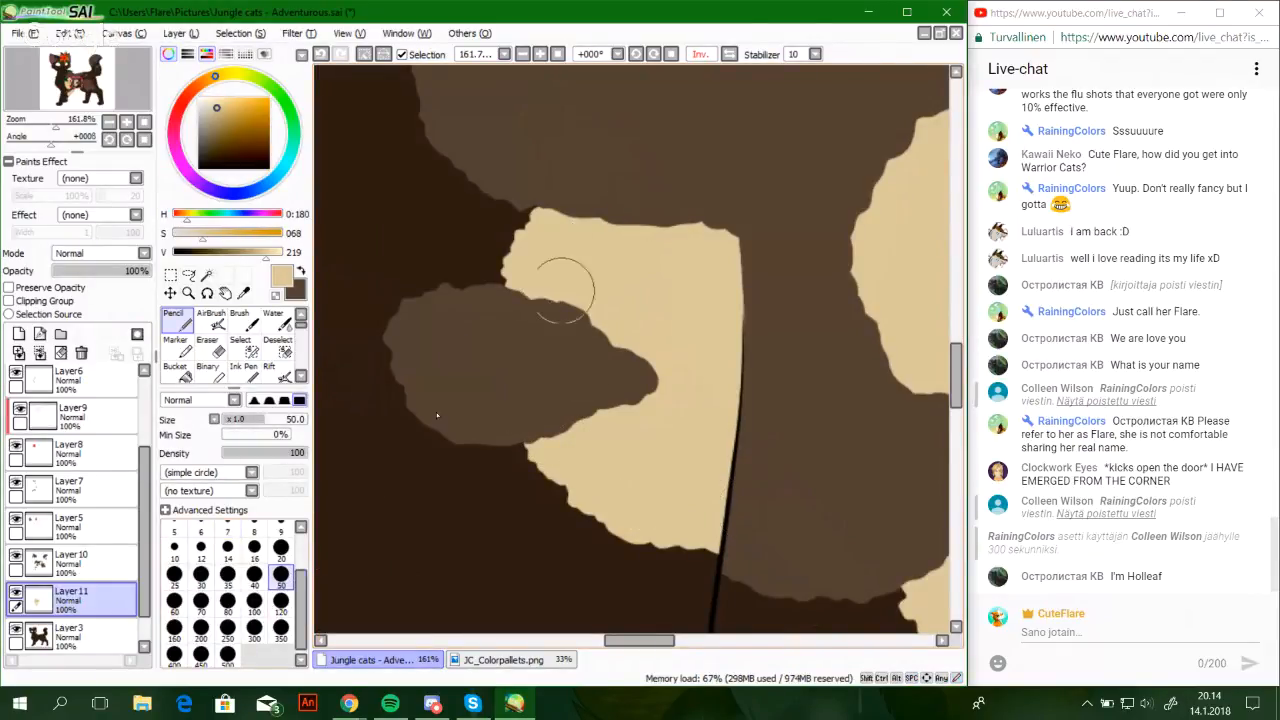
left_click(228, 527)
left_click_drag(40, 122, 36, 123)
left_click_drag(73, 97, 196, 155)
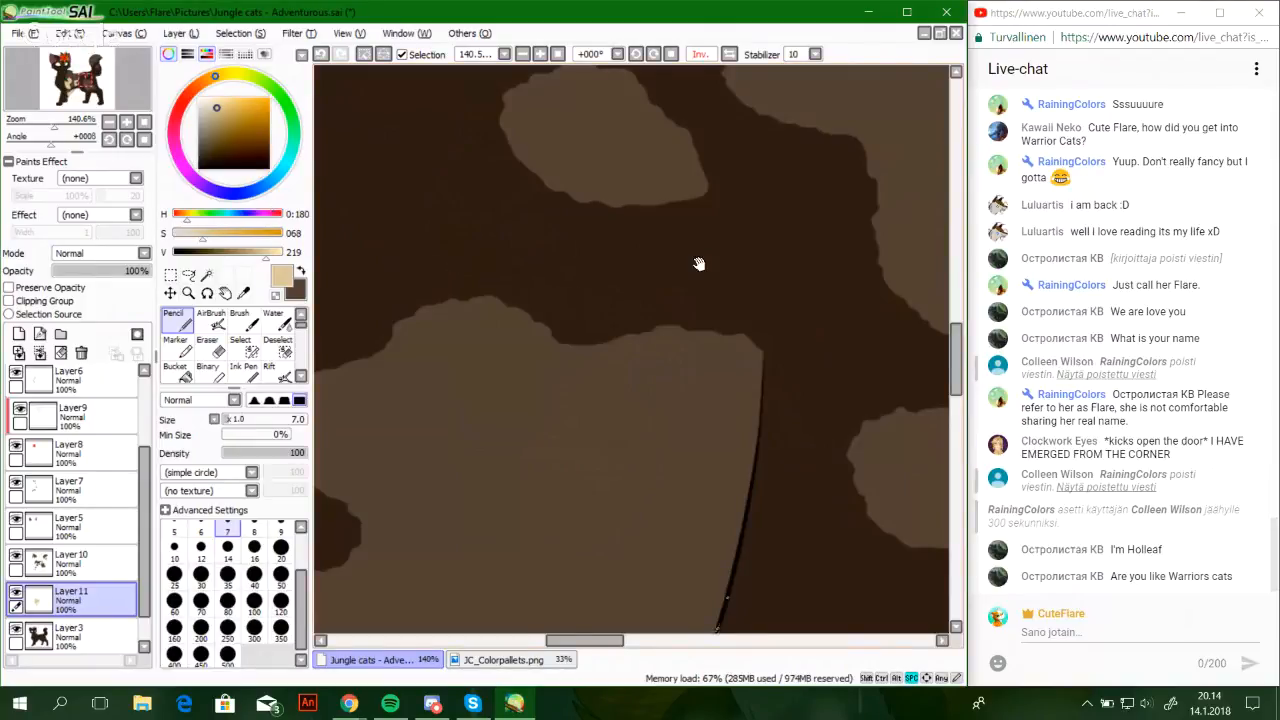
left_click_drag(698, 264, 583, 314)
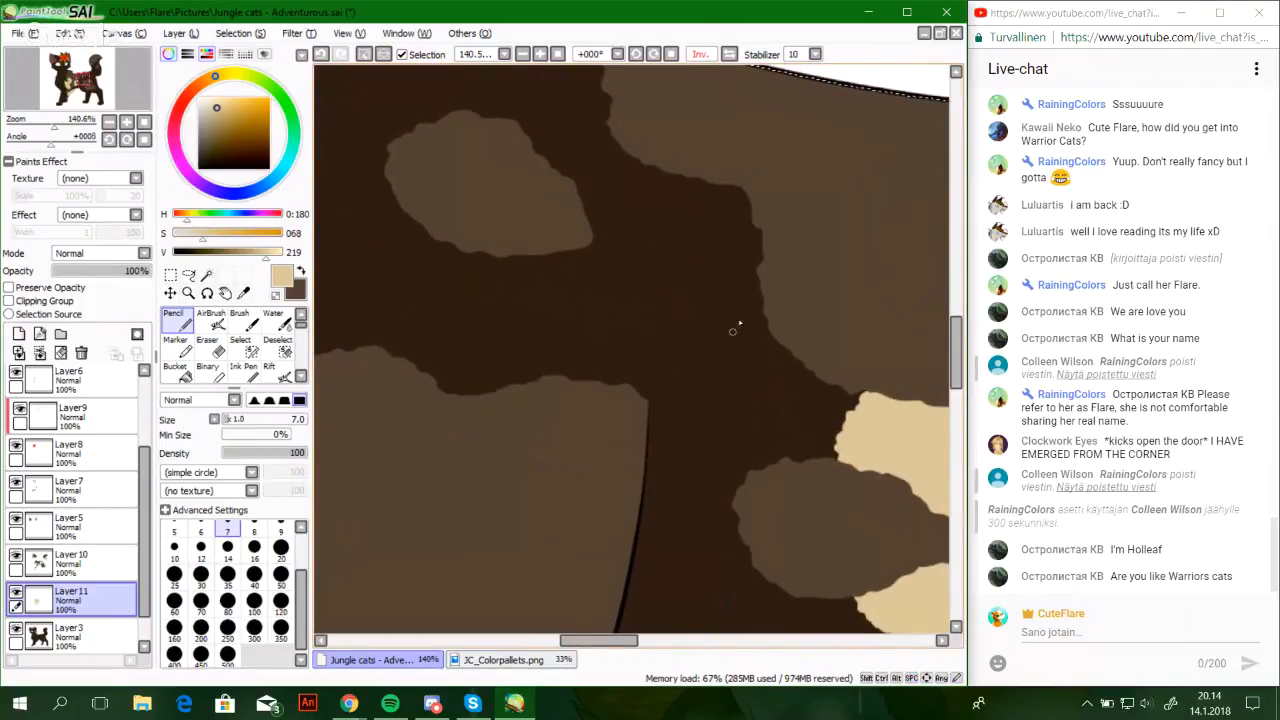
mouse_move(752, 196)
left_mouse_down()
mouse_move(718, 228)
mouse_move(705, 271)
mouse_move(714, 328)
mouse_move(682, 374)
left_mouse_up()
scroll(777, 251, "up", 4)
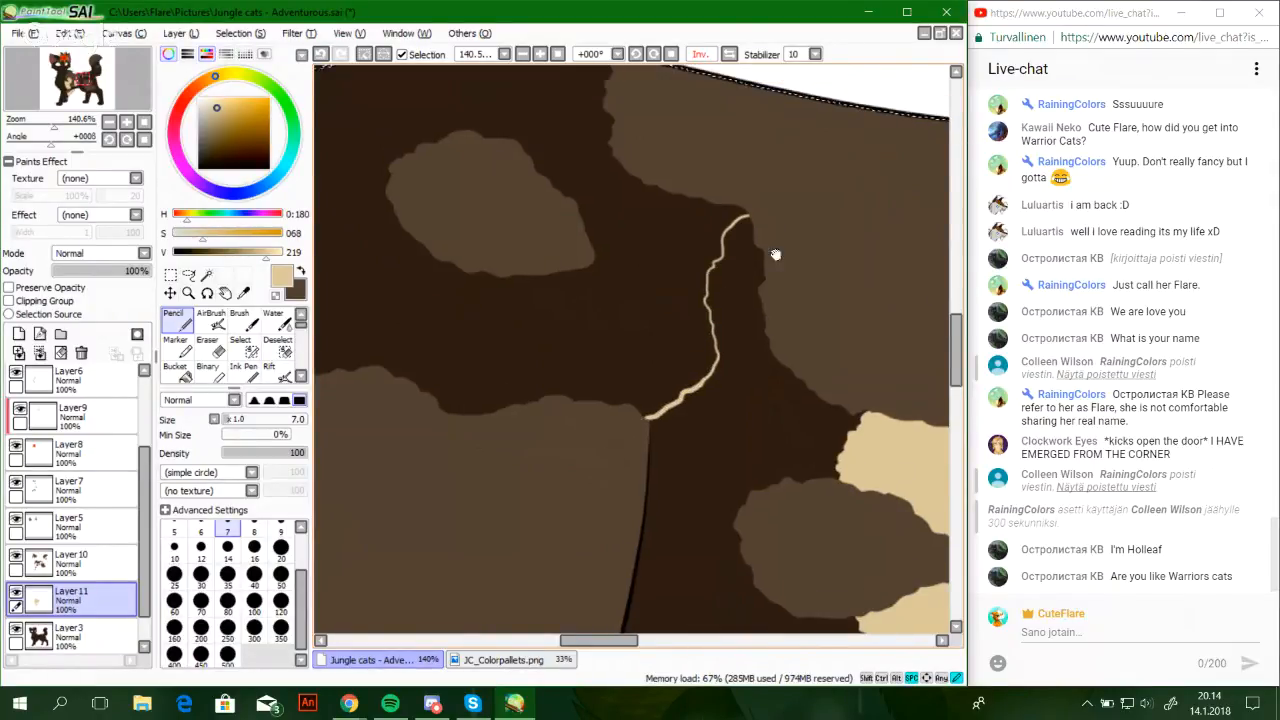
Draw a wavy beige line from the hind leg's back outline to the notch in the thigh marking's rear edge
left_click_drag(534, 342, 945, 214)
left_click_drag(786, 388, 715, 150)
left_click_drag(609, 301, 697, 331)
mouse_move(414, 214)
left_mouse_down()
mouse_move(446, 285)
mouse_move(441, 315)
left_mouse_up()
key("ctrl+z")
left_click_drag(613, 331, 572, 341)
mouse_move(508, 348)
left_mouse_down()
mouse_move(484, 350)
mouse_move(402, 272)
left_mouse_up()
mouse_move(498, 325)
left_mouse_down()
mouse_move(591, 97)
mouse_move(615, 242)
left_mouse_up()
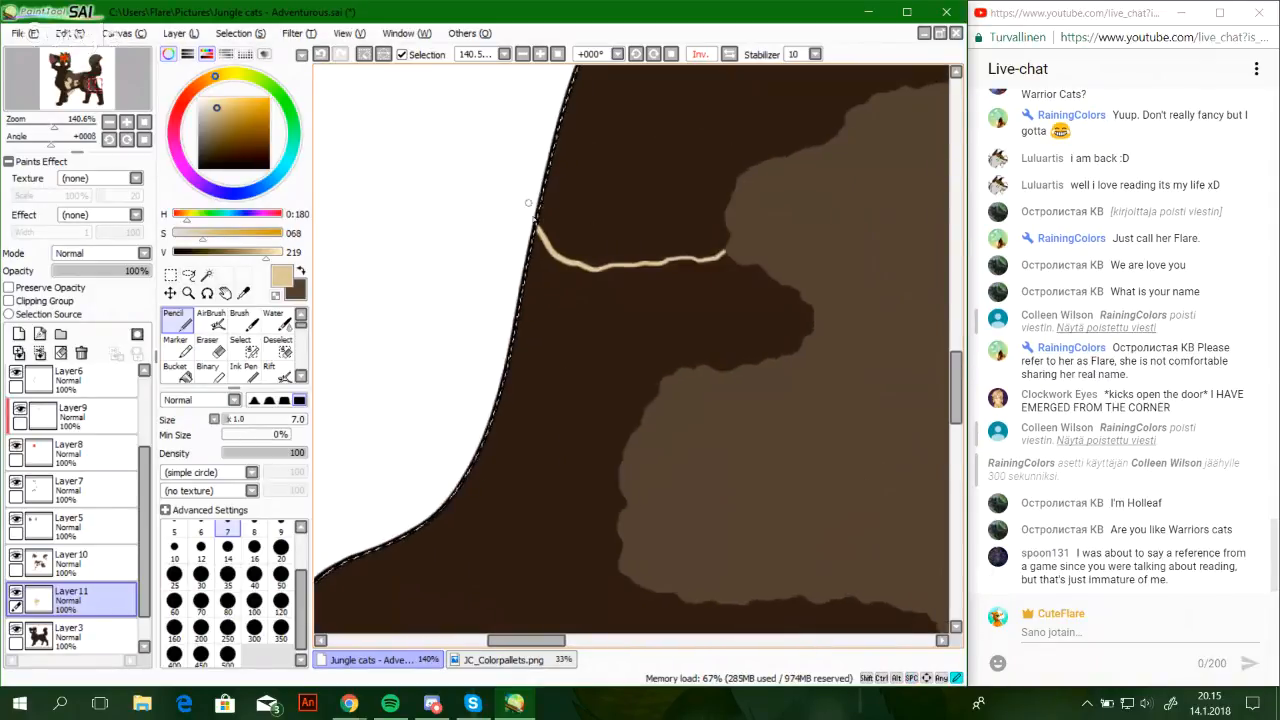
key("ctrl+z")
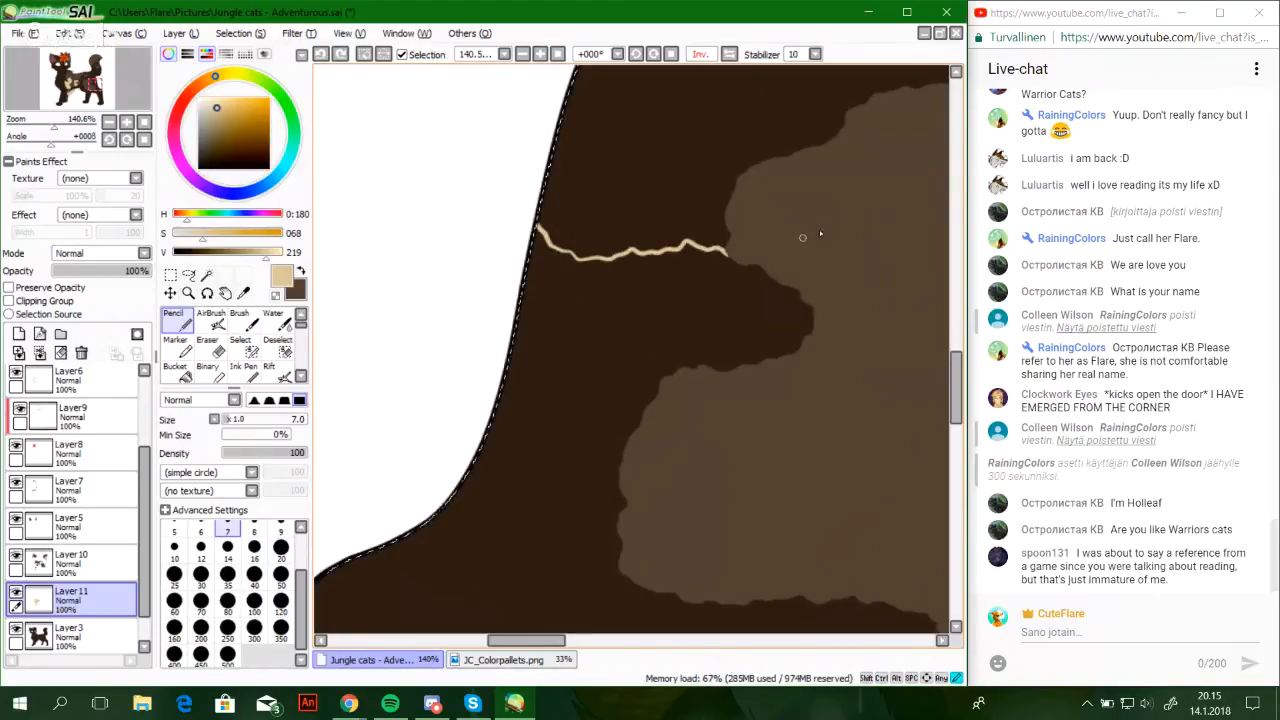
mouse_move(820, 233)
left_mouse_down()
mouse_move(894, 226)
mouse_move(554, 406)
left_mouse_up()
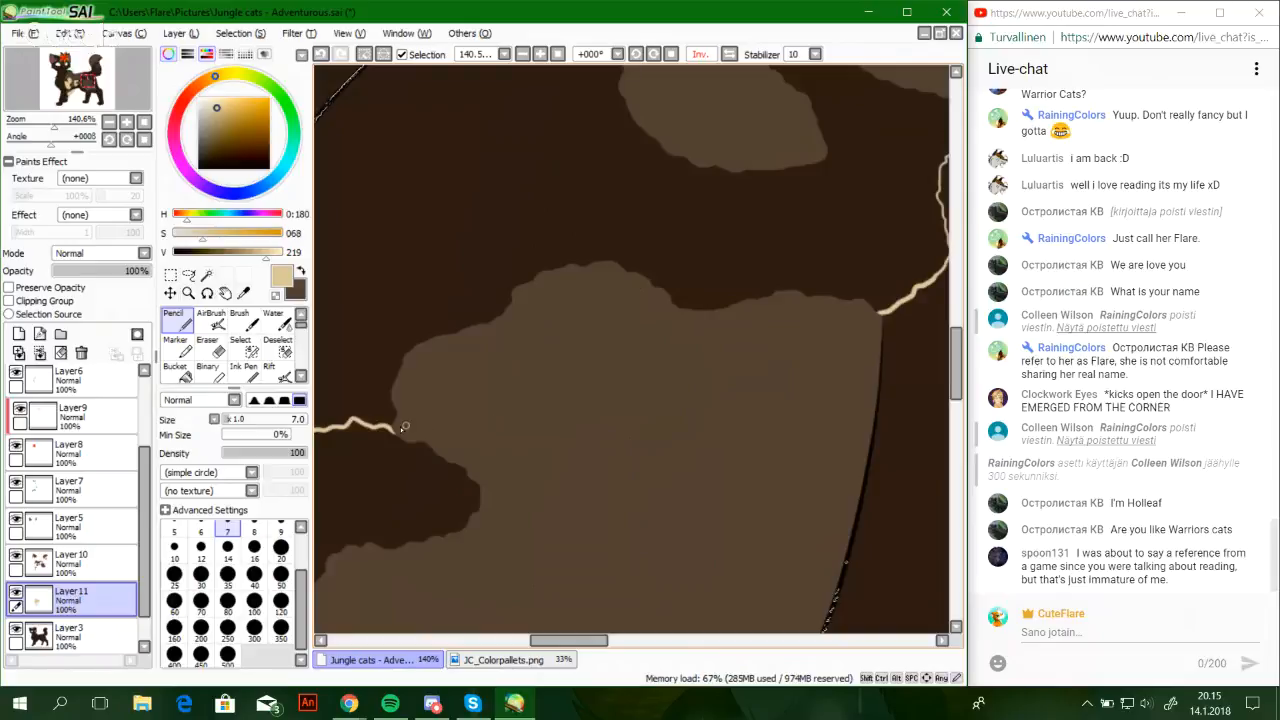
left_click_drag(389, 430, 391, 431)
key("ctrl+z")
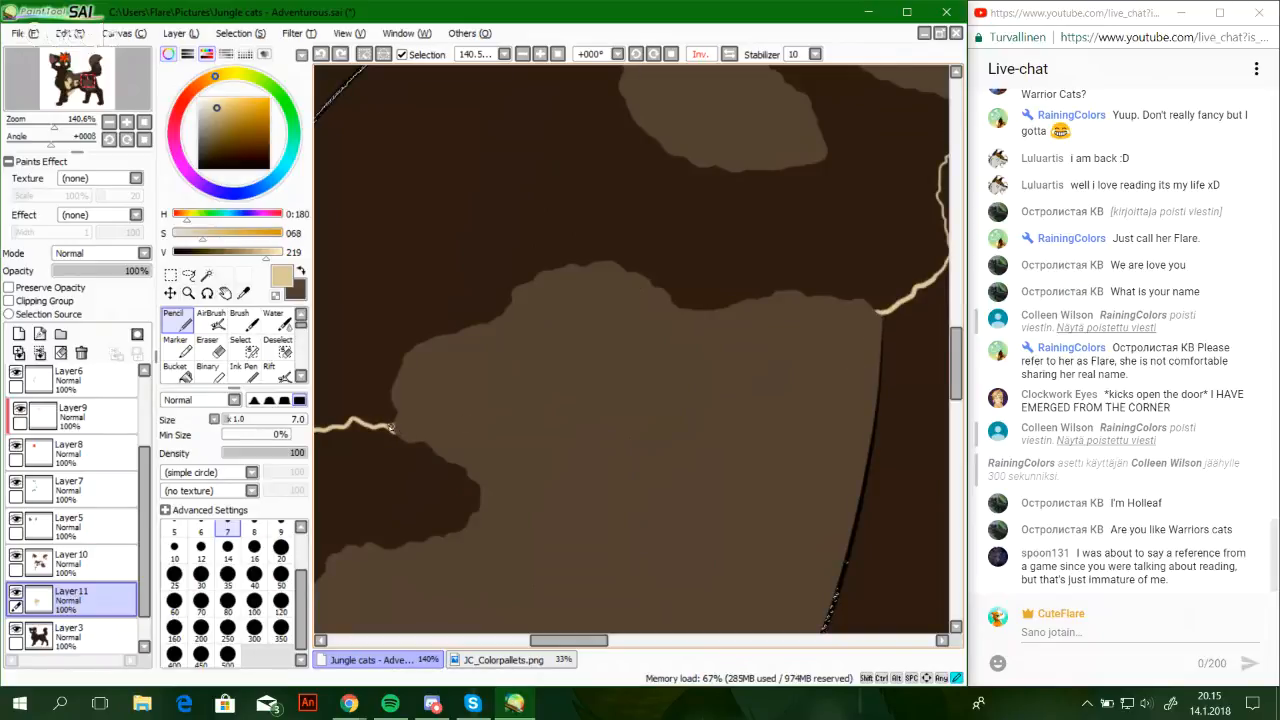
left_click_drag(407, 430, 416, 431)
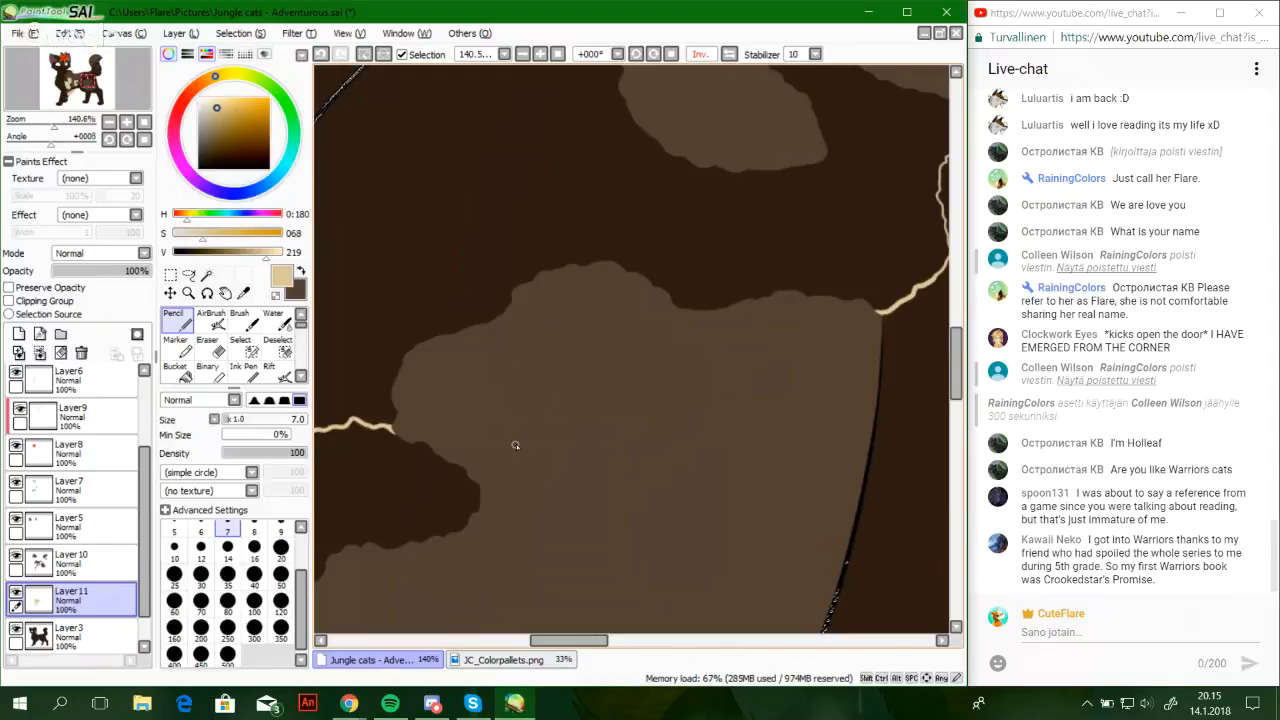
Draw wavy beige lines from the tail's outer edge to the round tail spot, and from the spot towards the upper tail marking
left_click_drag(569, 306, 566, 422)
mouse_move(527, 382)
left_mouse_down()
mouse_move(578, 416)
mouse_move(543, 371)
mouse_move(672, 476)
left_mouse_up()
left_click_drag(558, 403, 637, 463)
left_click_drag(540, 460, 611, 554)
left_click_drag(584, 401, 570, 572)
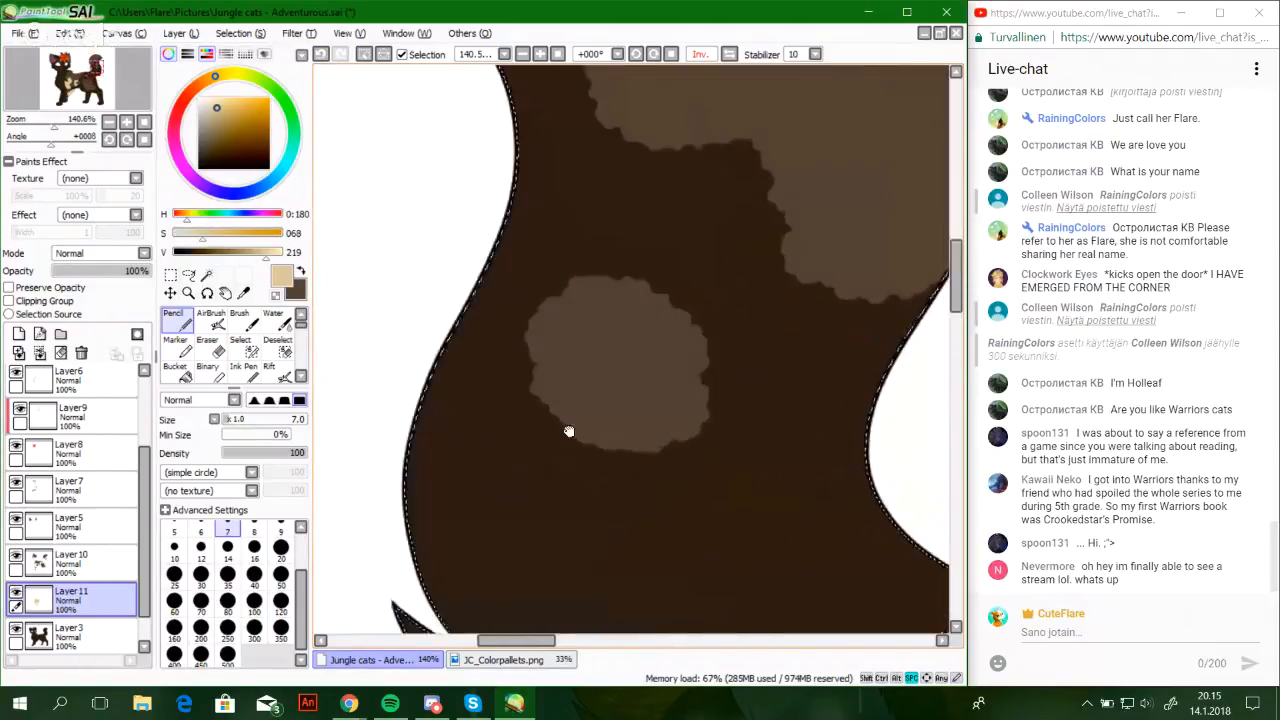
mouse_move(569, 431)
left_mouse_down()
mouse_move(586, 605)
mouse_move(589, 506)
mouse_move(540, 475)
mouse_move(596, 557)
mouse_move(620, 226)
mouse_move(660, 311)
mouse_move(590, 400)
left_mouse_up()
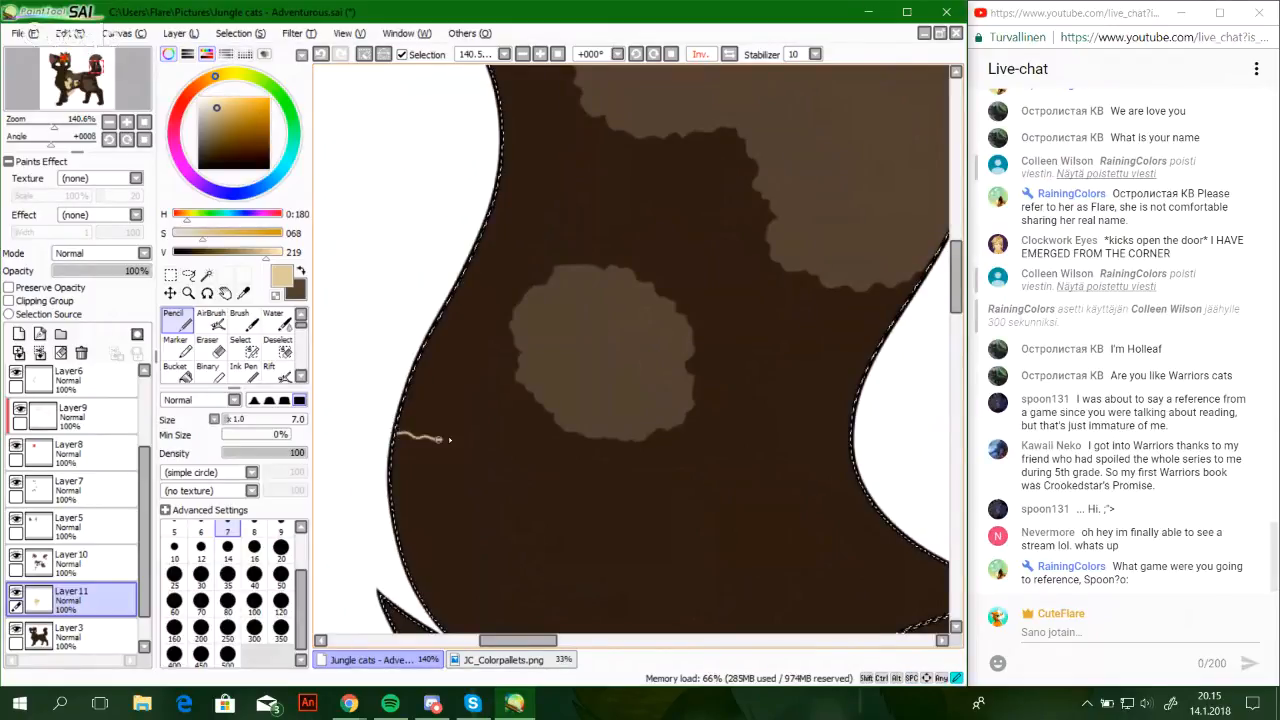
key("ctrl+z")
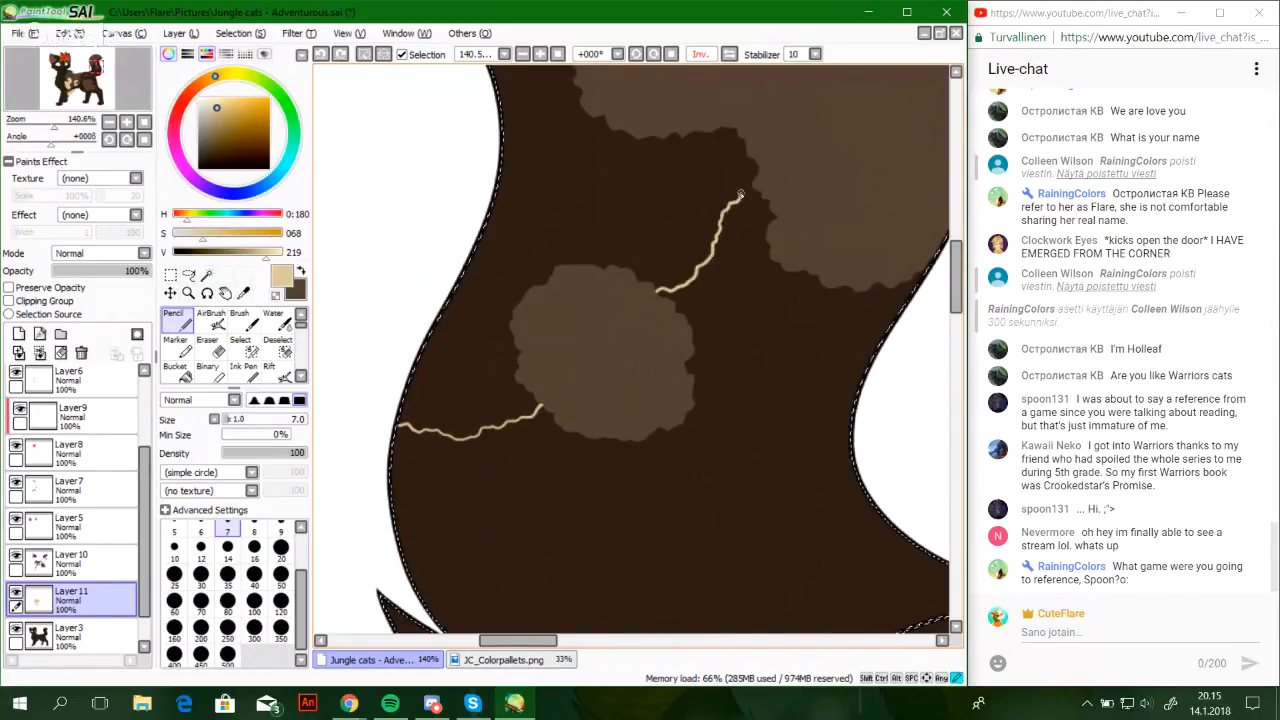
left_click_drag(765, 230, 756, 295)
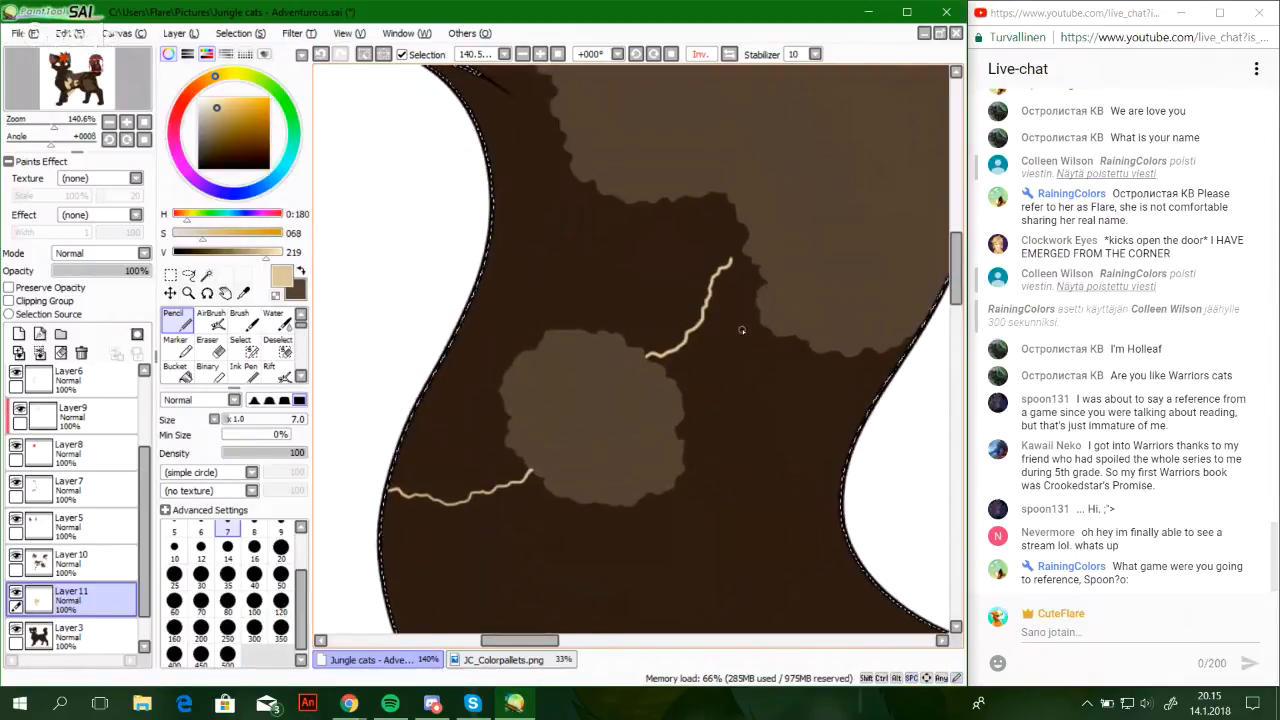
left_click_drag(757, 297, 742, 305)
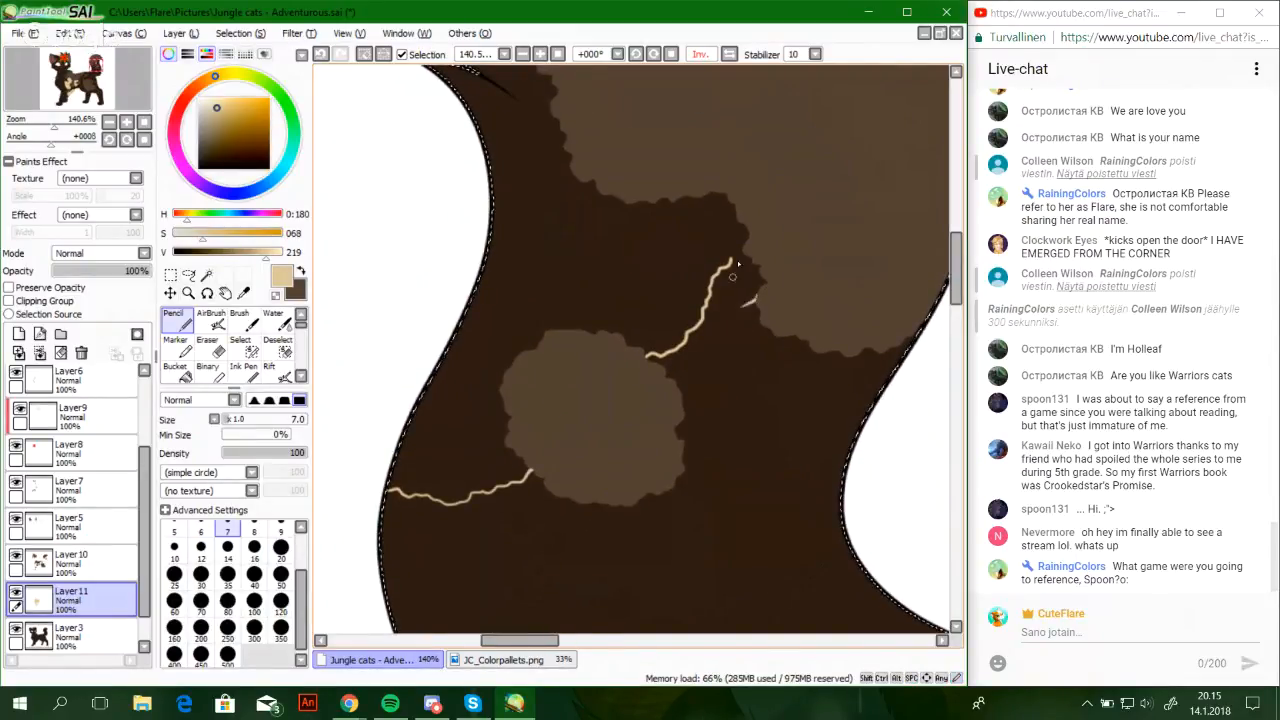
key("ctrl+z")
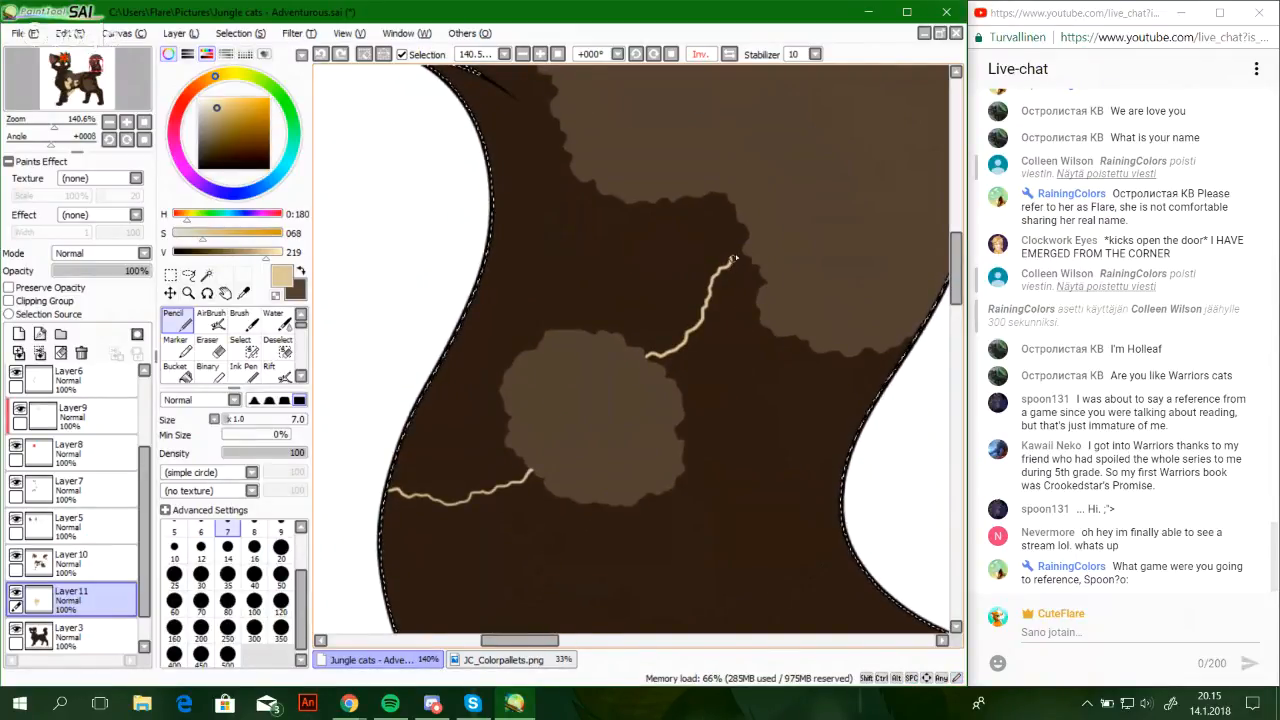
Extend the upper tail marking's edge towards the beige line in brown on Layer10, and fill the added gap with the Bucket
left_click(300, 272)
left_click(72, 560)
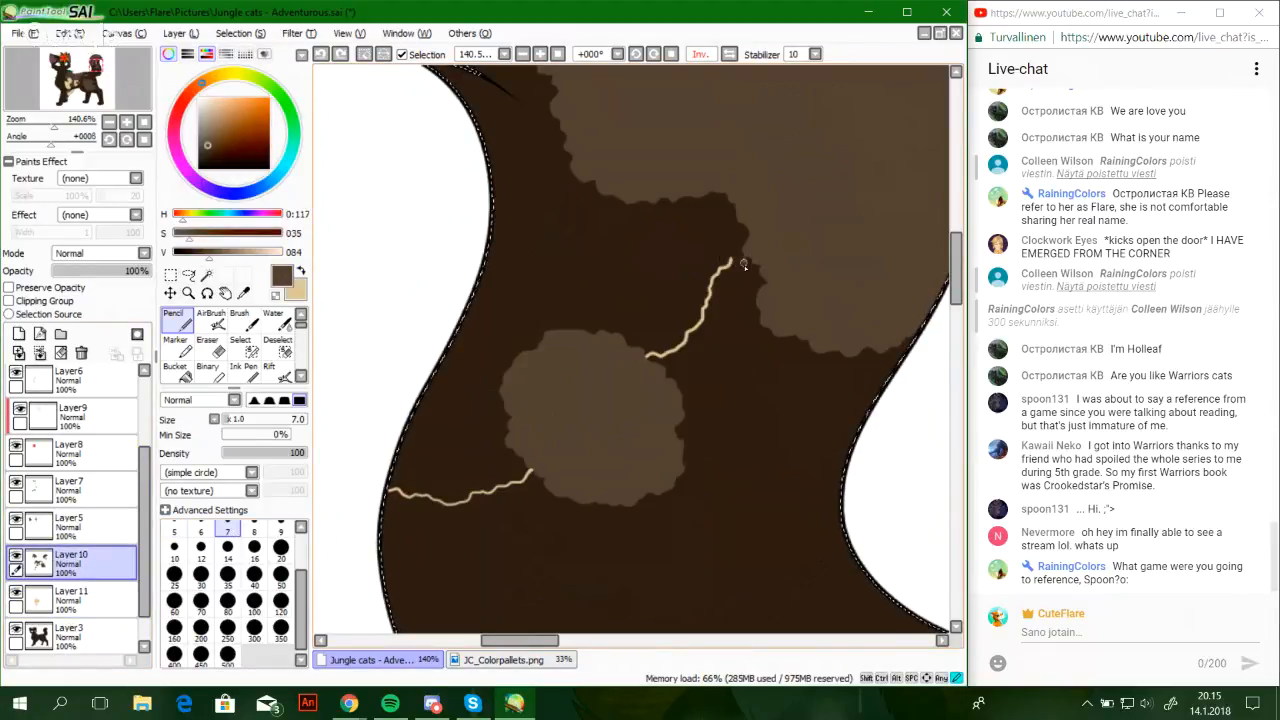
left_click(175, 368)
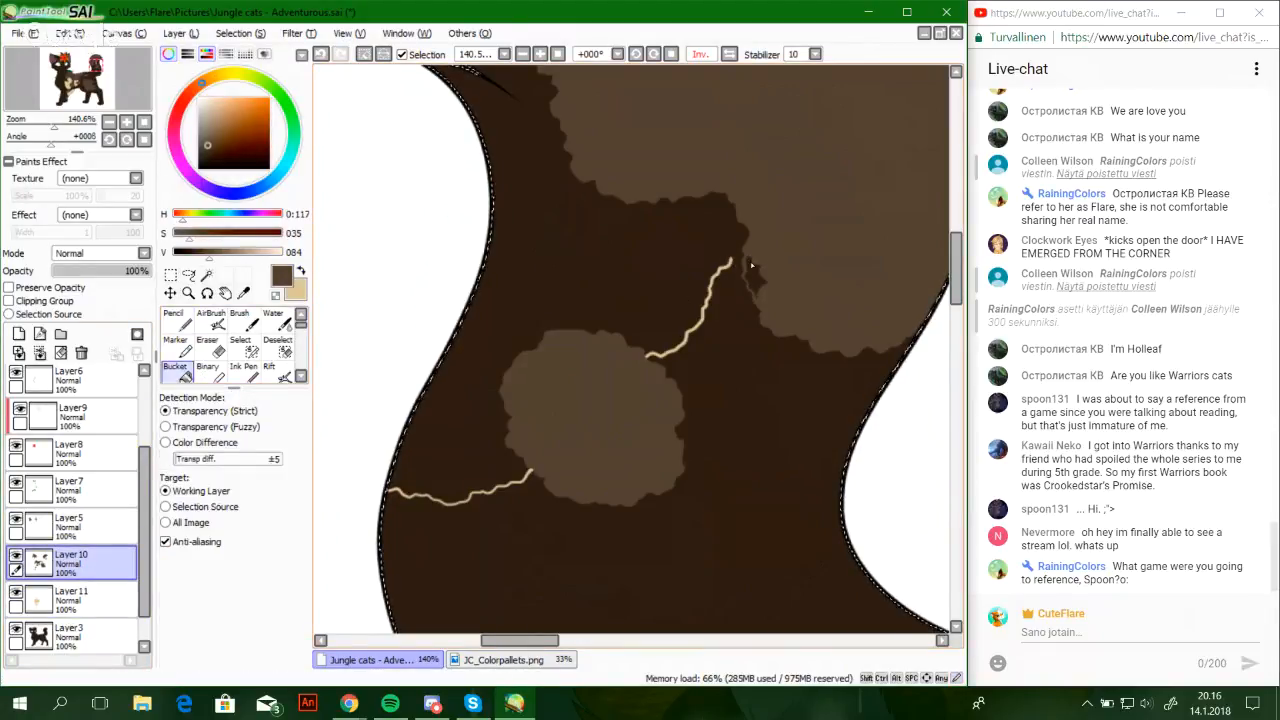
left_click_drag(54, 124, 76, 95)
left_click(175, 320)
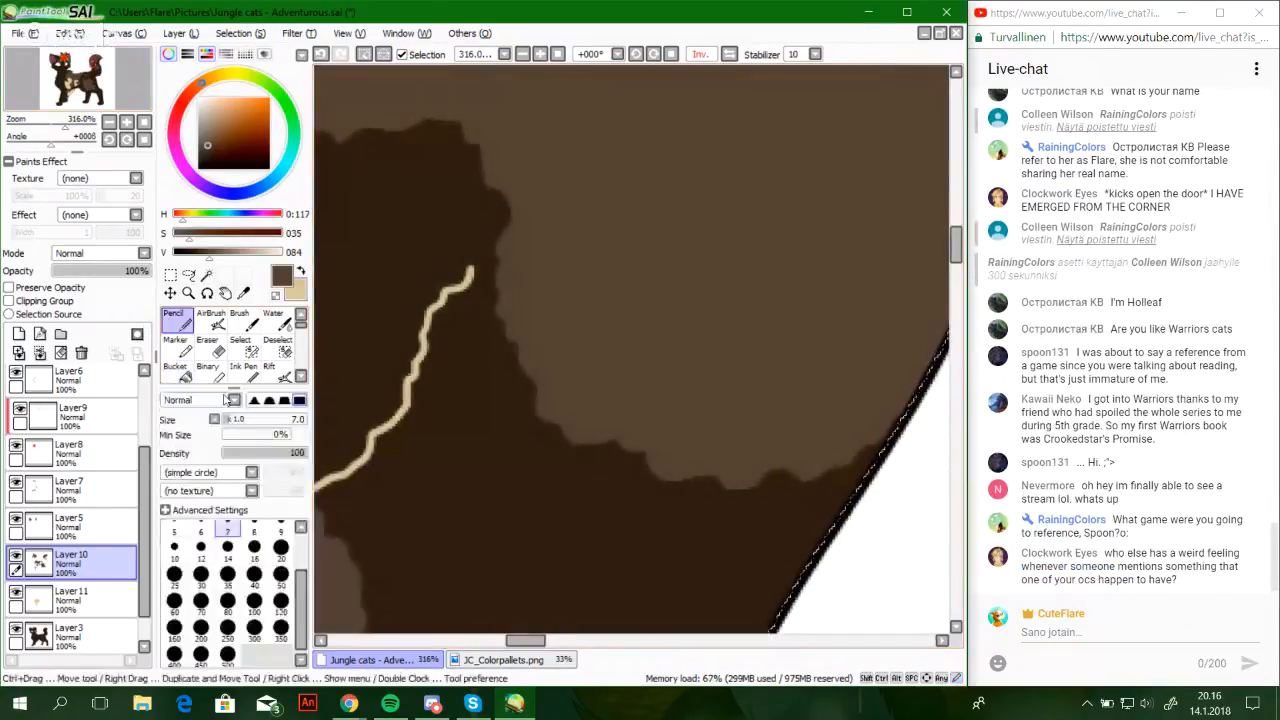
left_click(227, 575)
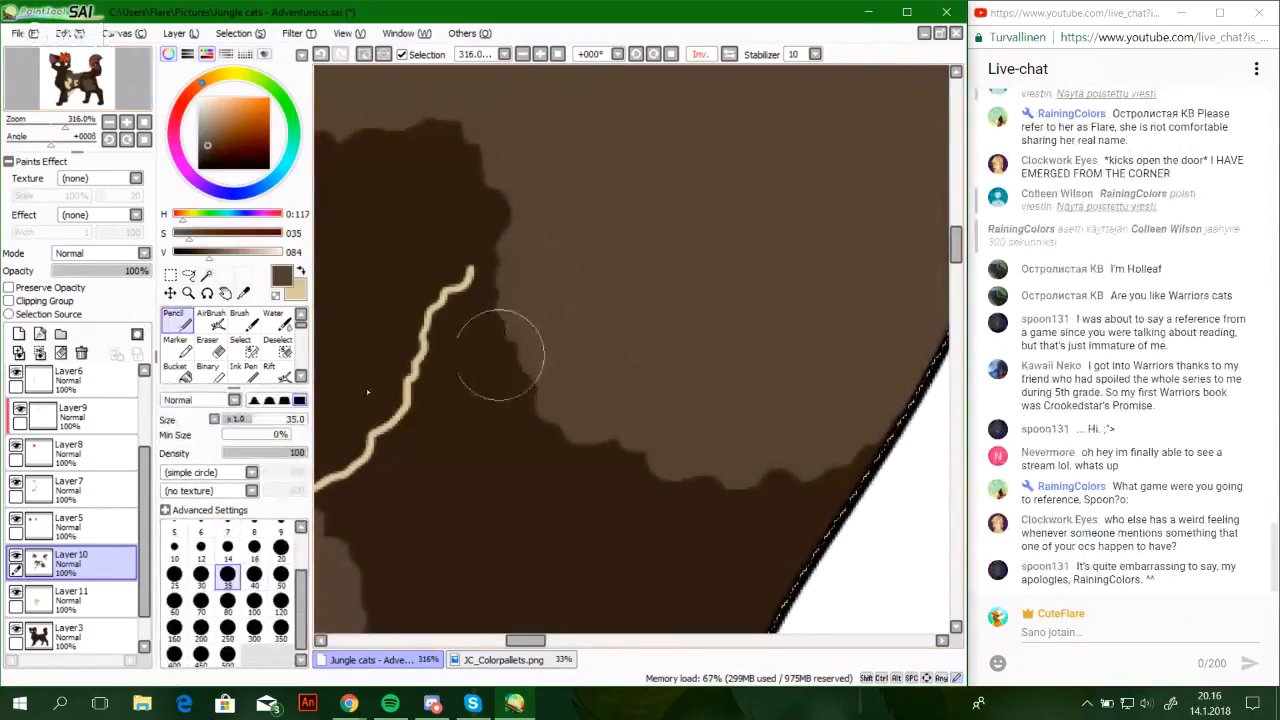
left_click(227, 548)
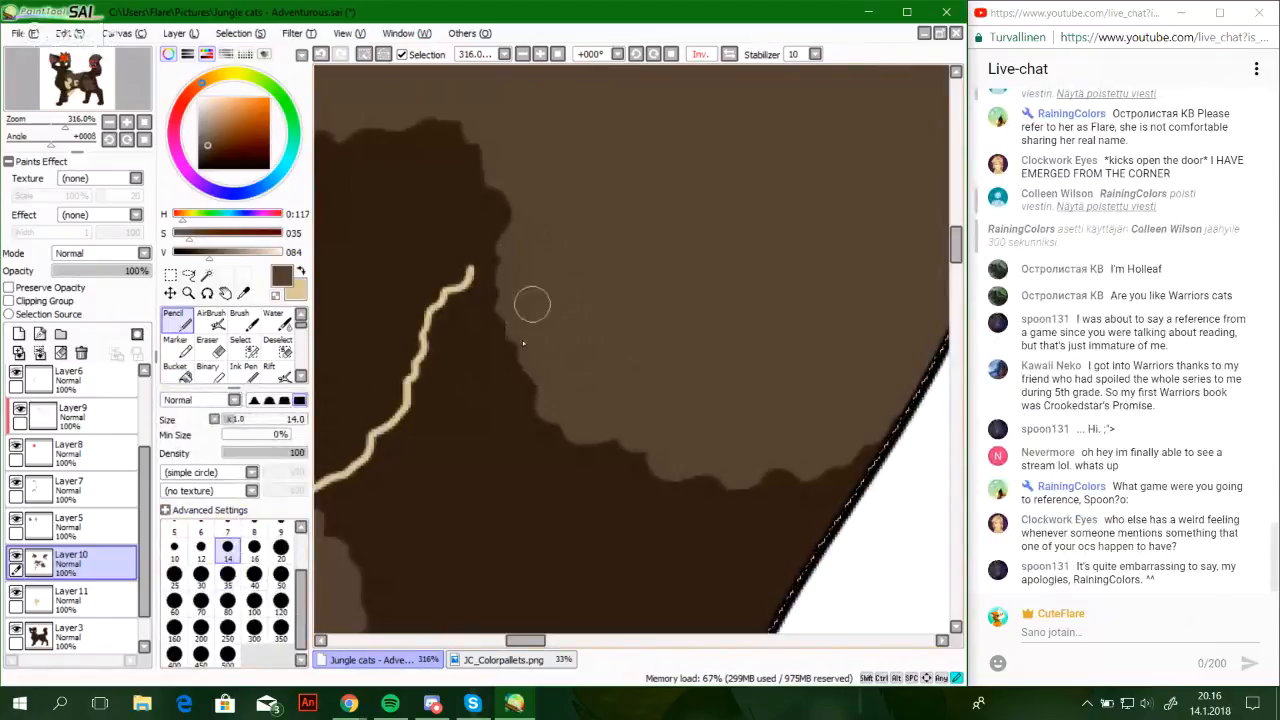
Extend the beige tail line to the corner of the upper tail marking on Layer11 with the size 12 Pencil
left_click(301, 271)
left_click(72, 596)
left_click(201, 547)
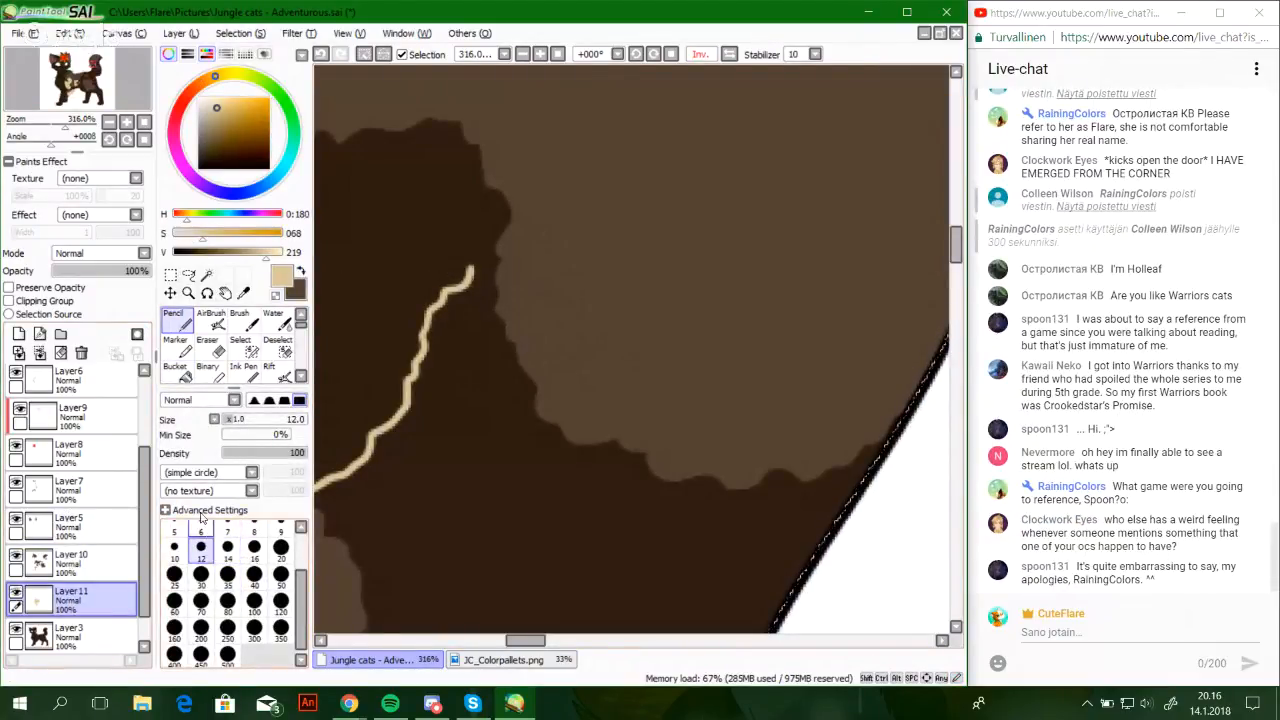
left_click_drag(66, 125, 57, 126)
left_click_drag(489, 416, 722, 349)
left_click(781, 228)
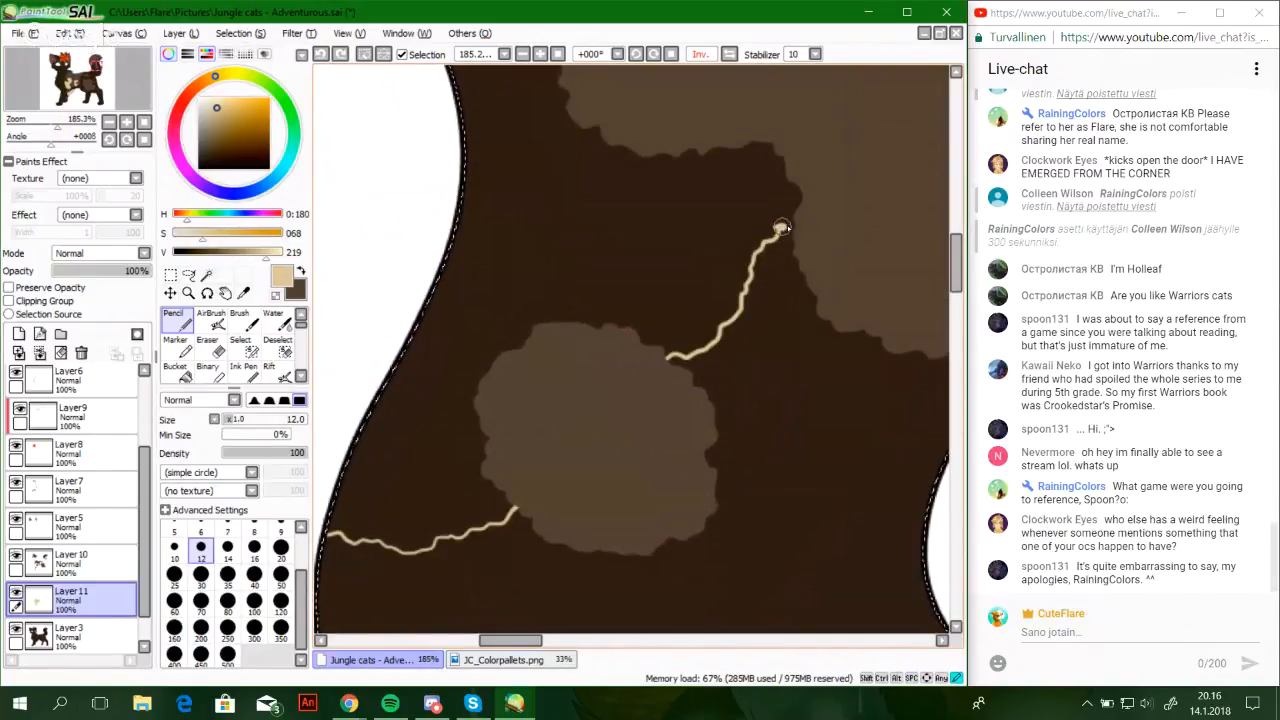
left_click_drag(738, 88, 752, 350)
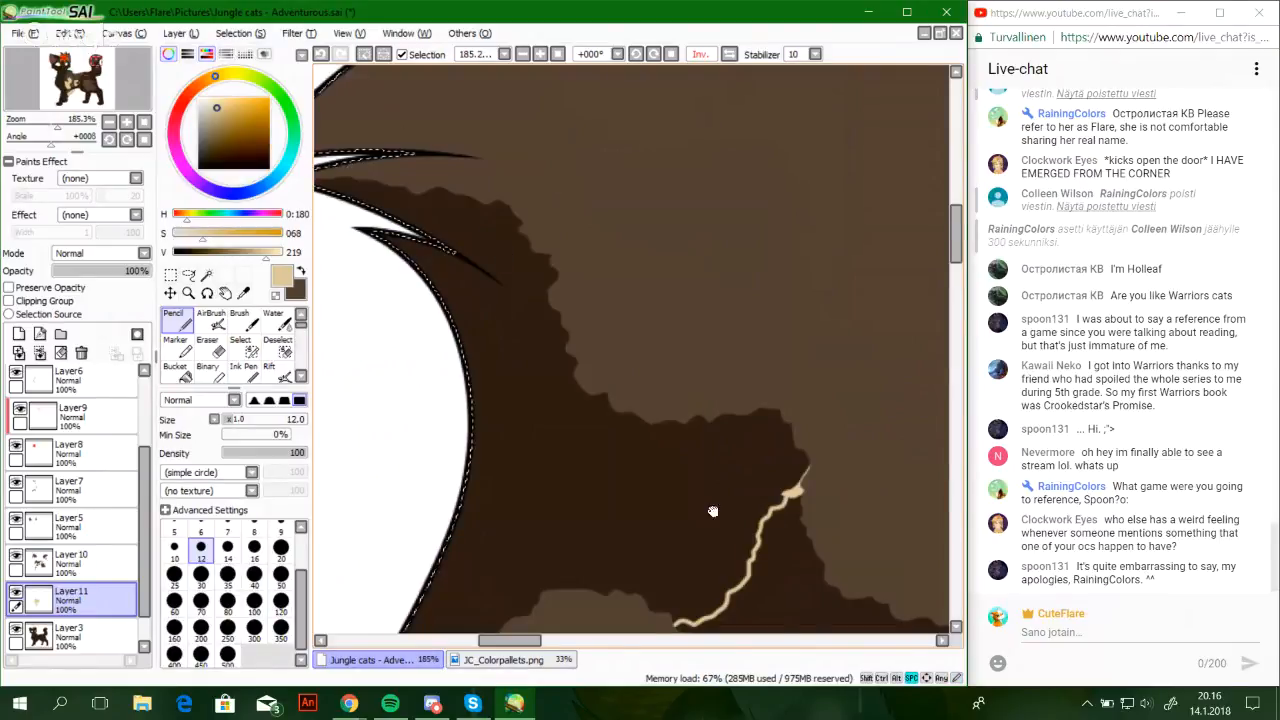
left_click_drag(712, 511, 740, 223)
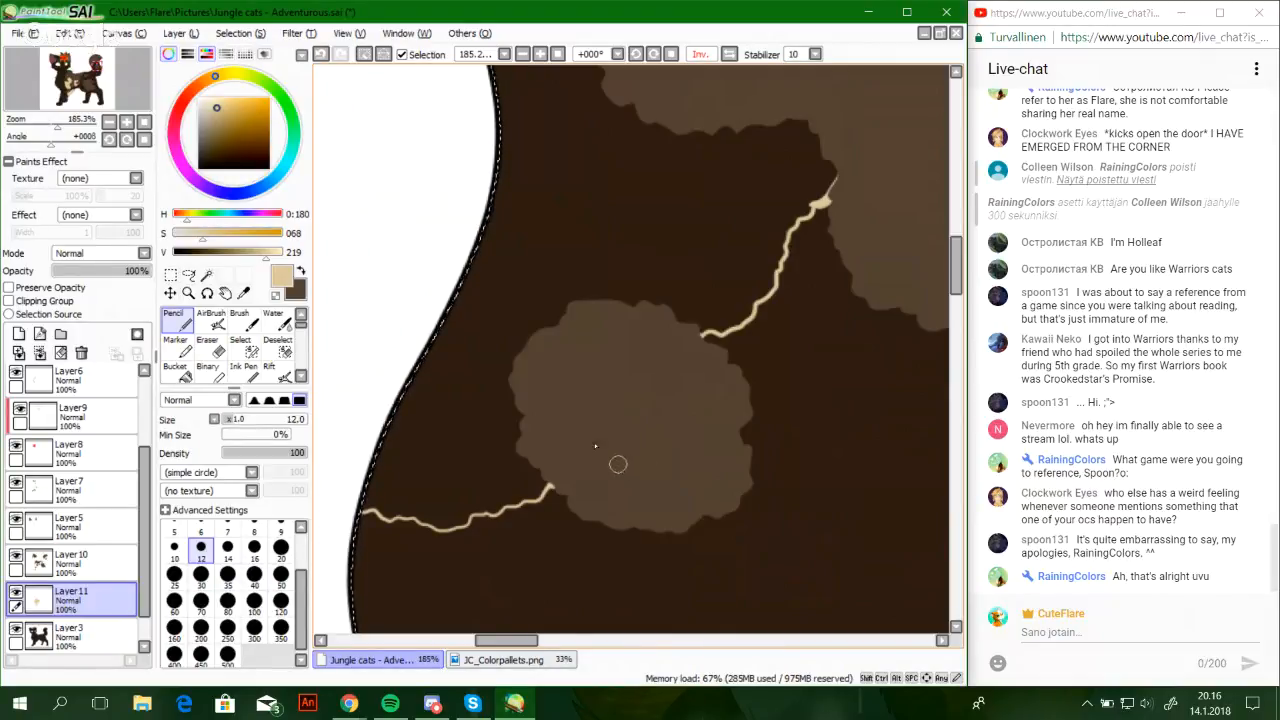
Fill the enclosed tail area between the round spot and the upper marking with beige using the Bucket
left_click(180, 370)
left_click(406, 451)
left_click(180, 320)
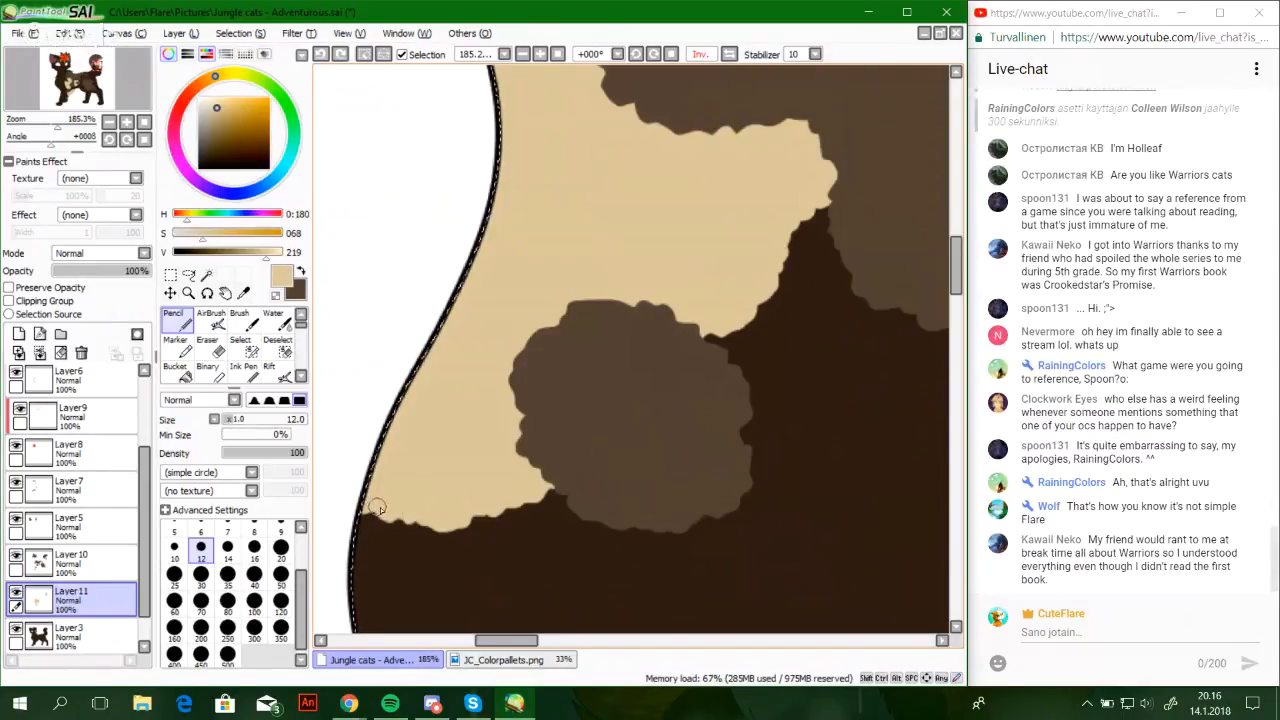
mouse_move(646, 486)
left_mouse_down()
mouse_move(578, 446)
mouse_move(571, 389)
mouse_move(589, 474)
mouse_move(606, 434)
mouse_move(720, 508)
left_mouse_up()
left_click(148, 121)
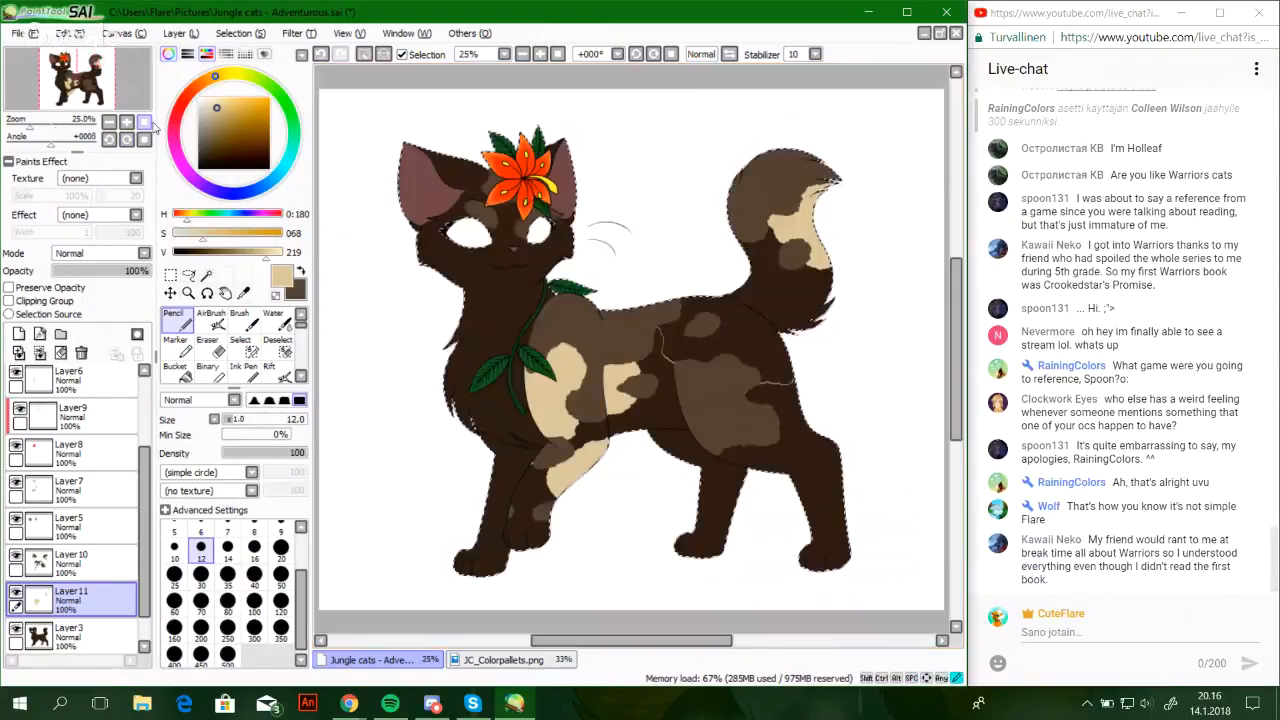
Draw a wavy beige line across the tail base, from its inner outline to the lower fur tuft, with the size 7 Pencil
left_click_drag(30, 125, 40, 125)
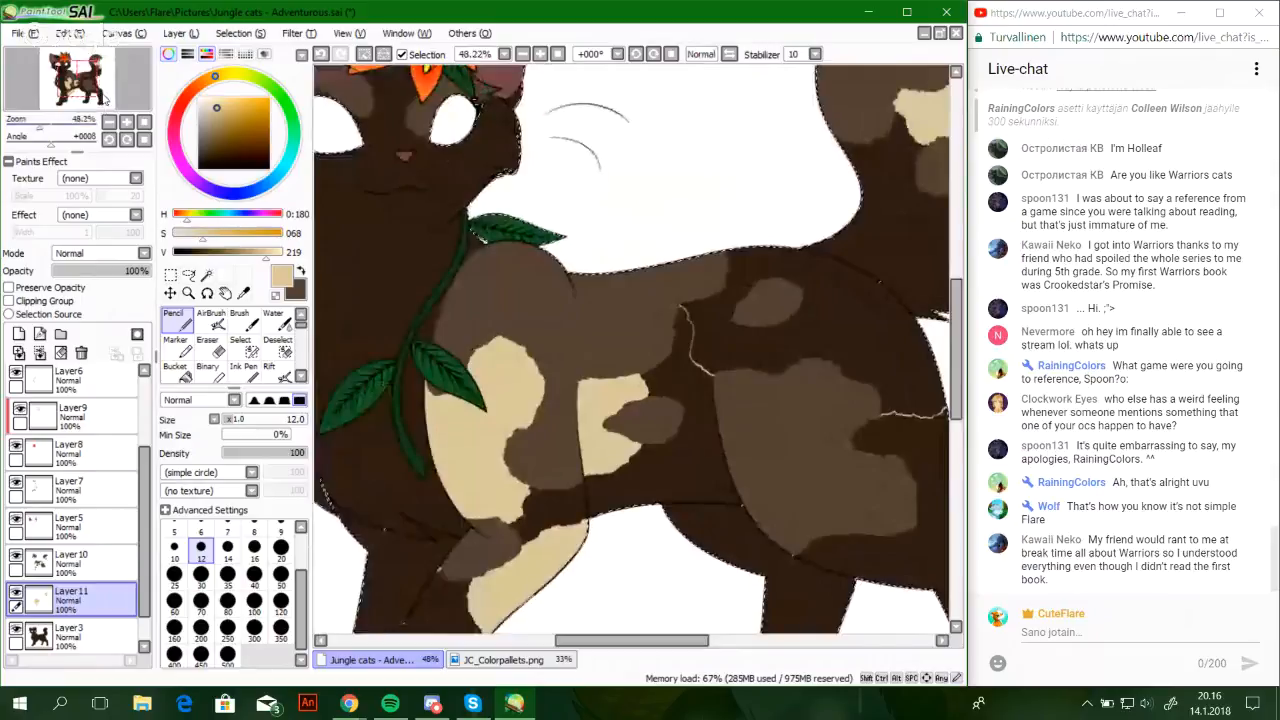
left_click_drag(105, 97, 110, 97)
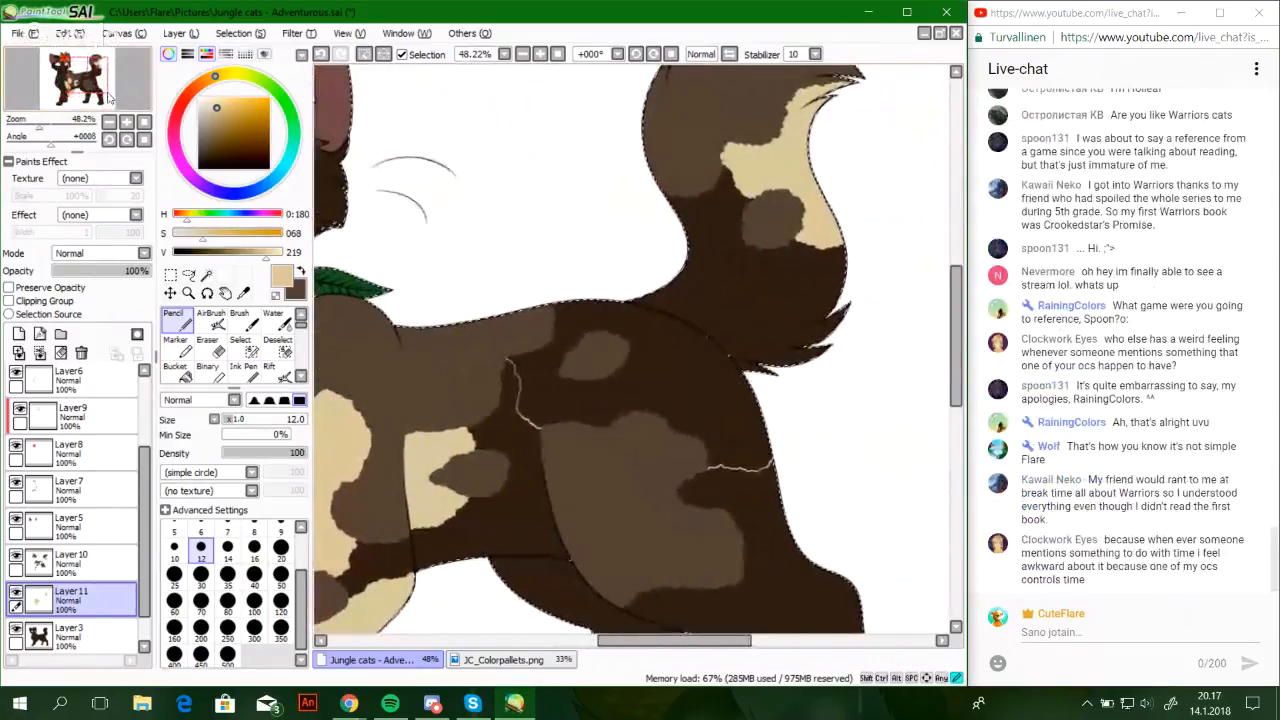
key("bracketleft")
key("bracketleft")
key("bracketleft")
key("bracketleft")
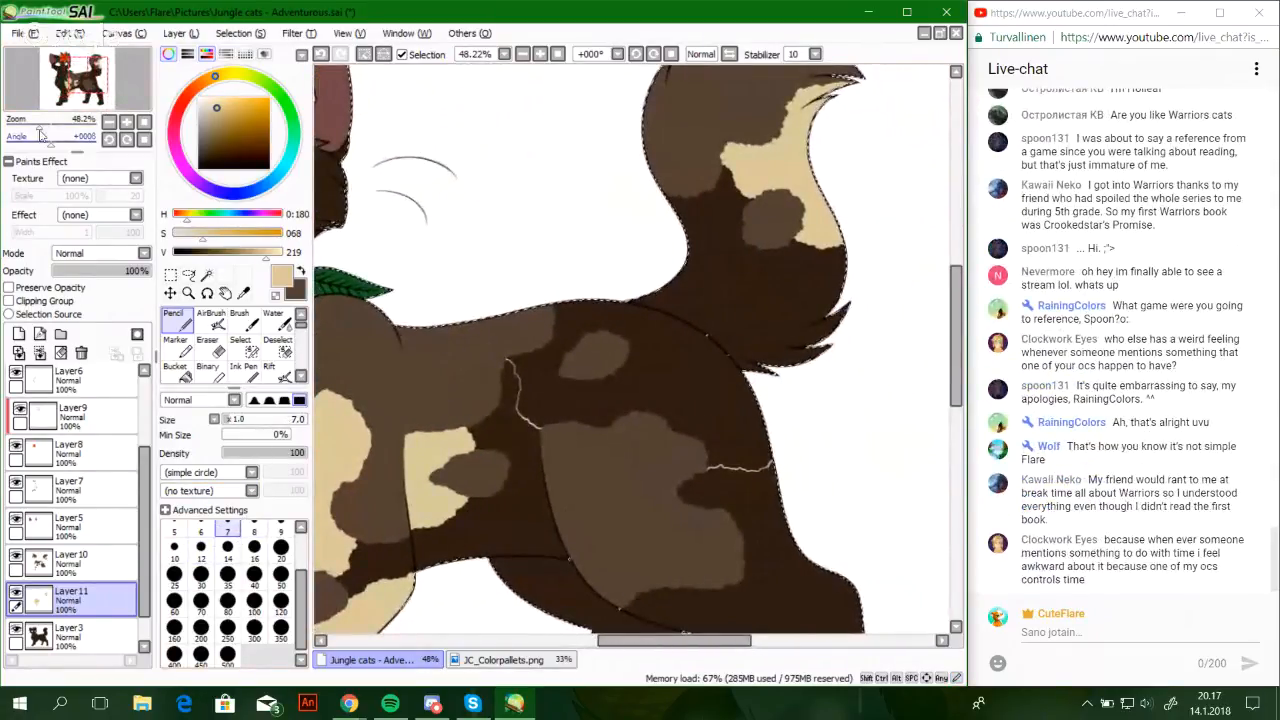
left_click_drag(40, 128, 53, 128)
left_click_drag(765, 328, 497, 408)
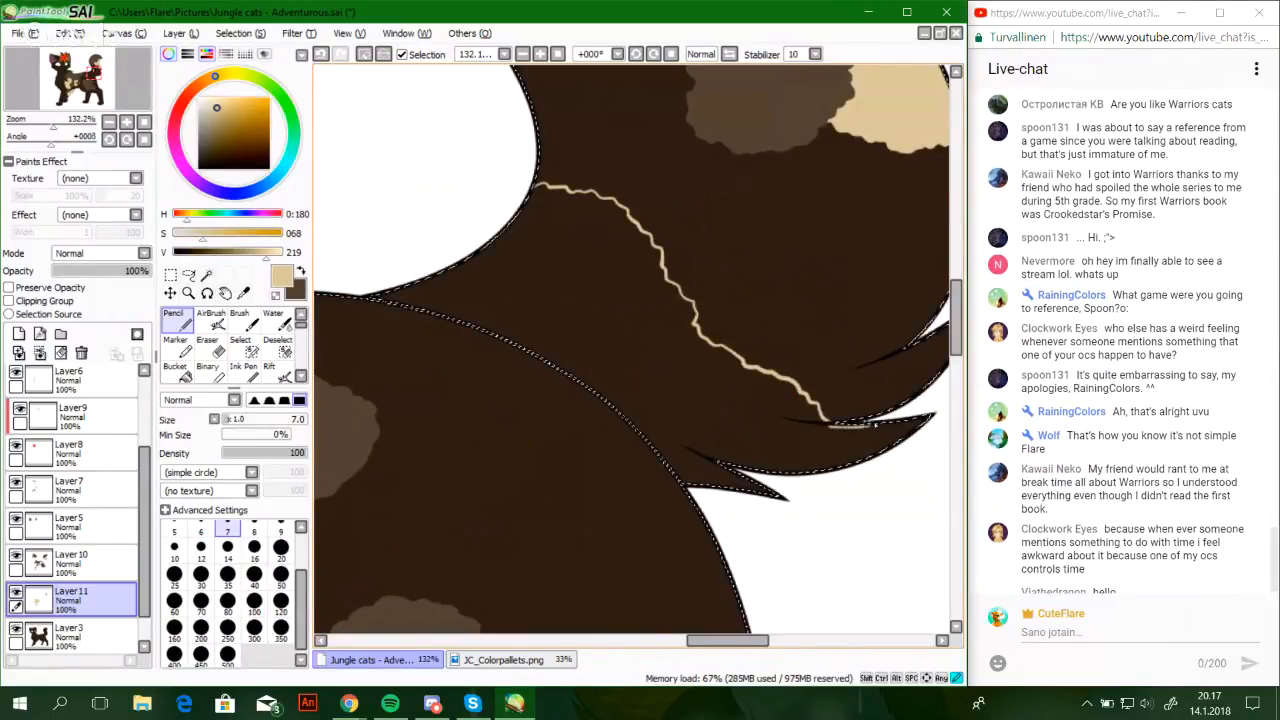
Fill the outlined haunch and tail base with beige using the Bucket
left_click_drag(54, 127, 34, 129)
left_click_drag(88, 80, 81, 73)
left_click(180, 373)
left_click(700, 403)
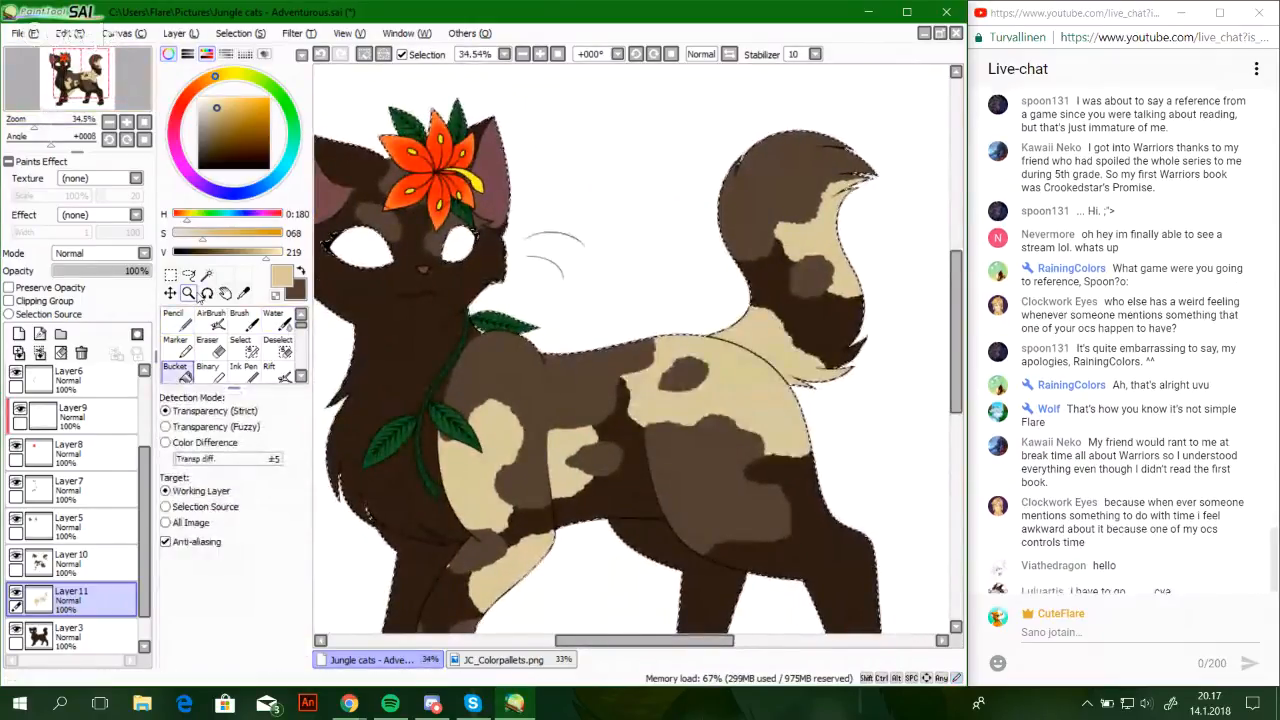
Touch up the front edge of the beige haunch patch below the back marking with the Pencil
left_click(178, 320)
left_click_drag(34, 127, 59, 127)
left_click_drag(85, 80, 78, 101)
left_click(77, 100)
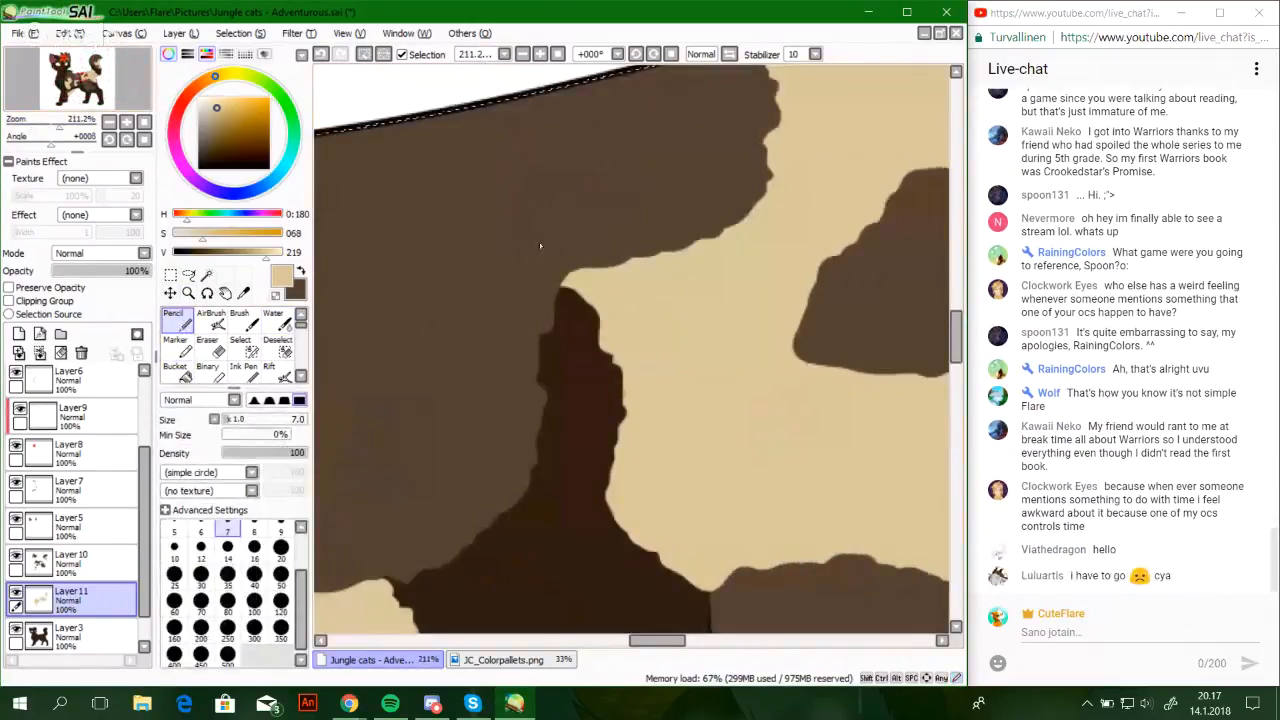
left_click_drag(605, 302, 614, 350)
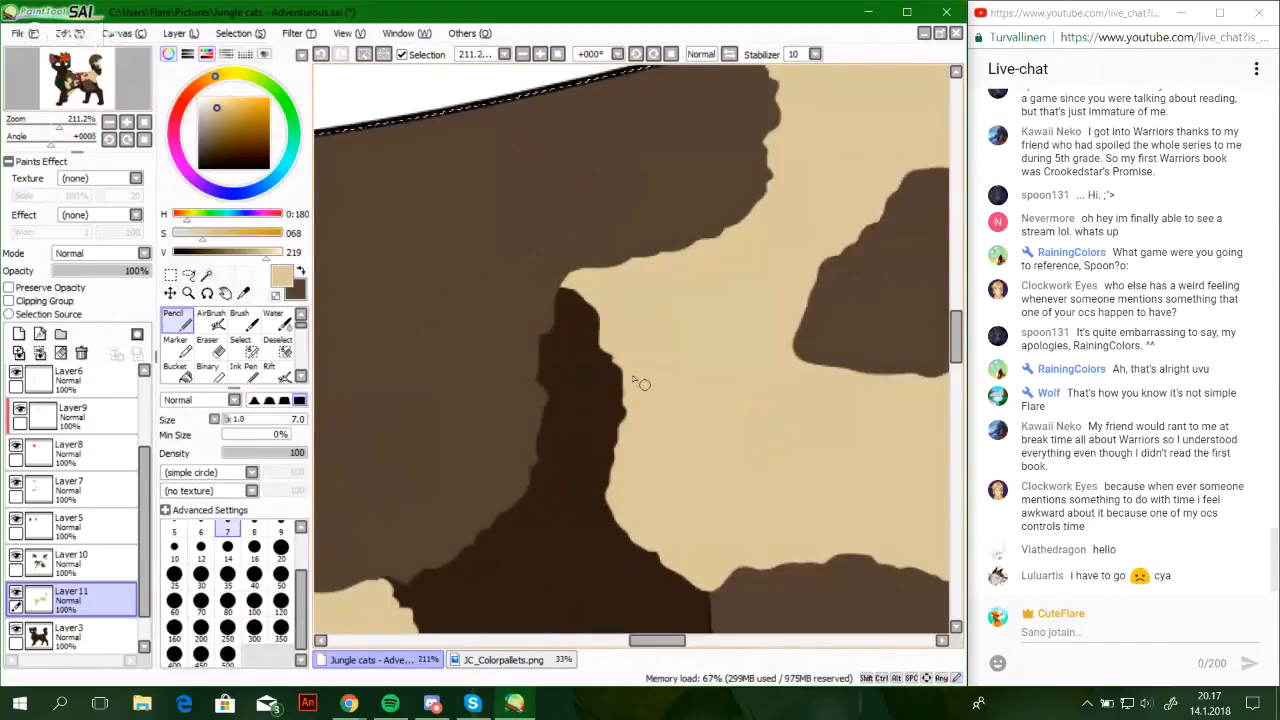
Touch up the rough lower edge of the beige haunch patch between the thigh marking and the leg's back outline
left_click_drag(834, 590, 657, 340)
left_click_drag(893, 485, 729, 411)
mouse_move(848, 474)
left_mouse_down()
mouse_move(694, 456)
mouse_move(641, 435)
left_mouse_up()
left_click_drag(777, 440, 510, 403)
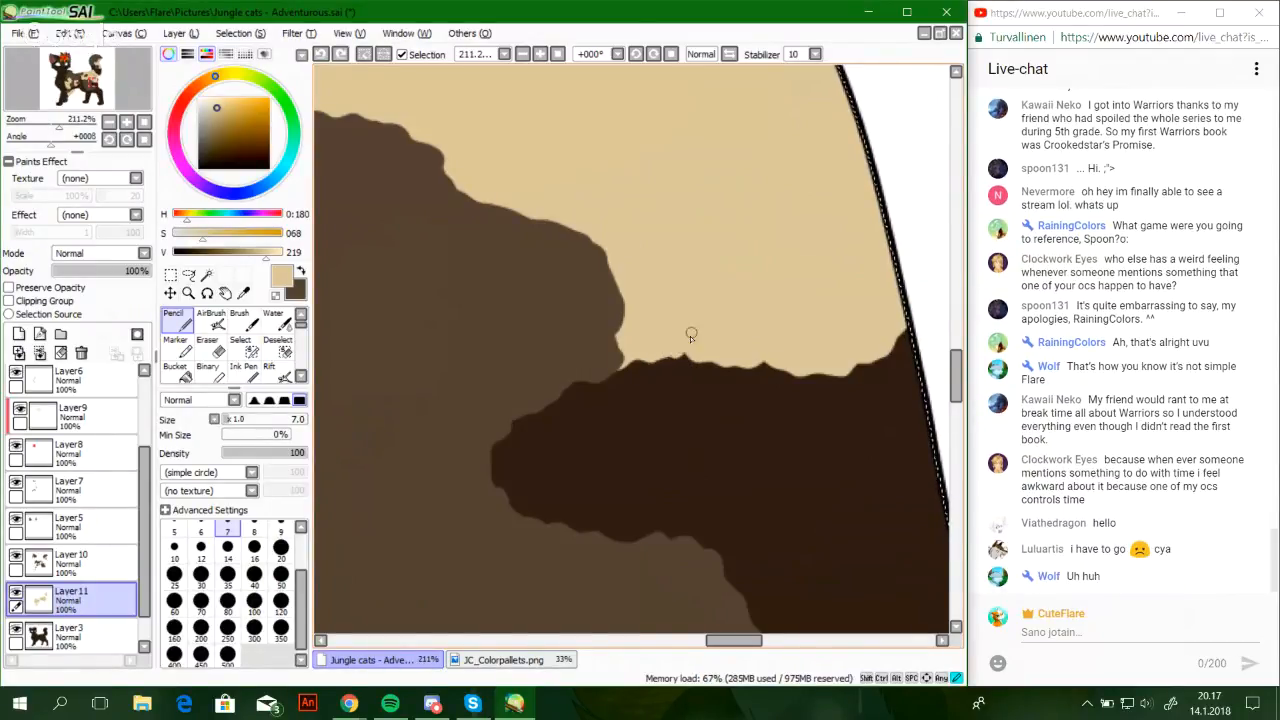
left_click_drag(691, 334, 674, 348)
left_click_drag(860, 271, 618, 499)
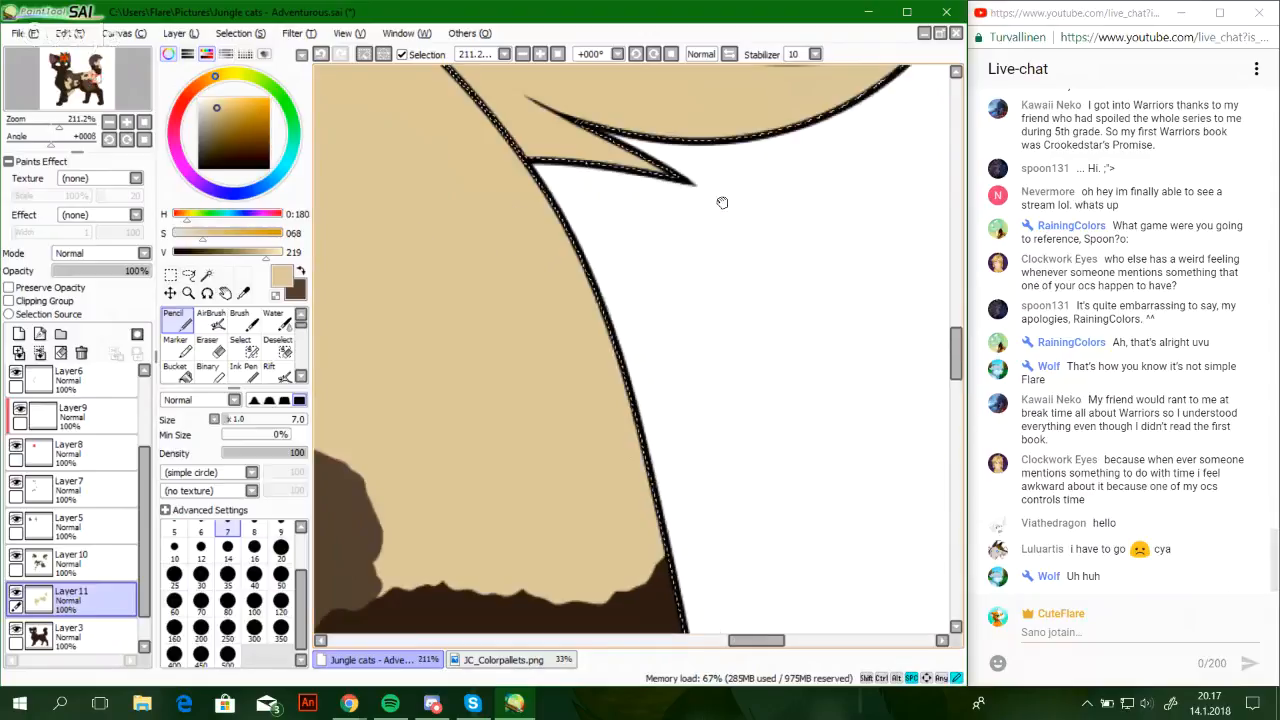
left_click_drag(722, 203, 655, 506)
left_click_drag(636, 346, 880, 618)
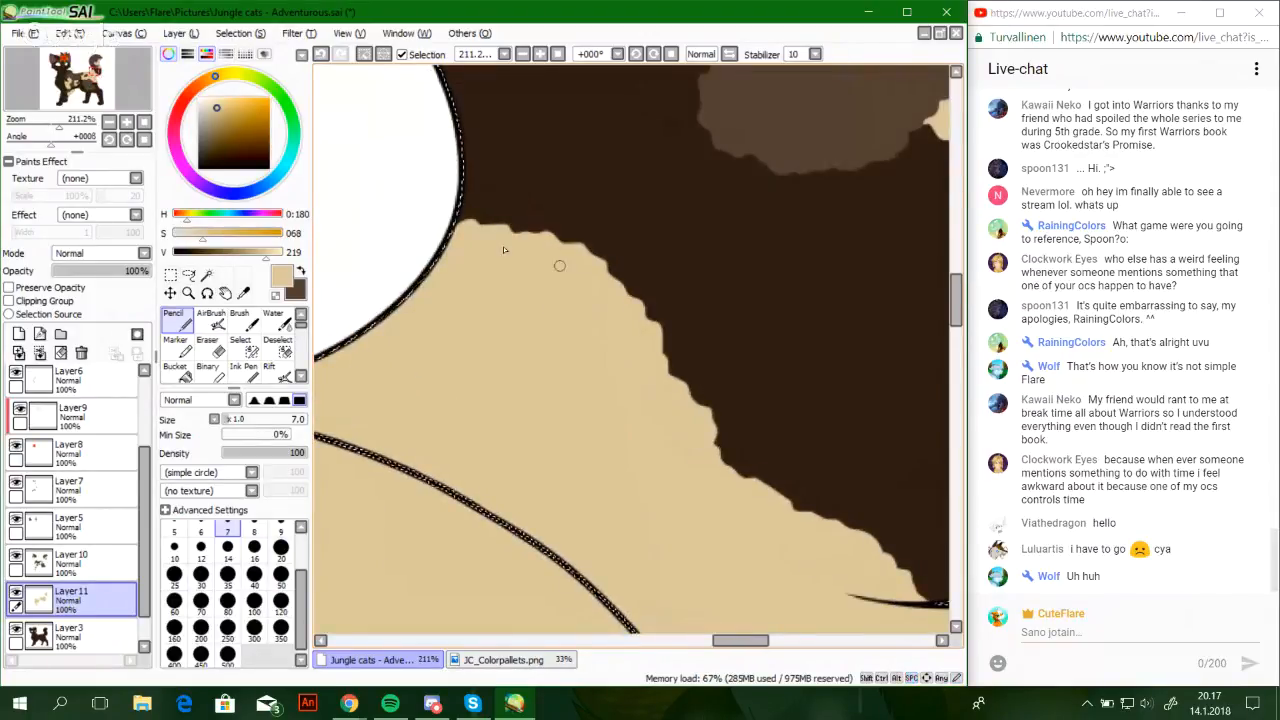
left_click_drag(58, 125, 38, 125)
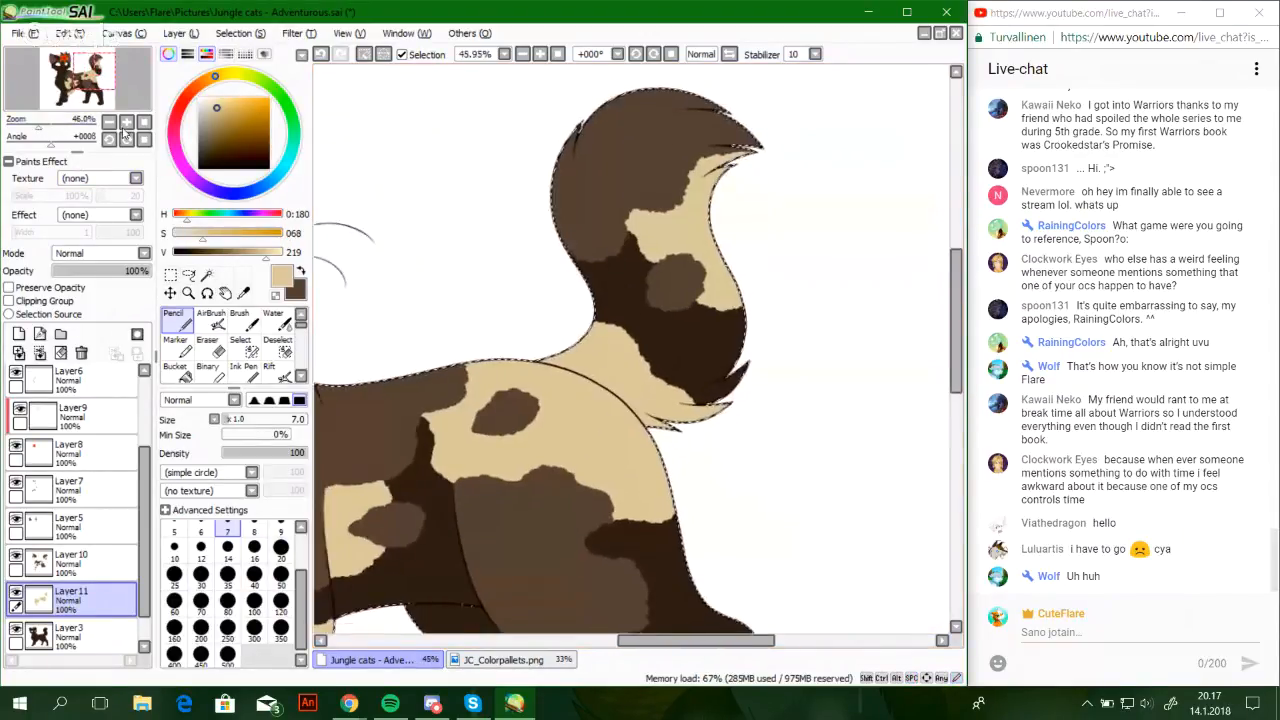
left_click(145, 122)
left_click(79, 82)
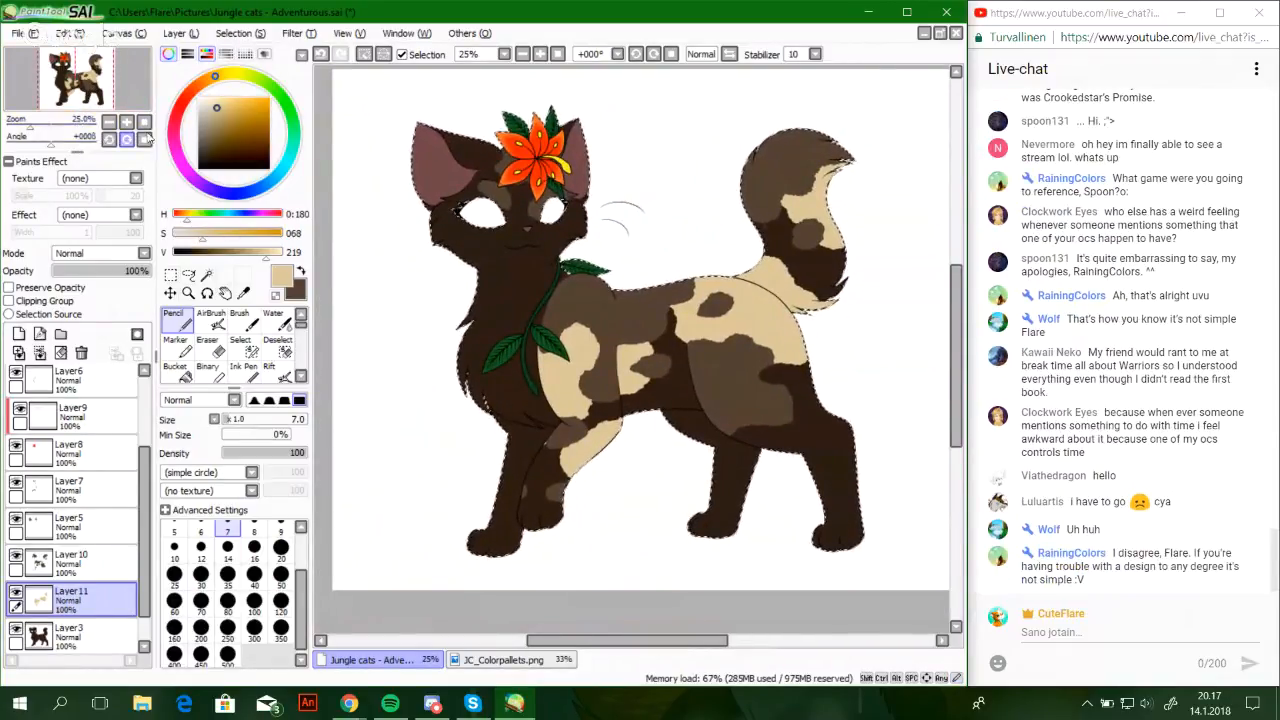
Draw a wavy brown line across the upper part of the far hind leg on Layer10 with the size 7 Pencil
left_click(301, 271)
left_click(102, 559)
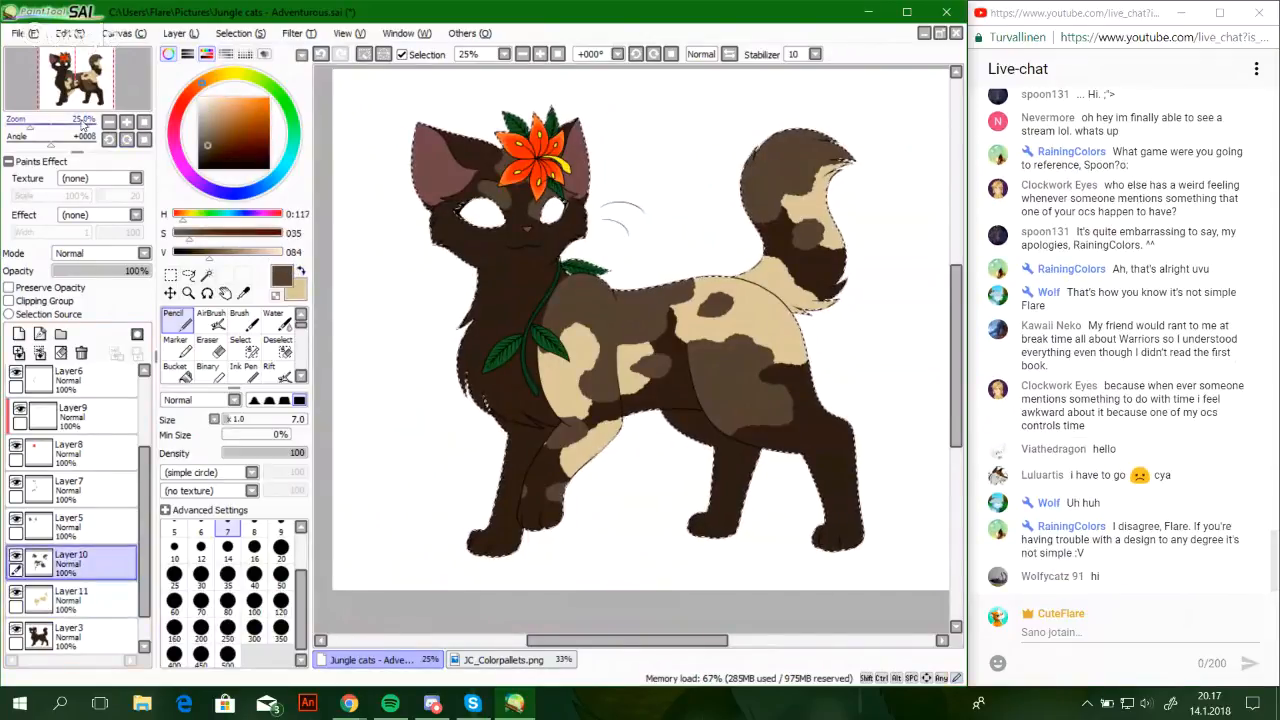
left_click_drag(31, 126, 51, 126)
left_click_drag(79, 83, 87, 87)
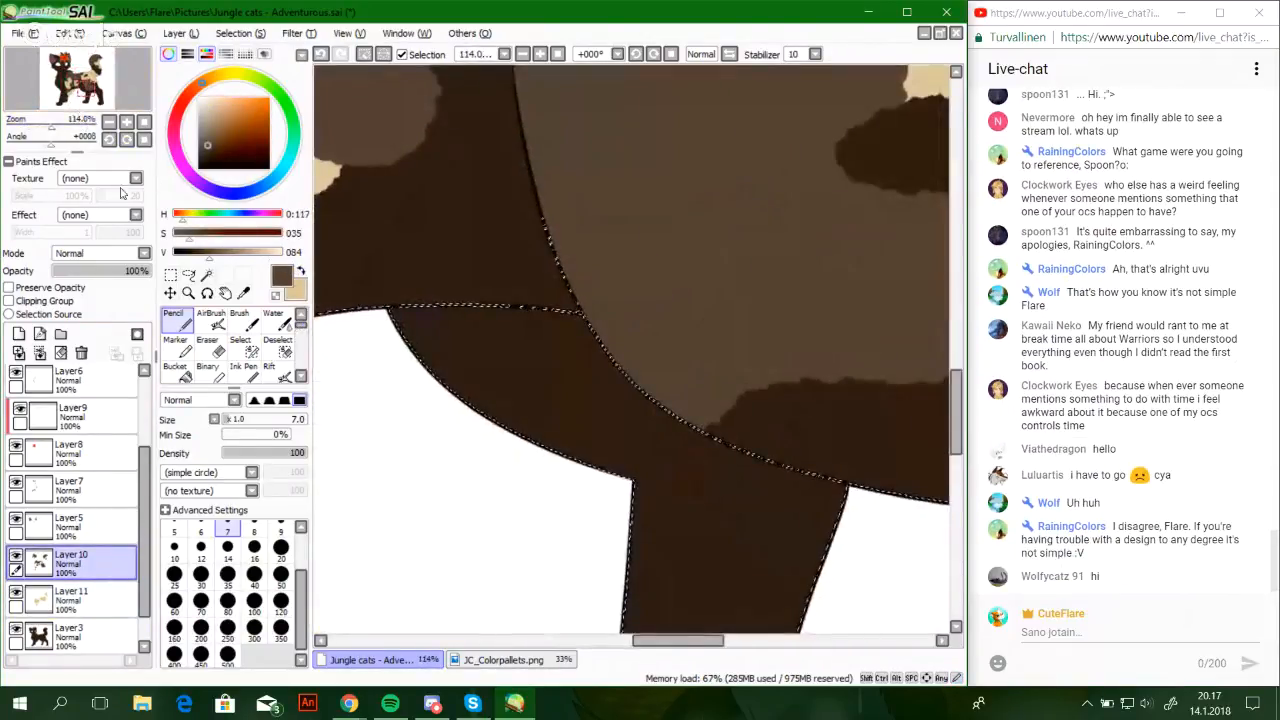
left_click_drag(44, 126, 55, 126)
key("space")
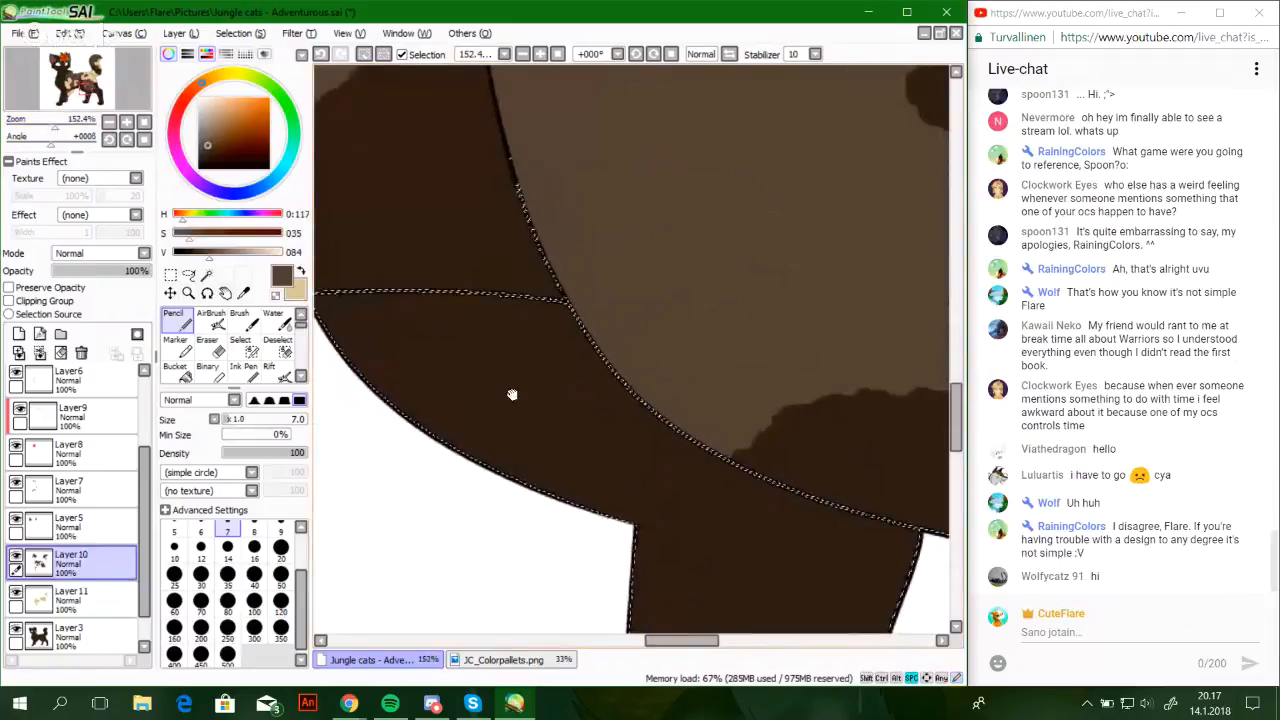
left_click_drag(512, 395, 634, 309)
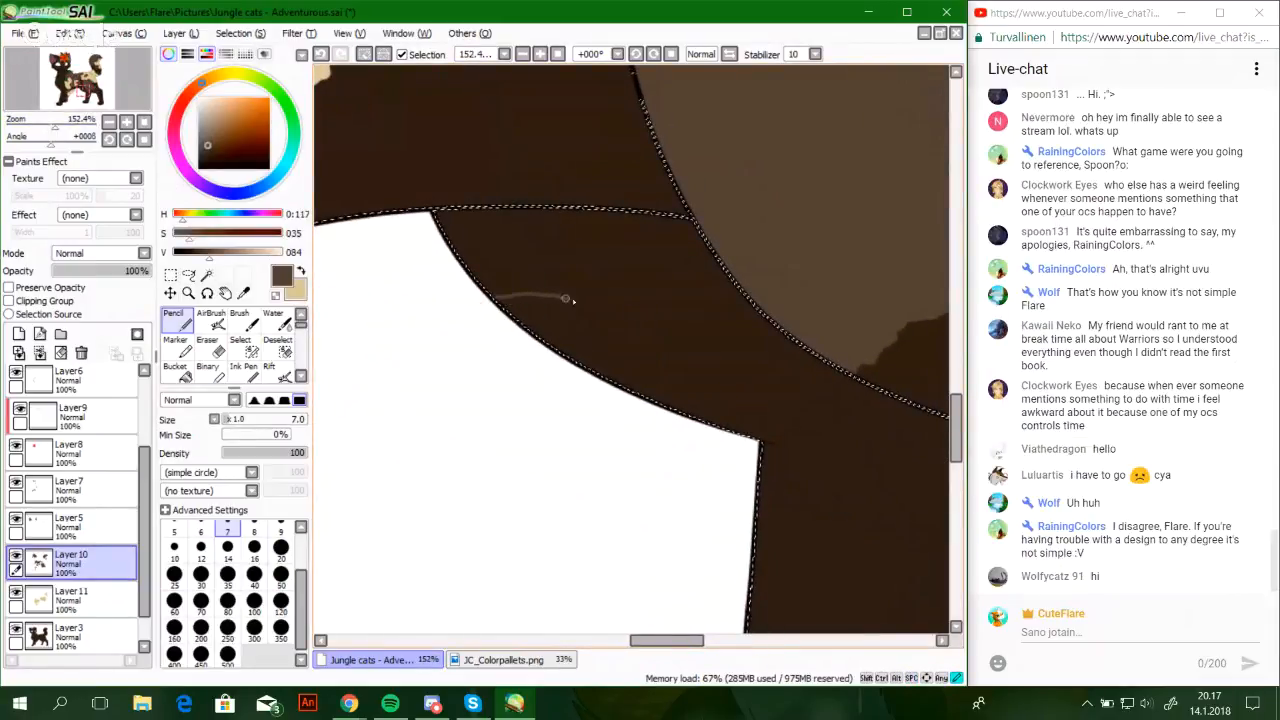
key("ctrl+z")
key("space")
mouse_move(733, 466)
left_mouse_down()
mouse_move(543, 389)
mouse_move(583, 429)
mouse_move(741, 521)
left_mouse_up()
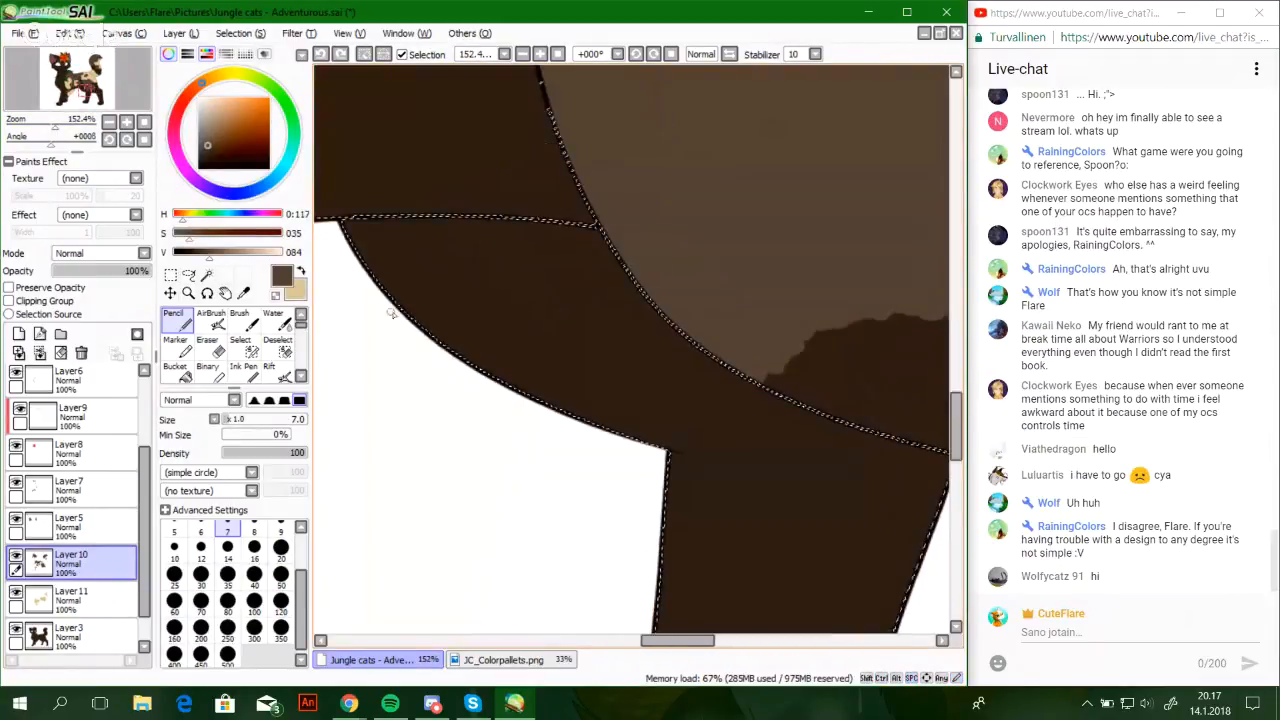
left_click_drag(391, 293, 444, 287)
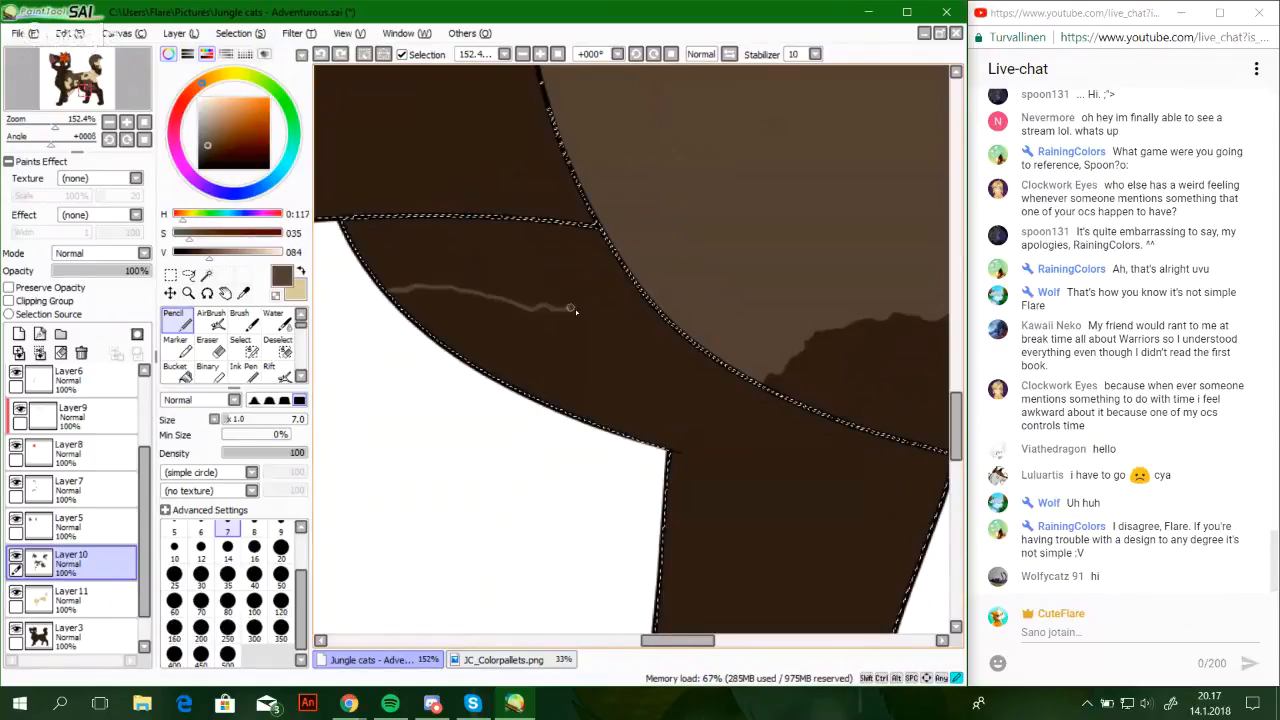
left_click_drag(609, 304, 632, 287)
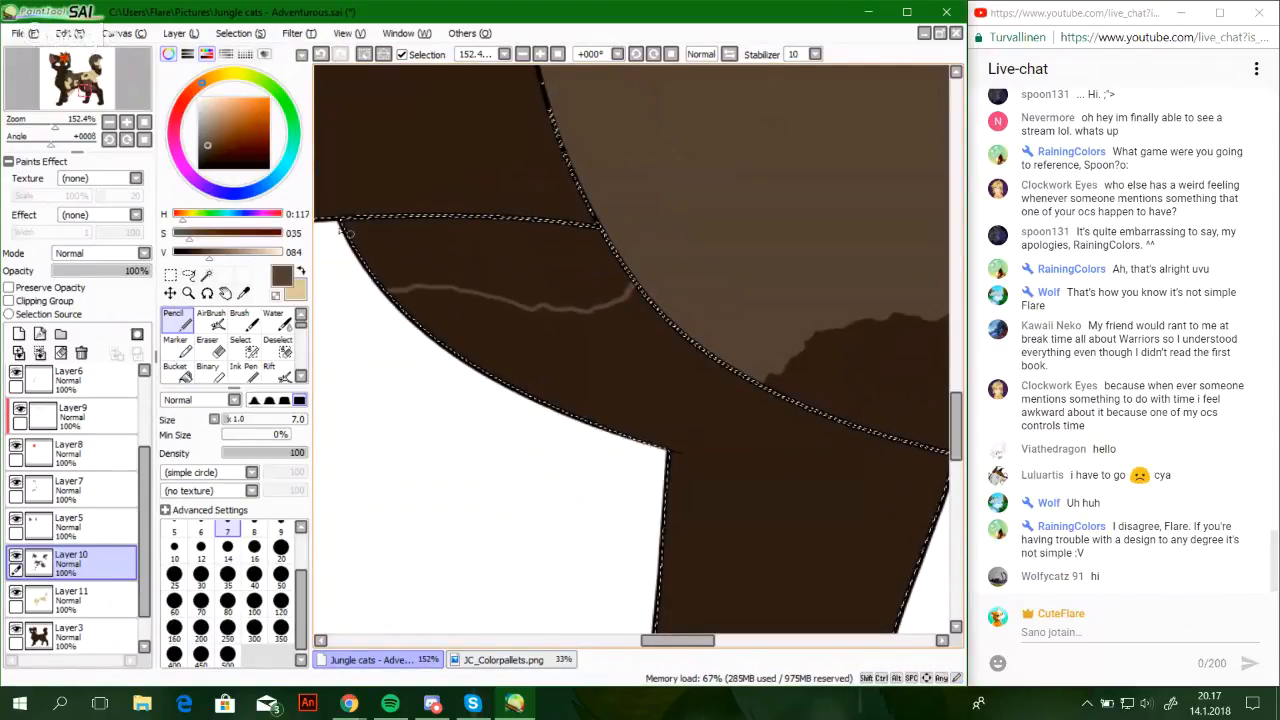
Trace brown along the belly outline above the far hind leg's wavy line, and fill the enclosed area with the Bucket
scroll(383, 224, "up", 4)
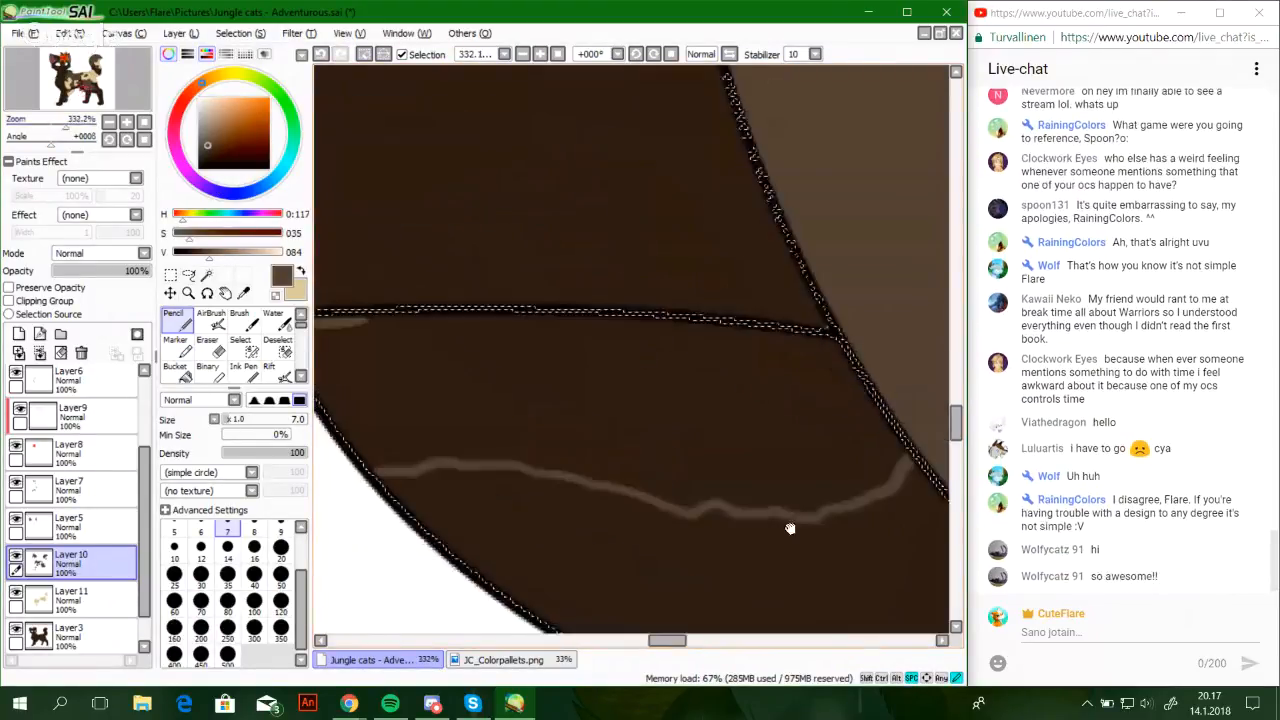
mouse_move(338, 357)
left_mouse_down()
mouse_move(428, 371)
mouse_move(808, 370)
left_mouse_up()
left_click_drag(608, 360, 924, 381)
left_click_drag(843, 369, 936, 388)
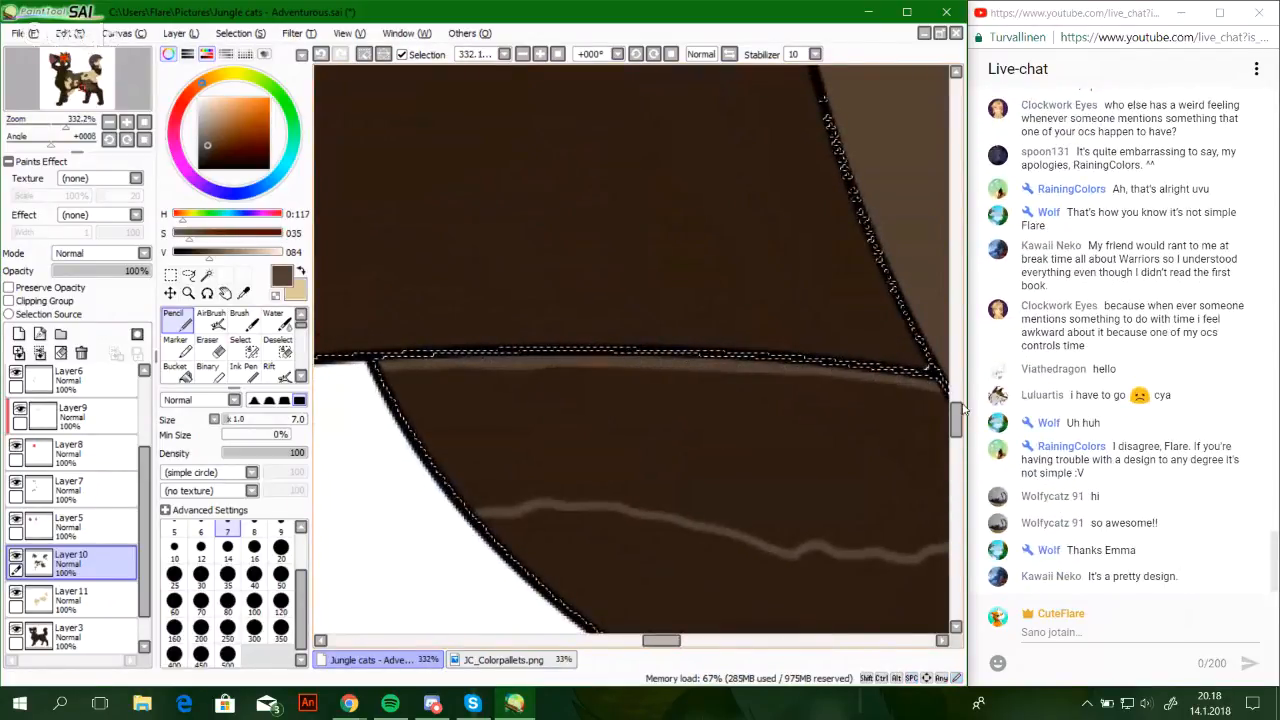
left_click_drag(772, 401, 648, 350)
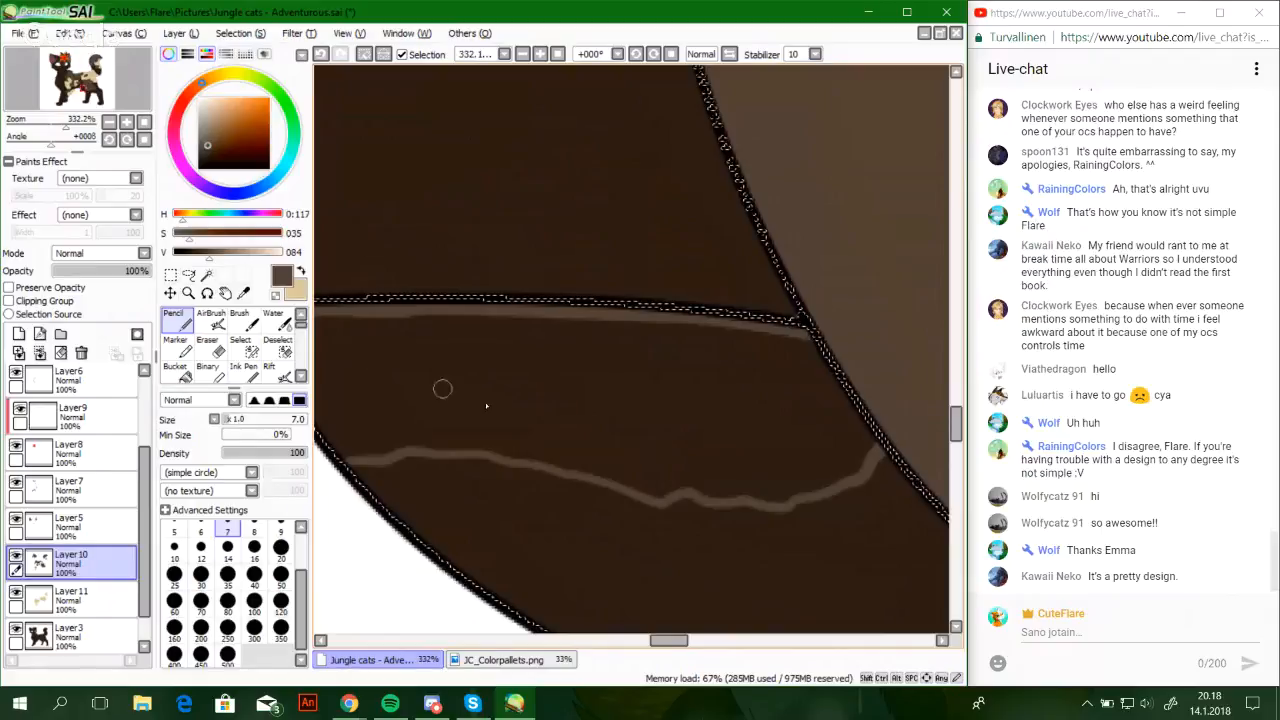
left_click(182, 373)
left_click(383, 377)
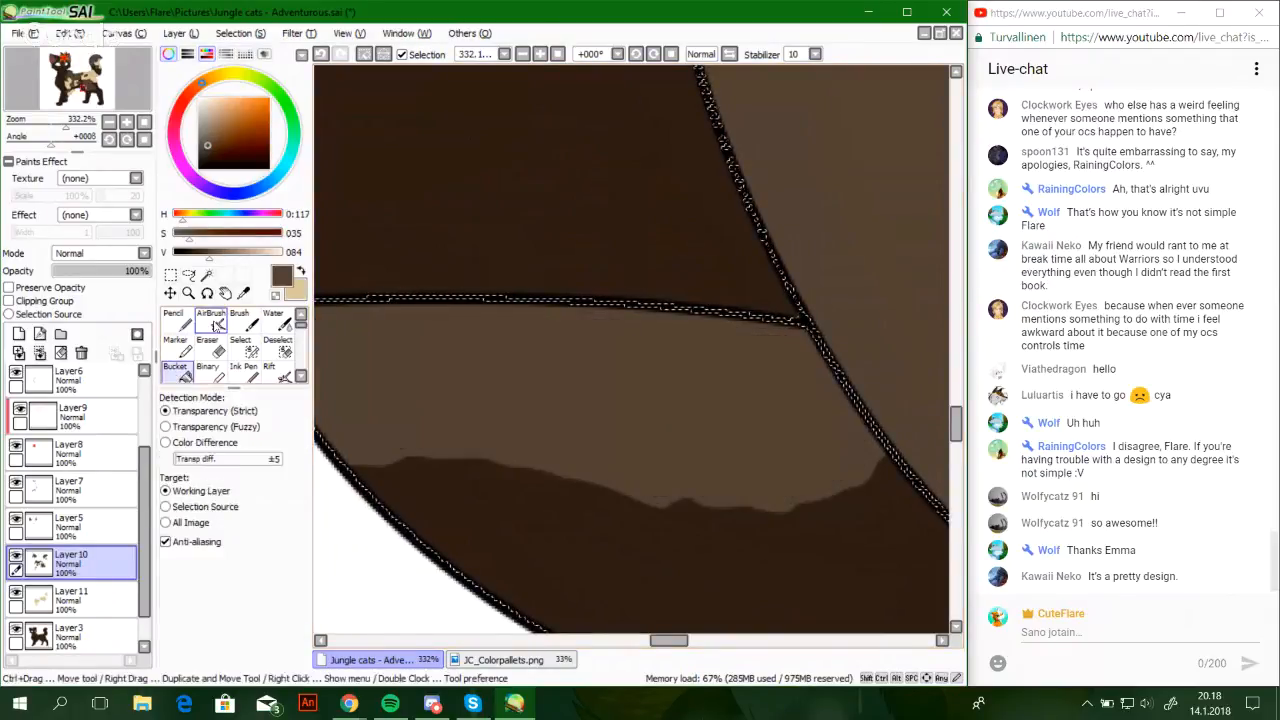
Roughen the lower edge of the brown far hind leg marking with small Pencil strokes
left_click(182, 321)
left_click_drag(548, 456, 688, 396)
mouse_move(502, 403)
left_mouse_down()
mouse_move(563, 391)
mouse_move(745, 418)
left_mouse_up()
left_click_drag(816, 373, 684, 359)
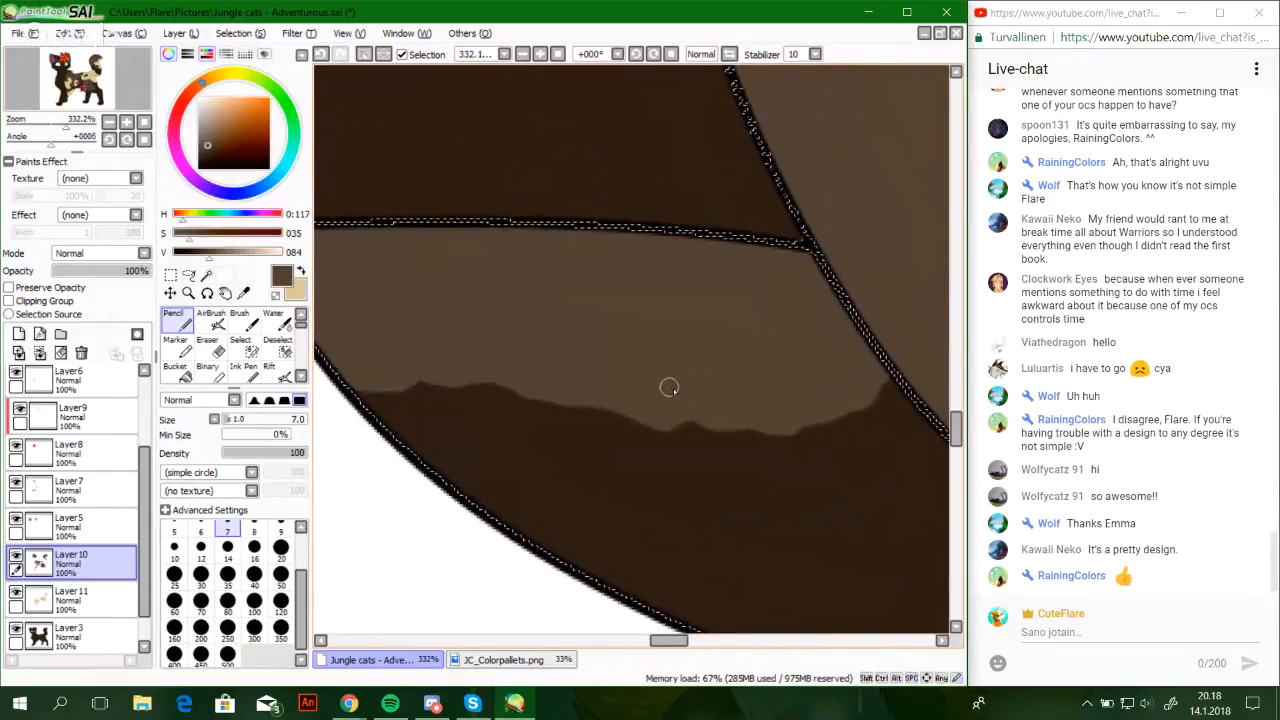
left_click_drag(790, 382, 647, 326)
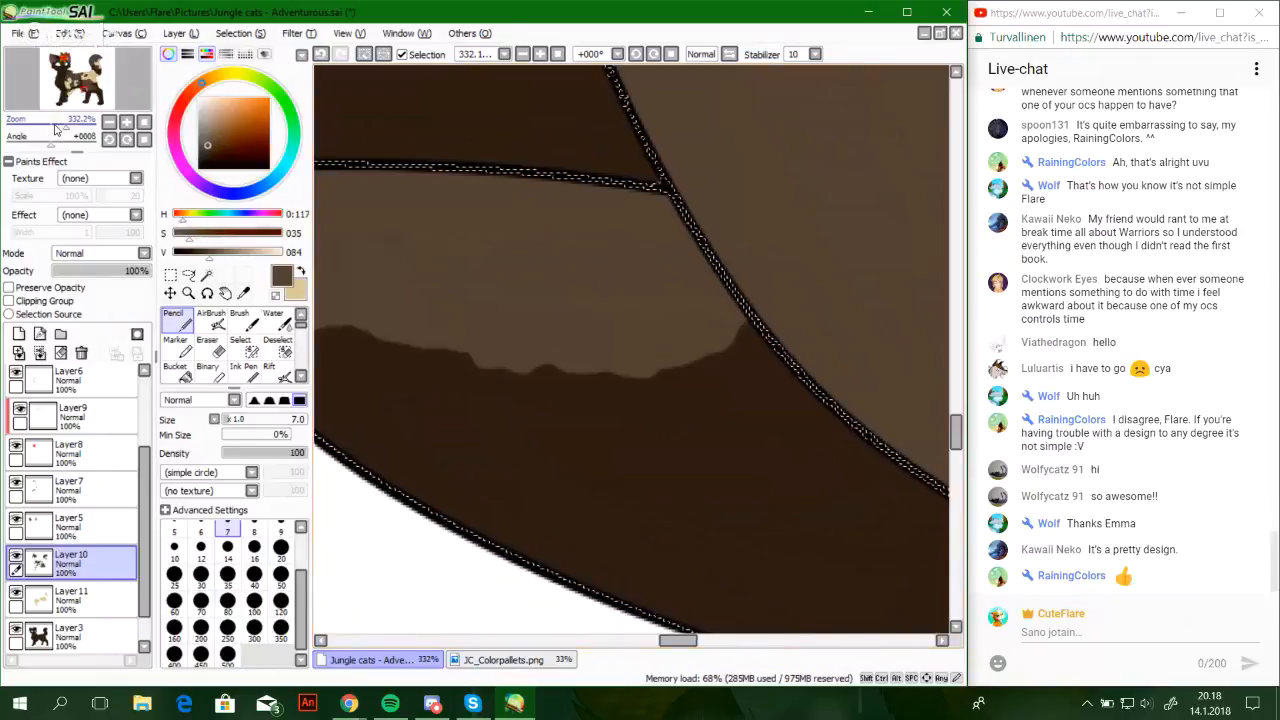
left_click_drag(66, 127, 81, 94)
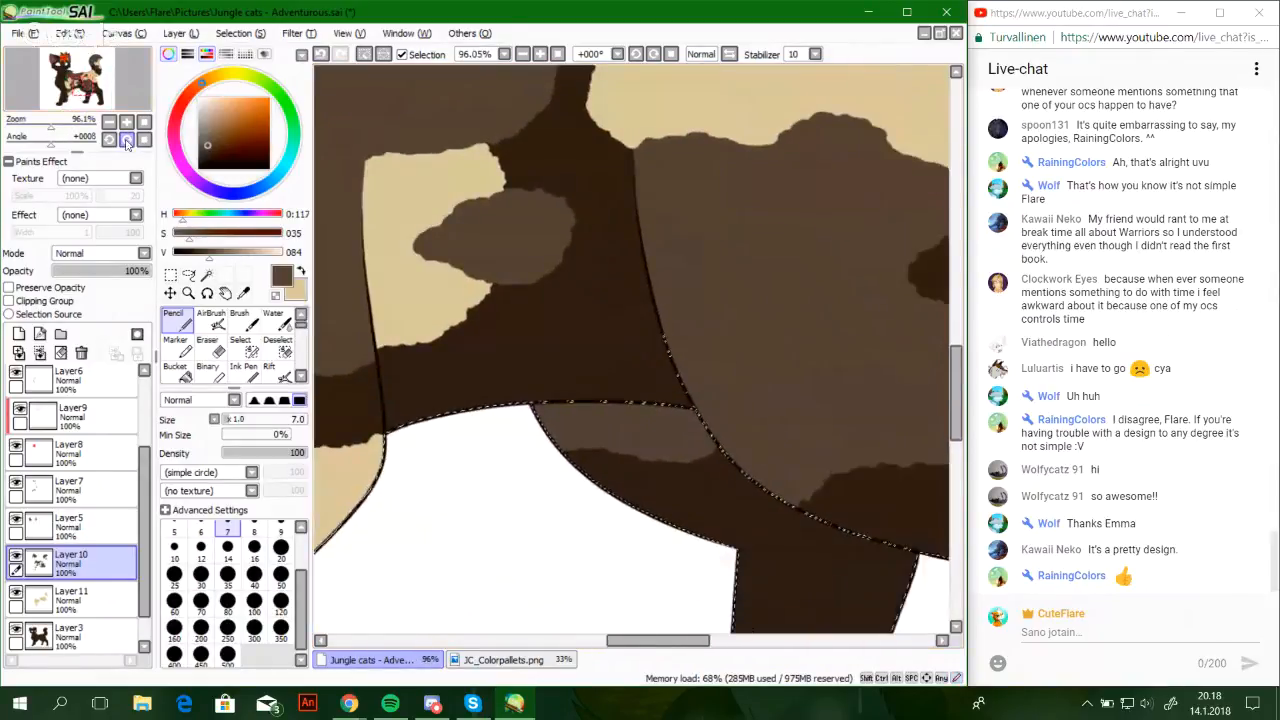
left_click(145, 123)
left_click_drag(30, 128, 34, 133)
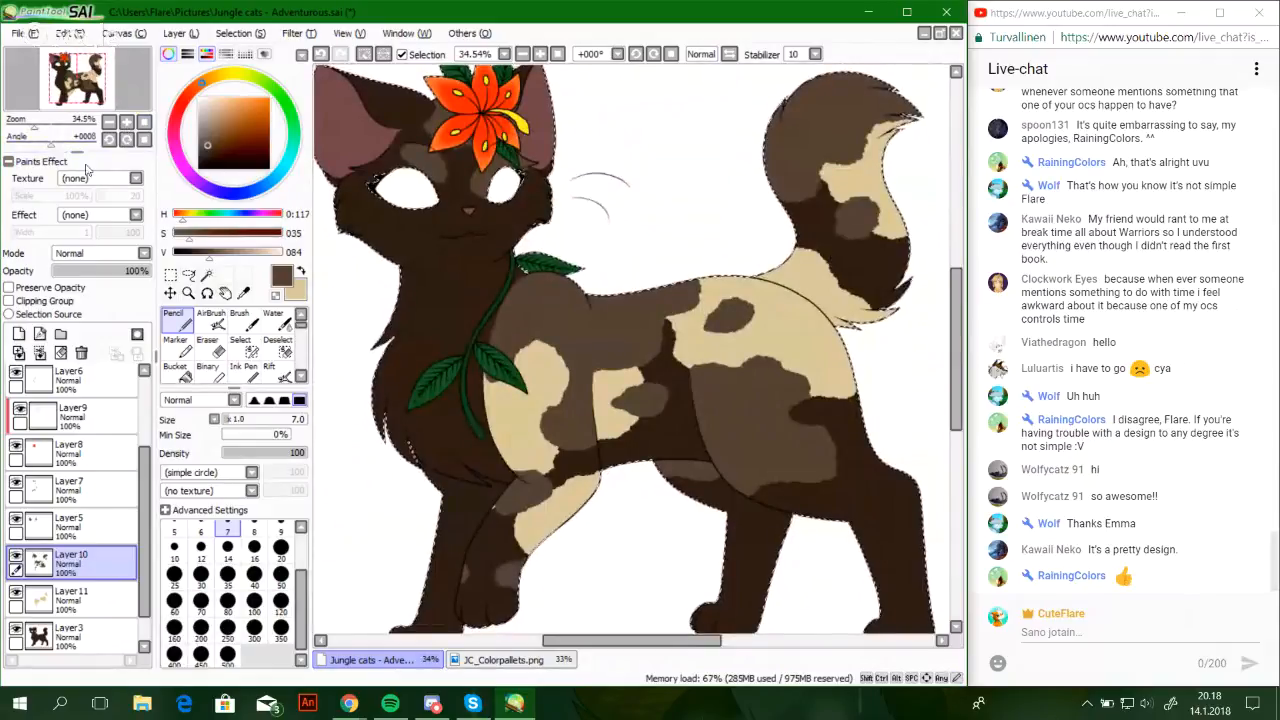
On Layer11, draw wavy light beige lines between the brown forehead markings under the flower, and fill the enclosed forehead area with the Bucket
left_click(302, 272)
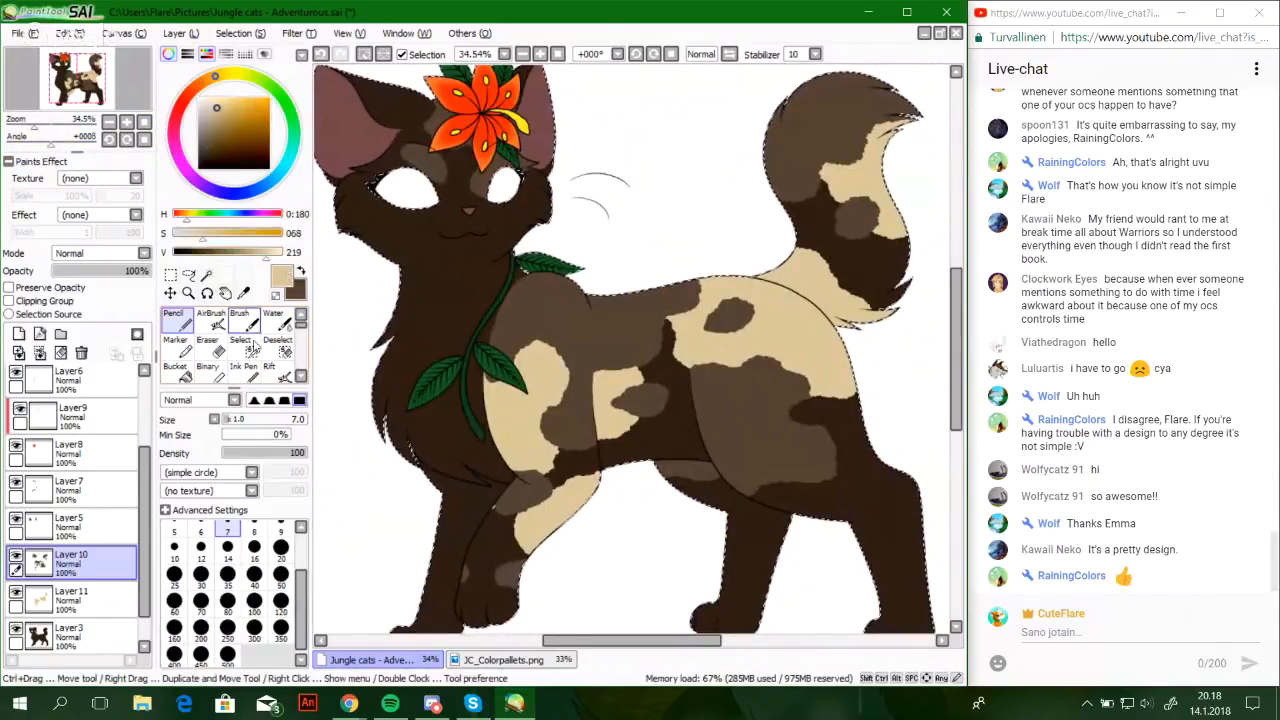
left_click(113, 603)
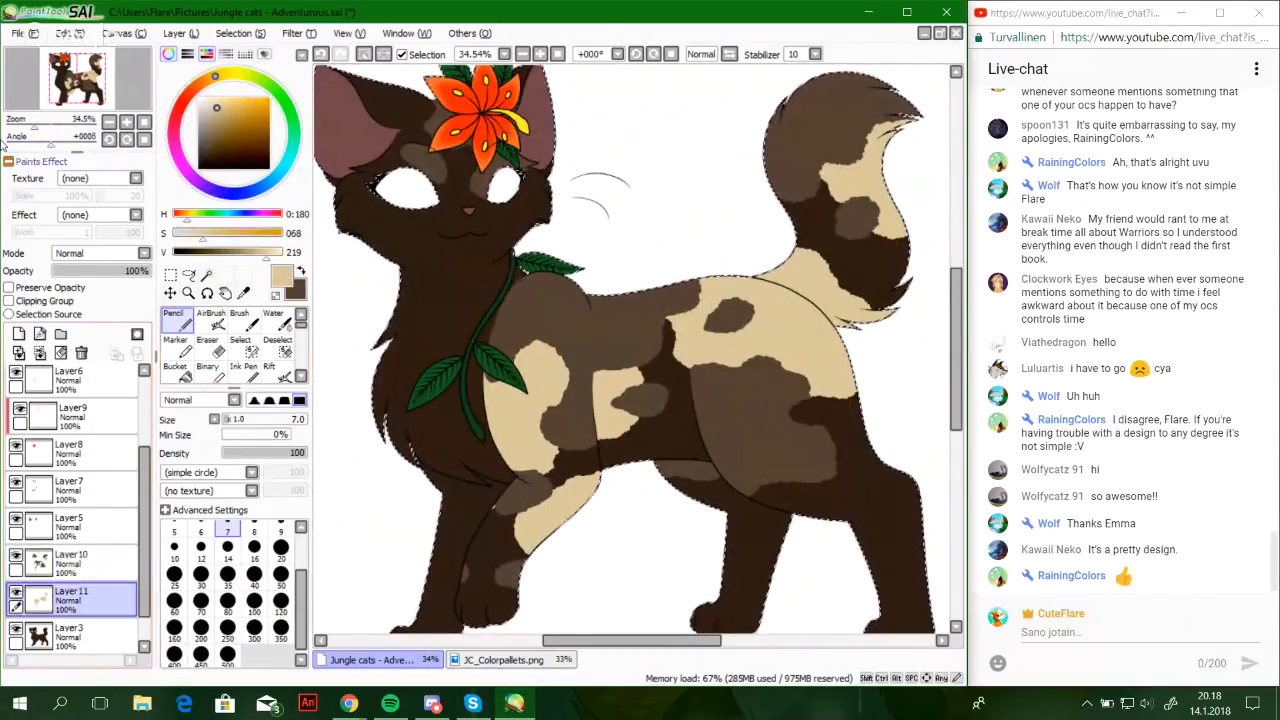
left_click(57, 124)
left_click_drag(94, 71, 81, 58)
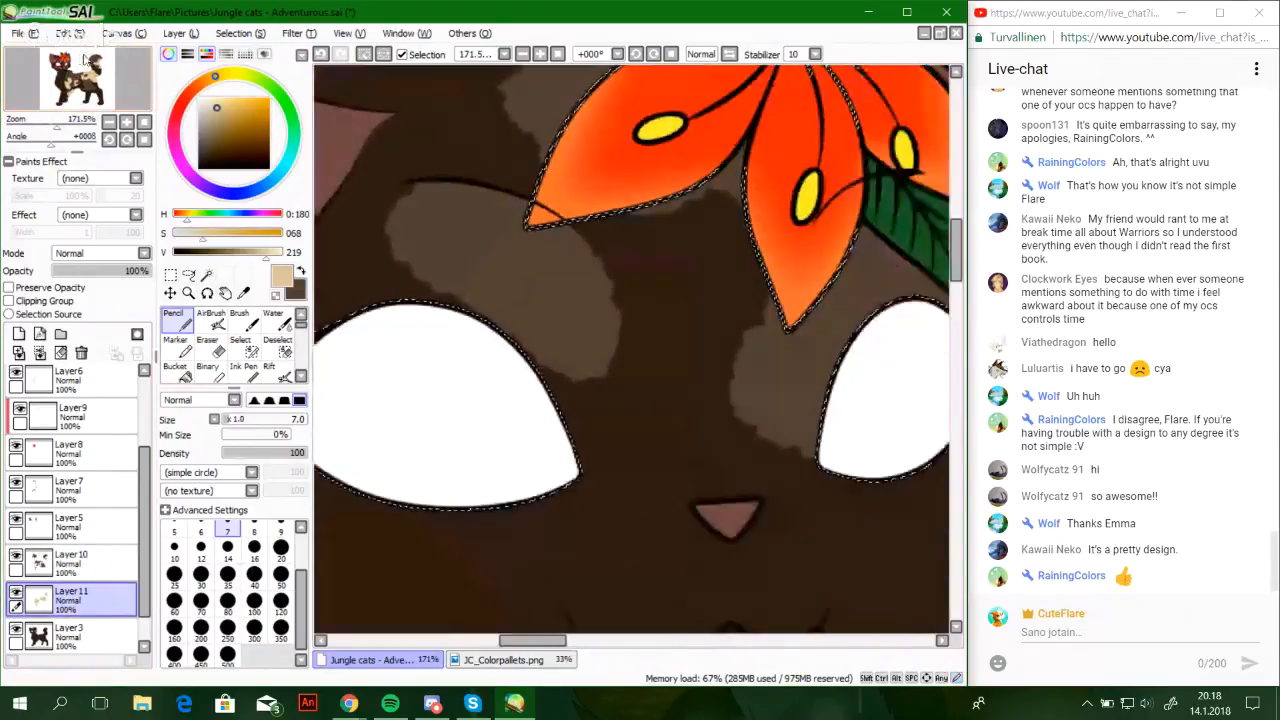
left_click_drag(536, 170, 510, 268)
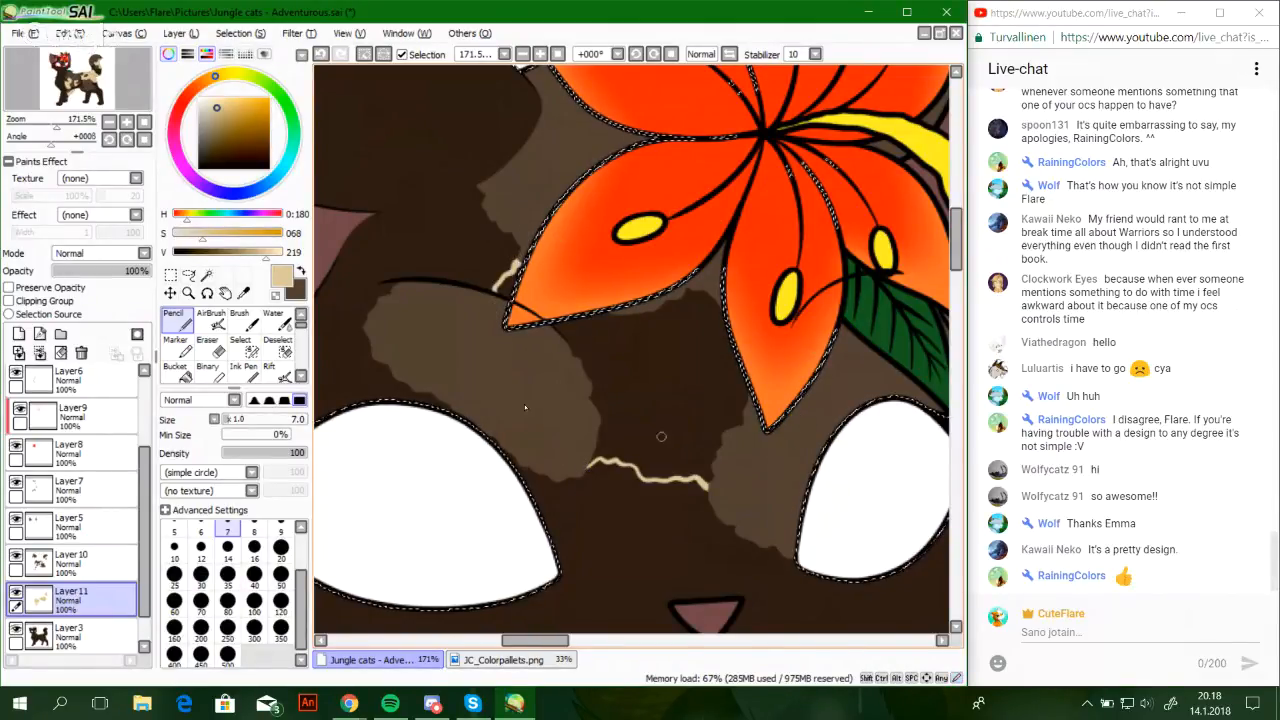
left_click(175, 370)
left_click(636, 357)
left_click(179, 318)
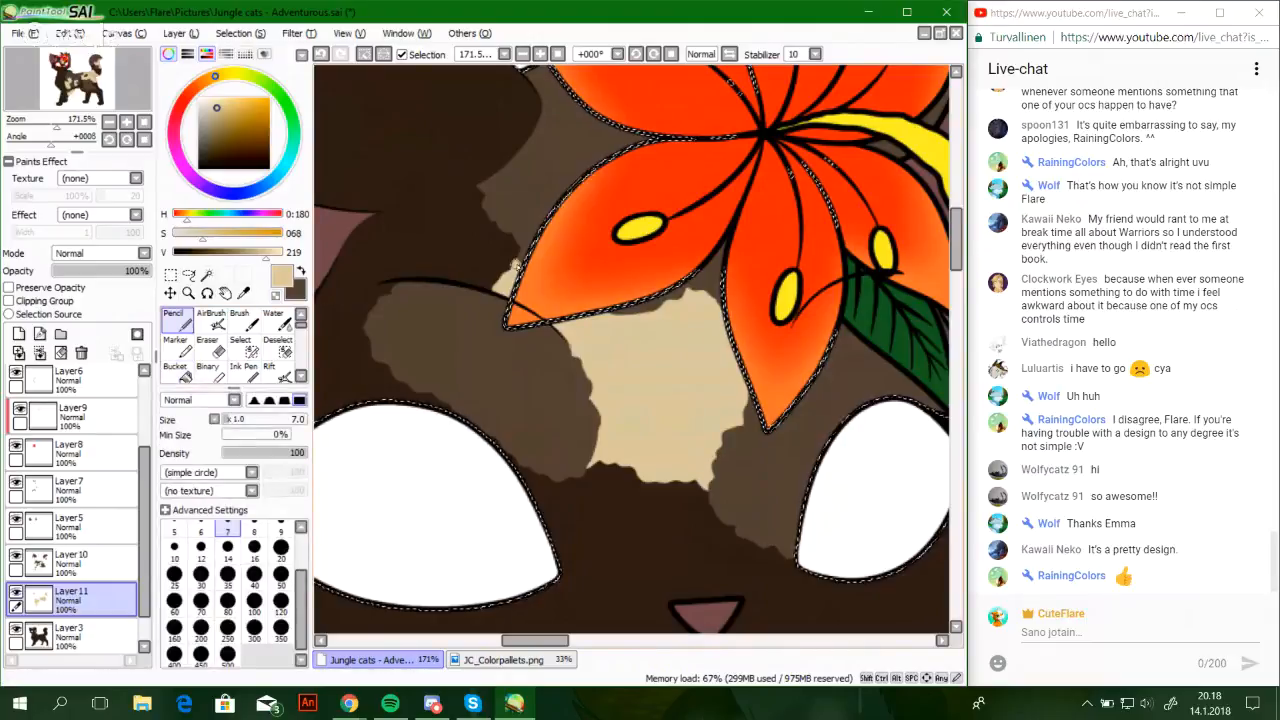
Paint the dark fur edge of the ear behind the flower light beige with the size 120 Pencil
mouse_move(726, 451)
left_mouse_down()
mouse_move(526, 301)
mouse_move(613, 367)
left_mouse_up()
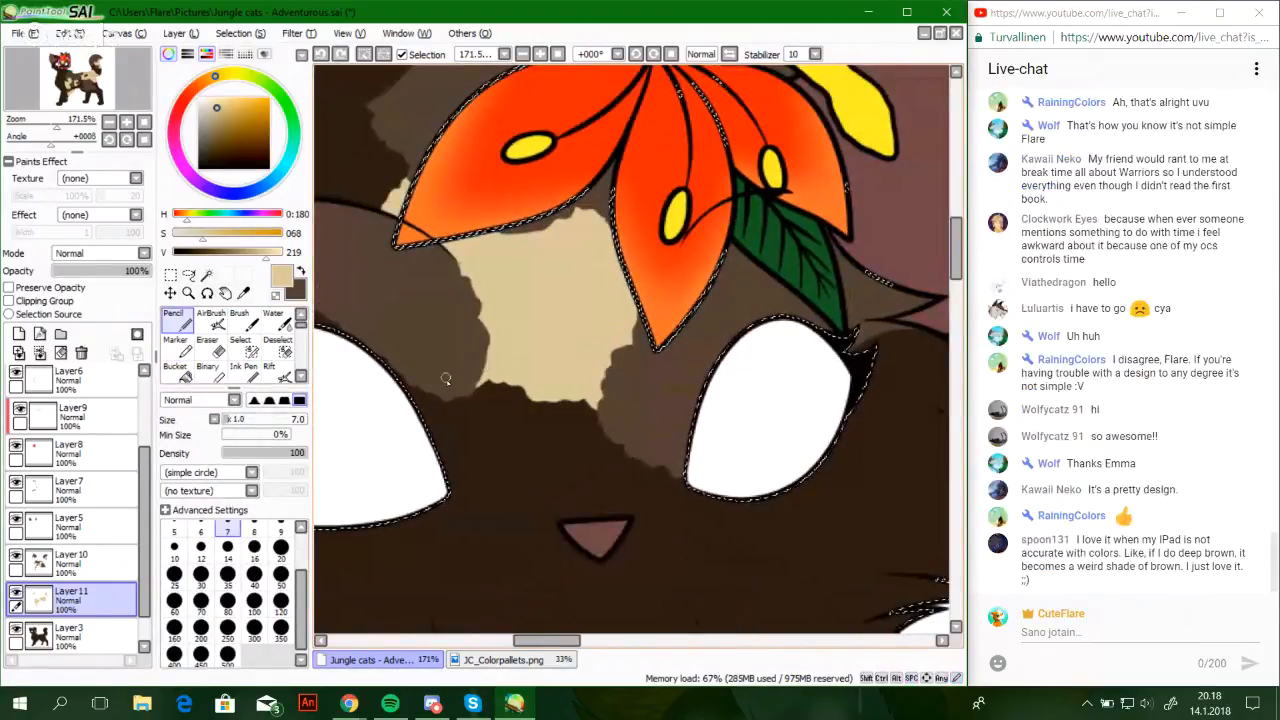
left_click_drag(445, 378, 506, 348)
left_click_drag(700, 322, 559, 560)
left_click_drag(560, 460, 492, 673)
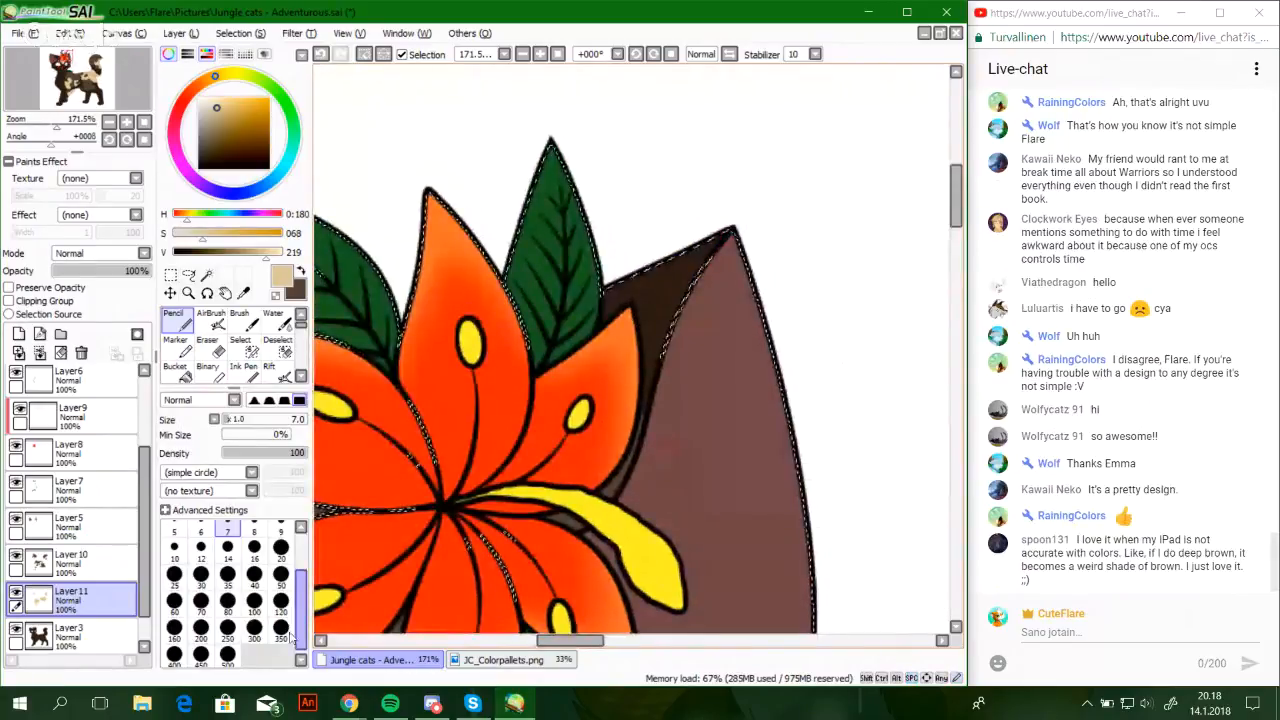
left_click(280, 600)
mouse_move(575, 243)
left_mouse_down()
mouse_move(797, 171)
mouse_move(694, 194)
mouse_move(600, 288)
left_mouse_up()
mouse_move(659, 444)
left_mouse_down()
mouse_move(662, 369)
mouse_move(740, 141)
left_mouse_up()
left_click_drag(600, 398, 749, 149)
mouse_move(649, 357)
left_mouse_down()
mouse_move(660, 211)
mouse_move(571, 314)
left_mouse_up()
Draw a wavy beige line with the size 5 Pencil from beneath the eye across the cheek, and add a beige stroke above the eye's outer corner
left_click(228, 524)
left_click_drag(745, 455, 661, 402)
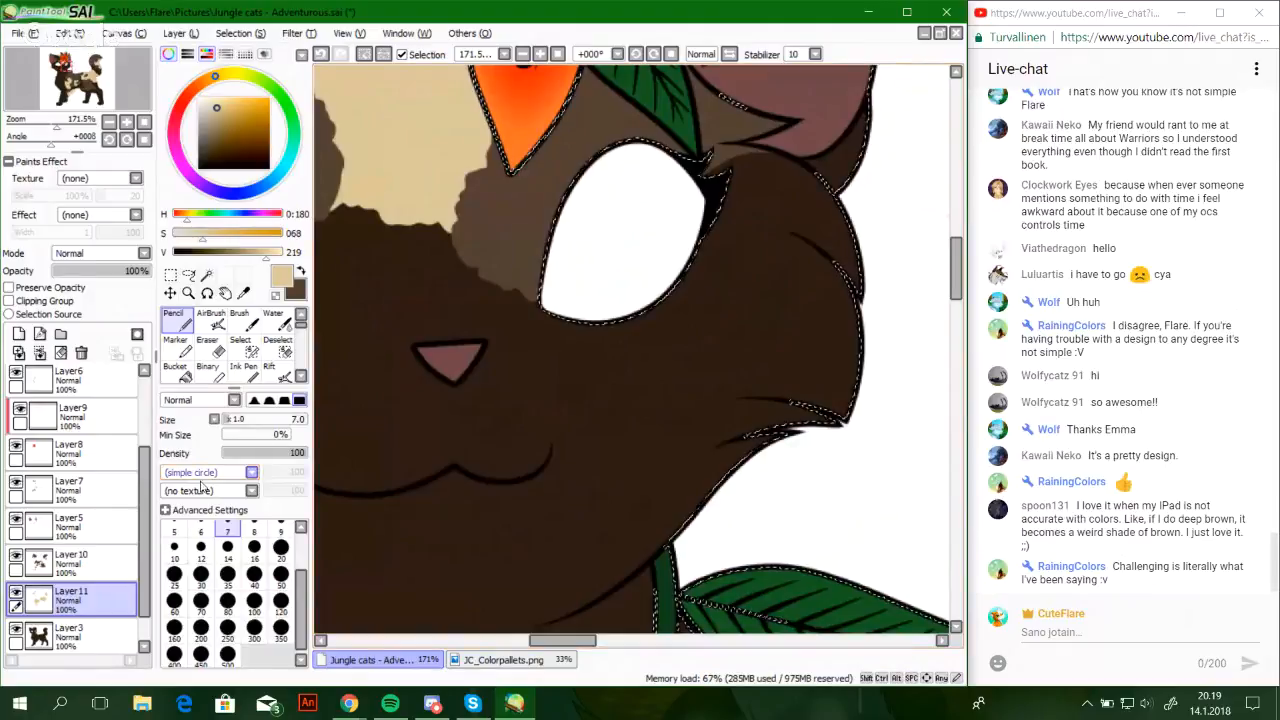
key("bracketleft")
key("bracketleft")
left_click_drag(626, 428, 602, 416)
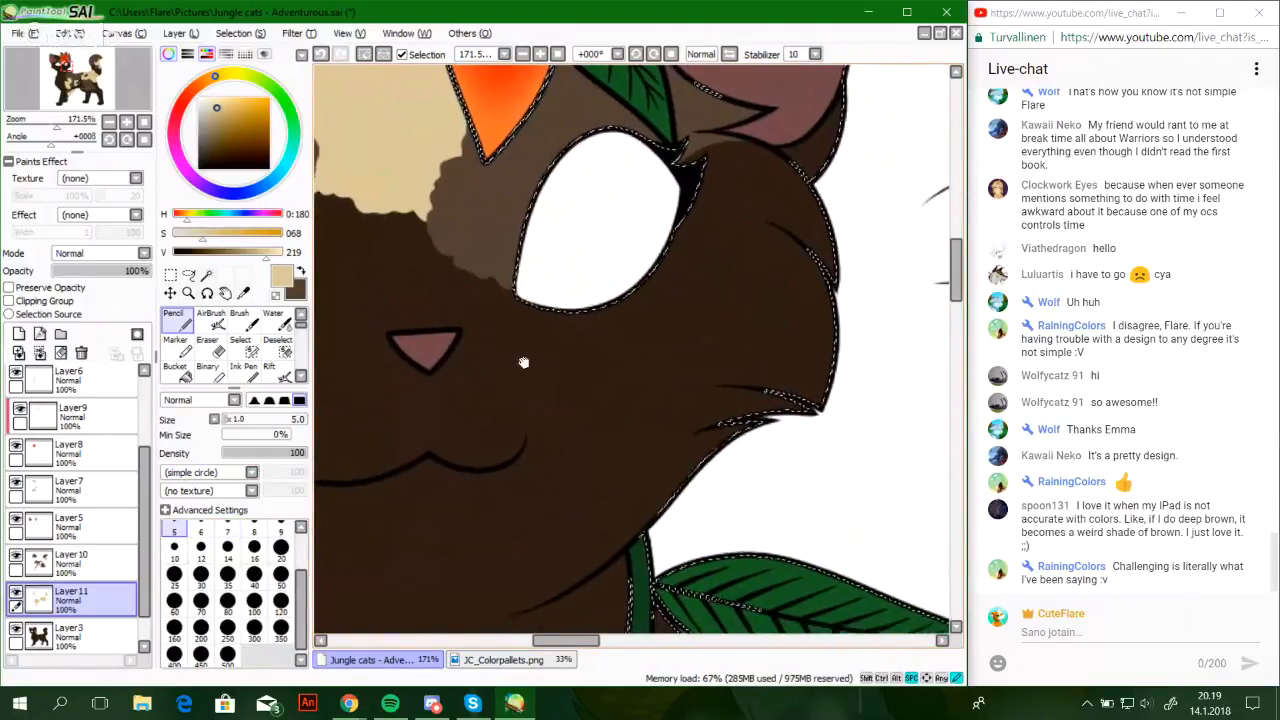
left_click_drag(508, 374, 630, 333)
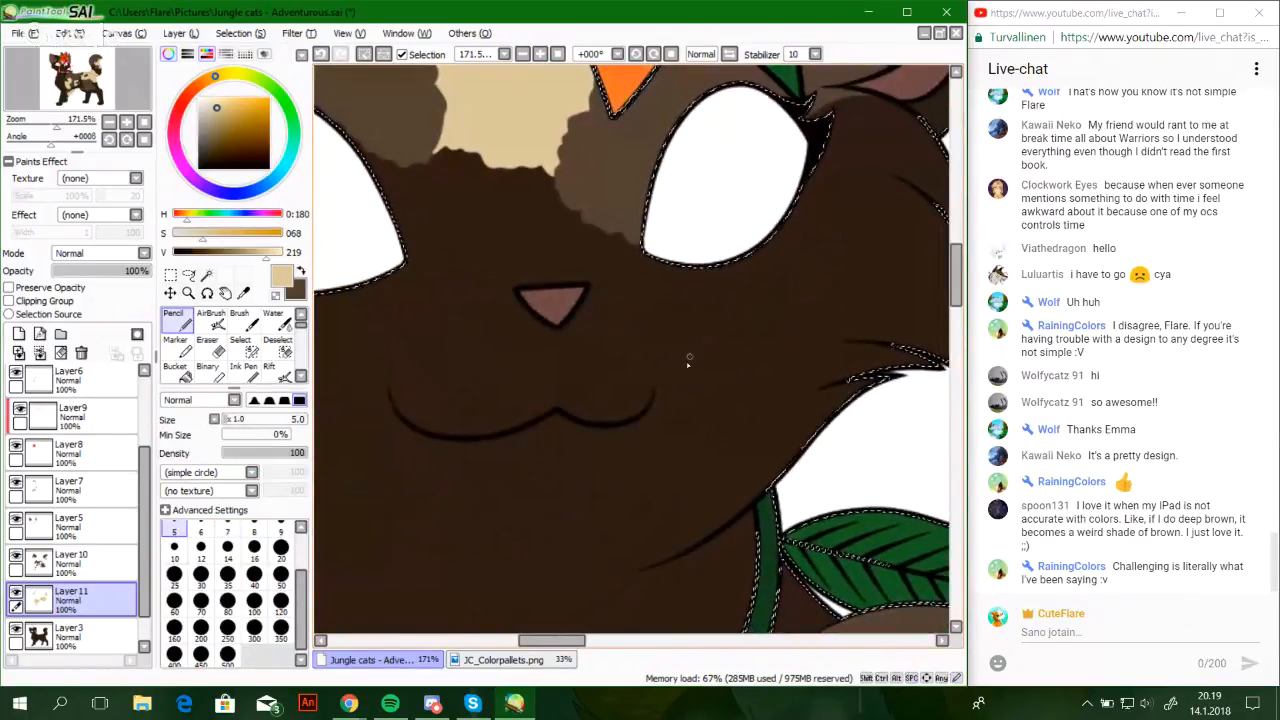
left_click_drag(680, 368, 572, 386)
key("ctrl+z")
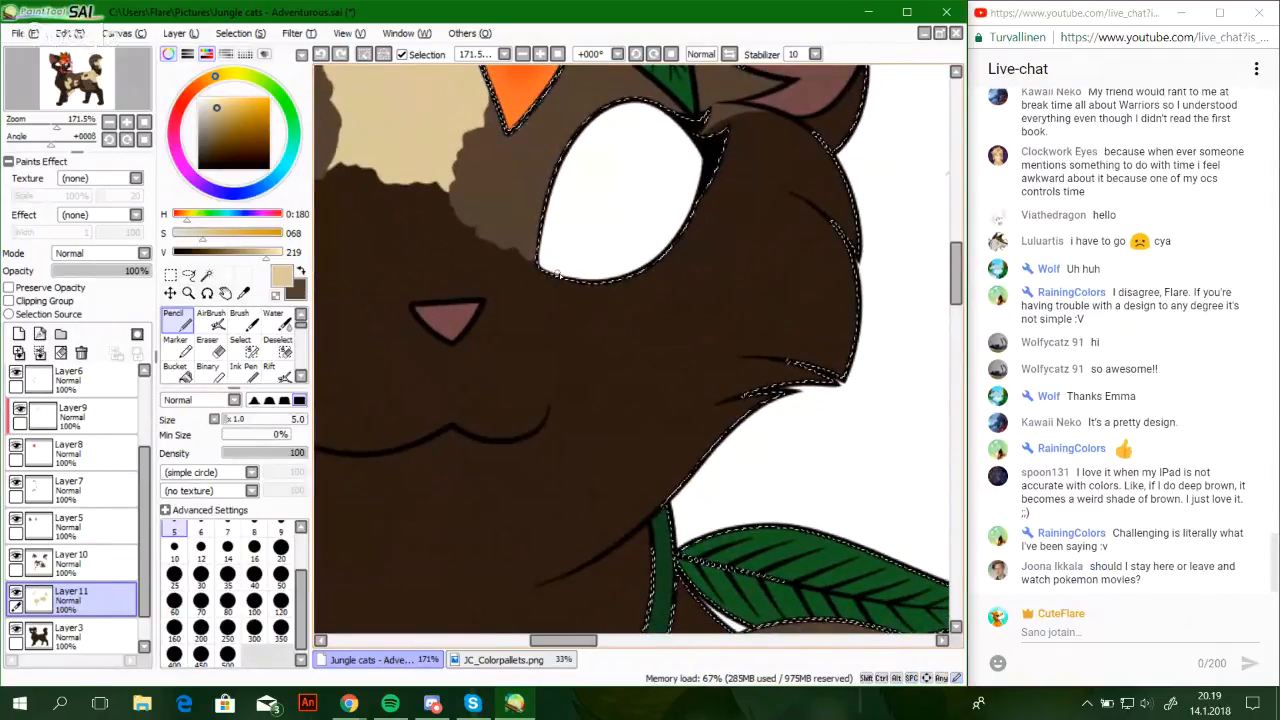
left_click_drag(552, 279, 549, 295)
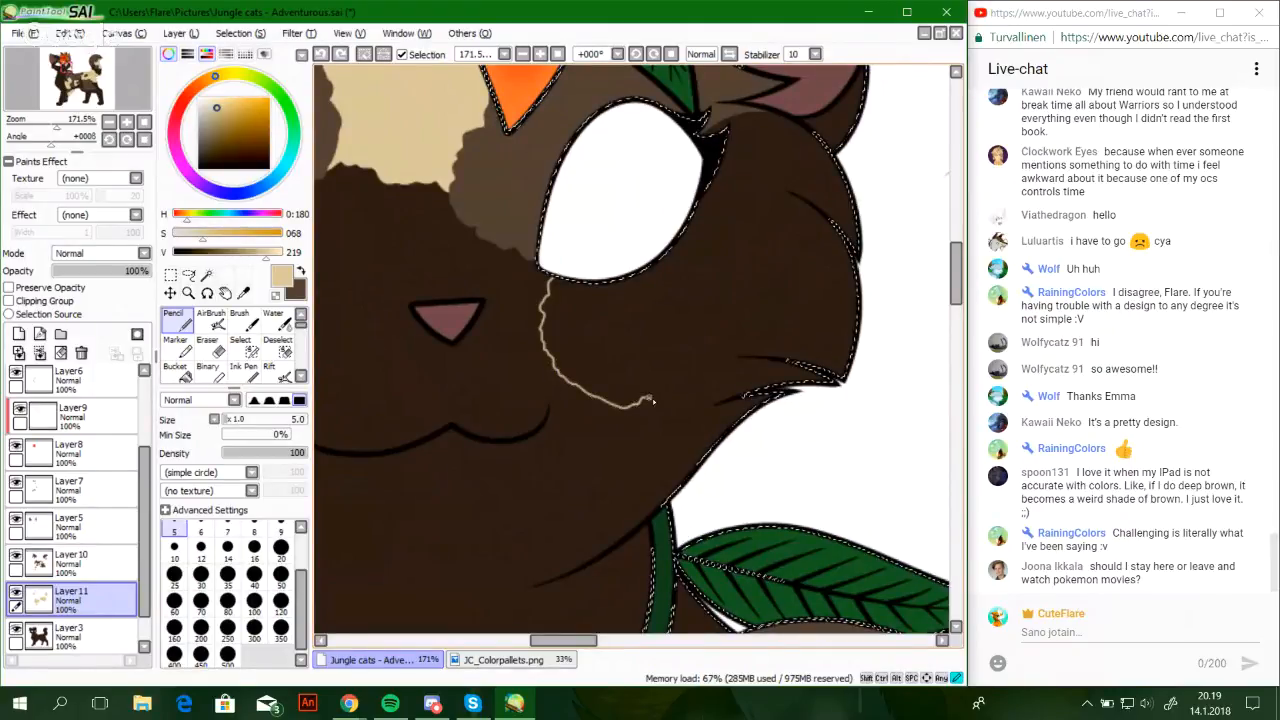
mouse_move(700, 388)
left_mouse_down()
mouse_move(722, 400)
mouse_move(786, 391)
left_mouse_up()
left_click_drag(568, 250, 514, 349)
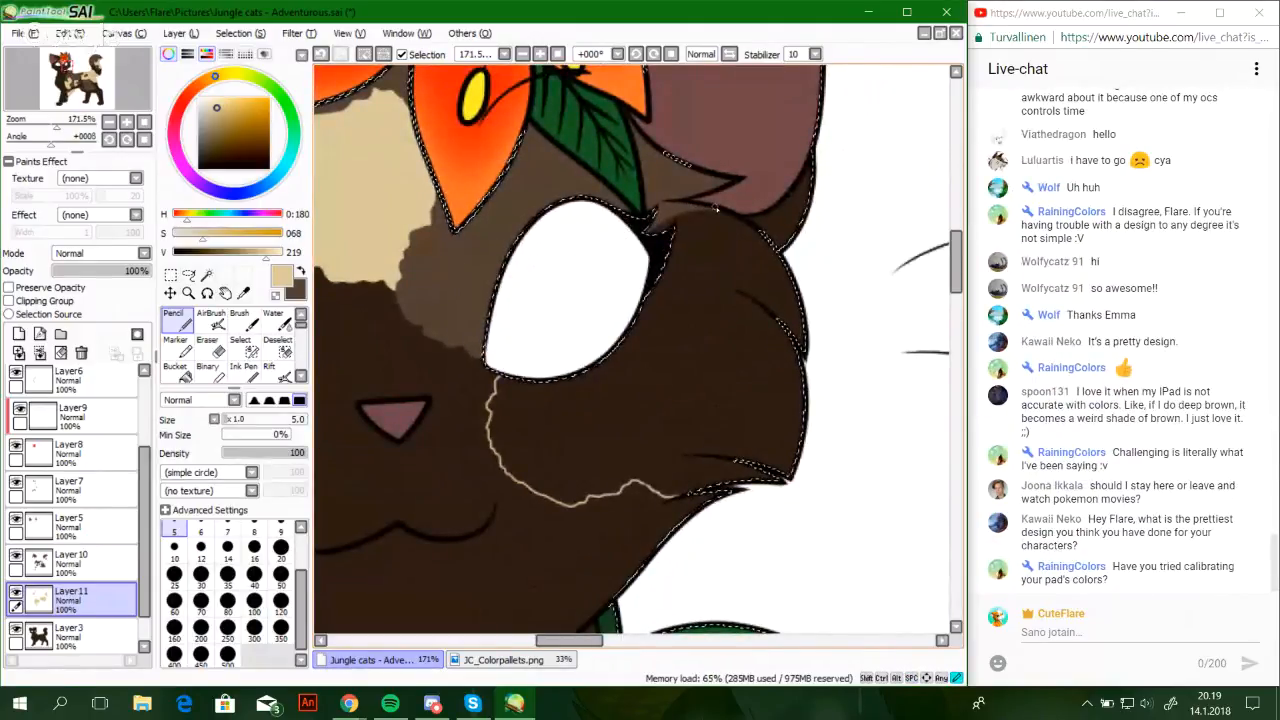
left_click_drag(716, 208, 744, 225)
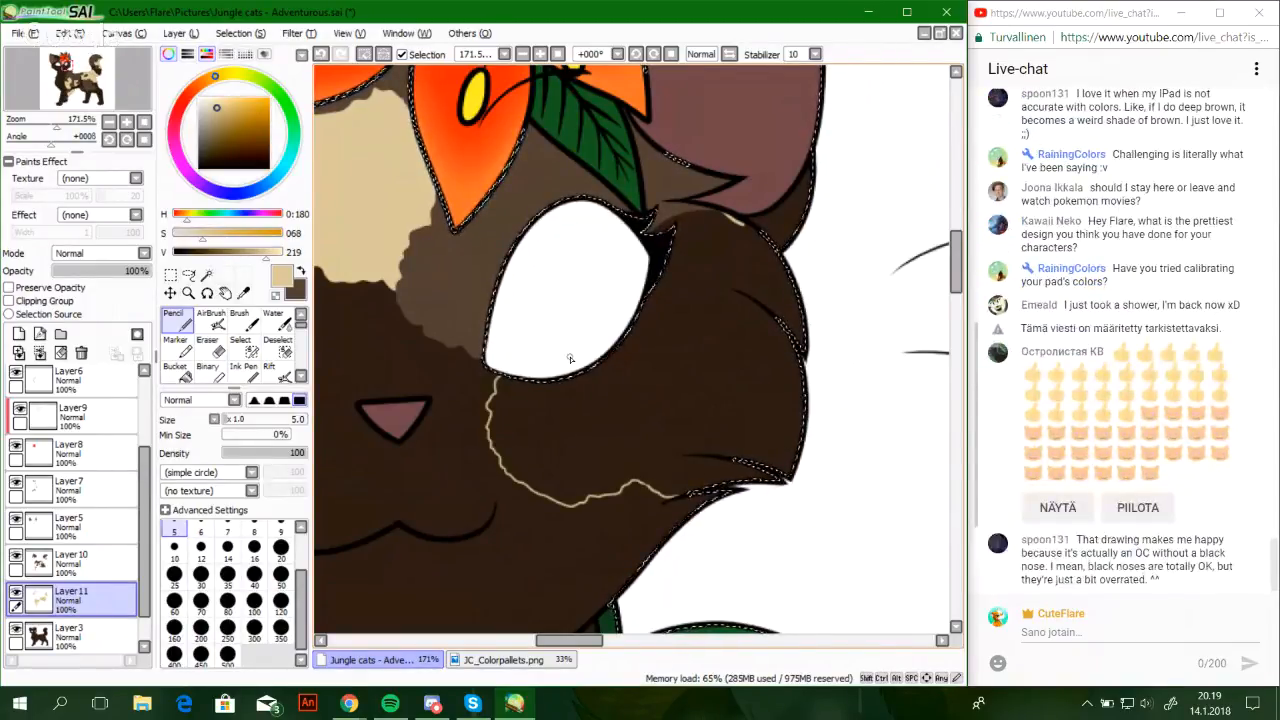
Check the reference drawing of the cat in the Chrome message thread, and return to PaintTool SAI
left_click(213, 349)
left_click(349, 703)
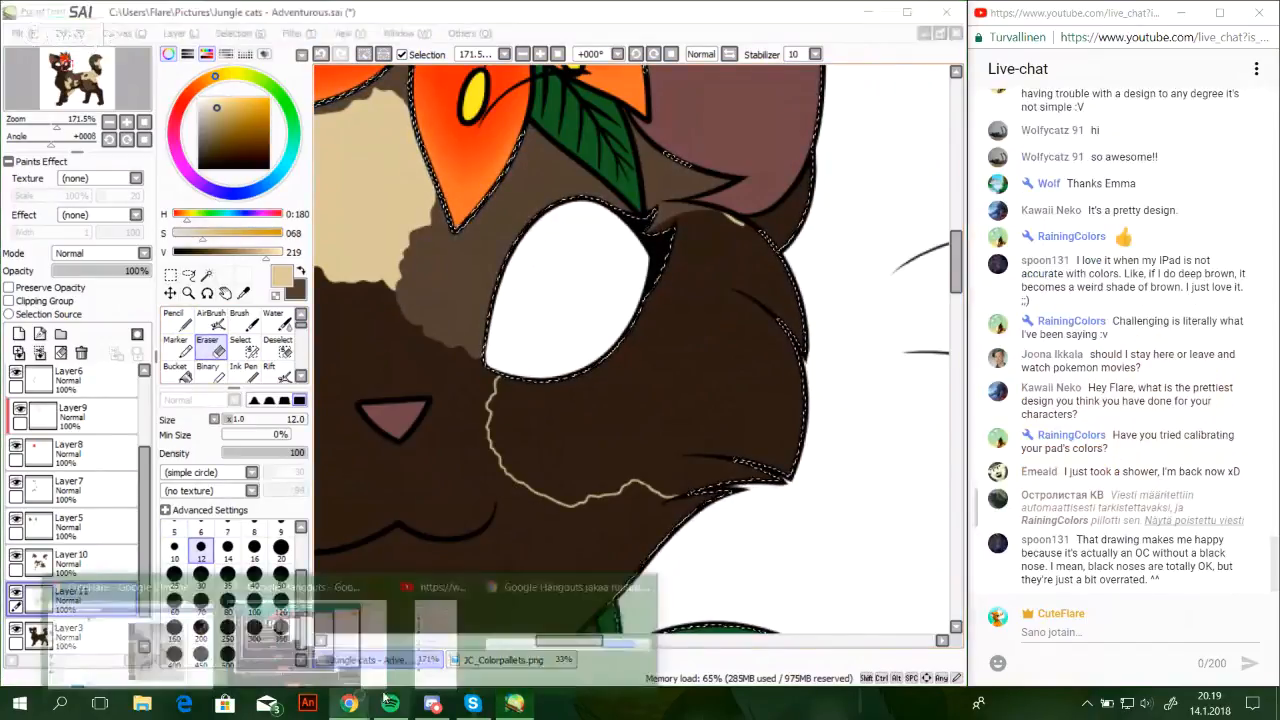
left_click(140, 628)
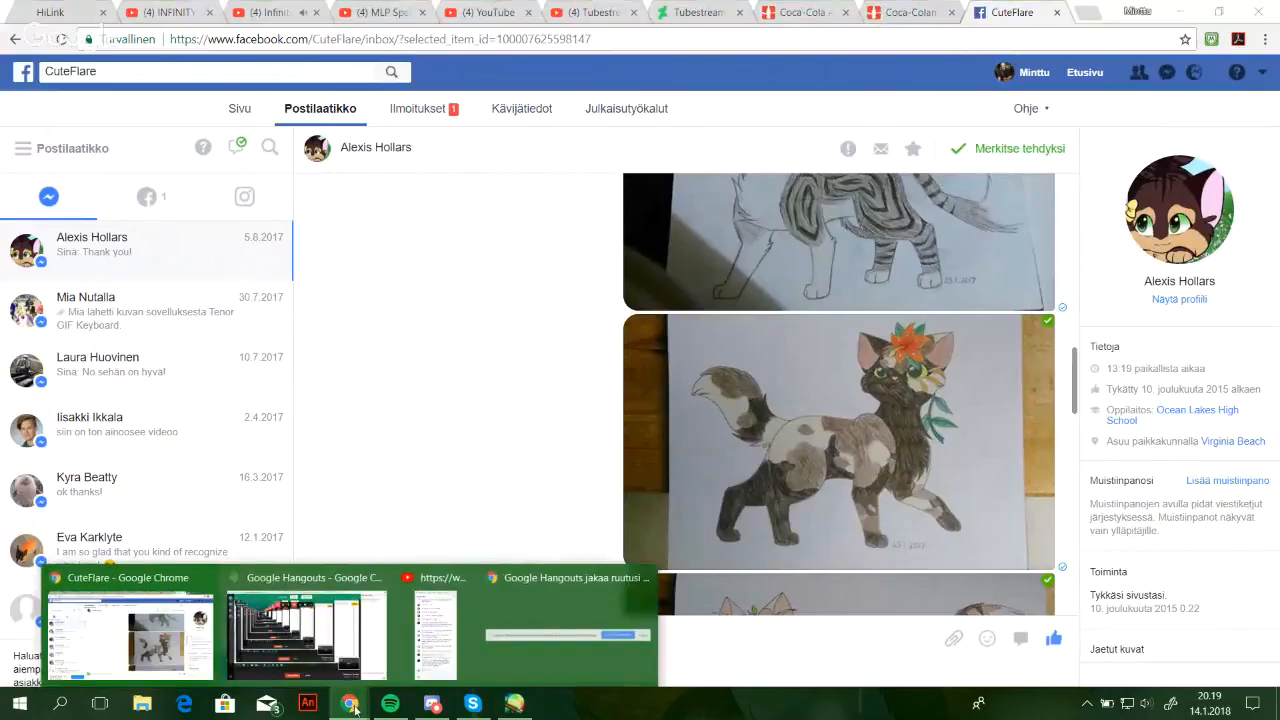
left_click(516, 706)
left_click(516, 706)
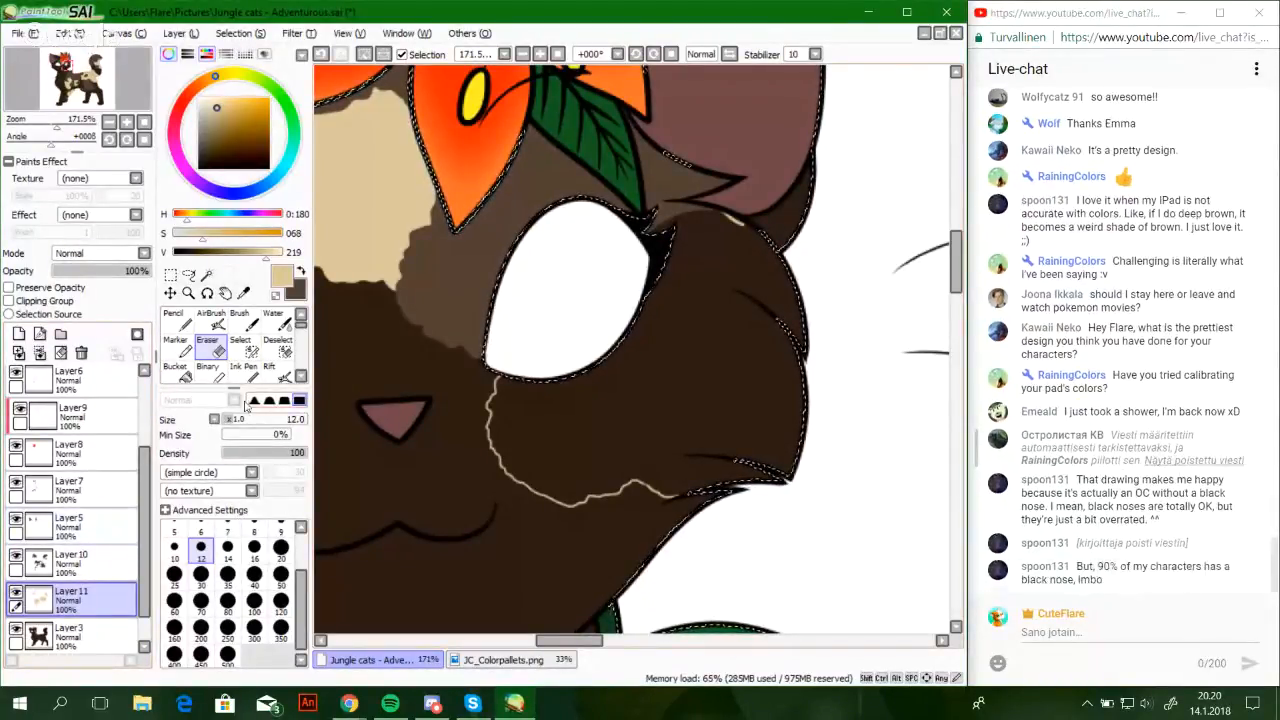
Erase the brown marking on Layer10 between the eye's outer corner and the ear base with the size 50 Eraser
left_click(85, 572)
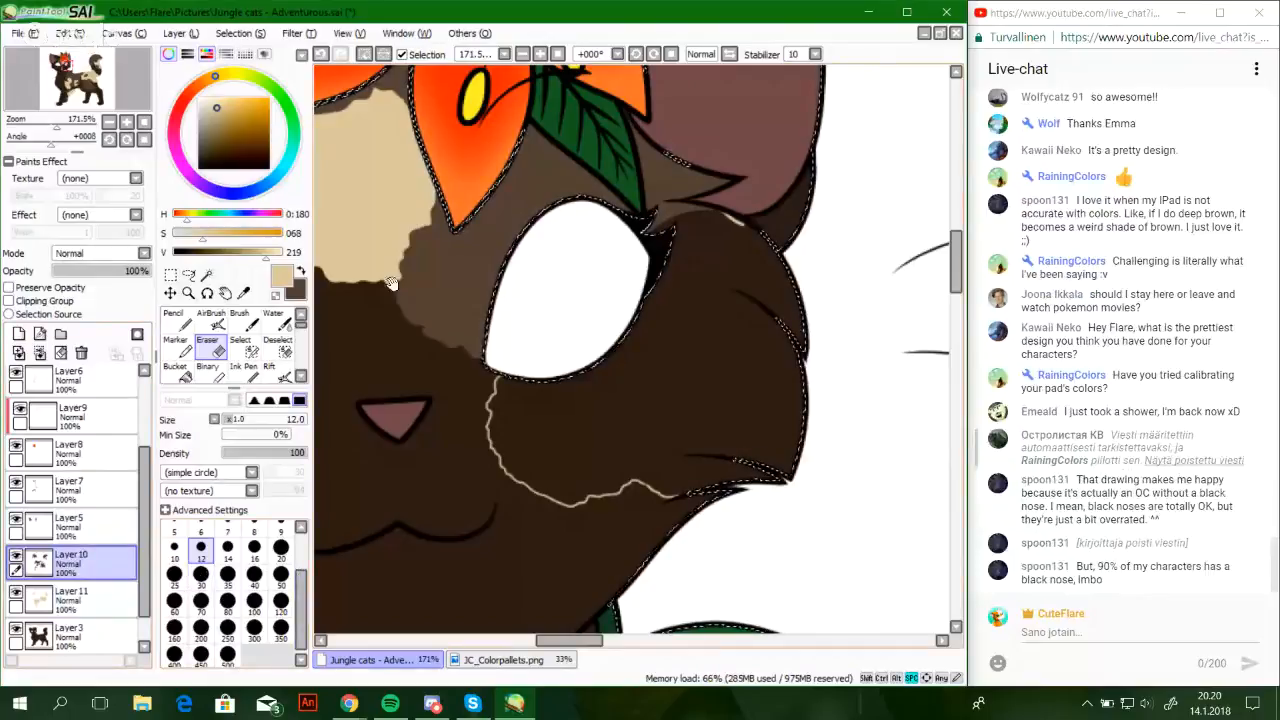
left_click_drag(617, 348, 694, 570)
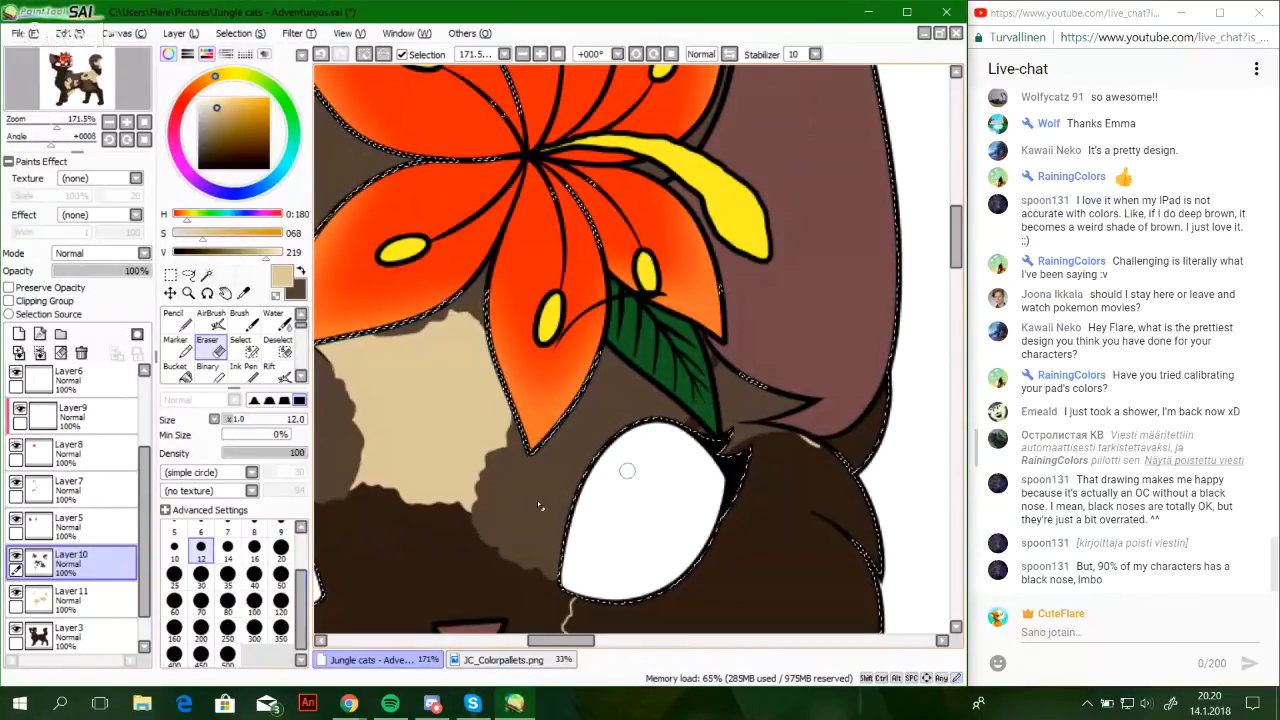
left_click(280, 574)
mouse_move(735, 432)
left_mouse_down()
mouse_move(747, 367)
mouse_move(728, 459)
mouse_move(838, 398)
left_mouse_up()
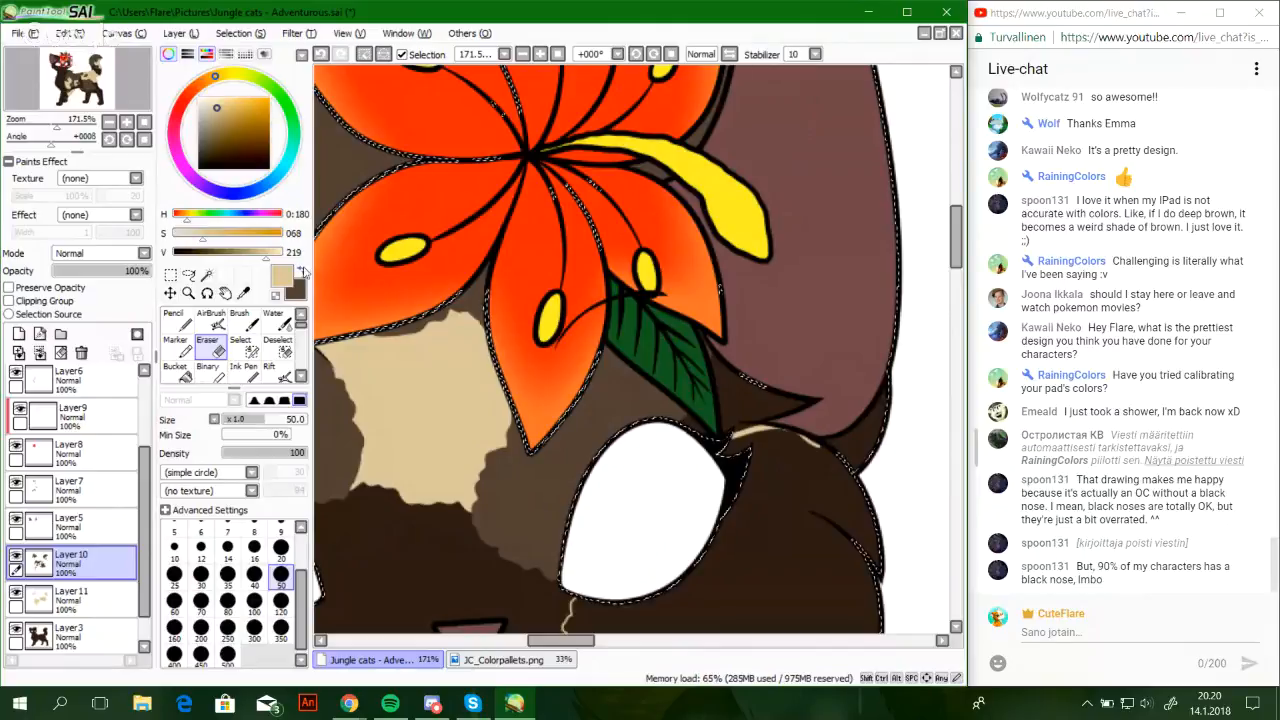
Rework the end of the brown marking around the leaf above the eye on Layer10 with the size 14 Pencil
key("x")
left_click(228, 547)
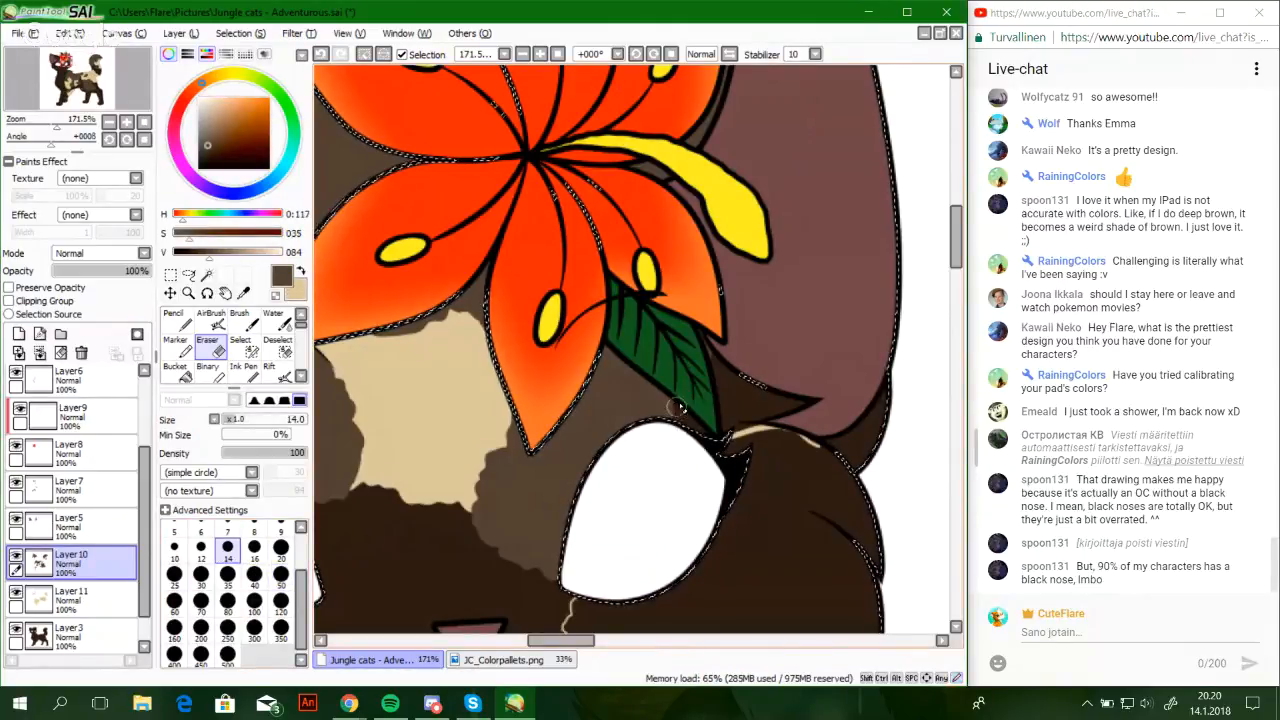
left_click(175, 320)
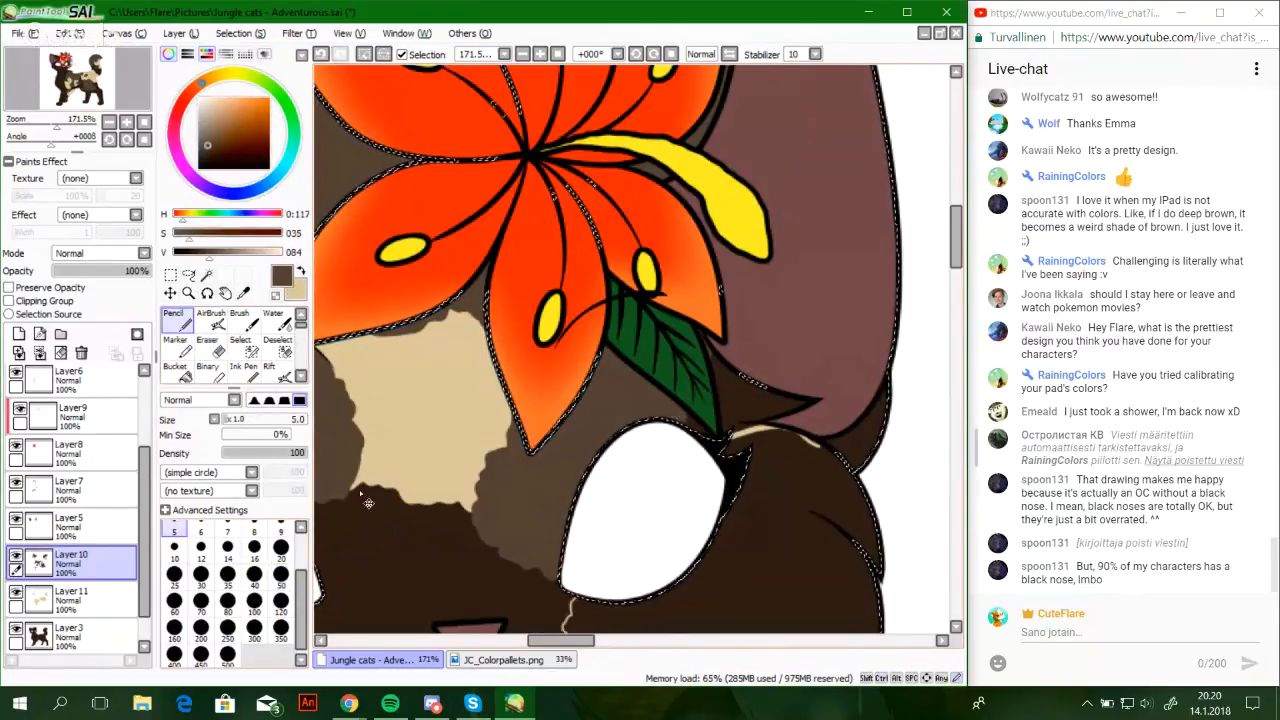
key("ctrl+z")
left_click(228, 547)
left_click_drag(88, 132, 94, 143)
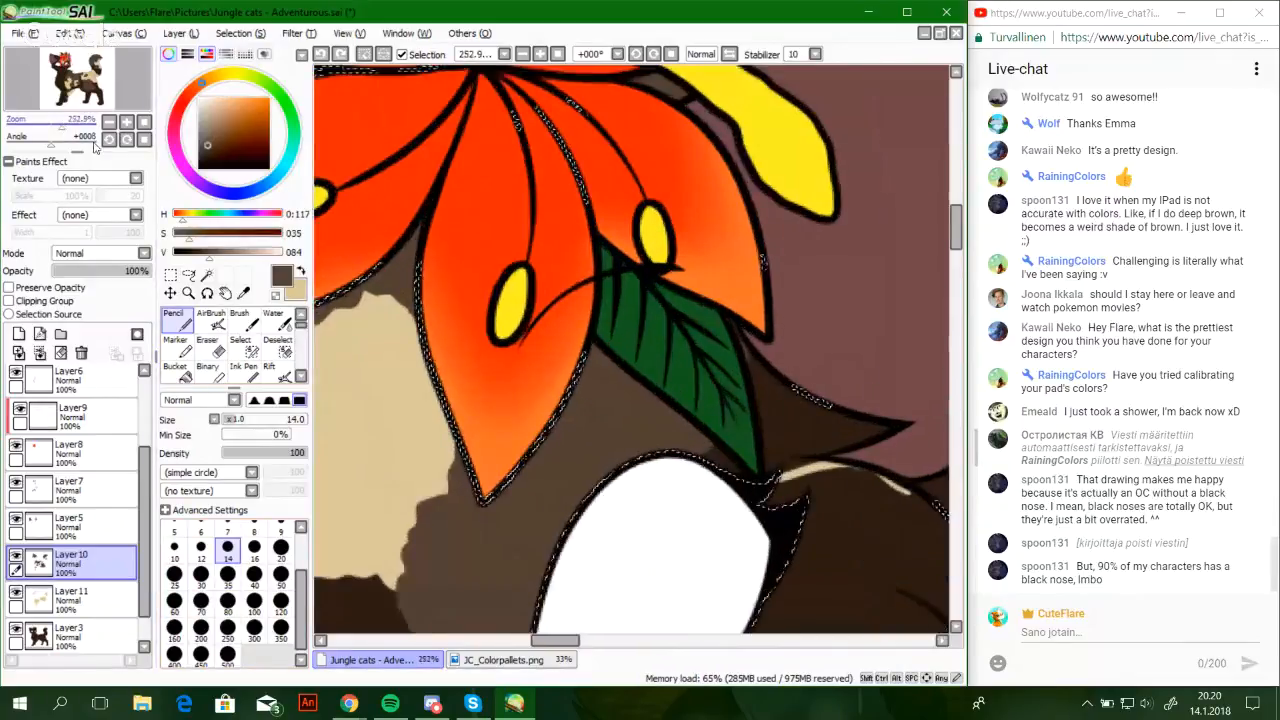
mouse_move(687, 465)
left_mouse_down()
mouse_move(570, 369)
mouse_move(600, 329)
left_mouse_up()
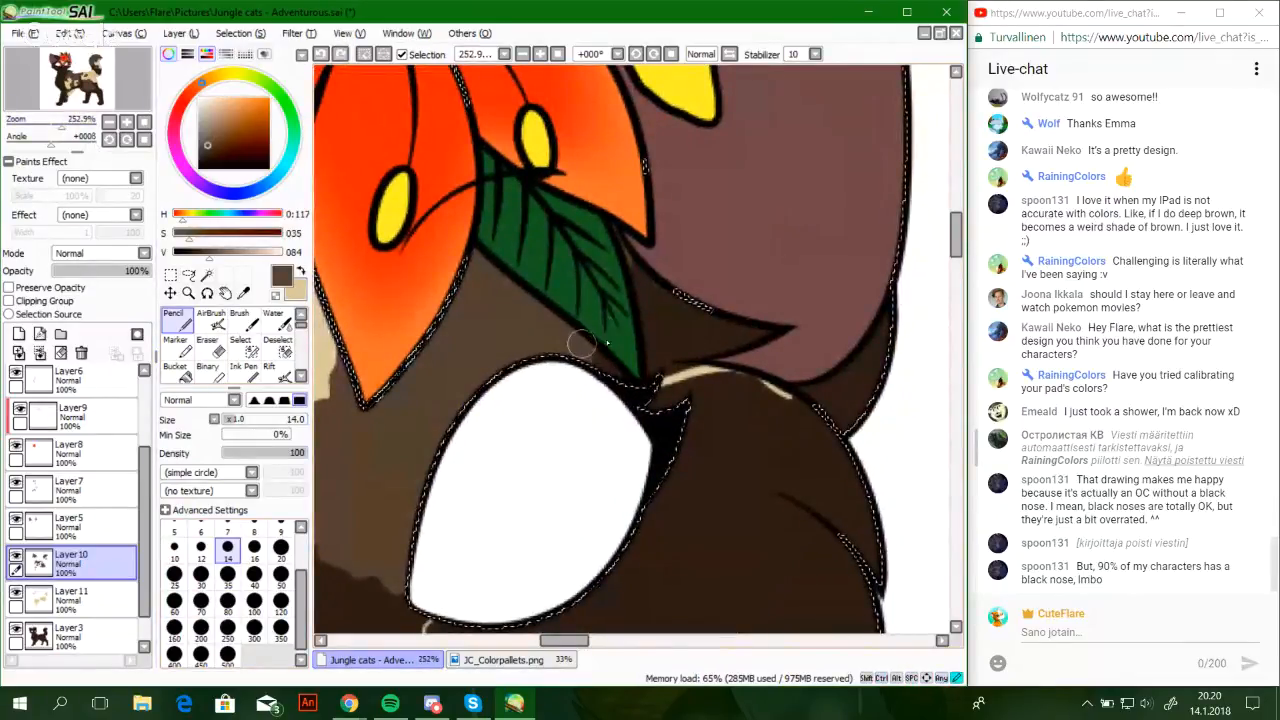
key("ctrl+z")
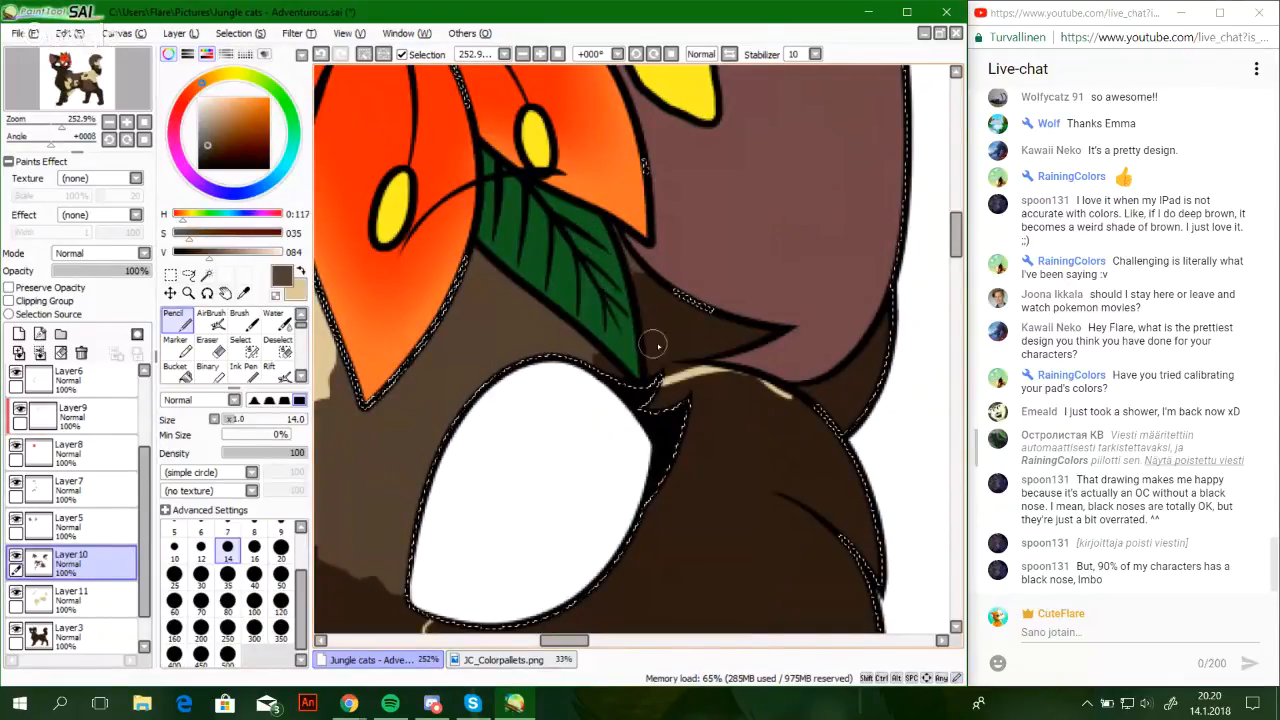
left_click_drag(726, 373, 709, 379)
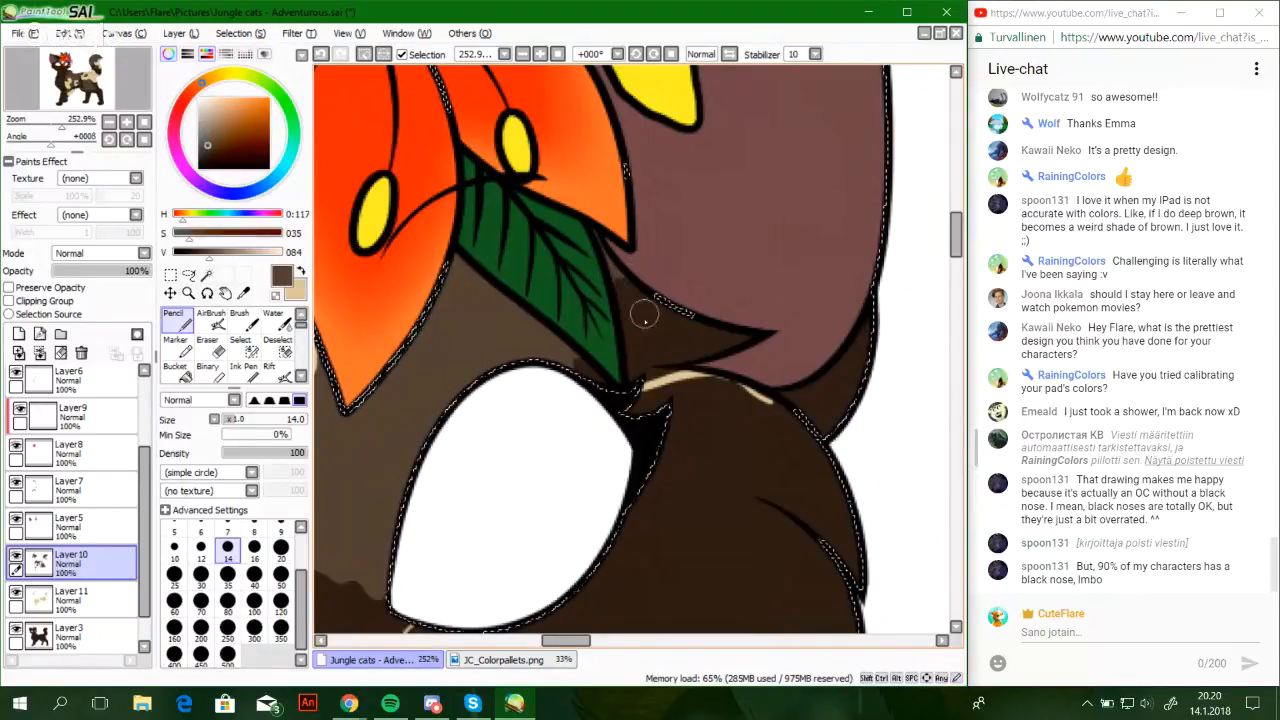
left_click_drag(689, 423, 573, 374)
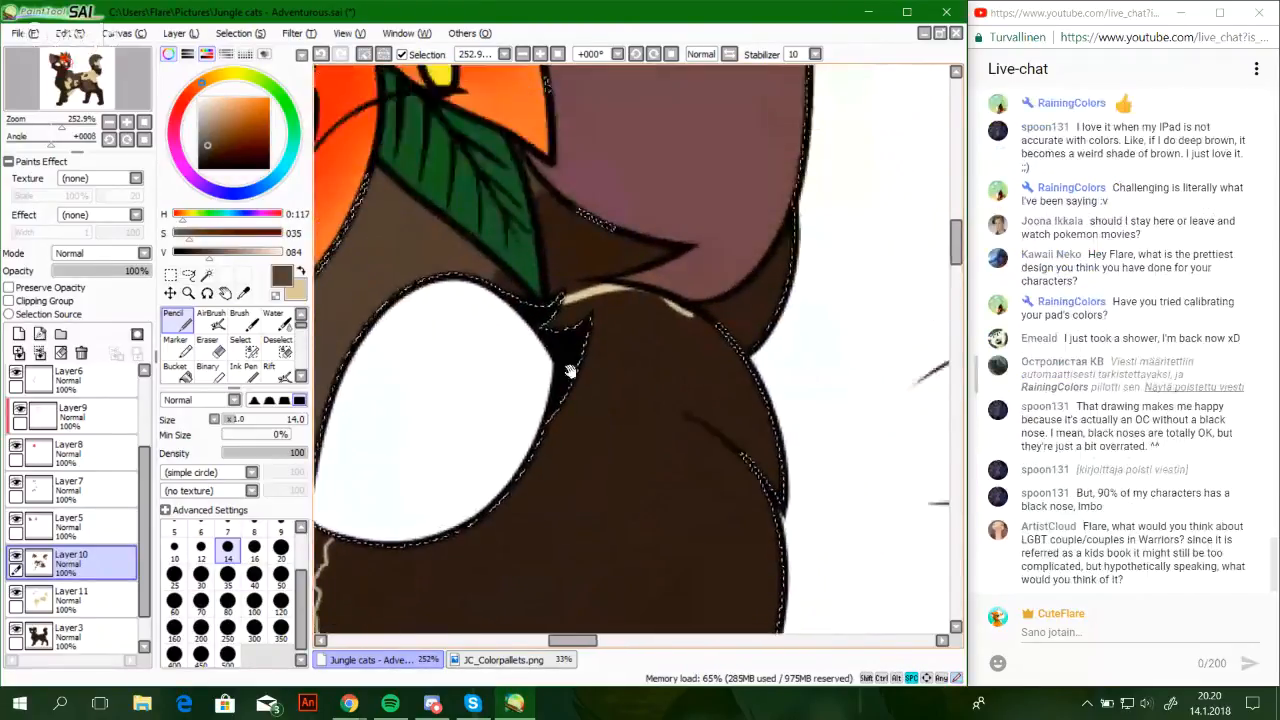
Erase the beige stroke above the eye's outer corner on Layer11 with the size 50 Eraser
left_click(299, 273)
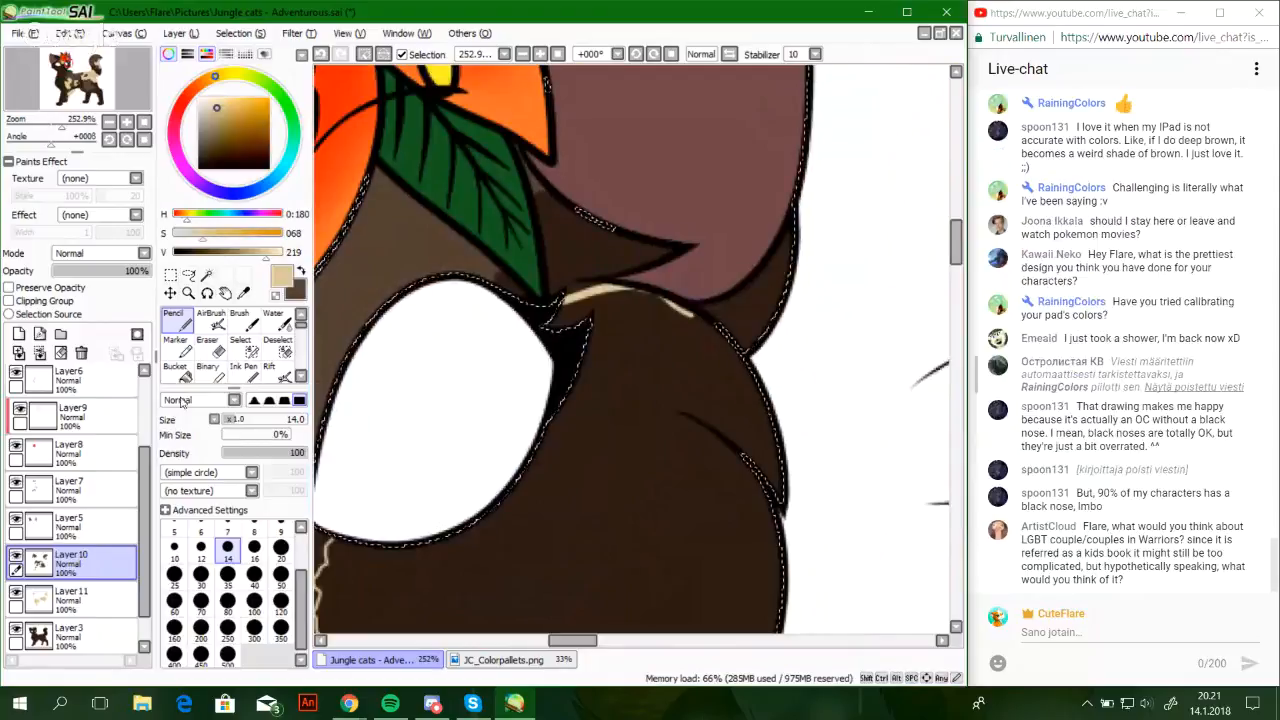
left_click(207, 345)
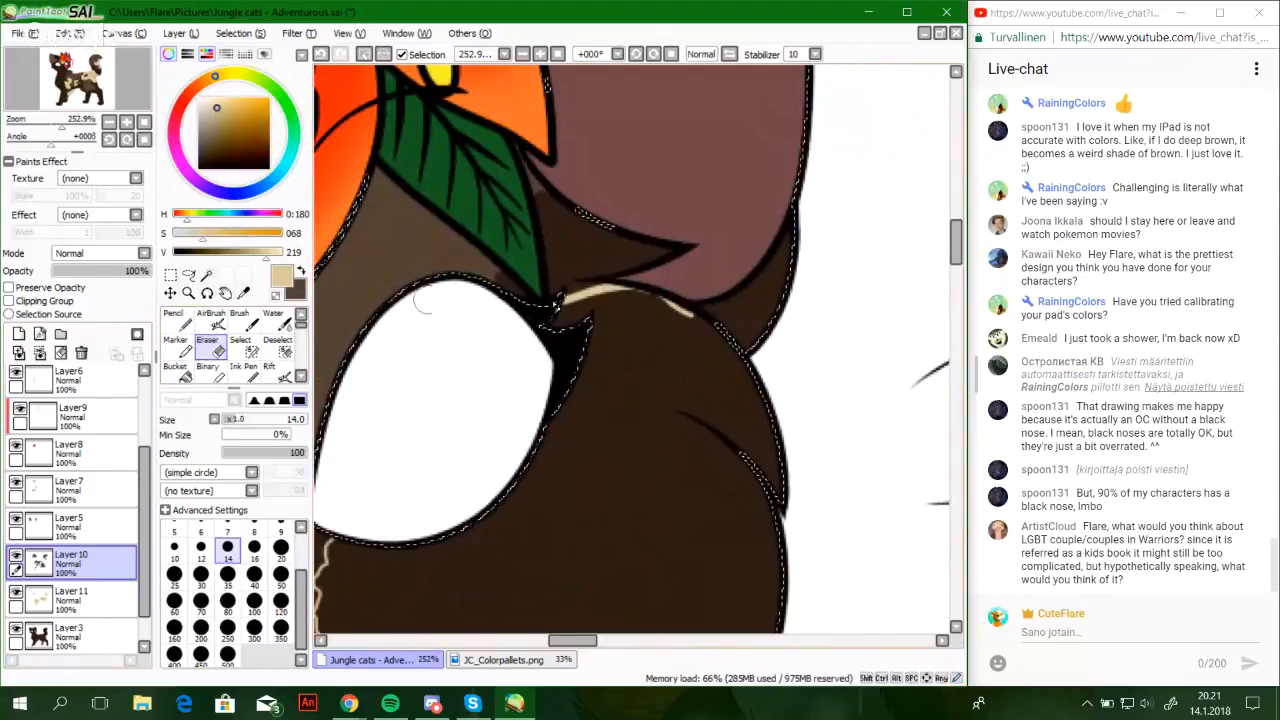
left_click(282, 577)
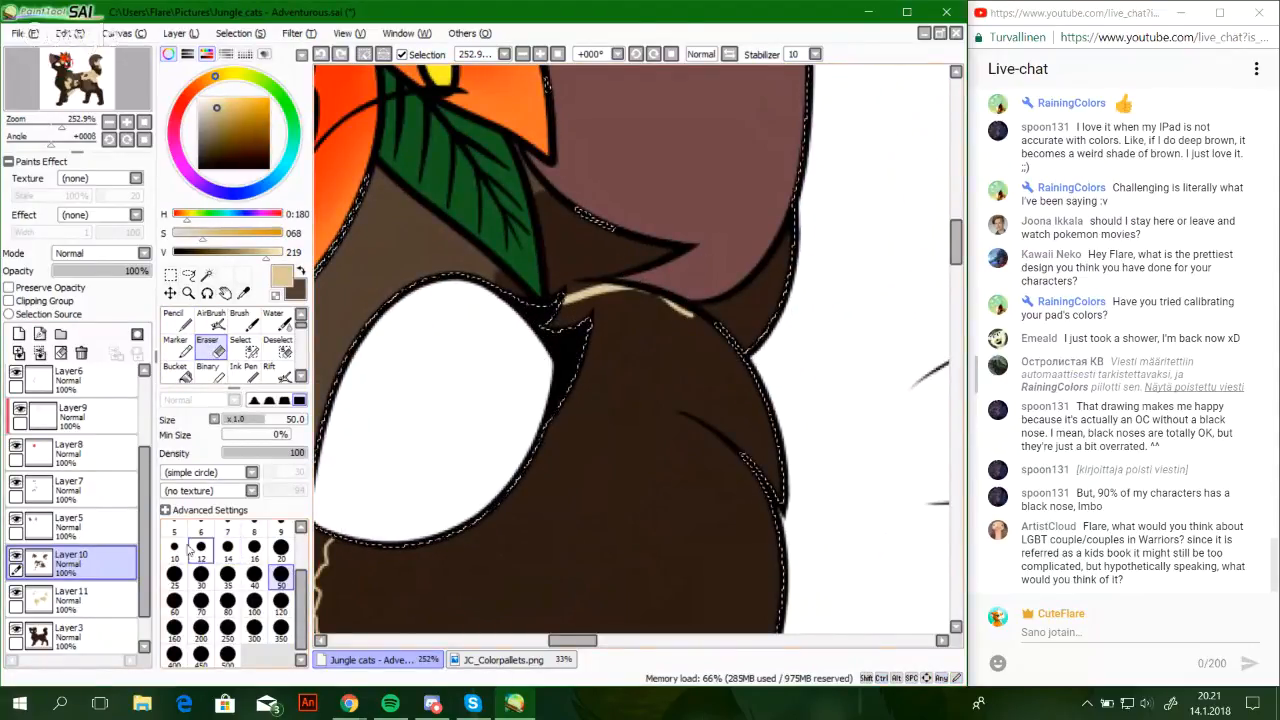
left_click(70, 597)
mouse_move(610, 298)
left_mouse_down()
mouse_move(545, 314)
mouse_move(660, 313)
left_mouse_up()
Draw a wavy beige line from the eye's outer corner to the head outline, trace the cheek's edge, and fill the cheek with the Bucket
left_click(178, 320)
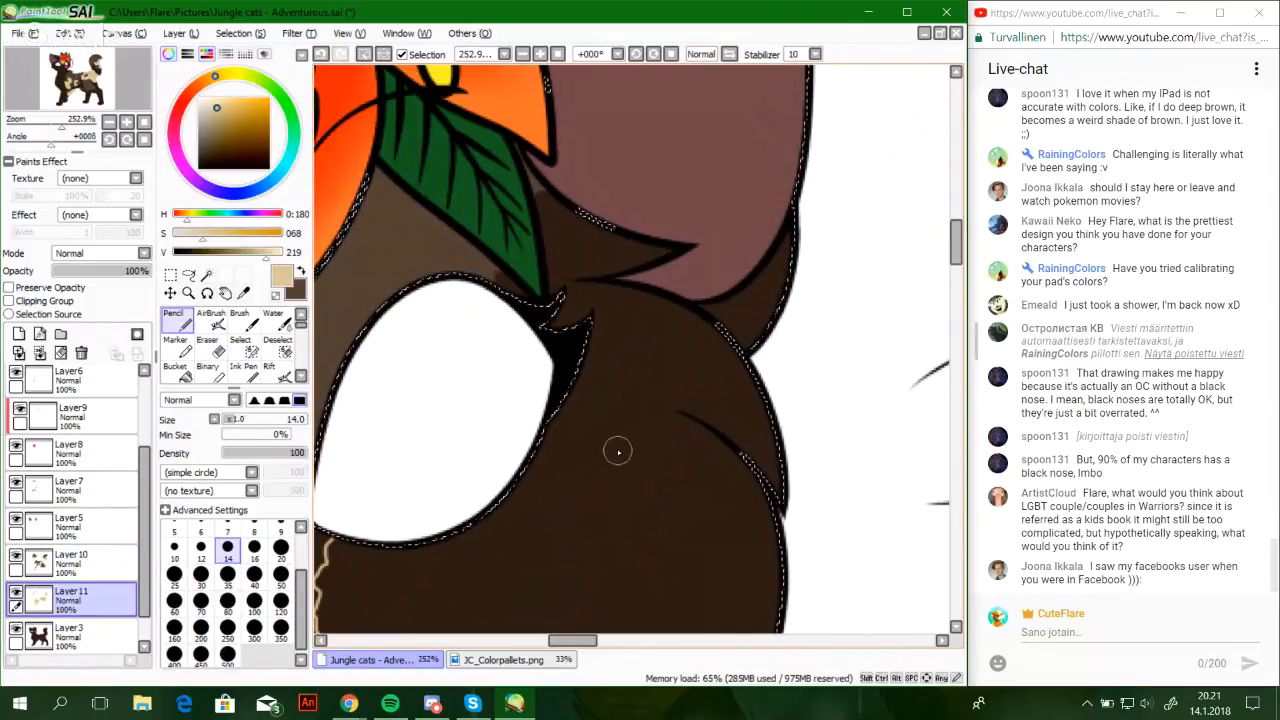
mouse_move(621, 452)
left_mouse_down()
mouse_move(697, 271)
mouse_move(663, 337)
left_mouse_up()
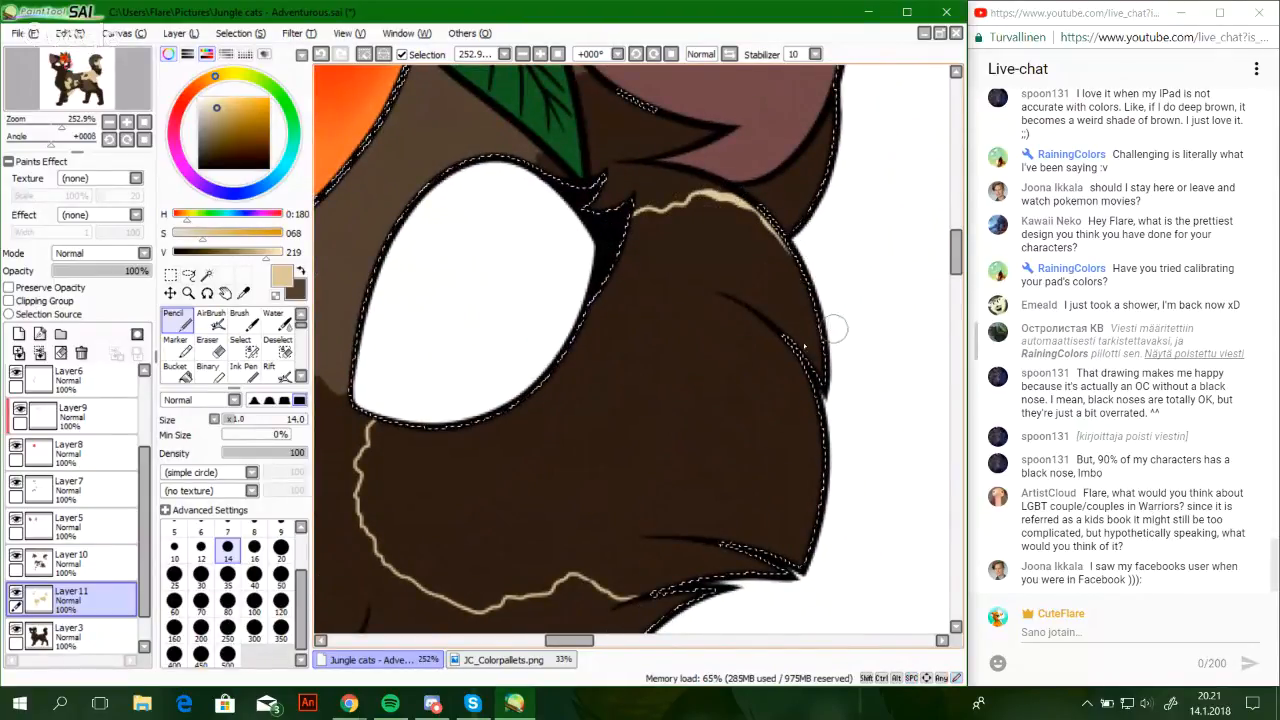
left_click_drag(668, 509, 729, 360)
left_click_drag(687, 450, 748, 433)
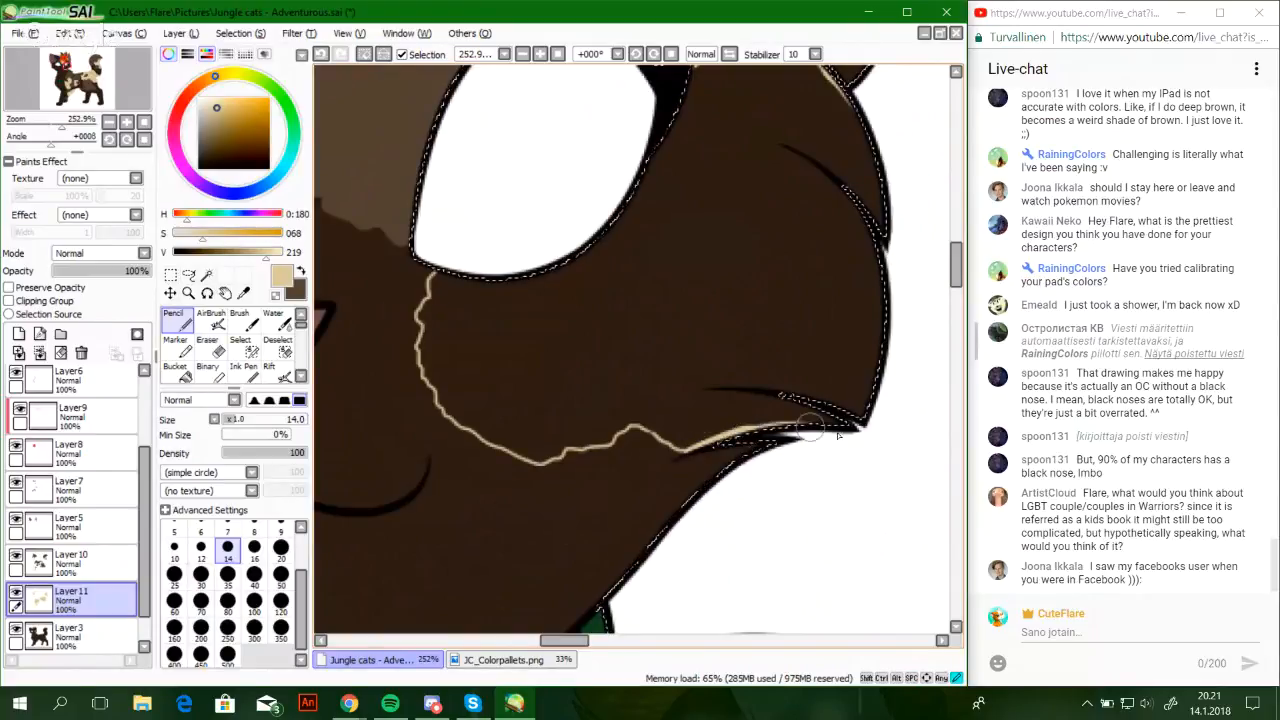
left_click(175, 370)
left_click(500, 340)
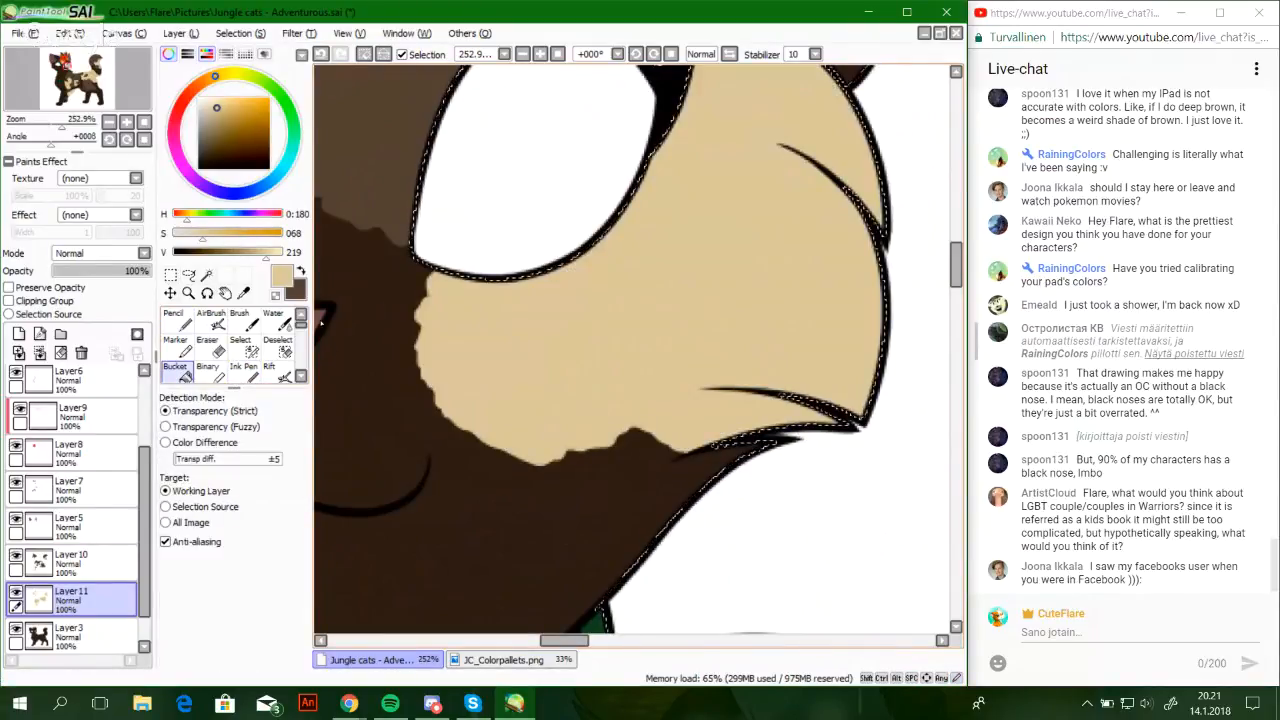
Examine the beige cheek patch up close, followed by the coat markings on the whole cat drawing
left_click(185, 325)
left_click_drag(815, 357, 757, 529)
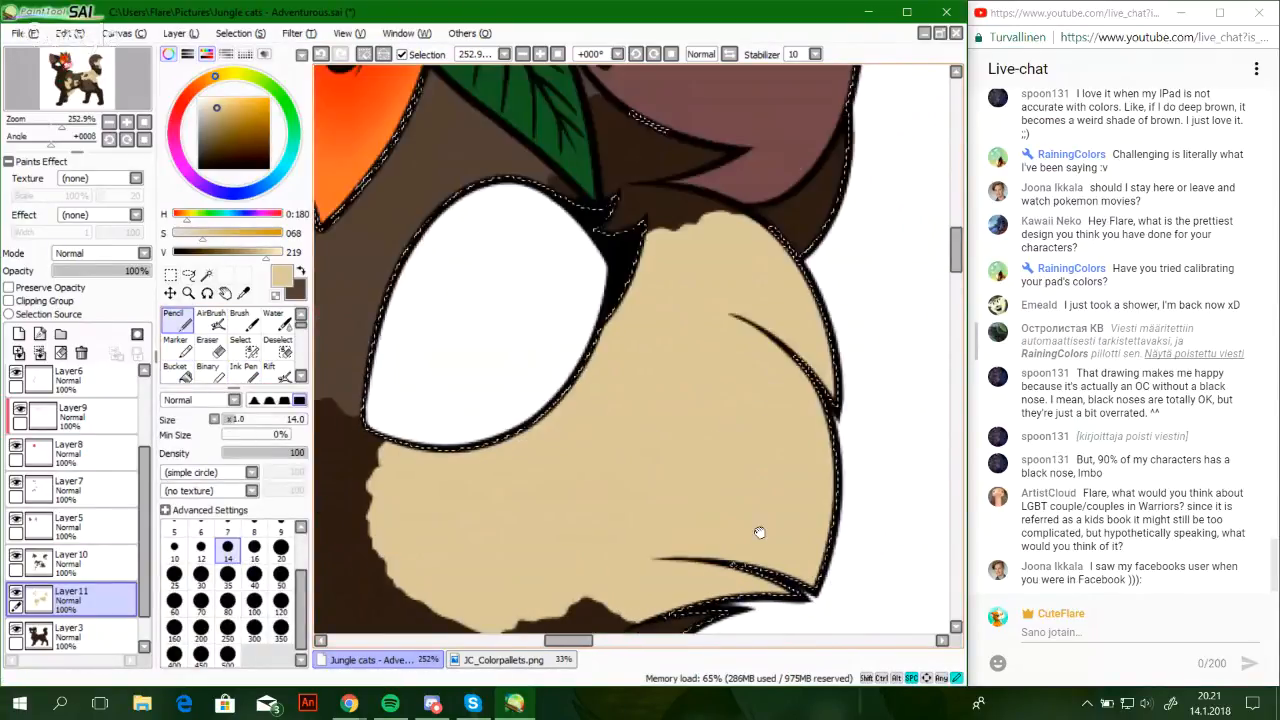
left_click(38, 118)
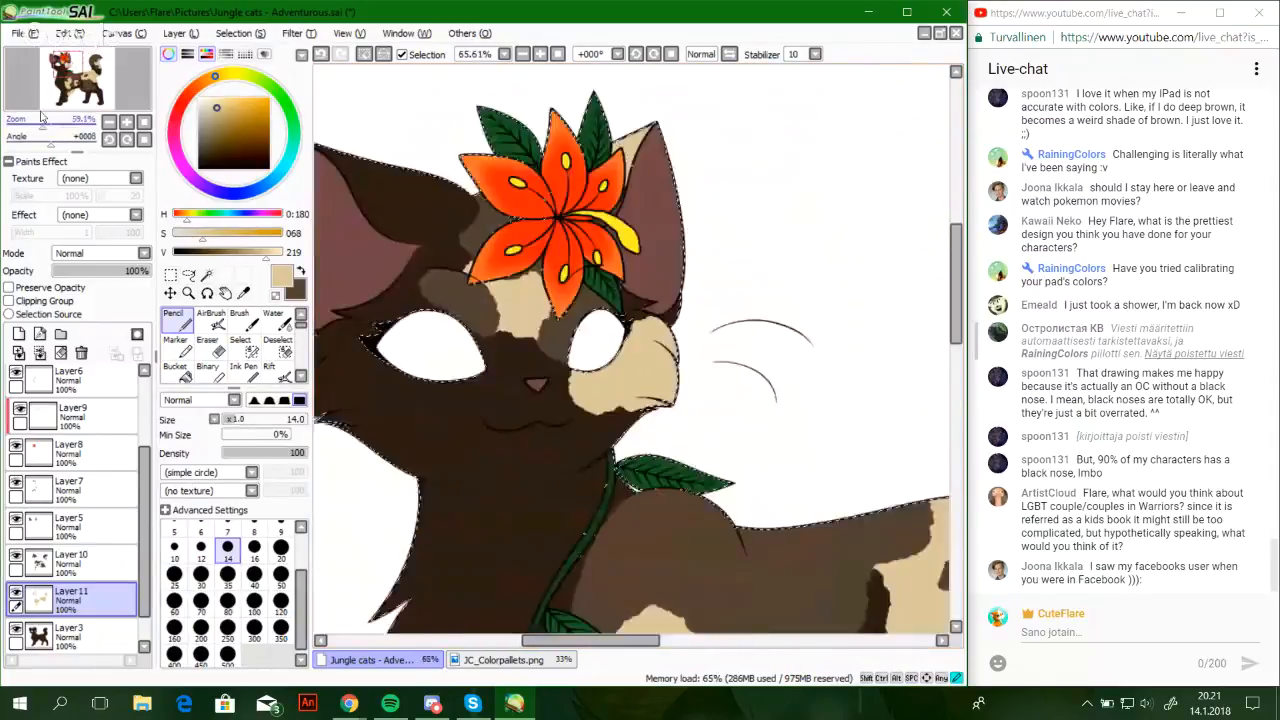
mouse_move(47, 119)
left_mouse_down()
mouse_move(76, 98)
mouse_move(21, 136)
mouse_move(51, 137)
mouse_move(35, 123)
left_mouse_up()
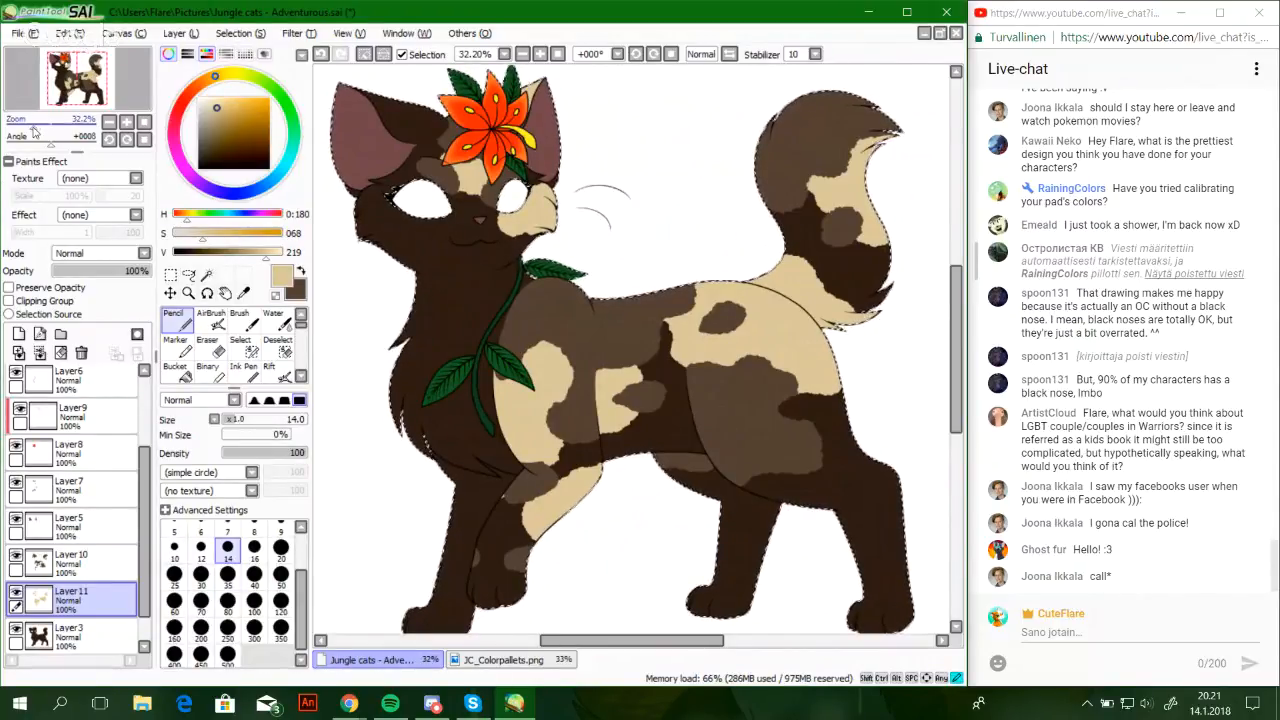
left_click_drag(34, 127, 66, 70)
left_click(145, 122)
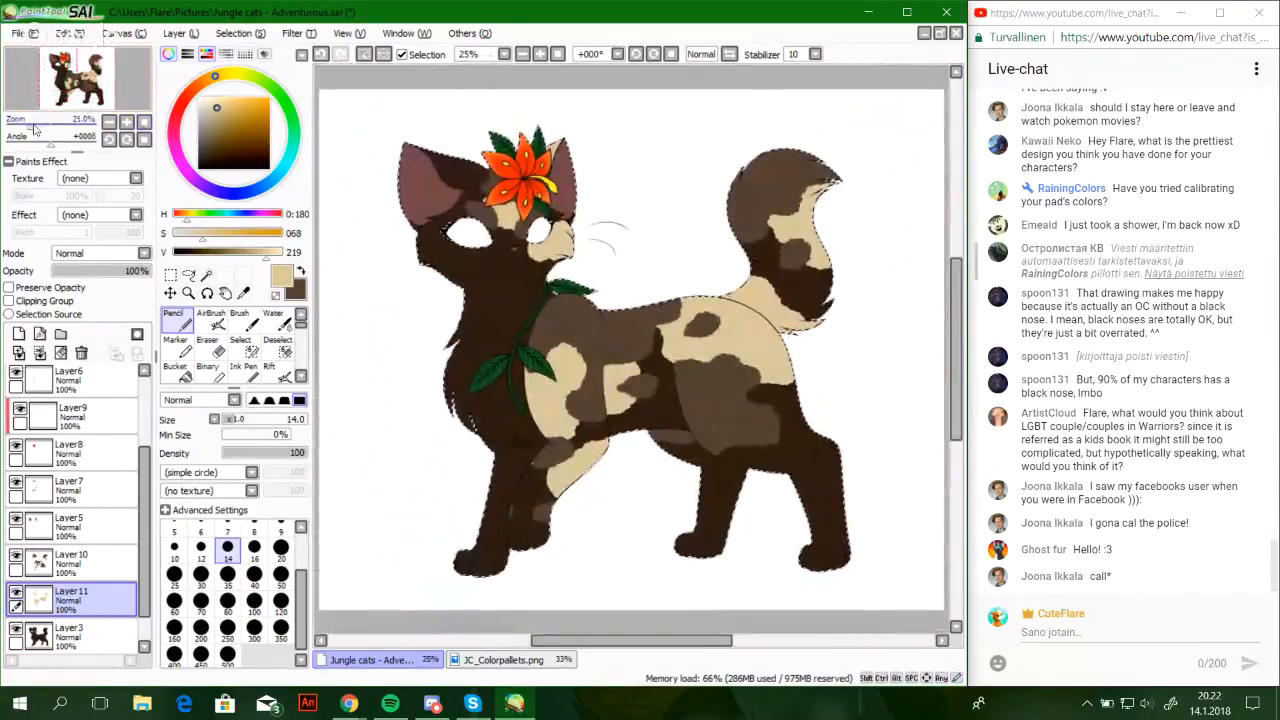
left_click_drag(33, 127, 30, 128)
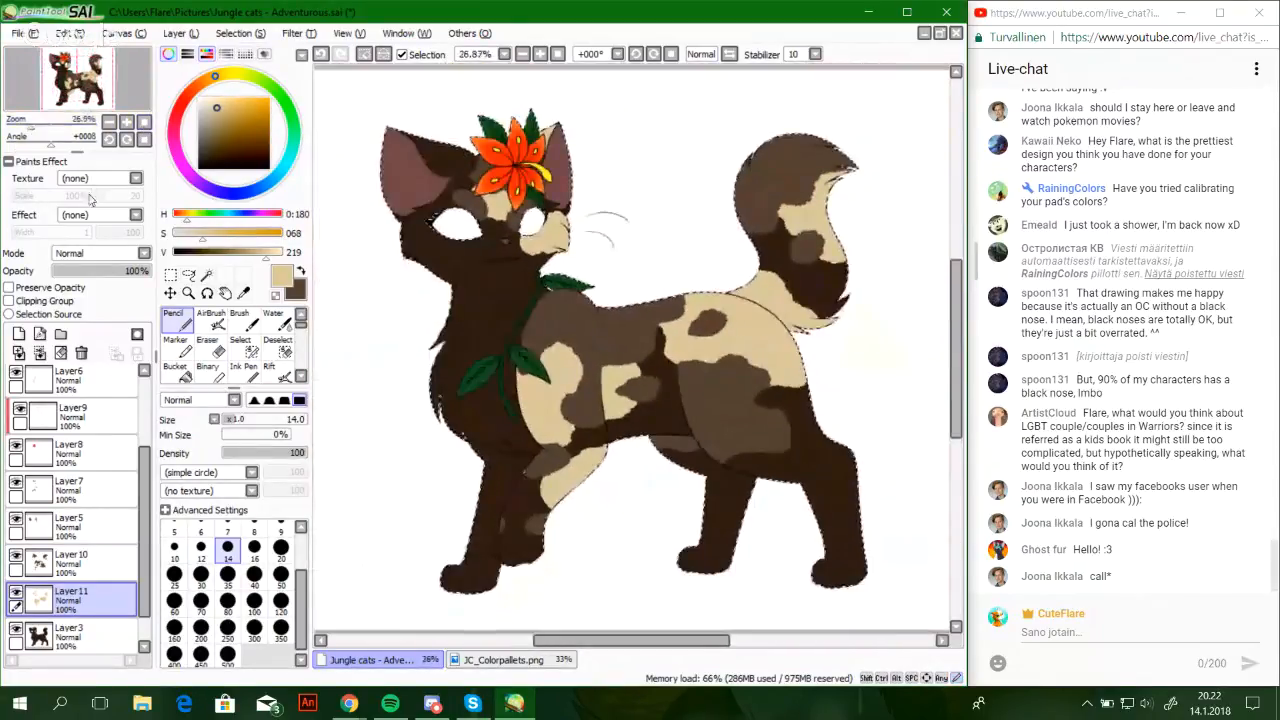
Switch to the Facebook inbox in Chrome and find the reference photo of the patched cat with the orange flower
left_click(348, 703)
left_click(130, 635)
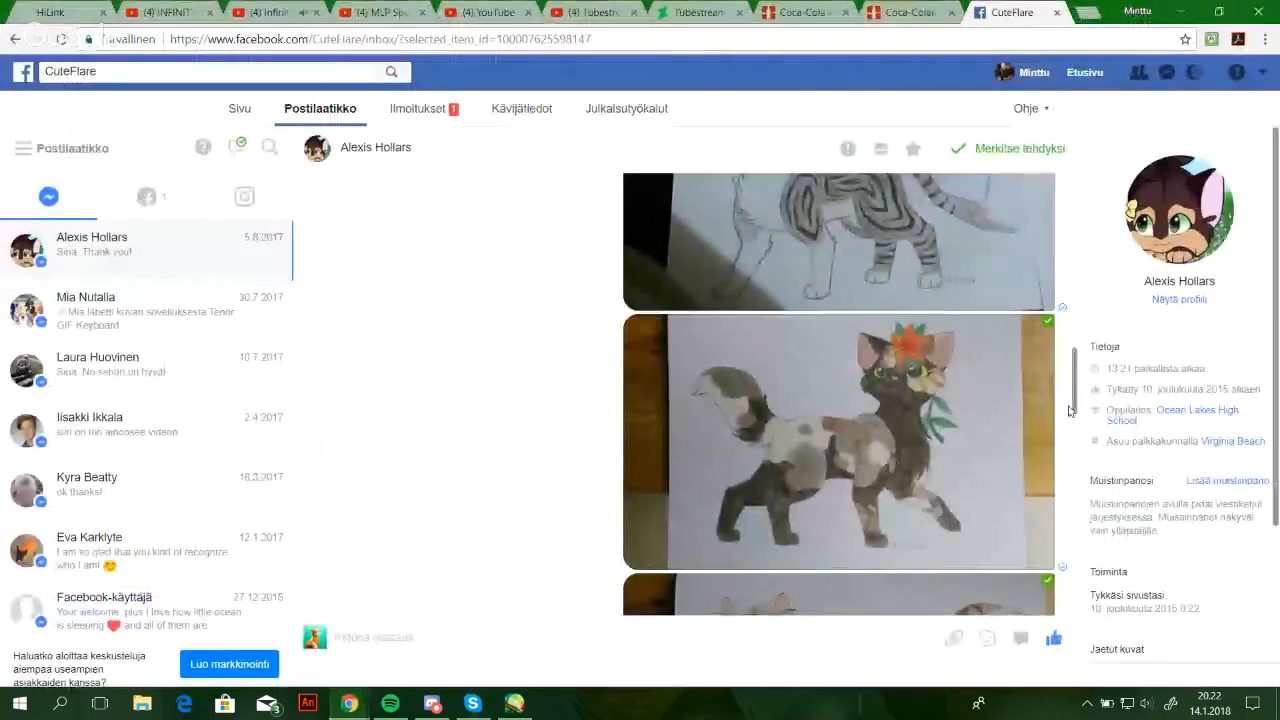
mouse_move(1077, 348)
left_mouse_down()
mouse_move(1076, 305)
mouse_move(1075, 491)
left_mouse_up()
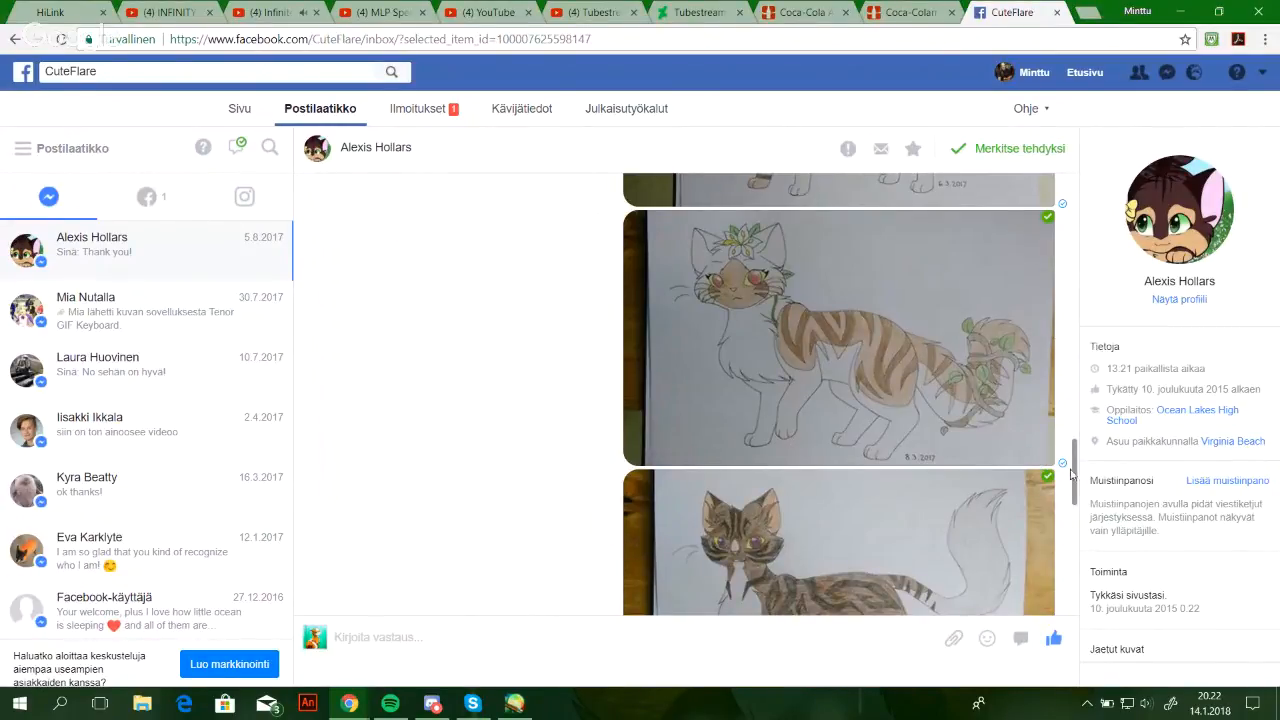
scroll(1071, 476, "up", 5)
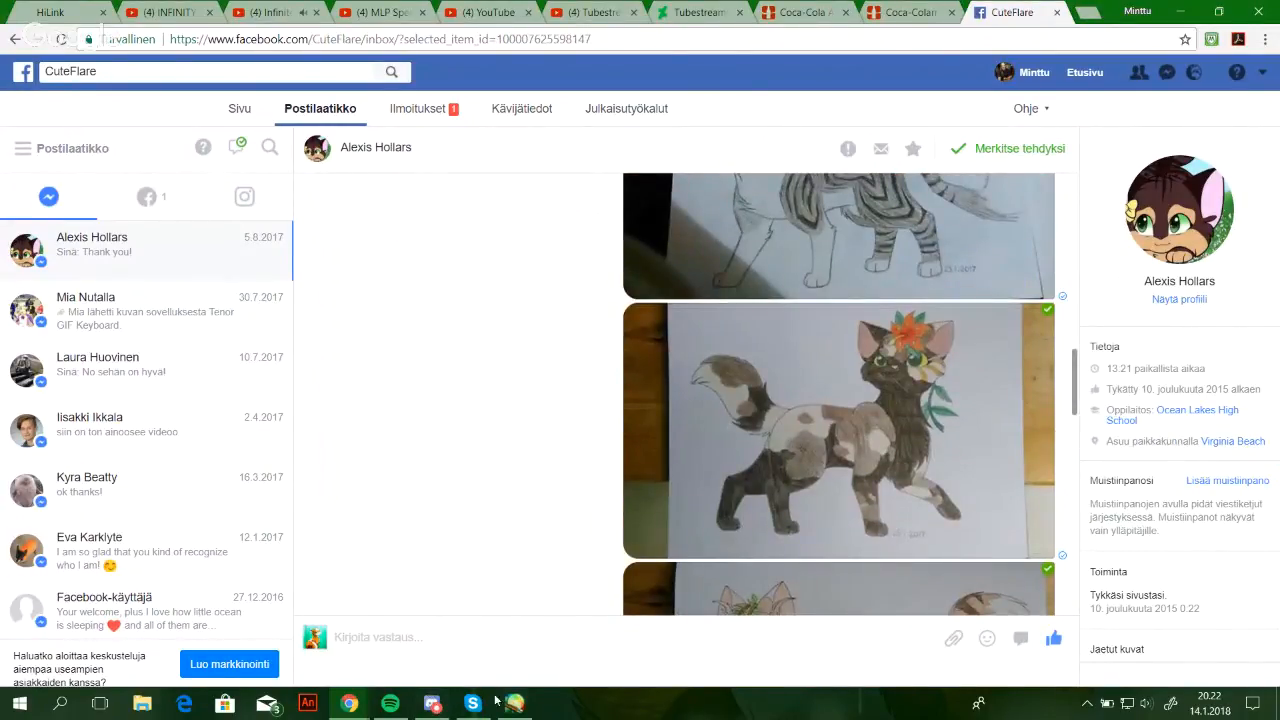
Switch back to PaintTool SAI and bring the YouTube live chat window up beside it
left_click(498, 701)
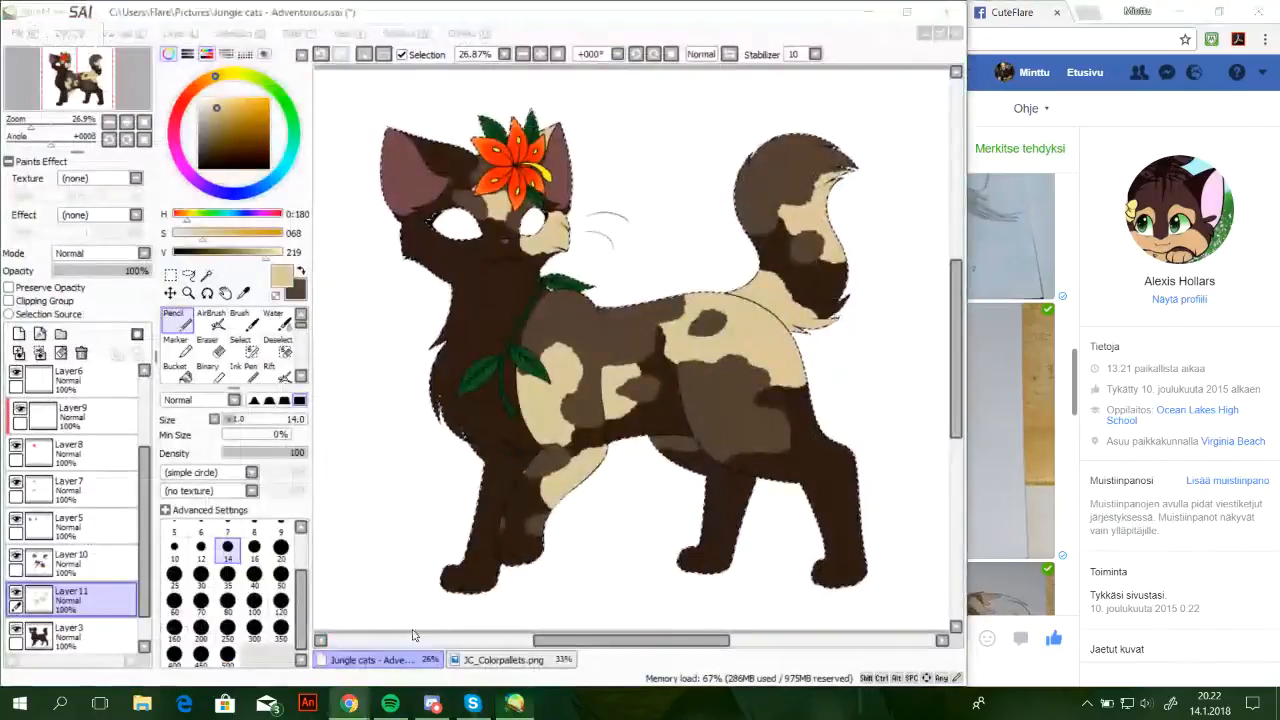
right_click(349, 703)
left_click(349, 703)
left_click(430, 632)
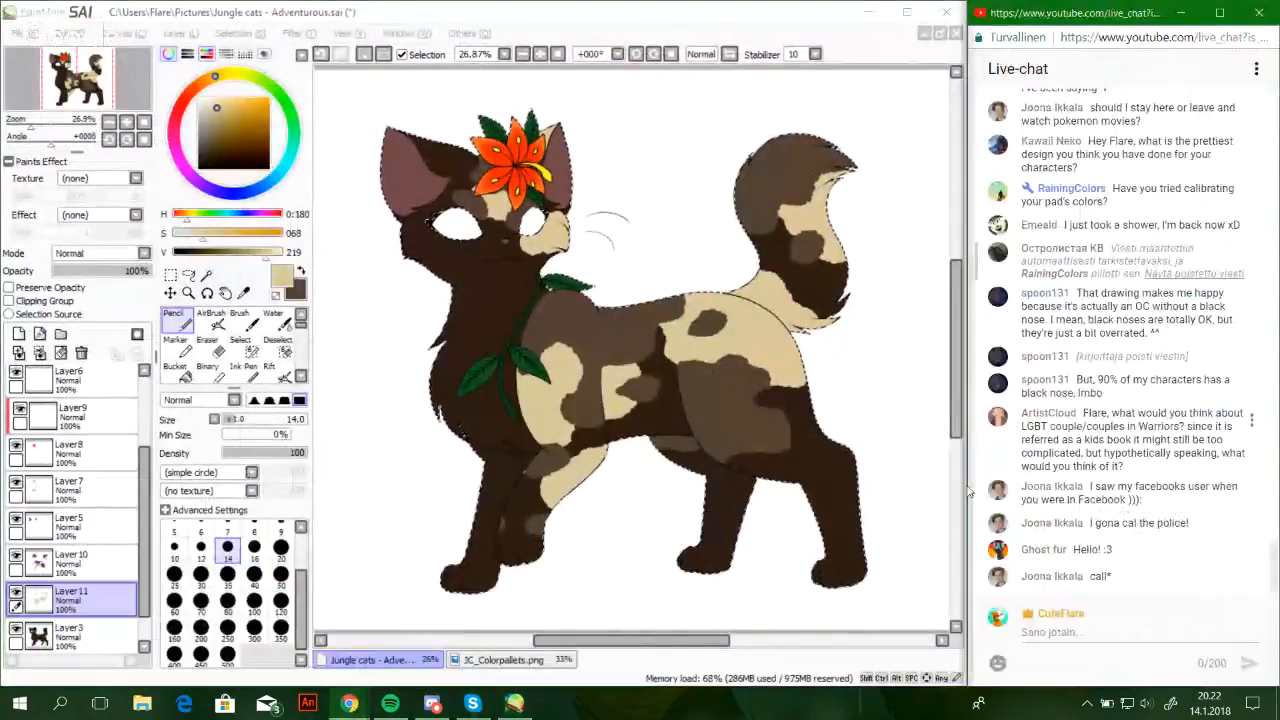
left_click(740, 676)
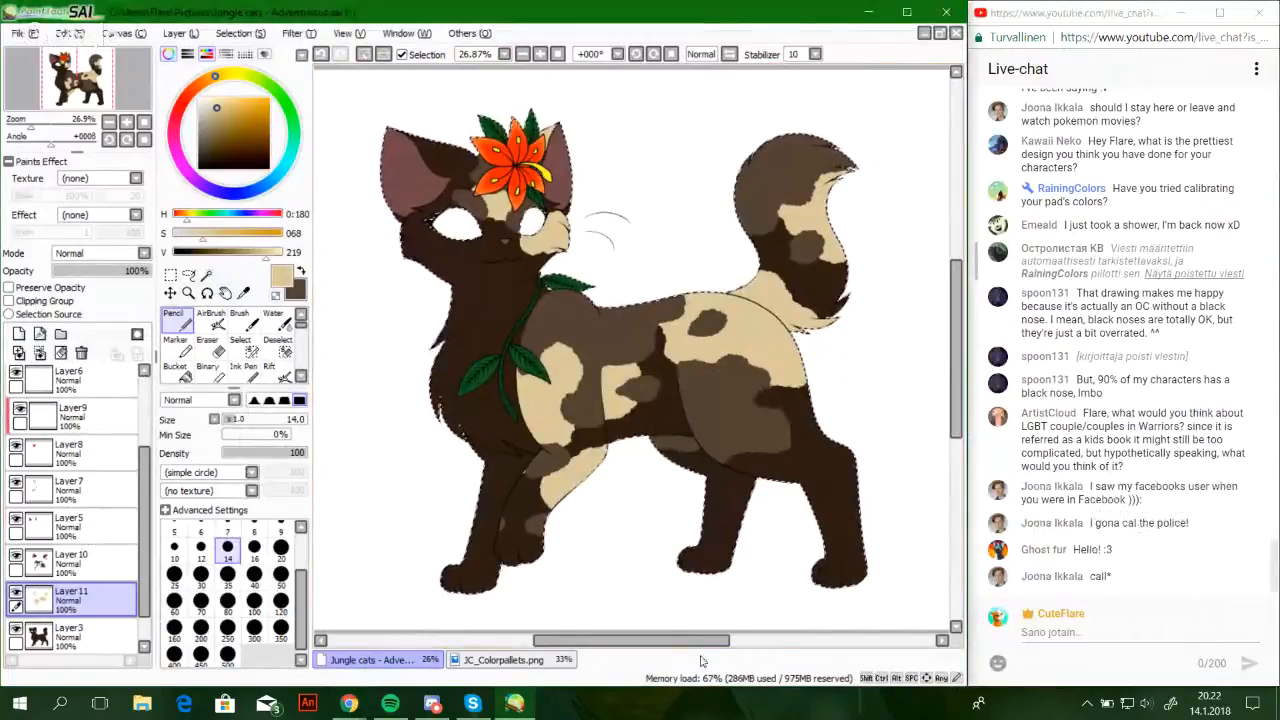
Examine the cat's coat and head, and compare the colours with the JC_Colorpallets.png palette
left_click_drag(706, 641, 720, 654)
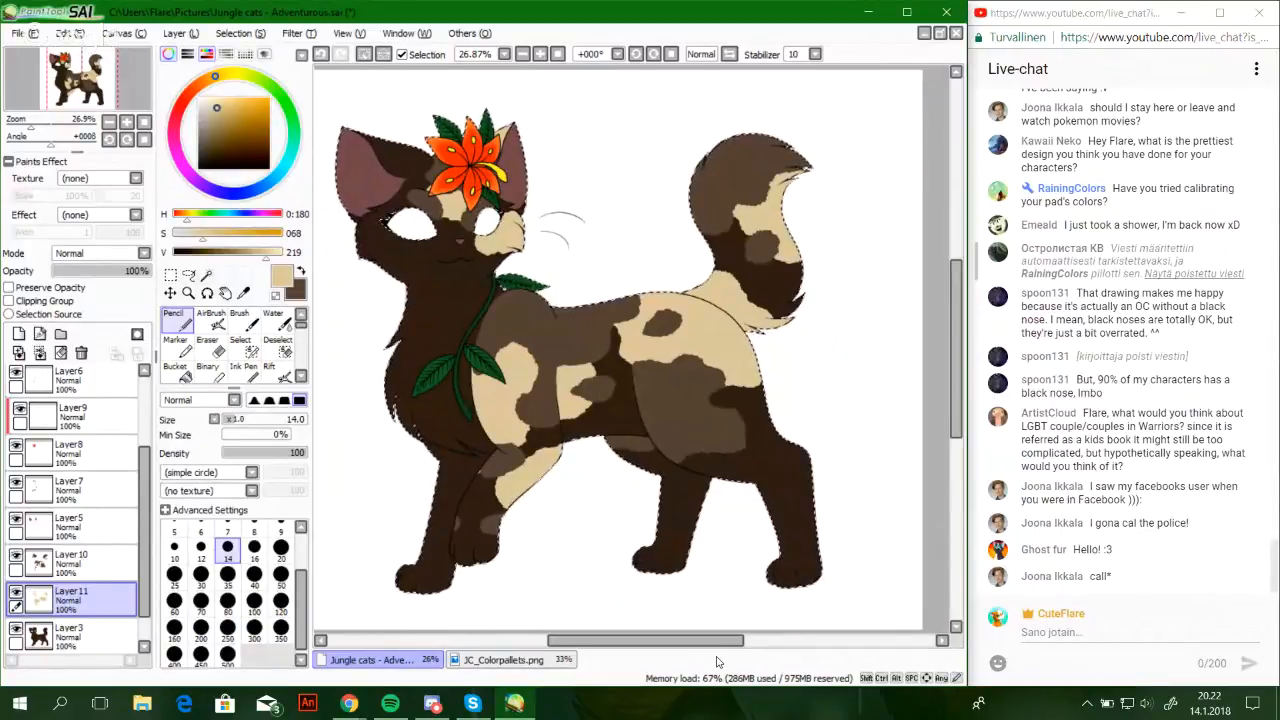
left_click_drag(709, 648, 716, 648)
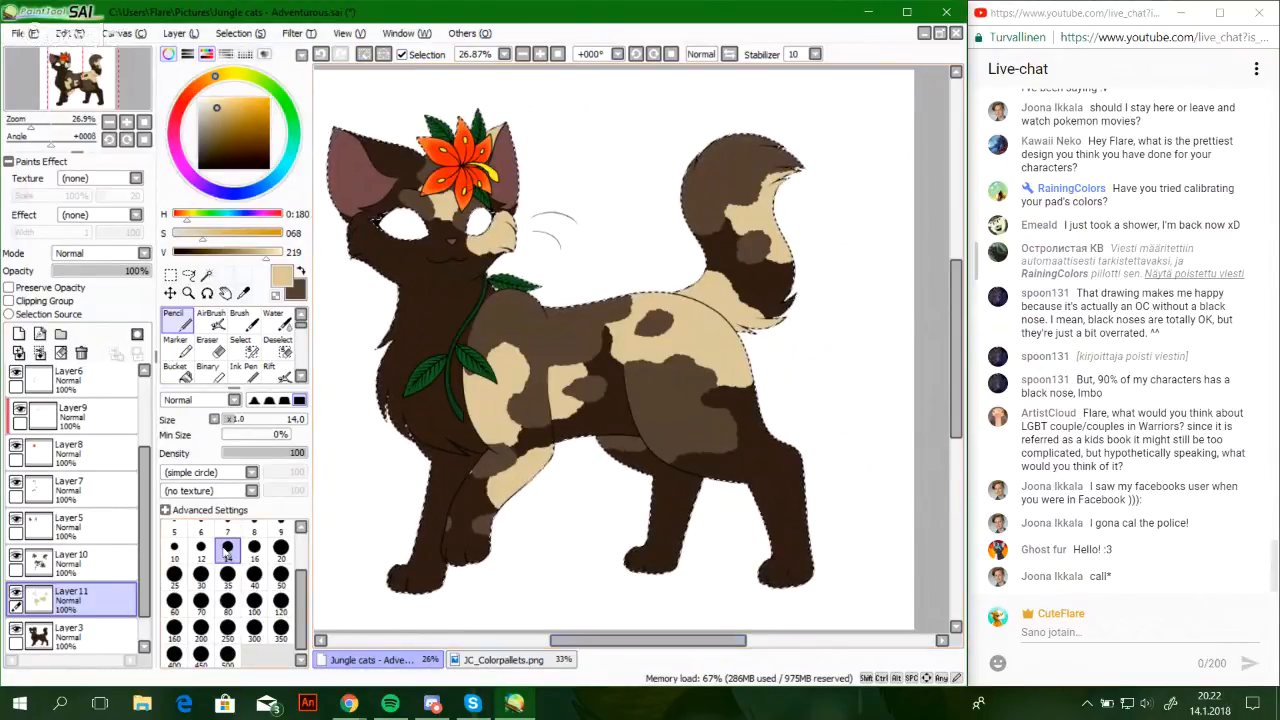
left_click_drag(31, 127, 39, 127)
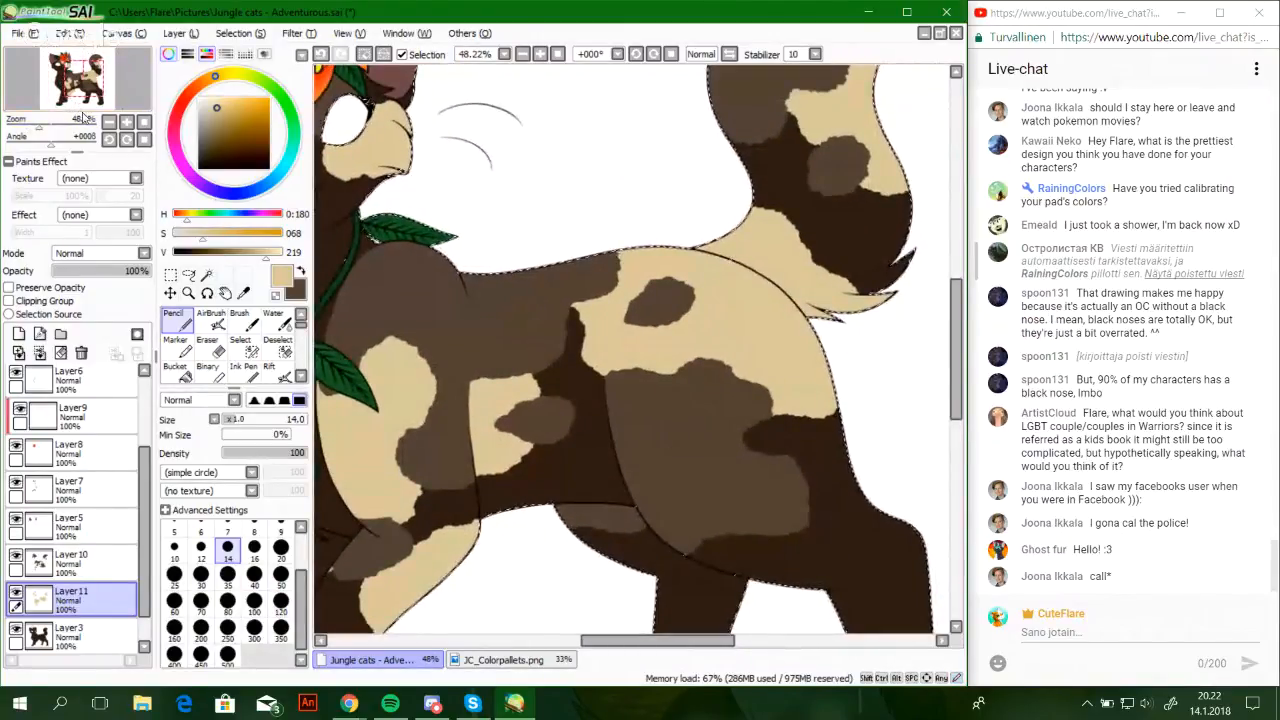
mouse_move(92, 74)
left_mouse_down()
mouse_move(68, 72)
mouse_move(108, 91)
left_mouse_up()
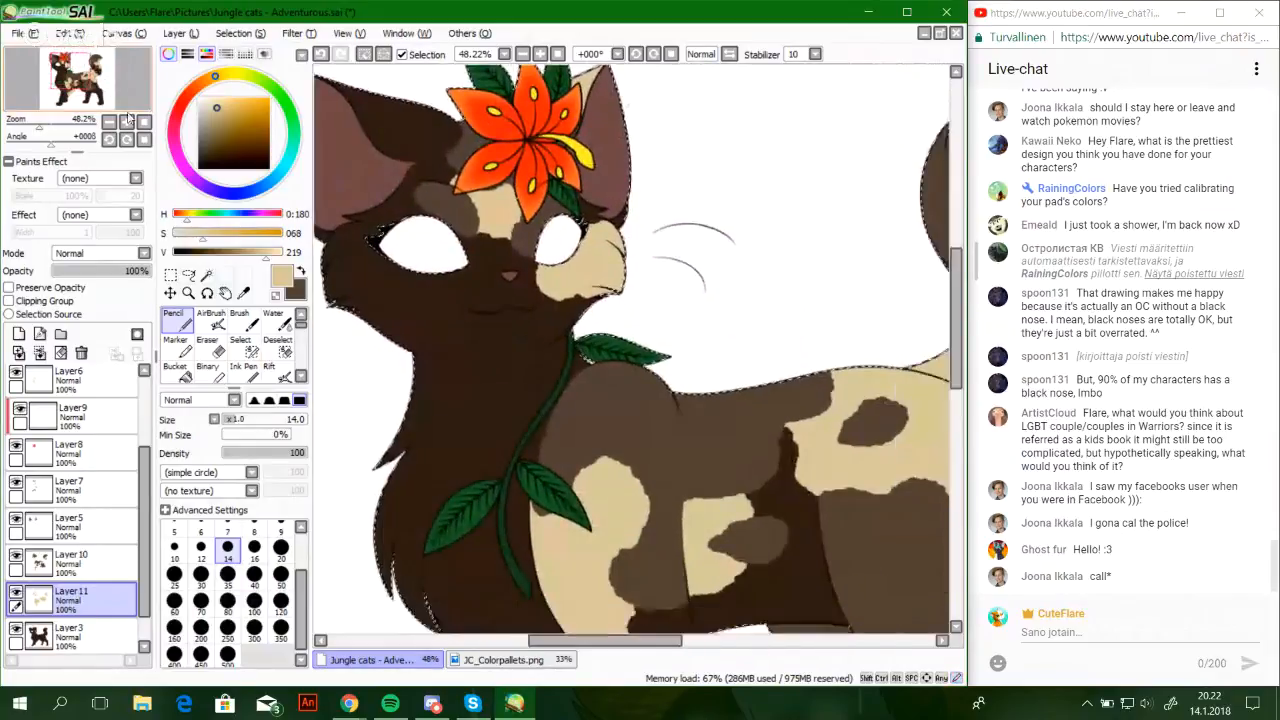
left_click(495, 662)
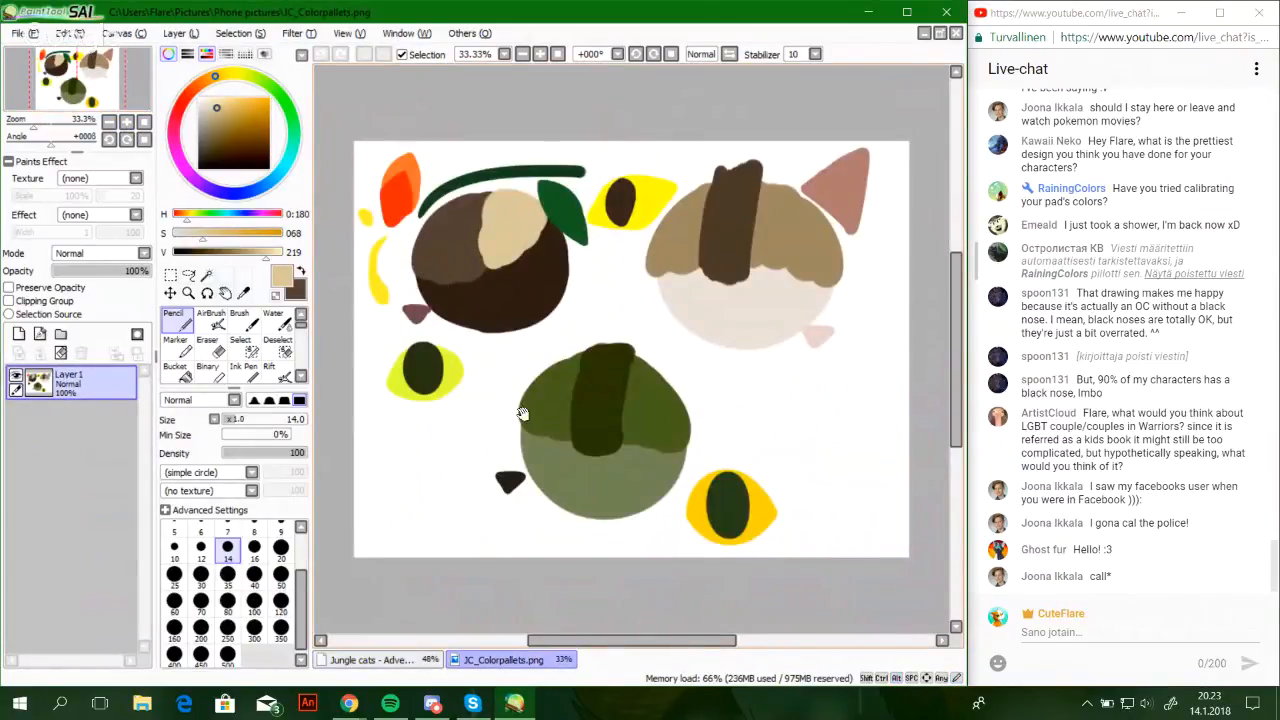
left_click_drag(522, 413, 549, 435)
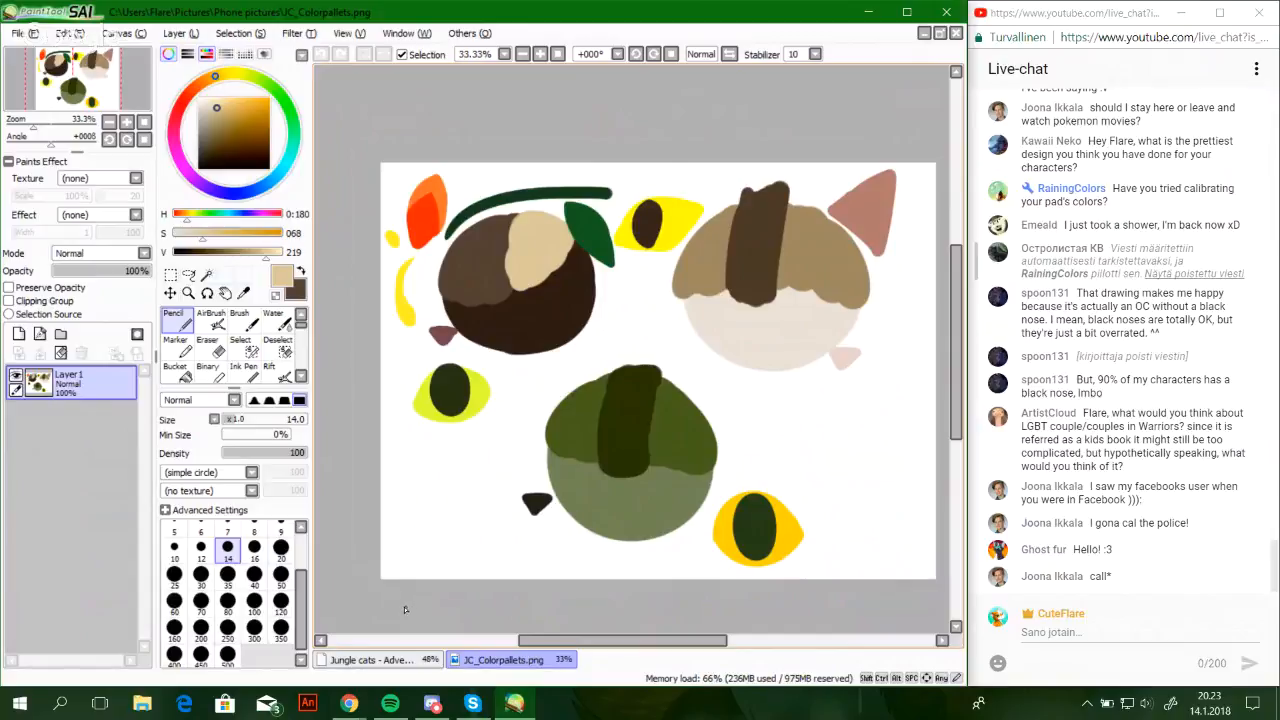
left_click(375, 660)
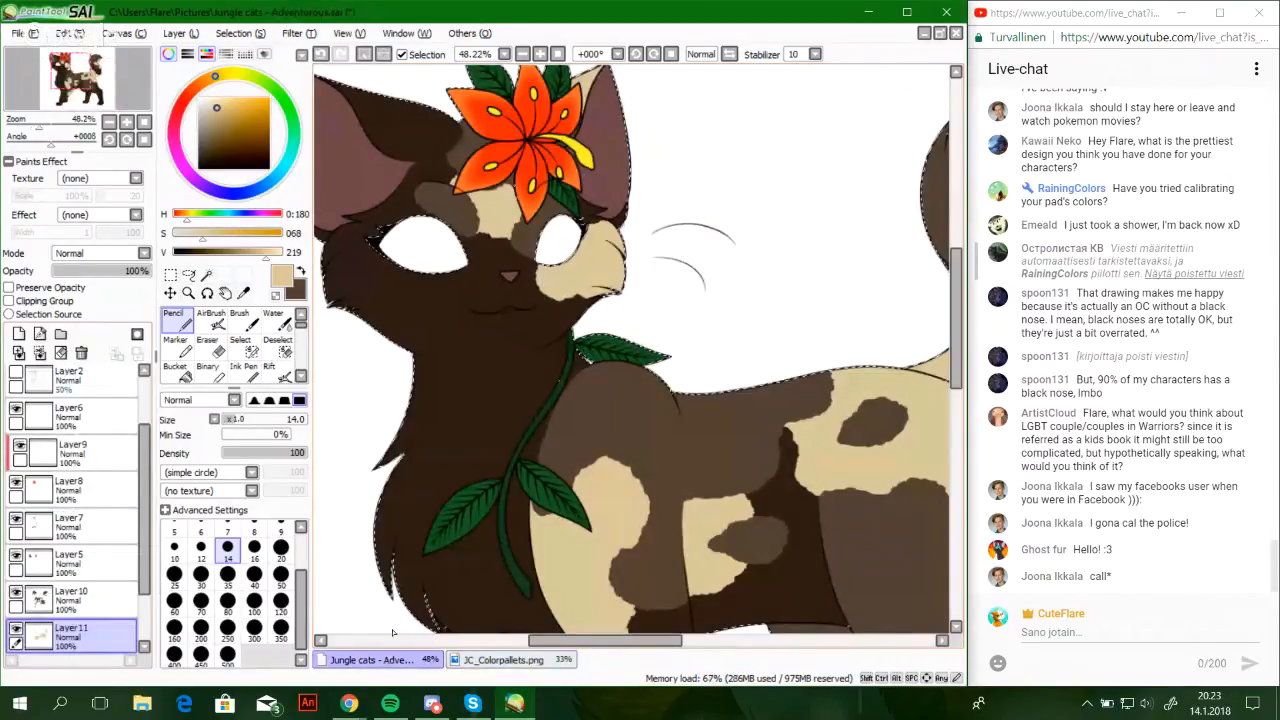
left_click_drag(145, 555, 145, 603)
left_click(387, 664)
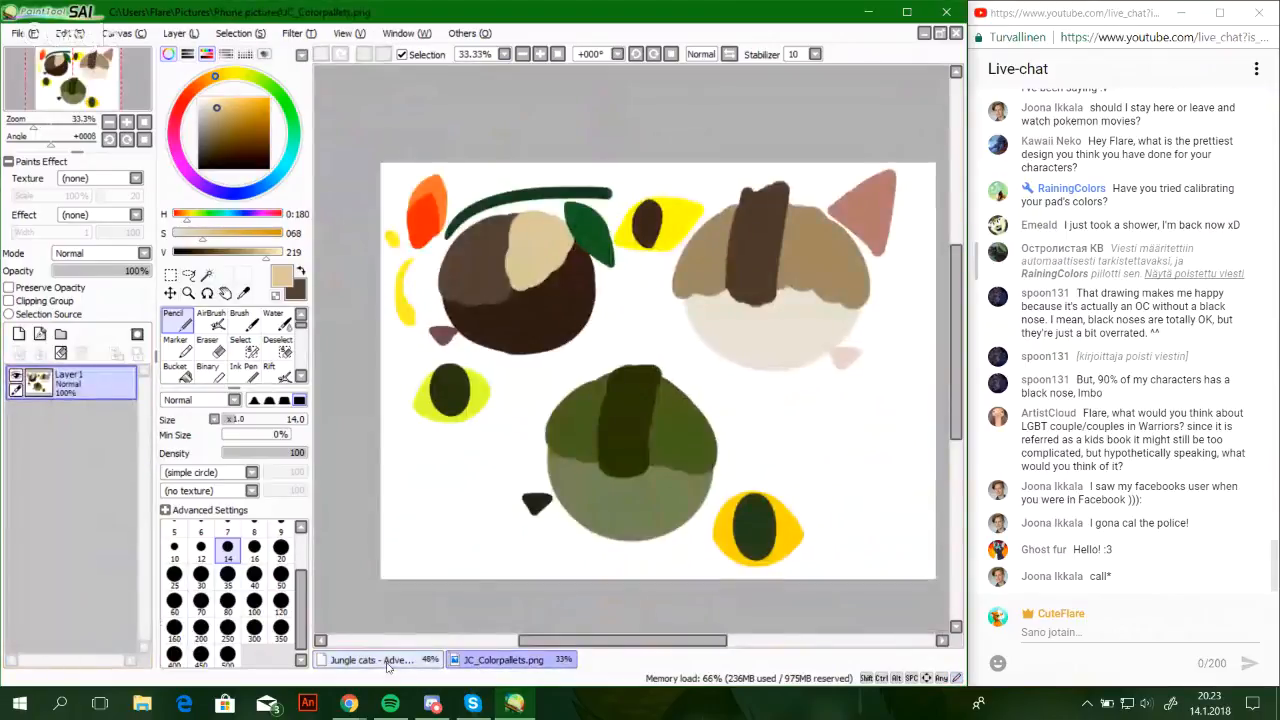
left_click(391, 664)
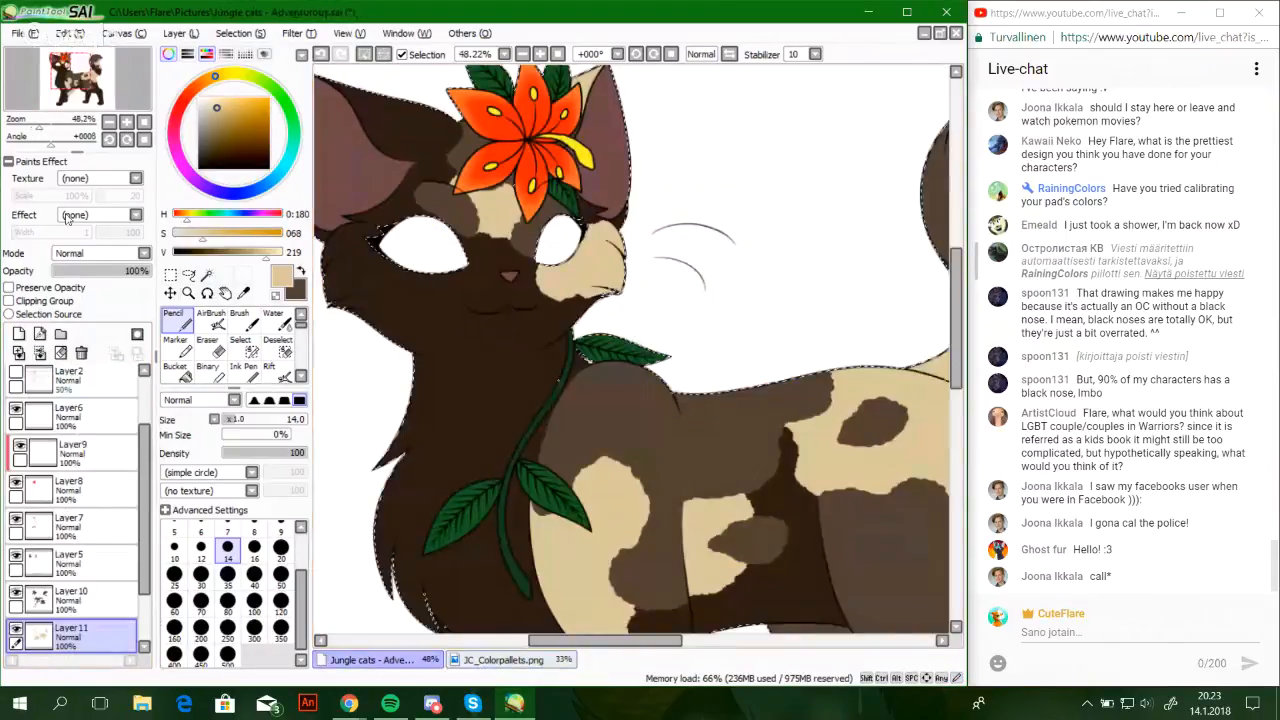
Choose a golden tan drawing colour with saturation 135 and value 201, and add a new layer above Layer11
left_click_drag(49, 143, 54, 126)
left_click(144, 140)
left_click_drag(71, 70, 72, 62)
left_click_drag(217, 107, 227, 115)
left_click_drag(511, 474, 568, 419)
left_click_drag(236, 112, 238, 111)
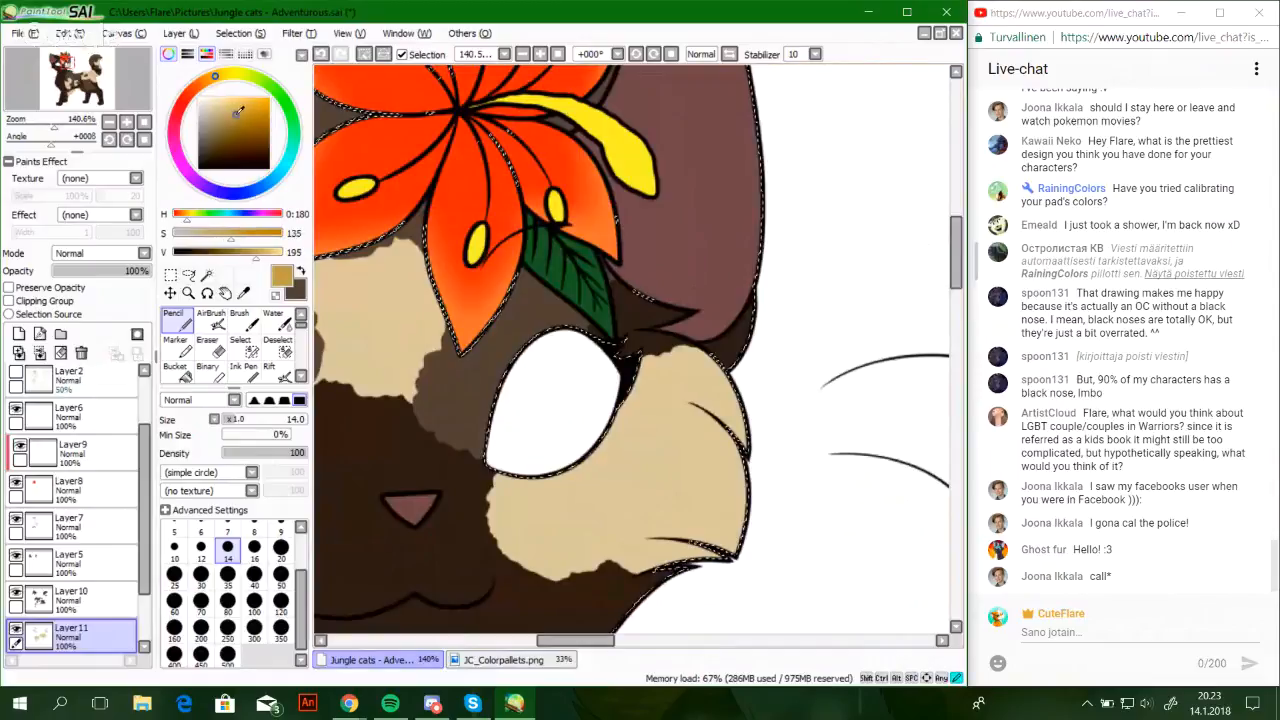
left_click(212, 80)
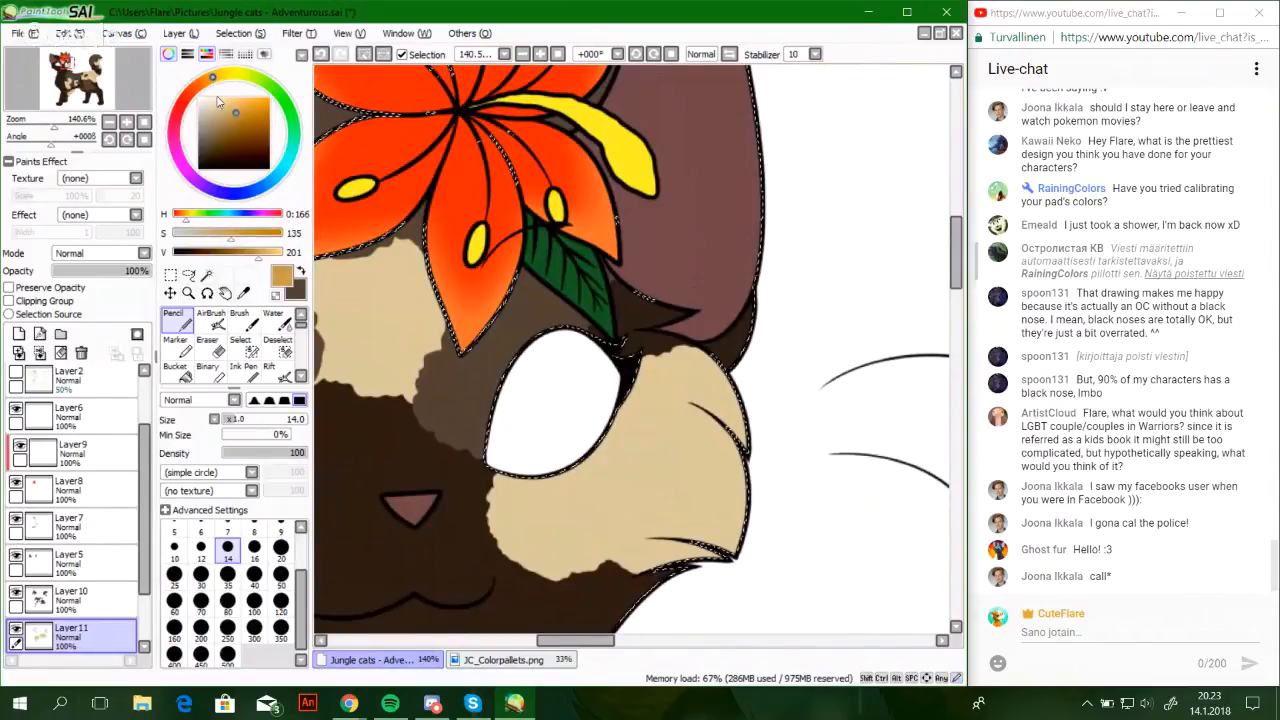
left_click(19, 334)
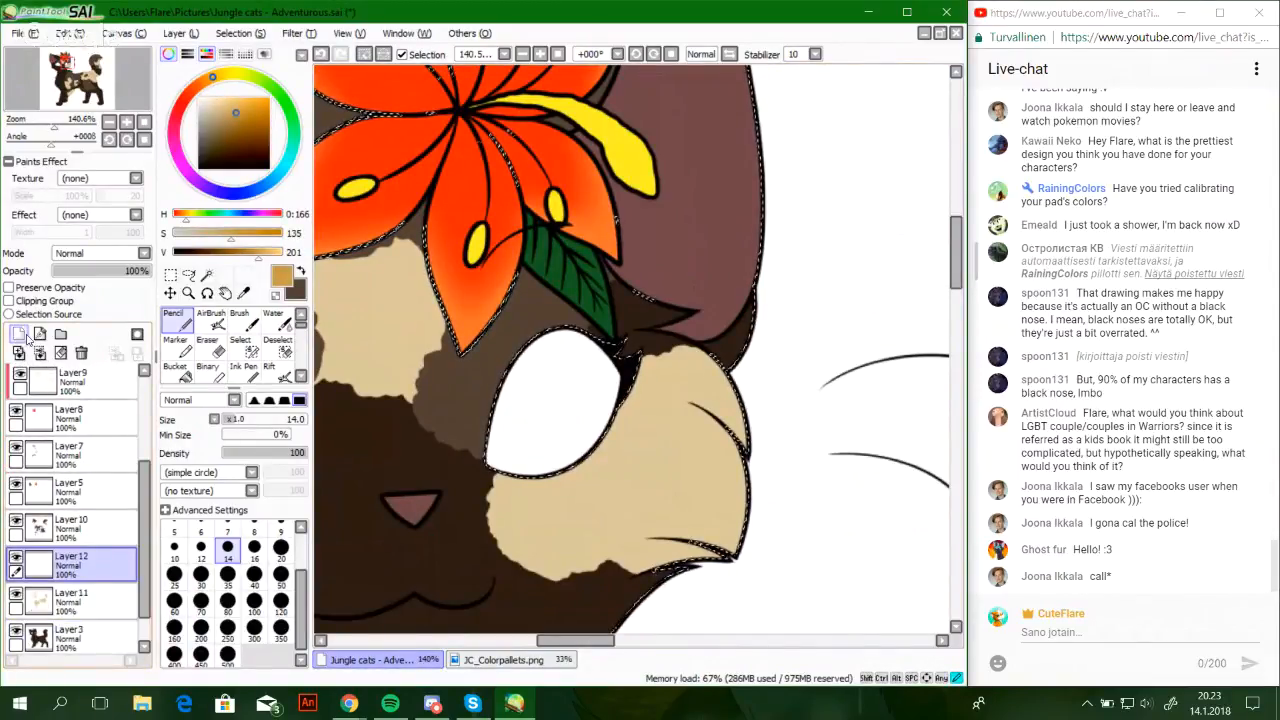
Outline the uppermost cheek stripe with two curved pencil lines from the eye to the cheek's outer edge
left_click_drag(54, 128, 62, 129)
left_click_drag(496, 547, 426, 341)
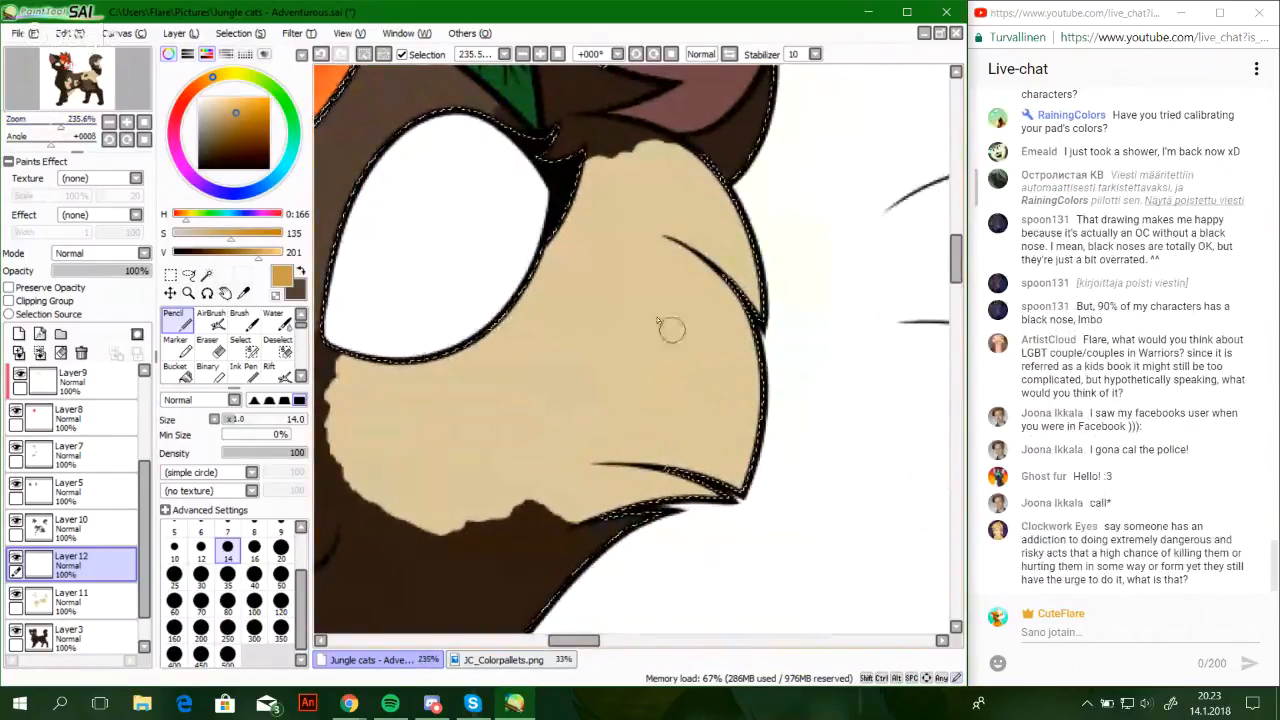
mouse_move(583, 188)
left_mouse_down()
mouse_move(650, 178)
mouse_move(731, 206)
left_mouse_up()
mouse_move(560, 236)
left_mouse_down()
mouse_move(693, 249)
mouse_move(736, 302)
left_mouse_up()
key("ctrl+z")
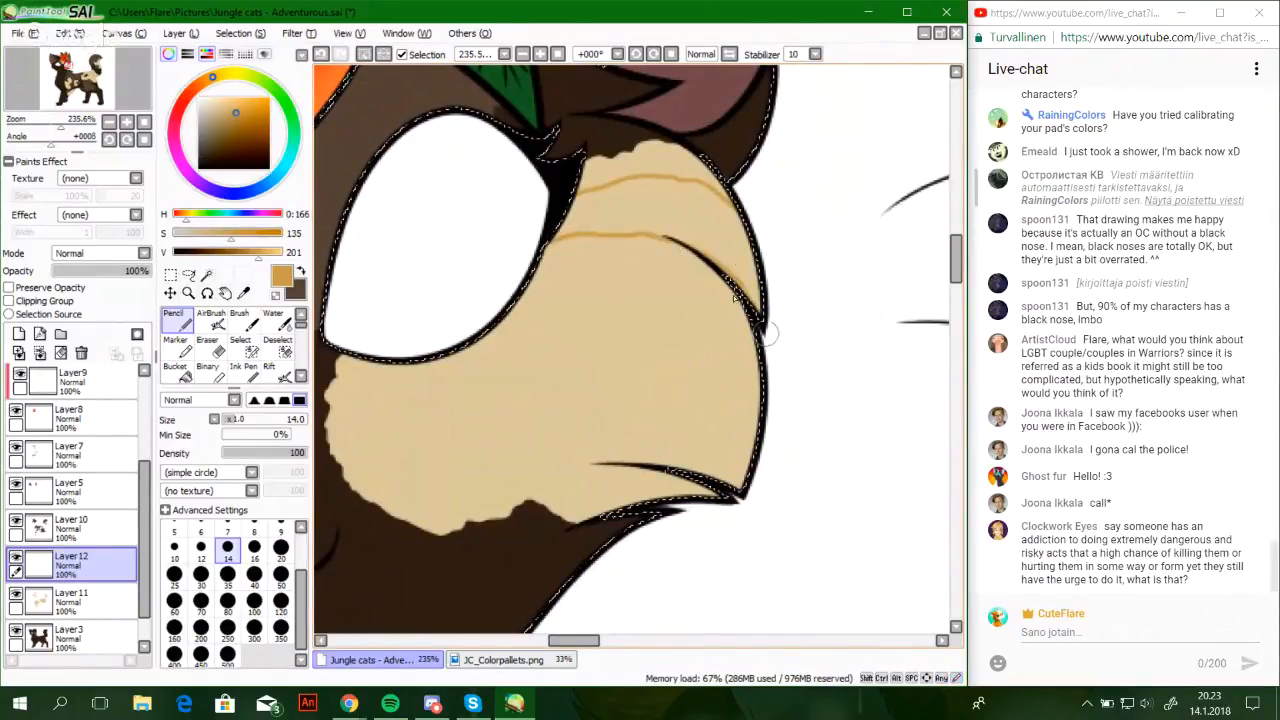
Outline the middle cheek stripe with two curved pencil lines running from under the eye down to the cheek's lower fur tuft
left_click_drag(545, 383, 544, 368)
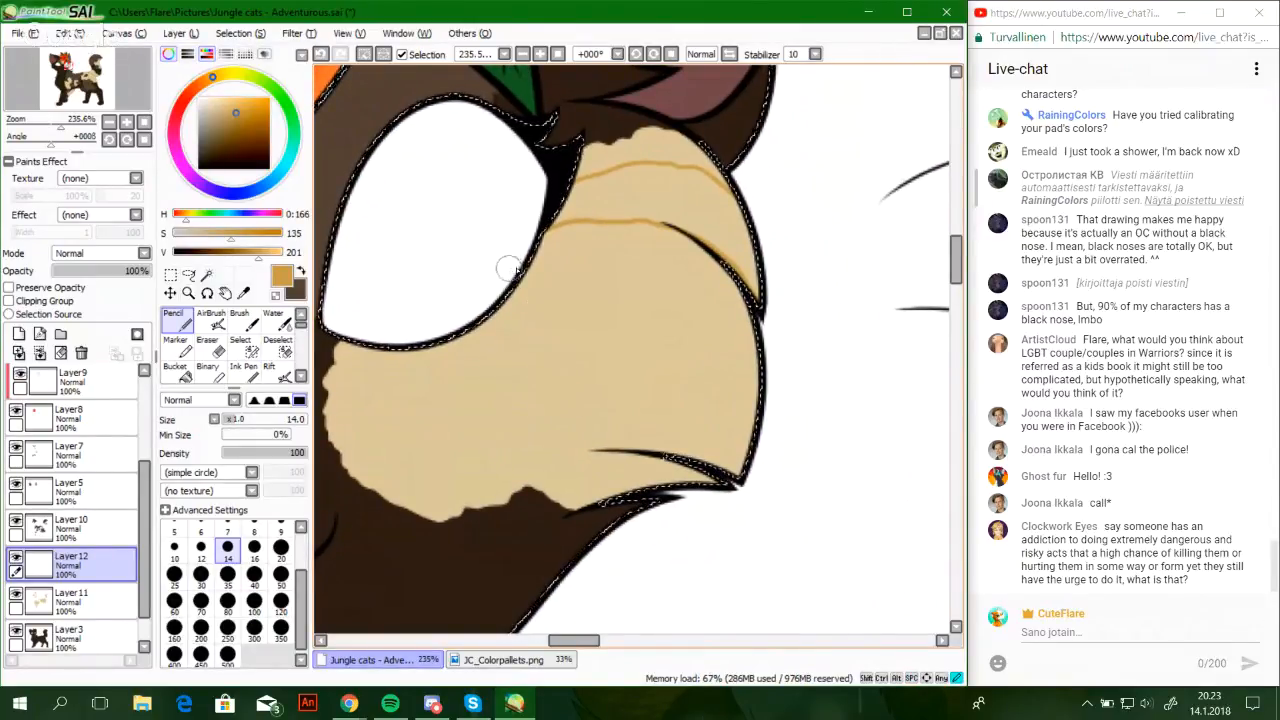
mouse_move(508, 268)
left_mouse_down()
mouse_move(606, 271)
mouse_move(660, 294)
left_mouse_up()
key("ctrl+z")
mouse_move(508, 275)
left_mouse_down()
mouse_move(598, 273)
mouse_move(673, 321)
mouse_move(726, 418)
mouse_move(740, 492)
left_mouse_up()
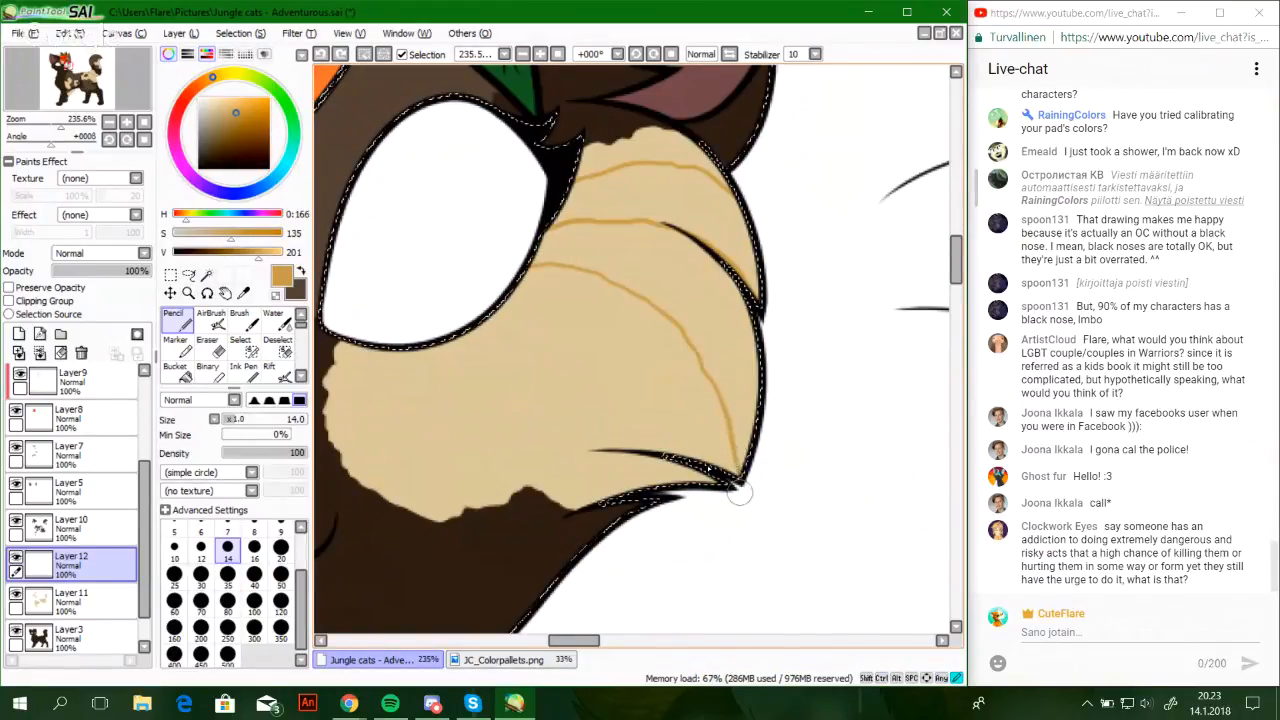
mouse_move(486, 286)
left_mouse_down()
mouse_move(551, 297)
mouse_move(605, 350)
mouse_move(646, 442)
mouse_move(701, 414)
left_mouse_up()
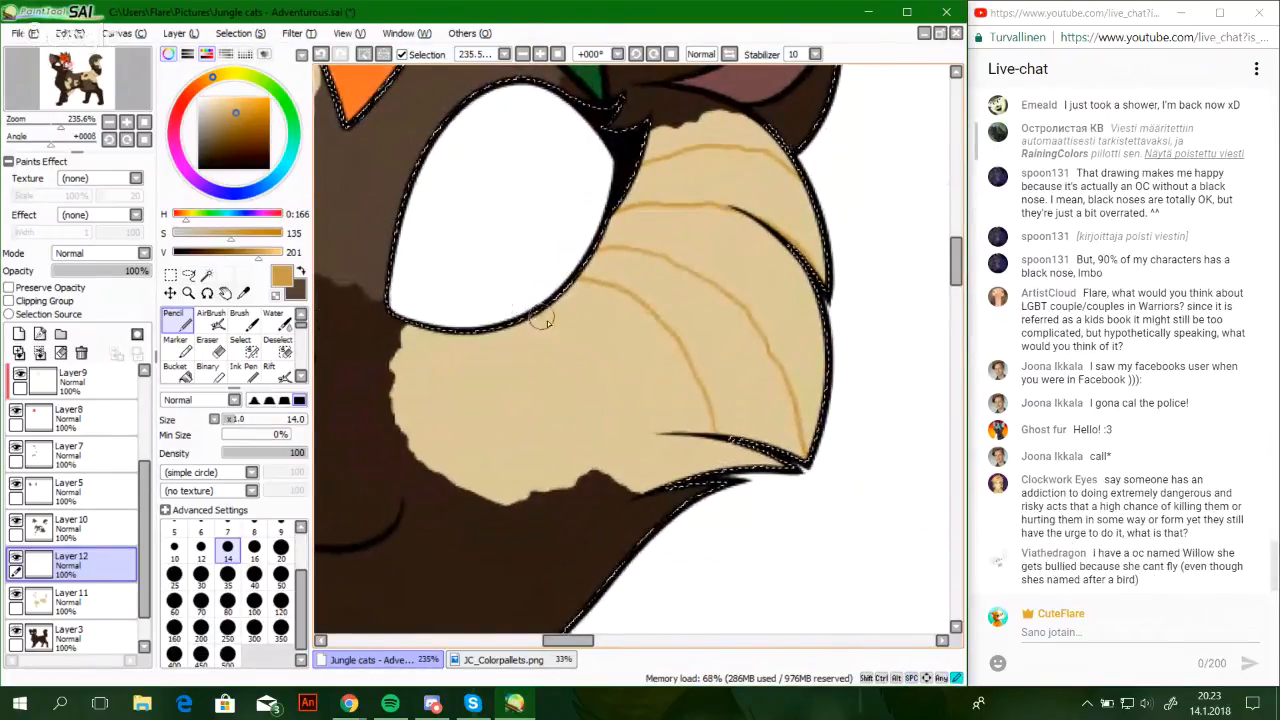
Outline the third cheek stripe below the eye with two curved lines, and clip the stripe layer to the beige patch layer
mouse_move(547, 323)
left_mouse_down()
mouse_move(615, 422)
mouse_move(612, 519)
left_mouse_up()
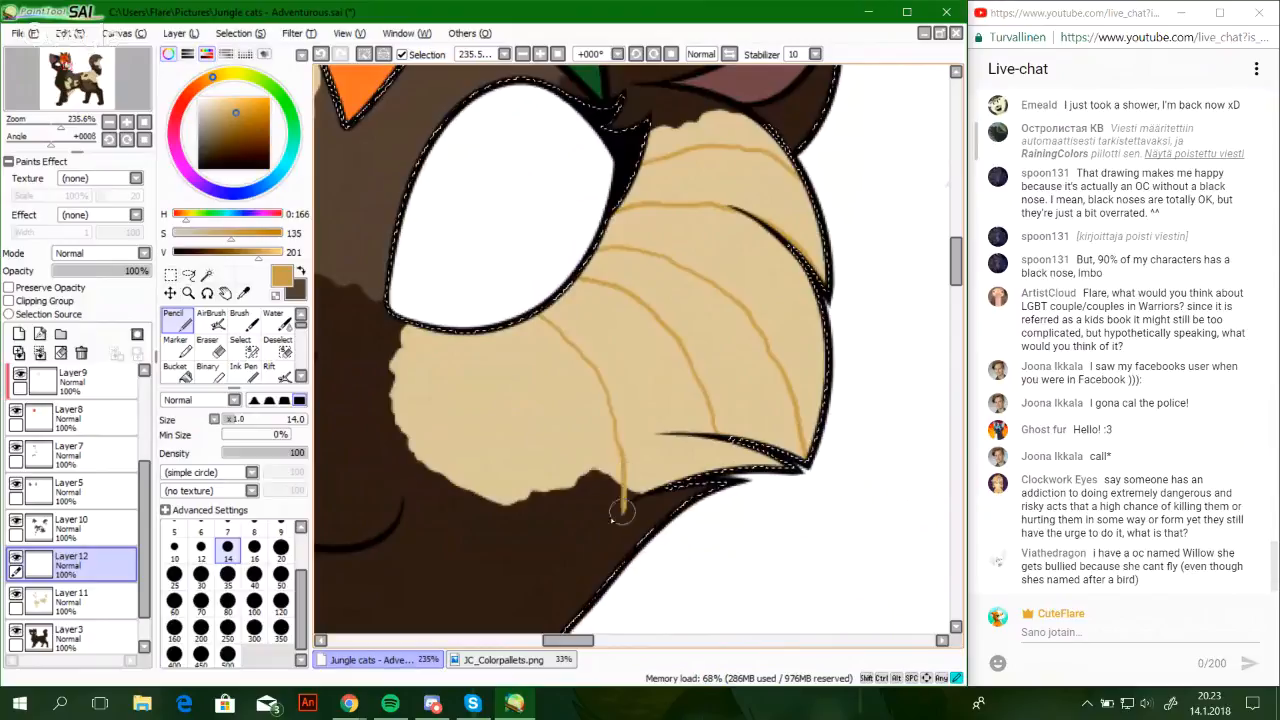
left_click(9, 300)
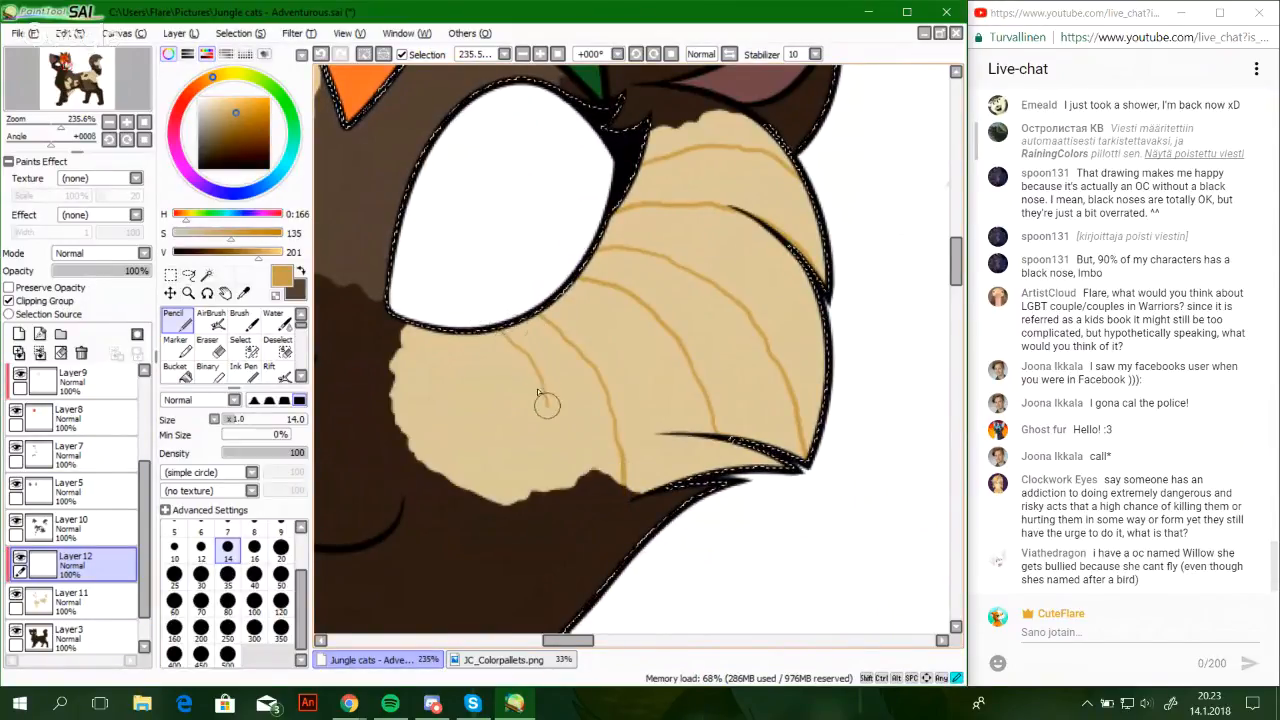
key("ctrl+z")
left_click_drag(525, 368, 548, 468)
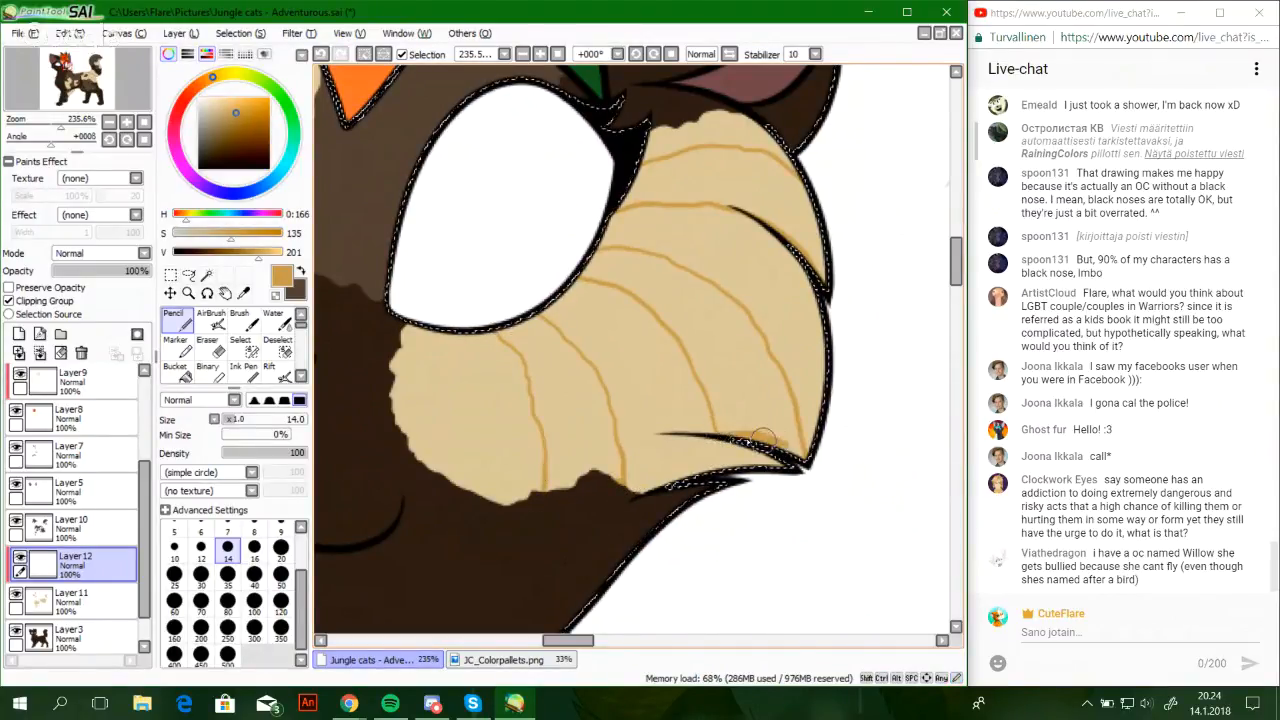
key("ctrl+z")
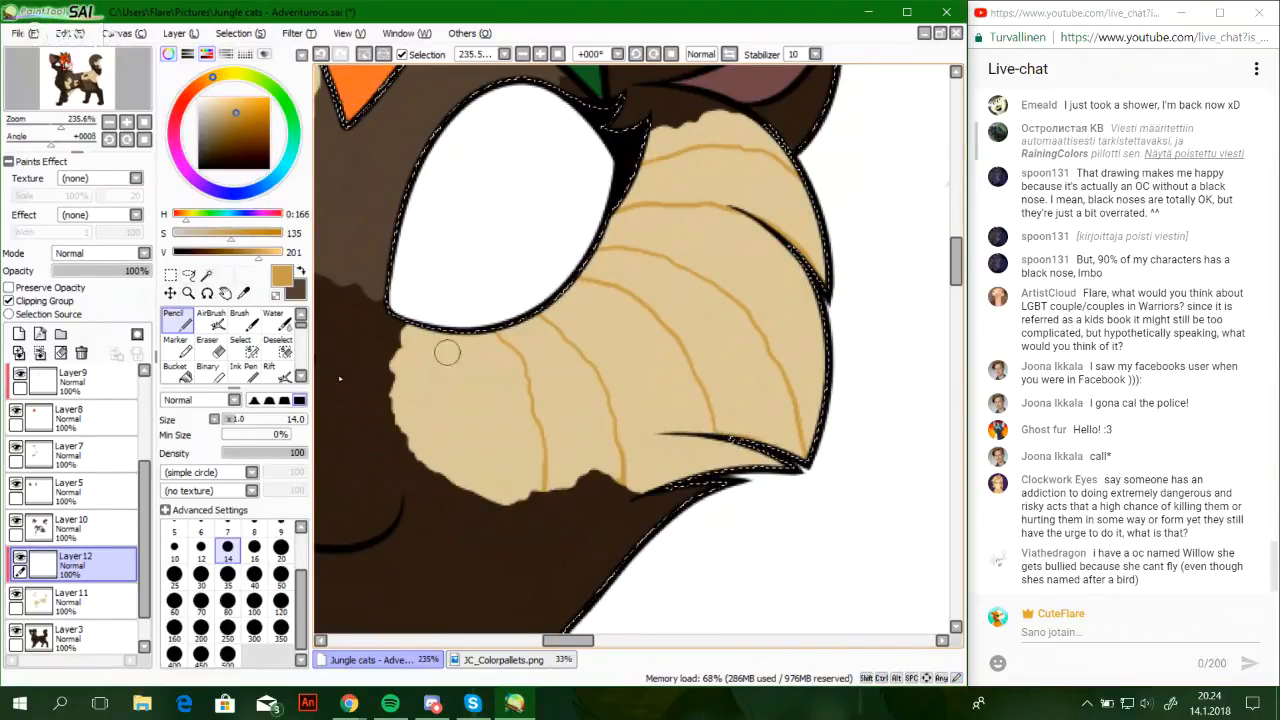
Fill the three outlined cheek stripes with the golden tan using the Bucket, and return to the Pencil
left_click(182, 374)
left_click(585, 414)
left_click(722, 345)
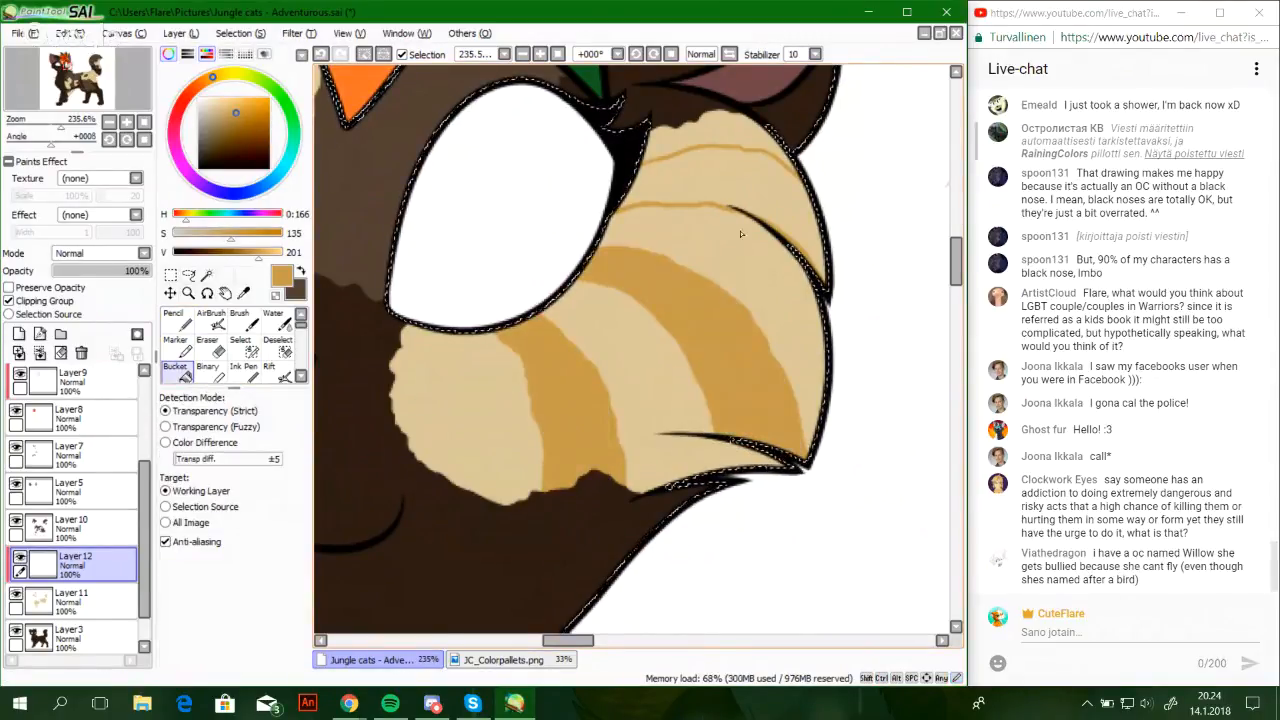
left_click(714, 181)
key("n")
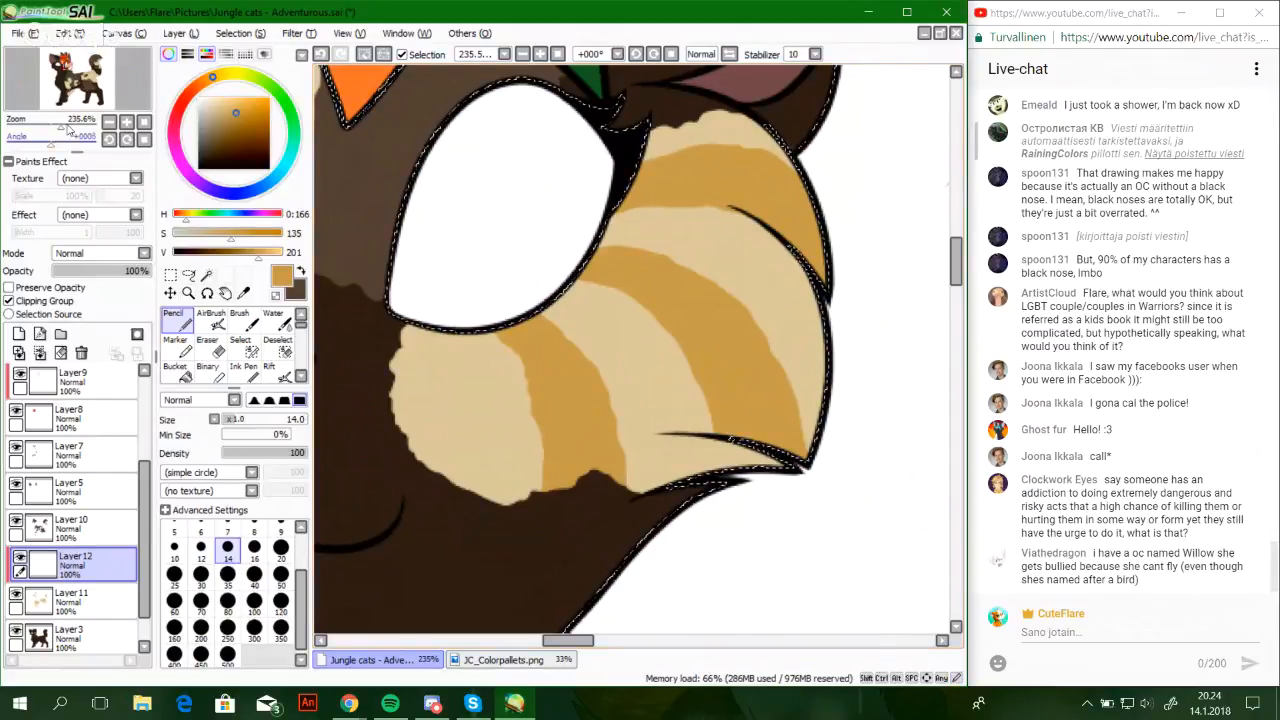
mouse_move(66, 127)
left_mouse_down()
mouse_move(44, 129)
mouse_move(58, 126)
left_mouse_up()
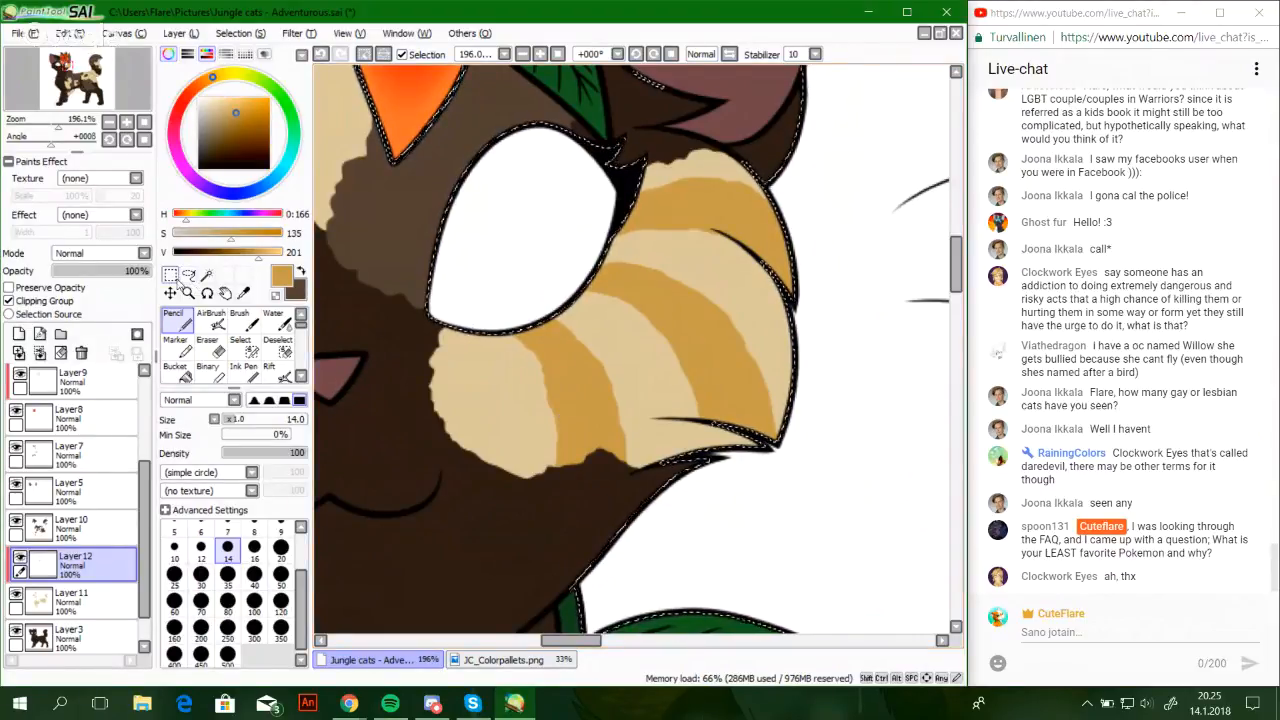
Sample the beige of the chest patch as the drawing colour, and set the Eraser size to 350
left_click_drag(52, 127, 65, 127)
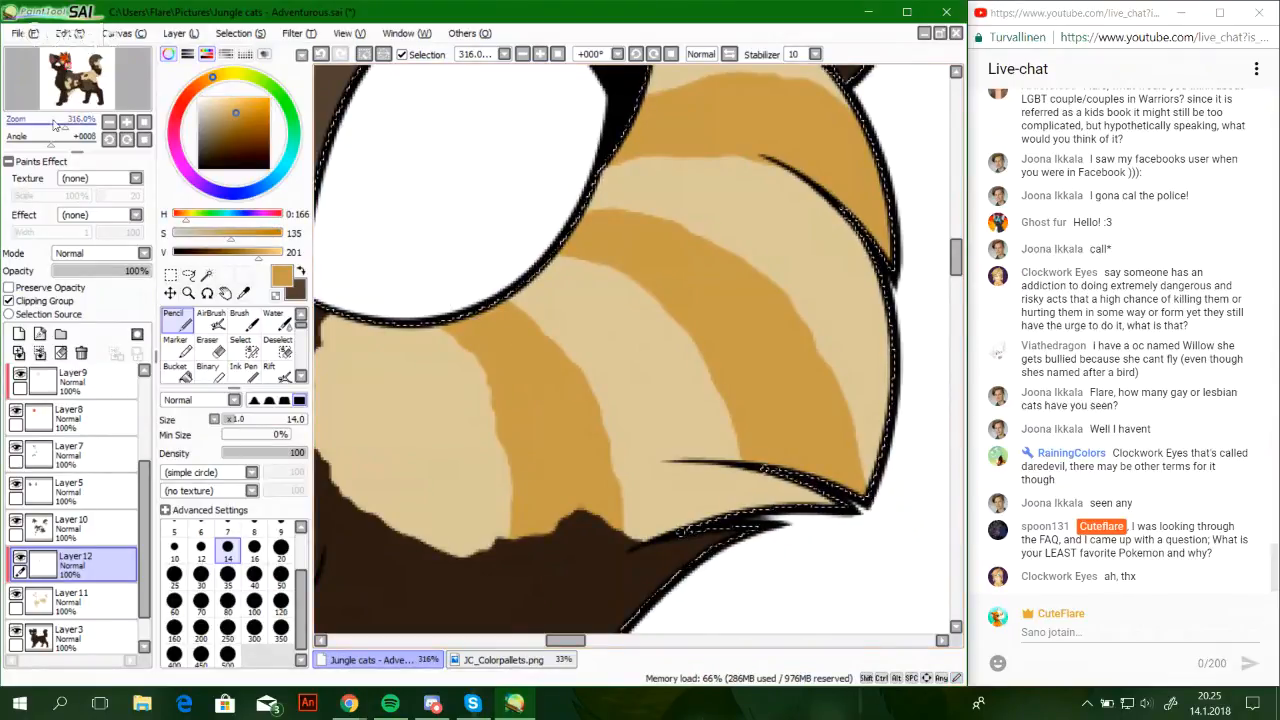
left_click_drag(65, 127, 40, 123)
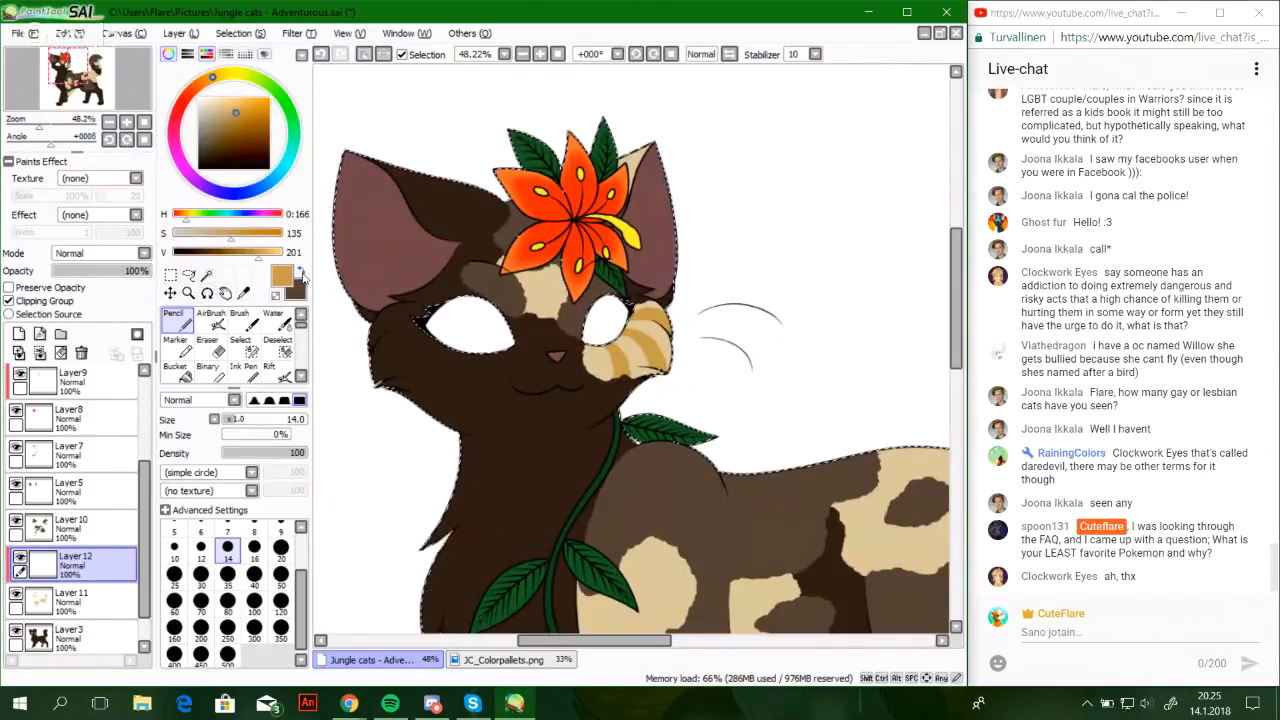
left_click_drag(601, 424, 543, 159)
left_click(574, 391, "alt")
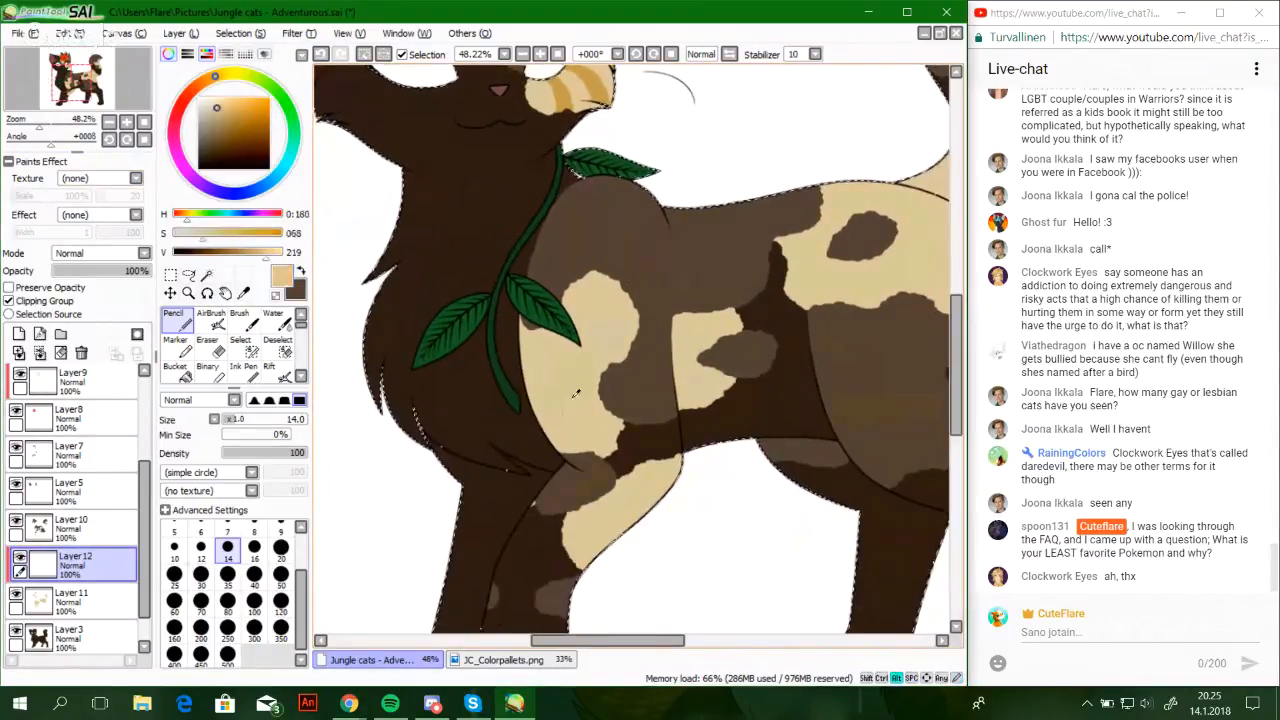
key("super")
key("super")
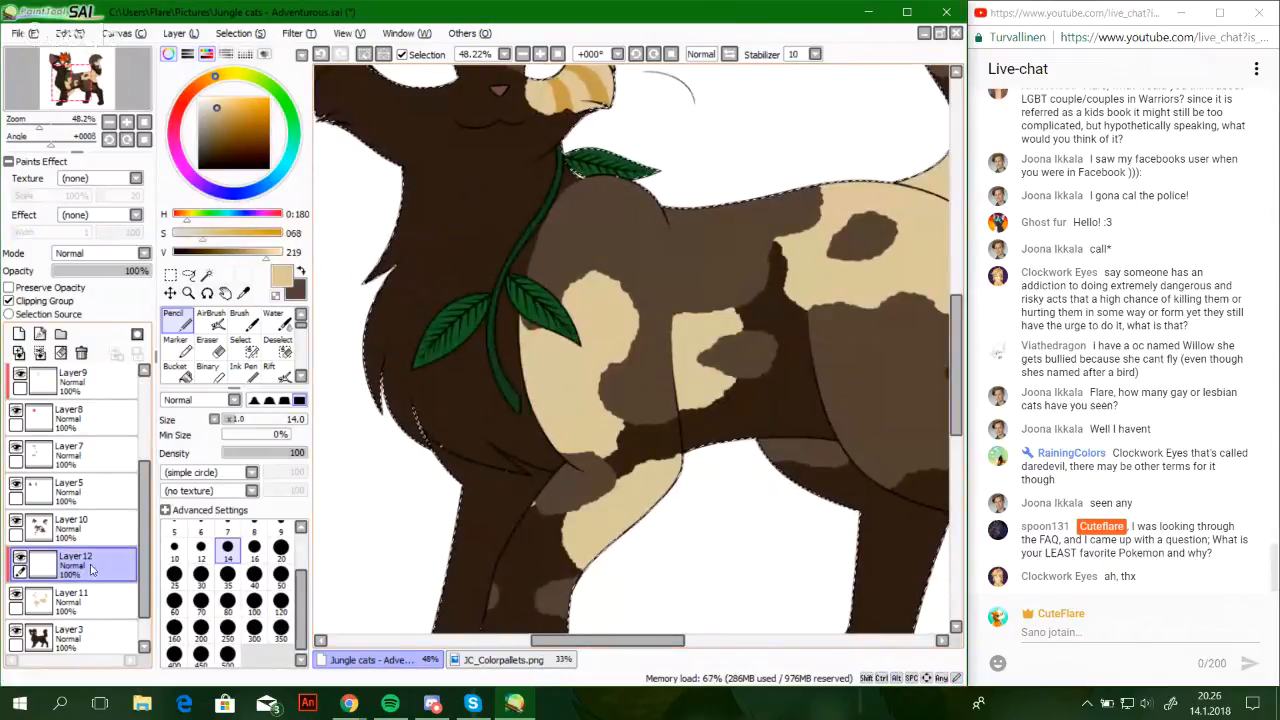
left_click(207, 345)
left_click(281, 628)
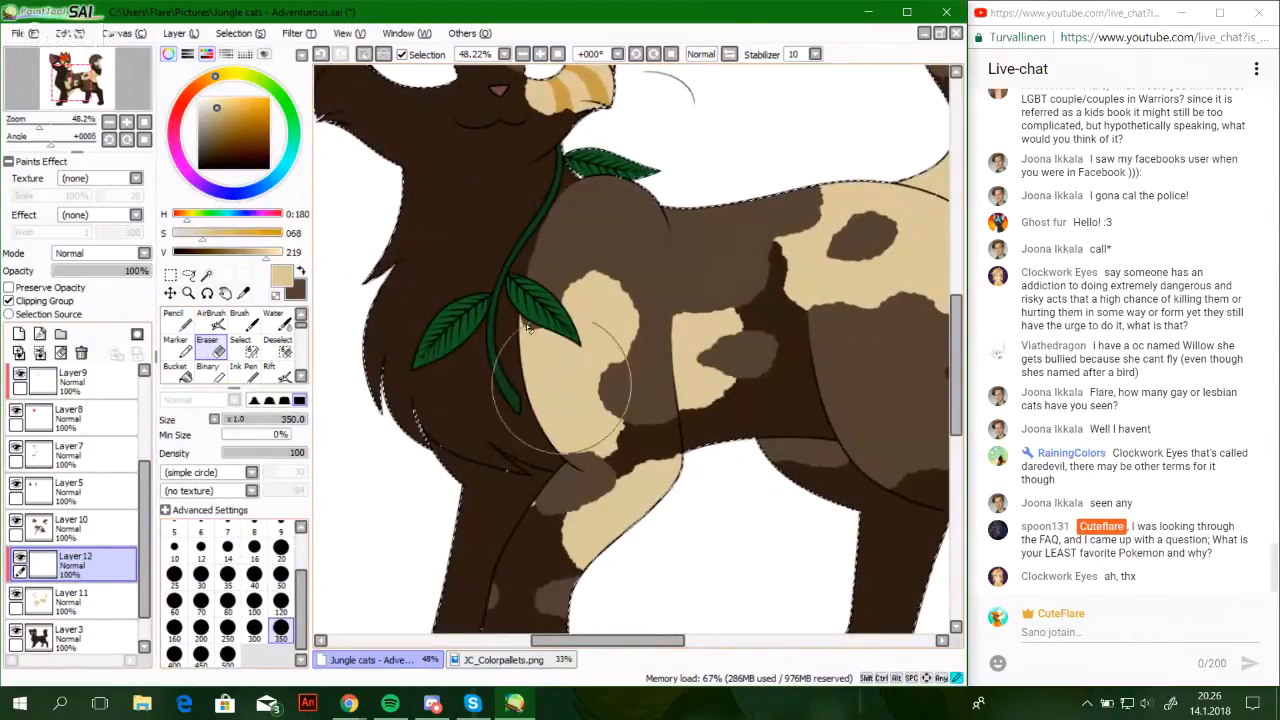
On Layer 10, draw a wavy grey-brown pencil line across the foremost front leg just above the paw
left_click(174, 318)
left_click(294, 290)
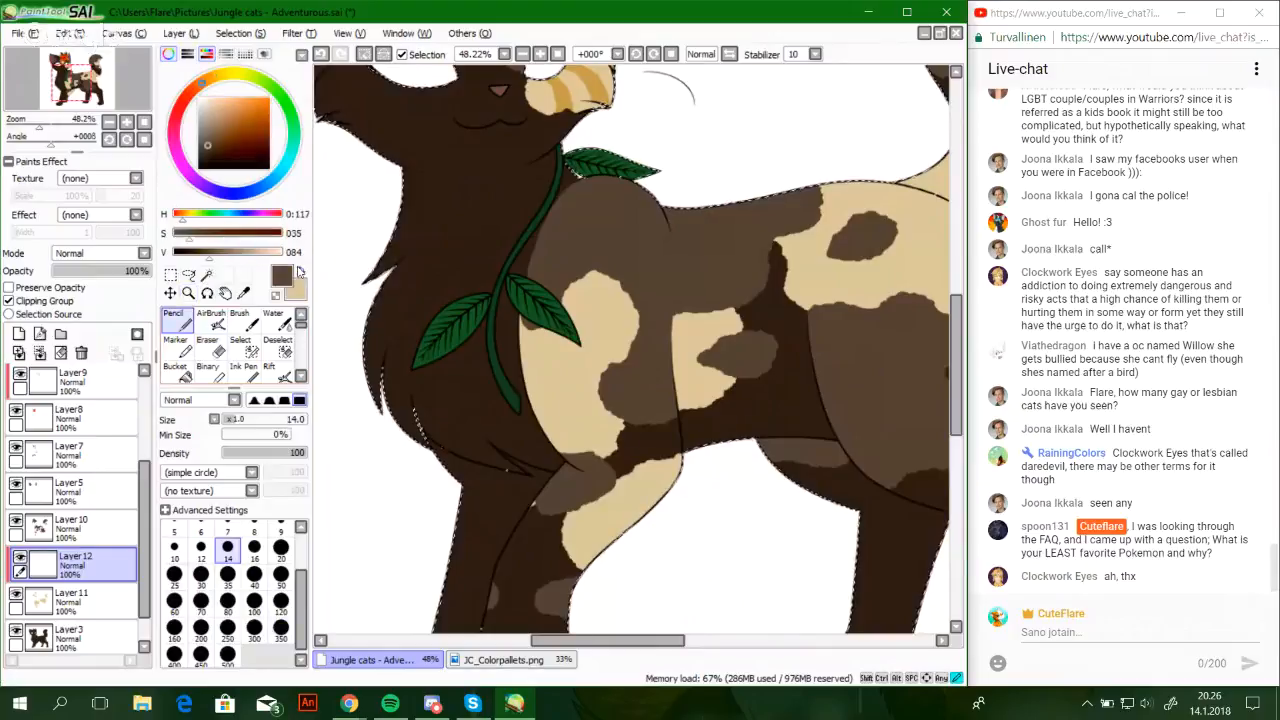
left_click(72, 525)
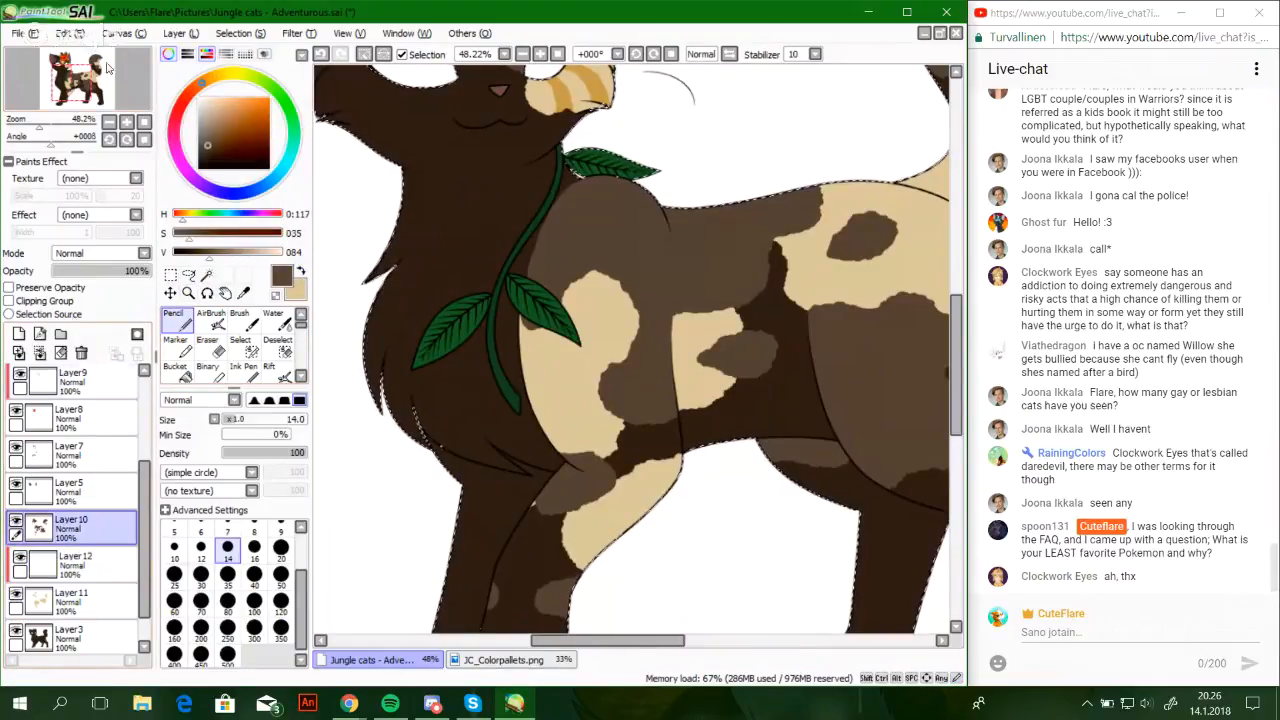
left_click(98, 103)
mouse_move(98, 103)
left_mouse_down()
mouse_move(41, 127)
mouse_move(65, 127)
mouse_move(56, 143)
mouse_move(59, 128)
left_mouse_up()
scroll(85, 90, "down", 4)
left_click(145, 140)
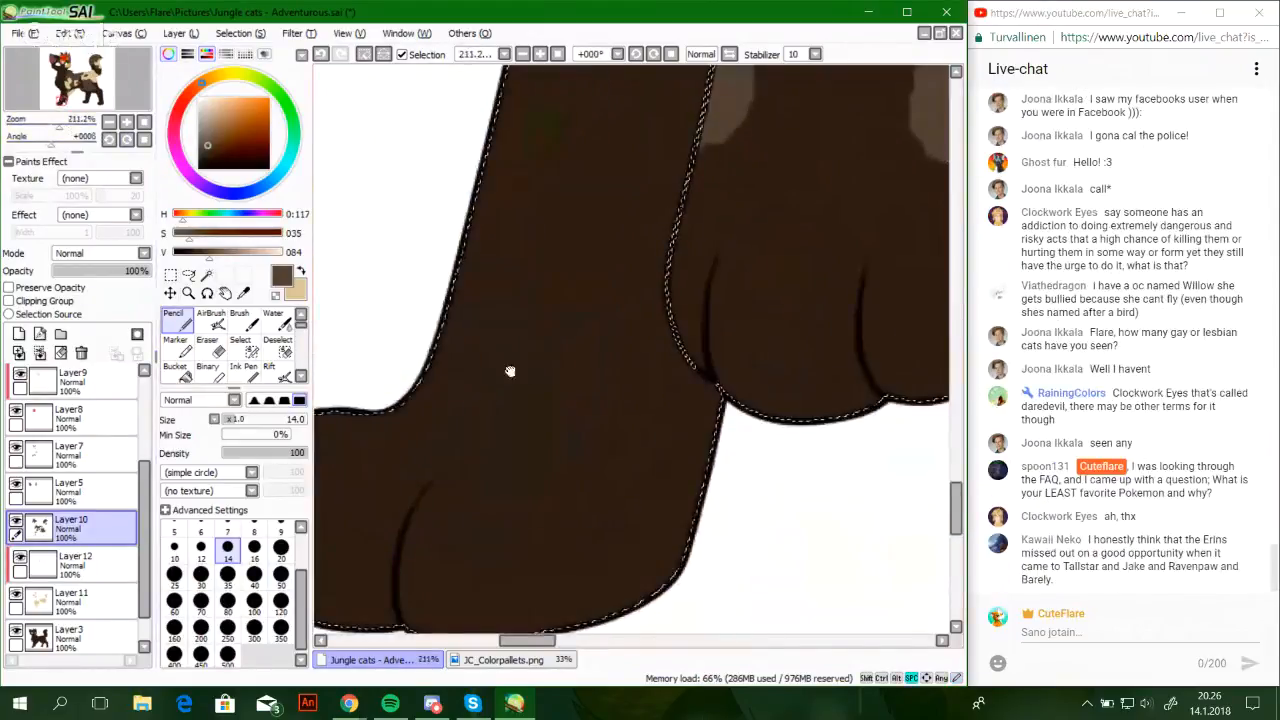
mouse_move(509, 369)
left_mouse_down()
mouse_move(578, 371)
mouse_move(597, 393)
mouse_move(543, 377)
left_mouse_up()
key("ctrl+z")
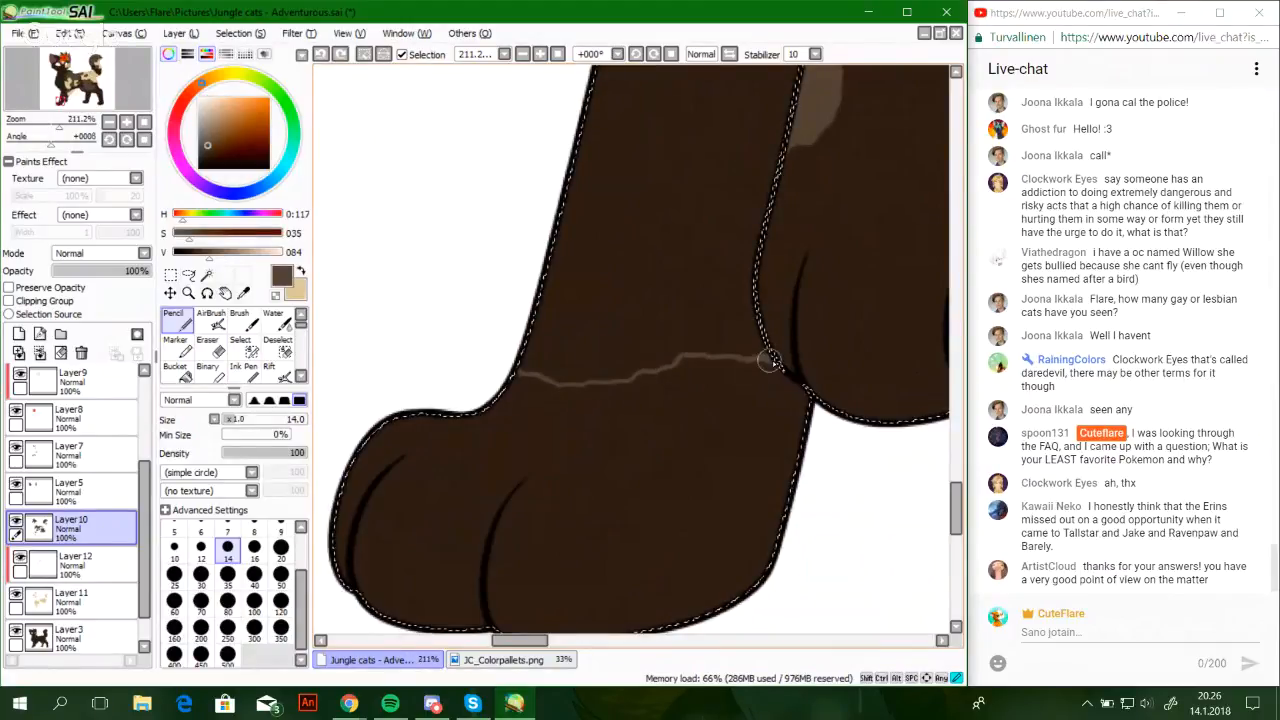
Thicken the outer end of the grey-brown line where it meets the front edge of the leg
mouse_move(769, 361)
left_mouse_down()
mouse_move(700, 366)
mouse_move(697, 379)
left_mouse_up()
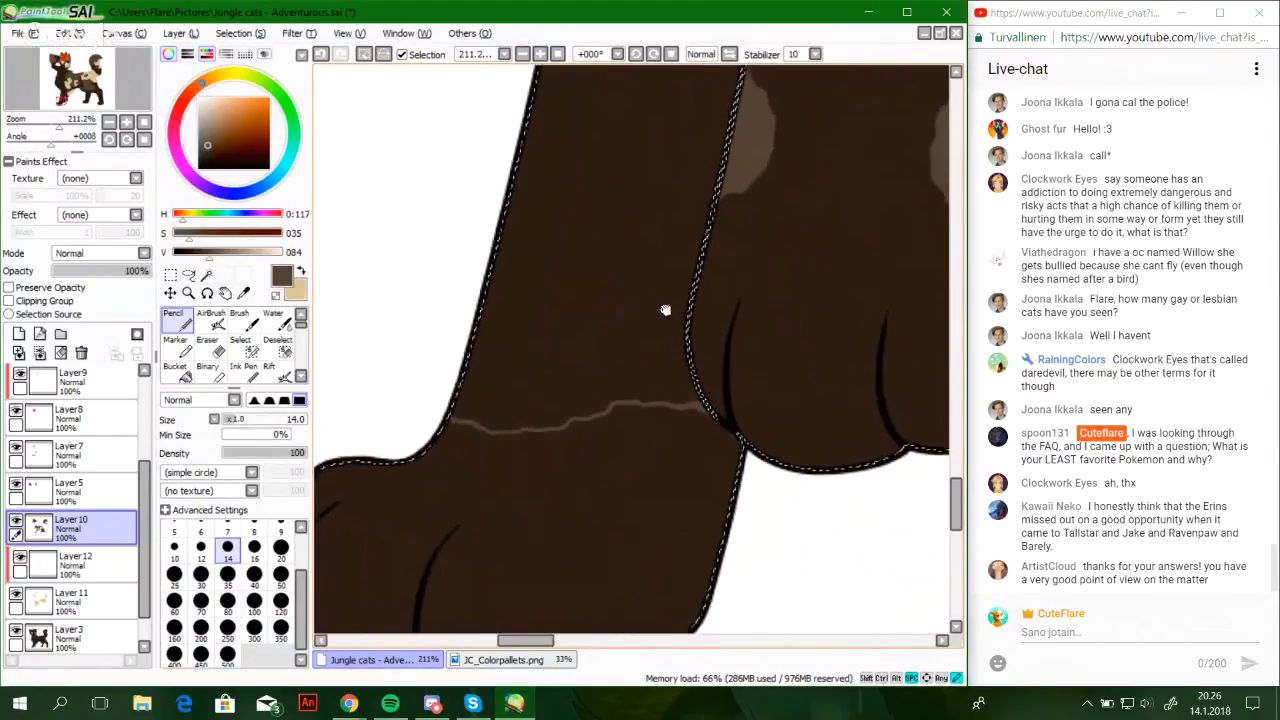
mouse_move(665, 310)
left_mouse_down()
mouse_move(586, 286)
mouse_move(674, 223)
mouse_move(609, 283)
mouse_move(684, 302)
left_mouse_up()
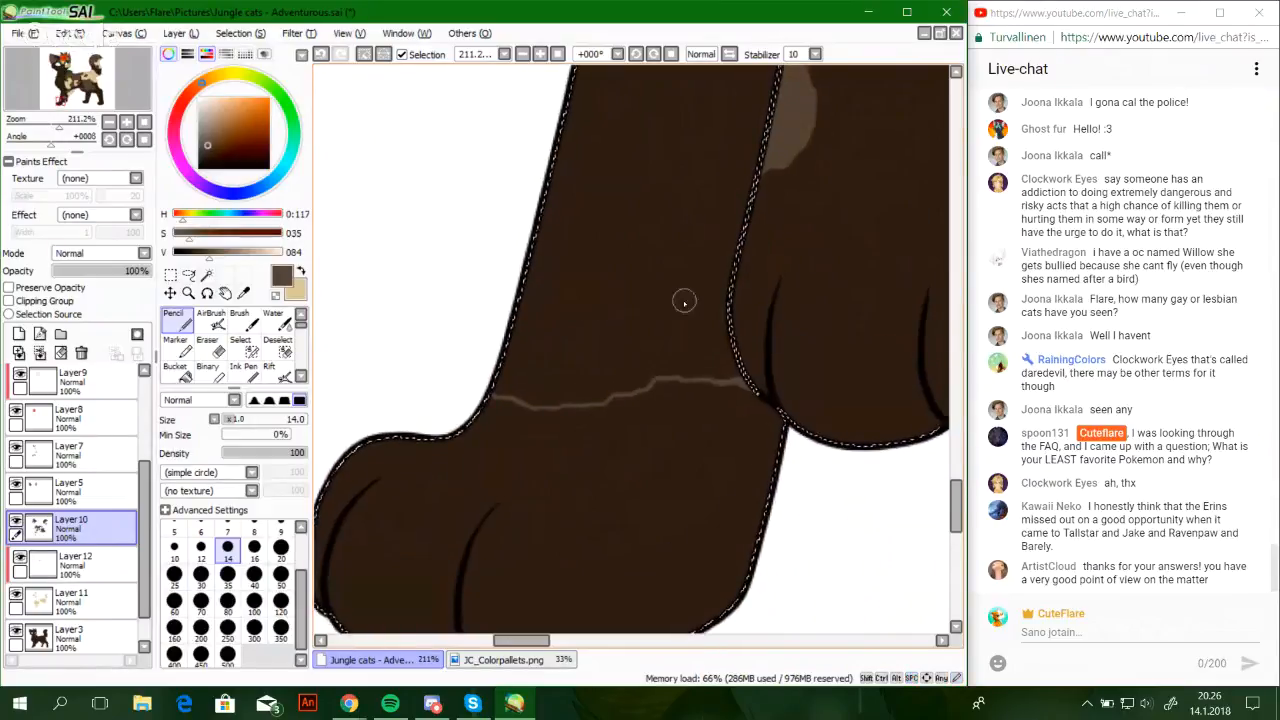
mouse_move(664, 442)
left_mouse_down()
mouse_move(623, 411)
mouse_move(620, 378)
left_mouse_up()
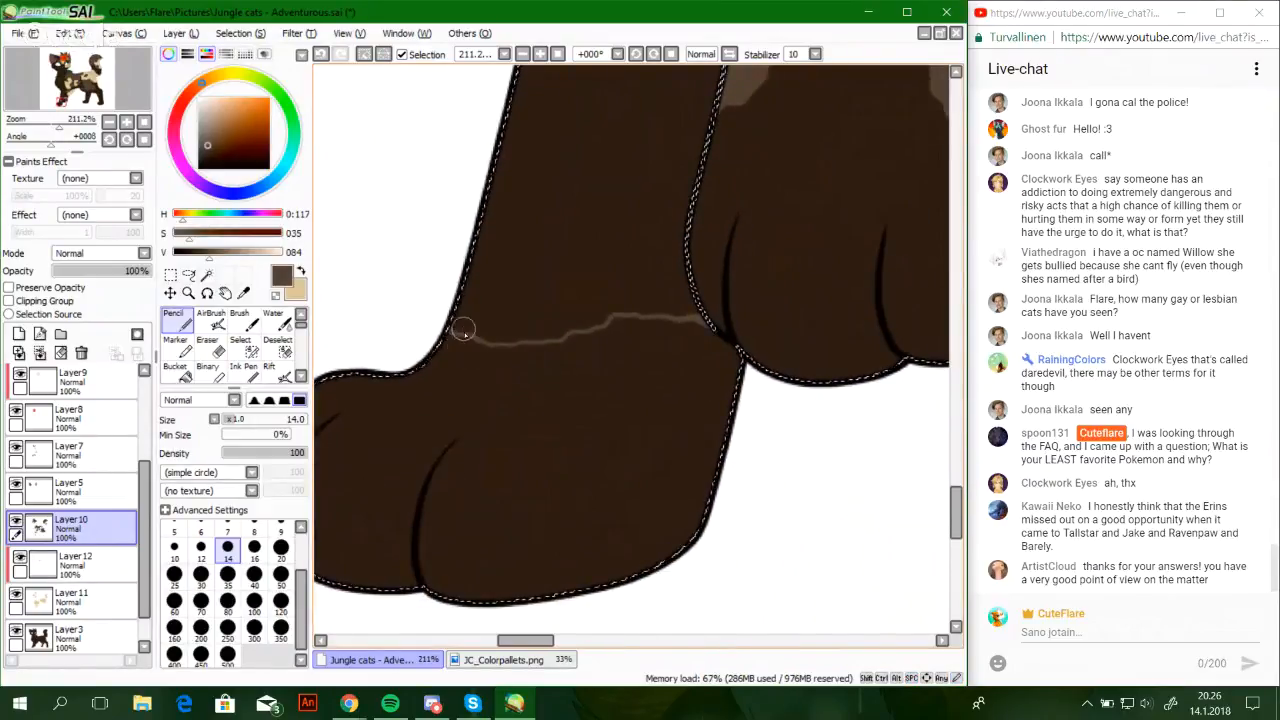
left_click_drag(550, 325, 523, 434)
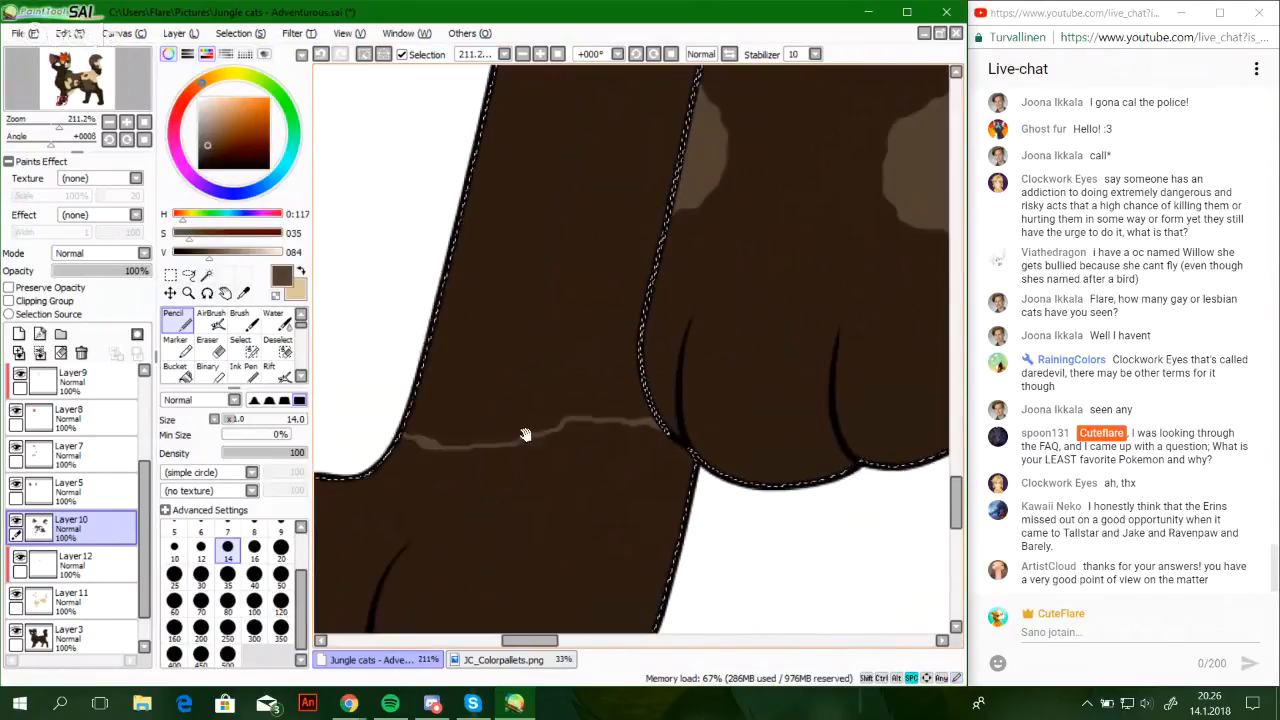
Draw a second wavy grey-brown line across the same leg, higher up, as the patch's upper boundary
left_click_drag(500, 314, 503, 360)
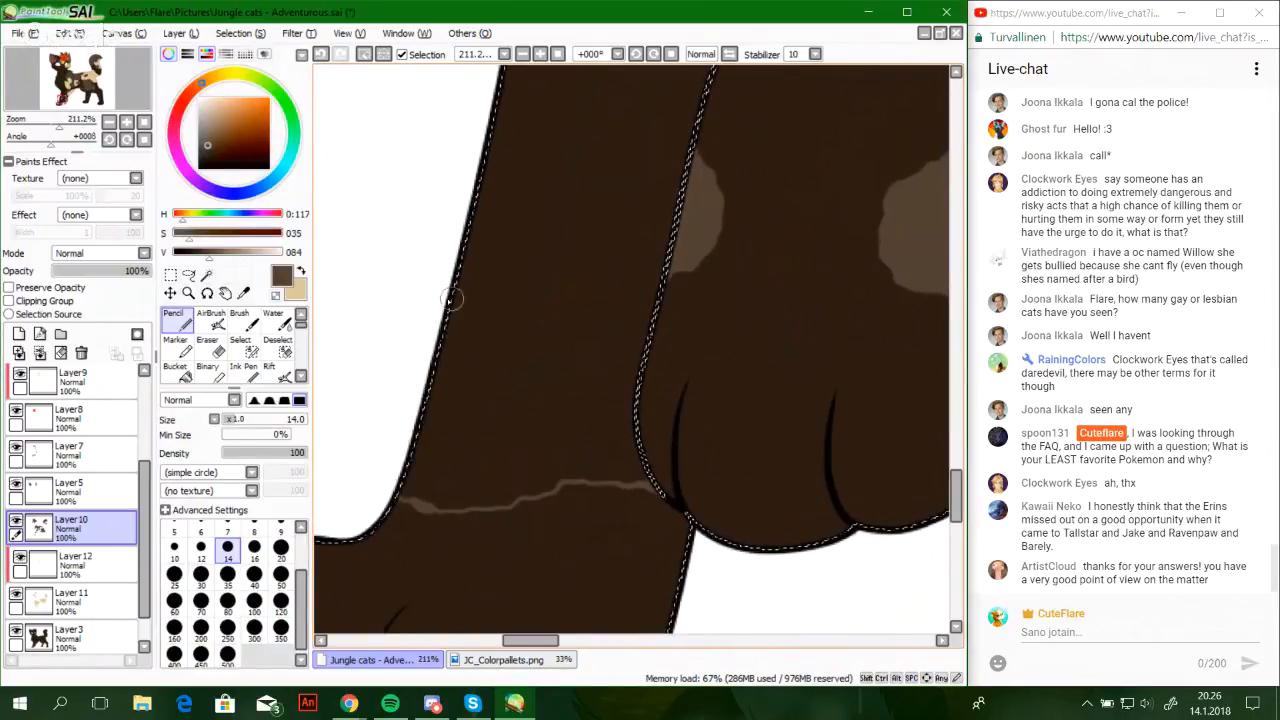
left_click_drag(536, 280, 604, 305)
key("ctrl+z")
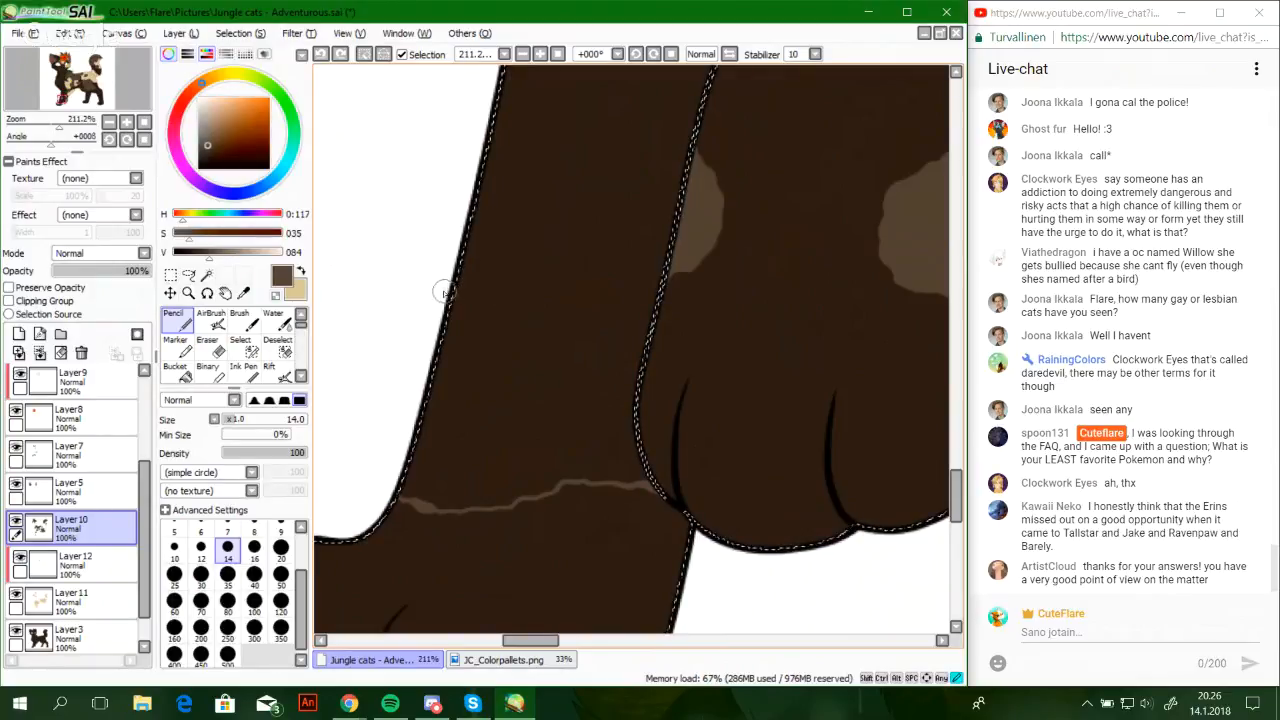
left_click_drag(524, 287, 451, 284)
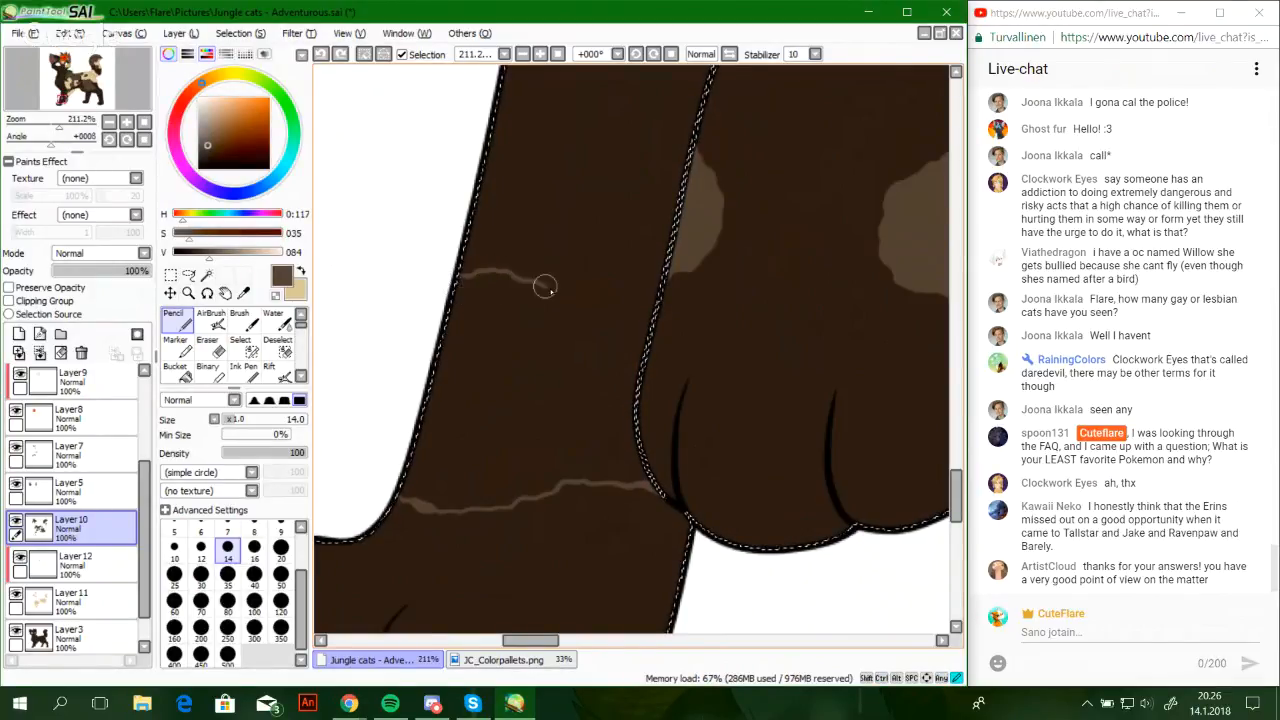
left_click_drag(544, 287, 599, 306)
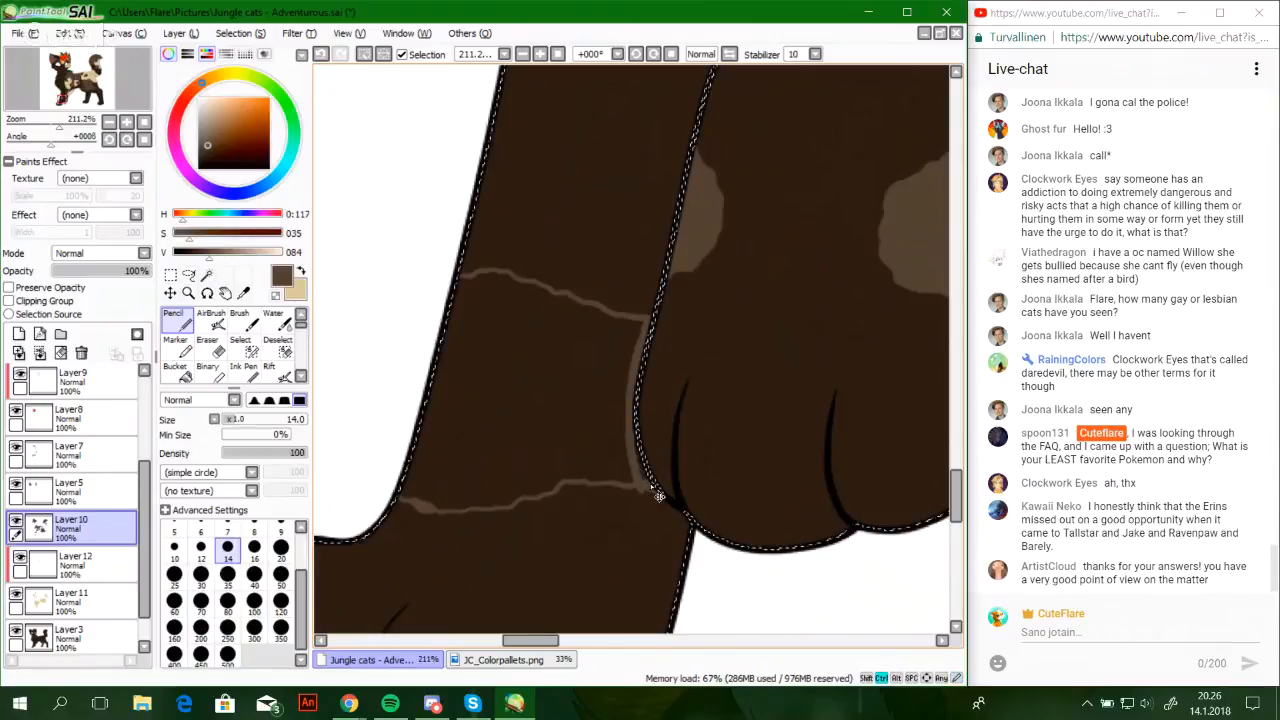
Complete the patch outline along the leg's inner edge, fill it with grey-brown using the Bucket, and return to the Pencil
left_click_drag(653, 490, 630, 448)
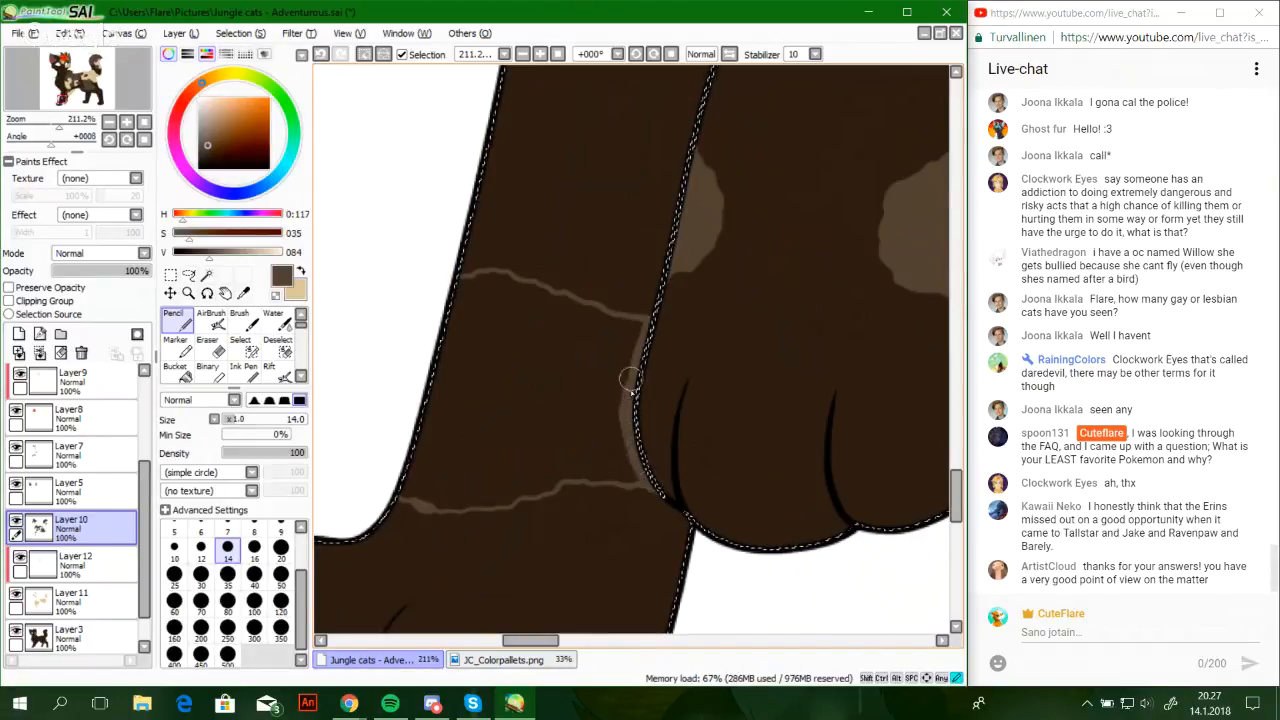
left_click_drag(653, 329, 649, 342)
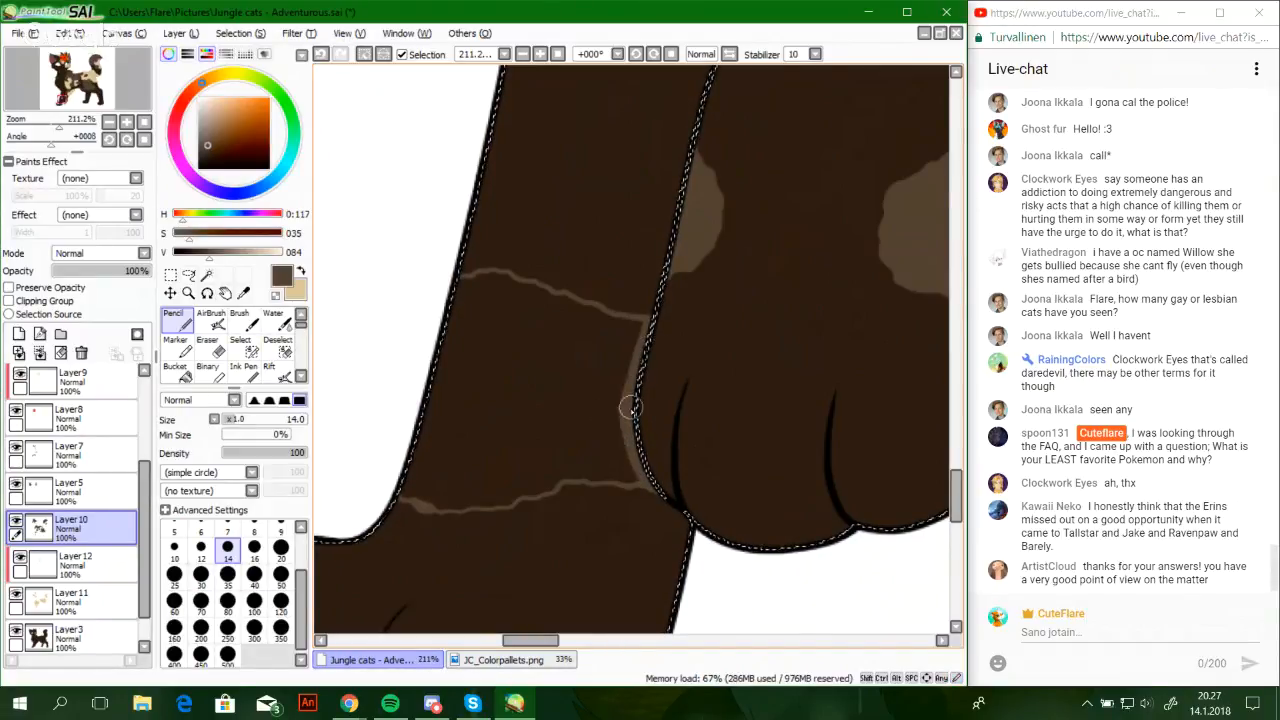
left_click(178, 374)
left_click(450, 418)
key("n")
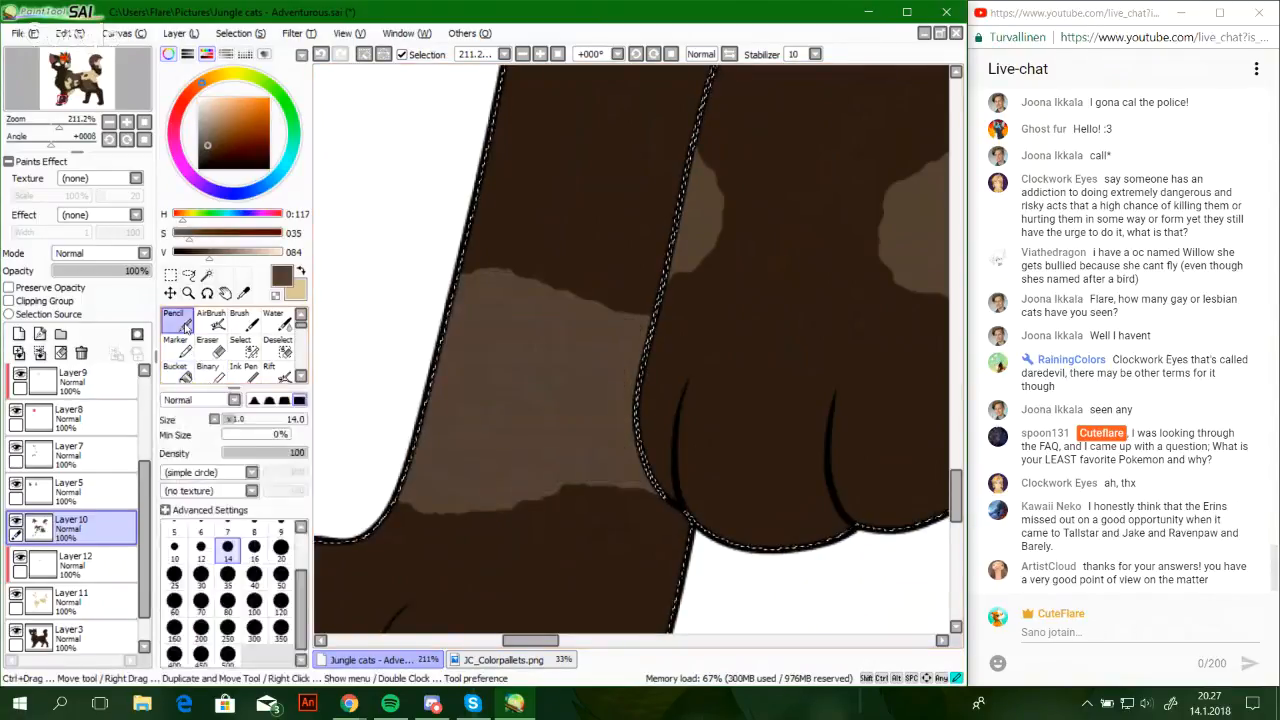
Smooth the lower edge of the grey-brown leg patch and extend it to the corner where the two paws meet
left_click_drag(422, 505, 466, 507)
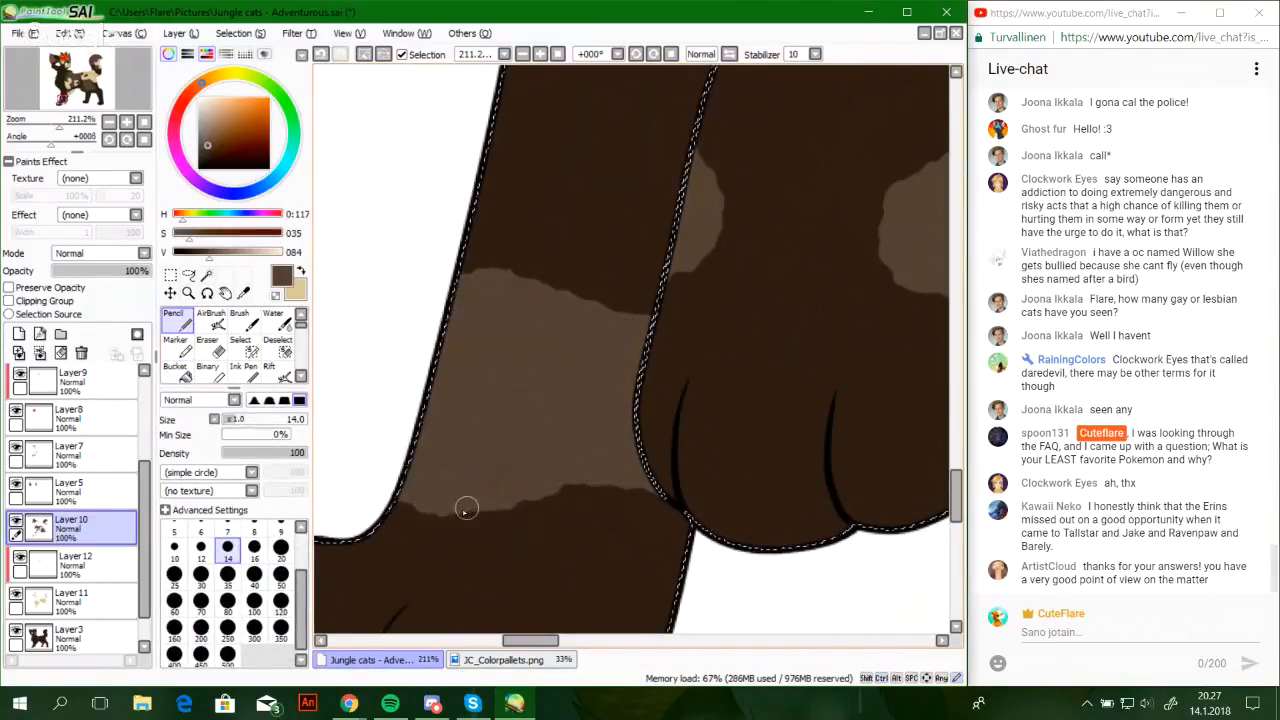
key("space")
mouse_move(503, 451)
left_mouse_down()
mouse_move(531, 334)
mouse_move(765, 340)
mouse_move(612, 337)
left_mouse_up()
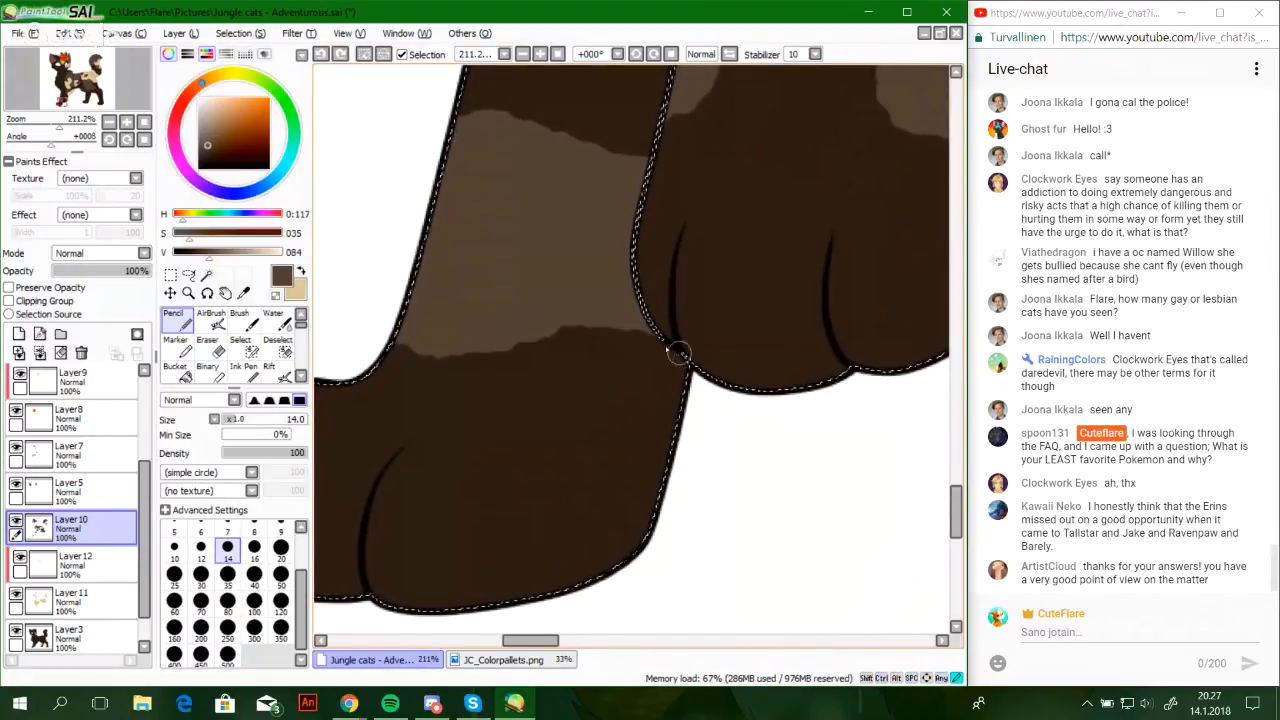
left_click_drag(537, 330, 568, 330)
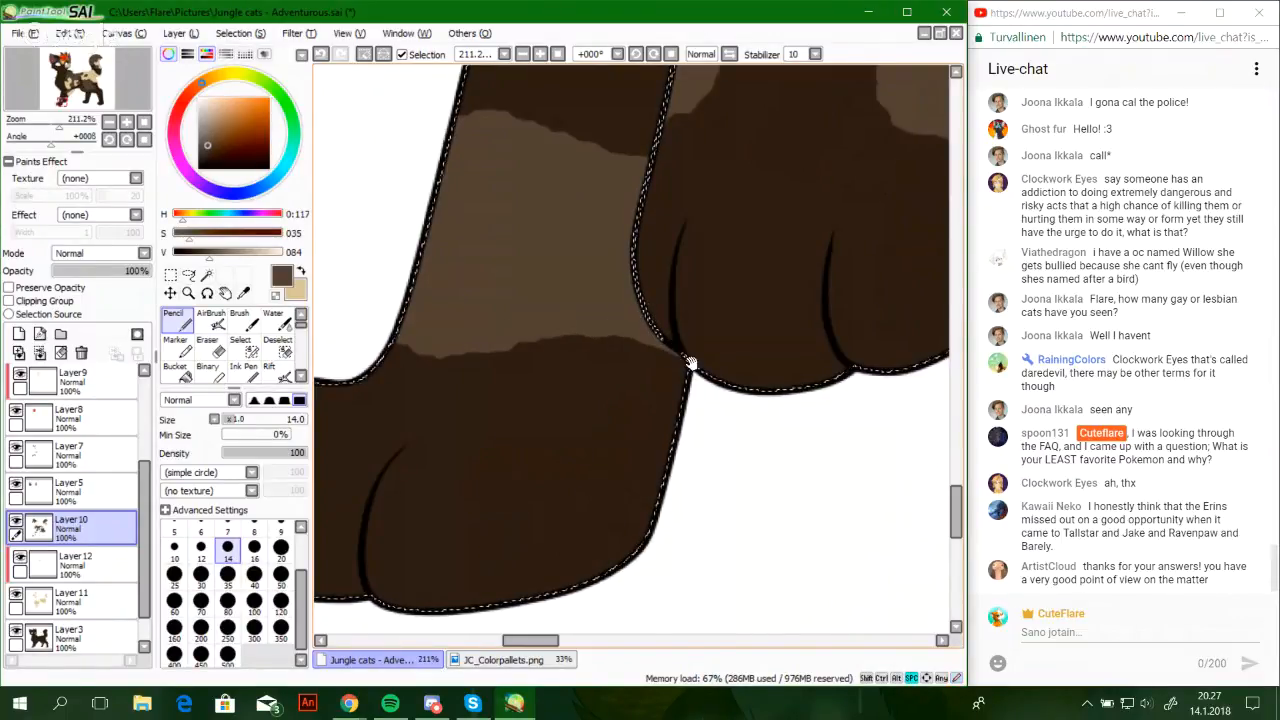
left_click_drag(685, 362, 634, 457)
left_click_drag(555, 473, 616, 325)
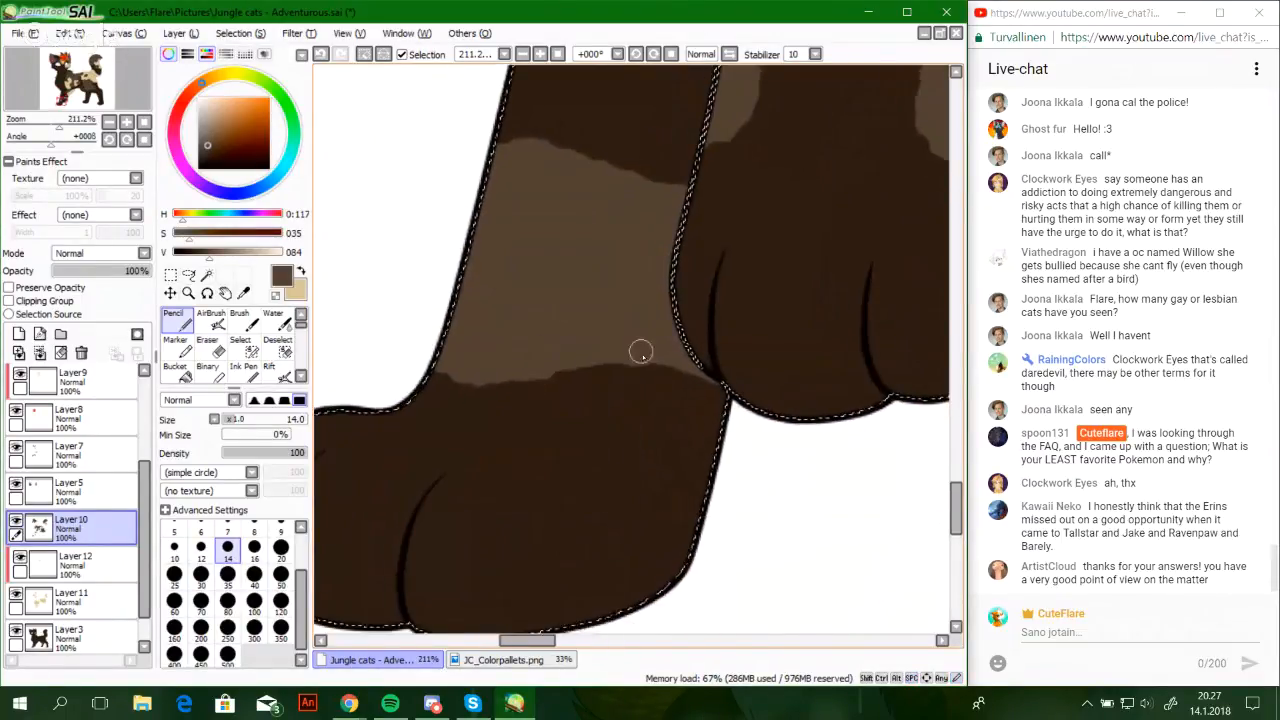
left_click_drag(540, 514, 704, 456)
left_click_drag(690, 387, 560, 402)
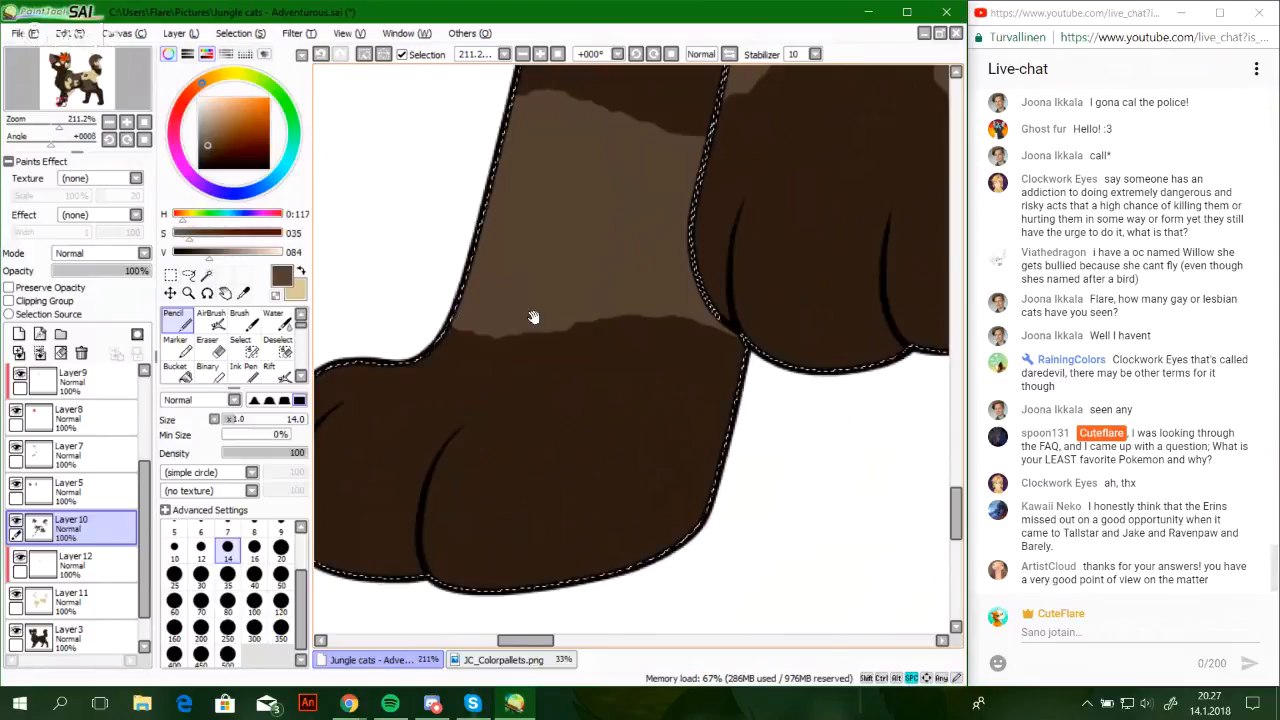
left_click_drag(531, 317, 557, 506)
left_click_drag(681, 602, 731, 431)
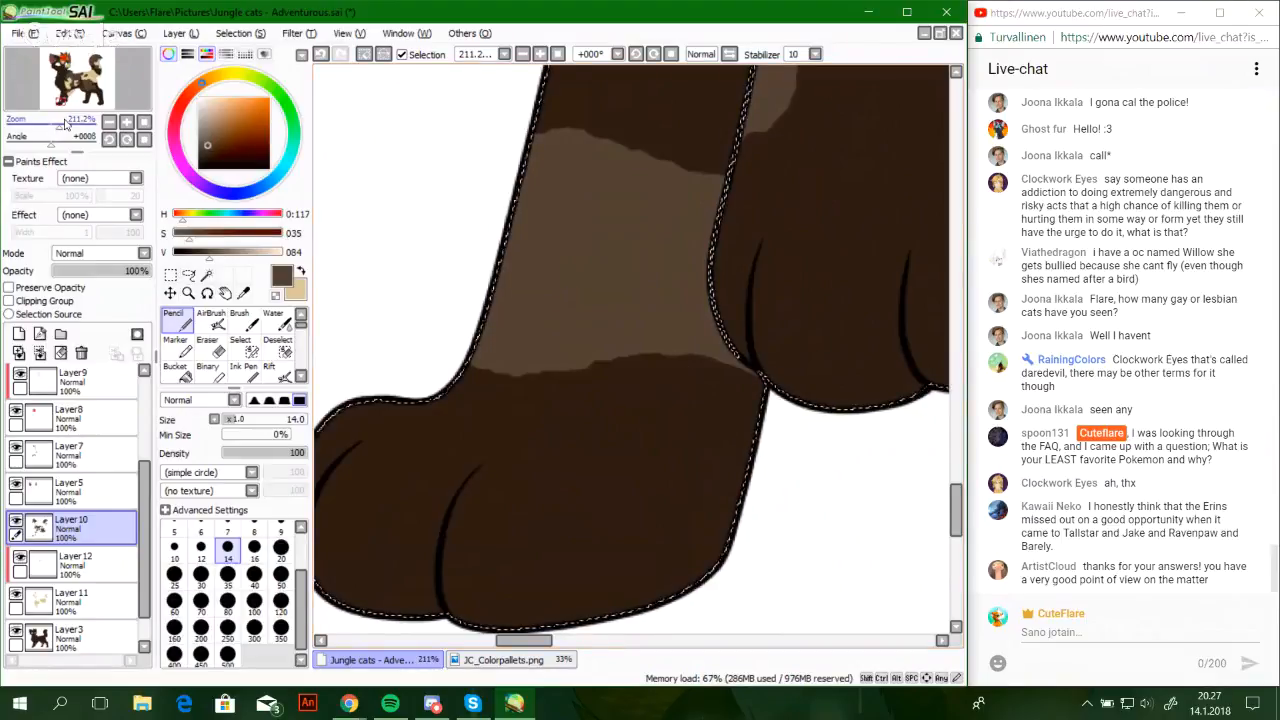
mouse_move(59, 124)
left_mouse_down()
mouse_move(73, 80)
mouse_move(57, 127)
left_mouse_up()
left_click_drag(81, 103, 80, 107)
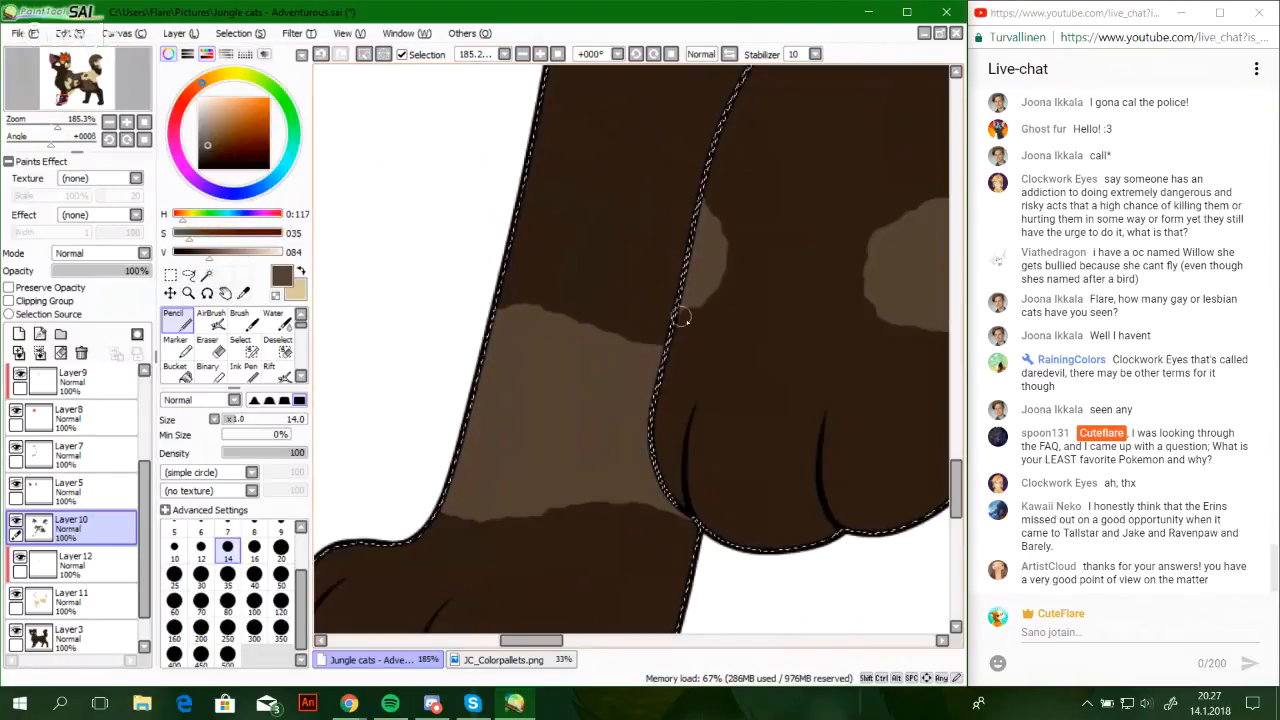
mouse_move(703, 329)
left_mouse_down()
mouse_move(674, 363)
mouse_move(611, 391)
mouse_move(594, 383)
left_mouse_up()
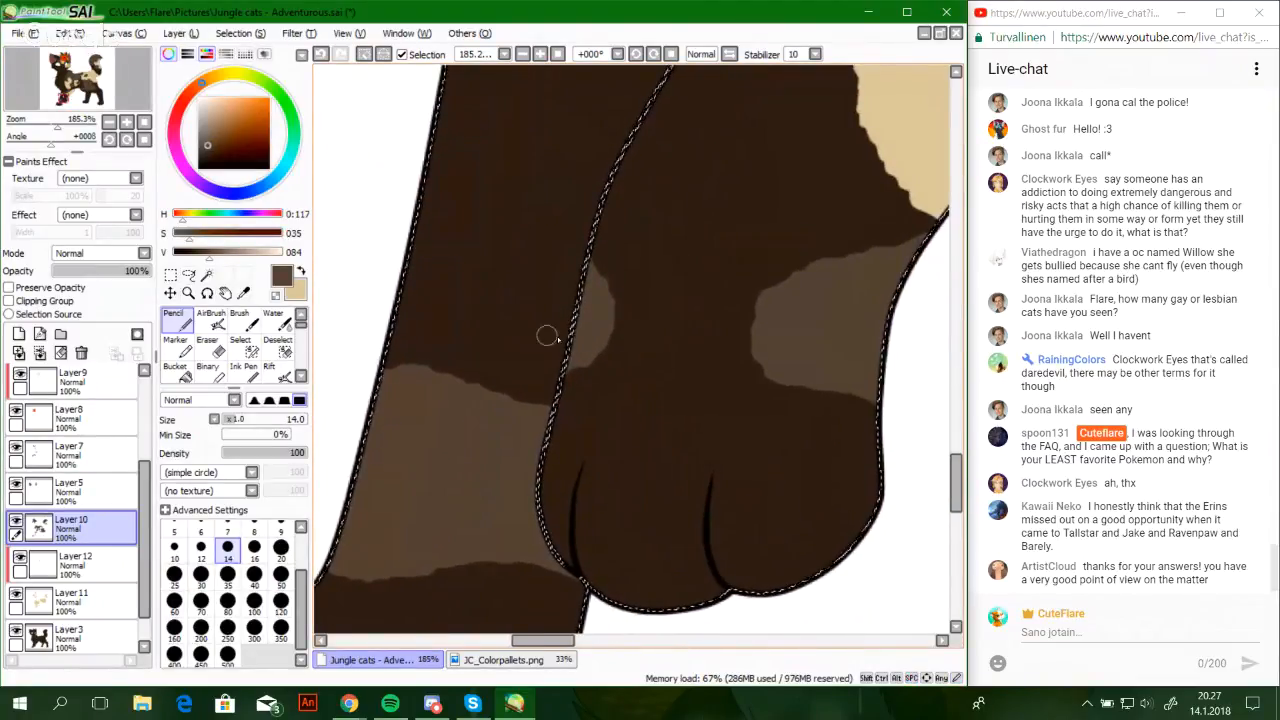
left_click_drag(560, 340, 626, 338)
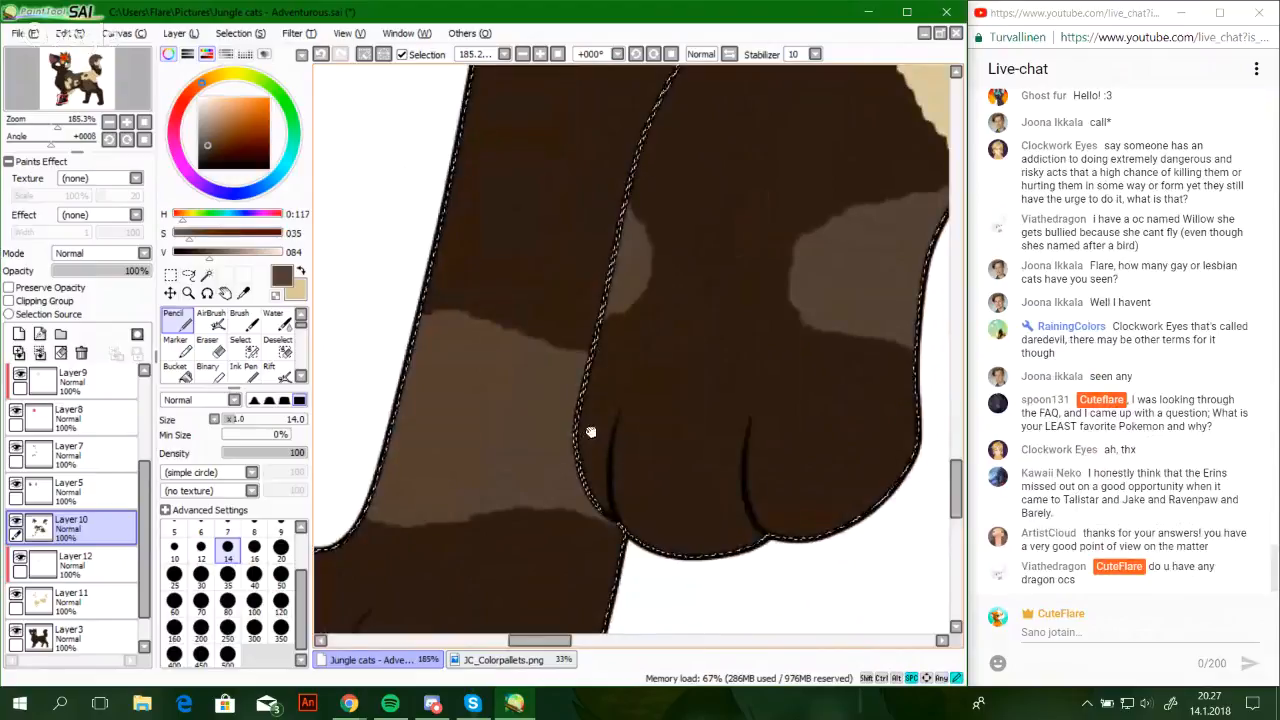
left_click_drag(598, 468, 537, 429)
On Layer 11, outline a narrow beige patch along the leg's front edge, directly above the grey-brown patch
left_click(301, 271)
left_click(83, 604)
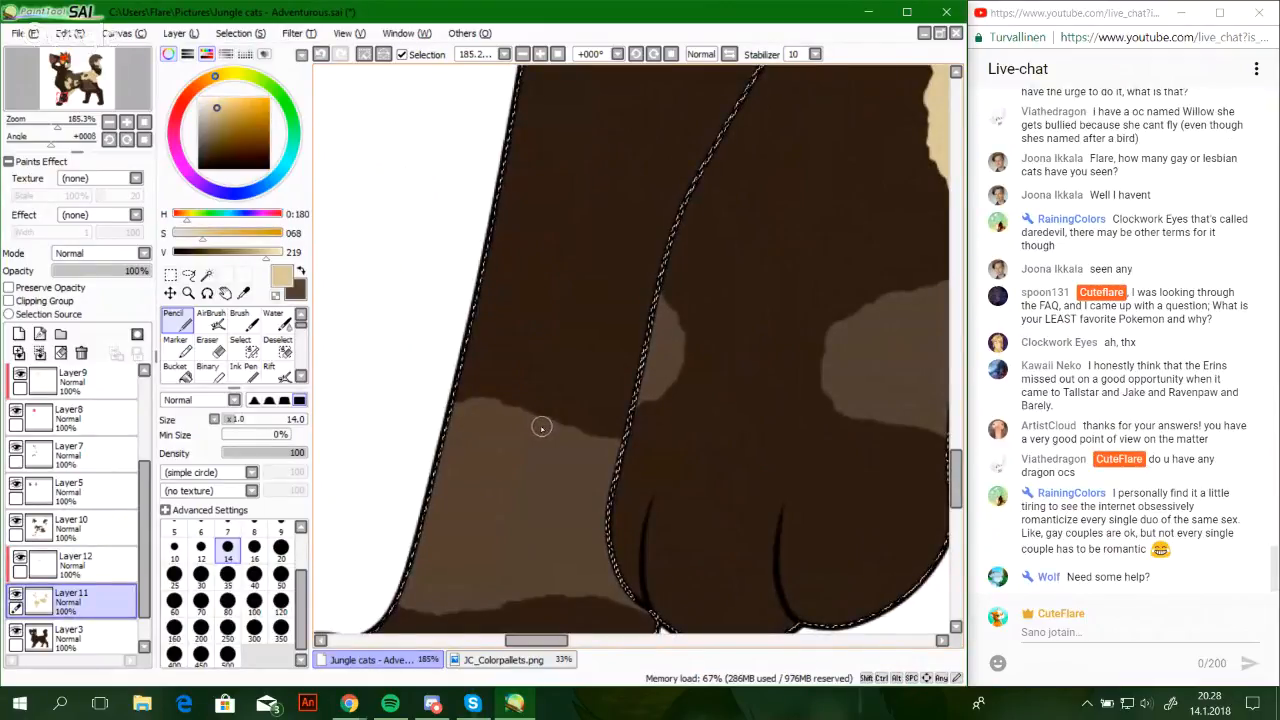
mouse_move(537, 426)
left_mouse_down()
mouse_move(540, 360)
mouse_move(637, 323)
mouse_move(574, 297)
mouse_move(546, 357)
left_mouse_up()
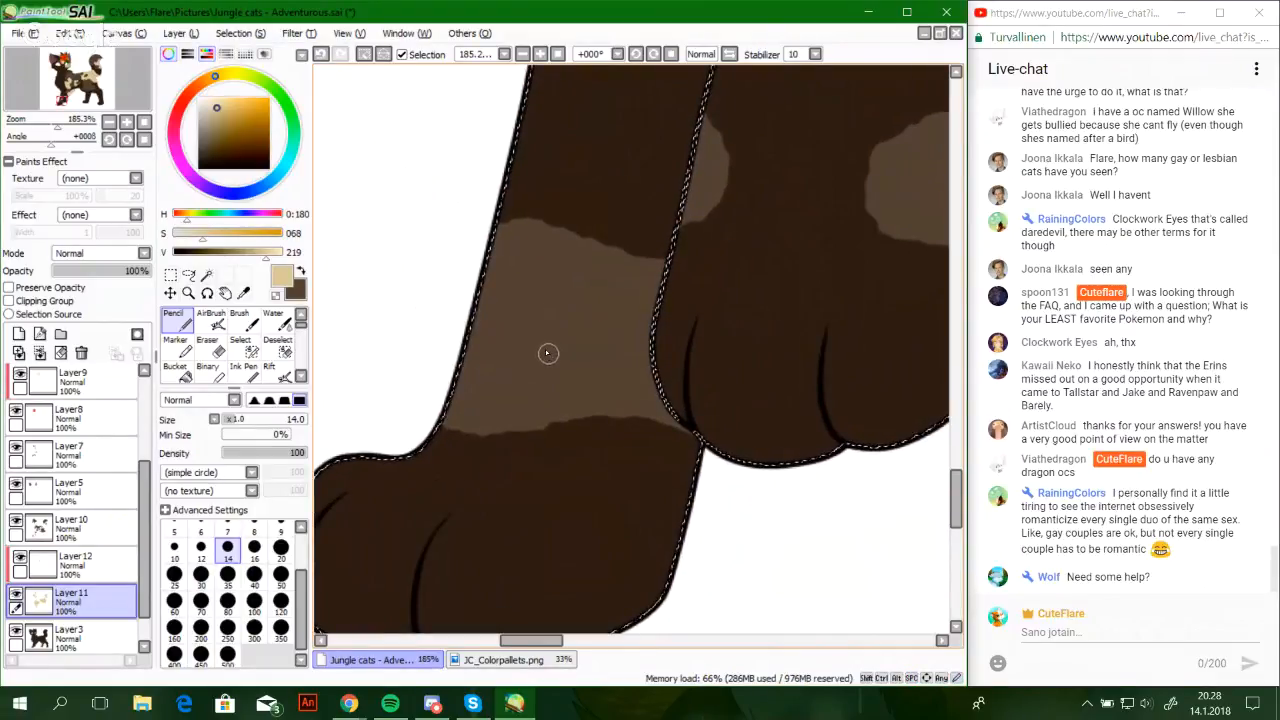
scroll(540, 357, "up", 2)
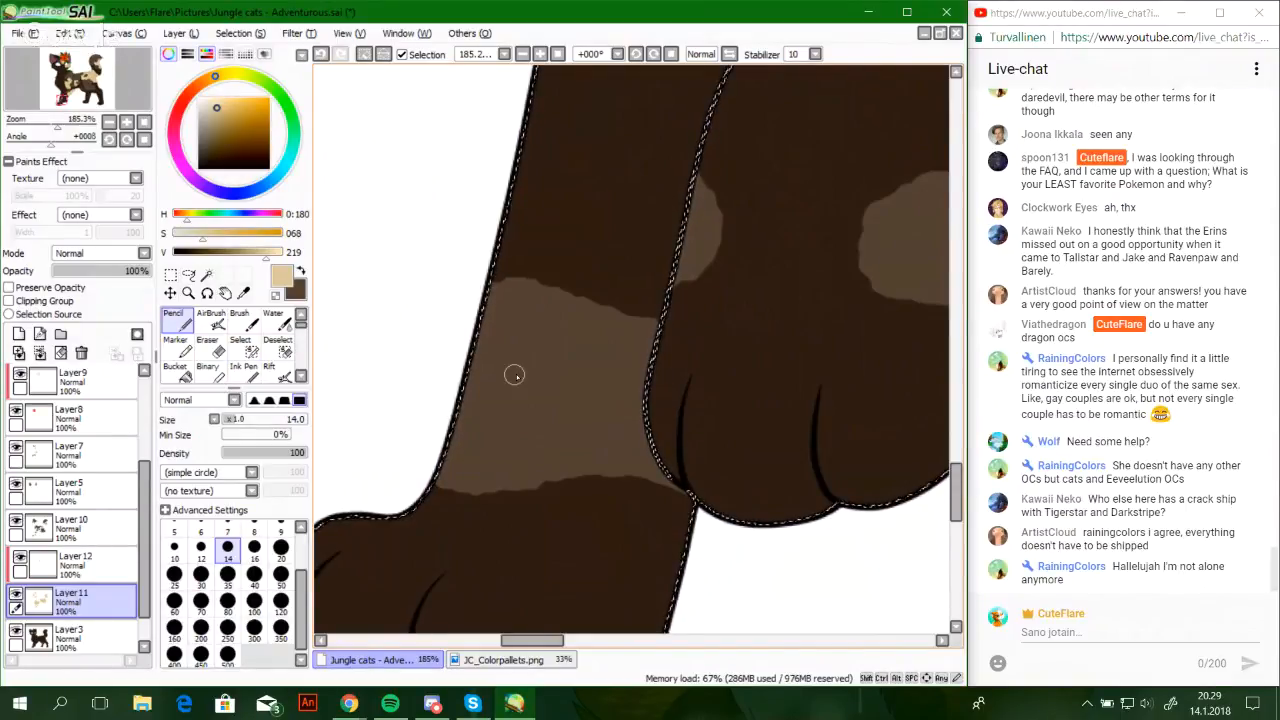
left_click_drag(512, 190, 530, 265)
key("ctrl+z")
left_click_drag(518, 168, 527, 282)
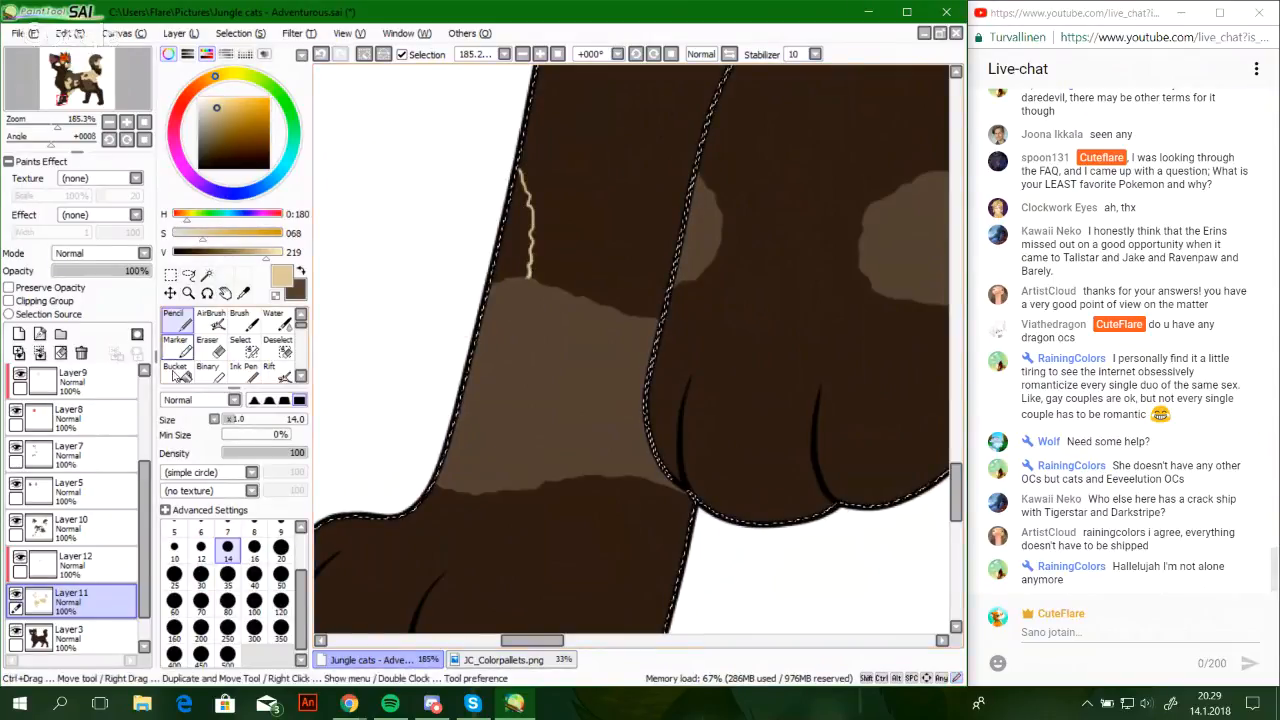
Fill the outlined leg patch with beige using the Bucket, and touch up its upper tip with the Pencil
left_click(175, 366)
left_click(505, 252)
left_click(174, 318)
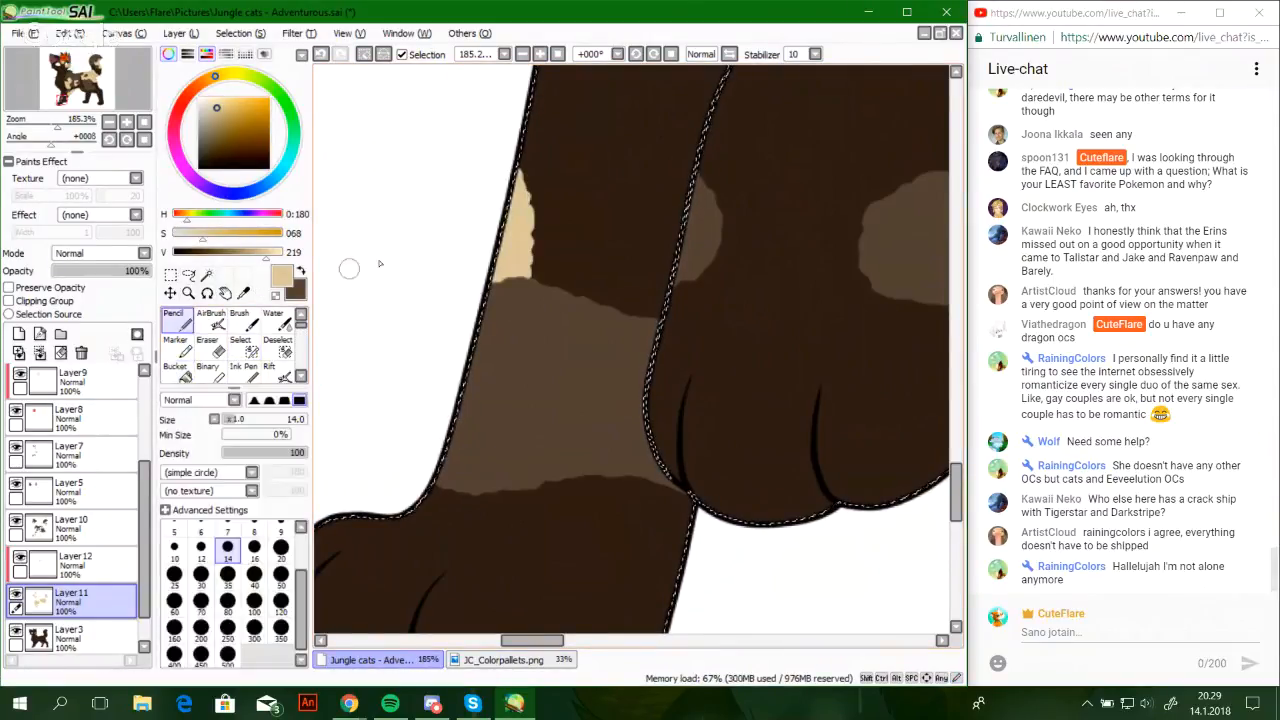
left_click_drag(506, 163, 512, 176)
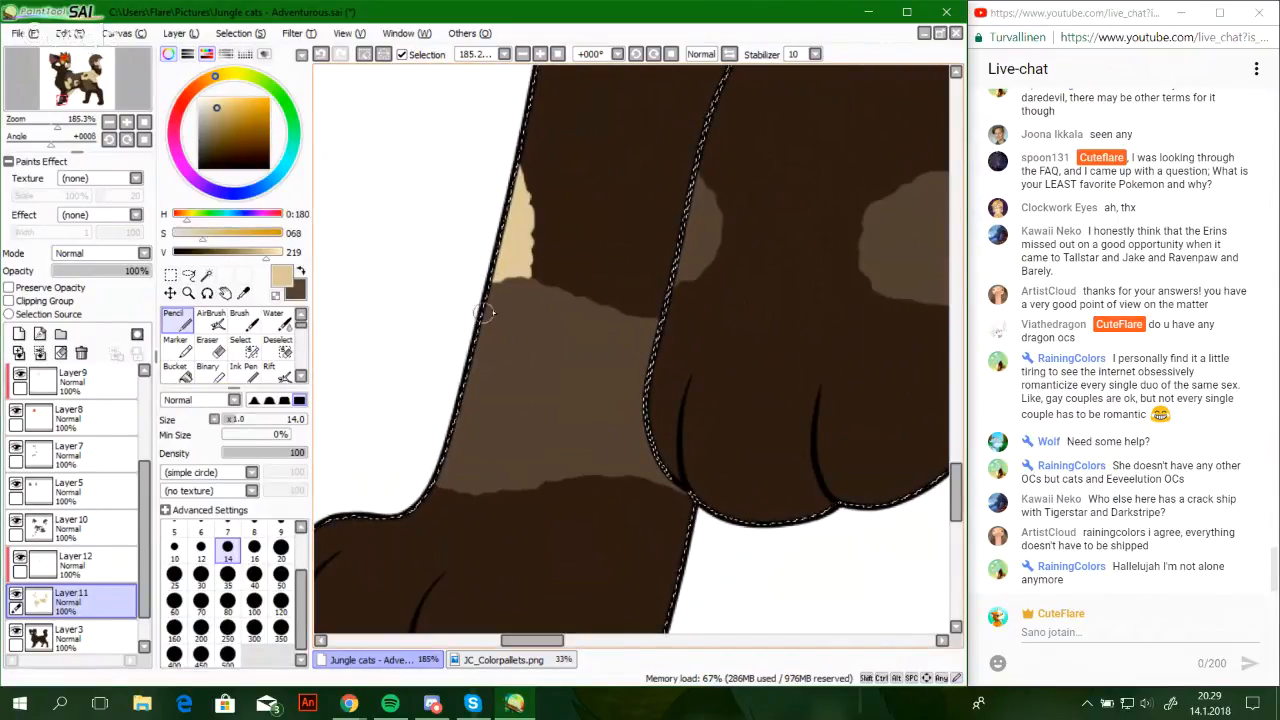
Undo the fill and the latest touch-ups of the beige patch on the leg's front edge
key("ctrl+z")
key("ctrl+z")
key("ctrl+z")
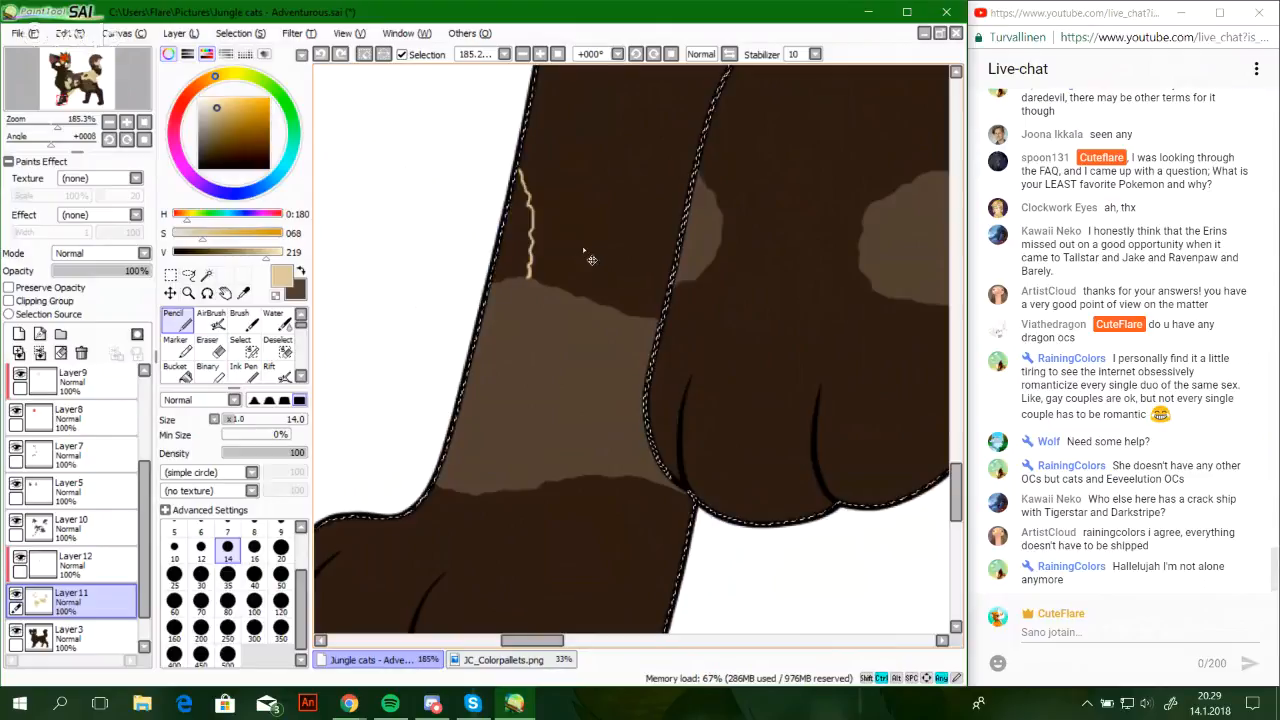
Paint a much smaller beige patch at the leg's front edge, directly above the grey-brown patch, and resample the beige
mouse_move(478, 284)
left_mouse_down()
mouse_move(498, 212)
mouse_move(495, 299)
mouse_move(490, 263)
mouse_move(480, 275)
mouse_move(485, 292)
mouse_move(486, 229)
mouse_move(497, 287)
mouse_move(515, 233)
mouse_move(501, 258)
mouse_move(498, 243)
mouse_move(508, 268)
mouse_move(496, 203)
mouse_move(500, 250)
mouse_move(501, 214)
mouse_move(501, 246)
mouse_move(501, 218)
mouse_move(503, 241)
mouse_move(587, 230)
mouse_move(597, 250)
mouse_move(625, 168)
mouse_move(600, 218)
left_mouse_up()
key("space")
key("space")
left_click_drag(523, 211, 589, 263)
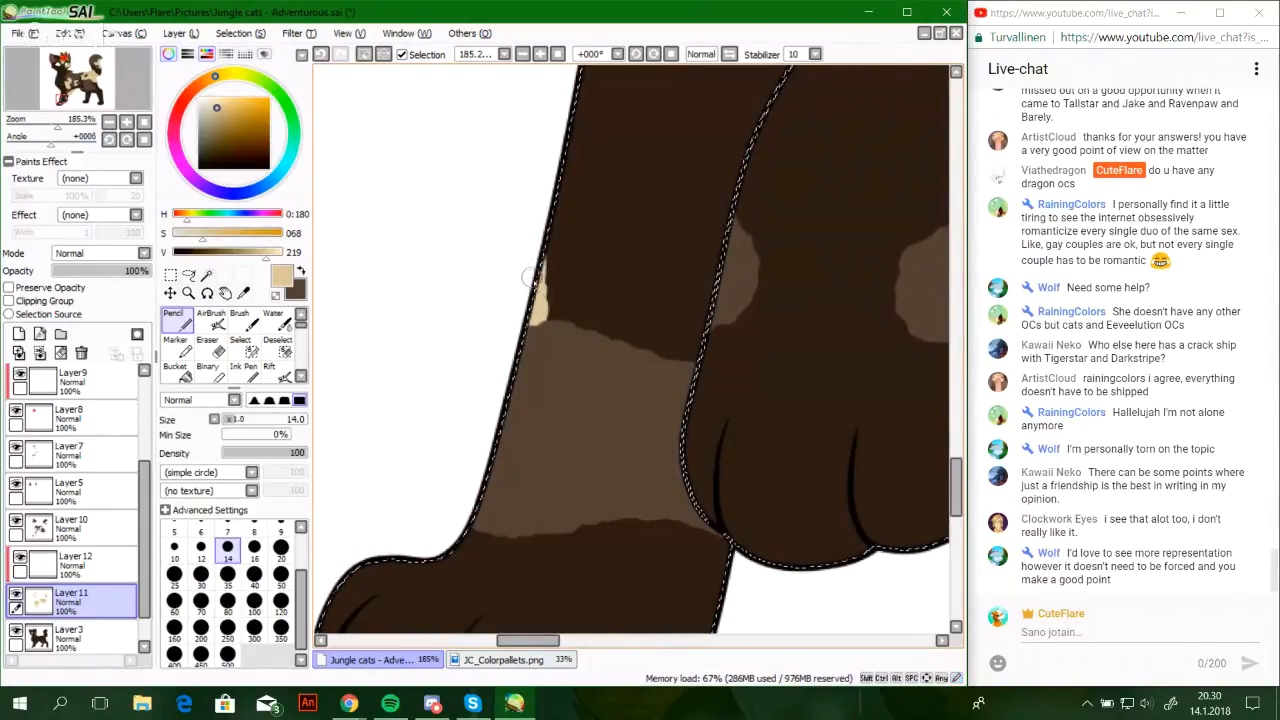
key("ctrl+z")
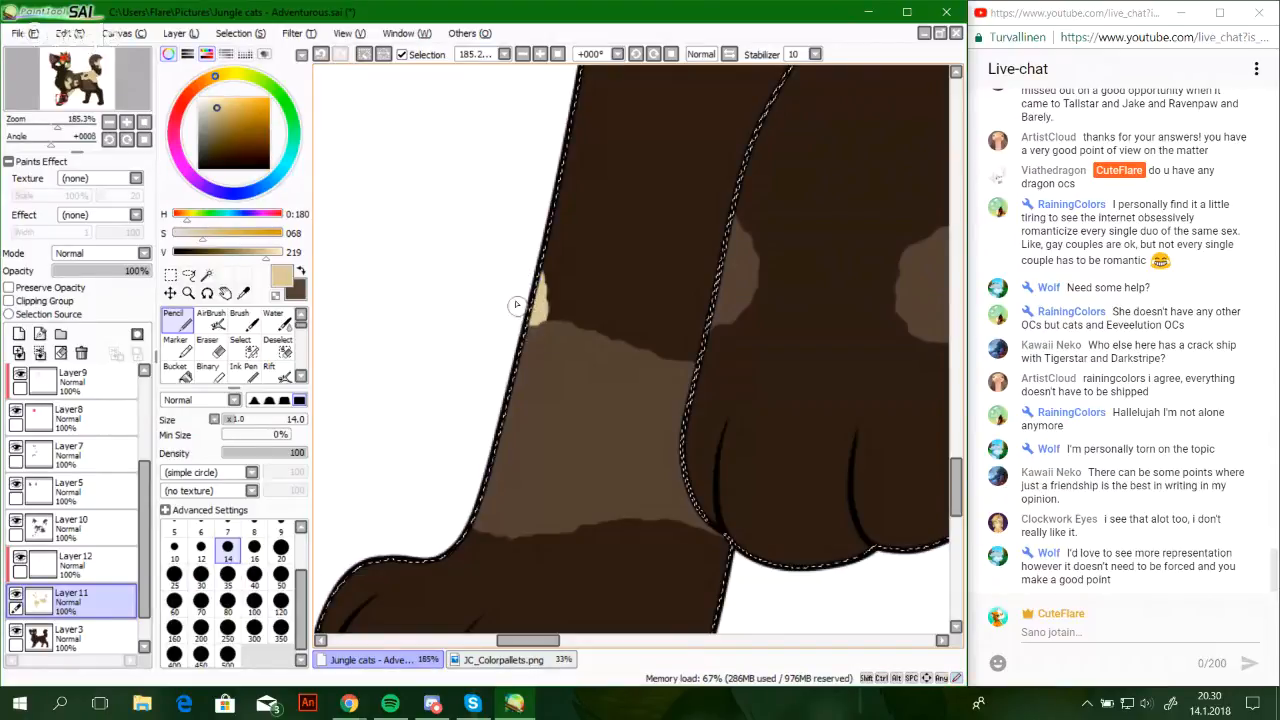
left_click(592, 328, "alt")
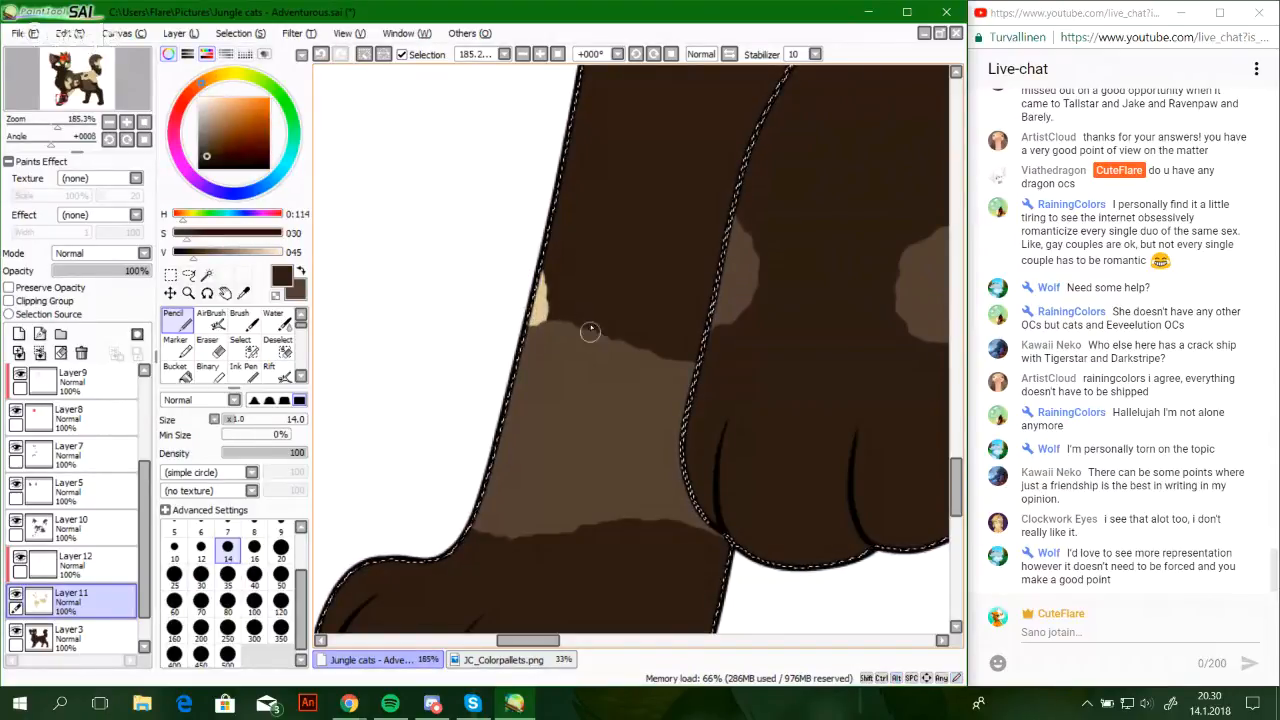
left_click(547, 307, "alt")
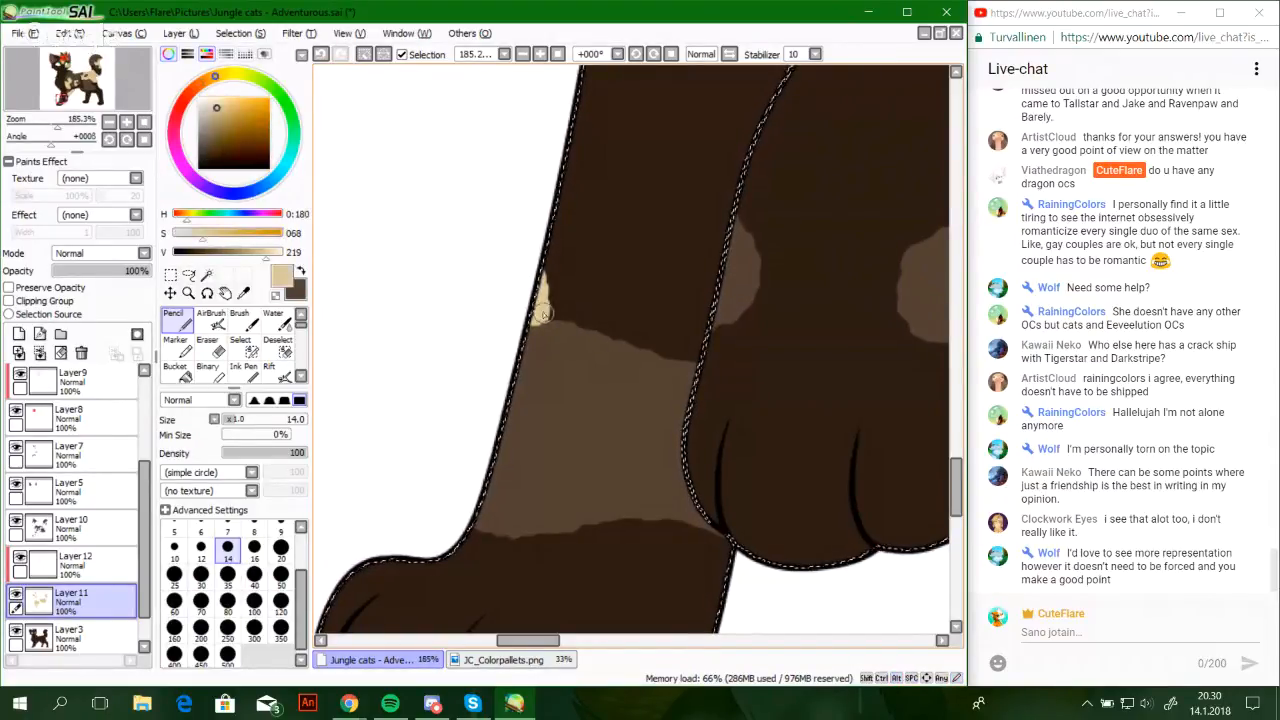
Outline a larger beige patch higher up on the leg's front edge and fill it using the Bucket
left_click_drag(621, 379, 590, 235)
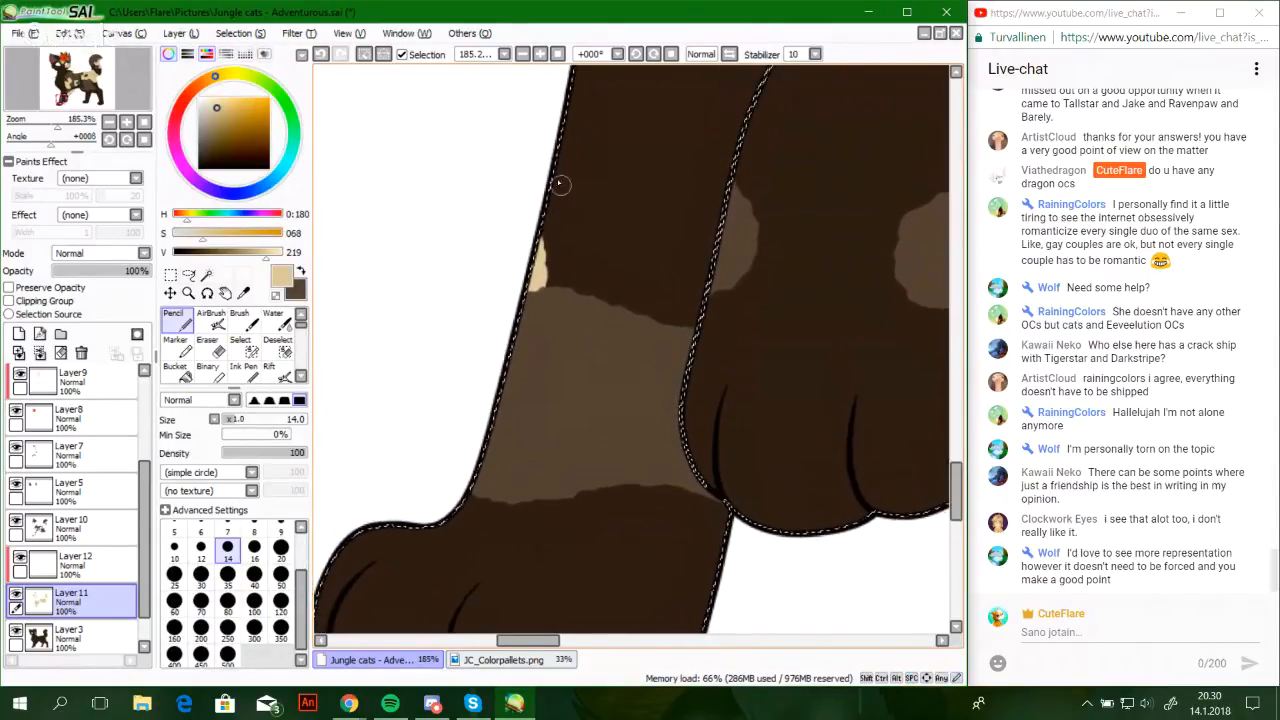
mouse_move(556, 160)
left_mouse_down()
mouse_move(578, 224)
mouse_move(612, 256)
mouse_move(630, 220)
mouse_move(620, 186)
mouse_move(556, 126)
left_mouse_up()
mouse_move(596, 218)
left_mouse_down()
mouse_move(615, 185)
mouse_move(563, 143)
mouse_move(565, 162)
mouse_move(566, 121)
left_mouse_up()
left_click(178, 373)
left_click(610, 160)
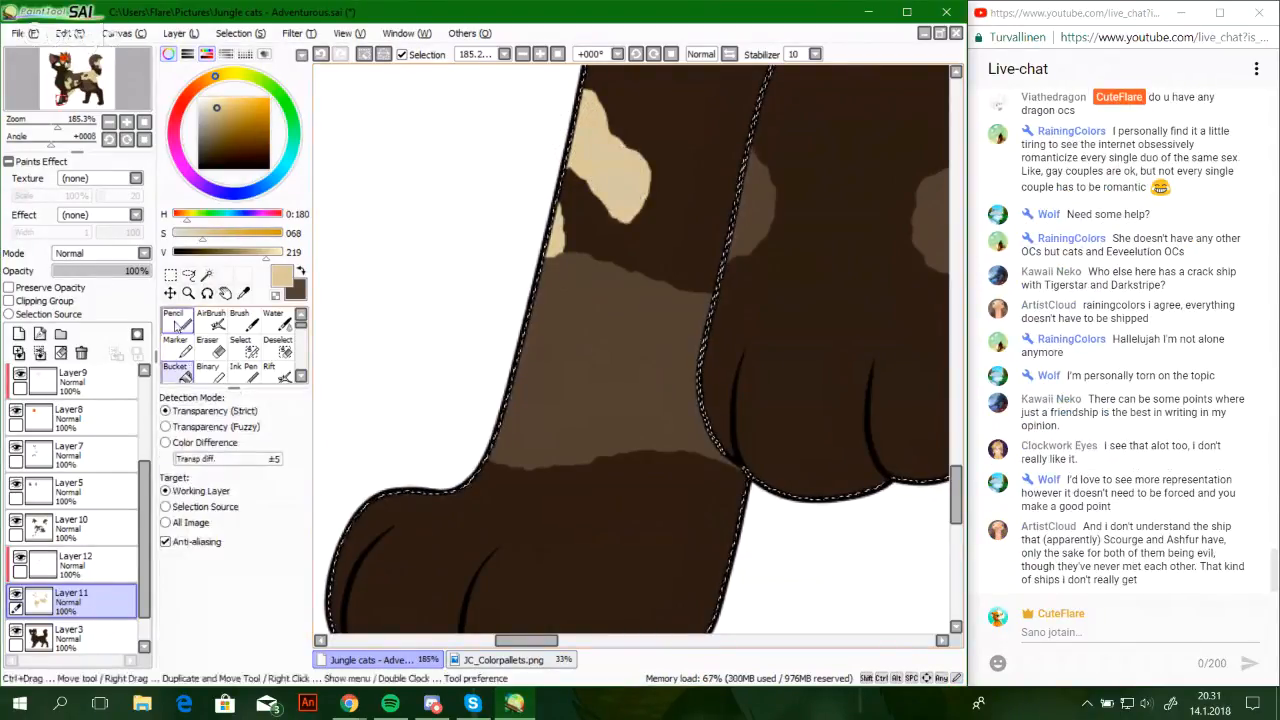
Touch up the edge of the larger beige patch with the Pencil and undo the last two strokes
left_click(175, 318)
mouse_move(580, 169)
left_mouse_down()
mouse_move(597, 177)
mouse_move(575, 159)
left_mouse_up()
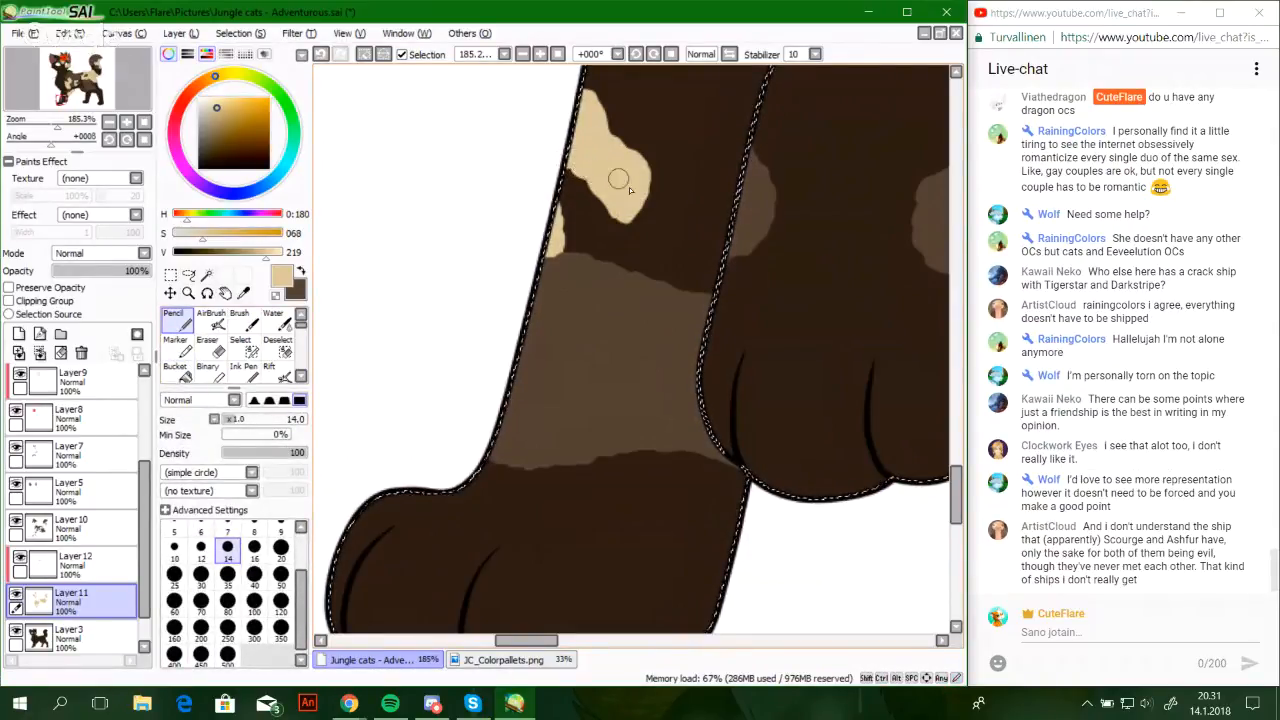
mouse_move(638, 205)
left_mouse_down()
mouse_move(603, 266)
mouse_move(571, 271)
mouse_move(596, 276)
left_mouse_up()
key("ctrl+z")
key("ctrl+z")
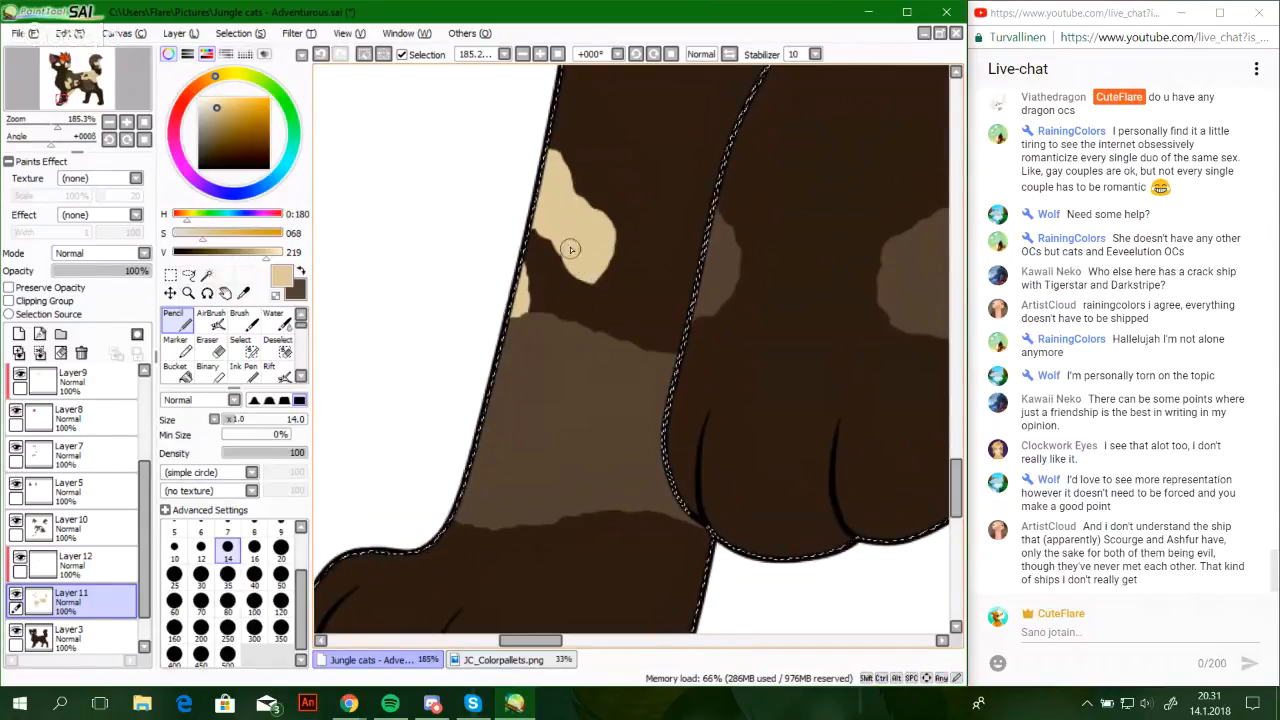
Erase the small beige patch directly above the grey-brown patch with the Eraser at size 50, and return to the Pencil
mouse_move(597, 393)
left_mouse_down()
mouse_move(571, 394)
mouse_move(649, 297)
mouse_move(620, 374)
mouse_move(580, 273)
mouse_move(589, 574)
left_mouse_up()
left_click(246, 350)
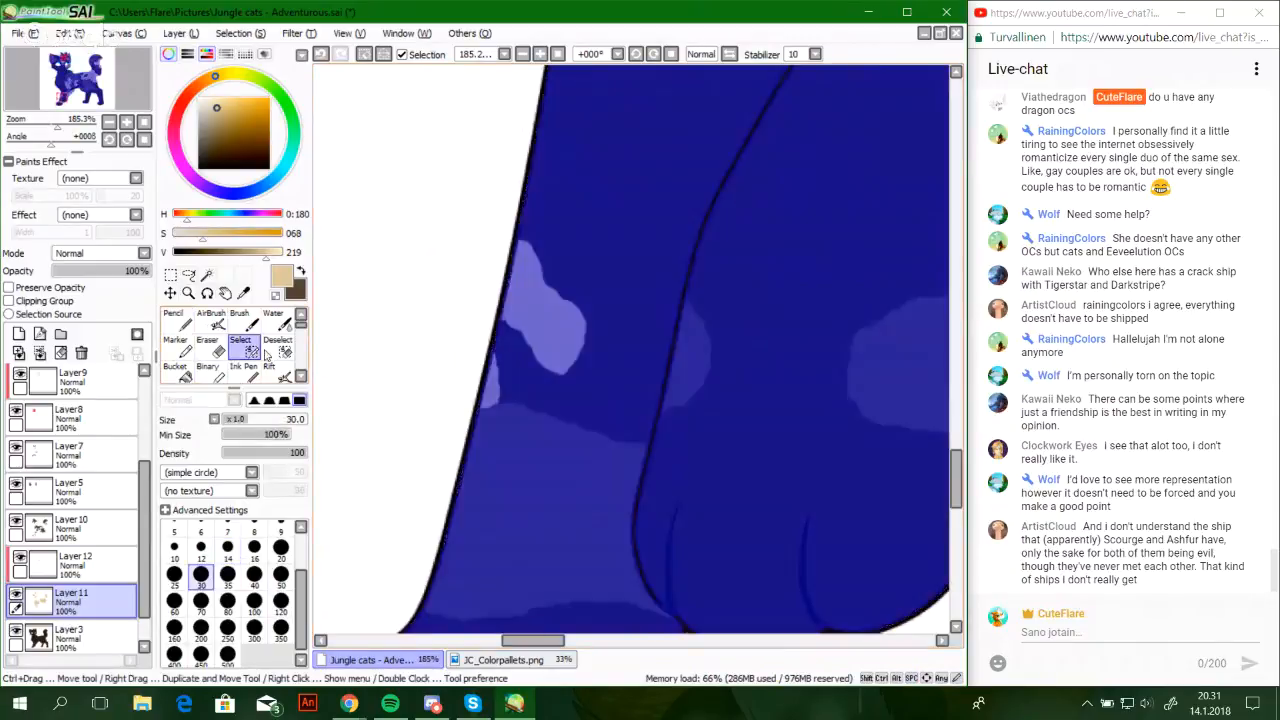
left_click(214, 348)
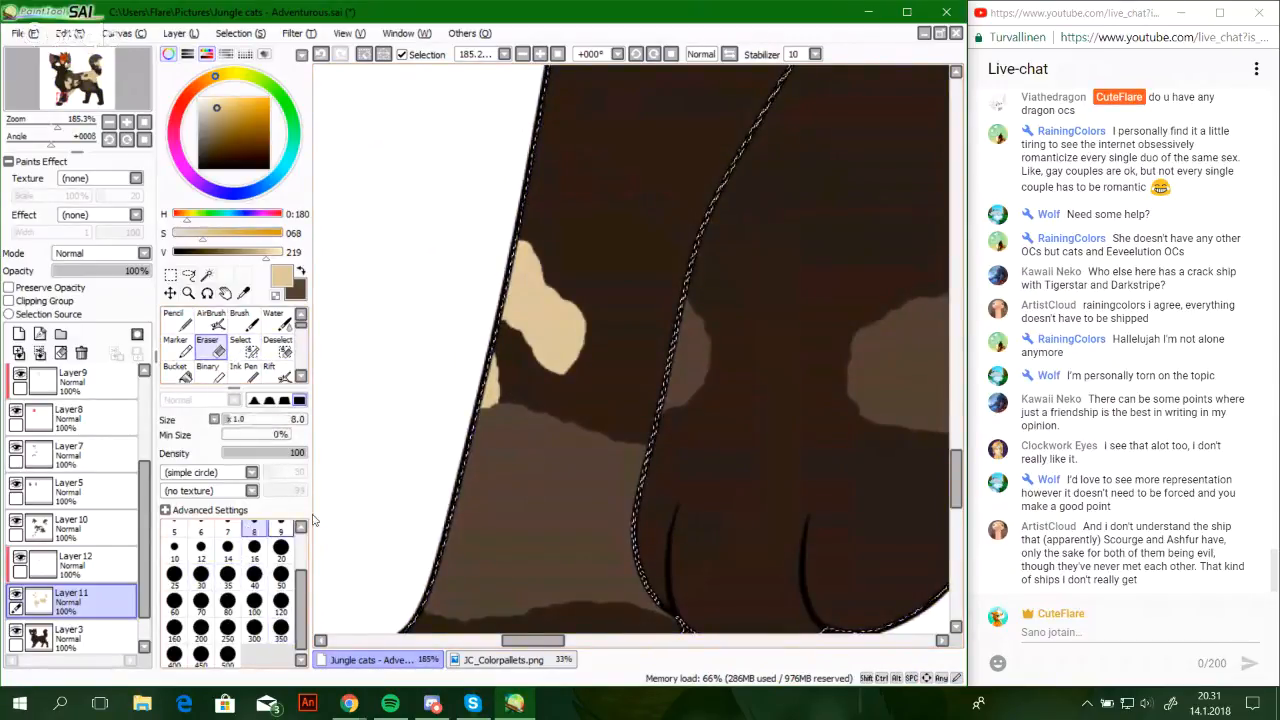
left_click(176, 322)
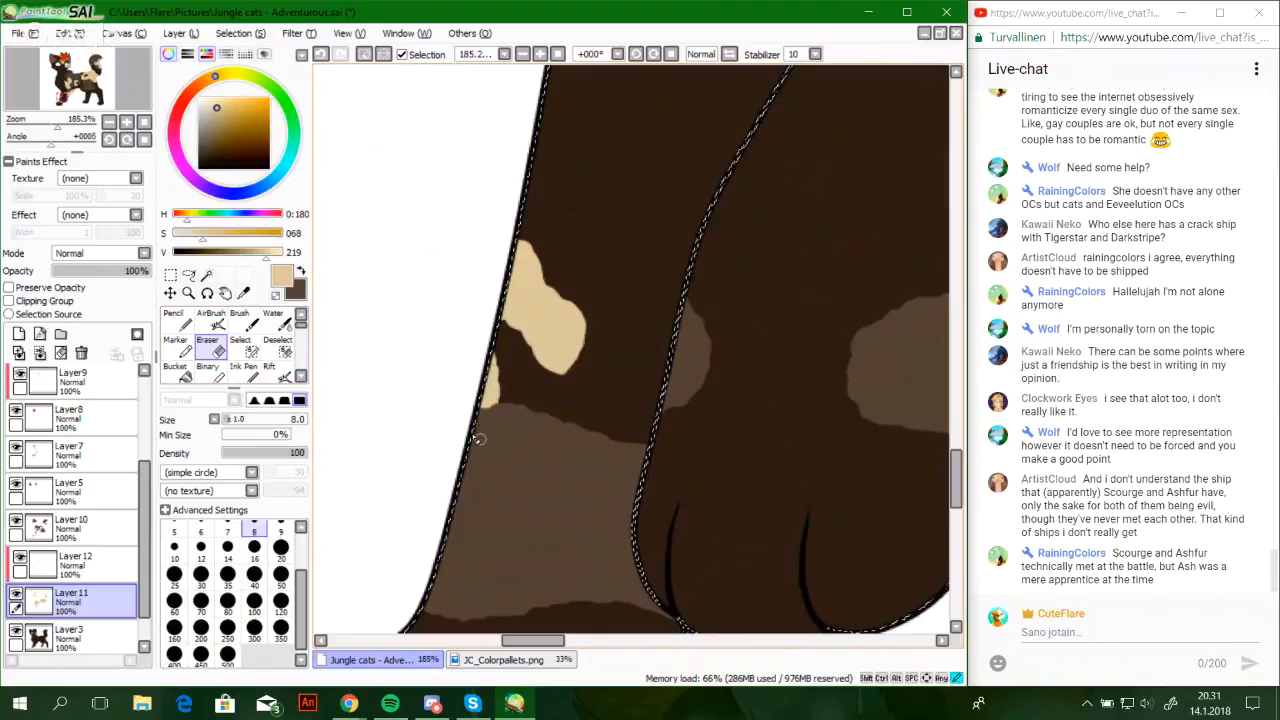
left_click(281, 601)
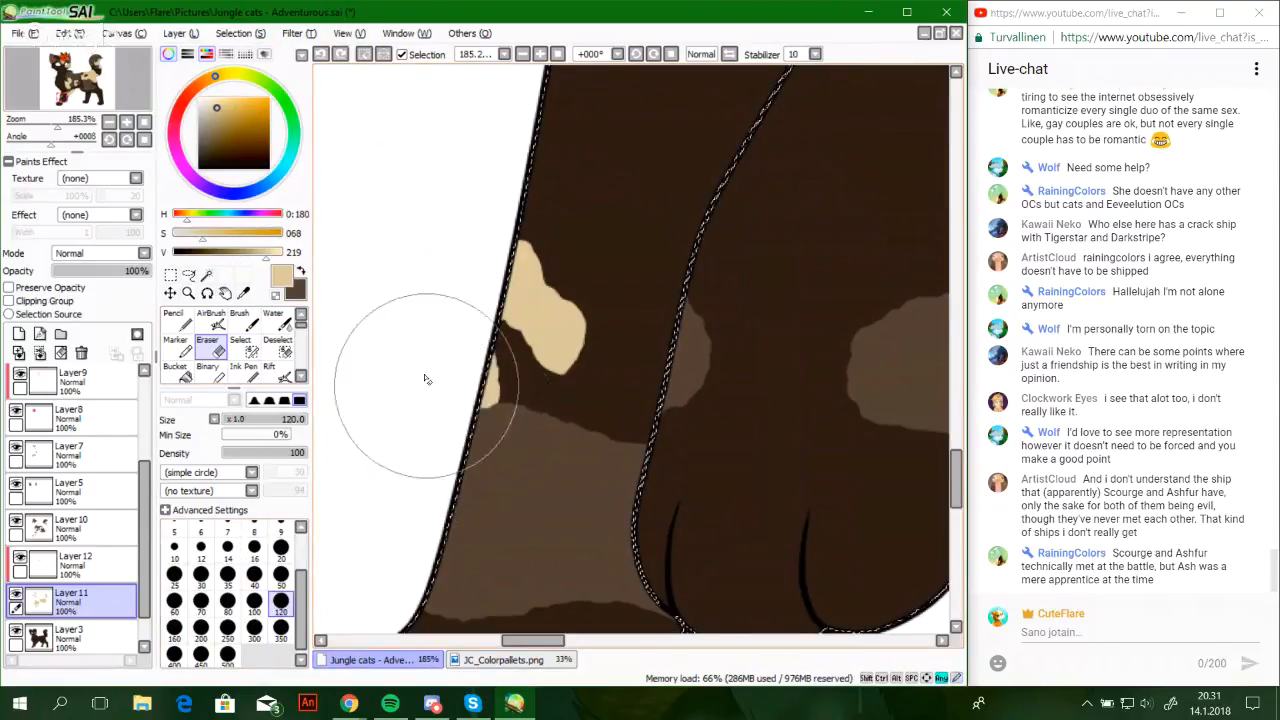
left_click(281, 574)
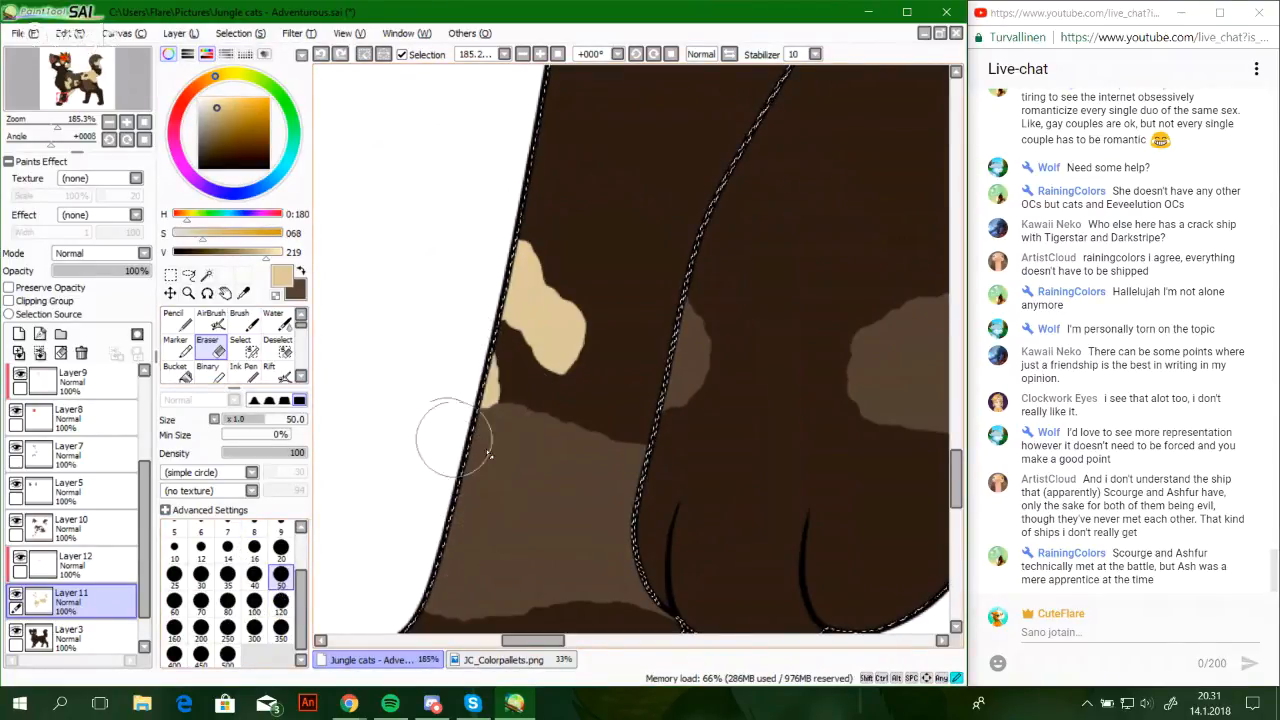
key("n")
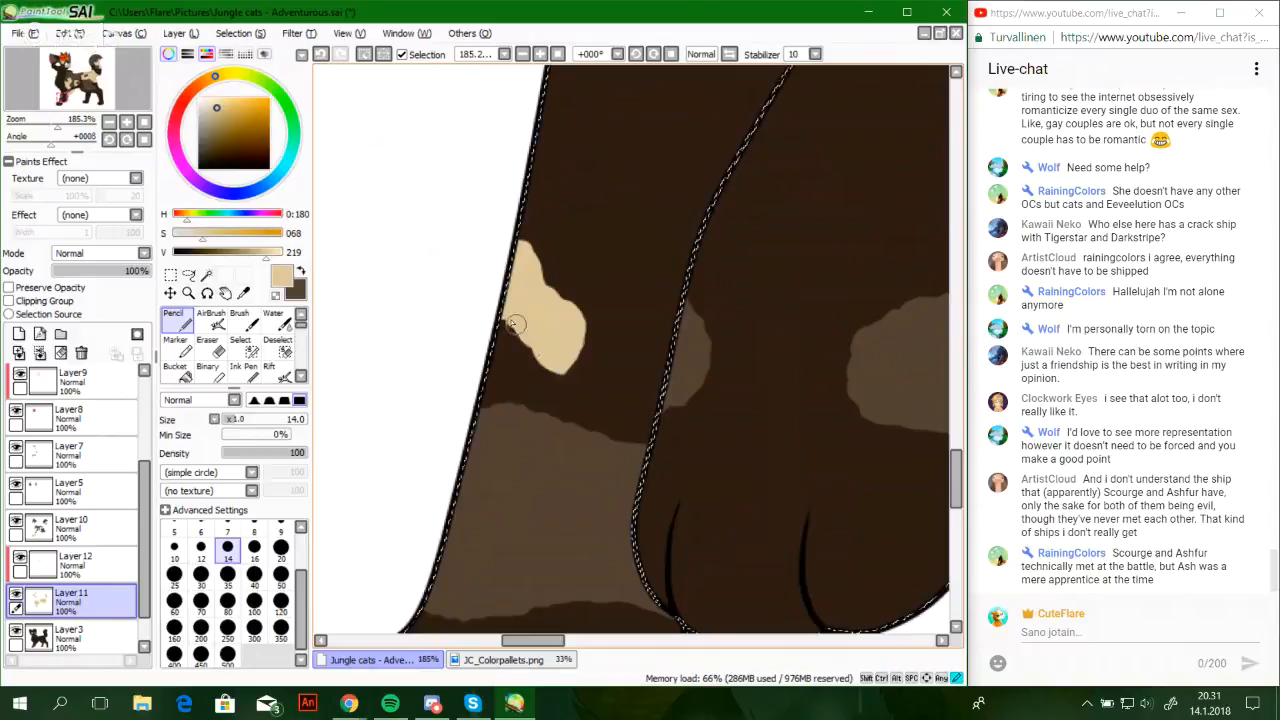
Undo the last Pencil stroke and round out the lower end of the remaining beige leg patch
key("ctrl+z")
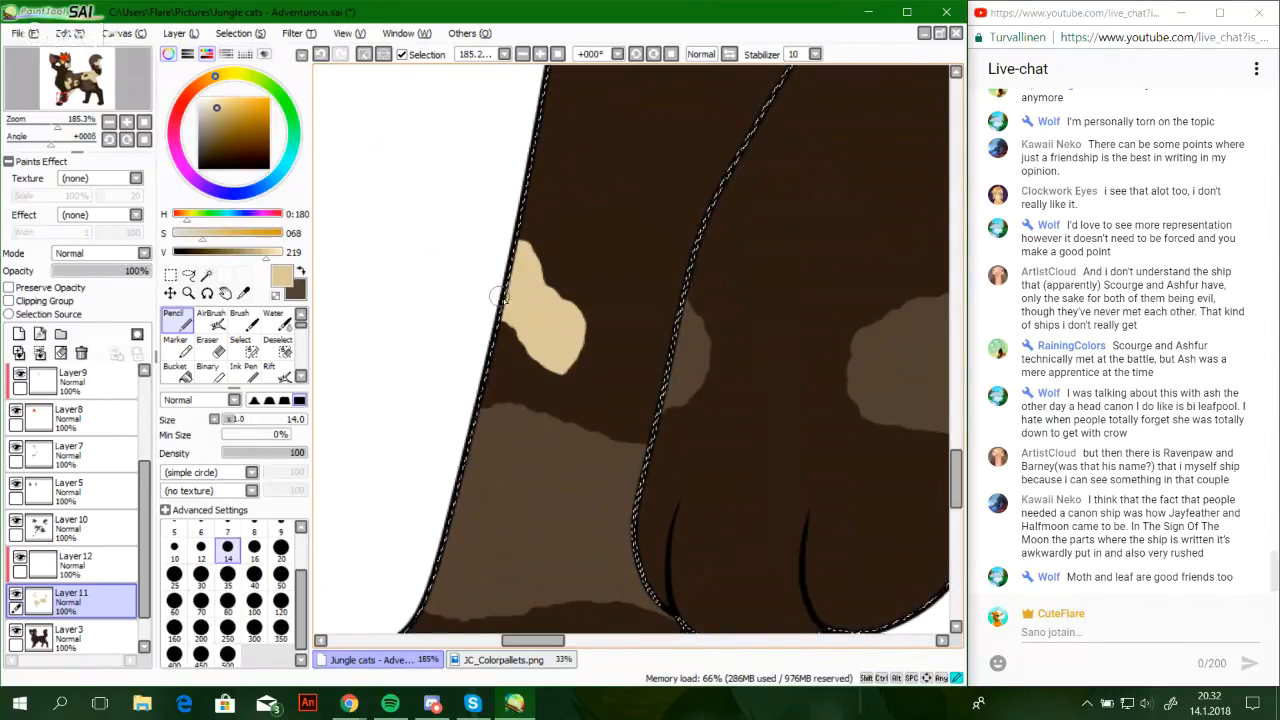
mouse_move(46, 129)
left_mouse_down()
mouse_move(72, 104)
mouse_move(58, 128)
left_mouse_up()
left_click_drag(442, 465, 457, 137)
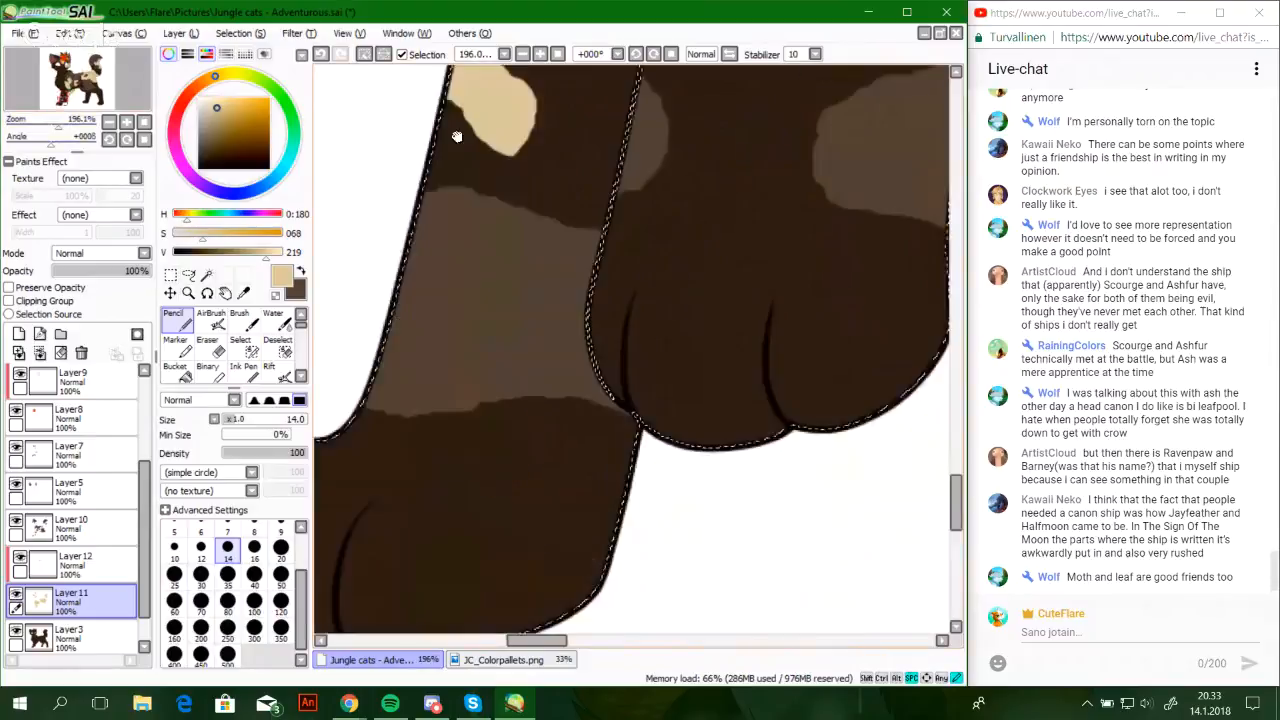
left_click_drag(513, 303, 711, 251)
left_click_drag(738, 185, 528, 502)
left_click_drag(543, 312, 546, 339)
mouse_move(474, 292)
left_mouse_down()
mouse_move(528, 362)
mouse_move(540, 412)
mouse_move(528, 437)
mouse_move(489, 348)
mouse_move(537, 382)
mouse_move(502, 350)
mouse_move(512, 370)
mouse_move(470, 294)
mouse_move(472, 346)
mouse_move(457, 279)
mouse_move(481, 288)
mouse_move(539, 366)
mouse_move(526, 434)
left_mouse_up()
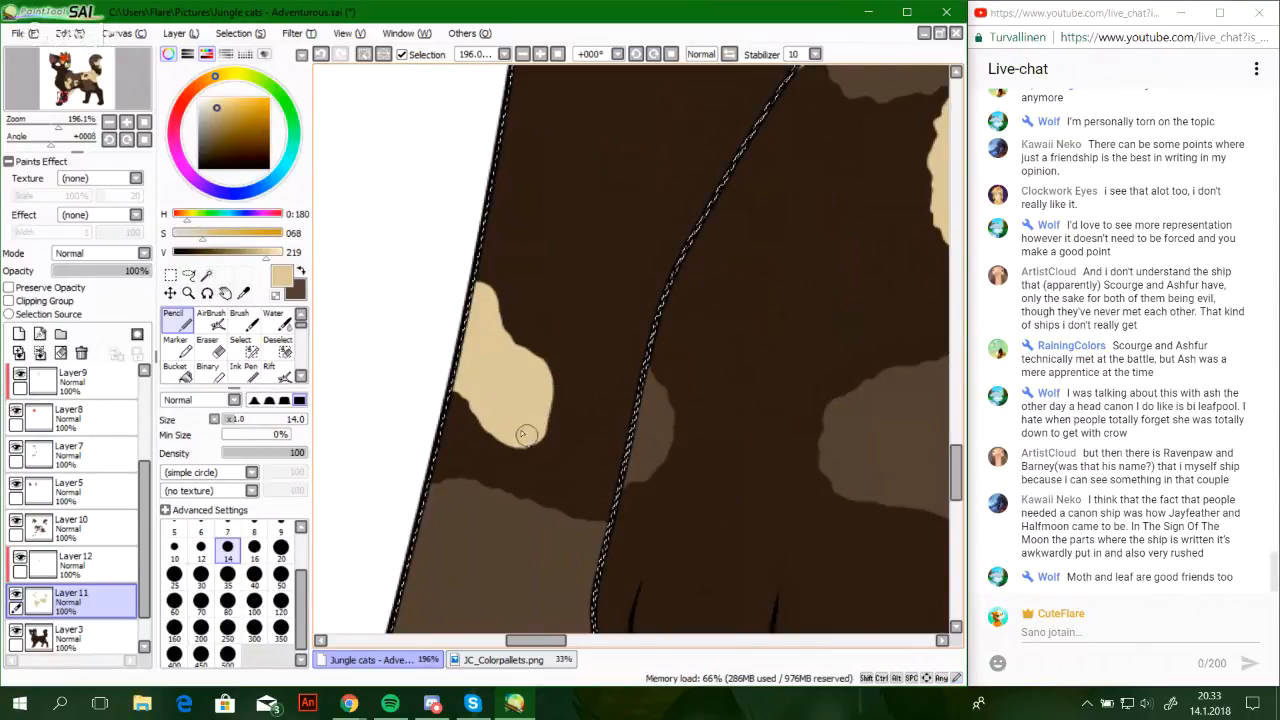
left_click_drag(468, 283, 487, 341)
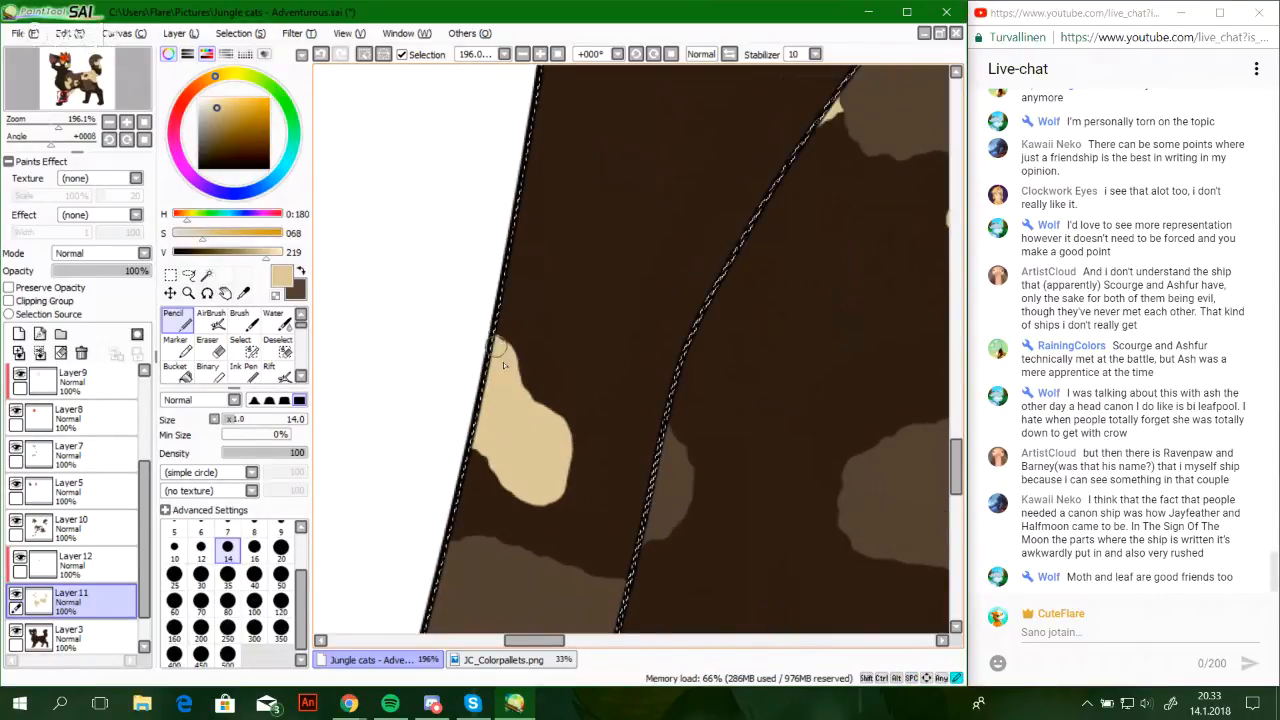
Refine the lower edge of the beige leg patch with the Eraser at size 14 and the Pencil
key("e")
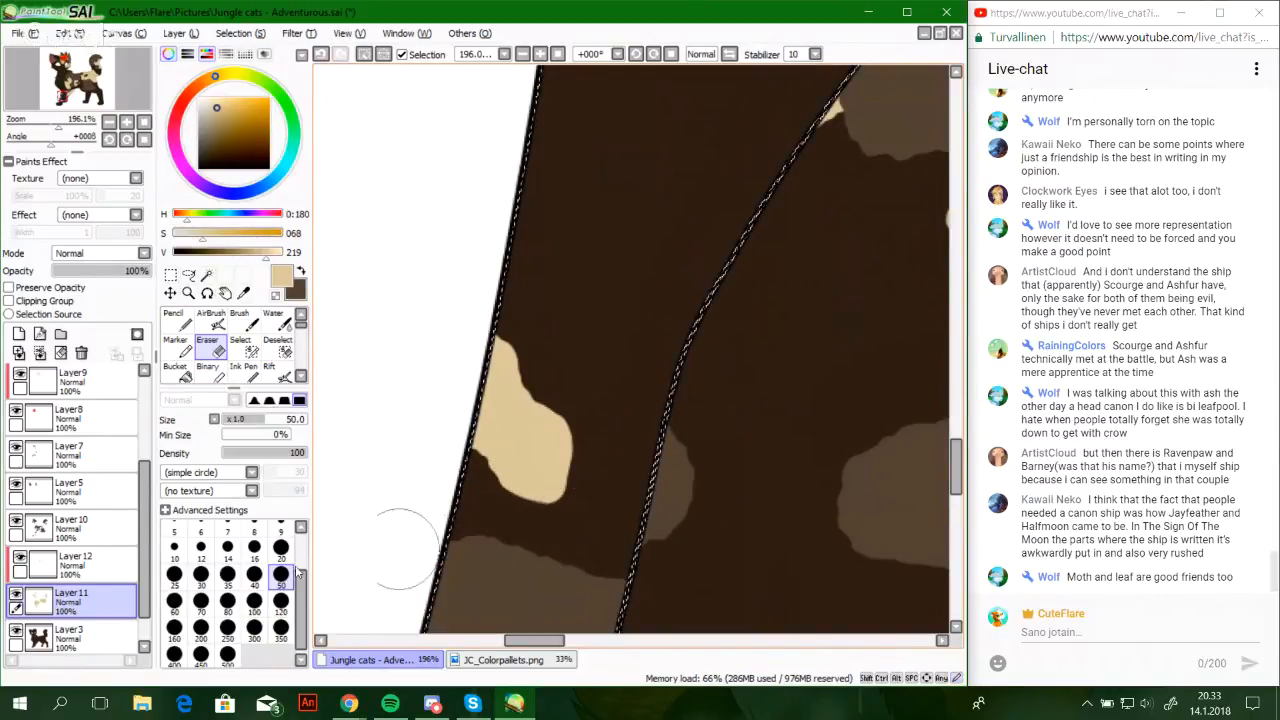
left_click(228, 547)
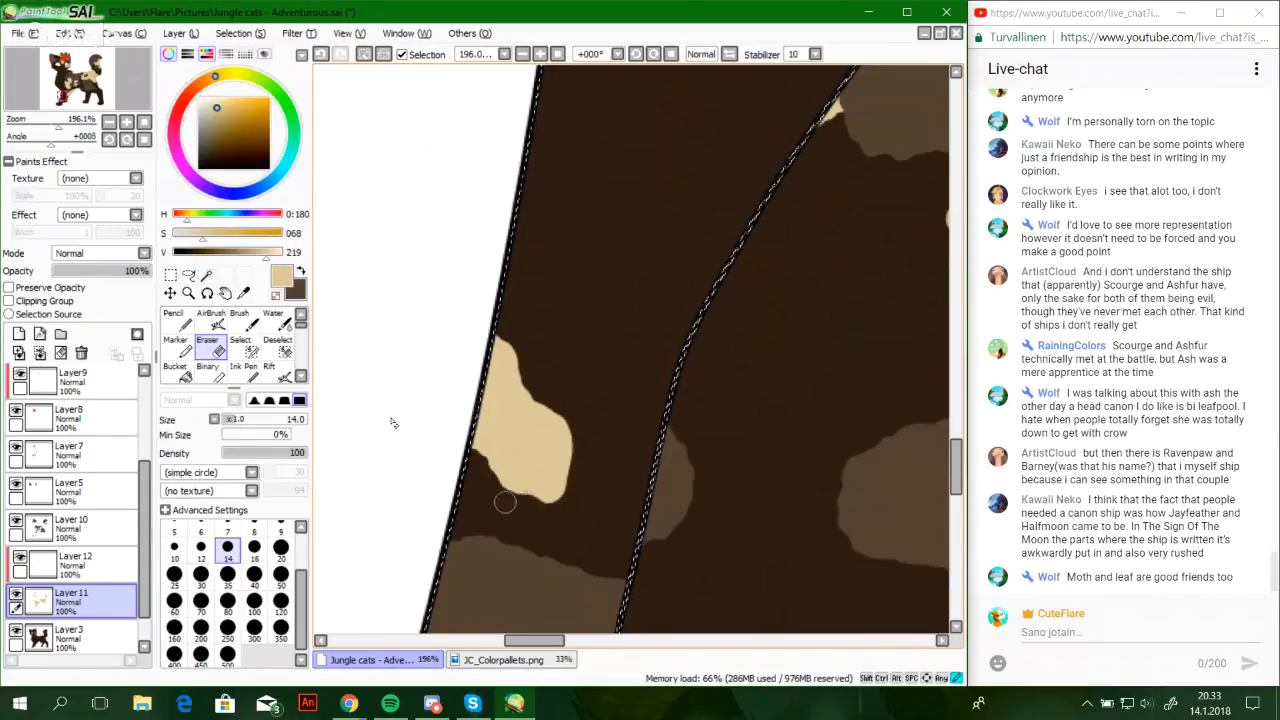
key("n")
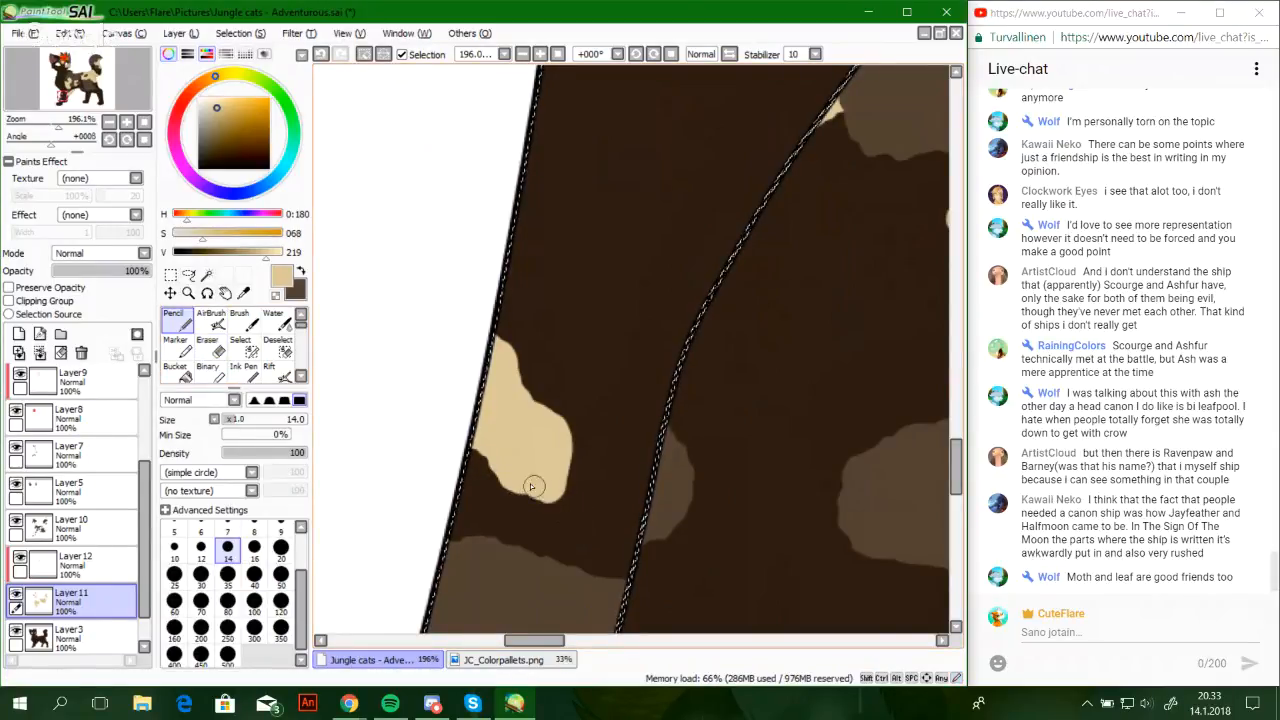
left_click_drag(548, 491, 524, 483)
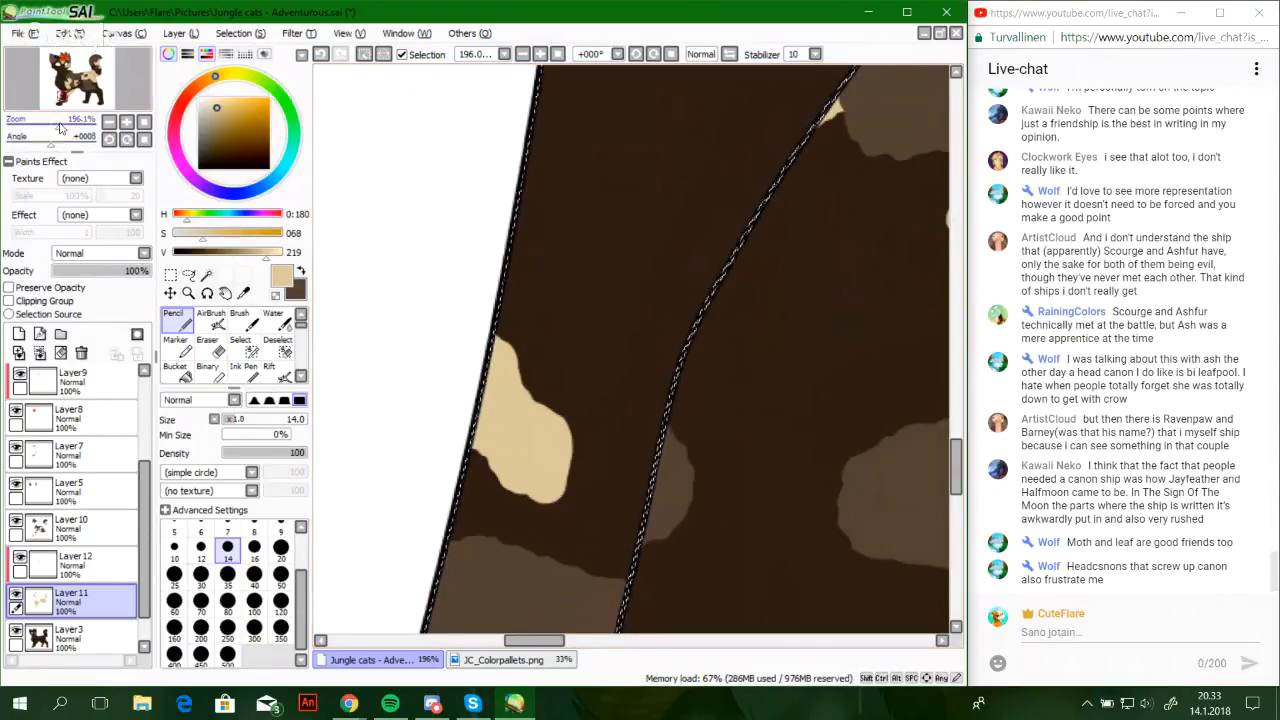
Trim the bottom tip of the beige leg patch with the Eraser at size 7, and return to the Pencil
mouse_move(60, 127)
left_mouse_down()
mouse_move(43, 127)
mouse_move(62, 97)
mouse_move(49, 127)
mouse_move(67, 127)
left_mouse_up()
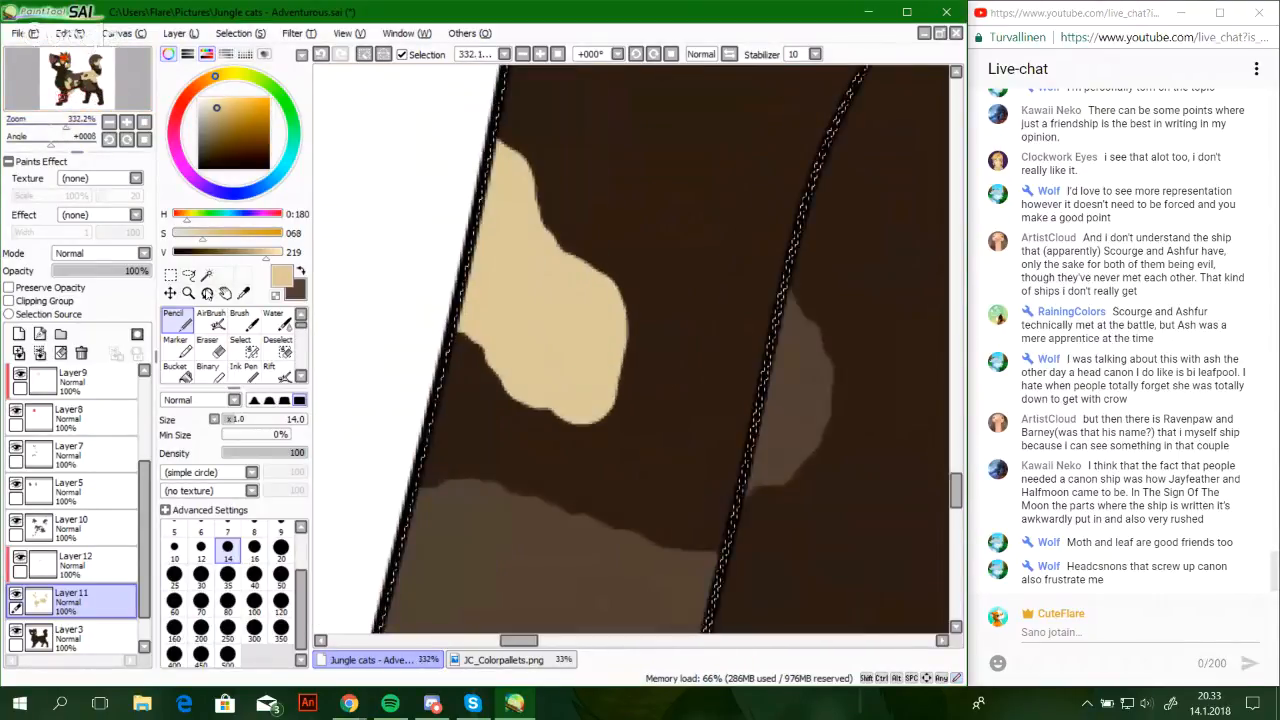
left_click(207, 345)
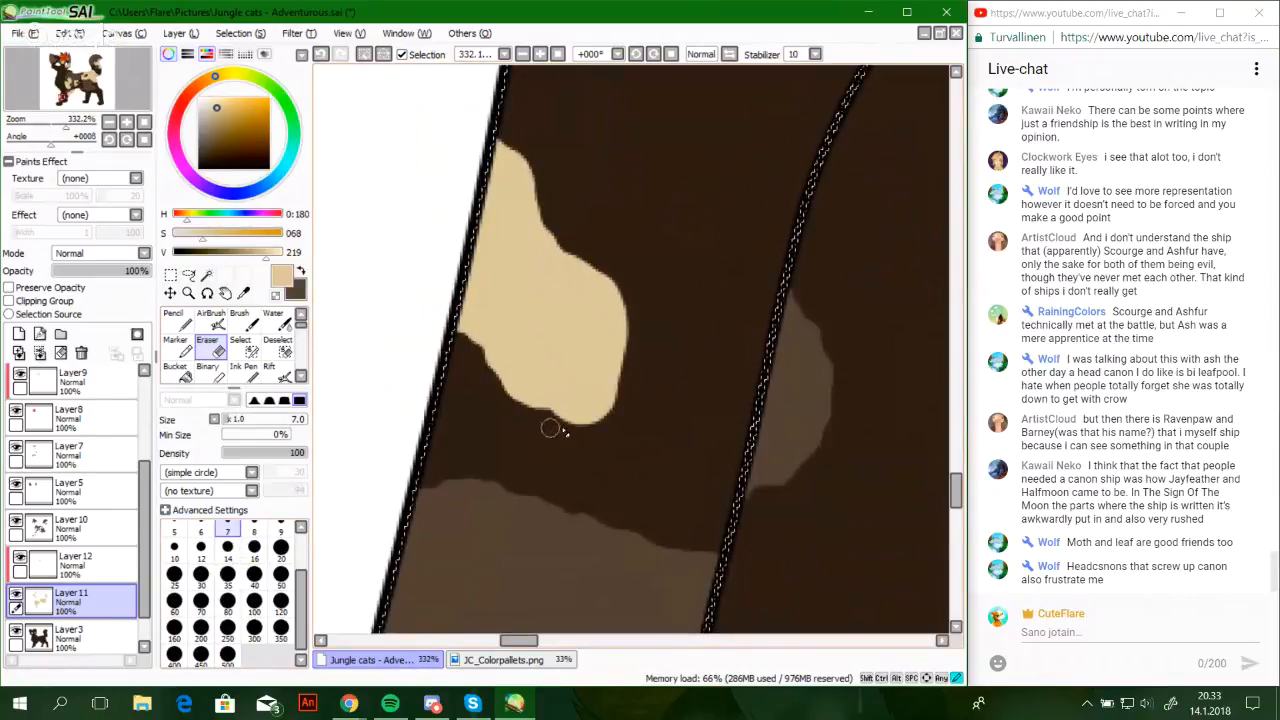
left_click_drag(550, 424, 567, 426)
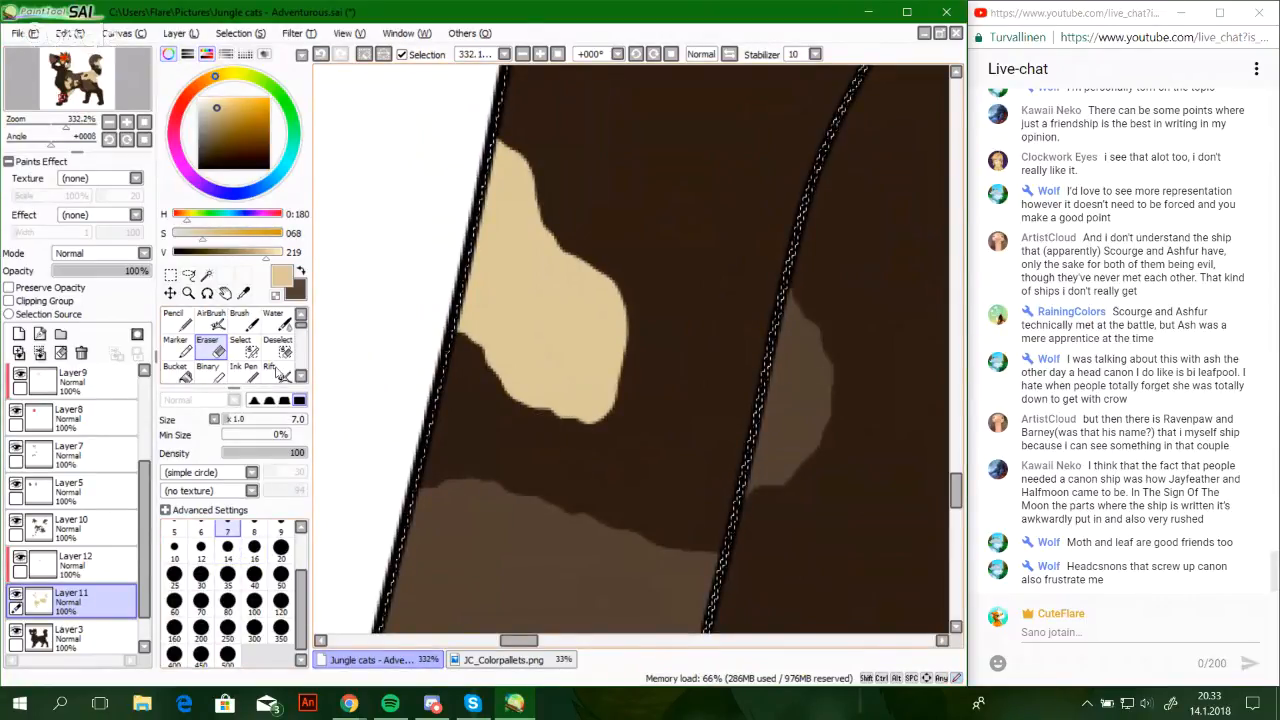
left_click(178, 322)
Swap the active colour to grey-brown, check the whole cat, and save the drawing
mouse_move(66, 124)
left_mouse_down()
mouse_move(50, 124)
mouse_move(63, 94)
left_mouse_up()
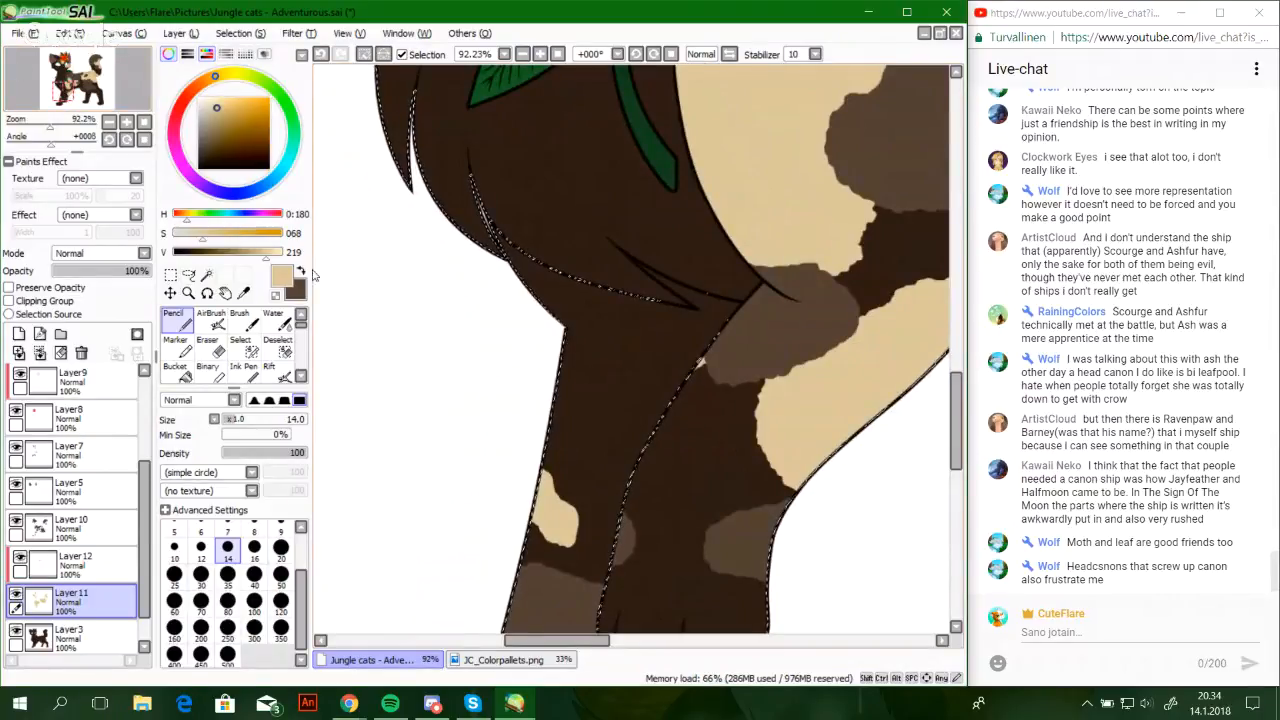
left_click(301, 271)
left_click(144, 122)
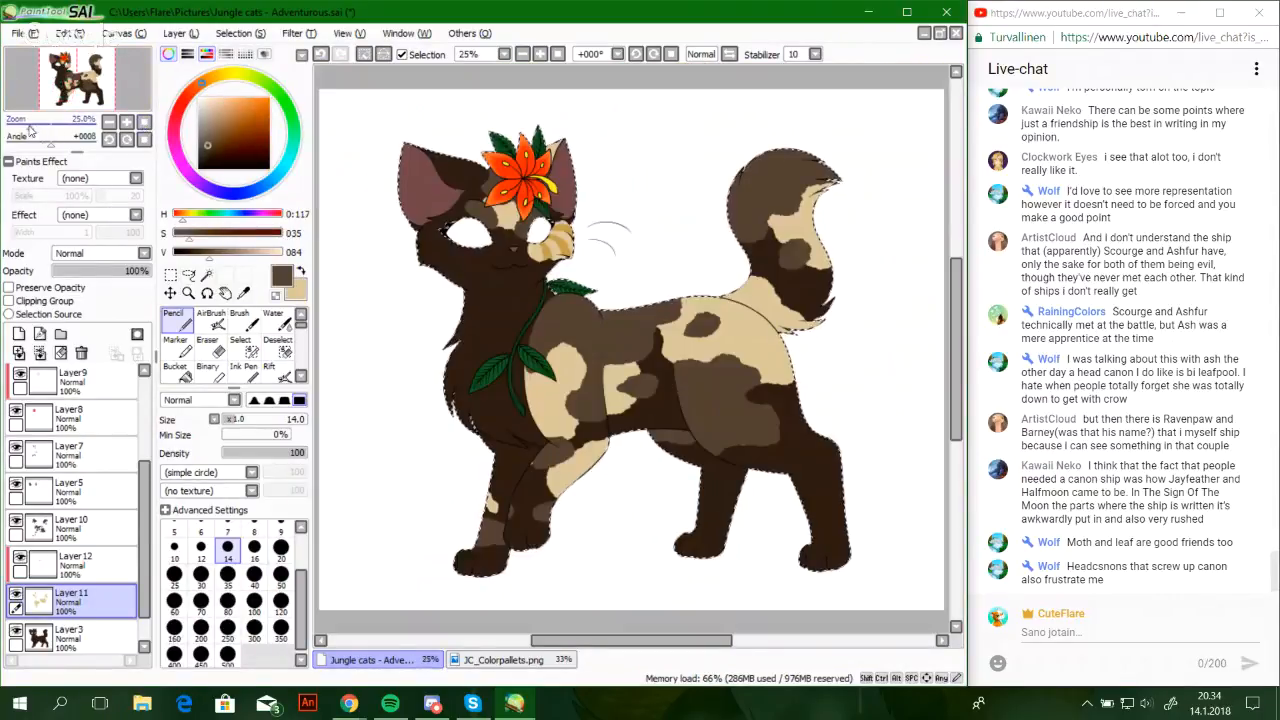
left_click_drag(30, 128, 35, 127)
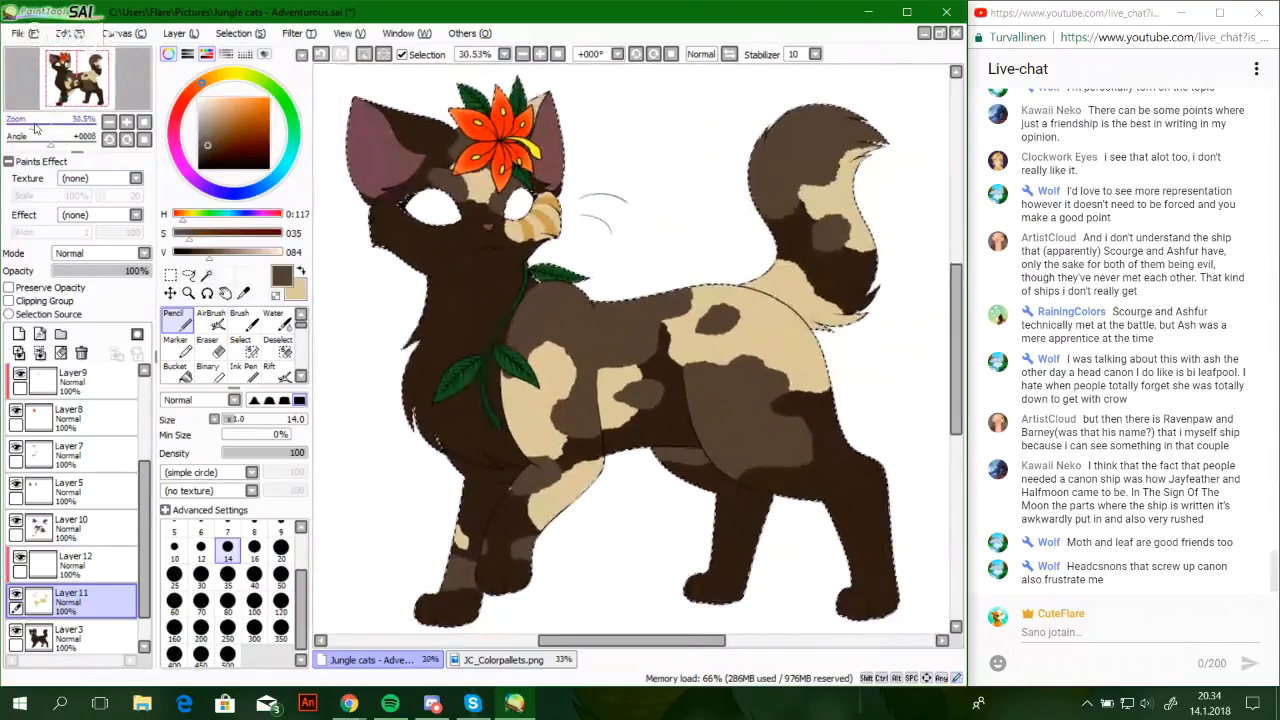
left_click(144, 123)
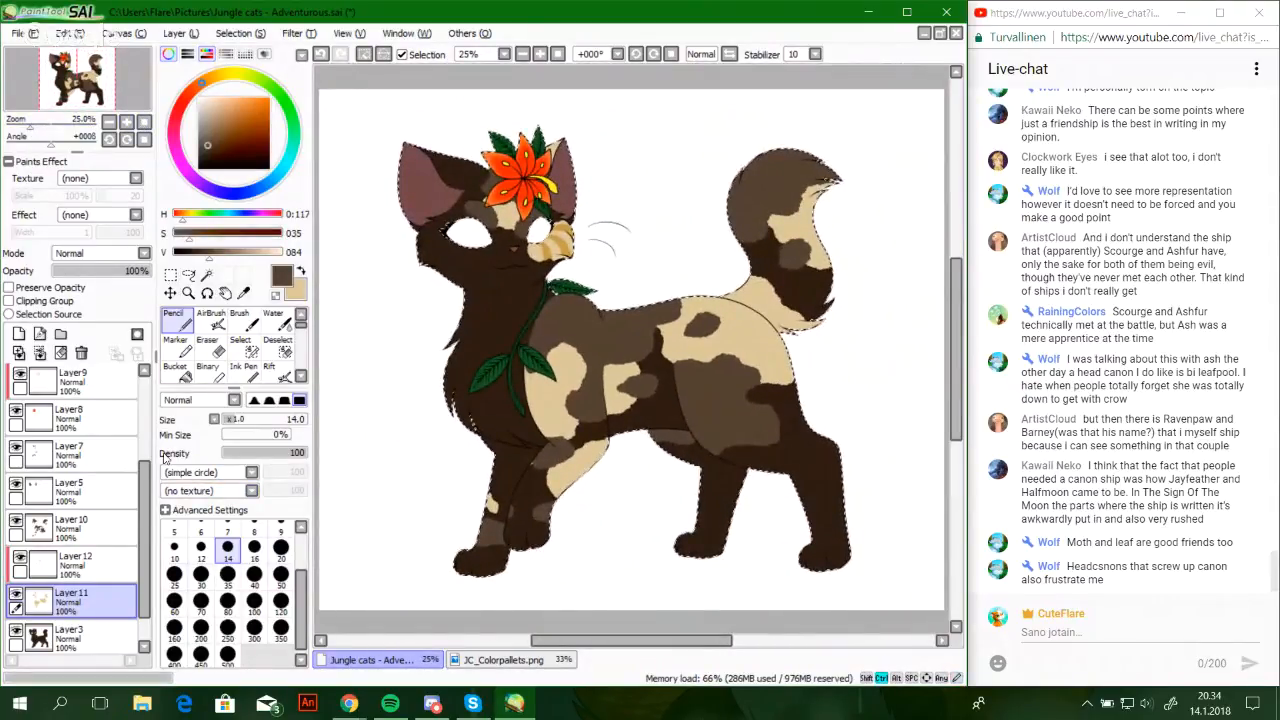
key("ctrl+s")
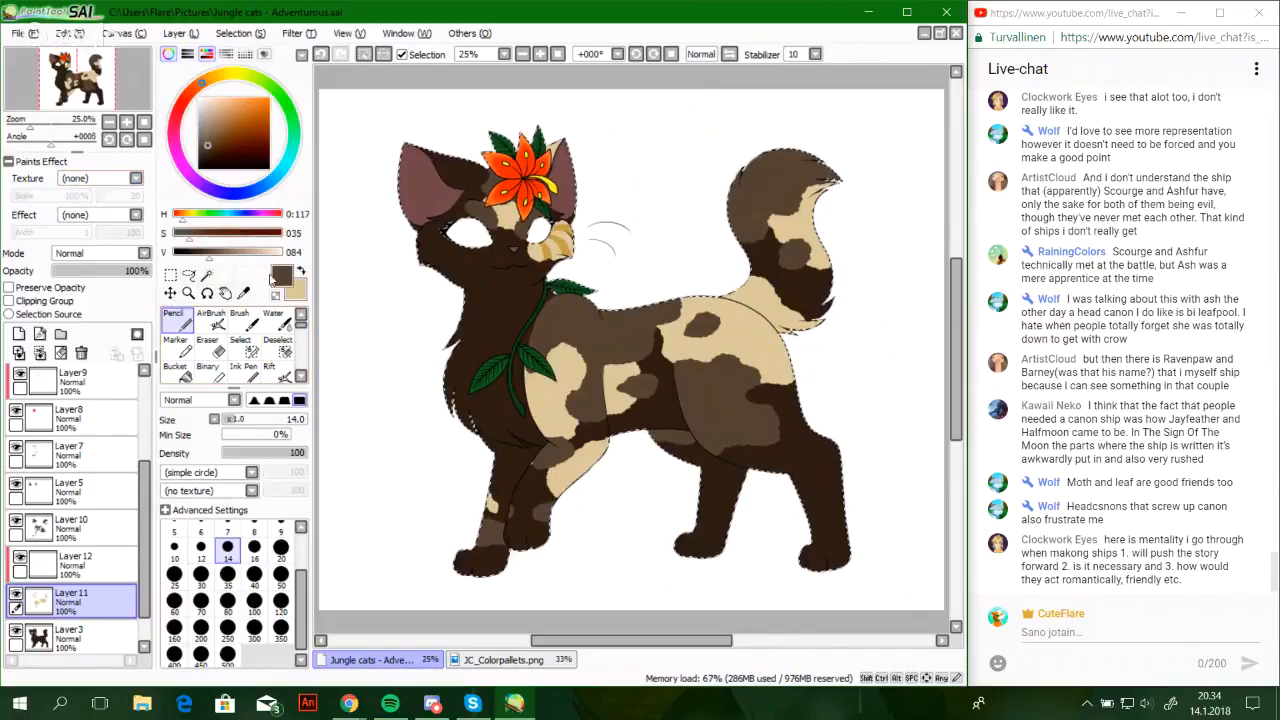
Look over the cat's head and body markings, and make Layer5 the active layer
left_click_drag(36, 128, 41, 128)
left_click_drag(77, 97, 71, 75)
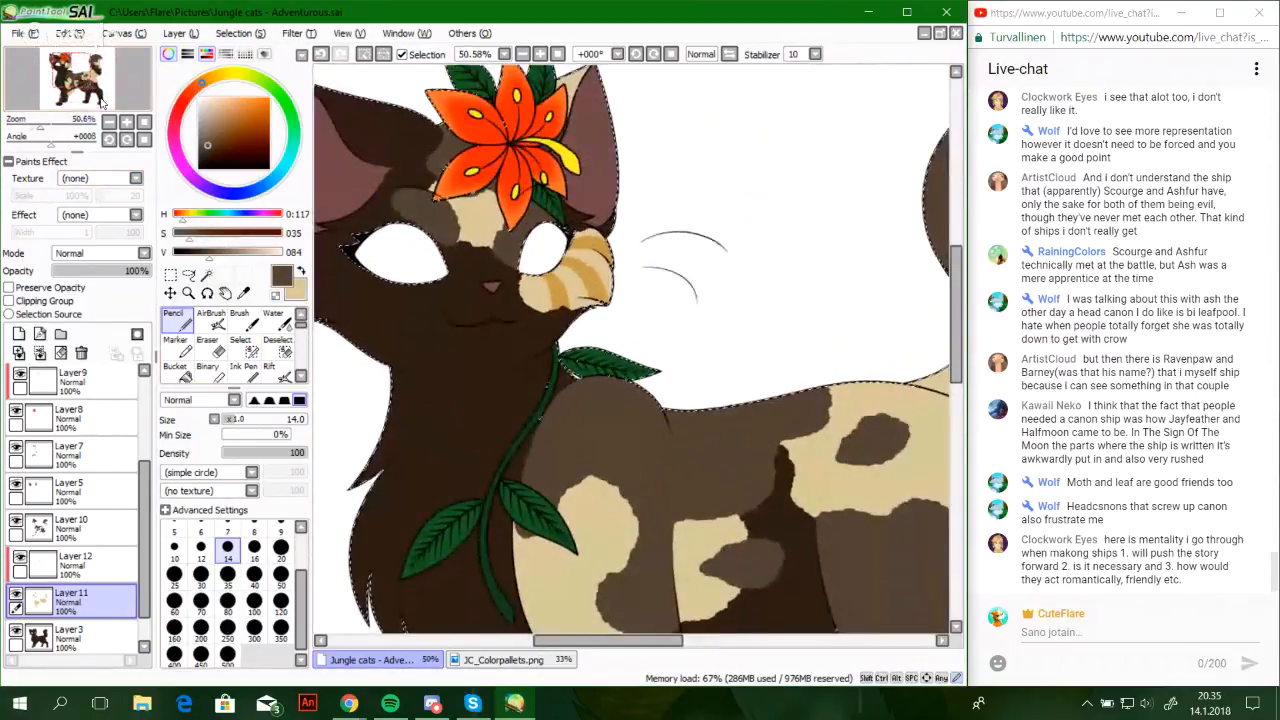
left_click_drag(39, 129, 37, 131)
left_click_drag(81, 81, 90, 93)
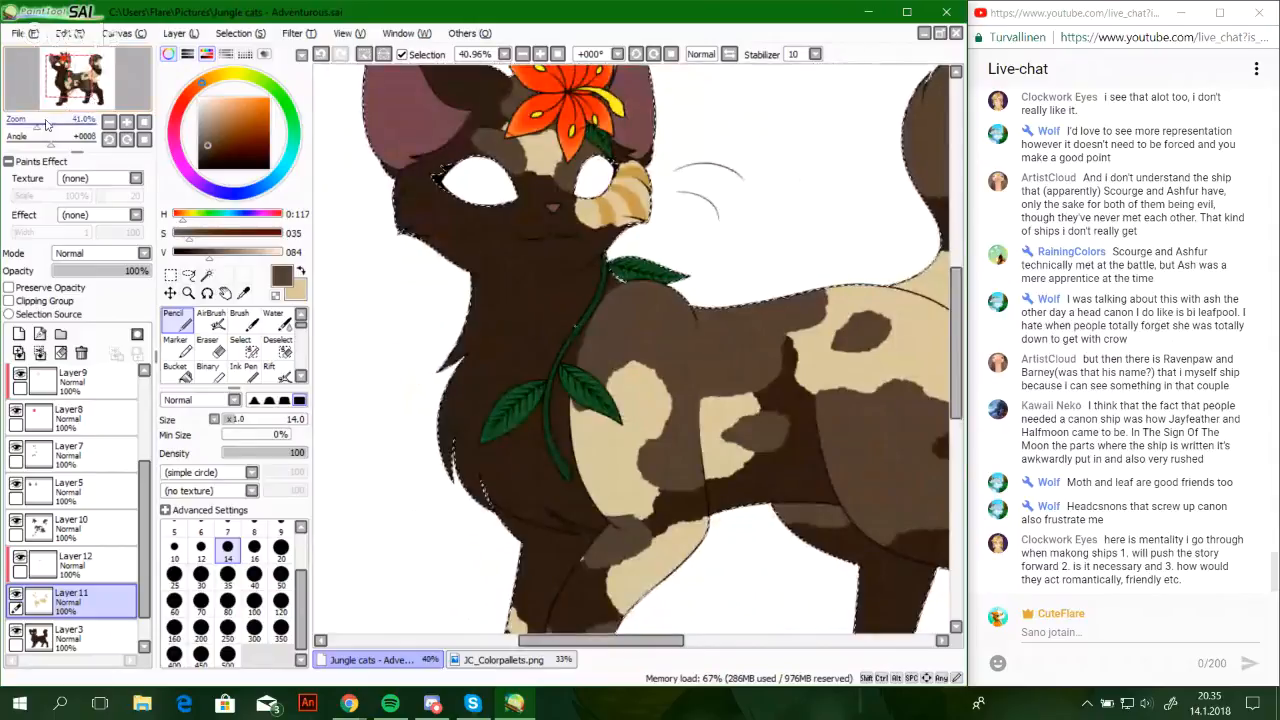
left_click_drag(38, 128, 35, 127)
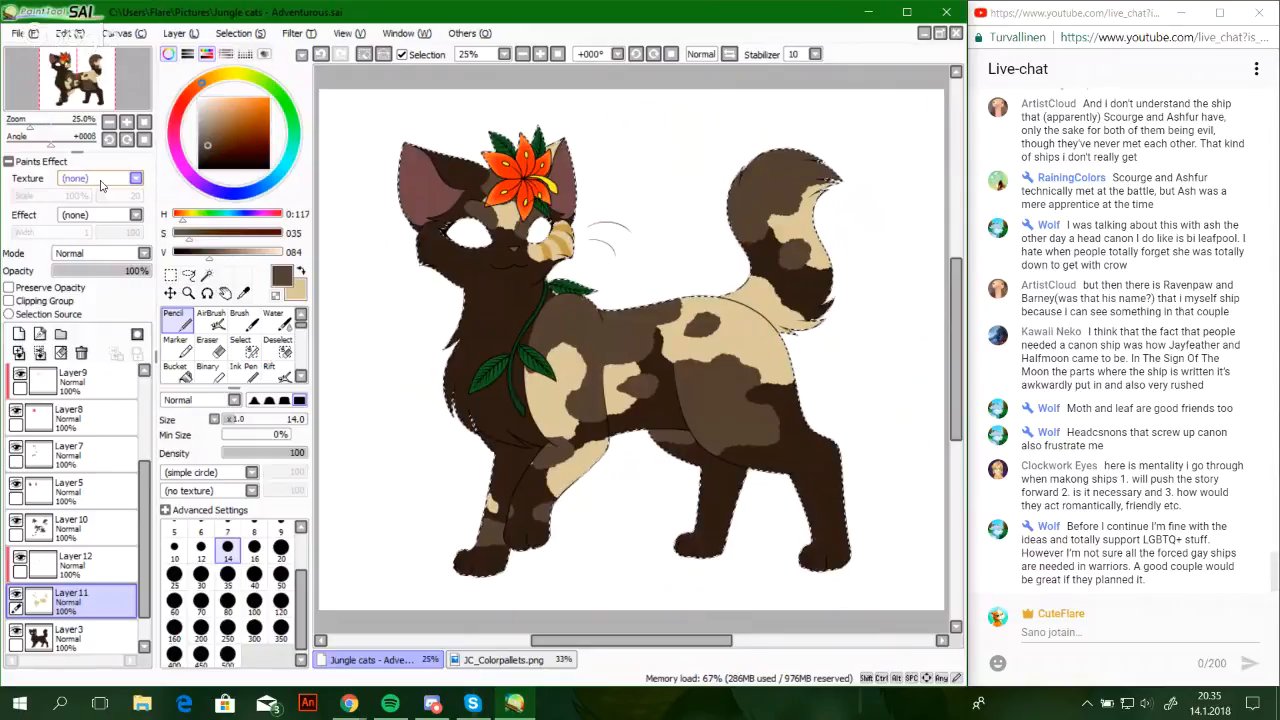
left_click(90, 490)
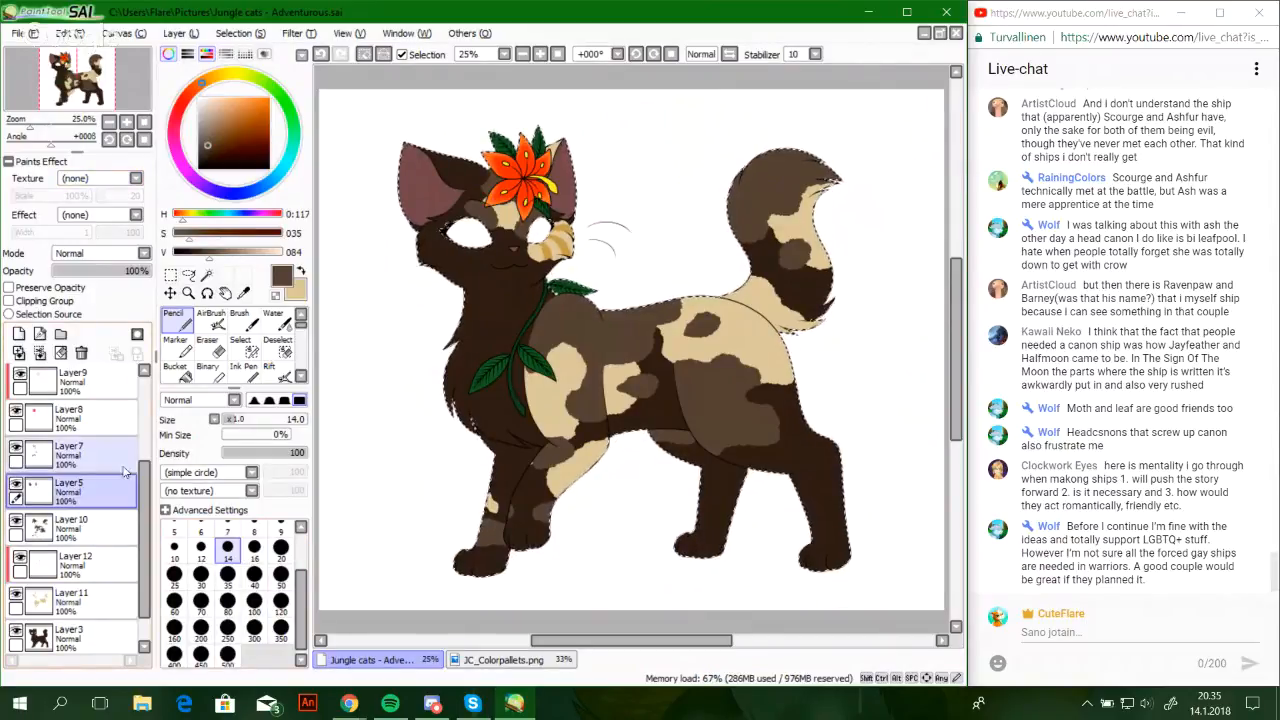
Add a new layer above Layer6 and set its blending mode to Multiply
left_click_drag(146, 491, 150, 424)
left_click(92, 463)
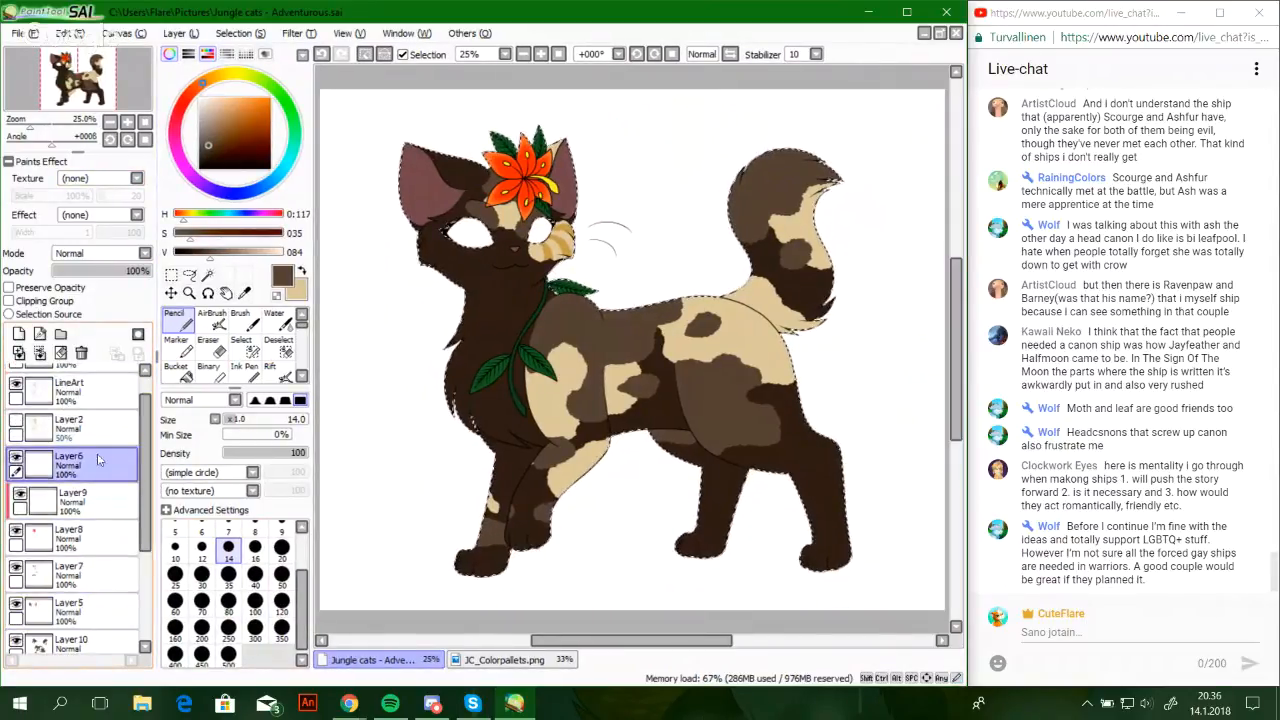
left_click(16, 458)
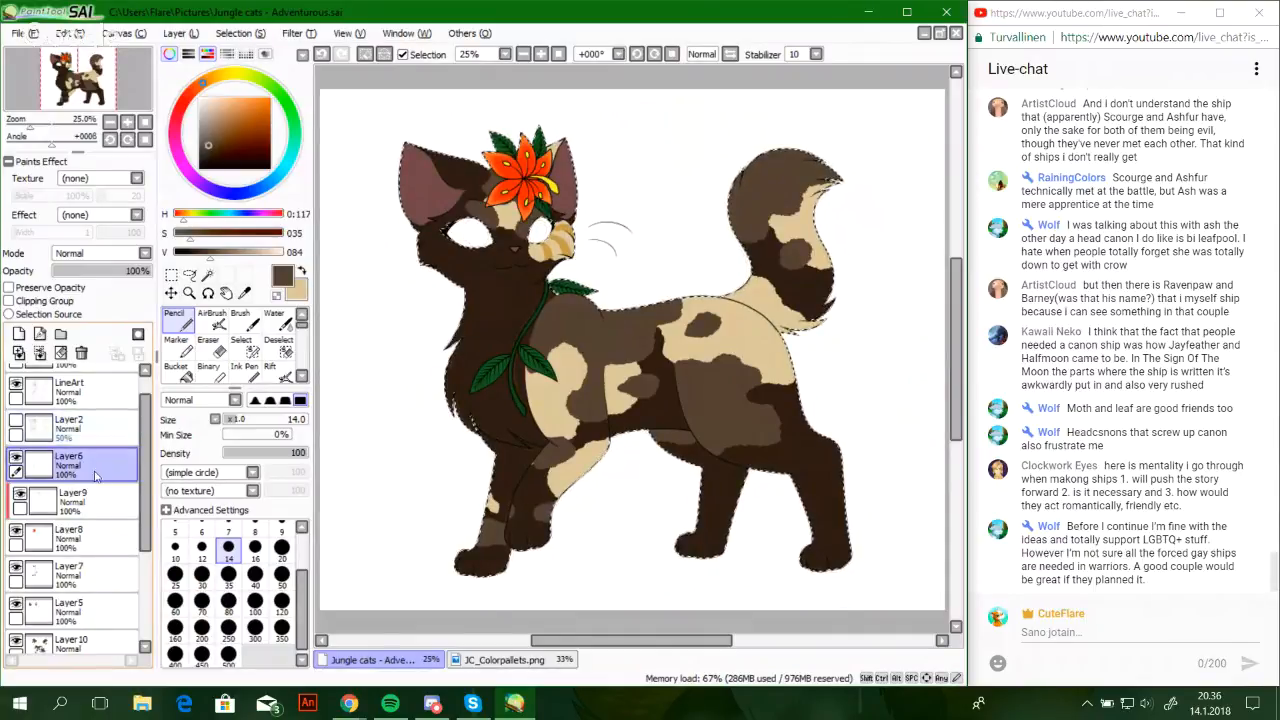
left_click(16, 465)
left_click(19, 334)
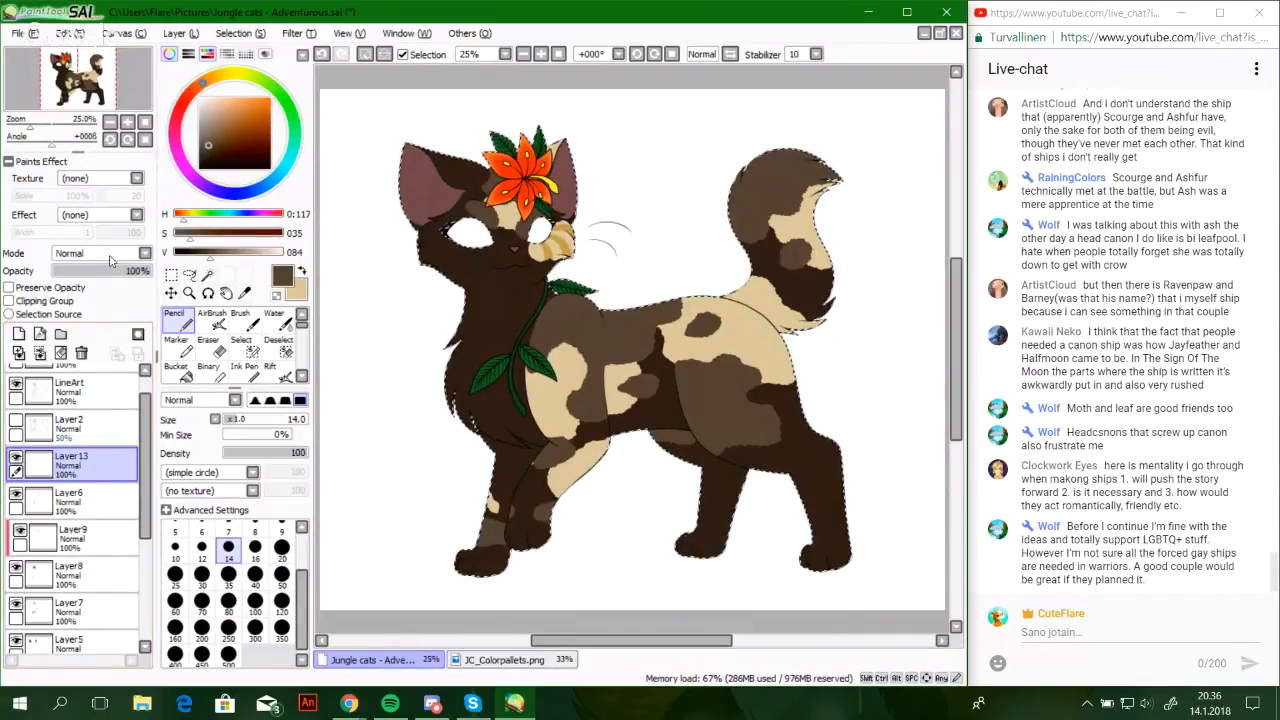
left_click(101, 253)
left_click(90, 267)
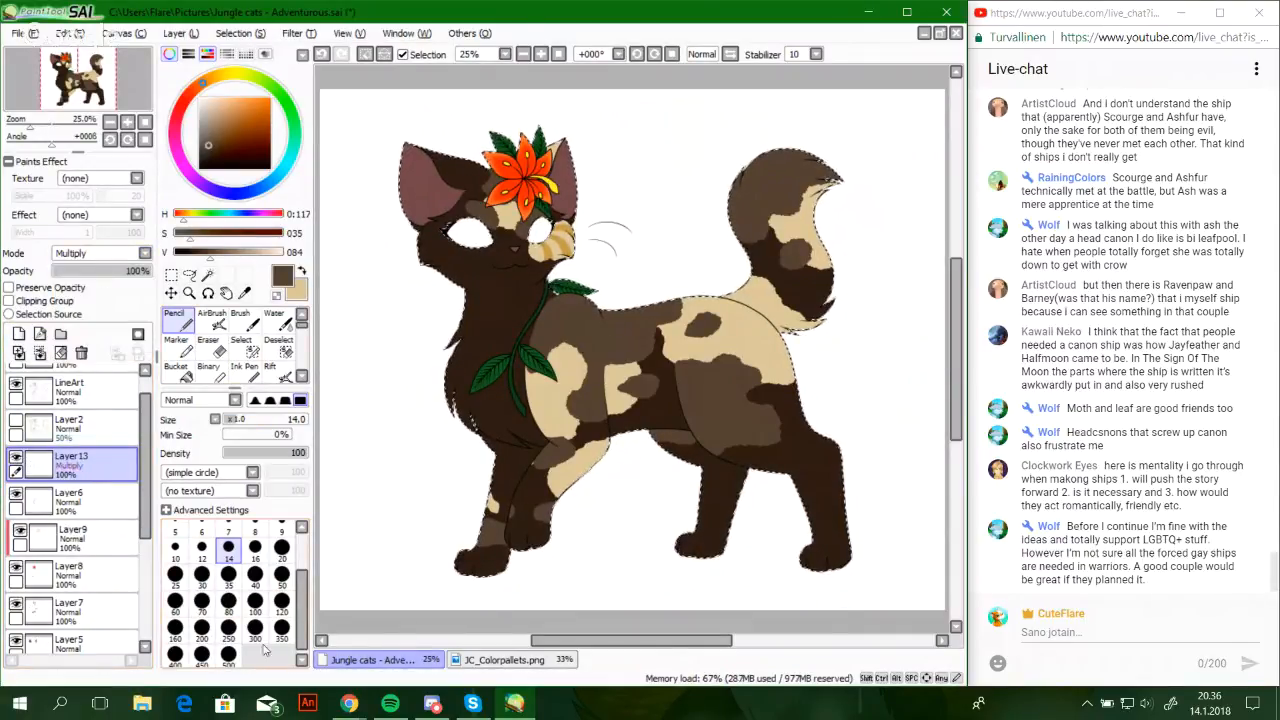
Set the Pencil size to 500 and pick a dark purple drawing colour (H 5:008, S 123, V 075)
left_click(228, 655)
mouse_move(302, 610)
left_mouse_down()
mouse_move(302, 570)
mouse_move(302, 616)
left_mouse_up()
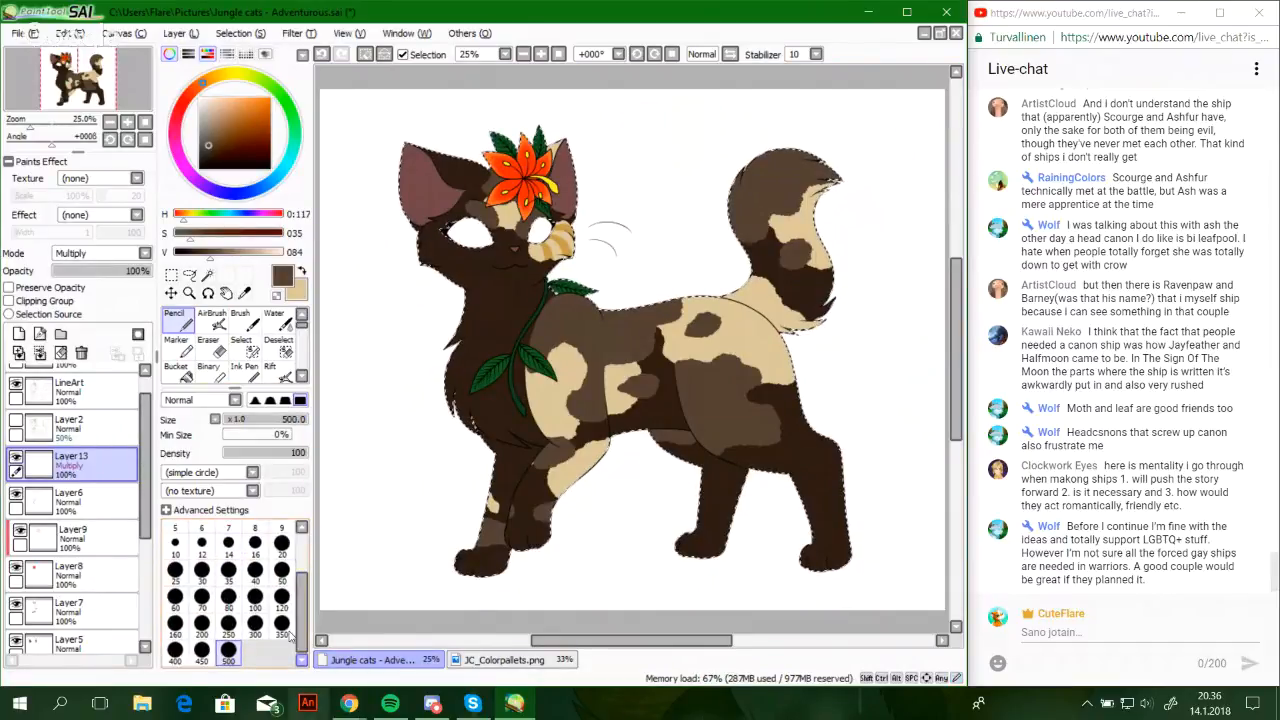
scroll(143, 477, "up", 1)
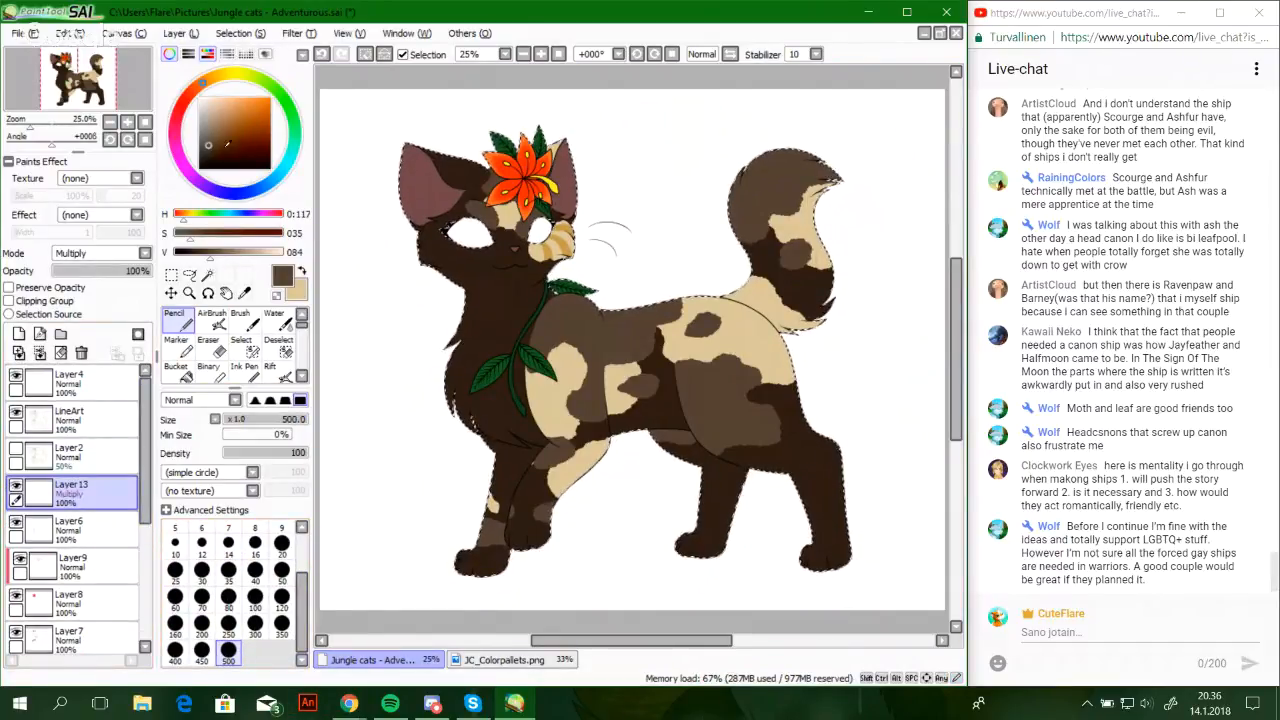
left_click(234, 143)
left_click(233, 148)
left_click(176, 147)
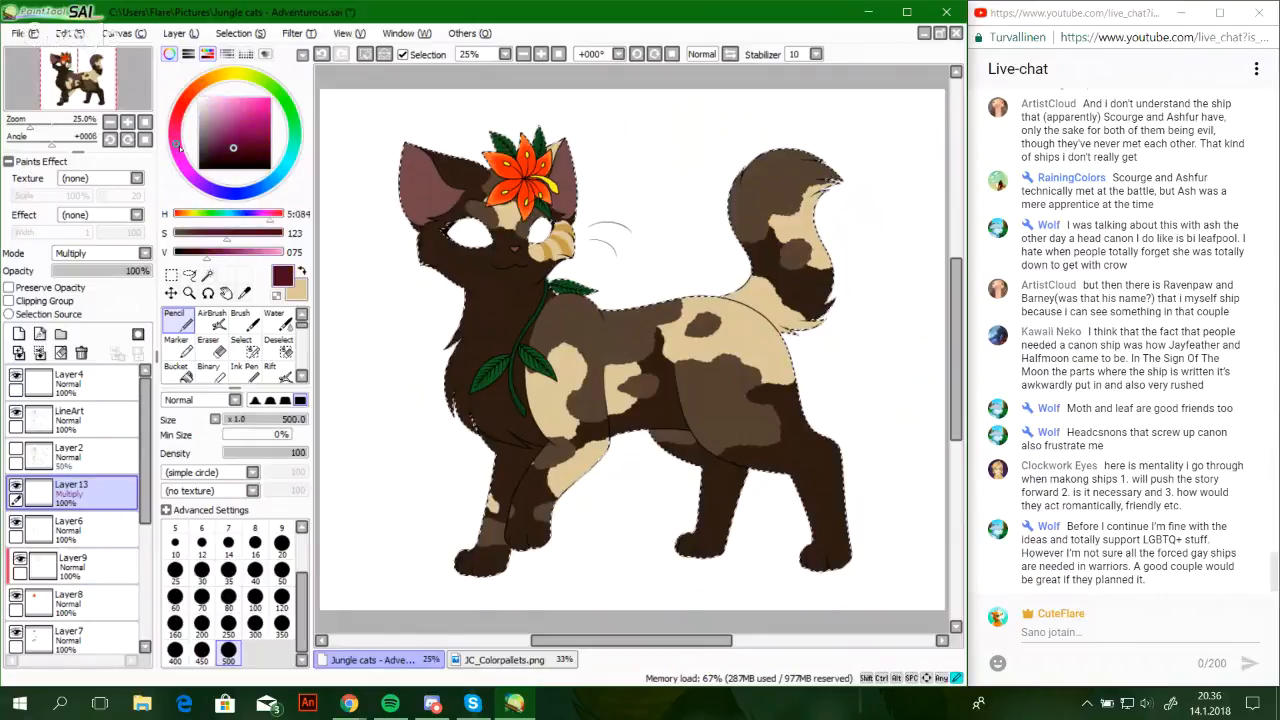
left_click(182, 163)
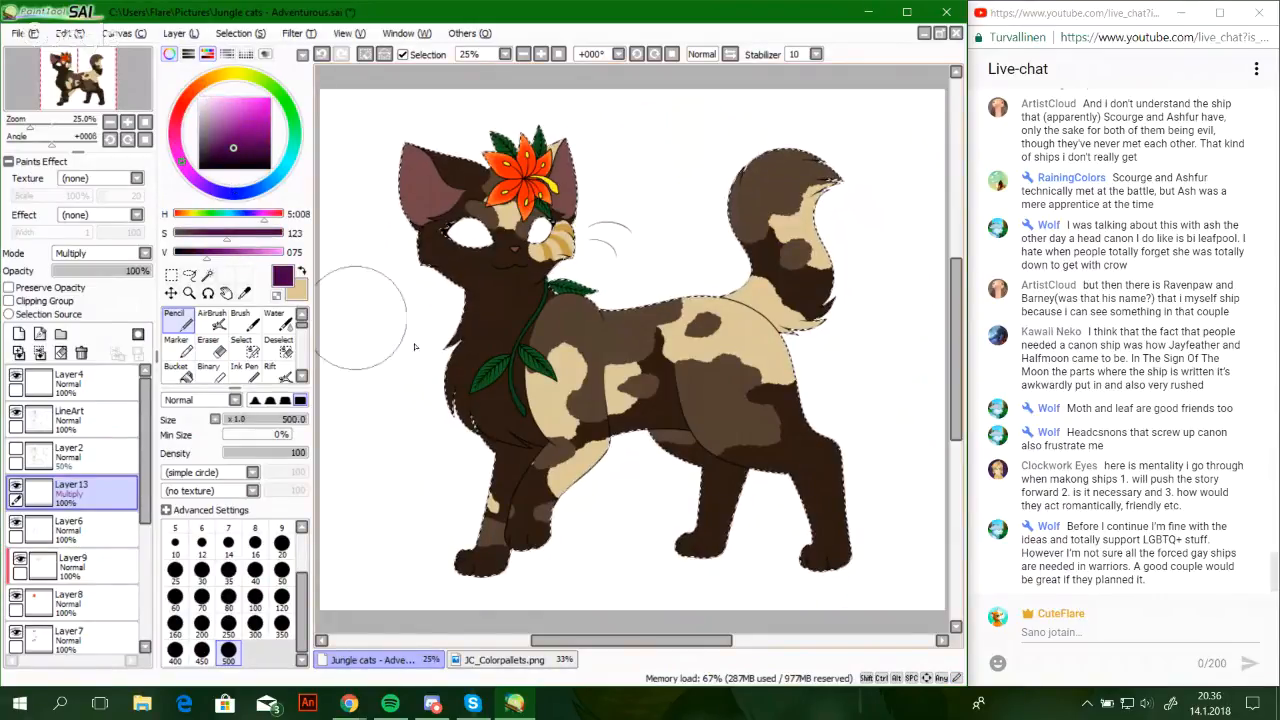
left_click_drag(440, 265, 705, 420)
mouse_move(804, 461)
left_mouse_down()
mouse_move(570, 300)
mouse_move(748, 334)
mouse_move(826, 285)
mouse_move(560, 238)
left_mouse_up()
key("ctrl+z")
mouse_move(533, 168)
left_mouse_down()
mouse_move(577, 388)
mouse_move(440, 533)
mouse_move(455, 545)
left_mouse_up()
key("ctrl+z")
mouse_move(640, 335)
left_mouse_down()
mouse_move(605, 360)
mouse_move(700, 378)
left_mouse_up()
key("ctrl+z")
left_click_drag(466, 280, 604, 307)
left_click_drag(628, 173, 585, 140)
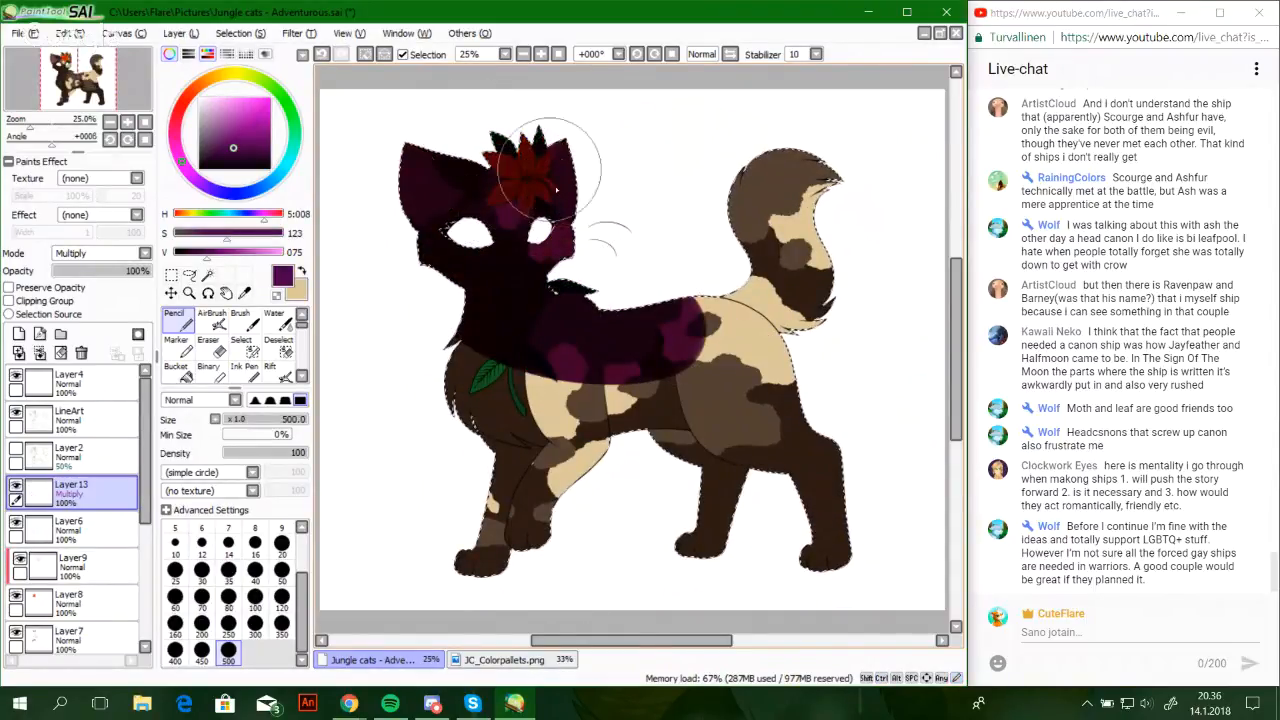
key("ctrl+z")
mouse_move(510, 175)
left_mouse_down()
mouse_move(578, 322)
mouse_move(646, 240)
mouse_move(690, 400)
left_mouse_up()
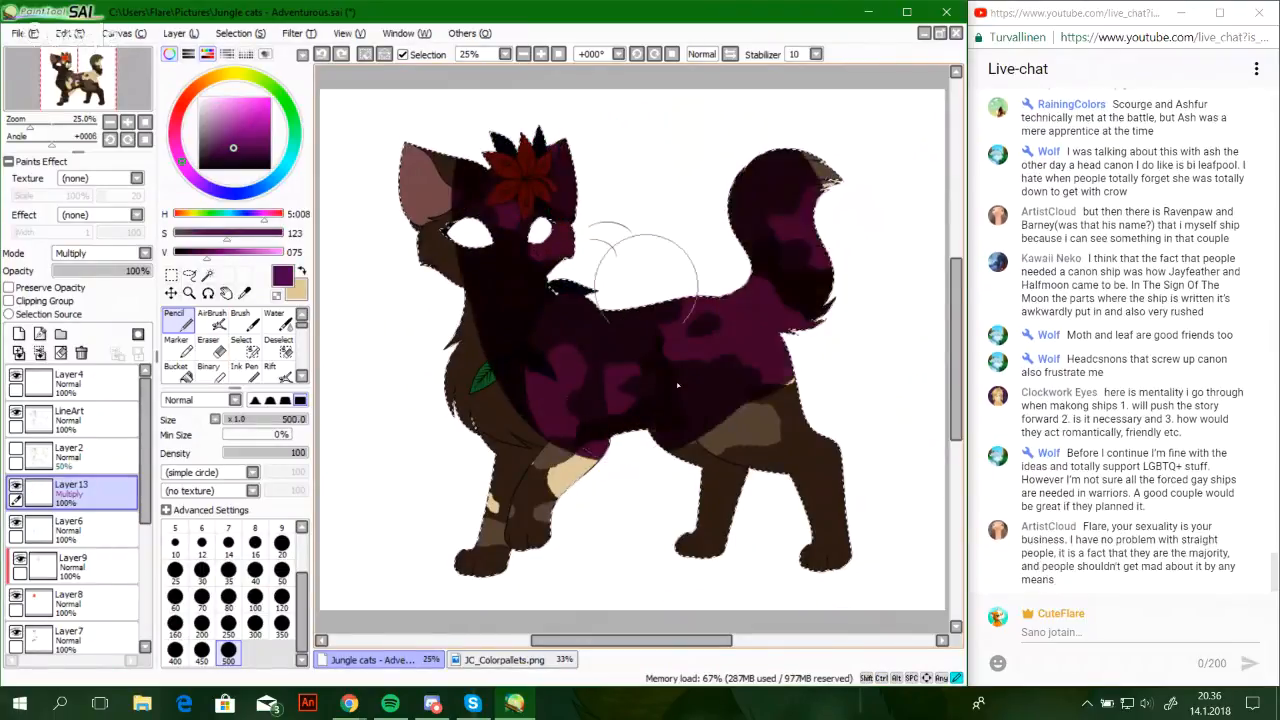
key("ctrl+z")
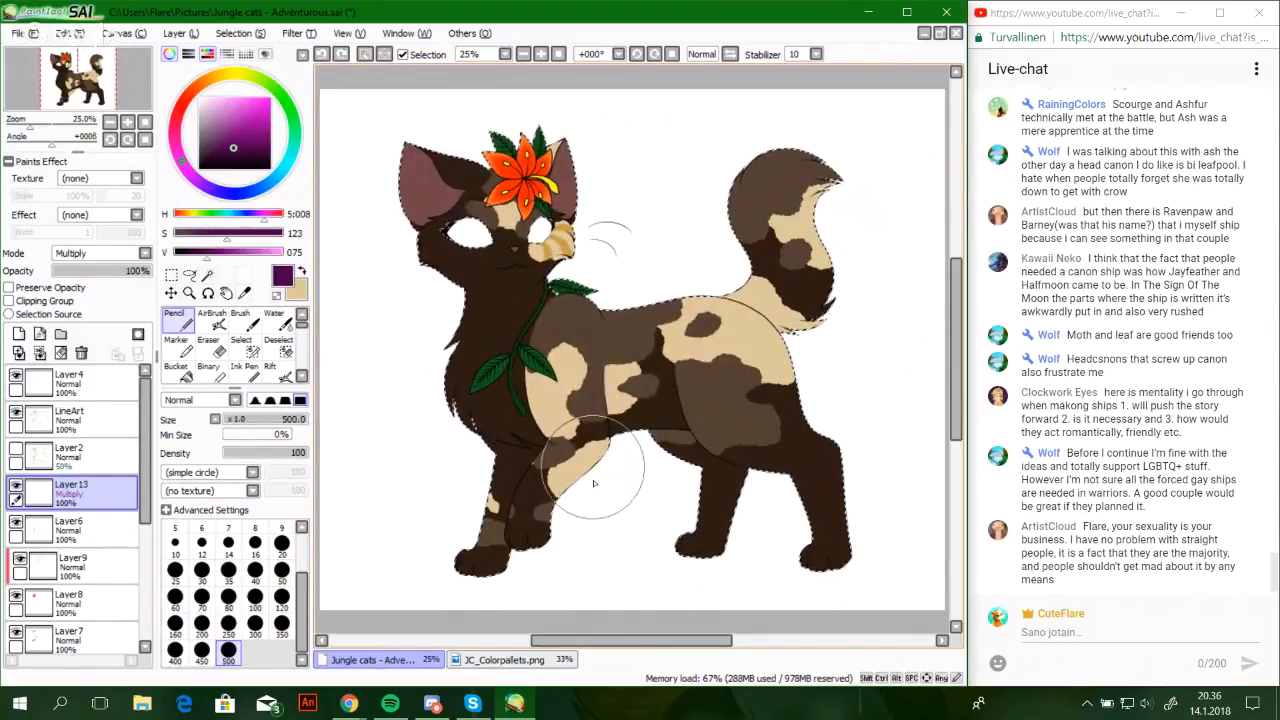
Draw a curved shadow outline across the hind thigh with the Pencil at size 7 and stabilizer S-6
left_click_drag(710, 418, 690, 431)
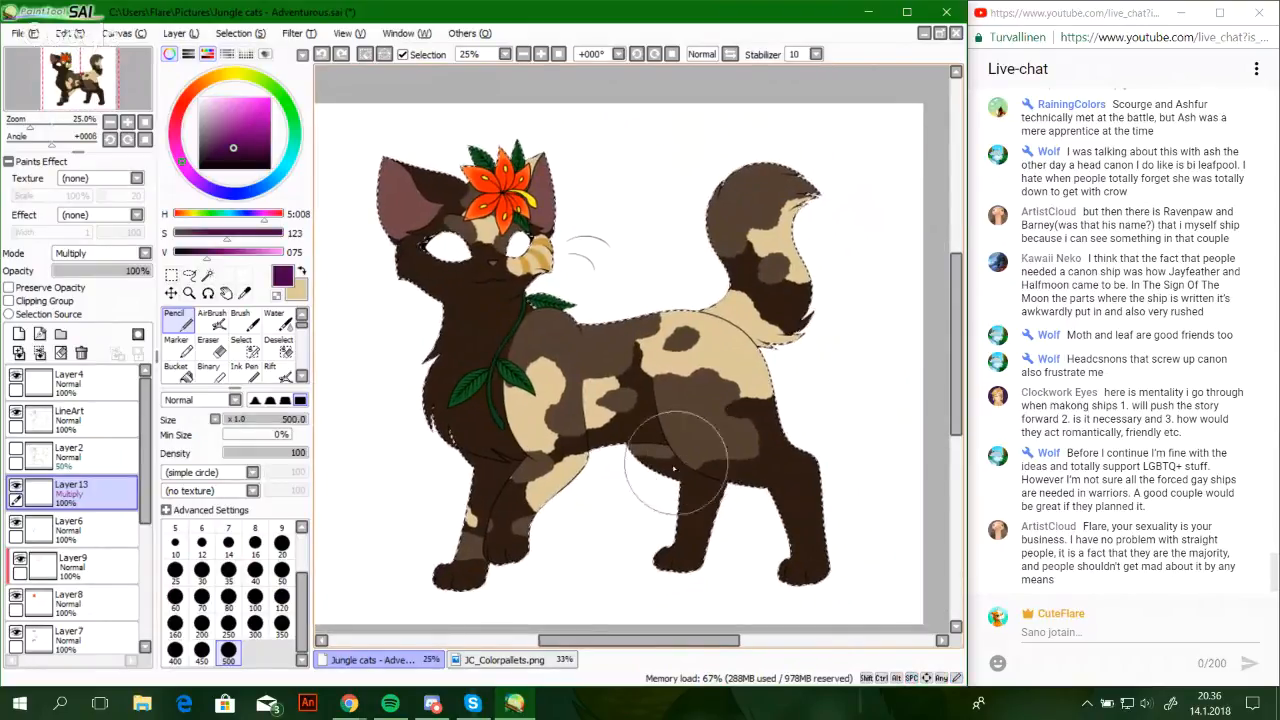
left_click_drag(616, 478, 636, 470)
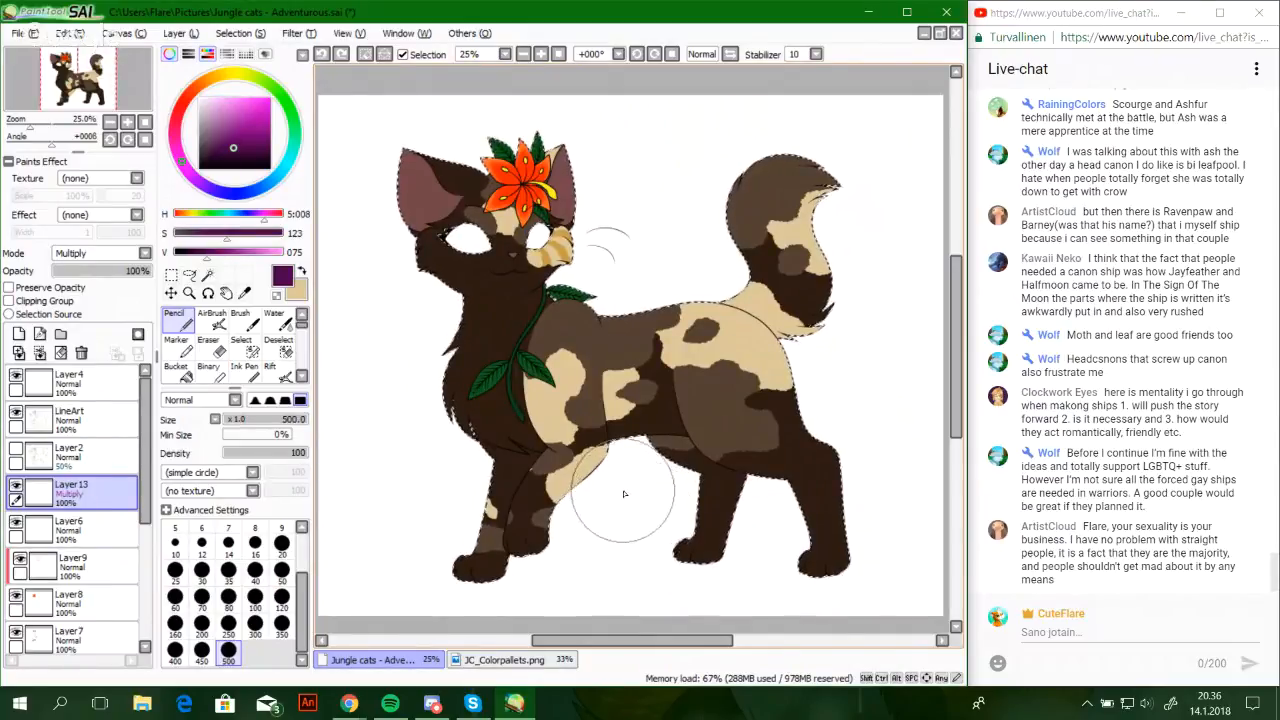
left_click_drag(602, 158, 597, 156)
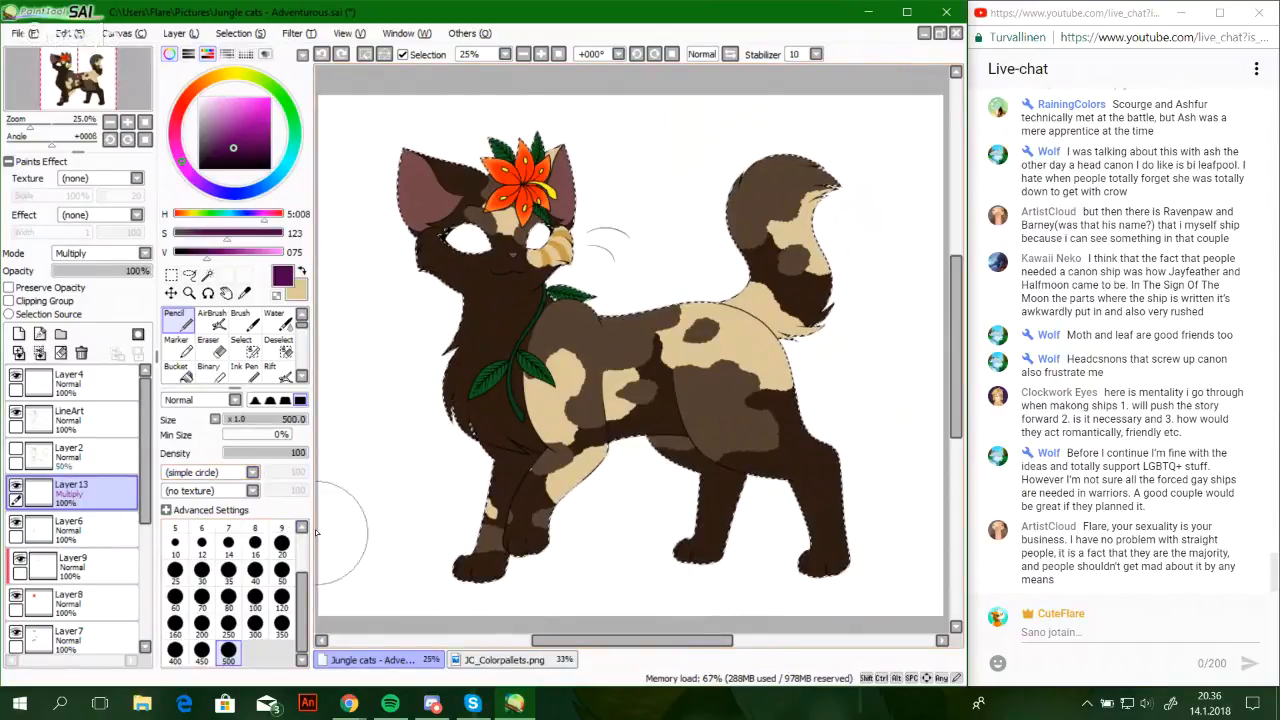
left_click(228, 540)
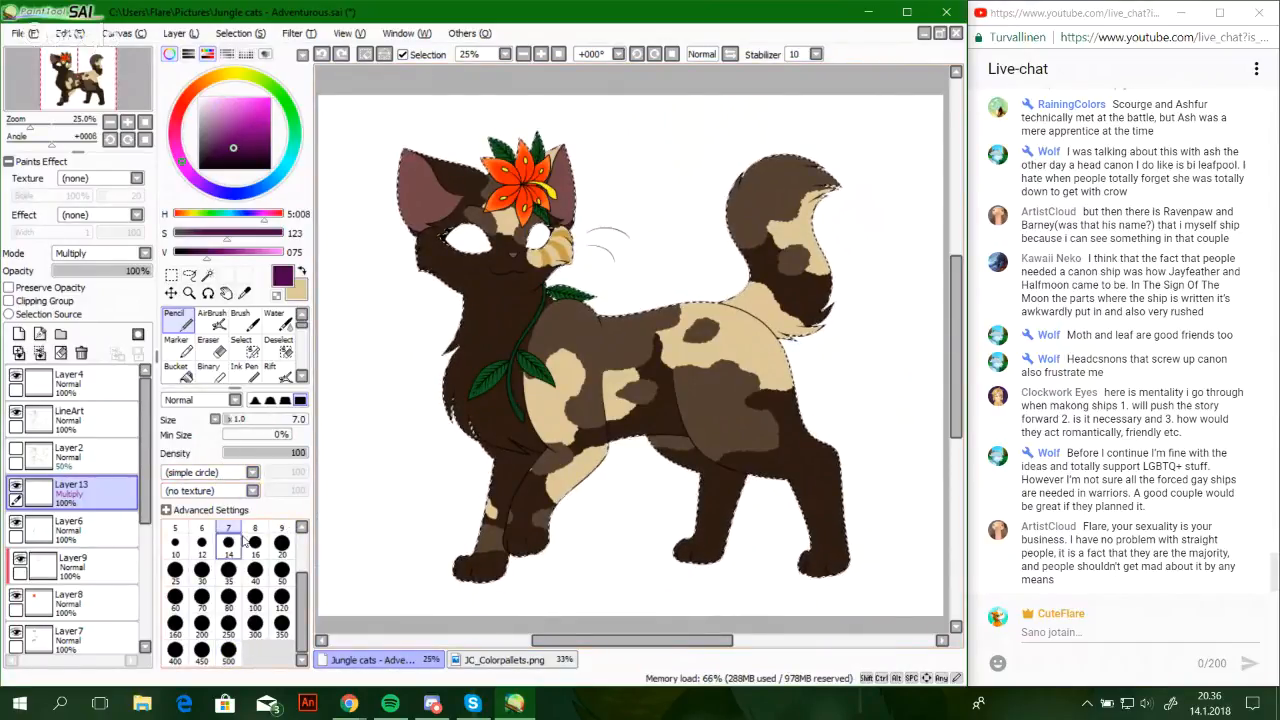
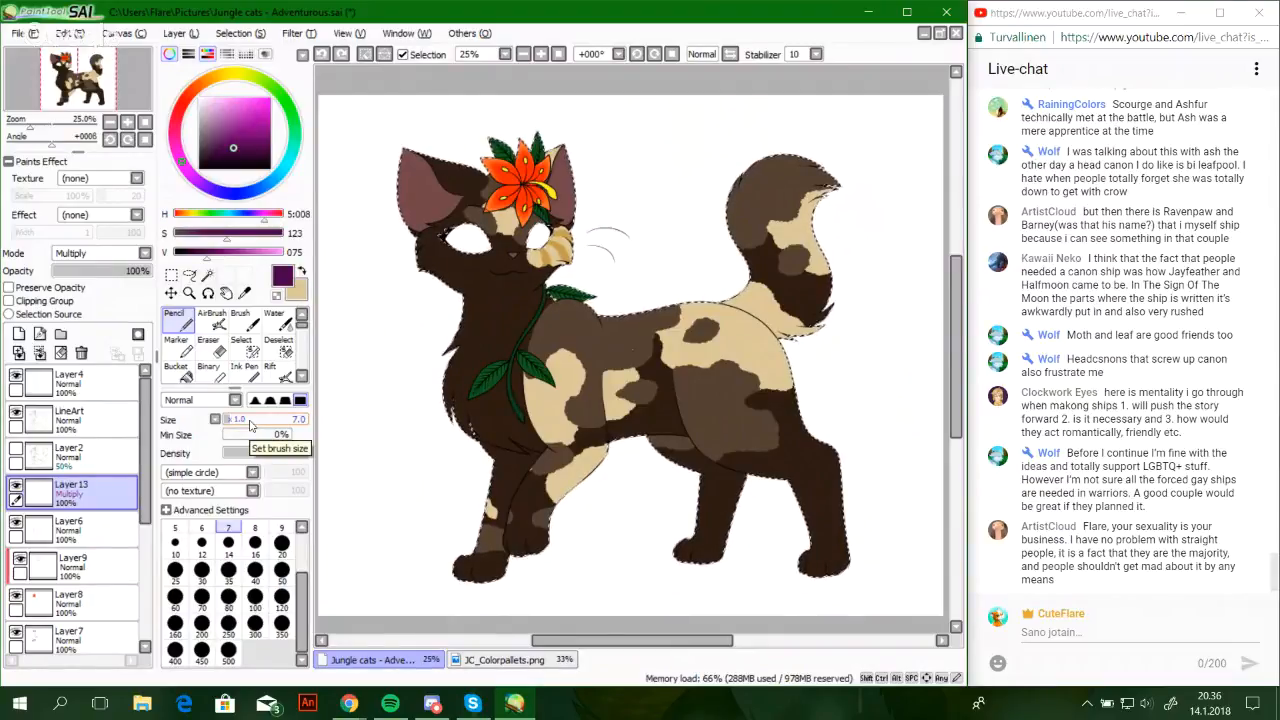
mouse_move(30, 126)
left_mouse_down()
mouse_move(93, 90)
mouse_move(52, 127)
left_mouse_up()
scroll(549, 337, "up", 2)
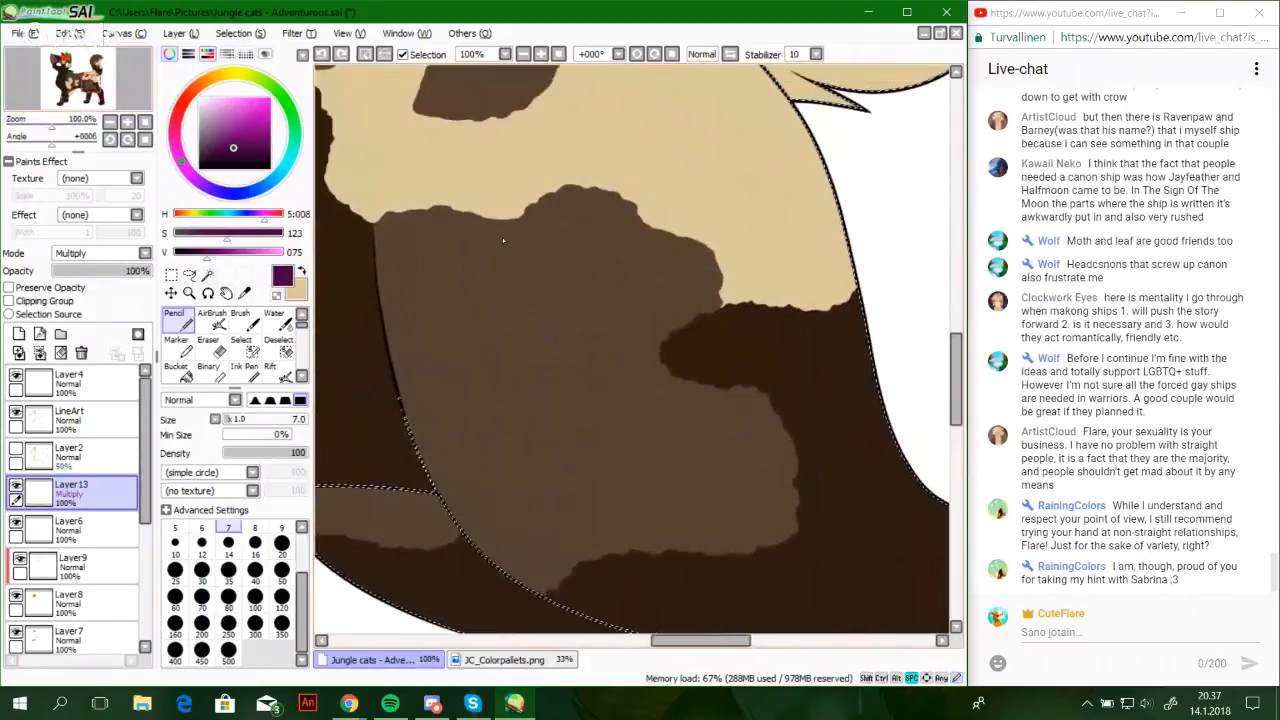
left_click(816, 54)
left_click(797, 333)
scroll(586, 383, "left", 2)
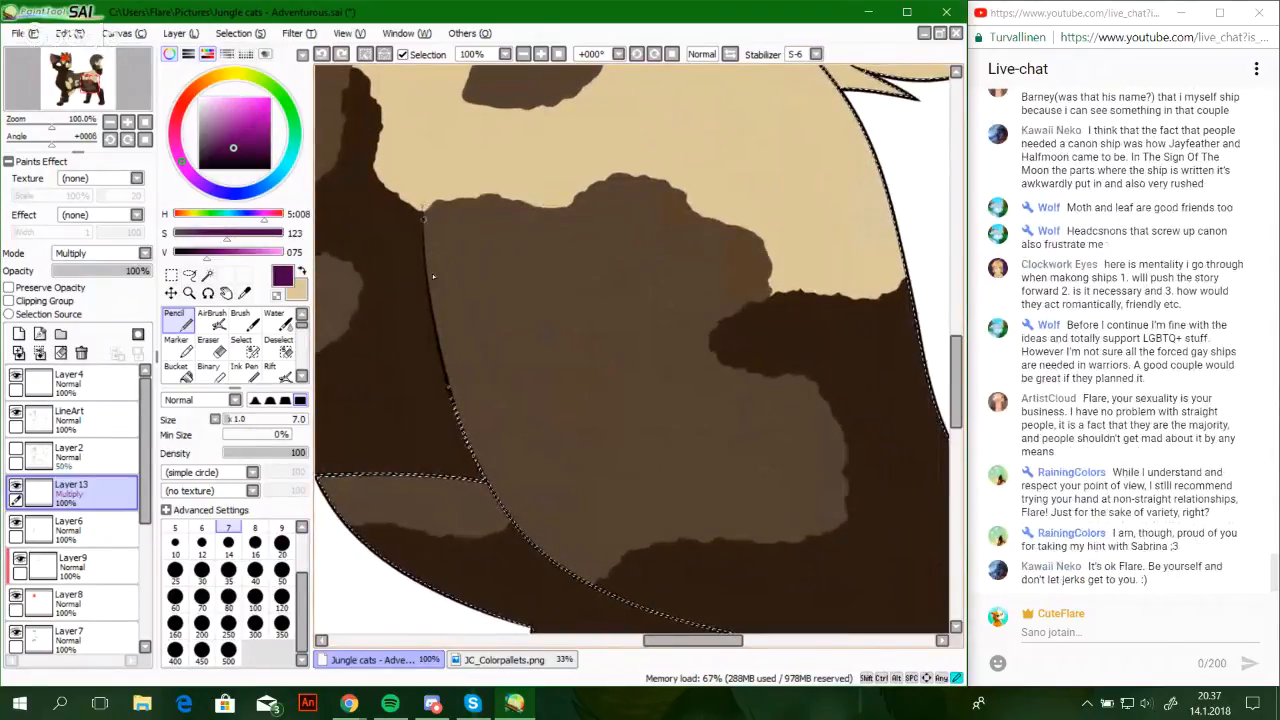
mouse_move(487, 382)
left_mouse_down()
mouse_move(564, 426)
mouse_move(433, 277)
mouse_move(470, 356)
mouse_move(550, 420)
mouse_move(663, 455)
mouse_move(786, 459)
mouse_move(890, 413)
mouse_move(914, 287)
left_mouse_up()
key("ctrl+z")
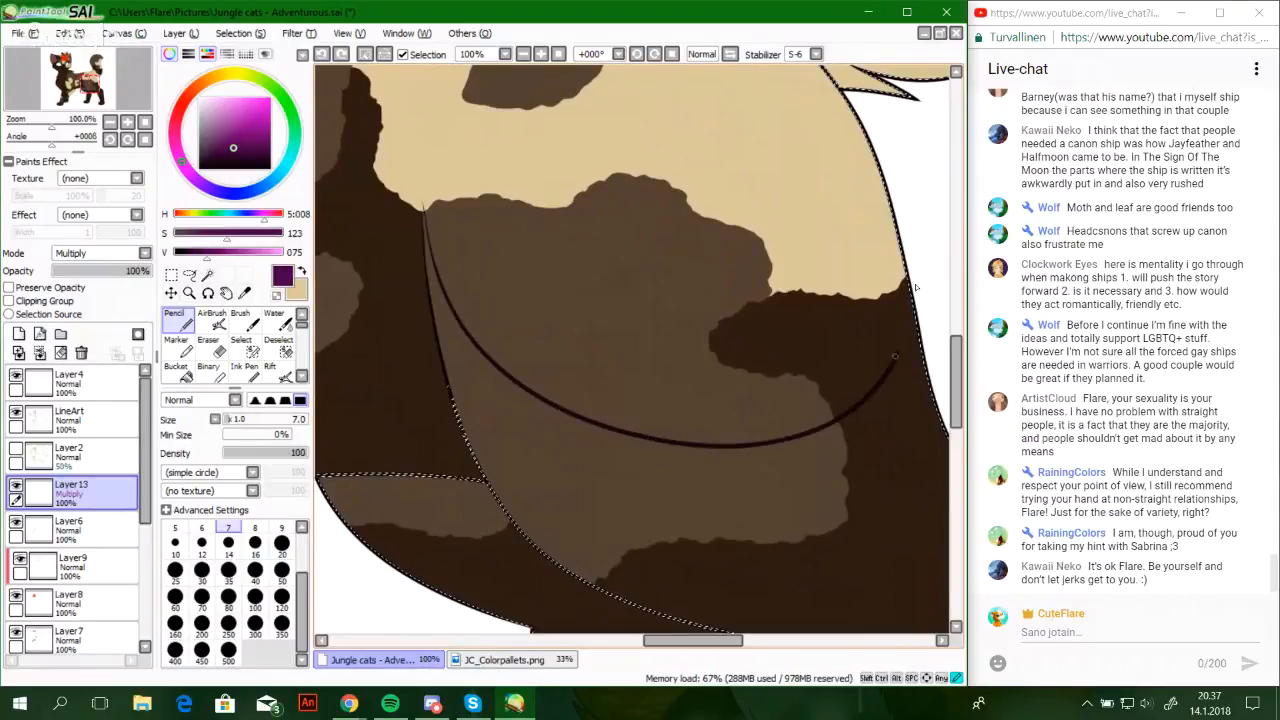
Draw the shadow outline along the back of the near hind leg, from the paw's rear toe line up towards the thigh
left_click_drag(886, 426, 724, 166)
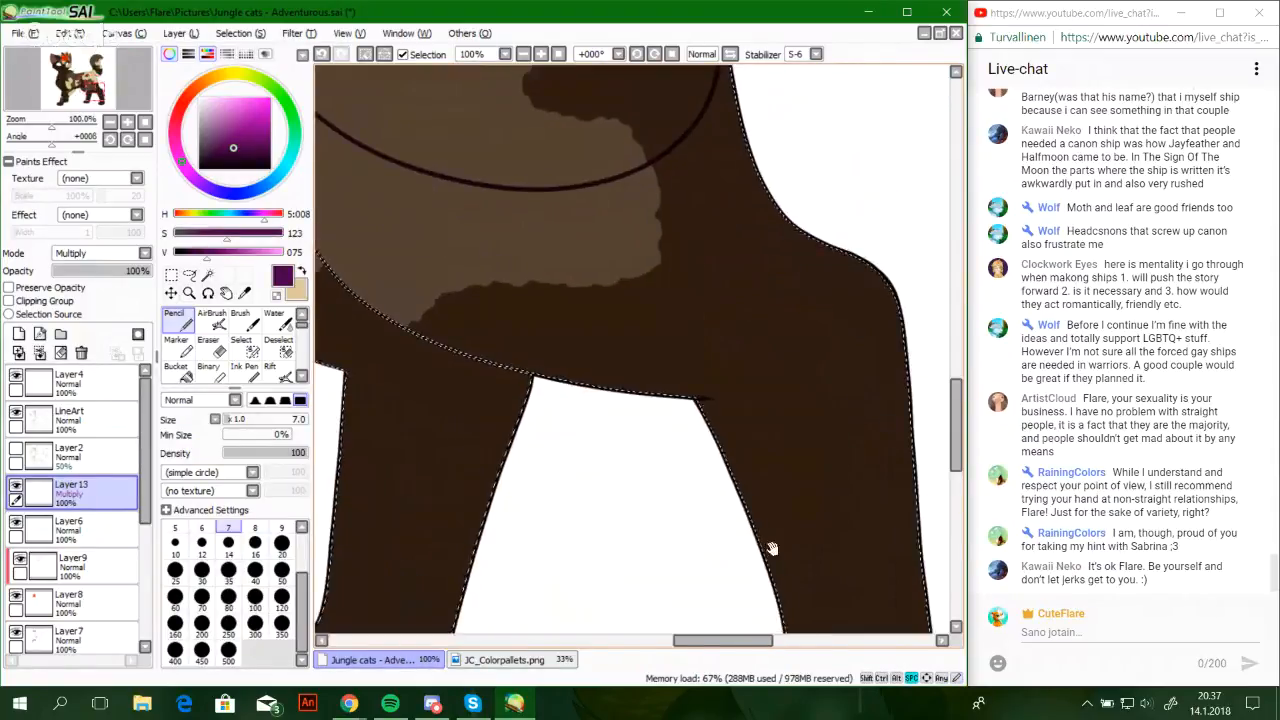
left_click_drag(786, 580, 686, 486)
left_click_drag(438, 298, 646, 443)
left_click_drag(380, 180, 822, 525)
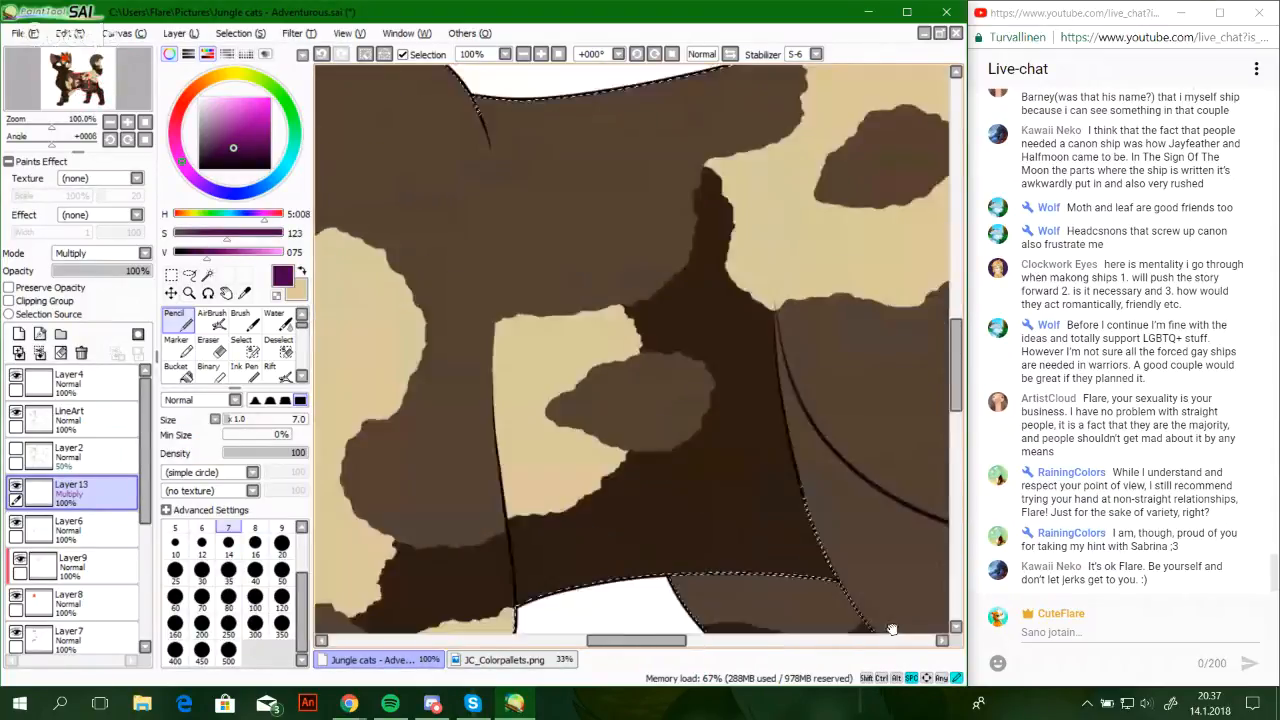
left_click_drag(665, 453, 619, 387)
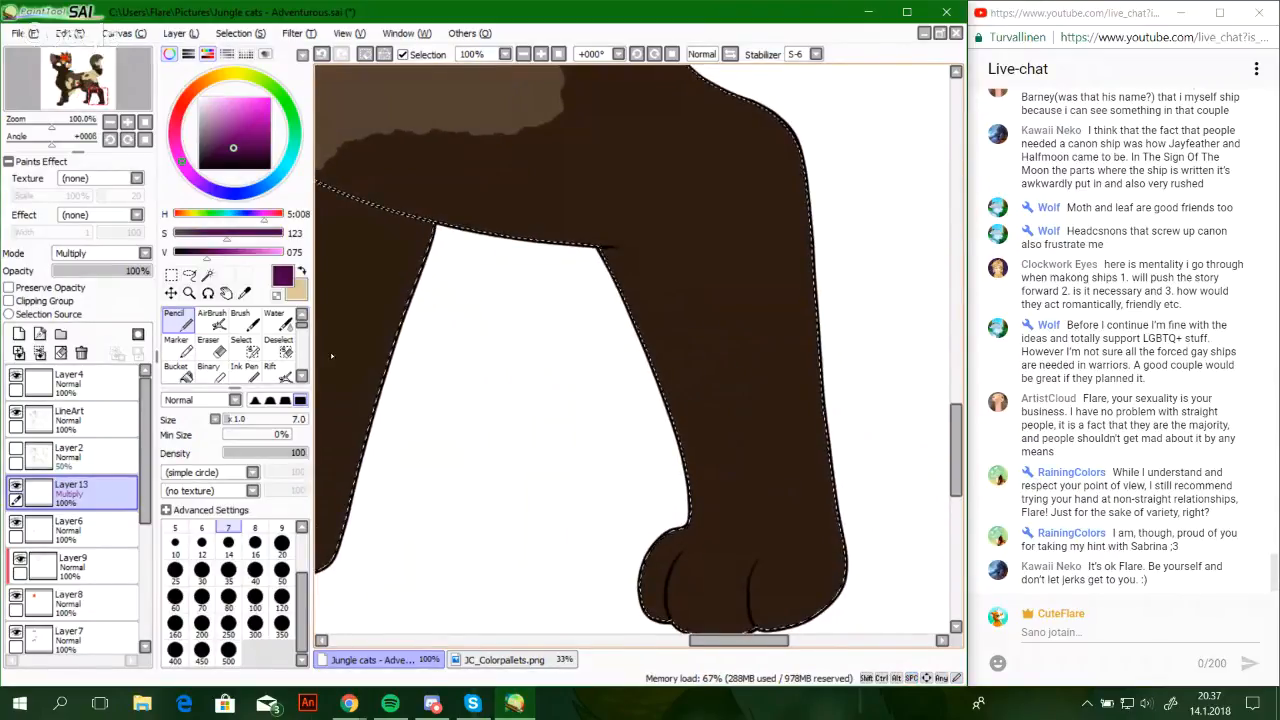
left_click_drag(52, 144, 67, 144)
left_click_drag(66, 127, 52, 127)
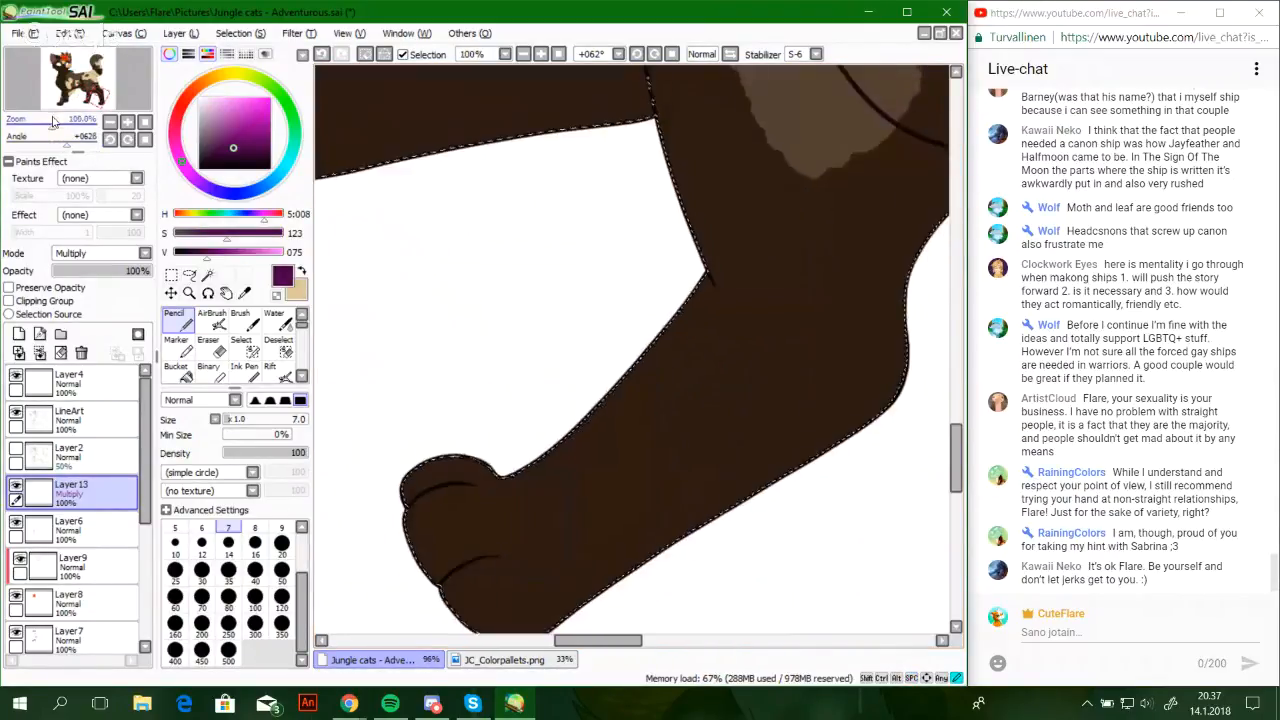
left_click_drag(412, 391, 398, 298)
left_click_drag(52, 127, 57, 127)
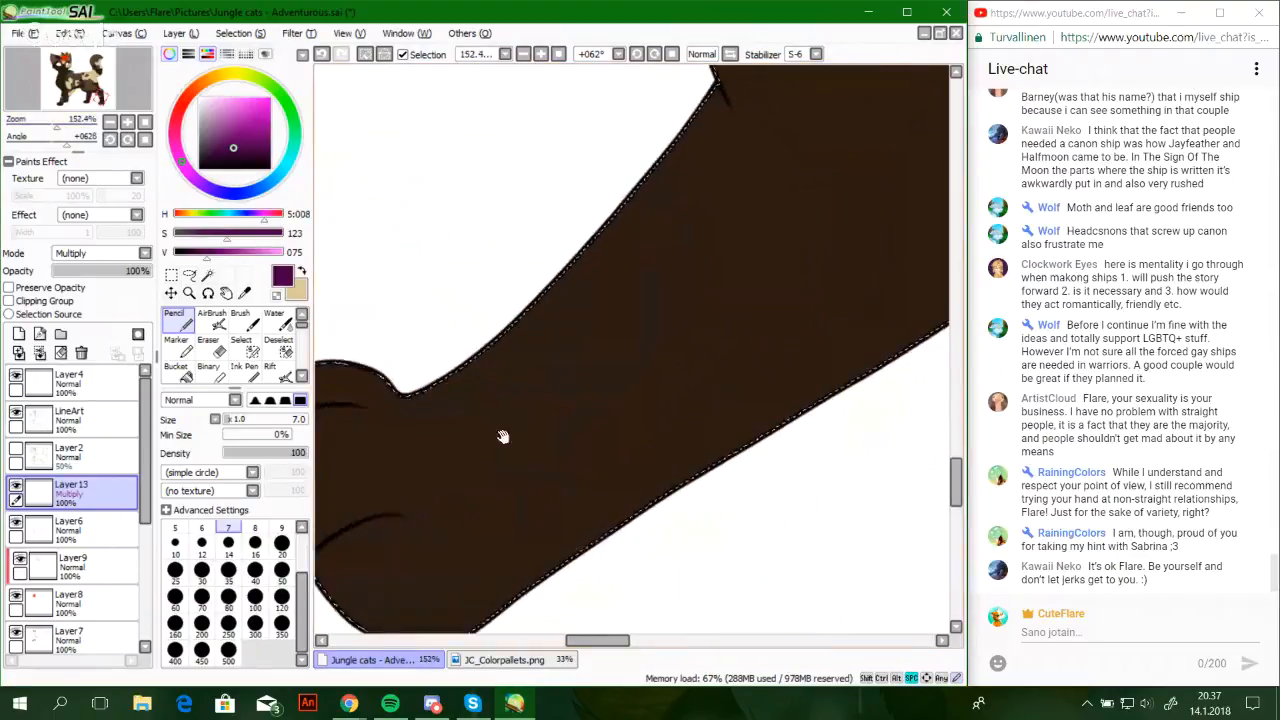
left_click_drag(503, 437, 528, 425)
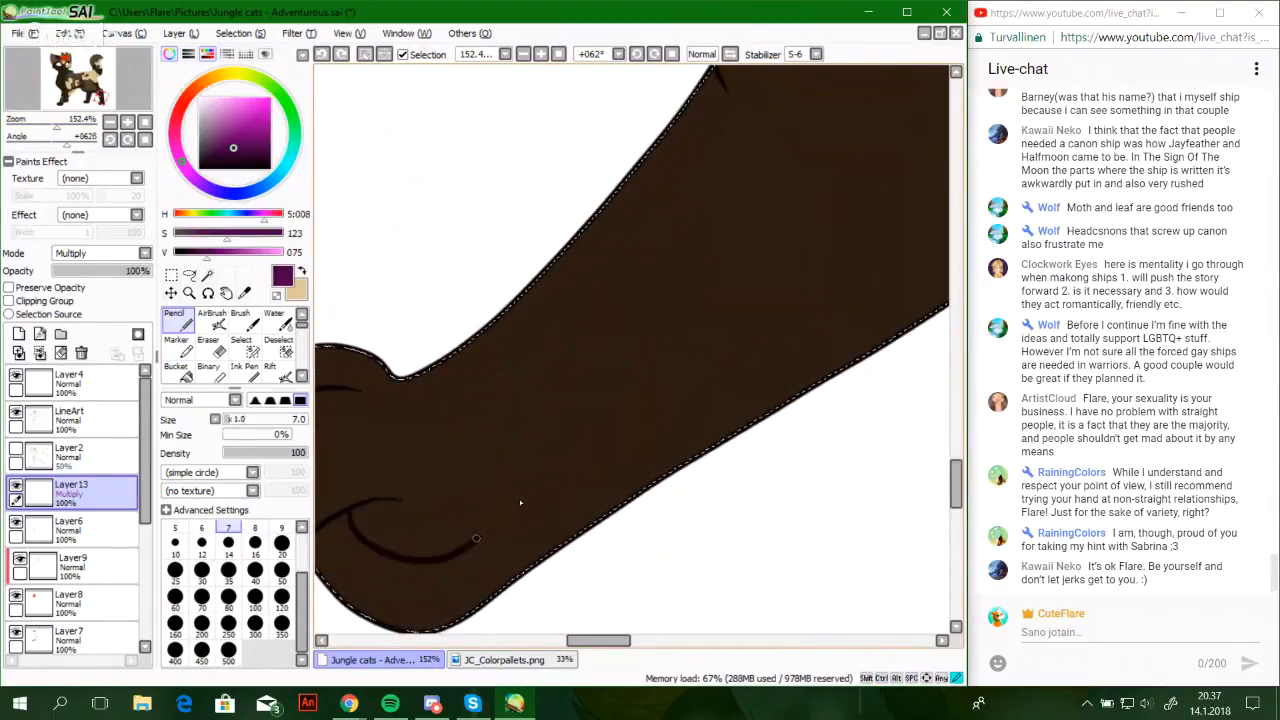
left_click_drag(476, 538, 842, 248)
key("ctrl+z")
key("ctrl+z")
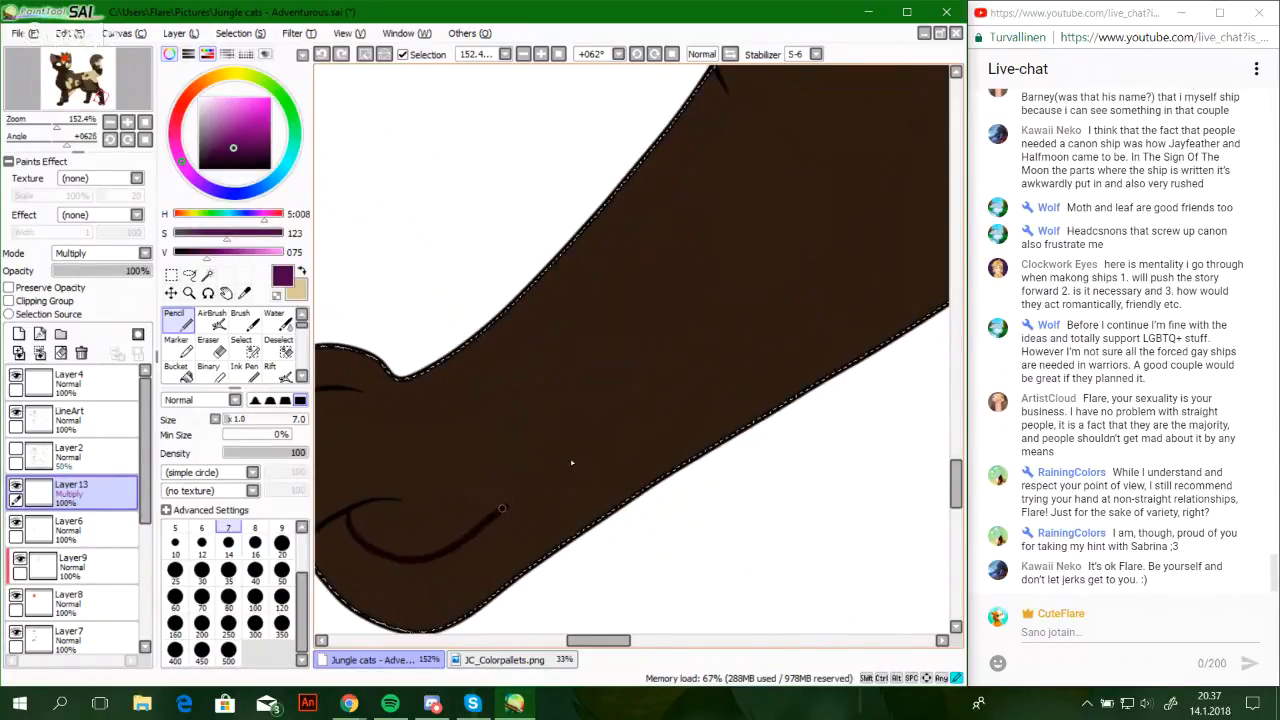
mouse_move(641, 415)
left_mouse_down()
mouse_move(805, 286)
mouse_move(825, 223)
mouse_move(815, 163)
left_mouse_up()
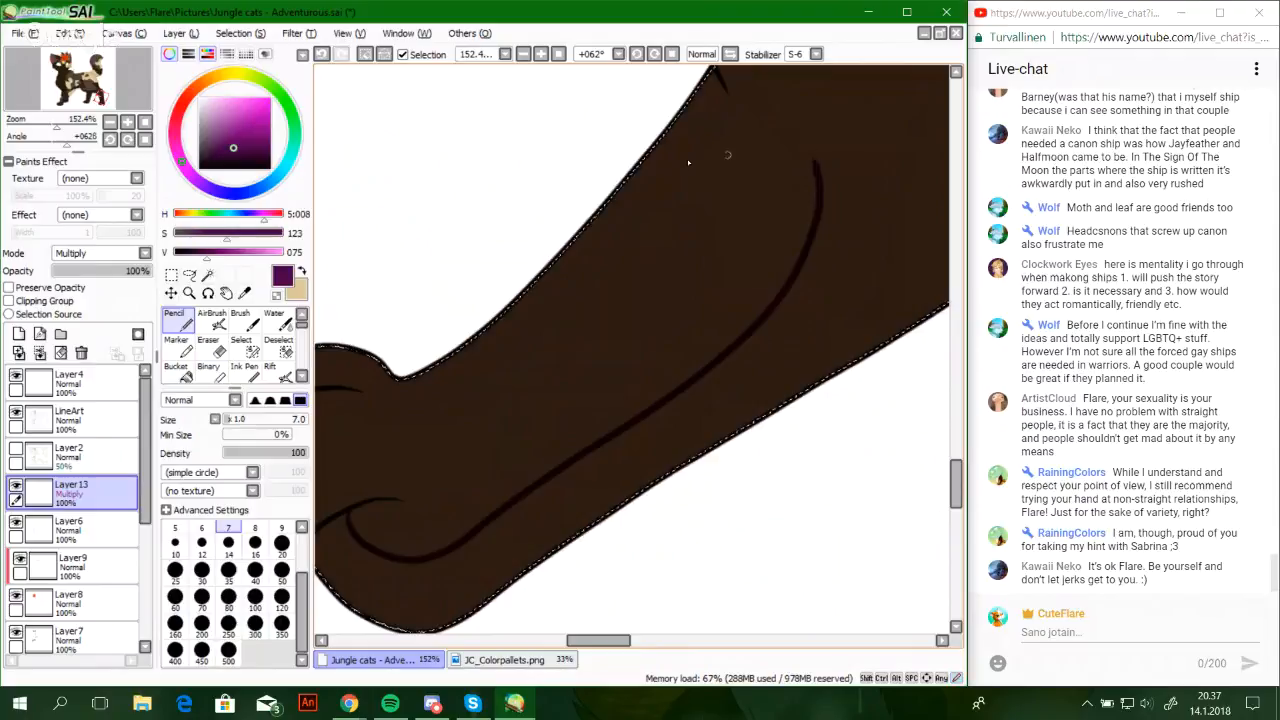
Connect the inner corner of the near hind leg to the top of the leg's shadow outline, using stabilizer 15
left_click(146, 141)
left_click_drag(57, 126, 64, 126)
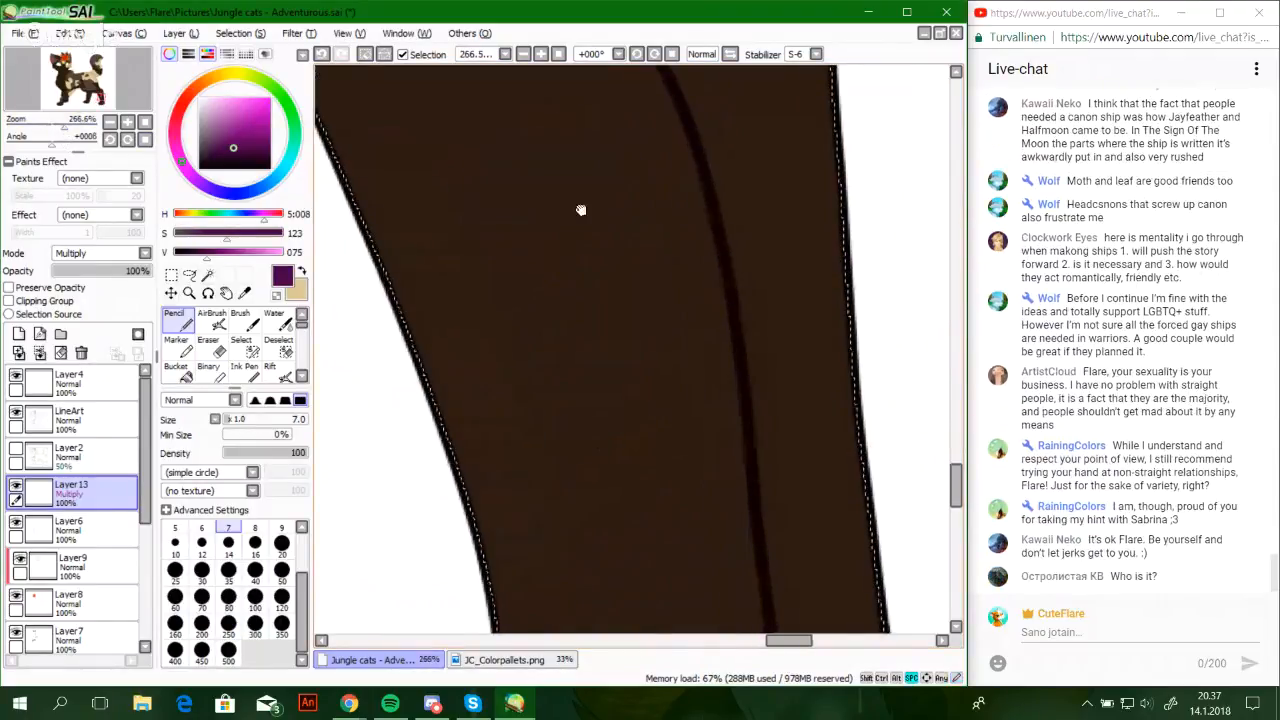
left_click_drag(580, 209, 784, 564)
key("h")
left_click(815, 54)
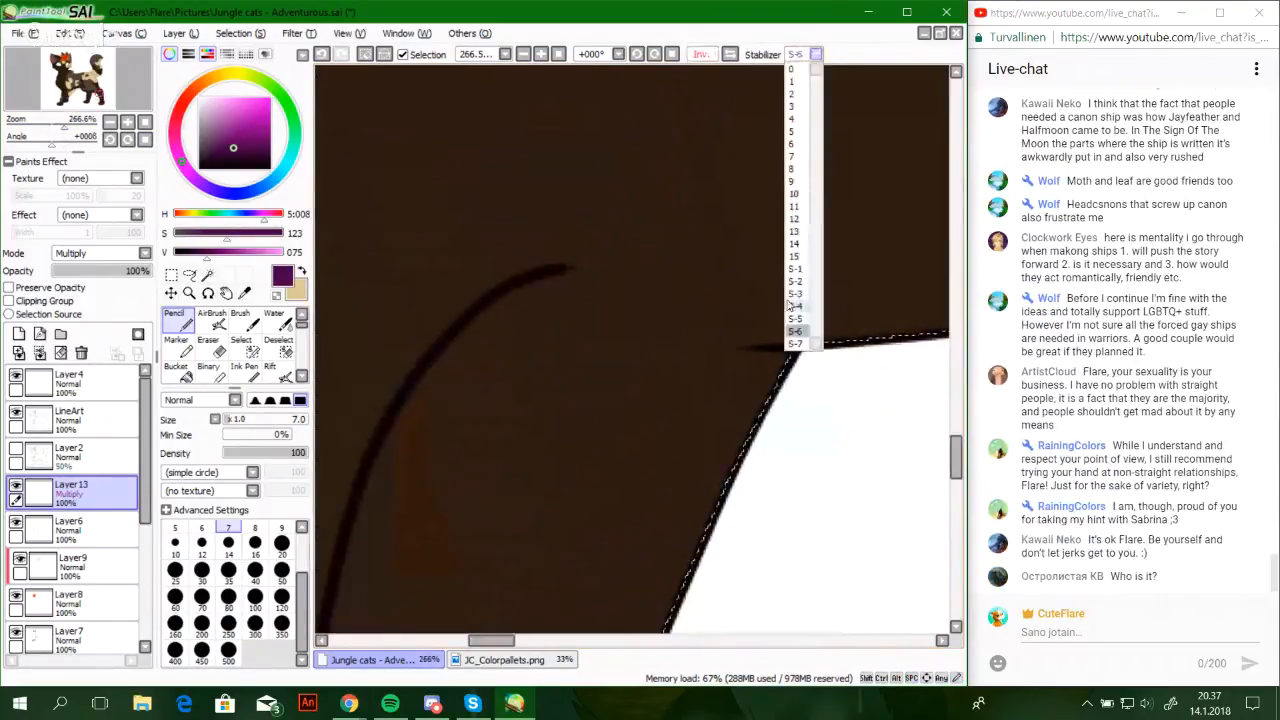
left_click(794, 256)
left_click(702, 54)
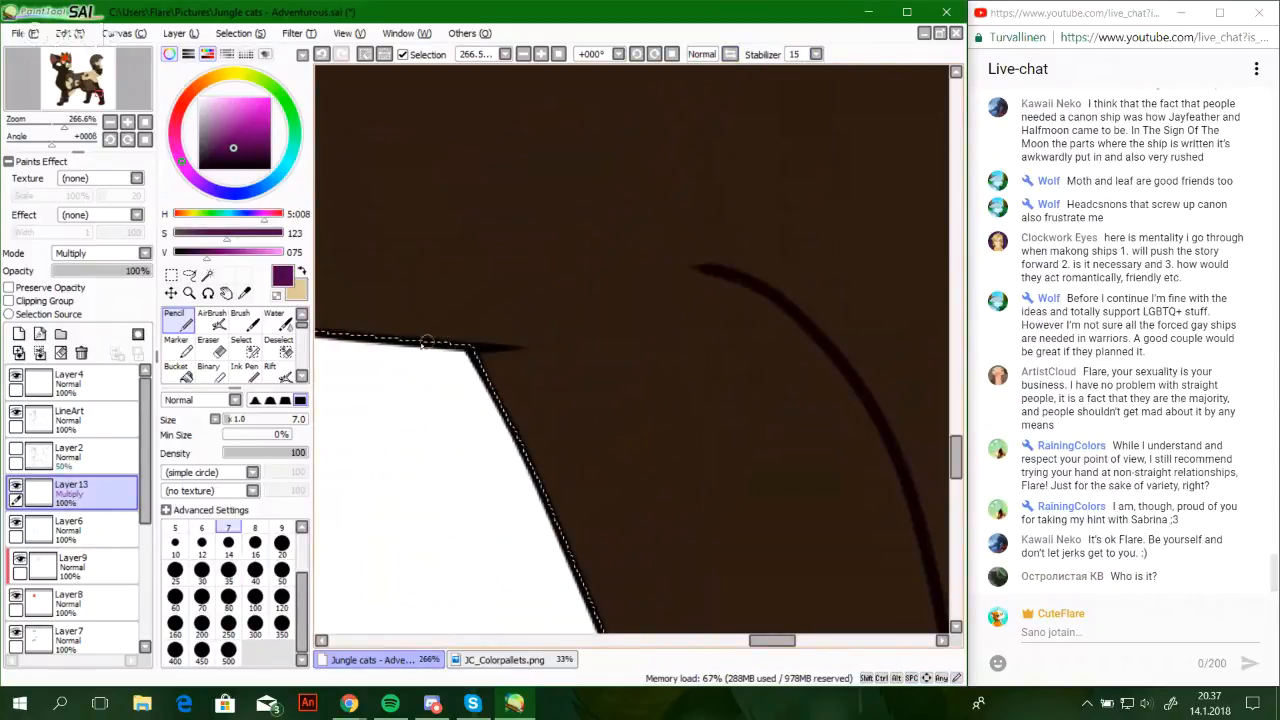
left_click_drag(467, 344, 724, 303)
left_click_drag(508, 342, 738, 277)
key("ctrl+z")
left_click_drag(604, 328, 746, 286)
key("ctrl+z")
key("ctrl+z")
key("ctrl+z")
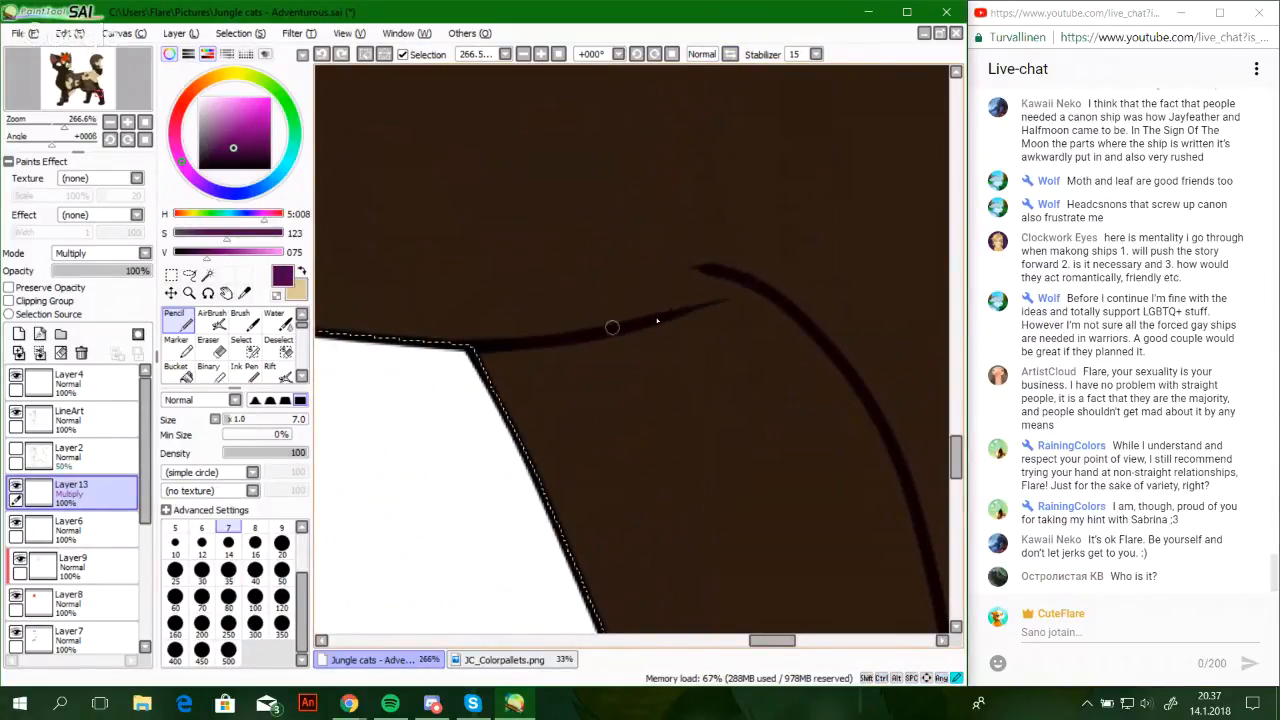
mouse_move(612, 328)
left_mouse_down()
mouse_move(750, 282)
mouse_move(651, 321)
mouse_move(774, 291)
left_mouse_up()
key("ctrl+z")
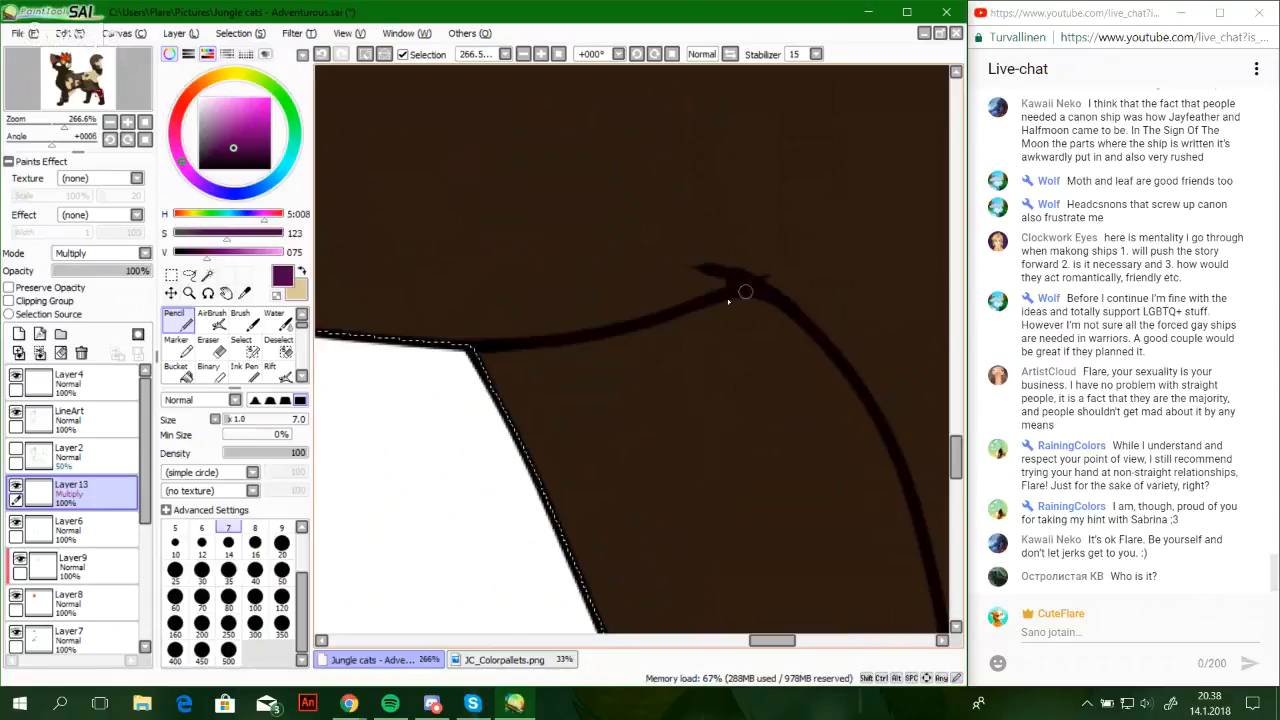
Extend the shadow outline across the toes of the near hind paw, joining it to the leg's shadow outline
scroll(800, 434, "down", 6)
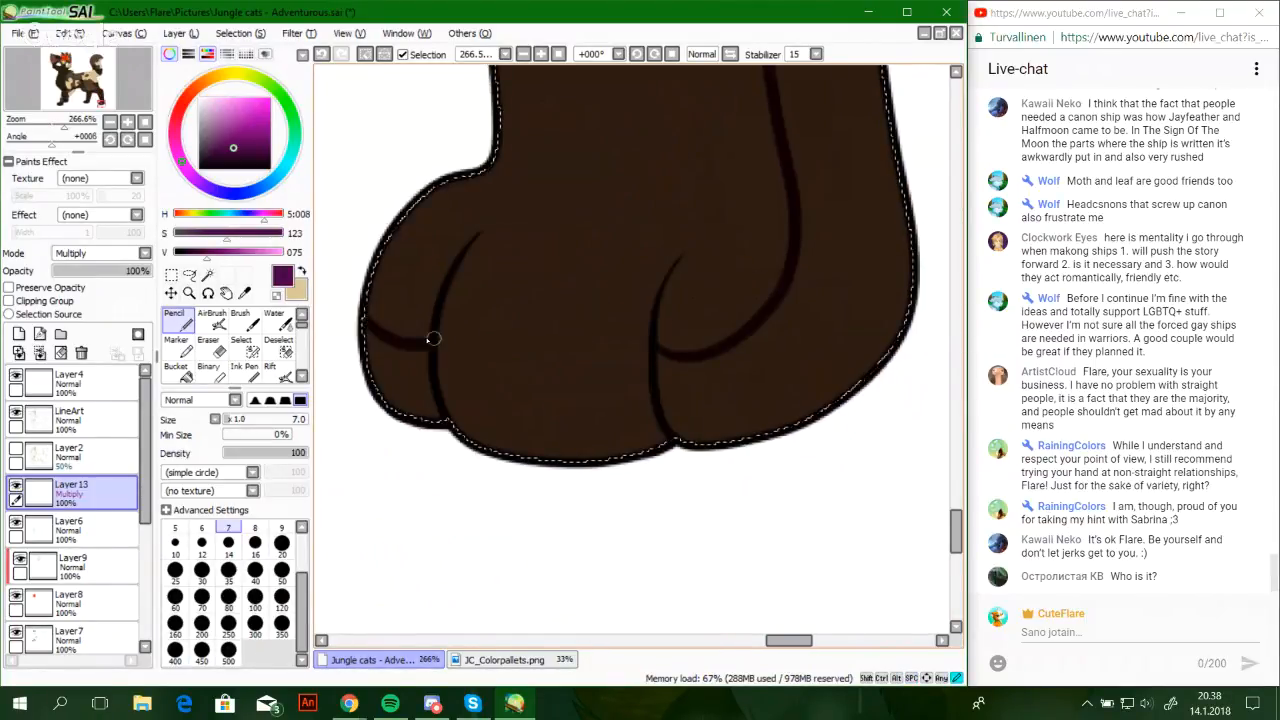
key("ctrl+z")
left_click_drag(433, 339, 434, 342)
key("ctrl+z")
left_click_drag(364, 323, 431, 343)
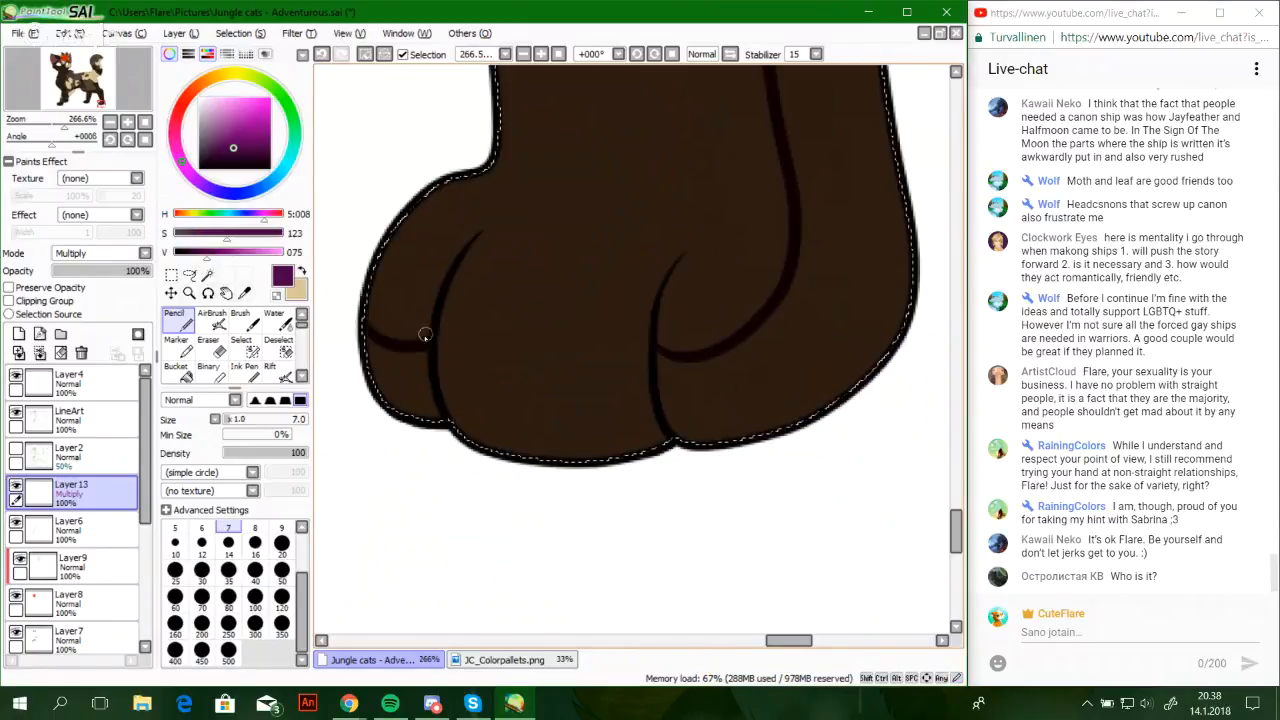
key("ctrl+z")
mouse_move(365, 317)
left_mouse_down()
mouse_move(401, 338)
mouse_move(434, 329)
mouse_move(407, 339)
mouse_move(429, 327)
mouse_move(421, 341)
mouse_move(434, 322)
mouse_move(449, 349)
mouse_move(652, 353)
left_mouse_up()
key("ctrl+z")
key("ctrl+z")
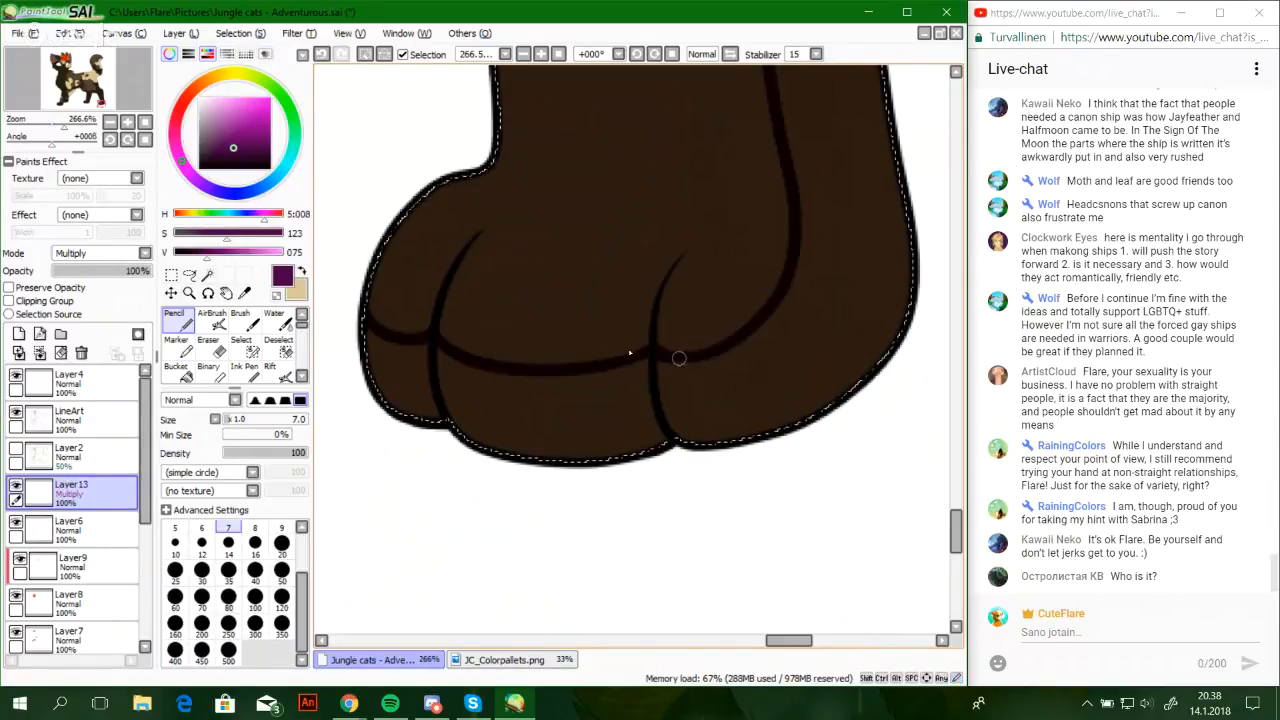
Tidy the near hind leg's shadow outline with the Eraser, at the toes and at size 50 along the thigh's rear edge
key("e")
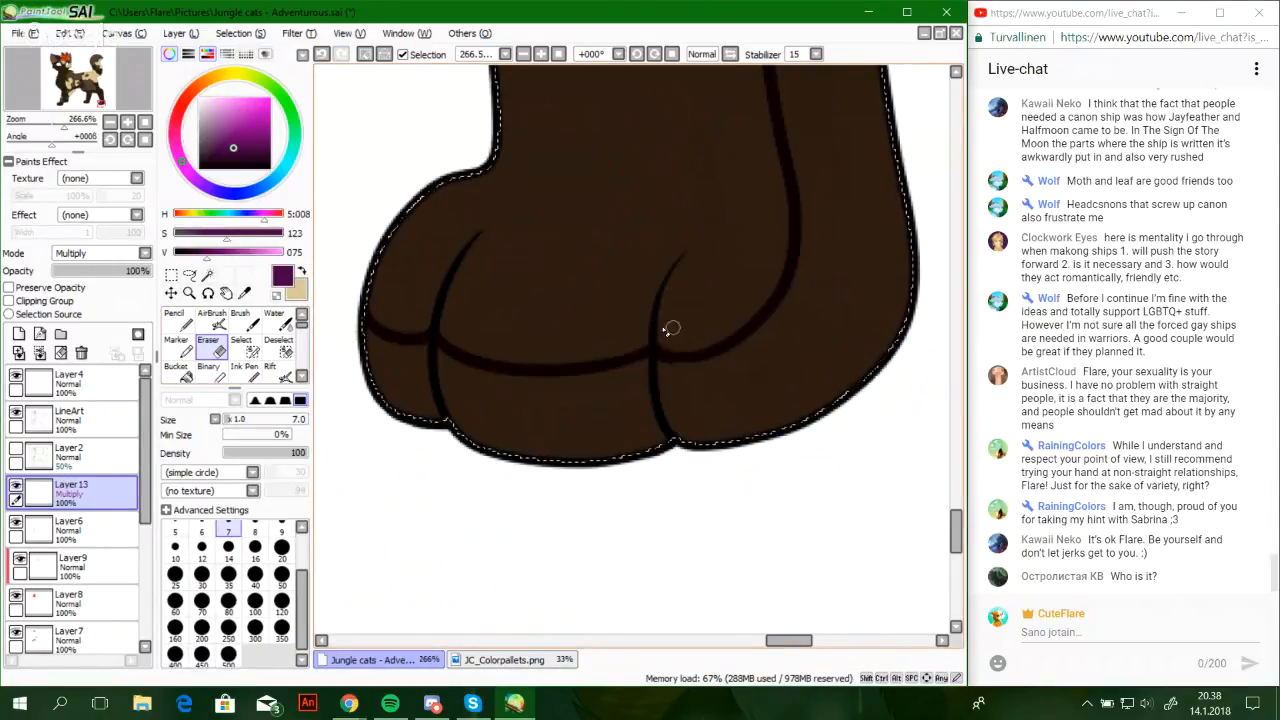
left_click(176, 322)
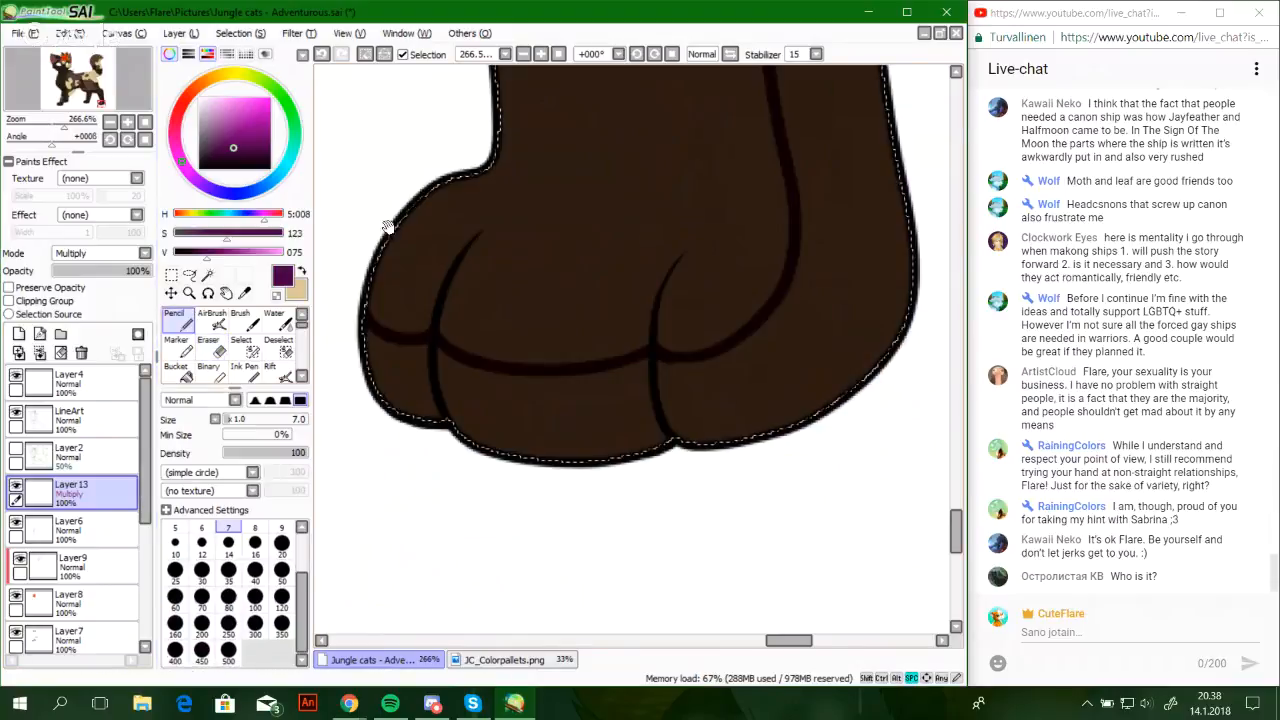
left_click_drag(562, 345, 551, 517)
left_click_drag(475, 125, 530, 600)
left_click_drag(446, 246, 480, 580)
mouse_move(530, 211)
left_mouse_down()
mouse_move(669, 574)
mouse_move(545, 414)
left_mouse_up()
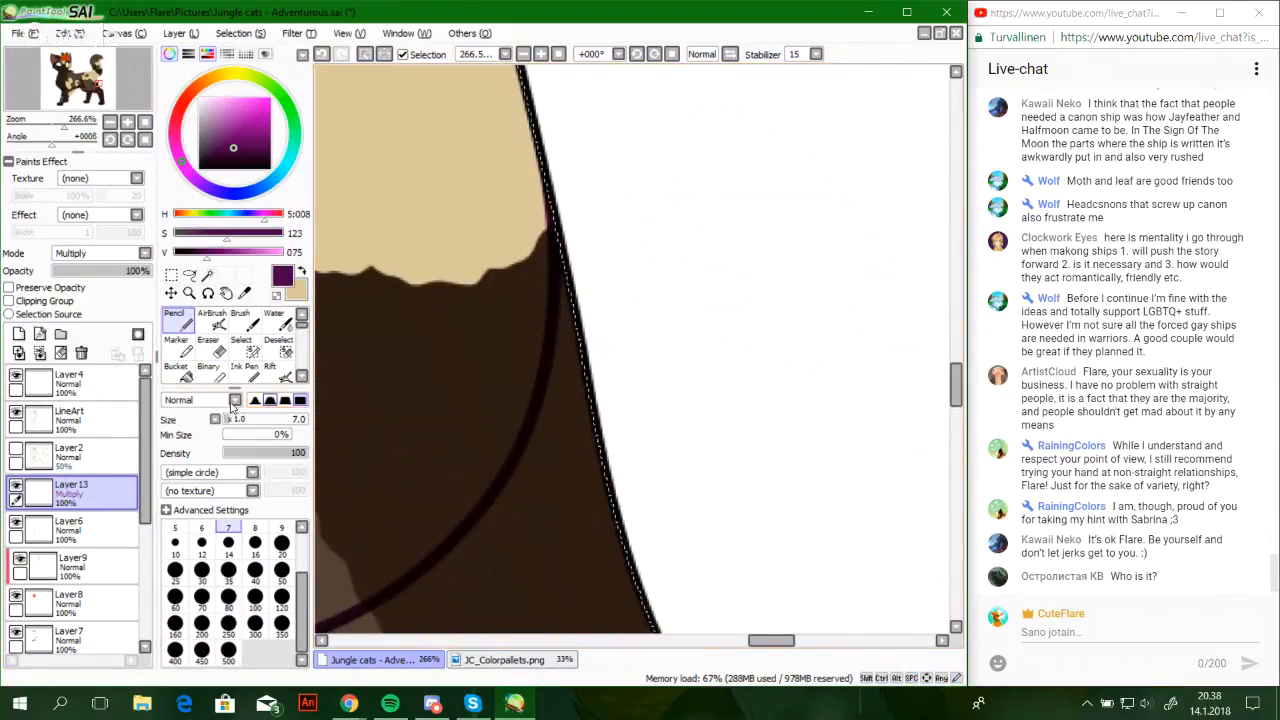
left_click(208, 345)
left_click(281, 576)
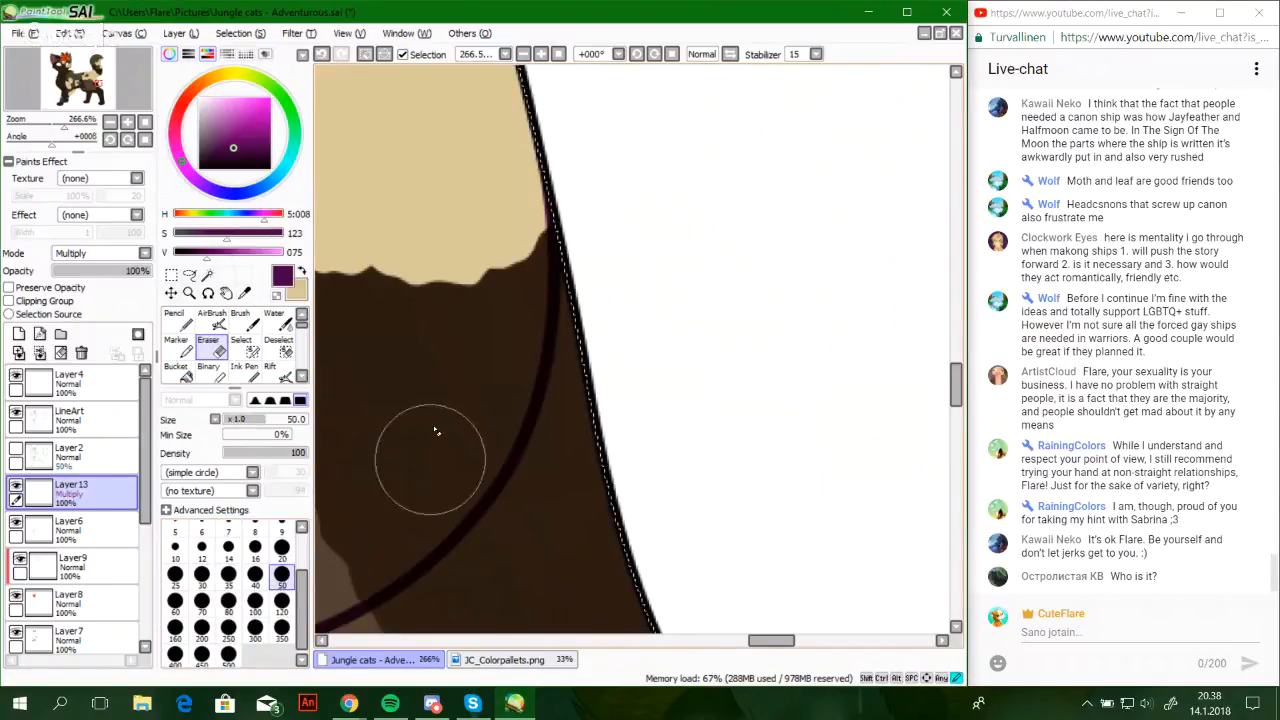
left_click(174, 318)
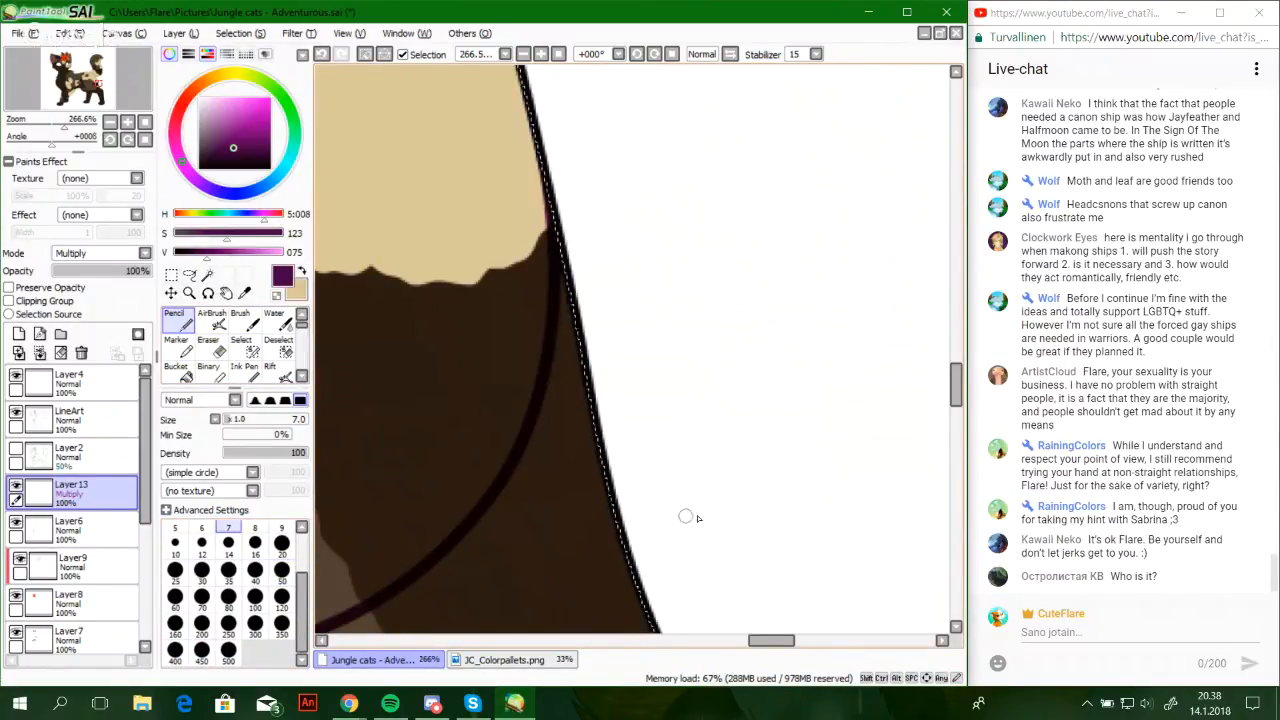
left_click_drag(500, 457, 556, 378)
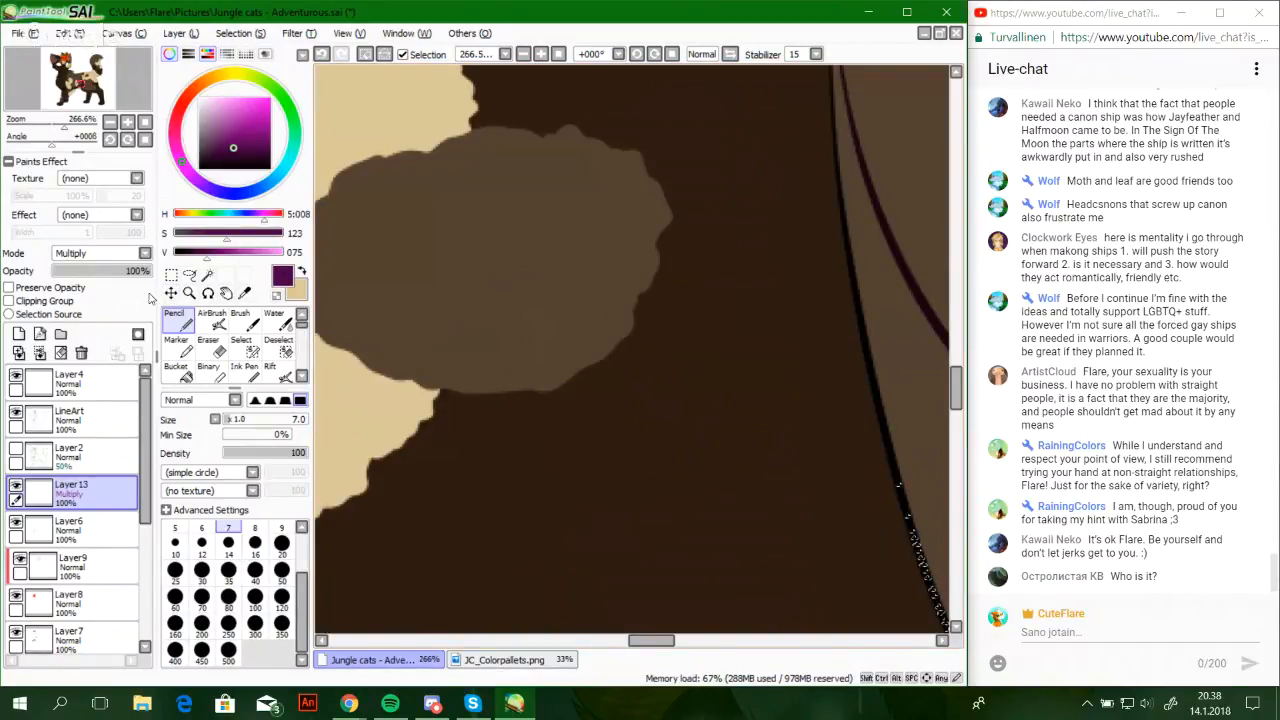
Draw a sagging shadow outline across the belly with the size 7 Pencil, from the front leg to the hind thigh
left_click_drag(65, 128, 54, 129)
mouse_move(498, 368)
left_mouse_down()
mouse_move(466, 403)
mouse_move(536, 418)
left_mouse_up()
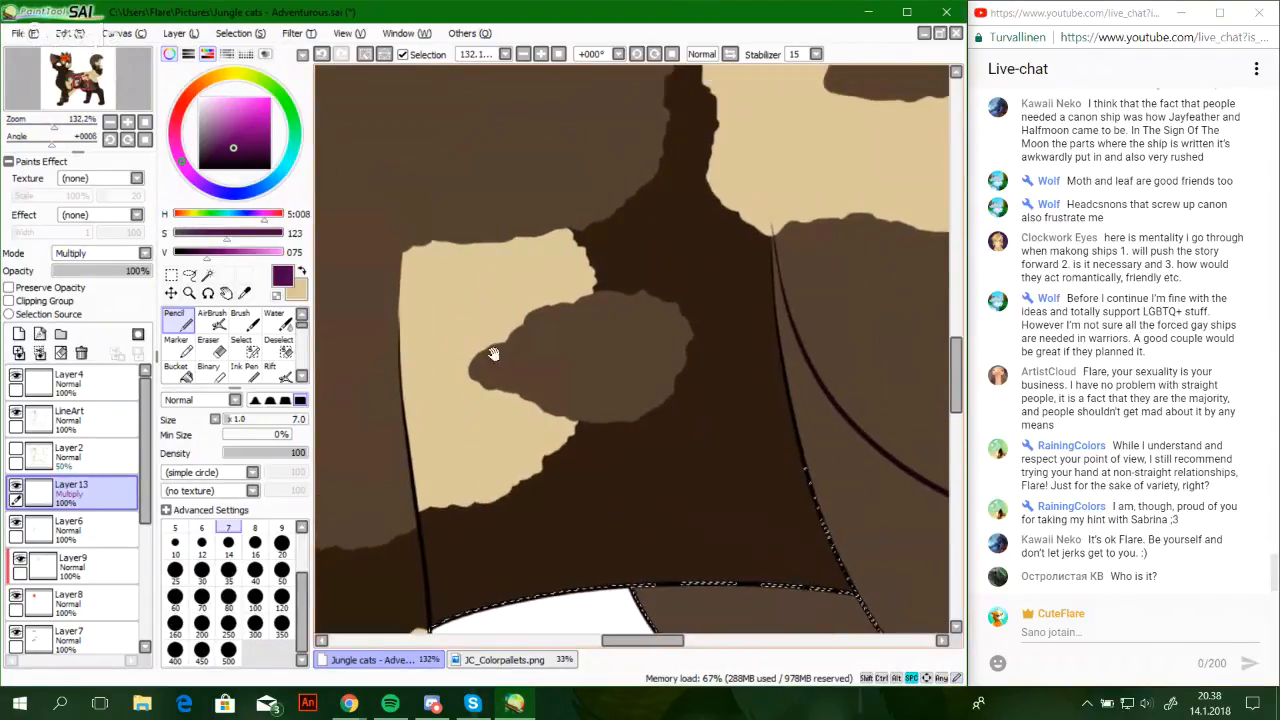
left_click_drag(502, 340, 711, 296)
key("ctrl+z")
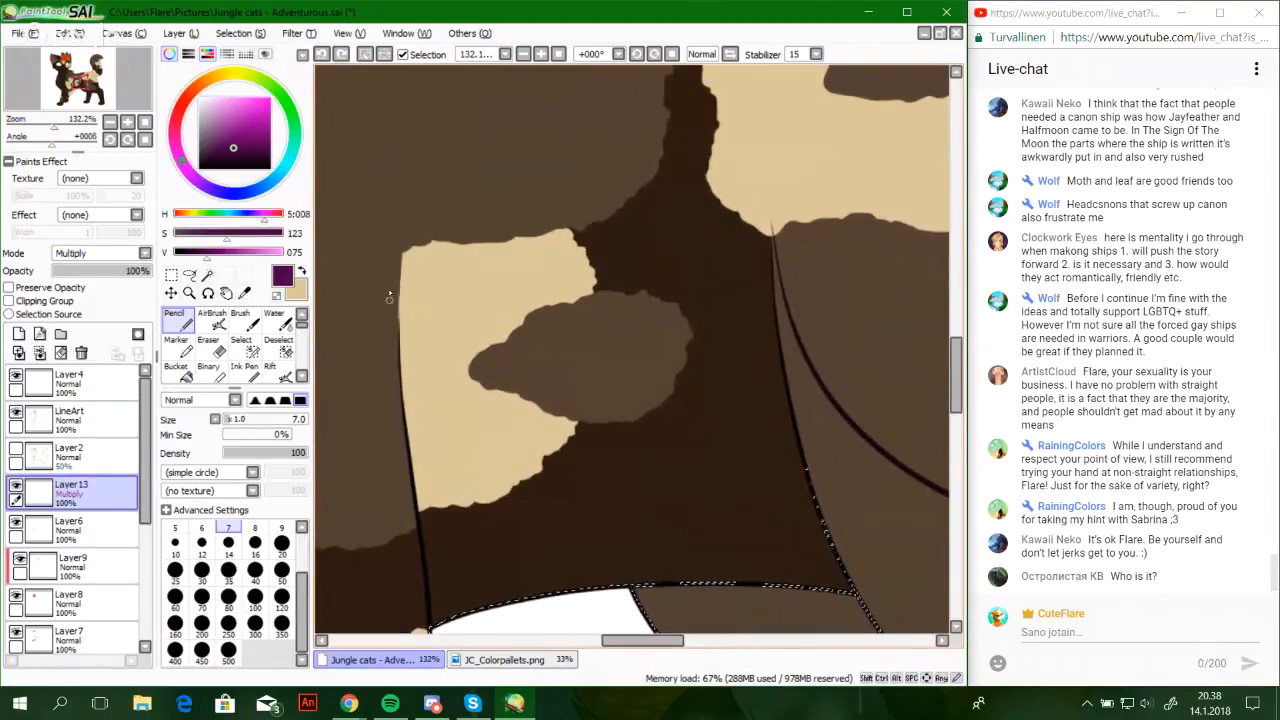
left_click_drag(400, 286, 692, 313)
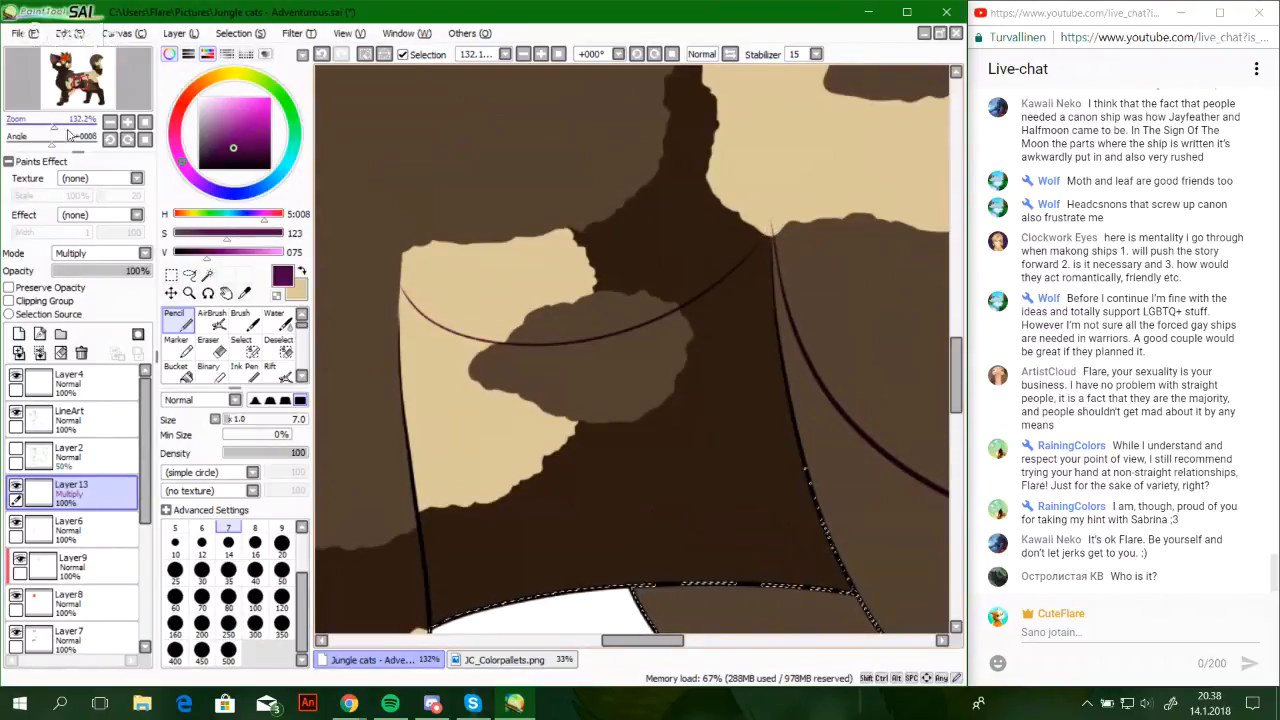
Extend the rear end of the belly's shadow outline to meet the top of the thigh's outline
left_click_drag(66, 128, 73, 128)
left_click_drag(758, 189, 468, 451)
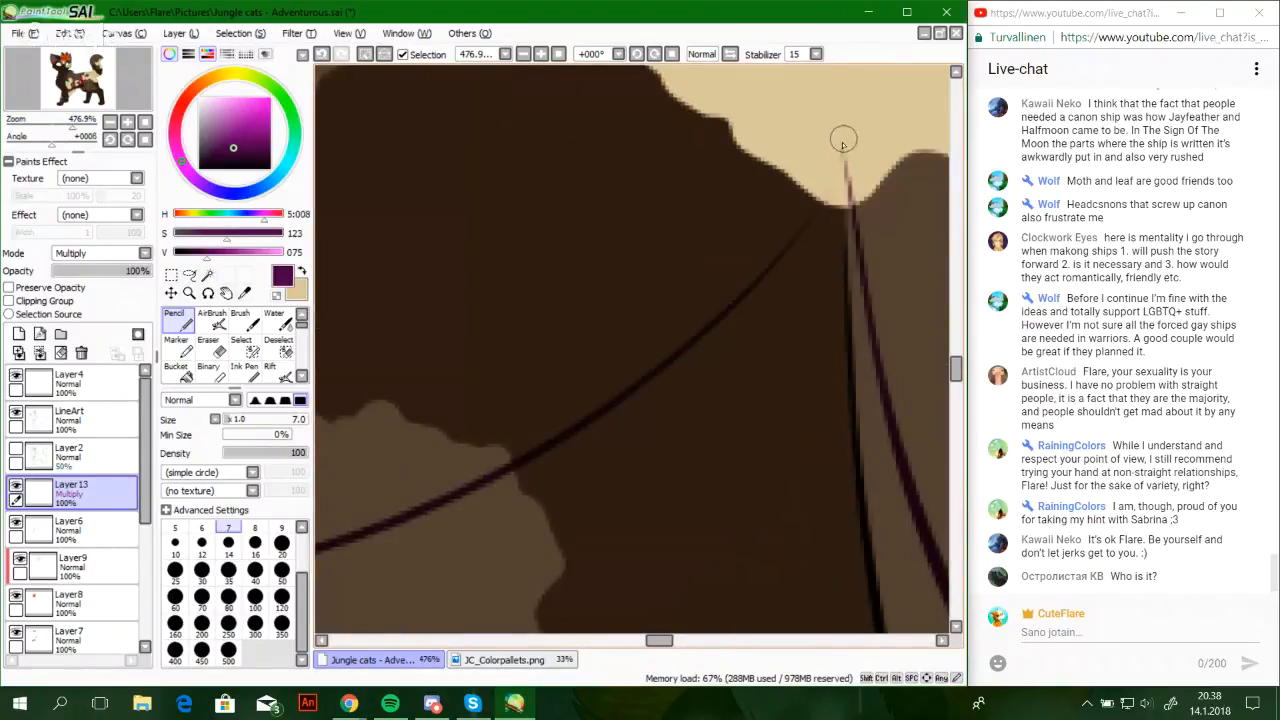
left_click_drag(843, 142, 779, 261)
key("ctrl+z")
mouse_move(843, 141)
left_mouse_down()
mouse_move(779, 263)
mouse_move(839, 165)
left_mouse_up()
key("ctrl+z")
Rotate the canvas to 95° and draw a curved shadow outline along the upper near front leg, hooking over at its top
mouse_move(73, 127)
left_mouse_down()
mouse_move(50, 128)
mouse_move(81, 105)
left_mouse_up()
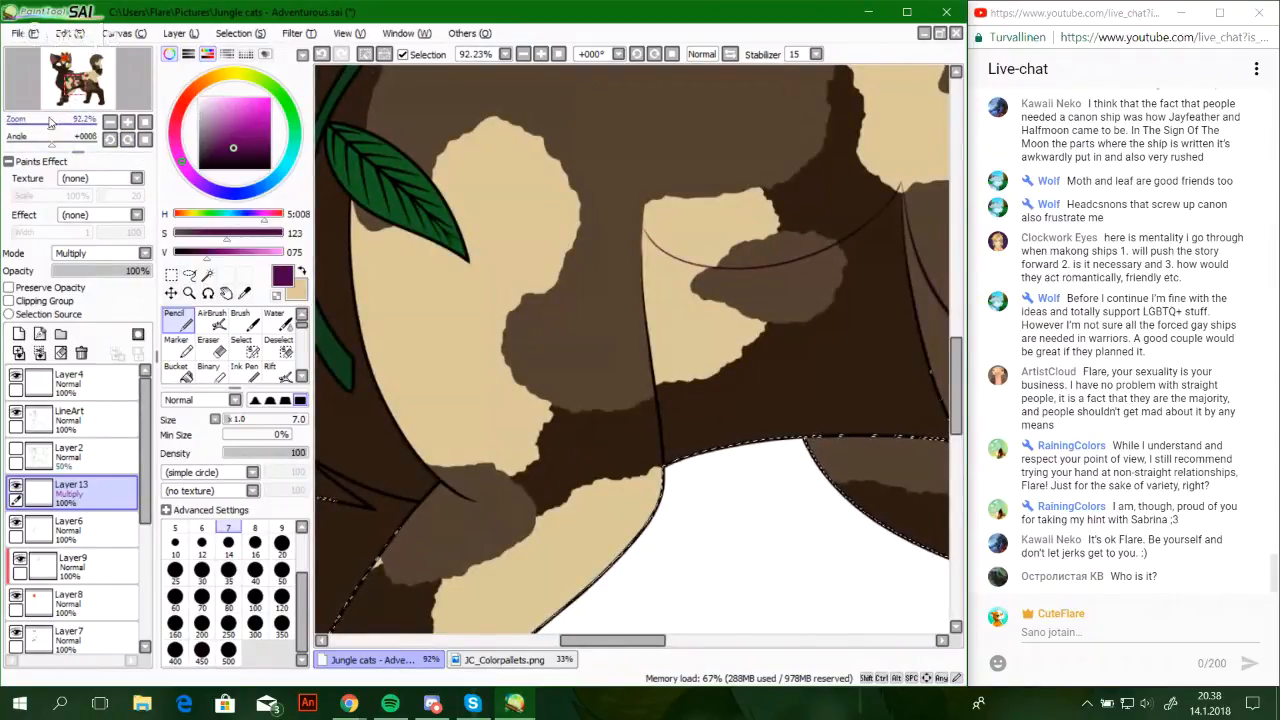
left_click_drag(51, 123, 54, 127)
key("space")
left_click_drag(483, 494, 549, 495)
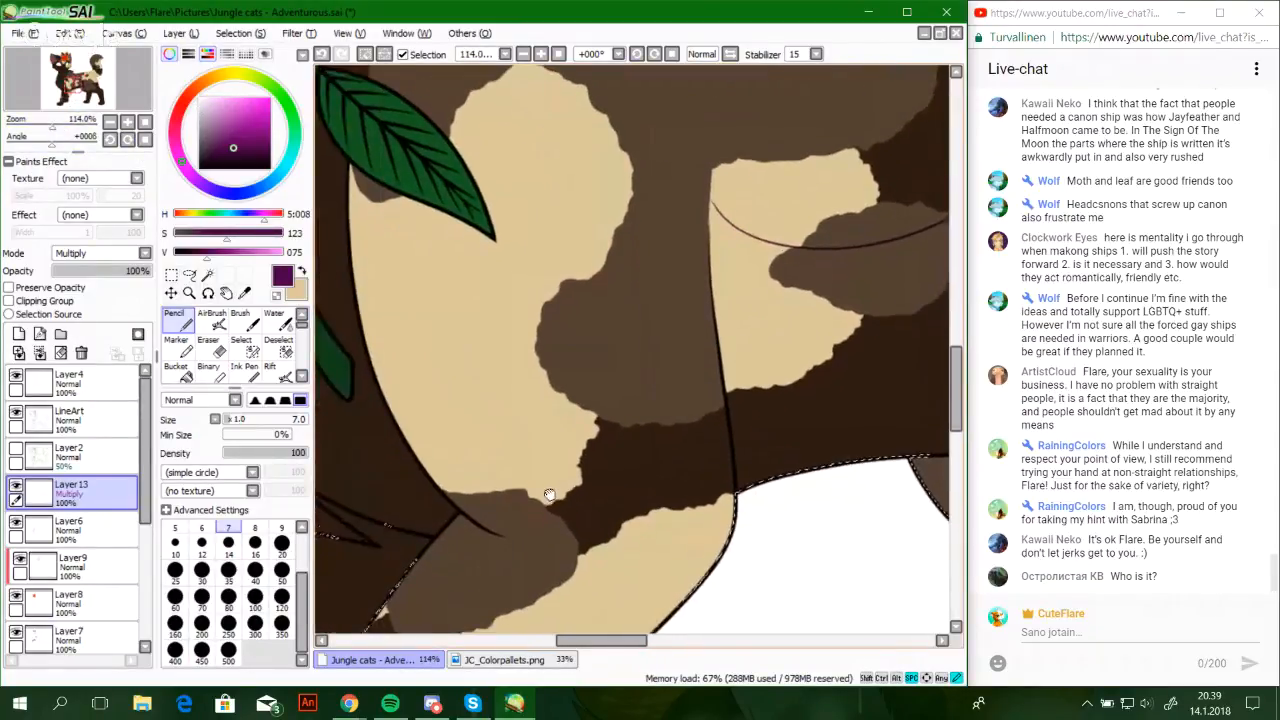
left_click_drag(56, 143, 75, 144)
key("space")
left_click_drag(470, 298, 451, 300)
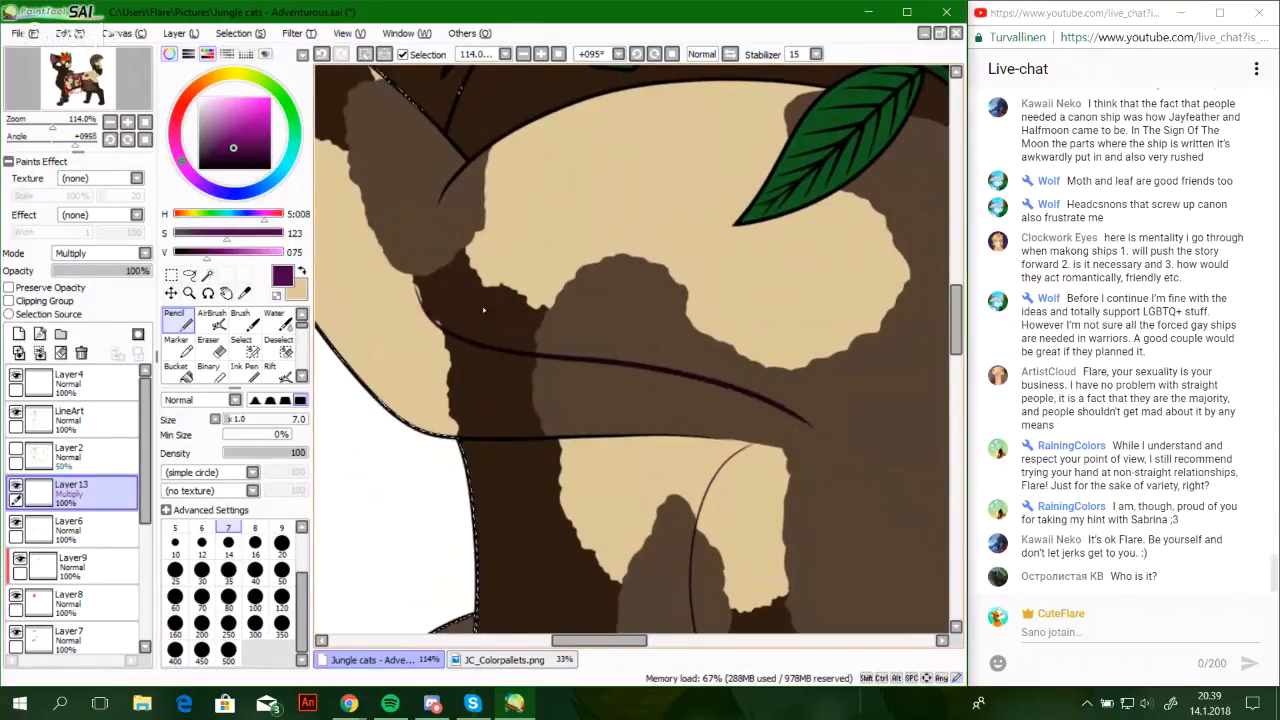
key("ctrl+z")
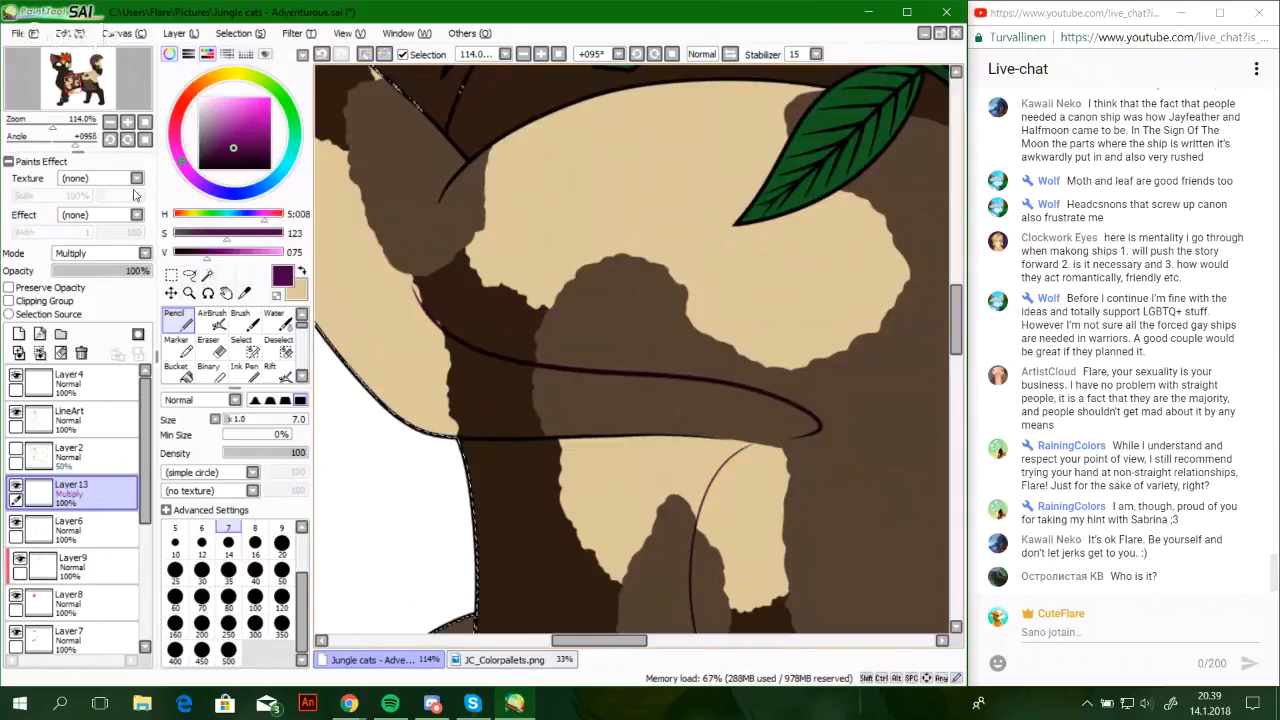
Reset the canvas rotation and join the hooked top of the front leg's shadow outline to the belly's shadow outline, thickening the junction
left_click(146, 140)
left_click_drag(53, 126, 67, 126)
key("space")
left_click_drag(737, 266, 523, 577)
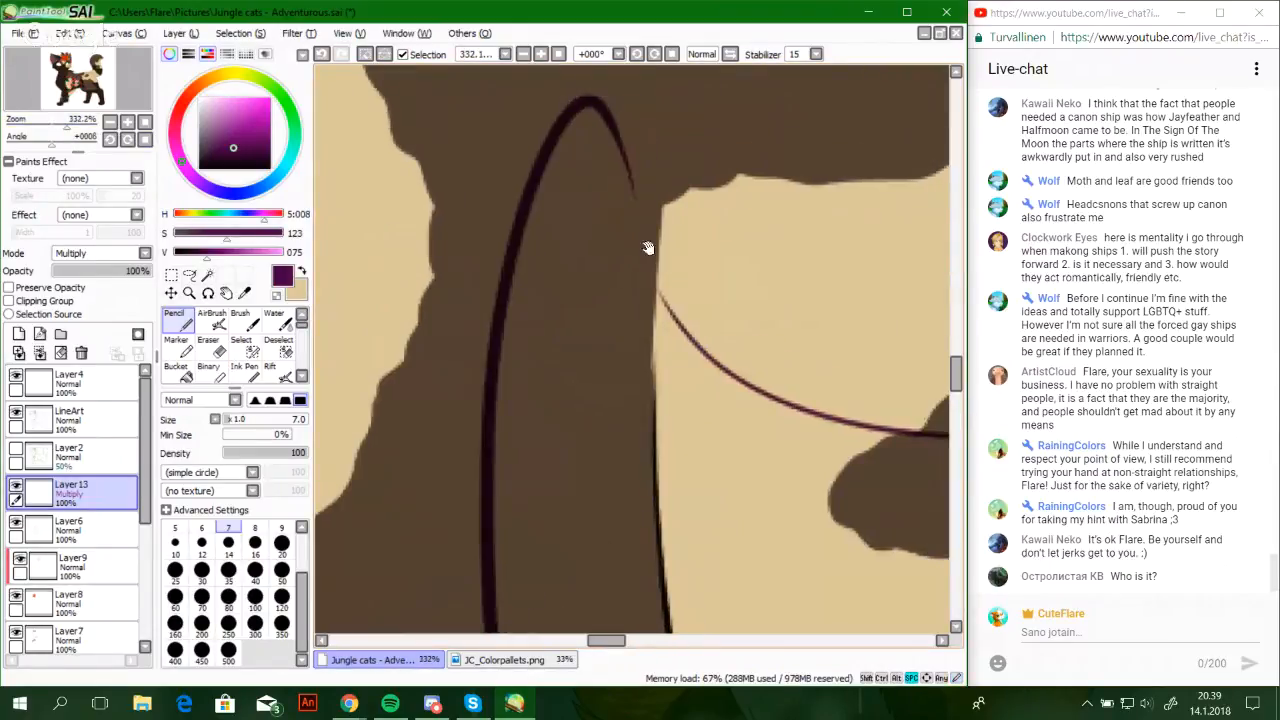
left_click_drag(605, 121, 657, 318)
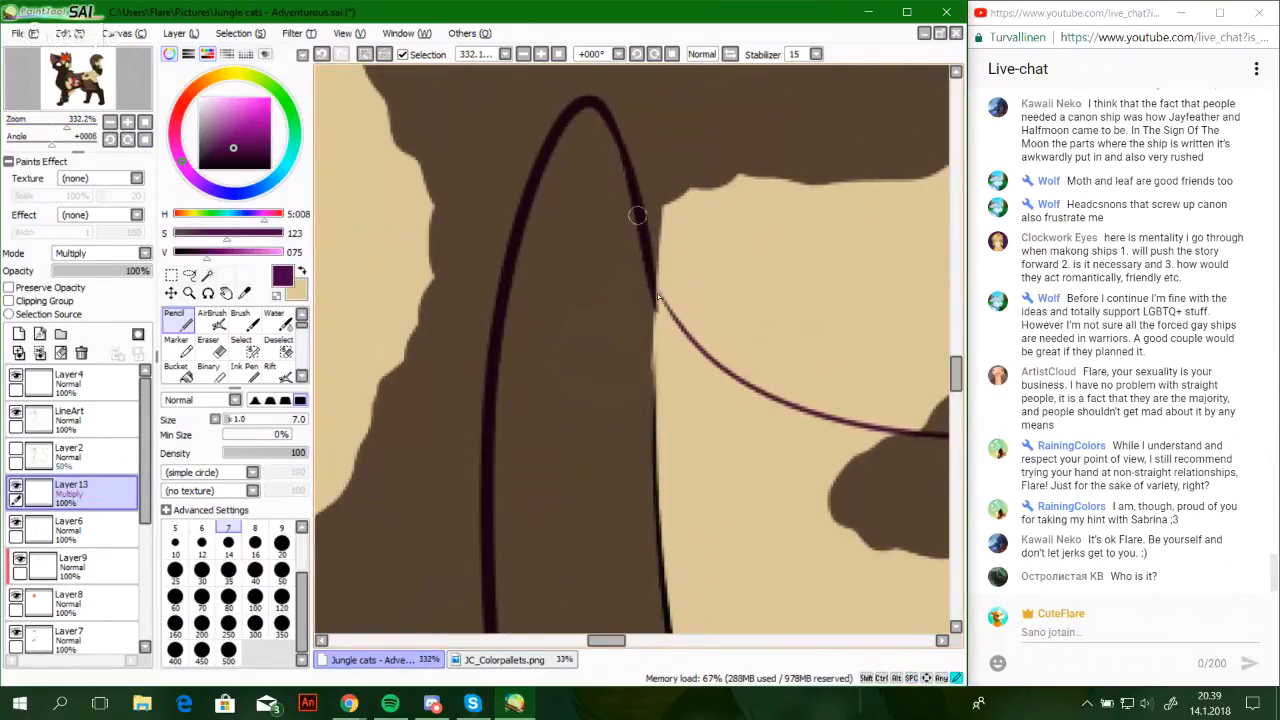
key("ctrl+z")
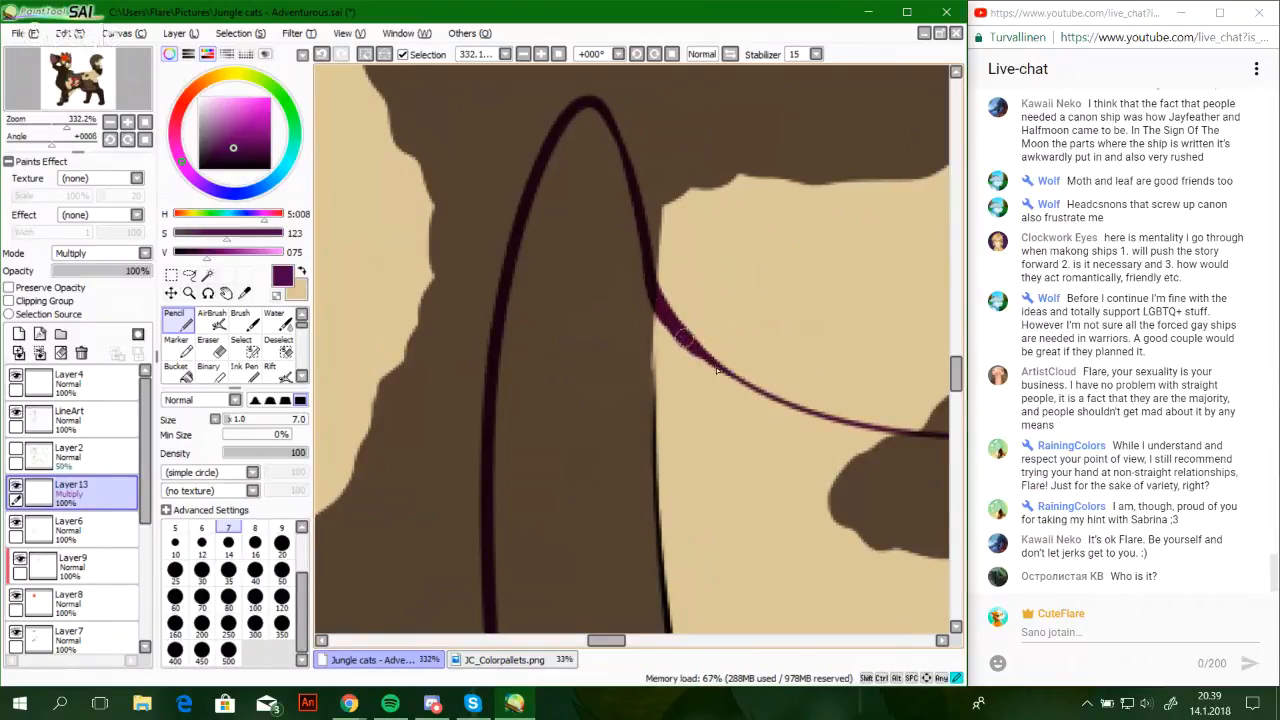
left_click_drag(718, 370, 736, 379)
key("ctrl+z")
Erase the stray lower end of the upper front leg's shadow outline with the Eraser at size 35
left_click_drag(497, 586, 680, 80)
left_click_drag(526, 434, 664, 130)
left_click_drag(569, 380, 658, 204)
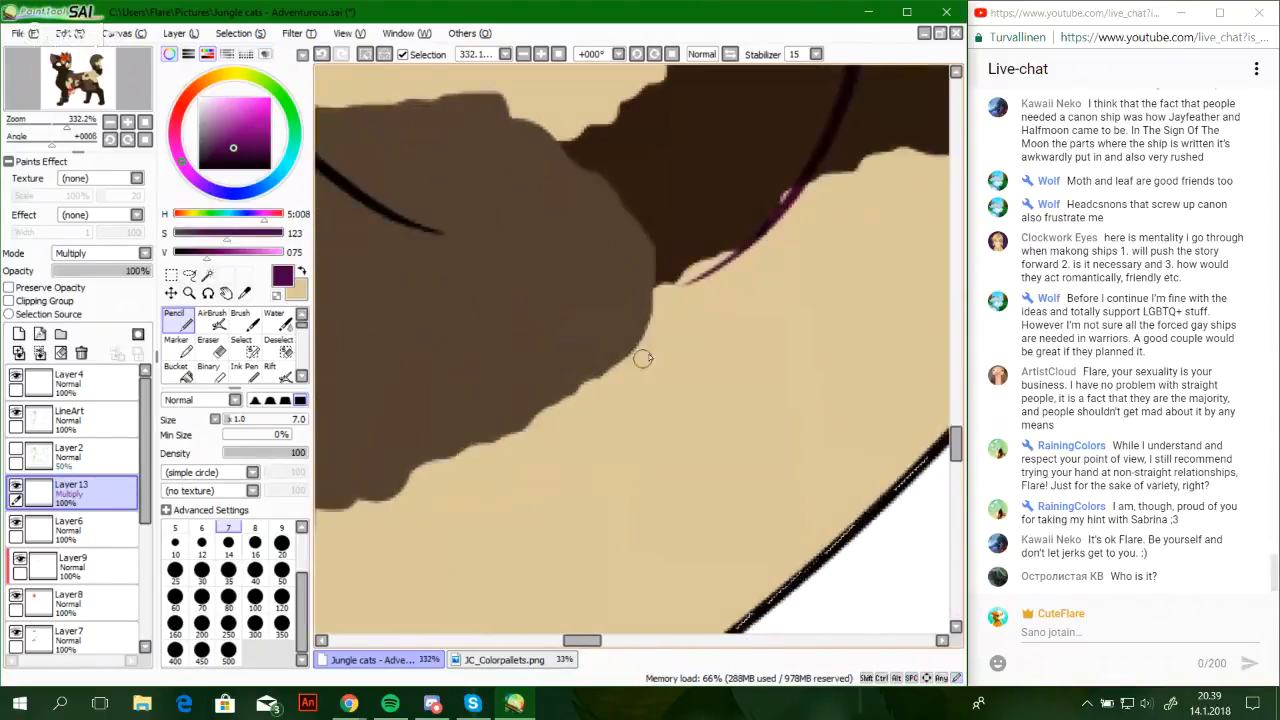
mouse_move(641, 341)
left_mouse_down()
mouse_move(613, 458)
mouse_move(700, 509)
mouse_move(710, 555)
left_mouse_up()
left_click(212, 347)
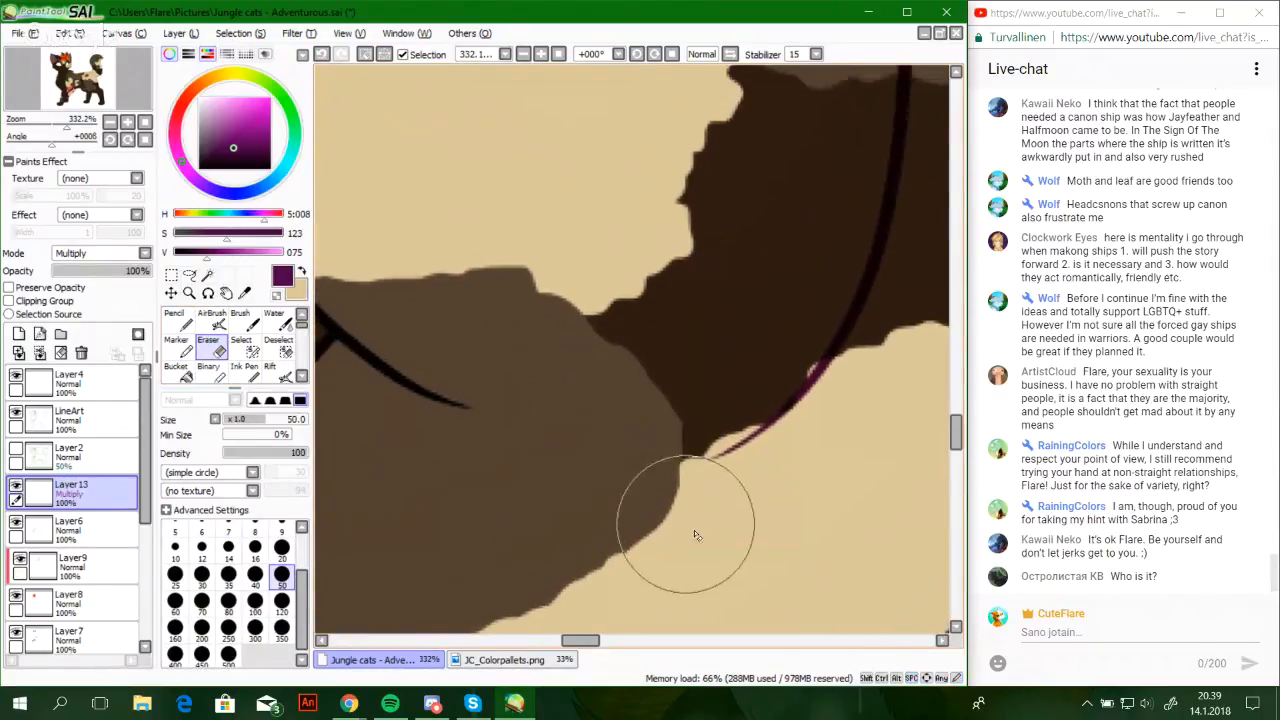
left_click(229, 575)
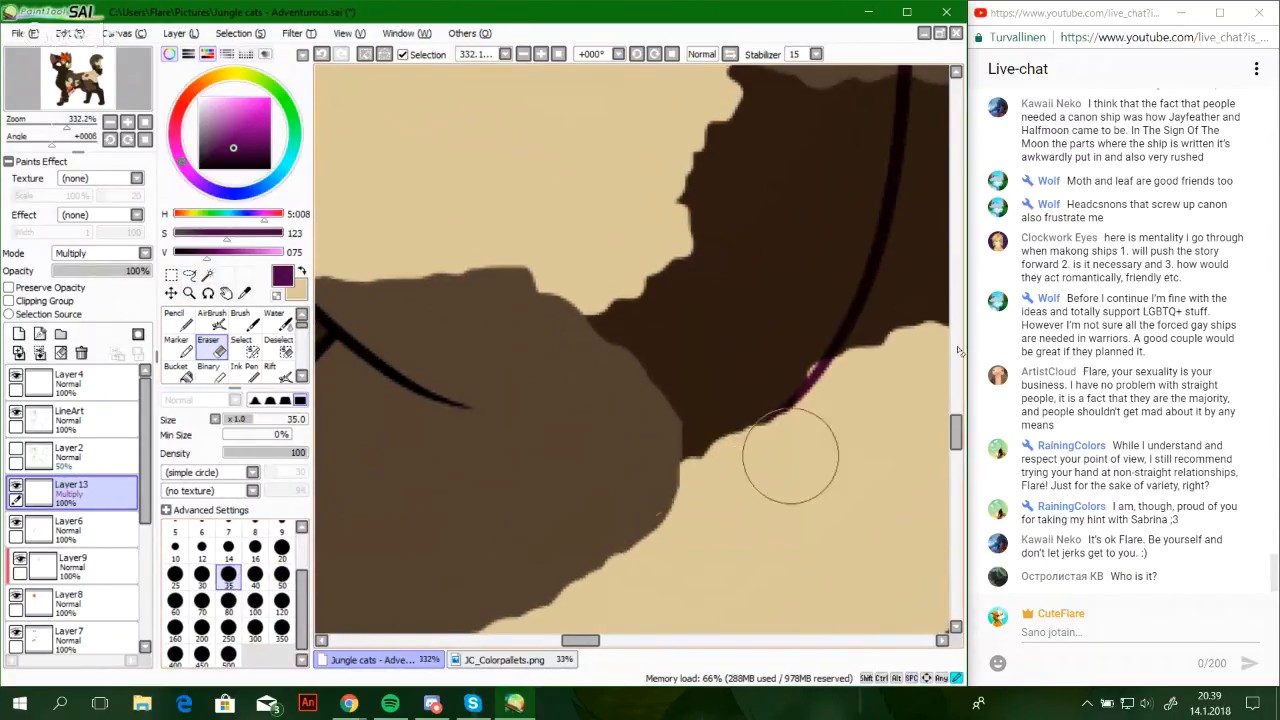
left_click_drag(668, 474, 928, 322)
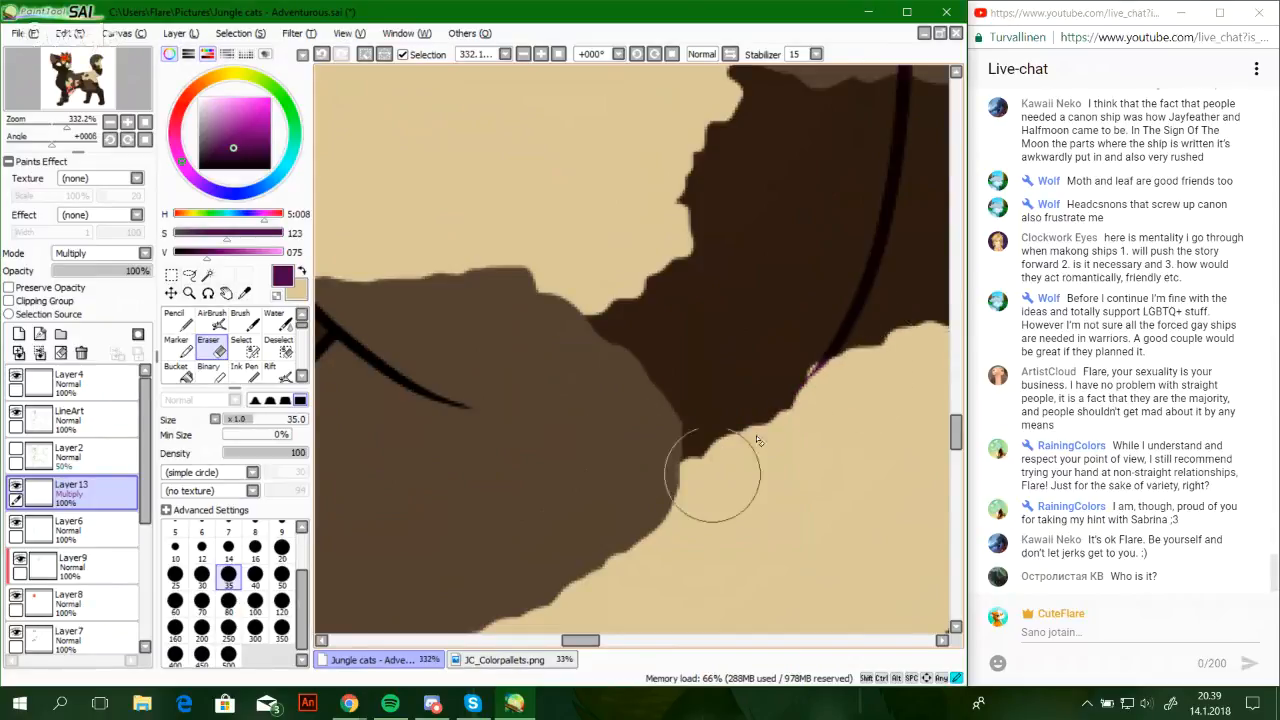
Draw the Pencil shadow outline along the back of the near front leg, from the paw's rear toe line to the elbow, with stabilizer S-6
left_click(176, 320)
left_click_drag(668, 543, 692, 254)
left_click_drag(651, 391, 685, 262)
mouse_move(611, 434)
left_mouse_down()
mouse_move(647, 379)
mouse_move(640, 281)
left_mouse_up()
left_click_drag(664, 390, 650, 310)
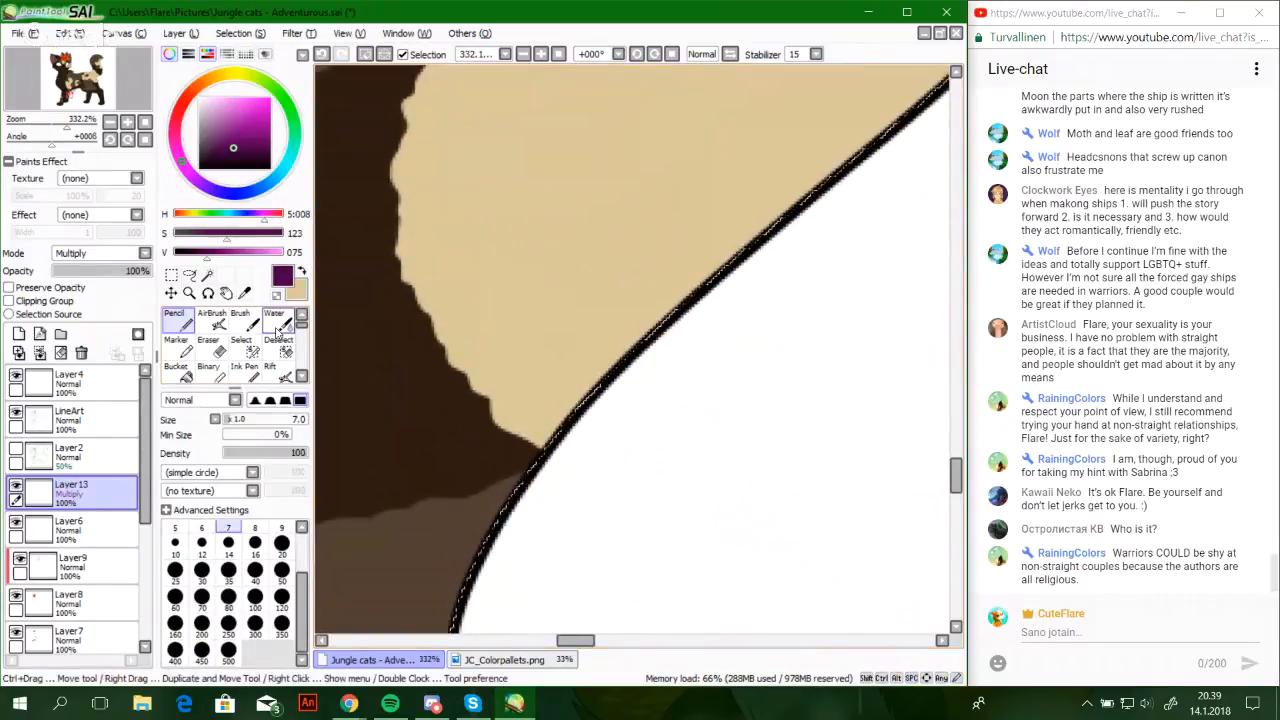
left_click_drag(70, 128, 55, 142)
left_click_drag(57, 127, 55, 129)
left_click_drag(623, 406, 660, 414)
left_click(816, 54)
left_click(797, 332)
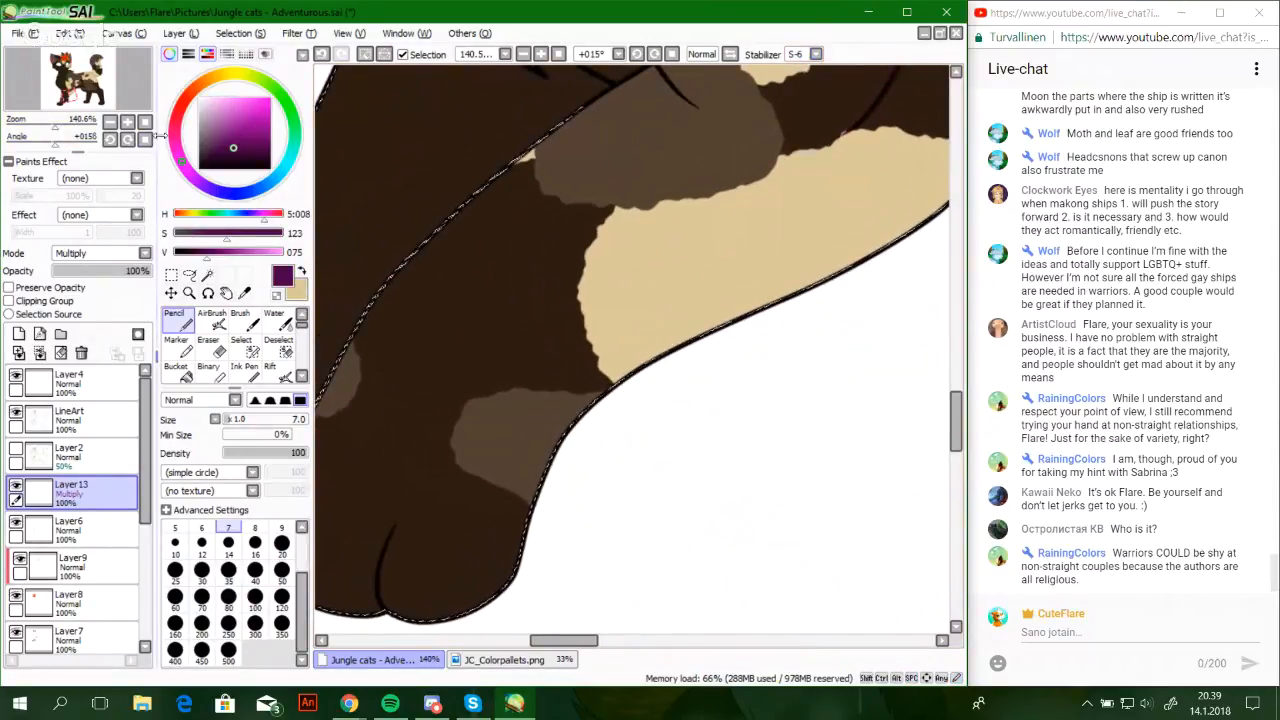
left_click(145, 139)
mouse_move(55, 128)
left_mouse_down()
mouse_move(44, 129)
mouse_move(62, 144)
left_mouse_up()
left_click_drag(513, 459, 584, 472)
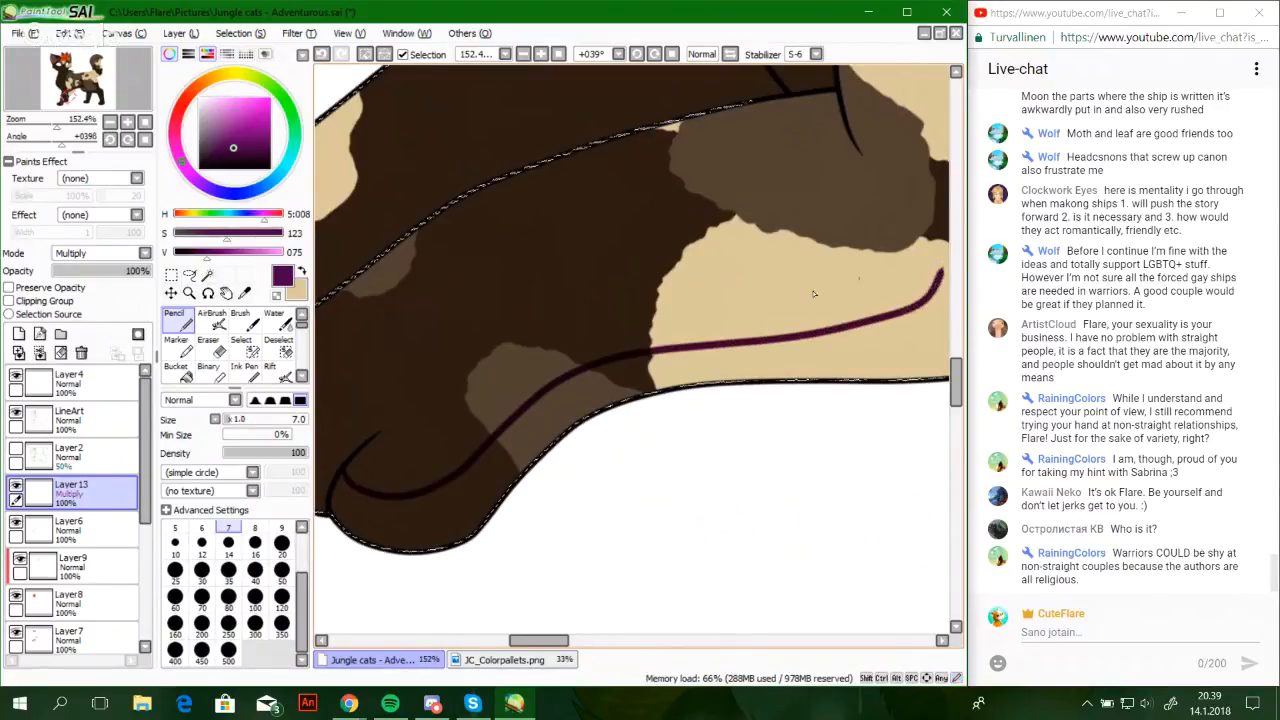
key("ctrl+z")
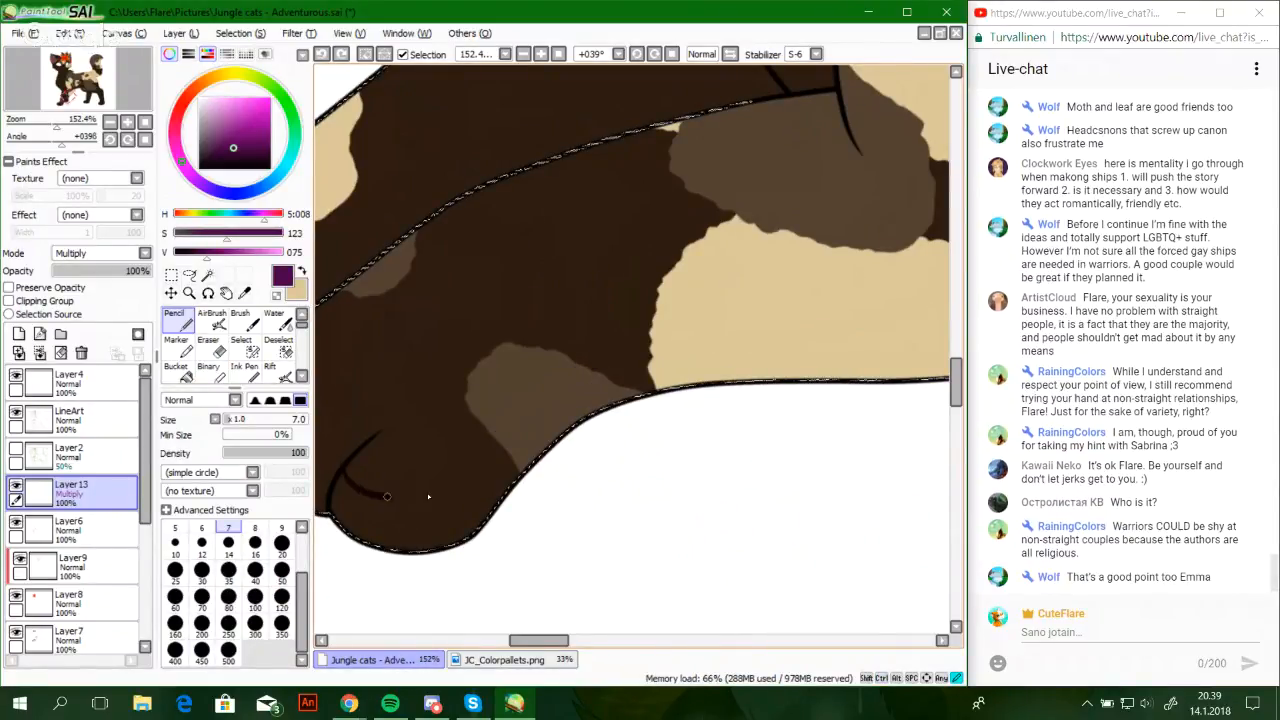
left_click_drag(361, 489, 524, 406)
left_click_drag(677, 341, 950, 288)
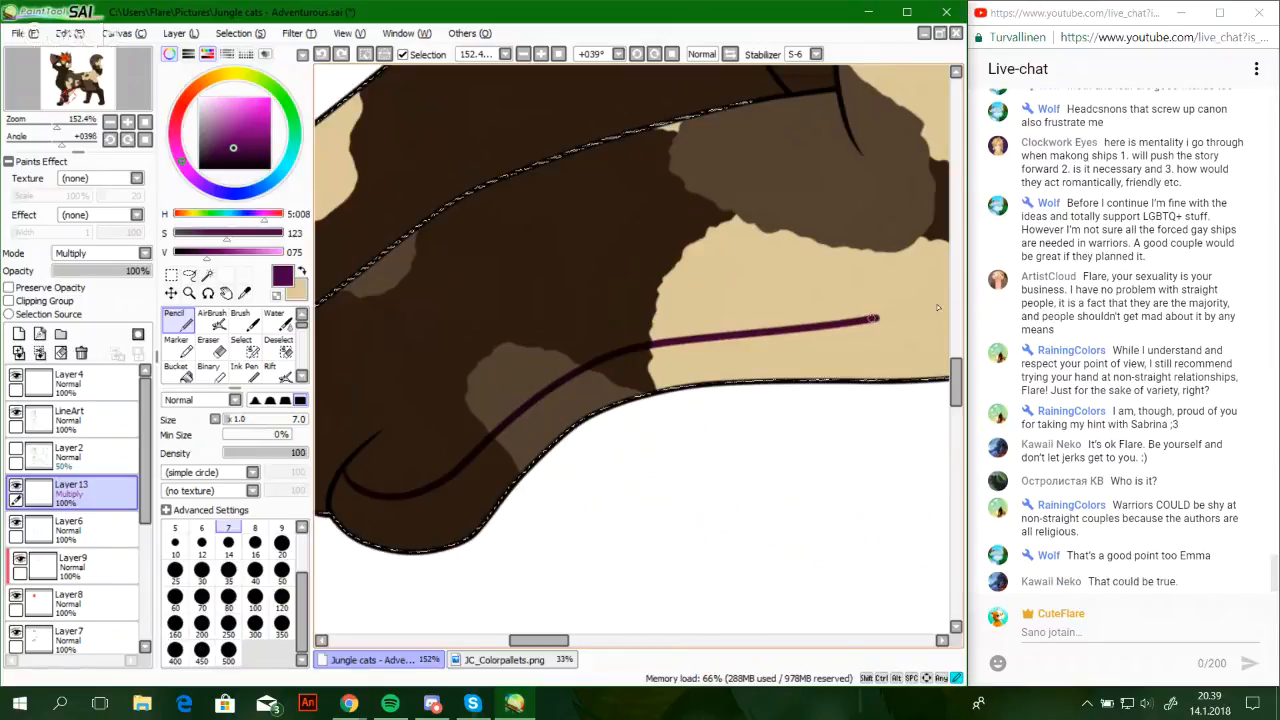
Join the upper and lower shadow outlines at the front leg's elbow using stabilizer 15, and erase the overhanging tip
left_click(145, 140)
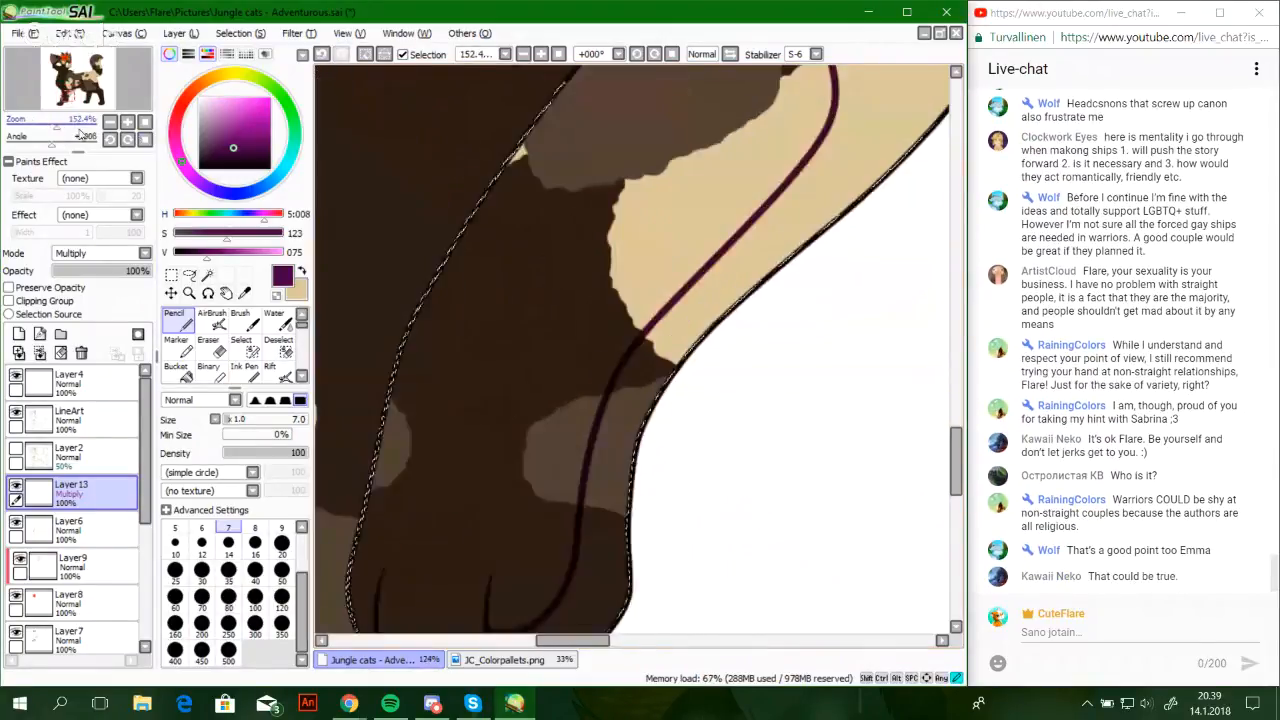
left_click_drag(680, 322, 560, 632)
left_click_drag(632, 395, 531, 405)
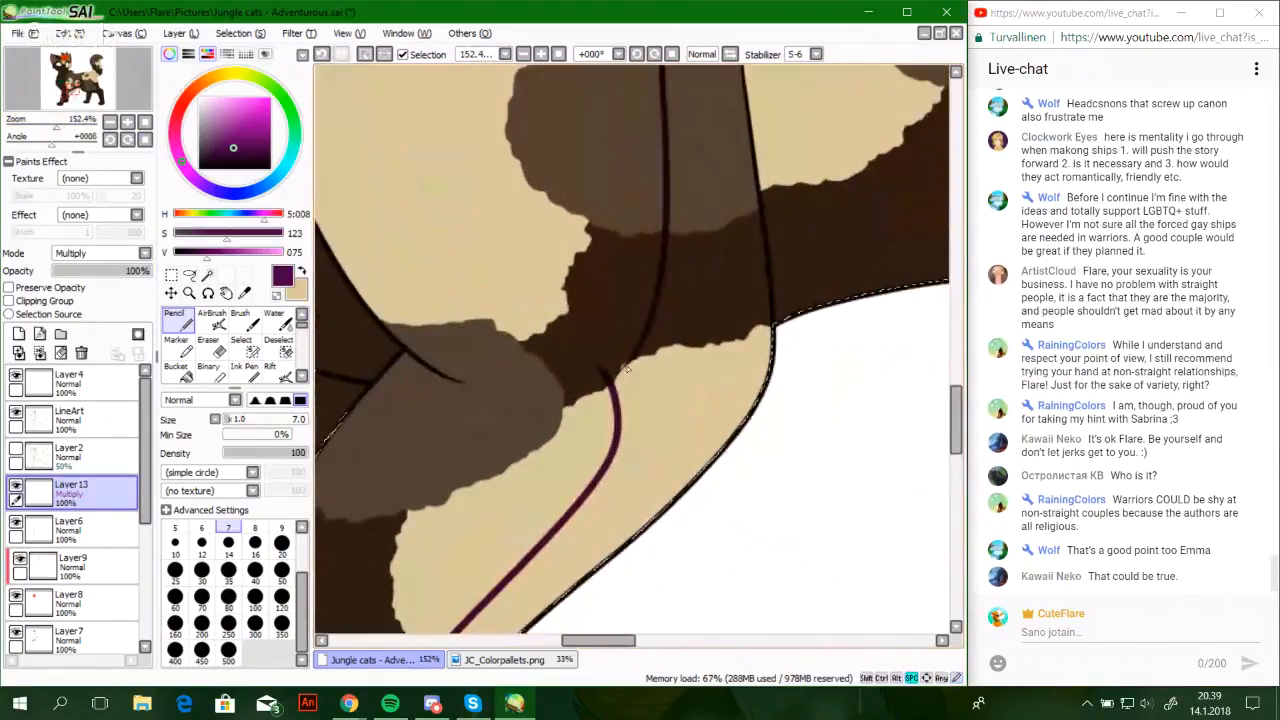
left_click(816, 54)
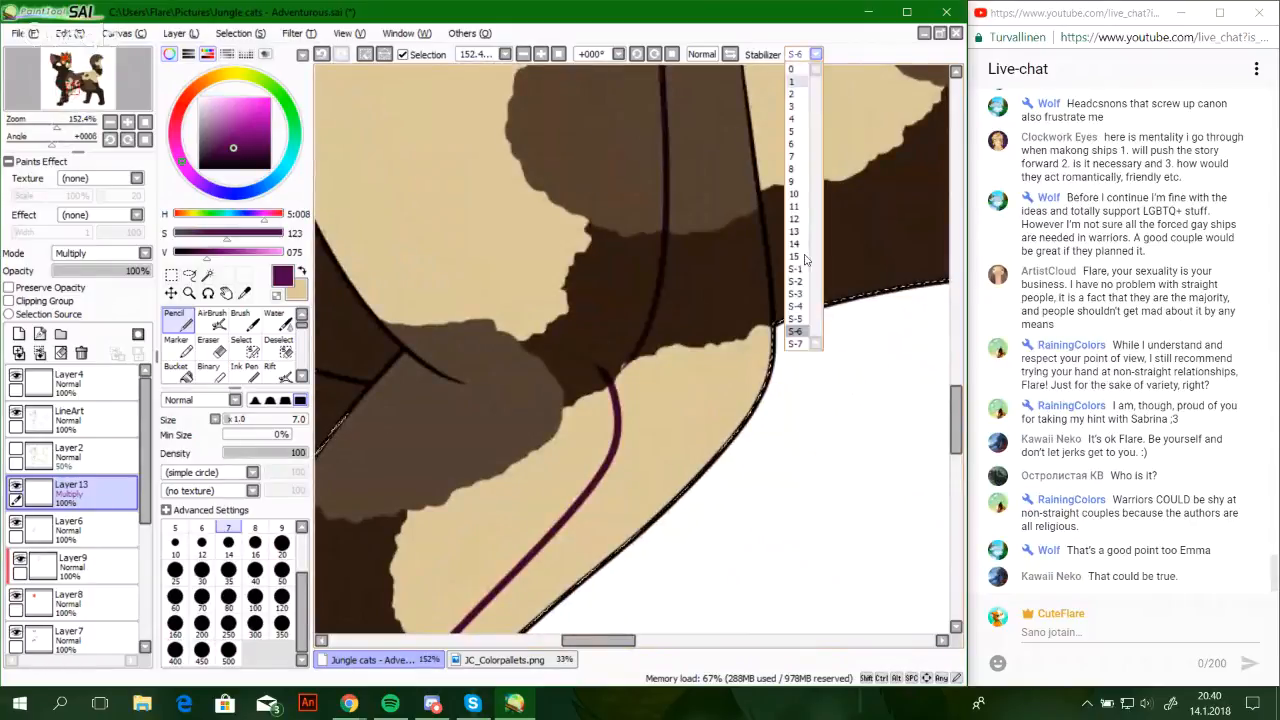
left_click(795, 255)
left_click_drag(57, 128, 72, 130)
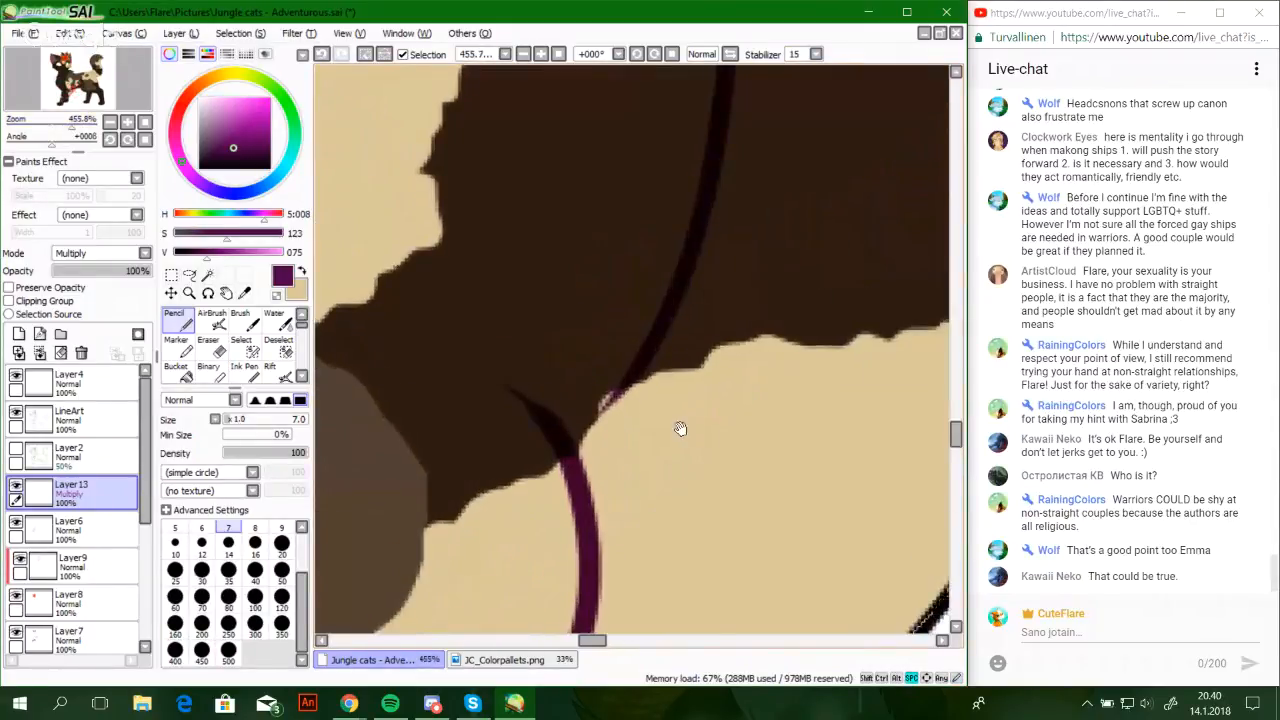
left_click_drag(681, 428, 836, 334)
left_click_drag(711, 345, 810, 252)
key("ctrl+z")
mouse_move(717, 349)
left_mouse_down()
mouse_move(805, 250)
mouse_move(758, 306)
mouse_move(800, 257)
mouse_move(818, 287)
mouse_move(858, 270)
left_mouse_up()
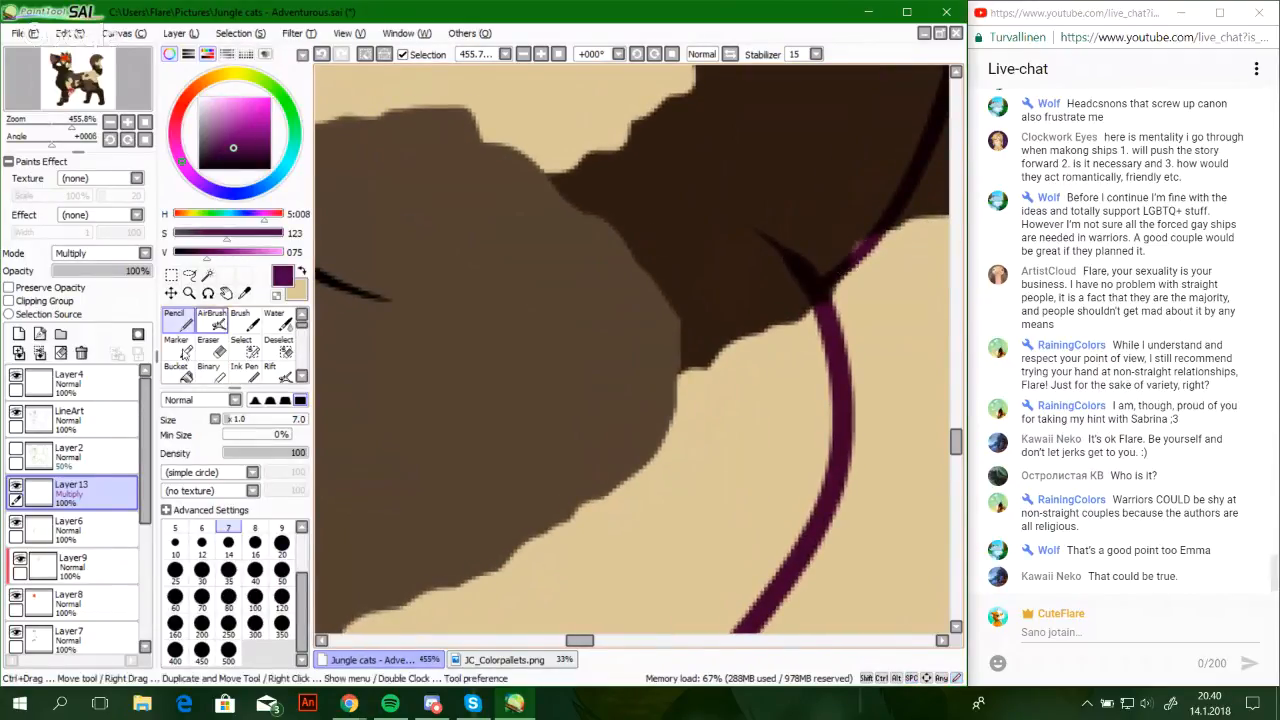
key("e")
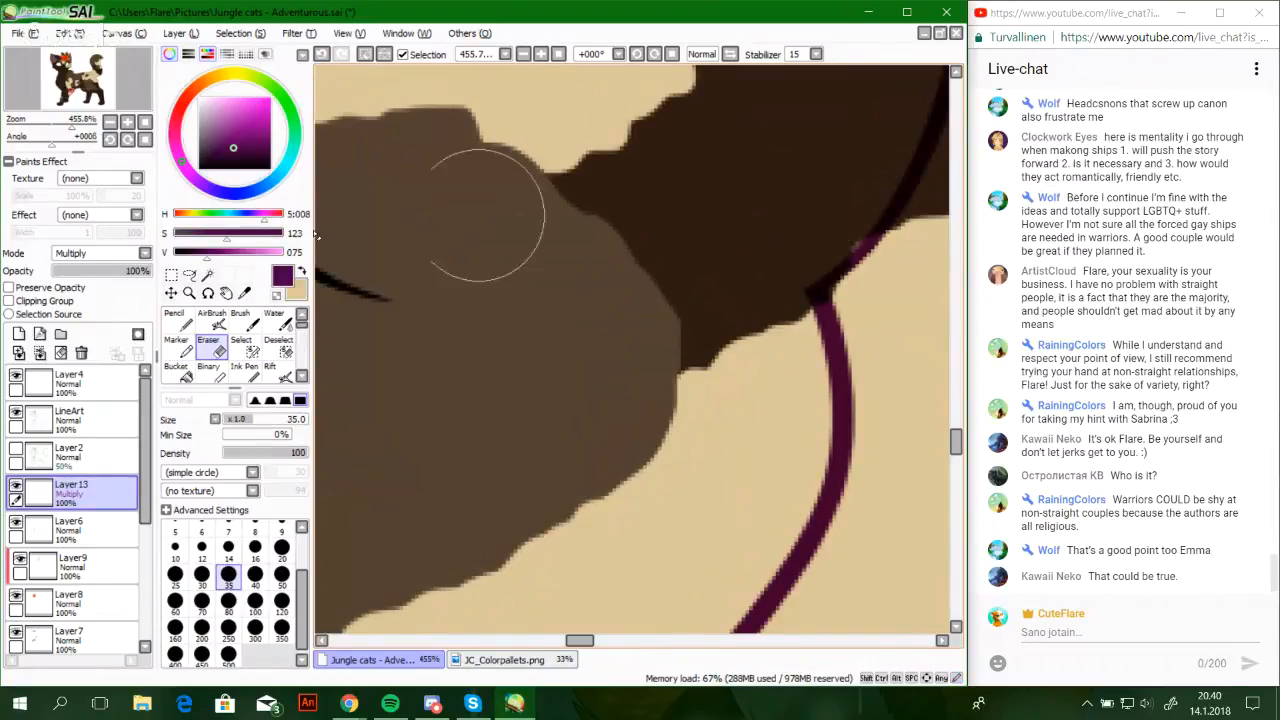
Draw a short Pencil shadow outline across the front toe of the near front paw, up to the first toe line
left_click(183, 319)
mouse_move(617, 430)
left_mouse_down()
mouse_move(671, 400)
mouse_move(780, 205)
left_mouse_up()
left_click_drag(551, 491, 757, 191)
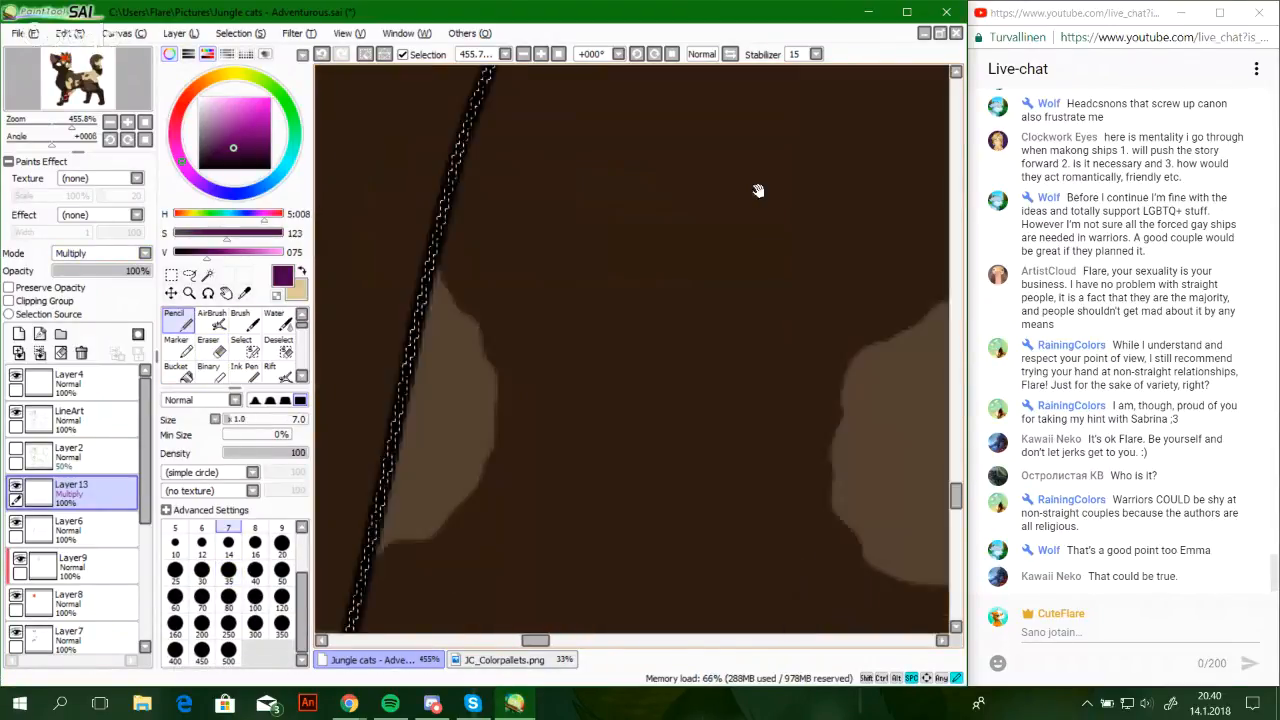
left_click_drag(577, 445, 611, 156)
left_click_drag(533, 472, 453, 321)
mouse_move(341, 376)
left_mouse_down()
mouse_move(403, 411)
mouse_move(424, 404)
left_mouse_up()
key("ctrl+z")
key("ctrl+z")
mouse_move(342, 372)
left_mouse_down()
mouse_move(408, 407)
mouse_move(419, 400)
left_mouse_up()
Draw a curved shadow outline across the middle toe of the near front paw, joining it to the rear toe's outline
mouse_move(413, 396)
left_mouse_down()
mouse_move(529, 472)
mouse_move(755, 442)
left_mouse_up()
key("ctrl+z")
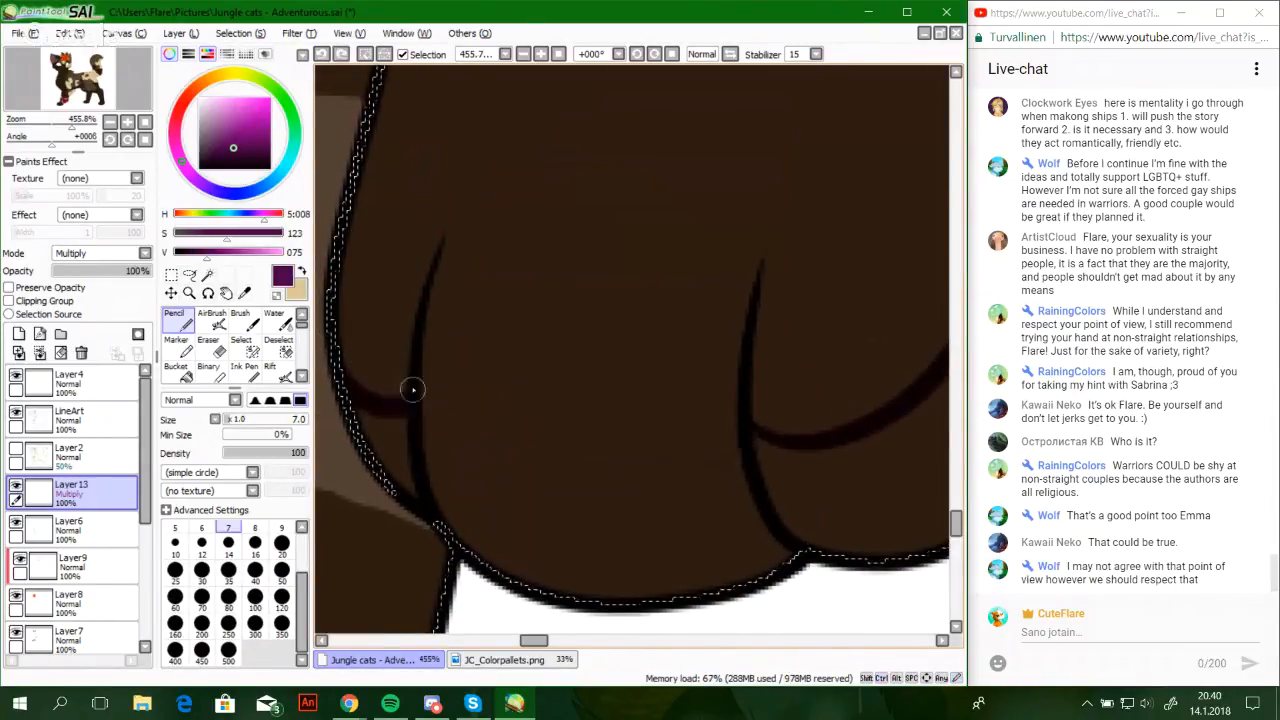
left_click_drag(414, 392, 560, 483)
left_click_drag(479, 461, 705, 452)
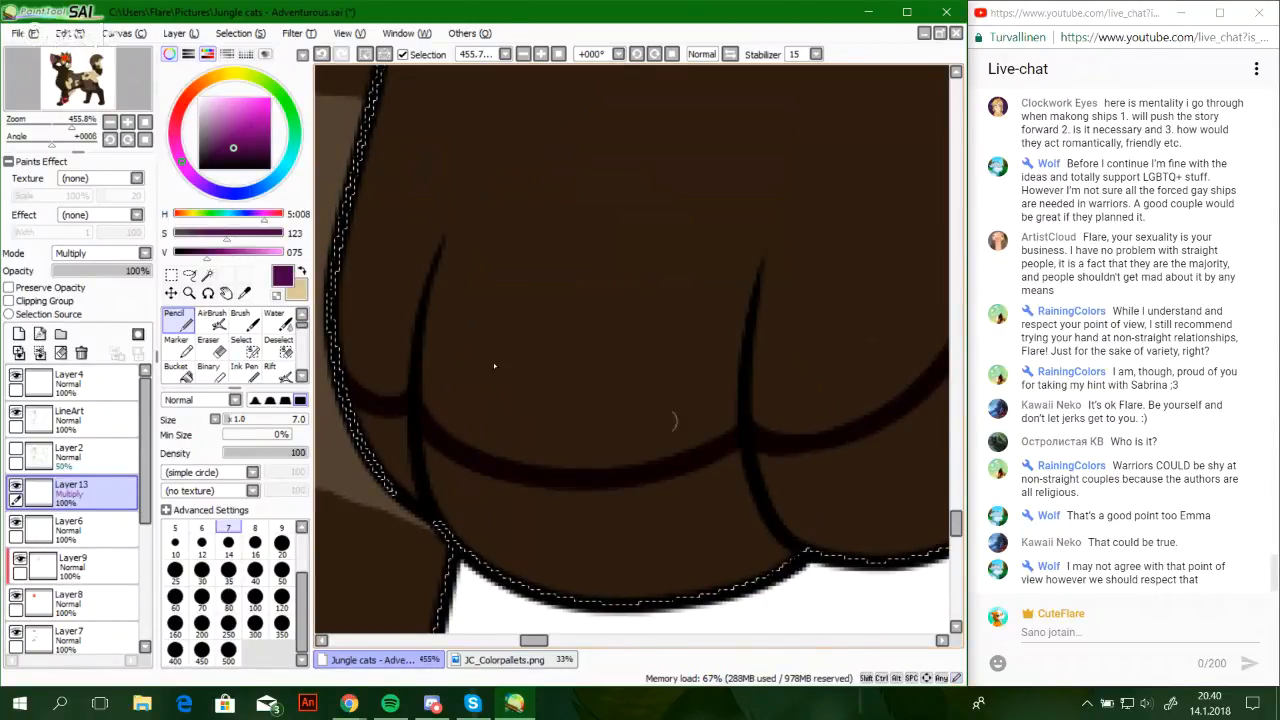
Draw a curved Pencil shadow outline across the far hind leg's thigh, from the belly line to a hooked end above the lower leg
mouse_move(58, 139)
left_mouse_down()
mouse_move(86, 84)
mouse_move(119, 72)
left_mouse_up()
left_click_drag(656, 457, 566, 388)
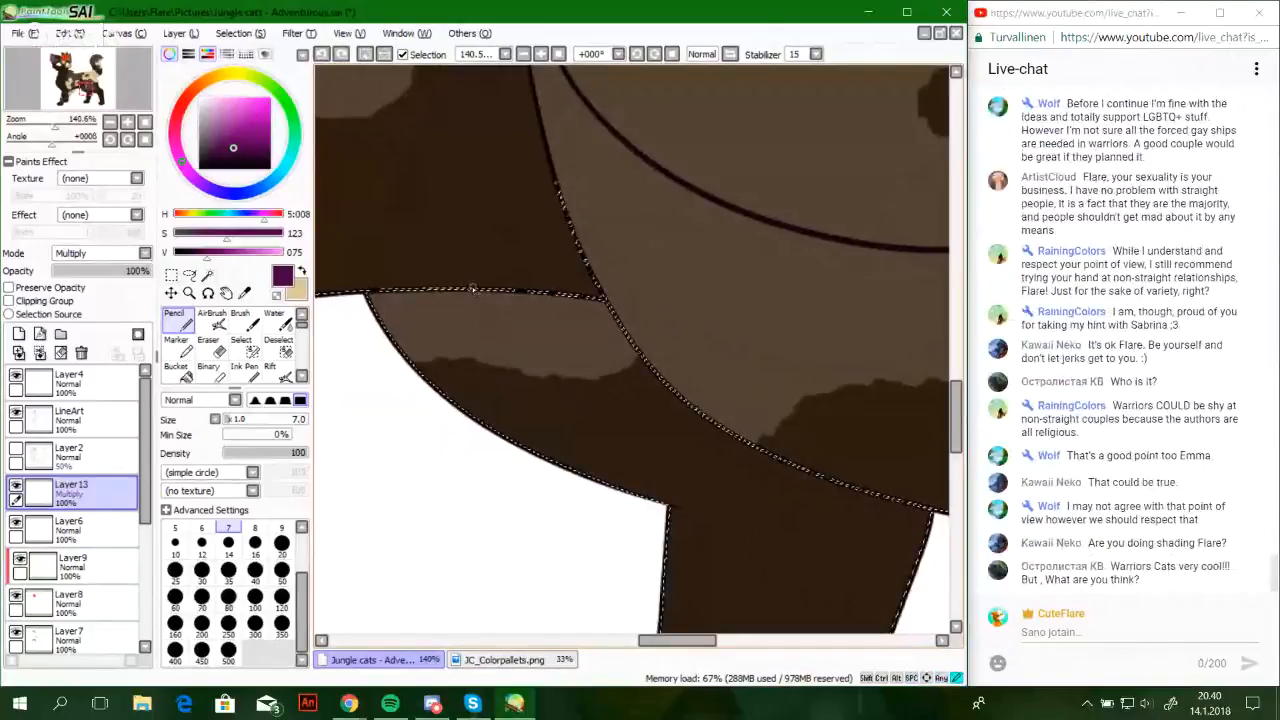
mouse_move(473, 290)
left_mouse_down()
mouse_move(837, 494)
mouse_move(598, 414)
mouse_move(823, 506)
left_mouse_up()
key("ctrl+z")
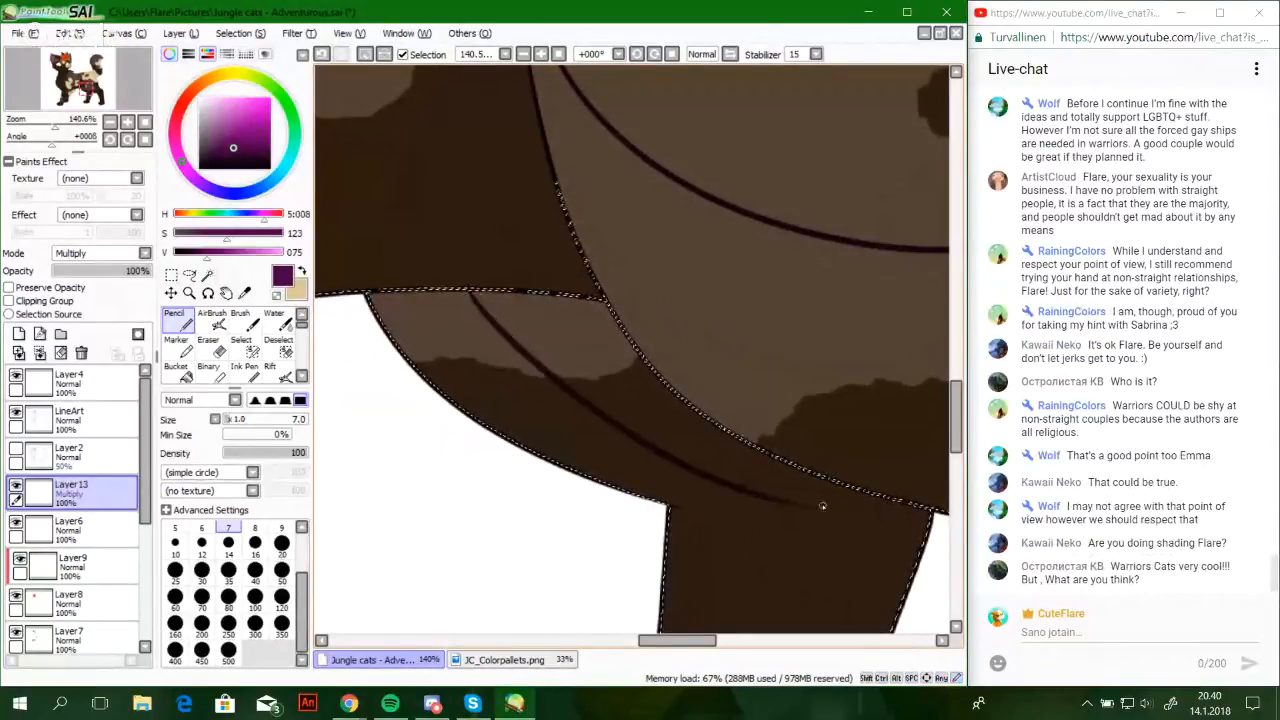
key("ctrl+z")
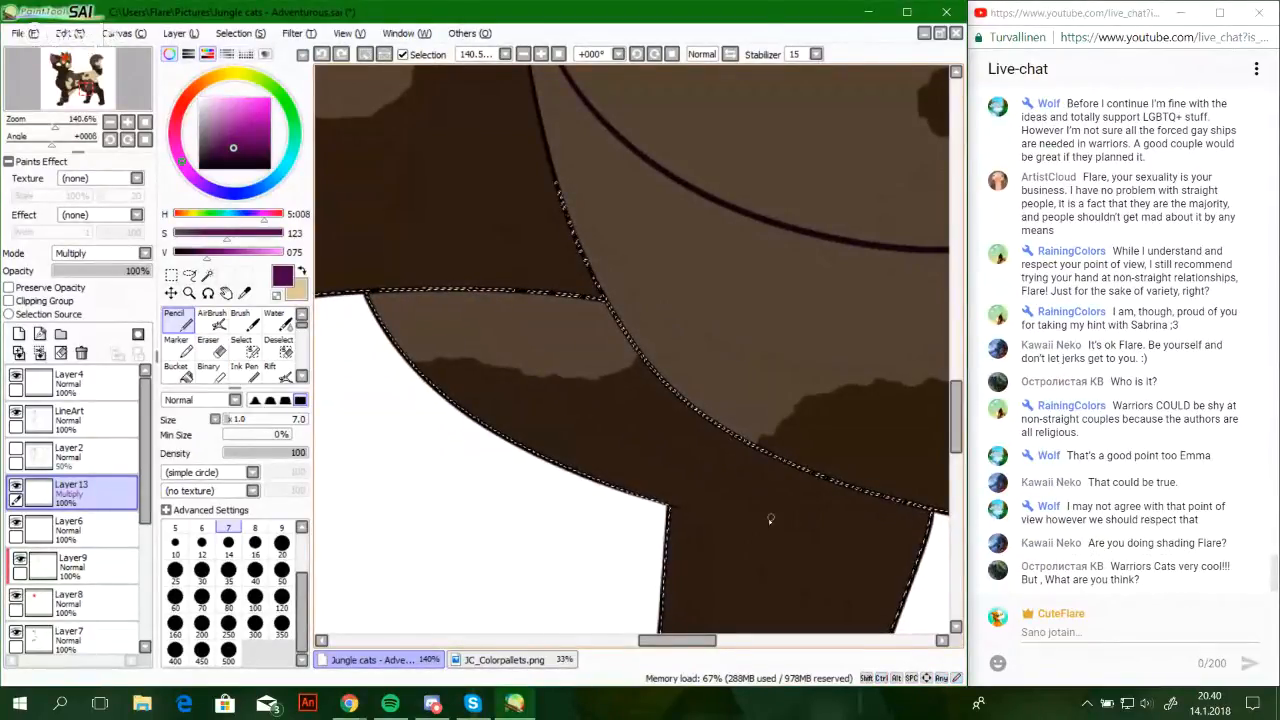
left_click_drag(707, 472, 480, 262)
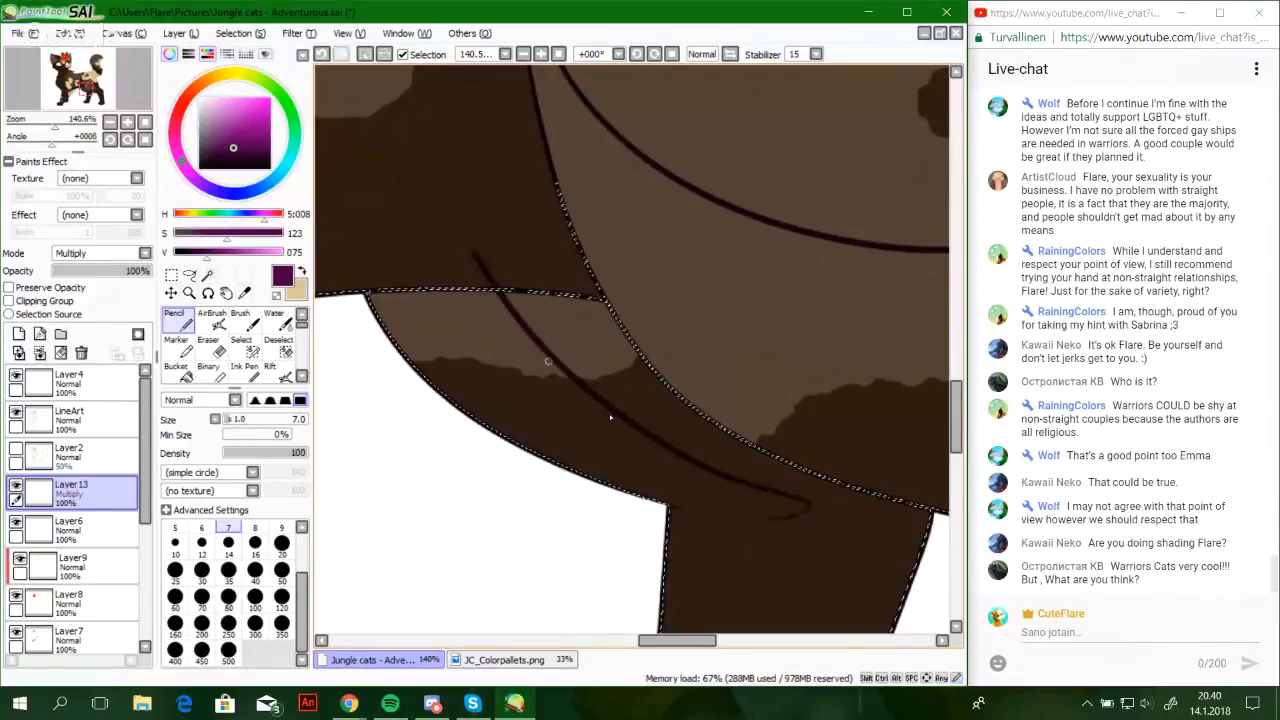
key("ctrl+z")
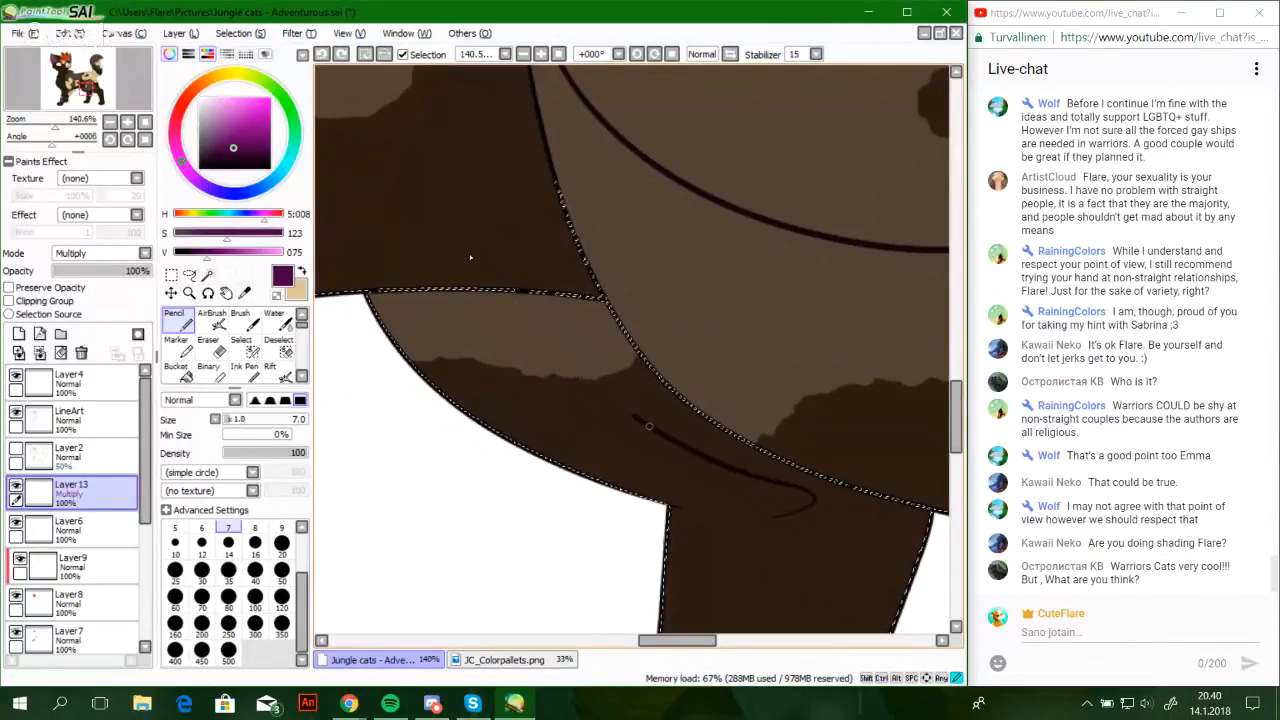
left_click_drag(470, 258, 452, 232)
key("ctrl+z")
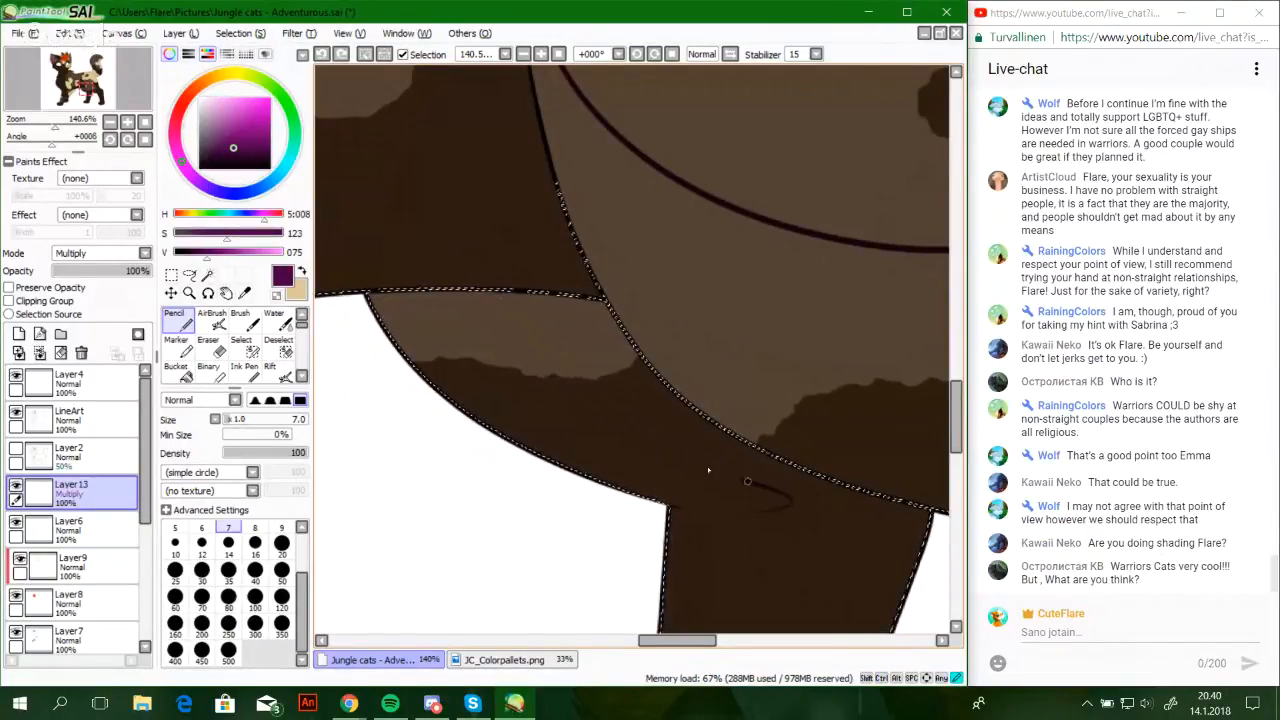
left_click_drag(708, 470, 491, 200)
mouse_move(472, 430)
left_mouse_down()
mouse_move(551, 314)
mouse_move(470, 211)
mouse_move(409, 374)
mouse_move(462, 408)
left_mouse_up()
key("ctrl+z")
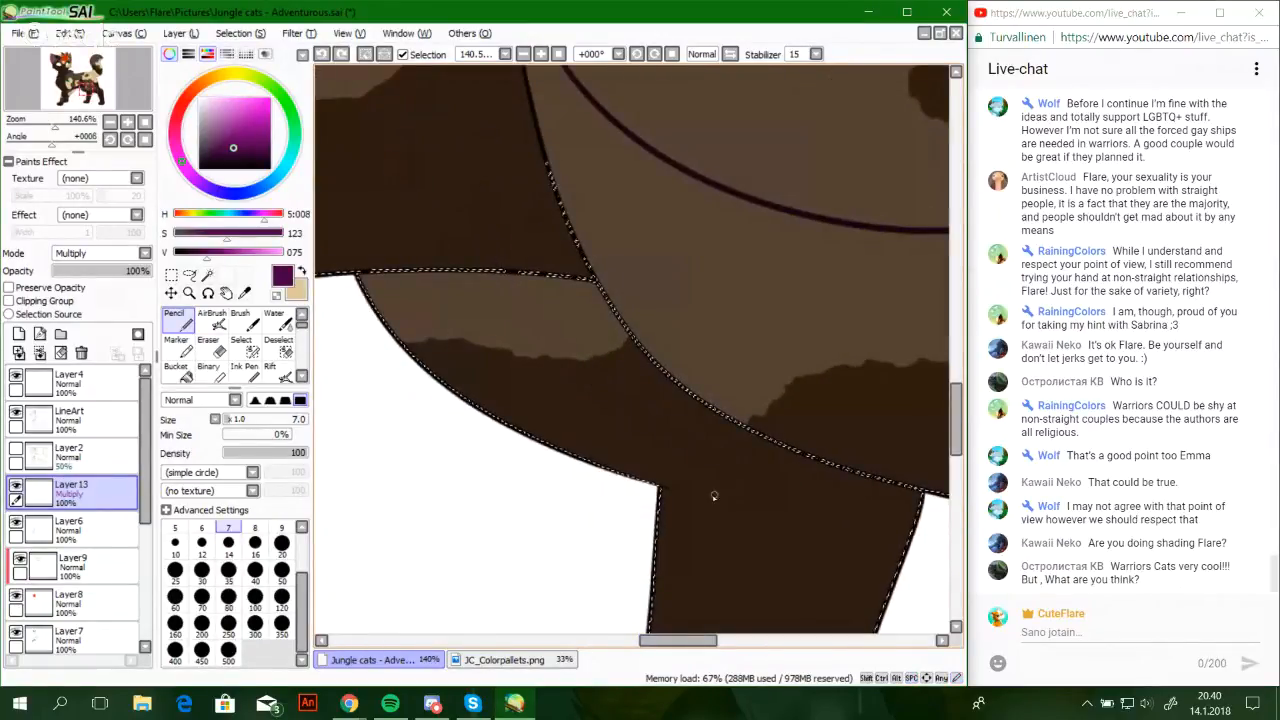
mouse_move(745, 477)
left_mouse_down()
mouse_move(452, 234)
mouse_move(783, 482)
mouse_move(712, 305)
mouse_move(709, 477)
mouse_move(734, 534)
left_mouse_up()
key("ctrl+z")
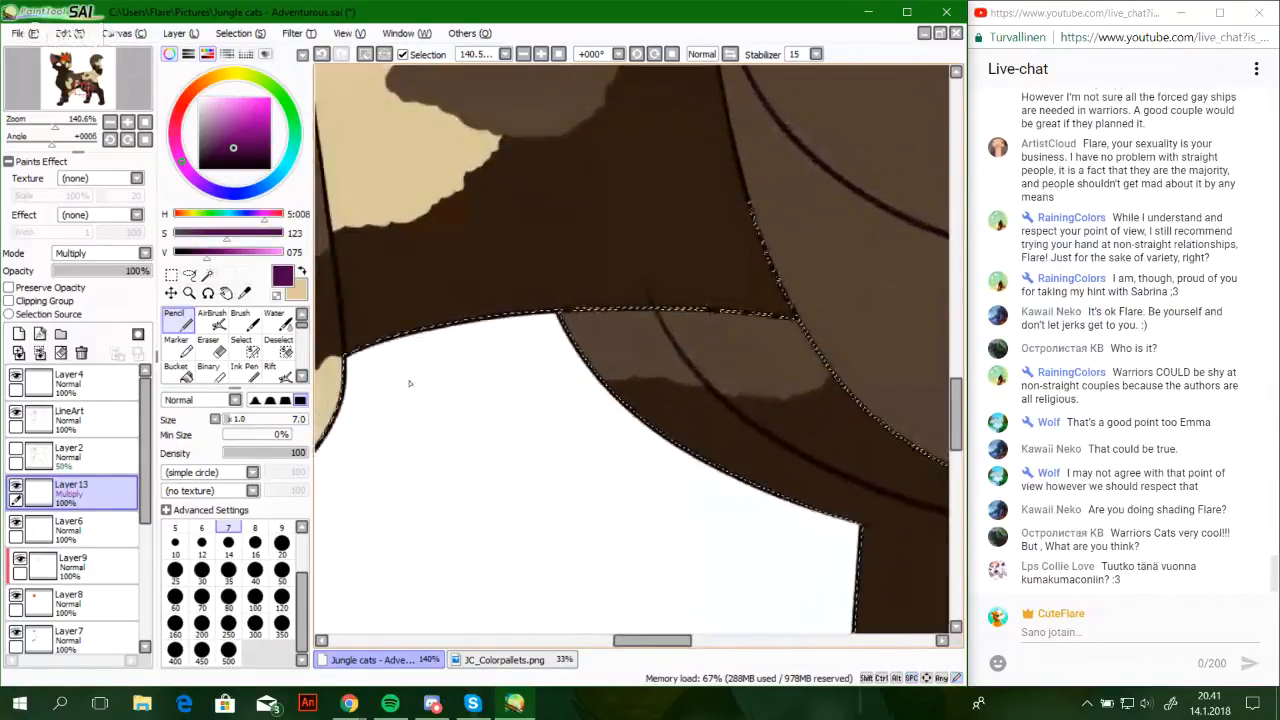
left_click_drag(55, 125, 65, 125)
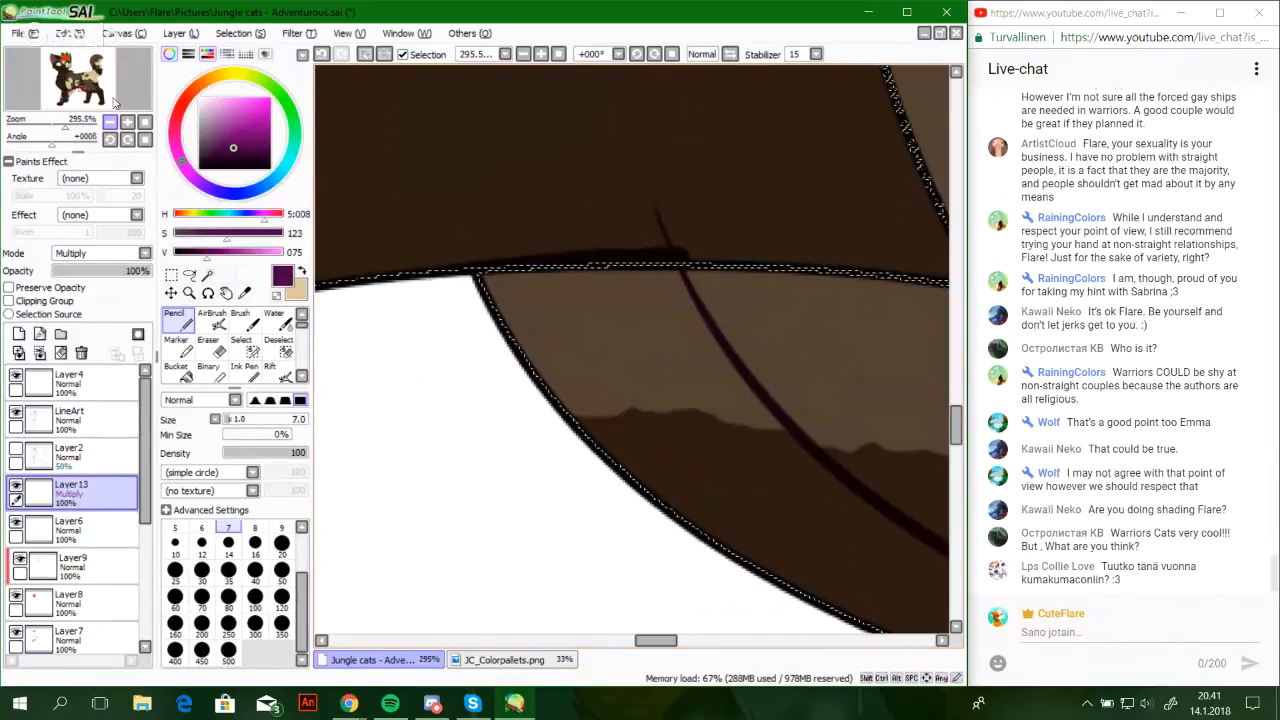
Draw the shadow outline along the far hind leg, from the paw's rear toe up to the knee, with the canvas rotated to 45°
left_click_drag(82, 88, 62, 142)
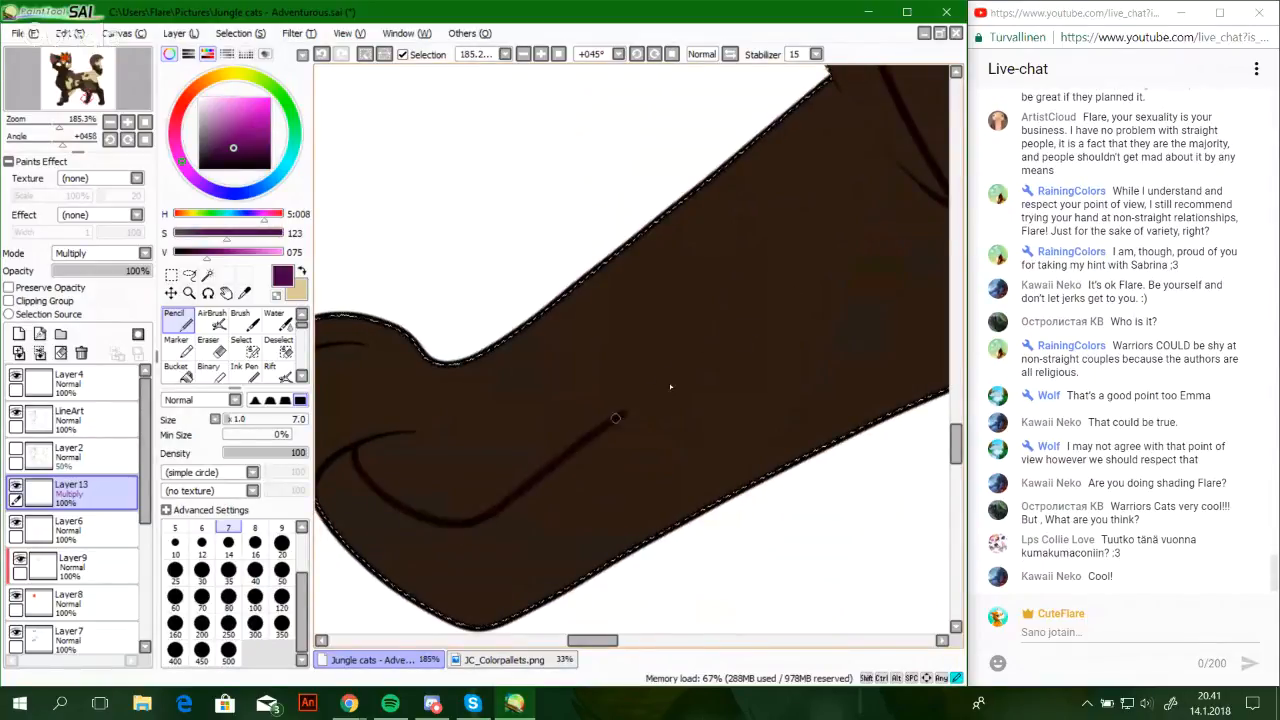
left_click_drag(615, 418, 895, 167)
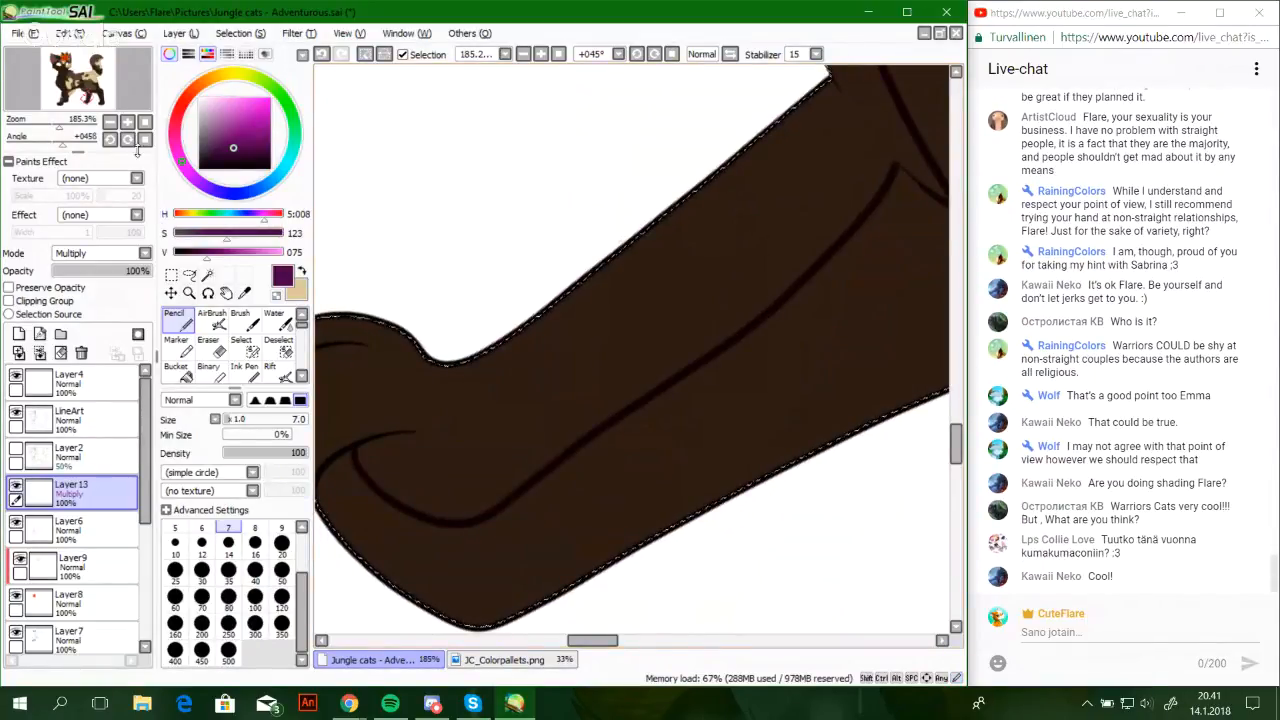
left_click(145, 140)
Extend the top of the far hind leg's shadow outline with the Pencil so it meets the thigh outline's hooked end
left_click_drag(60, 122, 68, 124)
key("space")
mouse_move(688, 283)
left_mouse_down()
mouse_move(632, 252)
mouse_move(560, 417)
left_mouse_up()
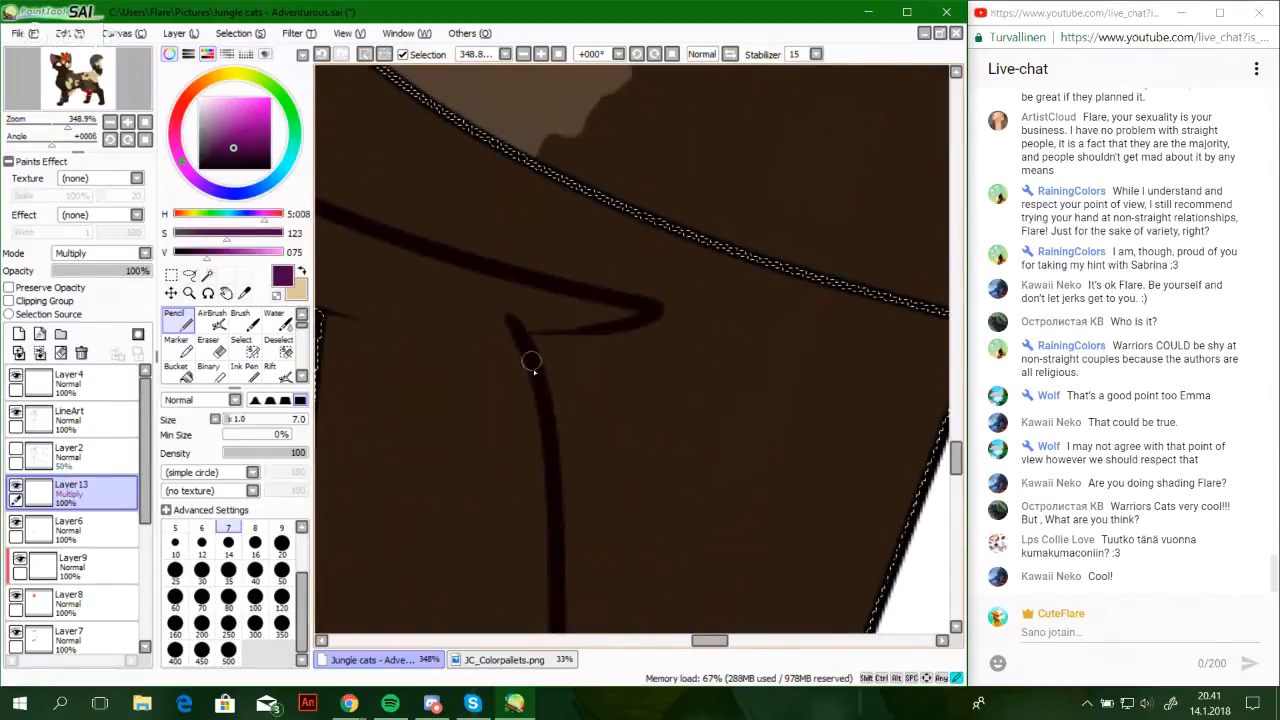
left_click_drag(531, 361, 534, 367)
key("ctrl+z")
left_click_drag(500, 316, 540, 371)
left_click(1068, 630)
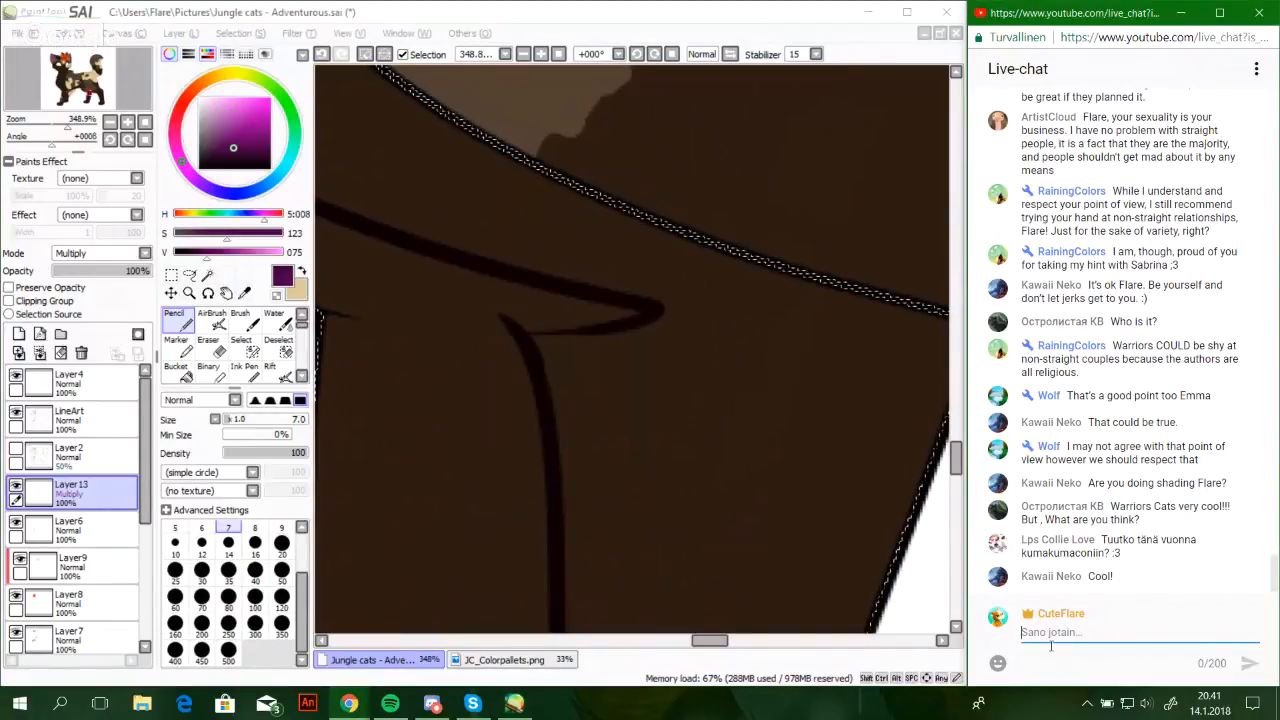
left_click(485, 352)
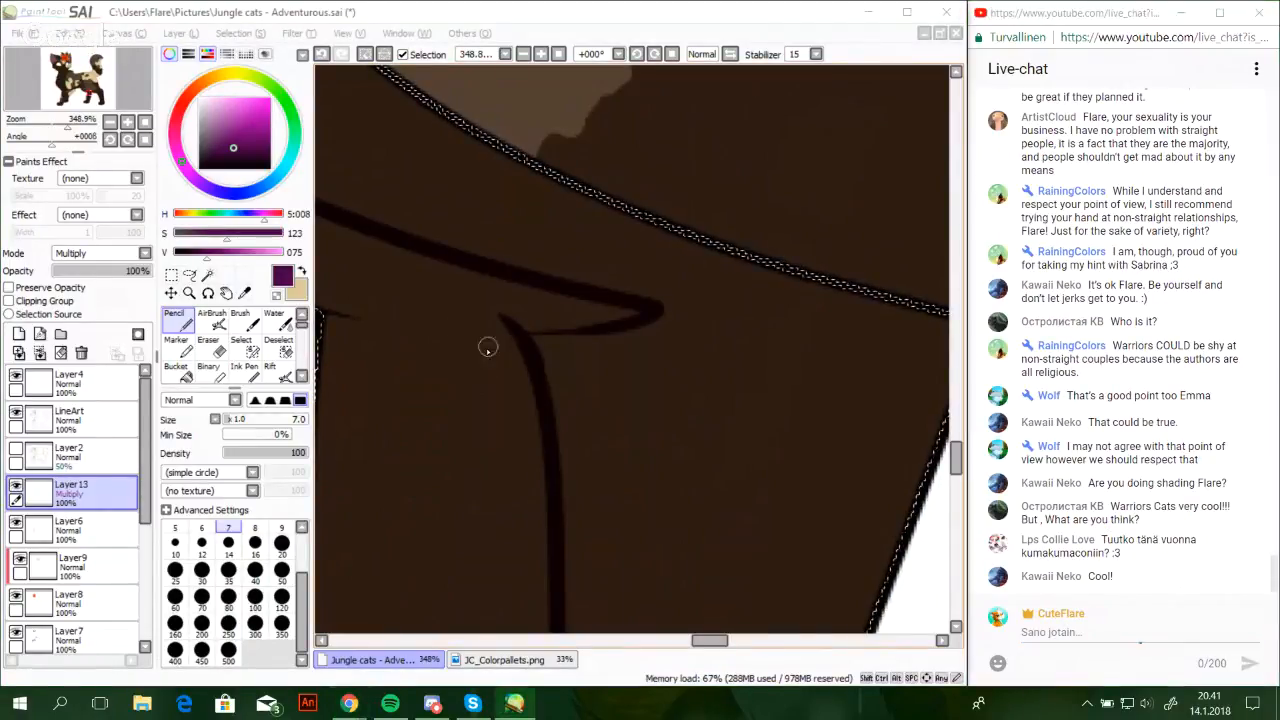
Erase the tip overhanging the join of the far hind leg's shadow outlines, using the Eraser at size 12
key("e")
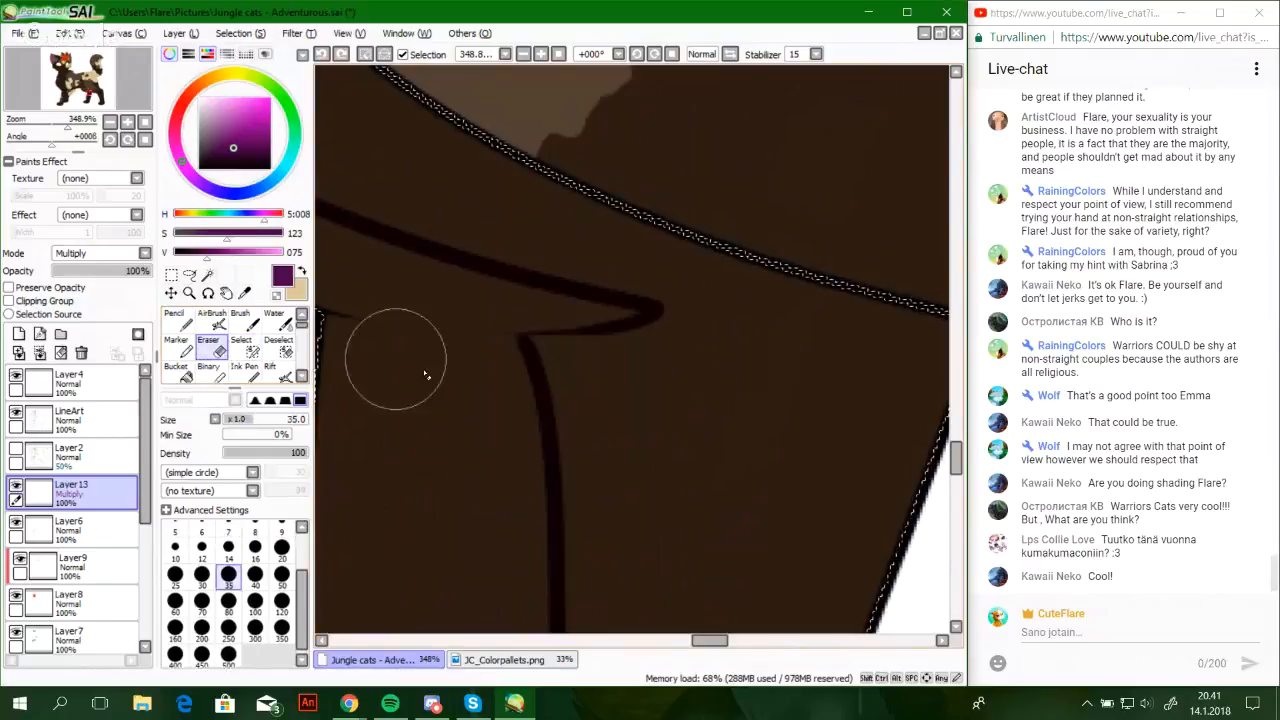
key("n")
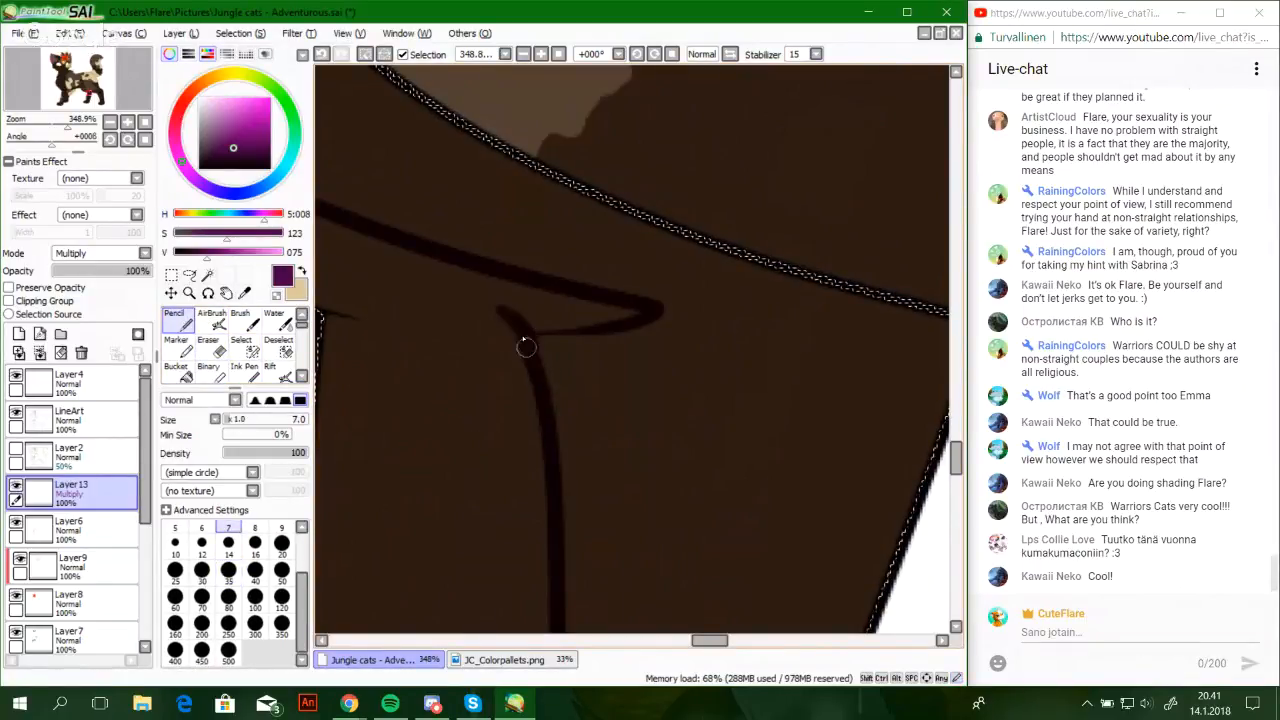
key("e")
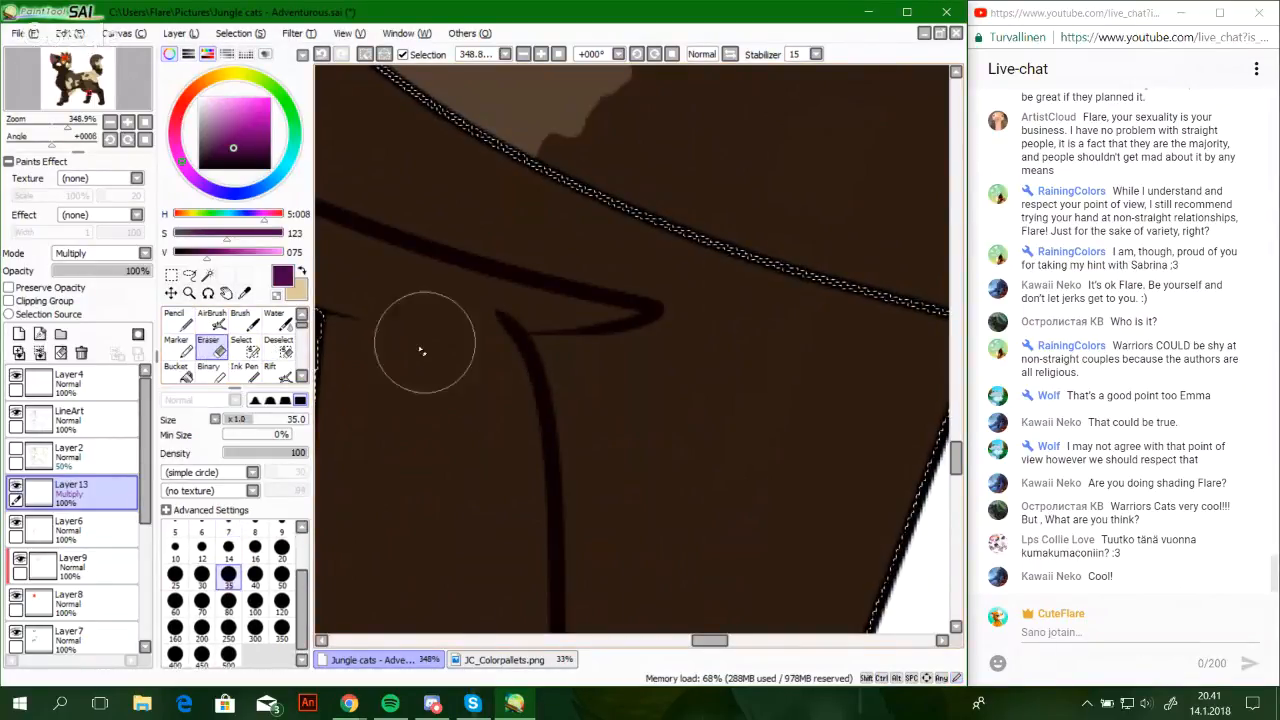
key("bracketleft")
key("bracketleft")
key("bracketleft")
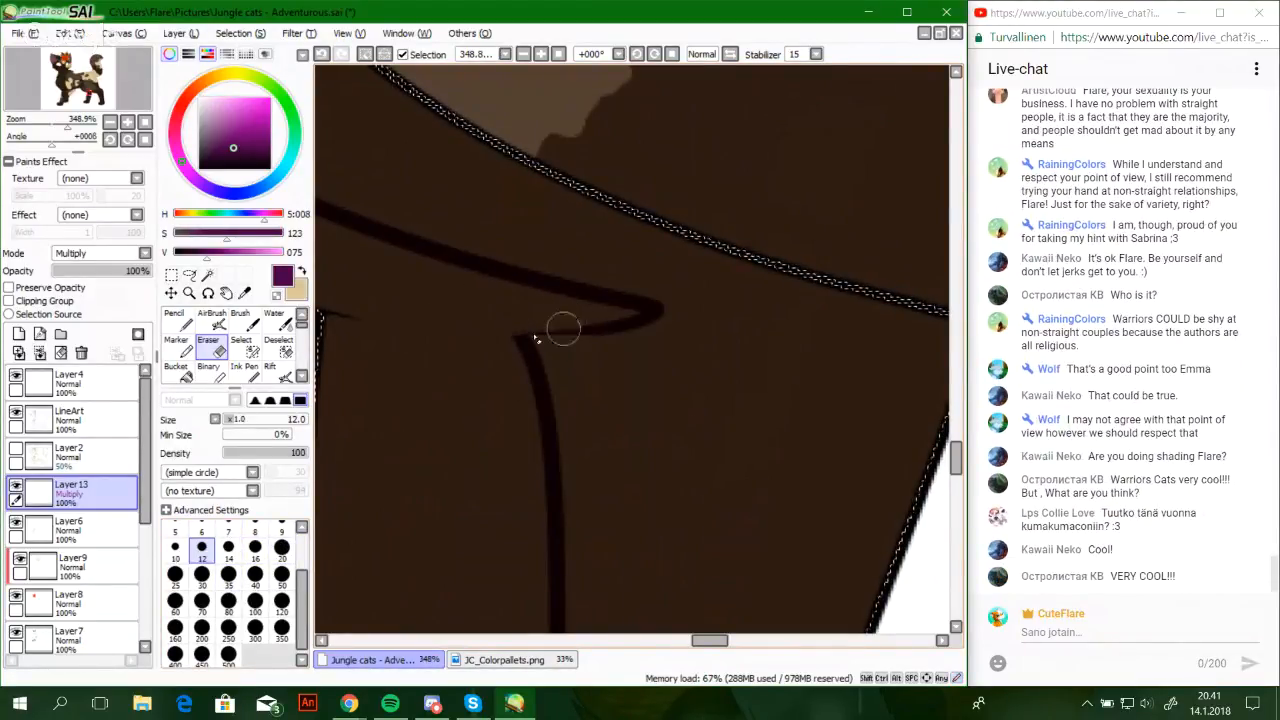
Draw curved Pencil shadow outlines across the front and middle toes of the far hind paw, meeting the rear toe's outline
left_click(178, 320)
mouse_move(380, 433)
left_mouse_down()
mouse_move(626, 334)
mouse_move(709, 394)
left_mouse_up()
mouse_move(418, 297)
left_mouse_down()
mouse_move(465, 357)
mouse_move(441, 349)
mouse_move(478, 376)
mouse_move(658, 411)
mouse_move(623, 401)
left_mouse_up()
key("ctrl+z")
mouse_move(457, 343)
left_mouse_down()
mouse_move(480, 389)
mouse_move(634, 414)
left_mouse_up()
key("ctrl+z")
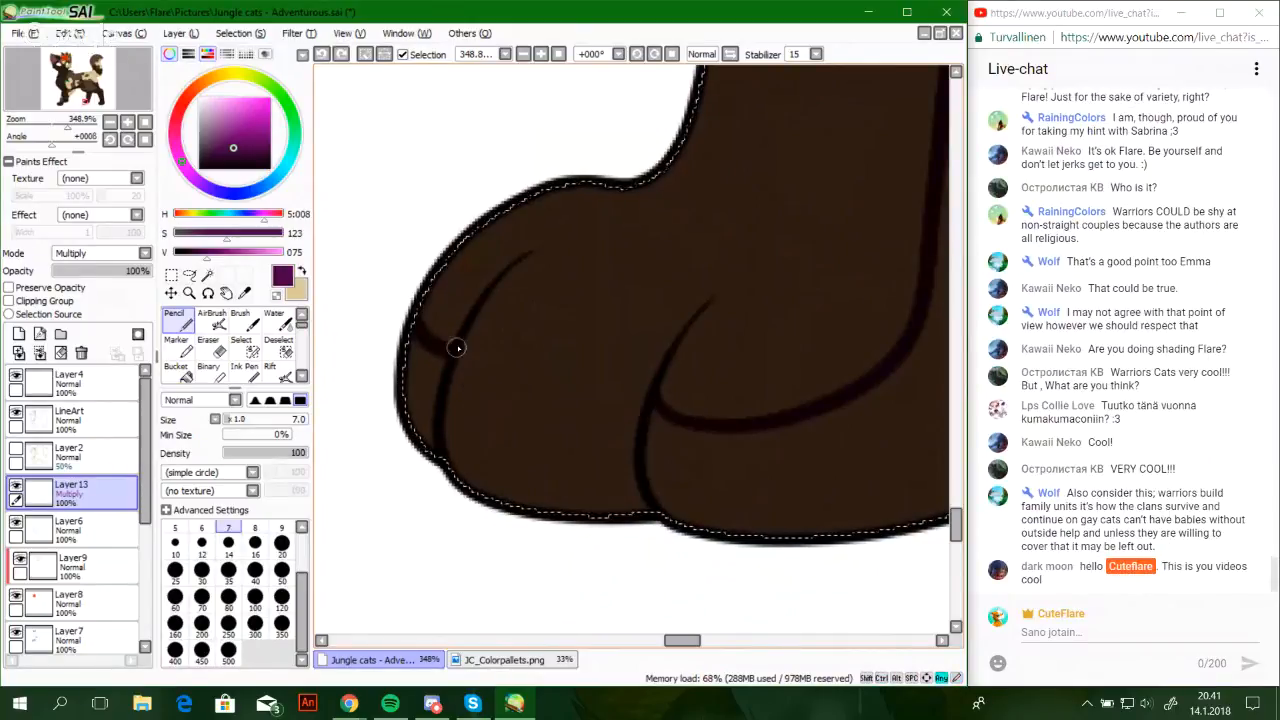
left_click_drag(452, 344, 636, 432)
key("ctrl+z")
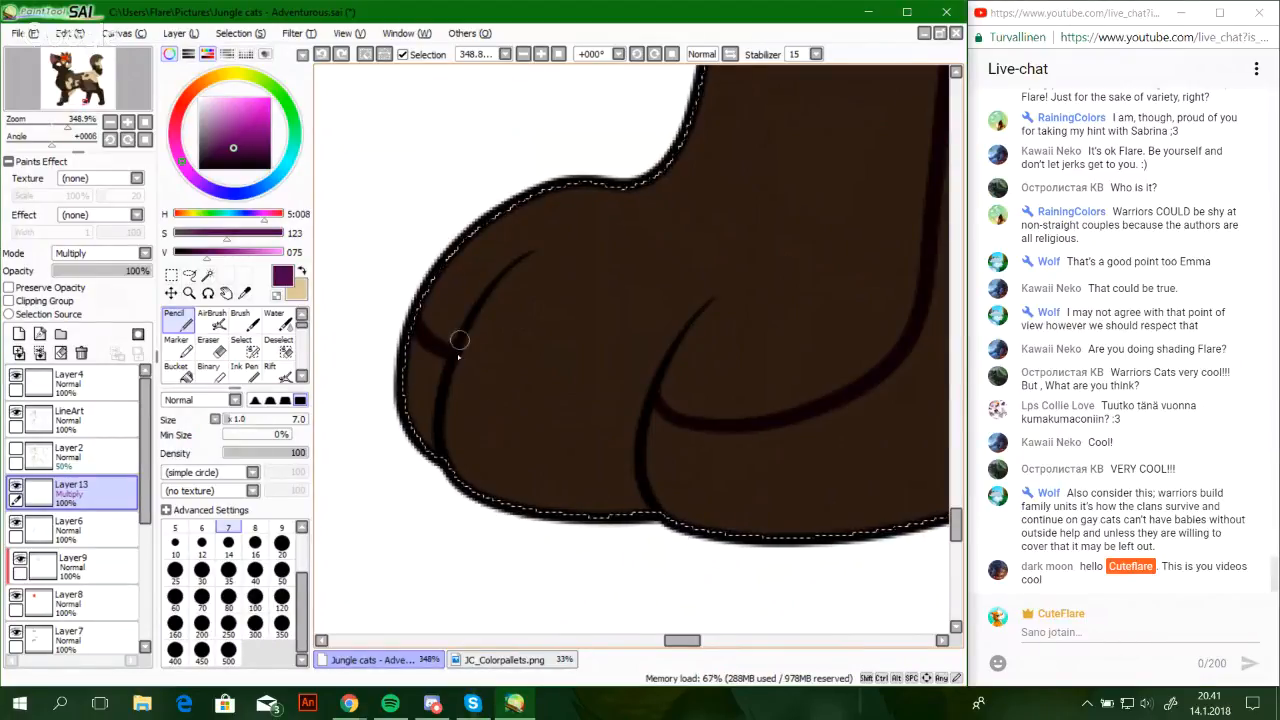
mouse_move(457, 351)
left_mouse_down()
mouse_move(476, 384)
mouse_move(621, 411)
mouse_move(575, 418)
mouse_move(647, 406)
left_mouse_up()
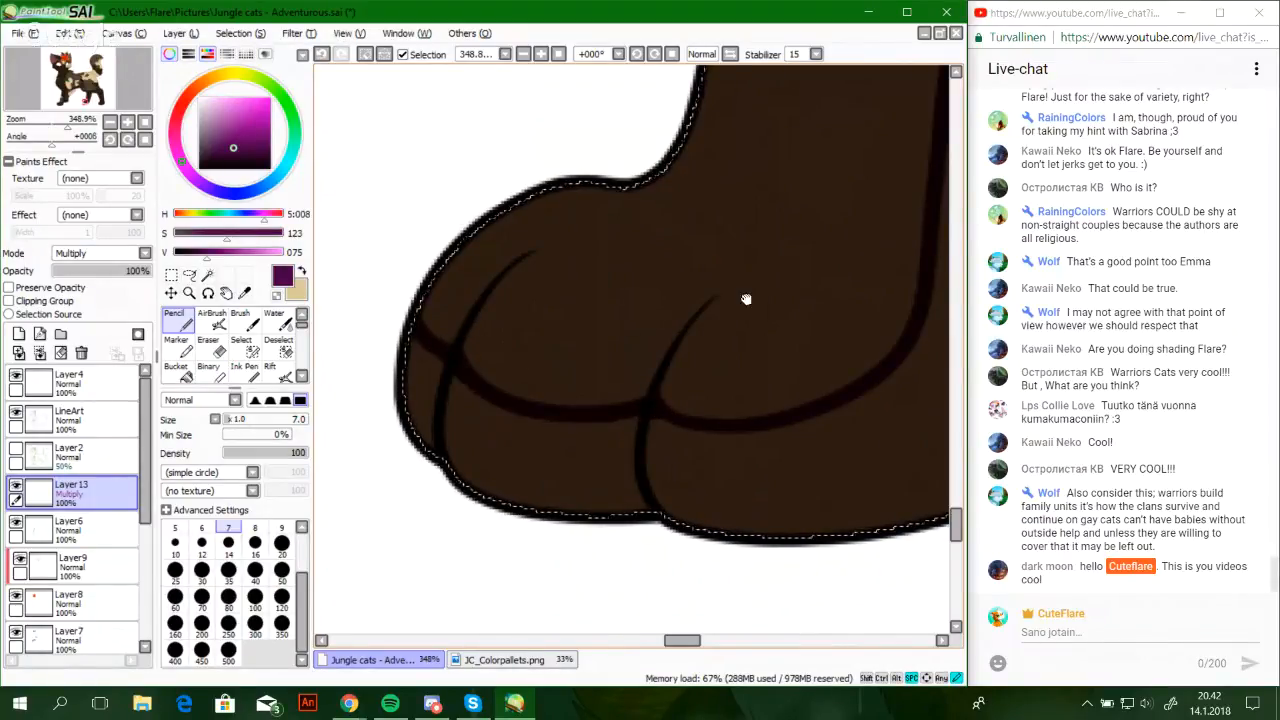
left_click_drag(746, 297, 546, 577)
left_click_drag(580, 240, 620, 600)
left_click_drag(623, 257, 565, 112)
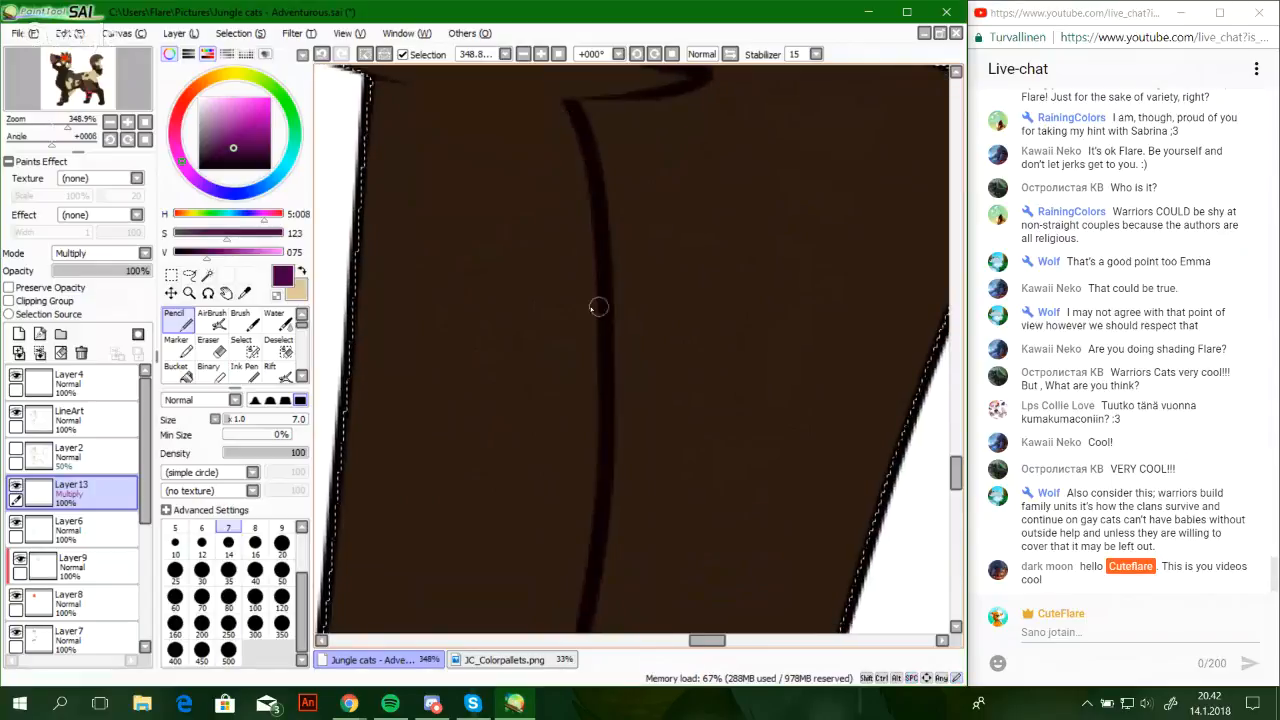
mouse_move(62, 126)
left_mouse_down()
mouse_move(37, 146)
mouse_move(49, 104)
left_mouse_up()
left_click(91, 90)
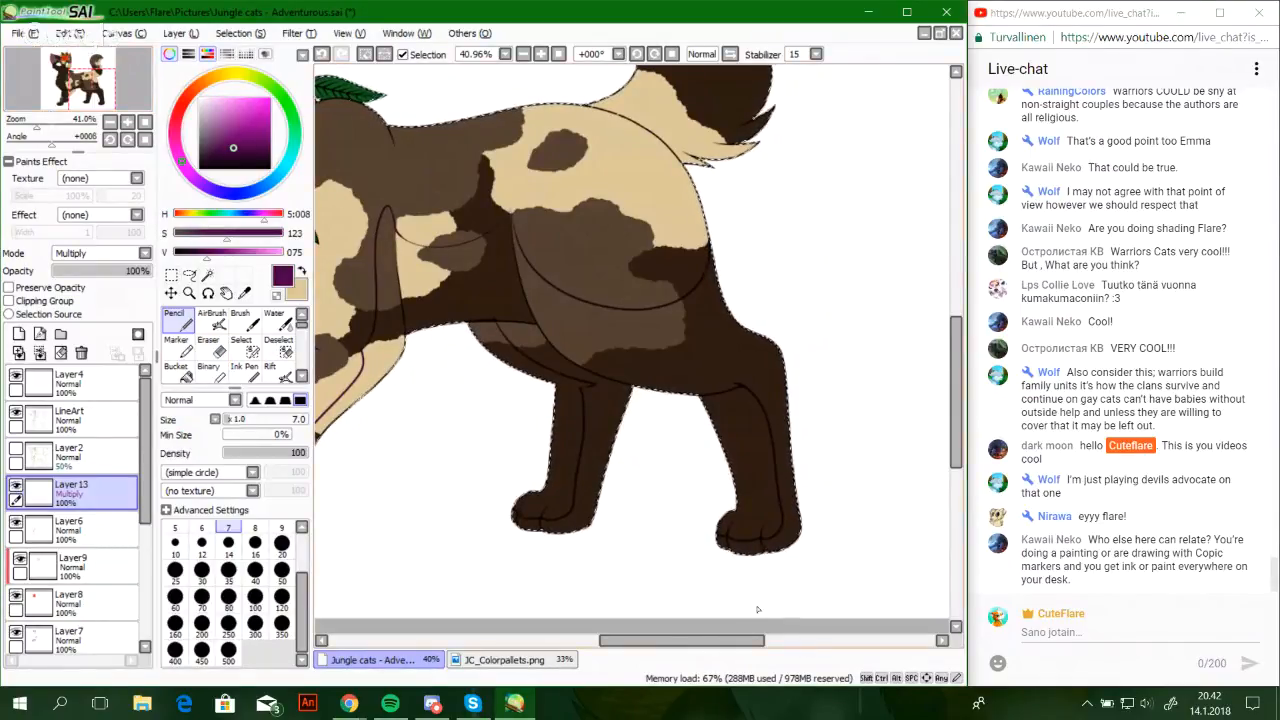
mouse_move(696, 645)
left_mouse_down()
mouse_move(673, 645)
mouse_move(701, 647)
left_mouse_up()
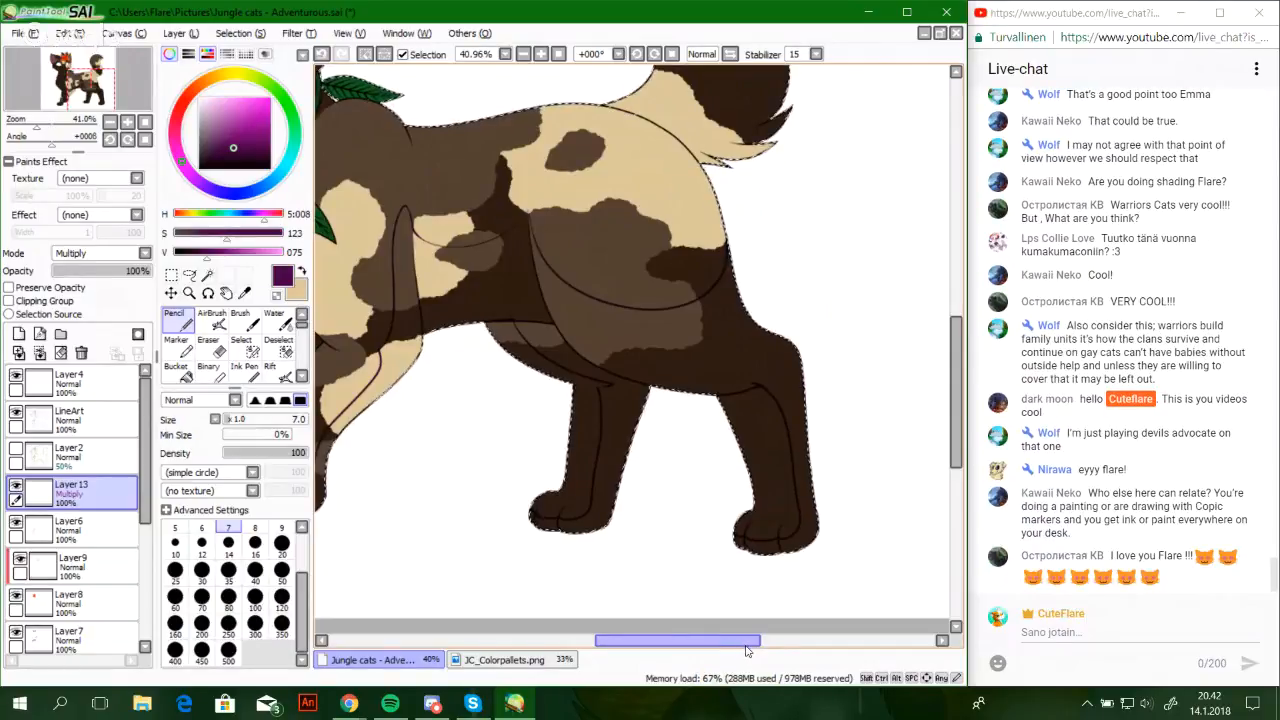
Switch to the YouTube live chat and send a heart emoji followed by "^^"
left_click(1101, 636)
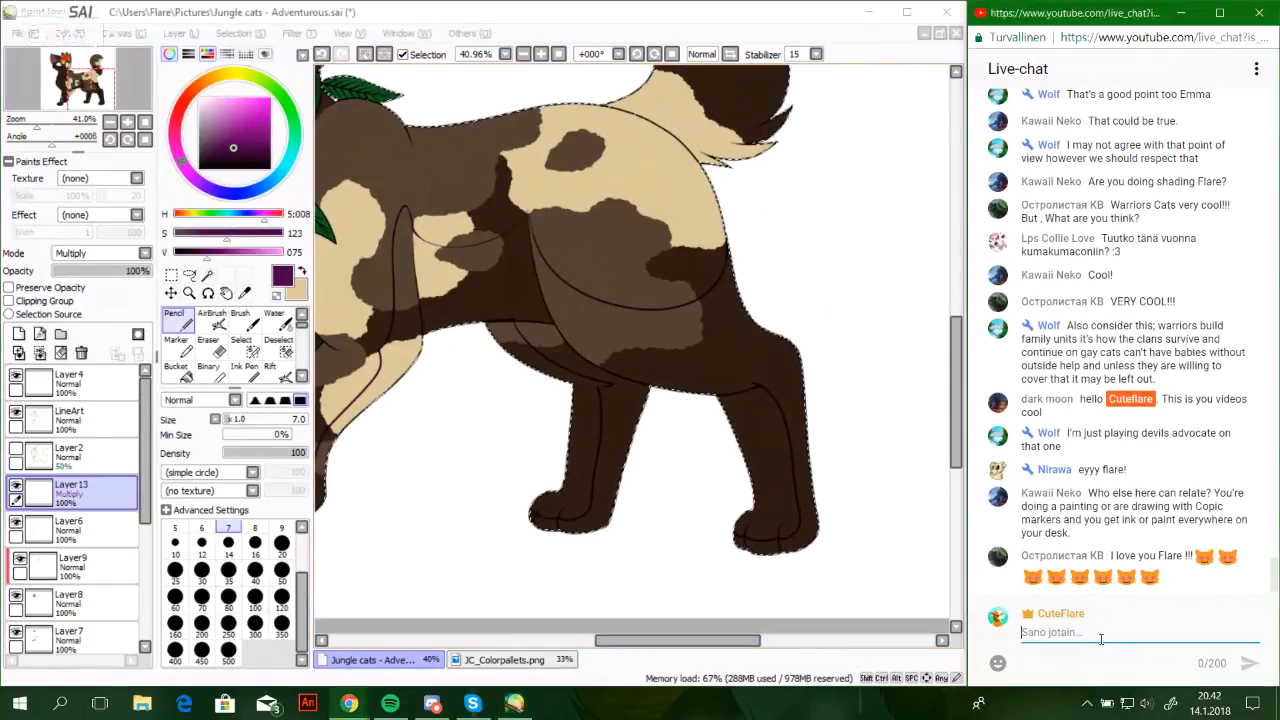
type("💗 ^^")
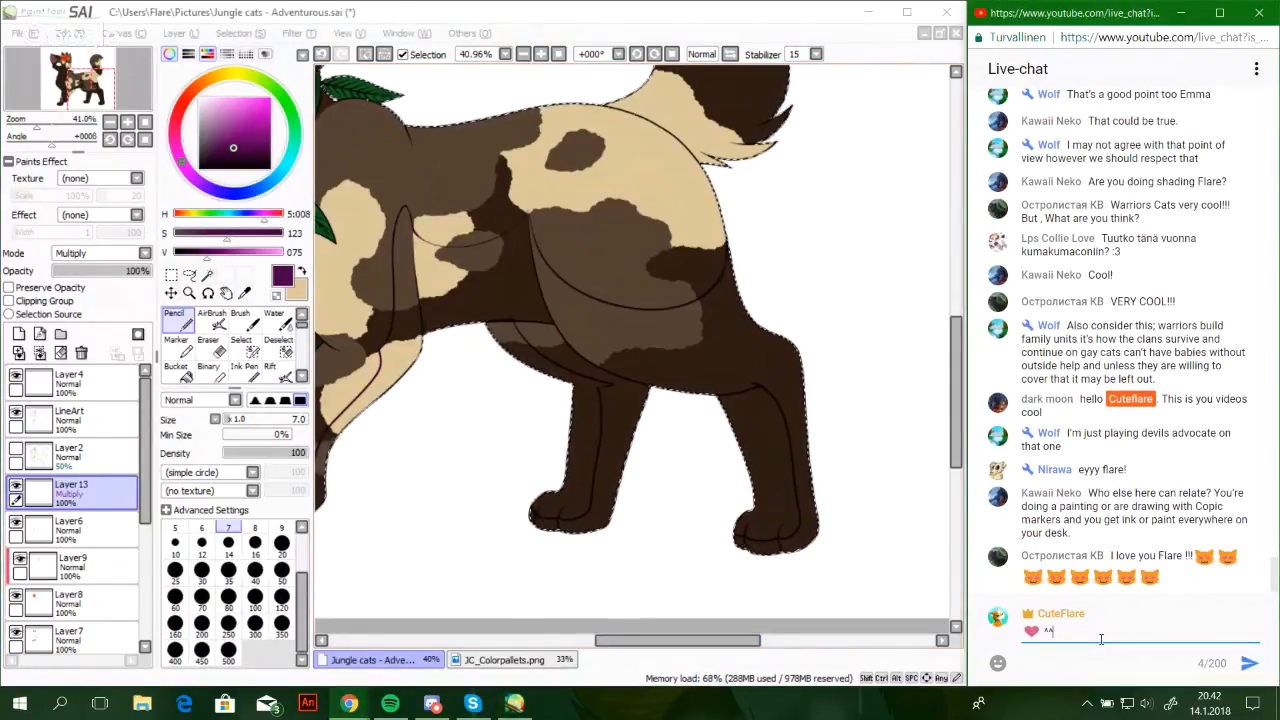
key("Return")
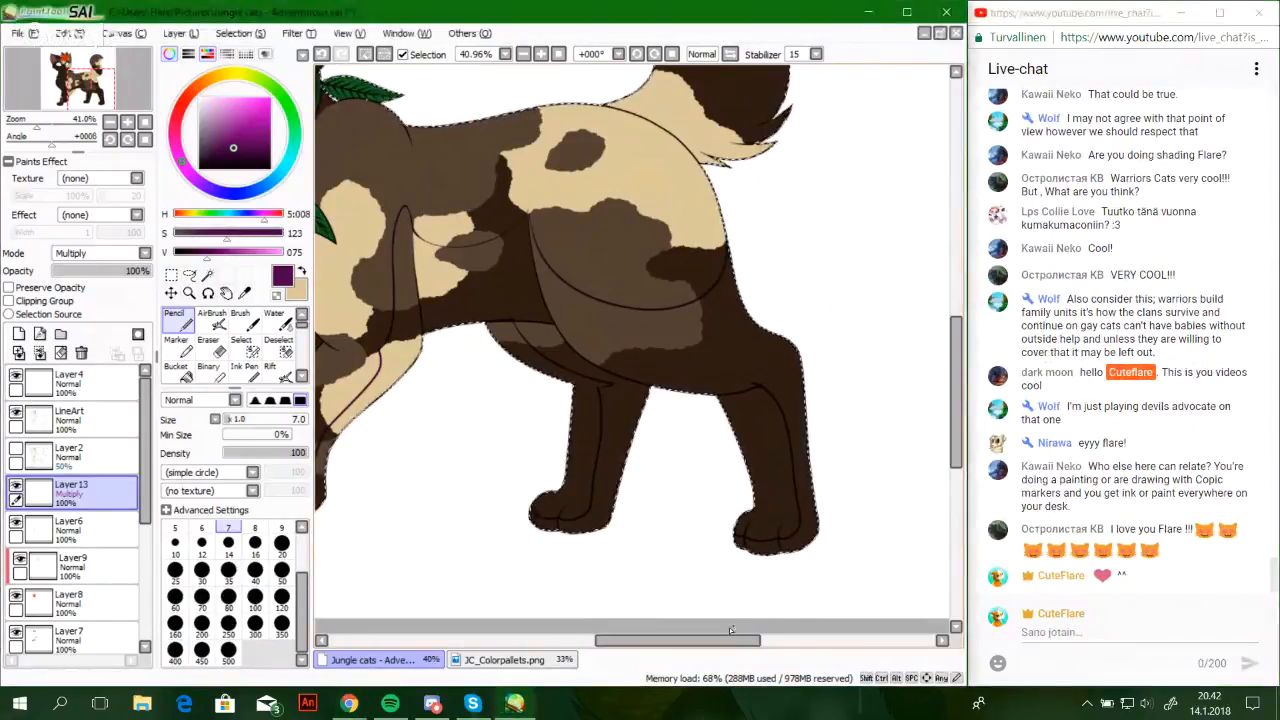
Draw a short, tapering Pencil shadow outline from the rump line into the cream base of the tail
left_click_drag(737, 641, 772, 652)
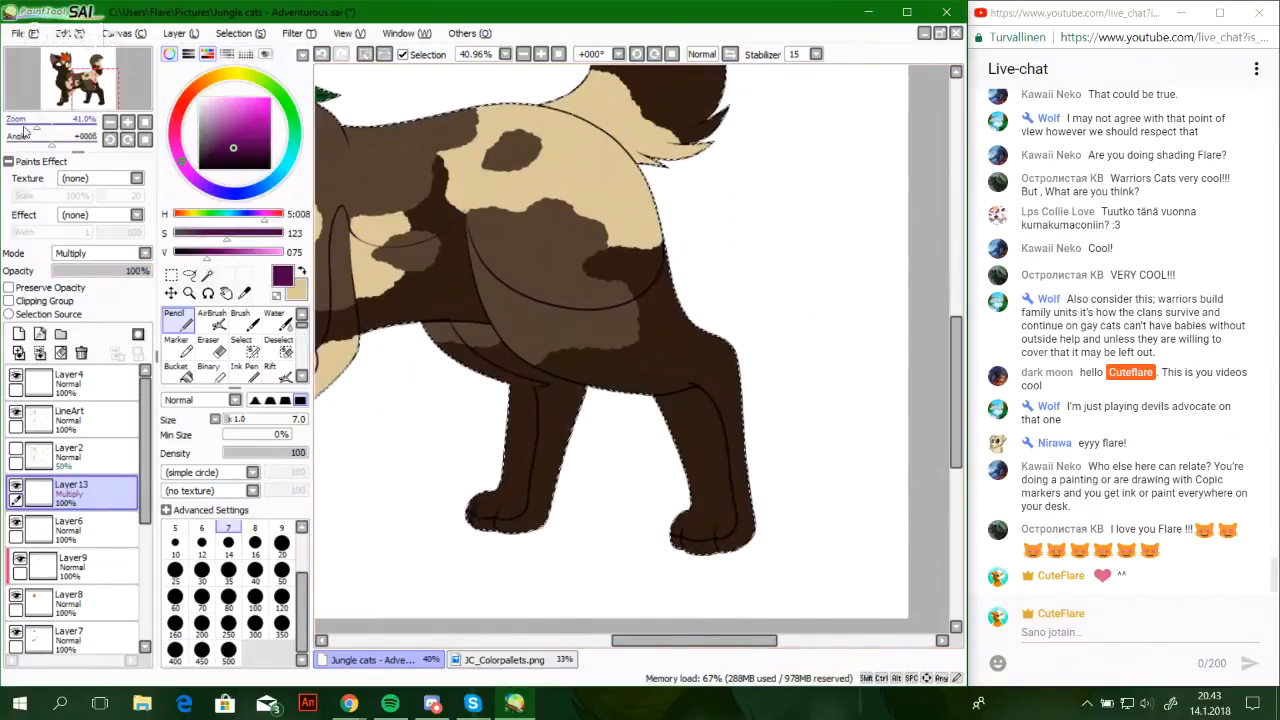
left_click_drag(38, 124, 53, 136)
mouse_move(95, 88)
left_mouse_down()
mouse_move(84, 88)
mouse_move(96, 70)
mouse_move(99, 82)
left_mouse_up()
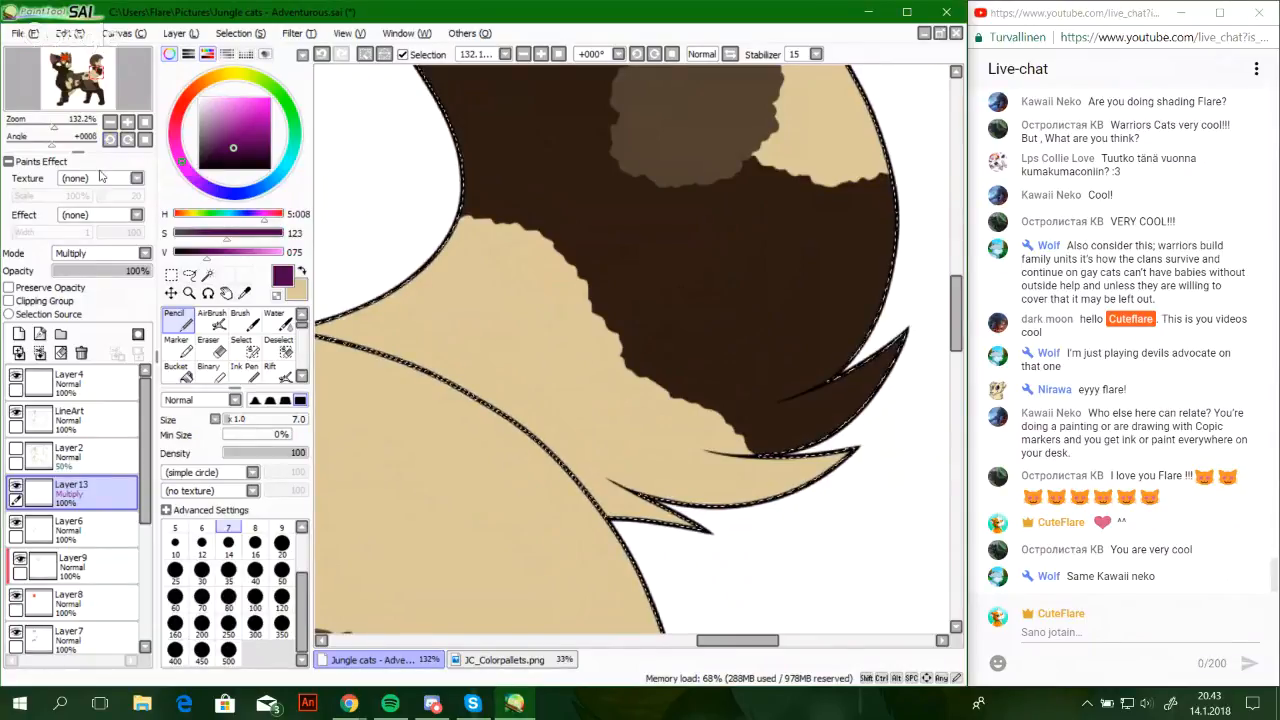
left_click_drag(53, 125, 62, 126)
left_click_drag(577, 459, 697, 431)
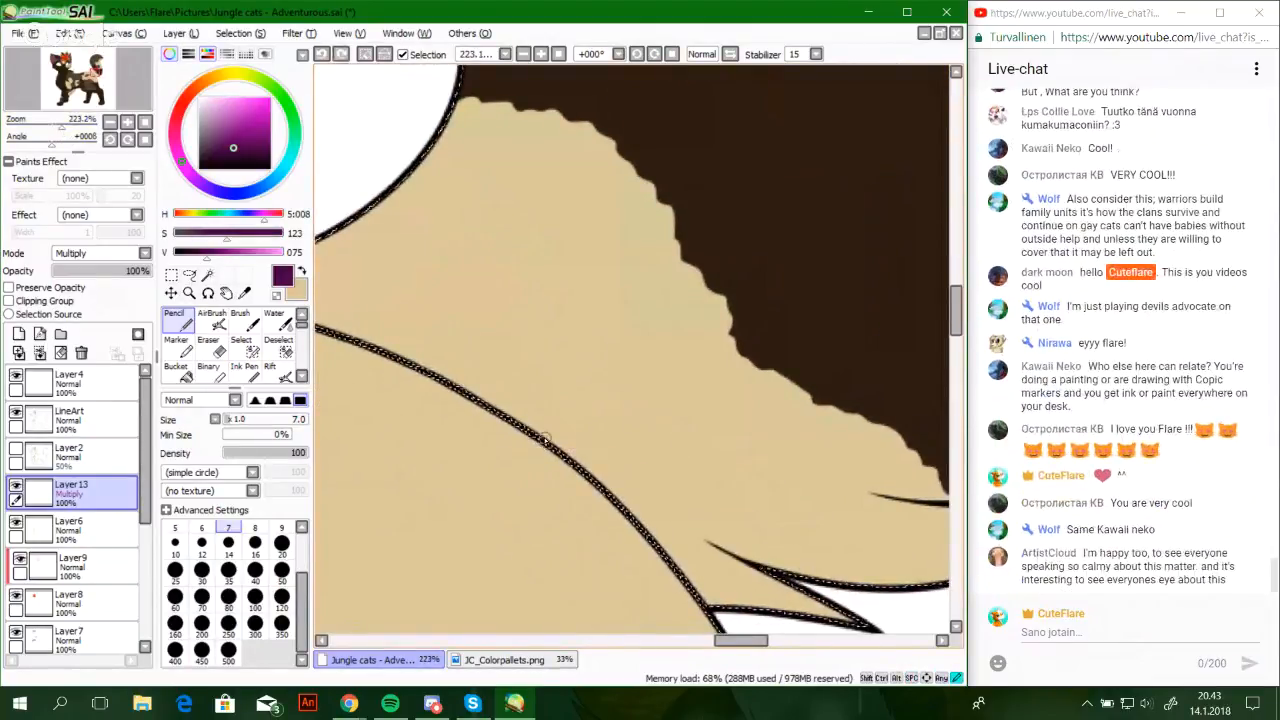
left_click_drag(545, 440, 767, 503)
key("ctrl+z")
mouse_move(541, 436)
left_mouse_down()
mouse_move(777, 488)
mouse_move(626, 420)
mouse_move(560, 490)
left_mouse_up()
Draw a second curved shadow outline above the tail's lower fur tufts, running from the cream area into the dark brown patch
left_click_drag(438, 429, 745, 457)
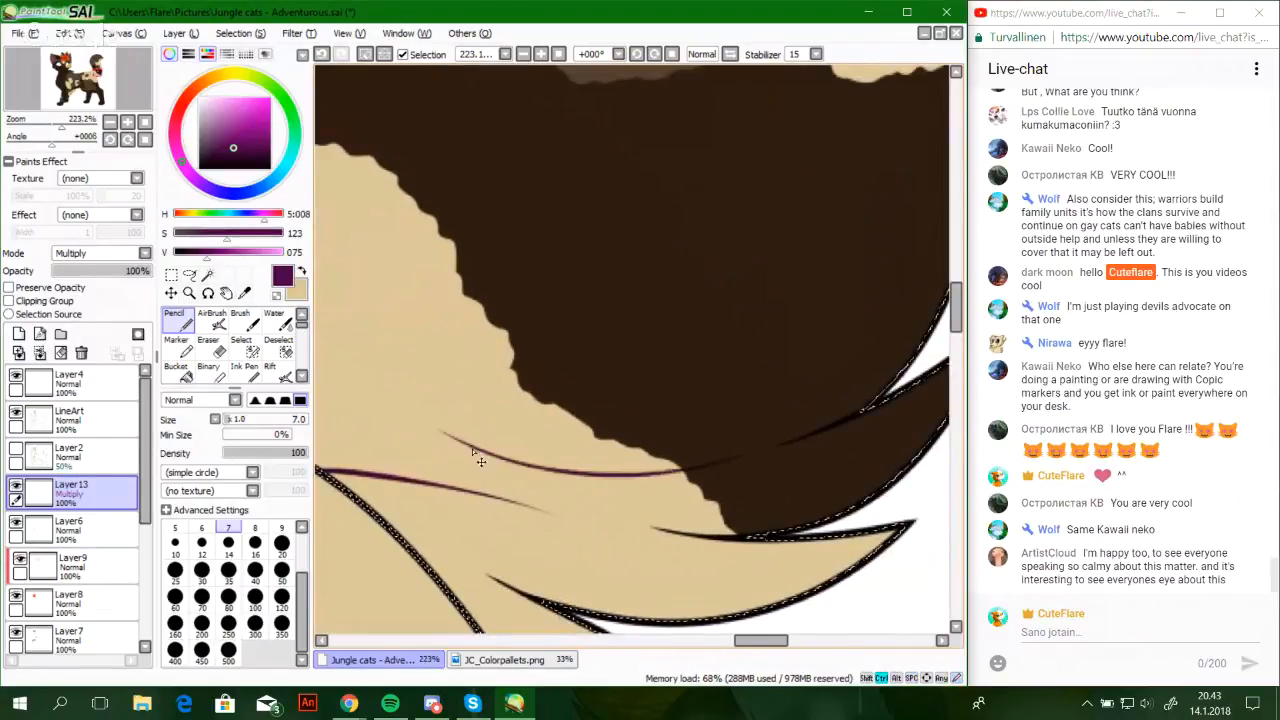
key("ctrl+z")
left_click_drag(423, 429, 770, 426)
Draw a long curved shadow outline inside the tail's outer edge, and join its upper end to the line art beside the cream patch
left_click_drag(740, 365, 655, 468)
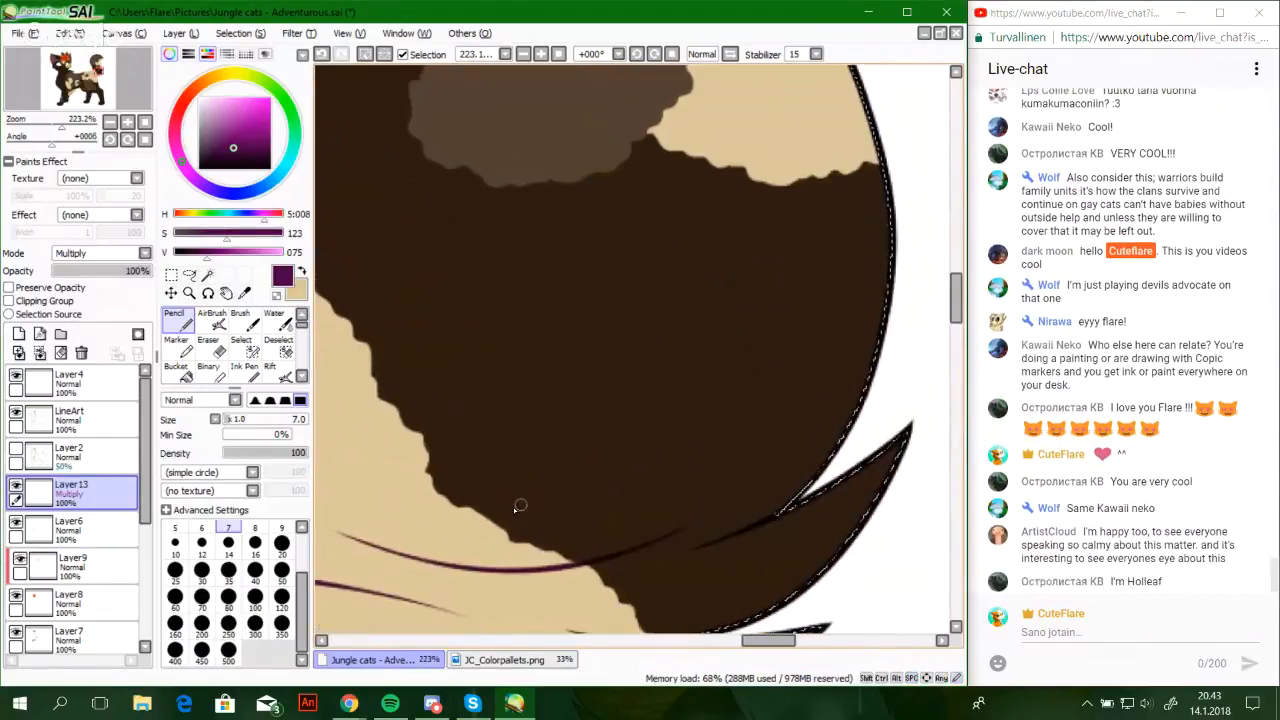
left_click_drag(519, 507, 885, 175)
key("ctrl+z")
left_click_drag(495, 508, 866, 202)
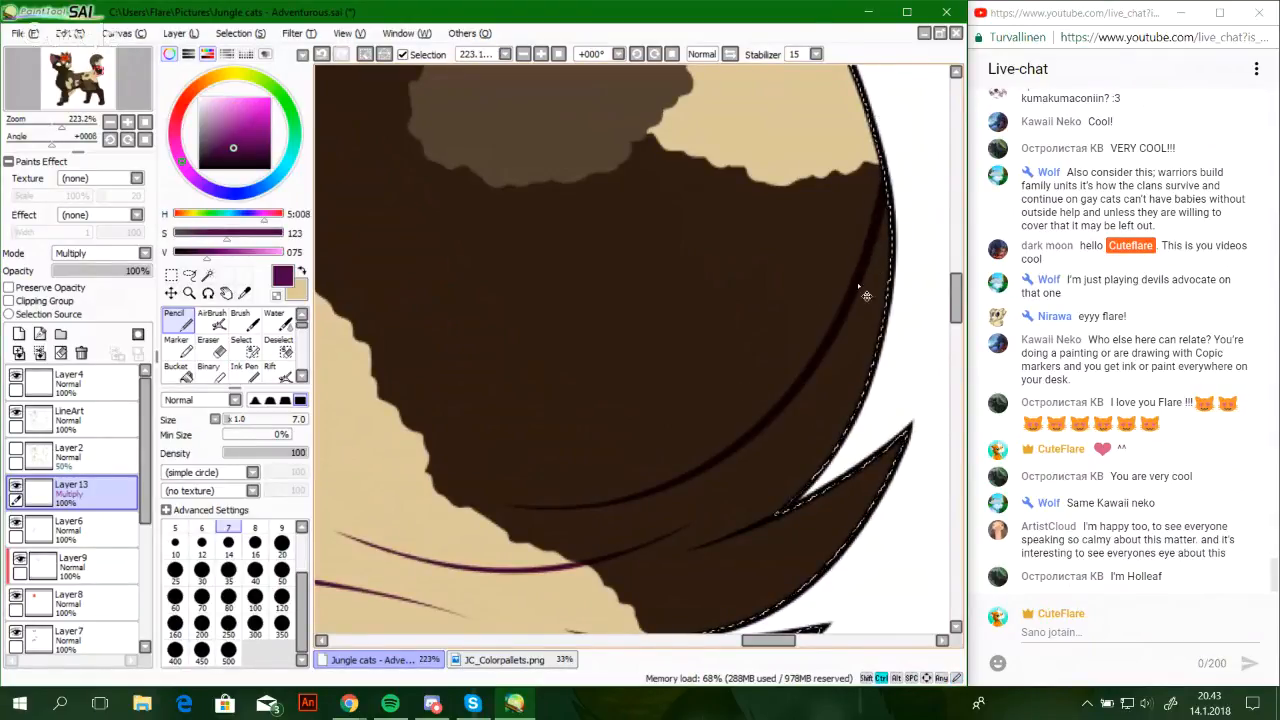
left_click_drag(887, 152, 880, 207)
key("ctrl+z")
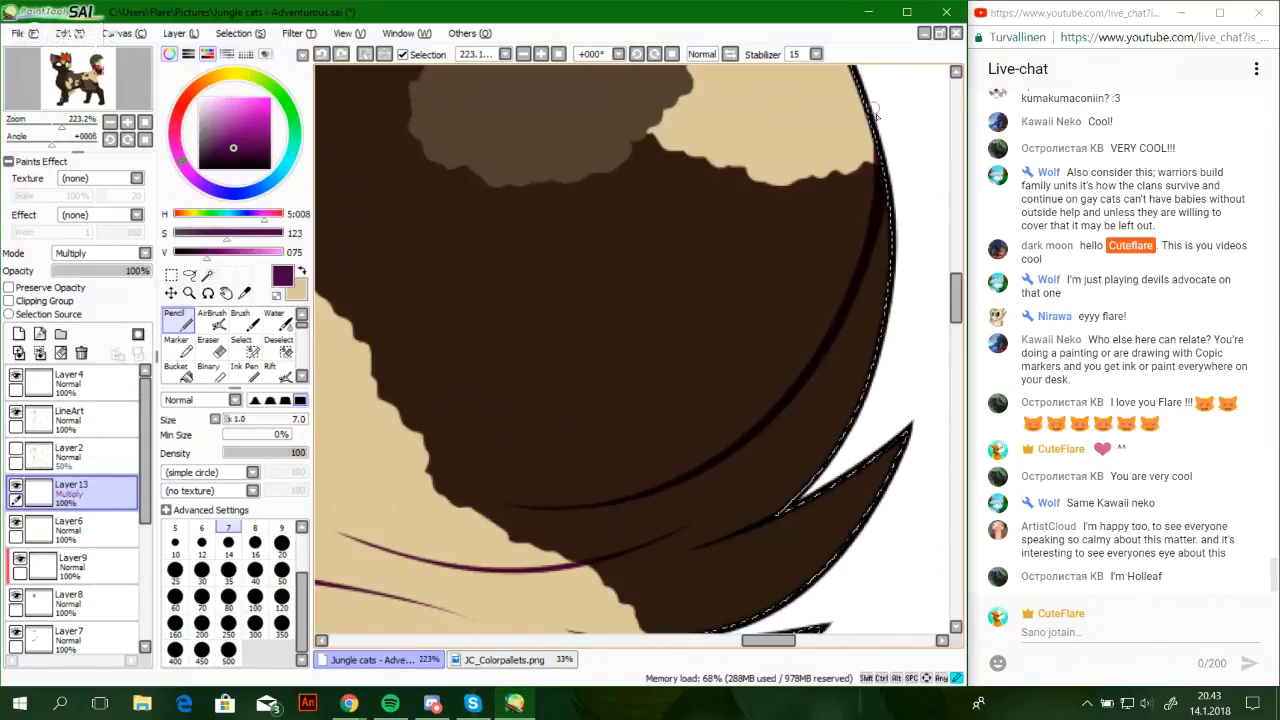
left_click_drag(874, 113, 874, 208)
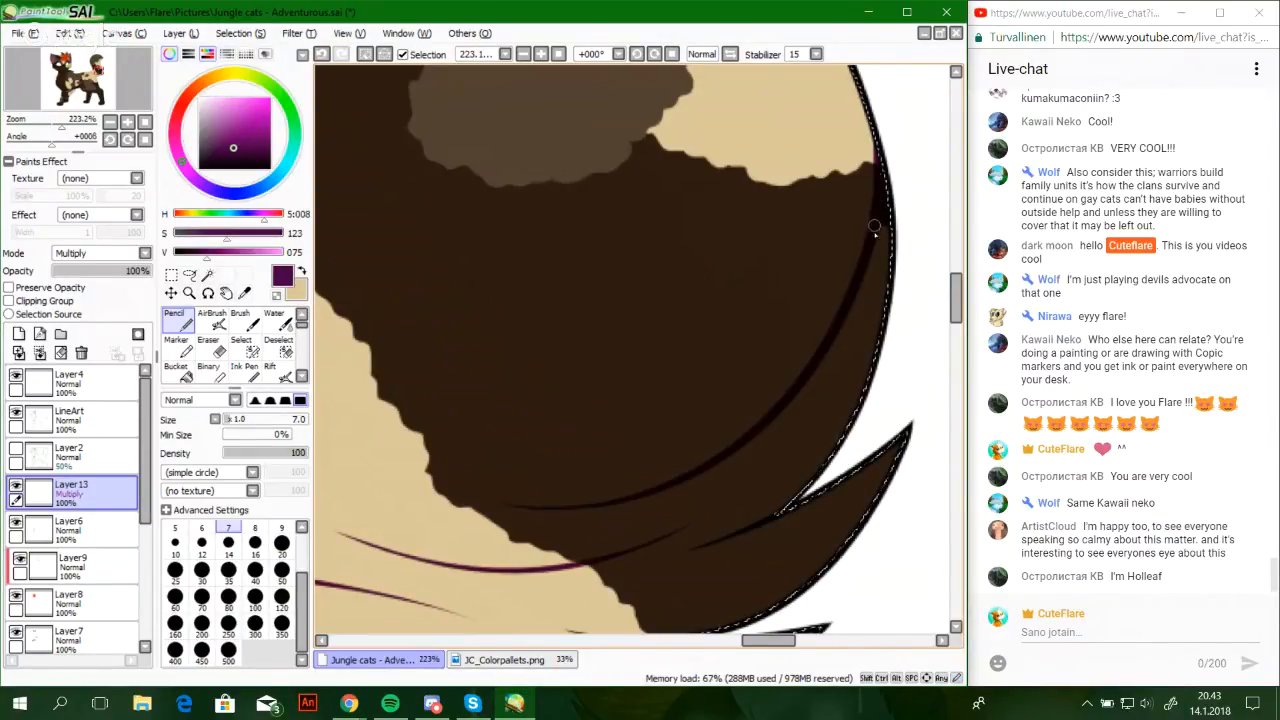
Redo the upper end of the tail's outer shadow outline and add a stroke from its lower tip toward the fur tuft
key("ctrl+z")
left_click_drag(873, 113, 881, 132)
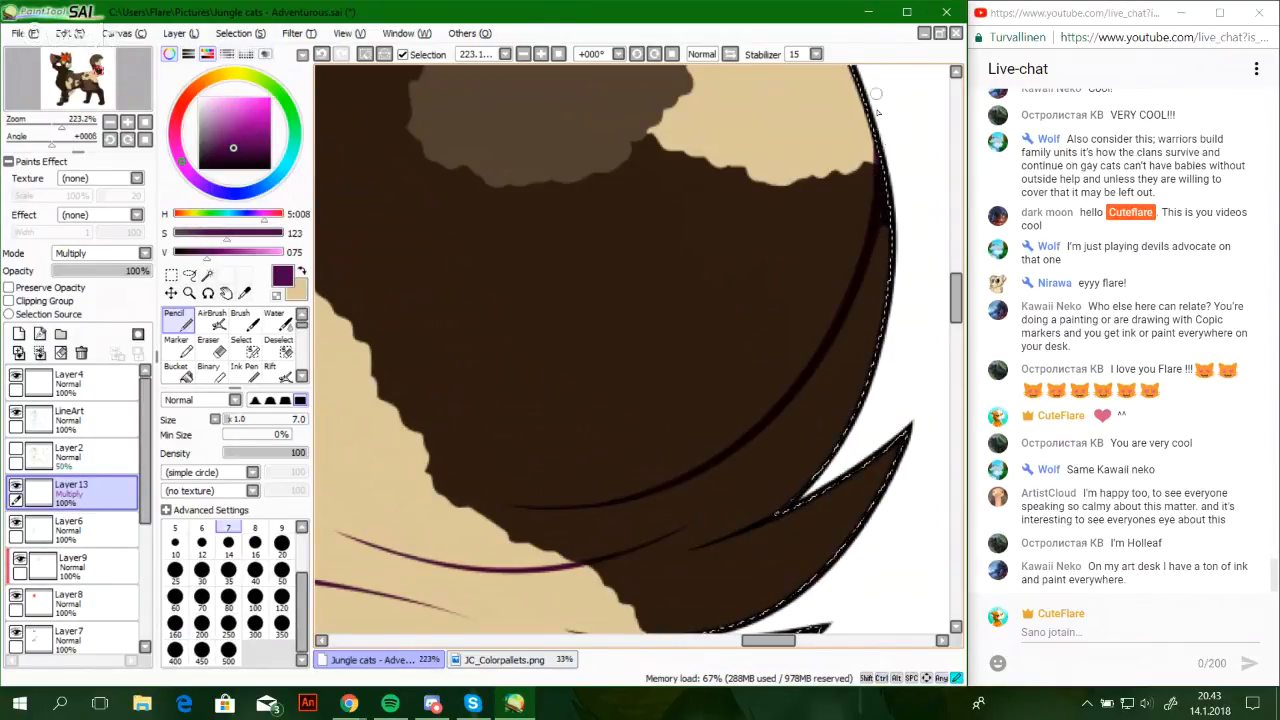
left_click_drag(697, 351, 845, 212)
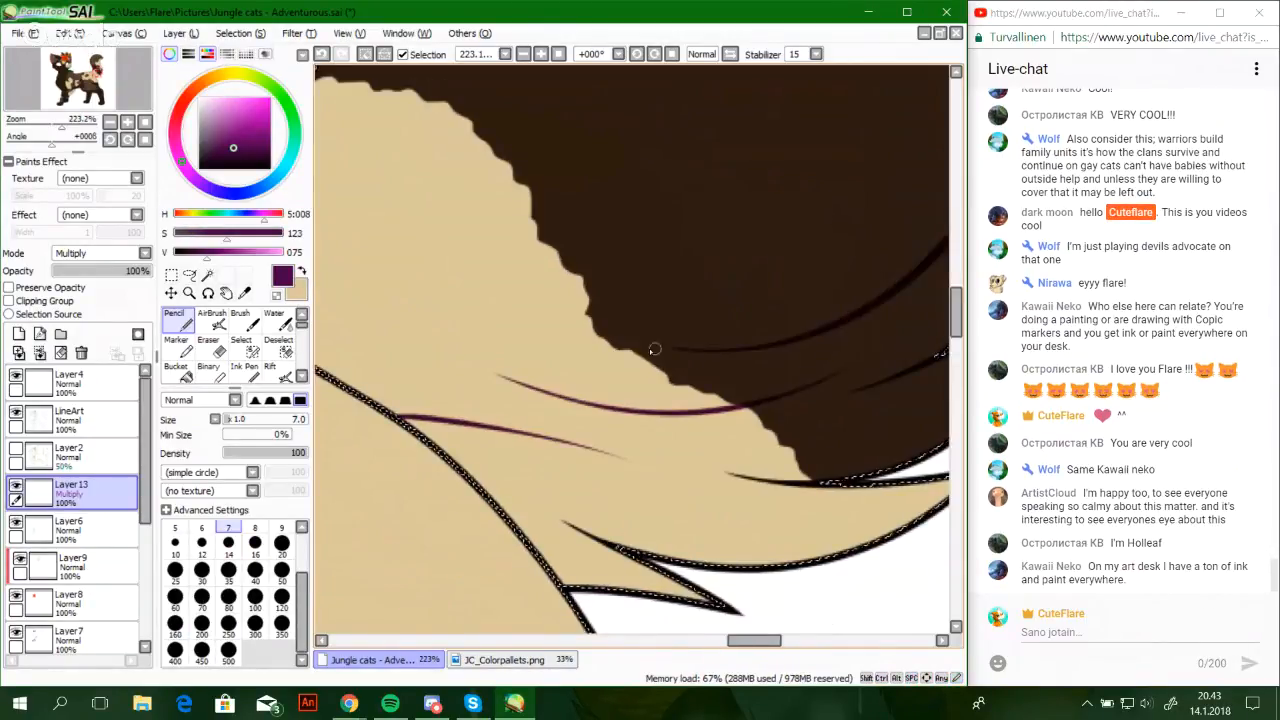
mouse_move(654, 349)
left_mouse_down()
mouse_move(893, 351)
mouse_move(647, 343)
mouse_move(813, 367)
mouse_move(922, 365)
left_mouse_up()
key("ctrl+z")
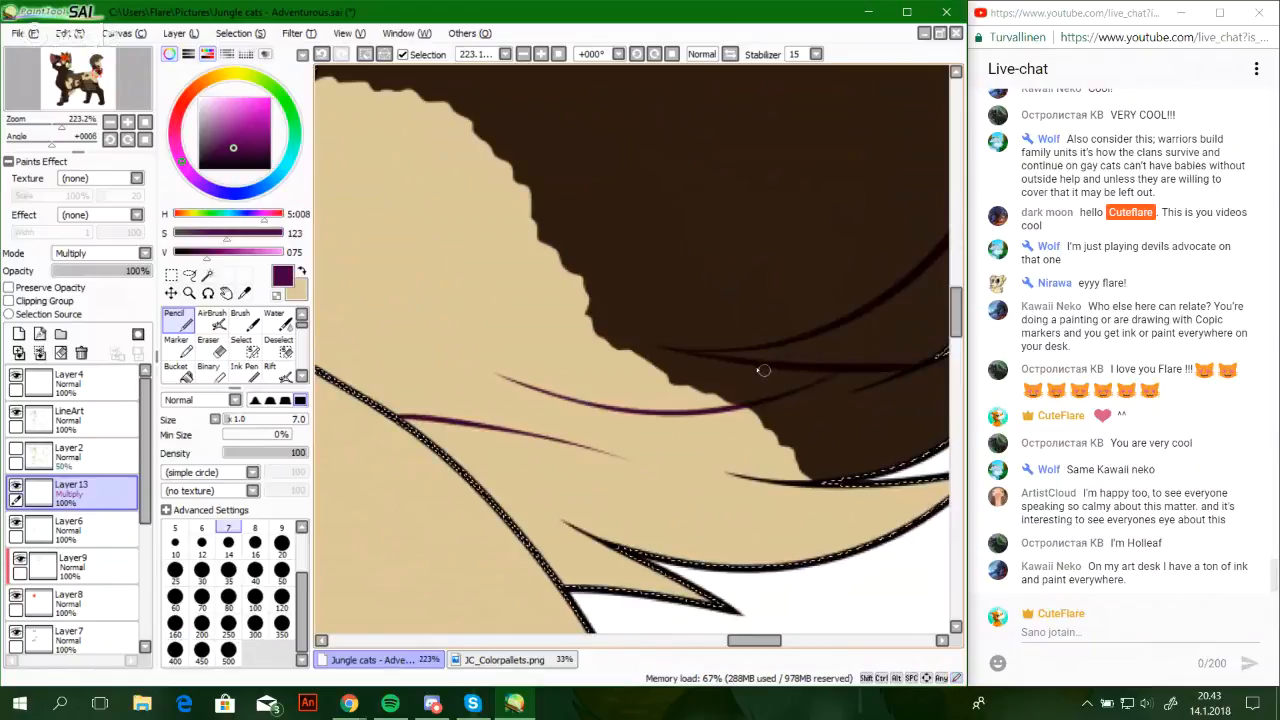
Draw a diagonal stroke across the tail's cream base, from the curved outline's tip past the end of the rump outline
mouse_move(491, 371)
left_mouse_down()
mouse_move(560, 414)
mouse_move(682, 536)
left_mouse_up()
key("ctrl+z")
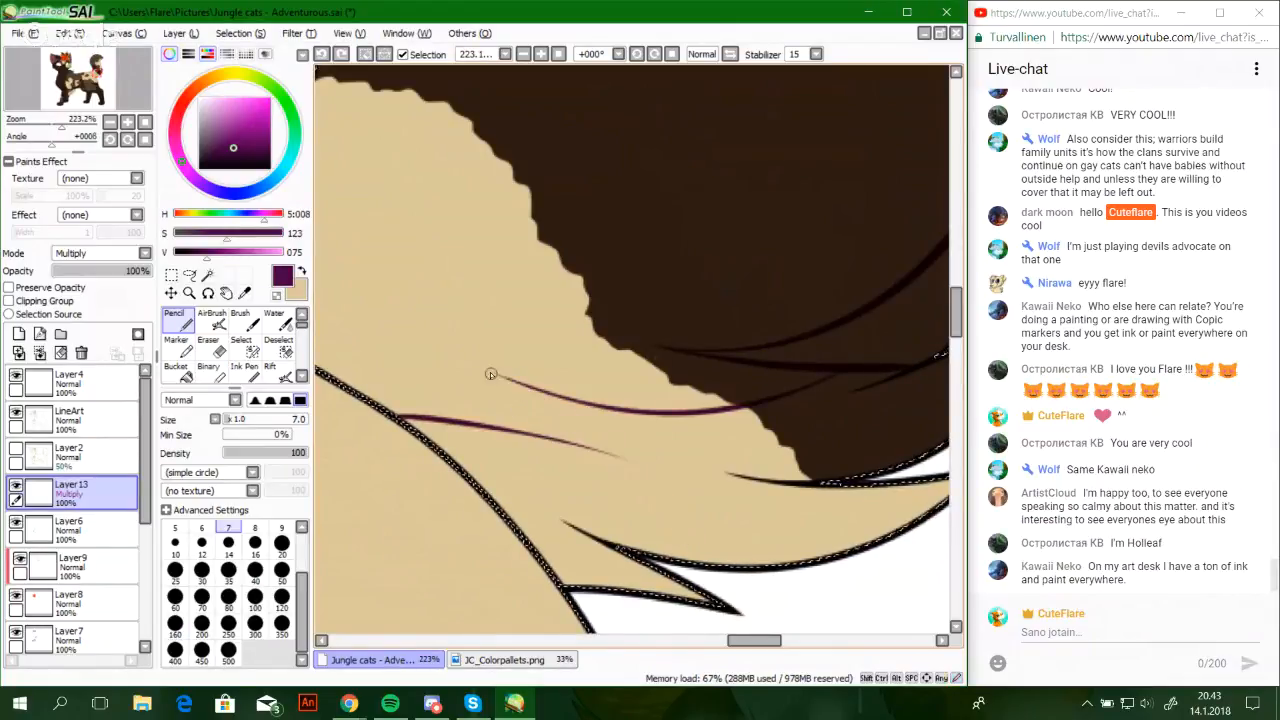
left_click_drag(491, 374, 686, 497)
key("ctrl+z")
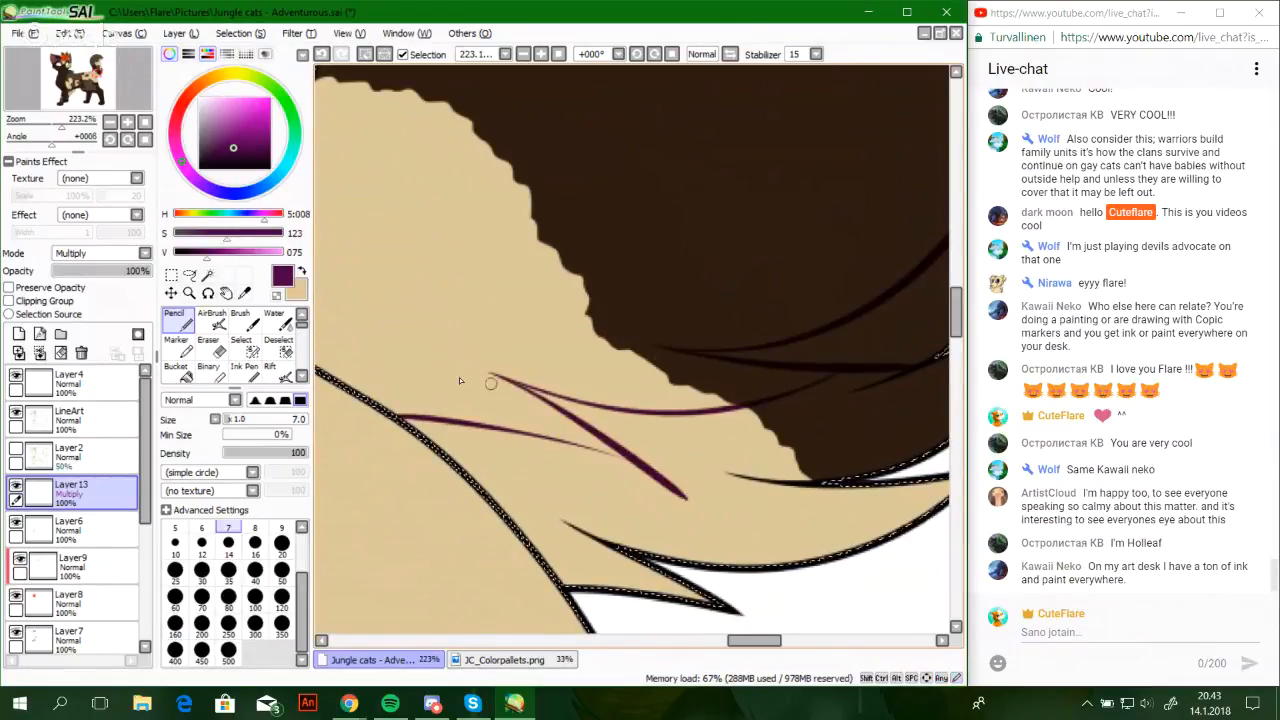
Trace the rump line to close the tail shadow outline and Bucket-fill the enclosed area with dark purple
scroll(460, 380, "up", 3)
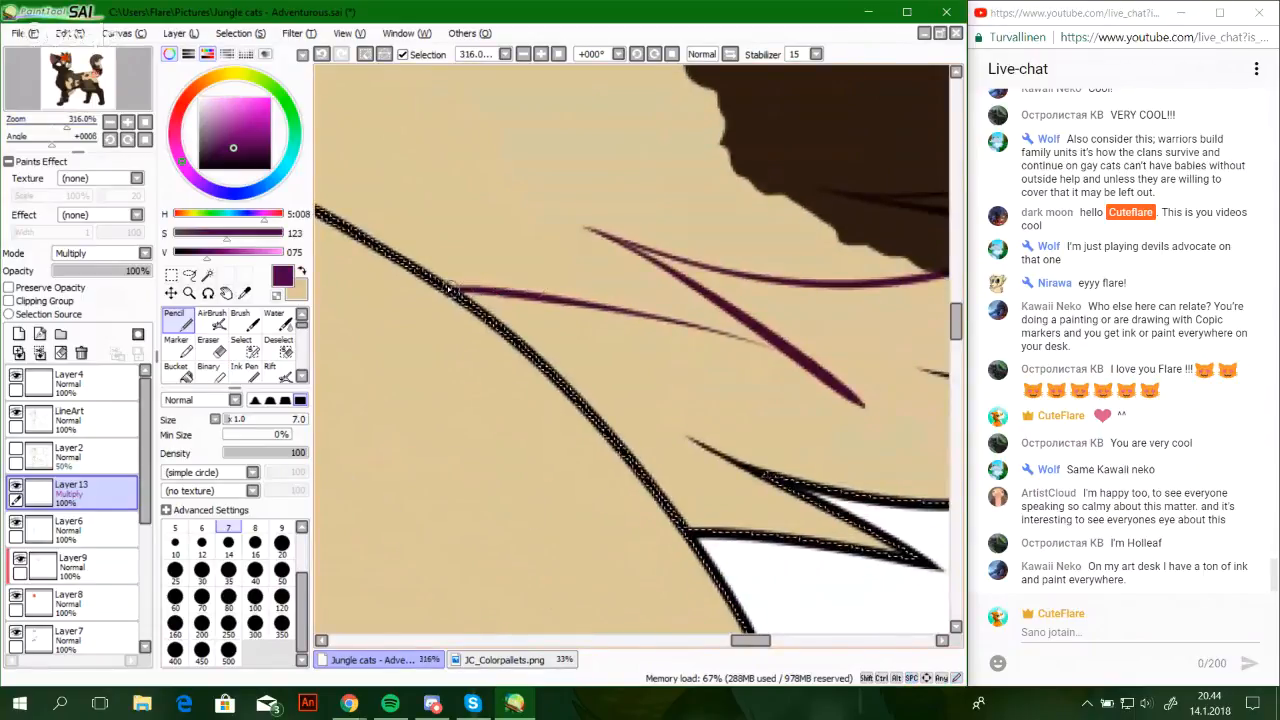
mouse_move(452, 288)
left_mouse_down()
mouse_move(634, 450)
mouse_move(684, 520)
left_mouse_up()
left_click(175, 366)
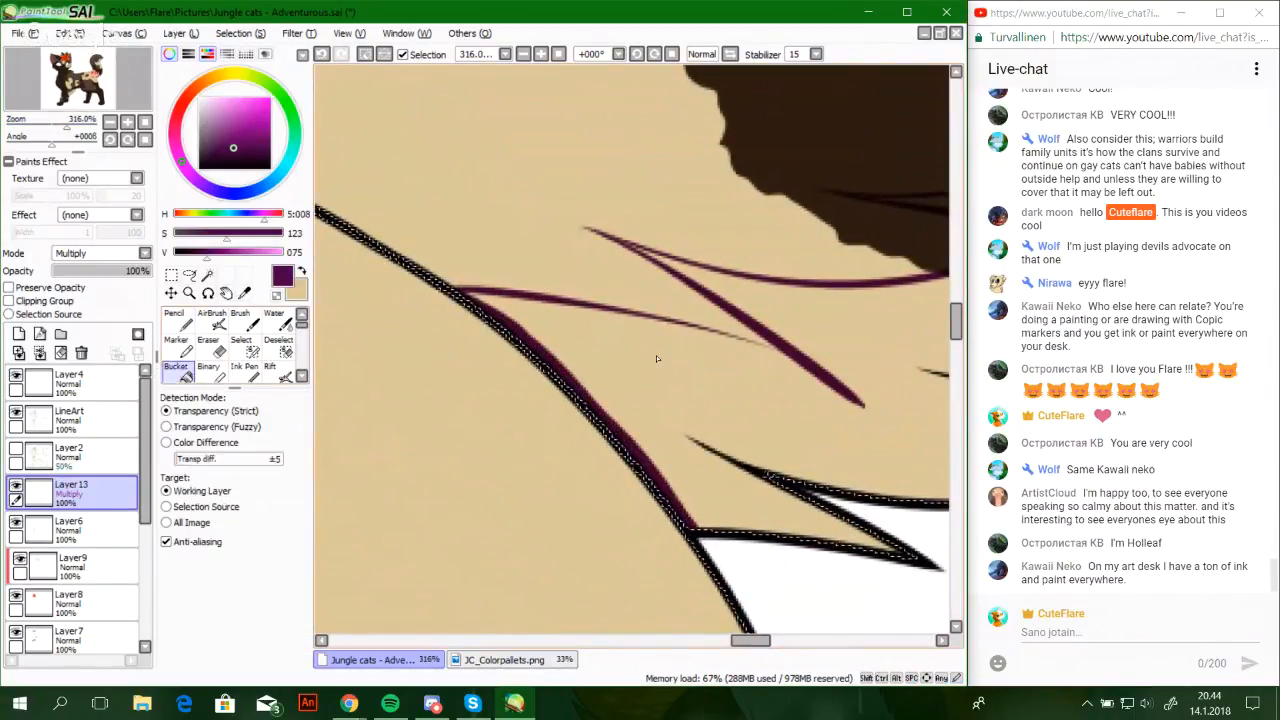
left_click(657, 357)
Touch up the unfilled gaps in the corners and along the edges of the tail shadow with the Pencil
left_click(178, 320)
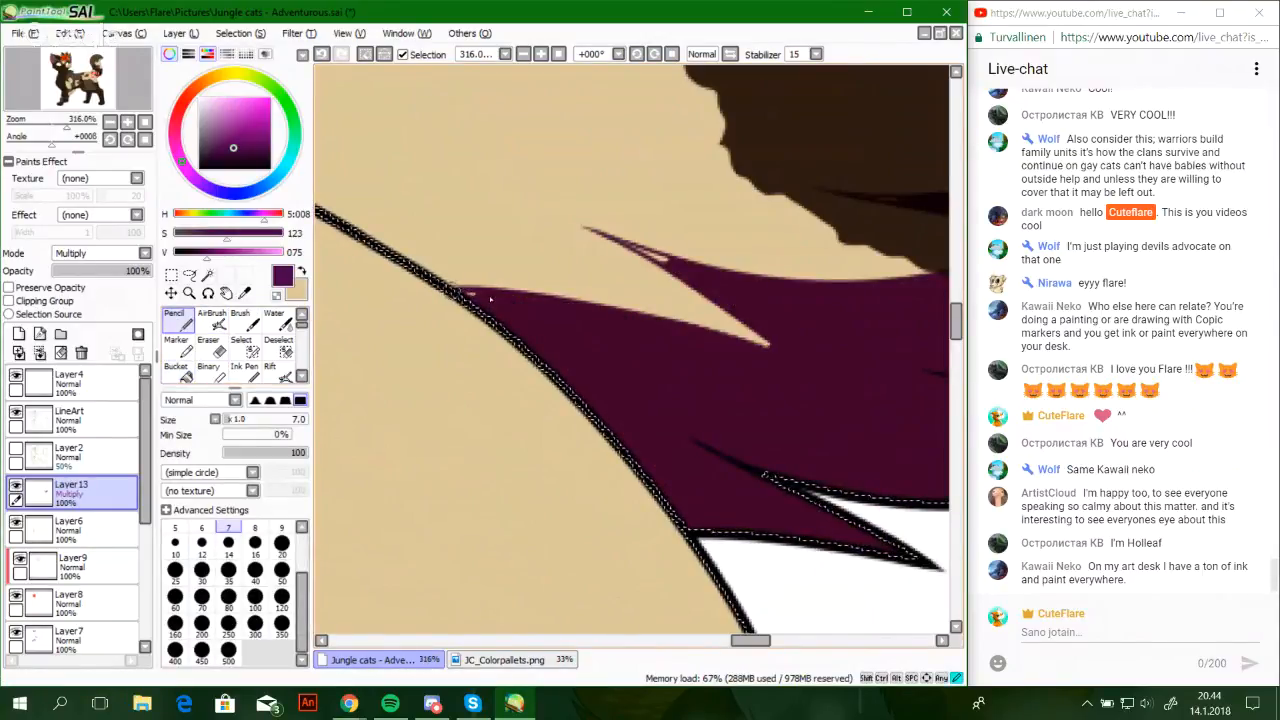
left_click_drag(643, 322, 830, 375)
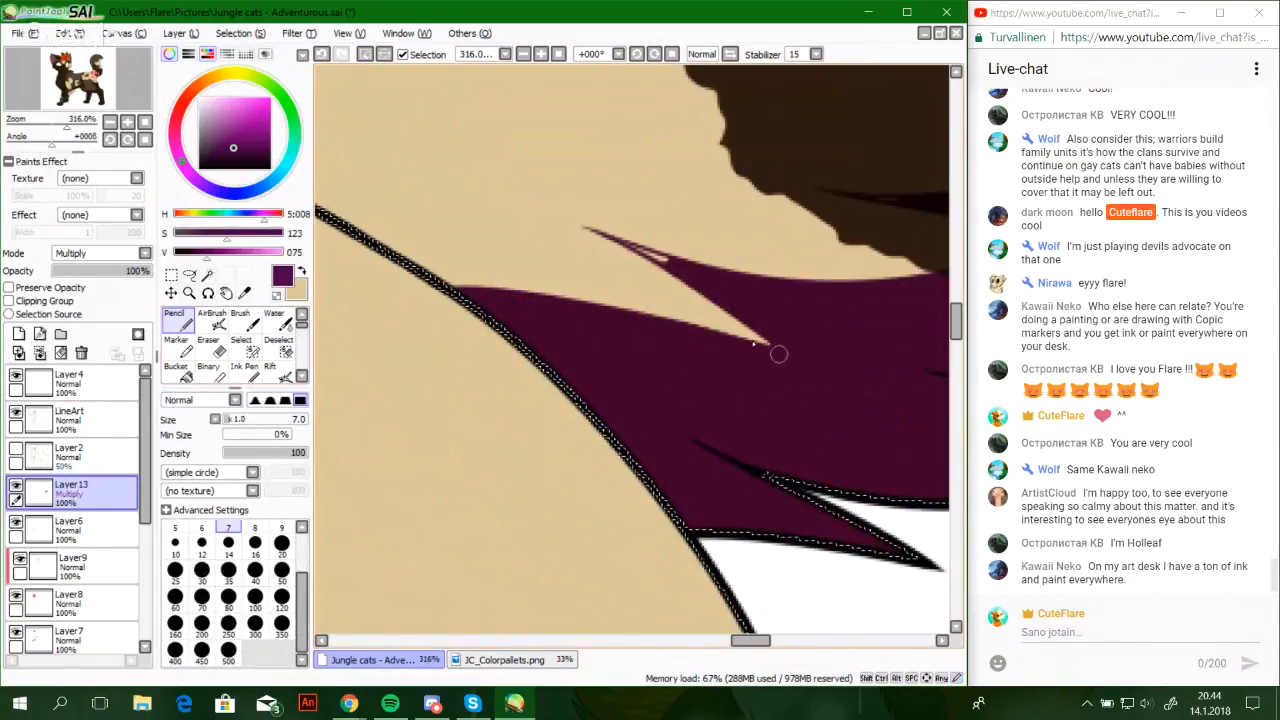
left_click_drag(614, 245, 735, 293)
left_click_drag(598, 231, 726, 281)
key("ctrl+z")
key("space")
left_click_drag(855, 293, 530, 357)
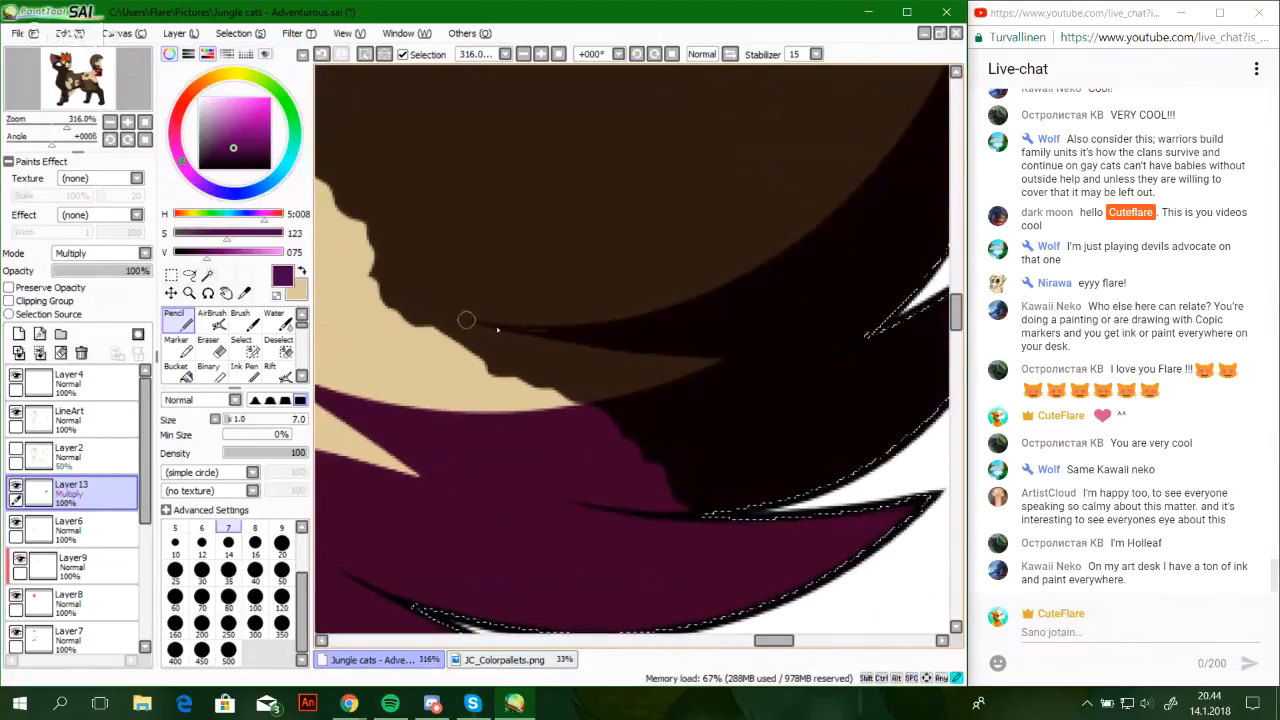
key("space")
left_click_drag(846, 286, 737, 443)
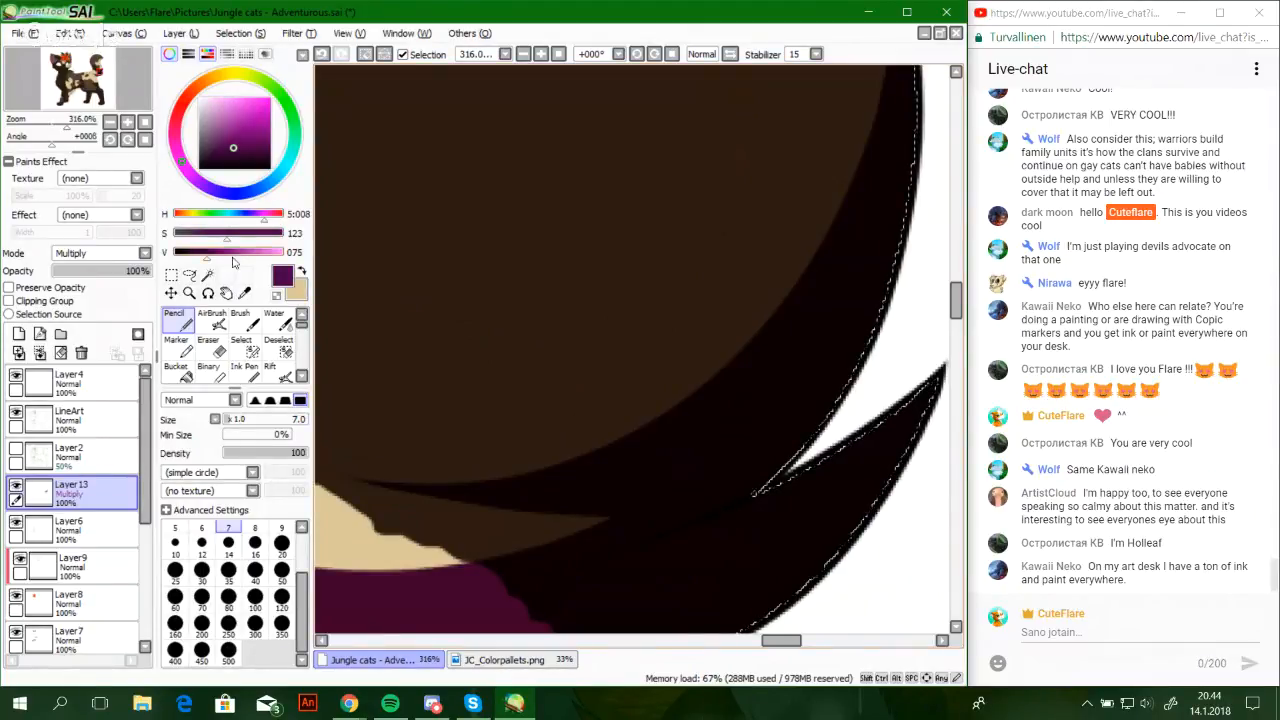
Set the Stabilizer to S-7 and try to draw a long shadow outline from the far front paw up the leg
mouse_move(65, 127)
left_mouse_down()
mouse_move(44, 130)
mouse_move(66, 99)
mouse_move(64, 130)
mouse_move(37, 133)
mouse_move(70, 128)
mouse_move(64, 100)
mouse_move(53, 128)
left_mouse_up()
left_click_drag(60, 99, 76, 79)
left_click_drag(53, 143, 68, 143)
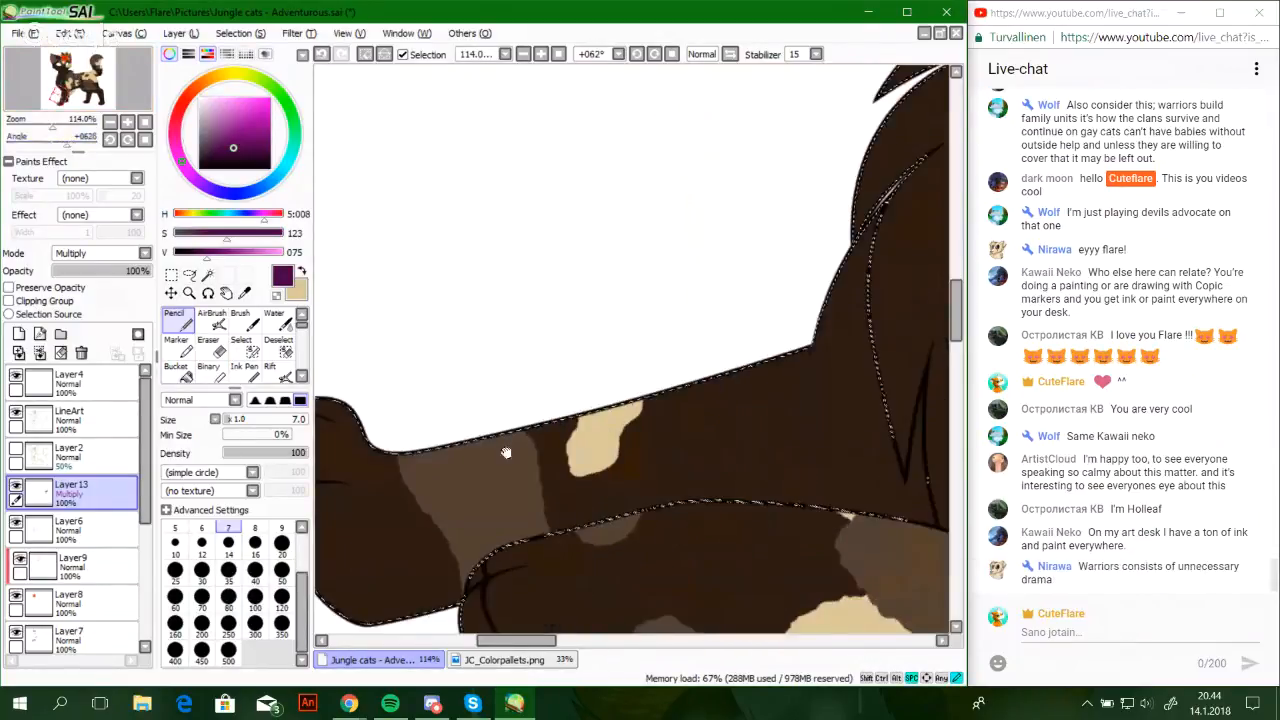
left_click_drag(506, 453, 550, 412)
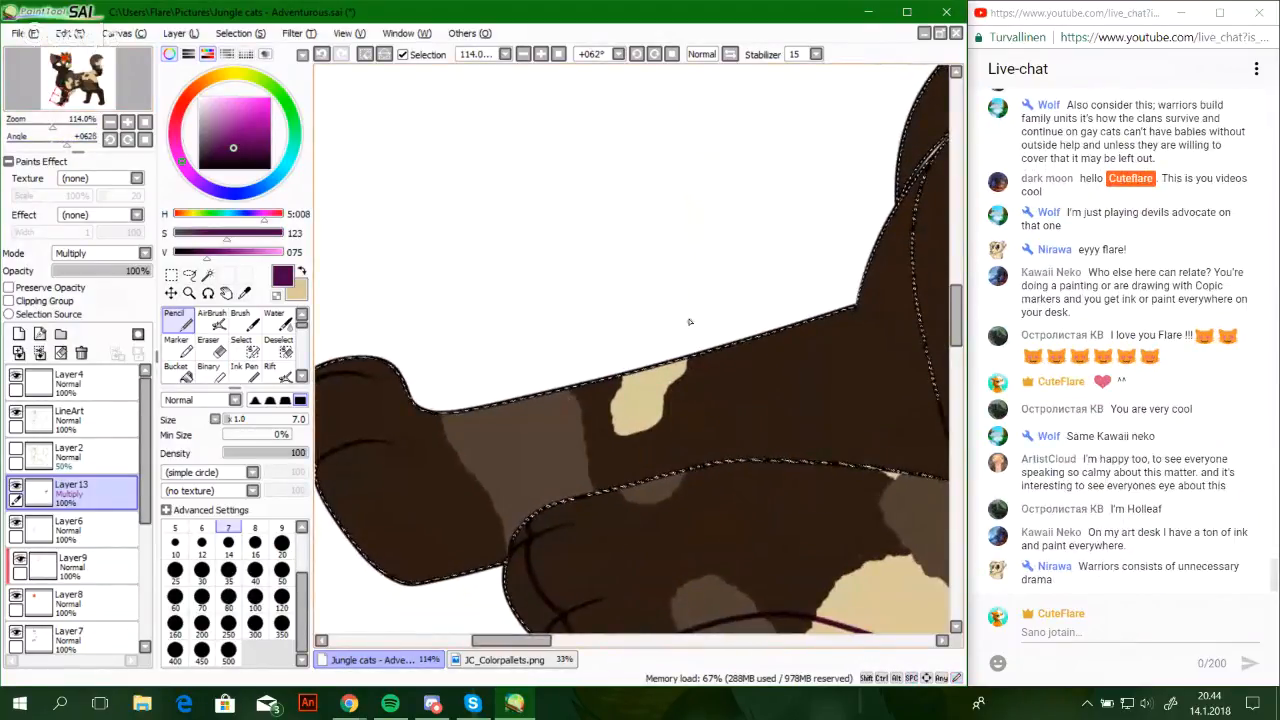
left_click_drag(688, 323, 699, 302)
left_click(816, 54)
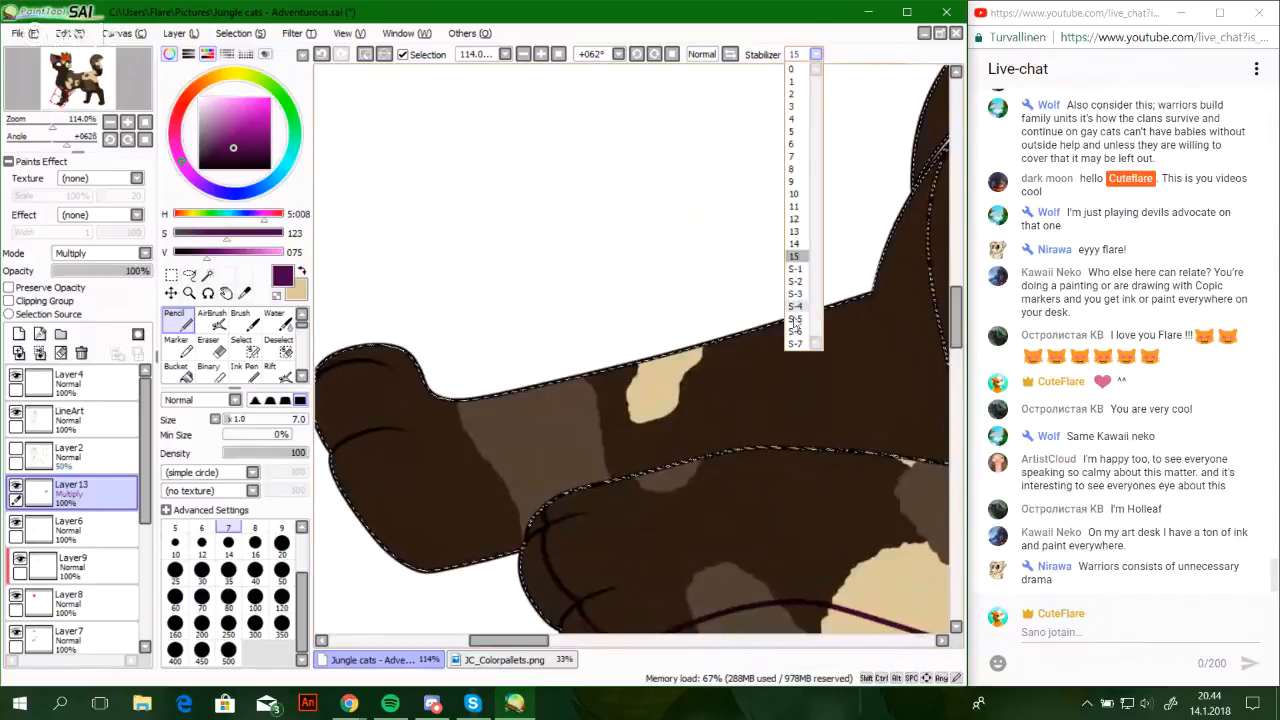
left_click(796, 220)
left_click(807, 55)
left_click(797, 243)
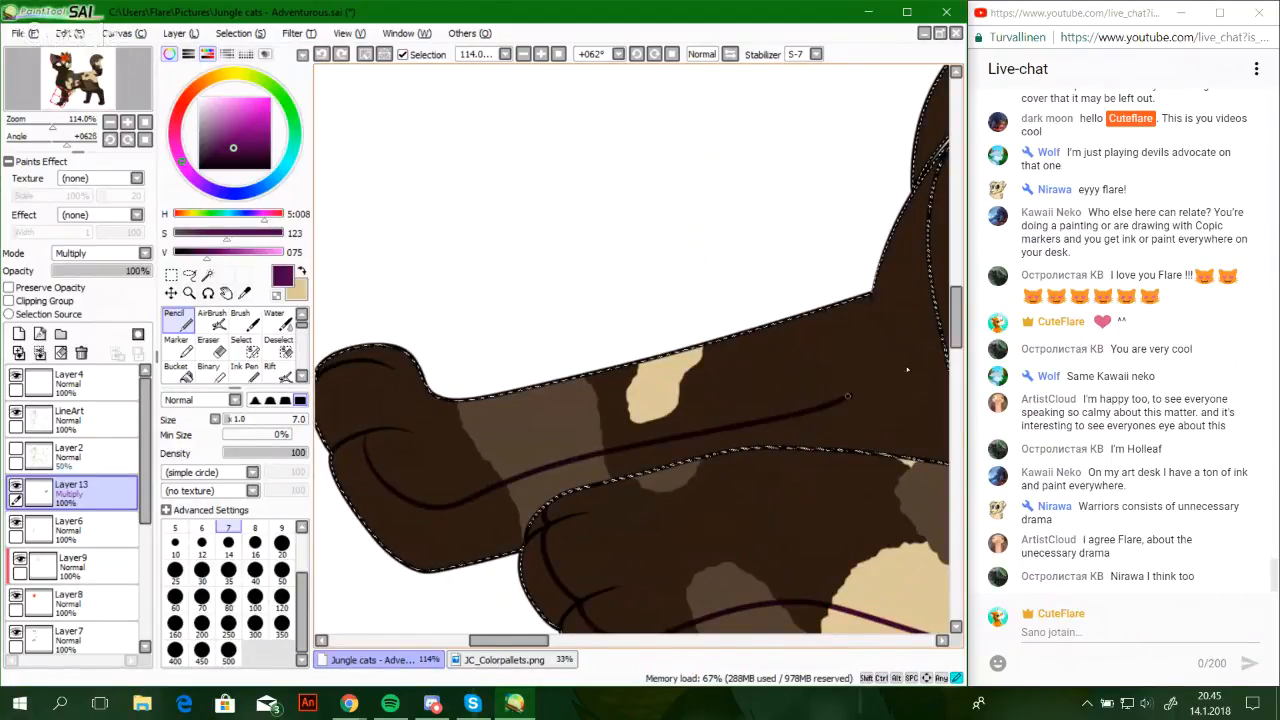
key("ctrl+z")
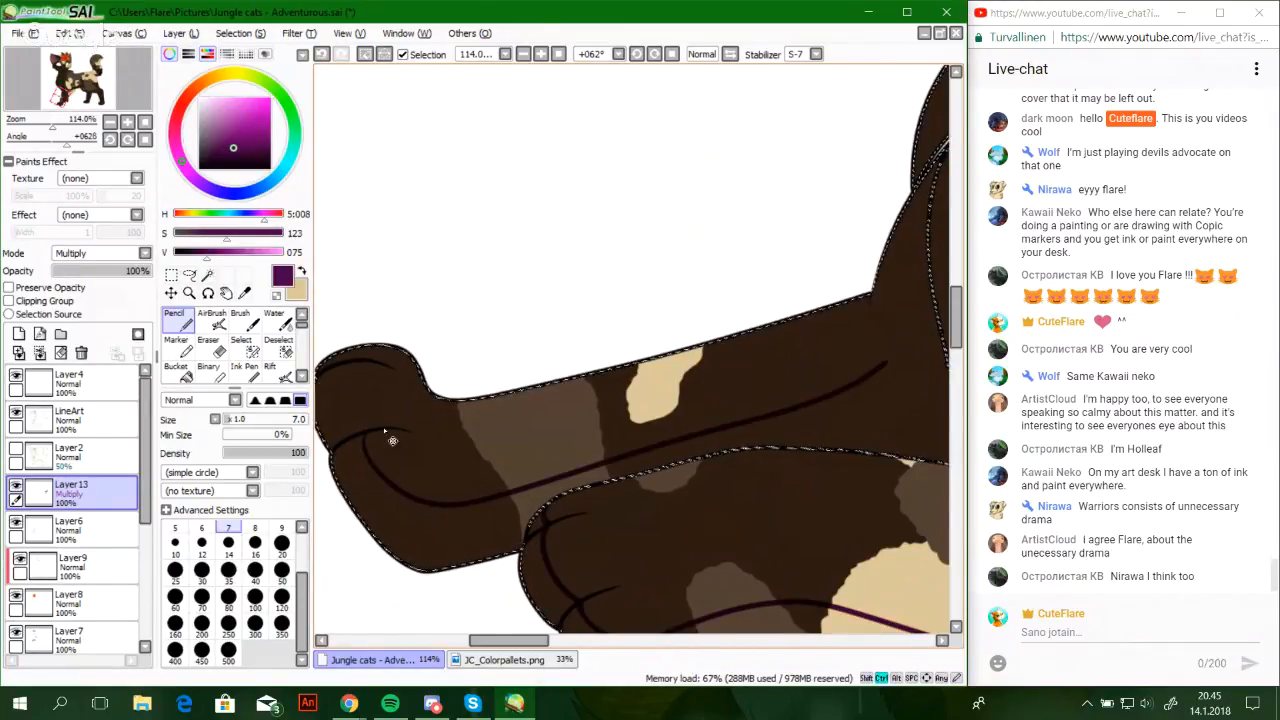
key("ctrl+z")
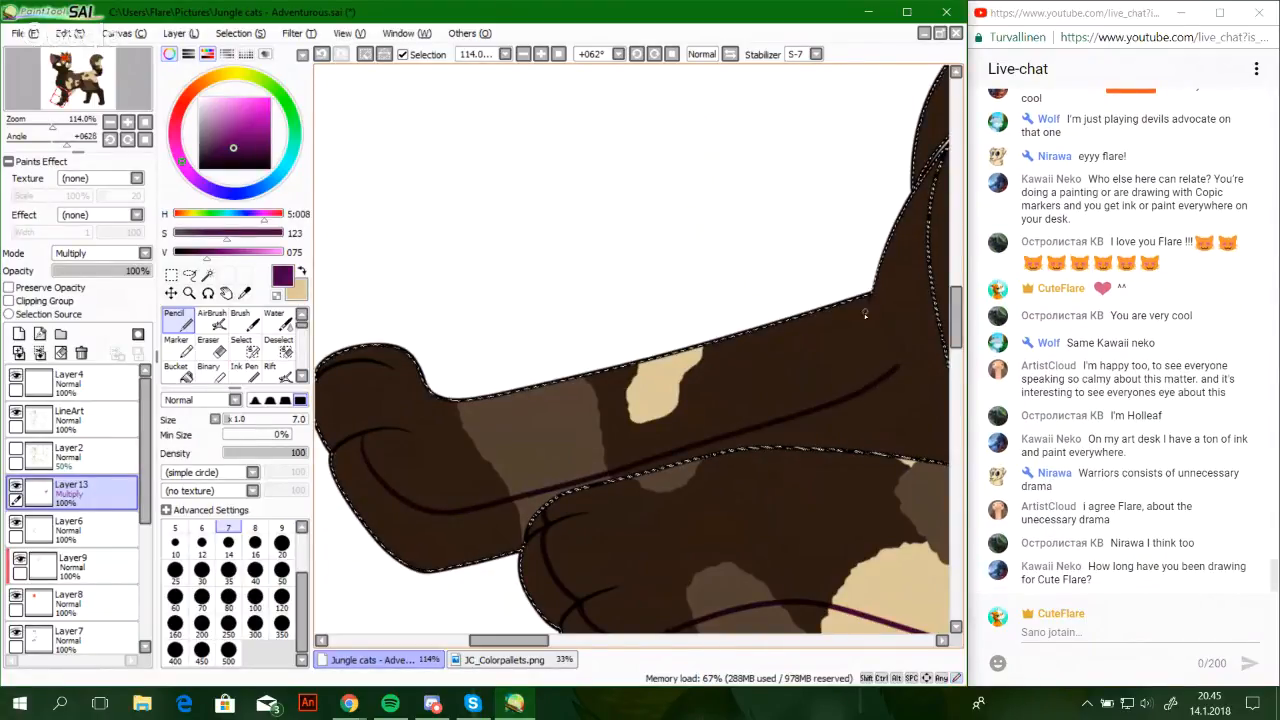
Set the Stabilizer to 15, check the far front paw up close, and undo the leg's long shadow outline
left_click(816, 55)
left_click(796, 258)
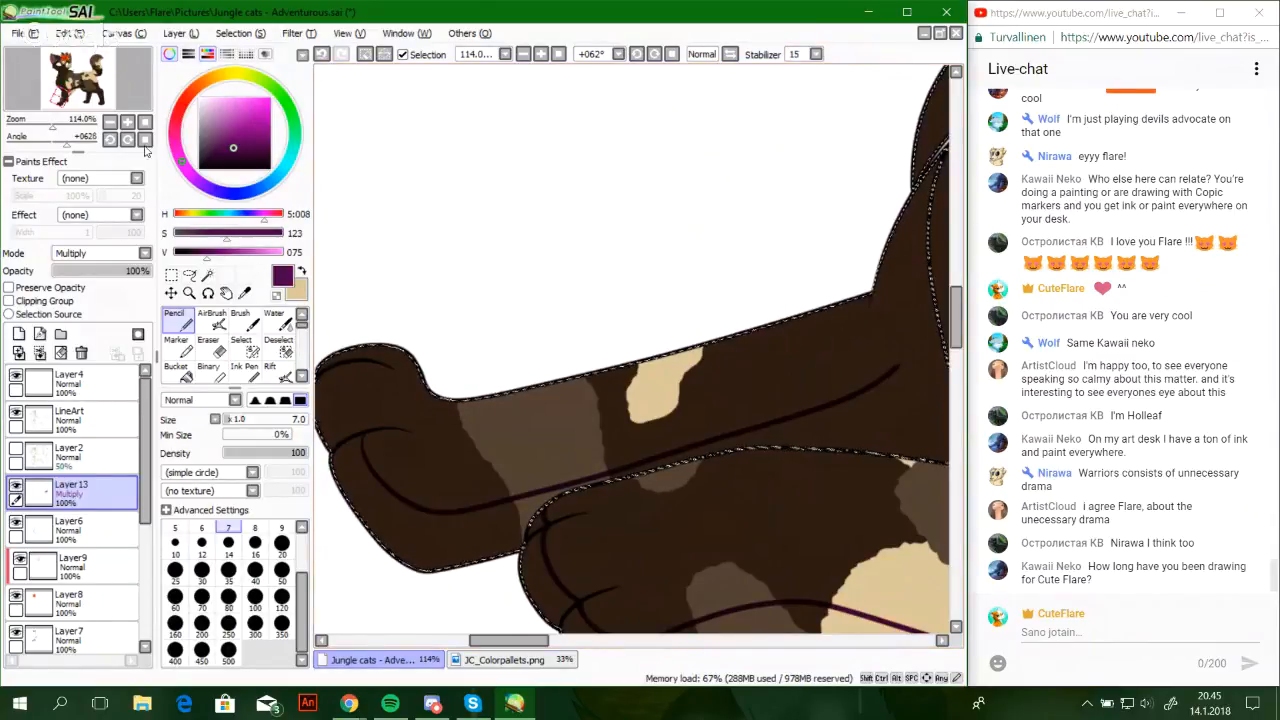
left_click(52, 138)
left_click(62, 121)
left_click_drag(62, 97, 60, 104)
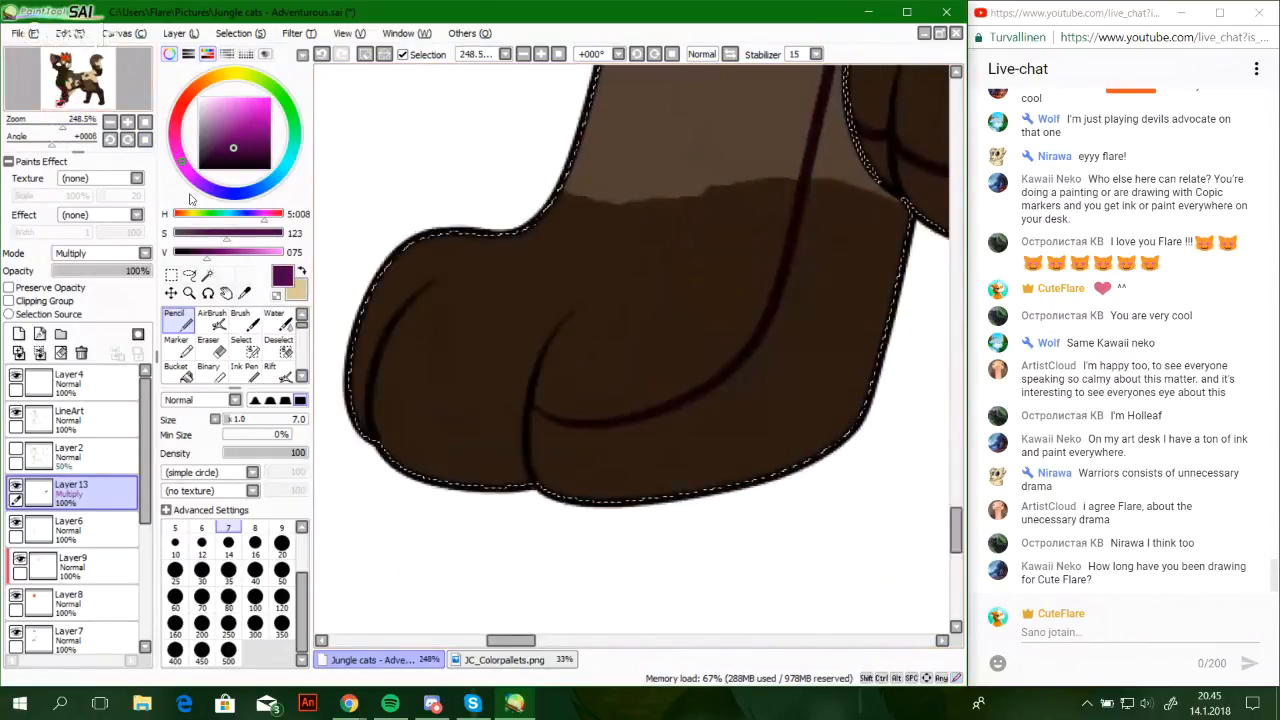
left_click_drag(553, 278, 516, 494)
mouse_move(51, 123)
left_mouse_down()
mouse_move(62, 136)
mouse_move(55, 128)
left_mouse_up()
left_click_drag(489, 449, 521, 415)
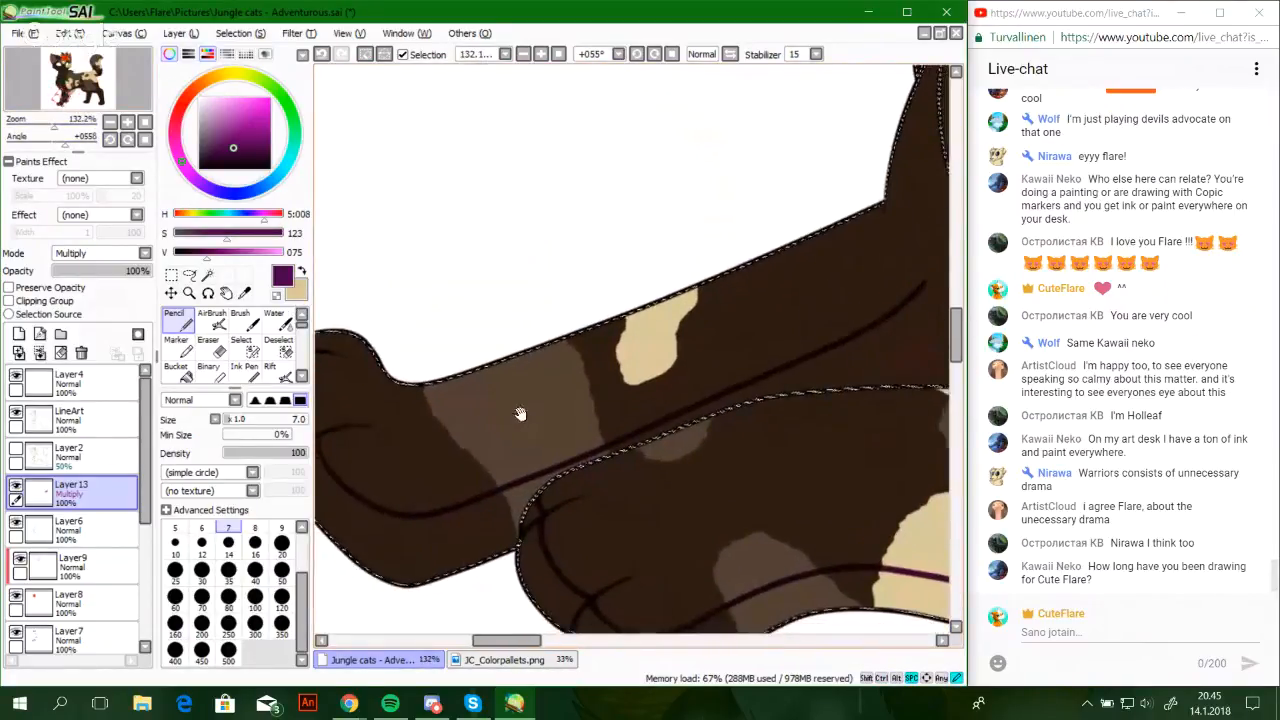
key("ctrl+z")
Set the Stabilizer to S-7 and draw one long shadow outline from the far front paw's toe line up the leg
scroll(470, 450, "down", 3)
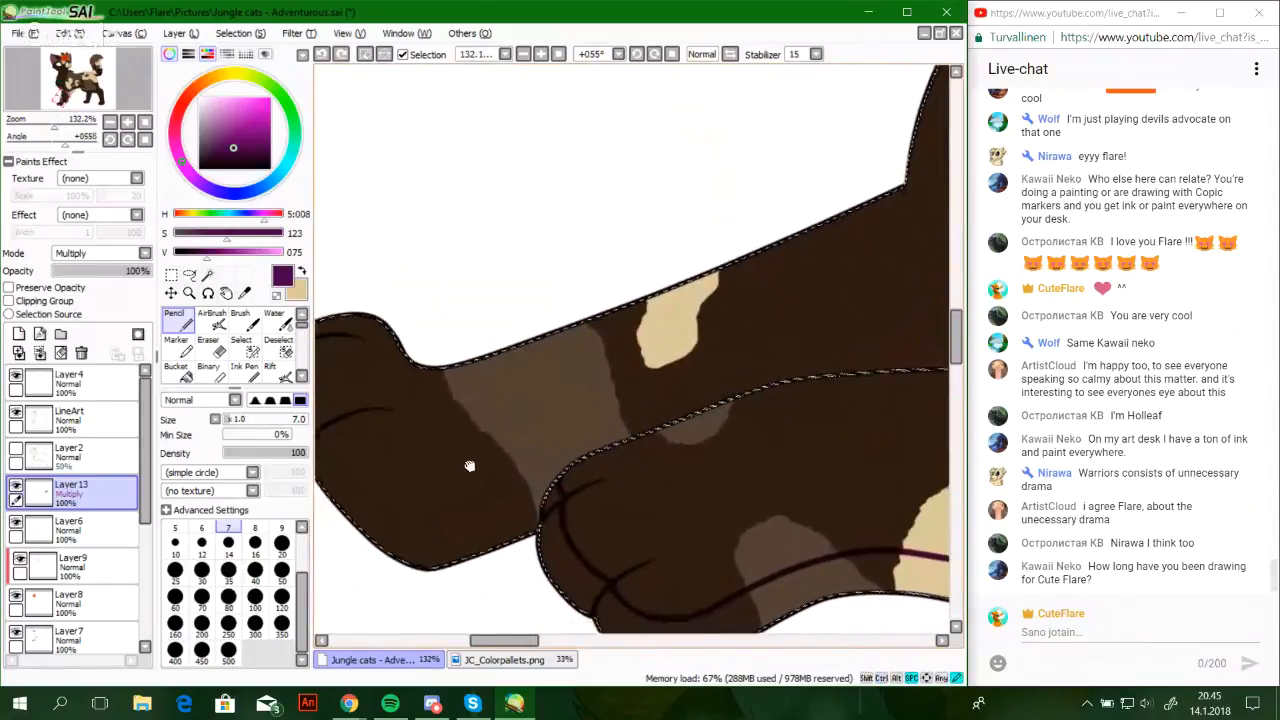
left_click(816, 54)
left_click(795, 343)
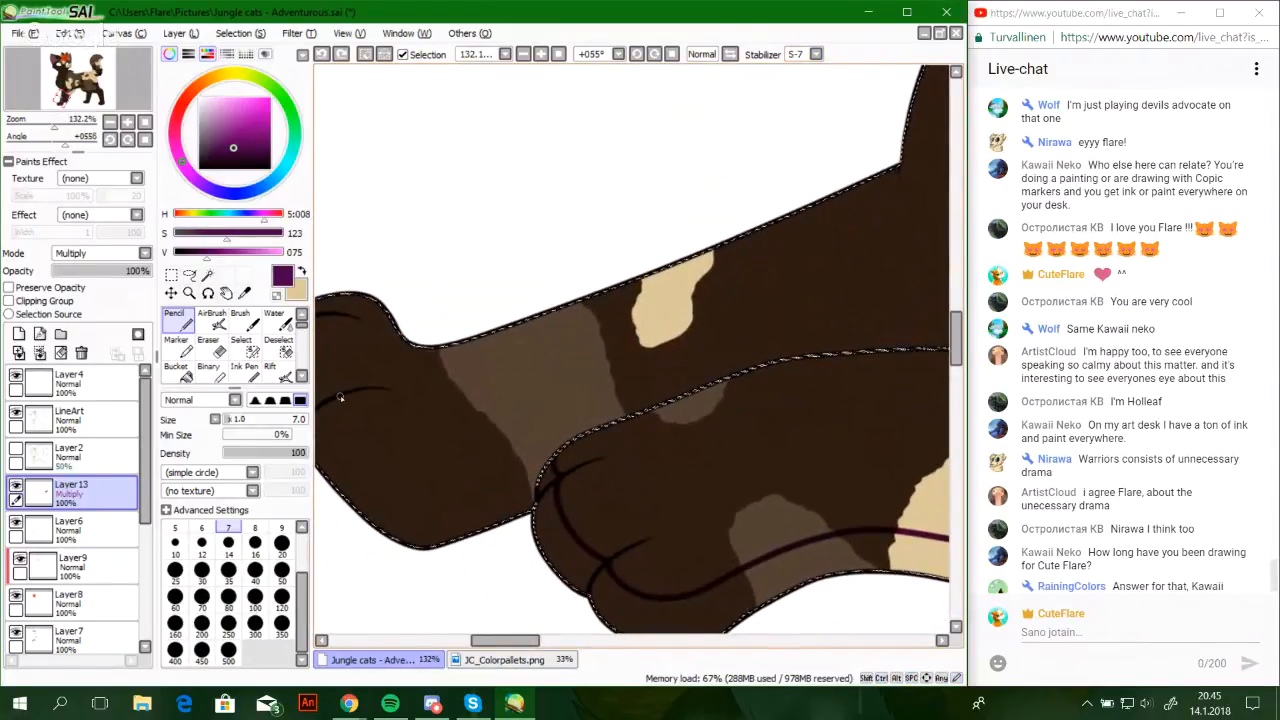
key("ctrl+z")
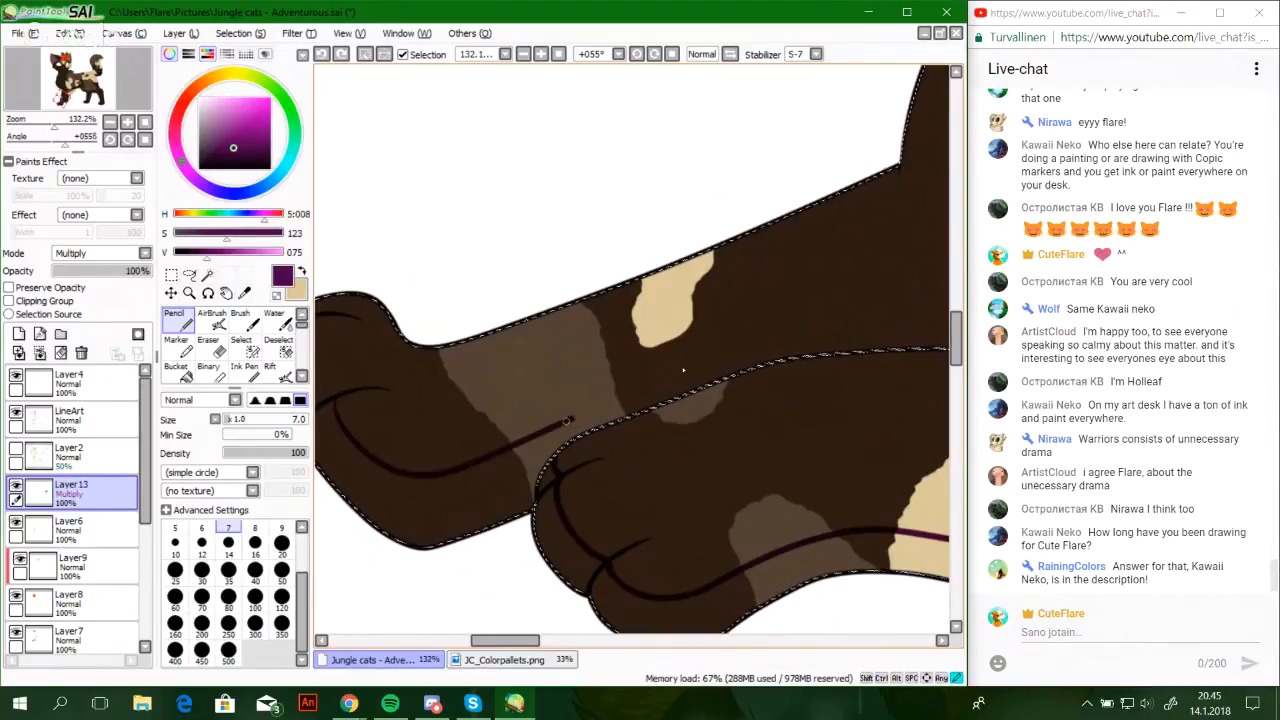
left_click_drag(683, 371, 880, 307)
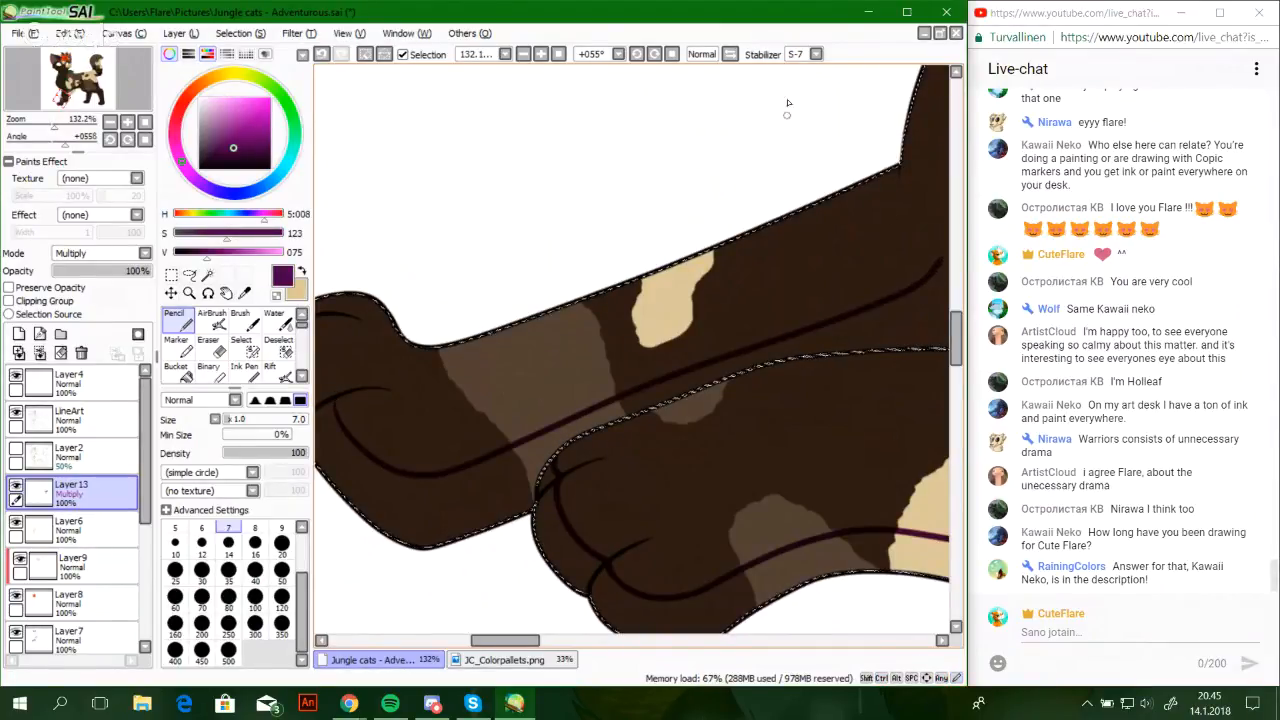
Set the Stabilizer to 15 and draw curved shadow outlines across the far front paw's remaining toes
left_click(805, 54)
left_click(795, 243)
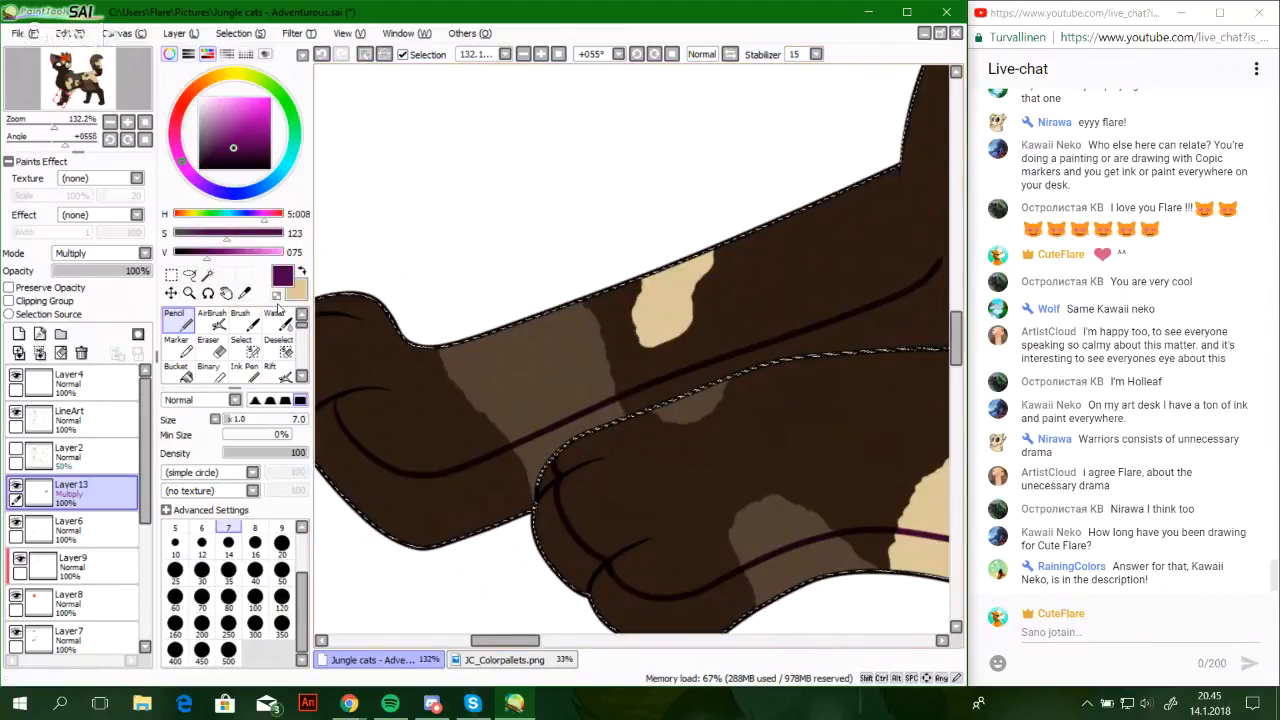
left_click(128, 145)
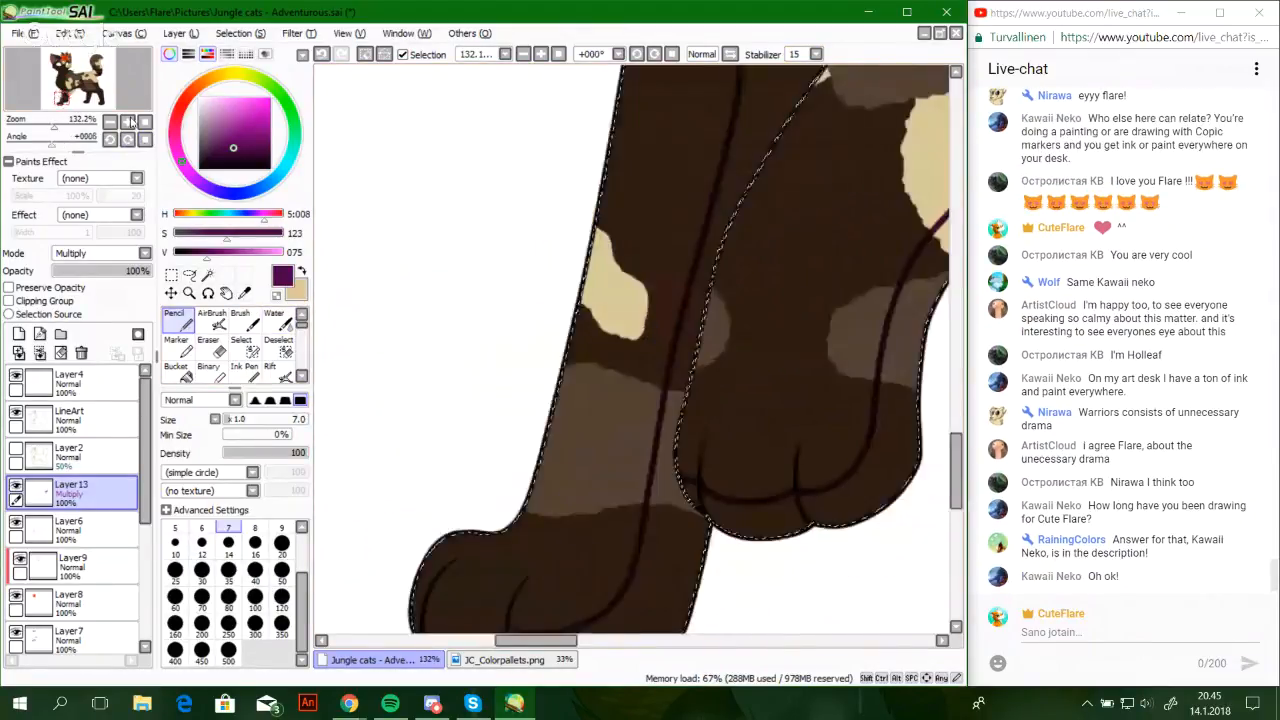
left_click_drag(55, 127, 70, 127)
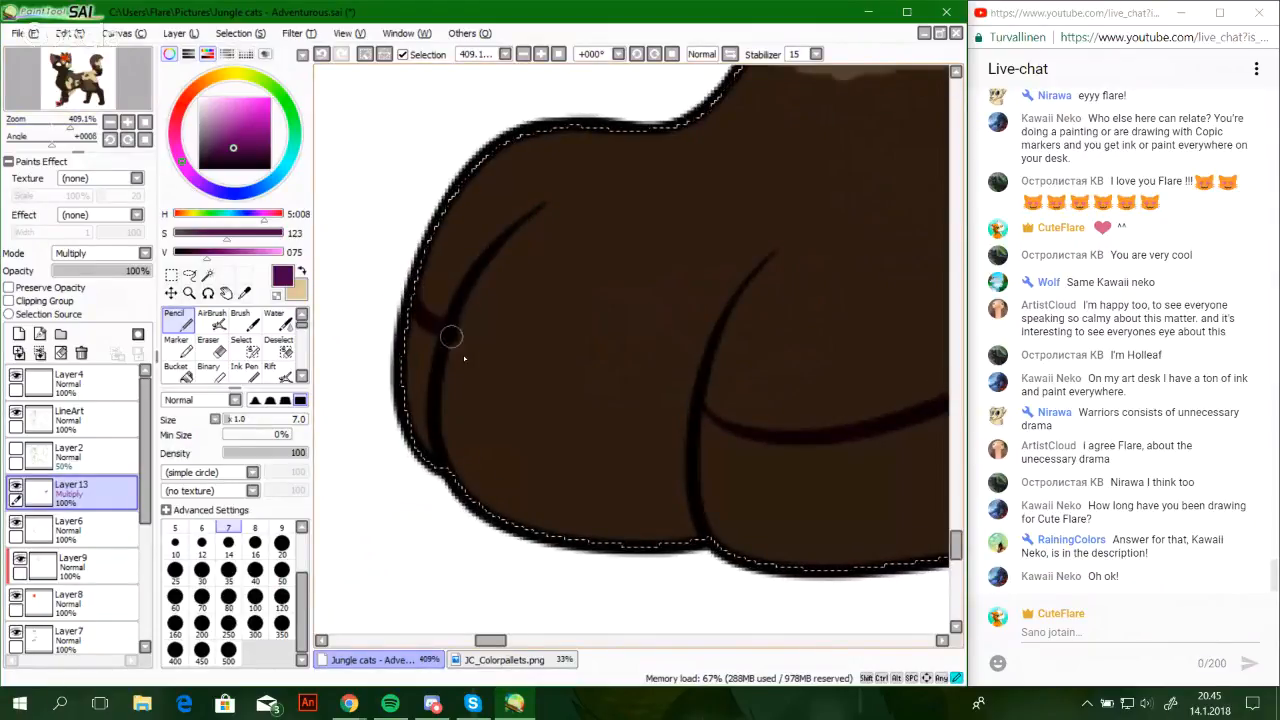
left_click_drag(451, 337, 678, 405)
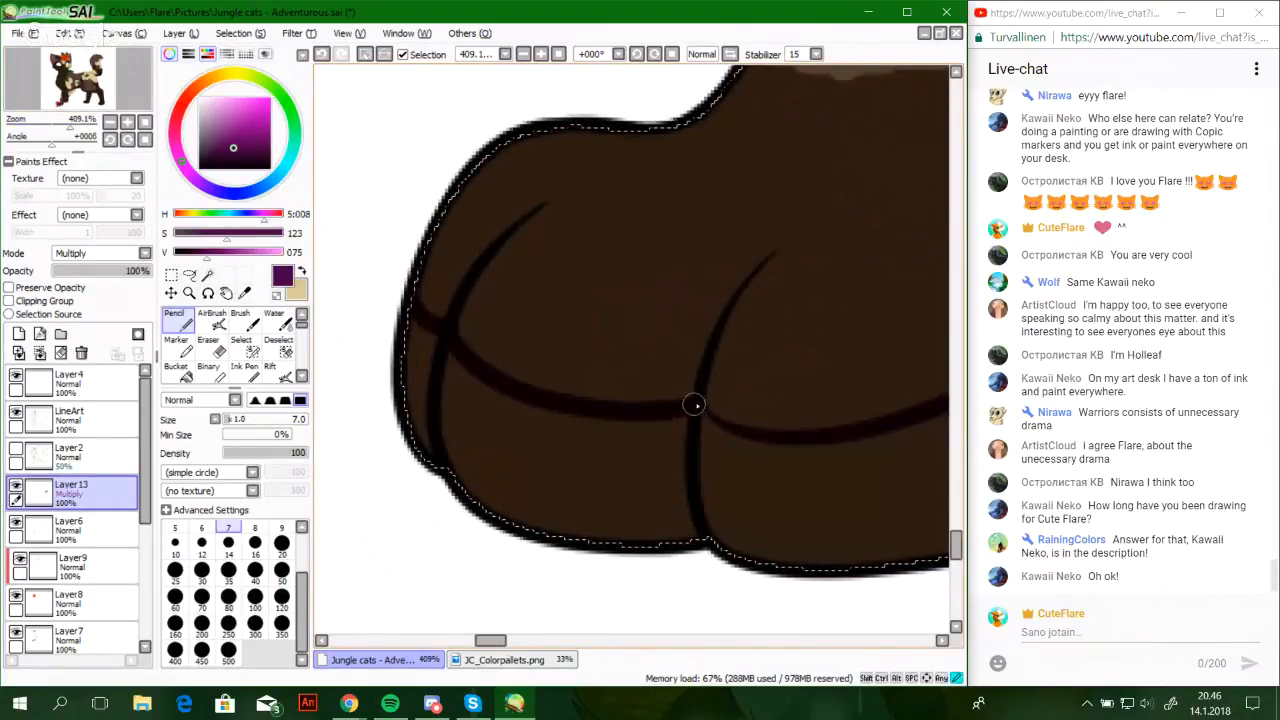
Trace a shadow edge on the far front leg along the near leg's line art, from the paw up to the upper leg
left_click_drag(862, 431, 410, 500)
left_click_drag(714, 280, 520, 590)
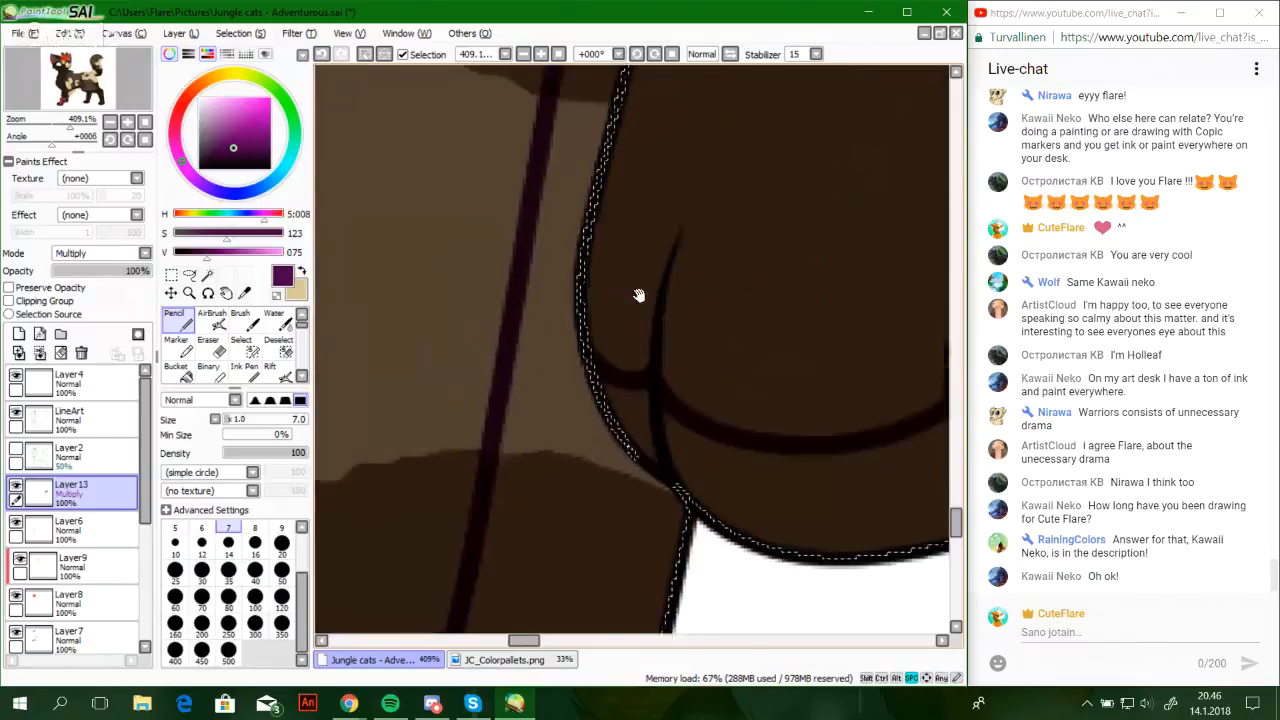
left_click_drag(640, 294, 580, 431)
left_click_drag(524, 522, 513, 392)
left_click_drag(512, 440, 547, 278)
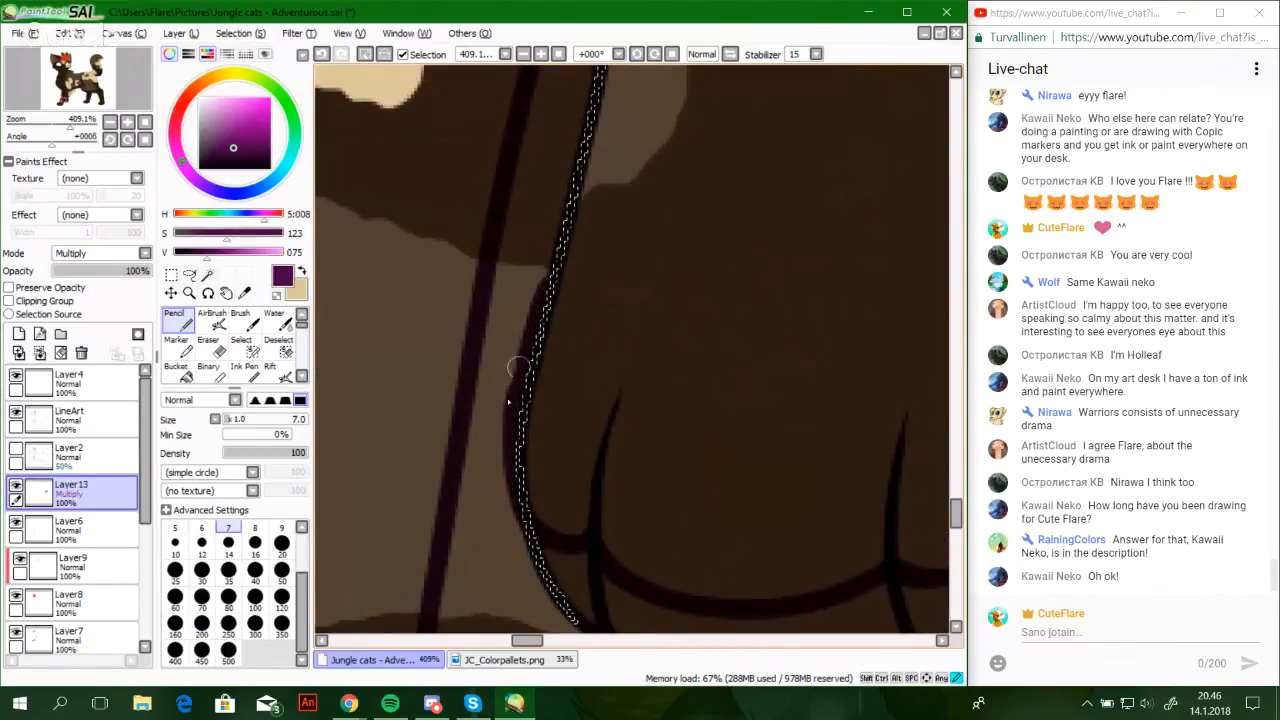
left_click_drag(519, 367, 576, 166)
left_click_drag(577, 119, 527, 453)
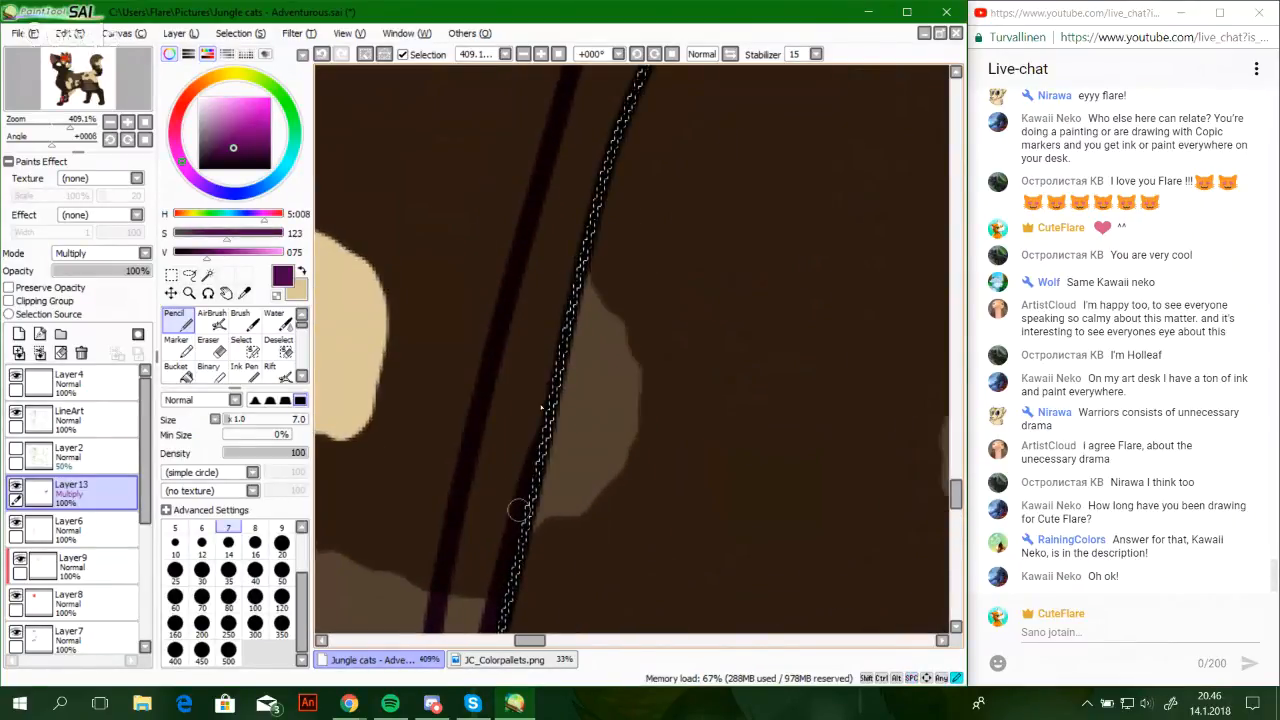
left_click_drag(519, 510, 575, 275)
mouse_move(542, 388)
left_mouse_down()
mouse_move(598, 158)
mouse_move(575, 280)
mouse_move(622, 137)
mouse_move(577, 408)
mouse_move(637, 231)
mouse_move(580, 358)
mouse_move(690, 158)
left_mouse_up()
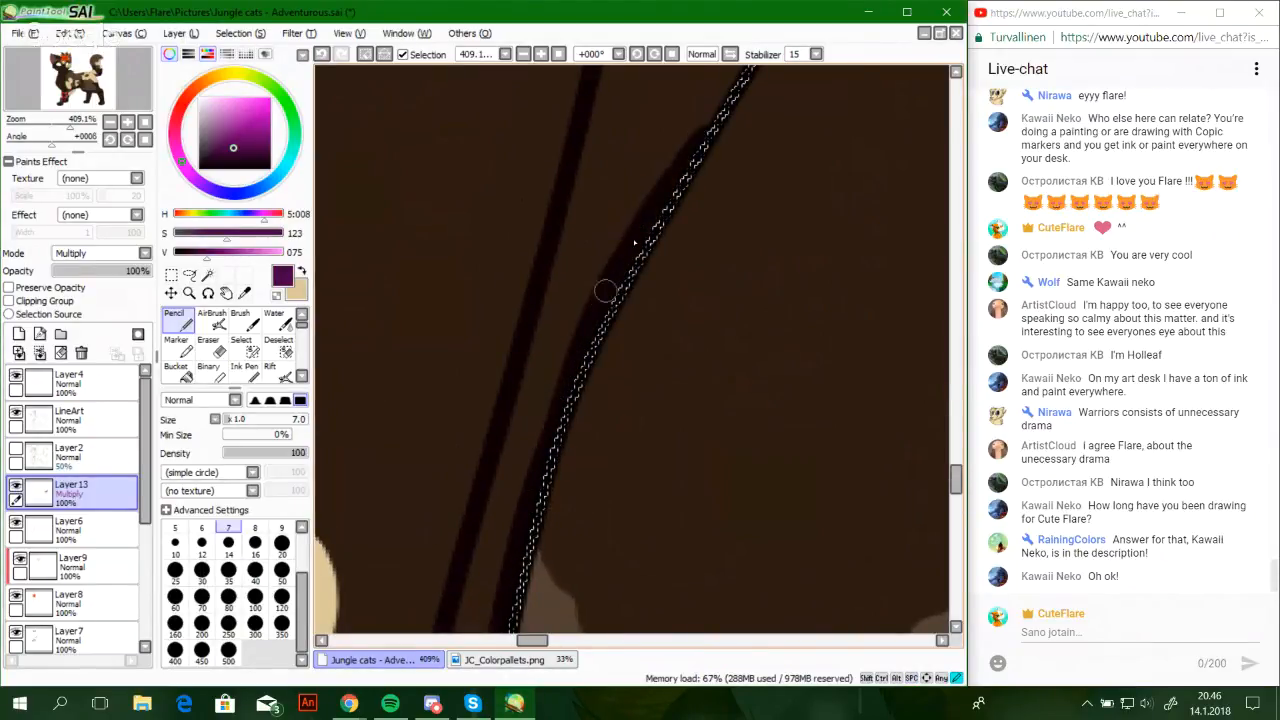
mouse_move(710, 112)
left_mouse_down()
mouse_move(664, 323)
mouse_move(567, 428)
left_mouse_up()
left_click_drag(540, 488, 763, 138)
Draw a curved outline down from the line above the far front leg and join its pointed end to the leg's long shadow outline
mouse_move(652, 241)
left_mouse_down()
mouse_move(794, 491)
mouse_move(967, 558)
left_mouse_up()
mouse_move(788, 222)
left_mouse_down()
mouse_move(733, 422)
mouse_move(786, 251)
left_mouse_up()
key("ctrl+z")
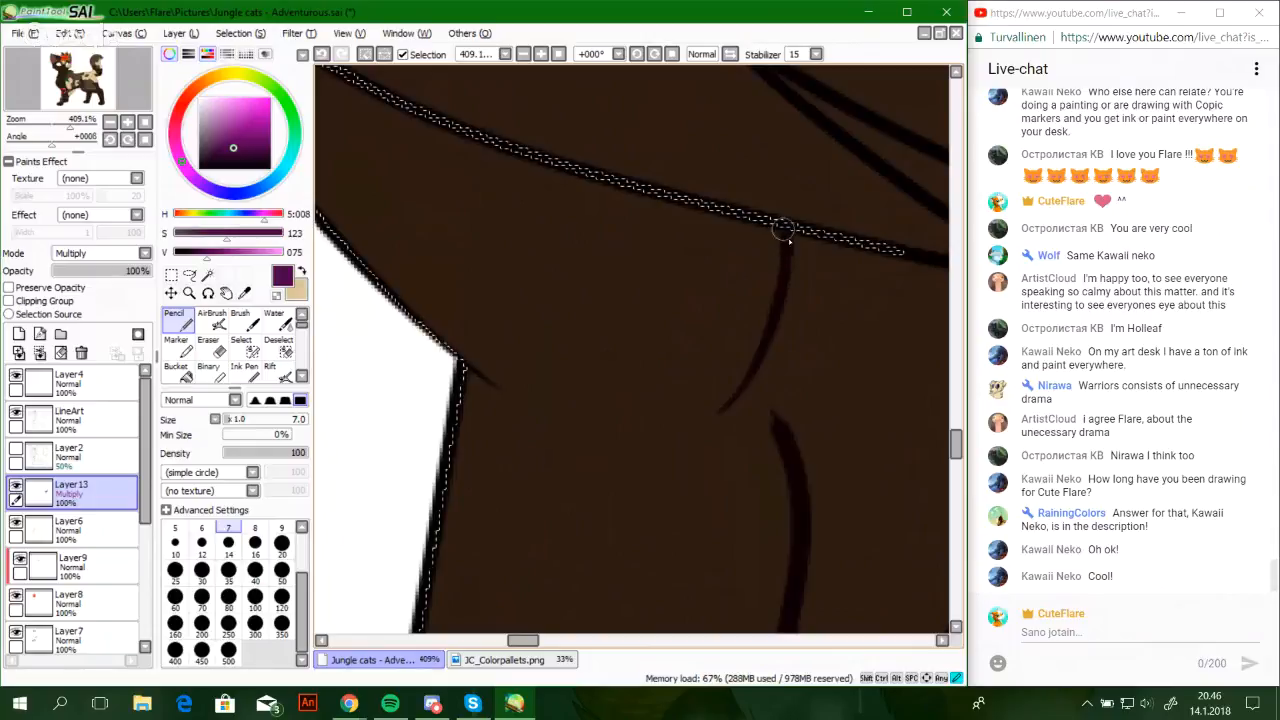
mouse_move(722, 412)
left_mouse_down()
mouse_move(793, 539)
mouse_move(782, 477)
mouse_move(785, 603)
left_mouse_up()
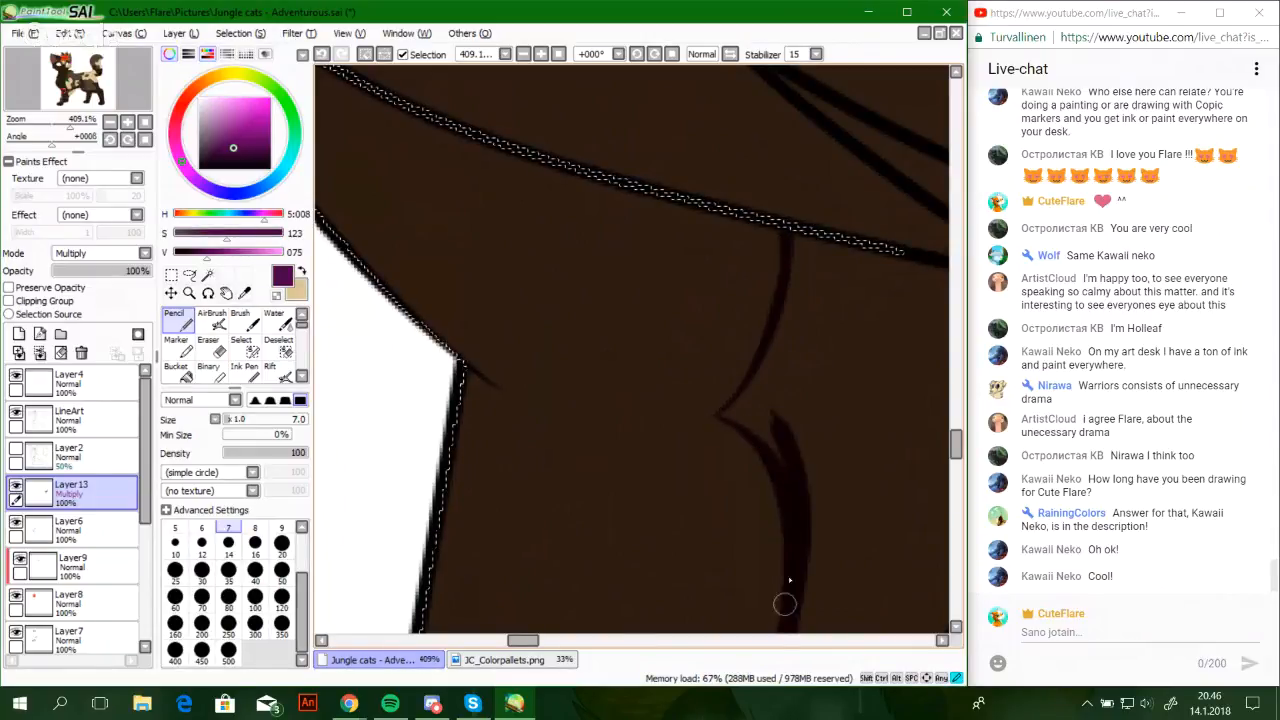
left_click_drag(790, 473, 766, 443)
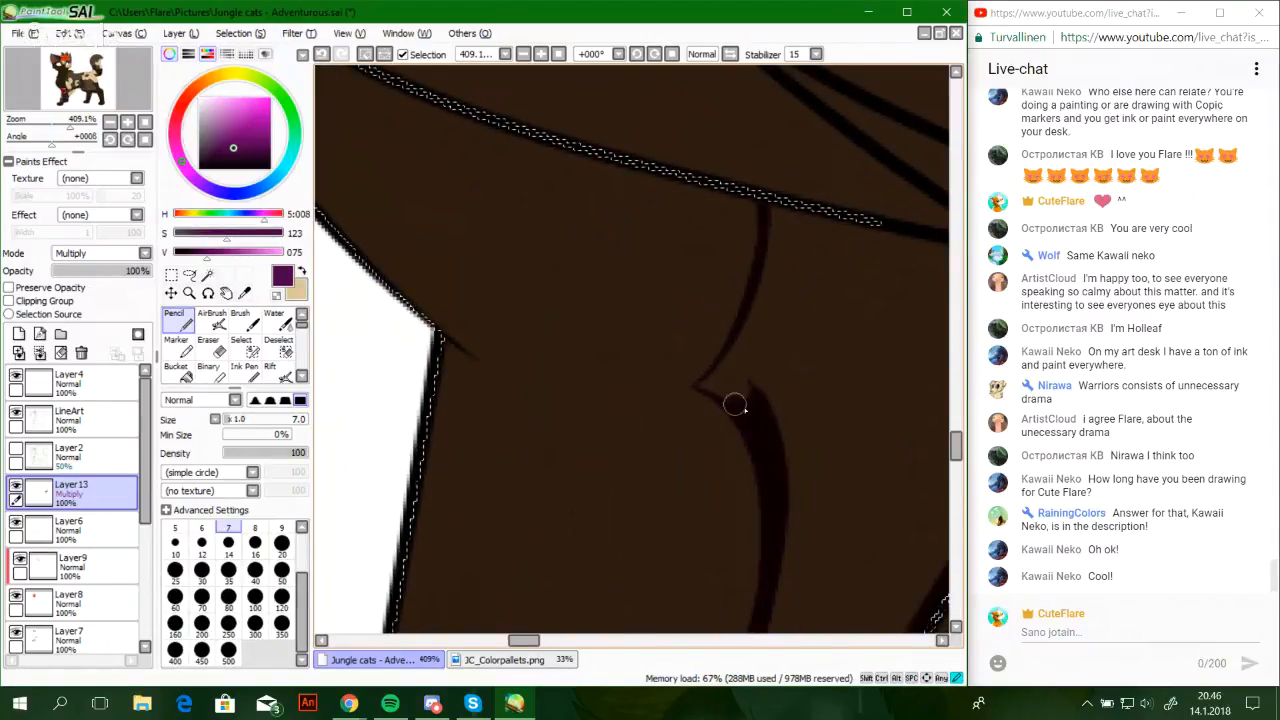
Draw a shadow outline along the body line above the far front leg, tapering to a point past the fold line's end
left_click_drag(70, 127, 39, 127)
left_click_drag(74, 98, 69, 127)
left_click_drag(763, 497, 372, 335)
mouse_move(404, 378)
left_mouse_down()
mouse_move(581, 424)
mouse_move(640, 426)
left_mouse_up()
left_click_drag(505, 397, 676, 422)
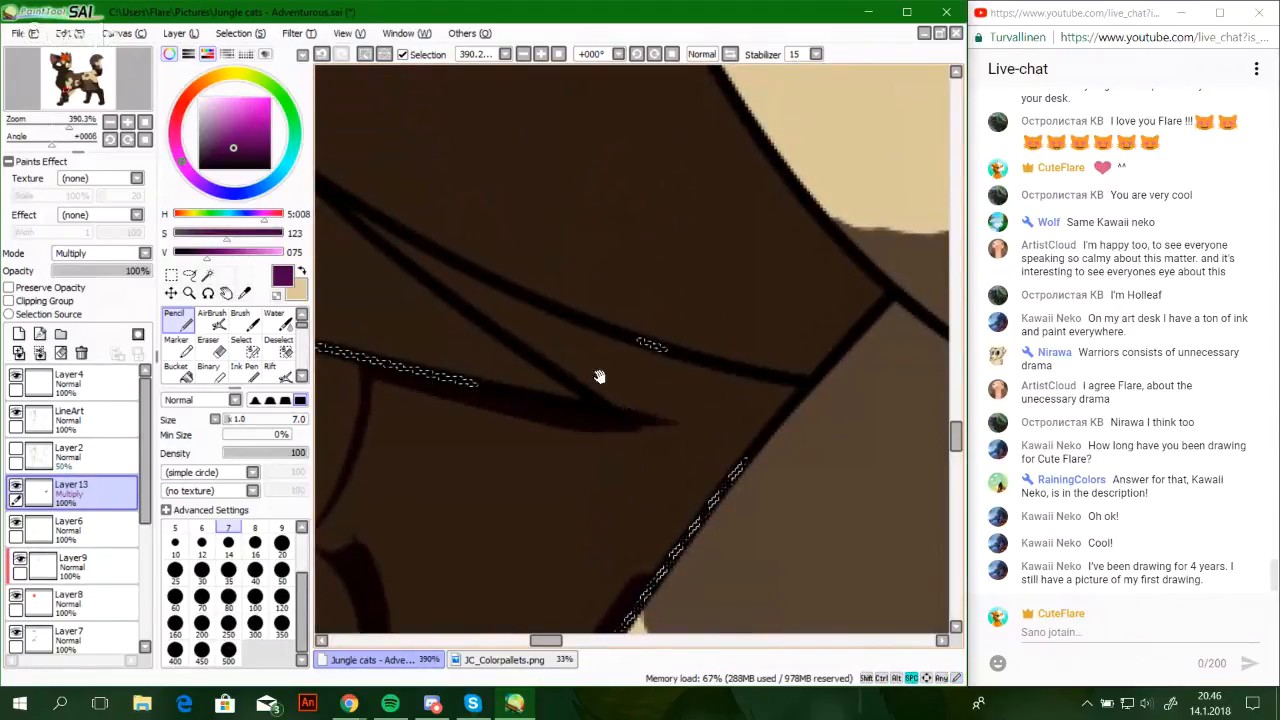
Set the Pencil size to 12, paint shadow between the converging fold lines above the far front leg and join it to the near leg's edge
left_click_drag(600, 377, 676, 402)
left_click(201, 546)
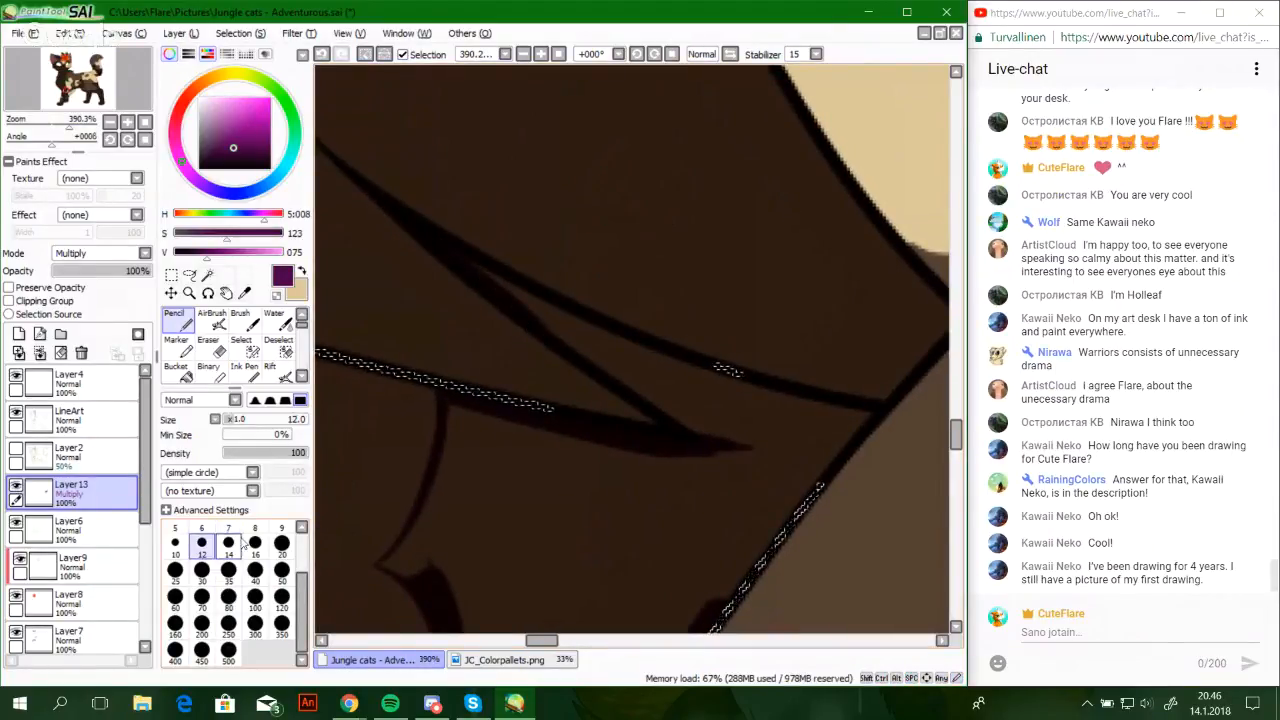
left_click_drag(445, 252, 531, 309)
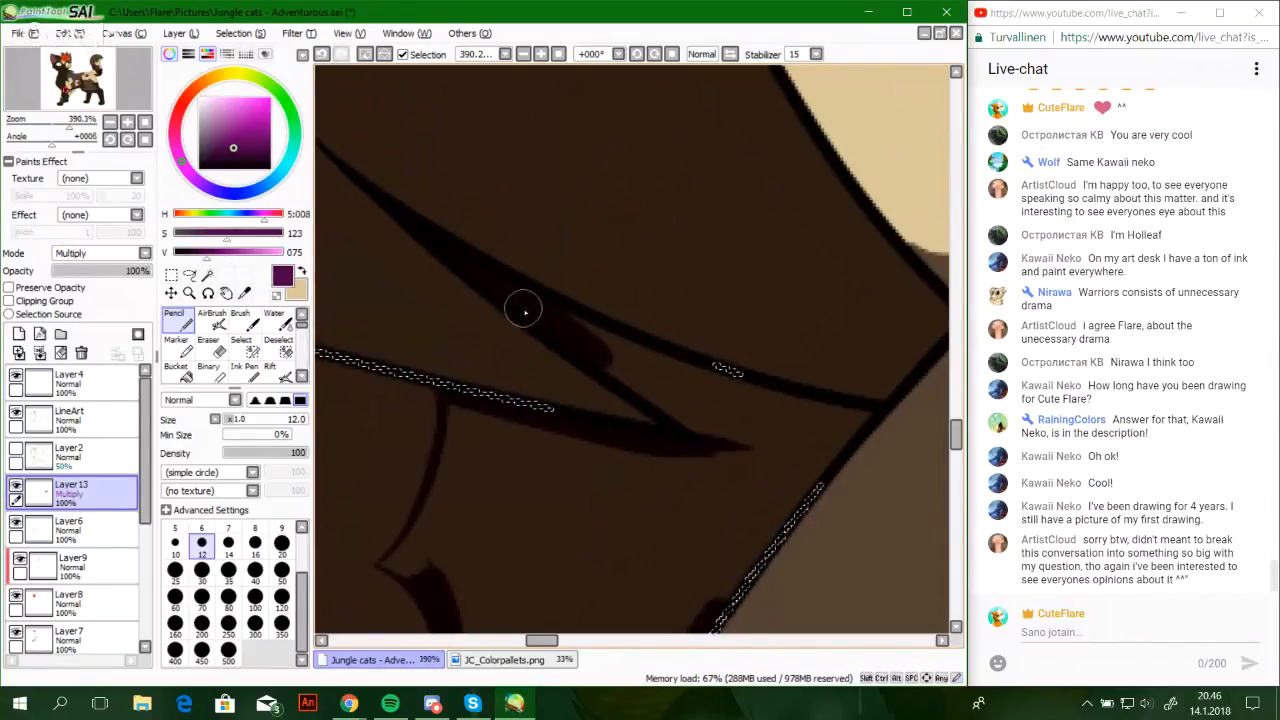
mouse_move(569, 337)
left_mouse_down()
mouse_move(679, 433)
mouse_move(428, 262)
mouse_move(617, 375)
mouse_move(560, 345)
mouse_move(646, 372)
mouse_move(552, 327)
mouse_move(701, 395)
mouse_move(781, 414)
left_mouse_up()
mouse_move(656, 404)
left_mouse_down()
mouse_move(722, 418)
mouse_move(679, 404)
mouse_move(742, 405)
mouse_move(643, 364)
mouse_move(812, 409)
mouse_move(828, 394)
mouse_move(608, 343)
mouse_move(853, 406)
mouse_move(848, 373)
mouse_move(728, 337)
mouse_move(586, 511)
mouse_move(709, 342)
left_mouse_up()
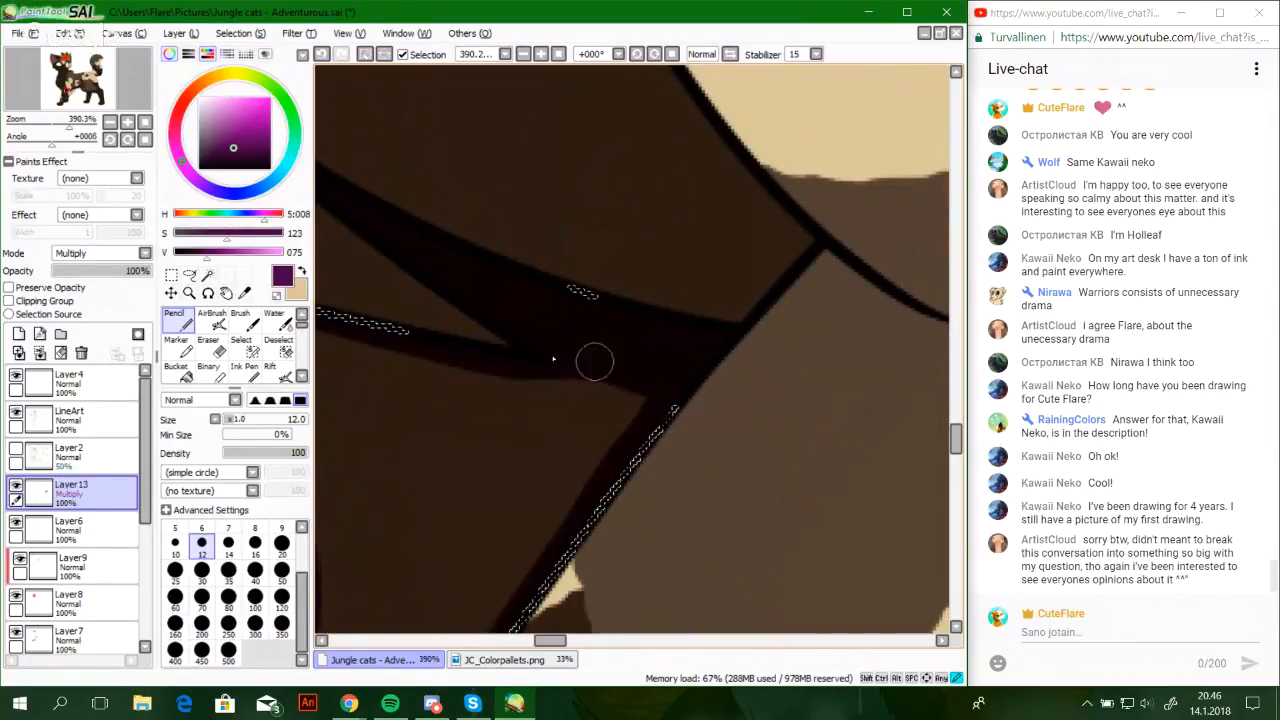
mouse_move(651, 373)
left_mouse_down()
mouse_move(717, 329)
mouse_move(657, 402)
mouse_move(583, 371)
left_mouse_up()
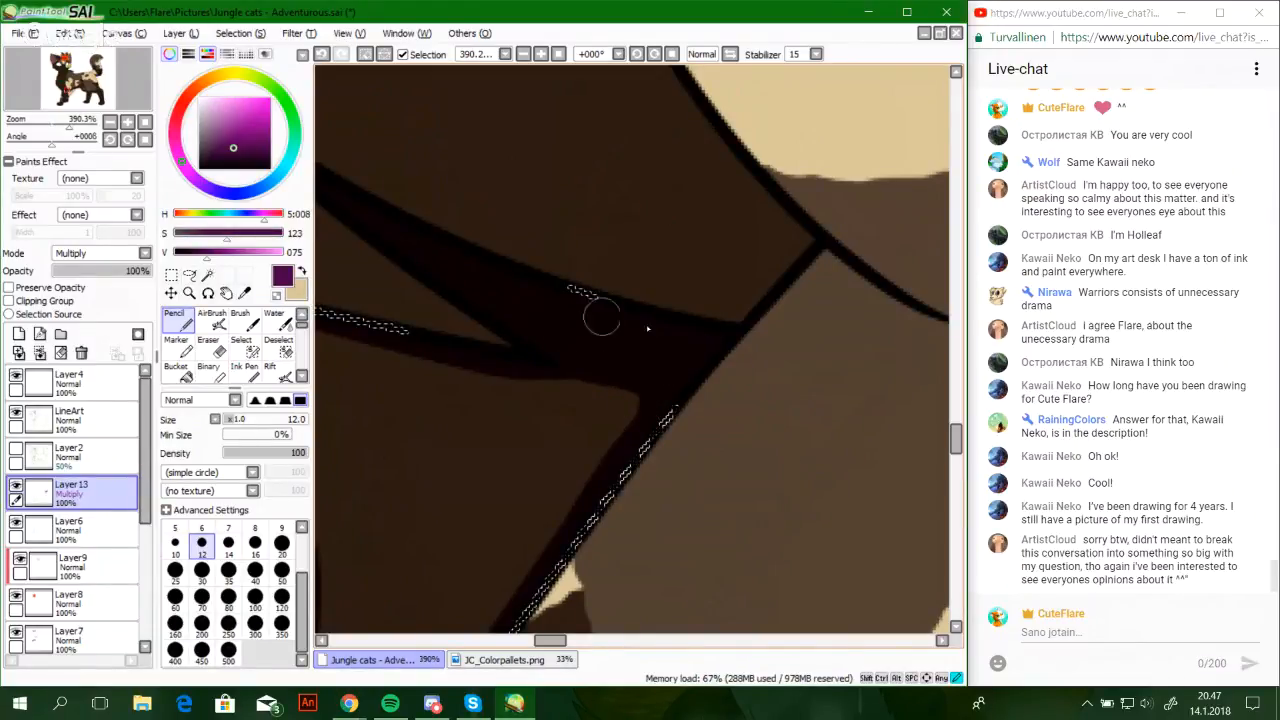
left_click_drag(582, 326, 851, 351)
Fill the outlined far front leg shadow with dark purple using the Bucket, and return to the Pencil
left_click(179, 372)
left_click(643, 497)
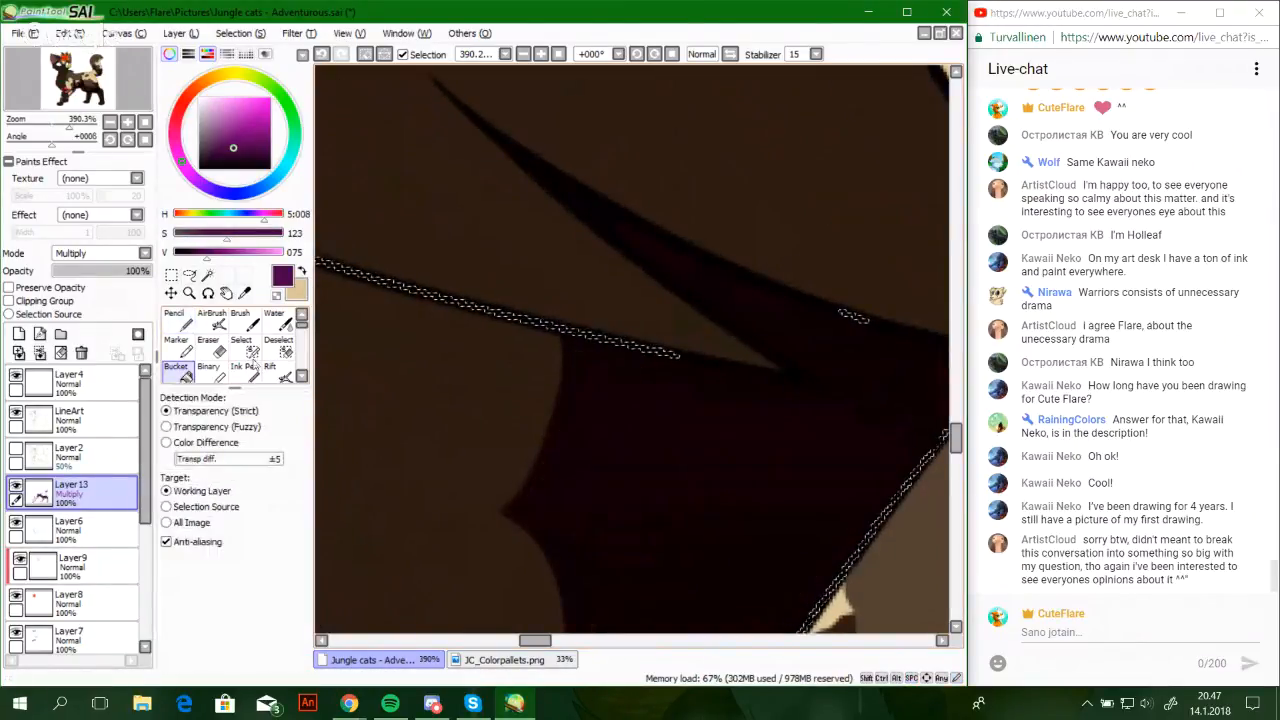
left_click(175, 318)
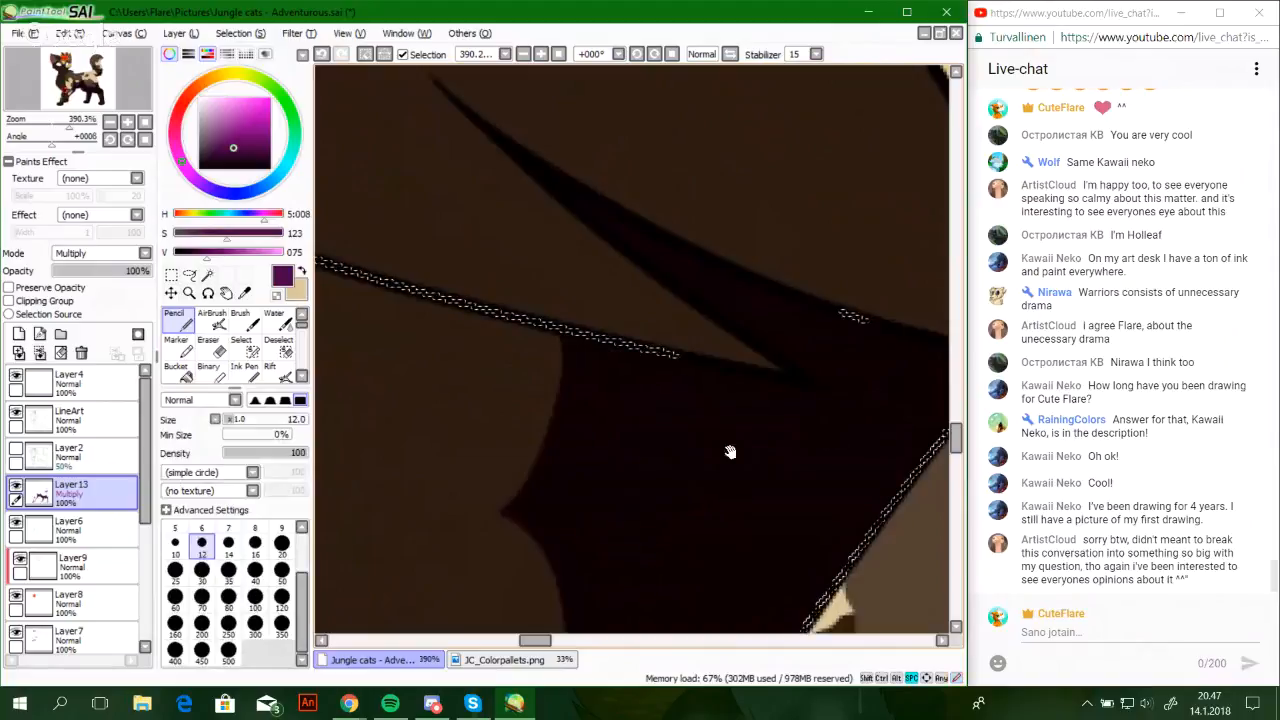
Inspect the filled shadows on the paws, legs, belly and hindquarters for gaps or stray edges, undoing any accidental mark
mouse_move(730, 452)
left_mouse_down()
mouse_move(546, 491)
mouse_move(549, 583)
mouse_move(603, 209)
mouse_move(704, 385)
mouse_move(885, 290)
left_mouse_up()
left_click_drag(403, 283, 548, 330)
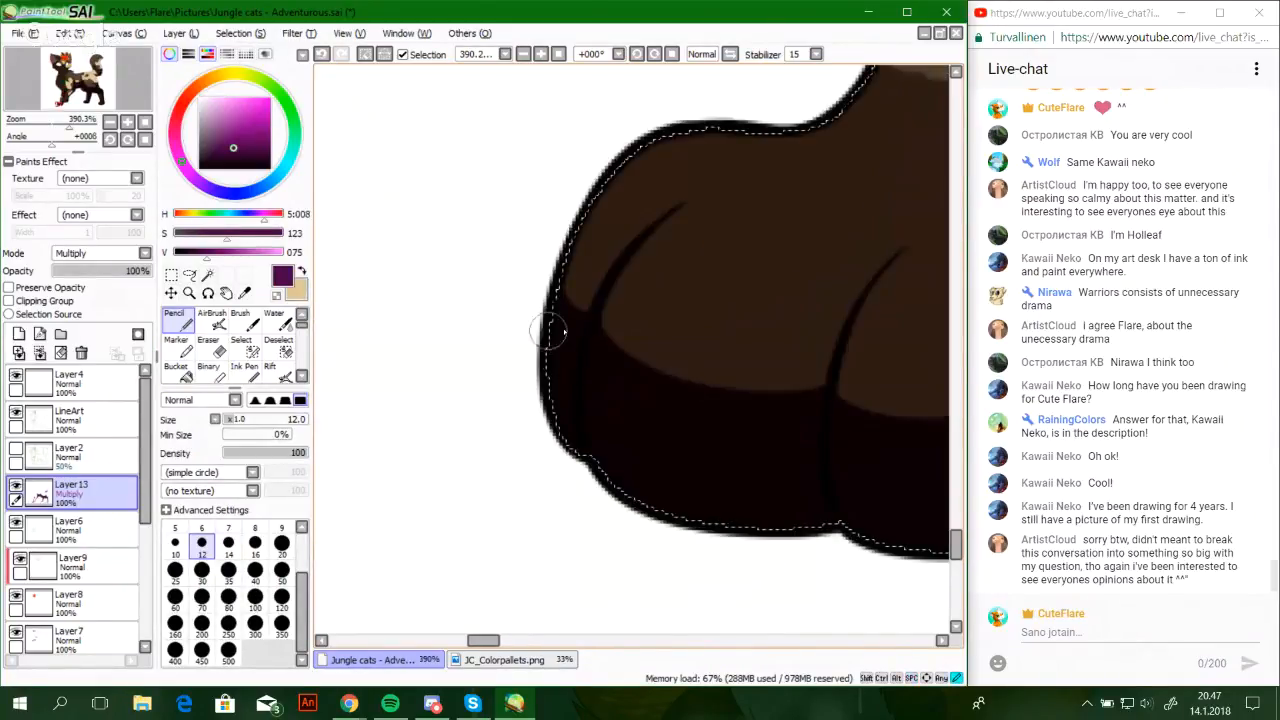
left_click_drag(855, 422, 481, 482)
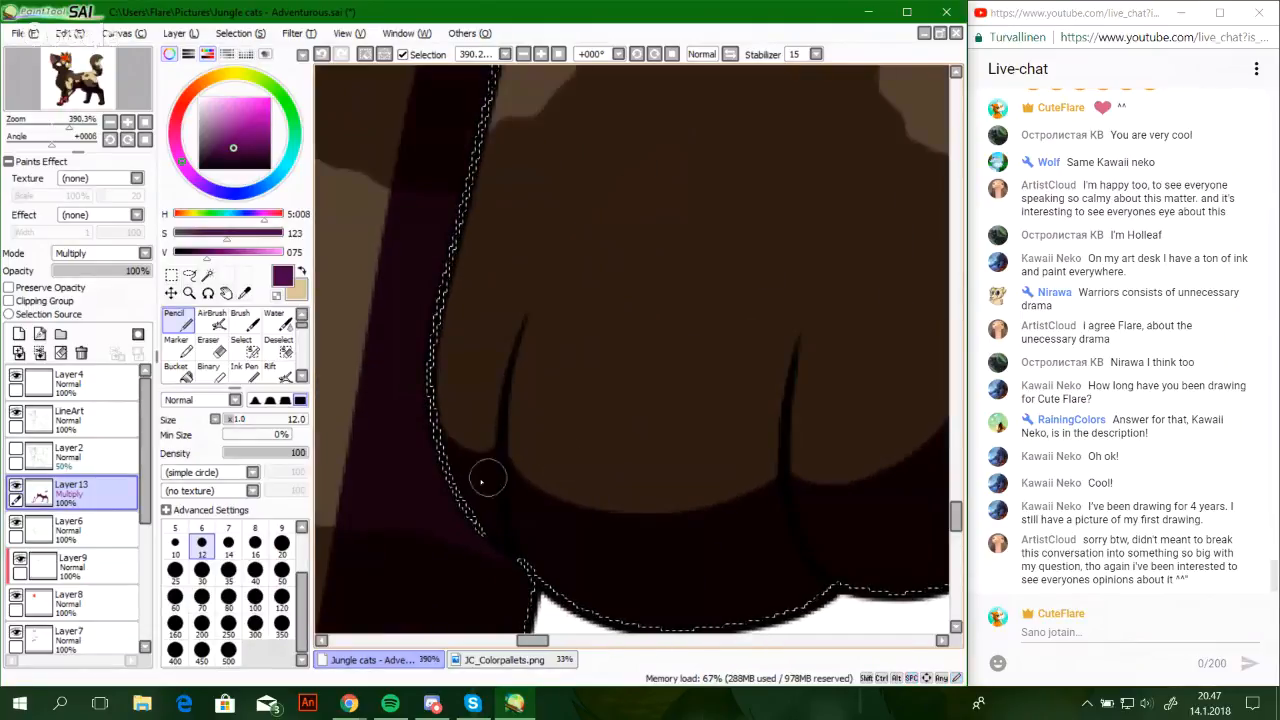
left_click_drag(846, 522, 430, 530)
left_click_drag(830, 170, 706, 643)
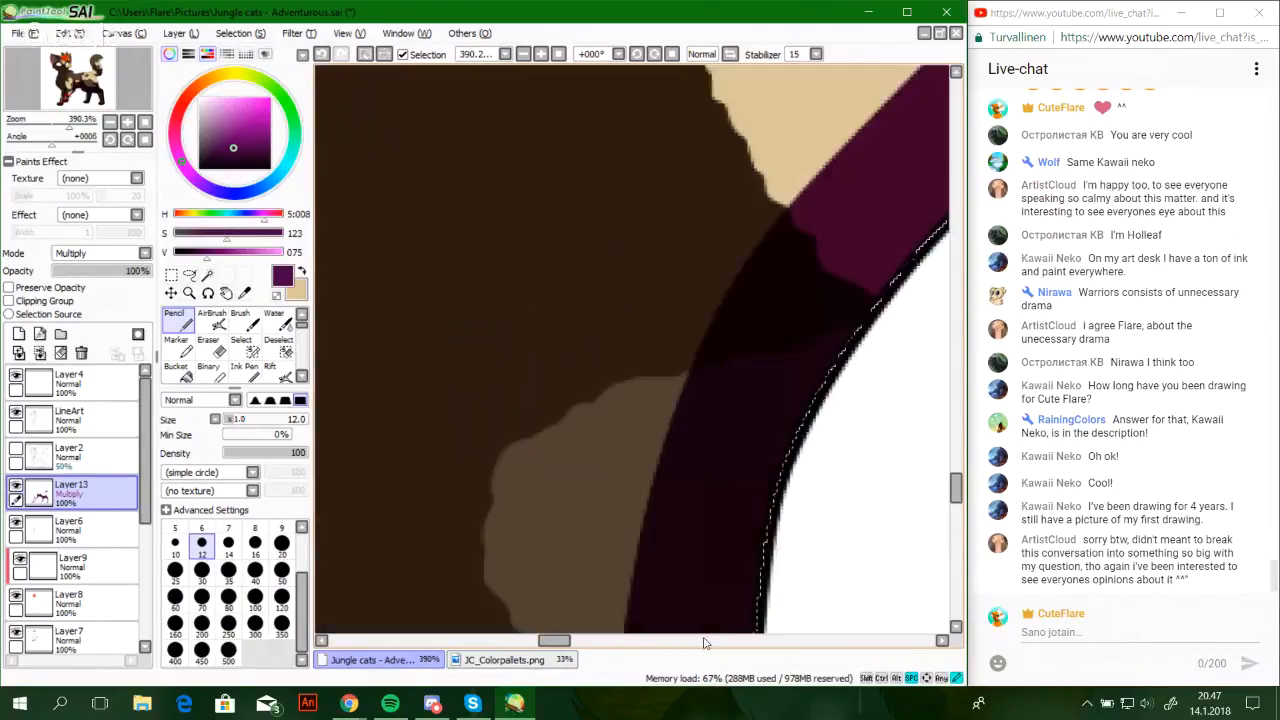
left_click_drag(754, 224, 600, 620)
left_click_drag(730, 270, 499, 628)
left_click_drag(826, 323, 718, 454)
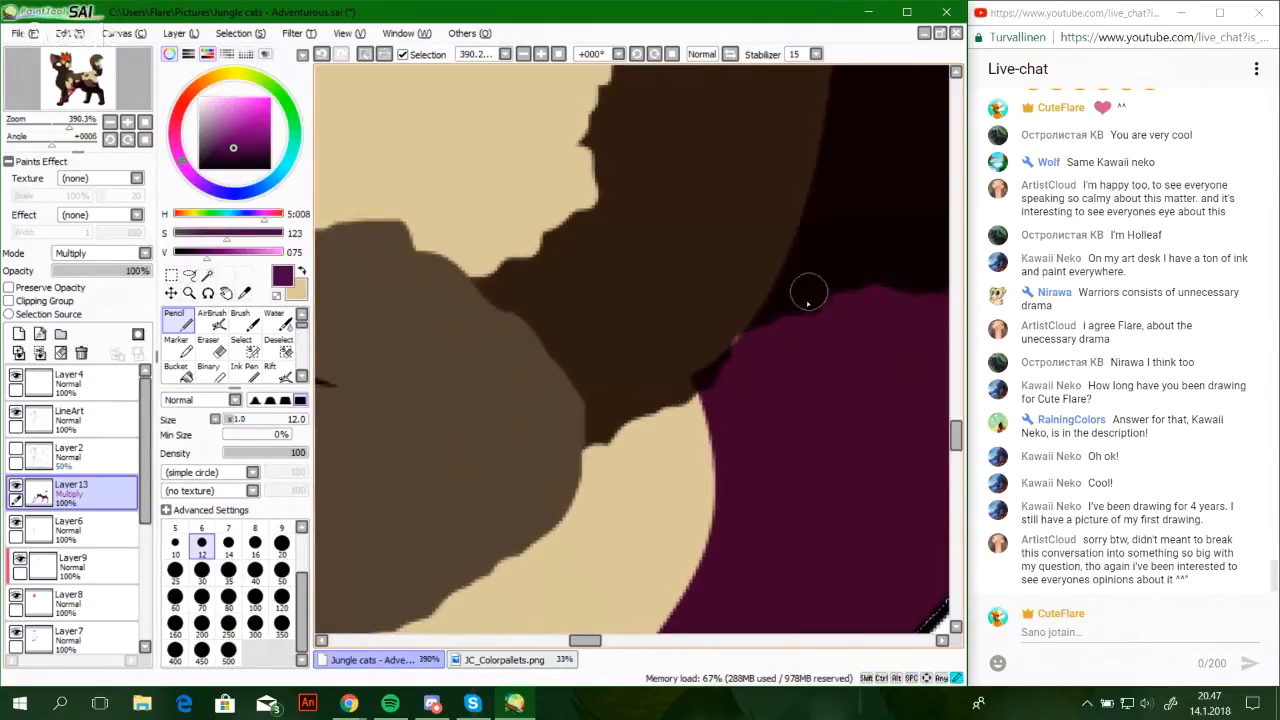
left_click_drag(848, 318, 580, 590)
left_click_drag(735, 190, 635, 610)
left_click_drag(710, 210, 626, 656)
left_click_drag(832, 515, 330, 385)
left_click_drag(401, 219, 811, 586)
mouse_move(556, 364)
left_mouse_down()
mouse_move(671, 429)
mouse_move(666, 409)
left_mouse_up()
left_click_drag(643, 616, 645, 622)
key("ctrl+z")
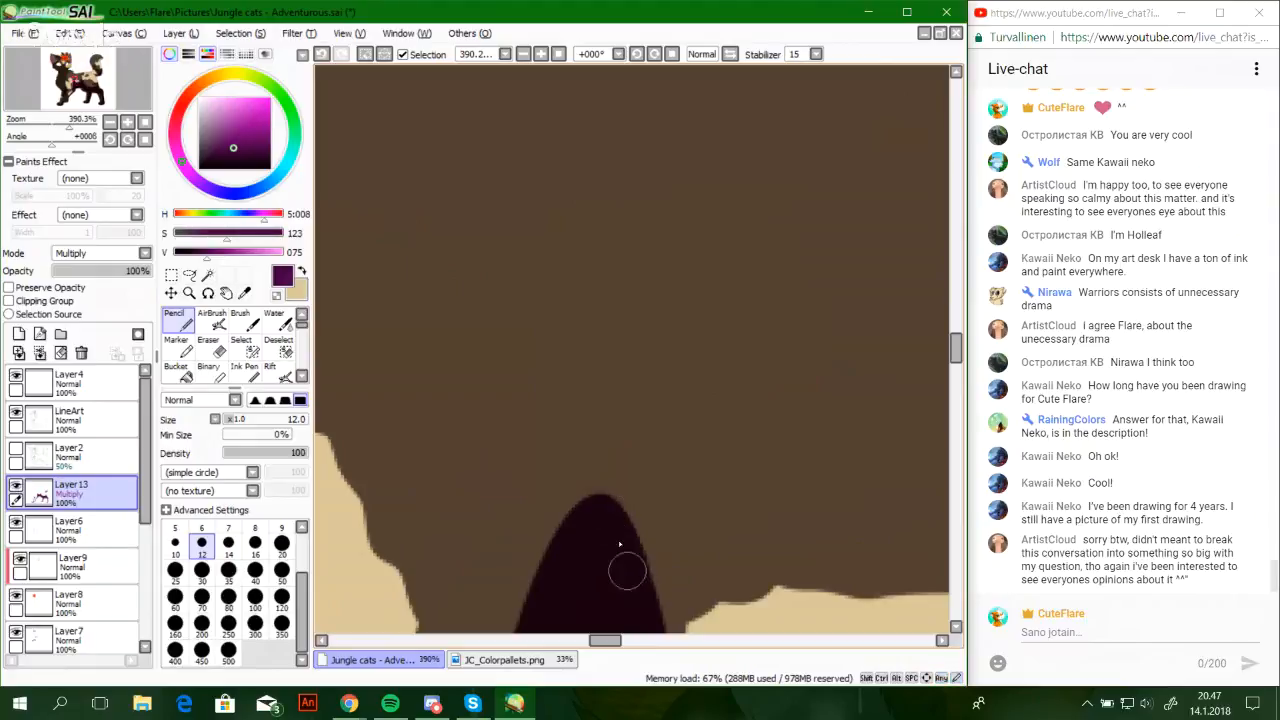
left_click_drag(867, 556, 420, 300)
mouse_move(700, 500)
left_mouse_down()
mouse_move(563, 437)
mouse_move(349, 237)
left_mouse_up()
left_click_drag(720, 403, 370, 500)
left_click_drag(760, 240, 558, 305)
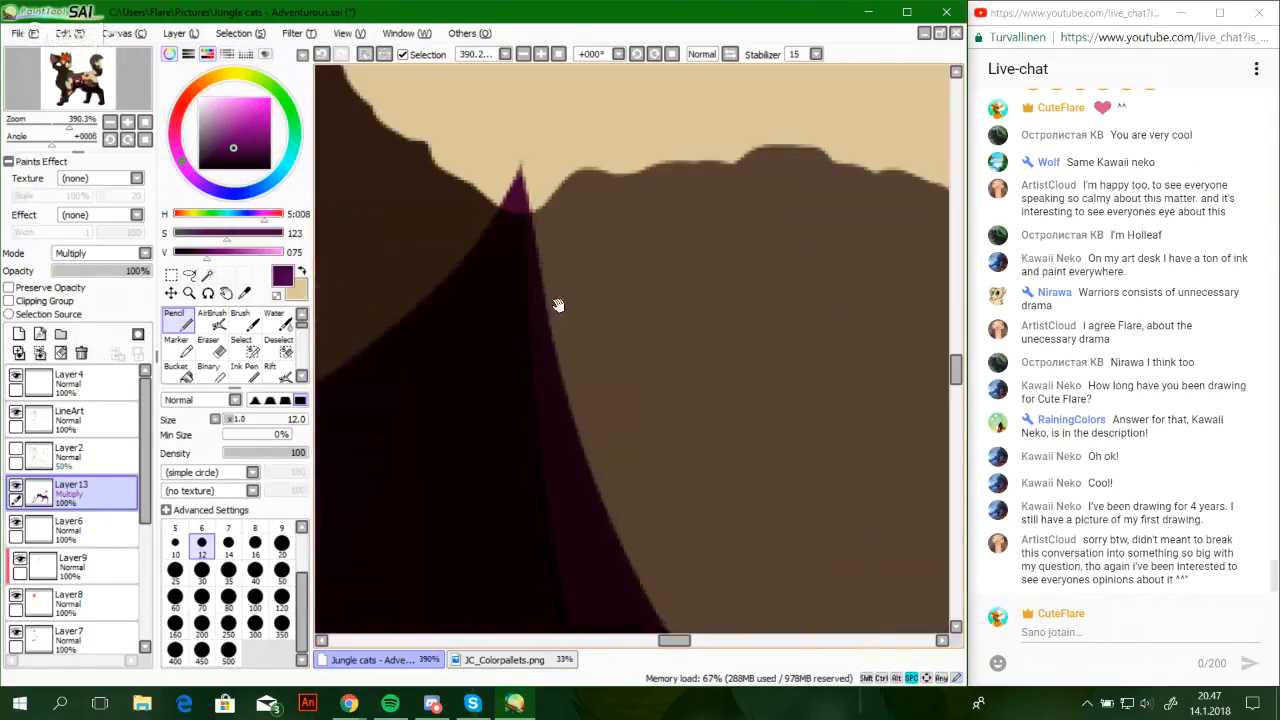
left_click_drag(700, 600, 545, 110)
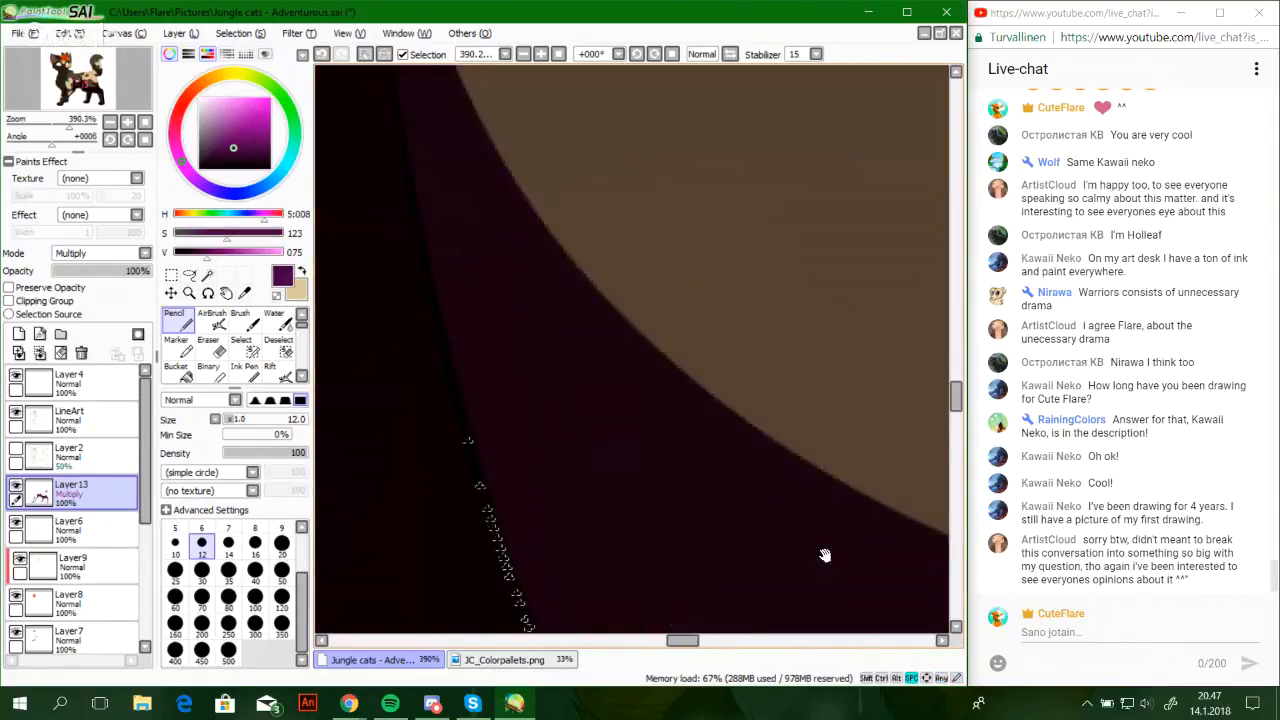
left_click_drag(826, 557, 430, 150)
left_click_drag(871, 423, 520, 270)
left_click_drag(840, 280, 497, 577)
left_click_drag(765, 170, 509, 643)
left_click_drag(866, 155, 742, 422)
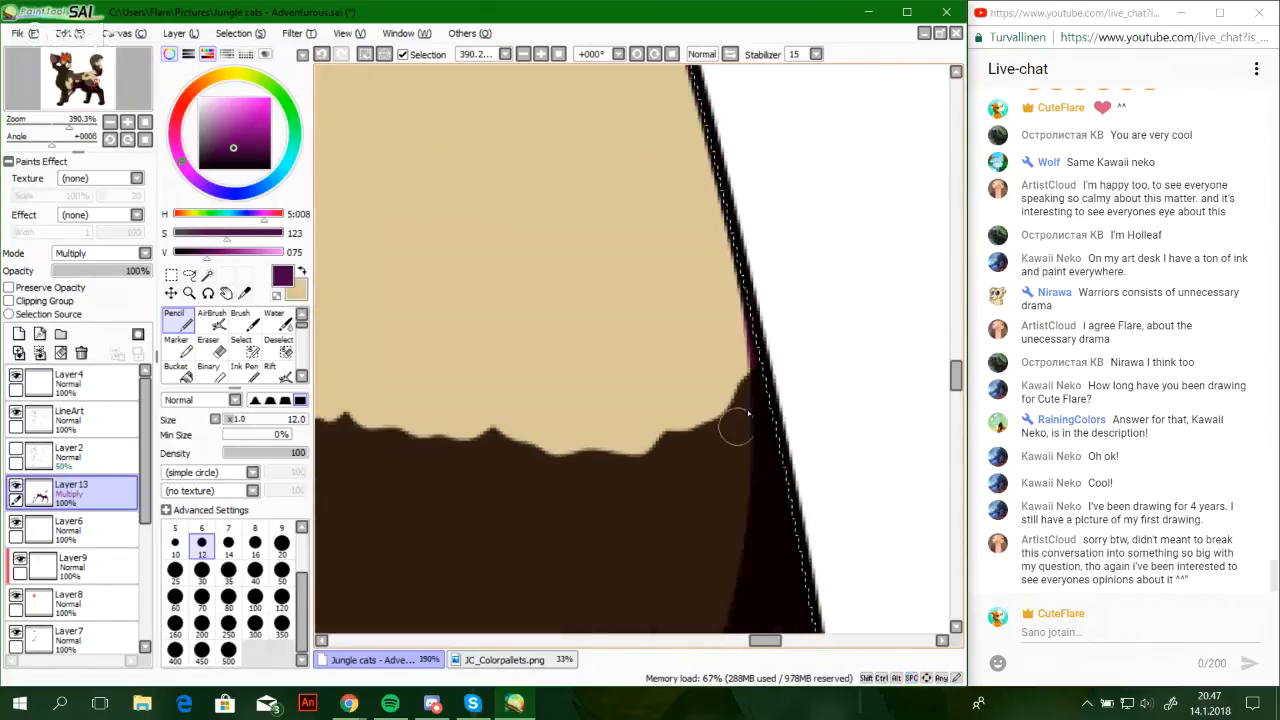
left_click_drag(112, 86, 109, 98)
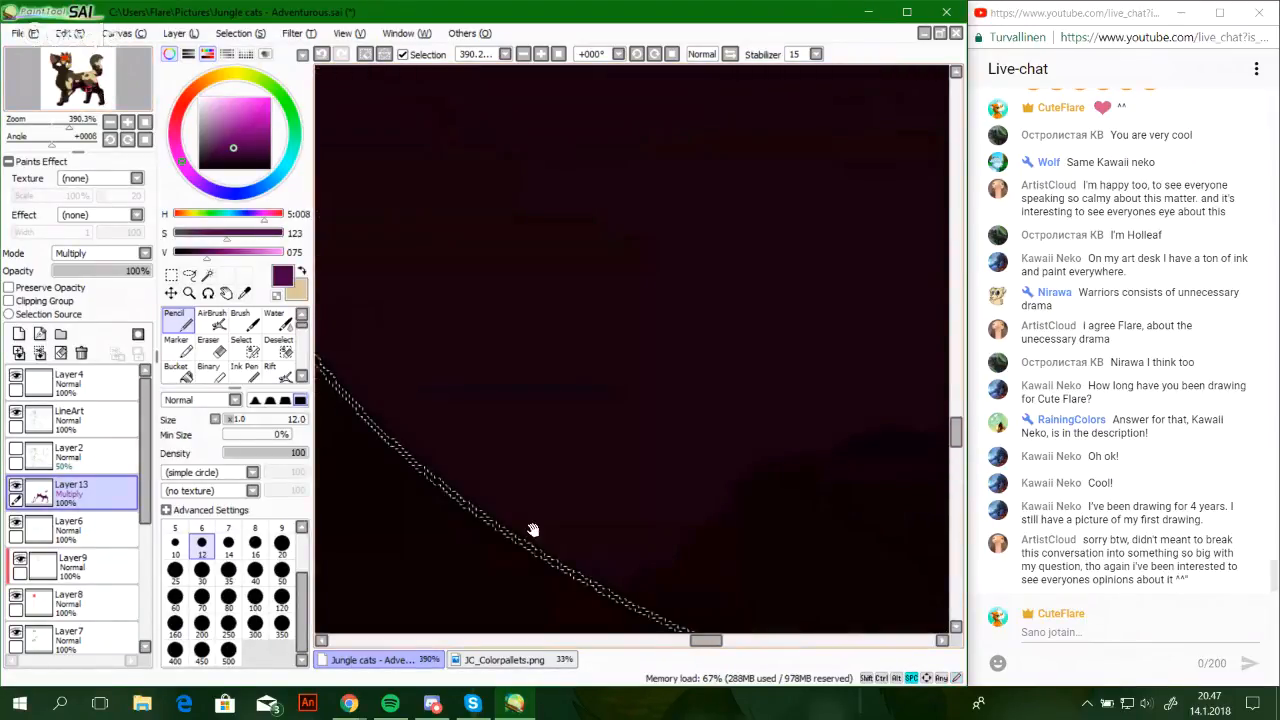
left_click_drag(531, 529, 666, 289)
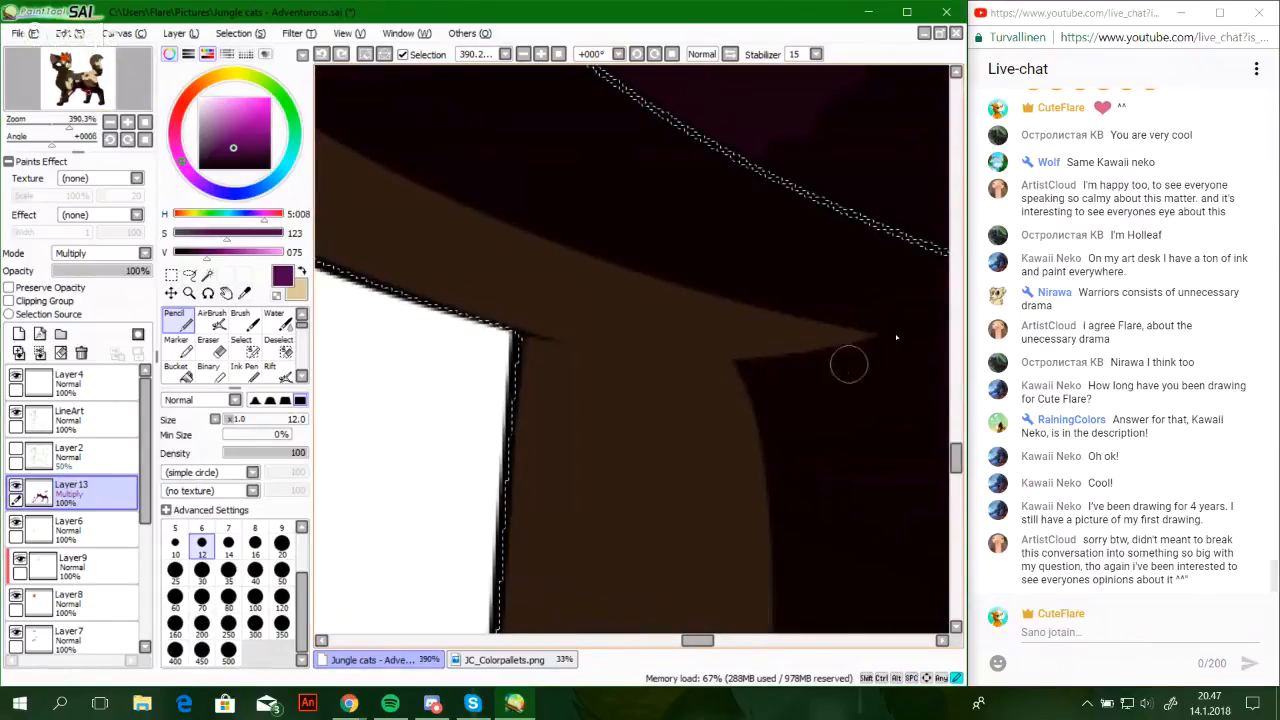
left_click_drag(894, 443, 744, 490)
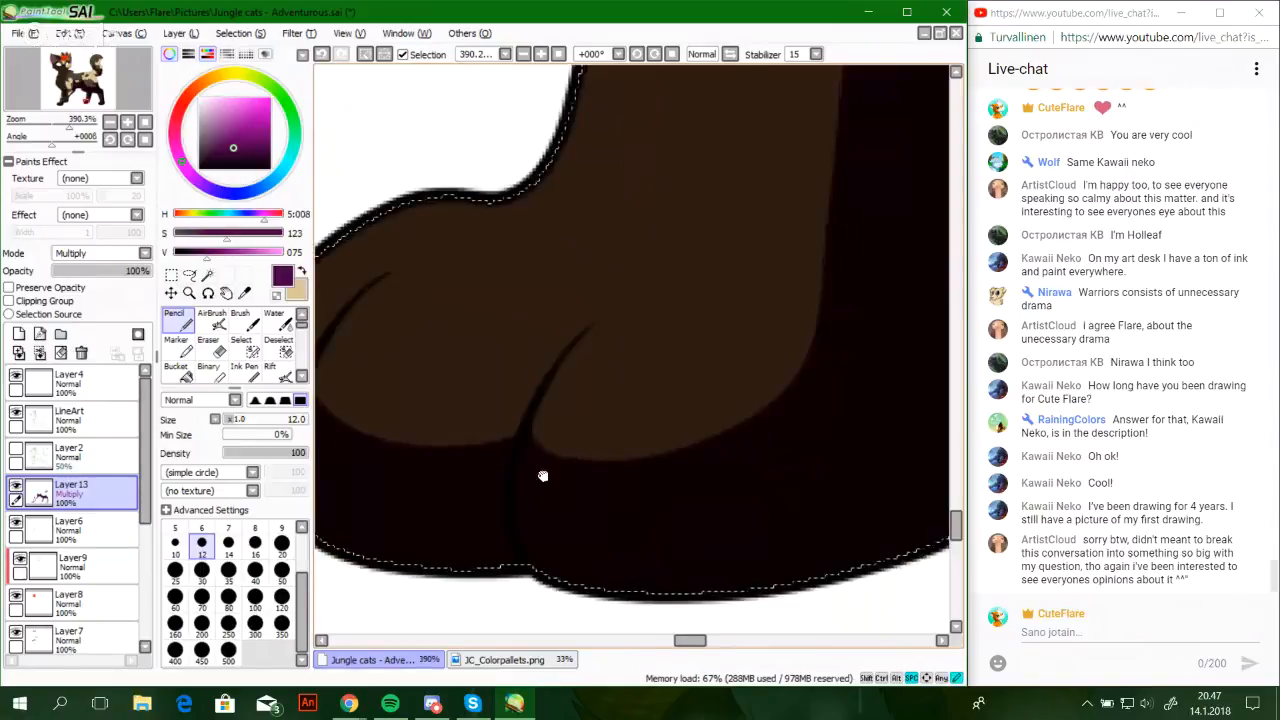
left_click_drag(543, 476, 642, 496)
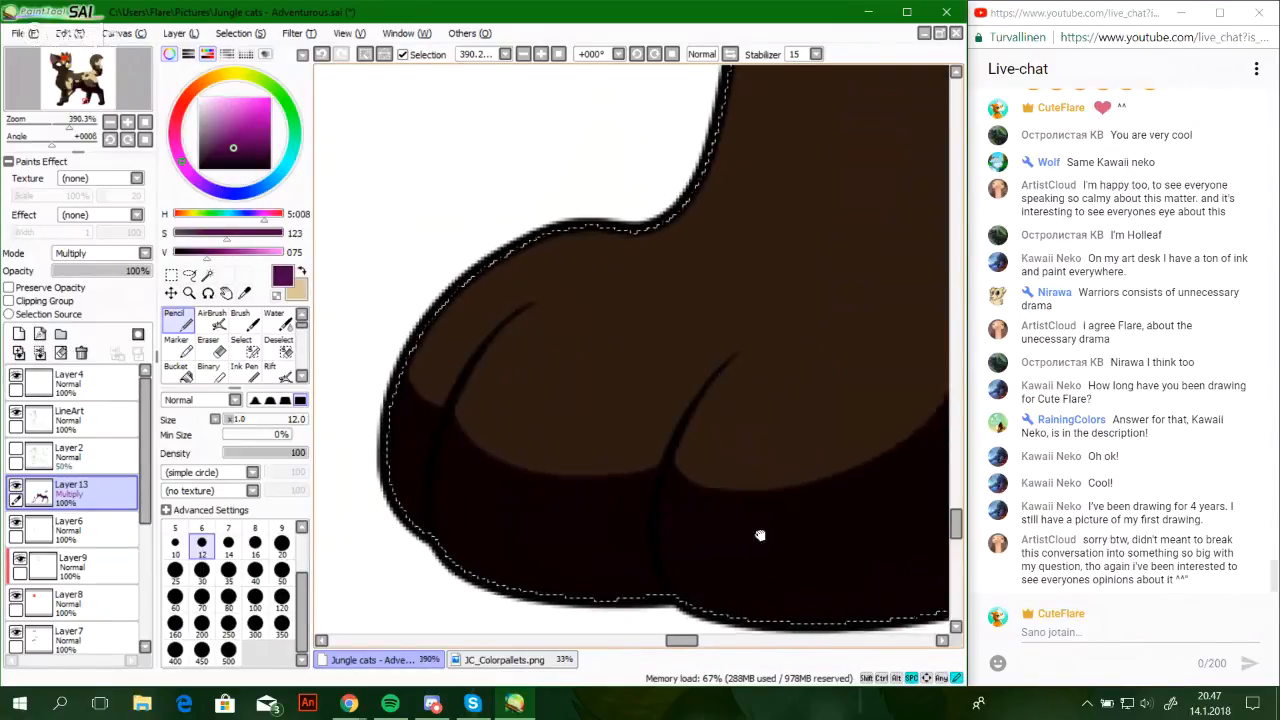
left_click_drag(760, 534, 371, 470)
mouse_move(462, 419)
left_mouse_down()
mouse_move(571, 397)
mouse_move(463, 314)
left_mouse_up()
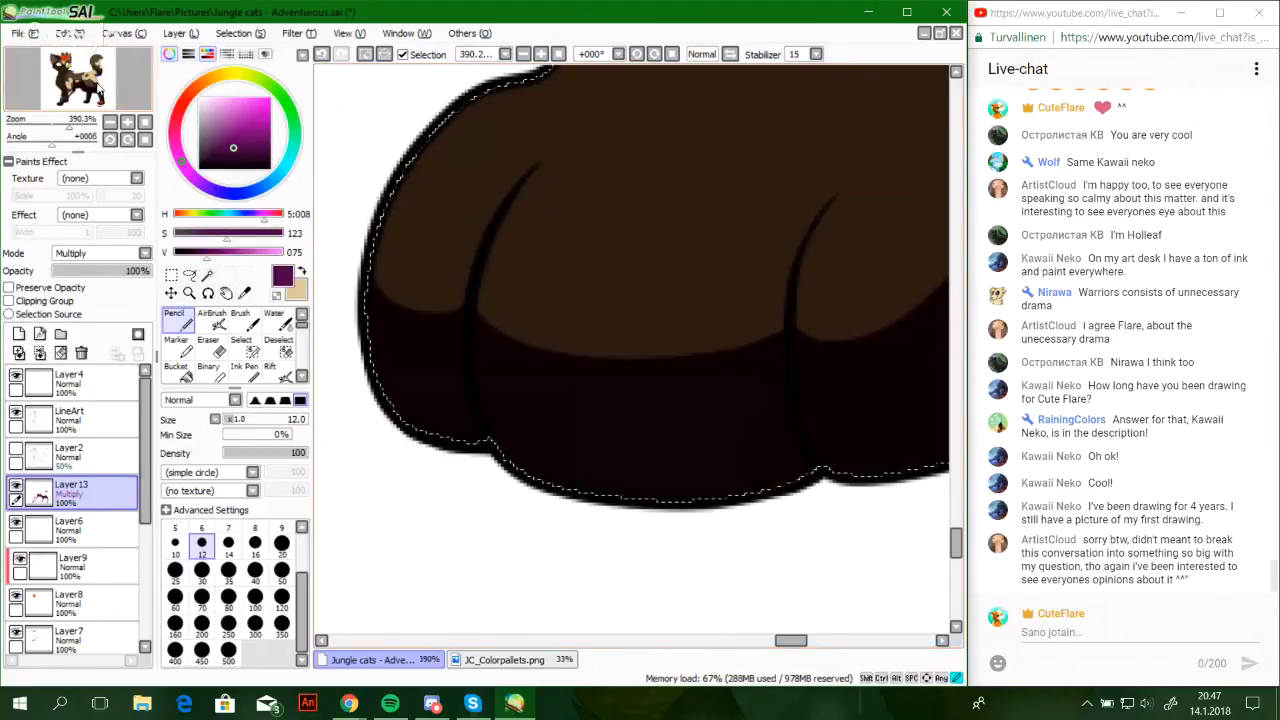
left_click_drag(100, 88, 94, 71)
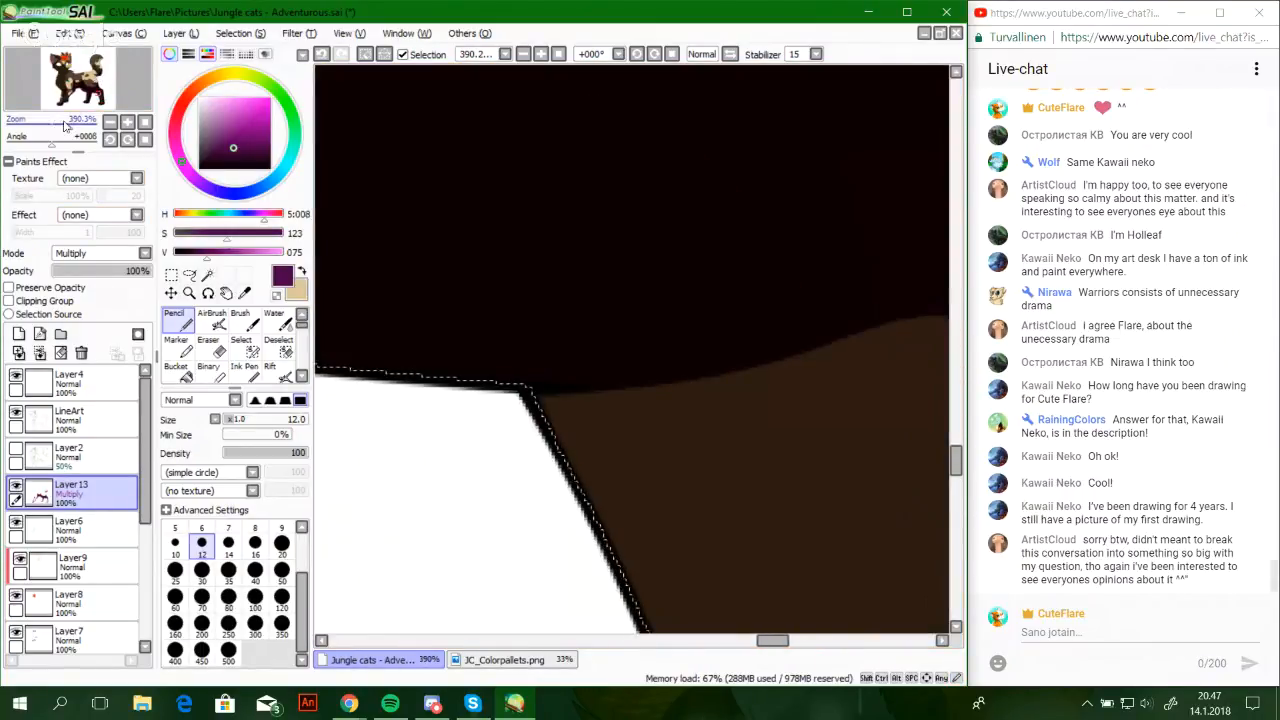
left_click_drag(53, 122, 41, 123)
left_click_drag(74, 104, 110, 98)
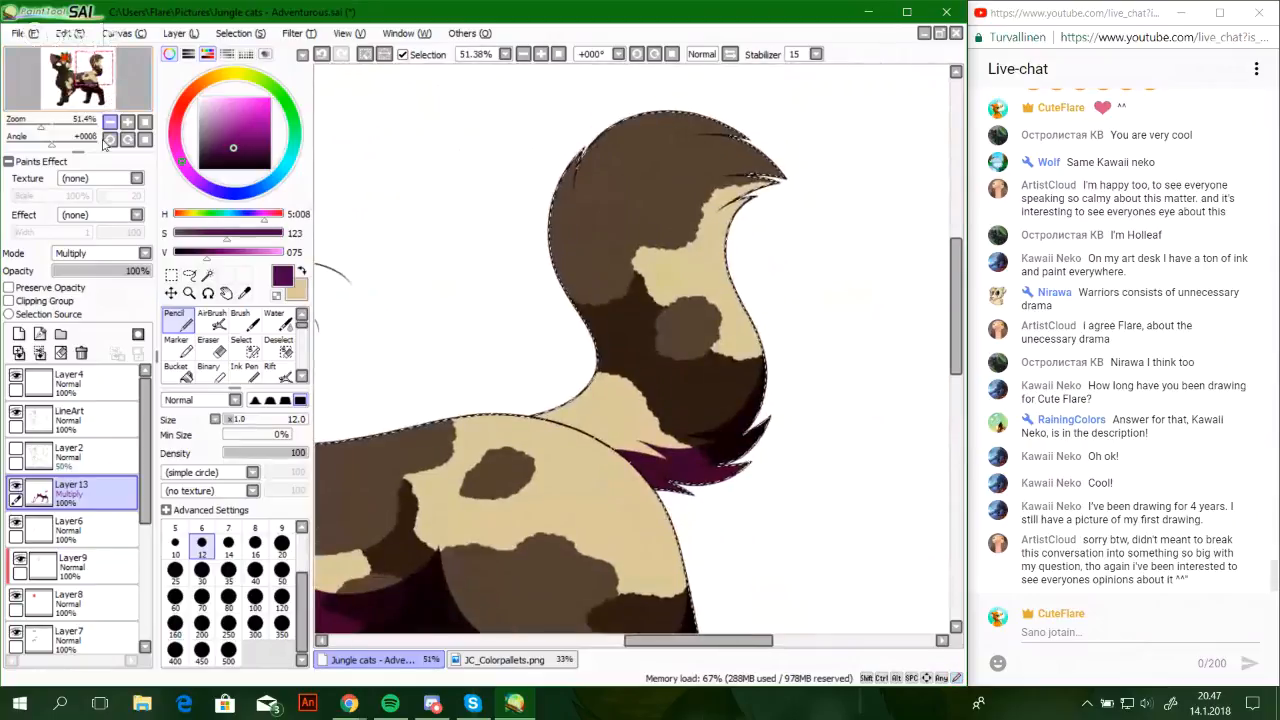
Set the Pencil size to 30 and draw a thin shadow along the tail's inner curve below the tip, undoing and redrawing unsatisfactory strokes
left_click_drag(38, 125, 61, 125)
left_click_drag(102, 80, 98, 63)
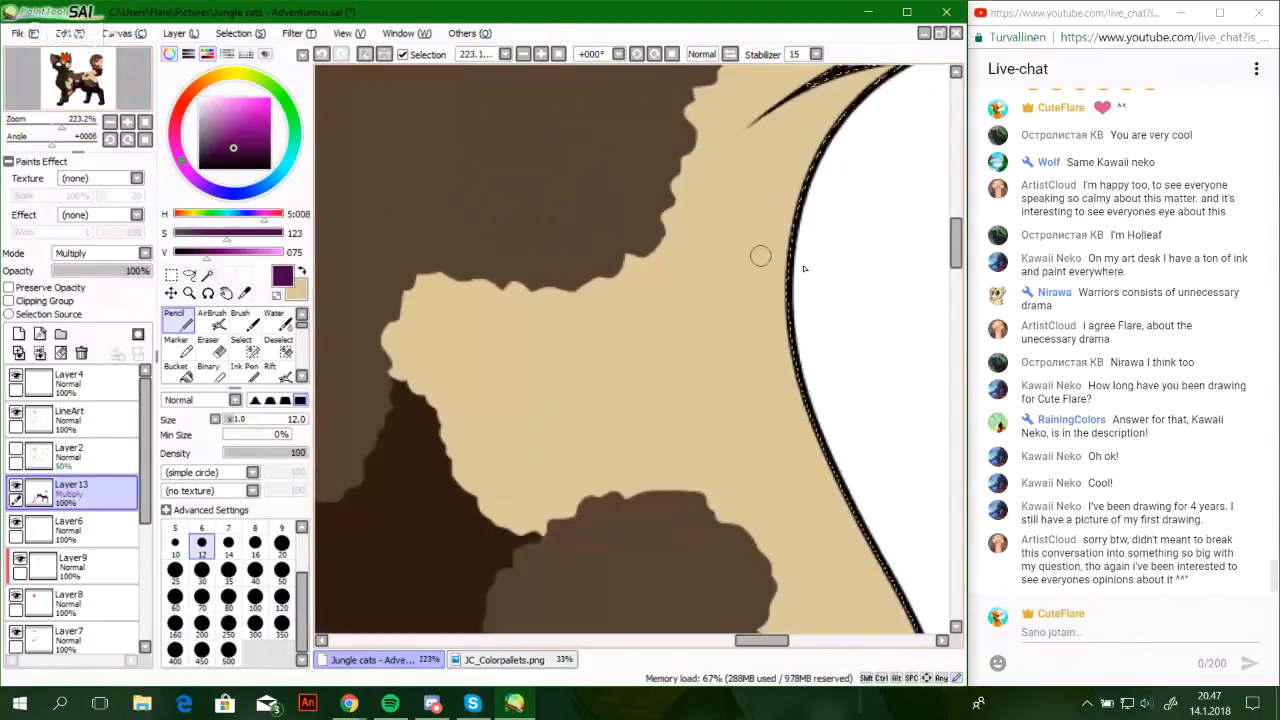
left_click_drag(760, 256, 655, 408)
key("bracketright")
key("bracketright")
key("bracketright")
key("bracketright")
key("bracketright")
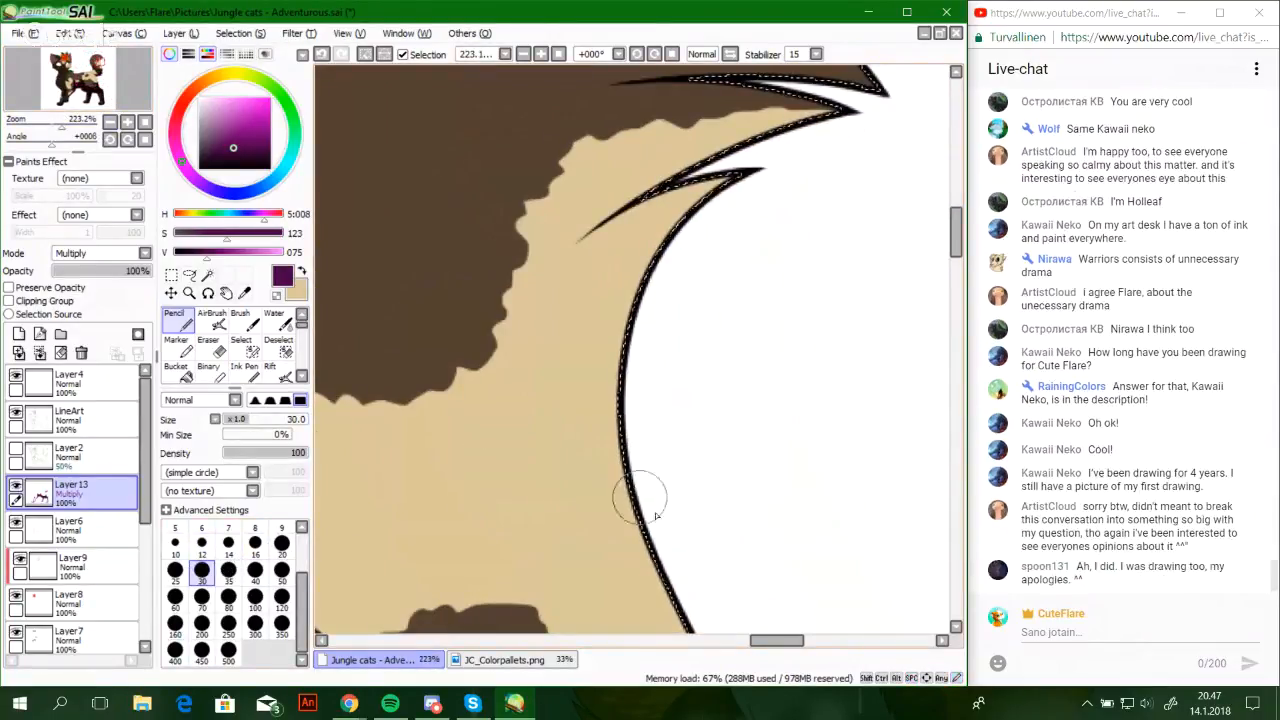
key("ctrl+z")
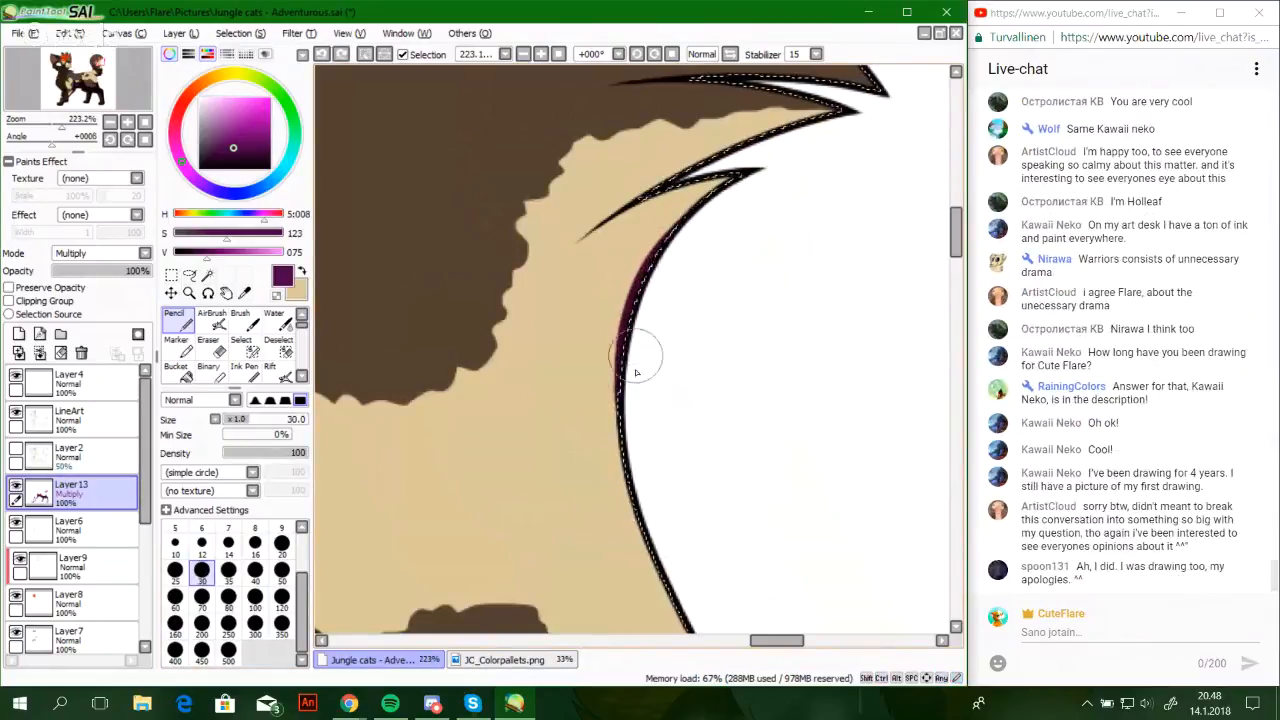
left_click_drag(643, 352, 738, 194)
key("ctrl+z")
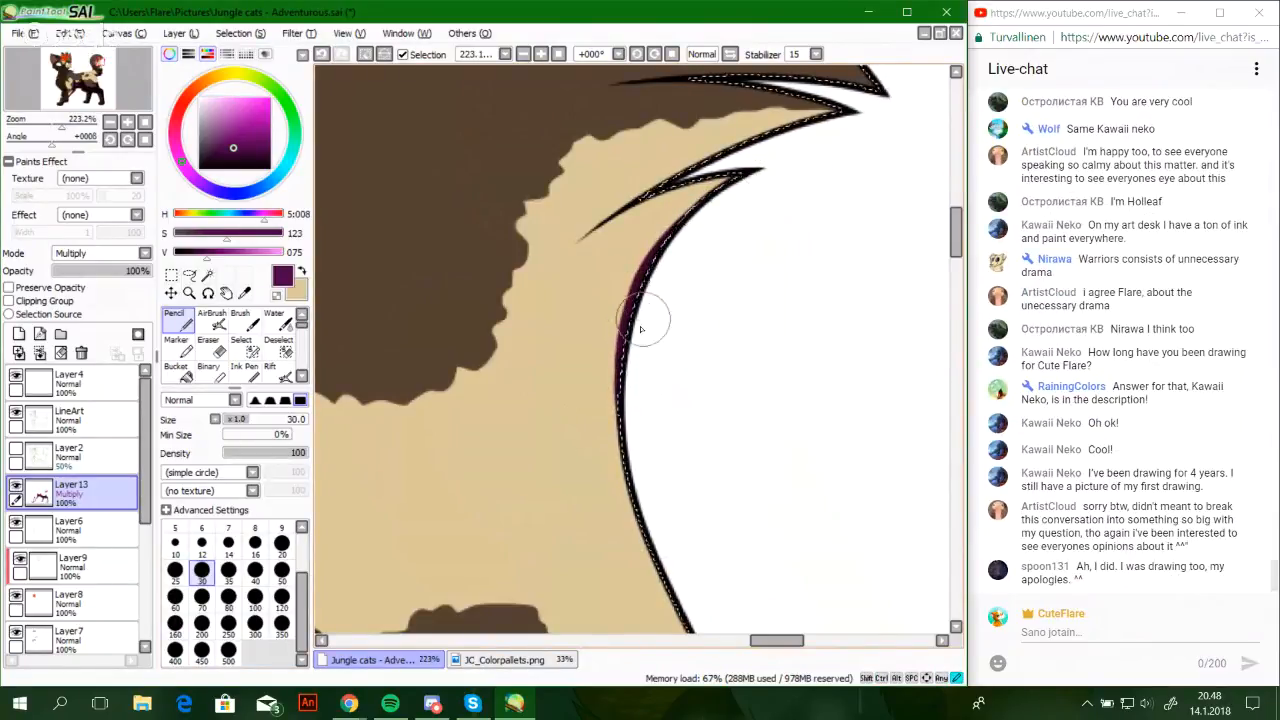
left_click_drag(628, 365, 712, 230)
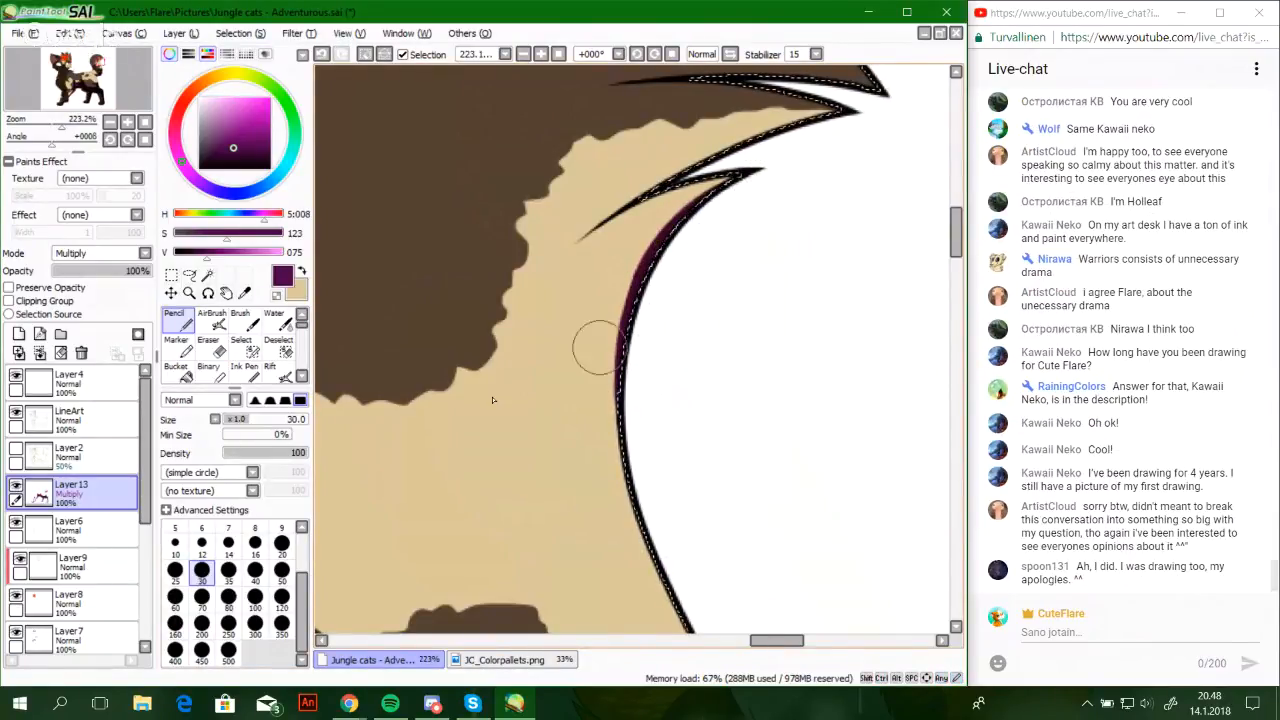
Set the Pencil size to 10 and the Stabilizer to S-7, and draw a teardrop-shaped shadow outline inside the larger ear's pink area
key("bracketleft")
key("bracketleft")
key("bracketleft")
key("bracketleft")
left_click_drag(61, 127, 27, 125)
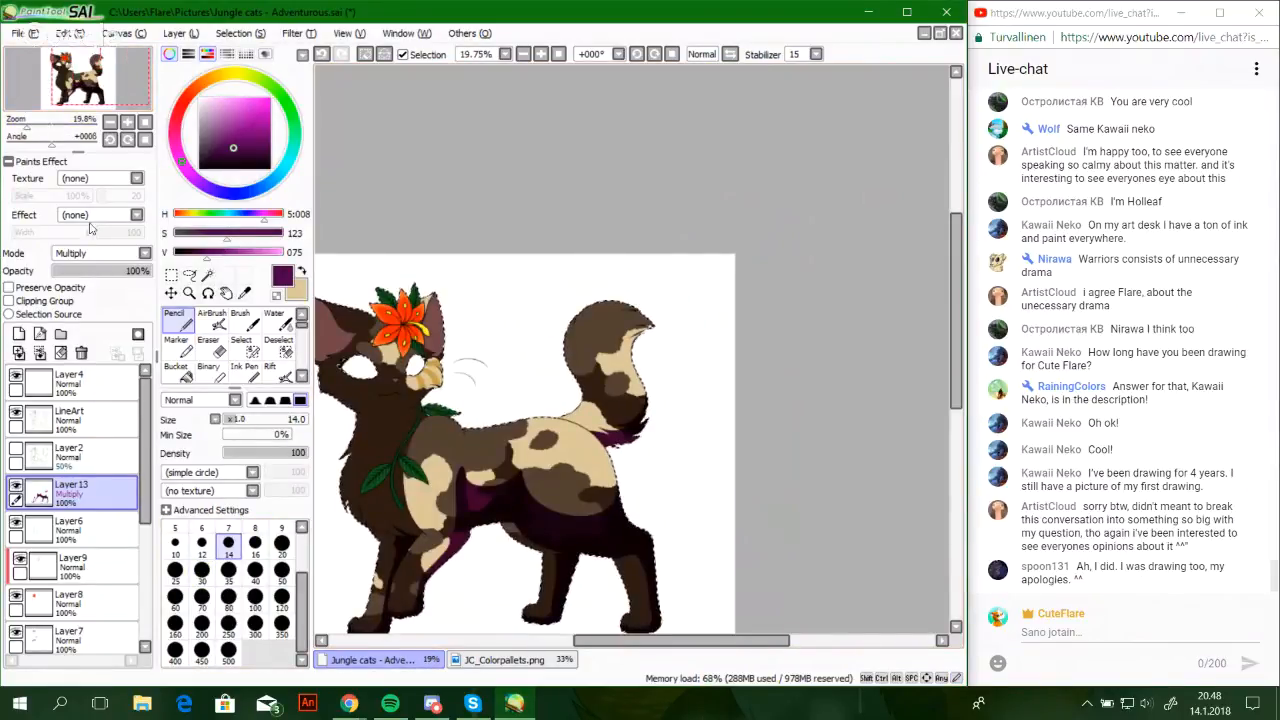
left_click_drag(90, 69, 81, 78)
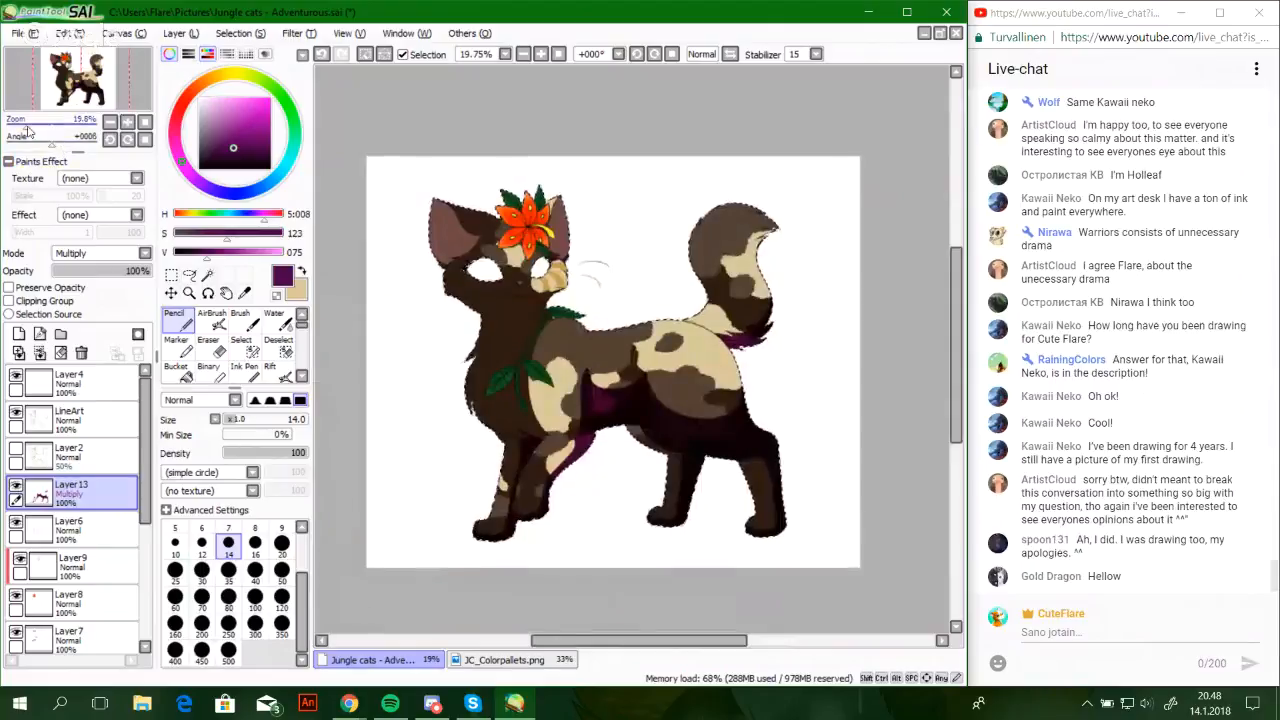
left_click_drag(28, 127, 42, 127)
left_click_drag(76, 72, 82, 97)
left_click(175, 542)
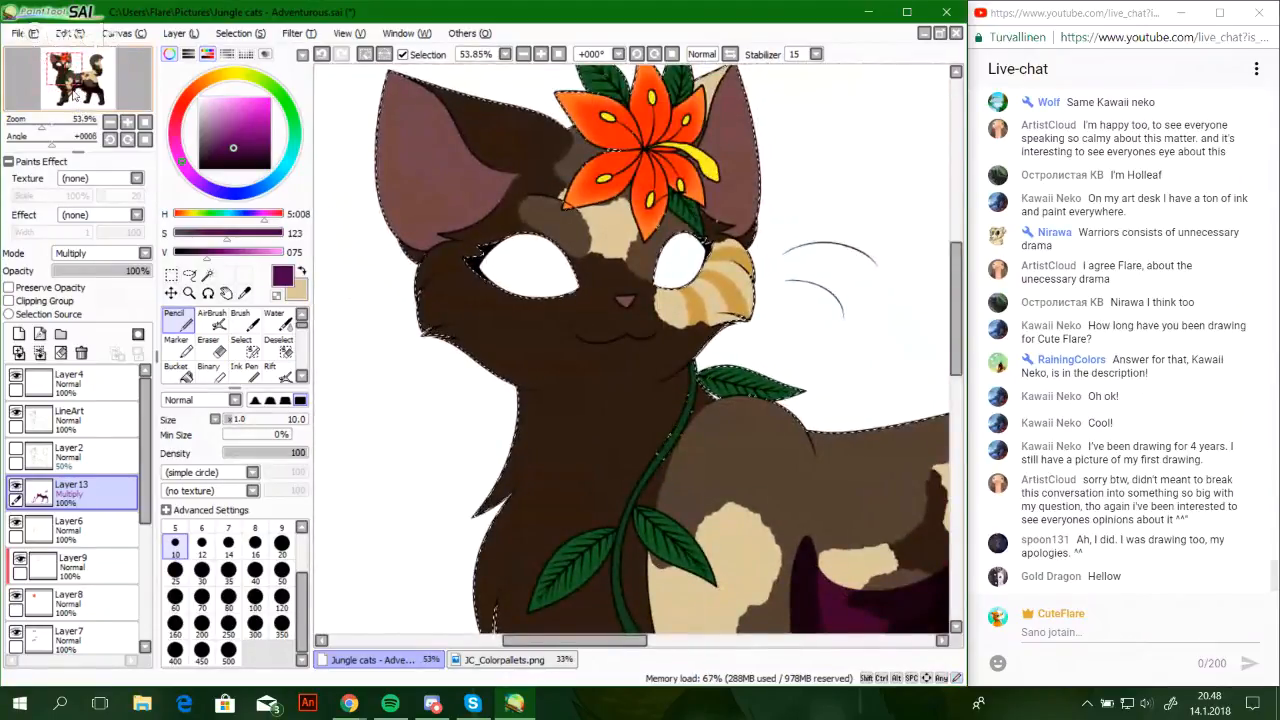
left_click_drag(42, 128, 52, 128)
left_click_drag(95, 89, 88, 83)
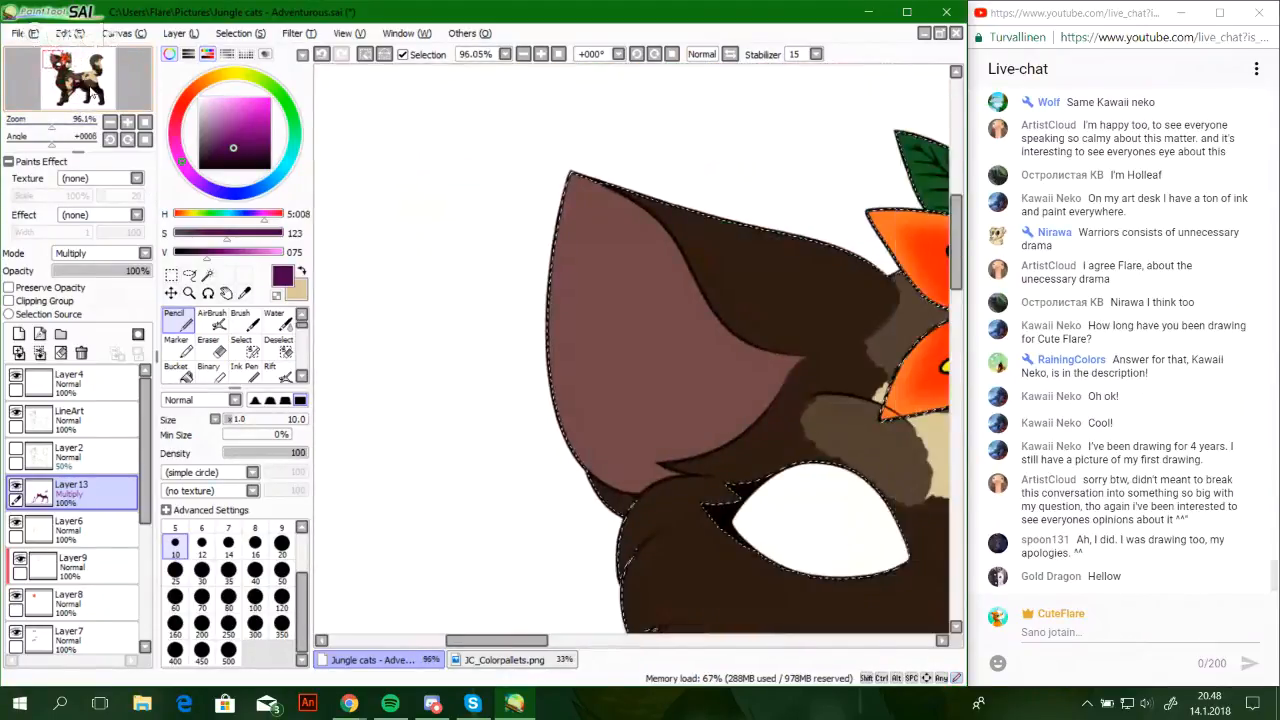
left_click_drag(52, 127, 58, 128)
left_click_drag(668, 214, 566, 219)
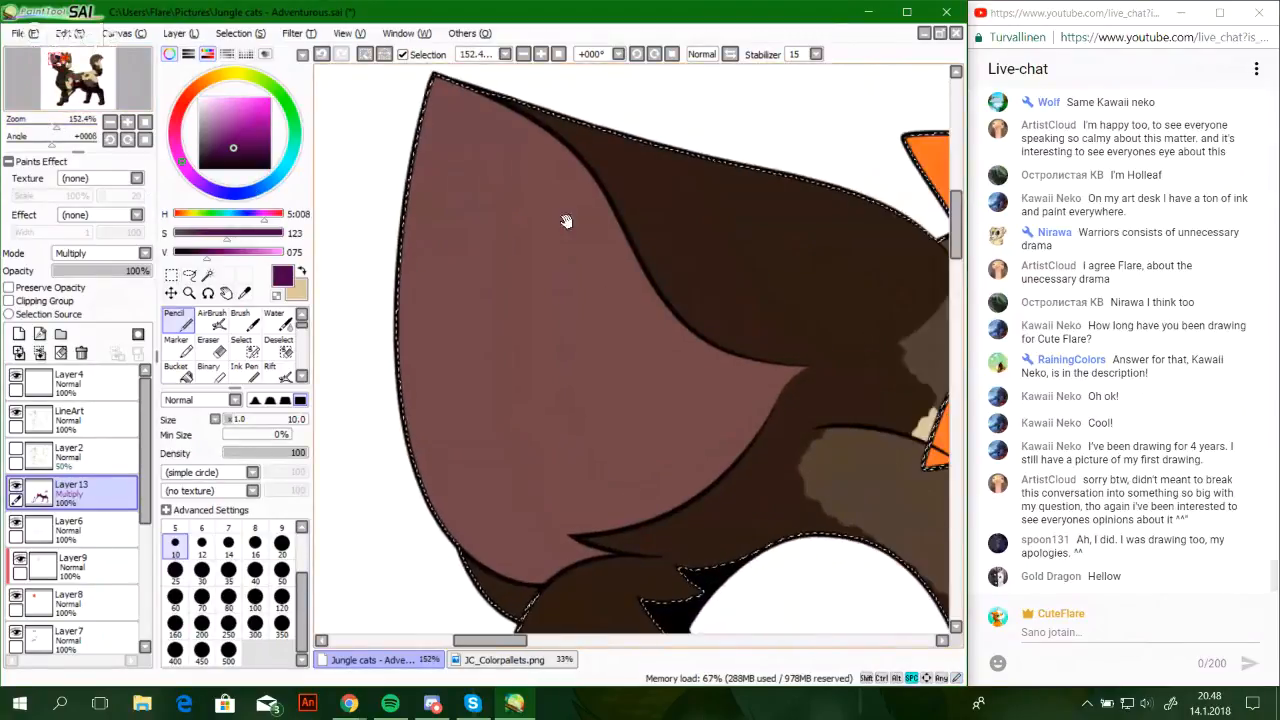
left_click(816, 54)
left_click(797, 344)
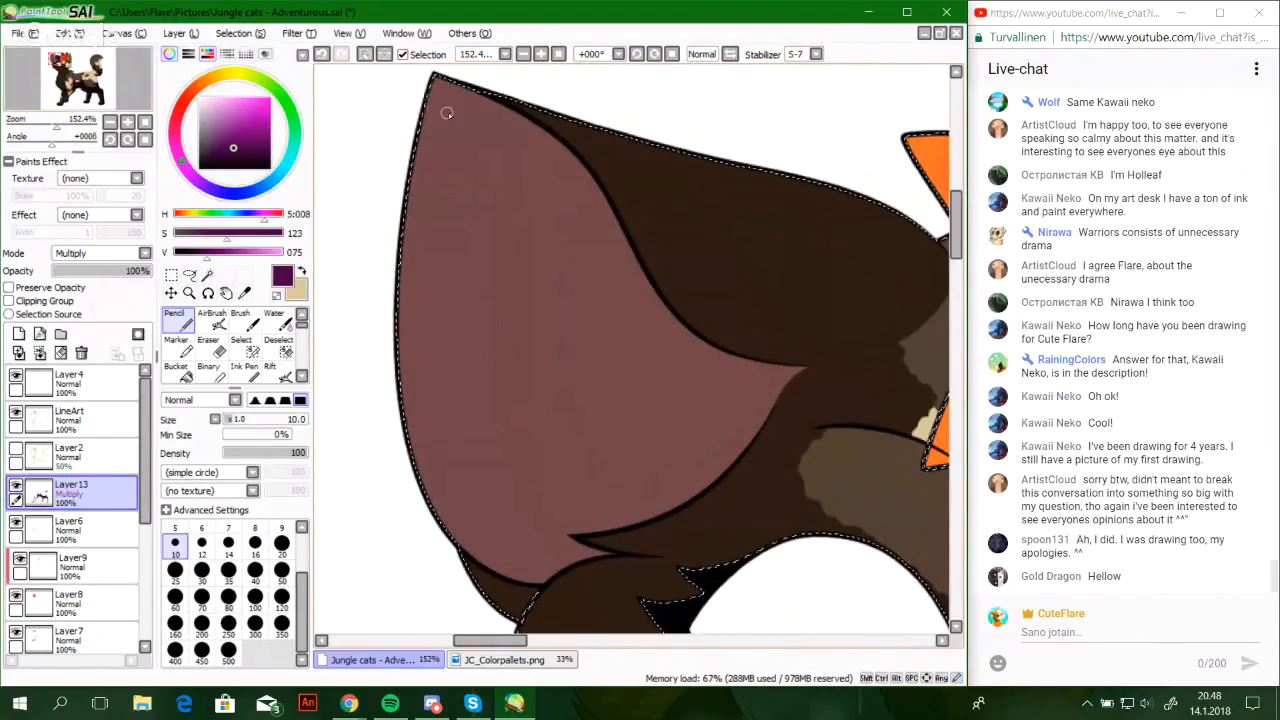
left_click_drag(446, 119, 439, 138)
mouse_move(604, 488)
left_mouse_down()
mouse_move(640, 419)
mouse_move(613, 270)
left_mouse_up()
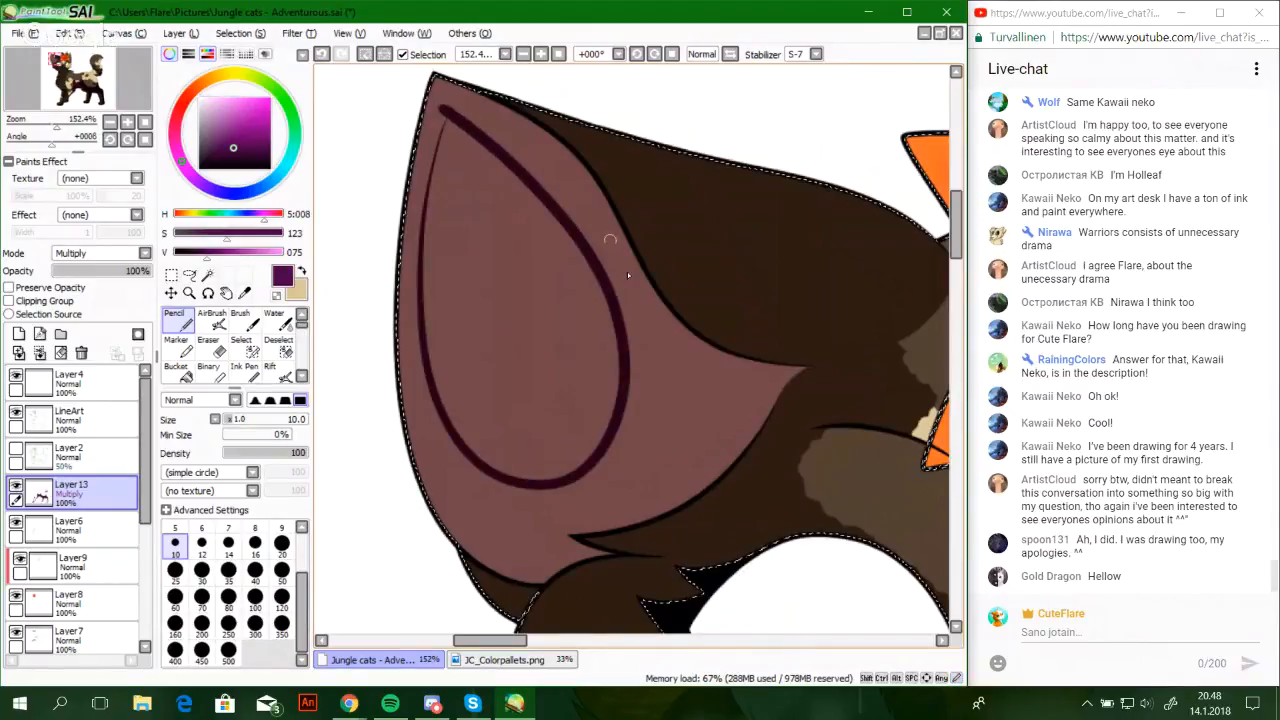
left_click_drag(716, 464, 485, 347)
left_click_drag(575, 406, 655, 427)
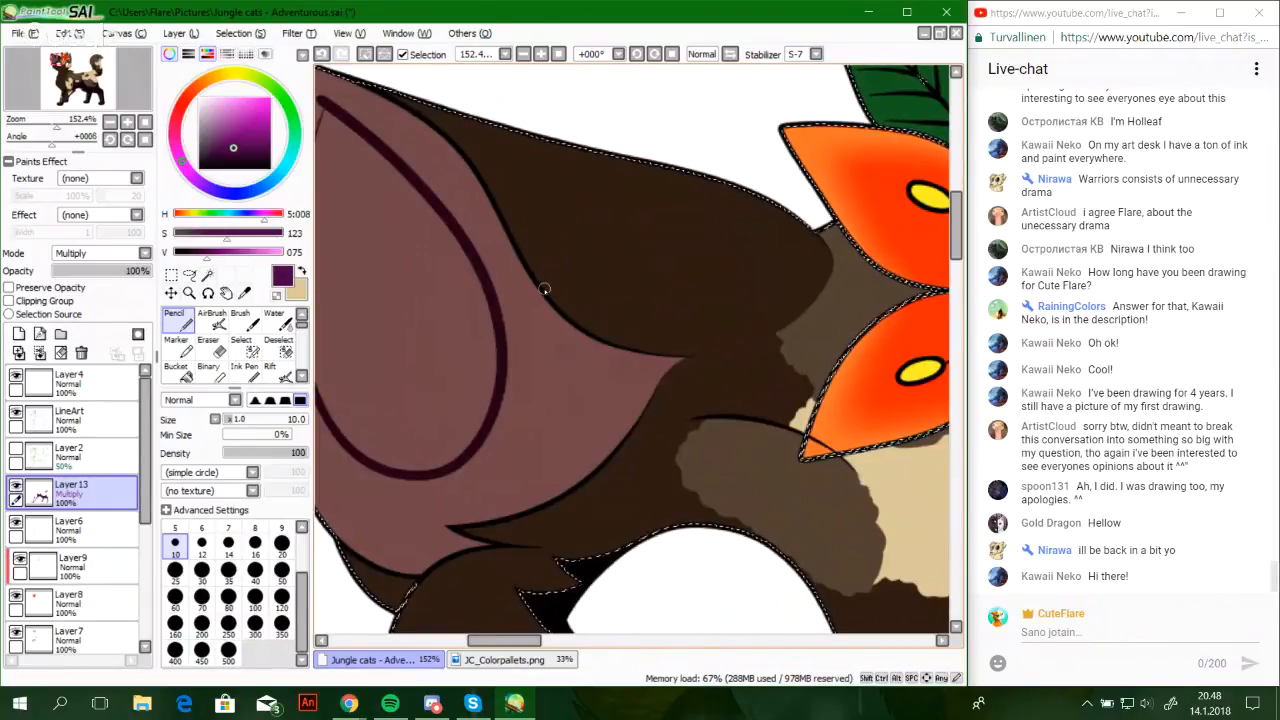
Draw a dark purple shadow line on the fur just below the larger ear's lower edge
left_click(89, 87)
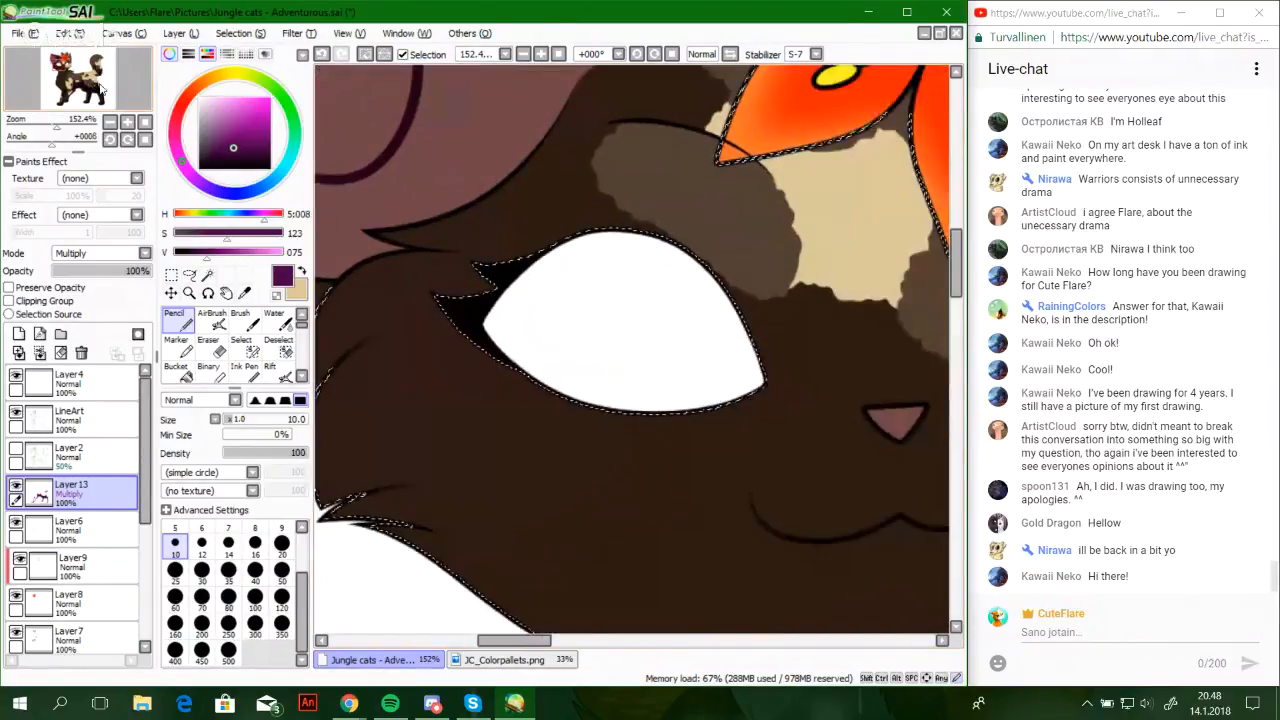
left_click_drag(88, 83, 87, 81)
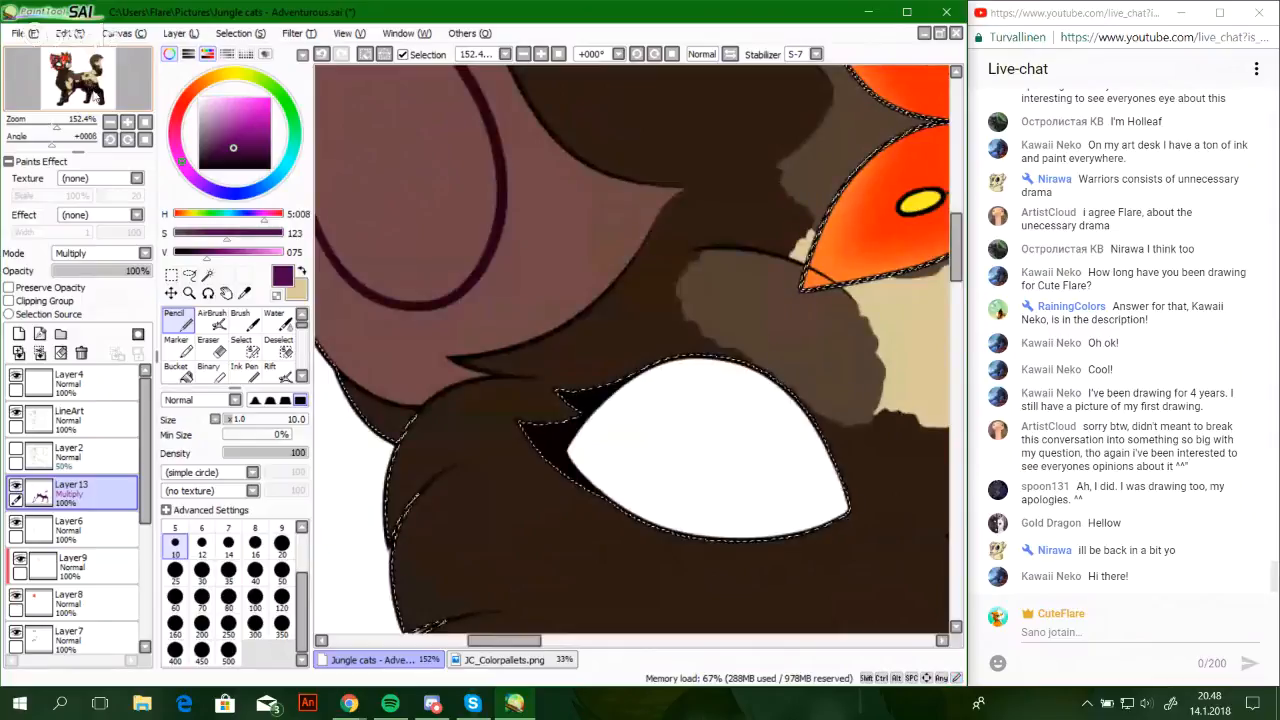
key("space")
mouse_move(617, 481)
left_mouse_down()
mouse_move(534, 460)
mouse_move(547, 497)
left_mouse_up()
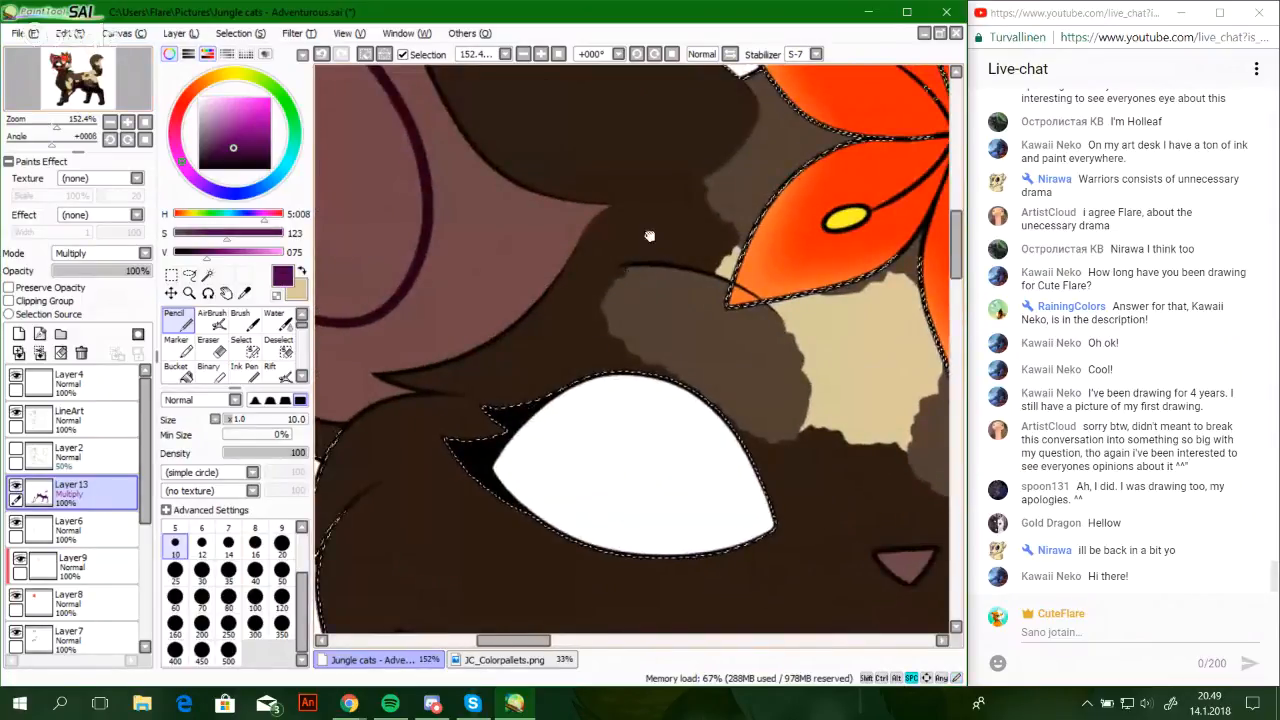
left_click_drag(649, 234, 692, 229)
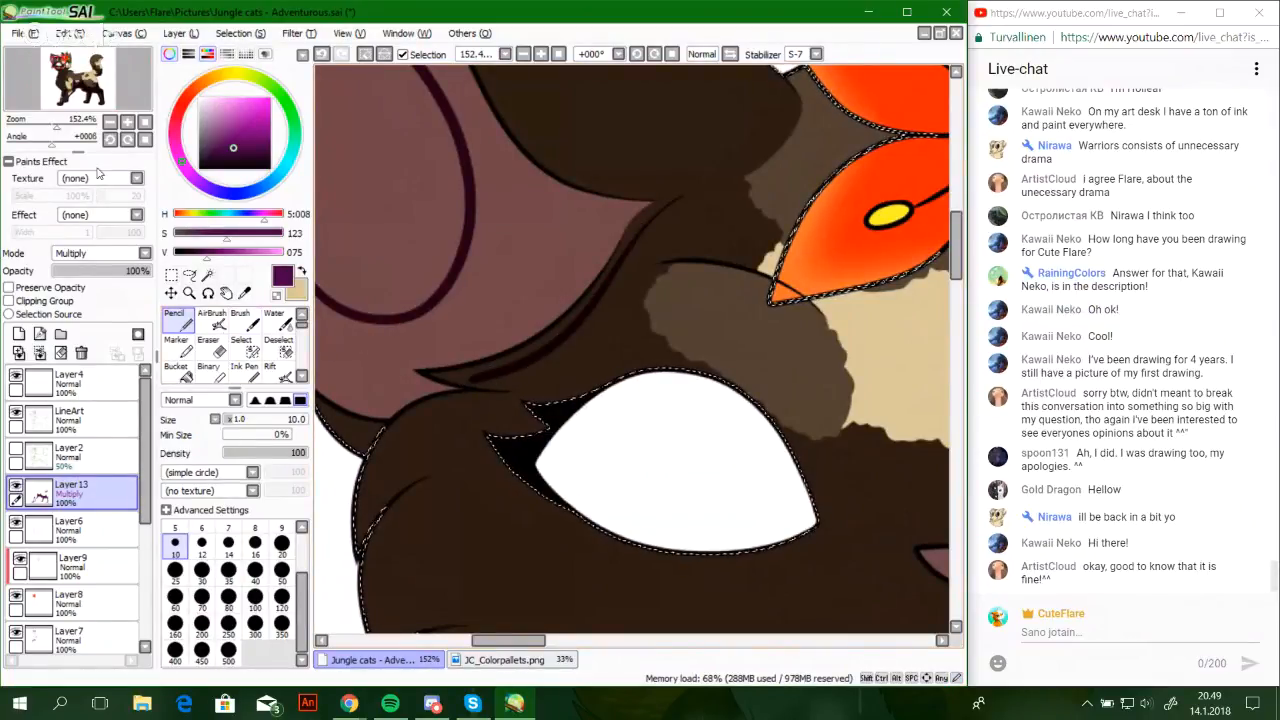
Set the Stabilizer to 15 and draw pointed fur-tuft shadow lines from the ear base toward the upper cheek, redrawing poor strokes
left_click_drag(56, 126, 50, 127)
scroll(466, 414, "up", 5)
left_click(816, 54)
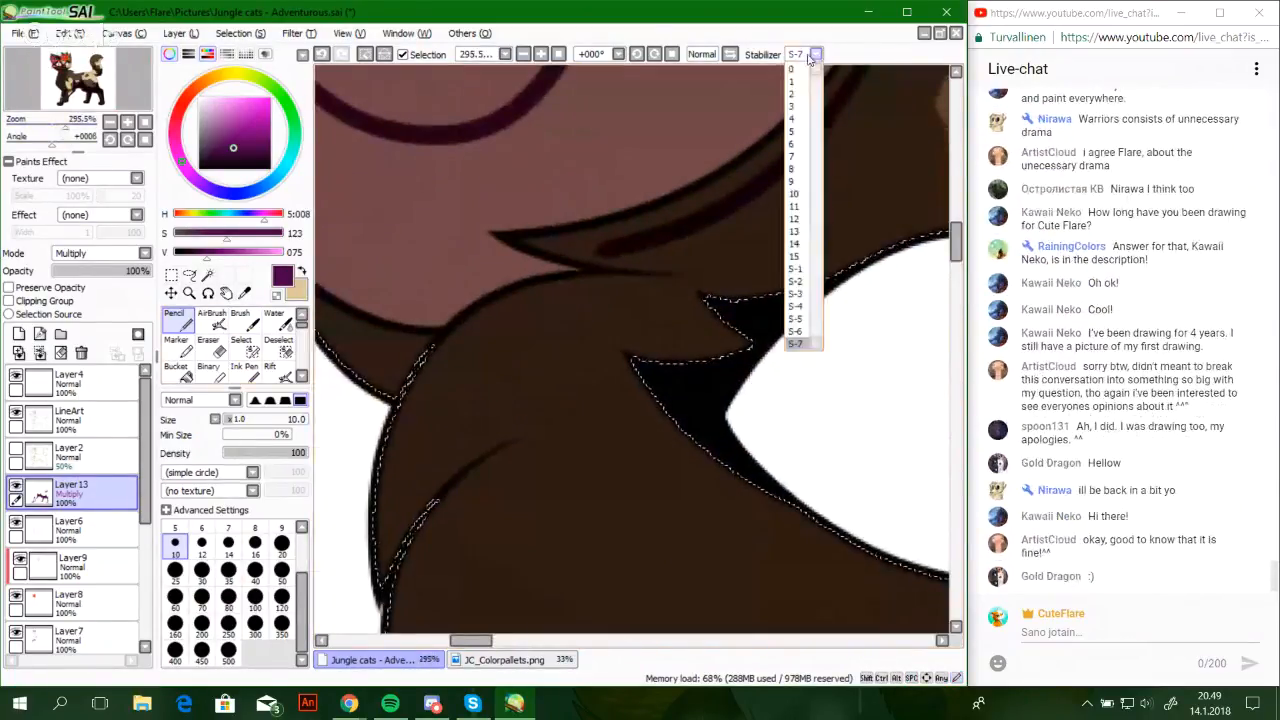
left_click(794, 256)
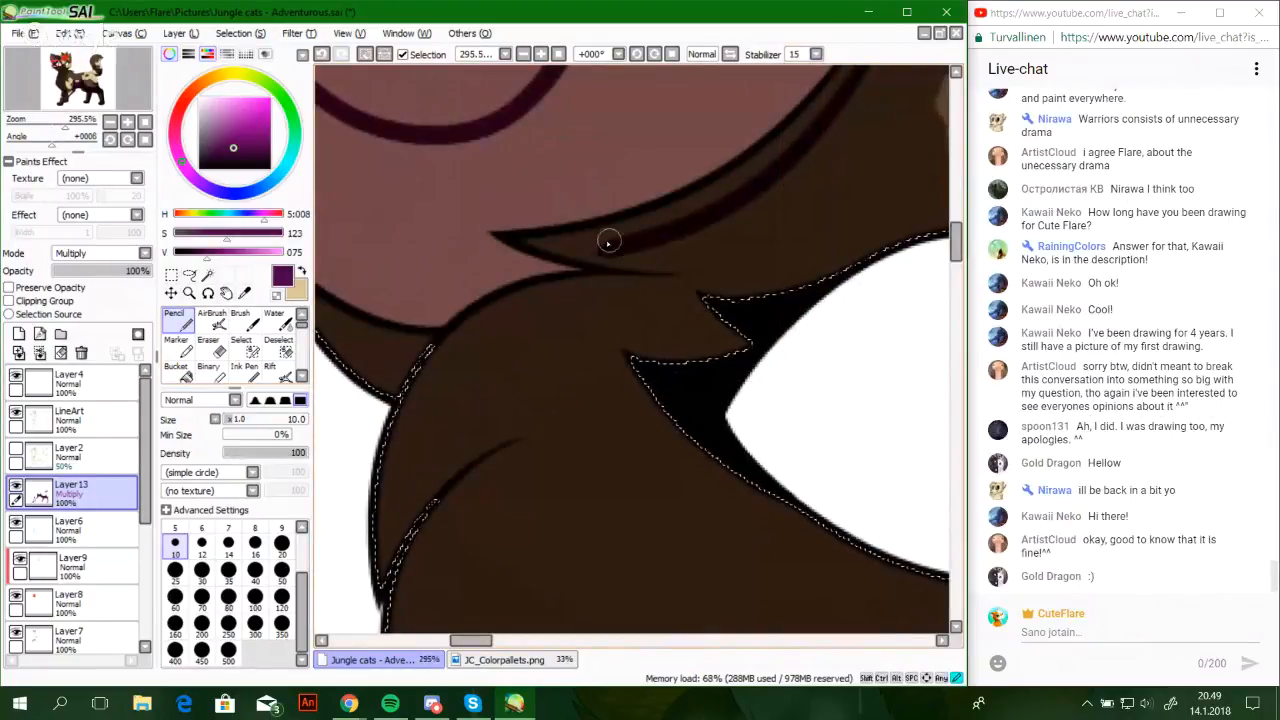
mouse_move(598, 242)
left_mouse_down()
mouse_move(753, 268)
mouse_move(601, 241)
left_mouse_up()
key("ctrl+z")
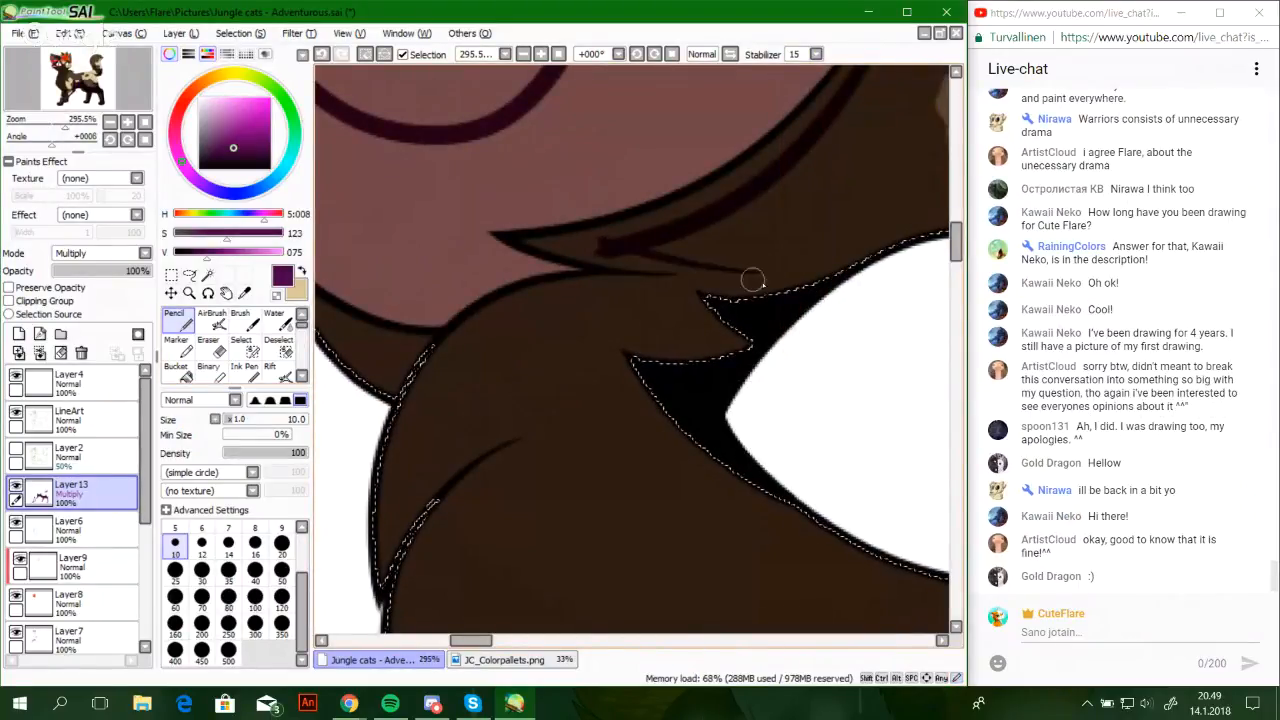
left_click_drag(764, 275, 500, 372)
key("ctrl+z")
mouse_move(751, 274)
left_mouse_down()
mouse_move(471, 400)
mouse_move(615, 420)
left_mouse_up()
key("ctrl+z")
left_click_drag(471, 434, 608, 420)
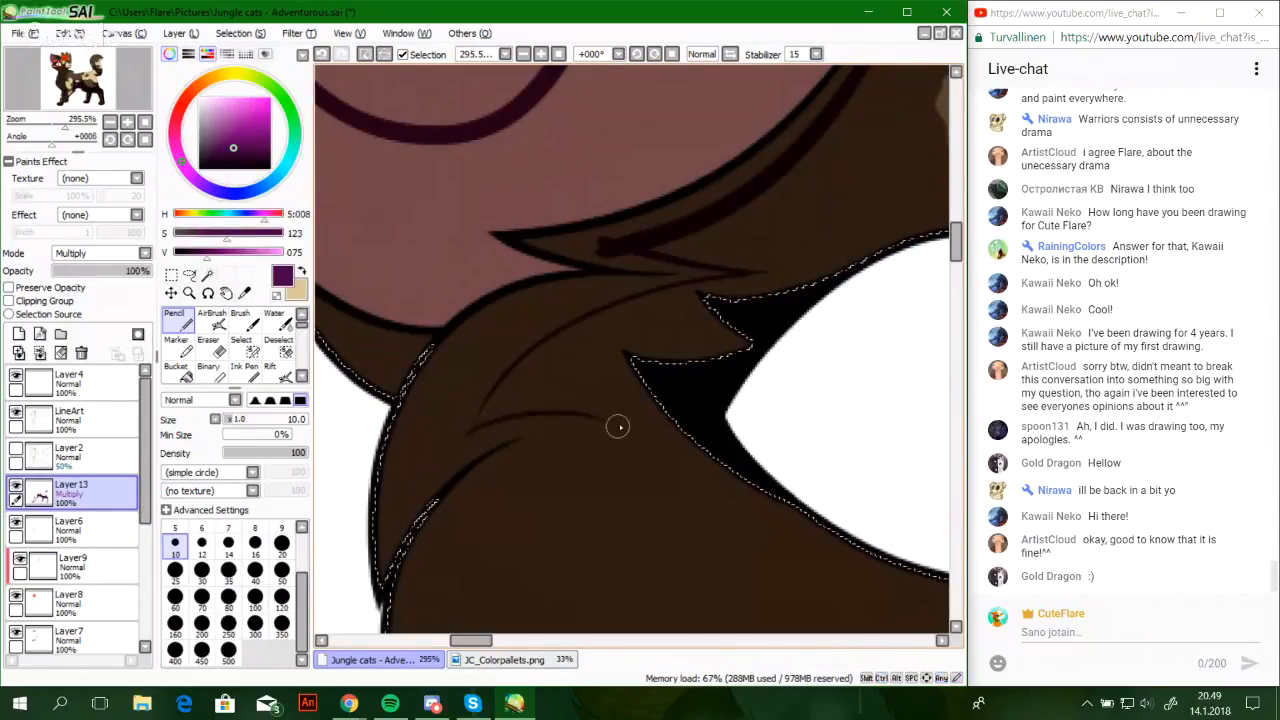
Draw the shadow's curved inner edge down the side of the cheek, finishing with a pointed tuft above the cheek fur tips
mouse_move(634, 471)
left_mouse_down()
mouse_move(708, 120)
mouse_move(678, 169)
left_mouse_up()
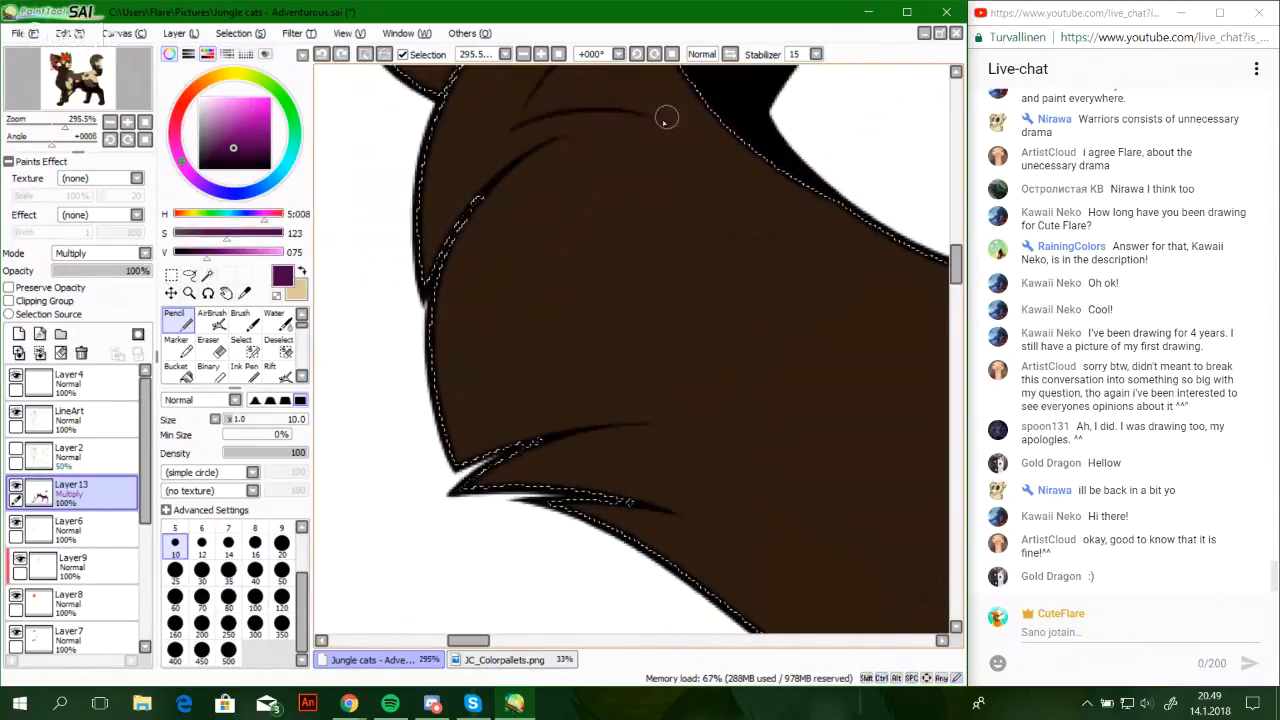
mouse_move(658, 121)
left_mouse_down()
mouse_move(535, 253)
mouse_move(543, 367)
mouse_move(708, 411)
left_mouse_up()
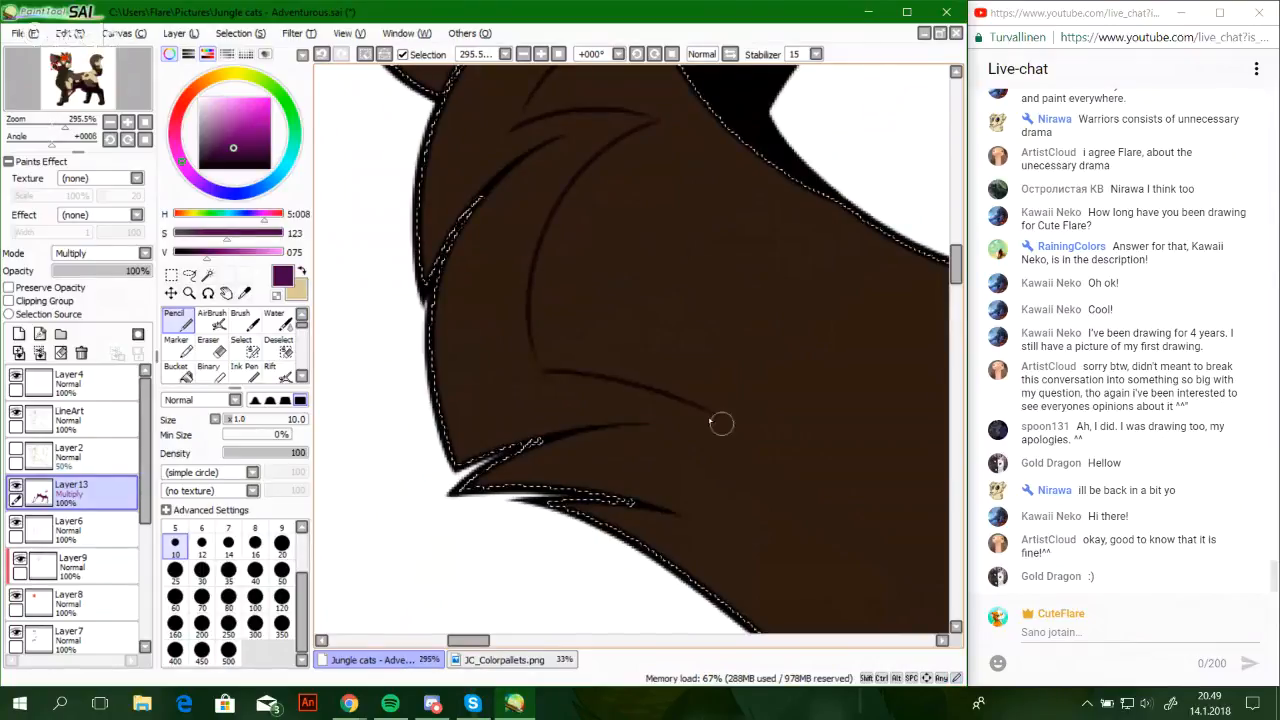
key("ctrl+z")
key("ctrl+z")
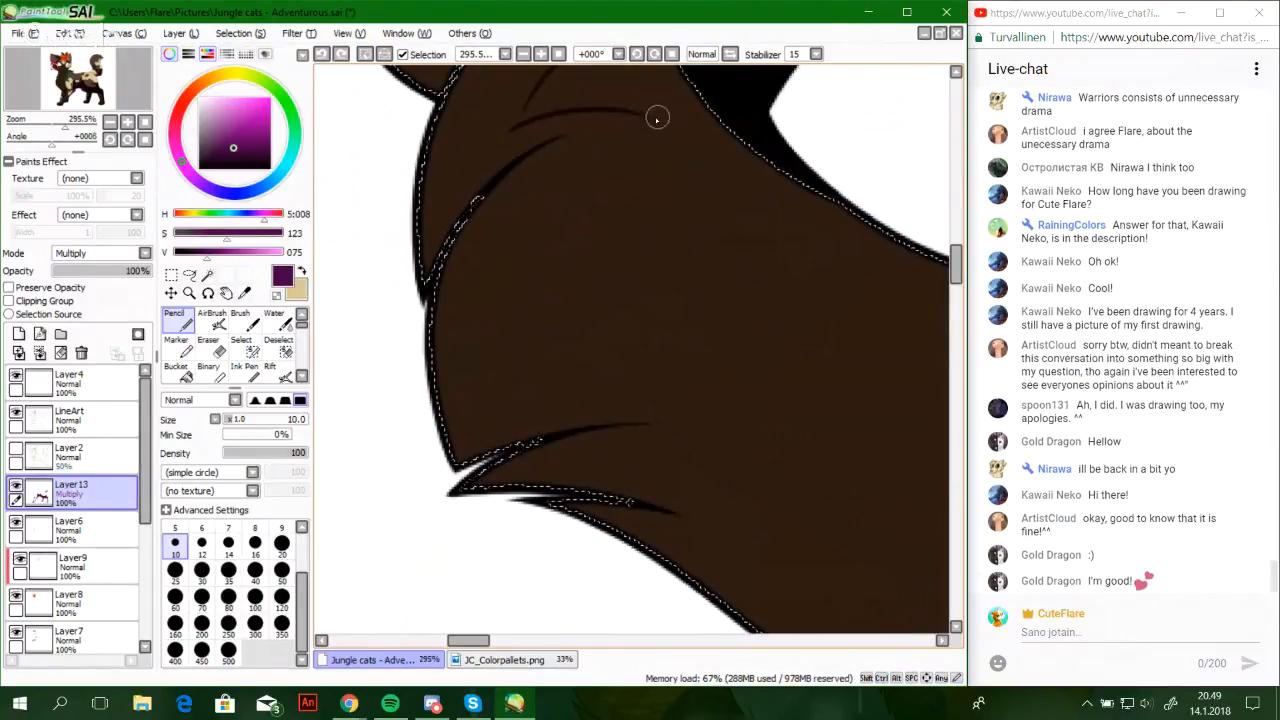
mouse_move(656, 118)
left_mouse_down()
mouse_move(522, 396)
mouse_move(415, 275)
mouse_move(463, 268)
mouse_move(594, 297)
left_mouse_up()
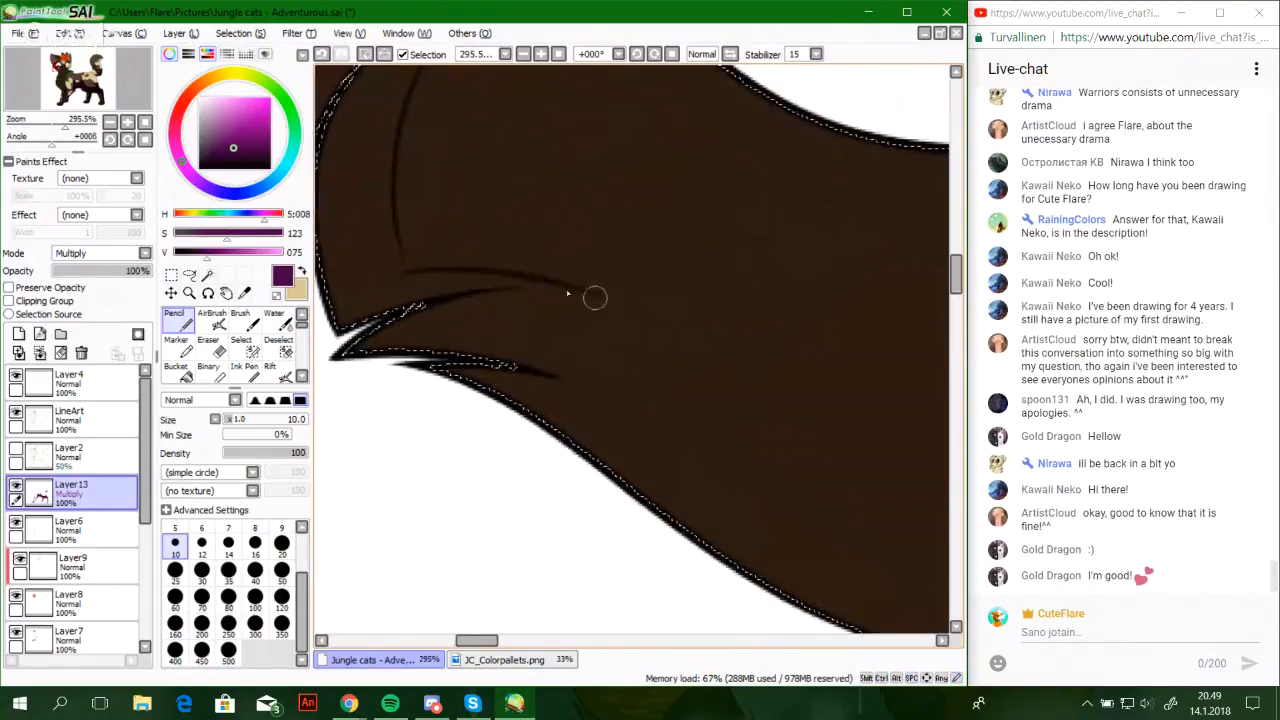
key("ctrl+z")
left_click_drag(402, 276, 439, 271)
mouse_move(555, 283)
left_mouse_down()
mouse_move(591, 294)
mouse_move(471, 323)
left_mouse_up()
key("ctrl+z")
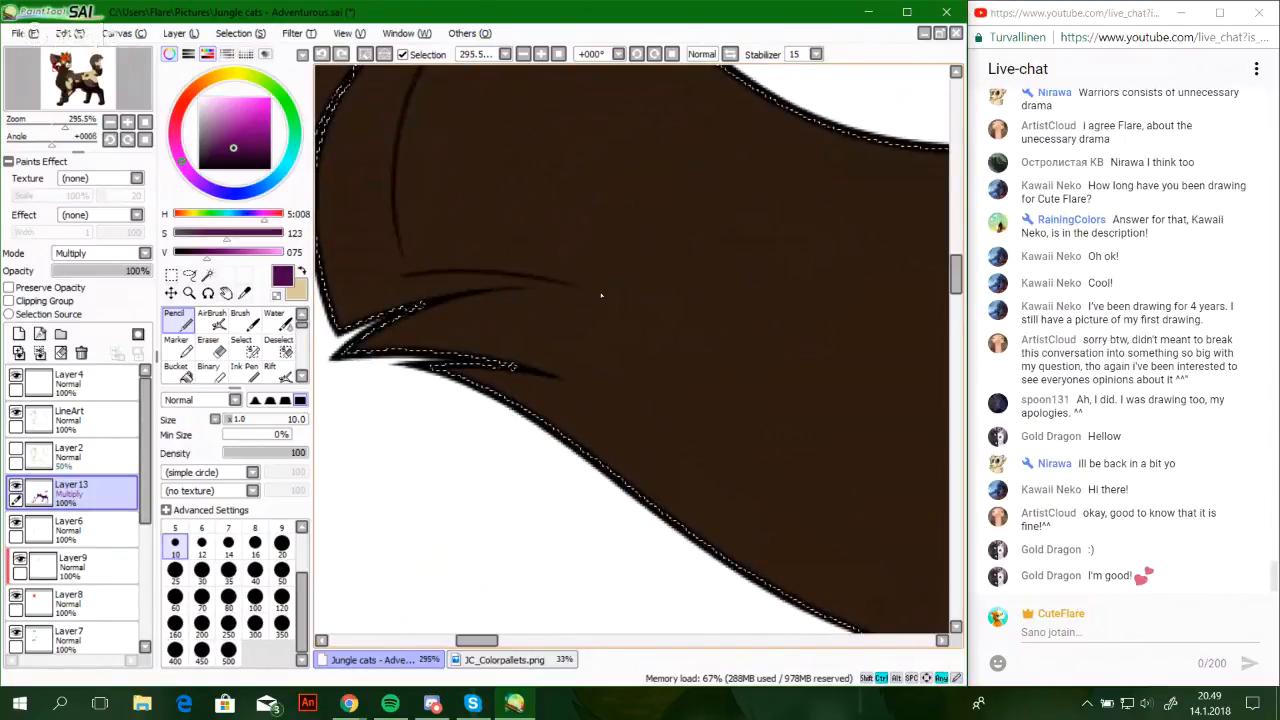
left_click_drag(595, 292, 455, 341)
Turn the canvas to 180° and draw a shadow line on the brown fur following the larger ear's upper edge, redrawing unsatisfactory strokes
left_click_drag(533, 240, 612, 450)
mouse_move(635, 158)
left_mouse_down()
mouse_move(623, 263)
mouse_move(549, 505)
left_mouse_up()
mouse_move(630, 343)
left_mouse_down()
mouse_move(634, 363)
mouse_move(550, 560)
left_mouse_up()
left_click_drag(690, 160, 623, 467)
left_click_drag(648, 312, 808, 440)
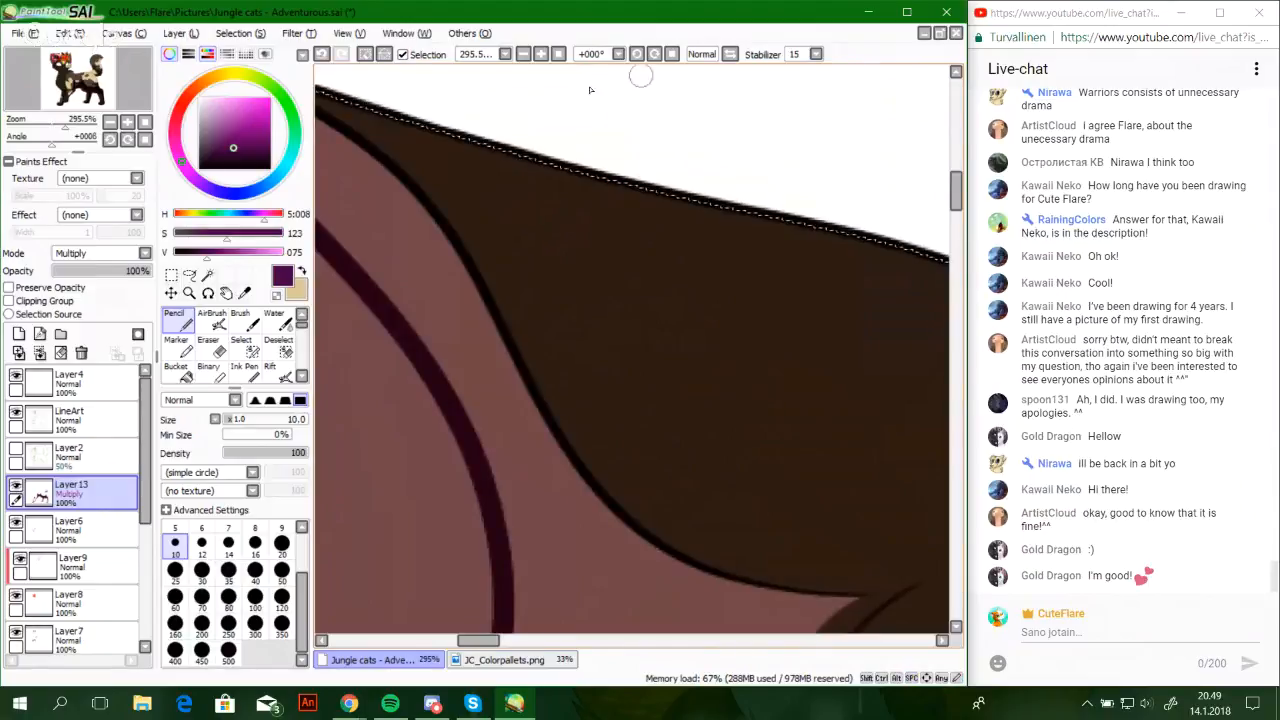
left_click_drag(60, 145, 102, 145)
left_click_drag(538, 286, 555, 373)
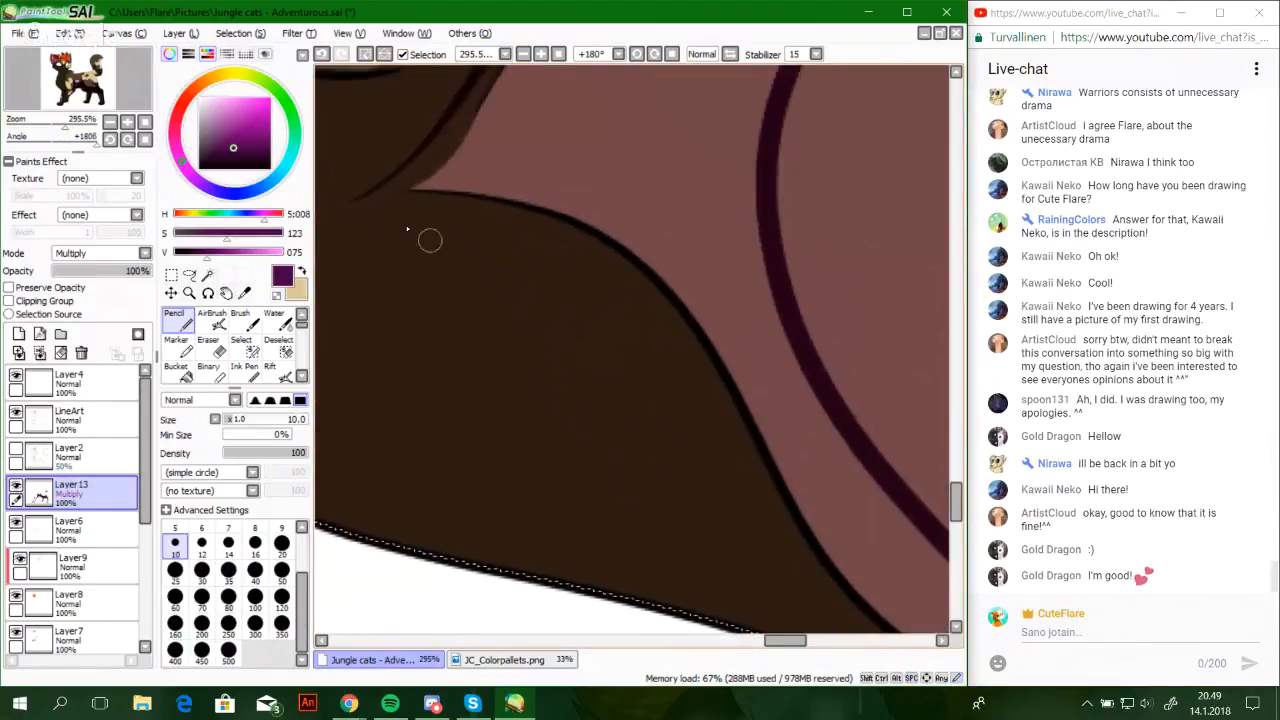
mouse_move(346, 206)
left_mouse_down()
mouse_move(533, 231)
mouse_move(678, 394)
left_mouse_up()
key("ctrl+z")
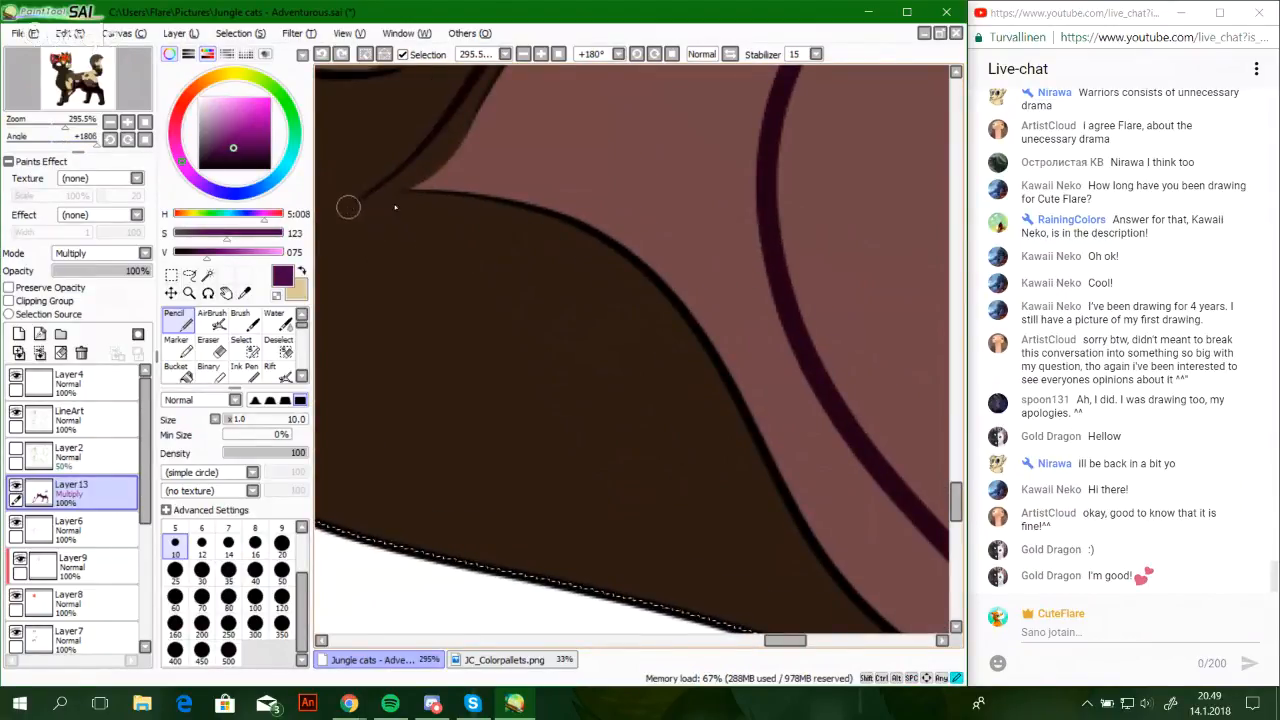
left_click_drag(348, 207, 737, 494)
key("ctrl+z")
mouse_move(346, 203)
left_mouse_down()
mouse_move(491, 226)
mouse_move(768, 497)
mouse_move(572, 305)
mouse_move(603, 408)
mouse_move(632, 430)
left_mouse_up()
key("ctrl+z")
left_click_drag(515, 276, 634, 434)
key("ctrl+z")
left_click_drag(524, 292, 655, 438)
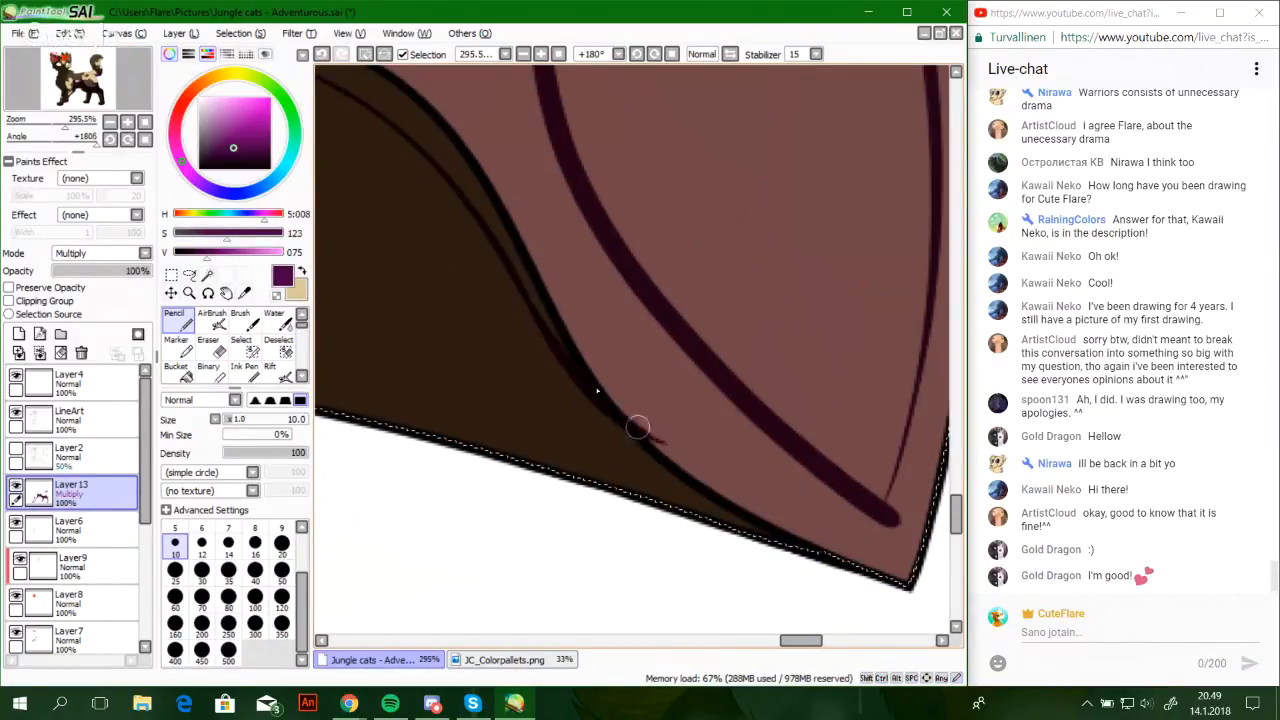
Extend the ear edge shadow line down to the ear tip, undoing stray strokes, and reset the canvas rotation
left_click_drag(562, 350, 720, 487)
key("ctrl+z")
left_click_drag(631, 431, 716, 491)
key("ctrl+z")
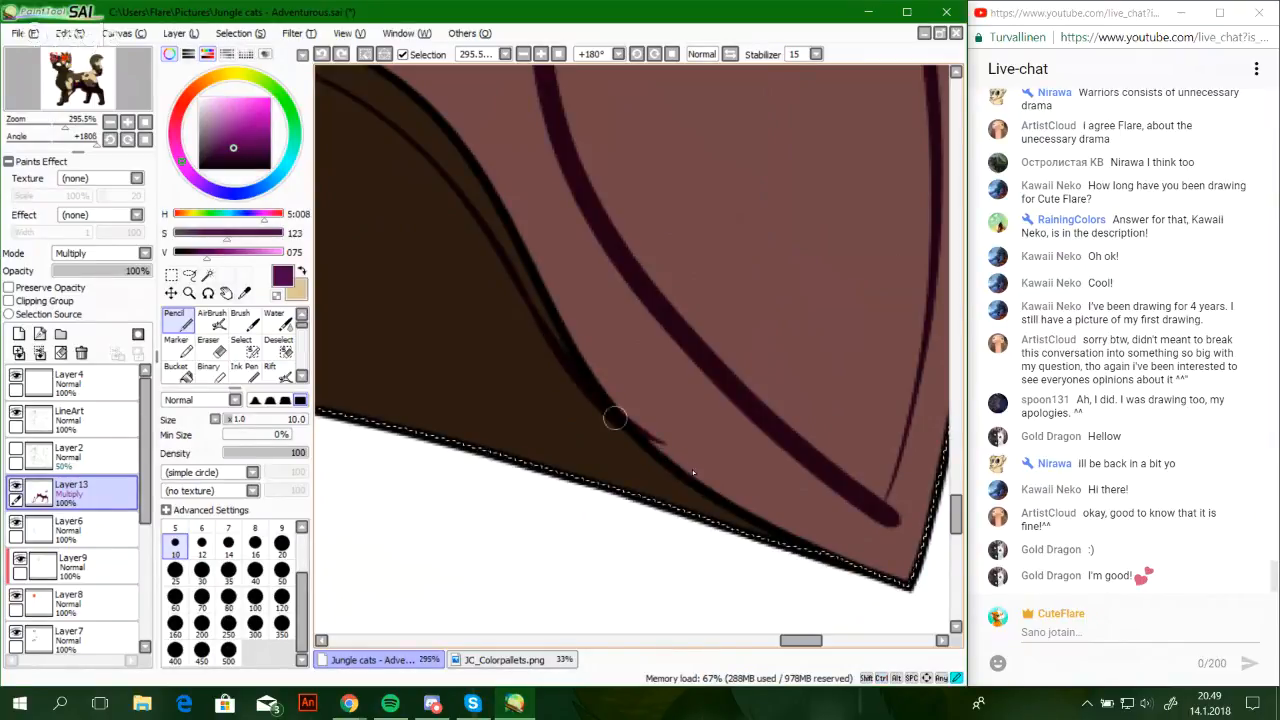
mouse_move(614, 417)
left_mouse_down()
mouse_move(713, 491)
mouse_move(842, 558)
left_mouse_up()
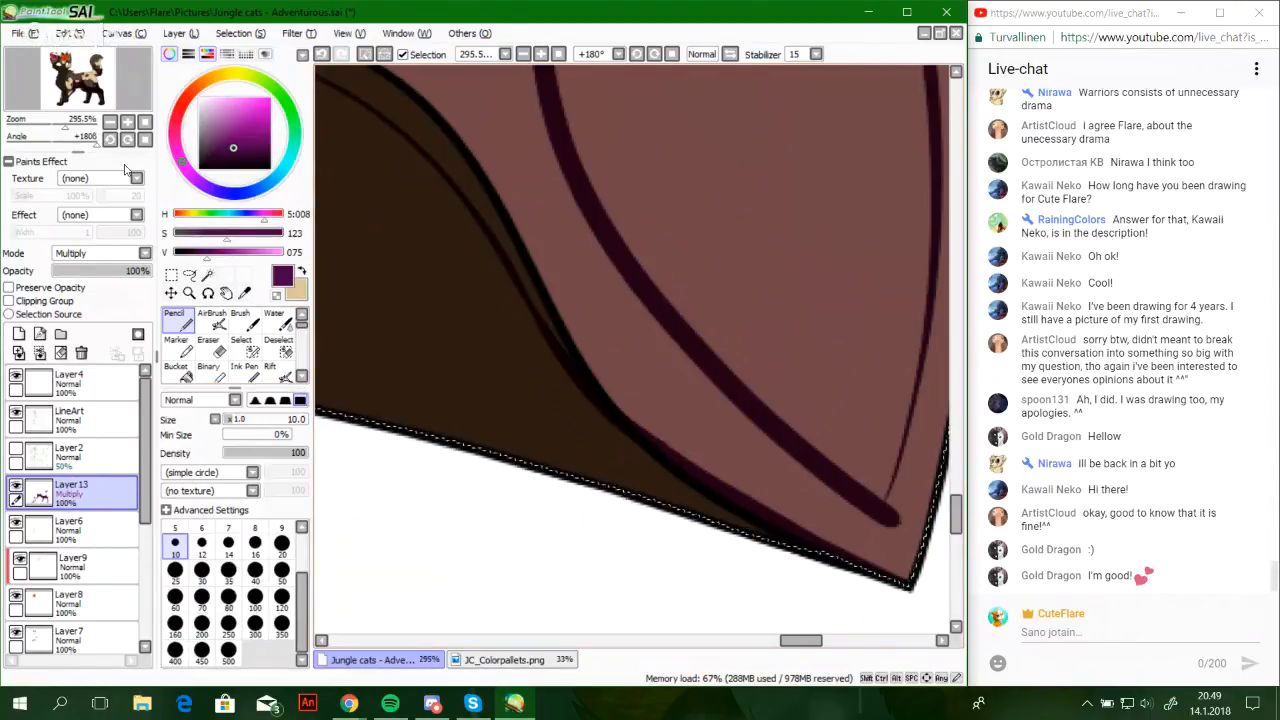
left_click(145, 140)
Draw a small shadow beneath the centre peak of the mouth line, redrawing it until it fits
left_click_drag(107, 86, 121, 108)
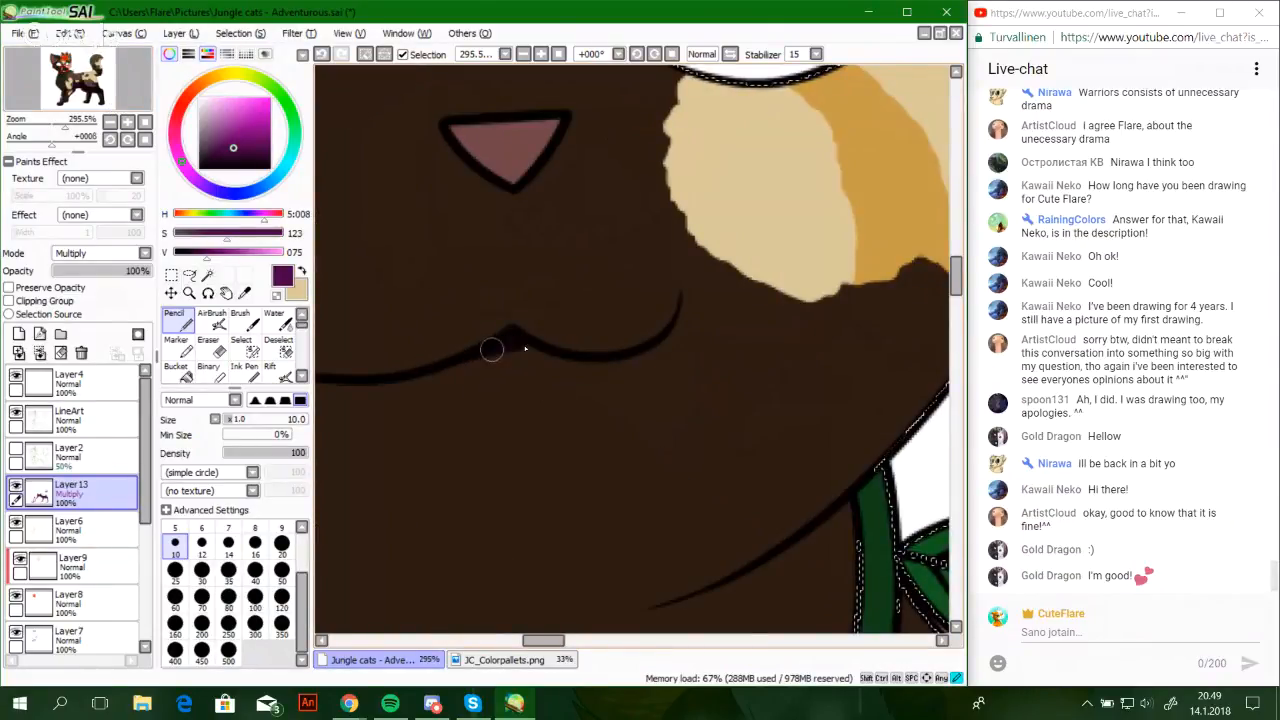
left_click_drag(525, 349, 562, 352)
key("ctrl+z")
mouse_move(455, 361)
left_mouse_down()
mouse_move(533, 348)
mouse_move(447, 367)
mouse_move(518, 343)
mouse_move(545, 351)
mouse_move(500, 349)
mouse_move(565, 354)
left_mouse_up()
key("ctrl+z")
key("ctrl+z")
mouse_move(448, 363)
left_mouse_down()
mouse_move(522, 342)
mouse_move(492, 350)
mouse_move(509, 337)
mouse_move(551, 351)
mouse_move(509, 349)
mouse_move(578, 354)
left_mouse_up()
Shade the lower part of the pink nose with dark purple, clean its edge with the Eraser, and return to the Pencil
left_click_drag(549, 280, 631, 453)
mouse_move(531, 300)
left_mouse_down()
mouse_move(604, 349)
mouse_move(533, 304)
left_mouse_up()
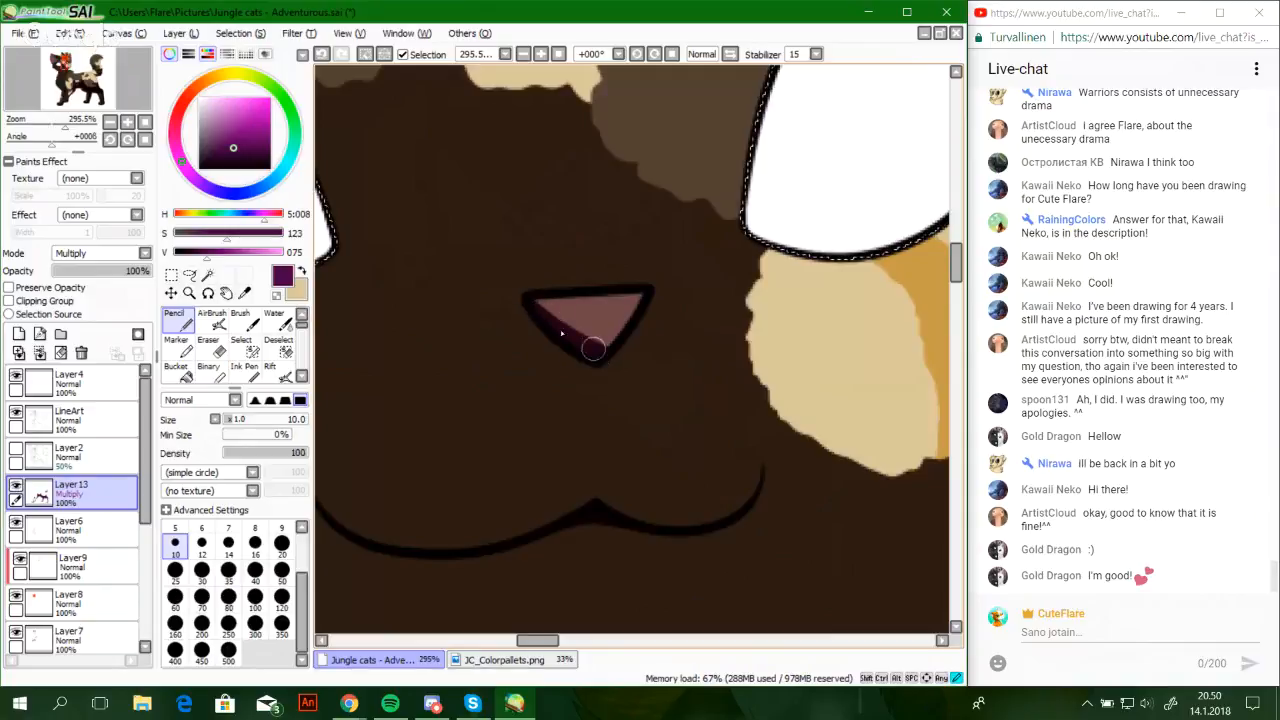
left_click_drag(603, 345, 530, 298)
mouse_move(615, 338)
left_mouse_down()
mouse_move(578, 337)
mouse_move(624, 327)
mouse_move(565, 328)
mouse_move(625, 317)
left_mouse_up()
key("ctrl+z")
left_click_drag(547, 324, 621, 317)
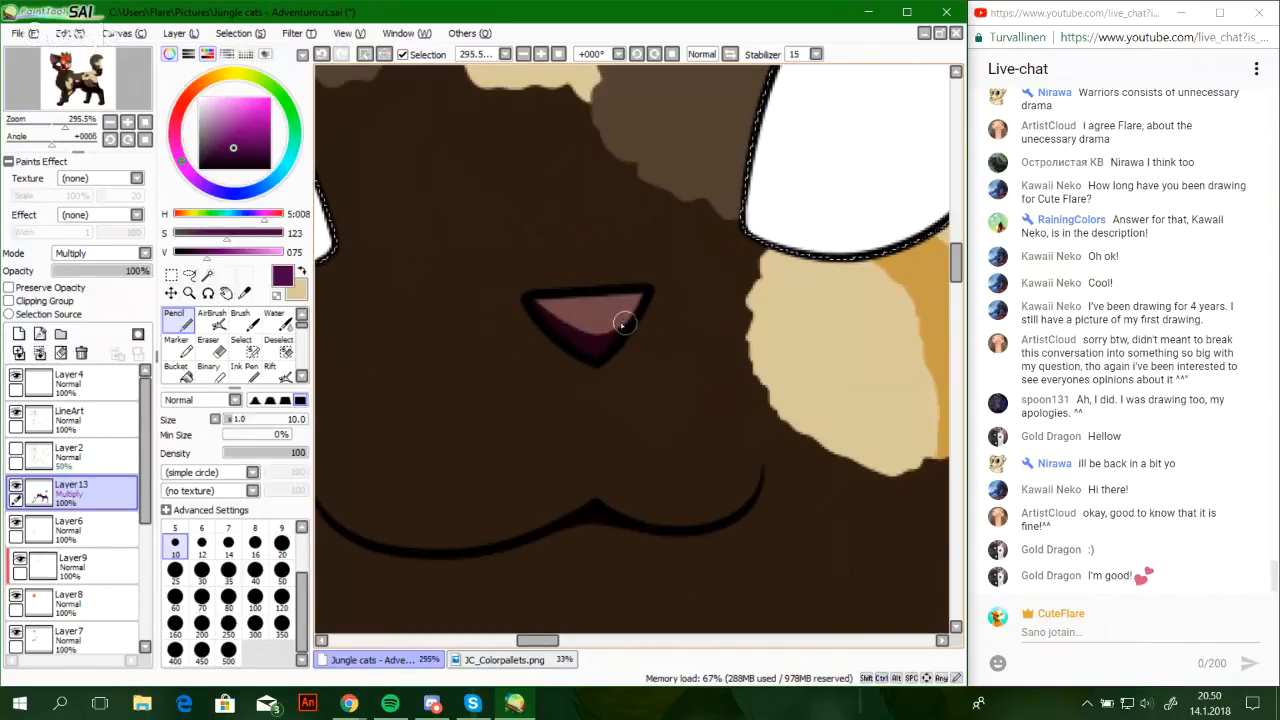
key("e")
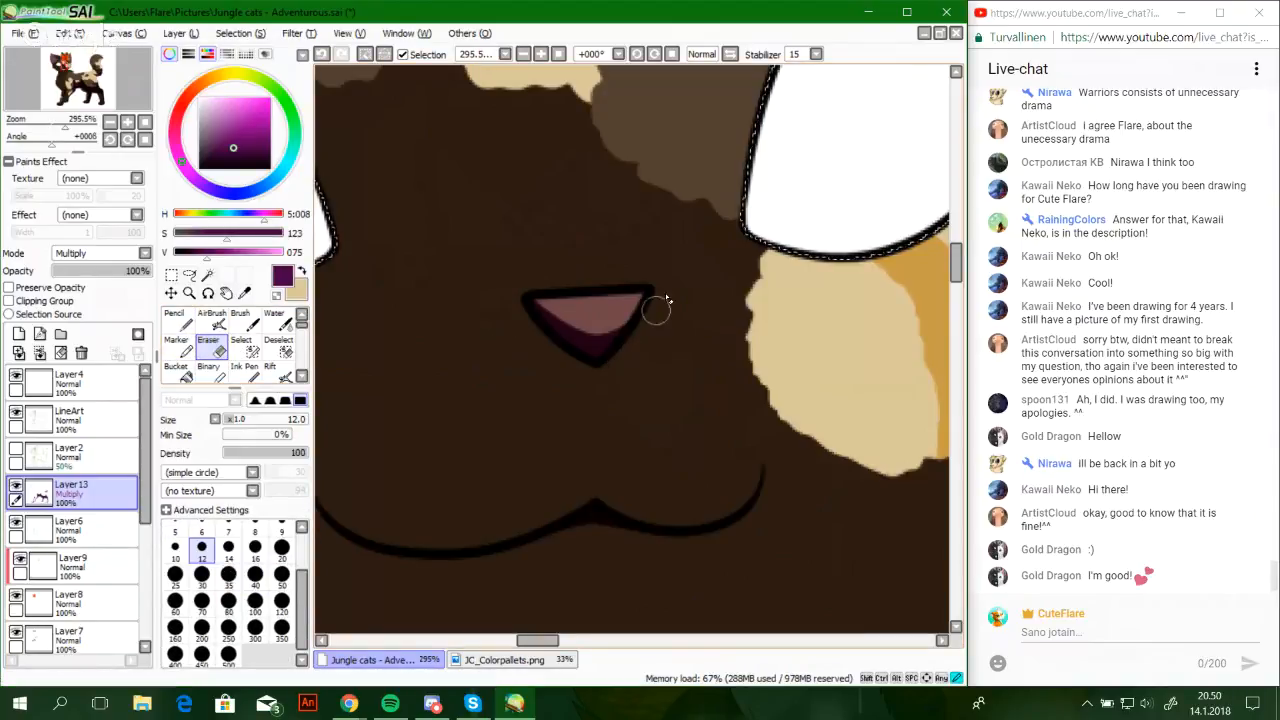
left_click(180, 318)
Draw a second tapered tuft shadow line on the lower cheek beside the fur tips, undoing and redrawing unsatisfactory strokes
left_click_drag(58, 66, 57, 70)
left_click_drag(426, 236, 614, 322)
key("ctrl+z")
mouse_move(554, 280)
left_mouse_down()
mouse_move(608, 317)
mouse_move(517, 305)
left_mouse_up()
left_click_drag(56, 123, 57, 128)
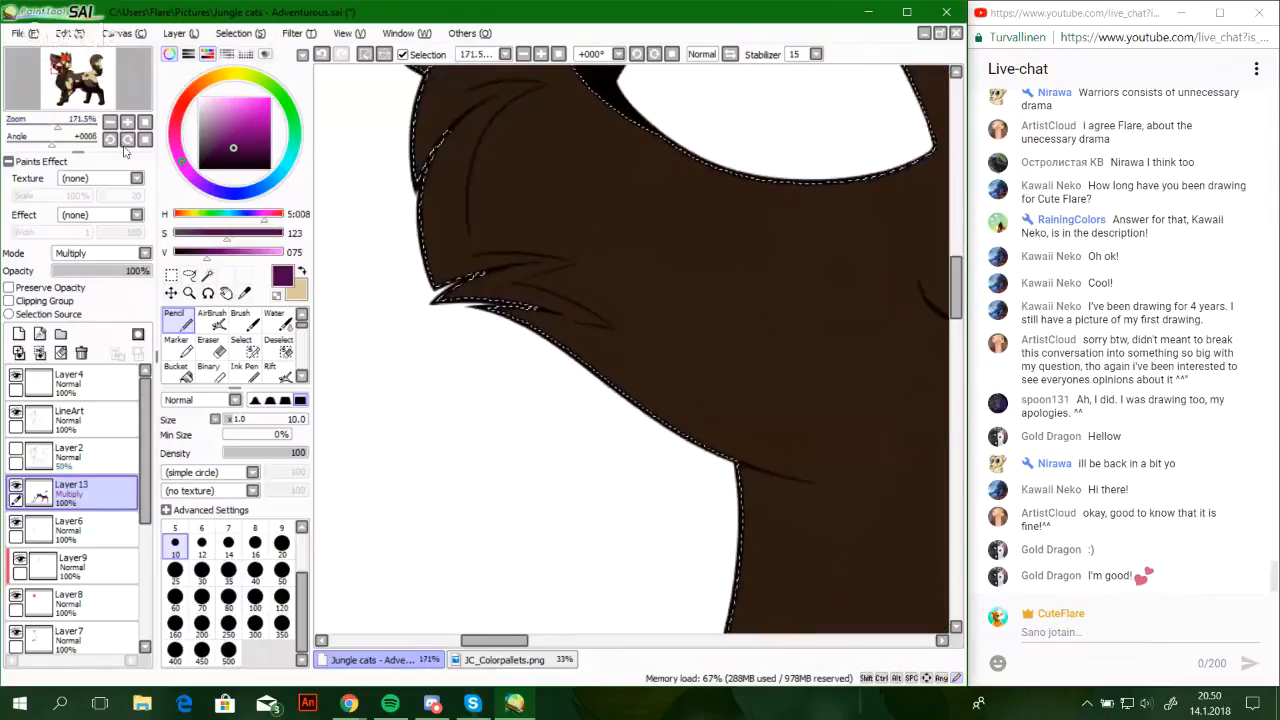
mouse_move(746, 359)
left_mouse_down()
mouse_move(608, 367)
mouse_move(637, 364)
mouse_move(634, 383)
left_mouse_up()
key("ctrl+z")
key("ctrl+z")
left_click_drag(415, 311, 560, 378)
key("ctrl+z")
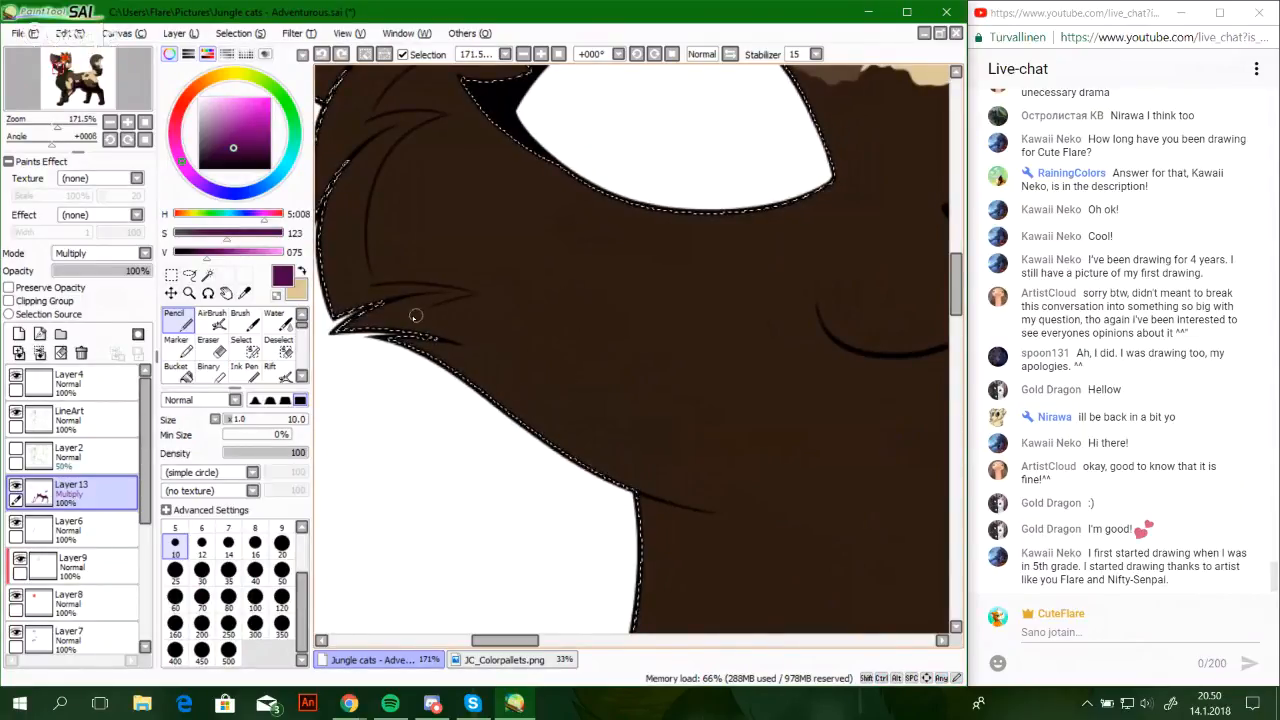
left_click_drag(413, 315, 551, 371)
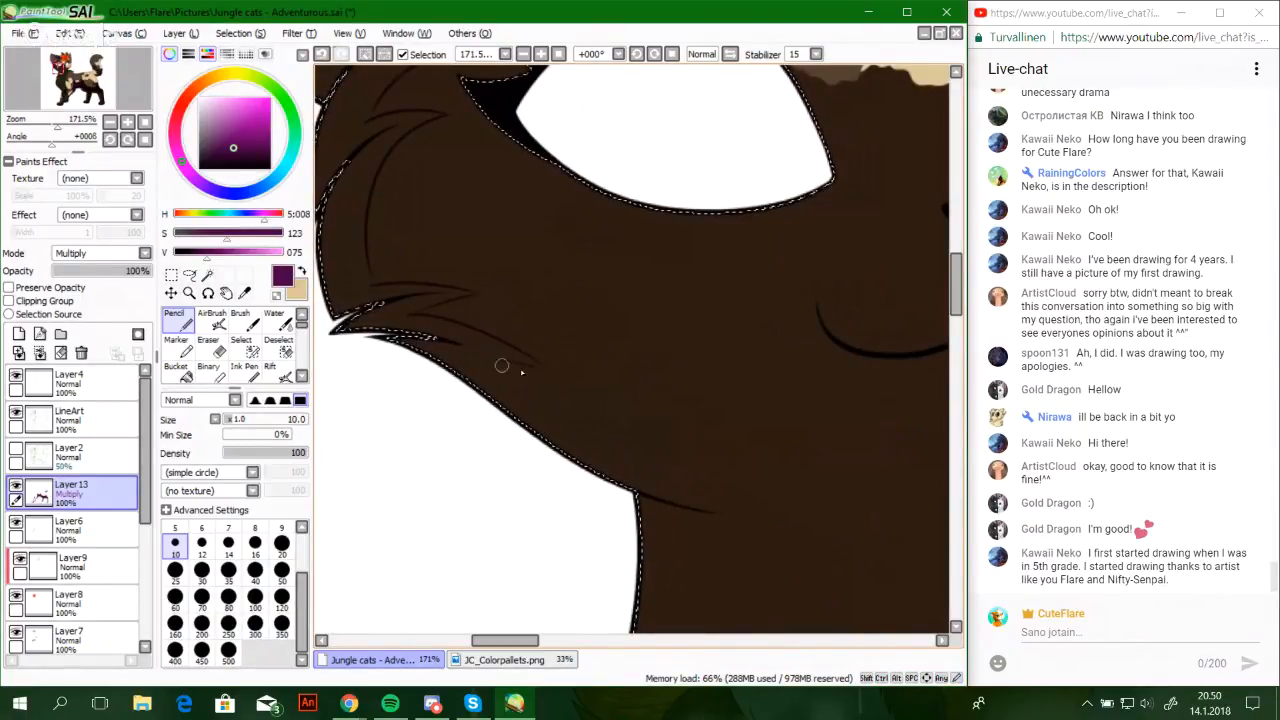
key("ctrl+z")
mouse_move(484, 346)
left_mouse_down()
mouse_move(551, 380)
mouse_move(464, 351)
mouse_move(545, 370)
left_mouse_up()
key("ctrl+z")
key("ctrl+z")
left_click_drag(614, 382, 503, 328)
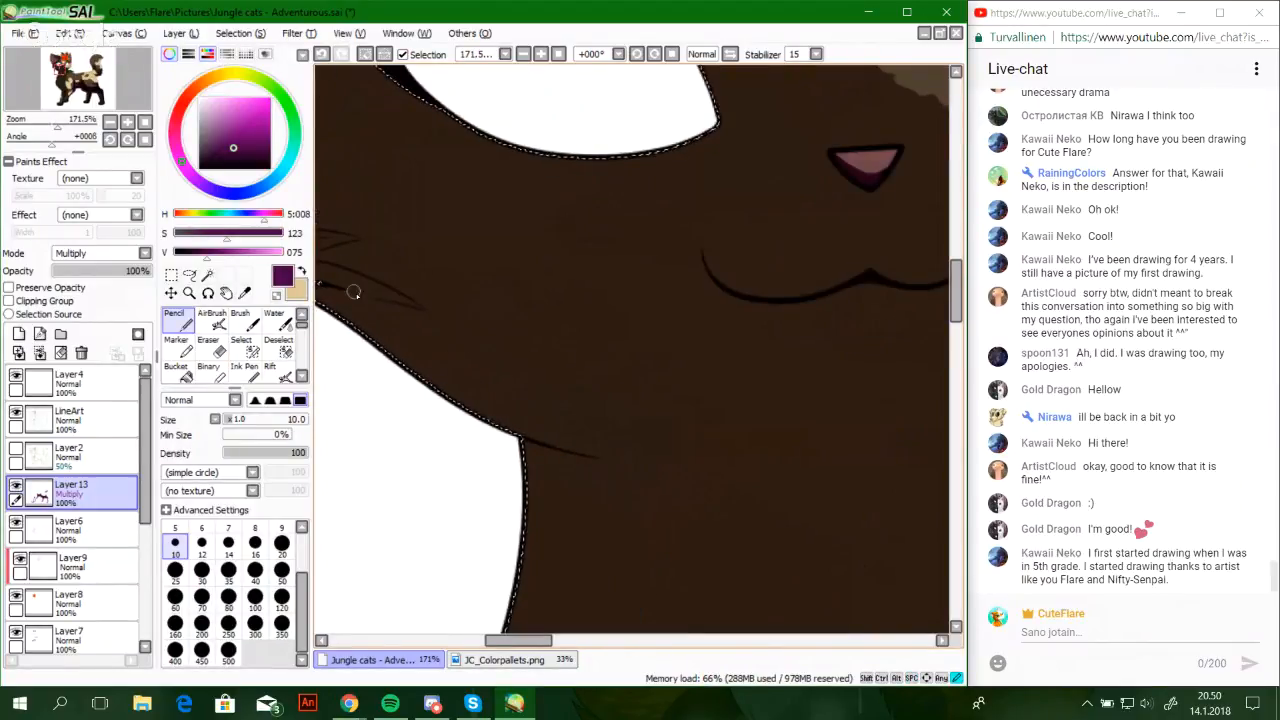
Draw a long curved shadow line from the lower cheek tuft along the jaw to below the mouth, redrawing until smooth
left_click_drag(354, 292, 822, 440)
key("ctrl+z")
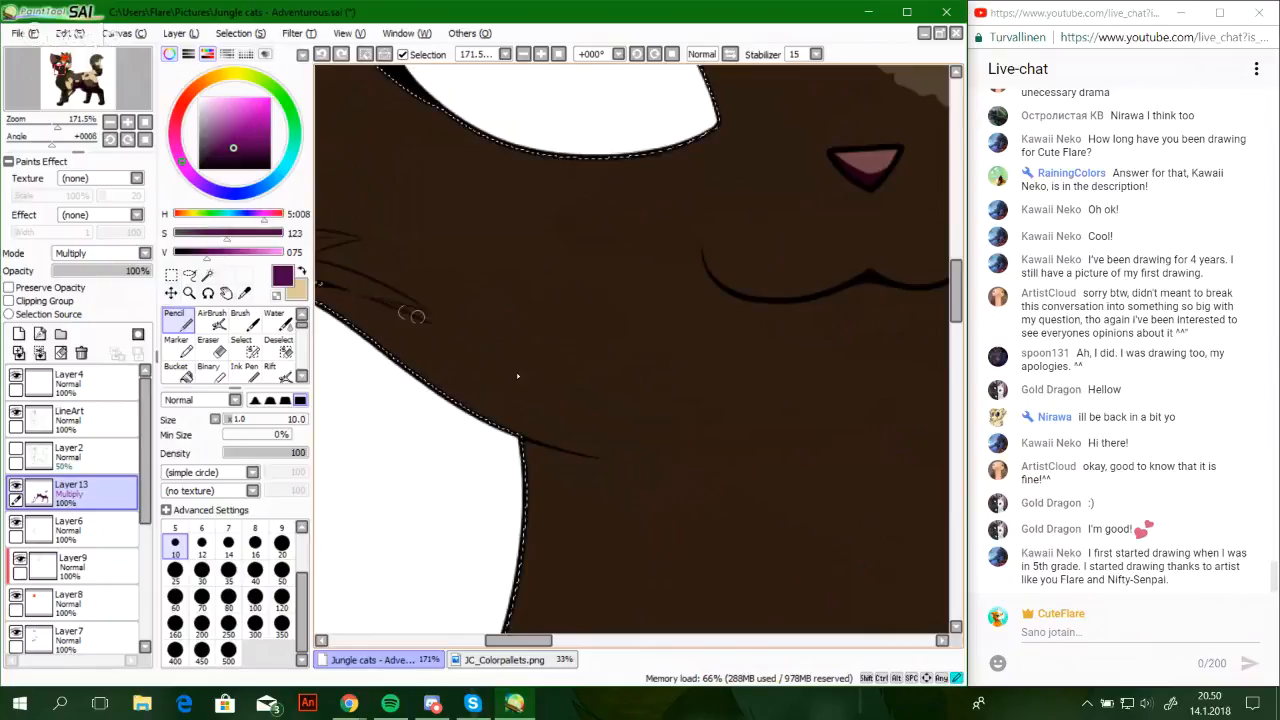
left_click_drag(518, 376, 946, 438)
key("ctrl+z")
left_click_drag(364, 296, 895, 432)
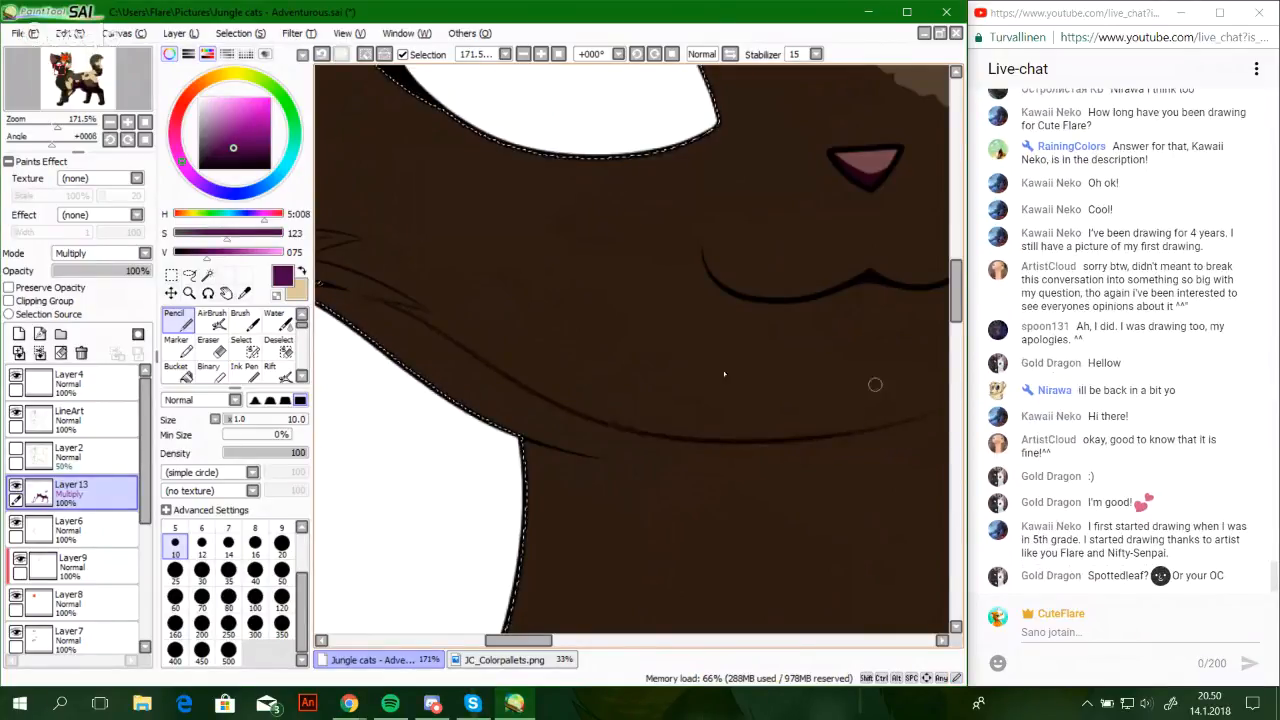
key("ctrl+z")
left_click_drag(480, 354, 890, 448)
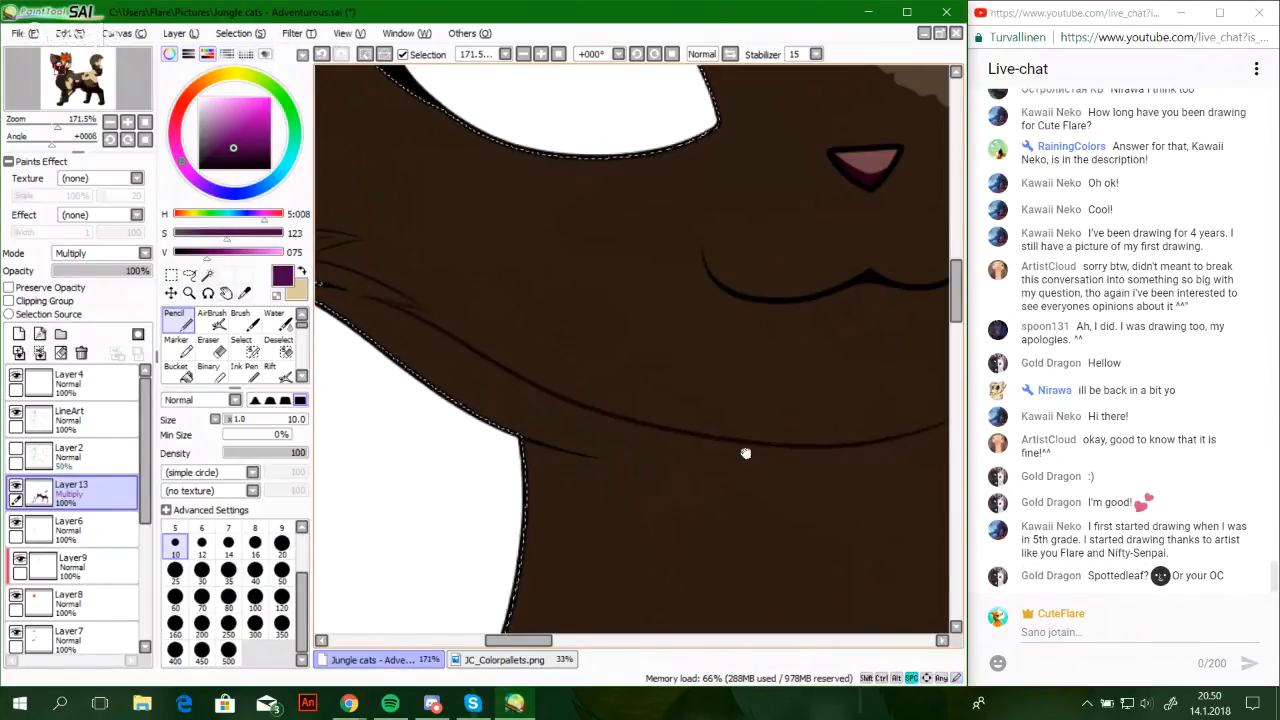
Continue the jaw shadow line up the far side of the face, just inside the outline above the green stem
mouse_move(746, 449)
left_mouse_down()
mouse_move(523, 449)
mouse_move(624, 475)
mouse_move(829, 477)
mouse_move(570, 400)
left_mouse_up()
left_click_drag(770, 372, 477, 429)
left_click_drag(61, 127, 67, 127)
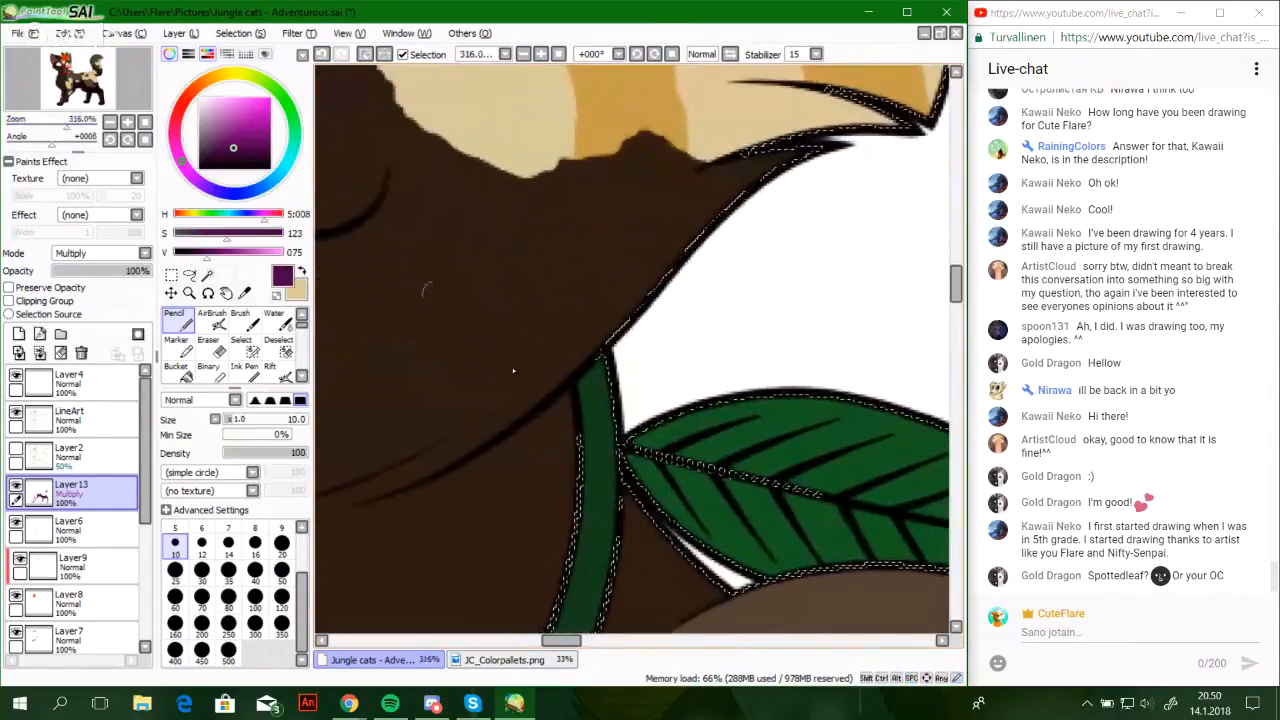
left_click_drag(430, 448, 700, 235)
key("ctrl+z")
mouse_move(414, 449)
left_mouse_down()
mouse_move(629, 280)
mouse_move(489, 403)
left_mouse_up()
key("ctrl+z")
key("ctrl+z")
mouse_move(412, 456)
left_mouse_down()
mouse_move(489, 408)
mouse_move(692, 224)
left_mouse_up()
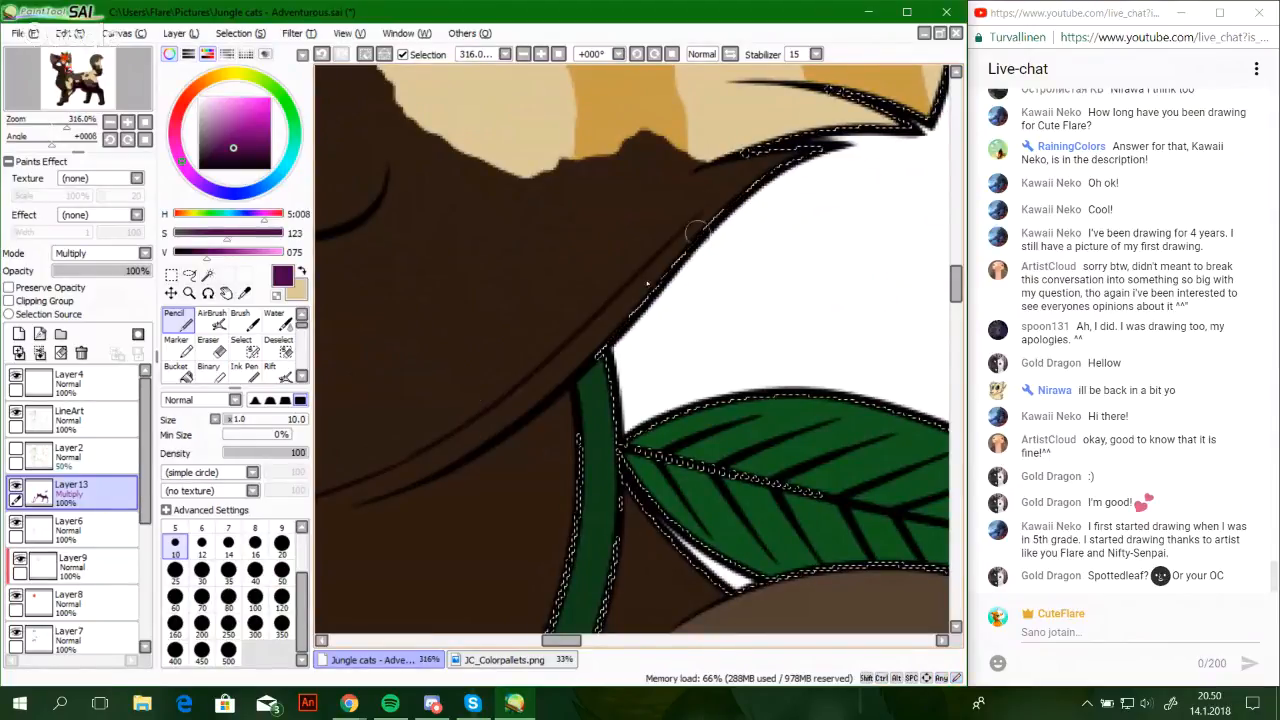
key("ctrl+z")
mouse_move(408, 463)
left_mouse_down()
mouse_move(587, 334)
mouse_move(728, 200)
left_mouse_up()
Extend the jaw shadow line into the pointed fur tip of the far cheek, replacing strokes that miss the edge
left_click_drag(631, 303, 782, 166)
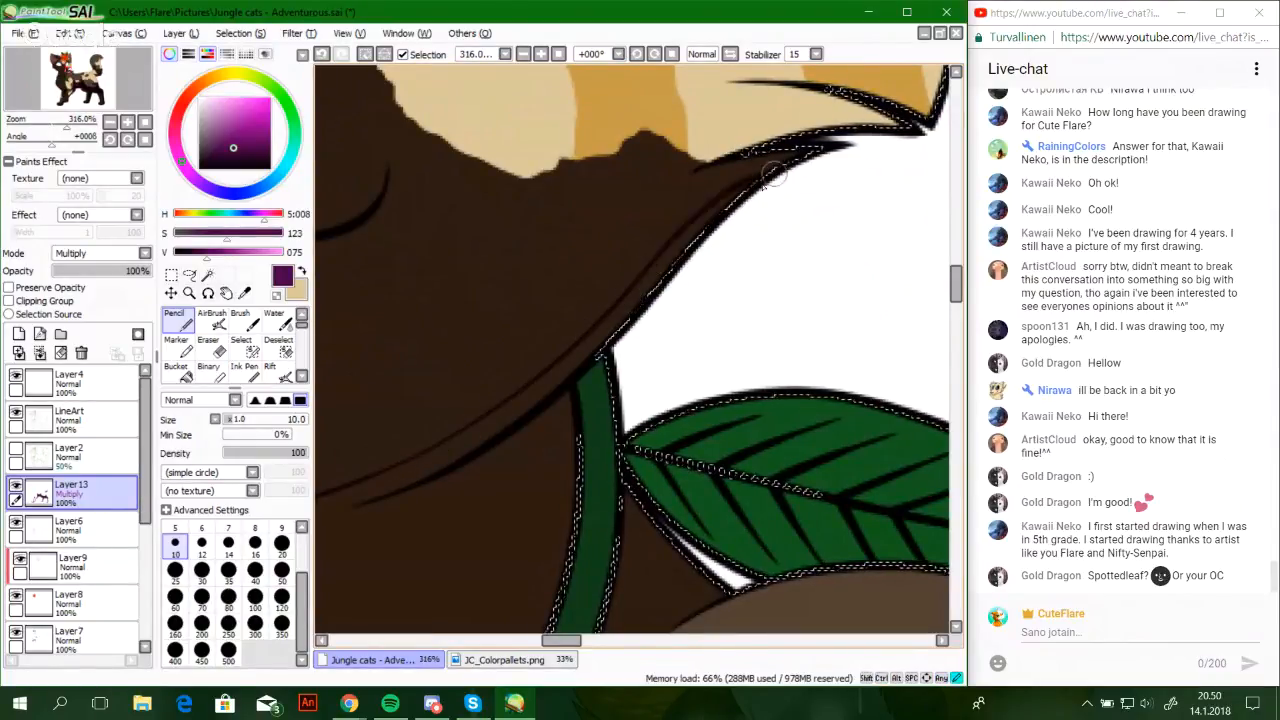
key("ctrl+z")
left_click_drag(694, 209, 845, 157)
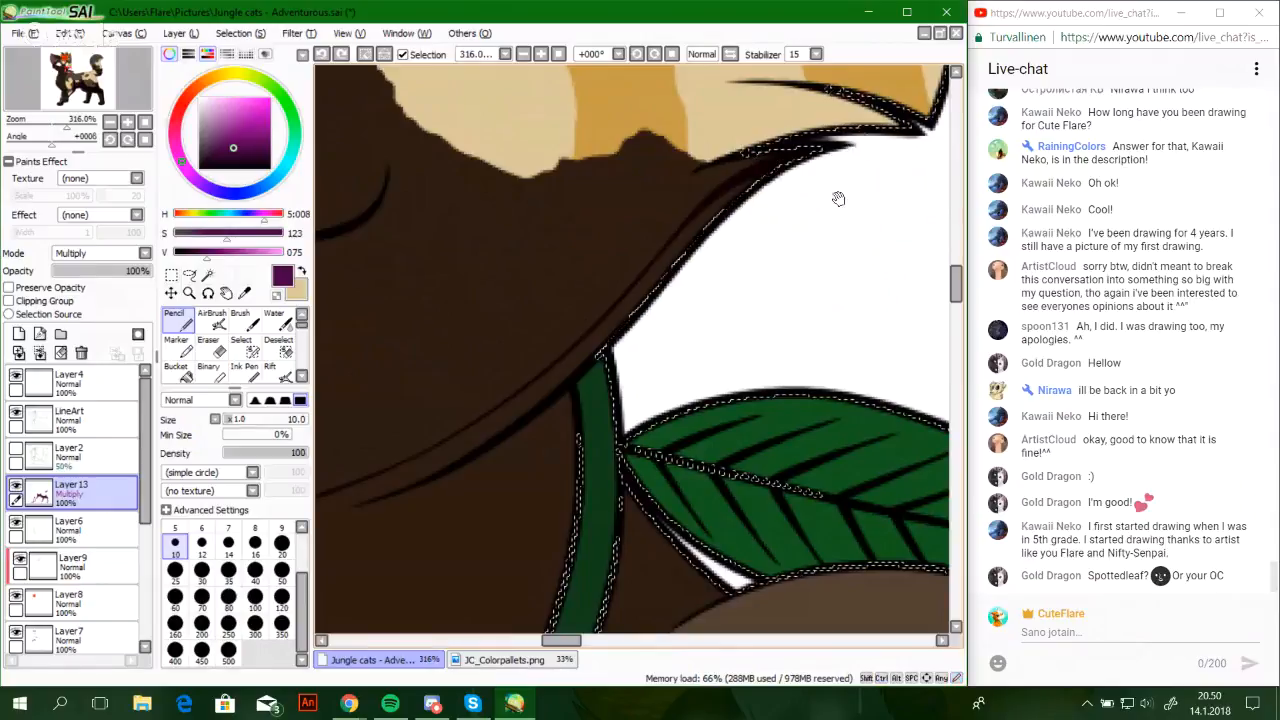
mouse_move(837, 200)
left_mouse_down()
mouse_move(697, 328)
mouse_move(482, 366)
mouse_move(655, 326)
left_mouse_up()
key("ctrl+z")
left_click_drag(452, 374, 668, 340)
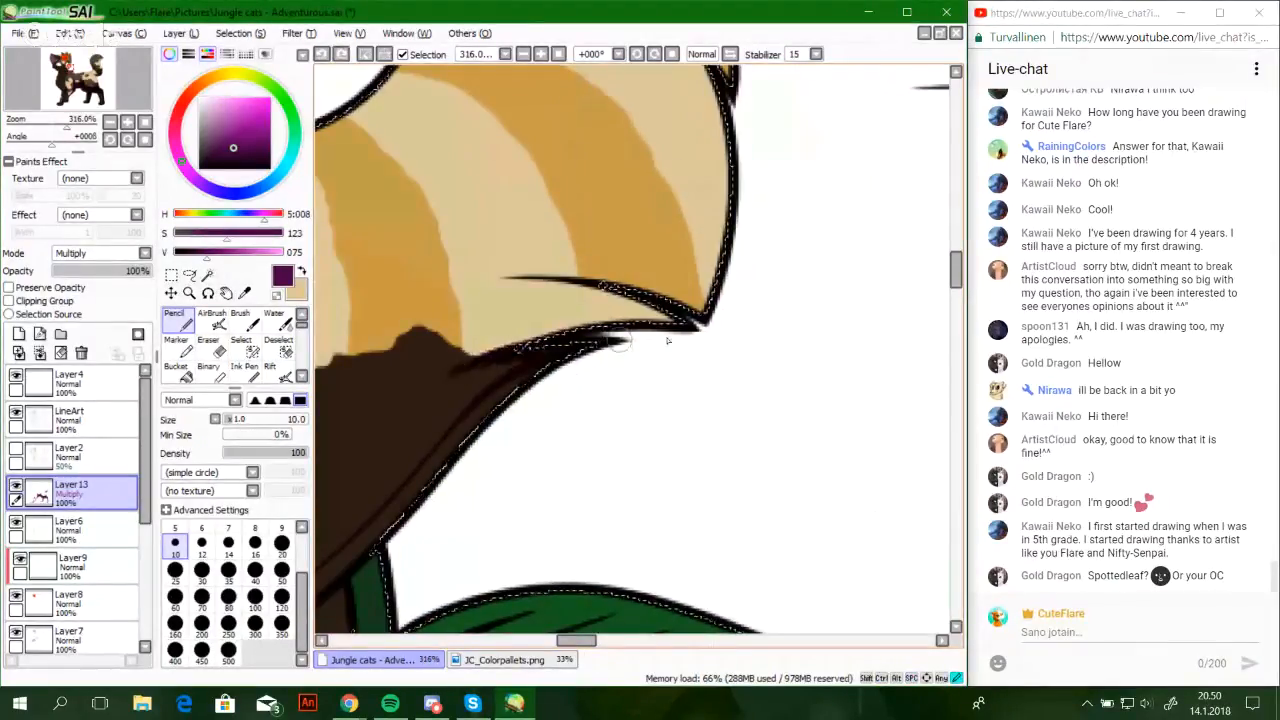
Redraw the shadow line along the lower edge of the far cheek's pointed fur tip, replacing strokes that miss the edge
key("ctrl+z")
left_click_drag(438, 378, 610, 343)
left_click_drag(451, 371, 676, 320)
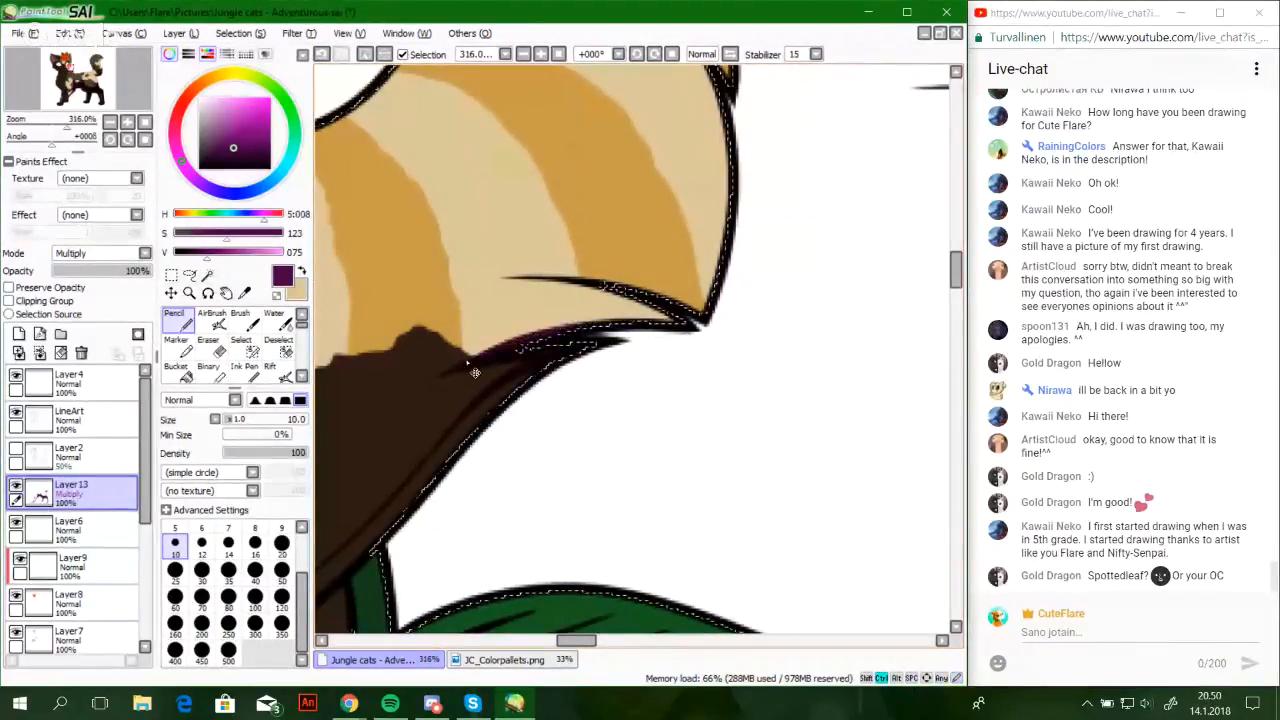
key("ctrl+z")
left_click_drag(450, 369, 682, 326)
mouse_move(516, 350)
left_mouse_down()
mouse_move(704, 332)
mouse_move(694, 320)
left_mouse_up()
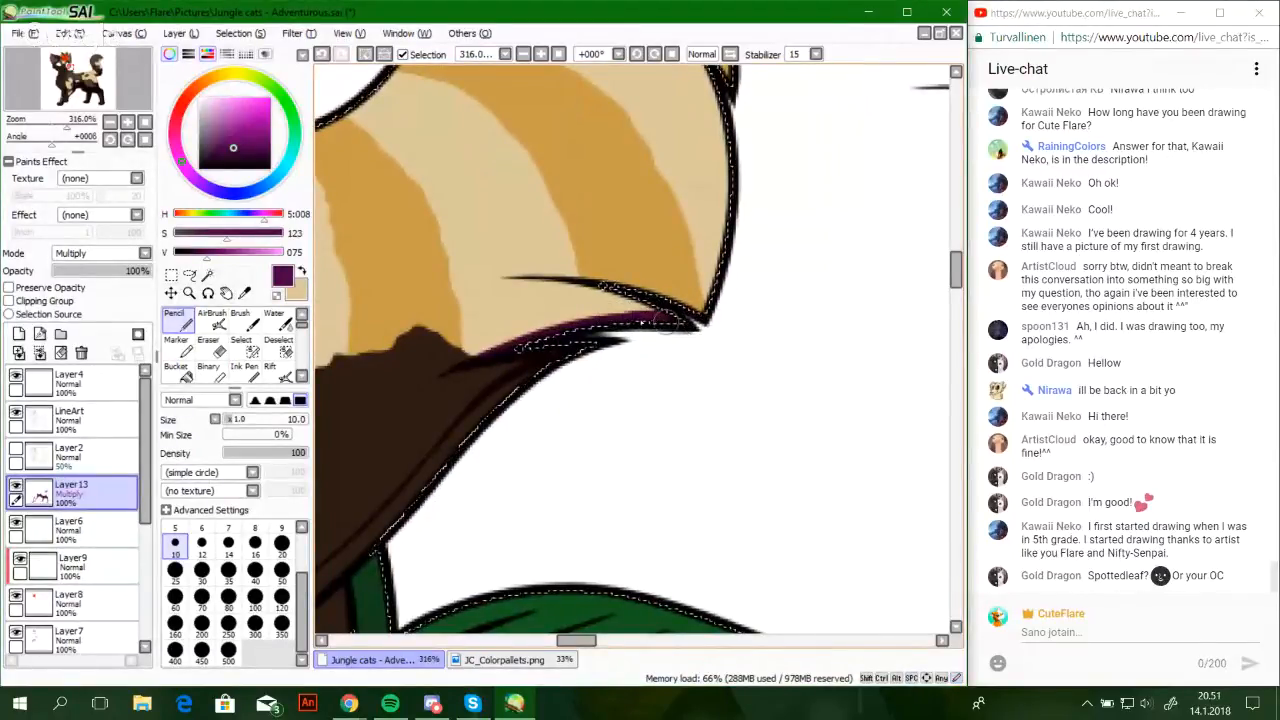
key("ctrl+z")
left_click_drag(697, 337, 704, 333)
key("ctrl+z")
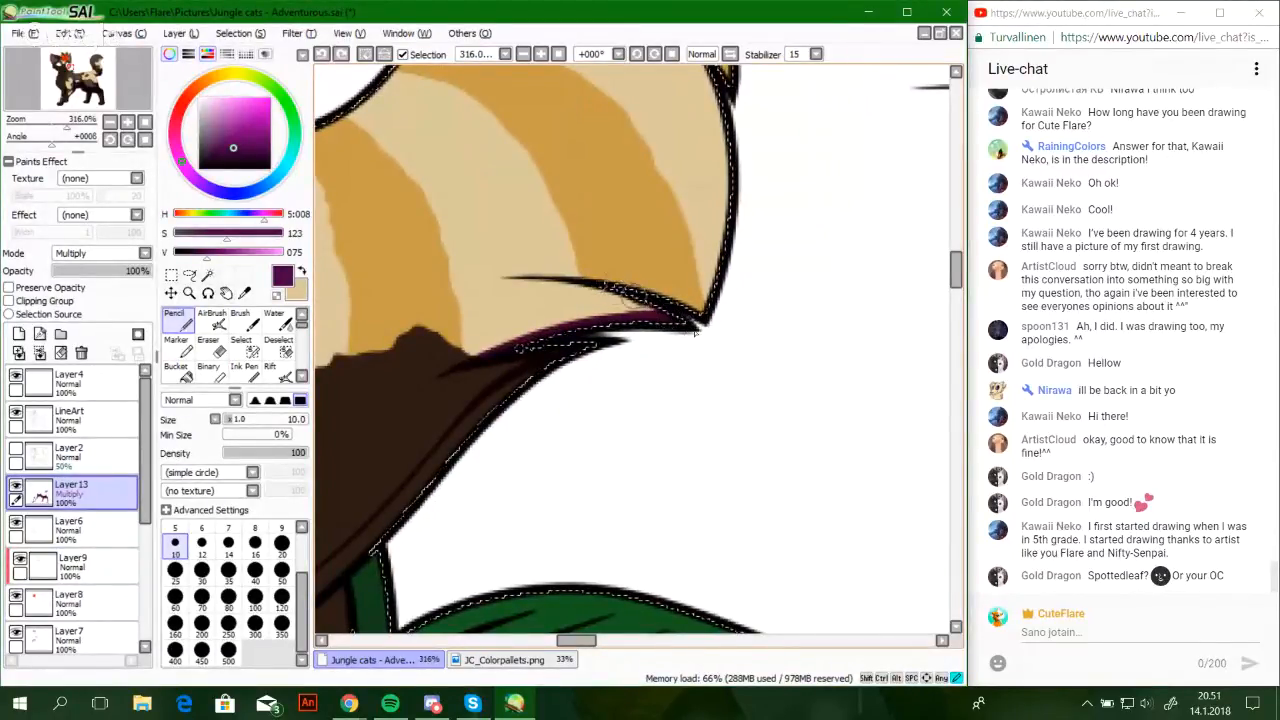
Draw long curved fur shadow lines down the chest, beside and across the green stem between the leaves
mouse_move(636, 300)
left_mouse_down()
mouse_move(700, 333)
mouse_move(686, 387)
left_mouse_up()
mouse_move(539, 440)
left_mouse_down()
mouse_move(796, 233)
mouse_move(612, 338)
left_mouse_up()
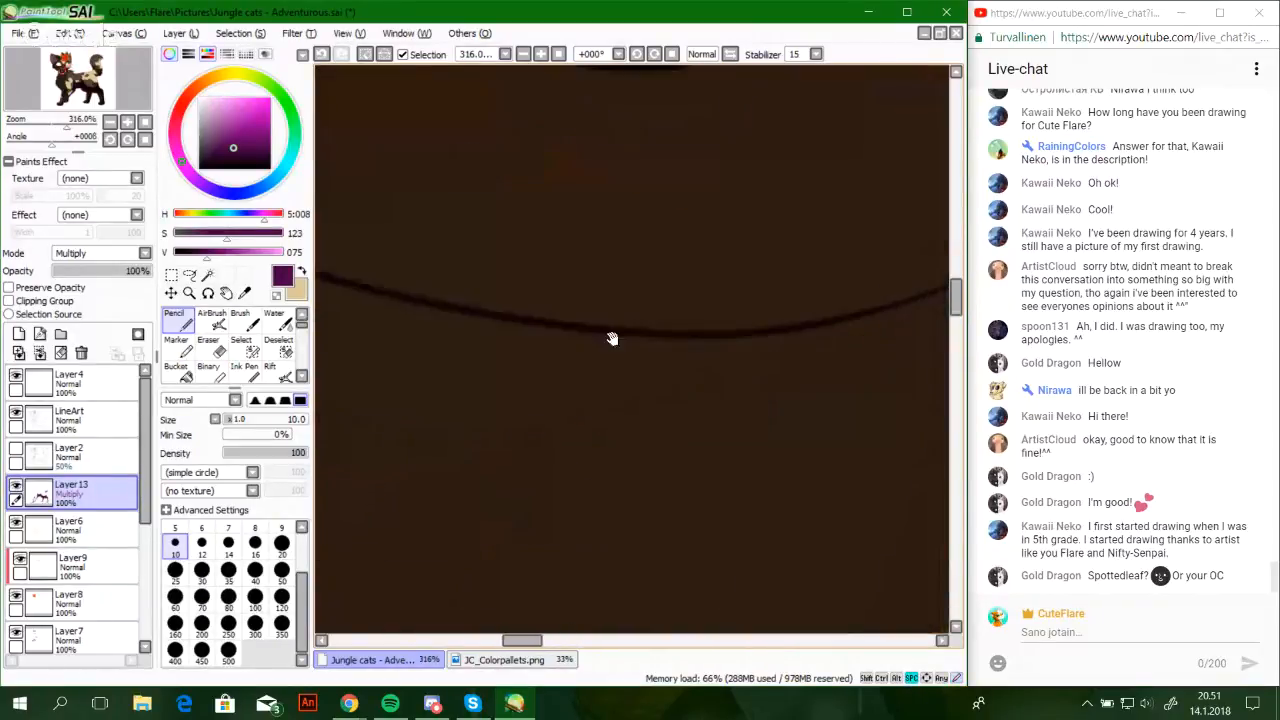
left_click_drag(58, 127, 104, 94)
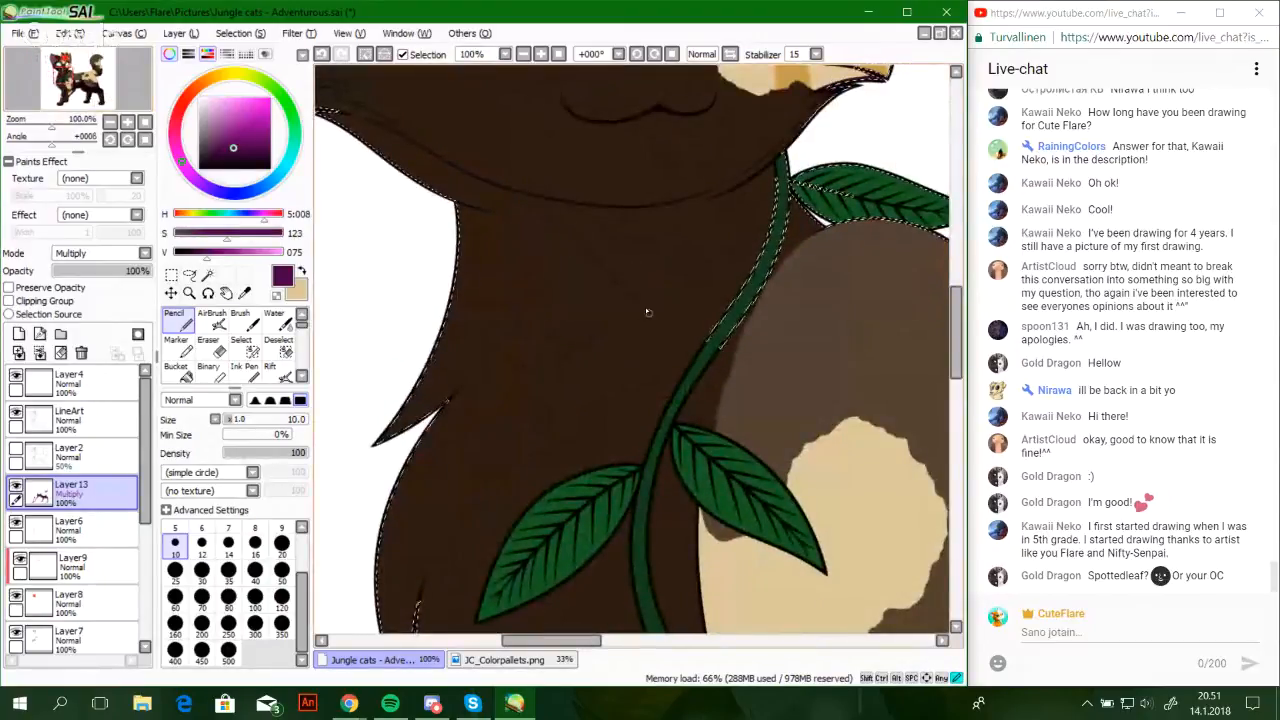
mouse_move(586, 234)
left_mouse_down()
mouse_move(668, 340)
mouse_move(610, 178)
left_mouse_up()
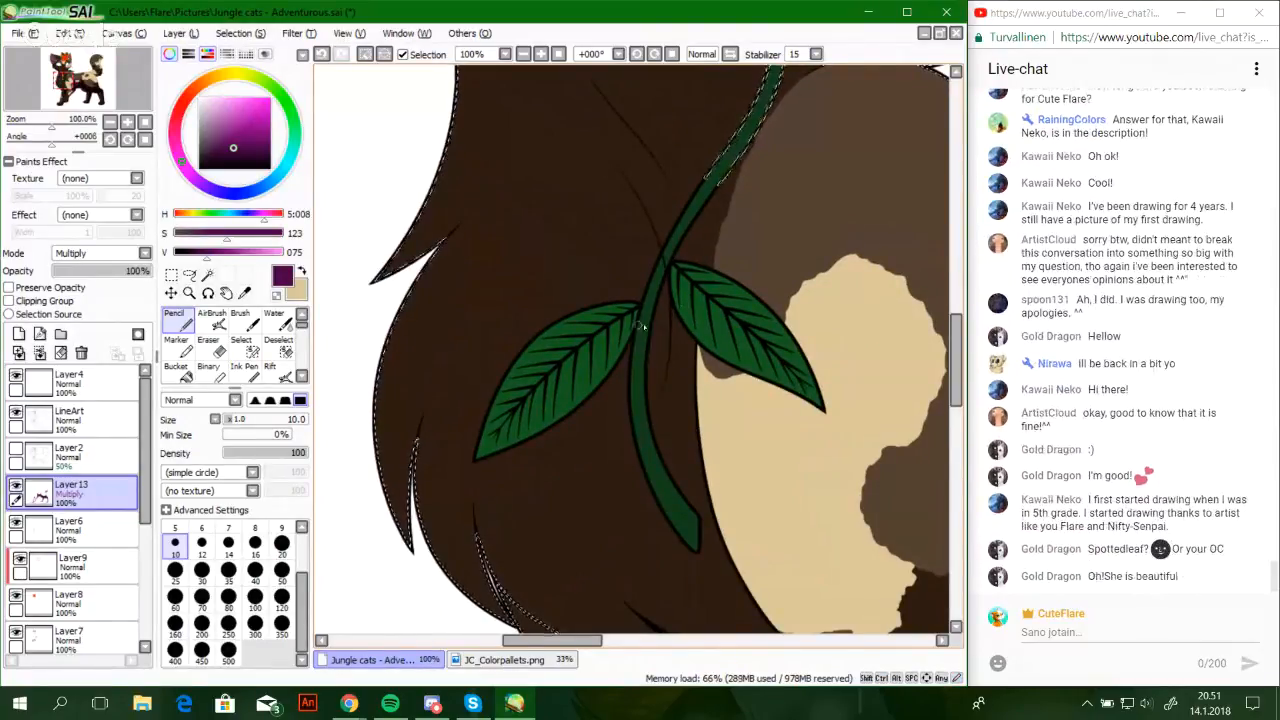
left_click_drag(639, 325, 634, 542)
key("ctrl+z")
left_click_drag(643, 472, 662, 278)
Draw a shadow line inside the lower chest outline and curve it up into a pointed tuft below the leaf, redrawing unsatisfactory strokes
left_click_drag(52, 127, 62, 128)
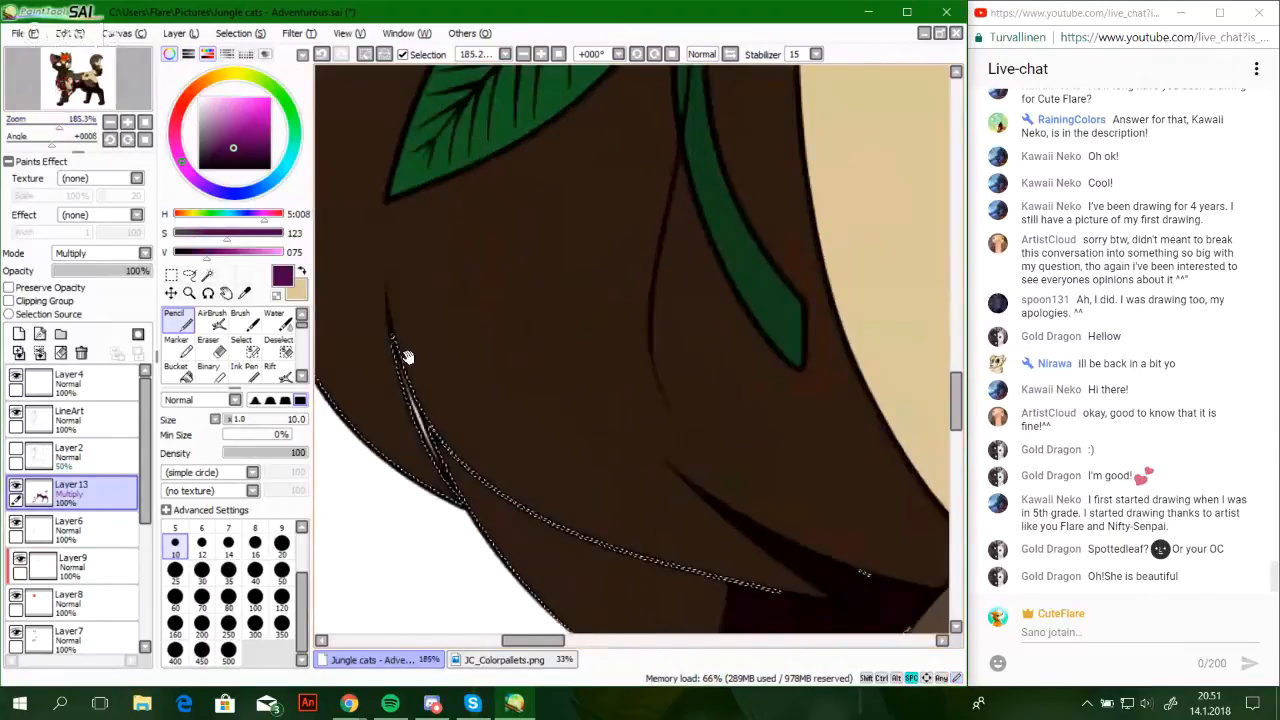
left_click_drag(408, 357, 484, 386)
left_click_drag(358, 296, 404, 398)
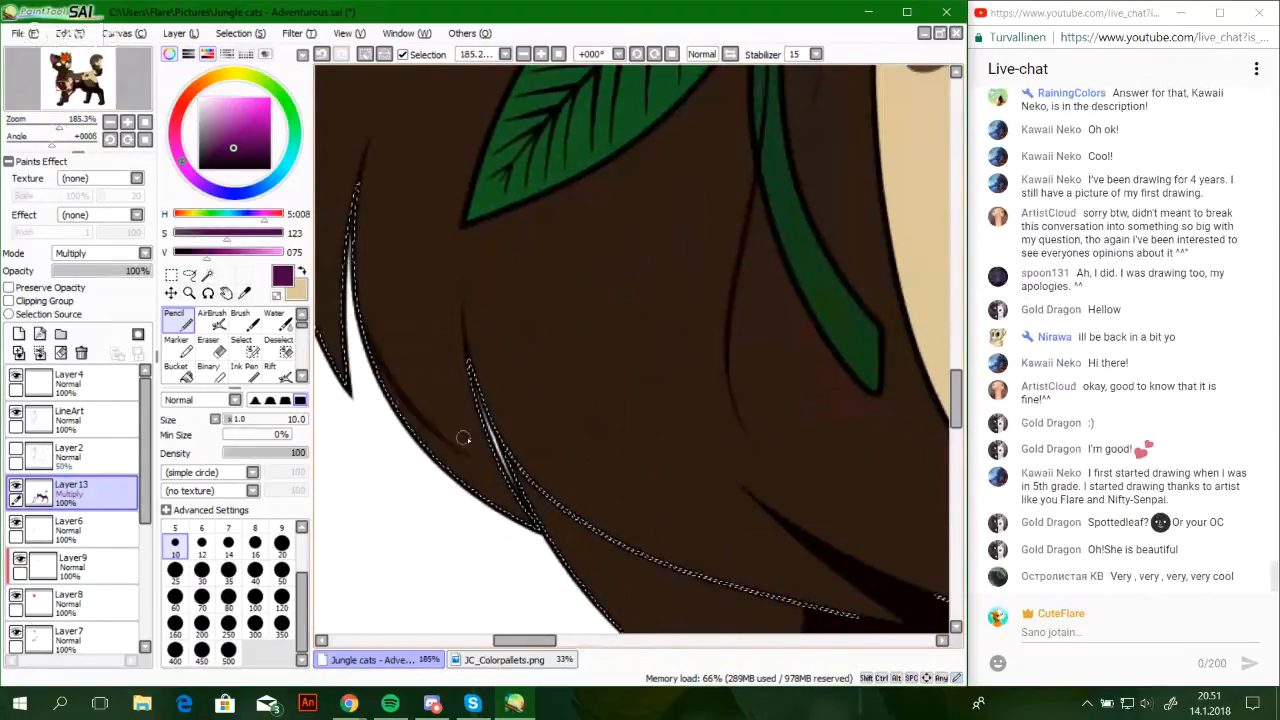
left_click_drag(375, 357, 462, 459)
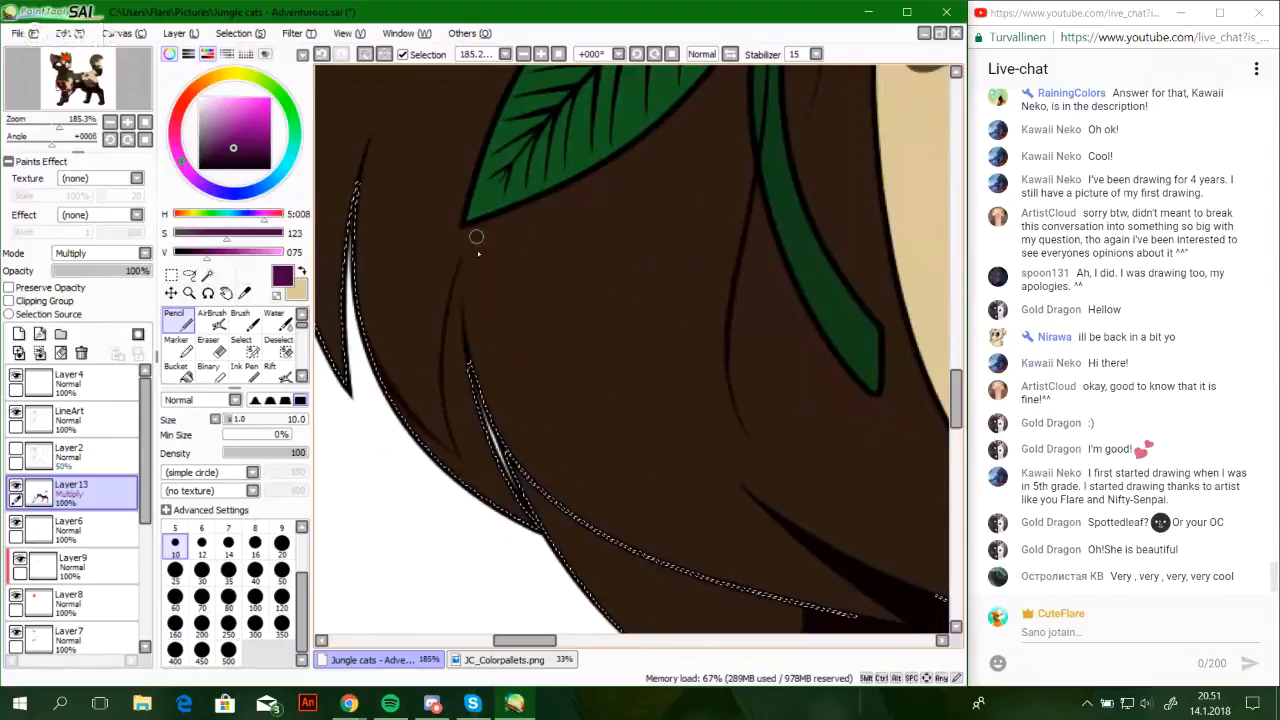
key("ctrl+z")
key("ctrl+z")
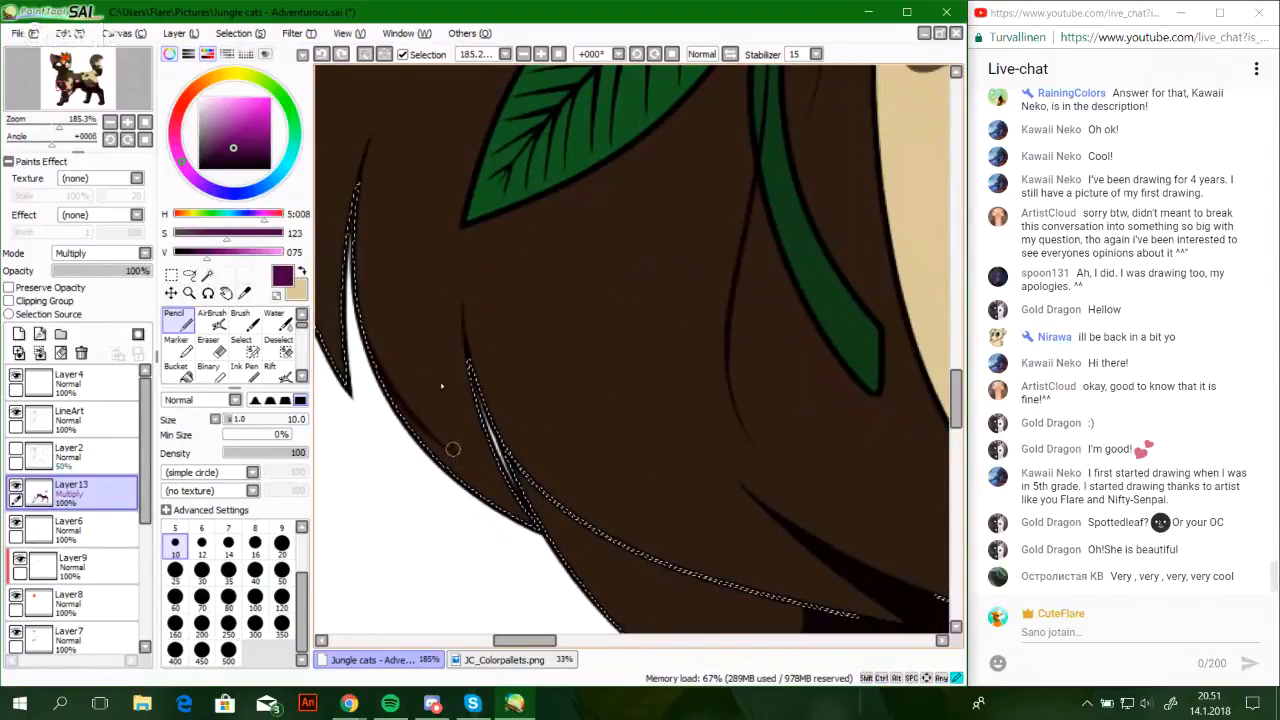
mouse_move(456, 456)
left_mouse_down()
mouse_move(463, 270)
mouse_move(500, 350)
mouse_move(650, 464)
left_mouse_up()
key("ctrl+z")
key("ctrl+z")
left_click_drag(467, 232, 476, 304)
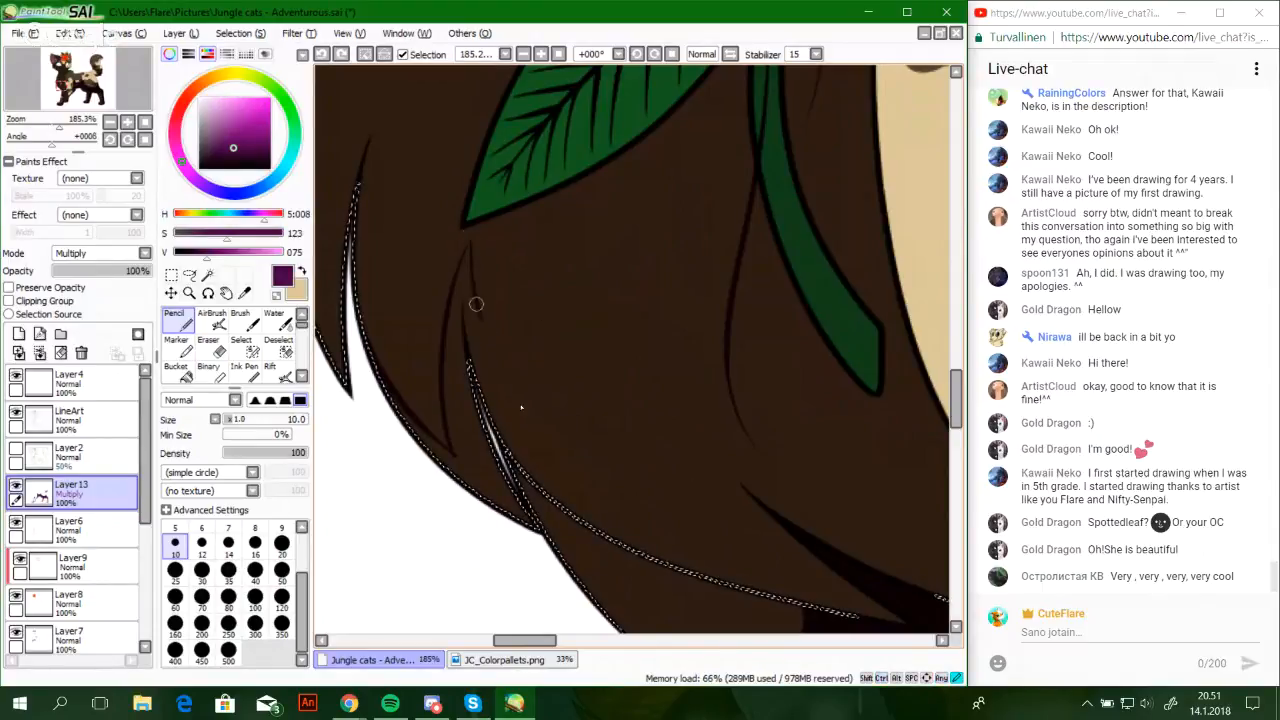
Draw a curved fur line from the tuft tip down the chest and join it to a second pointed tuft near the stem
key("ctrl+z")
mouse_move(472, 248)
left_mouse_down()
mouse_move(480, 330)
mouse_move(688, 508)
left_mouse_up()
key("ctrl+z")
left_click_drag(470, 250, 688, 507)
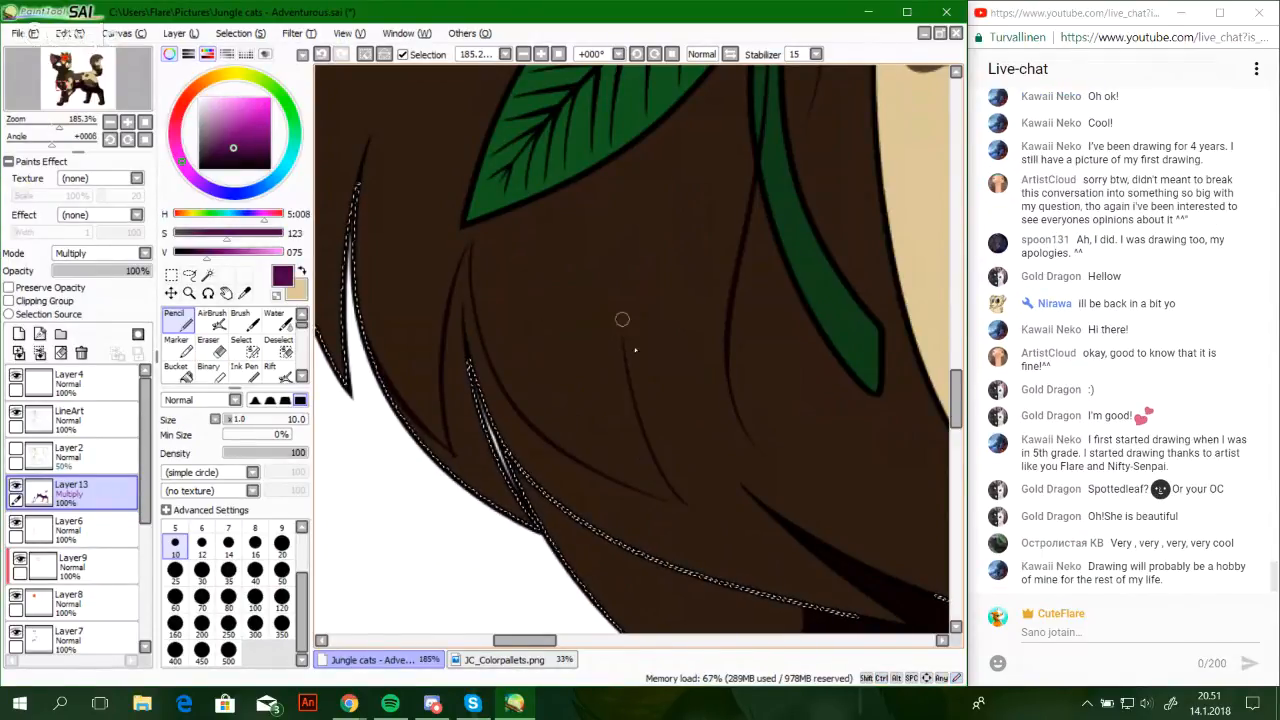
mouse_move(709, 443)
left_mouse_down()
mouse_move(703, 186)
mouse_move(712, 458)
left_mouse_up()
key("ctrl+z")
key("ctrl+z")
mouse_move(695, 367)
left_mouse_down()
mouse_move(697, 427)
mouse_move(568, 228)
left_mouse_up()
Thicken the shadow around the narrow gap between chest tufts and along the bottom edge of the chest fur
key("space")
left_click_drag(405, 314, 483, 373)
scroll(482, 373, "up", 3)
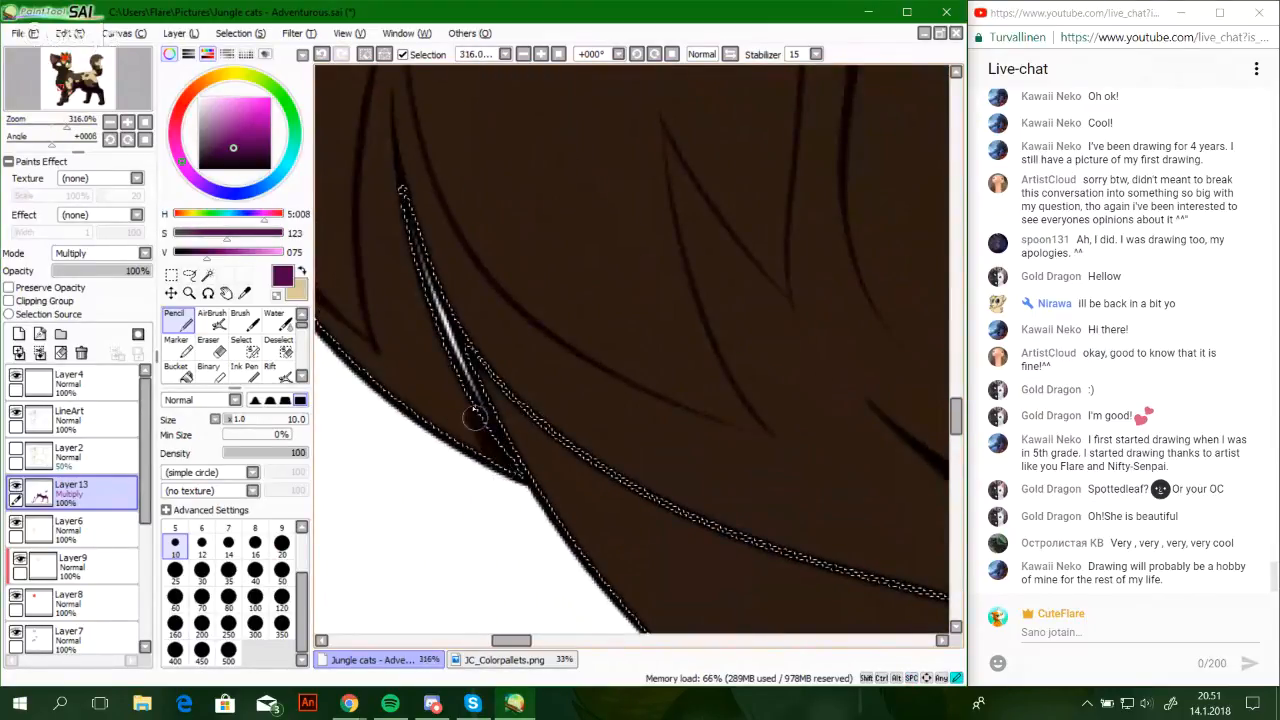
left_click_drag(475, 418, 456, 368)
mouse_move(445, 300)
left_mouse_down()
mouse_move(573, 443)
mouse_move(648, 480)
left_mouse_up()
mouse_move(563, 428)
left_mouse_down()
mouse_move(808, 538)
mouse_move(500, 400)
left_mouse_up()
left_click_drag(407, 382, 710, 472)
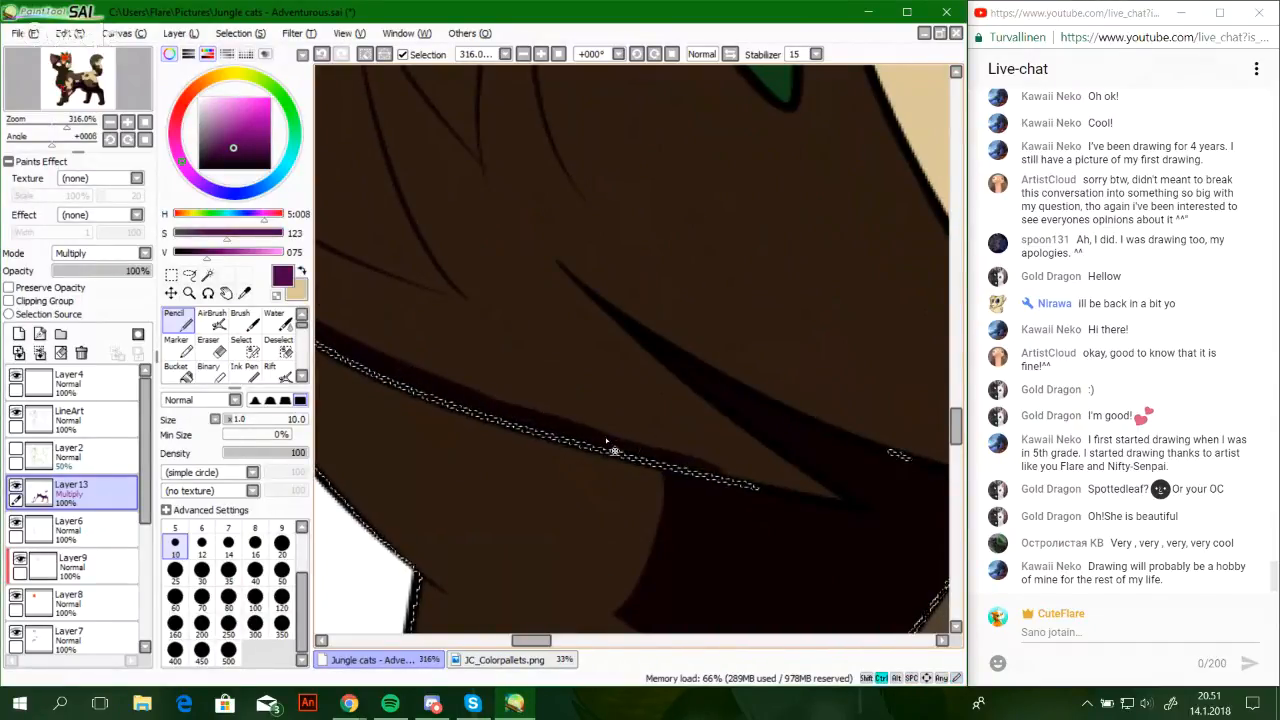
key("ctrl+z")
left_click_drag(563, 434, 730, 486)
Draw a thick shadow line inside the chest edge bordering the cream shoulder, tapering upward toward the stem's end
left_click_drag(847, 438, 594, 457)
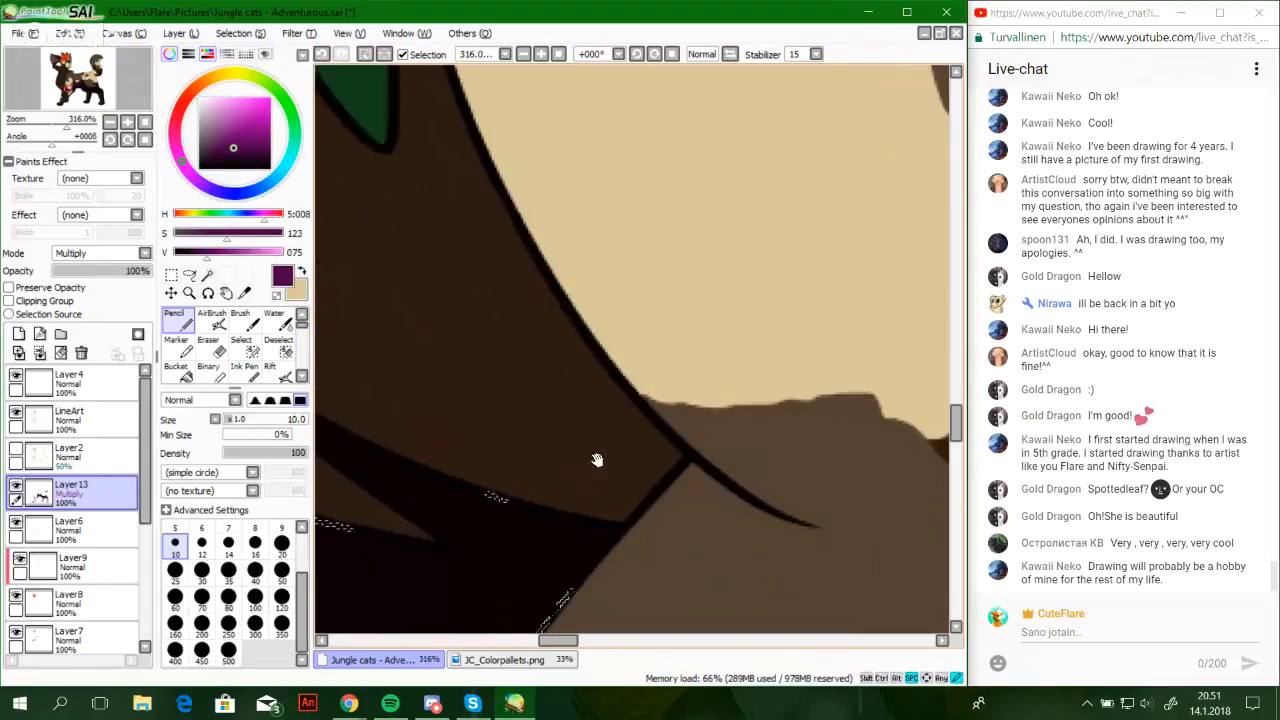
mouse_move(614, 514)
left_mouse_down()
mouse_move(672, 464)
mouse_move(648, 427)
mouse_move(680, 454)
mouse_move(607, 386)
mouse_move(643, 421)
mouse_move(521, 268)
left_mouse_up()
mouse_move(593, 360)
left_mouse_down()
mouse_move(524, 227)
mouse_move(634, 482)
left_mouse_up()
mouse_move(634, 482)
left_mouse_down()
mouse_move(588, 430)
mouse_move(576, 394)
mouse_move(625, 487)
mouse_move(547, 336)
left_mouse_up()
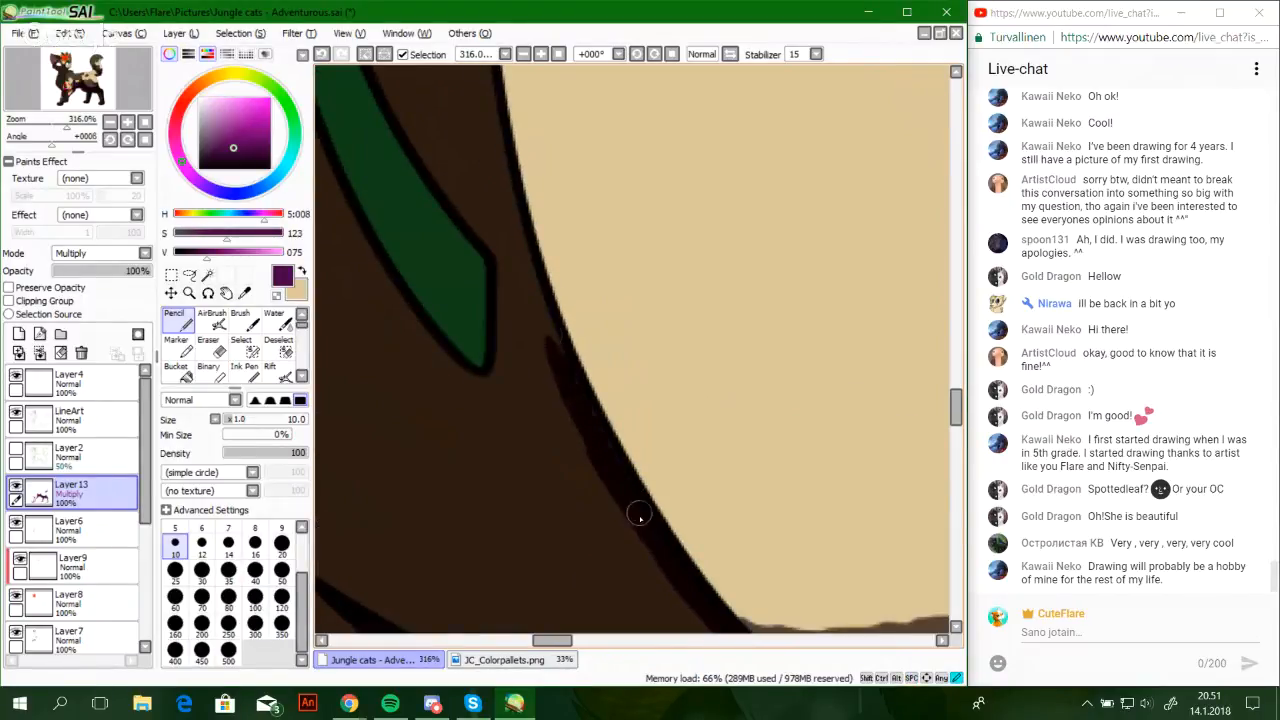
left_click_drag(638, 513, 534, 285)
Draw a shadow along the underside of the hanging green stem, from the crossing fur line down around its tip
left_click_drag(474, 258, 741, 491)
left_click_drag(654, 374, 595, 326)
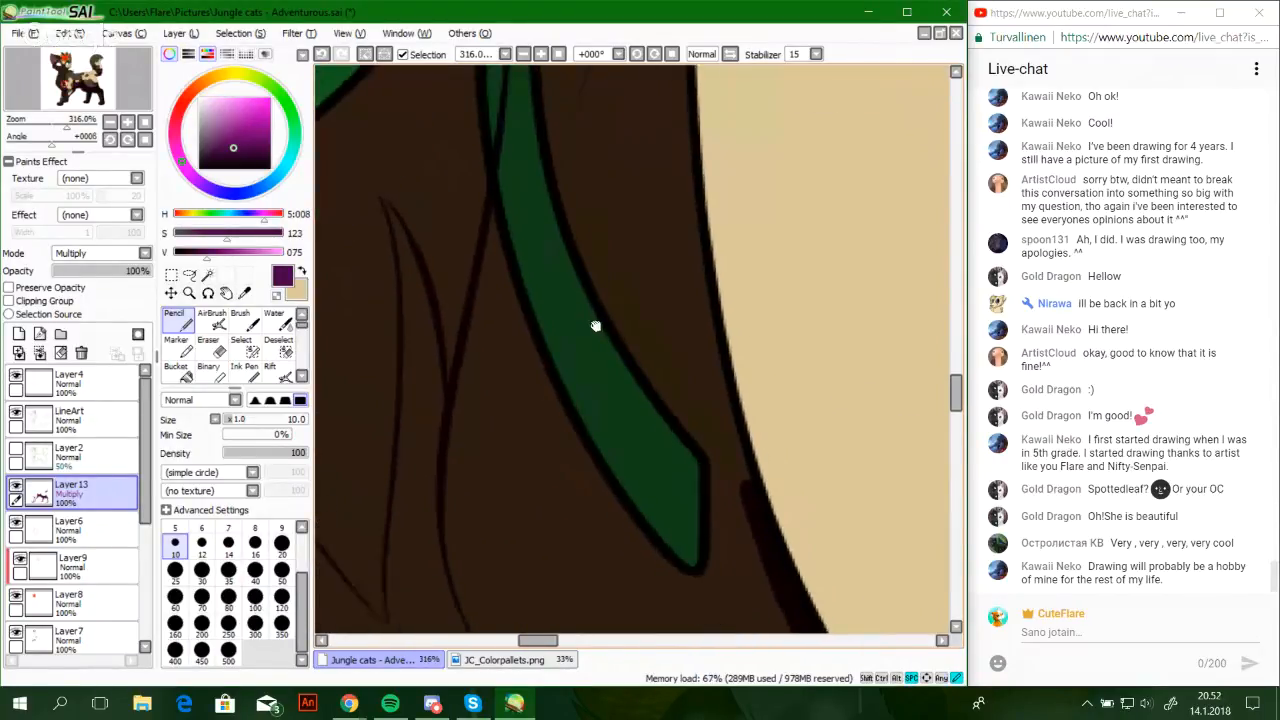
mouse_move(595, 378)
left_mouse_down()
mouse_move(580, 357)
mouse_move(566, 366)
left_mouse_up()
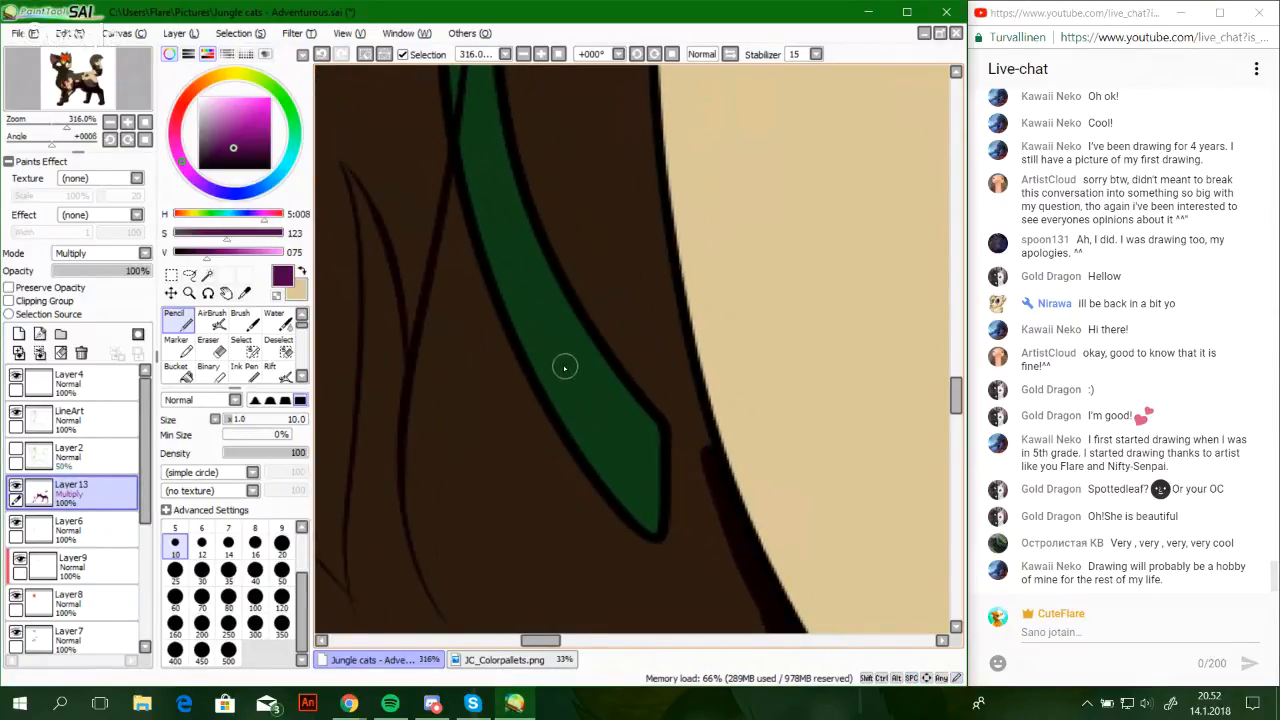
left_click_drag(451, 178, 467, 254)
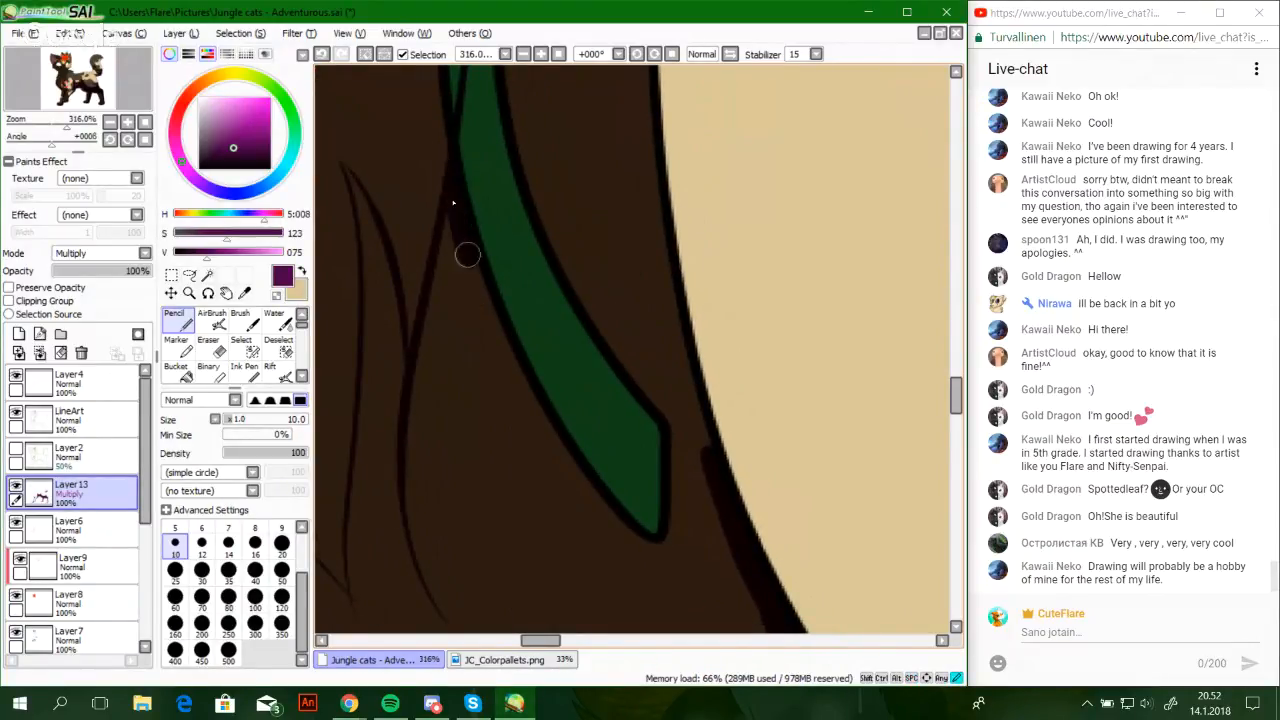
mouse_move(454, 208)
left_mouse_down()
mouse_move(548, 428)
mouse_move(603, 504)
mouse_move(660, 550)
left_mouse_up()
left_click(673, 543)
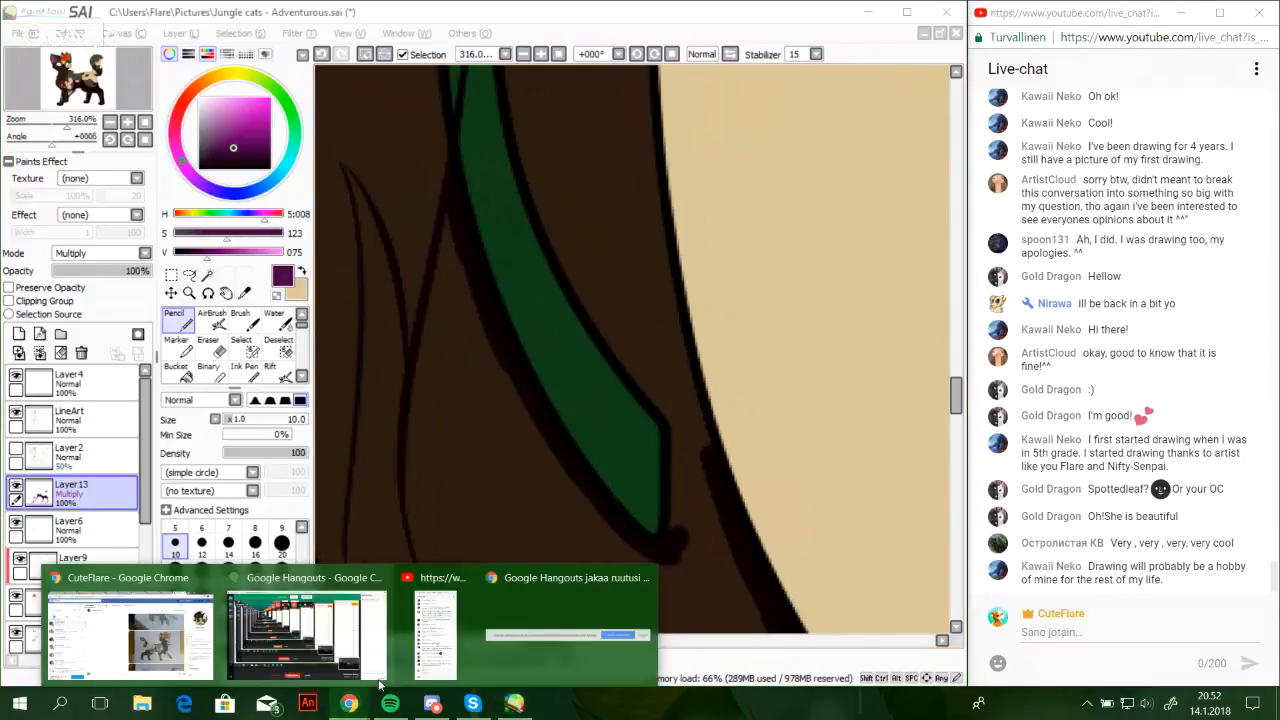
Switch to Chrome and open the artist's own DeviantArt gallery from the profile page
mouse_move(349, 703)
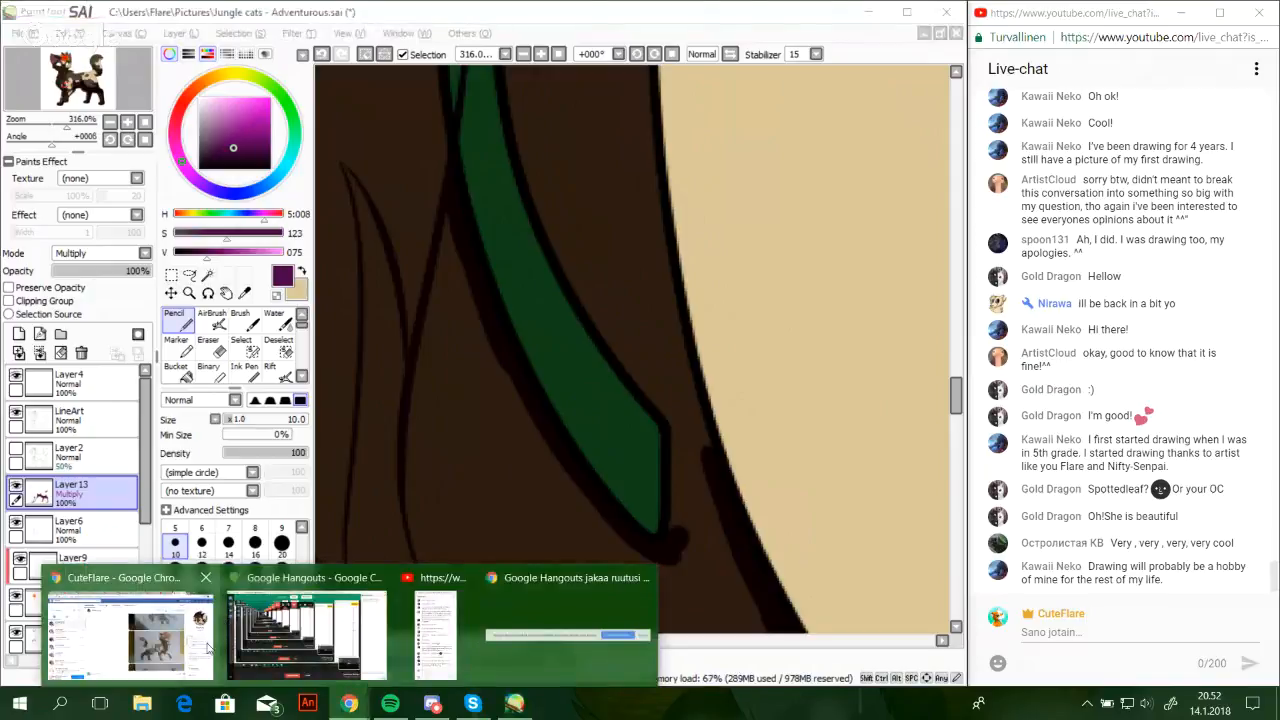
left_click(210, 640)
left_click(484, 13)
left_click(698, 13)
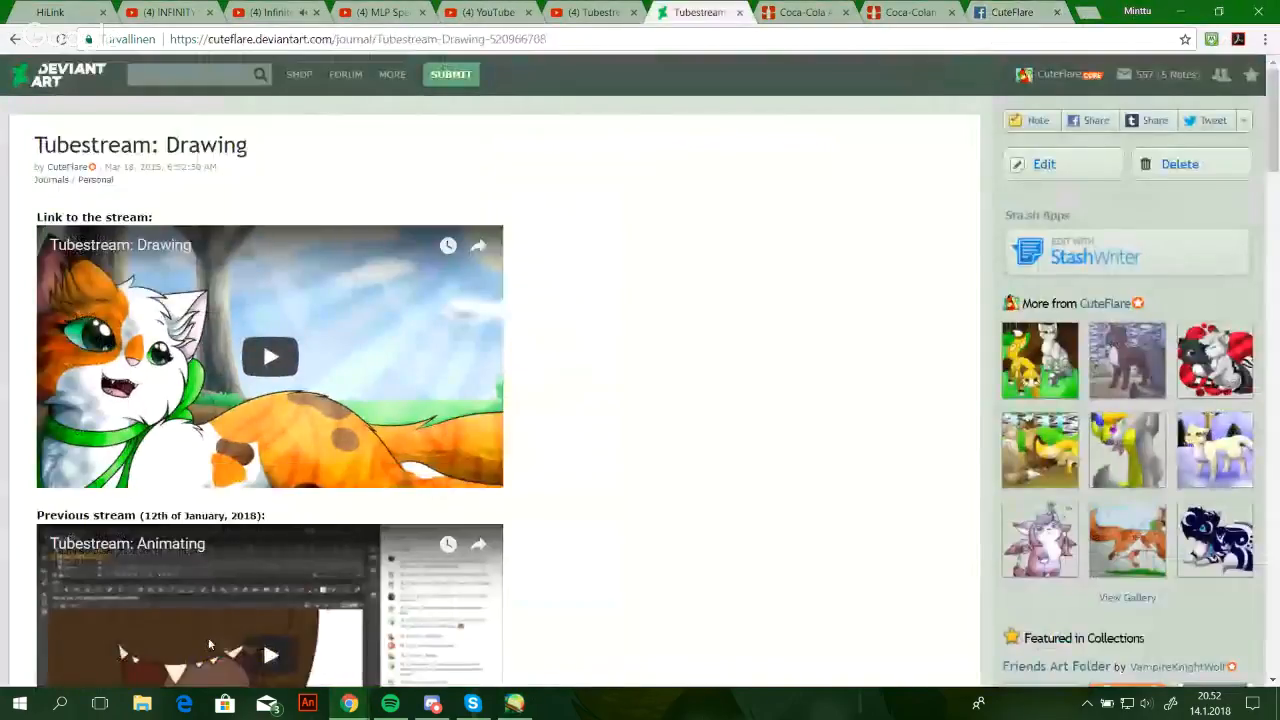
left_click(1060, 75)
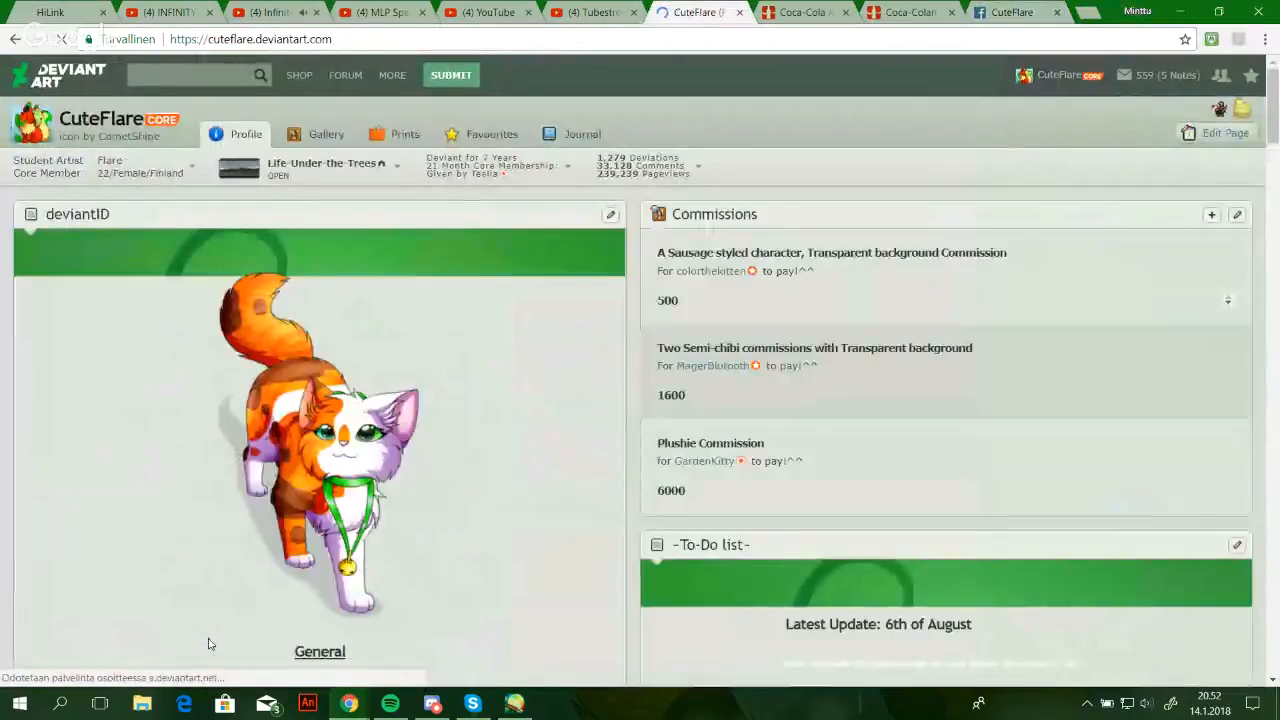
left_click(326, 134)
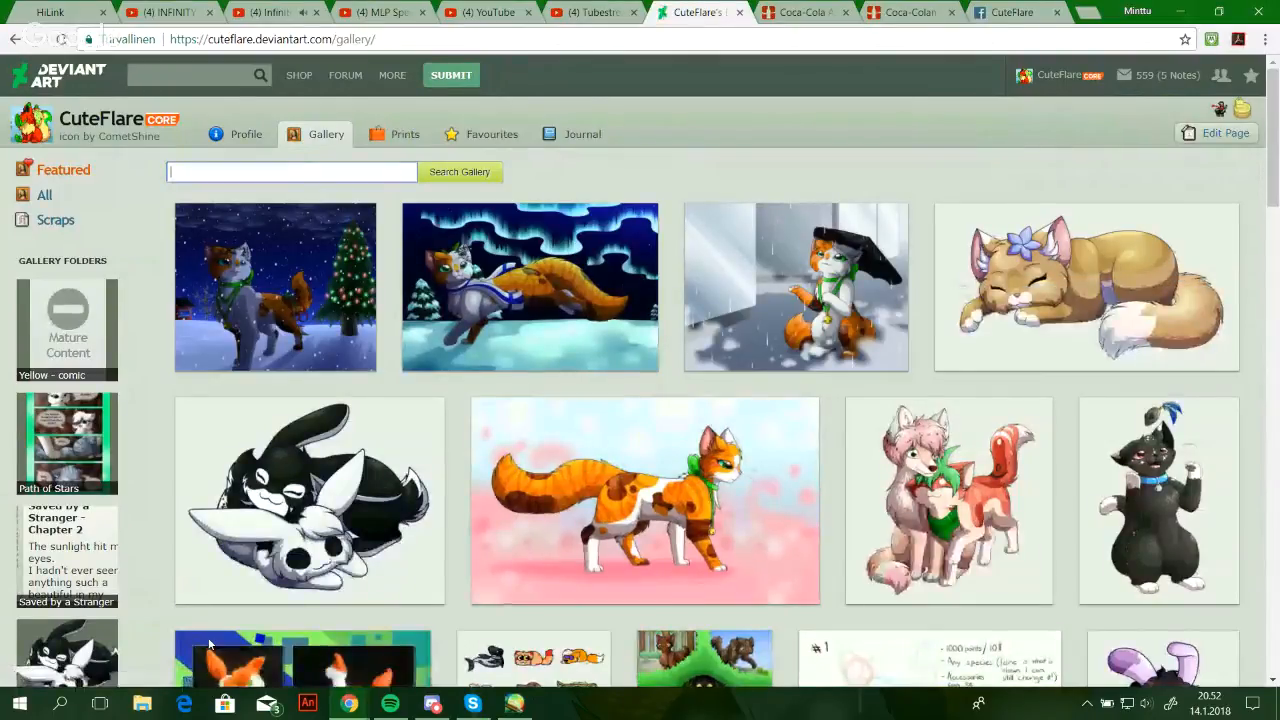
Open the Into the Wild poster from the gallery, examine it at full size, and return to the drawing in PaintTool SAI
scroll(209, 643, "down", 3)
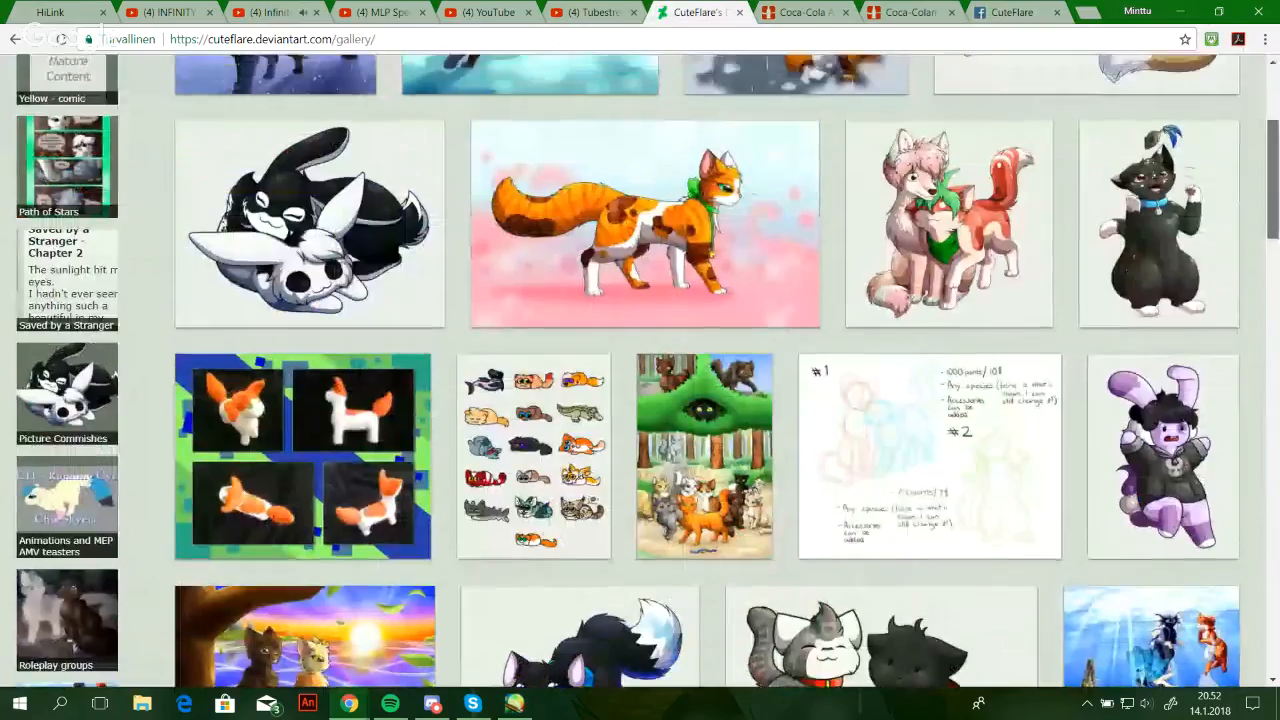
left_click(209, 643)
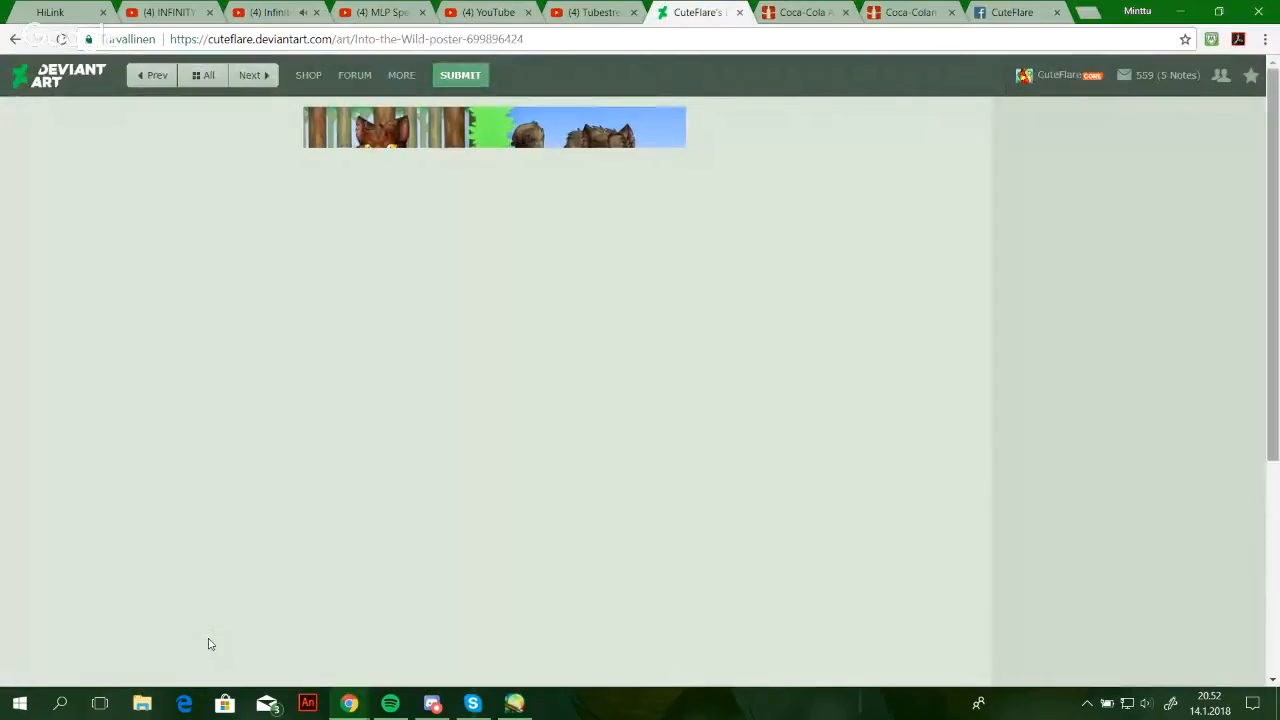
left_click(209, 641)
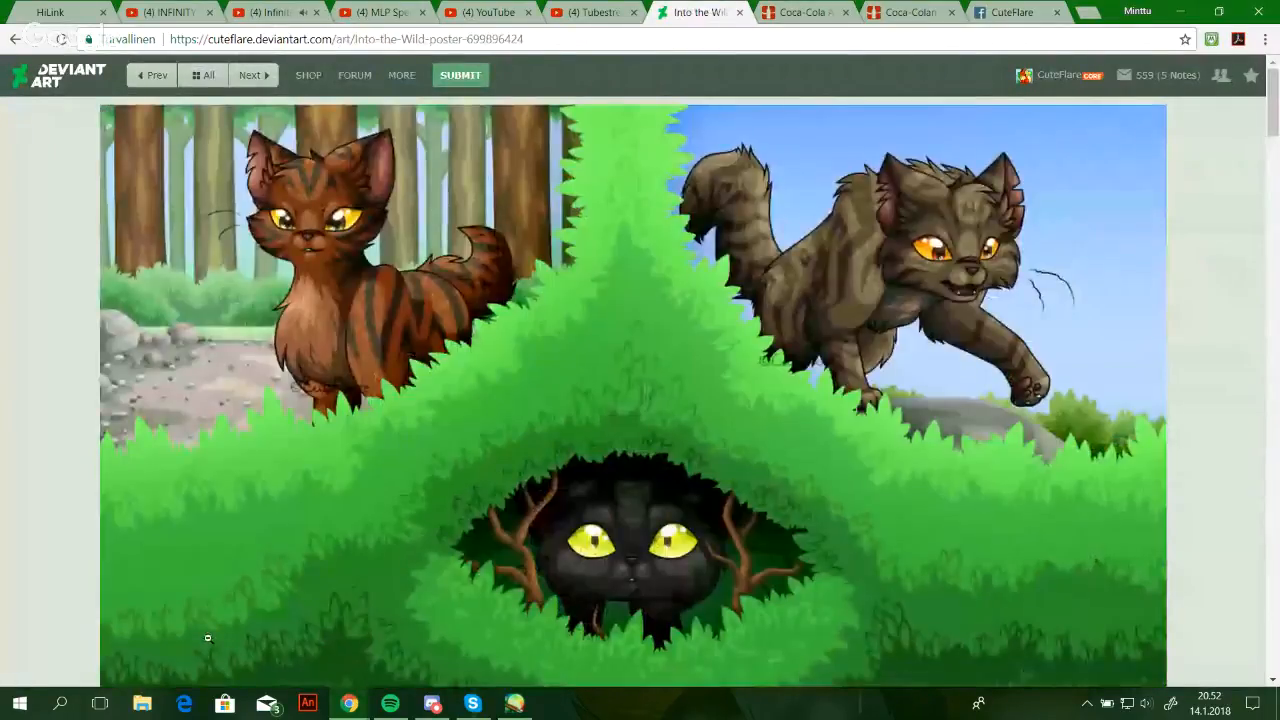
scroll(209, 643, "down", 8)
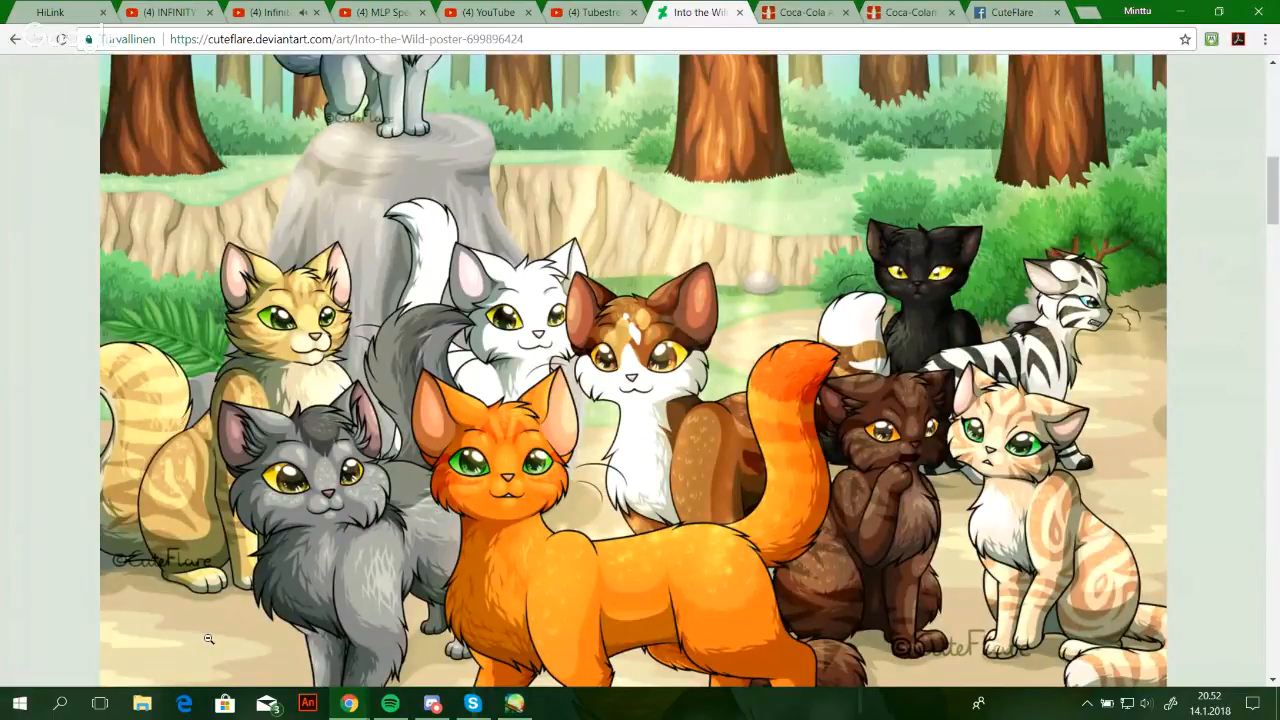
left_click(1183, 14)
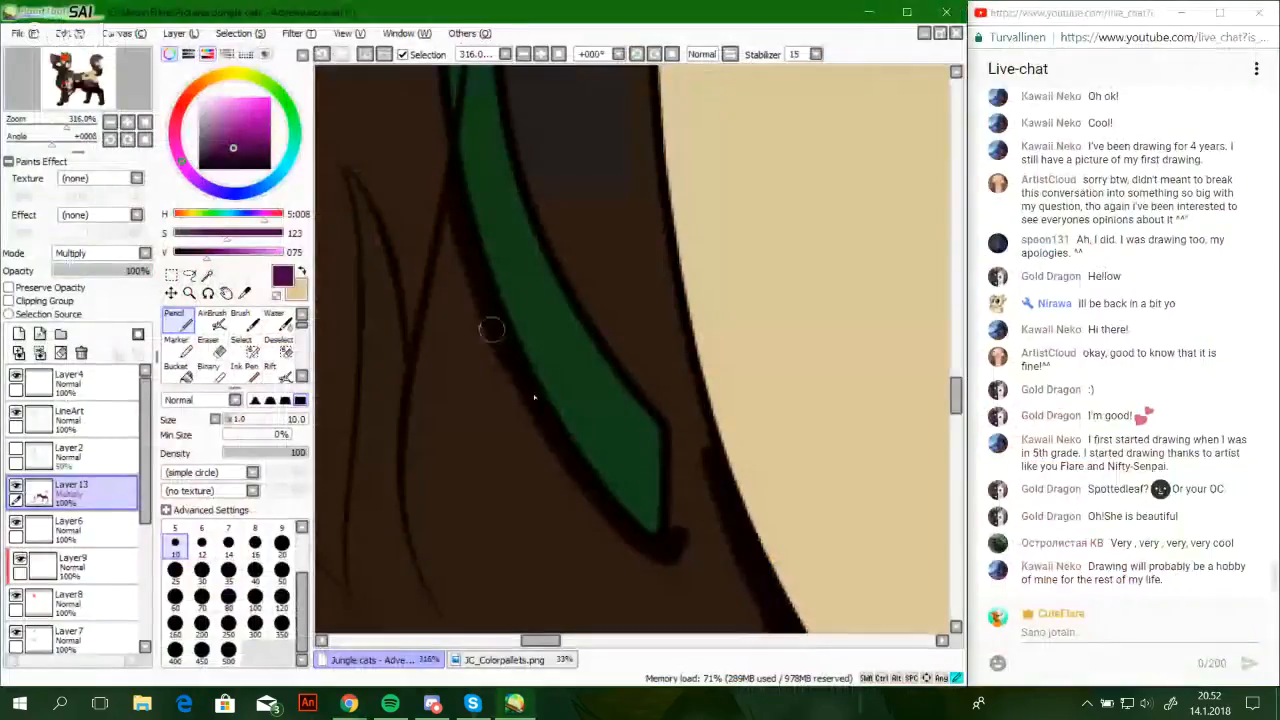
Erase the shadow line that overlaps the green stem between the two leaves, using a size 12 Eraser
left_click_drag(438, 181, 458, 430)
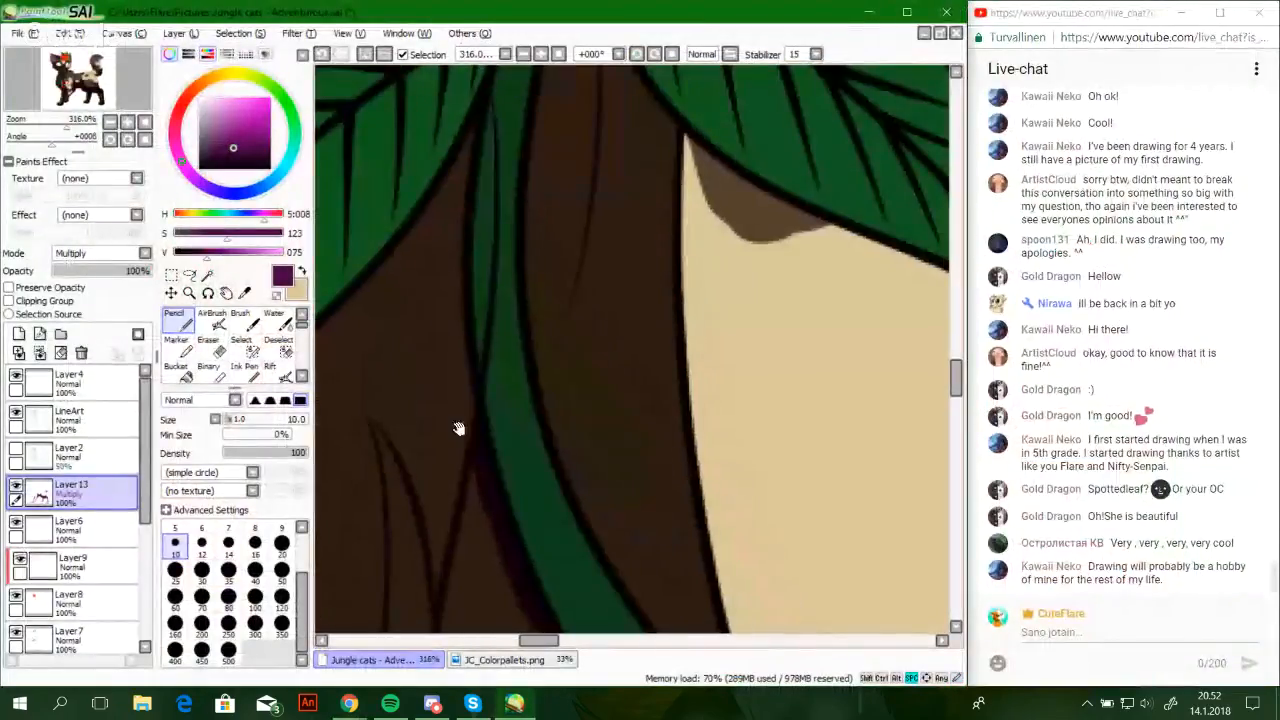
left_click(211, 347)
mouse_move(534, 414)
left_mouse_down()
mouse_move(517, 249)
mouse_move(640, 216)
mouse_move(676, 418)
left_mouse_up()
left_click_drag(666, 243, 631, 438)
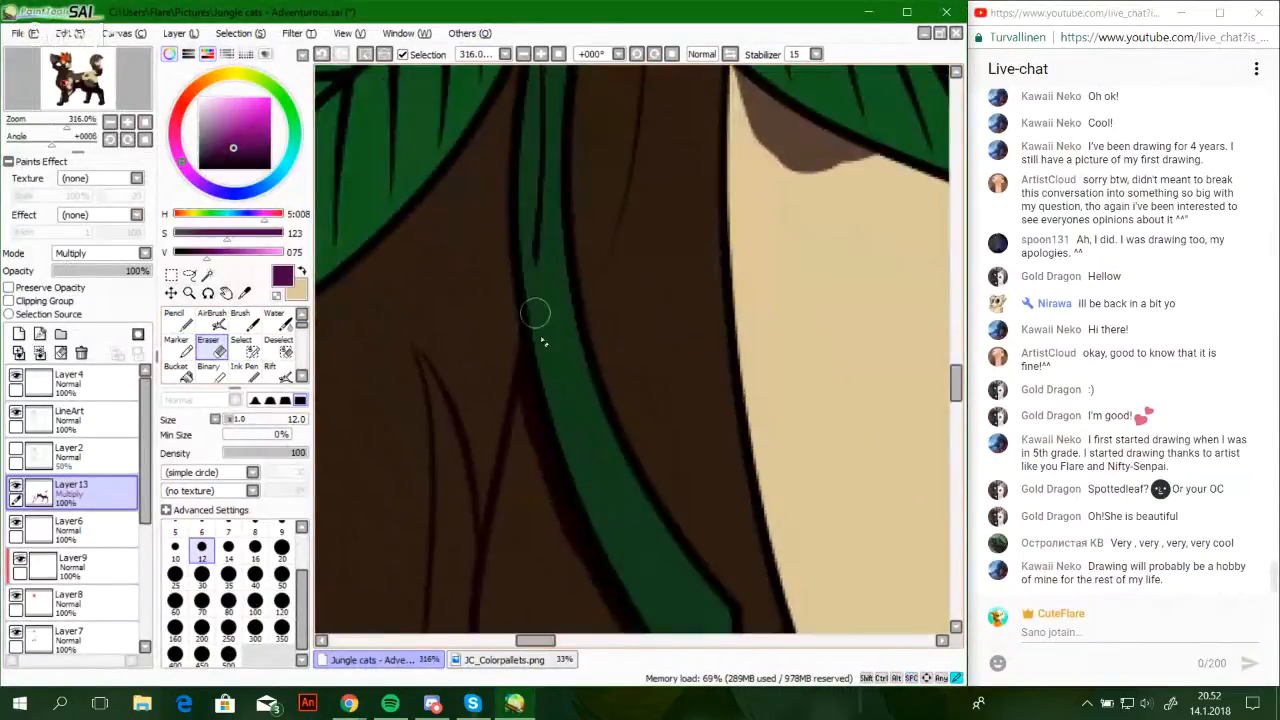
mouse_move(528, 211)
left_mouse_down()
mouse_move(557, 386)
mouse_move(532, 430)
left_mouse_up()
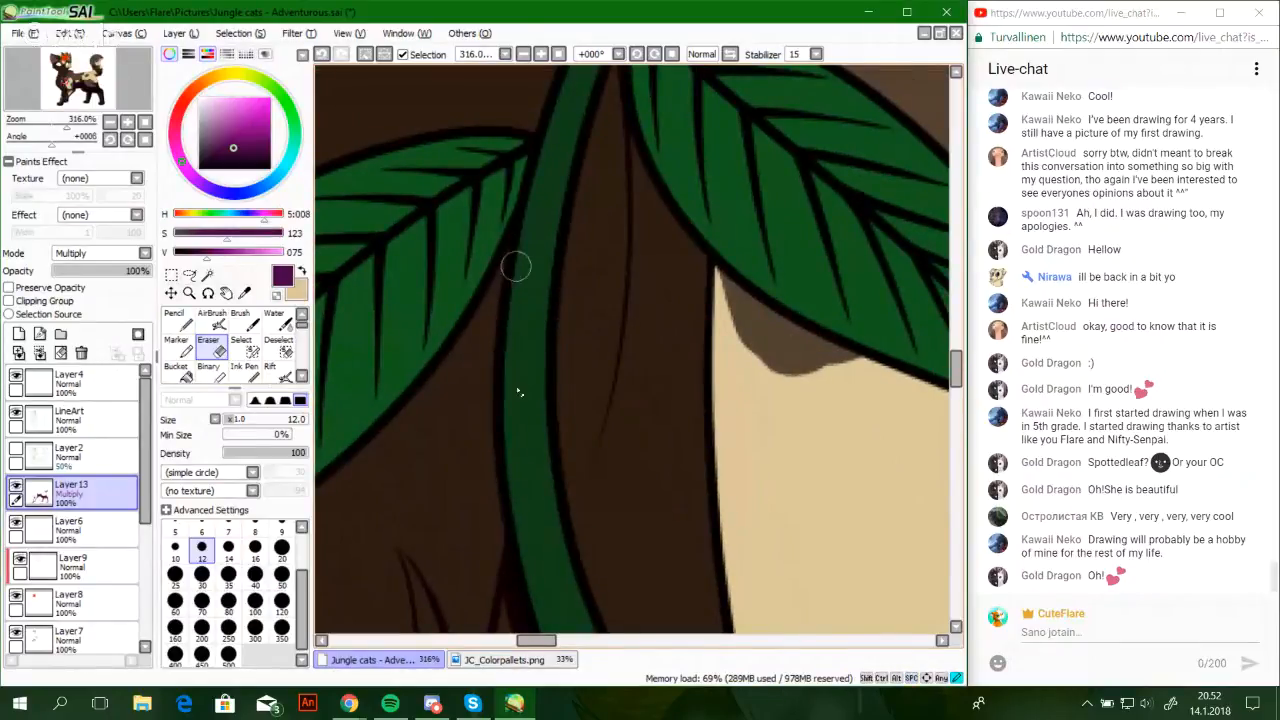
Draw a shadow on the brown fur along the stem's side facing the cream patch, using the size 10 Pencil
left_click(175, 320)
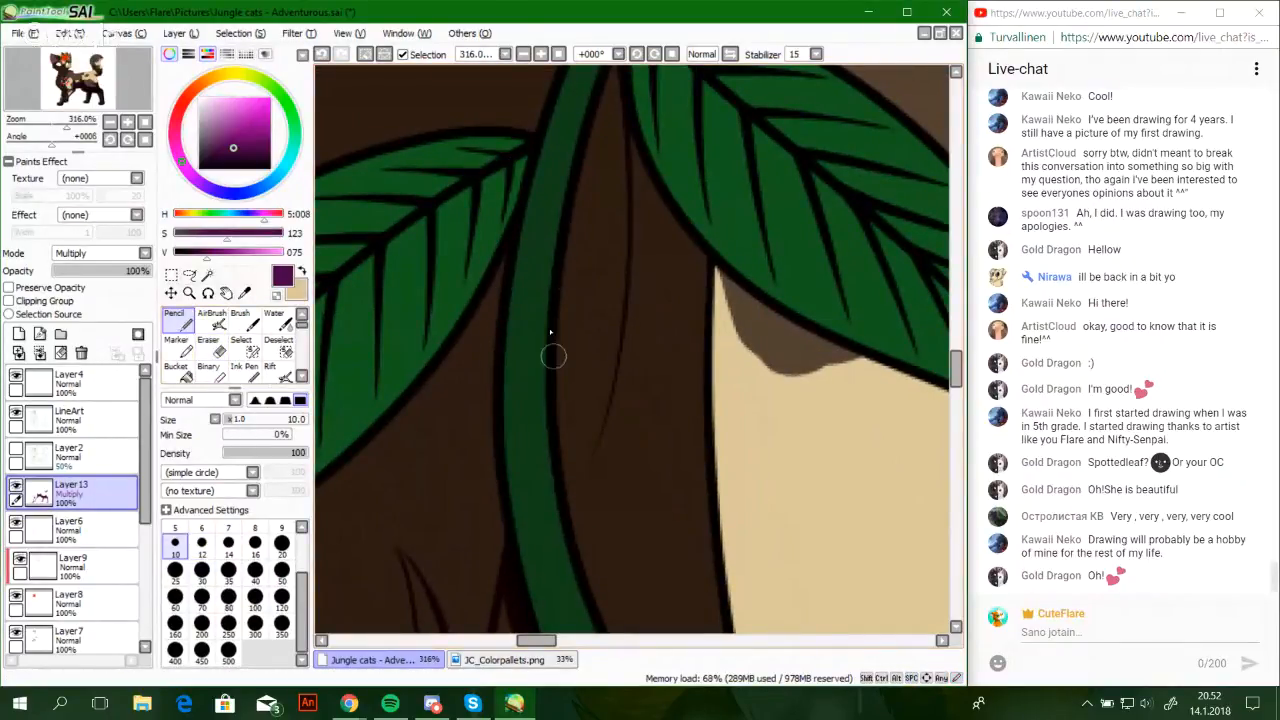
left_click_drag(560, 302, 592, 465)
left_click_drag(609, 279, 641, 125)
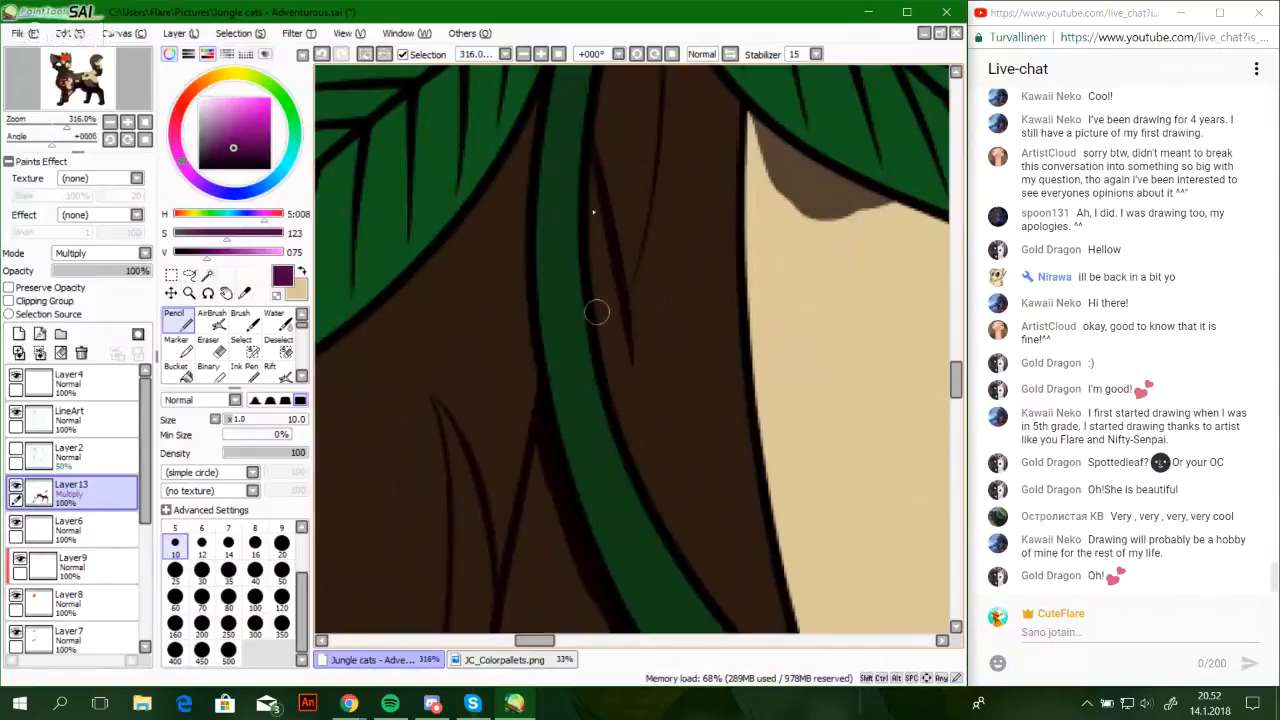
left_click_drag(597, 228, 608, 300)
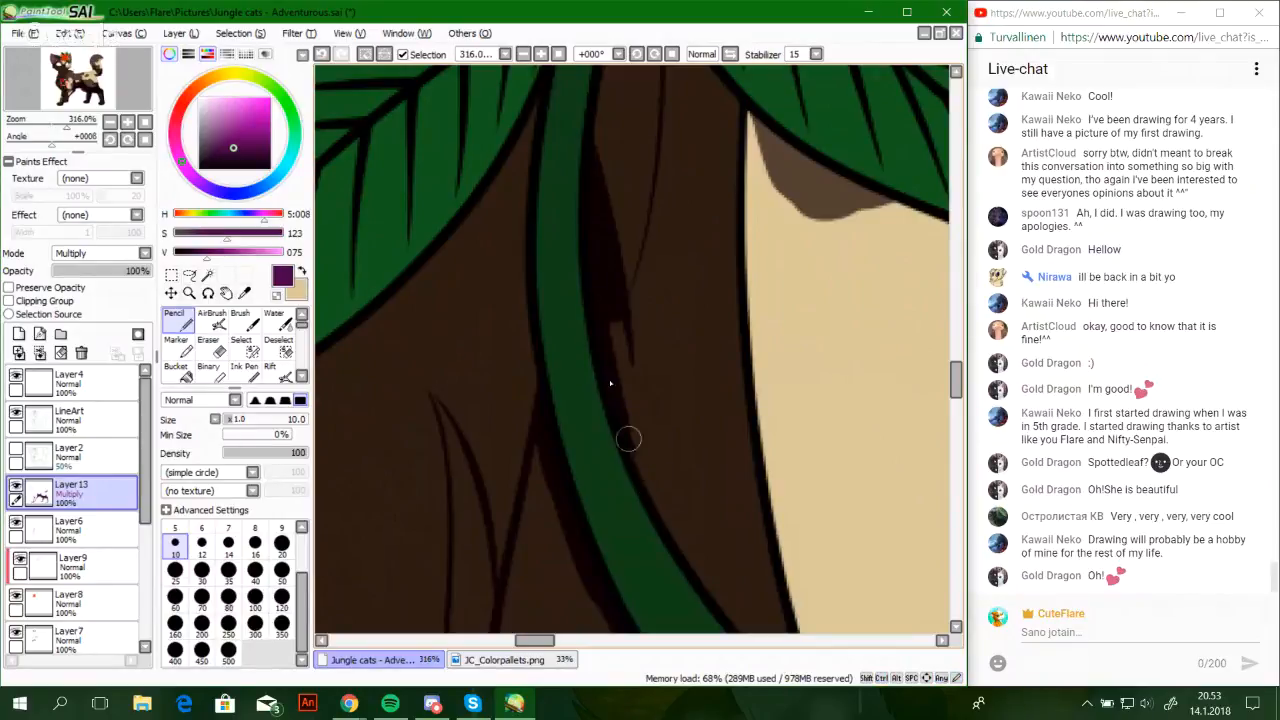
mouse_move(687, 502)
left_mouse_down()
mouse_move(608, 323)
mouse_move(628, 448)
left_mouse_up()
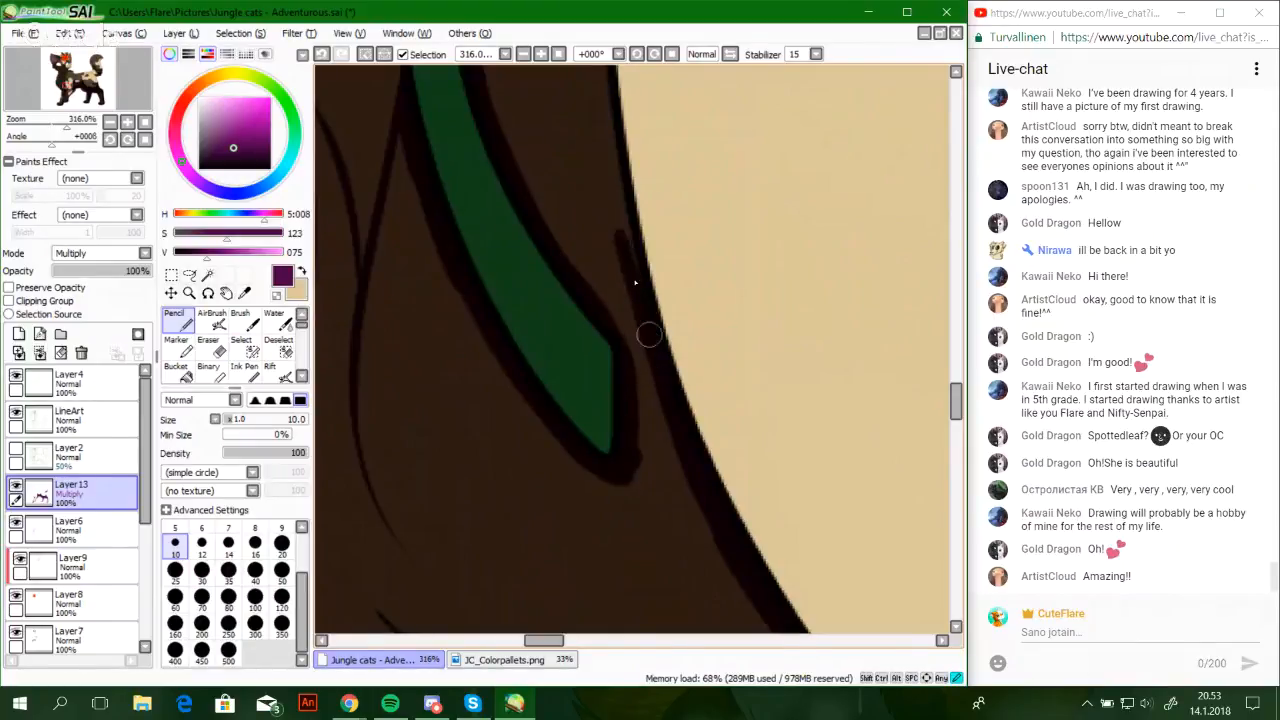
Outline the shadow along the brown fur's edge beside the cream patch, from below the stem's tip up to the leaf
left_click_drag(630, 262, 603, 92)
mouse_move(624, 175)
left_mouse_down()
mouse_move(641, 464)
mouse_move(615, 292)
left_mouse_up()
left_click_drag(618, 342, 612, 235)
mouse_move(616, 296)
left_mouse_down()
mouse_move(607, 150)
mouse_move(615, 160)
left_mouse_up()
scroll(614, 274, "up", 5)
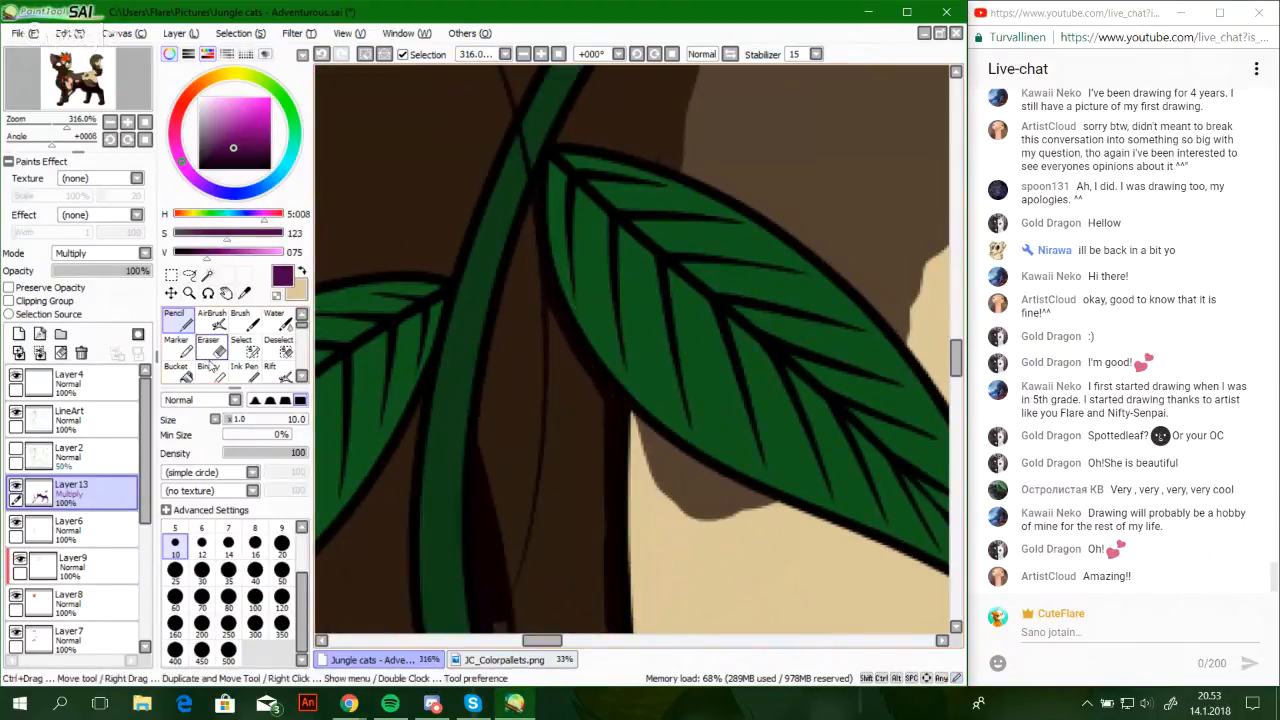
Fill the outlined shadow between the stem and the cream patch with the Bucket, and return to the Pencil
left_click(180, 372)
left_click(568, 434)
left_click(180, 321)
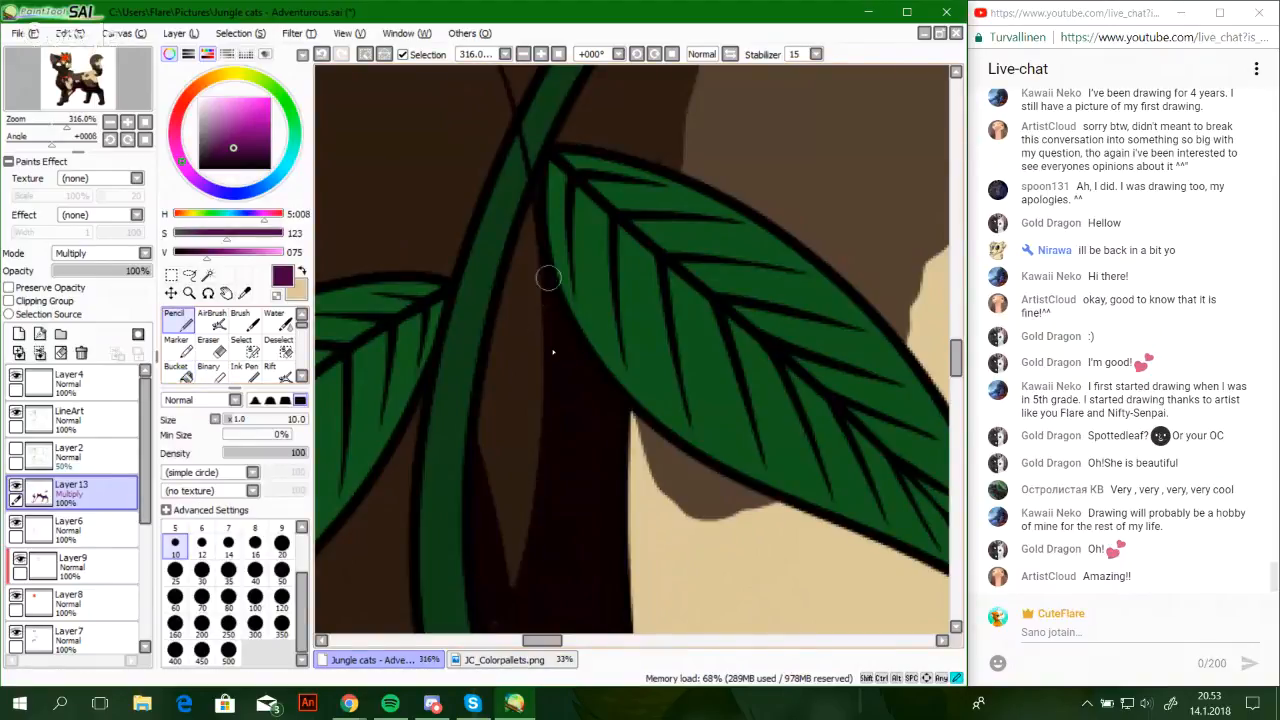
Redraw the upper tip of the small fur-tuft shadow on the lower body until it ends in a clean, slender point
left_click_drag(530, 580, 527, 287)
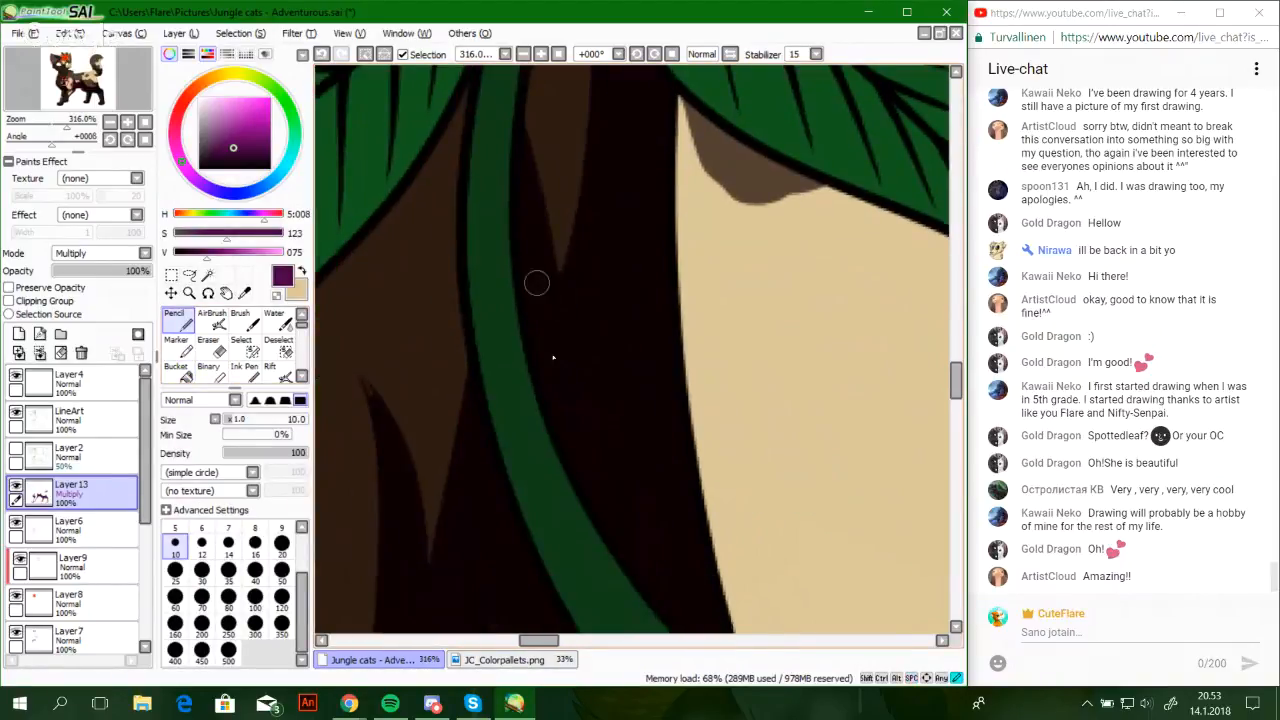
left_click_drag(487, 438, 703, 182)
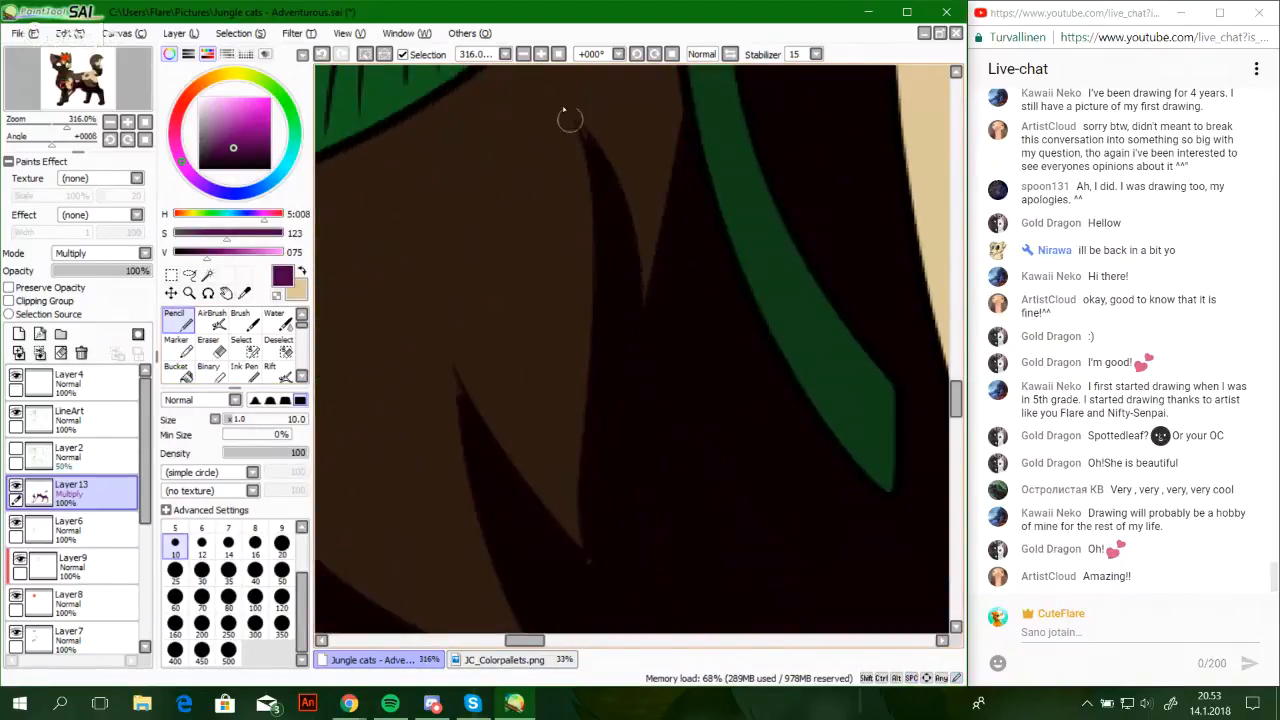
mouse_move(546, 467)
left_mouse_down()
mouse_move(586, 306)
mouse_move(724, 268)
left_mouse_up()
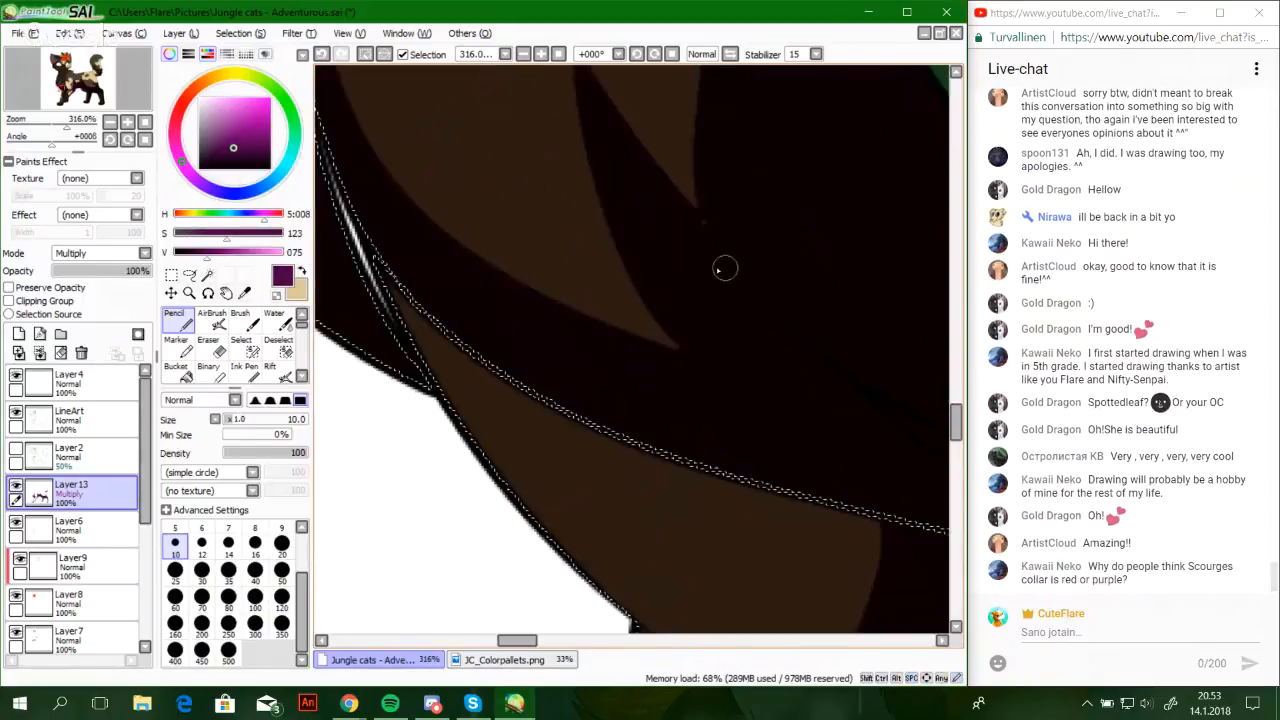
key("ctrl+z")
key("ctrl+z")
mouse_move(698, 118)
left_mouse_down()
mouse_move(720, 274)
mouse_move(774, 409)
mouse_move(780, 560)
left_mouse_up()
key("ctrl+z")
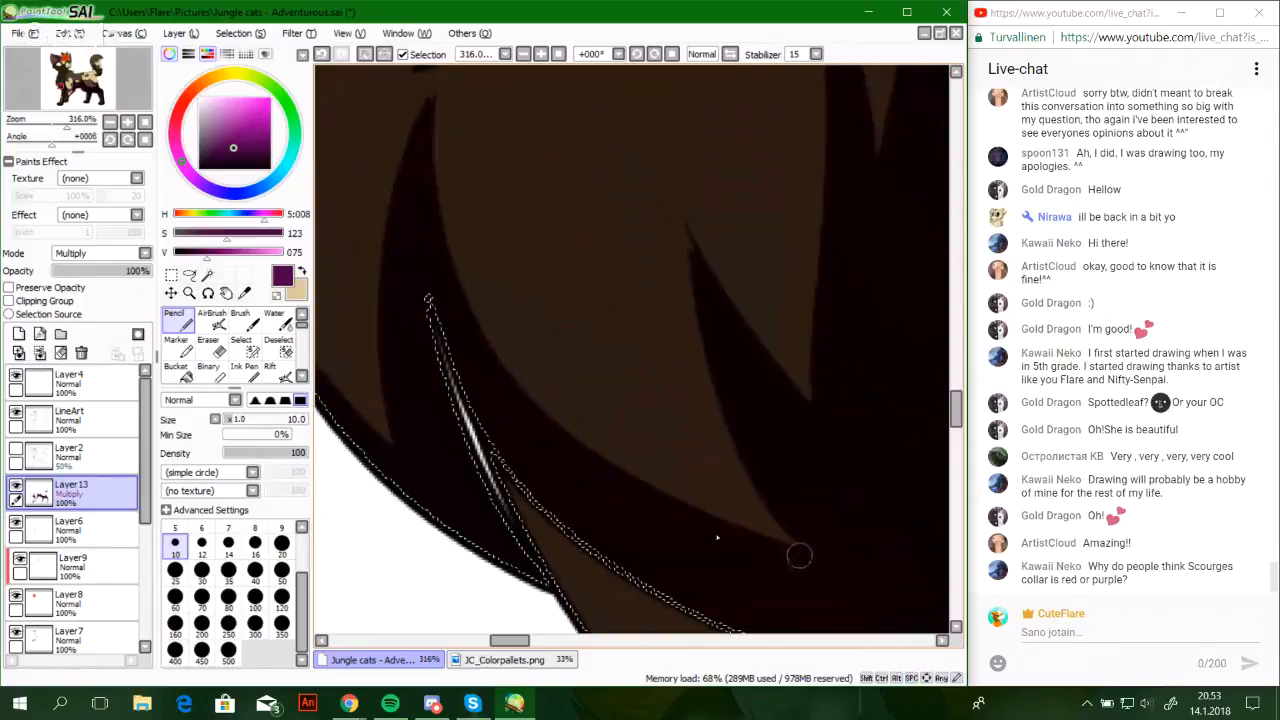
left_click_drag(683, 219, 701, 308)
key("ctrl+z")
key("ctrl+z")
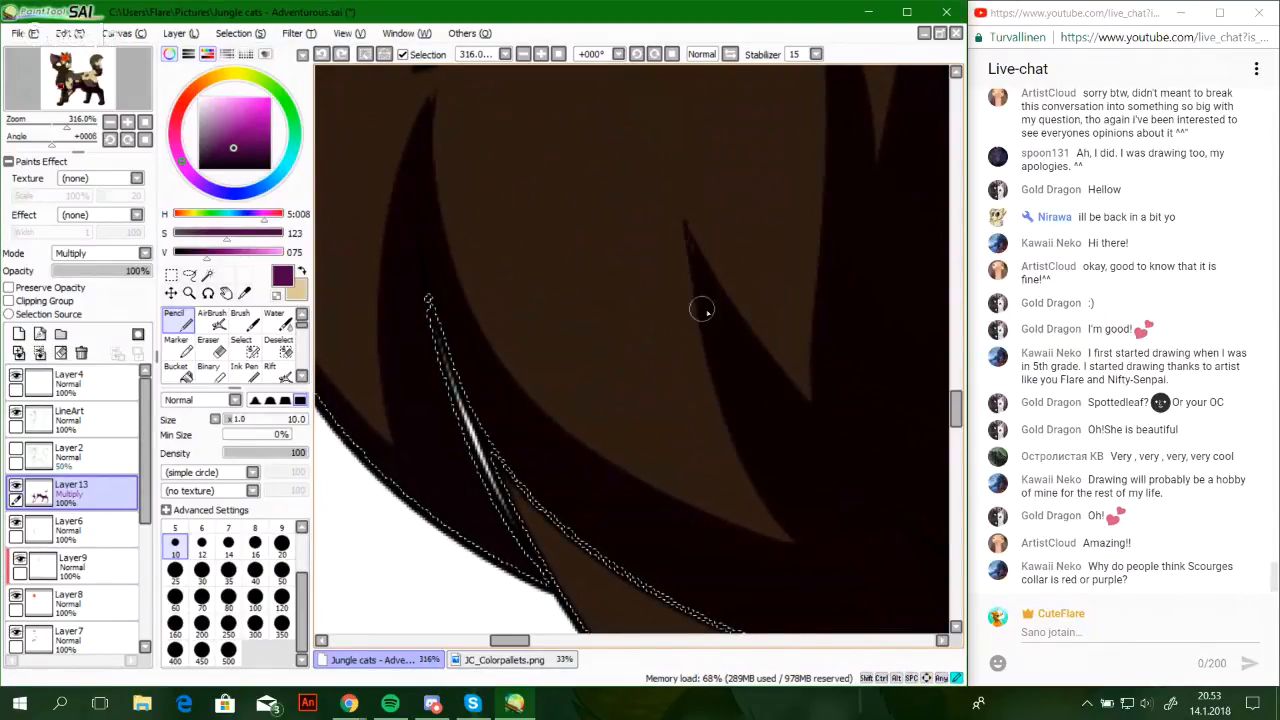
left_click_drag(685, 224, 706, 287)
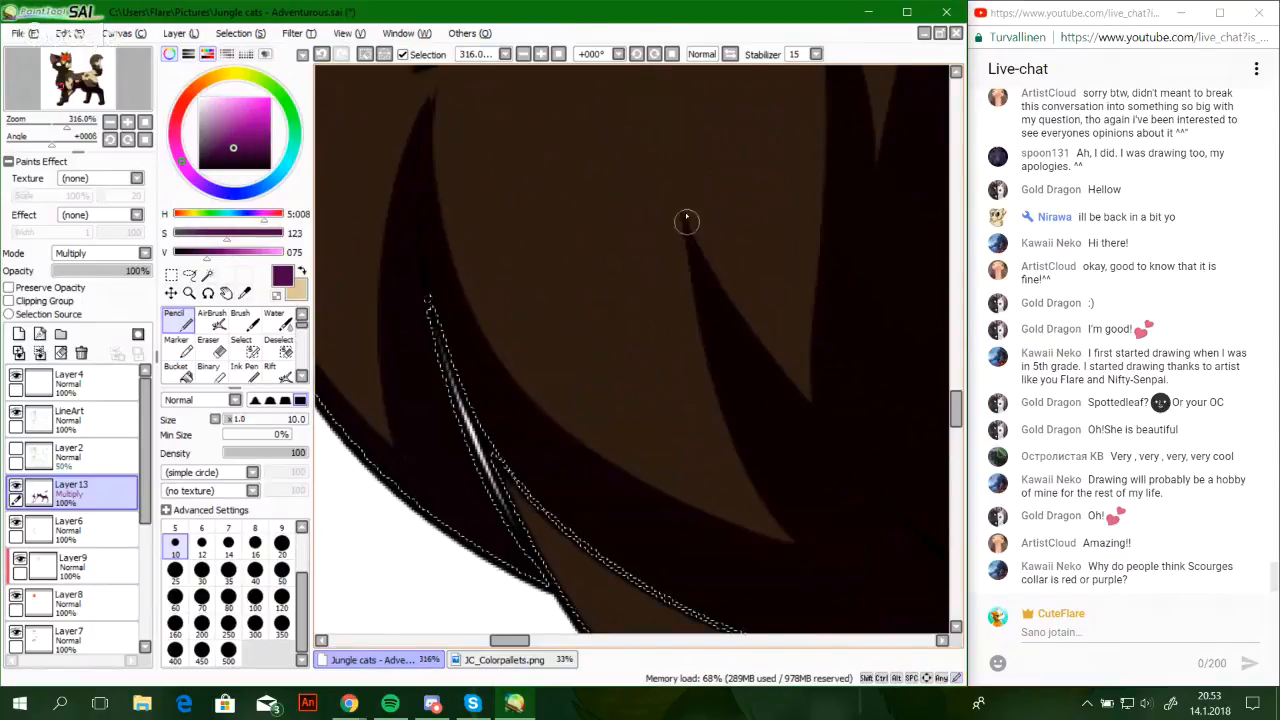
key("ctrl+z")
left_click_drag(680, 204, 702, 292)
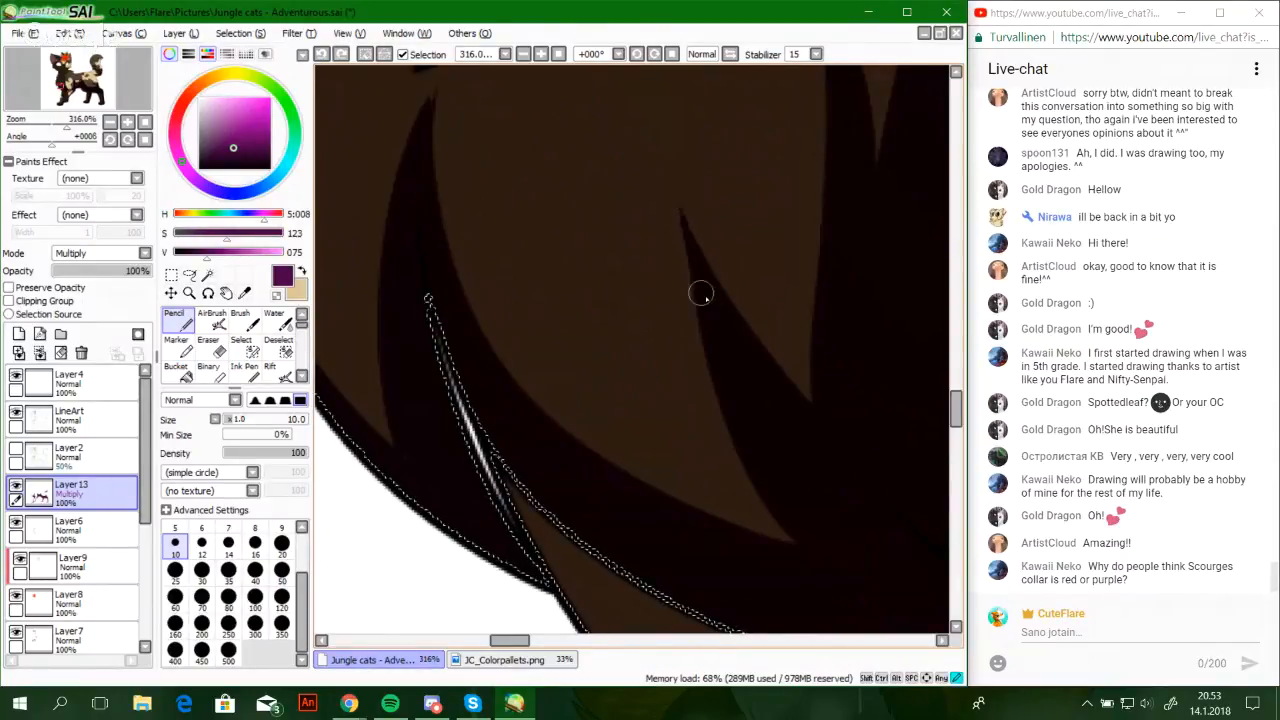
Extend the tip of the curved fur shadow beneath the leaf's point and trim its edge with the size 12 Eraser
key("space")
left_click_drag(602, 237, 646, 266)
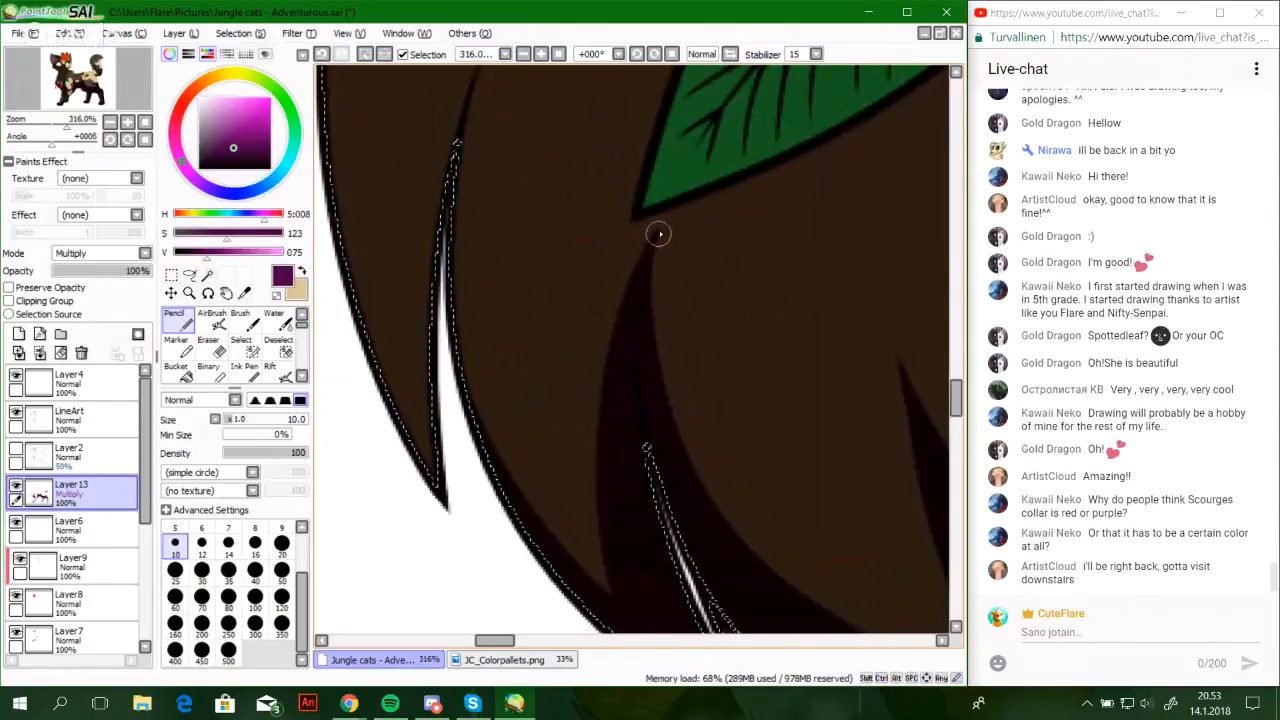
left_click_drag(706, 289, 533, 318)
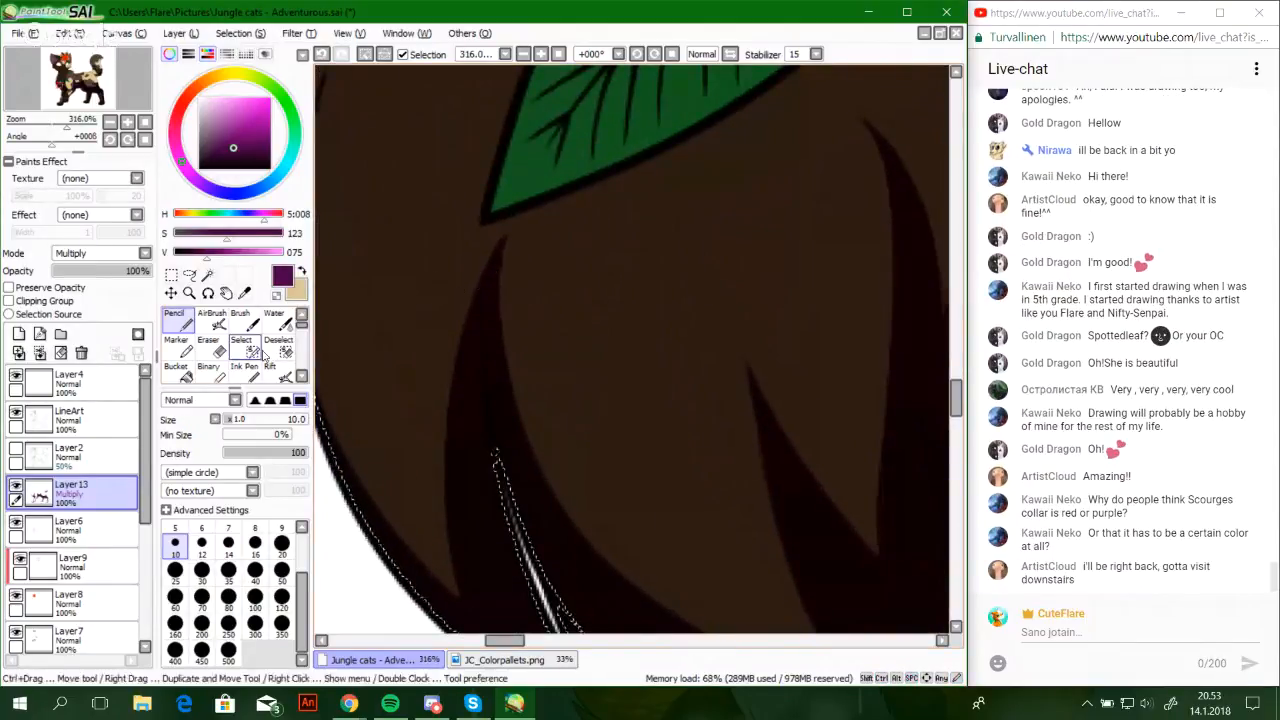
left_click(208, 345)
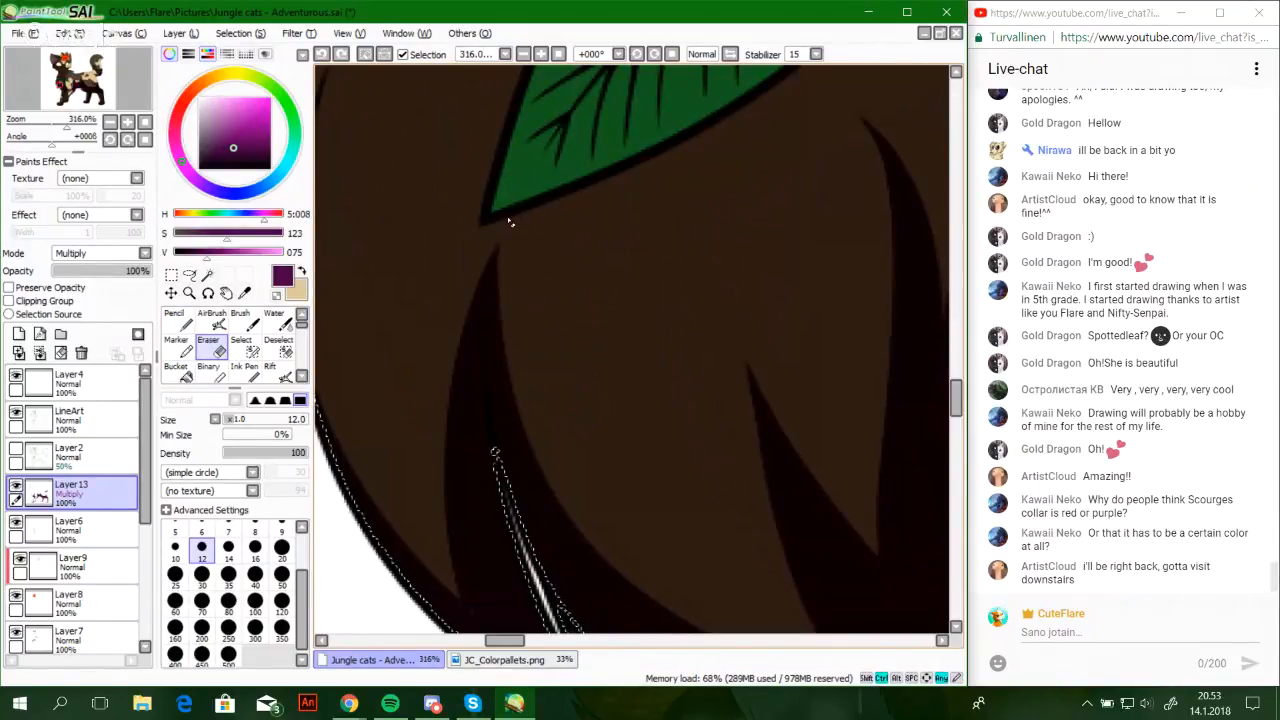
left_click_drag(507, 228, 519, 296)
key("ctrl+z")
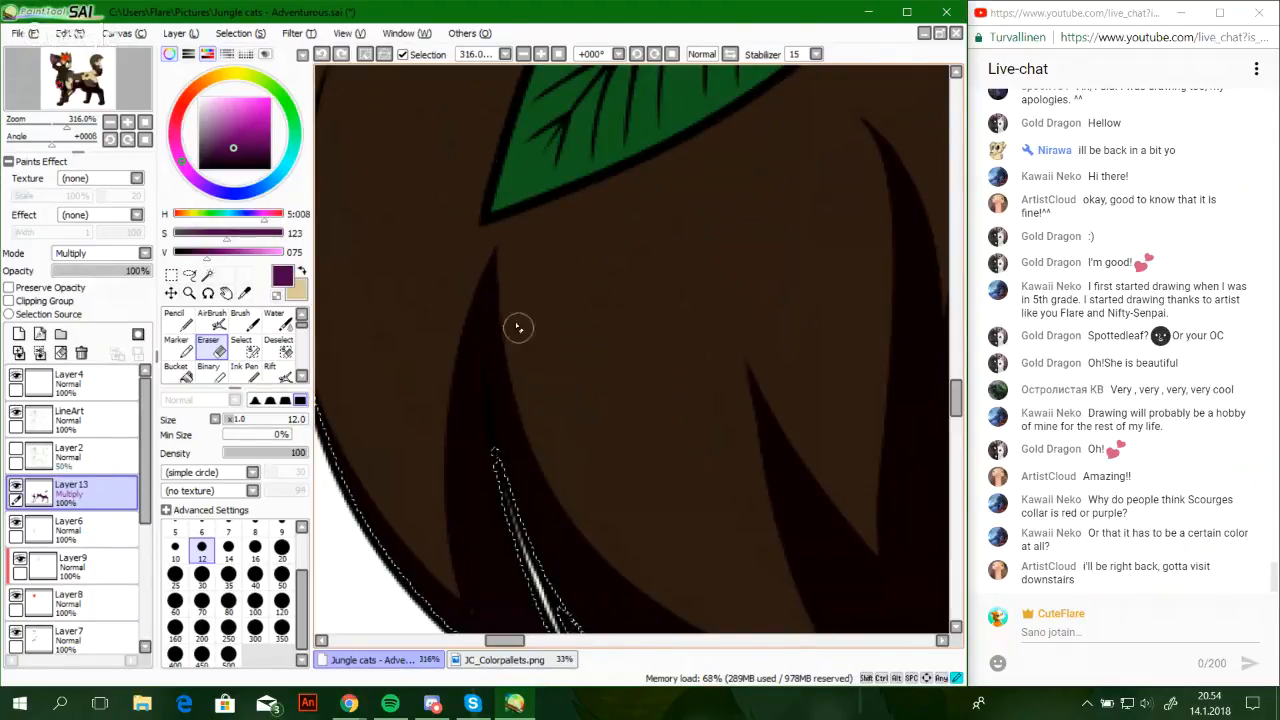
left_click_drag(518, 327, 507, 200)
Return to the Pencil, swap the drawing colours, and sample the grey-brown of the fur patch behind the stem
left_click(182, 326)
key("space")
mouse_move(615, 293)
left_mouse_down()
mouse_move(491, 366)
mouse_move(460, 354)
mouse_move(471, 406)
mouse_move(497, 287)
mouse_move(468, 534)
left_mouse_up()
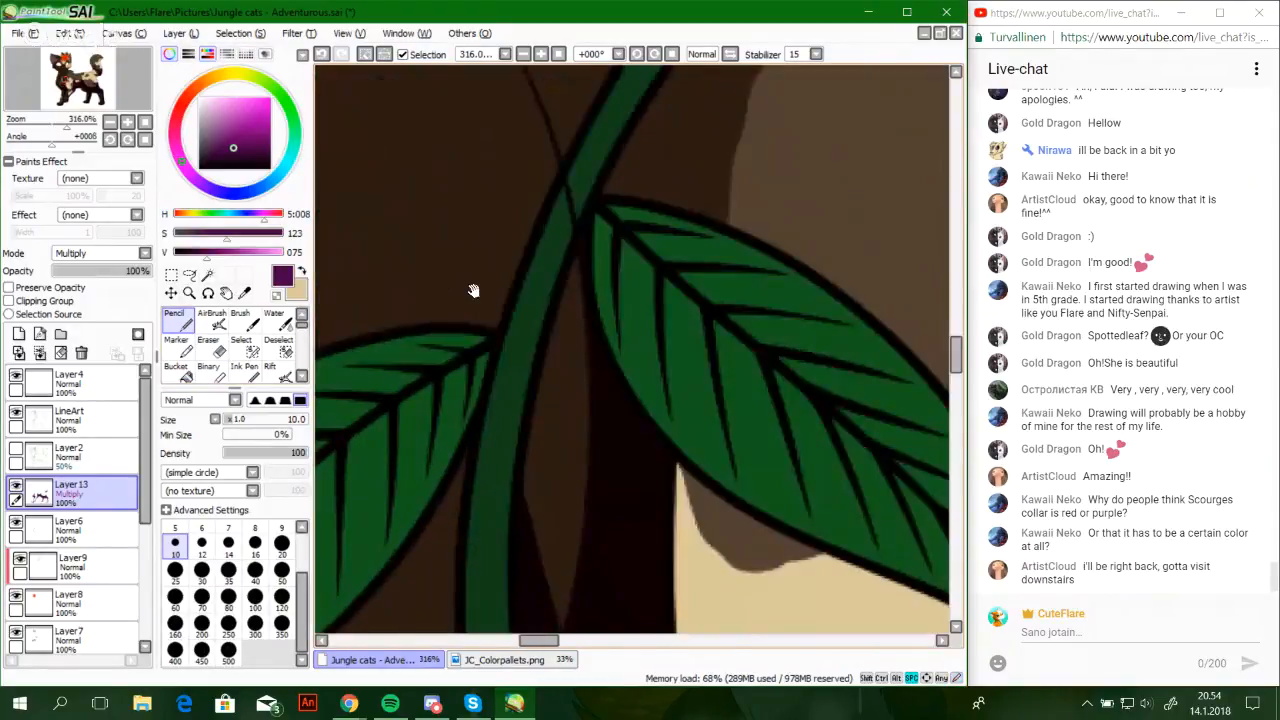
mouse_move(499, 232)
left_mouse_down()
mouse_move(457, 608)
mouse_move(403, 449)
mouse_move(543, 565)
mouse_move(477, 180)
left_mouse_up()
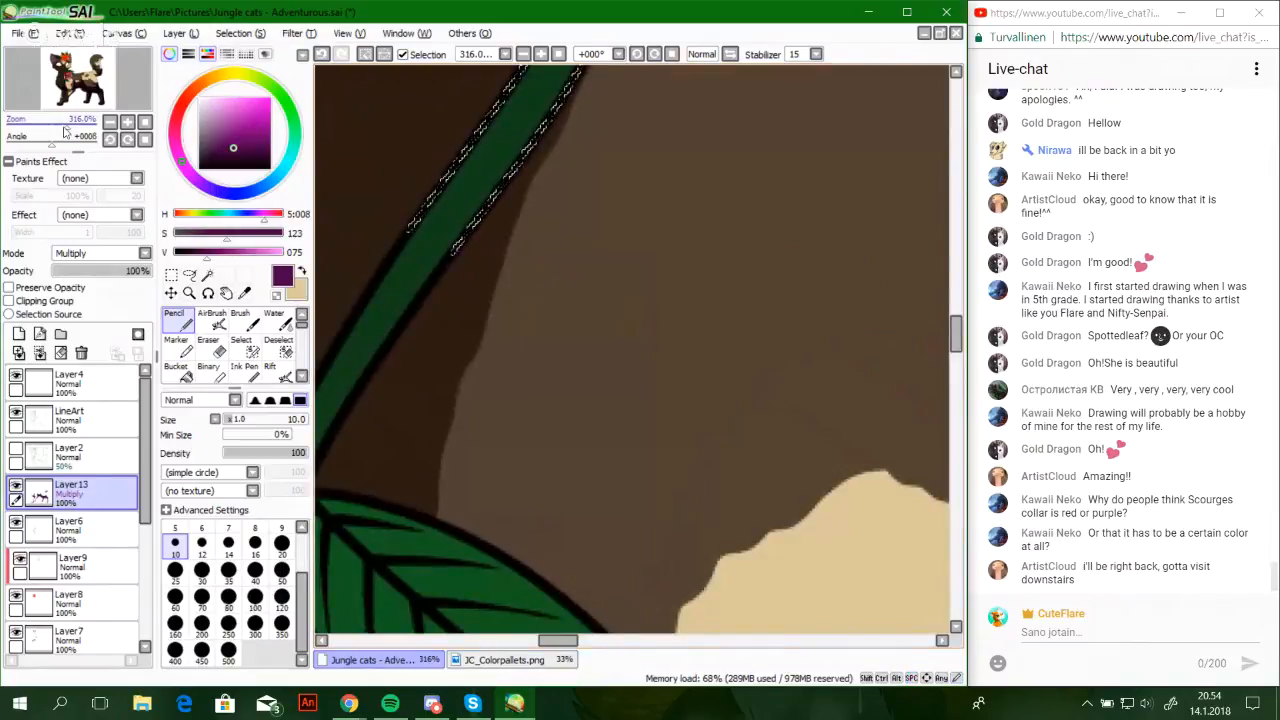
mouse_move(67, 127)
left_mouse_down()
mouse_move(48, 129)
mouse_move(63, 128)
left_mouse_up()
left_click_drag(596, 413, 594, 290)
left_click(302, 271)
right_click(673, 303)
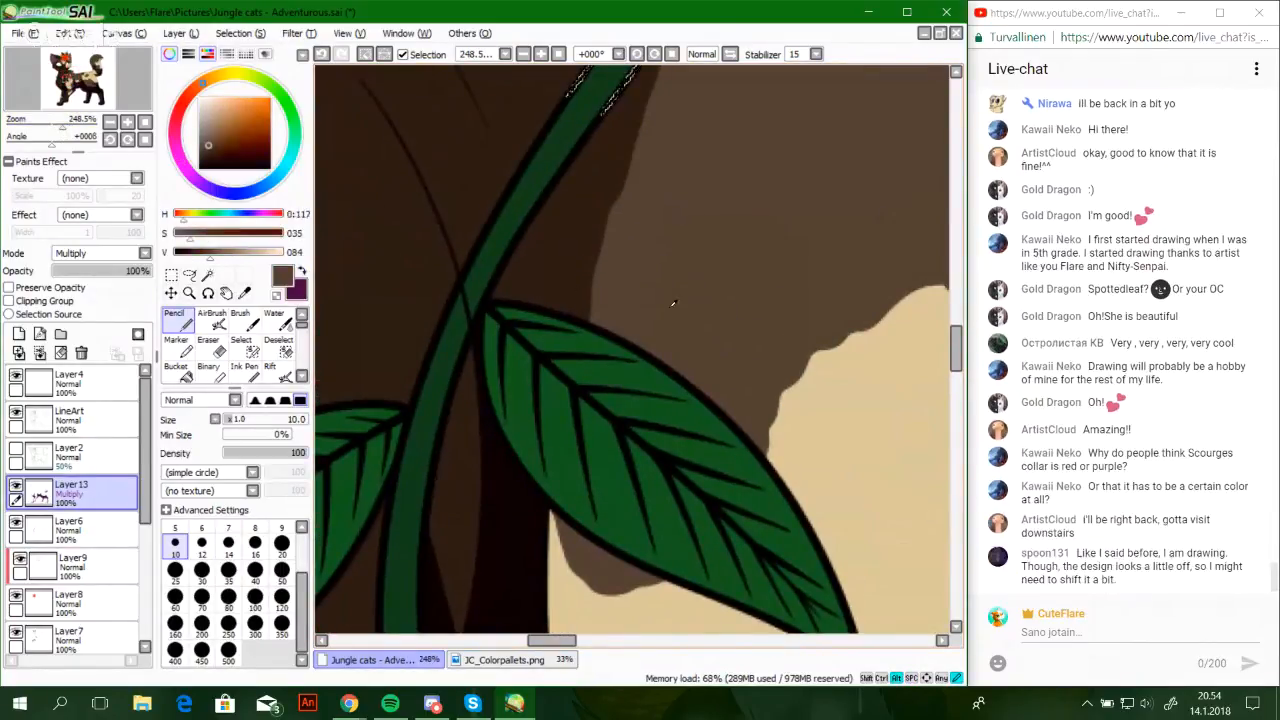
scroll(120, 570, "down", 1)
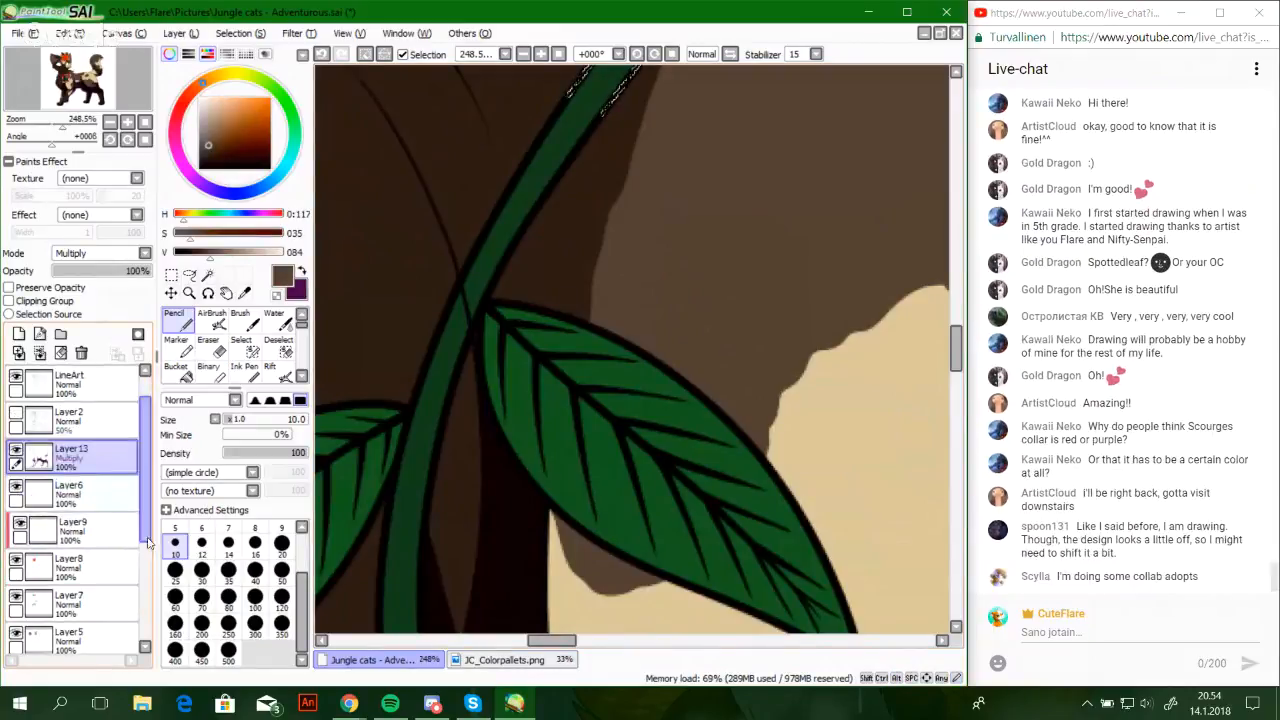
Toggle lower layers' visibility to find the greyish-brown shoulder marking and make its layer, Layer10, active
left_click(78, 645)
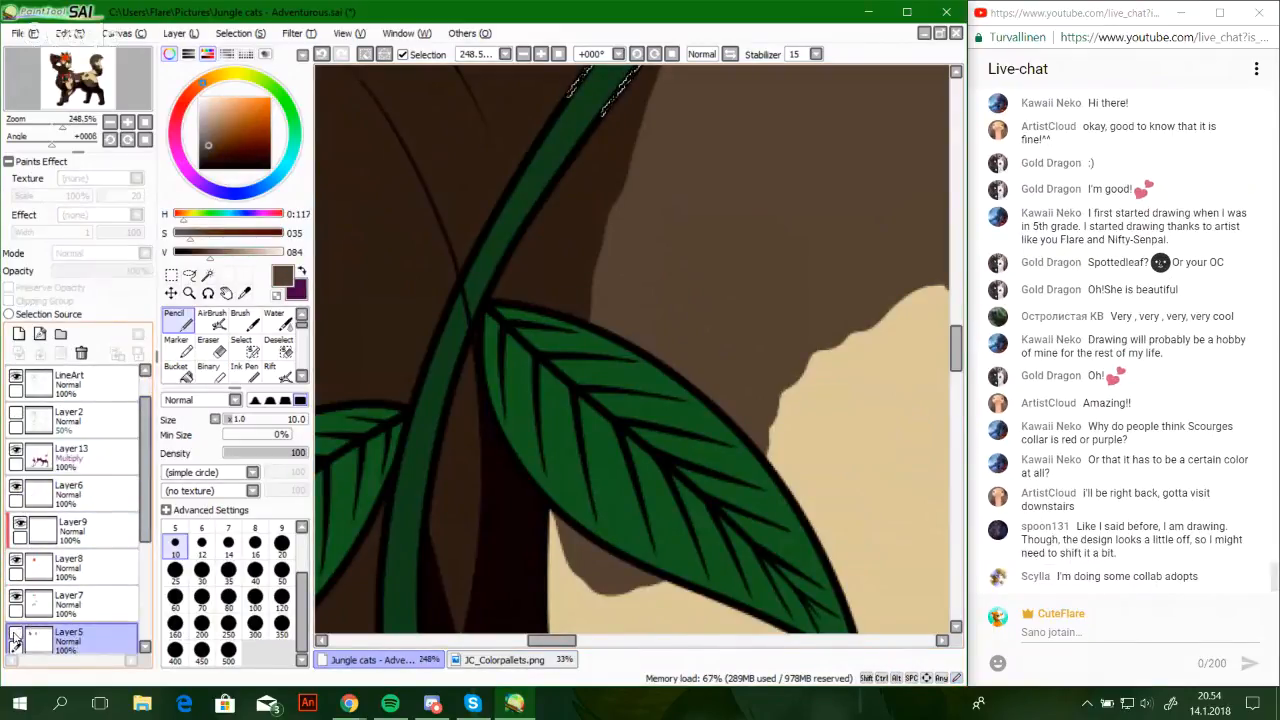
scroll(118, 592, "down", 3)
left_click(118, 592)
left_click(90, 562)
left_click(16, 554)
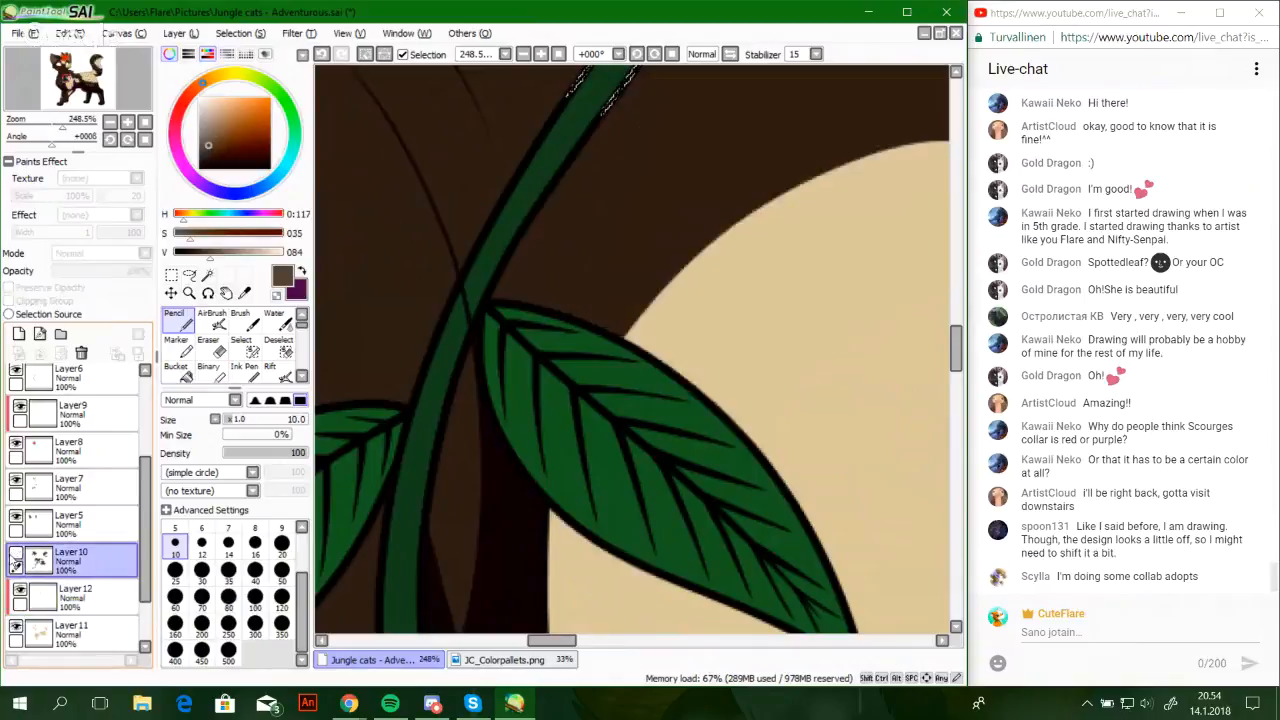
left_click(16, 554)
Smooth the shoulder marking's edge between the vine and the leaf on Layer10 with greyish-brown Pencil strokes
left_click_drag(69, 83, 66, 76)
left_click_drag(634, 413, 590, 331)
left_click_drag(534, 430, 536, 414)
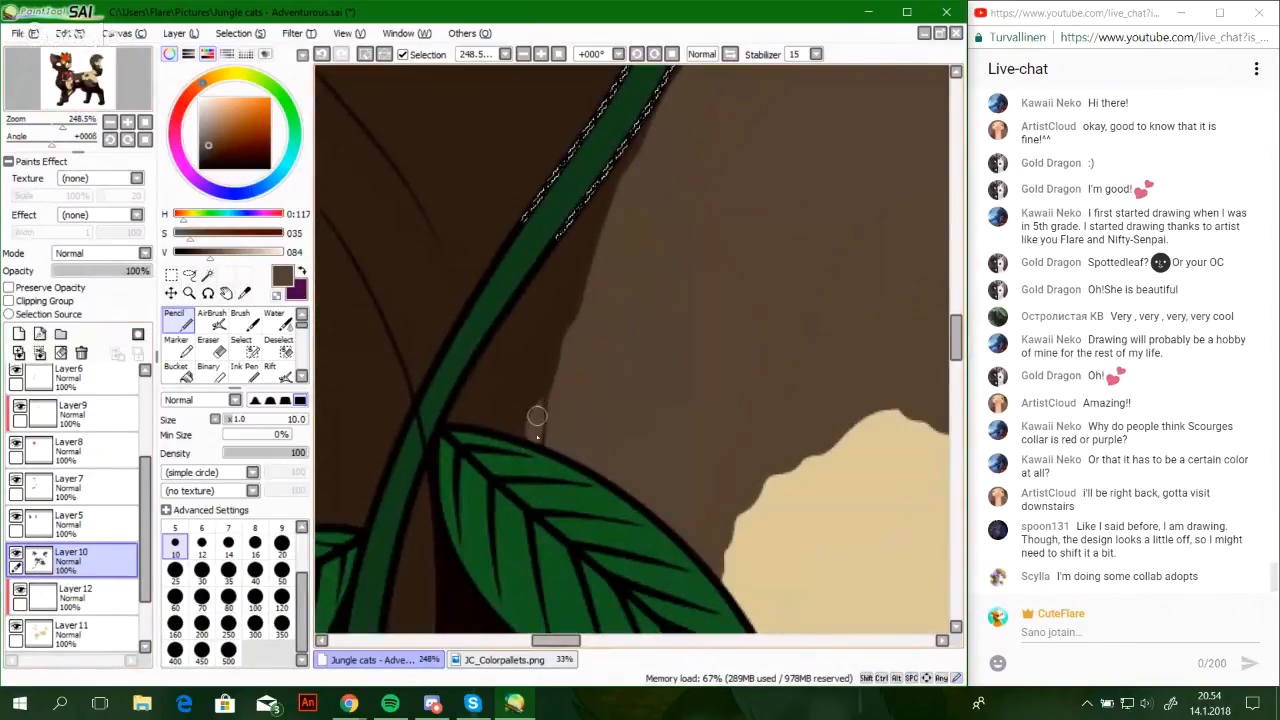
key("ctrl+z")
mouse_move(534, 461)
left_mouse_down()
mouse_move(570, 320)
mouse_move(608, 257)
left_mouse_up()
left_click_drag(543, 430, 635, 210)
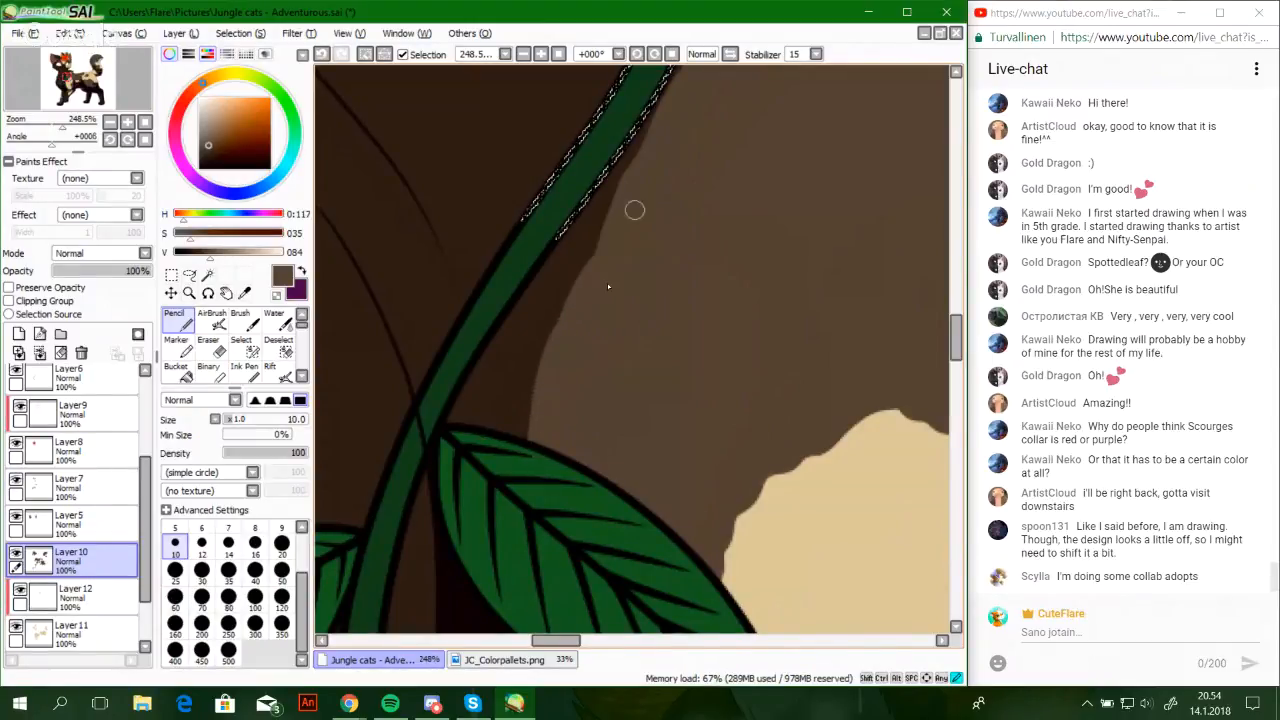
left_click_drag(541, 413, 623, 195)
key("ctrl+z")
left_click_drag(540, 411, 617, 208)
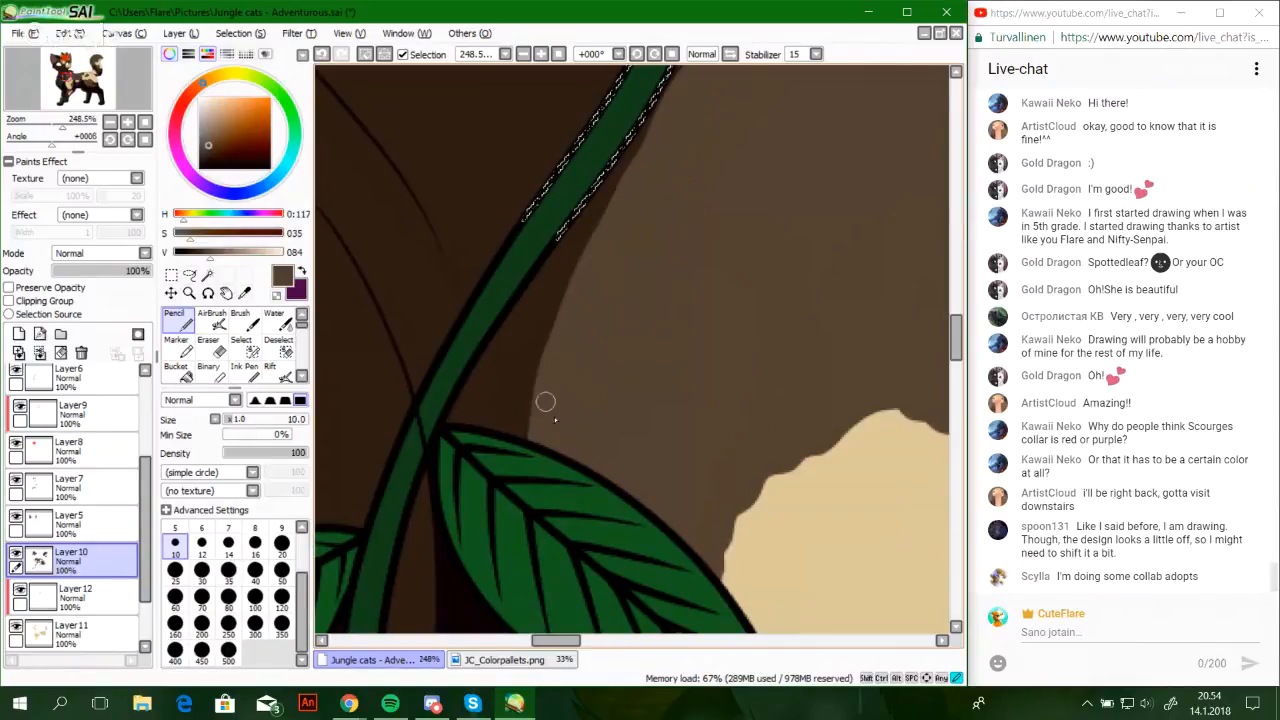
left_click_drag(651, 226, 594, 346)
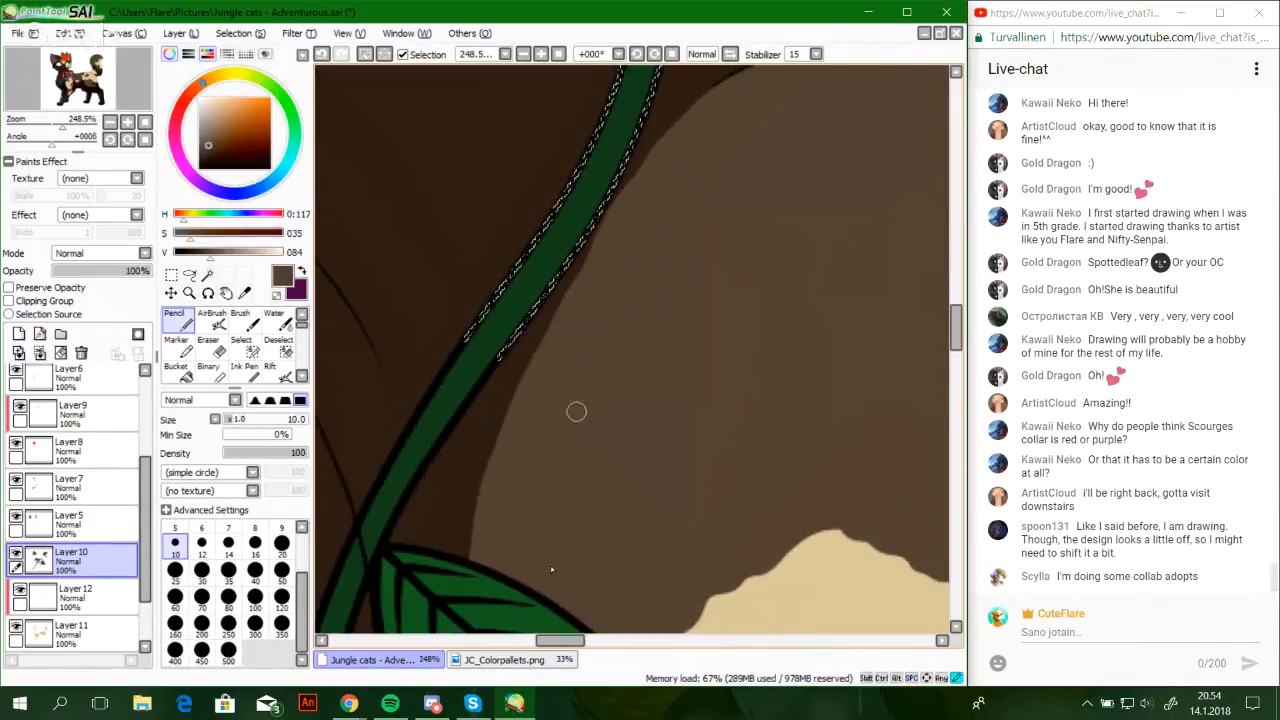
left_click_drag(62, 127, 52, 127)
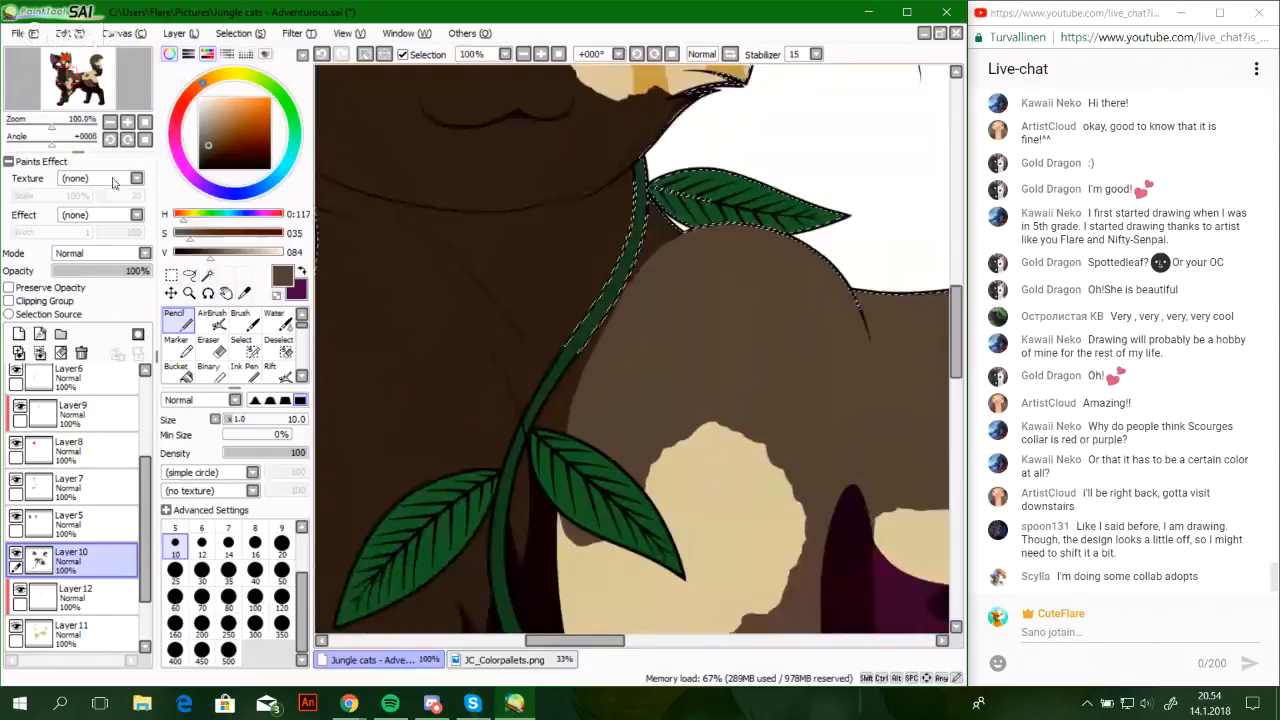
Switch to dark purple and erase the stray mark on the vine beside the leaf joint on Layer13
left_click(303, 273)
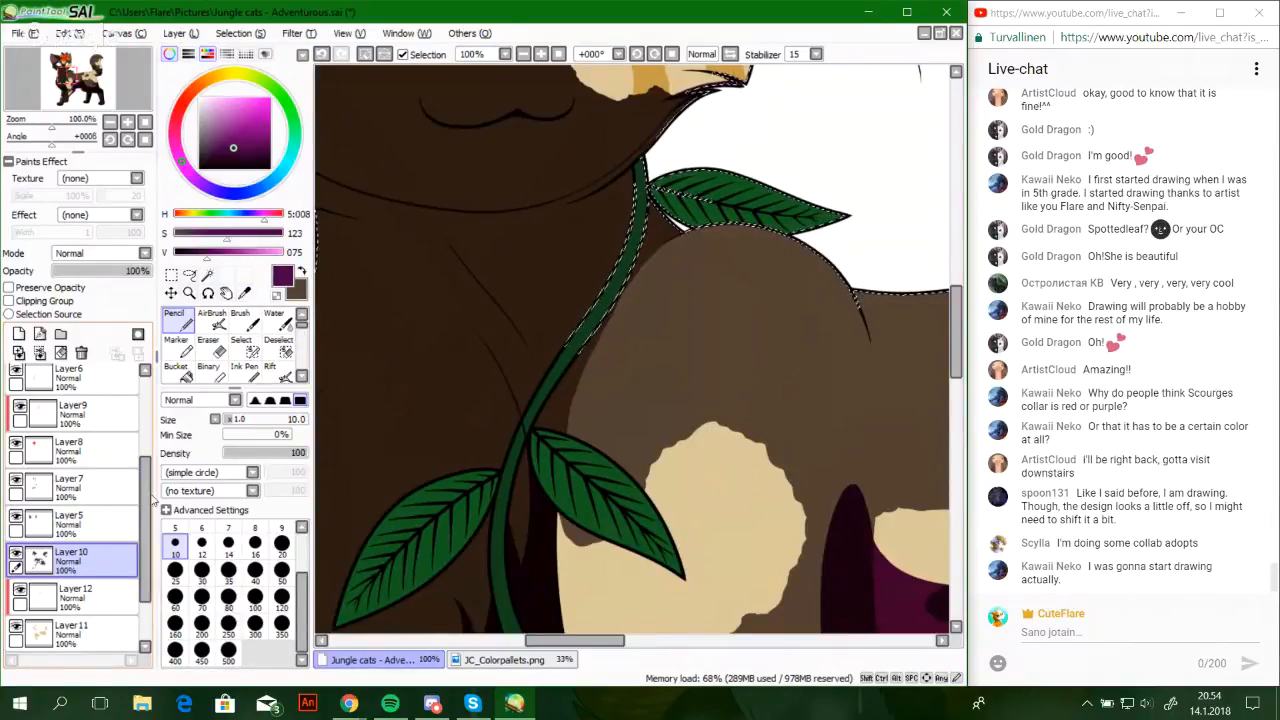
scroll(150, 432, "up", 3)
scroll(150, 432, "up", 1)
left_click(100, 490)
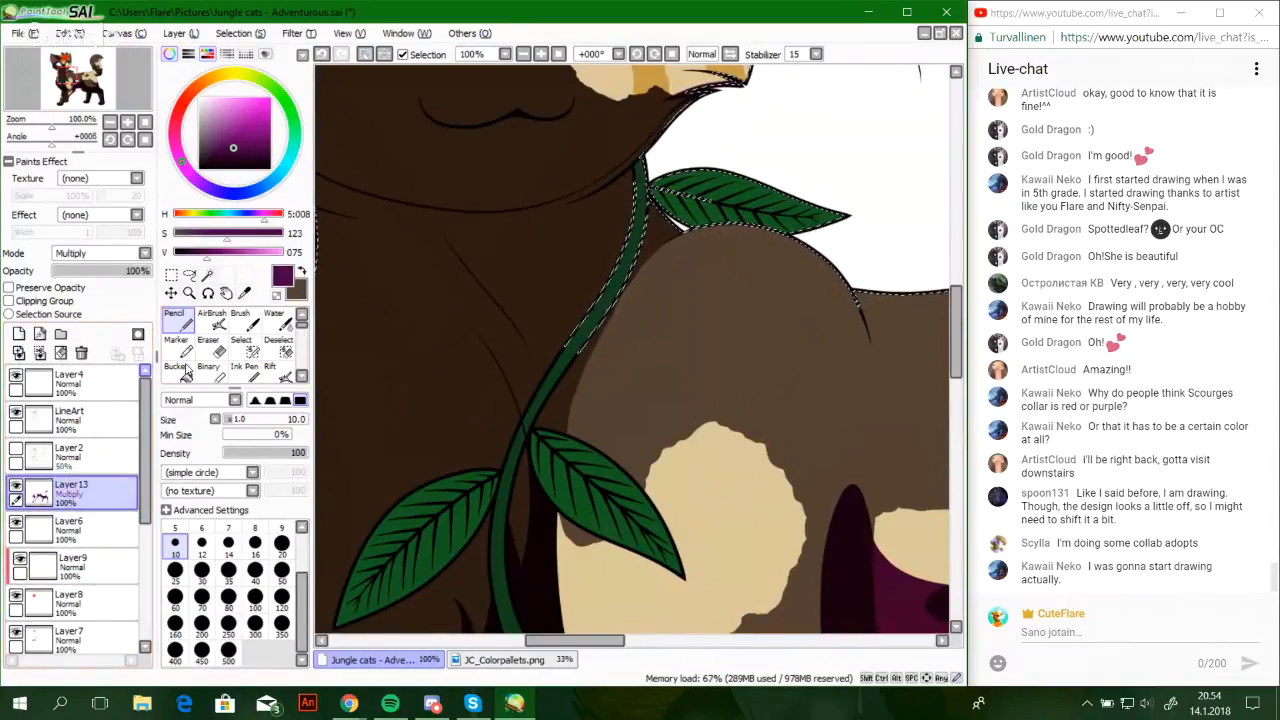
left_click(208, 346)
left_click(71, 125)
left_click_drag(79, 82, 80, 86)
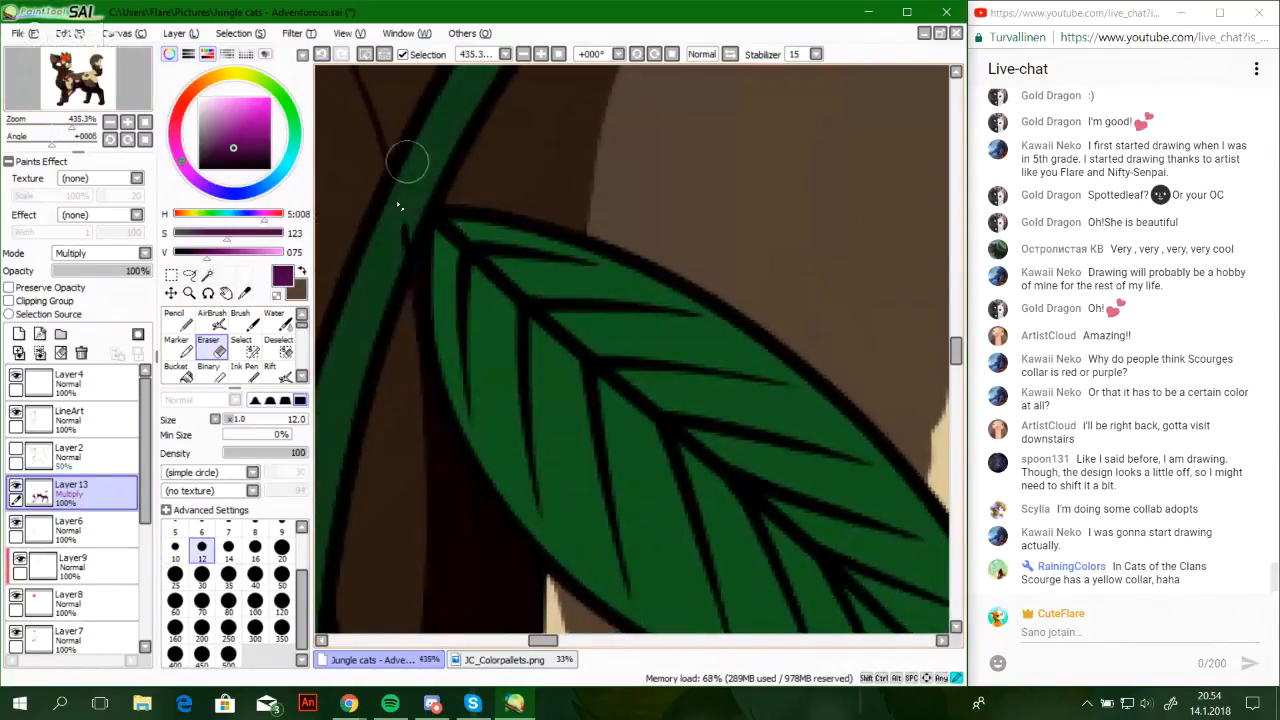
Outline the shadow's edge with the Pencil along the shoulder, from the middle leaf up to the upper leaf
key("n")
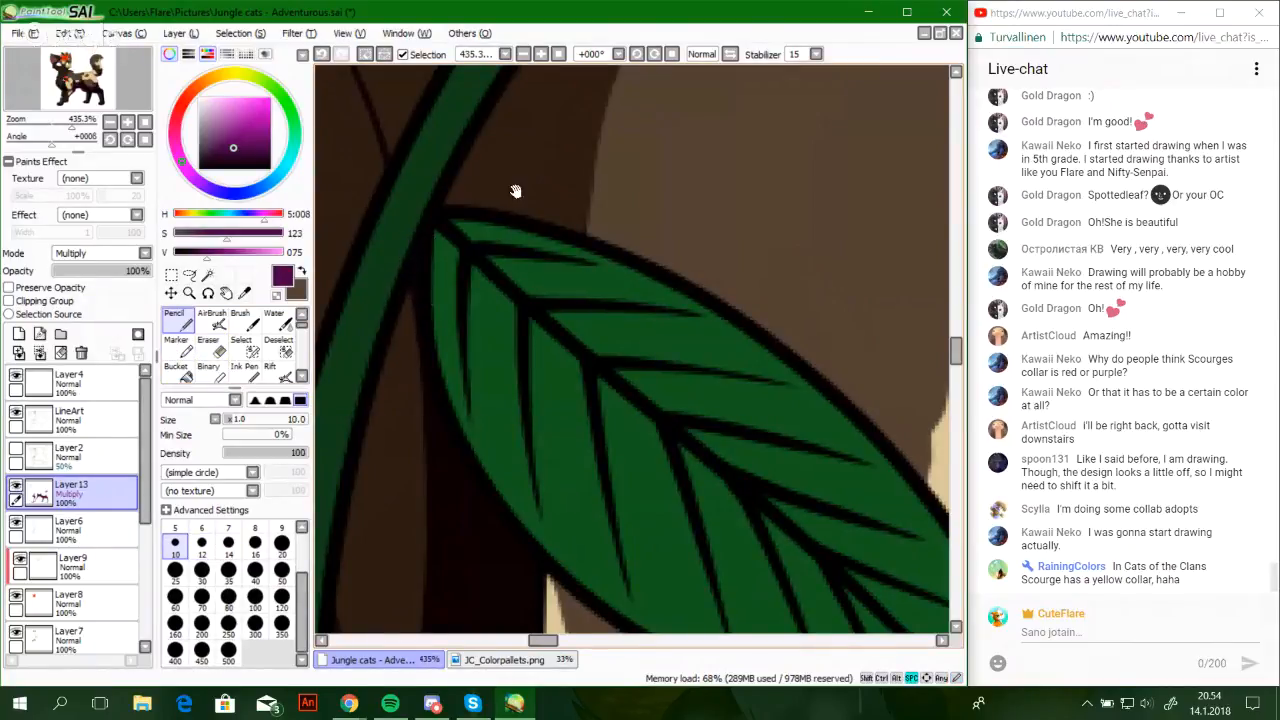
mouse_move(514, 186)
left_mouse_down()
mouse_move(472, 375)
mouse_move(506, 420)
mouse_move(526, 409)
mouse_move(543, 300)
left_mouse_up()
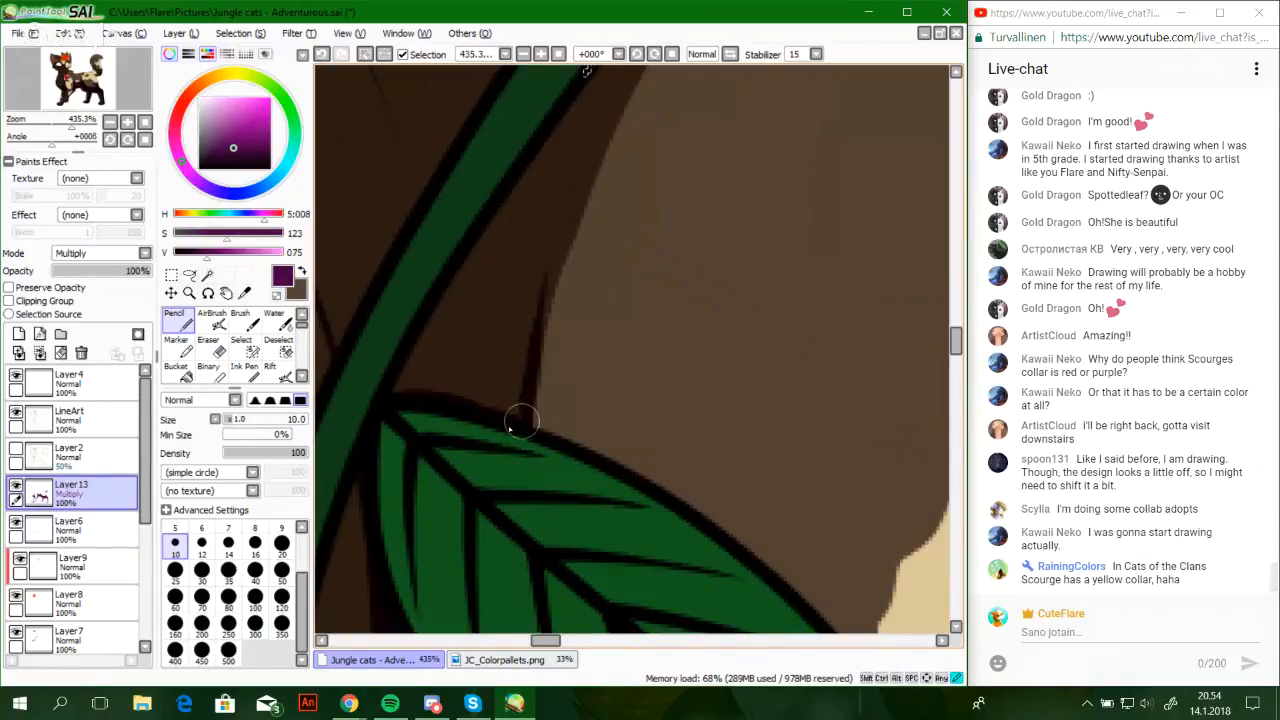
left_click_drag(517, 410, 538, 388)
mouse_move(448, 573)
left_mouse_down()
mouse_move(503, 343)
mouse_move(588, 166)
left_mouse_up()
left_click_drag(463, 499, 484, 436)
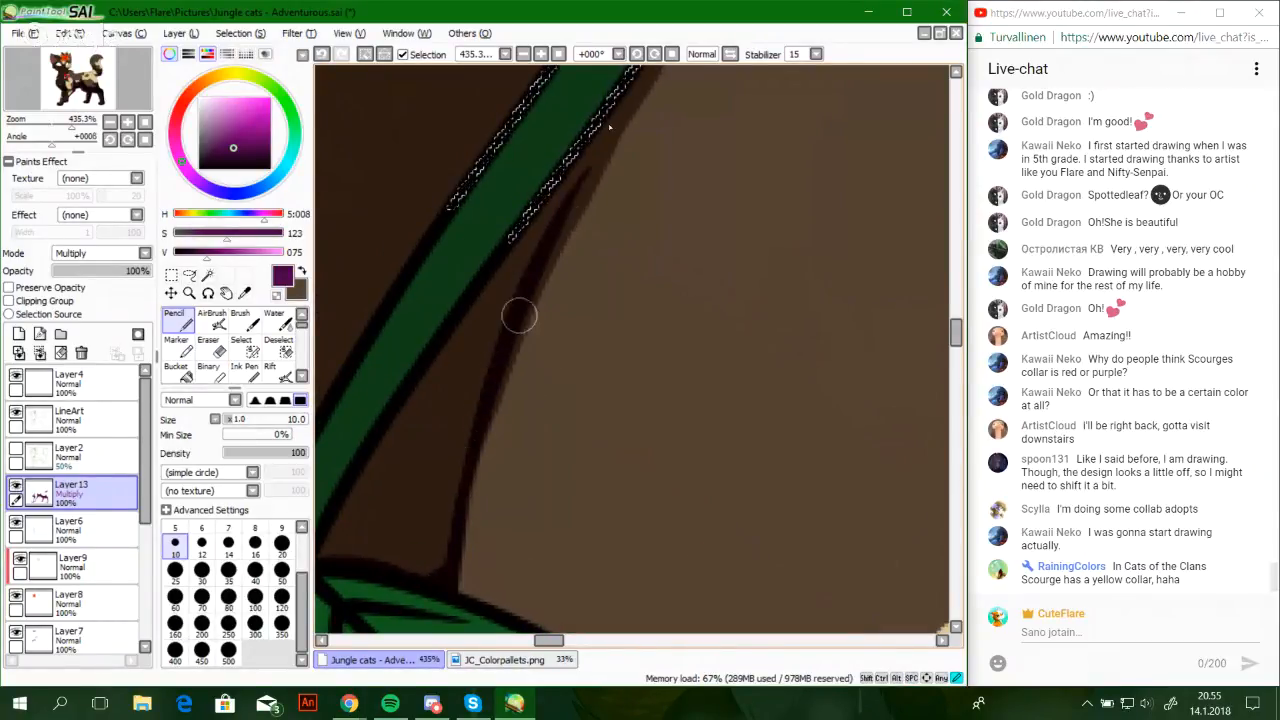
left_click_drag(663, 157, 523, 391)
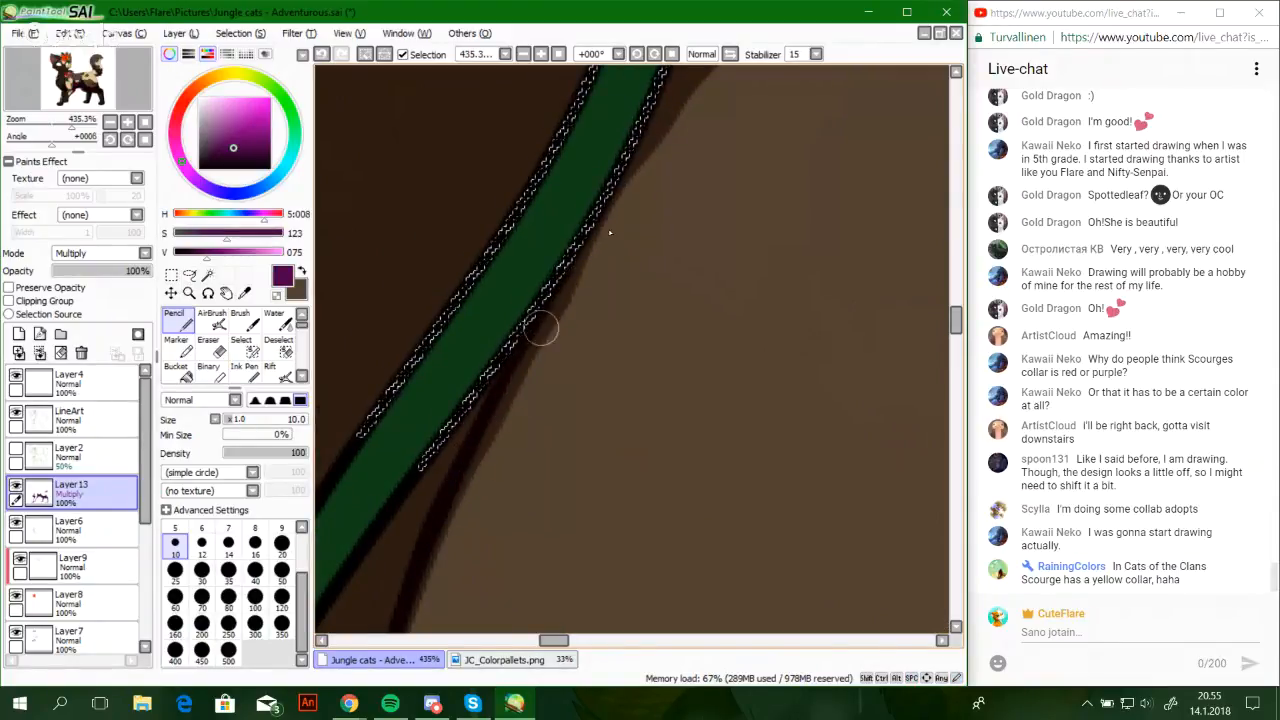
left_click_drag(684, 164, 603, 327)
left_click_drag(535, 350, 515, 395)
left_click_drag(578, 276, 512, 395)
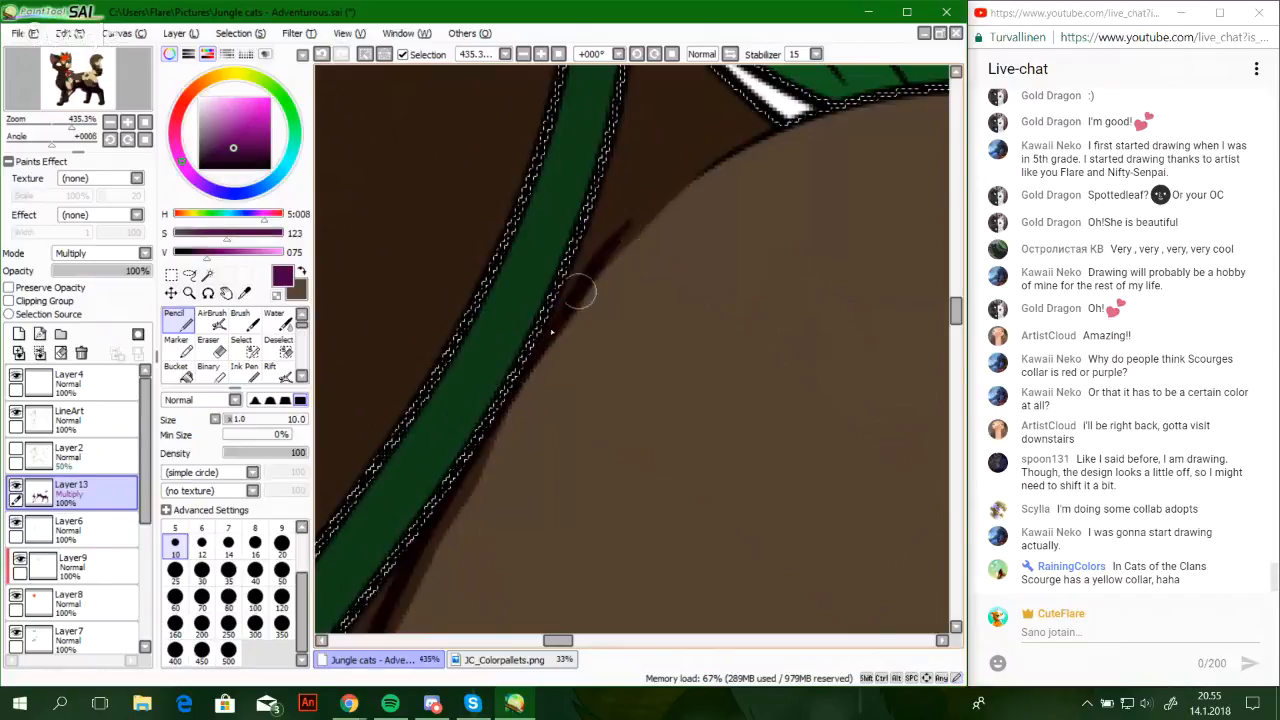
left_click_drag(580, 292, 626, 227)
mouse_move(569, 292)
left_mouse_down()
mouse_move(658, 188)
mouse_move(684, 167)
left_mouse_up()
left_click_drag(628, 228, 686, 174)
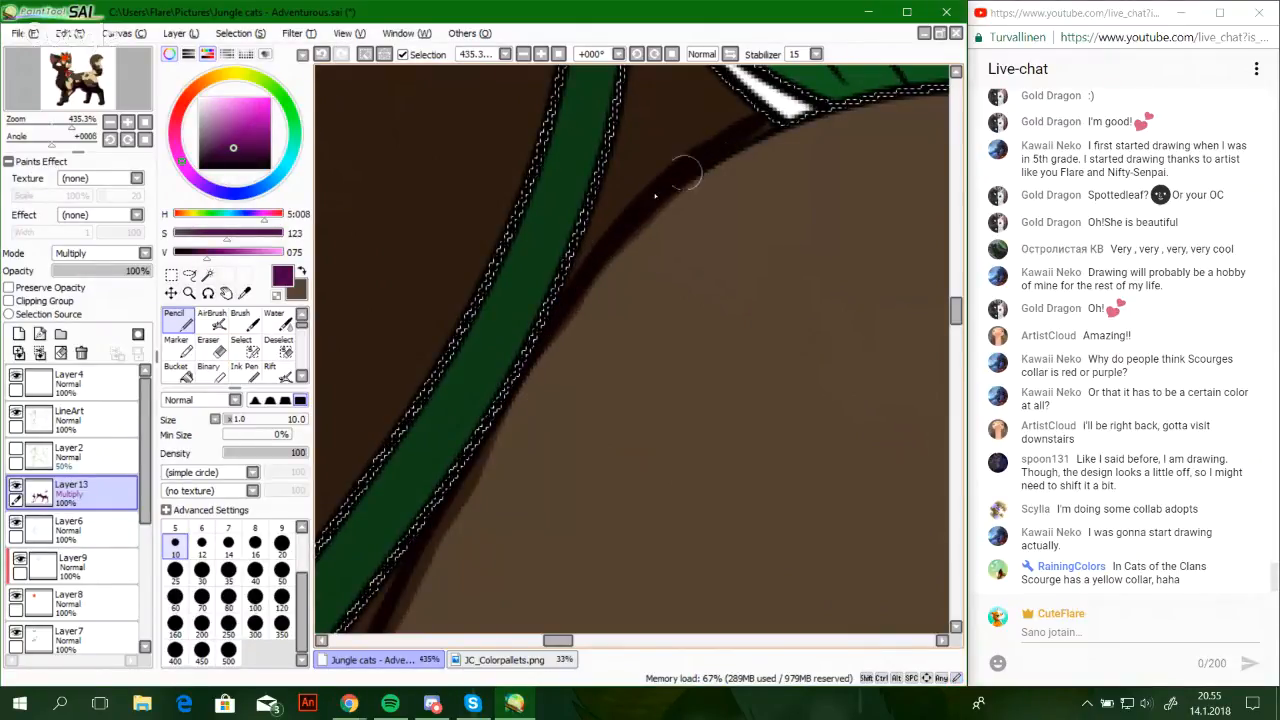
Outline the shadow along the vine below the upper leaf and fill the enclosed gap with dark purple
left_click_drag(785, 119, 690, 319)
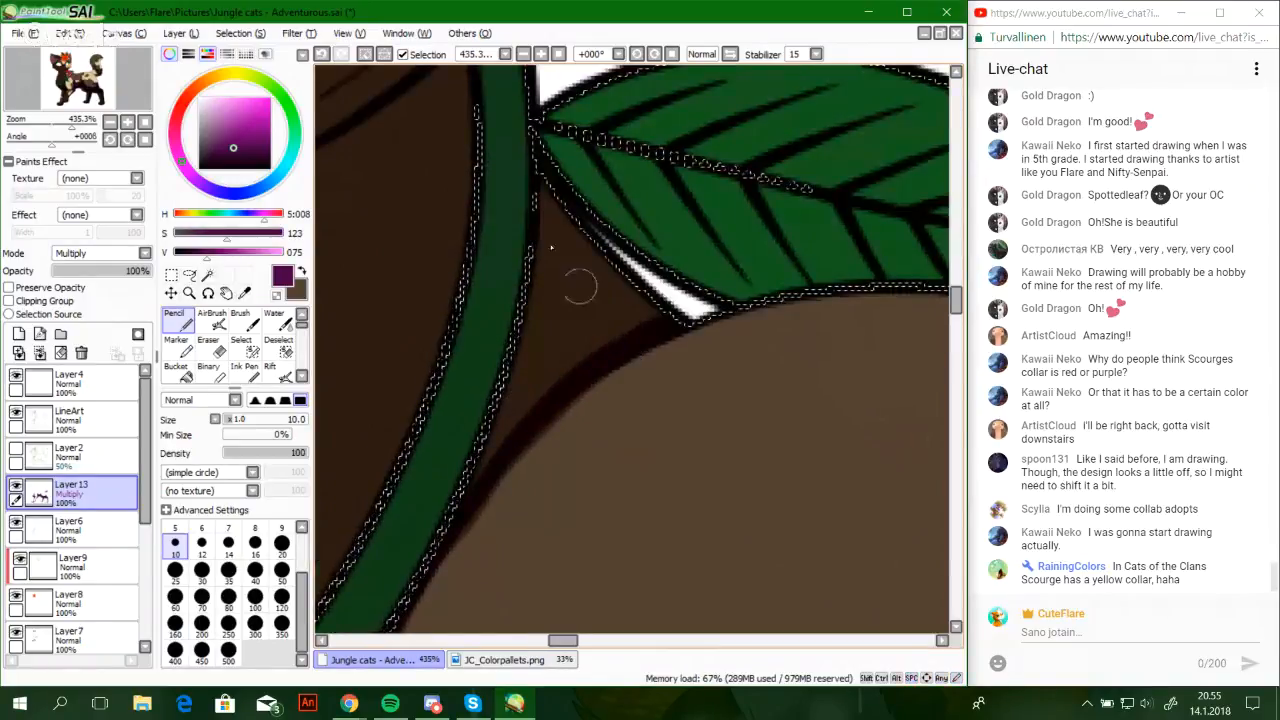
mouse_move(540, 175)
left_mouse_down()
mouse_move(540, 291)
mouse_move(484, 462)
left_mouse_up()
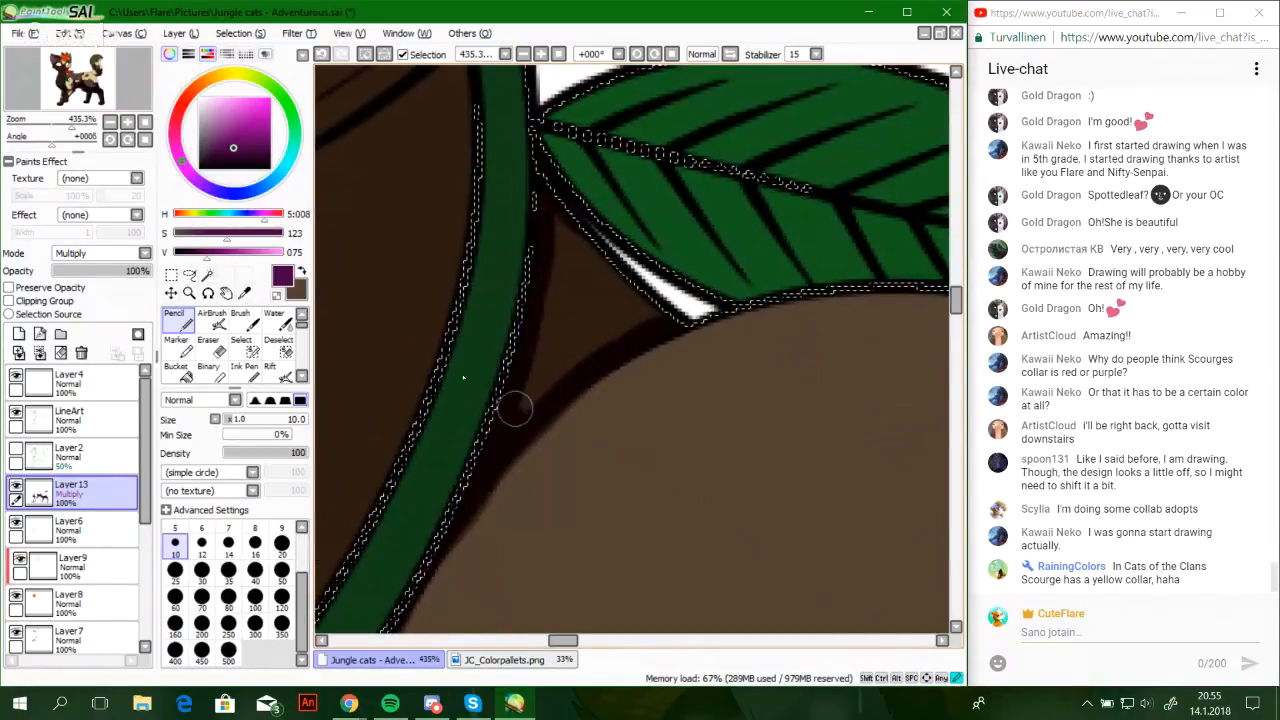
left_click_drag(157, 372, 160, 372)
left_click(182, 373)
left_click(577, 344)
Close the shadow outline between the vine, shoulder and middle leaf with the Pencil, and fill the gap with dark purple
left_click(180, 321)
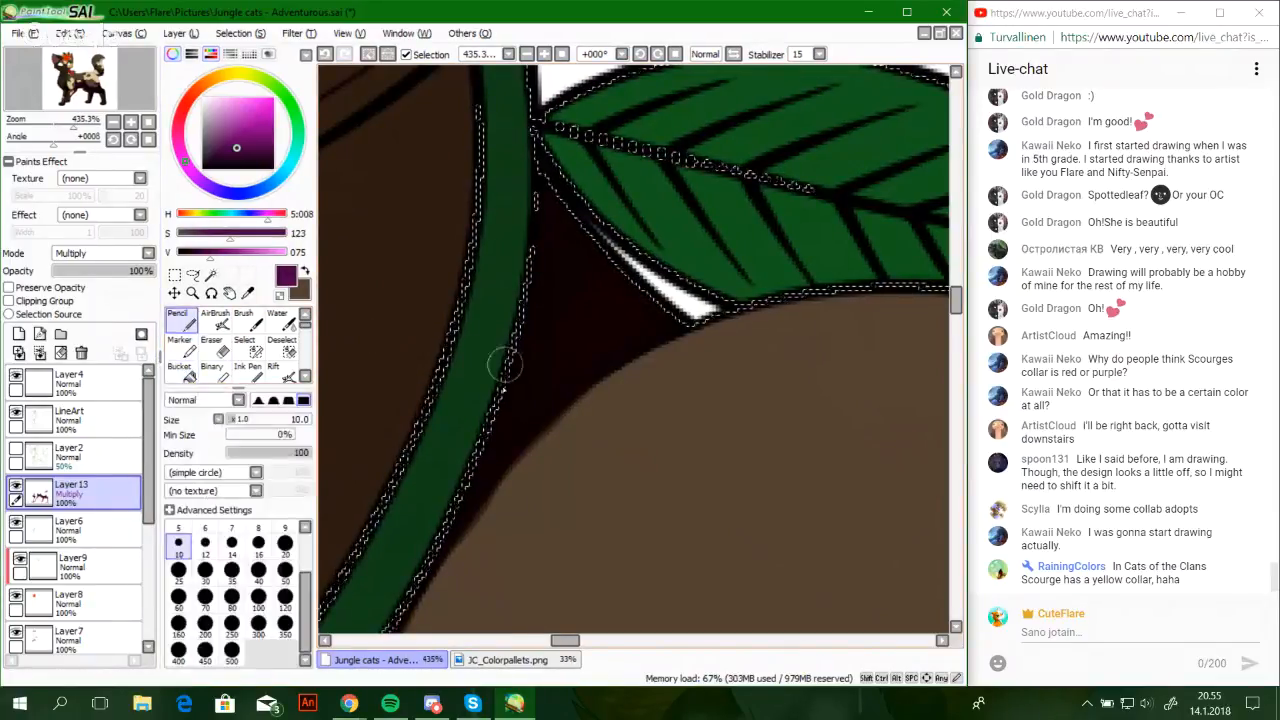
mouse_move(505, 365)
left_mouse_down()
mouse_move(509, 422)
mouse_move(547, 369)
left_mouse_up()
mouse_move(443, 470)
left_mouse_down()
mouse_move(631, 125)
mouse_move(691, 274)
mouse_move(585, 368)
left_mouse_up()
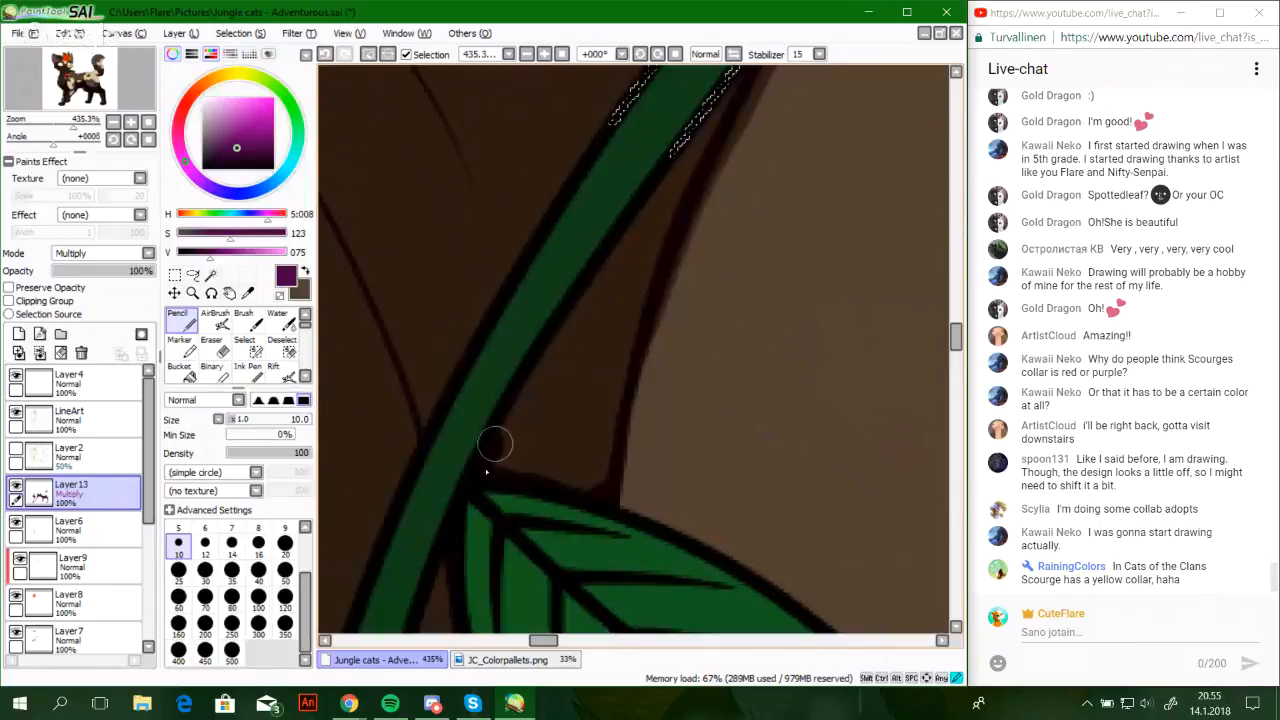
mouse_move(488, 462)
left_mouse_down()
mouse_move(717, 118)
mouse_move(727, 154)
mouse_move(678, 276)
left_mouse_up()
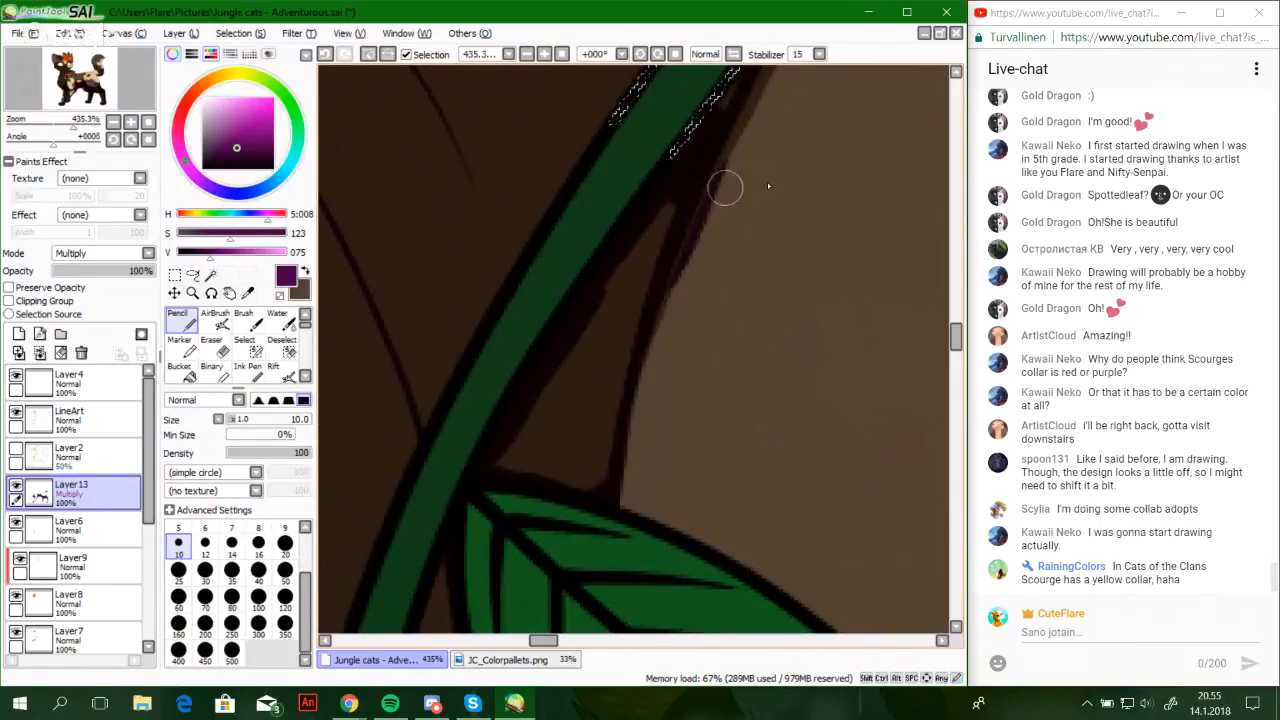
key("ctrl+z")
left_click_drag(795, 156, 706, 304)
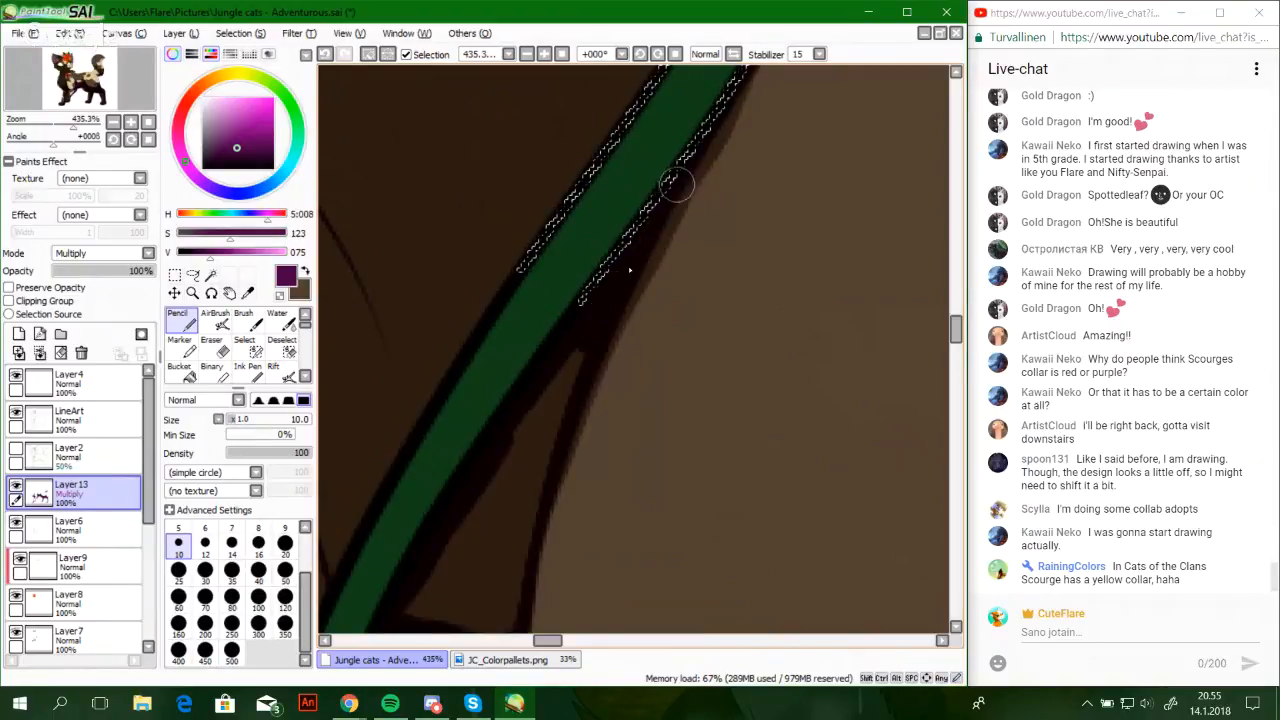
left_click_drag(580, 314, 672, 167)
left_click(176, 375)
left_click(589, 391)
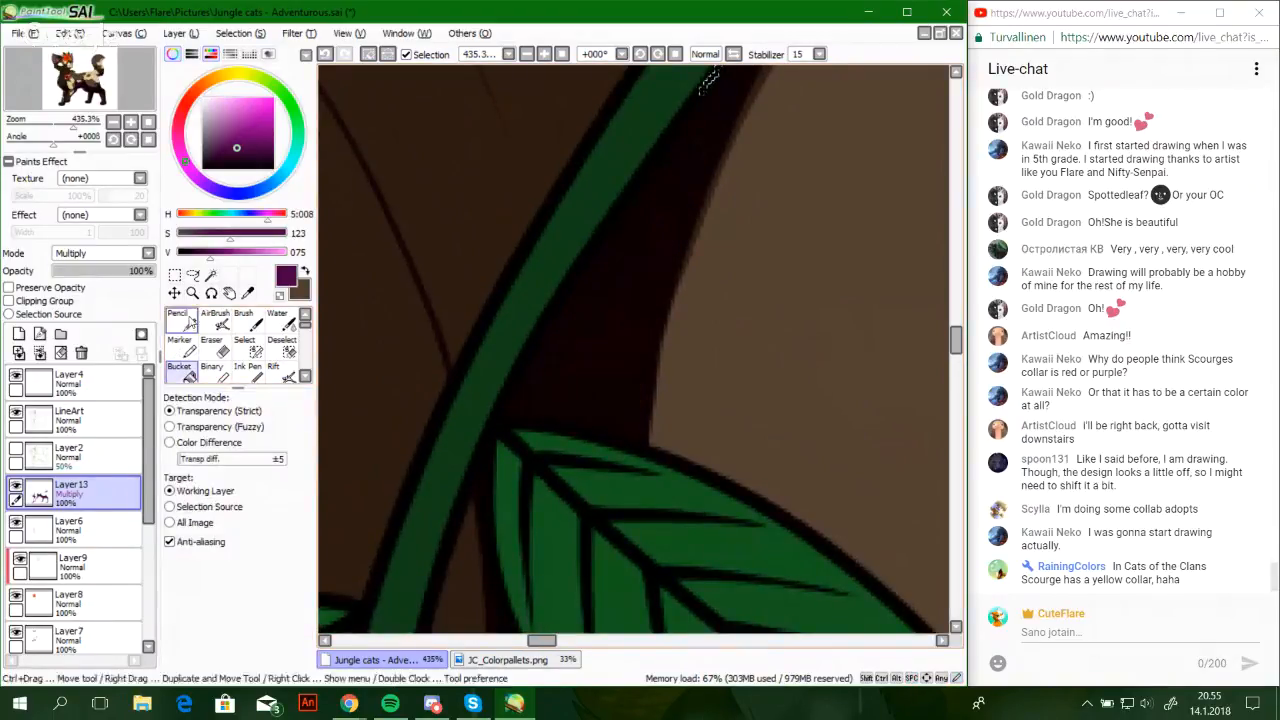
left_click(181, 321)
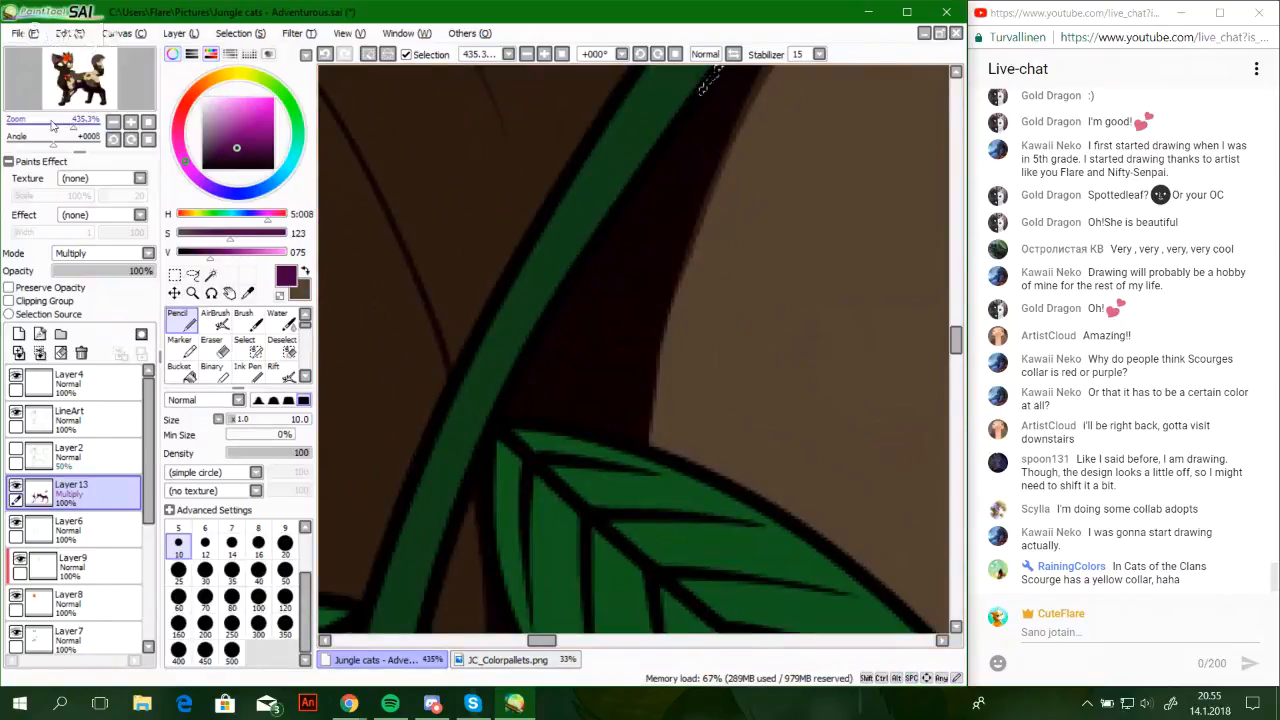
left_click_drag(54, 125, 62, 126)
left_click_drag(574, 295, 582, 380)
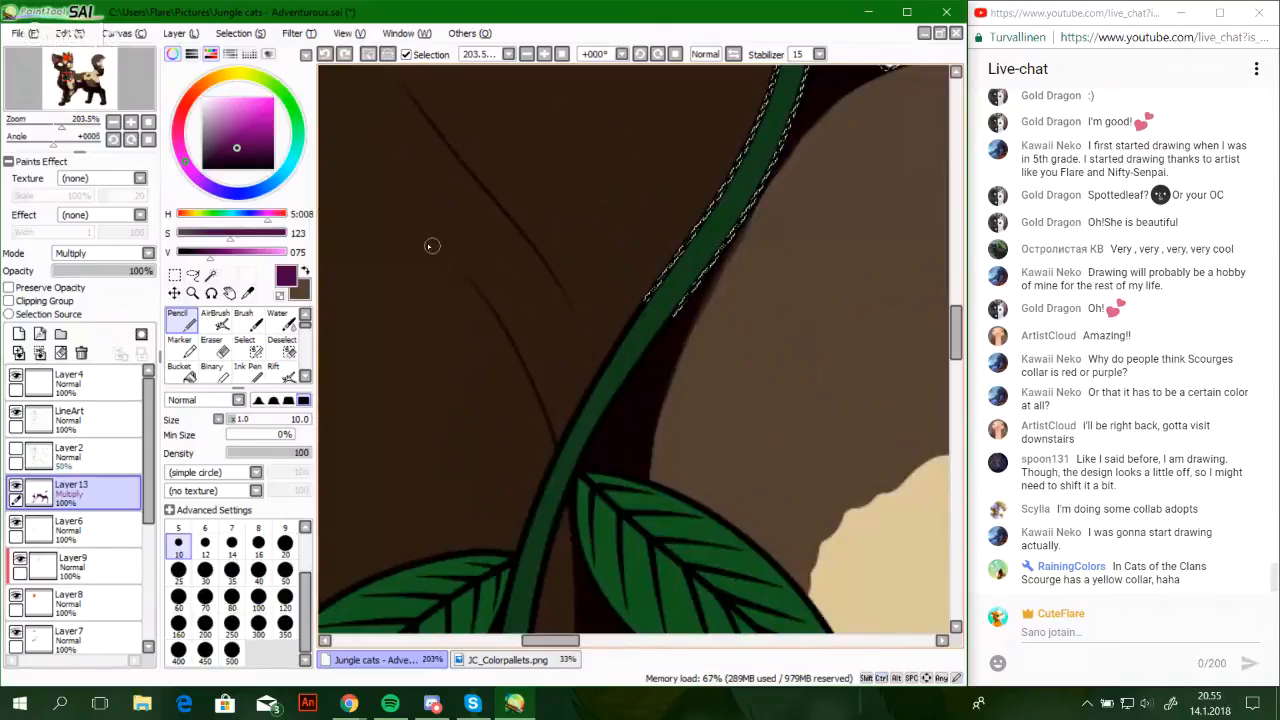
mouse_move(417, 297)
left_mouse_down()
mouse_move(569, 454)
mouse_move(590, 548)
mouse_move(726, 291)
mouse_move(557, 163)
mouse_move(567, 563)
left_mouse_up()
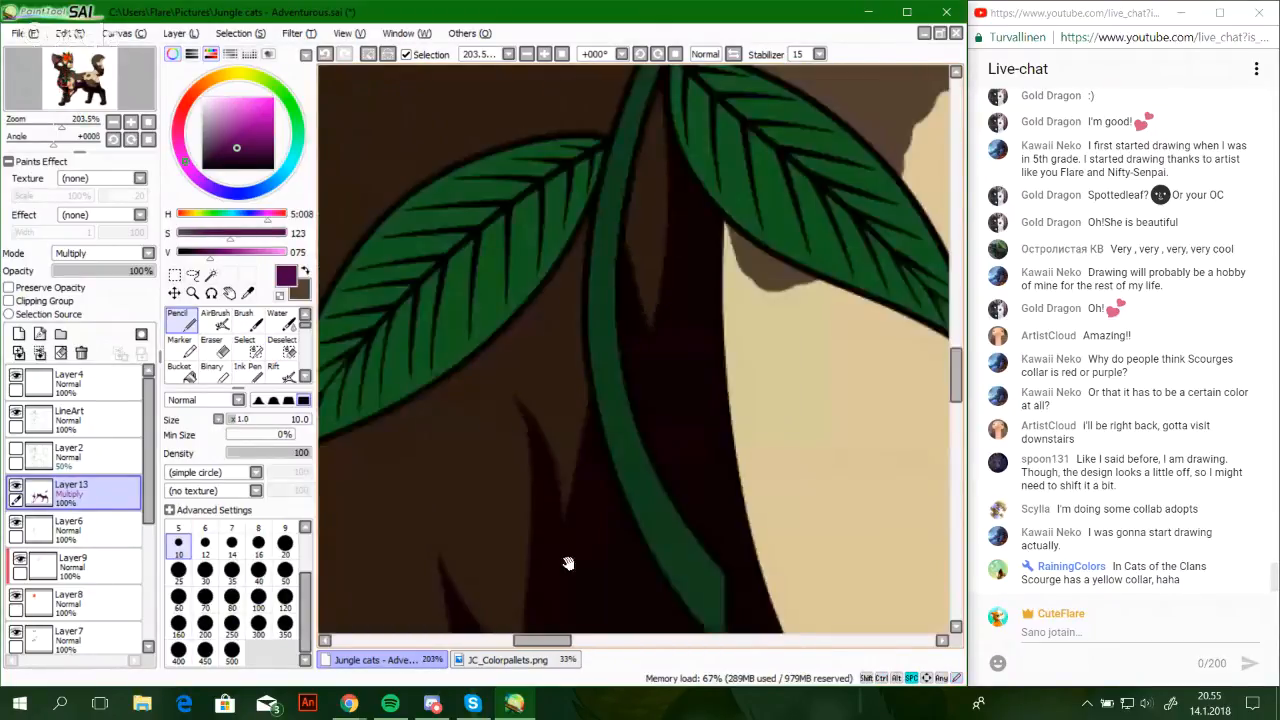
left_click_drag(704, 142, 595, 378)
left_click_drag(538, 416, 558, 158)
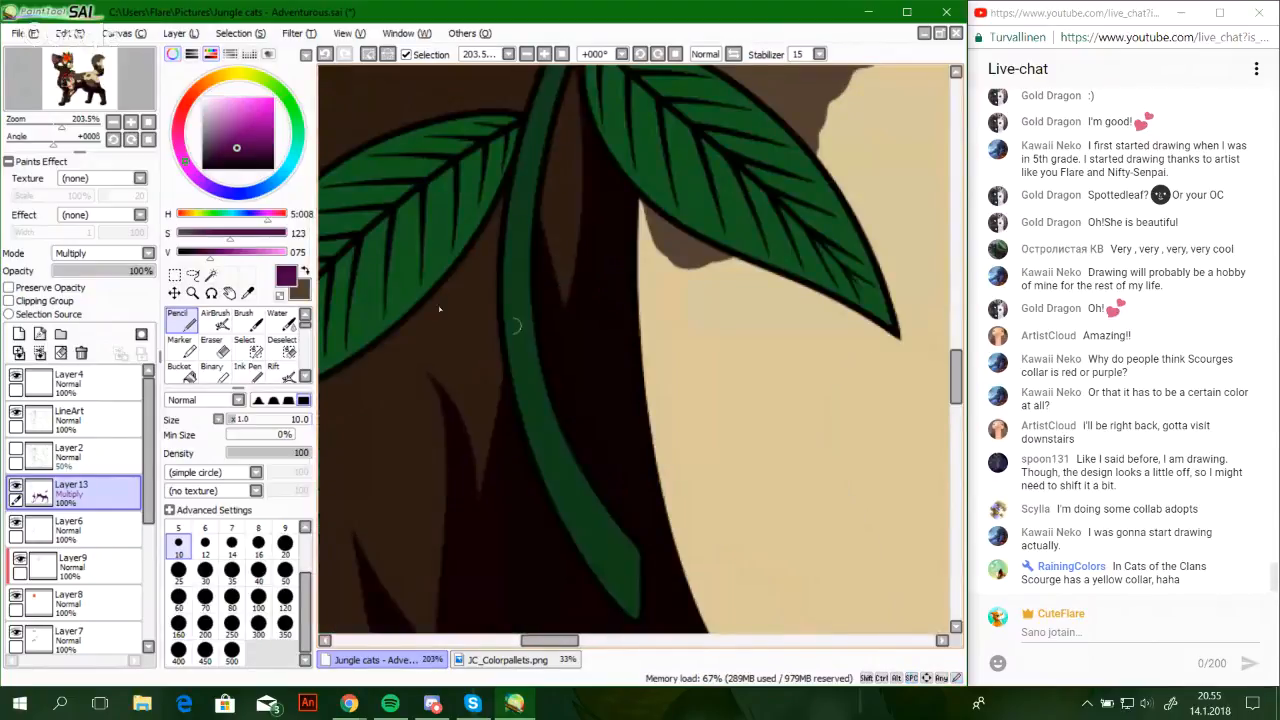
mouse_move(63, 121)
left_mouse_down()
mouse_move(45, 123)
mouse_move(110, 98)
mouse_move(107, 87)
left_mouse_up()
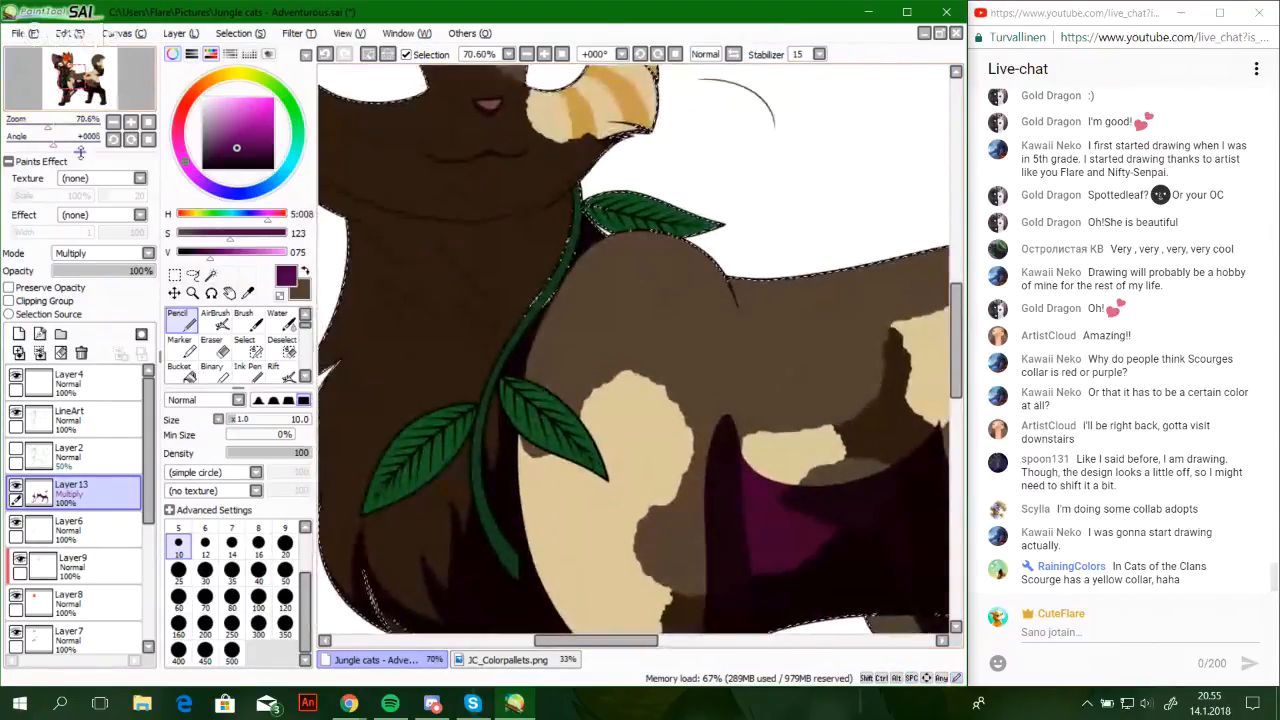
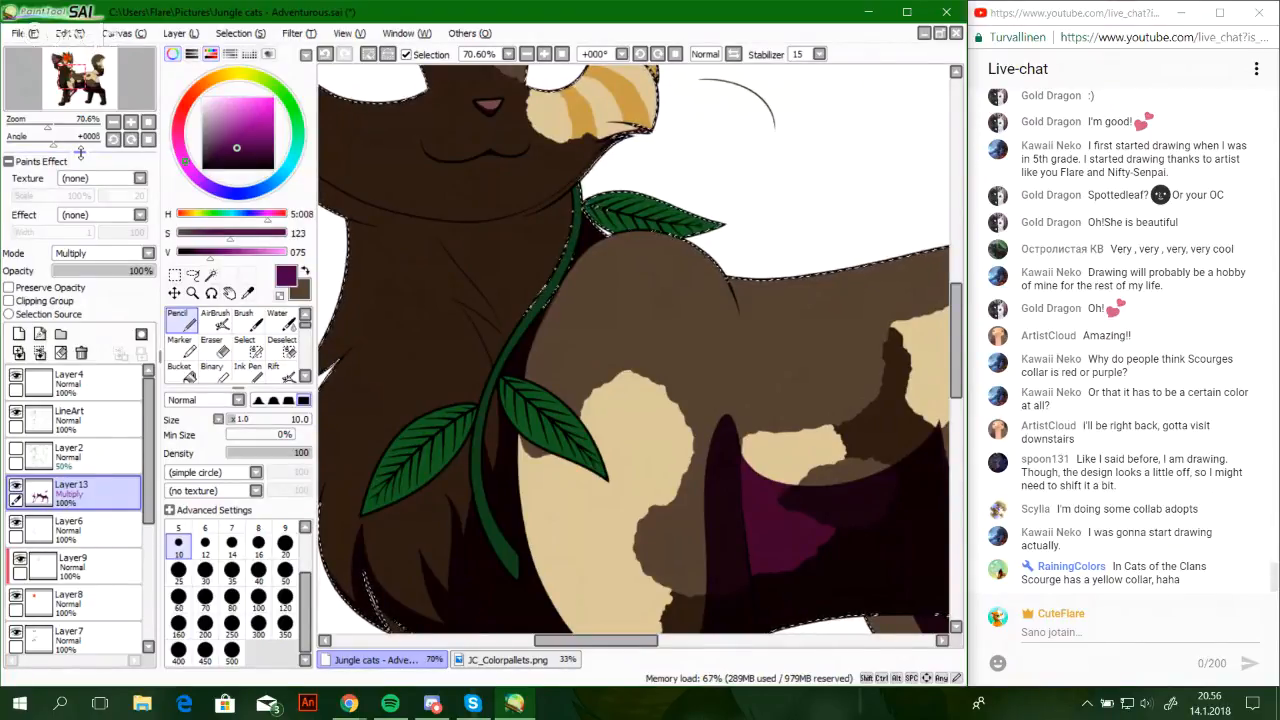
Draw a curved shadow line that continues the fold under the jaw across the neck toward the fur lines
left_click_drag(48, 126, 65, 126)
left_click_drag(84, 92, 77, 89)
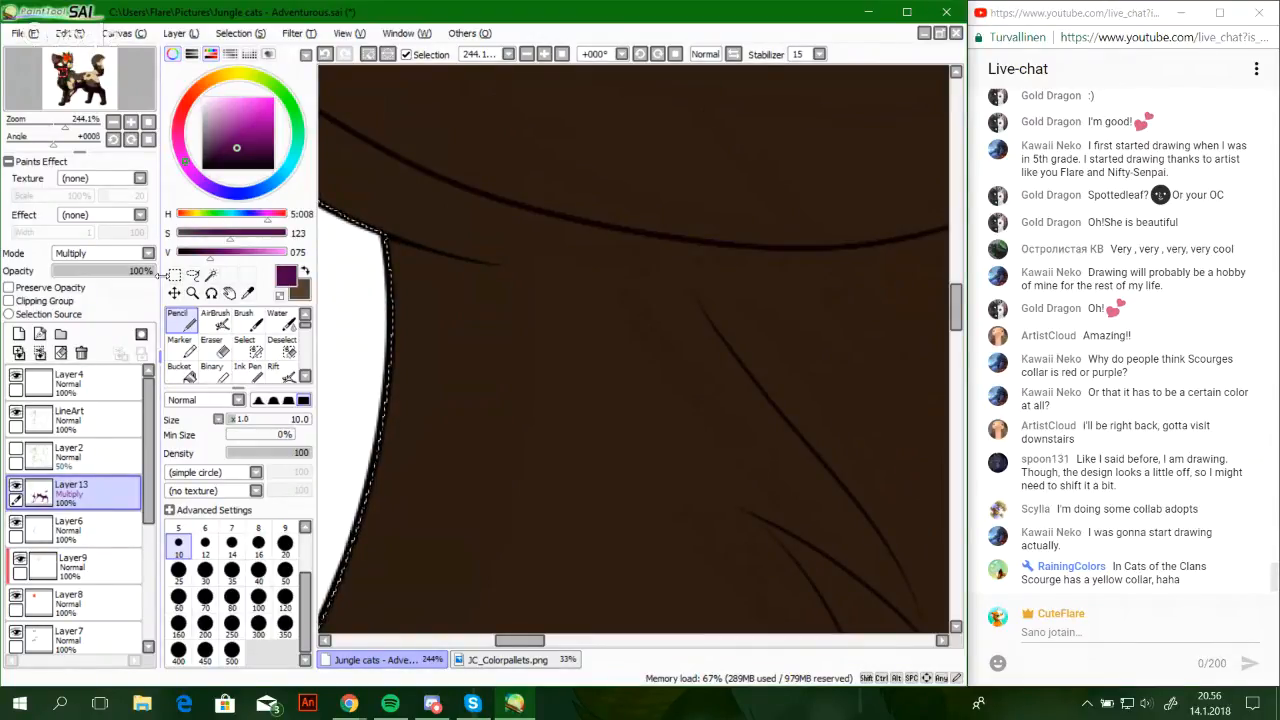
scroll(713, 333, "up", 2)
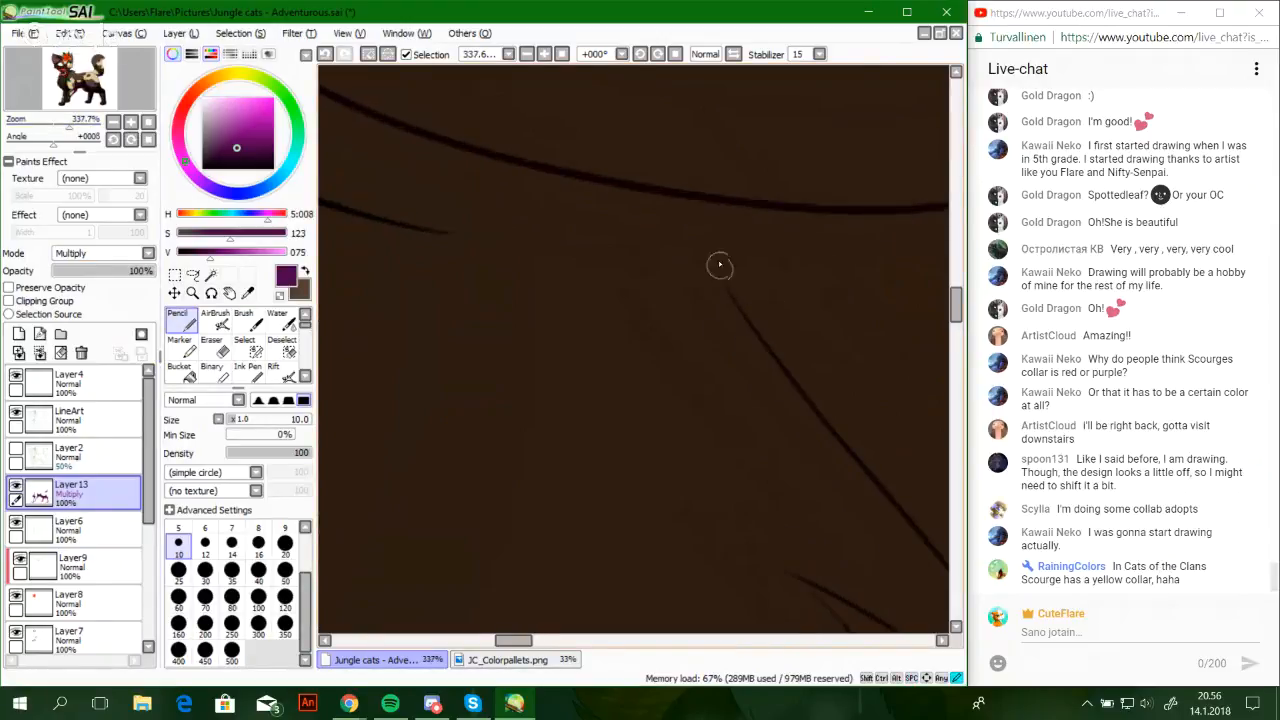
left_click_drag(719, 266, 754, 411)
key("ctrl+z")
mouse_move(720, 276)
left_mouse_down()
mouse_move(777, 454)
mouse_move(575, 281)
mouse_move(528, 263)
left_mouse_up()
key("ctrl+z")
mouse_move(777, 451)
left_mouse_down()
mouse_move(506, 246)
mouse_move(526, 283)
mouse_move(723, 394)
left_mouse_up()
key("ctrl+z")
left_click_drag(622, 375, 711, 398)
key("ctrl+z")
left_click_drag(584, 367, 711, 397)
key("ctrl+z")
left_click_drag(631, 372, 726, 398)
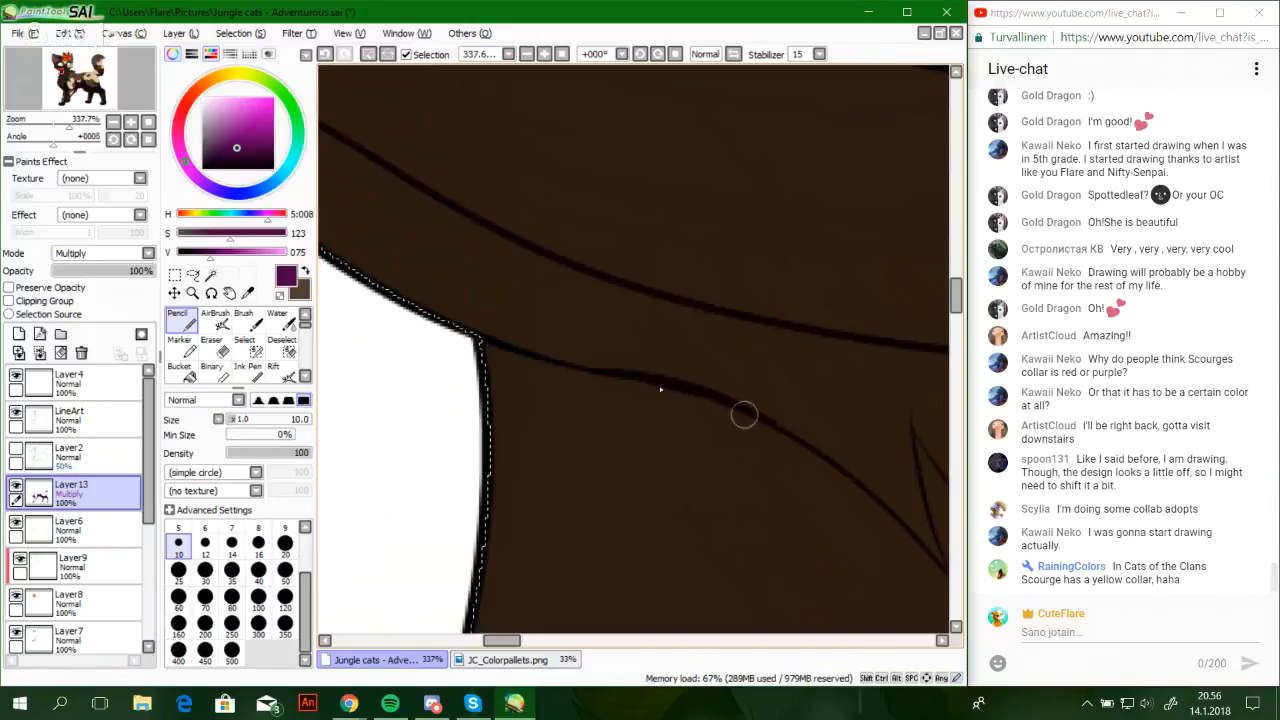
left_click_drag(481, 342, 525, 346)
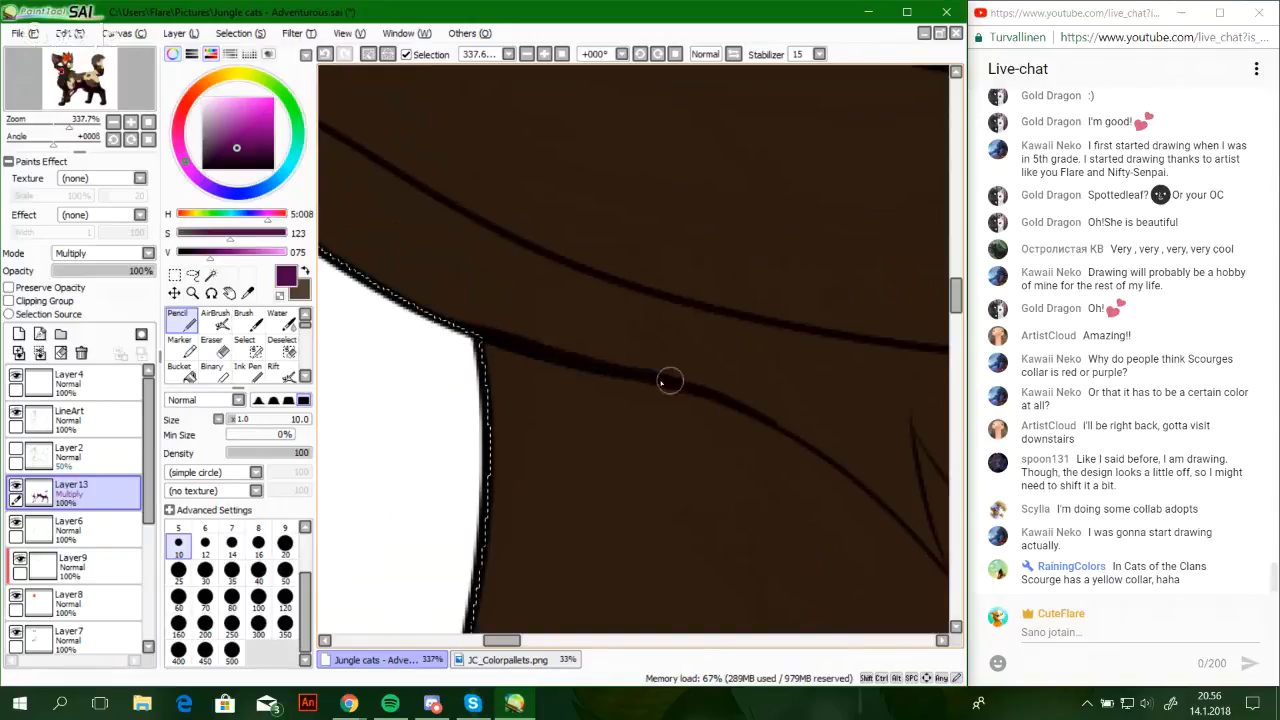
Paint a dark purple shadow with the Pencil along the neck side of the vine, from the middle leaf upward
left_click_drag(68, 127, 46, 127)
left_click_drag(70, 75, 68, 78)
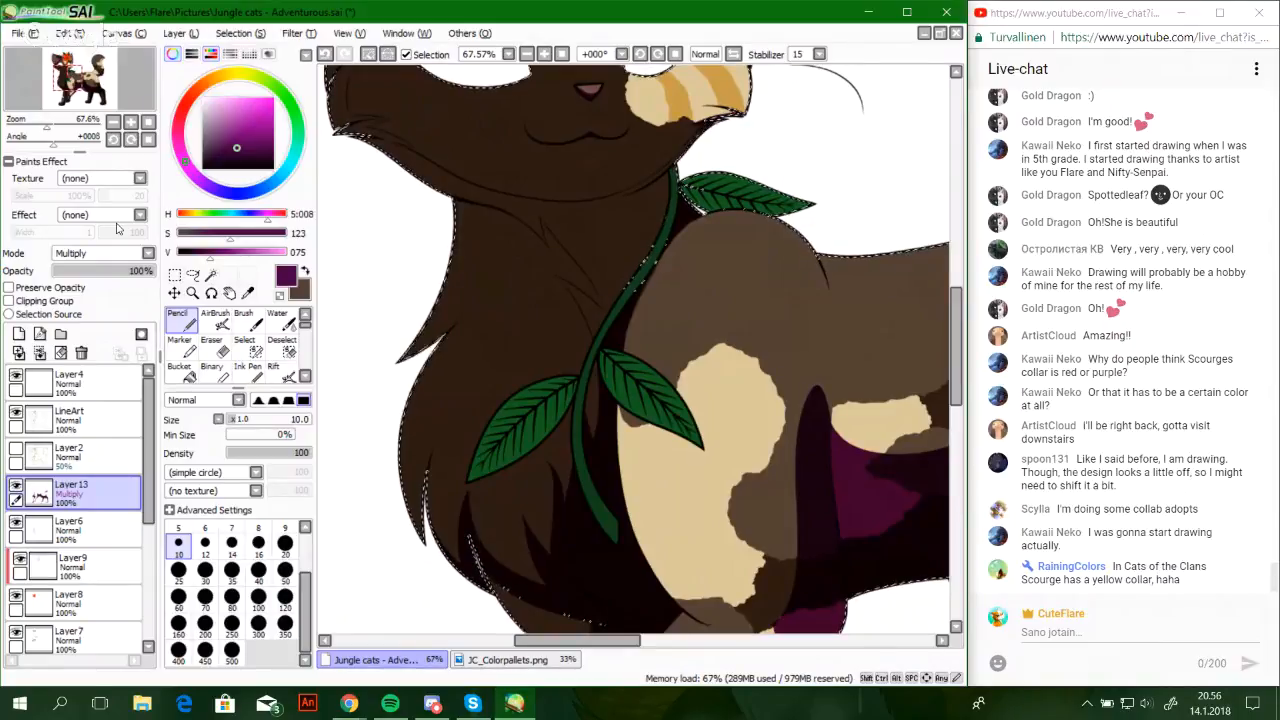
left_click_drag(46, 127, 76, 130)
left_click_drag(489, 304, 548, 551)
mouse_move(431, 511)
left_mouse_down()
mouse_move(414, 539)
mouse_move(537, 311)
mouse_move(471, 412)
mouse_move(612, 173)
mouse_move(517, 354)
mouse_move(536, 280)
left_mouse_up()
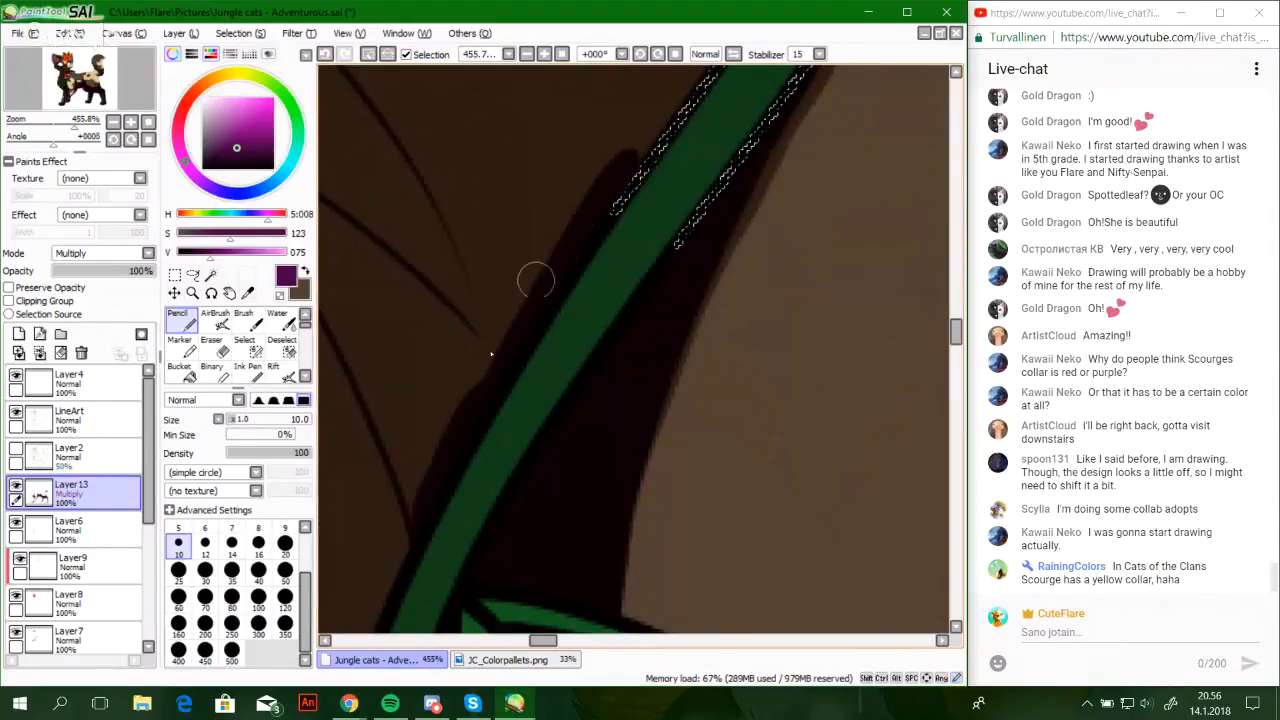
left_click_drag(648, 177, 546, 321)
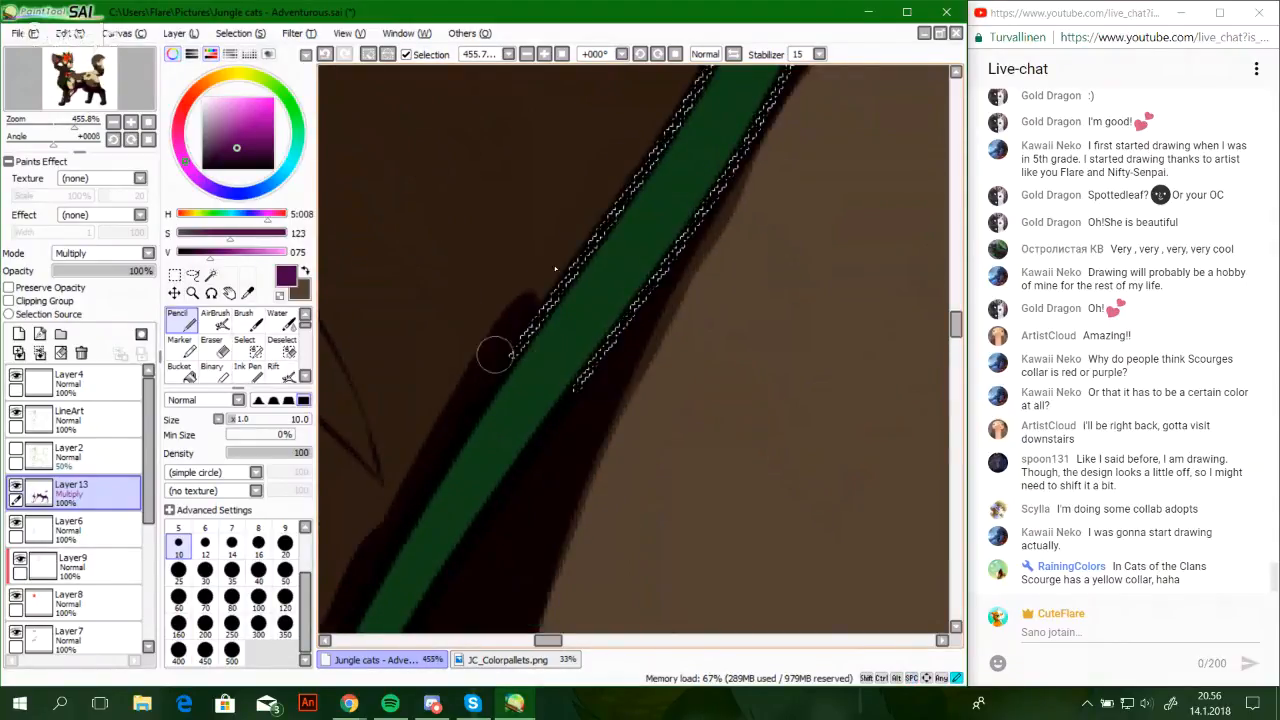
mouse_move(495, 354)
left_mouse_down()
mouse_move(625, 163)
mouse_move(558, 281)
mouse_move(668, 102)
mouse_move(586, 326)
left_mouse_up()
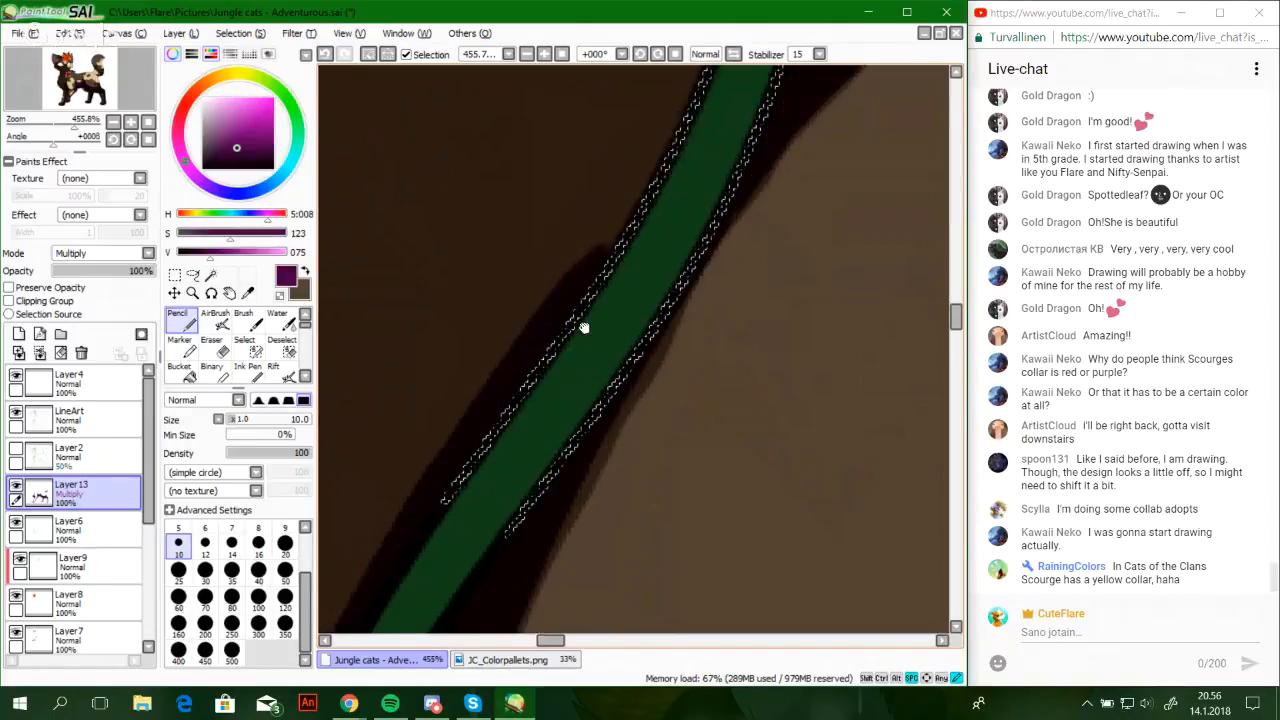
Continue the shadow along the neck side of the vine's upper stretch until it meets the jaw
mouse_move(483, 466)
left_mouse_down()
mouse_move(606, 274)
mouse_move(652, 152)
left_mouse_up()
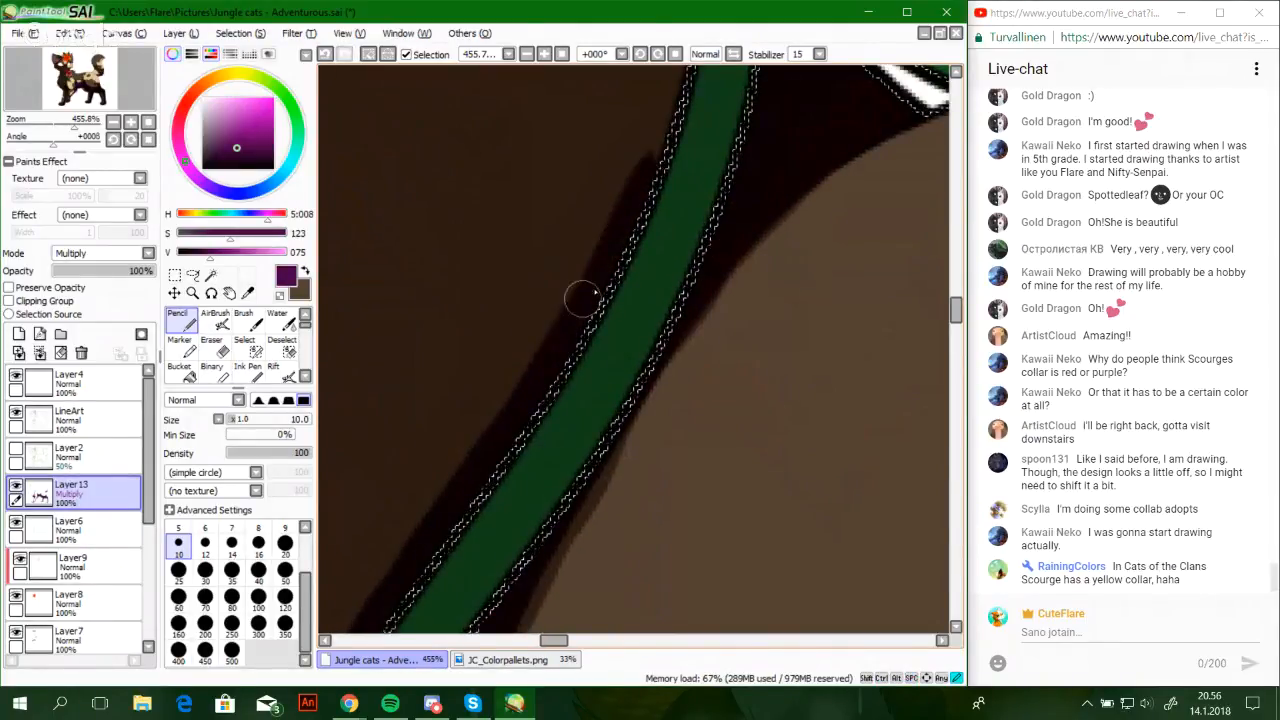
mouse_move(583, 297)
left_mouse_down()
mouse_move(652, 128)
mouse_move(577, 361)
left_mouse_up()
left_click_drag(554, 445, 604, 248)
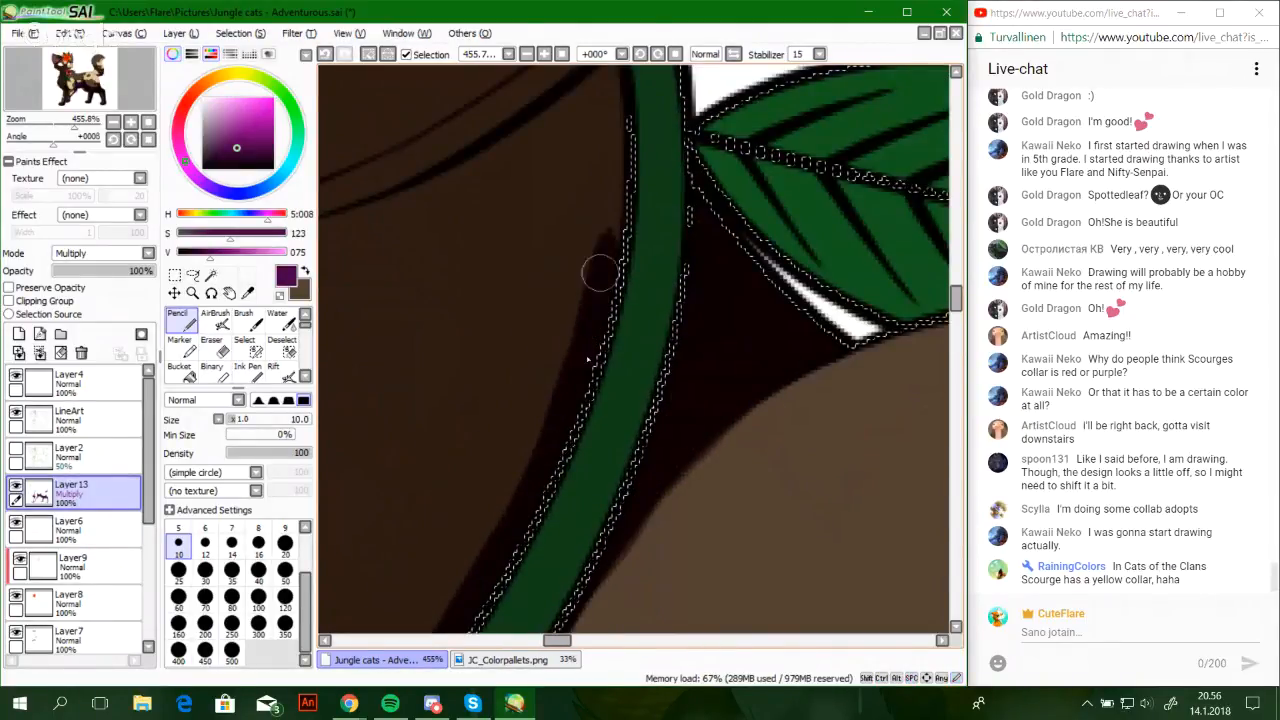
left_click_drag(592, 325, 617, 104)
left_click_drag(622, 197, 607, 435)
Fill the enclosed neck area between the jaw, the vine and the fur lines with dark purple using the Bucket
mouse_move(601, 420)
left_mouse_down()
mouse_move(601, 289)
mouse_move(595, 370)
mouse_move(590, 313)
mouse_move(711, 158)
left_mouse_up()
mouse_move(790, 128)
left_mouse_down()
mouse_move(692, 460)
mouse_move(574, 298)
mouse_move(686, 371)
left_mouse_up()
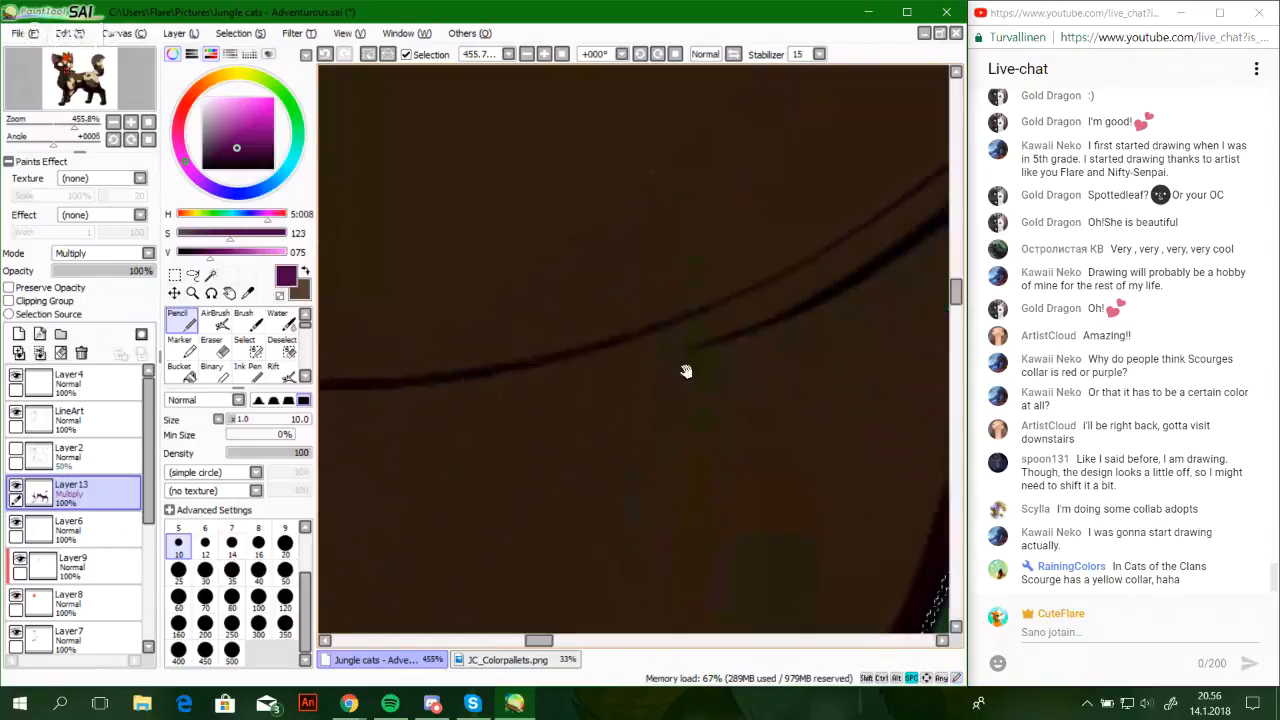
mouse_move(67, 127)
left_mouse_down()
mouse_move(48, 127)
mouse_move(66, 90)
mouse_move(82, 107)
left_mouse_up()
left_click(182, 372)
left_click(640, 322)
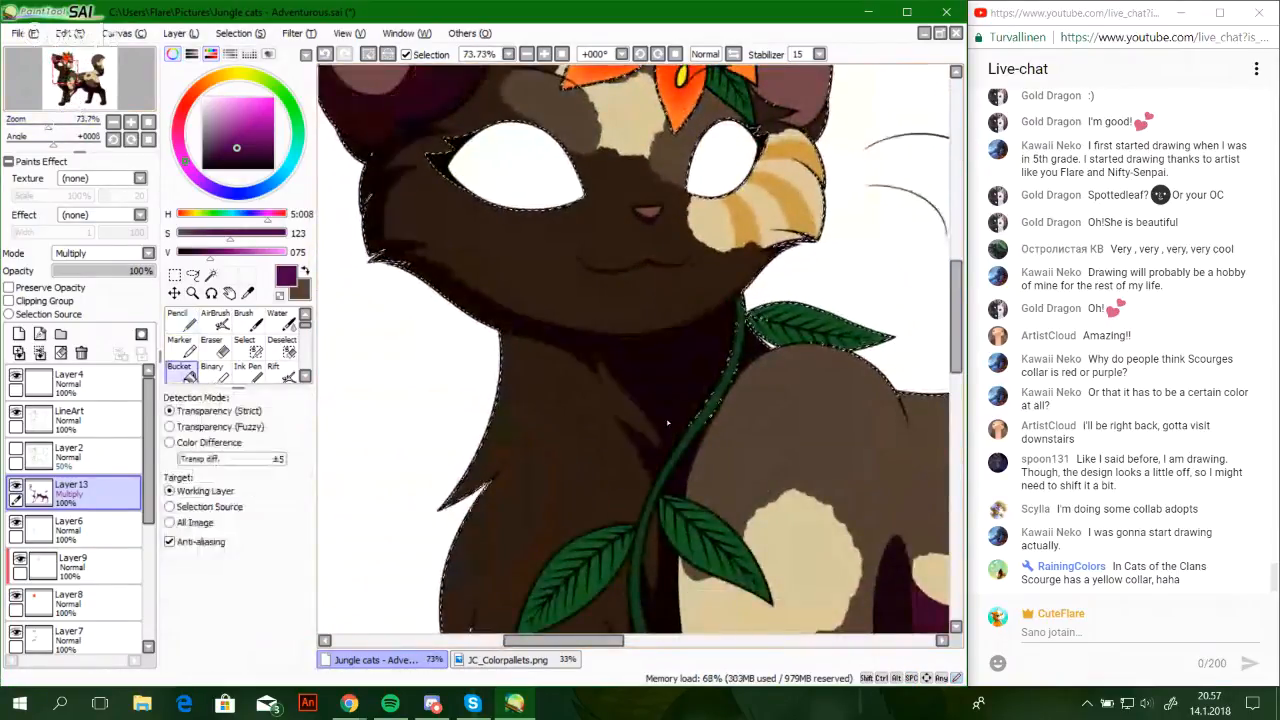
Fill the narrow gap along the jaw edge below the striped cheek with dark purple, and touch up its border with the Pencil
left_click_drag(503, 340, 523, 474)
left_click(178, 318)
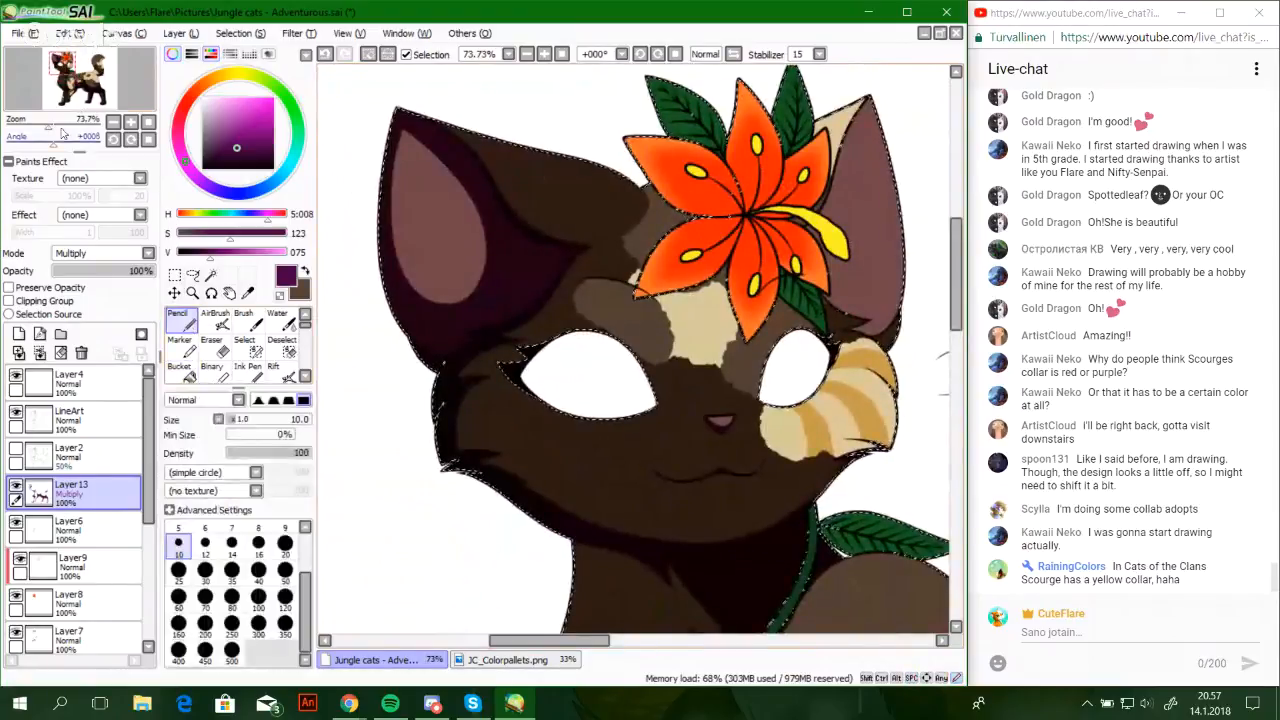
left_click_drag(48, 127, 78, 137)
left_click_drag(96, 103, 96, 108)
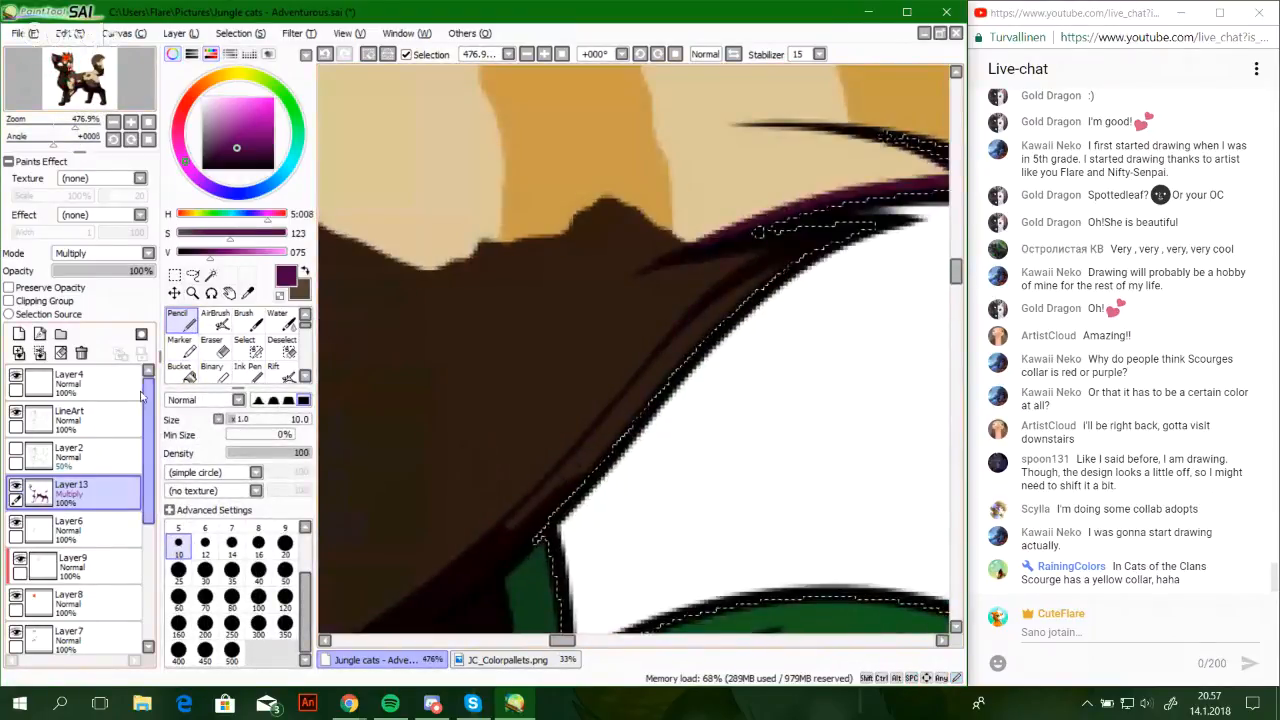
left_click(185, 372)
left_click(606, 443)
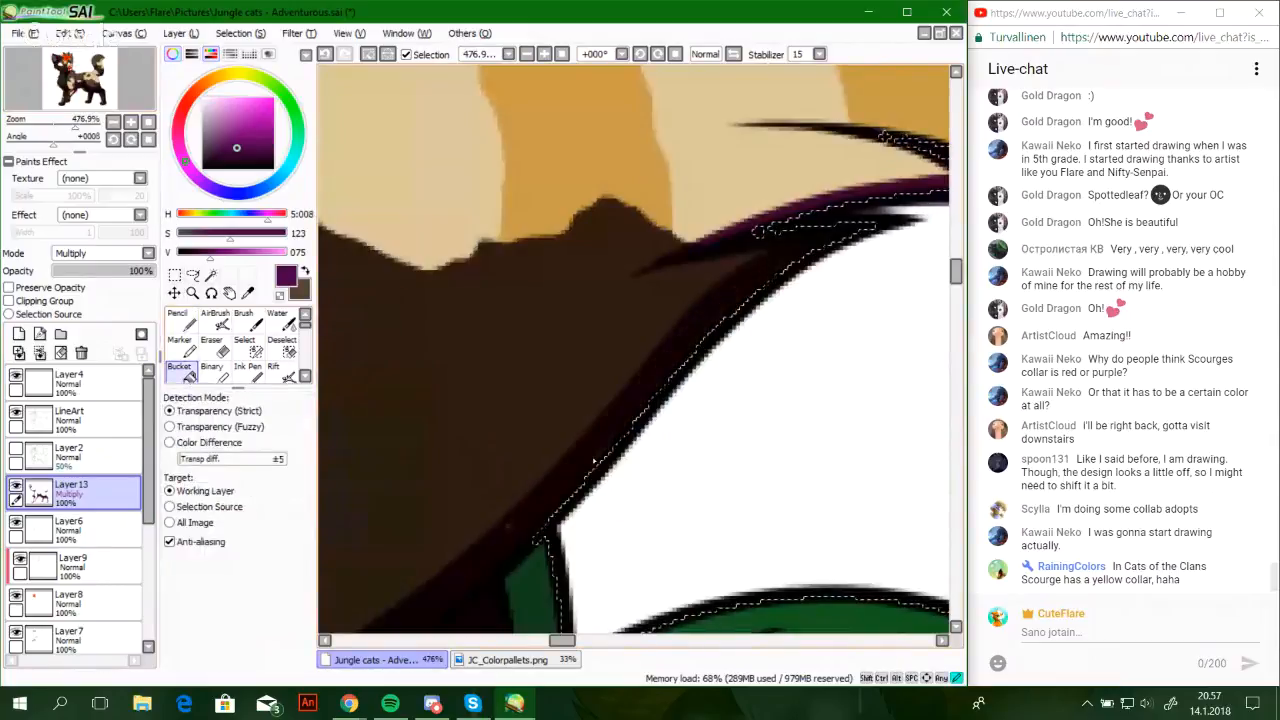
left_click(186, 322)
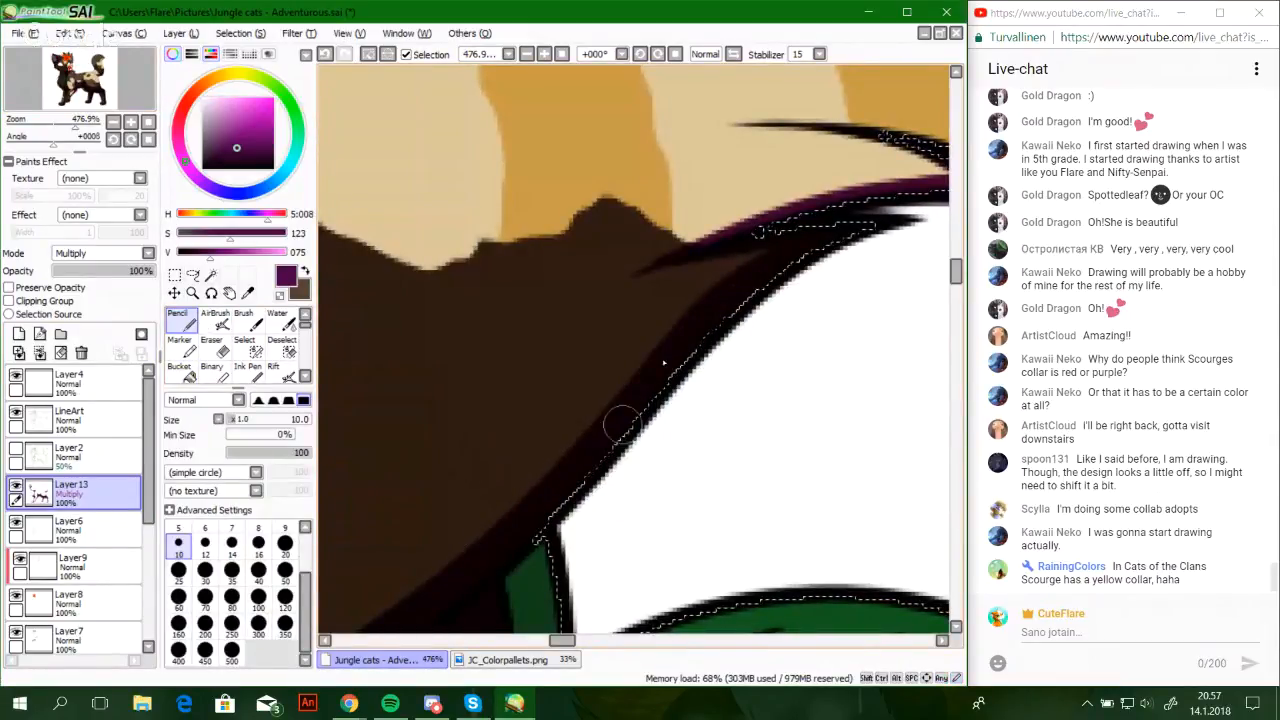
left_click_drag(620, 425, 780, 278)
Fill the small light gaps at the pointed fur tips of the neck shadow with the Pencil
left_click_drag(481, 557, 760, 183)
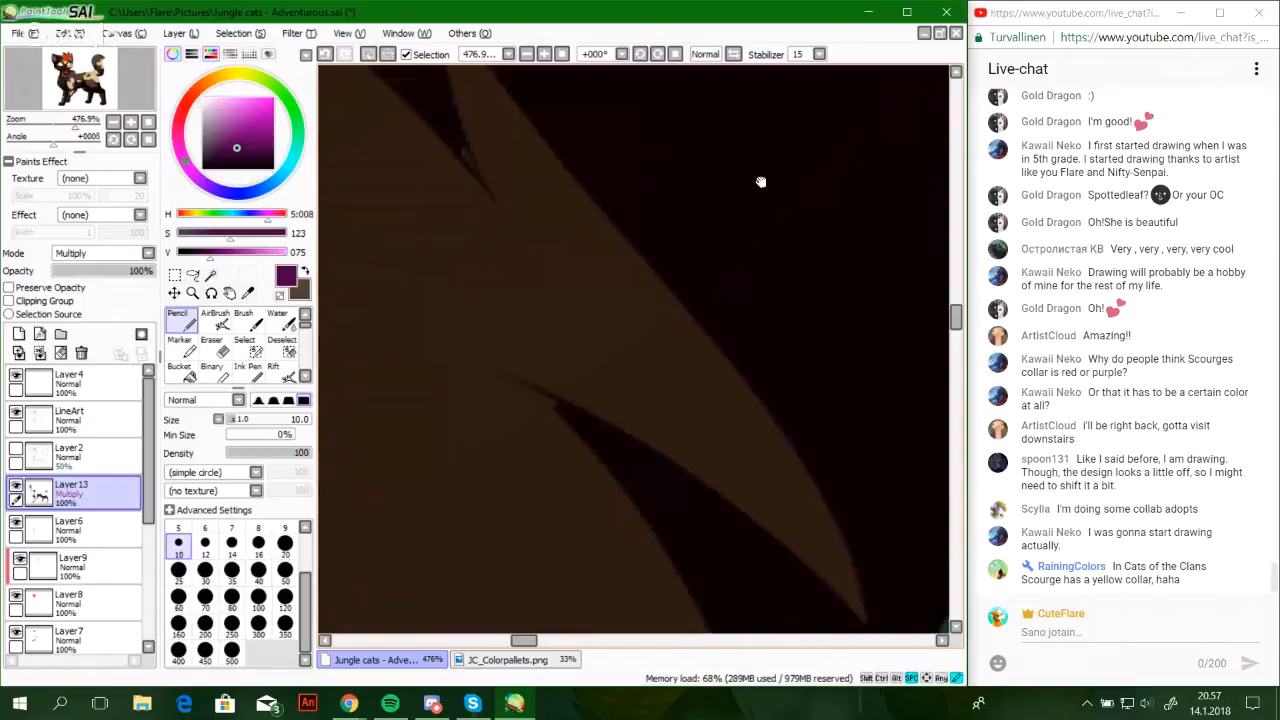
left_click_drag(598, 420, 513, 370)
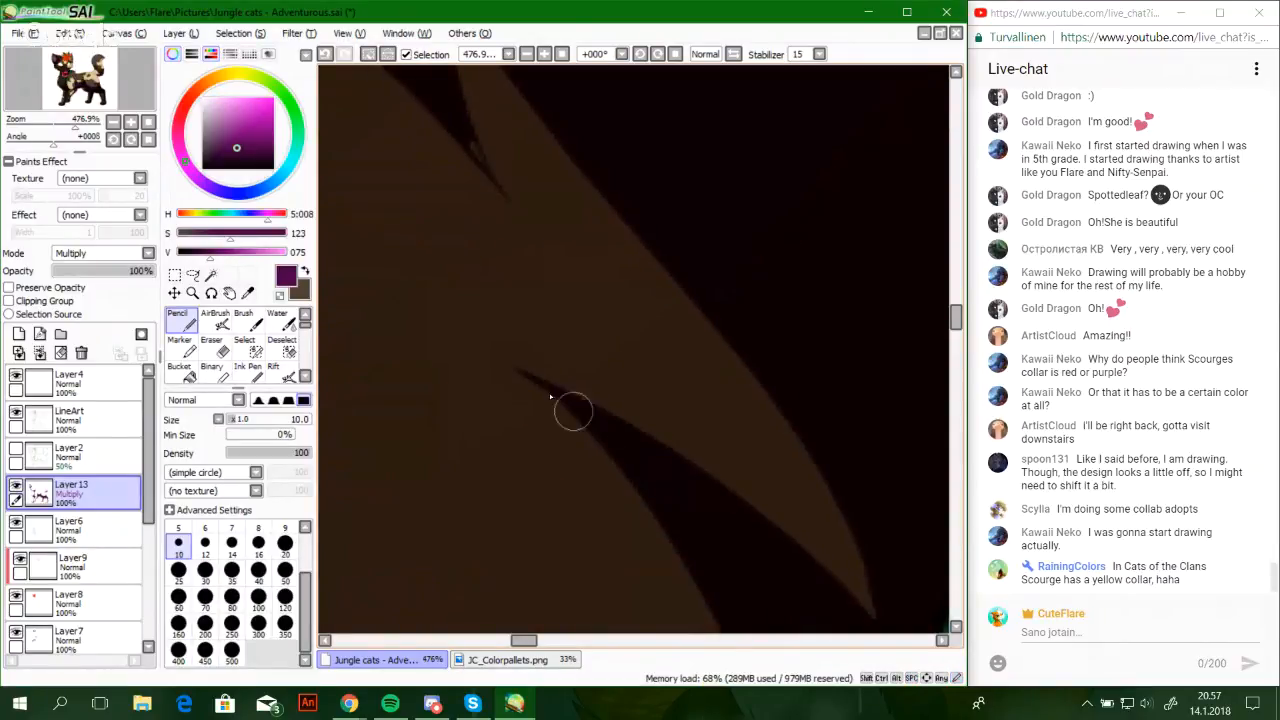
mouse_move(573, 411)
left_mouse_down()
mouse_move(600, 429)
mouse_move(523, 369)
mouse_move(547, 386)
left_mouse_up()
mouse_move(515, 304)
left_mouse_down()
mouse_move(620, 452)
mouse_move(583, 390)
left_mouse_up()
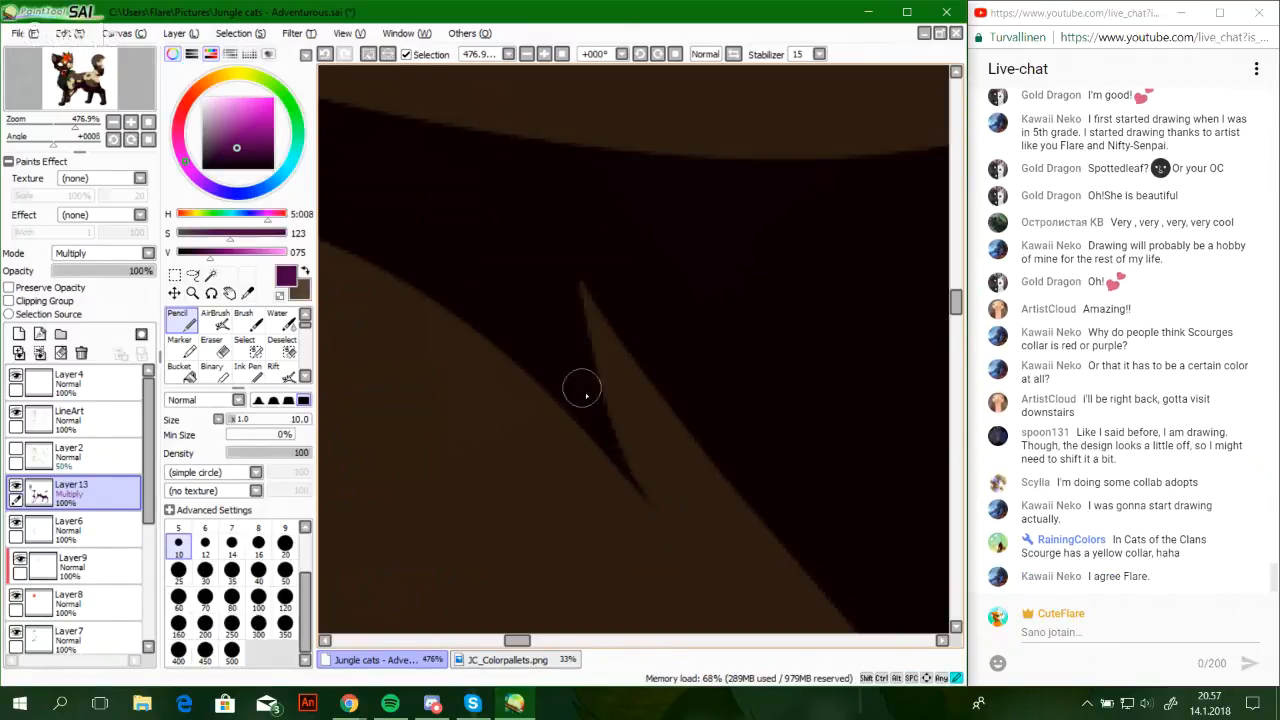
key("e")
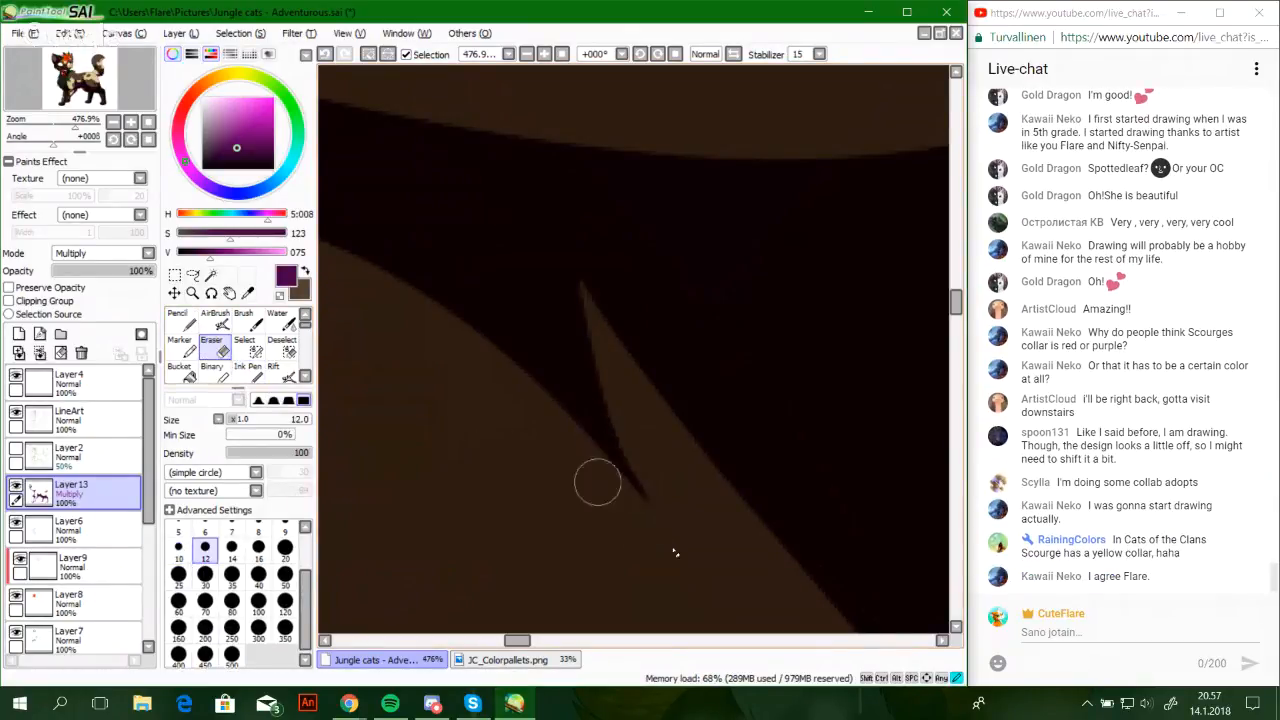
left_click(182, 320)
Examine the shadow edges along the jaw, cheek fur, ear and forehead for gaps or rough spots
left_click_drag(380, 330, 700, 543)
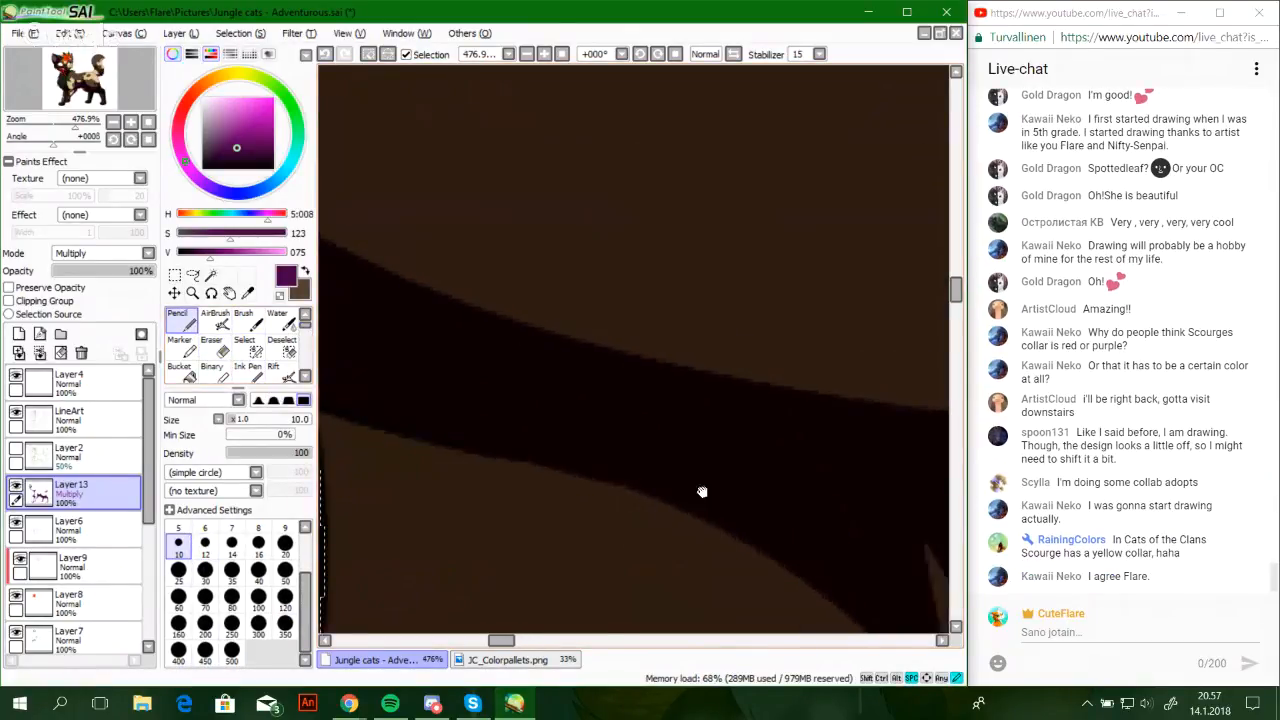
left_click_drag(380, 445, 703, 491)
left_click_drag(447, 287, 526, 380)
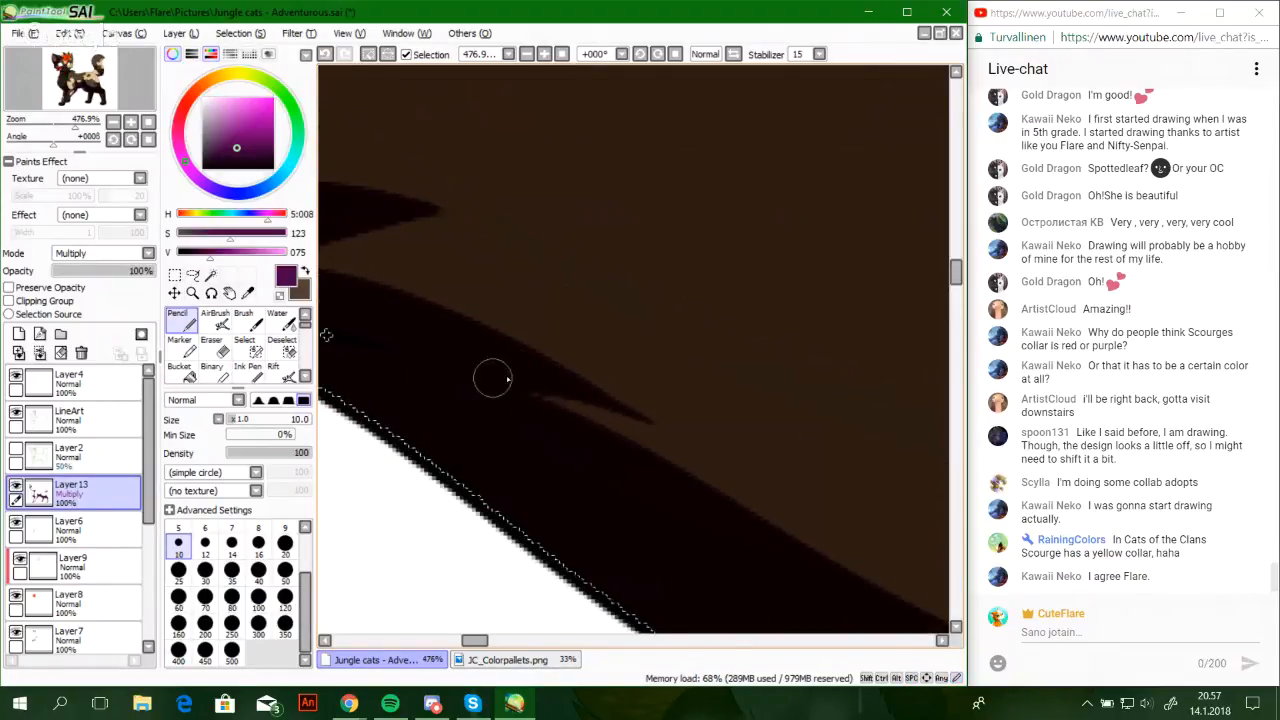
left_click_drag(384, 295, 680, 374)
mouse_move(502, 320)
left_mouse_down()
mouse_move(520, 360)
mouse_move(540, 605)
left_mouse_up()
left_click_drag(665, 95, 608, 426)
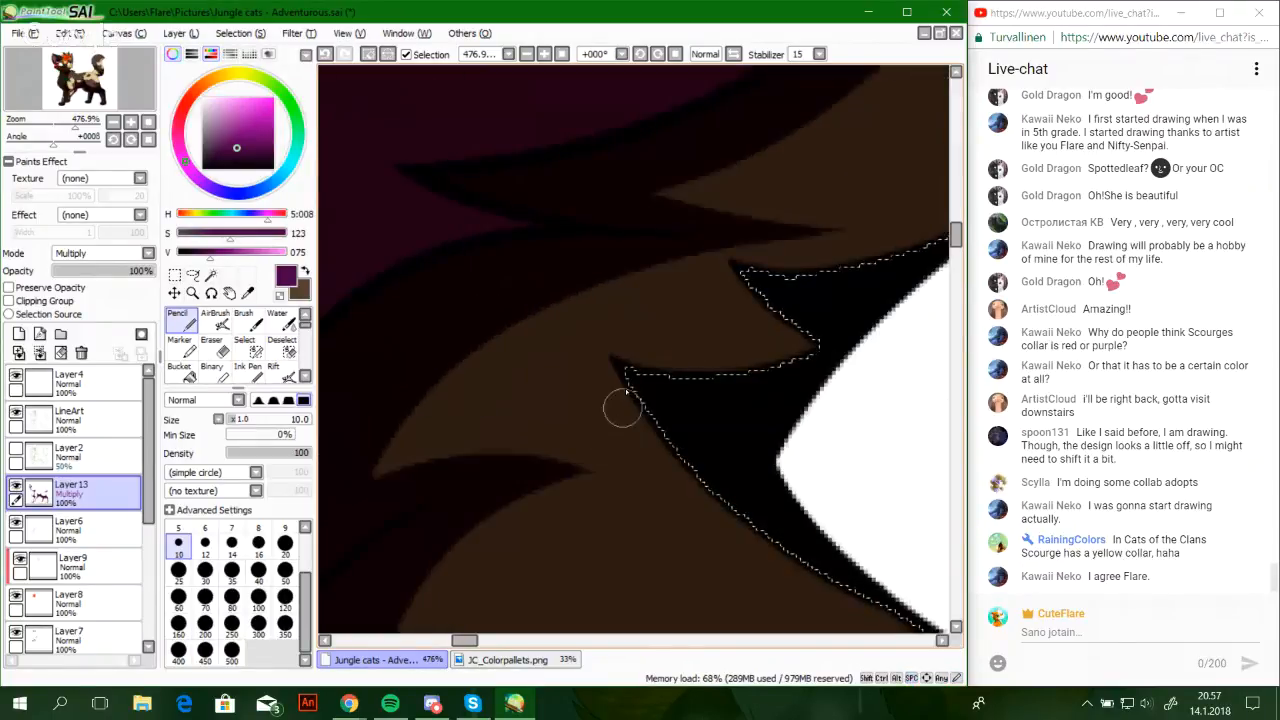
mouse_move(441, 323)
left_mouse_down()
mouse_move(531, 509)
mouse_move(686, 229)
mouse_move(611, 480)
mouse_move(697, 405)
left_mouse_up()
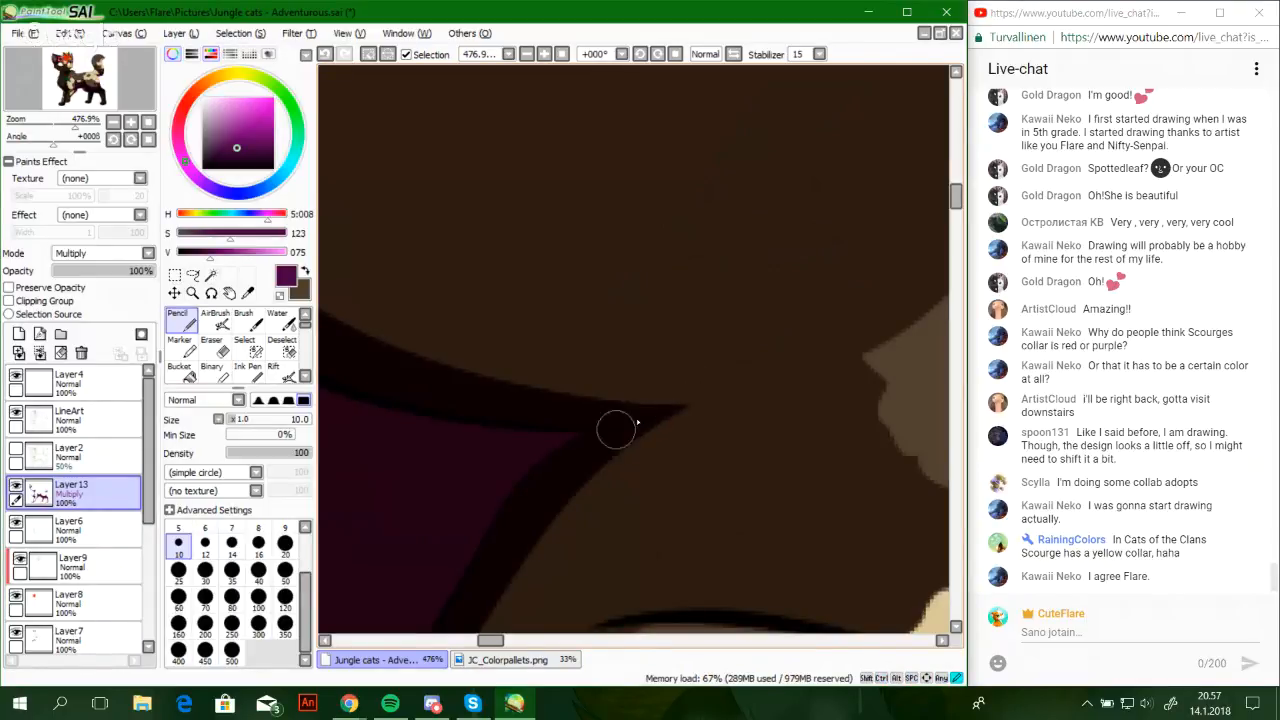
left_click_drag(621, 424, 455, 358)
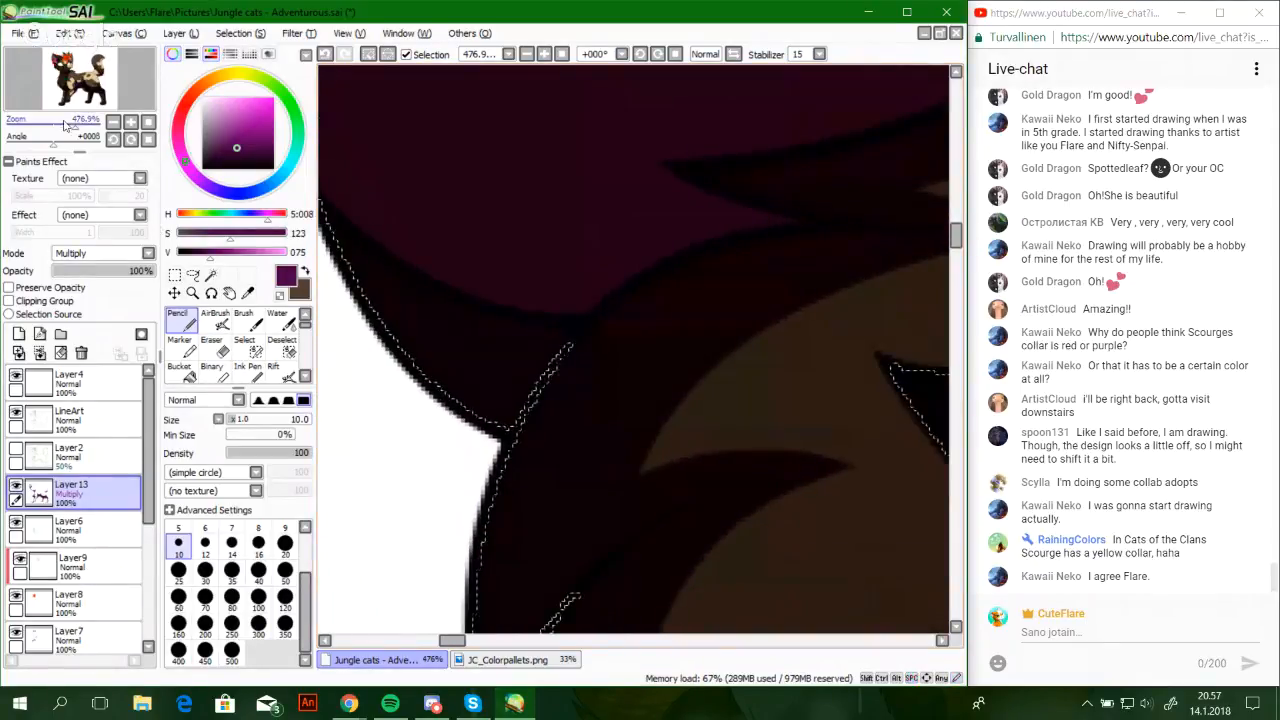
left_click_drag(75, 124, 45, 124)
left_click(68, 63)
scroll(100, 105, "up", 4)
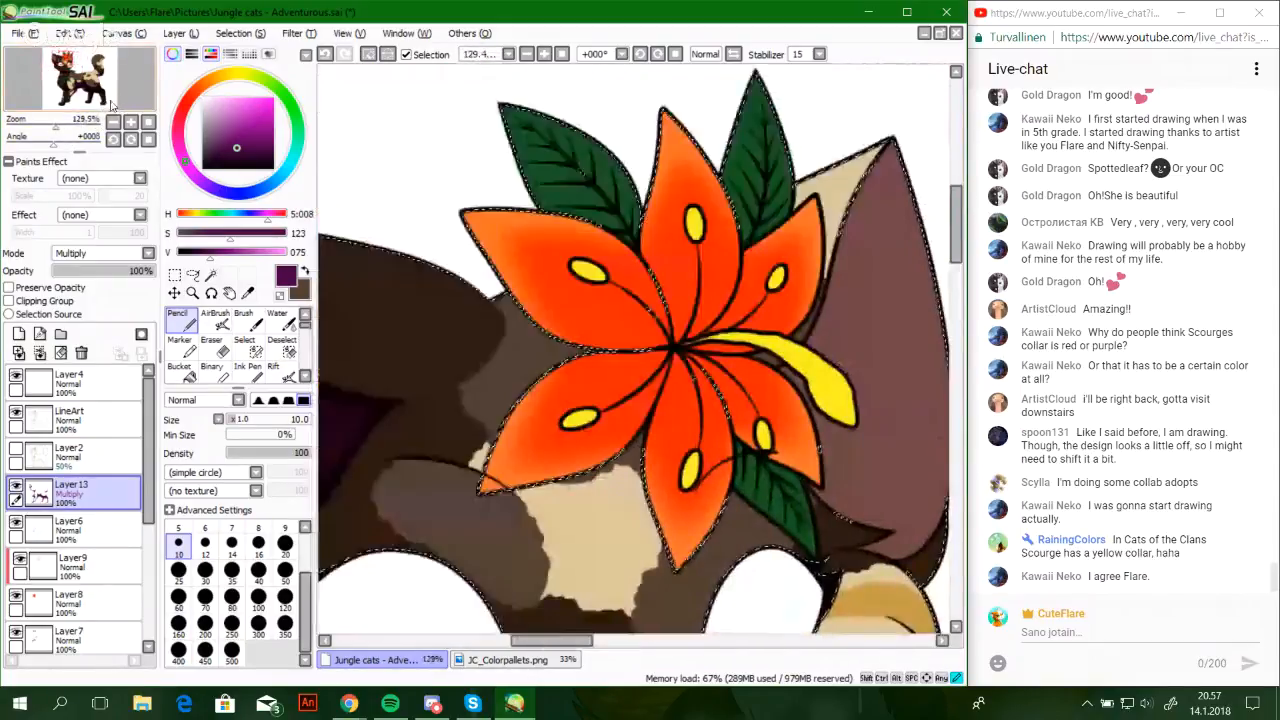
Widen the shadow along the underside of the jaw with the Pencil at size 50, undoing strokes that miss the curve
left_click_drag(112, 105, 82, 95)
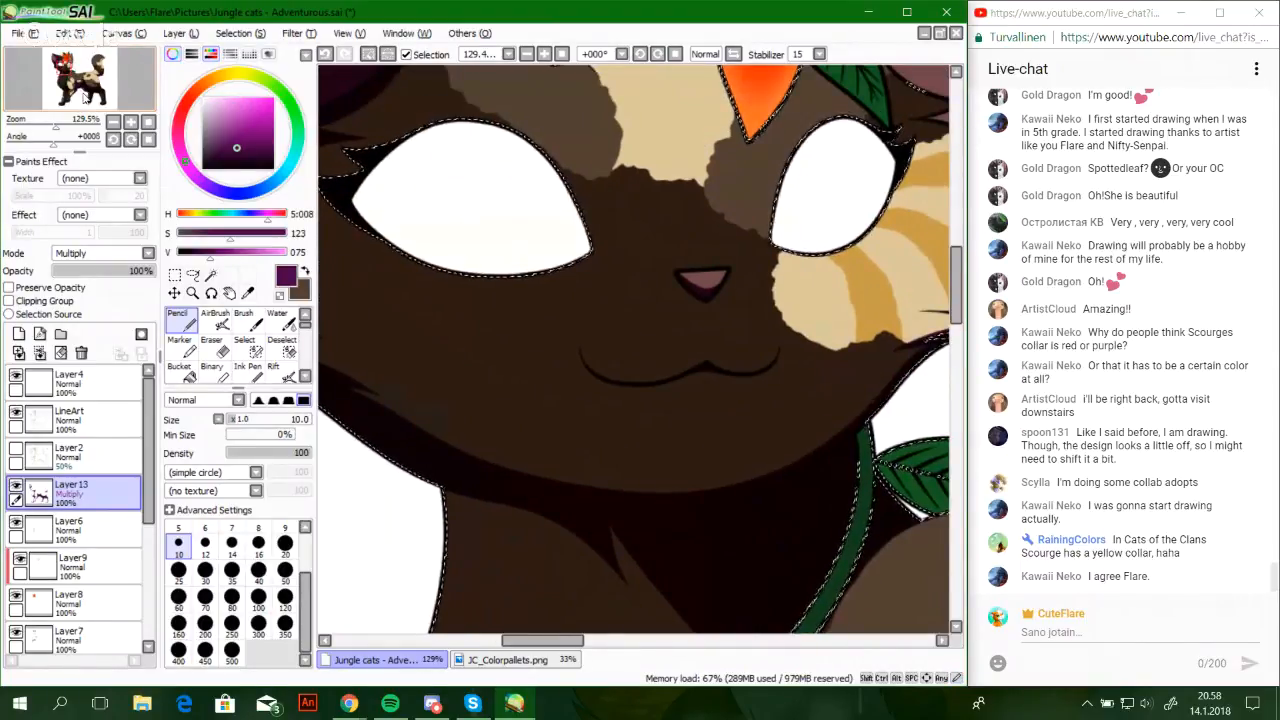
left_click(285, 578)
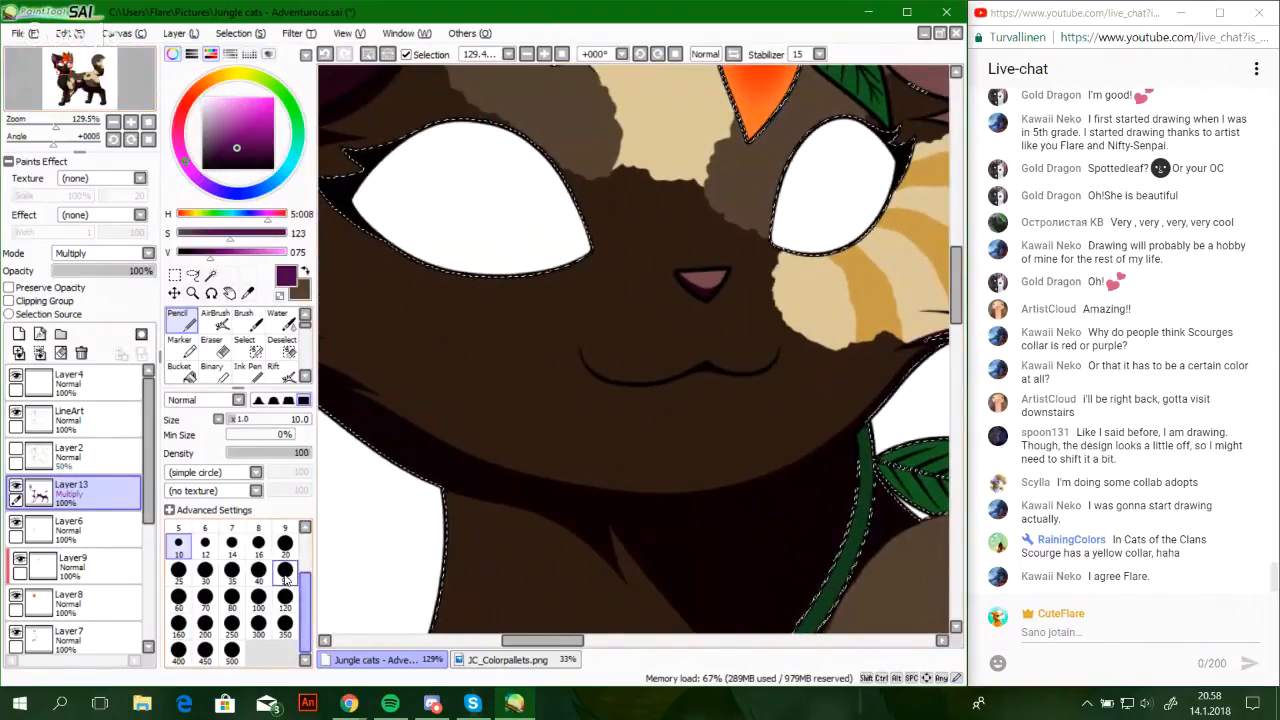
left_click_drag(350, 395, 816, 444)
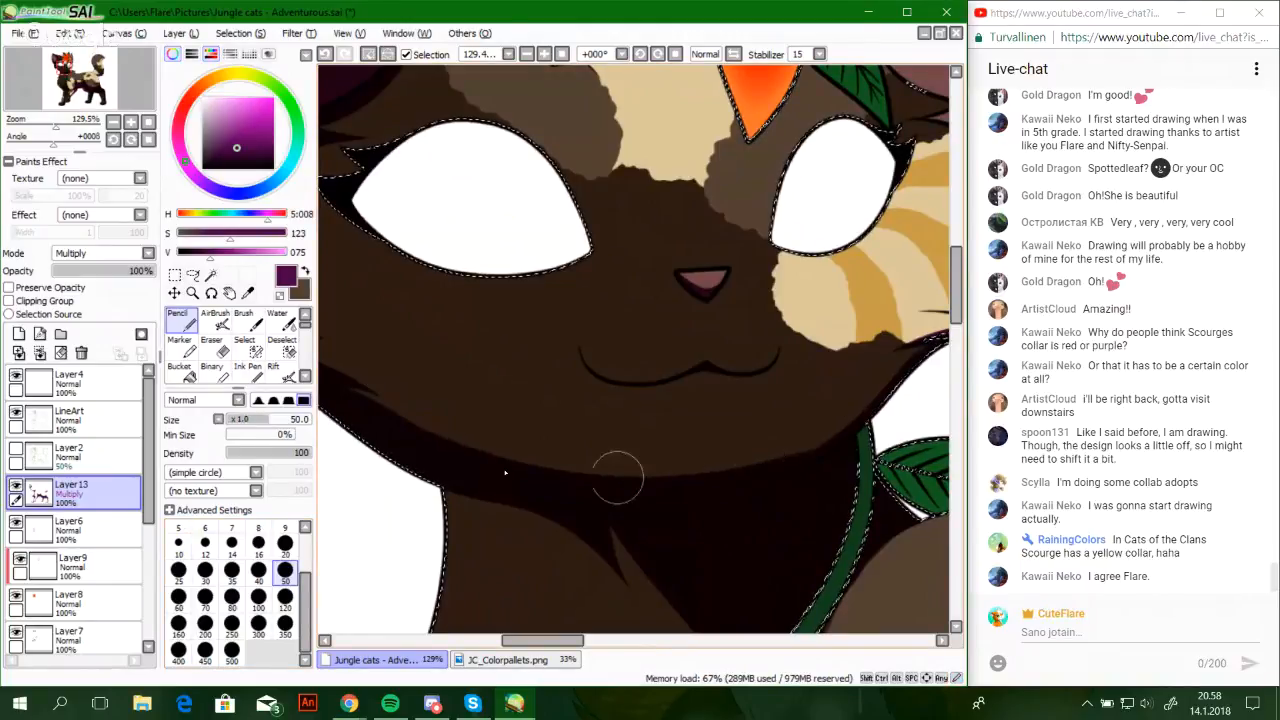
key("ctrl+z")
mouse_move(398, 422)
left_mouse_down()
mouse_move(477, 463)
mouse_move(850, 414)
mouse_move(528, 471)
mouse_move(795, 456)
left_mouse_up()
key("ctrl+z")
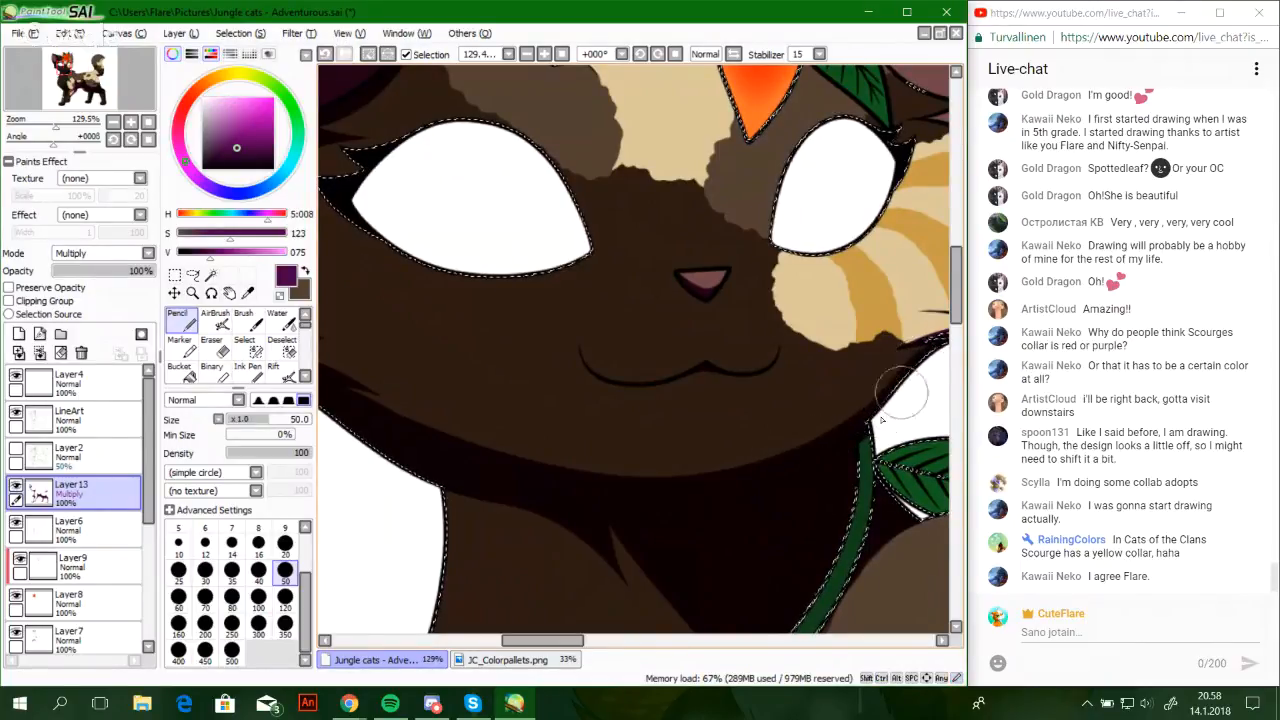
Erase the shadow covering the upper end of the vine below the jaw with the Eraser at size 12
left_click(258, 544)
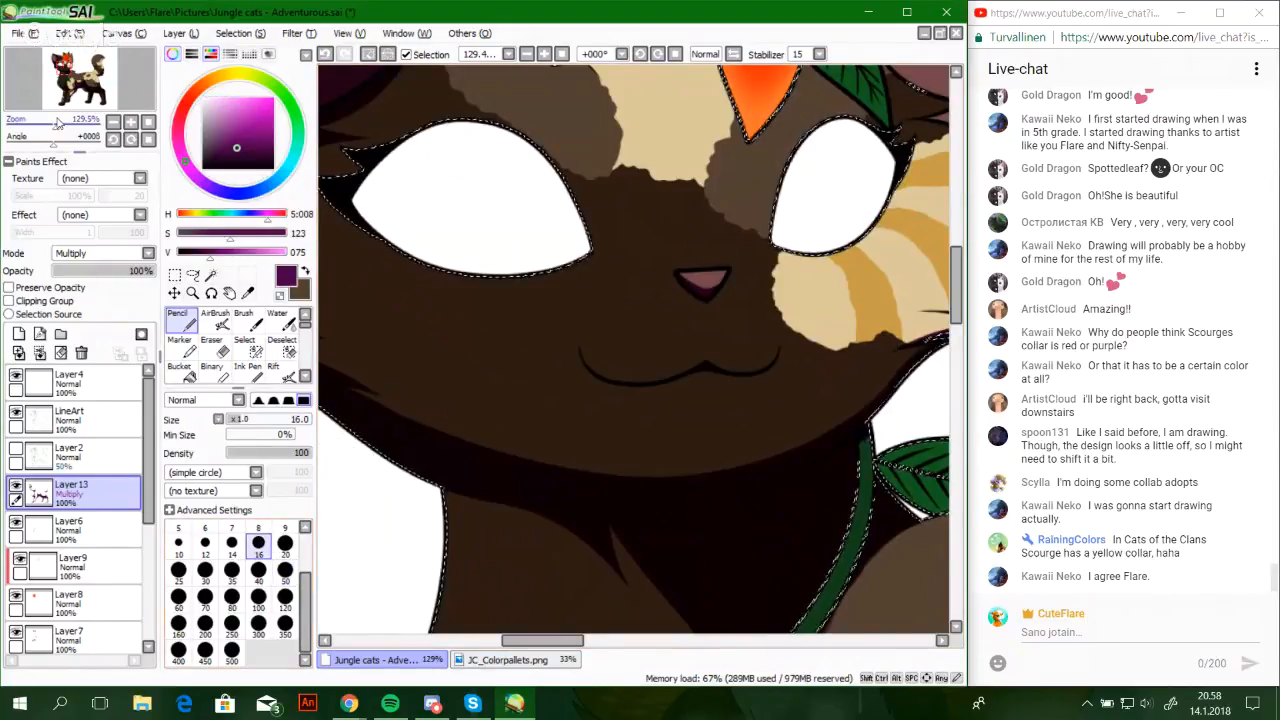
left_click(68, 124)
left_click_drag(431, 366, 865, 297)
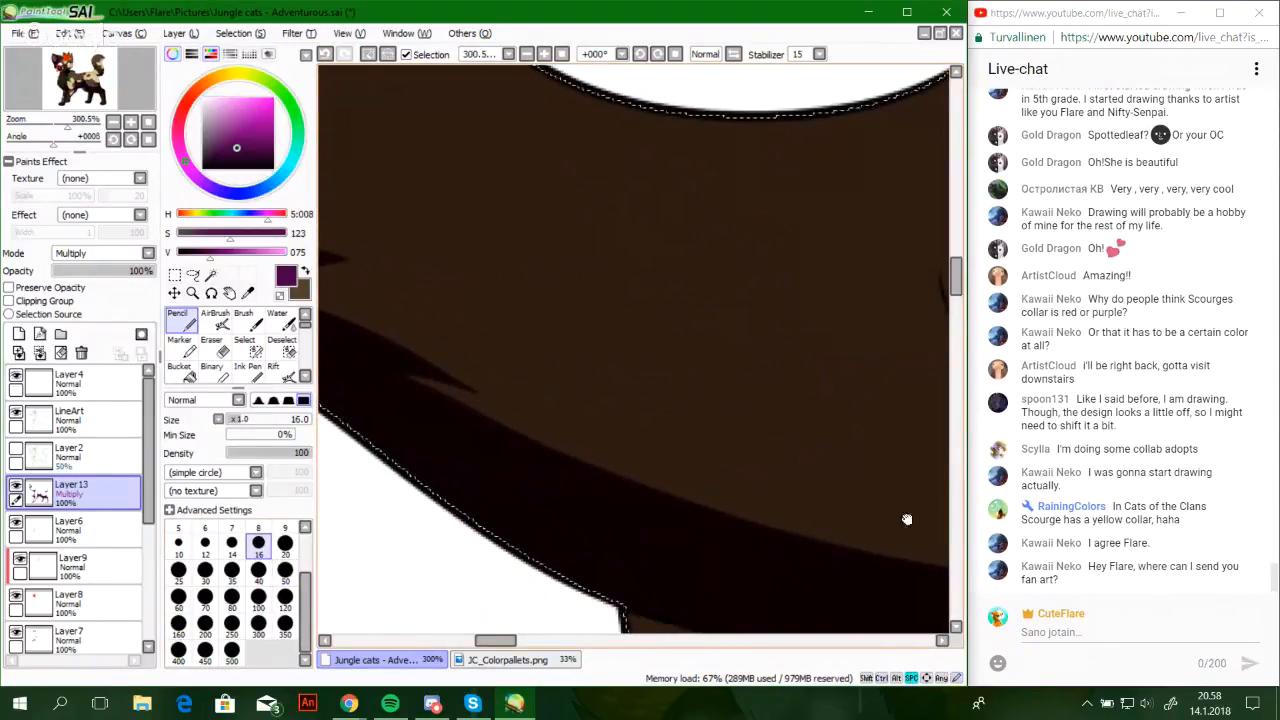
left_click_drag(906, 520, 386, 295)
mouse_move(863, 394)
left_mouse_down()
mouse_move(626, 286)
mouse_move(609, 343)
left_mouse_up()
left_click(211, 345)
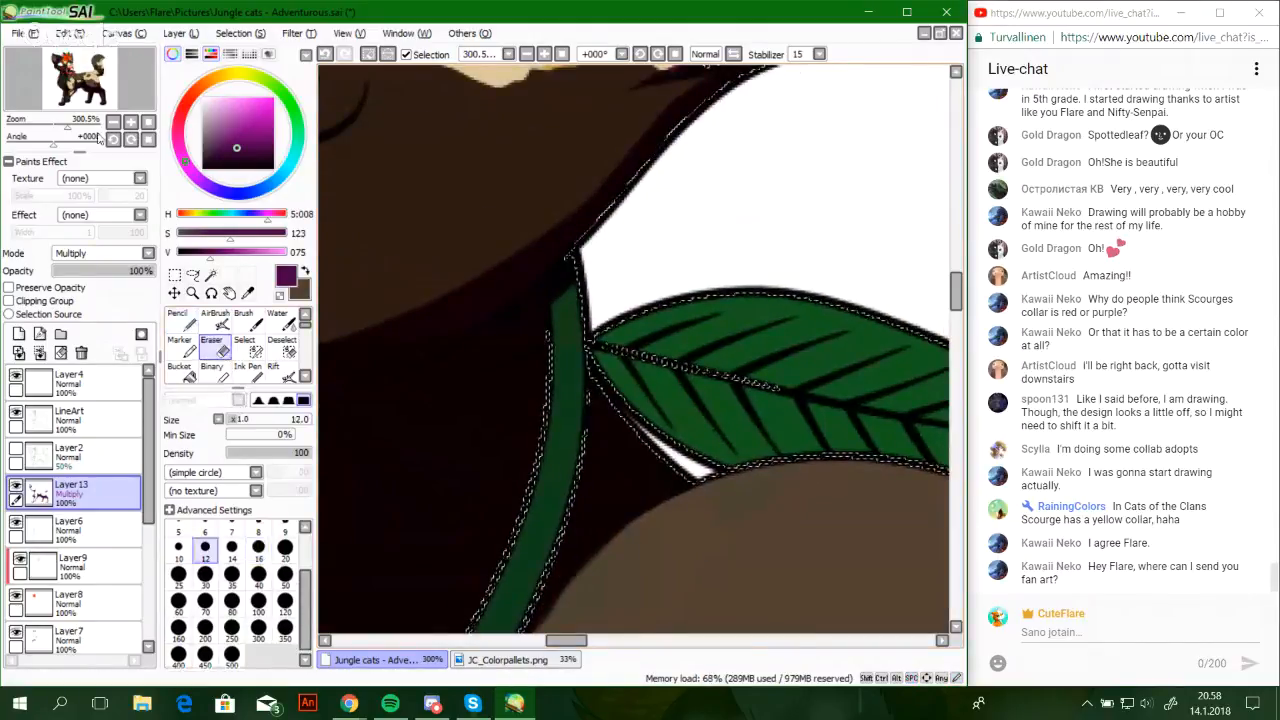
scroll(530, 300, "up", 2)
left_click_drag(524, 288, 534, 272)
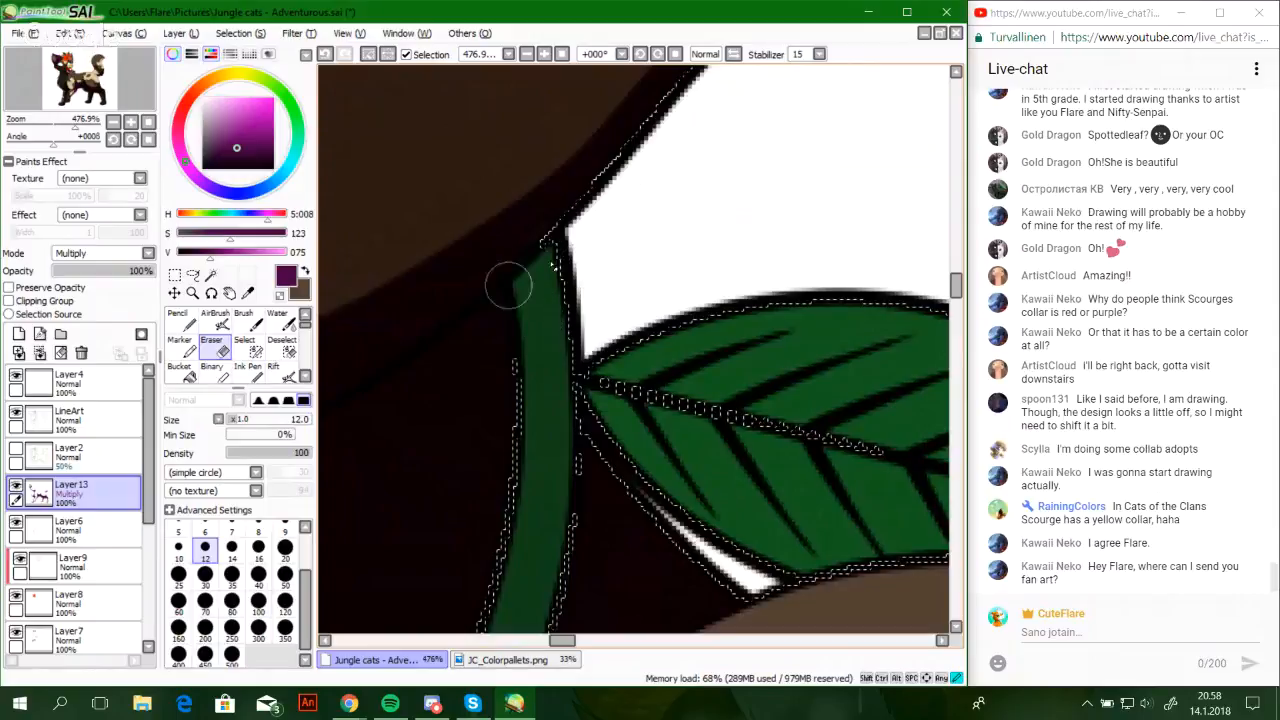
key("n")
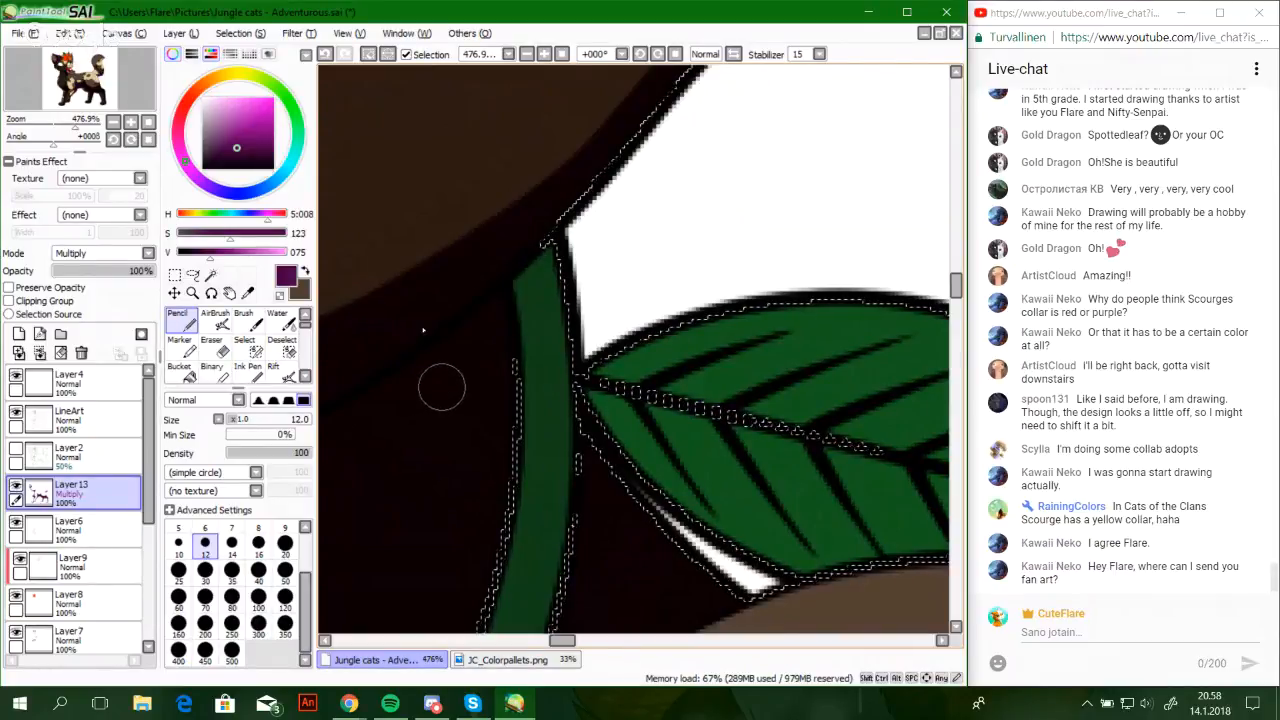
left_click(1063, 638)
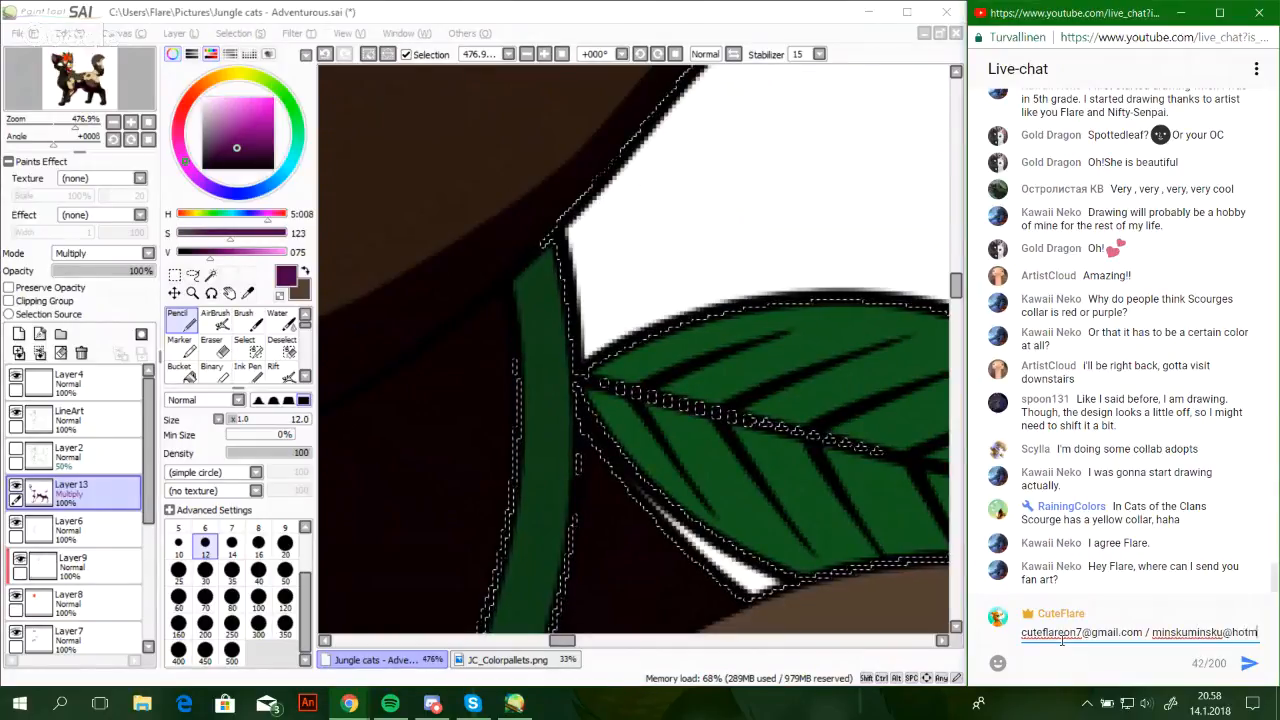
type("ail.com (")
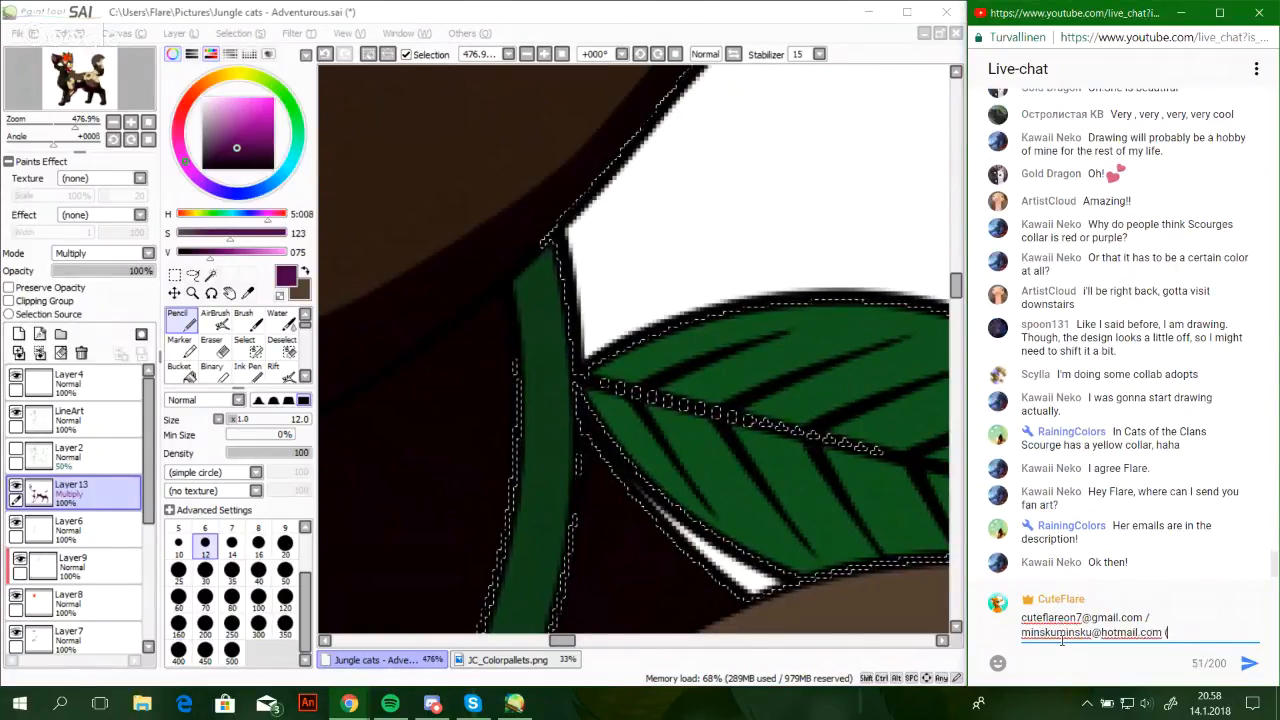
key("Return")
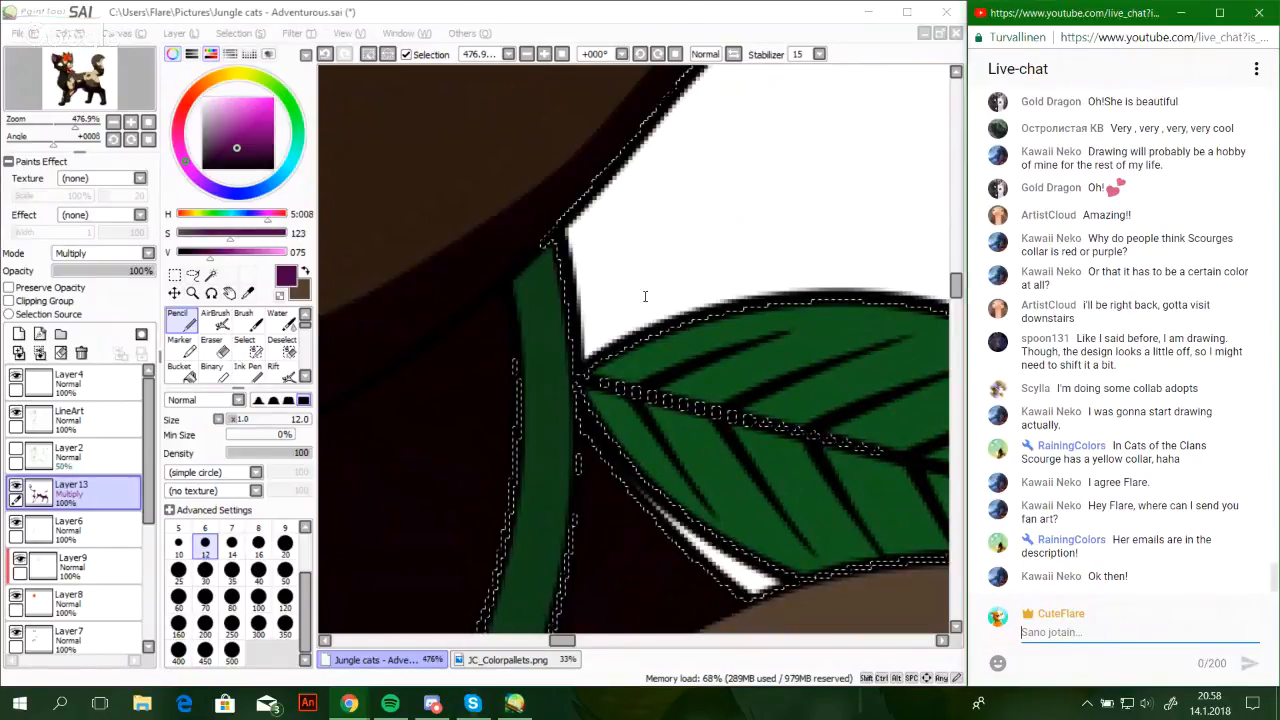
Outline a curved shadow inside the flower's lower petal nearest the forehead patch, running from the petal tip to the flower's center
left_click(443, 294)
left_click_drag(75, 125, 36, 126)
left_click_drag(62, 100, 69, 126)
left_click_drag(96, 75, 97, 71)
mouse_move(520, 282)
left_mouse_down()
mouse_move(457, 442)
mouse_move(541, 446)
mouse_move(773, 368)
mouse_move(868, 224)
mouse_move(808, 330)
mouse_move(862, 248)
mouse_move(885, 184)
left_mouse_up()
left_click_drag(822, 318, 882, 200)
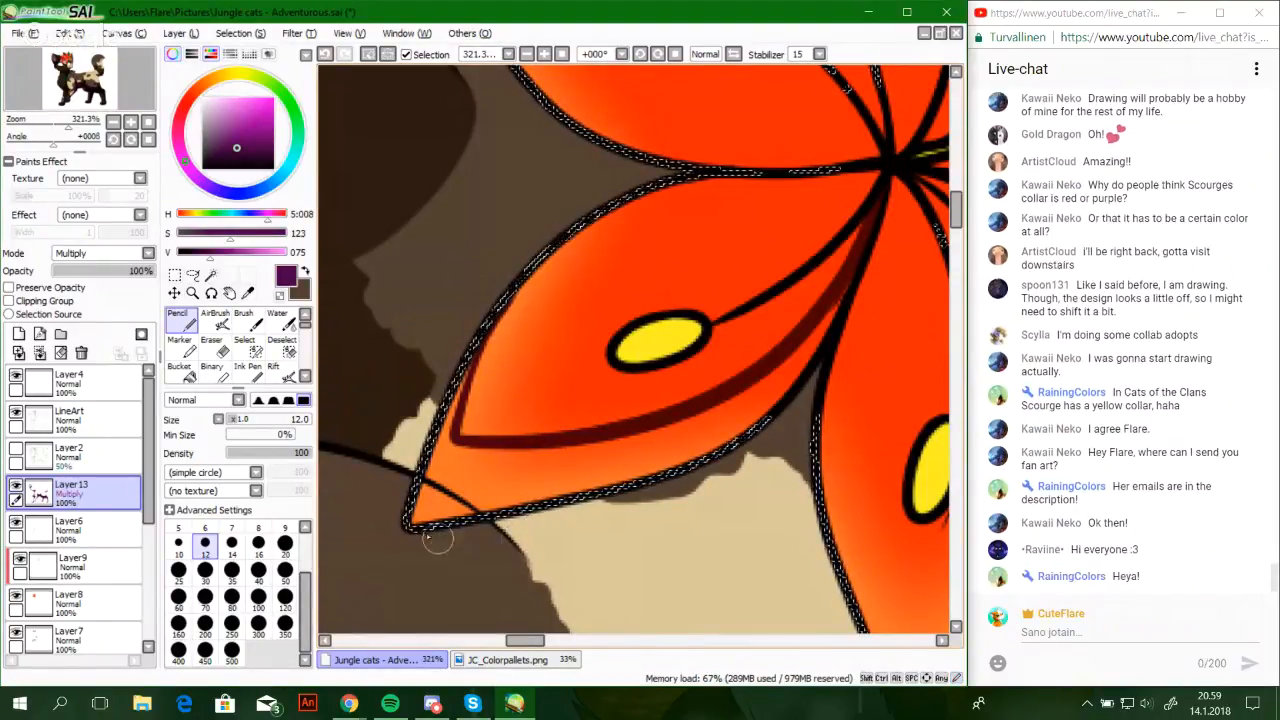
Paint a cast shadow on the fur along the lower petal's underside and widen the petal's inner shadow near the flower's center
mouse_move(418, 538)
left_mouse_down()
mouse_move(625, 501)
mouse_move(754, 445)
mouse_move(563, 510)
mouse_move(724, 469)
mouse_move(788, 408)
left_mouse_up()
key("ctrl+z")
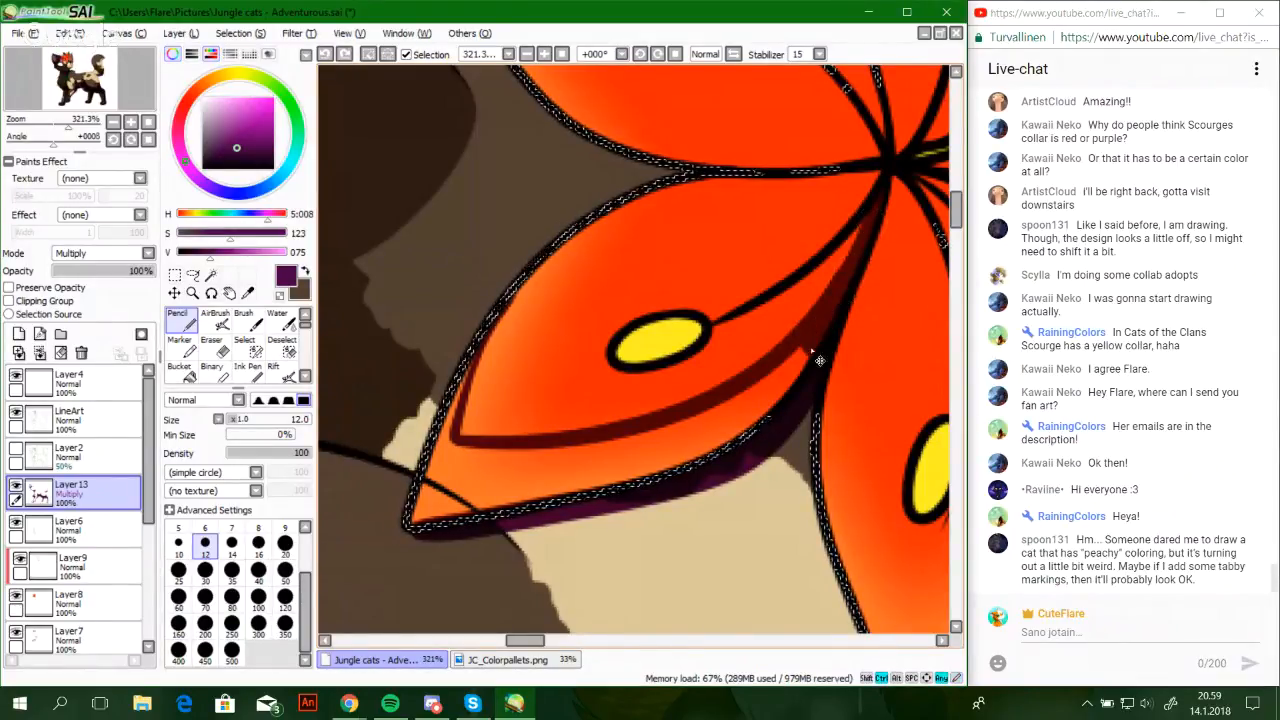
left_click(870, 228)
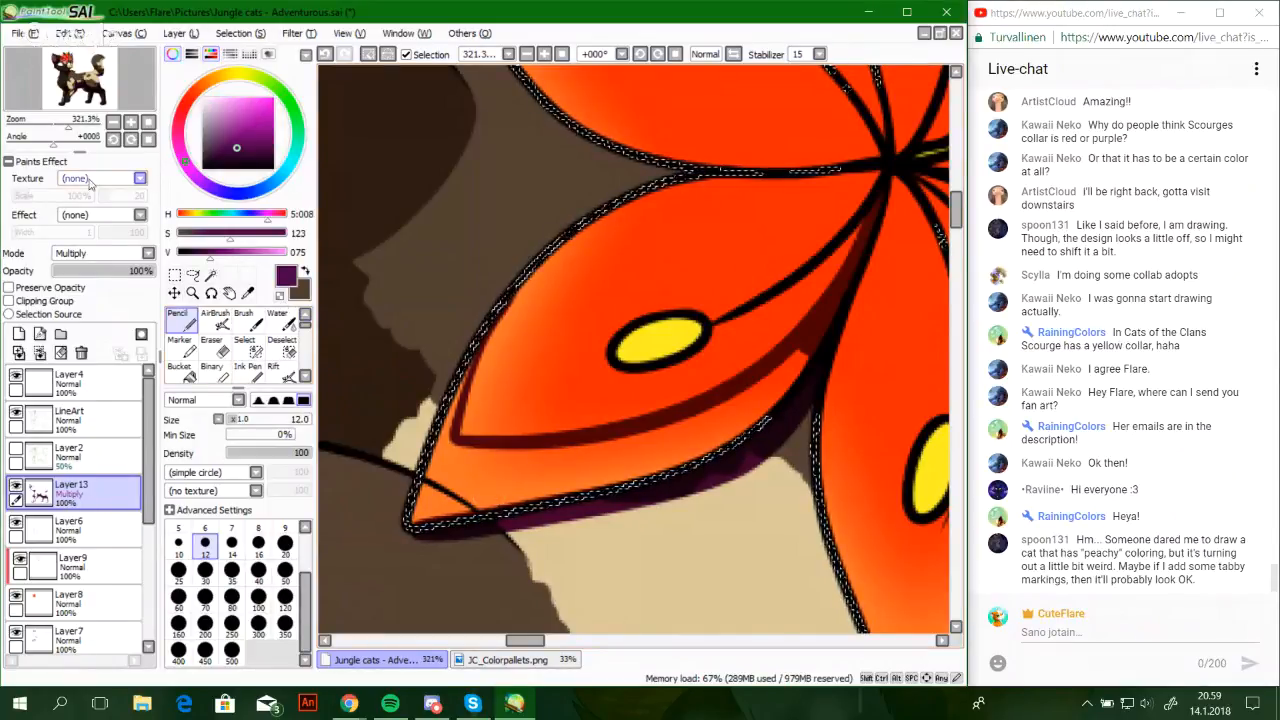
Close the shadow outline along the petal's tip and fill the enclosed tip area with the Bucket
left_click_drag(64, 127, 70, 127)
key("space")
left_click_drag(645, 431, 742, 317)
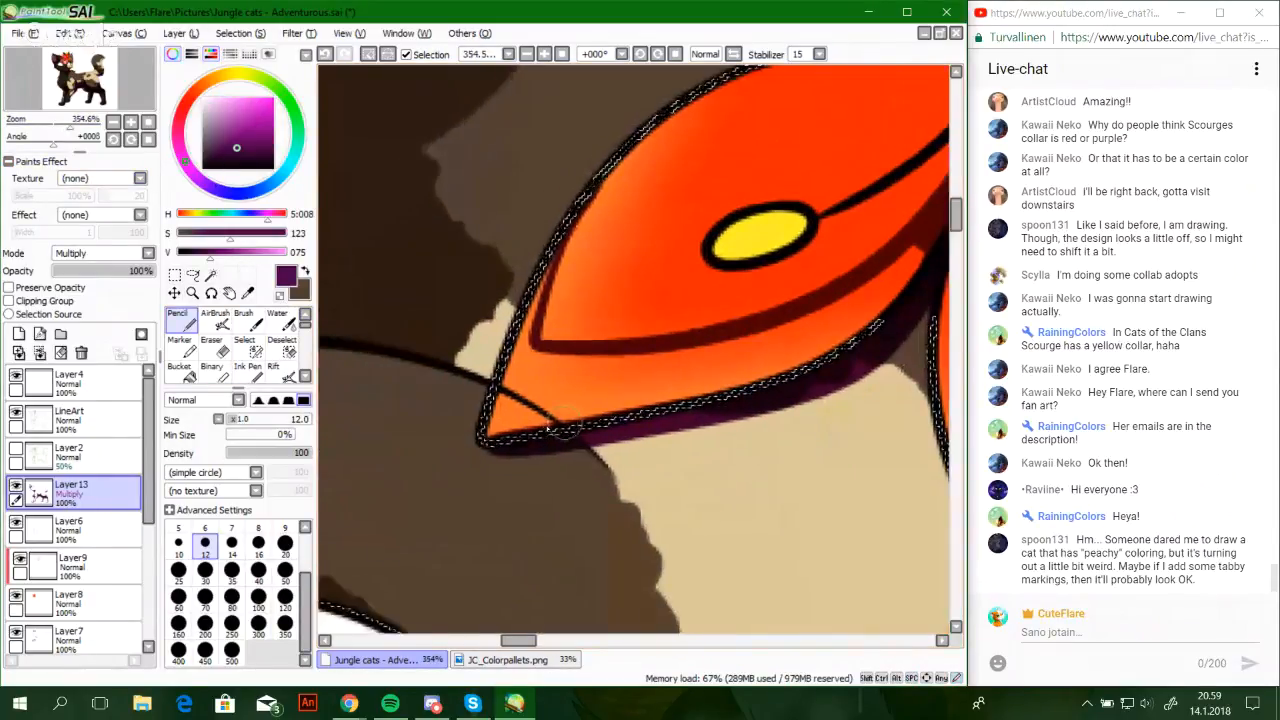
mouse_move(500, 445)
left_mouse_down()
mouse_move(508, 376)
mouse_move(490, 406)
mouse_move(570, 216)
mouse_move(560, 258)
left_mouse_up()
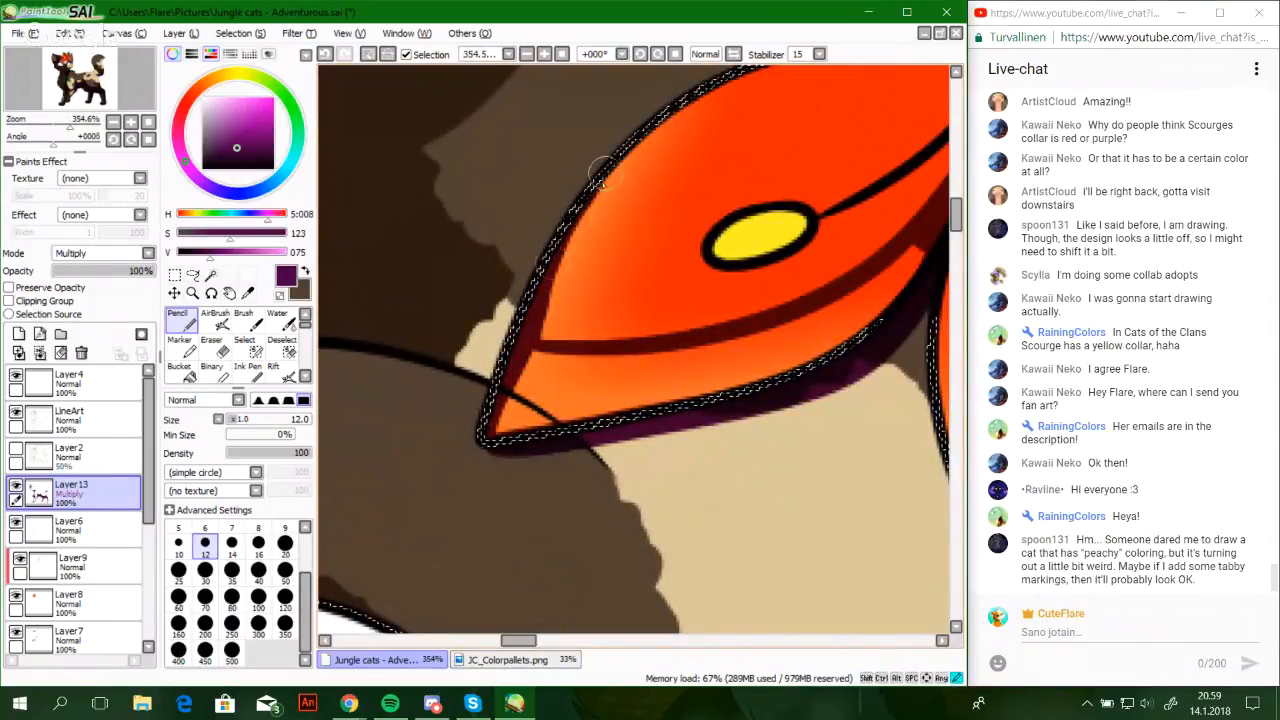
key("e")
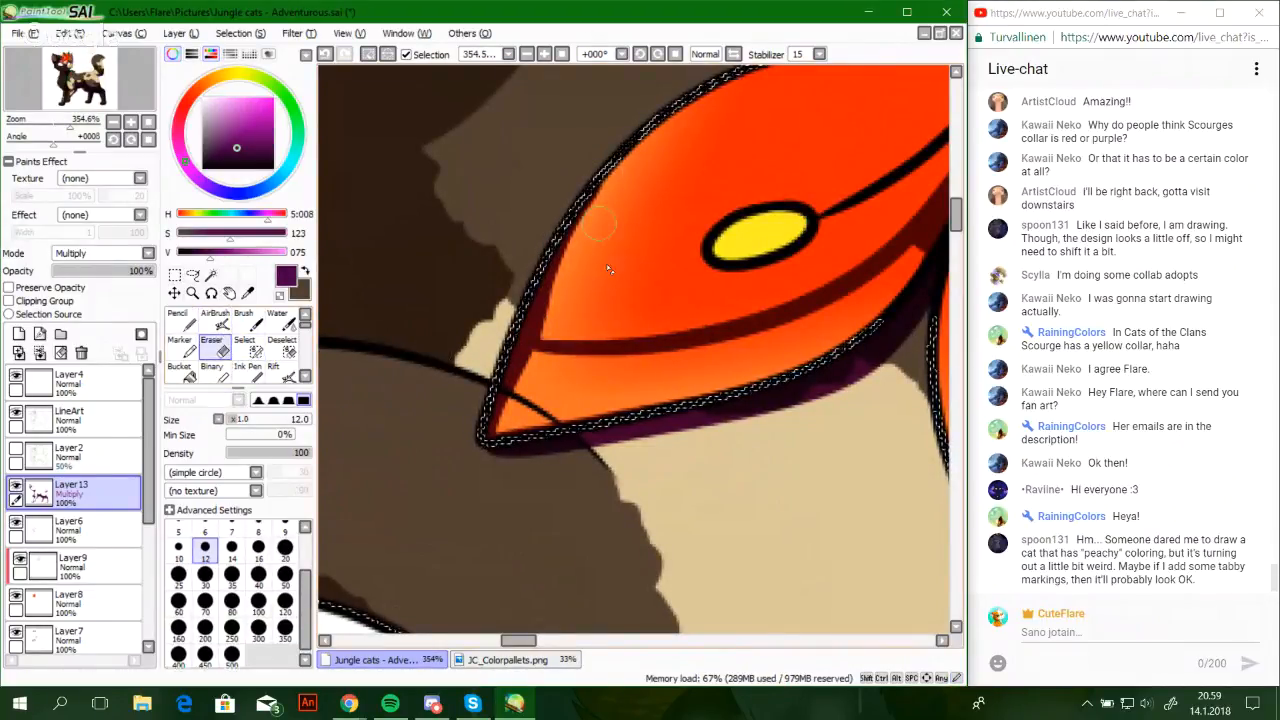
left_click(184, 373)
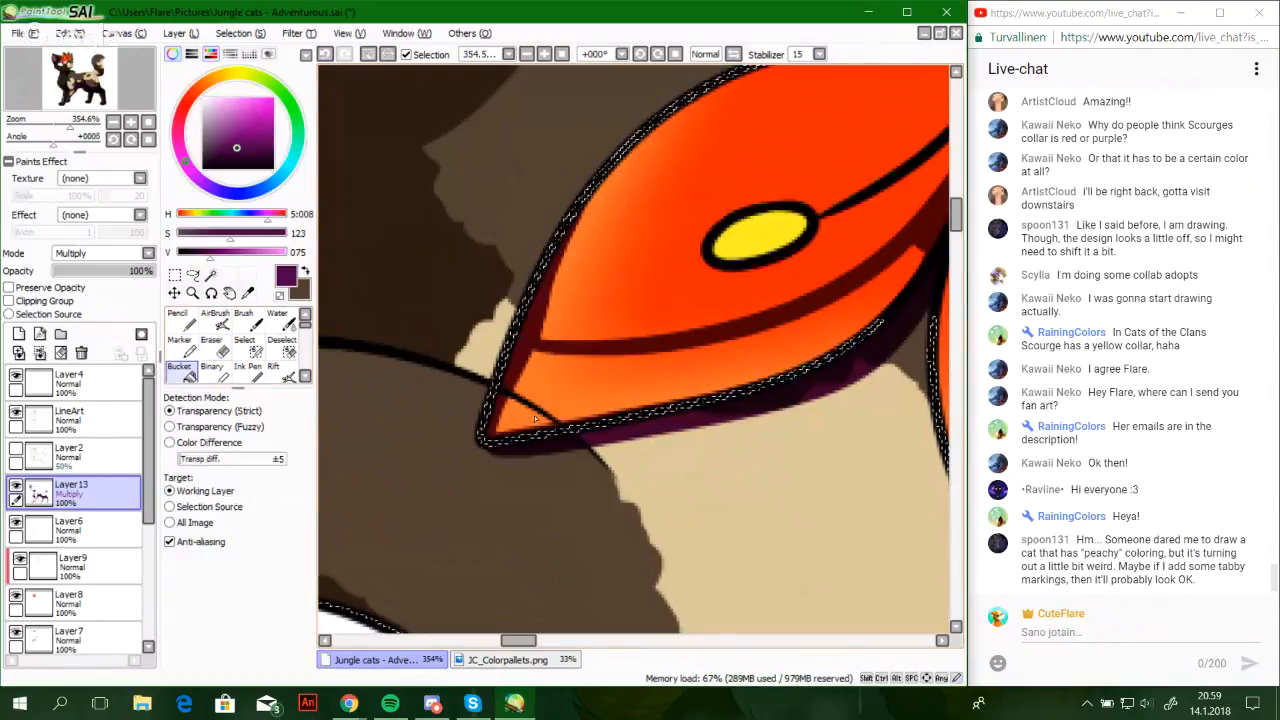
left_click(535, 420)
key("n")
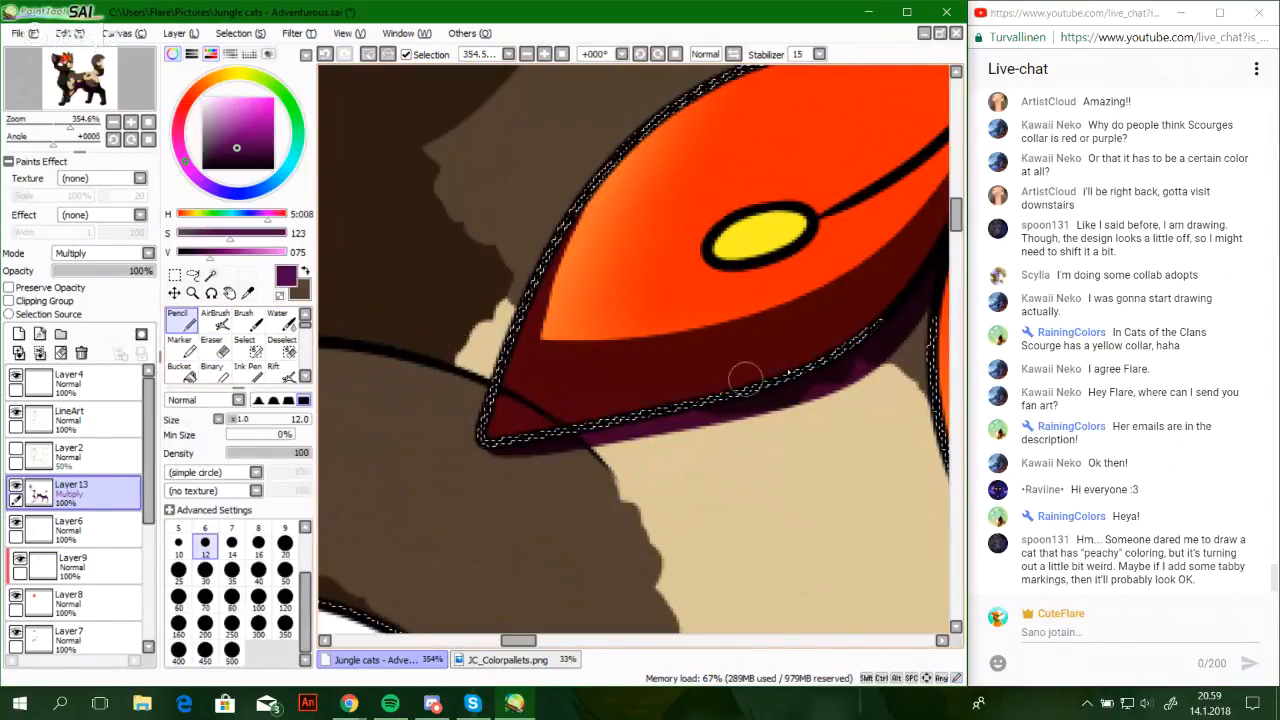
Draw a thin shadow below the petal's stamen filament toward the flower's center with the size 12 Pencil, redoing strokes that miss
left_click_drag(789, 372, 584, 442)
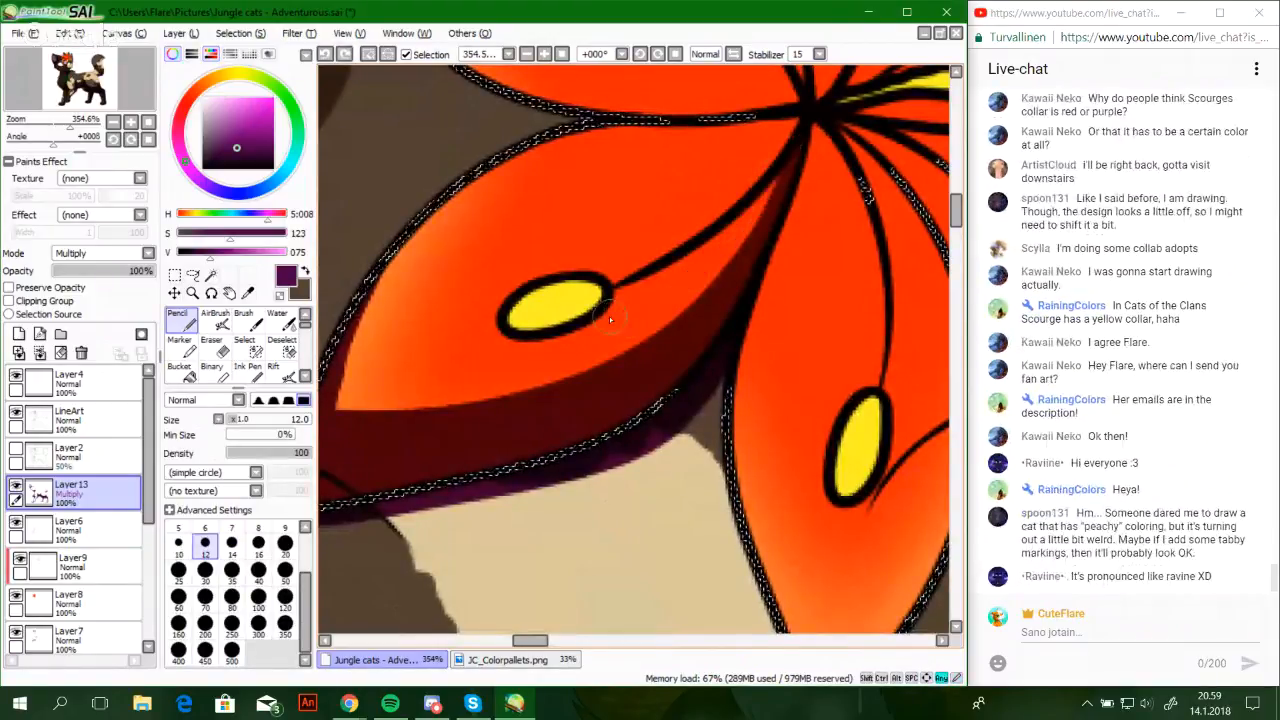
left_click_drag(609, 318, 768, 205)
key("ctrl+z")
mouse_move(616, 315)
left_mouse_down()
mouse_move(689, 287)
mouse_move(787, 168)
left_mouse_up()
key("ctrl+z")
mouse_move(620, 315)
left_mouse_down()
mouse_move(731, 245)
mouse_move(797, 154)
left_mouse_up()
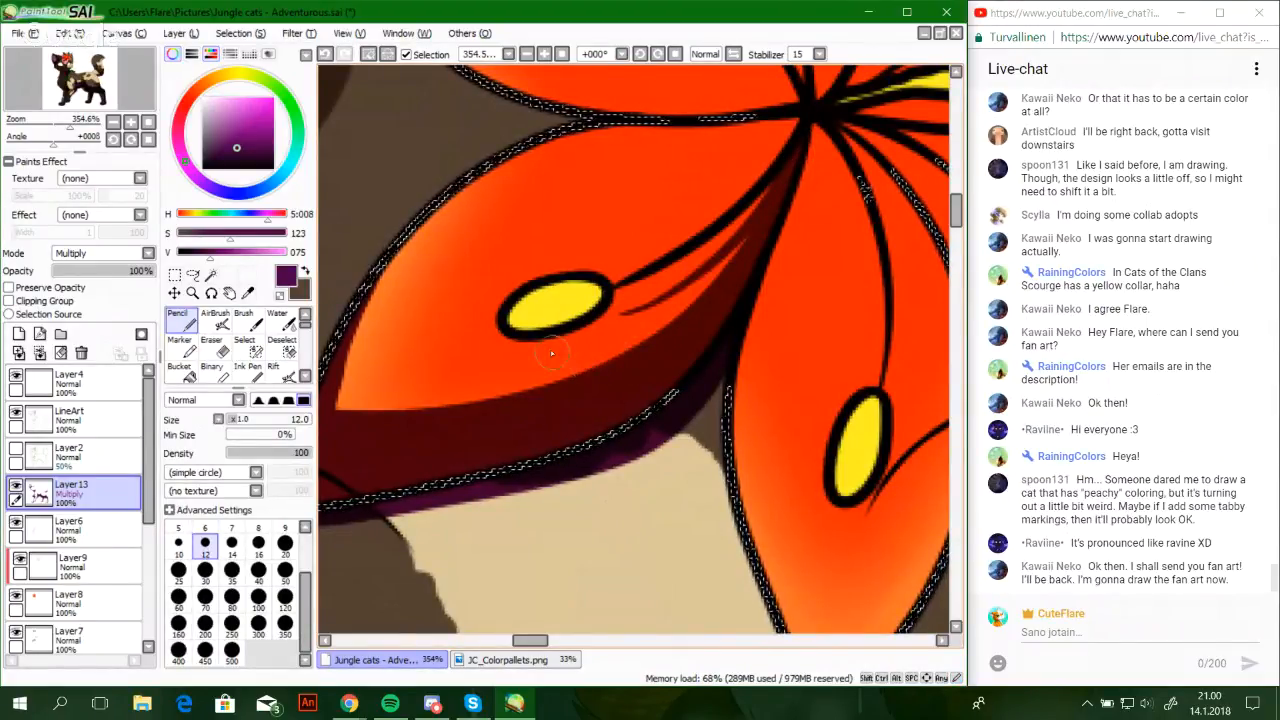
Outline and fill a cast shadow under the petal's yellow anther and shade the anther's lower edge
key("ctrl+z")
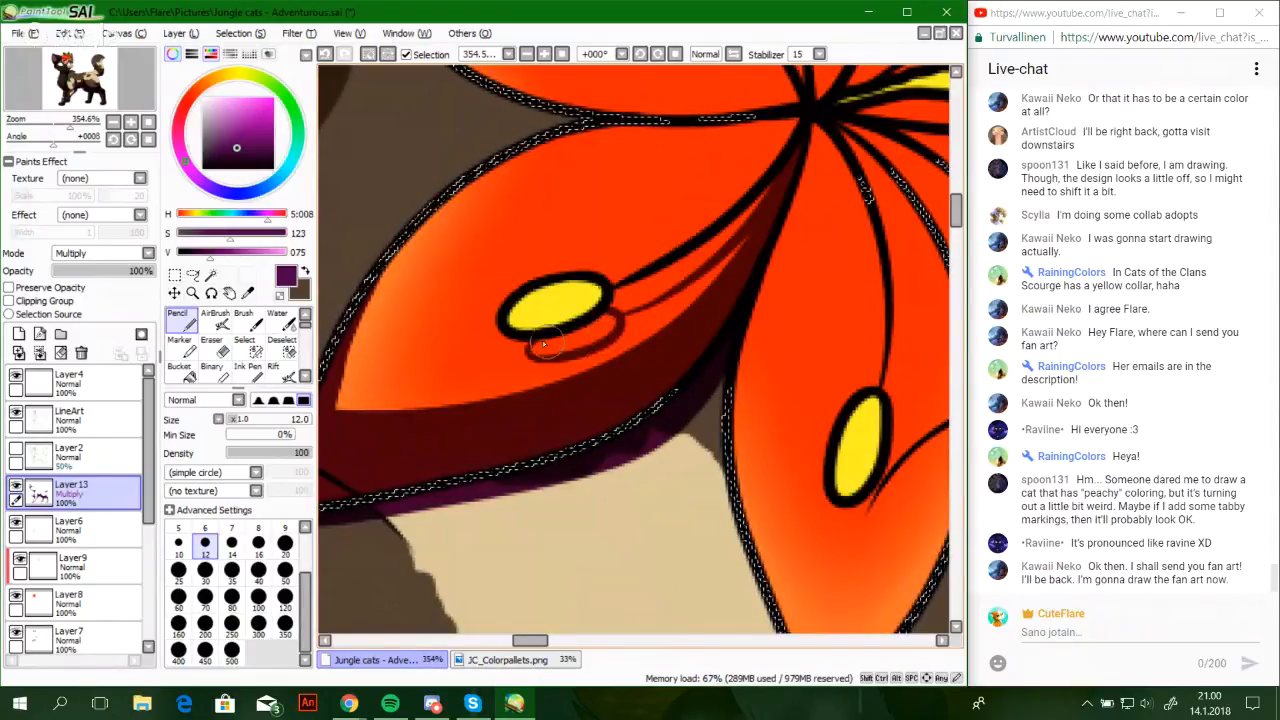
left_click_drag(540, 349, 596, 340)
mouse_move(505, 322)
left_mouse_down()
mouse_move(563, 320)
mouse_move(597, 296)
mouse_move(515, 336)
mouse_move(498, 315)
mouse_move(597, 298)
mouse_move(549, 328)
mouse_move(598, 294)
mouse_move(583, 330)
mouse_move(553, 324)
mouse_move(596, 301)
left_mouse_up()
key("ctrl+z")
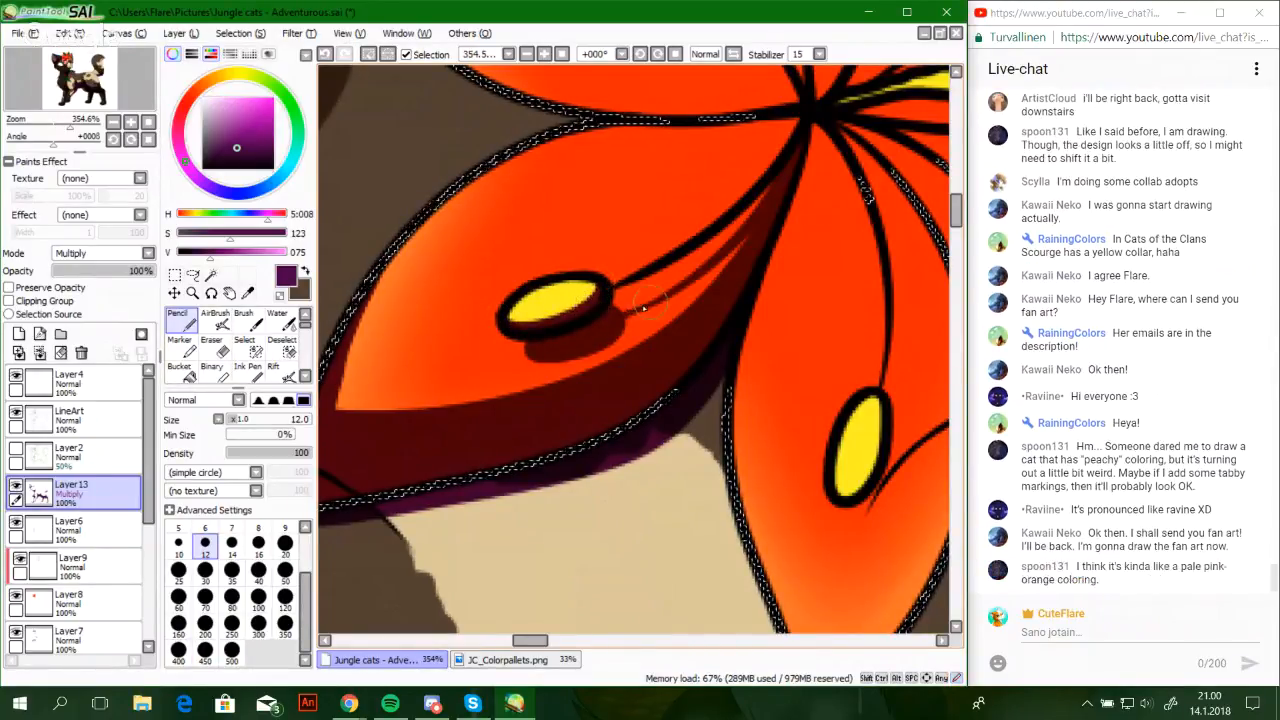
Refine the filament's shadow so it runs from the anther into the dark area at the flower's center
left_click_drag(737, 234, 765, 192)
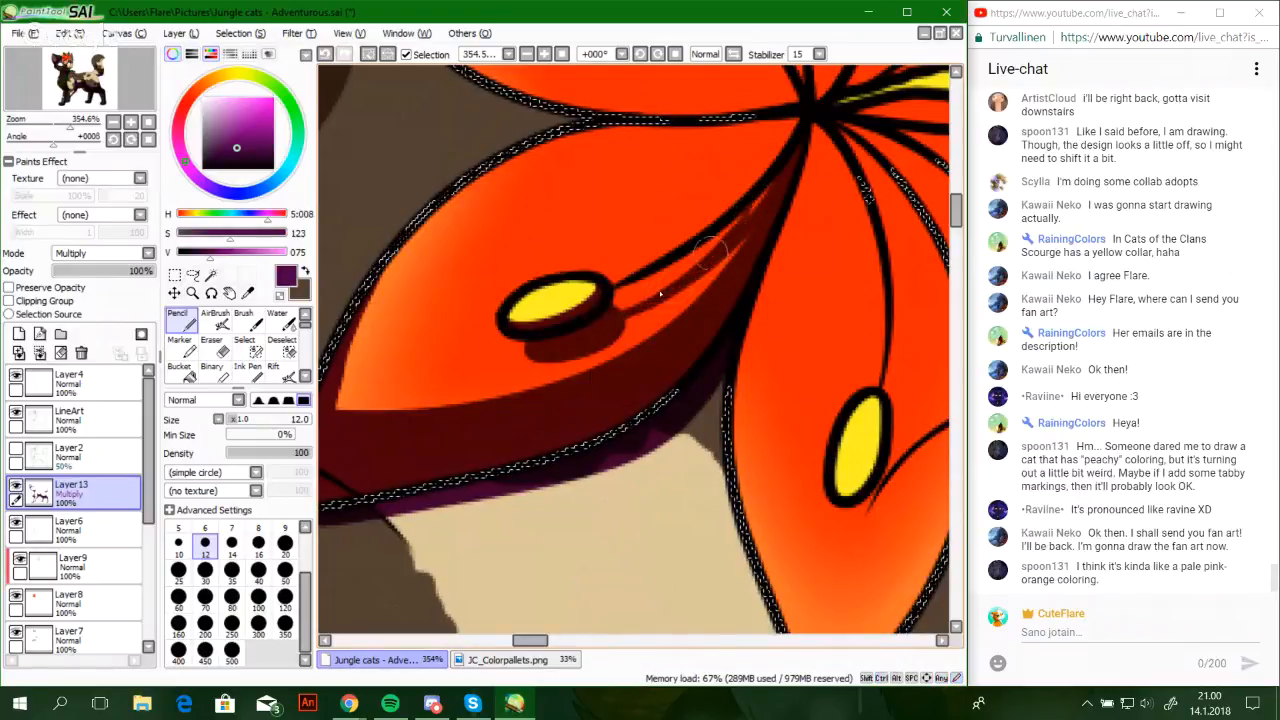
key("ctrl+z")
left_click_drag(602, 320, 755, 222)
left_click_drag(703, 270, 788, 184)
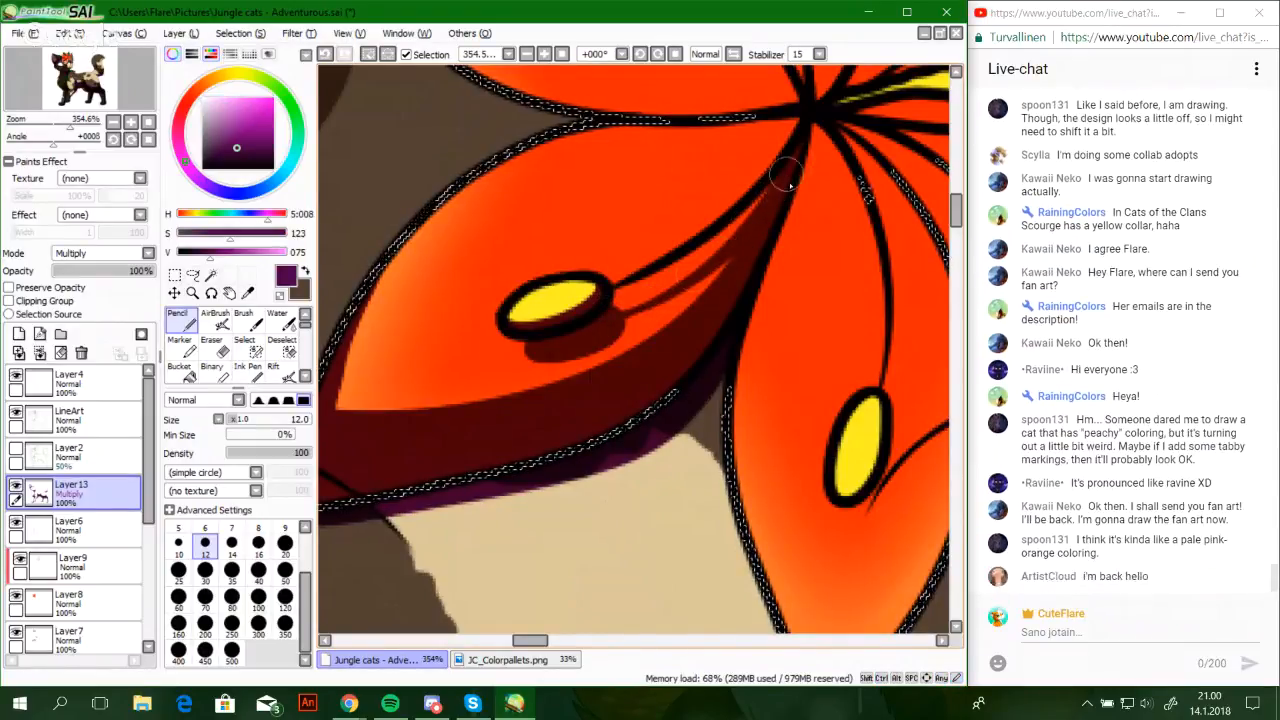
key("ctrl+z")
mouse_move(657, 299)
left_mouse_down()
mouse_move(769, 207)
mouse_move(801, 160)
left_mouse_up()
Add a small shadow on the petal's upper edge beside the flower's center
left_click_drag(797, 257, 759, 325)
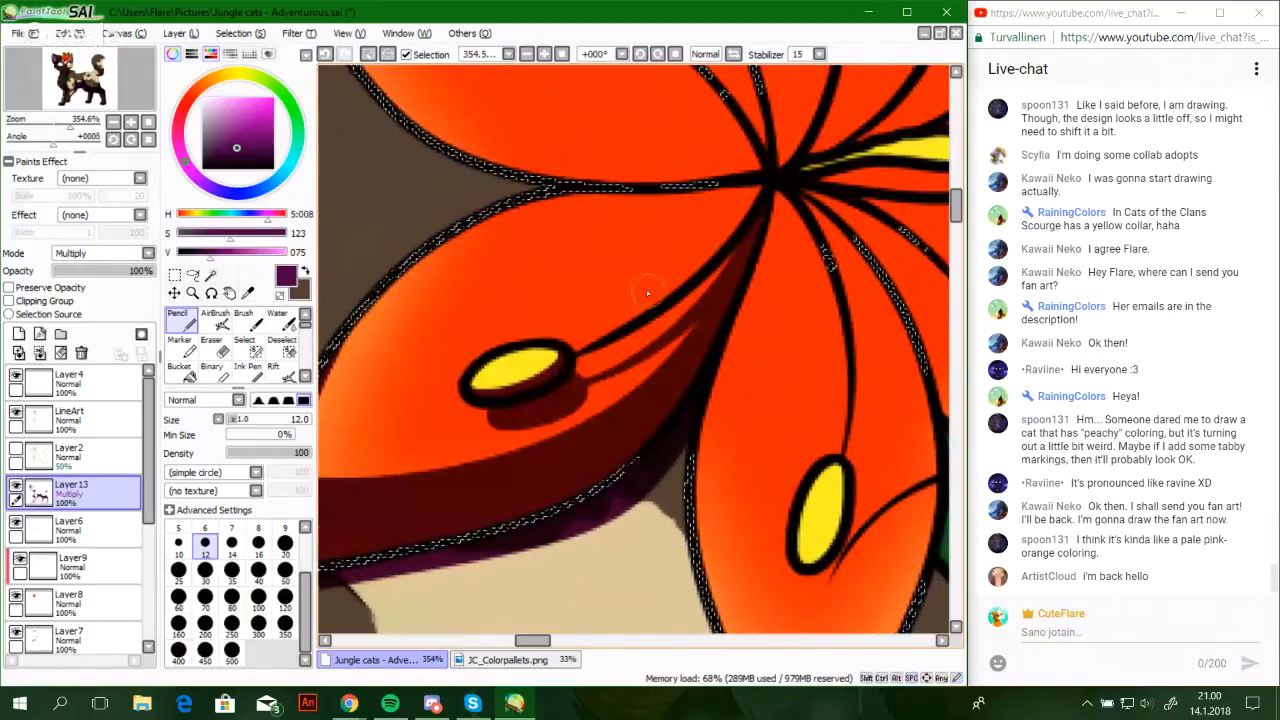
left_click_drag(687, 188, 755, 198)
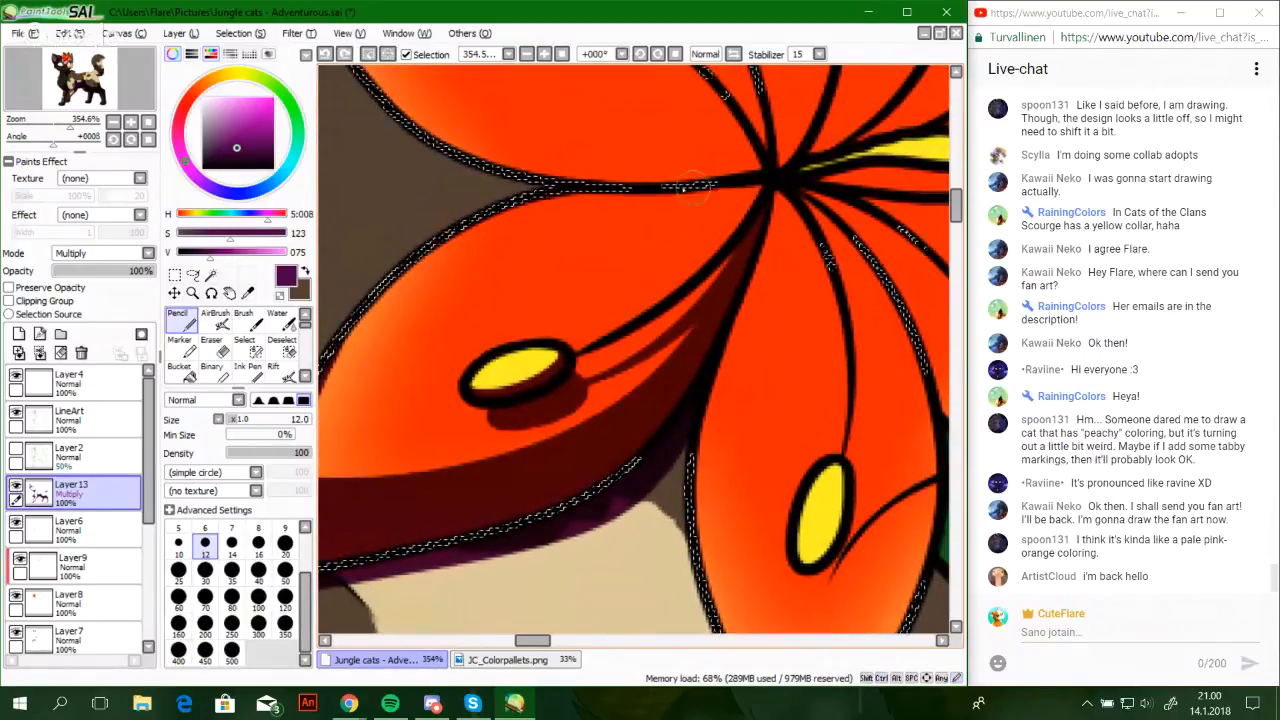
key("ctrl+z")
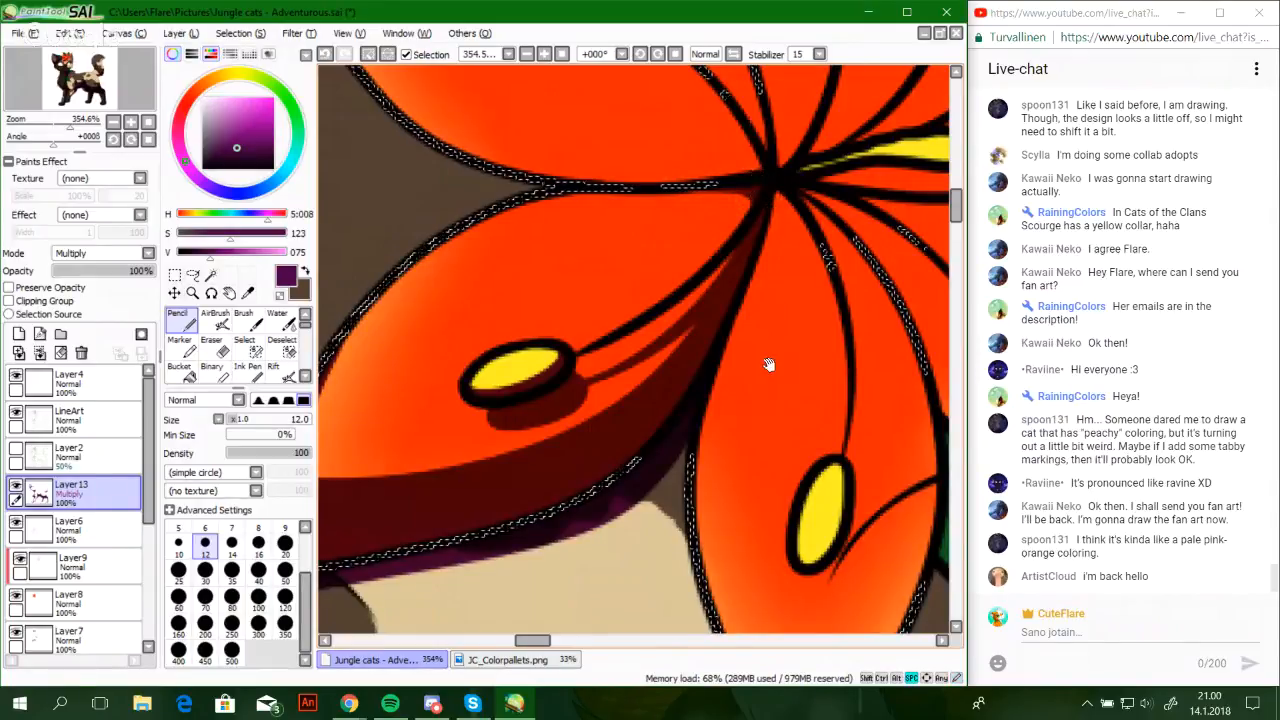
Shade the lower edge of the anther on the downward-pointing petal and outline a curved shadow inside that petal around its tip
mouse_move(766, 355)
left_mouse_down()
mouse_move(689, 209)
mouse_move(680, 129)
left_mouse_up()
mouse_move(712, 323)
left_mouse_down()
mouse_move(752, 291)
mouse_move(726, 328)
left_mouse_up()
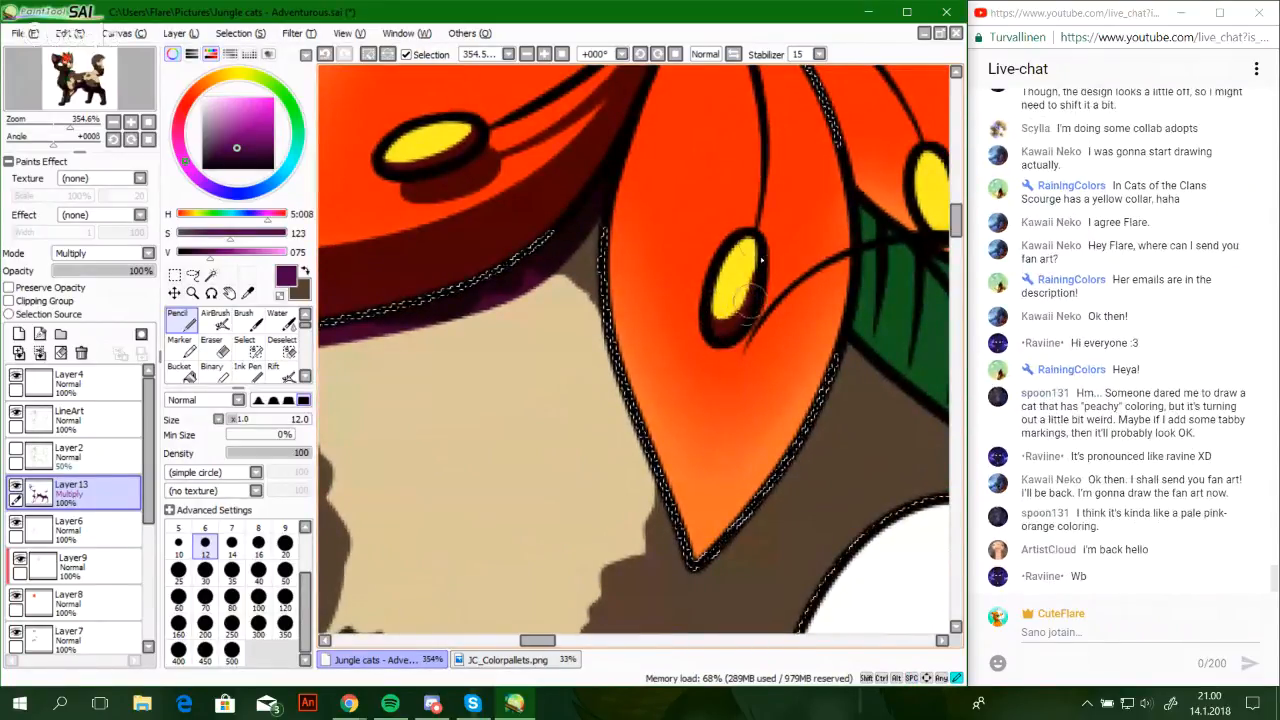
mouse_move(818, 334)
left_mouse_down()
mouse_move(776, 414)
mouse_move(787, 375)
left_mouse_up()
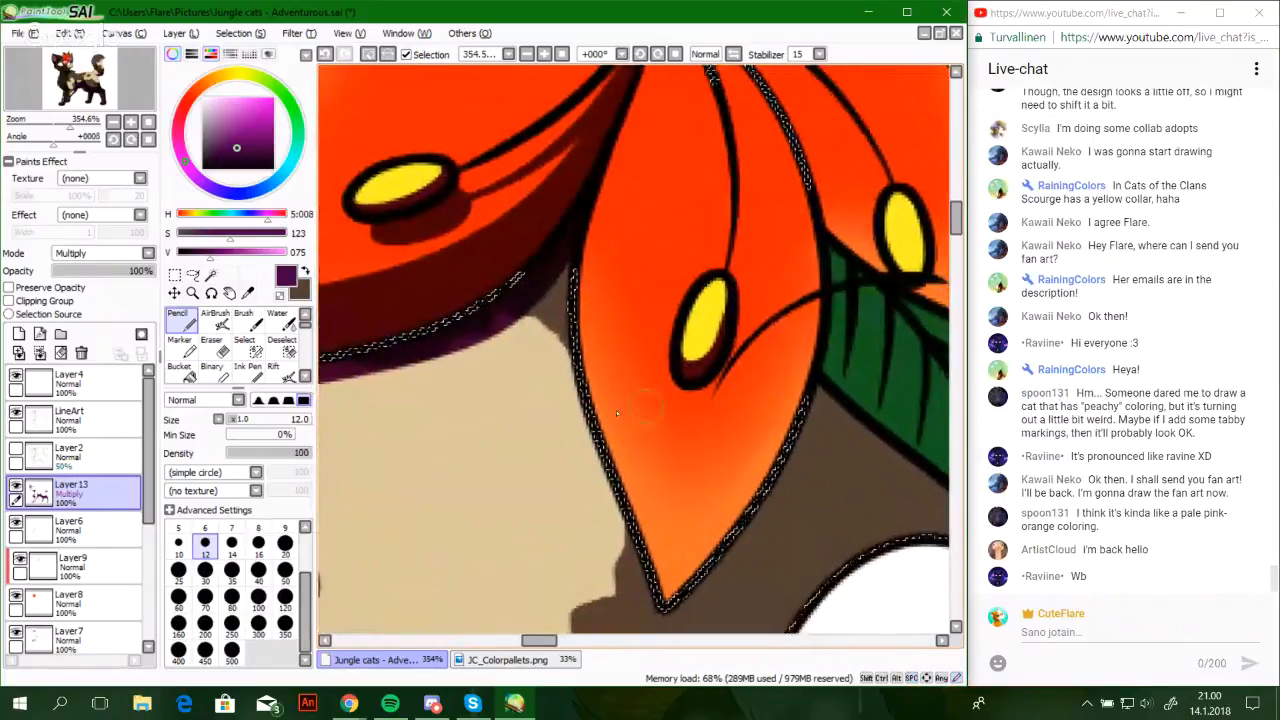
mouse_move(588, 385)
left_mouse_down()
mouse_move(660, 533)
mouse_move(802, 264)
mouse_move(770, 106)
left_mouse_up()
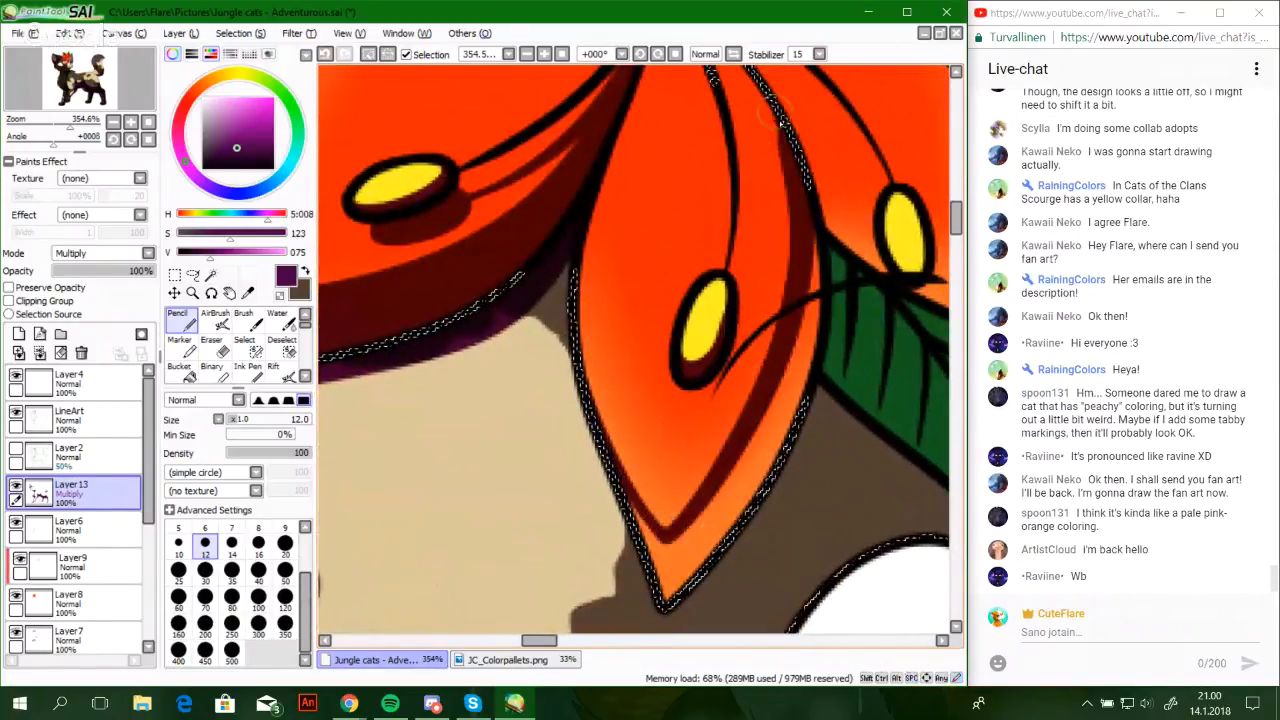
Continue the downward petal's inner shadow along its leaf-side edge up to the flower's center, undoing strokes that miss the curve
left_click_drag(803, 277, 794, 408)
key("ctrl+z")
left_click_drag(788, 308, 742, 210)
left_click_drag(780, 287, 728, 186)
key("ctrl+z")
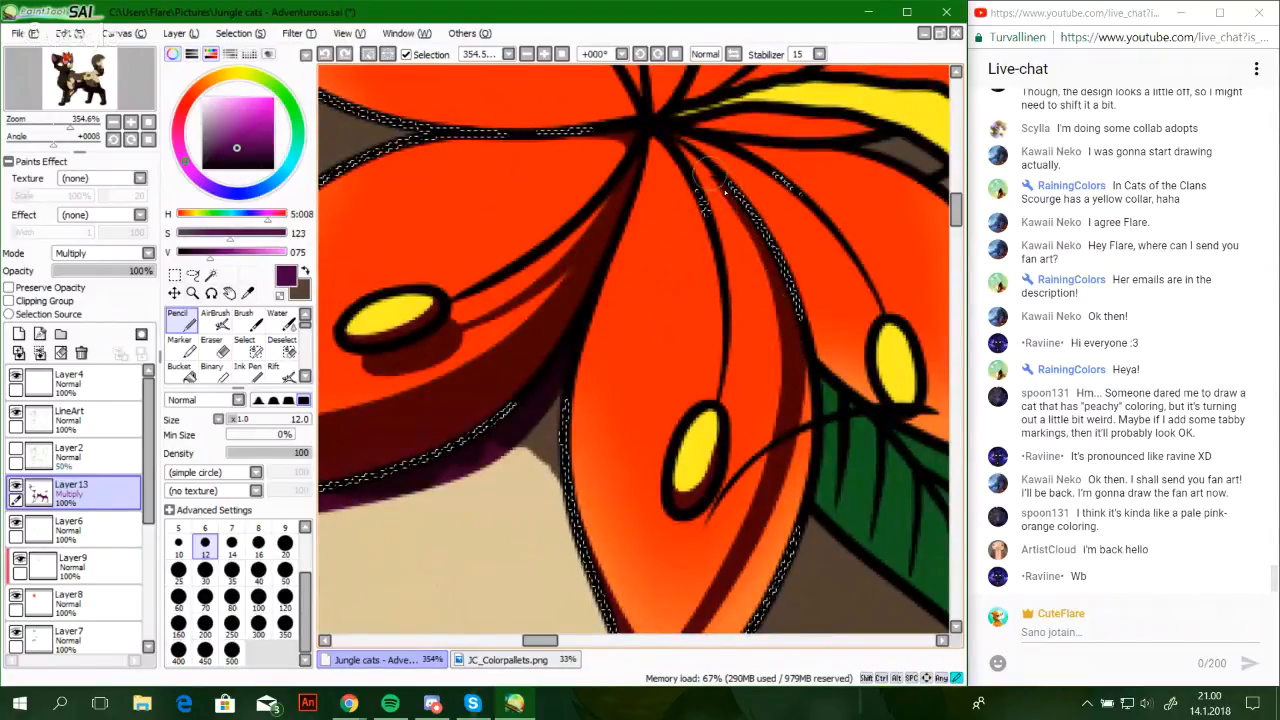
key("ctrl+z")
mouse_move(768, 245)
left_mouse_down()
mouse_move(692, 158)
mouse_move(697, 382)
mouse_move(708, 366)
mouse_move(661, 142)
left_mouse_up()
Draw a thin shadow beside the downward petal's stamen filament, running from the anther to the flower's center
key("ctrl+z")
key("ctrl+z")
key("ctrl+z")
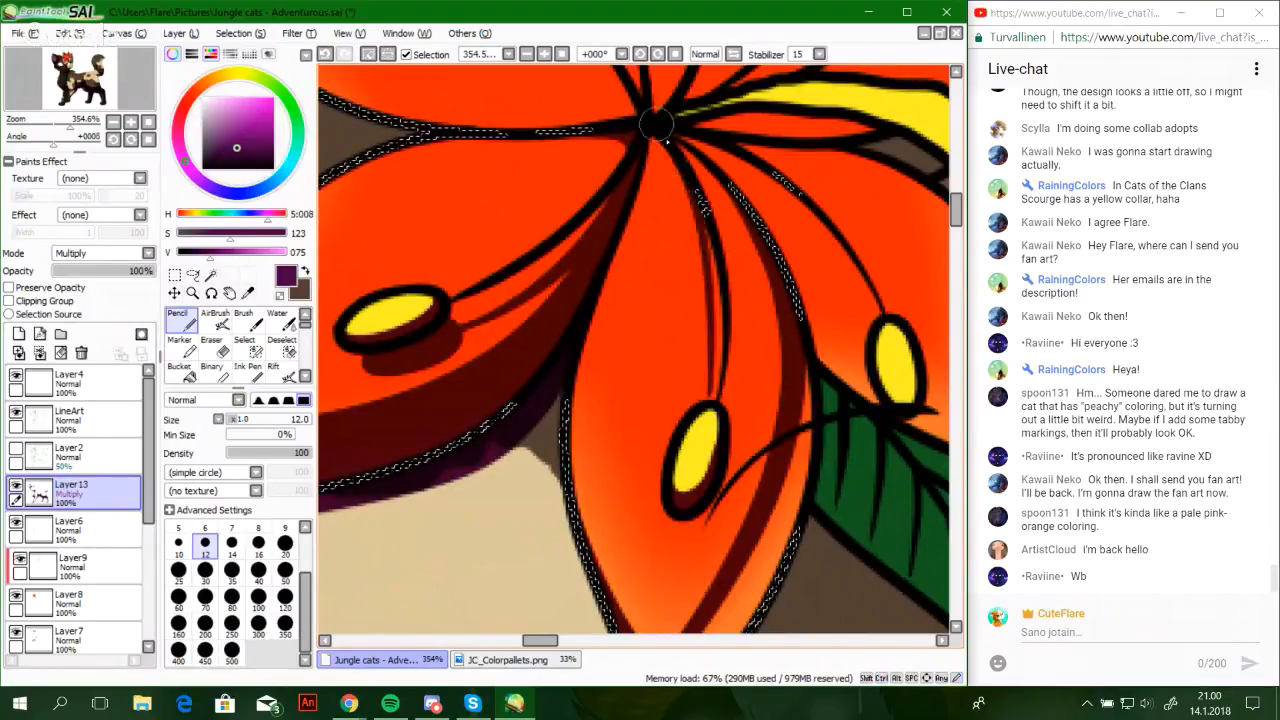
key("ctrl+z")
mouse_move(710, 391)
left_mouse_down()
mouse_move(717, 331)
mouse_move(656, 138)
mouse_move(674, 170)
mouse_move(650, 132)
left_mouse_up()
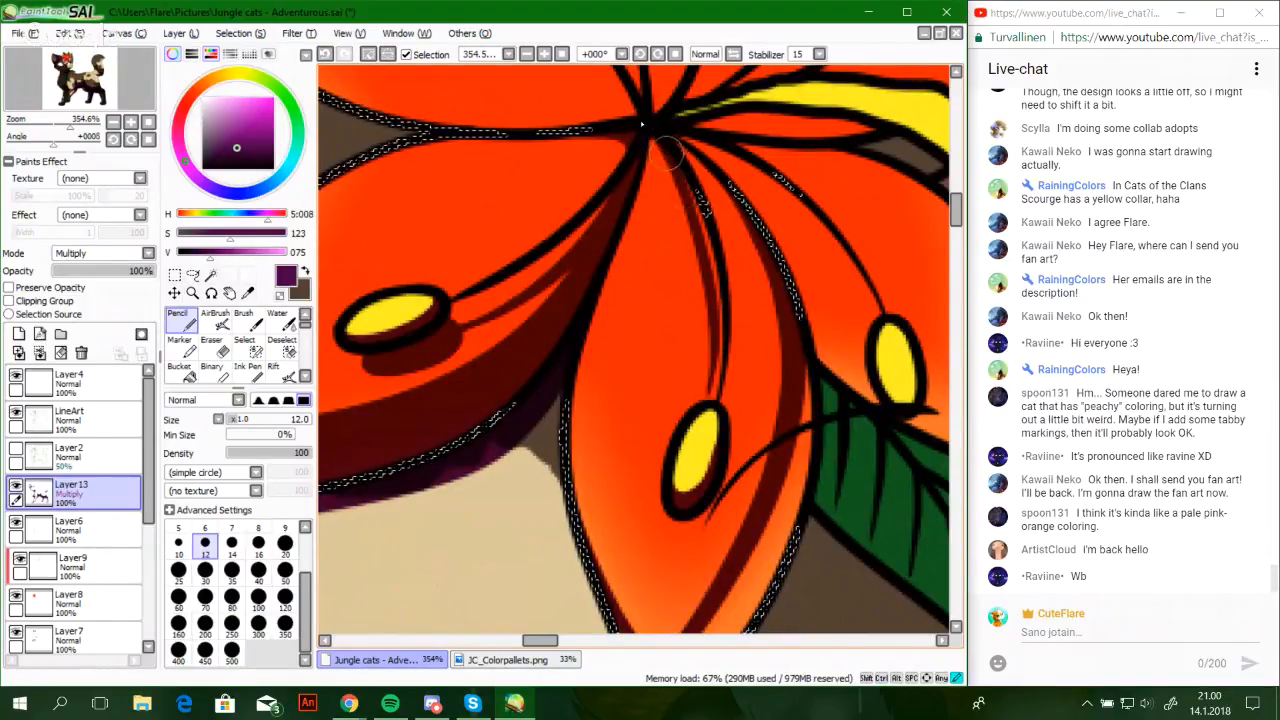
Paint a cast shadow on the petal along the upper side of the downward petal's anther, undoing strokes that miss
left_click_drag(702, 403, 688, 421)
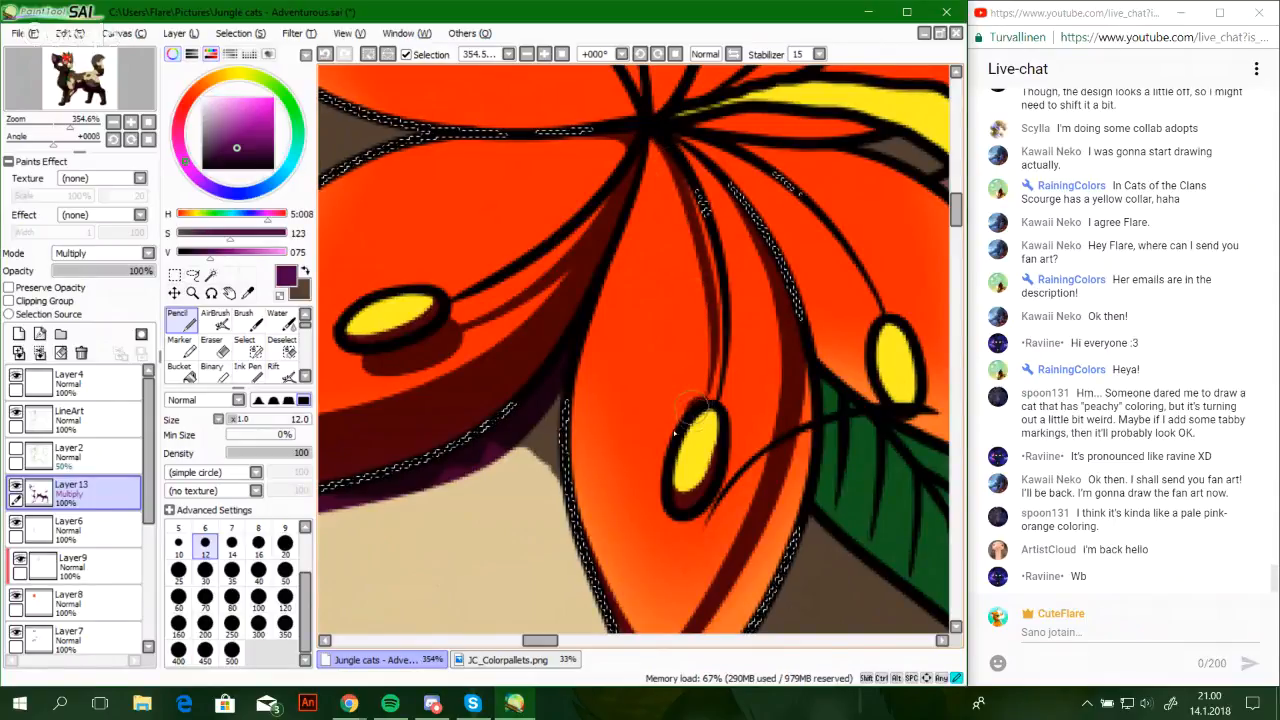
key("ctrl+z")
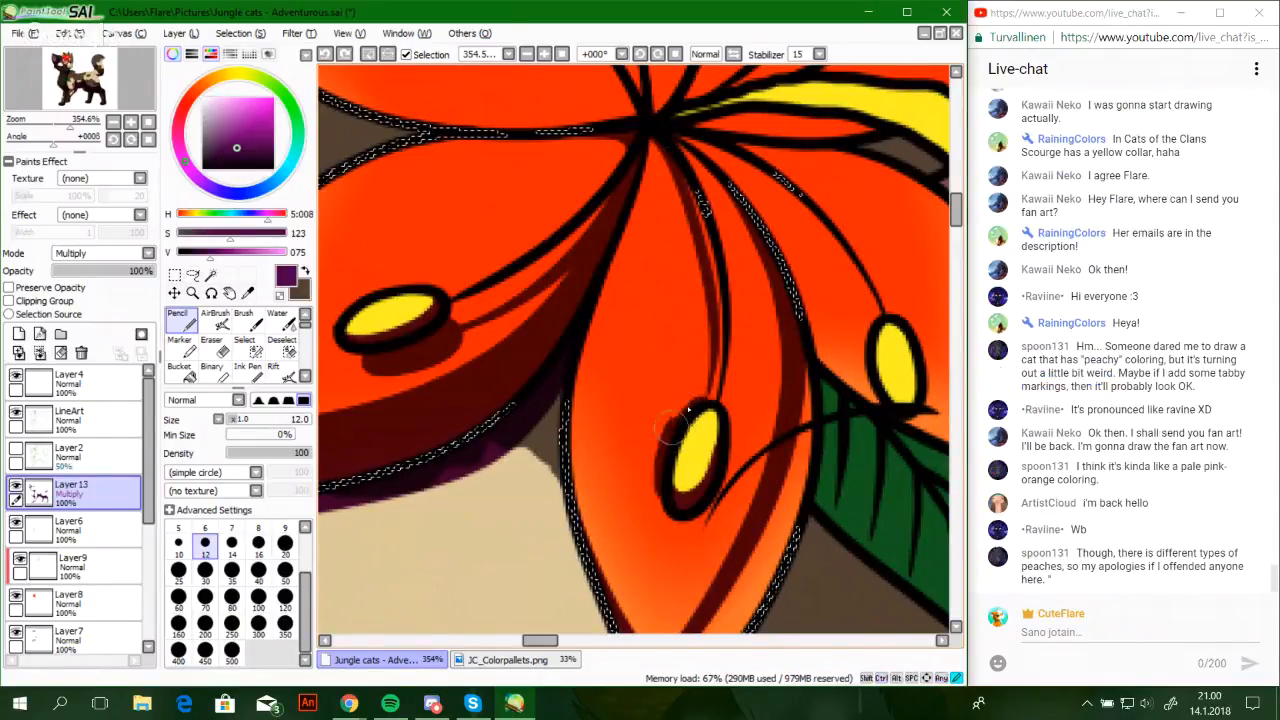
left_click_drag(694, 409, 668, 439)
key("ctrl+z")
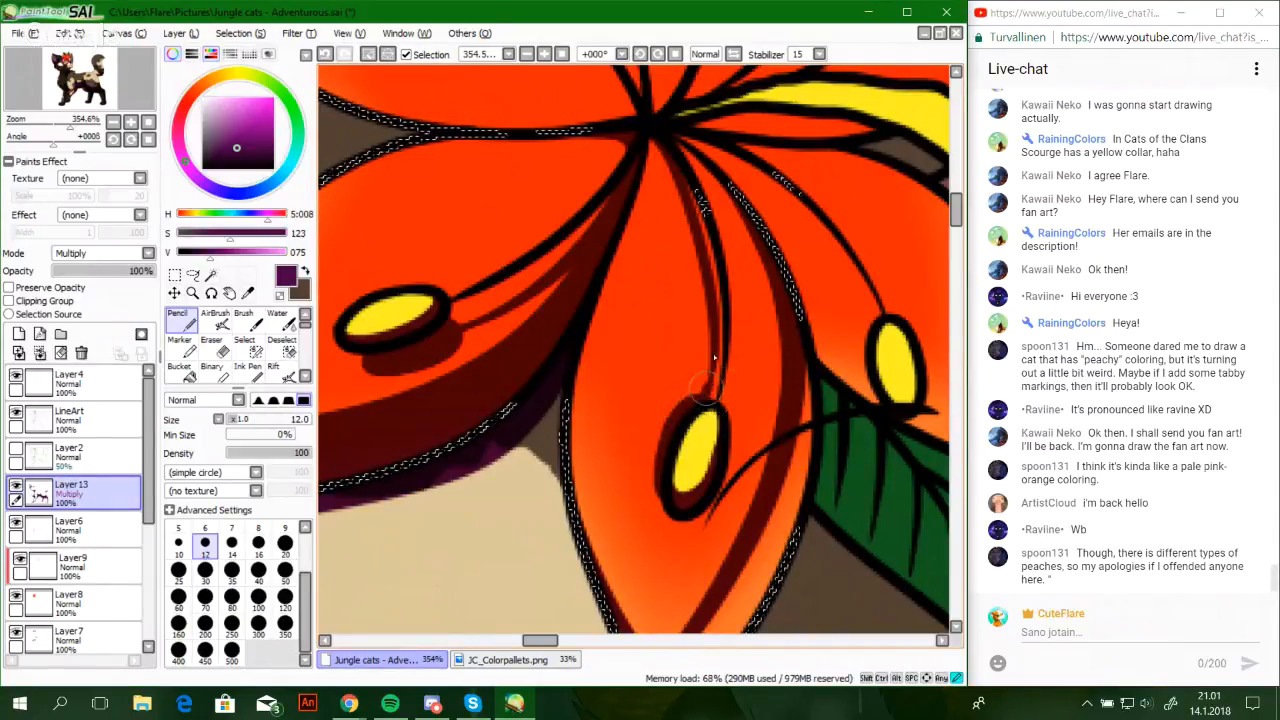
Join the filament's shadow to the anther's cast shadow on the downward petal, repeating the stroke until it fits
left_click_drag(686, 411, 714, 312)
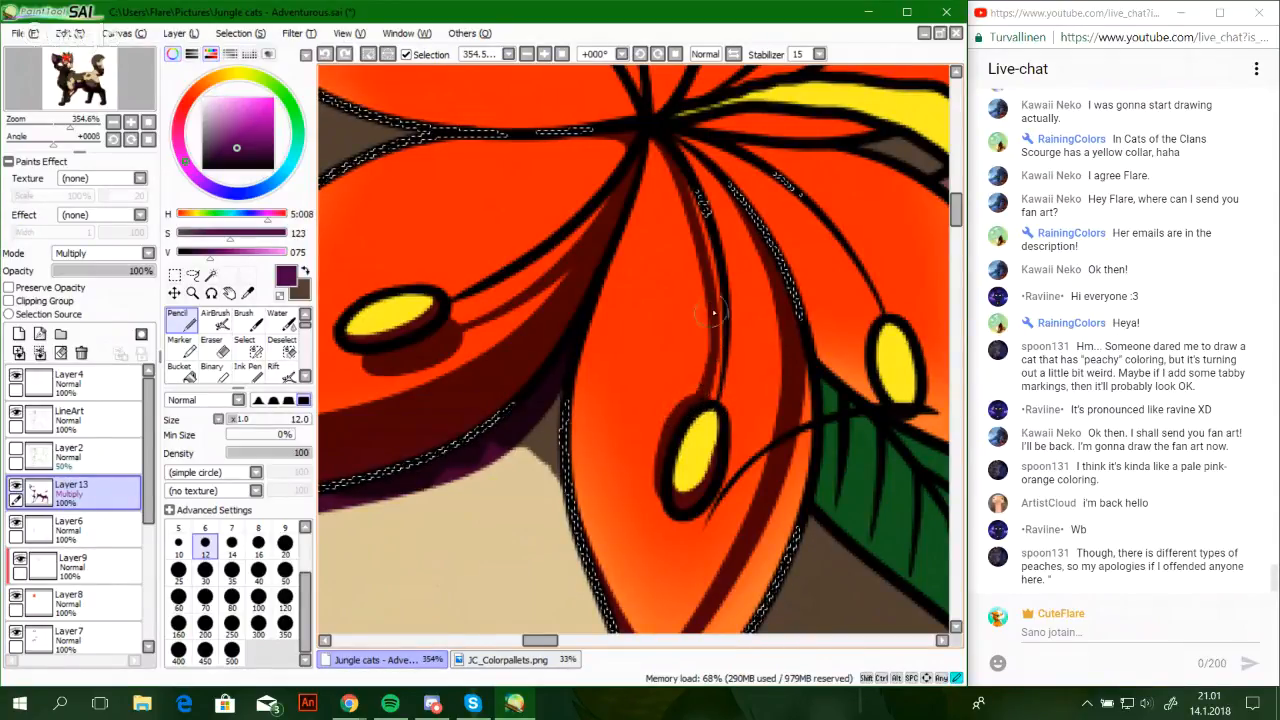
key("ctrl+z")
key("ctrl+z")
left_click_drag(696, 409, 712, 356)
key("ctrl+z")
key("ctrl+z")
left_click_drag(699, 406, 714, 312)
key("ctrl+z")
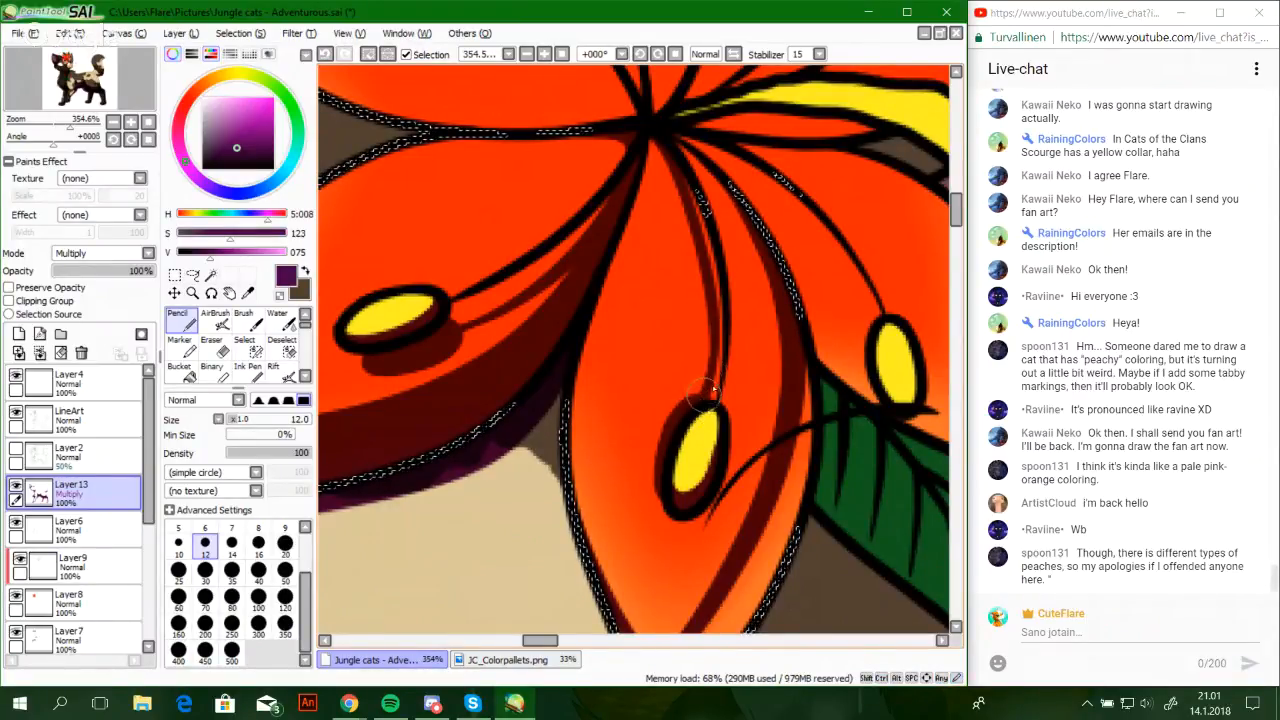
left_click_drag(702, 394, 717, 379)
Close the shadow outline around the downward petal's tip and fill the enclosed strip with the Bucket
left_click_drag(738, 526, 692, 382)
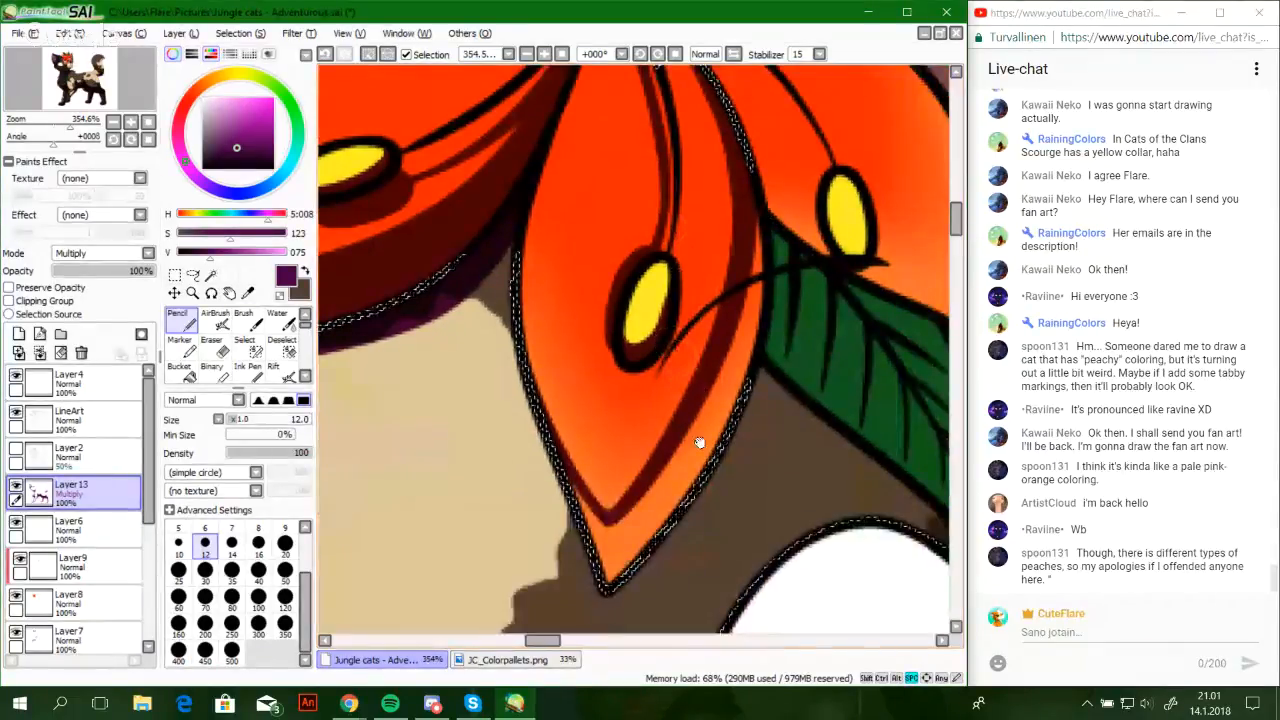
left_click_drag(700, 443, 675, 349)
mouse_move(546, 393)
left_mouse_down()
mouse_move(566, 440)
mouse_move(556, 412)
mouse_move(578, 435)
mouse_move(586, 495)
mouse_move(731, 285)
mouse_move(724, 312)
mouse_move(714, 322)
mouse_move(742, 152)
left_mouse_up()
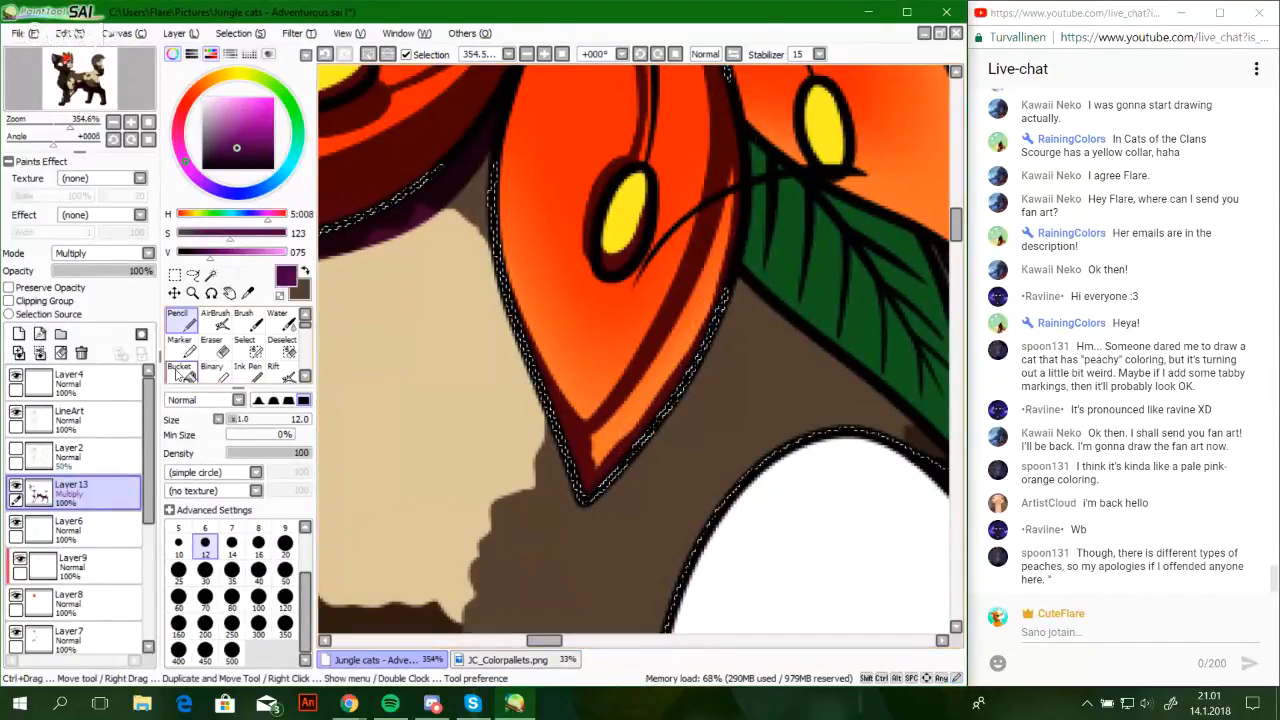
left_click(180, 368)
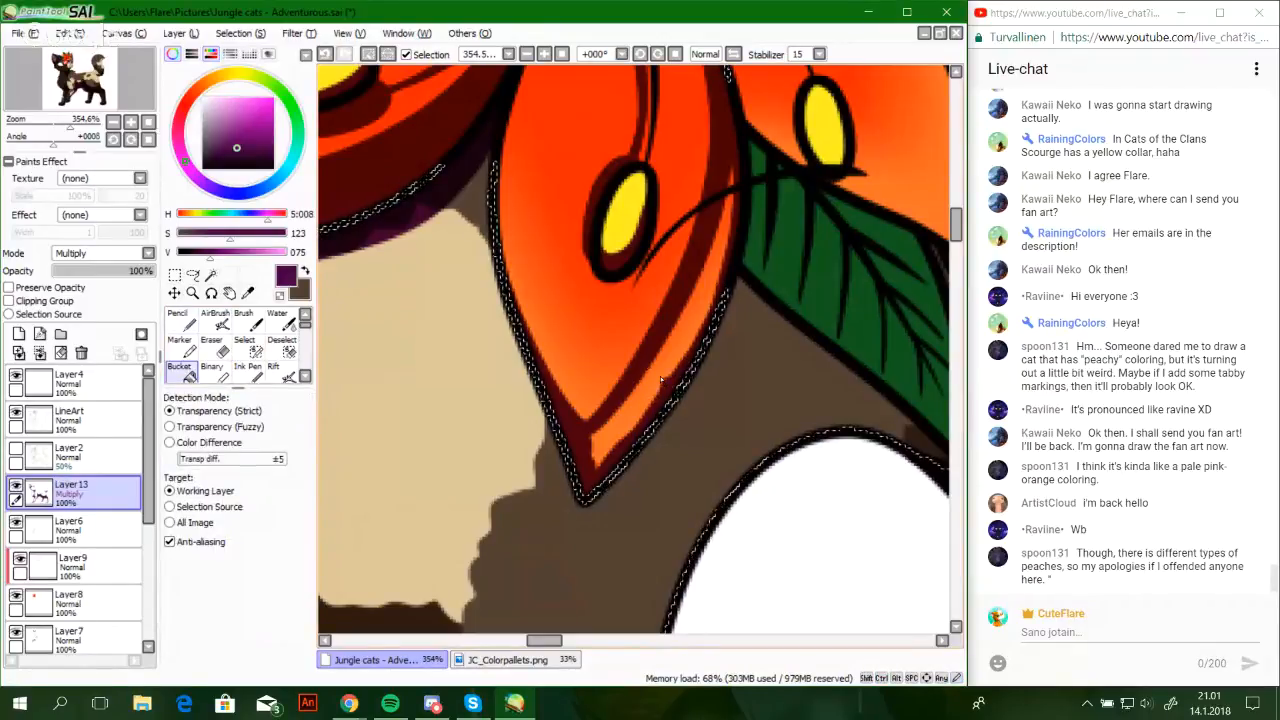
left_click(630, 440)
left_click(177, 322)
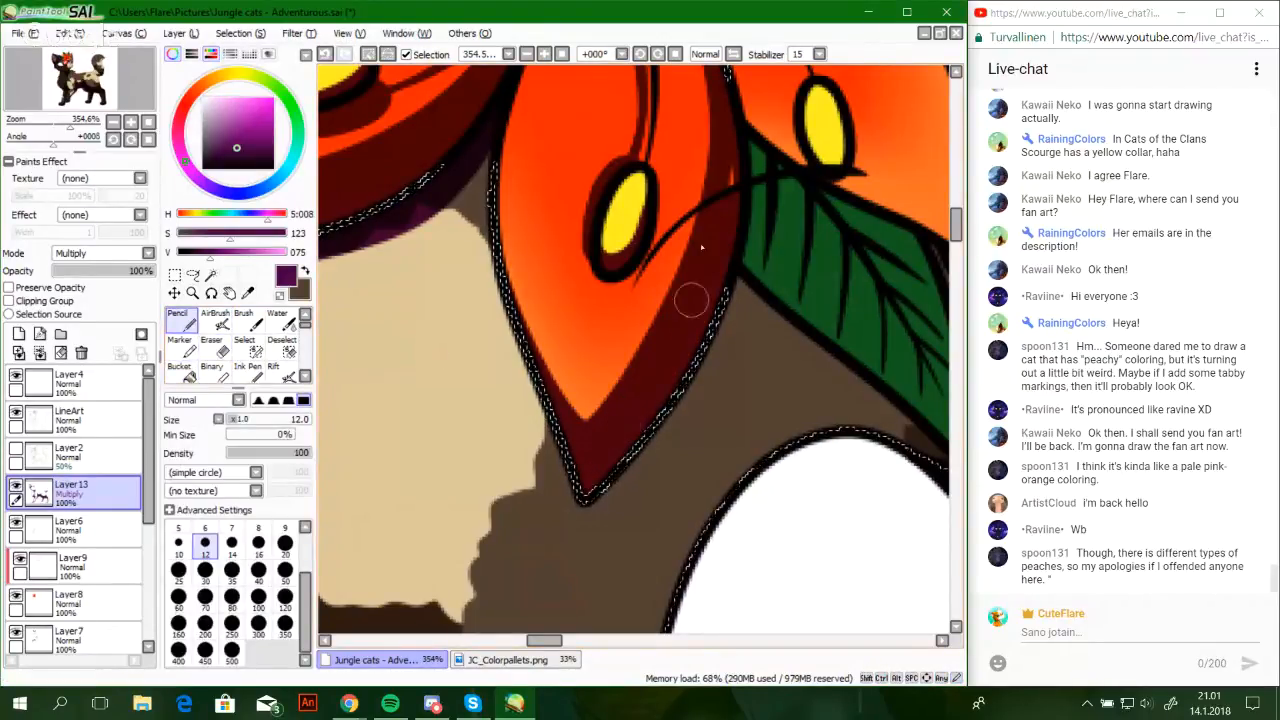
Paint a narrow cast shadow on the fur around the outside of the downward petal's tip with the size 12 Pencil
left_click_drag(537, 415, 570, 492)
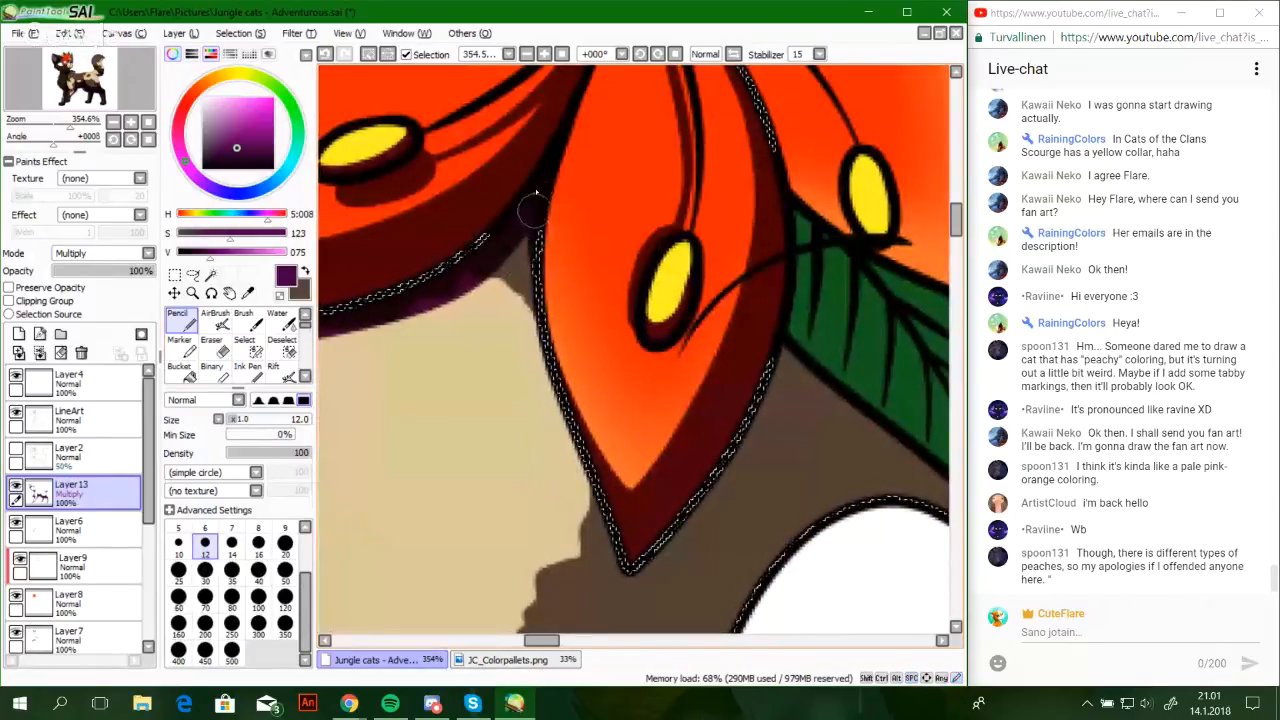
left_click_drag(654, 514, 616, 487)
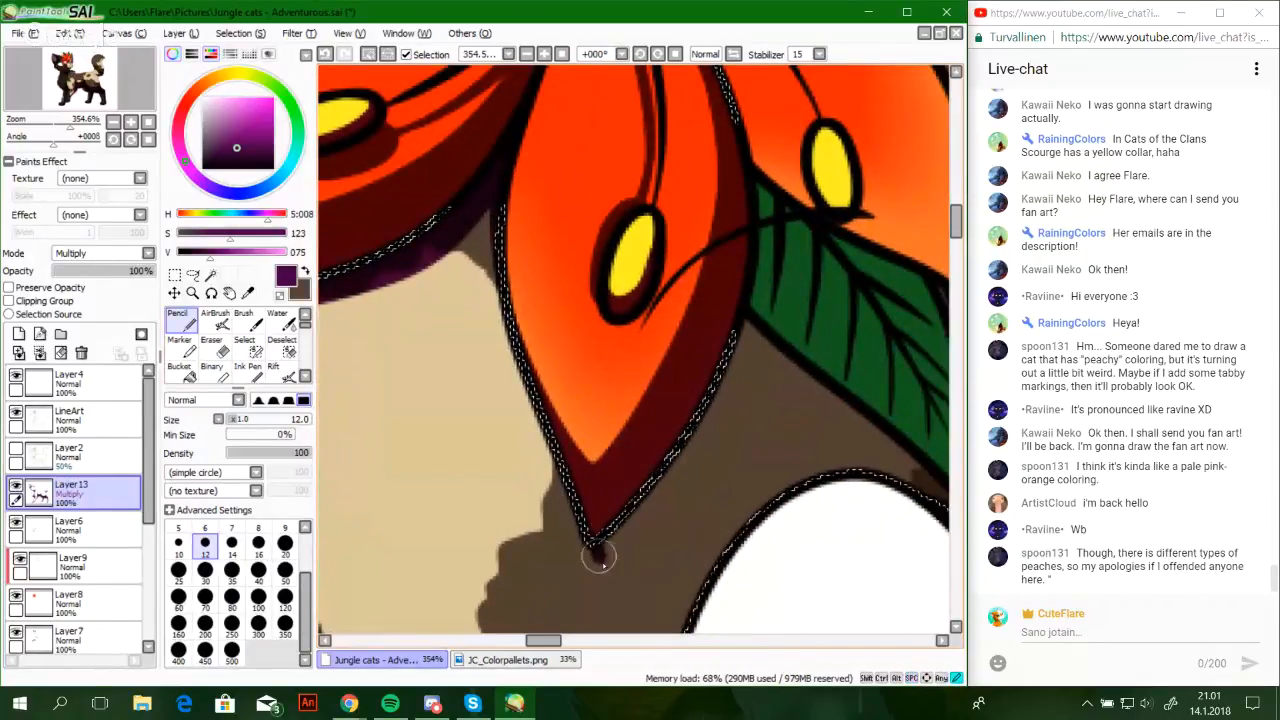
left_click_drag(603, 557, 686, 387)
key("ctrl+z")
mouse_move(582, 526)
left_mouse_down()
mouse_move(706, 406)
mouse_move(740, 332)
left_mouse_up()
key("ctrl+z")
left_click_drag(531, 399, 637, 497)
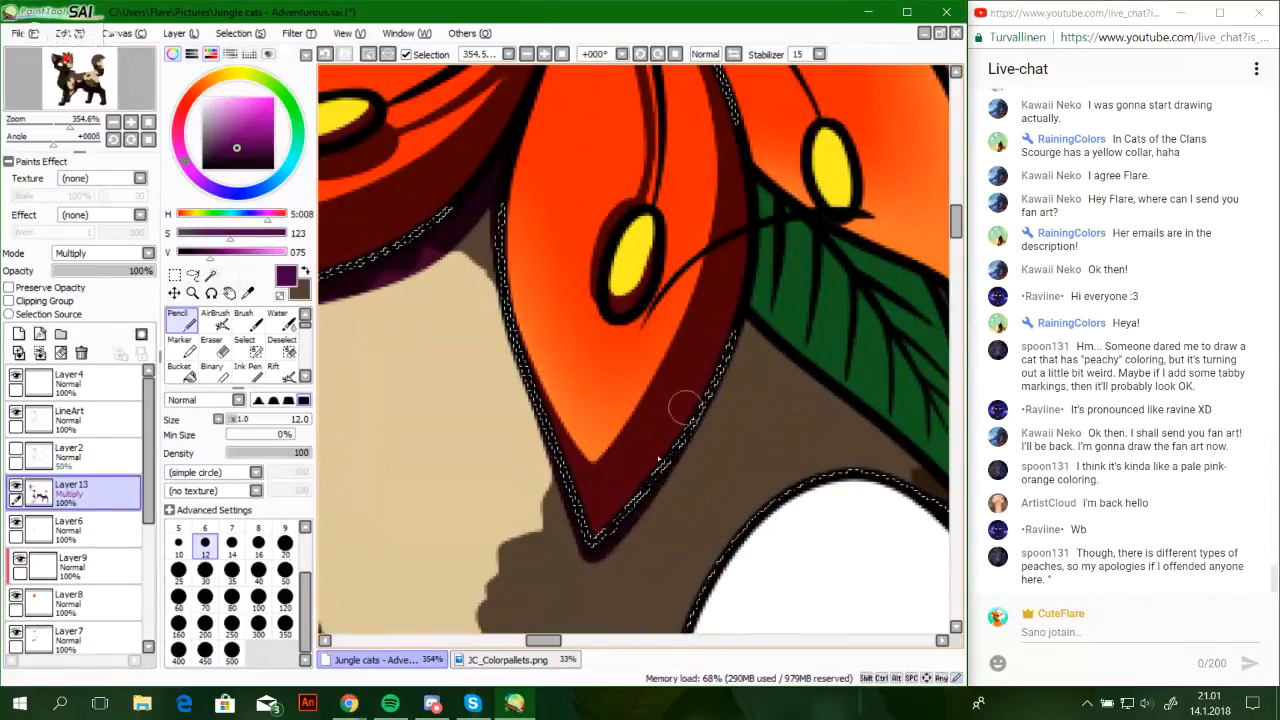
left_click_drag(685, 407, 690, 400)
mouse_move(600, 540)
left_mouse_down()
mouse_move(723, 331)
mouse_move(734, 338)
mouse_move(684, 580)
left_mouse_up()
key("ctrl+z")
Paint a shadow along the lower edge of the yellow pistil, from its base to its tip
left_click_drag(496, 200, 462, 412)
left_click_drag(696, 406, 649, 272)
left_click_drag(400, 254, 477, 236)
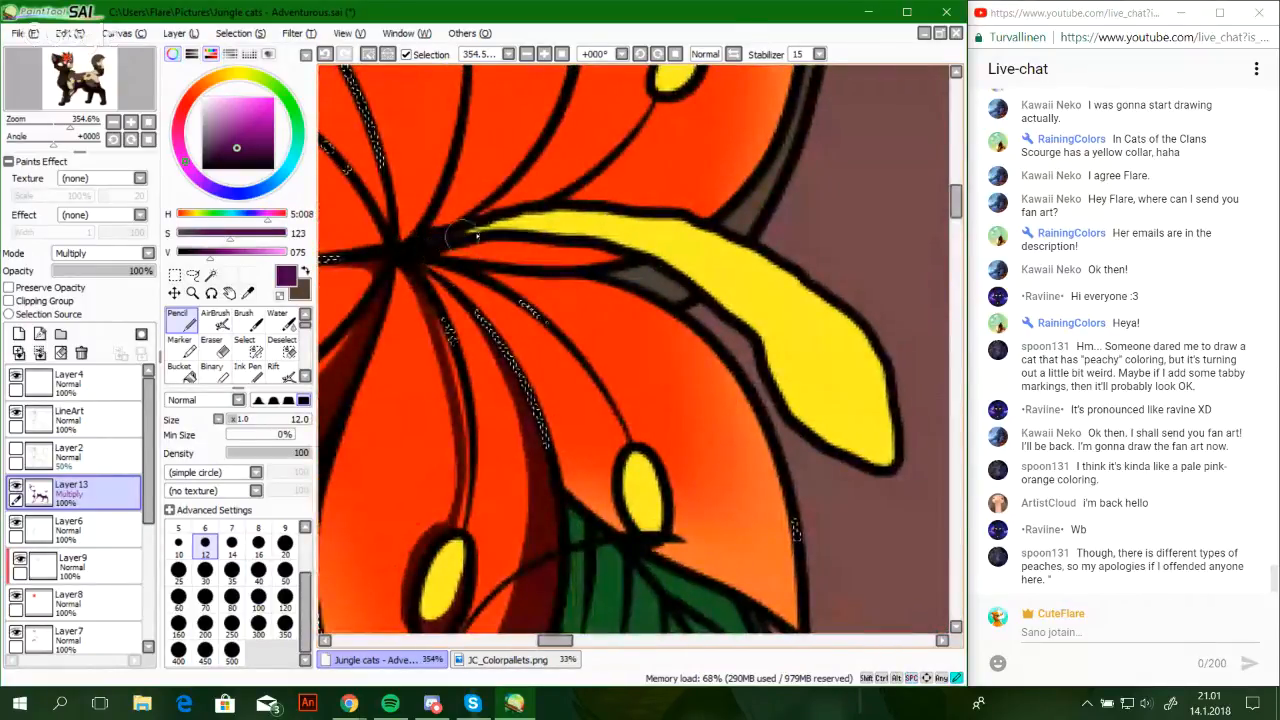
mouse_move(604, 242)
left_mouse_down()
mouse_move(744, 294)
mouse_move(776, 320)
mouse_move(785, 382)
mouse_move(887, 457)
left_mouse_up()
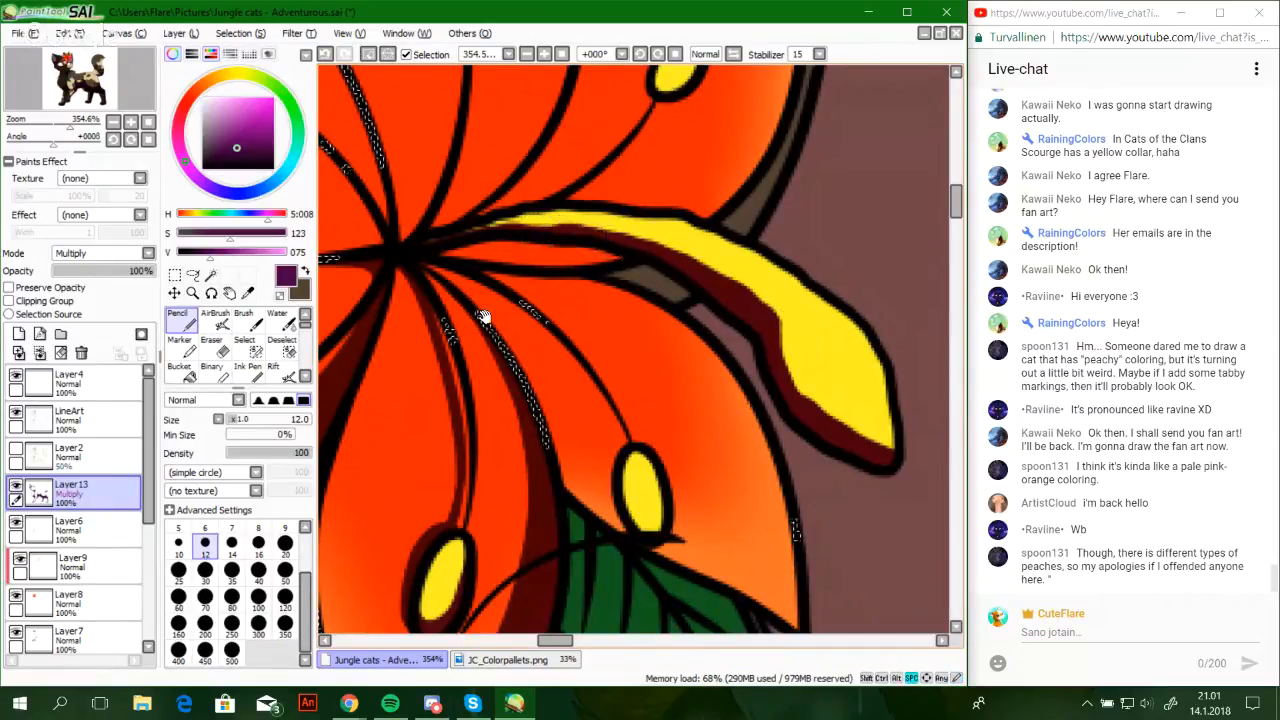
Paint the filament's thin cast shadow on the lower-right petal, undoing and redoing the stroke until it reaches the anther
left_click_drag(486, 320, 656, 385)
left_click_drag(518, 199, 576, 295)
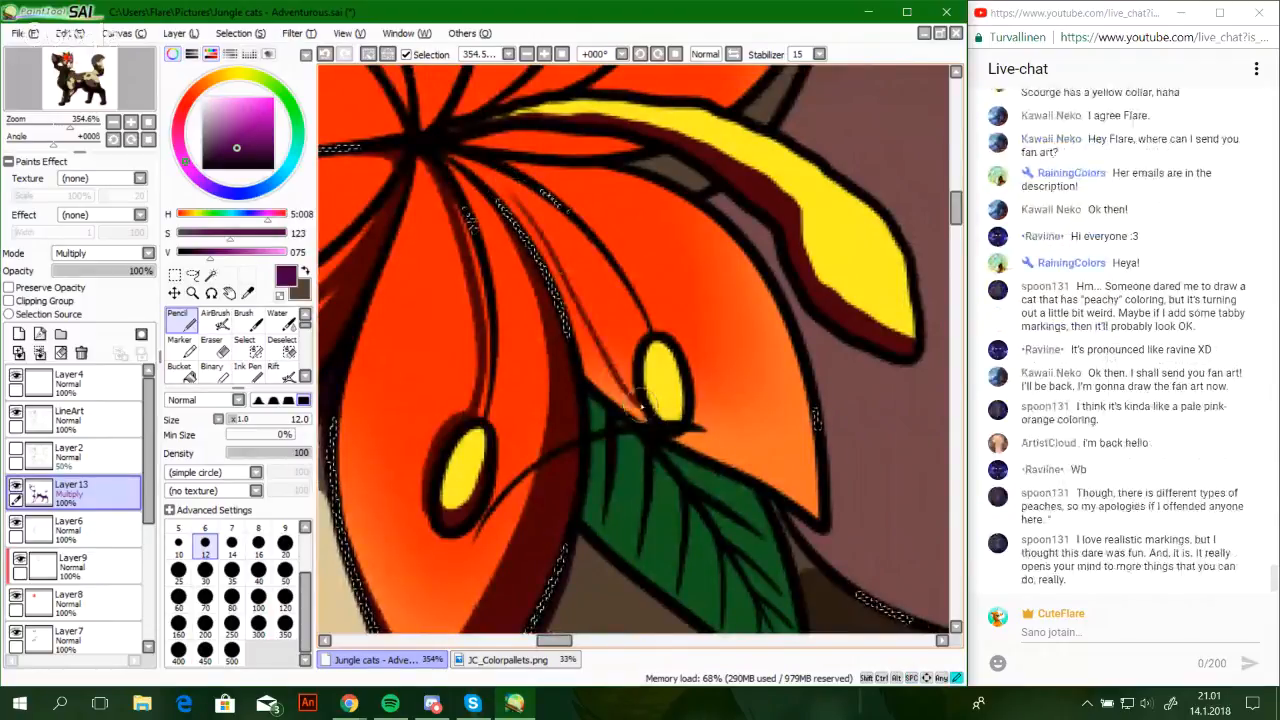
key("ctrl+z")
left_click_drag(515, 182, 648, 372)
Outline the shadow area on the lower-right petal, clear the line crossing its anther, and shade the anther's lower edge
mouse_move(790, 407)
left_mouse_down()
mouse_move(658, 200)
mouse_move(508, 172)
left_mouse_up()
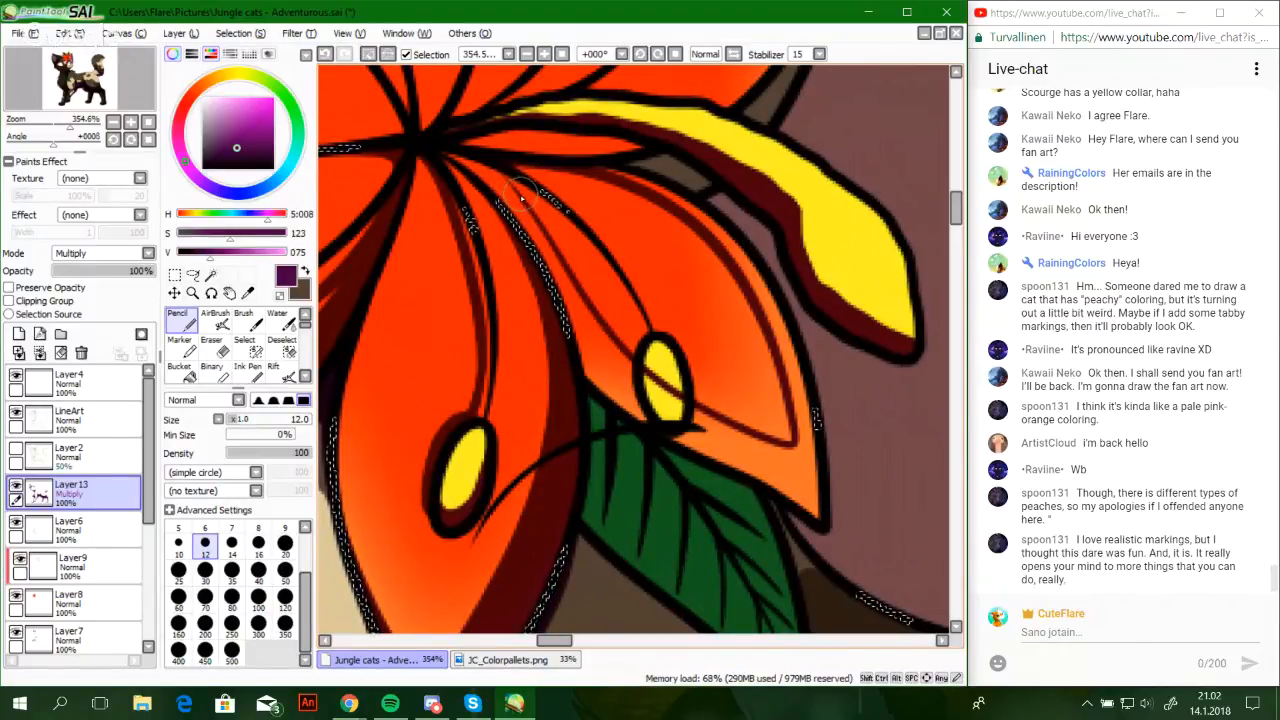
left_click(212, 345)
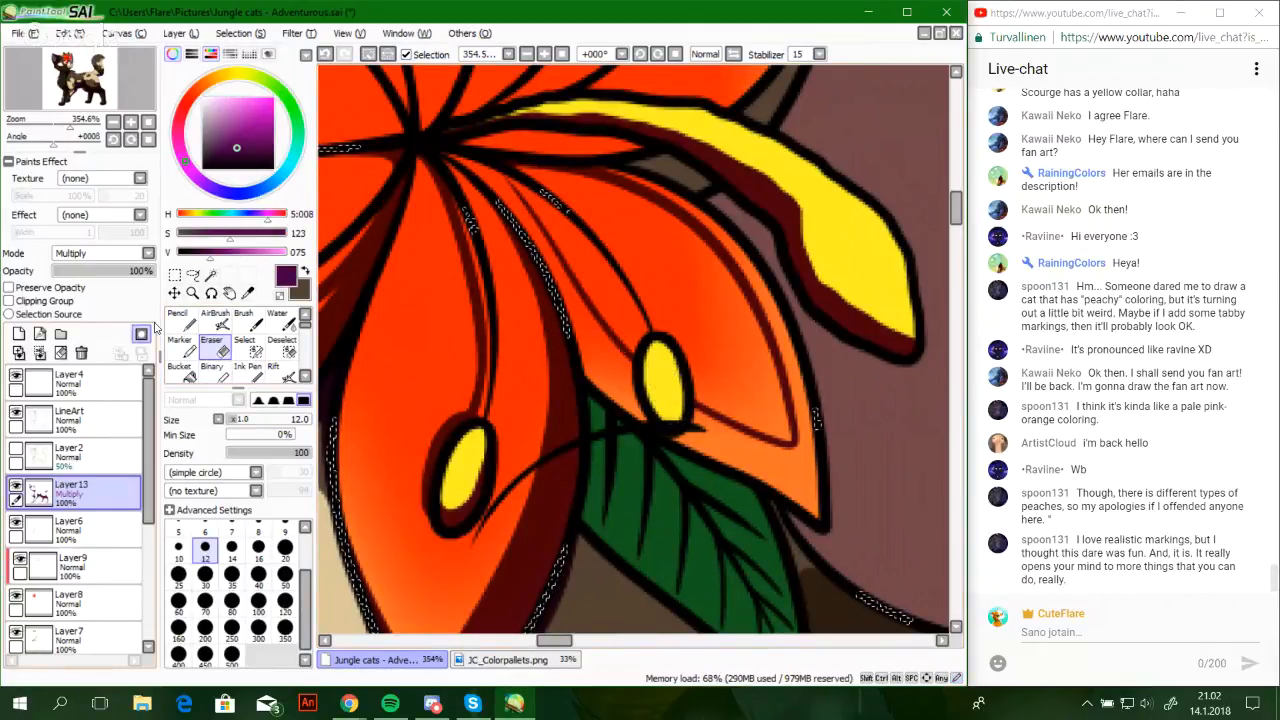
left_click(181, 321)
mouse_move(643, 370)
left_mouse_down()
mouse_move(684, 412)
mouse_move(680, 368)
mouse_move(645, 358)
mouse_move(660, 410)
mouse_move(675, 393)
left_mouse_up()
key("ctrl+z")
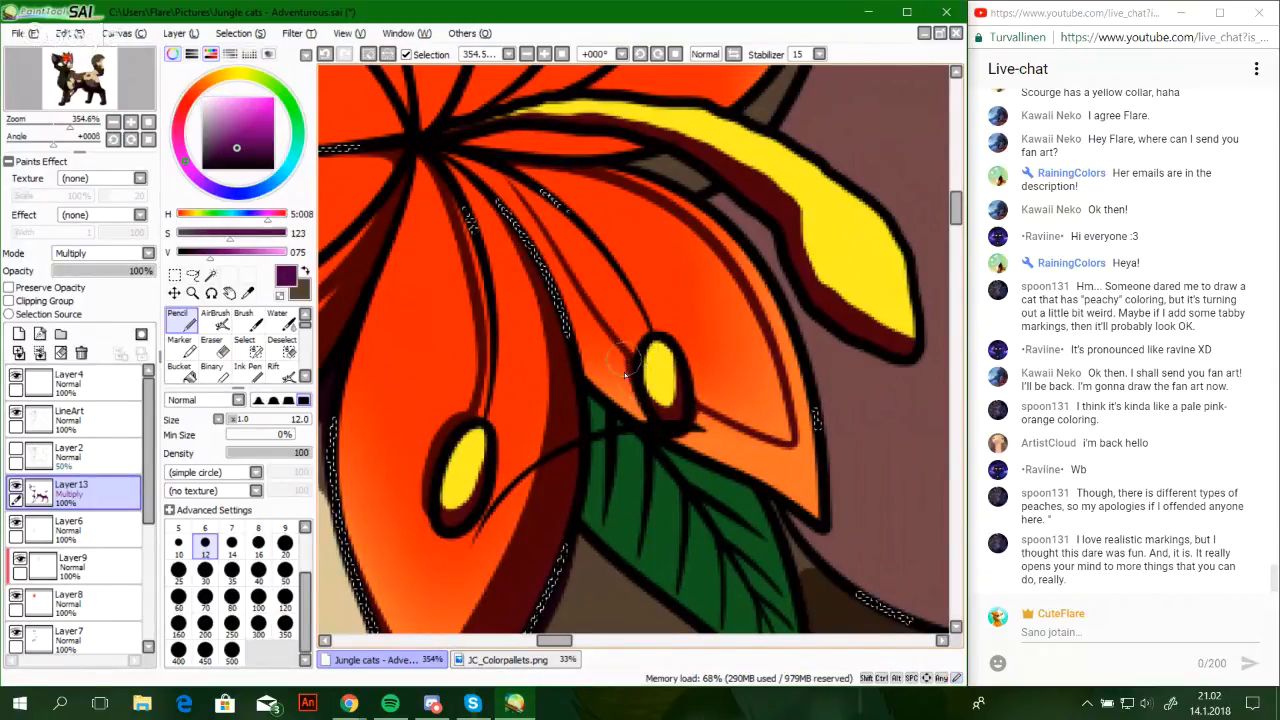
Paint the lower-right petal's cast shadow on the green leaf beneath it and darken the petal's tip
left_click_drag(686, 505, 608, 317)
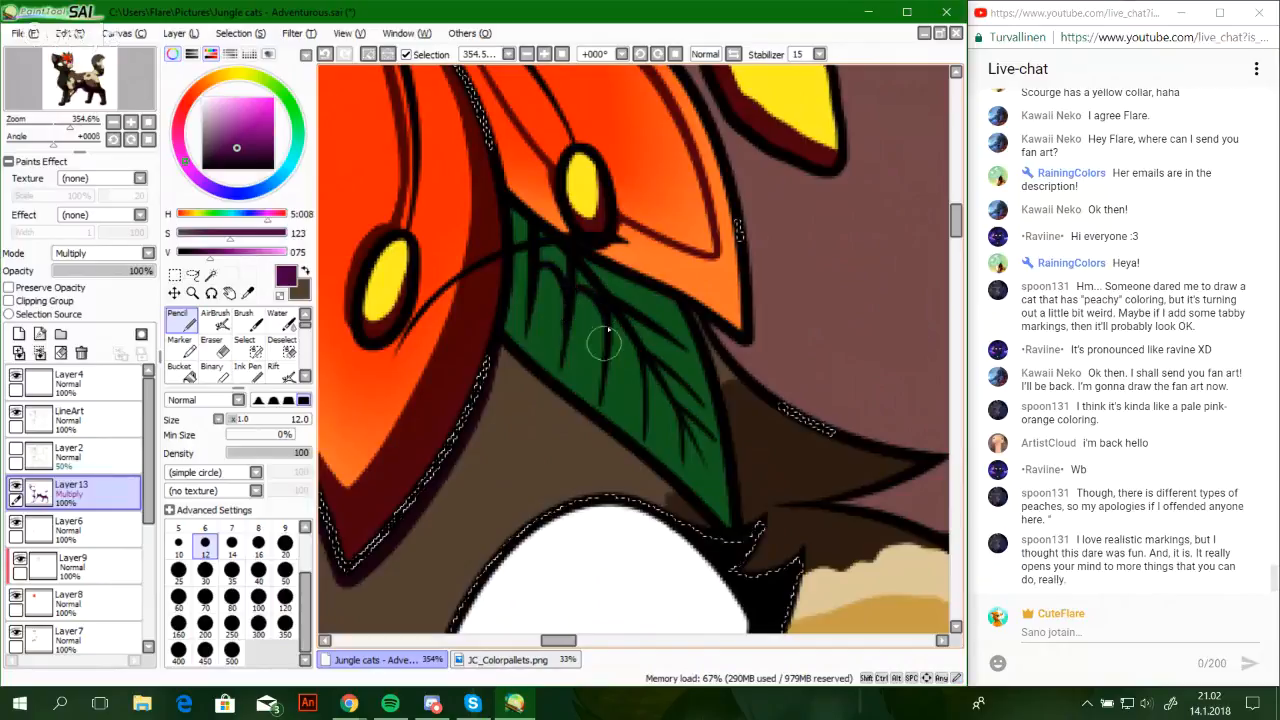
left_click_drag(578, 286, 606, 358)
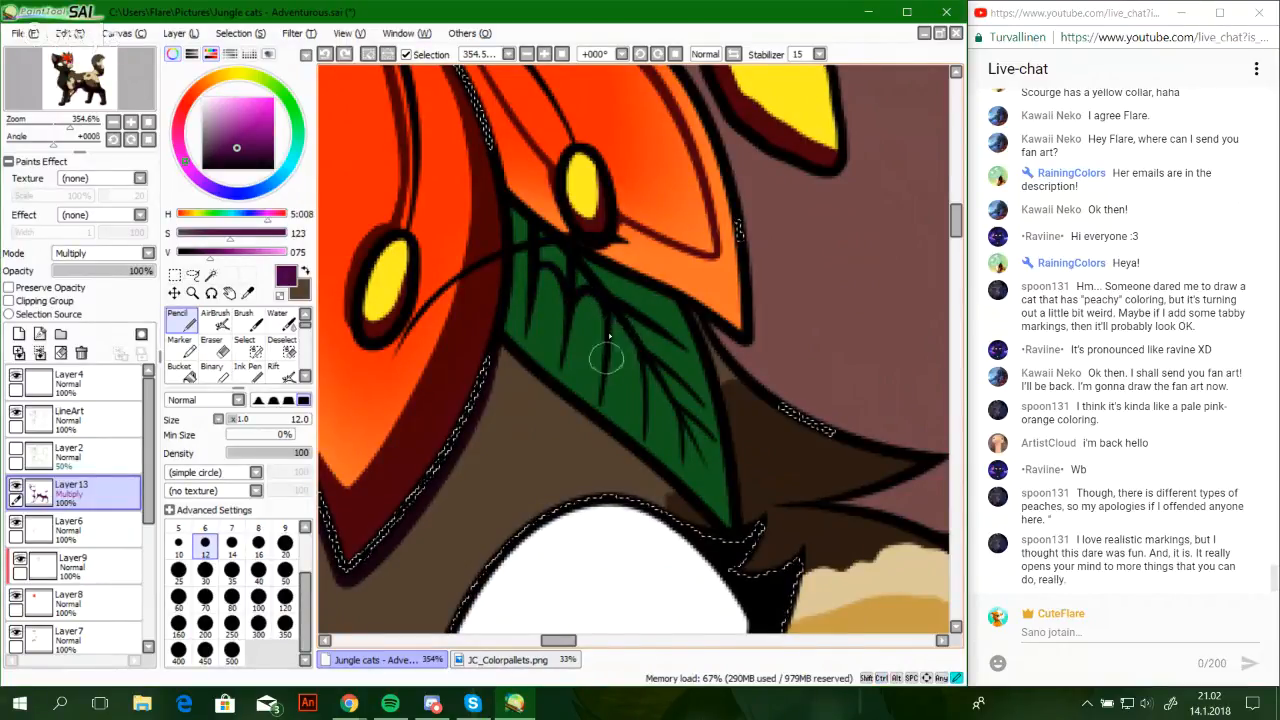
left_click_drag(612, 312, 644, 357)
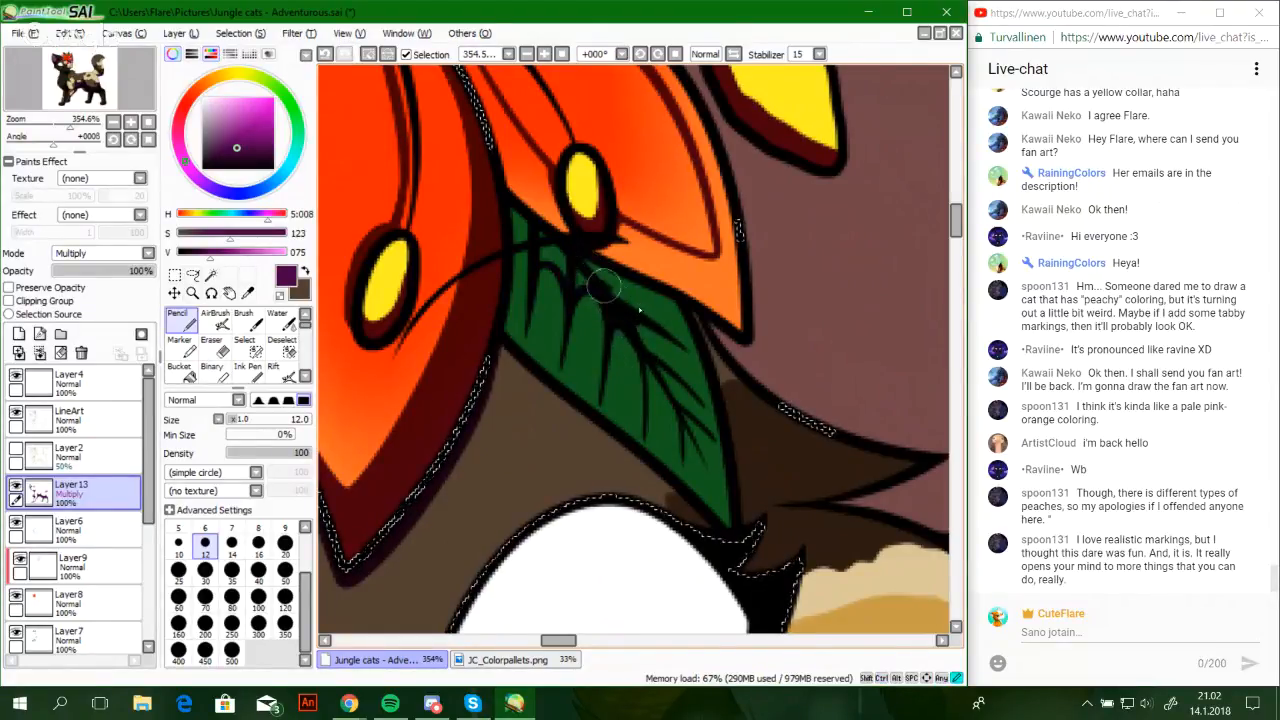
mouse_move(600, 290)
left_mouse_down()
mouse_move(697, 344)
mouse_move(633, 293)
mouse_move(666, 306)
mouse_move(569, 250)
mouse_move(720, 318)
left_mouse_up()
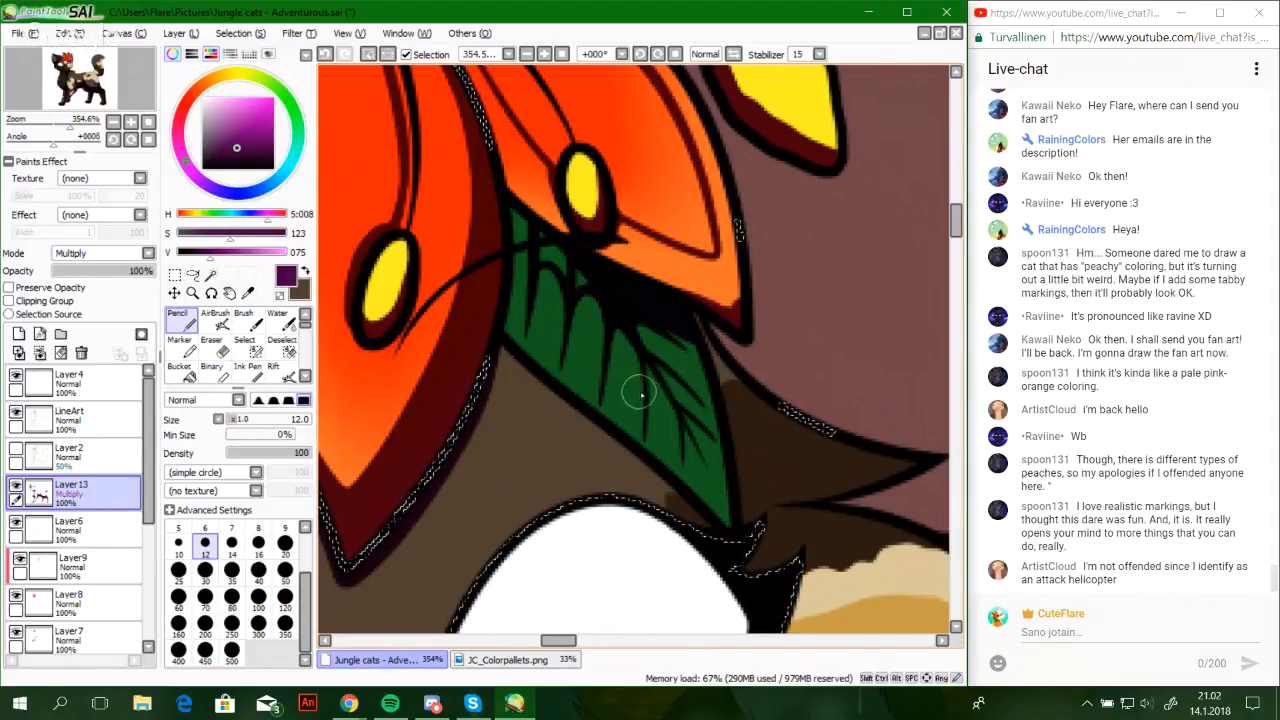
left_click_drag(669, 433, 652, 423)
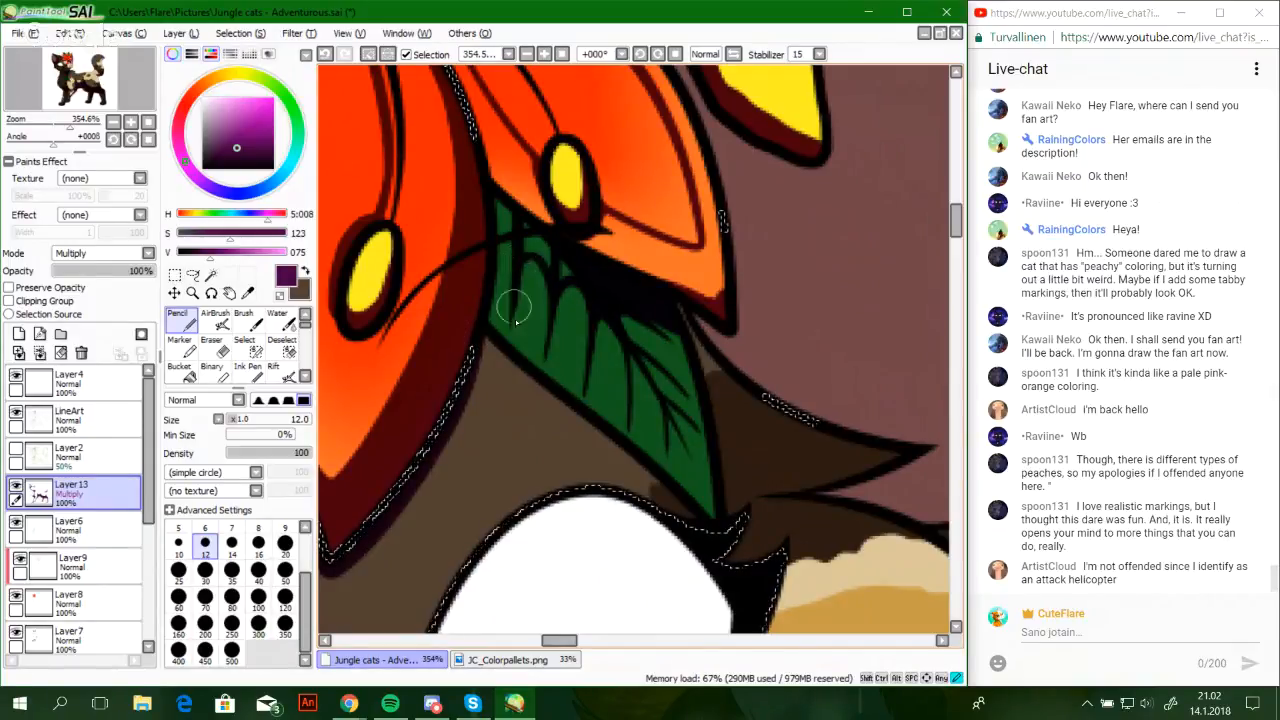
Shade the green leaf's lower edge and its end beside the downward petal, and paint the leaf's narrow cast shadow on the fur
left_click_drag(519, 337, 680, 487)
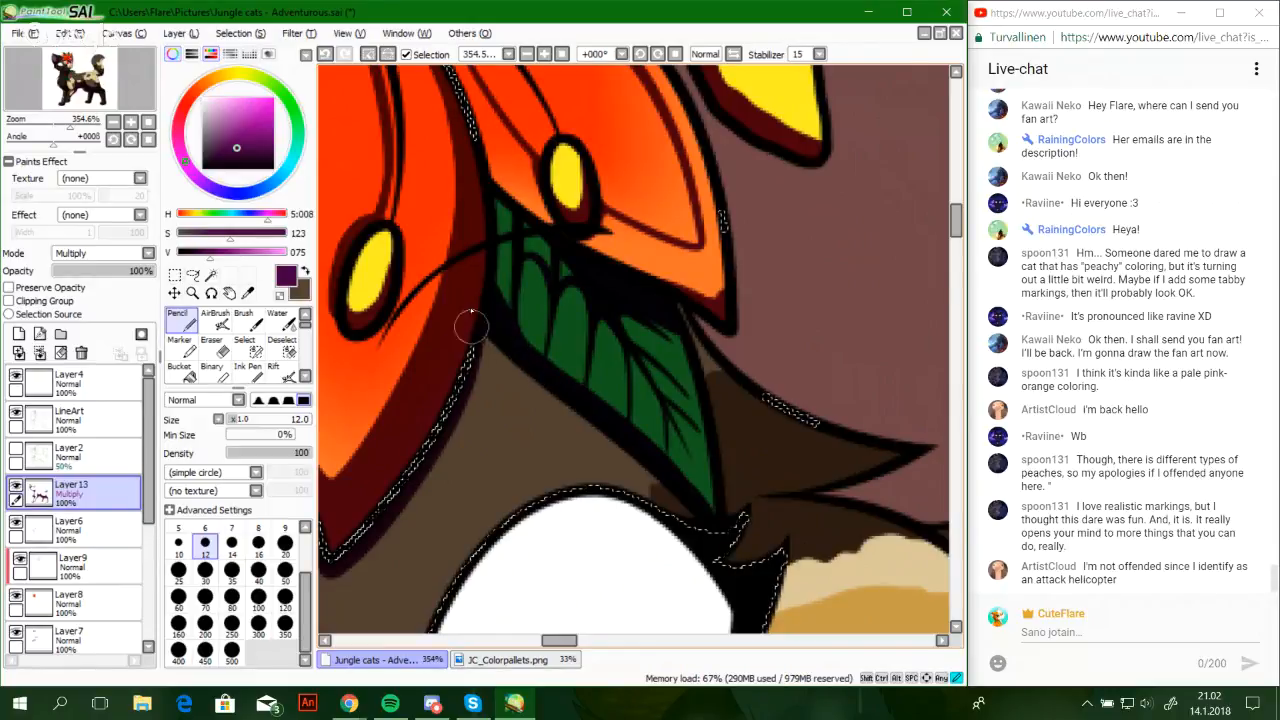
left_click_drag(475, 327, 622, 450)
key("ctrl+z")
mouse_move(472, 317)
left_mouse_down()
mouse_move(705, 523)
mouse_move(674, 489)
left_mouse_up()
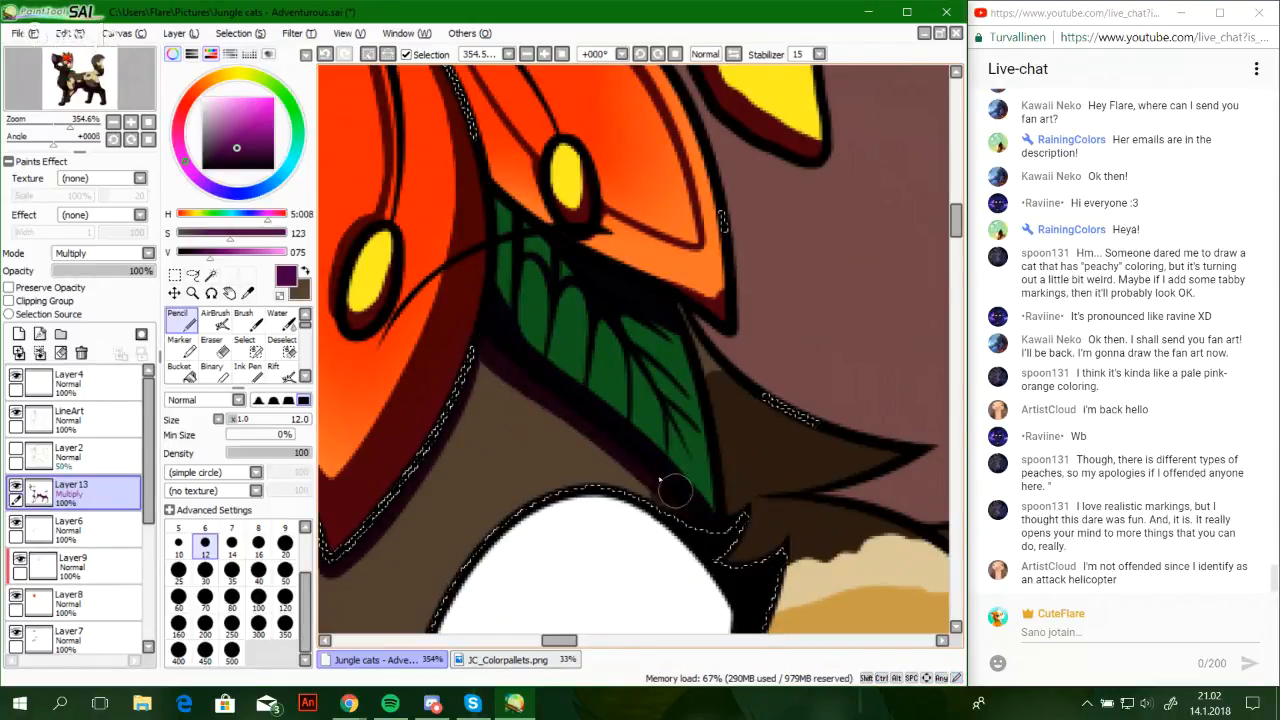
mouse_move(505, 317)
left_mouse_down()
mouse_move(497, 263)
mouse_move(509, 229)
left_mouse_up()
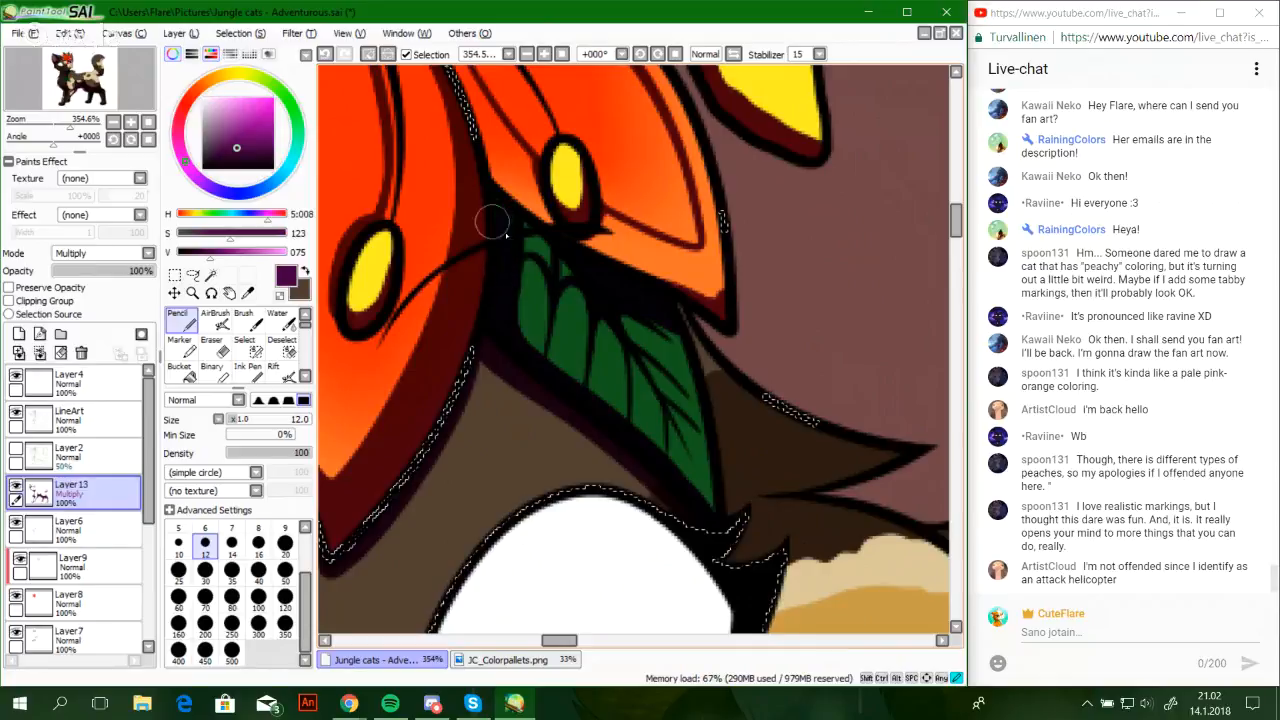
key("ctrl+z")
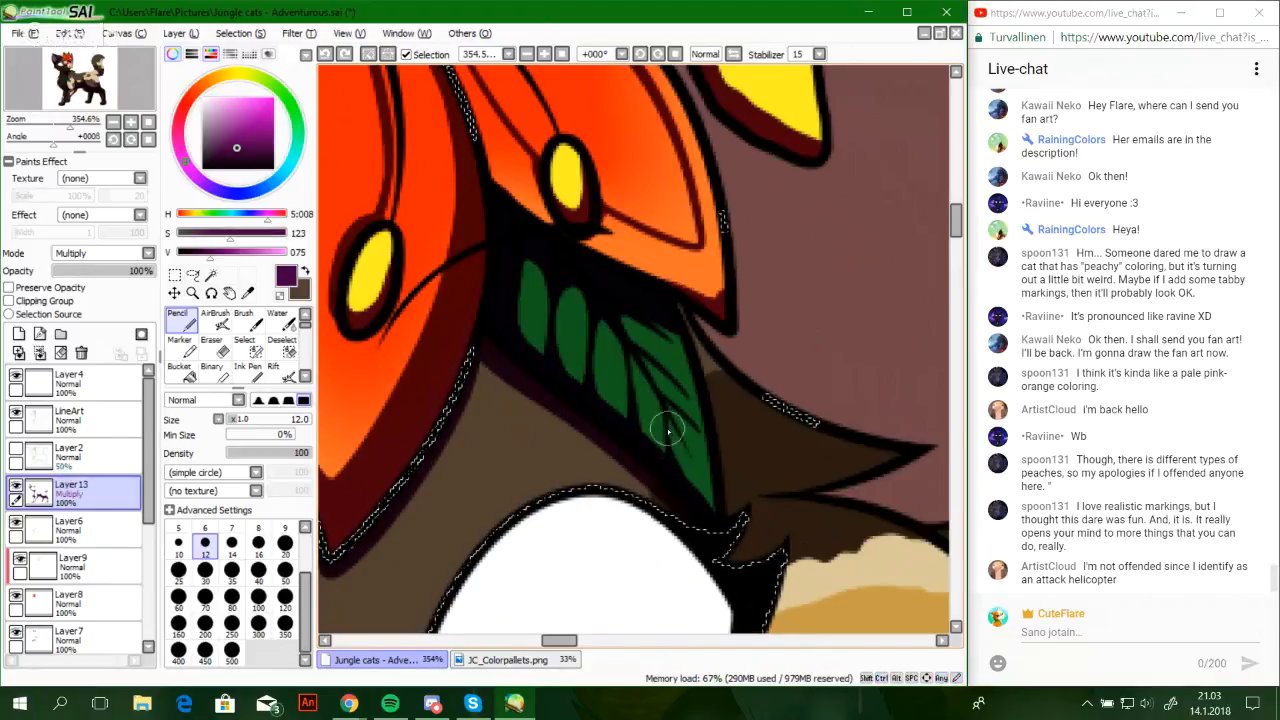
Thicken the shadow along the lower-right petal's outer edge and paint tapering shadow bands from its base towards its tip
left_click_drag(630, 320, 636, 603)
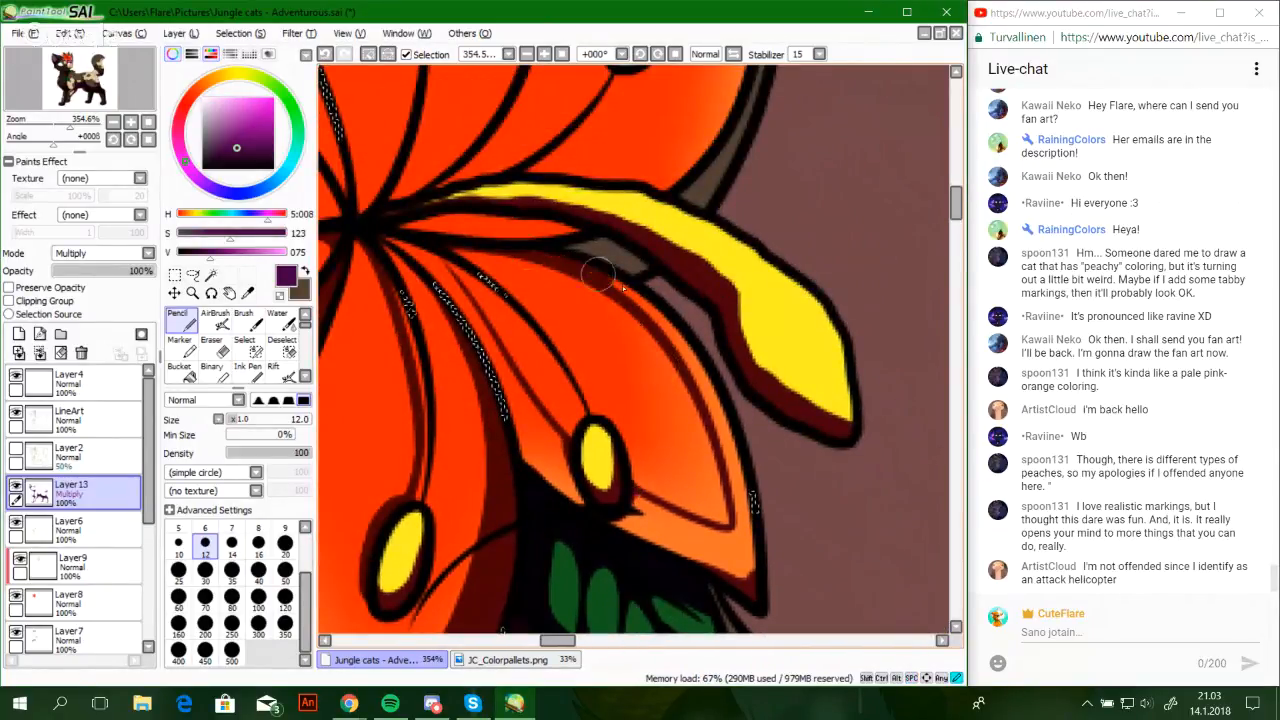
mouse_move(597, 273)
left_mouse_down()
mouse_move(680, 337)
mouse_move(630, 294)
mouse_move(710, 409)
mouse_move(686, 359)
mouse_move(733, 459)
mouse_move(722, 440)
mouse_move(748, 553)
left_mouse_up()
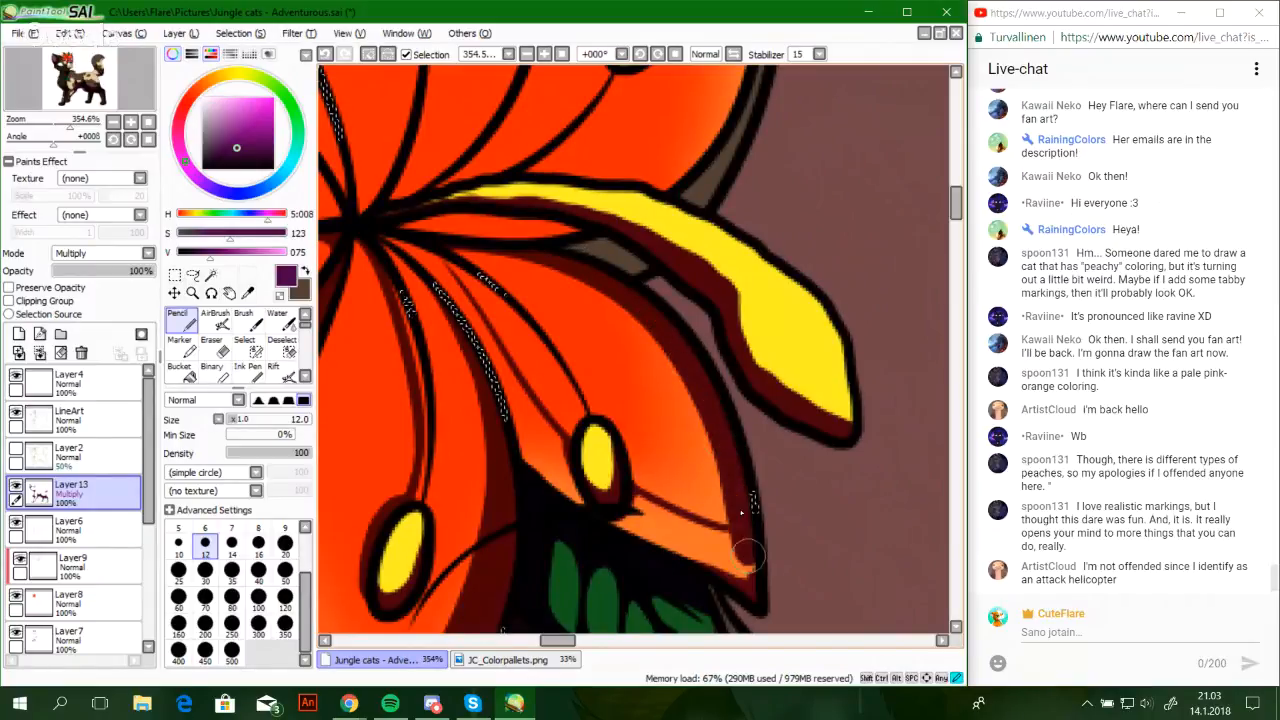
left_click_drag(566, 354, 688, 356)
left_click_drag(494, 228, 726, 355)
left_click_drag(806, 440, 861, 528)
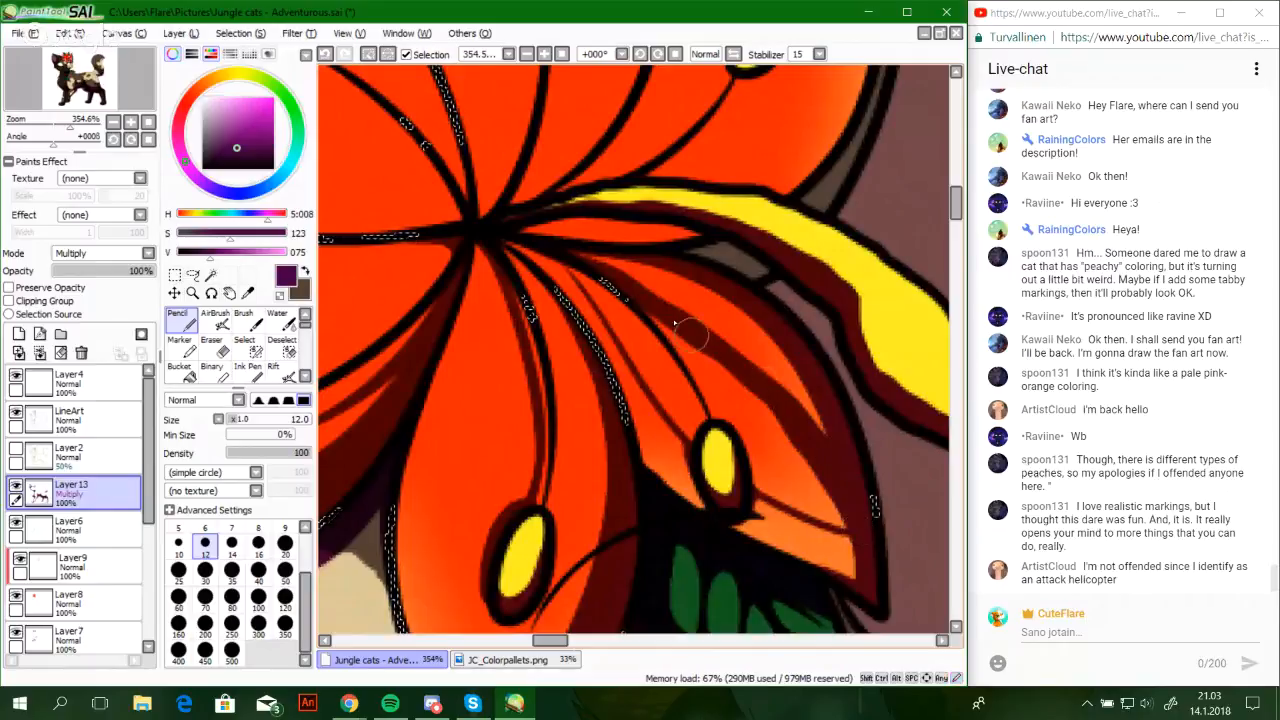
mouse_move(690, 333)
left_mouse_down()
mouse_move(770, 410)
mouse_move(851, 541)
left_mouse_up()
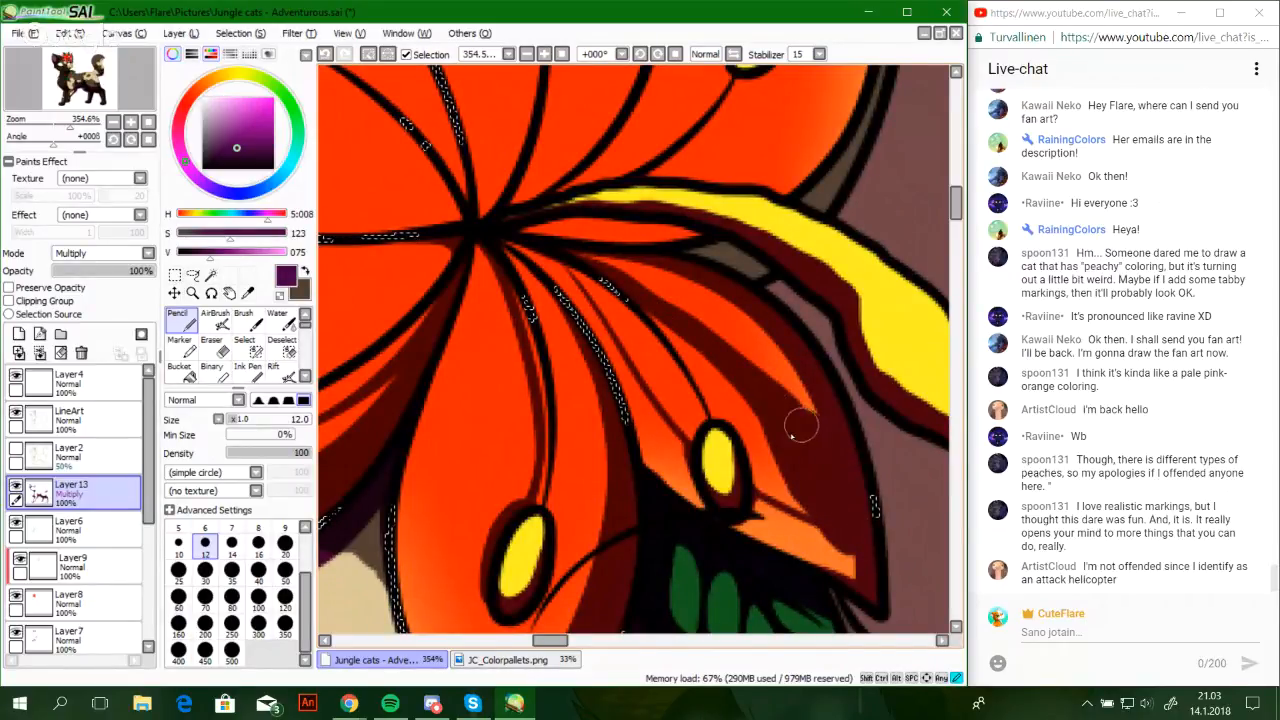
mouse_move(792, 436)
left_mouse_down()
mouse_move(792, 479)
mouse_move(831, 511)
left_mouse_up()
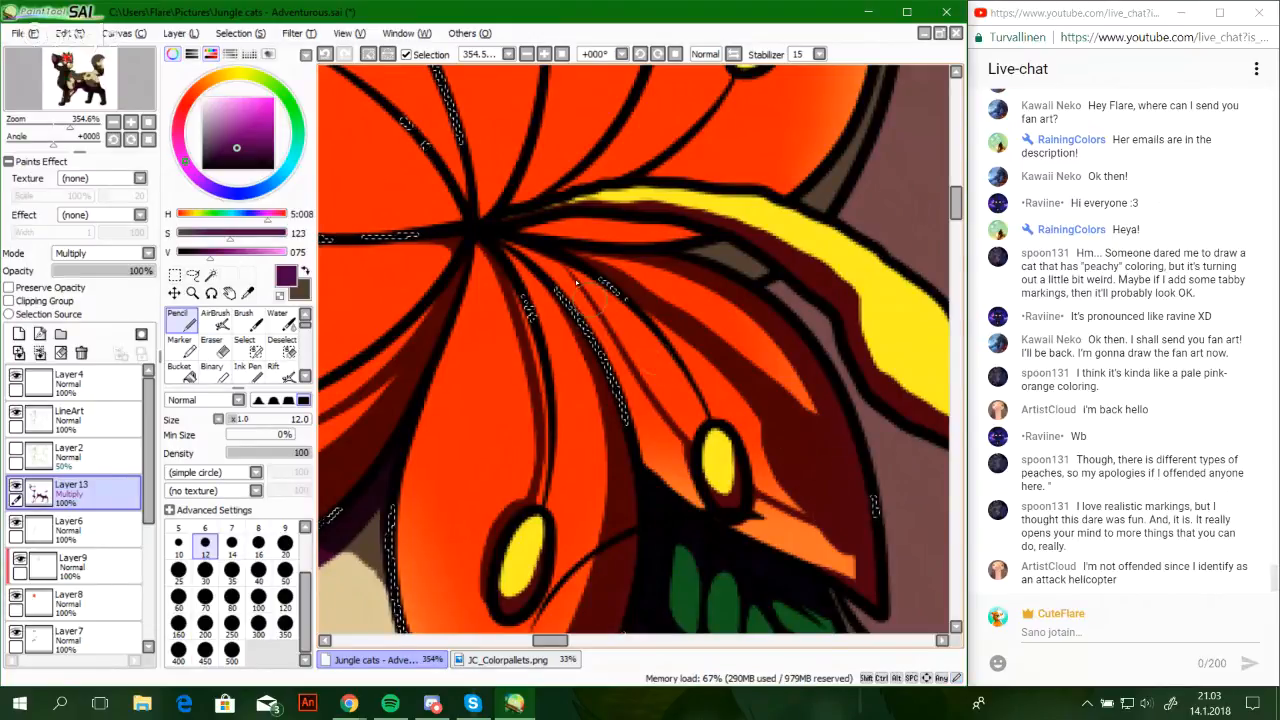
mouse_move(545, 256)
left_mouse_down()
mouse_move(589, 273)
mouse_move(561, 255)
left_mouse_up()
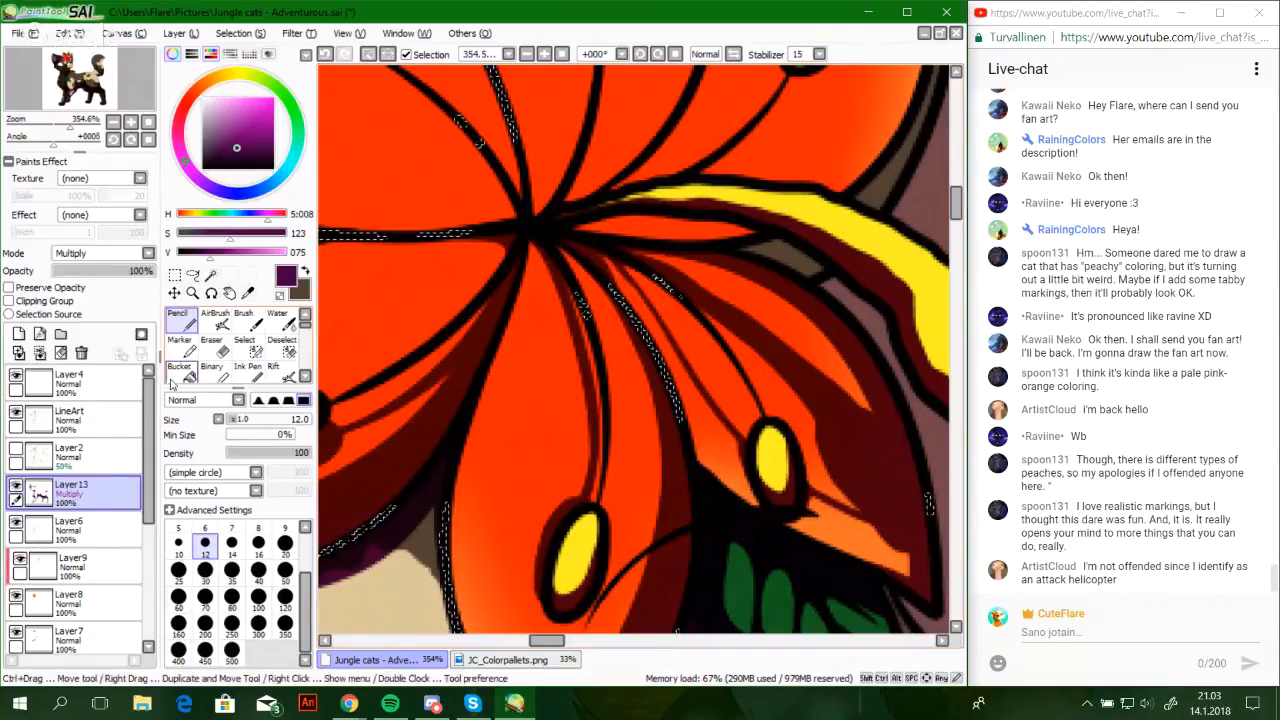
Fill the enclosed strips along the lower-right petal's lower edge with the Bucket, undoing misplaced fills, and return to the Pencil
left_click_drag(186, 387, 186, 381)
left_click(182, 369)
left_click(713, 473)
key("ctrl+z")
left_click(713, 473)
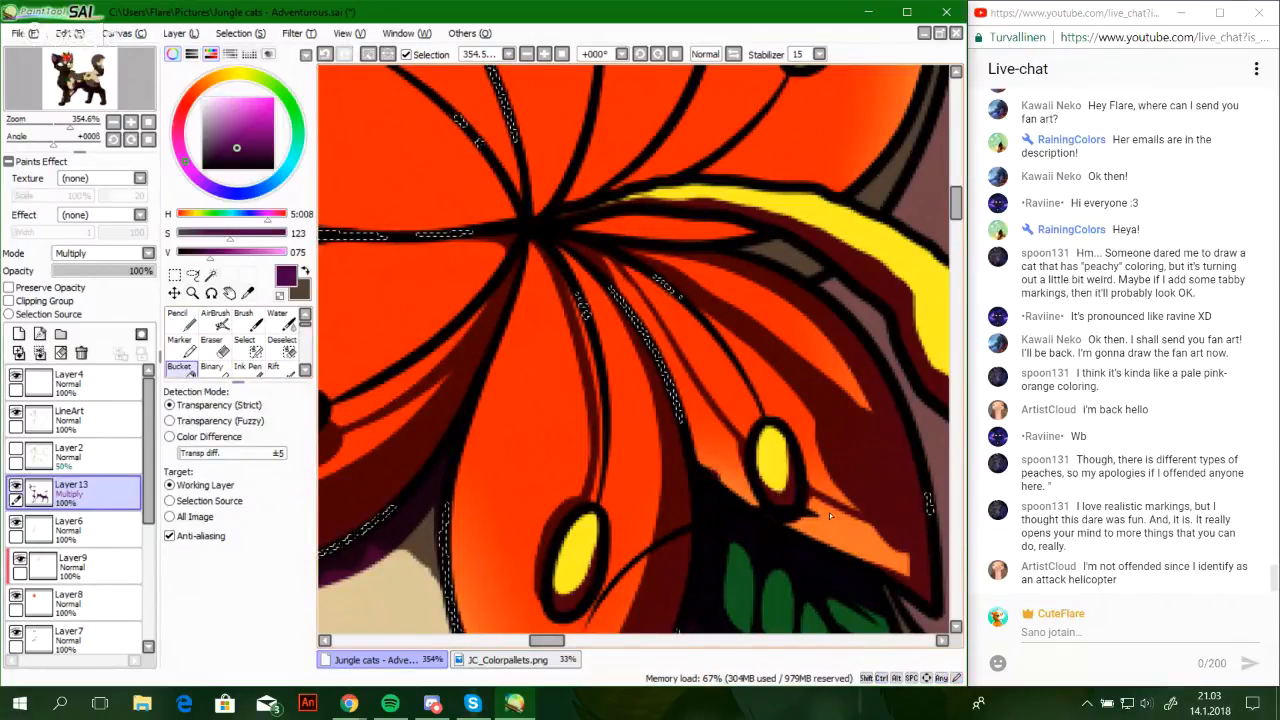
key("ctrl+z")
left_click(731, 468)
left_click(845, 537)
left_click_drag(812, 464, 665, 364)
left_click(178, 319)
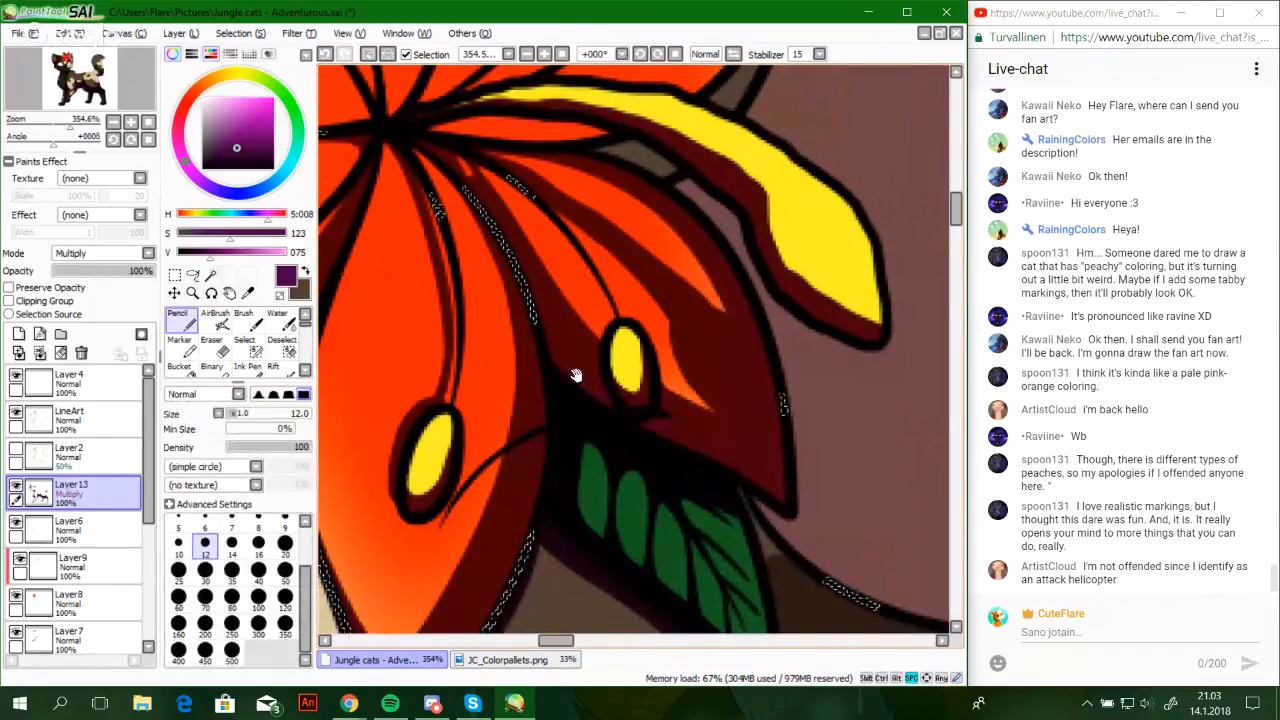
mouse_move(508, 267)
left_mouse_down()
mouse_move(583, 369)
mouse_move(548, 296)
left_mouse_up()
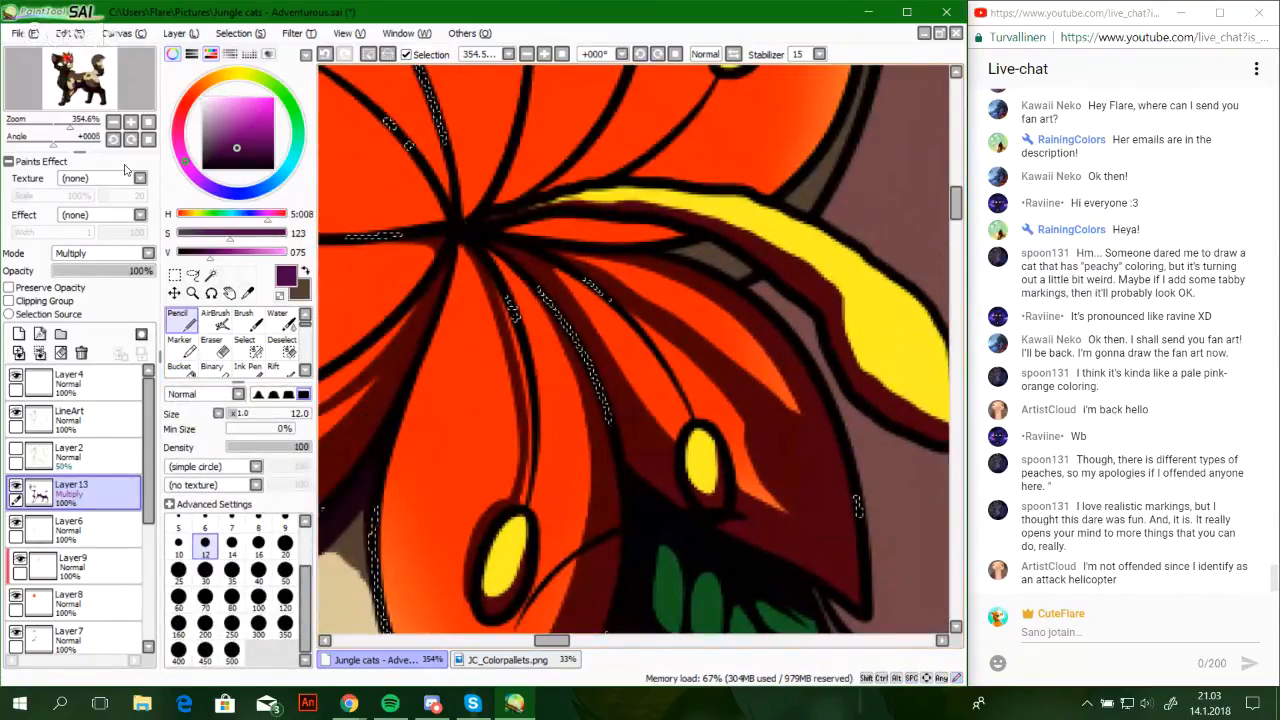
Draw a curved shadow line inside the upper-left petal's lower edge from tip to base, undoing strokes until it fits
mouse_move(74, 123)
left_mouse_down()
mouse_move(51, 125)
mouse_move(74, 107)
left_mouse_up()
scroll(752, 349, "up", 4)
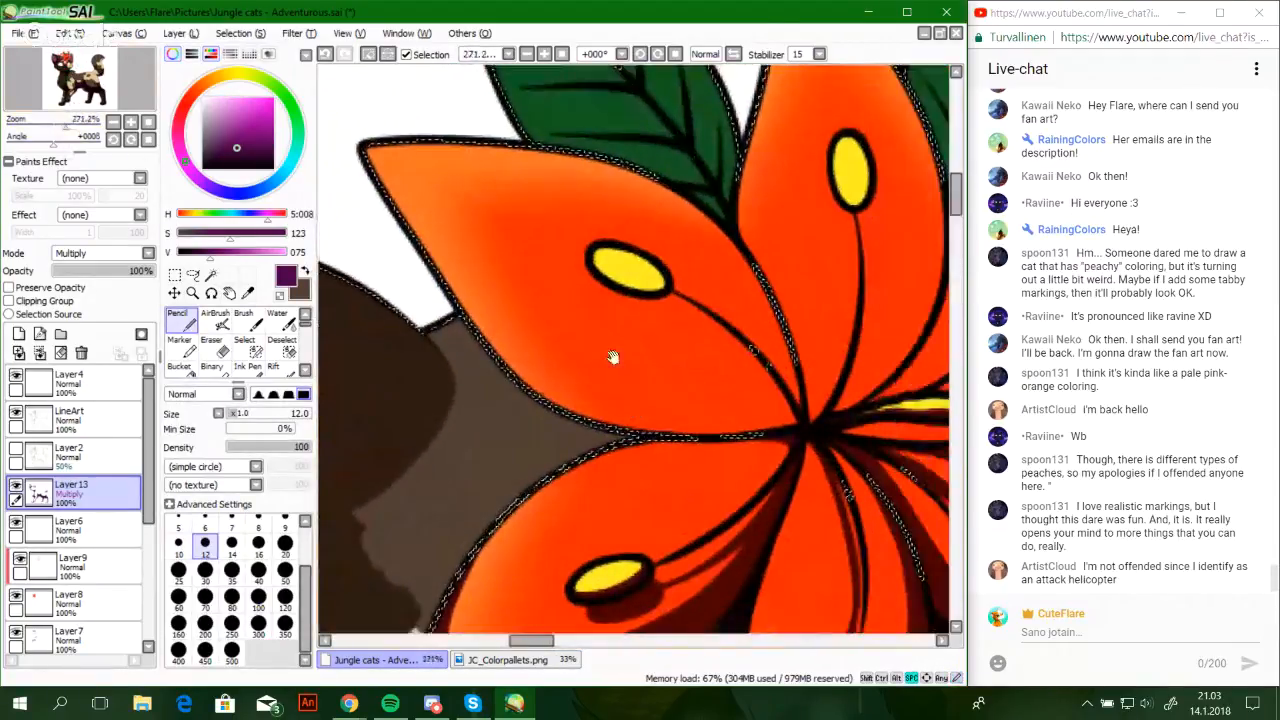
mouse_move(374, 168)
left_mouse_down()
mouse_move(600, 378)
mouse_move(716, 411)
left_mouse_up()
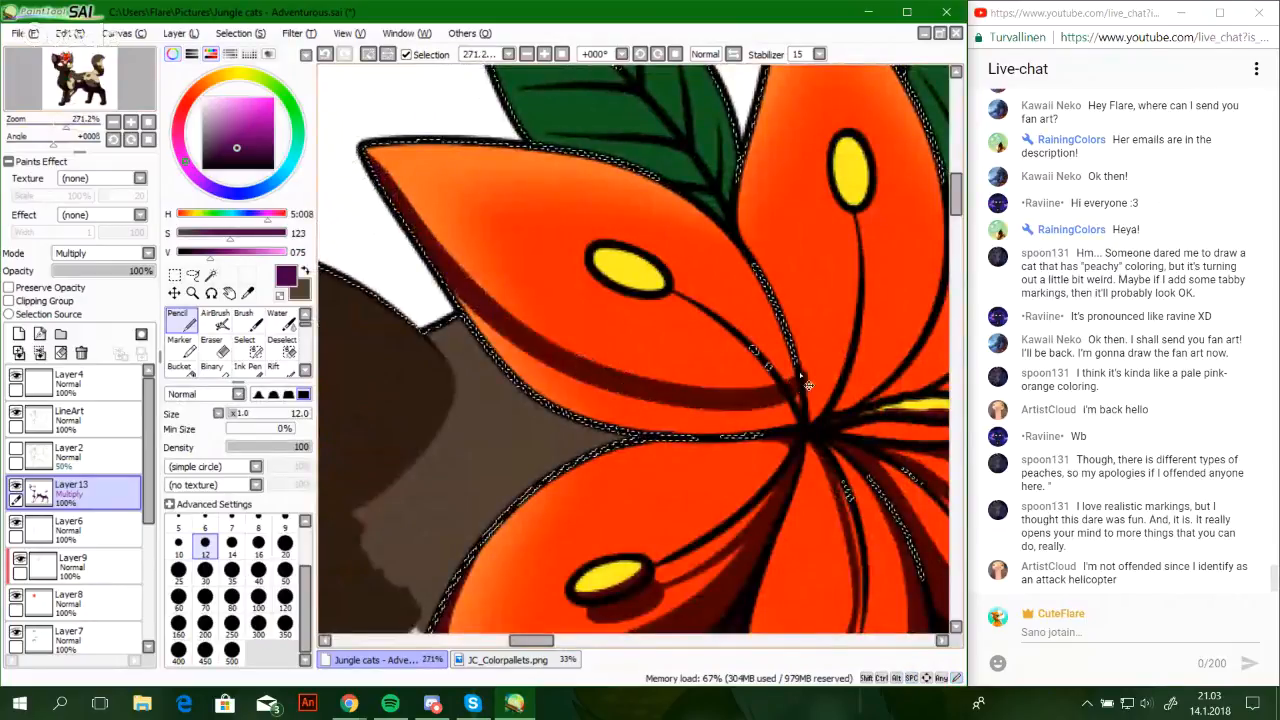
key("ctrl+z")
mouse_move(794, 416)
left_mouse_down()
mouse_move(577, 380)
mouse_move(380, 219)
left_mouse_up()
key("ctrl+z")
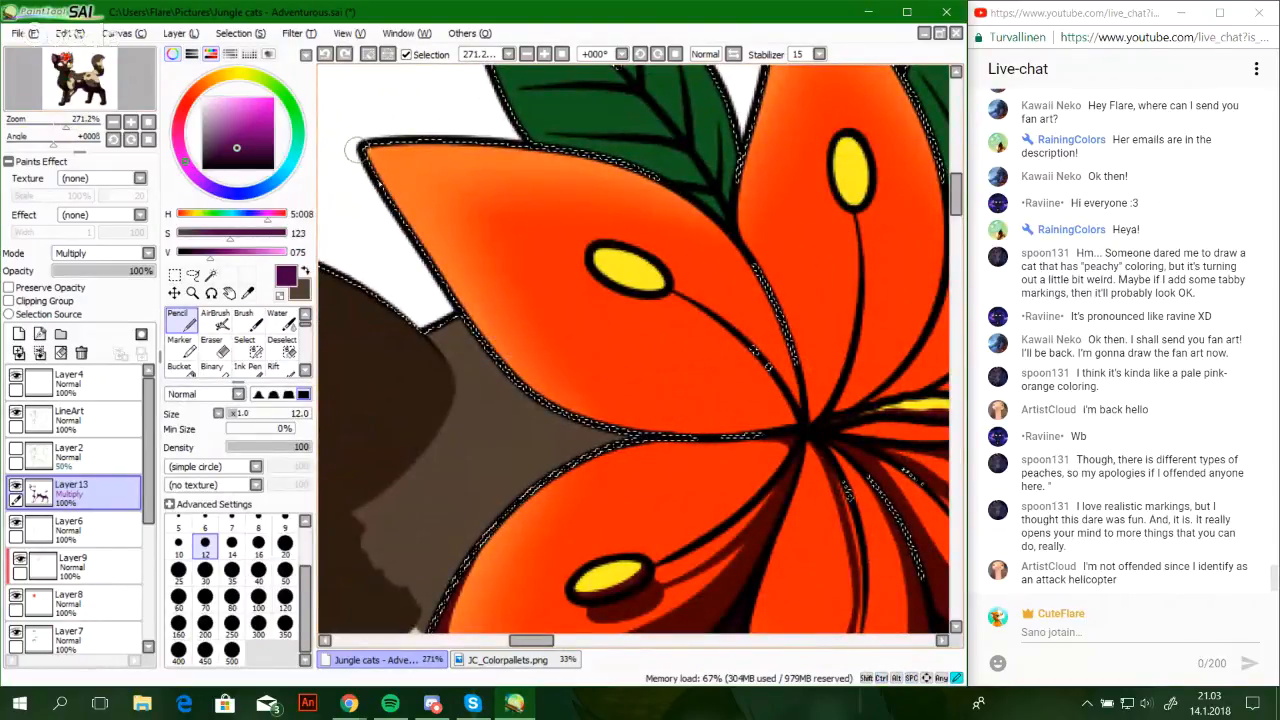
mouse_move(360, 152)
left_mouse_down()
mouse_move(491, 317)
mouse_move(638, 407)
left_mouse_up()
mouse_move(563, 370)
left_mouse_down()
mouse_move(796, 405)
mouse_move(575, 380)
mouse_move(378, 193)
mouse_move(610, 384)
mouse_move(773, 387)
left_mouse_up()
key("ctrl+z")
key("ctrl+z")
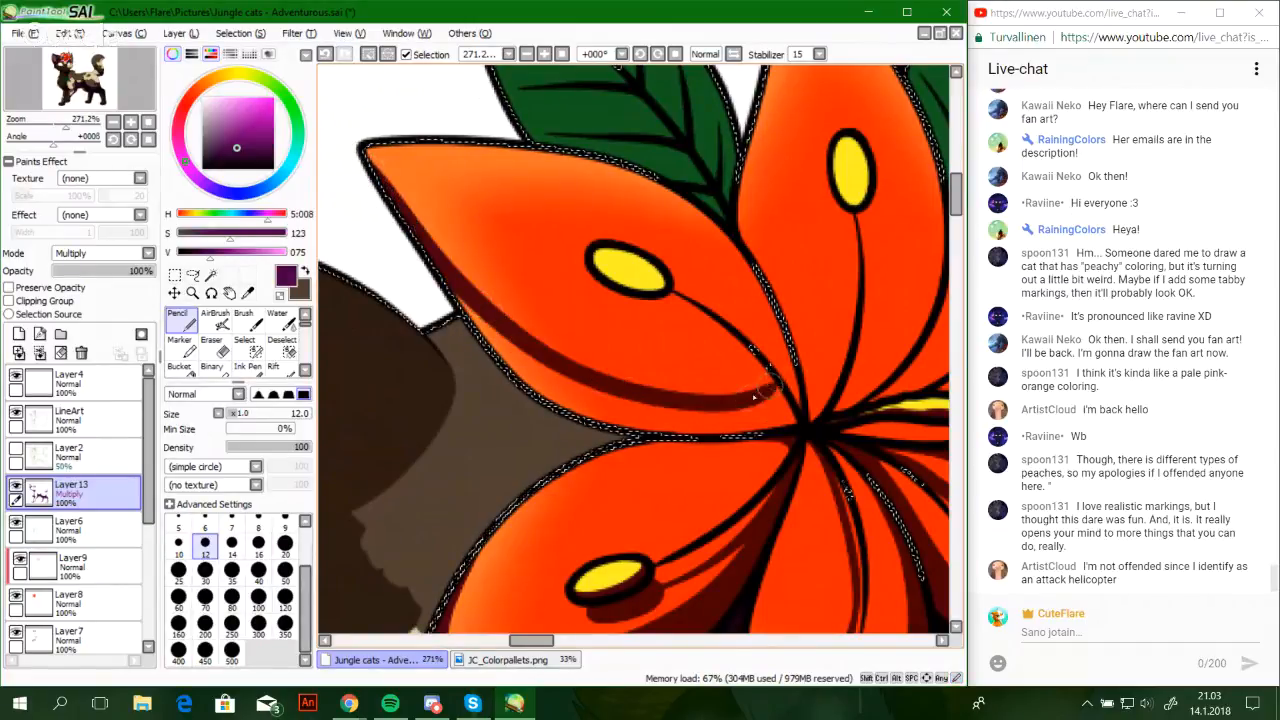
key("ctrl+z")
mouse_move(362, 150)
left_mouse_down()
mouse_move(480, 309)
mouse_move(587, 385)
mouse_move(741, 408)
mouse_move(791, 364)
left_mouse_up()
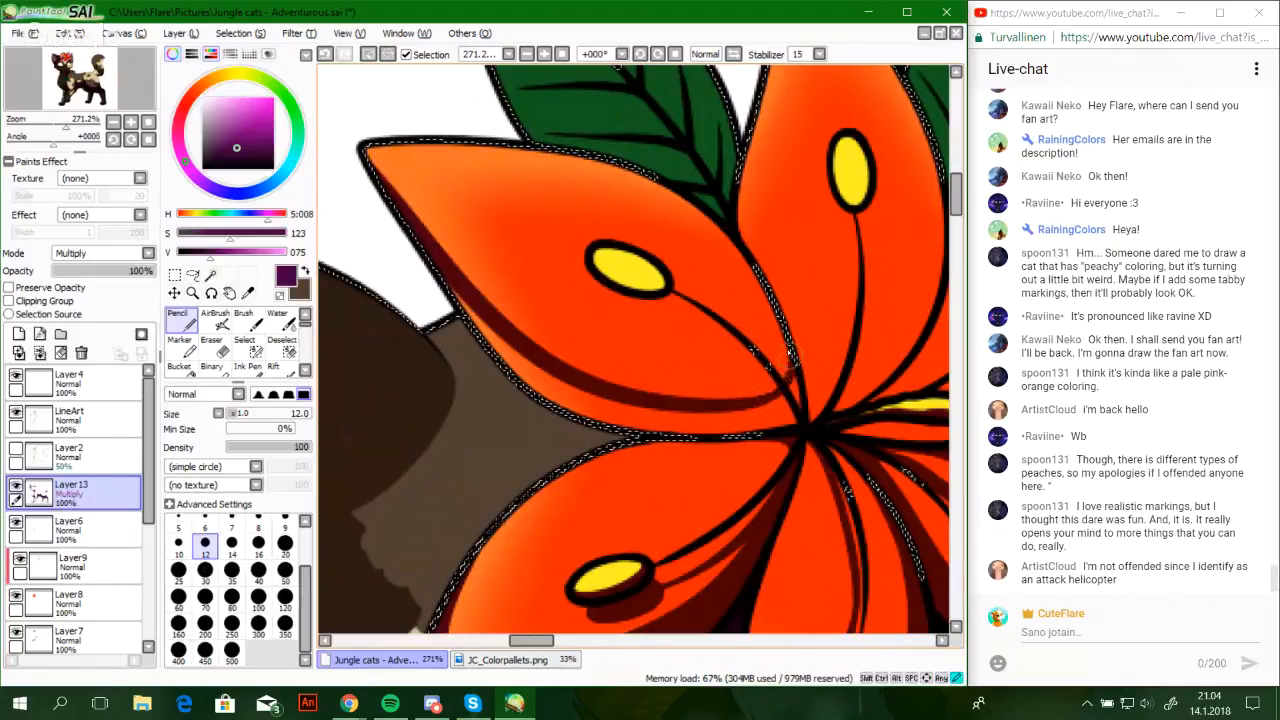
Paint the cast shadows of the filament and anther on the upper-left petal, undoing strokes that miss
left_click(75, 138)
left_click_drag(75, 138, 76, 123)
left_click(148, 140)
left_click_drag(684, 265, 928, 474)
key("ctrl+z")
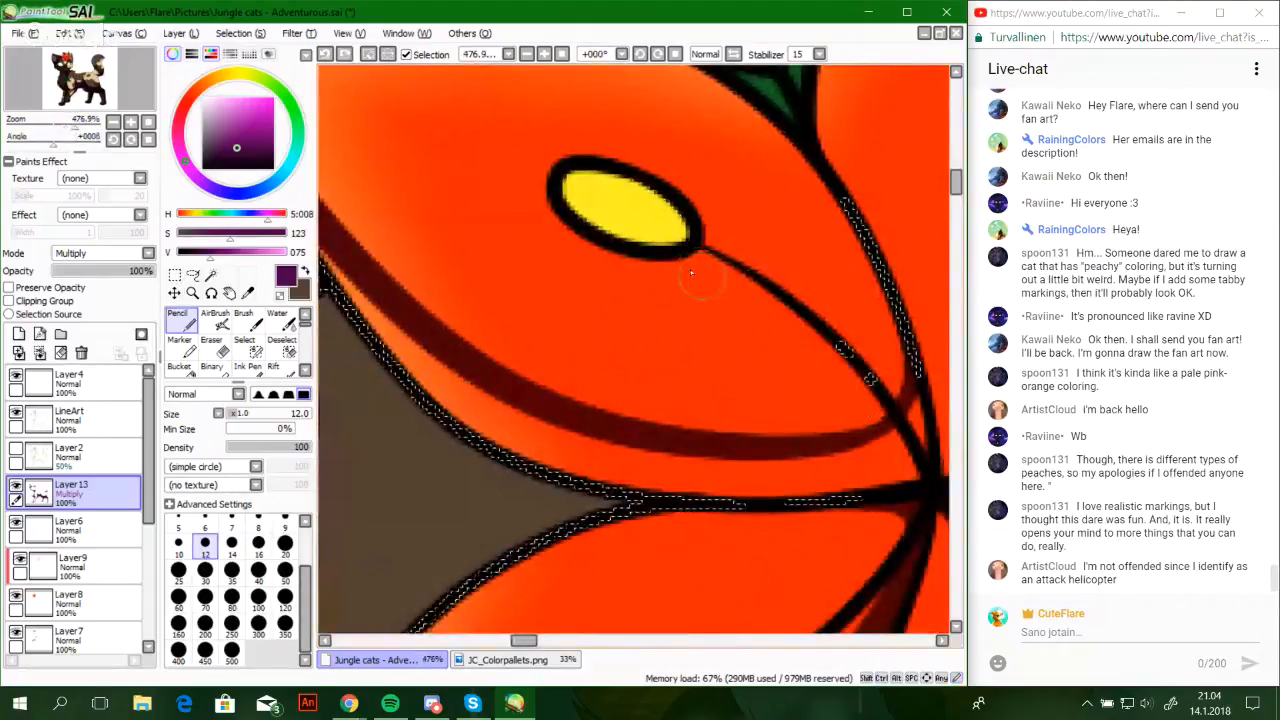
left_click_drag(684, 265, 924, 490)
key("ctrl+z")
mouse_move(688, 262)
left_mouse_down()
mouse_move(748, 297)
mouse_move(931, 492)
left_mouse_up()
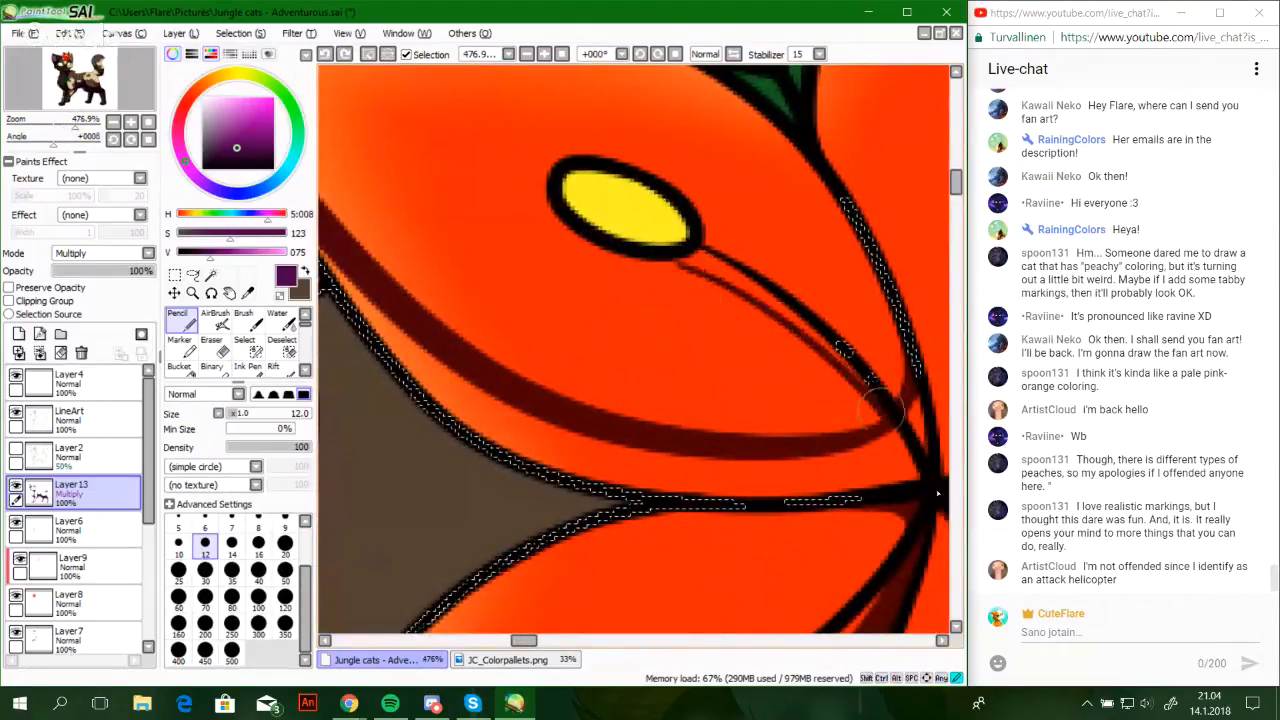
key("ctrl+z")
mouse_move(686, 270)
left_mouse_down()
mouse_move(766, 315)
mouse_move(918, 480)
left_mouse_up()
mouse_move(735, 350)
left_mouse_down()
mouse_move(814, 400)
mouse_move(874, 468)
mouse_move(698, 347)
mouse_move(824, 386)
mouse_move(800, 385)
left_mouse_up()
key("ctrl+z")
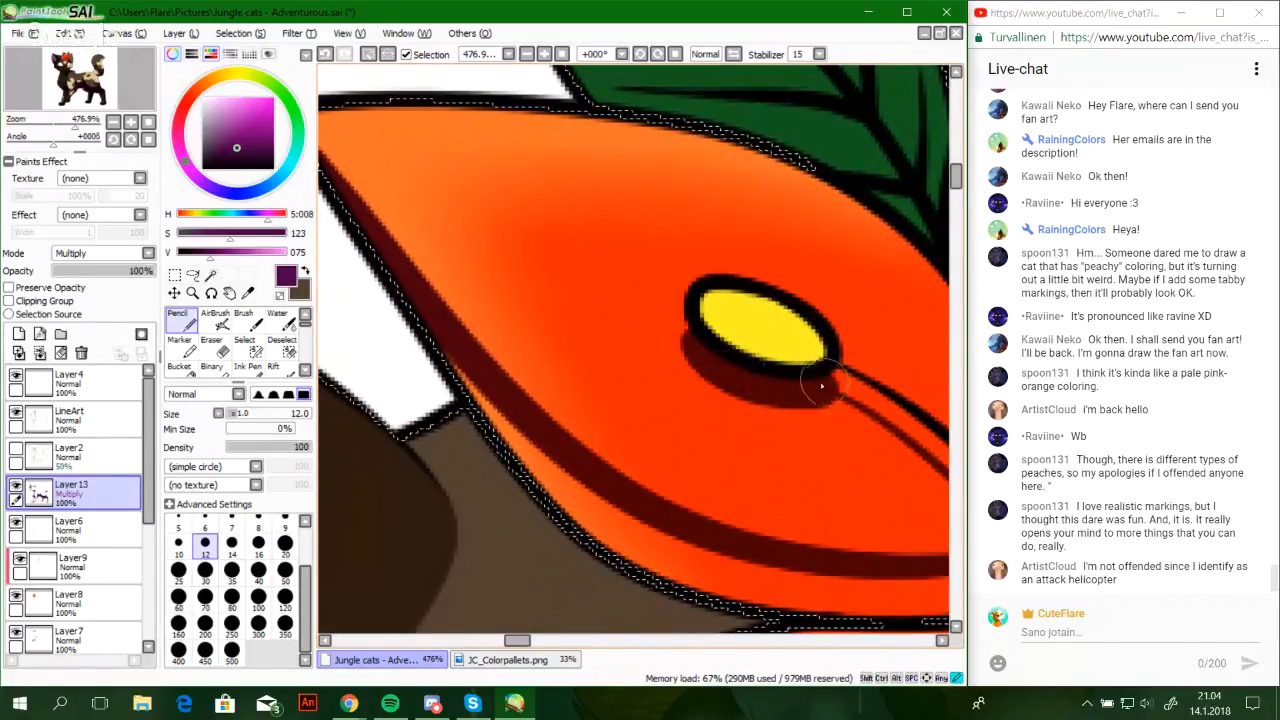
Paint in the strip between the curved shadow line and the upper-left petal's lower edge, redoing the first stroke
mouse_move(427, 324)
left_mouse_down()
mouse_move(528, 456)
mouse_move(637, 549)
mouse_move(683, 576)
mouse_move(802, 603)
left_mouse_up()
key("ctrl+z")
left_click_drag(584, 504, 818, 602)
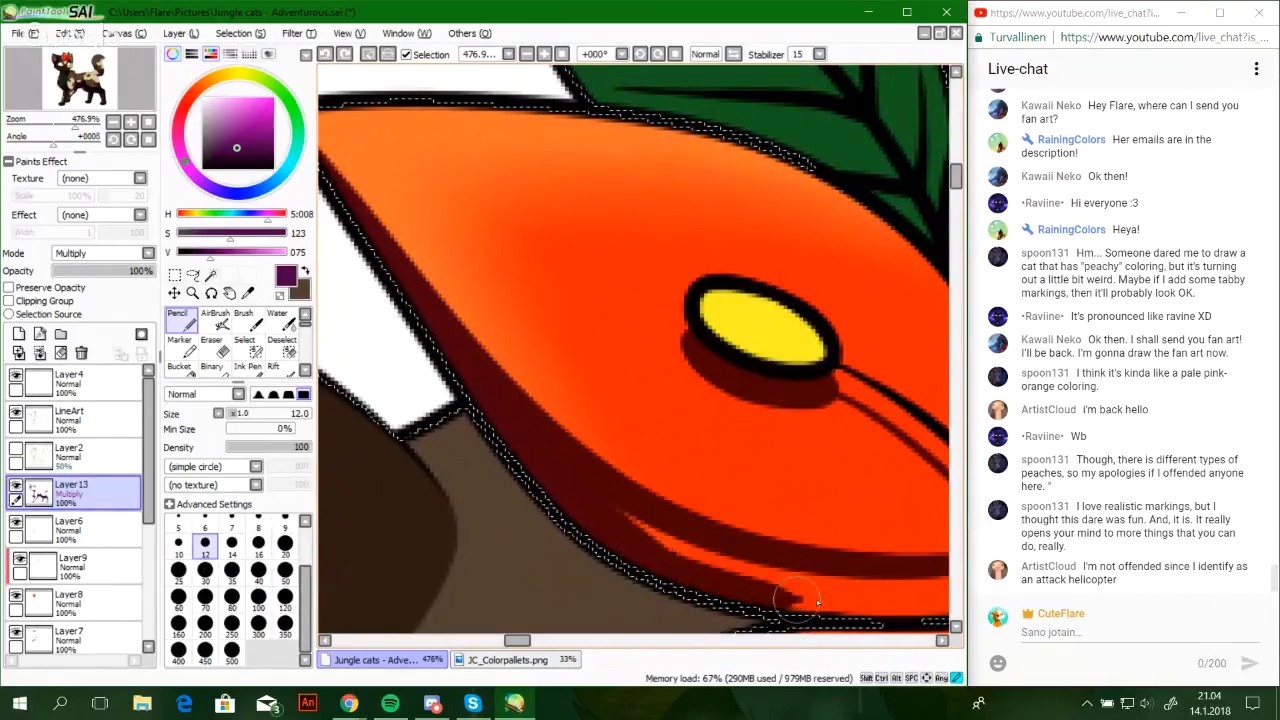
Paint the upper-left petal's cast shadow on the brown fur along its lower outline, redoing the first strokes
mouse_move(655, 600)
left_mouse_down()
mouse_move(566, 320)
mouse_move(766, 440)
mouse_move(767, 453)
left_mouse_up()
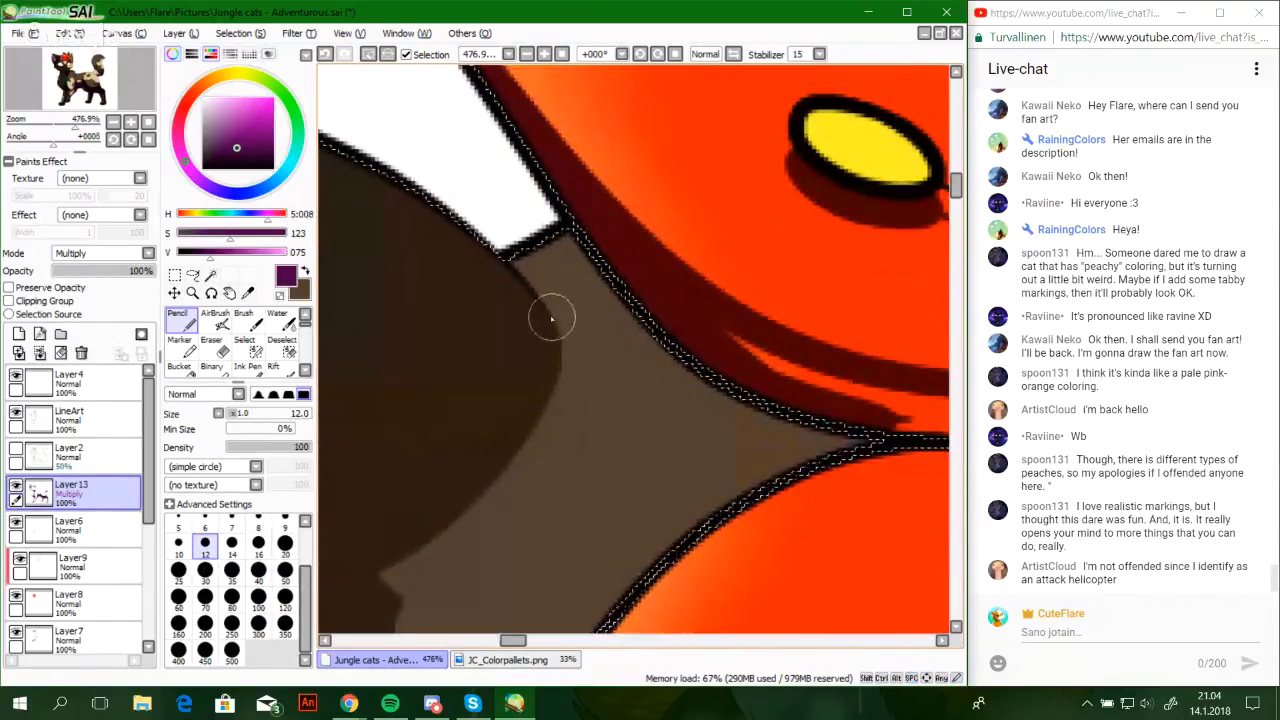
mouse_move(552, 317)
left_mouse_down()
mouse_move(757, 427)
mouse_move(850, 440)
left_mouse_up()
left_click_drag(616, 342, 868, 450)
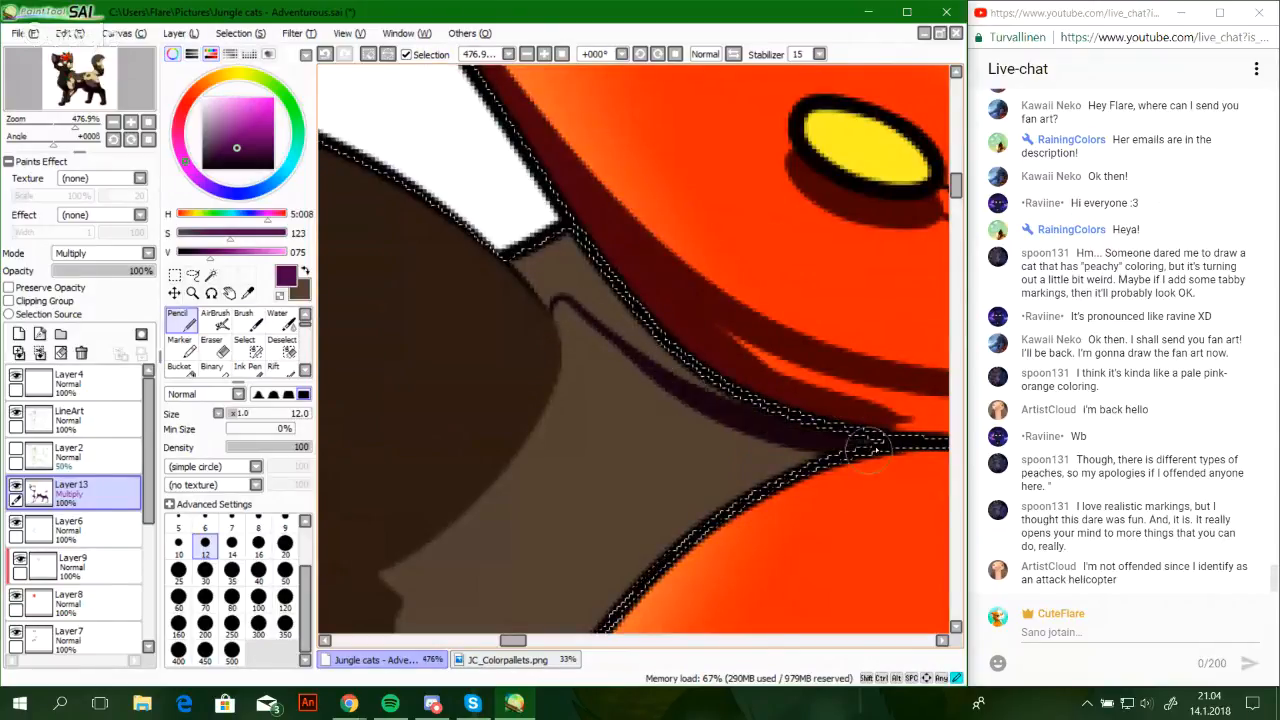
mouse_move(90, 121)
left_mouse_down()
mouse_move(52, 130)
mouse_move(72, 129)
left_mouse_up()
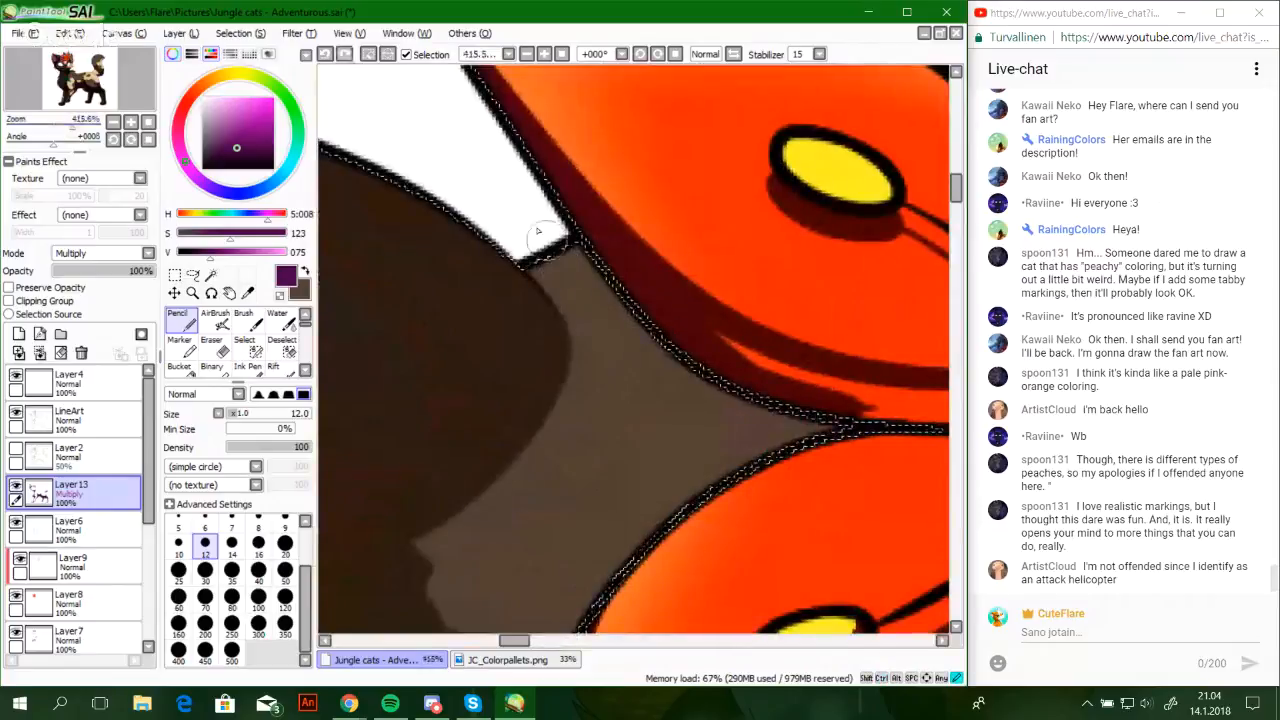
mouse_move(562, 264)
left_mouse_down()
mouse_move(775, 416)
mouse_move(709, 390)
mouse_move(785, 411)
mouse_move(597, 278)
mouse_move(563, 312)
mouse_move(553, 294)
left_mouse_up()
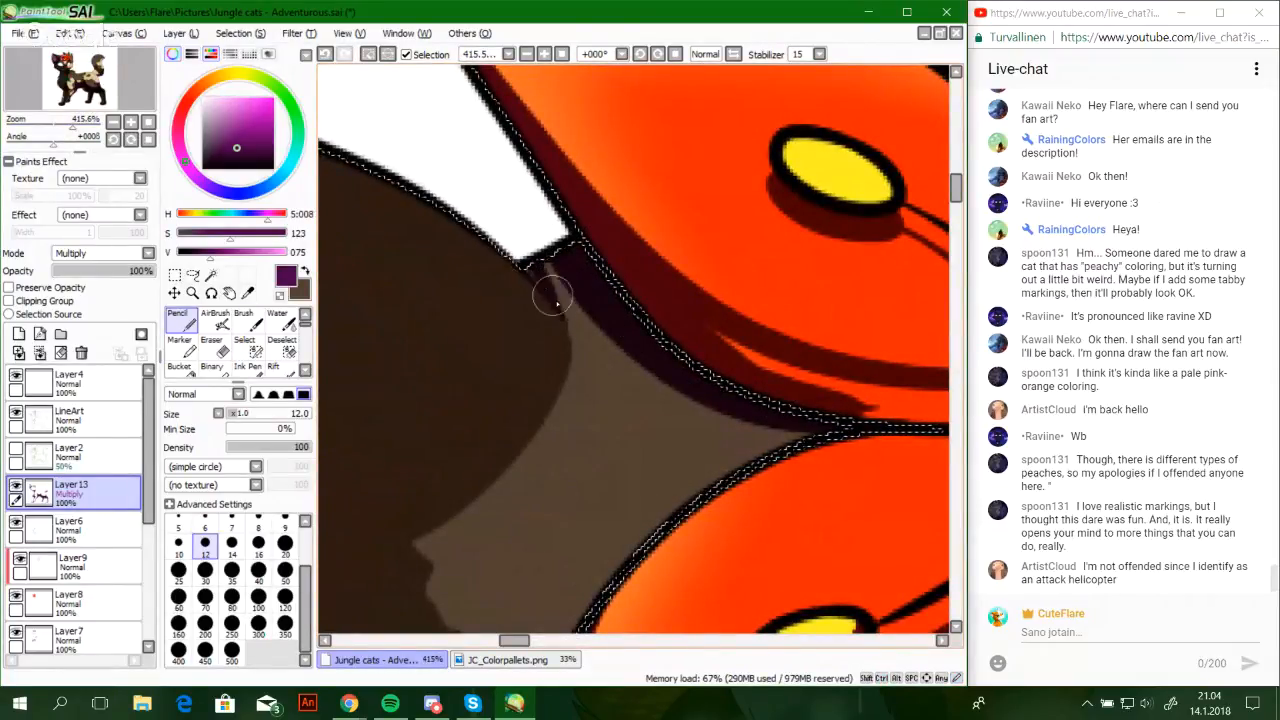
Close the shadow line at the upper-left petal's base, fill the remaining strip with the Bucket, and return to the Pencil for leftover gaps
mouse_move(831, 420)
left_mouse_down()
mouse_move(491, 383)
mouse_move(785, 384)
mouse_move(637, 420)
mouse_move(703, 430)
left_mouse_up()
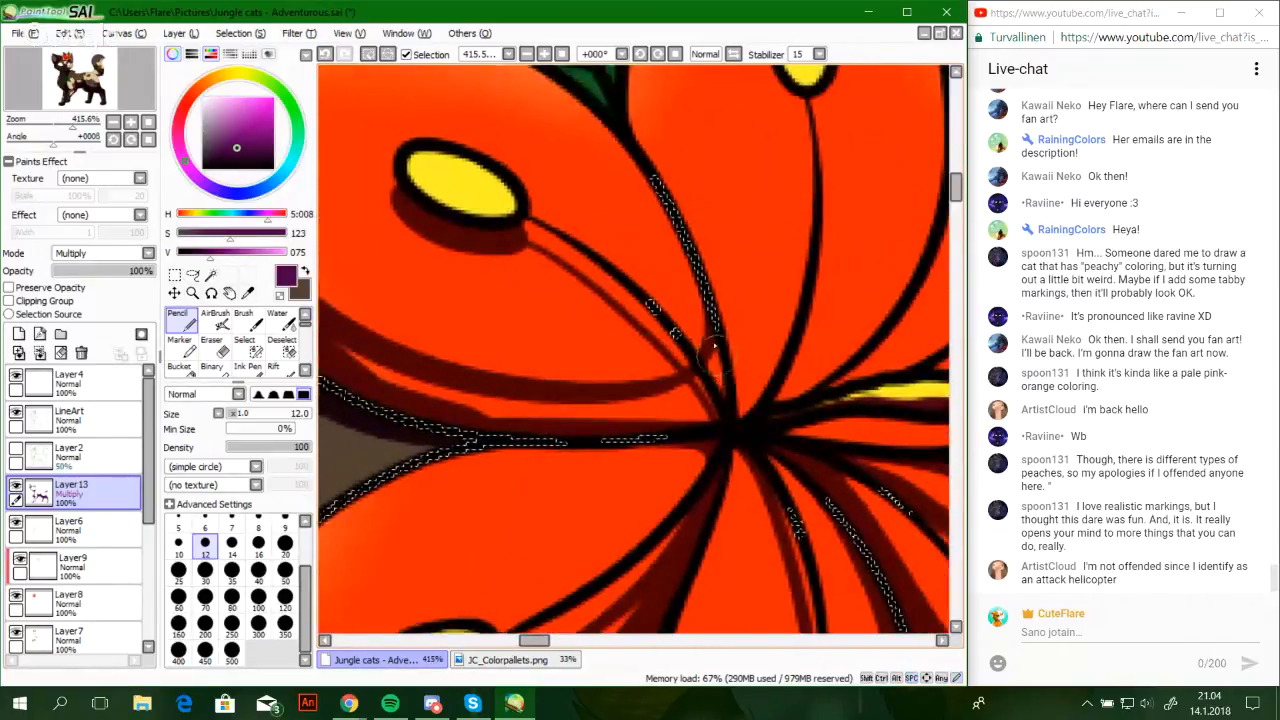
left_click_drag(711, 318, 730, 423)
key("g")
left_click(705, 380)
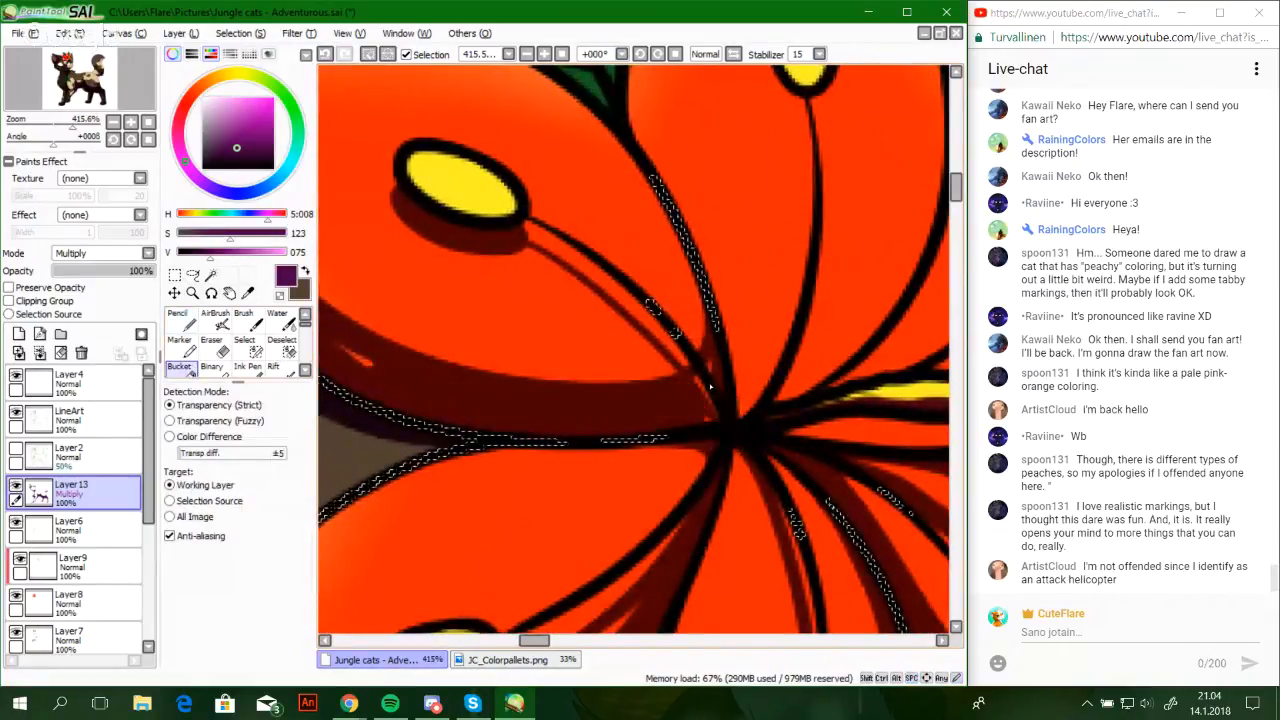
key("ctrl+z")
left_click(183, 321)
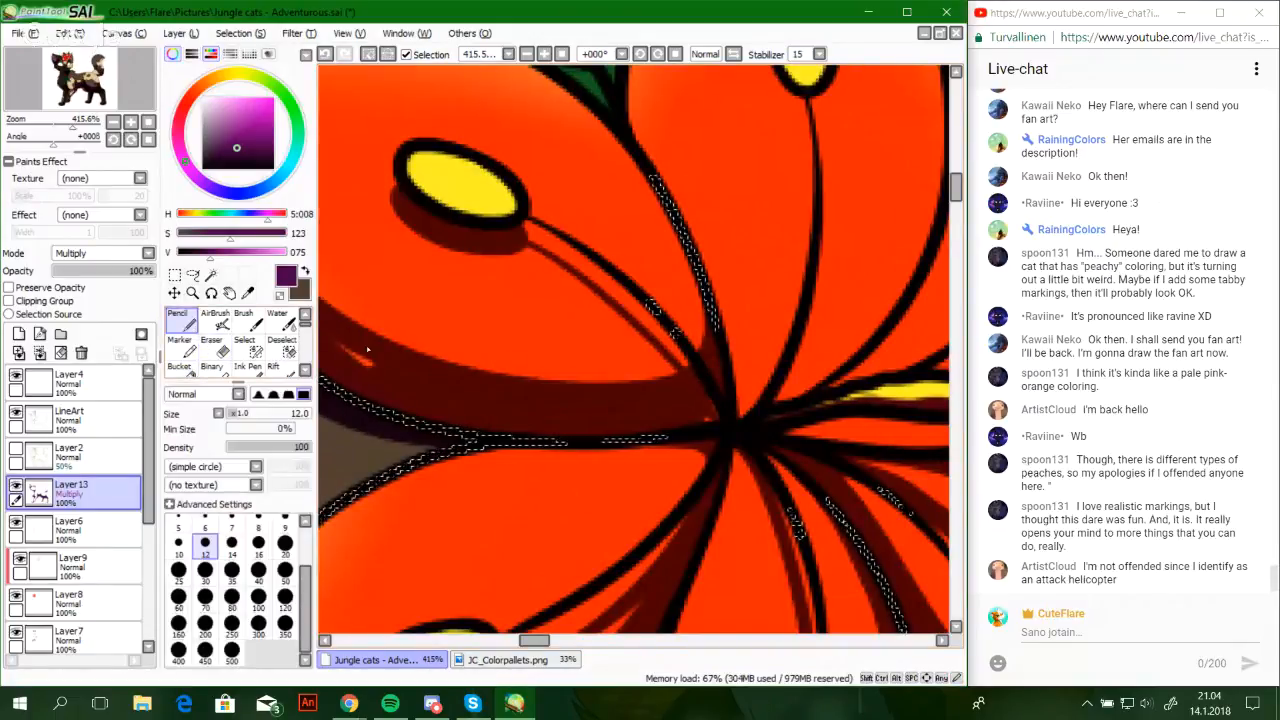
left_click_drag(328, 314, 460, 333)
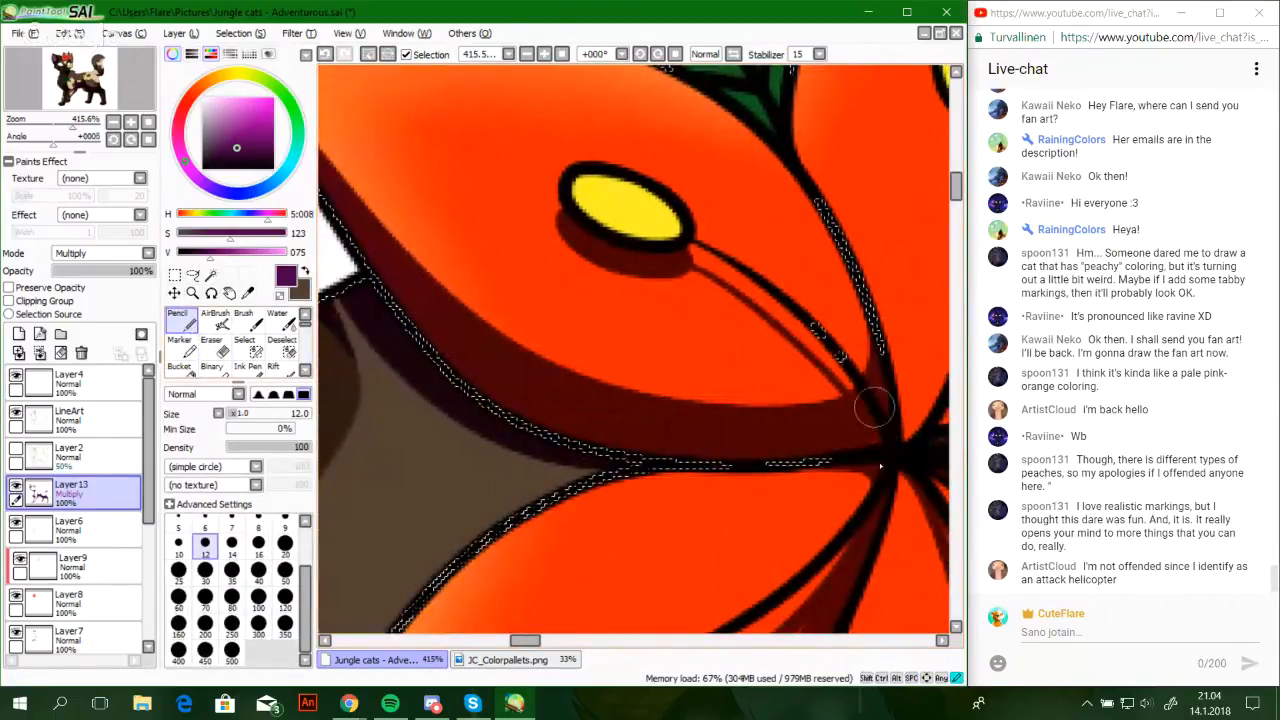
Paint a curved shadow across the base of the top petal and fill the area beneath it, undoing a stroke that misses
mouse_move(880, 380)
left_mouse_down()
mouse_move(640, 237)
mouse_move(503, 435)
mouse_move(588, 545)
mouse_move(695, 464)
left_mouse_up()
key("ctrl+z")
mouse_move(528, 452)
left_mouse_down()
mouse_move(590, 522)
mouse_move(695, 474)
left_mouse_up()
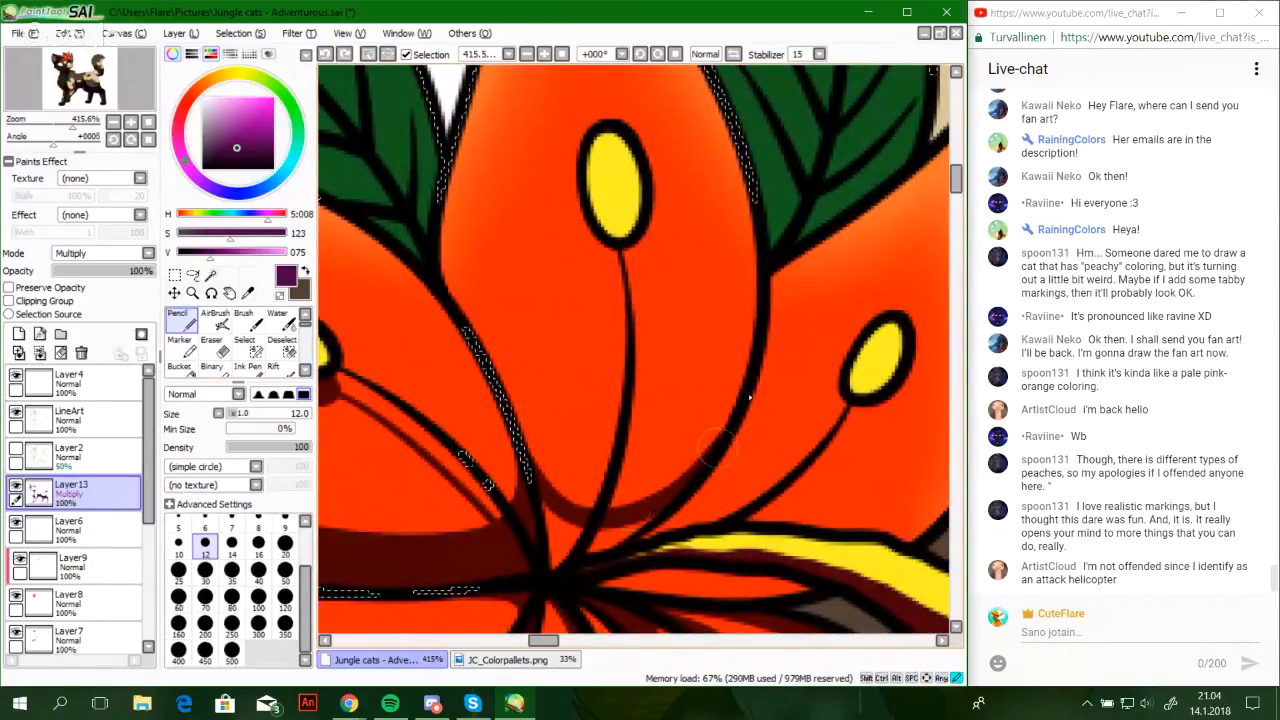
mouse_move(522, 492)
left_mouse_down()
mouse_move(555, 572)
mouse_move(588, 546)
left_mouse_up()
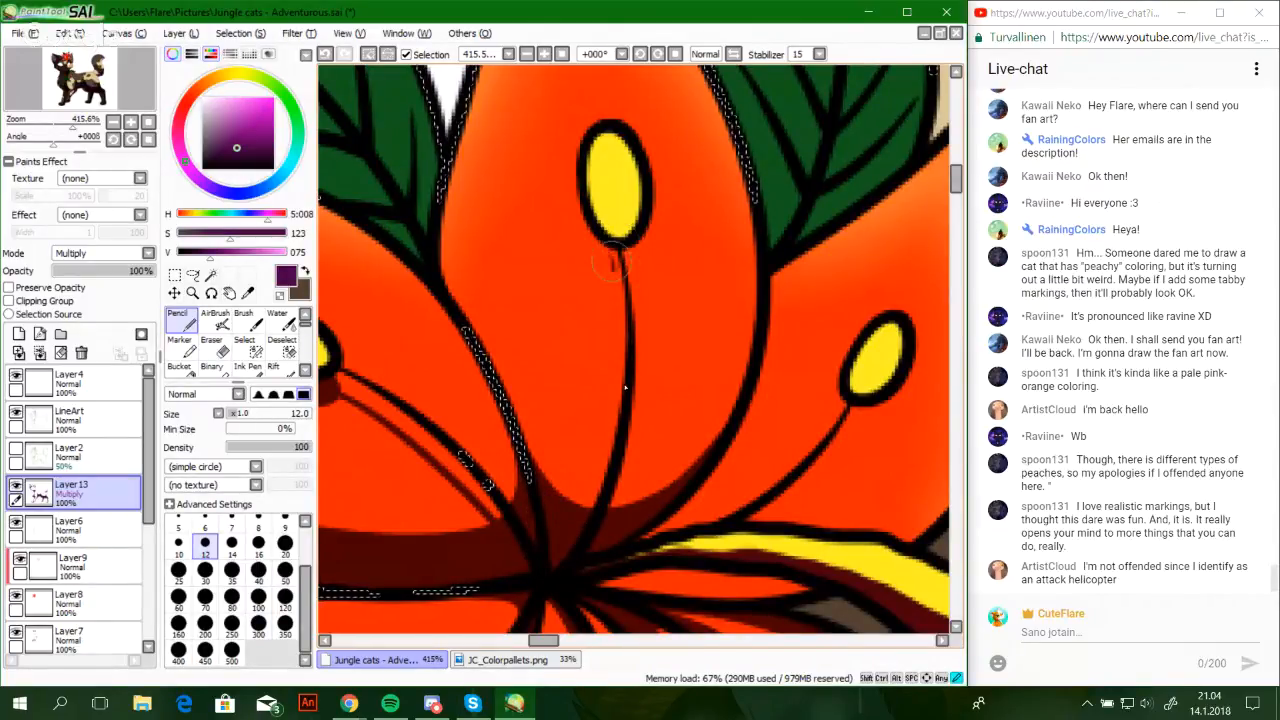
Paint the filament's cast shadow on the top petal from the anther to the base, undoing strokes until it fits
left_click_drag(614, 254, 592, 524)
key("ctrl+z")
left_click_drag(607, 254, 575, 530)
key("ctrl+z")
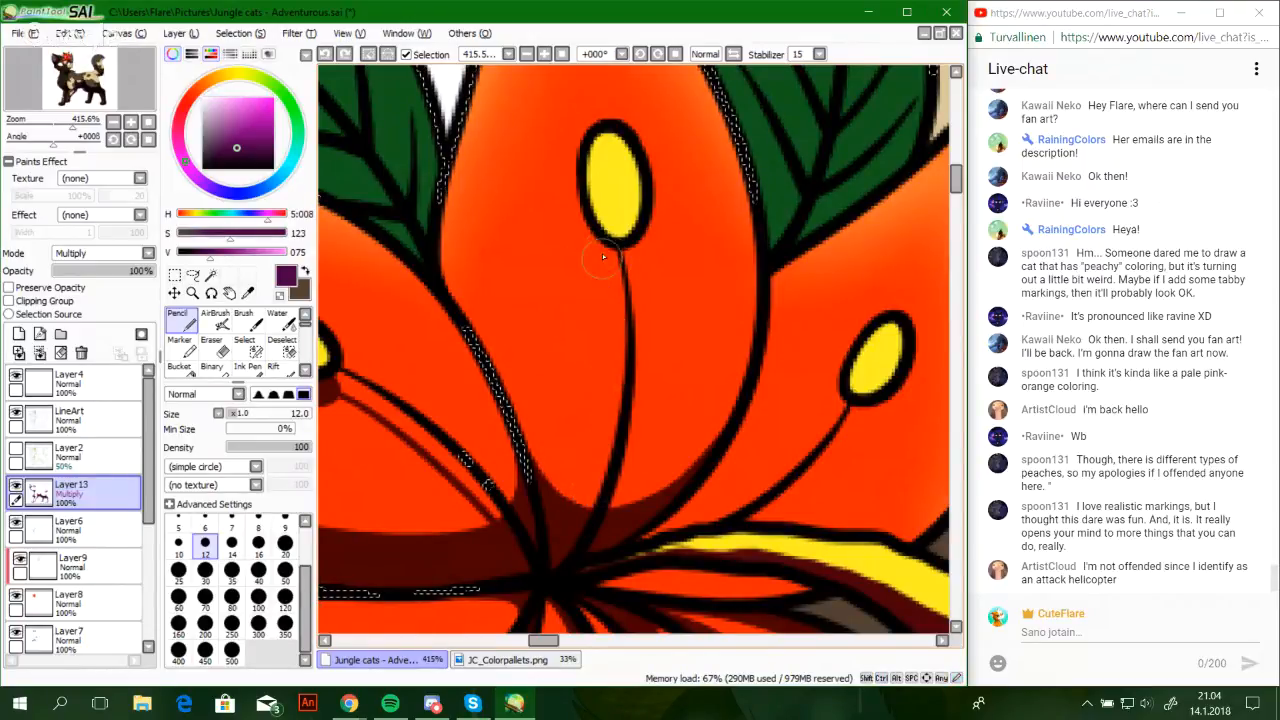
left_click_drag(606, 252, 573, 564)
key("ctrl+z")
mouse_move(609, 254)
left_mouse_down()
mouse_move(588, 510)
mouse_move(563, 553)
left_mouse_up()
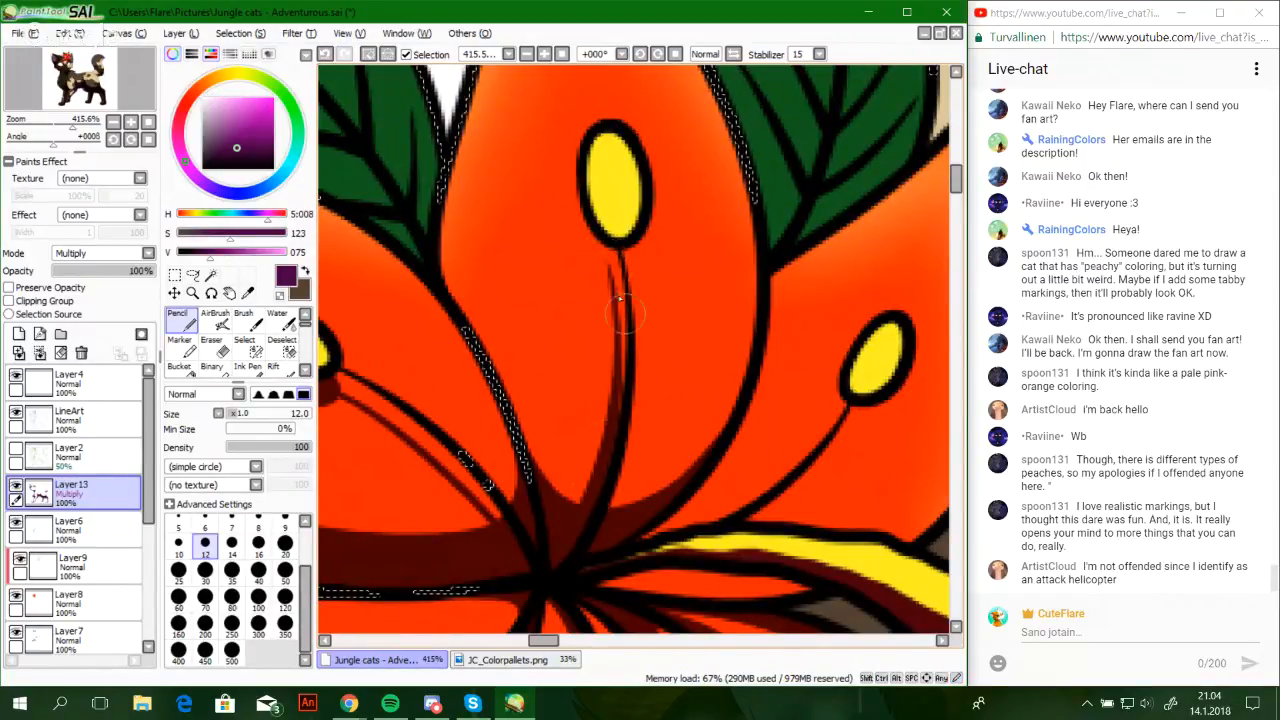
Paint the anther's cast shadow on the top petal, undoing strokes that miss and refining its lower end
key("space")
left_click_drag(608, 276, 641, 389)
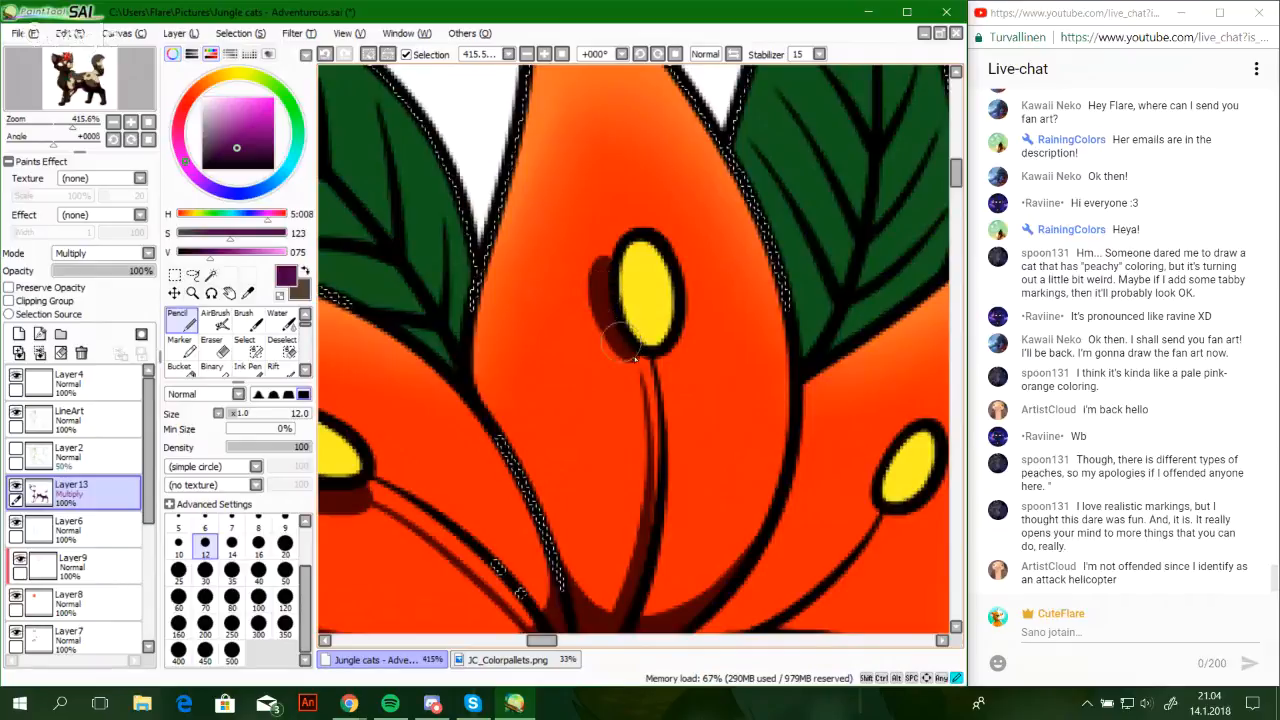
left_click_drag(618, 306, 598, 268)
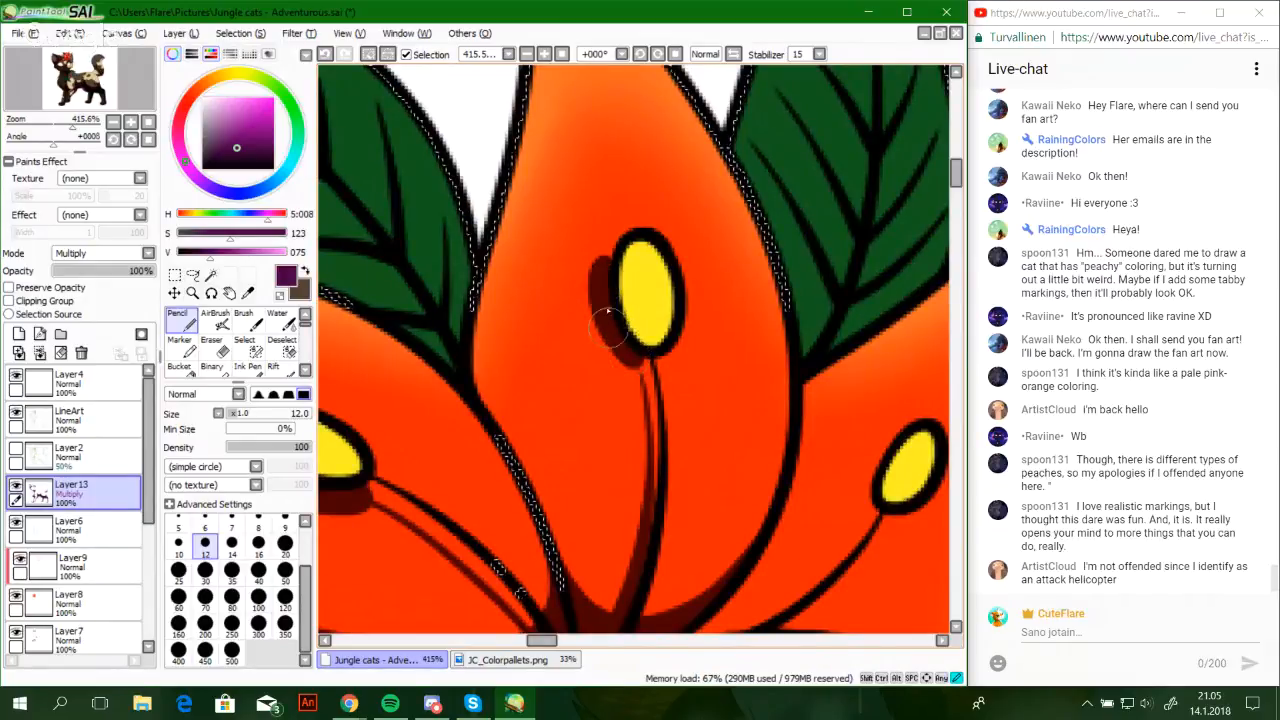
mouse_move(620, 336)
left_mouse_down()
mouse_move(594, 290)
mouse_move(620, 354)
left_mouse_up()
key("ctrl+z")
key("ctrl+z")
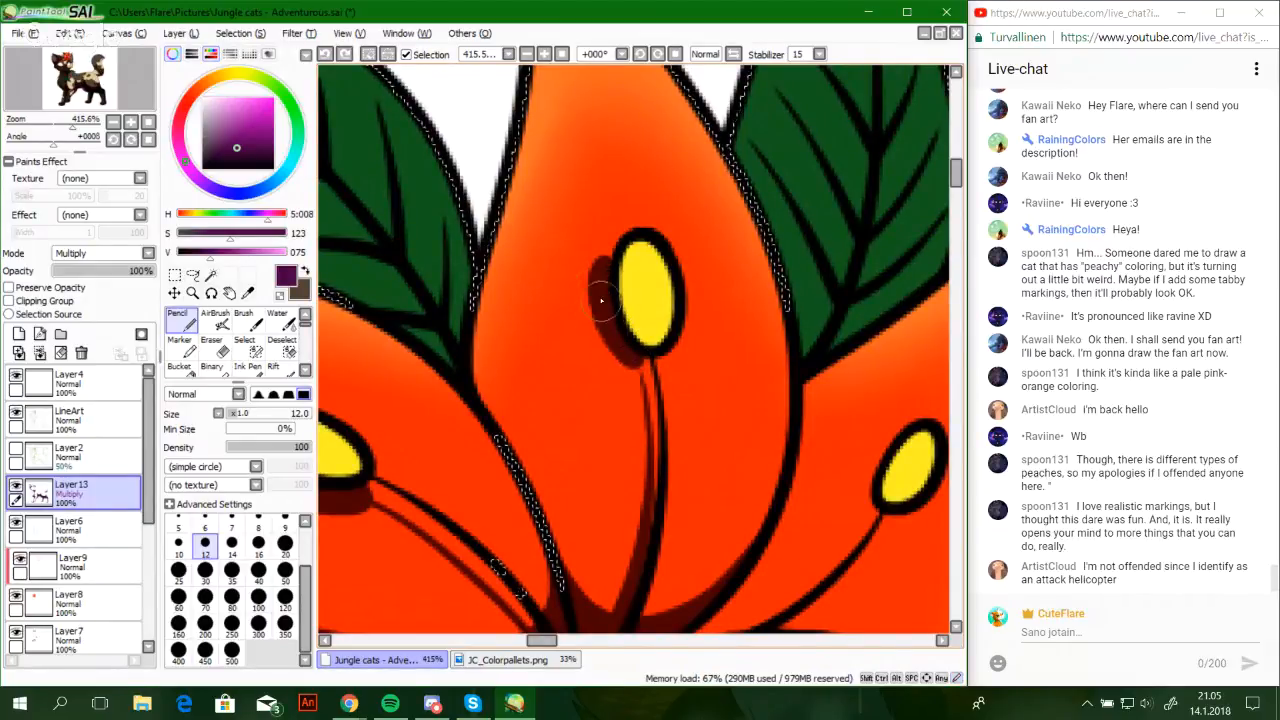
left_click_drag(607, 294, 642, 361)
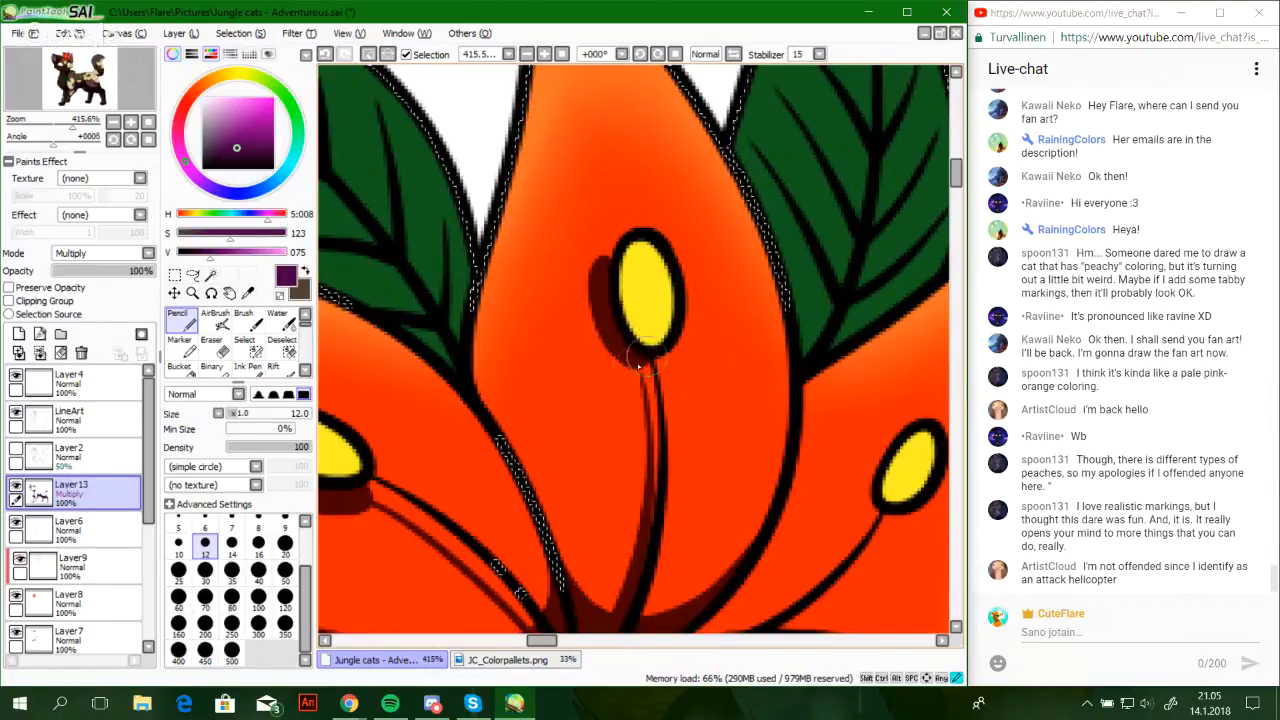
Shade the lower edges of the yellow anthers on the top and right petals, undoing strokes that miss
mouse_move(618, 256)
left_mouse_down()
mouse_move(662, 329)
mouse_move(638, 330)
mouse_move(668, 329)
left_mouse_up()
key("ctrl+z")
mouse_move(553, 443)
left_mouse_down()
mouse_move(723, 371)
mouse_move(543, 408)
mouse_move(860, 359)
left_mouse_up()
left_click_drag(566, 320, 667, 327)
mouse_move(892, 488)
left_mouse_down()
mouse_move(554, 206)
mouse_move(520, 206)
left_mouse_up()
mouse_move(720, 328)
left_mouse_down()
mouse_move(483, 200)
mouse_move(530, 440)
left_mouse_up()
mouse_move(550, 245)
left_mouse_down()
mouse_move(636, 421)
mouse_move(640, 457)
left_mouse_up()
left_click_drag(717, 393, 760, 398)
key("ctrl+z")
left_click_drag(738, 406, 758, 392)
mouse_move(720, 405)
left_mouse_down()
mouse_move(735, 411)
mouse_move(764, 379)
left_mouse_up()
left_click_drag(745, 402, 756, 391)
mouse_move(719, 424)
left_mouse_down()
mouse_move(708, 294)
mouse_move(742, 291)
left_mouse_up()
mouse_move(780, 410)
left_mouse_down()
mouse_move(760, 381)
mouse_move(724, 402)
left_mouse_up()
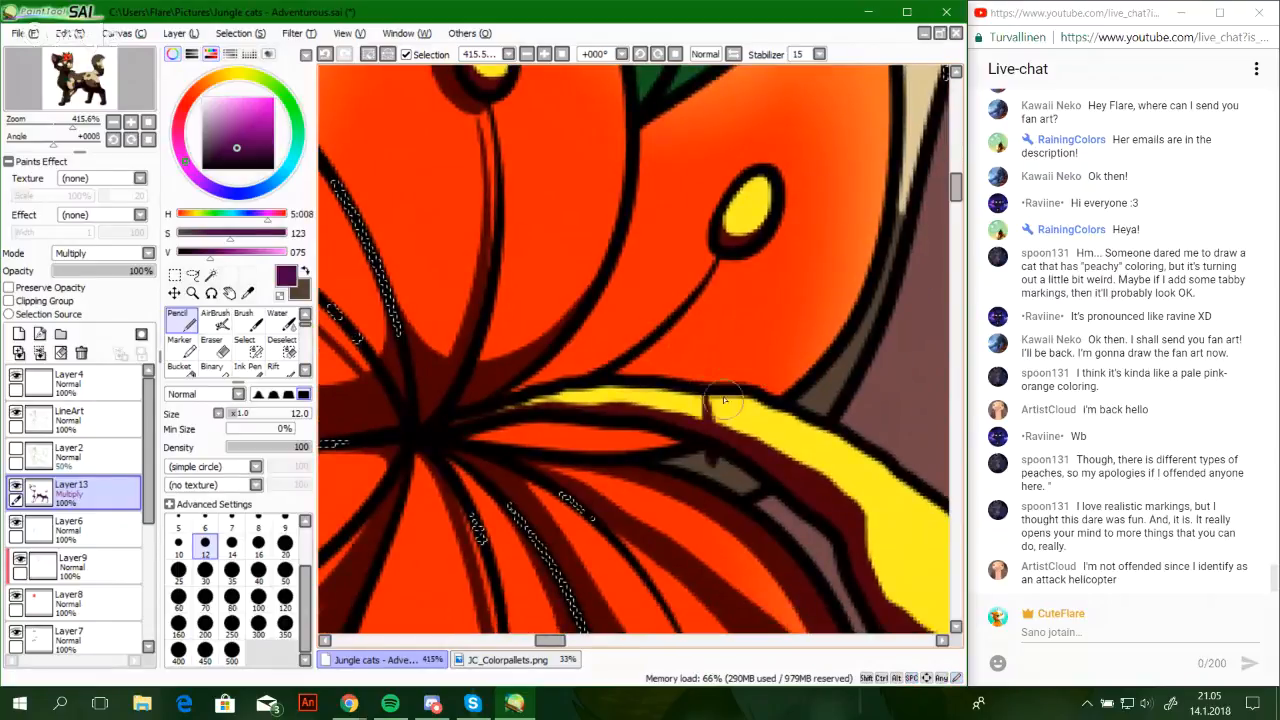
key("ctrl+z")
Paint a curved shadow inside the right petal's outer edge with the view mirrored, redoing the first stroke, and restore the normal view
left_click_drag(865, 220, 831, 299)
key("h")
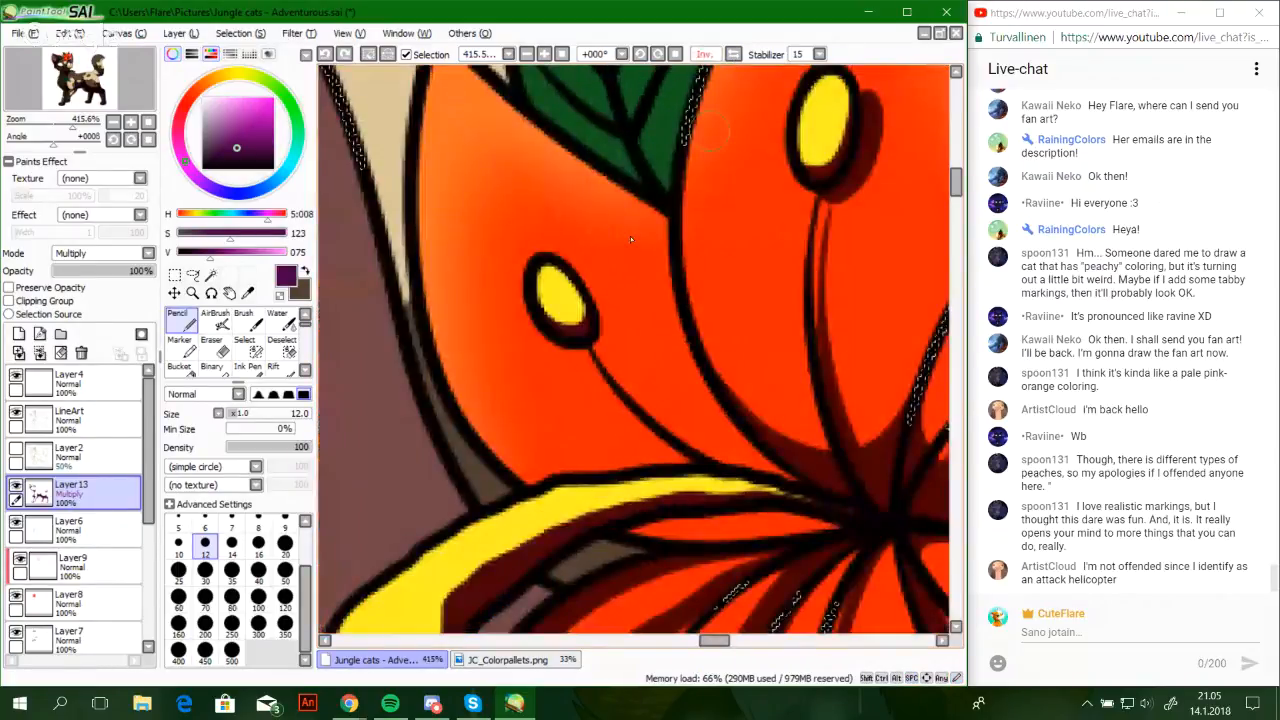
left_click_drag(482, 440, 539, 488)
key("ctrl+z")
mouse_move(411, 197)
left_mouse_down()
mouse_move(493, 440)
mouse_move(536, 479)
left_mouse_up()
mouse_move(474, 423)
left_mouse_down()
mouse_move(531, 477)
mouse_move(510, 450)
mouse_move(547, 476)
mouse_move(522, 458)
mouse_move(582, 479)
mouse_move(508, 457)
left_mouse_up()
left_click_drag(453, 386, 460, 359)
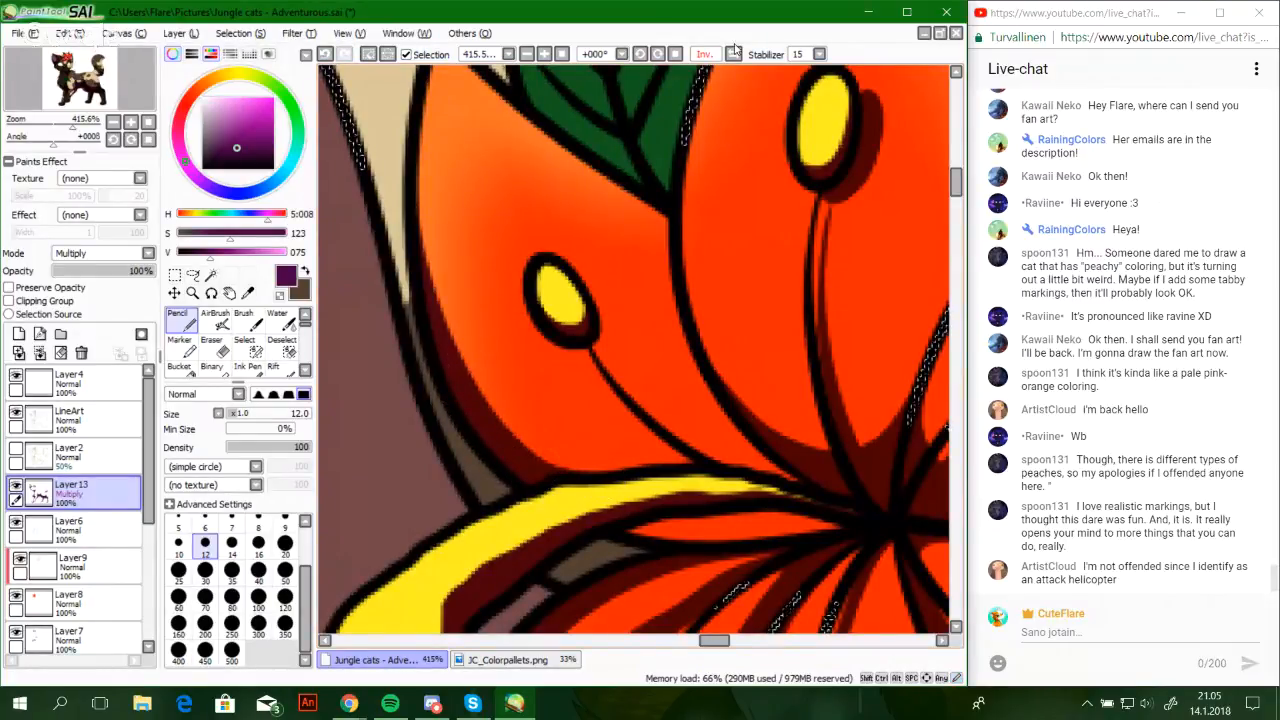
left_click(733, 54)
Paint the shadow at the right petal's base and the cast shadows of its filament and anther, undoing strokes that miss
mouse_move(430, 527)
left_mouse_down()
mouse_move(640, 527)
mouse_move(560, 527)
left_mouse_up()
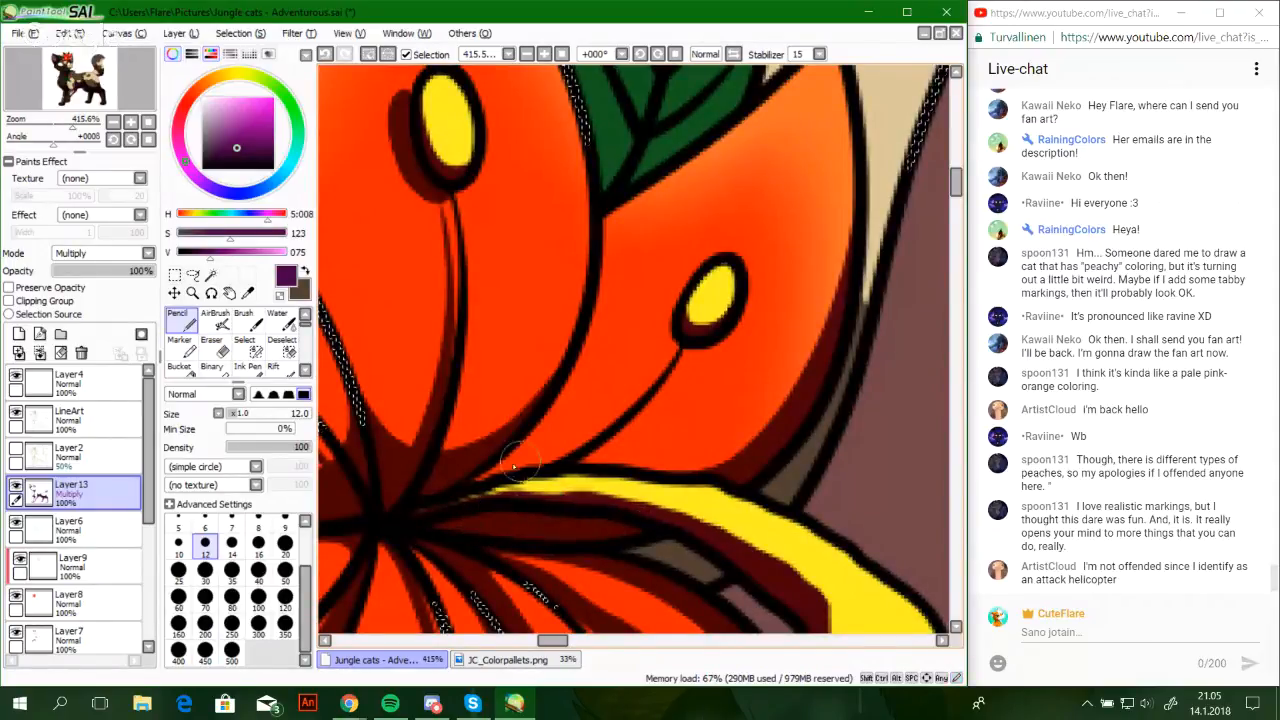
mouse_move(466, 474)
left_mouse_down()
mouse_move(497, 473)
mouse_move(519, 444)
left_mouse_up()
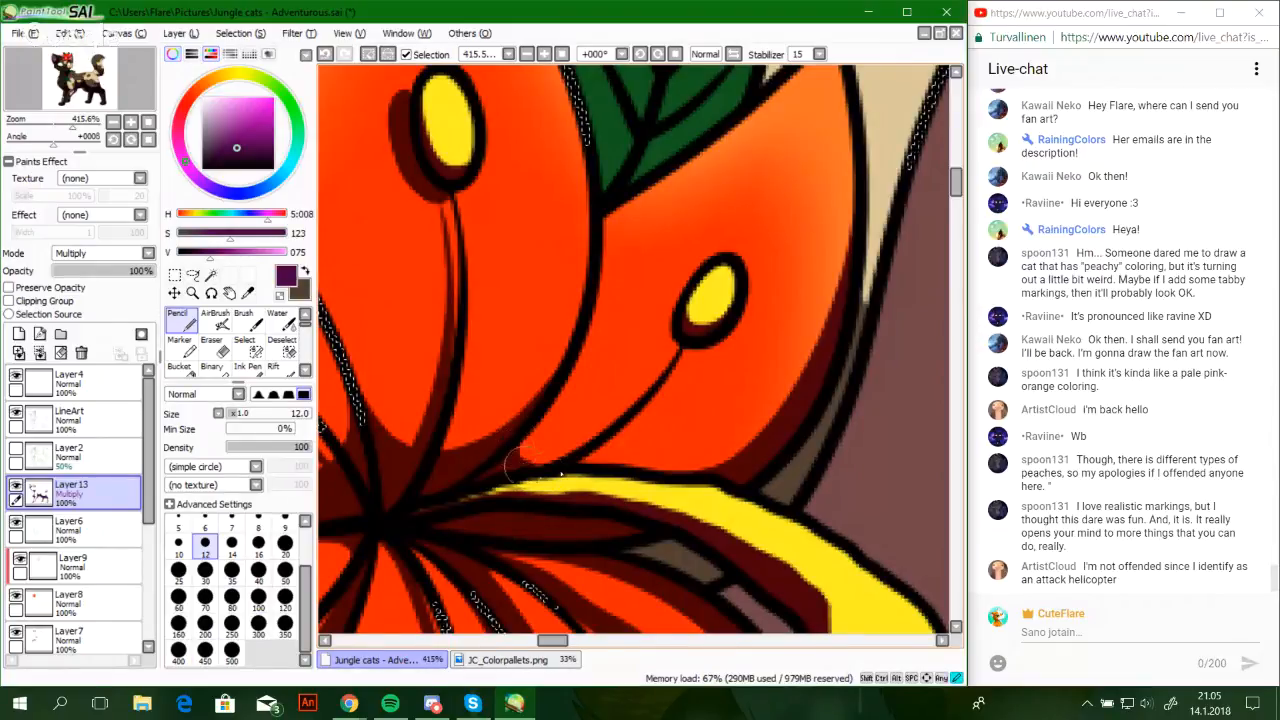
mouse_move(690, 356)
left_mouse_down()
mouse_move(608, 451)
mouse_move(562, 475)
mouse_move(672, 399)
mouse_move(586, 474)
left_mouse_up()
key("ctrl+z")
mouse_move(706, 349)
left_mouse_down()
mouse_move(746, 316)
mouse_move(747, 297)
mouse_move(742, 308)
left_mouse_up()
key("ctrl+z")
key("ctrl+z")
left_click_drag(715, 353, 748, 300)
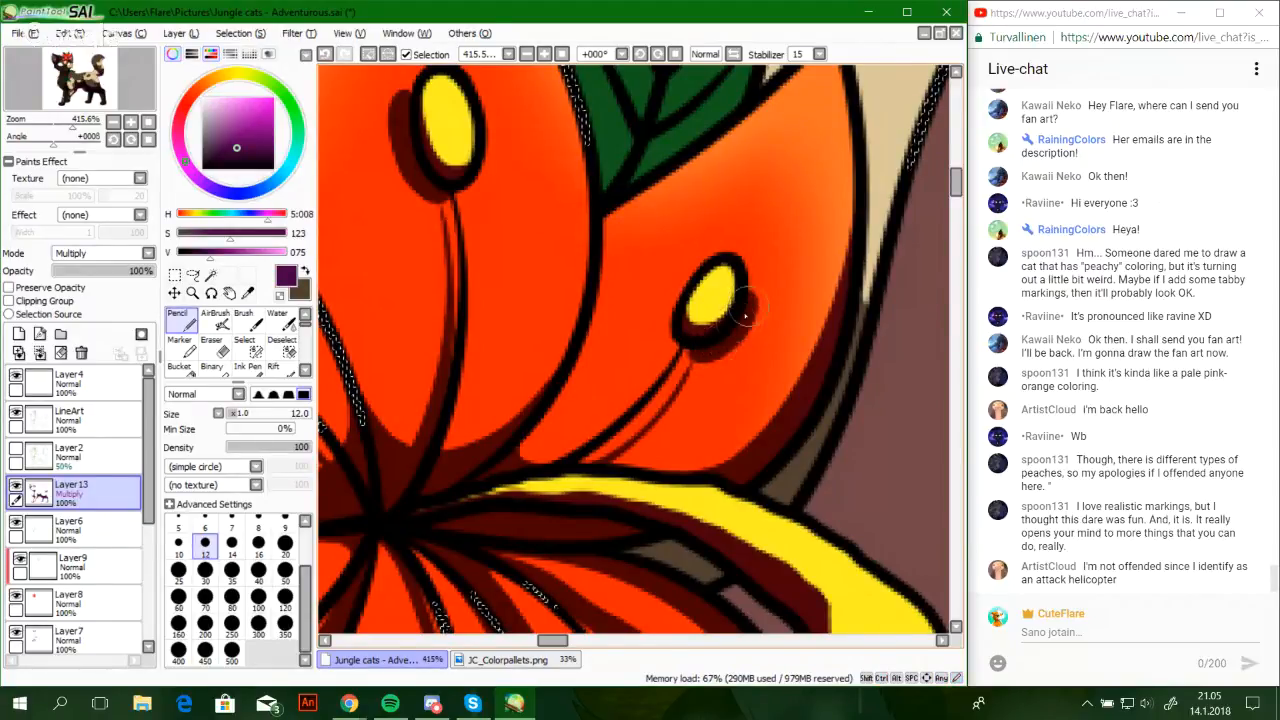
key("ctrl+z")
mouse_move(703, 355)
left_mouse_down()
mouse_move(755, 316)
mouse_move(752, 300)
left_mouse_up()
key("ctrl+z")
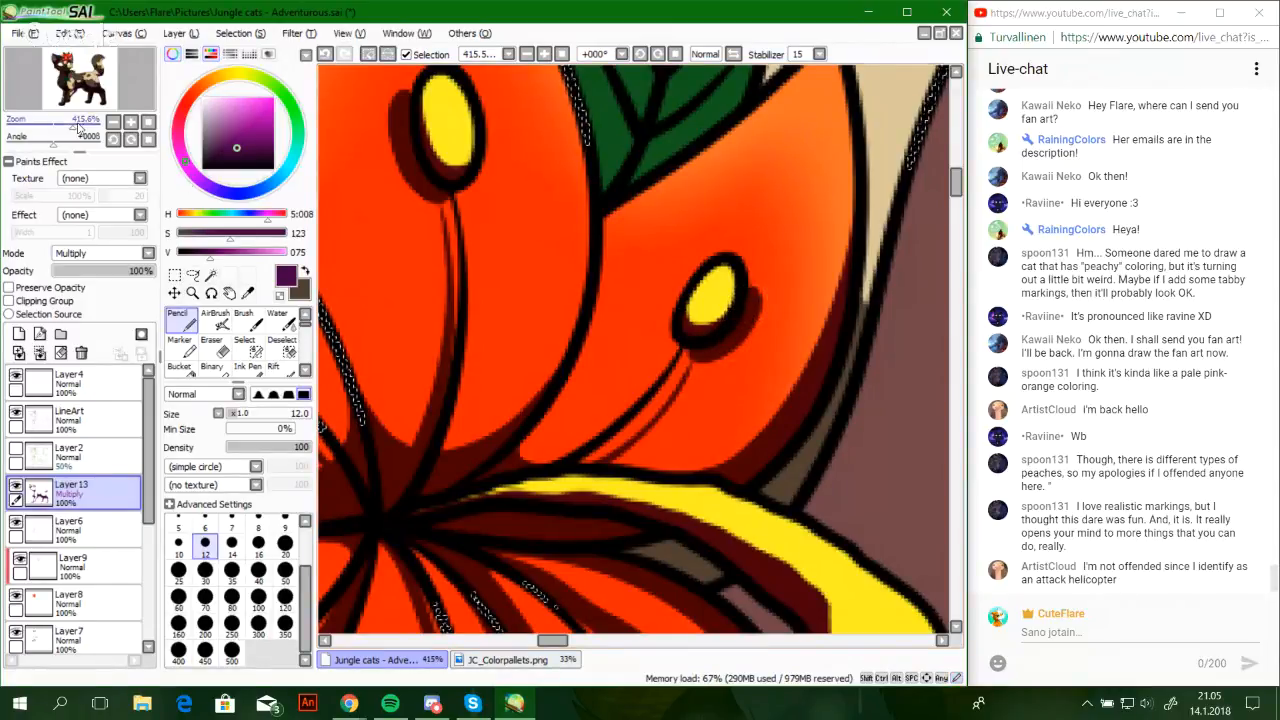
Set the stabilizer to S-6 and try shadow strokes along the vine across the chest, undoing them
left_click_drag(86, 126, 54, 130)
left_click_drag(67, 61, 57, 133)
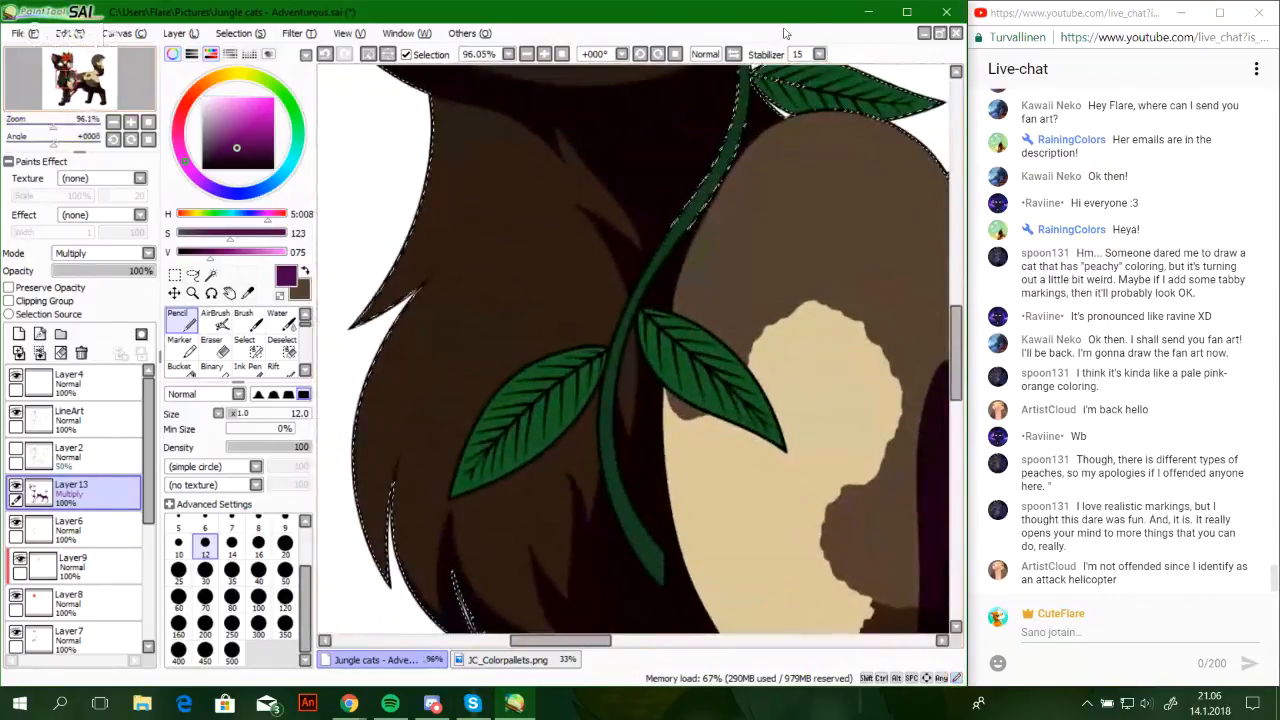
left_click_drag(756, 168, 738, 188)
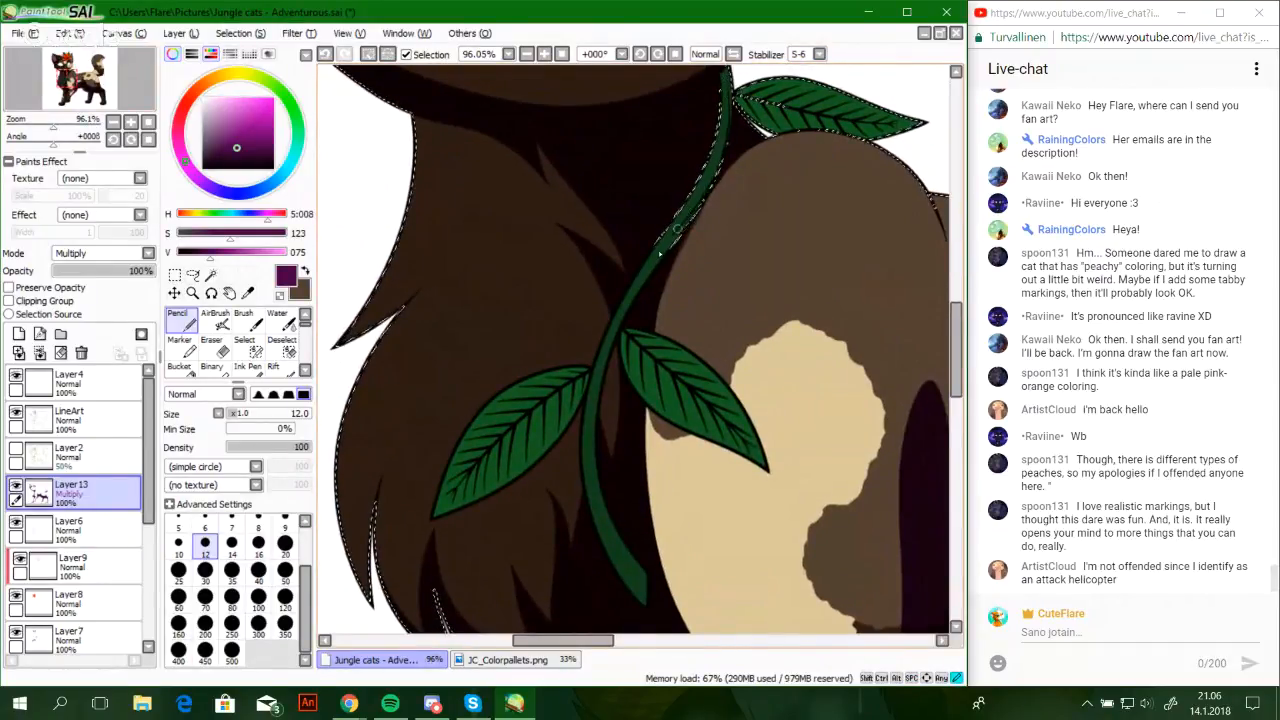
key("ctrl+z")
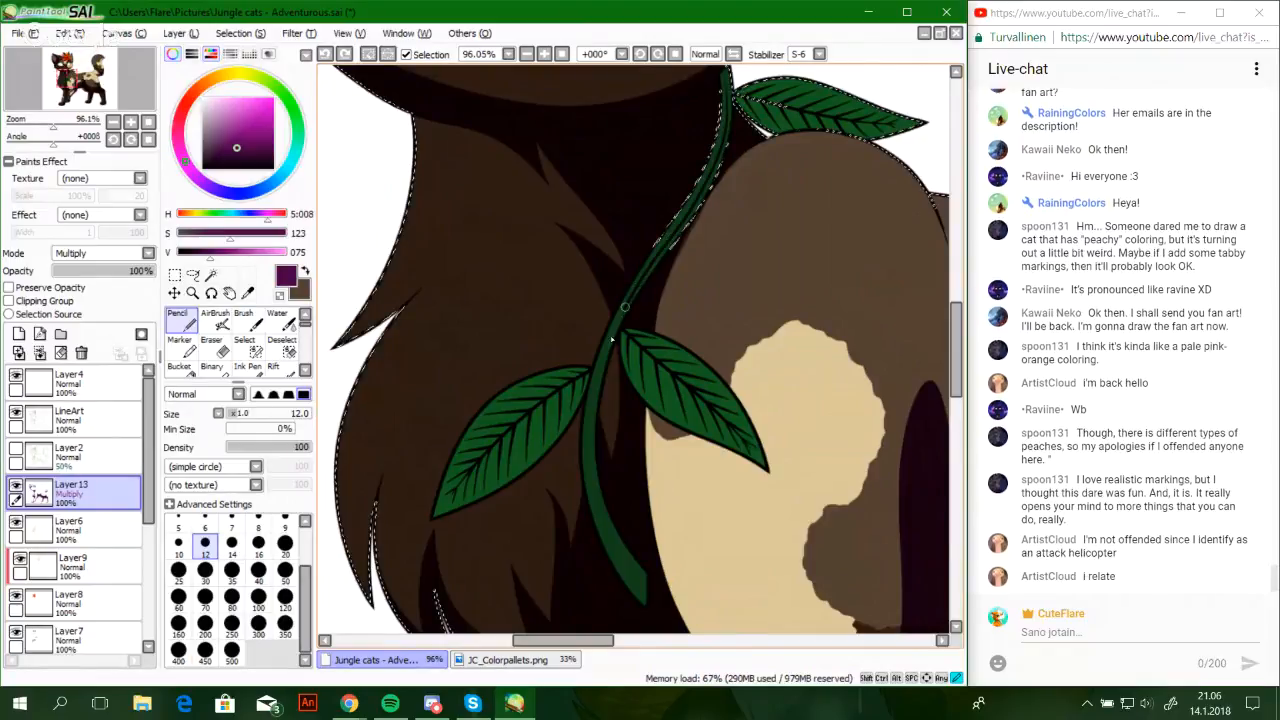
key("ctrl+z")
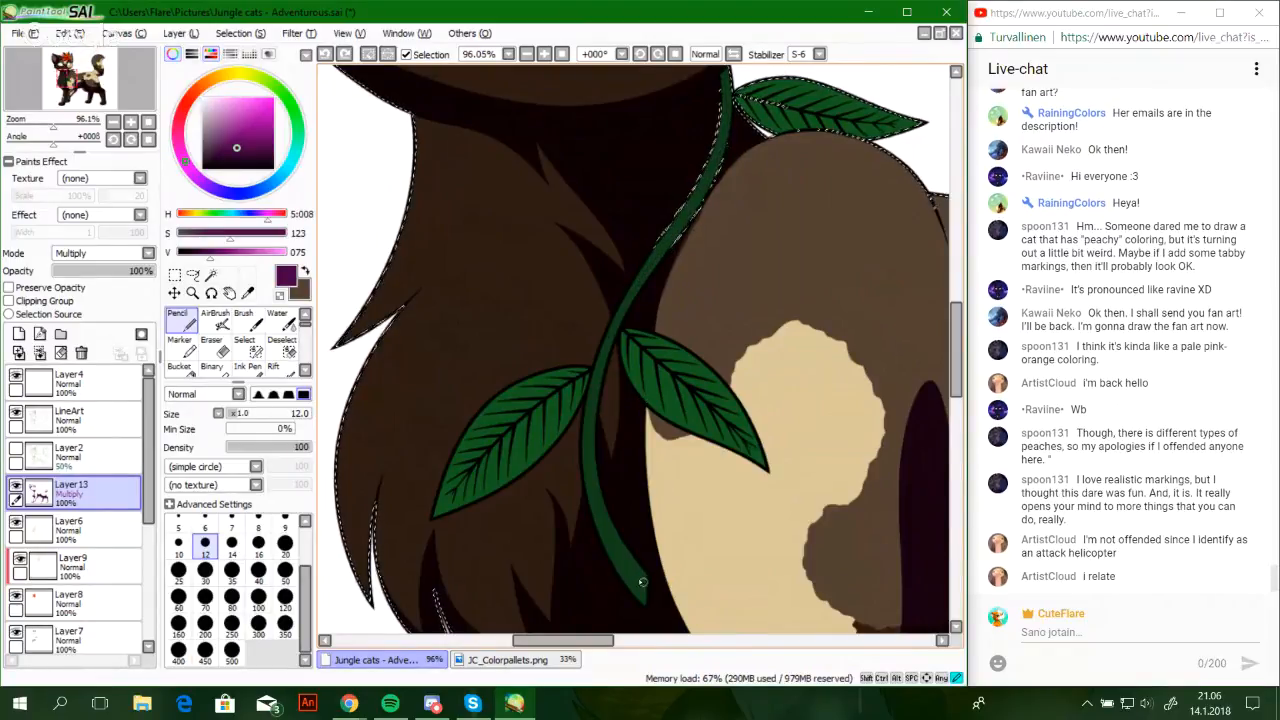
left_click_drag(611, 331, 618, 320)
key("ctrl+z")
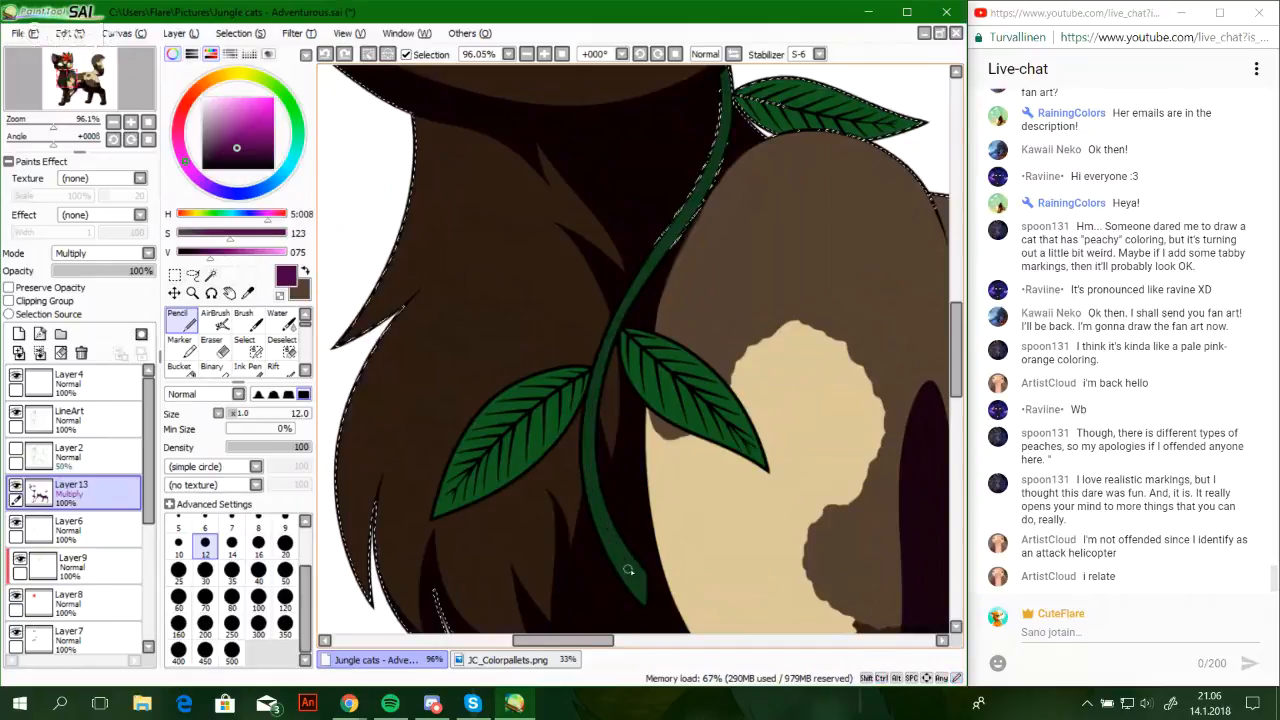
left_click_drag(632, 572, 603, 490)
key("ctrl+z")
Set the Pencil size to 7 and paint a shadow along the lower end of the chest vine
left_click(232, 528)
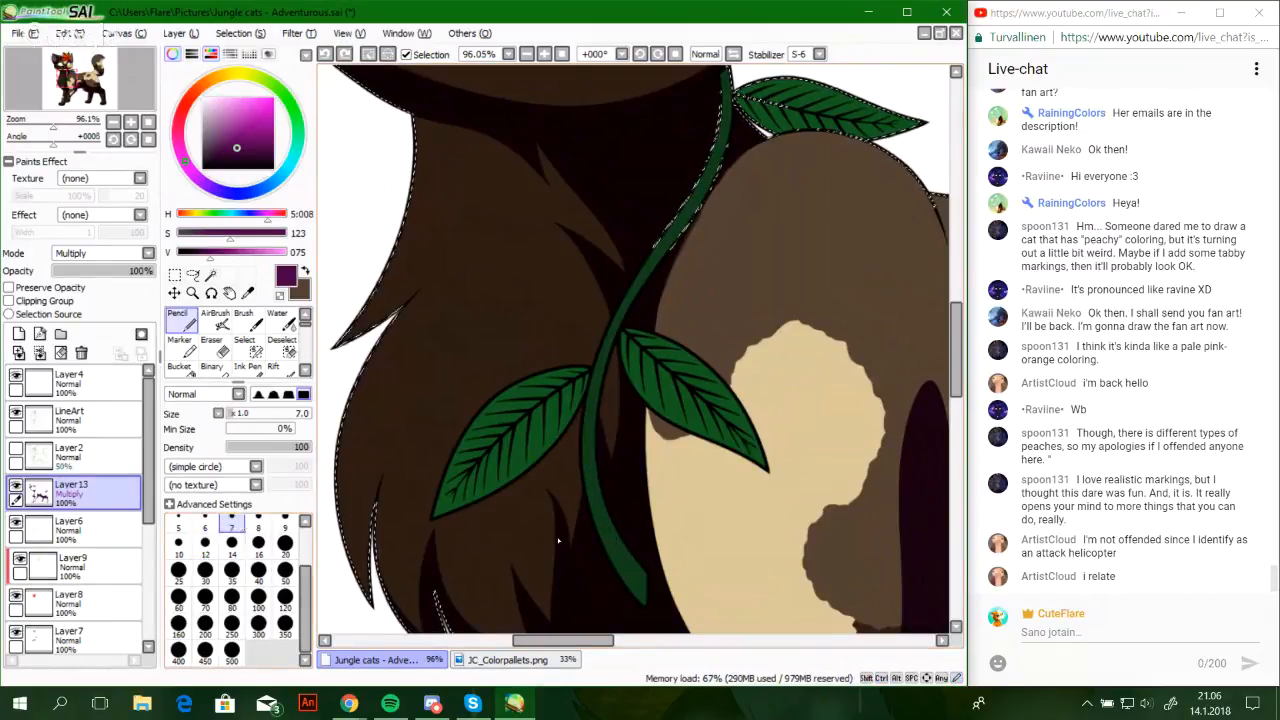
left_click_drag(591, 492, 612, 540)
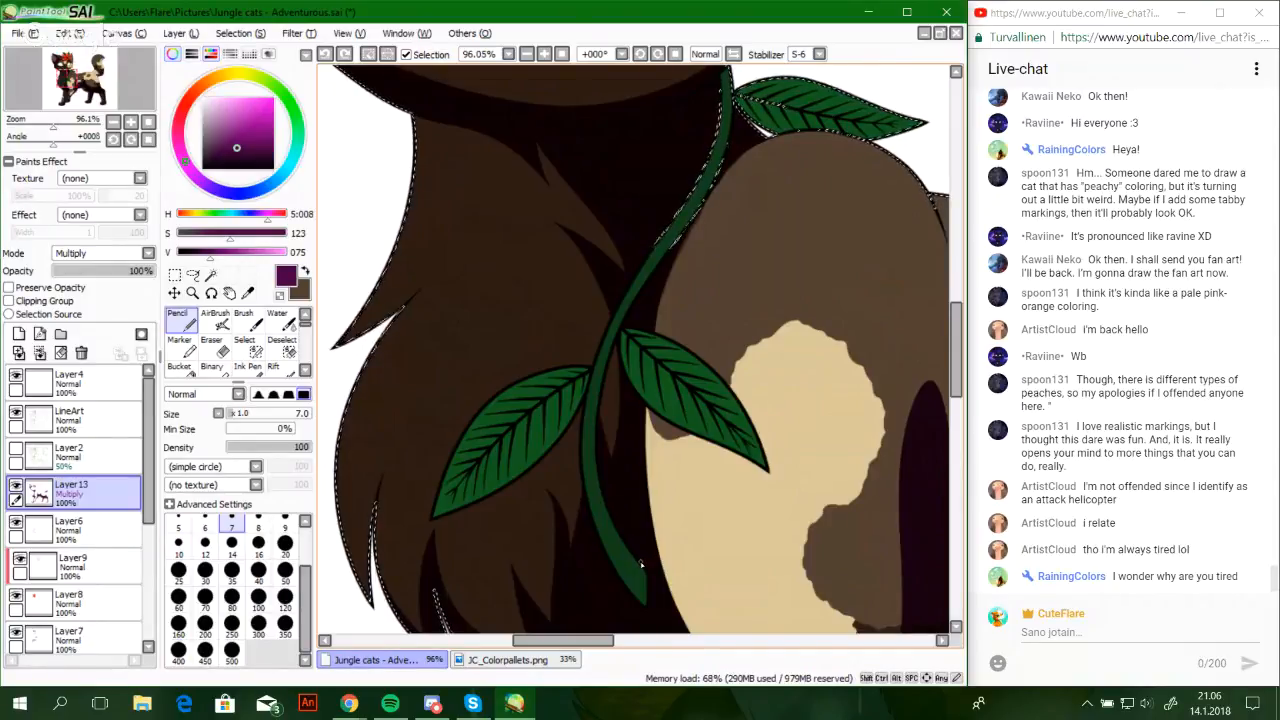
key("space")
left_click_drag(651, 529, 602, 539)
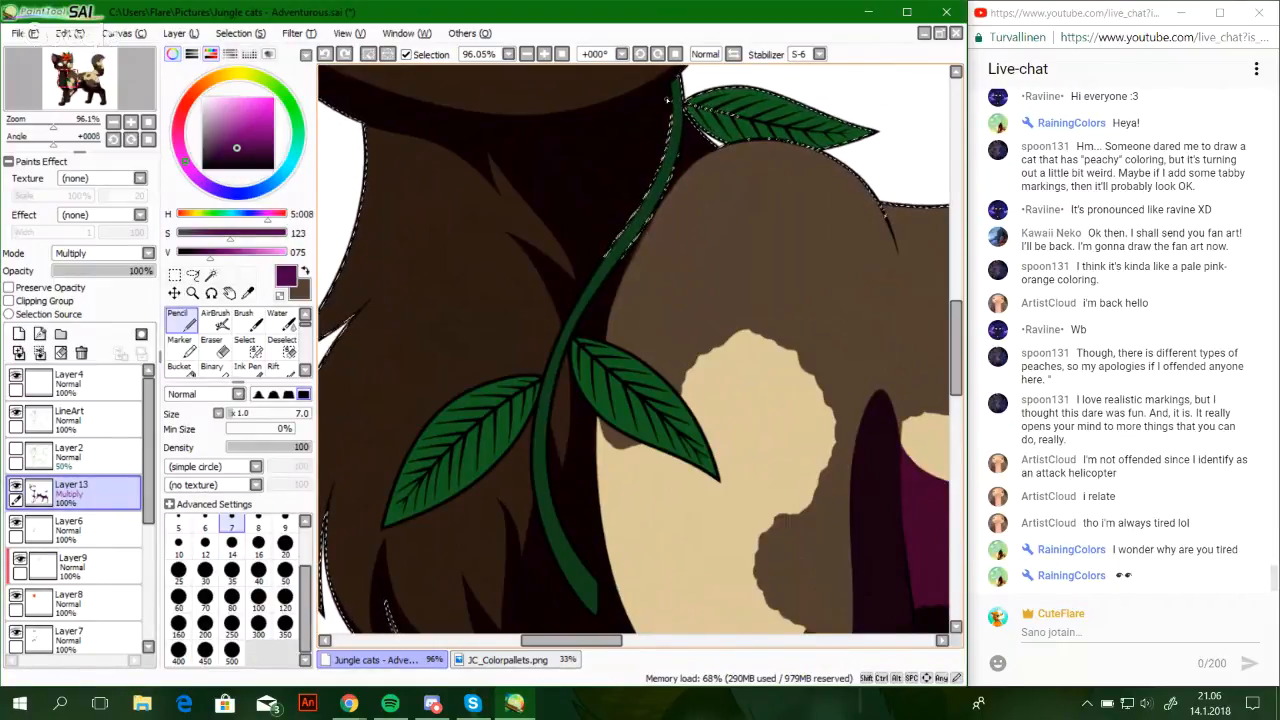
Paint a thin shadow line along the length of the chest vine, undoing the strokes that miss
left_click_drag(670, 165, 676, 96)
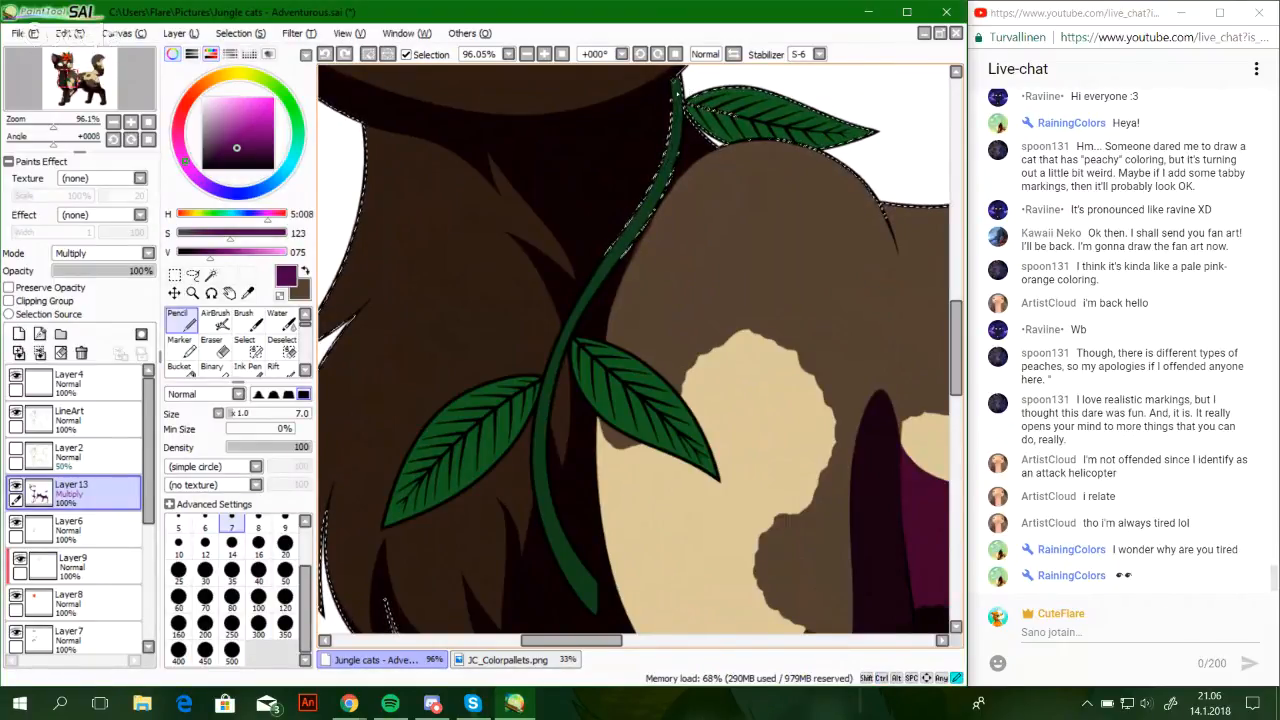
left_click_drag(666, 202, 656, 220)
key("ctrl+z")
left_click_drag(682, 114, 678, 152)
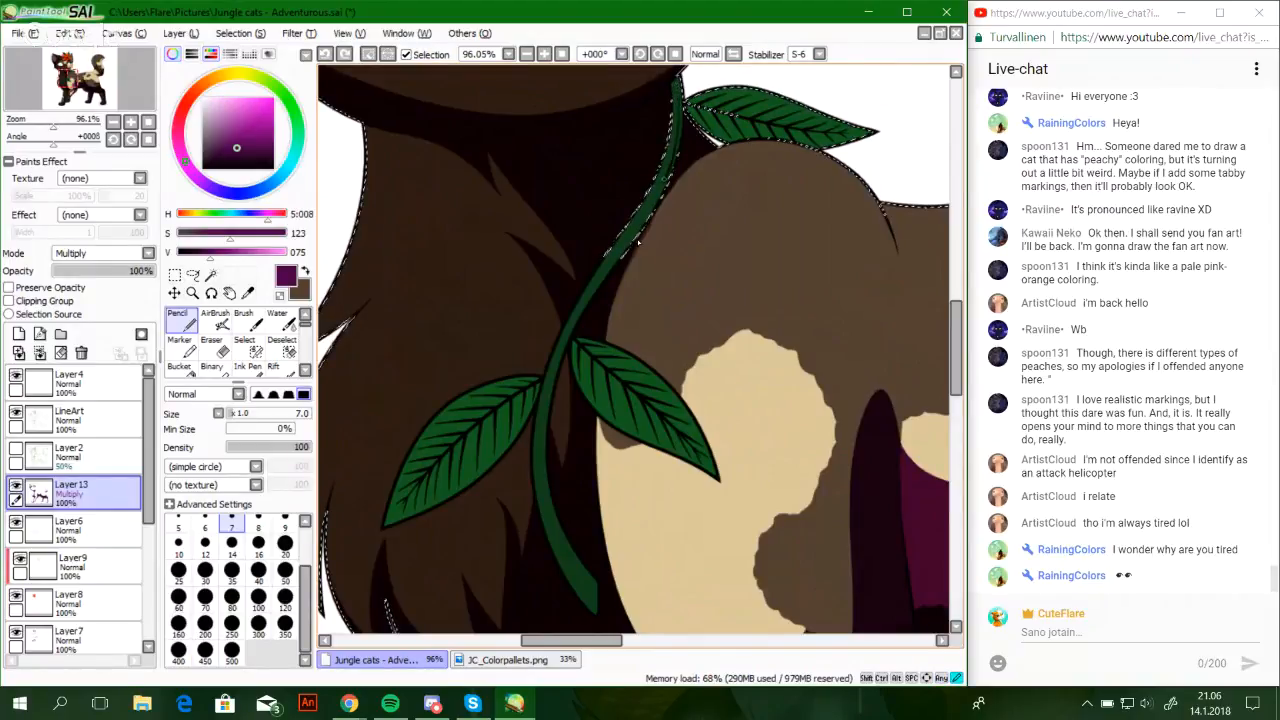
left_click_drag(583, 305, 563, 343)
key("ctrl+z")
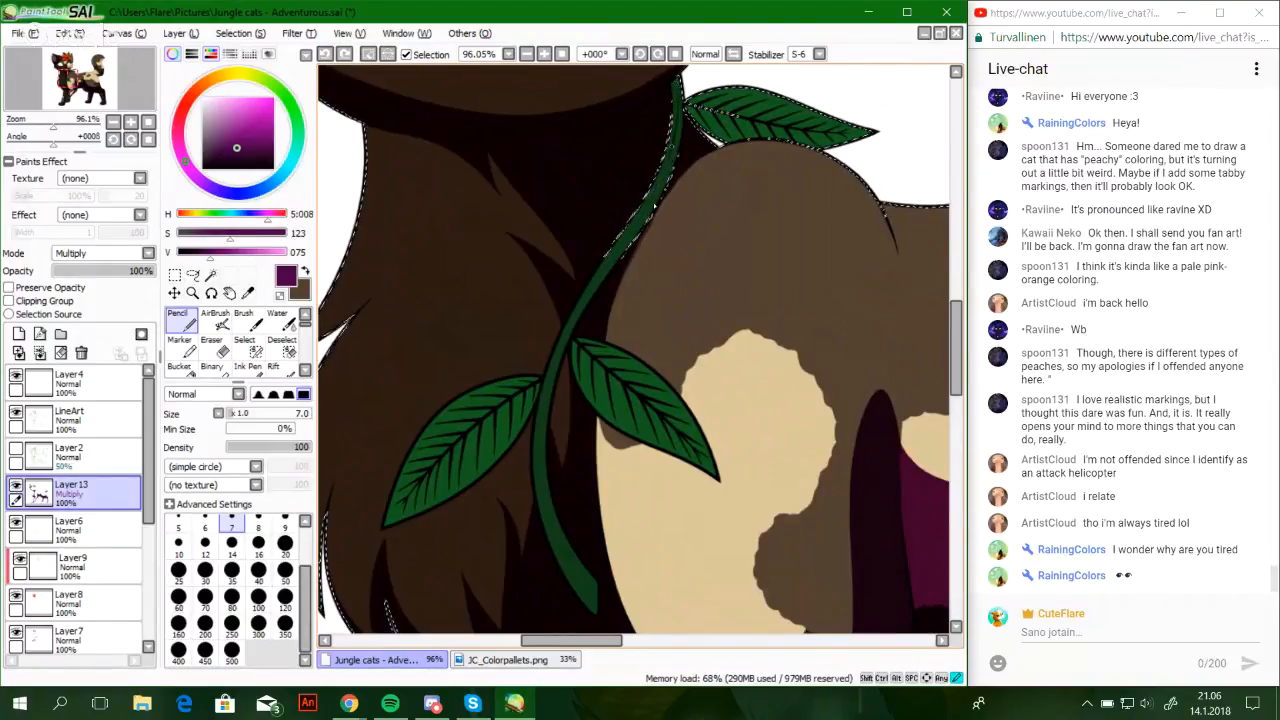
key("ctrl+z")
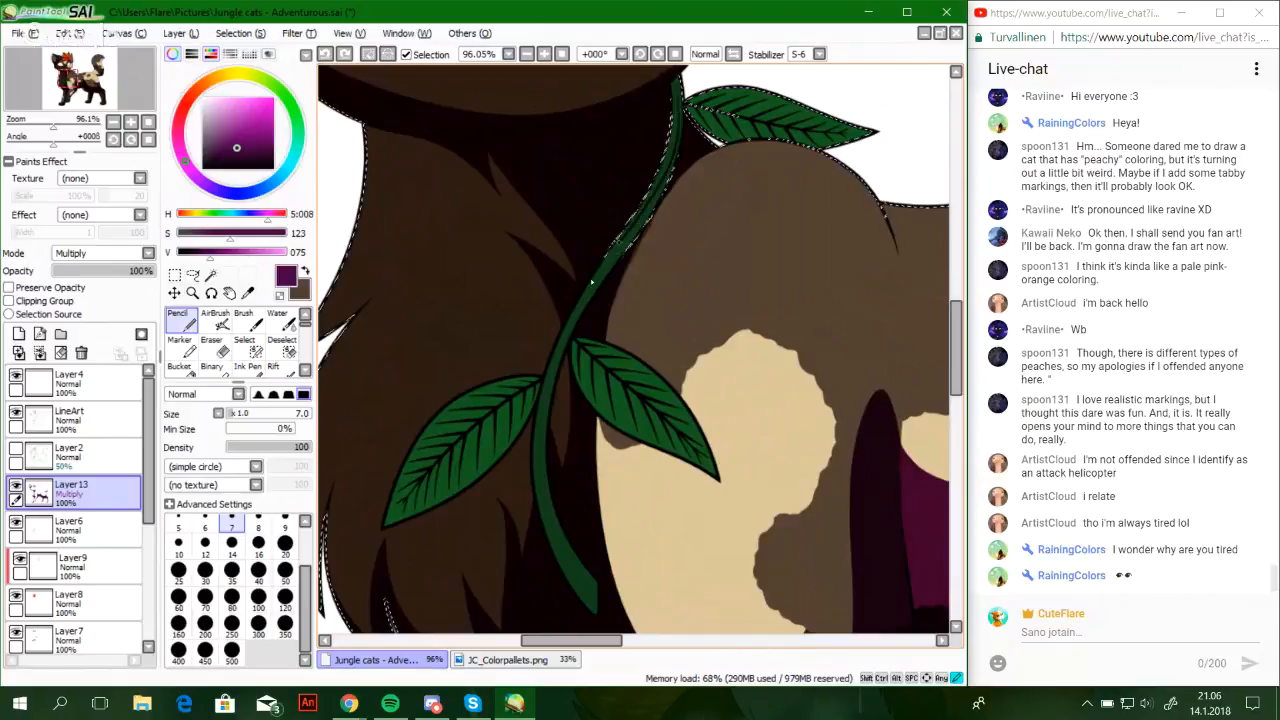
left_click_drag(592, 283, 590, 288)
key("ctrl+z")
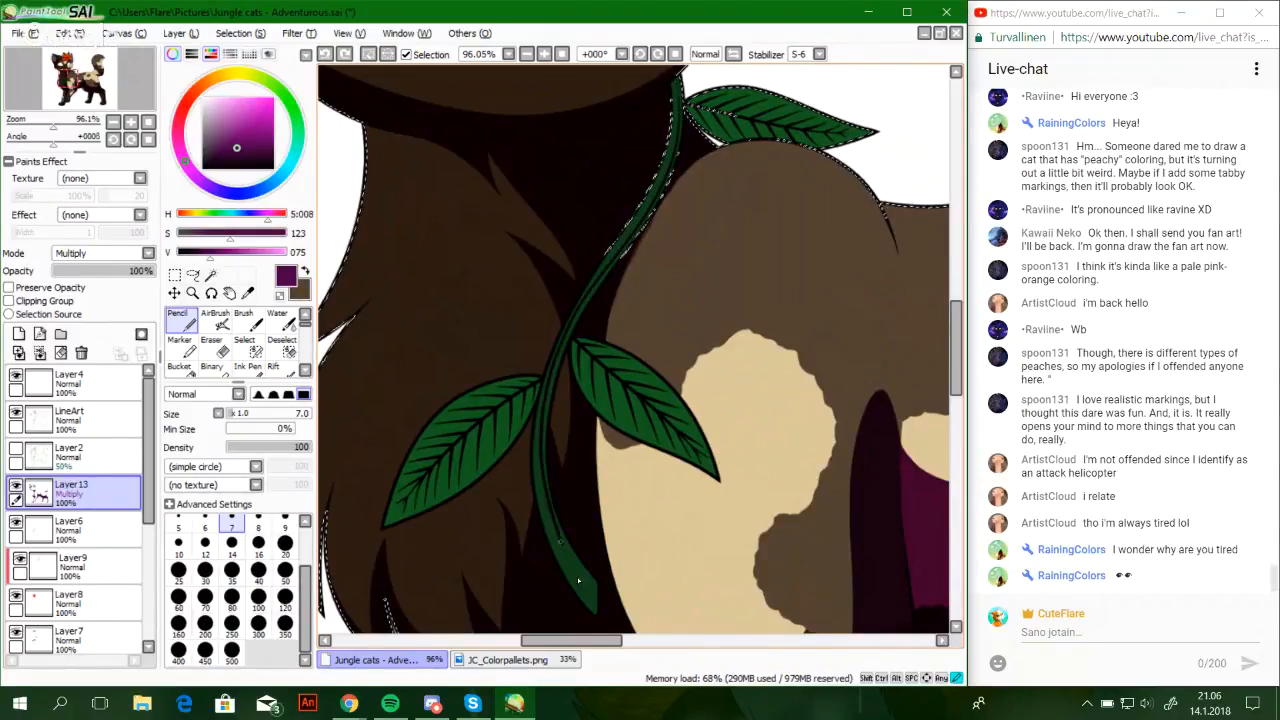
Set the stabilizer to 15 and erase the misplaced shadow line near the chest vine's lower tip
left_click(819, 54)
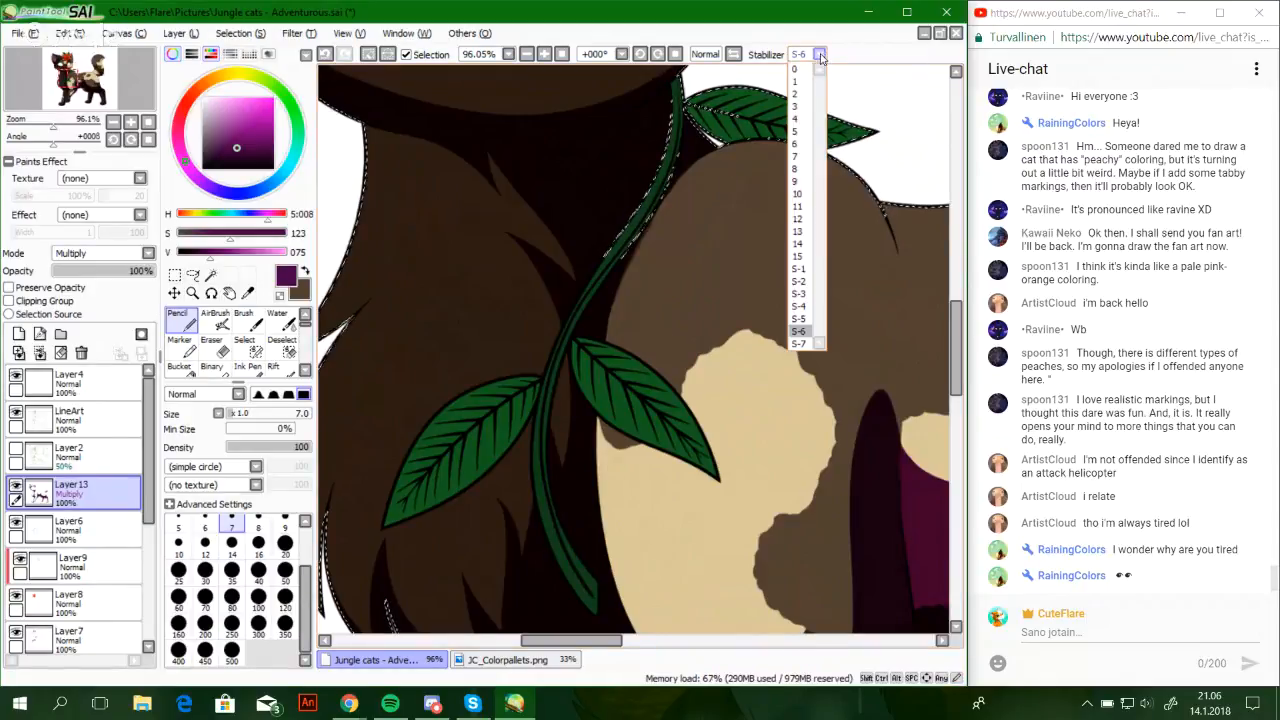
left_click(801, 257)
left_click_drag(54, 126, 67, 126)
left_click_drag(69, 79, 67, 89)
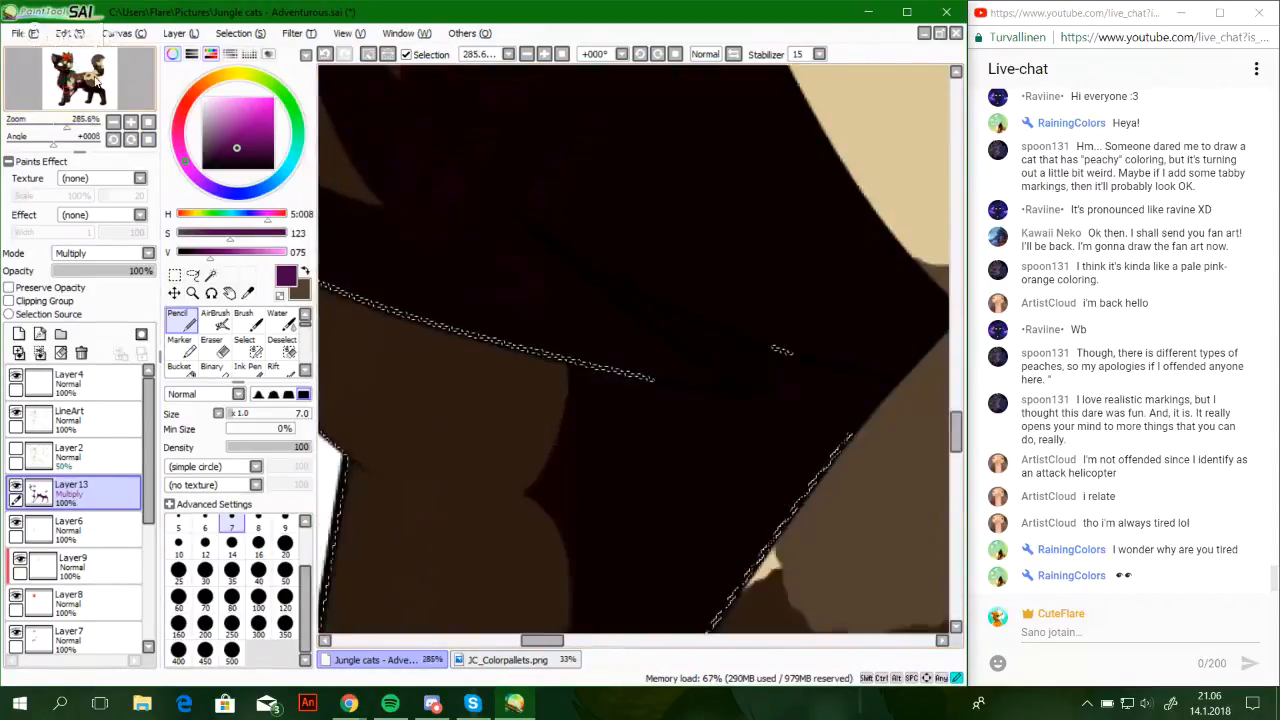
left_click(103, 78)
key("e")
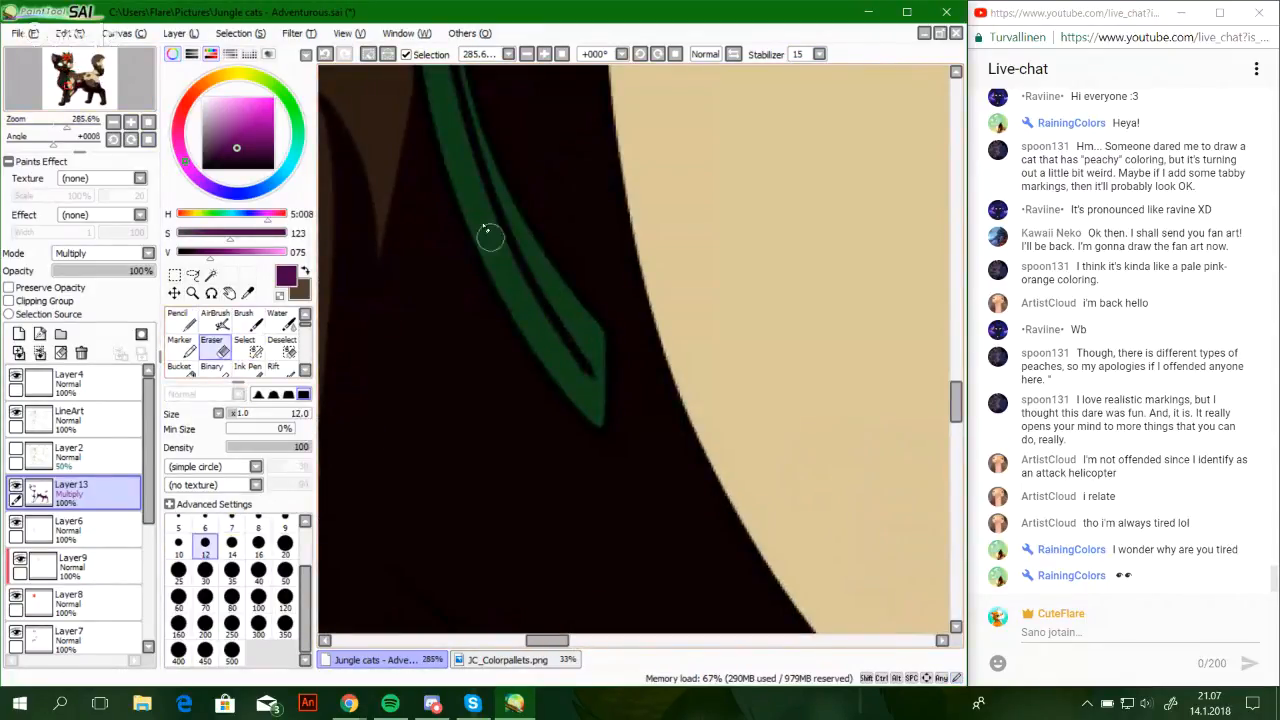
left_click_drag(477, 215, 577, 343)
key("ctrl+z")
key("ctrl+z")
mouse_move(480, 193)
left_mouse_down()
mouse_move(507, 270)
mouse_move(580, 344)
left_mouse_up()
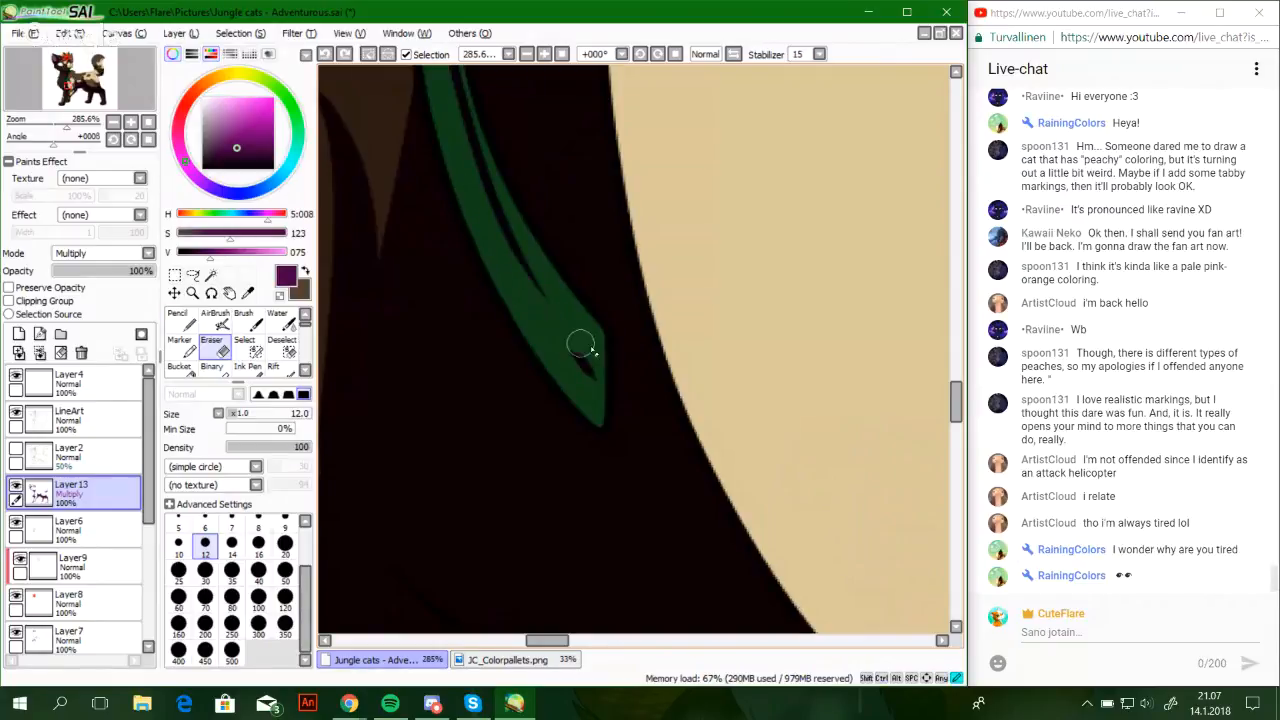
left_click_drag(523, 286, 586, 351)
Repaint the shadow line at the vine's lower tip with the Pencil so it curves down to the point, undoing stray strokes
left_click(180, 320)
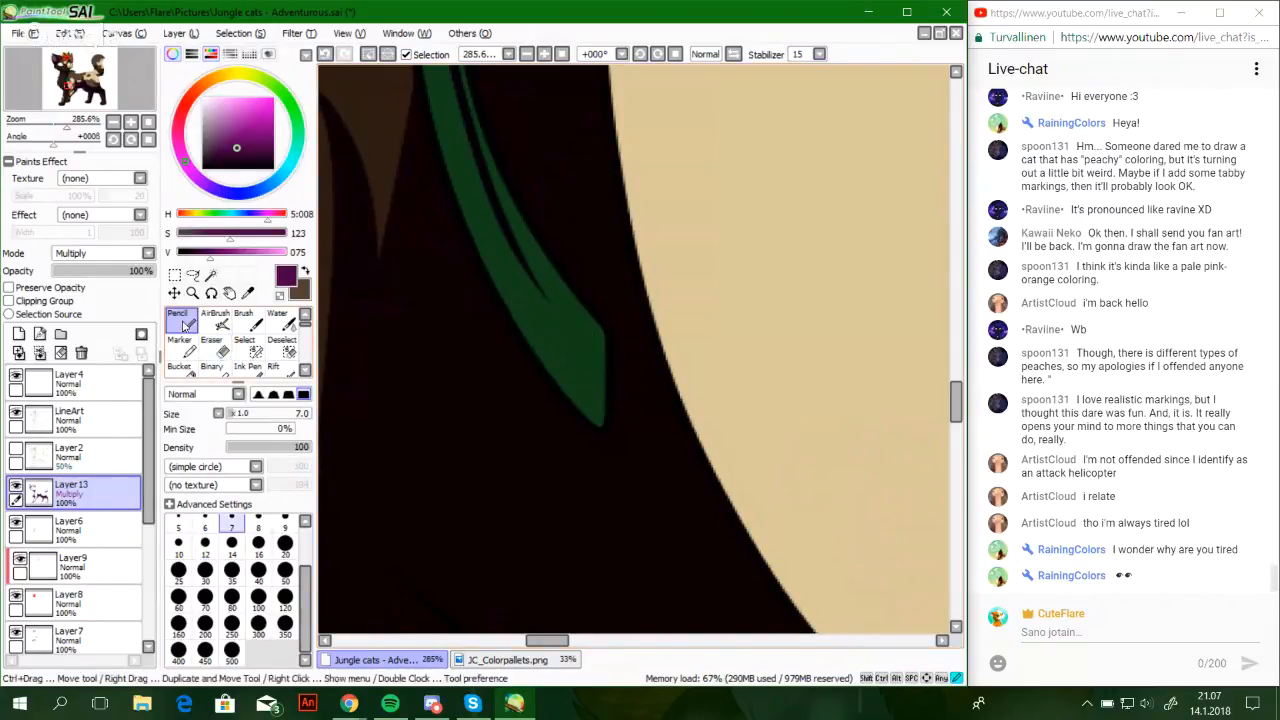
left_click_drag(597, 416, 566, 322)
key("ctrl+z")
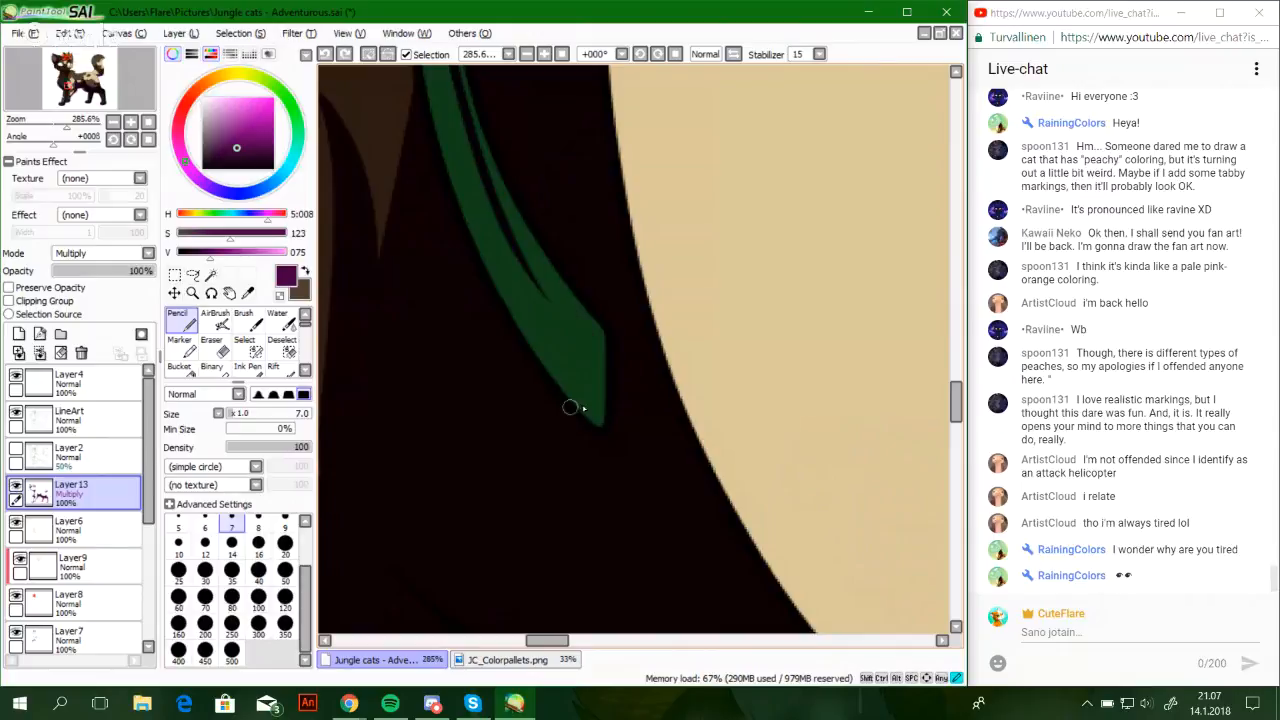
mouse_move(575, 407)
left_mouse_down()
mouse_move(578, 356)
mouse_move(558, 310)
mouse_move(583, 373)
mouse_move(543, 297)
left_mouse_up()
key("ctrl+z")
key("ctrl+z")
mouse_move(512, 248)
left_mouse_down()
mouse_move(569, 337)
mouse_move(596, 426)
left_mouse_up()
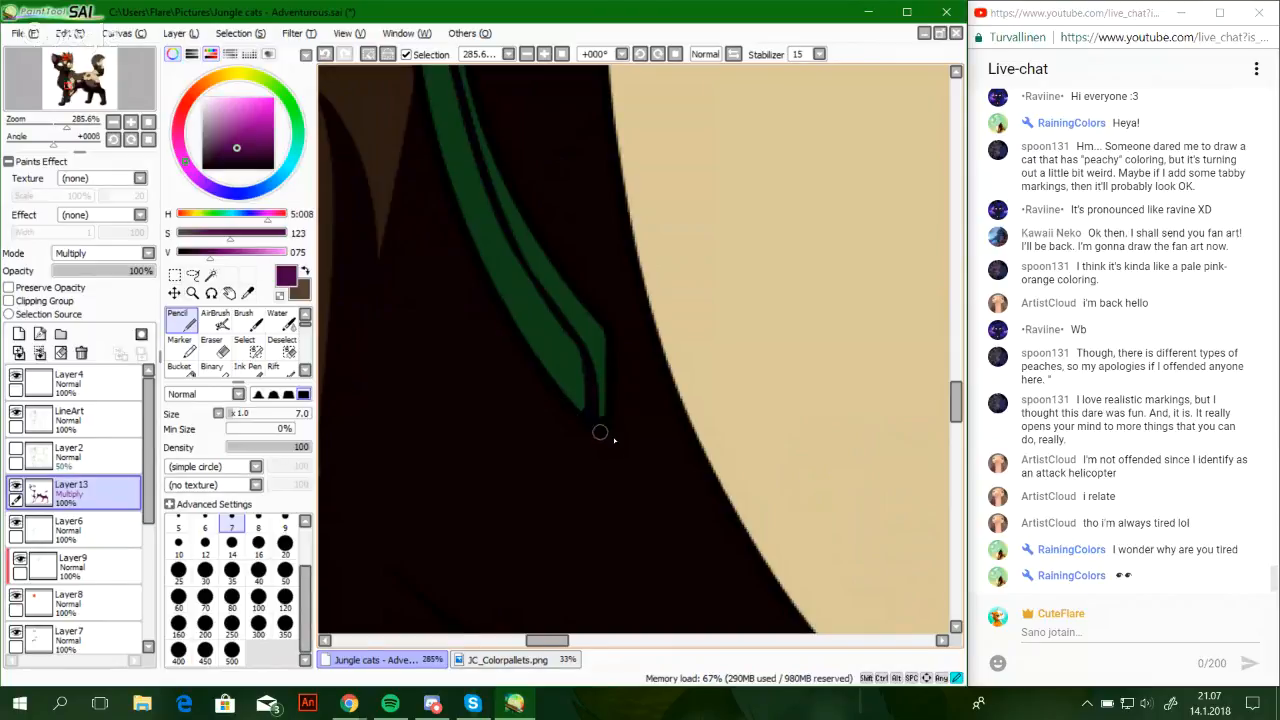
left_click_drag(606, 449, 597, 542)
Refine the shadow line up the chest vine and curve it around the upper leaf's base, redoing a stroke near the chin
mouse_move(566, 166)
left_mouse_down()
mouse_move(543, 383)
mouse_move(566, 477)
mouse_move(611, 247)
left_mouse_up()
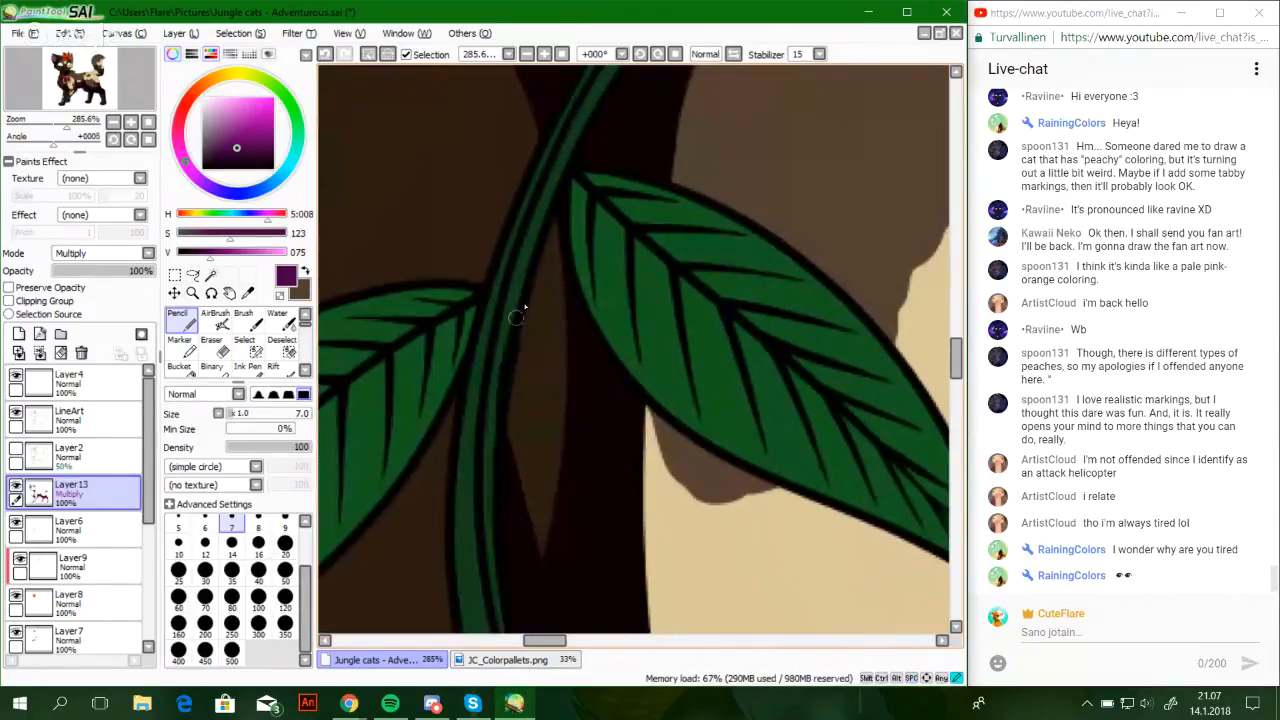
left_click_drag(510, 350, 557, 182)
mouse_move(601, 115)
left_mouse_down()
mouse_move(613, 99)
mouse_move(543, 443)
left_mouse_up()
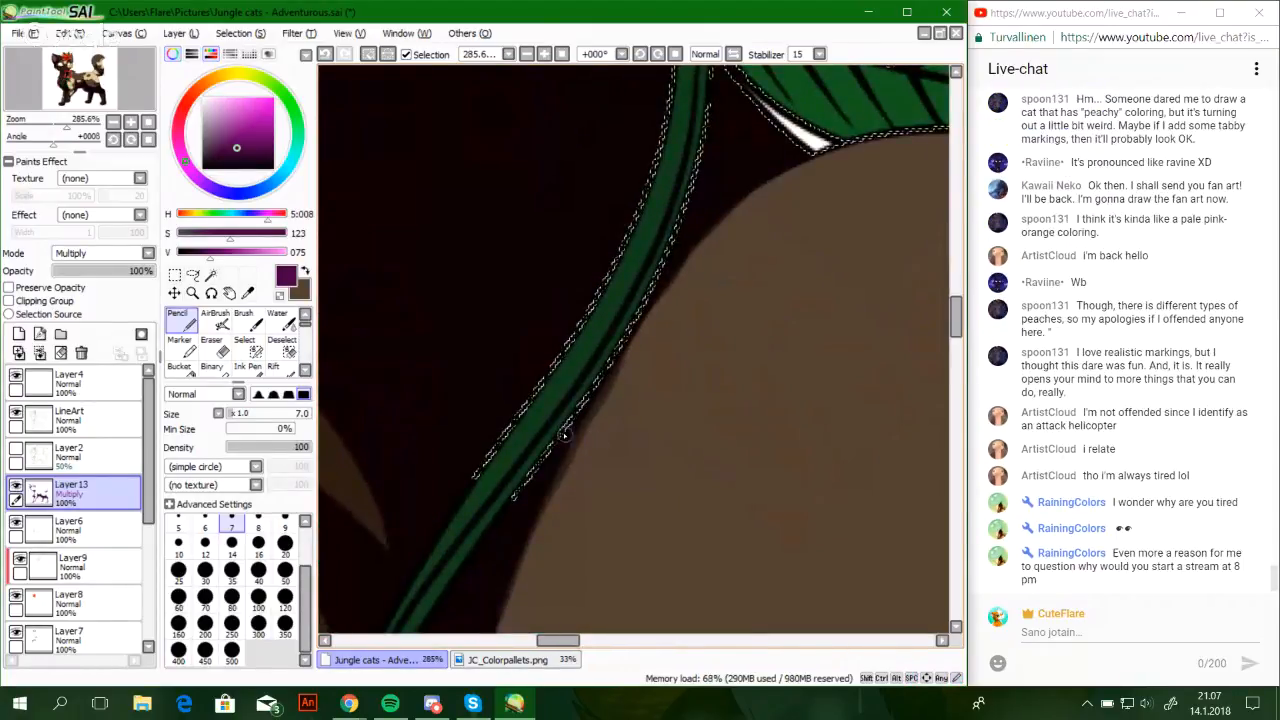
left_click_drag(711, 190, 591, 468)
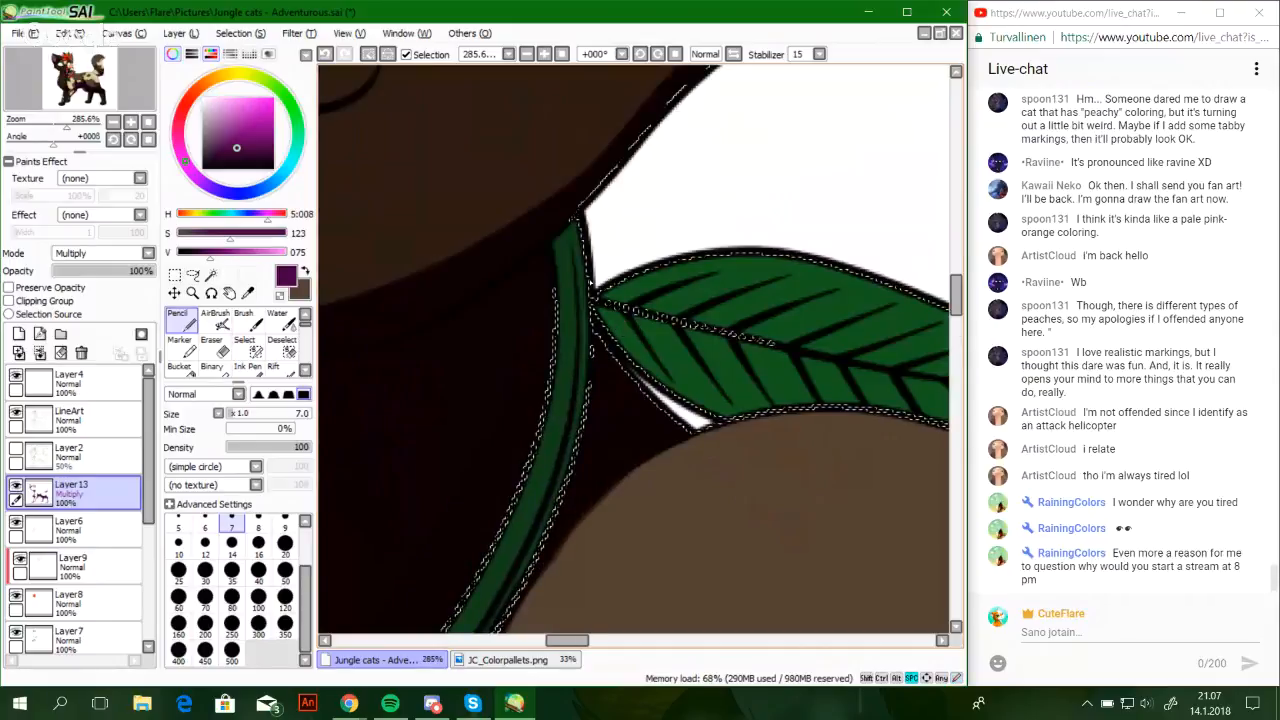
key("ctrl+z")
mouse_move(555, 268)
left_mouse_down()
mouse_move(565, 250)
mouse_move(557, 312)
mouse_move(577, 358)
left_mouse_up()
left_click_drag(571, 303, 580, 360)
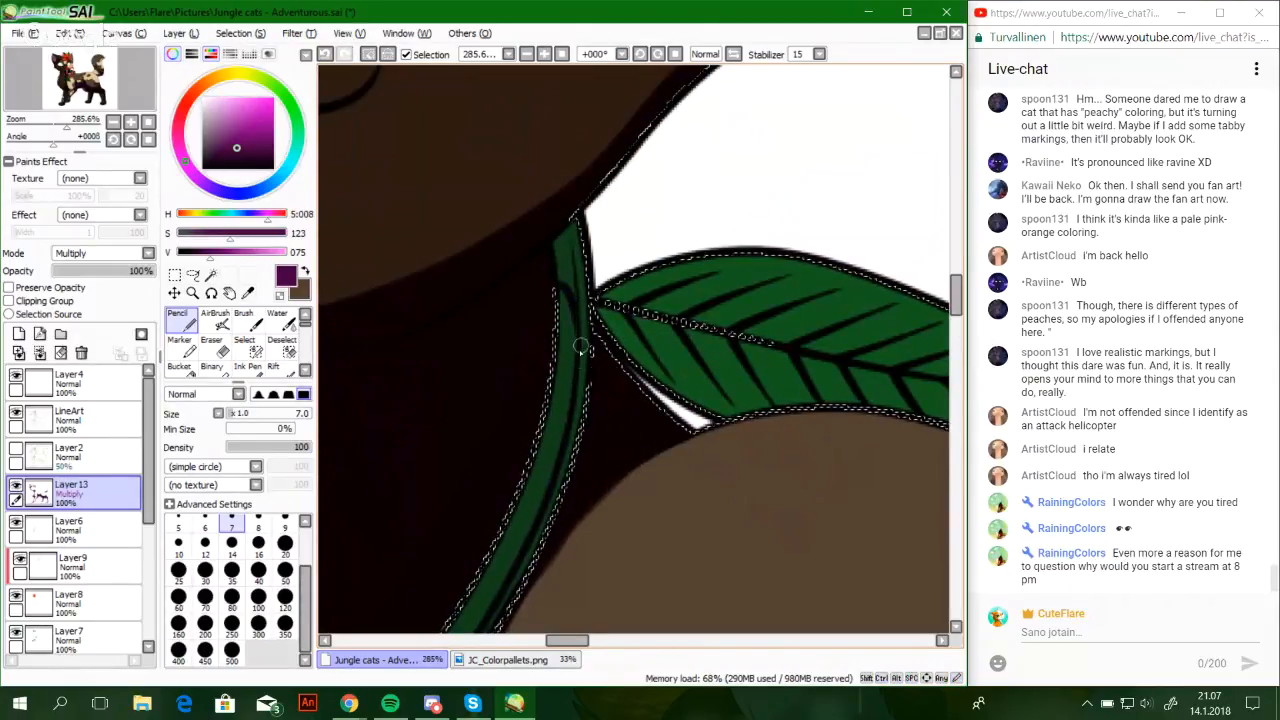
left_click_drag(571, 295, 580, 360)
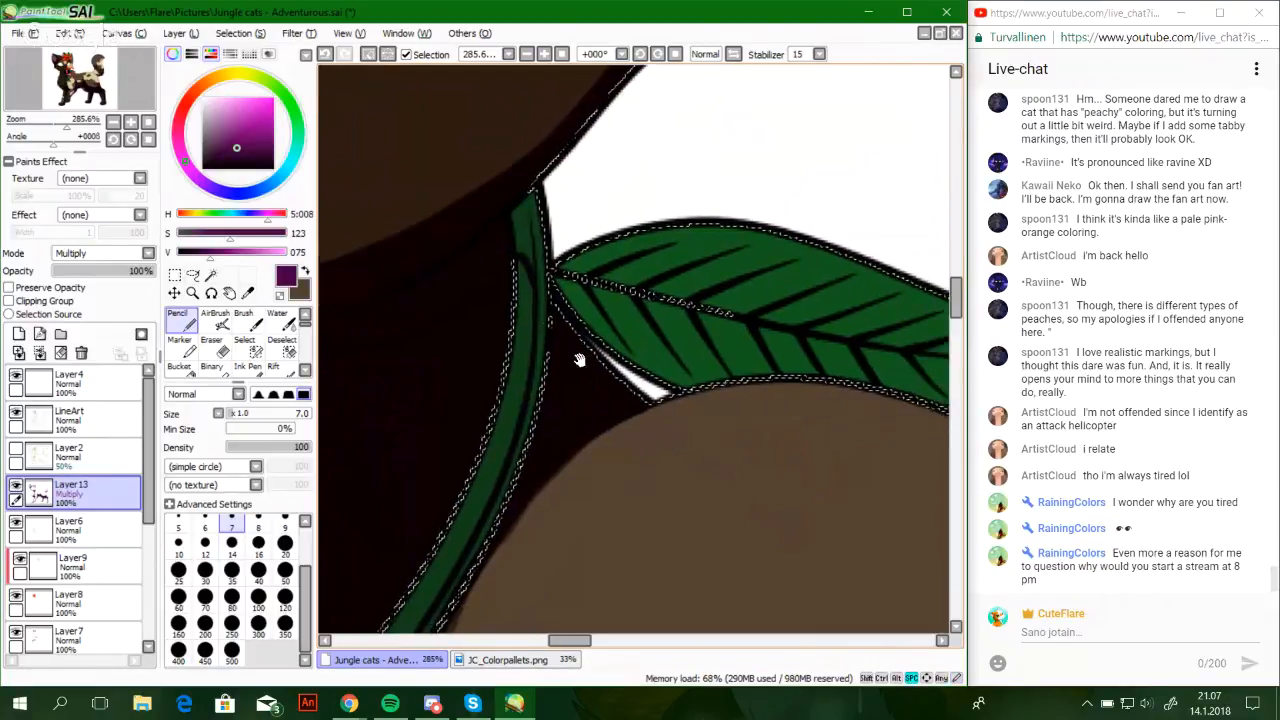
left_click(183, 367)
left_click(545, 233)
key("ctrl+z")
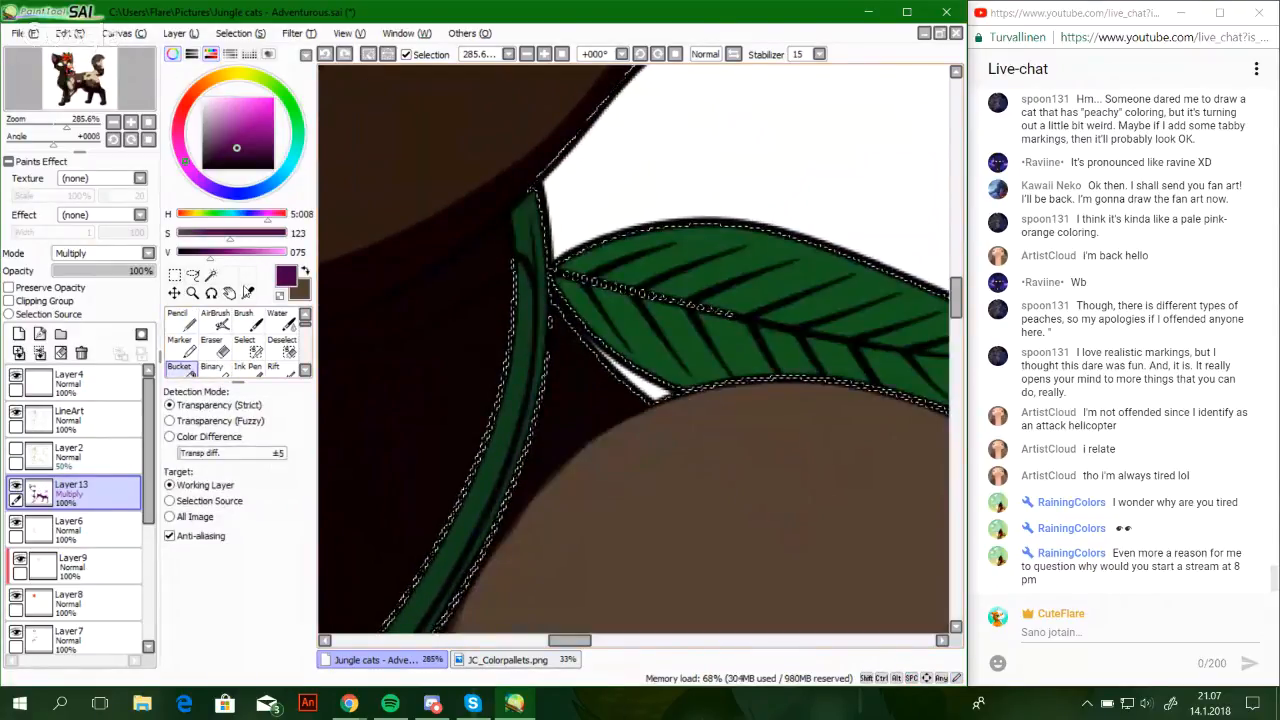
Paint a shadow along the lower edge of the chest vine's right leaf, redoing the first stroke
key("n")
left_click_drag(497, 443, 662, 123)
mouse_move(581, 380)
left_mouse_down()
mouse_move(528, 300)
mouse_move(537, 246)
mouse_move(460, 491)
mouse_move(536, 326)
left_mouse_up()
left_click_drag(530, 440, 671, 117)
left_click_drag(542, 375, 600, 150)
mouse_move(600, 375)
left_mouse_down()
mouse_move(497, 257)
mouse_move(369, 602)
mouse_move(560, 451)
mouse_move(614, 346)
mouse_move(594, 355)
left_mouse_up()
mouse_move(426, 139)
left_mouse_down()
mouse_move(654, 417)
mouse_move(778, 464)
left_mouse_up()
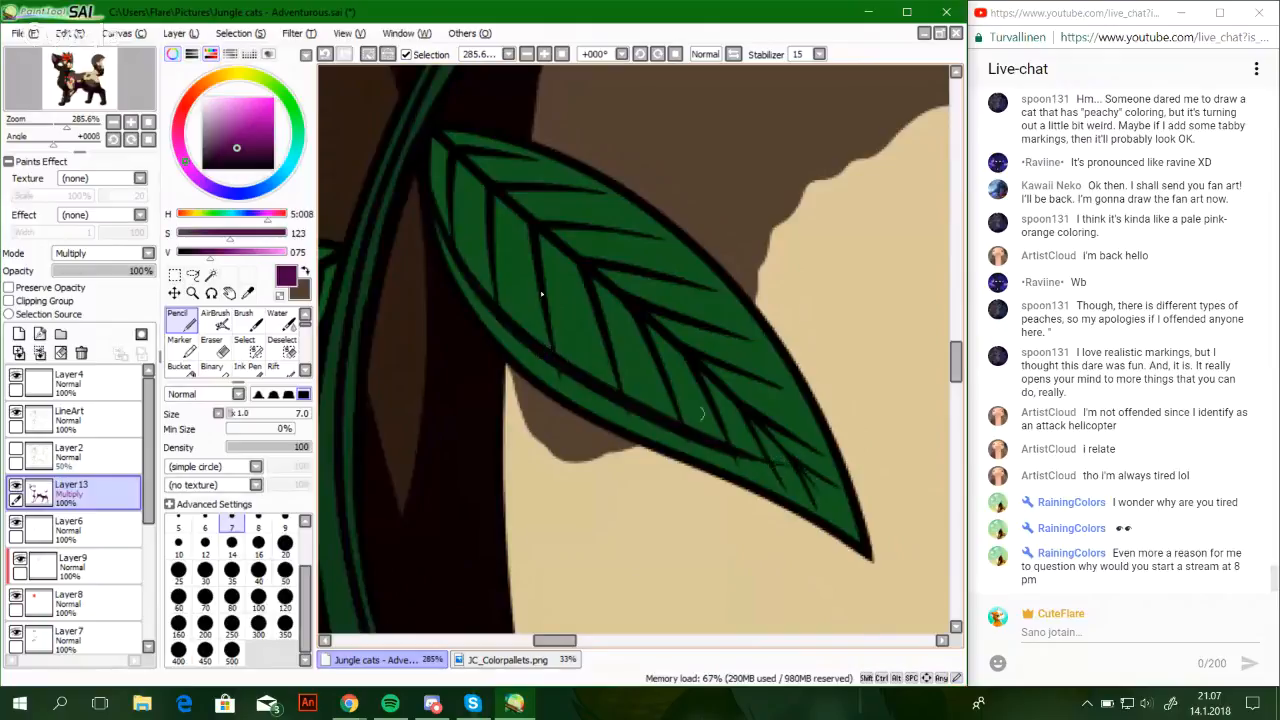
key("ctrl+z")
left_click_drag(425, 141, 780, 476)
left_click_drag(503, 362, 842, 505)
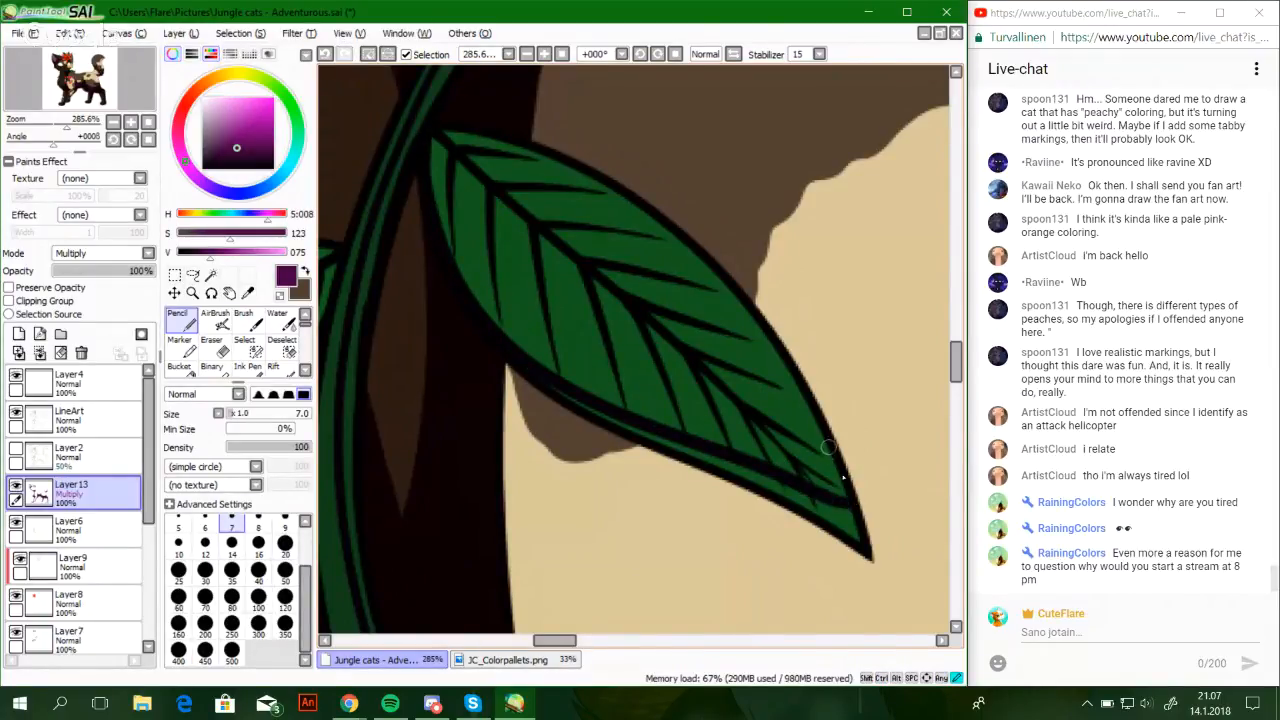
Undo the stray stroke at the leaf tip, set the Pencil size to 12 and thicken the lower edge shadow to the tip
left_click_drag(828, 447, 849, 509)
key("ctrl+z")
left_click(205, 542)
mouse_move(471, 310)
left_mouse_down()
mouse_move(541, 380)
mouse_move(843, 527)
left_mouse_up()
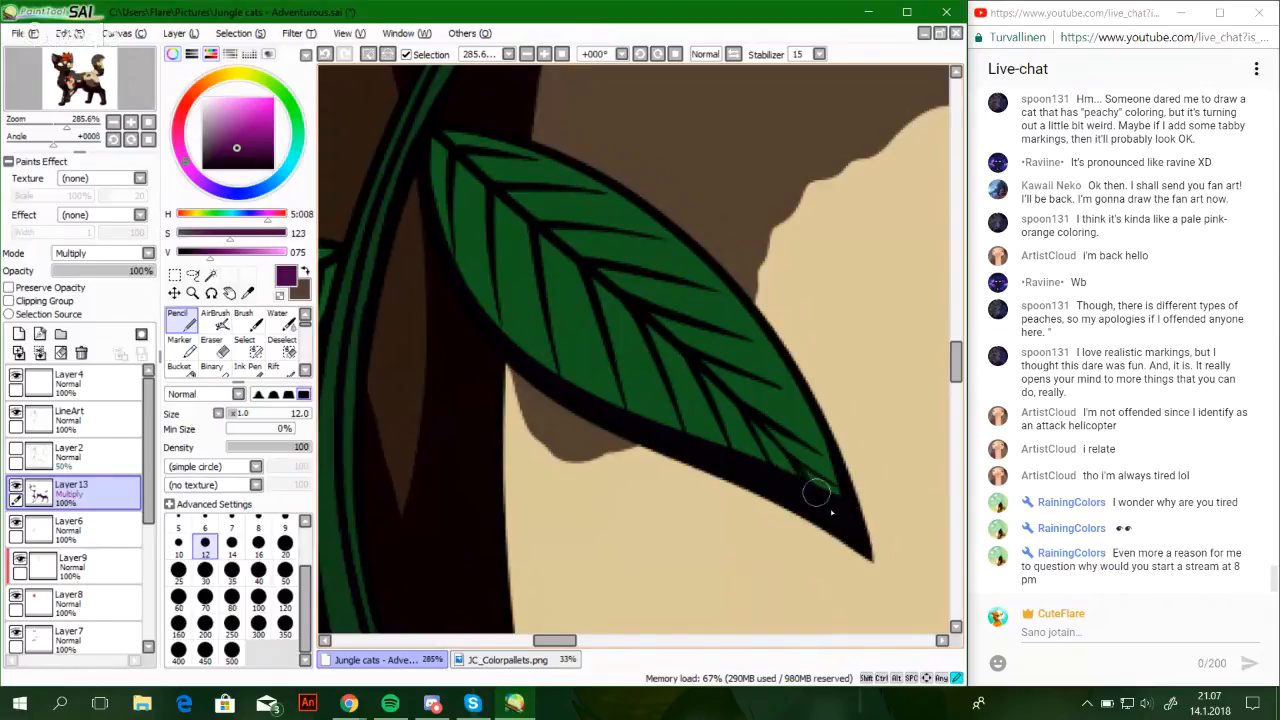
Set the Pencil size to 10 and round the shadow between the first side veins near the leaf's base, undoing misses
left_click(178, 542)
left_click_drag(445, 185, 470, 310)
key("ctrl+z")
mouse_move(486, 248)
left_mouse_down()
mouse_move(488, 329)
mouse_move(500, 321)
left_mouse_up()
key("ctrl+z")
key("ctrl+z")
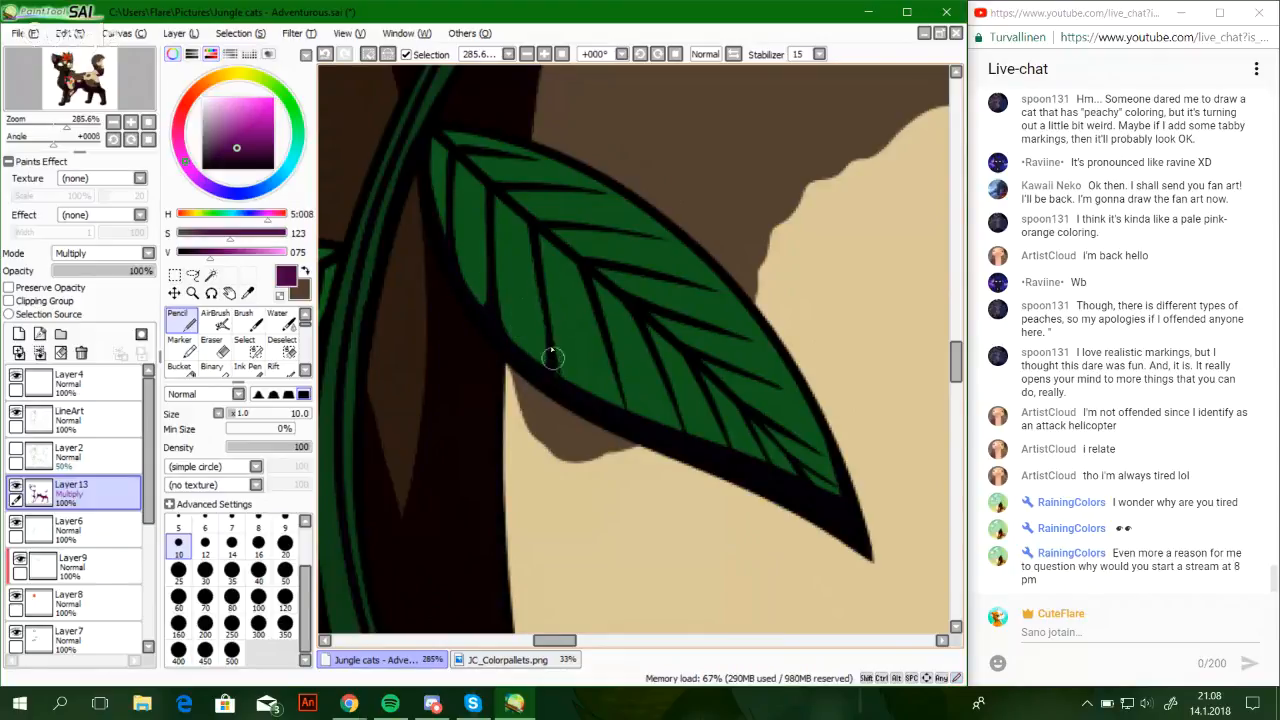
Round the shadow where the leaf's middle side veins meet its lower edge, undoing and repainting strokes that miss
left_click_drag(611, 348, 614, 414)
key("ctrl+z")
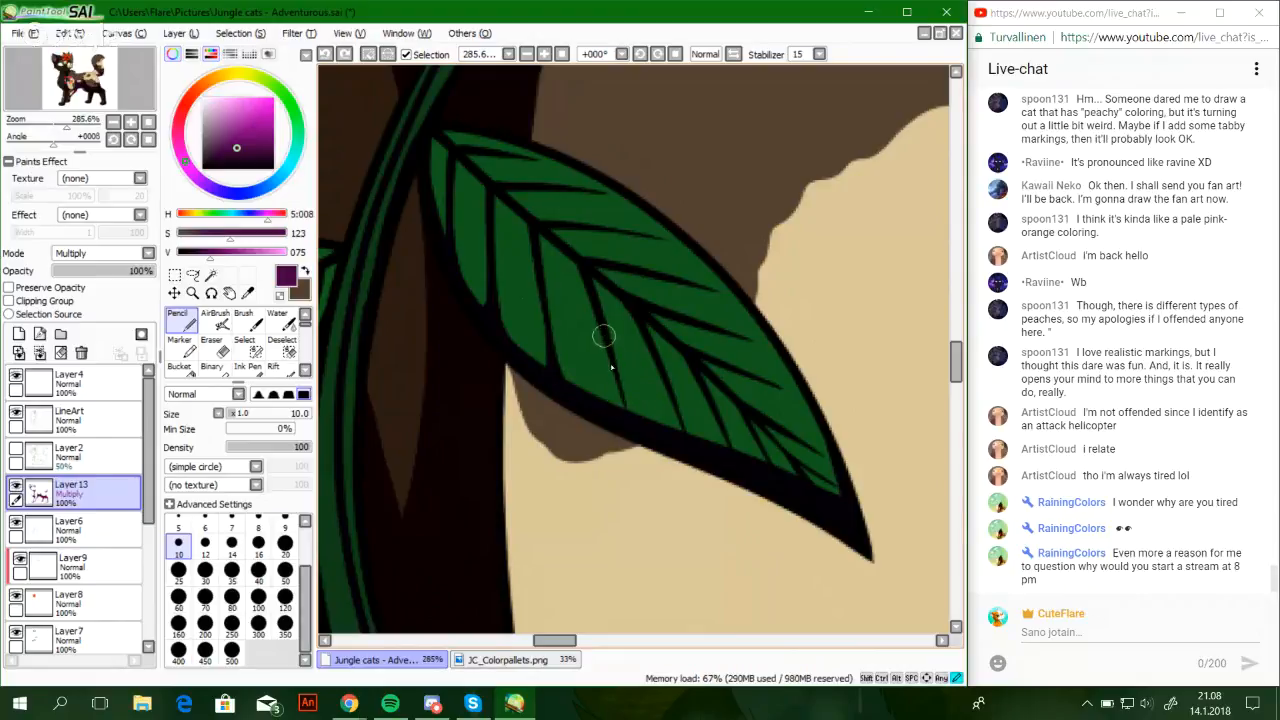
left_click_drag(606, 338, 616, 415)
key("ctrl+z")
left_click_drag(609, 362, 618, 402)
key("ctrl+z")
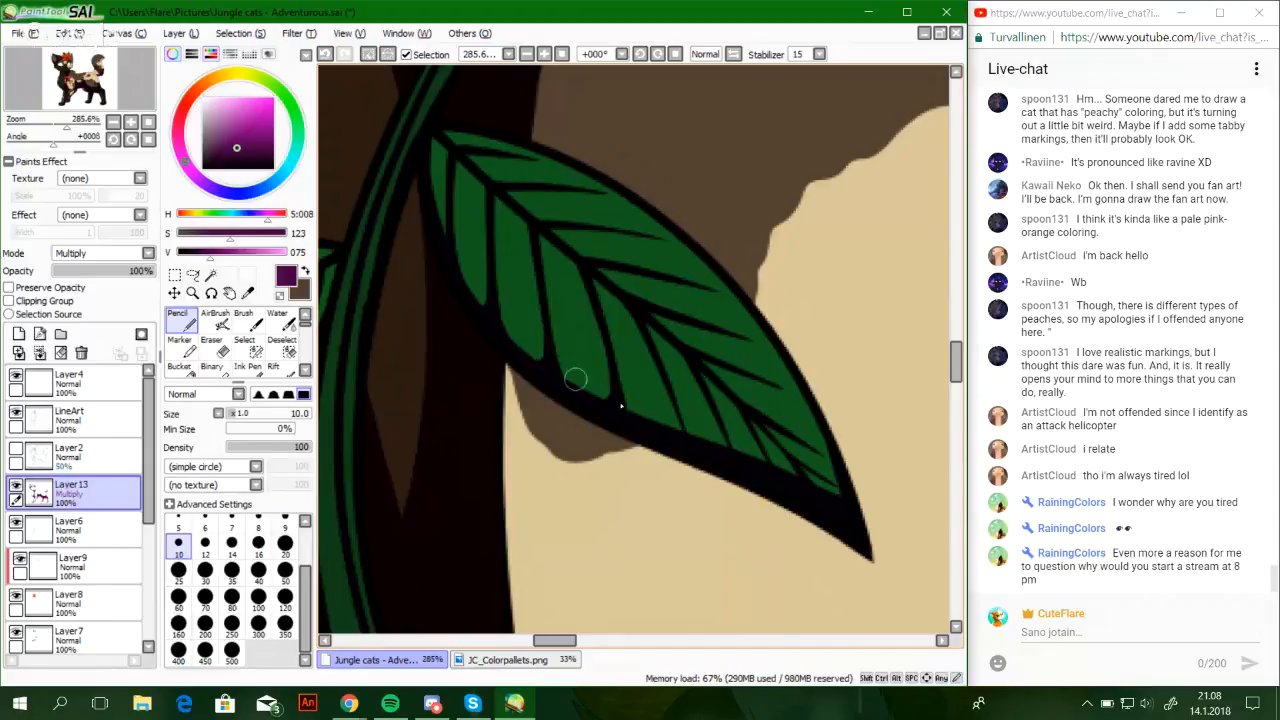
left_click_drag(687, 438, 597, 381)
key("ctrl+z")
mouse_move(584, 361)
left_mouse_down()
mouse_move(578, 337)
mouse_move(579, 372)
mouse_move(586, 362)
left_mouse_up()
key("ctrl+z")
key("ctrl+z")
key("ctrl+z")
left_click_drag(568, 300, 586, 357)
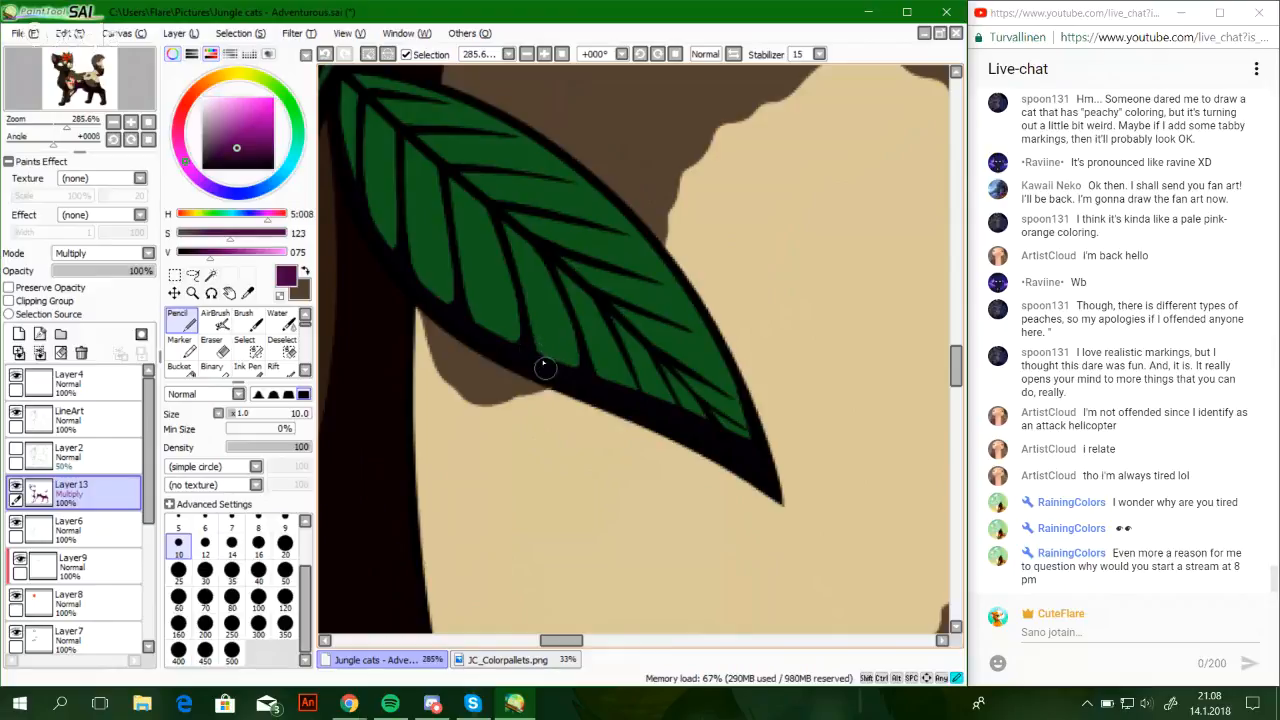
Paint rounded shadows between the remaining side veins toward the leaf's tip and touch up those near its base
left_click_drag(513, 321, 637, 423)
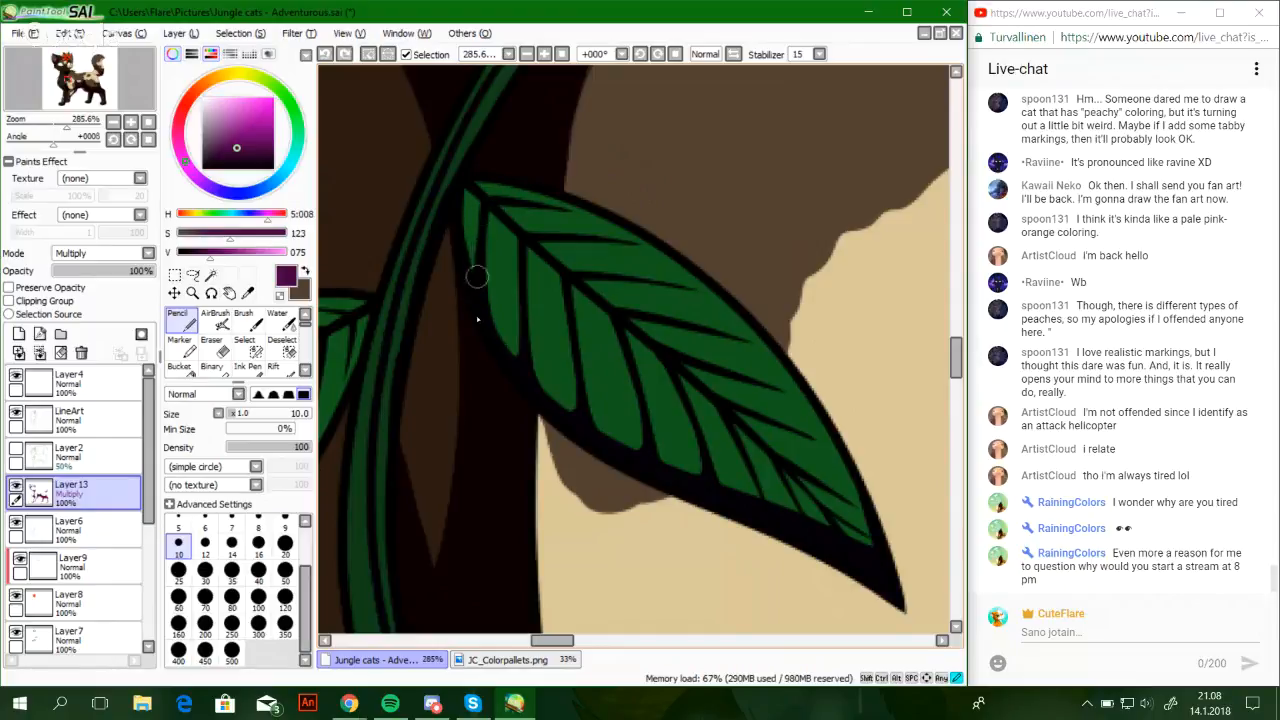
left_click_drag(643, 446, 524, 328)
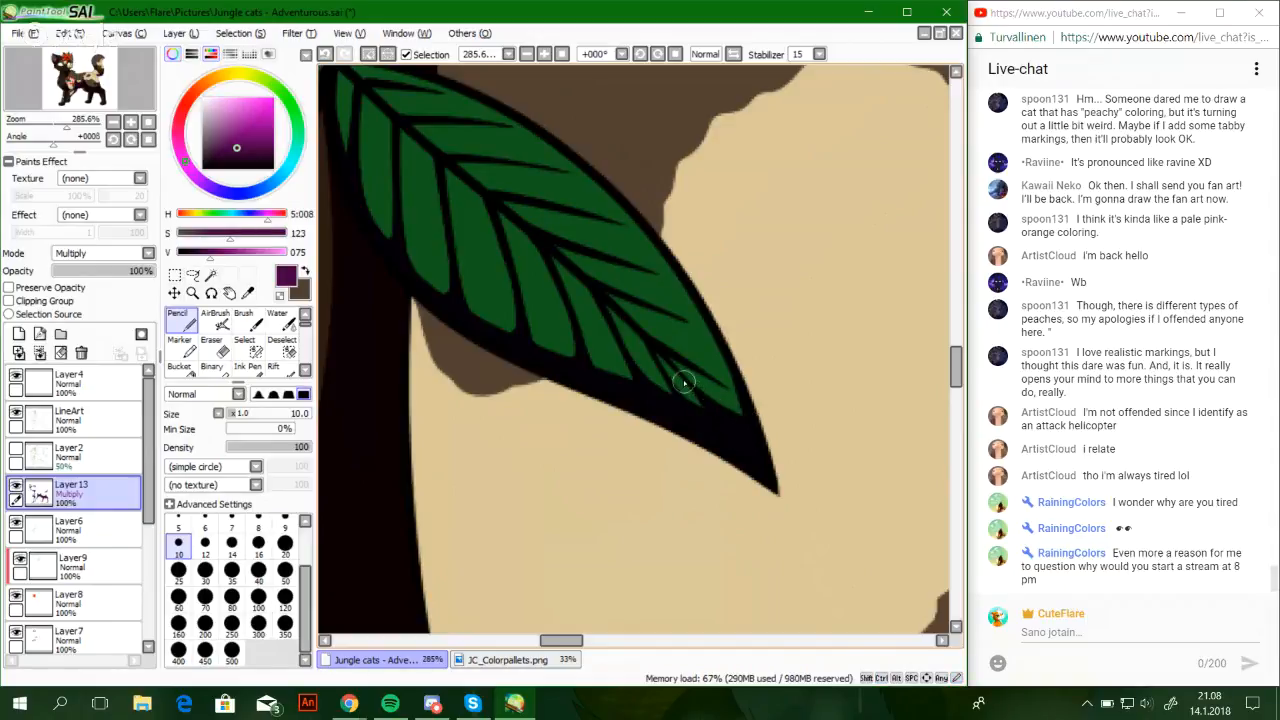
left_click_drag(508, 327, 571, 382)
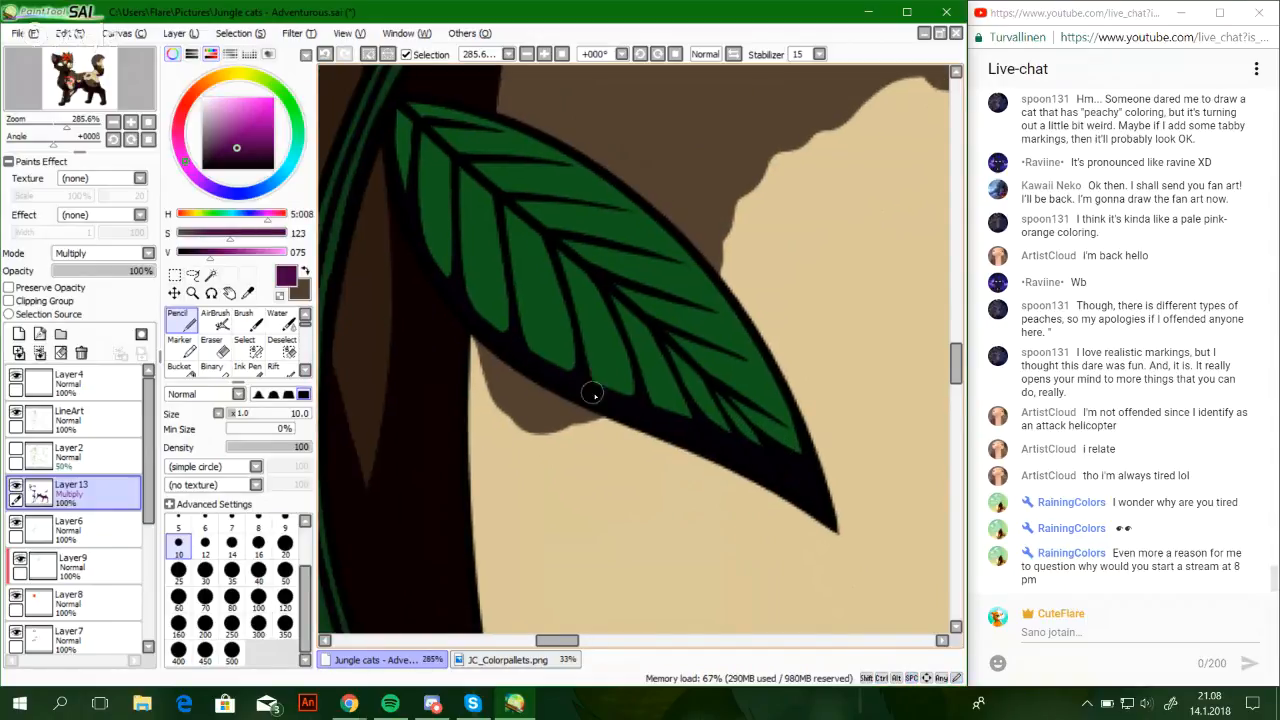
left_click_drag(724, 445, 673, 433)
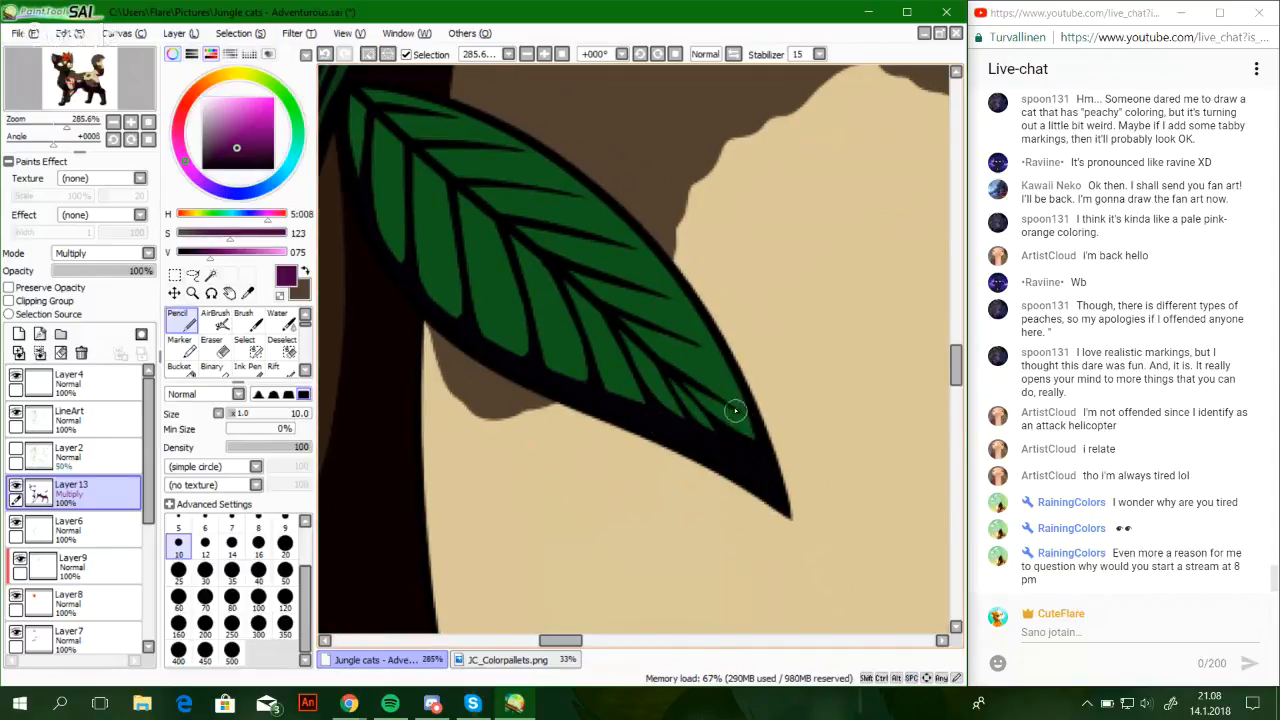
left_click_drag(742, 415, 740, 415)
left_click_drag(606, 374, 609, 414)
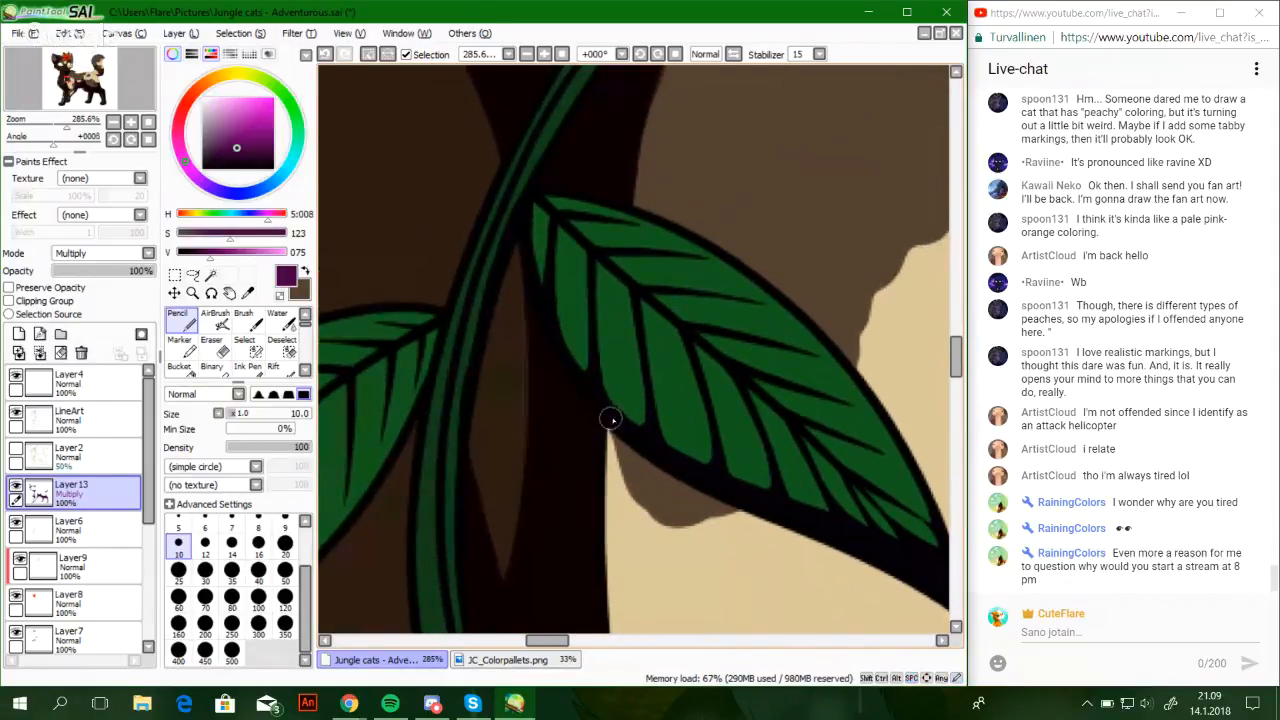
Fill the outlined shadow strip along the edge of the chest vine with the Bucket
left_click_drag(95, 95, 96, 88)
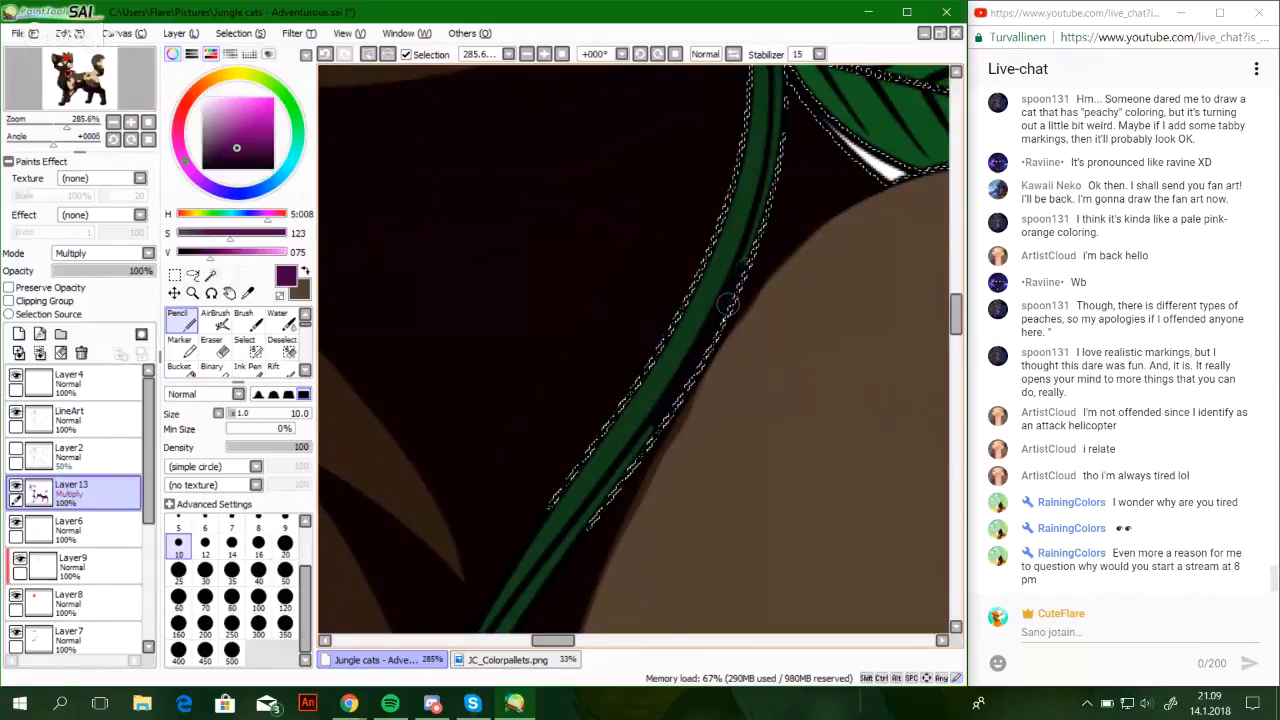
left_click_drag(703, 300, 608, 110)
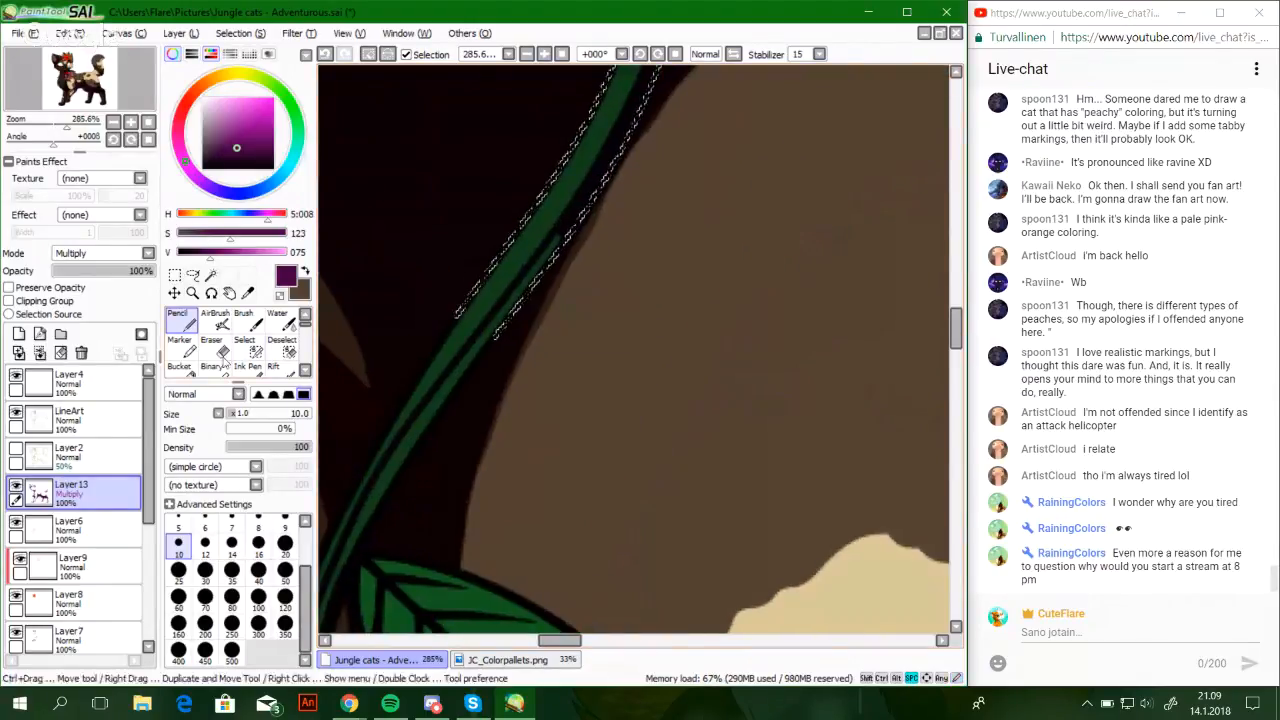
left_click(179, 366)
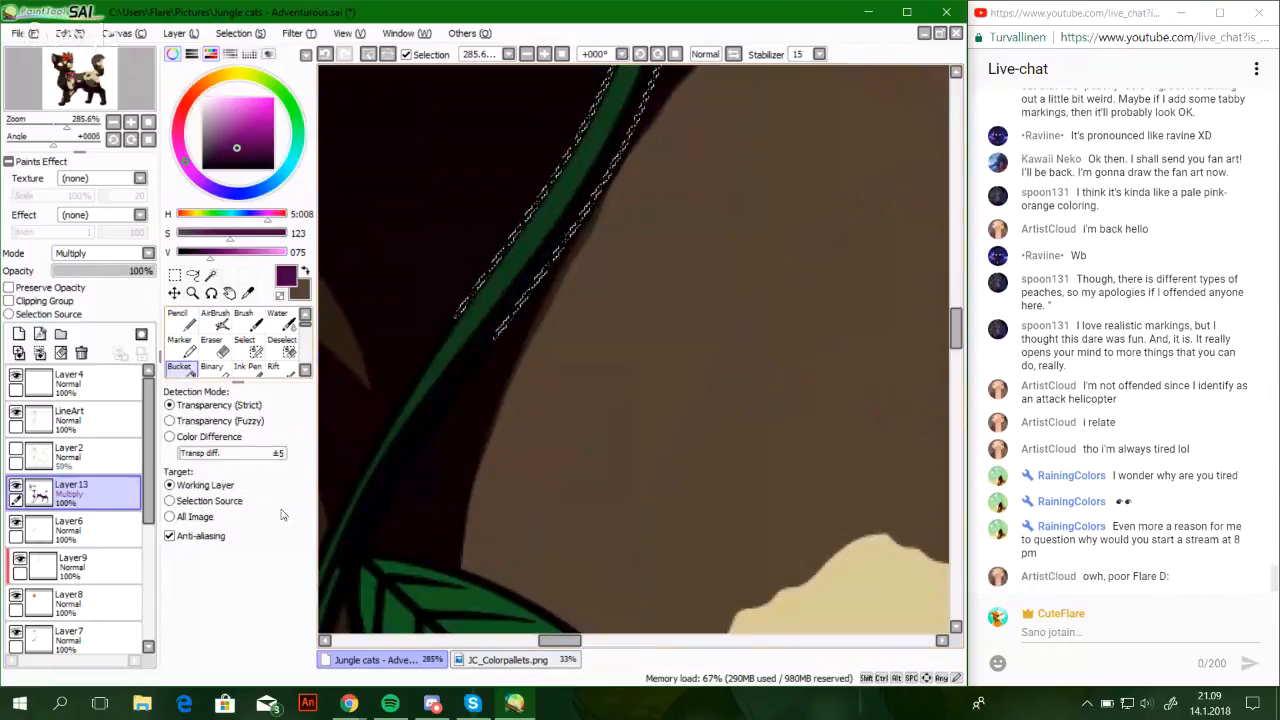
left_click_drag(408, 511, 563, 326)
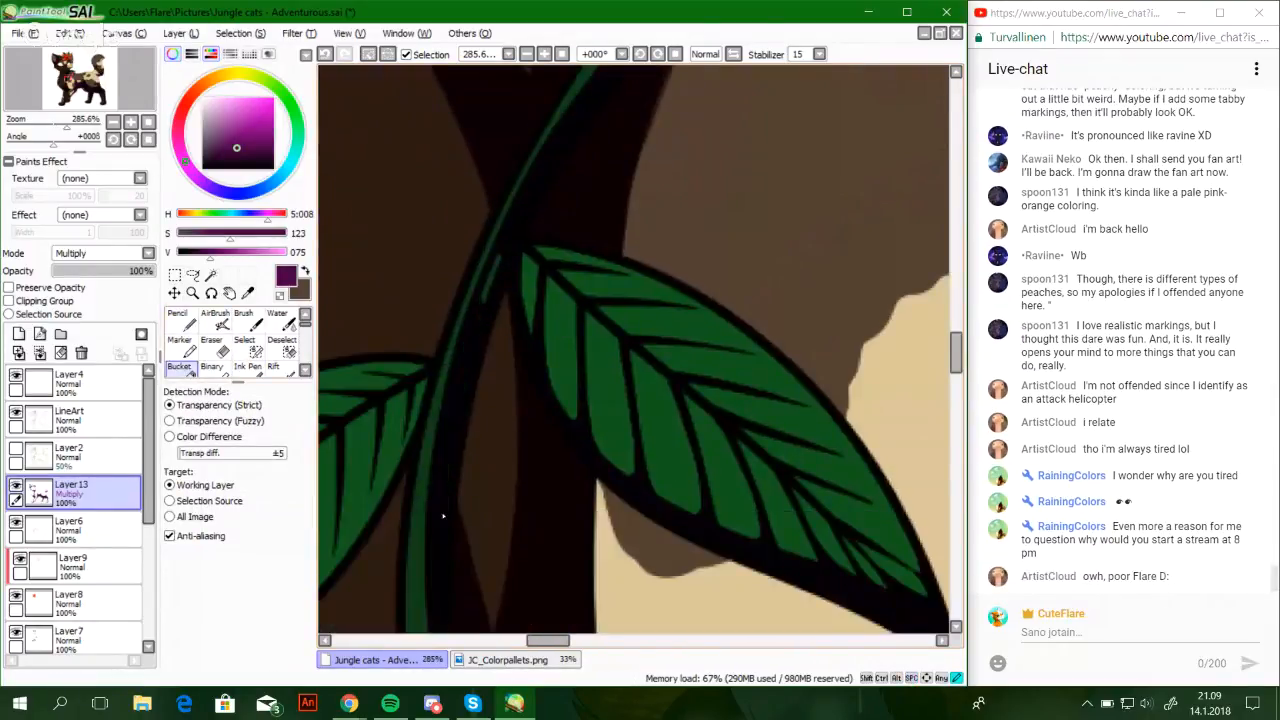
Switch to the Pencil and close the remaining gaps in the vine's shadow beside the leaf junction
key("n")
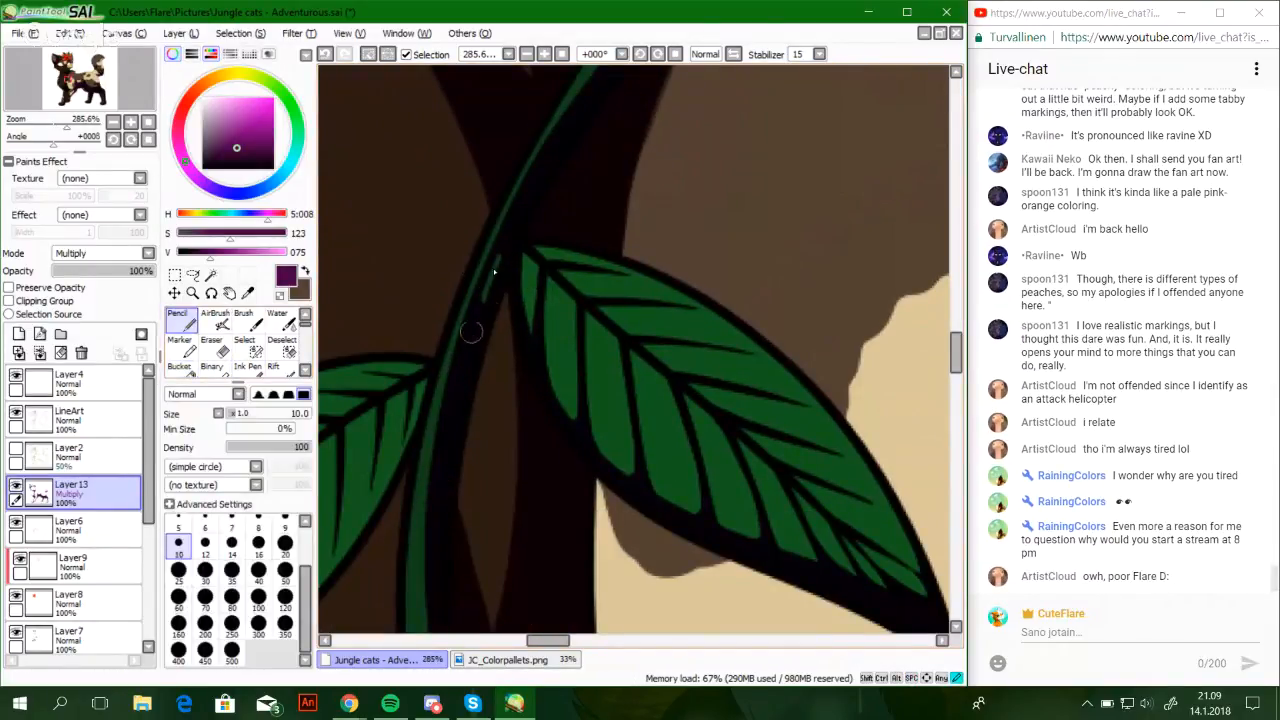
left_click_drag(431, 519, 529, 175)
left_click_drag(627, 515, 557, 215)
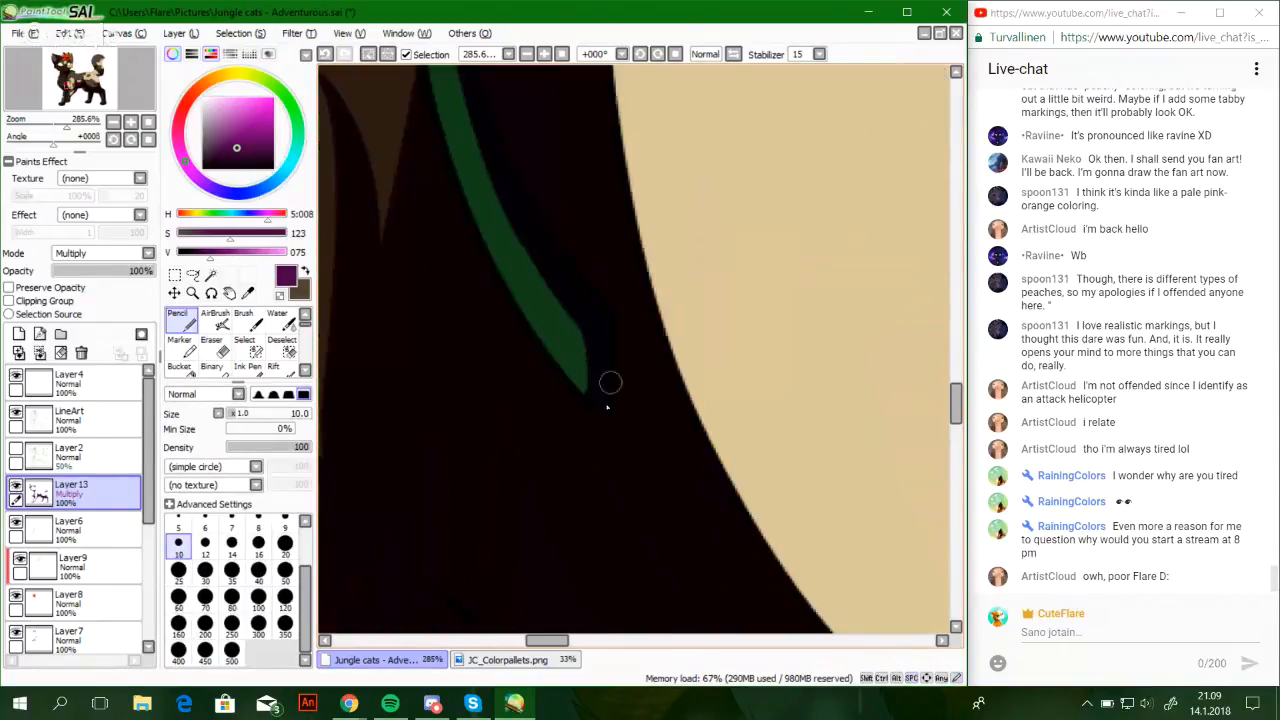
left_click_drag(580, 311, 617, 581)
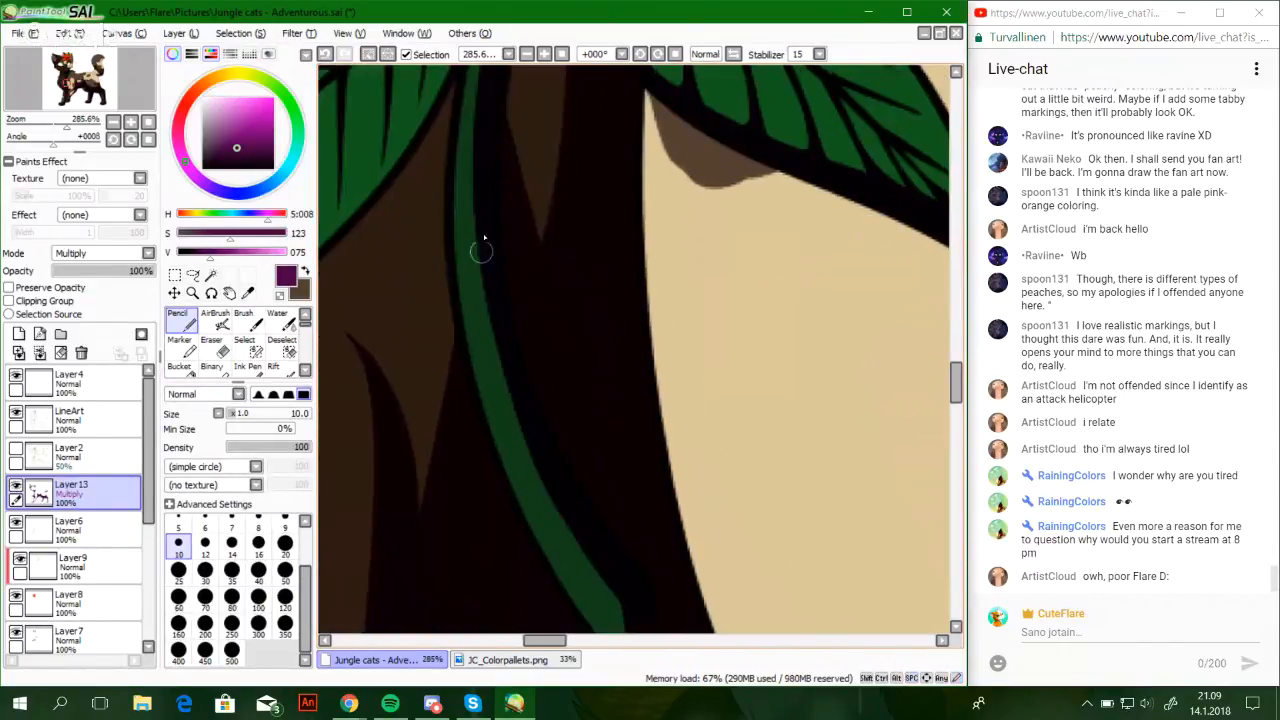
left_click_drag(575, 100, 609, 297)
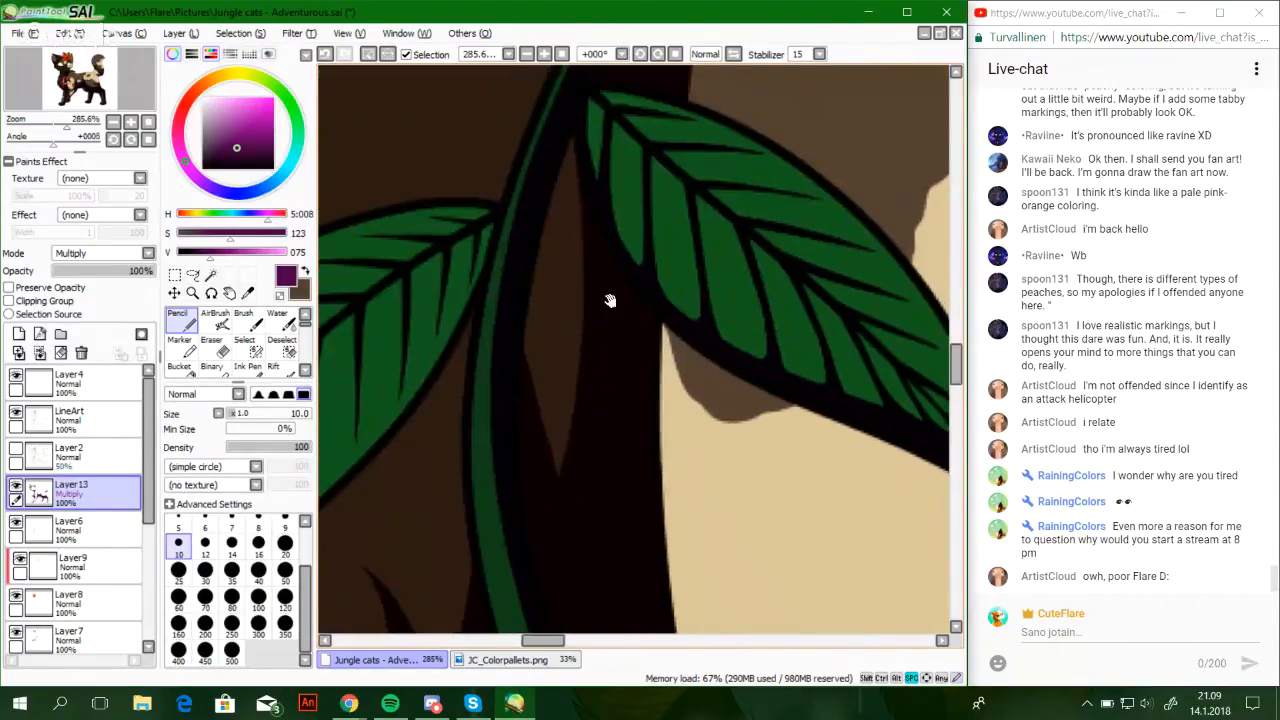
left_click_drag(680, 95, 591, 331)
mouse_move(672, 220)
left_mouse_down()
mouse_move(589, 343)
mouse_move(553, 438)
mouse_move(576, 240)
mouse_move(567, 168)
left_mouse_up()
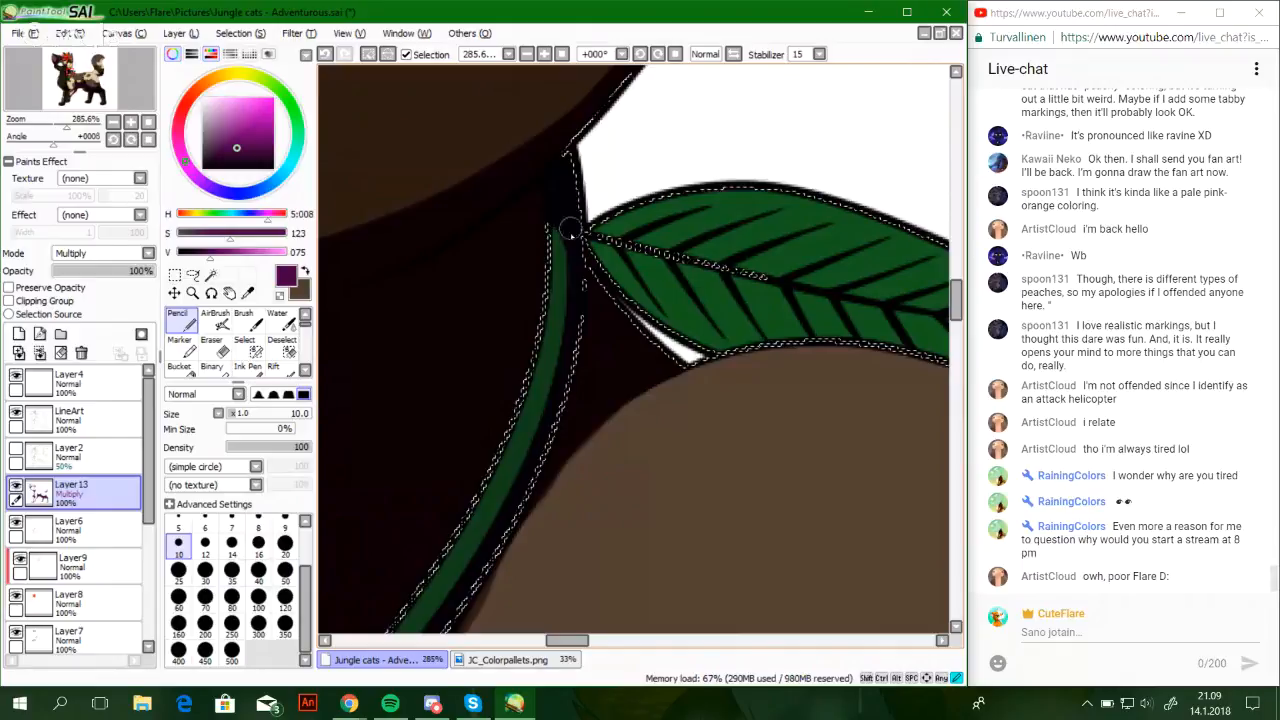
left_click_drag(538, 216, 556, 230)
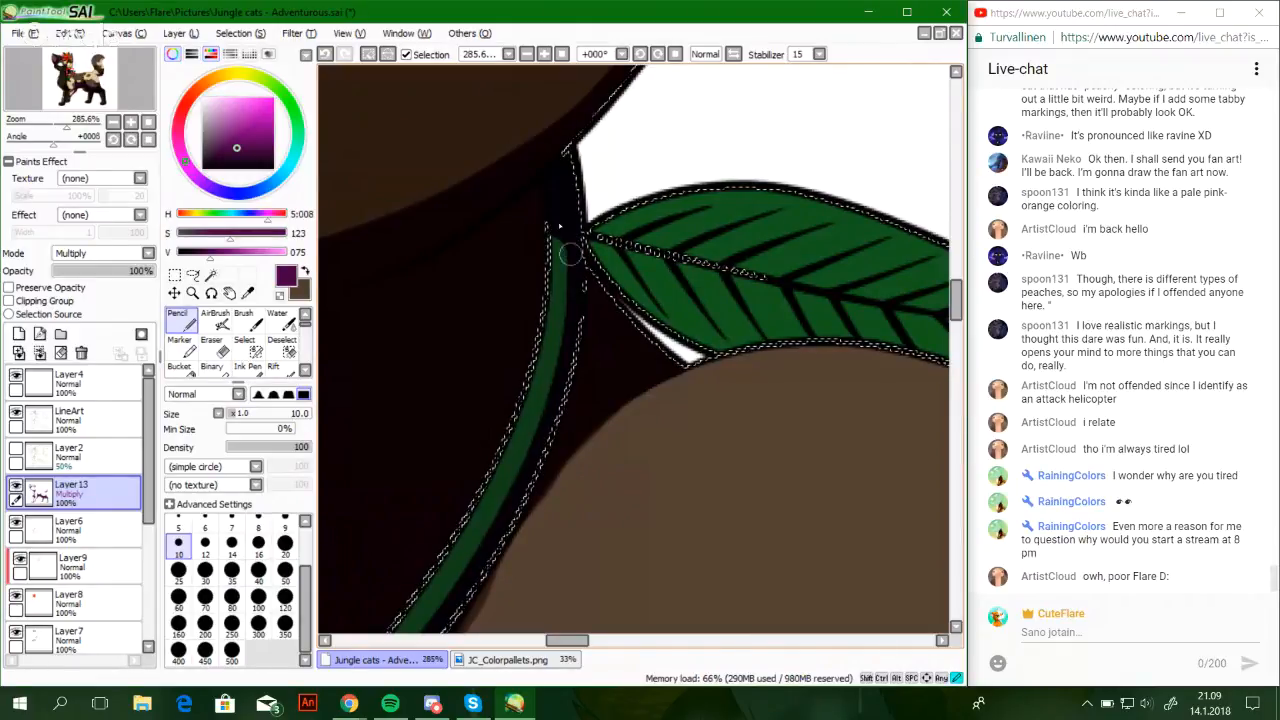
key("ctrl+z")
key("ctrl+z")
key("ctrl+z")
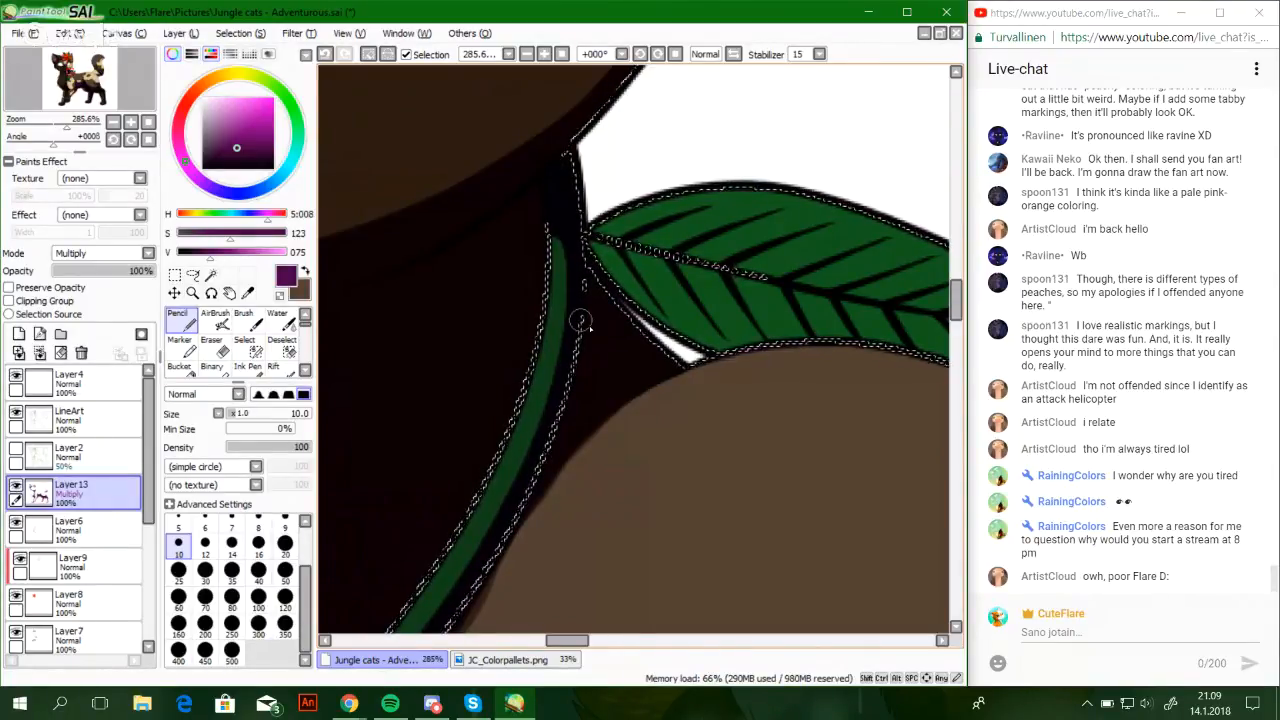
Start the shadow outline inside the lower edge of the leaf left of the vine from its tip, undoing missed strokes
left_click(96, 83)
left_click_drag(96, 83, 101, 104)
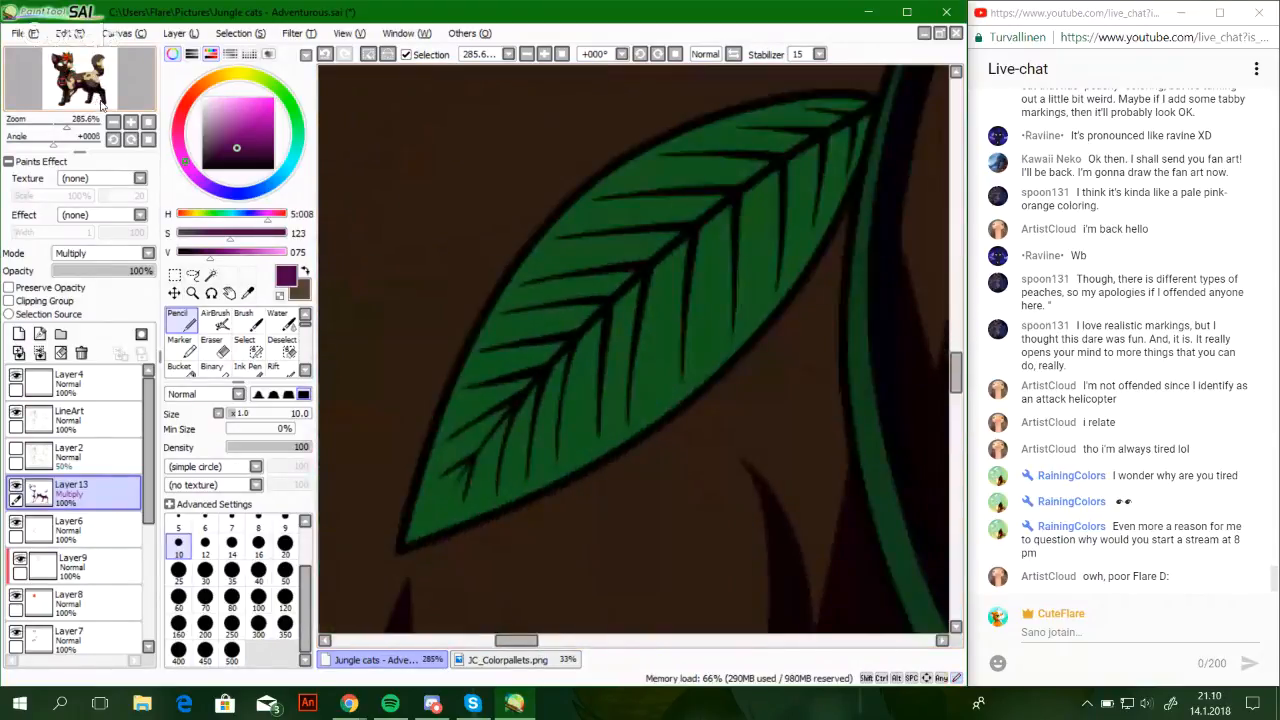
left_click_drag(610, 444, 600, 465)
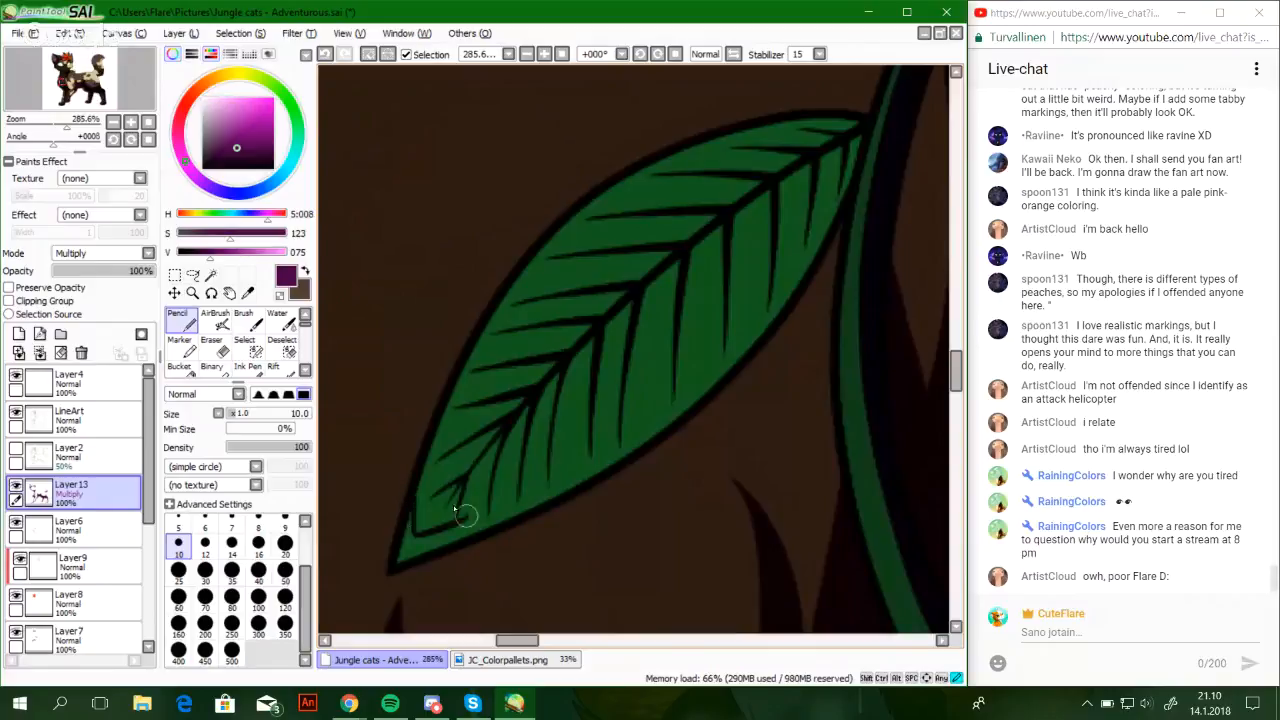
key("ctrl+z")
mouse_move(466, 515)
left_mouse_down()
mouse_move(706, 328)
mouse_move(789, 206)
left_mouse_up()
key("ctrl+z")
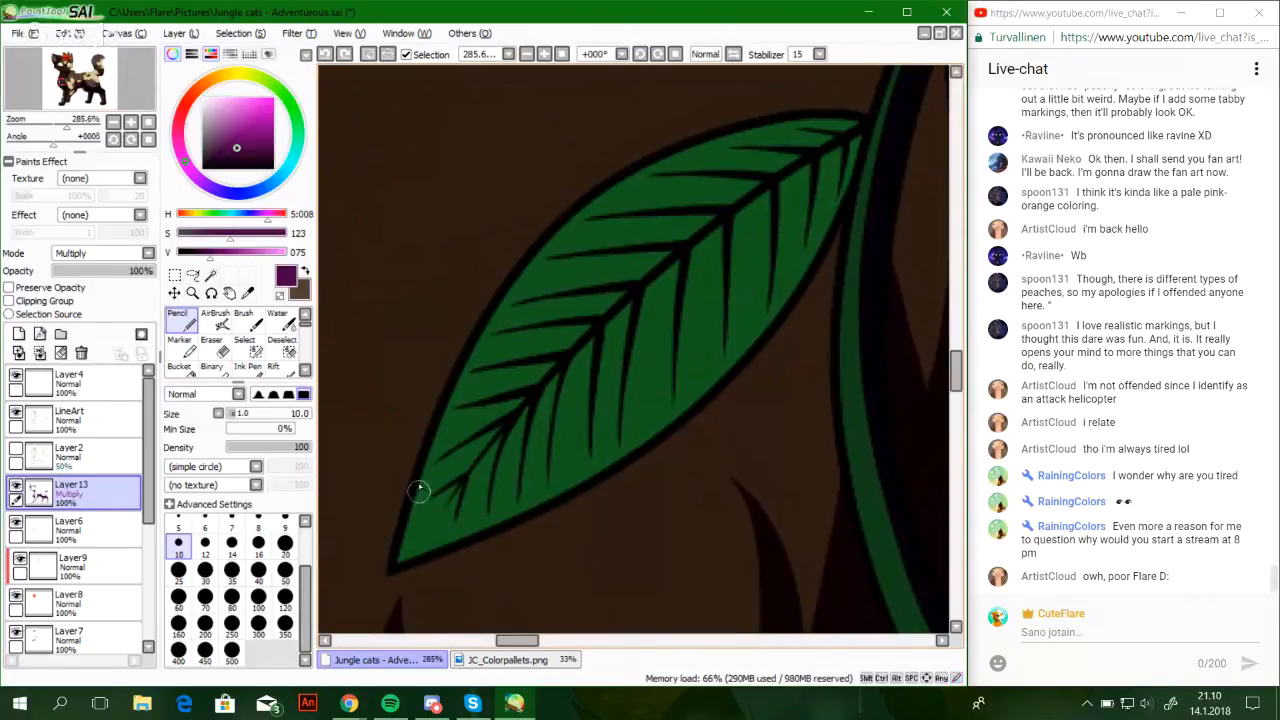
mouse_move(415, 494)
left_mouse_down()
mouse_move(415, 529)
mouse_move(474, 519)
mouse_move(775, 257)
left_mouse_up()
key("ctrl+z")
left_click_drag(410, 506, 610, 444)
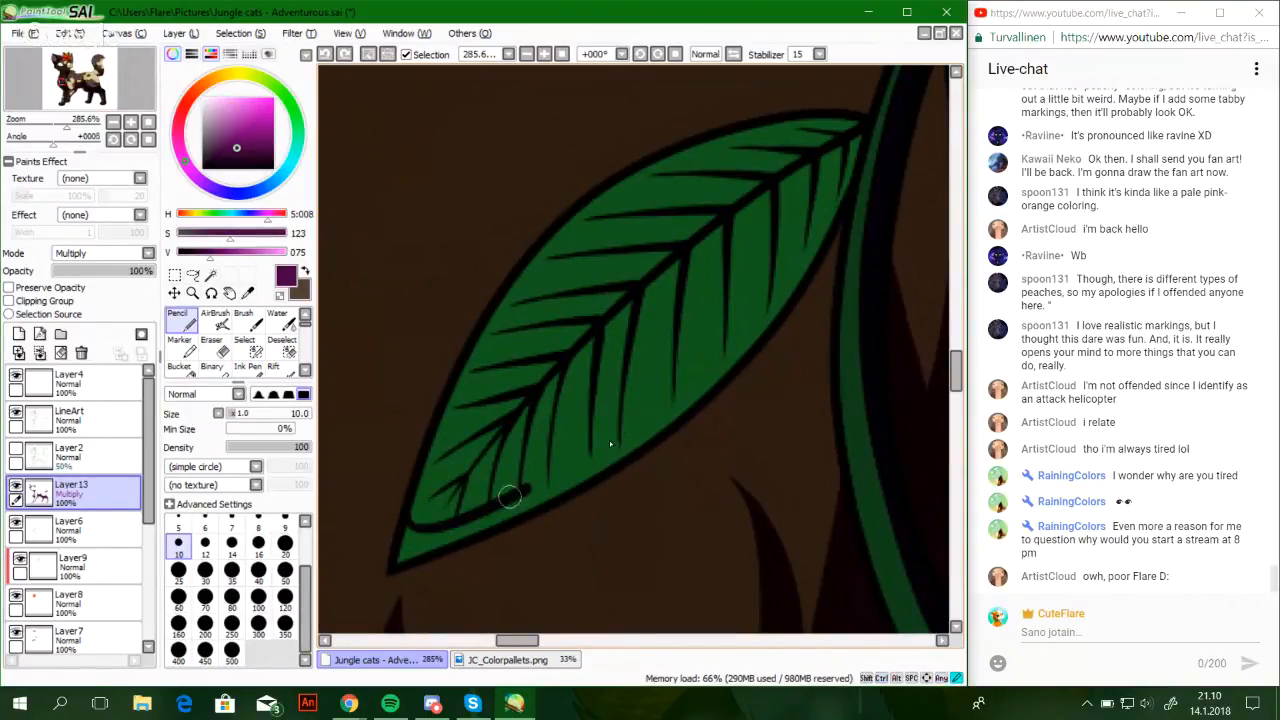
Extend the shadow outline up to the leaf's base and fill the strip between it and the lower edge
mouse_move(509, 497)
left_mouse_down()
mouse_move(771, 280)
mouse_move(815, 207)
left_mouse_up()
left_click_drag(778, 276, 829, 177)
key("ctrl+z")
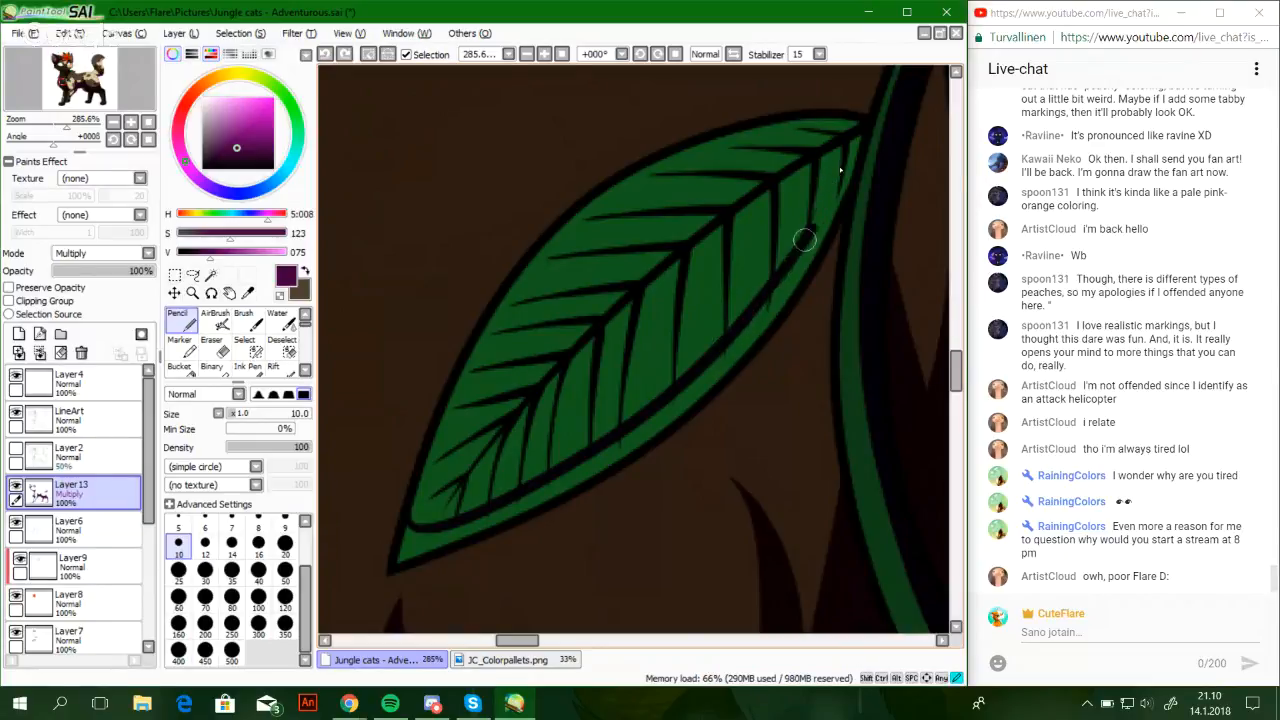
left_click_drag(804, 241, 837, 174)
left_click_drag(769, 288, 831, 181)
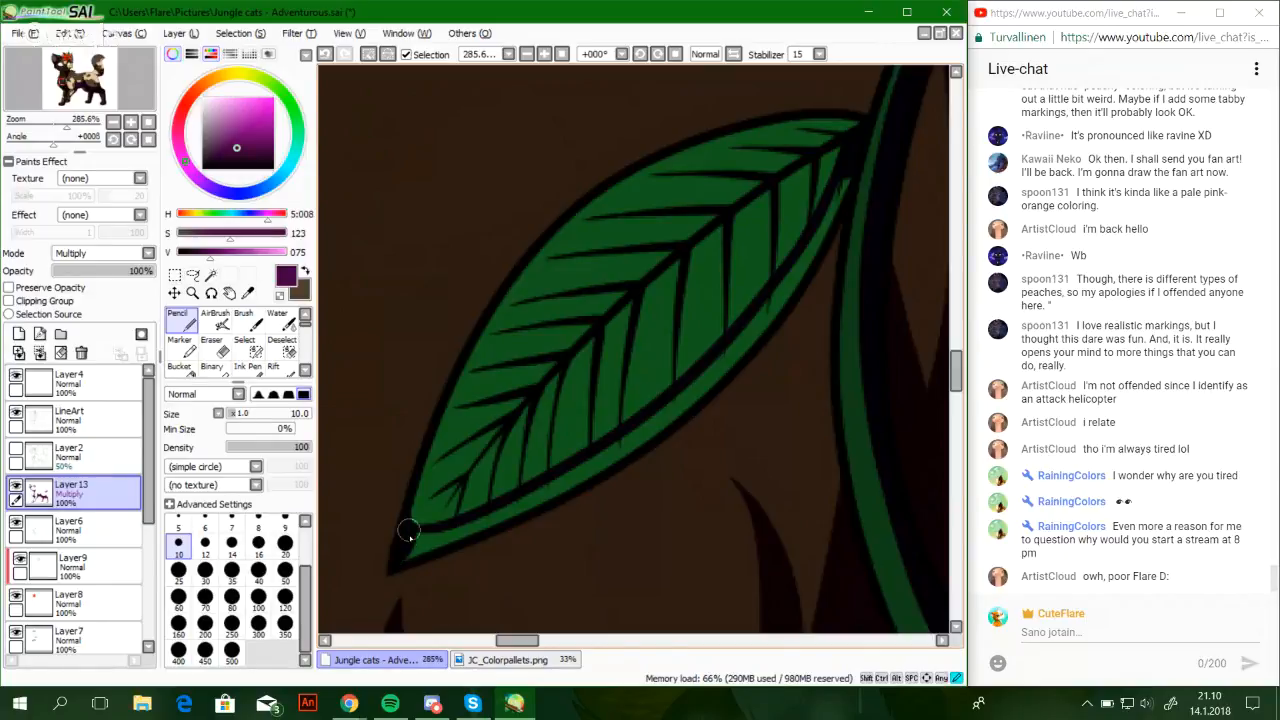
mouse_move(396, 563)
left_mouse_down()
mouse_move(469, 535)
mouse_move(404, 537)
mouse_move(484, 533)
mouse_move(620, 455)
mouse_move(568, 482)
mouse_move(721, 362)
mouse_move(660, 414)
mouse_move(706, 392)
mouse_move(798, 268)
mouse_move(819, 226)
mouse_move(776, 297)
mouse_move(860, 146)
left_mouse_up()
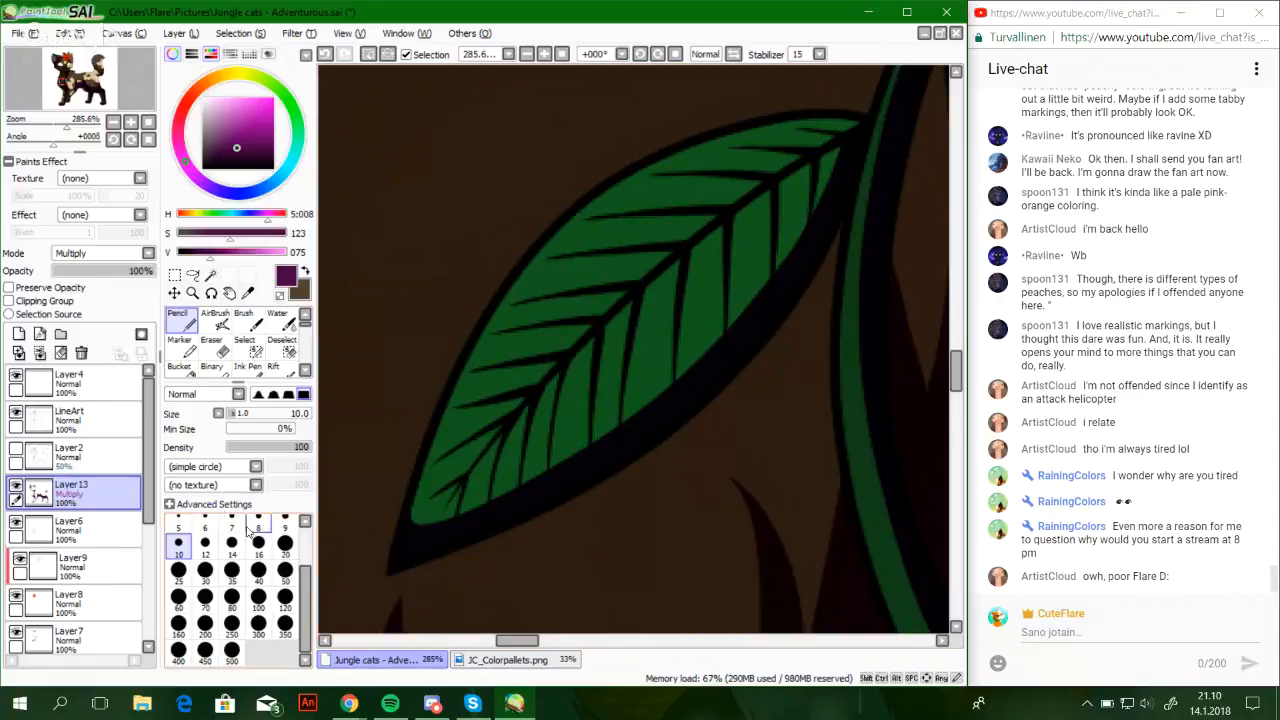
Round the shadow between the first side veins at the left leaf's base
left_click_drag(67, 128, 79, 131)
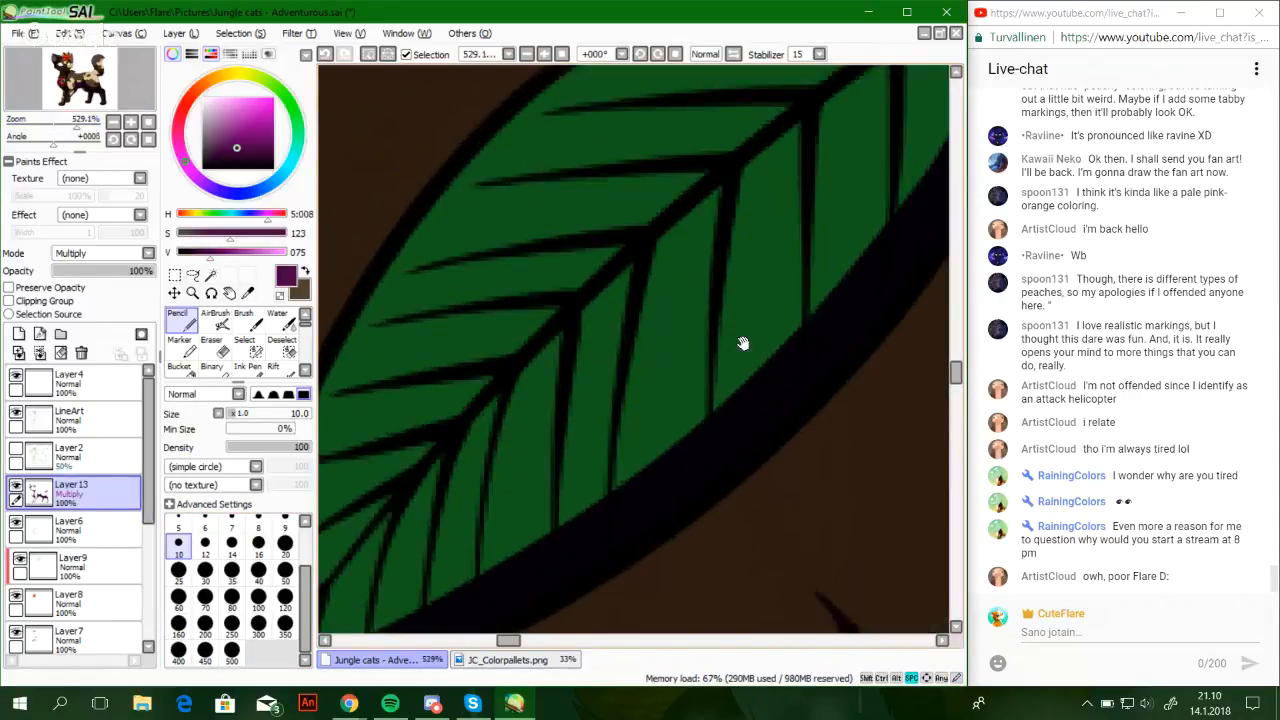
left_click_drag(743, 343, 468, 511)
left_click_drag(698, 203, 706, 307)
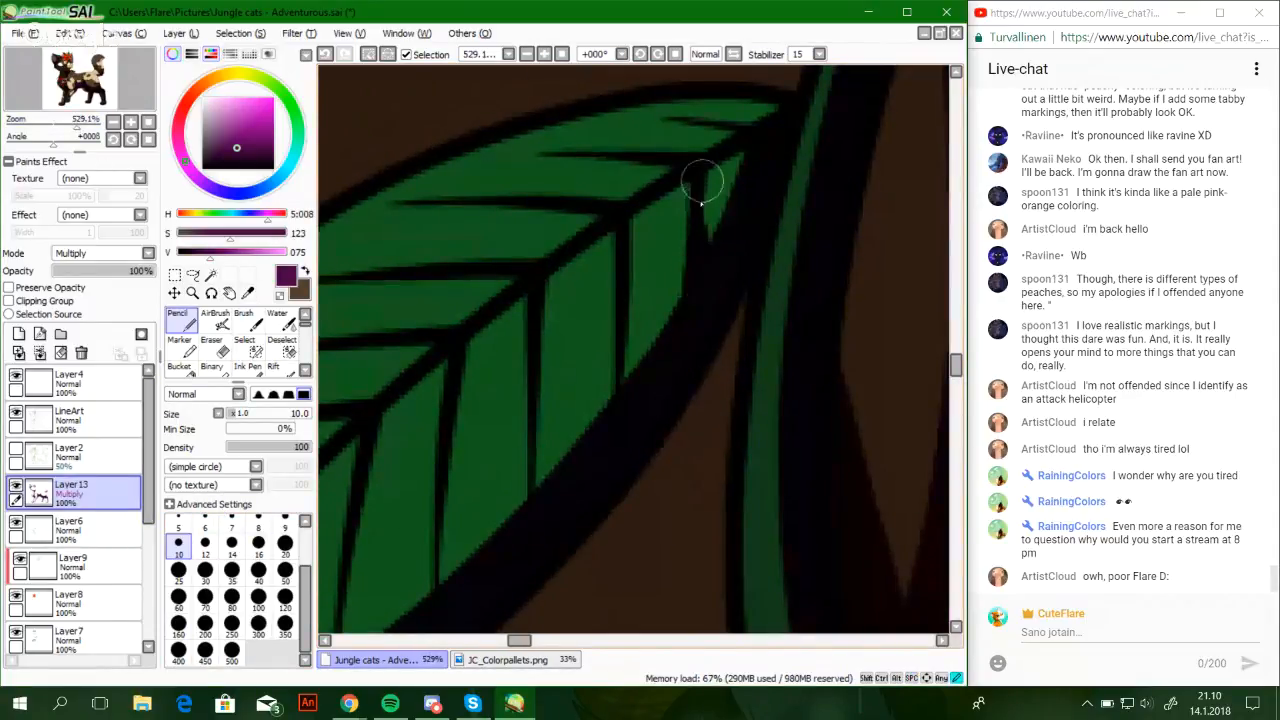
left_click_drag(633, 334, 713, 227)
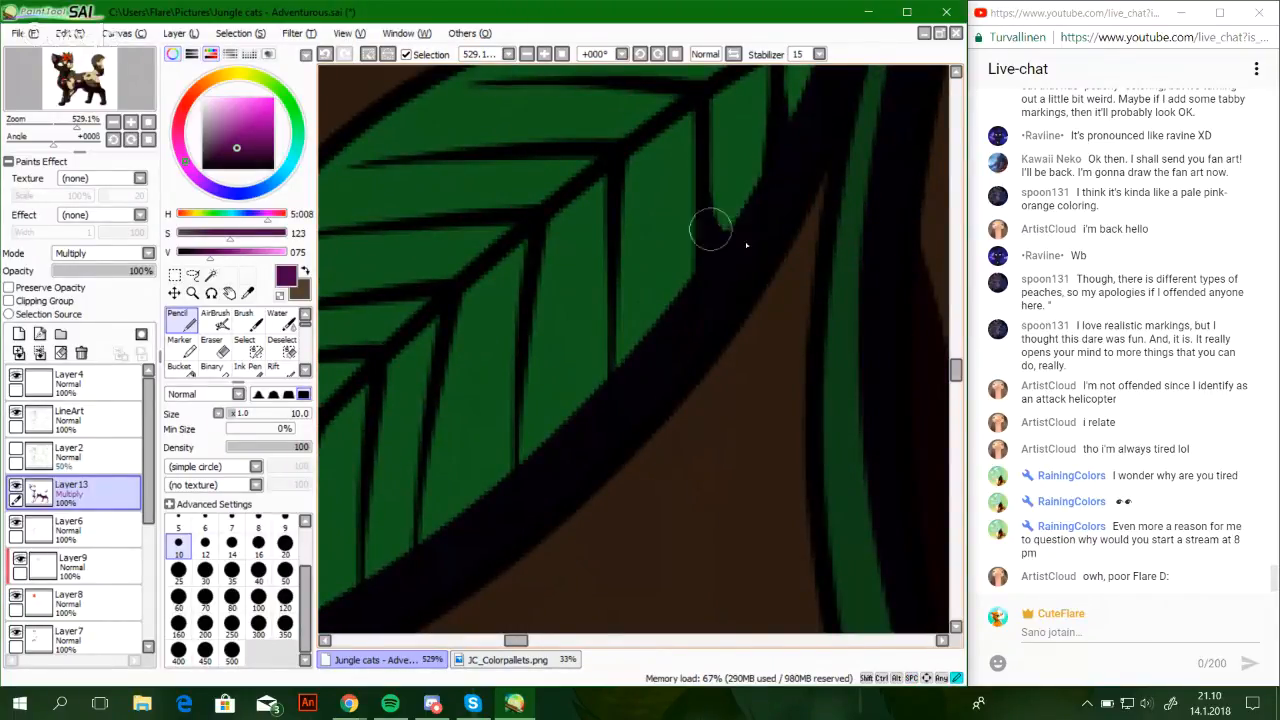
Paint a rounded shadow in the second gap between side veins from the leaf's base, undoing strokes that miss
mouse_move(714, 277)
left_mouse_down()
mouse_move(668, 229)
mouse_move(706, 314)
left_mouse_up()
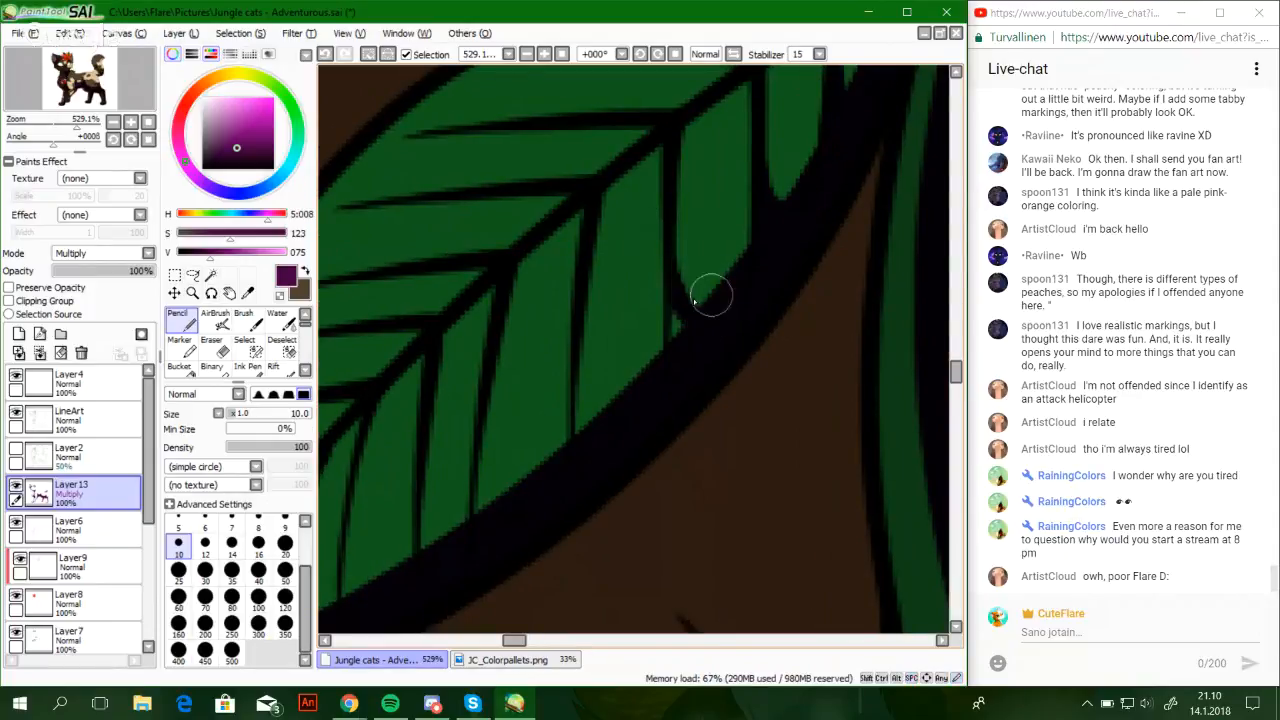
key("ctrl+z")
mouse_move(674, 225)
left_mouse_down()
mouse_move(694, 315)
mouse_move(675, 291)
mouse_move(676, 349)
left_mouse_up()
key("ctrl+z")
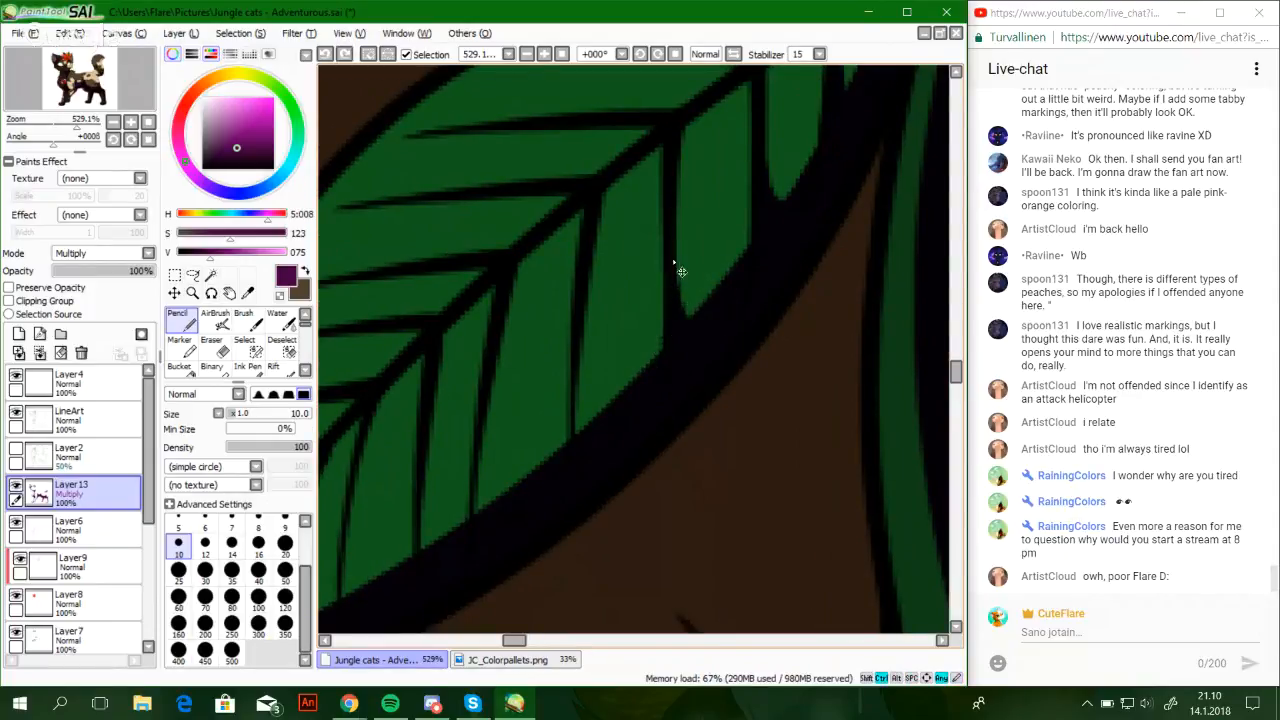
left_click_drag(670, 247, 674, 375)
left_click_drag(678, 309, 715, 322)
key("ctrl+z")
mouse_move(672, 276)
left_mouse_down()
mouse_move(720, 303)
mouse_move(749, 256)
left_mouse_up()
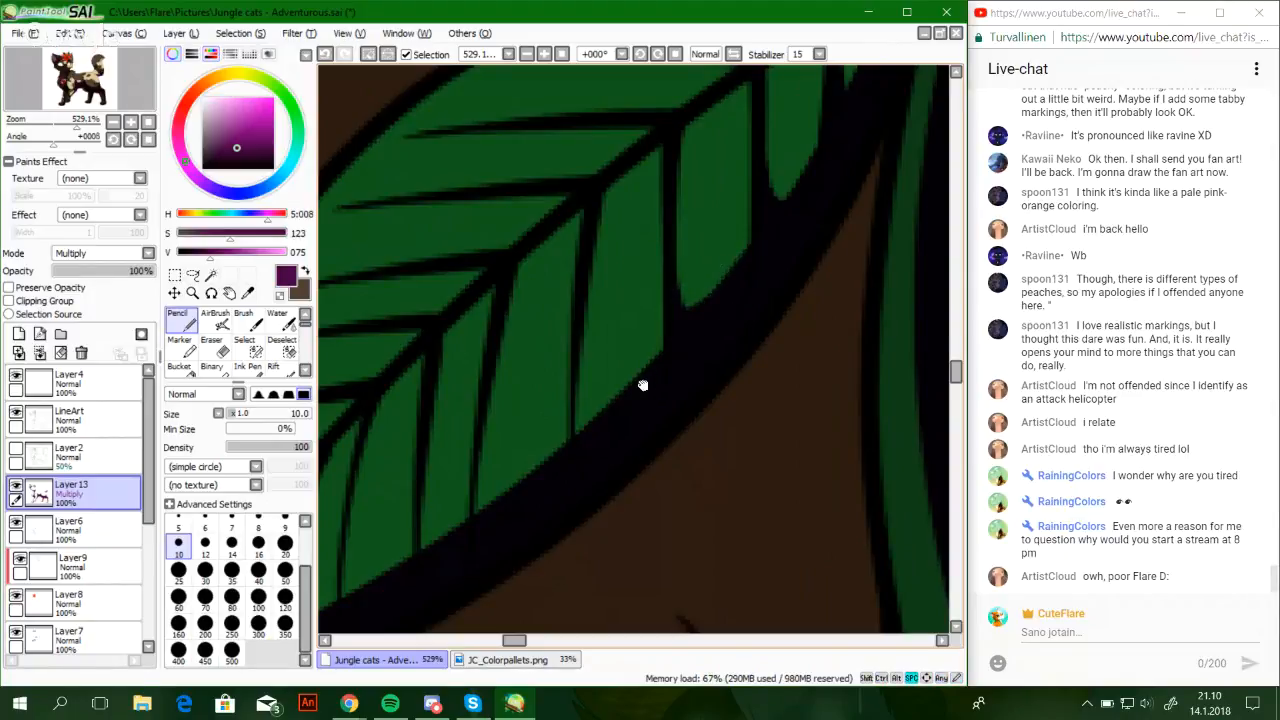
Round the shadow in the third gap between the leaf's side veins, undoing and repainting missed strokes
left_click_drag(643, 385, 769, 281)
mouse_move(695, 236)
left_mouse_down()
mouse_move(756, 300)
mouse_move(742, 276)
mouse_move(702, 280)
mouse_move(750, 284)
mouse_move(703, 309)
mouse_move(700, 284)
mouse_move(756, 285)
mouse_move(718, 294)
mouse_move(756, 286)
mouse_move(701, 316)
mouse_move(701, 281)
mouse_move(706, 336)
left_mouse_up()
key("ctrl+z")
key("ctrl+z")
key("ctrl+z")
left_click_drag(706, 276, 712, 363)
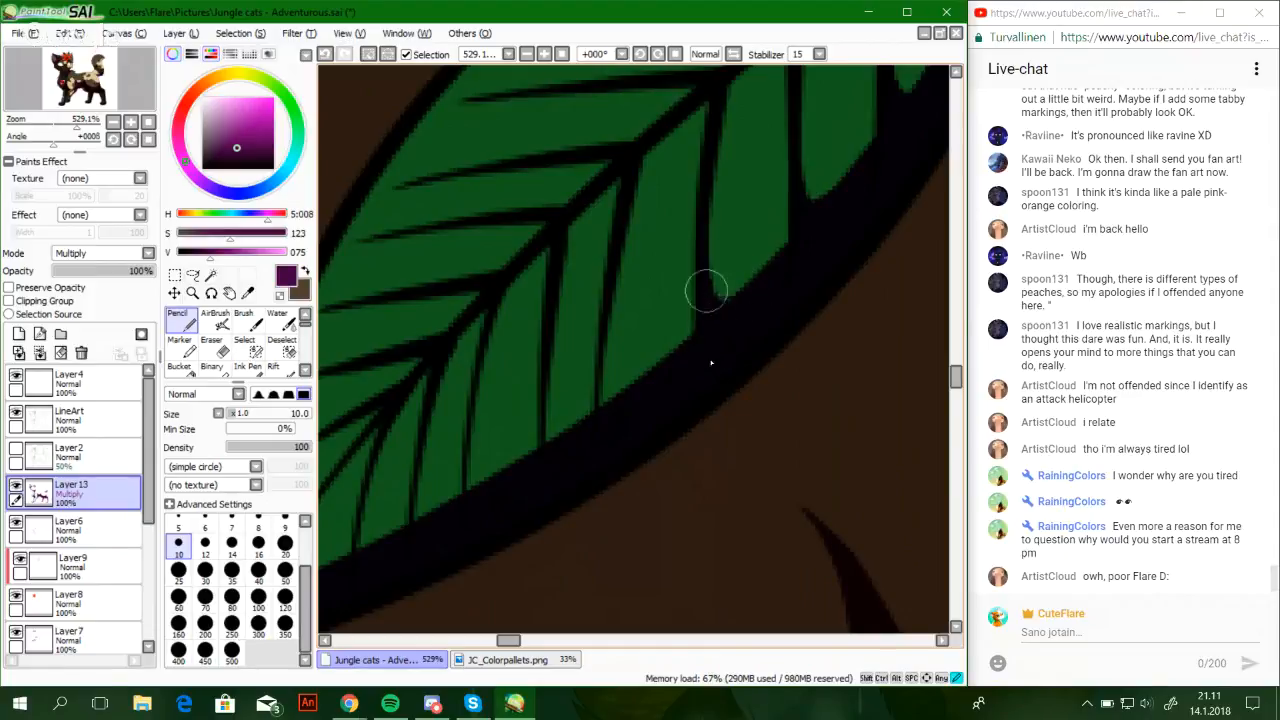
Round the shadow in the fourth gap, around the leaf's middle, repainting the vein's edge where strokes miss
left_click_drag(623, 366, 686, 306)
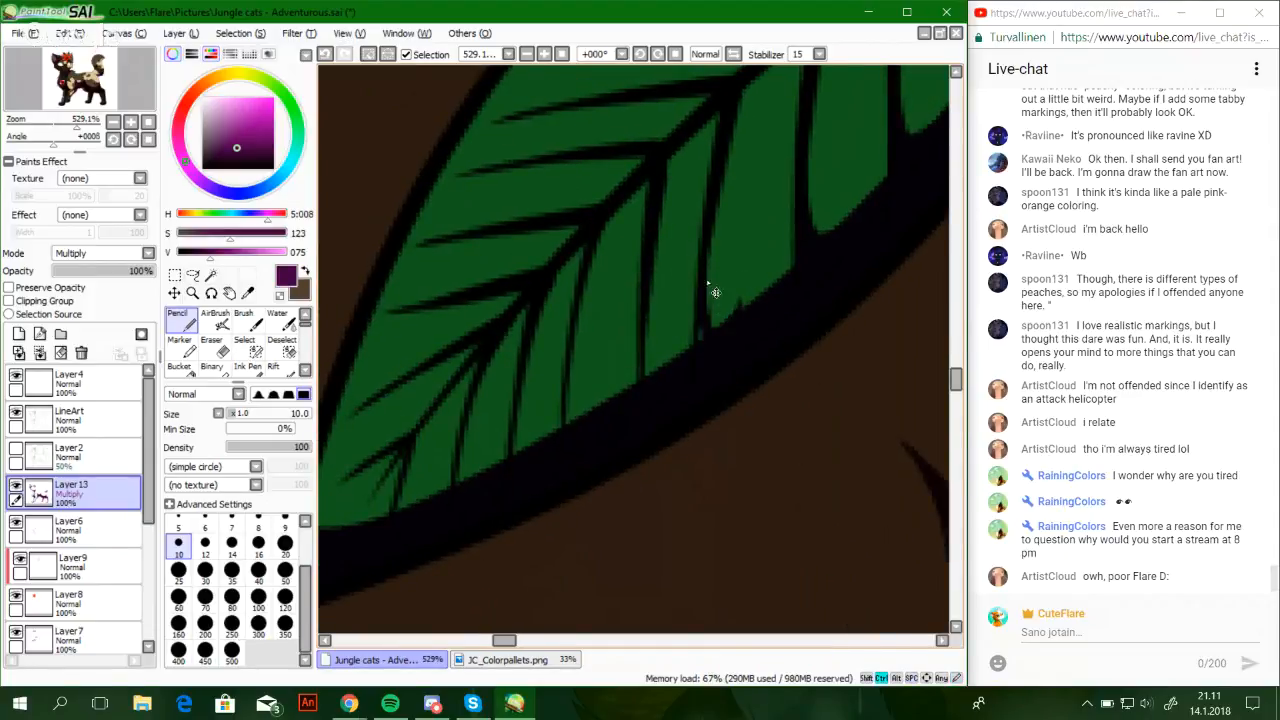
key("ctrl+z")
mouse_move(712, 250)
left_mouse_down()
mouse_move(726, 338)
mouse_move(738, 314)
mouse_move(703, 319)
mouse_move(750, 320)
mouse_move(714, 306)
mouse_move(700, 331)
mouse_move(704, 298)
mouse_move(700, 341)
left_mouse_up()
key("ctrl+z")
left_click_drag(700, 297, 706, 346)
key("space")
left_click_drag(800, 308, 723, 371)
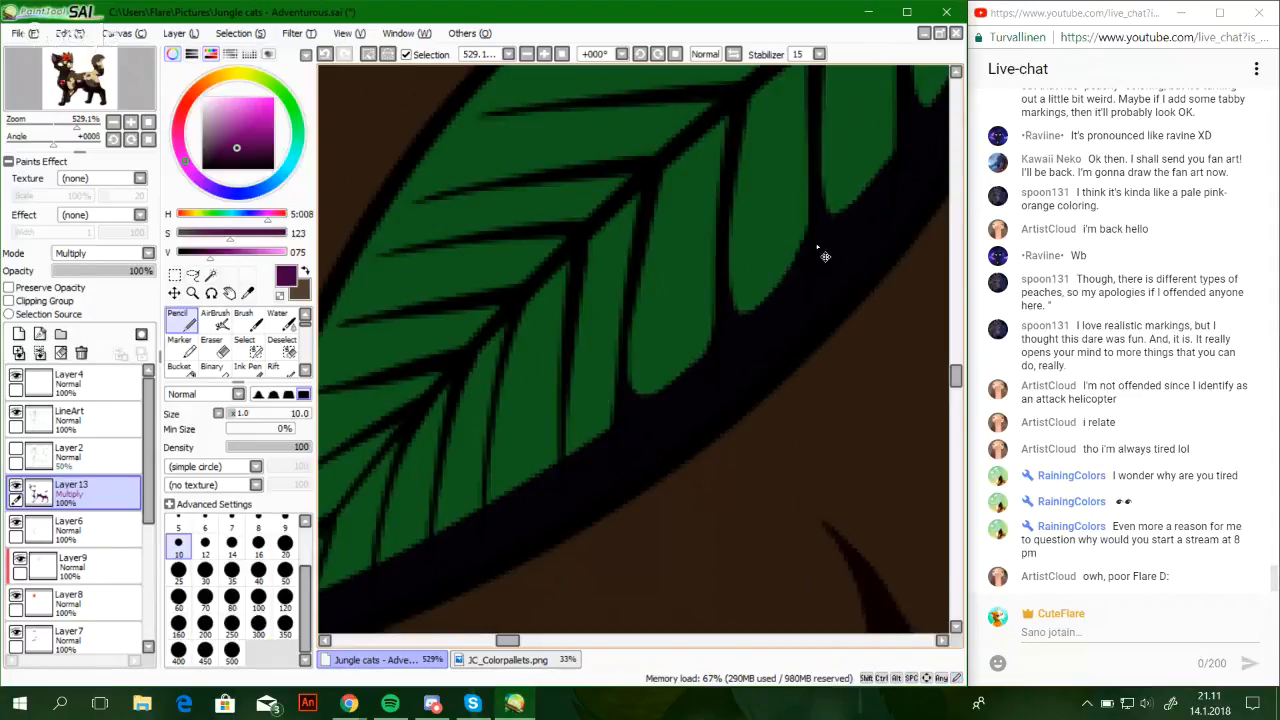
left_click_drag(800, 290, 712, 358)
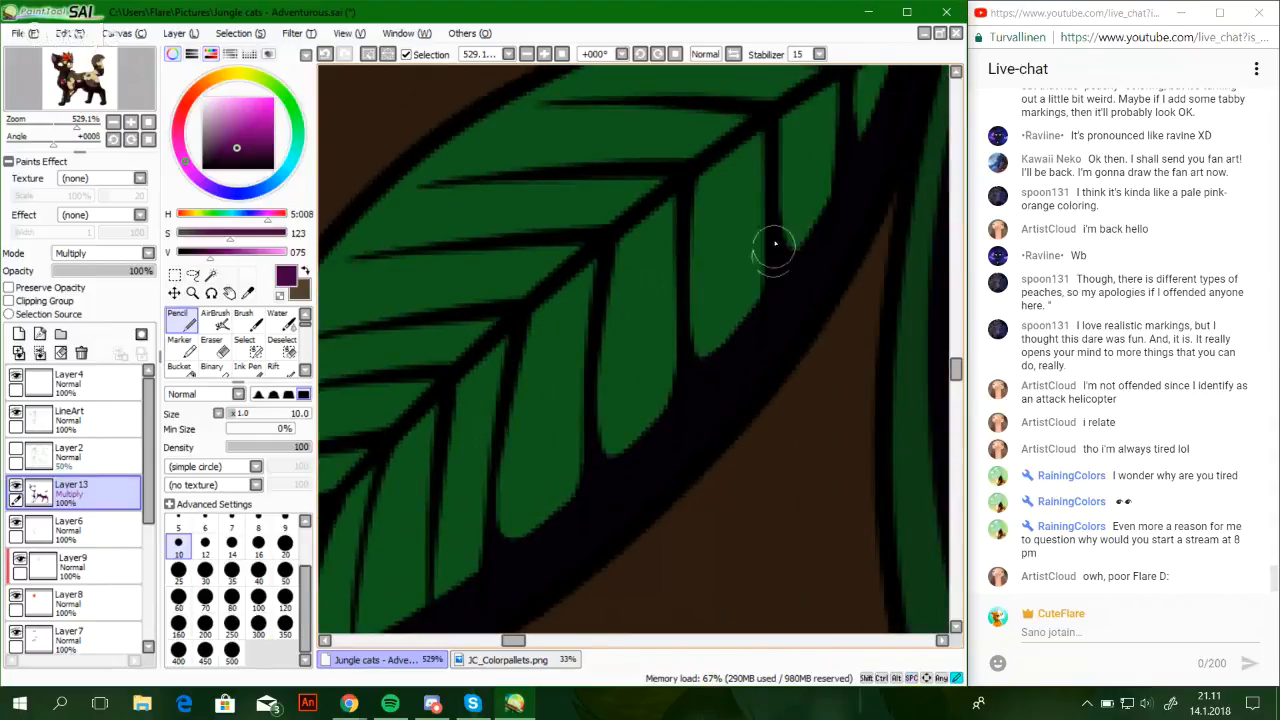
Round the shadow in the next narrow gap toward the leaf's tip, undoing stray strokes
mouse_move(598, 401)
left_mouse_down()
mouse_move(697, 319)
mouse_move(794, 277)
left_mouse_up()
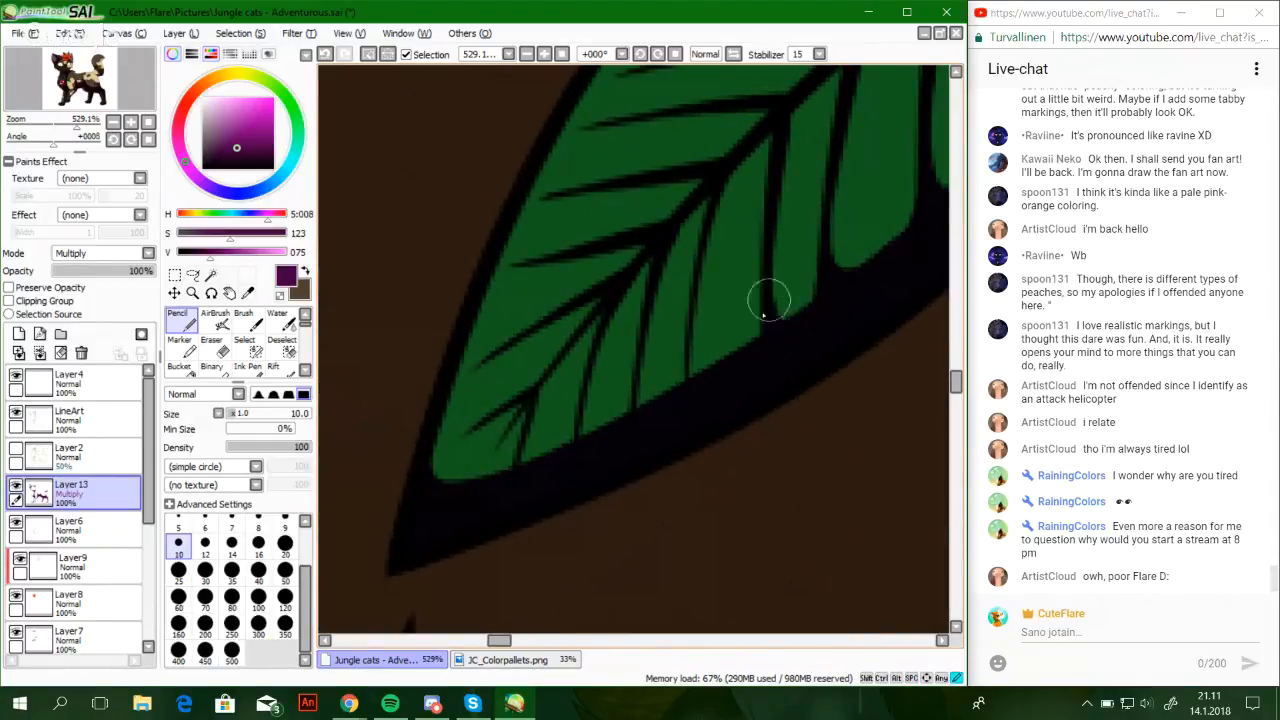
key("ctrl+z")
mouse_move(797, 326)
left_mouse_down()
mouse_move(822, 263)
mouse_move(810, 298)
left_mouse_up()
key("ctrl+z")
Shape a rounded shadow in the following gap toward the tip and thicken the side vein beside it, undoing misses
left_click_drag(692, 305, 694, 343)
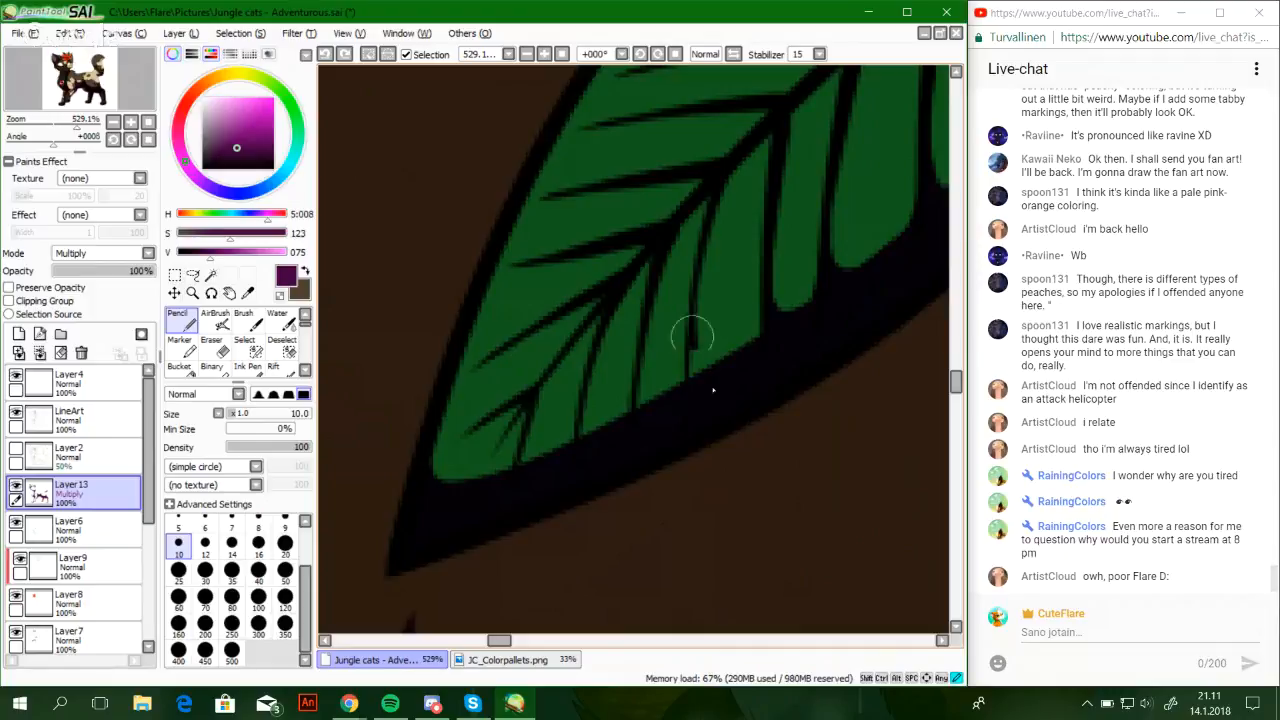
key("ctrl+z")
mouse_move(693, 347)
left_mouse_down()
mouse_move(736, 347)
mouse_move(732, 368)
left_mouse_up()
key("ctrl+z")
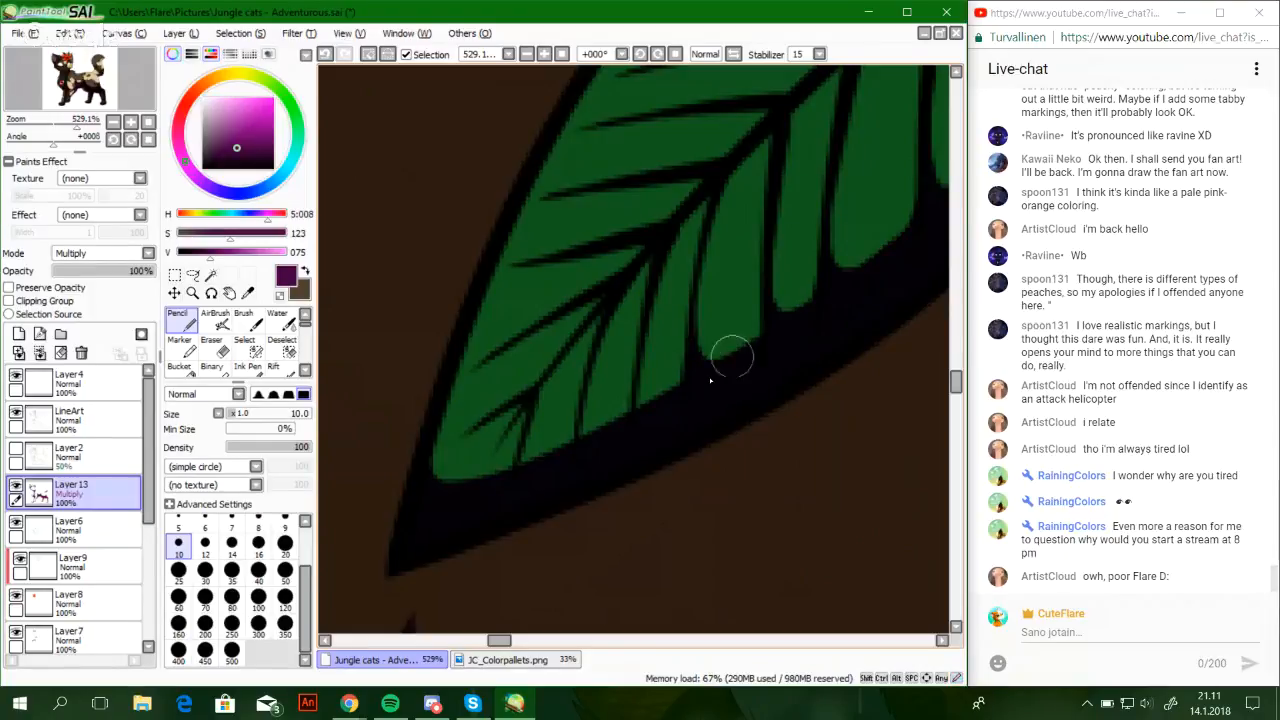
left_click_drag(766, 308, 746, 362)
left_click_drag(766, 262, 757, 313)
key("ctrl+z")
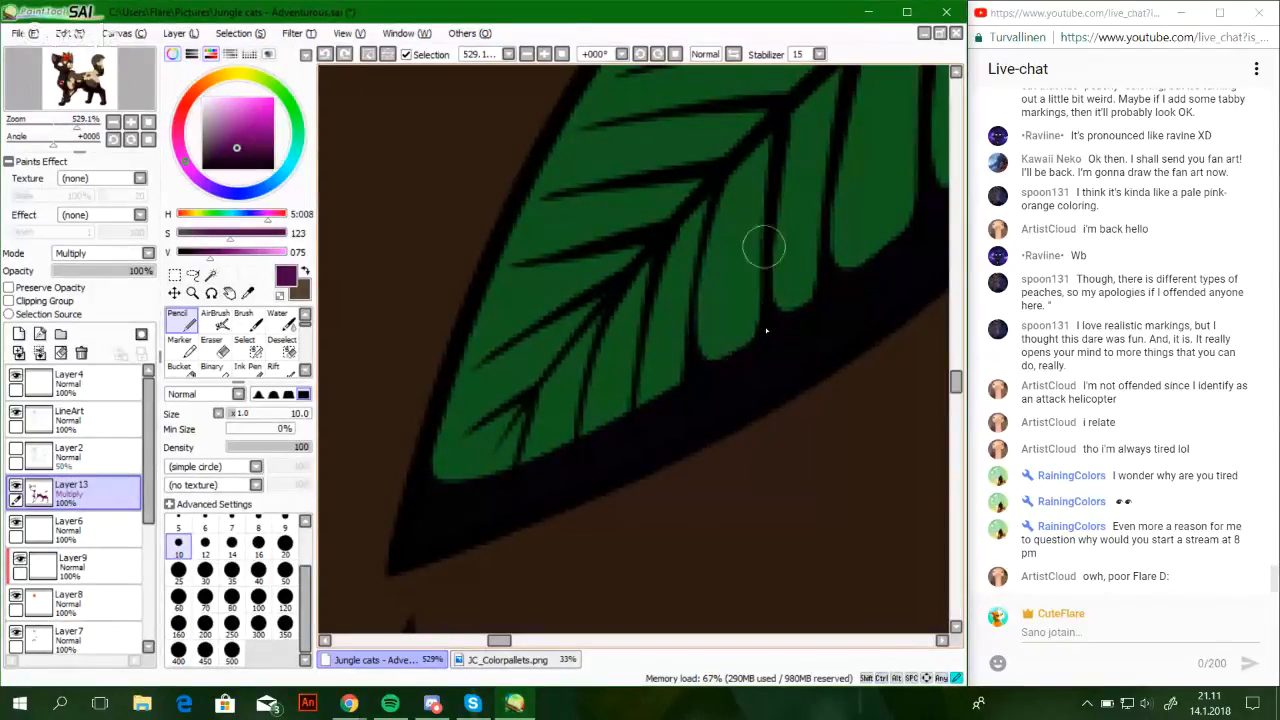
left_click_drag(764, 247, 745, 367)
Round the shadows between the last small side veins near the leaf's tip, undoing and repainting misplaced strokes
left_click_drag(664, 364, 711, 337)
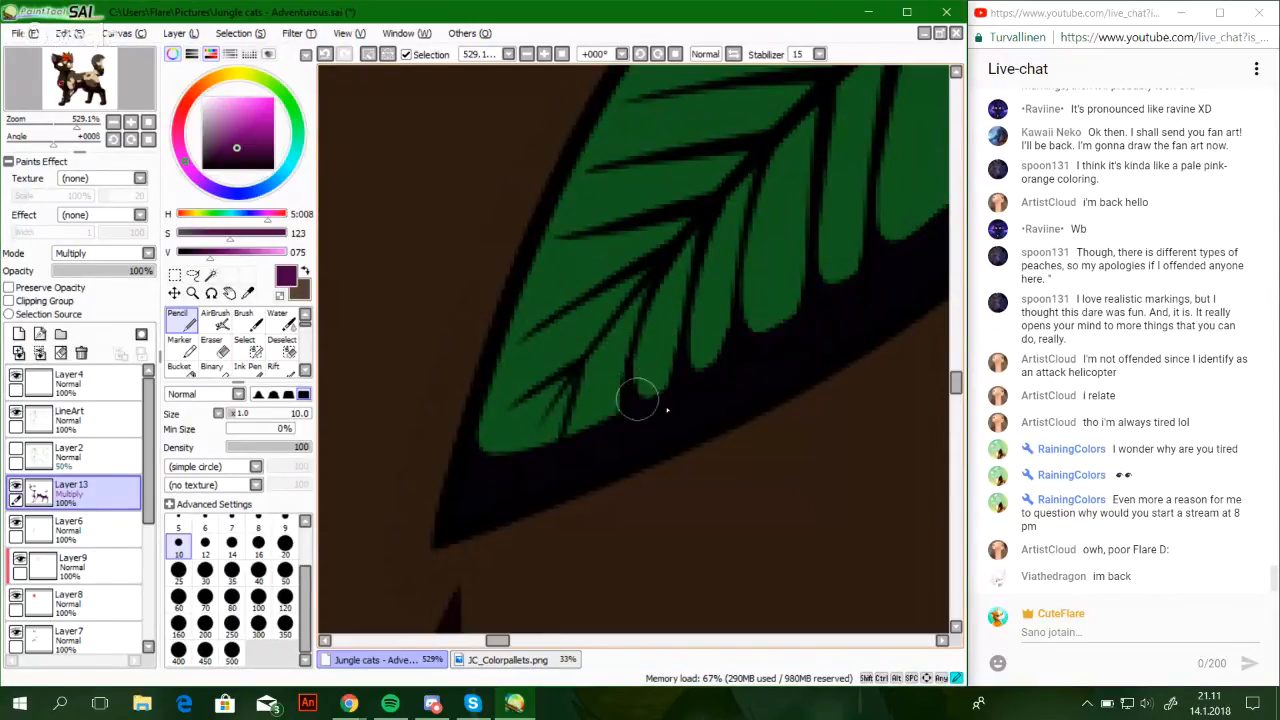
left_click_drag(629, 360, 629, 394)
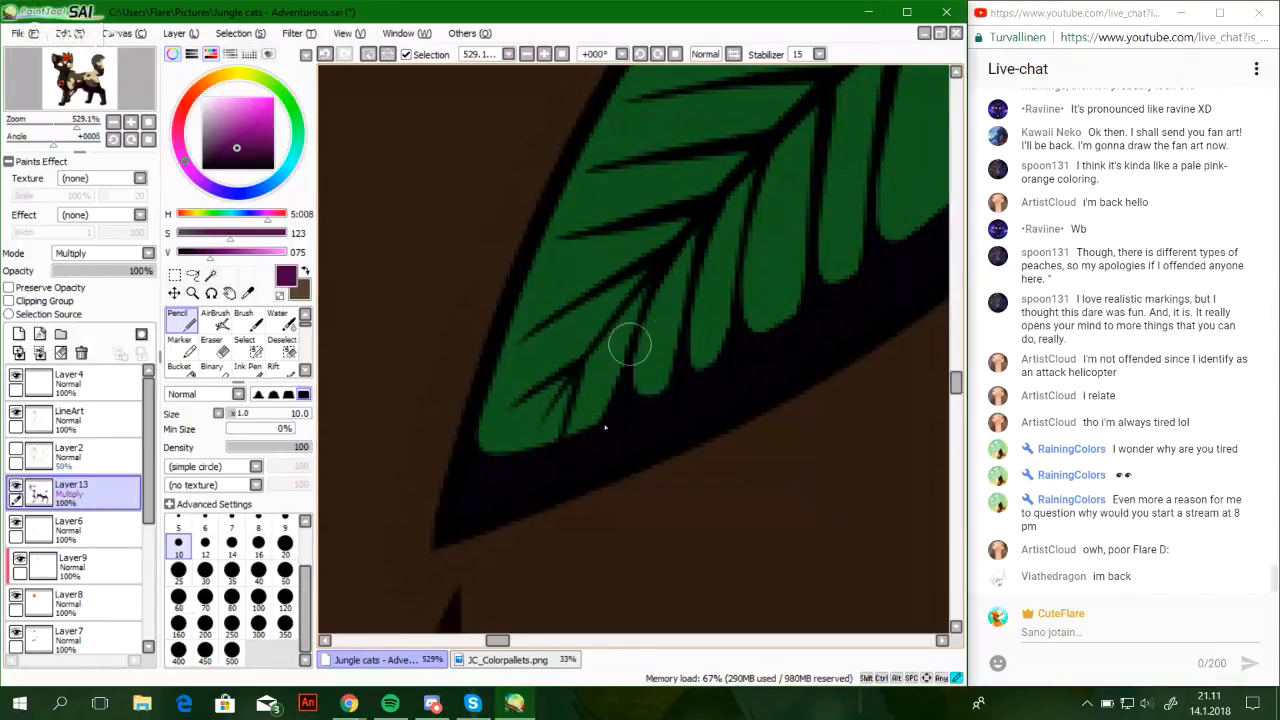
key("ctrl+z")
left_click_drag(614, 391, 602, 412)
key("ctrl+z")
left_click_drag(631, 358, 599, 427)
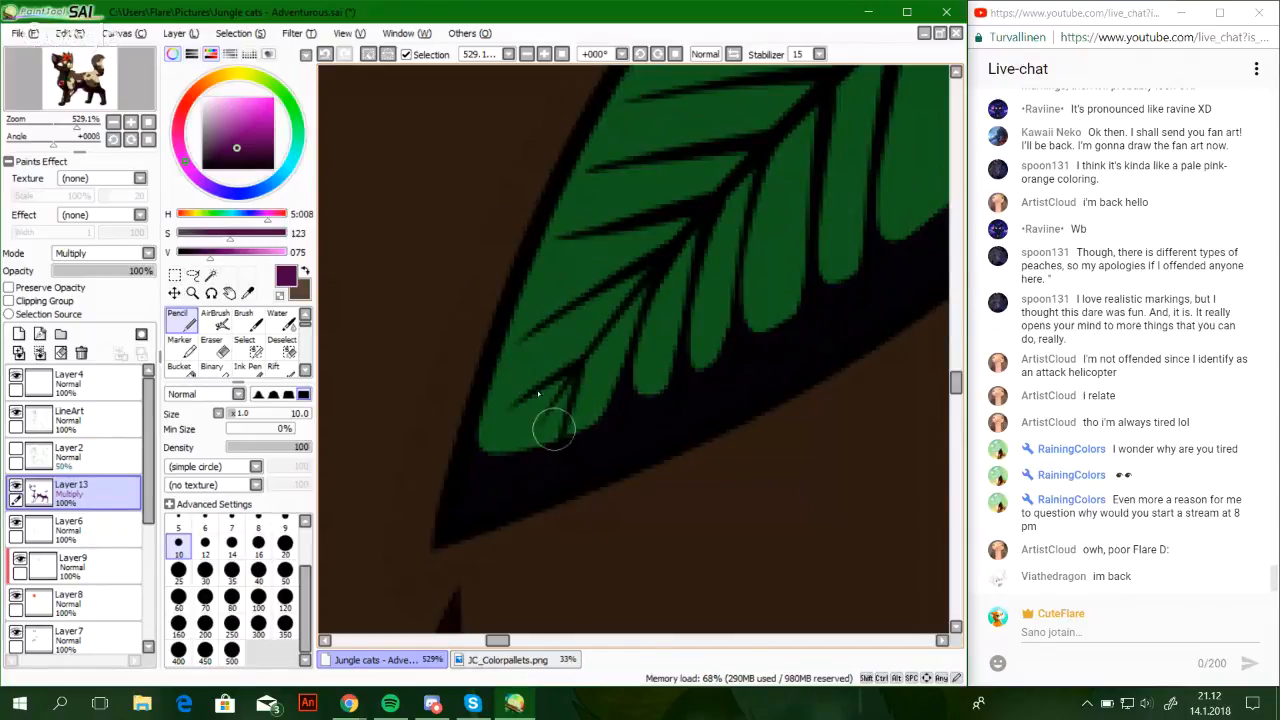
Shape the shadows around the last small veins at the leaf's tip and extend the lowest vein to the leaf's edge, undoing stray strokes
mouse_move(583, 377)
left_mouse_down()
mouse_move(581, 432)
mouse_move(601, 419)
mouse_move(578, 408)
mouse_move(591, 415)
mouse_move(572, 427)
mouse_move(618, 398)
mouse_move(560, 423)
mouse_move(533, 470)
mouse_move(575, 414)
mouse_move(546, 445)
mouse_move(544, 414)
mouse_move(497, 465)
left_mouse_up()
left_click_drag(551, 408, 502, 483)
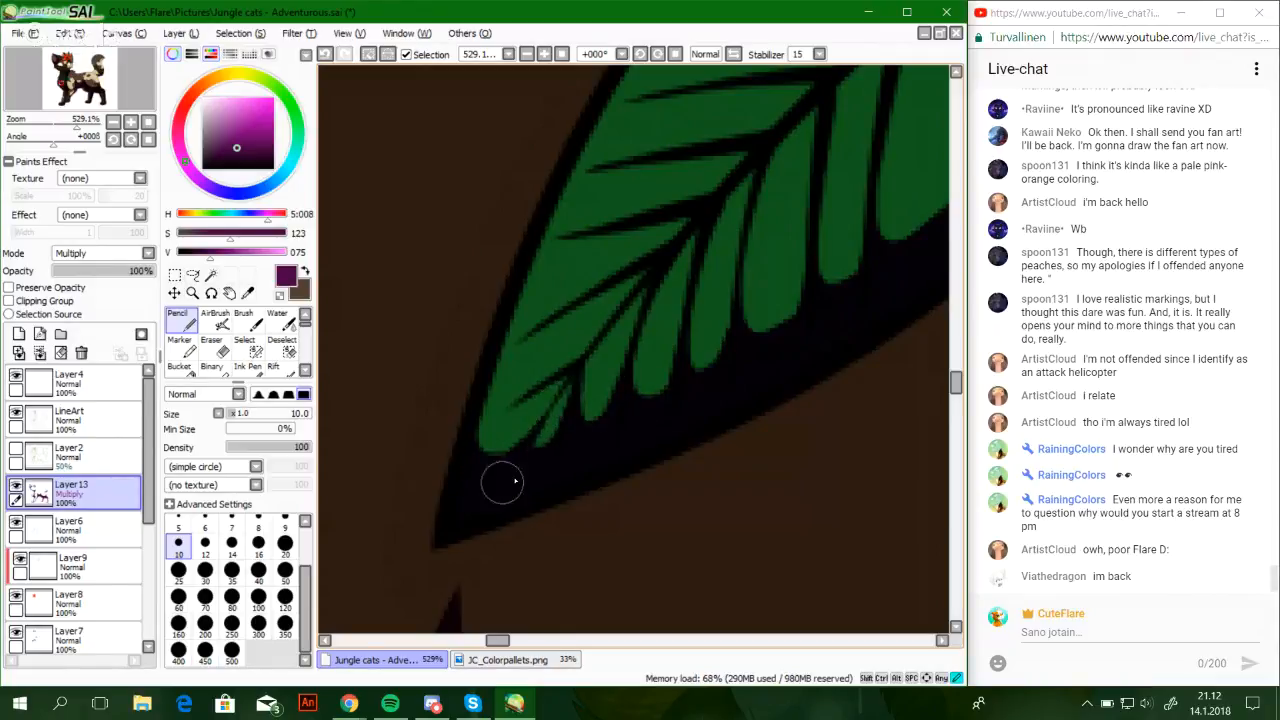
left_click_drag(543, 419, 543, 476)
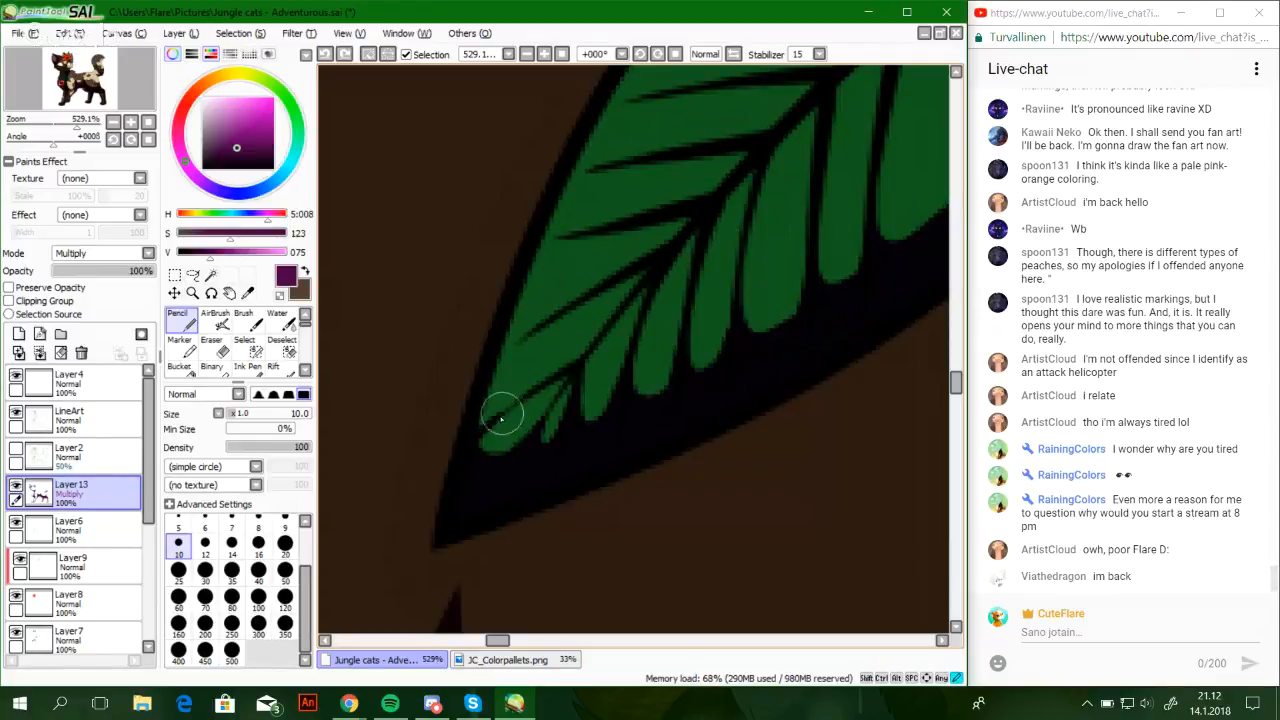
mouse_move(502, 417)
left_mouse_down()
mouse_move(469, 454)
mouse_move(502, 415)
mouse_move(467, 436)
mouse_move(489, 445)
mouse_move(460, 445)
mouse_move(536, 380)
left_mouse_up()
key("ctrl+z")
left_click_drag(515, 405, 546, 377)
key("ctrl+z")
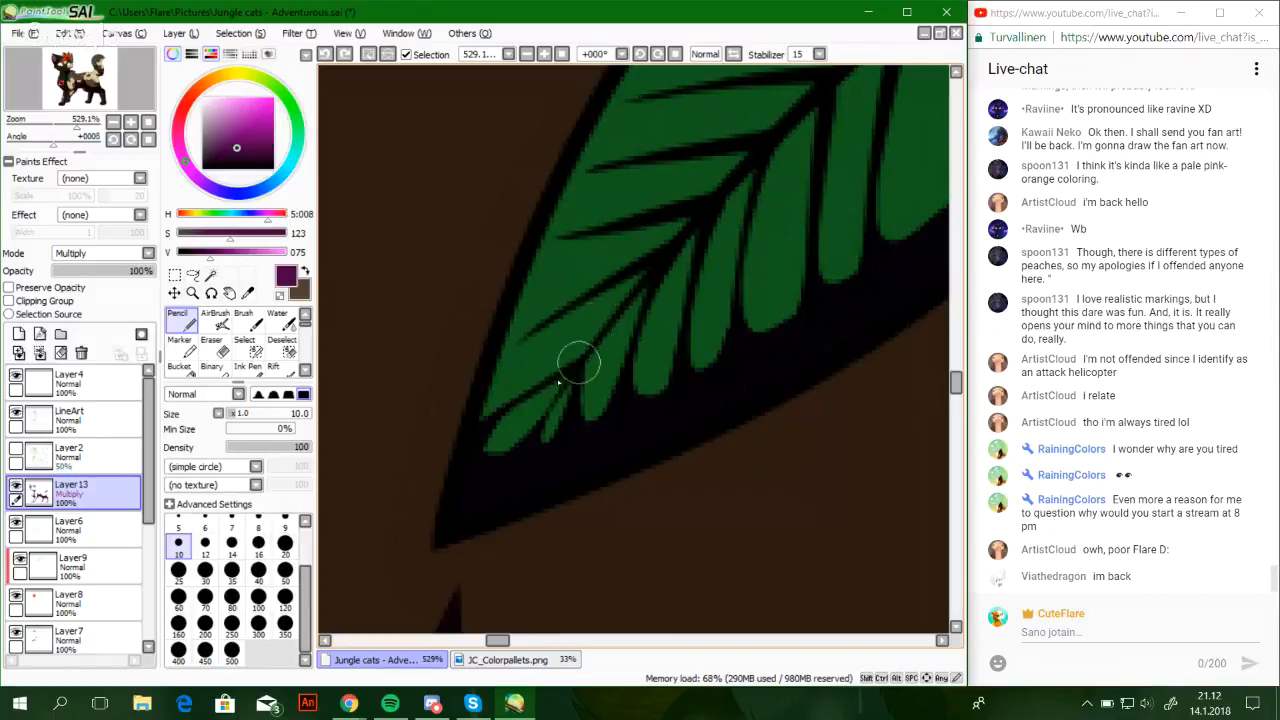
Set the stroke stabilizer to S-6 for drawing the inner ear's shadow contour
left_click_drag(708, 237, 600, 360)
left_click_drag(820, 125, 610, 335)
left_click_drag(750, 220, 616, 348)
mouse_move(49, 127)
left_mouse_down()
mouse_move(80, 102)
mouse_move(69, 58)
mouse_move(58, 123)
left_mouse_up()
left_click(73, 84)
left_click_drag(757, 361, 667, 372)
left_click(819, 54)
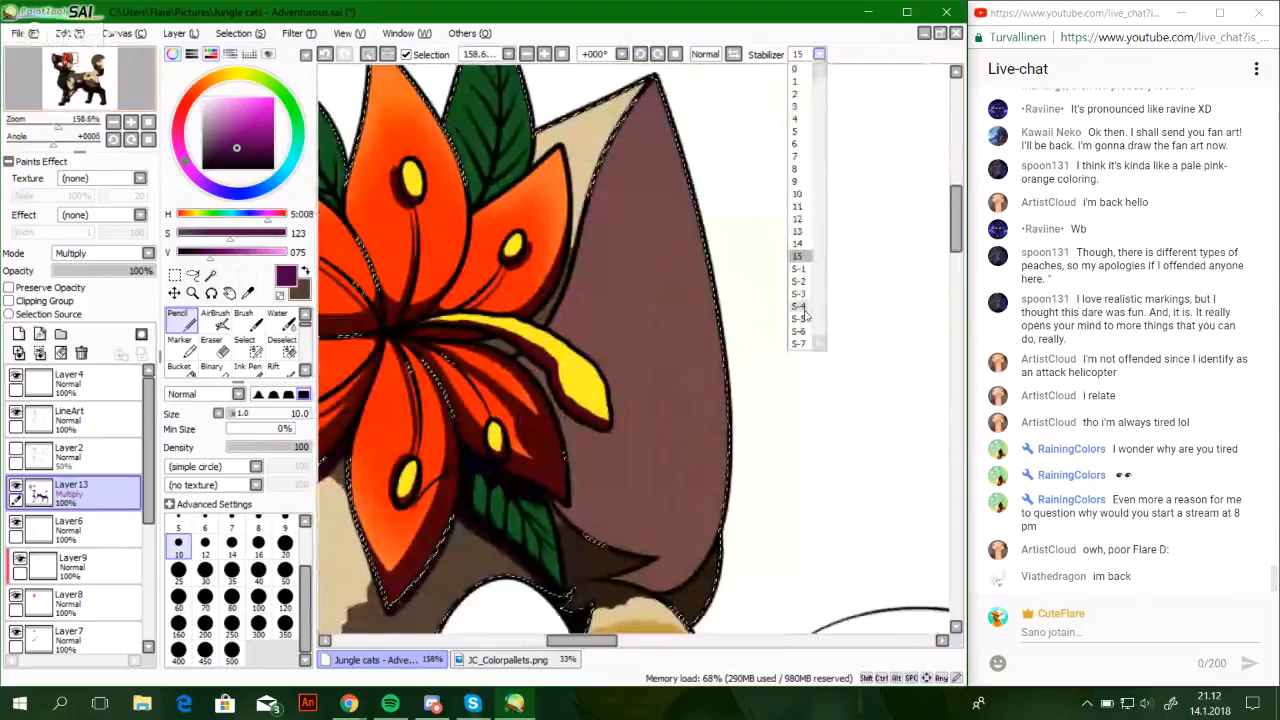
left_click(800, 331)
left_click_drag(652, 82, 589, 198)
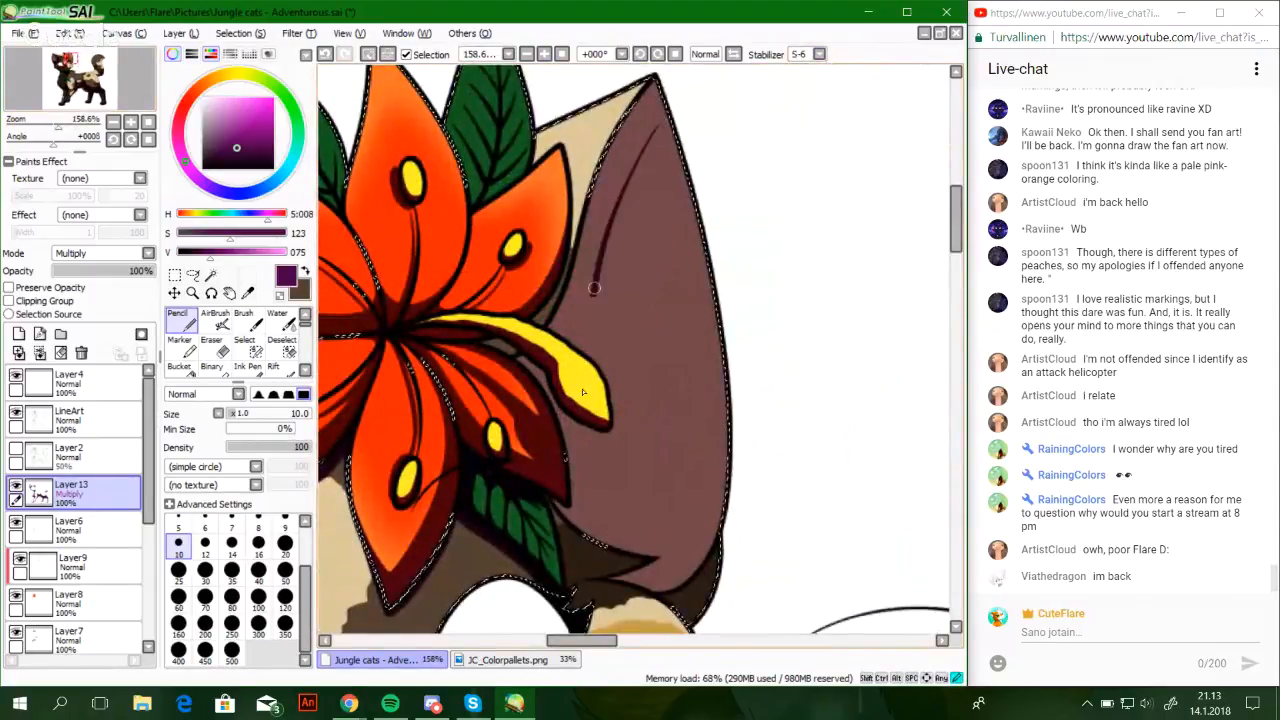
key("ctrl+z")
key("ctrl+z")
key("ctrl+z")
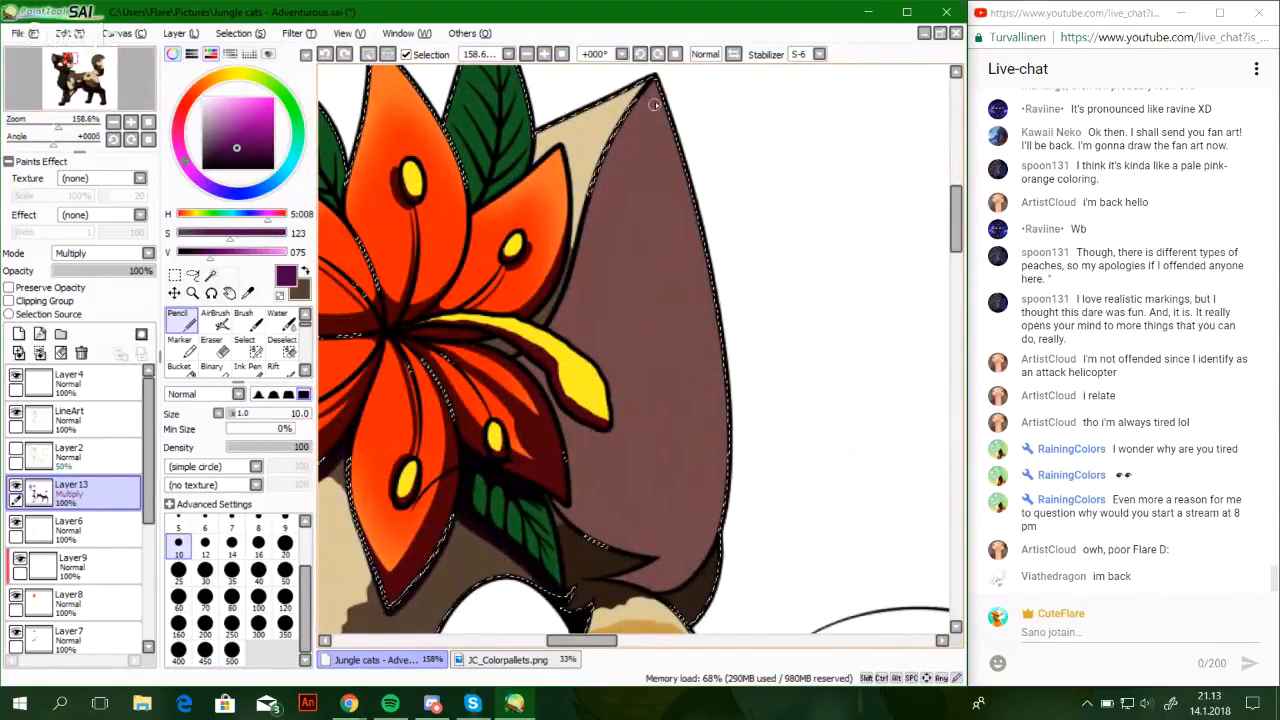
Draw a long teardrop-shaped shadow contour inside the ear, from near its tip around the base and back up the outer side
mouse_move(596, 312)
left_mouse_down()
mouse_move(599, 412)
mouse_move(647, 528)
left_mouse_up()
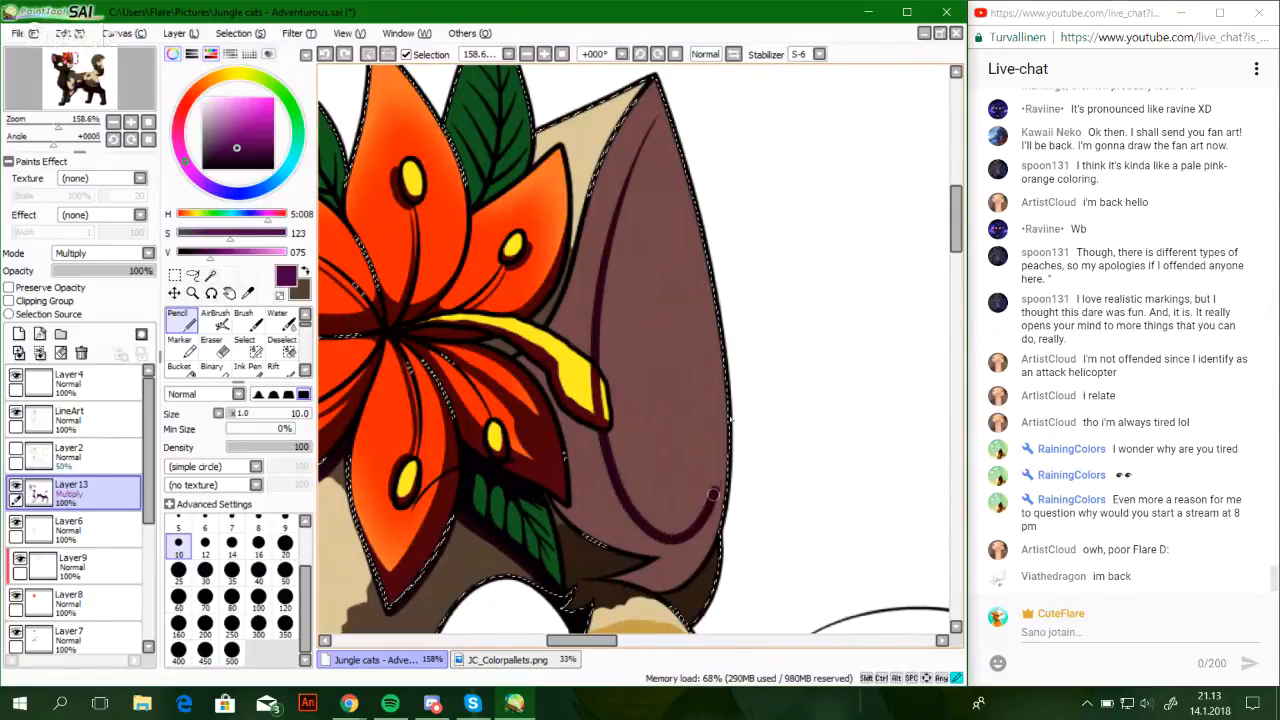
mouse_move(713, 494)
left_mouse_down()
mouse_move(722, 420)
mouse_move(695, 246)
left_mouse_up()
left_click_drag(665, 145, 655, 117)
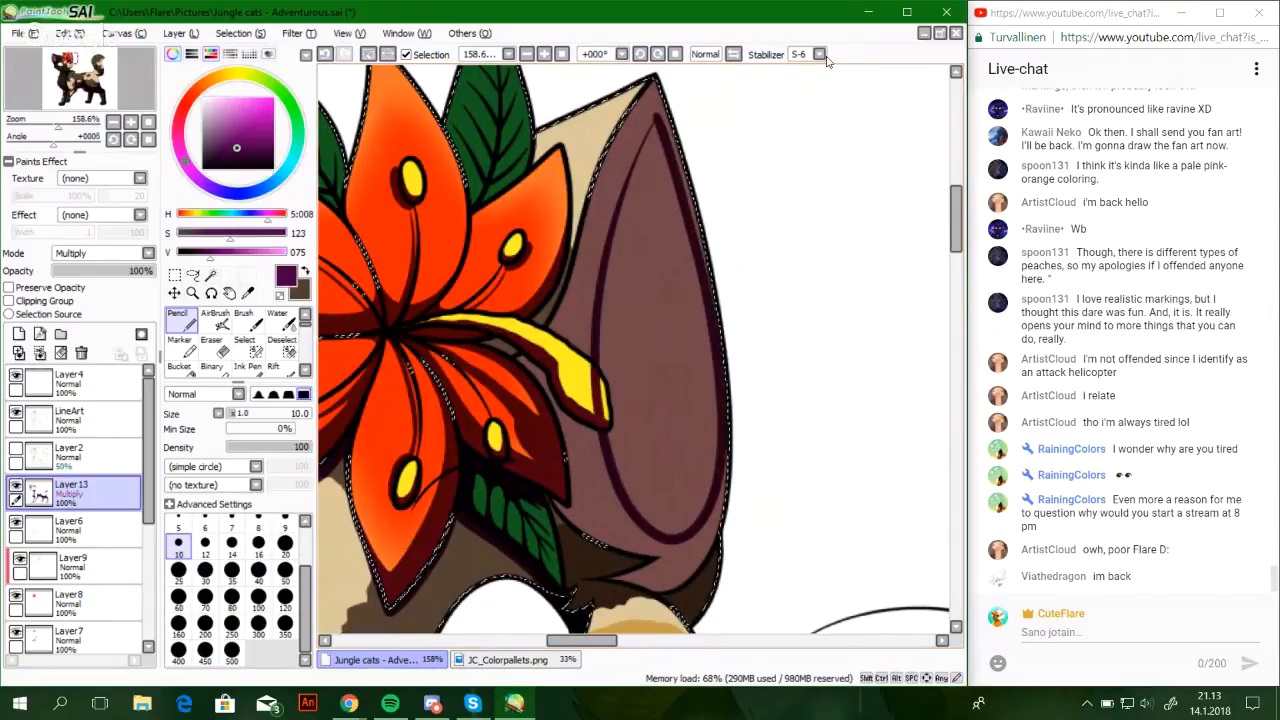
Set the stroke stabilizer back to 15
left_click(819, 54)
left_click(799, 262)
left_click(819, 54)
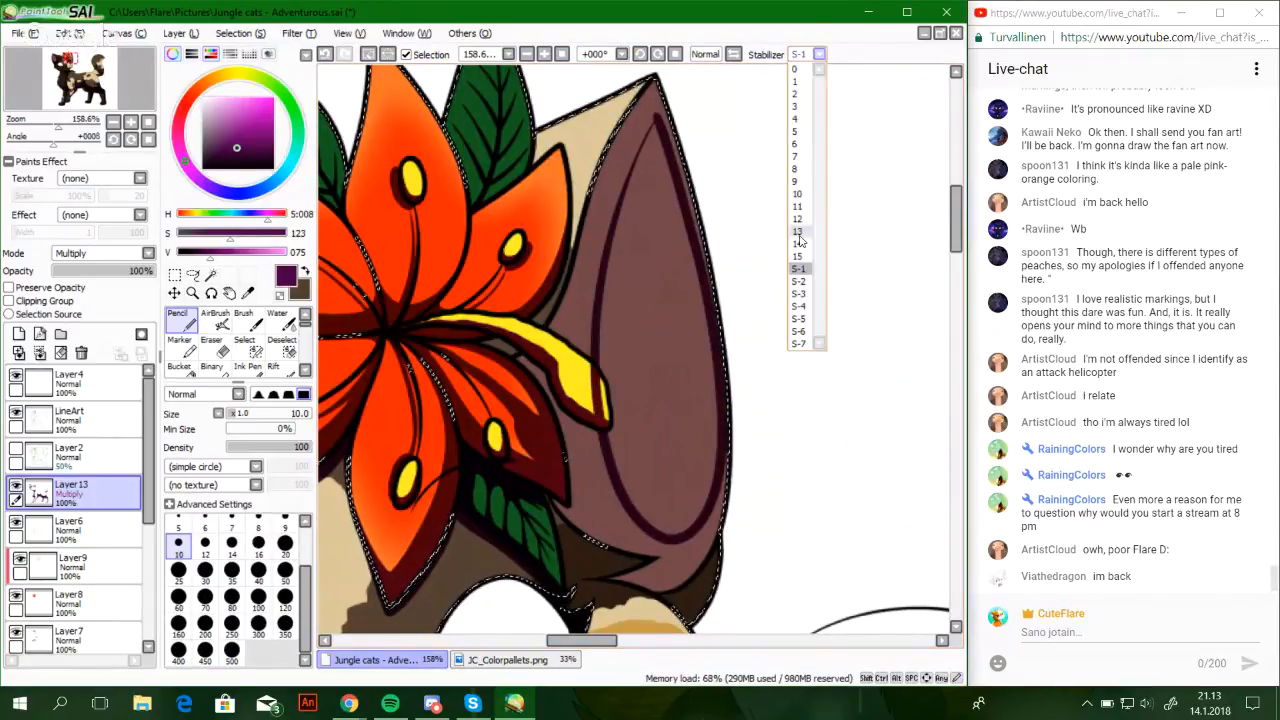
left_click(799, 243)
left_click(819, 54)
left_click(799, 256)
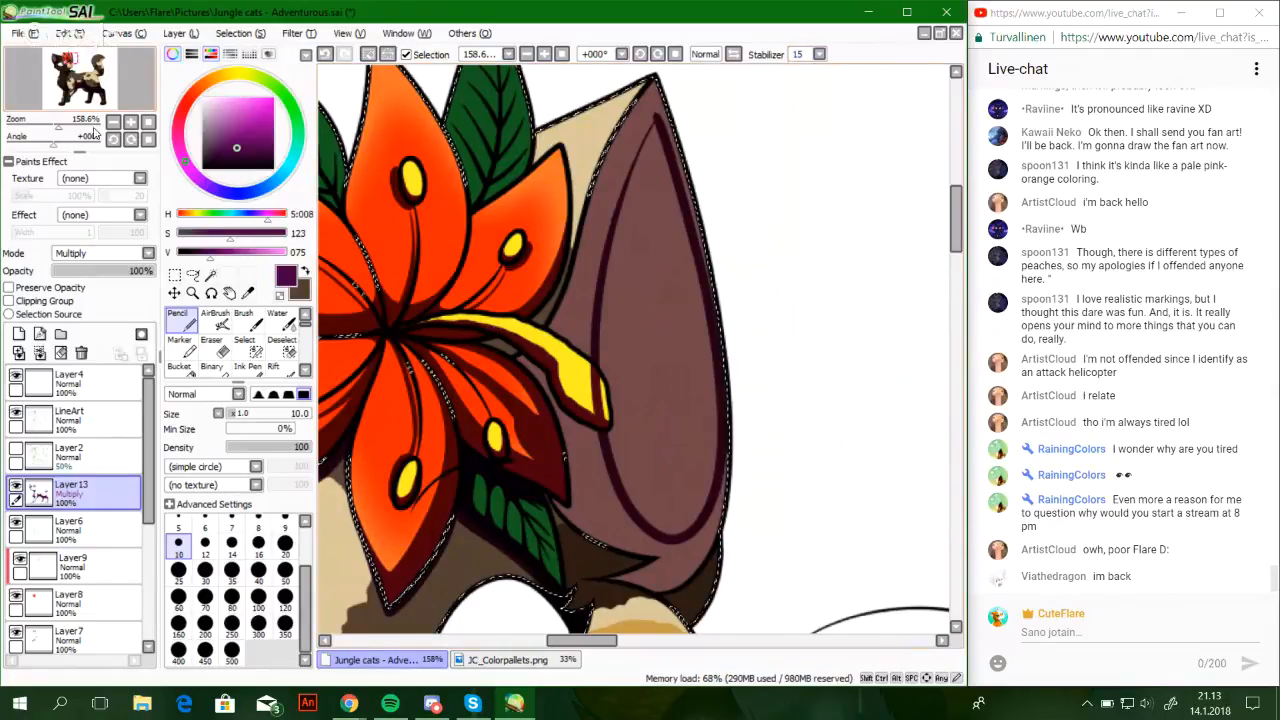
Erase the part of the ear's shadow contour that crosses the yellow stamen, and return to the Pencil
left_click_drag(58, 127, 71, 127)
left_click_drag(617, 529, 578, 367)
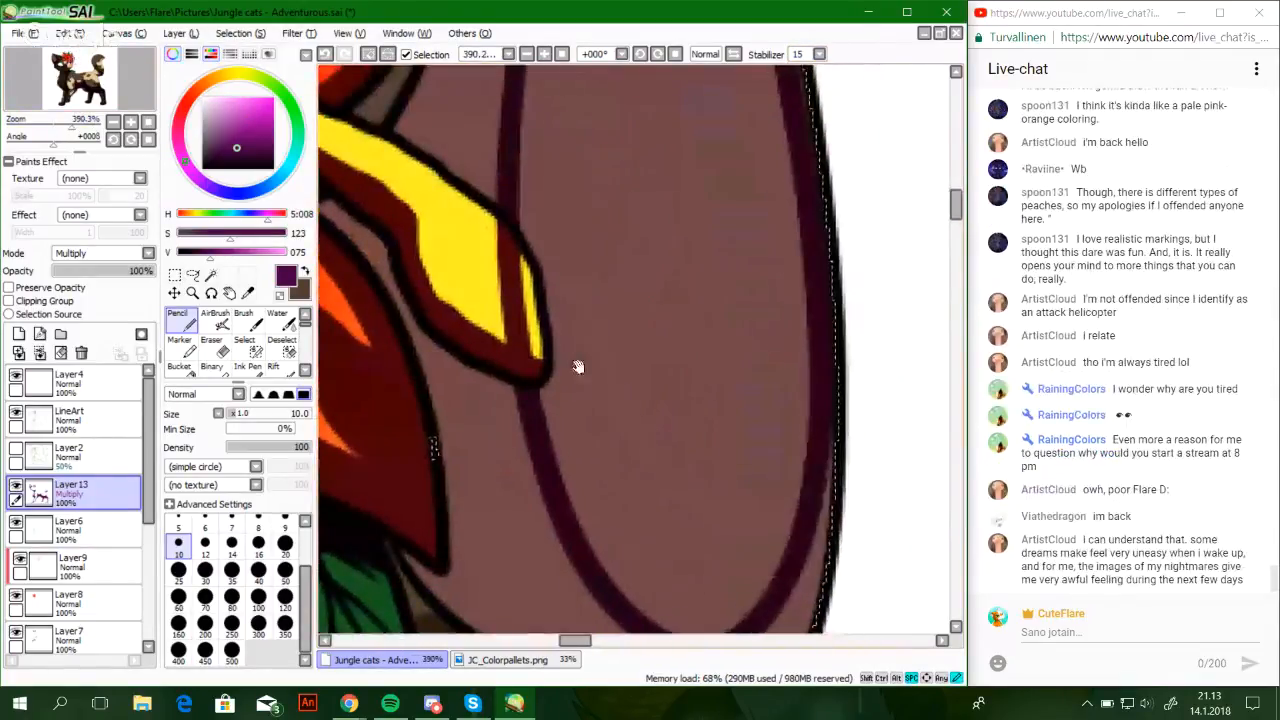
left_click(211, 345)
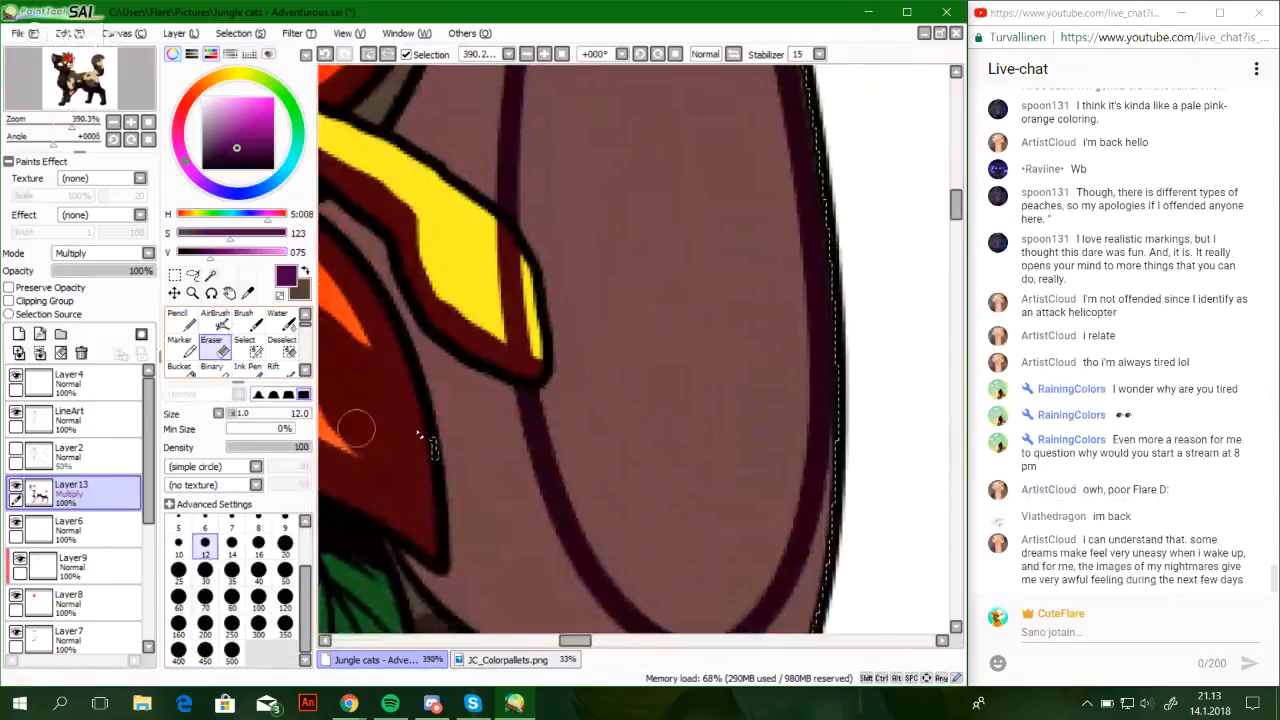
mouse_move(473, 217)
left_mouse_down()
mouse_move(527, 284)
mouse_move(498, 268)
mouse_move(529, 315)
mouse_move(496, 311)
mouse_move(535, 345)
left_mouse_up()
key("n")
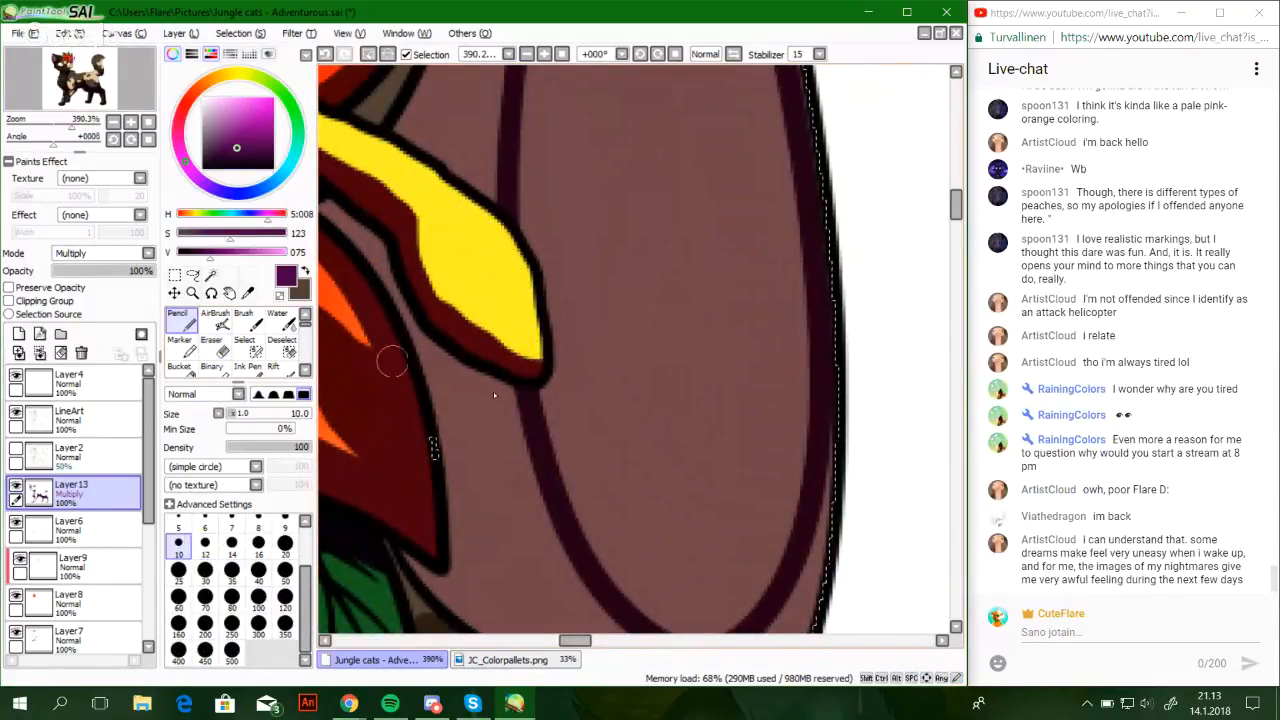
Paint shadow borders along the brown fur tuft at the ear's base and up the edge of the adjacent red petal
scroll(614, 437, "down", 5)
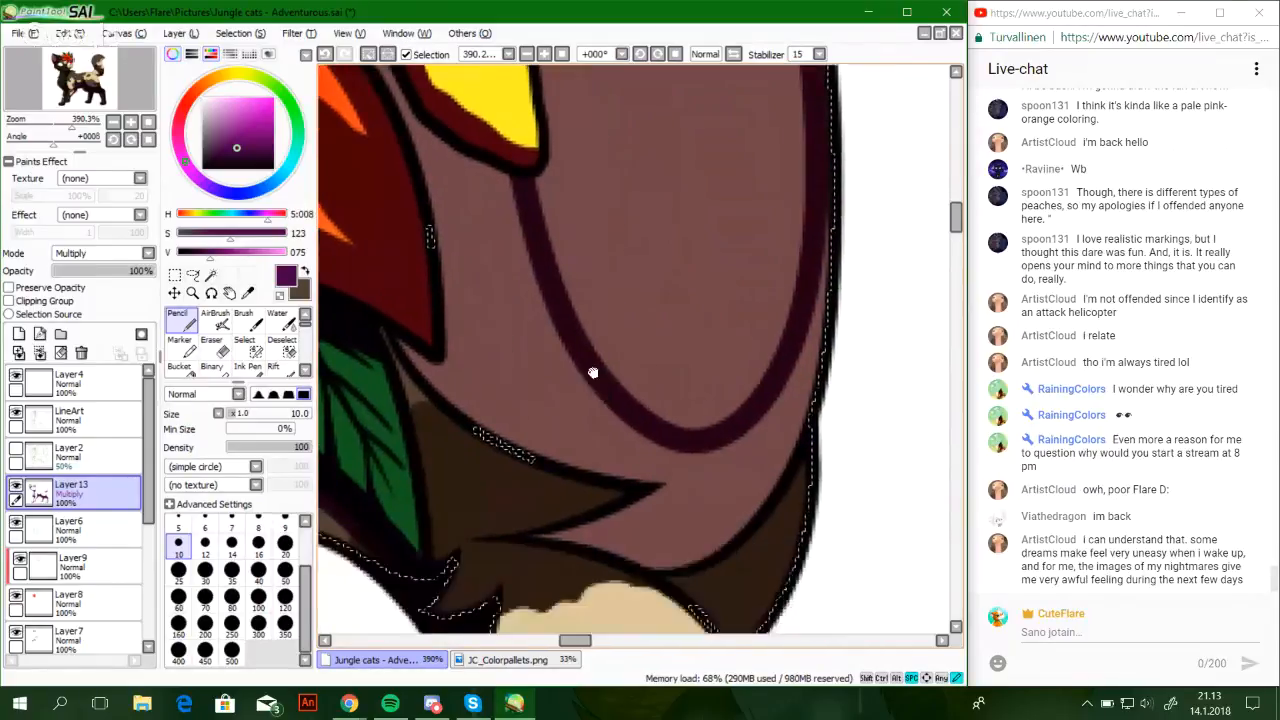
mouse_move(608, 429)
left_mouse_down()
mouse_move(585, 348)
mouse_move(639, 418)
left_mouse_up()
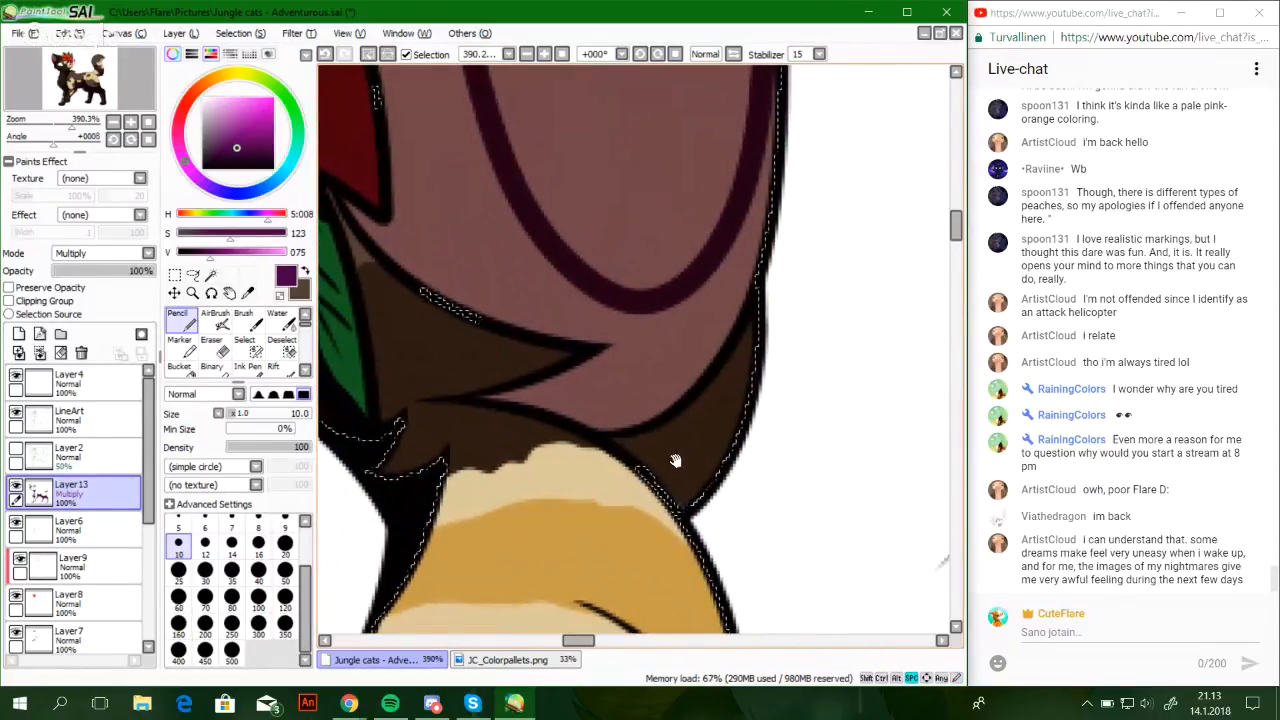
left_click_drag(678, 457, 703, 466)
left_click_drag(500, 409, 584, 412)
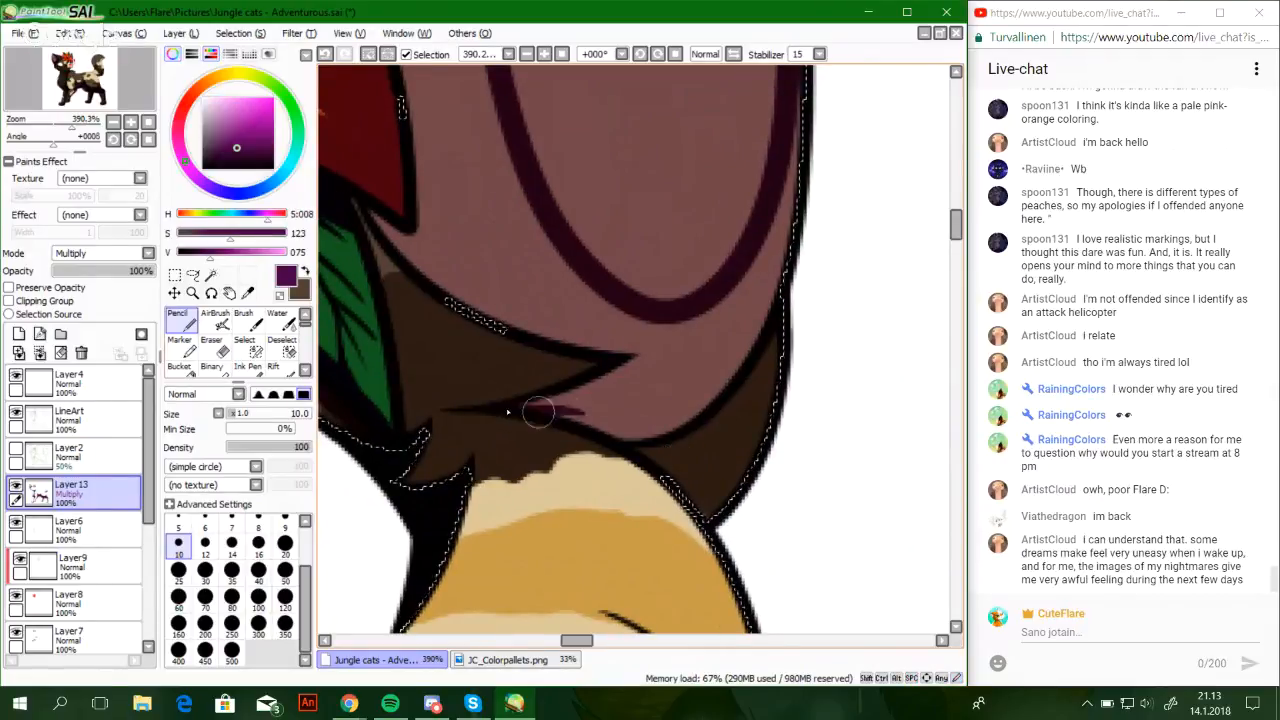
left_click_drag(645, 450, 686, 482)
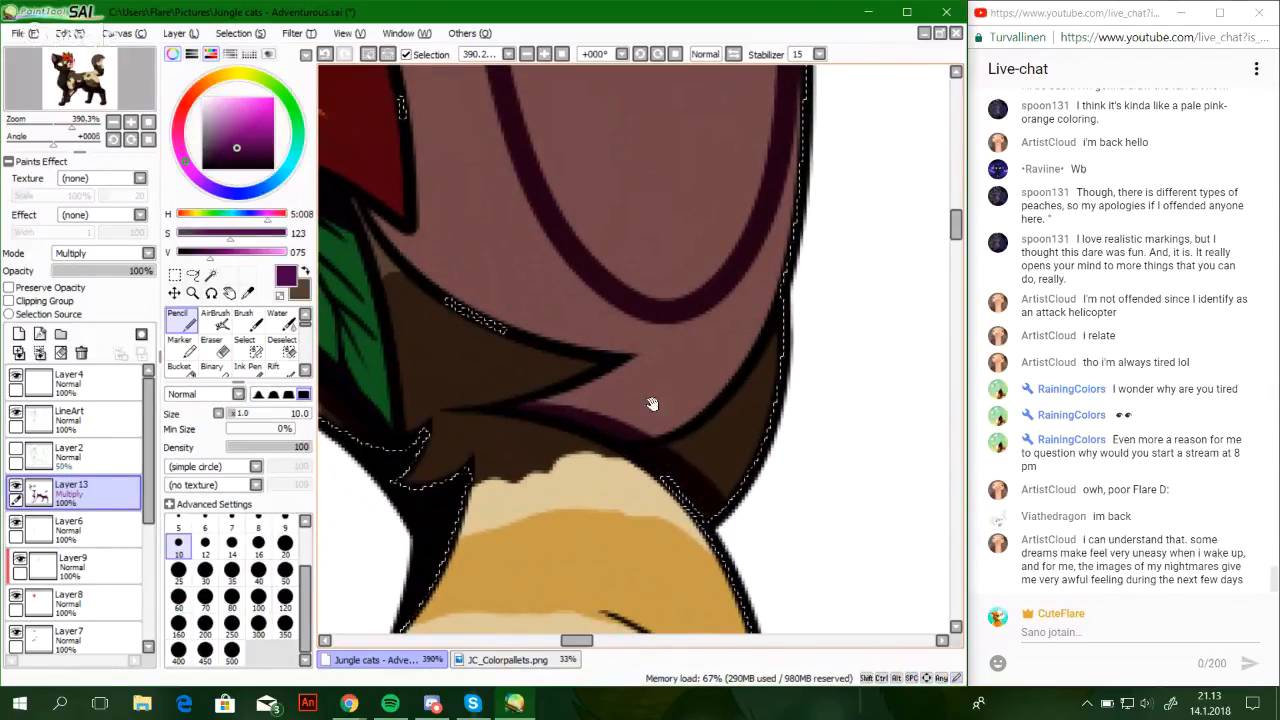
left_click_drag(652, 404, 687, 424)
mouse_move(636, 458)
left_mouse_down()
mouse_move(671, 458)
mouse_move(627, 459)
mouse_move(700, 438)
left_mouse_up()
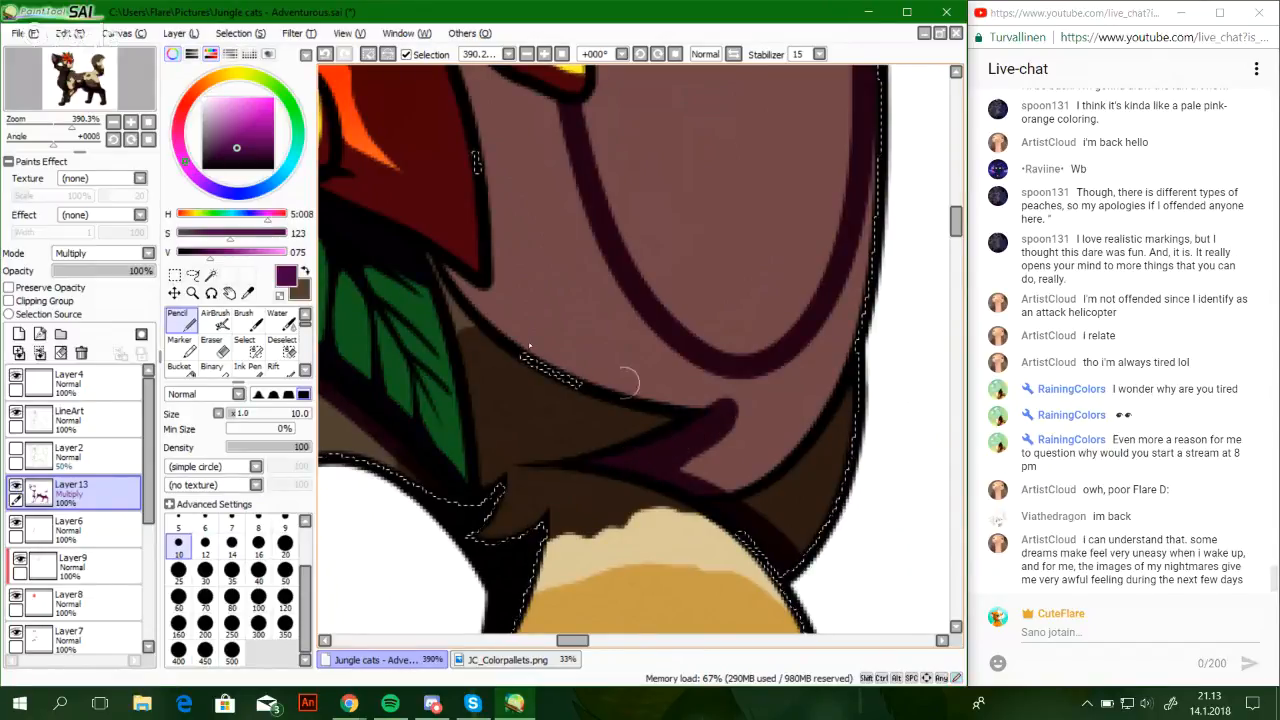
mouse_move(438, 258)
left_mouse_down()
mouse_move(497, 323)
mouse_move(694, 409)
mouse_move(571, 323)
left_mouse_up()
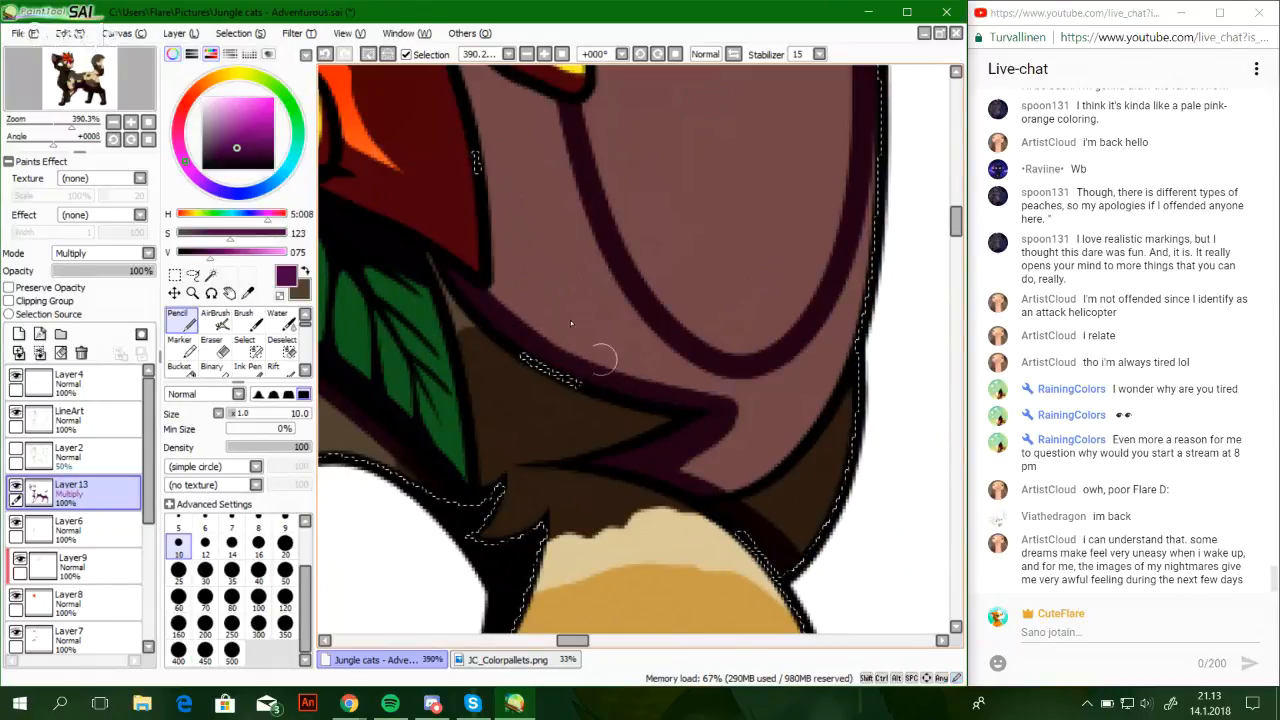
left_click_drag(603, 373, 688, 558)
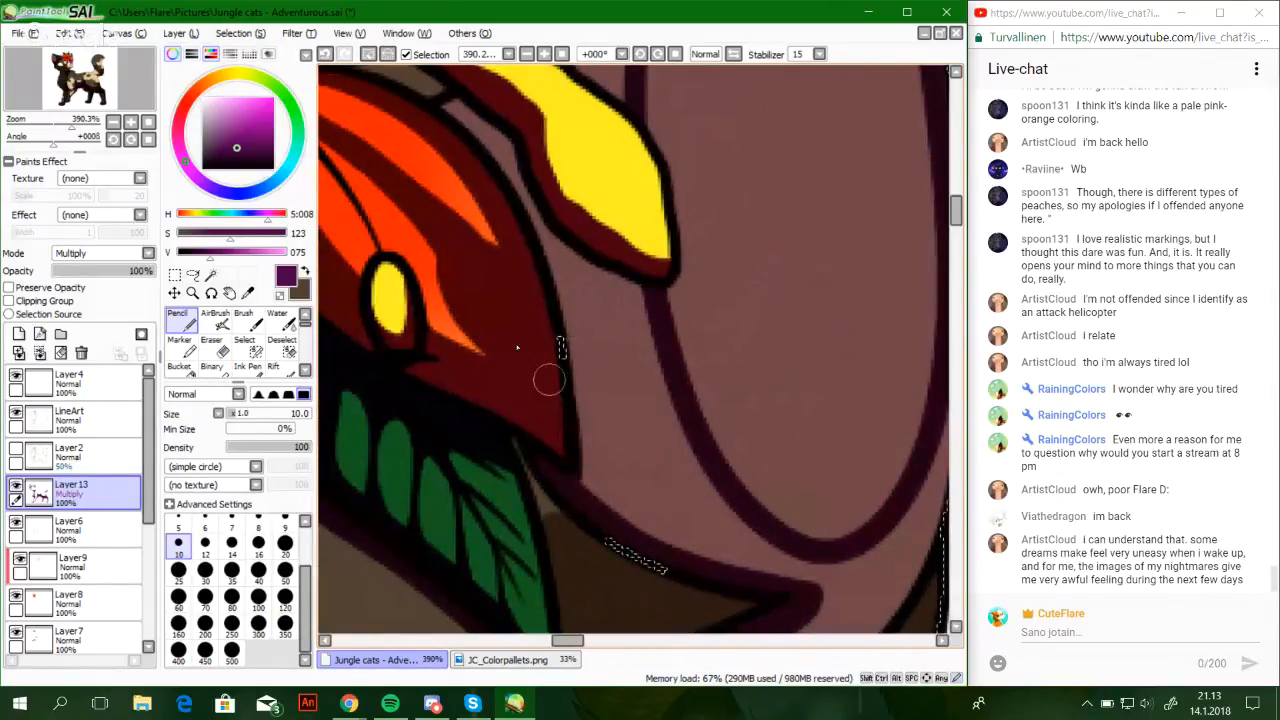
left_click_drag(567, 325, 594, 452)
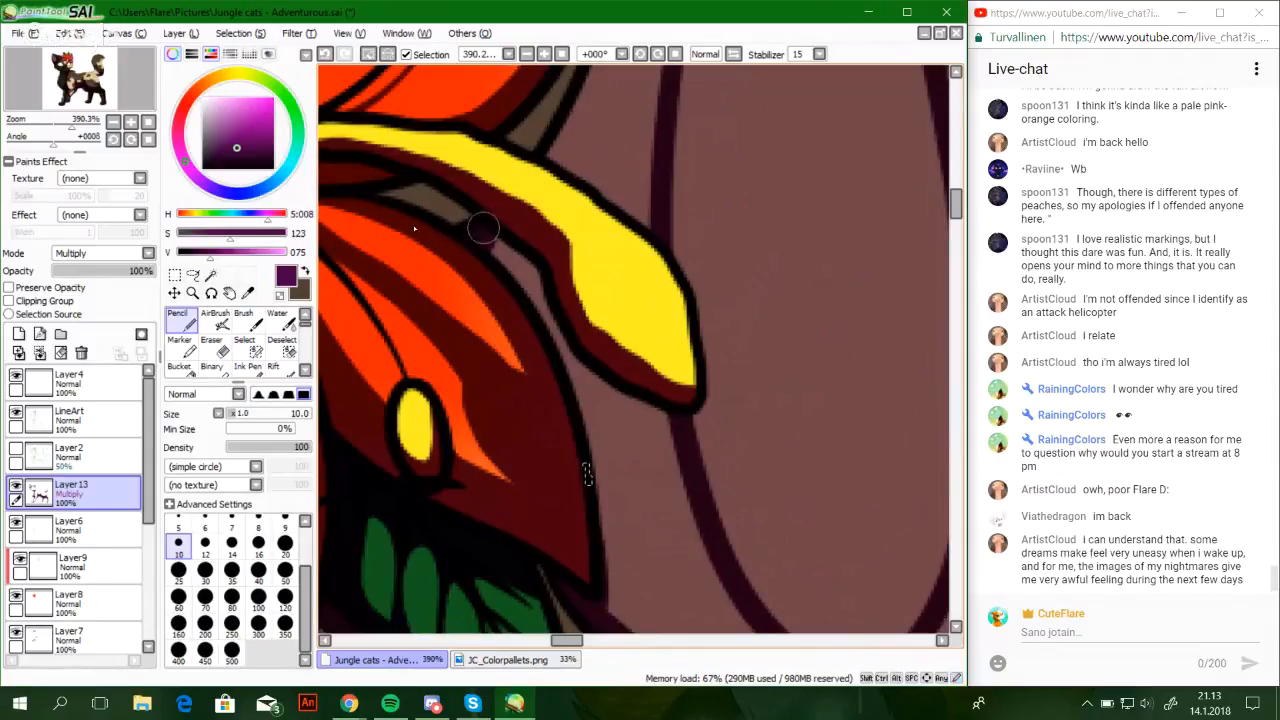
left_click(181, 368)
left_click(527, 276)
key("ctrl+z")
left_click(182, 321)
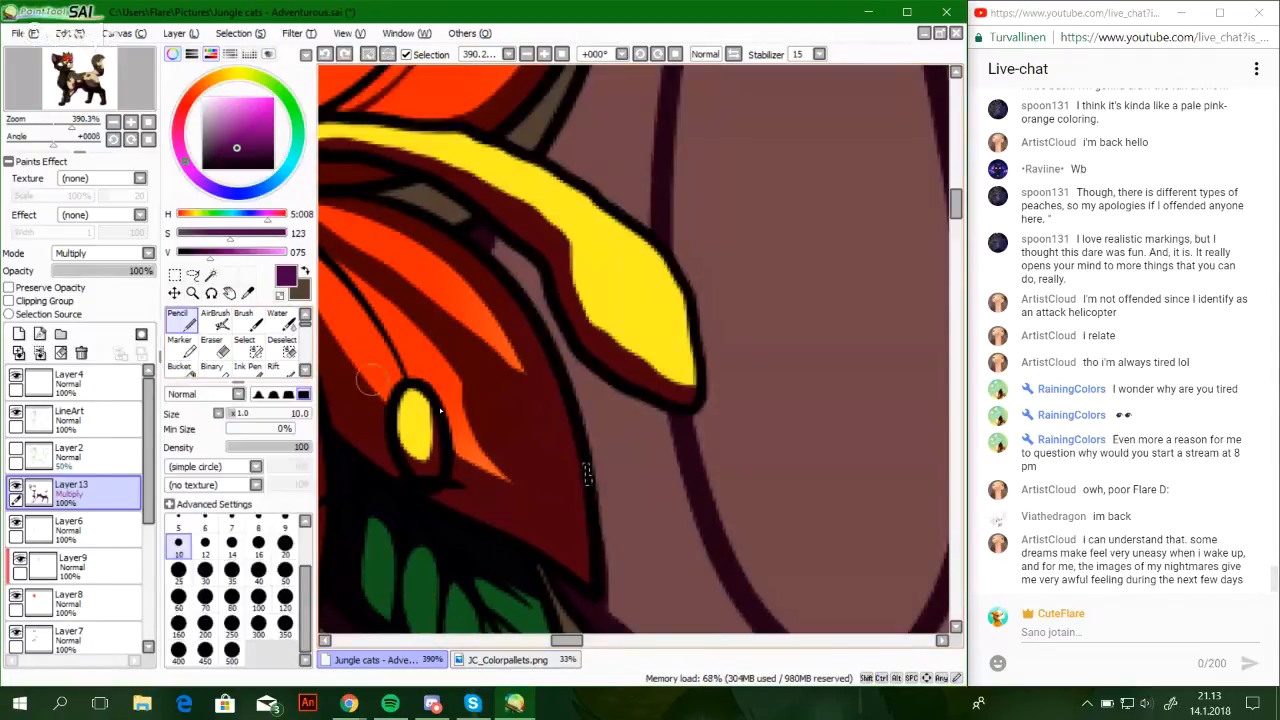
Close the remaining gaps in the shadow border along the ear's outer edge and beside the red petal
left_click_drag(755, 622, 620, 397)
left_click_drag(712, 439, 600, 580)
left_click_drag(756, 172, 660, 366)
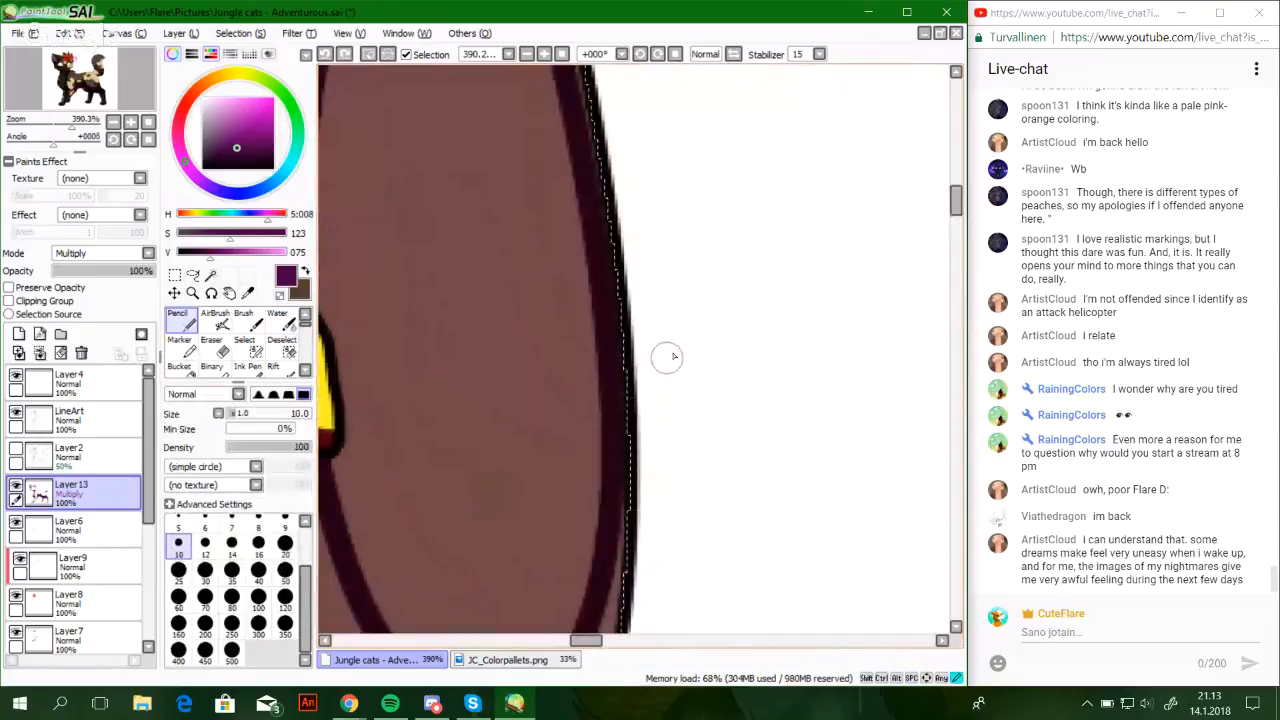
left_click_drag(630, 414, 628, 452)
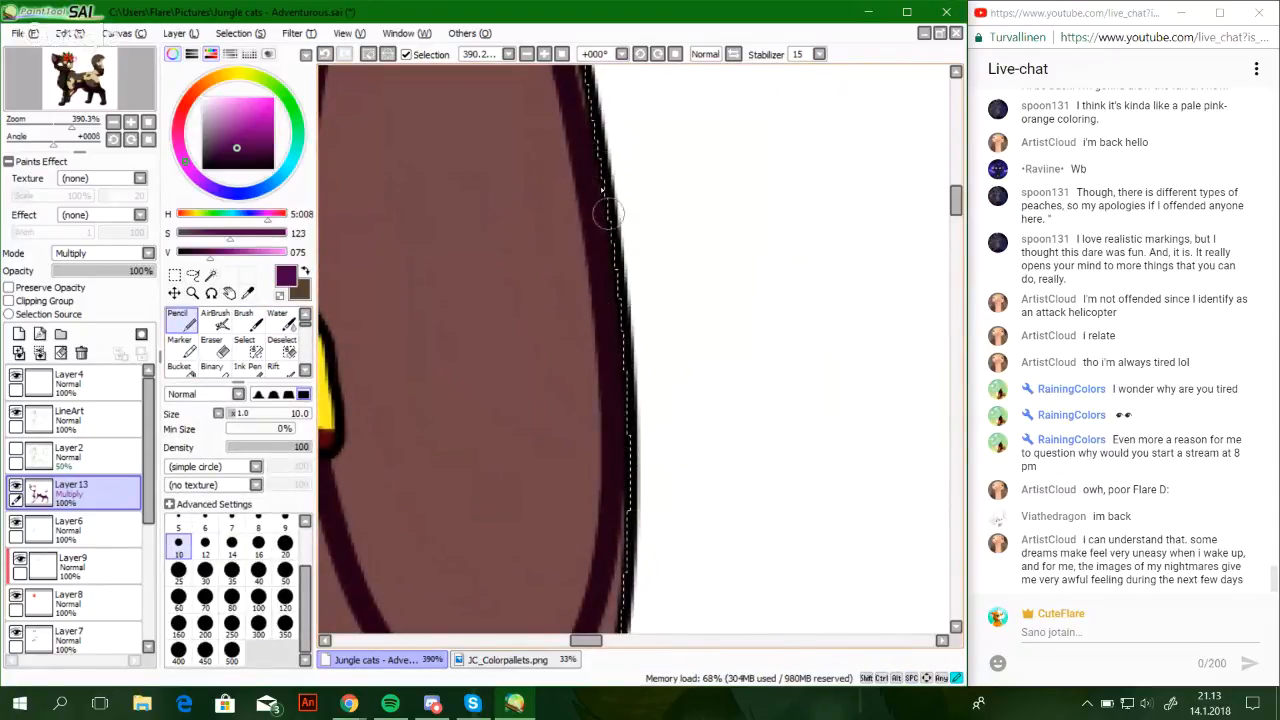
left_click_drag(655, 462, 615, 411)
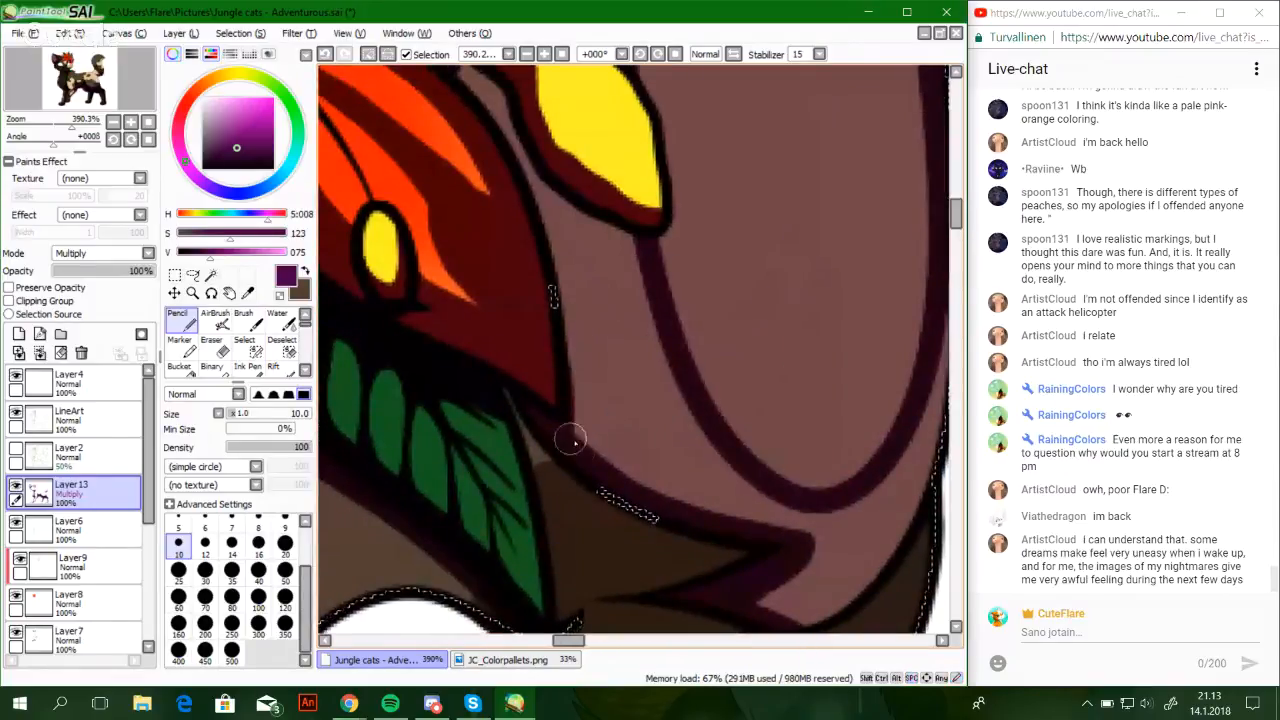
left_click_drag(501, 135, 551, 370)
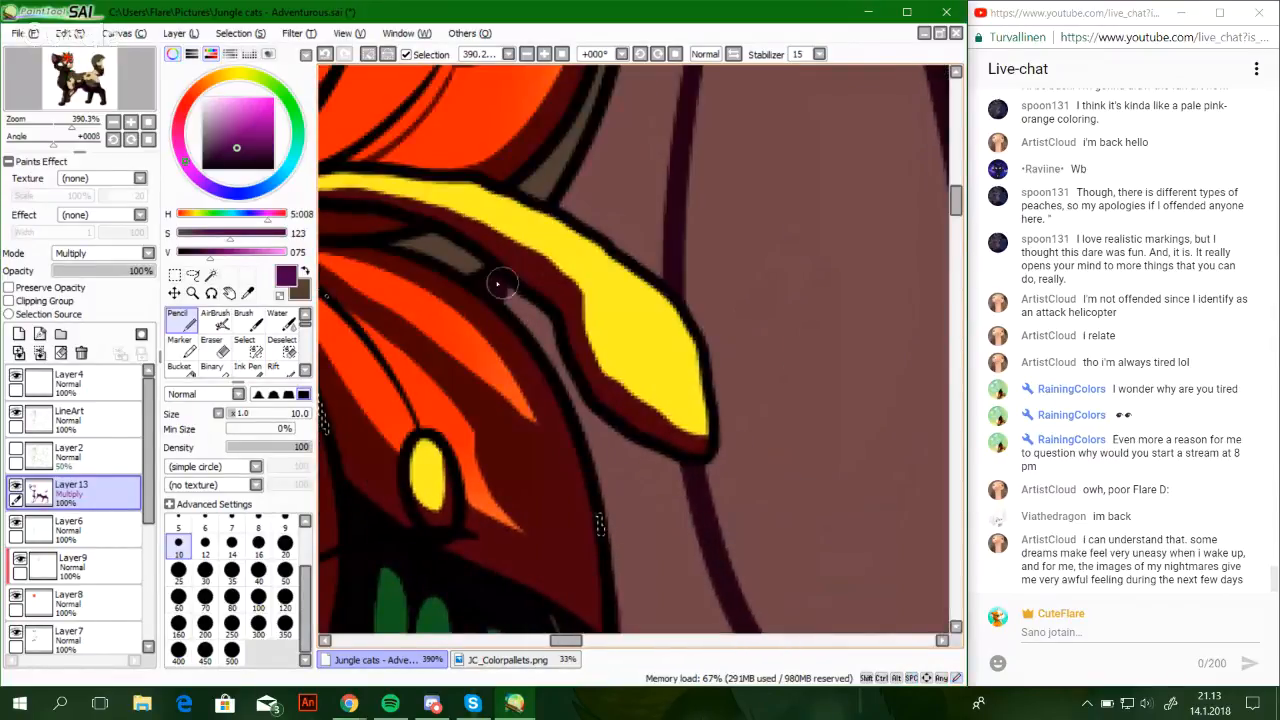
Fill the area between the lower ear contour and the ear's edges with the shadow colour, and return to the Pencil
left_click(181, 367)
left_click(634, 492)
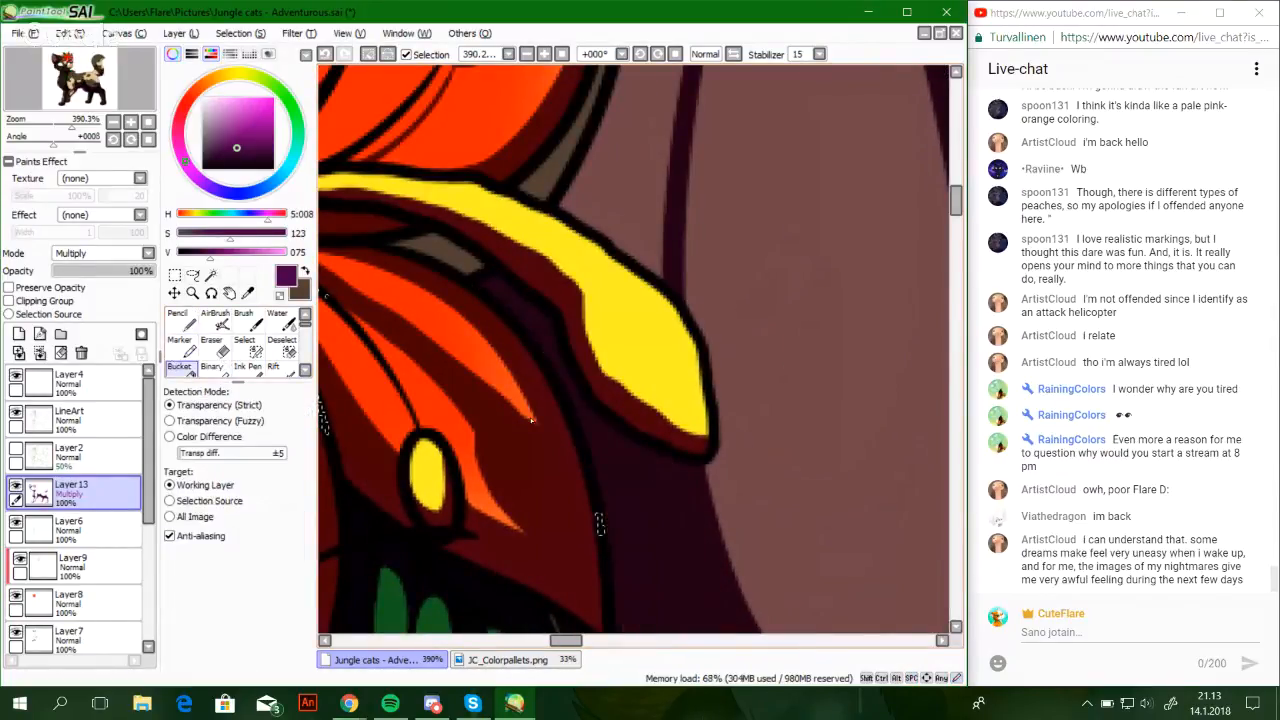
left_click(182, 320)
Paint the shadow border above the yellow stamen and up the ear's inner edge to its tip, redoing a missed stroke
left_click_drag(762, 512, 660, 420)
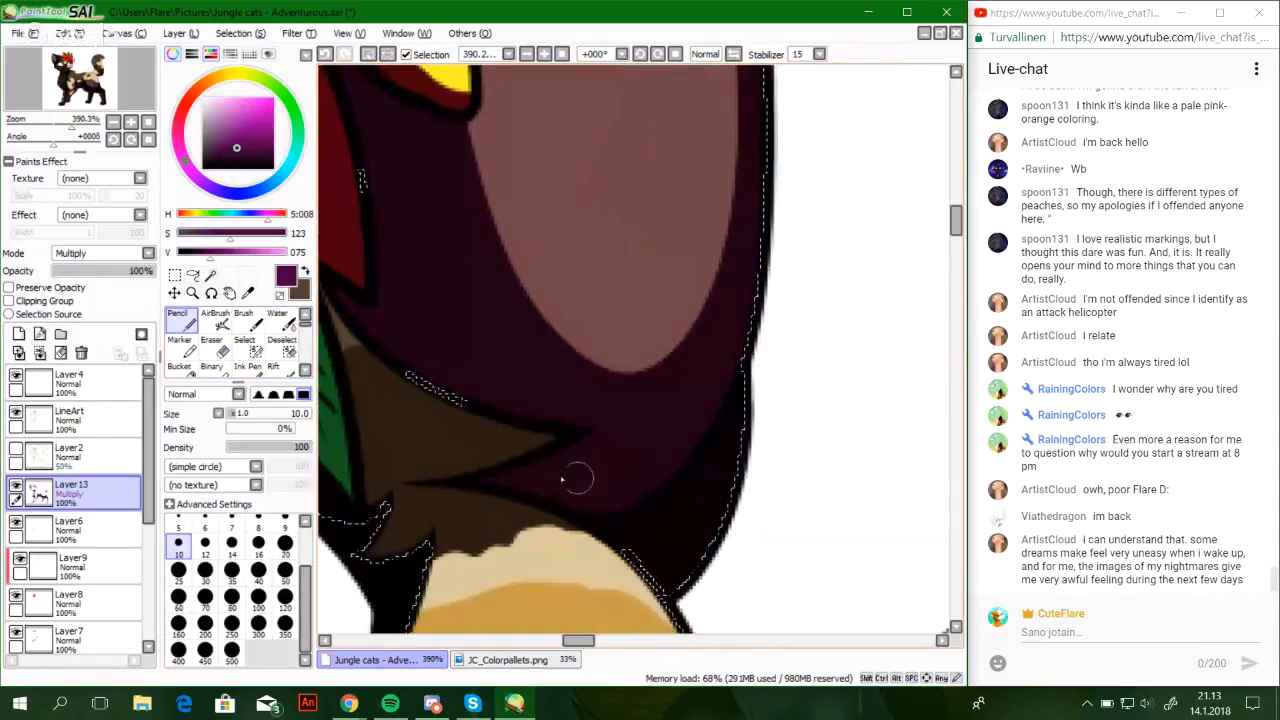
scroll(773, 228, "up", 3)
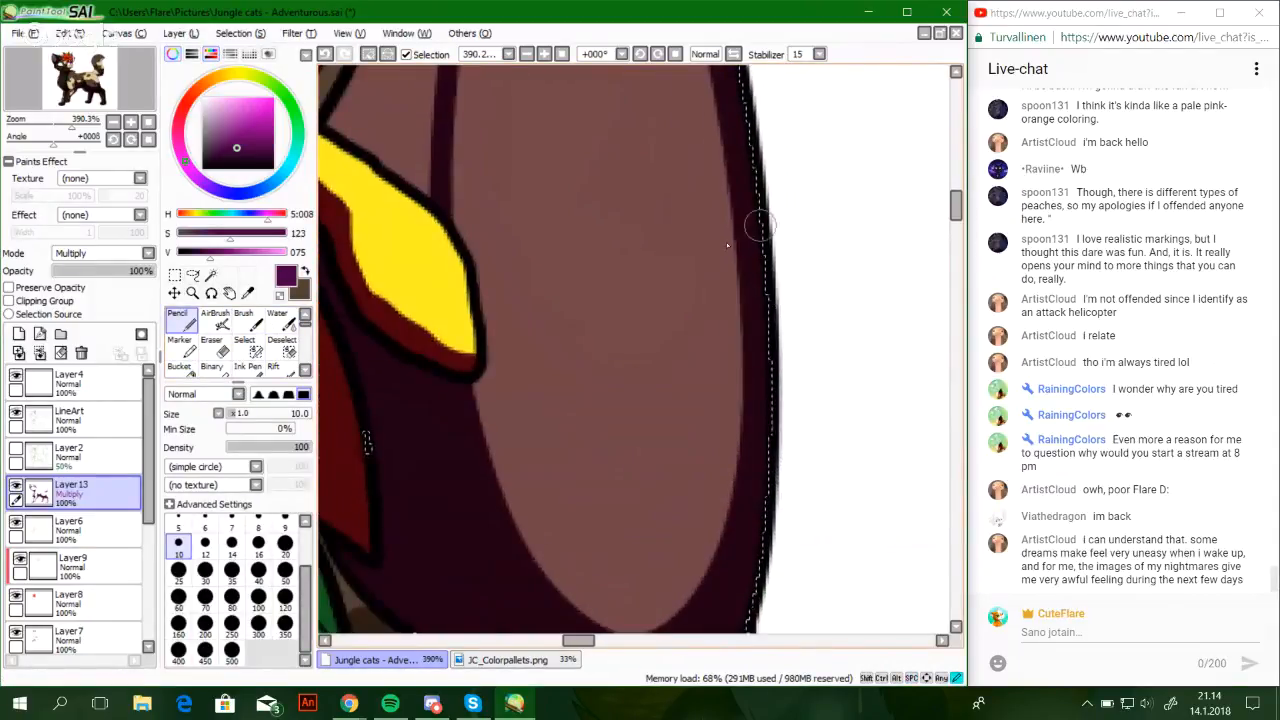
left_click_drag(396, 427, 543, 586)
mouse_move(546, 260)
left_mouse_down()
mouse_move(490, 438)
mouse_move(468, 425)
mouse_move(536, 478)
left_mouse_up()
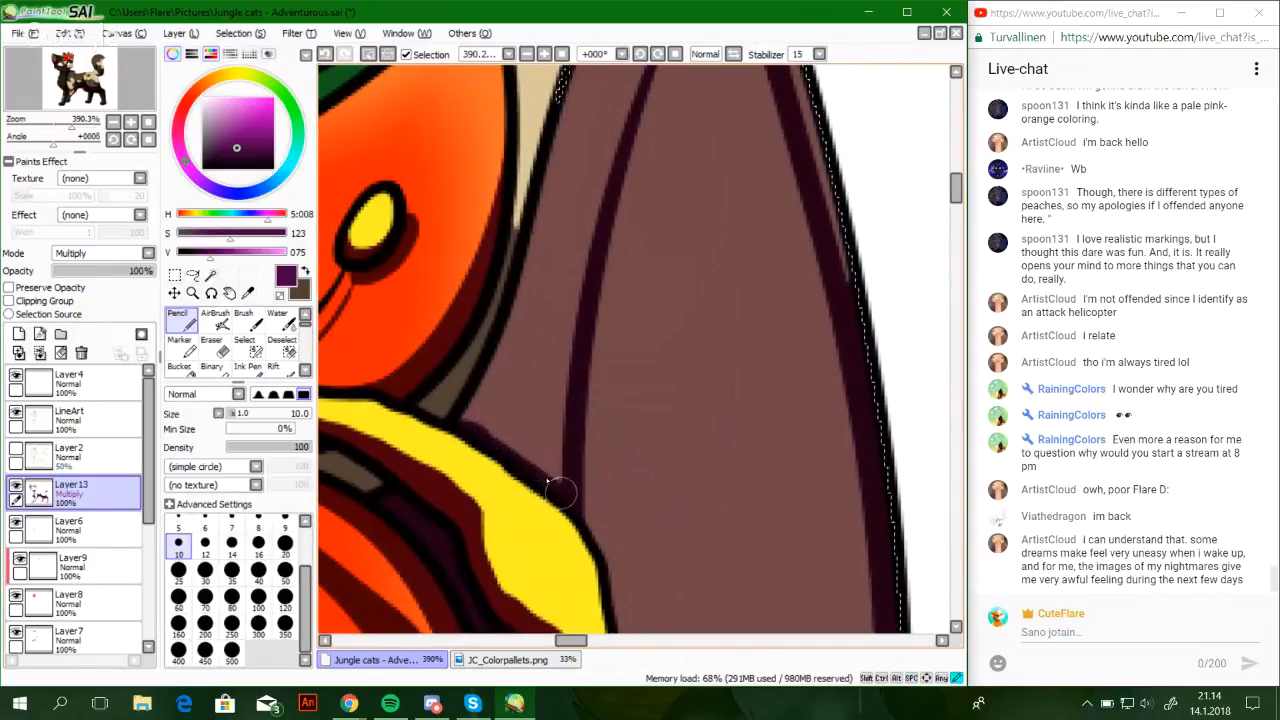
mouse_move(515, 424)
left_mouse_down()
mouse_move(523, 496)
mouse_move(472, 494)
left_mouse_up()
mouse_move(476, 496)
left_mouse_down()
mouse_move(501, 440)
mouse_move(604, 137)
mouse_move(532, 358)
mouse_move(550, 285)
left_mouse_up()
mouse_move(507, 407)
left_mouse_down()
mouse_move(550, 258)
mouse_move(588, 192)
left_mouse_up()
key("ctrl+z")
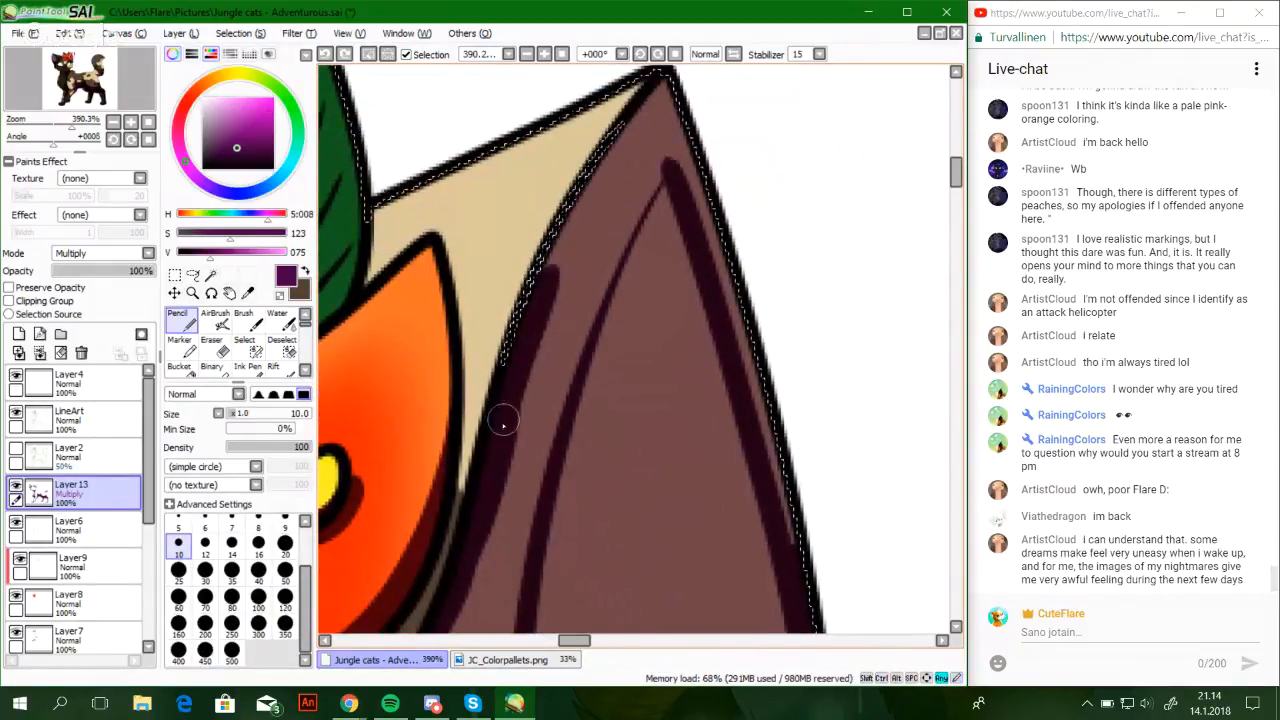
mouse_move(502, 422)
left_mouse_down()
mouse_move(603, 180)
mouse_move(672, 80)
left_mouse_up()
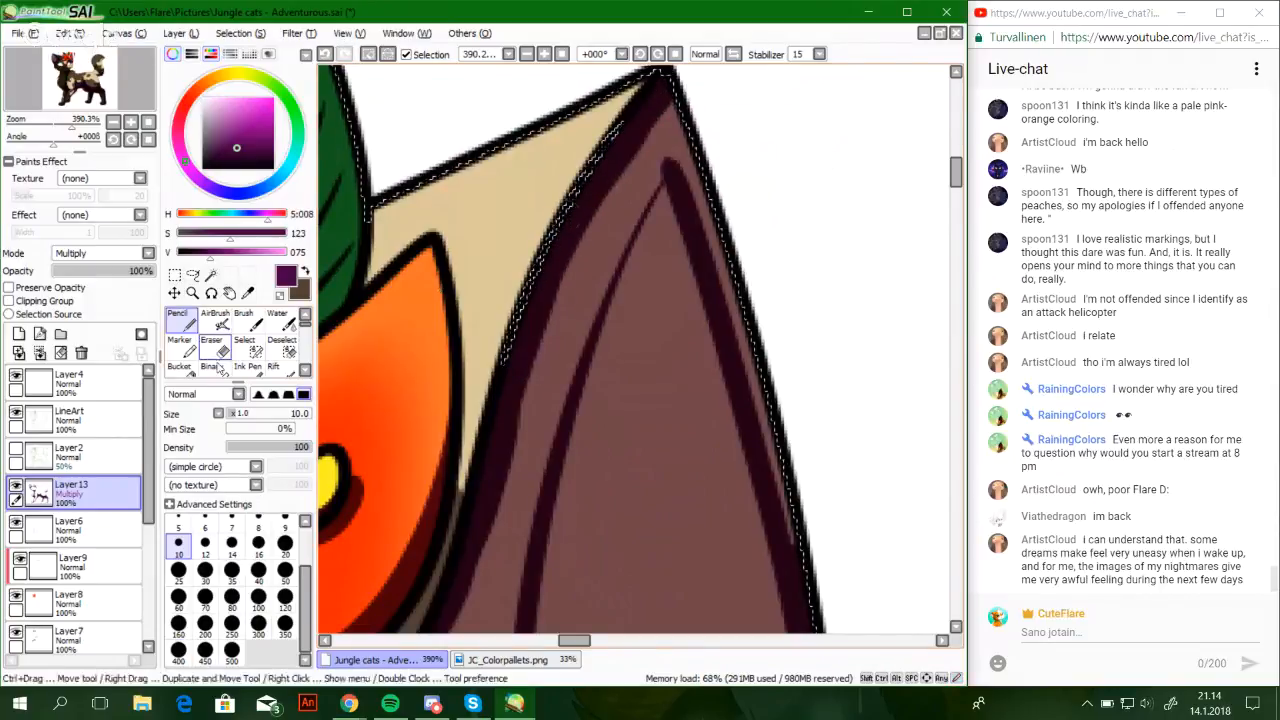
Fill the area around the upper ear contour with the shadow colour, and return to the Pencil
left_click(182, 369)
left_click(671, 134)
left_click(182, 321)
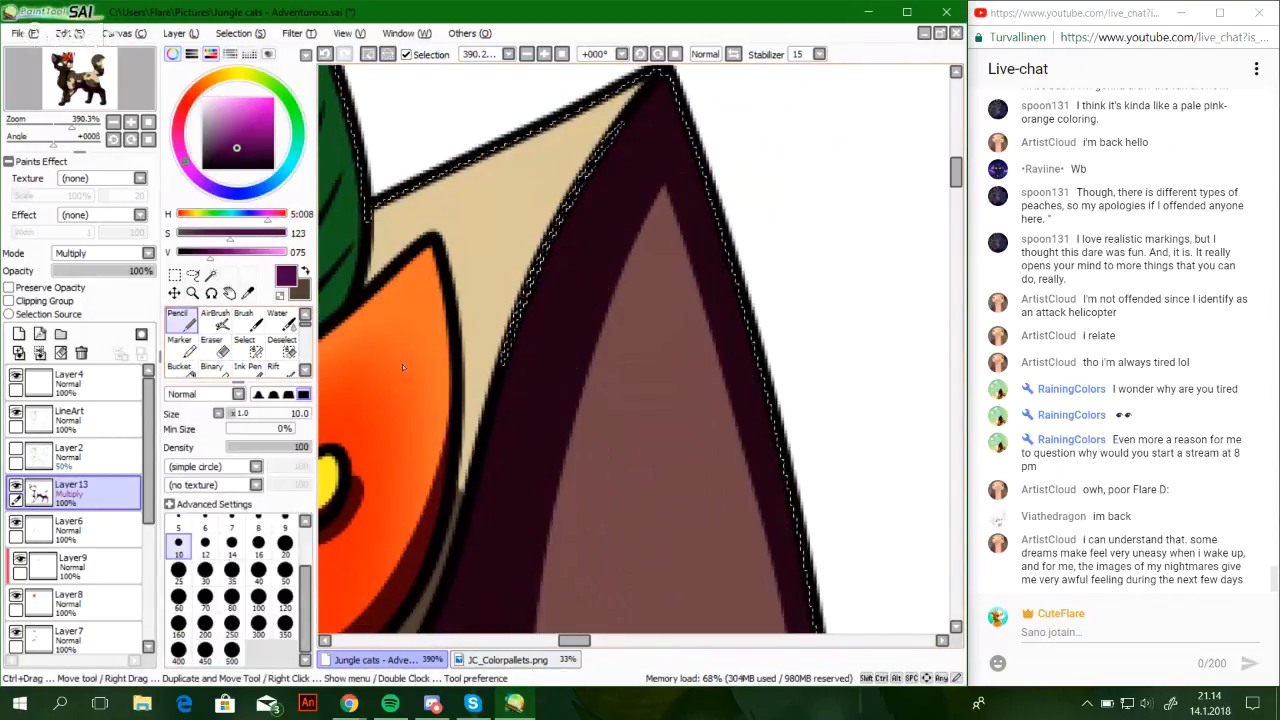
Paint the remaining shadow along the ear's inner edge and in the gaps beside the orange petal and below the yellow stamen
left_click_drag(802, 523, 657, 259)
left_click_drag(502, 350, 677, 220)
mouse_move(535, 228)
left_mouse_down()
mouse_move(543, 506)
mouse_move(543, 351)
mouse_move(729, 283)
mouse_move(708, 268)
mouse_move(623, 448)
left_mouse_up()
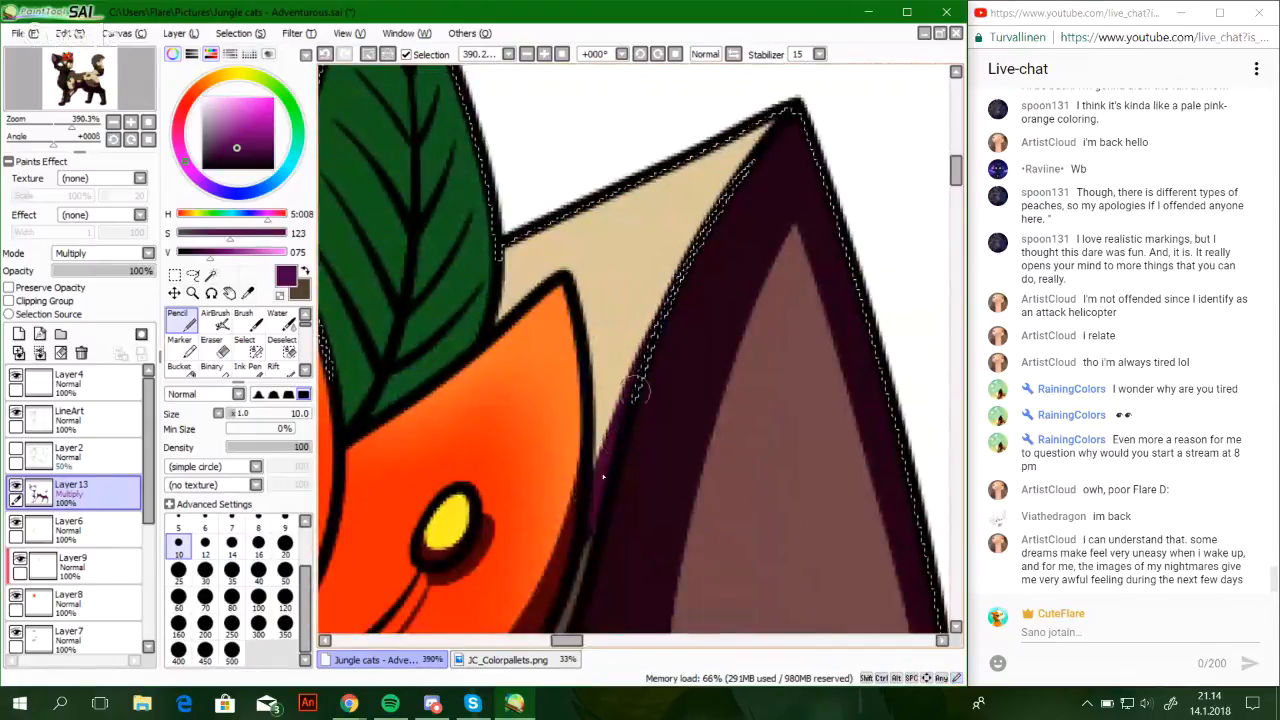
left_click_drag(614, 486, 737, 189)
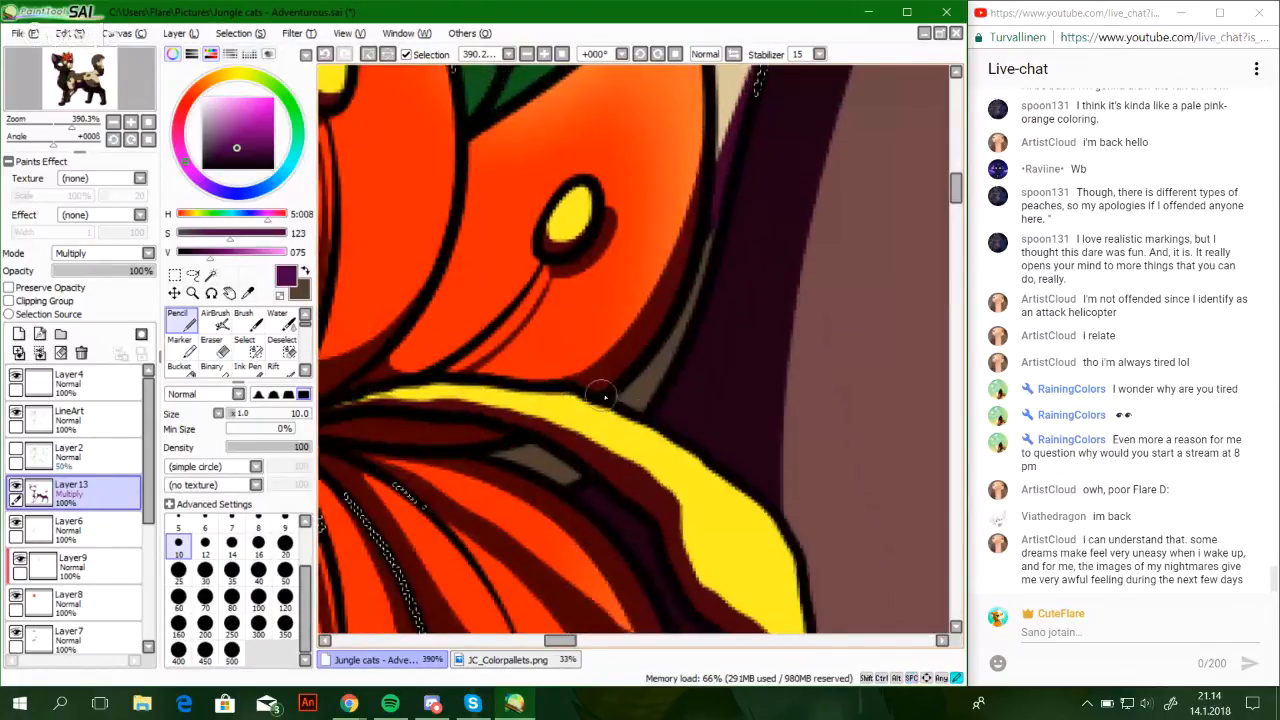
mouse_move(605, 394)
left_mouse_down()
mouse_move(651, 369)
mouse_move(718, 240)
left_mouse_up()
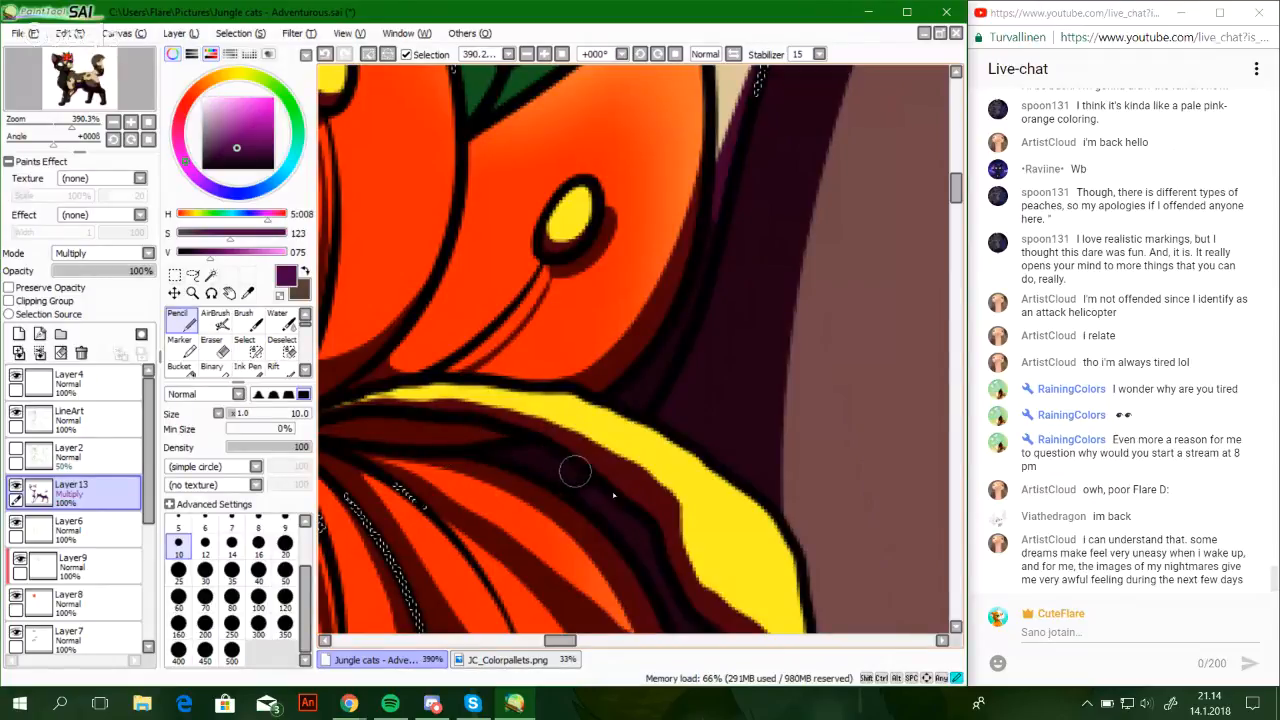
Paint a shadow along the lower edge of the leaf behind the upper petals, from its outer corner down to its base
left_click_drag(71, 125, 57, 125)
left_click_drag(81, 91, 77, 96)
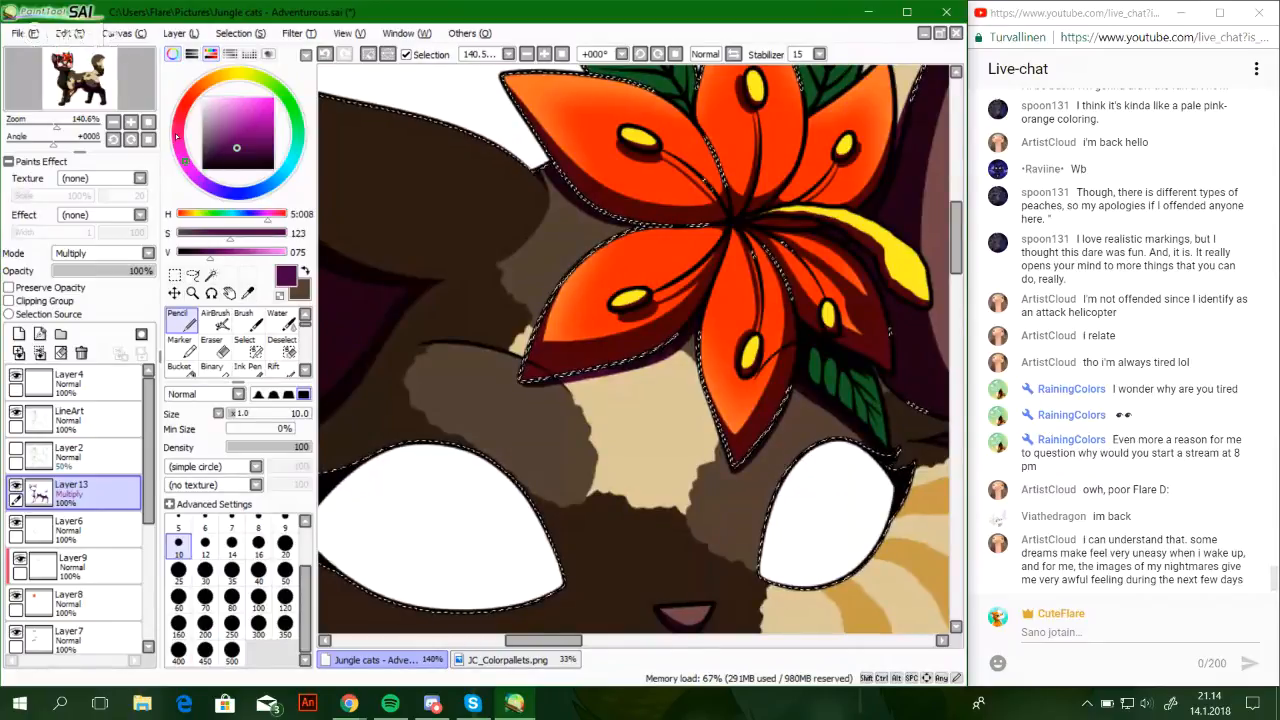
left_click_drag(41, 126, 79, 127)
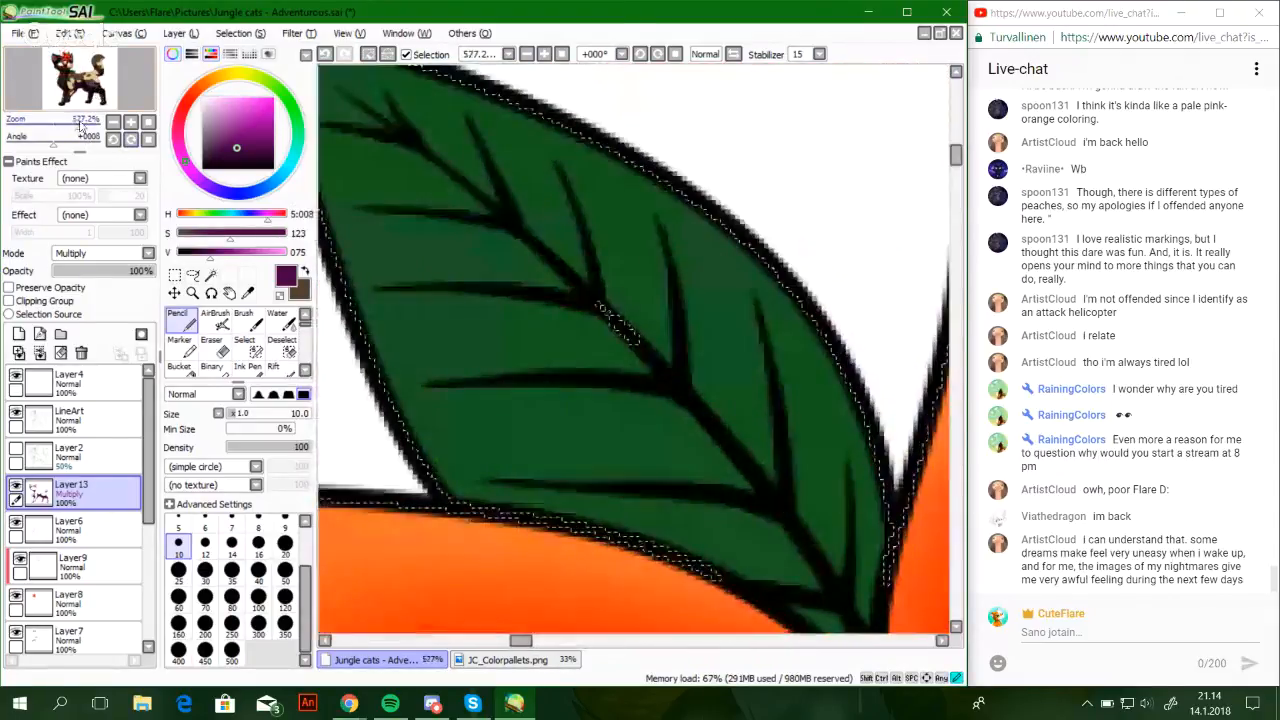
key("space")
left_click_drag(556, 358, 638, 342)
mouse_move(418, 205)
left_mouse_down()
mouse_move(540, 402)
mouse_move(668, 498)
left_mouse_up()
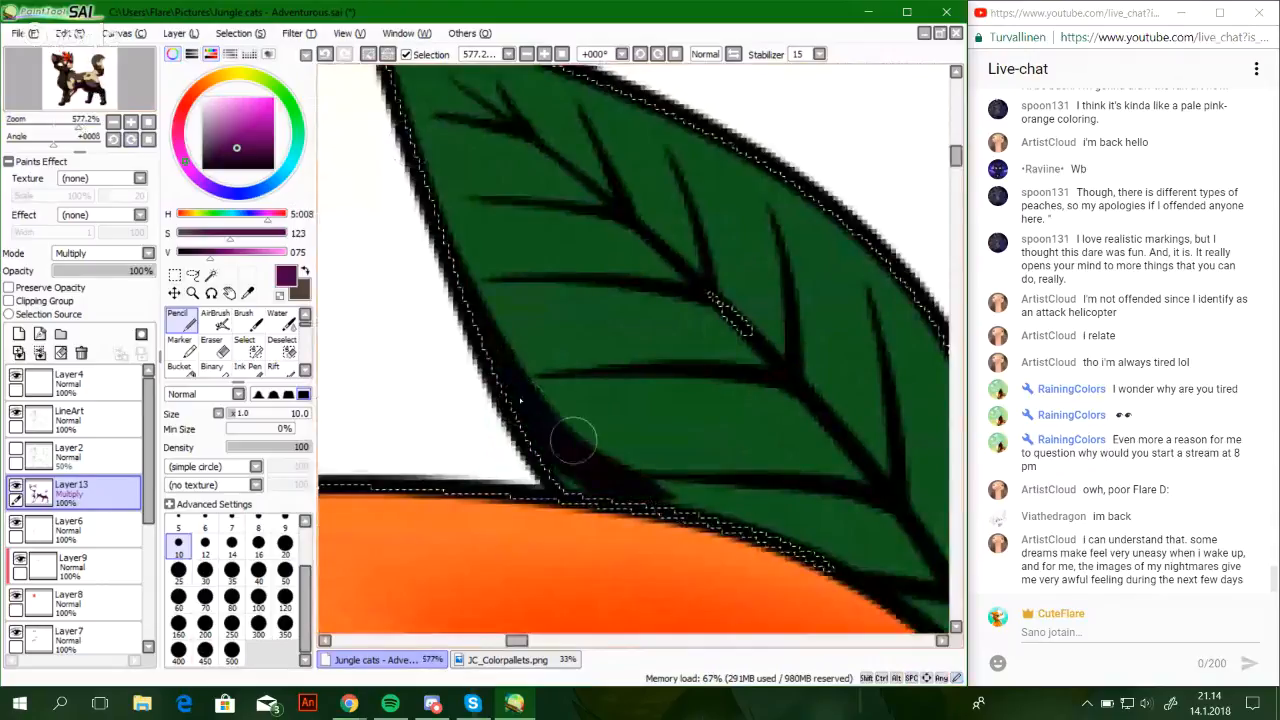
mouse_move(577, 438)
left_mouse_down()
mouse_move(571, 474)
mouse_move(560, 420)
mouse_move(475, 333)
left_mouse_up()
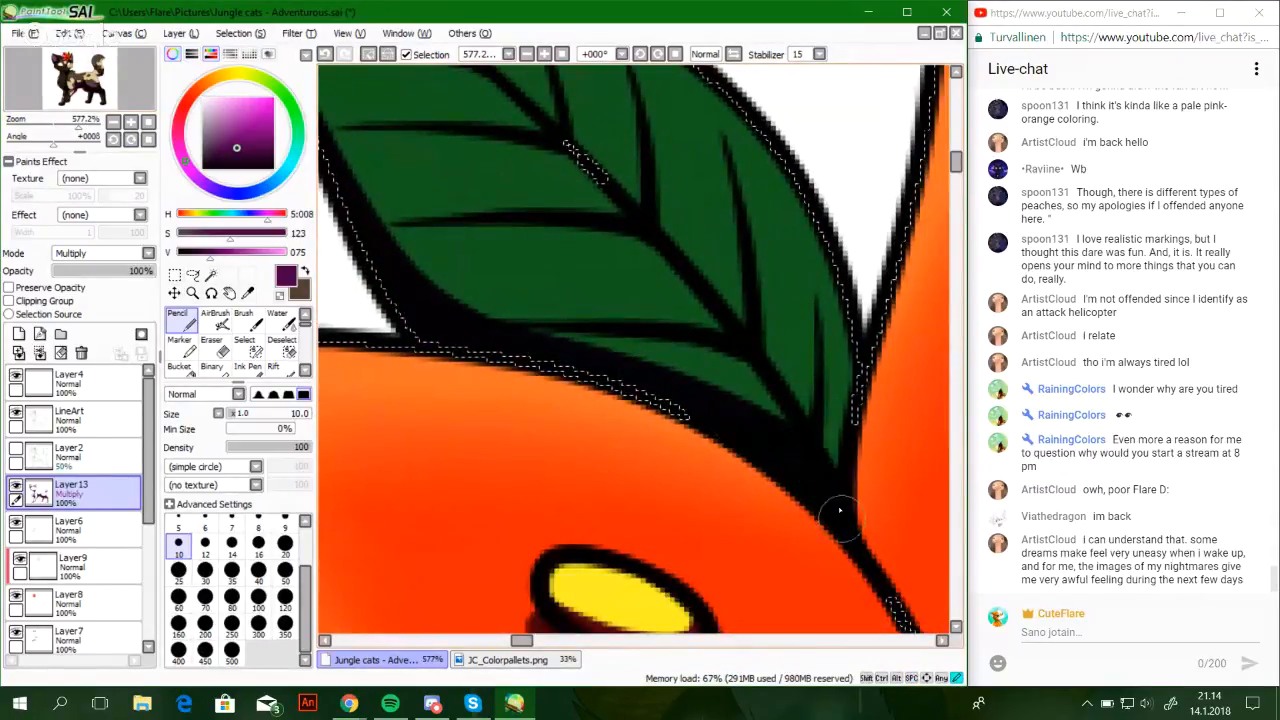
mouse_move(840, 511)
left_mouse_down()
mouse_move(846, 369)
mouse_move(765, 510)
left_mouse_up()
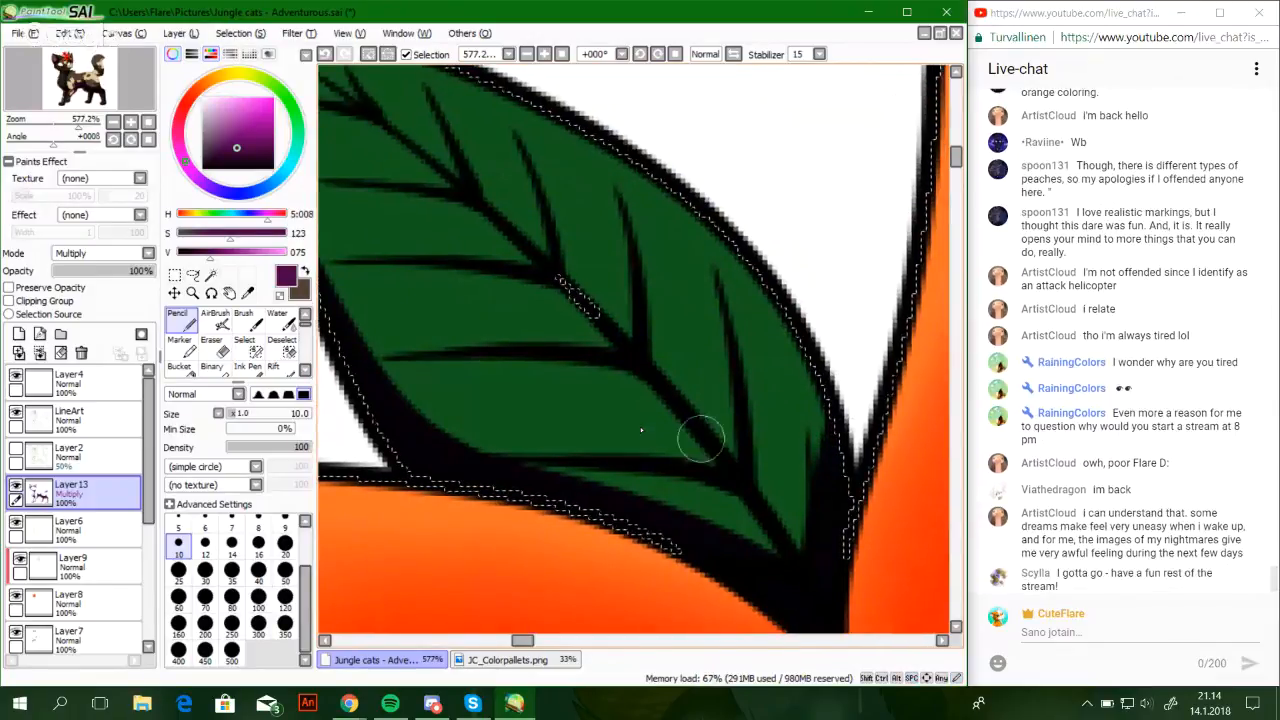
mouse_move(736, 528)
left_mouse_down()
mouse_move(712, 530)
mouse_move(735, 504)
mouse_move(729, 486)
mouse_move(714, 503)
mouse_move(768, 517)
left_mouse_up()
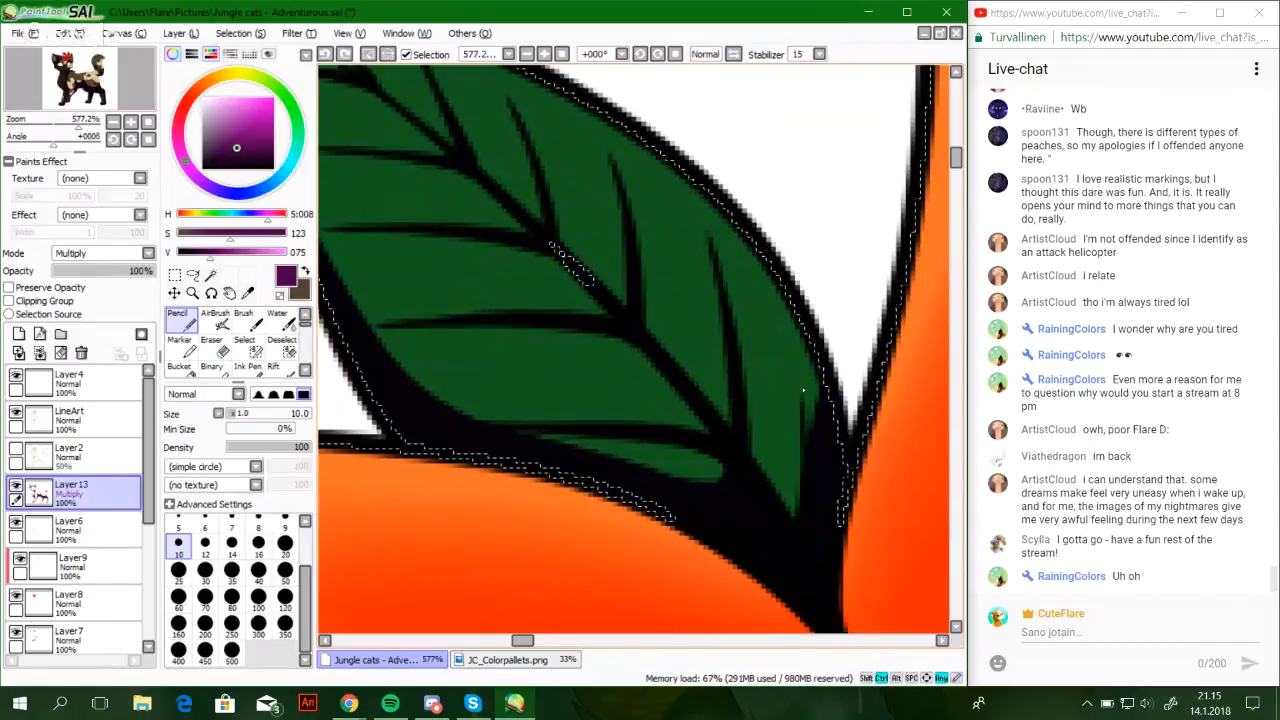
Shade the leaf's base and round off the shadows where the lowest side veins meet the midrib, redoing missed strokes
mouse_move(799, 373)
left_mouse_down()
mouse_move(771, 494)
mouse_move(796, 377)
mouse_move(796, 470)
mouse_move(779, 484)
mouse_move(794, 443)
mouse_move(811, 457)
mouse_move(798, 516)
mouse_move(846, 547)
left_mouse_up()
key("ctrl+z")
key("ctrl+z")
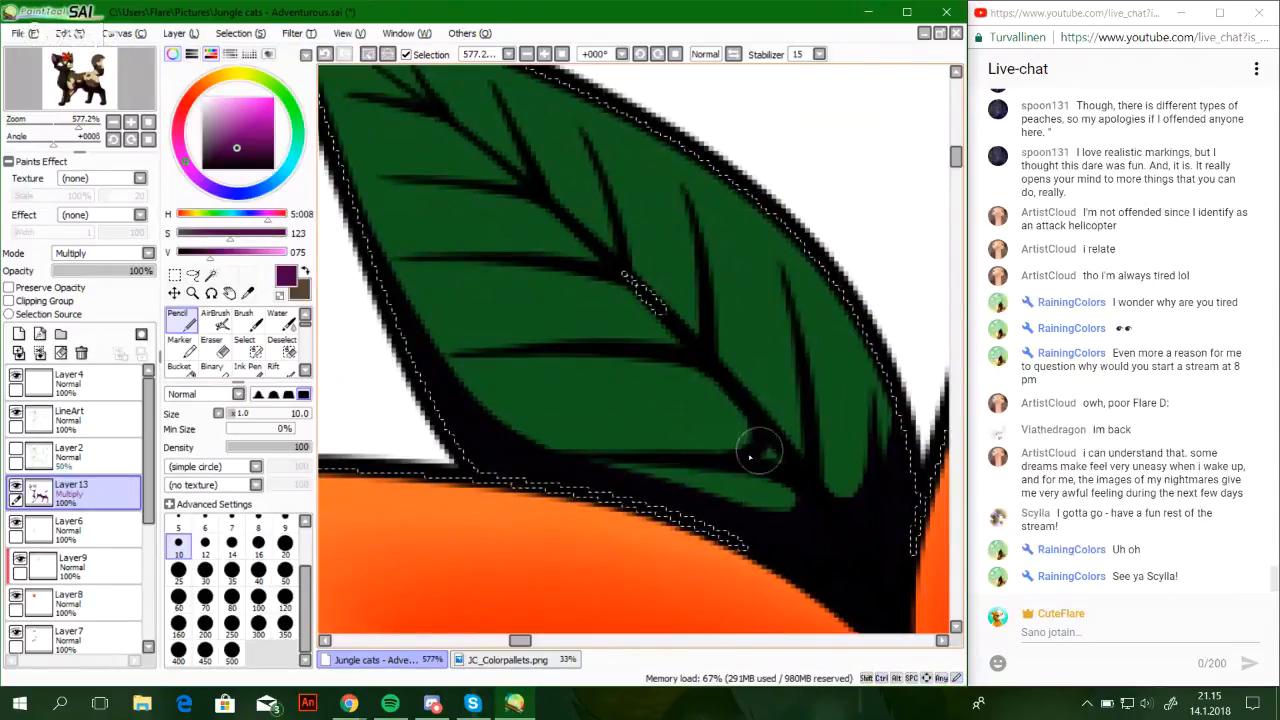
key("ctrl+z")
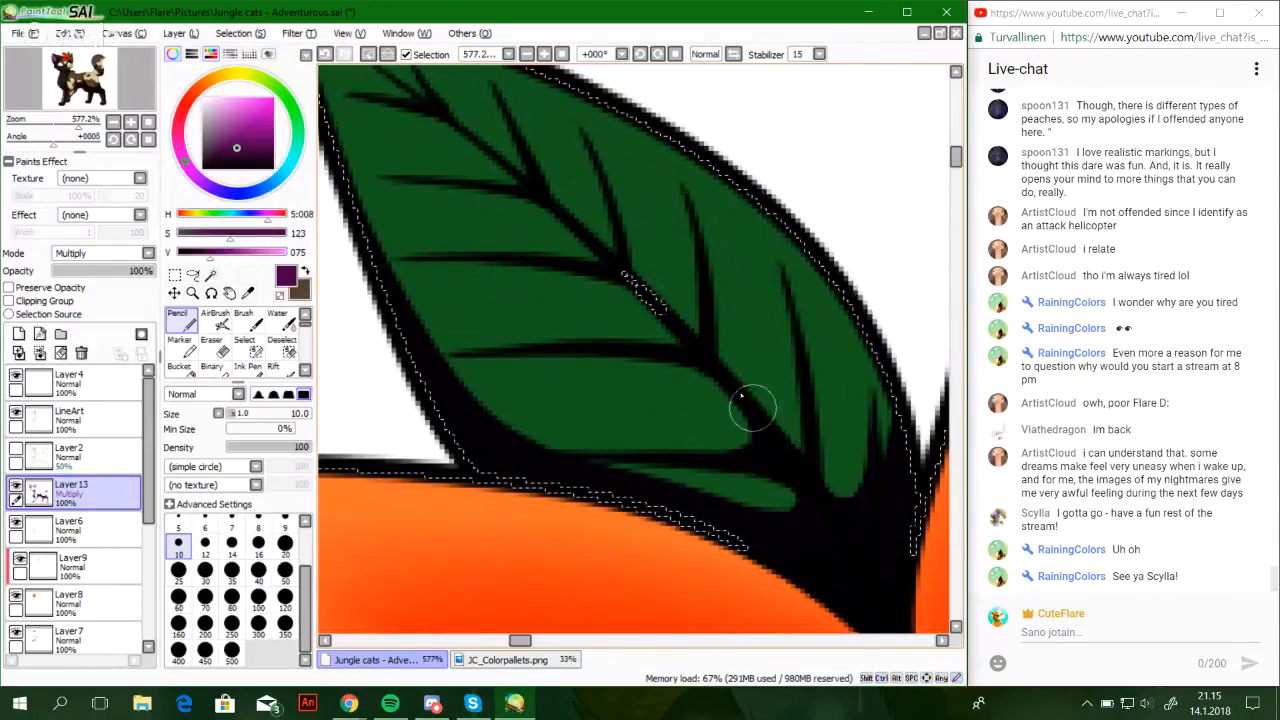
left_click_drag(802, 392, 777, 436)
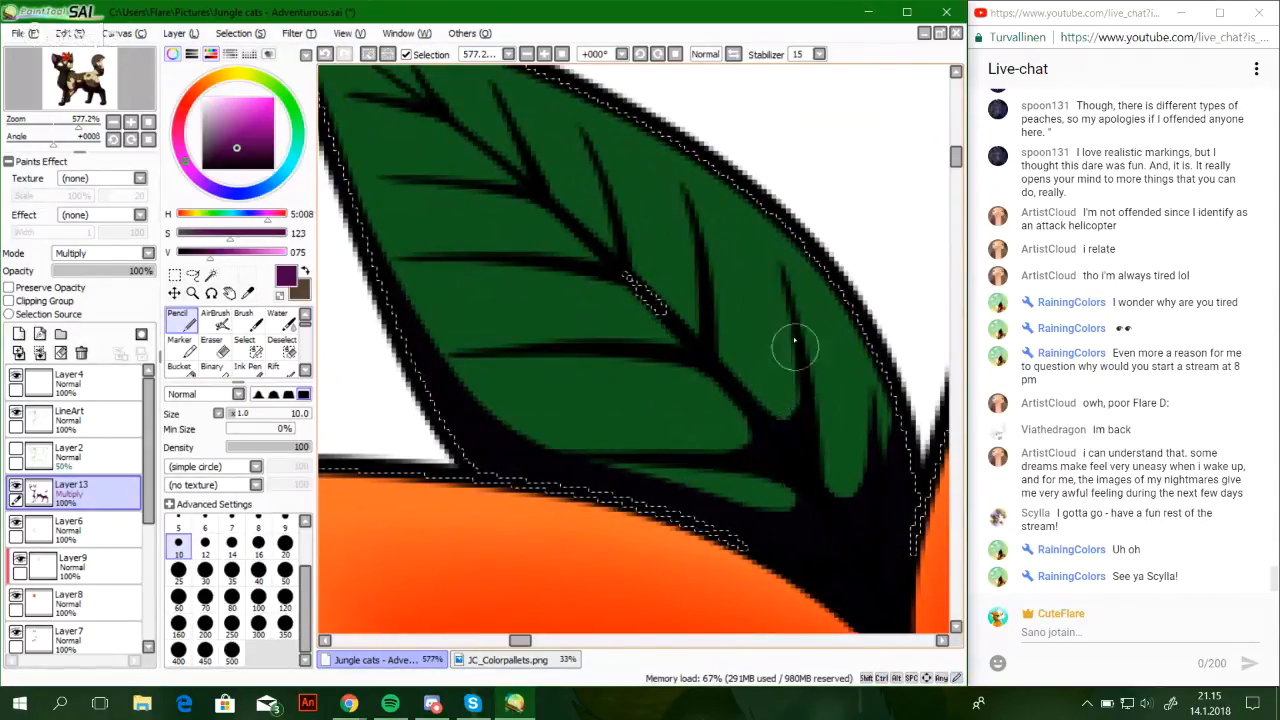
left_click_drag(673, 365, 713, 389)
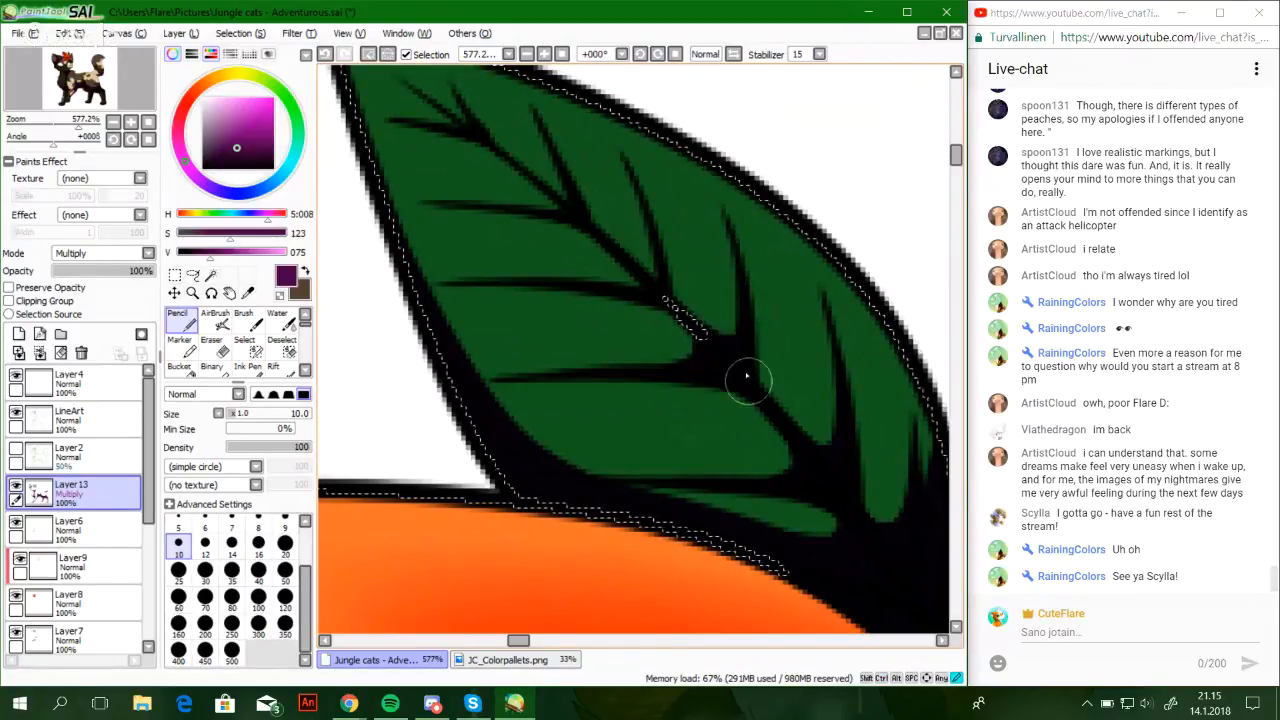
Paint rounded shadows at the next vein junctions up the leaf's midrib, undoing the strokes that miss
left_click_drag(636, 289, 685, 341)
key("ctrl+z")
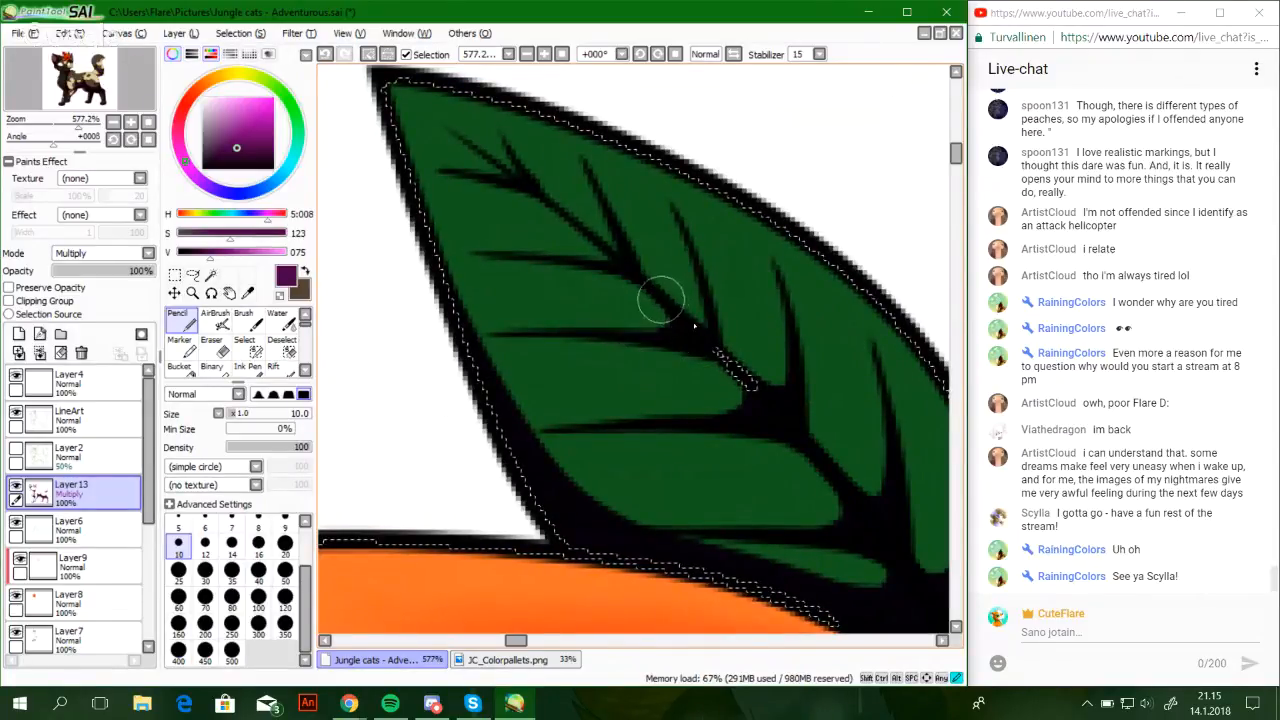
left_click_drag(660, 300, 678, 316)
key("ctrl+z")
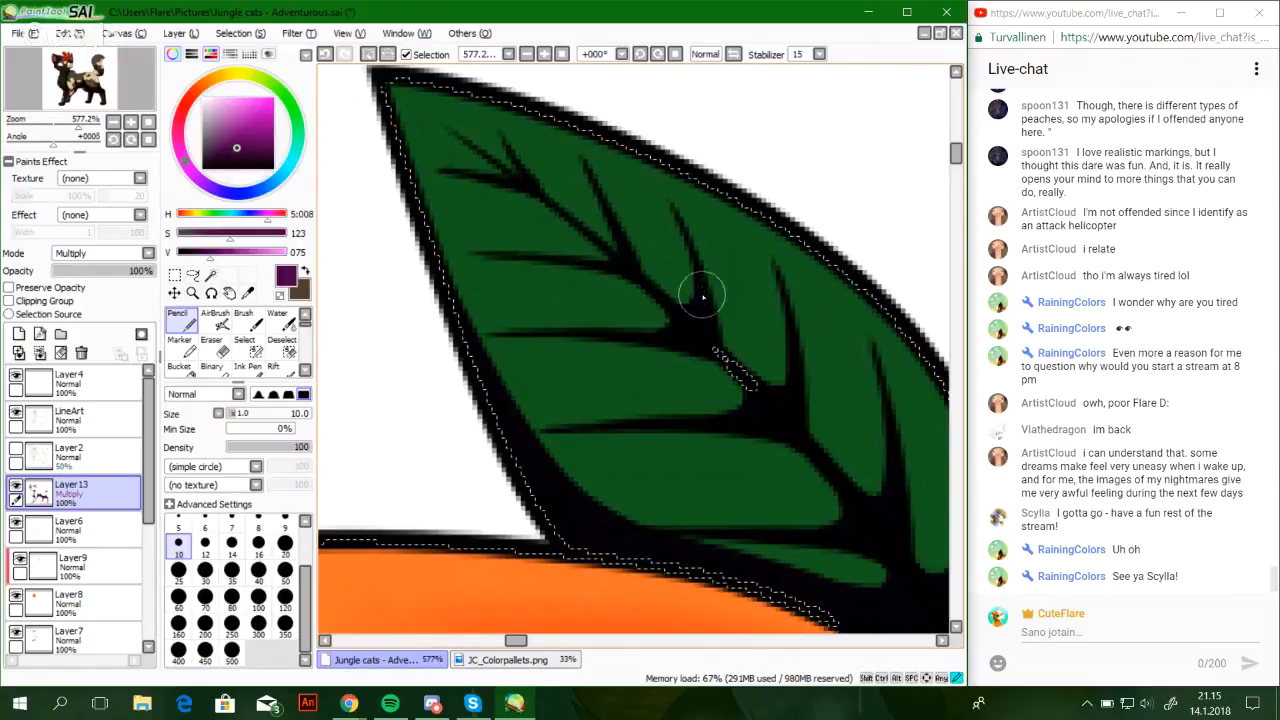
left_click_drag(740, 430, 643, 351)
left_click_drag(550, 278, 680, 419)
mouse_move(569, 465)
left_mouse_down()
mouse_move(545, 418)
mouse_move(616, 502)
left_mouse_up()
Shade the corners where the lower side veins meet the leaf's outer edge, undoing the strokes that miss
mouse_move(541, 425)
left_mouse_down()
mouse_move(598, 489)
mouse_move(658, 505)
mouse_move(568, 454)
mouse_move(533, 410)
mouse_move(538, 430)
mouse_move(493, 370)
mouse_move(527, 397)
mouse_move(543, 383)
mouse_move(511, 381)
mouse_move(608, 393)
left_mouse_up()
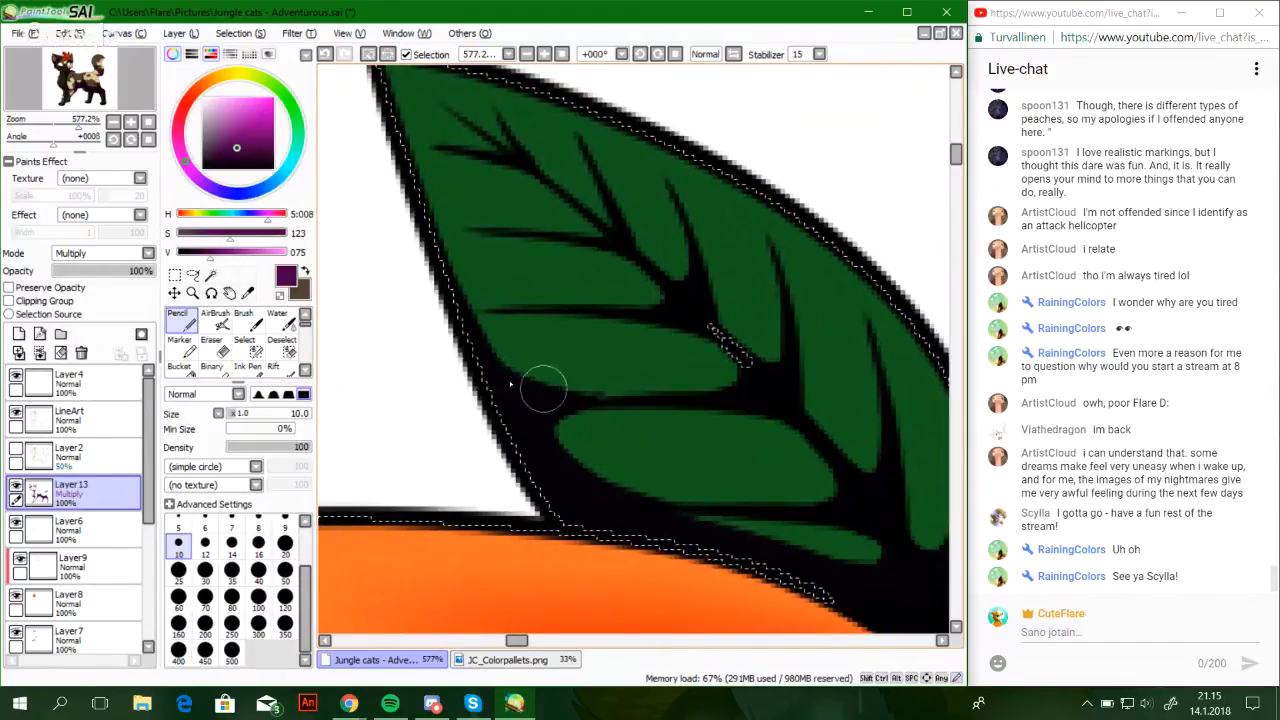
key("ctrl+z")
mouse_move(478, 346)
left_mouse_down()
mouse_move(627, 407)
mouse_move(510, 360)
mouse_move(534, 391)
left_mouse_up()
left_click_drag(634, 401, 543, 413)
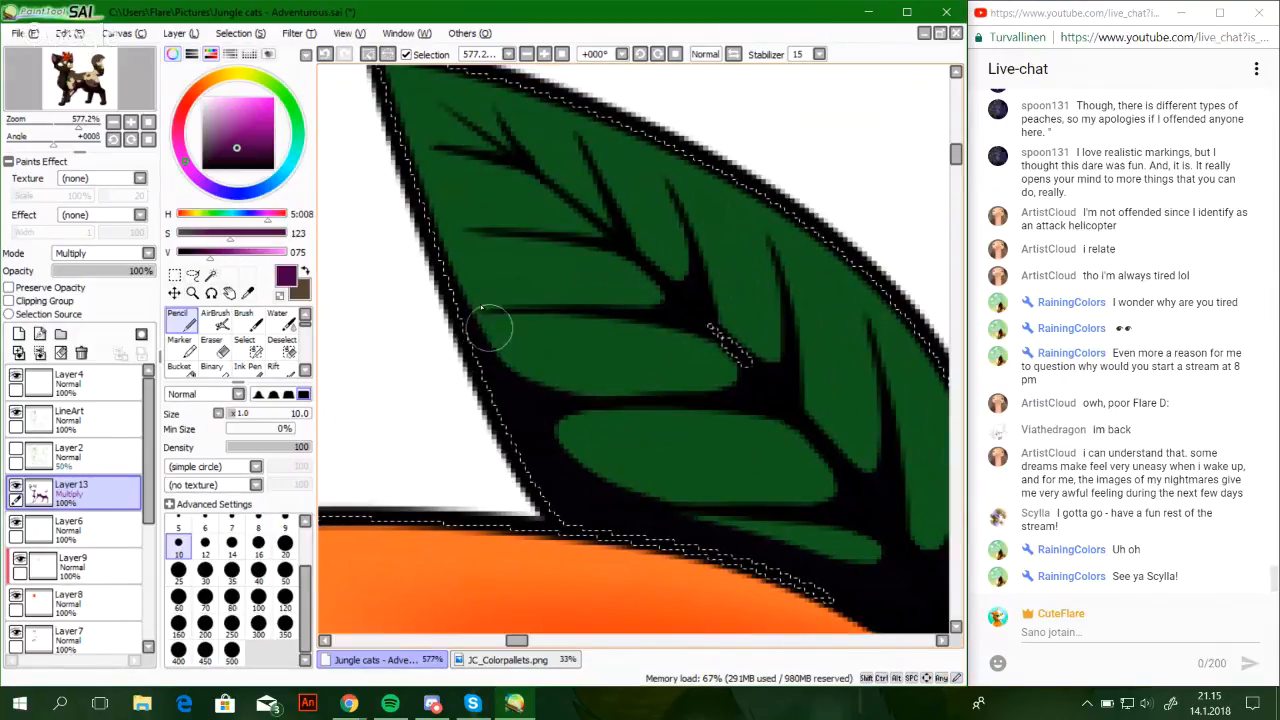
left_click_drag(482, 307, 523, 306)
mouse_move(442, 278)
left_mouse_down()
mouse_move(548, 307)
mouse_move(536, 312)
mouse_move(587, 314)
left_mouse_up()
key("ctrl+z")
key("ctrl+z")
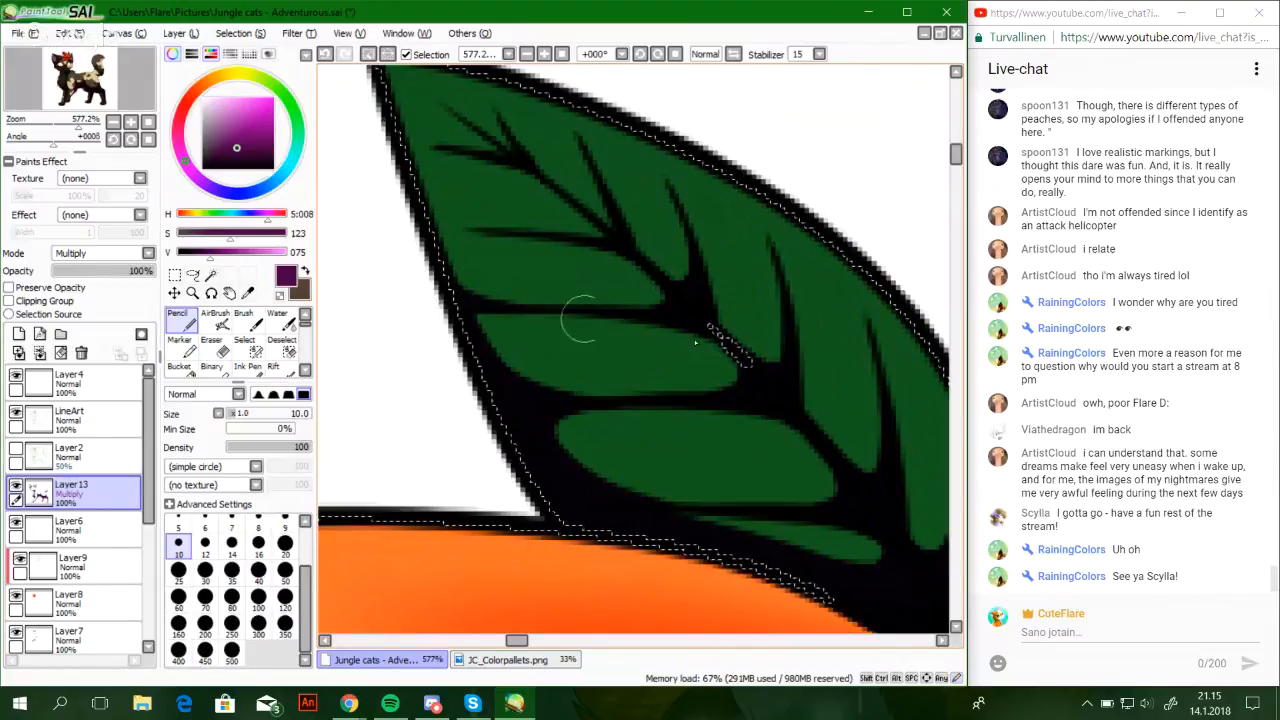
Paint a shadow along the leaf's opposite edge near its base, beside the tall orange petal, and undo the stray stroke
mouse_move(781, 396)
left_mouse_down()
mouse_move(745, 415)
mouse_move(580, 370)
left_mouse_up()
mouse_move(759, 378)
left_mouse_down()
mouse_move(773, 412)
mouse_move(764, 531)
left_mouse_up()
left_click_drag(759, 346, 767, 506)
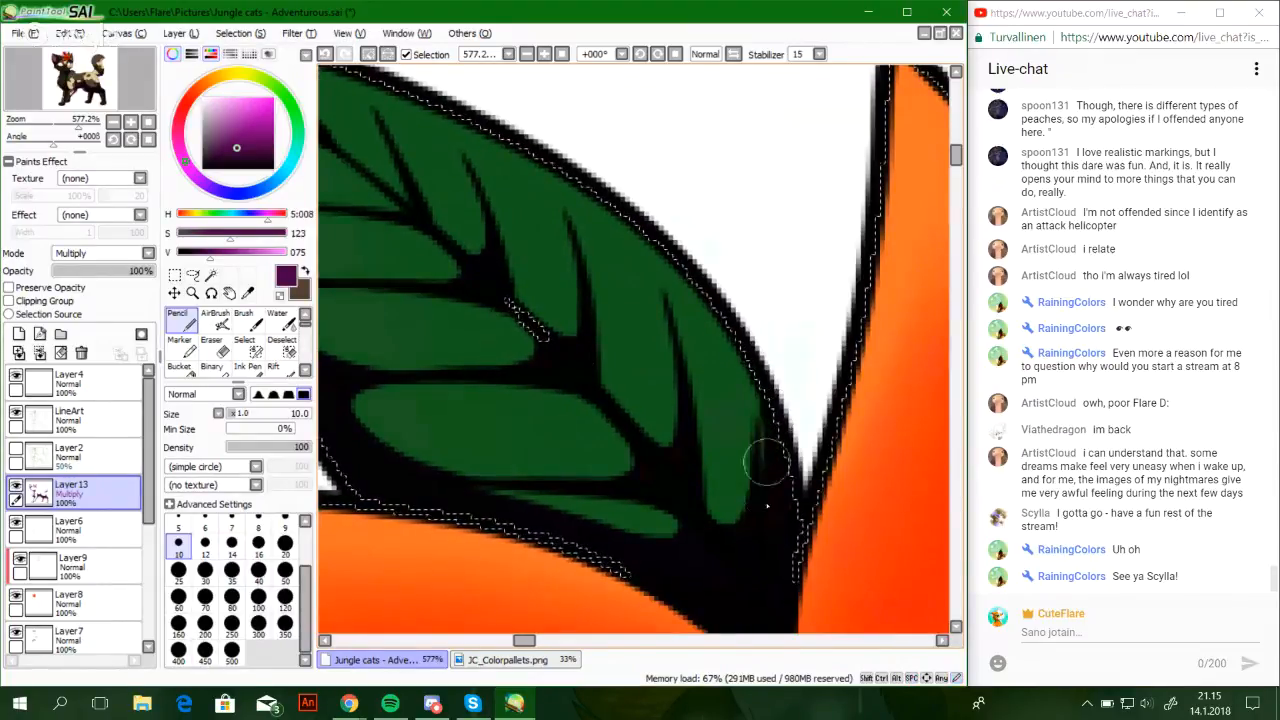
mouse_move(766, 462)
left_mouse_down()
mouse_move(761, 522)
mouse_move(762, 365)
mouse_move(745, 363)
mouse_move(692, 272)
left_mouse_up()
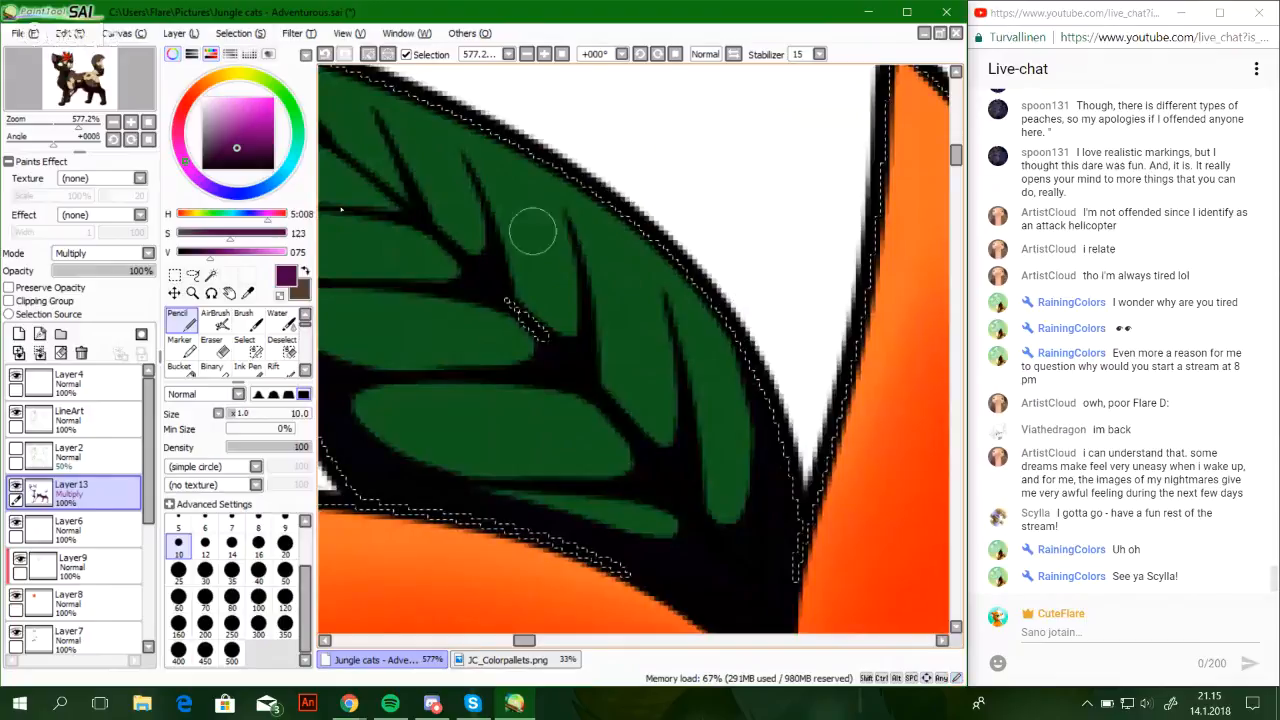
key("ctrl+z")
Paint the shadow around the base of the upright leaf between the two orange petals, redoing the stroke along its lower edge
left_click_drag(79, 126, 68, 126)
mouse_move(794, 494)
left_mouse_down()
mouse_move(537, 362)
mouse_move(468, 464)
mouse_move(450, 464)
left_mouse_up()
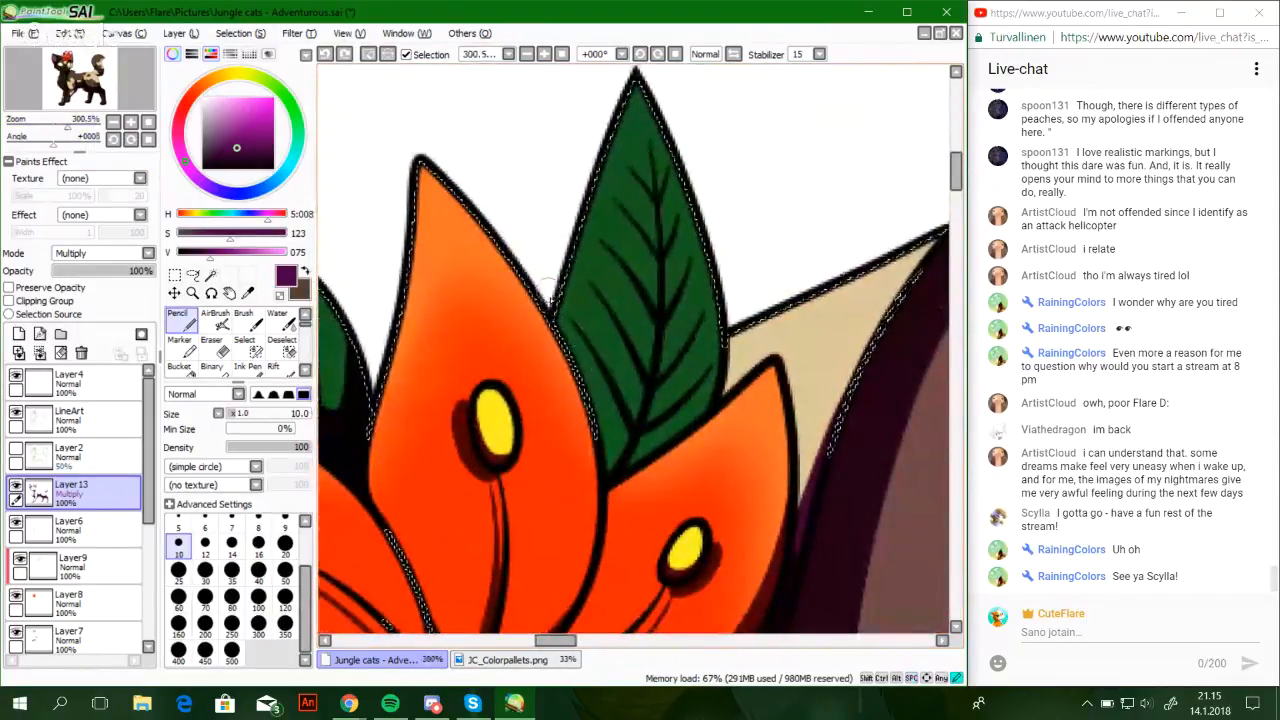
mouse_move(67, 126)
left_mouse_down()
mouse_move(55, 130)
mouse_move(70, 128)
left_mouse_up()
left_click_drag(568, 410, 588, 389)
left_click_drag(70, 127, 77, 127)
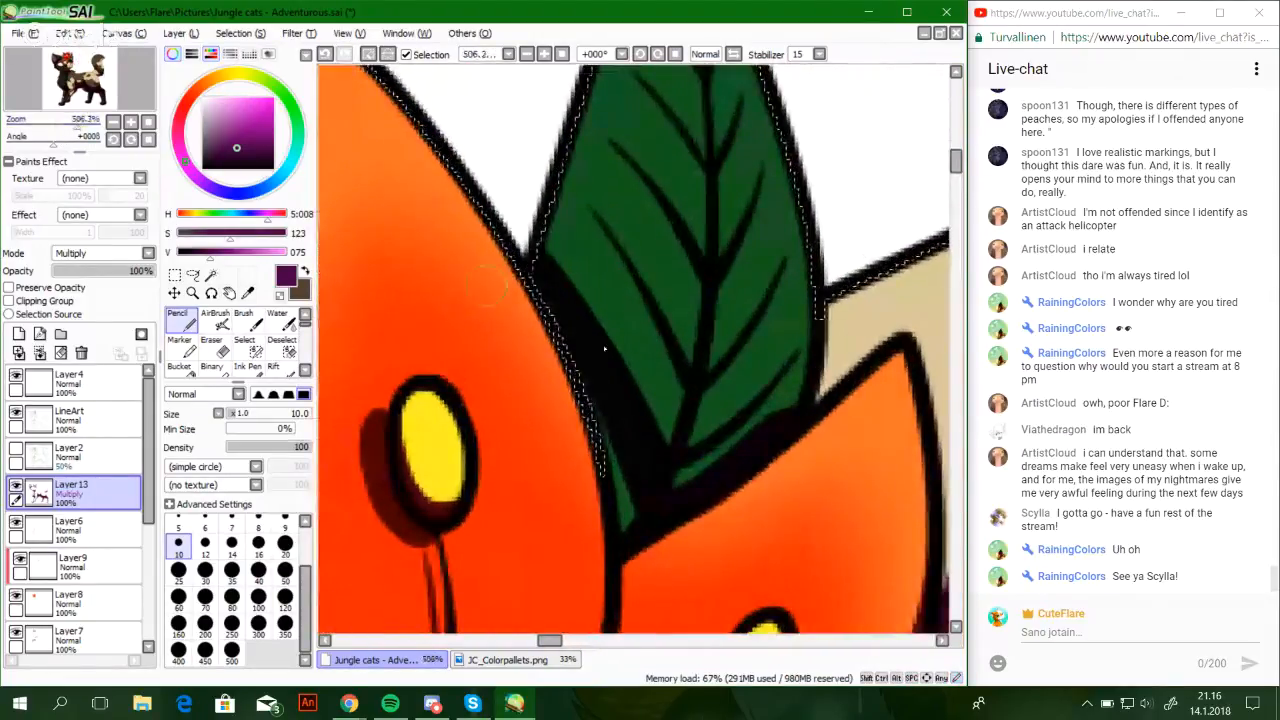
mouse_move(636, 487)
left_mouse_down()
mouse_move(614, 430)
mouse_move(630, 505)
mouse_move(700, 480)
mouse_move(793, 393)
left_mouse_up()
left_click_drag(704, 484, 808, 345)
key("ctrl+z")
key("ctrl+z")
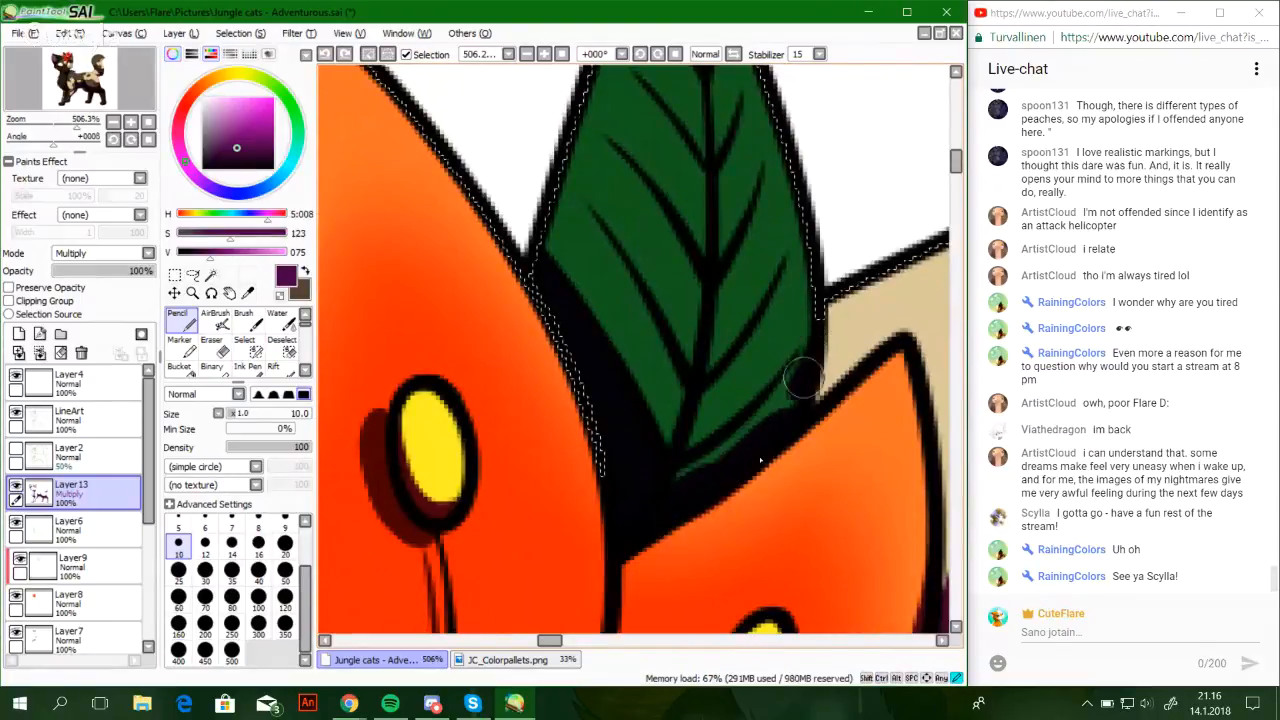
left_click_drag(701, 478, 810, 367)
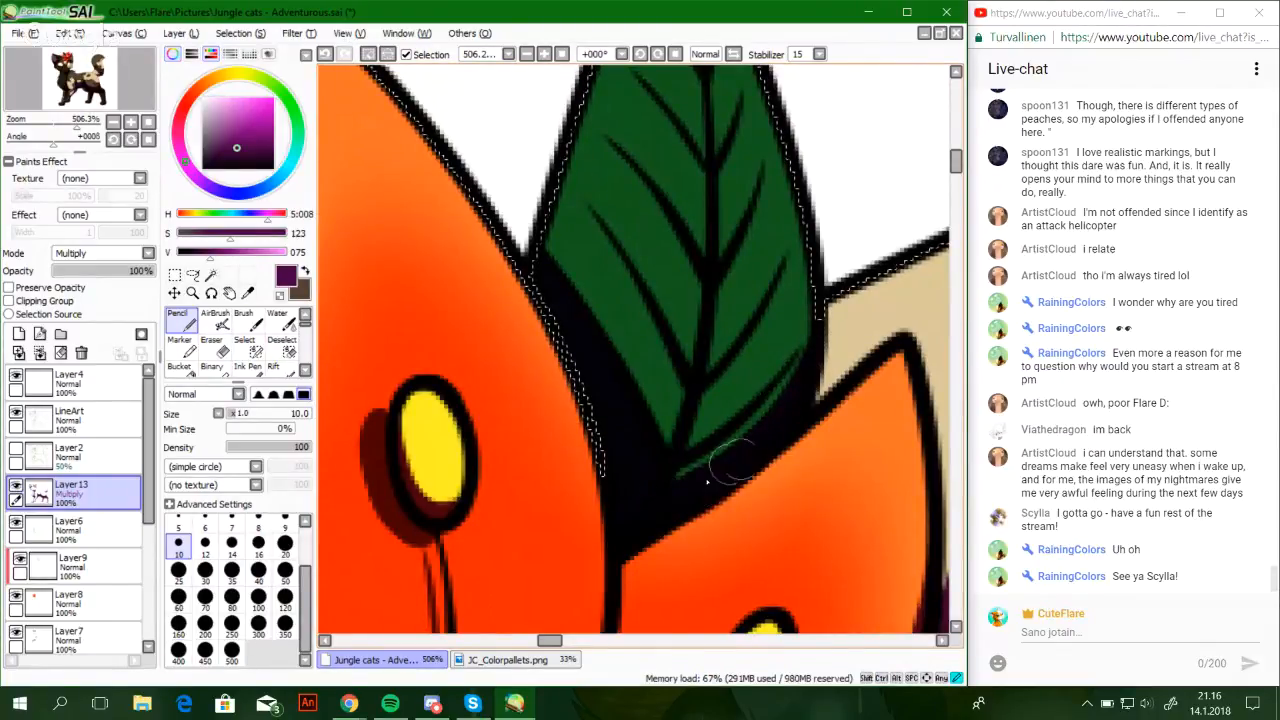
Erase the excess shadow along the upright leaf's base above the smaller orange petal, and return to the Pencil
key("e")
left_click_drag(668, 505, 784, 475)
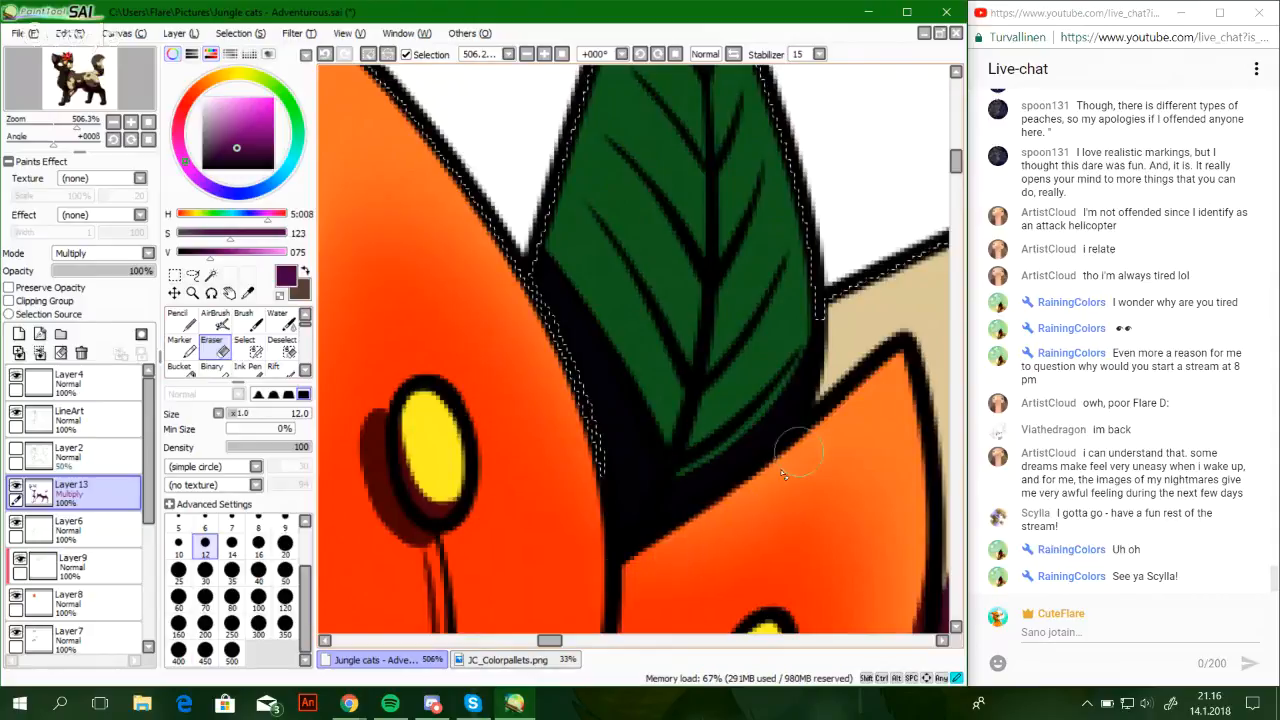
left_click(178, 318)
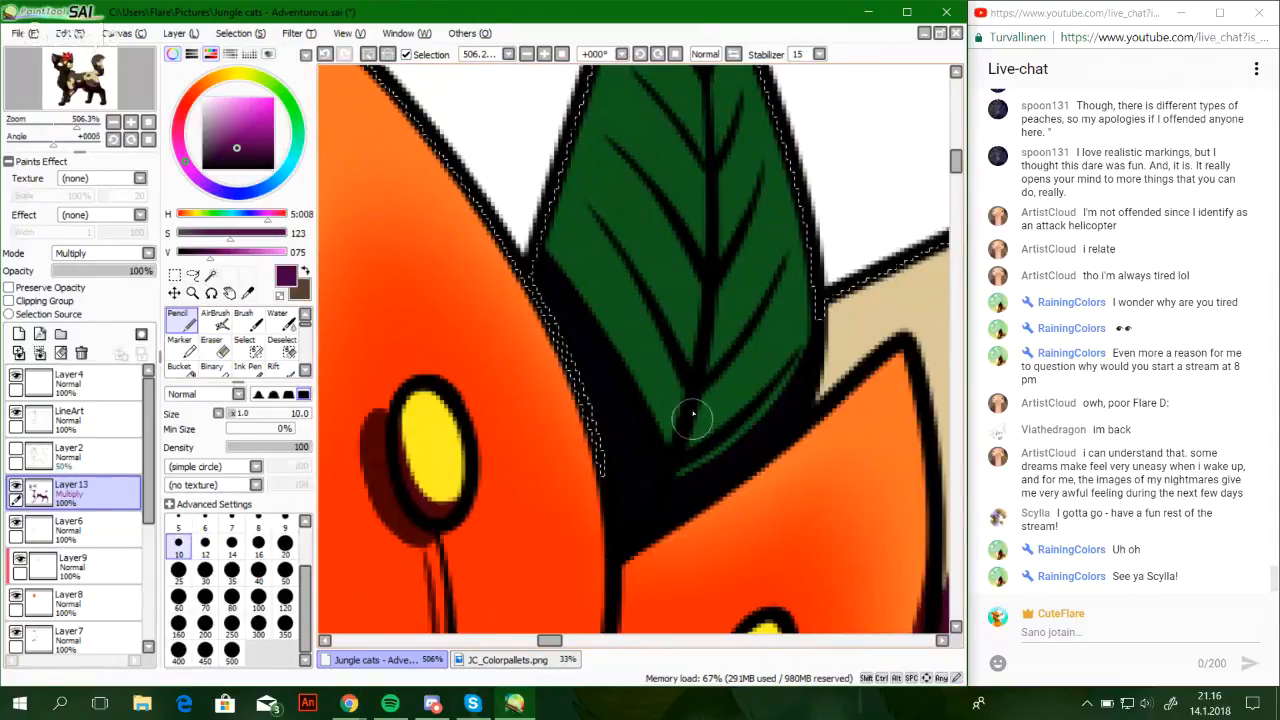
Paint rounded shadows at the vein junctions along the upright leaf's midrib, undoing the strokes that miss
mouse_move(700, 441)
left_mouse_down()
mouse_move(686, 400)
mouse_move(777, 380)
mouse_move(651, 414)
mouse_move(688, 392)
mouse_move(653, 443)
left_mouse_up()
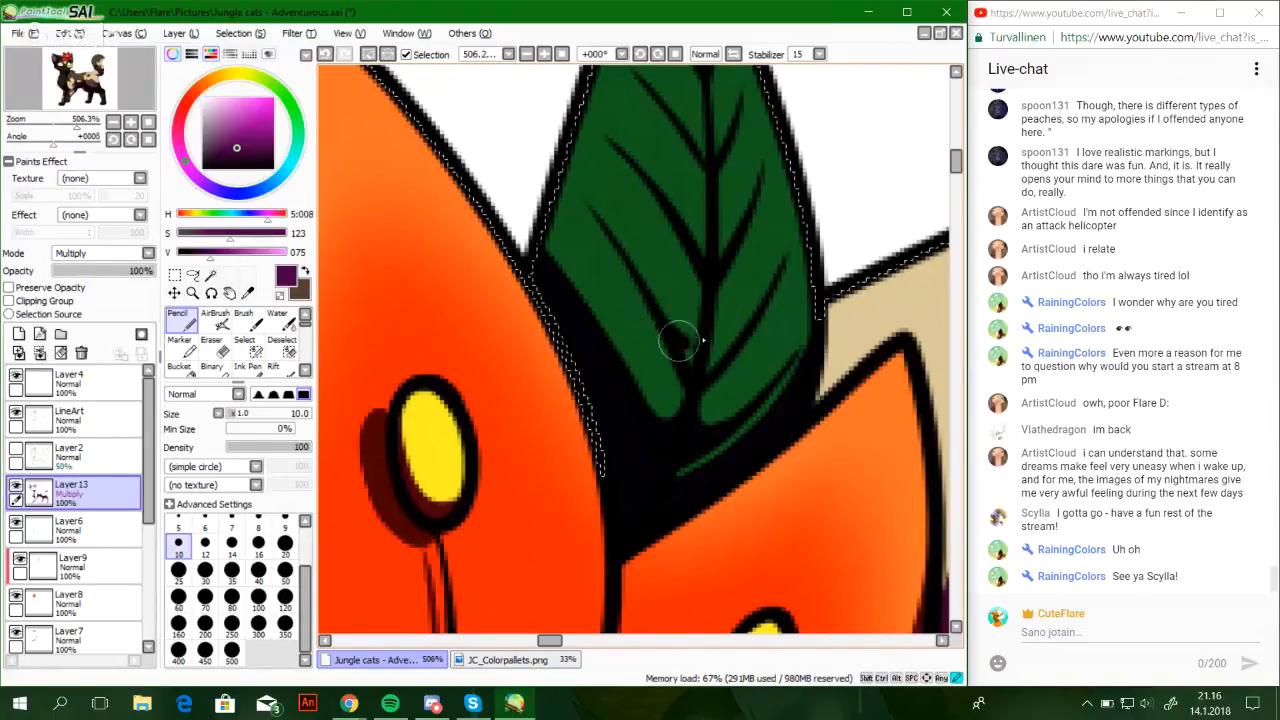
left_click_drag(691, 338, 708, 294)
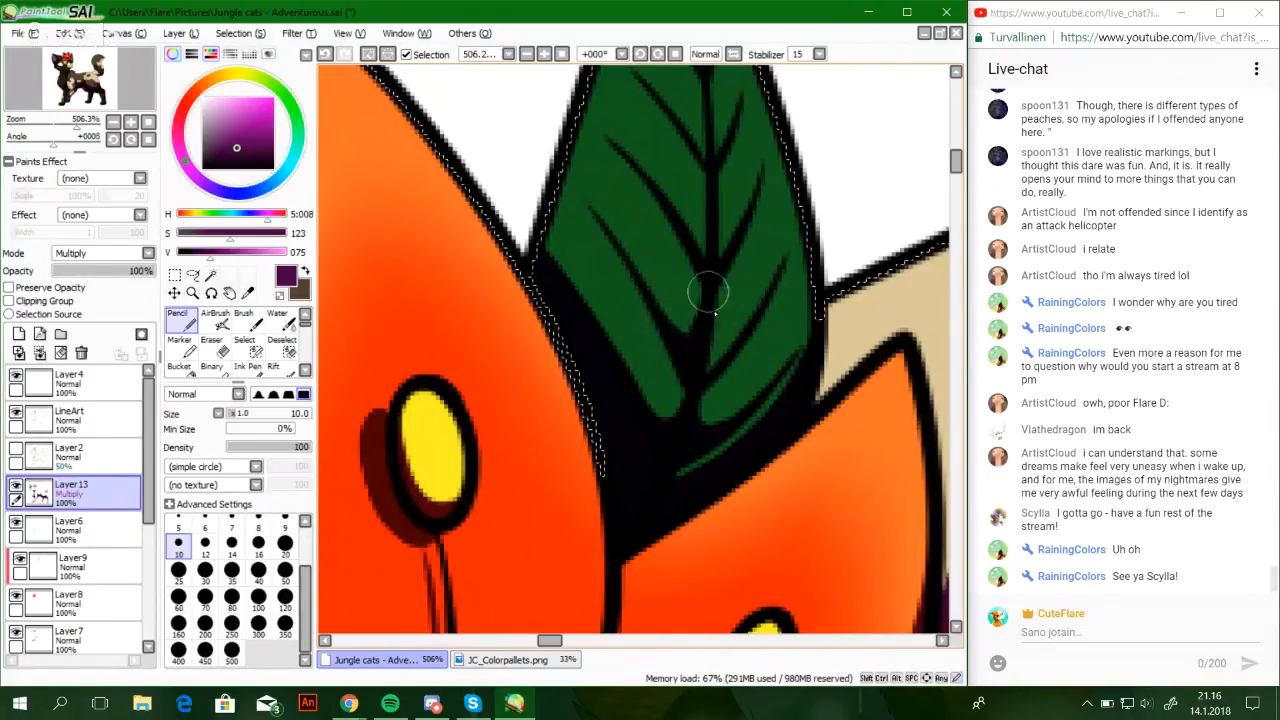
key("ctrl+z")
left_click_drag(716, 338, 742, 326)
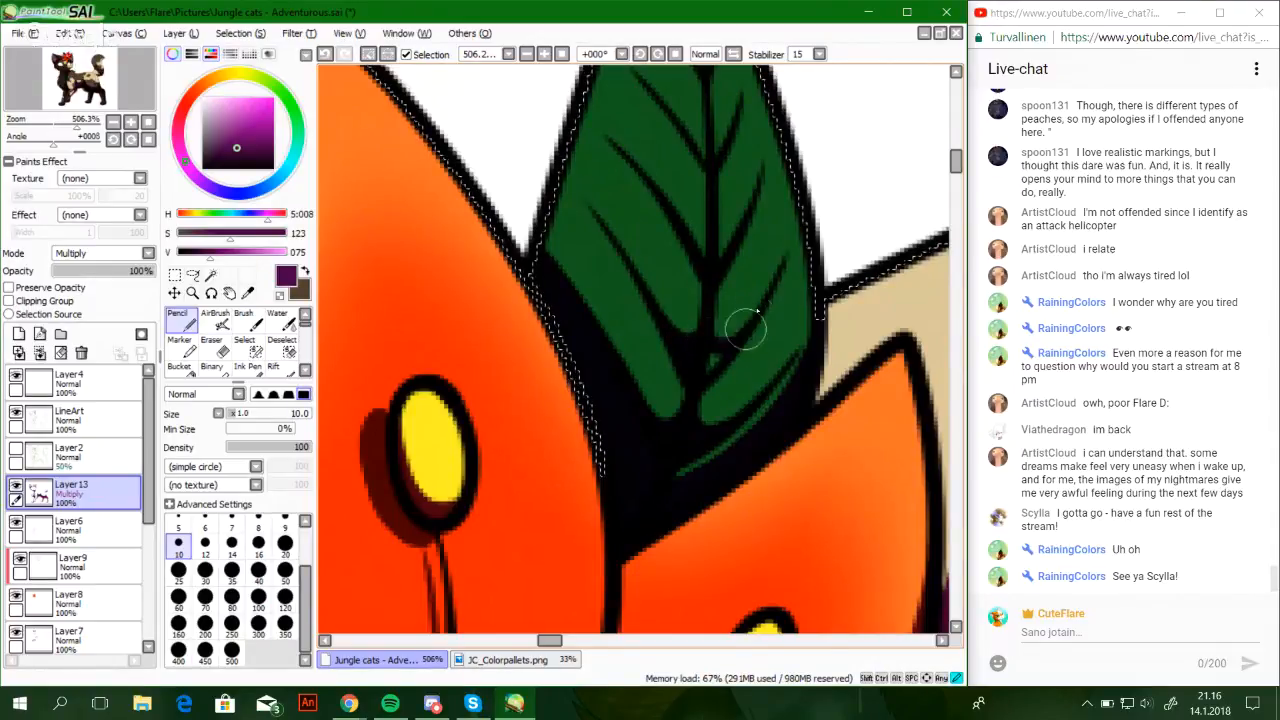
key("ctrl+z")
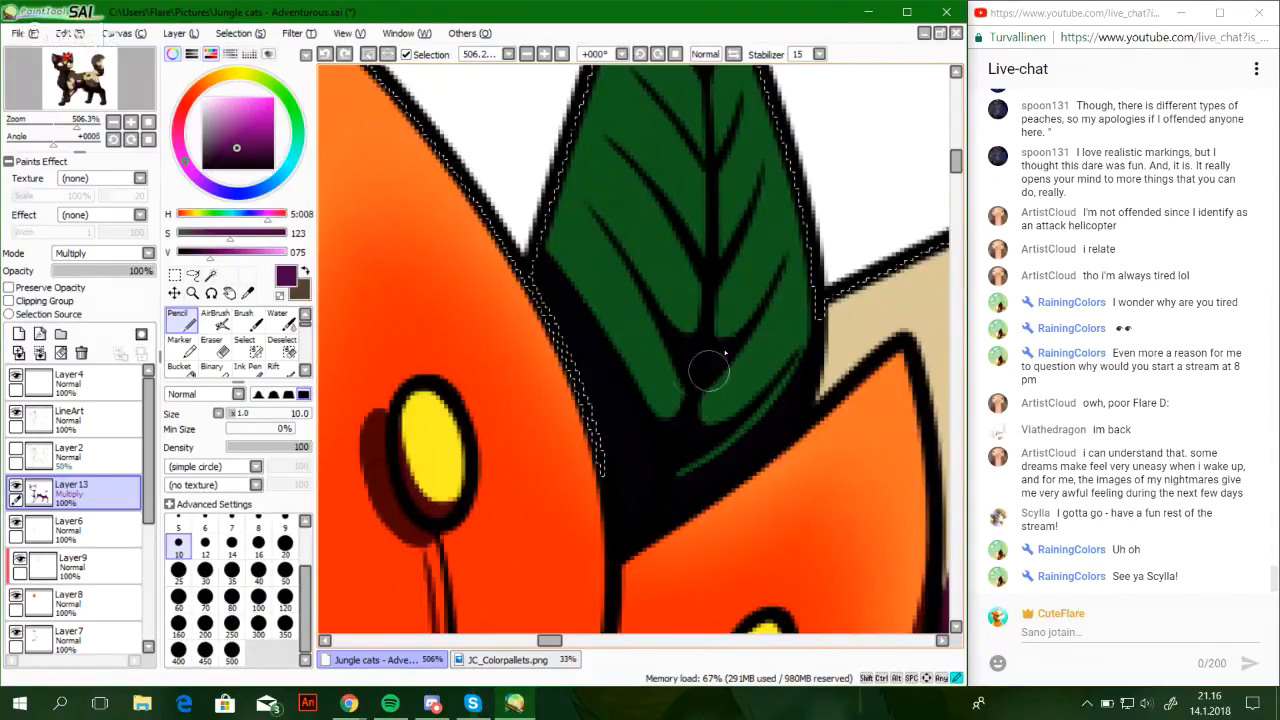
scroll(689, 390, "up", 4)
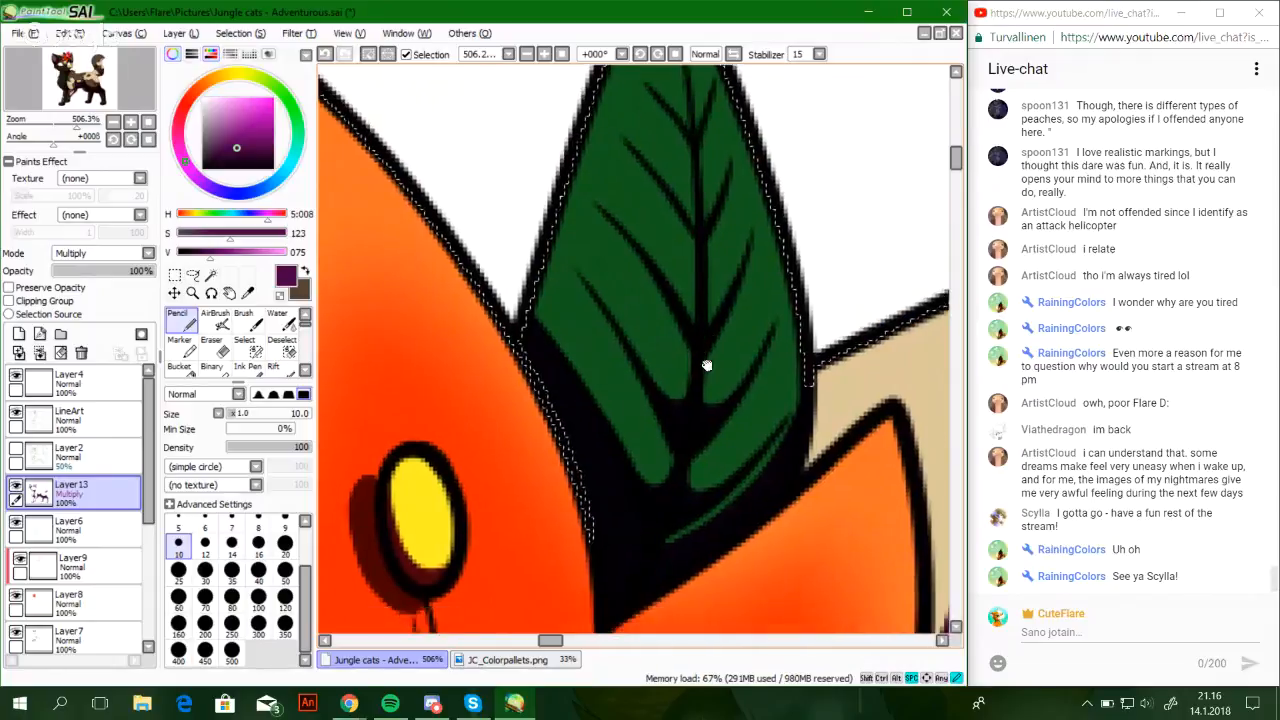
scroll(691, 436, "up", 1)
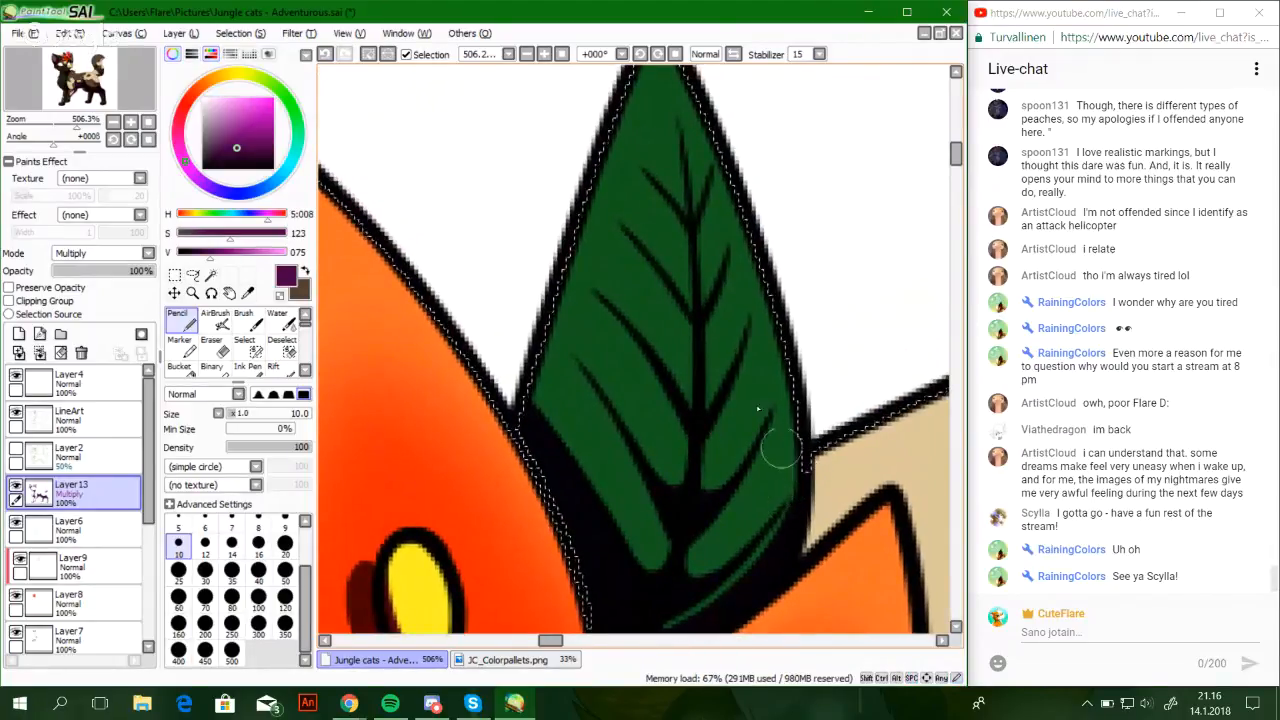
mouse_move(671, 376)
left_mouse_down()
mouse_move(707, 398)
mouse_move(700, 423)
mouse_move(722, 394)
mouse_move(697, 426)
left_mouse_up()
Paint a tapered shadow wedge on the brown fur beside the short contour line below the back's outline
mouse_move(77, 125)
left_mouse_down()
mouse_move(53, 126)
mouse_move(80, 92)
mouse_move(44, 134)
mouse_move(72, 103)
mouse_move(98, 108)
mouse_move(65, 127)
left_mouse_up()
key("space")
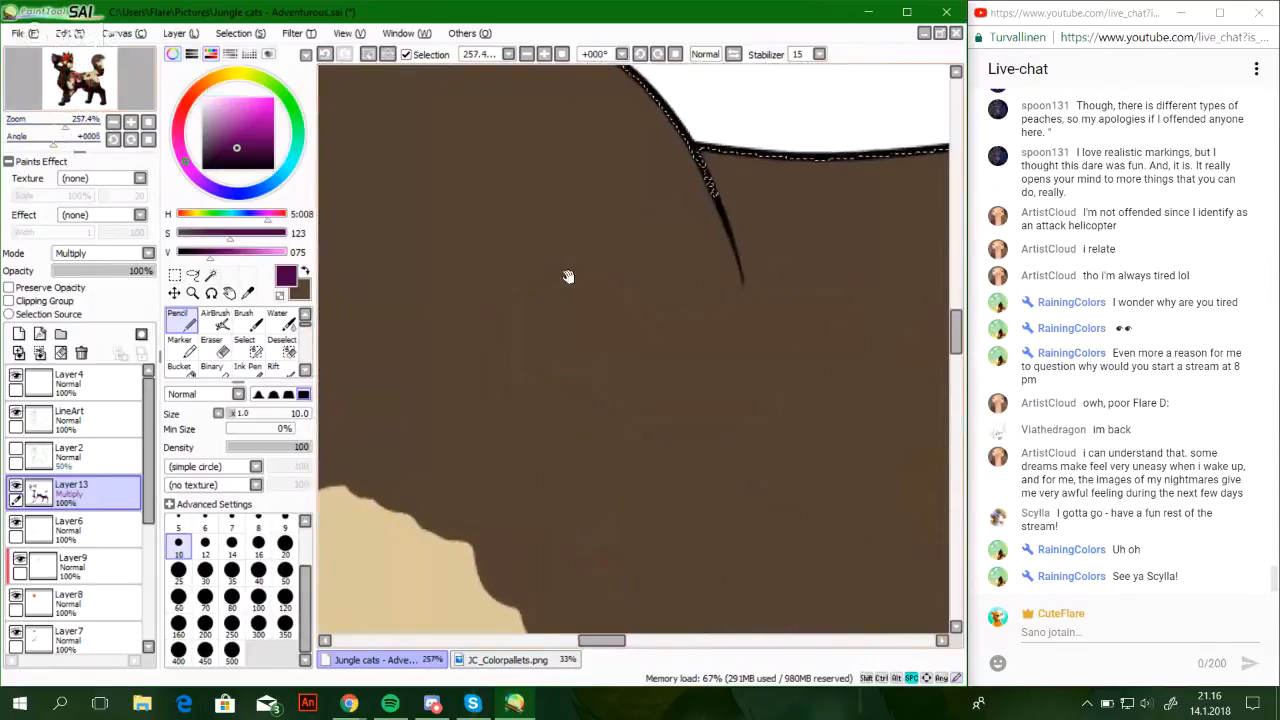
left_click_drag(795, 281, 701, 396)
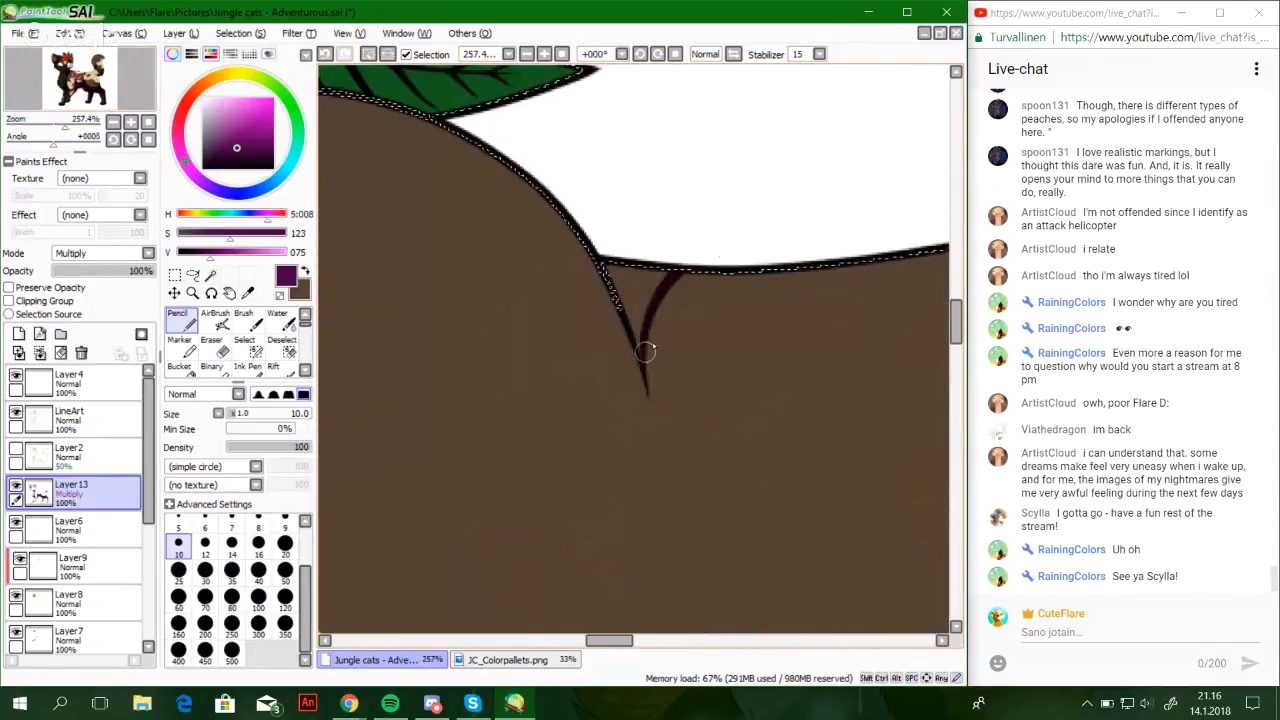
key("space")
left_click_drag(645, 350, 640, 424)
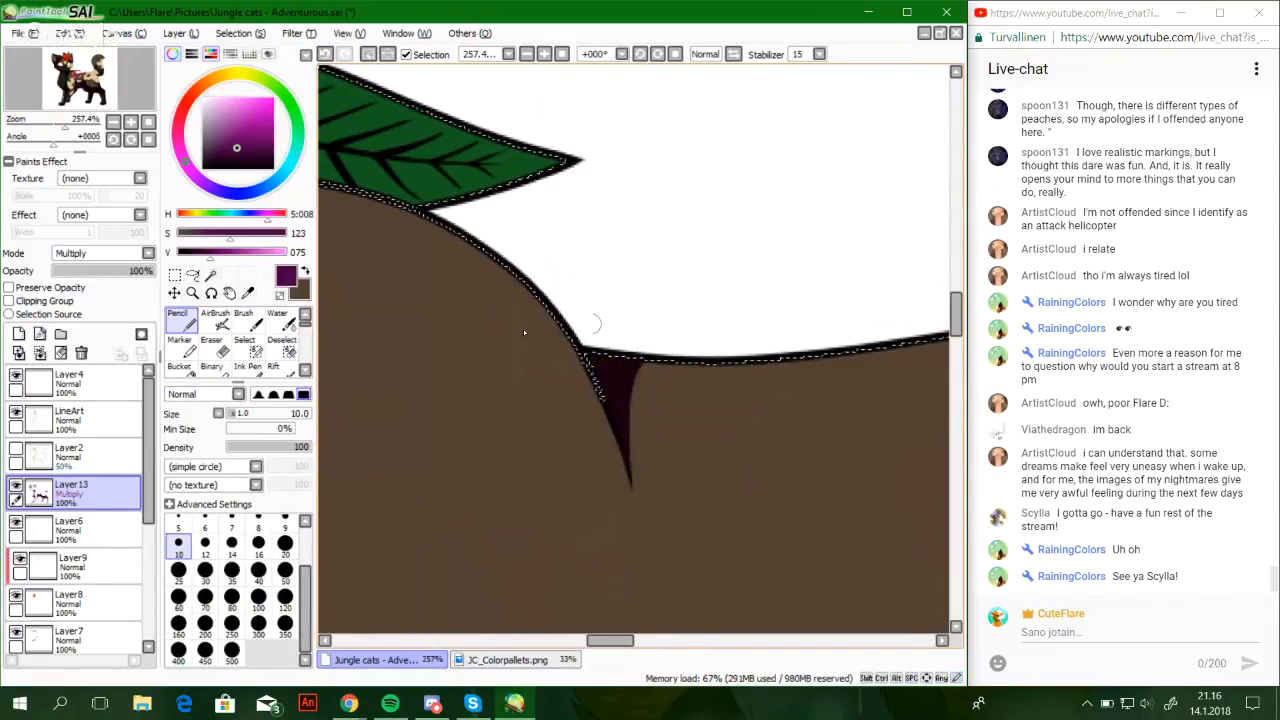
Inspect the shading across the cat's head, flower, back and tail, up close and as a whole figure
left_click_drag(57, 122, 116, 107)
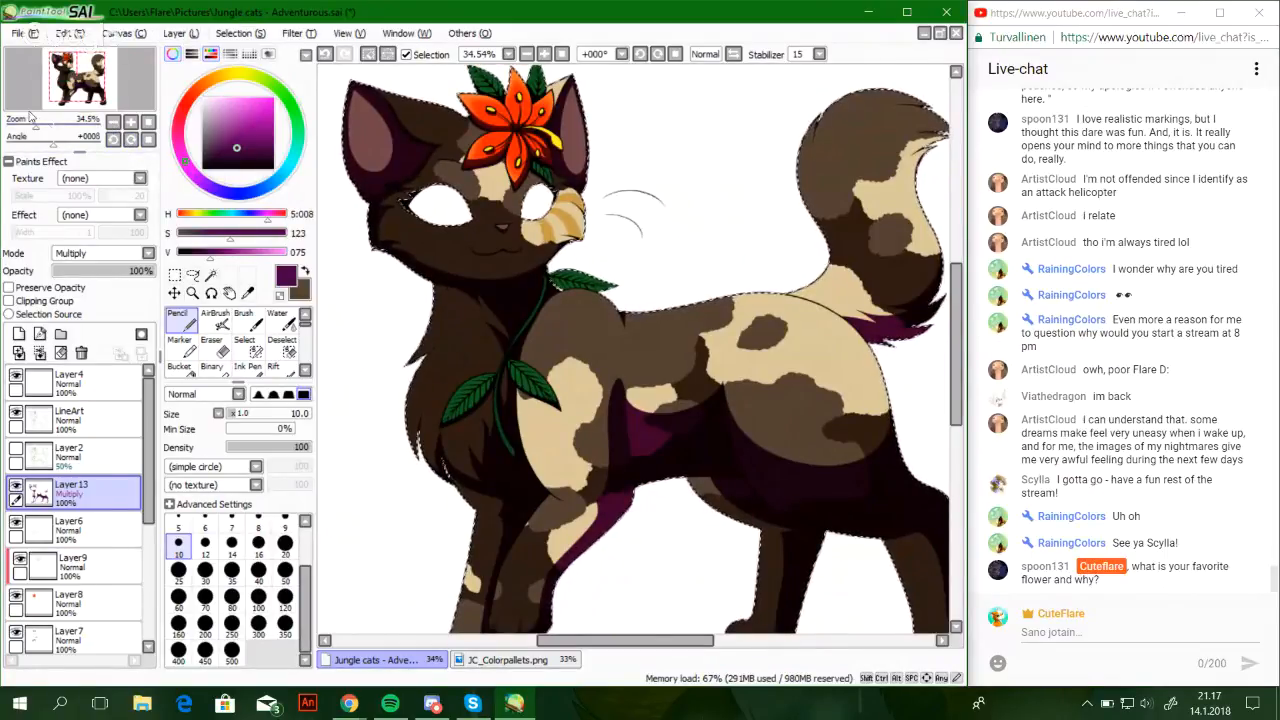
left_click_drag(36, 124, 79, 103)
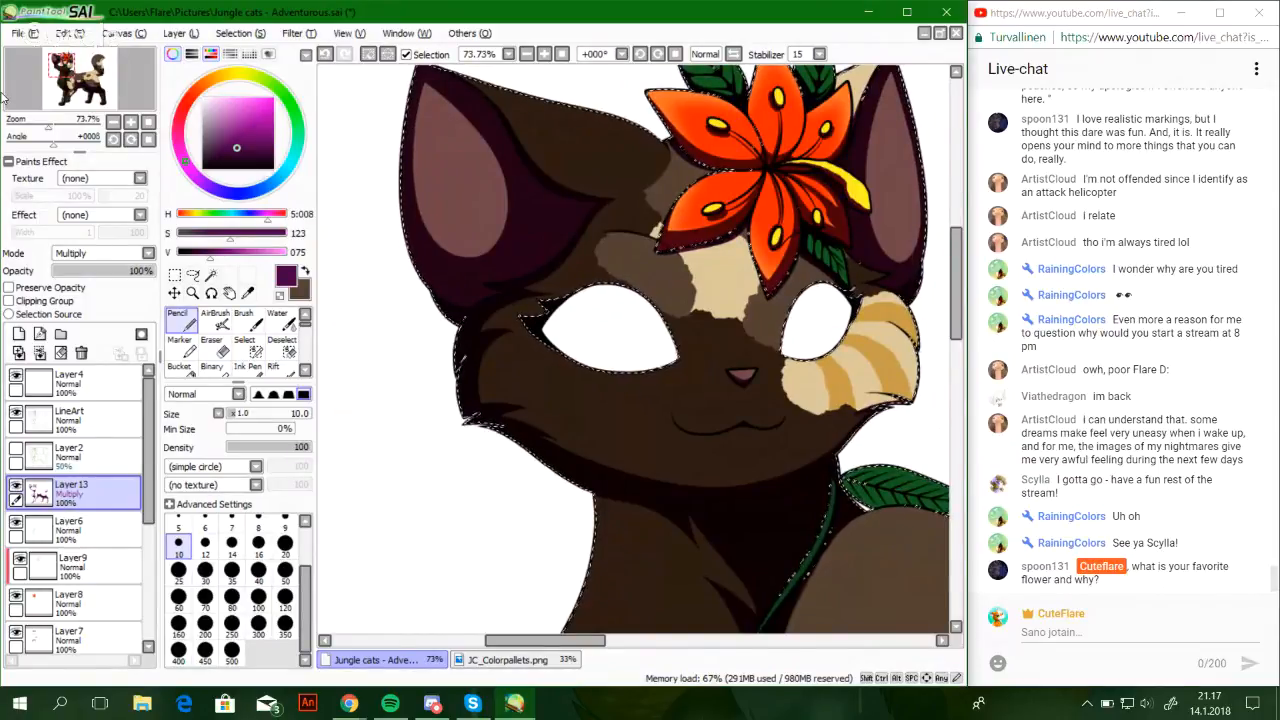
left_click_drag(49, 128, 39, 131)
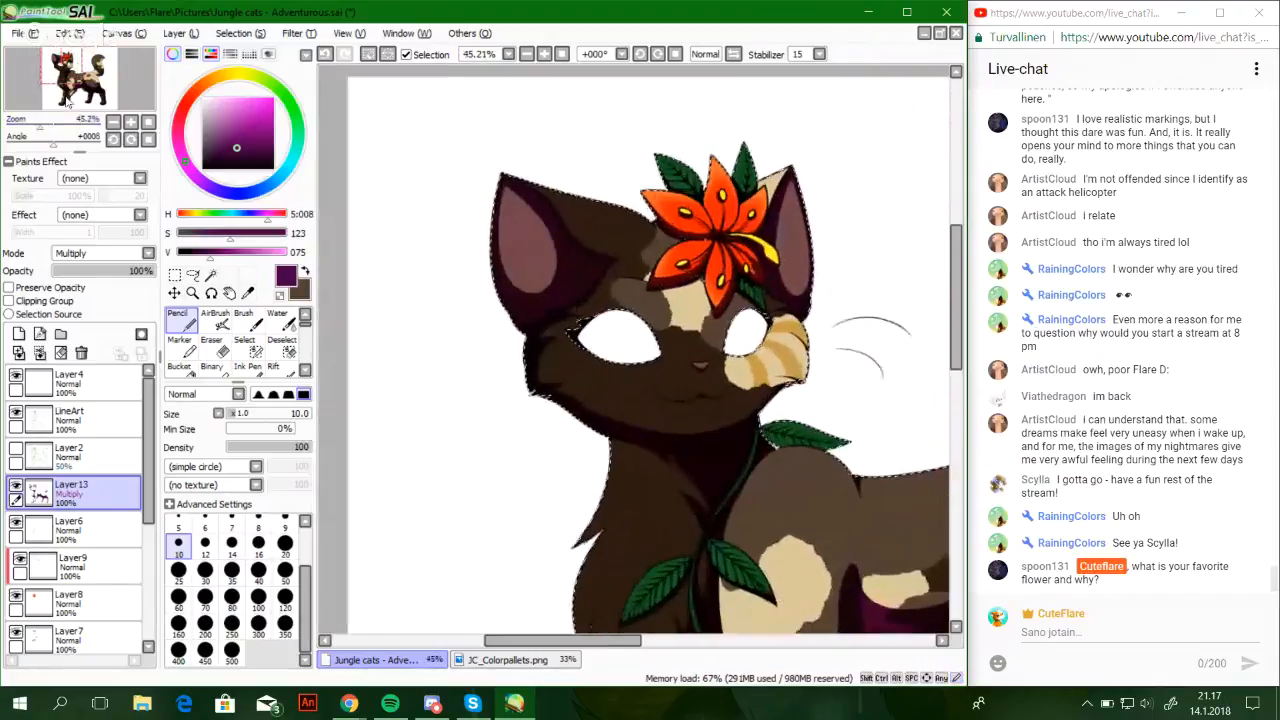
left_click_drag(83, 87, 100, 92)
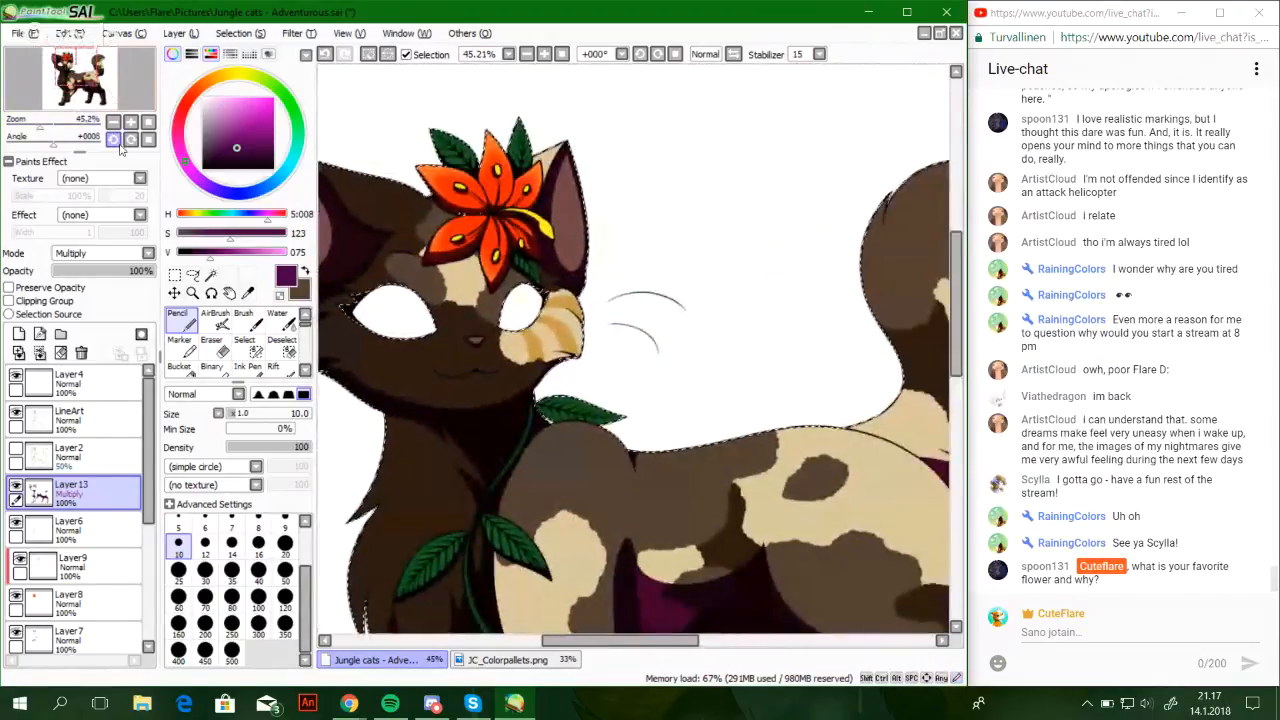
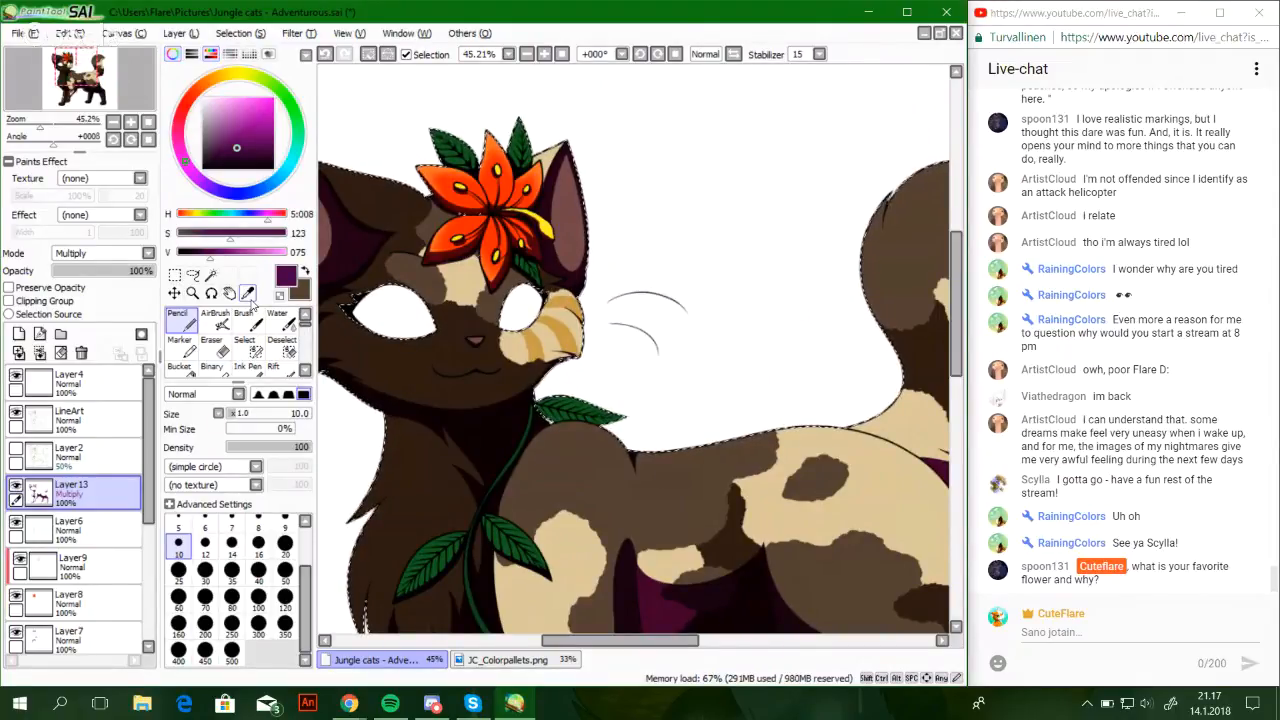
left_click_drag(45, 131, 41, 129)
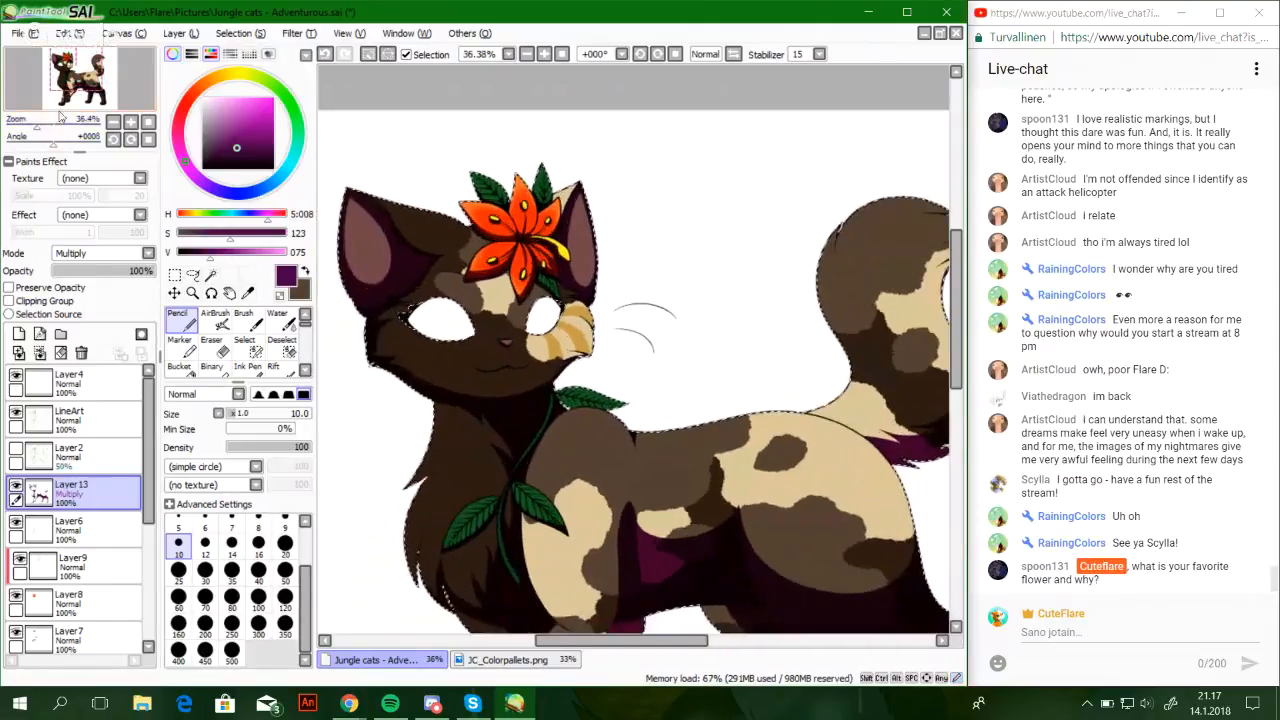
left_click_drag(78, 69, 85, 71)
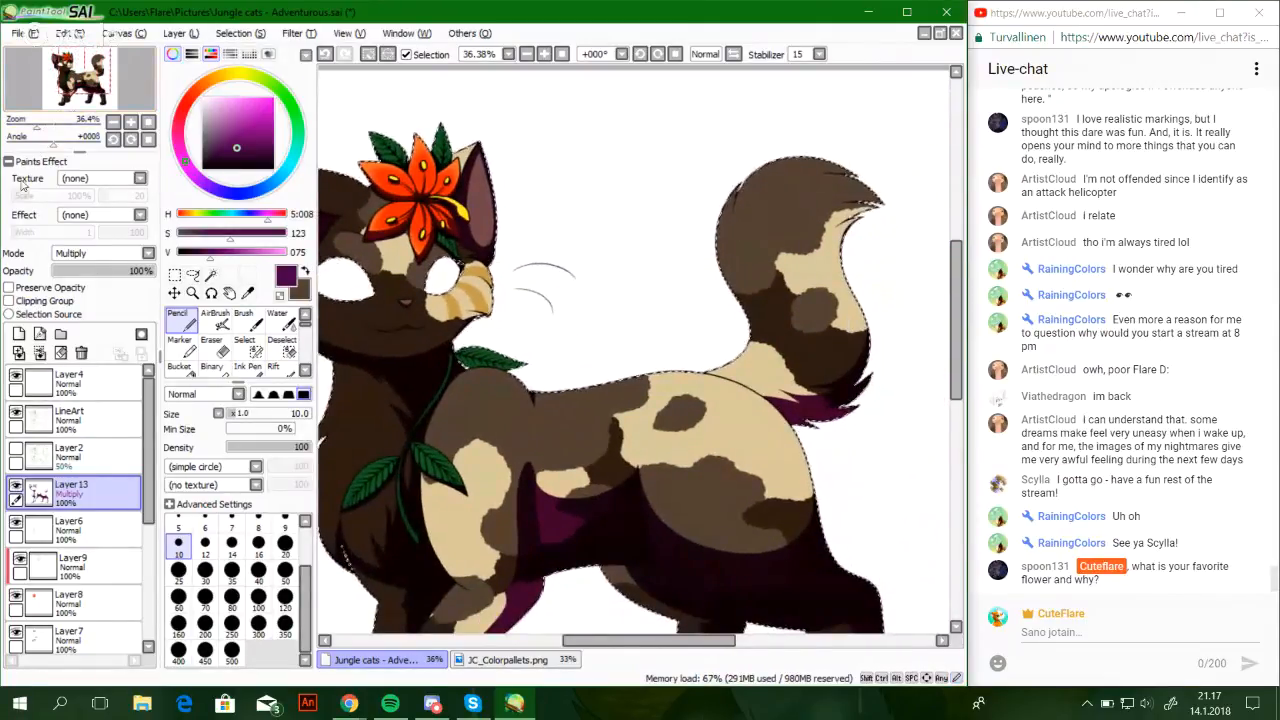
left_click_drag(80, 124, 43, 133)
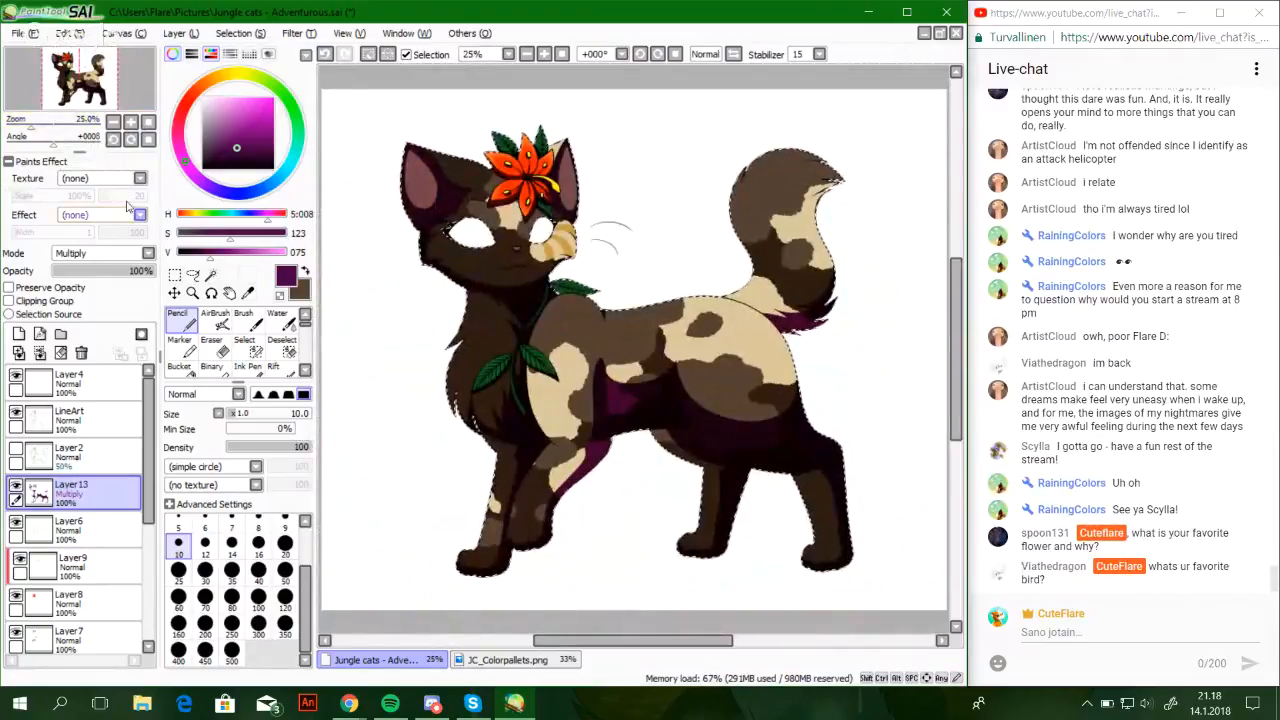
Draw a curved shadow edge from base to tip along the lower half of the leaf behind the neck, redoing strokes that miss
left_click_drag(37, 125, 67, 111)
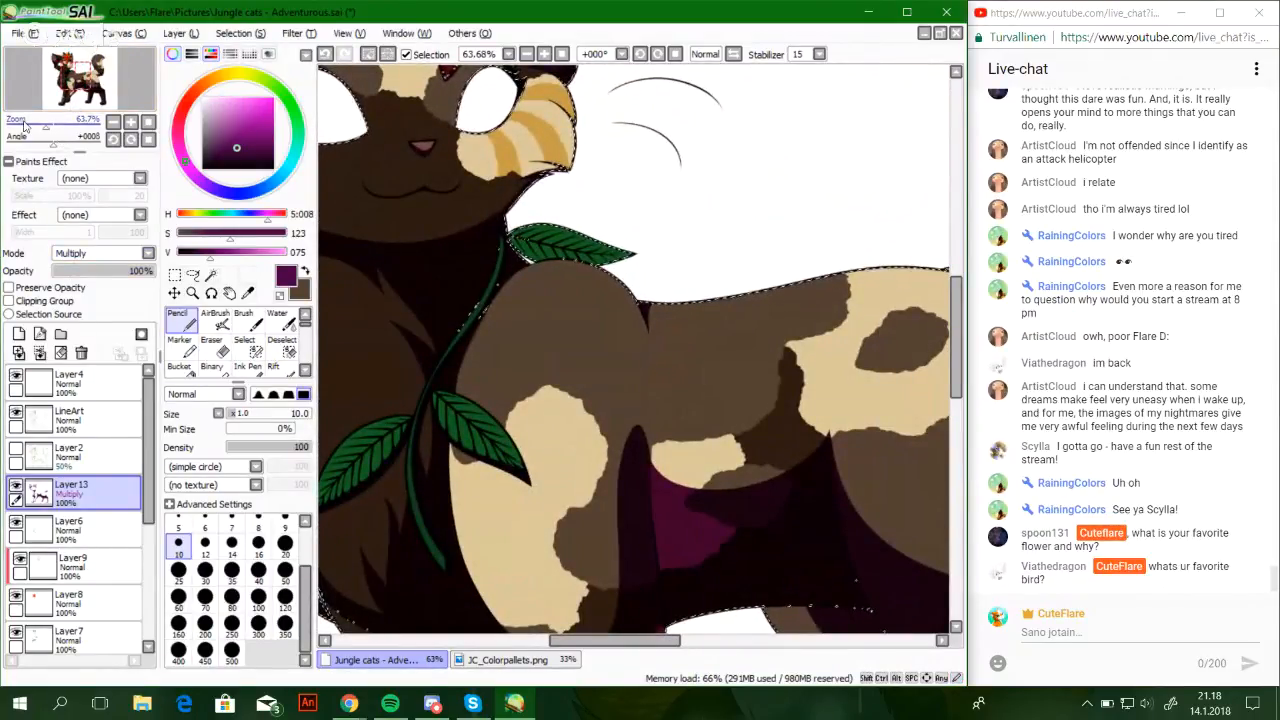
mouse_move(47, 122)
left_mouse_down()
mouse_move(73, 122)
mouse_move(88, 94)
mouse_move(68, 122)
left_mouse_up()
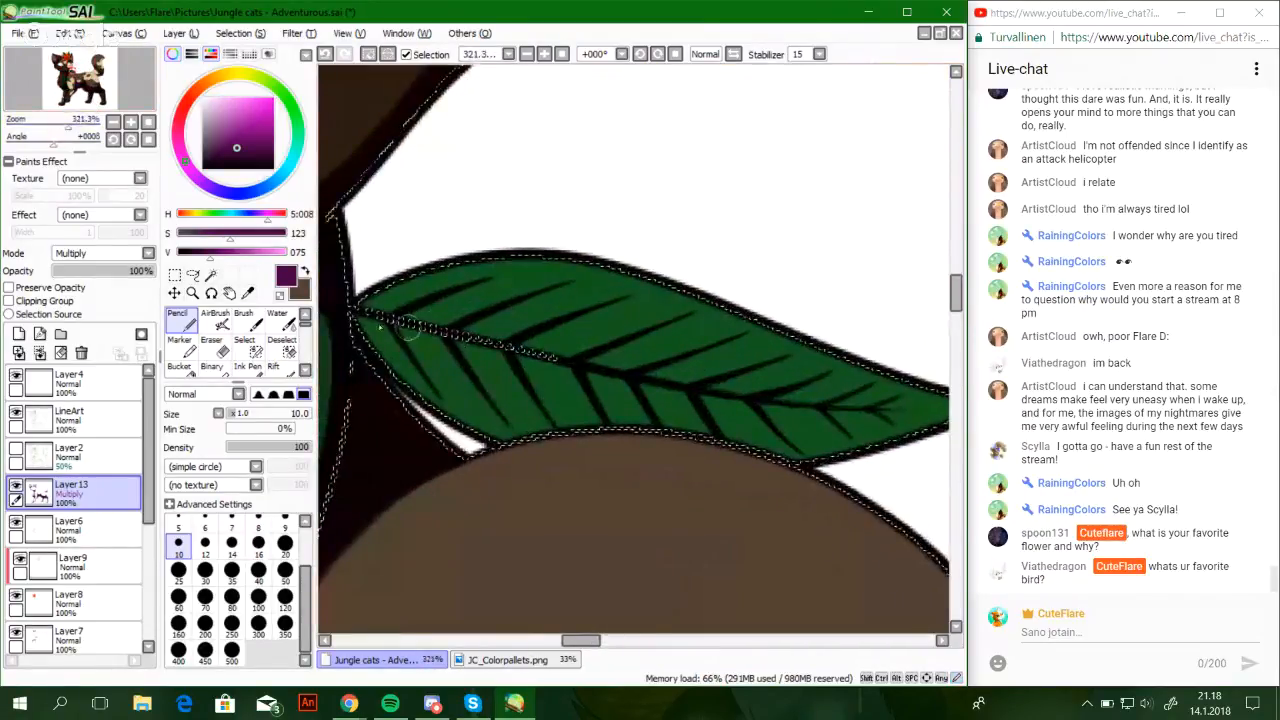
mouse_move(356, 330)
left_mouse_down()
mouse_move(455, 394)
mouse_move(950, 404)
left_mouse_up()
left_click_drag(623, 395, 623, 383)
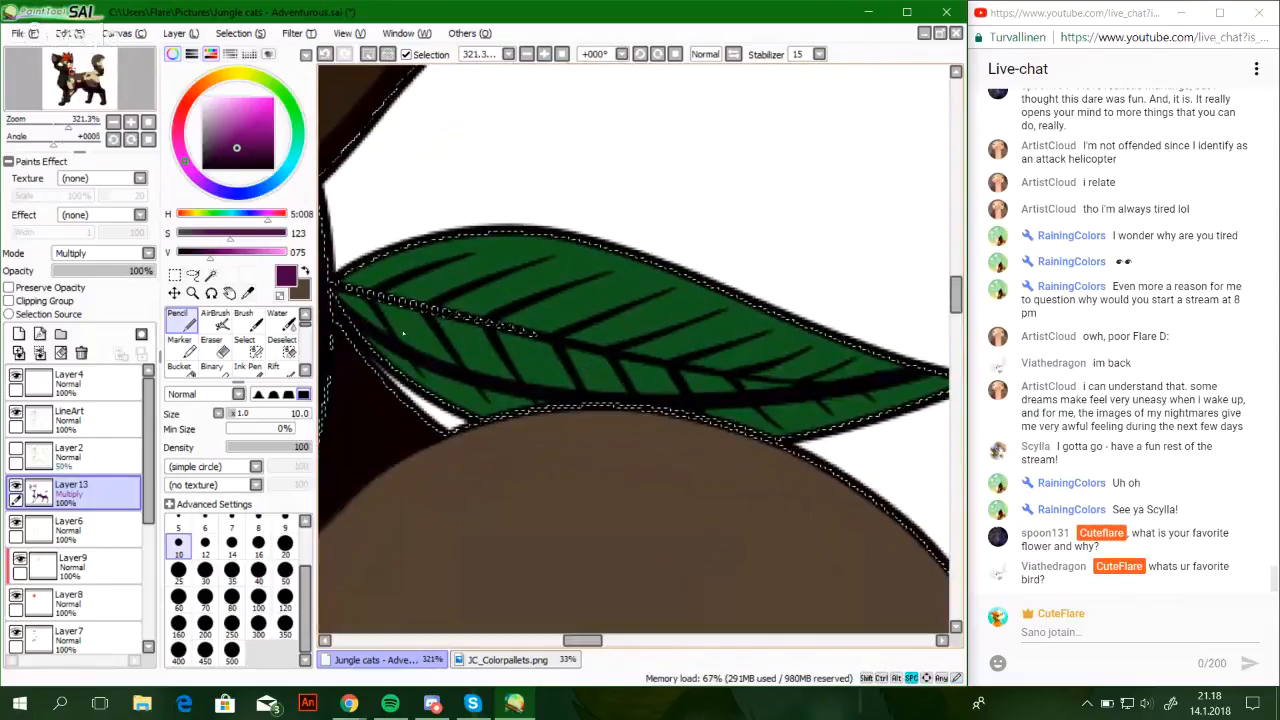
key("ctrl+z")
mouse_move(341, 289)
left_mouse_down()
mouse_move(514, 386)
mouse_move(940, 377)
left_mouse_up()
key("ctrl+z")
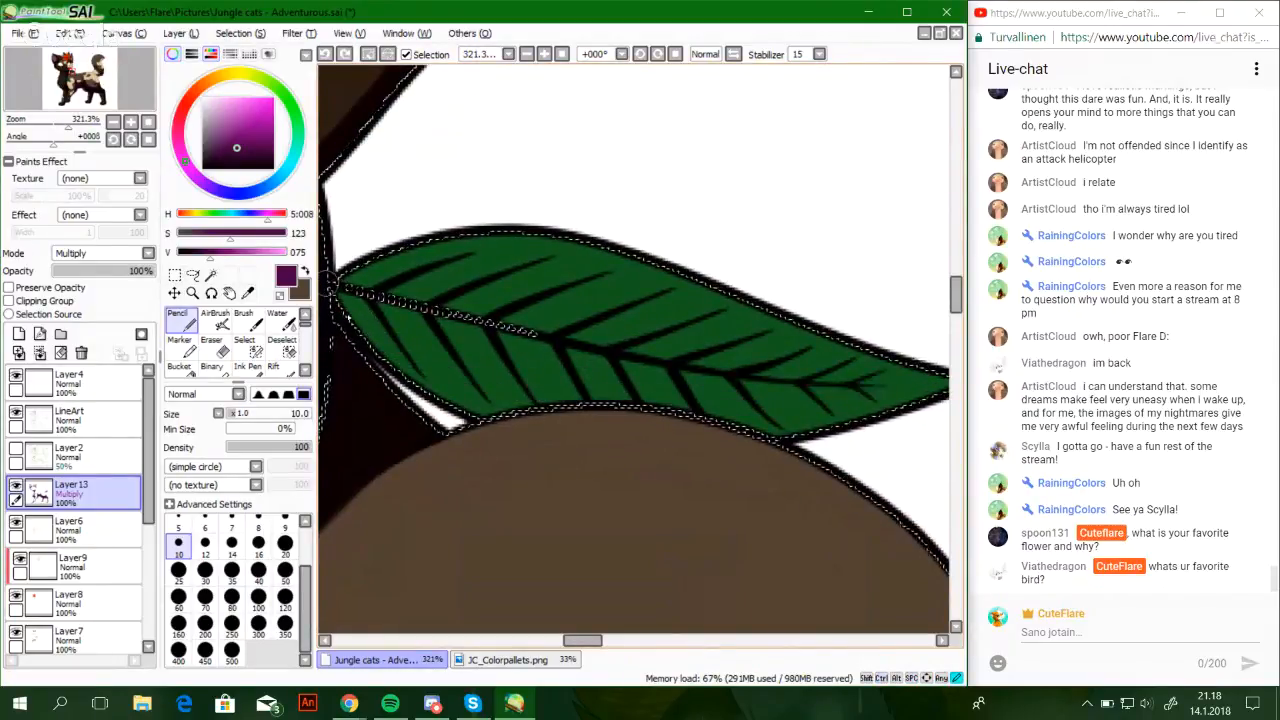
left_click_drag(341, 289, 940, 377)
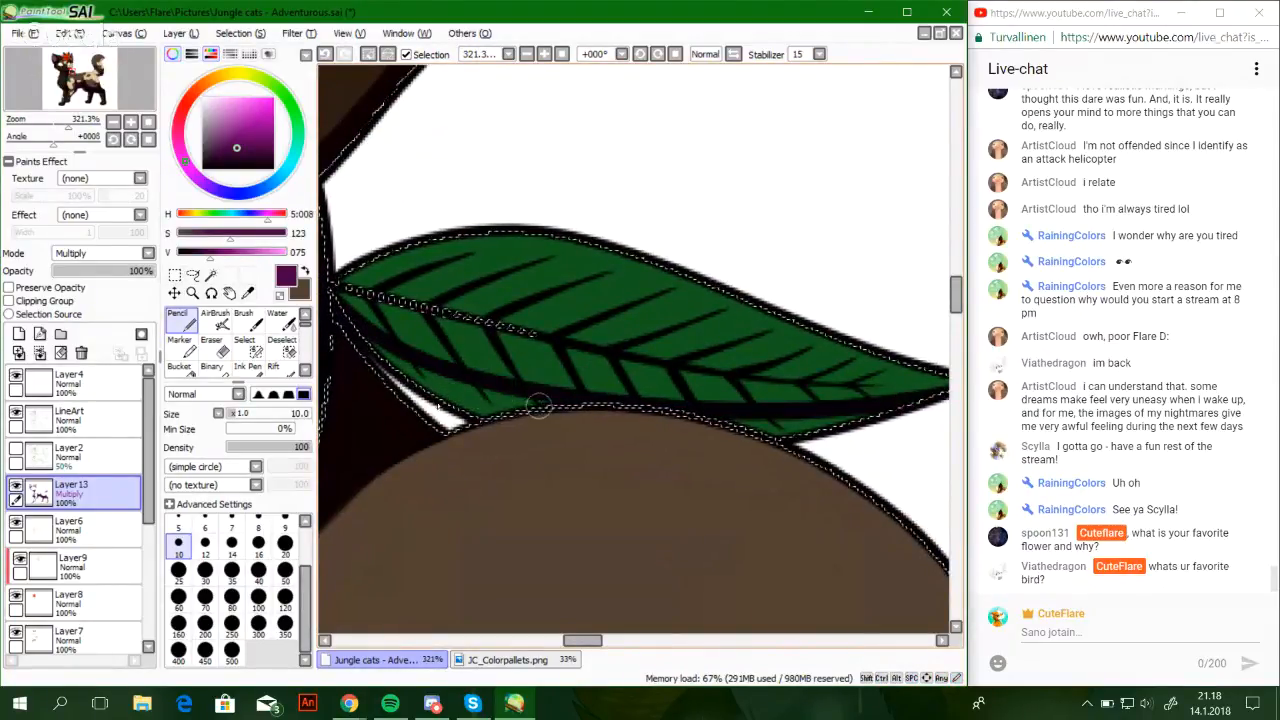
Fill the area between the curved shadow edge and the leaf's lower outline with the Pencil
key("e")
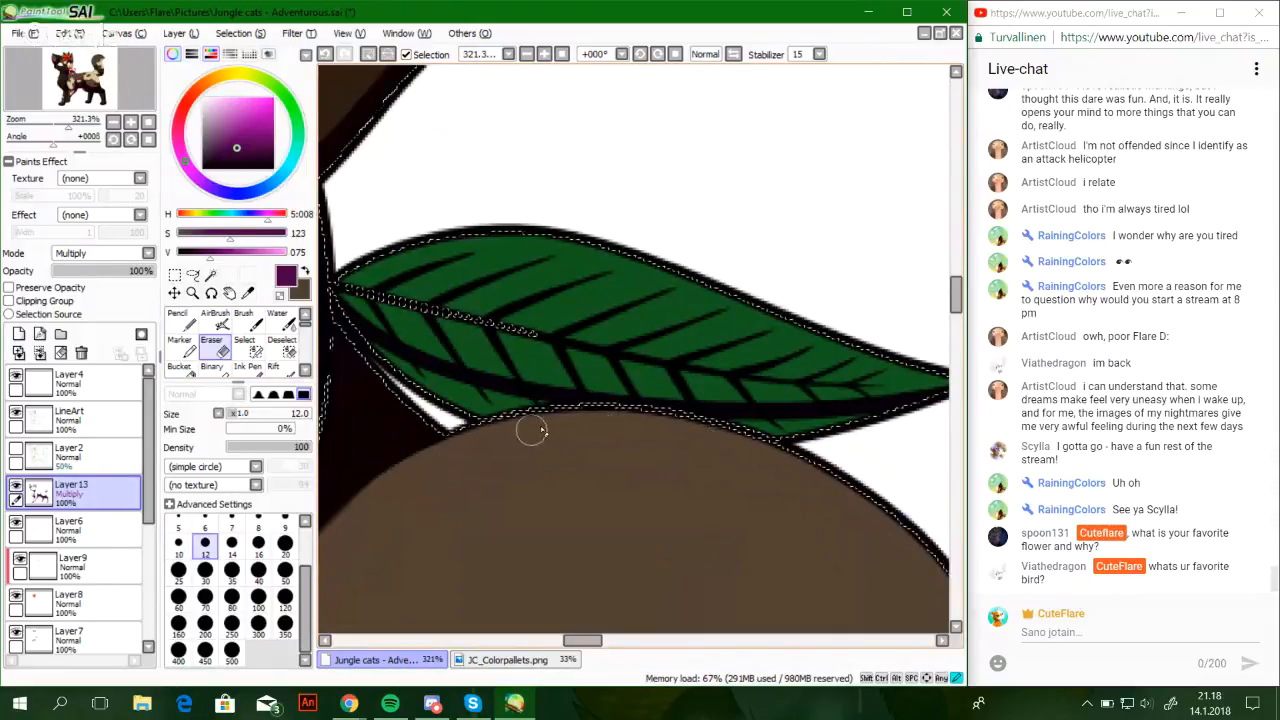
key("n")
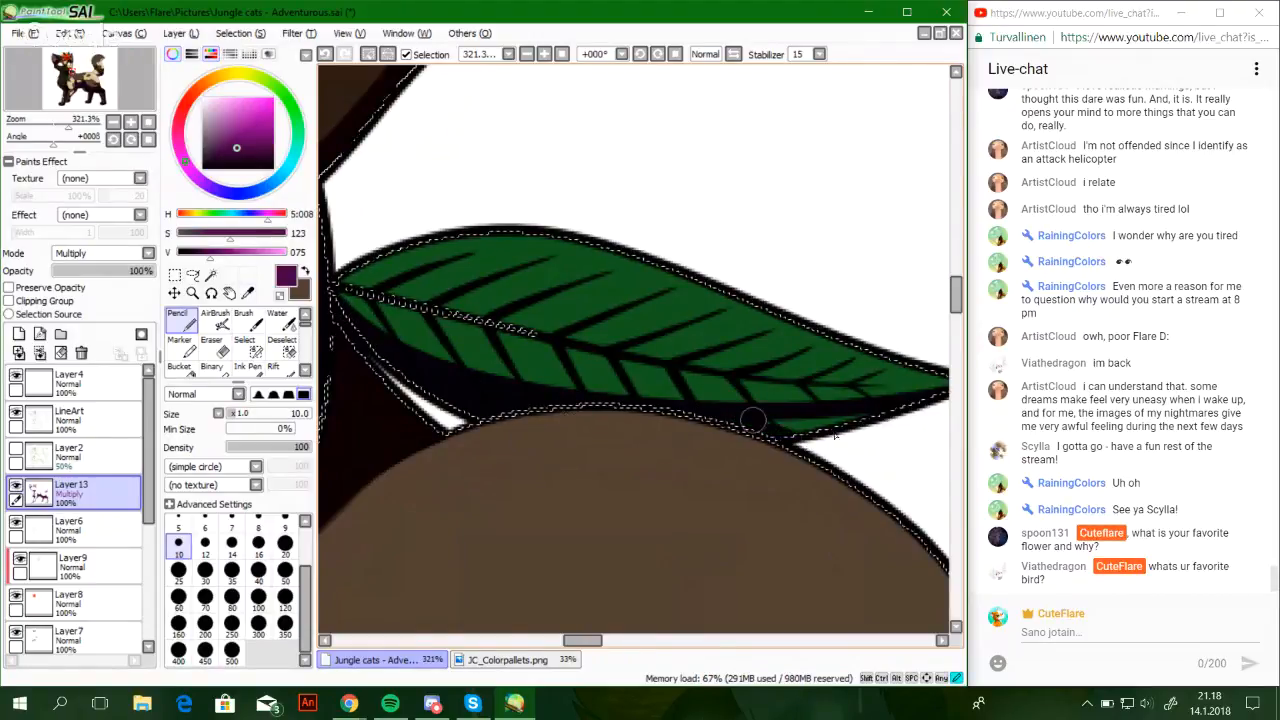
left_click_drag(882, 424, 767, 428)
Paint rounded shadows at the leaf's base and around the vein ends and junctions, out to its tip
left_click_drag(664, 438, 889, 446)
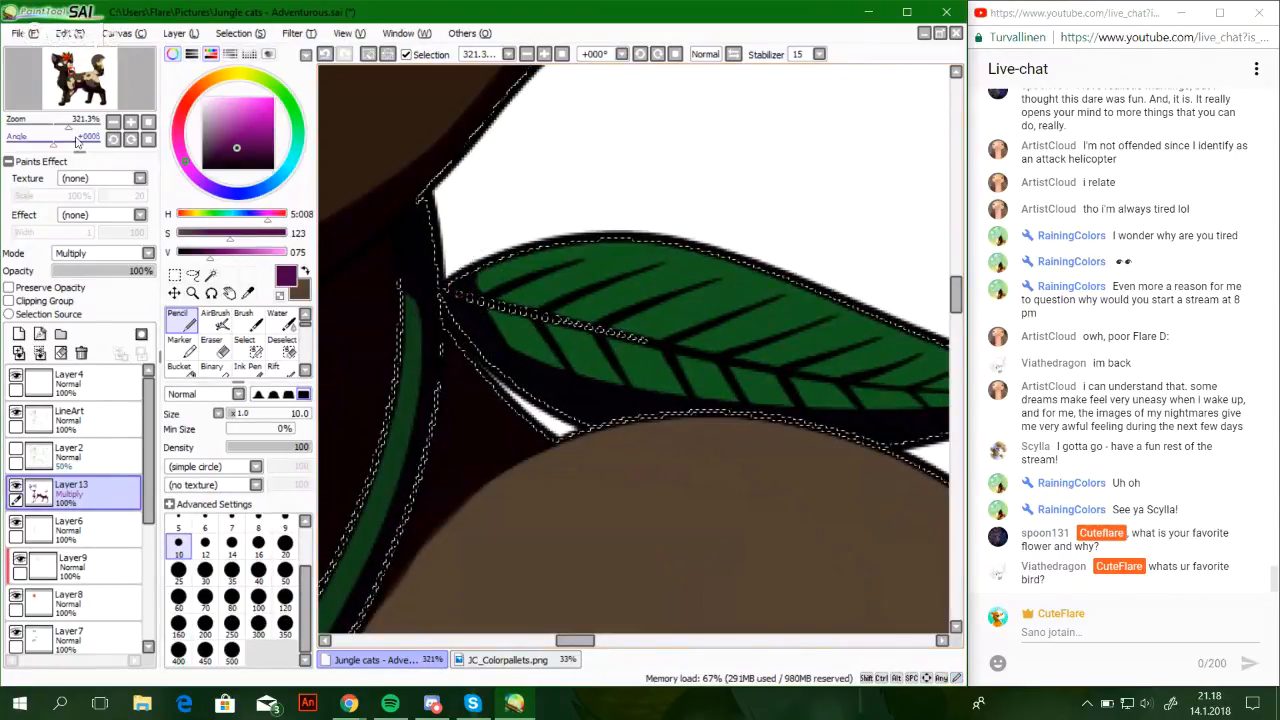
scroll(483, 355, "up", 2)
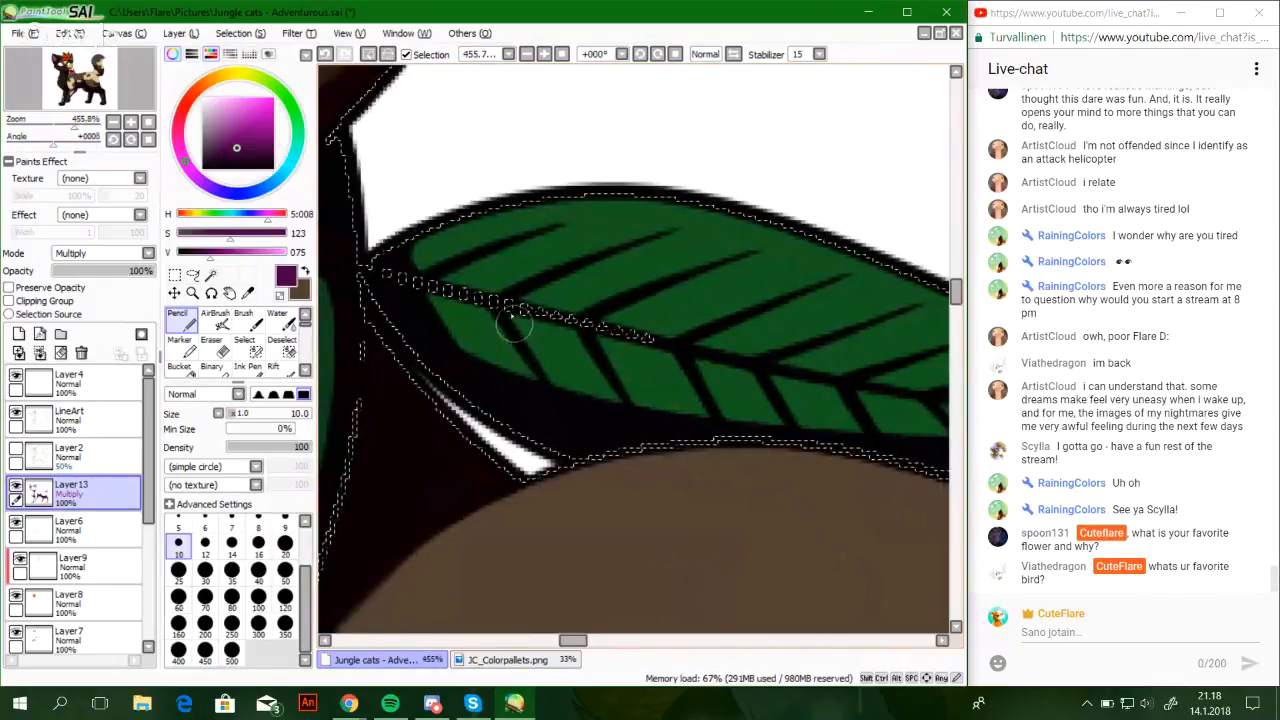
left_click_drag(433, 271, 445, 276)
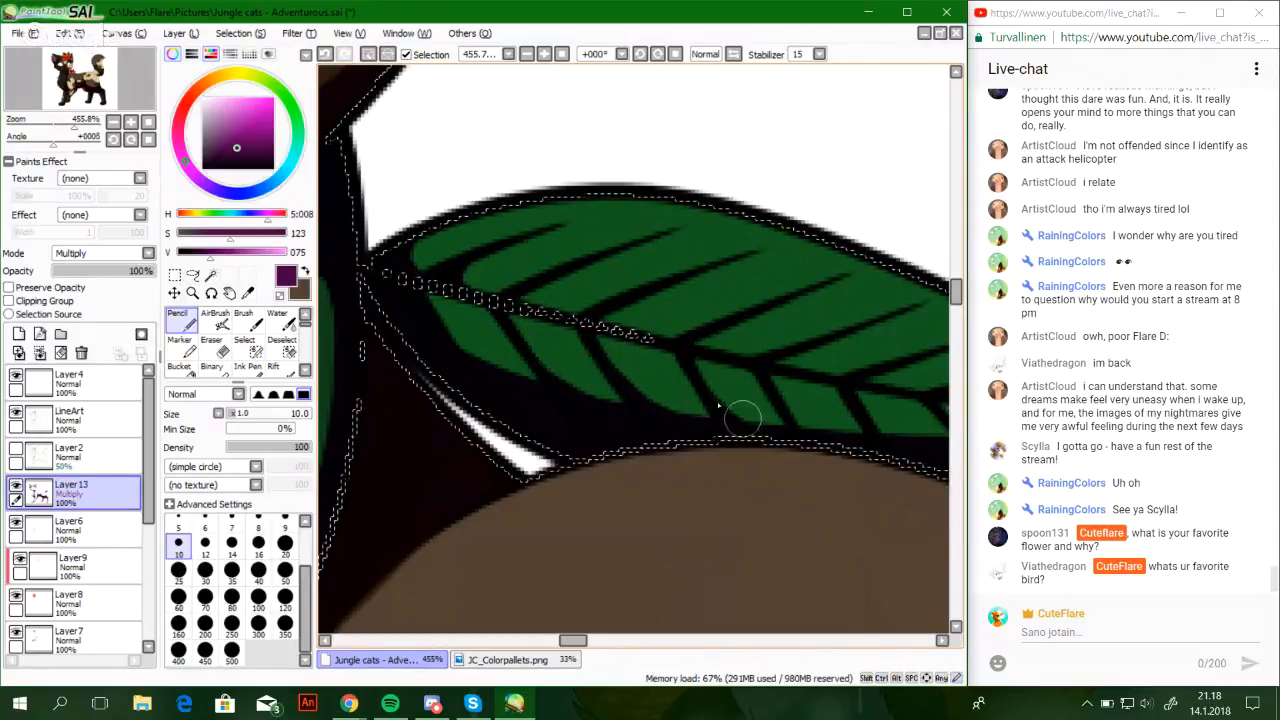
left_click_drag(889, 452, 670, 343)
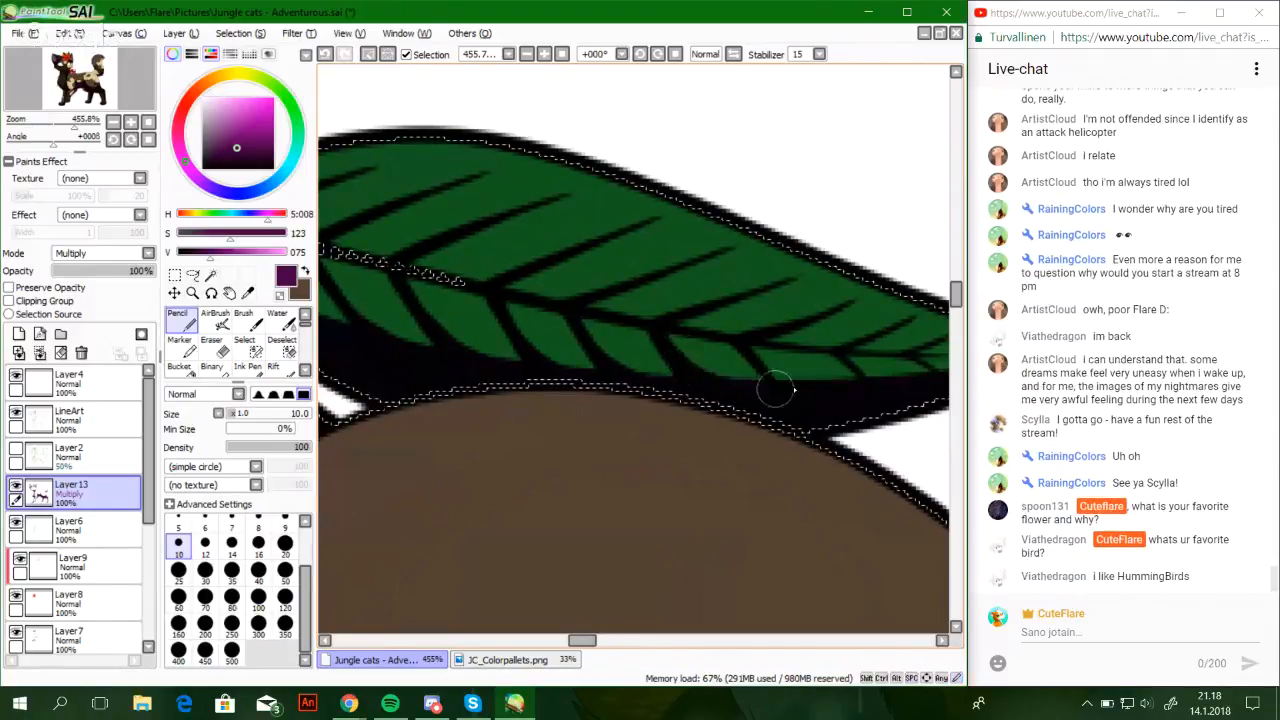
left_click_drag(850, 386, 726, 418)
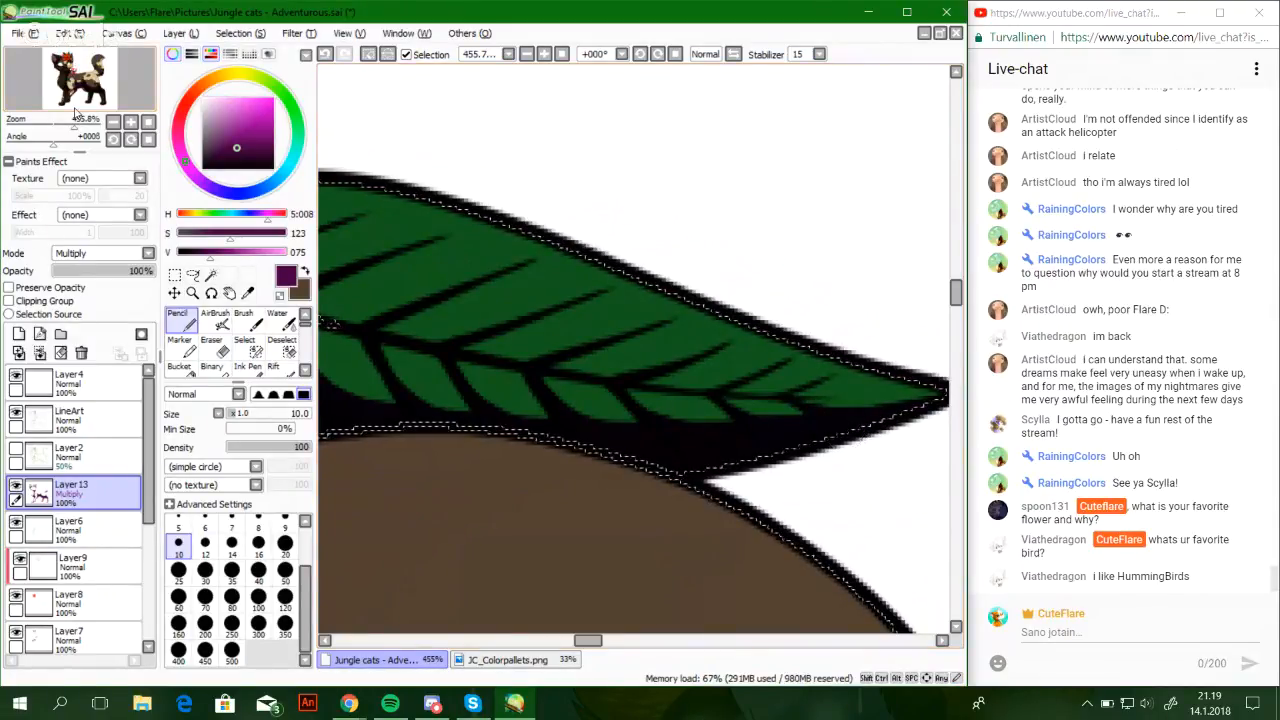
Try the Shade blending mode on the shadow layer at 25% opacity, and return it to Multiply
left_click_drag(90, 118, 70, 118)
left_click_drag(74, 73, 72, 73)
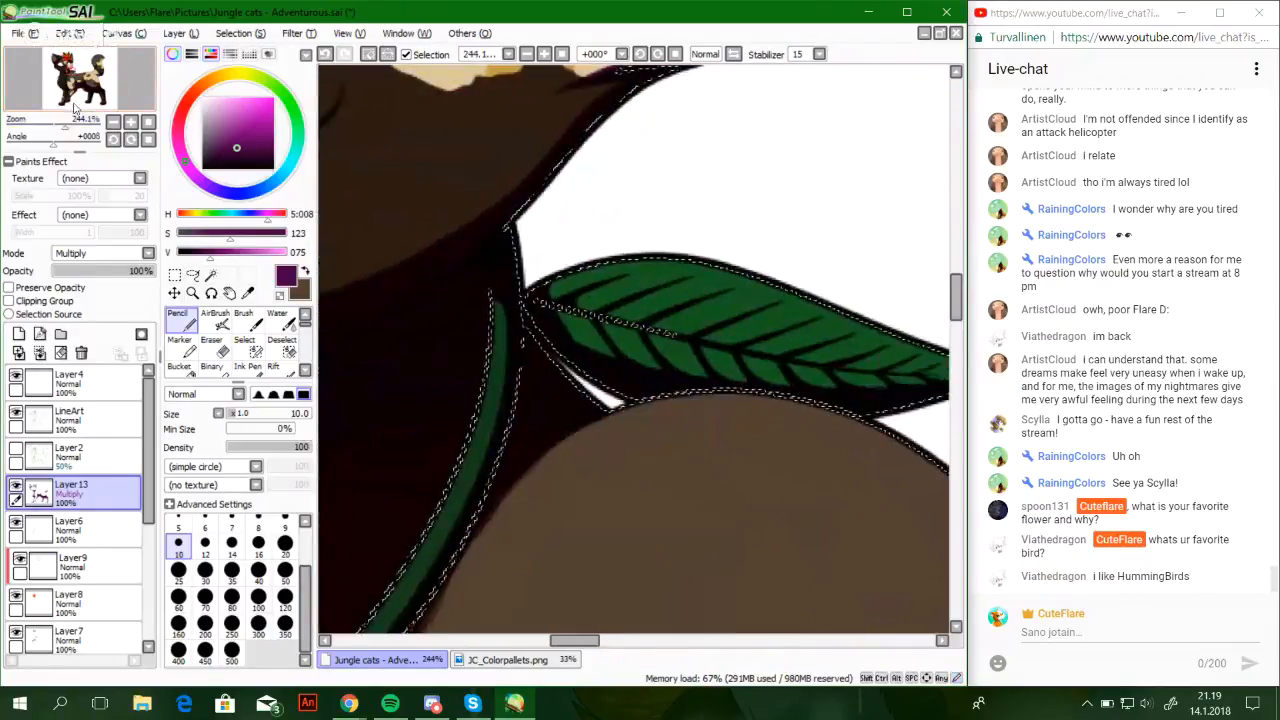
left_click_drag(65, 127, 30, 130)
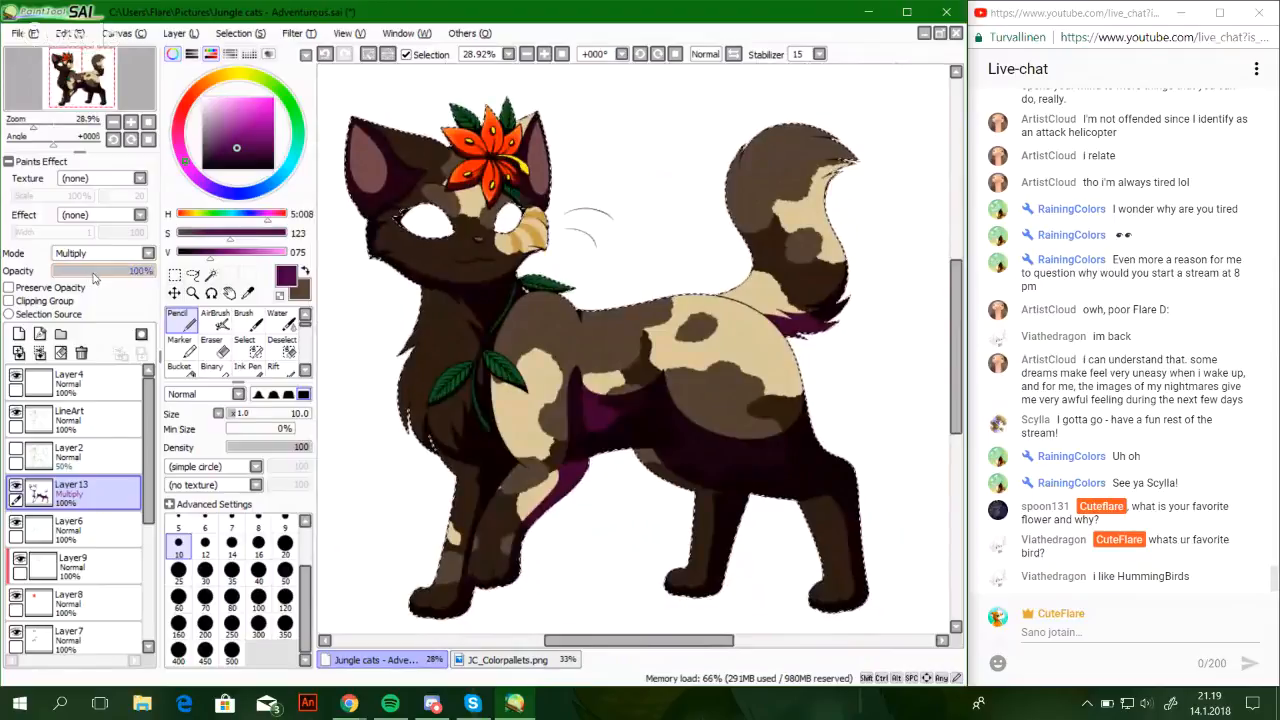
left_click(135, 254)
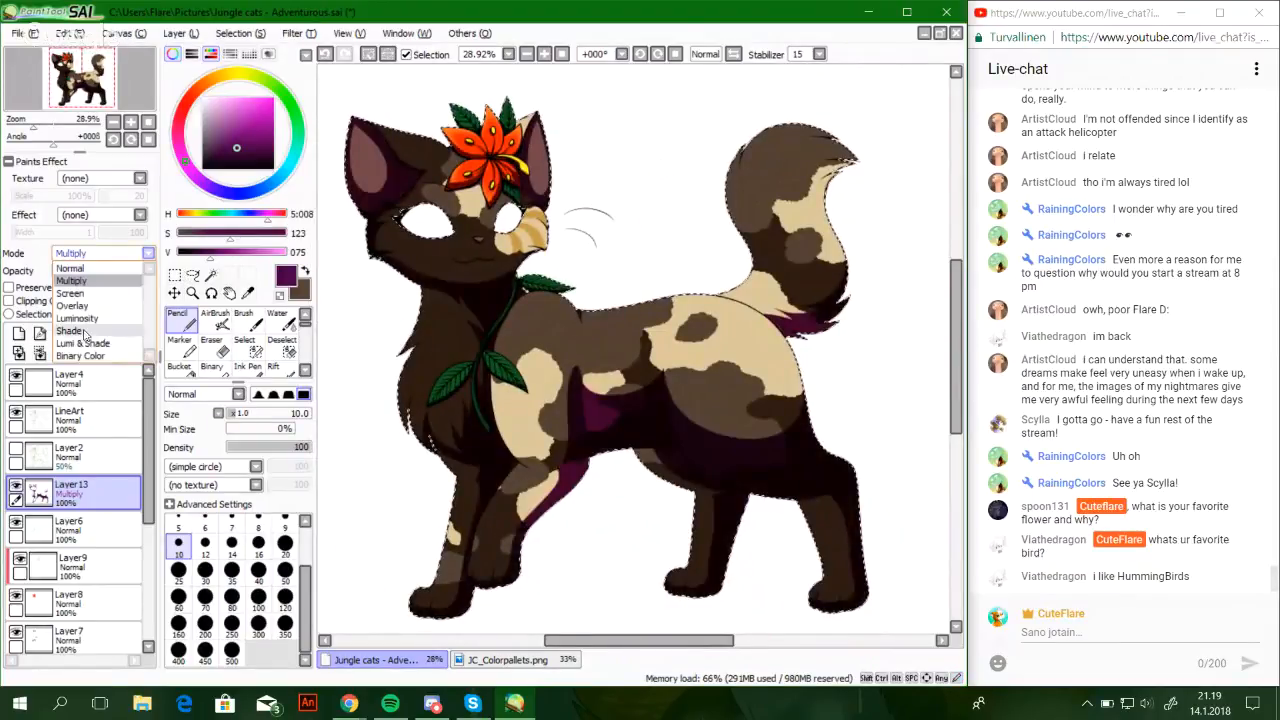
left_click(70, 331)
left_click_drag(95, 276, 83, 276)
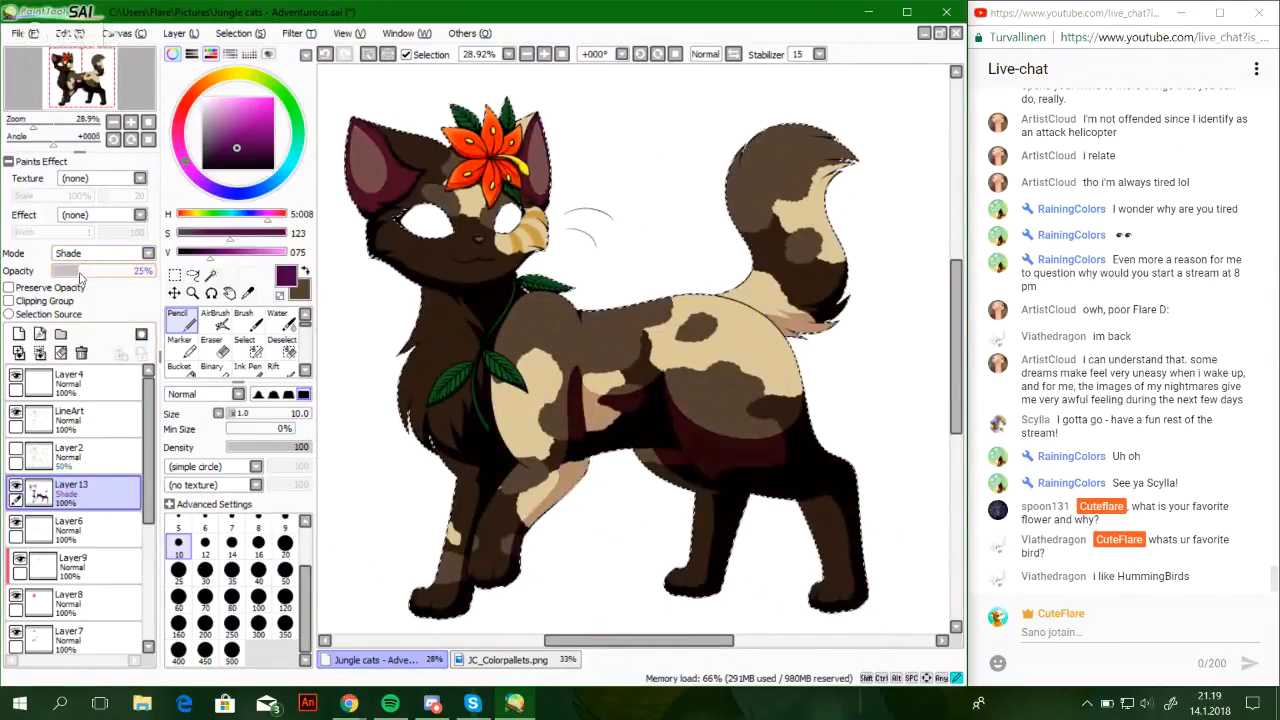
left_click(100, 253)
left_click(87, 280)
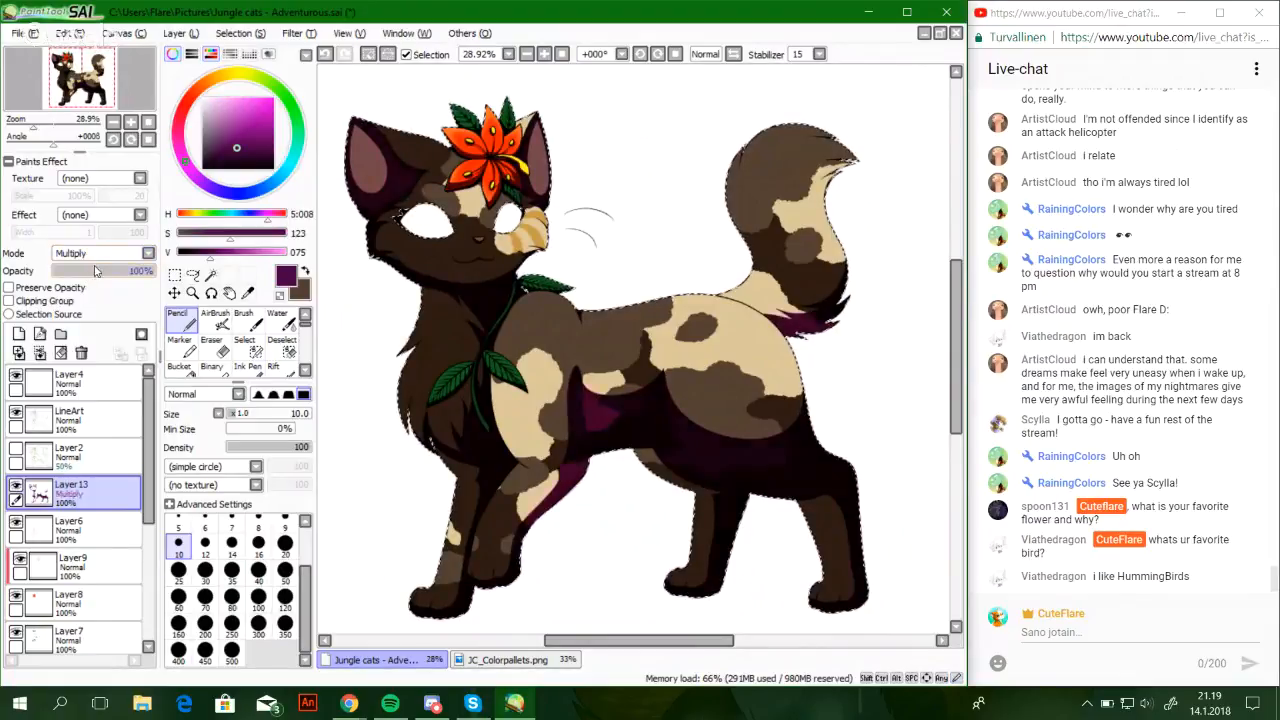
Set the Multiply shadow layer's opacity to 45%
left_click(87, 275)
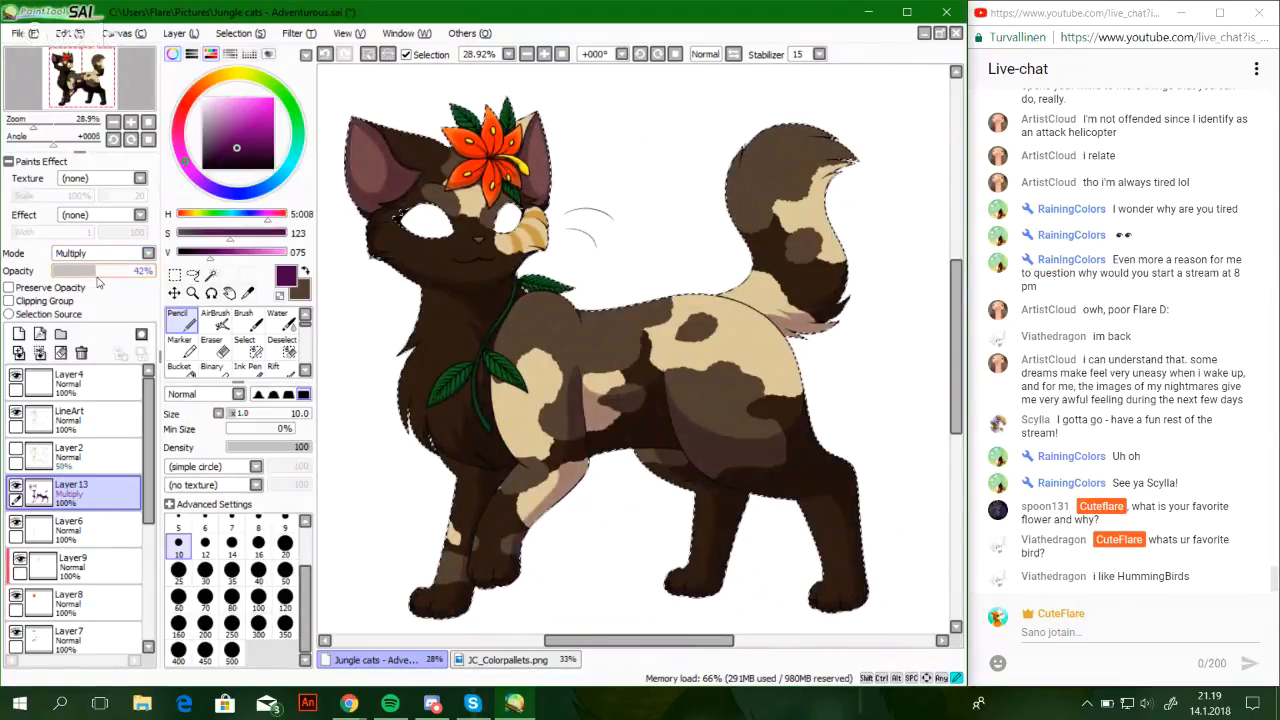
left_click_drag(100, 282, 101, 281)
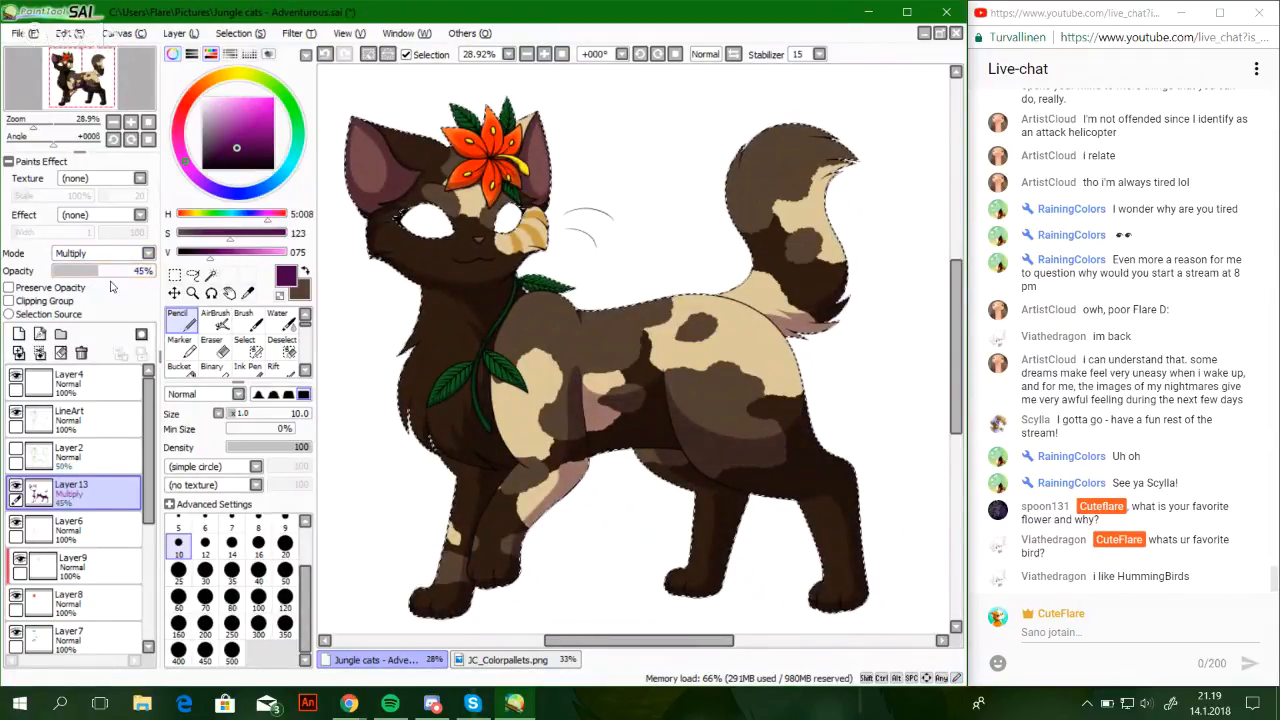
Paint pointed fur-tuft shadows on the lower chest beneath the hanging leaf, redoing the long curved stroke
left_click_drag(34, 127, 65, 127)
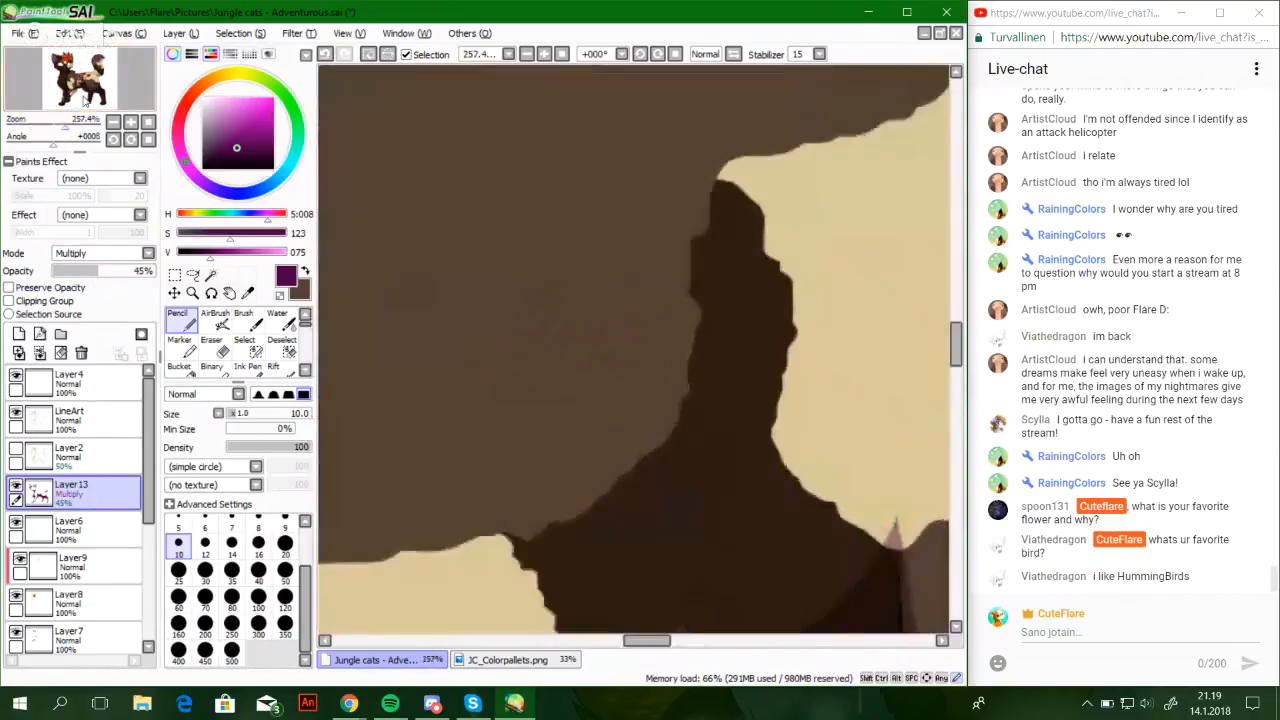
mouse_move(85, 84)
left_mouse_down()
mouse_move(96, 97)
mouse_move(69, 102)
left_mouse_up()
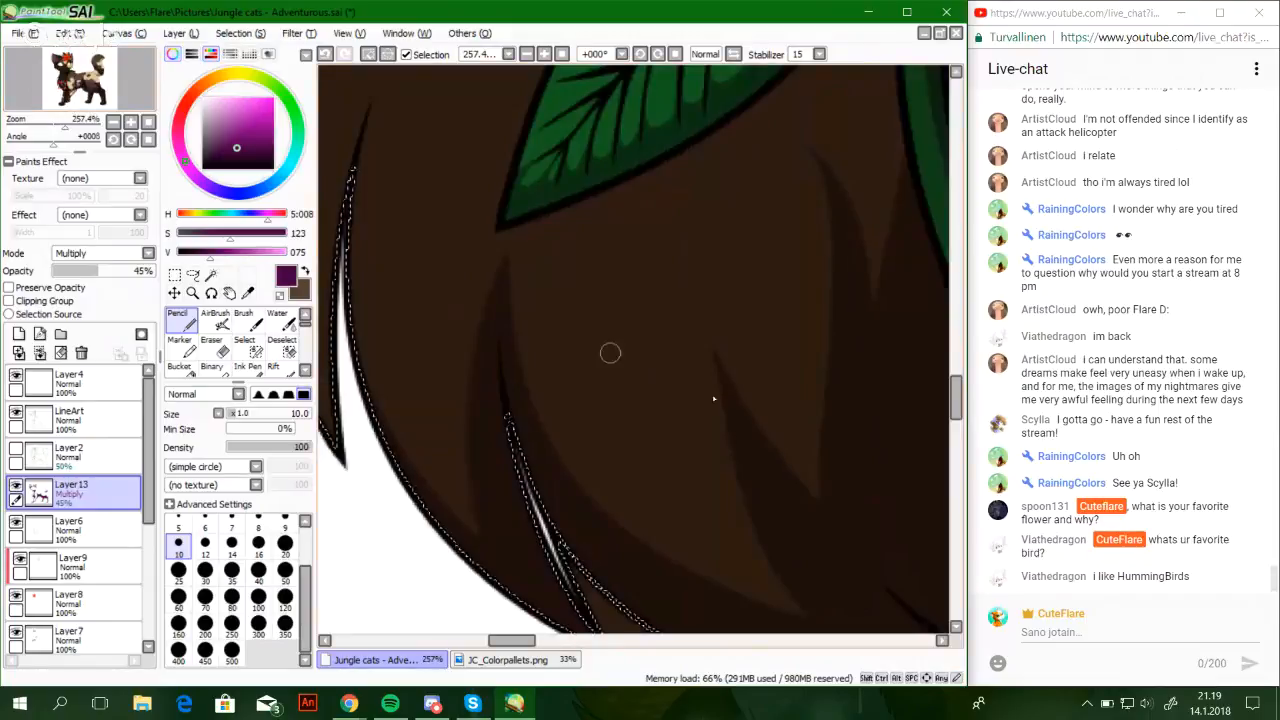
left_click_drag(709, 405, 649, 314)
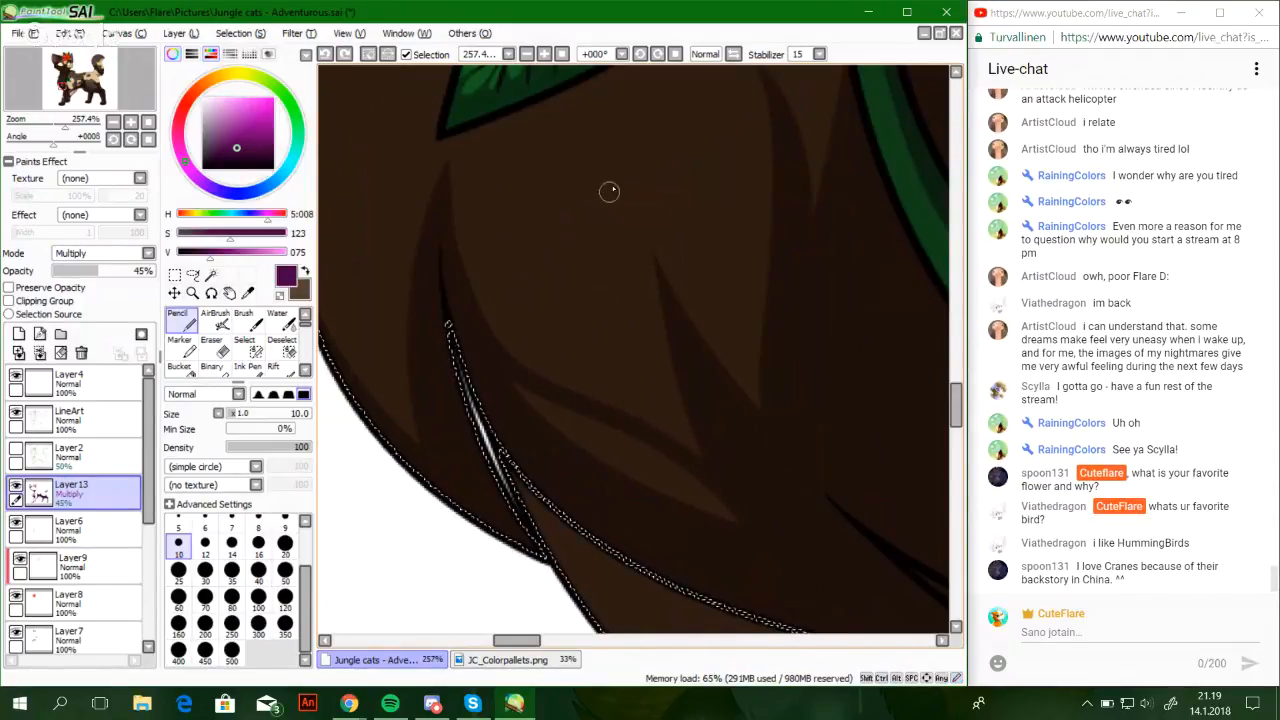
left_click_drag(600, 217, 695, 455)
key("ctrl+z")
left_click_drag(628, 356, 603, 194)
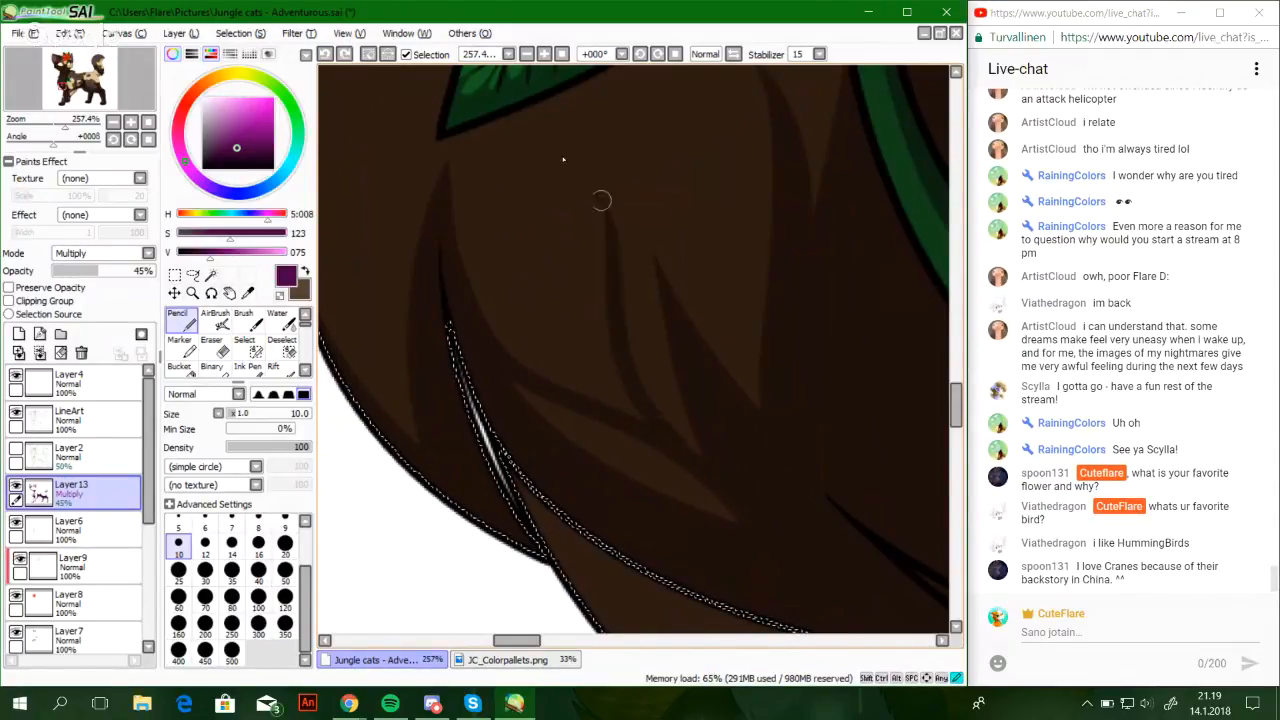
Extend the lower-chest shadows with branching, tapered tuft strokes just below the hanging leaf's tip, redoing the first one
mouse_move(591, 323)
left_mouse_down()
mouse_move(503, 199)
mouse_move(614, 350)
left_mouse_up()
key("ctrl+z")
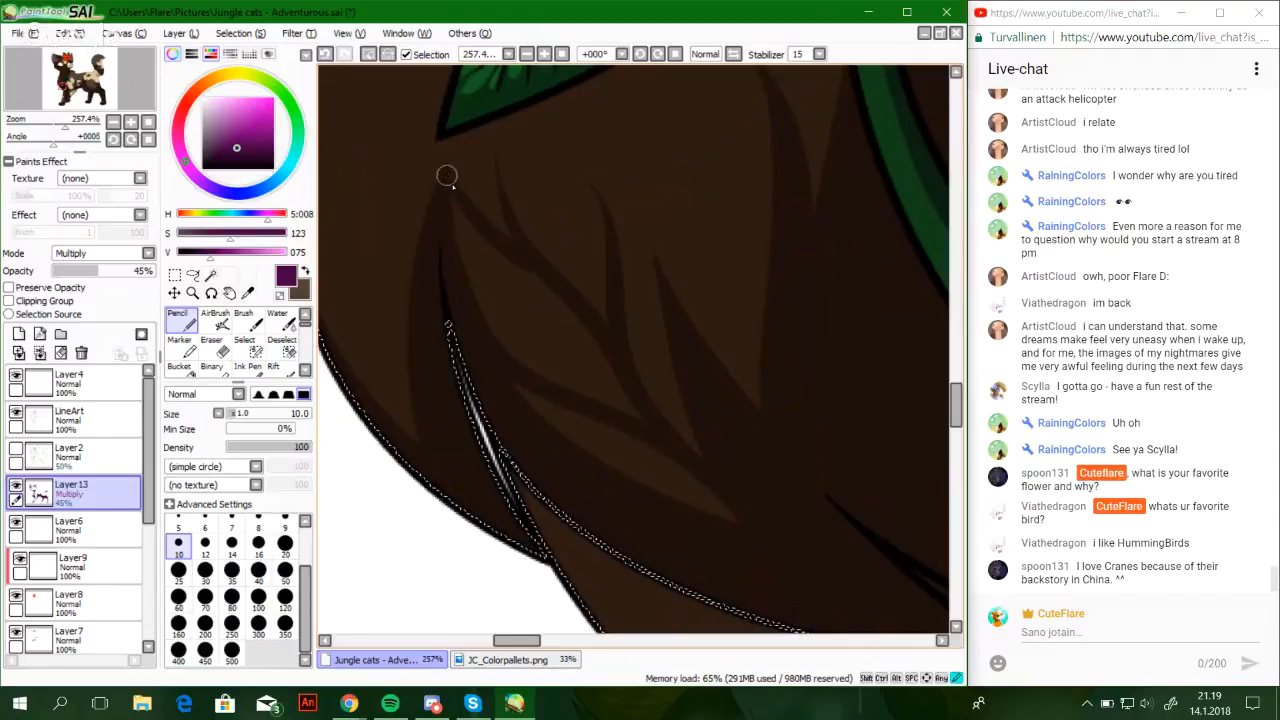
left_click_drag(527, 260, 475, 218)
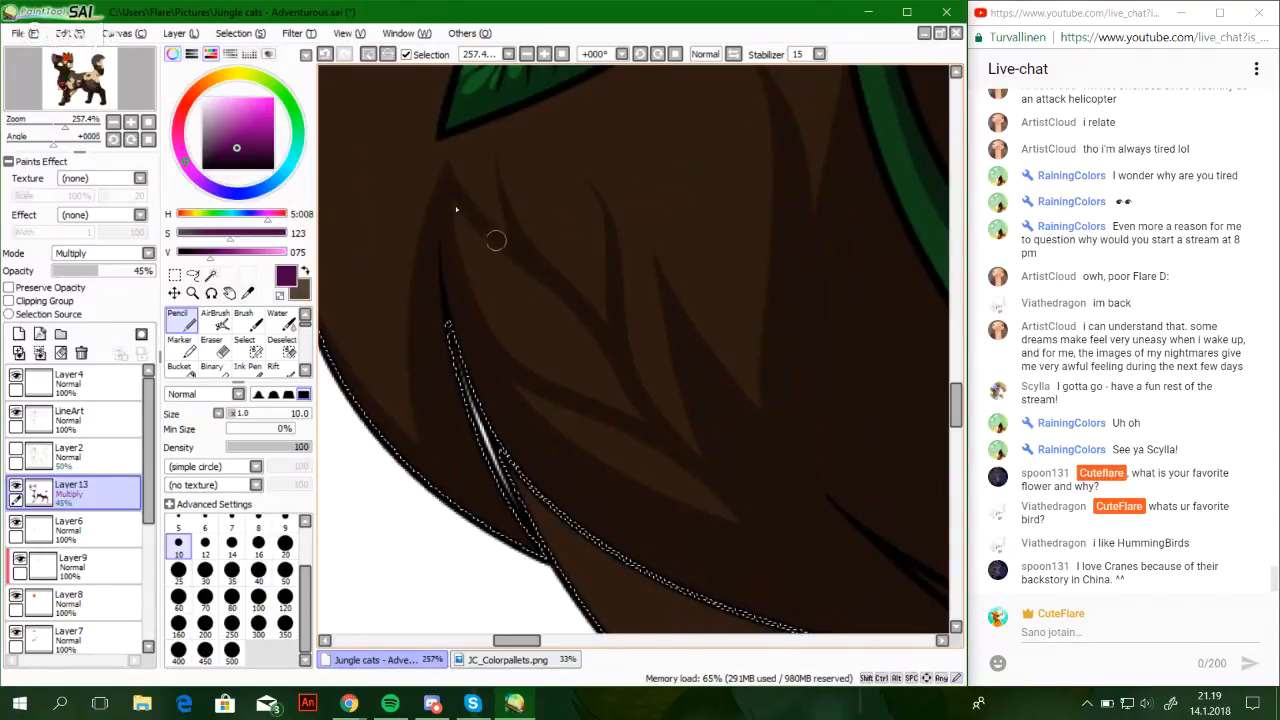
left_click_drag(686, 285, 629, 375)
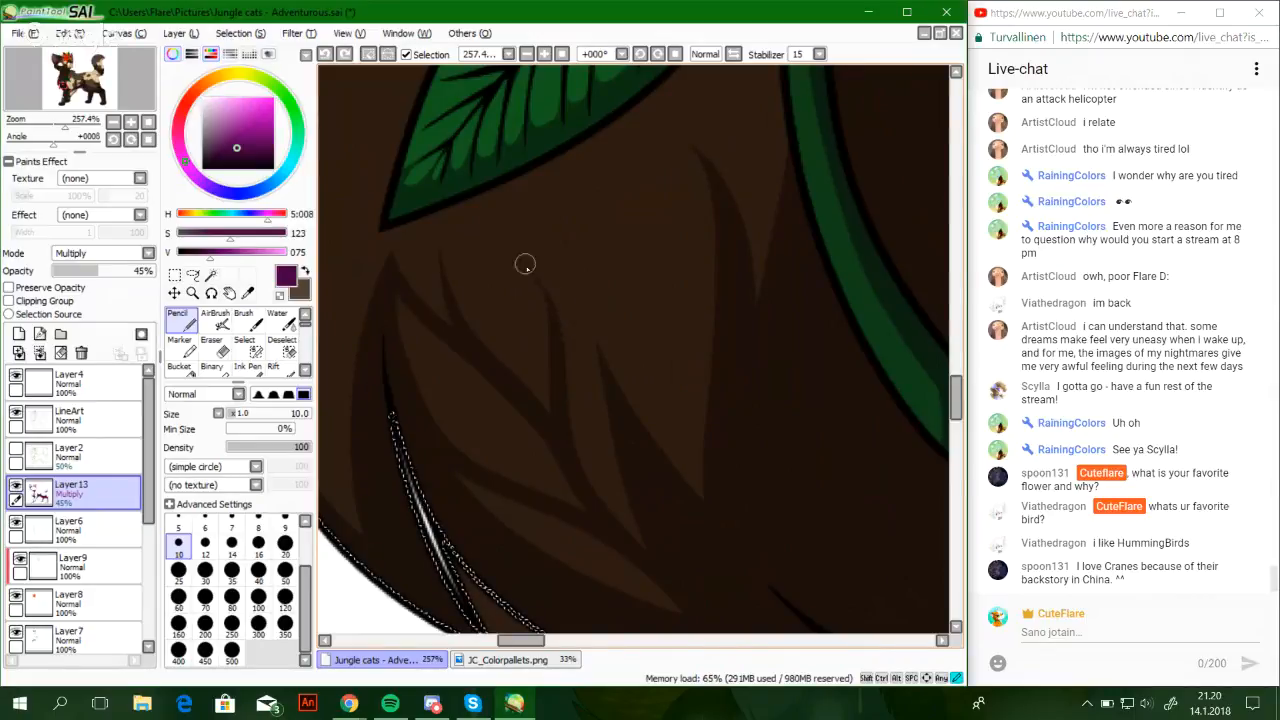
left_click_drag(551, 298, 612, 391)
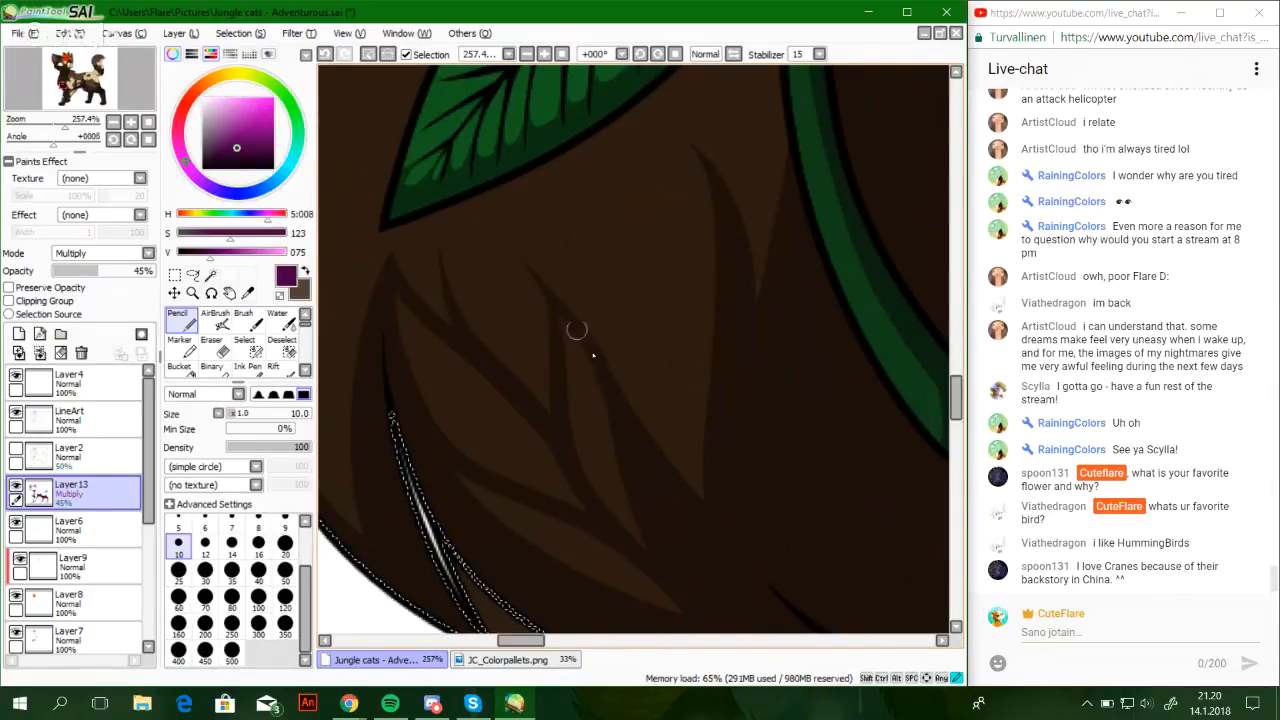
mouse_move(659, 417)
left_mouse_down()
mouse_move(717, 346)
mouse_move(643, 331)
left_mouse_up()
left_click_drag(678, 423, 629, 357)
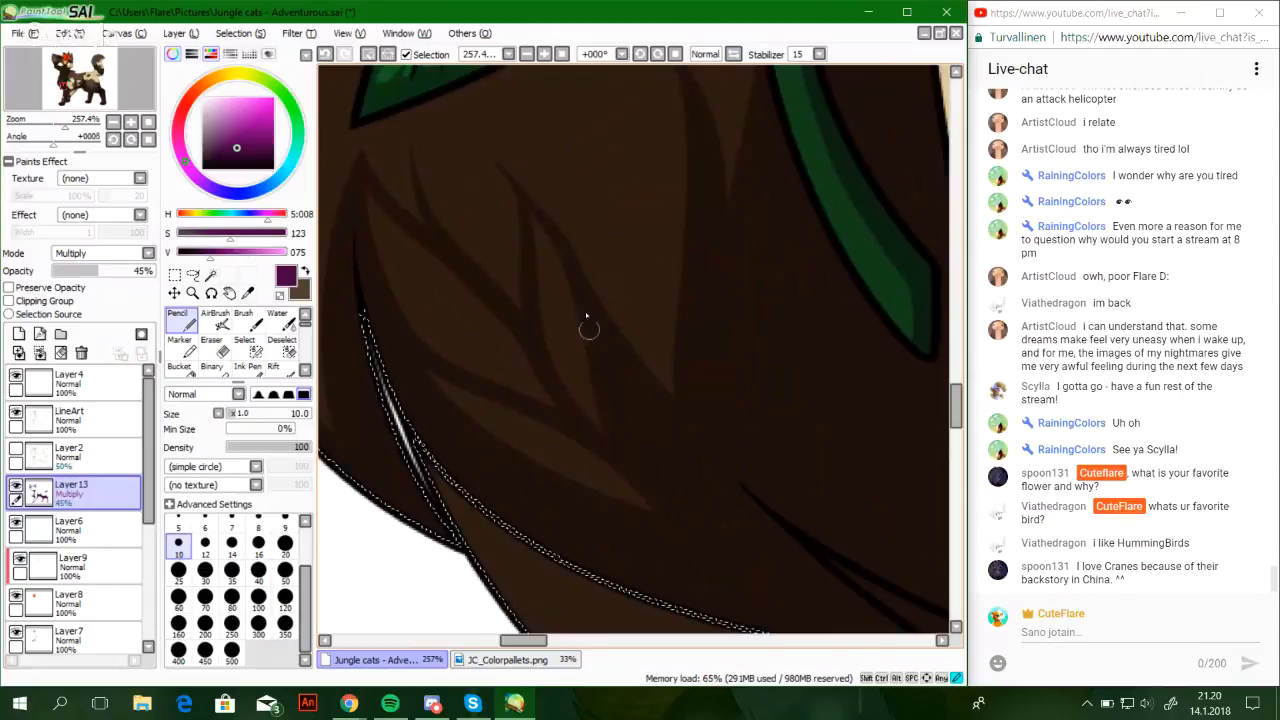
left_click_drag(668, 428, 720, 466)
left_click_drag(706, 412, 692, 291)
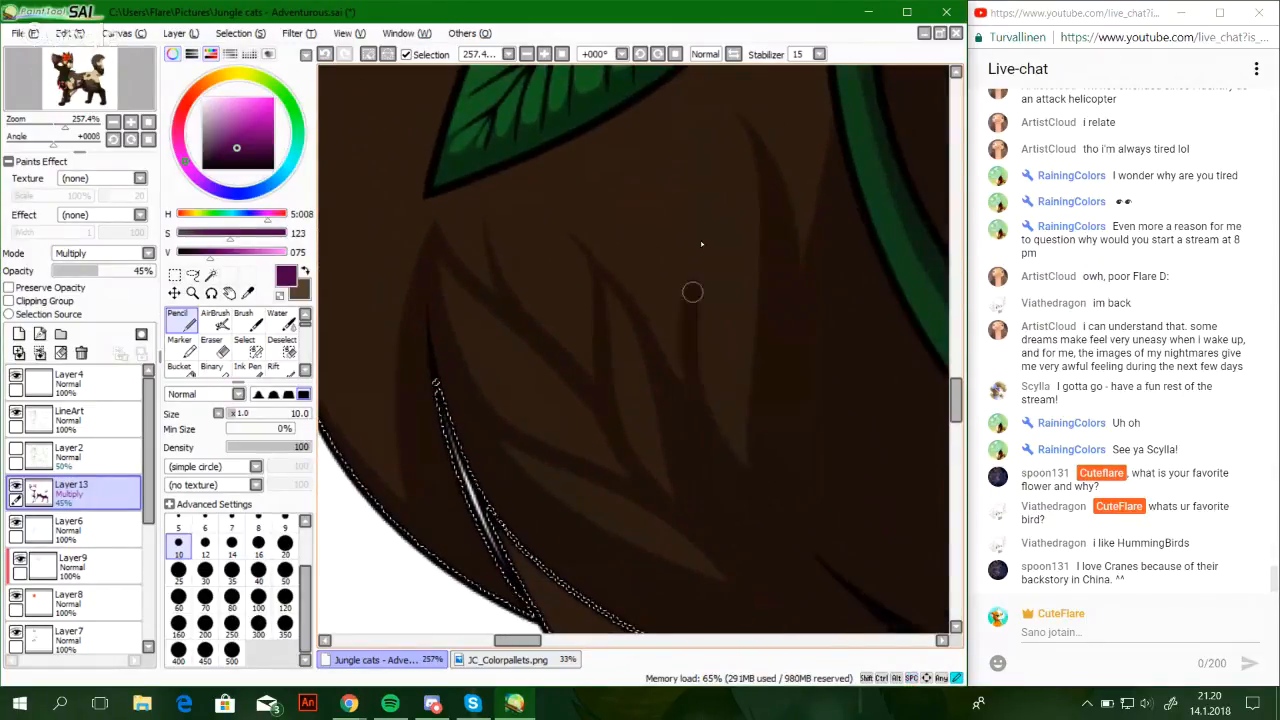
Paint a long curved tuft shadow on the chest between the hanging leaf and the green vine
key("ctrl+z")
left_click_drag(689, 160, 761, 376)
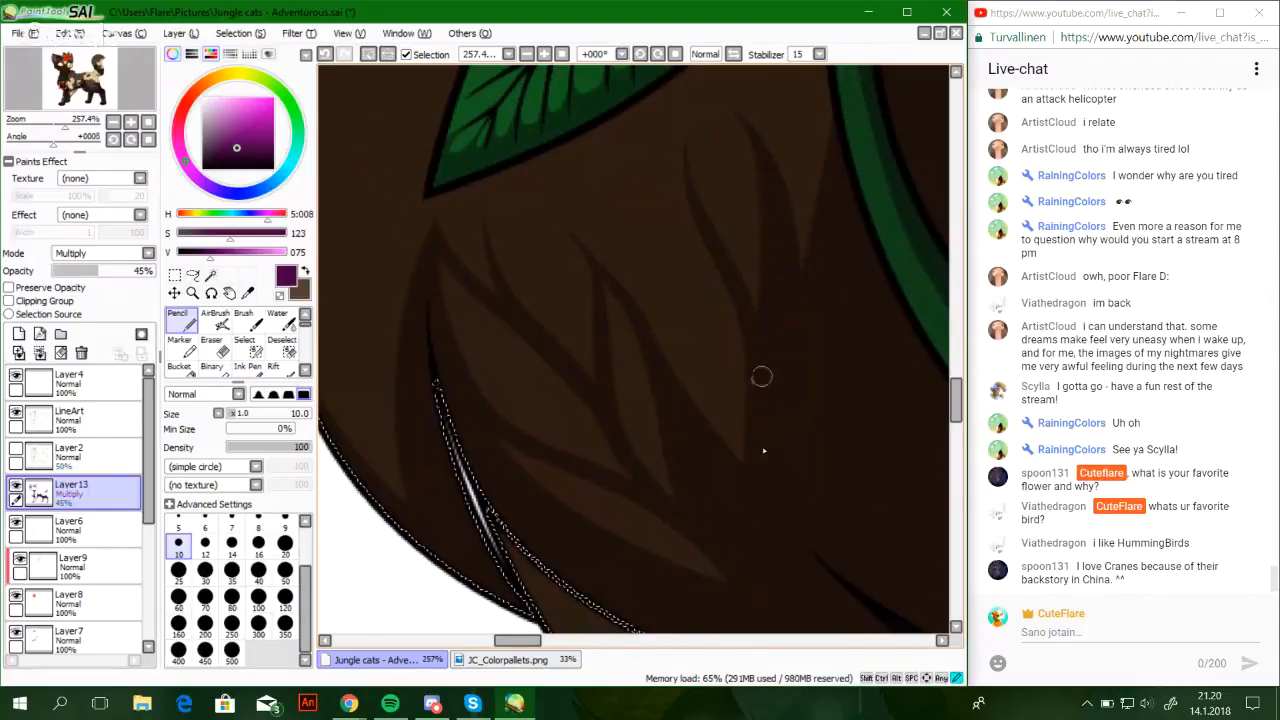
mouse_move(728, 430)
left_mouse_down()
mouse_move(694, 316)
mouse_move(637, 195)
mouse_move(723, 477)
mouse_move(689, 405)
left_mouse_up()
key("ctrl+z")
key("ctrl+z")
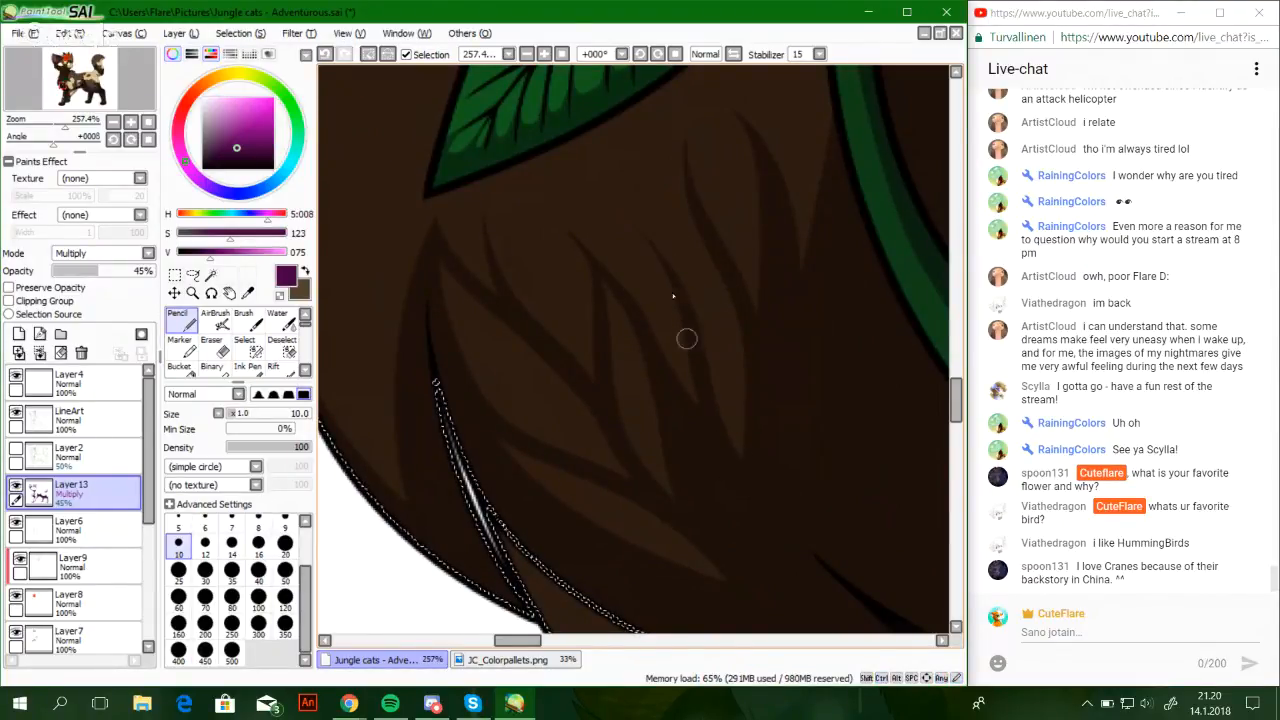
Redo the narrow pointed tuft strokes in the middle of the lower chest, between the existing long shadows
key("ctrl+z")
left_click_drag(641, 231, 692, 405)
left_click_drag(727, 298, 671, 310)
key("ctrl+z")
key("ctrl+z")
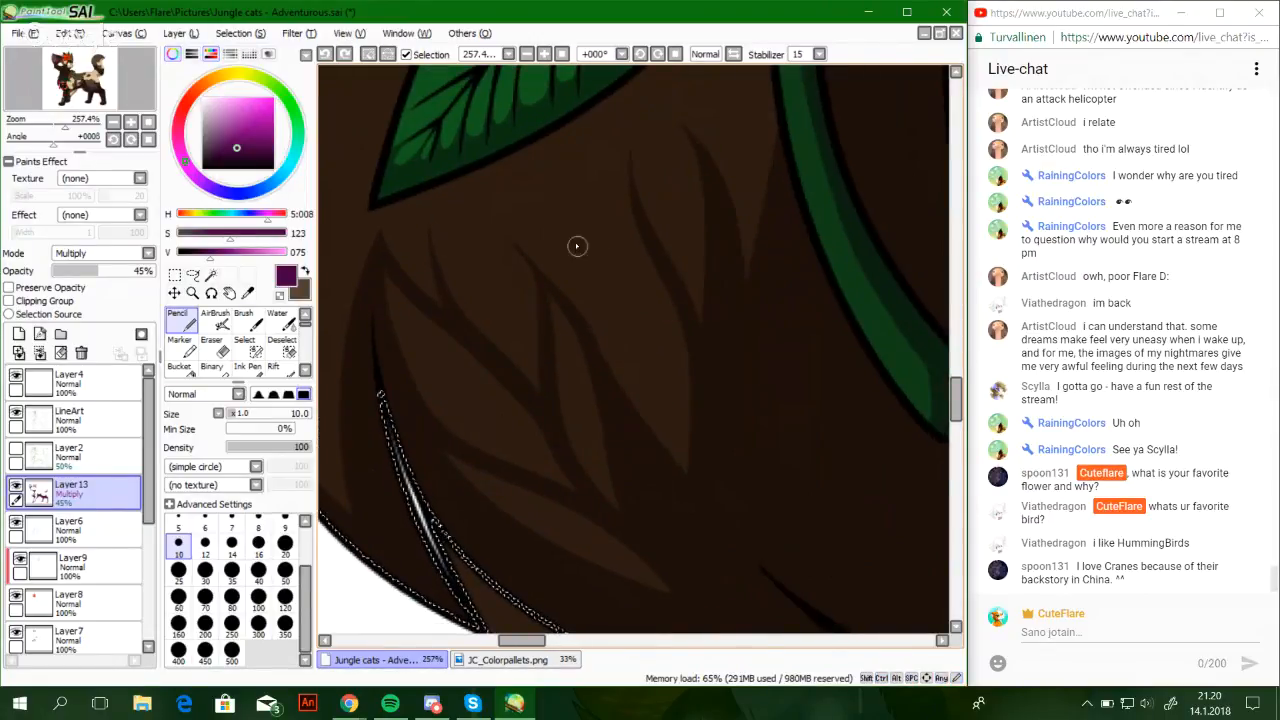
mouse_move(608, 283)
left_mouse_down()
mouse_move(666, 449)
mouse_move(722, 495)
left_mouse_up()
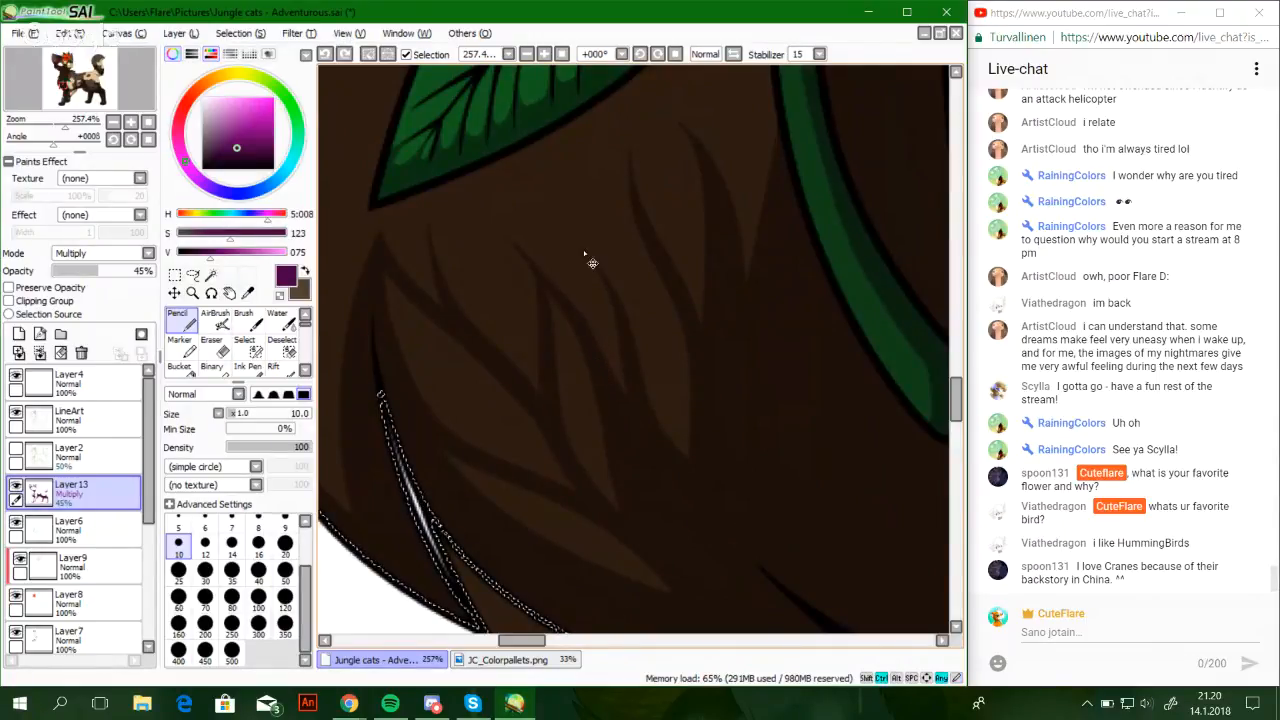
left_click_drag(583, 245, 624, 409)
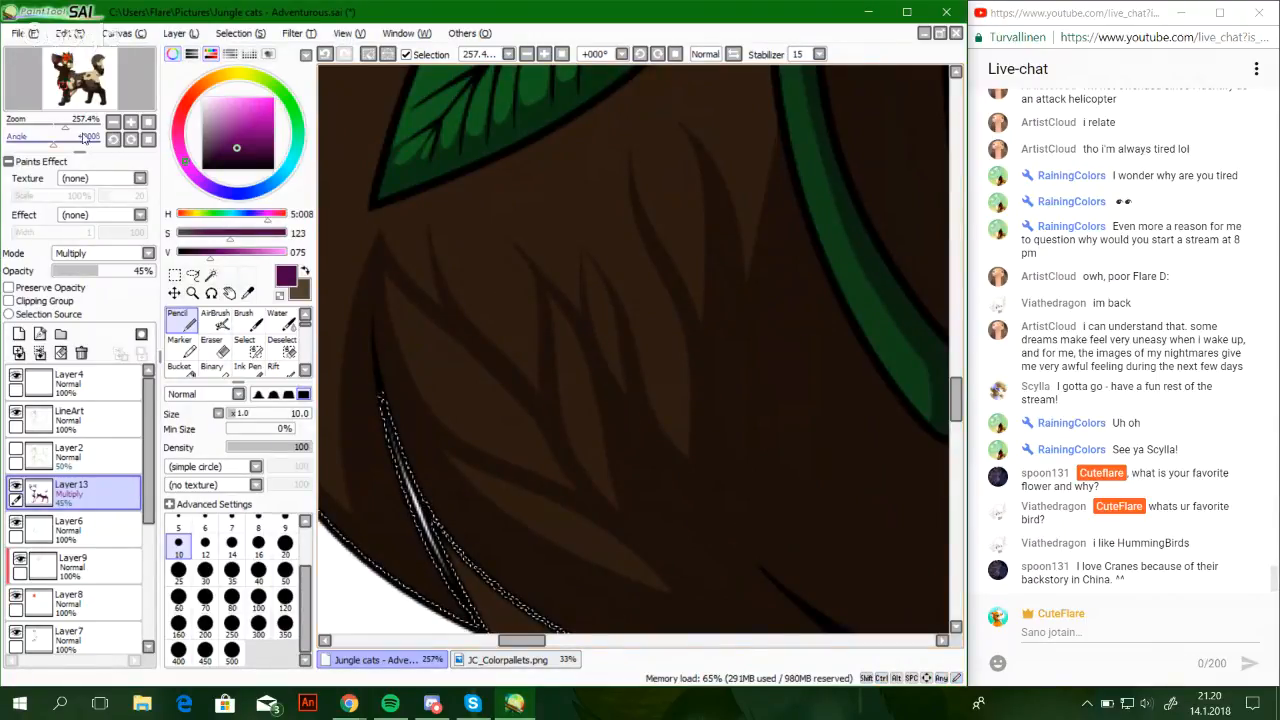
Paint long tapering tuft shadows along the outer chest edge beside the white fur gap, redoing uneven strokes
left_click_drag(66, 126, 67, 126)
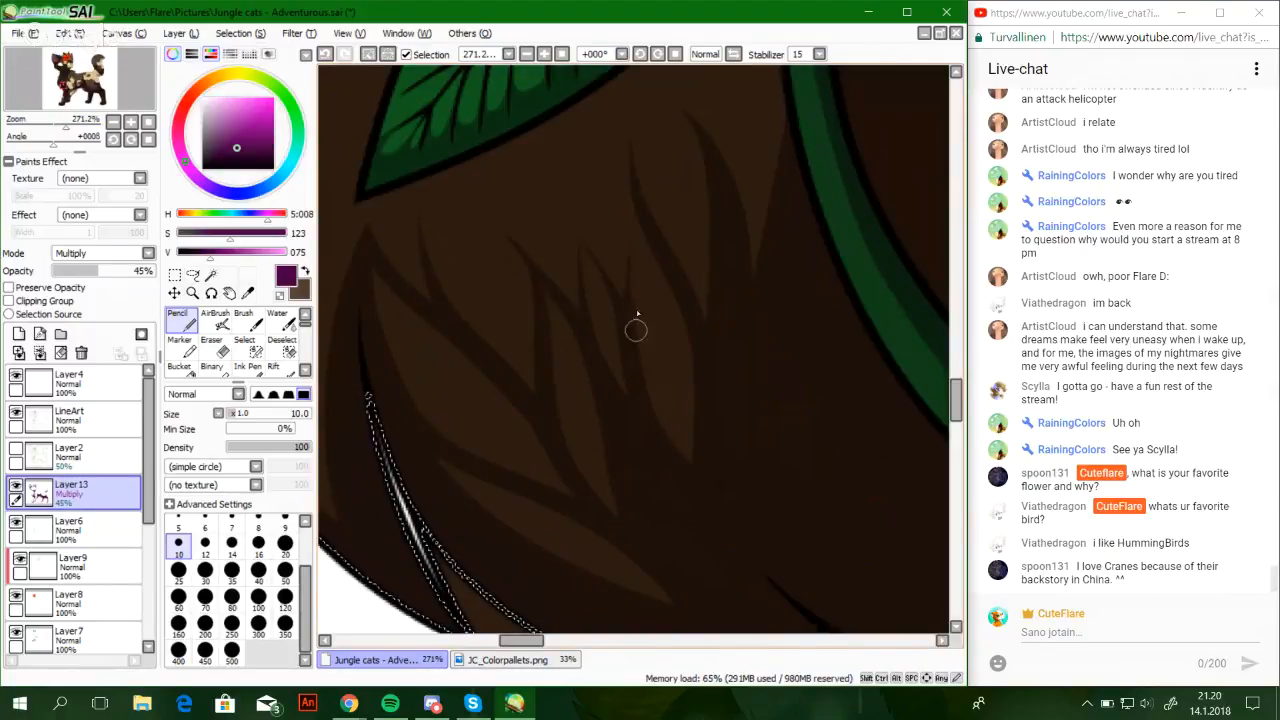
left_click_drag(543, 257, 663, 271)
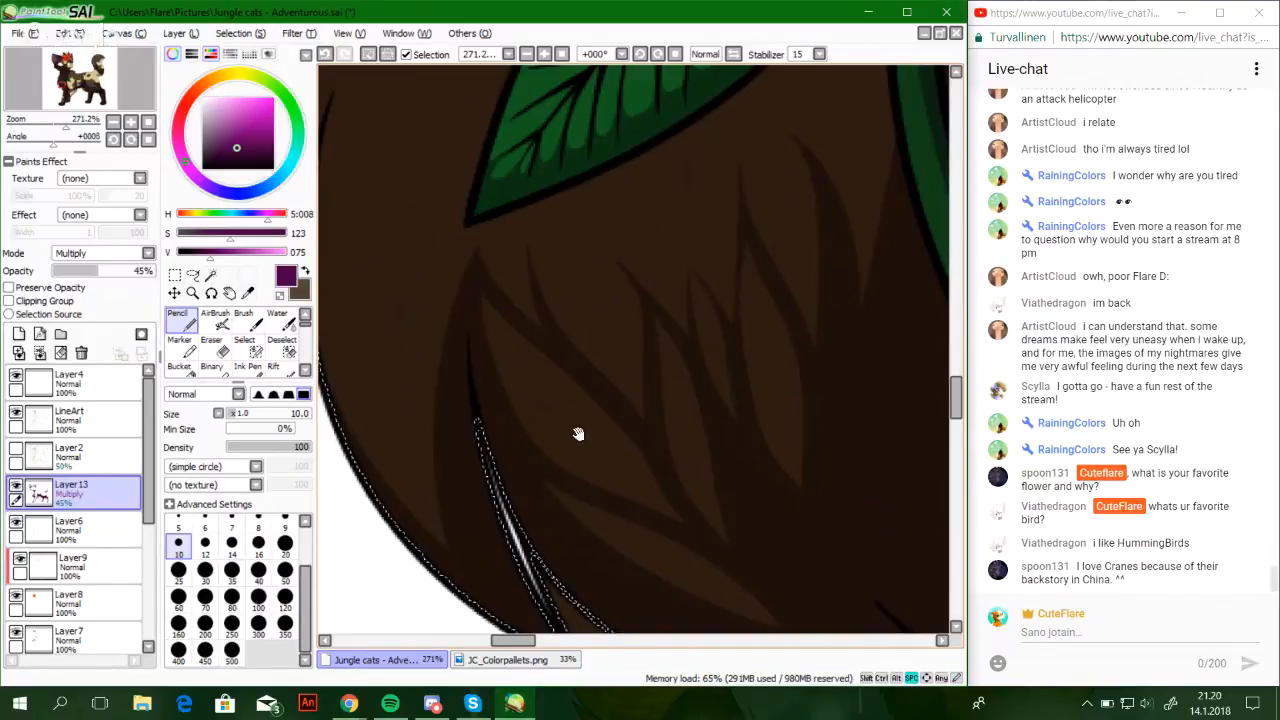
left_click_drag(580, 434, 663, 457)
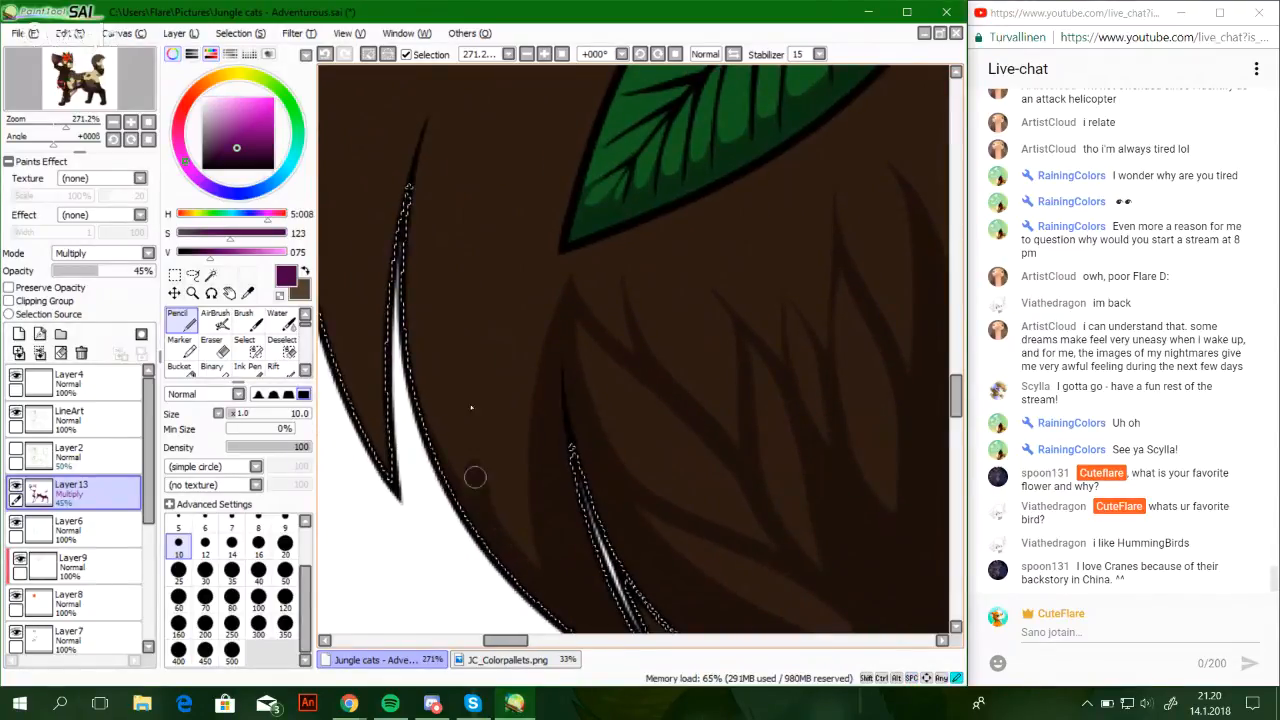
left_click_drag(475, 477, 480, 250)
key("ctrl+z")
left_click_drag(465, 190, 522, 561)
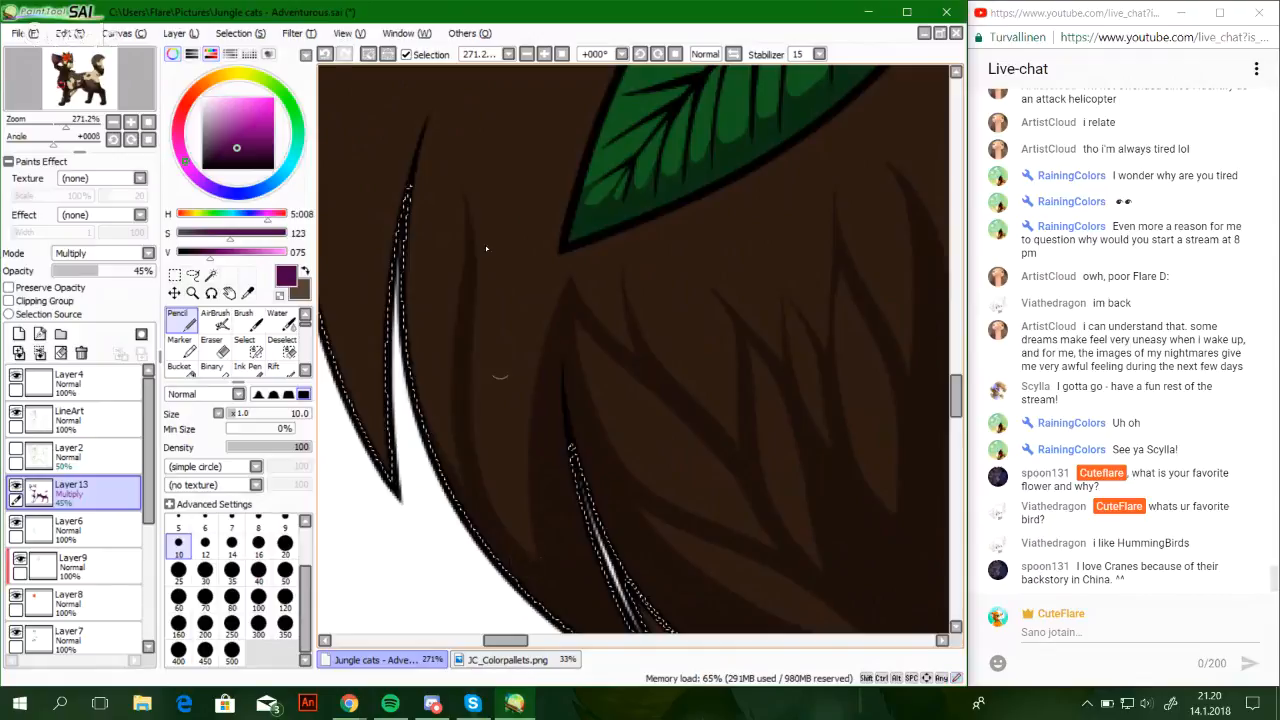
key("ctrl+z")
left_click_drag(474, 196, 455, 495)
mouse_move(476, 258)
left_mouse_down()
mouse_move(481, 345)
mouse_move(525, 486)
left_mouse_up()
key("ctrl+z")
mouse_move(474, 252)
left_mouse_down()
mouse_move(521, 478)
mouse_move(557, 571)
mouse_move(553, 561)
left_mouse_up()
Add short pointed tuft shadows between the outer chest strokes and the leaf's tip, redoing unsatisfactory strokes
mouse_move(477, 474)
left_mouse_down()
mouse_move(530, 238)
mouse_move(475, 468)
left_mouse_up()
key("ctrl+z")
key("ctrl+z")
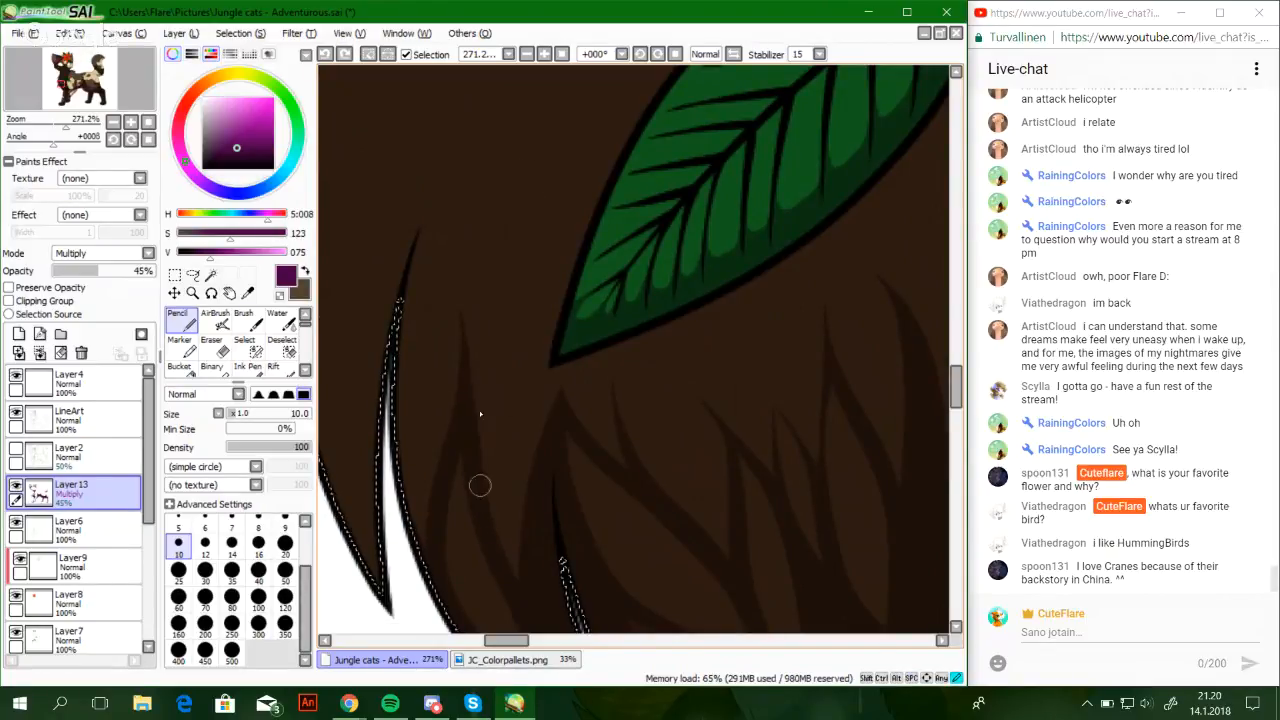
key("ctrl+z")
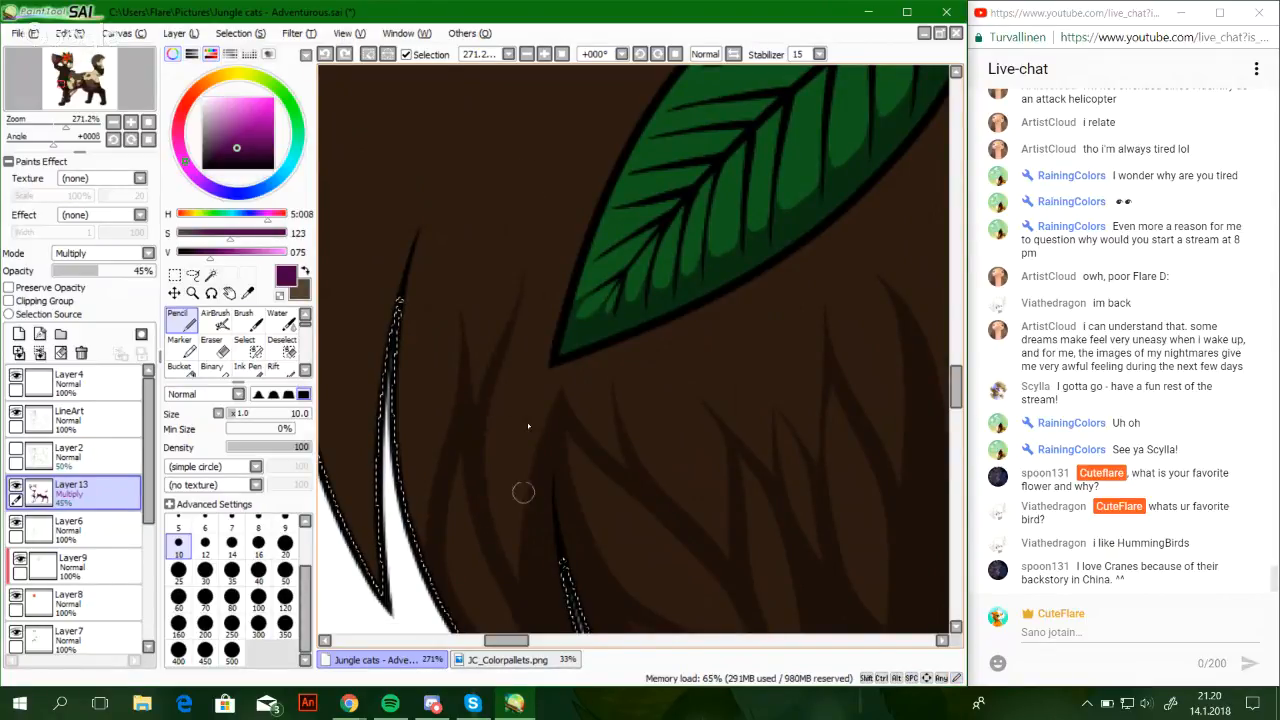
key("ctrl+z")
left_click_drag(530, 402, 544, 616)
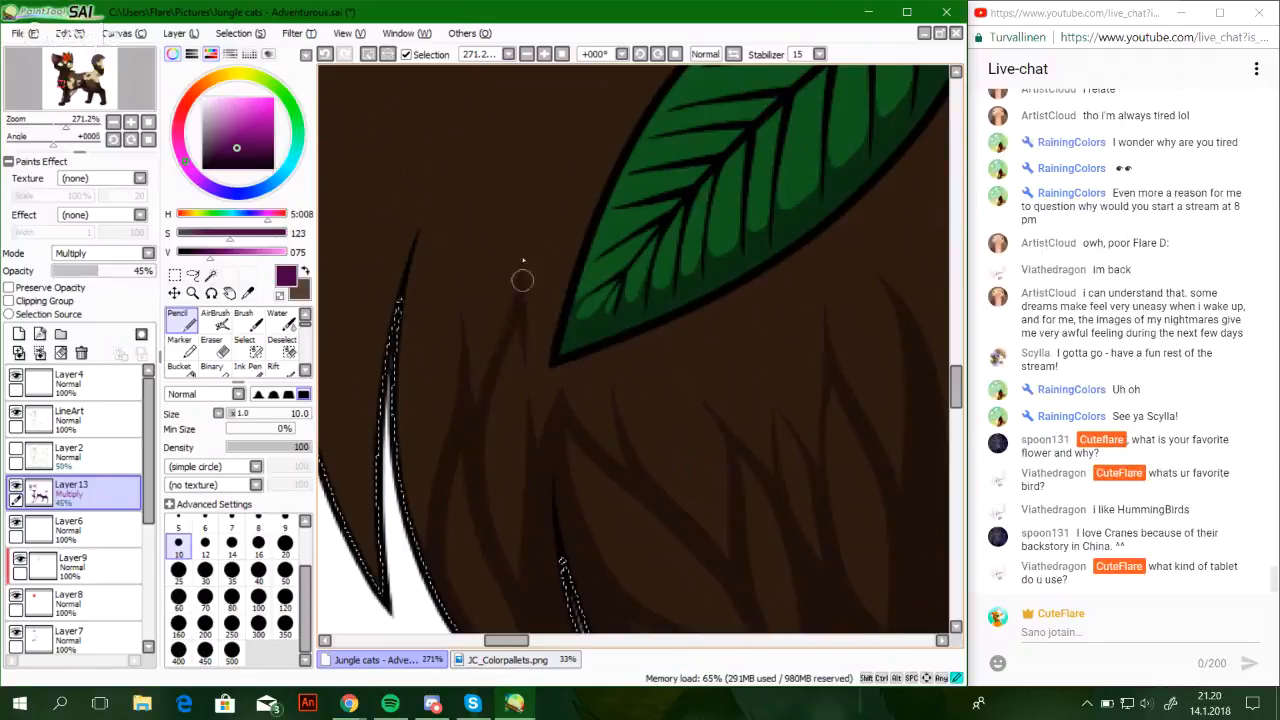
Examine the painted fur-tuft shadows across the lower chest and around the leaf's tip up close
left_click_drag(451, 415, 490, 413)
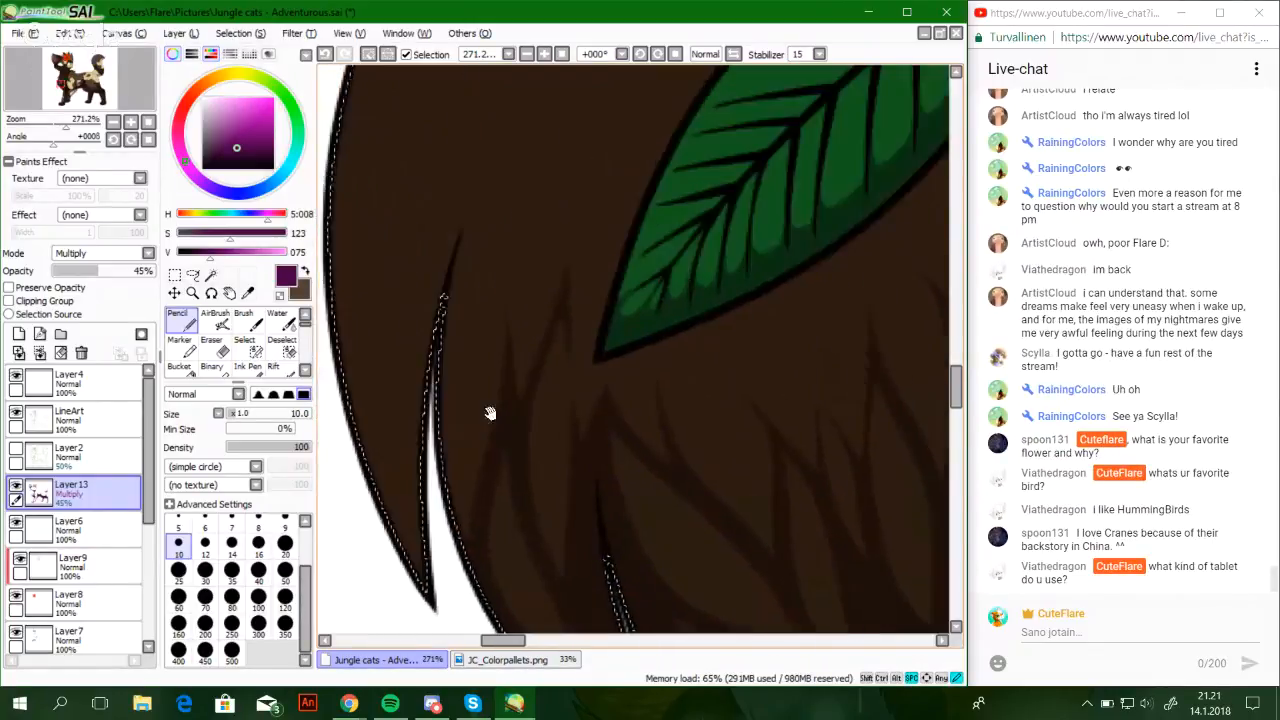
left_click_drag(480, 317, 444, 375)
left_click_drag(67, 130, 101, 92)
left_click(64, 84)
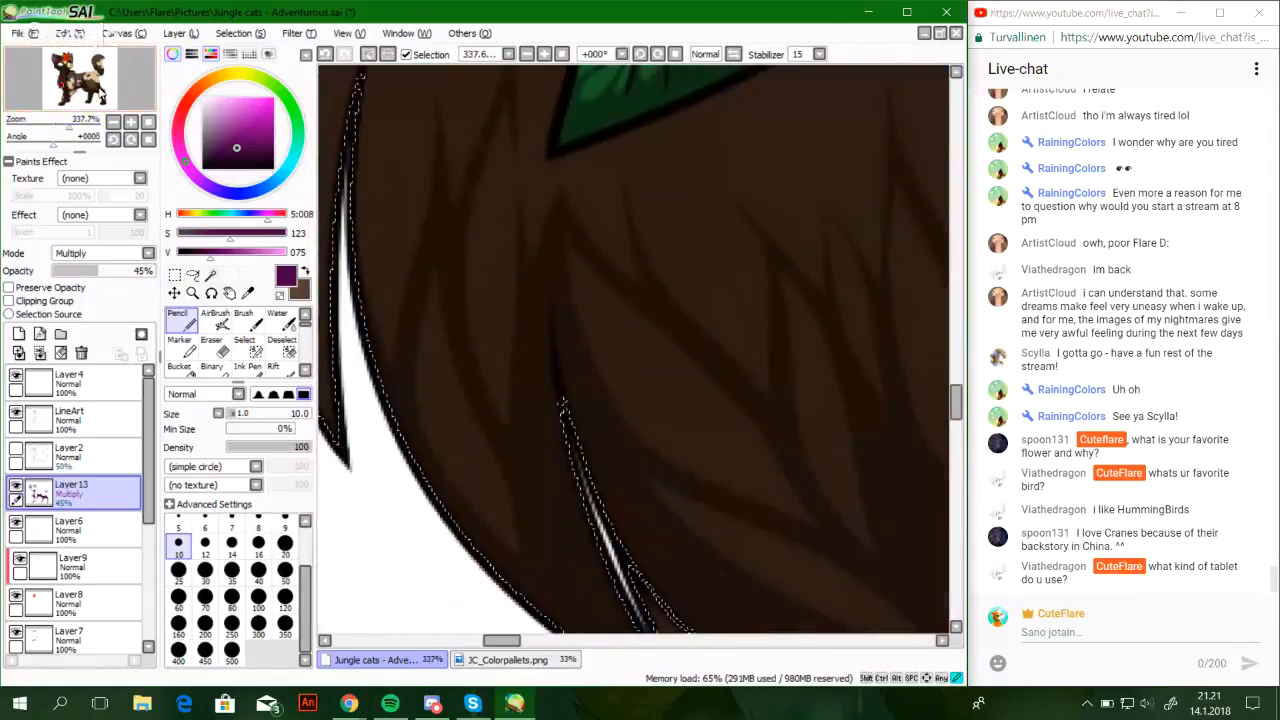
mouse_move(740, 431)
left_mouse_down()
mouse_move(549, 366)
mouse_move(549, 378)
left_mouse_up()
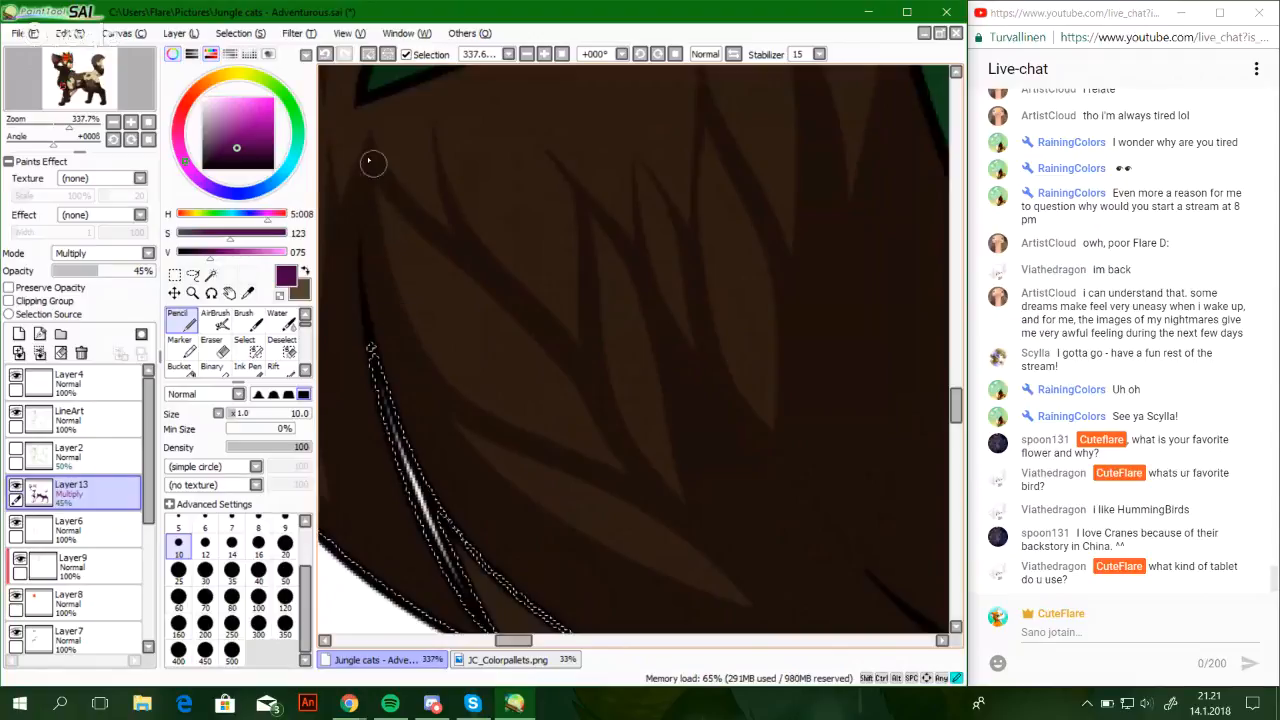
left_click_drag(500, 294, 710, 544)
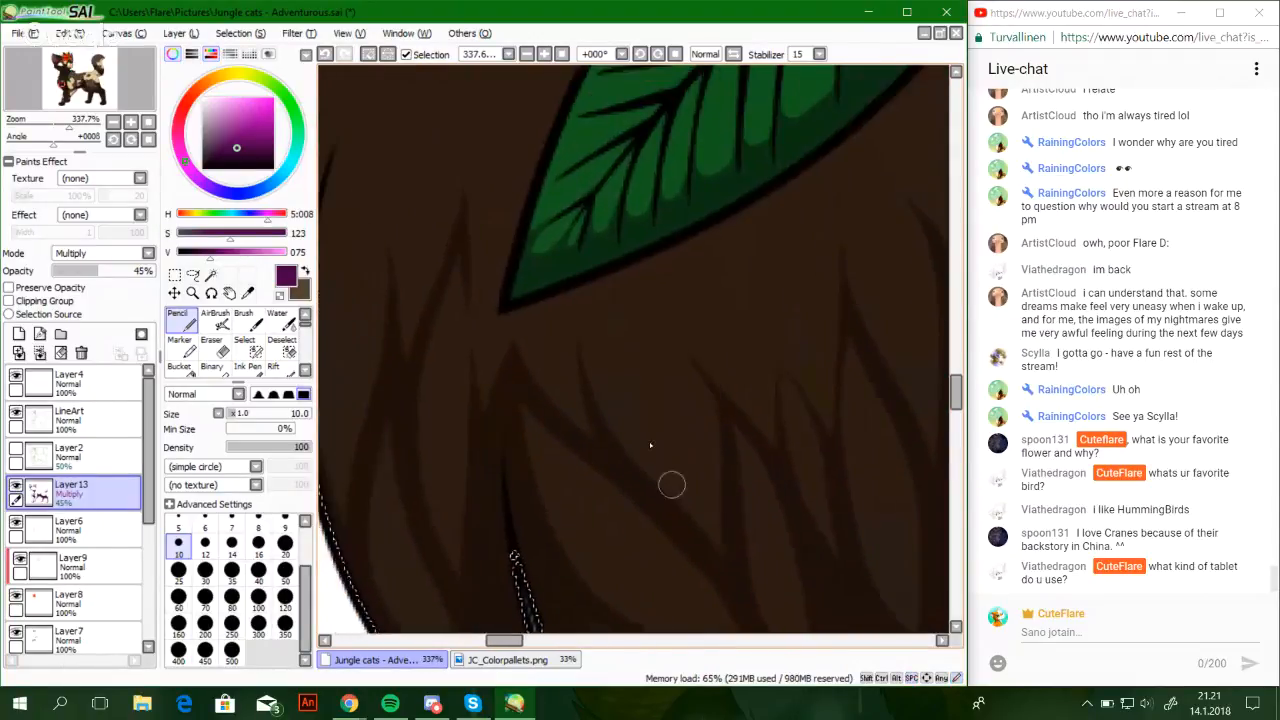
mouse_move(70, 127)
left_mouse_down()
mouse_move(57, 127)
mouse_move(90, 97)
mouse_move(93, 113)
mouse_move(68, 128)
left_mouse_up()
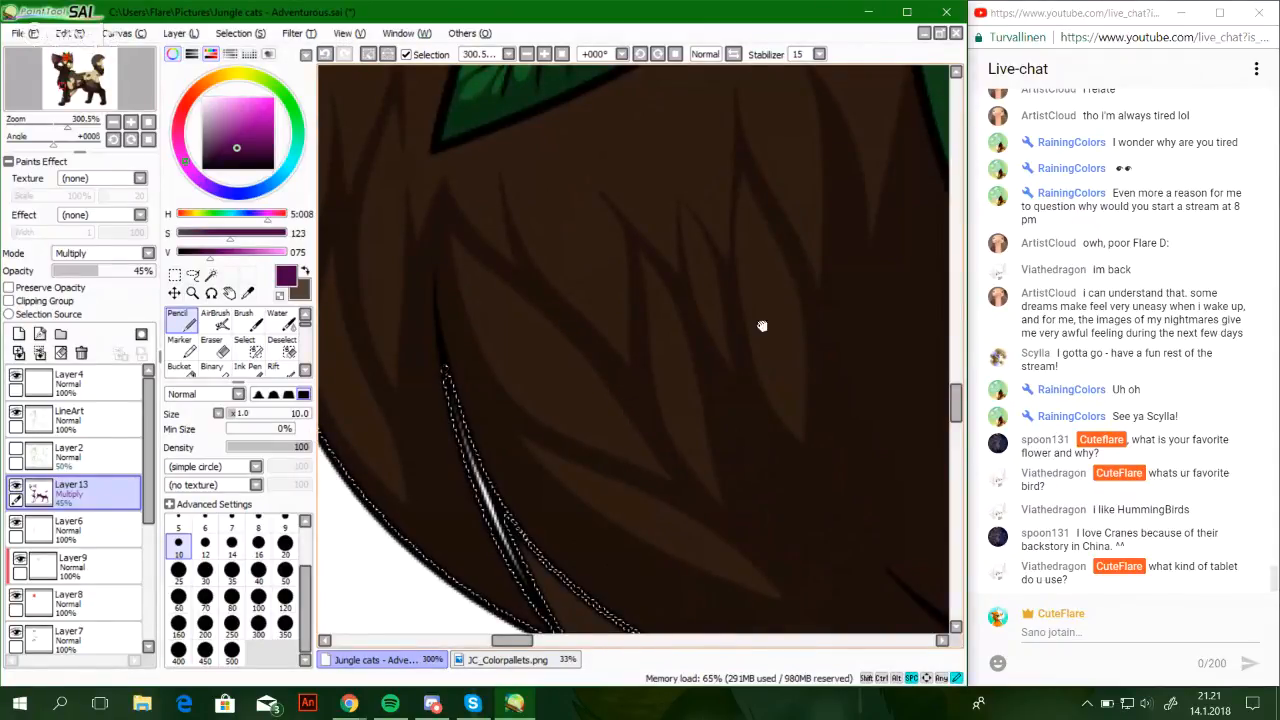
mouse_move(762, 326)
left_mouse_down()
mouse_move(592, 200)
mouse_move(786, 220)
mouse_move(838, 256)
mouse_move(857, 314)
mouse_move(811, 420)
mouse_move(795, 515)
left_mouse_up()
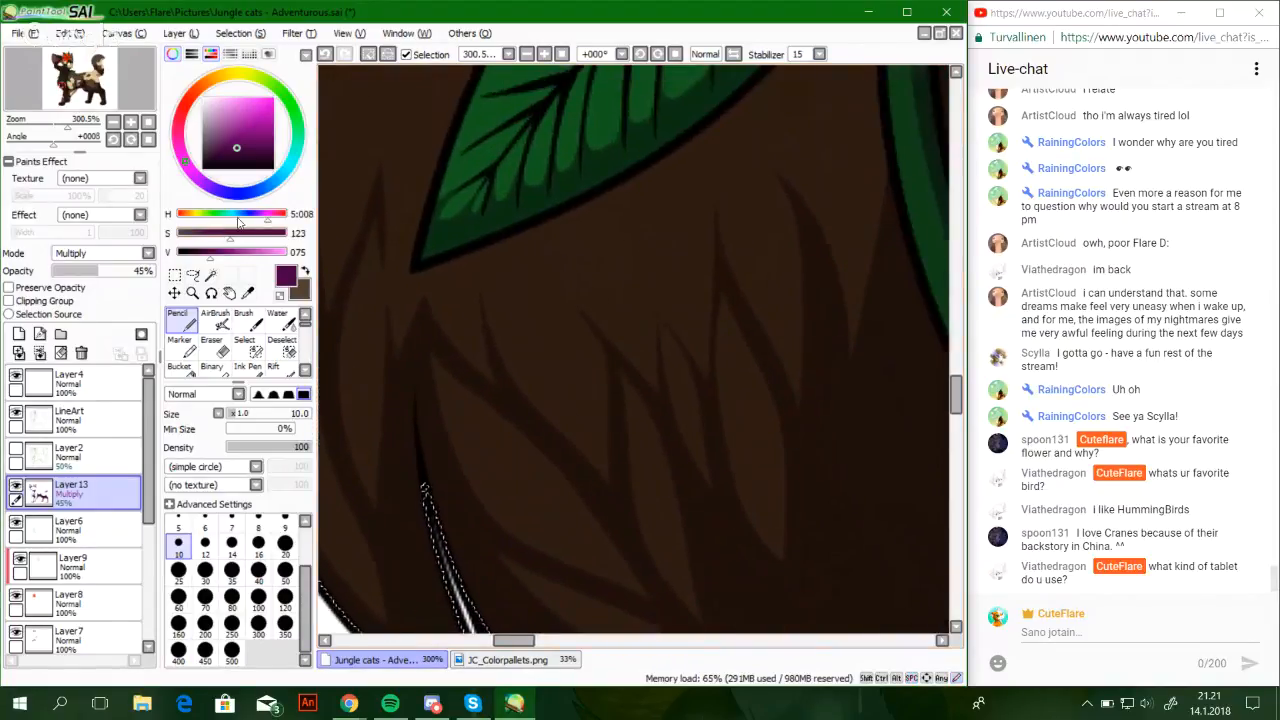
Add a new layer above the Multiply shadow layer, and set the shadow layer's opacity to 100%
left_click_drag(67, 125, 56, 127)
left_click_drag(87, 98, 67, 130)
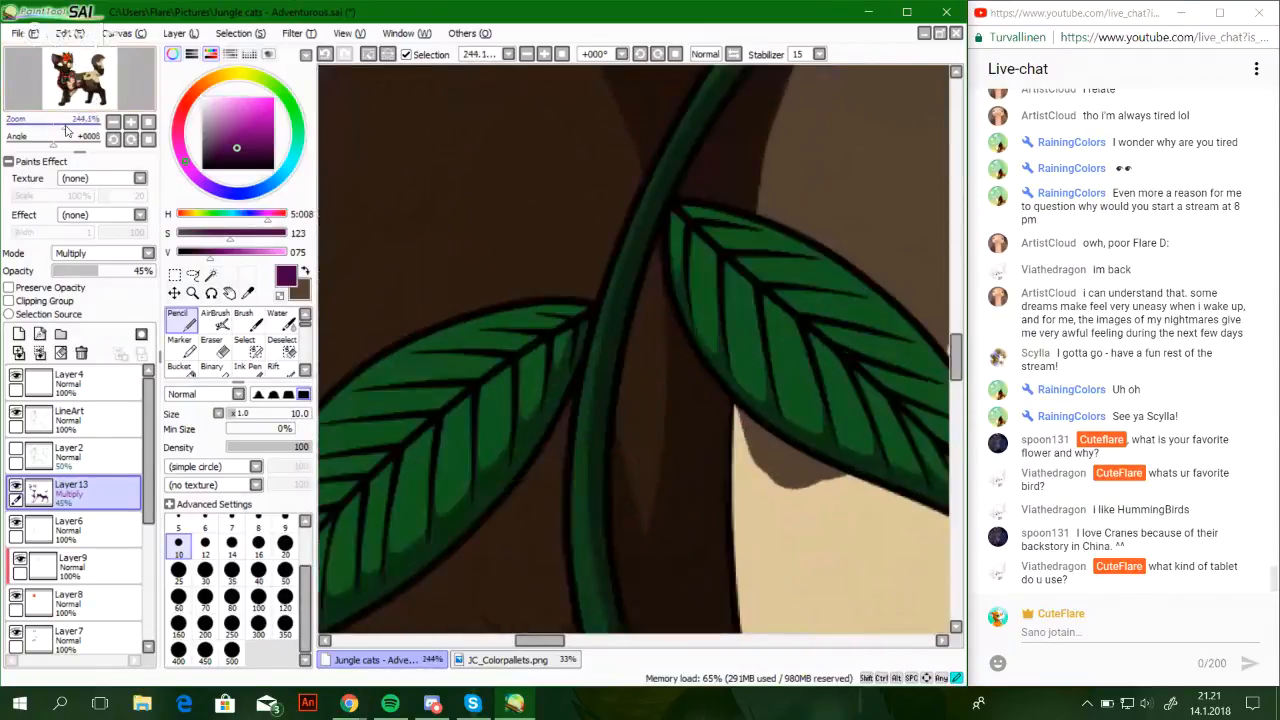
left_click(19, 335)
left_click(106, 528)
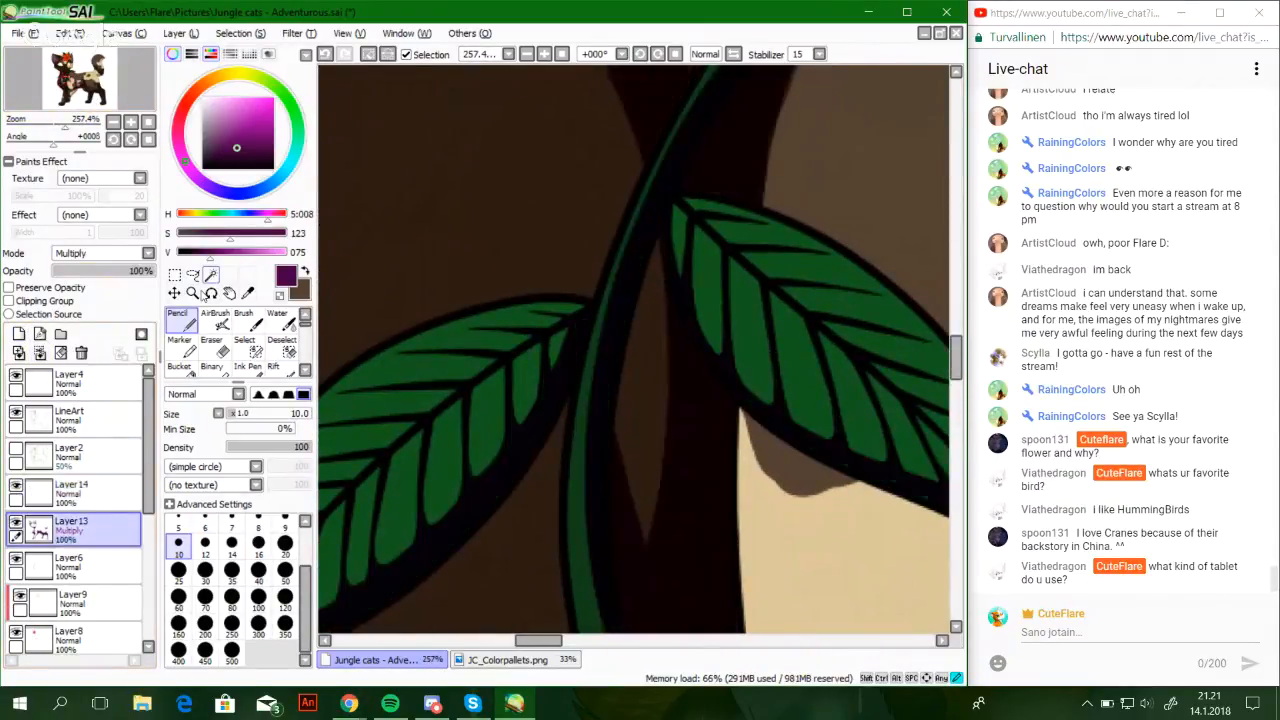
left_click(75, 490)
Outline a pointed fur tuft in purple around the light brown gap beside the vine between the two leaves
mouse_move(65, 130)
left_mouse_down()
mouse_move(48, 131)
mouse_move(62, 132)
left_mouse_up()
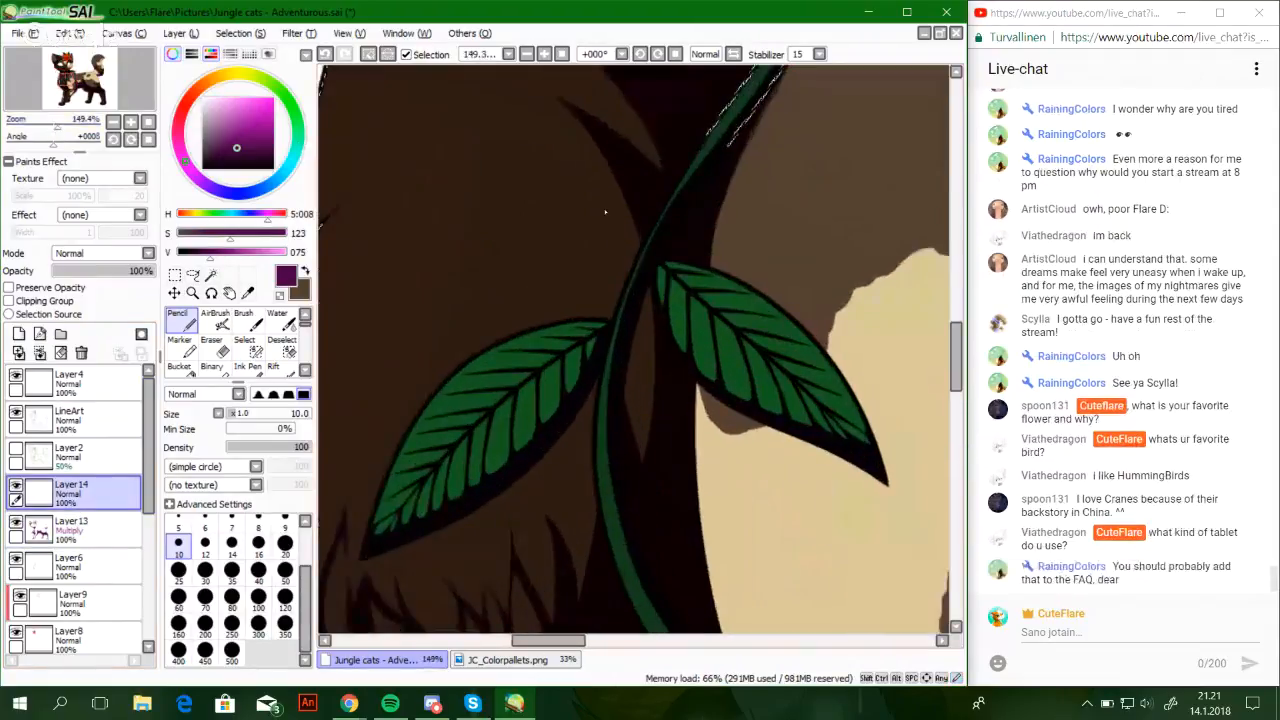
mouse_move(590, 125)
left_mouse_down()
mouse_move(664, 408)
mouse_move(650, 490)
left_mouse_up()
scroll(484, 293, "up", 5)
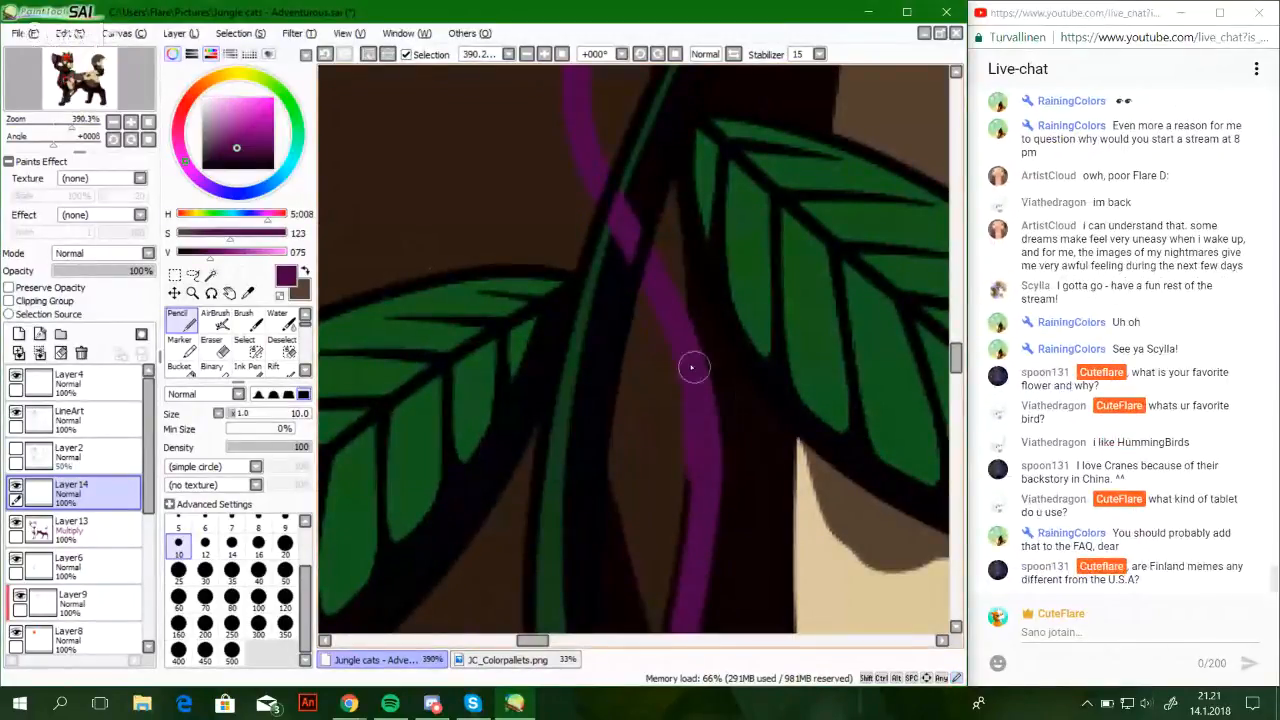
mouse_move(646, 352)
left_mouse_down()
mouse_move(597, 212)
mouse_move(609, 329)
mouse_move(609, 217)
mouse_move(599, 262)
left_mouse_up()
left_click_drag(601, 490, 620, 548)
key("ctrl+z")
mouse_move(576, 240)
left_mouse_down()
mouse_move(569, 369)
mouse_move(622, 560)
mouse_move(620, 526)
left_mouse_up()
key("ctrl+z")
left_click_drag(575, 372, 638, 598)
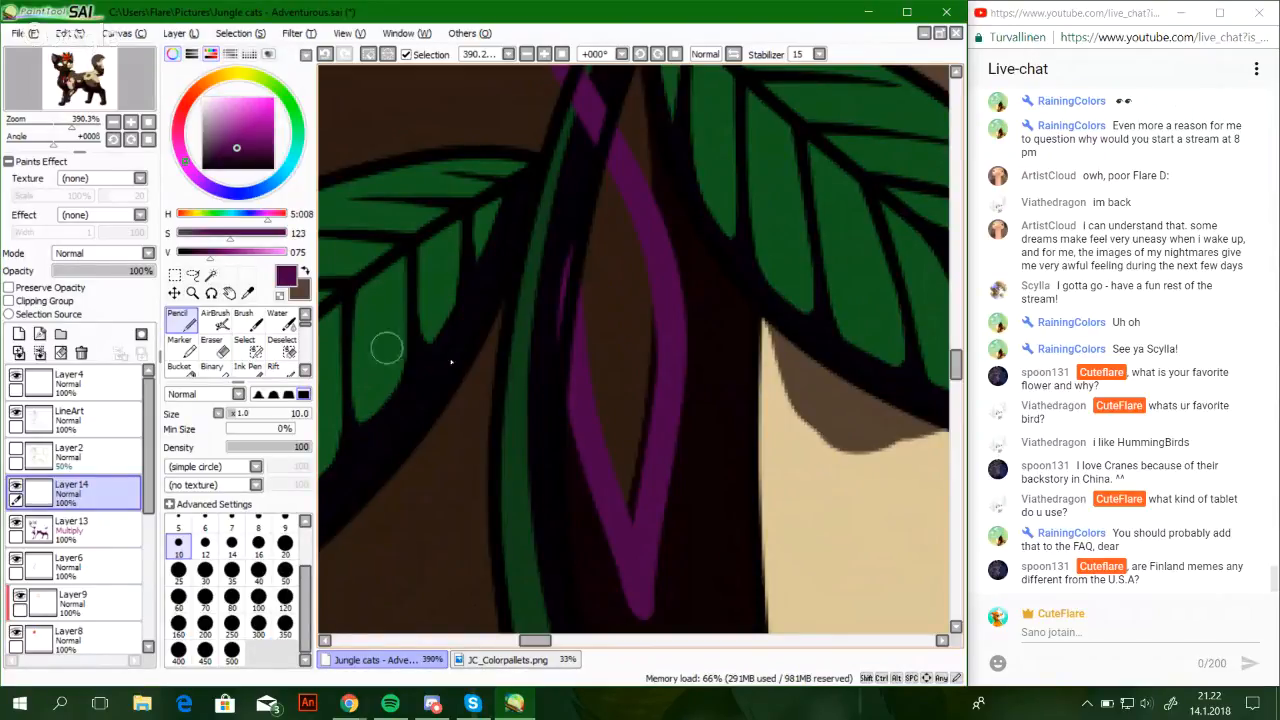
Paint purple tuft strokes near the adjoining leaf's base and up along the dark shadow's edge above the vine
left_click_drag(75, 130, 75, 130)
left_click_drag(654, 273, 603, 480)
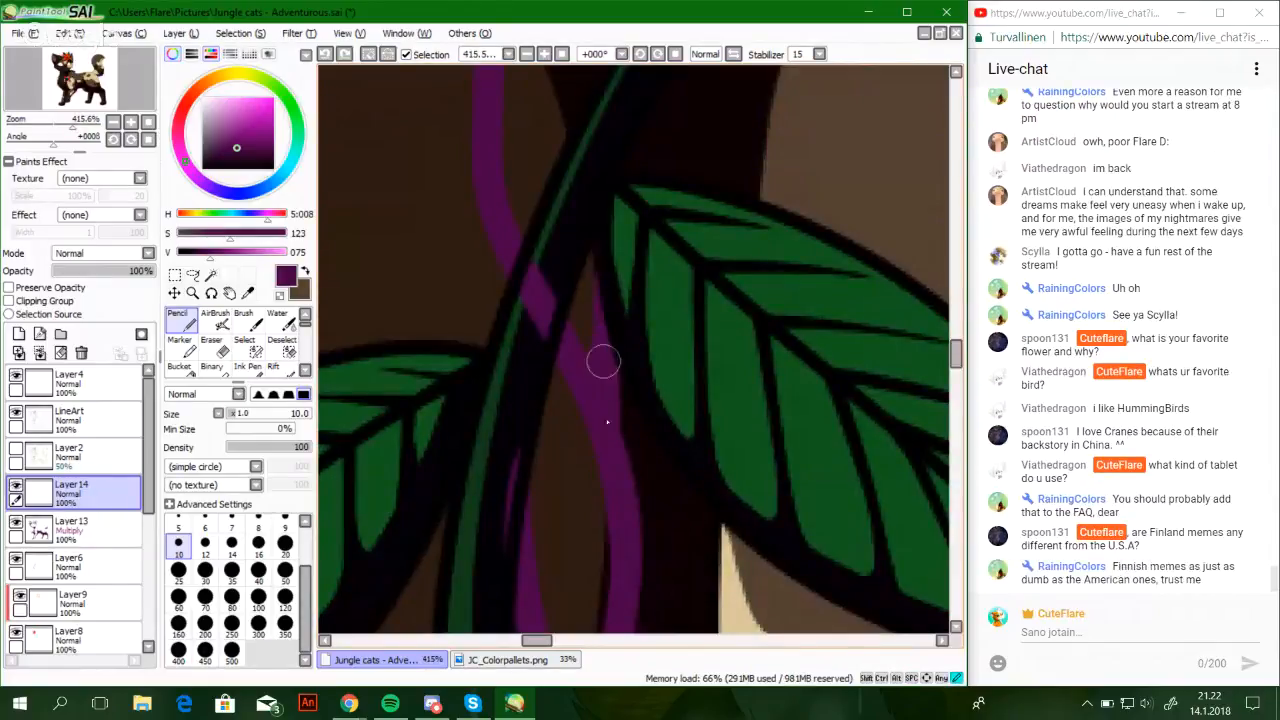
scroll(582, 340, "up", 3)
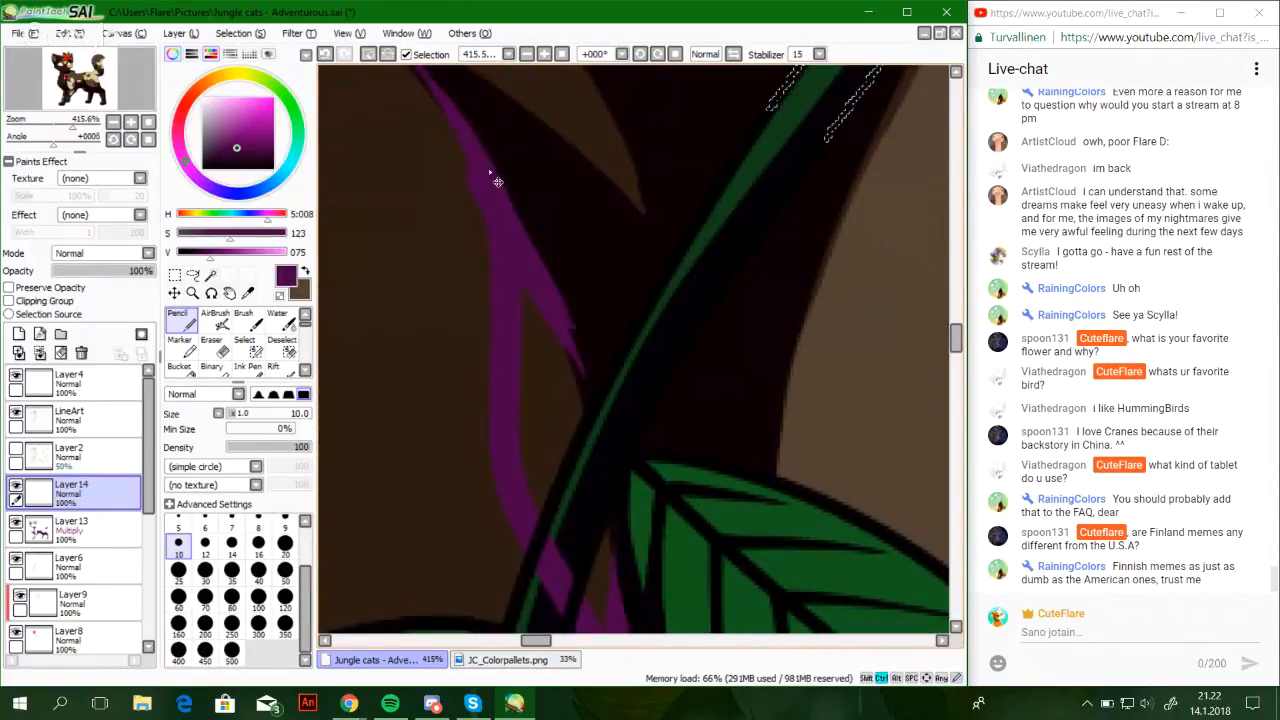
mouse_move(509, 243)
left_mouse_down()
mouse_move(723, 414)
mouse_move(657, 317)
left_mouse_up()
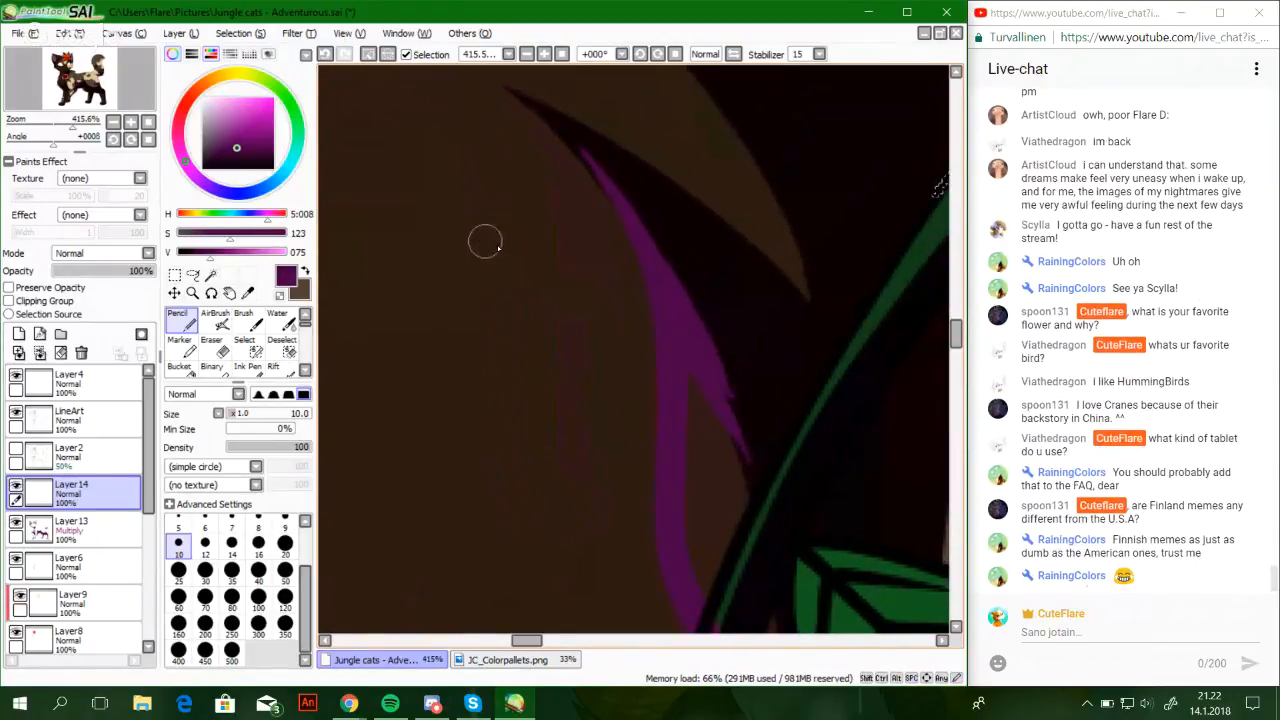
Paint branching, tapered purple tuft strokes on the brown chest fur outward from the shadow edge down to the vine
key("ctrl+z")
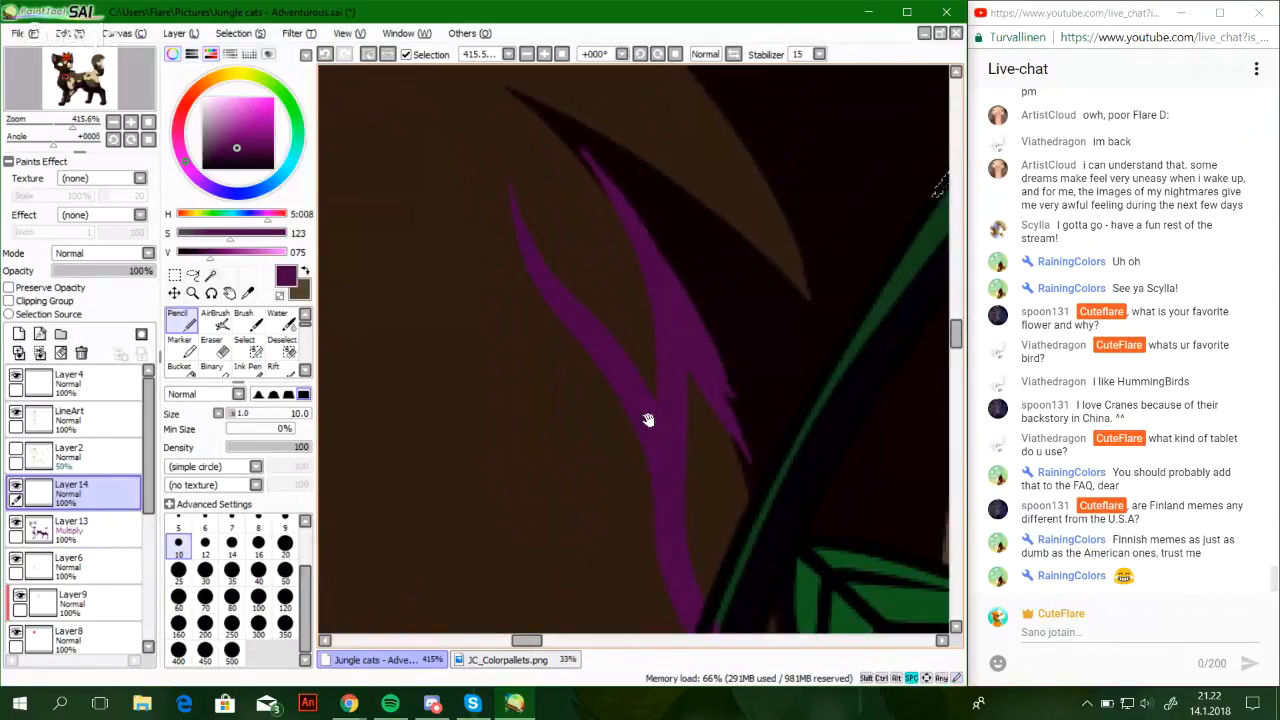
left_click_drag(648, 420, 660, 330)
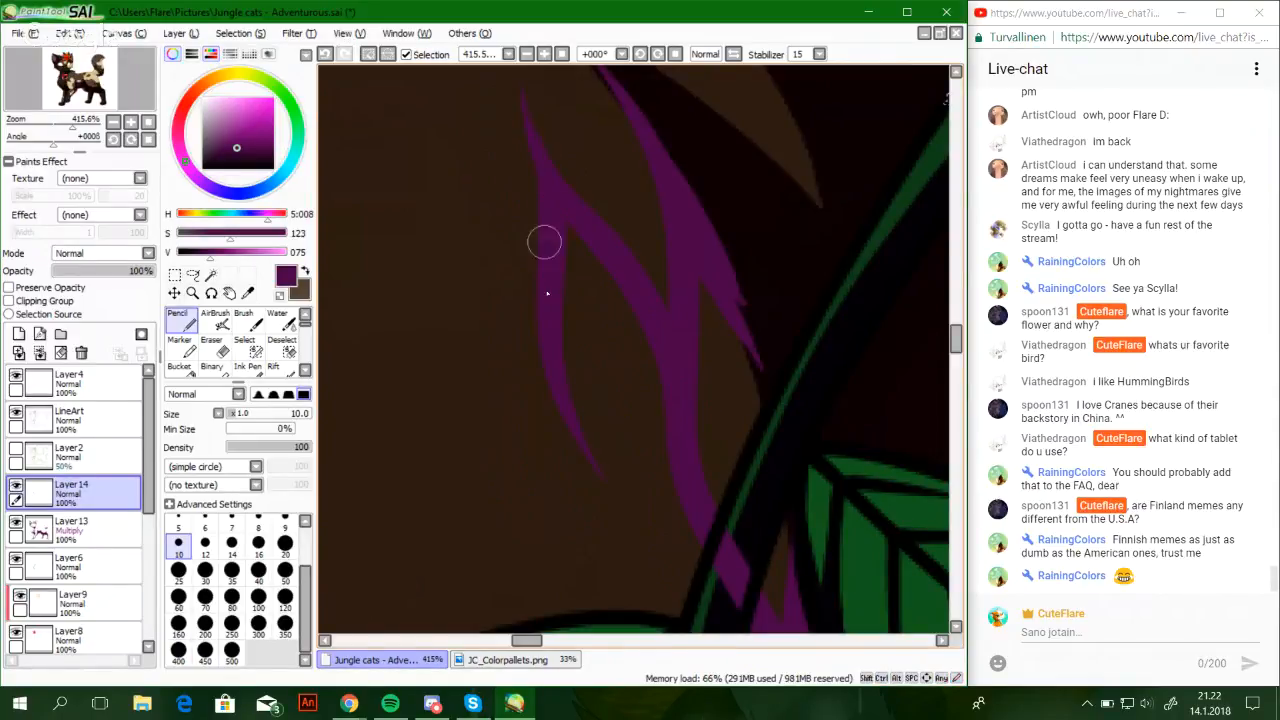
left_click_drag(598, 369, 560, 281)
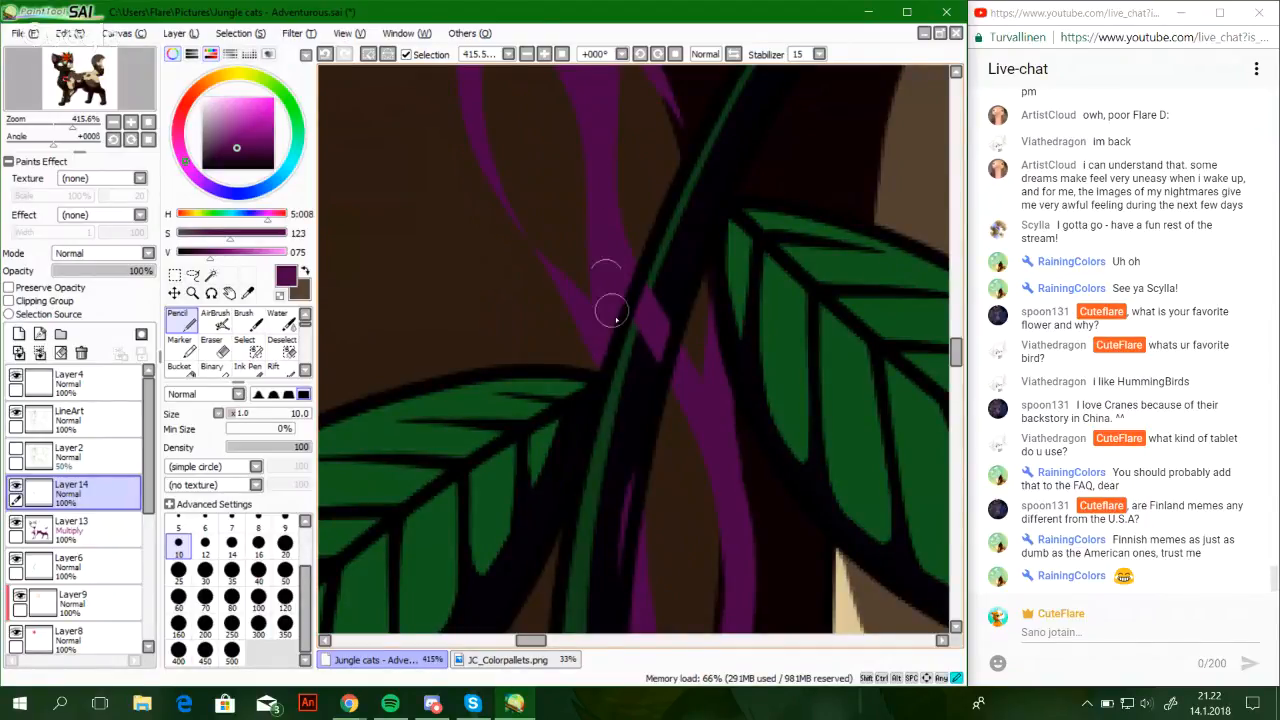
Erase the purple paint overlapping the green vine between the leaves
key("e")
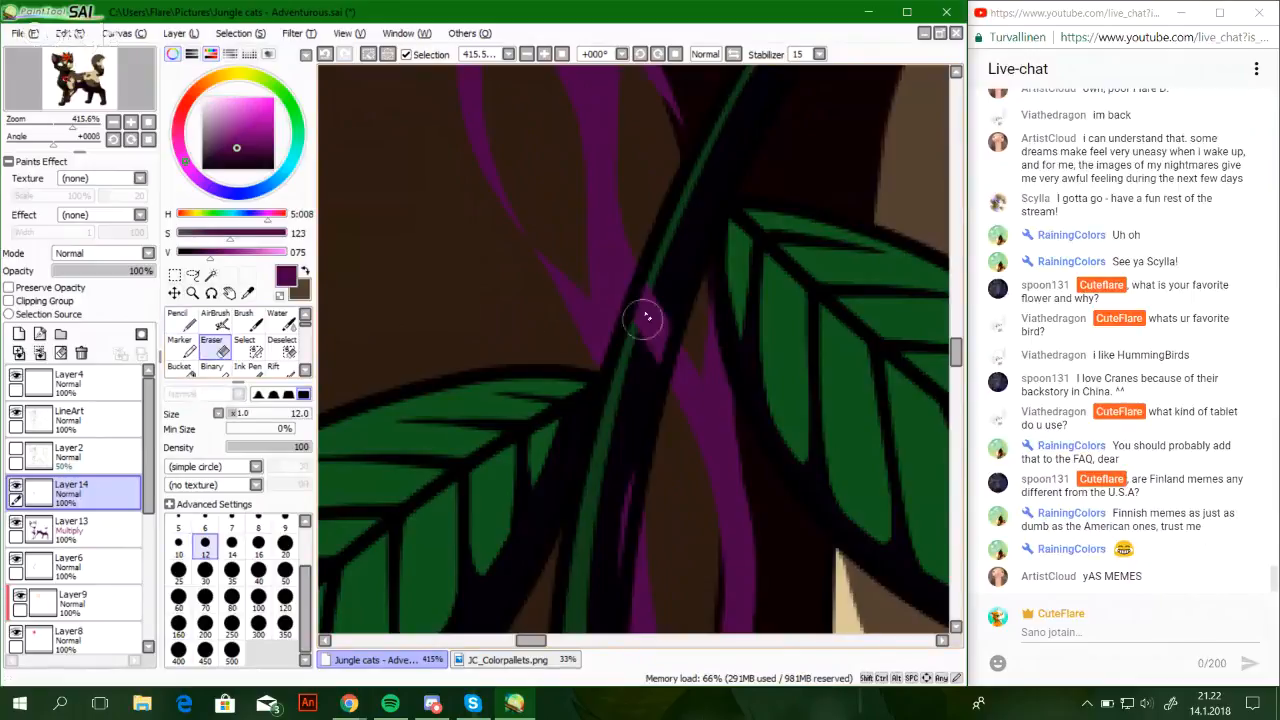
scroll(643, 480, "up", 6)
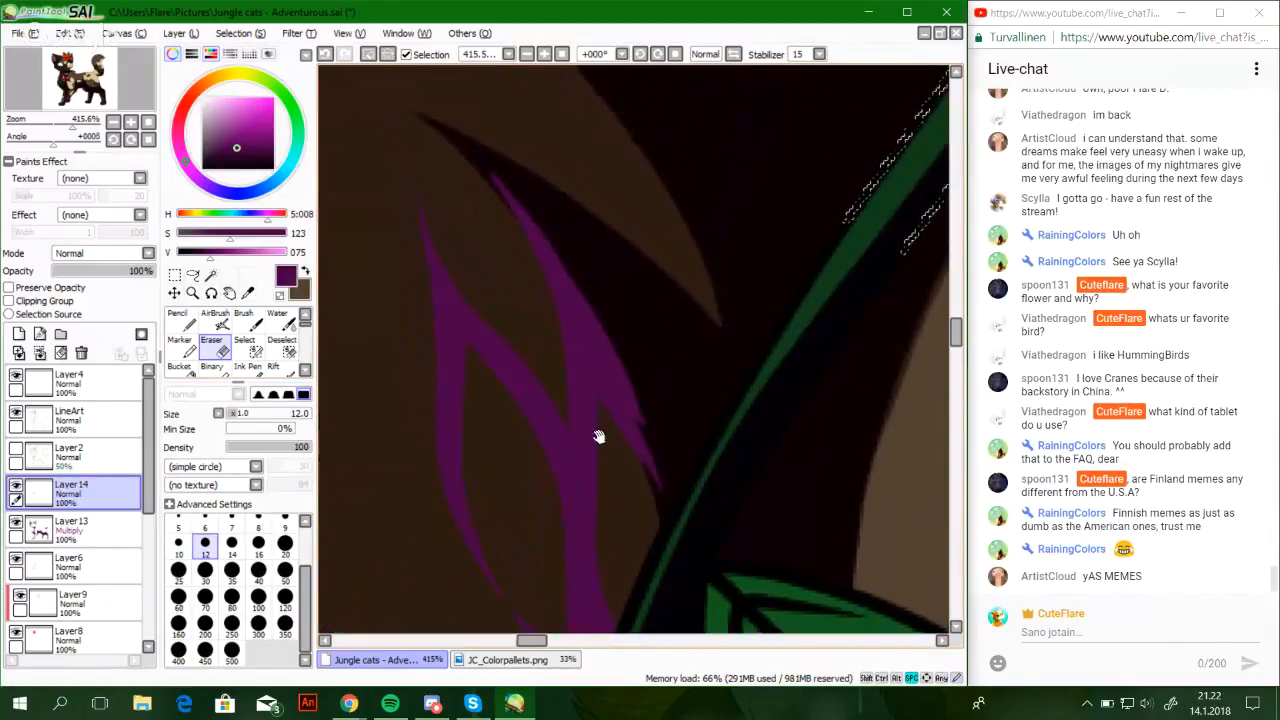
Draw a pointed purple fur tuft with an extra strand on the lower chest beside the vine, using the size 10 Pencil on Layer14
key("n")
left_click(56, 124)
left_click_drag(66, 78, 67, 86)
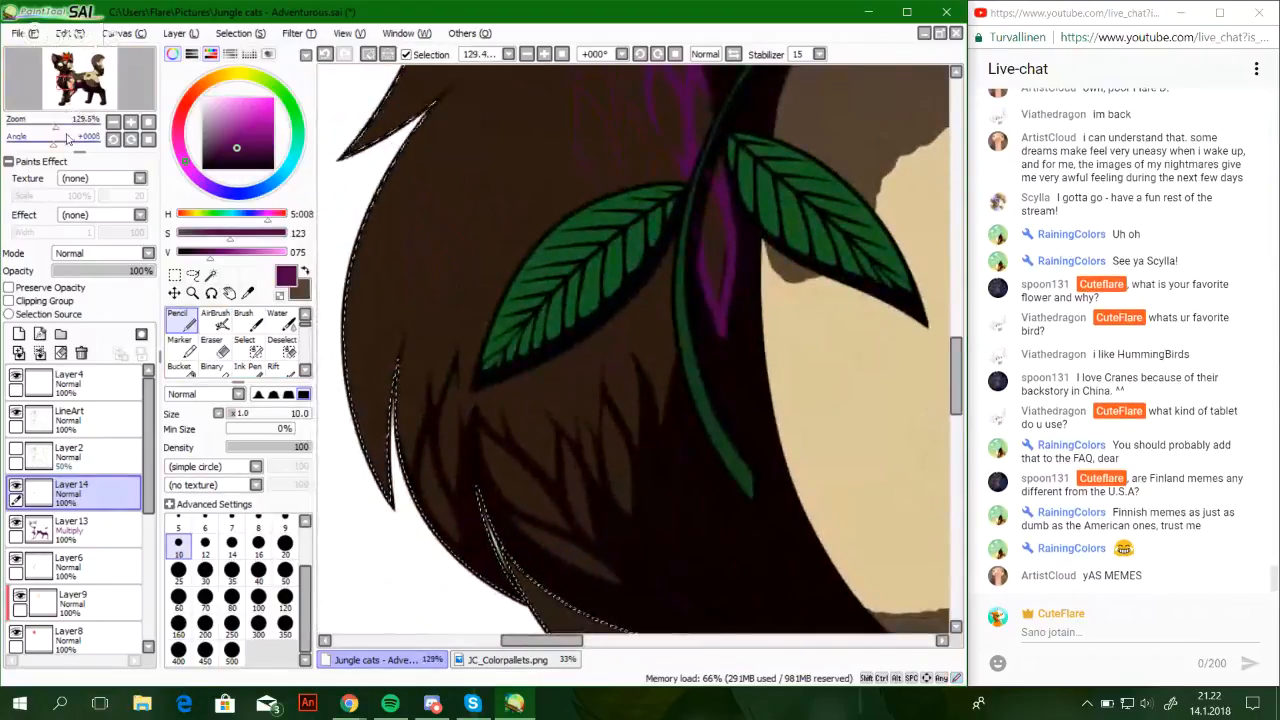
left_click(71, 124)
mouse_move(739, 506)
left_mouse_down()
mouse_move(657, 337)
mouse_move(636, 429)
left_mouse_up()
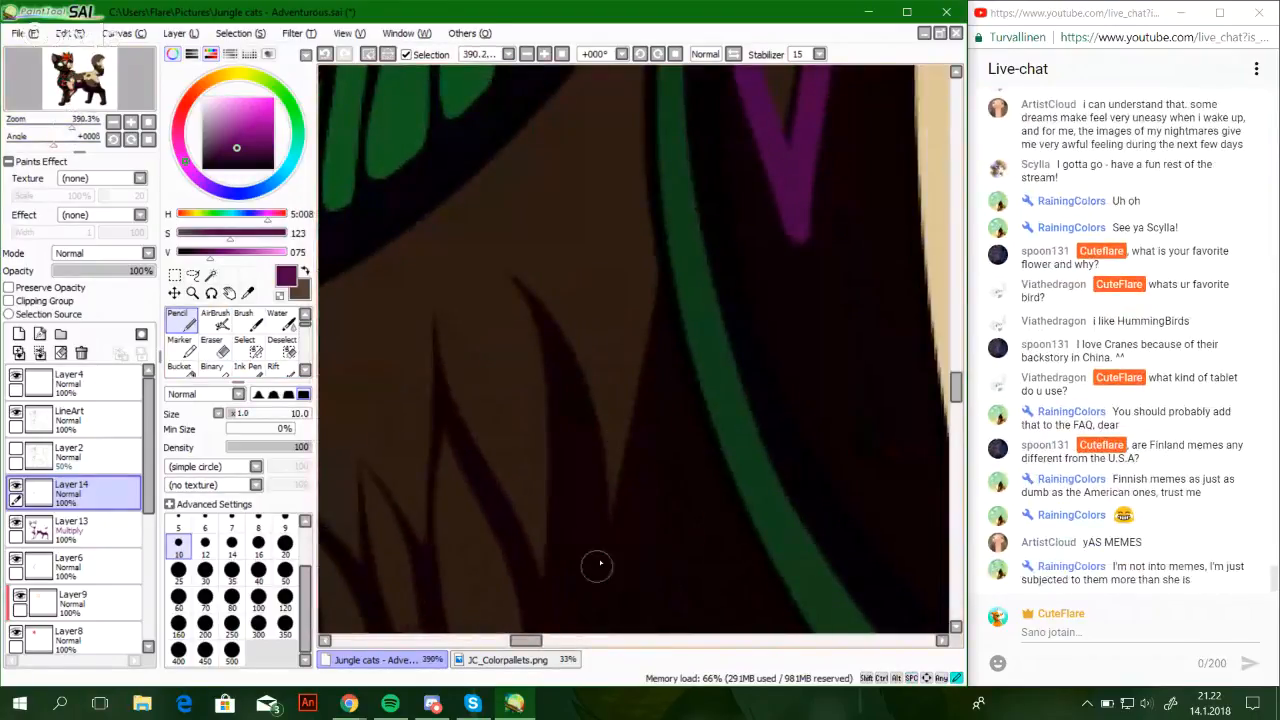
mouse_move(599, 567)
left_mouse_down()
mouse_move(594, 455)
mouse_move(660, 204)
left_mouse_up()
key("ctrl+z")
left_click_drag(585, 356, 604, 600)
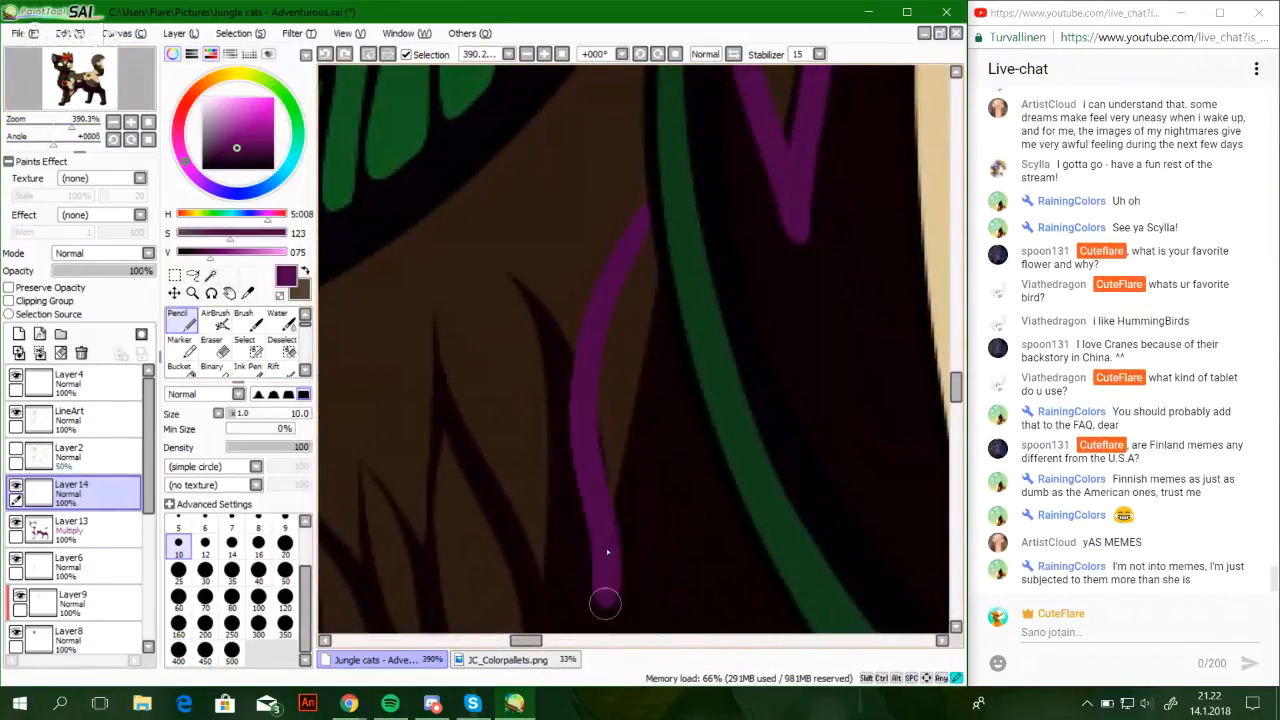
key("ctrl+z")
left_click_drag(585, 360, 607, 537)
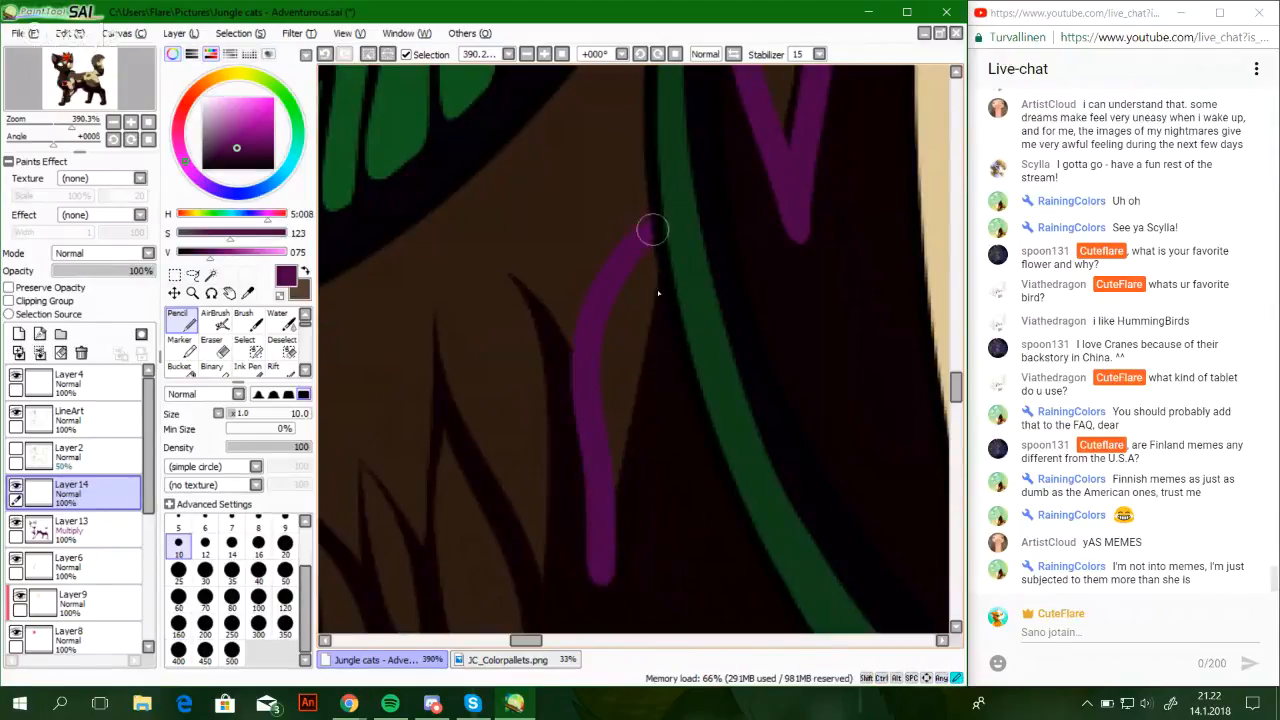
mouse_move(652, 230)
left_mouse_down()
mouse_move(640, 470)
mouse_move(610, 525)
left_mouse_up()
left_click_drag(649, 363, 621, 574)
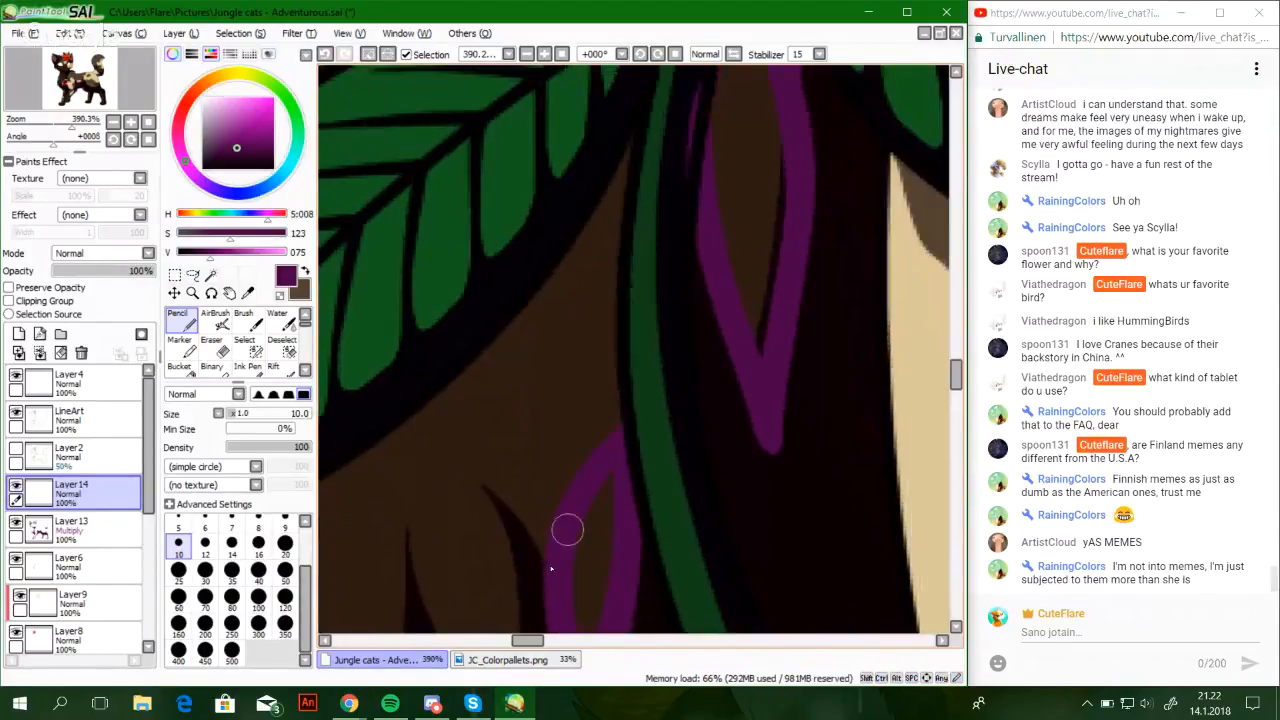
left_click_drag(575, 330, 578, 447)
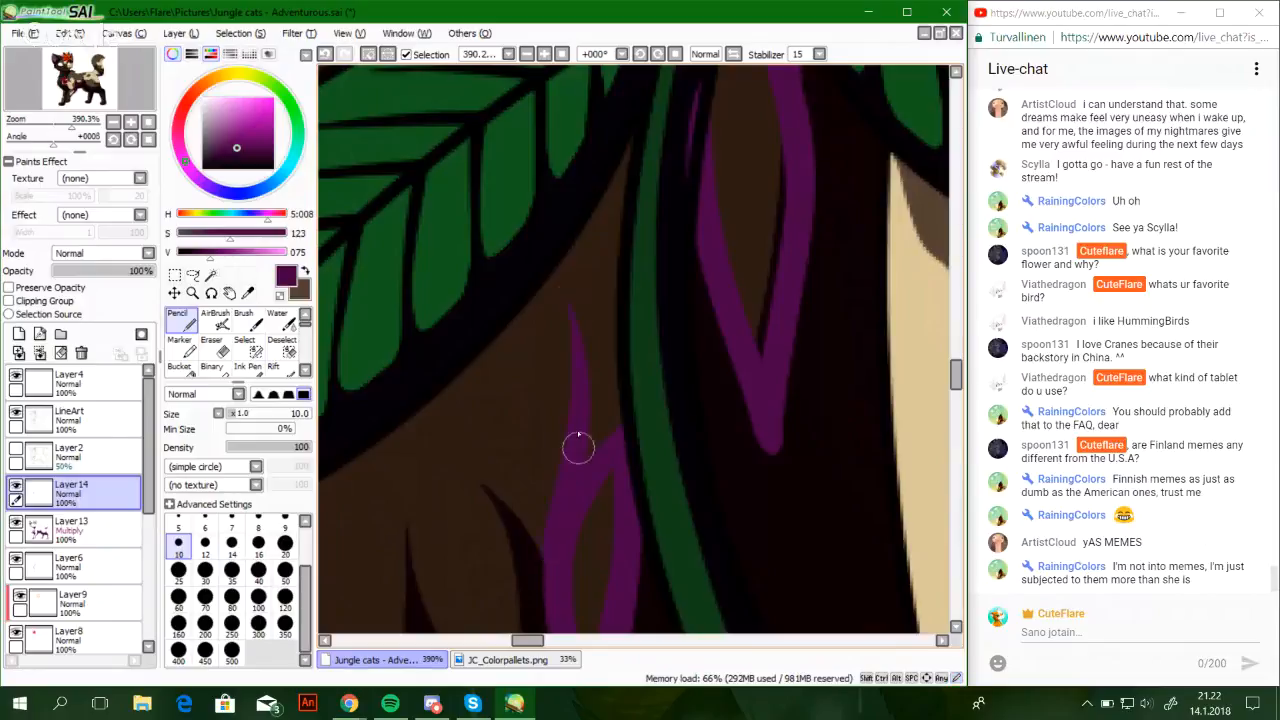
Outline a pointed purple fur tuft on the upper chest, above the existing purple strands, with two curved Pencil strokes
left_click_drag(71, 127, 98, 97)
left_click(76, 94)
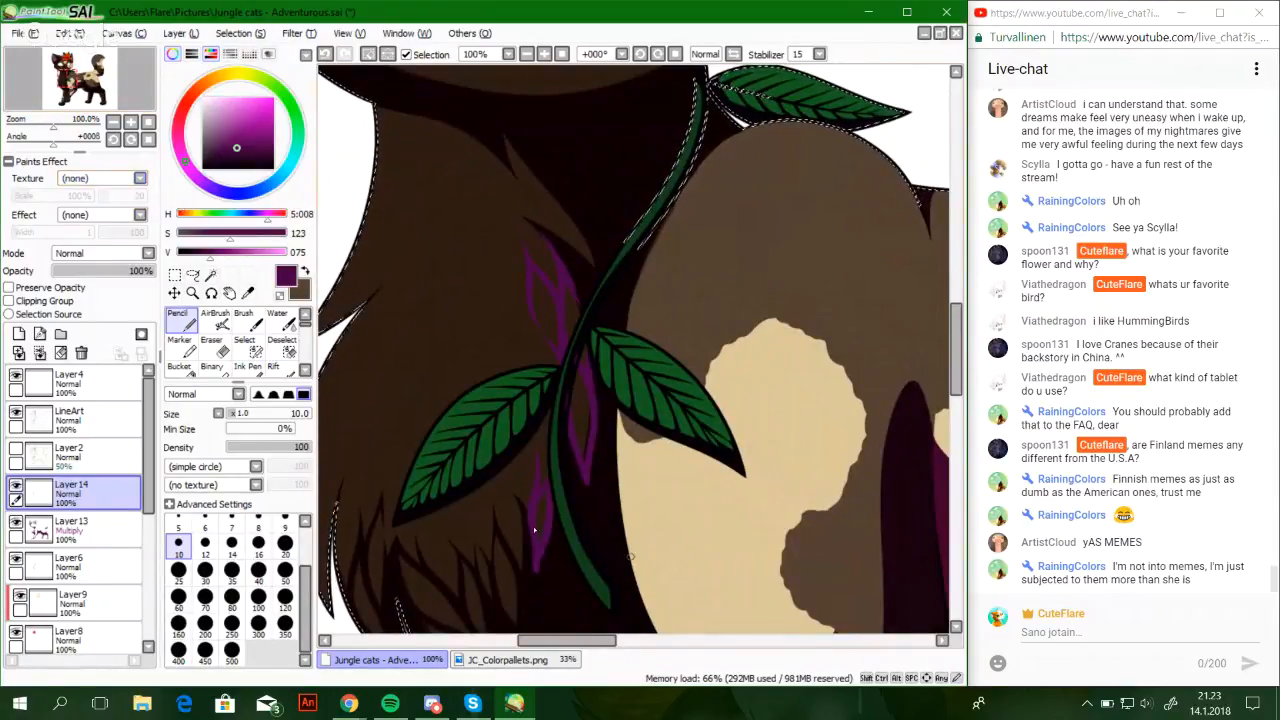
left_click_drag(53, 127, 68, 127)
left_click_drag(68, 78, 66, 73)
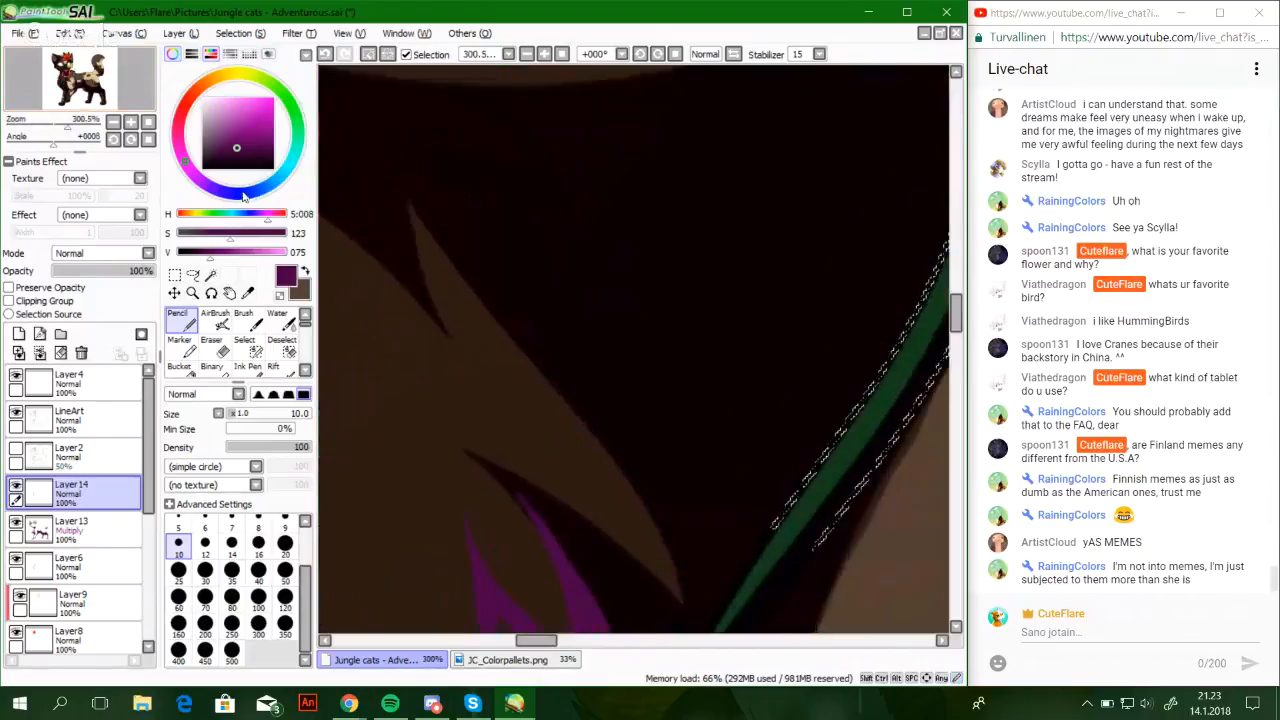
mouse_move(686, 528)
left_mouse_down()
mouse_move(503, 383)
mouse_move(636, 472)
mouse_move(681, 551)
left_mouse_up()
key("ctrl+z")
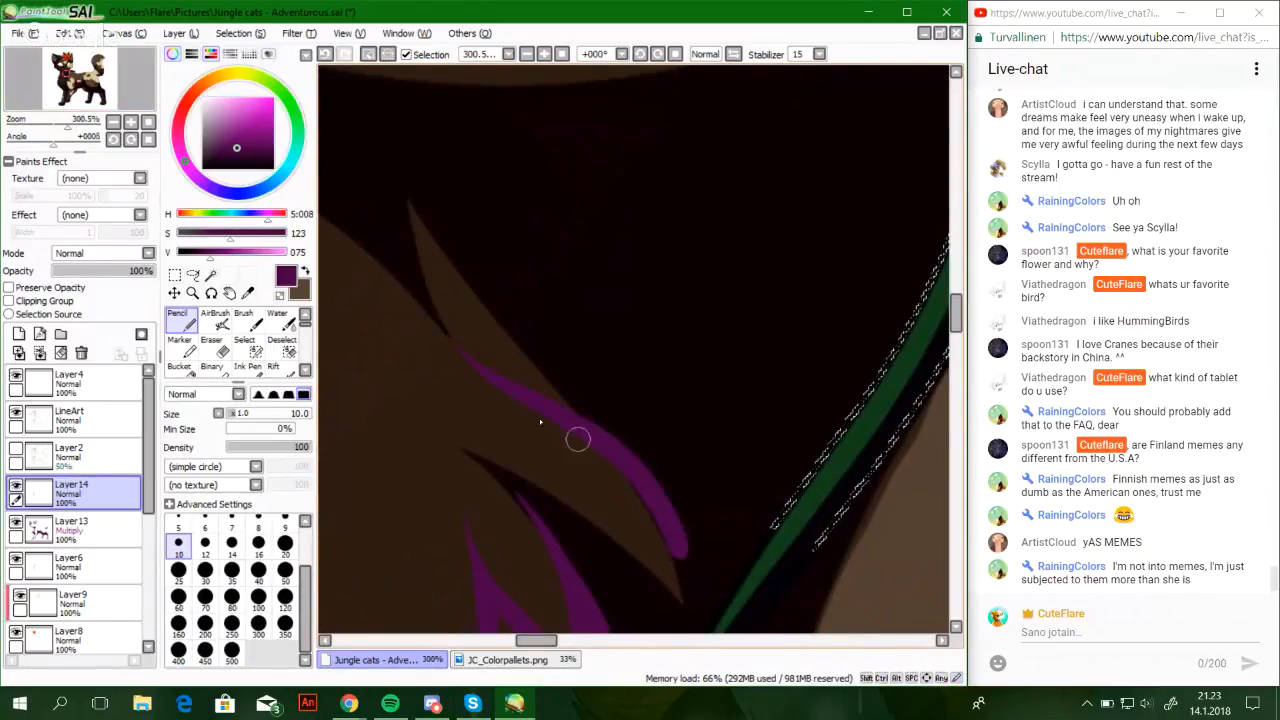
left_click_drag(470, 359, 509, 397)
left_click_drag(668, 605, 629, 557)
key("ctrl+z")
left_click_drag(687, 611, 507, 400)
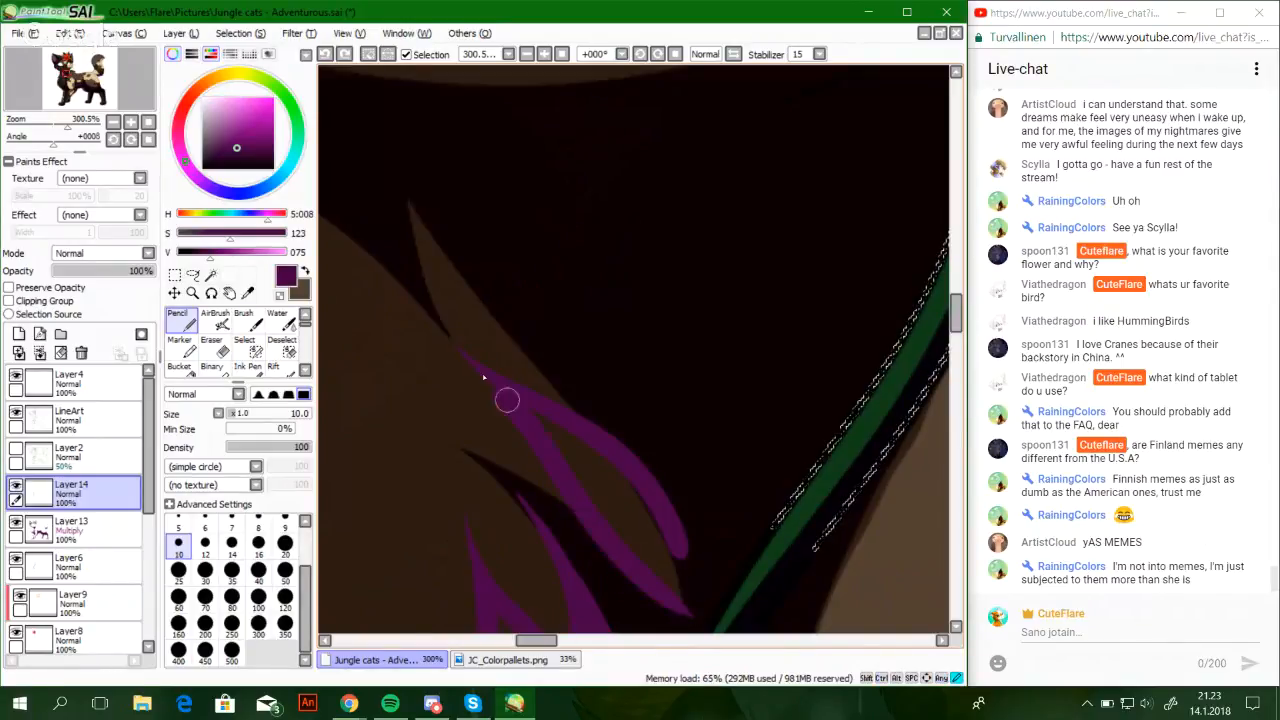
key("ctrl+z")
left_click_drag(467, 363, 683, 603)
left_click_drag(606, 545, 691, 616)
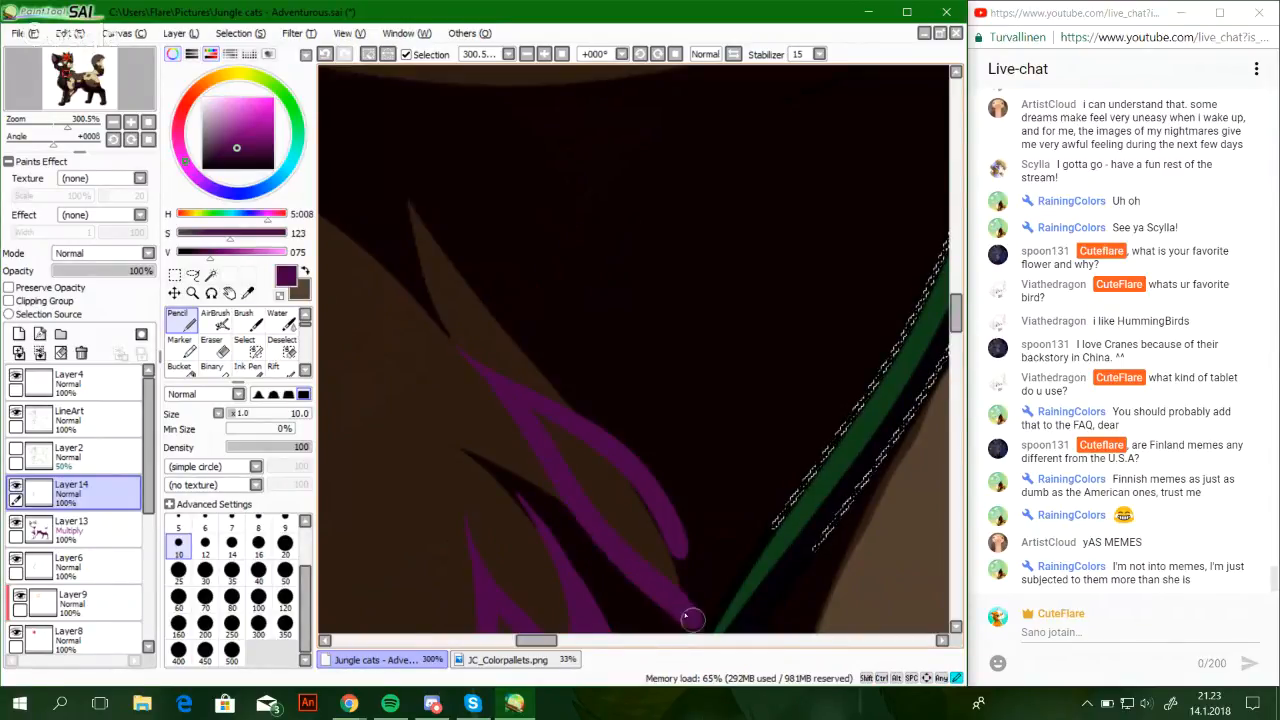
Extend the upper chest tuft with another tapered purple strand that forks outward from it
left_click_drag(537, 460, 608, 503)
left_click_drag(434, 378, 626, 527)
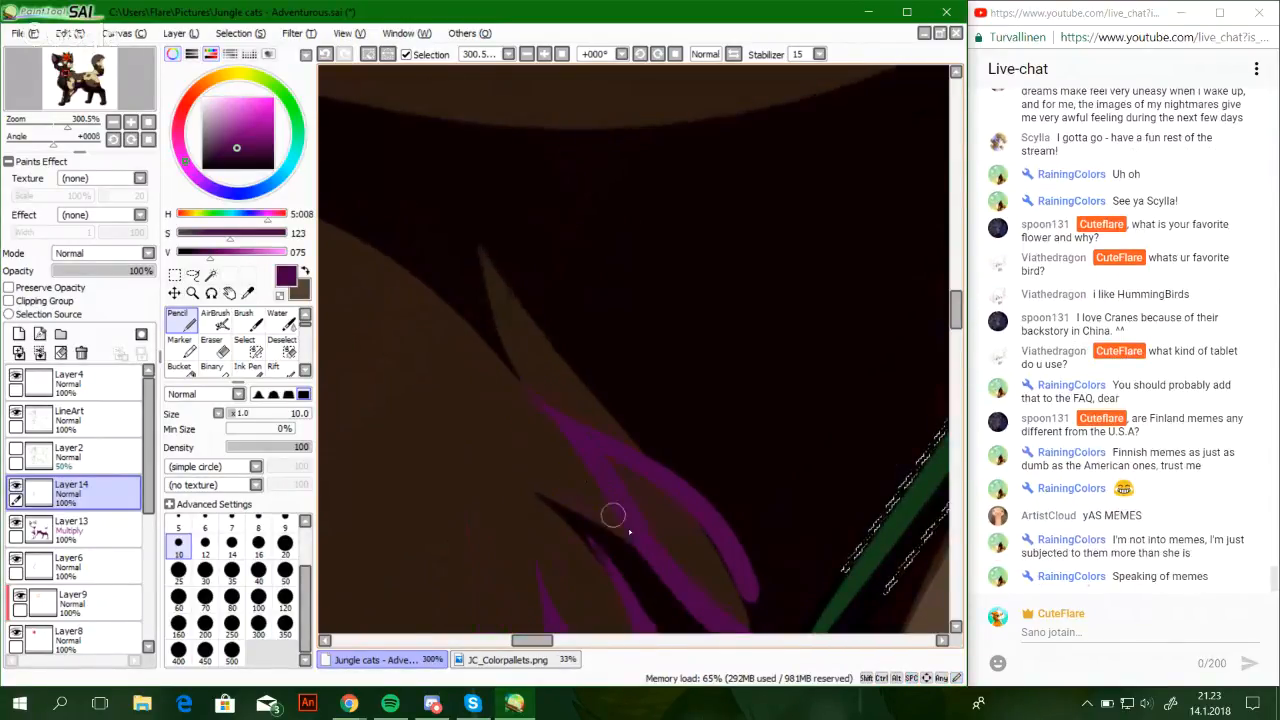
key("ctrl+z")
left_click_drag(410, 357, 442, 393)
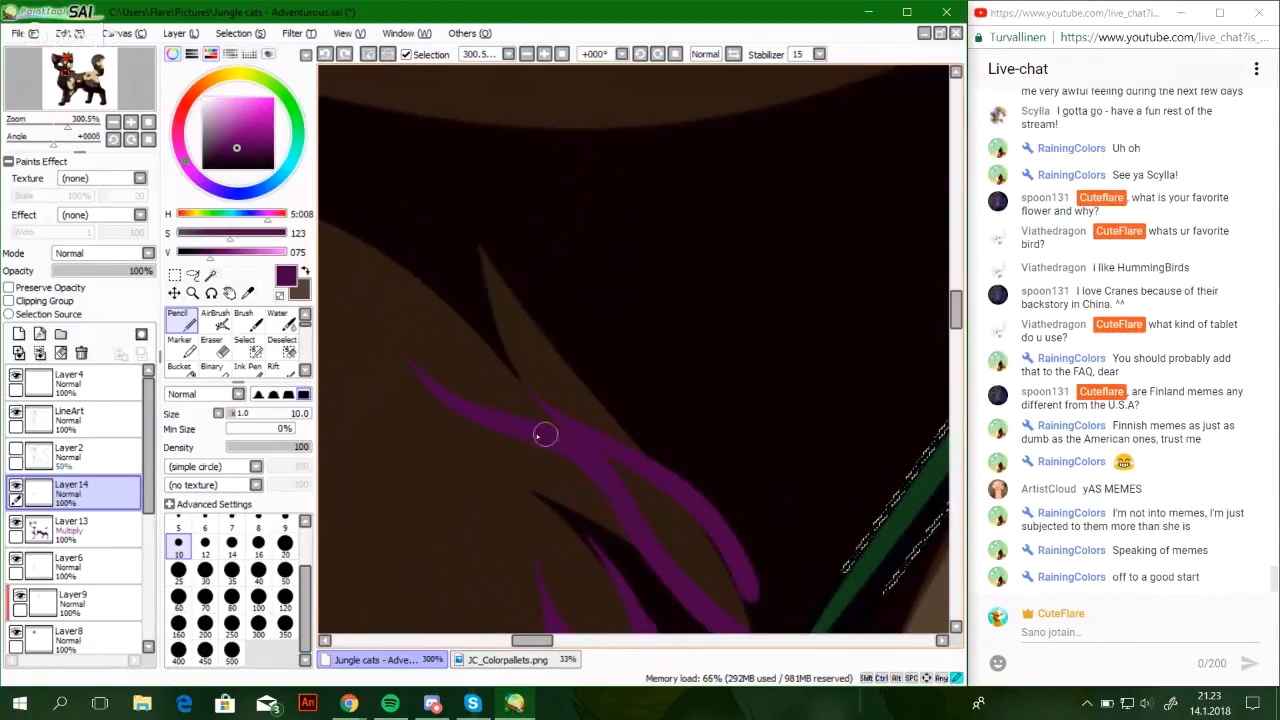
left_click_drag(545, 434, 554, 441)
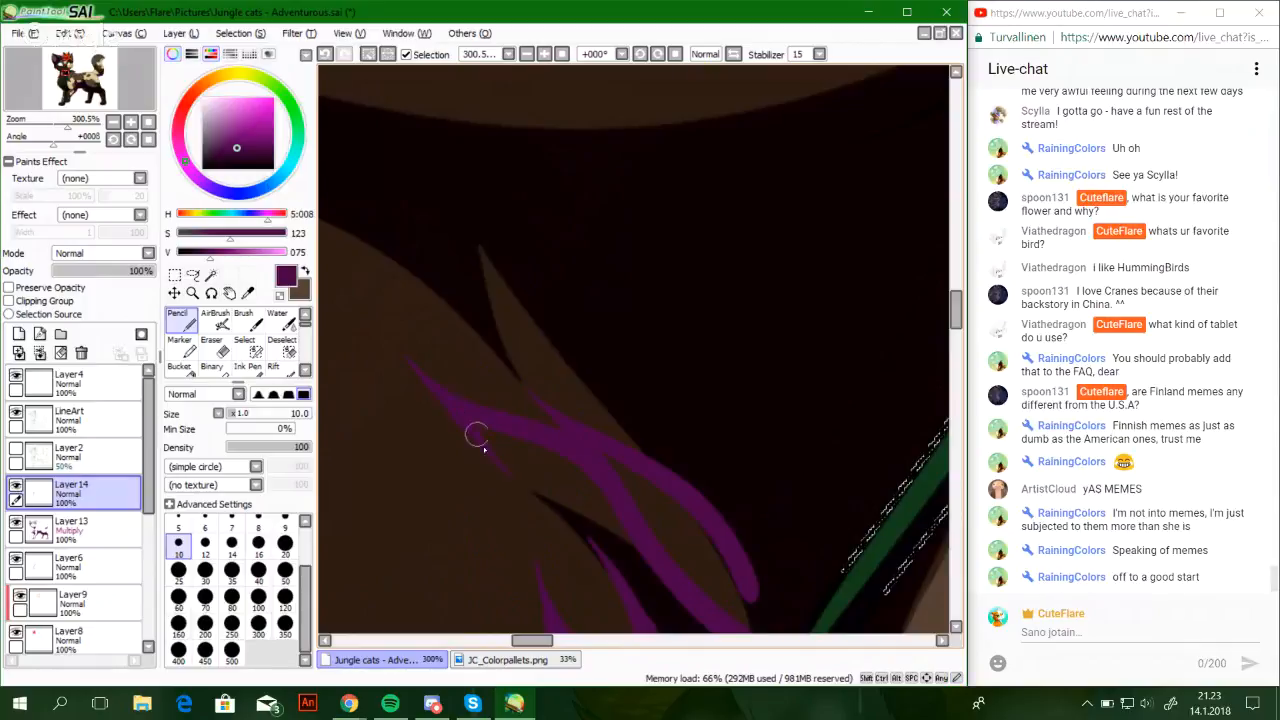
Merge Layer14 with the fur strands down into the Multiply layer Layer13
mouse_move(434, 383)
left_mouse_down()
mouse_move(763, 377)
mouse_move(450, 188)
left_mouse_up()
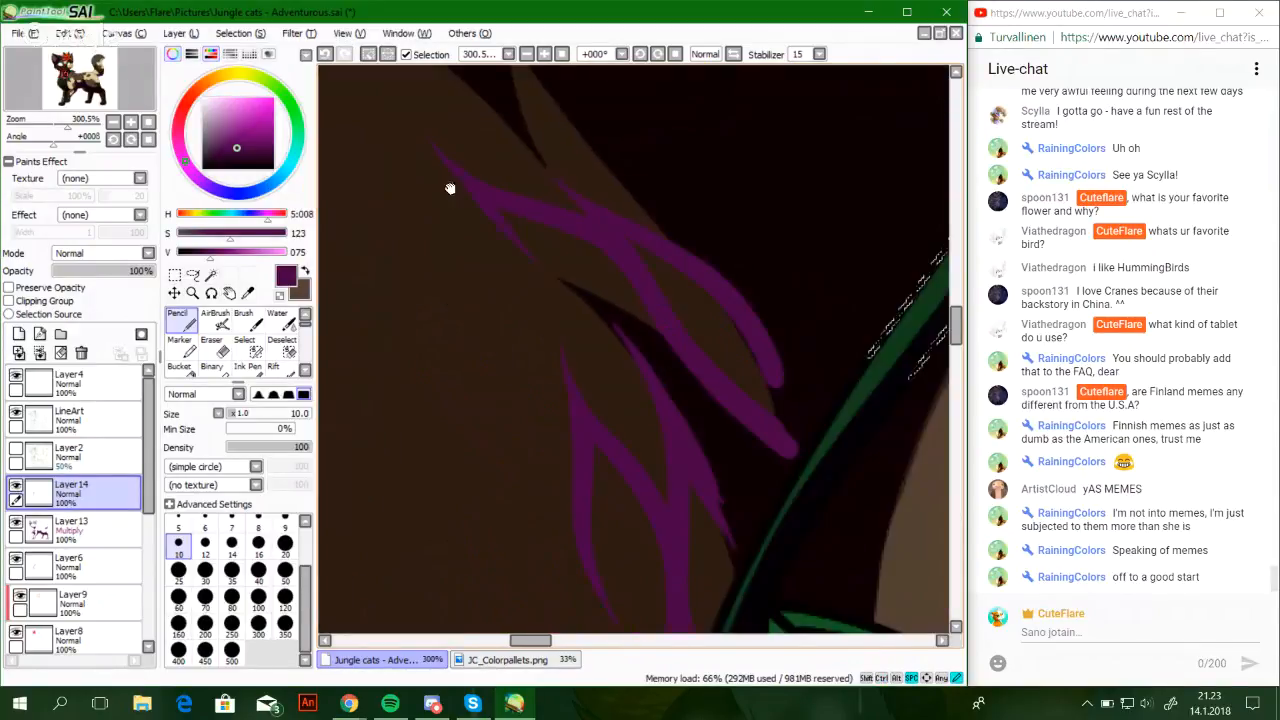
left_click(41, 354)
left_click_drag(67, 125, 46, 125)
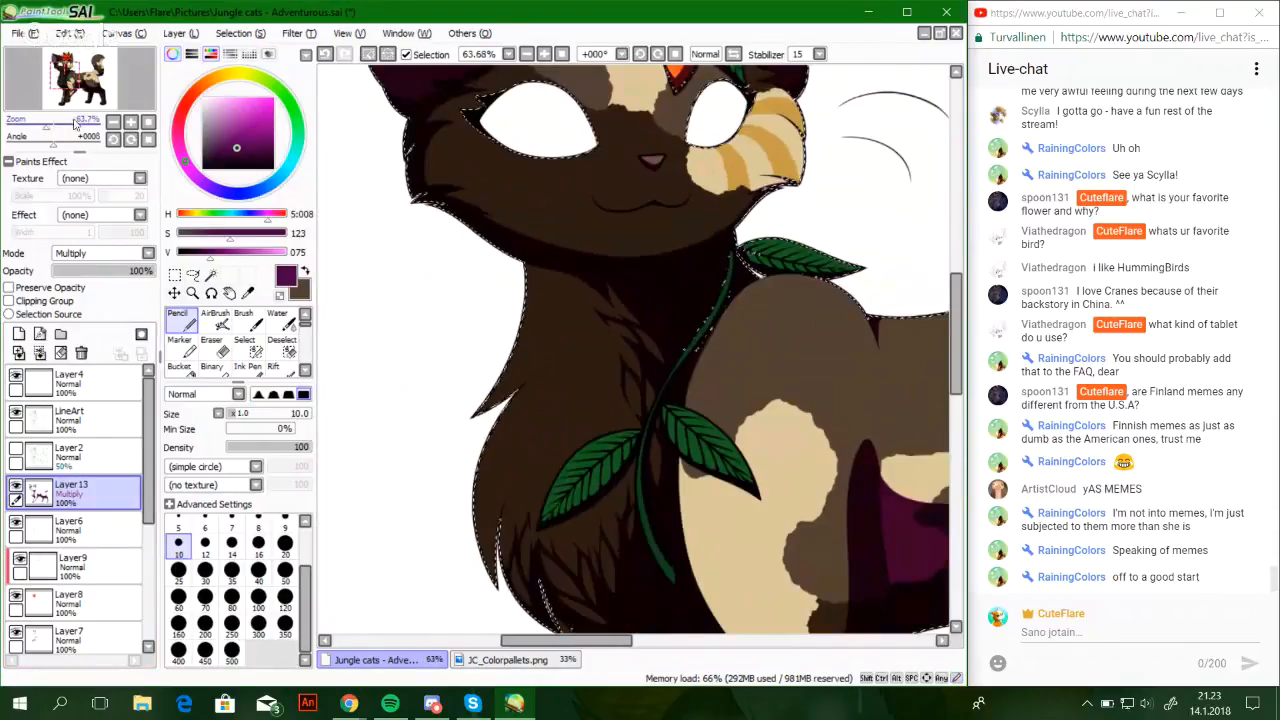
Mirror the view, fill the crease between chest and front leg with a tapered Pencil shadow, and restore the normal view
mouse_move(67, 79)
left_mouse_down()
mouse_move(100, 72)
mouse_move(112, 86)
mouse_move(78, 88)
mouse_move(92, 101)
mouse_move(68, 126)
mouse_move(80, 92)
left_mouse_up()
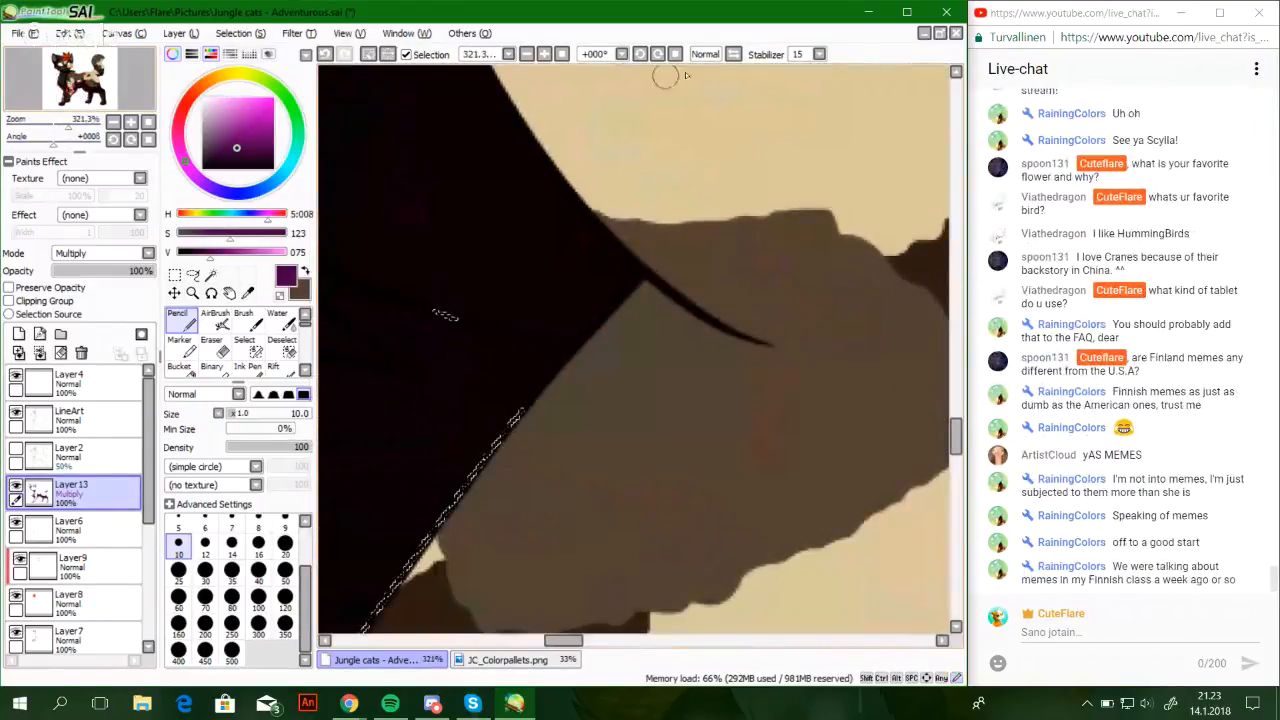
left_click(733, 54)
mouse_move(498, 347)
left_mouse_down()
mouse_move(591, 329)
mouse_move(654, 344)
left_mouse_up()
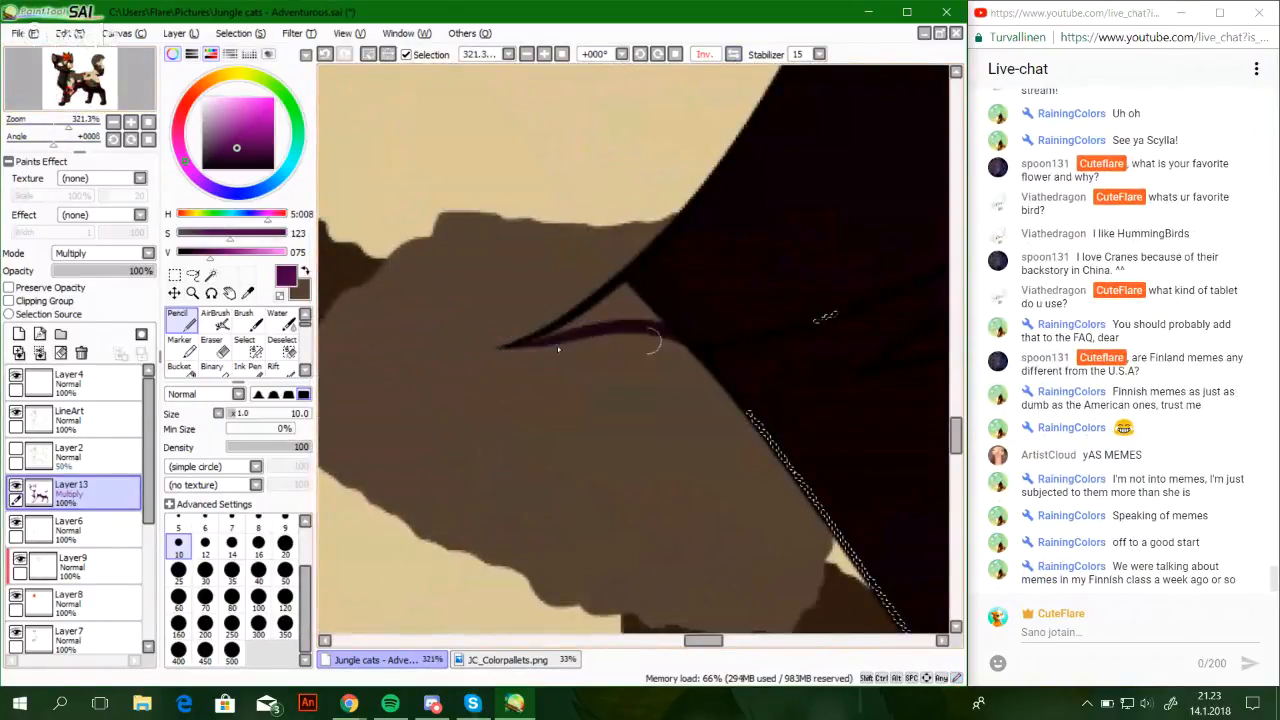
key("ctrl+z")
left_click_drag(500, 352, 669, 317)
key("ctrl+z")
left_click_drag(498, 347, 666, 310)
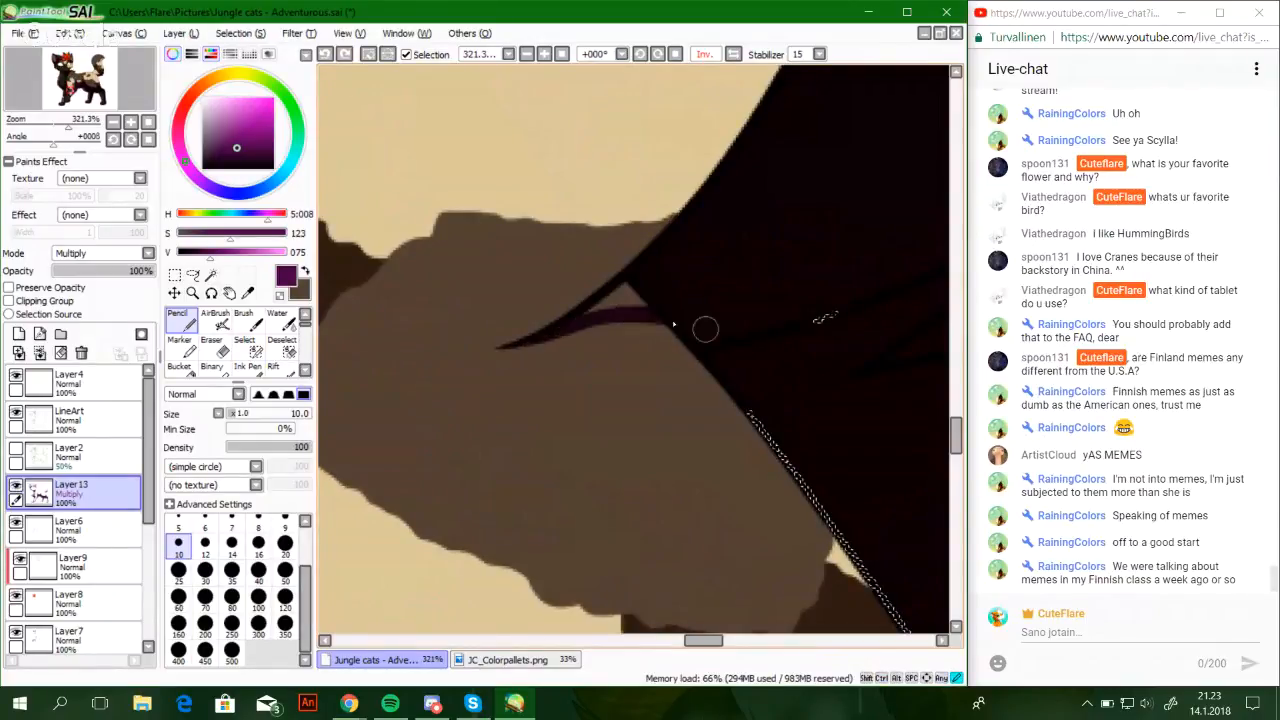
key("ctrl+z")
left_click_drag(491, 351, 660, 300)
mouse_move(604, 335)
left_mouse_down()
mouse_move(680, 323)
mouse_move(630, 316)
left_mouse_up()
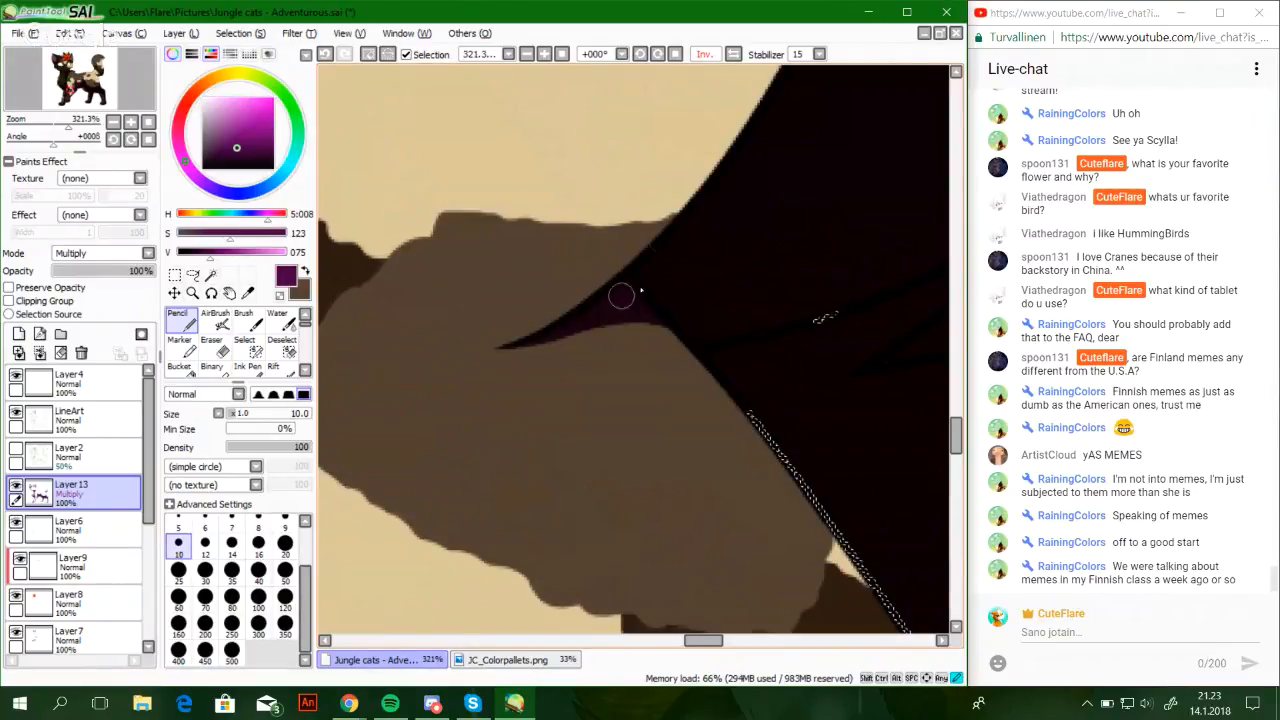
key("h")
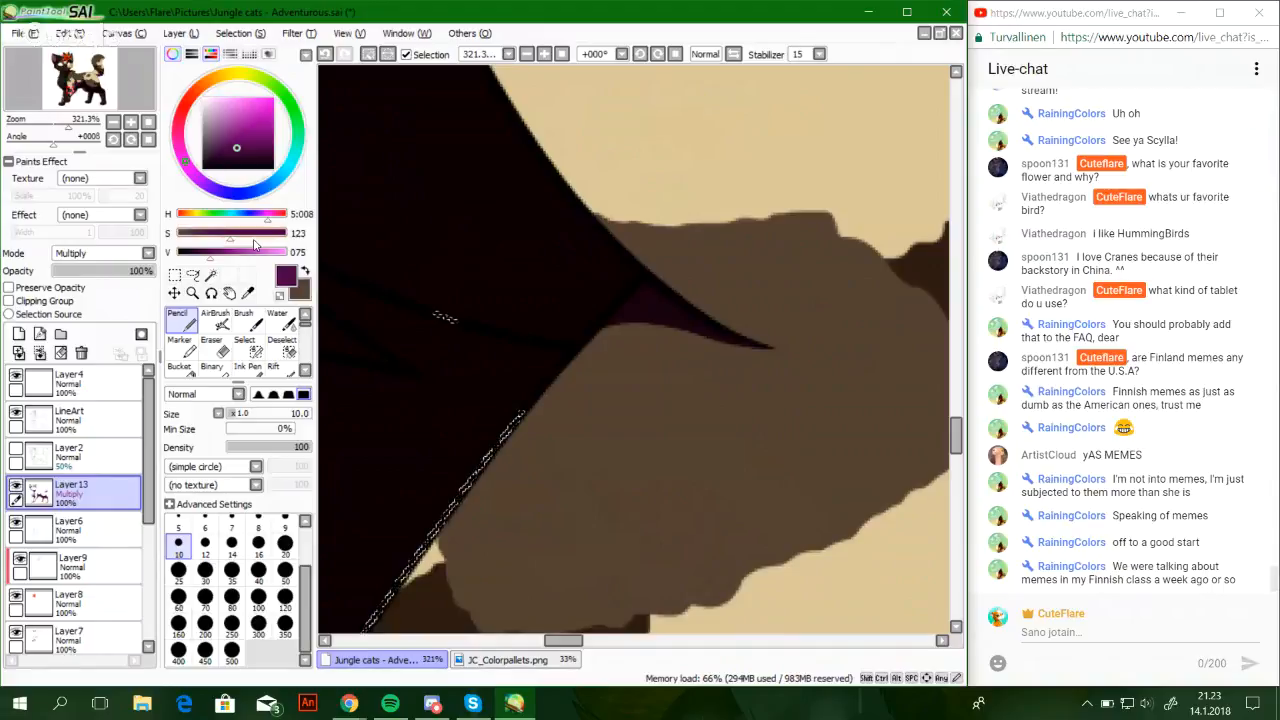
Paint a thin tapered shadow along the brow line above the eye, continuing past the flower petal
mouse_move(68, 126)
left_mouse_down()
mouse_move(51, 126)
mouse_move(98, 110)
mouse_move(82, 86)
left_mouse_up()
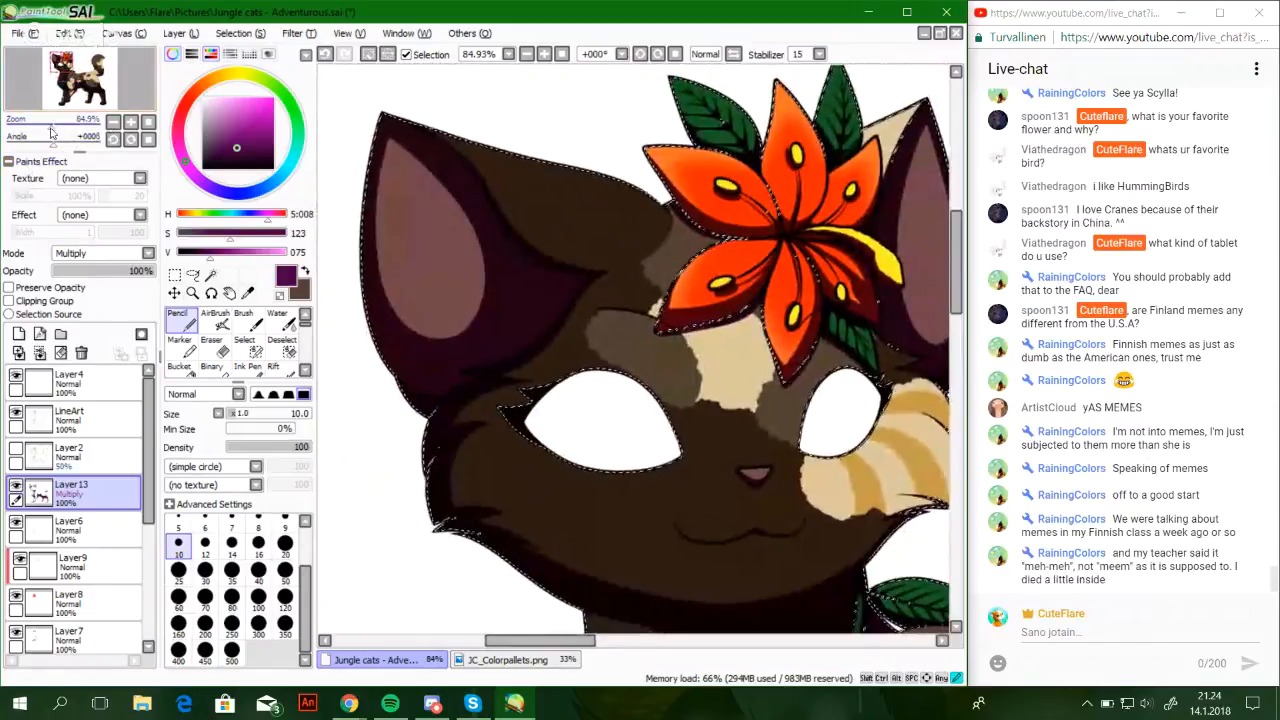
left_click_drag(52, 127, 72, 127)
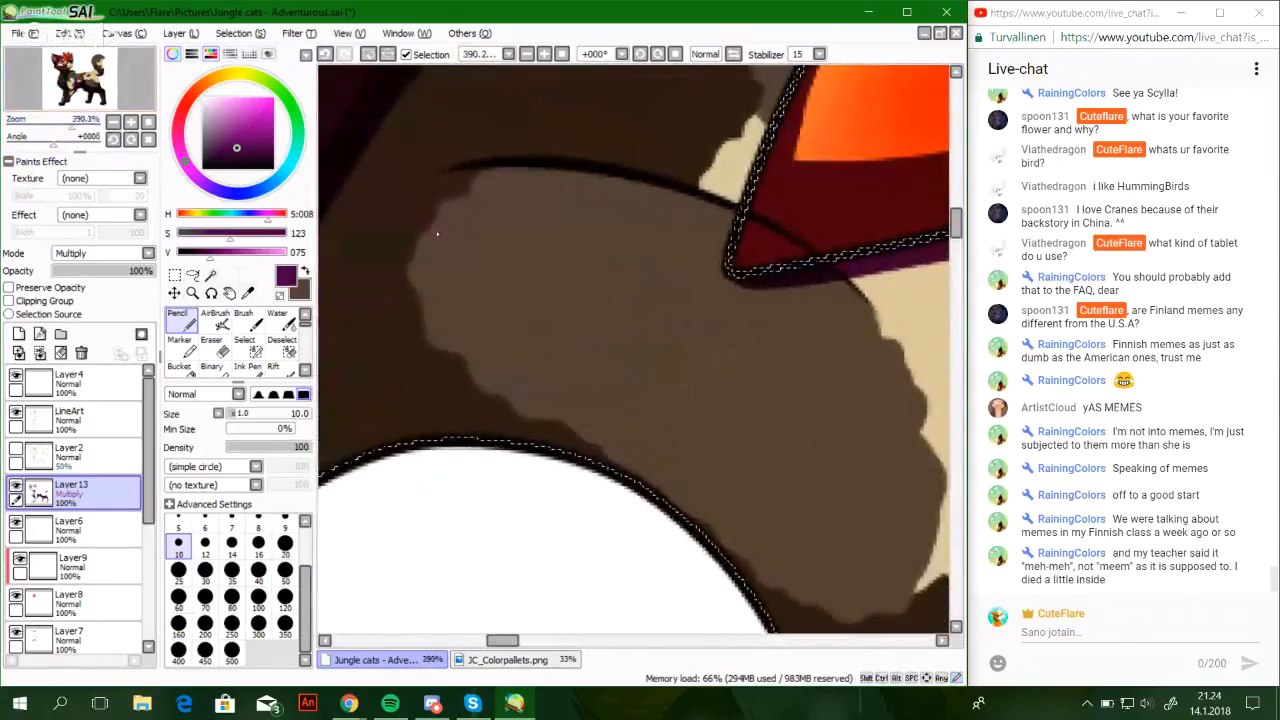
left_click_drag(451, 176, 772, 245)
key("ctrl+z")
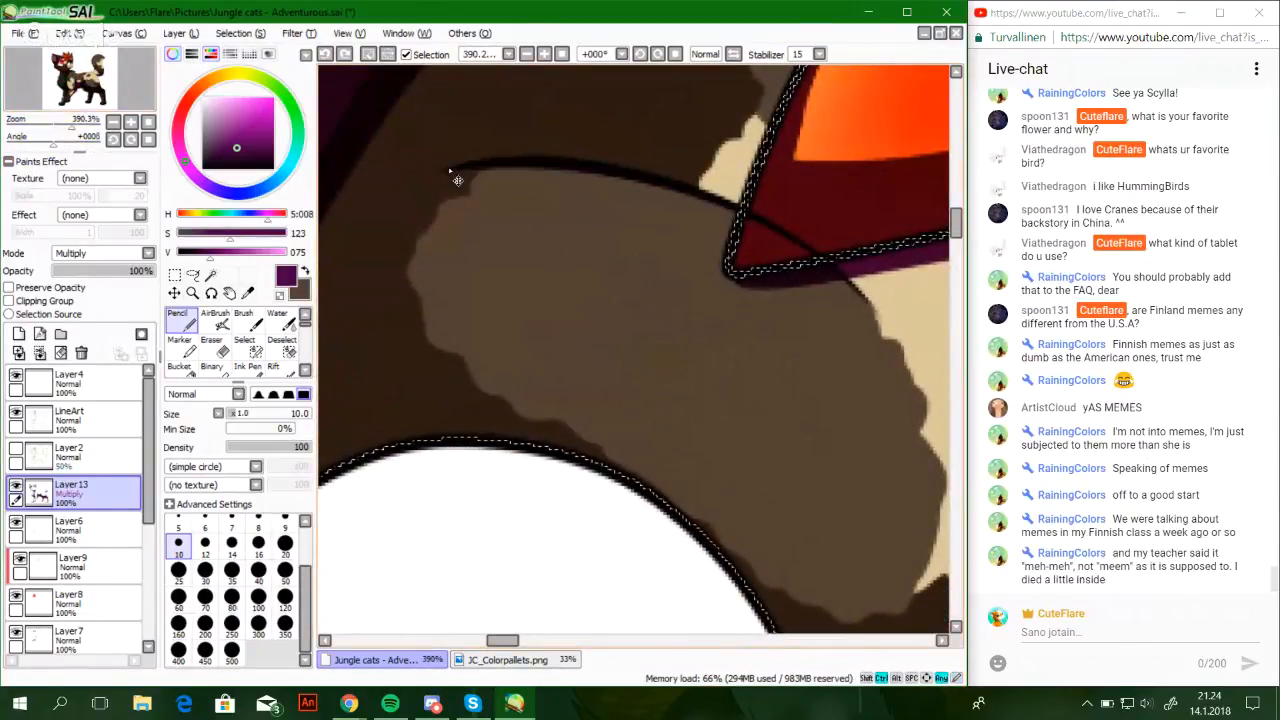
mouse_move(457, 180)
left_mouse_down()
mouse_move(543, 163)
mouse_move(740, 230)
left_mouse_up()
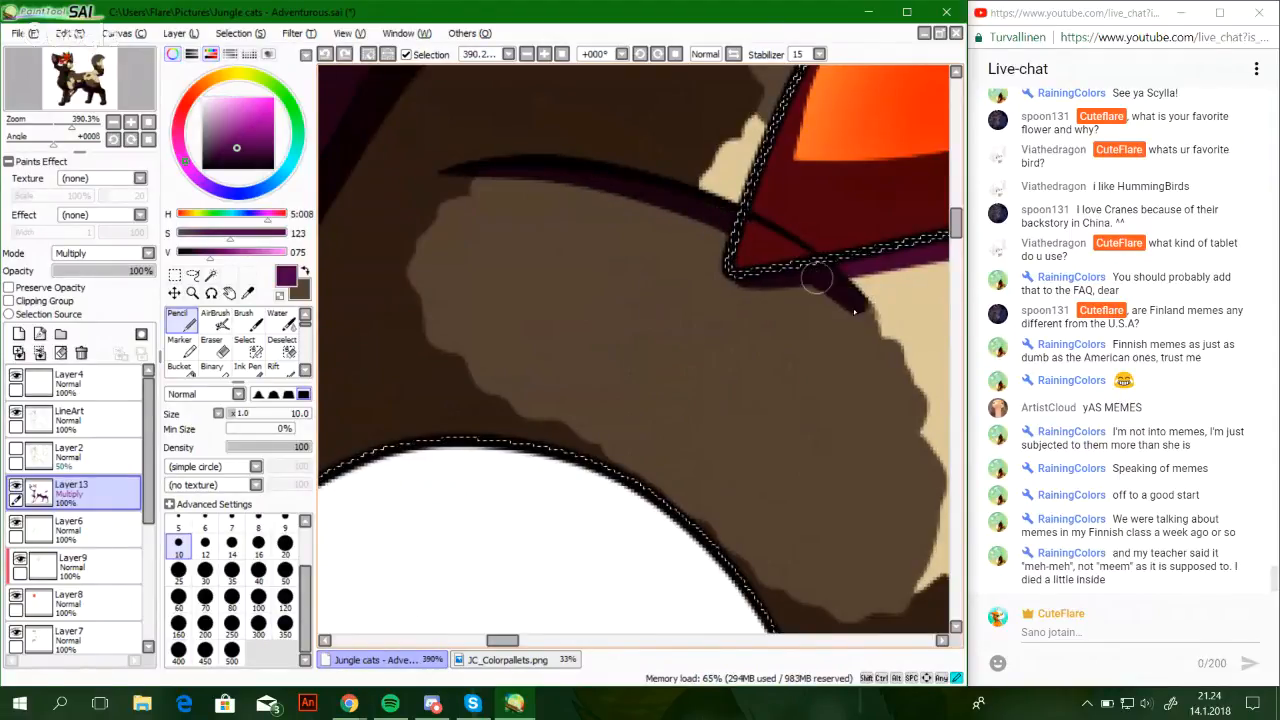
left_click_drag(832, 266, 862, 310)
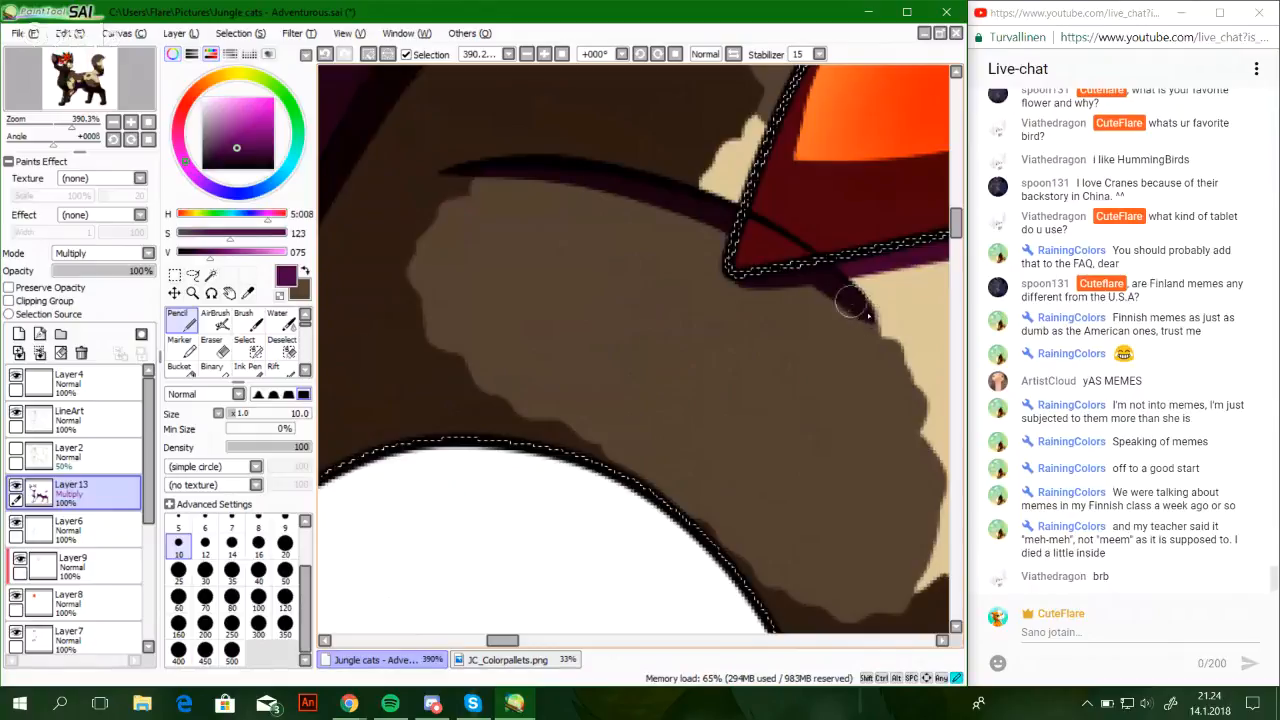
key("ctrl+z")
left_click_drag(862, 304, 877, 328)
key("ctrl+z")
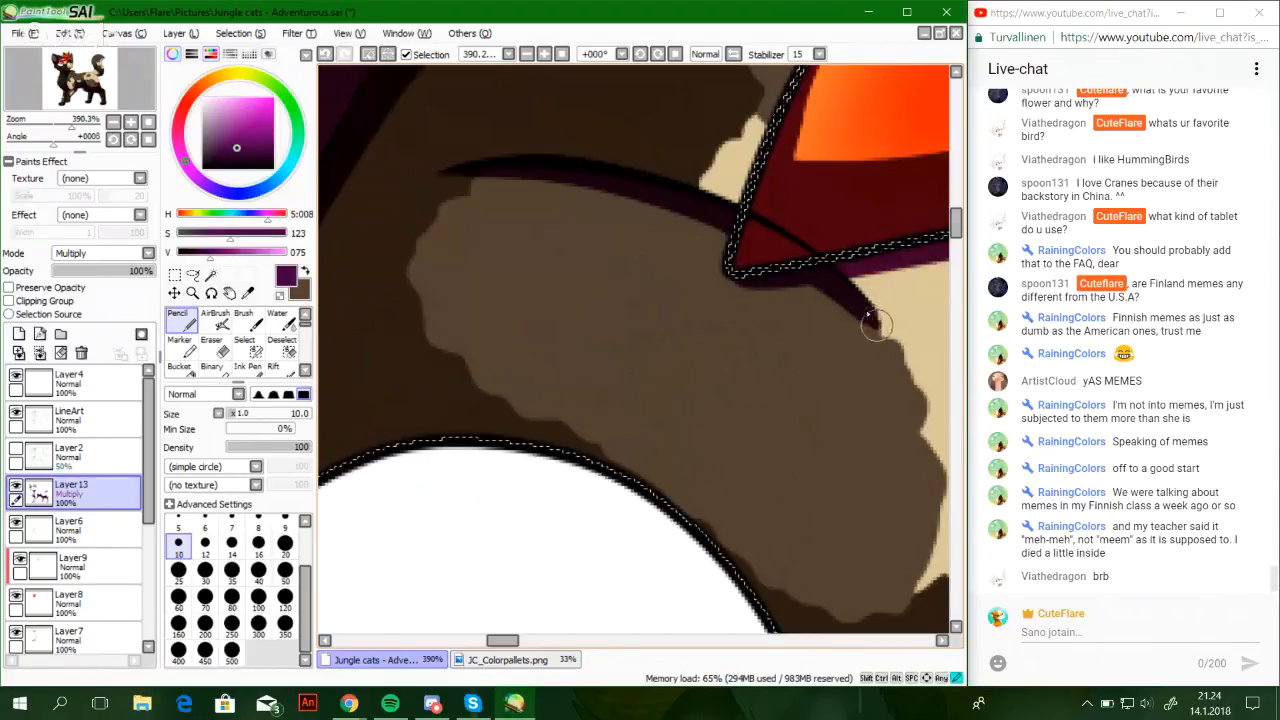
Lower the opacity of the shading layer Layer13 to 50%
left_click_drag(72, 125, 43, 127)
left_click_drag(62, 63, 75, 79)
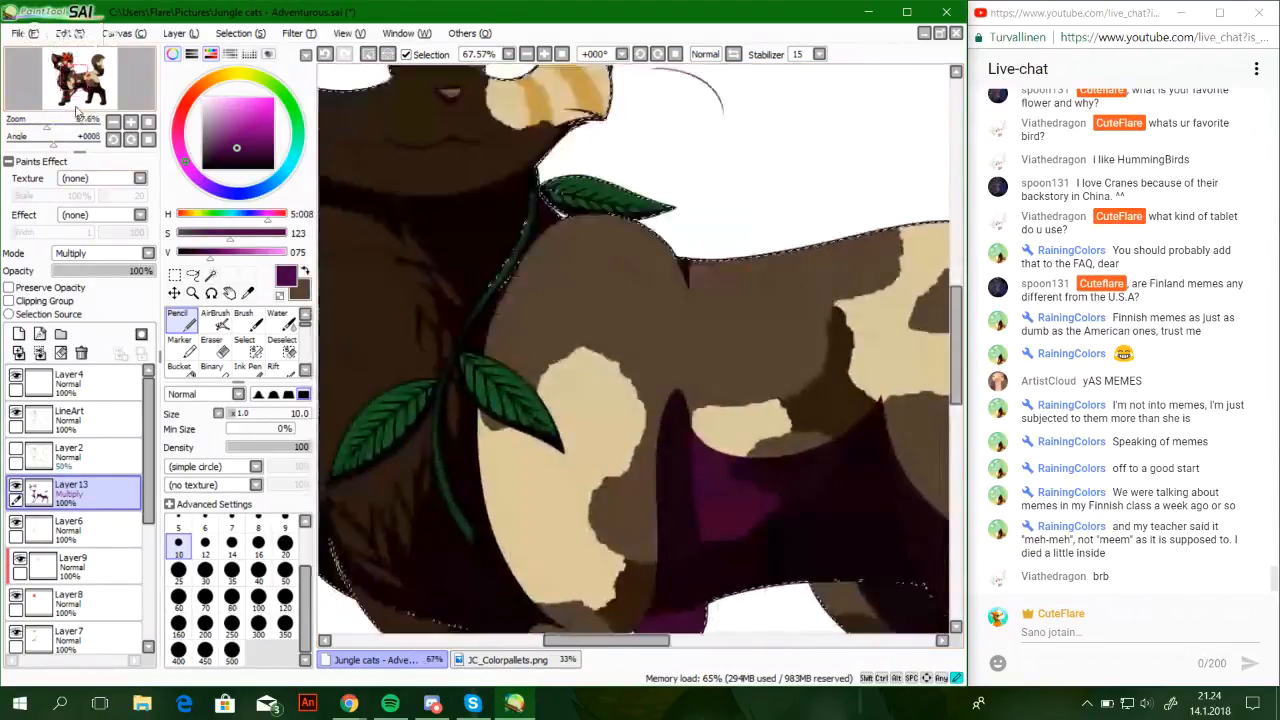
left_click_drag(46, 127, 36, 127)
left_click_drag(75, 79, 85, 77)
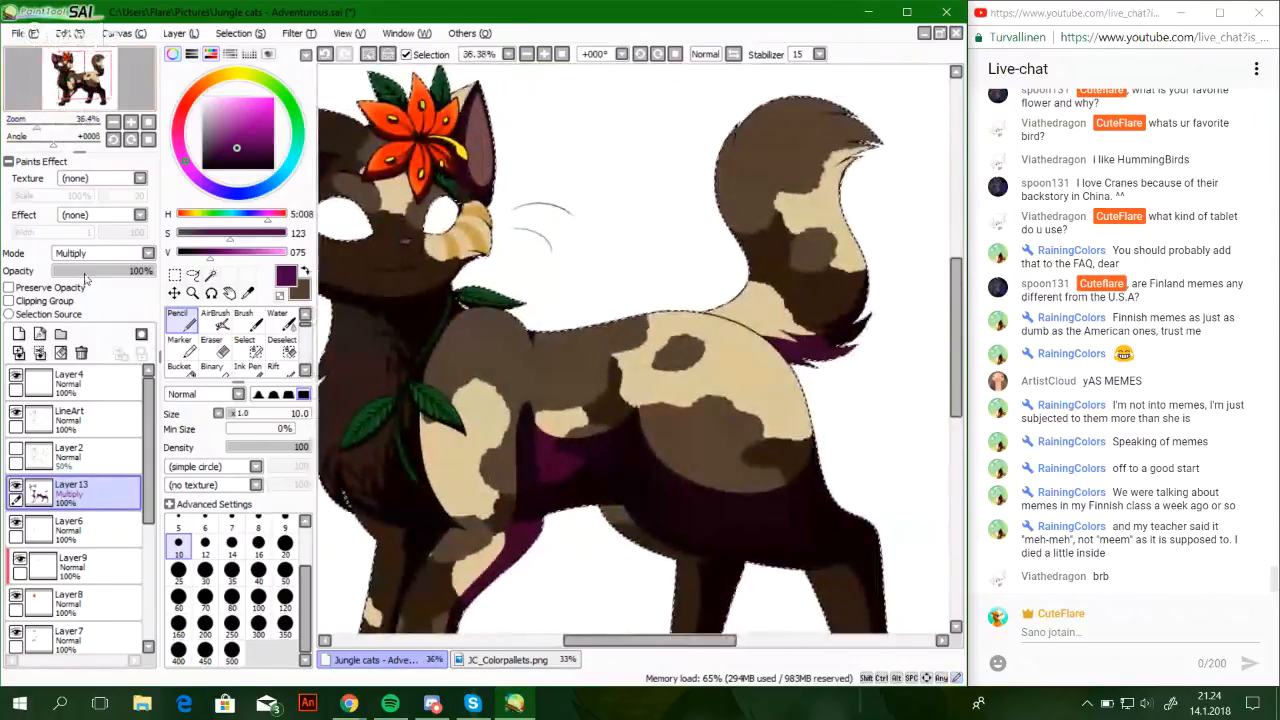
left_click_drag(86, 279, 103, 276)
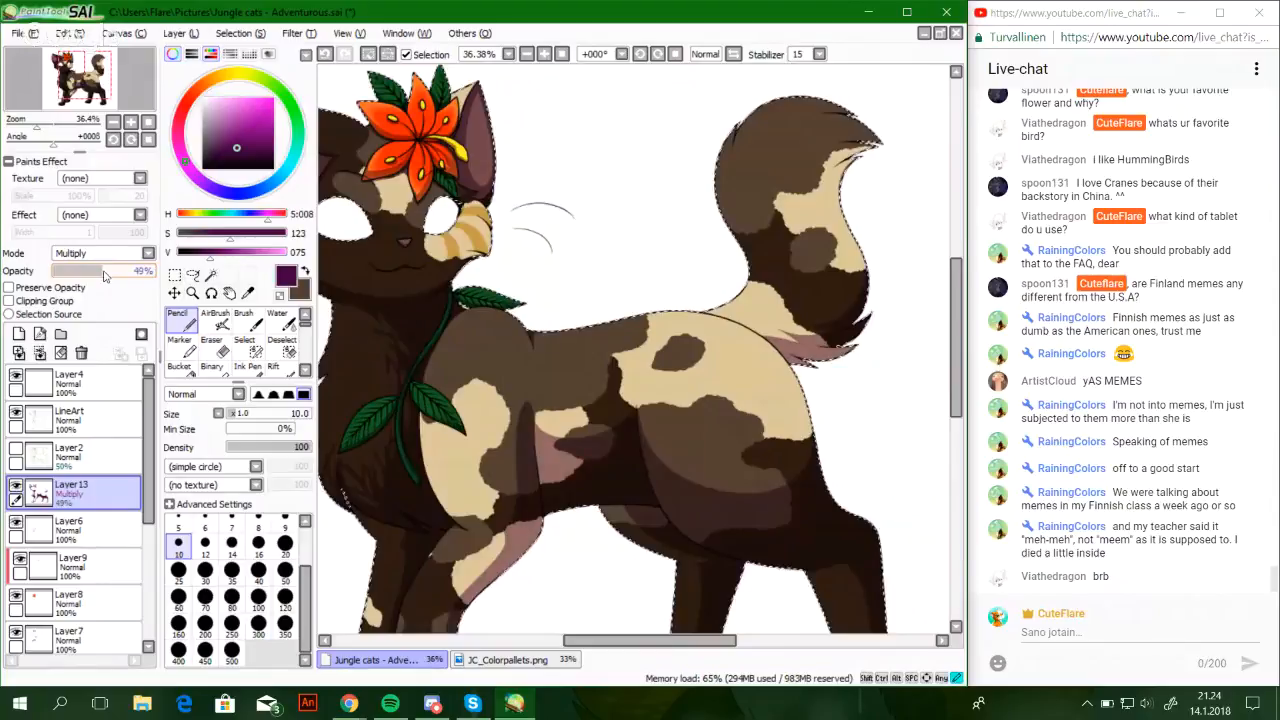
left_click_drag(36, 127, 58, 93)
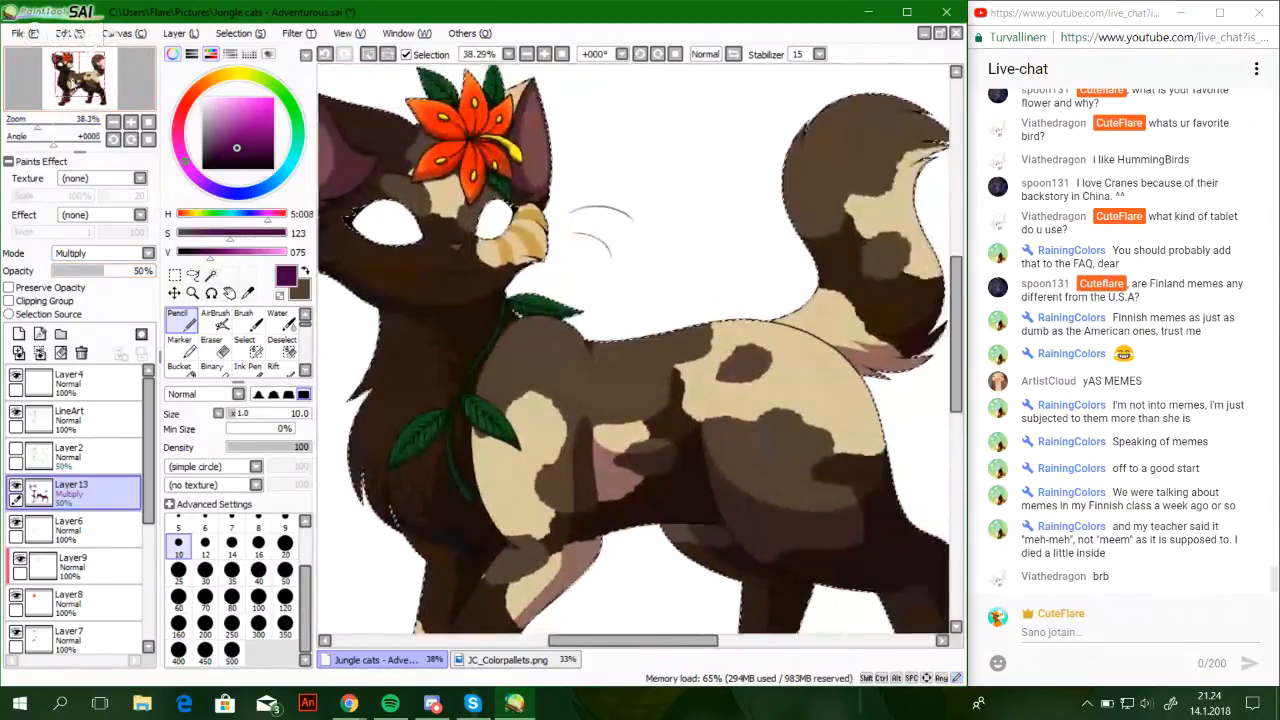
Add a new layer above Layer13 and set its blending mode to Multiply
left_click(18, 333)
left_click(100, 253)
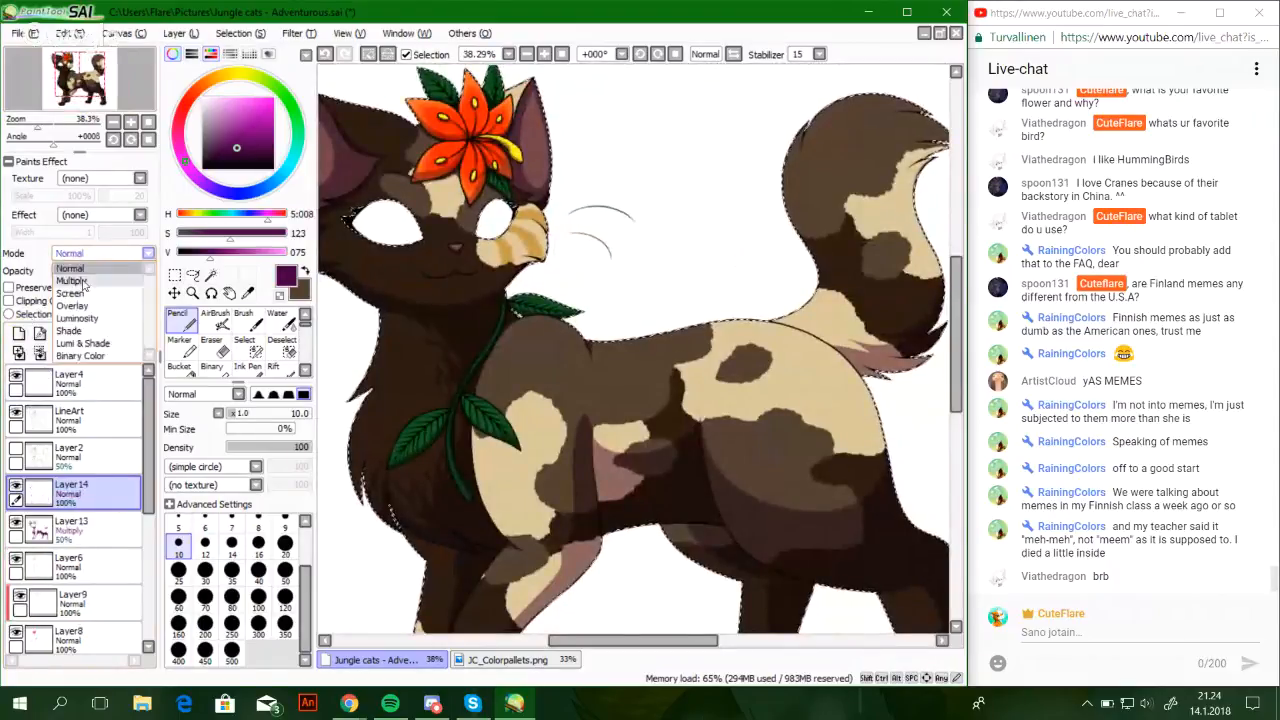
left_click(90, 275)
Draw a curved Pencil line at size 10 on Layer14 across the belly as the upper edge of a deeper shadow, starting at the front leg
left_click_drag(38, 127, 47, 133)
left_click_drag(54, 84, 55, 127)
left_click_drag(388, 200, 515, 325)
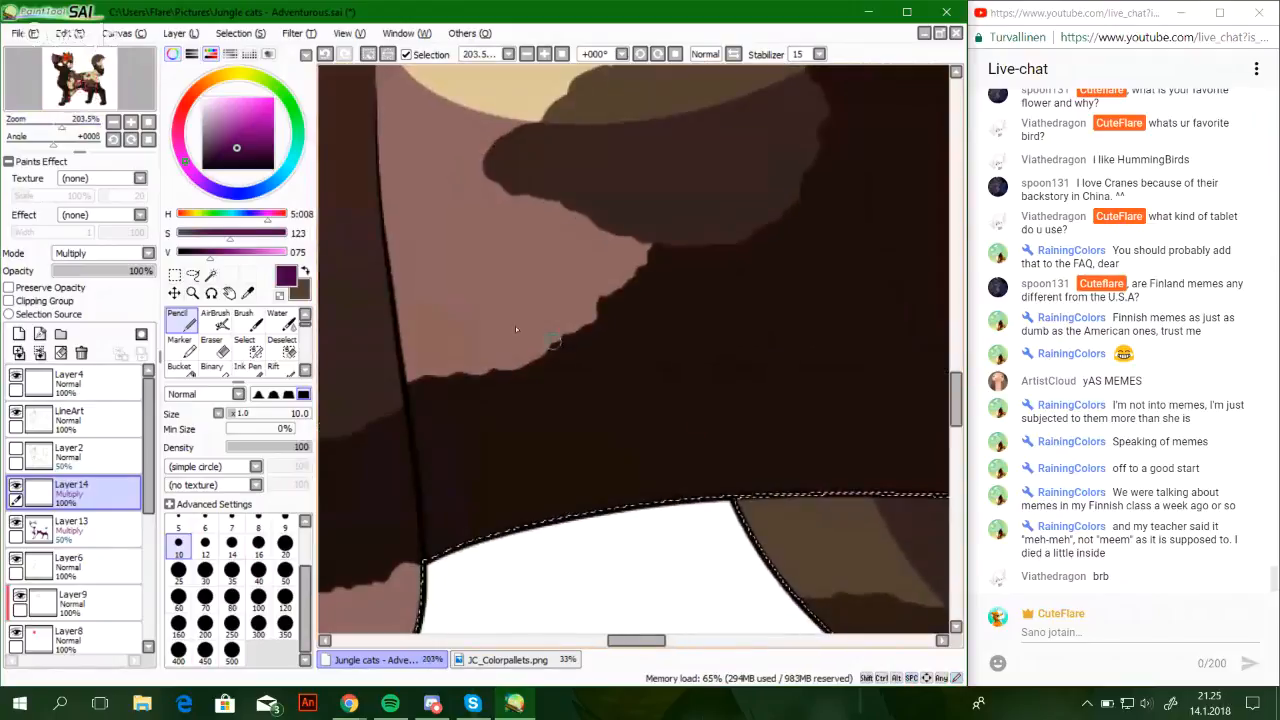
mouse_move(383, 236)
left_mouse_down()
mouse_move(386, 252)
mouse_move(875, 362)
mouse_move(935, 356)
left_mouse_up()
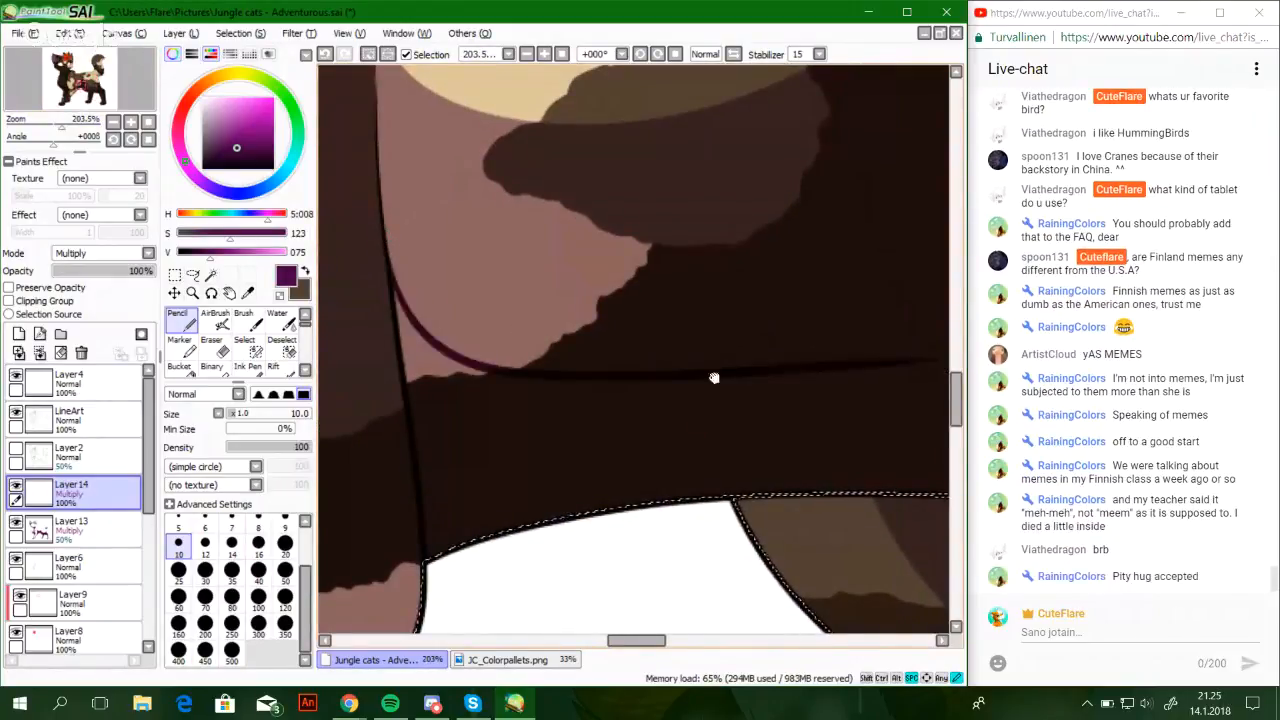
Continue the belly shadow's upper edge in a curve up to the hind leg, undoing the rough strokes
left_click_drag(714, 377, 539, 425)
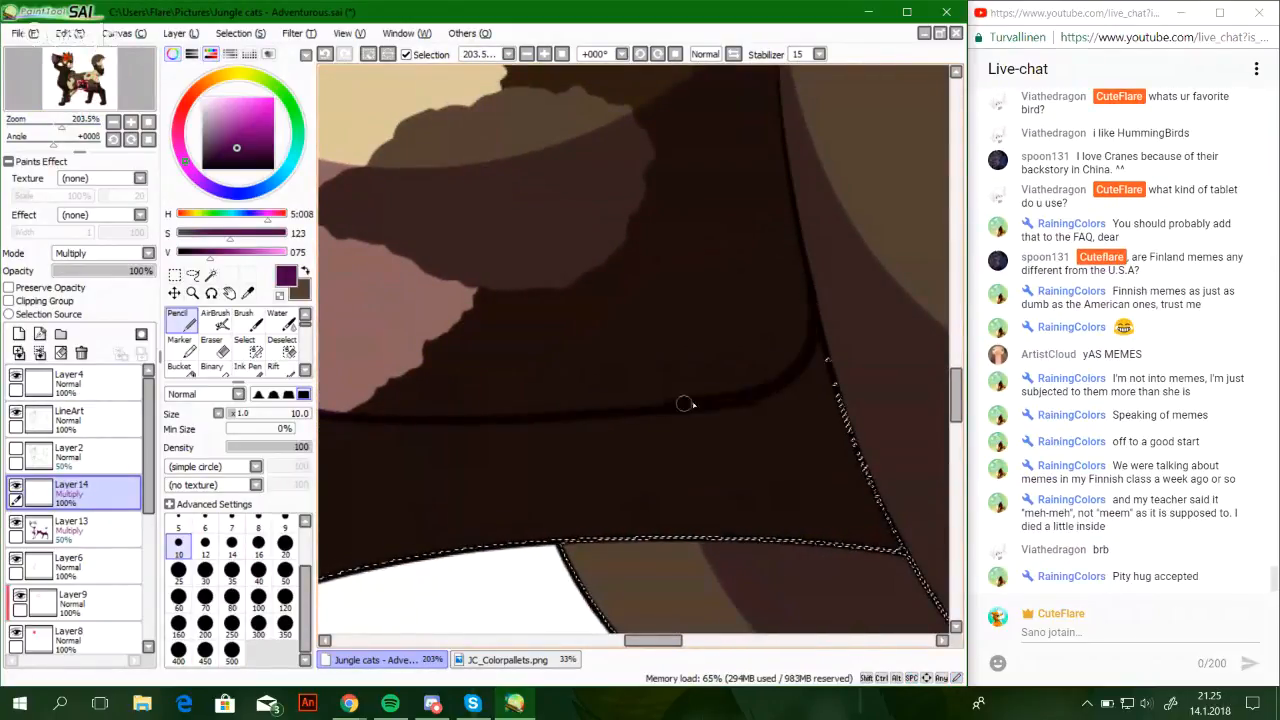
key("ctrl+z")
key("ctrl+z")
mouse_move(815, 305)
left_mouse_down()
mouse_move(816, 340)
mouse_move(683, 400)
left_mouse_up()
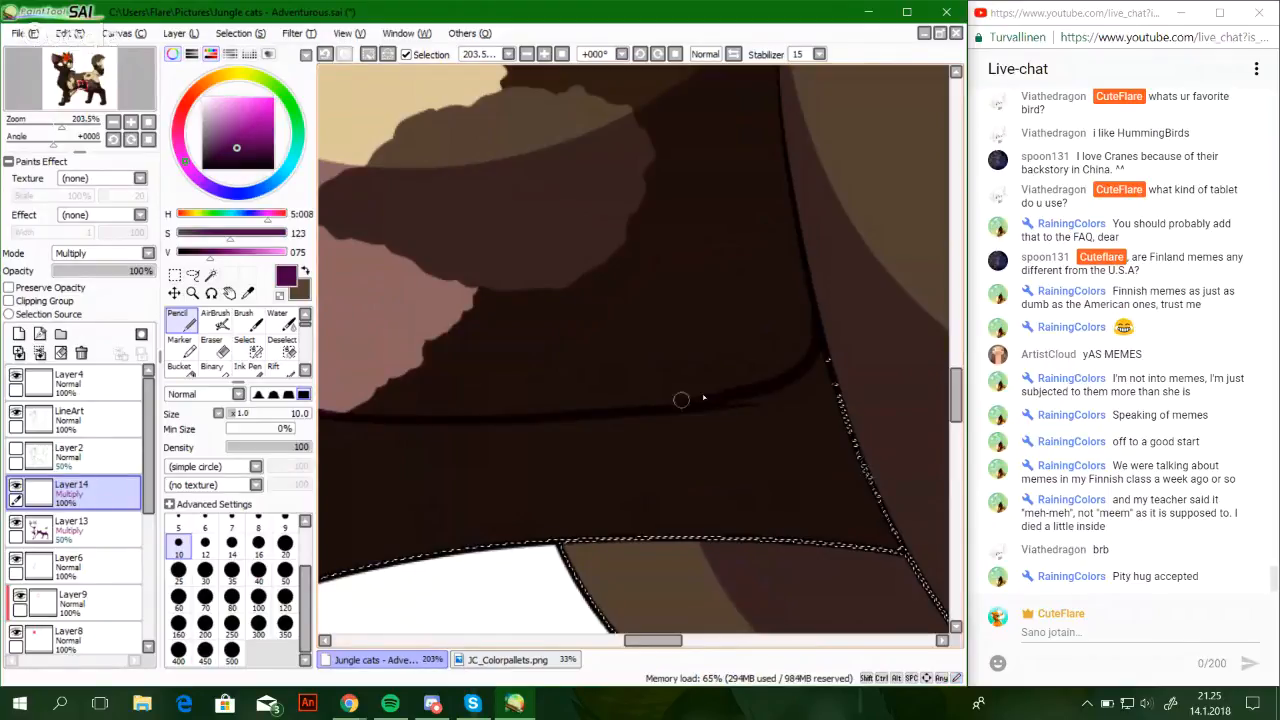
key("ctrl+z")
left_click_drag(815, 322, 654, 400)
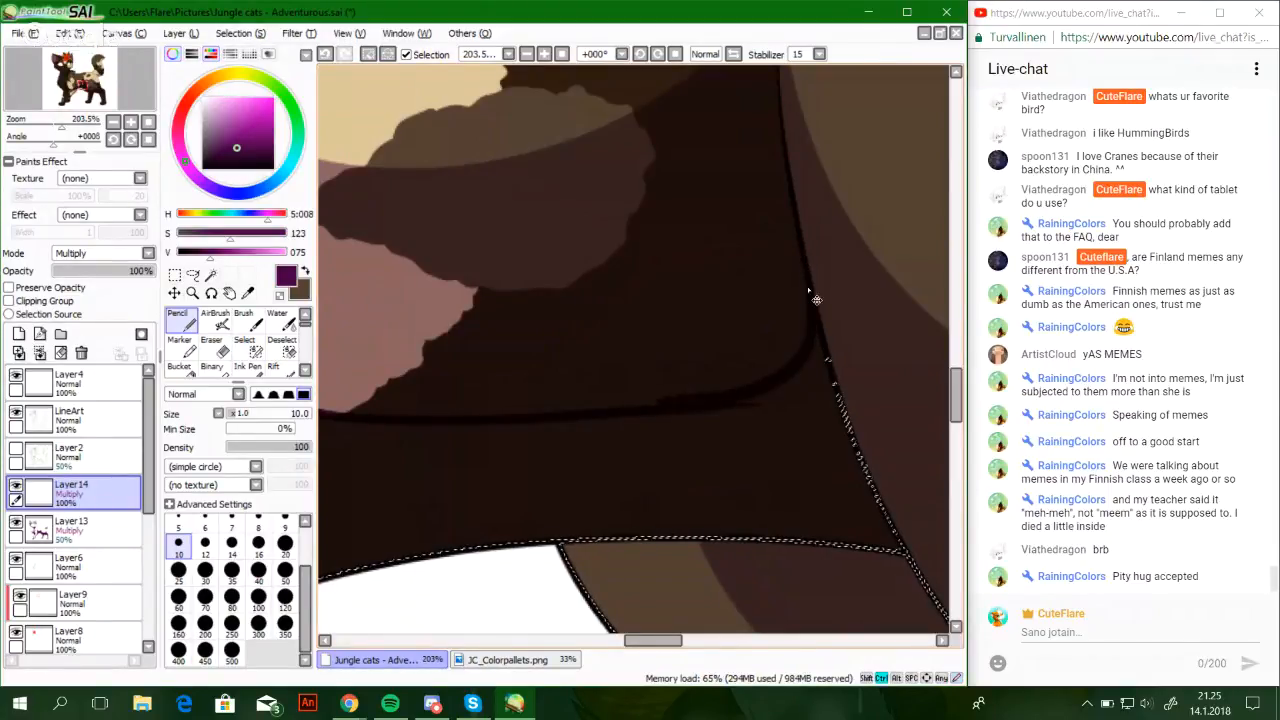
key("ctrl+z")
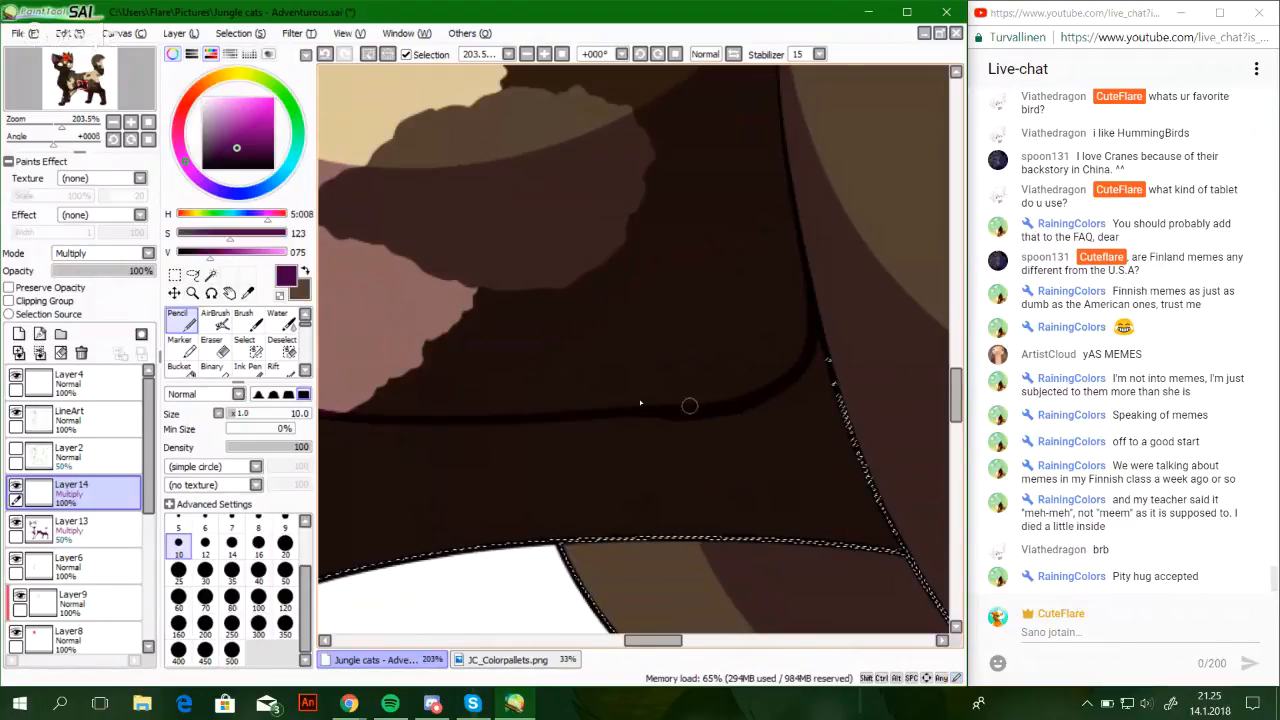
Thicken the shadow along the front leg line and fill the narrow corner beneath the curved belly shadow edge
scroll(705, 458, "up", 3)
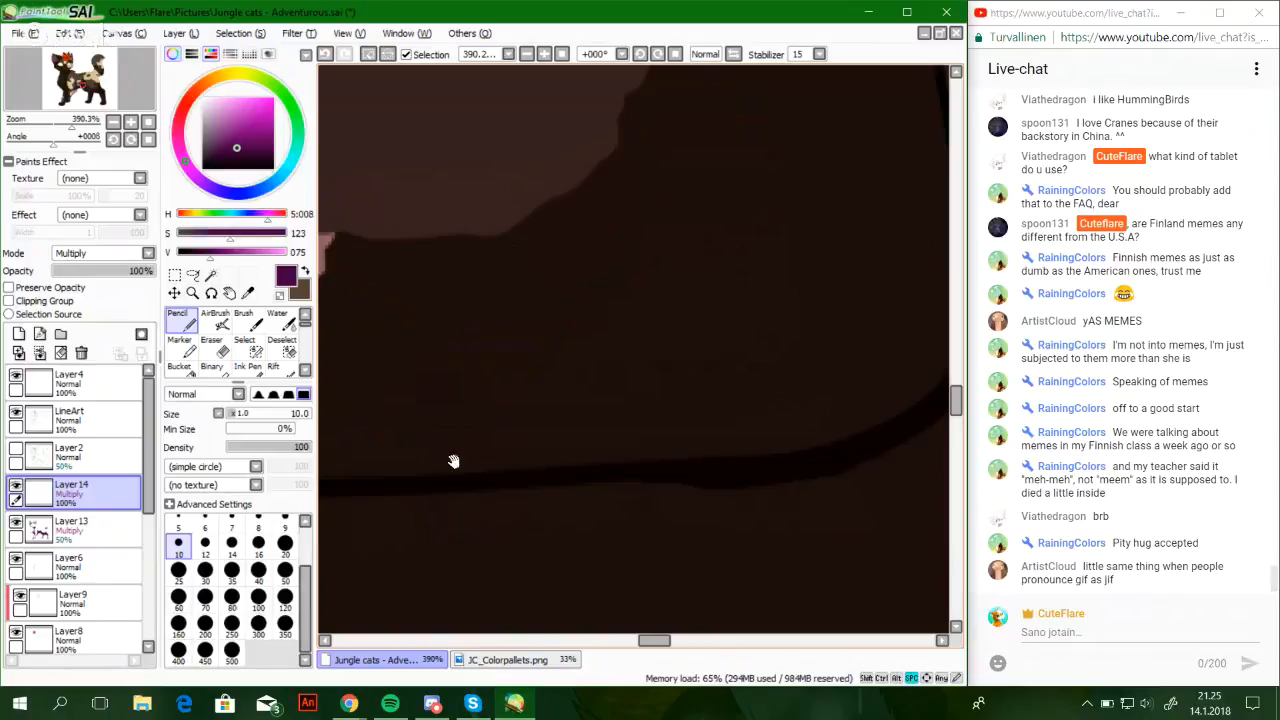
mouse_move(453, 461)
left_mouse_down()
mouse_move(606, 280)
mouse_move(500, 283)
mouse_move(574, 471)
mouse_move(541, 424)
left_mouse_up()
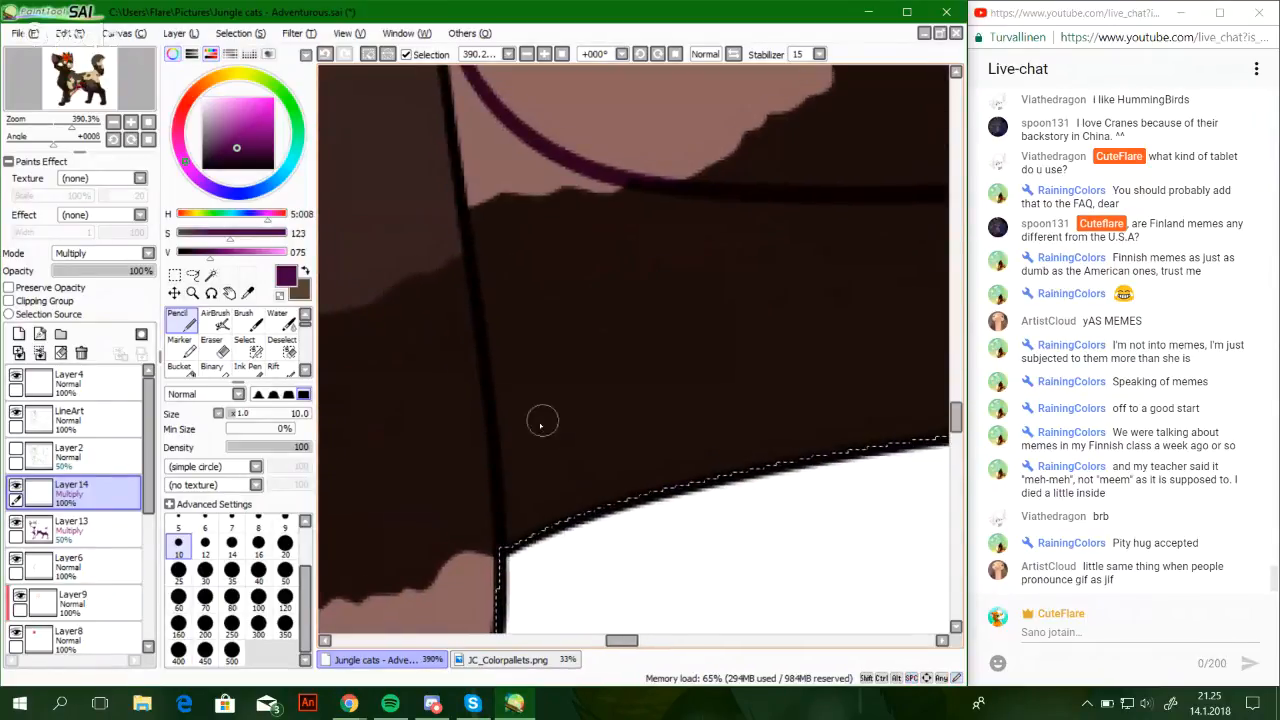
mouse_move(515, 578)
left_mouse_down()
mouse_move(514, 432)
mouse_move(510, 462)
mouse_move(500, 380)
mouse_move(511, 465)
mouse_move(482, 192)
mouse_move(523, 205)
mouse_move(547, 362)
mouse_move(499, 418)
mouse_move(510, 527)
mouse_move(471, 323)
left_mouse_up()
key("ctrl+z")
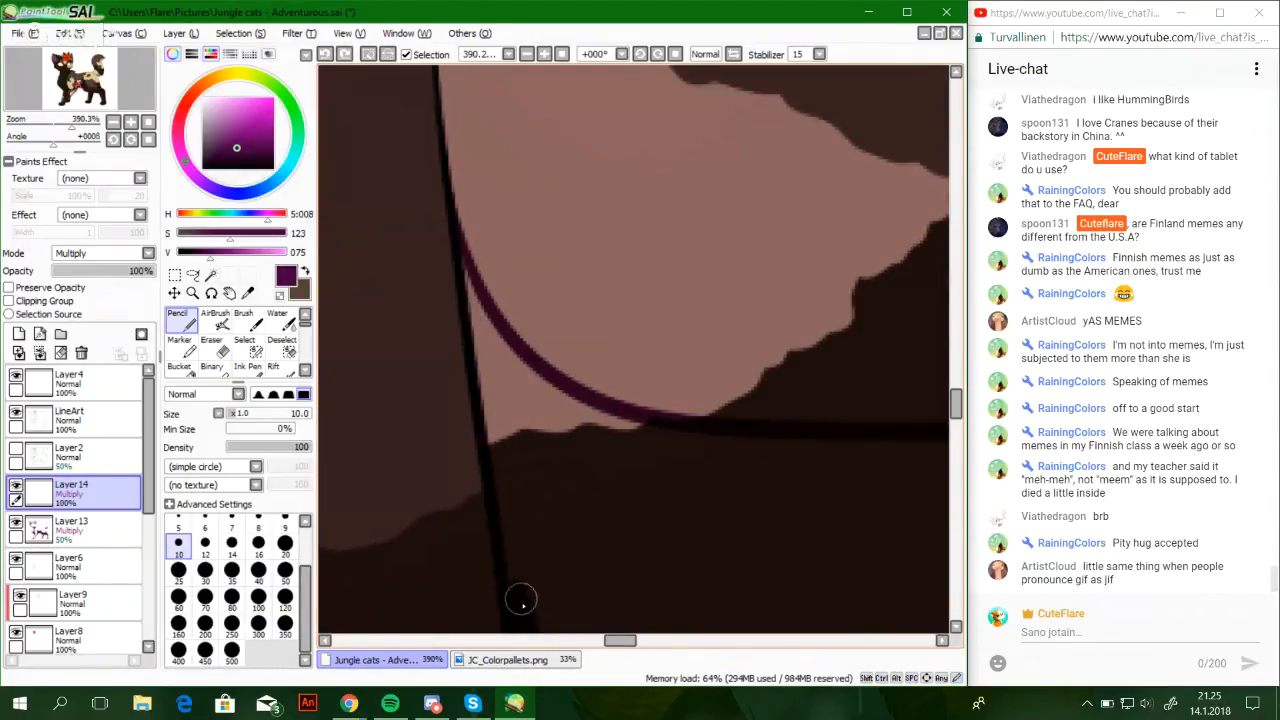
left_click_drag(522, 601, 485, 382)
left_click_drag(509, 509, 497, 385)
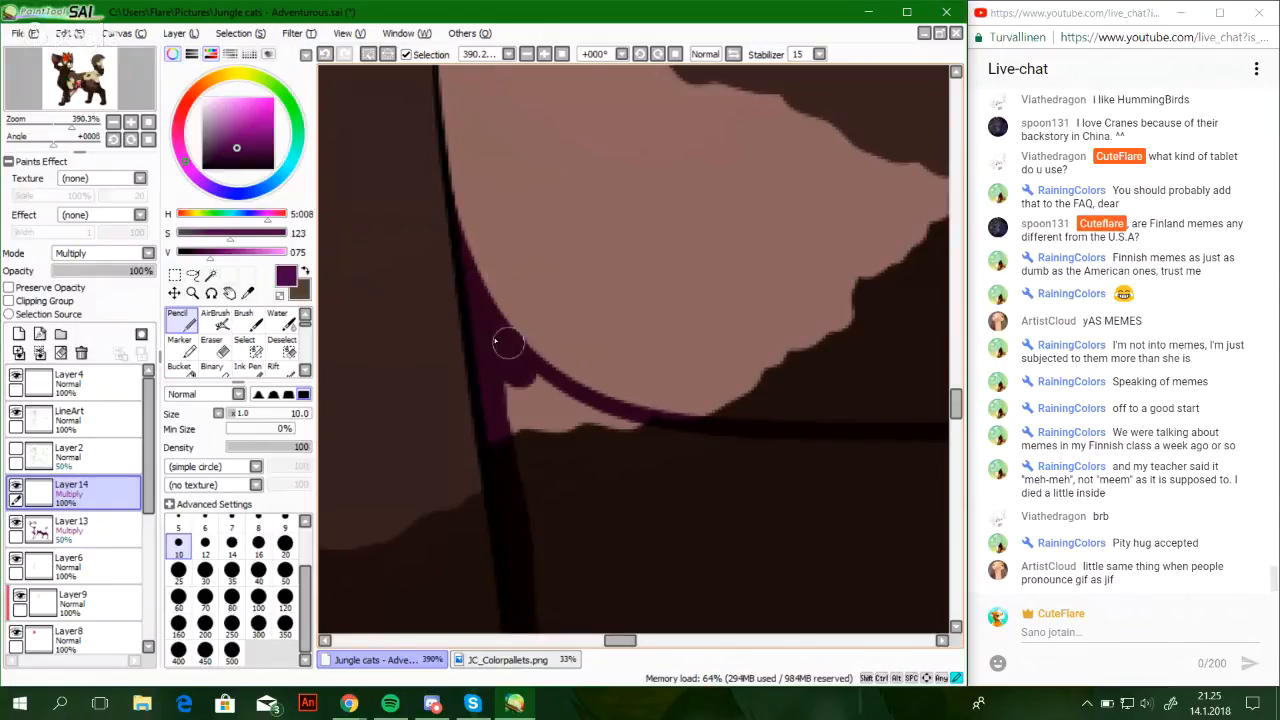
key("ctrl+z")
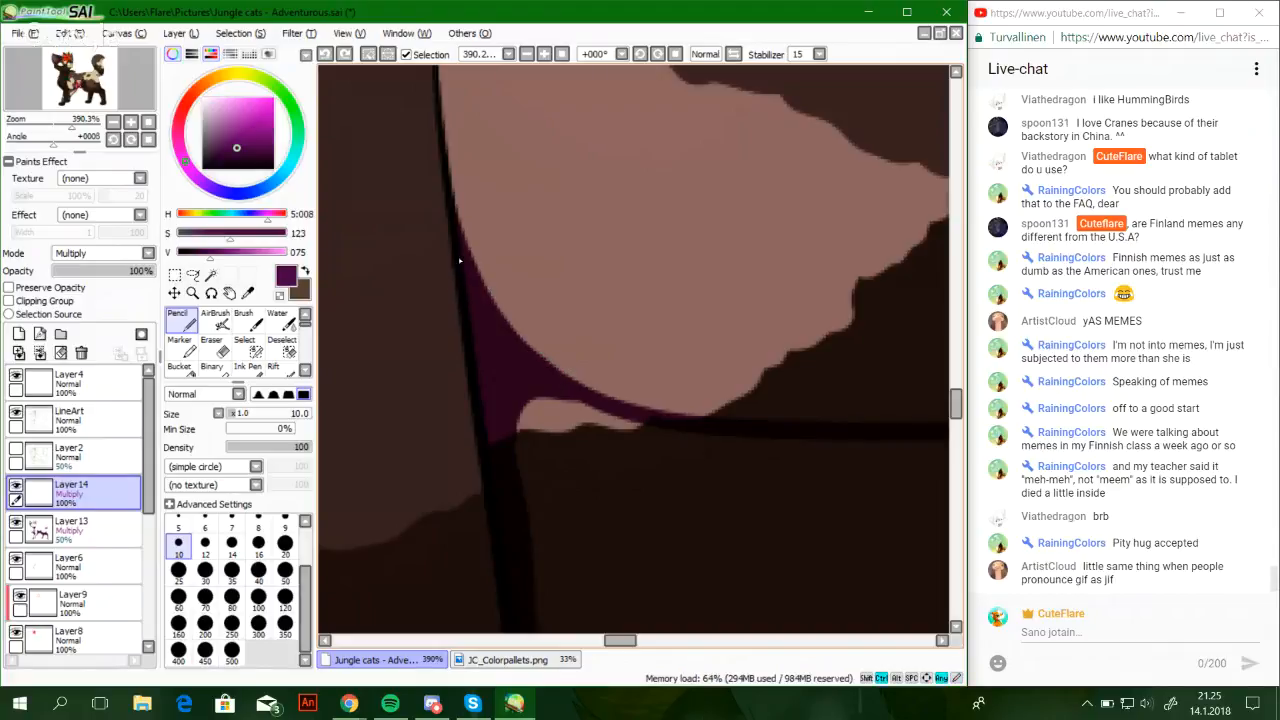
Paint the lower edge of the belly shadow along the underside line towards the hind leg, redoing one stroke
left_click_drag(739, 502, 400, 300)
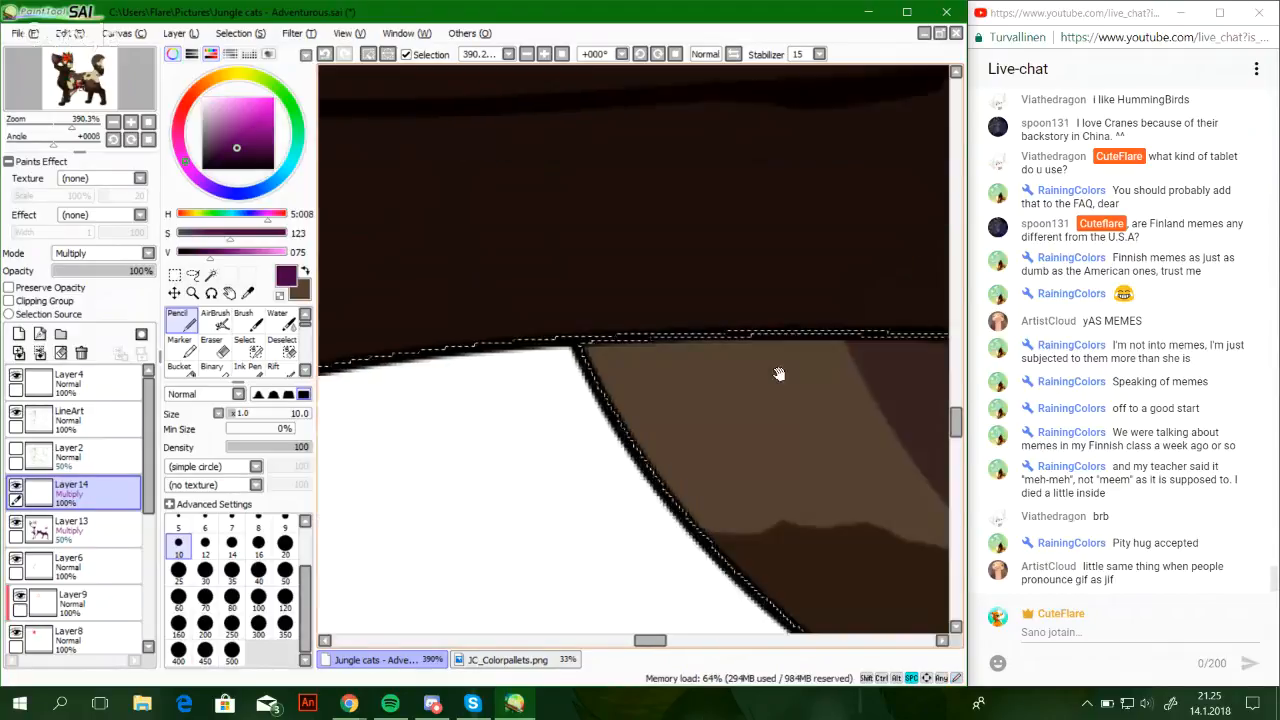
left_click_drag(780, 374, 500, 420)
left_click_drag(677, 454, 827, 452)
mouse_move(368, 400)
left_mouse_down()
mouse_move(523, 374)
mouse_move(452, 381)
mouse_move(668, 366)
mouse_move(576, 373)
mouse_move(756, 389)
mouse_move(622, 392)
left_mouse_up()
left_click_drag(498, 378, 760, 379)
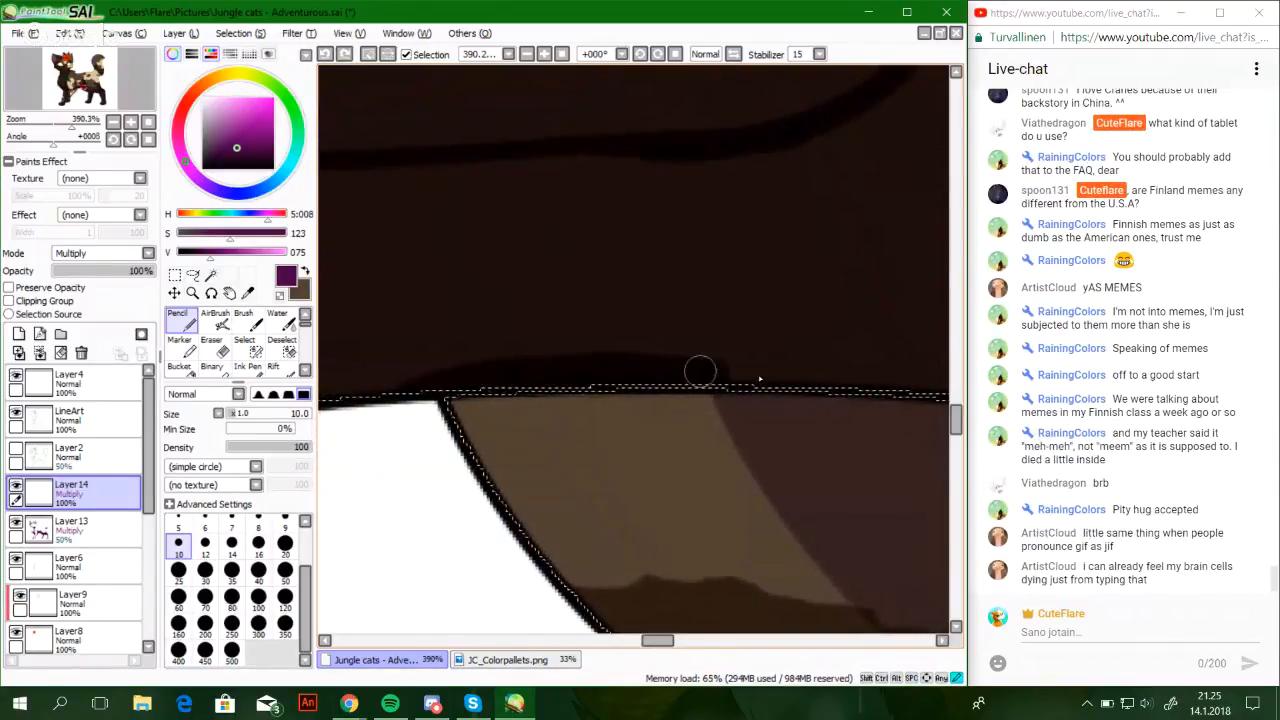
left_click_drag(638, 374, 852, 376)
key("ctrl+z")
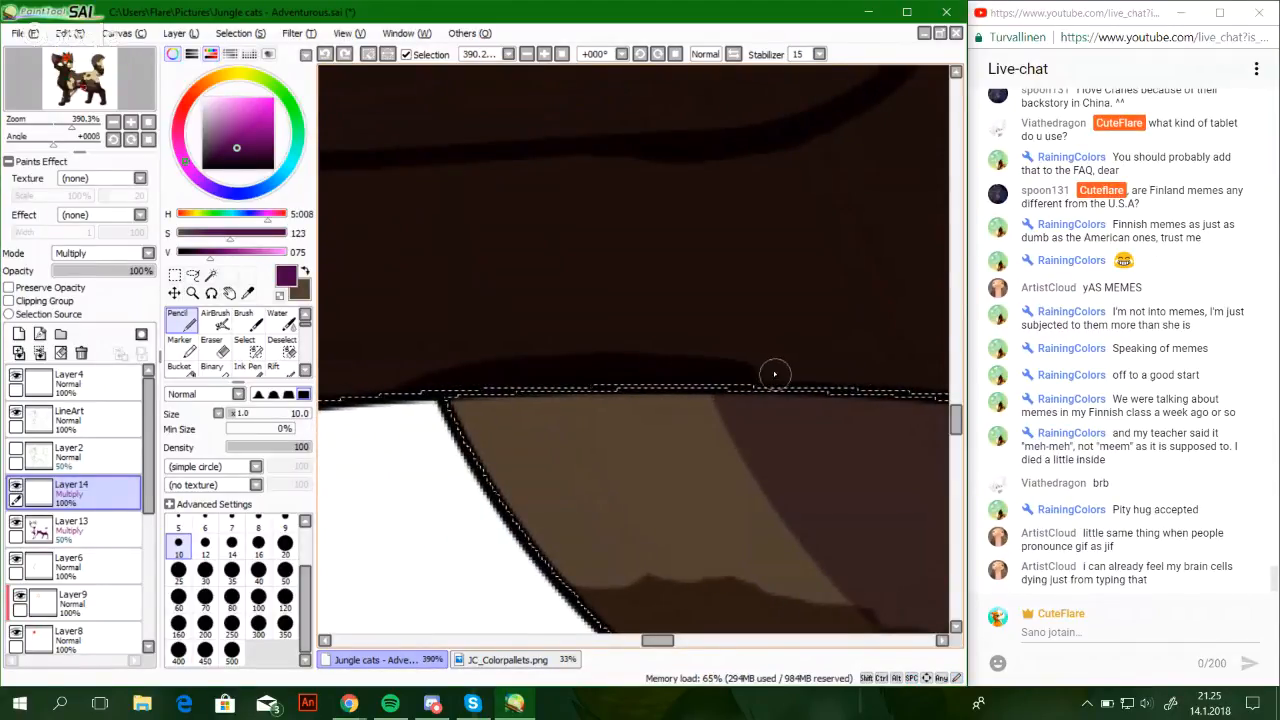
left_click_drag(672, 368, 948, 380)
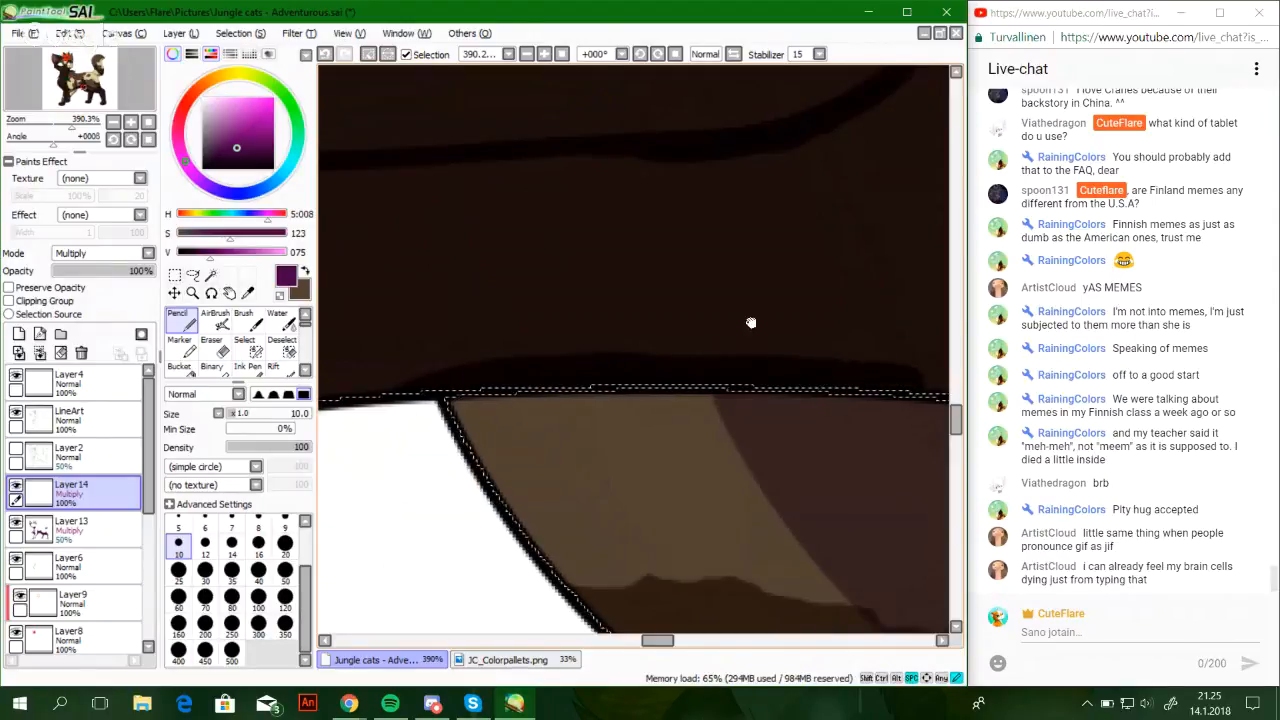
mouse_move(751, 323)
left_mouse_down()
mouse_move(557, 297)
mouse_move(575, 396)
left_mouse_up()
left_click_drag(663, 429, 842, 450)
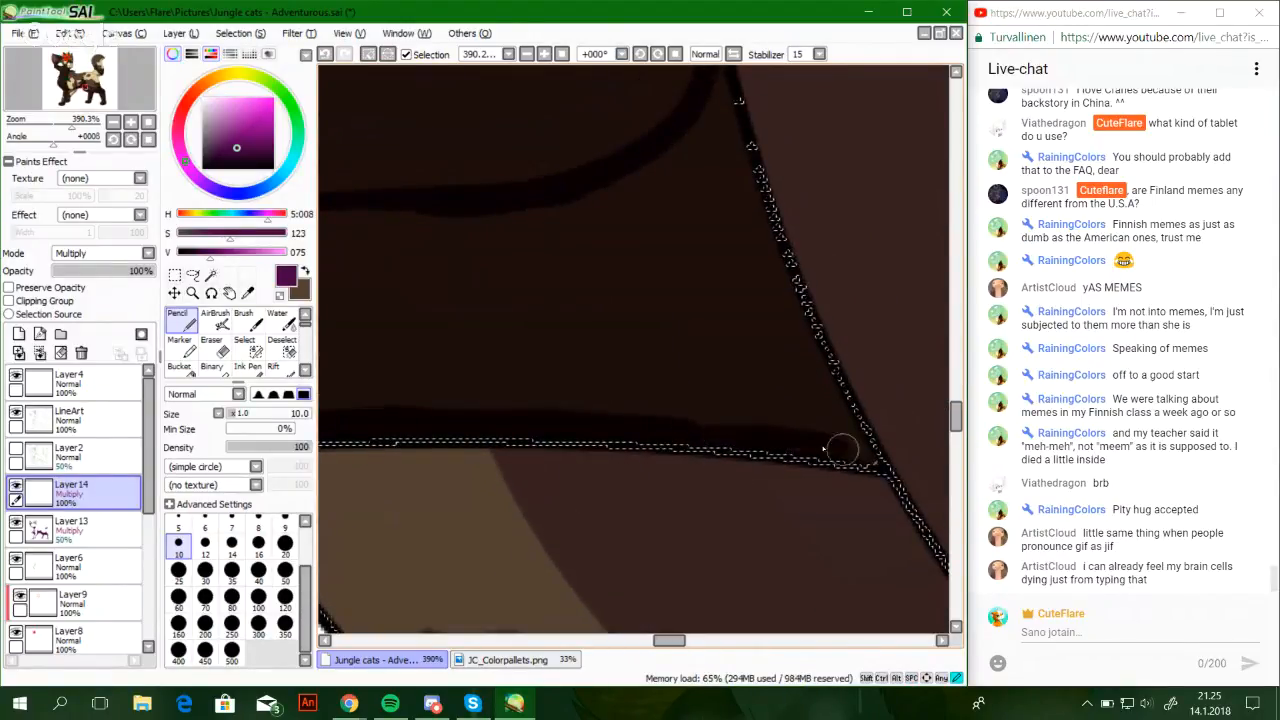
Extend the selection over the corner where belly meets hind leg and patch it on Layer3 with the sampled dark fur colour, hiding Layer13 while sampling
left_click(244, 345)
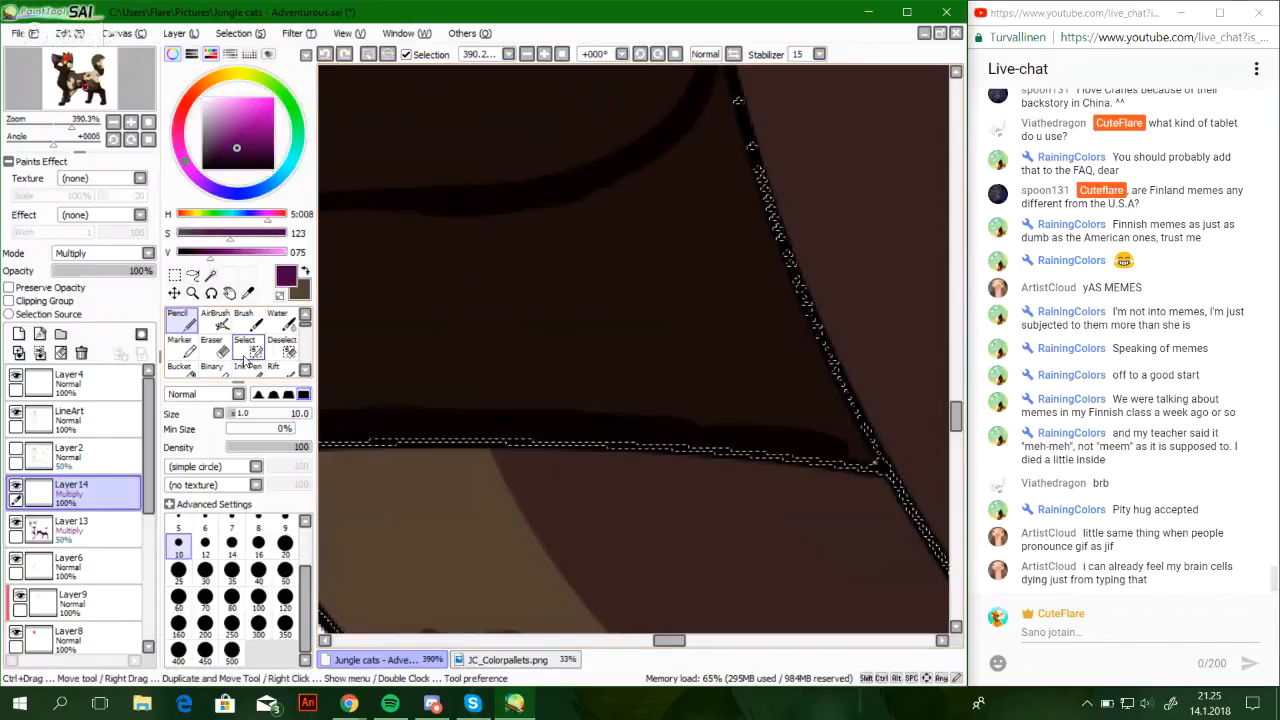
left_click(178, 320)
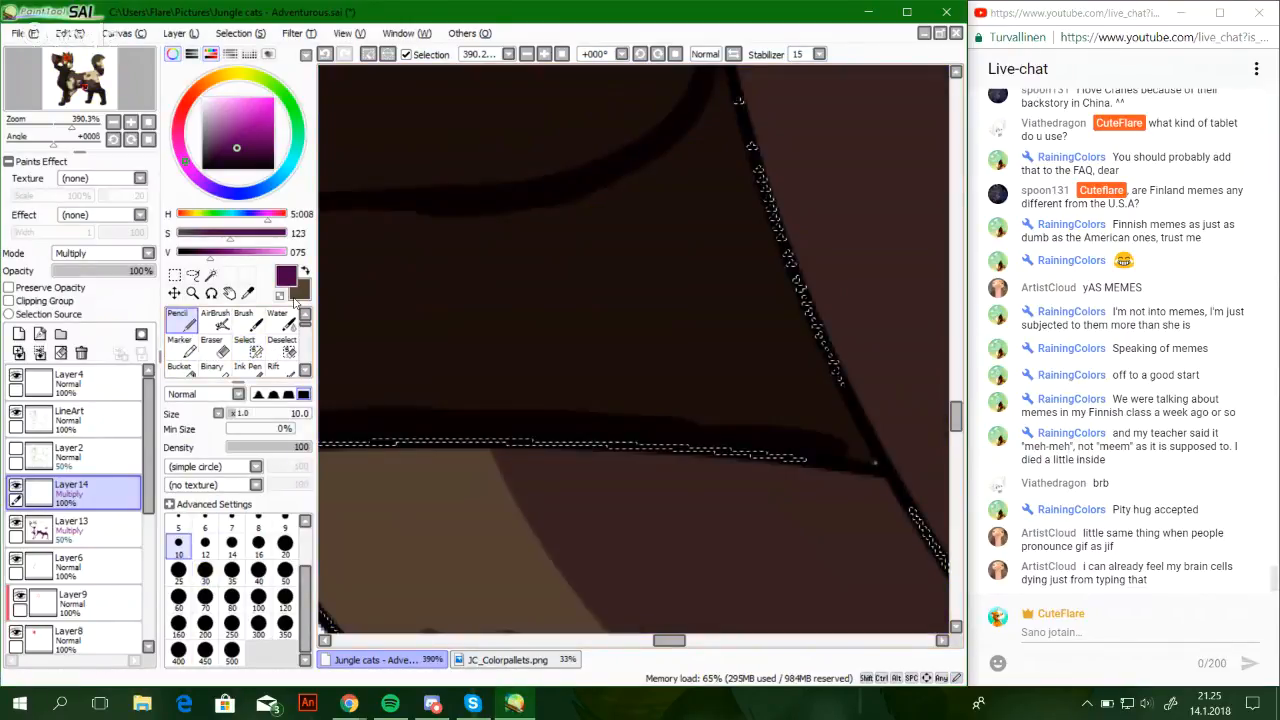
left_click(305, 271)
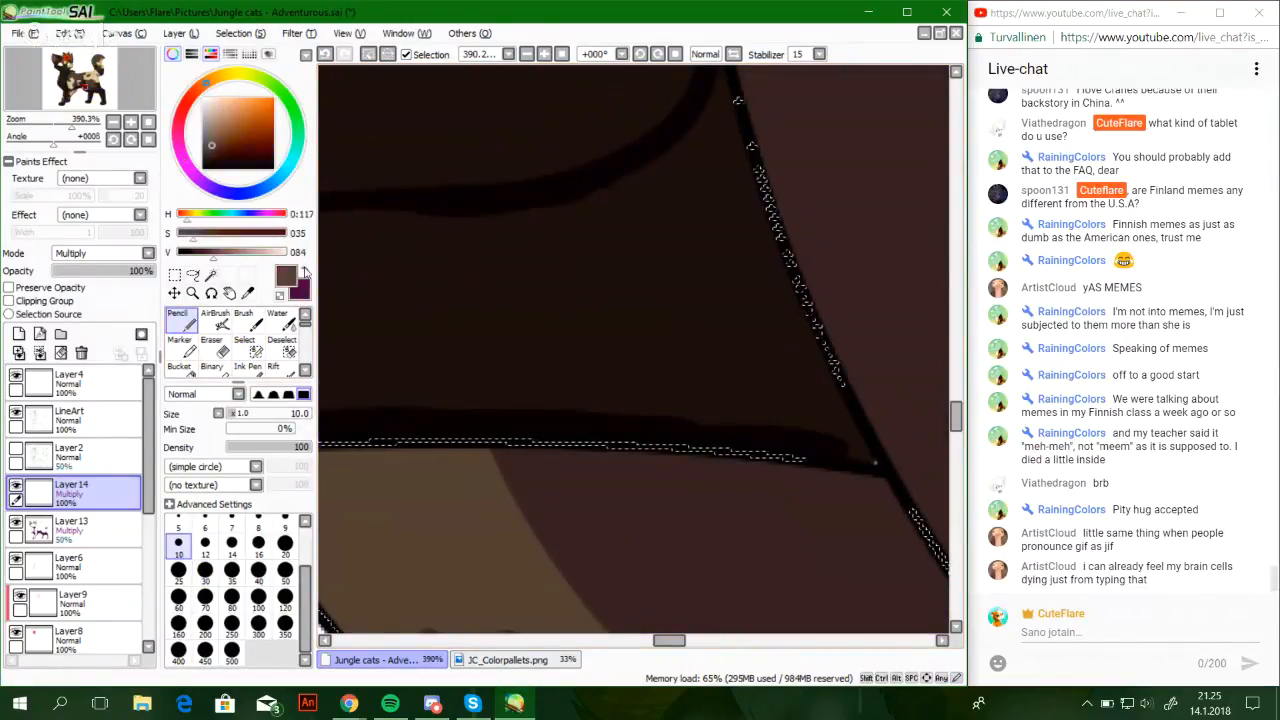
left_click(16, 527)
left_click(757, 364, "alt")
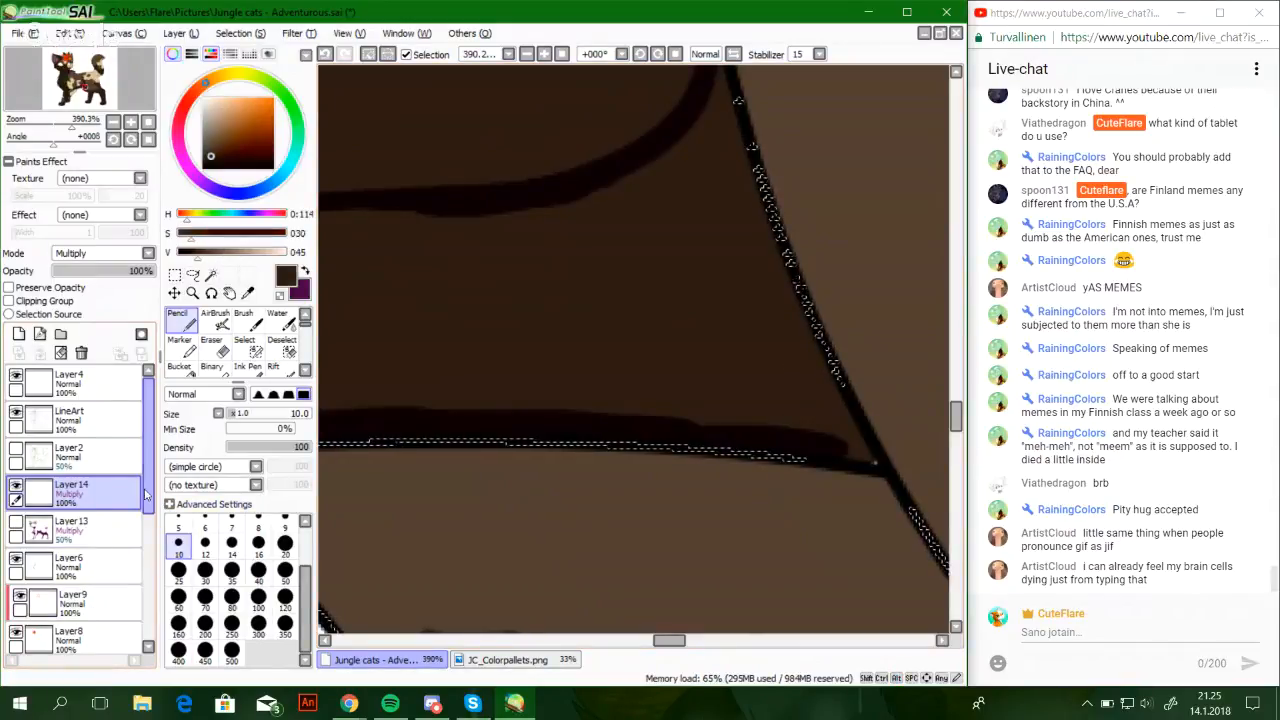
left_click_drag(148, 492, 148, 580)
left_click(103, 580)
left_click(103, 580)
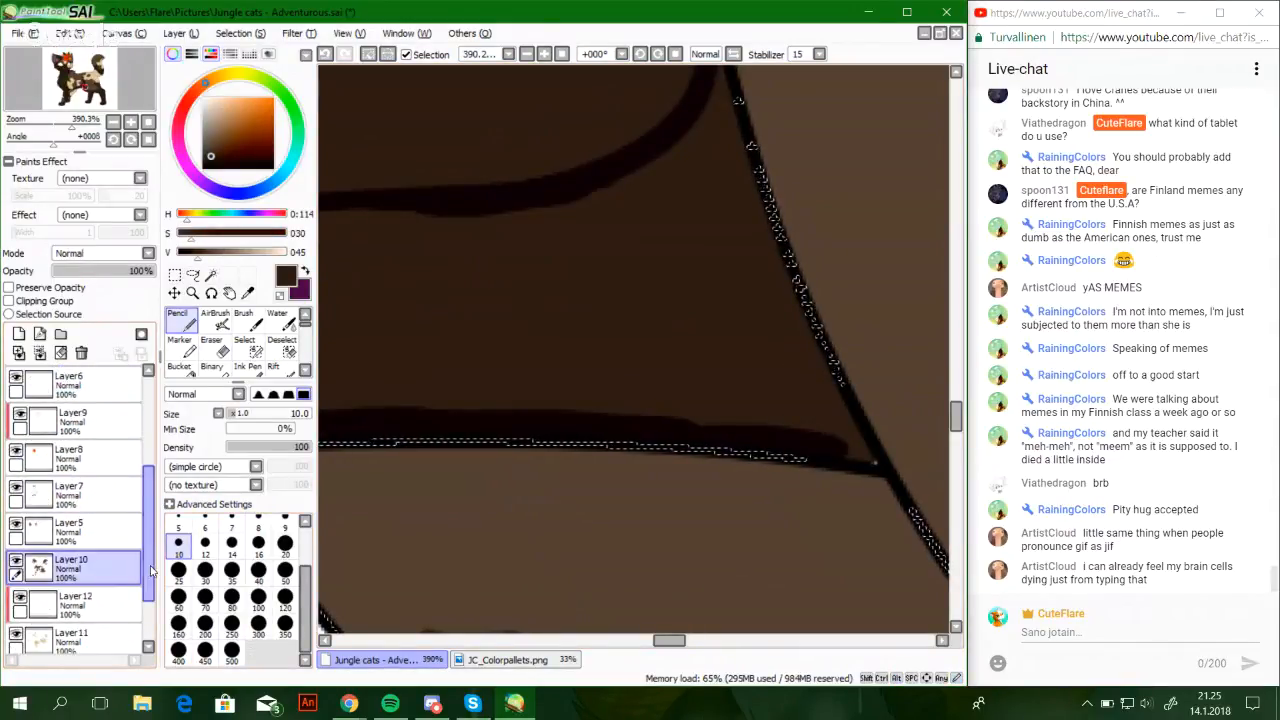
scroll(104, 590, "down", 2)
left_click(104, 600)
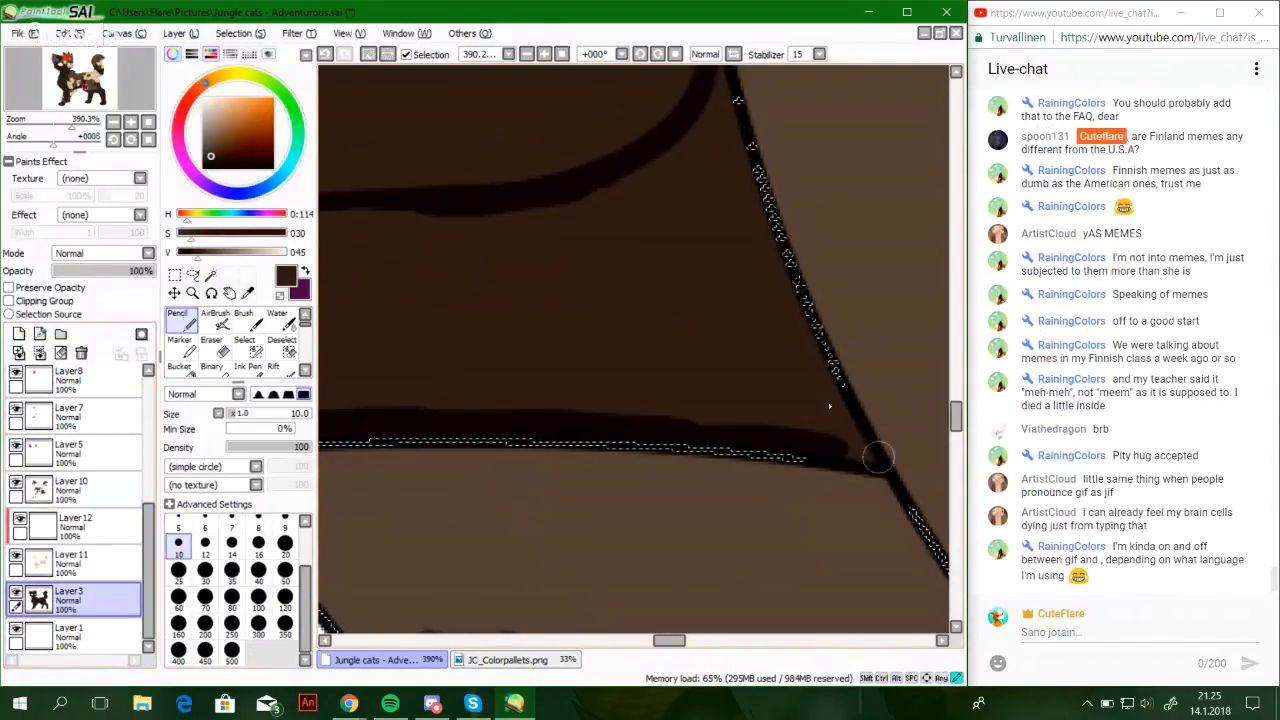
left_click(285, 597)
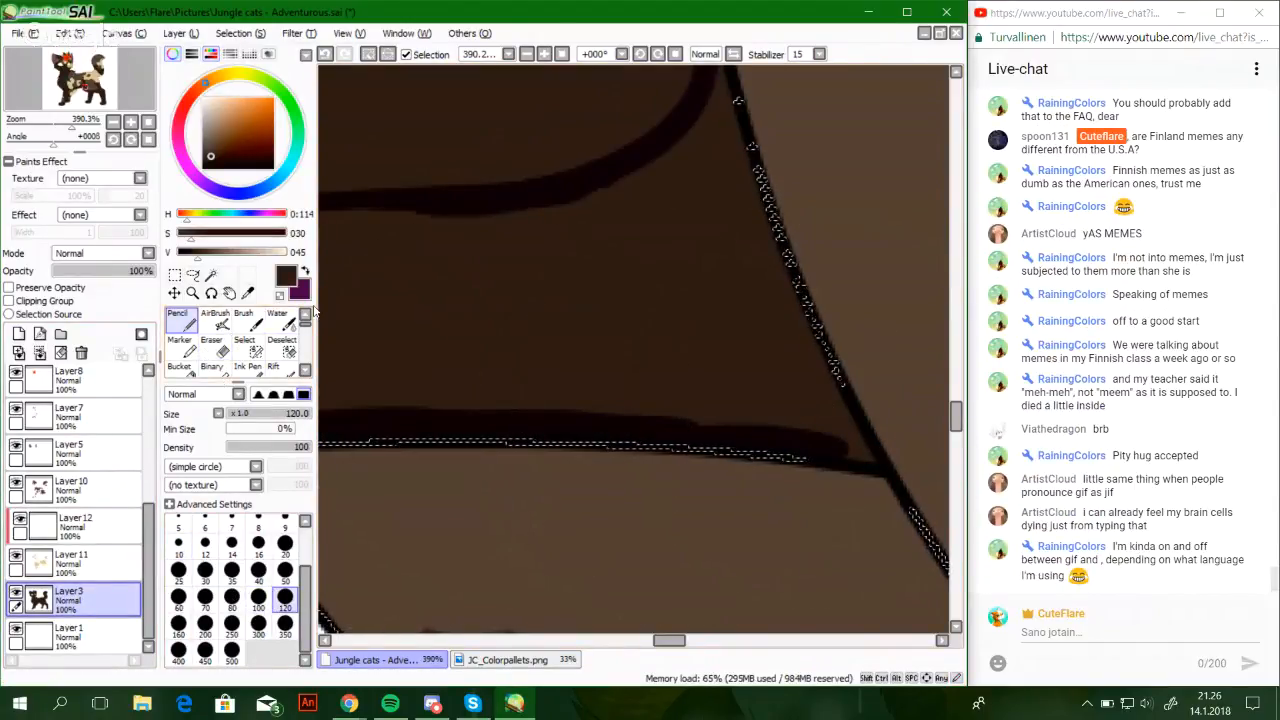
Show Layer13 again and return to Layer14 with the purple shading colour and the Pencil at size 7
left_click(305, 271)
left_click(231, 527)
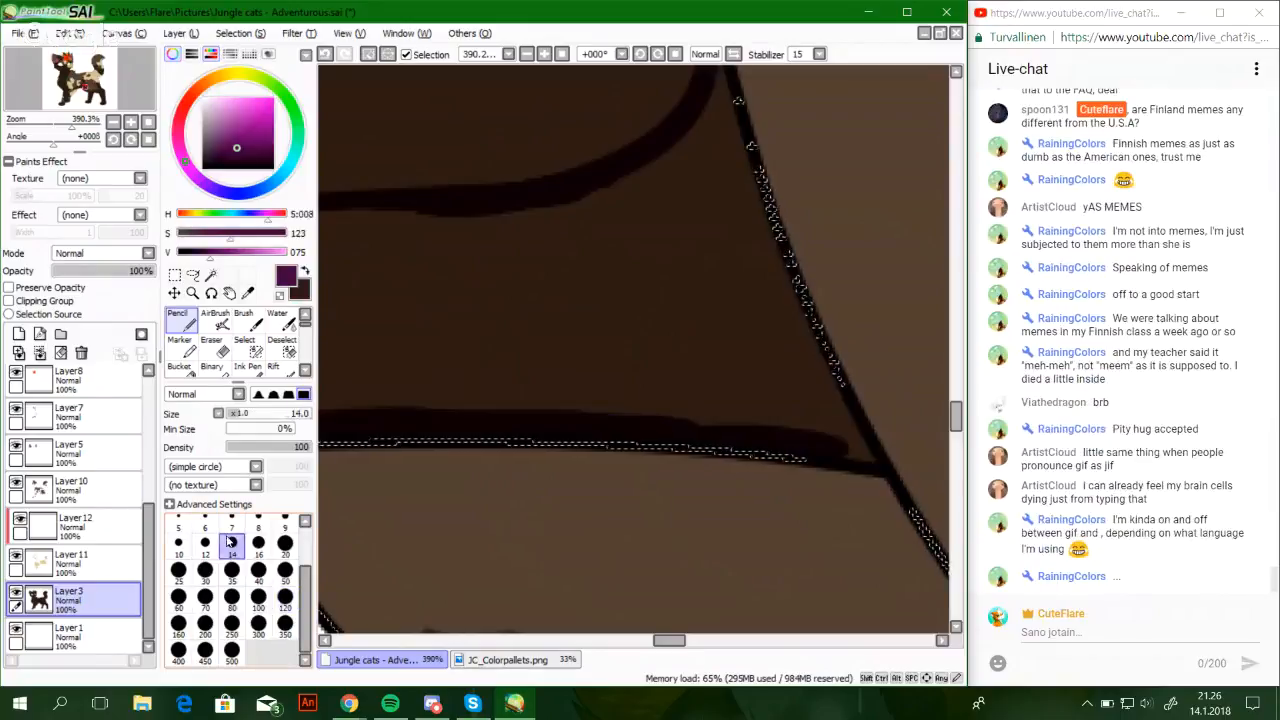
scroll(146, 541, "up", 4)
left_click(70, 422)
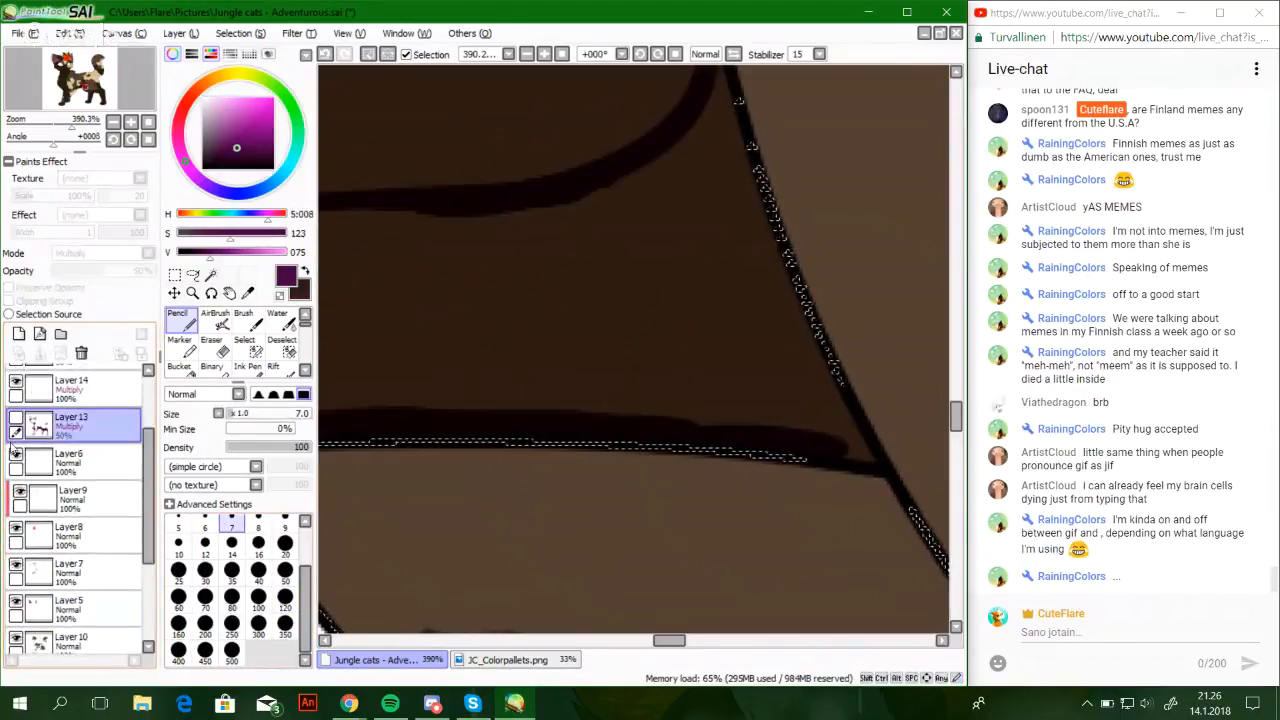
left_click(56, 391)
Close the belly shadow outline at the corner and along the hind leg line, and fill the enclosed area with the Bucket
left_click_drag(783, 503, 649, 548)
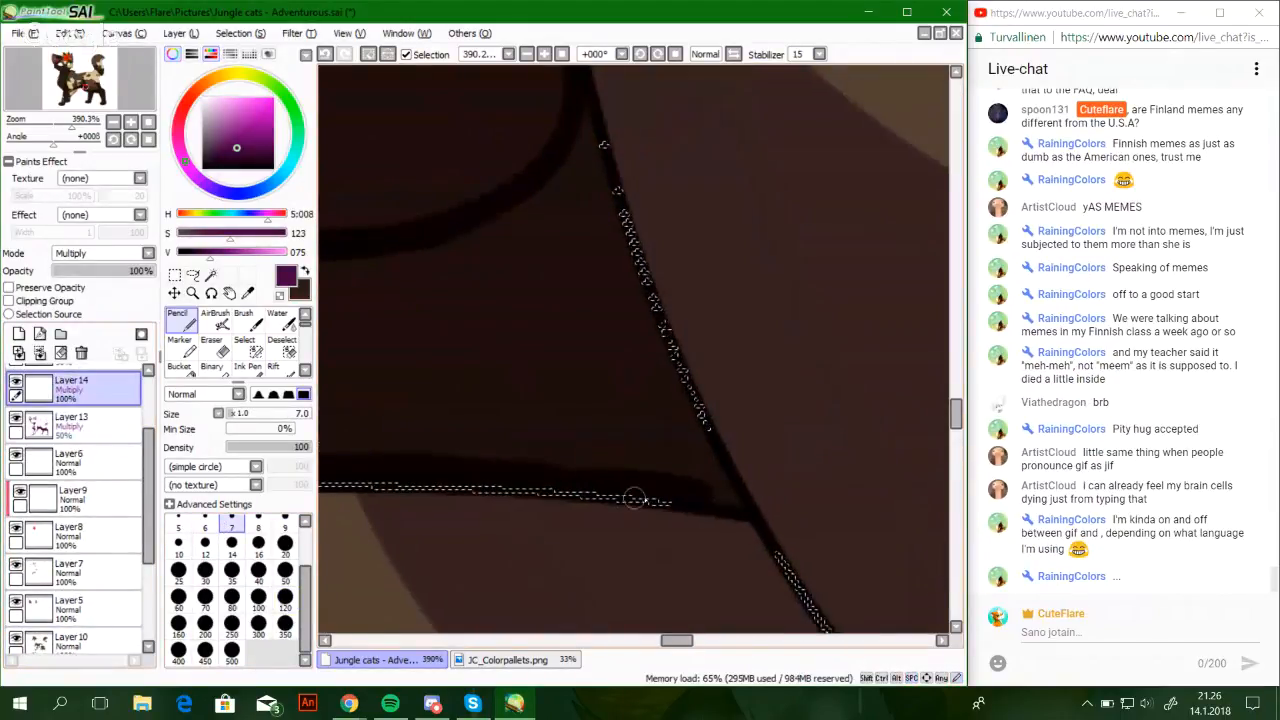
left_click_drag(634, 497, 738, 507)
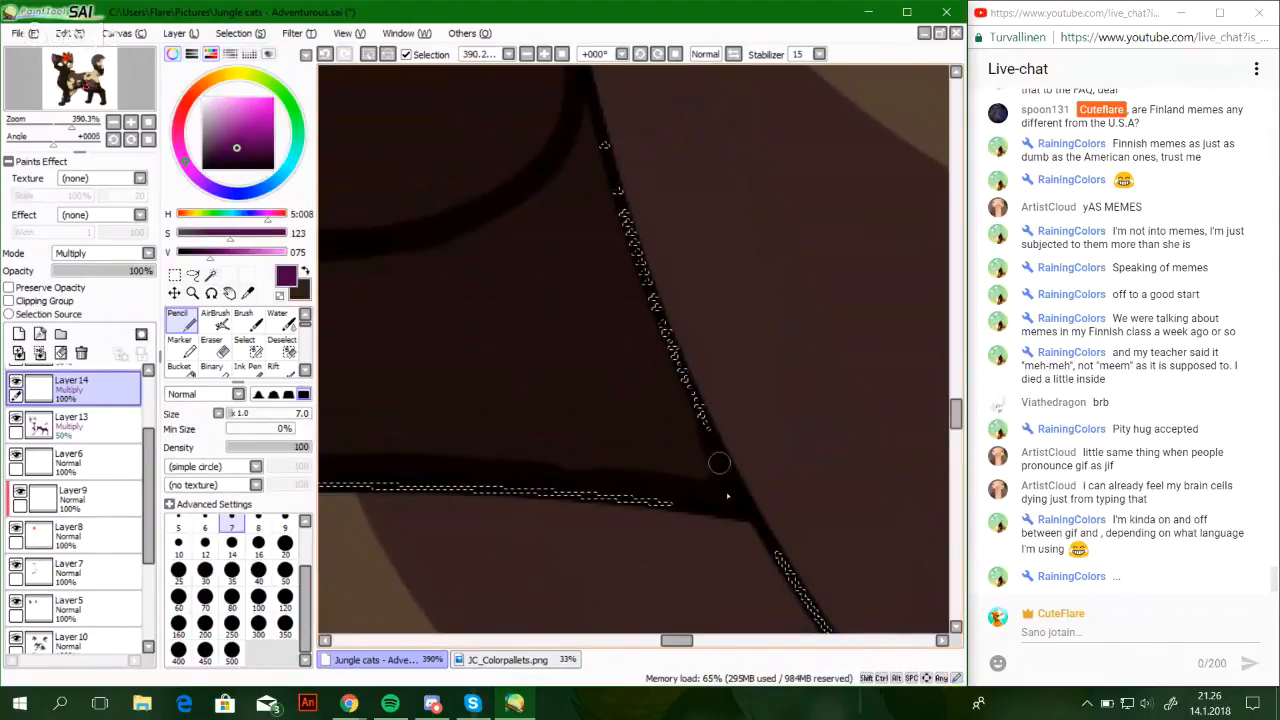
left_click_drag(670, 366, 613, 214)
mouse_move(648, 305)
left_mouse_down()
mouse_move(590, 126)
mouse_move(625, 344)
left_mouse_up()
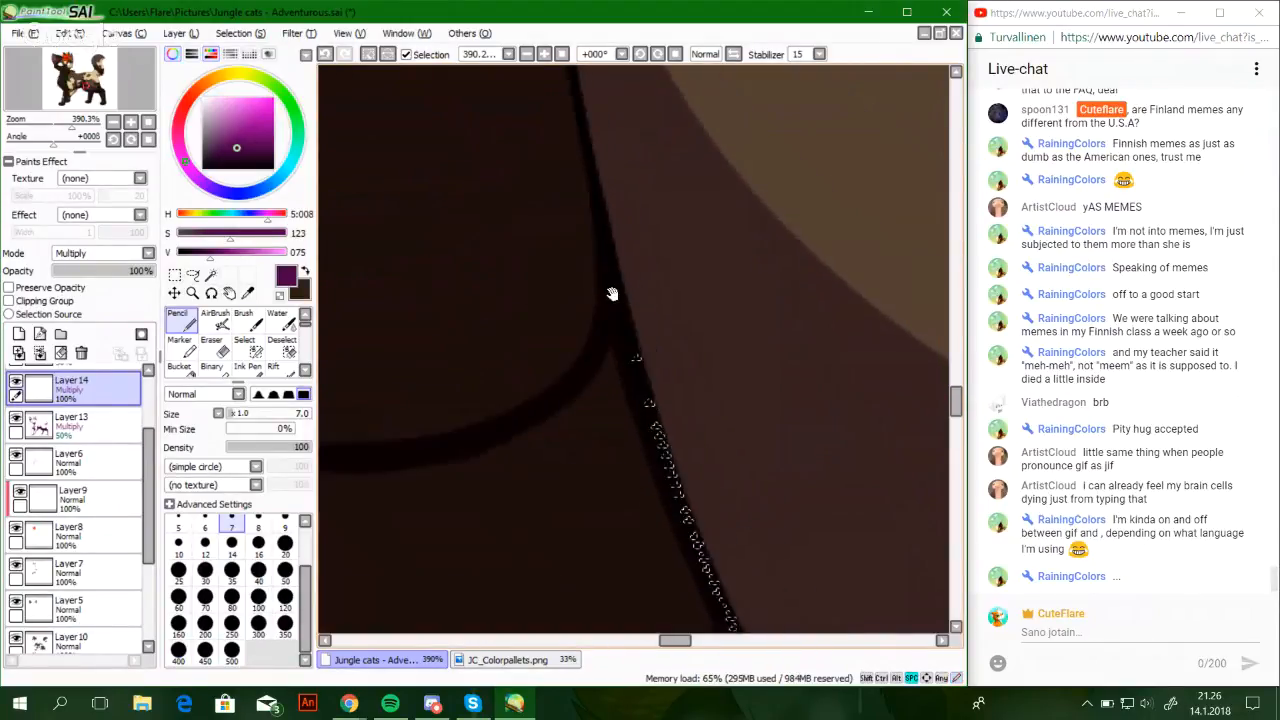
left_click(181, 368)
left_click(478, 502)
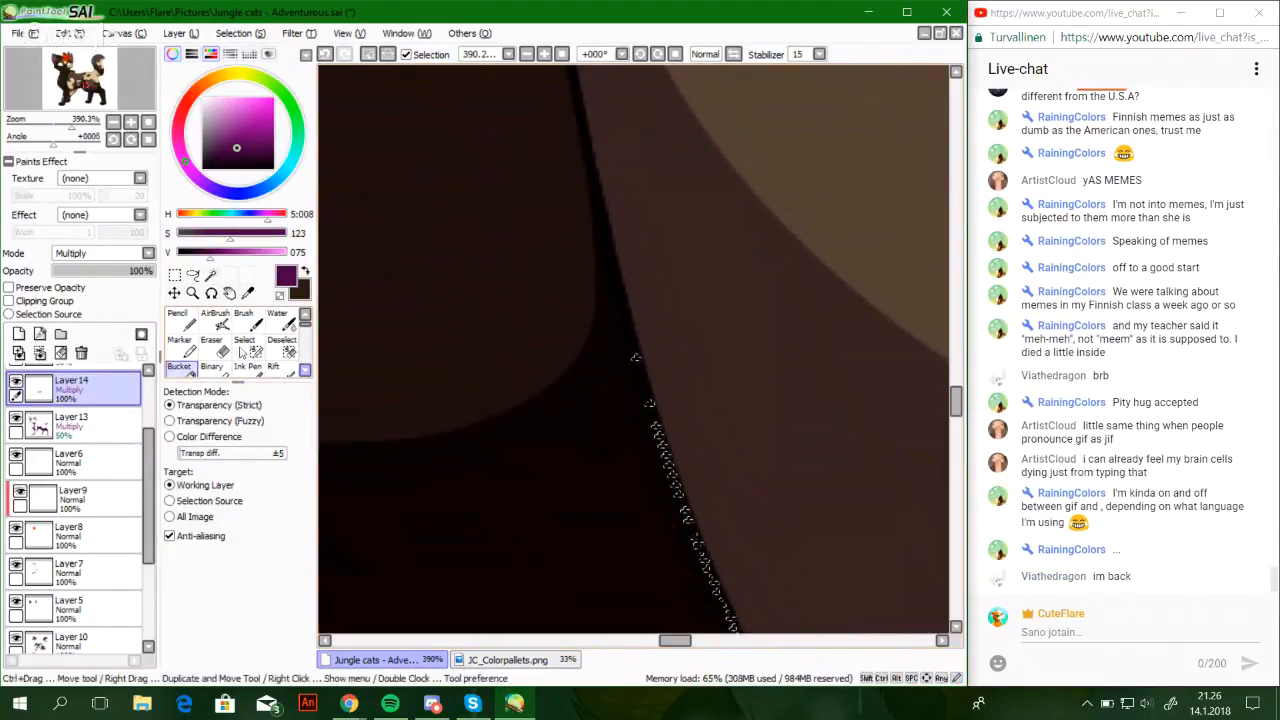
Cover the unfilled bits along the edges of the belly shadow with the Pencil at size 16
left_click(181, 321)
left_click_drag(551, 414, 545, 235)
left_click(258, 542)
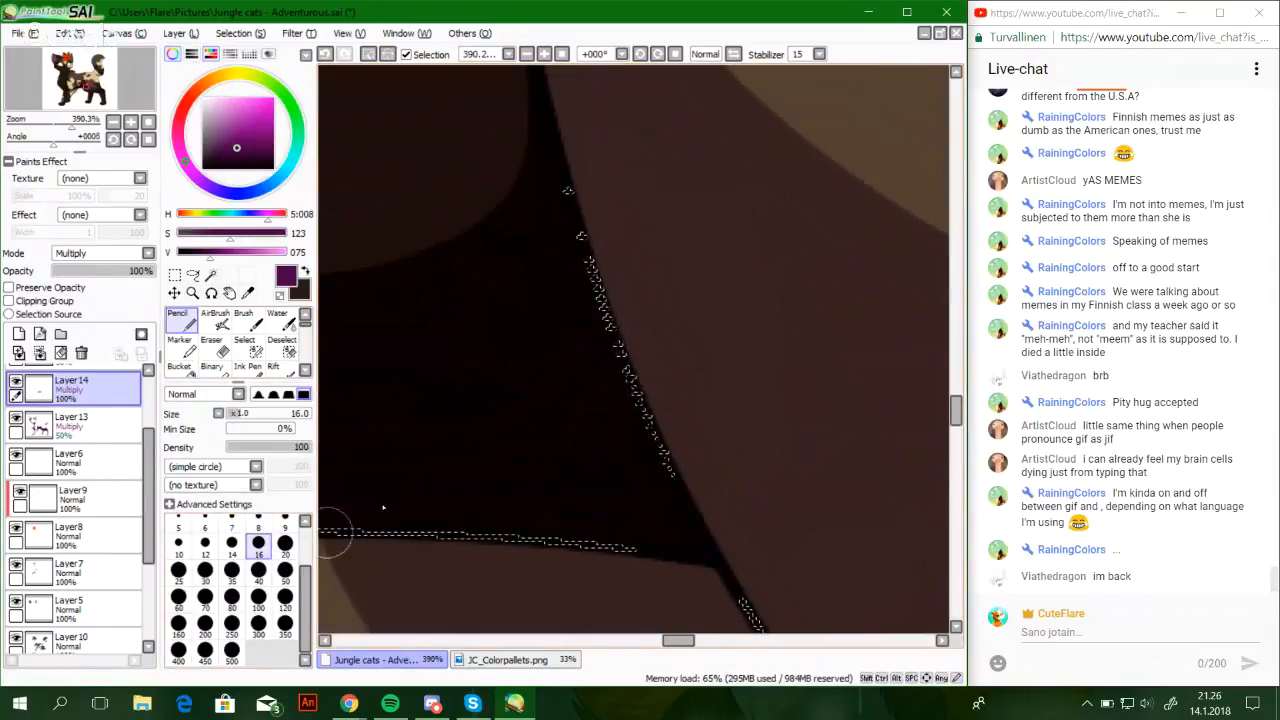
mouse_move(448, 396)
left_mouse_down()
mouse_move(785, 456)
mouse_move(590, 433)
mouse_move(560, 417)
mouse_move(627, 437)
left_mouse_up()
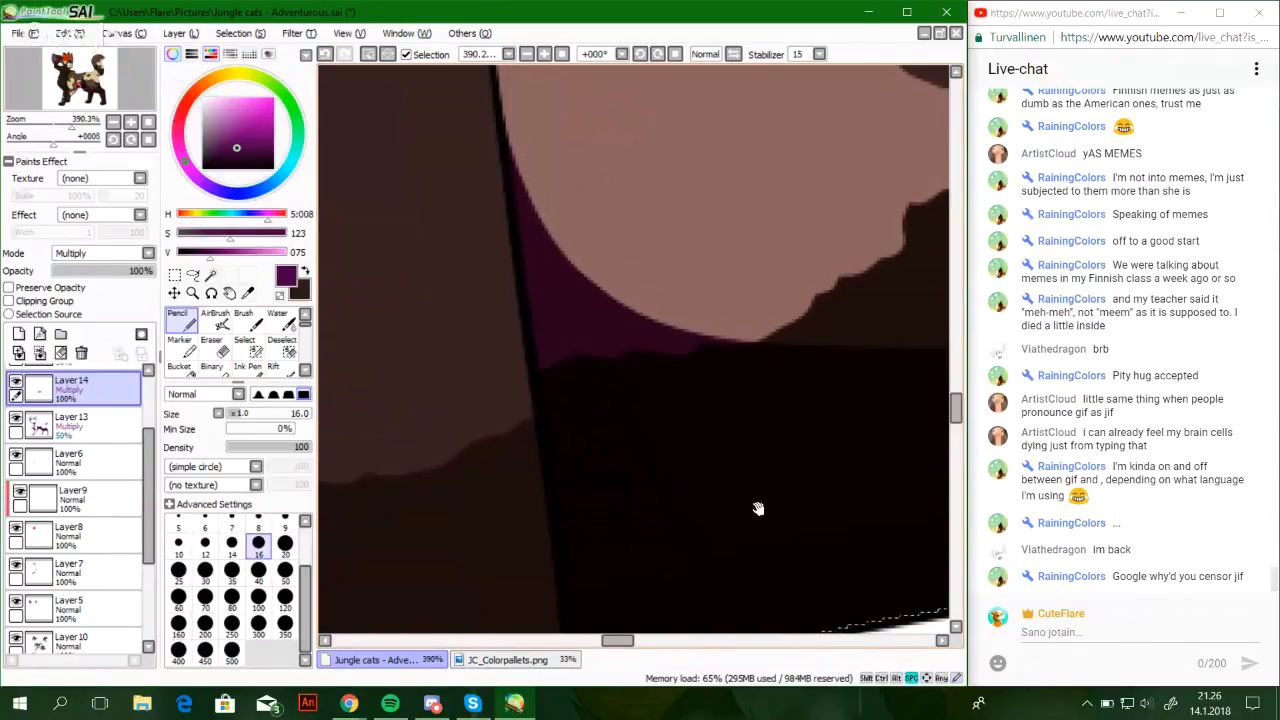
mouse_move(758, 509)
left_mouse_down()
mouse_move(529, 286)
mouse_move(737, 380)
mouse_move(531, 360)
mouse_move(633, 283)
mouse_move(506, 271)
mouse_move(609, 449)
mouse_move(583, 477)
mouse_move(612, 252)
mouse_move(474, 606)
mouse_move(737, 300)
mouse_move(523, 374)
left_mouse_up()
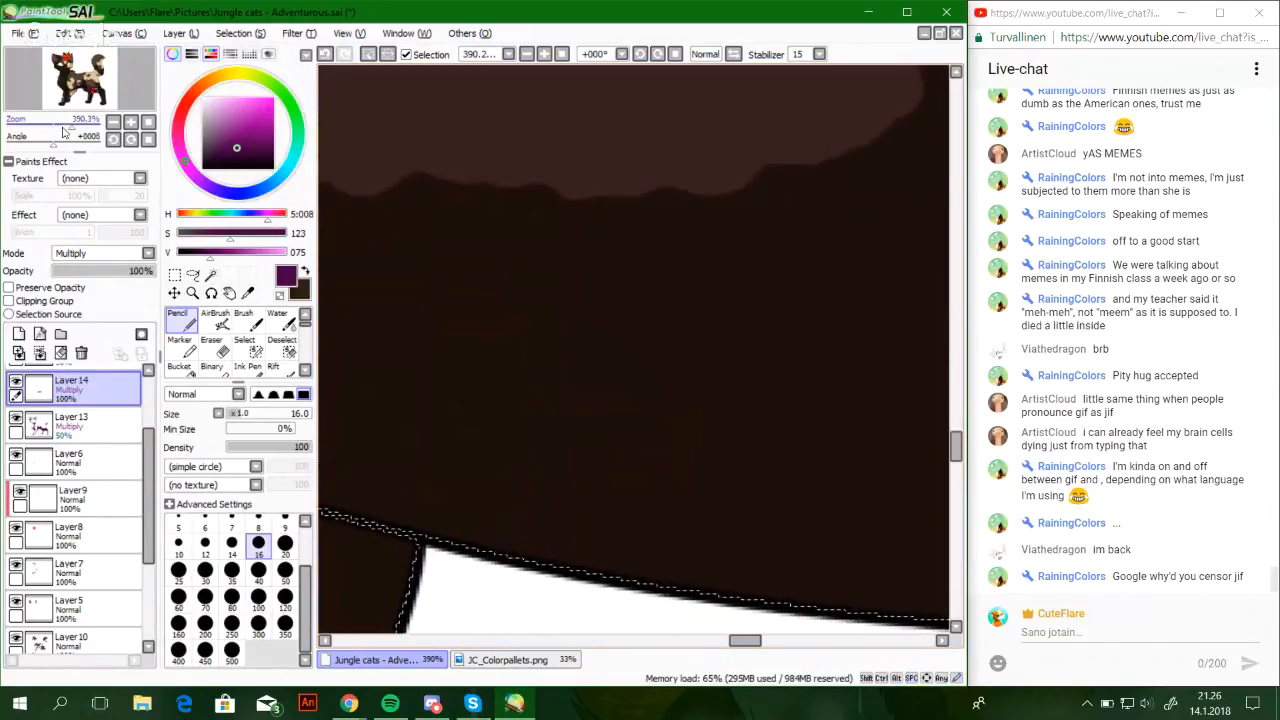
Draw the upper edge of the second shadow as one curve across the thigh, with the Pencil at size 14
left_click_drag(64, 128, 46, 128)
left_click(148, 122)
left_click_drag(571, 343, 712, 495)
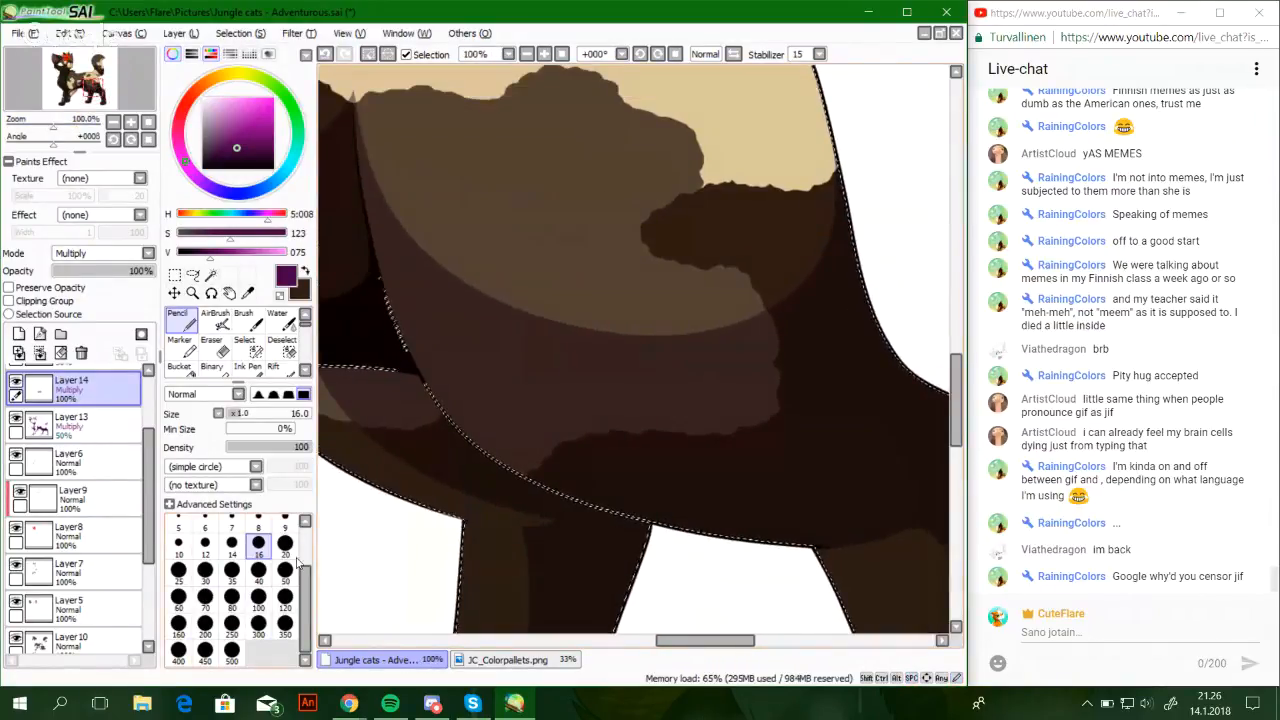
left_click(232, 547)
left_click_drag(412, 370, 505, 450)
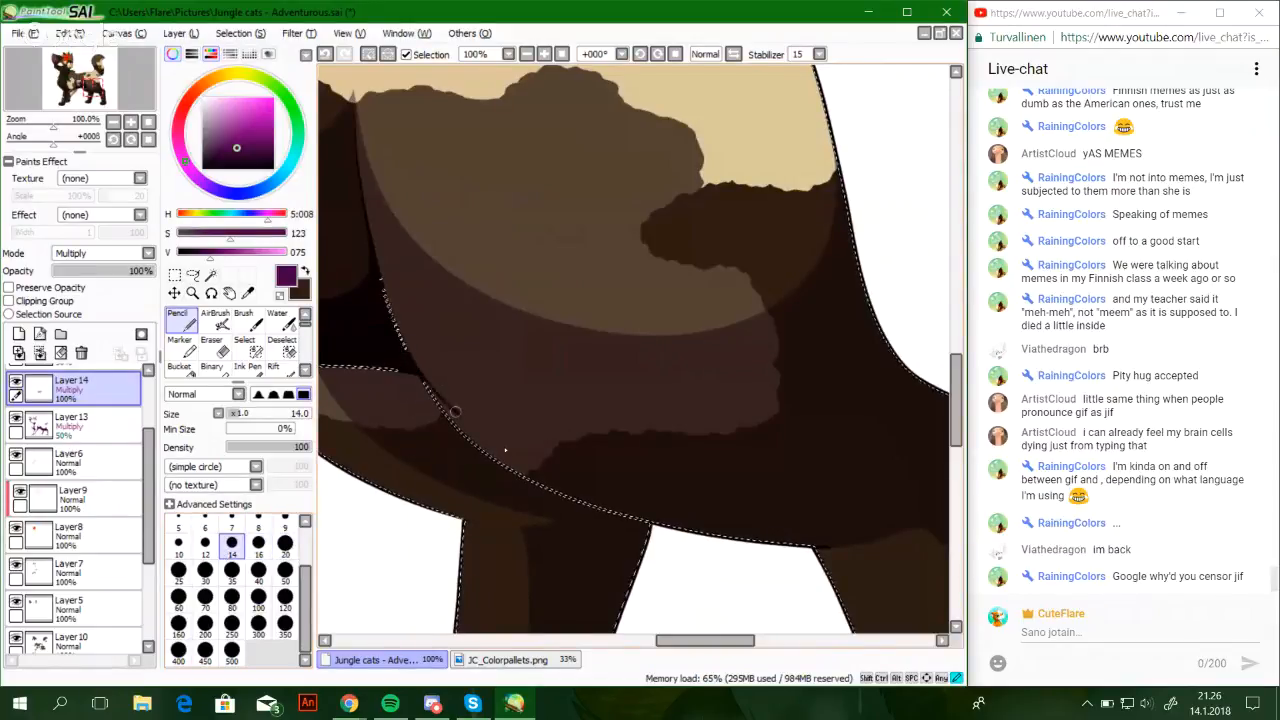
left_click_drag(829, 421, 864, 300)
key("ctrl+z")
left_click_drag(398, 340, 653, 446)
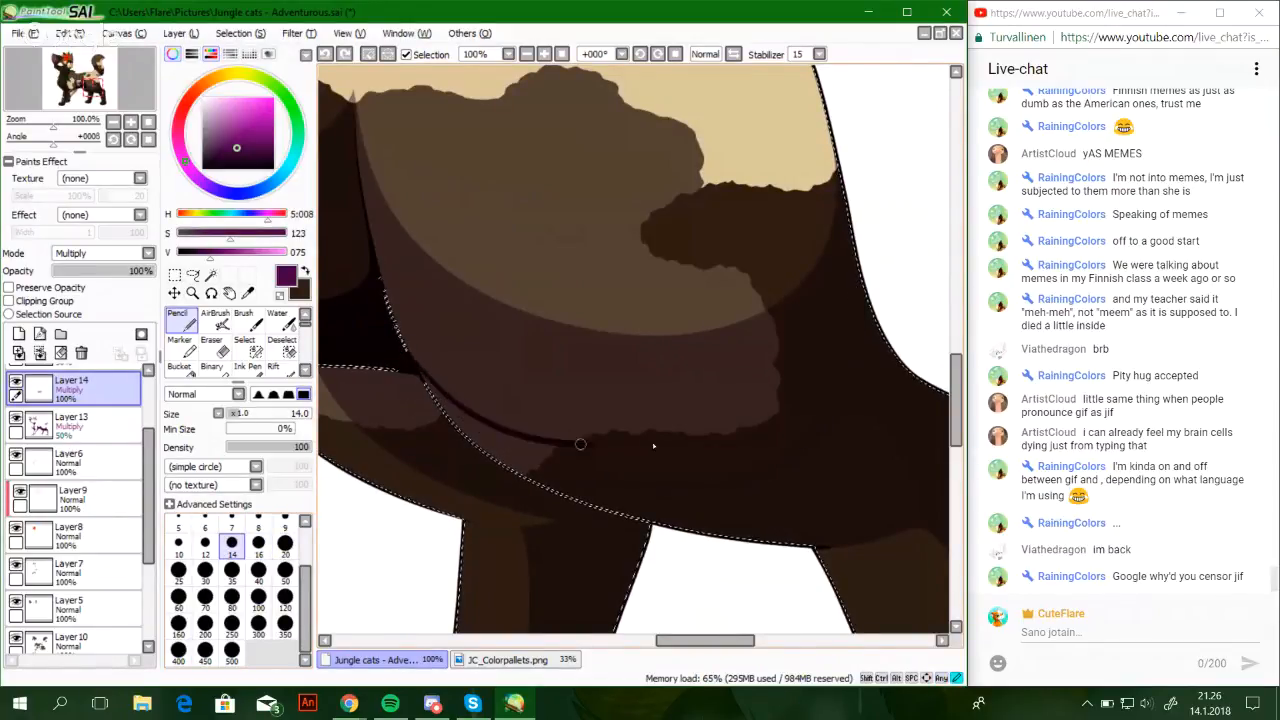
key("ctrl+z")
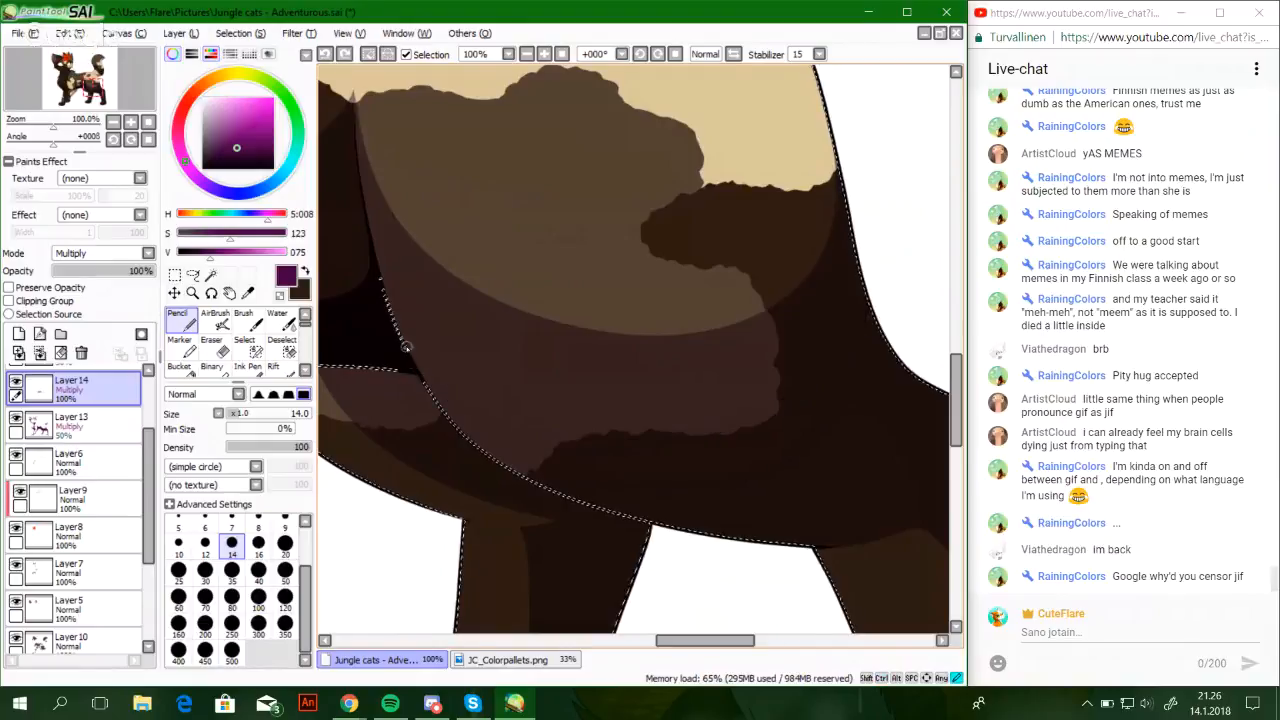
left_click_drag(860, 331, 870, 286)
Draw the lower edge of the thigh's second shadow along the underside of the thigh and past the inner leg corner
left_click_drag(812, 423, 584, 304)
left_click_drag(368, 388, 550, 416)
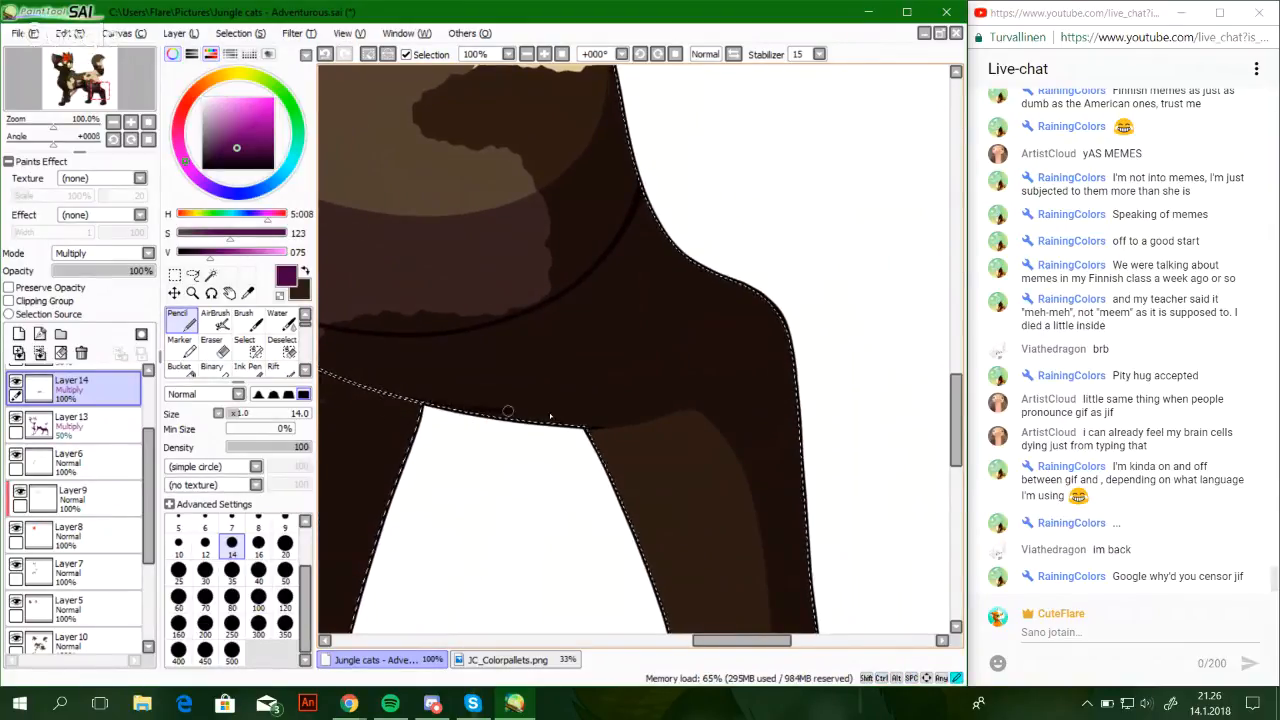
left_click_drag(53, 122, 91, 90)
left_click_drag(60, 125, 70, 128)
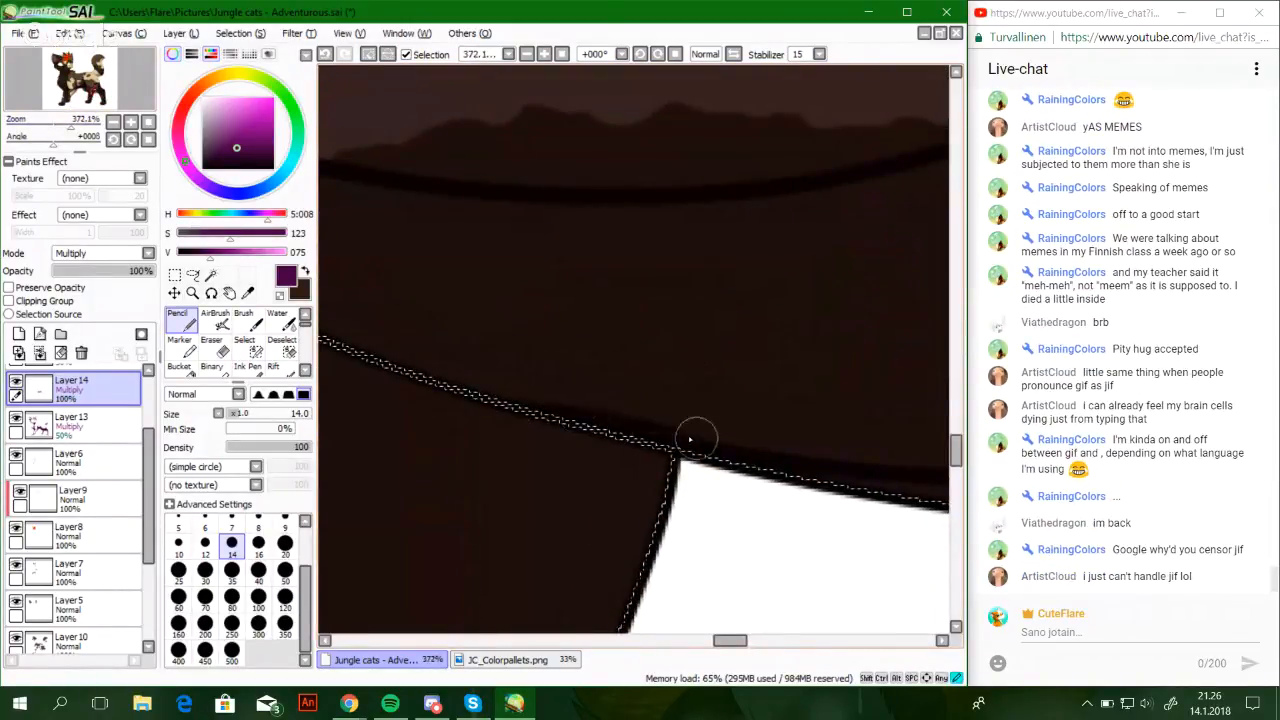
left_click_drag(751, 523, 330, 300)
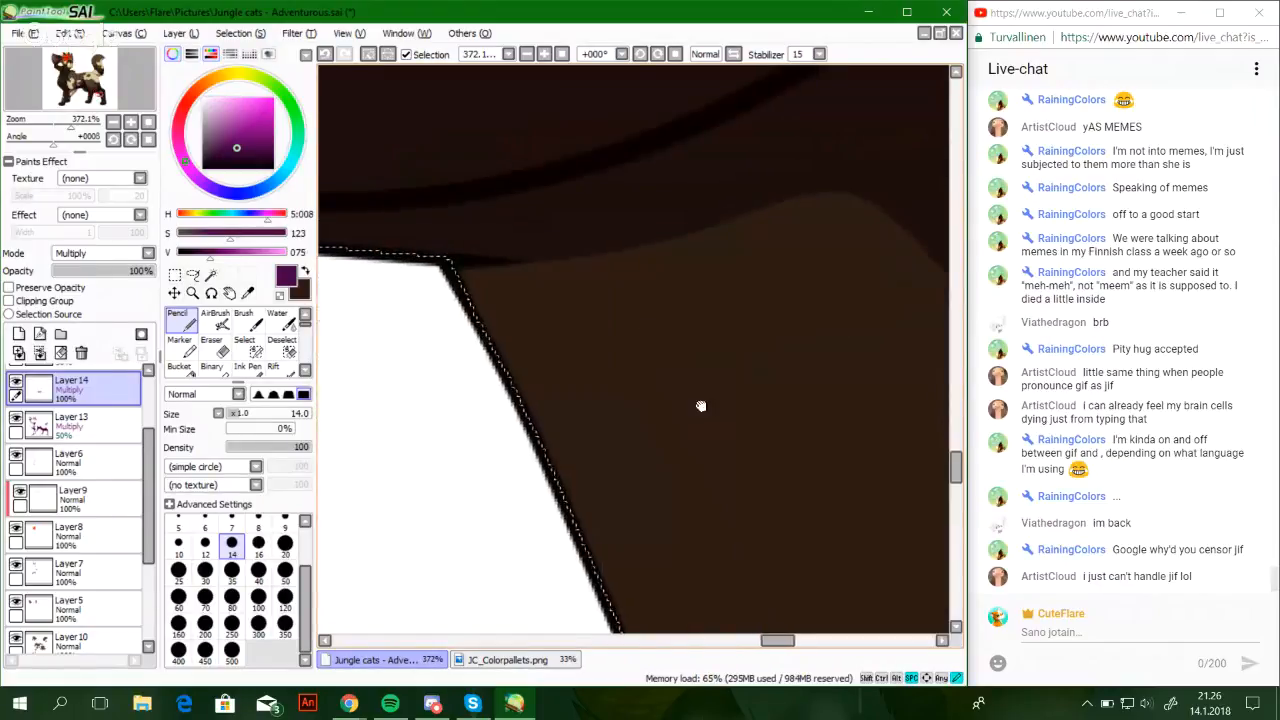
left_click_drag(700, 406, 460, 481)
mouse_move(70, 126)
left_mouse_down()
mouse_move(45, 126)
mouse_move(87, 114)
left_mouse_up()
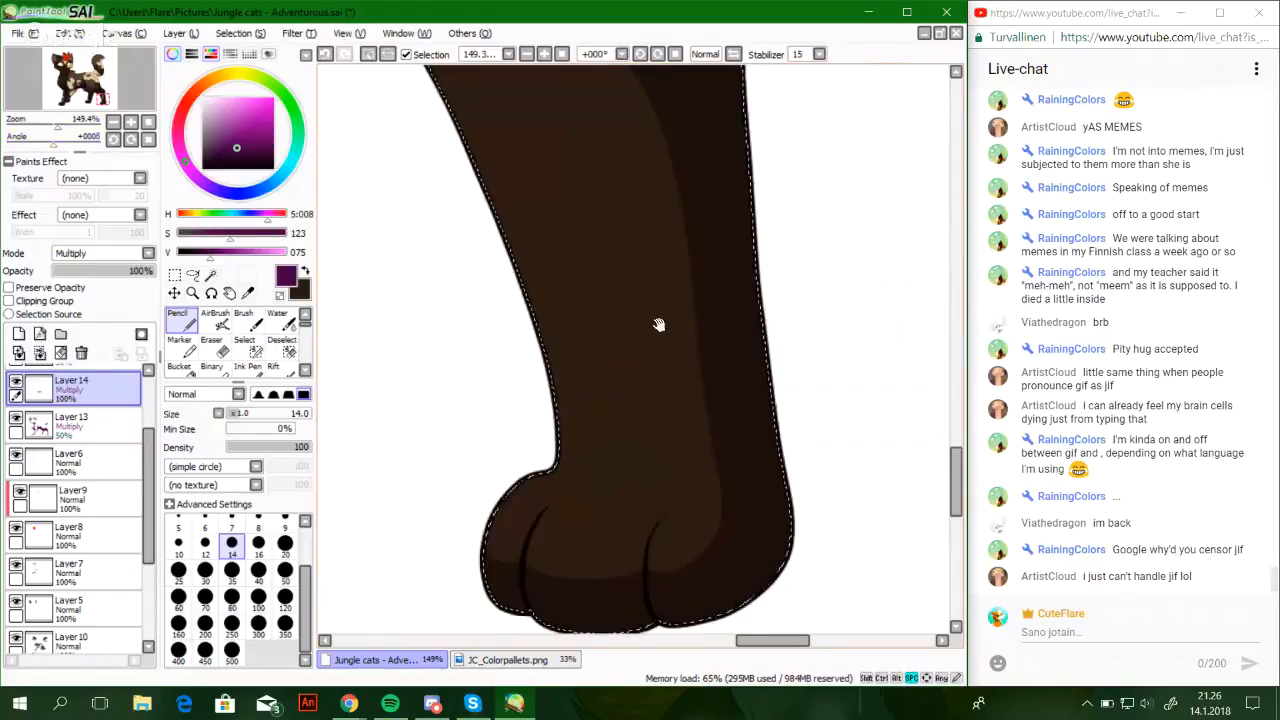
Continue the shadow's lower edge over the hock and down to the rear outline of the hind leg, redoing strokes until smooth
scroll(630, 210, "up", 5)
mouse_move(611, 190)
left_mouse_down()
mouse_move(733, 284)
mouse_move(608, 199)
mouse_move(748, 397)
left_mouse_up()
key("ctrl+z")
key("ctrl+z")
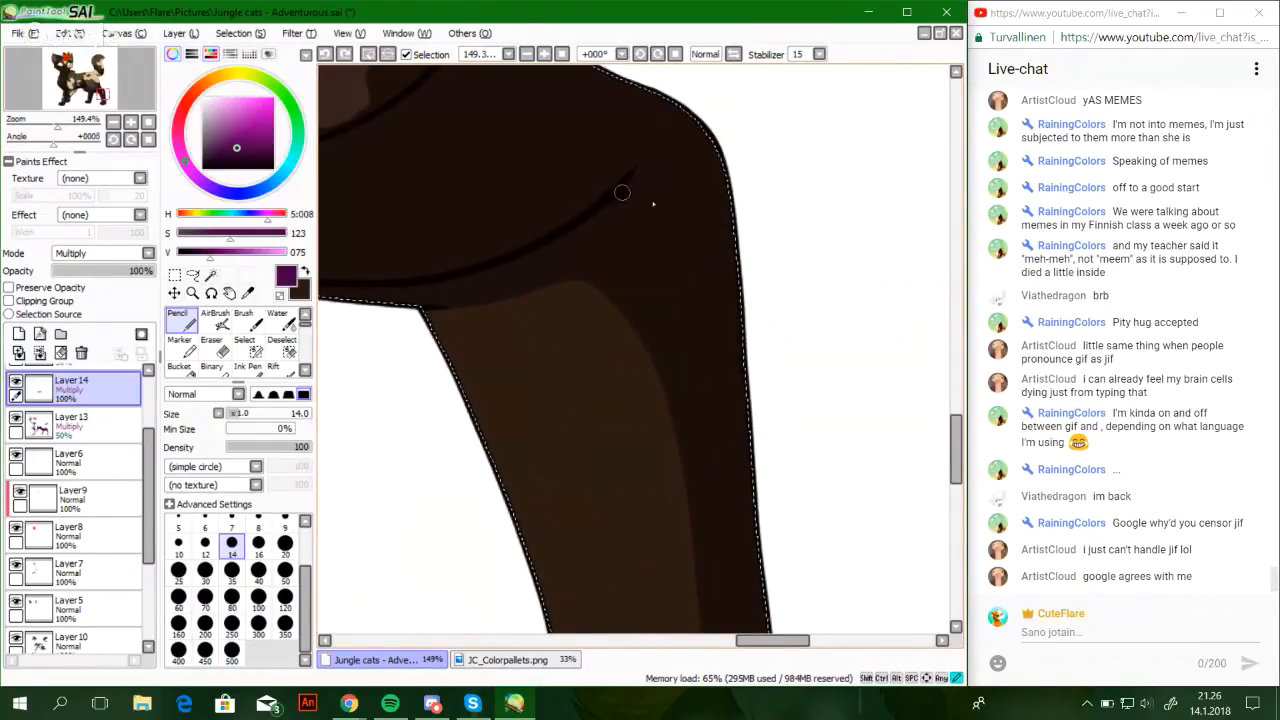
mouse_move(621, 192)
left_mouse_down()
mouse_move(746, 272)
mouse_move(750, 376)
left_mouse_up()
key("ctrl+z")
mouse_move(617, 178)
left_mouse_down()
mouse_move(736, 322)
mouse_move(747, 368)
mouse_move(621, 181)
mouse_move(742, 290)
left_mouse_up()
key("ctrl+z")
key("ctrl+z")
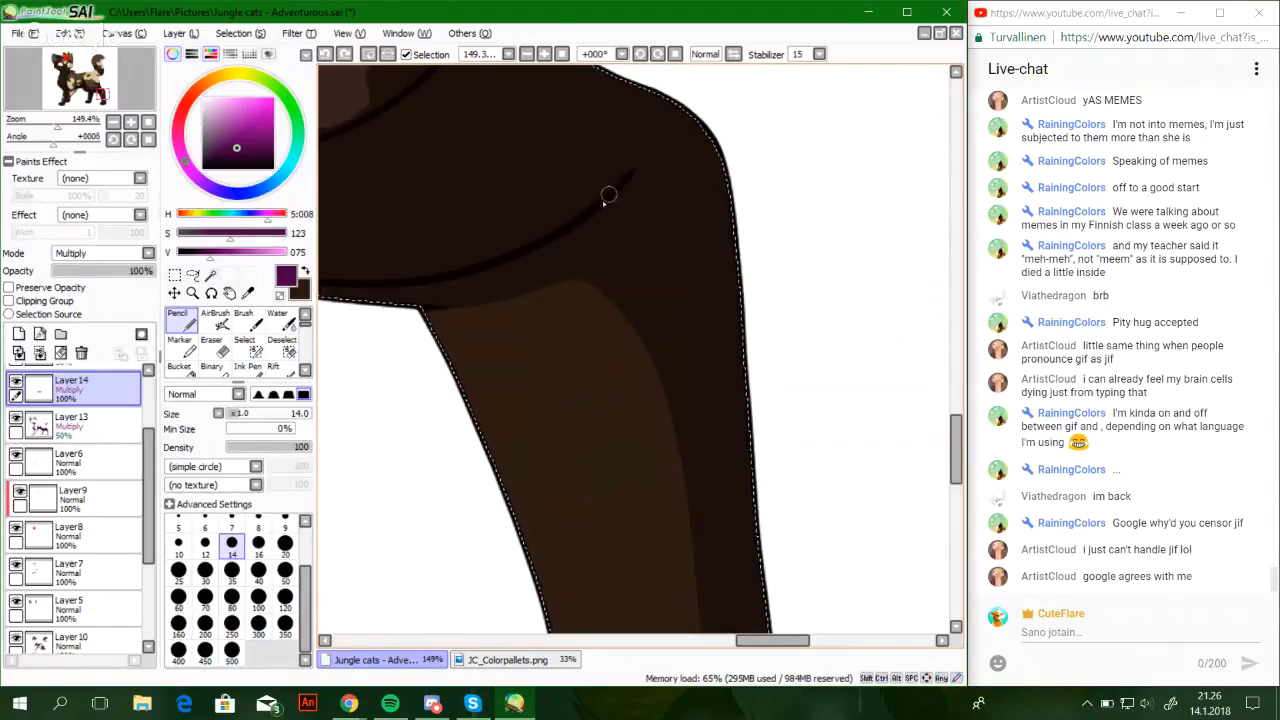
left_click_drag(652, 172, 716, 220)
key("ctrl+z")
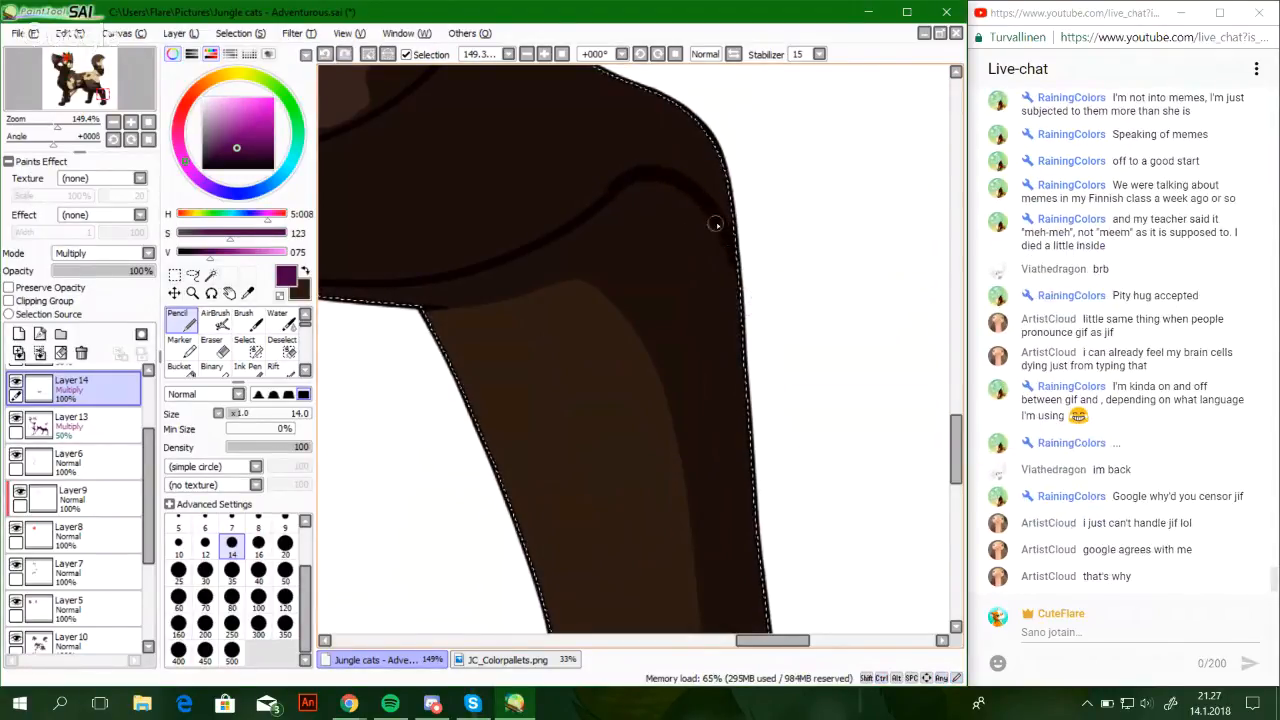
left_click_drag(754, 338, 754, 366)
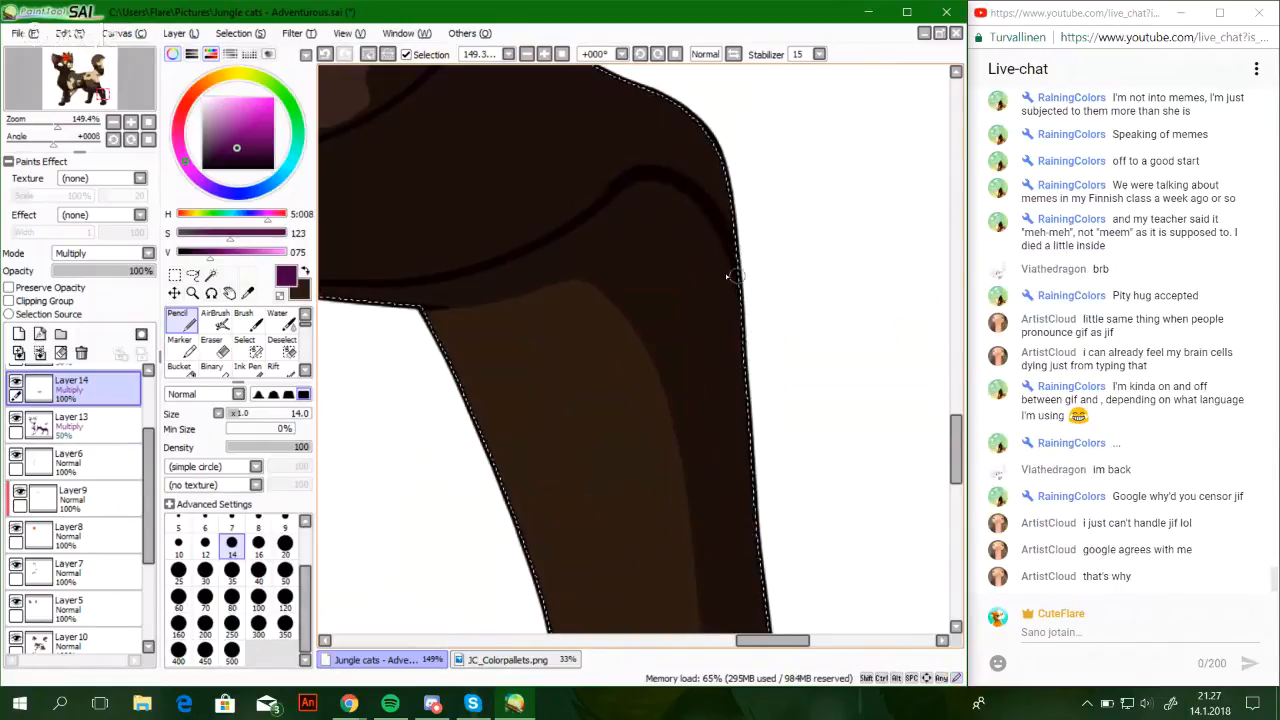
Shade a small second shadow at the base of the toe line on the hind paw, with the Pencil at size 10
left_click_drag(49, 126, 95, 100)
key("bracketleft")
key("bracketleft")
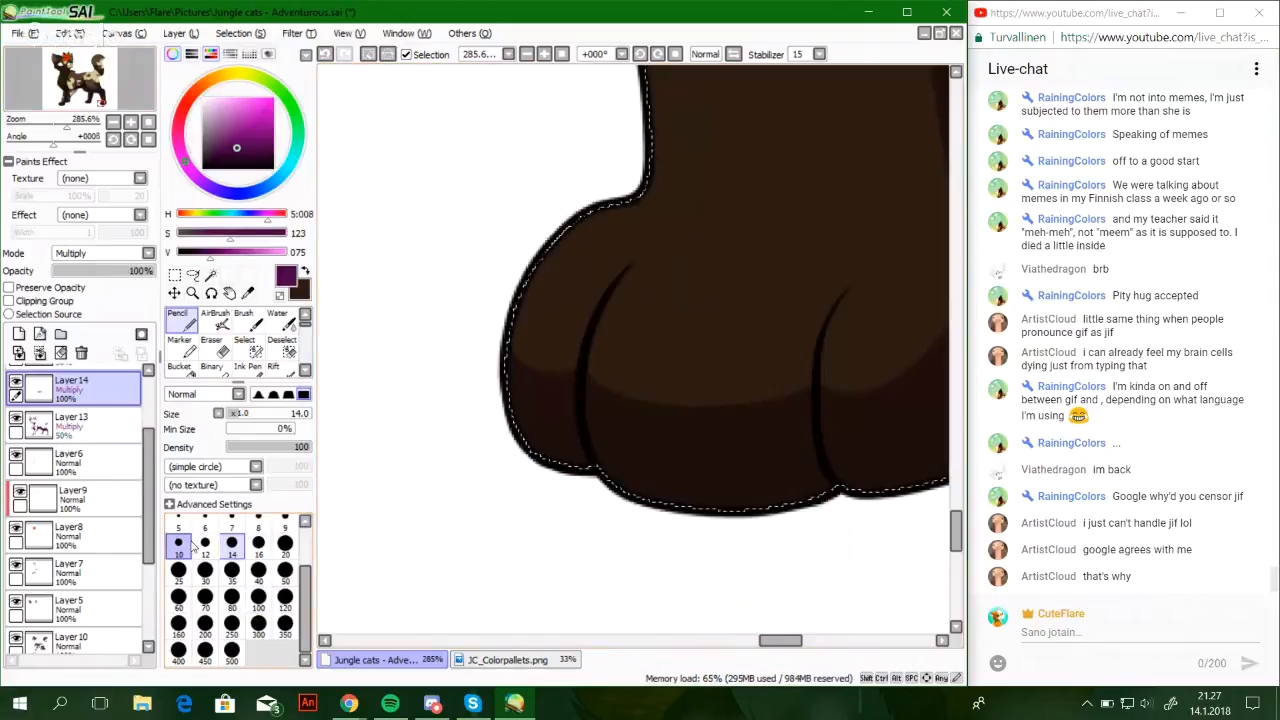
scroll(603, 518, "up", 2)
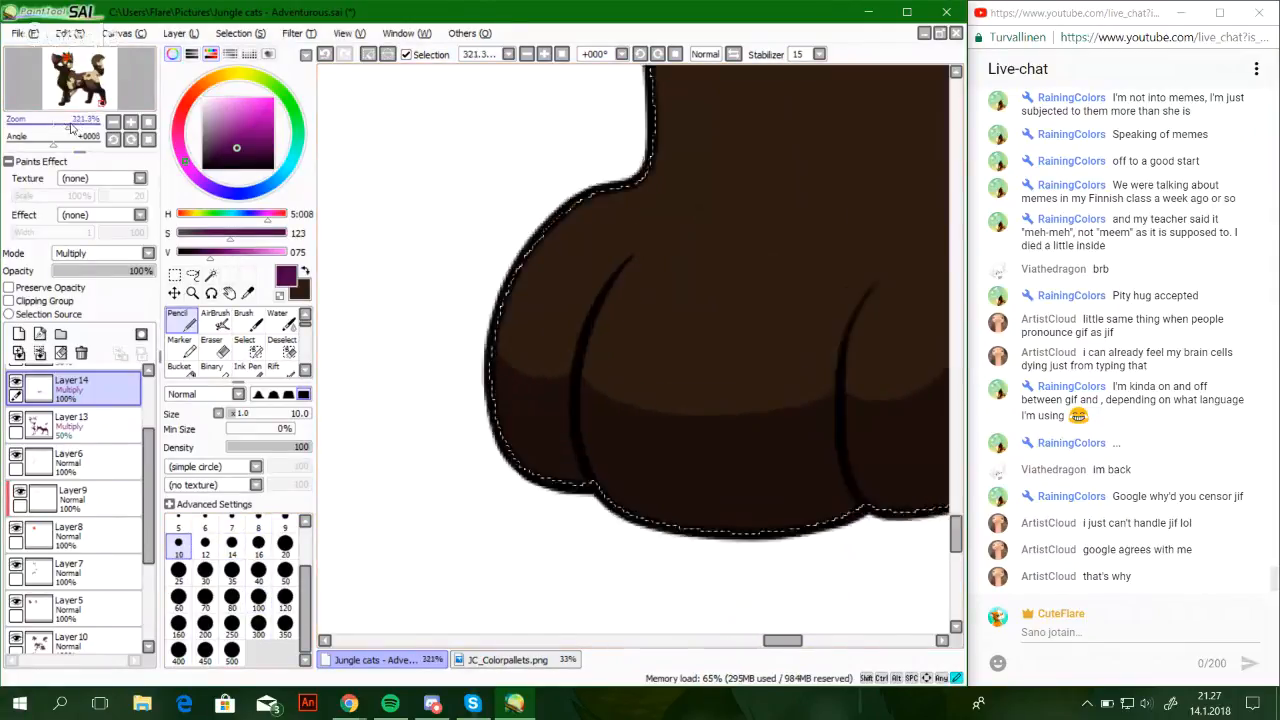
scroll(603, 518, "up", 1)
left_click_drag(504, 456, 480, 460)
key("ctrl+z")
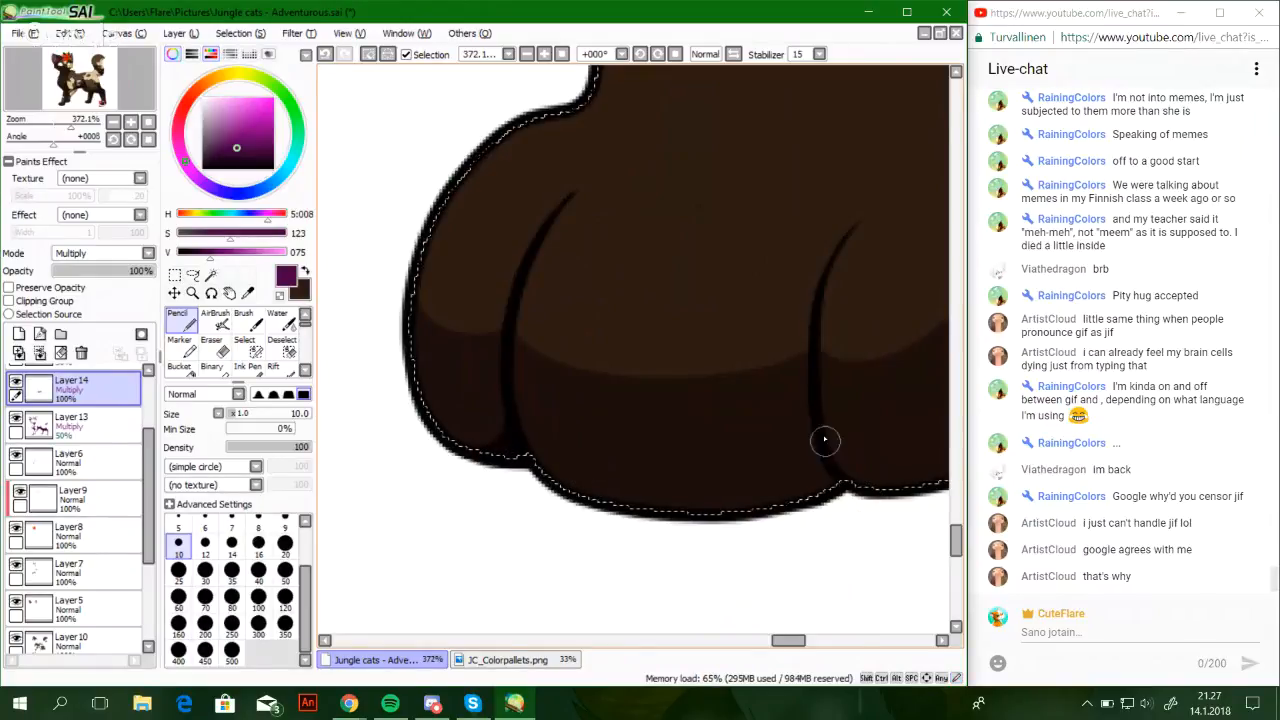
key("ctrl+z")
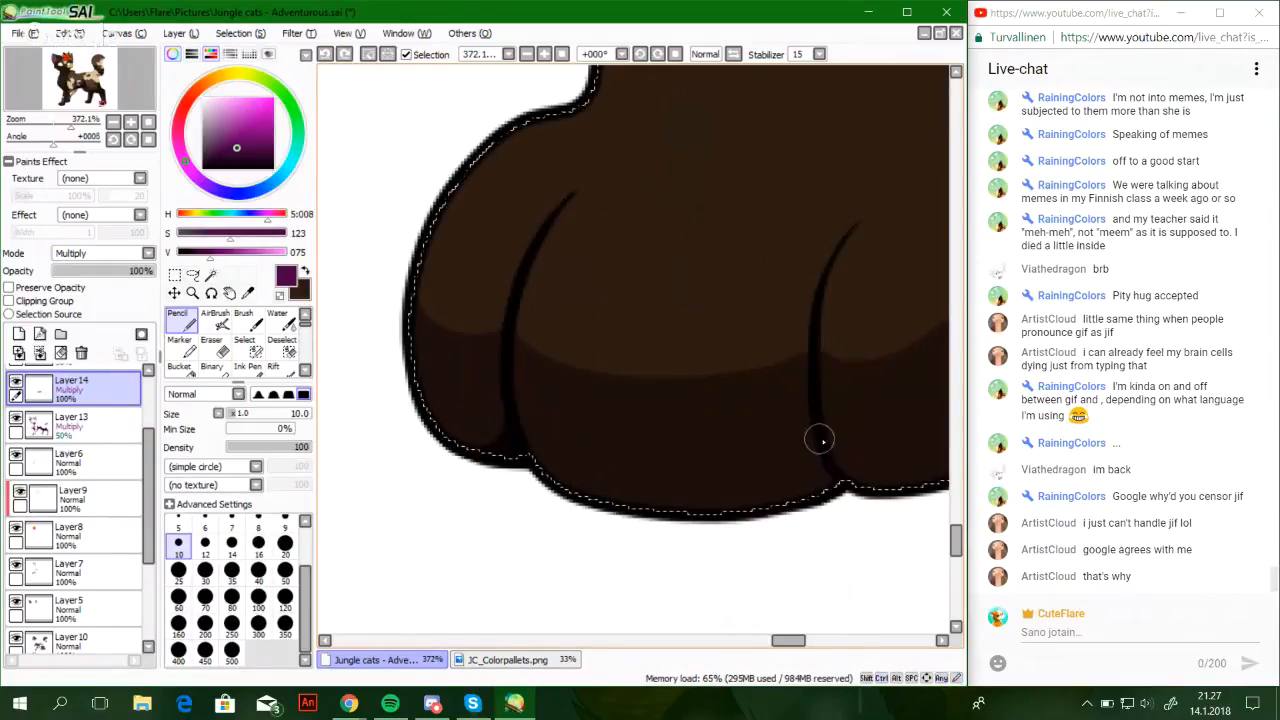
left_click_drag(757, 510, 752, 514)
key("ctrl+z")
left_click_drag(817, 437, 792, 524)
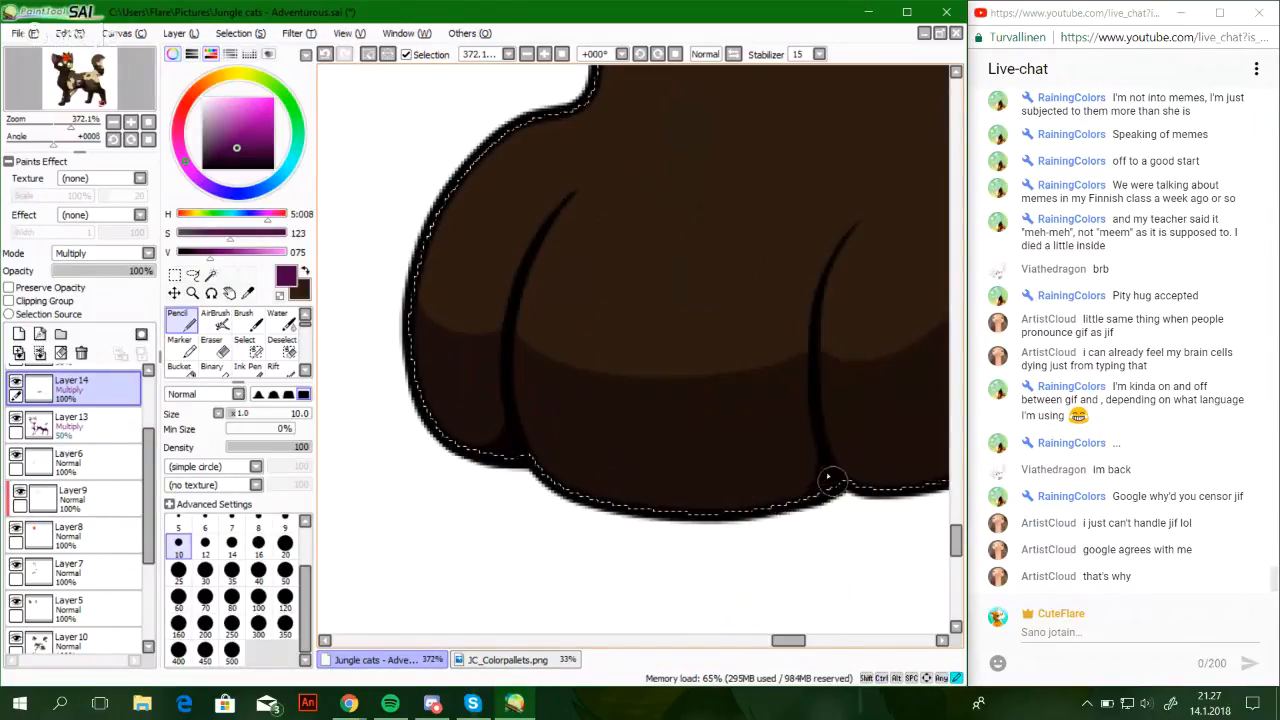
key("ctrl+z")
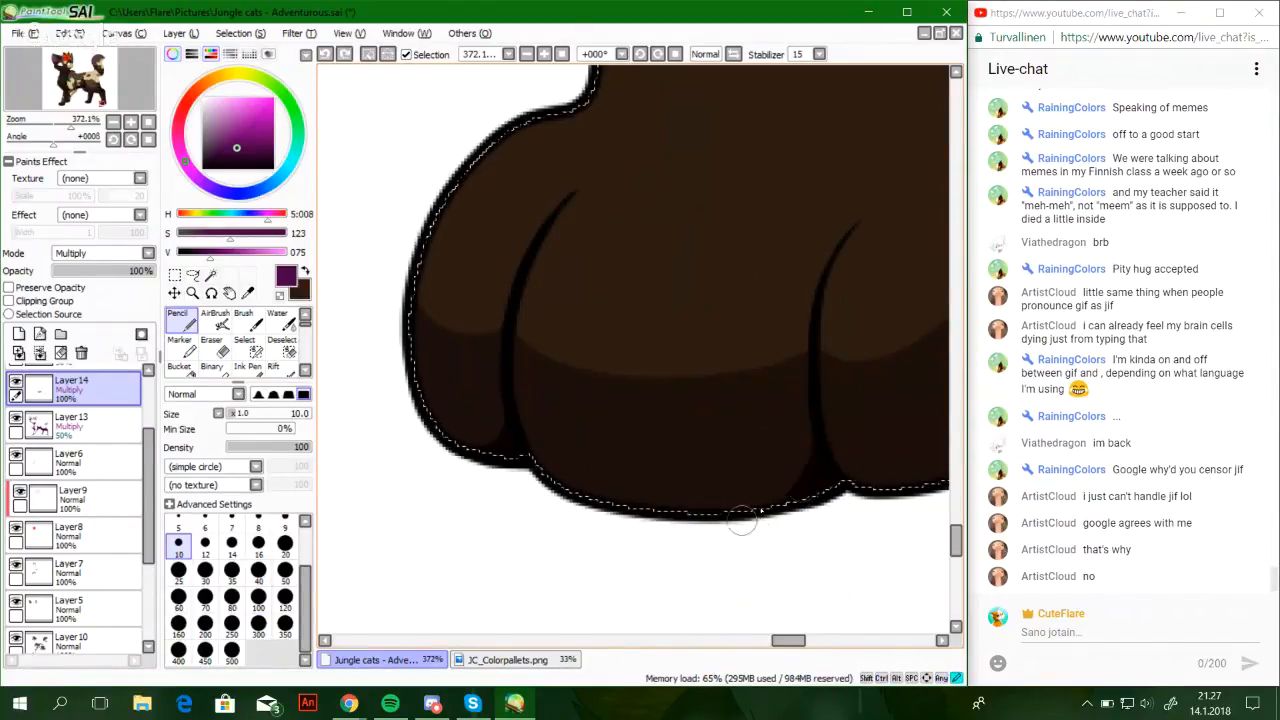
key("ctrl+y")
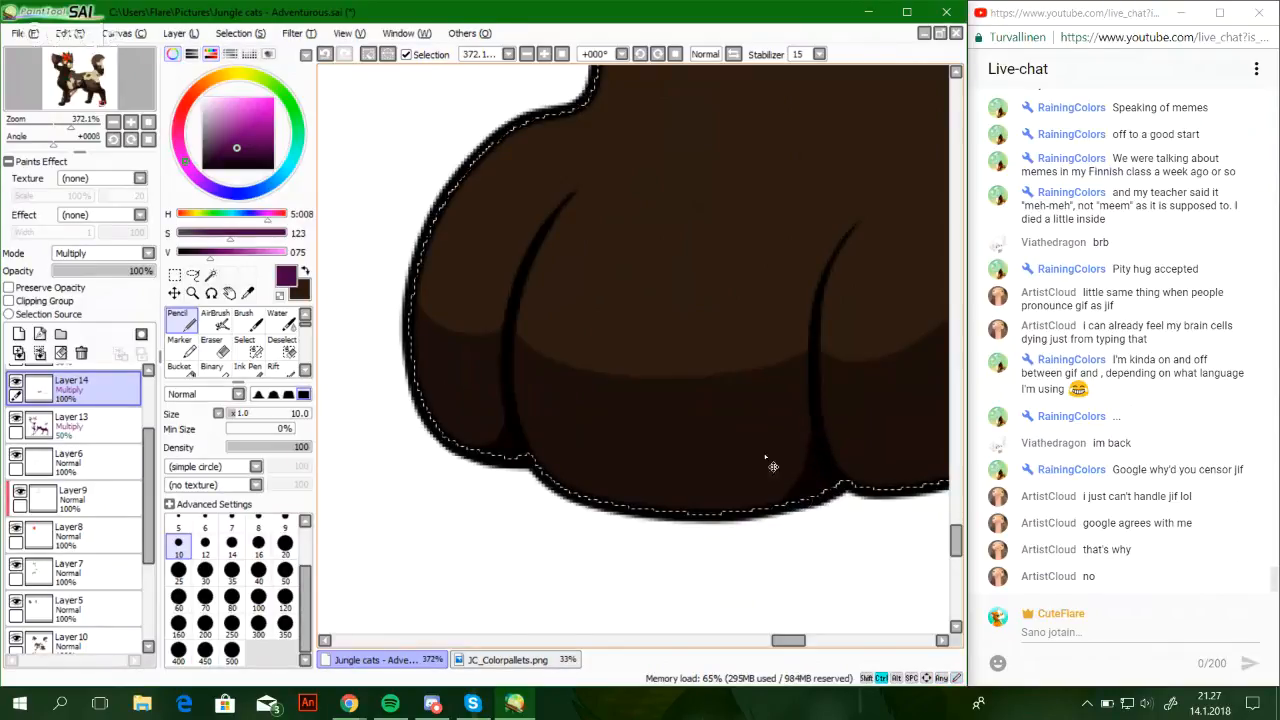
Try to trim the edge of the toe shadow with the Eraser at size 12, and go back to the Pencil
key("e")
key("ctrl")
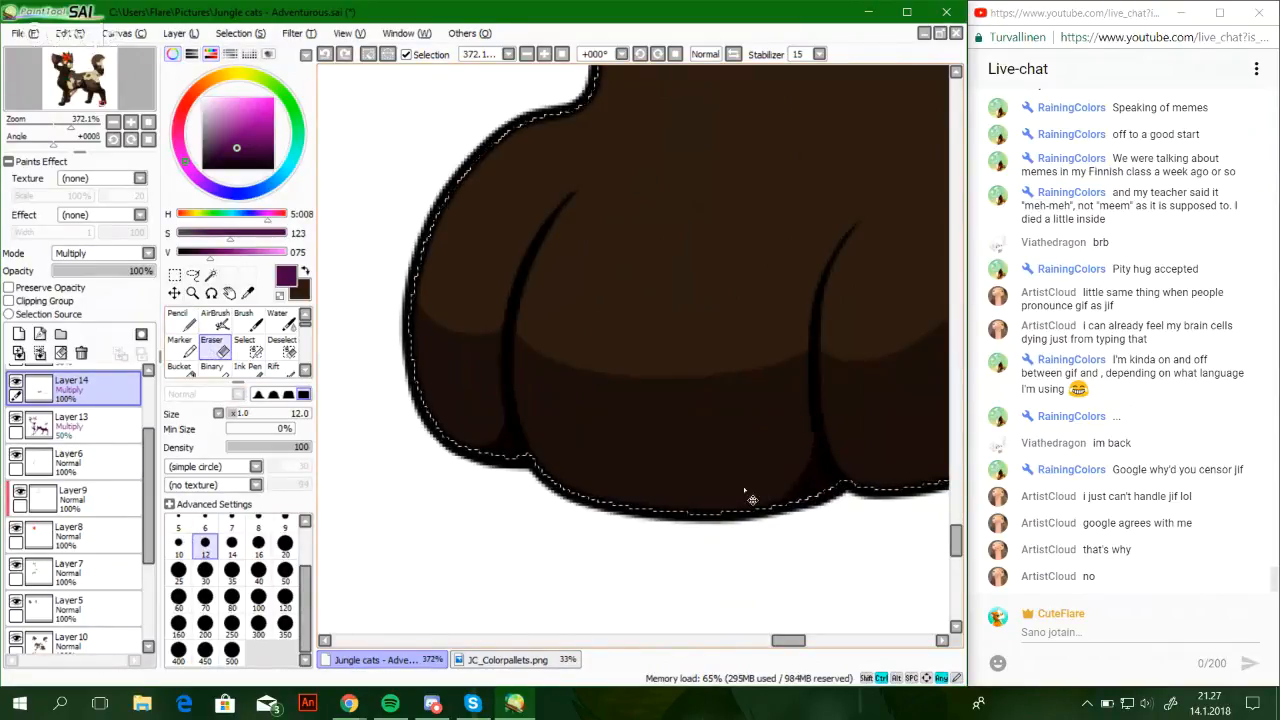
key("ctrl+z")
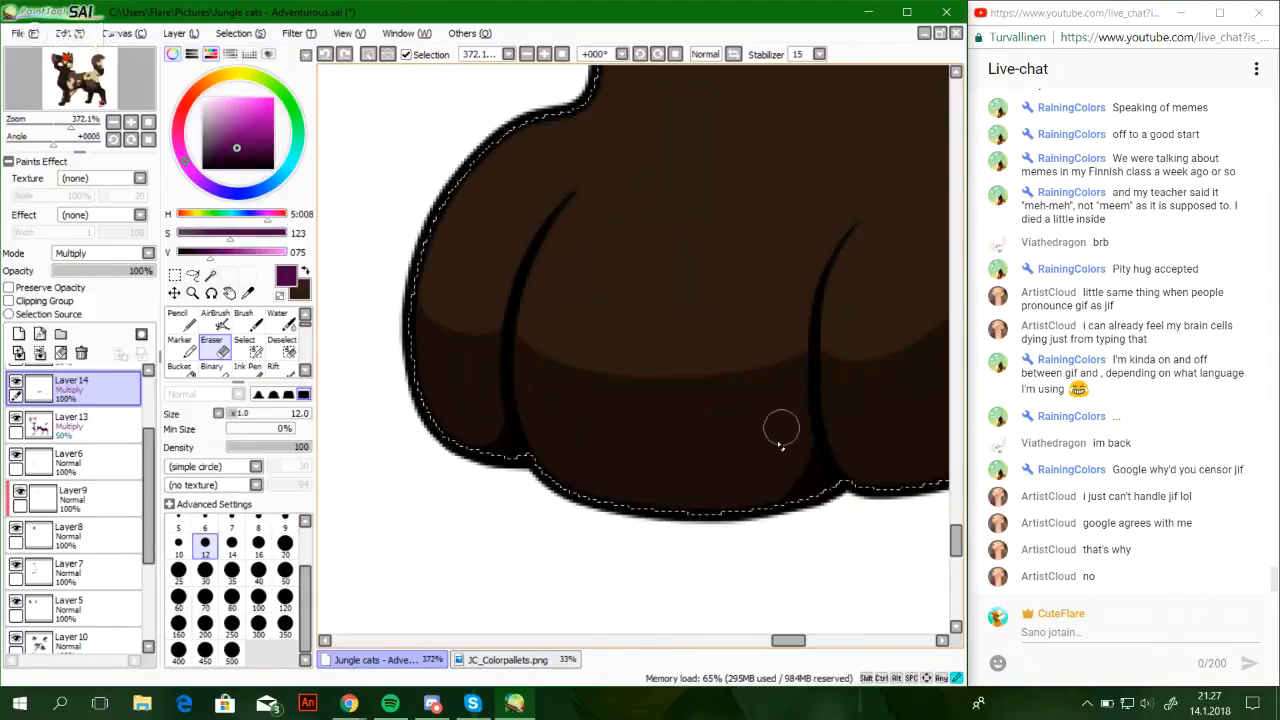
left_click(182, 321)
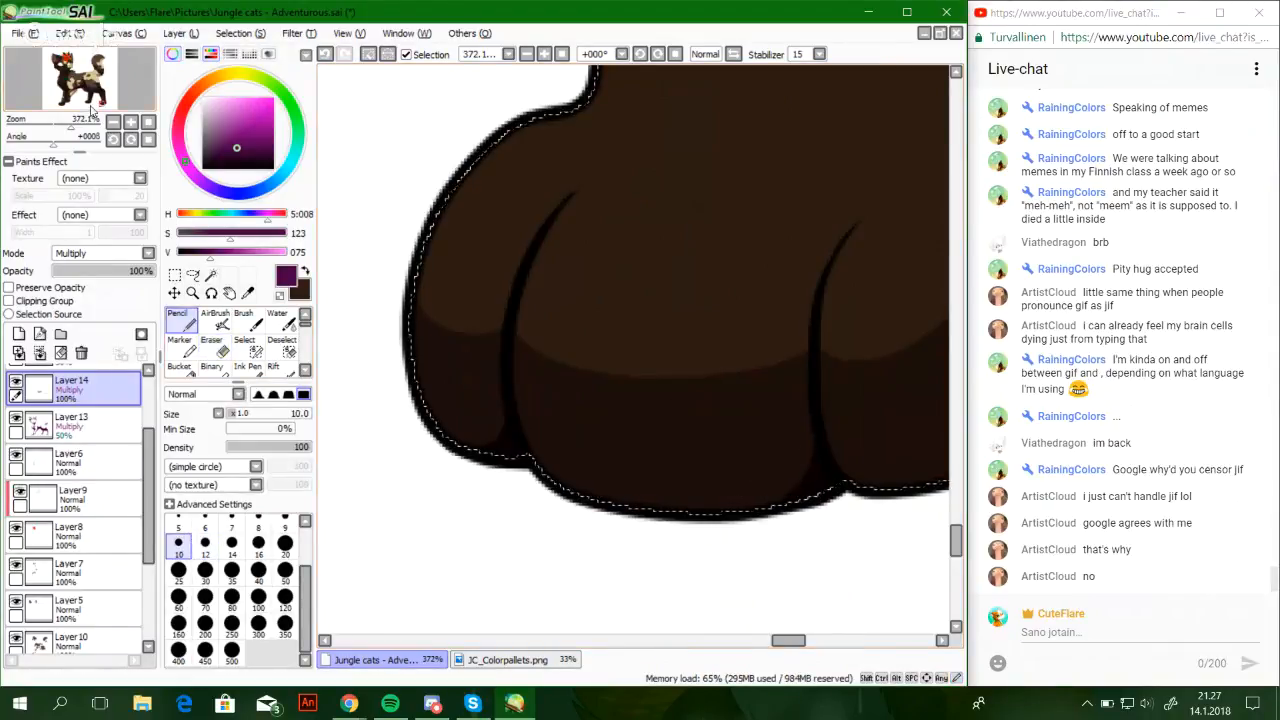
Draw a curved shadow edge on the other hind leg, from the belly line down towards its rear outline
mouse_move(91, 104)
left_mouse_down()
mouse_move(82, 92)
mouse_move(61, 129)
mouse_move(90, 101)
left_mouse_up()
left_click_drag(54, 142, 60, 142)
left_click(150, 139)
left_click_drag(90, 98, 91, 95)
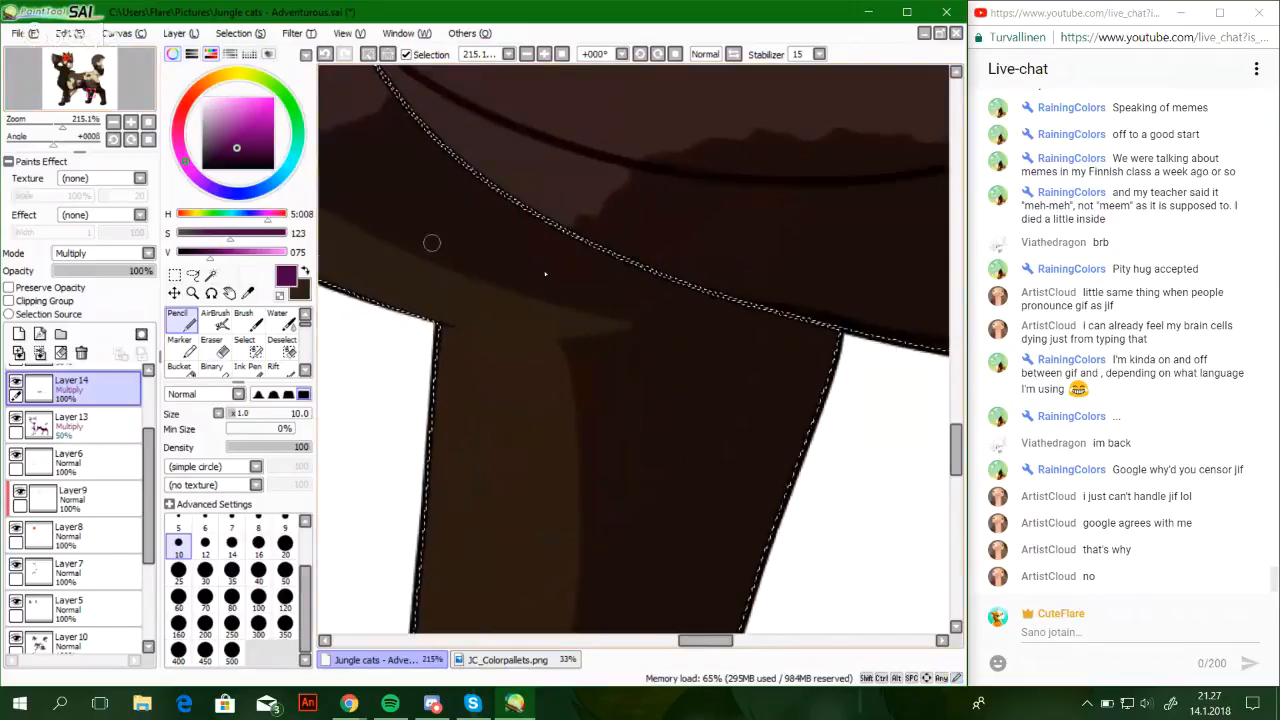
mouse_move(672, 280)
left_mouse_down()
mouse_move(755, 420)
mouse_move(738, 615)
left_mouse_up()
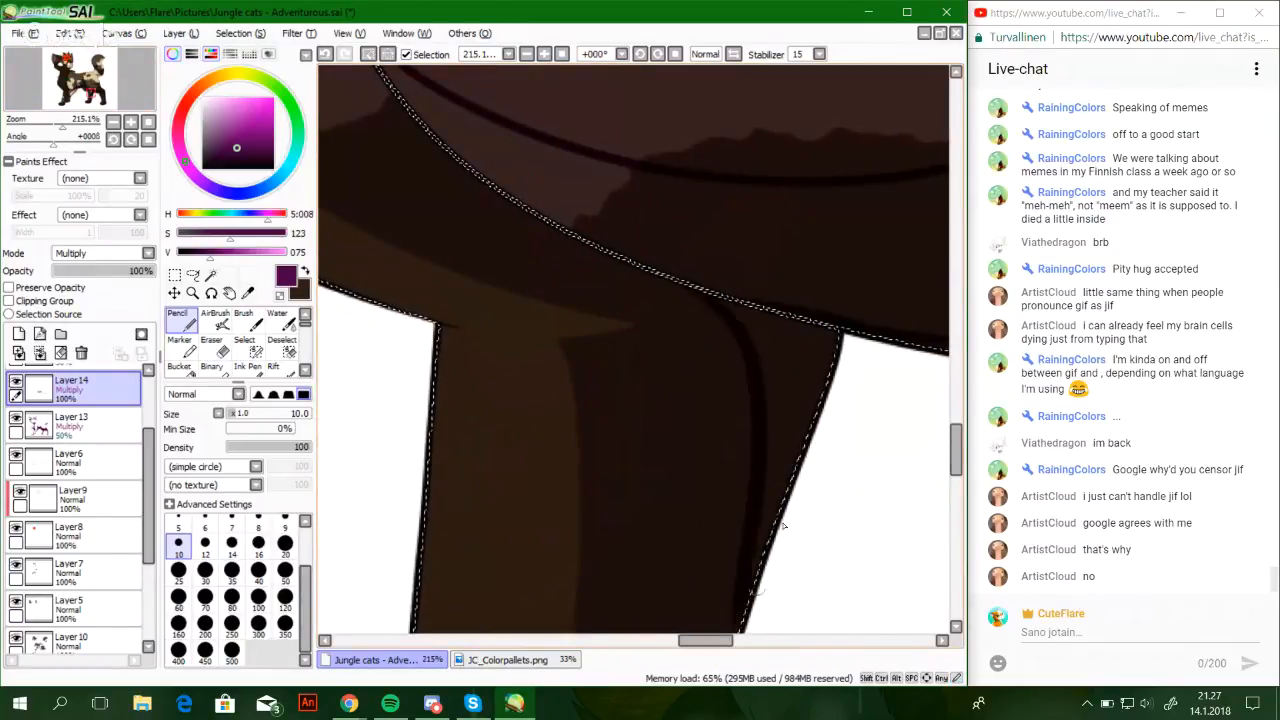
Redo the lower end of that leg's shadow edge so it tapers into the rear outline
scroll(780, 343, "down", 3)
key("ctrl+z")
left_click_drag(744, 266, 711, 500)
key("ctrl+z")
key("ctrl+z")
mouse_move(743, 264)
left_mouse_down()
mouse_move(700, 520)
mouse_move(716, 479)
mouse_move(705, 511)
left_mouse_up()
key("ctrl+z")
key("ctrl+z")
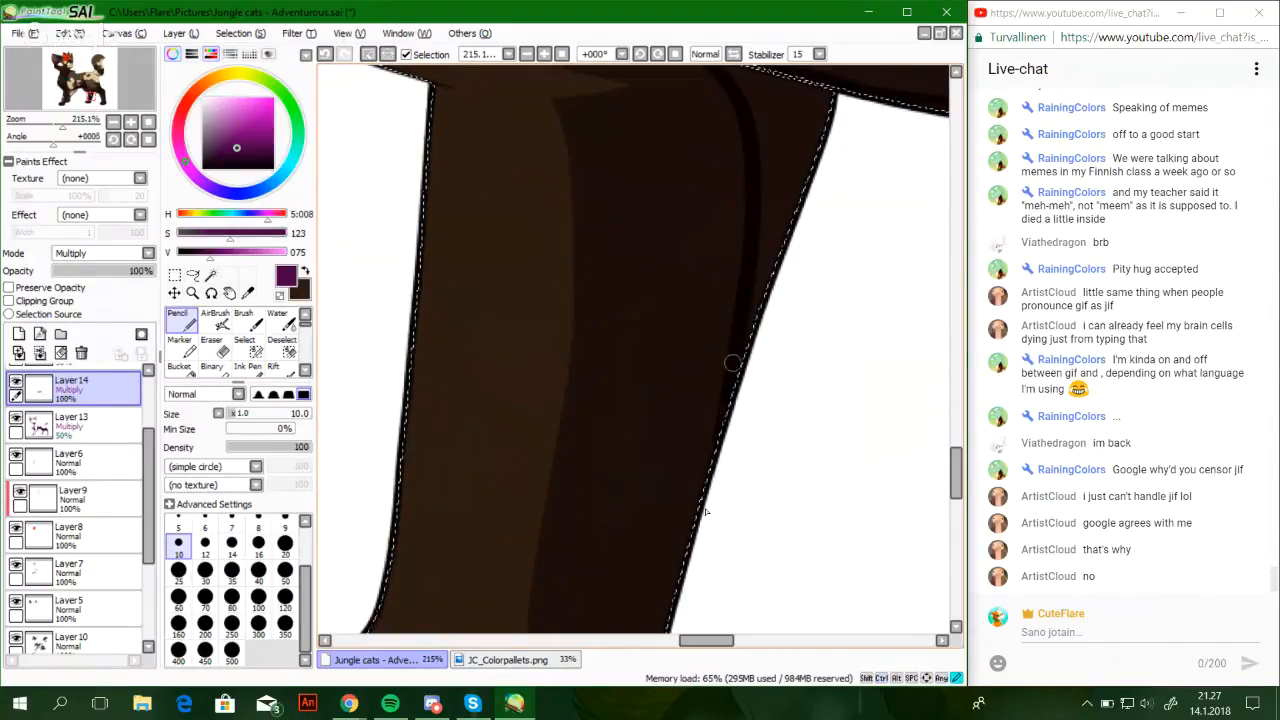
left_click_drag(742, 295, 740, 348)
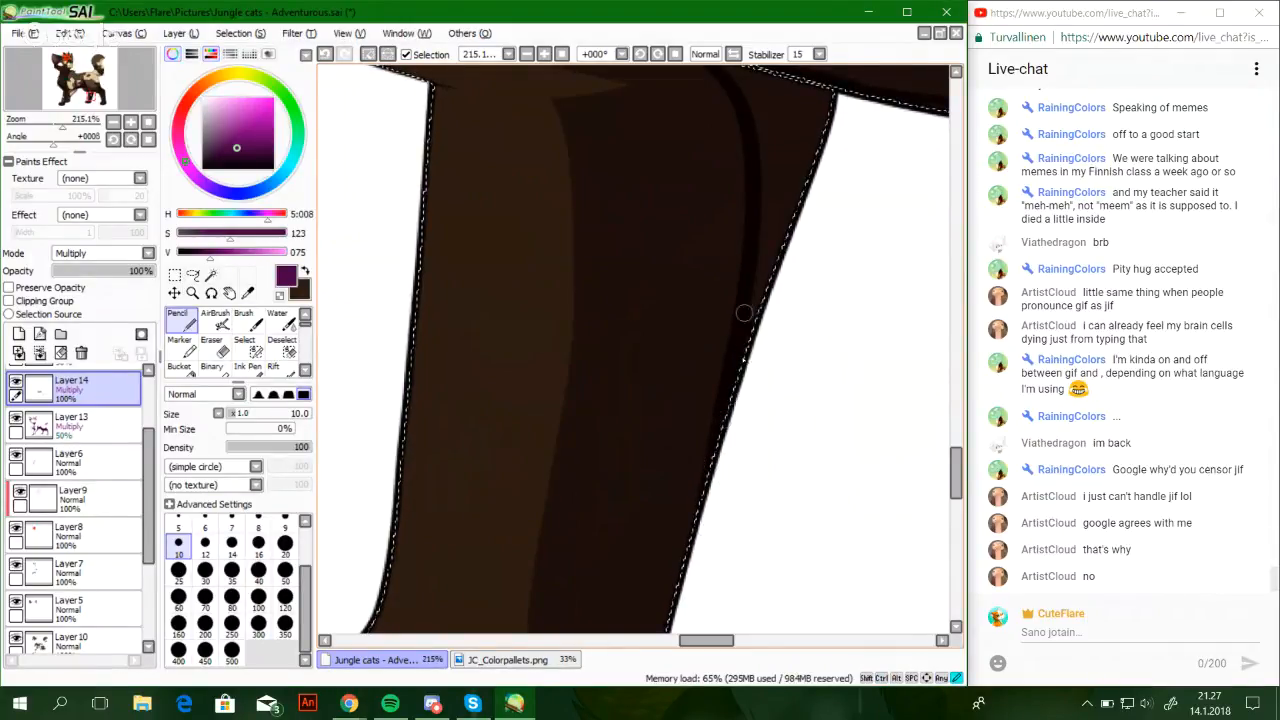
Draw the shadow edge on the belly alongside the thigh outline, and fill the enclosed shadow areas with the Bucket
mouse_move(792, 98)
left_mouse_down()
mouse_move(615, 394)
mouse_move(540, 352)
left_mouse_up()
left_click_drag(538, 333, 728, 421)
left_click_drag(568, 325, 757, 379)
left_click_drag(498, 205, 713, 391)
key("ctrl+z")
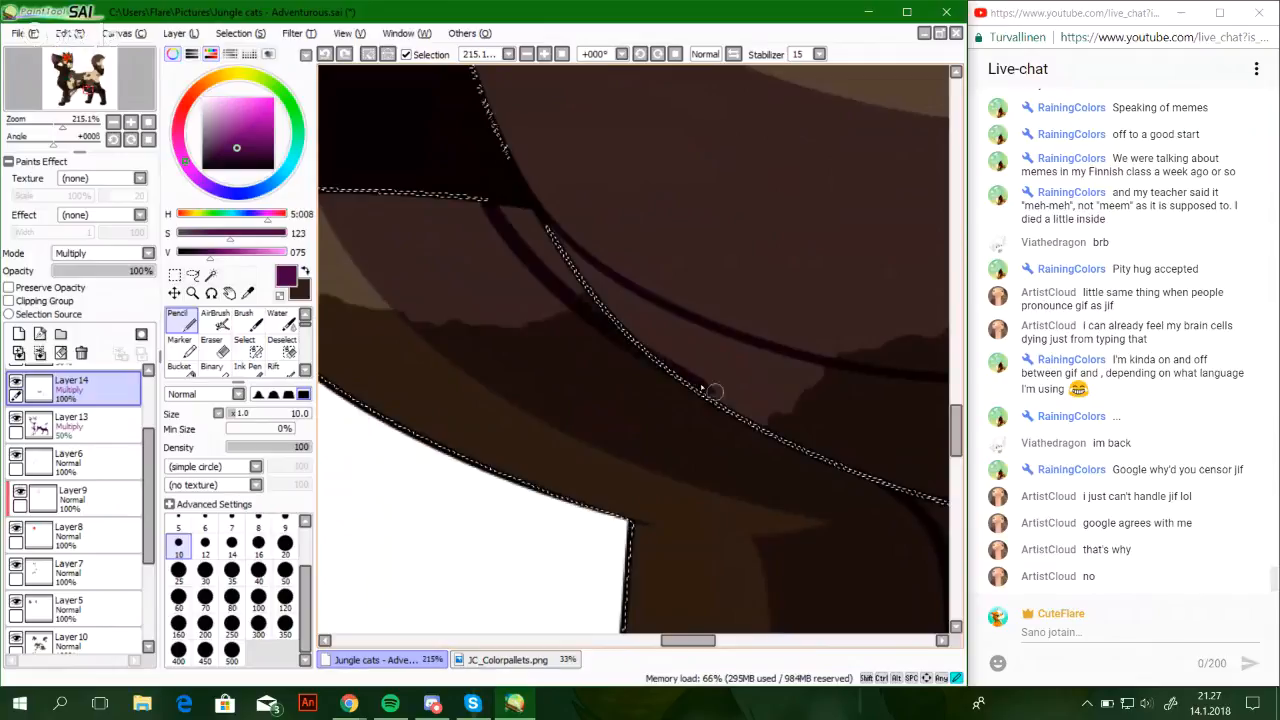
mouse_move(656, 358)
left_mouse_down()
mouse_move(815, 447)
mouse_move(703, 474)
mouse_move(713, 486)
left_mouse_up()
left_click(186, 372)
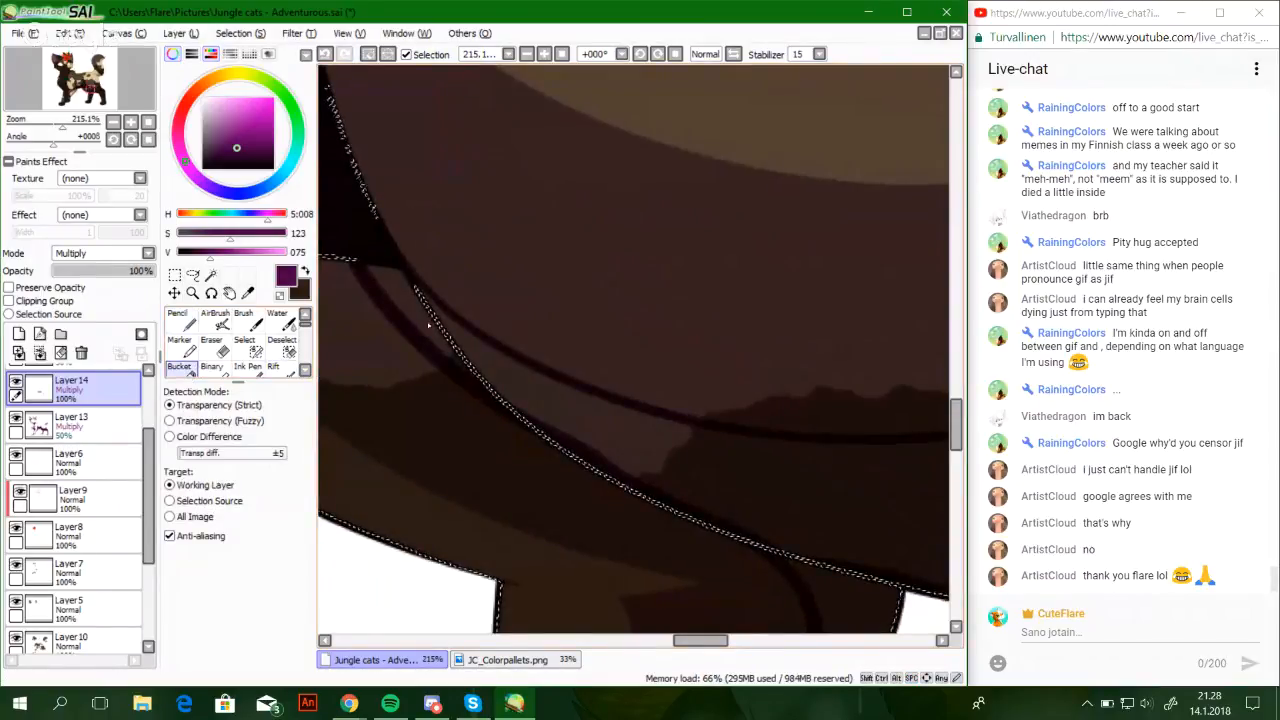
left_click(434, 324)
Cover the unfilled bits along the belly line and the other hind leg's rear outline with the Pencil at size 20
left_click(183, 321)
left_click(285, 543)
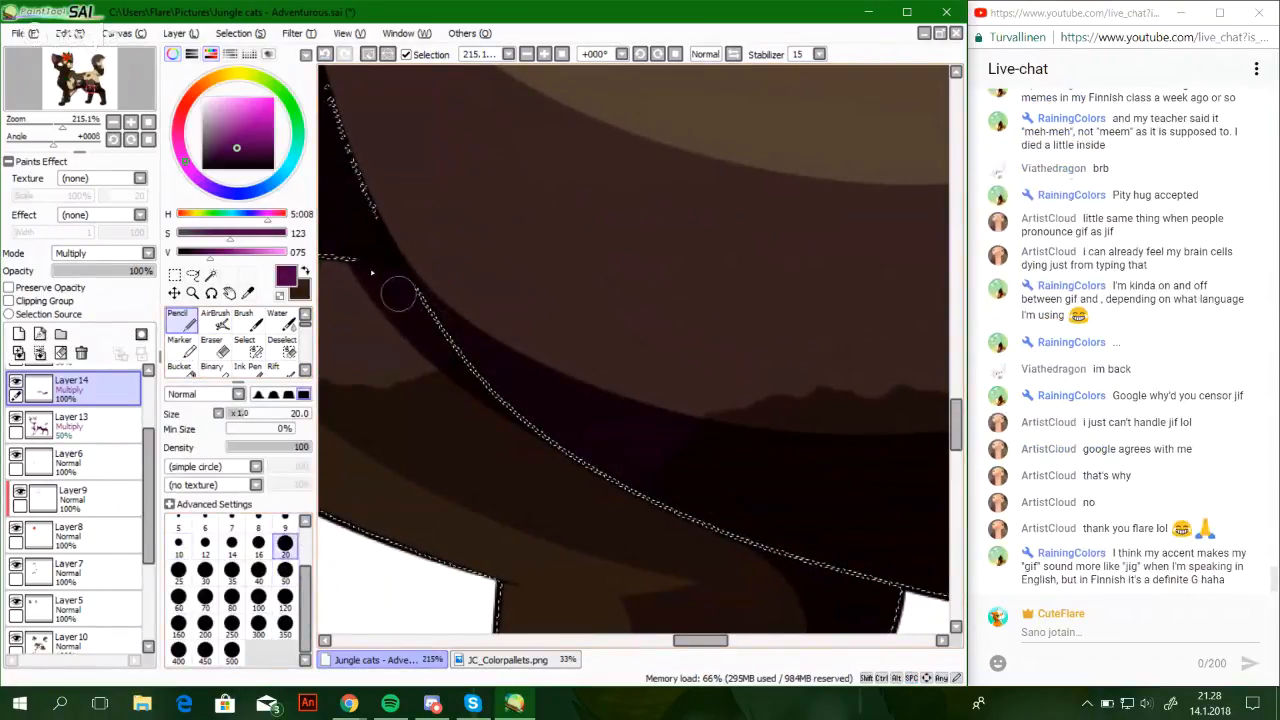
left_click_drag(540, 410, 397, 280)
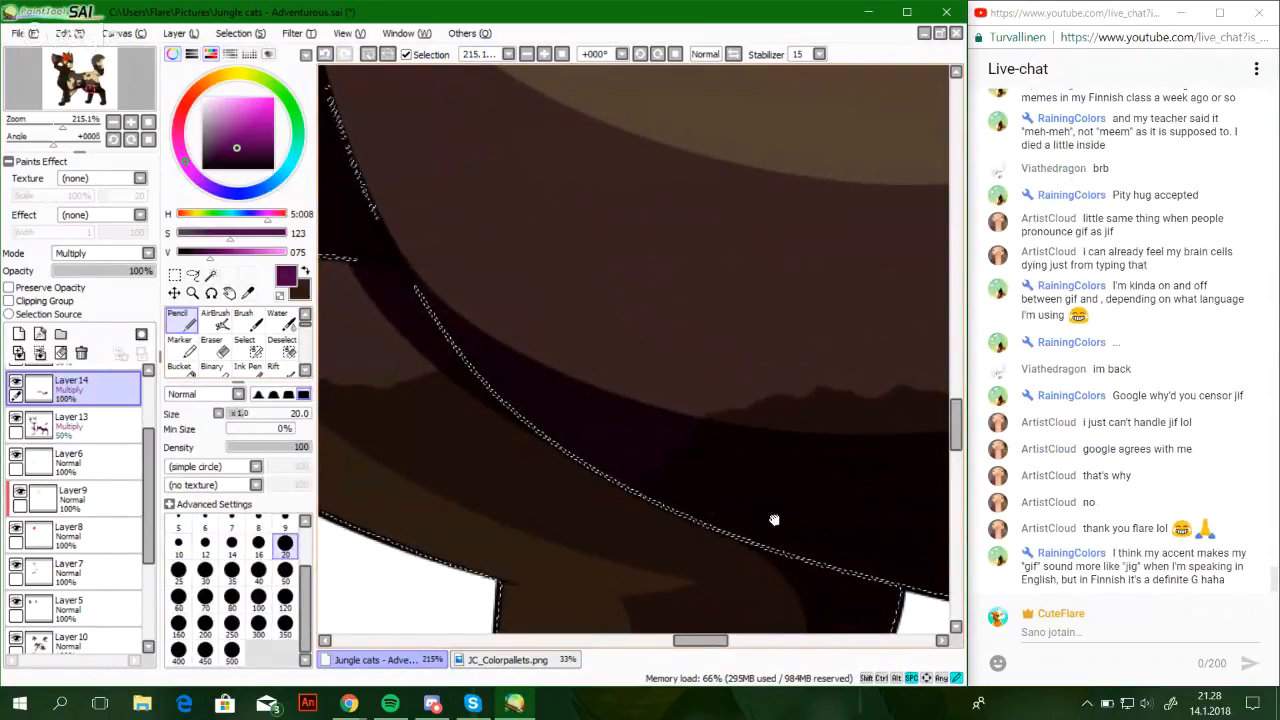
left_click_drag(790, 531, 604, 364)
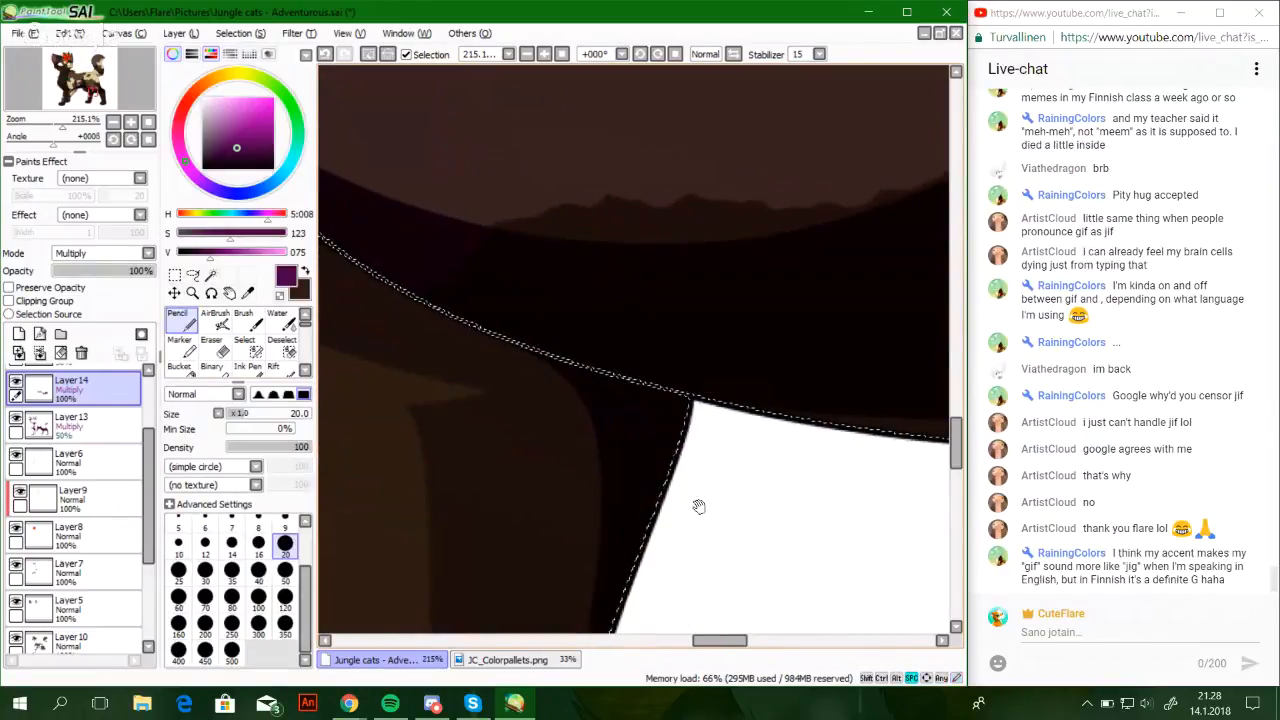
left_click_drag(699, 507, 689, 274)
mouse_move(671, 342)
left_mouse_down()
mouse_move(683, 220)
mouse_move(667, 377)
mouse_move(609, 420)
left_mouse_up()
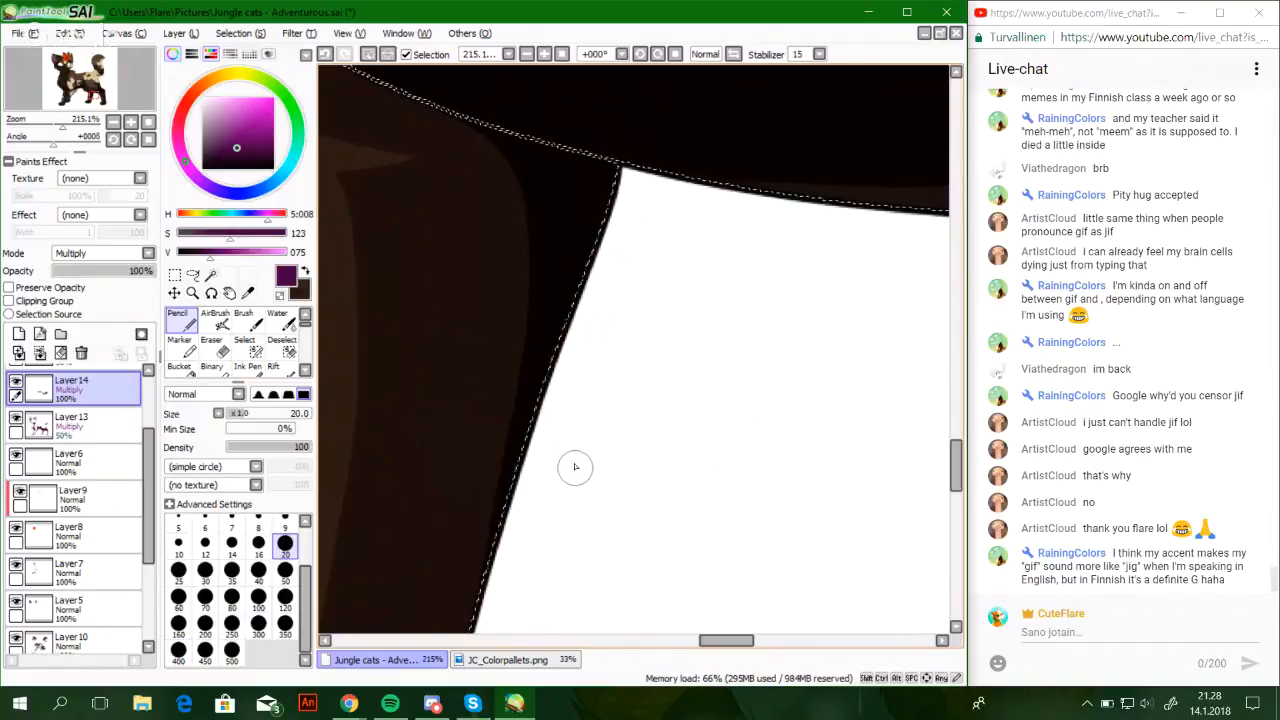
Examine the shadow along the belly line, thigh and rear outline for unfilled bits
left_click_drag(745, 400, 405, 578)
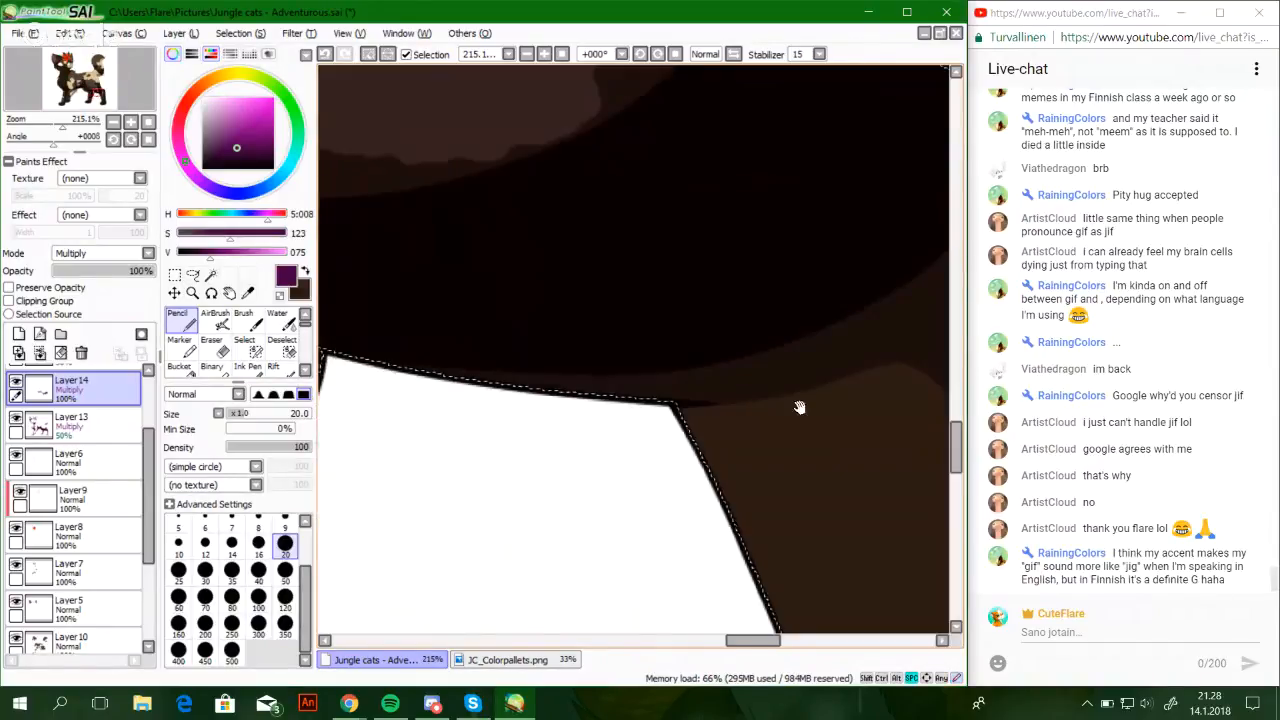
left_click_drag(800, 406, 463, 526)
left_click_drag(670, 342, 644, 455)
left_click_drag(765, 553, 703, 373)
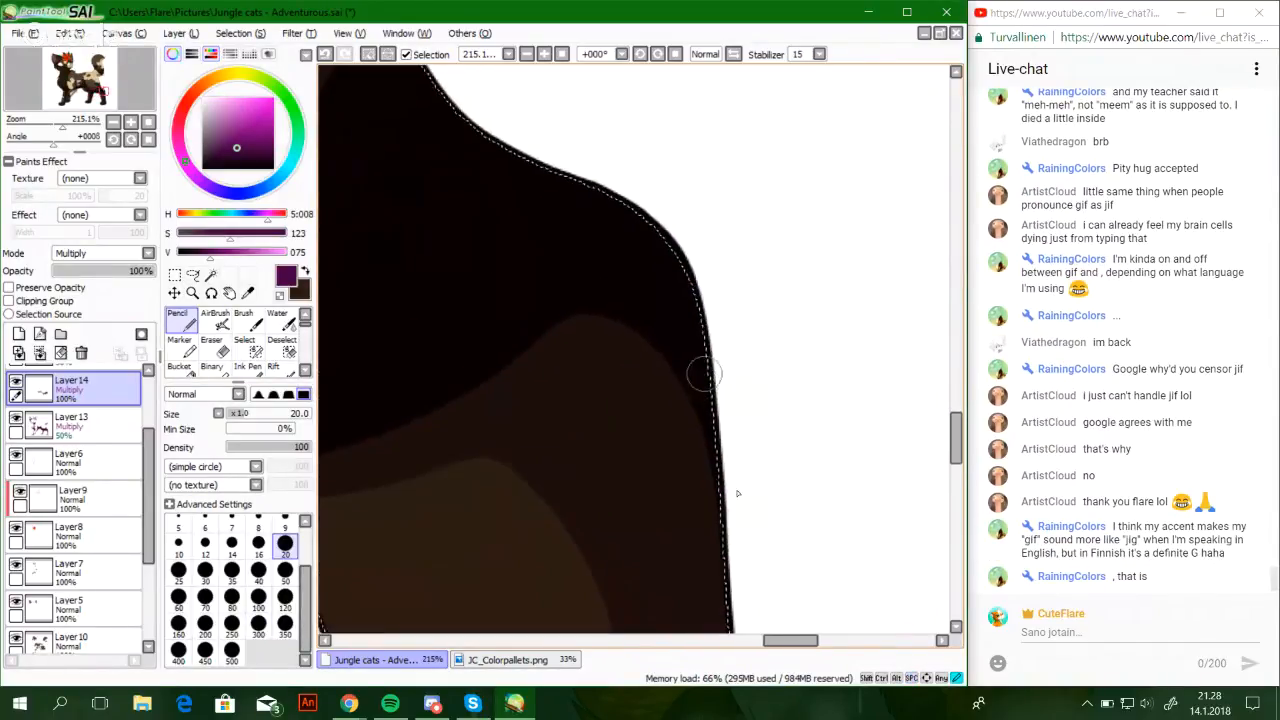
left_click_drag(594, 282, 841, 487)
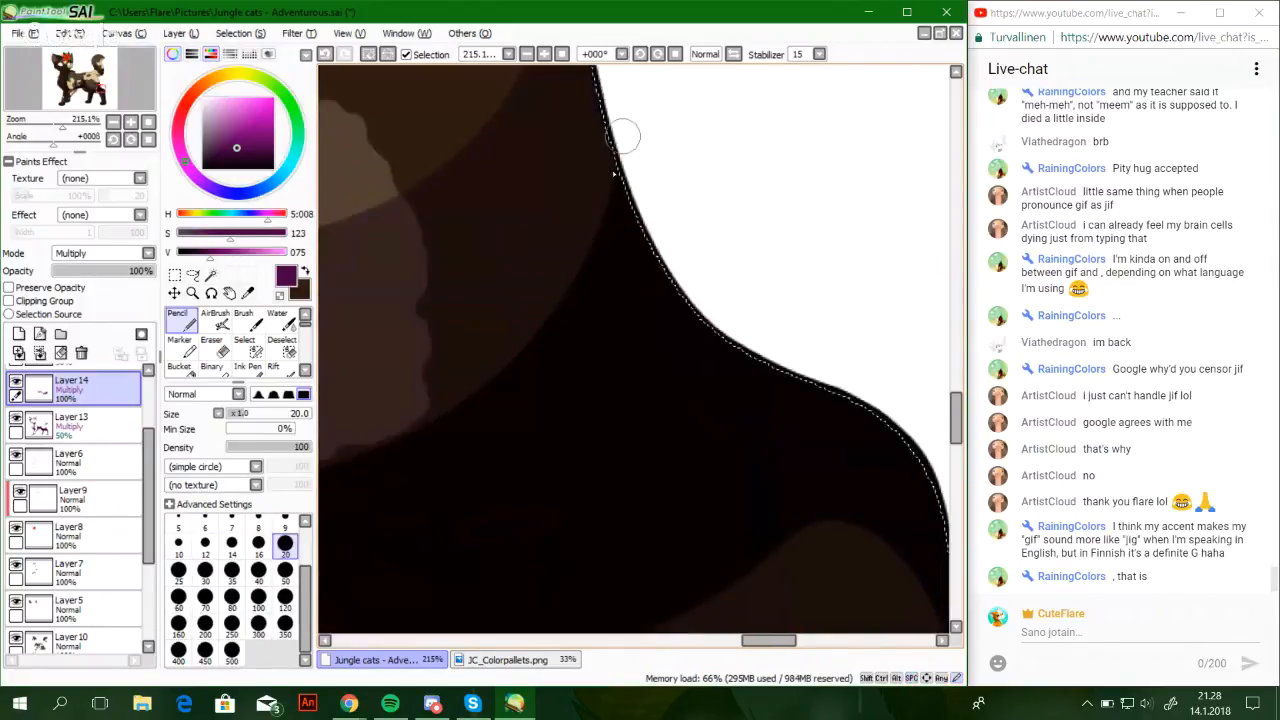
left_click_drag(553, 385, 537, 512)
left_click_drag(639, 326, 797, 527)
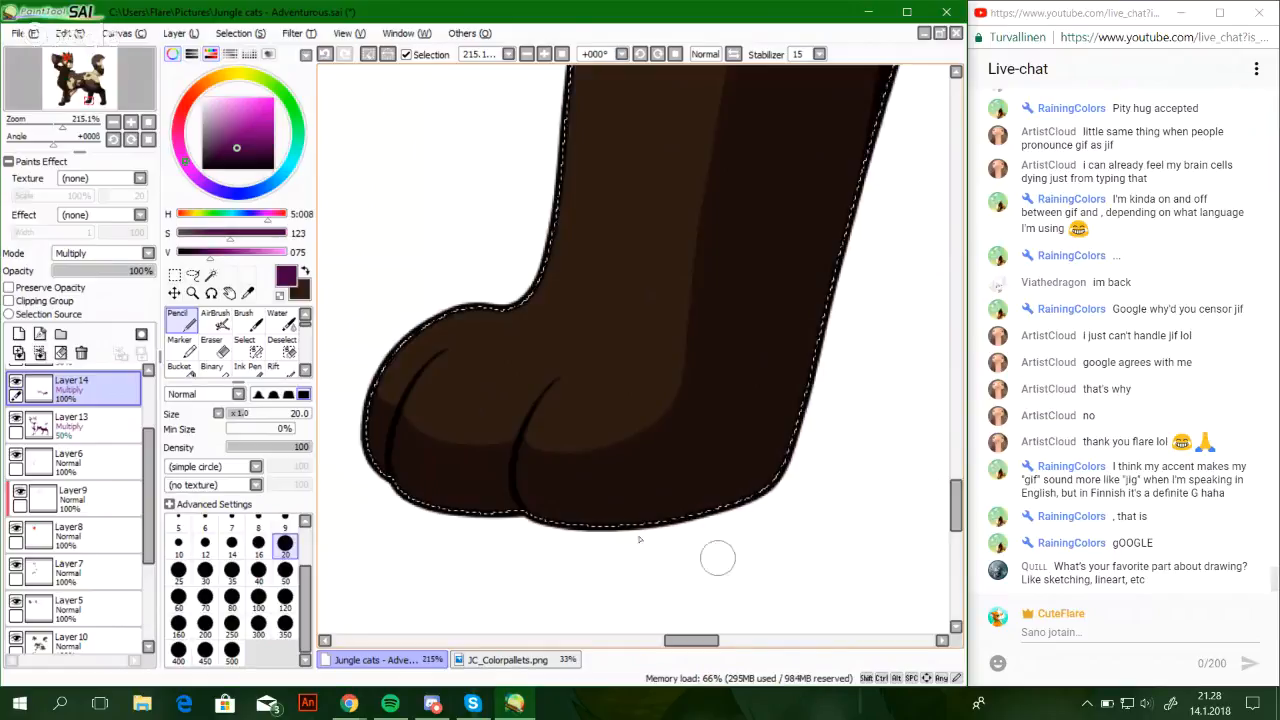
Draw small deep shadows where the toe lines meet the underside of the hind paw, using the Pencil at size 7
left_click(232, 521)
left_click_drag(62, 126, 75, 126)
left_click_drag(580, 472, 999, 273)
left_click_drag(776, 487, 701, 483)
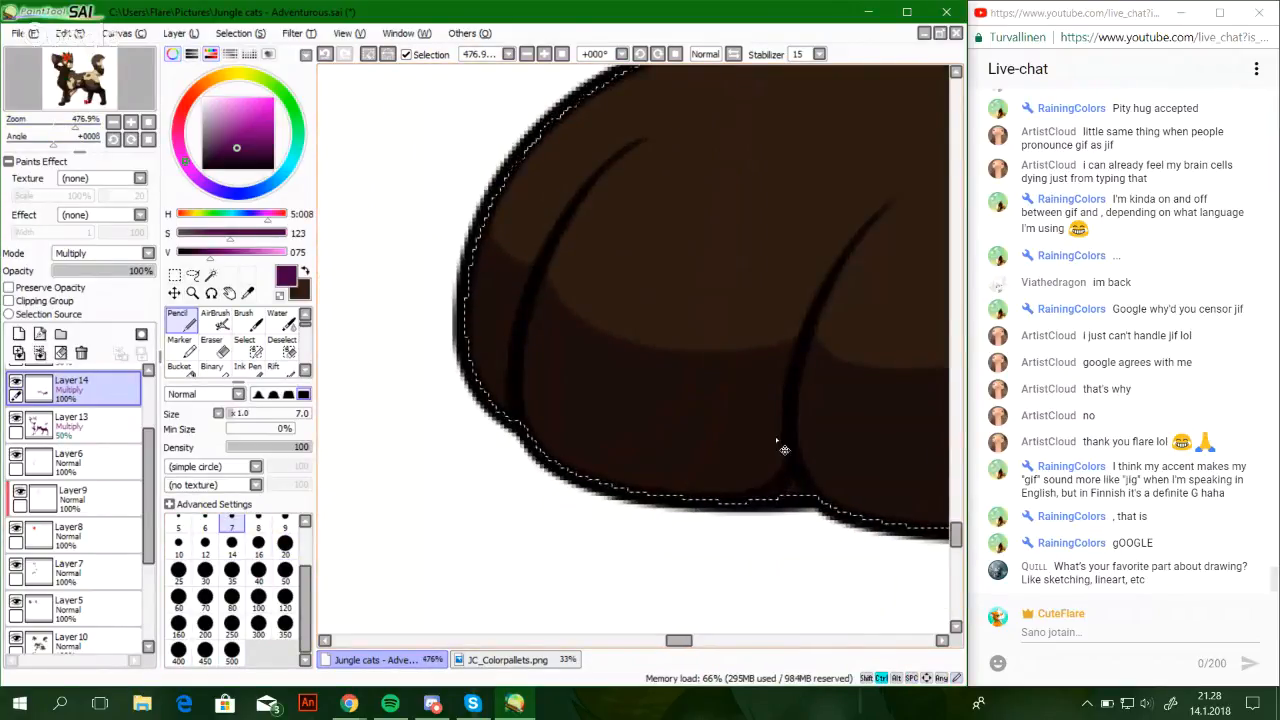
key("ctrl+z")
left_click_drag(779, 430, 677, 522)
key("ctrl+z")
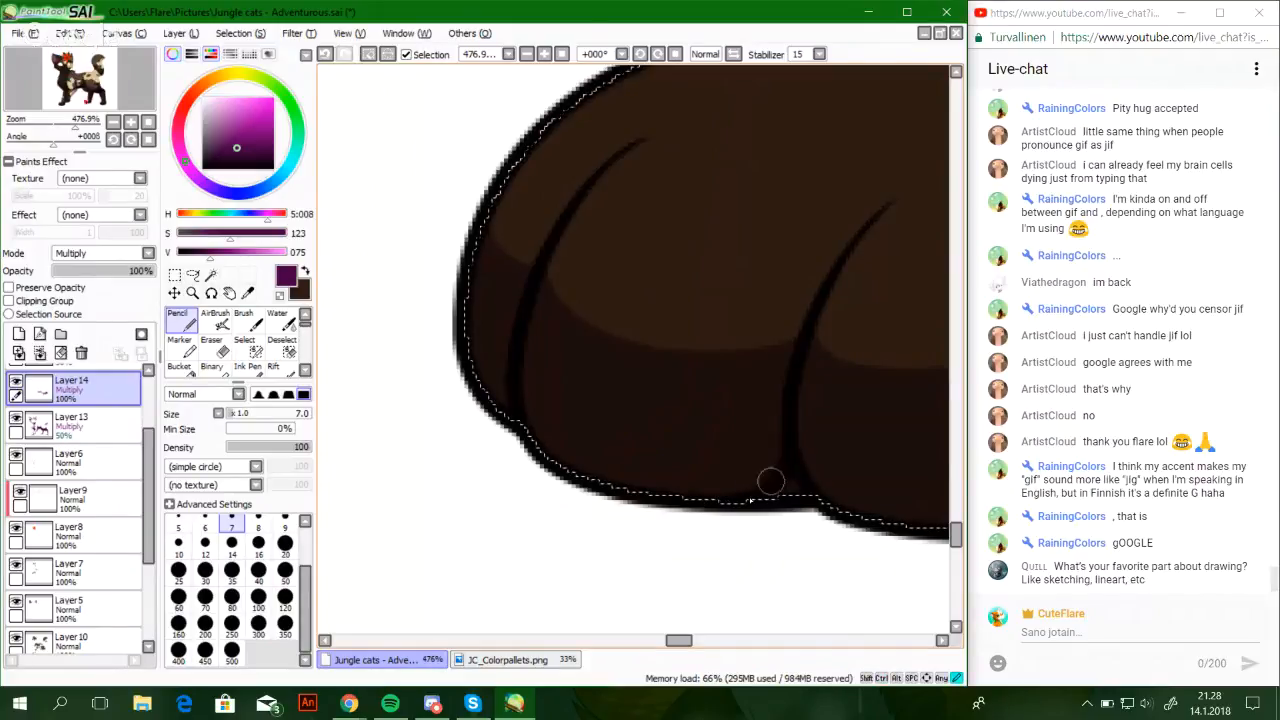
key("ctrl+z")
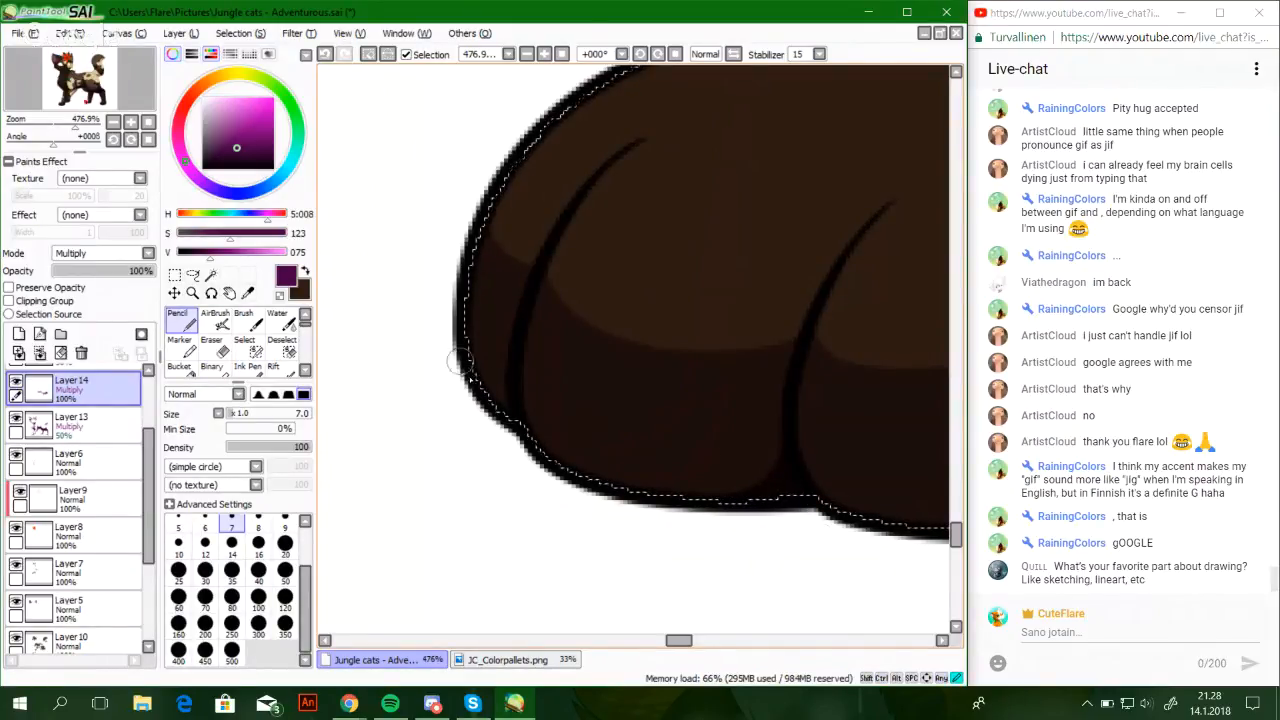
left_click_drag(464, 362, 492, 381)
key("ctrl+z")
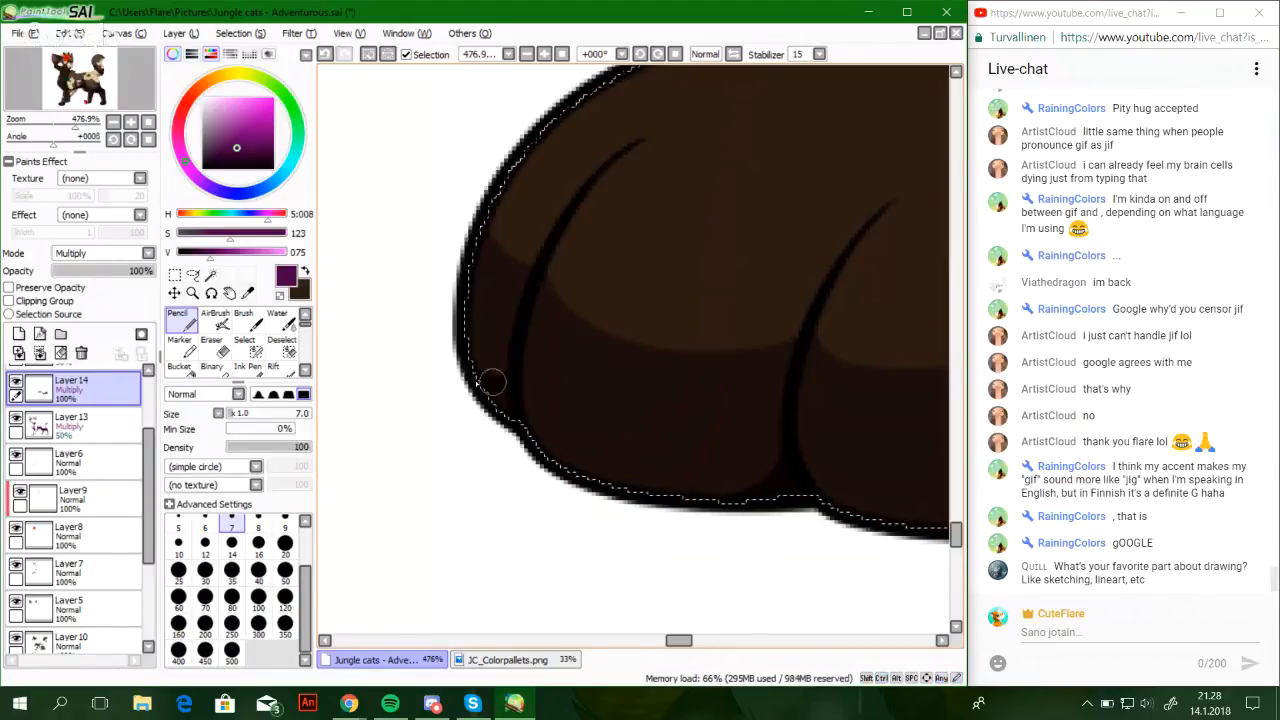
Draw small deep shadows at the base of the toe lines on the front paw nearer the belly, using the Pencil at size 10
left_click_drag(75, 126, 82, 92)
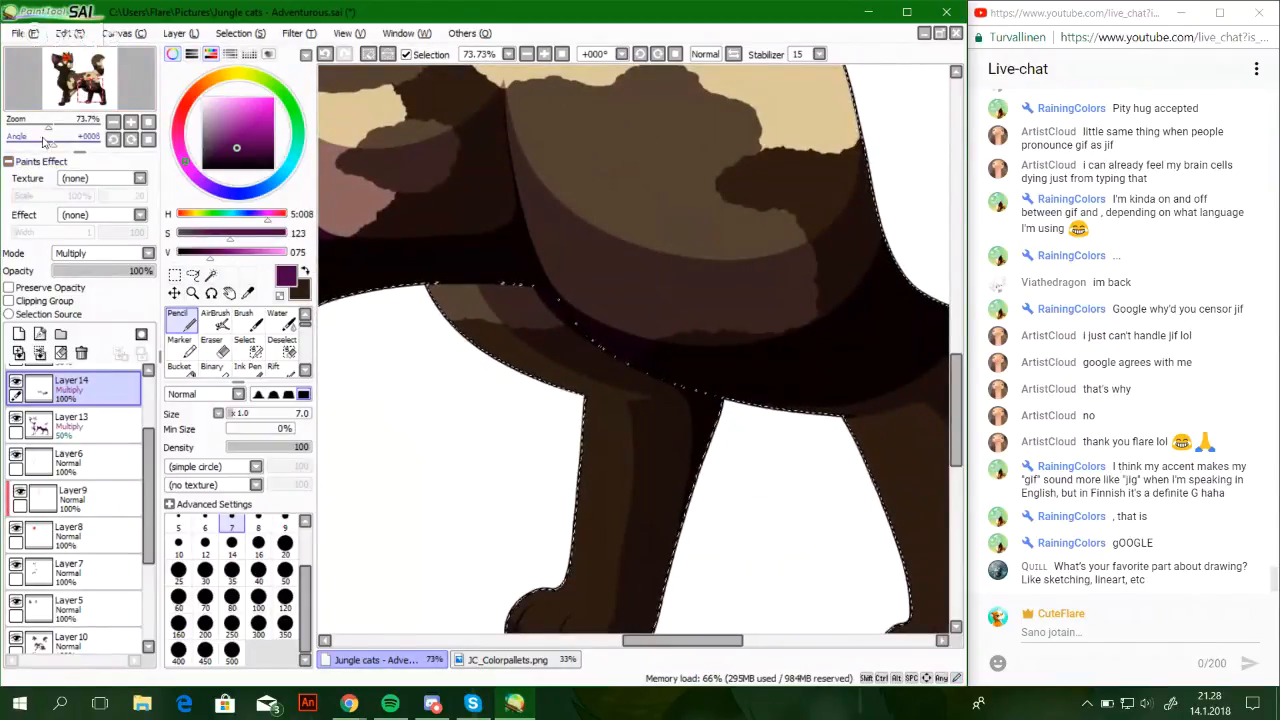
left_click_drag(48, 126, 36, 126)
left_click_drag(90, 90, 74, 77)
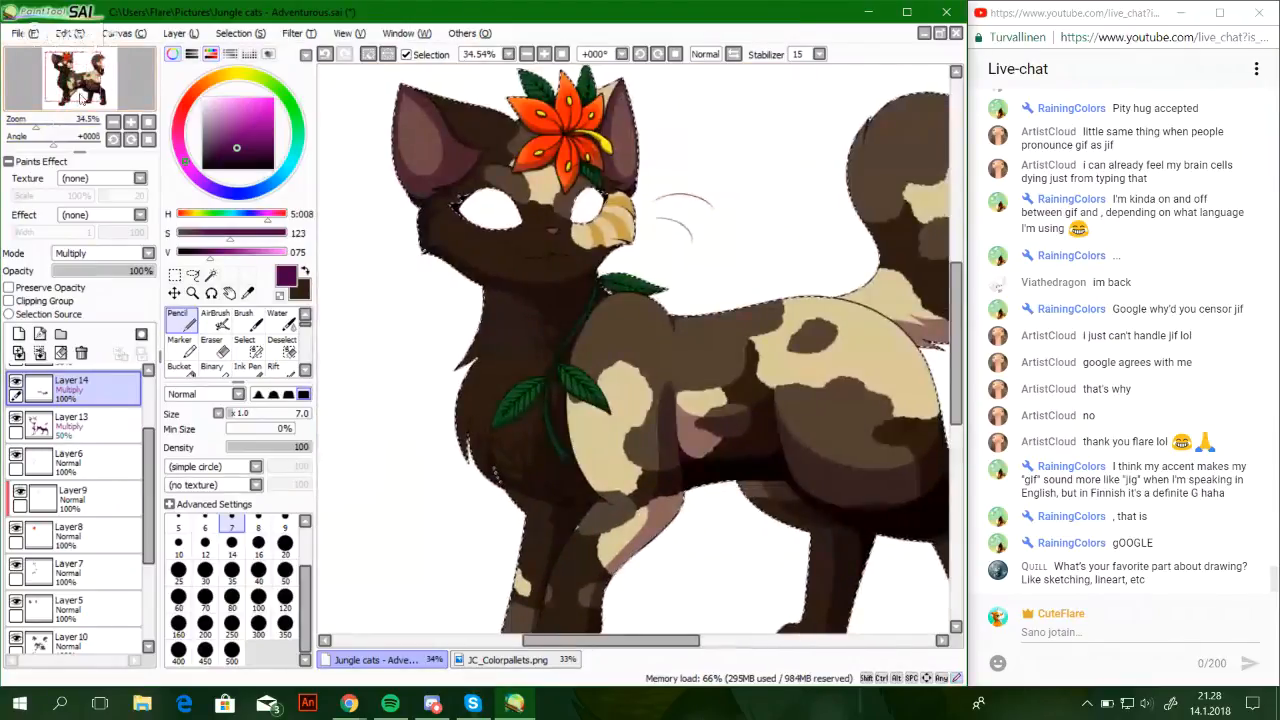
left_click_drag(52, 127, 25, 125)
left_click_drag(72, 82, 80, 86)
left_click_drag(32, 125, 69, 126)
left_click_drag(66, 97, 73, 126)
left_click_drag(520, 290, 611, 324)
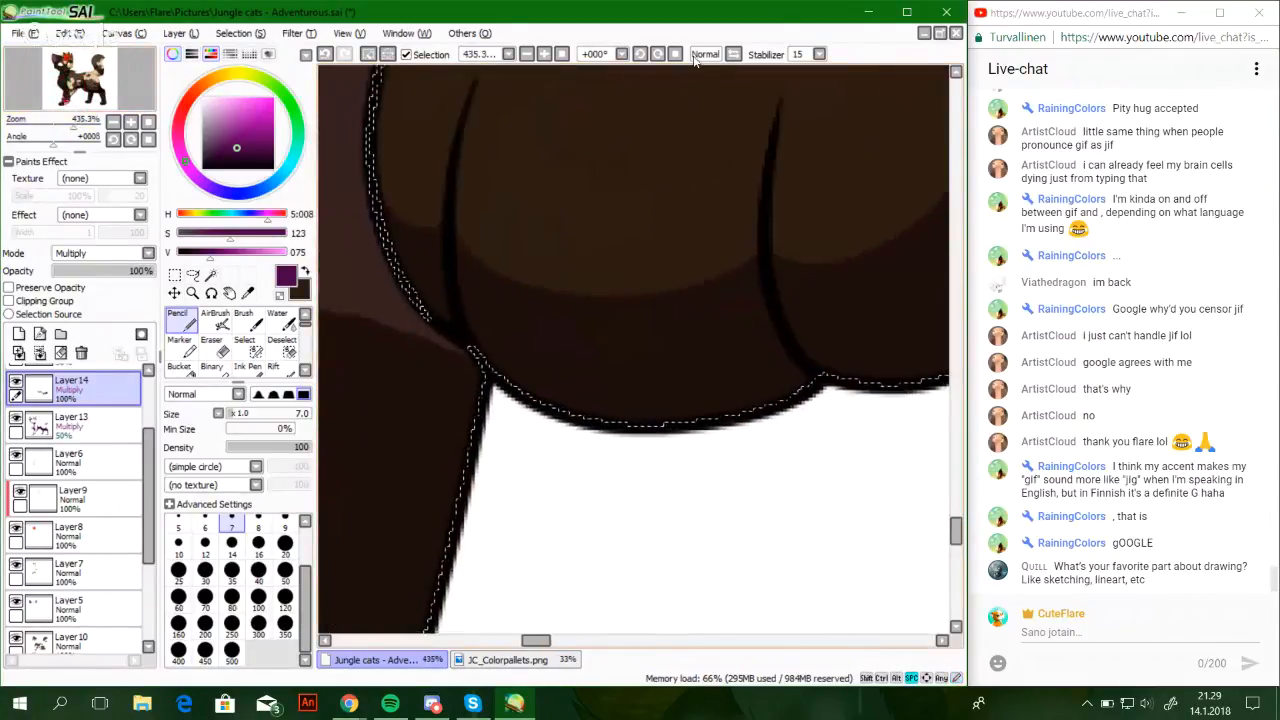
left_click(732, 54)
left_click(178, 542)
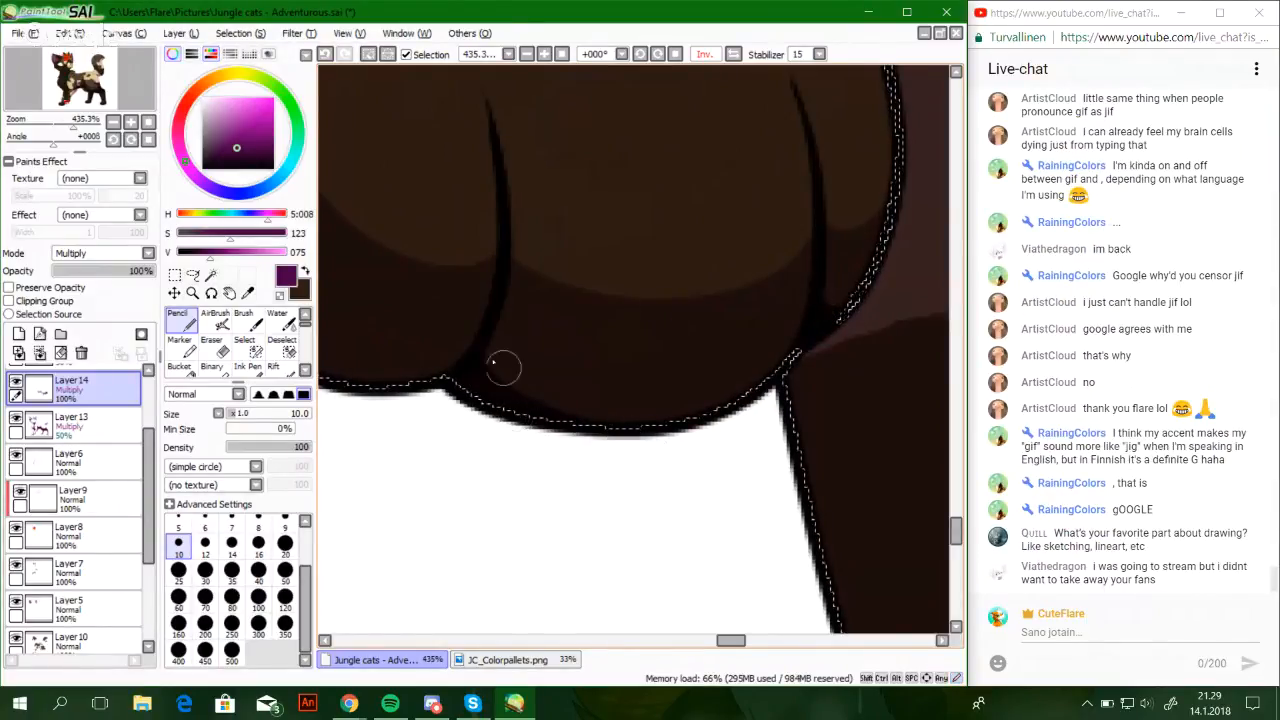
key("h")
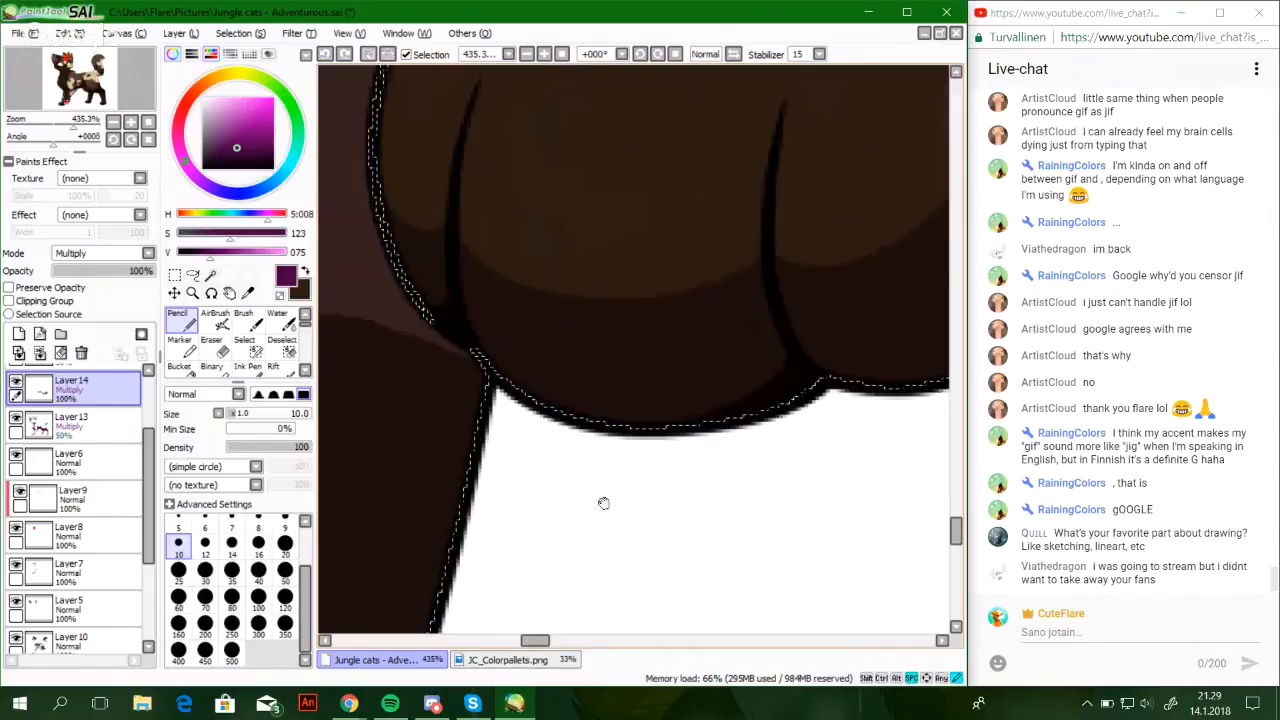
Add matching deep shadows at the base of both toe lines on the other front paw, redoing the outer toe's stroke
left_click_drag(450, 610, 733, 436)
left_click_drag(400, 565, 731, 527)
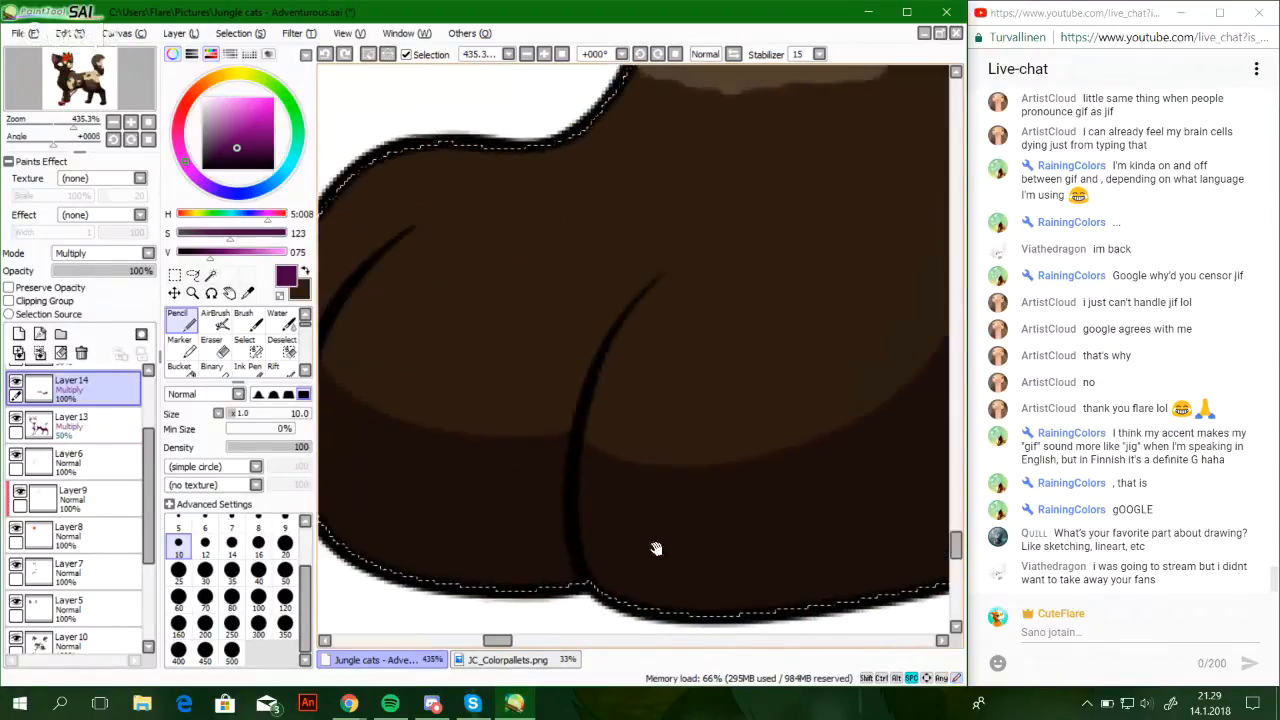
left_click_drag(606, 551, 758, 532)
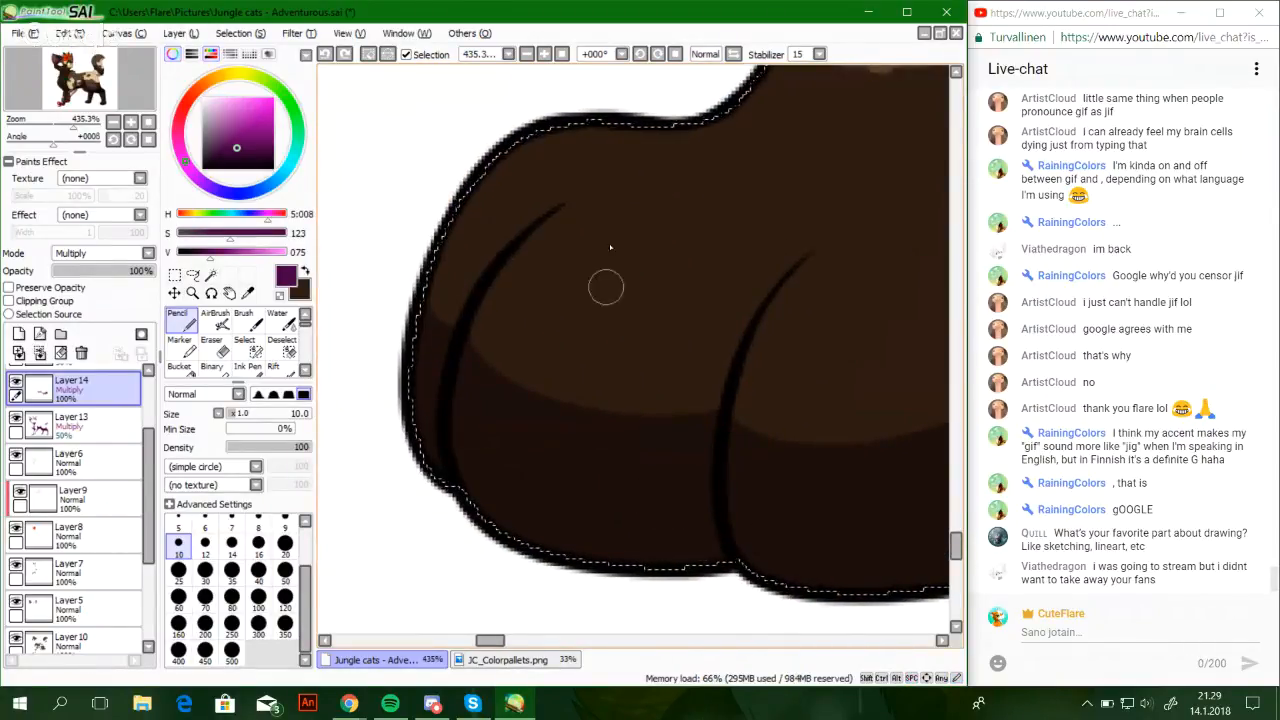
left_click(733, 54)
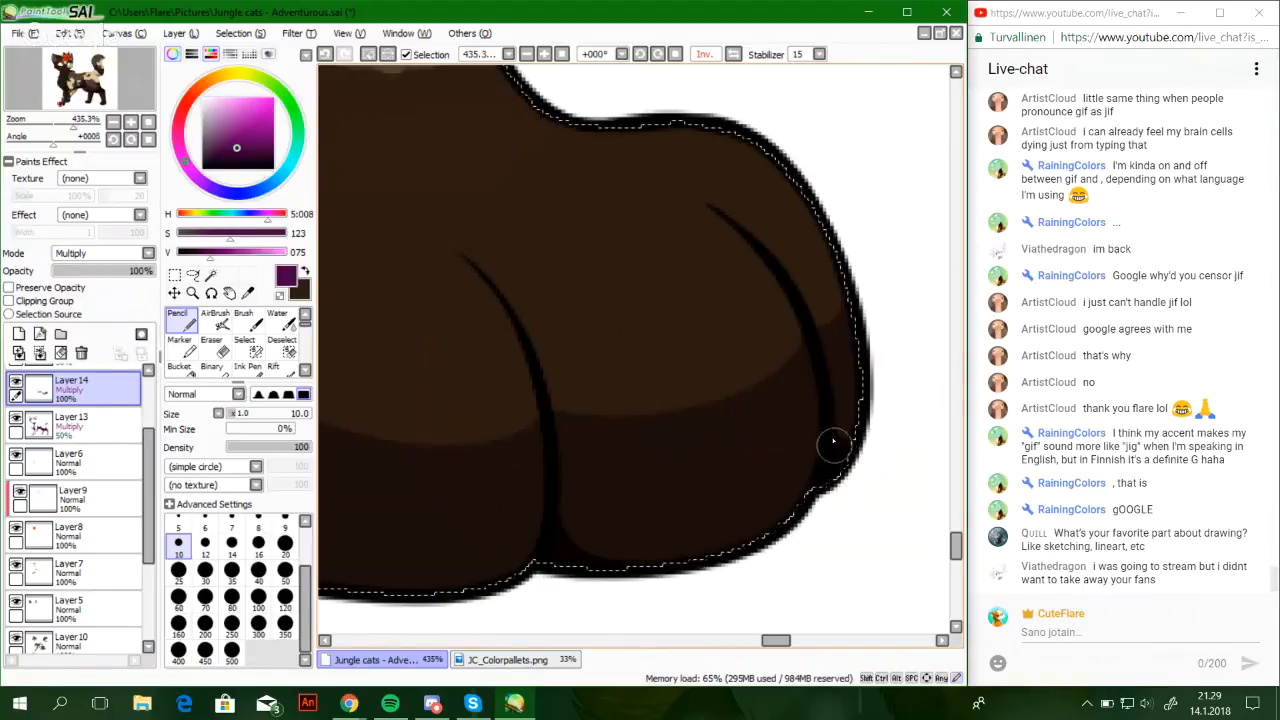
left_click_drag(833, 441, 824, 508)
key("ctrl+z")
left_click_drag(823, 460, 815, 540)
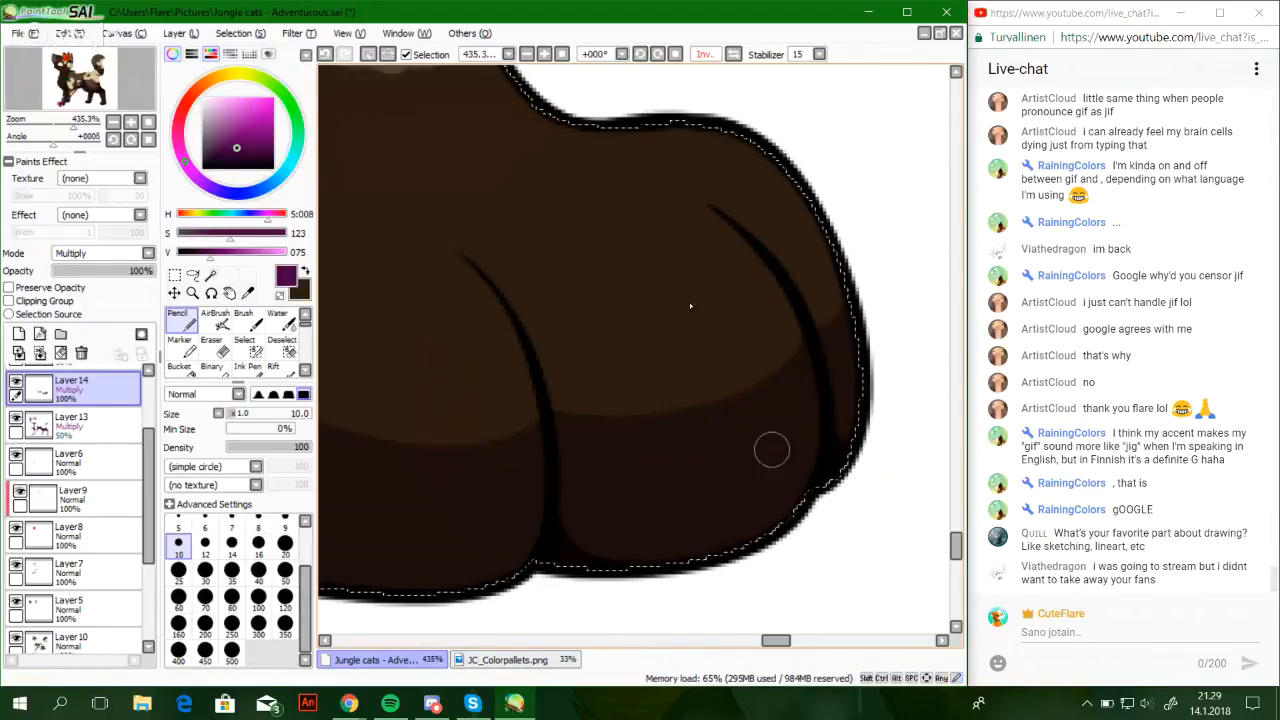
left_click(733, 54)
Touch up the shadow beside that paw's outer toe line with the Eraser, and return to the Pencil
left_click(211, 345)
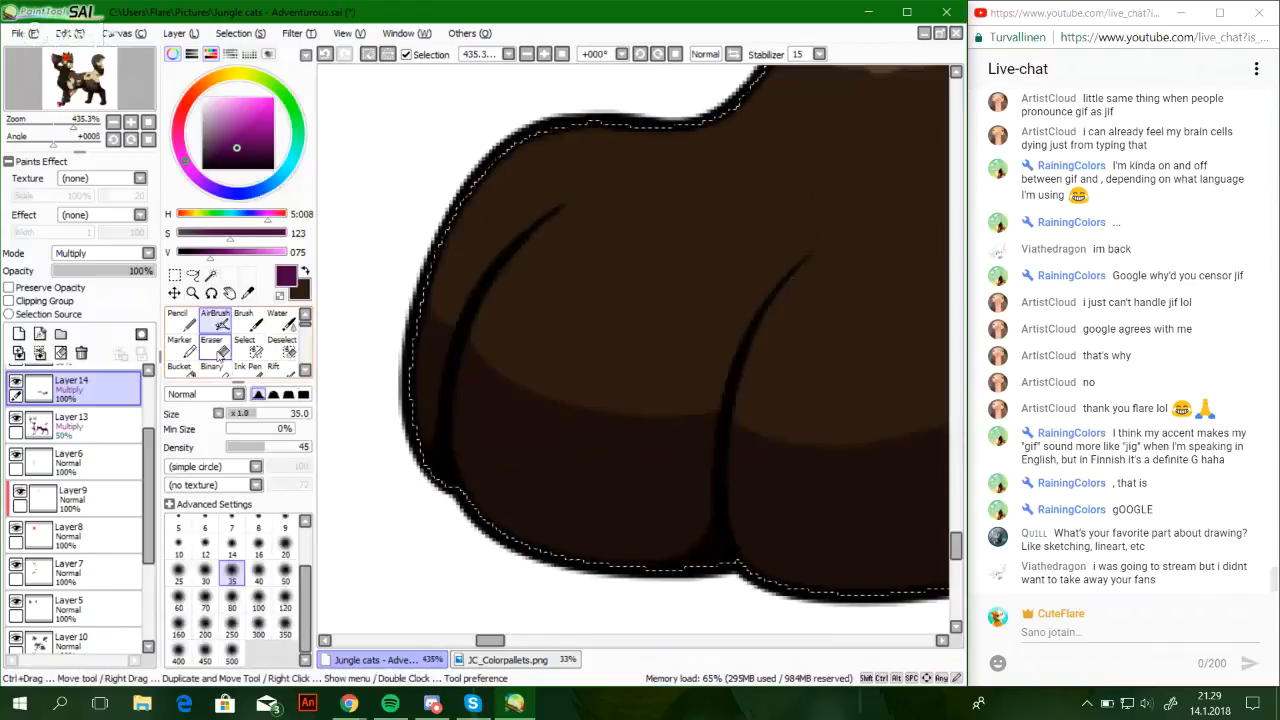
left_click_drag(525, 529, 510, 498)
left_click(181, 321)
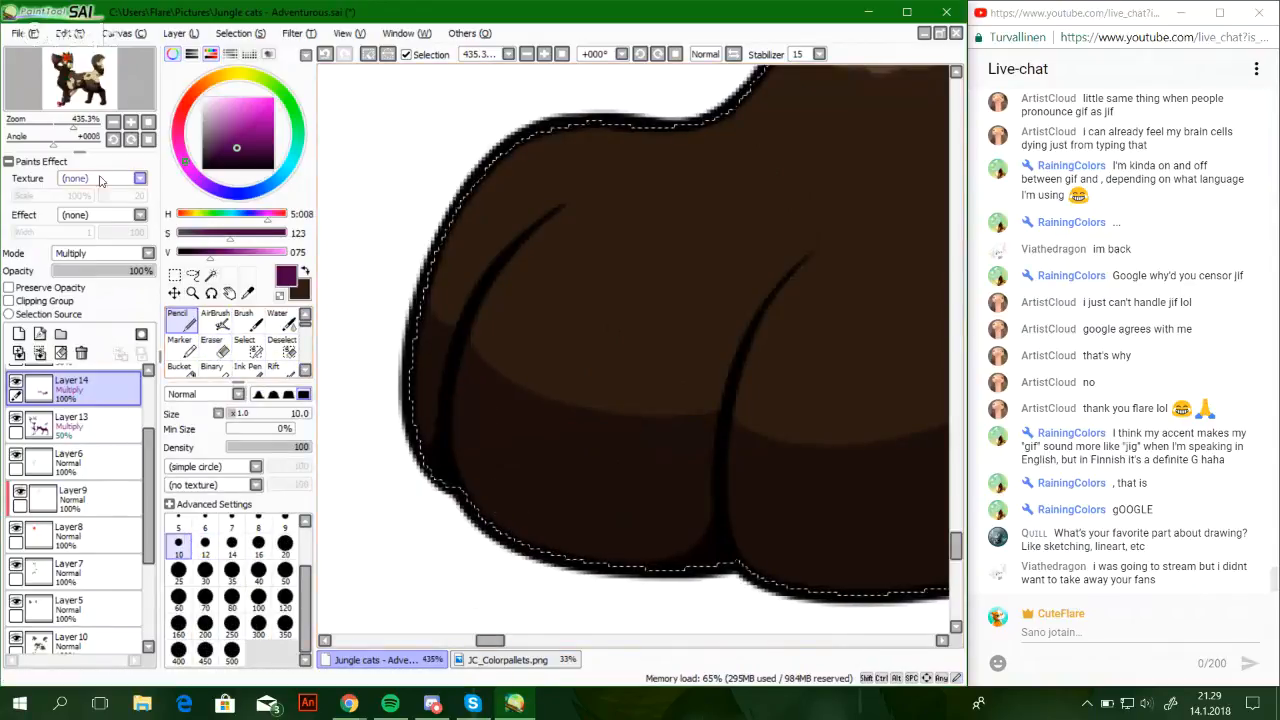
Draw pointed fur-tuft shadow edges on the lower chest, around the tuft line above the front leg
mouse_move(73, 127)
left_mouse_down()
mouse_move(56, 127)
mouse_move(99, 99)
mouse_move(94, 82)
mouse_move(128, 83)
mouse_move(130, 67)
left_mouse_up()
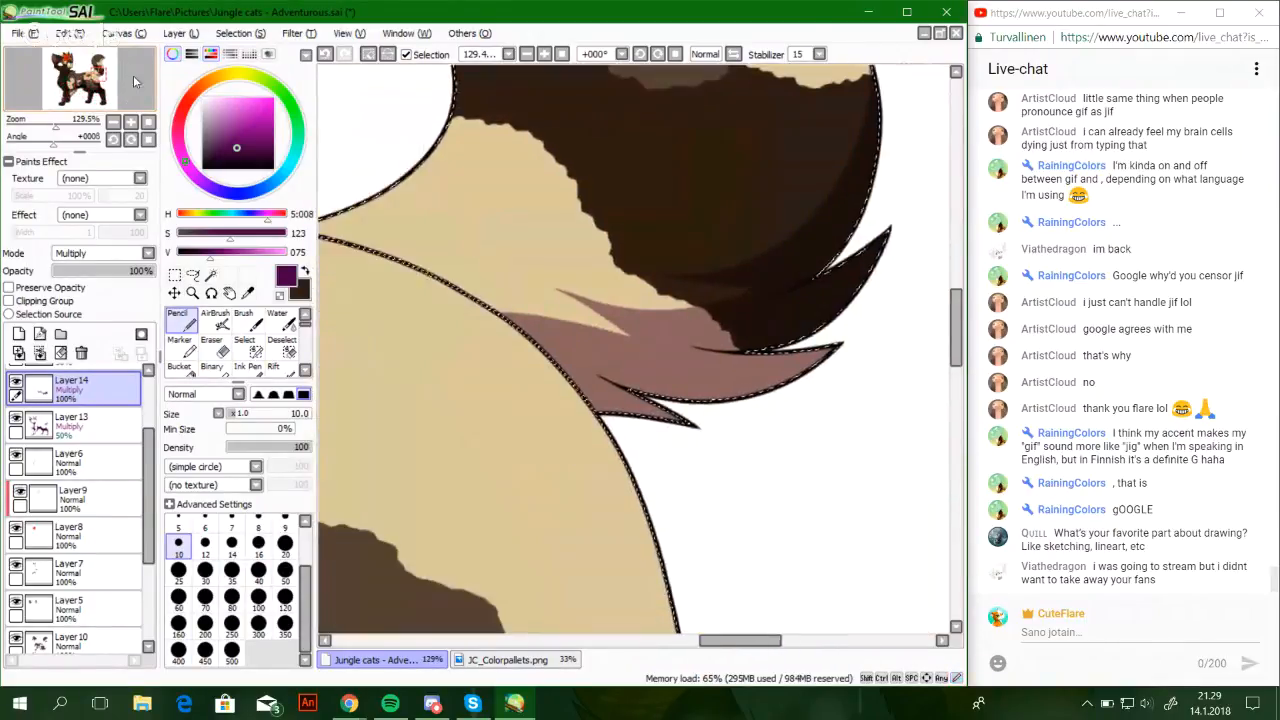
left_click_drag(57, 129, 45, 131)
left_click_drag(95, 84, 64, 128)
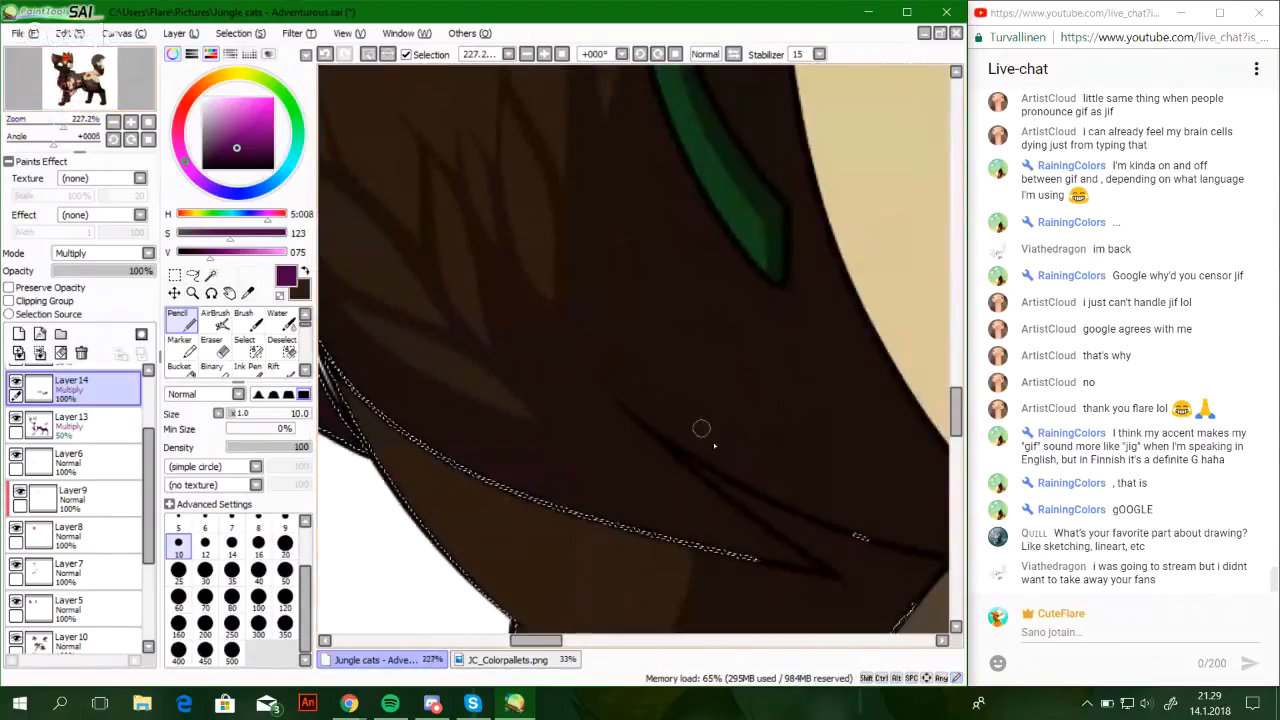
left_click_drag(668, 464, 620, 467)
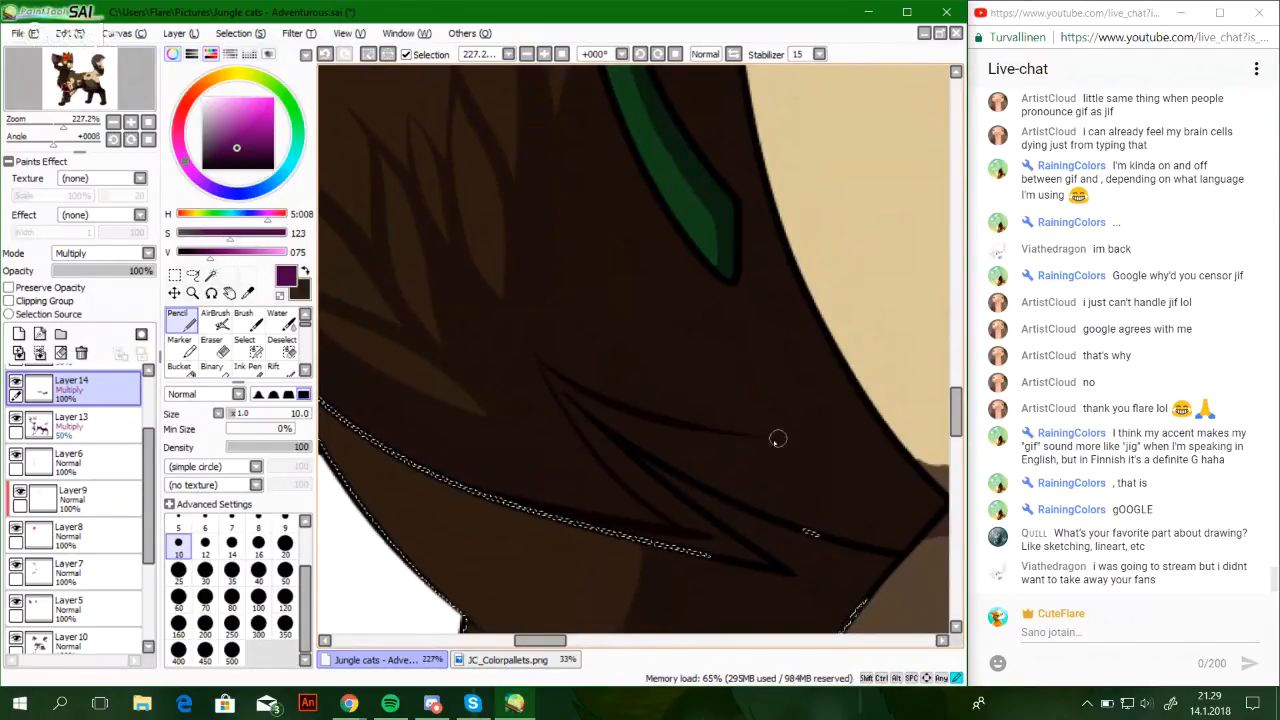
left_click_drag(738, 406, 718, 504)
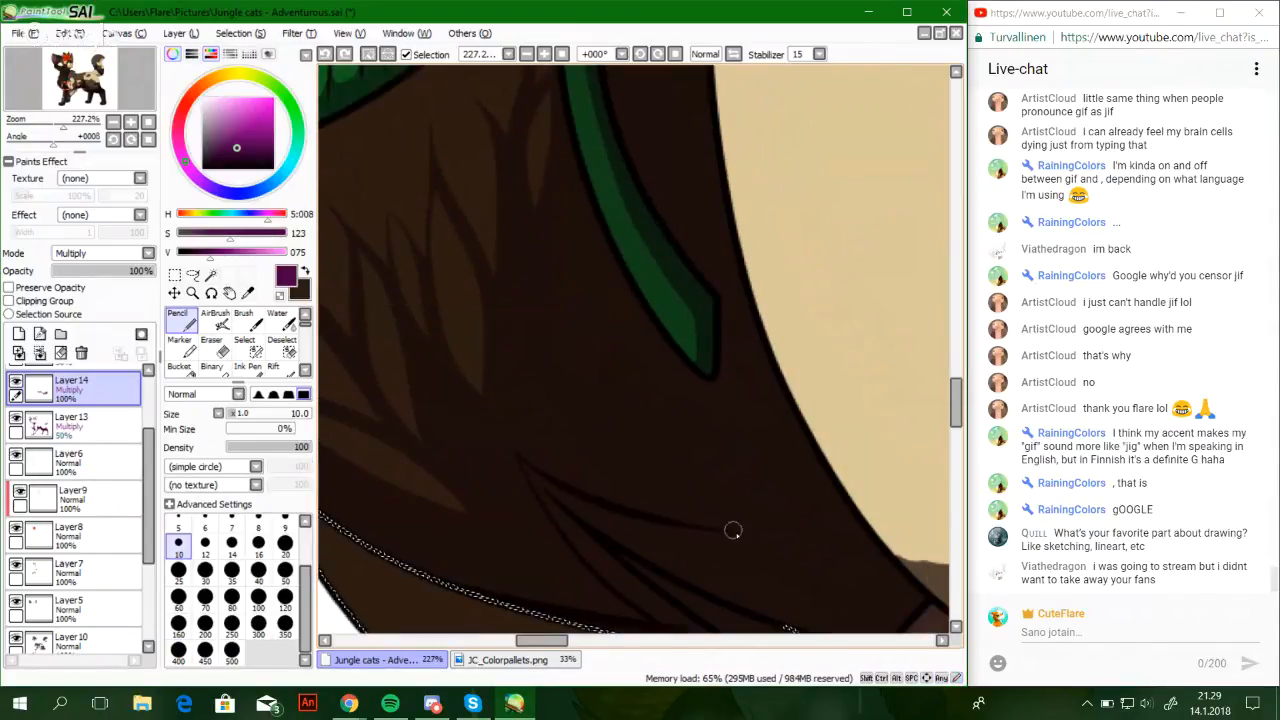
left_click_drag(663, 420, 756, 528)
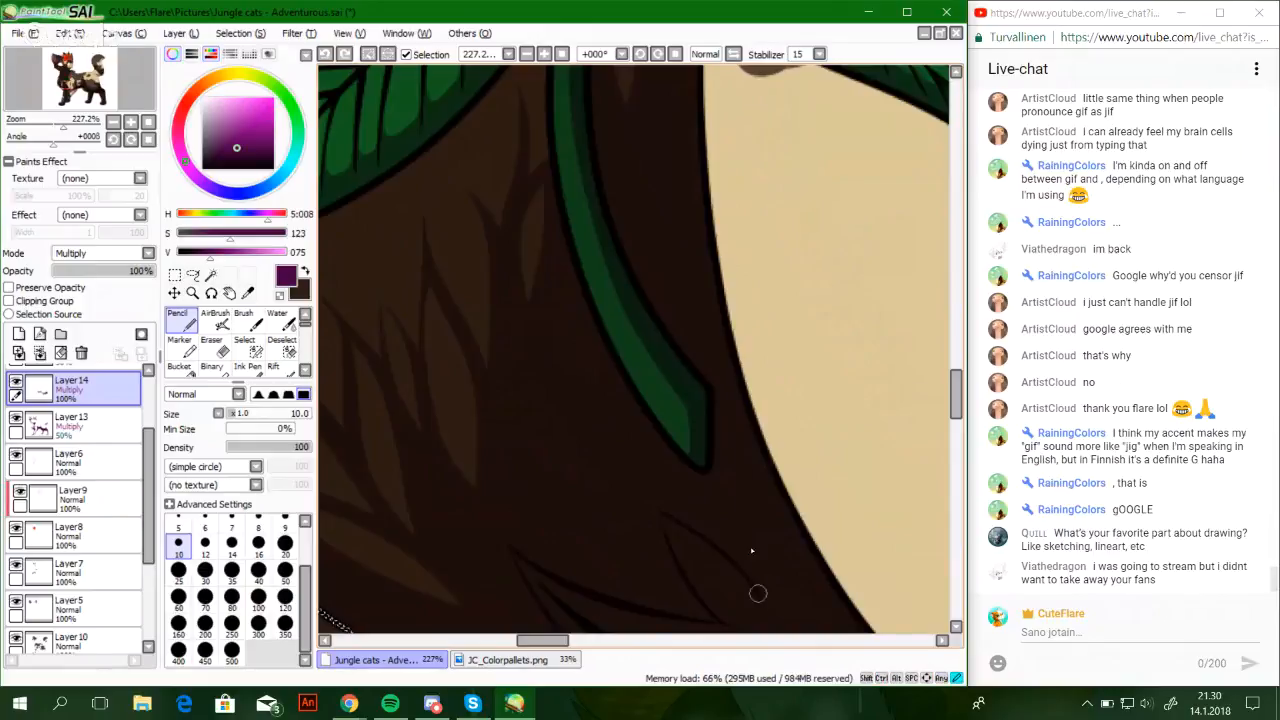
Extend the chest shadow edge upward with a short stroke joining the shoulder outline below the vine's tip
left_click_drag(741, 390, 754, 604)
mouse_move(786, 506)
left_mouse_down()
mouse_move(666, 234)
mouse_move(729, 551)
left_mouse_up()
left_click_drag(686, 372, 736, 673)
left_click_drag(727, 138, 648, 288)
left_click(70, 420)
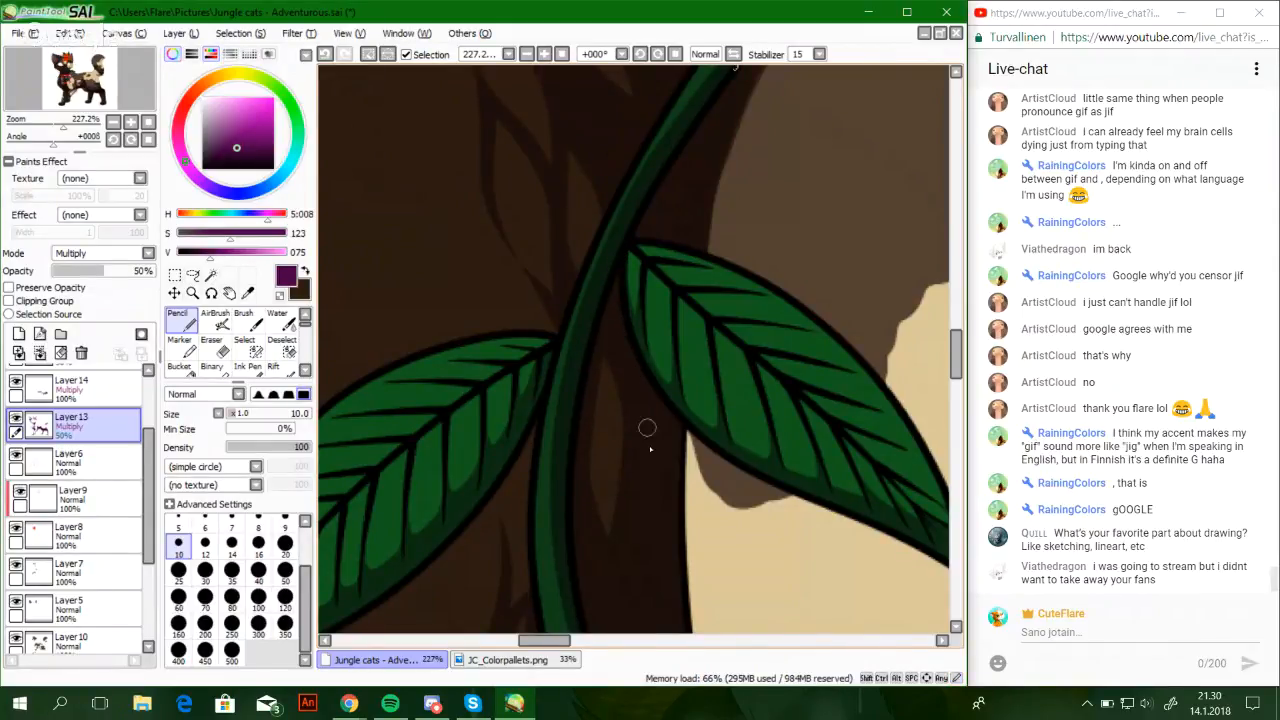
left_click_drag(642, 508, 623, 274)
left_click_drag(632, 608, 620, 386)
left_click_drag(603, 503, 583, 281)
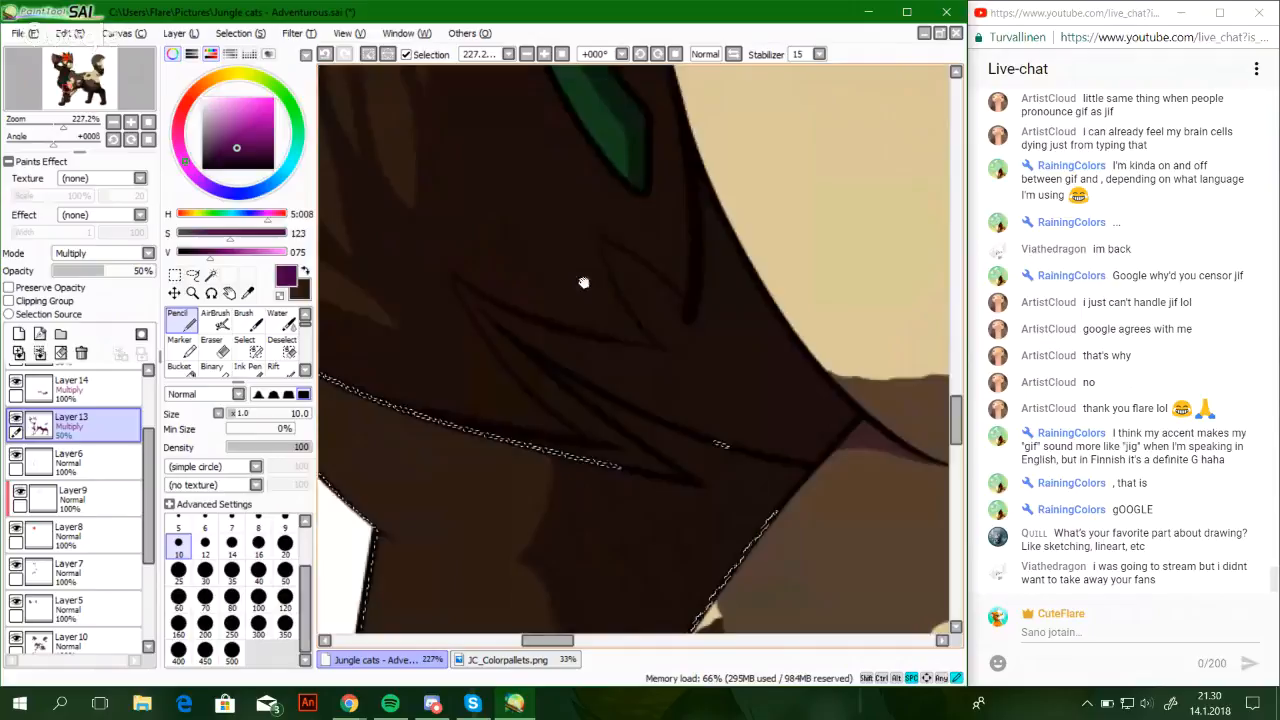
left_click(88, 384)
Draw a curved shadow edge on Layer14 from the chest tuft to the front leg's rear outline, and darken along that outline
left_click_drag(68, 132, 67, 132)
left_click_drag(734, 504, 729, 226)
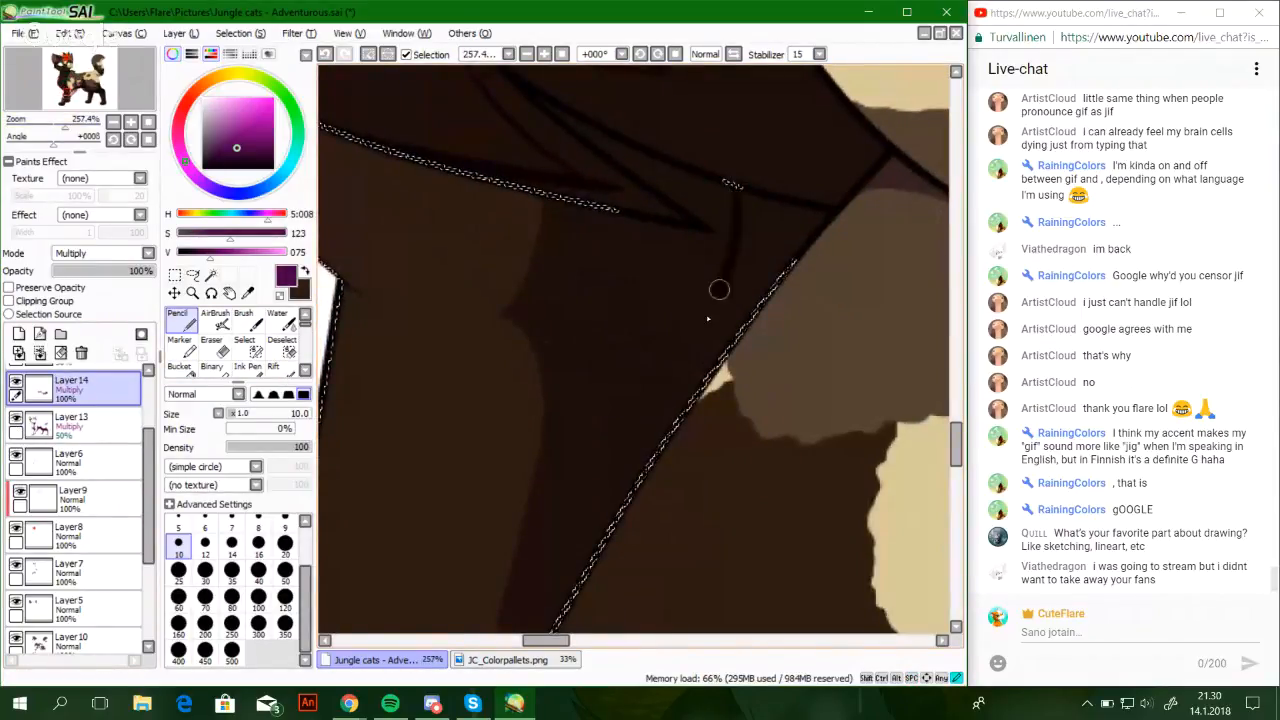
key("ctrl+z")
mouse_move(707, 250)
left_mouse_down()
mouse_move(728, 192)
mouse_move(737, 223)
mouse_move(695, 404)
mouse_move(692, 165)
left_mouse_up()
key("ctrl+z")
key("ctrl+z")
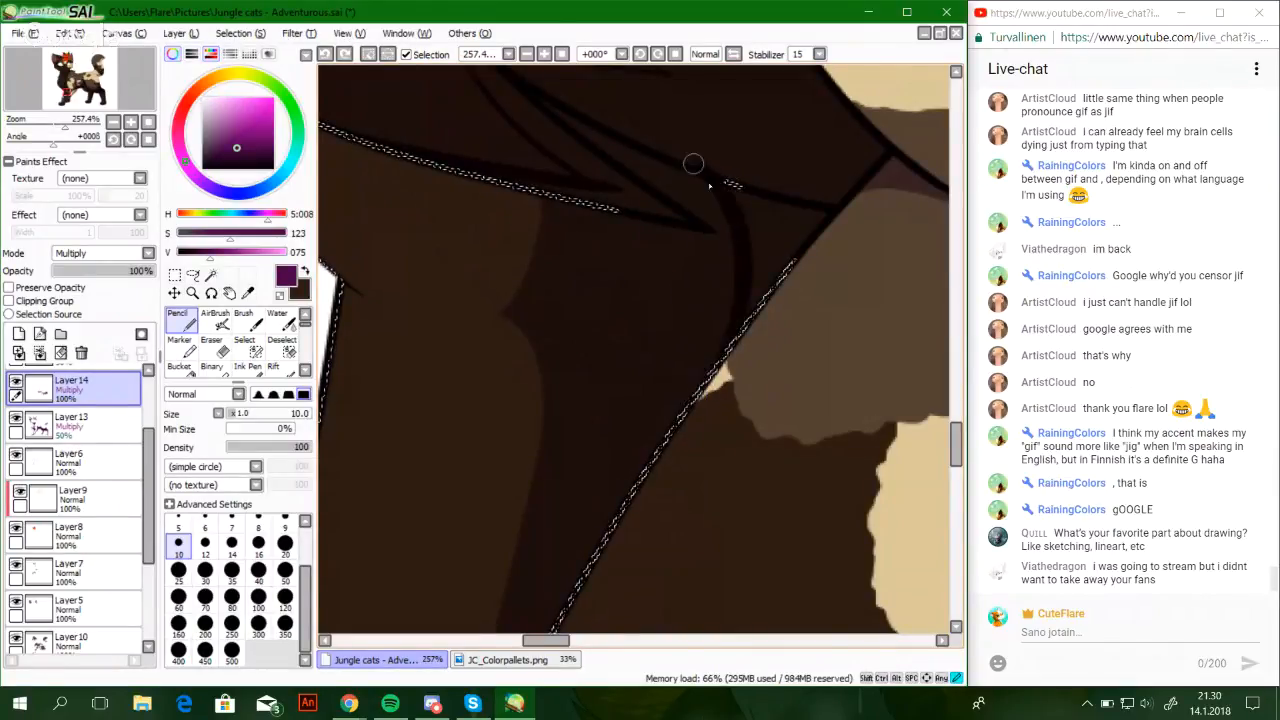
mouse_move(651, 508)
left_mouse_down()
mouse_move(840, 65)
mouse_move(588, 456)
left_mouse_up()
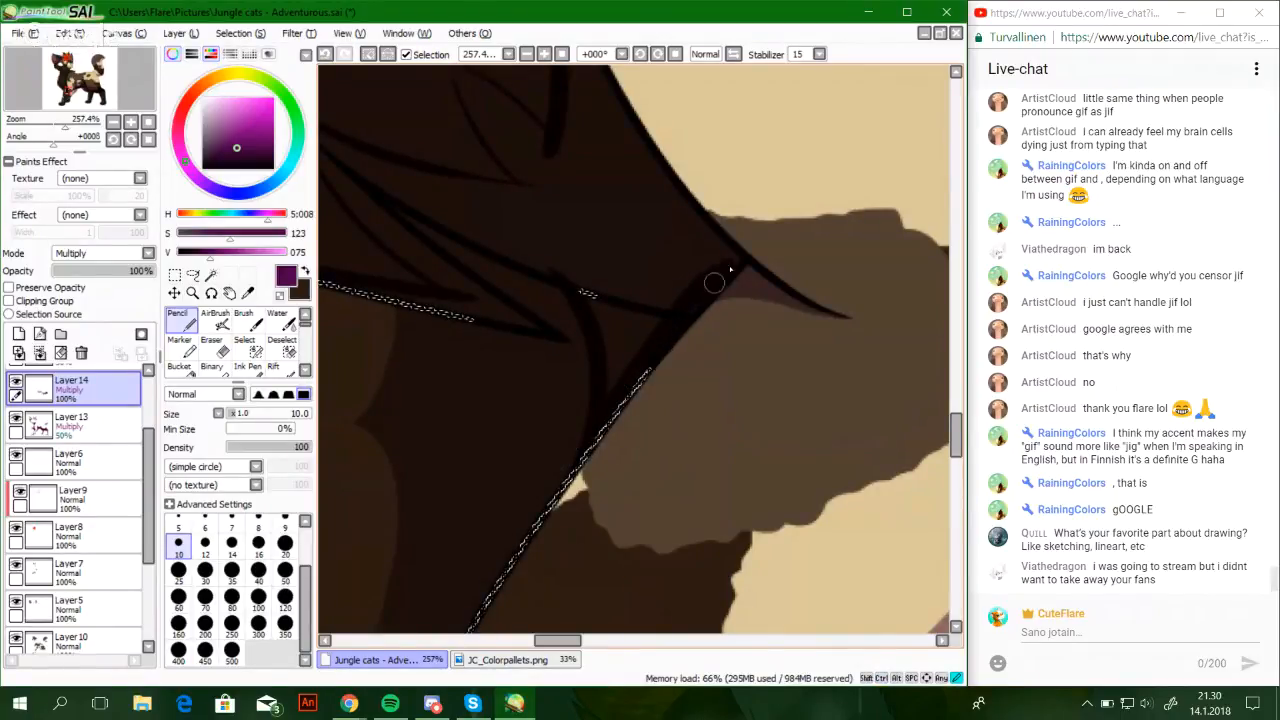
left_click_drag(588, 268, 703, 363)
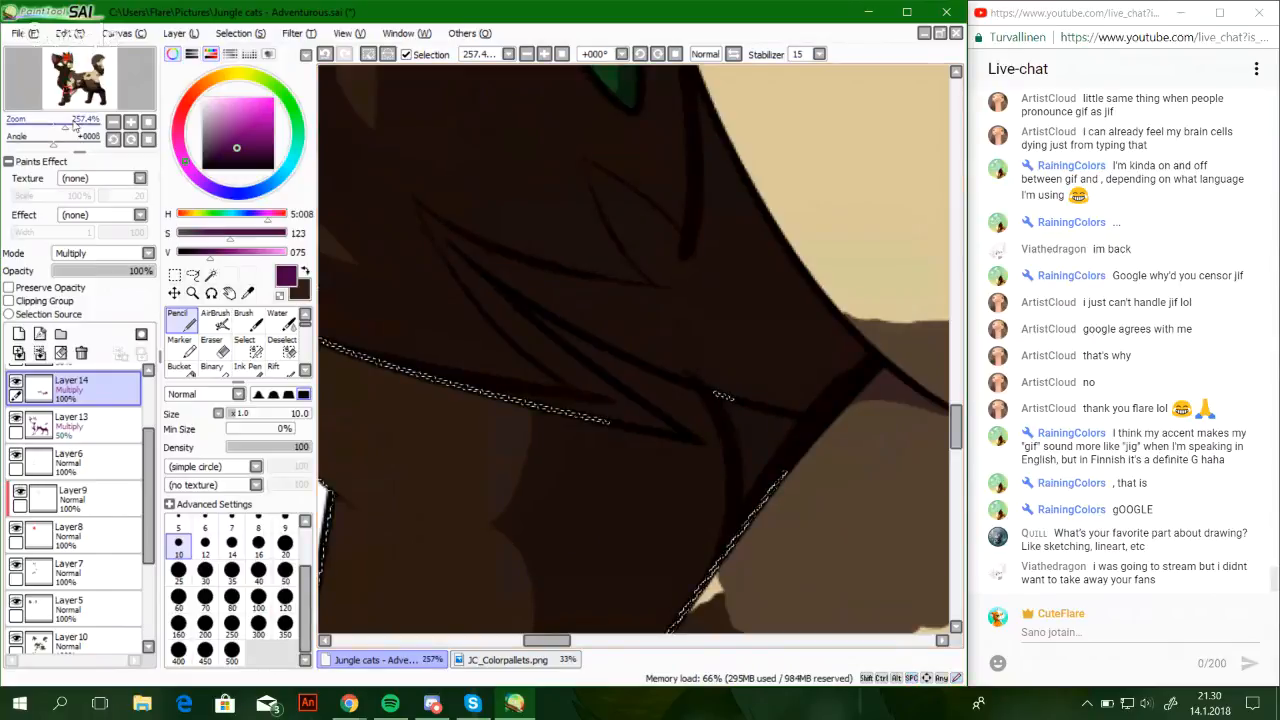
Thicken the shadow along the chest's lower line and tuft, and run a shadow stroke up the inside of the shoulder outline
left_click_drag(66, 129, 76, 136)
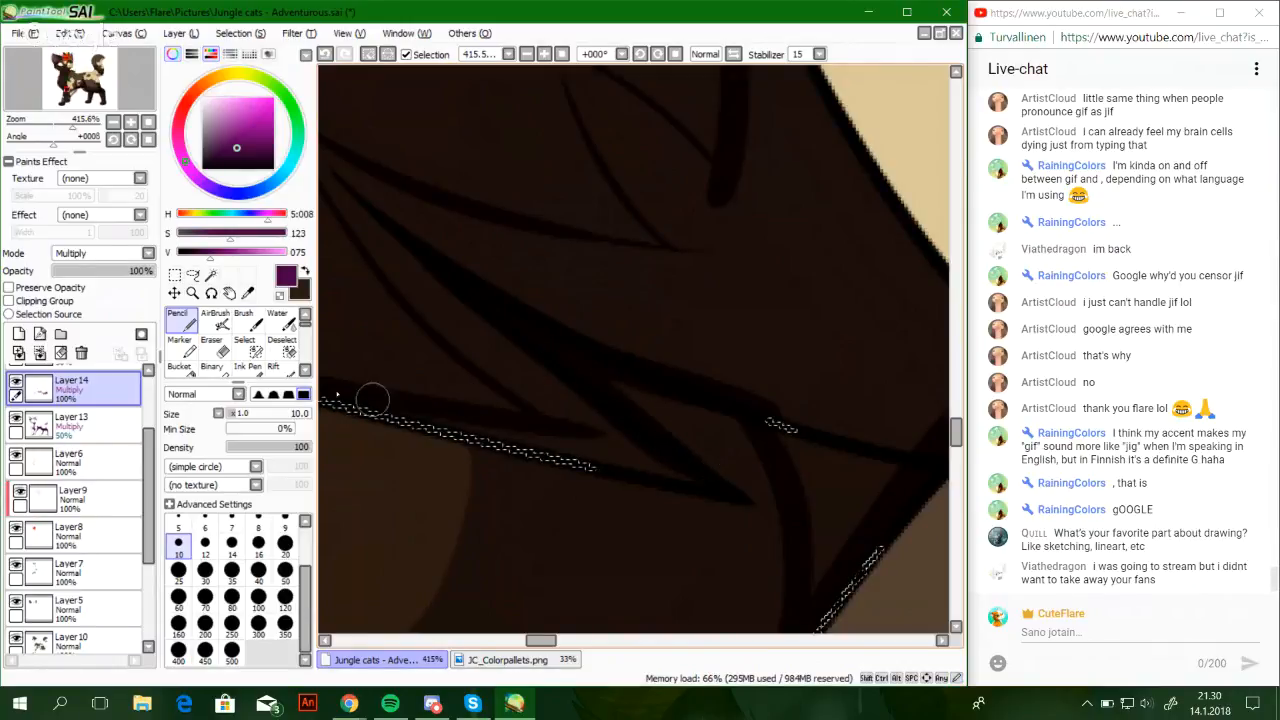
left_click_drag(392, 415, 528, 431)
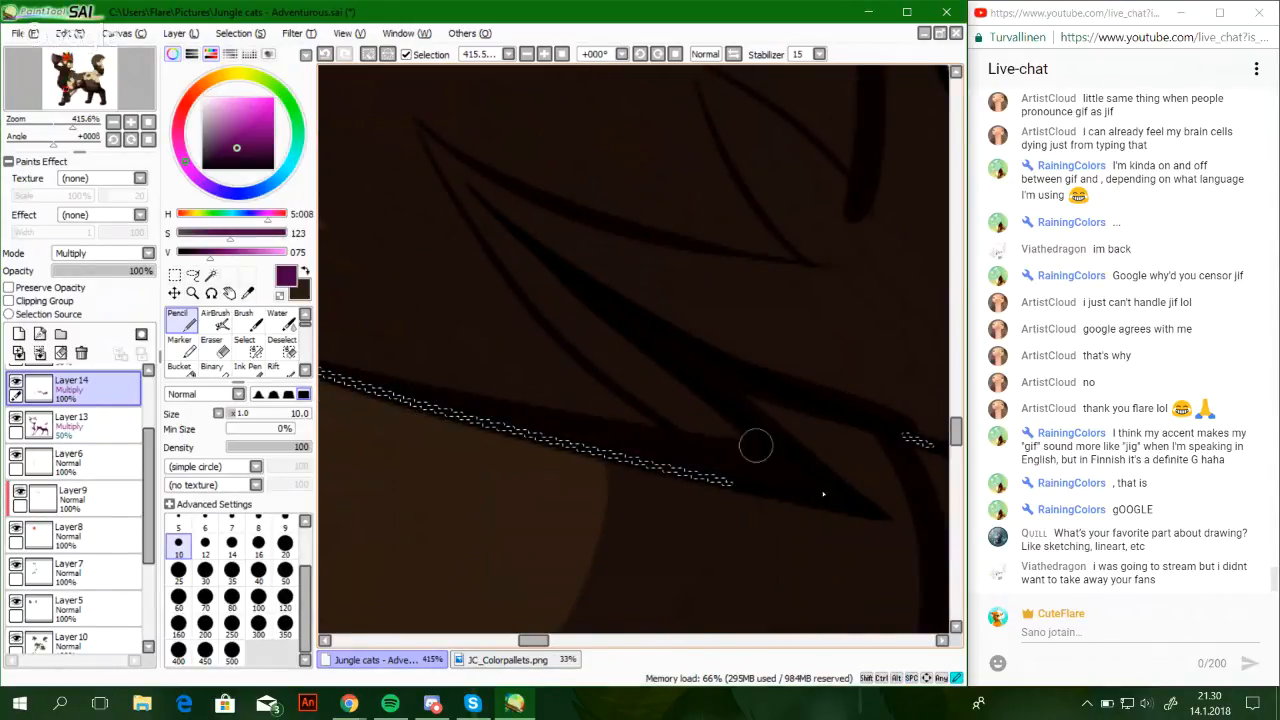
left_click_drag(734, 371, 491, 349)
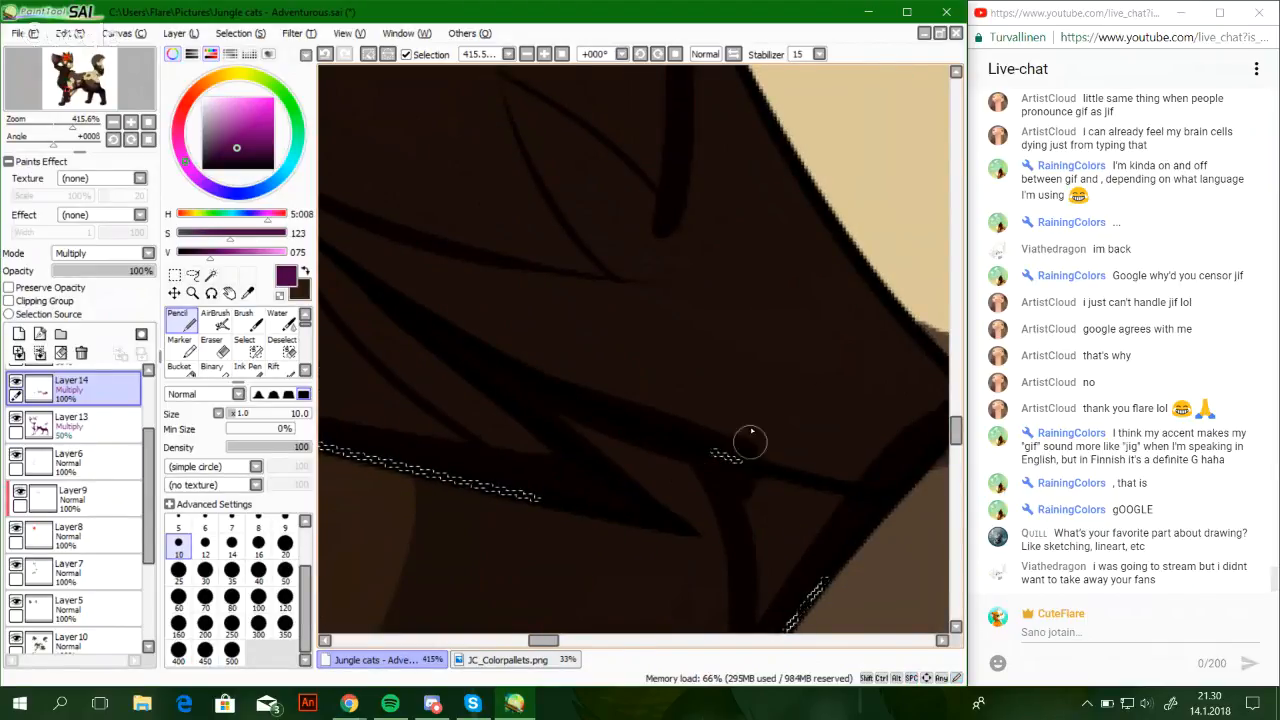
left_click_drag(746, 443, 583, 505)
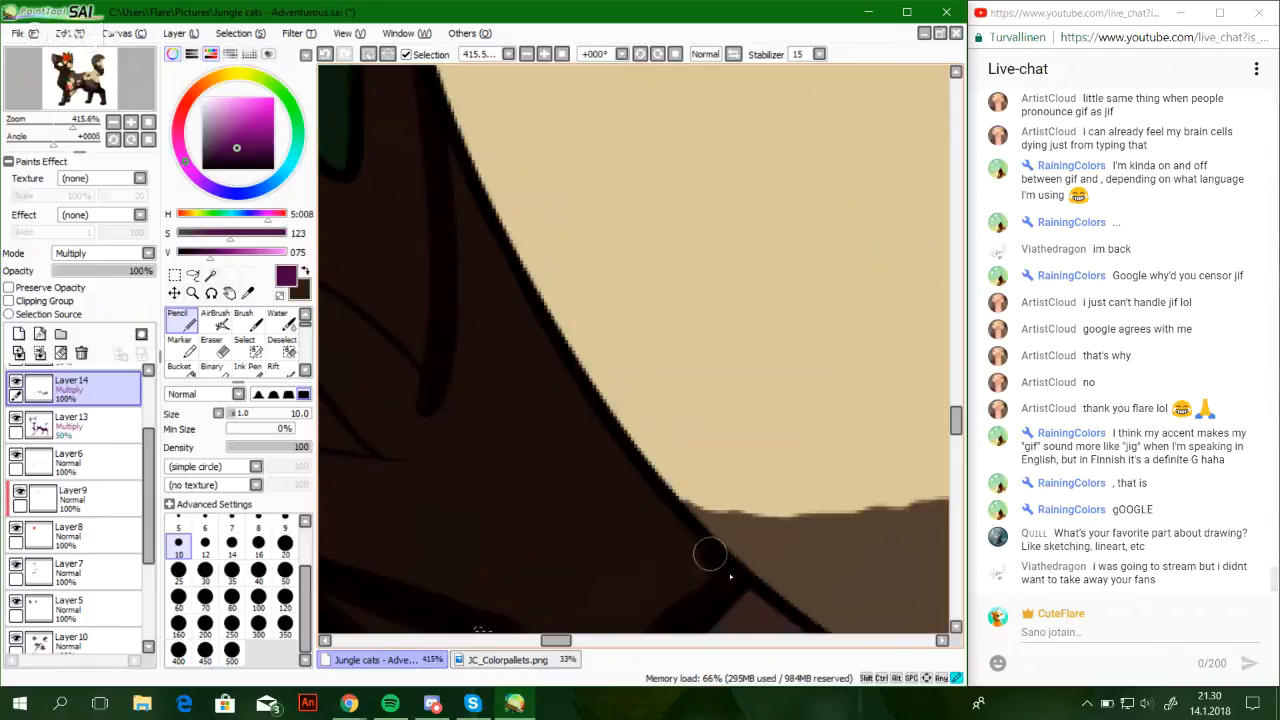
mouse_move(730, 577)
left_mouse_down()
mouse_move(645, 490)
mouse_move(515, 305)
mouse_move(440, 119)
left_mouse_up()
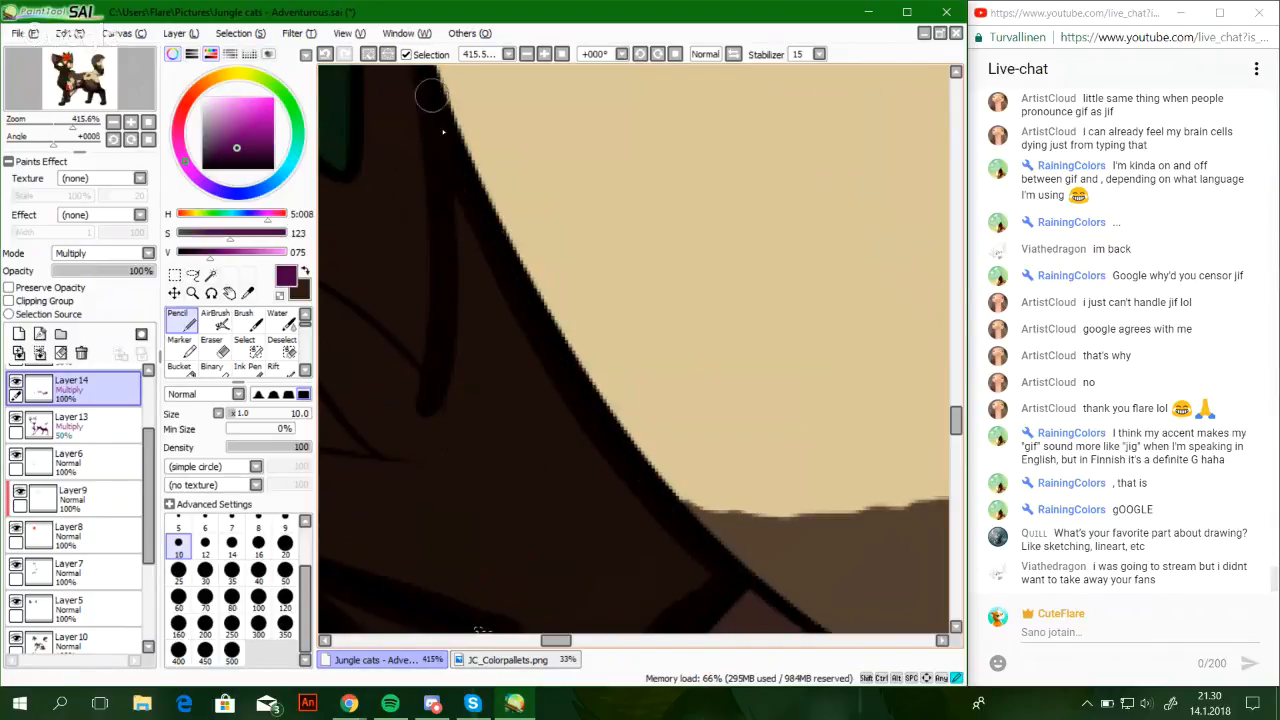
Fill the outlined fur-tuft shadow areas on the lower chest with the Bucket on Layer14
mouse_move(447, 348)
left_mouse_down()
mouse_move(666, 200)
mouse_move(757, 358)
left_mouse_up()
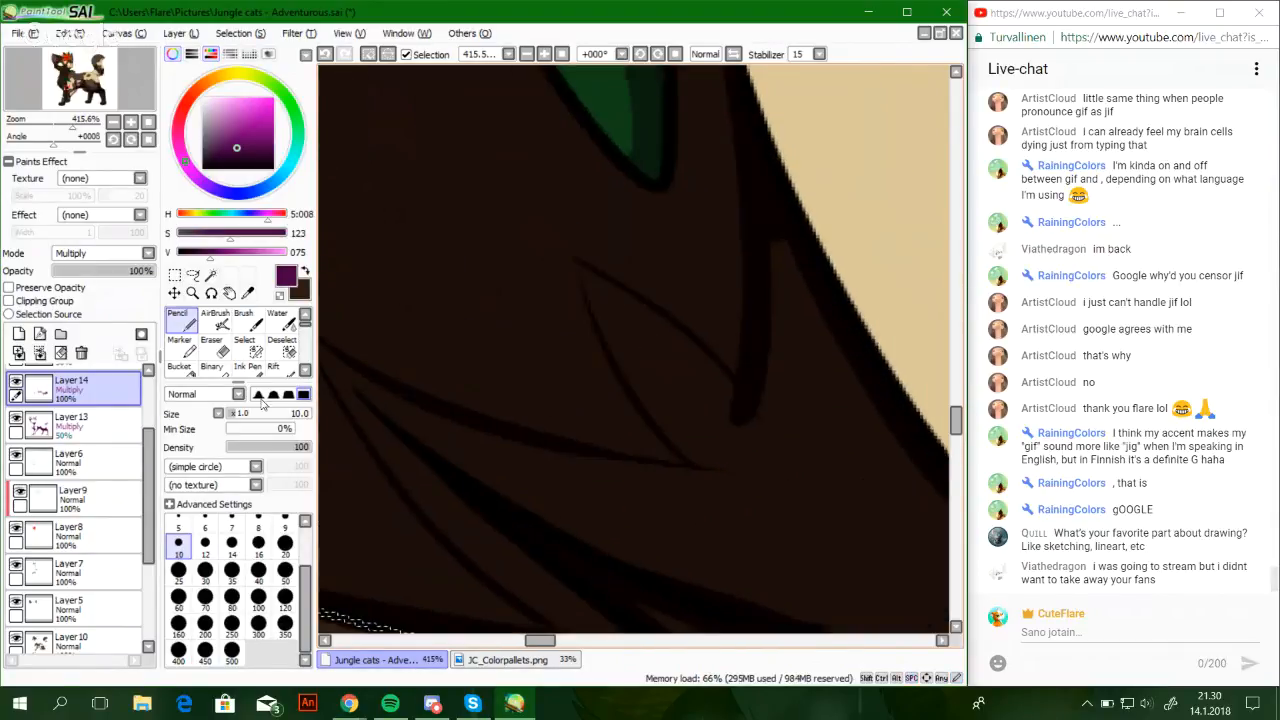
left_click(178, 371)
left_click(586, 480)
mouse_move(469, 462)
left_mouse_down()
mouse_move(558, 297)
mouse_move(714, 344)
left_mouse_up()
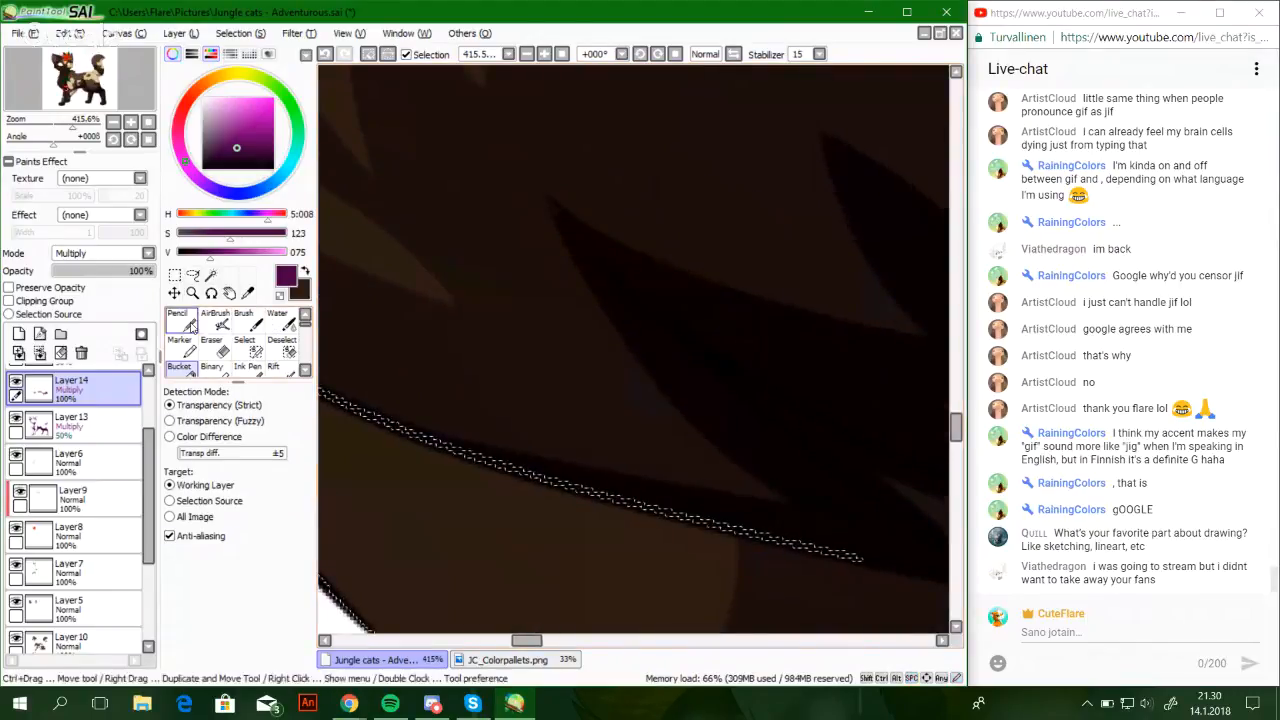
Clean up the shadow along the chest's front outline beside the vine's tip with the size 12 Eraser
left_click(190, 326)
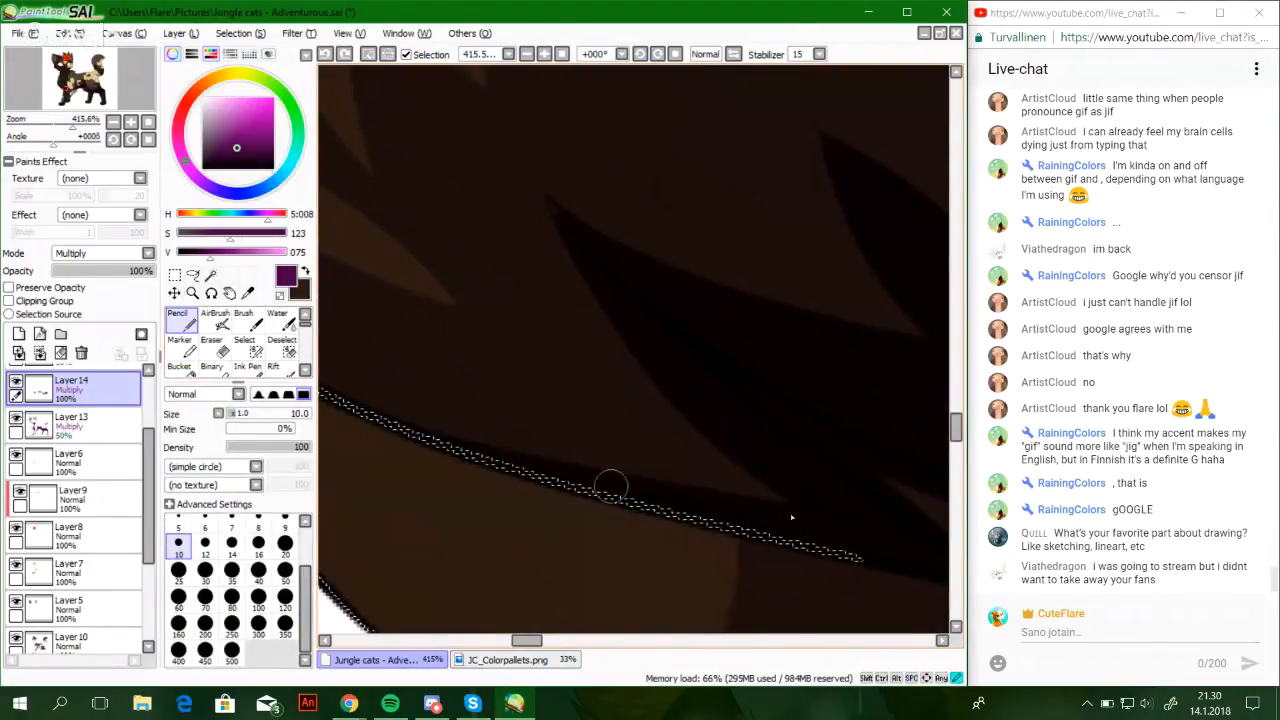
mouse_move(782, 443)
left_mouse_down()
mouse_move(771, 509)
mouse_move(684, 563)
left_mouse_up()
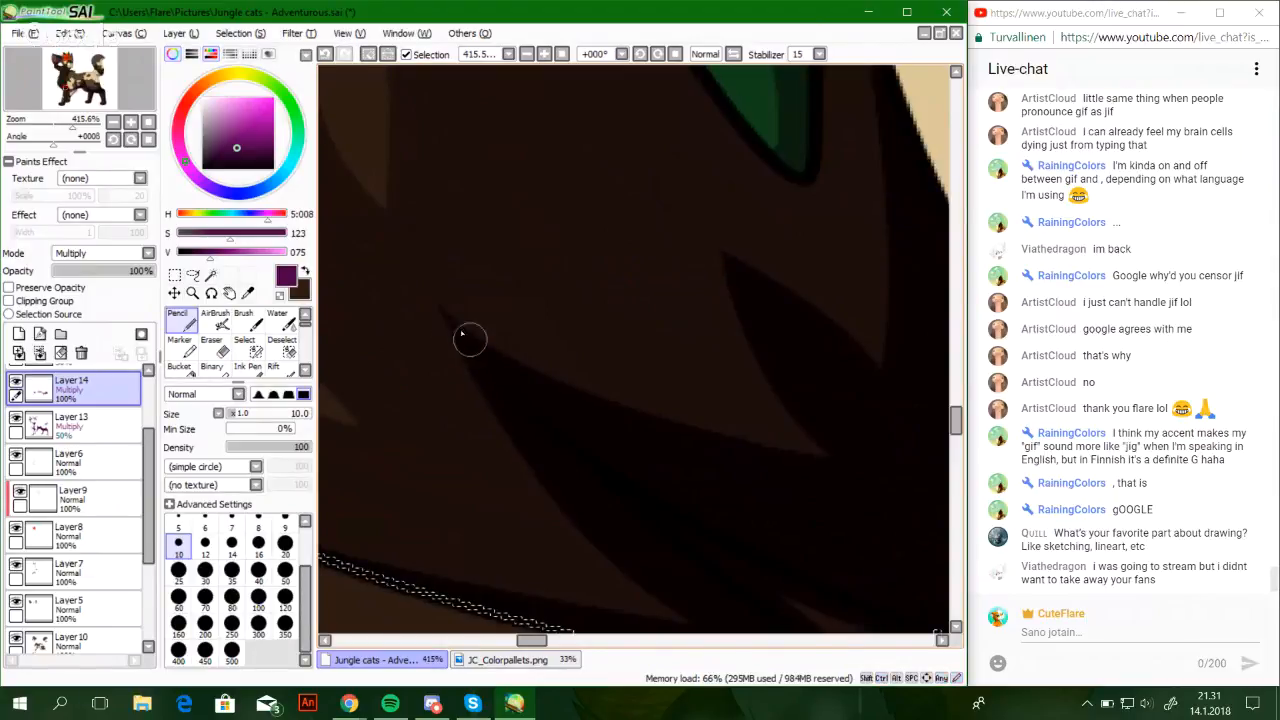
left_click_drag(749, 357, 509, 664)
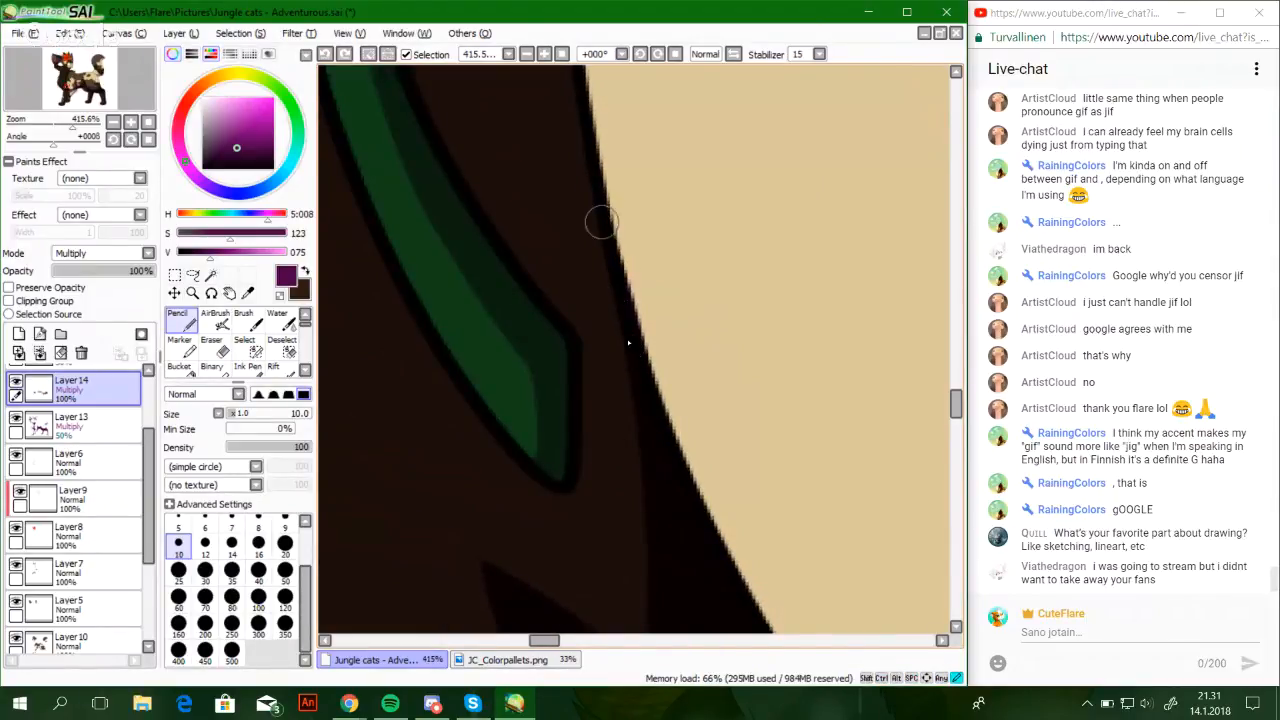
key("e")
left_click_drag(635, 288, 720, 443)
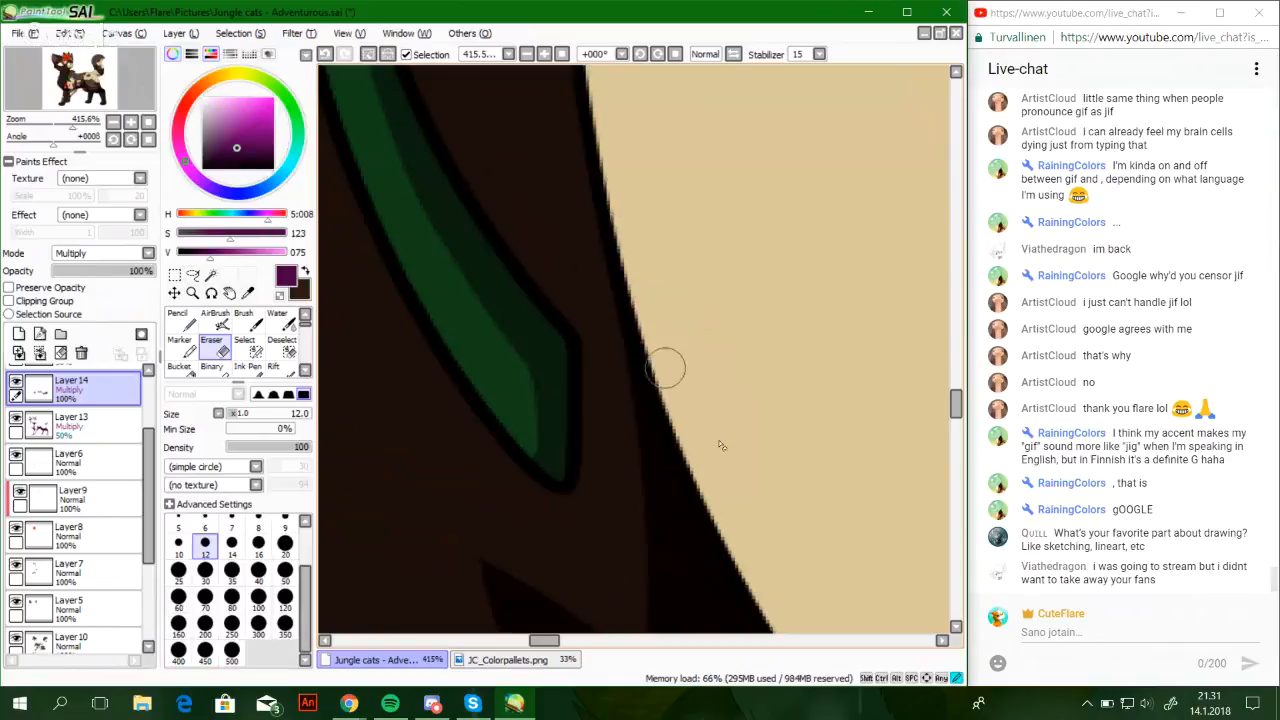
key("n")
Draw a long curved fur shadow line left of the vine down to the filled tufts, with a branch to the adjacent tuft
mouse_move(73, 125)
left_mouse_down()
mouse_move(56, 125)
mouse_move(81, 100)
left_mouse_up()
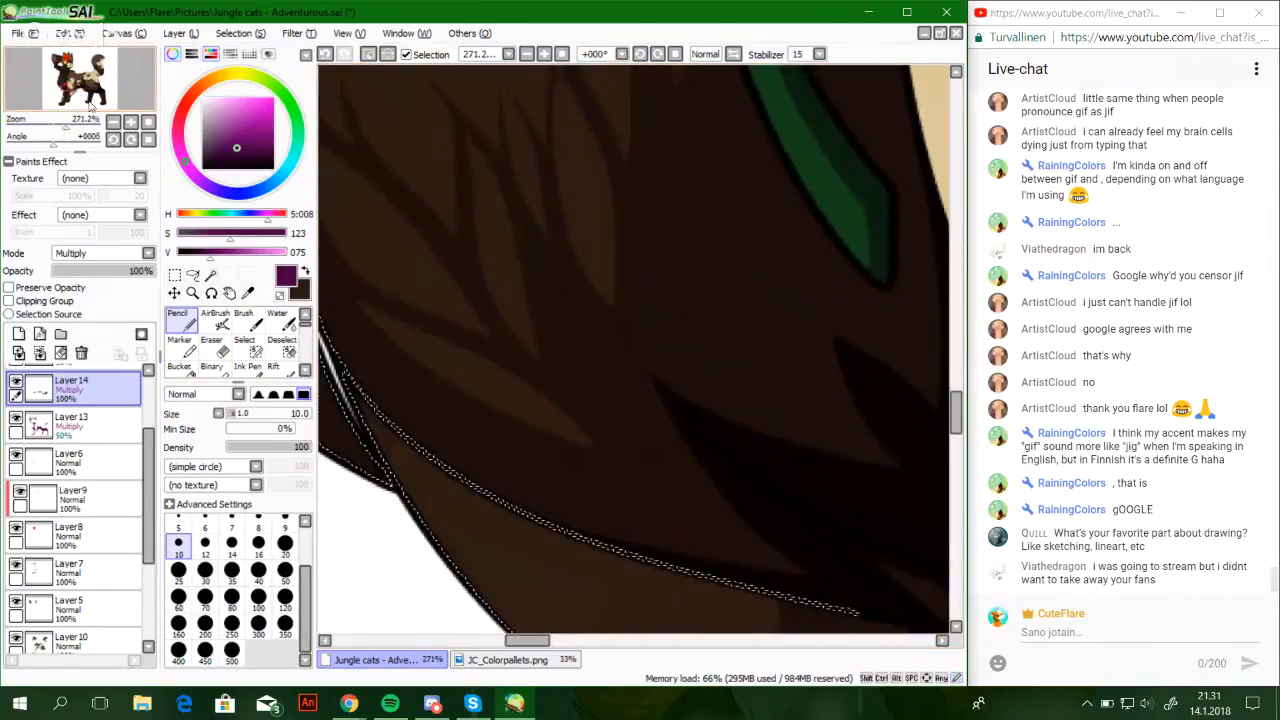
key("space")
left_click_drag(777, 340, 642, 412)
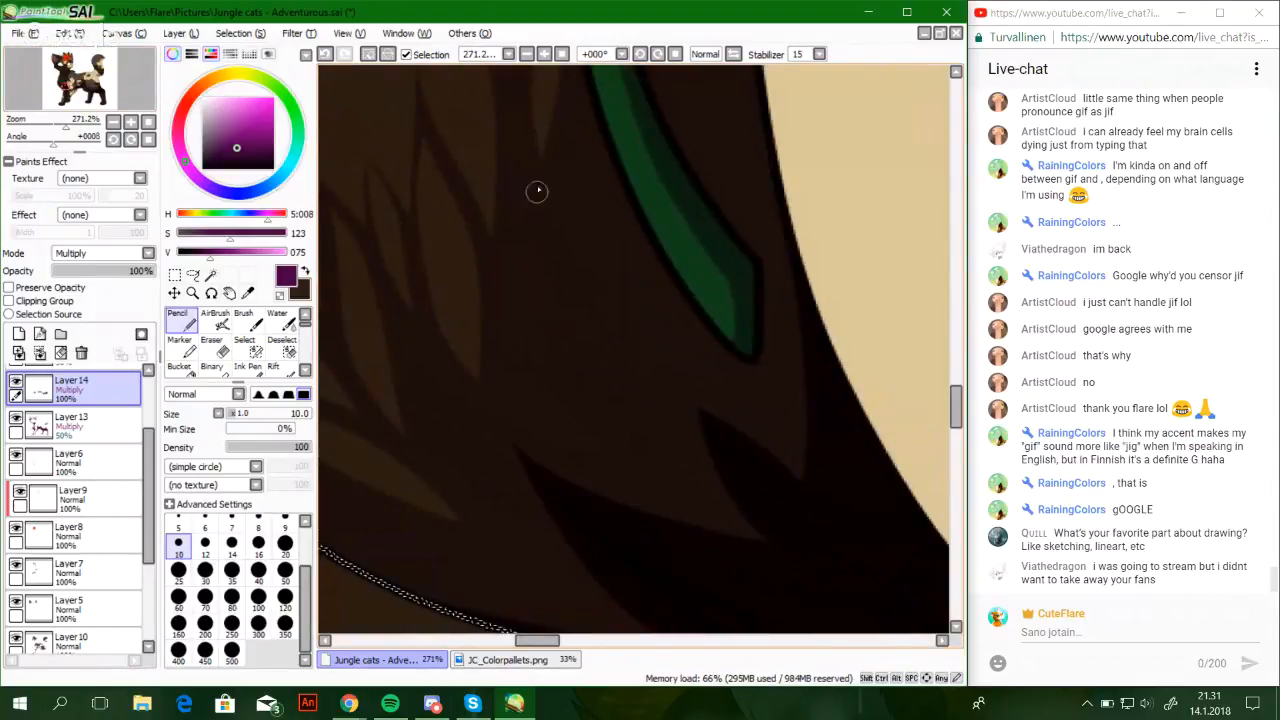
left_click_drag(538, 200, 706, 478)
key("ctrl+z")
left_click_drag(526, 184, 719, 538)
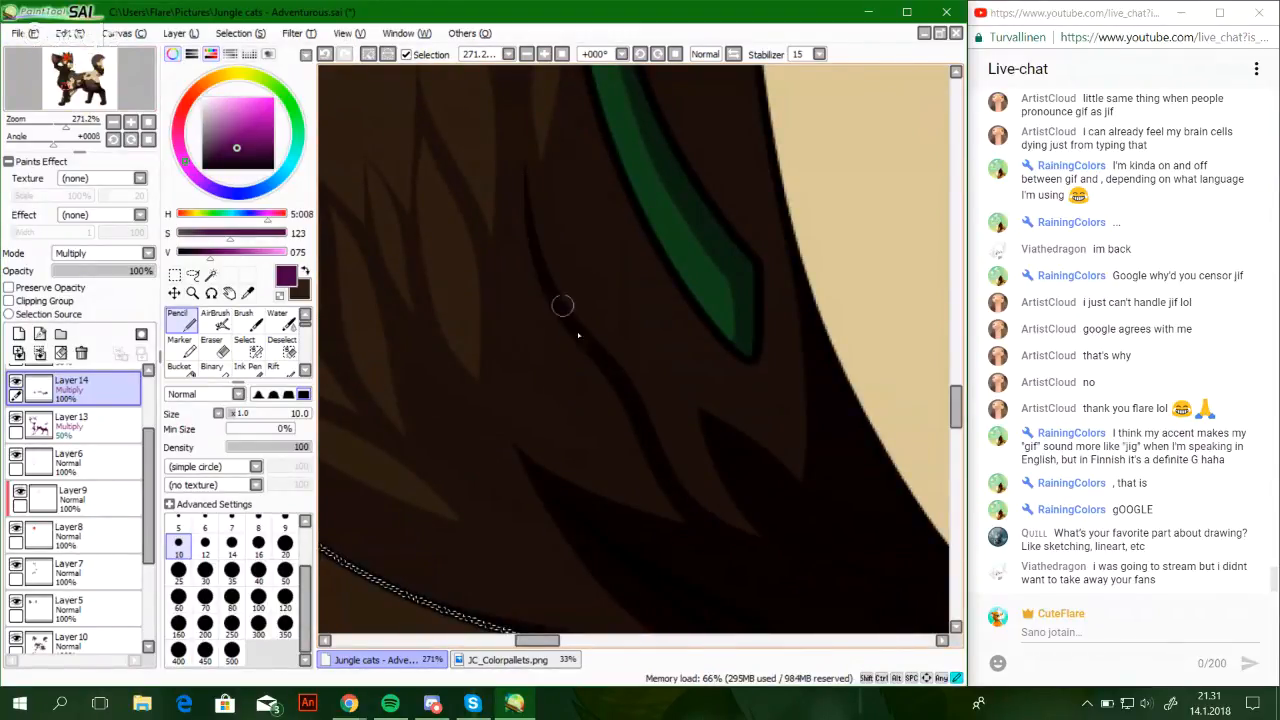
left_click_drag(608, 352, 700, 430)
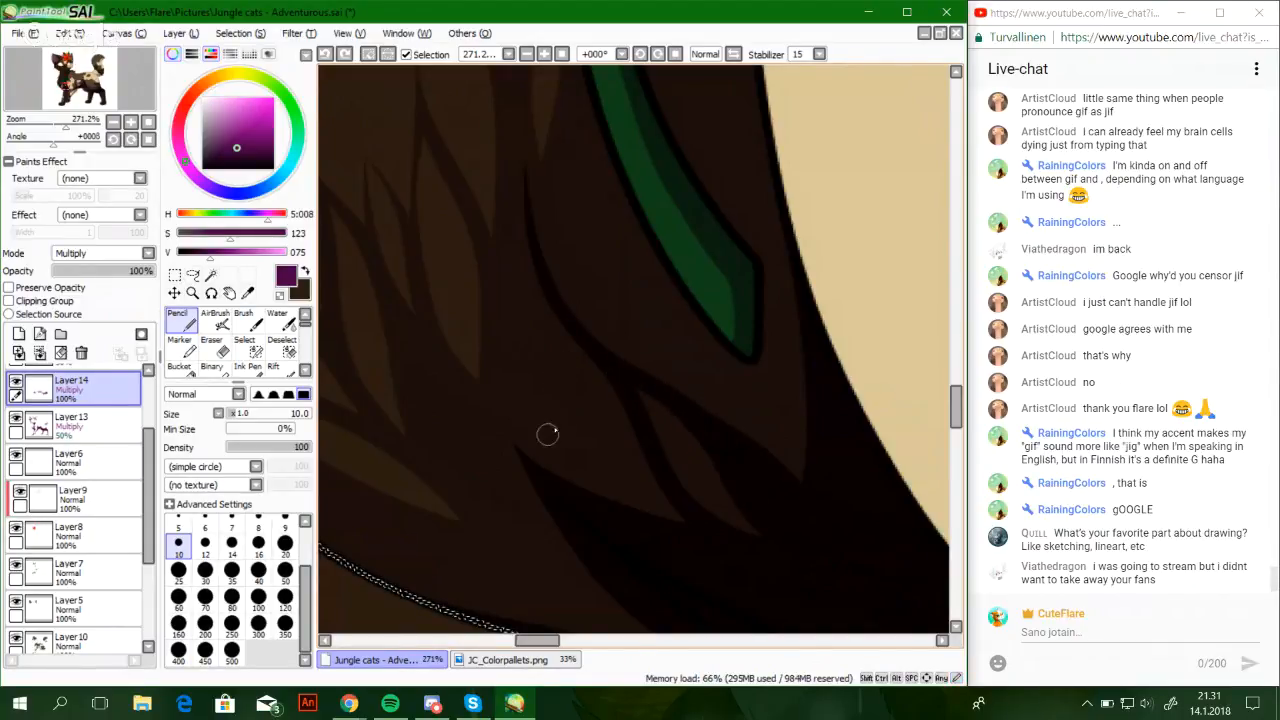
Add pointed fur shadow strokes branching from the long curved line down toward the lower chest tuft
left_click_drag(531, 228, 547, 409)
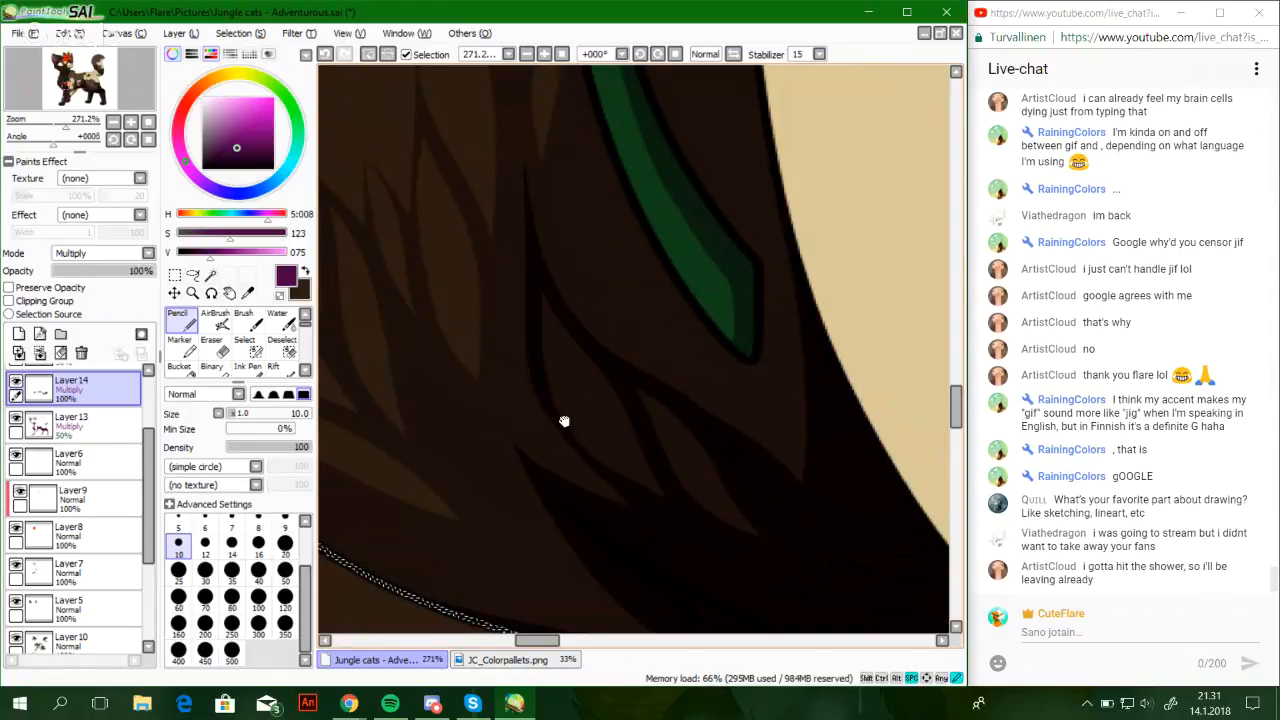
left_click_drag(563, 420, 594, 376)
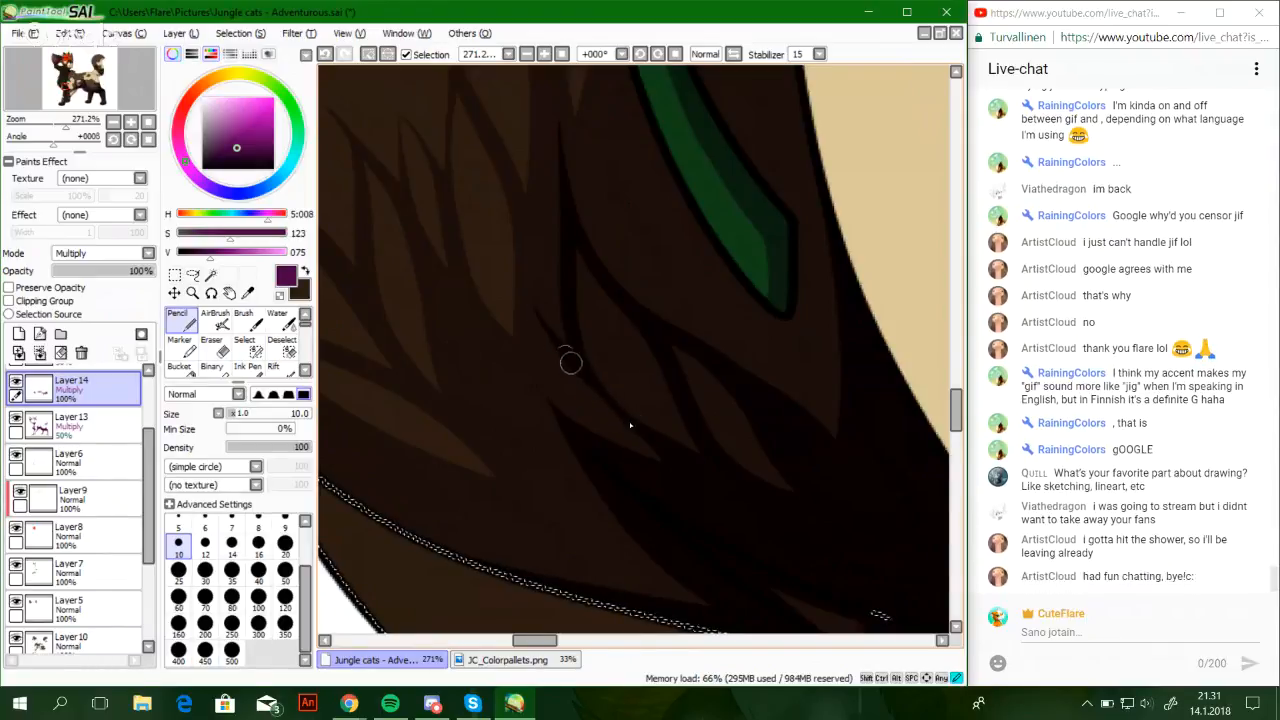
key("ctrl+z")
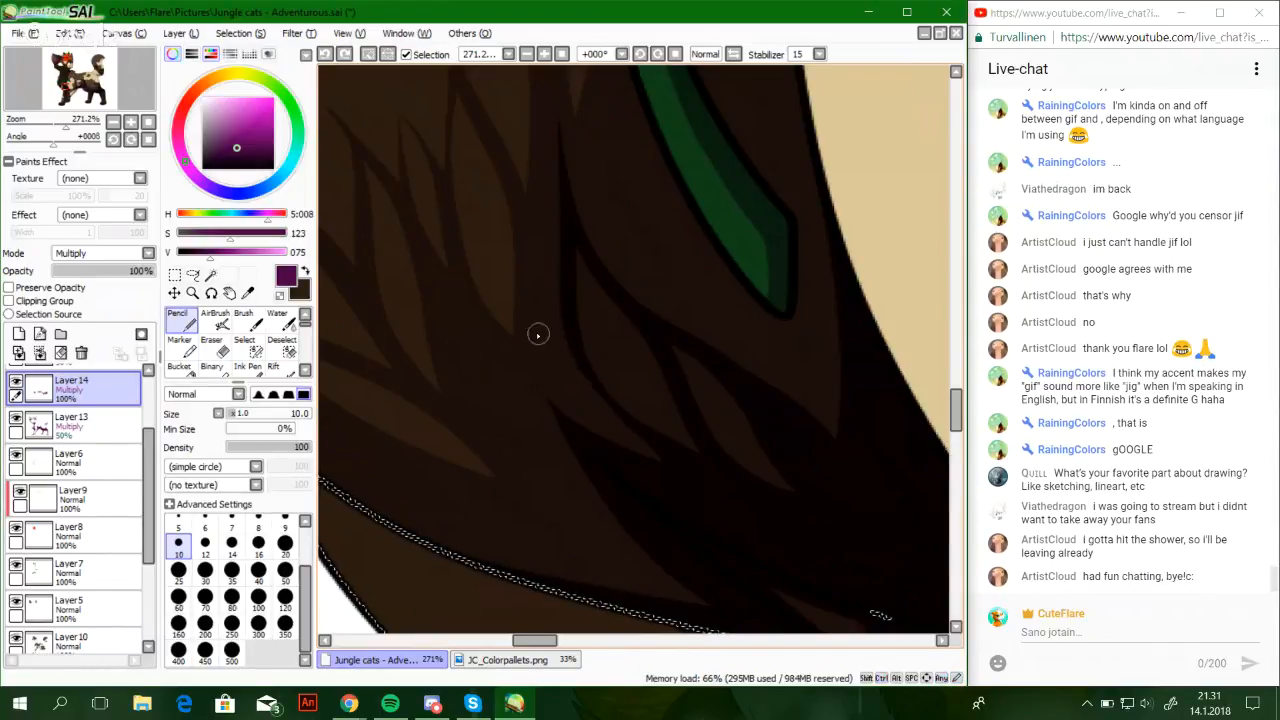
left_click_drag(537, 332, 617, 410)
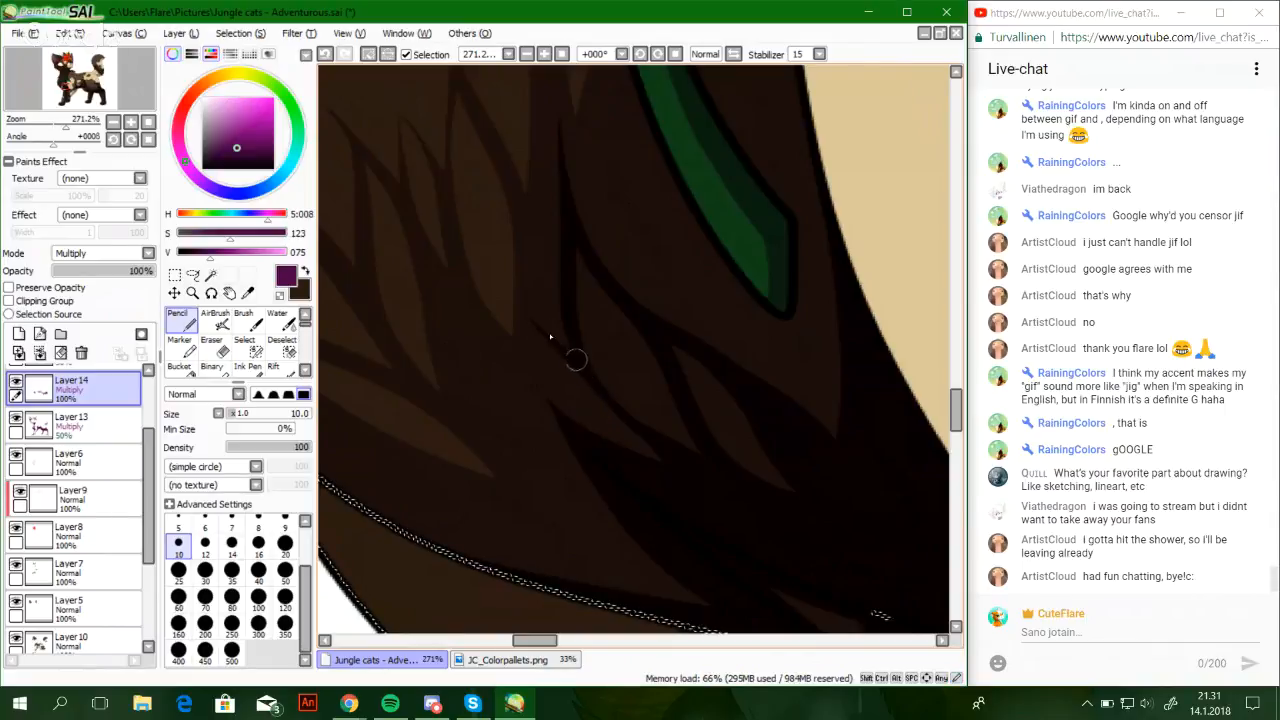
left_click_drag(535, 320, 620, 400)
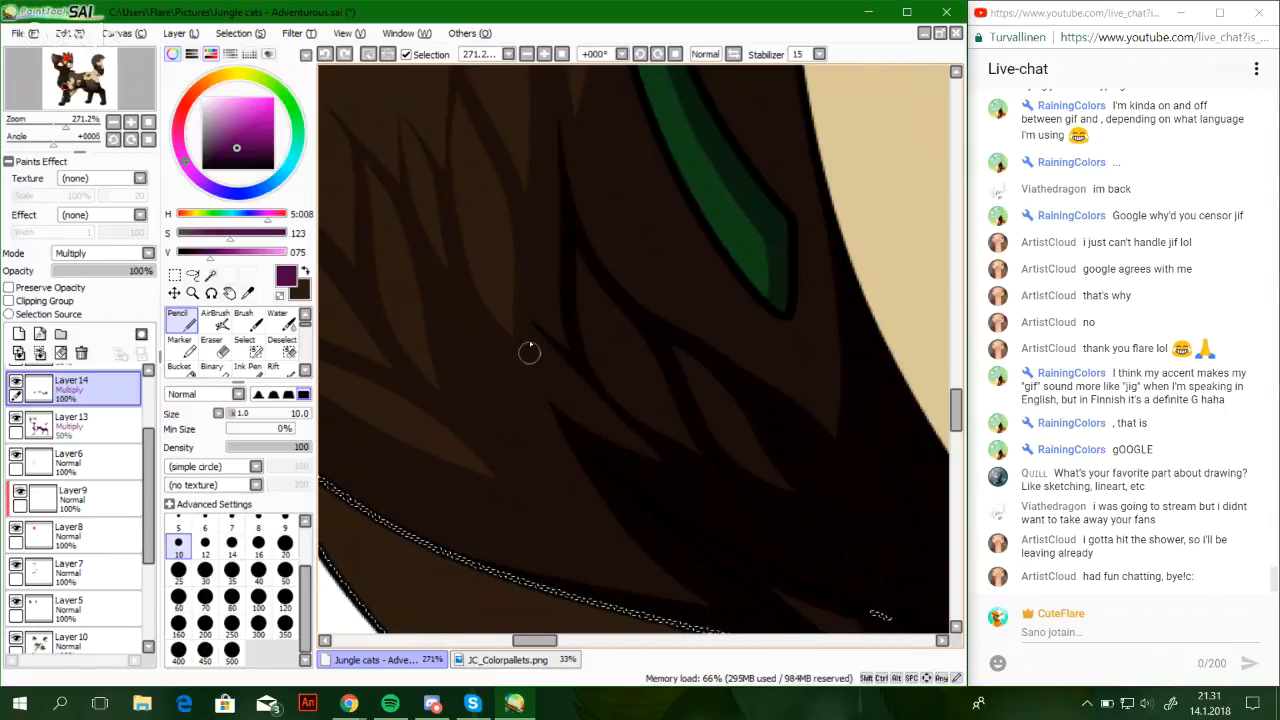
Extend the fur-tuft shadows toward the chest's lower outline and darken the gap between the tufts
left_click_drag(508, 442, 573, 374)
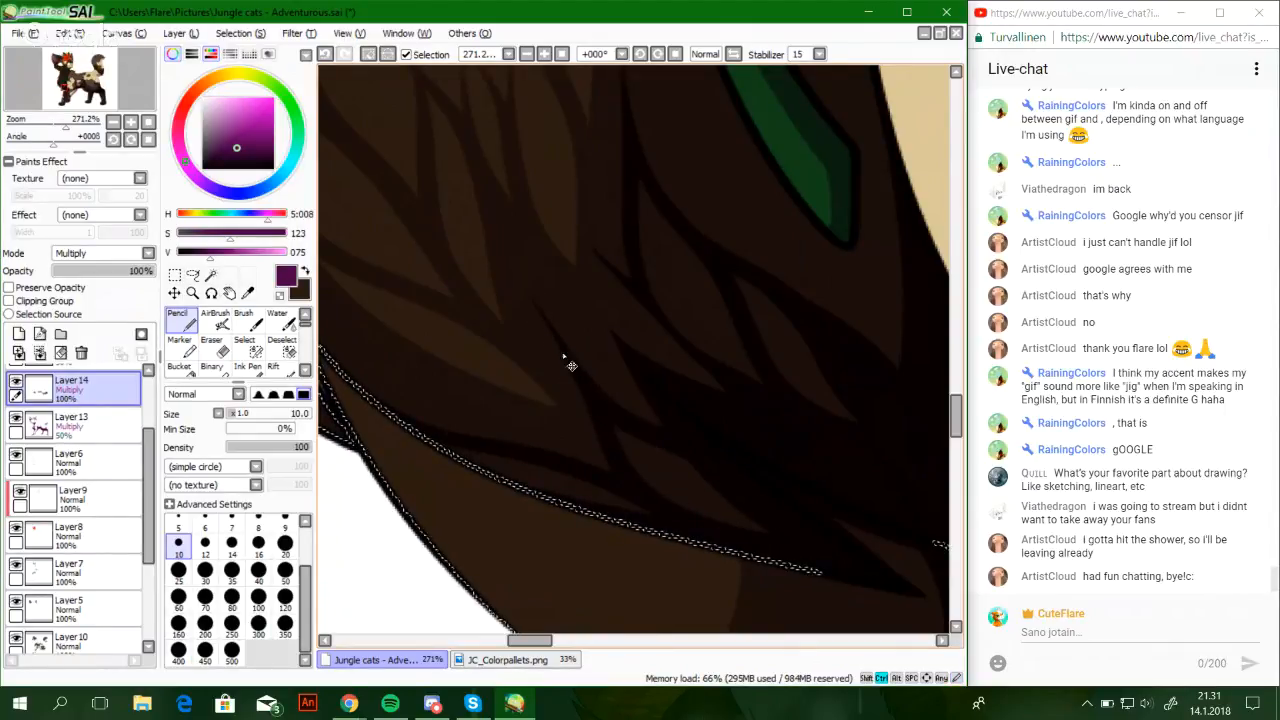
left_click_drag(620, 406, 740, 491)
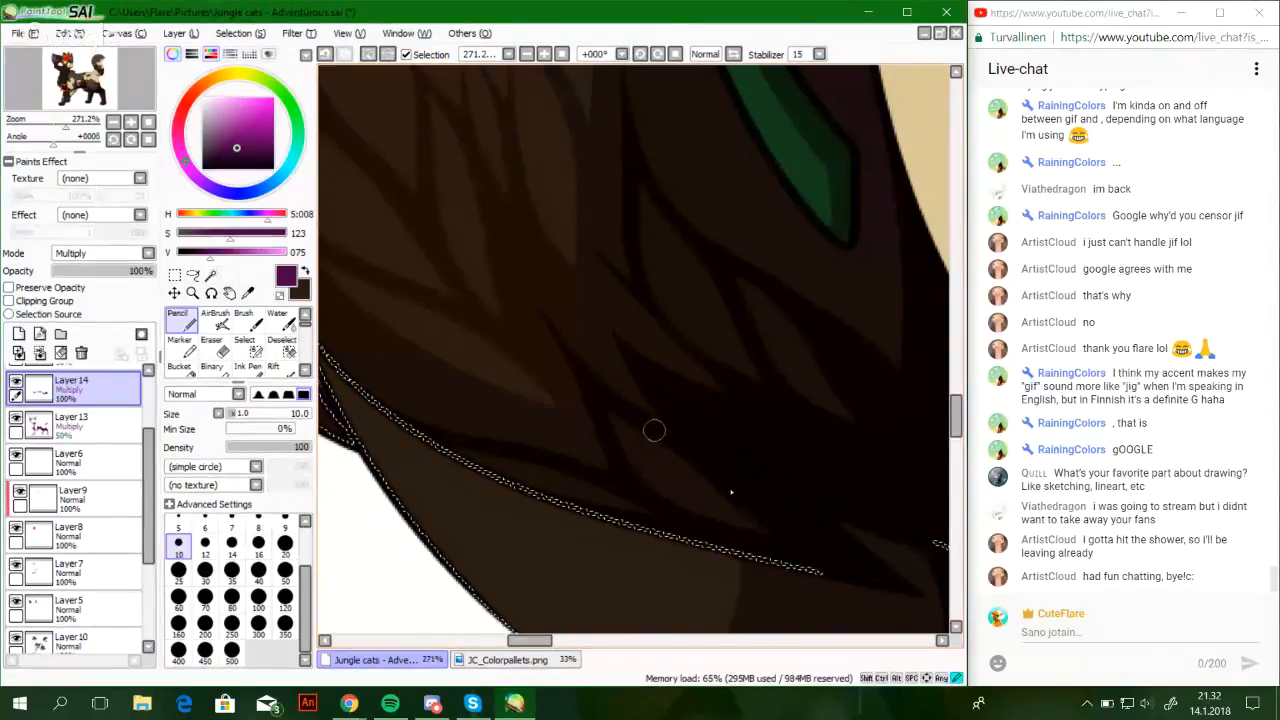
key("space")
left_click_drag(699, 432, 711, 480)
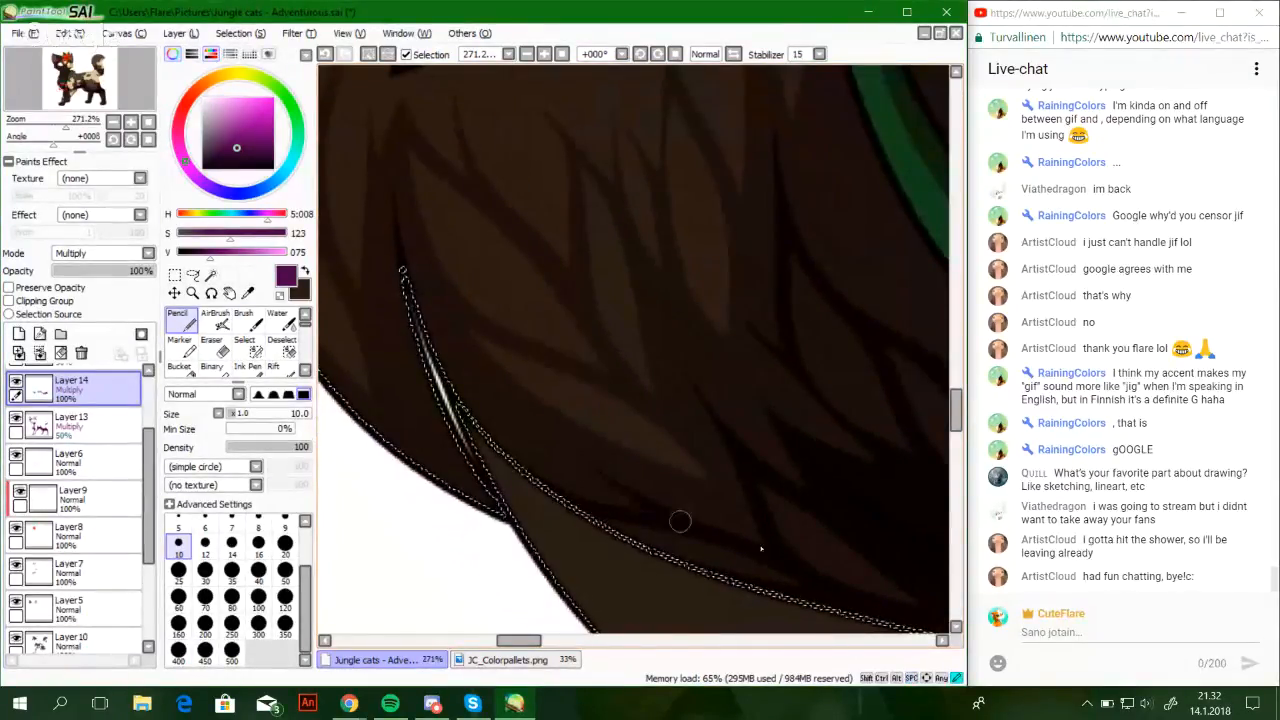
left_click_drag(880, 441, 683, 374)
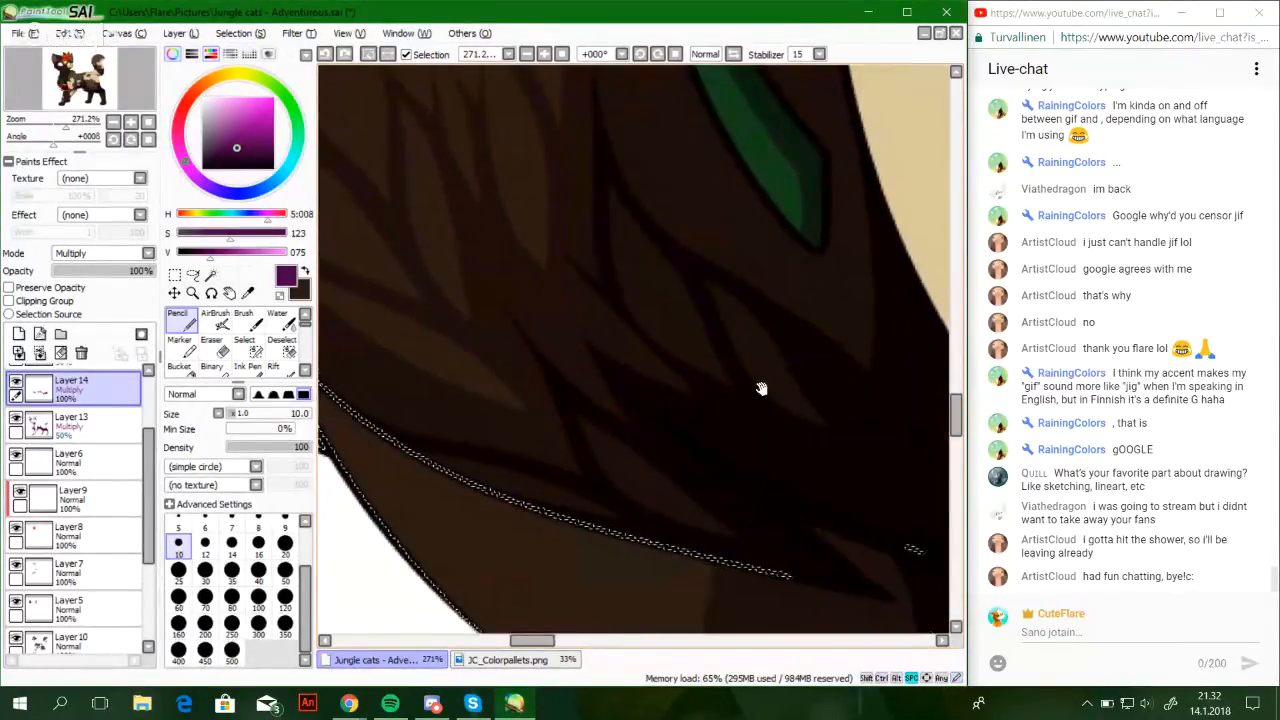
mouse_move(837, 305)
left_mouse_down()
mouse_move(713, 391)
mouse_move(658, 491)
left_mouse_up()
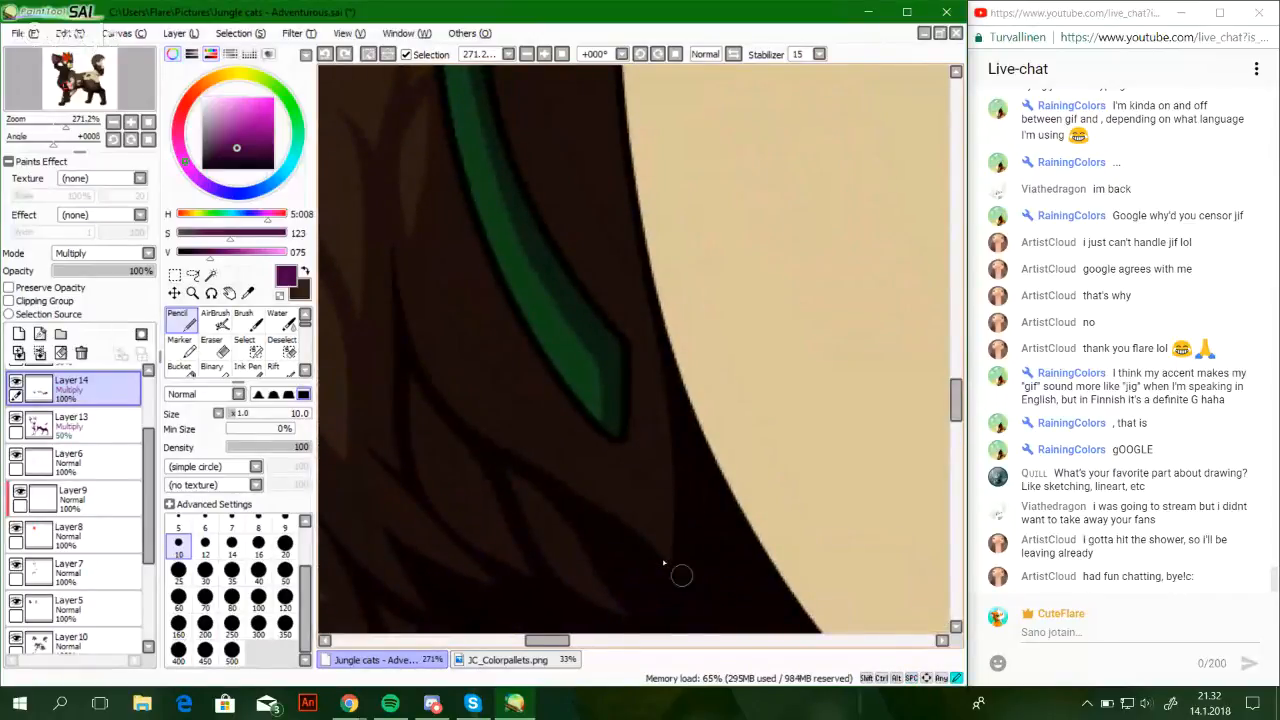
Draw pointed fur shadow strokes between the vine's tip and the chest's front outline, undoing the unwanted ones
mouse_move(682, 575)
left_mouse_down()
mouse_move(631, 498)
mouse_move(633, 358)
left_mouse_up()
key("ctrl+z")
left_click_drag(603, 300, 655, 550)
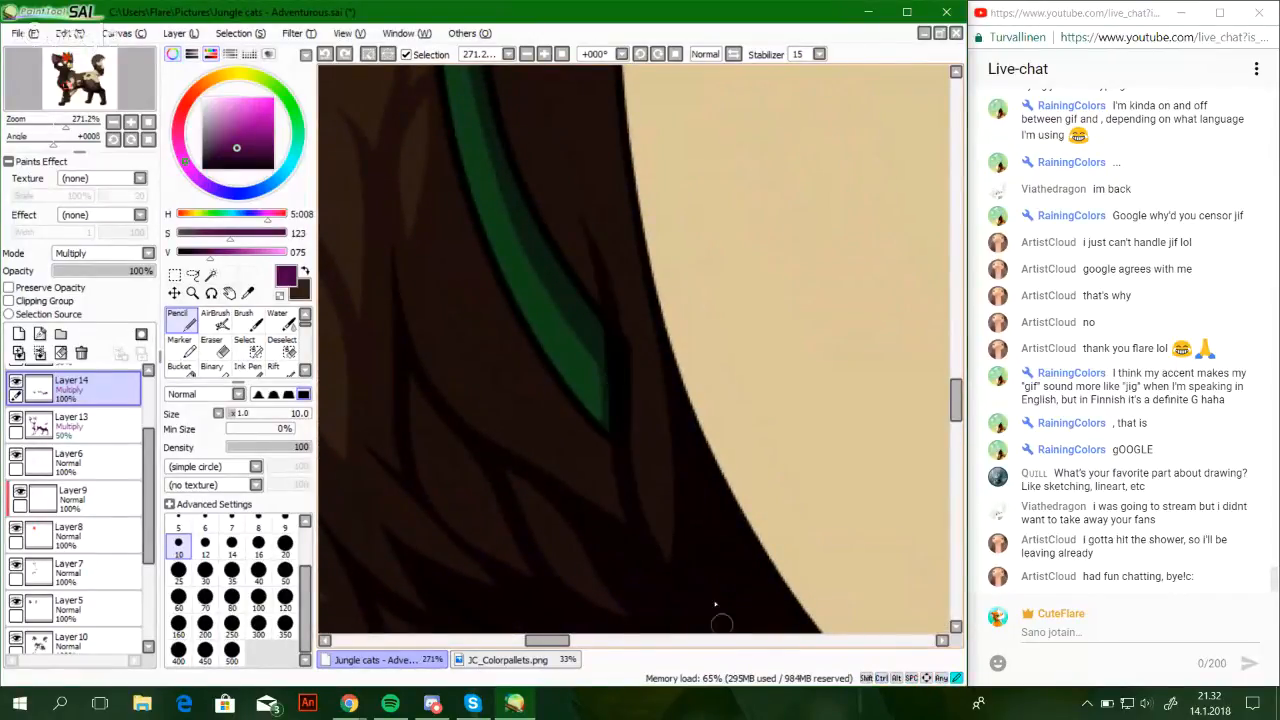
left_click_drag(610, 297, 690, 476)
key("ctrl+z")
mouse_move(606, 243)
left_mouse_down()
mouse_move(624, 350)
mouse_move(614, 264)
left_mouse_up()
key("ctrl+z")
left_click_drag(630, 405, 630, 232)
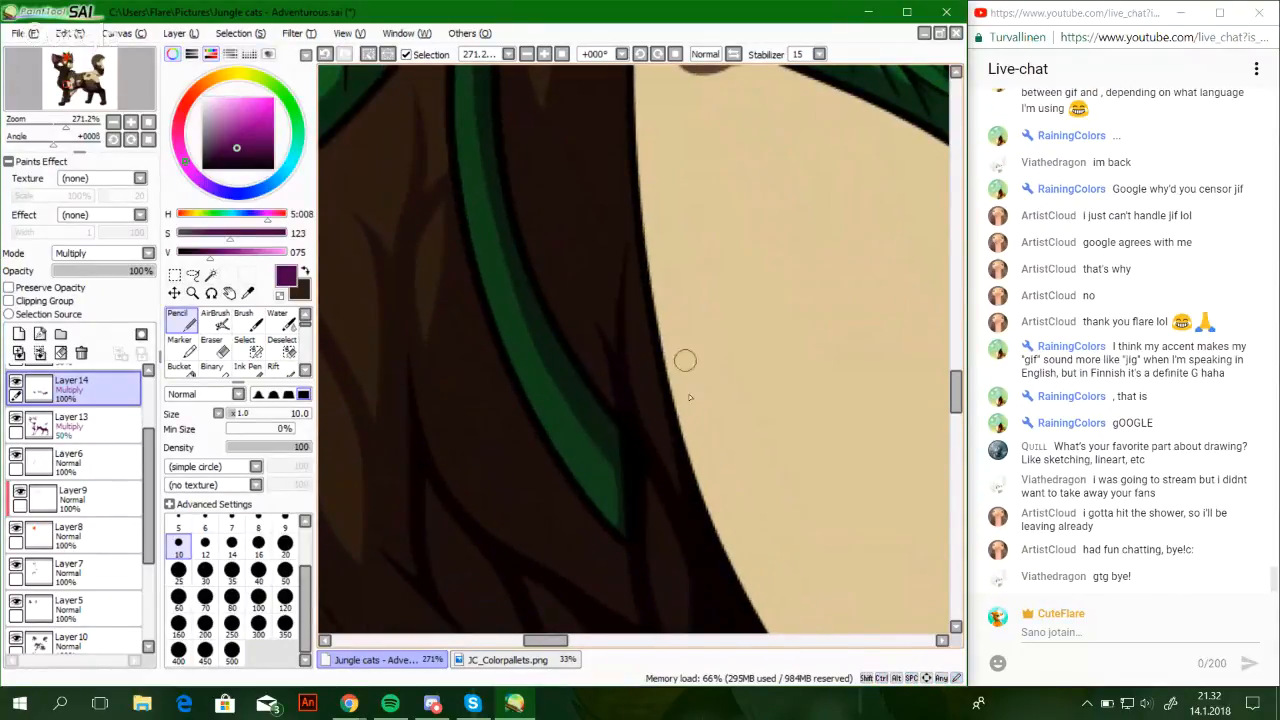
scroll(689, 398, "down", 3)
mouse_move(626, 392)
left_mouse_down()
mouse_move(563, 264)
mouse_move(584, 340)
mouse_move(676, 427)
left_mouse_up()
key("ctrl+z")
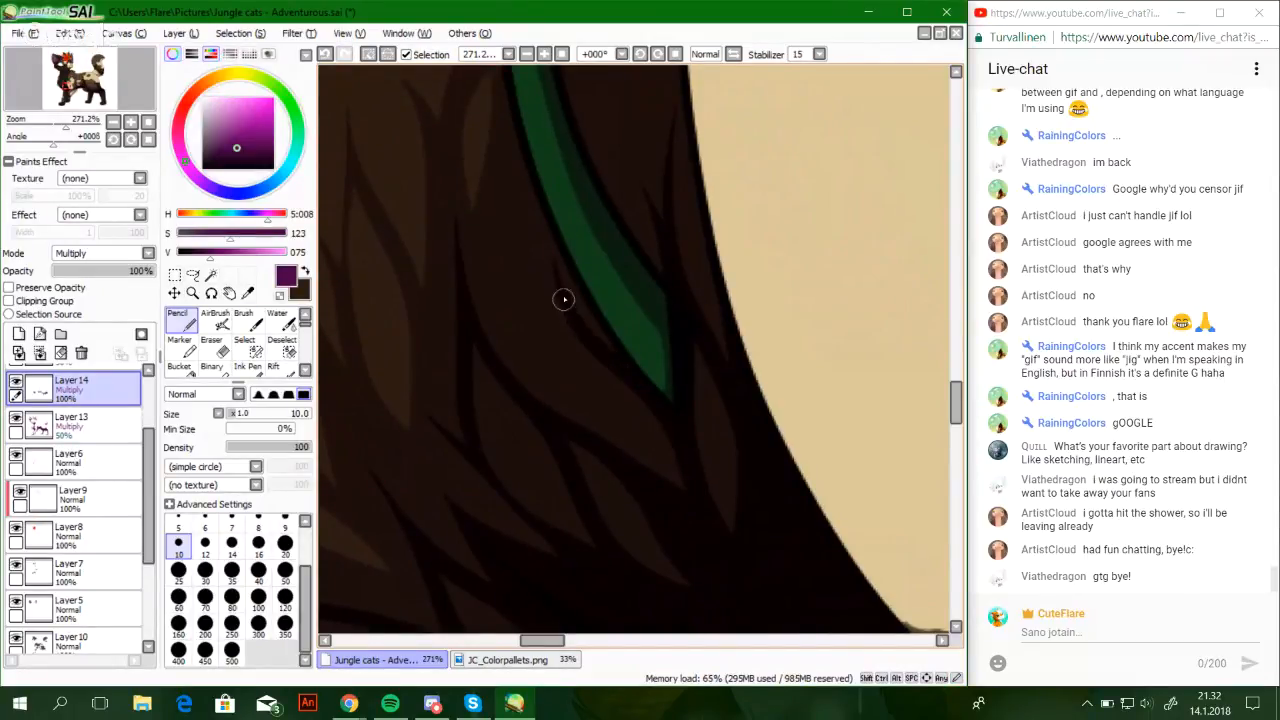
Redraw the pointed fur shadow strokes along the vine's inner edge, joining them to the tufts below its tip
left_click_drag(563, 299, 672, 493)
key("ctrl+z")
left_click_drag(563, 303, 647, 474)
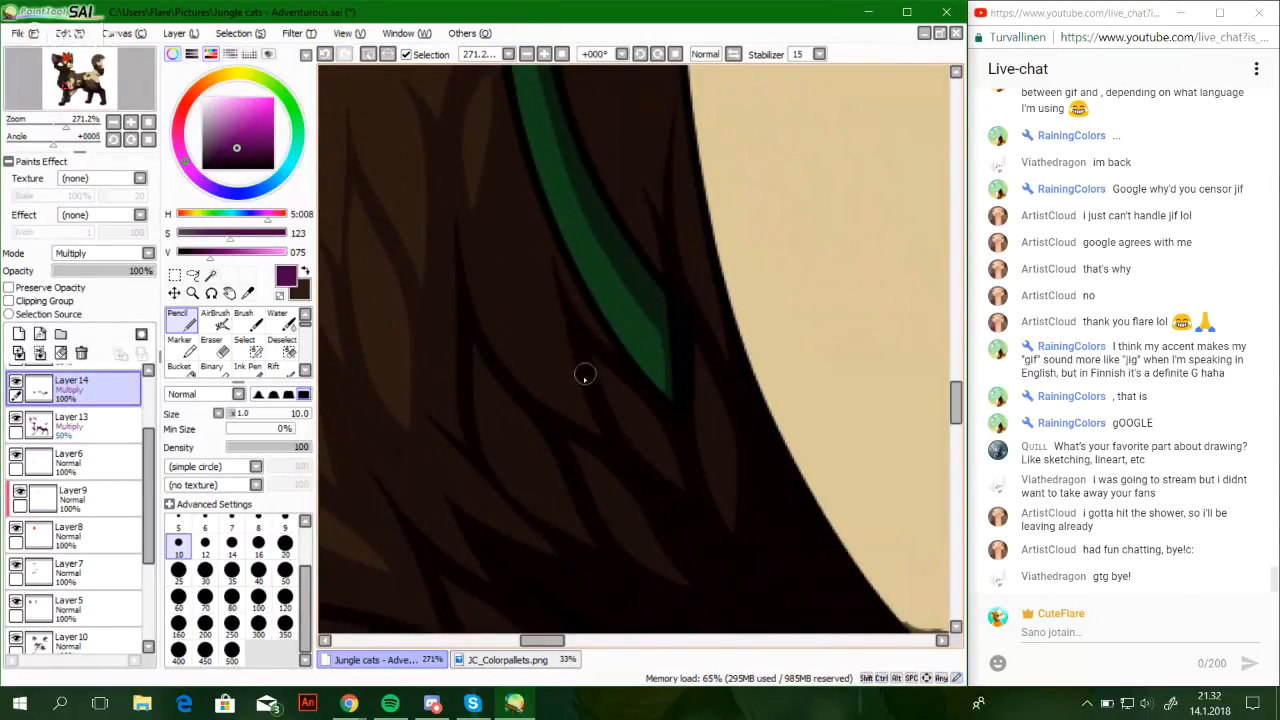
key("ctrl+z")
mouse_move(577, 356)
left_mouse_down()
mouse_move(510, 248)
mouse_move(597, 400)
left_mouse_up()
key("ctrl+z")
mouse_move(522, 278)
left_mouse_down()
mouse_move(597, 424)
mouse_move(637, 457)
mouse_move(583, 504)
left_mouse_up()
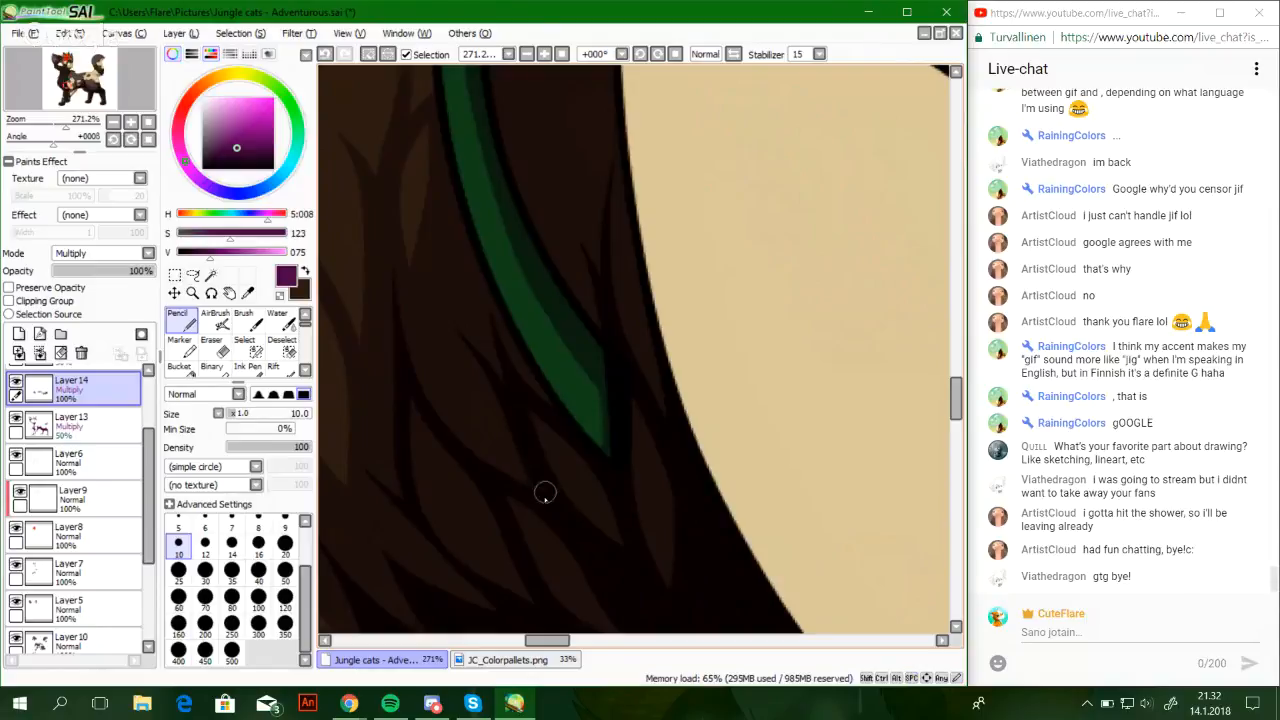
left_click_drag(508, 362, 525, 486)
Undo the last change, then try Layer14 at 42% opacity and restore it to 100%
key("e")
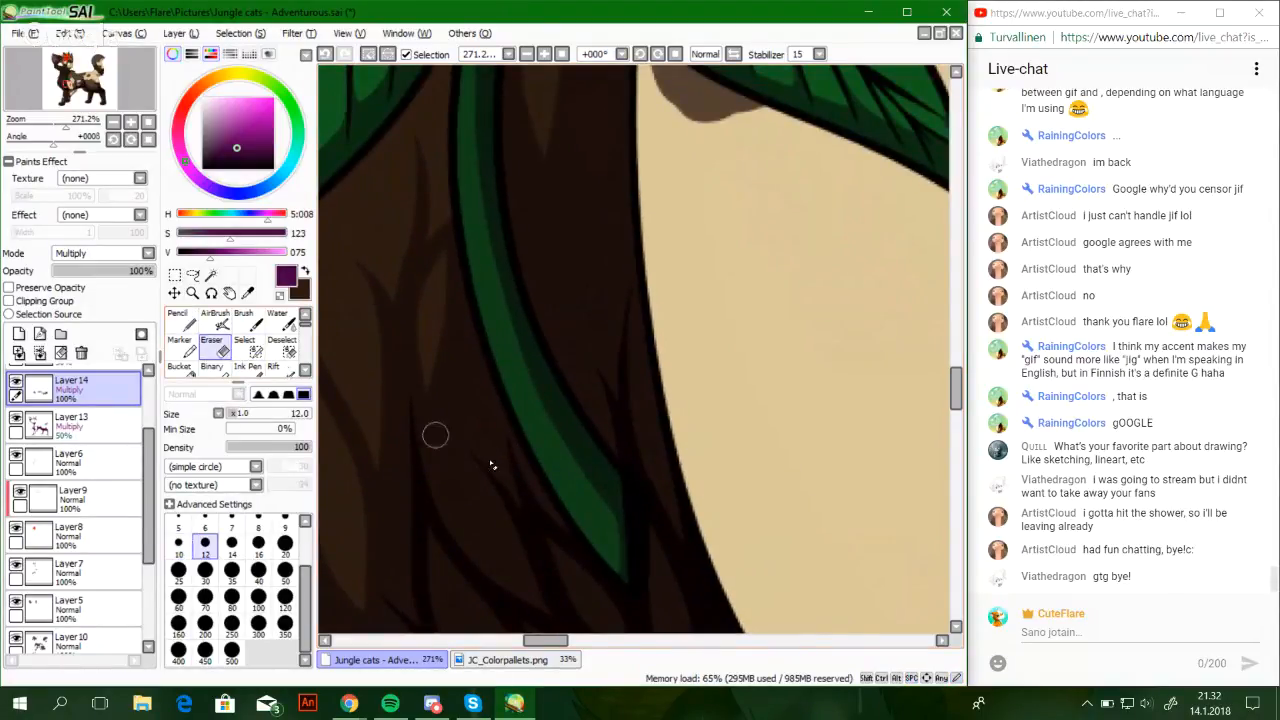
key("ctrl+z")
left_click(95, 271)
mouse_move(603, 512)
left_mouse_down()
mouse_move(573, 492)
mouse_move(586, 512)
left_mouse_up()
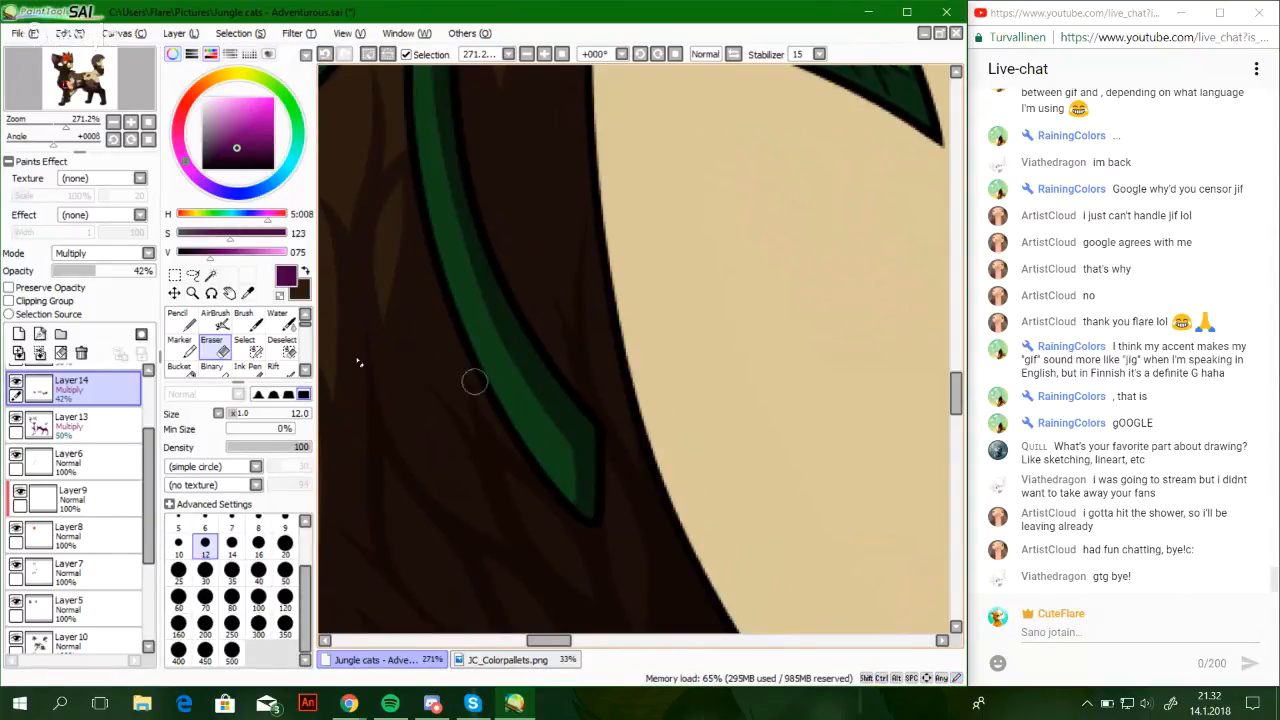
key("n")
left_click_drag(117, 271, 163, 277)
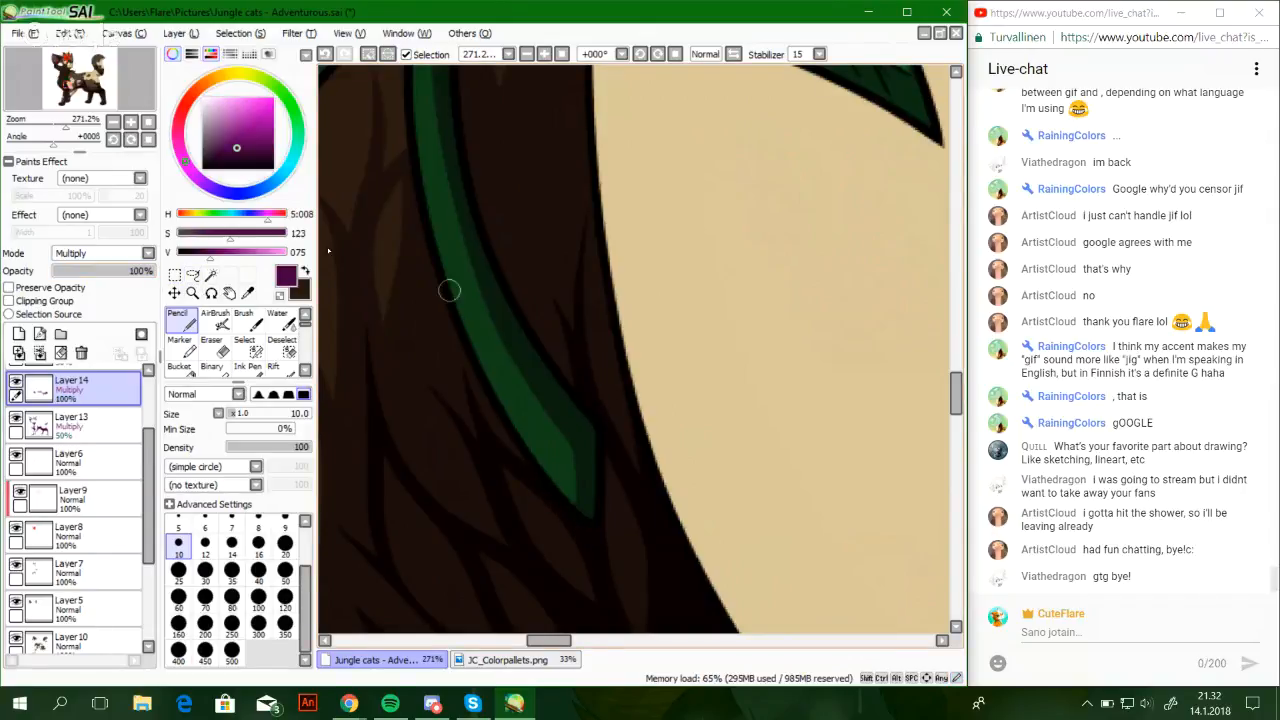
Erase the fur shadow that overlaps the green vine's tip
mouse_move(42, 139)
left_mouse_down()
mouse_move(50, 150)
mouse_move(69, 127)
left_mouse_up()
key("ctrl+d")
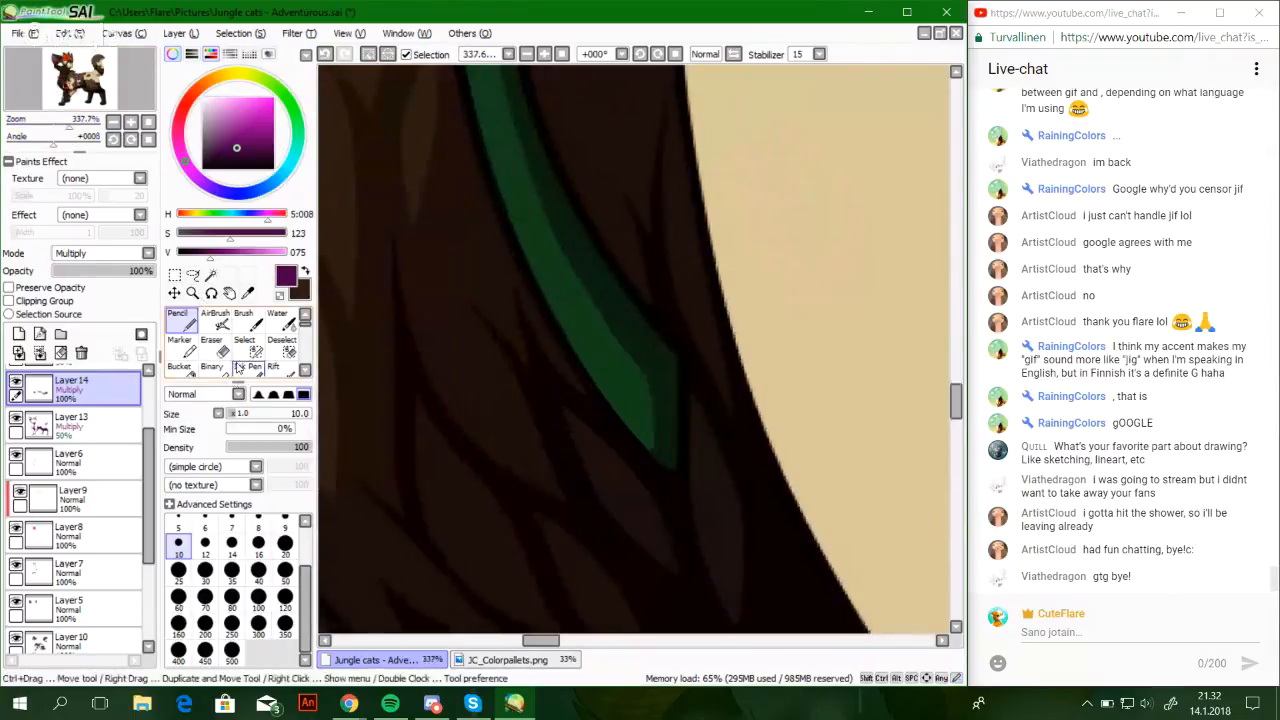
left_click(217, 350)
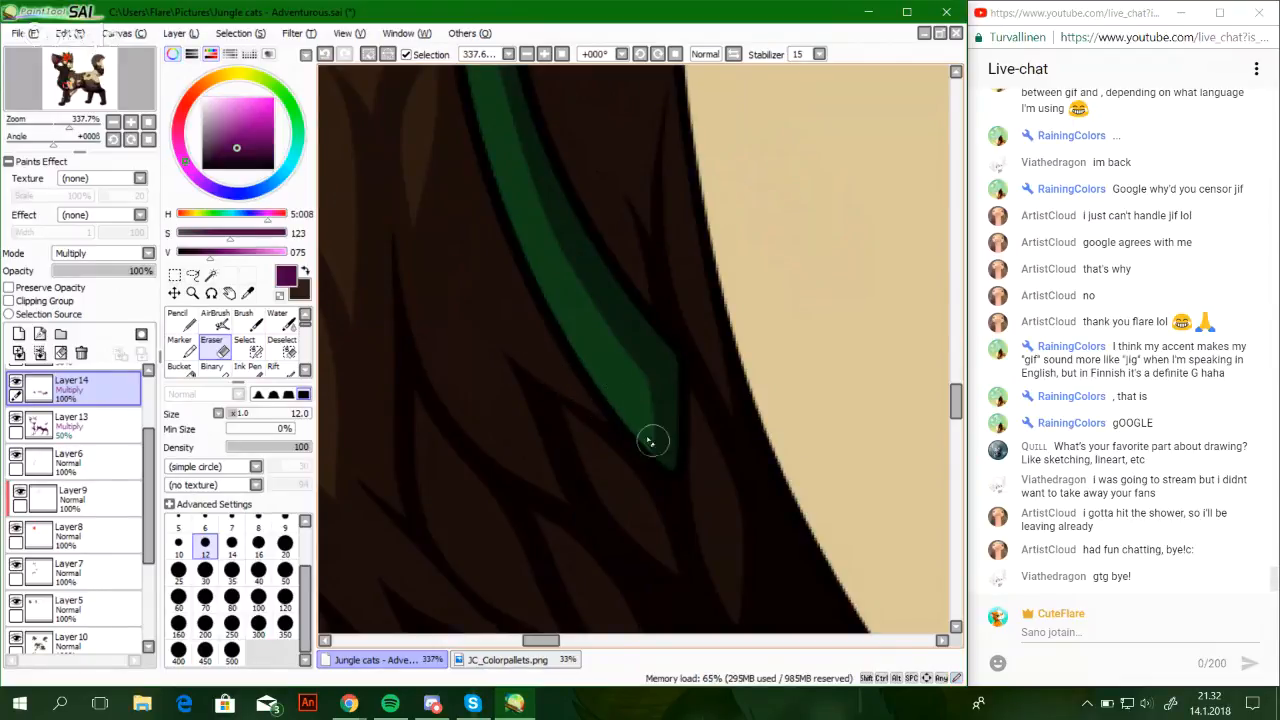
key("n")
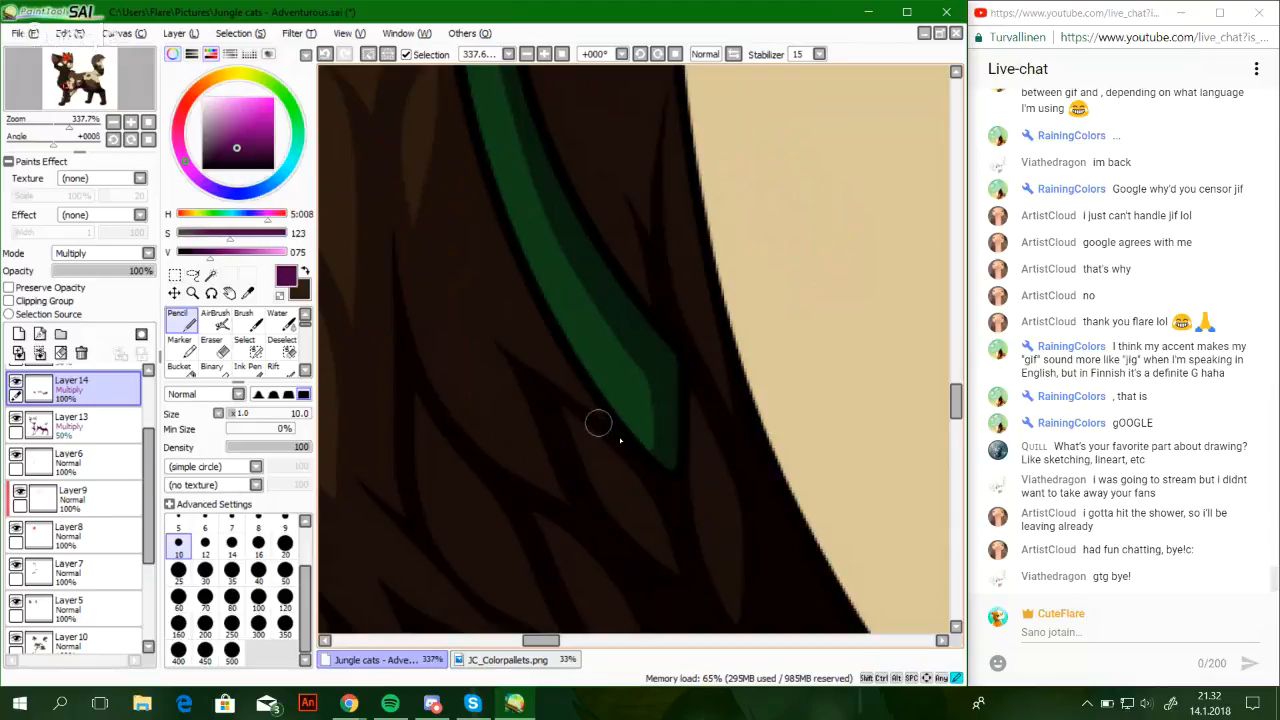
Mirror the canvas view and draw a thin curved shadow edge on the mauve area, from the upper brown patch to below the pale oval
mouse_move(76, 121)
left_mouse_down()
mouse_move(54, 120)
mouse_move(97, 97)
mouse_move(75, 91)
mouse_move(57, 63)
mouse_move(83, 74)
mouse_move(57, 60)
mouse_move(68, 126)
left_mouse_up()
left_click_drag(476, 360, 413, 488)
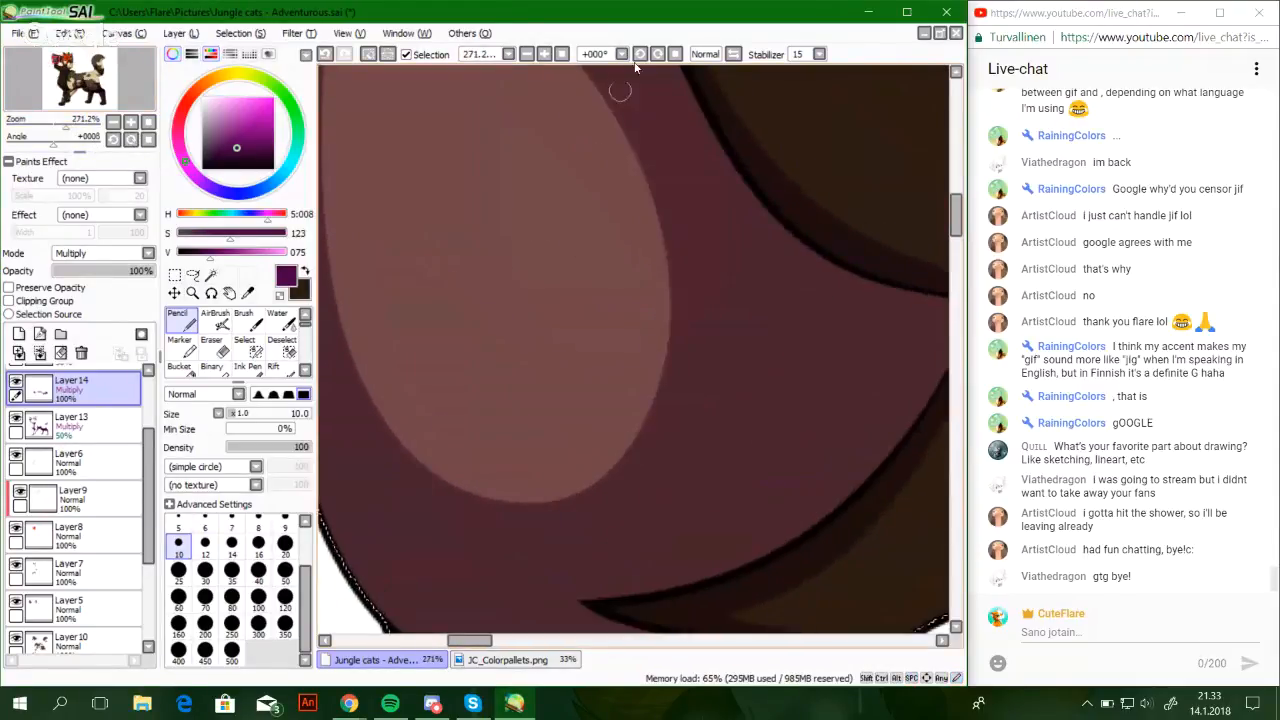
left_click(734, 54)
left_click_drag(489, 219, 547, 583)
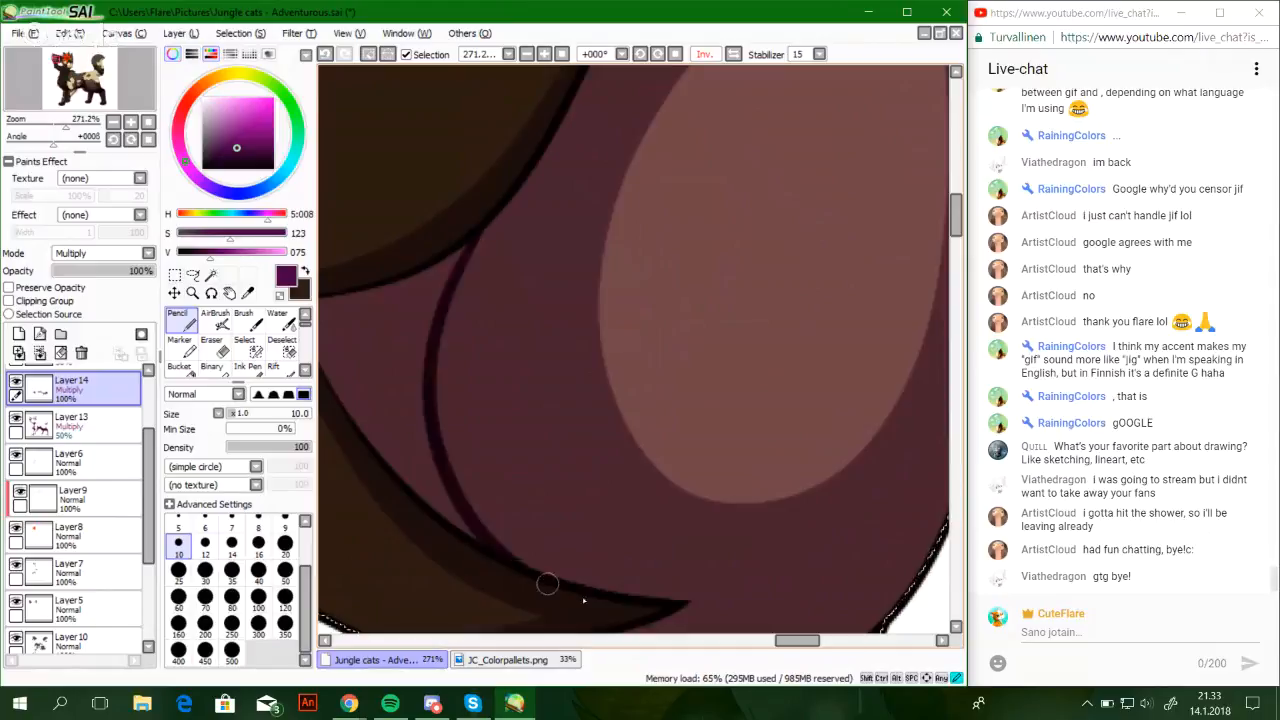
key("ctrl+z")
mouse_move(486, 220)
left_mouse_down()
mouse_move(445, 430)
mouse_move(738, 588)
left_mouse_up()
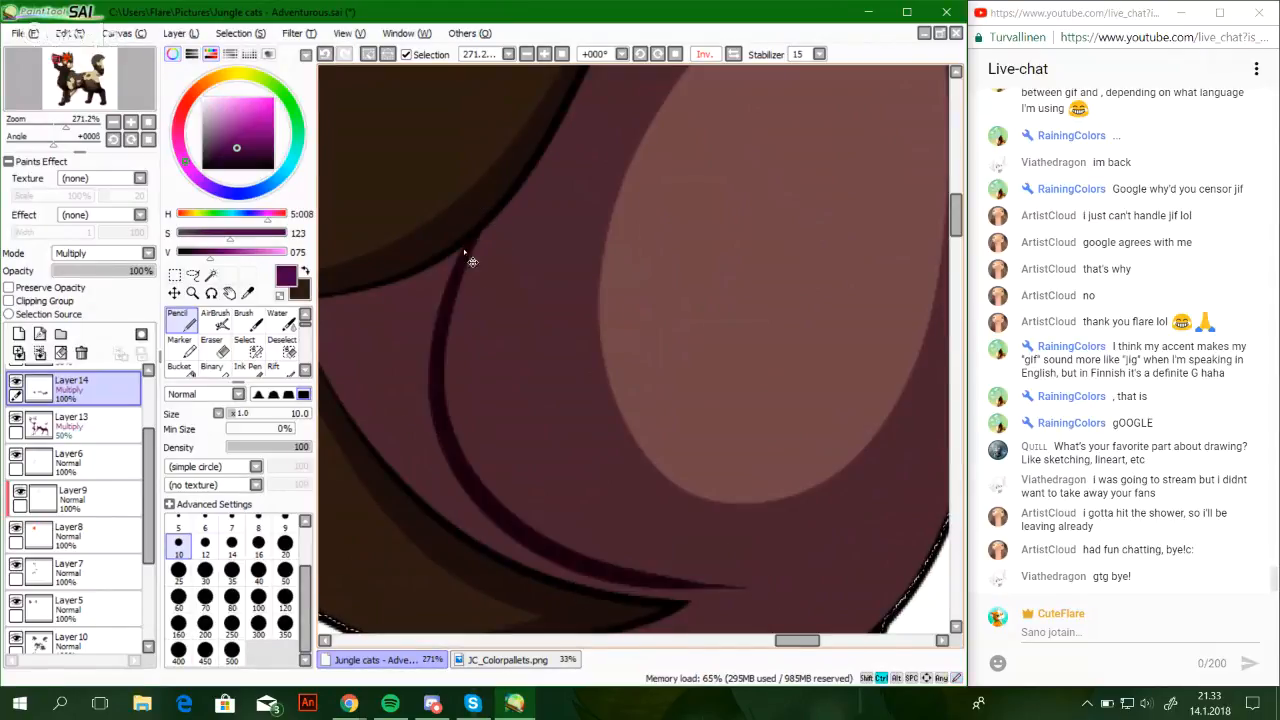
key("ctrl+z")
mouse_move(492, 217)
left_mouse_down()
mouse_move(426, 352)
mouse_move(708, 596)
mouse_move(779, 577)
left_mouse_up()
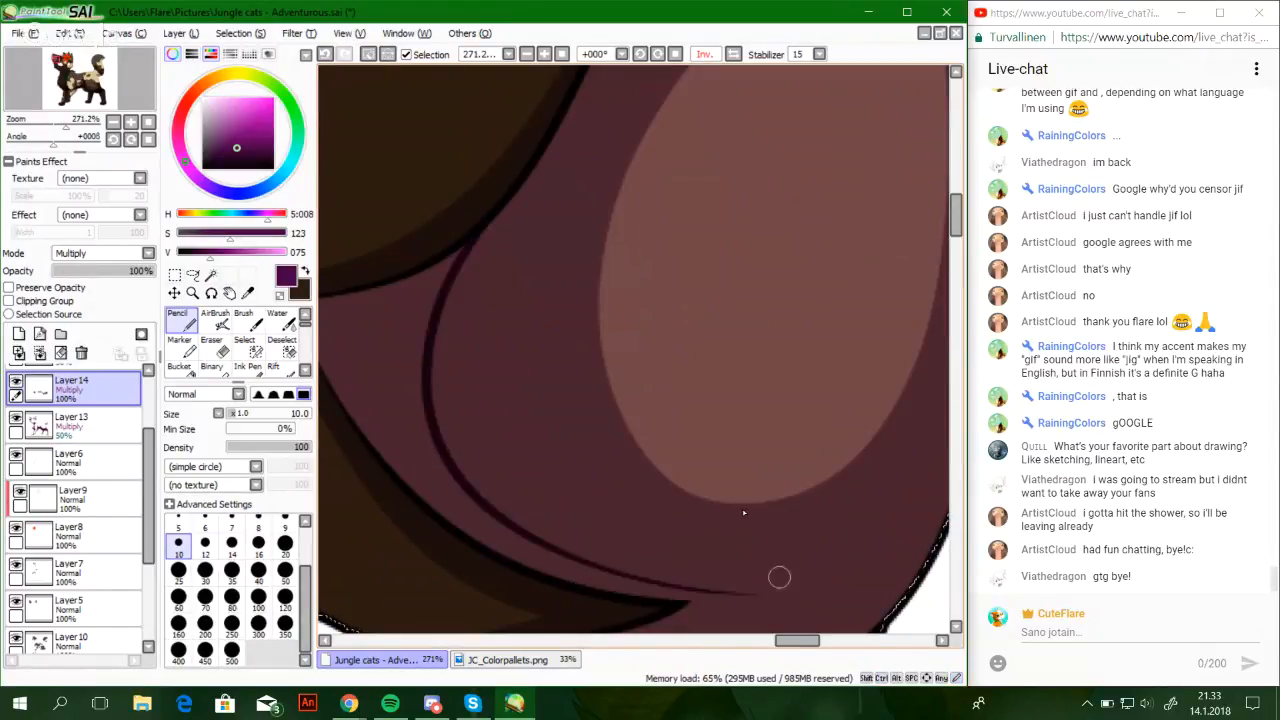
Restore the unmirrored view and outline shadow strokes along the mauve ear's lower edge and the brown fur corner beneath it
left_click(734, 54)
left_click_drag(623, 544, 535, 257)
mouse_move(412, 311)
left_mouse_down()
mouse_move(527, 355)
mouse_move(390, 381)
left_mouse_up()
scroll(515, 400, "up", 3)
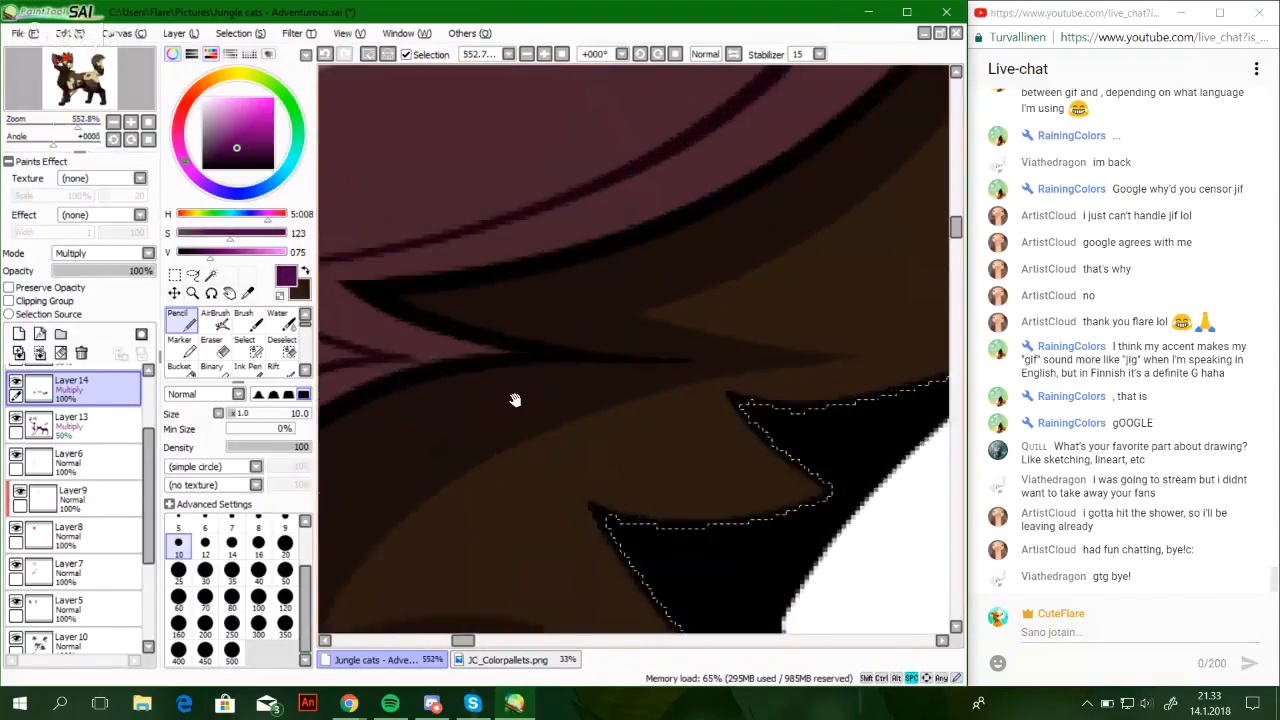
left_click_drag(514, 400, 789, 403)
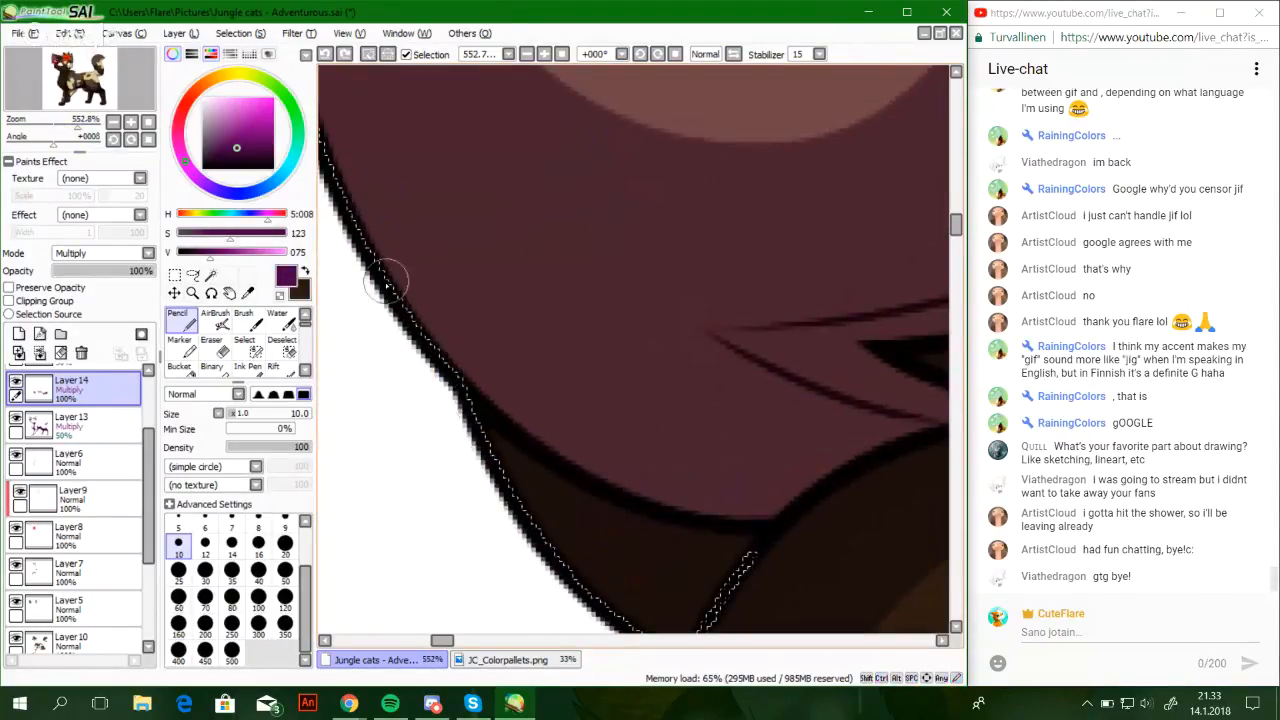
mouse_move(396, 296)
left_mouse_down()
mouse_move(496, 393)
mouse_move(880, 402)
left_mouse_up()
mouse_move(789, 455)
left_mouse_down()
mouse_move(666, 311)
mouse_move(632, 344)
left_mouse_up()
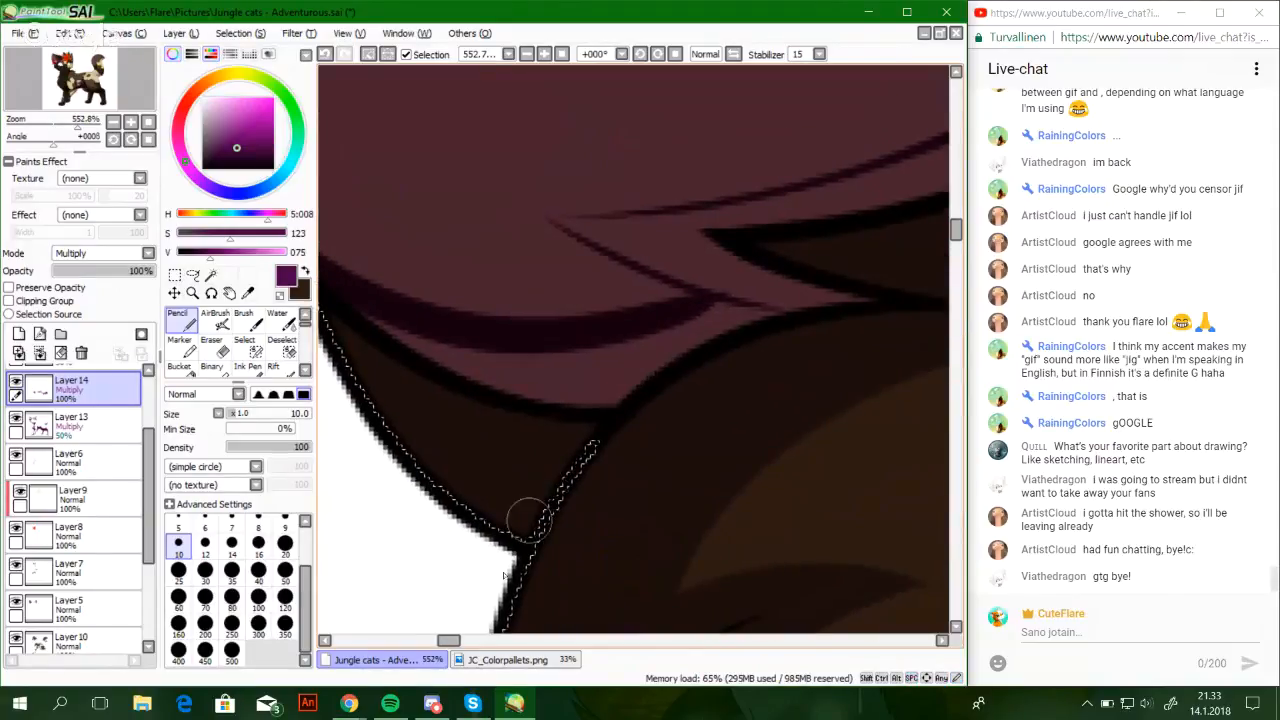
mouse_move(503, 576)
left_mouse_down()
mouse_move(555, 520)
mouse_move(595, 440)
left_mouse_up()
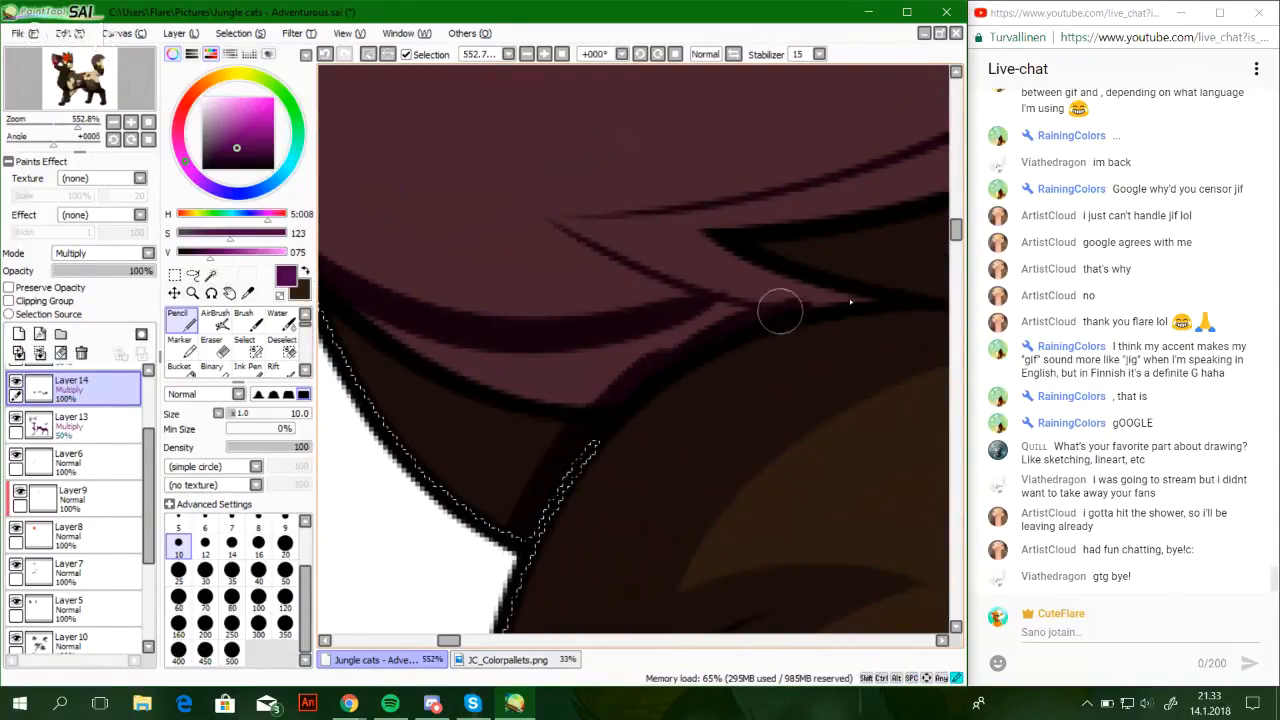
mouse_move(780, 312)
left_mouse_down()
mouse_move(865, 301)
mouse_move(866, 289)
mouse_move(703, 446)
mouse_move(601, 620)
mouse_move(419, 563)
mouse_move(594, 538)
mouse_move(783, 464)
mouse_move(757, 483)
mouse_move(886, 393)
mouse_move(643, 476)
left_mouse_up()
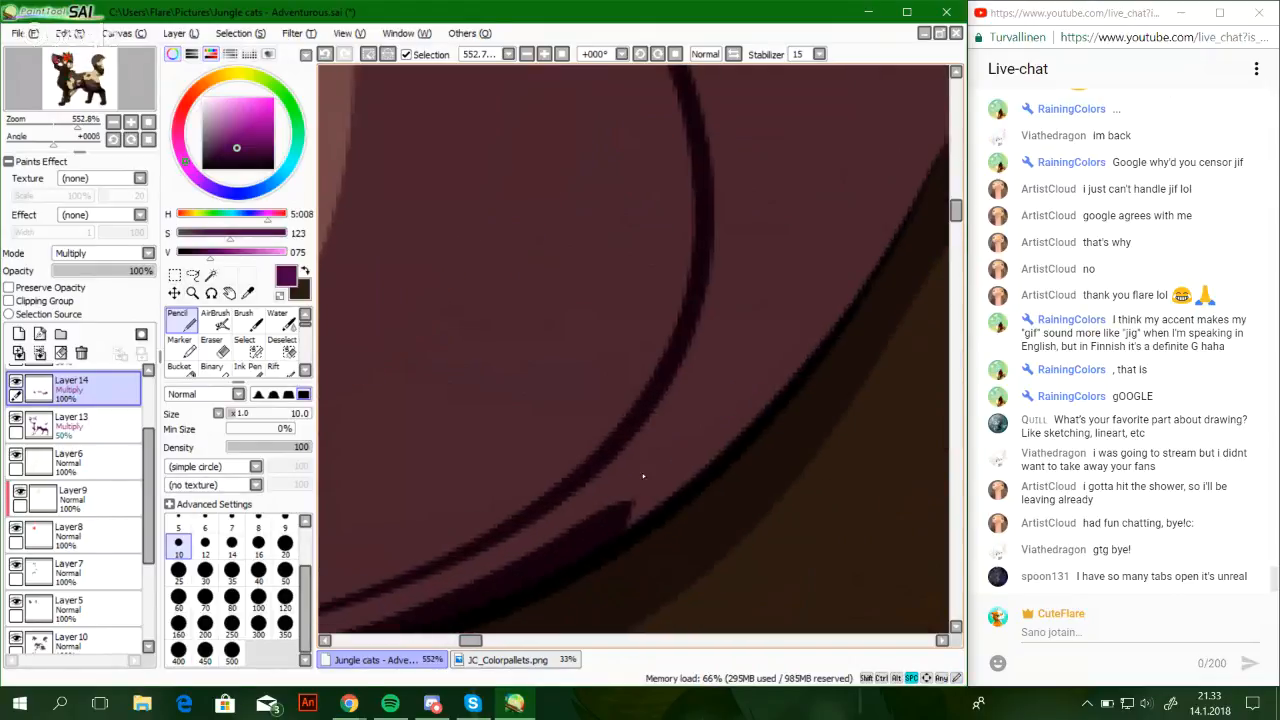
Trace the ear shadow's outer boundary along the black lineart, from the lower mauve edge up into the corner beneath the brown fur
left_click_drag(592, 528, 732, 440)
key("ctrl+z")
mouse_move(555, 567)
left_mouse_down()
mouse_move(823, 320)
mouse_move(733, 407)
mouse_move(563, 492)
mouse_move(692, 283)
left_mouse_up()
mouse_move(654, 346)
left_mouse_down()
mouse_move(695, 293)
mouse_move(638, 388)
mouse_move(702, 286)
mouse_move(633, 396)
mouse_move(701, 282)
left_mouse_up()
left_click_drag(617, 340, 702, 488)
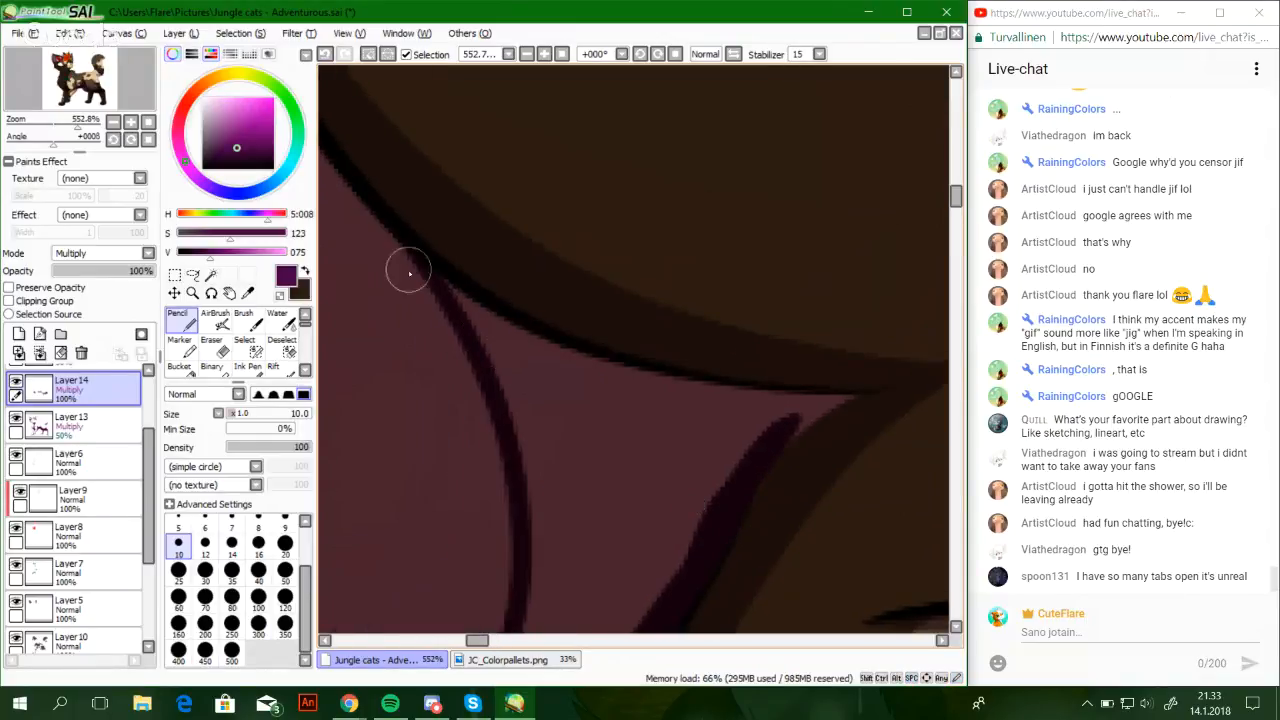
left_click_drag(474, 326, 437, 280)
mouse_move(500, 356)
left_mouse_down()
mouse_move(457, 296)
mouse_move(720, 405)
mouse_move(700, 380)
mouse_move(869, 395)
mouse_move(794, 434)
mouse_move(765, 474)
mouse_move(797, 430)
mouse_move(765, 444)
mouse_move(760, 427)
mouse_move(831, 404)
left_mouse_up()
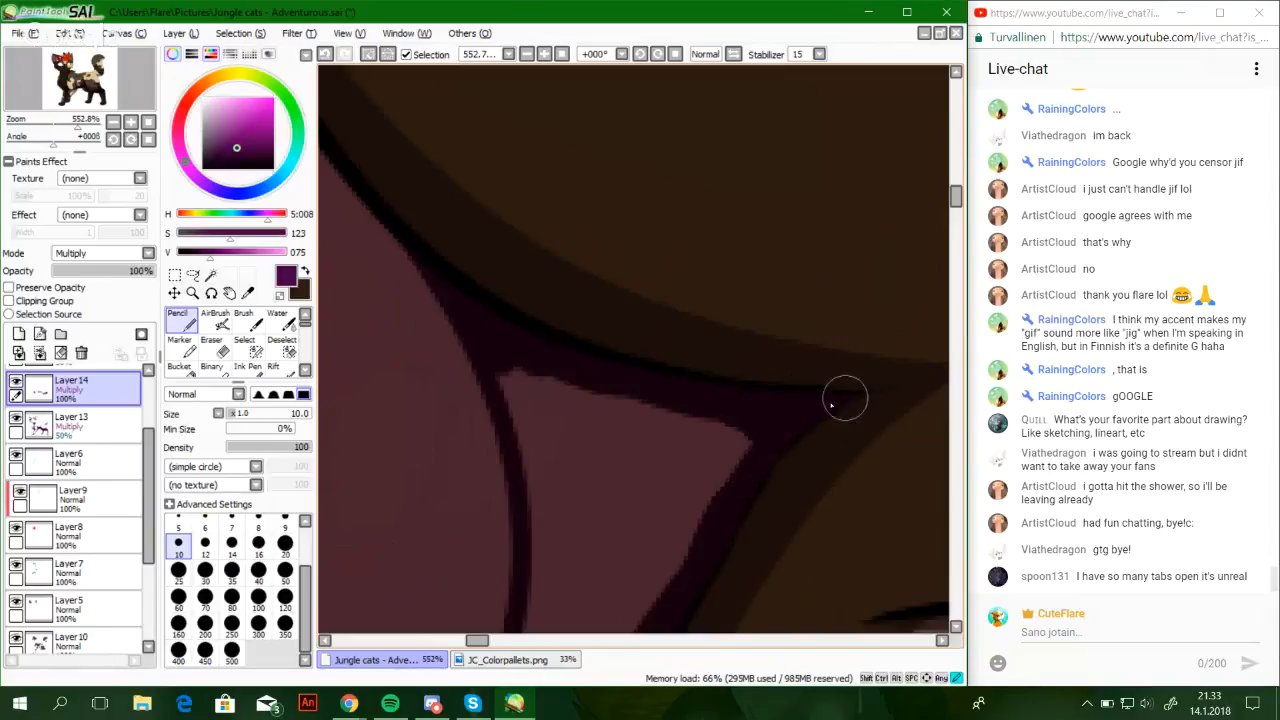
key("ctrl+z")
left_click_drag(783, 440, 832, 402)
Close the remaining gap and bucket-fill the outlined shadow areas on the mauve ear and the brown fur at its base
left_click(186, 370)
left_click(560, 450)
left_click(178, 320)
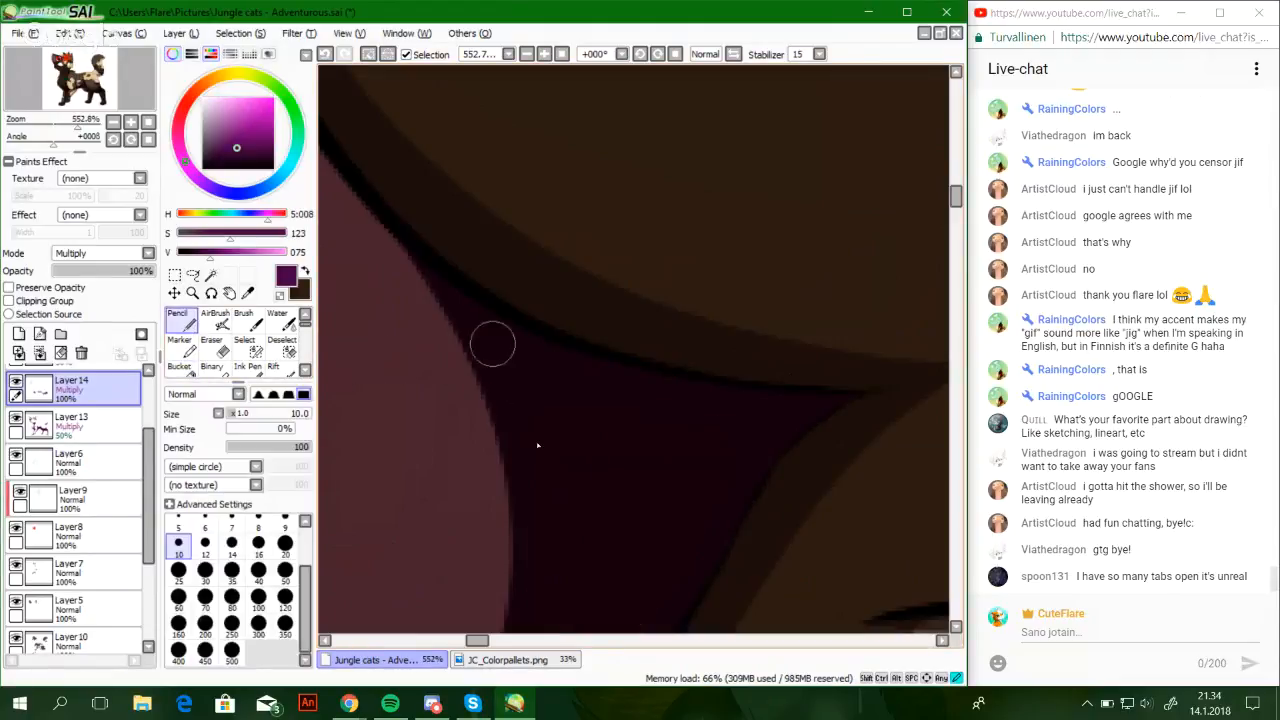
left_click_drag(585, 562, 729, 206)
left_click_drag(440, 415, 766, 180)
left_click_drag(620, 441, 866, 357)
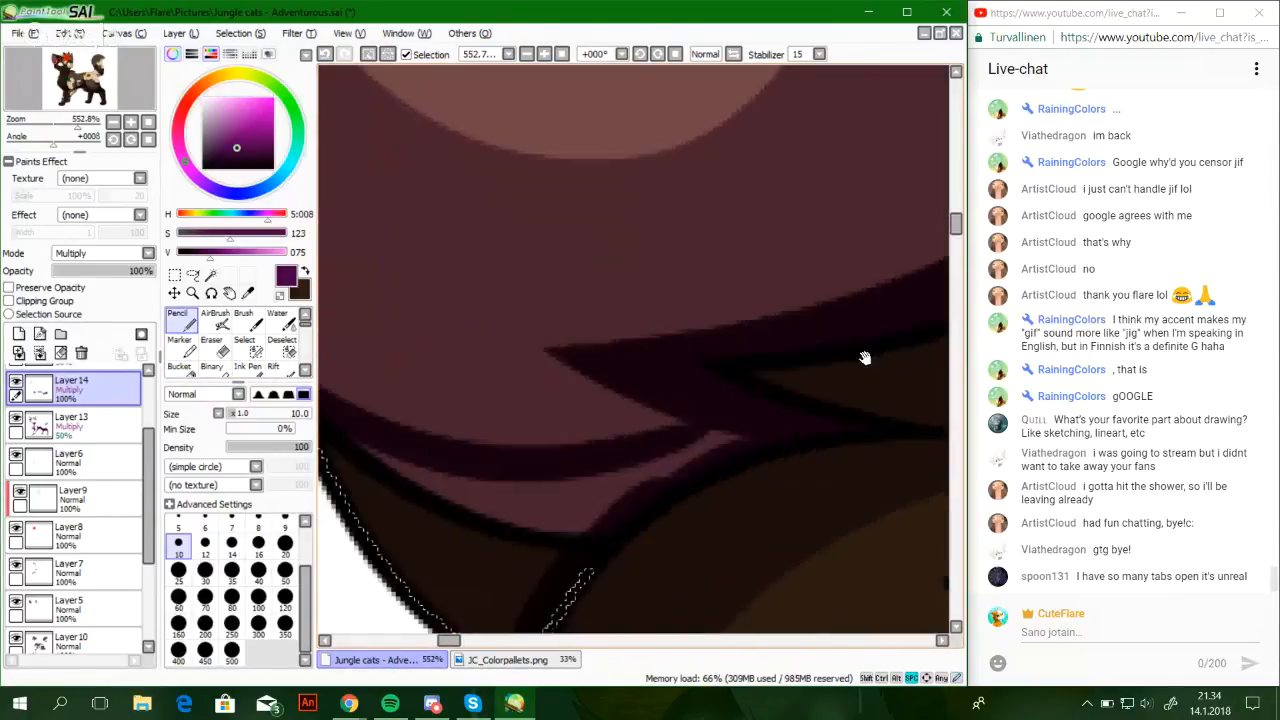
left_click_drag(450, 489, 615, 449)
left_click(182, 369)
left_click(537, 474)
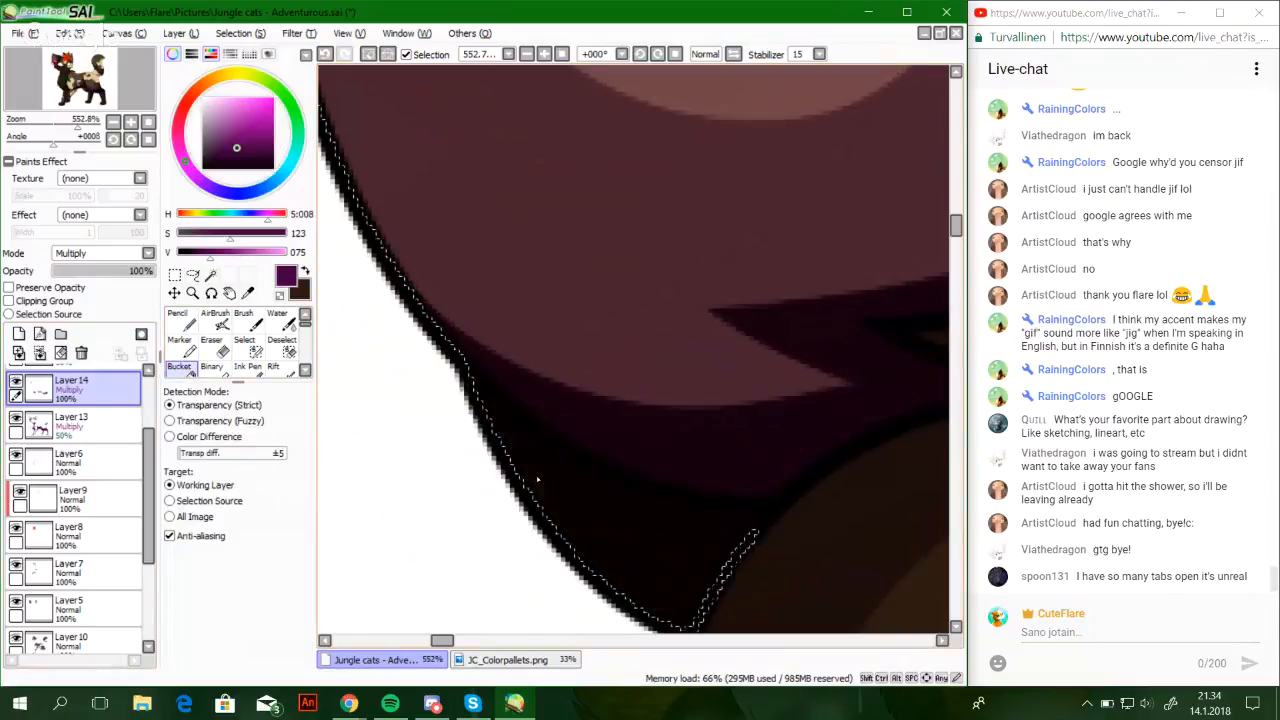
left_click(181, 316)
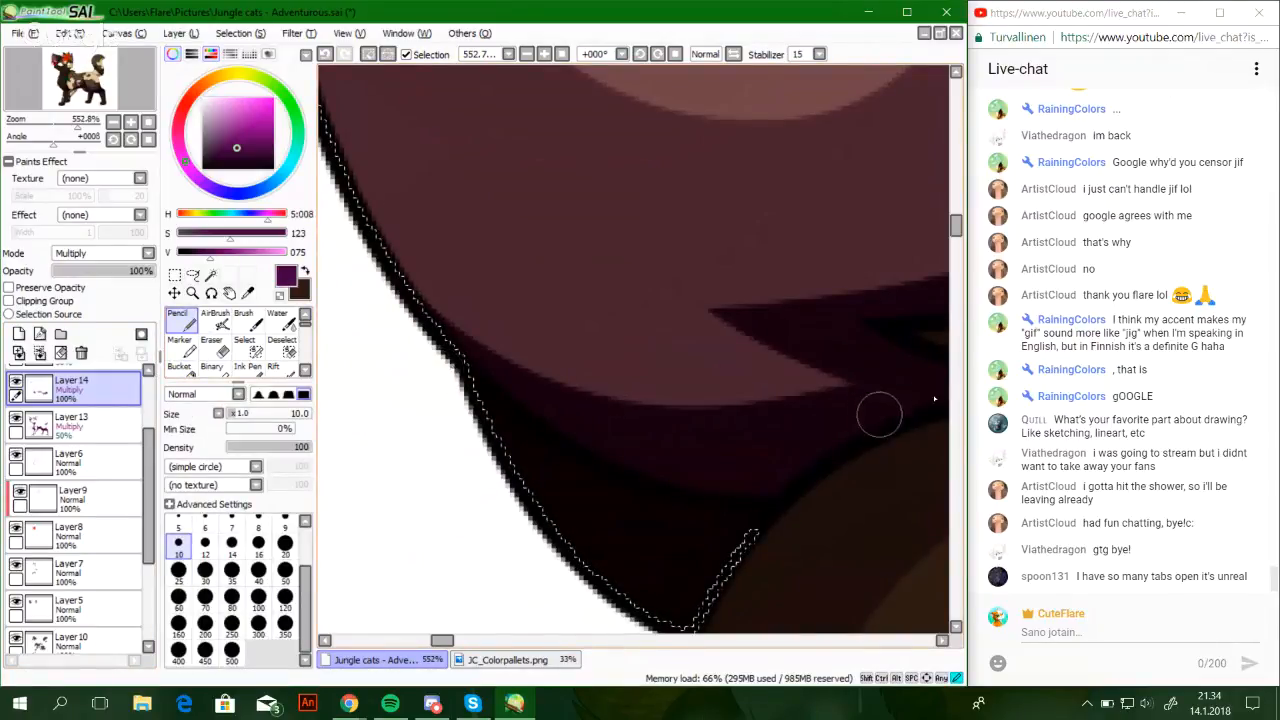
Paint a narrow shadow inside the mauve ear along the lineart, running down from the ear's pointed tip
left_click_drag(78, 123, 80, 83)
left_click_drag(629, 357, 664, 491)
left_click_drag(402, 202, 640, 343)
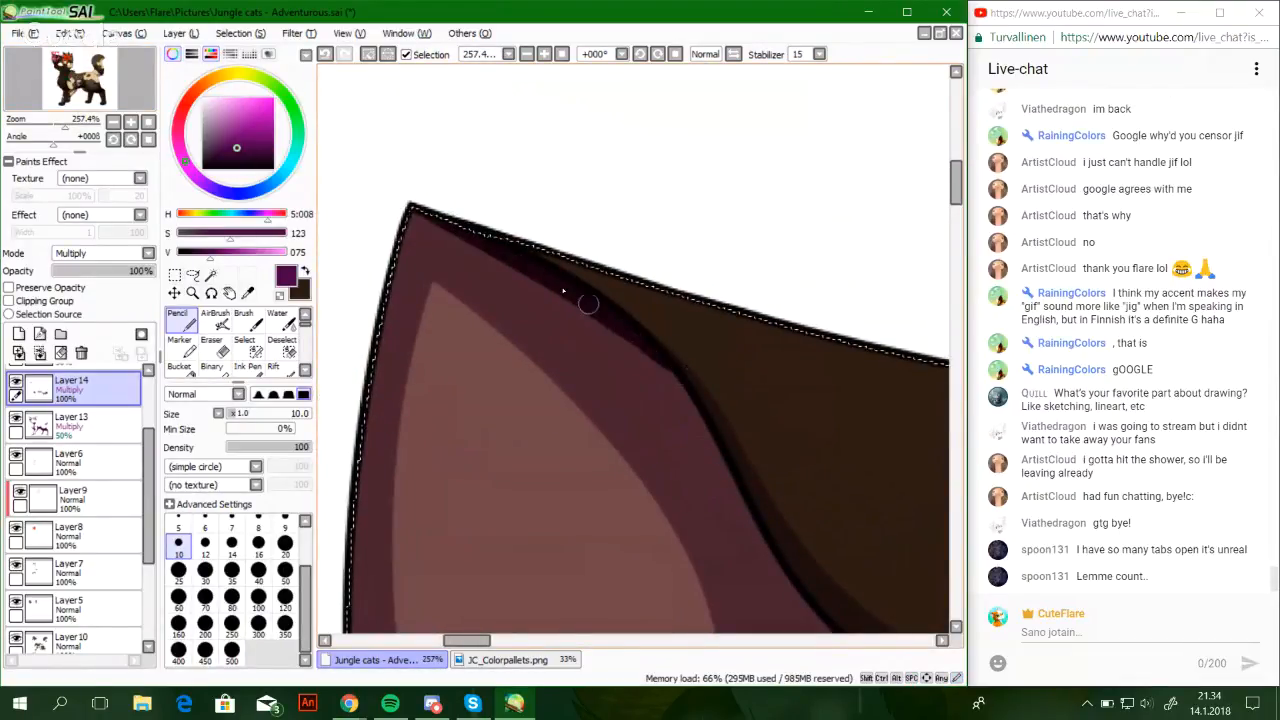
left_click_drag(582, 300, 674, 380)
key("ctrl+z")
left_click_drag(580, 303, 694, 402)
left_click_drag(618, 331, 714, 436)
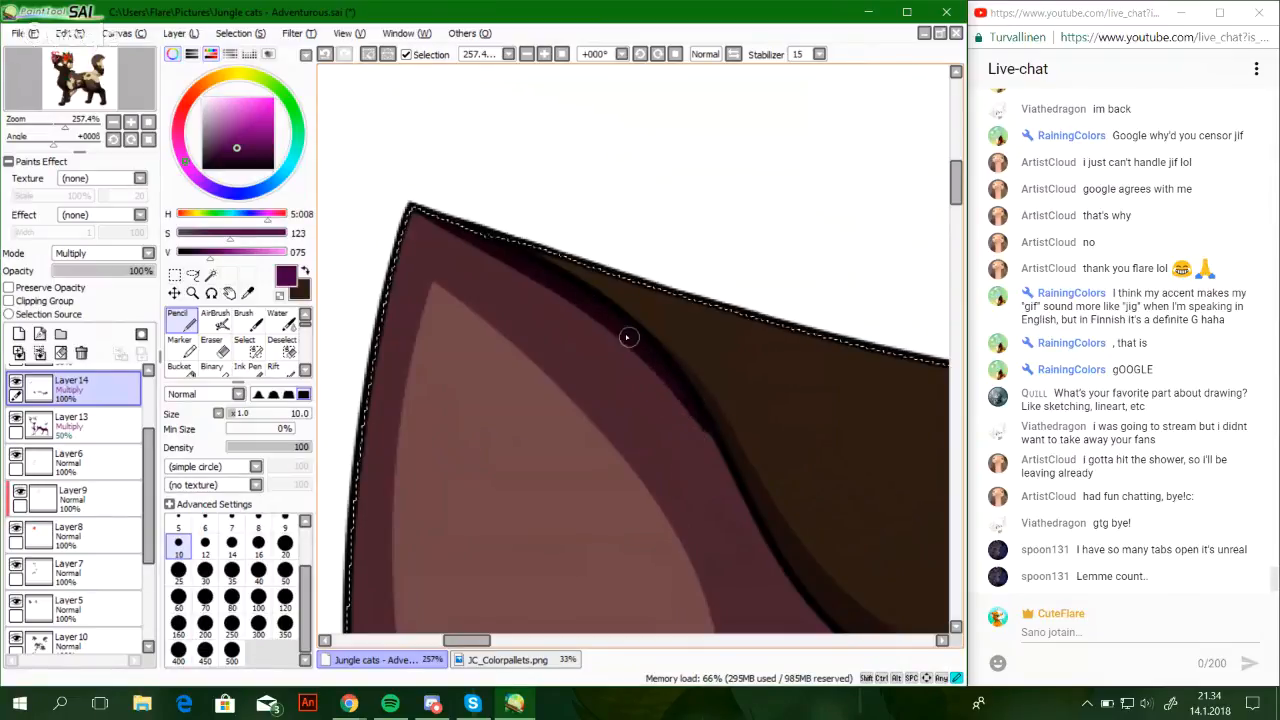
left_click_drag(670, 390, 737, 502)
Continue the narrow ear shadow down the curved lineart, joining it to the filled shadow at the ear's base
left_click_drag(758, 455, 420, 177)
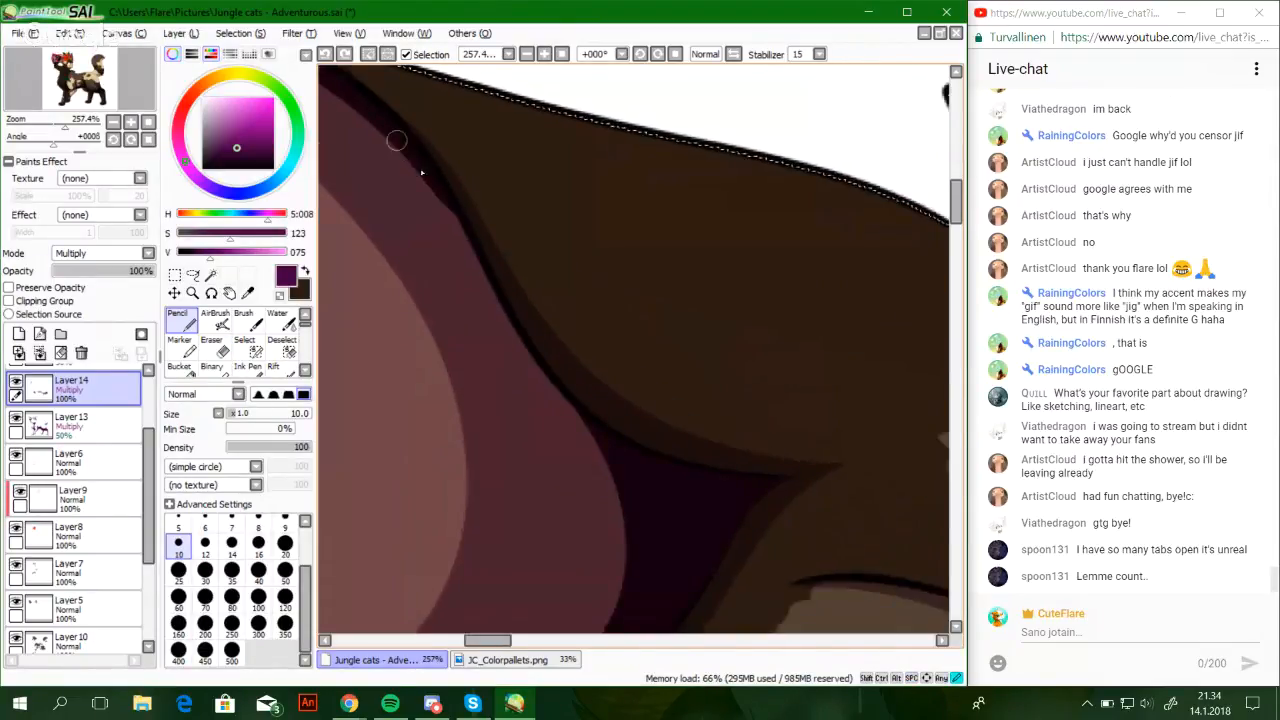
left_click_drag(463, 238, 484, 274)
key("ctrl+z")
left_click_drag(451, 214, 489, 301)
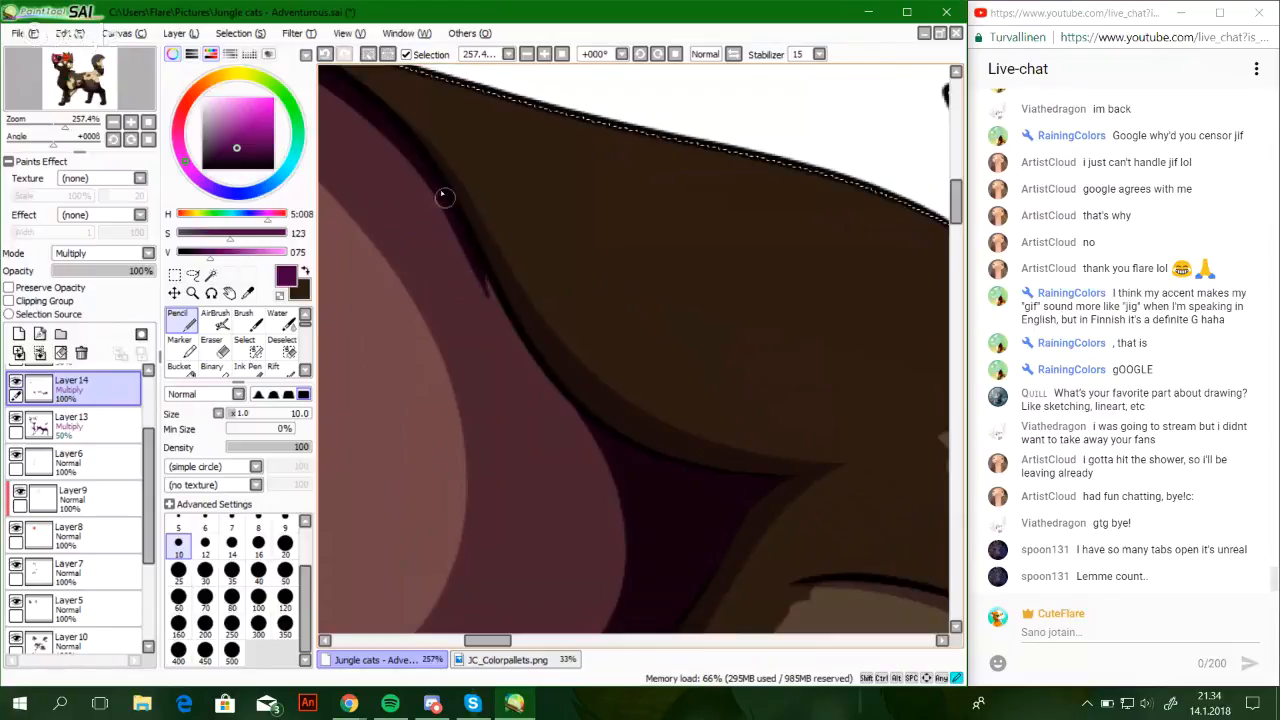
left_click_drag(466, 240, 521, 336)
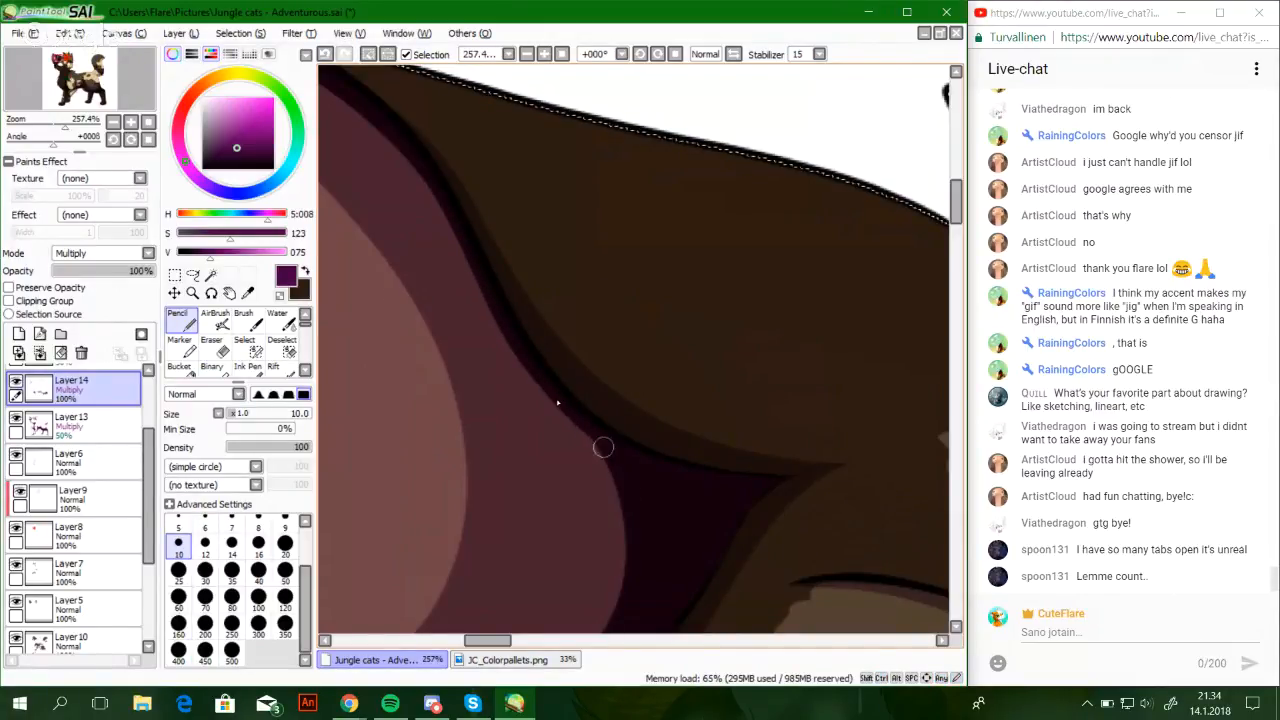
left_click_drag(562, 406, 591, 446)
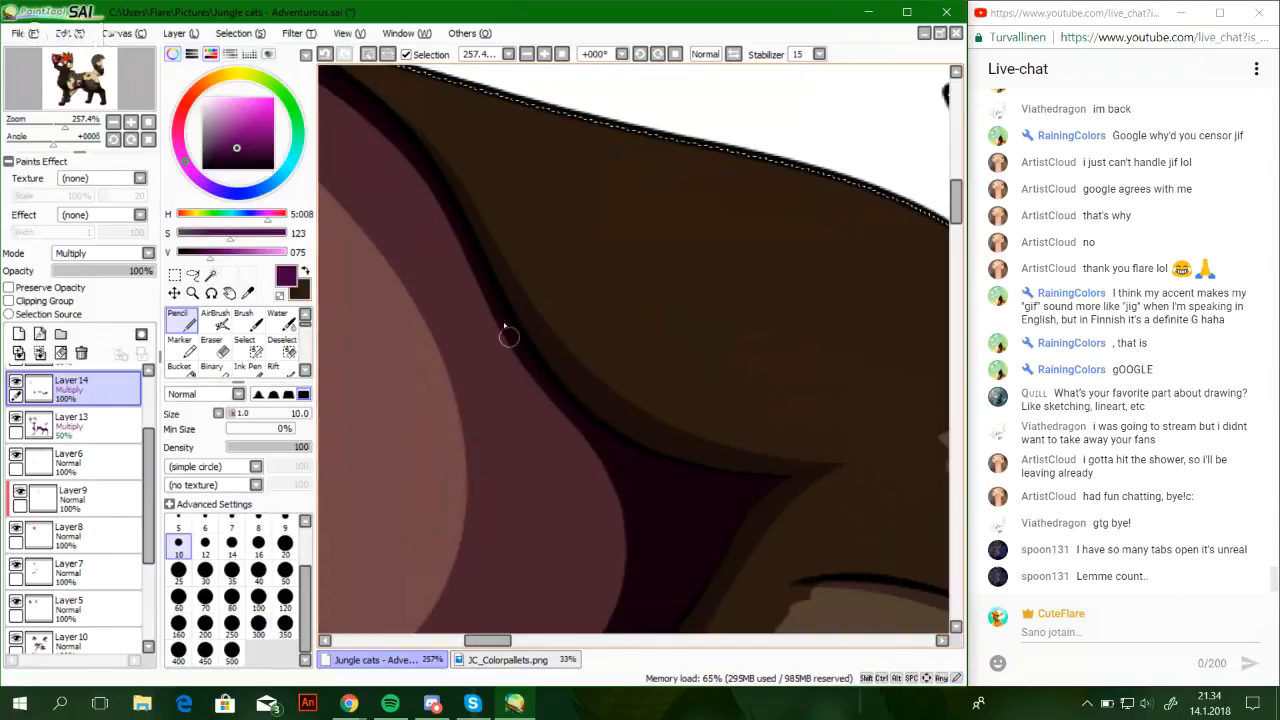
left_click_drag(505, 327, 628, 487)
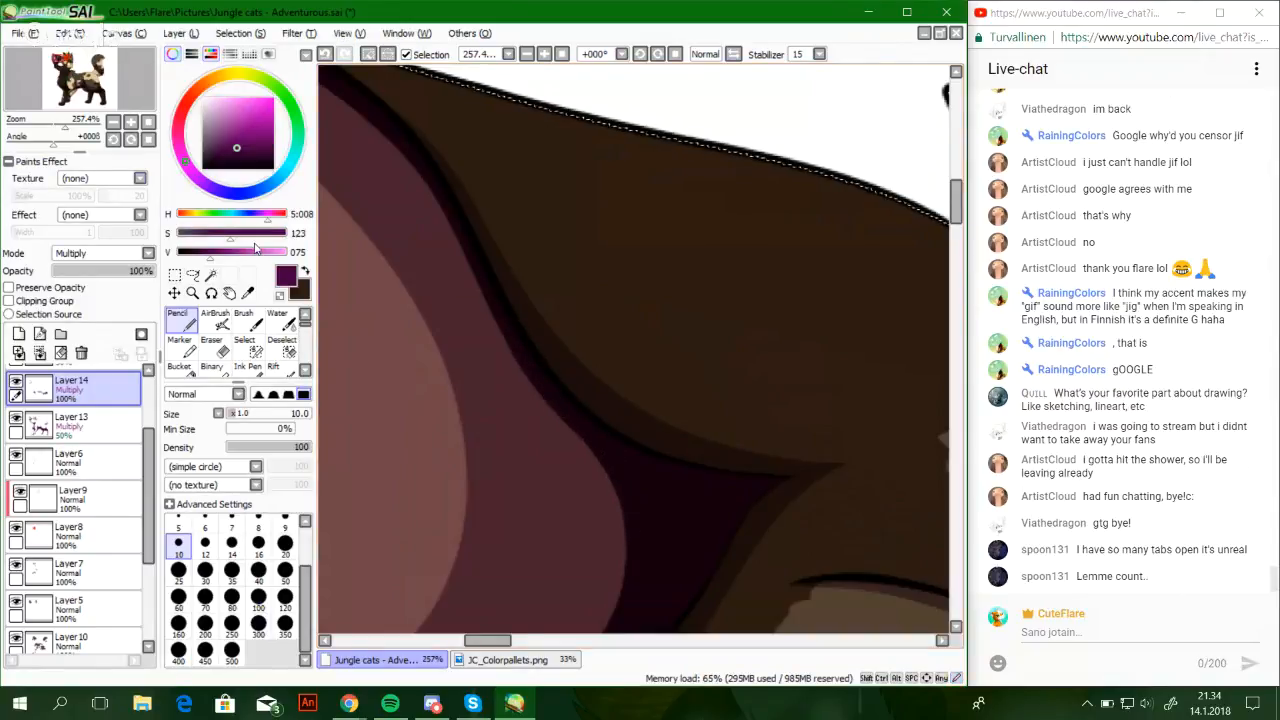
Deepen the shadows around the red flower's centre and in the fur gap between its two lower petals
left_click_drag(65, 121, 54, 127)
left_click_drag(73, 61, 83, 109)
left_click_drag(907, 277, 680, 320)
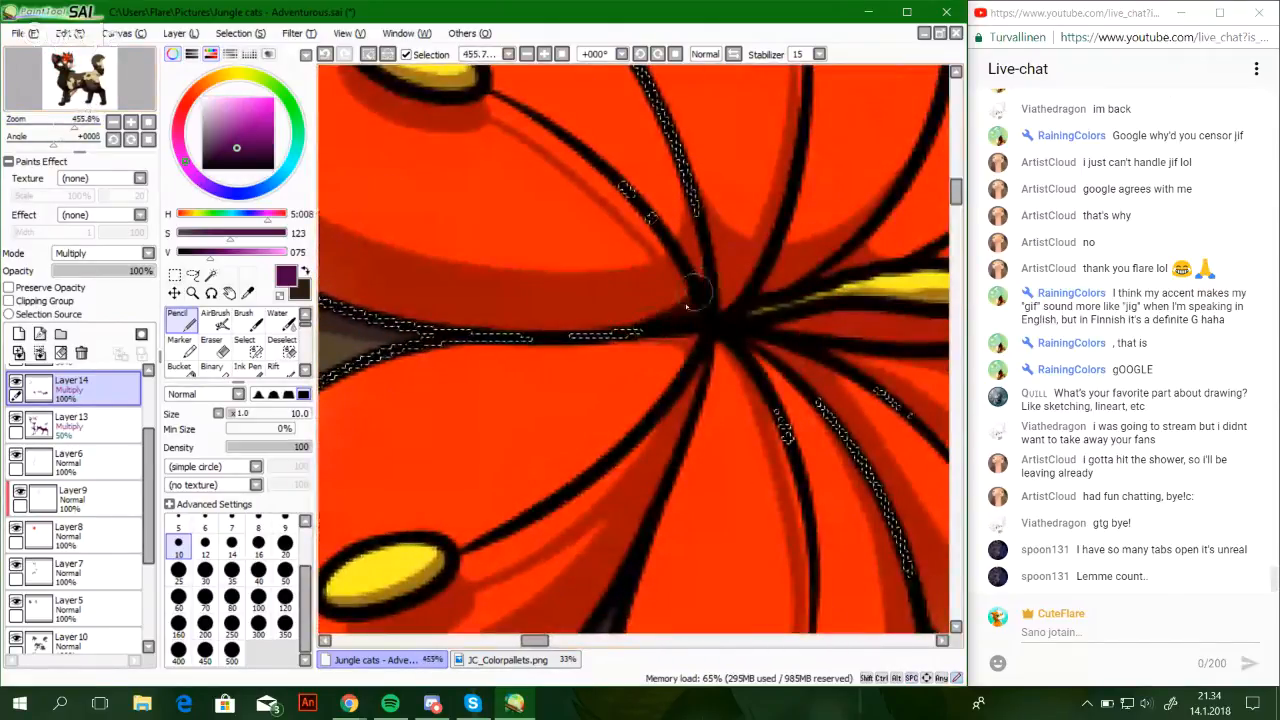
left_click_drag(704, 258, 614, 296)
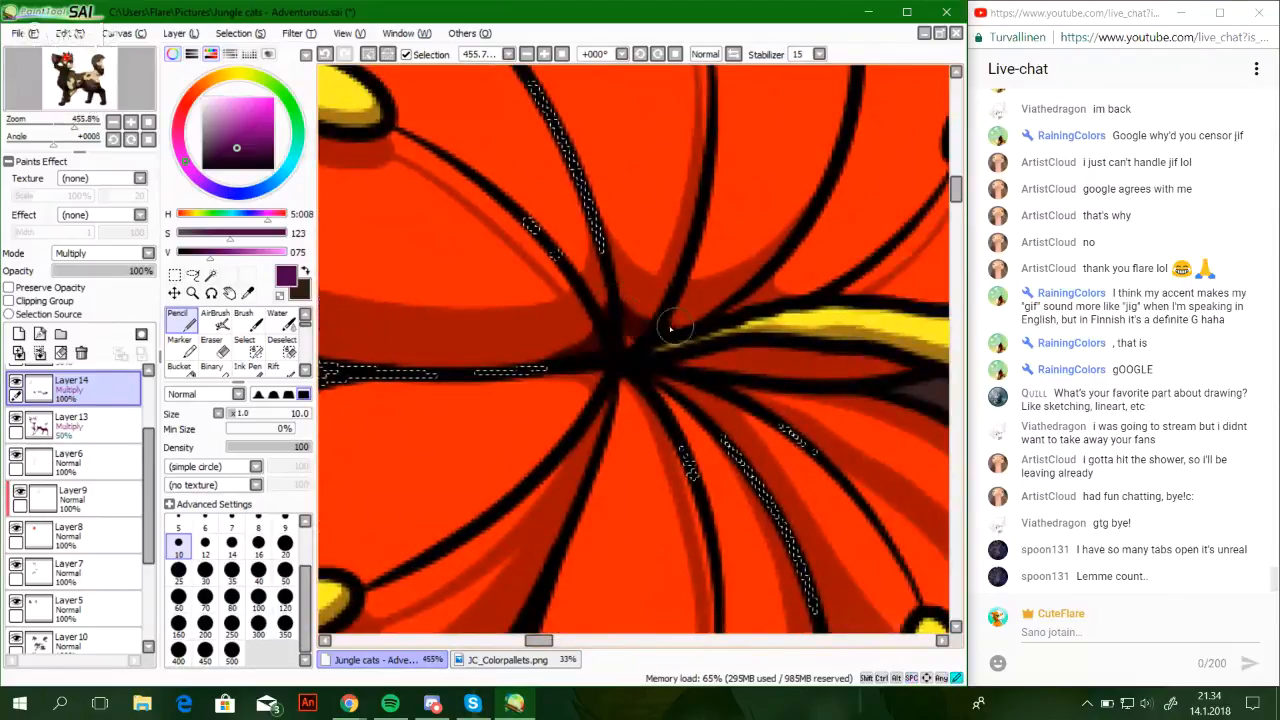
mouse_move(671, 329)
left_mouse_down()
mouse_move(617, 345)
mouse_move(697, 234)
mouse_move(780, 72)
left_mouse_up()
left_click_drag(698, 297, 620, 566)
mouse_move(833, 430)
left_mouse_down()
mouse_move(839, 328)
mouse_move(854, 349)
left_mouse_up()
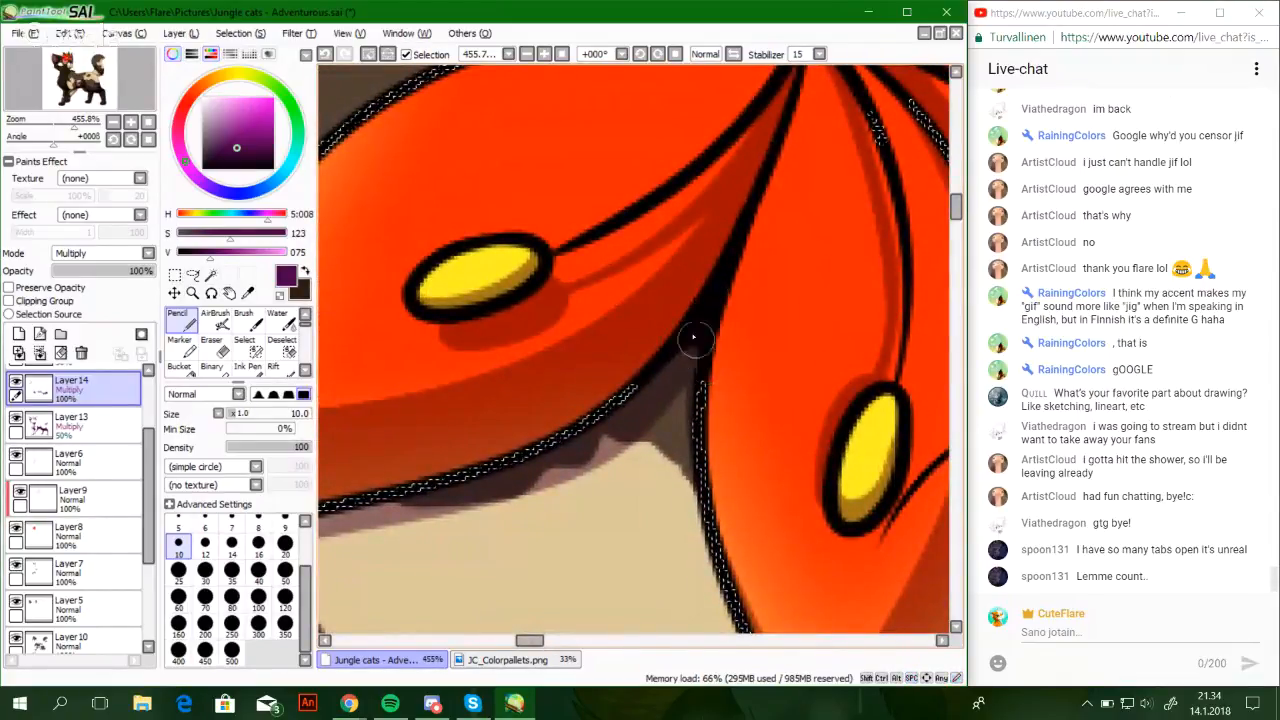
left_click_drag(699, 358, 699, 399)
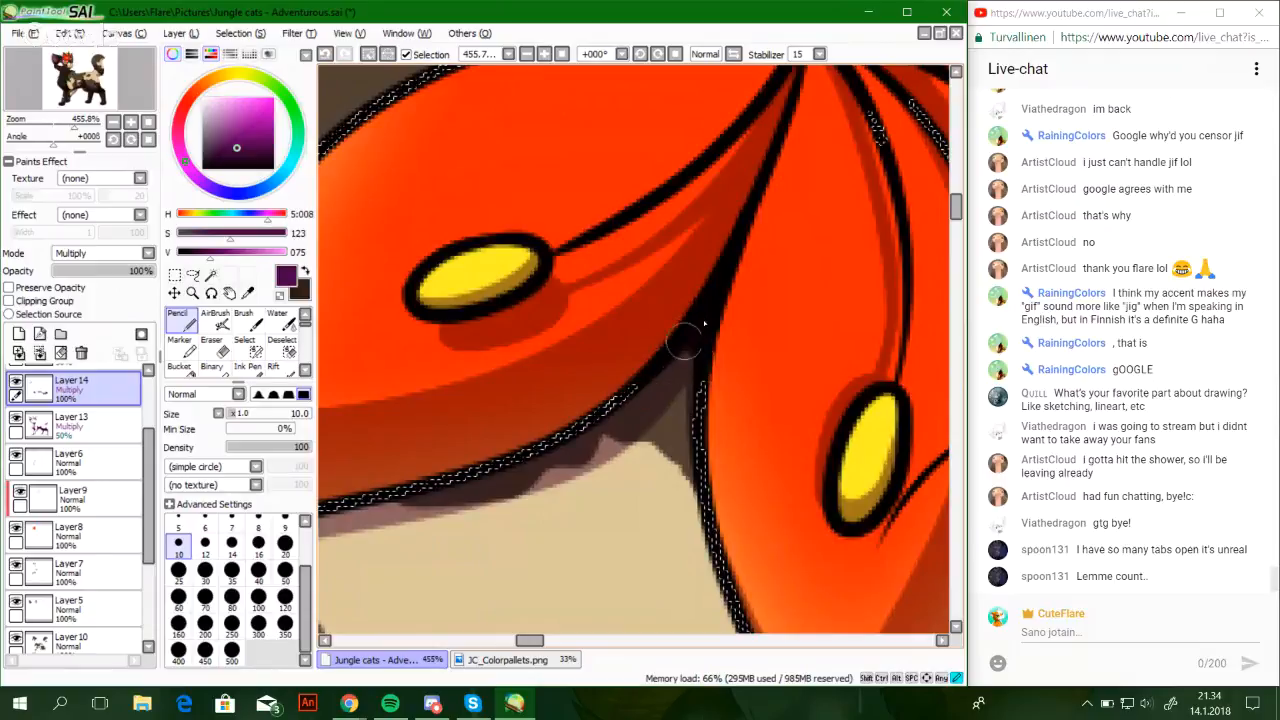
Paint deeper shadows on the green leaf where it emerges from beneath the red petals
left_click_drag(695, 270, 765, 555)
left_click_drag(736, 398, 650, 430)
left_click_drag(905, 460, 706, 360)
left_click_drag(864, 515, 629, 257)
mouse_move(716, 440)
left_mouse_down()
mouse_move(686, 340)
mouse_move(679, 387)
left_mouse_up()
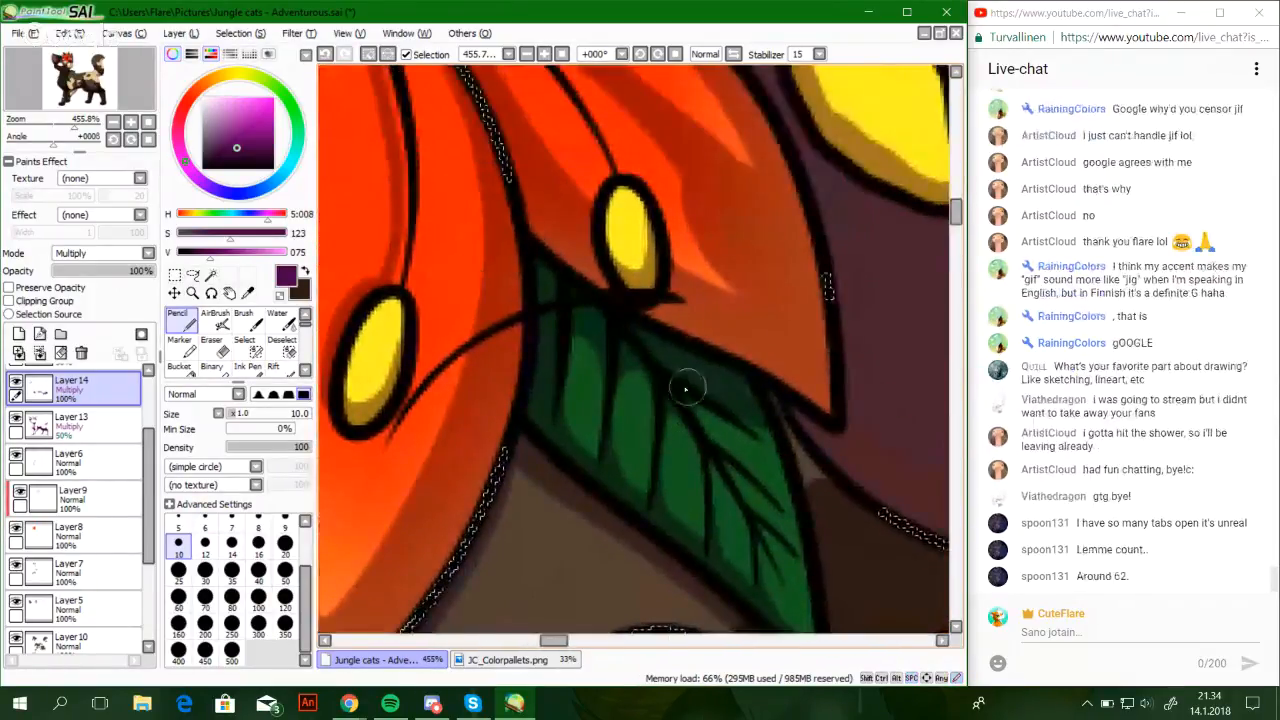
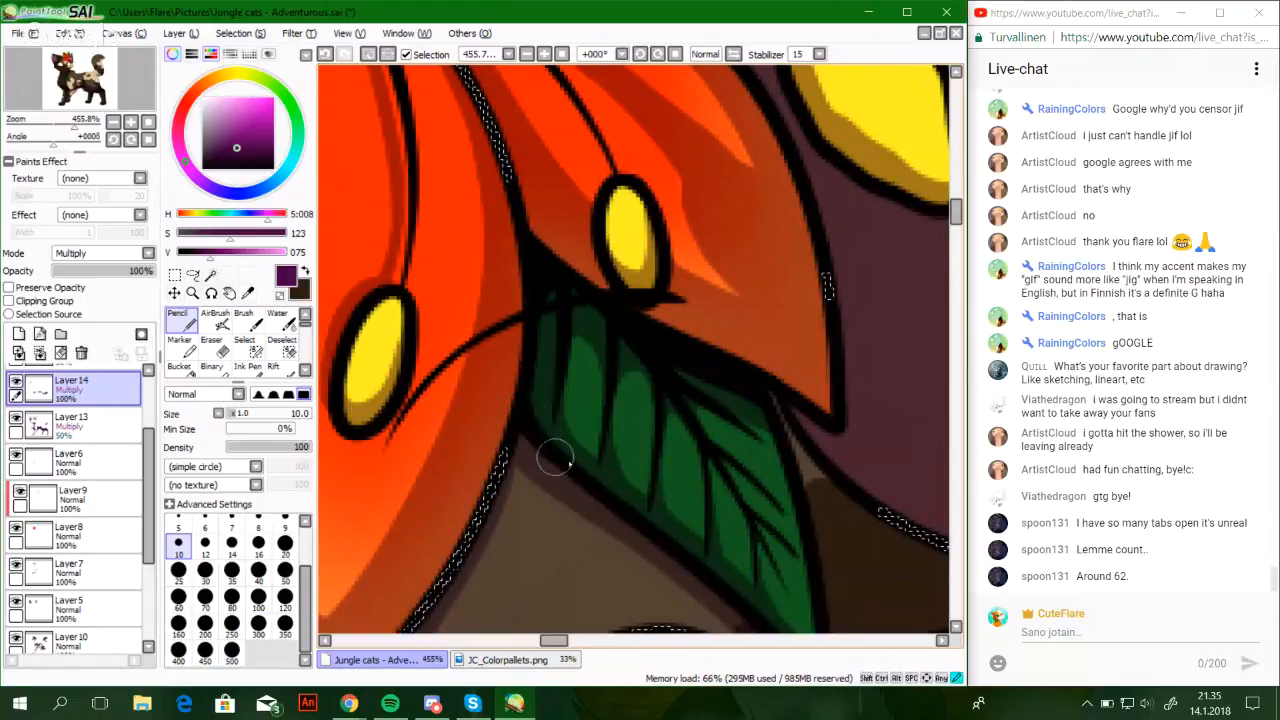
Darken the small mauve areas above and below the yellow pistil where they meet the red petals
key("space")
left_click_drag(738, 532, 590, 307)
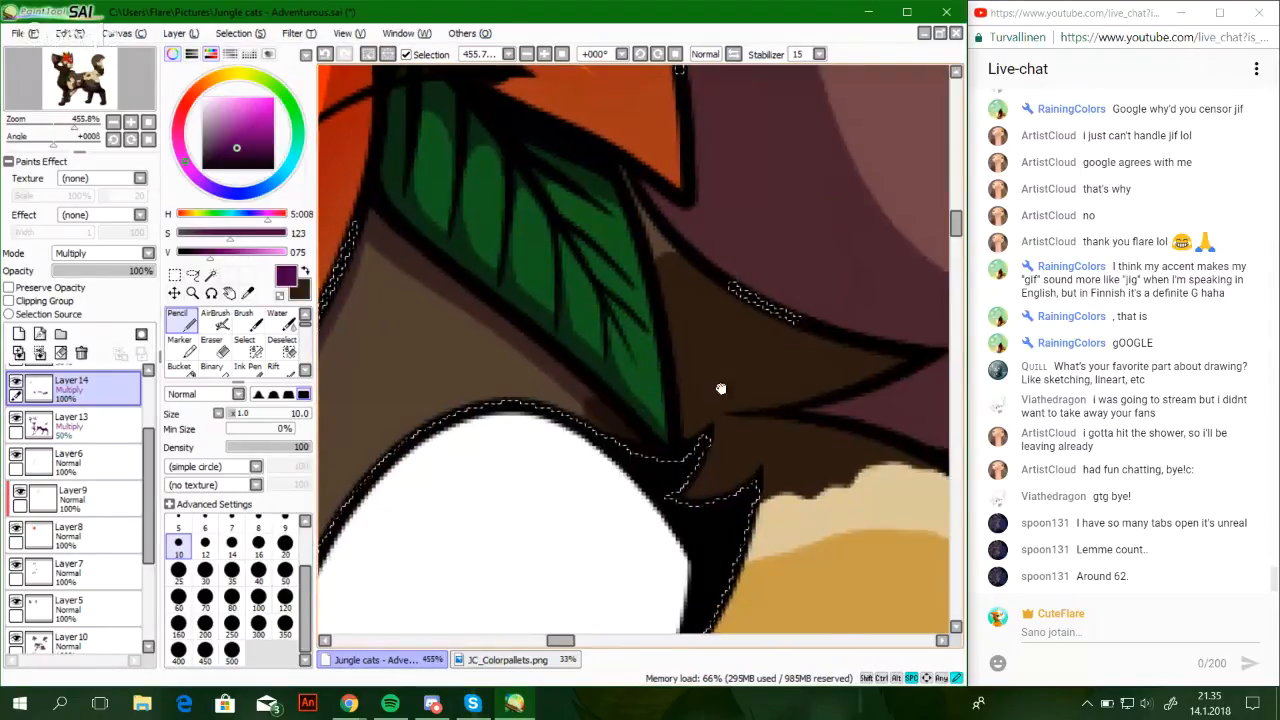
left_click_drag(720, 389, 577, 559)
mouse_move(647, 353)
left_mouse_down()
mouse_move(814, 491)
mouse_move(763, 460)
mouse_move(686, 543)
mouse_move(623, 378)
mouse_move(660, 386)
left_mouse_up()
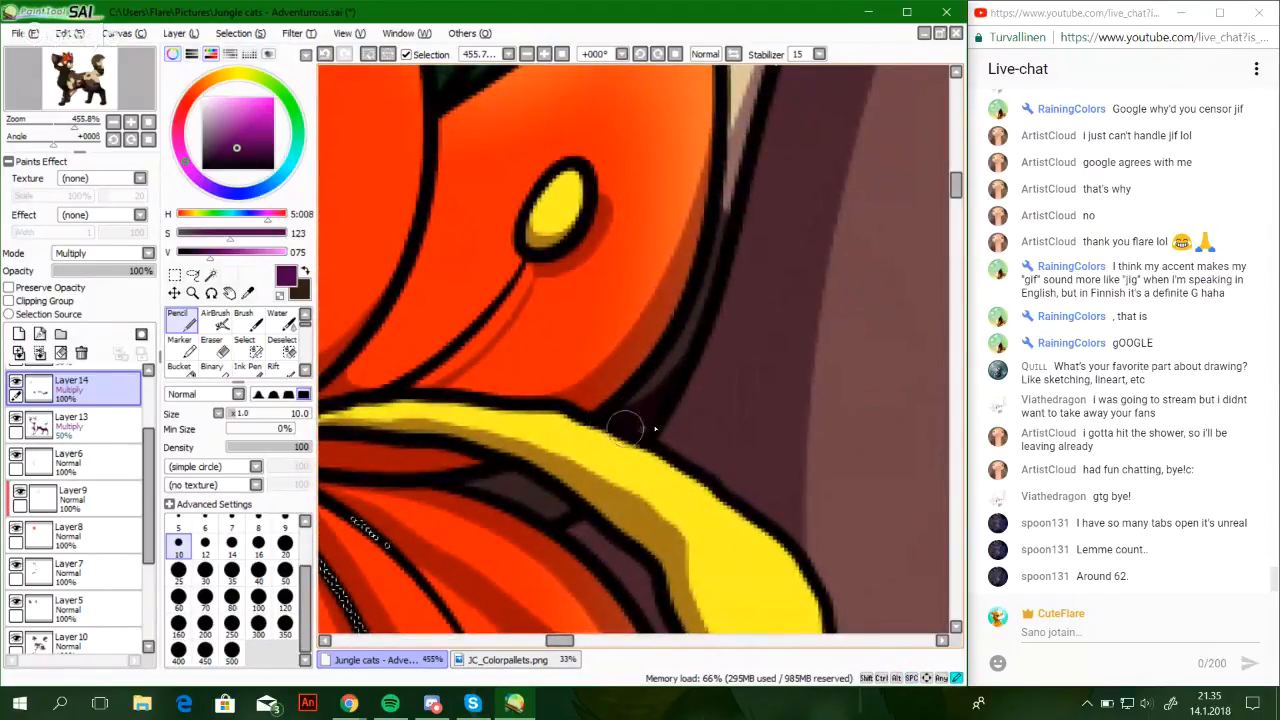
left_click_drag(461, 488, 523, 490)
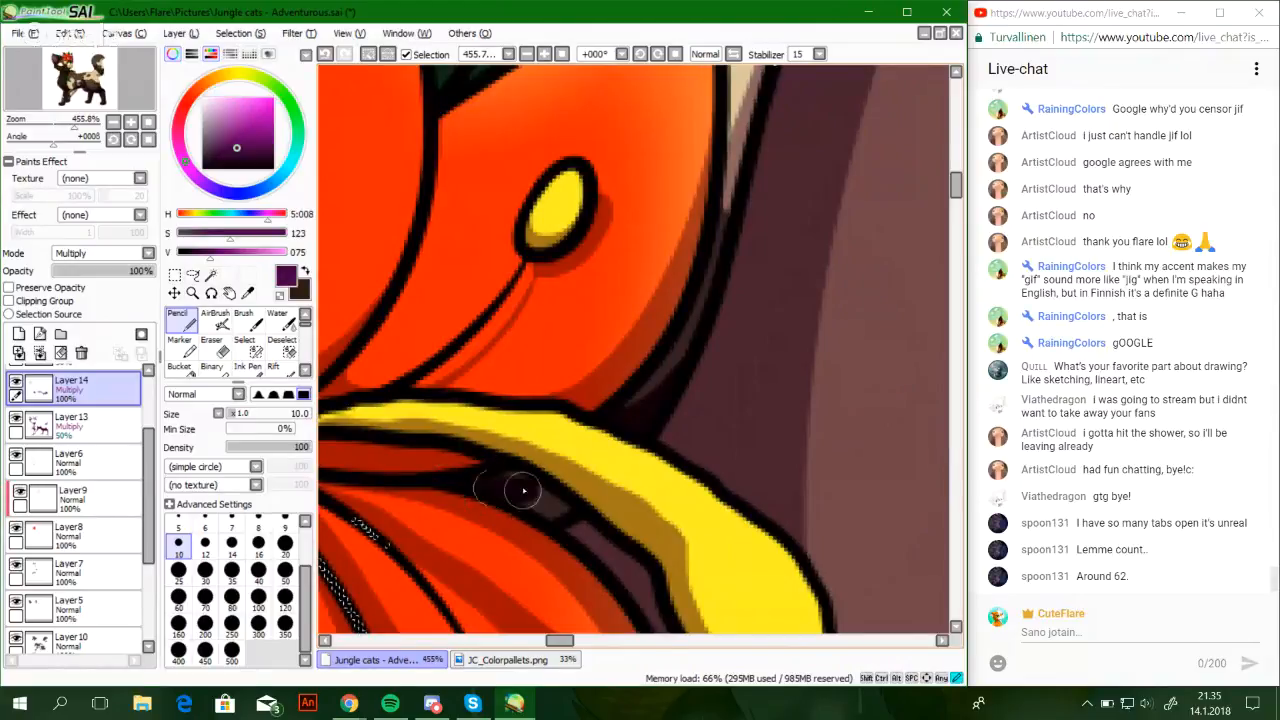
Shade the narrow red petal strip under the yellow pistil near the flower's centre, then the gap along the pistil's lower edge
mouse_move(454, 430)
left_mouse_down()
mouse_move(643, 392)
mouse_move(829, 413)
left_mouse_up()
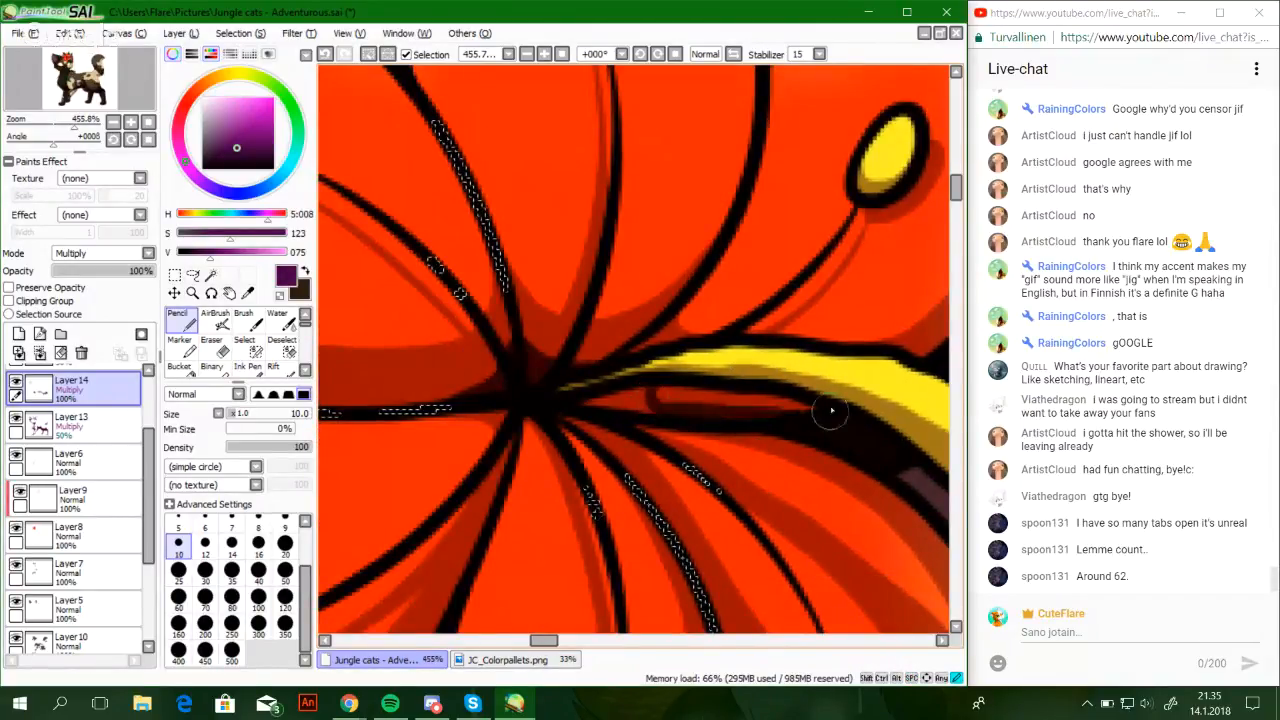
key("ctrl+z")
left_click_drag(557, 404, 551, 407)
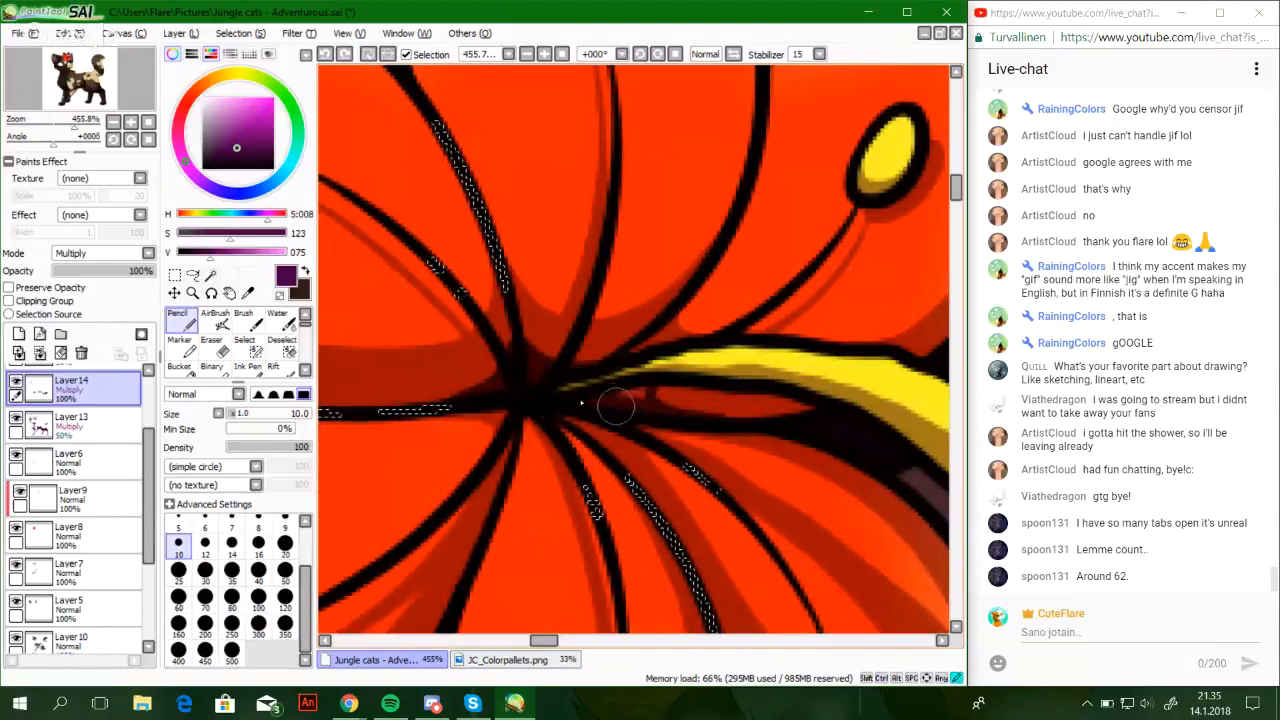
left_click_drag(834, 417, 545, 204)
left_click_drag(455, 121, 536, 180)
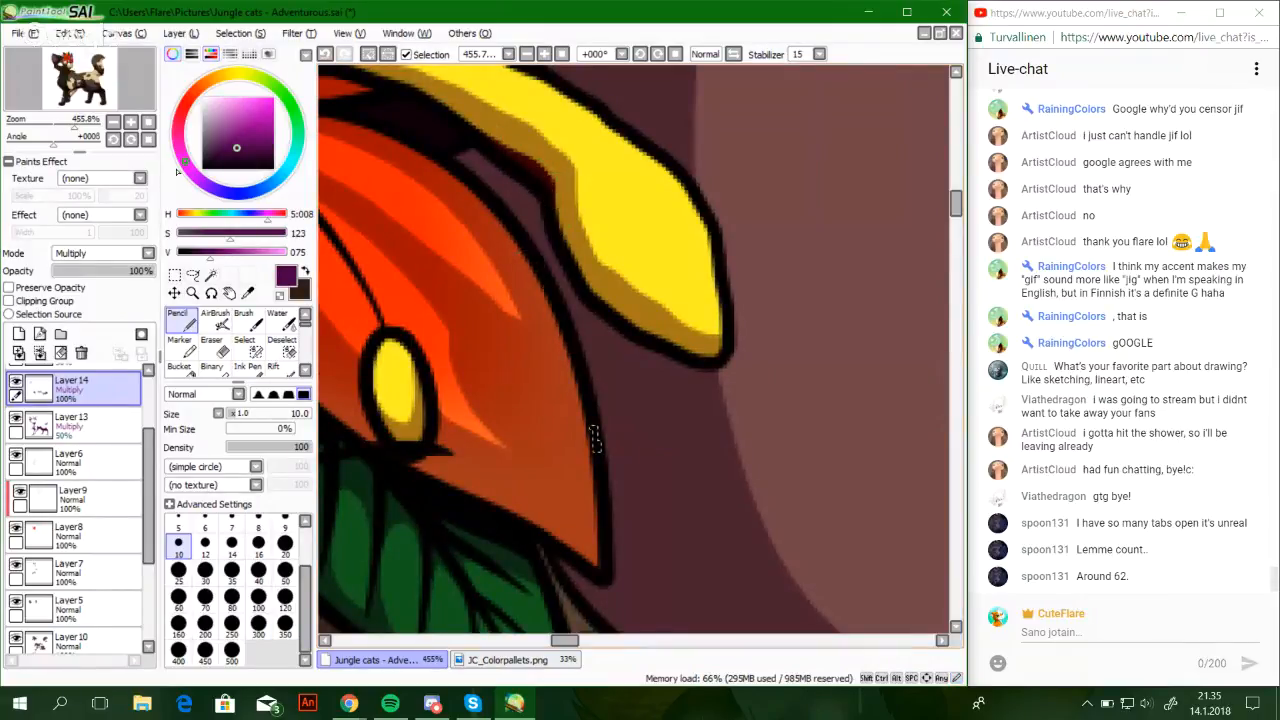
Paint a deeper shadow on the dark brown fur below the ear beside the flower, above the tan fur
left_click_drag(67, 125, 97, 97)
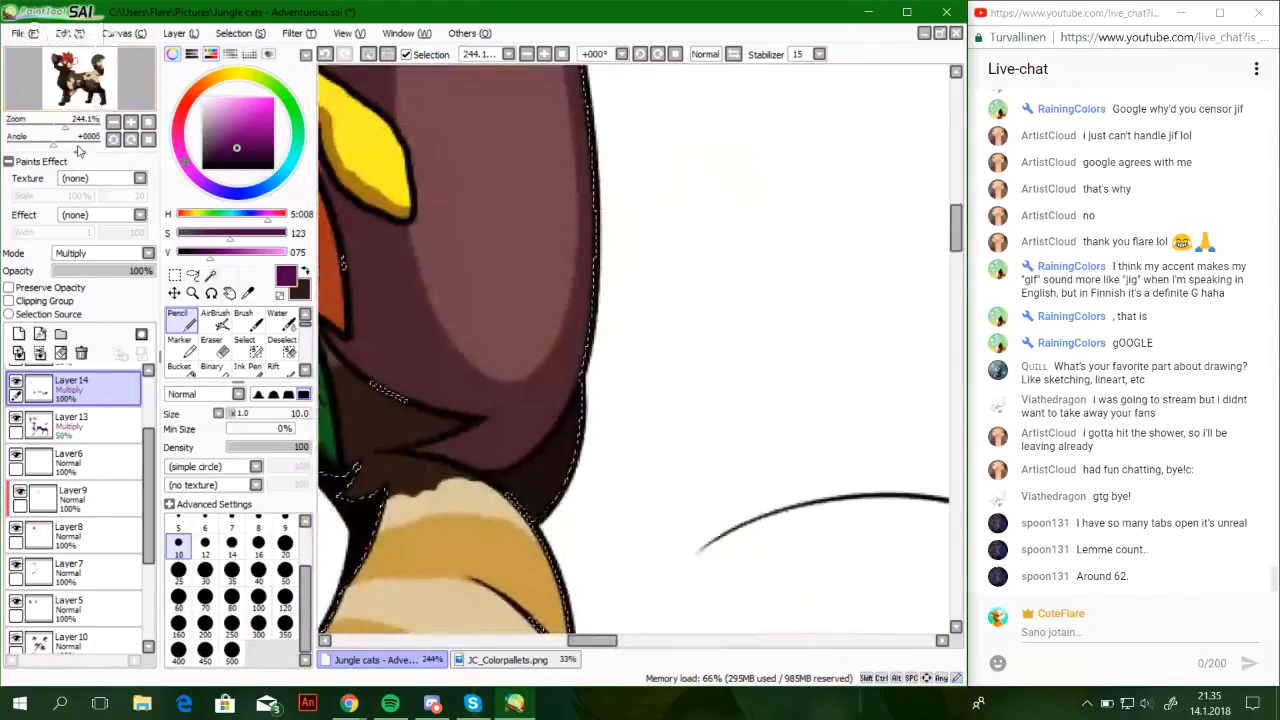
left_click(78, 127)
left_click_drag(456, 472, 632, 243)
left_click_drag(544, 376, 686, 291)
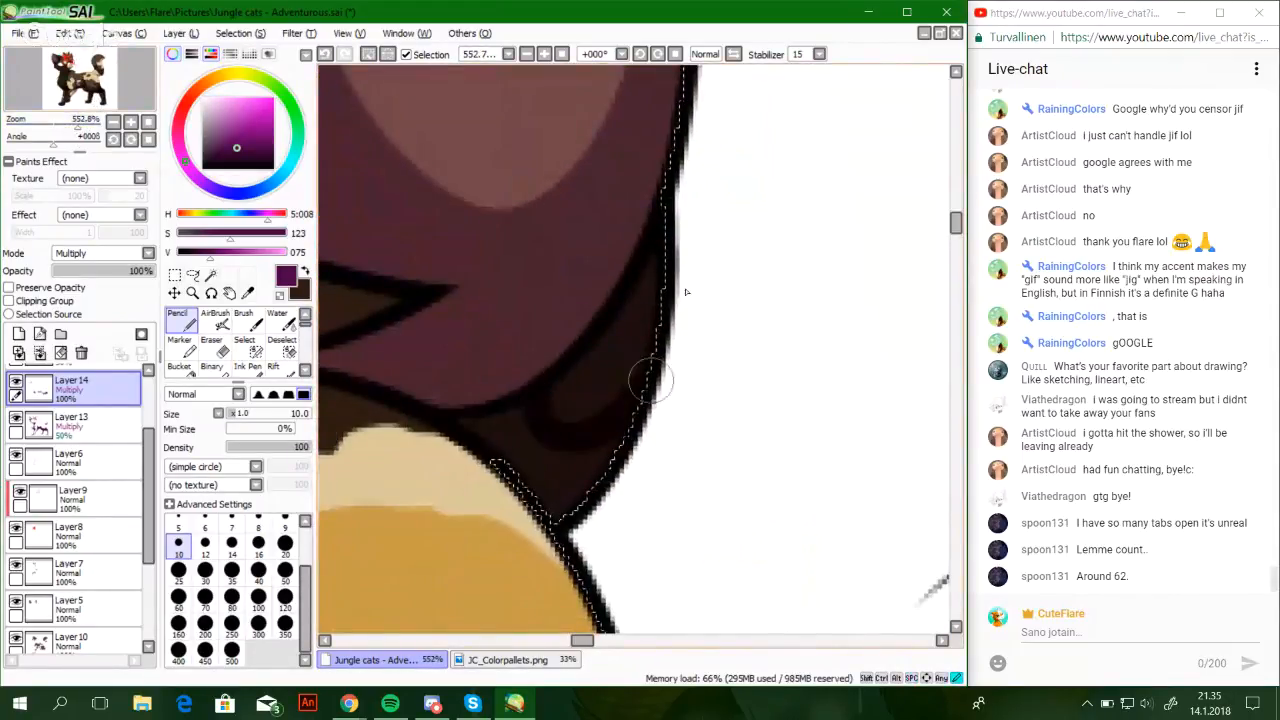
key("ctrl+z")
left_click_drag(537, 397, 680, 328)
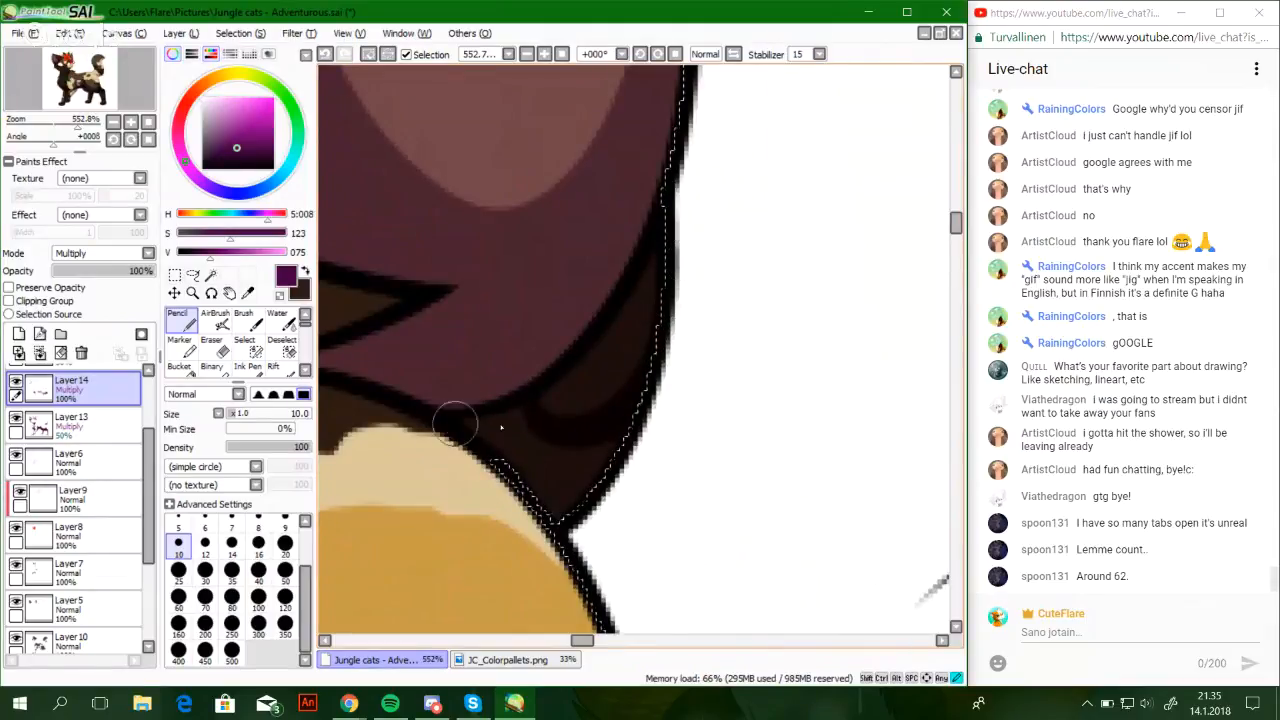
mouse_move(455, 425)
left_mouse_down()
mouse_move(510, 416)
mouse_move(483, 422)
mouse_move(520, 465)
left_mouse_up()
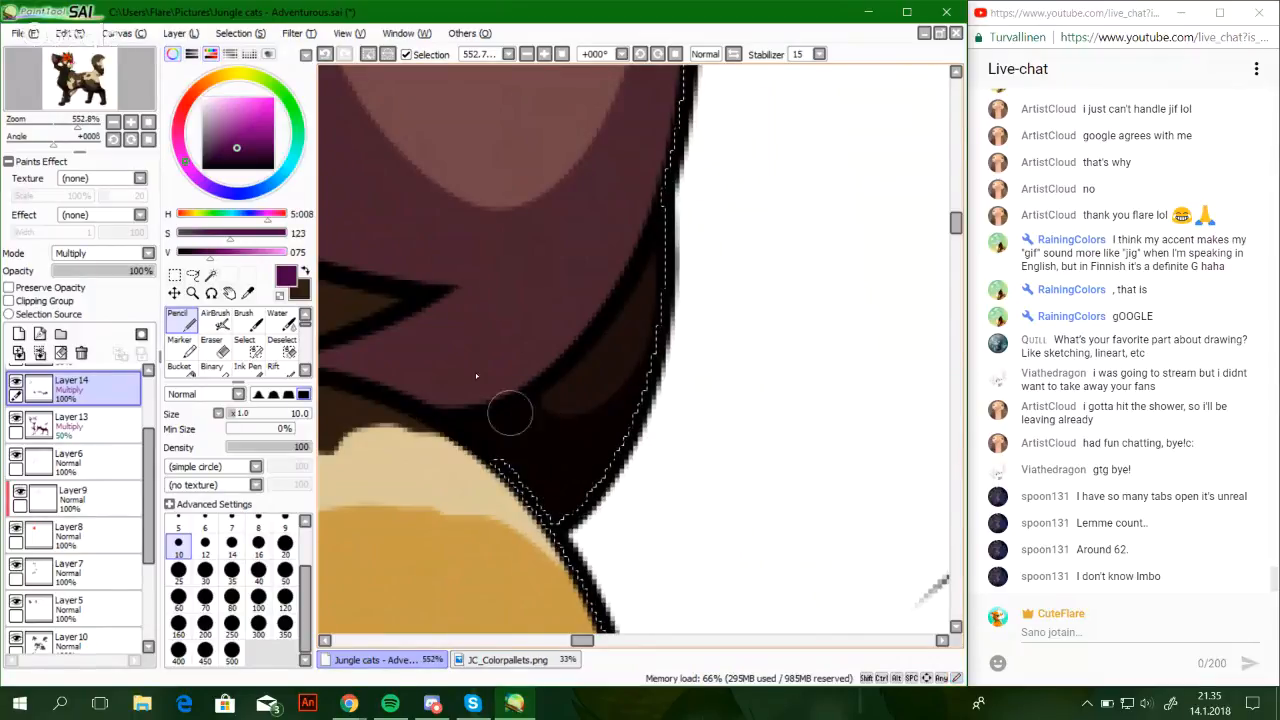
mouse_move(85, 123)
left_mouse_down()
mouse_move(50, 124)
mouse_move(66, 91)
mouse_move(86, 107)
mouse_move(82, 145)
mouse_move(65, 125)
left_mouse_up()
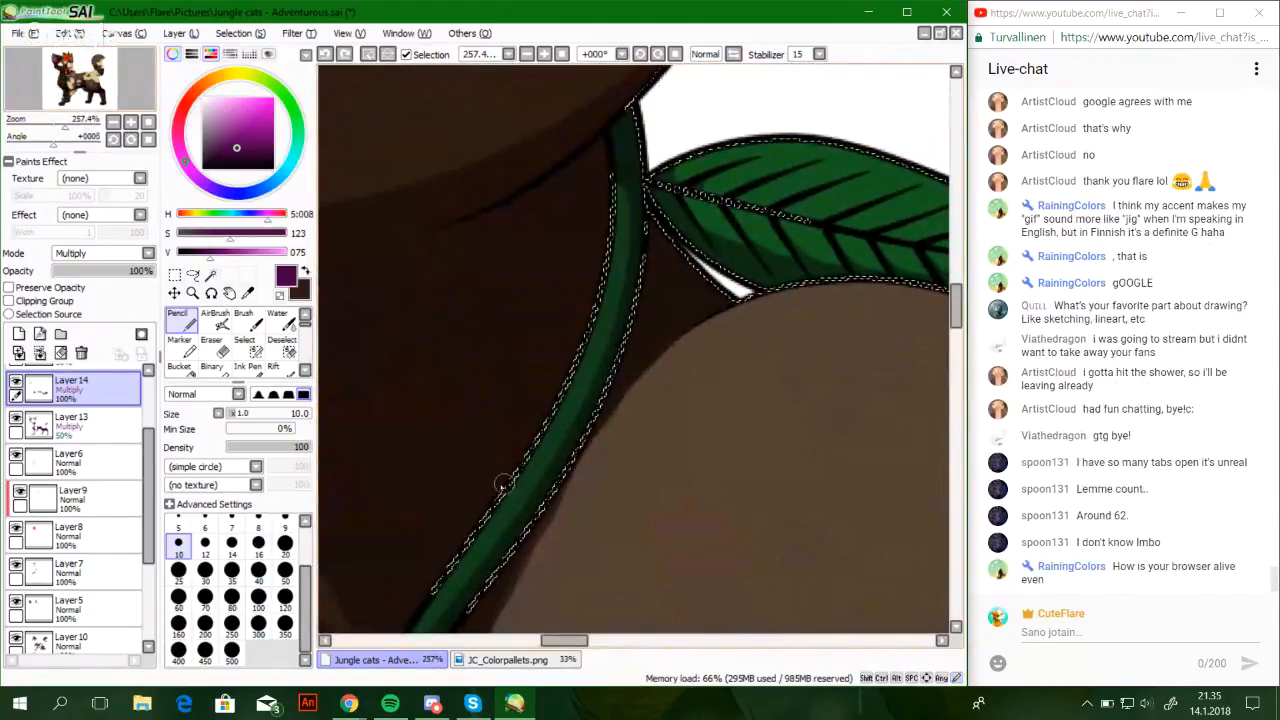
Outline a curved shadow on the neck fur from below the chin down to the stem, and darken the fur along the stem's inner edge
key("ctrl+z")
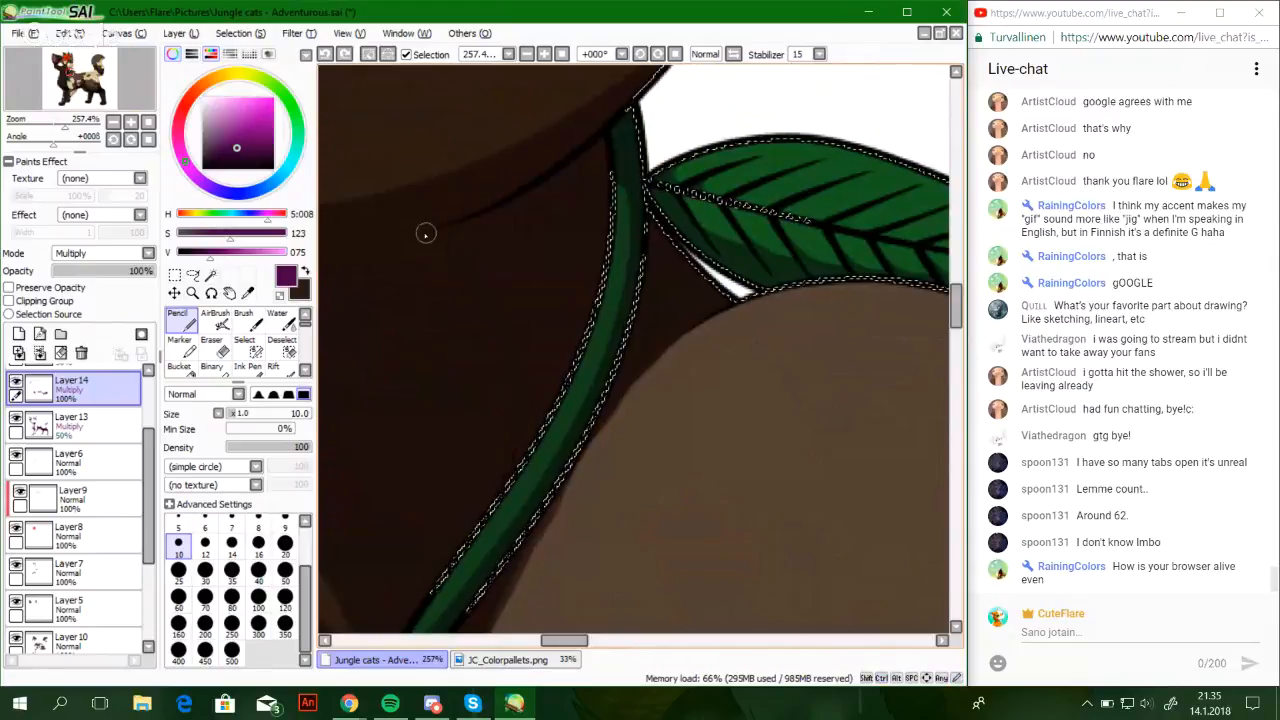
left_click_drag(519, 414, 511, 471)
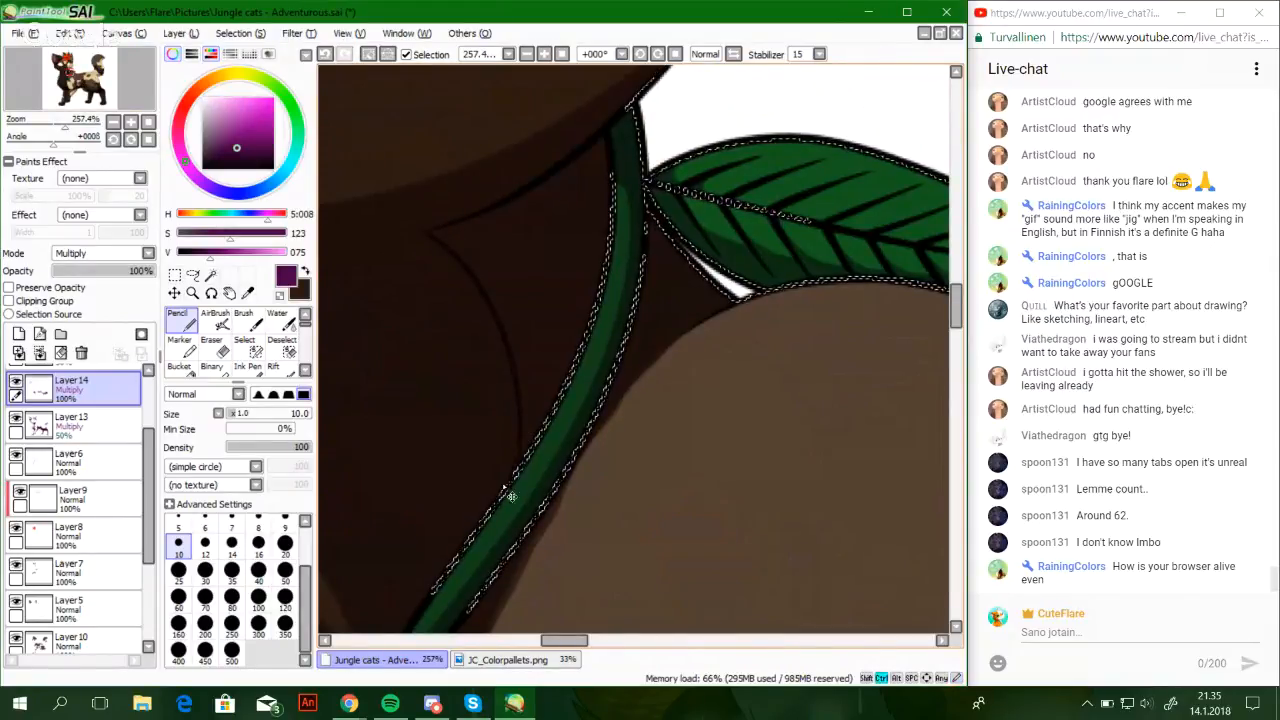
key("ctrl+z")
key("ctrl+z")
left_click_drag(519, 405, 510, 488)
key("ctrl+z")
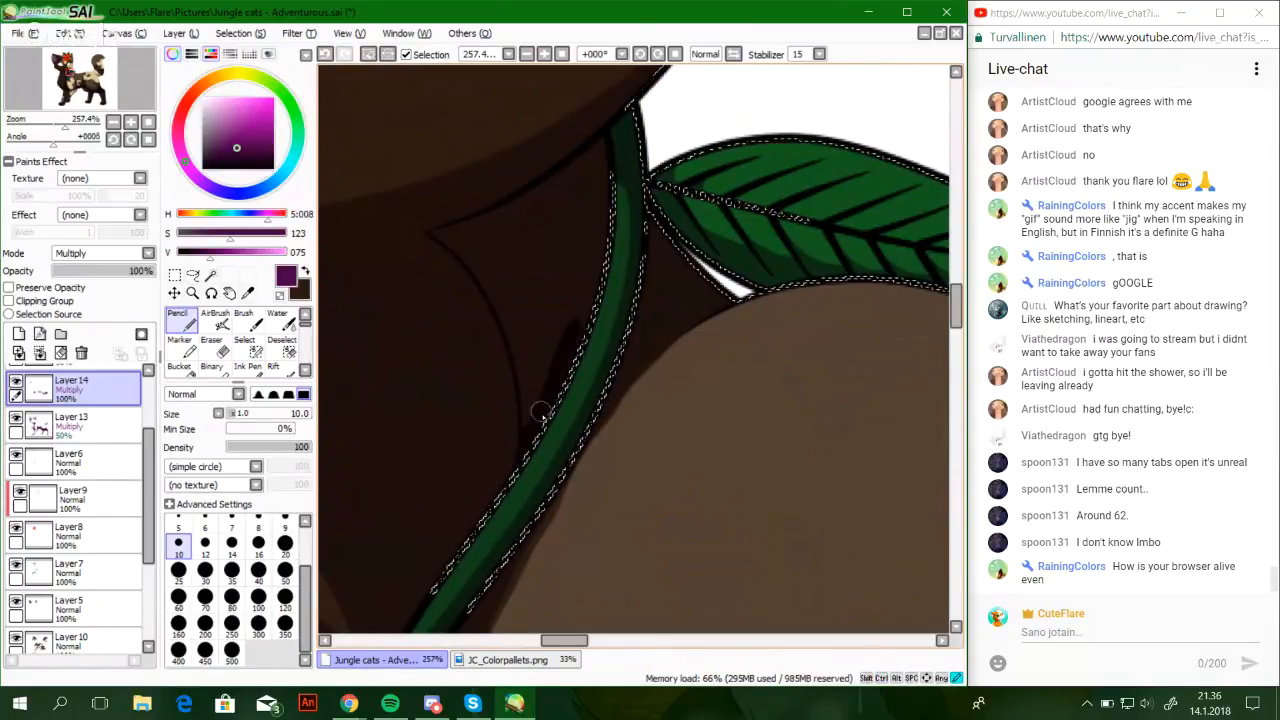
left_click_drag(603, 238, 605, 175)
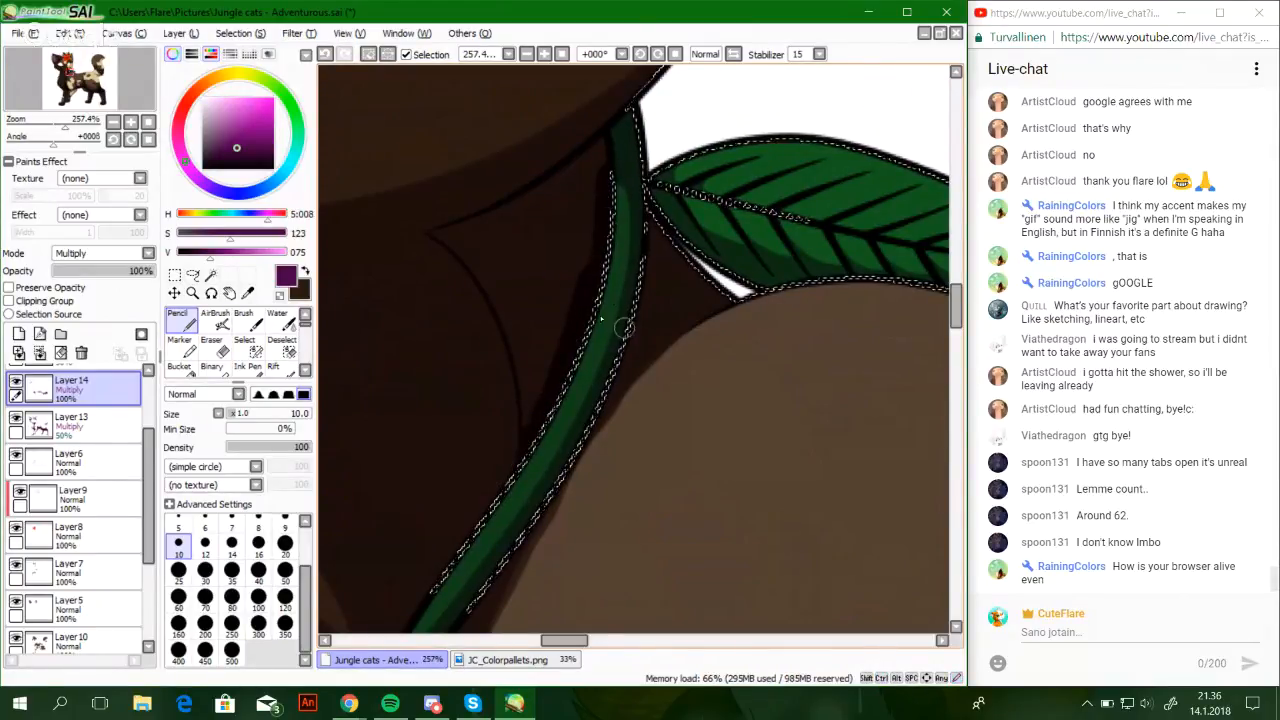
Paint a deep shadow over the dark fur gap between the green stem, the upper leaf and the shoulder
left_click_drag(66, 125, 74, 126)
mouse_move(569, 480)
left_mouse_down()
mouse_move(594, 433)
mouse_move(737, 294)
left_mouse_up()
mouse_move(620, 396)
left_mouse_down()
mouse_move(784, 265)
mouse_move(743, 291)
left_mouse_up()
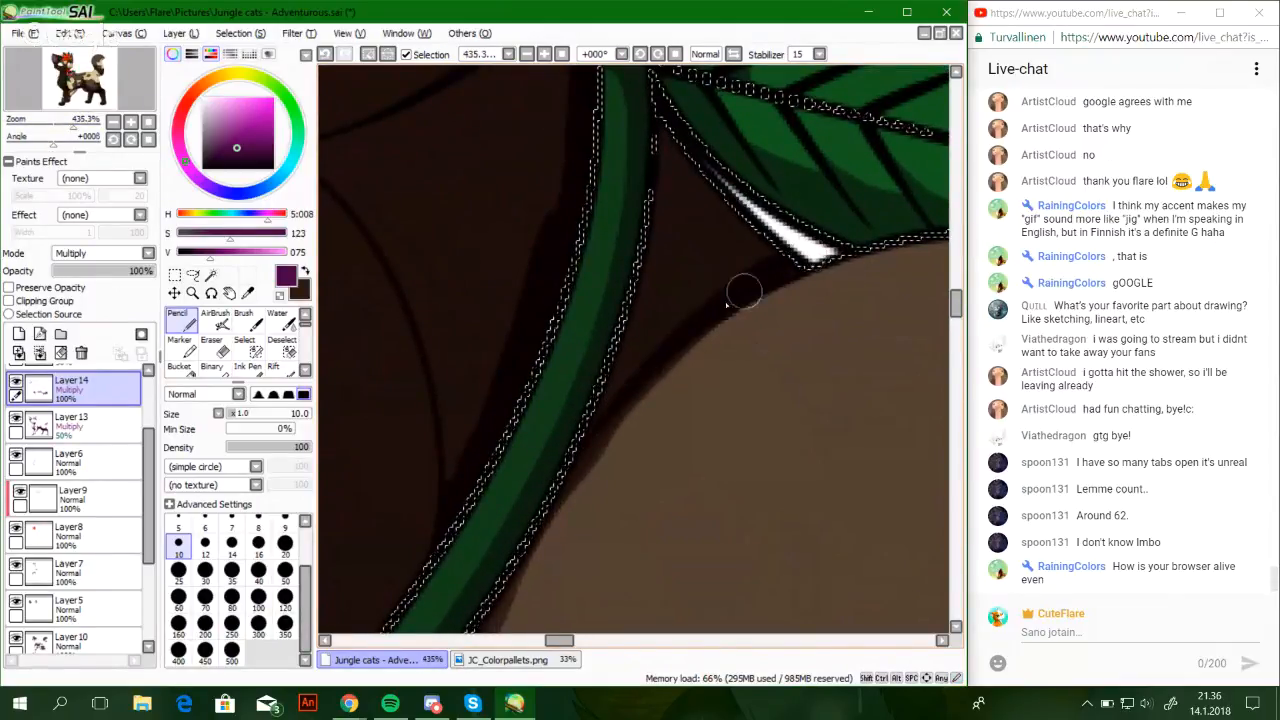
left_click_drag(603, 411, 574, 503)
mouse_move(548, 550)
left_mouse_down()
mouse_move(608, 409)
mouse_move(624, 428)
mouse_move(647, 408)
mouse_move(604, 435)
mouse_move(631, 336)
mouse_move(634, 225)
left_mouse_up()
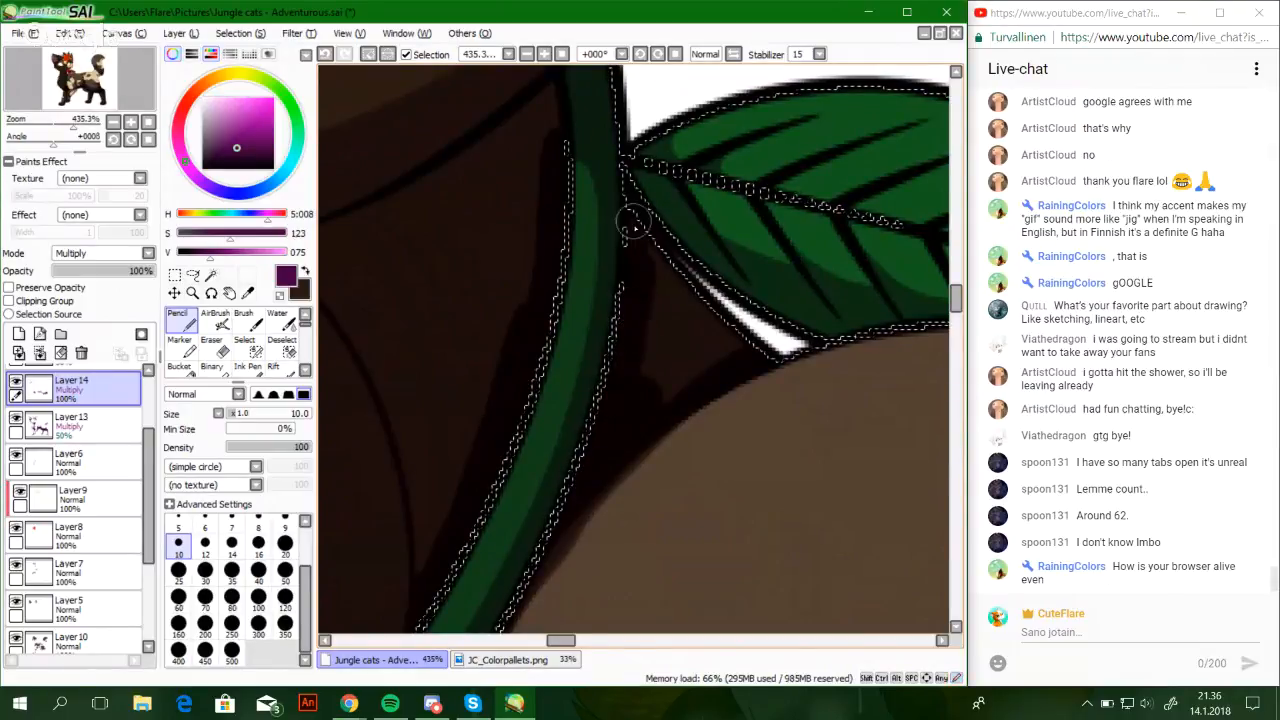
mouse_move(718, 330)
left_mouse_down()
mouse_move(655, 321)
mouse_move(685, 385)
left_mouse_up()
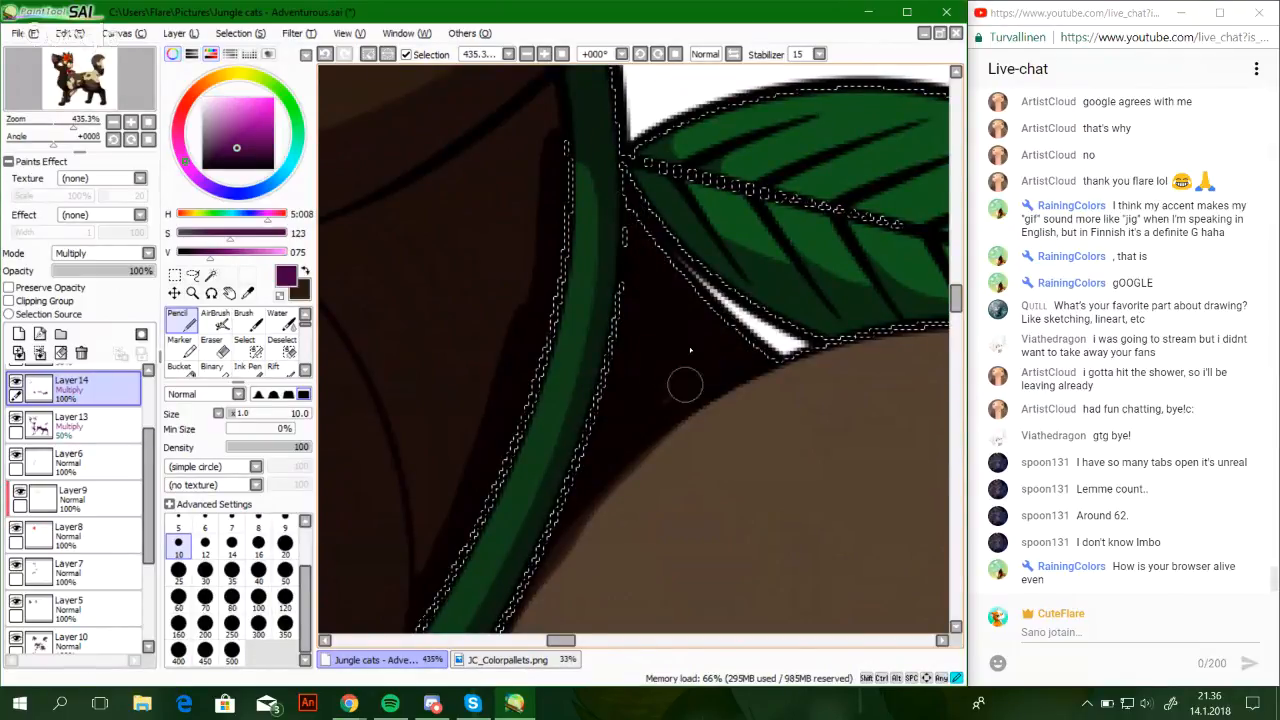
Close the shadow outline under the chin and fill the enclosed neck area beside the stem, touching up its edges with the Pencil
mouse_move(637, 340)
left_mouse_down()
mouse_move(686, 400)
mouse_move(839, 456)
left_mouse_up()
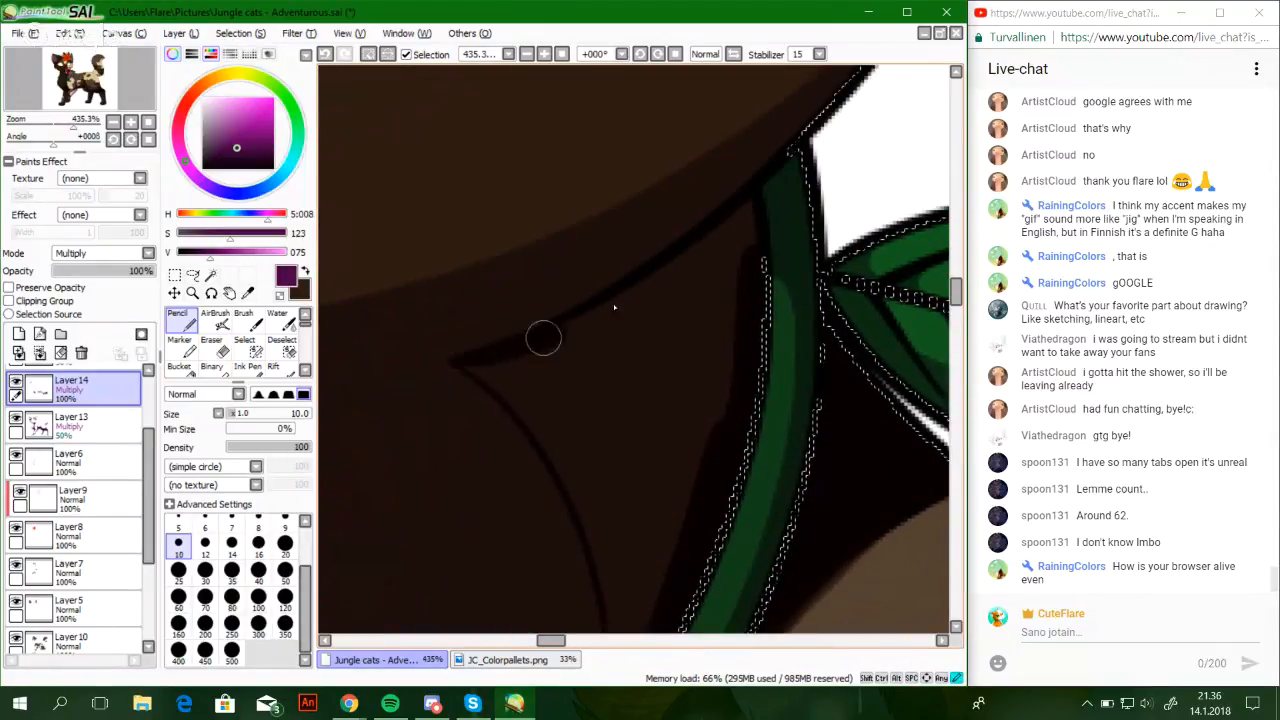
mouse_move(543, 340)
left_mouse_down()
mouse_move(818, 194)
mouse_move(788, 180)
mouse_move(833, 83)
left_mouse_up()
key("ctrl+z")
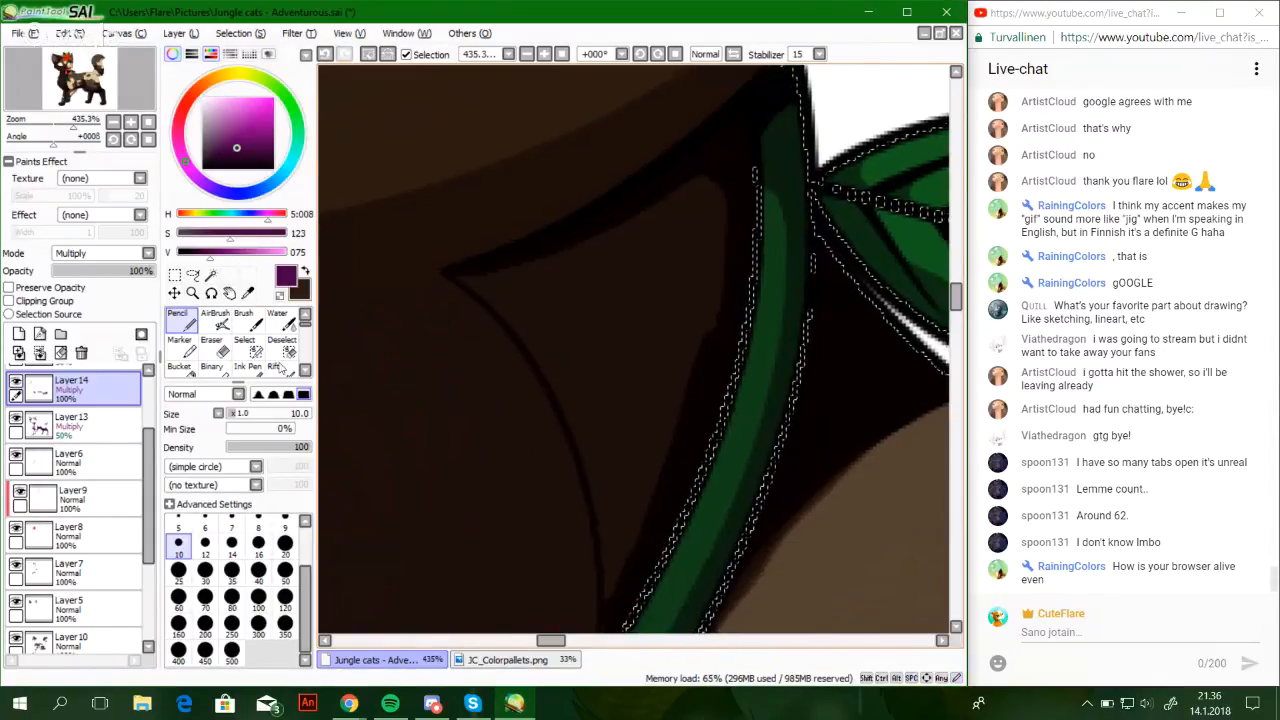
left_click(181, 369)
left_click(605, 325)
left_click(181, 320)
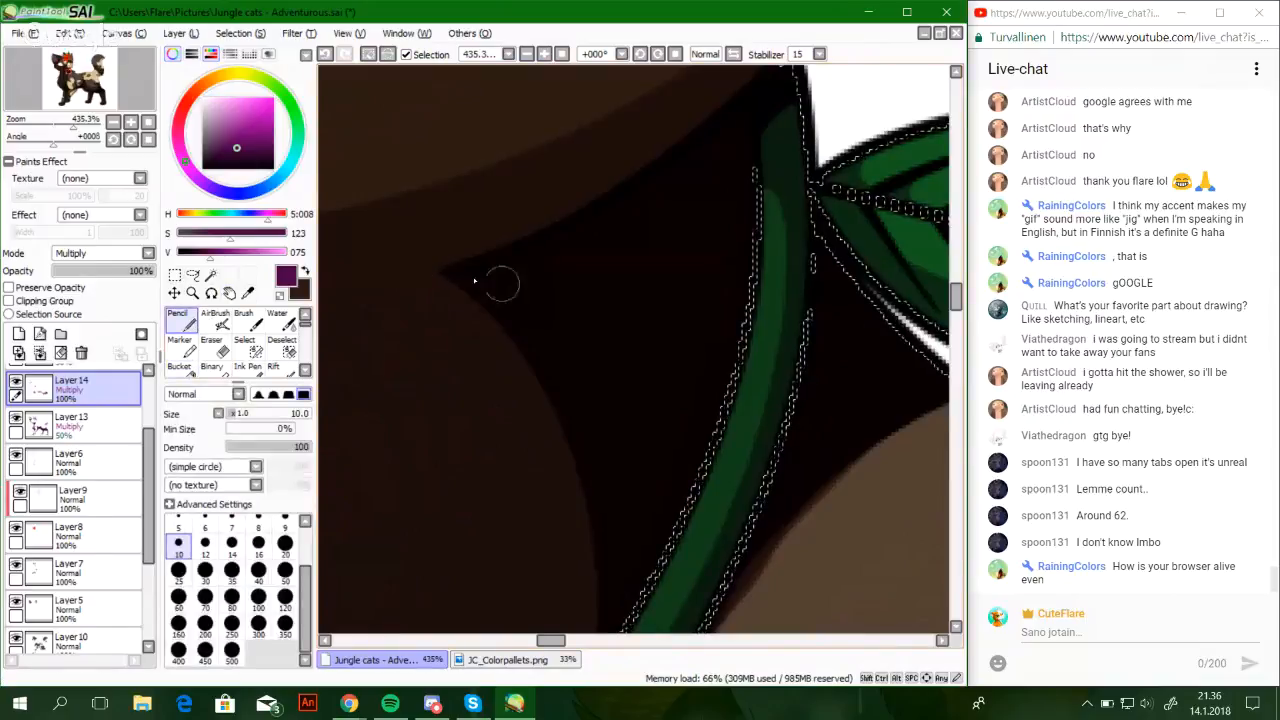
left_click_drag(614, 514, 624, 339)
scroll(634, 343, "up", 6)
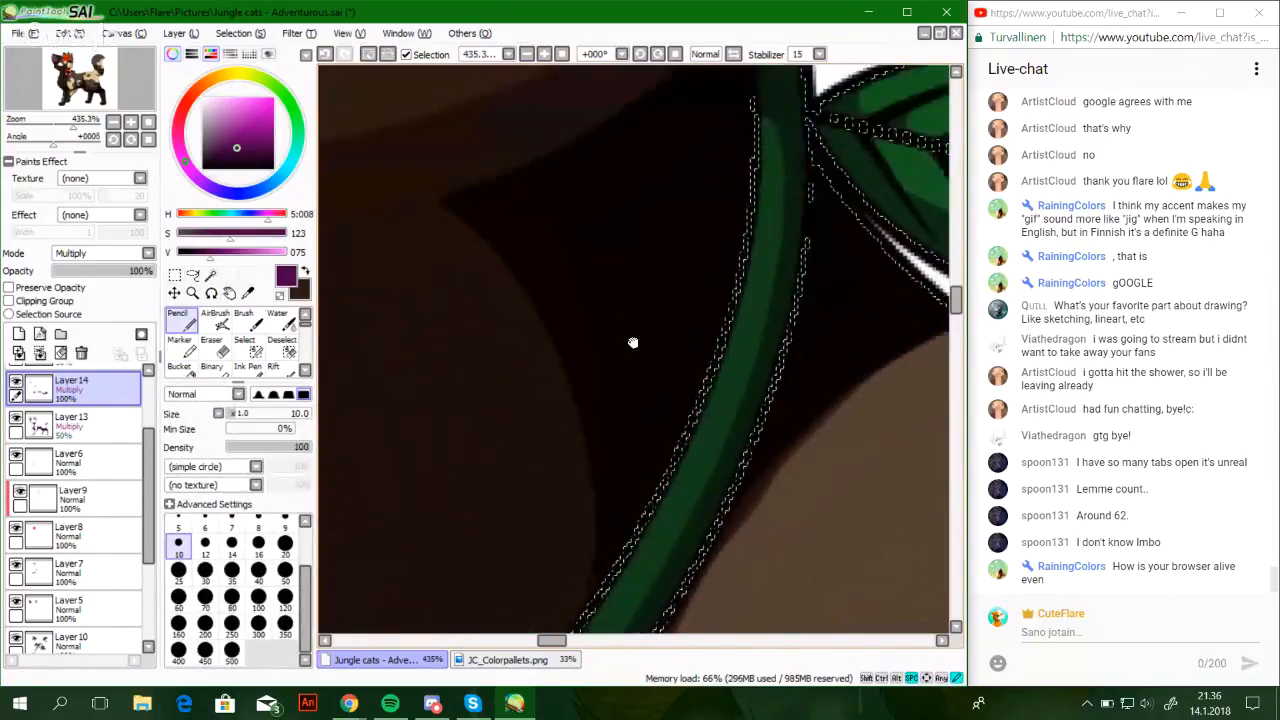
Draw pointed fur strokes along the curved edge of the neck shadow, down to the green stem
left_click_drag(72, 127, 62, 128)
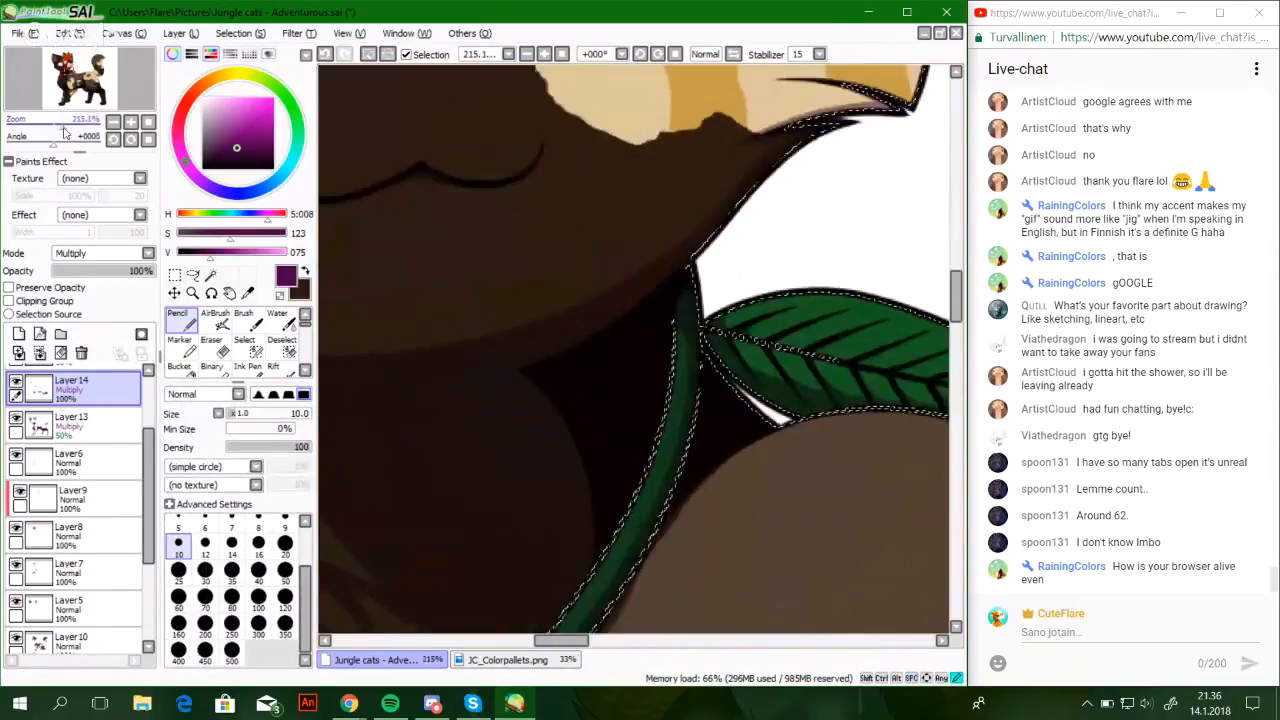
left_click_drag(63, 68, 68, 71)
left_click_drag(58, 132, 46, 130)
mouse_move(72, 80)
left_mouse_down()
mouse_move(94, 80)
mouse_move(63, 98)
mouse_move(66, 128)
mouse_move(80, 93)
left_mouse_up()
left_click_drag(630, 172, 609, 243)
left_click_drag(603, 183, 701, 388)
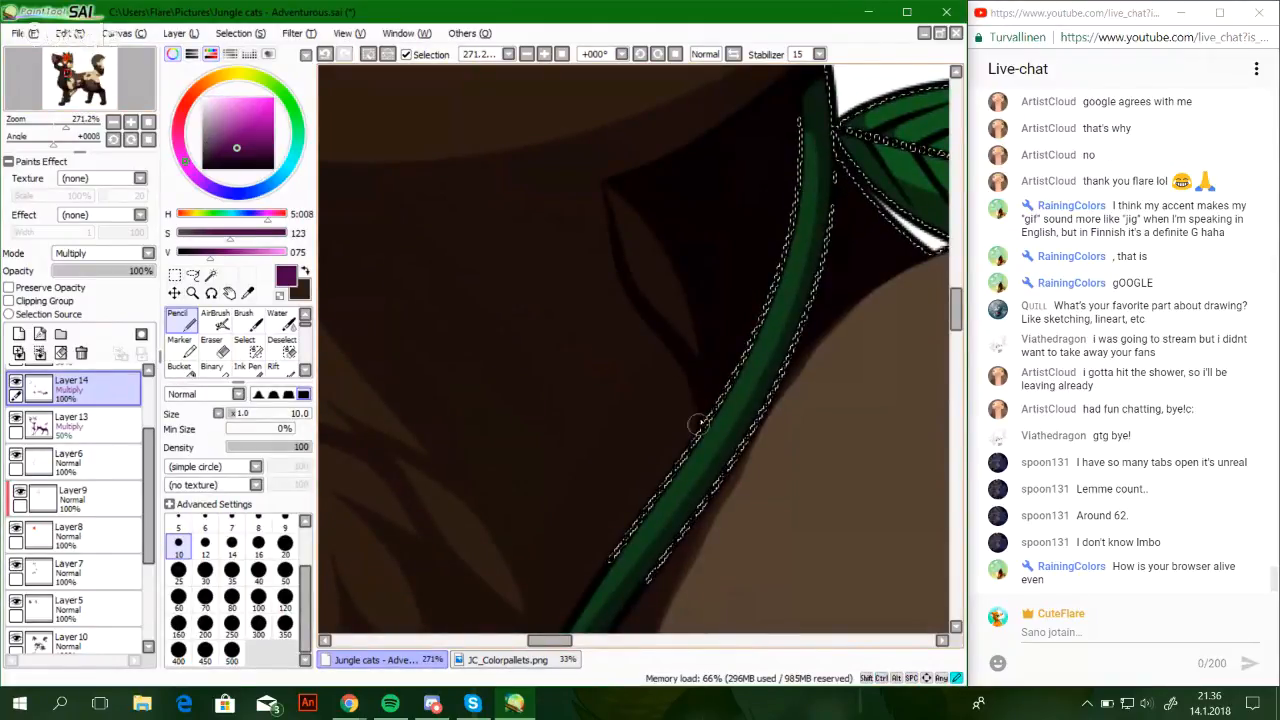
left_click_drag(548, 236, 628, 264)
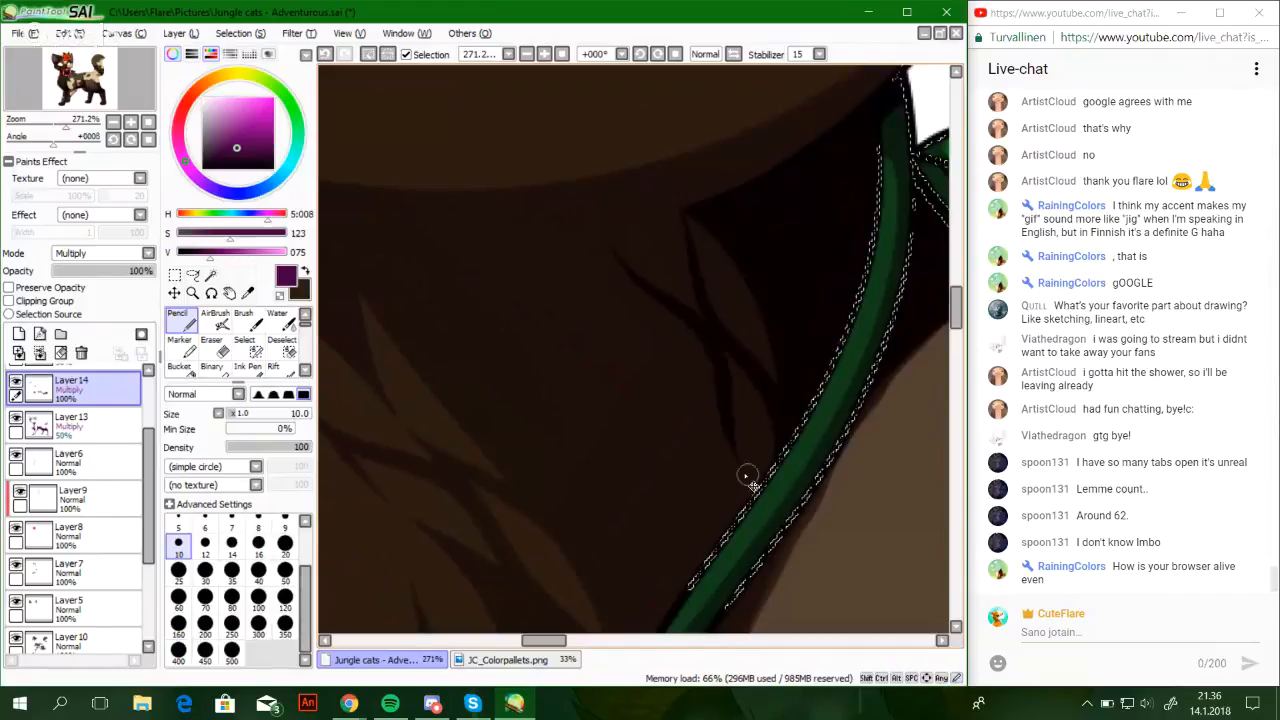
Redraw the fur strokes on the neck with brush size 7 and continue them further down beside the stem
left_click_drag(650, 262, 735, 452)
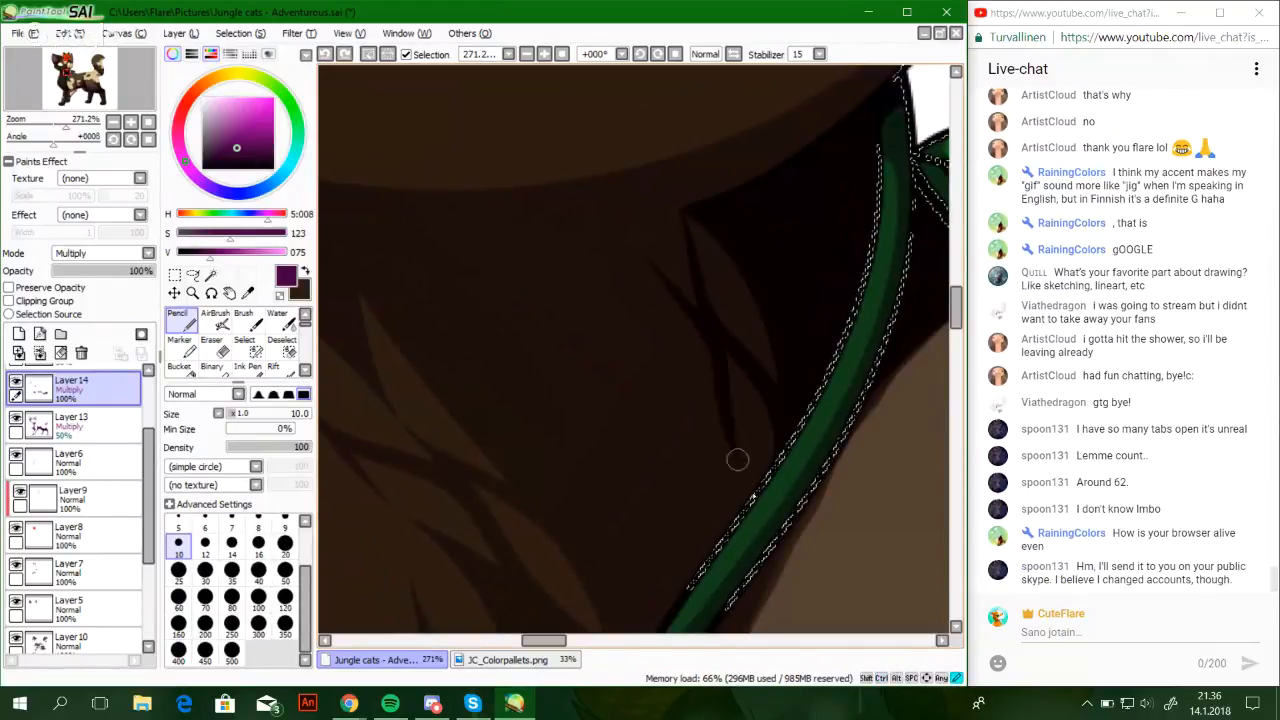
left_click(232, 523)
key("ctrl+z")
key("ctrl+z")
left_click_drag(650, 262, 716, 341)
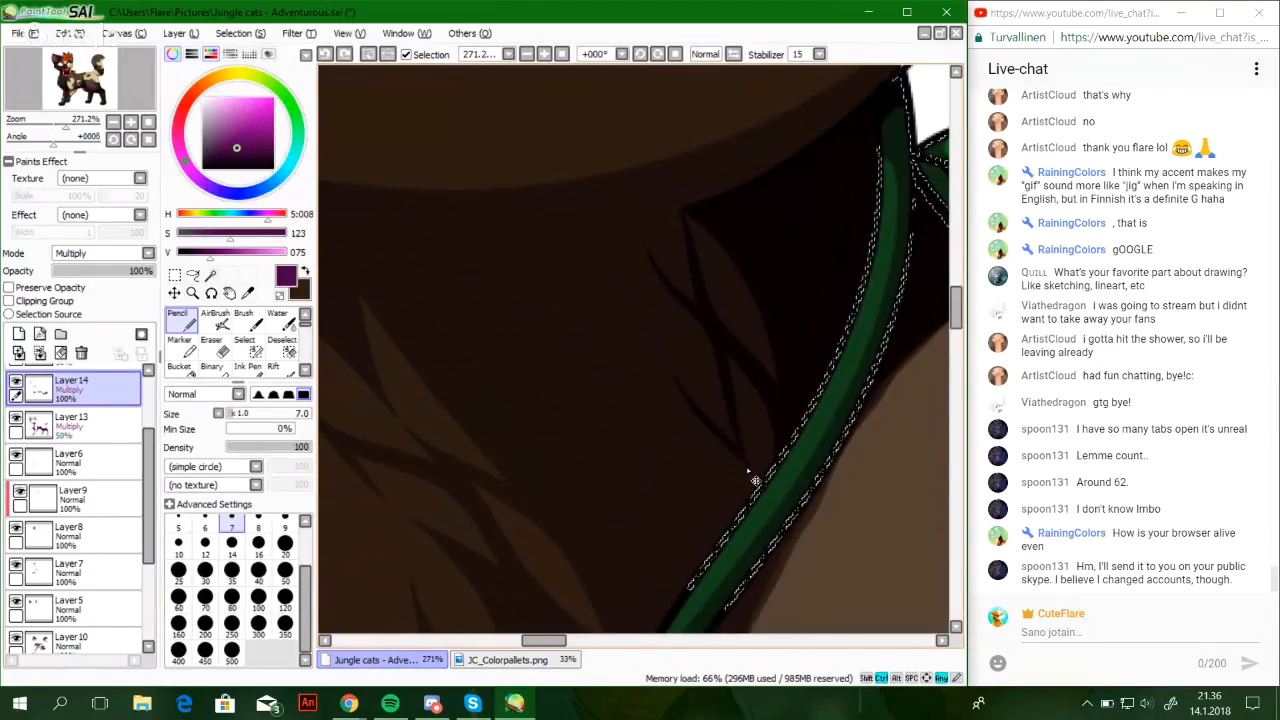
mouse_move(756, 364)
left_mouse_down()
mouse_move(694, 223)
mouse_move(739, 253)
left_mouse_up()
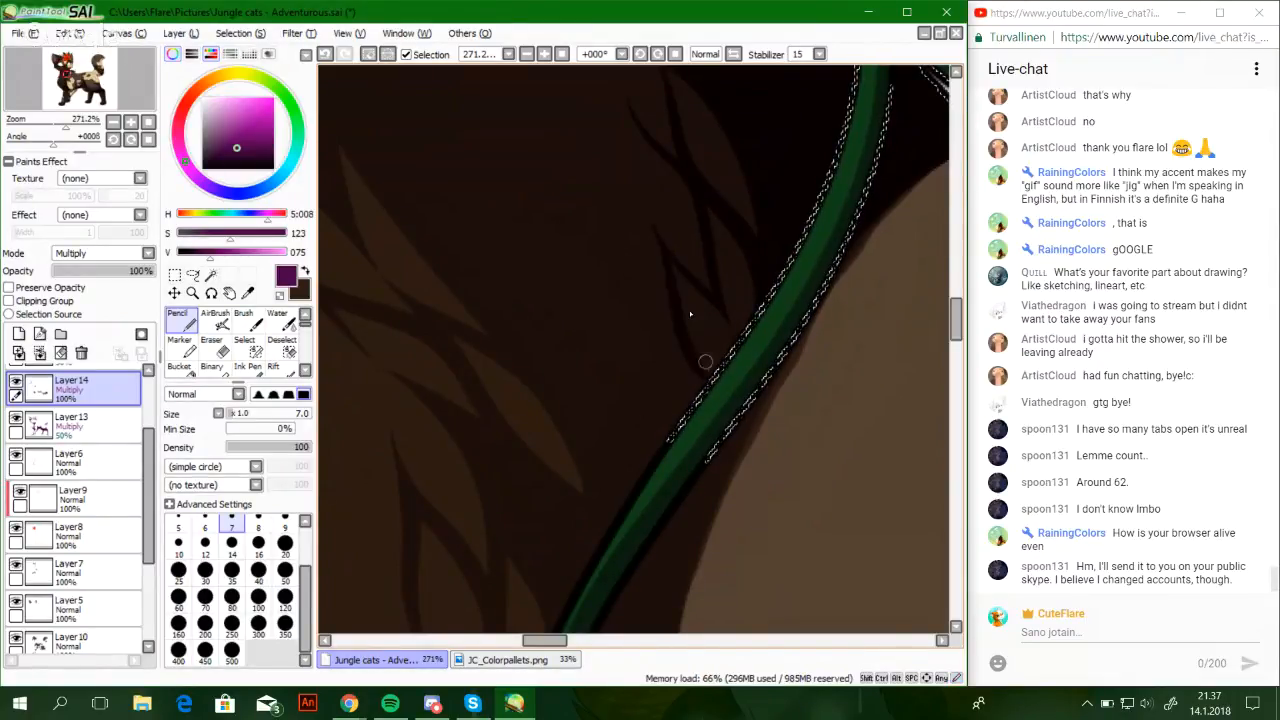
left_click_drag(704, 378, 684, 416)
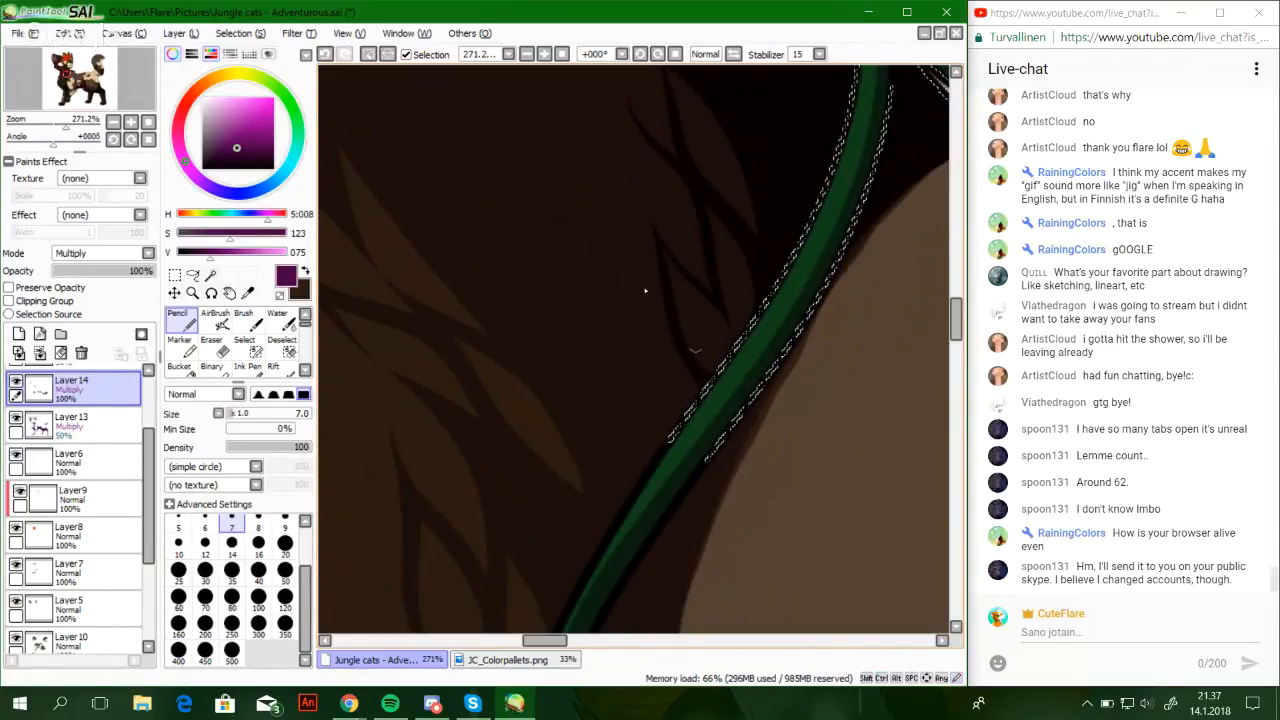
Add thin, dark fur strokes on the middle of the neck, away from the stem
mouse_move(72, 140)
left_mouse_down()
mouse_move(48, 124)
mouse_move(67, 124)
left_mouse_up()
left_click(149, 140)
key("space")
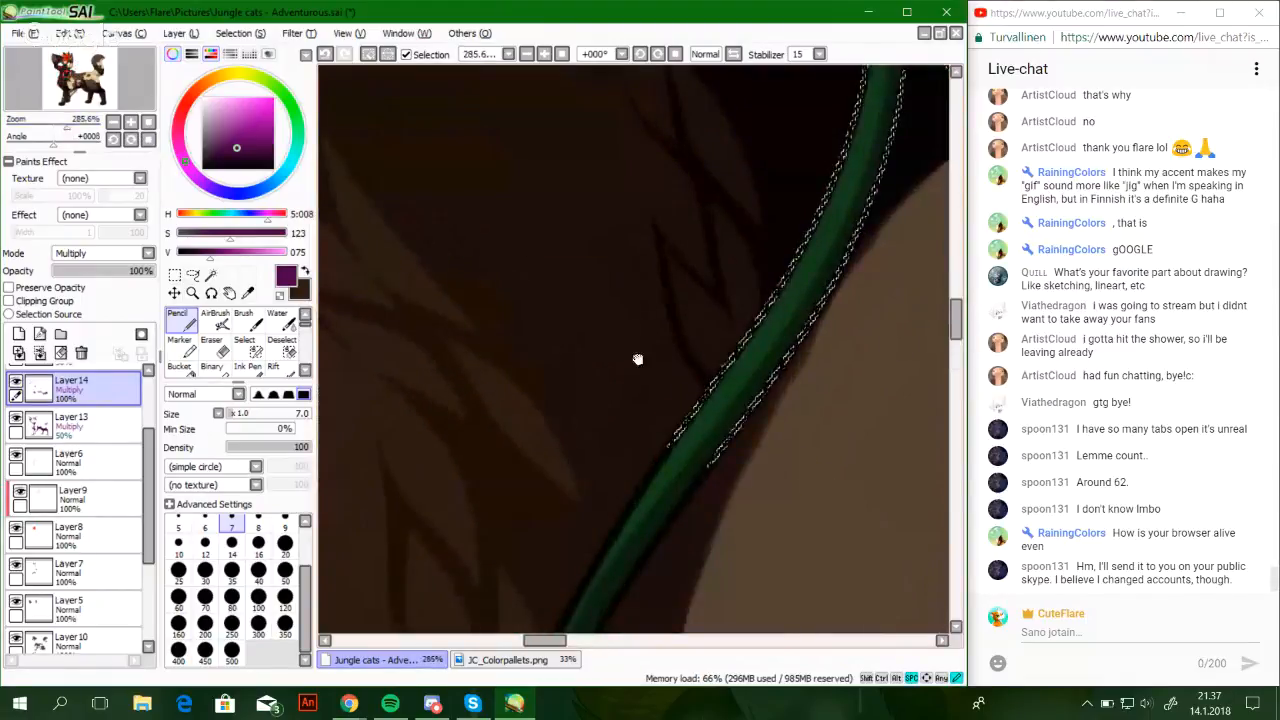
left_click_drag(638, 359, 705, 467)
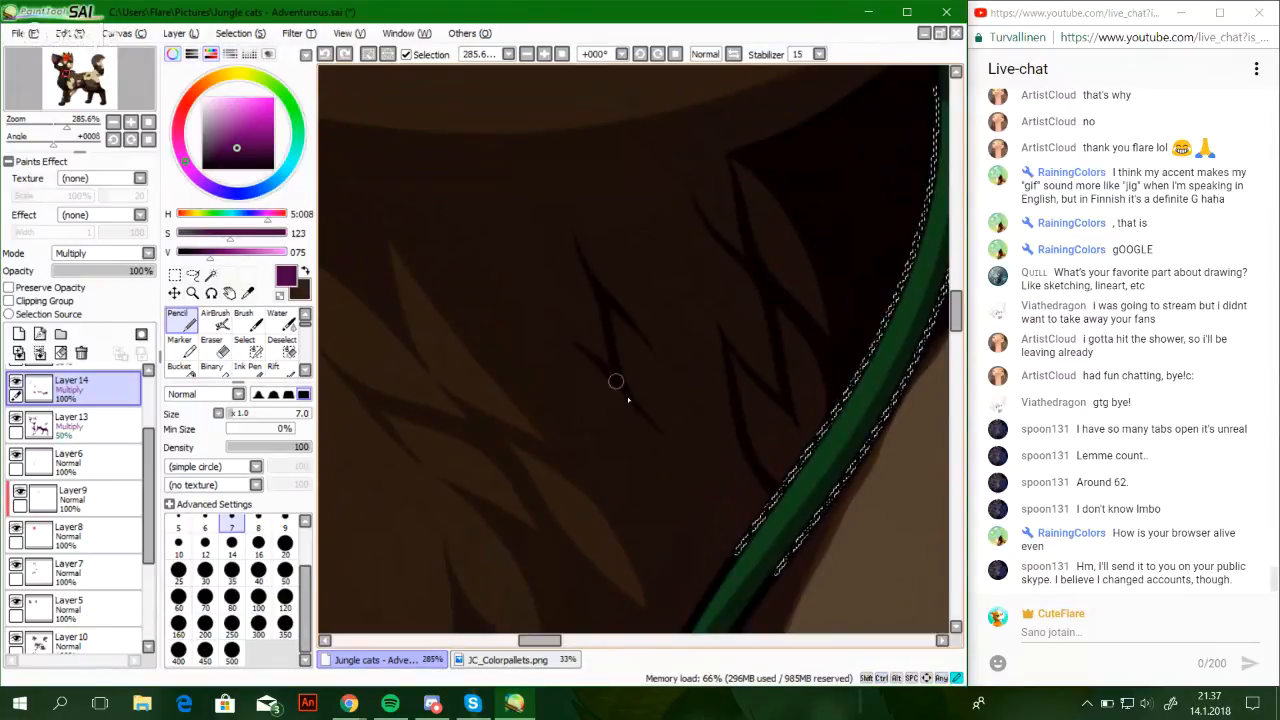
Try Layer14 at 40% opacity on the whole cat, then restore it to 100%
left_click_drag(67, 128, 51, 128)
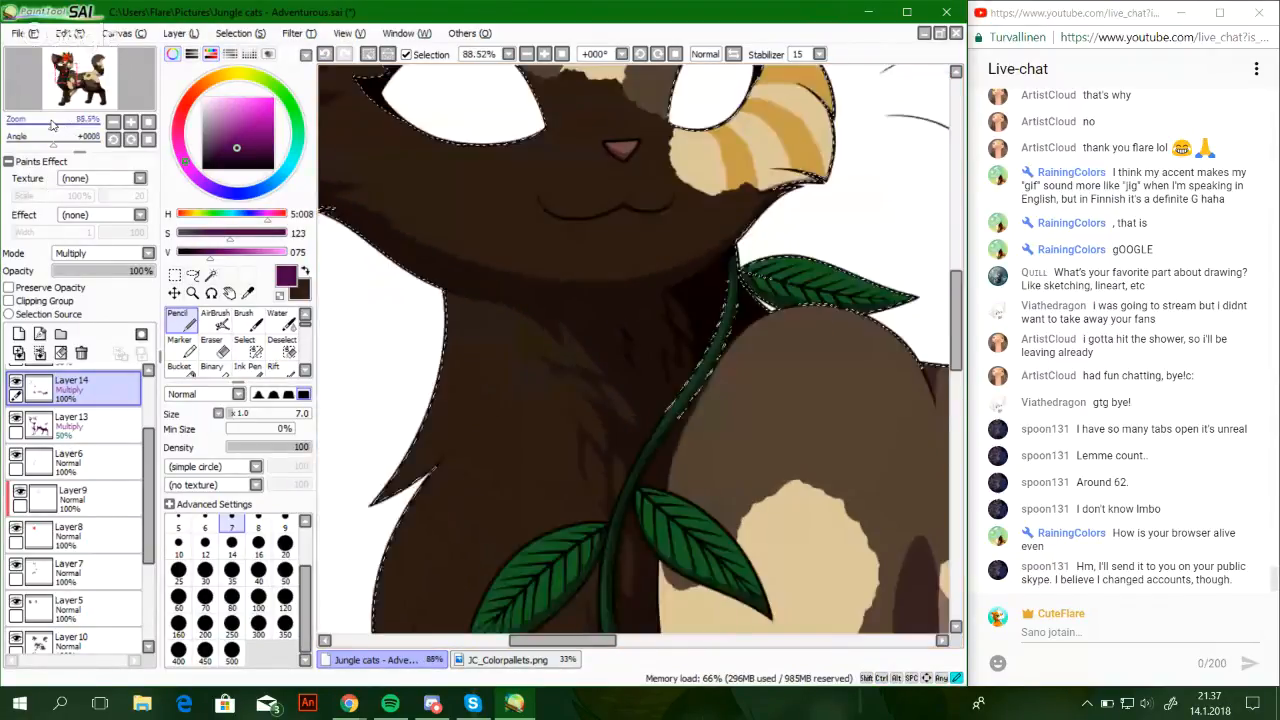
left_click_drag(70, 75, 79, 99)
left_click_drag(50, 126, 80, 117)
left_click(93, 272)
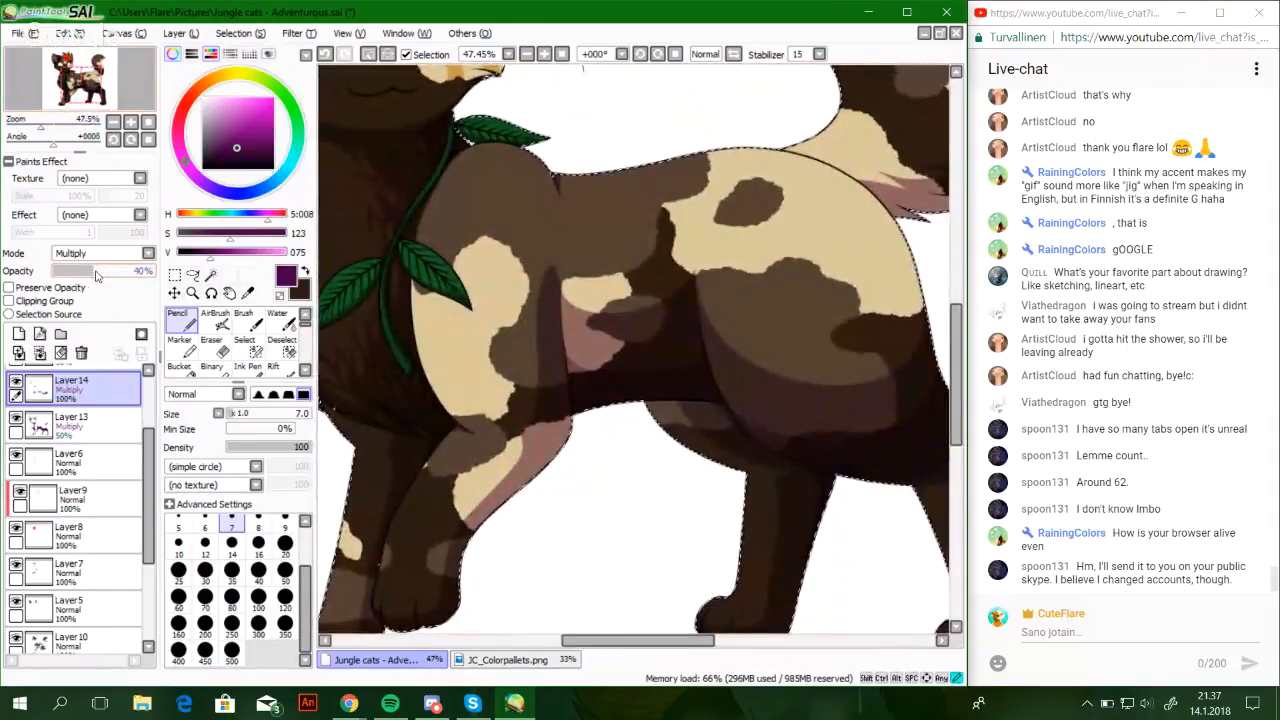
left_click_drag(137, 281, 156, 272)
Try Overlay blending on Layer14 at 55% opacity and check the body shadows
left_click(100, 253)
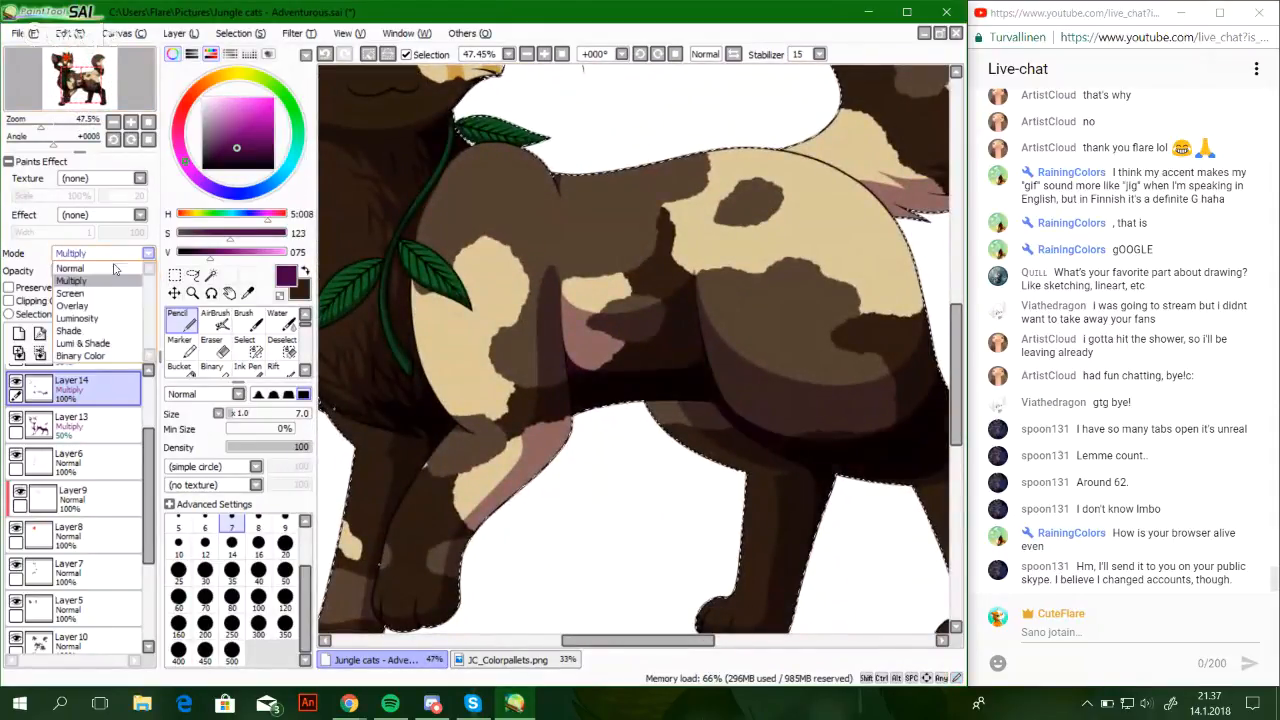
left_click(112, 297)
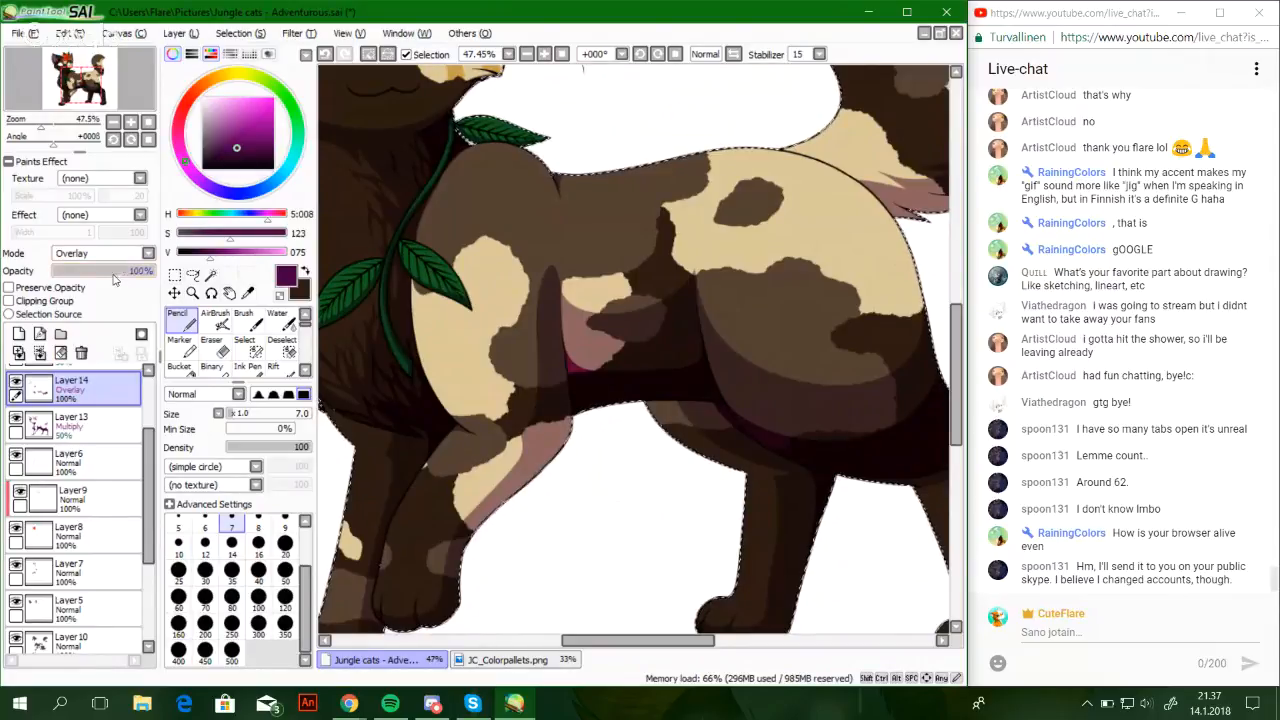
left_click(103, 272)
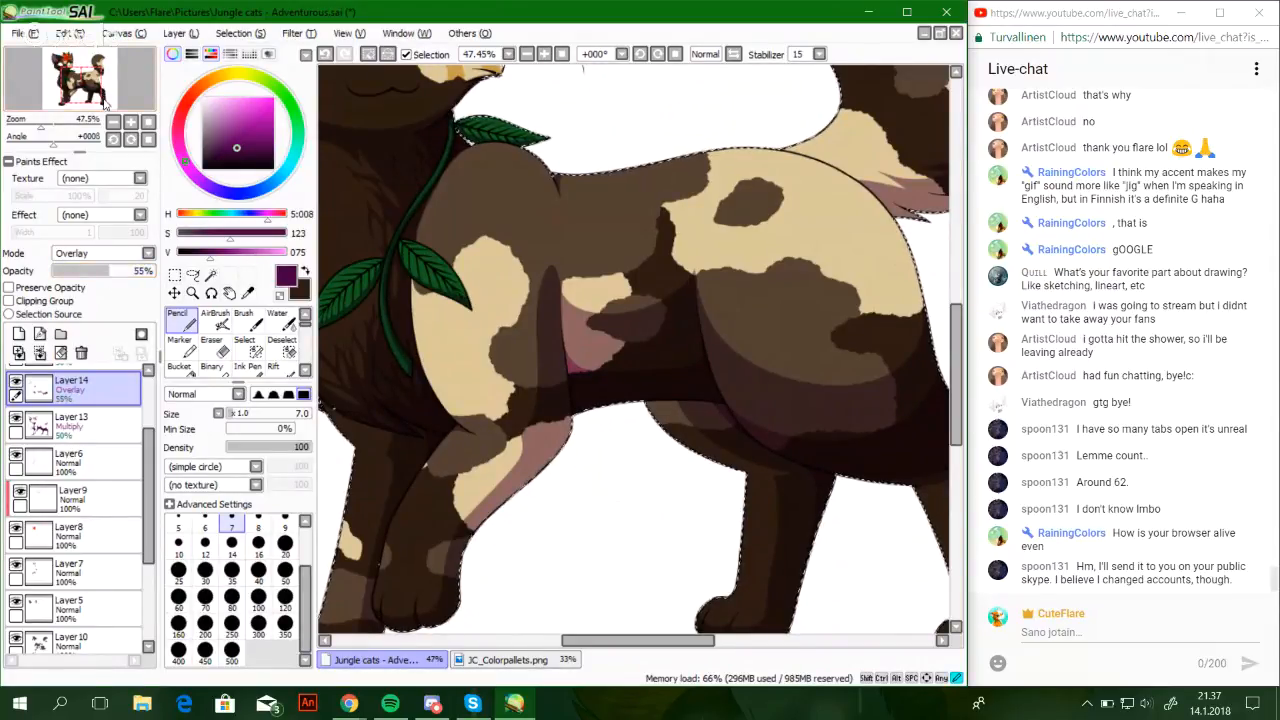
left_click_drag(77, 85, 105, 107)
Try Shade blending on Layer14 with different opacities, including 22%
left_click(90, 258)
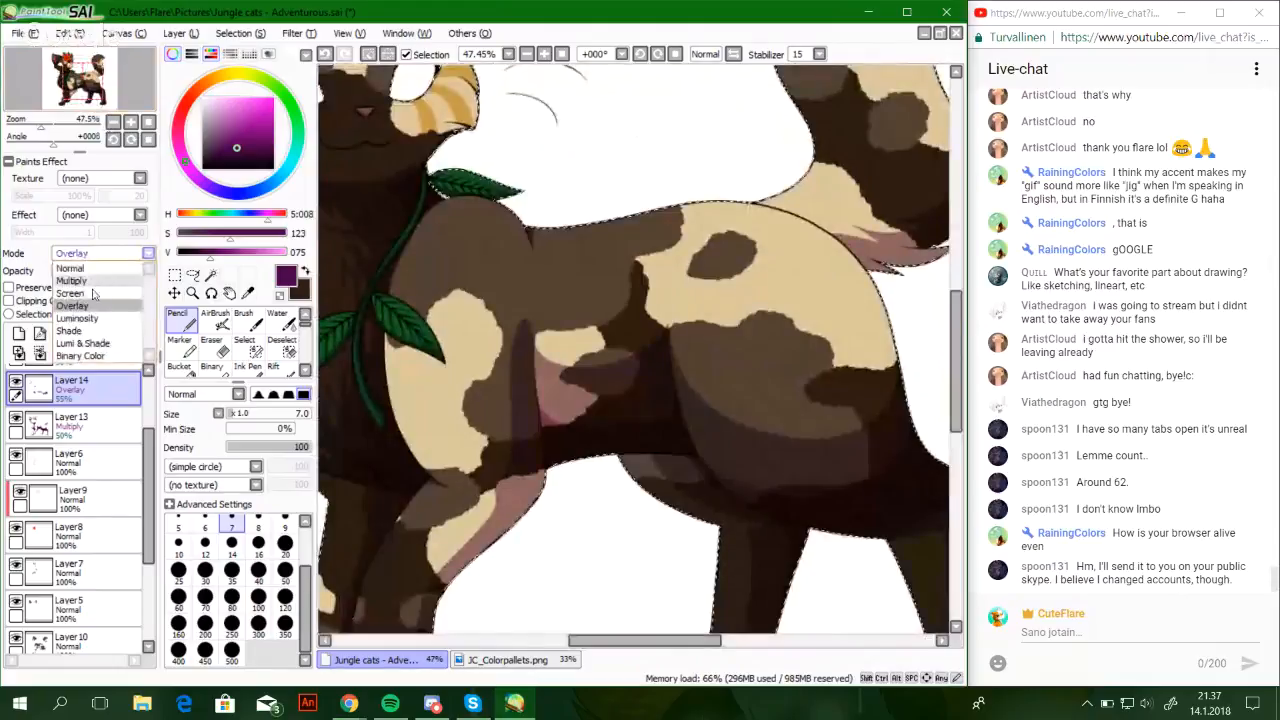
left_click(98, 288)
left_click(82, 279)
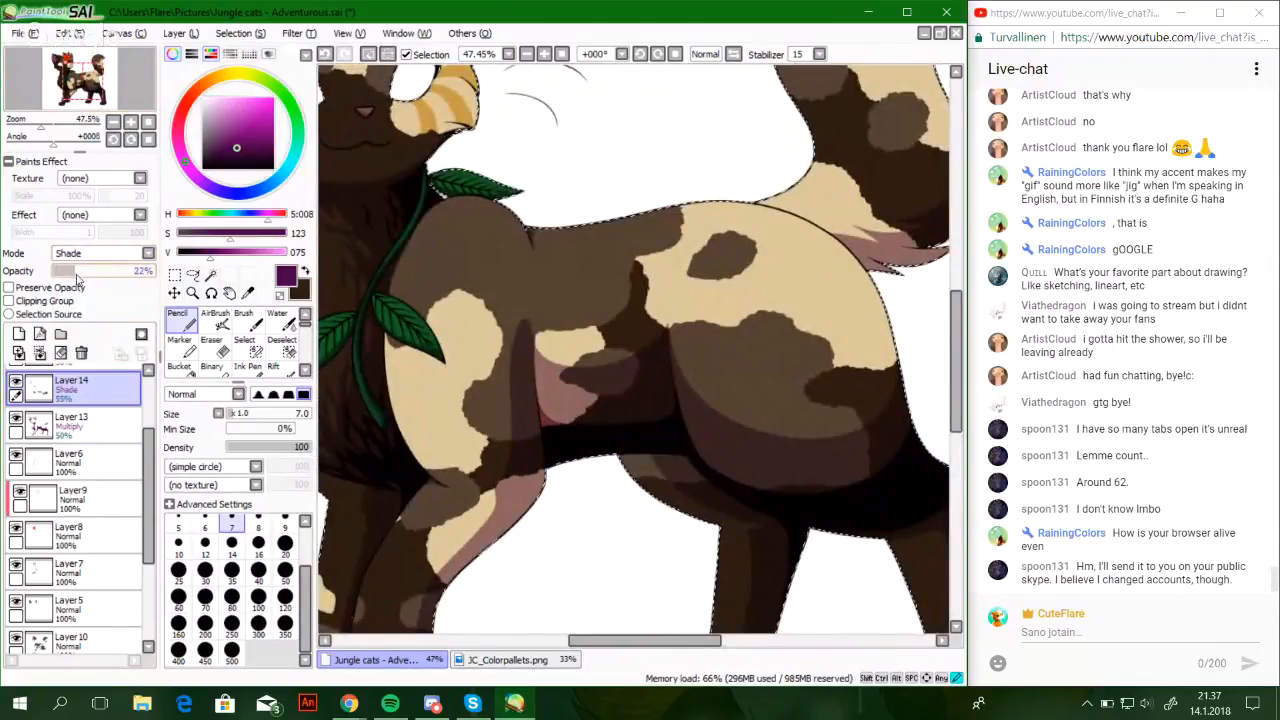
mouse_move(97, 274)
left_mouse_down()
mouse_move(135, 272)
mouse_move(105, 270)
left_mouse_up()
Return Layer14 to Multiply blending at 40% opacity and keep the canvas rotation at 0°
left_click(99, 254)
left_click(94, 281)
left_click(89, 146)
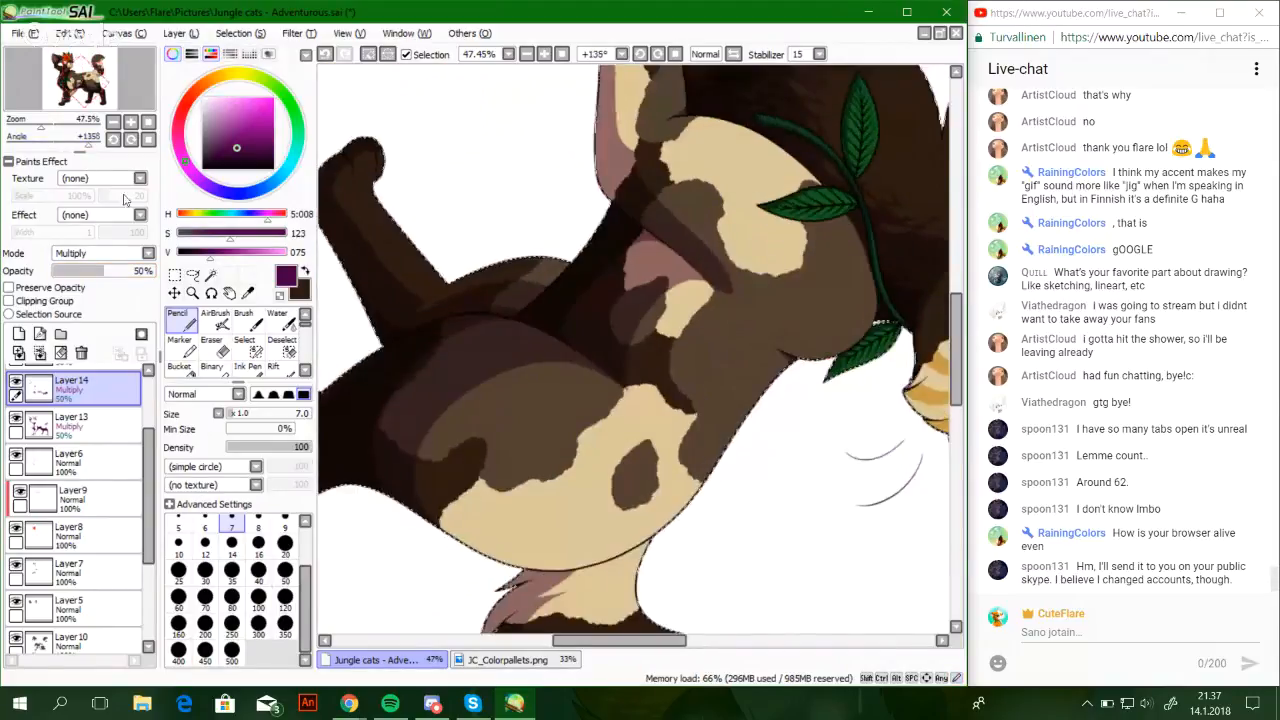
key("Home")
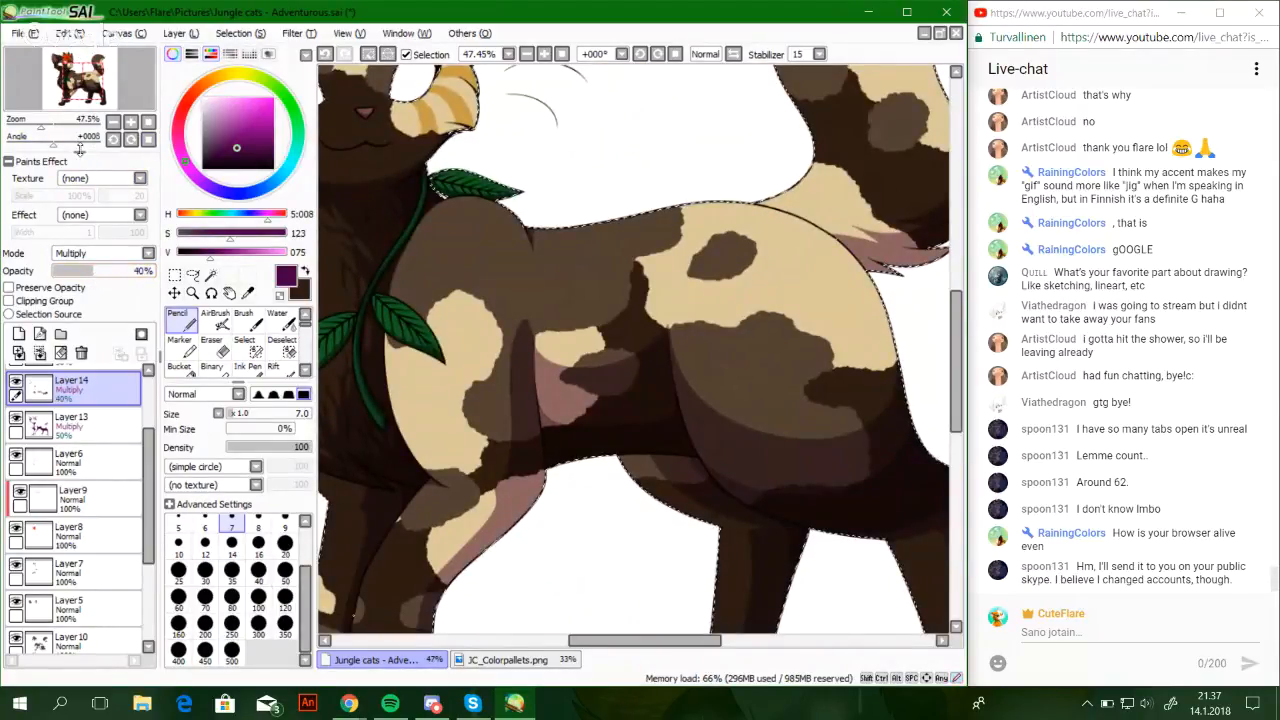
Swap the foreground and background colours and add a new layer directly above Layer14
left_click_drag(82, 81, 91, 94)
left_click(304, 272)
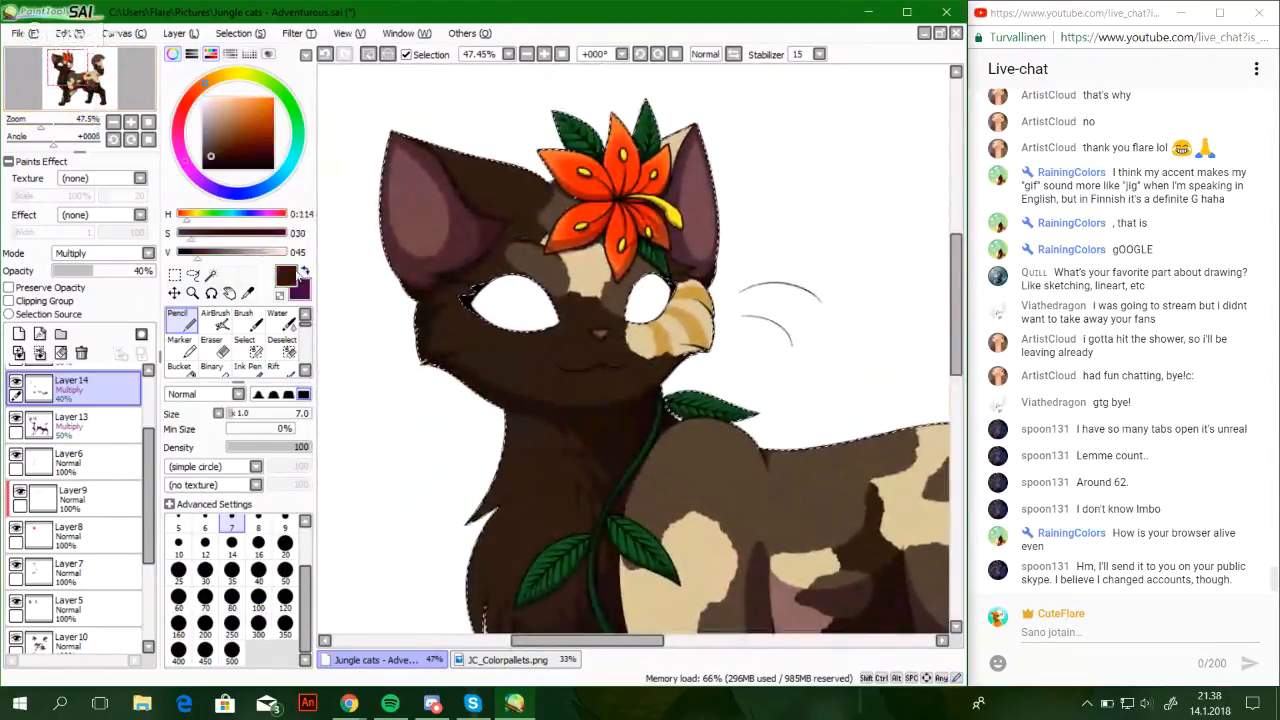
scroll(146, 420, "up", 2)
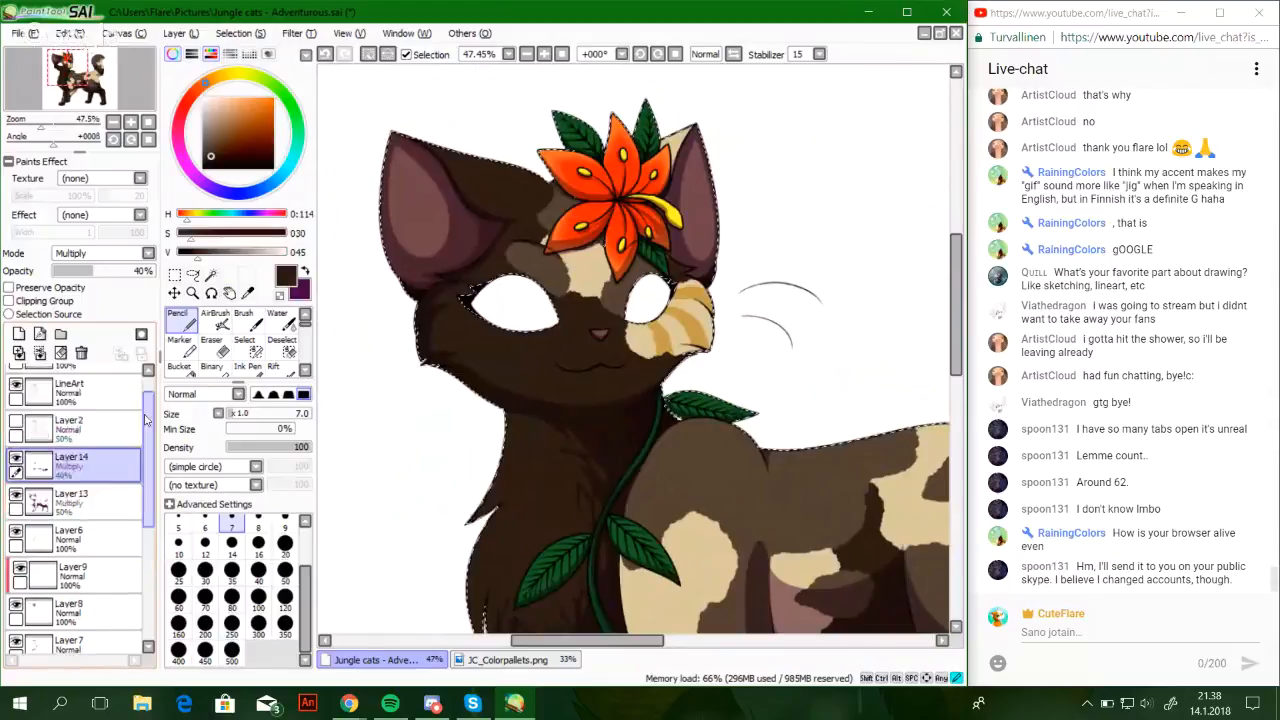
left_click(18, 334)
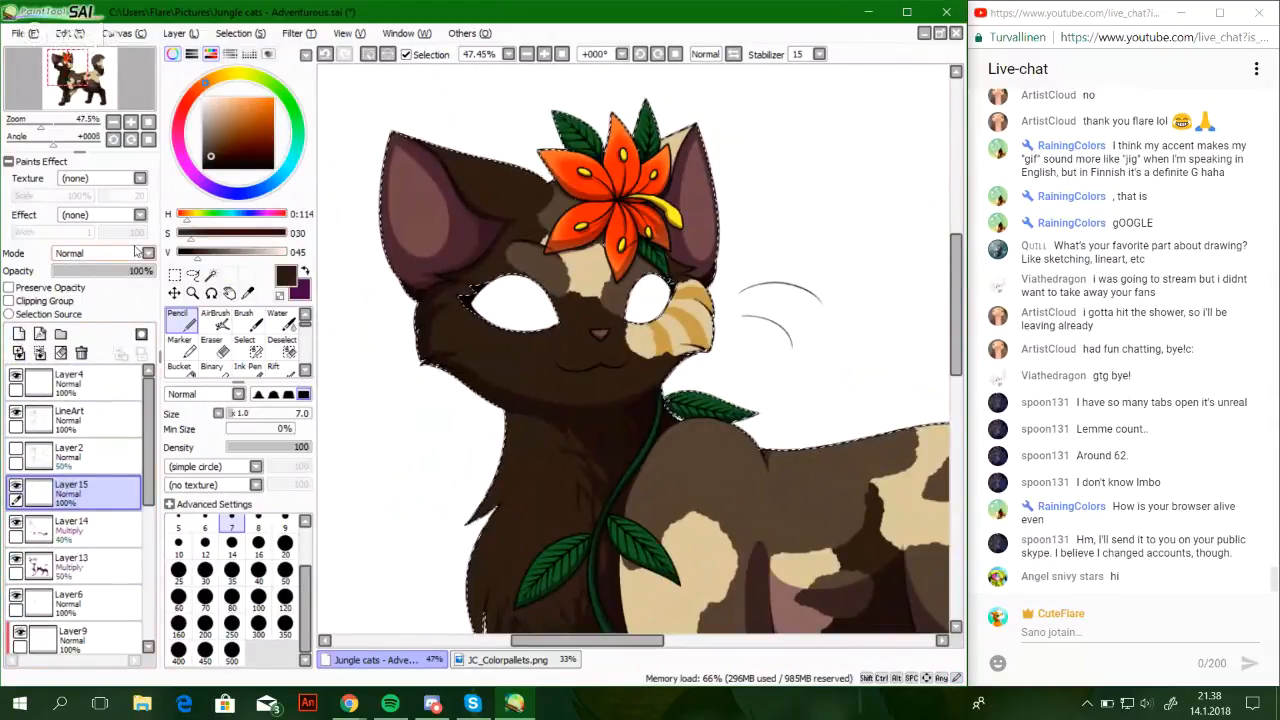
Pick a very pale yellow foreground colour (H 0:249, S 012, V 255) and set Layer15's blending mode to Screen
left_click(211, 110)
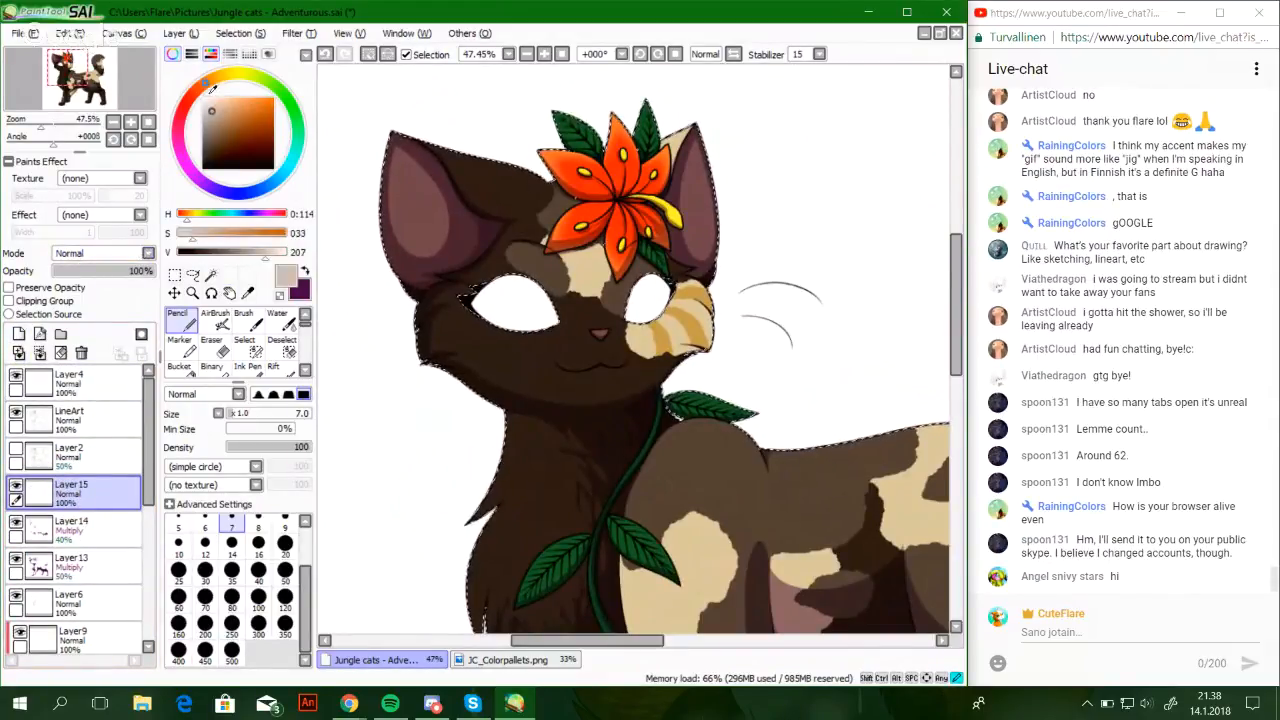
left_click_drag(211, 88, 213, 81)
left_click(239, 76)
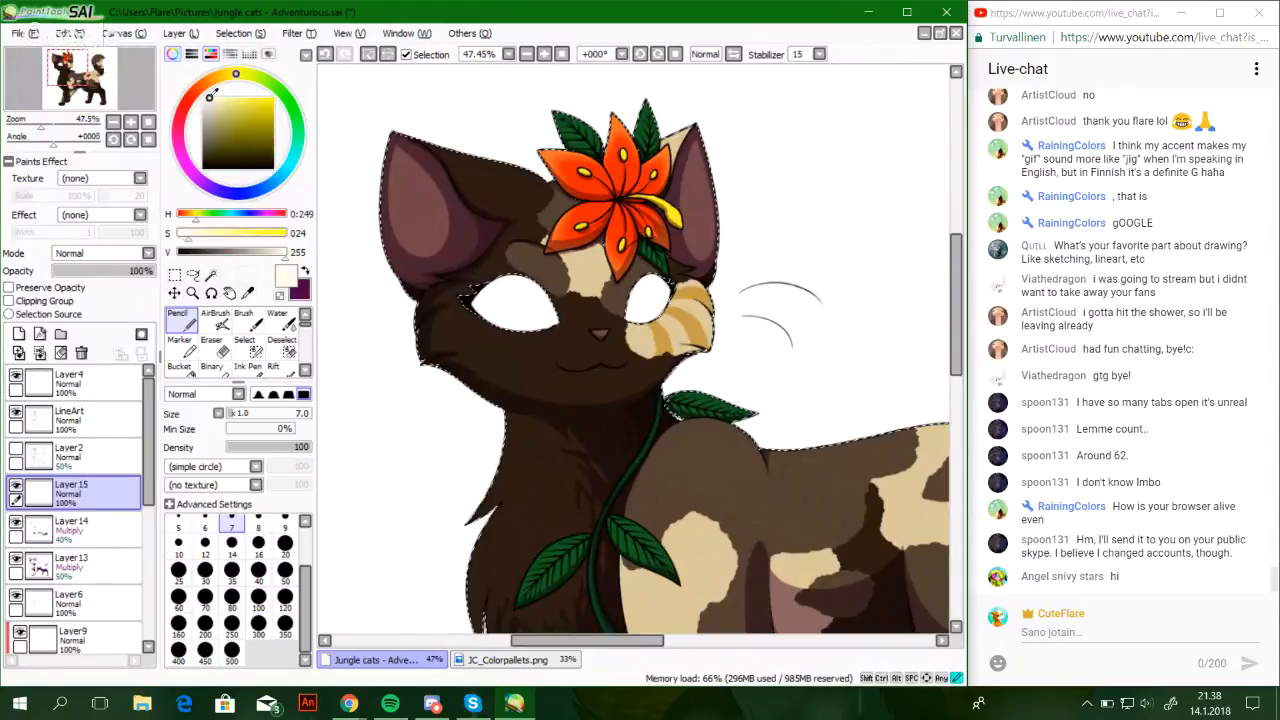
left_click_drag(72, 102, 86, 116)
left_click(100, 253)
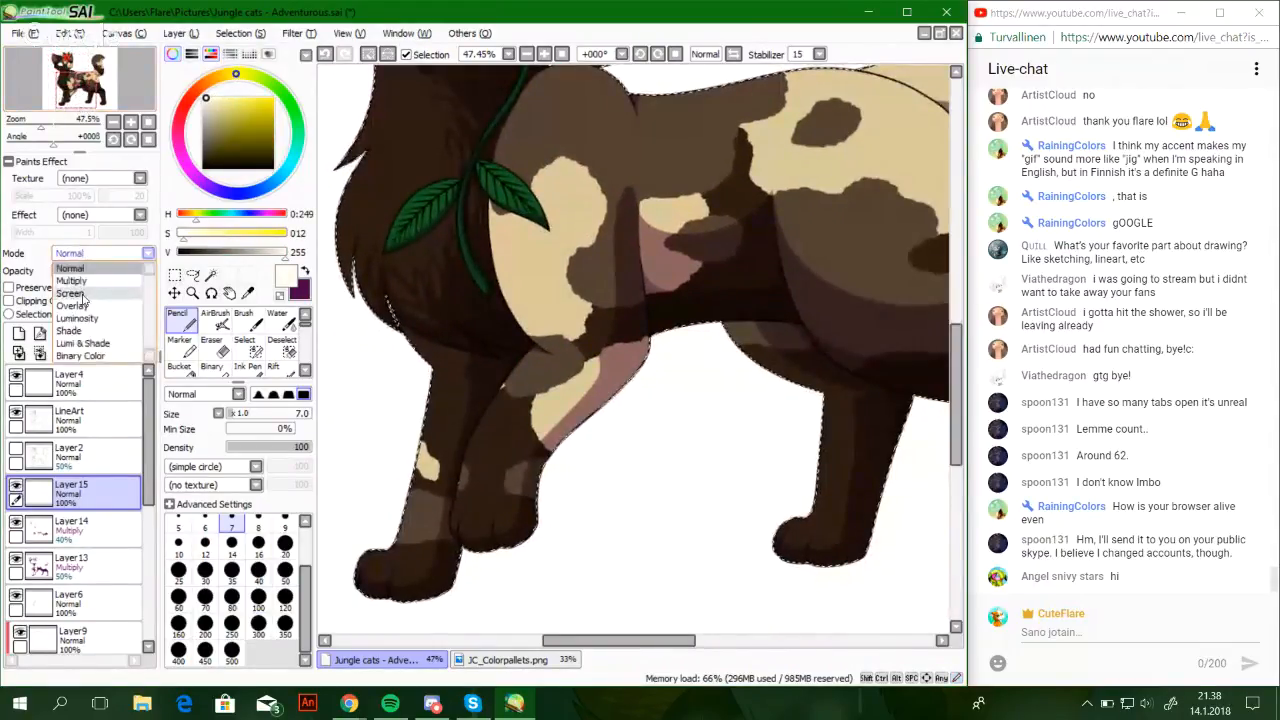
left_click(90, 290)
Outline a rounded cheek highlight with a small fur notch under the larger eye and fill it with the pale yellow
left_click_drag(41, 132, 65, 133)
left_click_drag(77, 98, 66, 69)
left_click_drag(68, 129, 62, 130)
left_click_drag(63, 130, 65, 130)
key("space")
left_click_drag(411, 259, 526, 294)
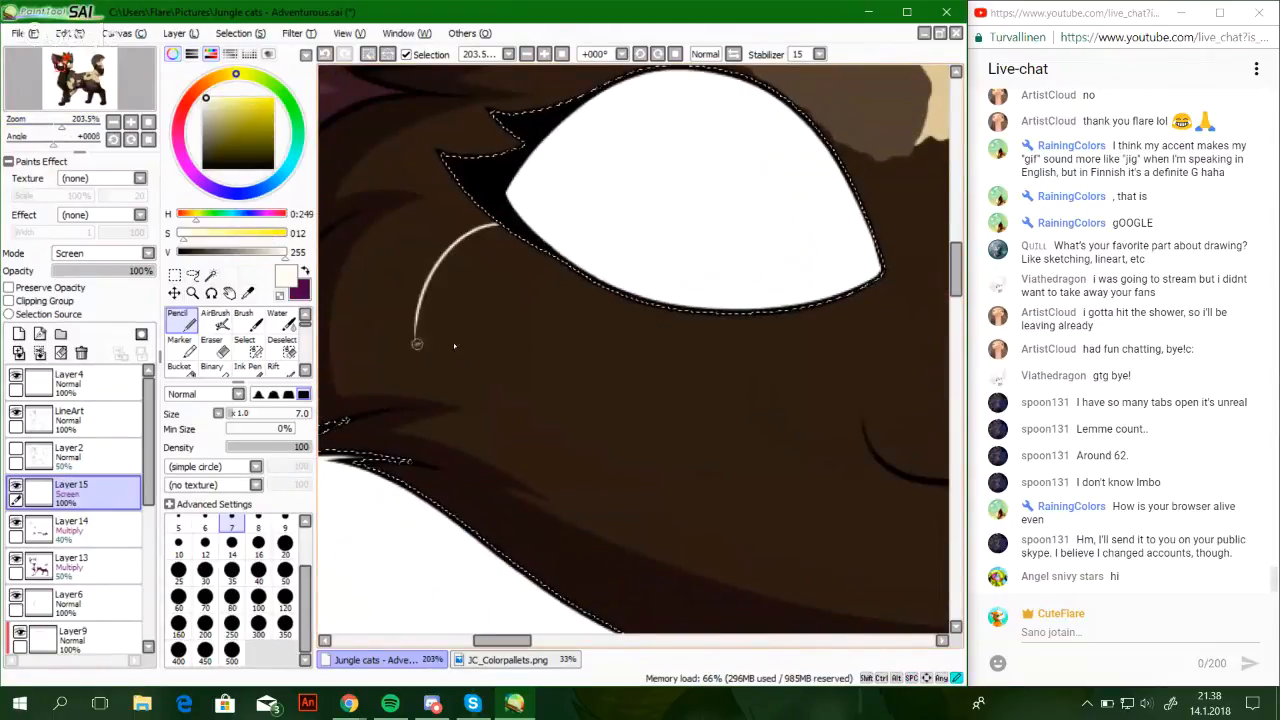
mouse_move(455, 333)
left_mouse_down()
mouse_move(417, 358)
mouse_move(778, 421)
left_mouse_up()
key("ctrl+z")
key("ctrl+z")
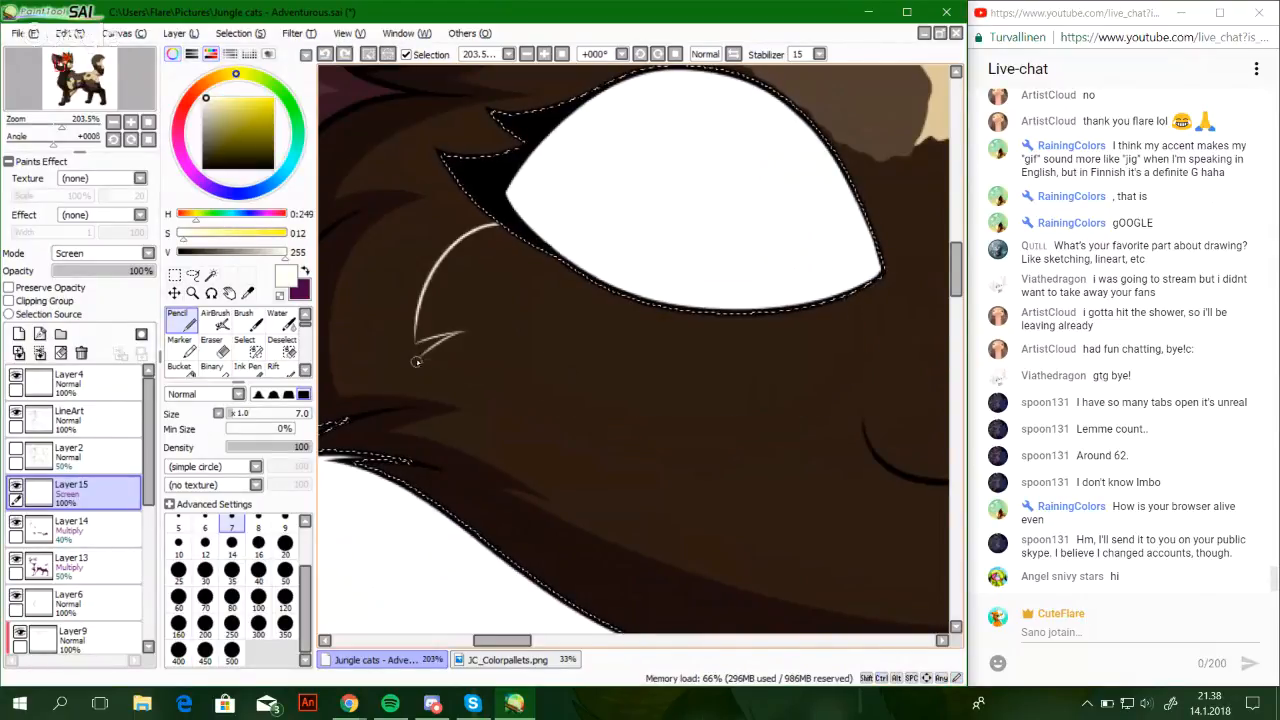
mouse_move(418, 358)
left_mouse_down()
mouse_move(605, 418)
mouse_move(842, 302)
left_mouse_up()
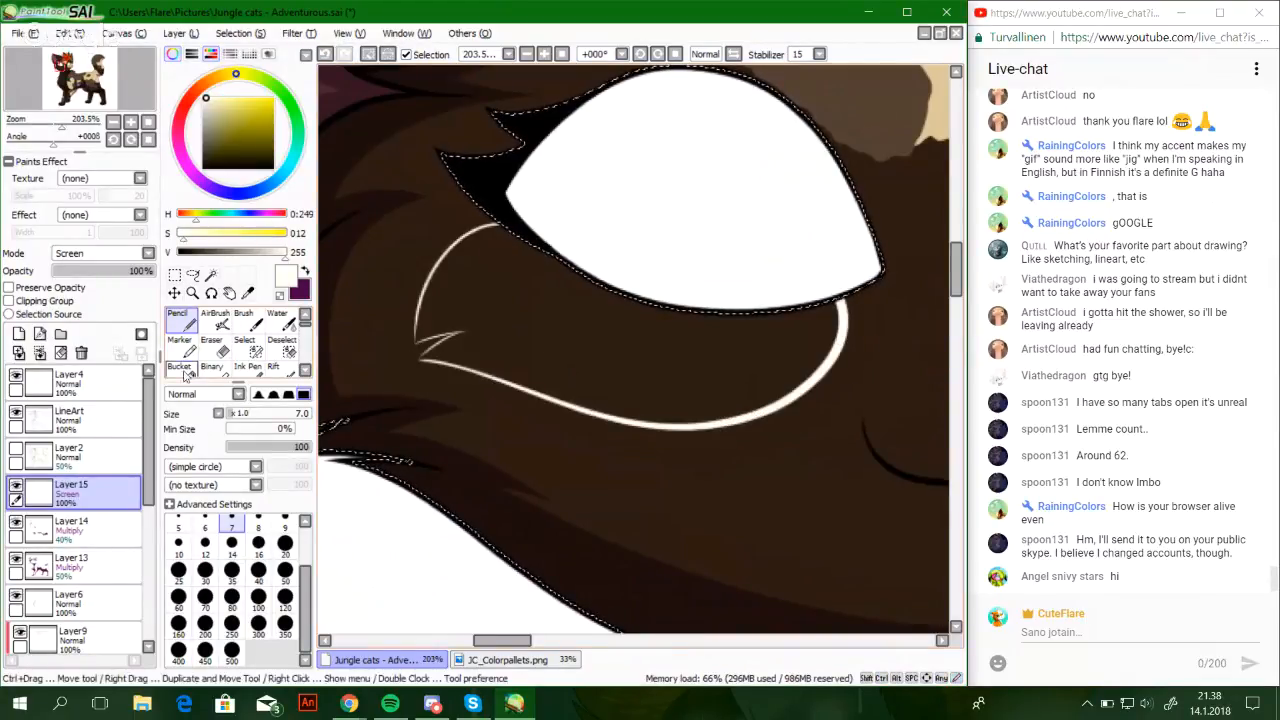
left_click(184, 371)
left_click(456, 299)
left_click(186, 326)
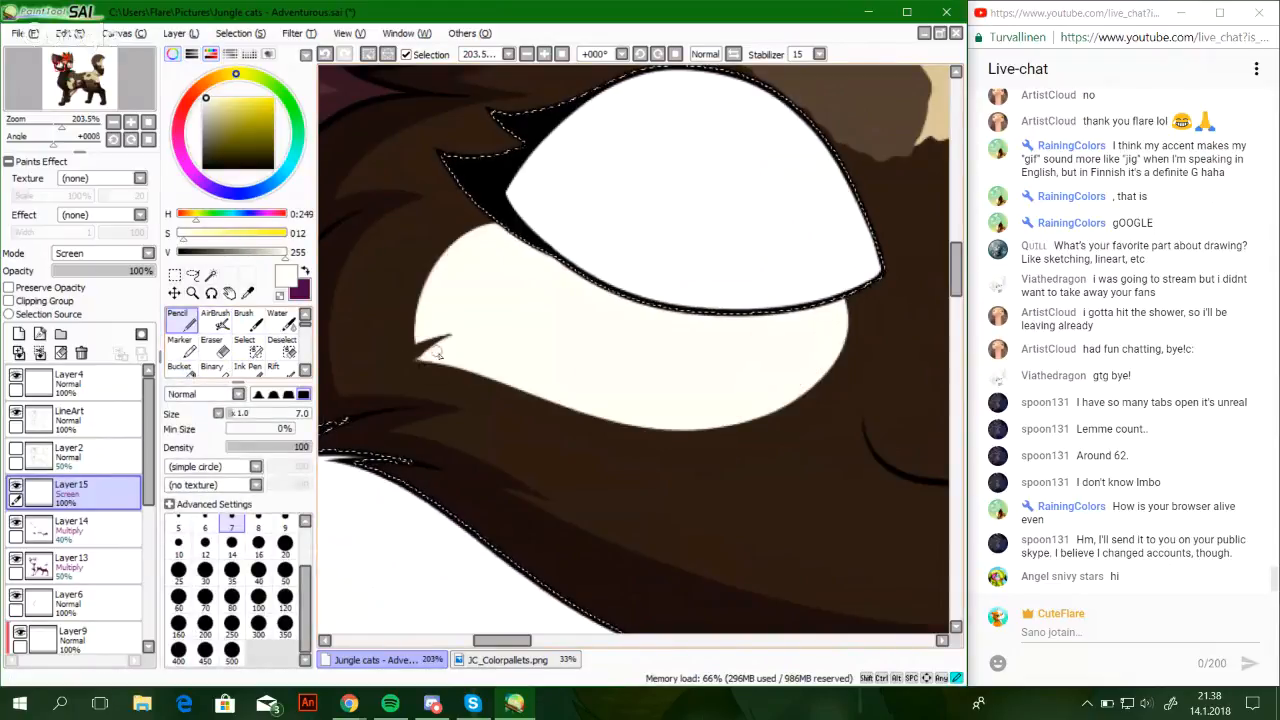
Outline the highlight on the striped cheek, along its lower curve and upper edge, and fill it with the pale yellow
left_click_drag(760, 415, 557, 423)
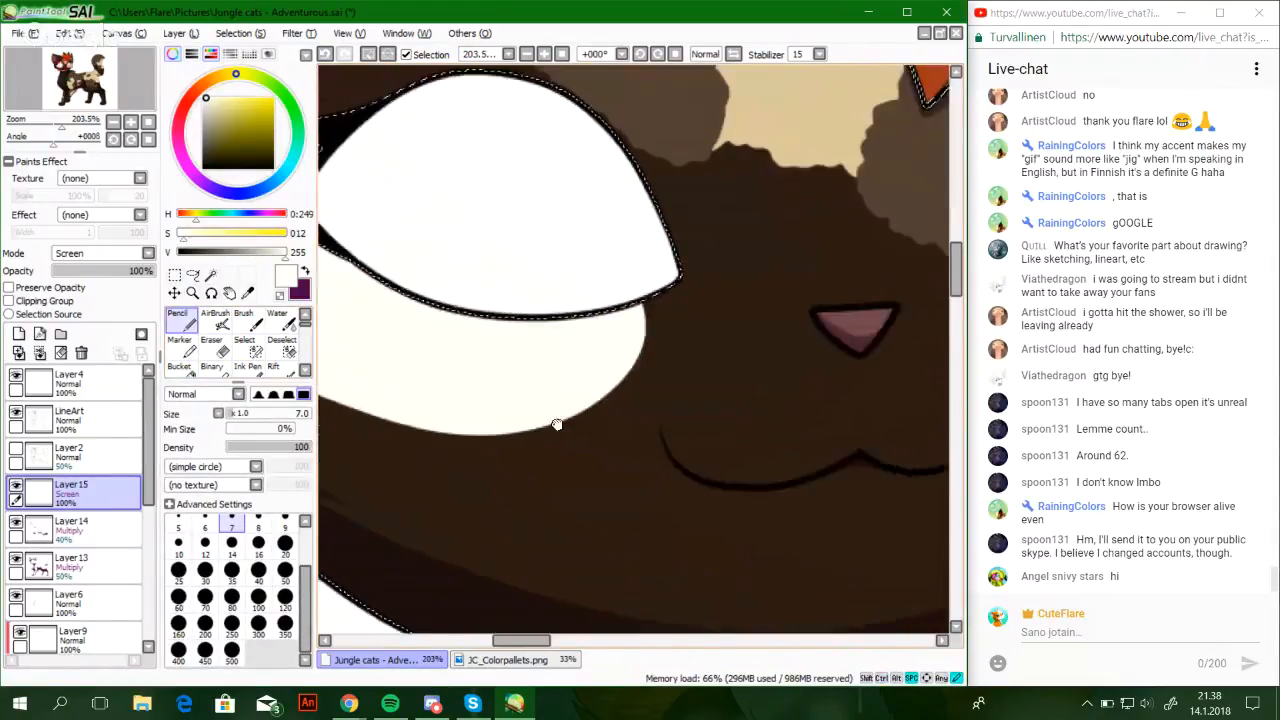
left_click_drag(920, 415, 557, 340)
left_click_drag(669, 247, 614, 354)
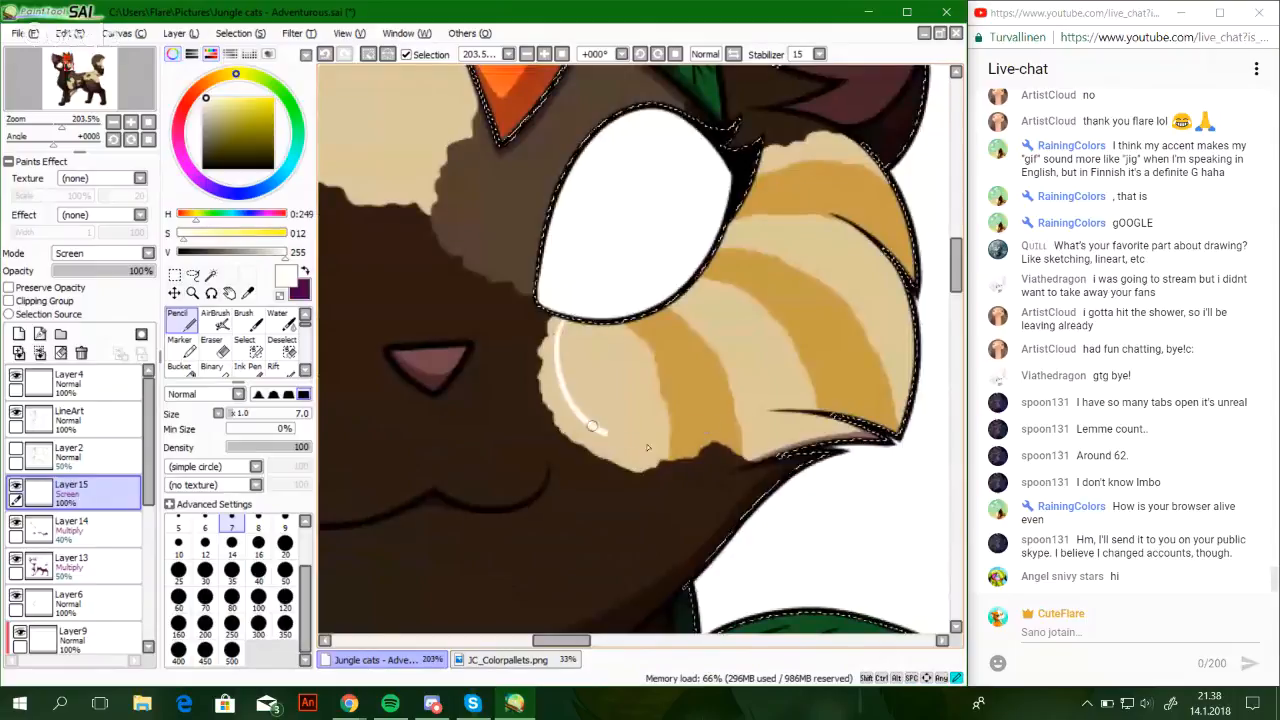
left_click_drag(647, 447, 905, 418)
key("ctrl+z")
left_click_drag(565, 312, 760, 407)
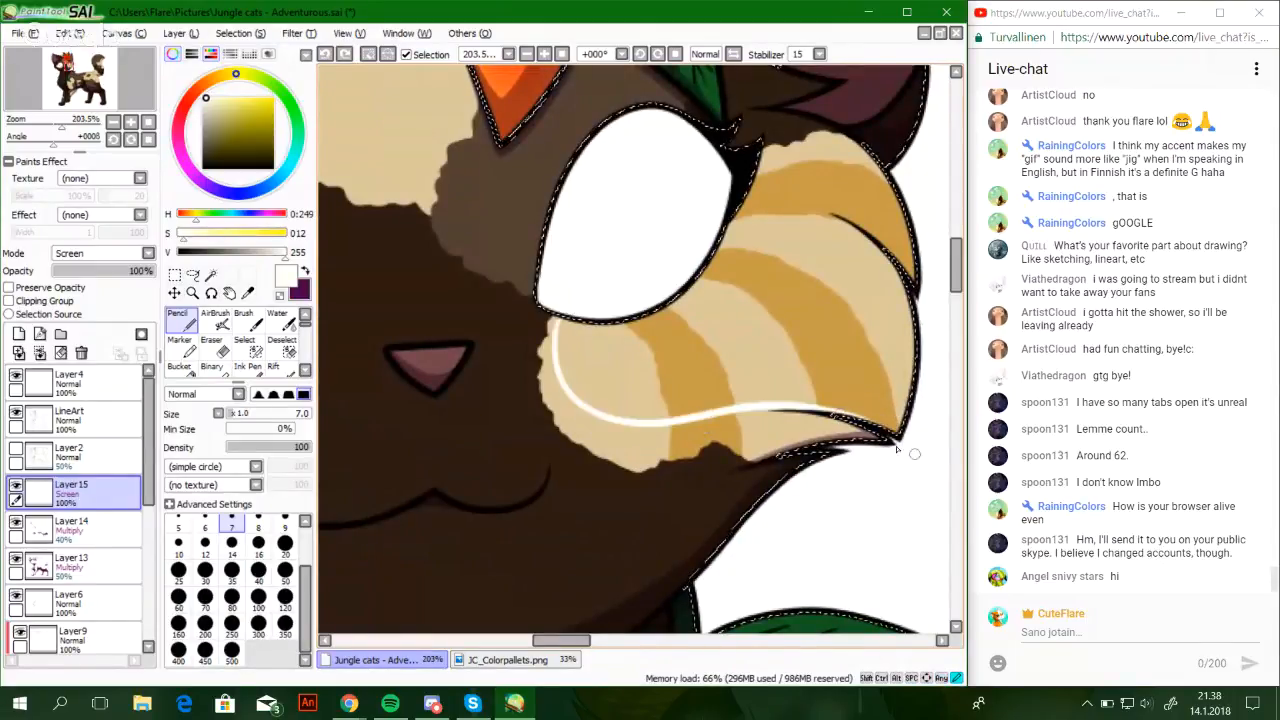
key("ctrl+z")
left_click_drag(601, 418, 905, 420)
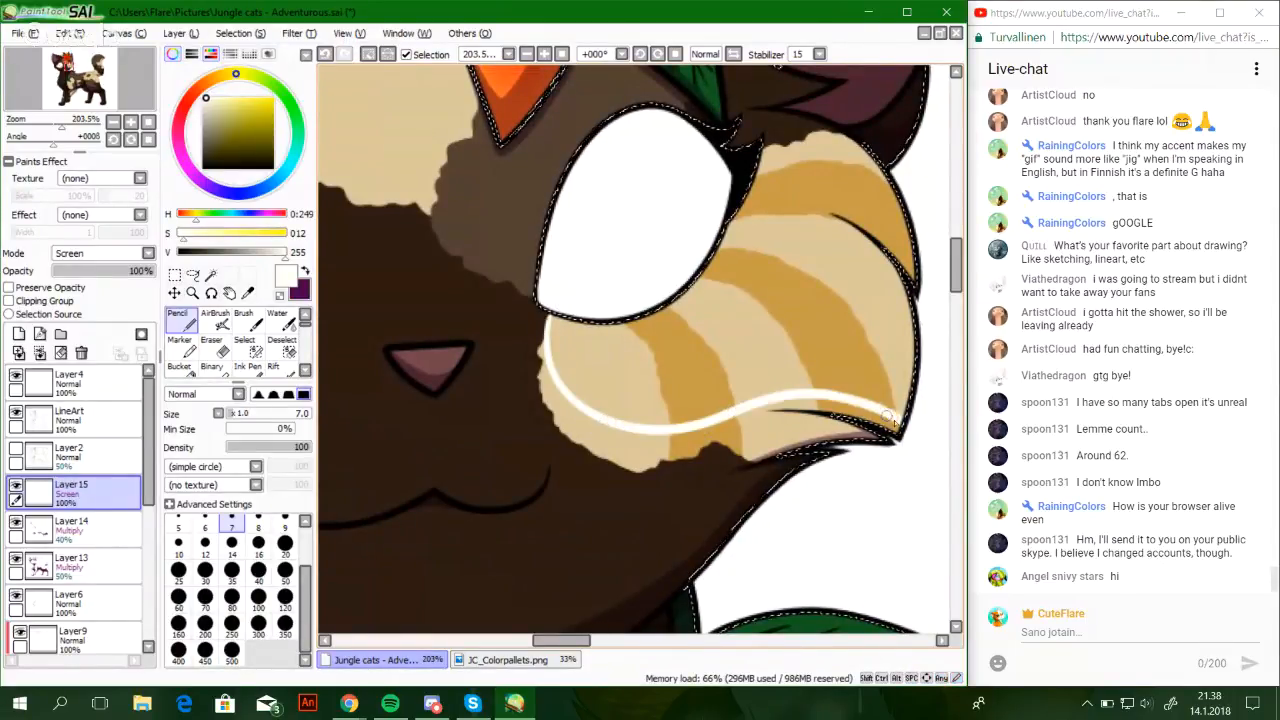
mouse_move(790, 198)
left_mouse_down()
mouse_move(726, 240)
mouse_move(767, 199)
mouse_move(714, 210)
mouse_move(848, 262)
left_mouse_up()
key("ctrl+z")
left_click(180, 366)
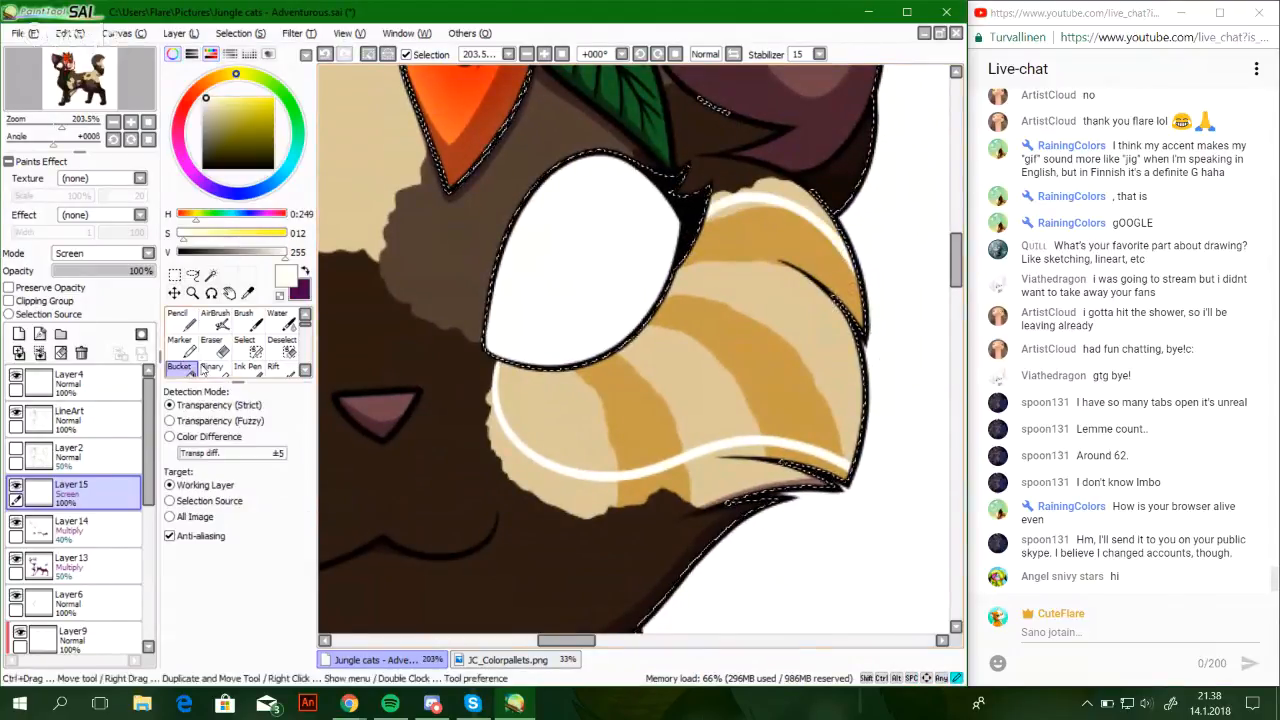
left_click(556, 408)
Paint a solid oval highlight on the larger muzzle pad beside the nose with the Pencil at size 35
left_click(181, 320)
mouse_move(398, 486)
left_mouse_down()
mouse_move(649, 398)
mouse_move(697, 398)
left_mouse_up()
left_click(285, 569)
mouse_move(620, 380)
left_mouse_down()
mouse_move(588, 347)
mouse_move(541, 404)
mouse_move(639, 409)
mouse_move(580, 406)
mouse_move(599, 353)
mouse_move(575, 418)
mouse_move(635, 400)
mouse_move(563, 383)
left_mouse_up()
key("ctrl+z")
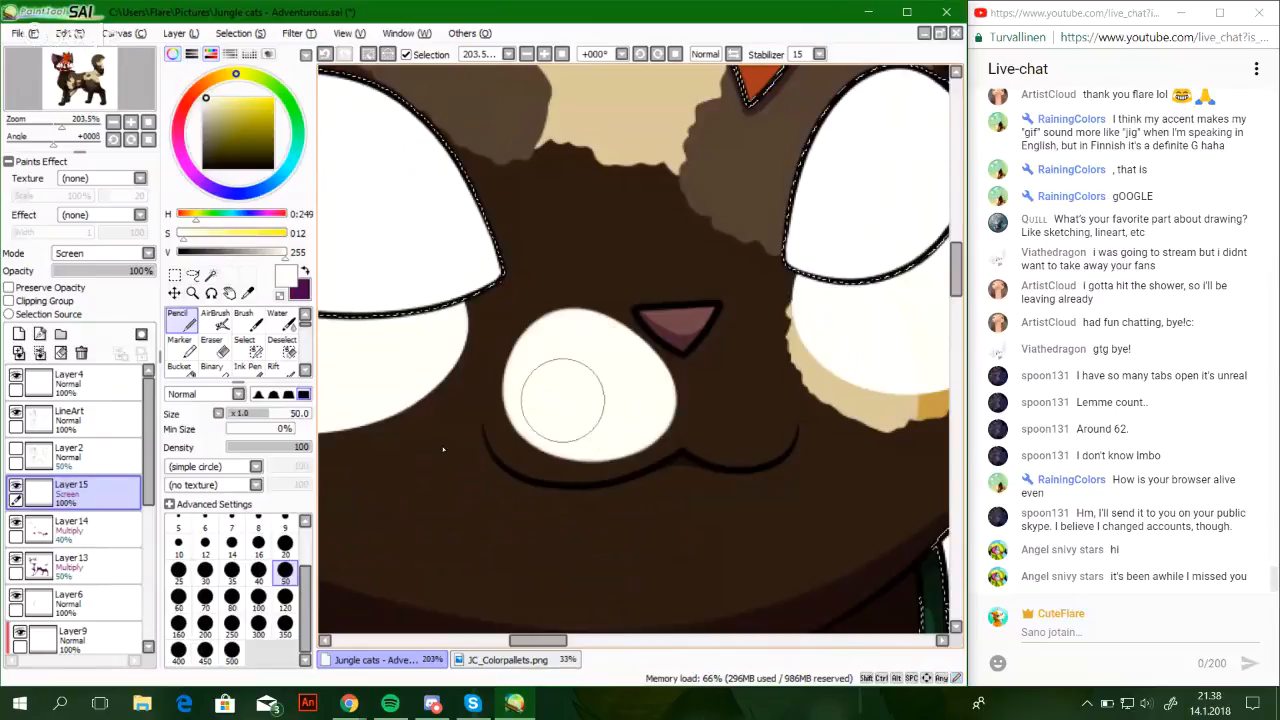
left_click(232, 571)
key("ctrl+z")
mouse_move(628, 374)
left_mouse_down()
mouse_move(608, 359)
mouse_move(534, 426)
mouse_move(628, 413)
mouse_move(549, 374)
mouse_move(643, 402)
mouse_move(528, 408)
left_mouse_up()
key("ctrl+z")
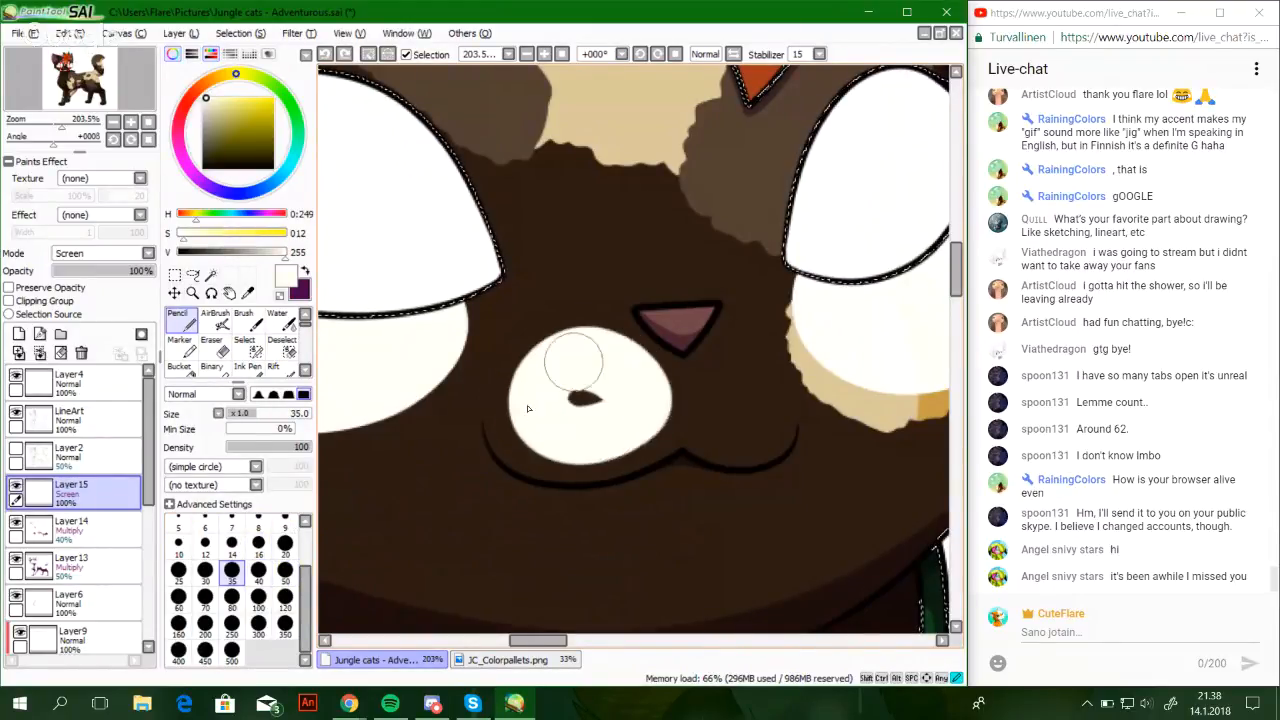
mouse_move(573, 362)
left_mouse_down()
mouse_move(591, 437)
mouse_move(595, 367)
mouse_move(620, 376)
mouse_move(575, 424)
left_mouse_up()
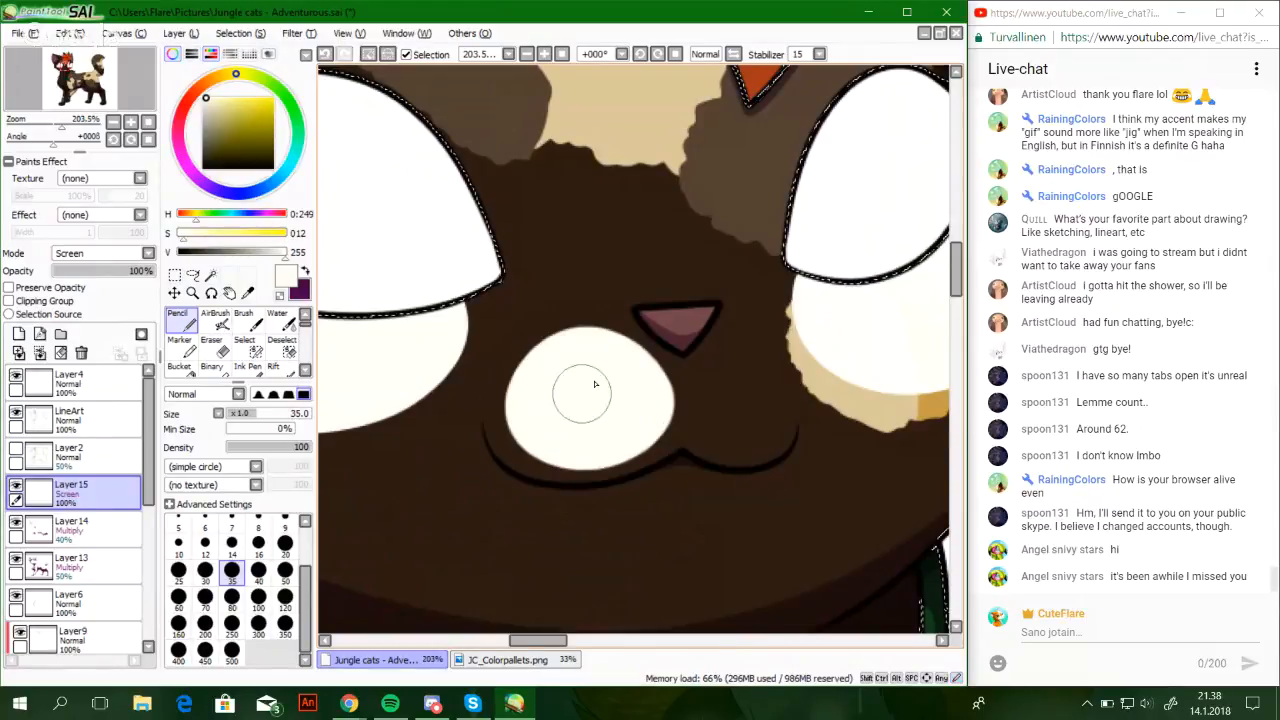
Paint matching oval highlights on the smaller muzzle pad and on the chin below the mouth
mouse_move(742, 392)
left_mouse_down()
mouse_move(757, 371)
mouse_move(740, 370)
mouse_move(740, 428)
left_mouse_up()
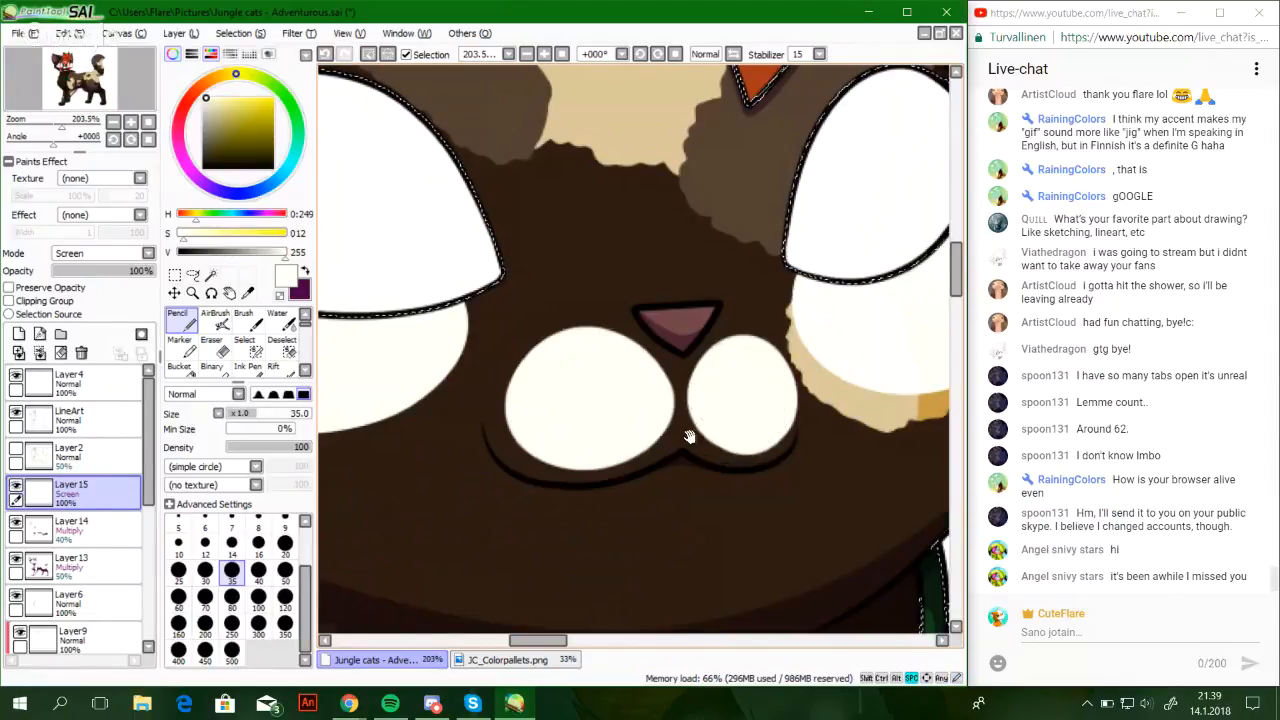
left_click_drag(689, 437, 725, 325)
left_click_drag(704, 398, 747, 397)
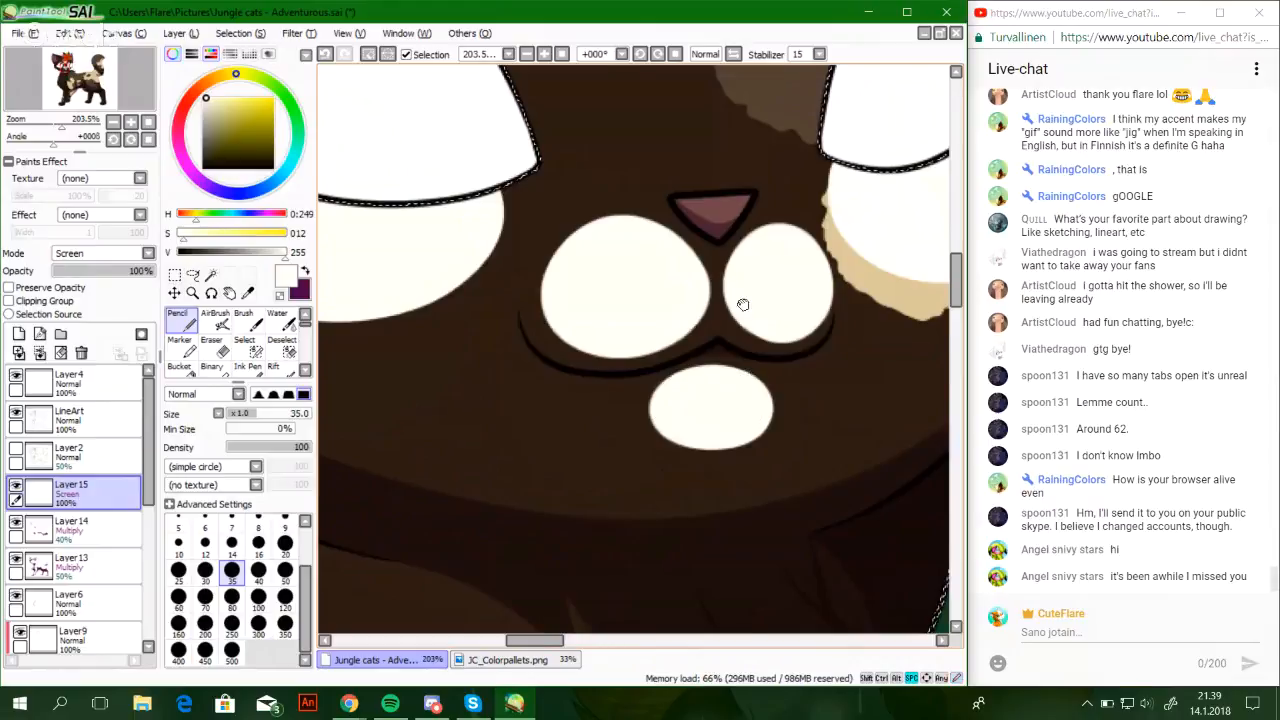
Paint a thin highlight along the top edge of the nose with the Pencil at size 14
left_click_drag(743, 304, 720, 529)
left_click(232, 545)
left_click_drag(62, 126, 69, 126)
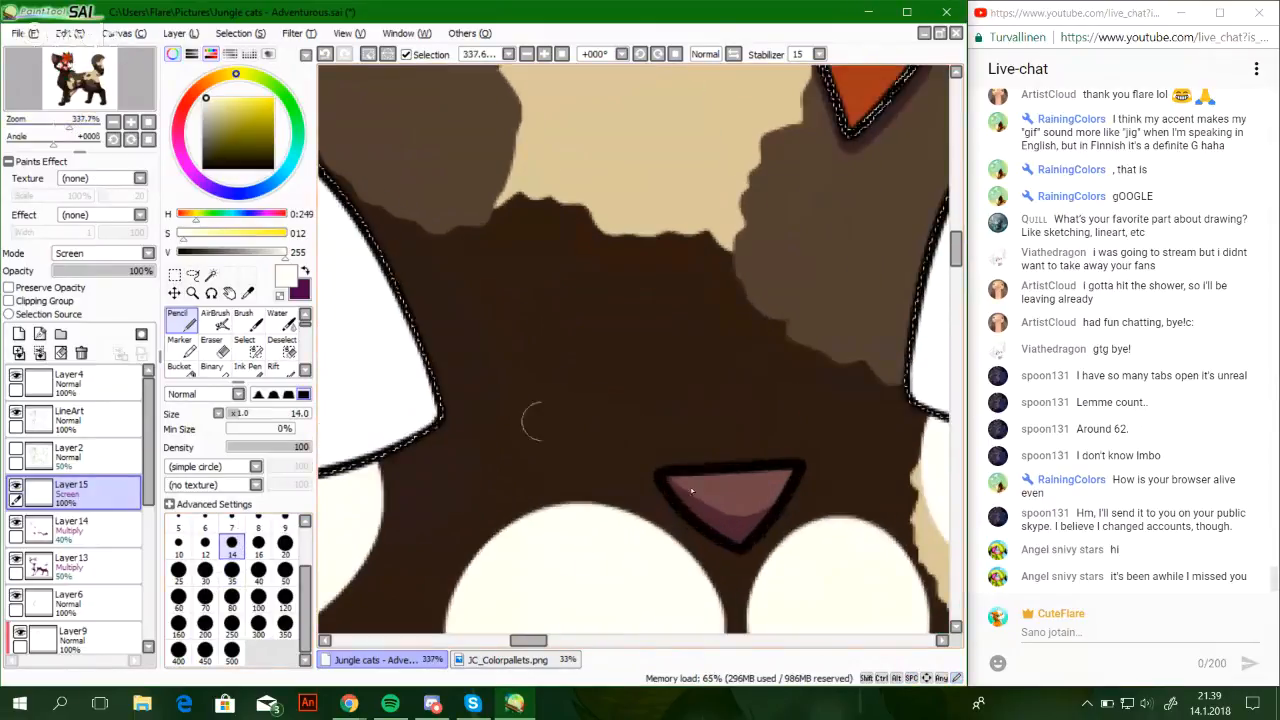
left_click_drag(669, 476, 769, 468)
key("ctrl+z")
left_click_drag(669, 476, 765, 466)
key("ctrl+z")
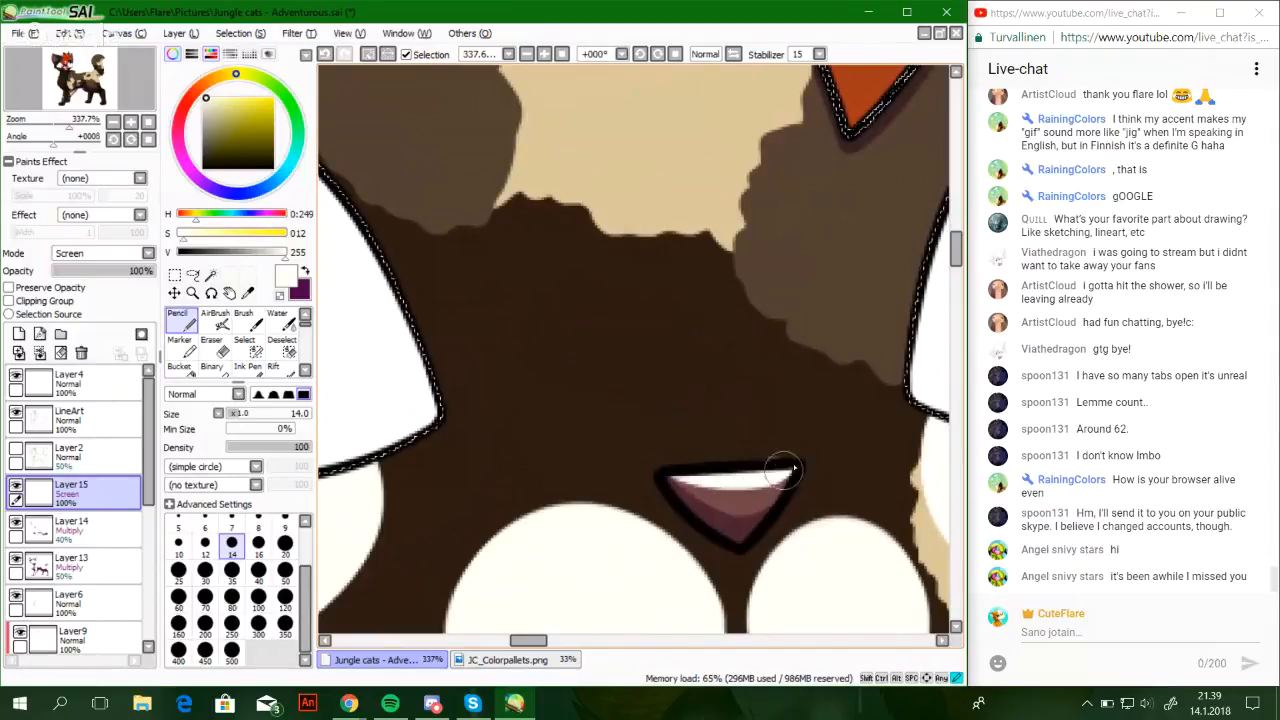
Outline an egg-shaped highlight on the bridge above the nose and fill it with the pale yellow
mouse_move(672, 467)
left_mouse_down()
mouse_move(581, 293)
mouse_move(680, 158)
mouse_move(811, 447)
left_mouse_up()
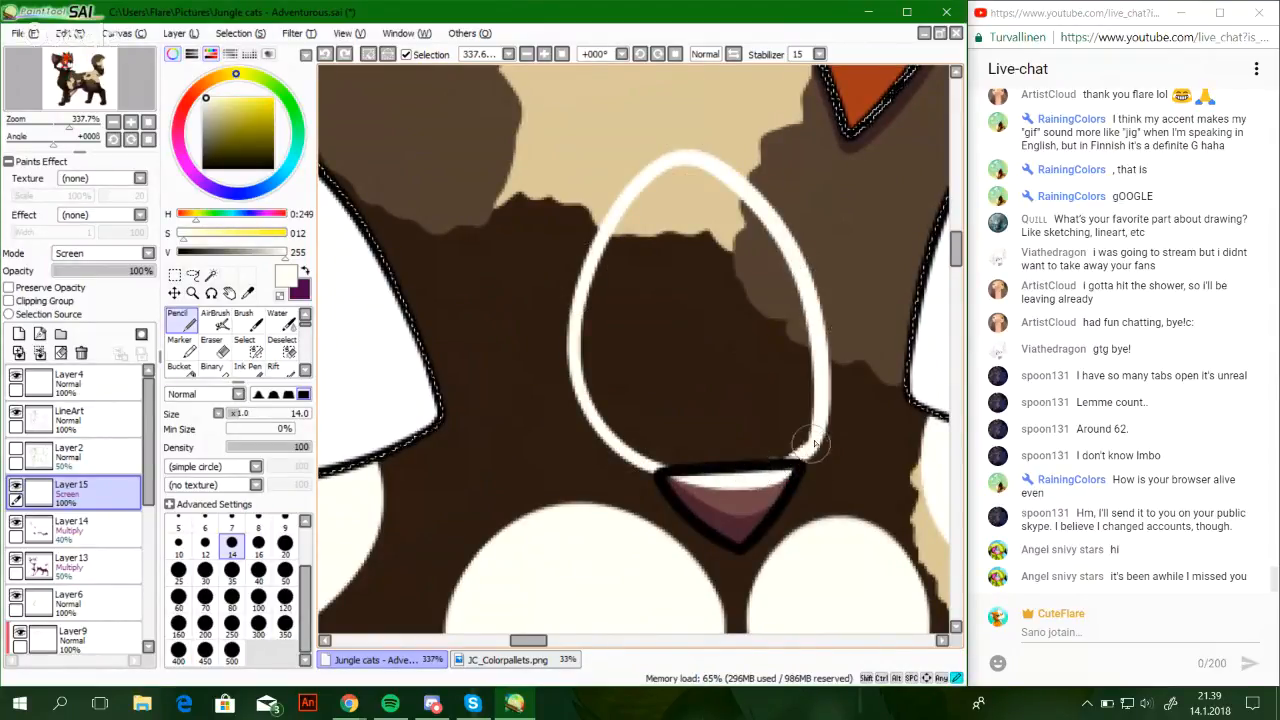
left_click(181, 368)
left_click(655, 365)
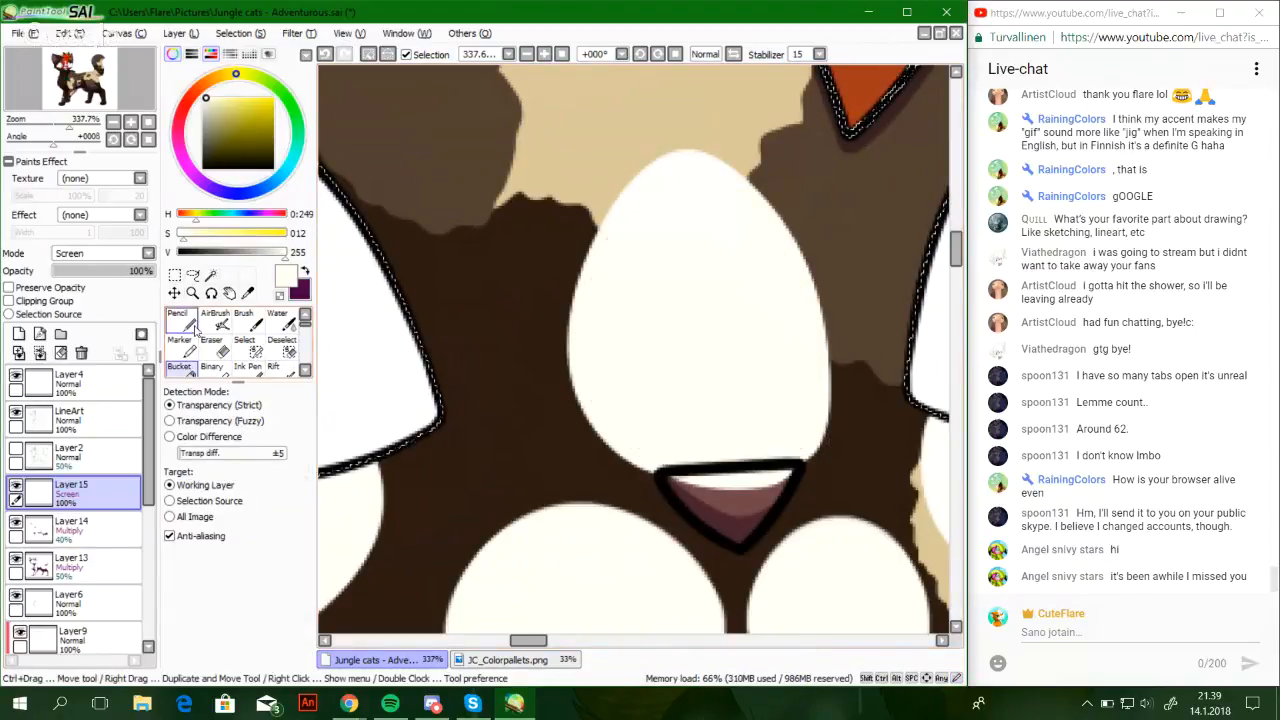
left_click(214, 347)
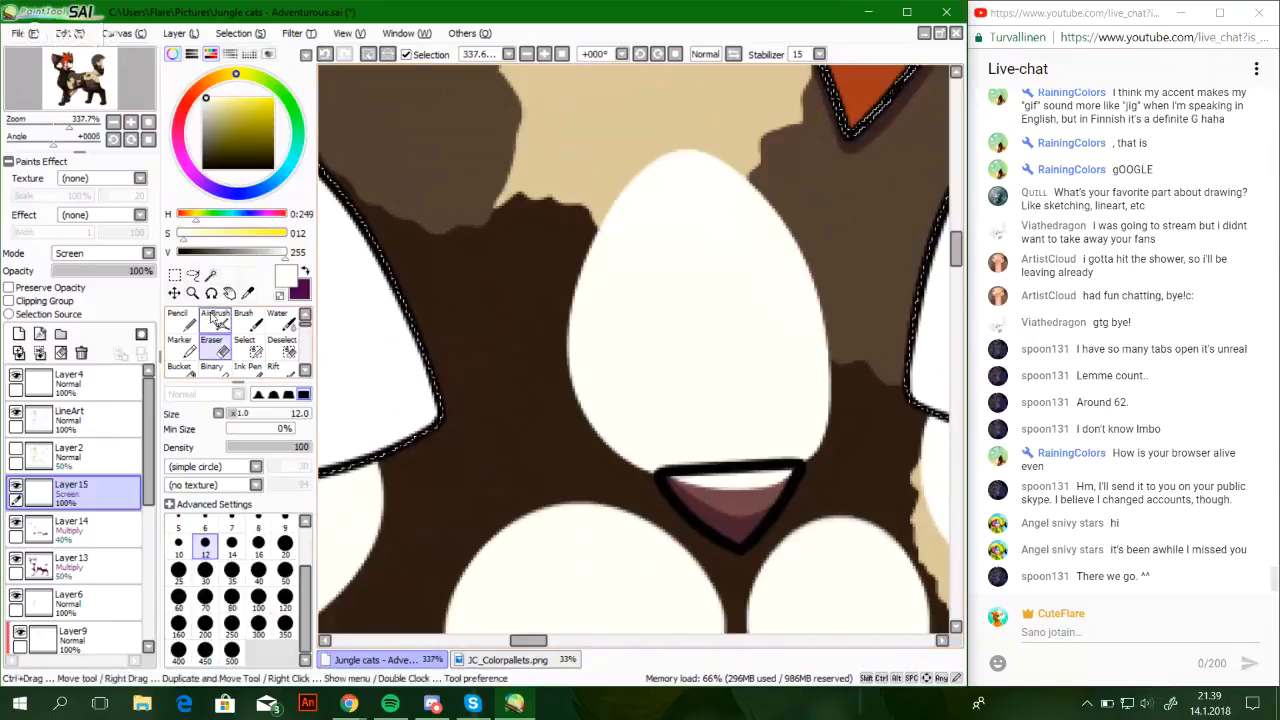
Outline and fill a curved brow highlight above the larger eye, and erase its edge beneath the flower petal's tip
left_click(183, 320)
mouse_move(65, 123)
left_mouse_down()
mouse_move(51, 123)
mouse_move(68, 123)
left_mouse_up()
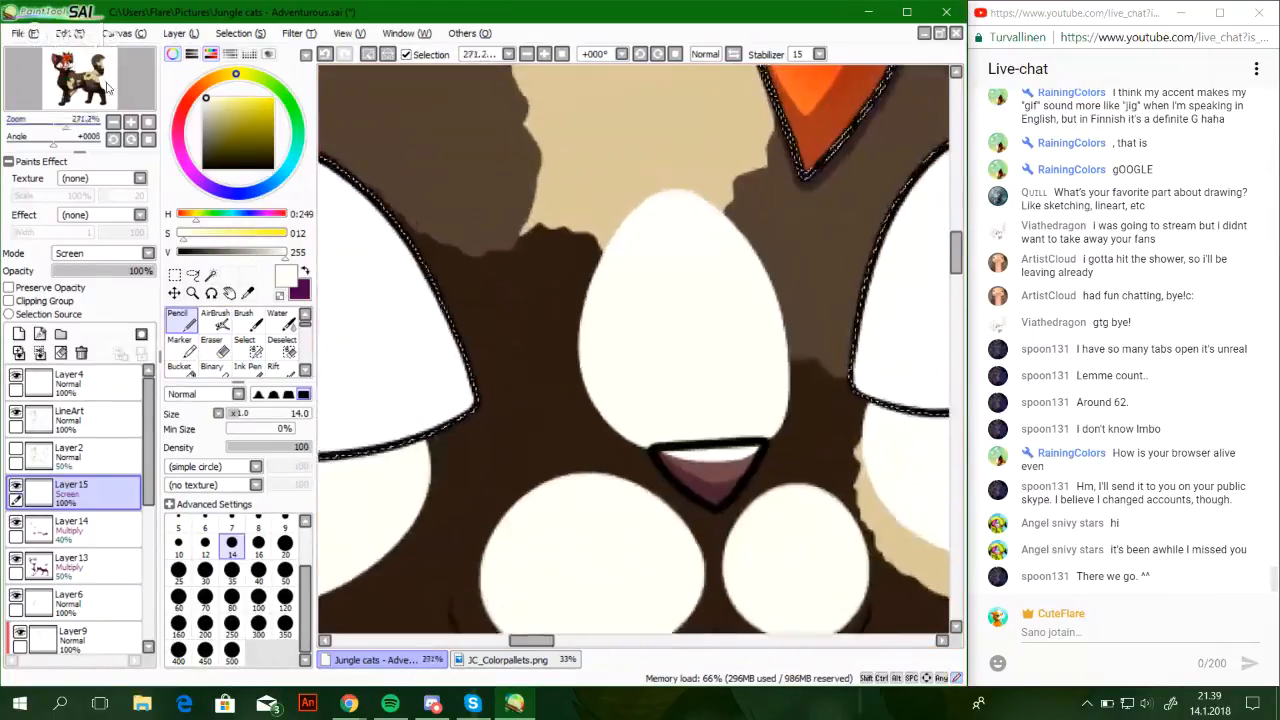
left_click_drag(347, 72, 608, 324)
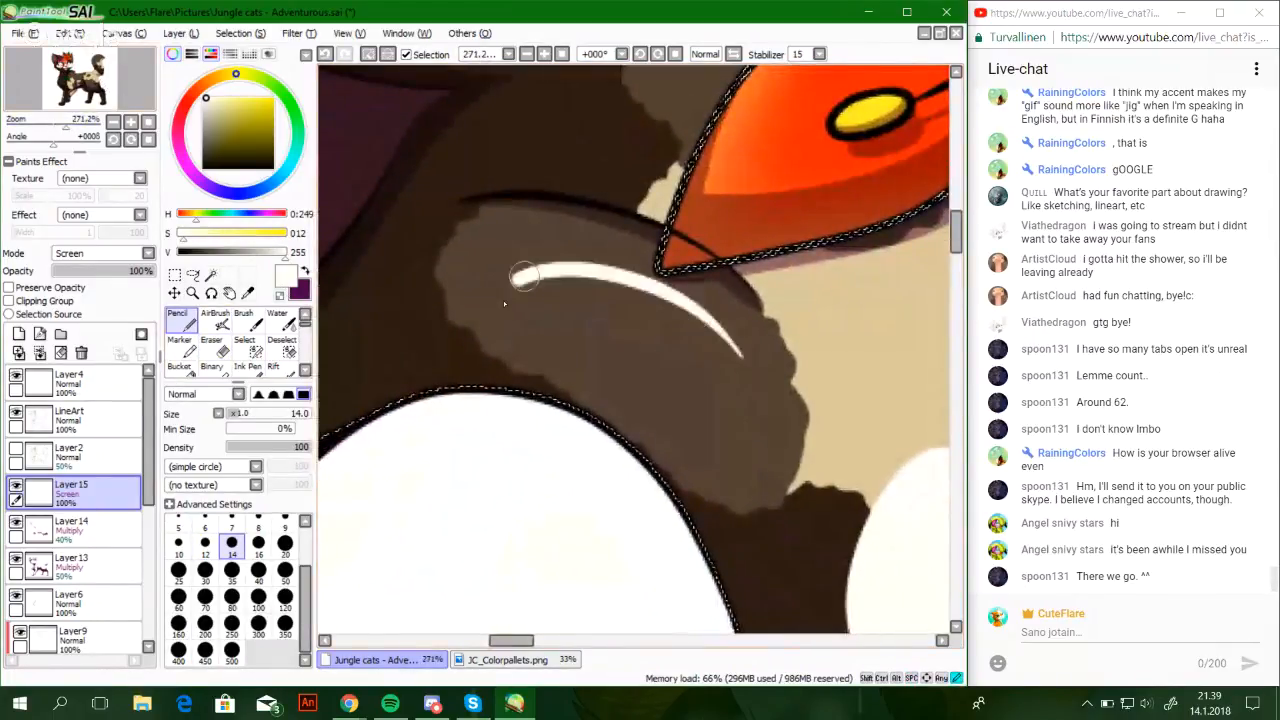
left_click_drag(523, 277, 740, 410)
key("ctrl+z")
mouse_move(745, 335)
left_mouse_down()
mouse_move(512, 322)
mouse_move(755, 477)
mouse_move(739, 338)
mouse_move(656, 280)
left_mouse_up()
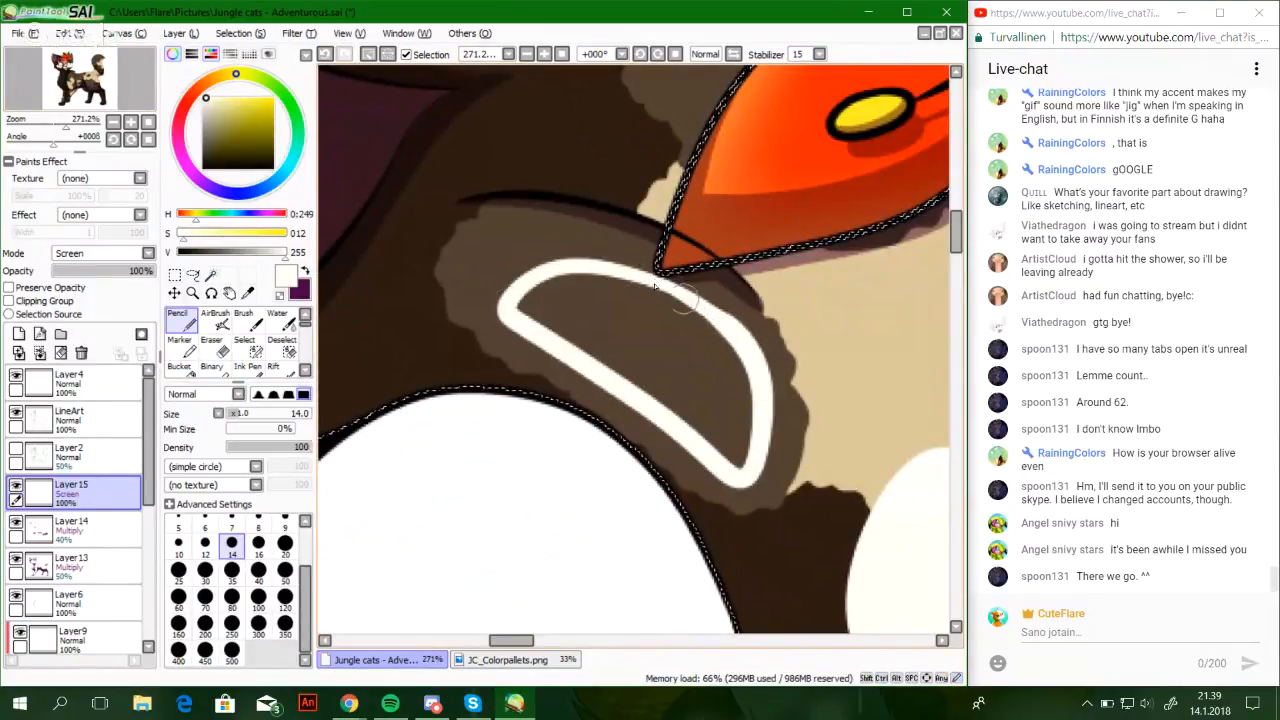
left_click(180, 366)
left_click(603, 331)
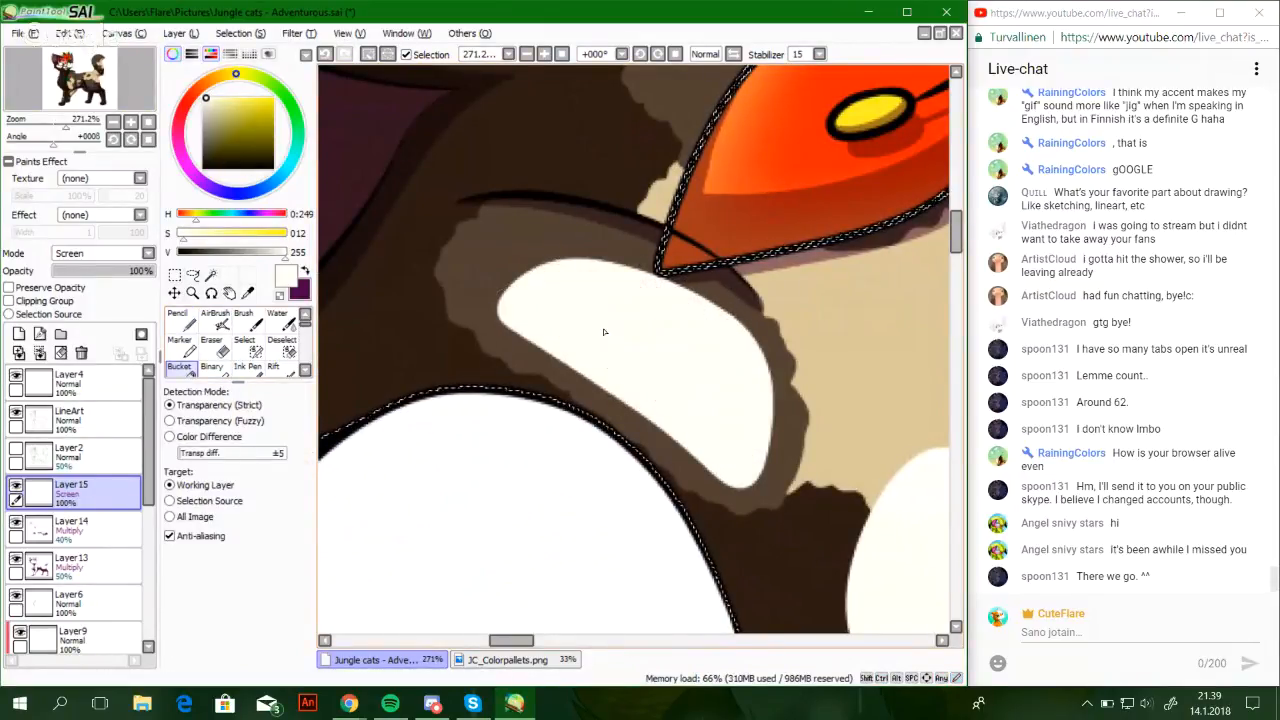
left_click(211, 345)
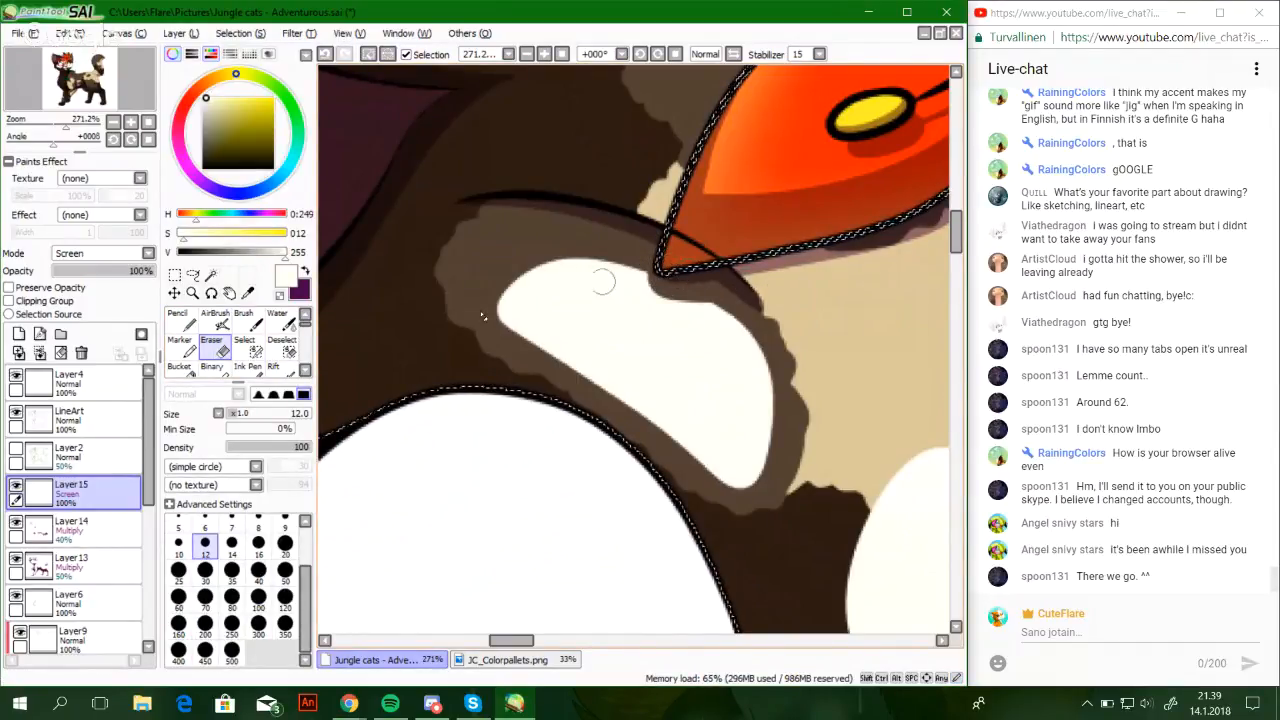
Outline a curved highlight on top of the head between the large ear and the flower, and fill it
left_click(183, 320)
mouse_move(119, 71)
left_mouse_down()
mouse_move(146, 69)
mouse_move(113, 80)
left_mouse_up()
left_click_drag(68, 127, 61, 127)
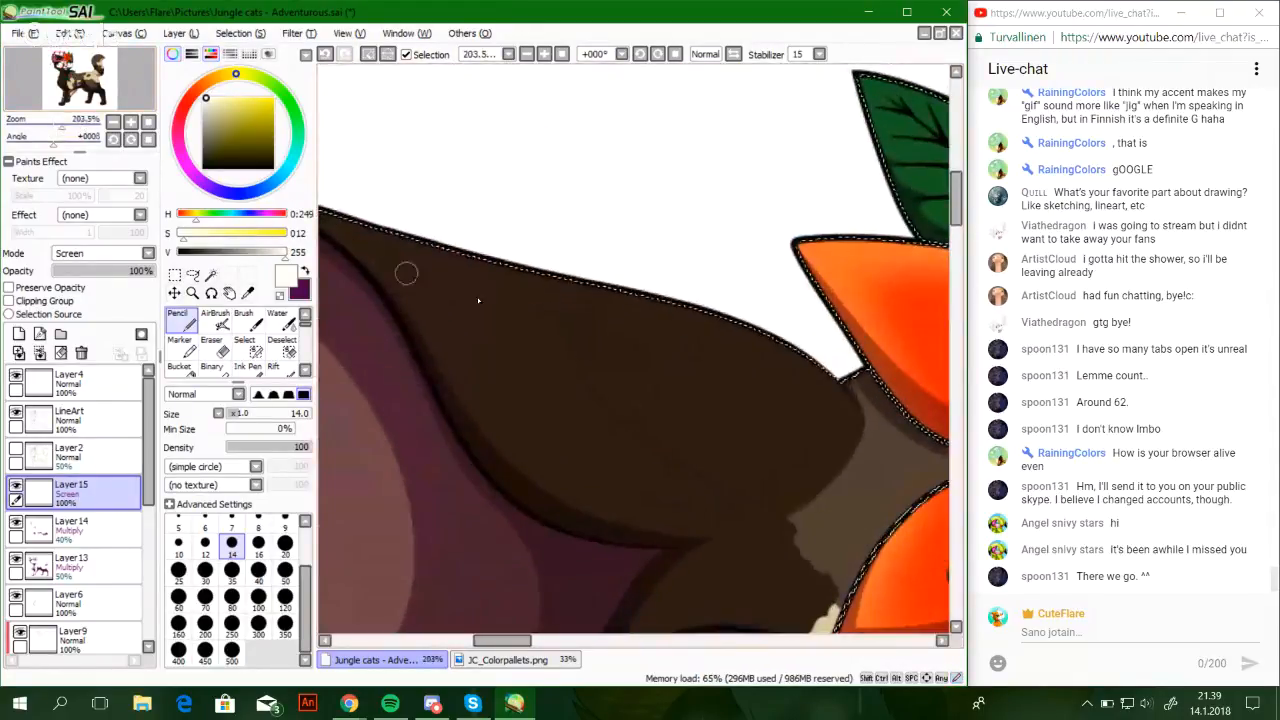
mouse_move(361, 223)
left_mouse_down()
mouse_move(511, 353)
mouse_move(790, 440)
mouse_move(880, 410)
left_mouse_up()
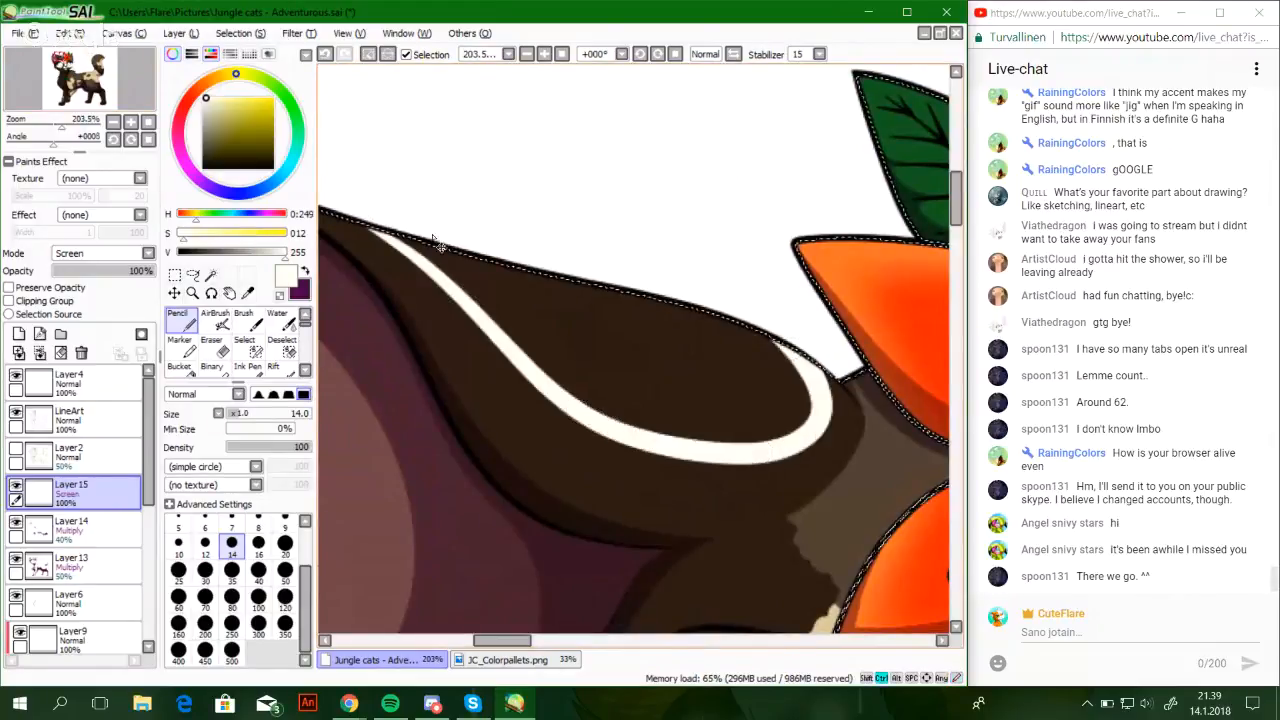
key("ctrl+z")
mouse_move(350, 205)
left_mouse_down()
mouse_move(741, 441)
mouse_move(758, 335)
left_mouse_up()
key("ctrl+z")
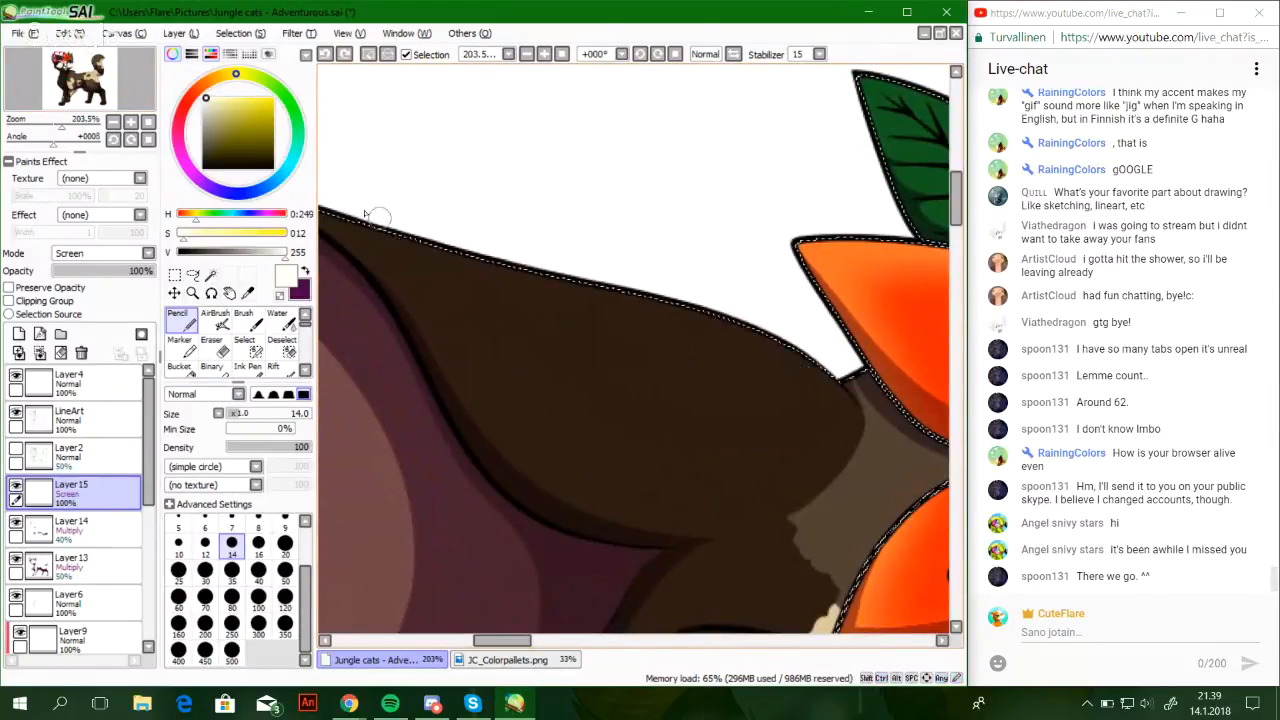
mouse_move(398, 238)
left_mouse_down()
mouse_move(517, 362)
mouse_move(824, 412)
mouse_move(748, 322)
left_mouse_up()
left_click(180, 370)
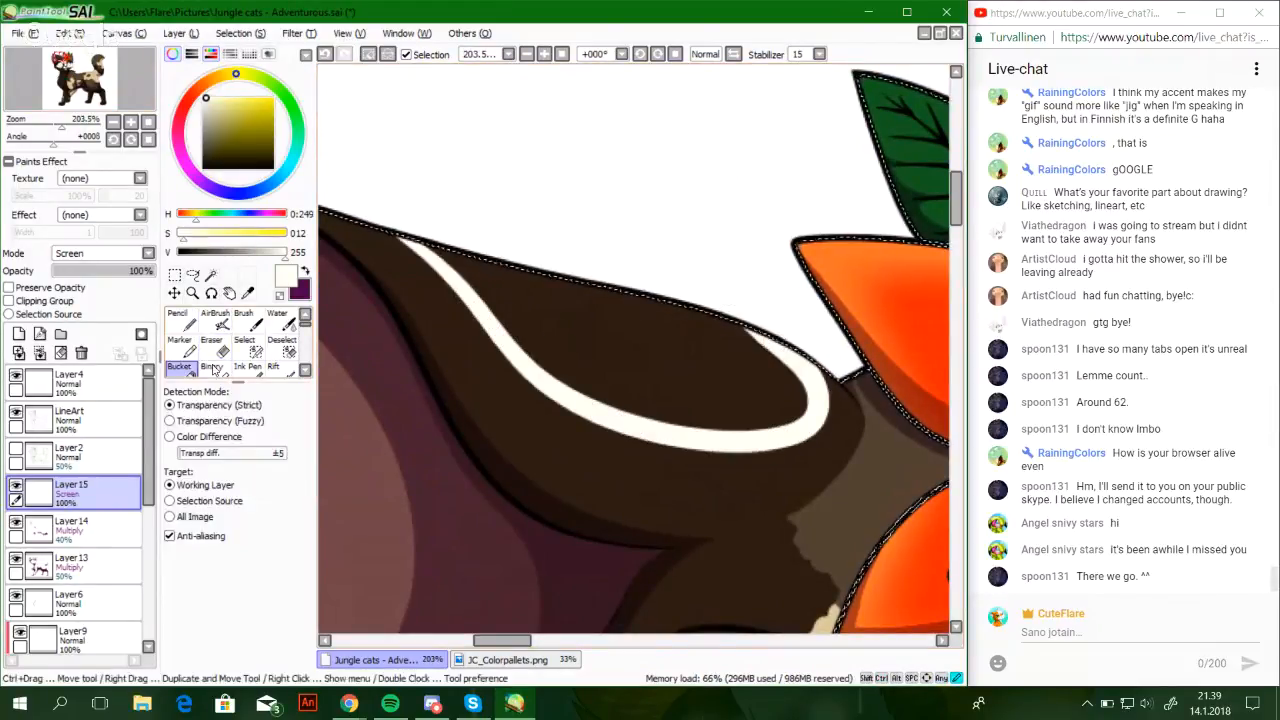
left_click(560, 340)
left_click(189, 322)
left_click_drag(366, 220, 551, 295)
left_click_drag(466, 400, 654, 283)
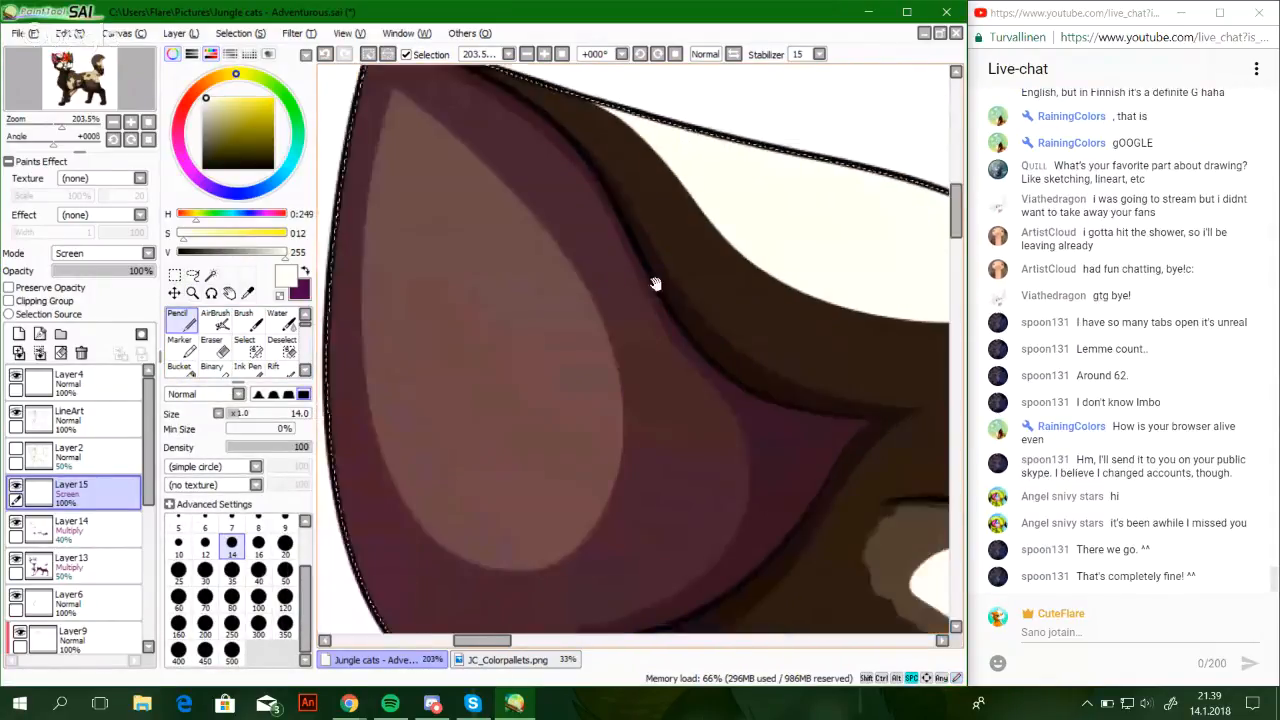
left_click_drag(579, 352, 601, 289)
mouse_move(402, 150)
left_mouse_down()
mouse_move(416, 344)
mouse_move(428, 157)
mouse_move(400, 182)
mouse_move(413, 344)
mouse_move(467, 168)
left_mouse_up()
key("ctrl+z")
key("ctrl+z")
left_click_drag(419, 130, 409, 357)
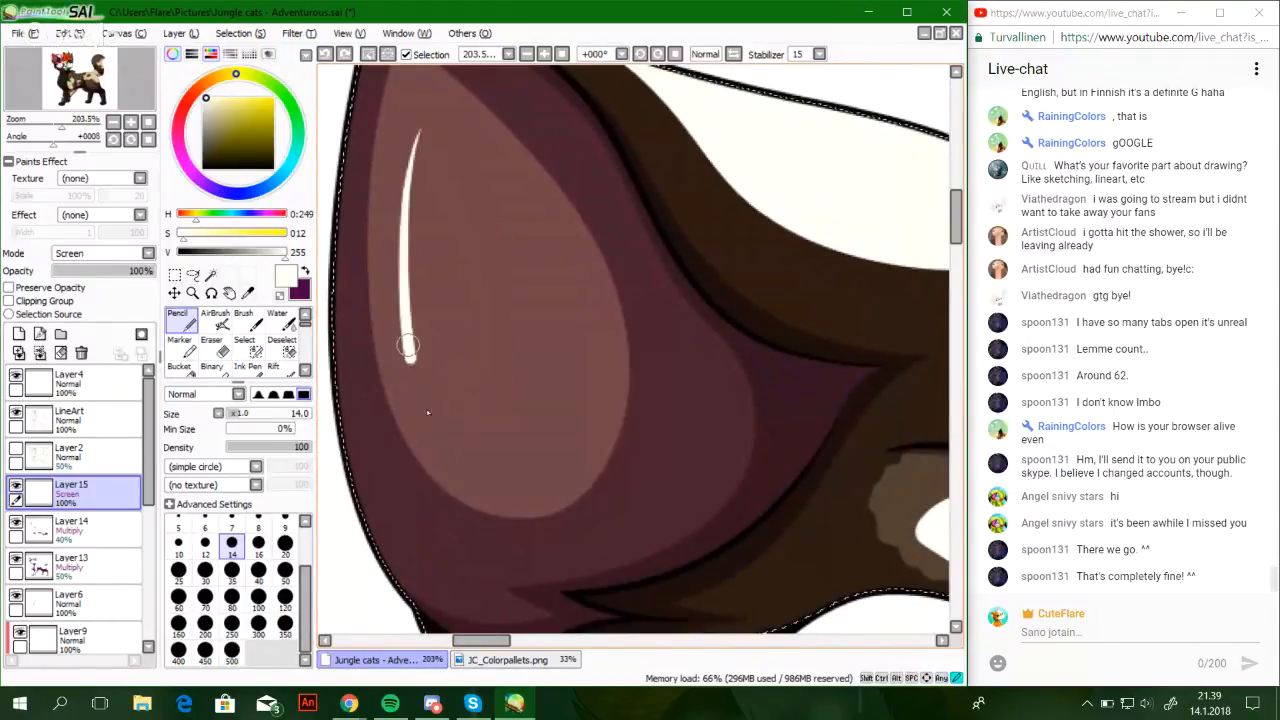
key("ctrl+z")
mouse_move(408, 128)
left_mouse_down()
mouse_move(480, 405)
mouse_move(415, 120)
left_mouse_up()
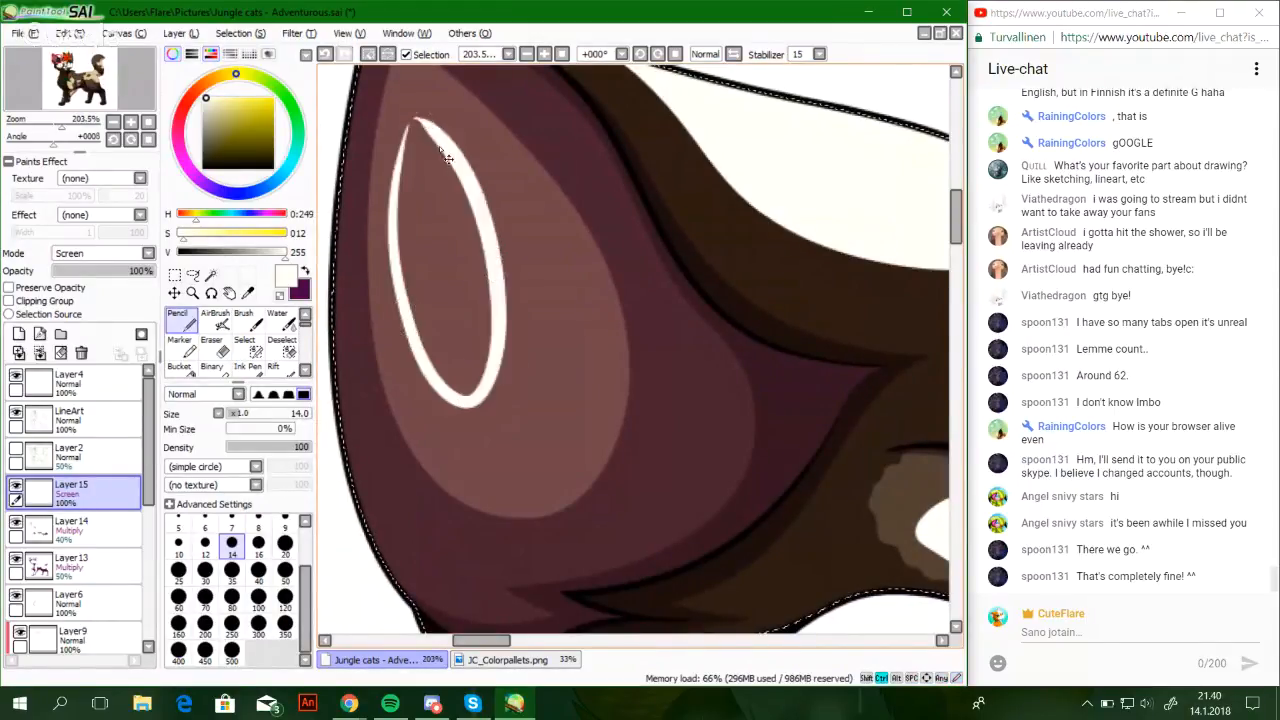
key("ctrl+z")
mouse_move(456, 167)
left_mouse_down()
mouse_move(418, 126)
mouse_move(401, 246)
mouse_move(525, 320)
mouse_move(428, 148)
left_mouse_up()
key("ctrl+z")
Try an egg-shaped pale yellow highlight inside the large ear, outlining and filling it, and undo it
mouse_move(477, 200)
left_mouse_down()
mouse_move(396, 240)
mouse_move(527, 284)
left_mouse_up()
left_click_drag(519, 352, 481, 205)
left_click_drag(441, 151, 433, 146)
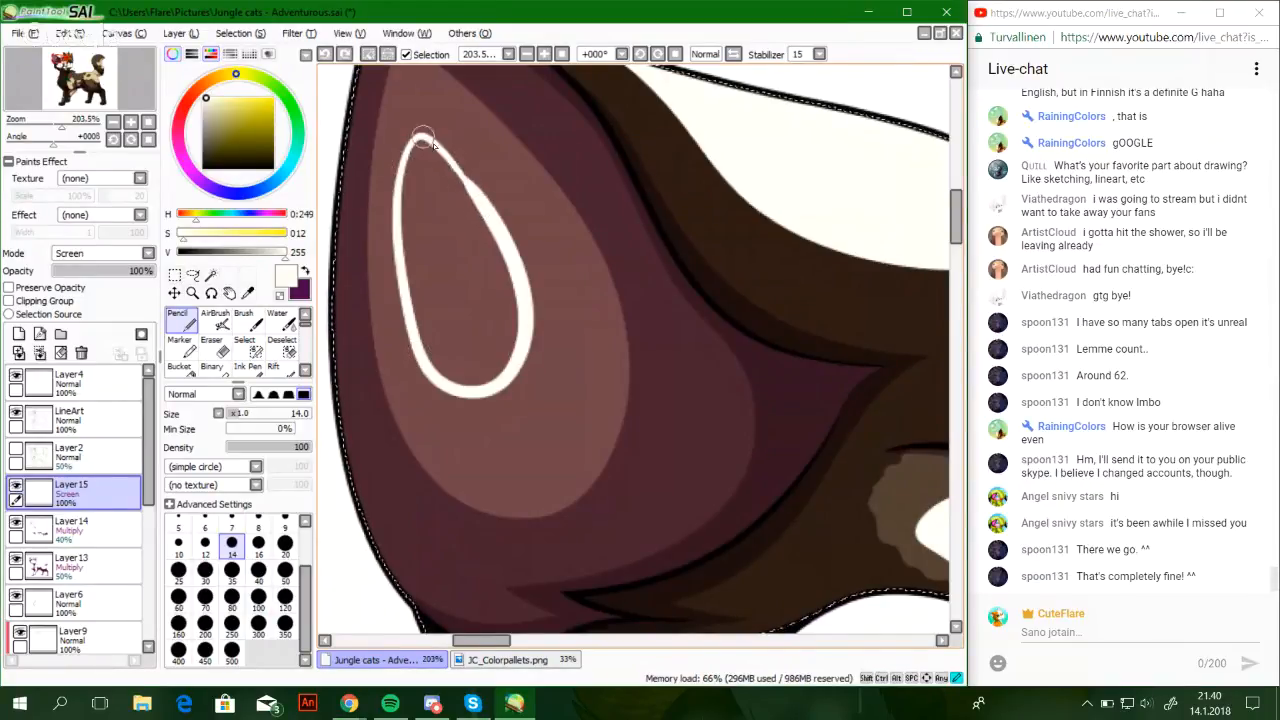
left_click(181, 367)
left_click(450, 290)
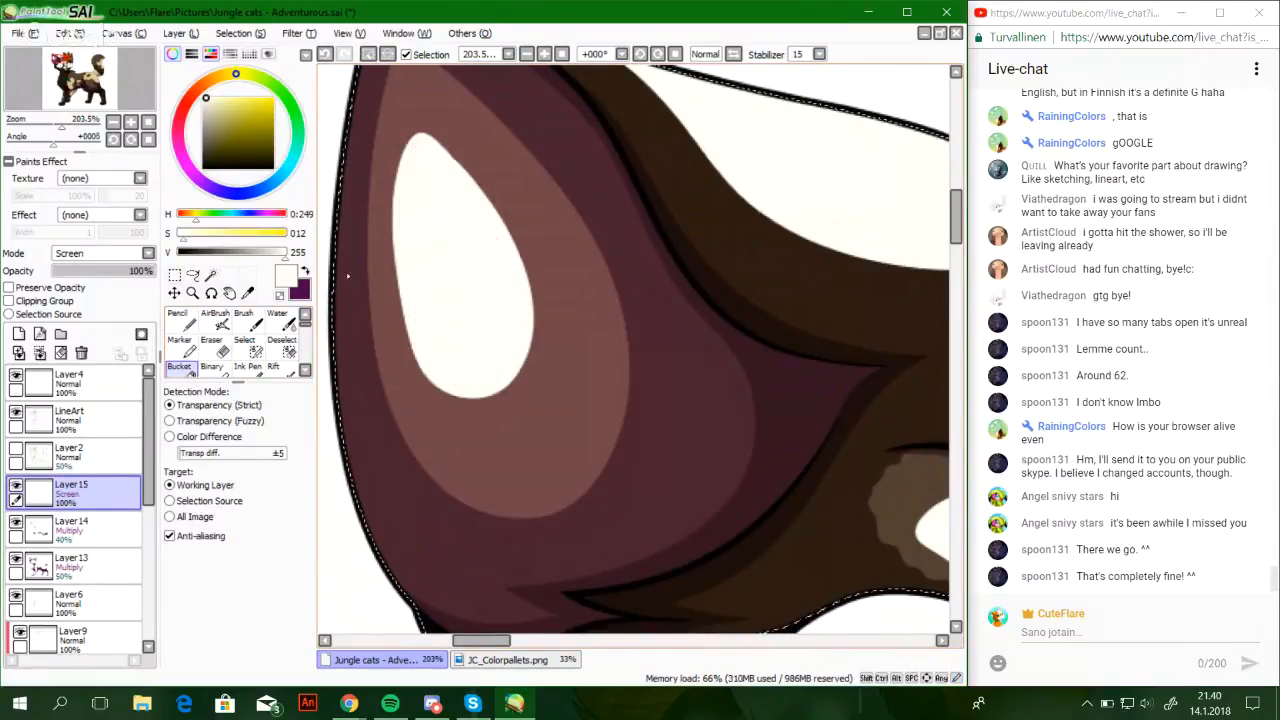
left_click(184, 320)
key("ctrl+z")
key("ctrl+z")
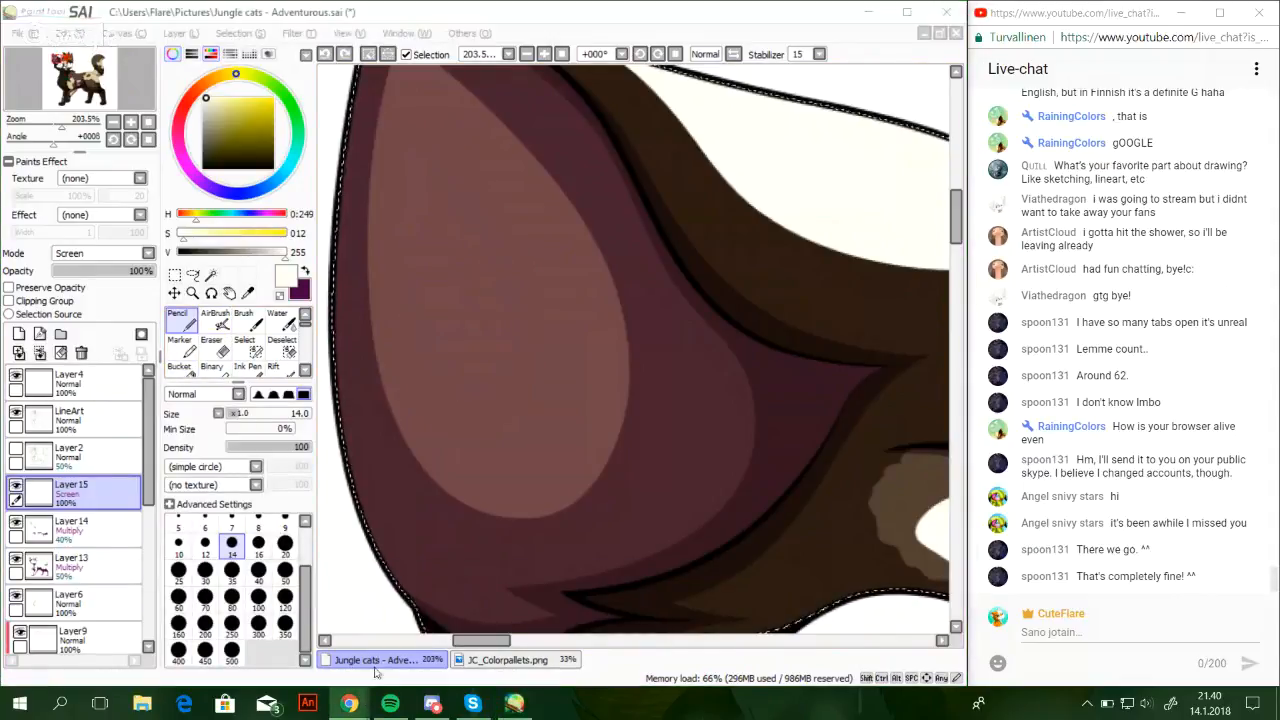
right_click(349, 703)
left_click(349, 703)
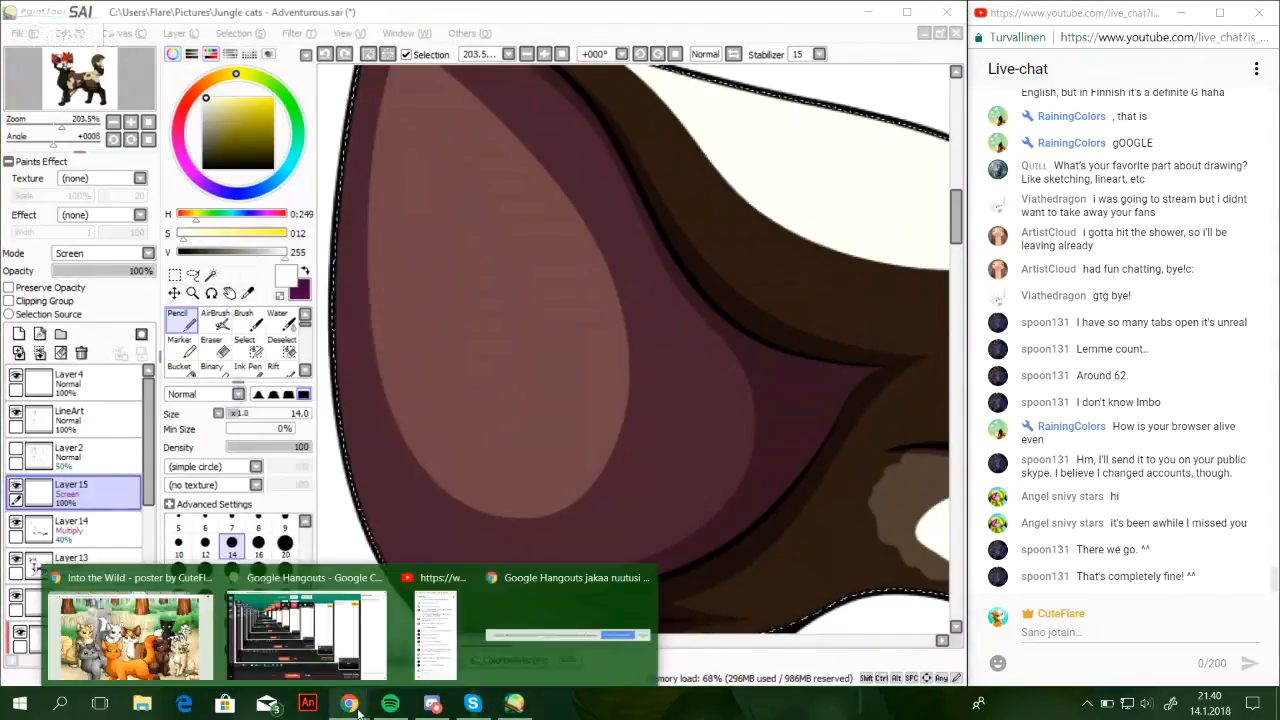
left_click(346, 631)
left_click(1125, 13)
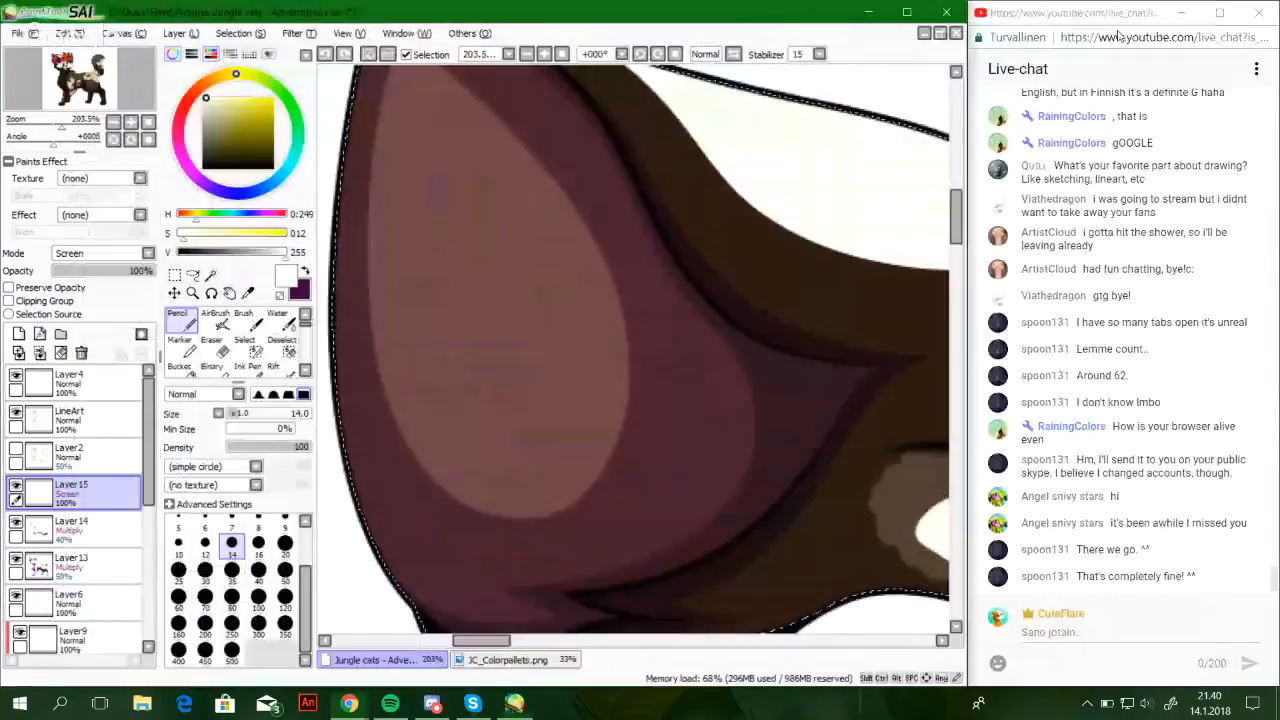
Outline a narrow teardrop highlight inside the large ear with the Pencil and fill it with the pale yellow
scroll(751, 263, "down", 1)
scroll(640, 290, "up", 2)
left_click_drag(548, 294, 672, 337)
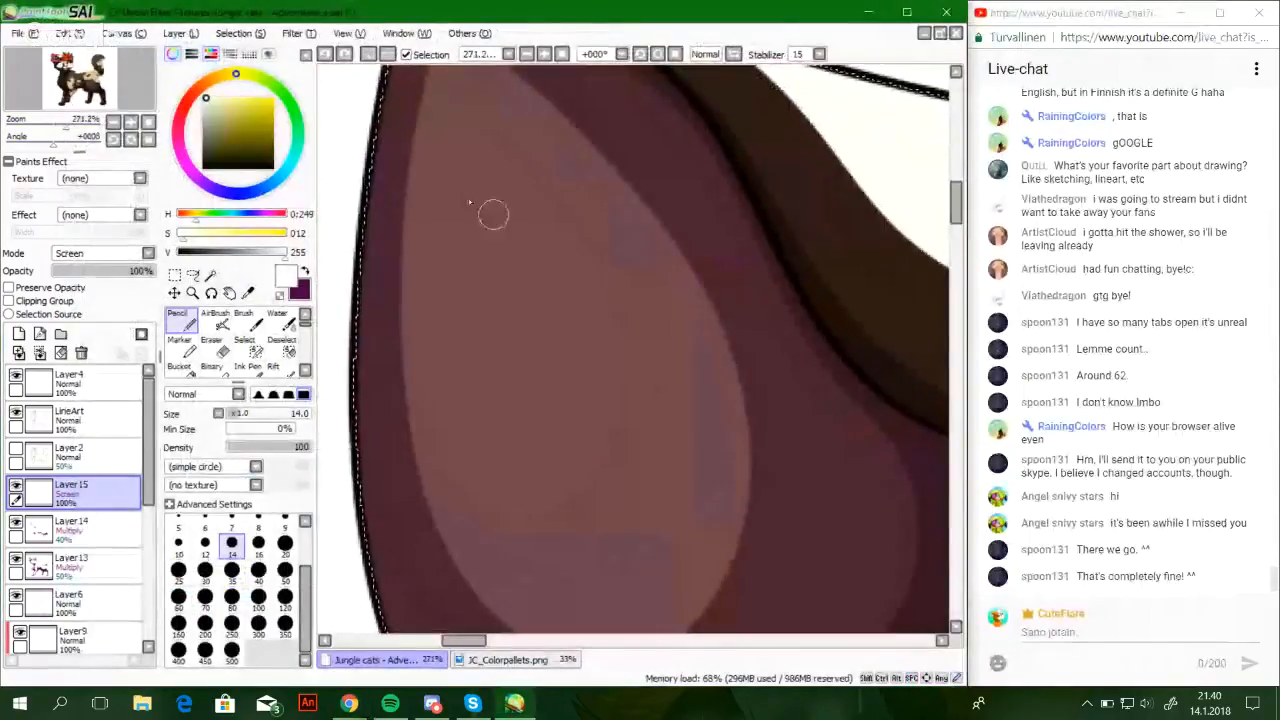
mouse_move(467, 185)
left_mouse_down()
mouse_move(545, 495)
mouse_move(586, 386)
left_mouse_up()
key("ctrl+z")
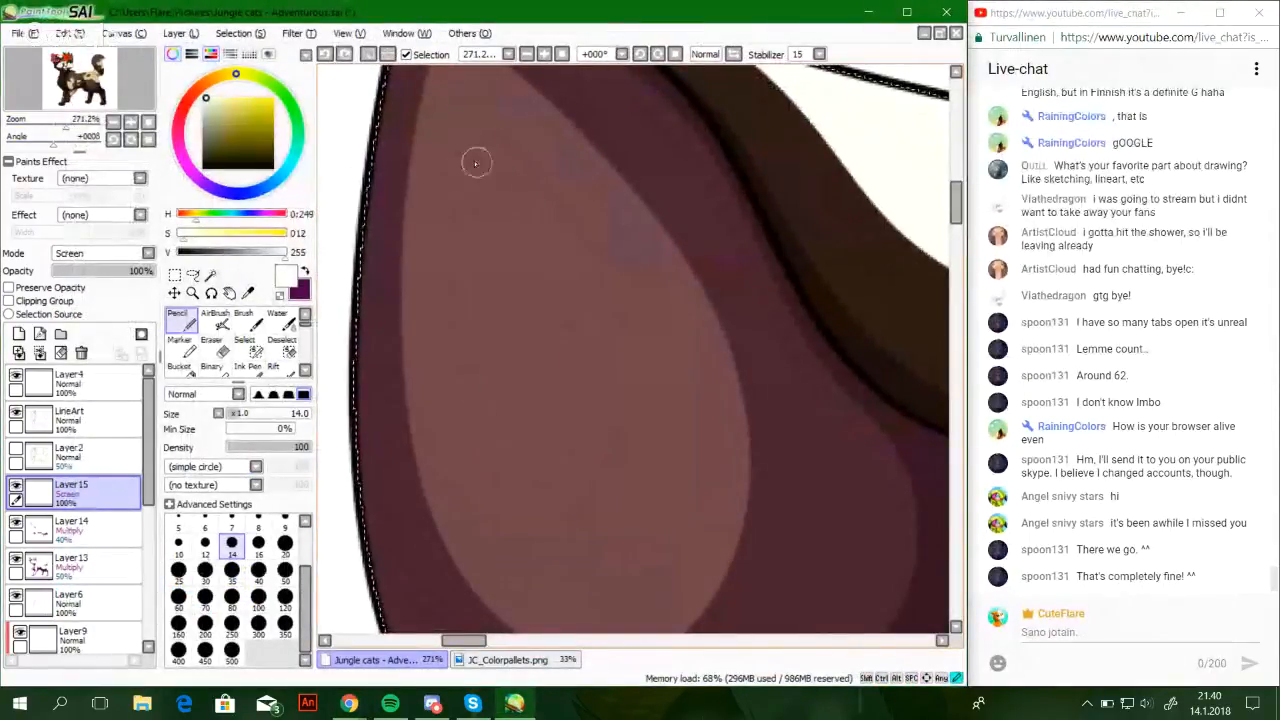
mouse_move(471, 158)
left_mouse_down()
mouse_move(565, 462)
mouse_move(593, 341)
mouse_move(480, 166)
left_mouse_up()
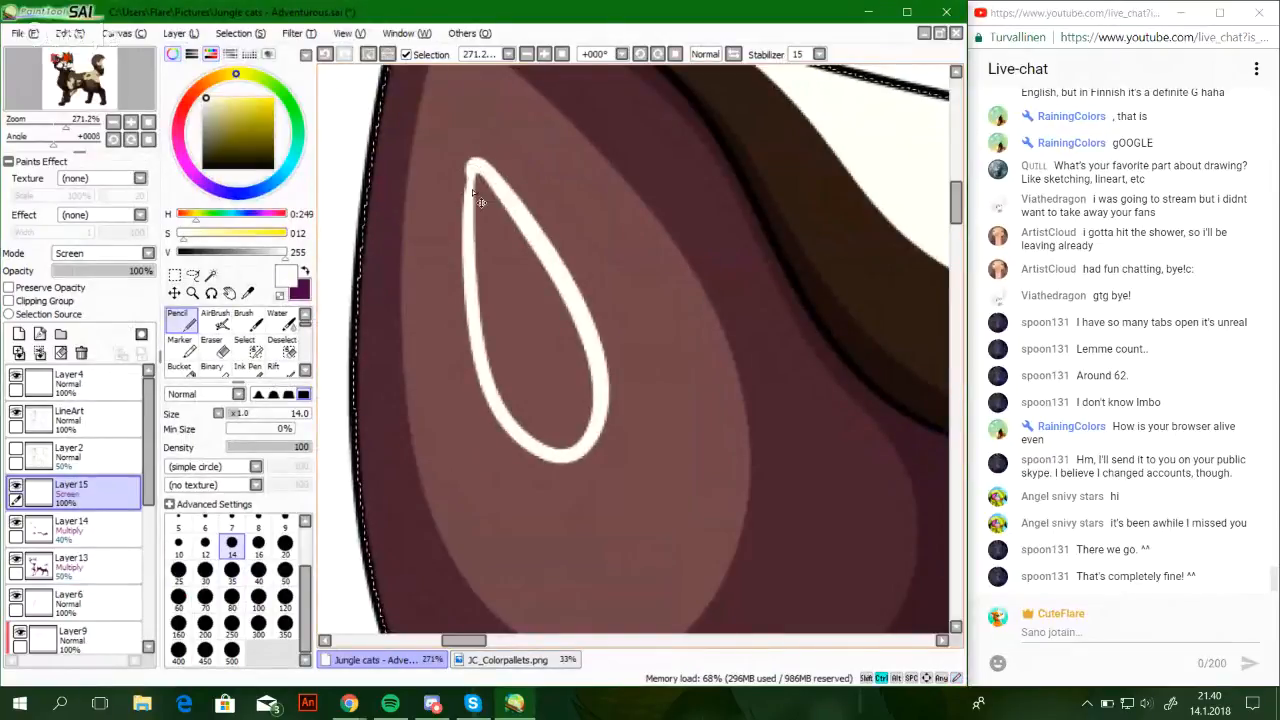
left_click(181, 367)
left_click(504, 290)
left_click(188, 317)
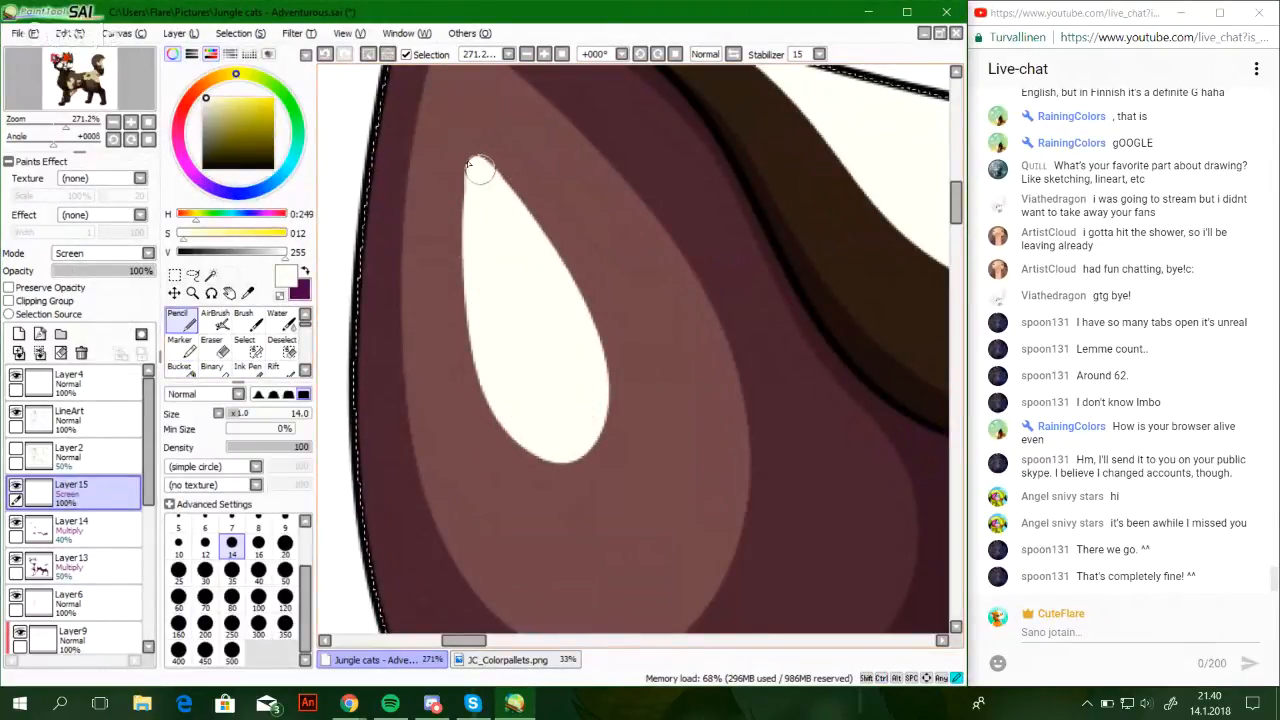
On Layer13, outline a dark purple shadow beneath the vine leaf over the cream shoulder patch and fill it
left_click_drag(65, 126, 91, 116)
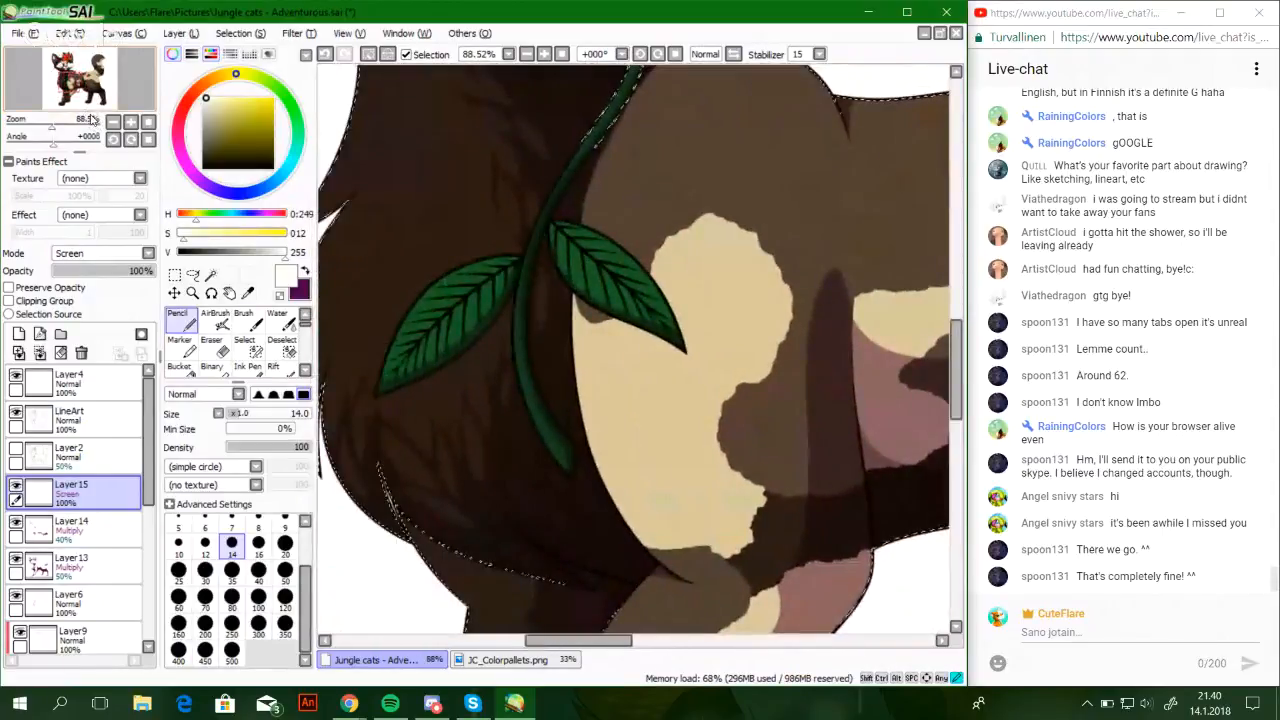
left_click(305, 272)
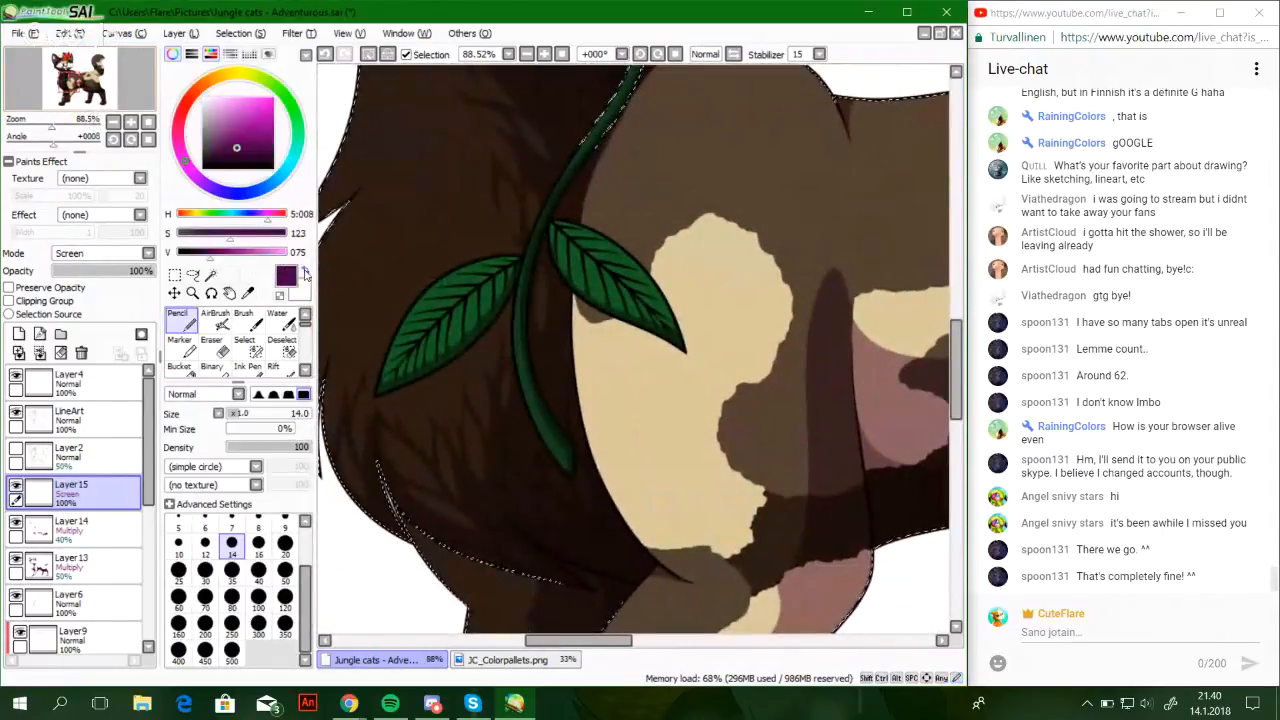
left_click(70, 562)
left_click_drag(52, 127, 66, 131)
mouse_move(468, 238)
left_mouse_down()
mouse_move(480, 328)
mouse_move(760, 440)
mouse_move(795, 488)
left_mouse_up()
key("ctrl+z")
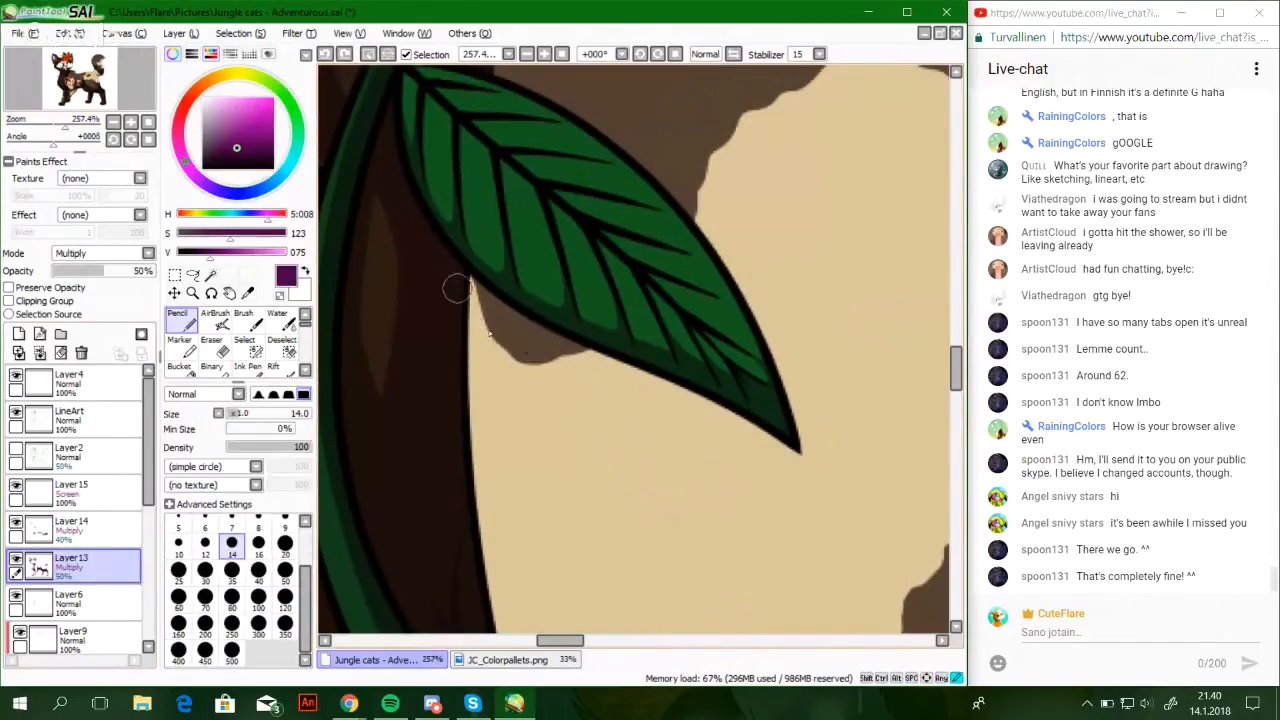
left_click_drag(456, 289, 747, 468)
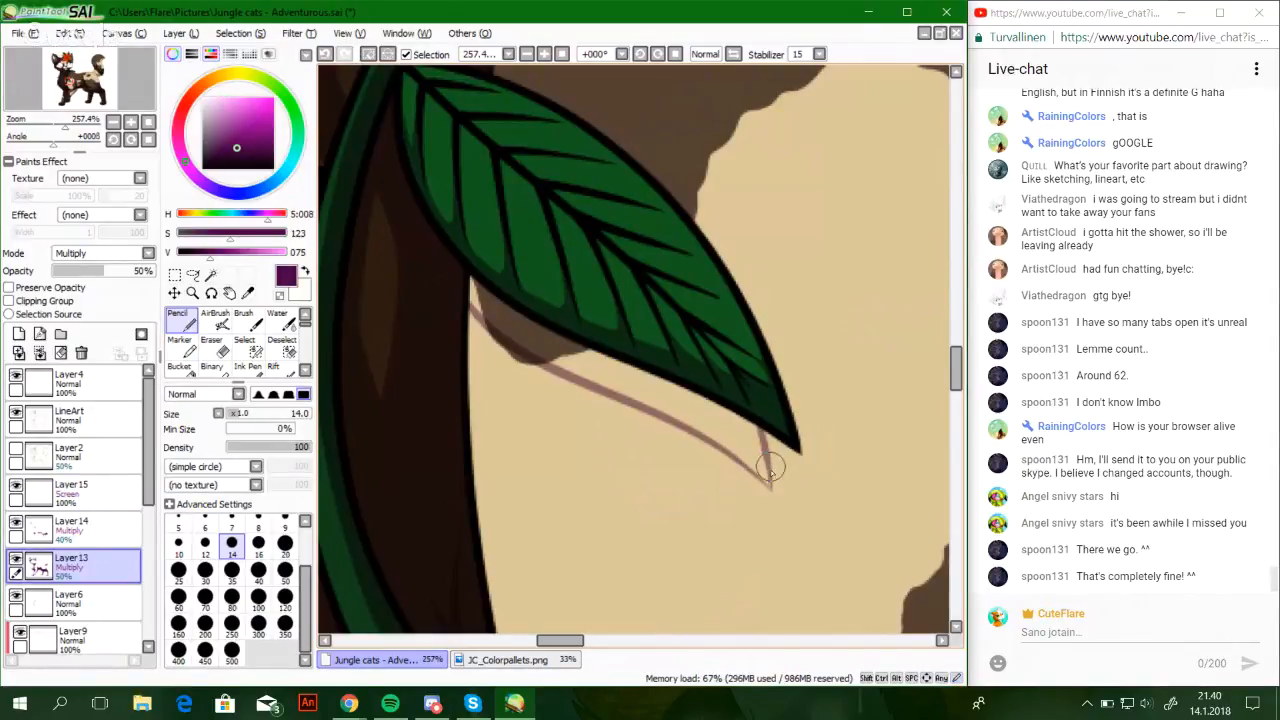
left_click_drag(161, 386, 170, 380)
left_click(187, 368)
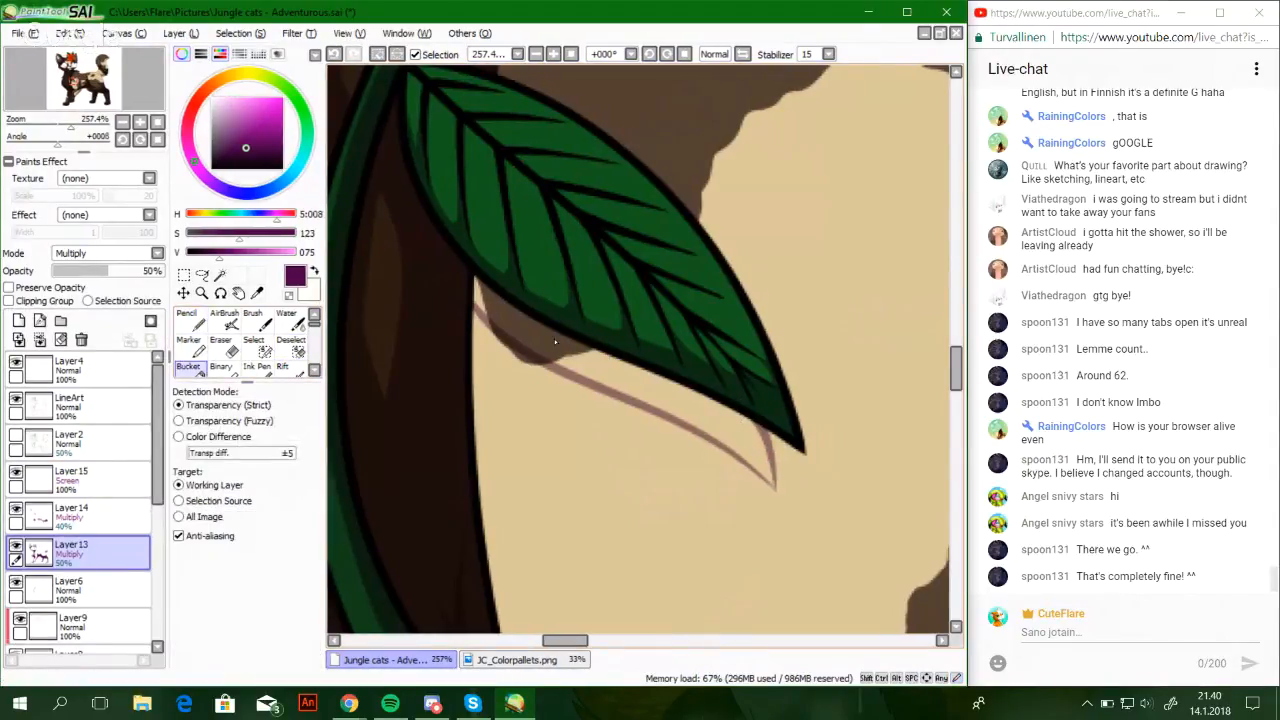
left_click(610, 378)
left_click(188, 321)
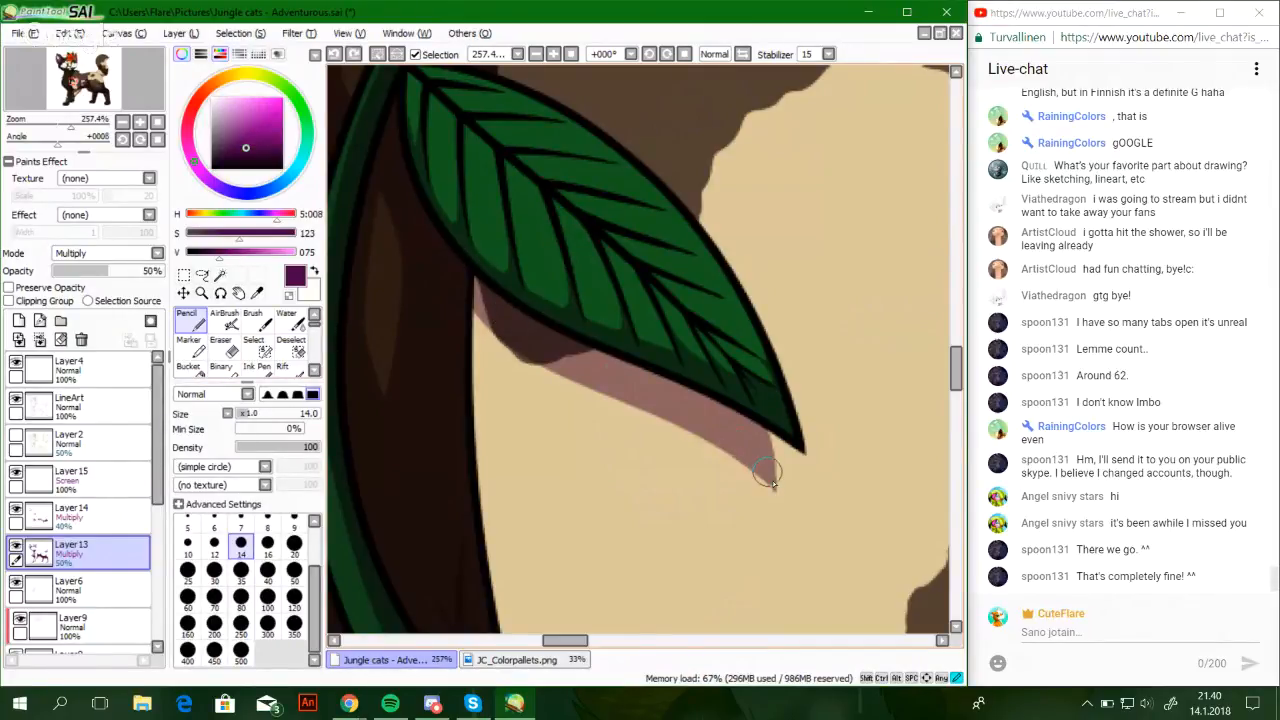
Narrow the leaf's shadow by trimming its lower edge with the Eraser at size 25
key("e")
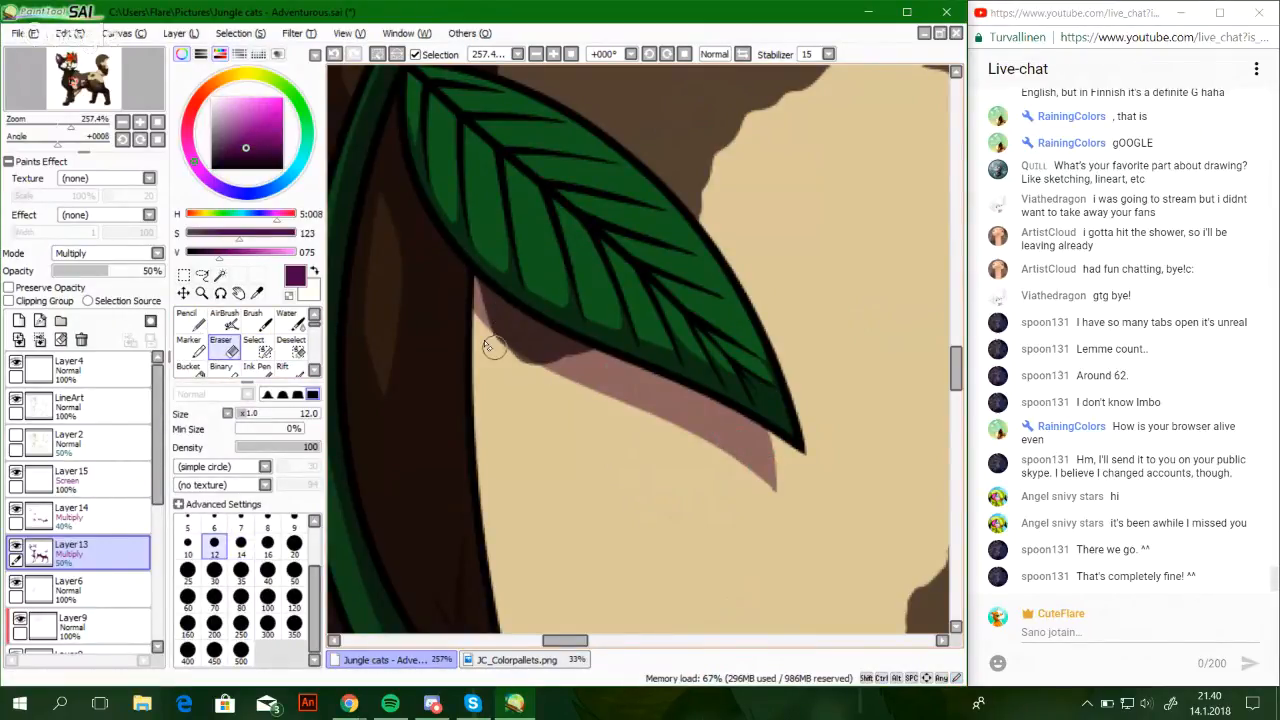
key("ctrl+z")
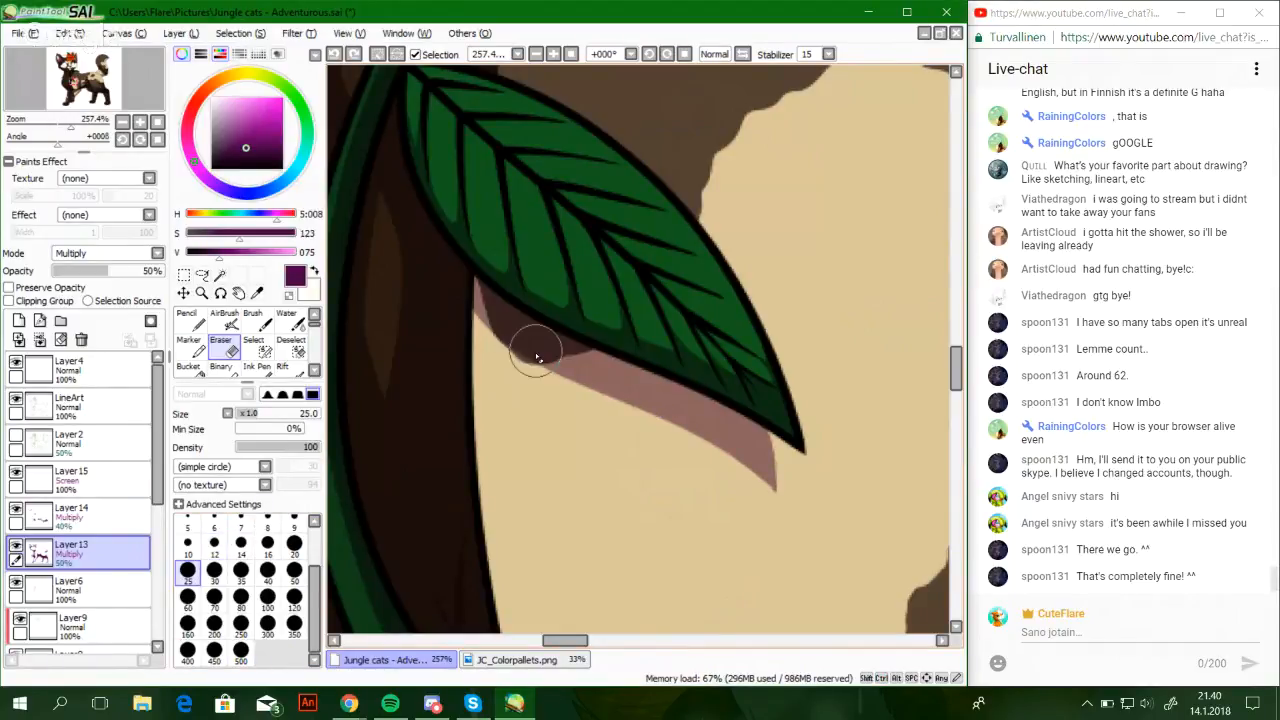
left_click_drag(492, 357, 794, 540)
key("ctrl+z")
left_click_drag(500, 363, 802, 514)
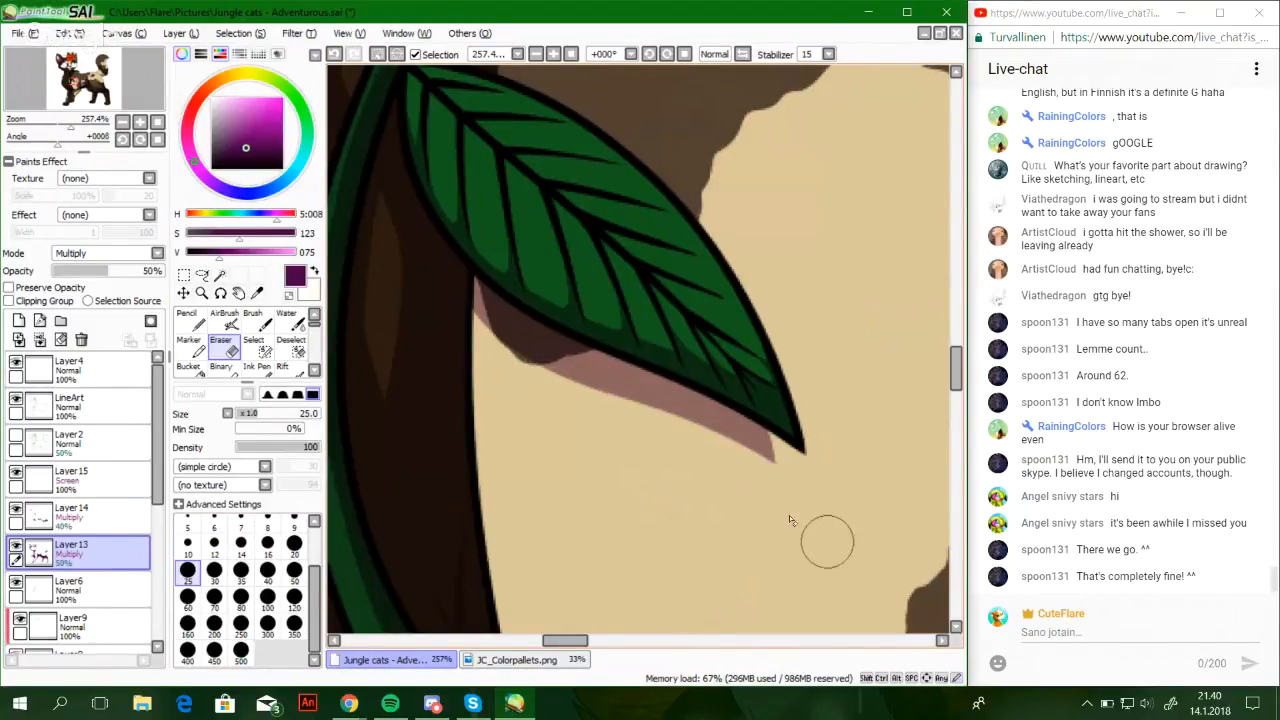
key("n")
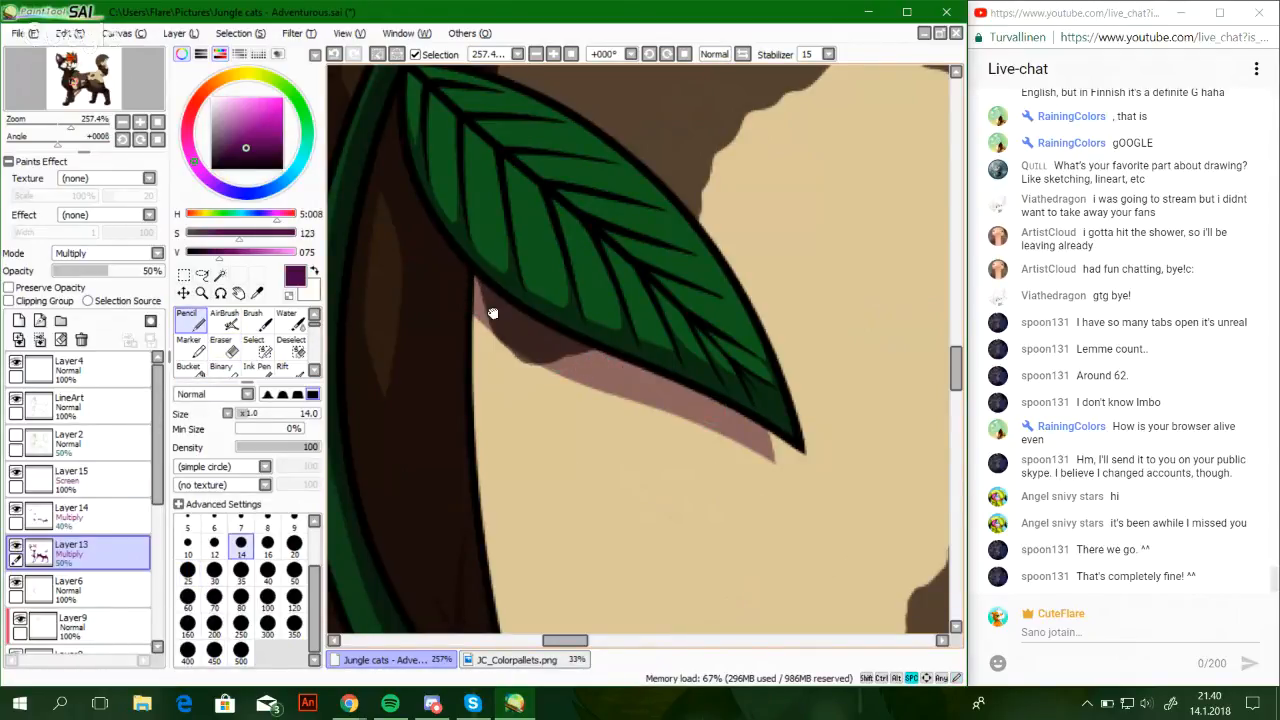
Switch back to the pale yellow colour and make Layer15 the working layer
left_click_drag(492, 313, 608, 438)
left_click_drag(69, 126, 82, 83)
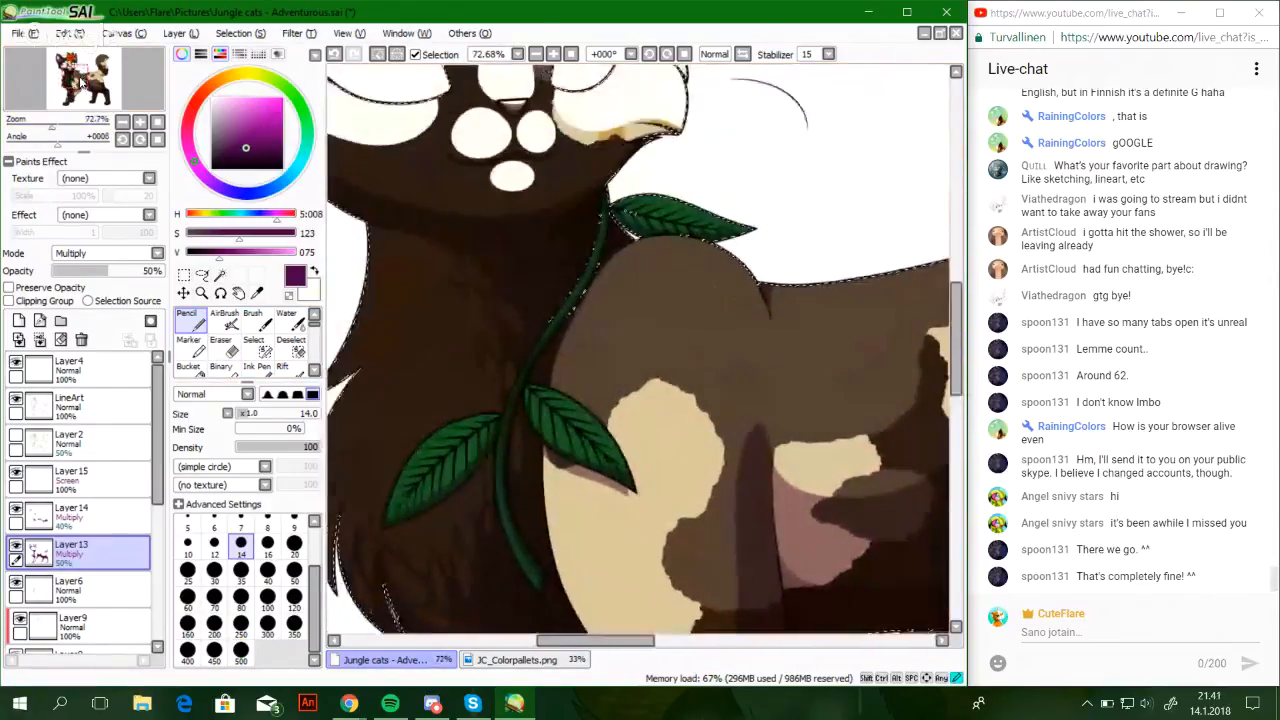
key("x")
left_click(70, 478)
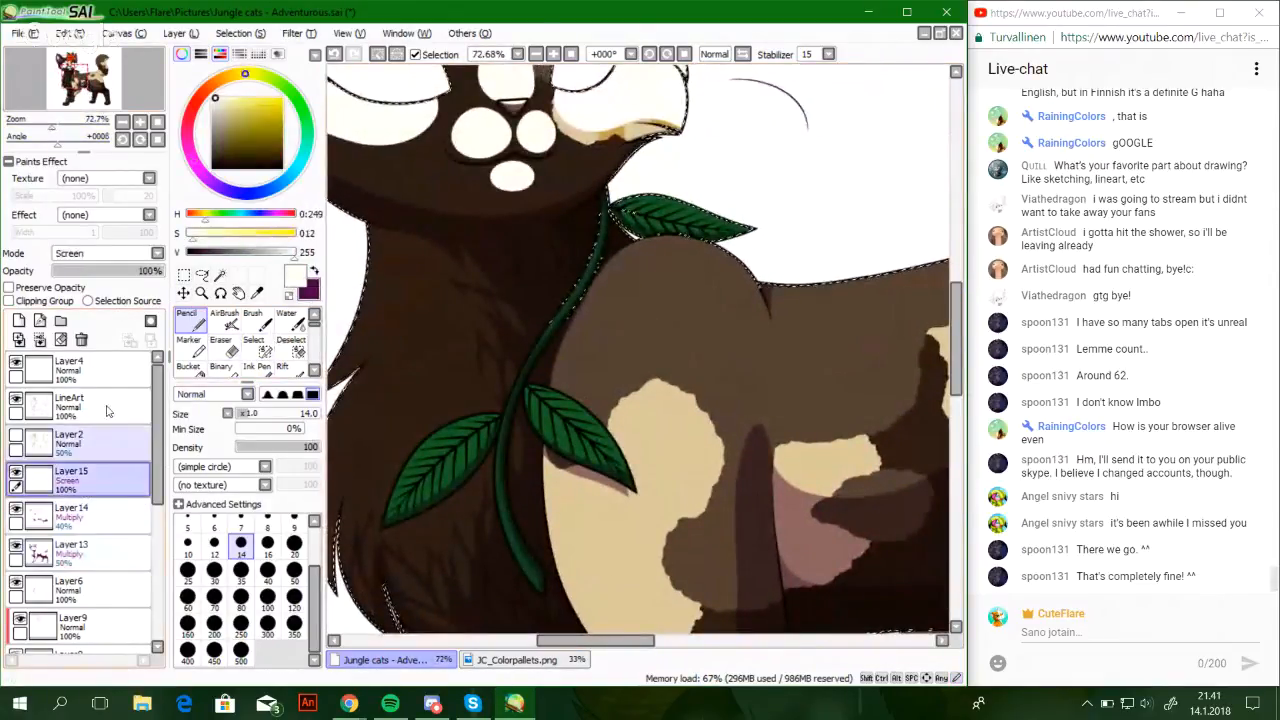
Set Layer15's blending mode to Overlay and its opacity to 100%
left_click(94, 270)
left_click(100, 253)
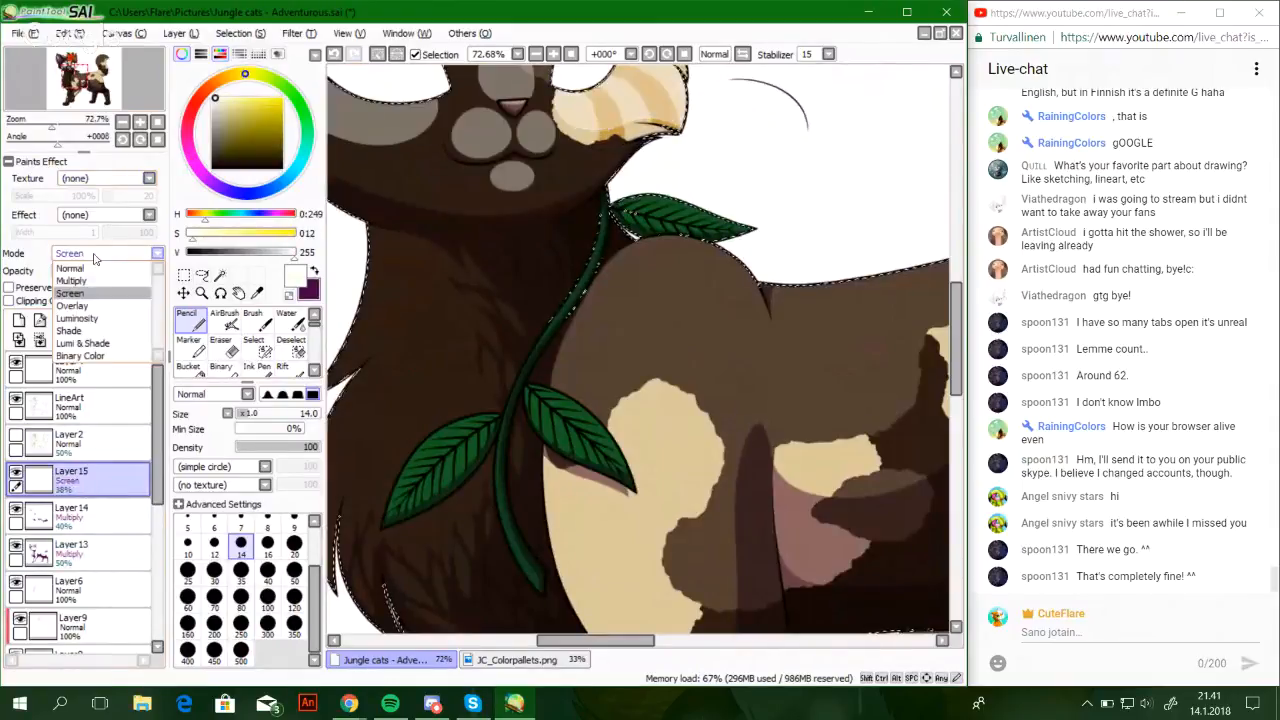
left_click(87, 307)
left_click_drag(143, 271, 163, 272)
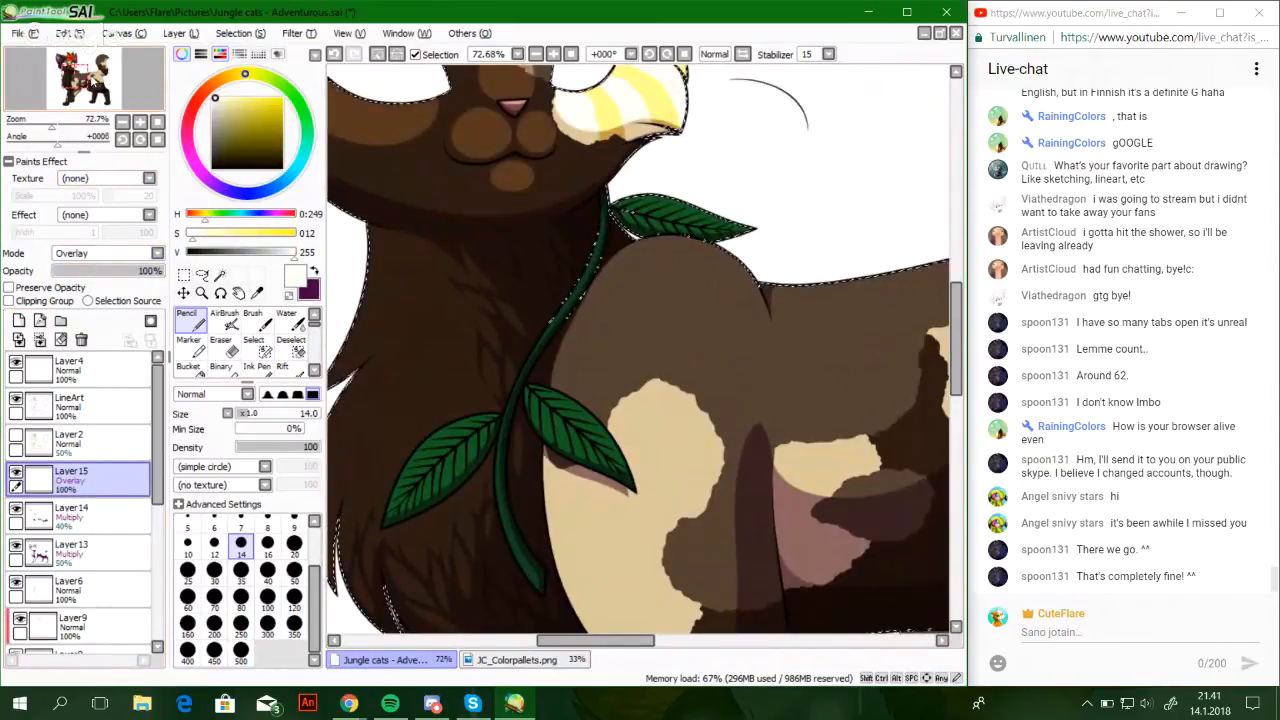
Outline a long teardrop highlight inside the ear beside the flower, fill it, and touch up its tip
left_click_drag(78, 78, 75, 57)
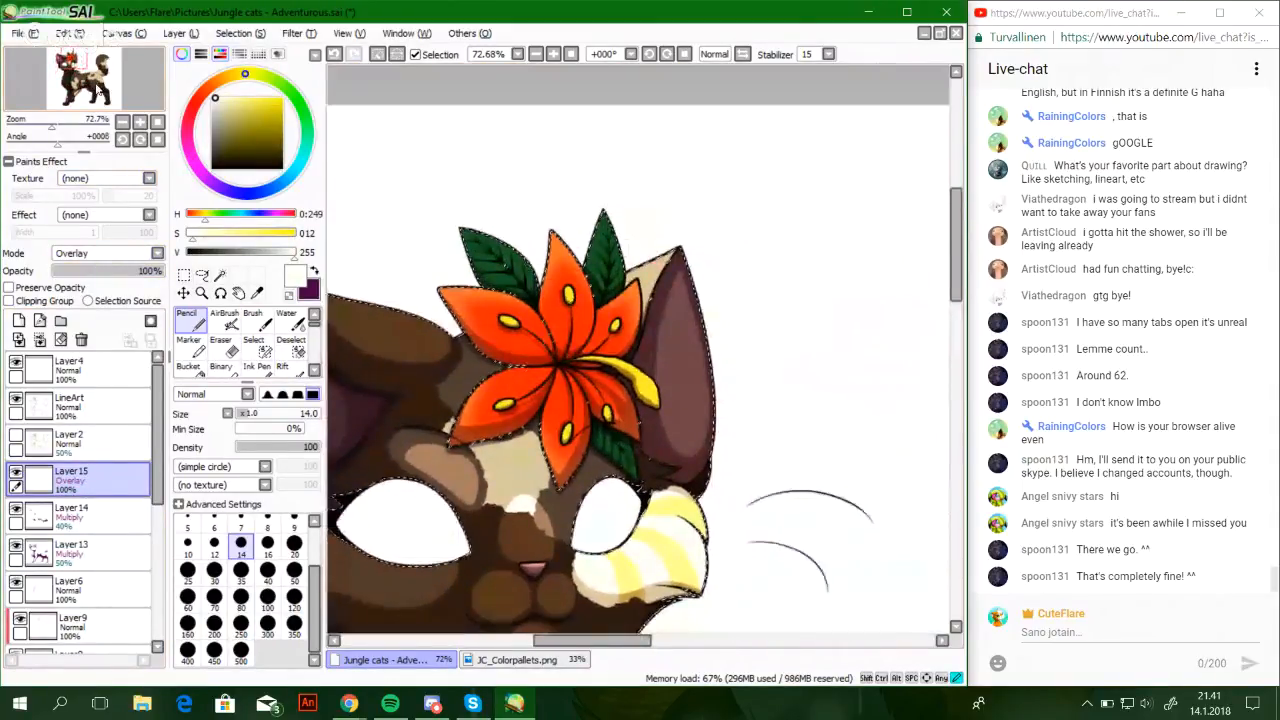
left_click_drag(57, 128, 72, 127)
left_click_drag(772, 352, 529, 263)
left_click_drag(545, 185, 534, 265)
mouse_move(533, 154)
left_mouse_down()
mouse_move(572, 510)
mouse_move(538, 152)
left_mouse_up()
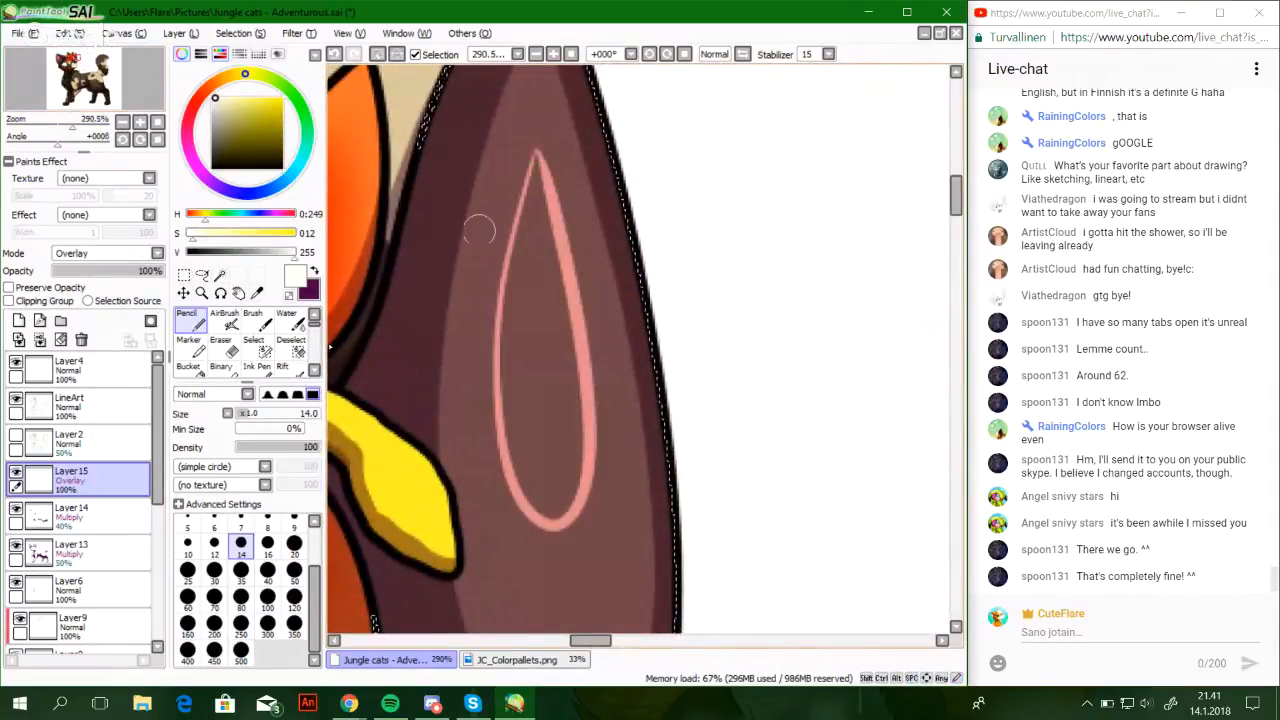
left_click(190, 370)
left_click(543, 229)
left_click_drag(543, 229, 545, 463)
left_click(192, 321)
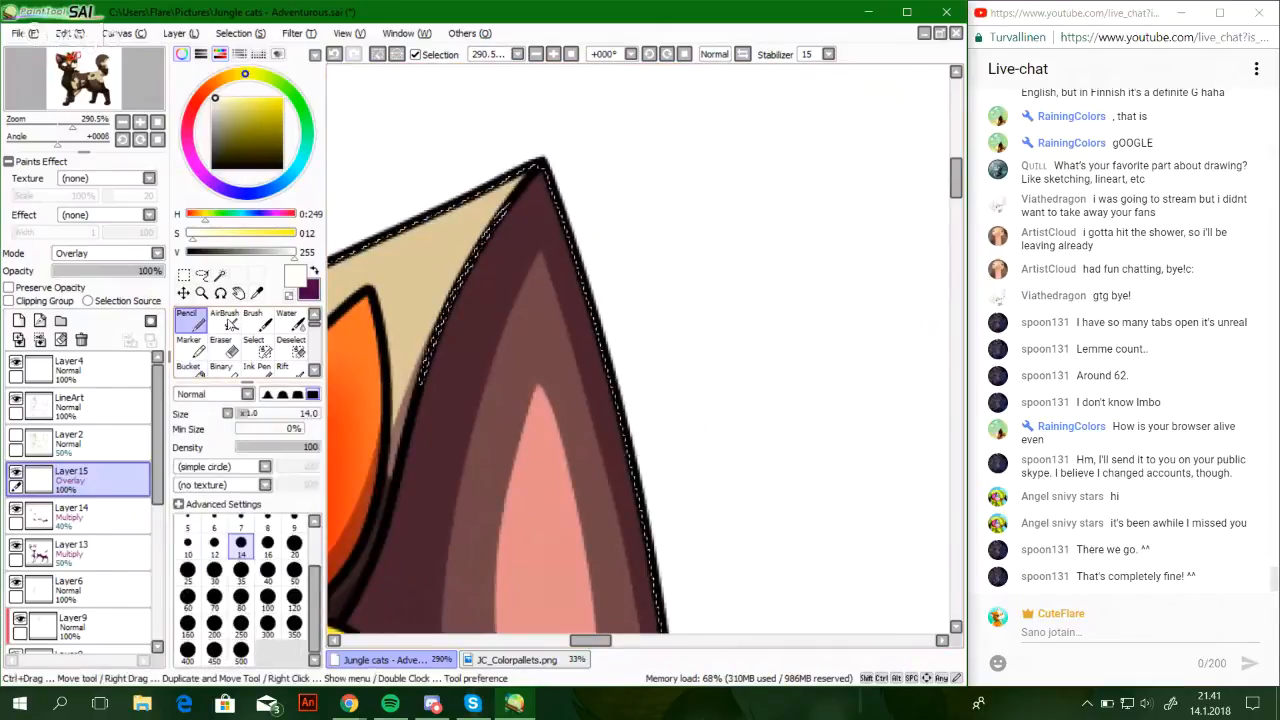
left_click_drag(541, 393, 542, 408)
Paint a pale yellow highlight on the cream outer part of the ear, between its upper edge and the petal
mouse_move(461, 338)
left_mouse_down()
mouse_move(486, 329)
mouse_move(696, 365)
left_mouse_up()
left_click_drag(608, 322, 745, 220)
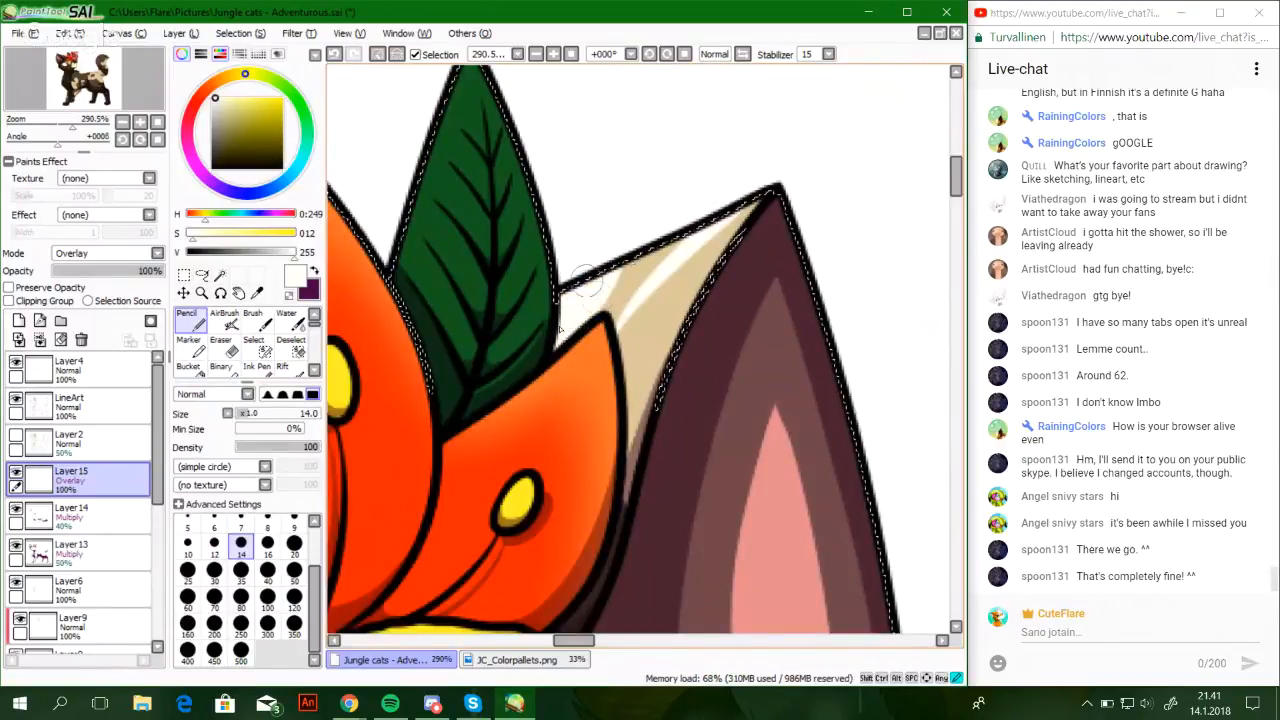
left_click_drag(585, 278, 594, 306)
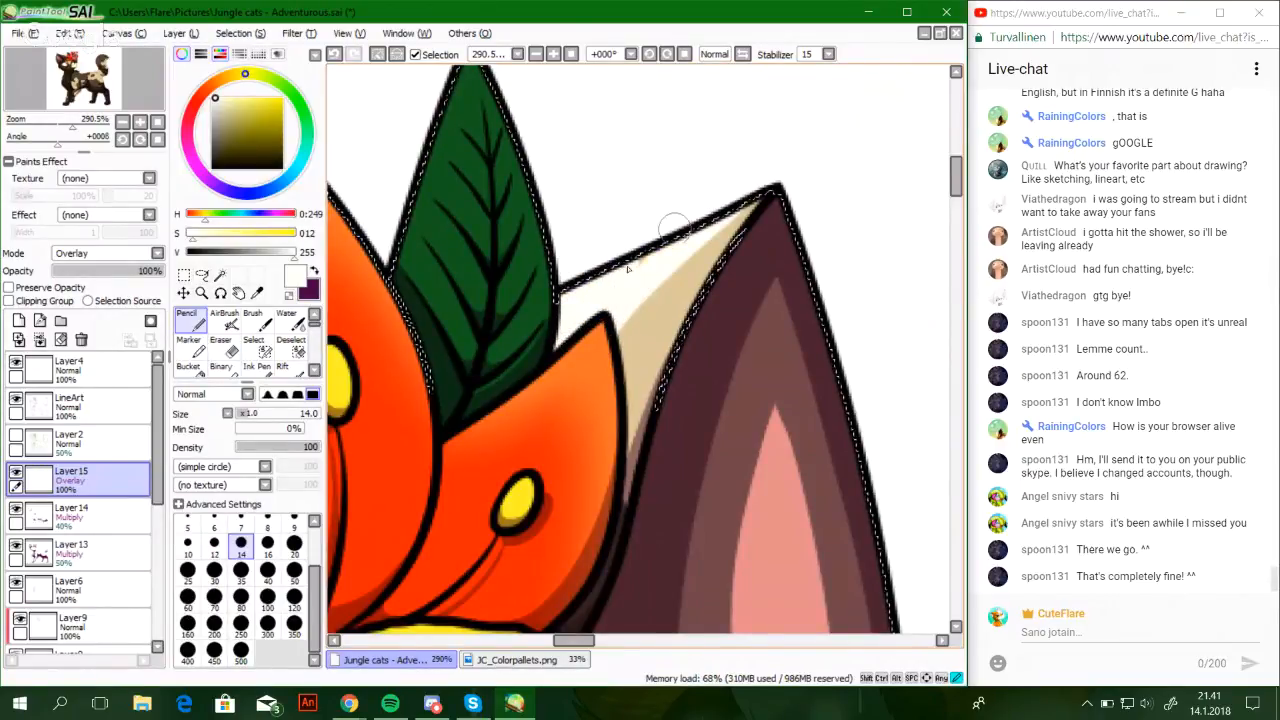
key("ctrl+z")
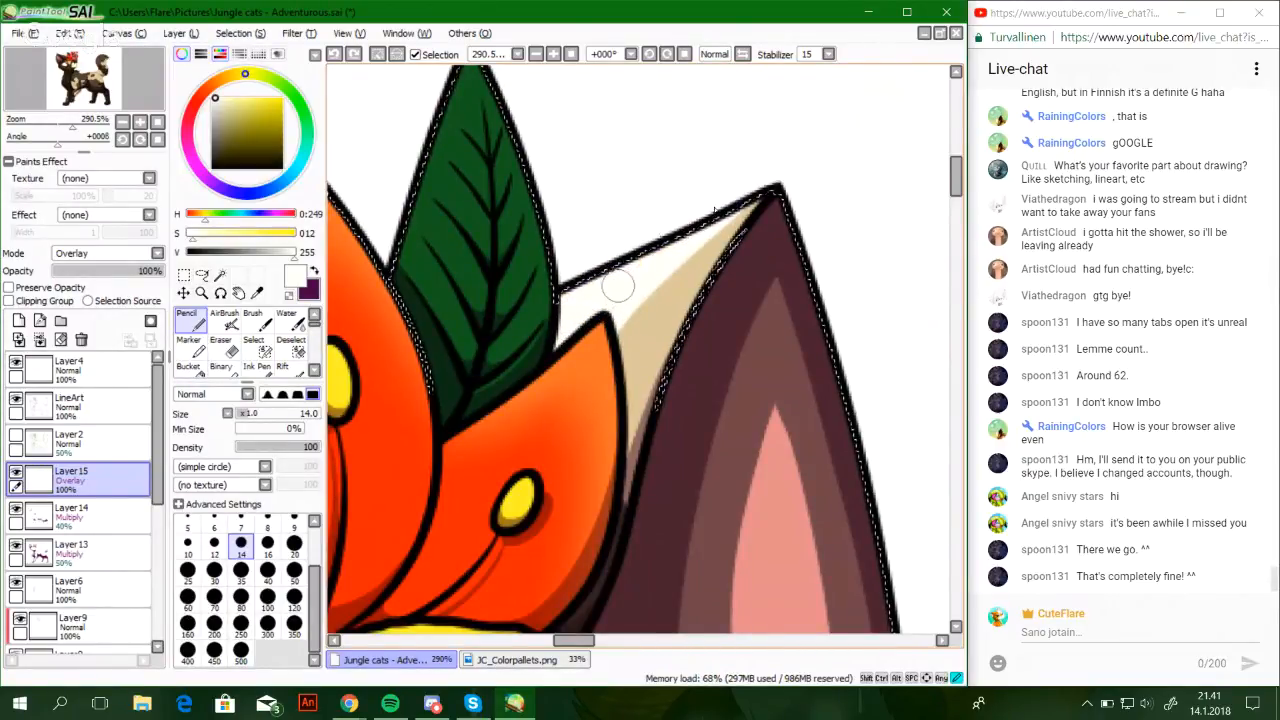
Try a highlight stroke from the tip of the orange petal nearest the large ear, and undo it
left_click_drag(614, 230, 766, 229)
mouse_move(635, 366)
left_mouse_down()
mouse_move(686, 237)
mouse_move(910, 226)
left_mouse_up()
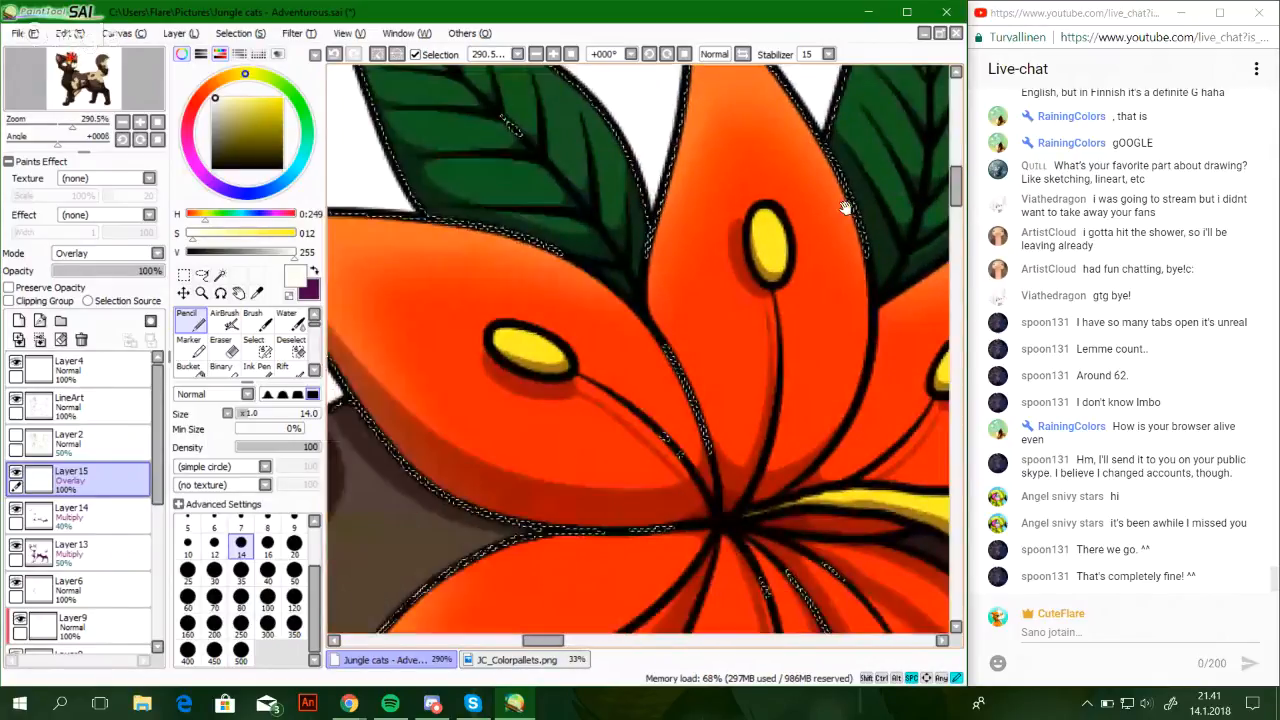
left_click_drag(396, 264, 569, 290)
mouse_move(436, 248)
left_mouse_down()
mouse_move(575, 338)
mouse_move(668, 352)
left_mouse_up()
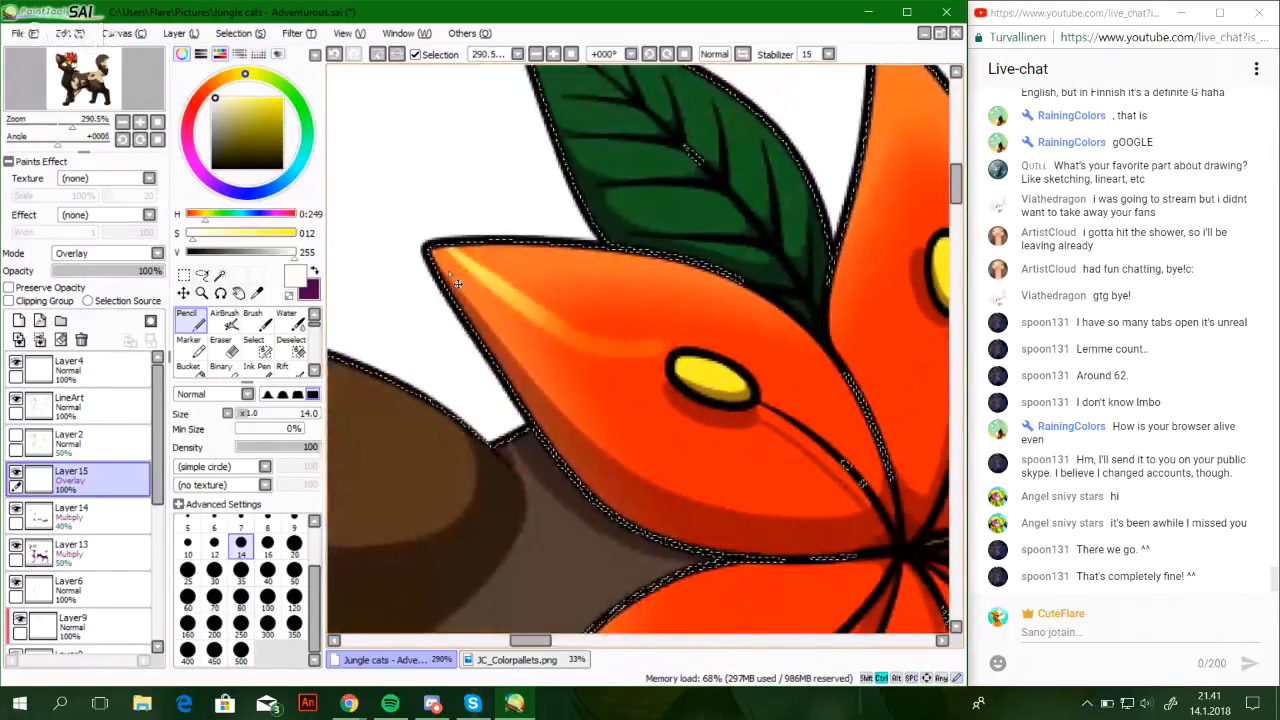
key("ctrl+z")
left_click_drag(430, 243, 562, 308)
key("ctrl+z")
Set Layer15's blending mode to Screen
left_click(110, 254)
left_click(100, 294)
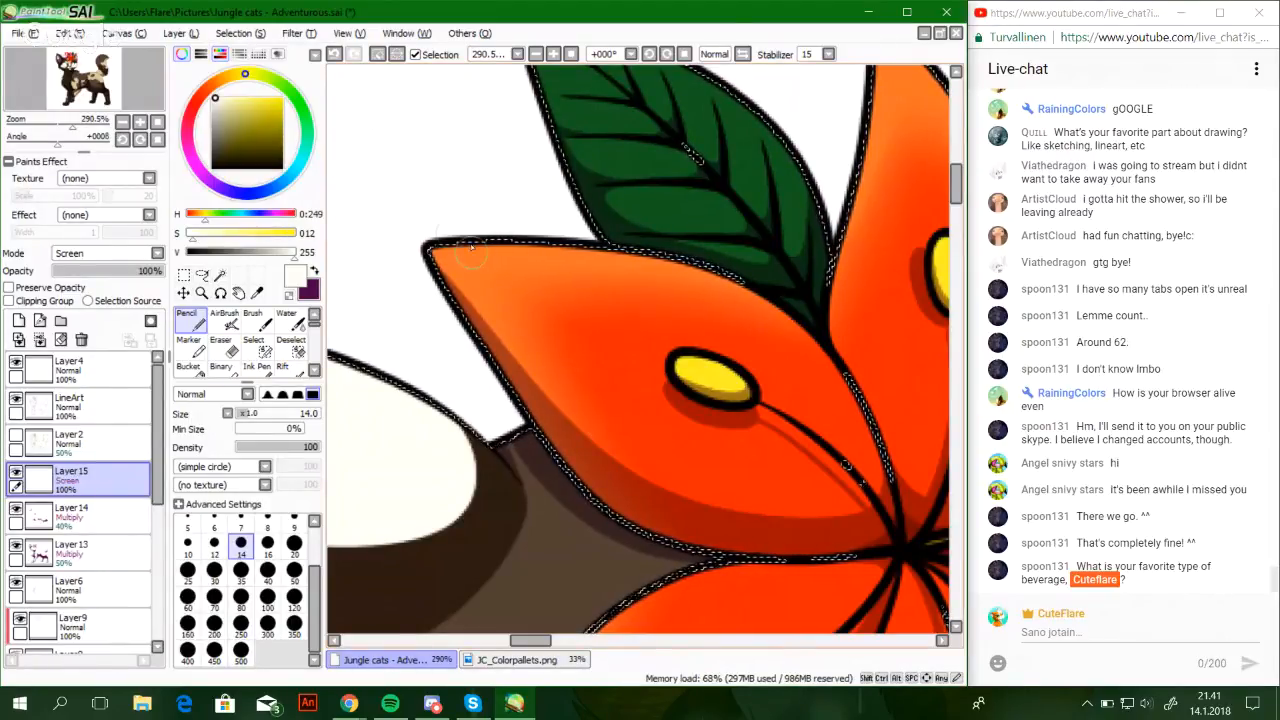
Outline a pale yellow highlight on the left orange petal, from its tip to the anther and along its upper edge to the base
key("ctrl+z")
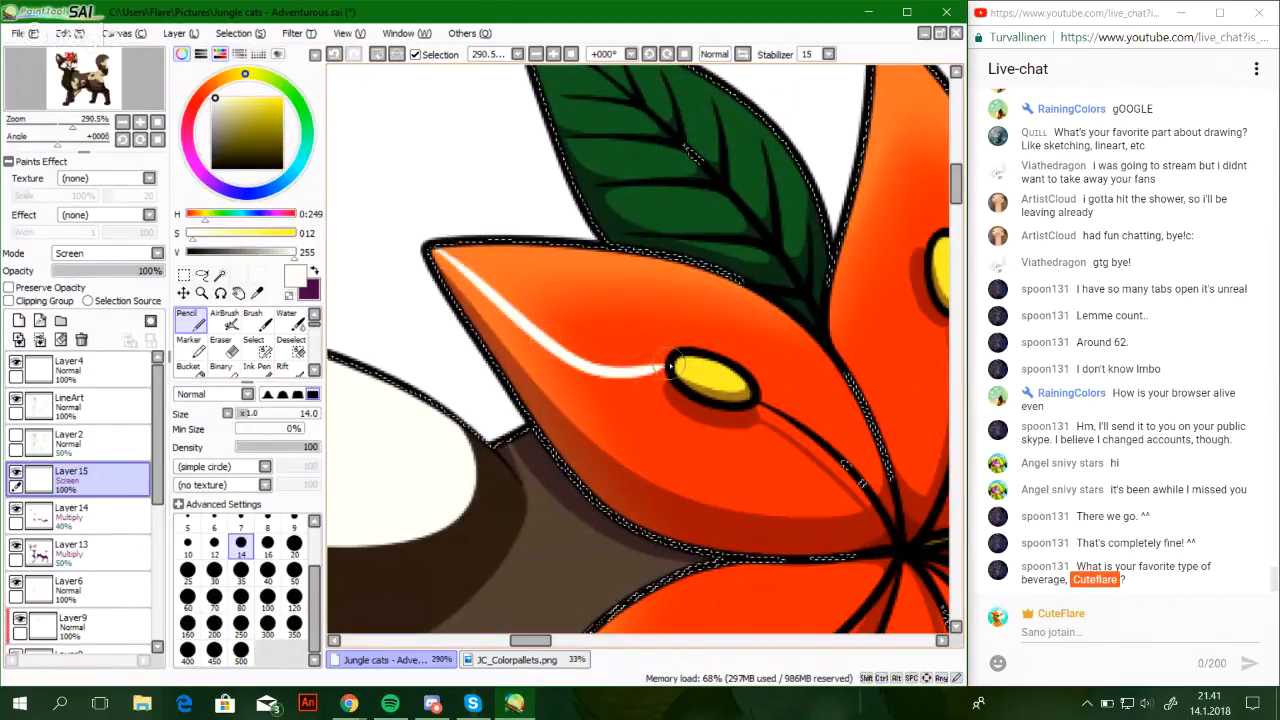
left_click(78, 126)
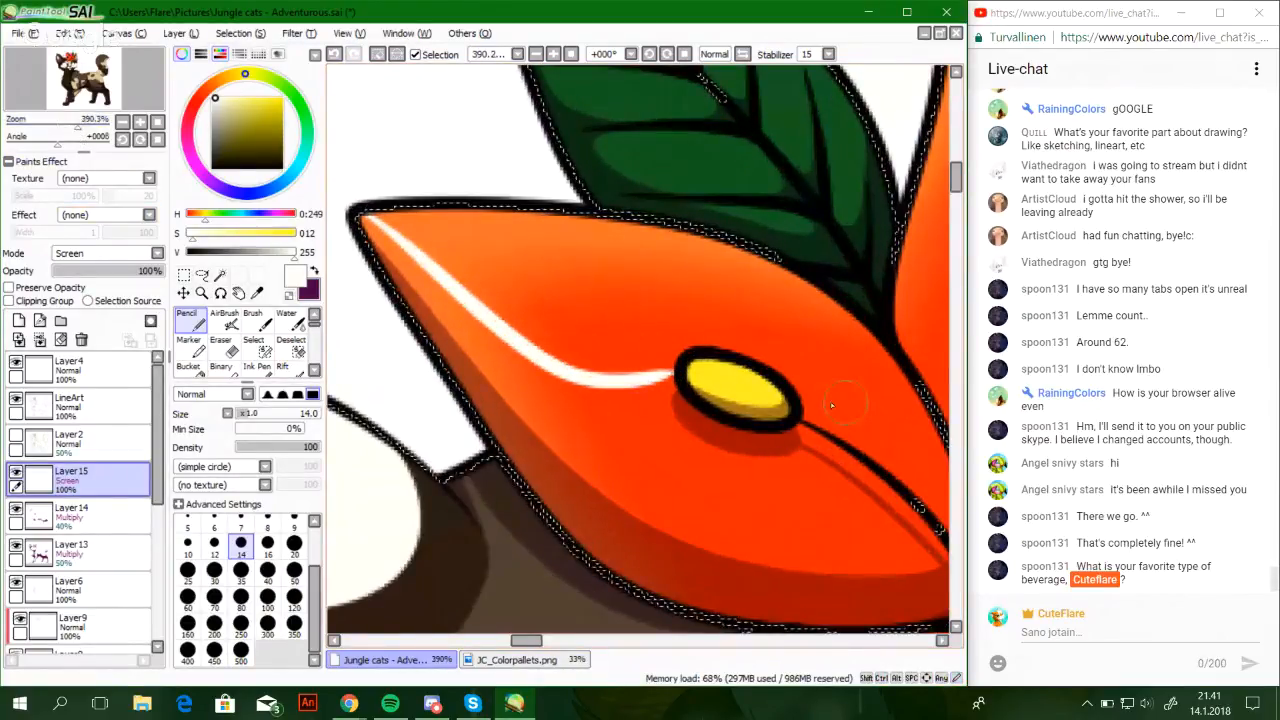
mouse_move(831, 405)
left_mouse_down()
mouse_move(754, 418)
mouse_move(827, 452)
mouse_move(740, 311)
left_mouse_up()
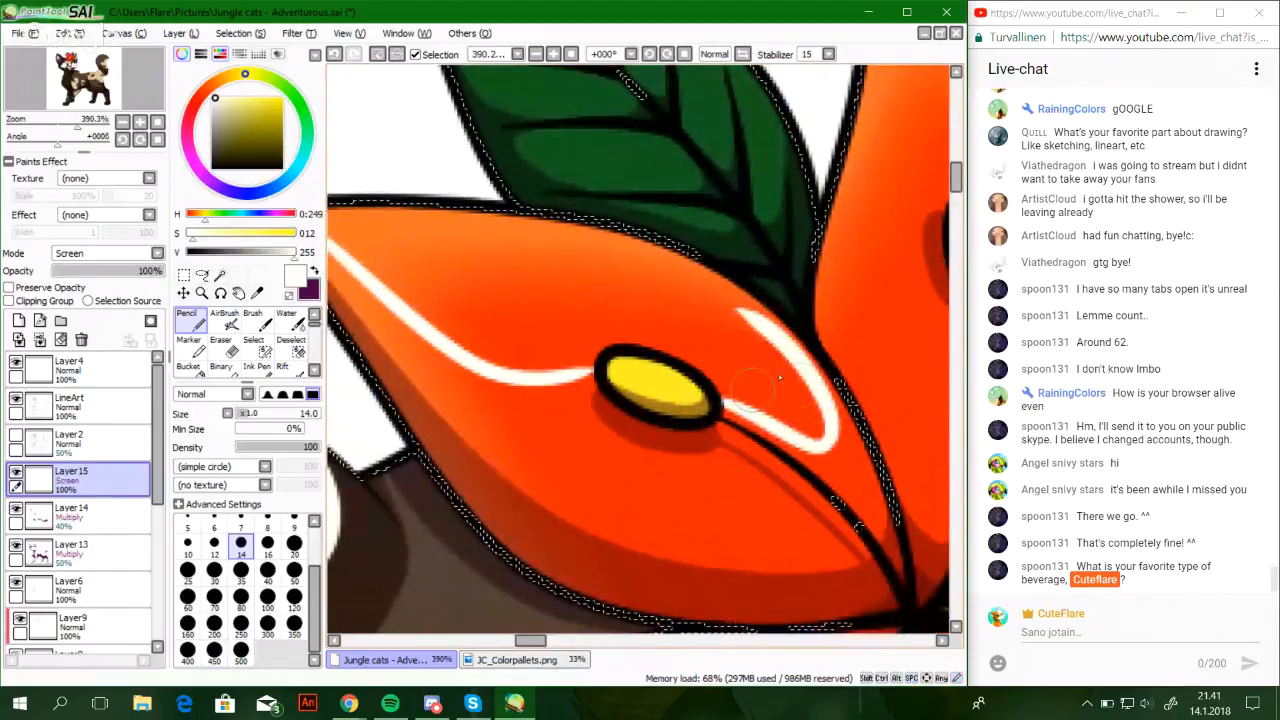
mouse_move(520, 214)
left_mouse_down()
mouse_move(634, 252)
mouse_move(595, 243)
left_mouse_up()
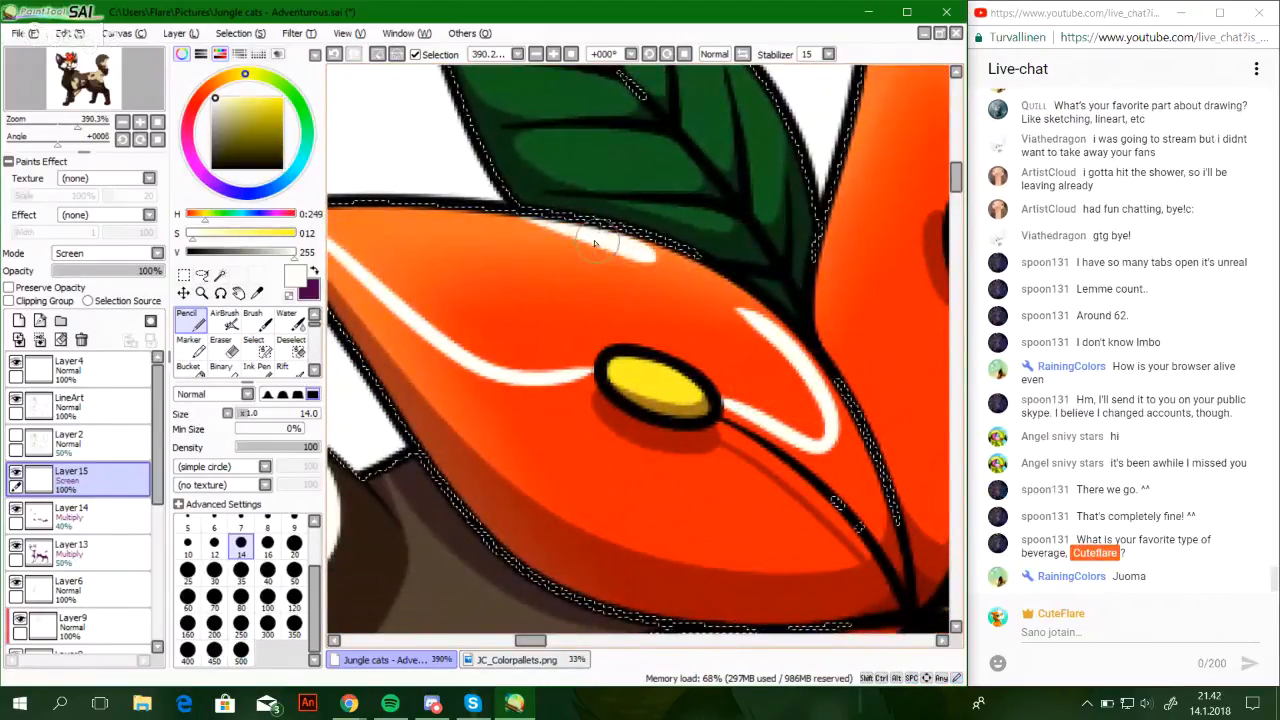
key("ctrl+z")
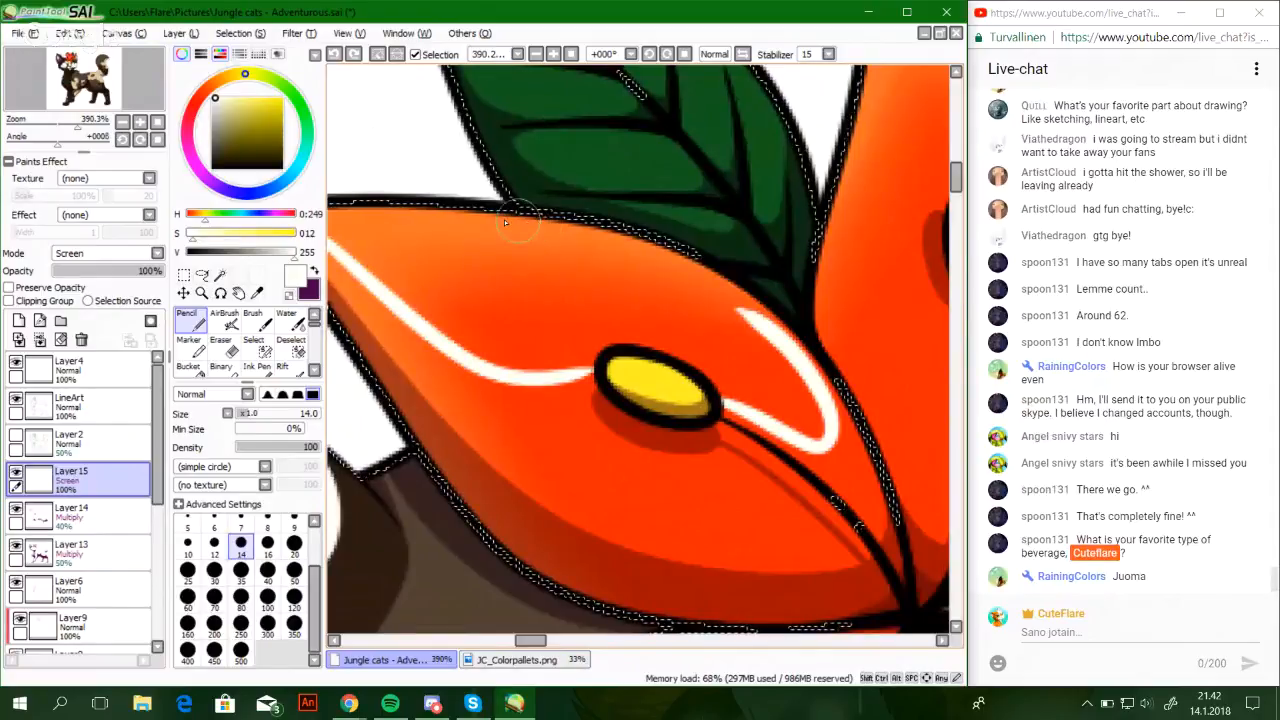
mouse_move(505, 222)
left_mouse_down()
mouse_move(556, 226)
mouse_move(717, 284)
mouse_move(550, 233)
mouse_move(774, 342)
mouse_move(701, 281)
mouse_move(604, 236)
mouse_move(773, 325)
mouse_move(784, 355)
mouse_move(753, 309)
mouse_move(835, 412)
left_mouse_up()
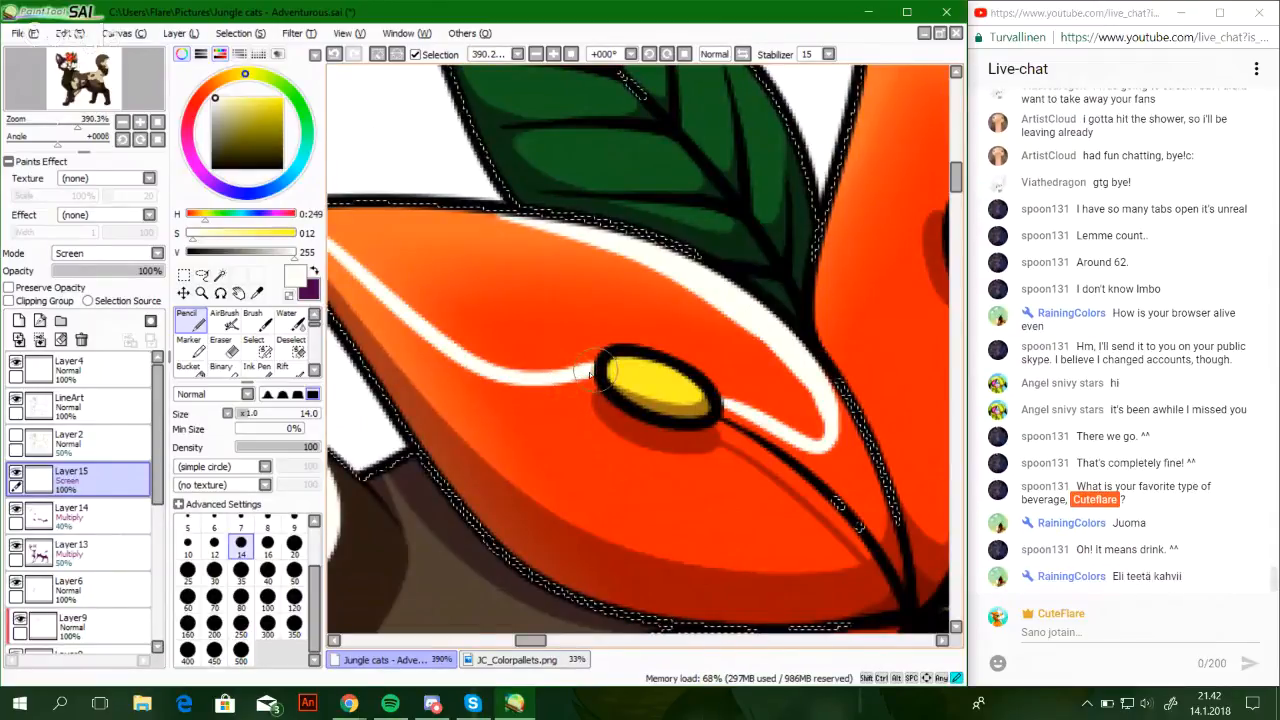
Close the petal highlight's outline around the anther's upper edge and paint a highlight on the yellow anther
key("ctrl+z")
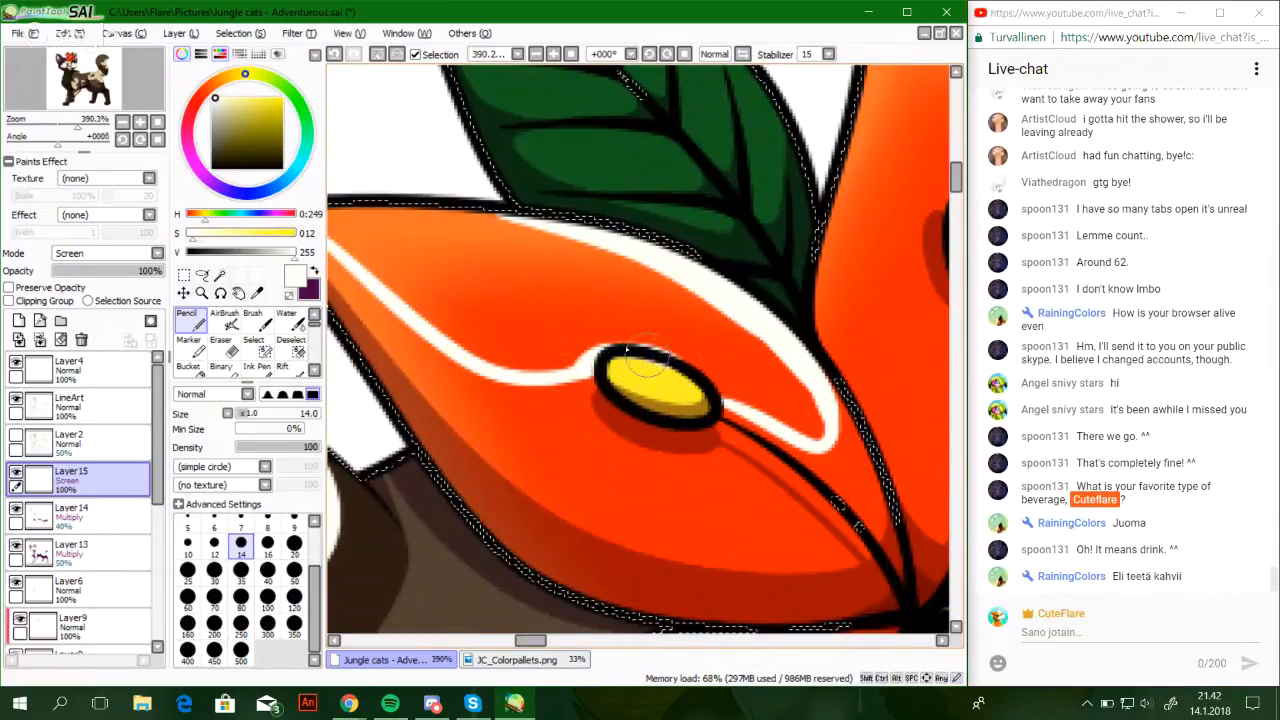
left_click_drag(683, 359, 701, 372)
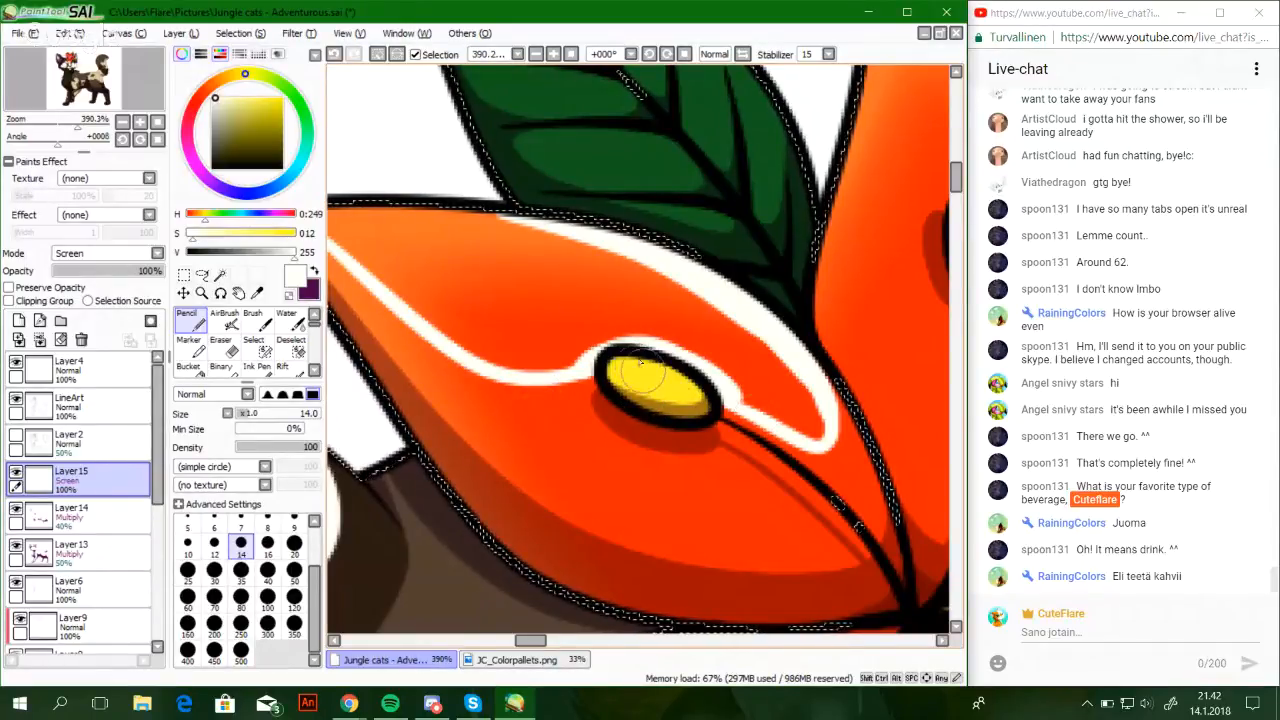
mouse_move(651, 378)
left_mouse_down()
mouse_move(614, 366)
mouse_move(633, 357)
mouse_move(685, 380)
mouse_move(660, 368)
left_mouse_up()
key("ctrl+z")
key("ctrl+z")
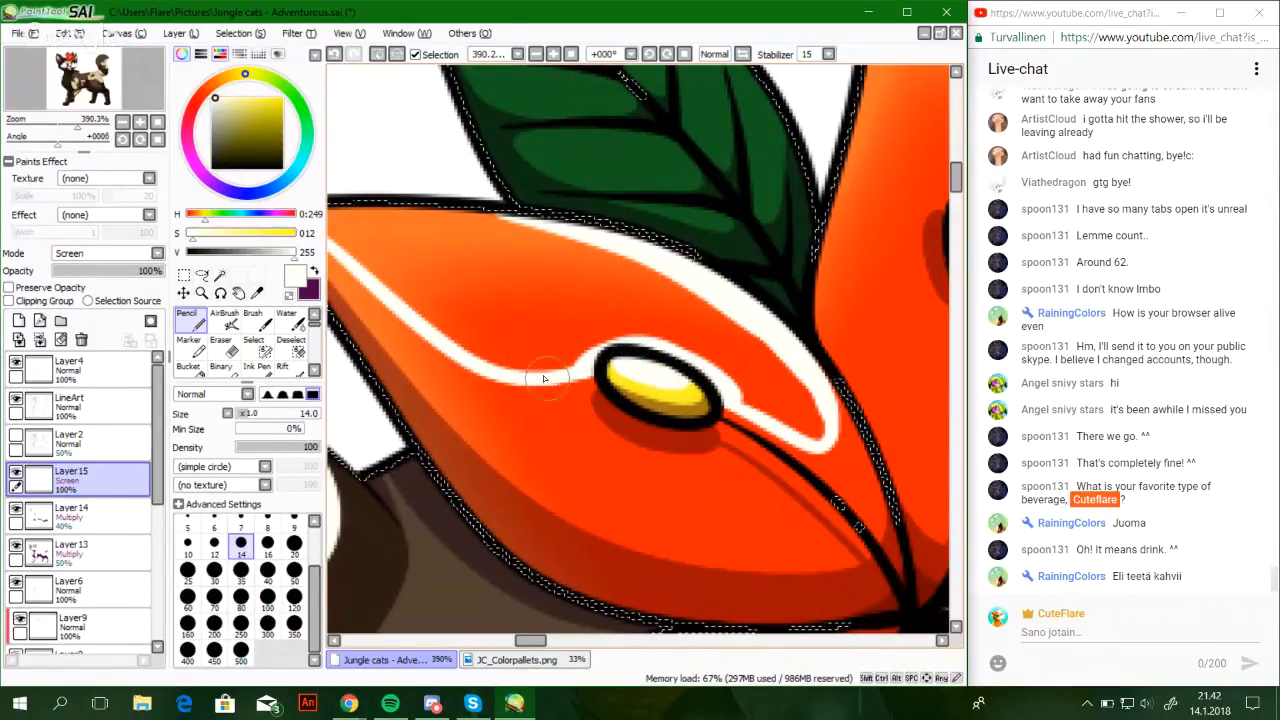
Fill the outlined upper half of the left petal with pale yellow and touch up gaps near the anther and tip
left_click(188, 368)
left_click(507, 320)
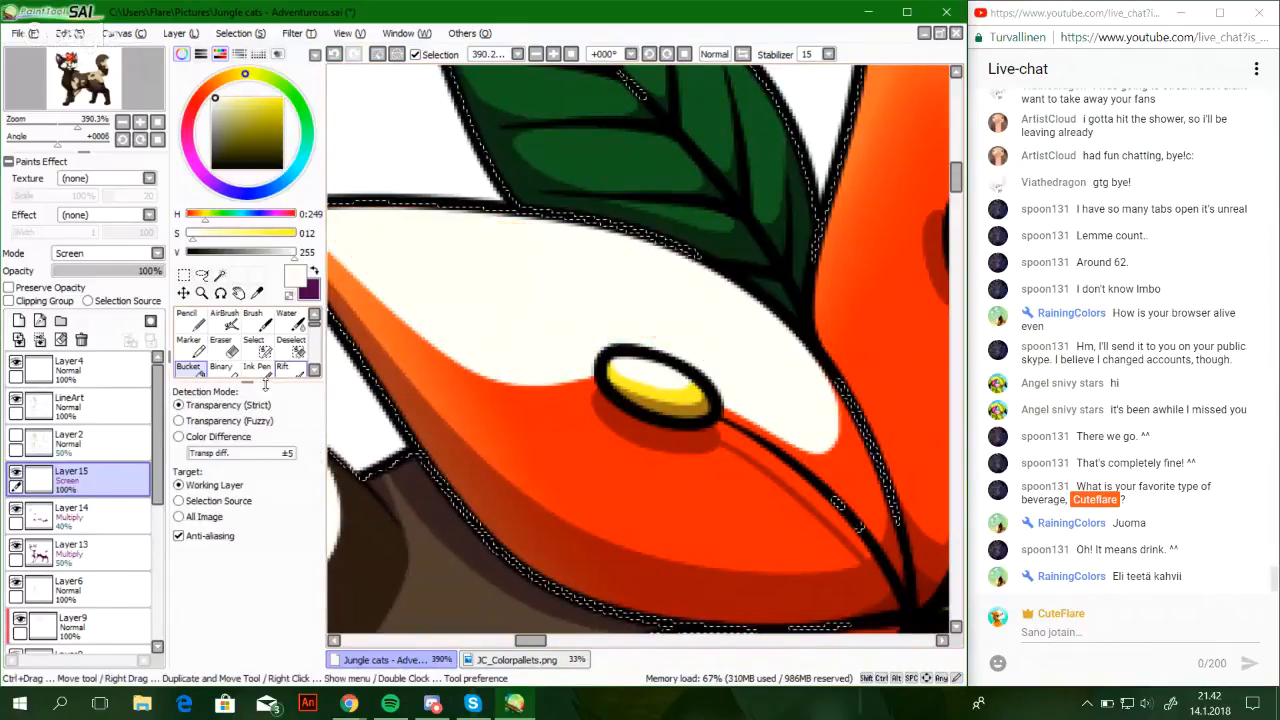
left_click(190, 320)
left_click_drag(619, 336, 703, 386)
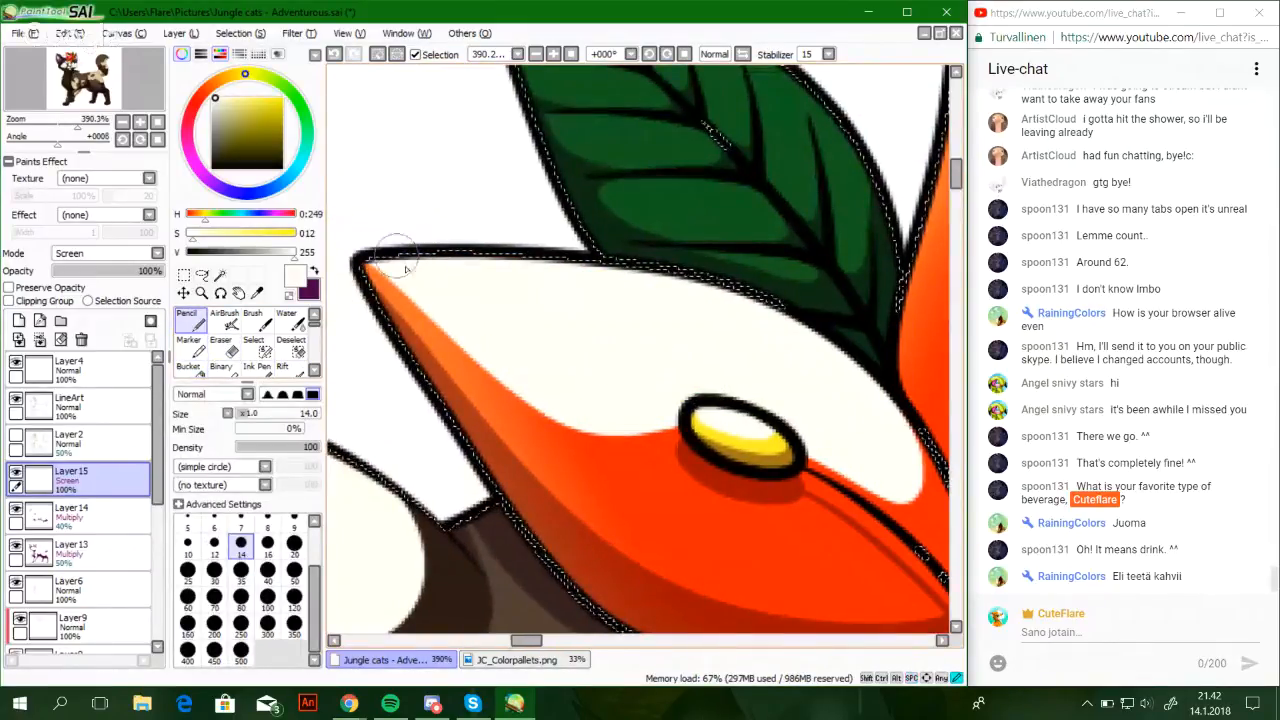
left_click_drag(394, 256, 407, 257)
Paint a small oval highlight on the left petal, below its anther and filament
left_click_drag(930, 284, 603, 280)
left_click_drag(488, 437, 645, 316)
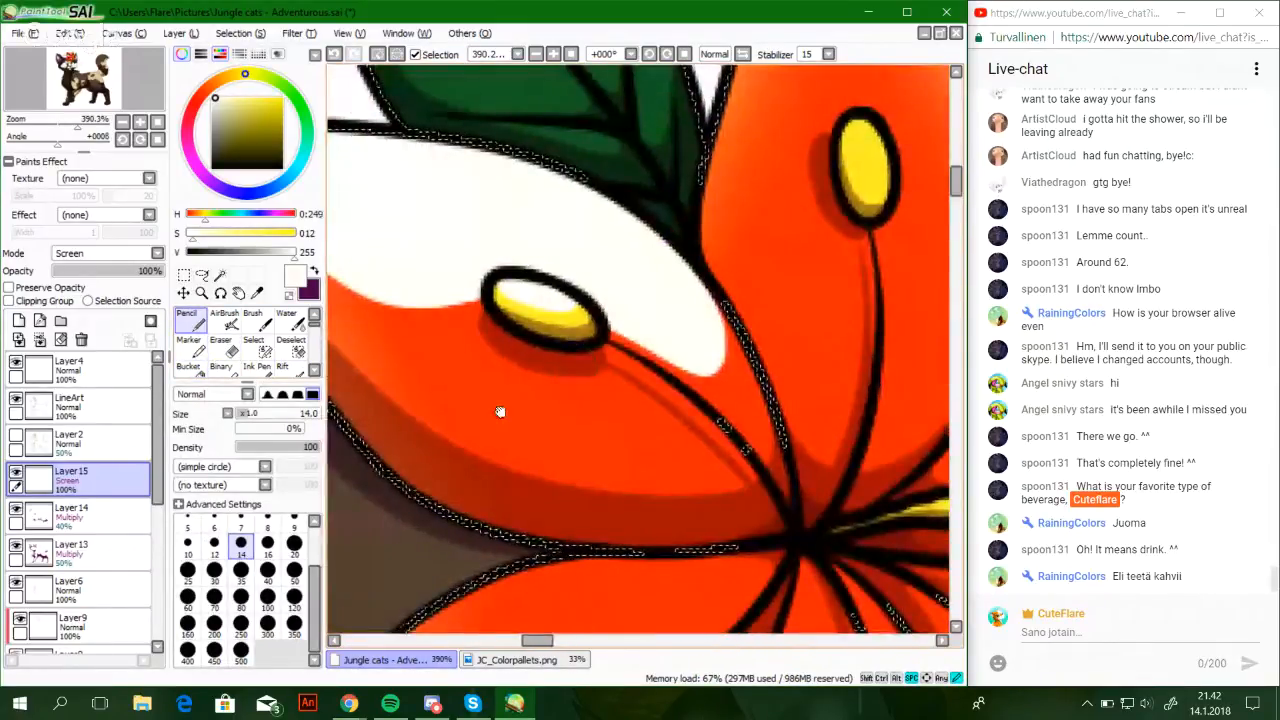
left_click_drag(500, 409, 651, 424)
left_click_drag(760, 422, 763, 430)
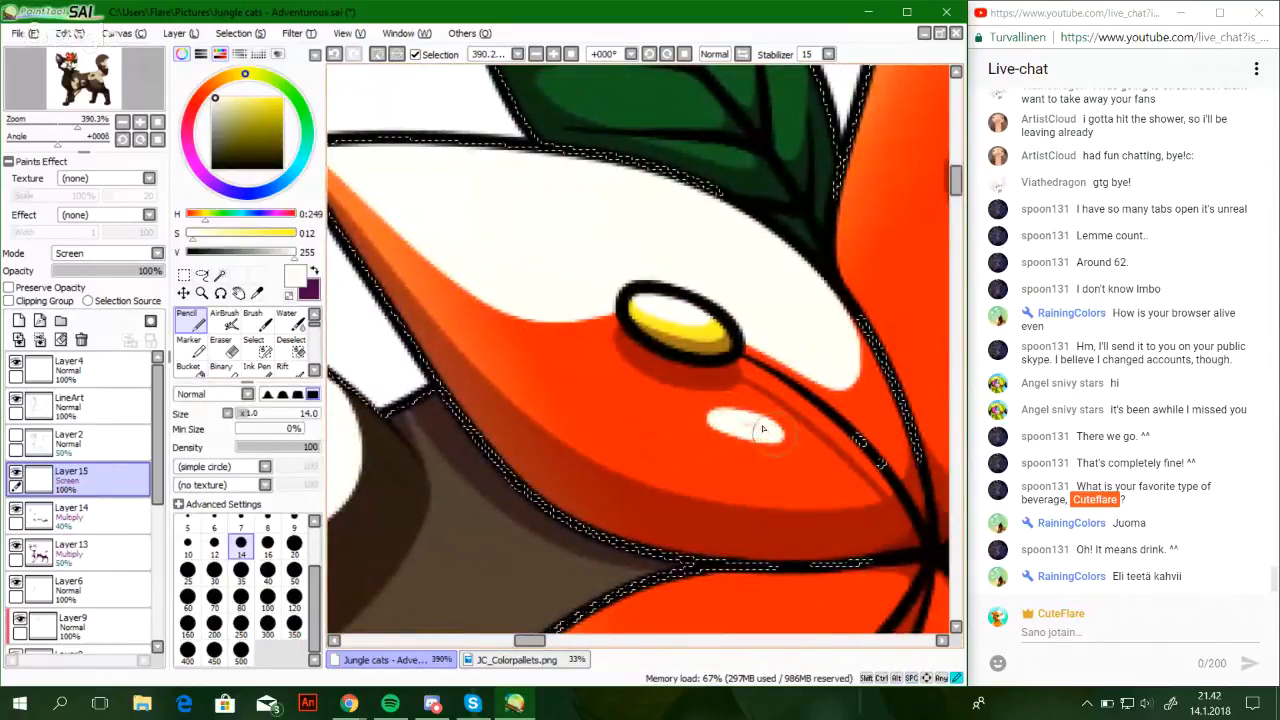
Paint three oval highlights between the veins on the left half of the green leaf above the petal
scroll(543, 400, "up", 5)
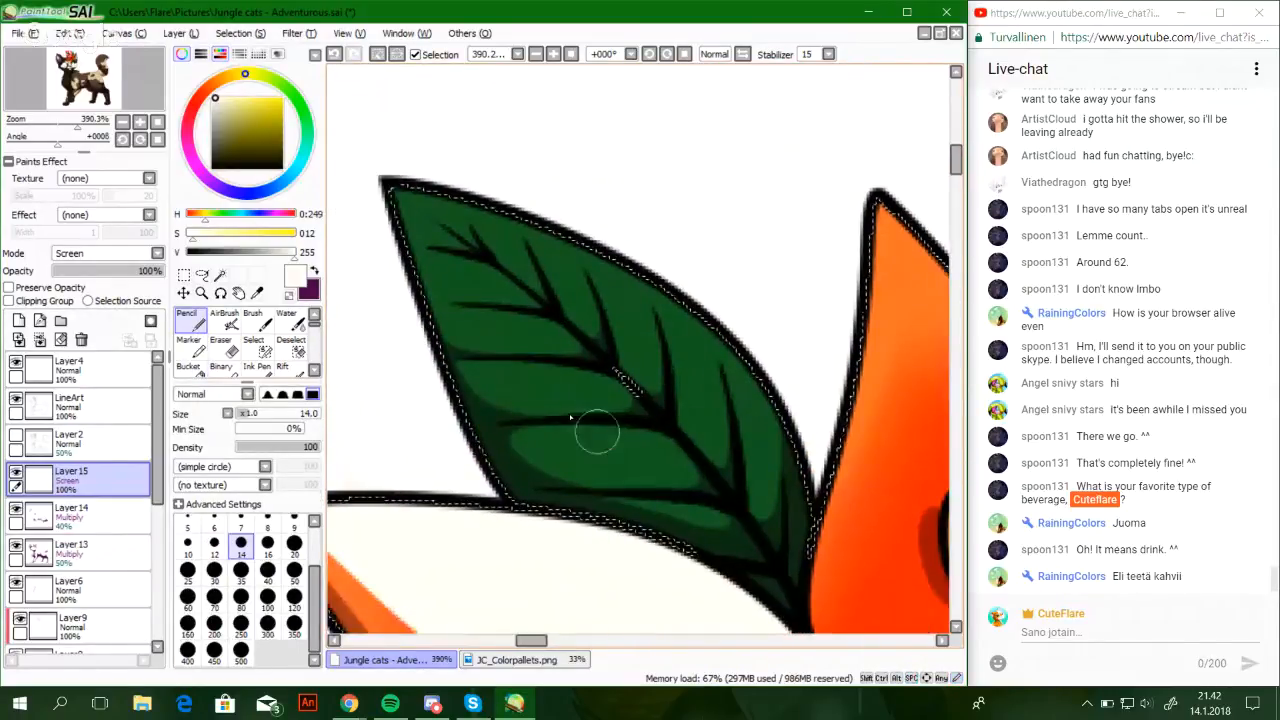
mouse_move(648, 442)
left_mouse_down()
mouse_move(548, 436)
mouse_move(607, 435)
left_mouse_up()
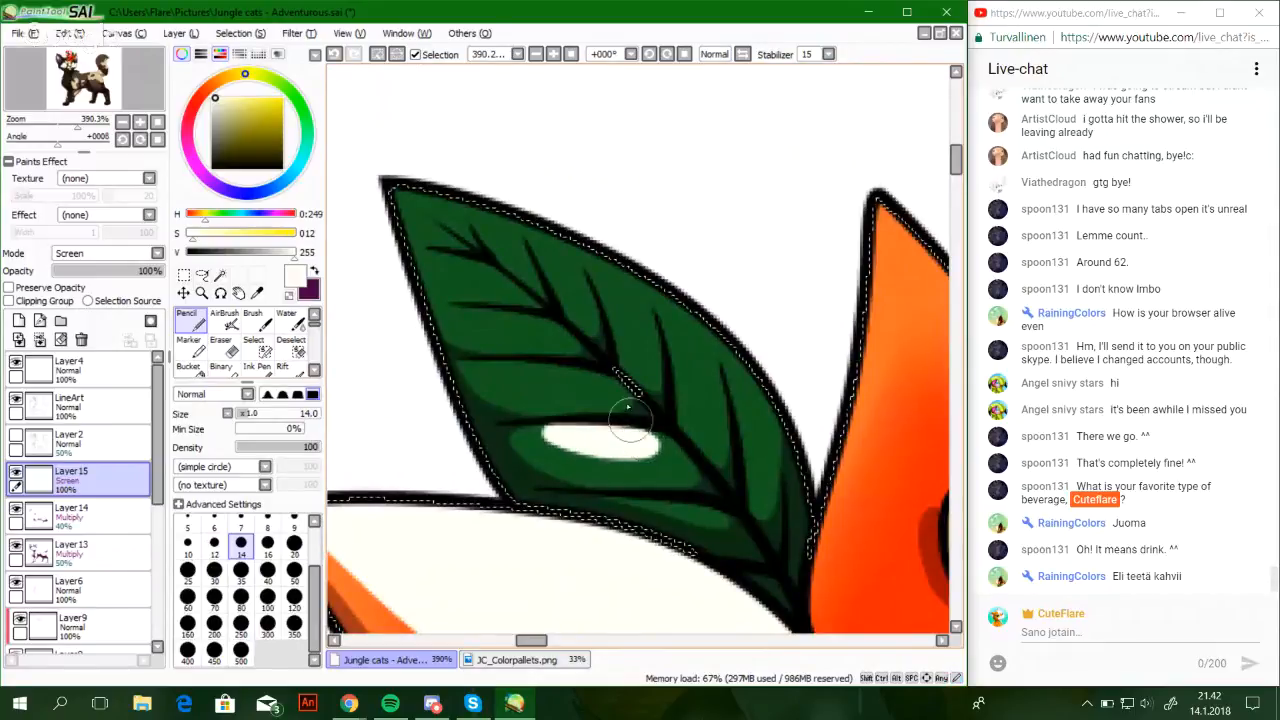
left_click_drag(510, 370, 566, 375)
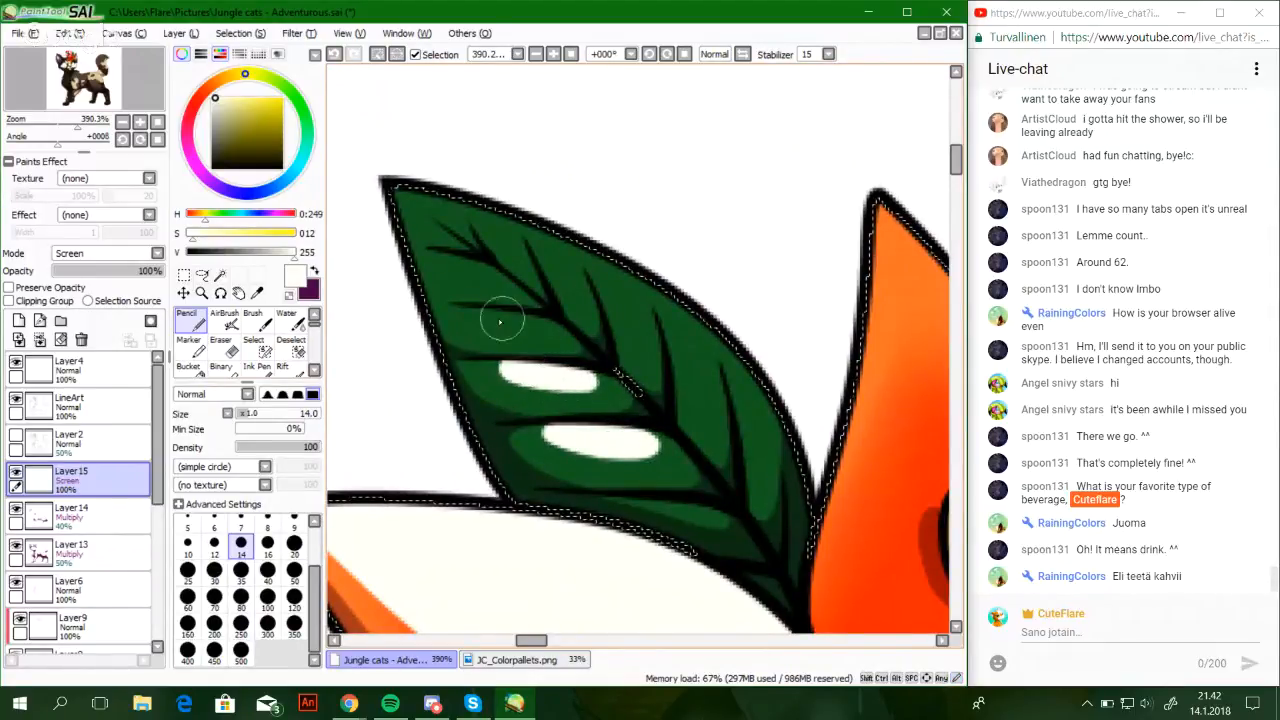
left_click_drag(472, 322, 530, 330)
Outline a highlight around the green leaf's tip, continuing past the first veins on its right half
mouse_move(434, 268)
left_mouse_down()
mouse_move(492, 278)
mouse_move(433, 268)
mouse_move(511, 300)
mouse_move(407, 243)
mouse_move(433, 266)
mouse_move(401, 193)
left_mouse_up()
key("ctrl+z")
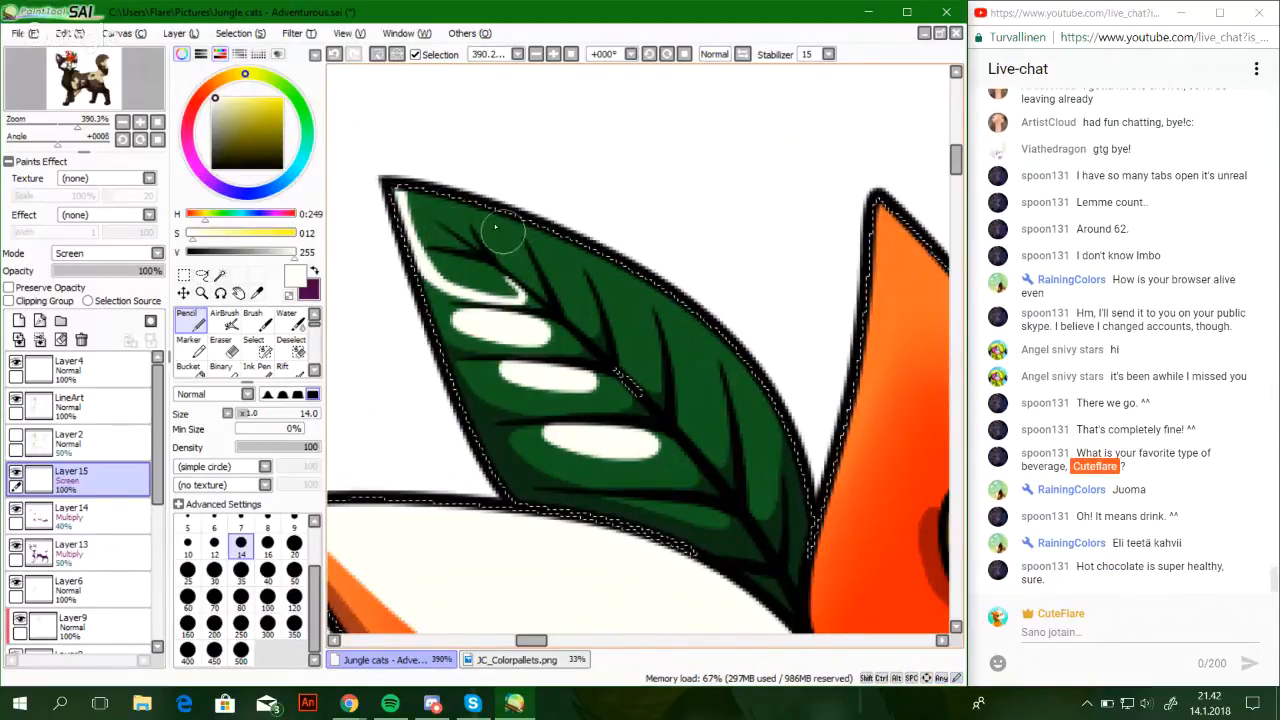
left_click_drag(526, 289, 518, 240)
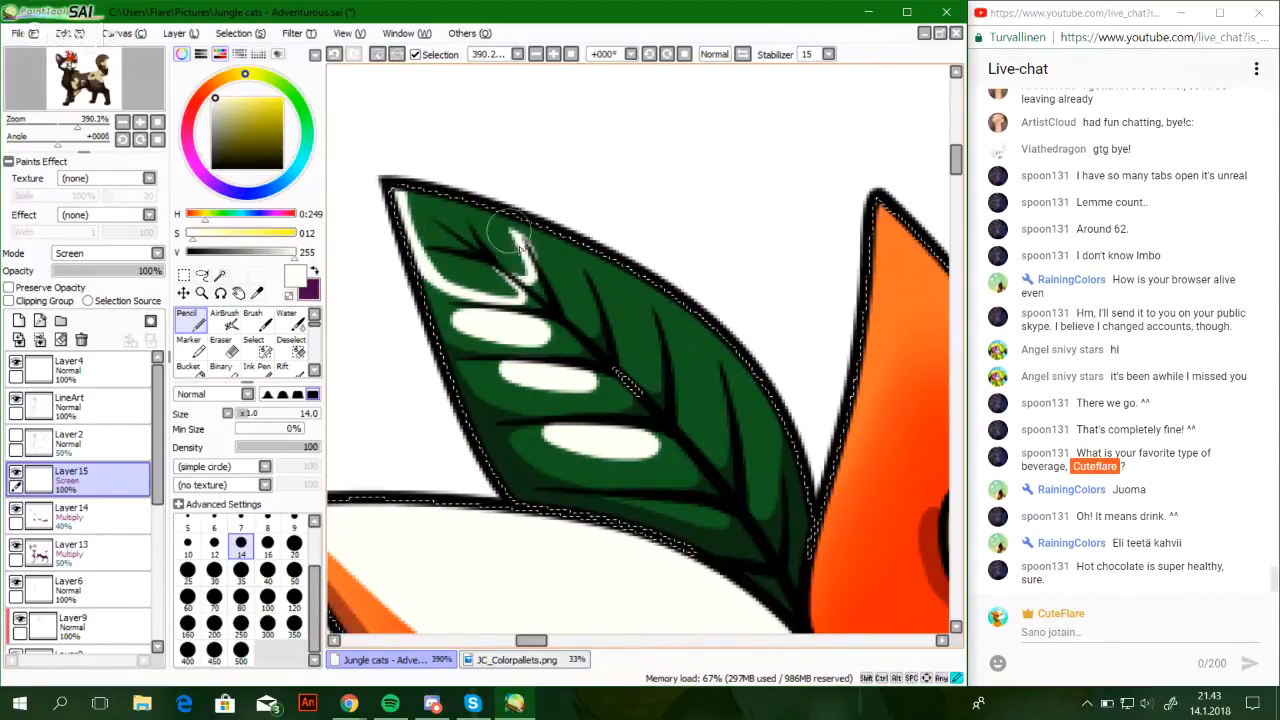
key("ctrl+z")
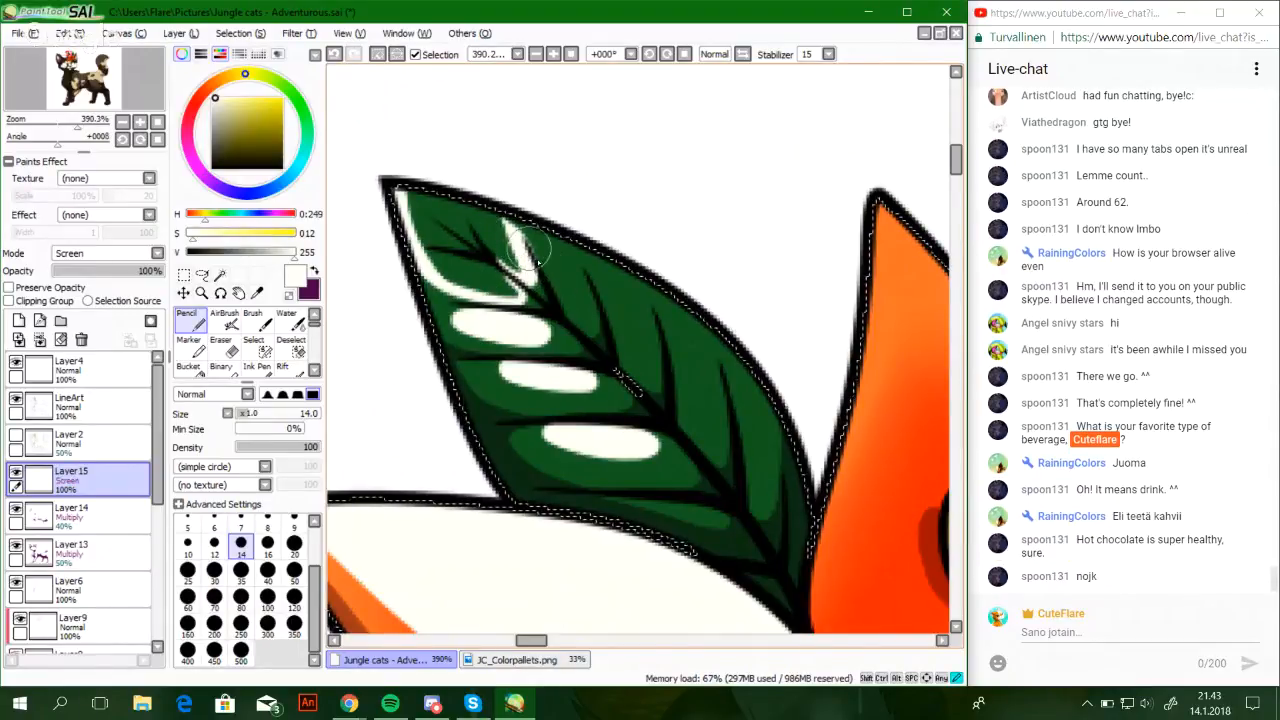
key("ctrl+z")
left_click_drag(529, 240, 578, 281)
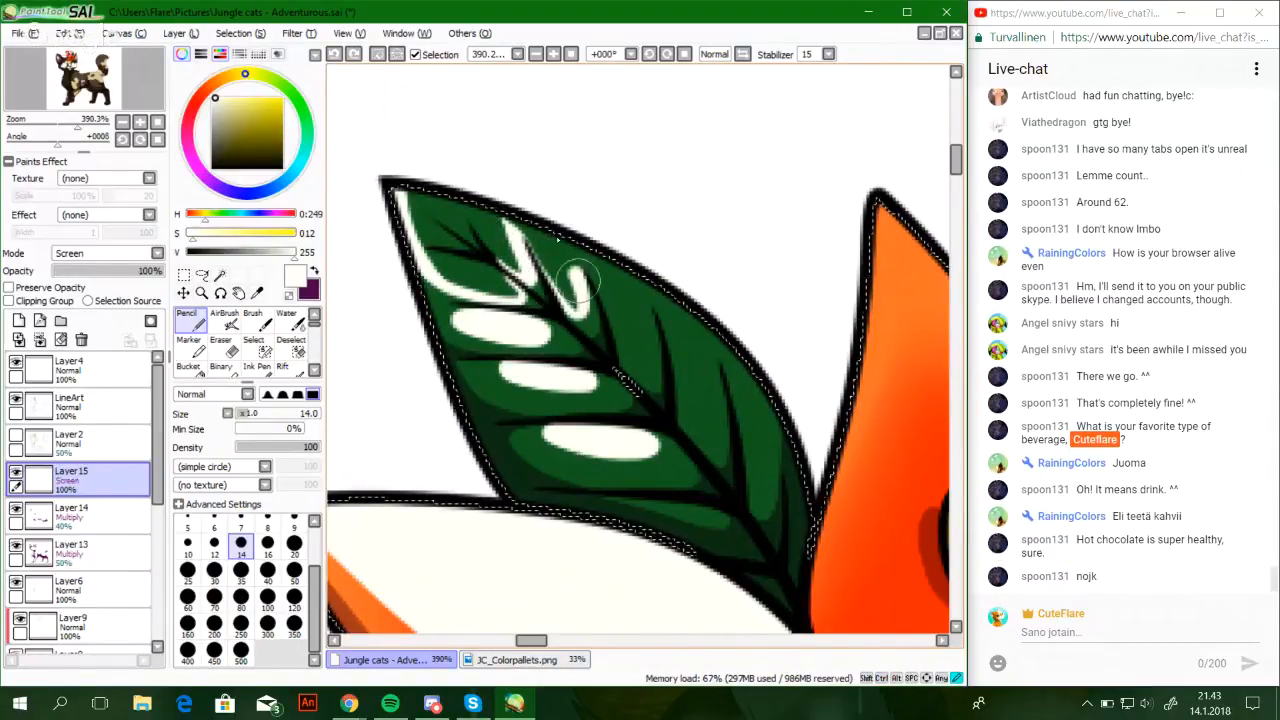
Fill the leaf tip's highlight and touch up the pale sections between the neighbouring veins
left_click(188, 366)
left_click(470, 240)
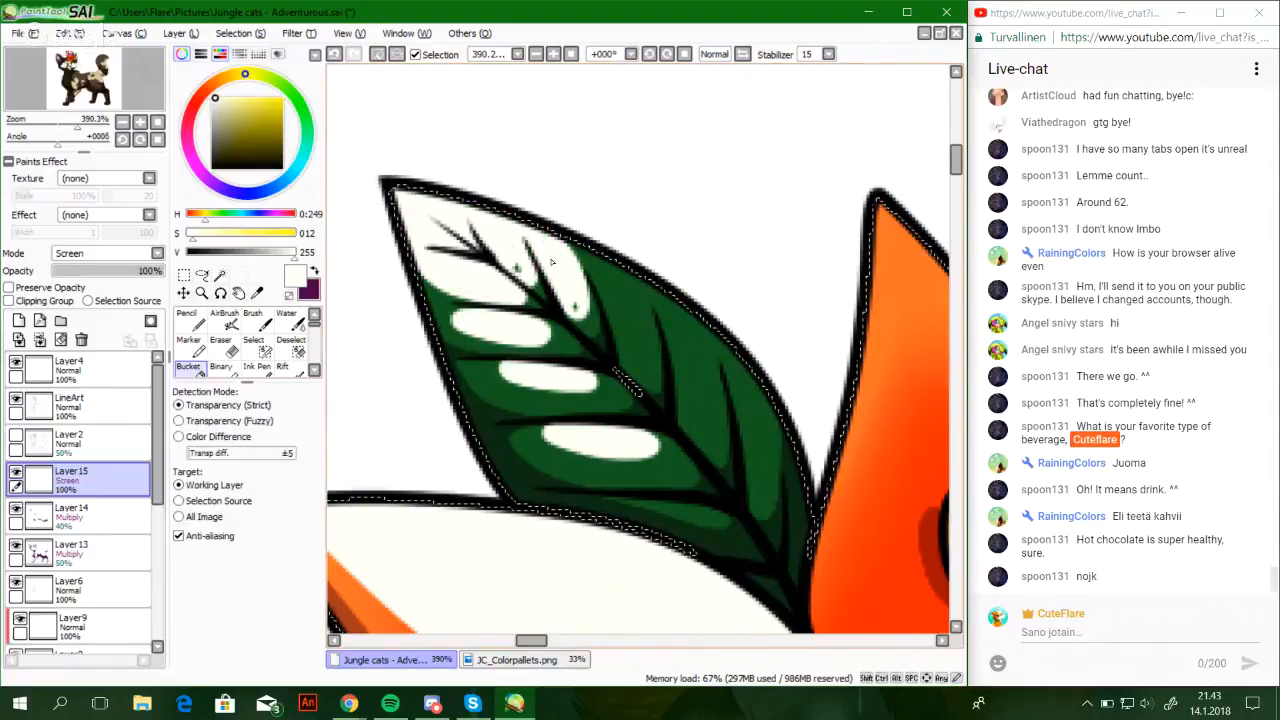
left_click(188, 318)
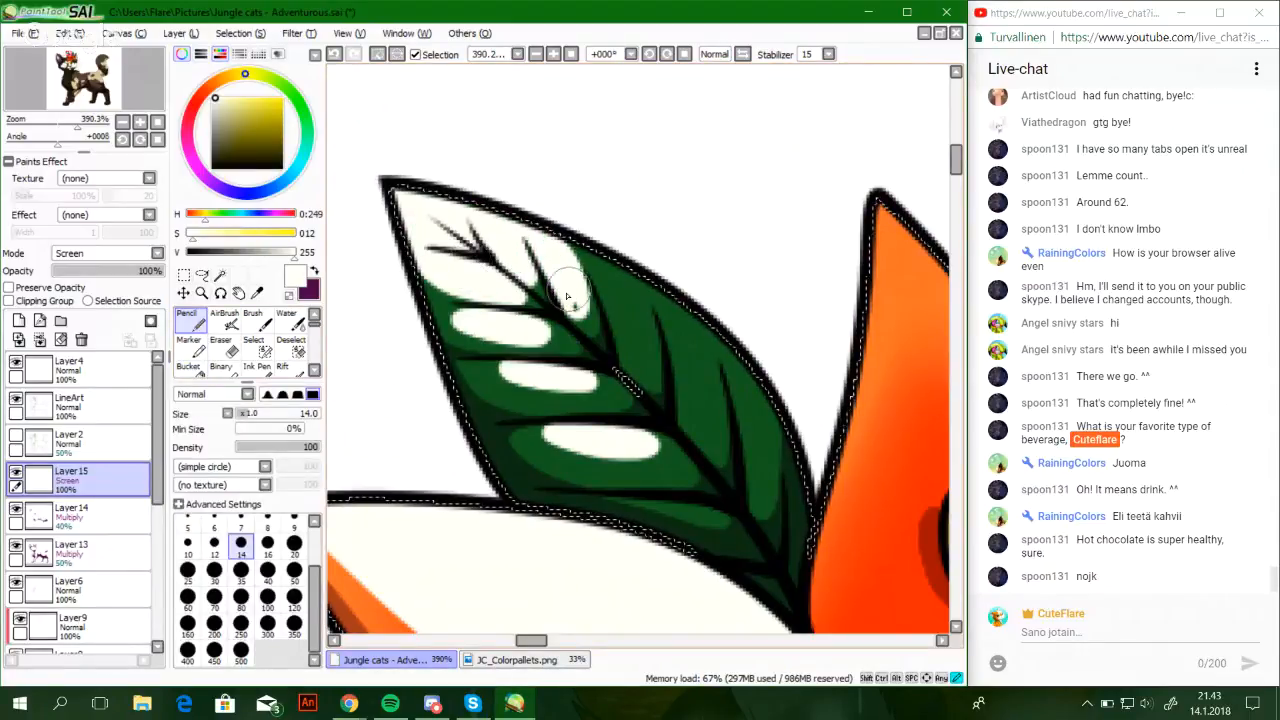
left_click_drag(618, 318, 562, 295)
mouse_move(570, 248)
left_mouse_down()
mouse_move(584, 326)
mouse_move(548, 257)
left_mouse_up()
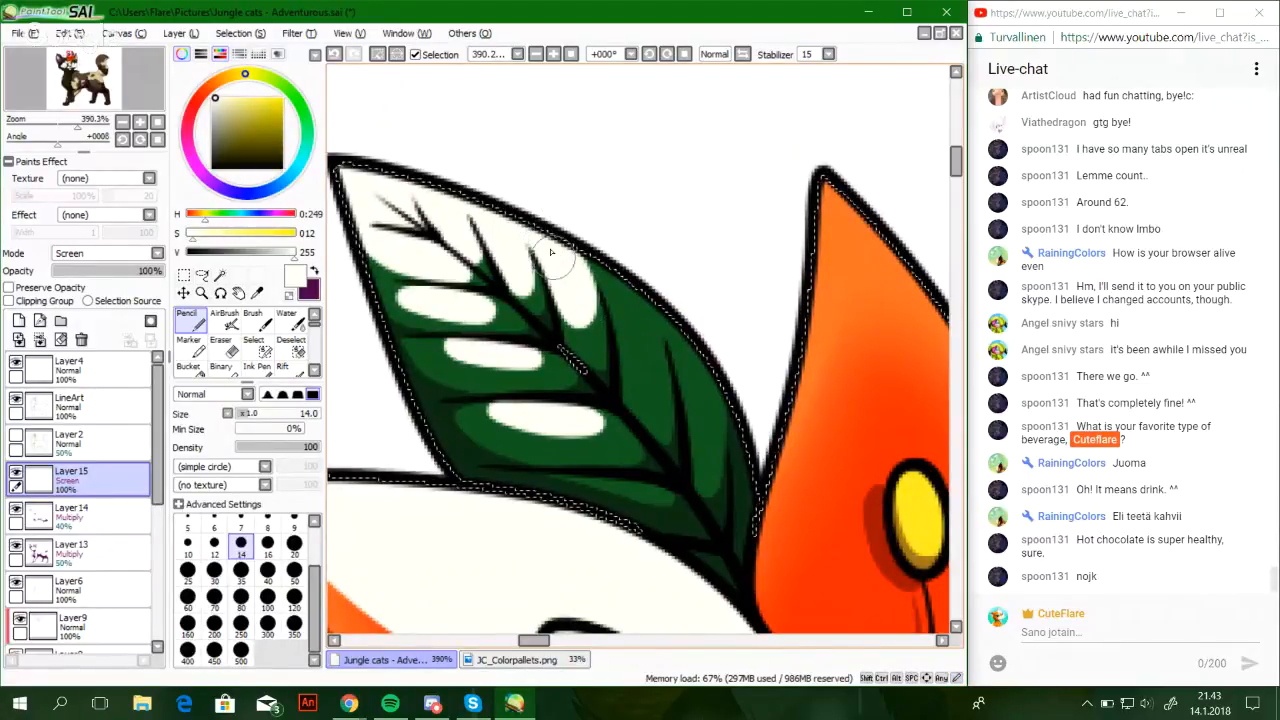
Paint two elongated highlights between the lower veins along the right edge of the same leaf
mouse_move(620, 320)
left_mouse_down()
mouse_move(645, 380)
mouse_move(648, 325)
mouse_move(638, 385)
mouse_move(642, 315)
mouse_move(620, 317)
left_mouse_up()
key("ctrl+z")
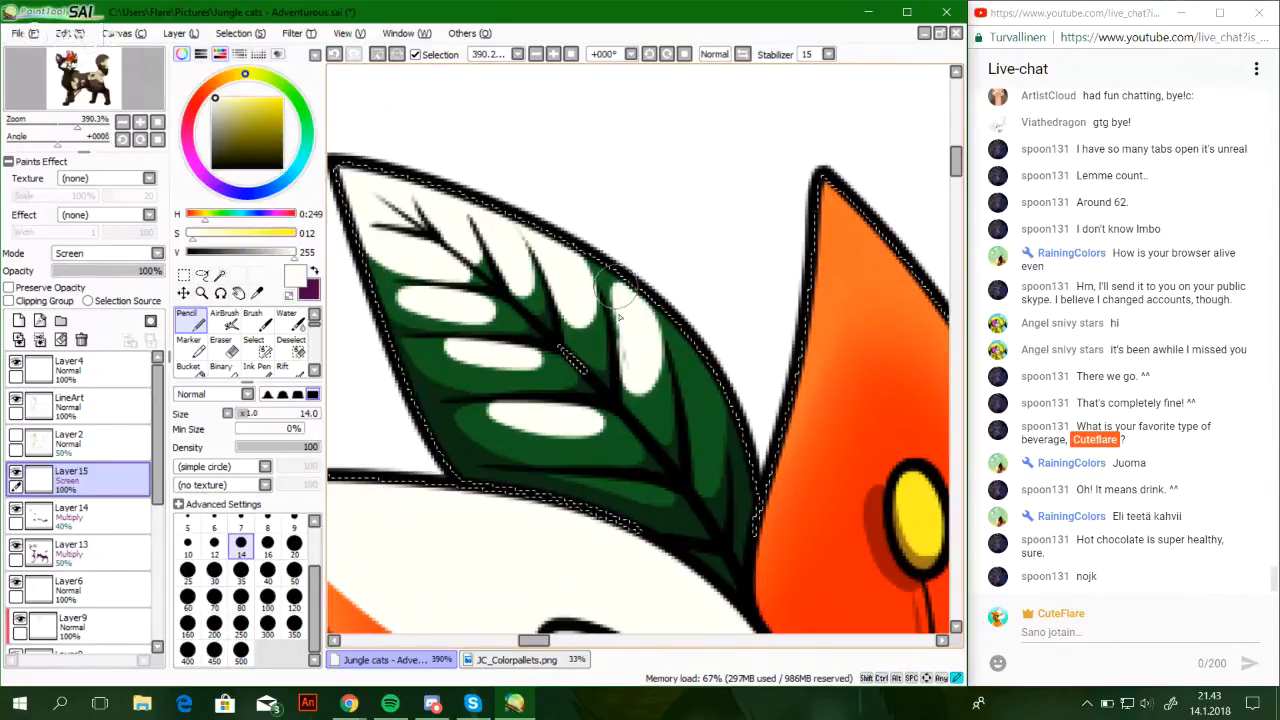
key("ctrl+z")
left_click_drag(628, 372, 622, 304)
mouse_move(592, 227)
left_mouse_down()
mouse_move(566, 217)
mouse_move(616, 296)
left_mouse_up()
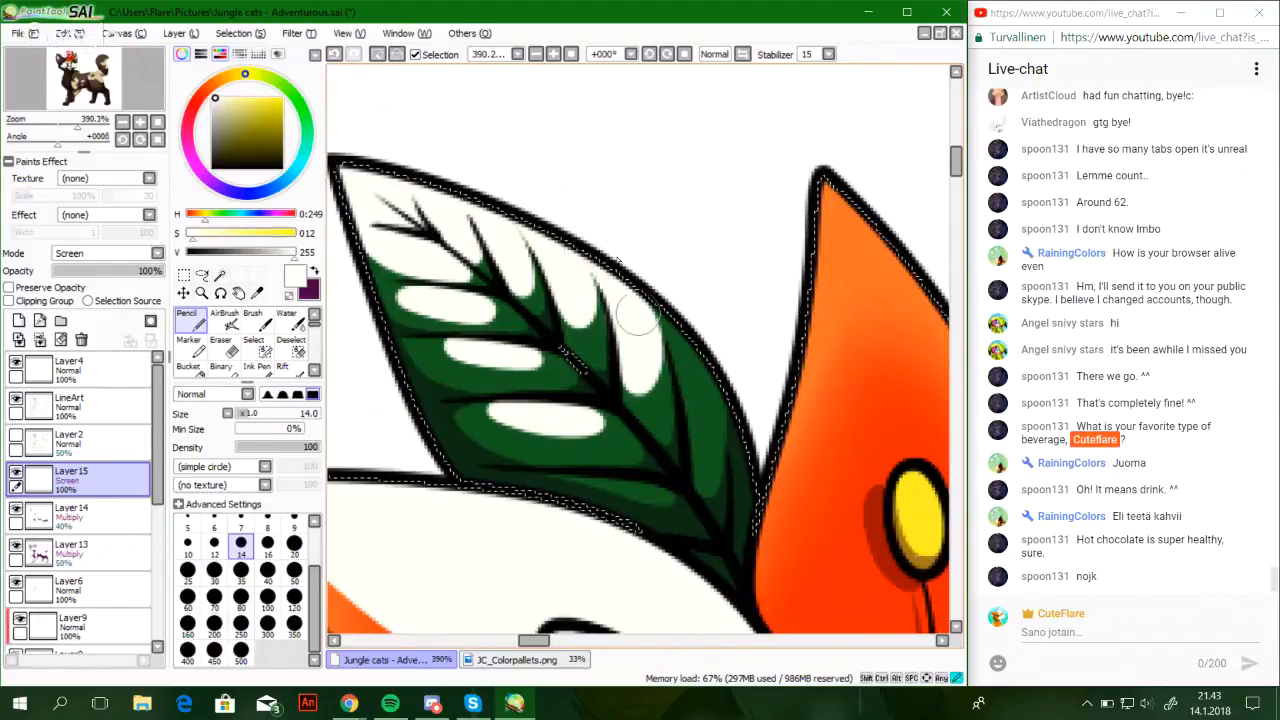
mouse_move(684, 360)
left_mouse_down()
mouse_move(695, 443)
mouse_move(680, 371)
mouse_move(693, 412)
mouse_move(698, 395)
mouse_move(680, 362)
mouse_move(692, 376)
left_mouse_up()
key("ctrl+z")
key("ctrl+z")
key("ctrl+z")
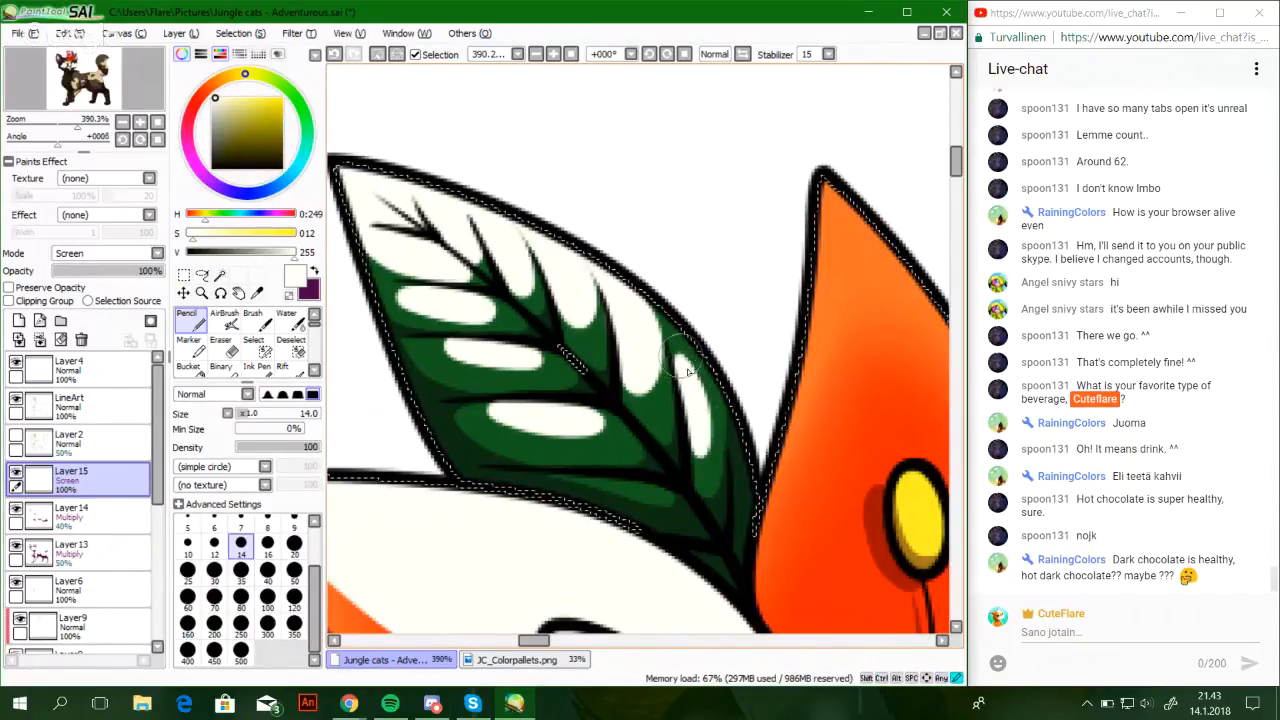
Outline a curved highlight on the left half of the upright middle petal, looping up beside its anther
left_click_drag(760, 432, 610, 222)
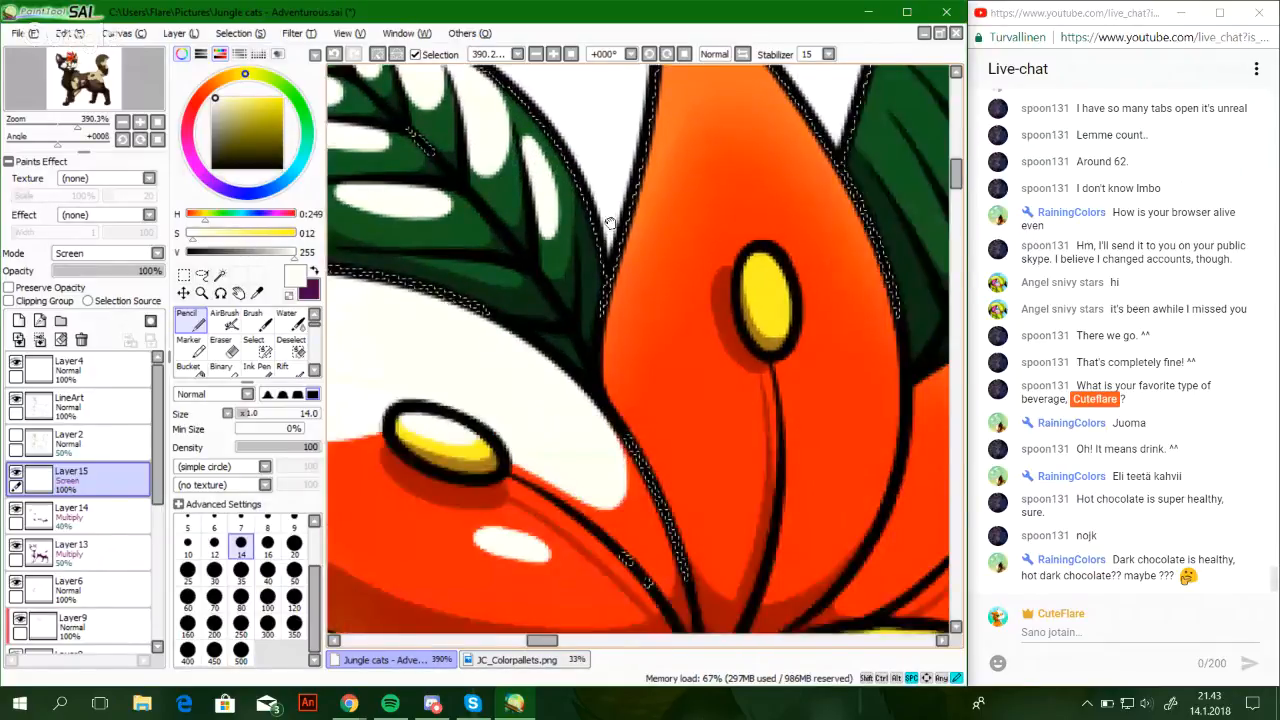
left_click_drag(720, 317, 615, 357)
left_click_drag(636, 438, 621, 446)
mouse_move(541, 148)
left_mouse_down()
mouse_move(512, 392)
mouse_move(572, 509)
left_mouse_up()
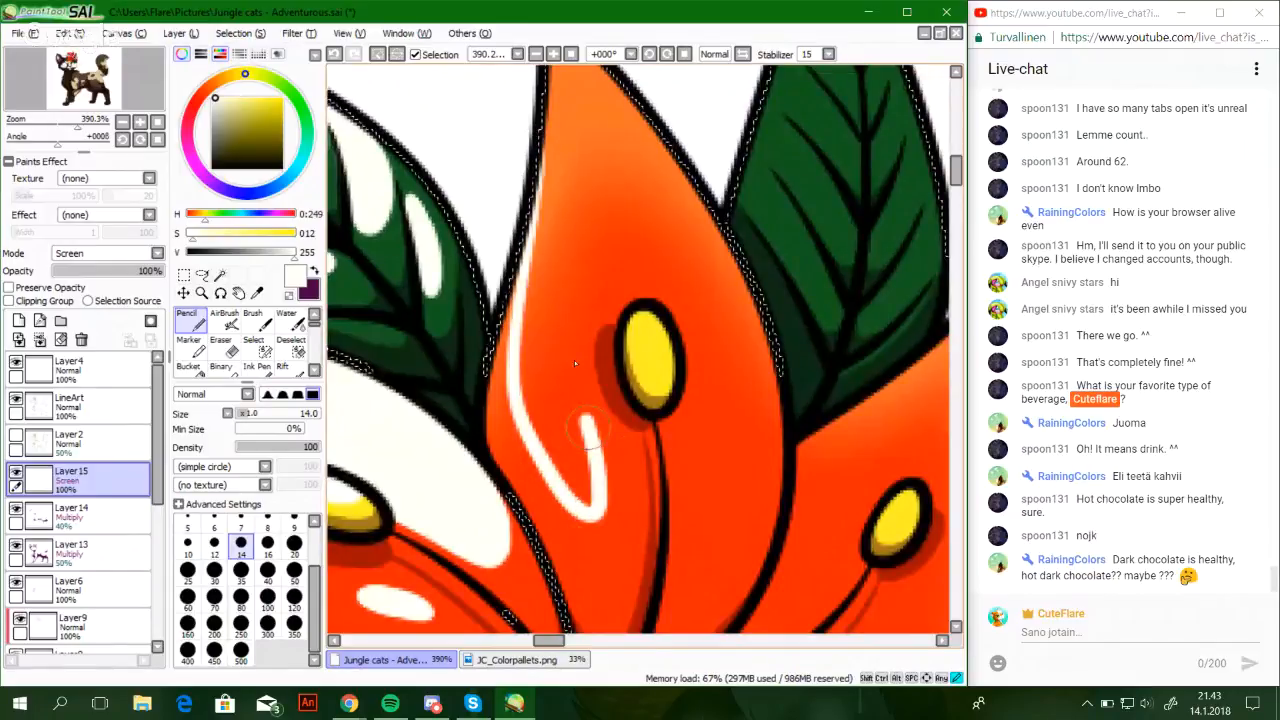
left_click_drag(575, 363, 574, 280)
key("ctrl+z")
mouse_move(540, 152)
left_mouse_down()
mouse_move(514, 318)
mouse_move(538, 473)
mouse_move(586, 266)
left_mouse_up()
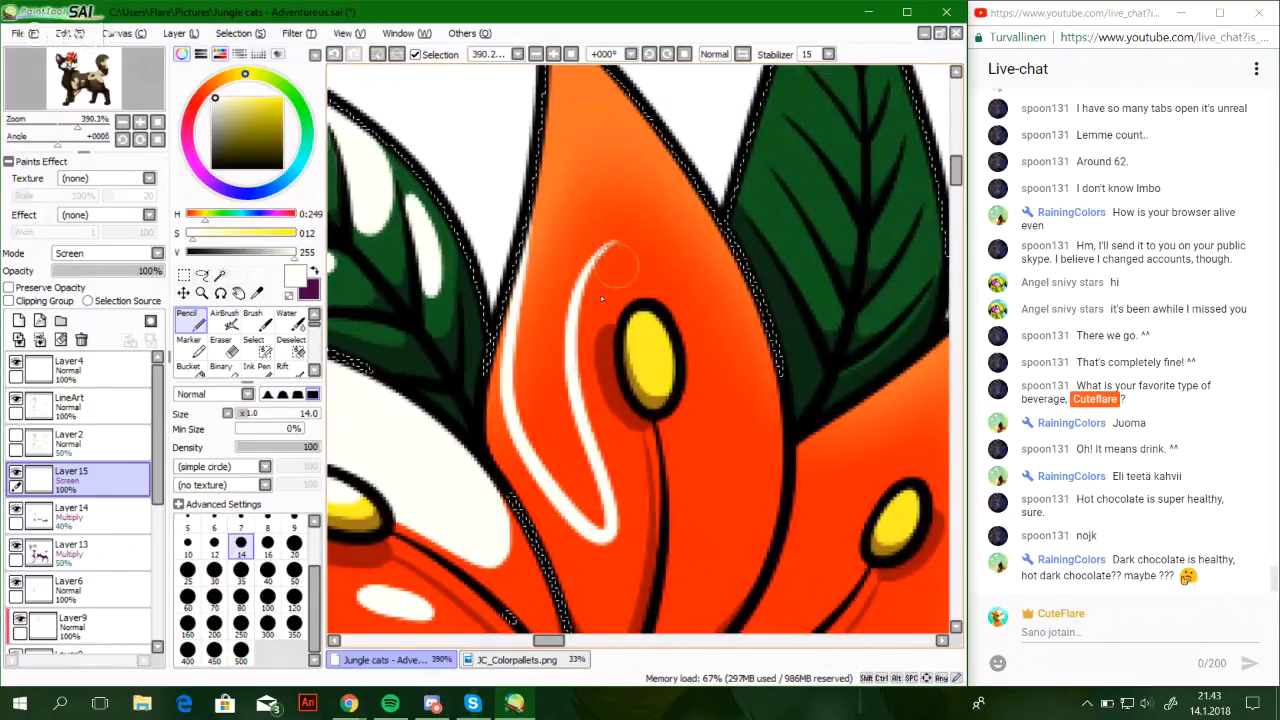
mouse_move(574, 372)
left_mouse_down()
mouse_move(624, 293)
mouse_move(591, 318)
mouse_move(575, 345)
mouse_move(632, 302)
mouse_move(610, 289)
mouse_move(570, 316)
mouse_move(610, 264)
mouse_move(645, 295)
left_mouse_up()
Outline the highlight on the right half of the upright petal, from its right edge to below the anther
mouse_move(723, 428)
left_mouse_down()
mouse_move(694, 336)
mouse_move(655, 372)
mouse_move(727, 309)
mouse_move(733, 235)
left_mouse_up()
key("ctrl+z")
key("ctrl+z")
left_click_drag(637, 328, 655, 412)
mouse_move(645, 361)
left_mouse_down()
mouse_move(725, 260)
mouse_move(655, 92)
left_mouse_up()
Paint a highlight on the upright petal's yellow anther and close the petal outline around the anther's right side
left_click_drag(616, 230, 628, 268)
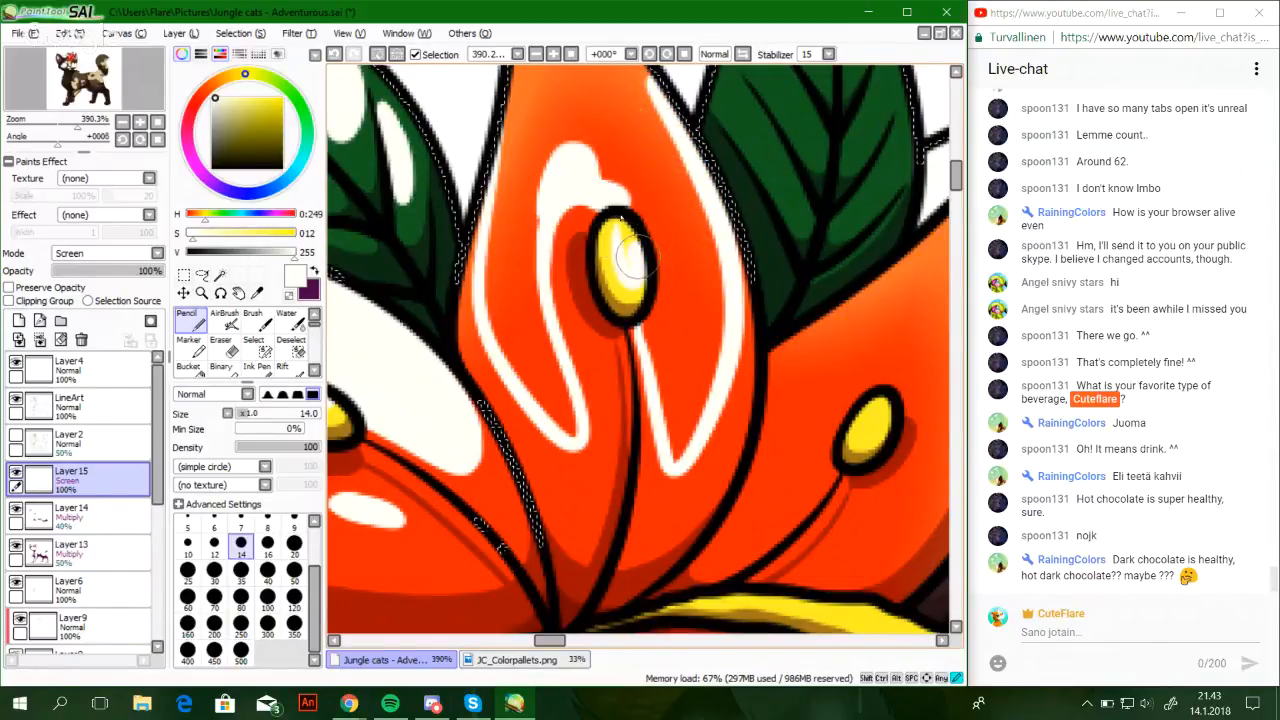
key("ctrl+z")
left_click_drag(621, 222, 636, 270)
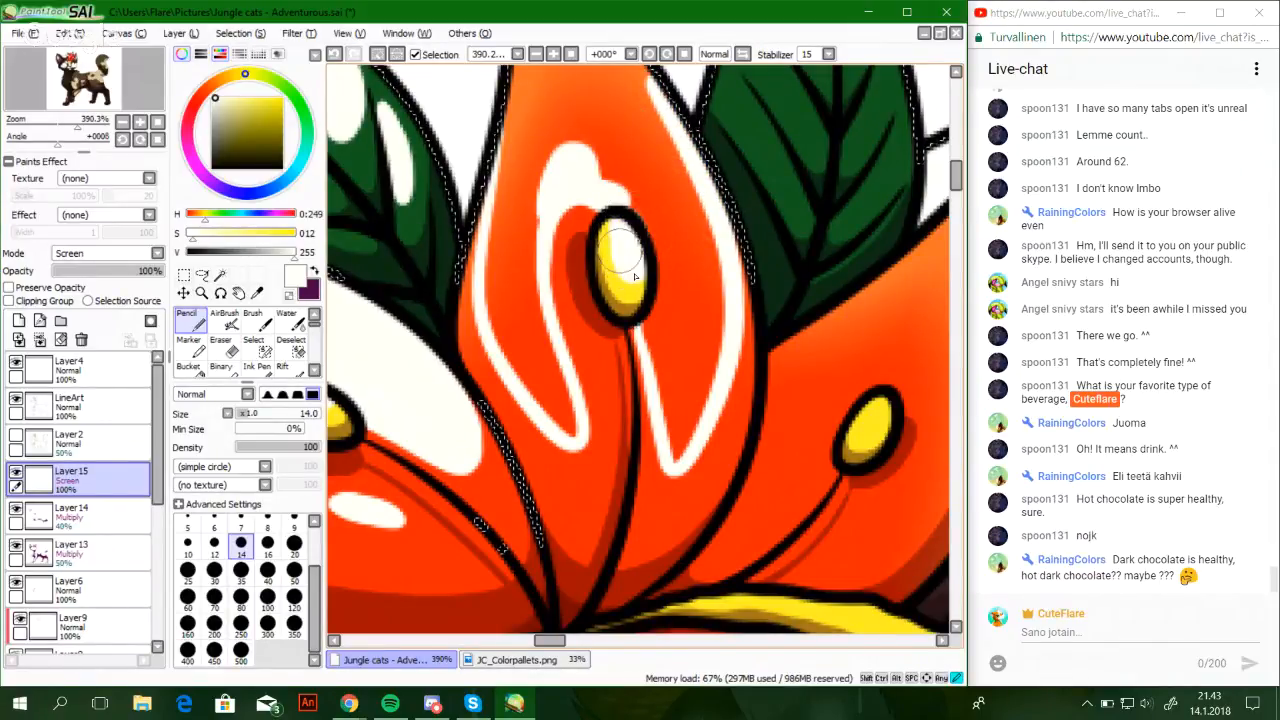
left_click_drag(620, 198, 660, 290)
key("ctrl+z")
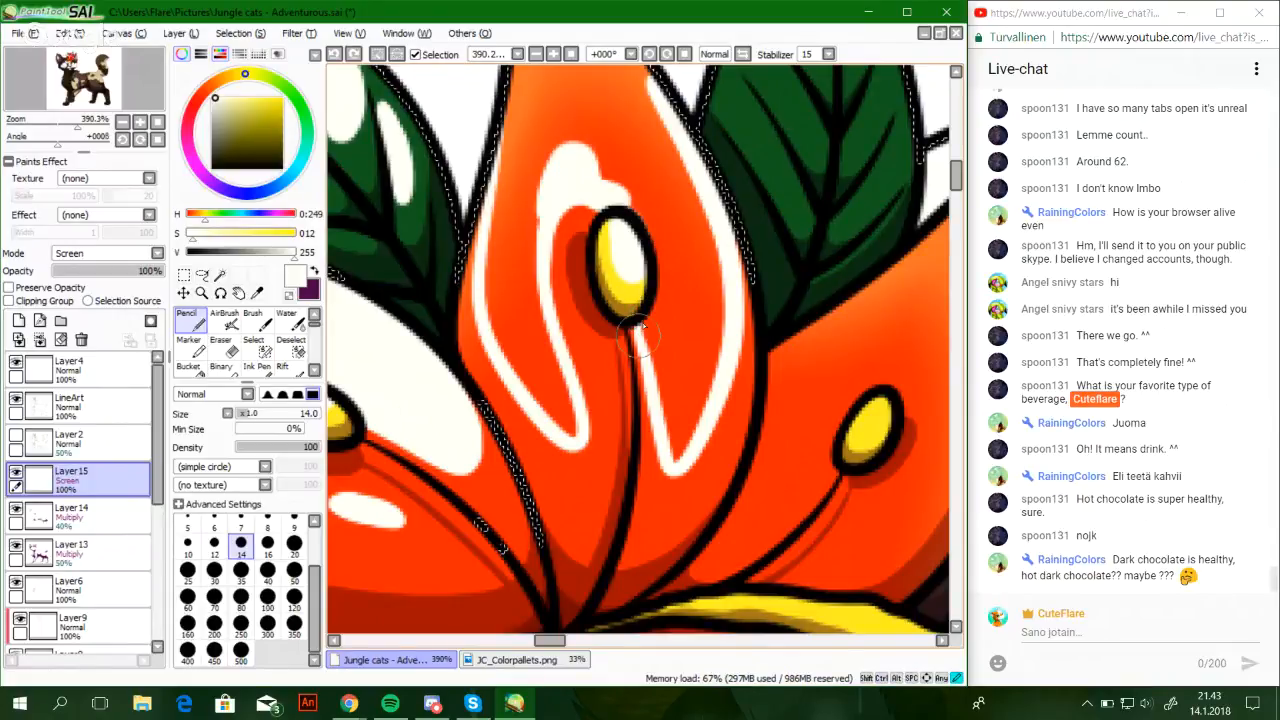
left_click_drag(611, 194, 648, 230)
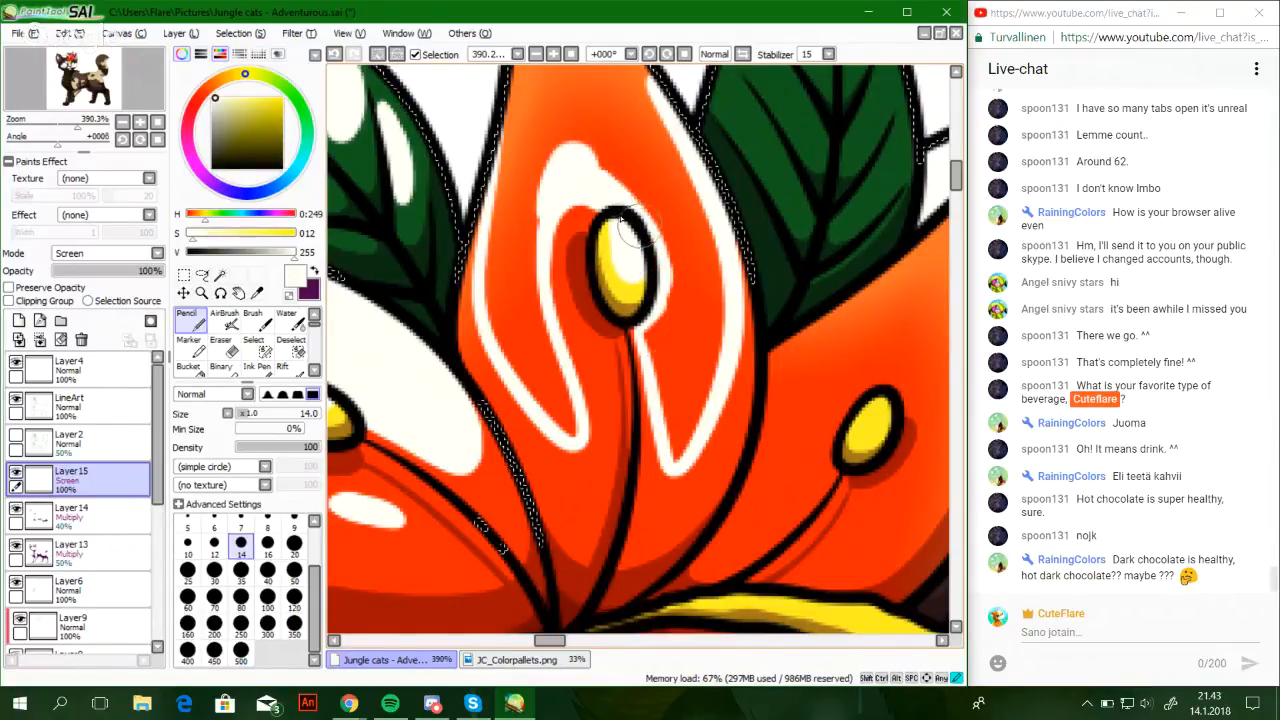
Fill the outlined highlight on the upright petal with pale yellow up to its tip
left_click(191, 368)
left_click(520, 260)
left_click(191, 321)
left_click_drag(655, 306, 546, 463)
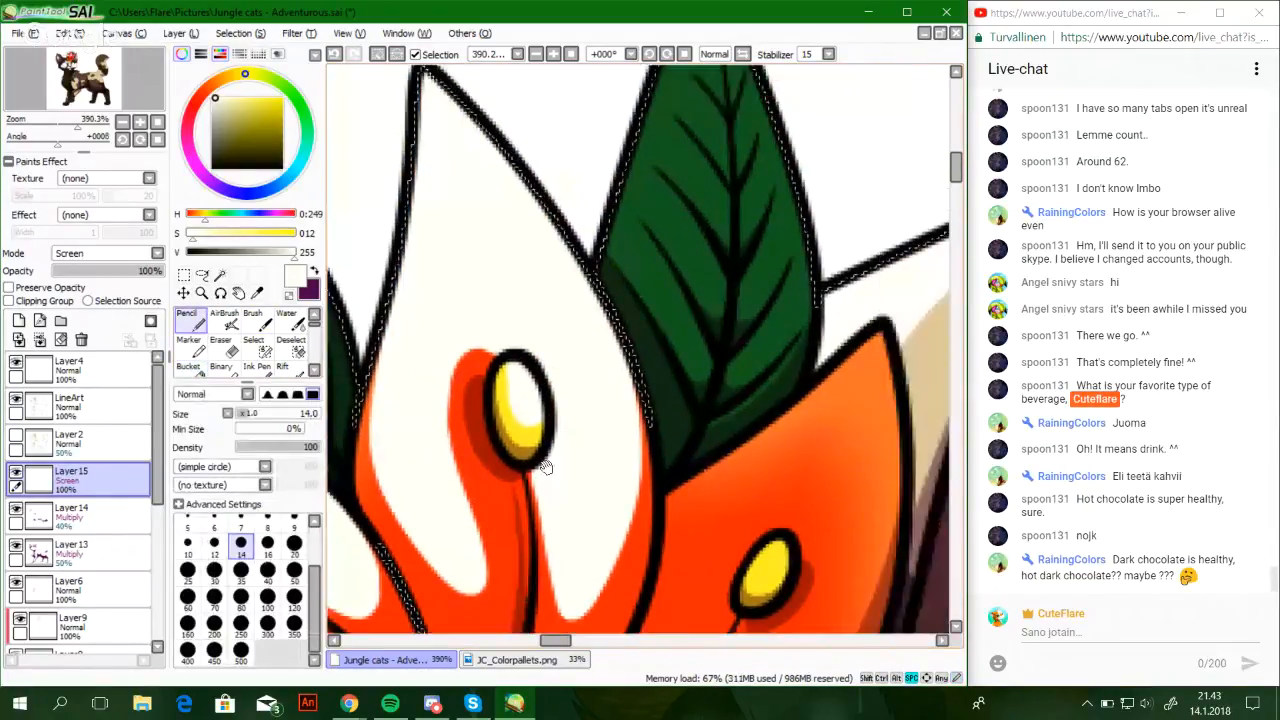
mouse_move(626, 291)
left_mouse_down()
mouse_move(526, 440)
mouse_move(567, 442)
mouse_move(516, 350)
left_mouse_up()
key("ctrl+z")
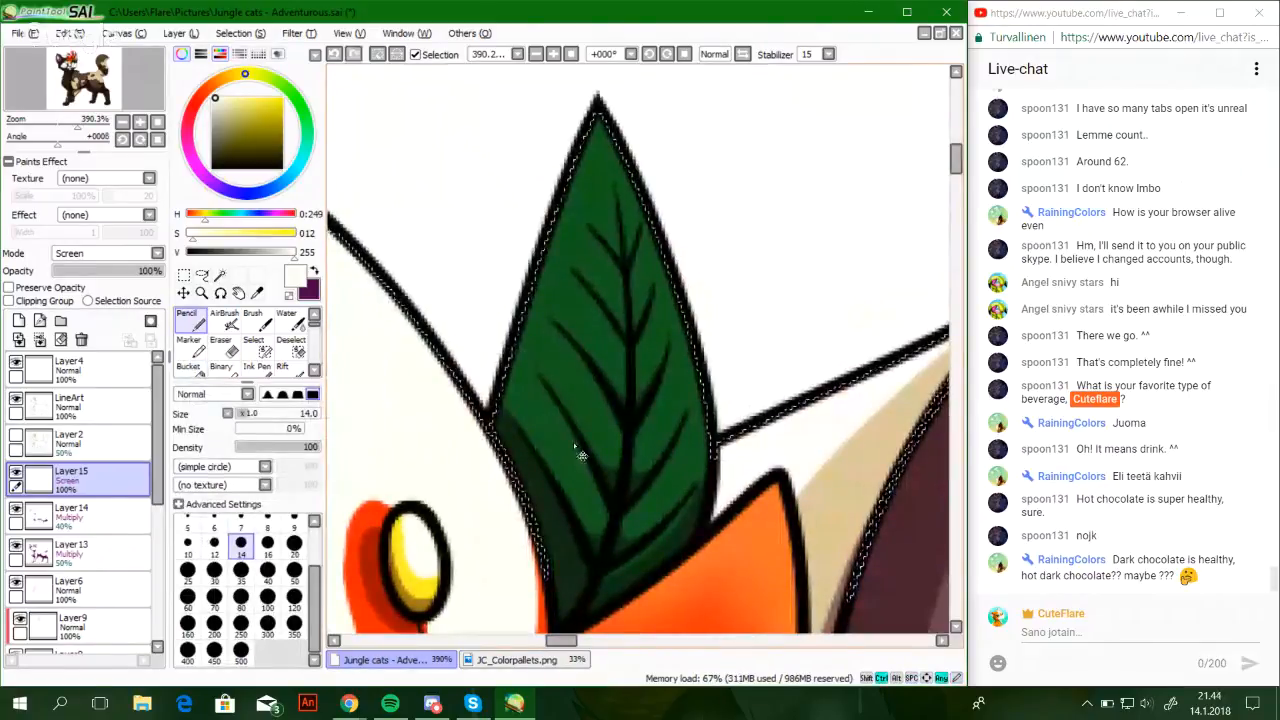
Paint pale yellow highlights between the veins on the left half of the upright green leaf, up to its tip
left_click_drag(571, 449, 514, 348)
left_click_drag(597, 415, 527, 292)
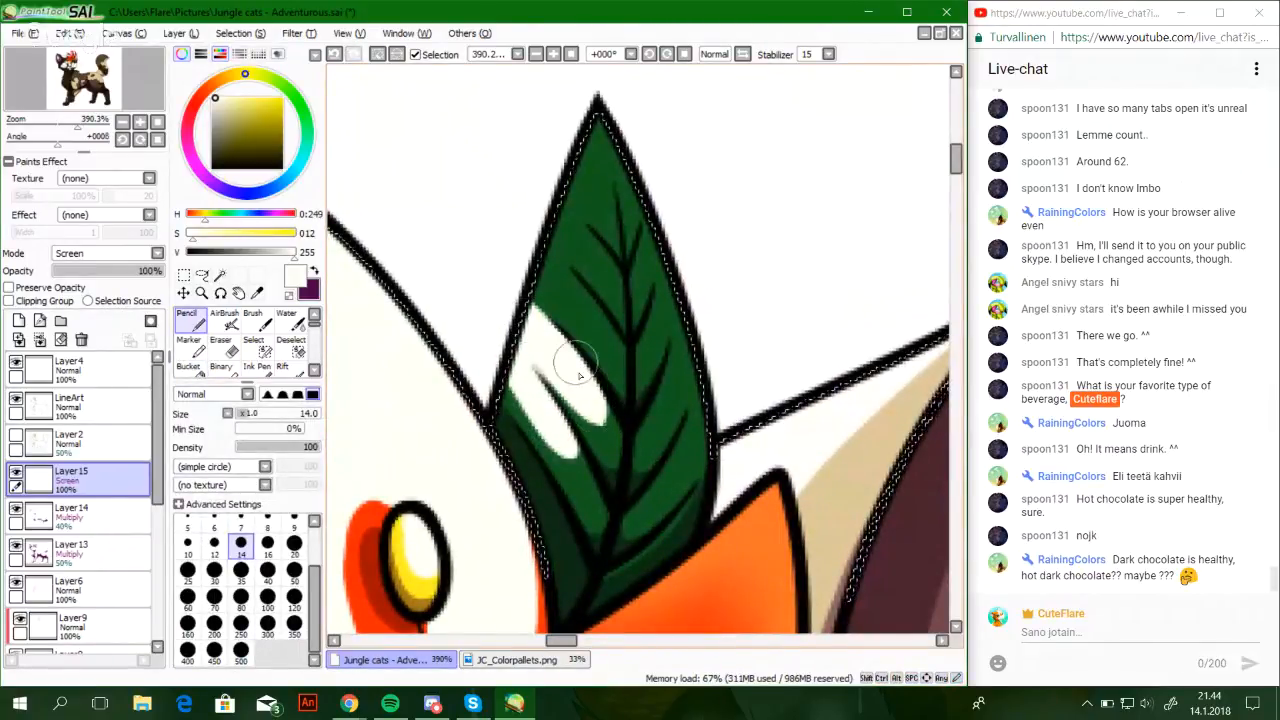
left_click_drag(592, 404, 518, 300)
left_click_drag(607, 347, 533, 252)
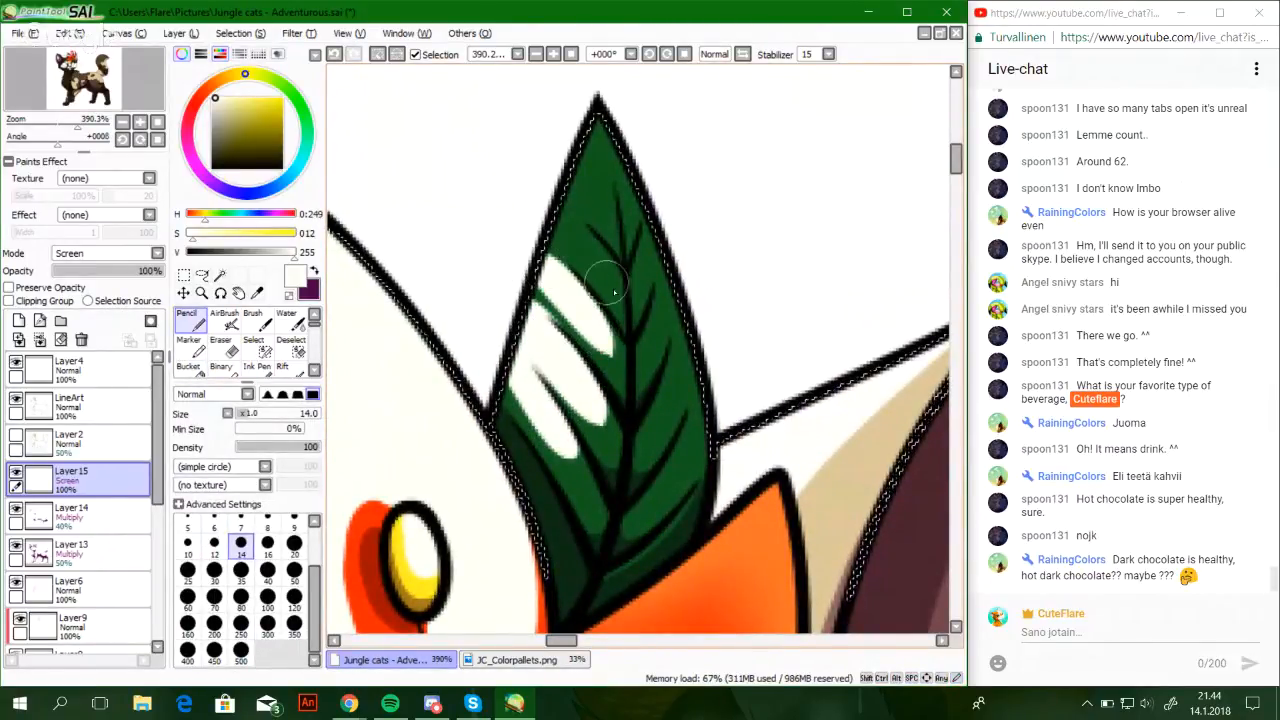
left_click_drag(609, 280, 546, 198)
mouse_move(605, 225)
left_mouse_down()
mouse_move(560, 148)
mouse_move(590, 148)
left_mouse_up()
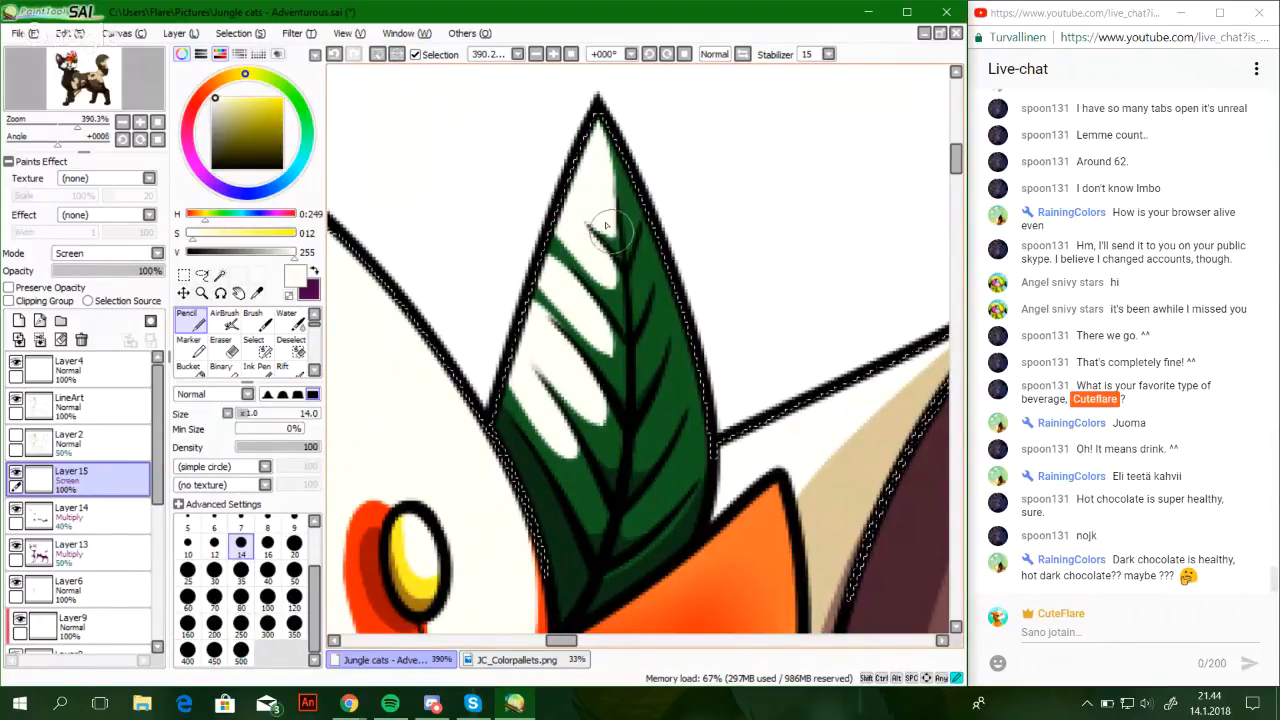
mouse_move(604, 180)
left_mouse_down()
mouse_move(590, 268)
mouse_move(533, 230)
left_mouse_up()
Paint pale yellow highlights between the veins on the upper right half of the upright leaf
mouse_move(556, 307)
left_mouse_down()
mouse_move(575, 322)
mouse_move(590, 313)
mouse_move(560, 243)
left_mouse_up()
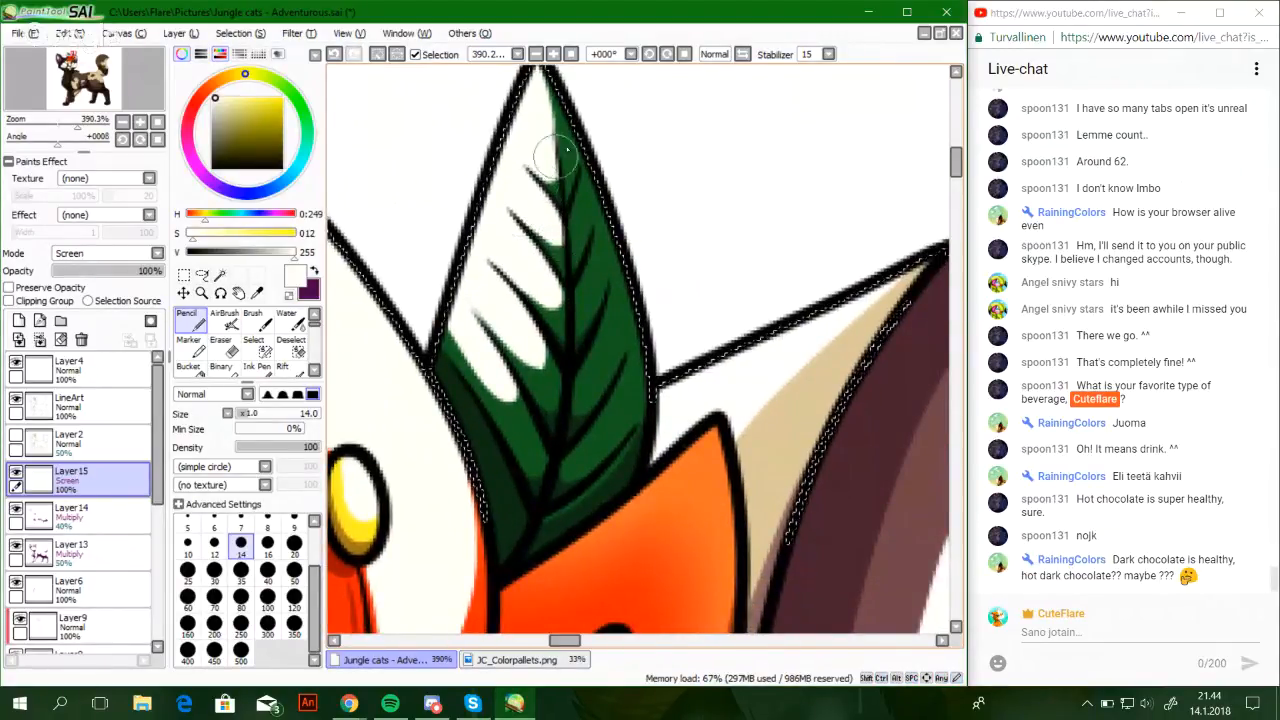
mouse_move(557, 138)
left_mouse_down()
mouse_move(566, 178)
mouse_move(562, 147)
mouse_move(538, 170)
mouse_move(551, 170)
left_mouse_up()
key("ctrl+z")
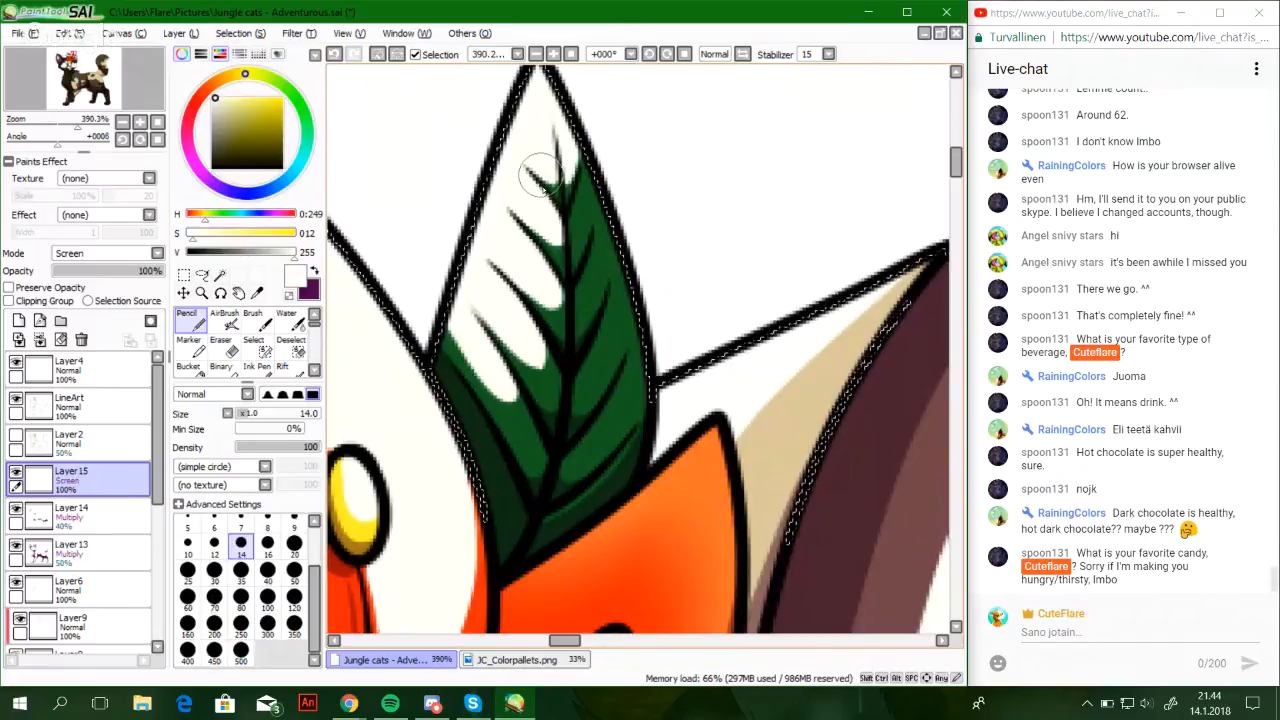
mouse_move(579, 228)
left_mouse_down()
mouse_move(587, 199)
mouse_move(581, 218)
left_mouse_up()
key("ctrl+z")
key("ctrl+z")
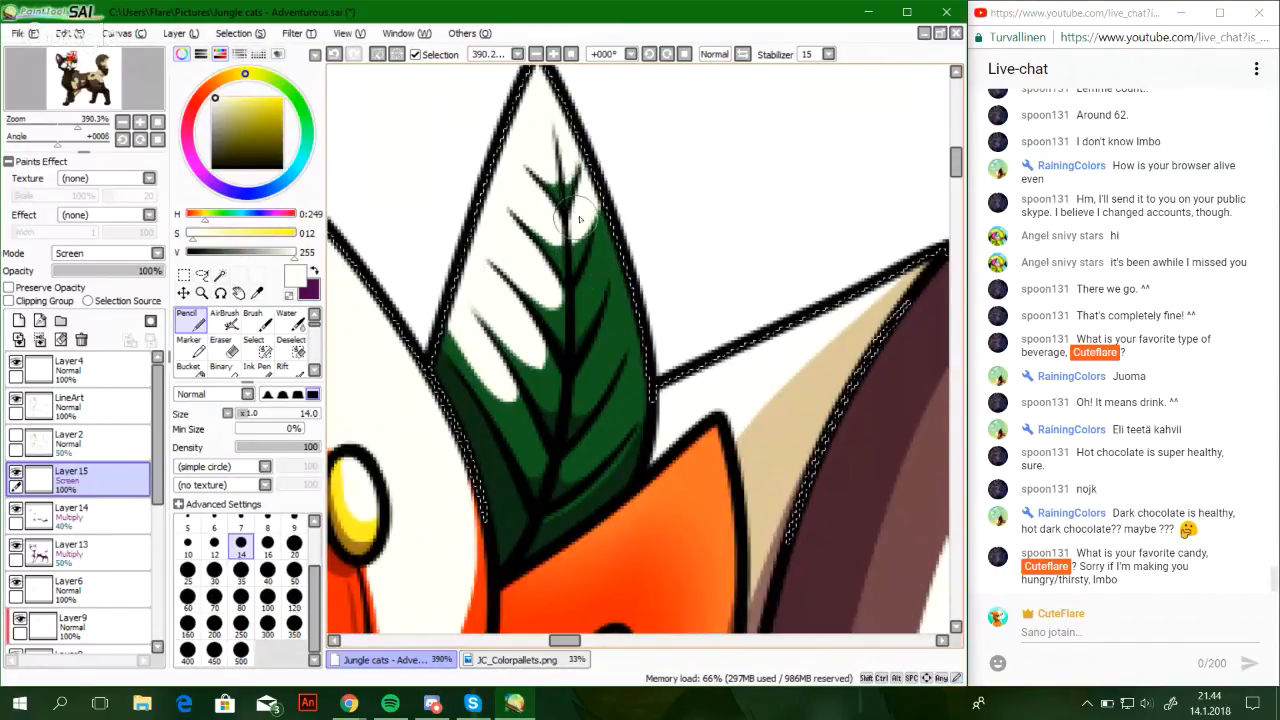
left_click_drag(587, 262, 595, 228)
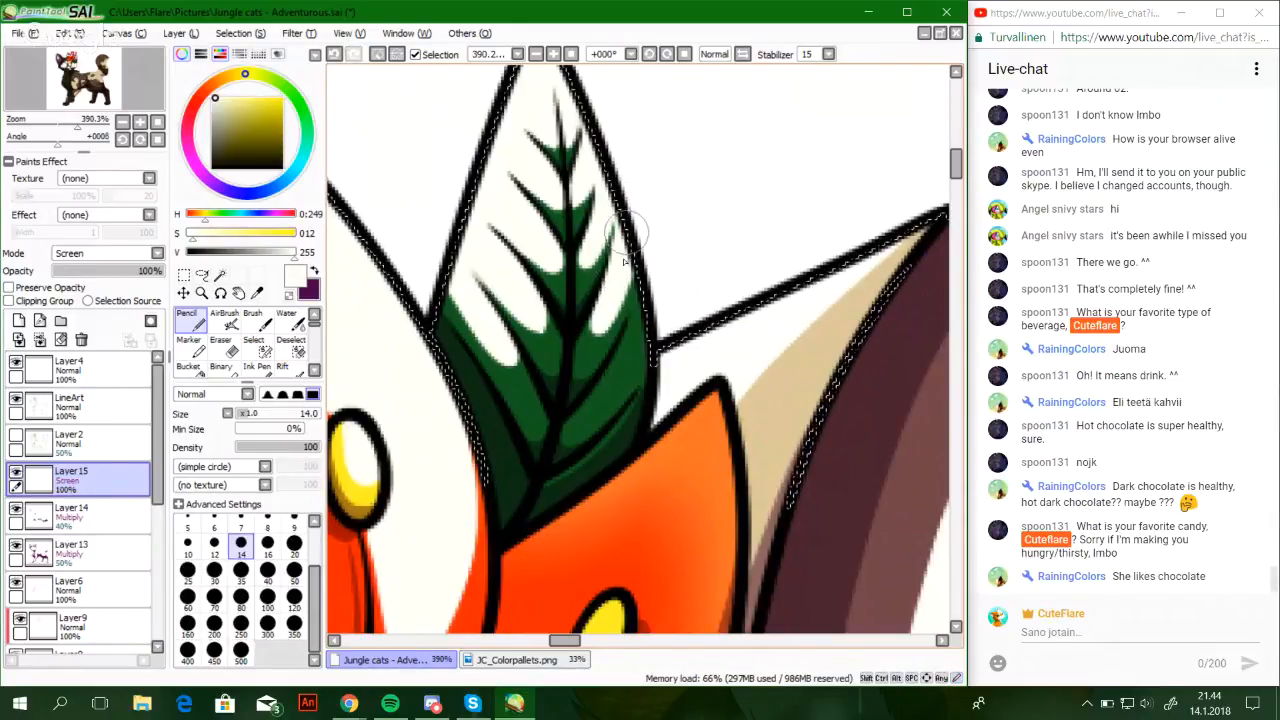
Paint a tapered highlight between the lowest veins on the upright leaf's right edge
left_click(604, 393)
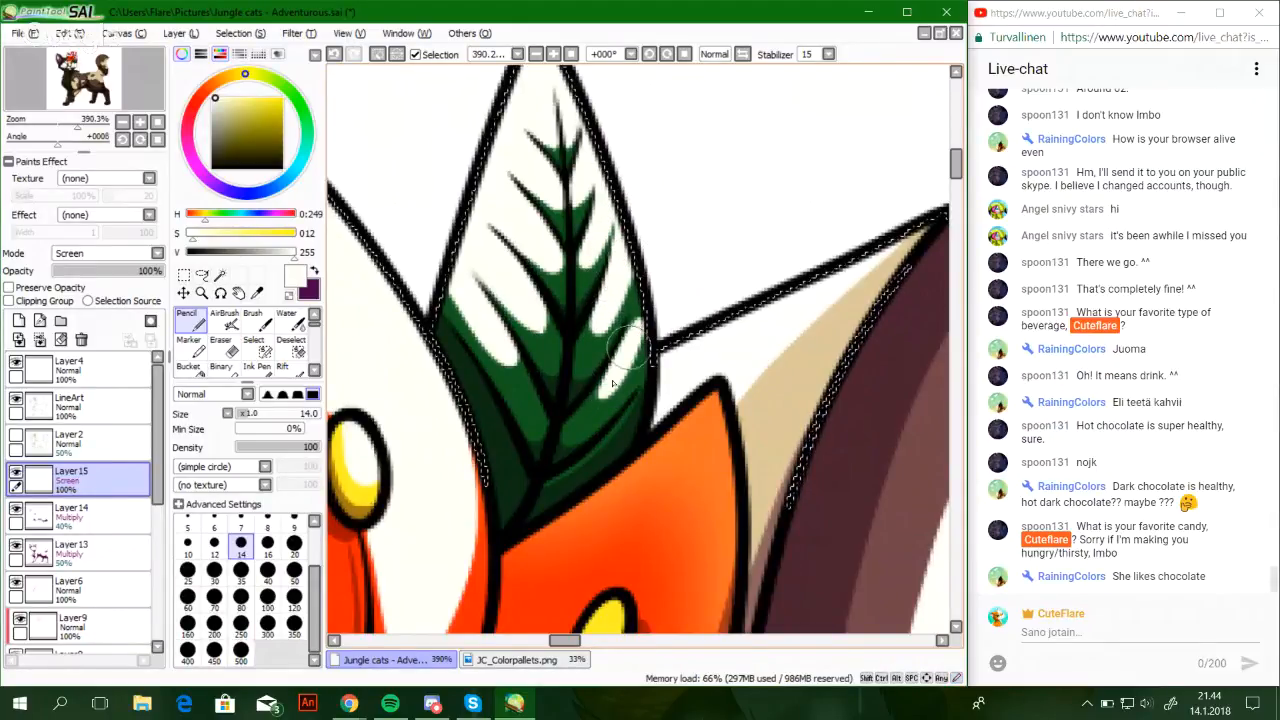
key("ctrl+z")
left_click(608, 384)
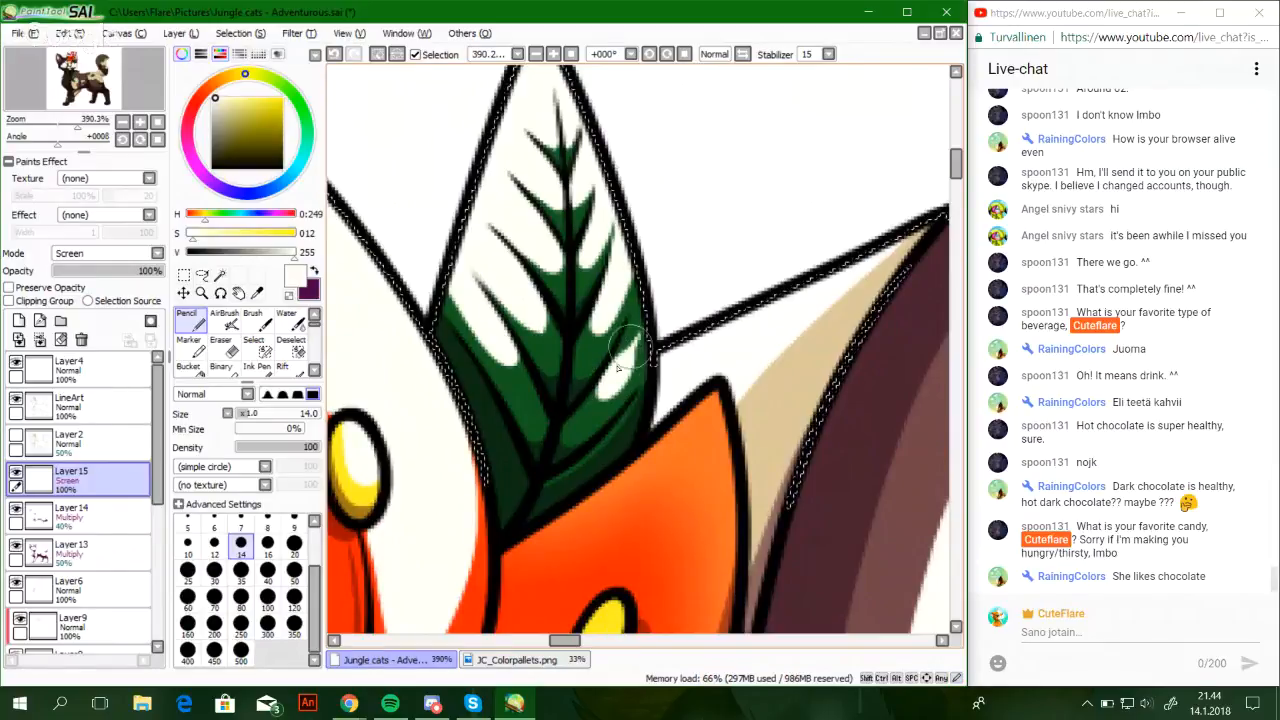
mouse_move(627, 352)
left_mouse_down()
mouse_move(607, 396)
mouse_move(619, 380)
left_mouse_up()
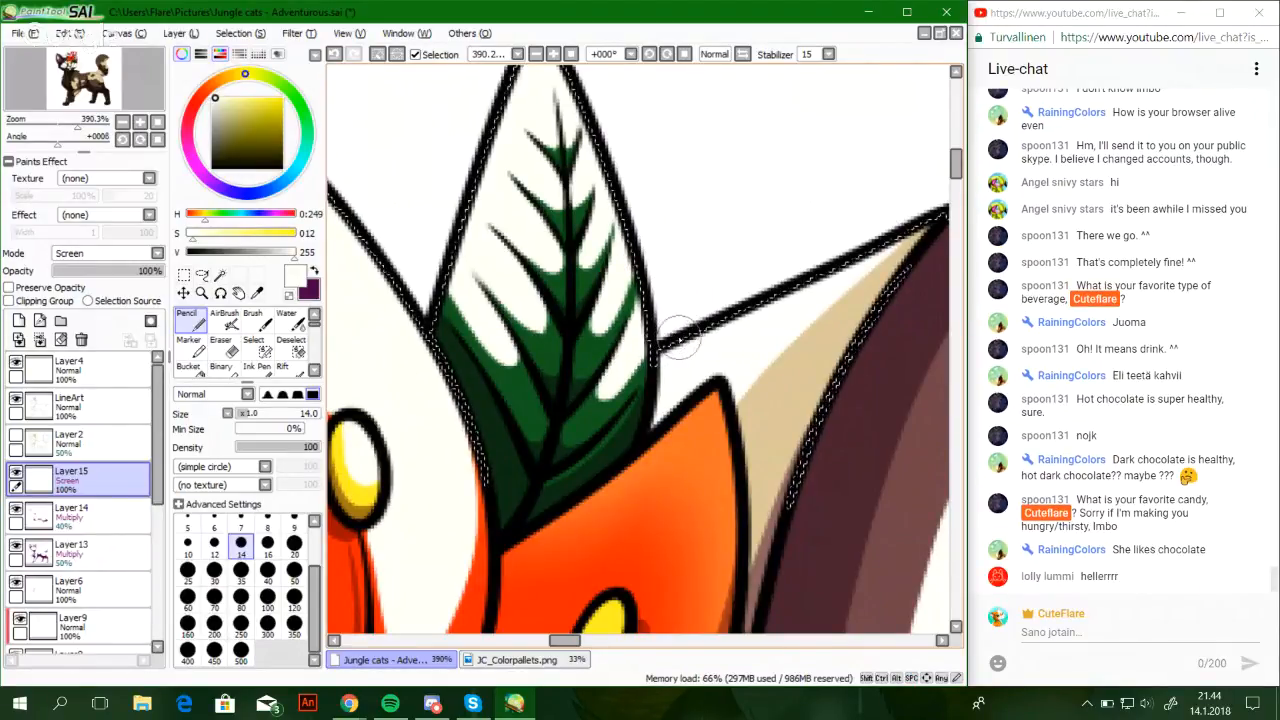
Paint a highlight on the yellow anther of the upper-right petal
left_click_drag(679, 341, 627, 298)
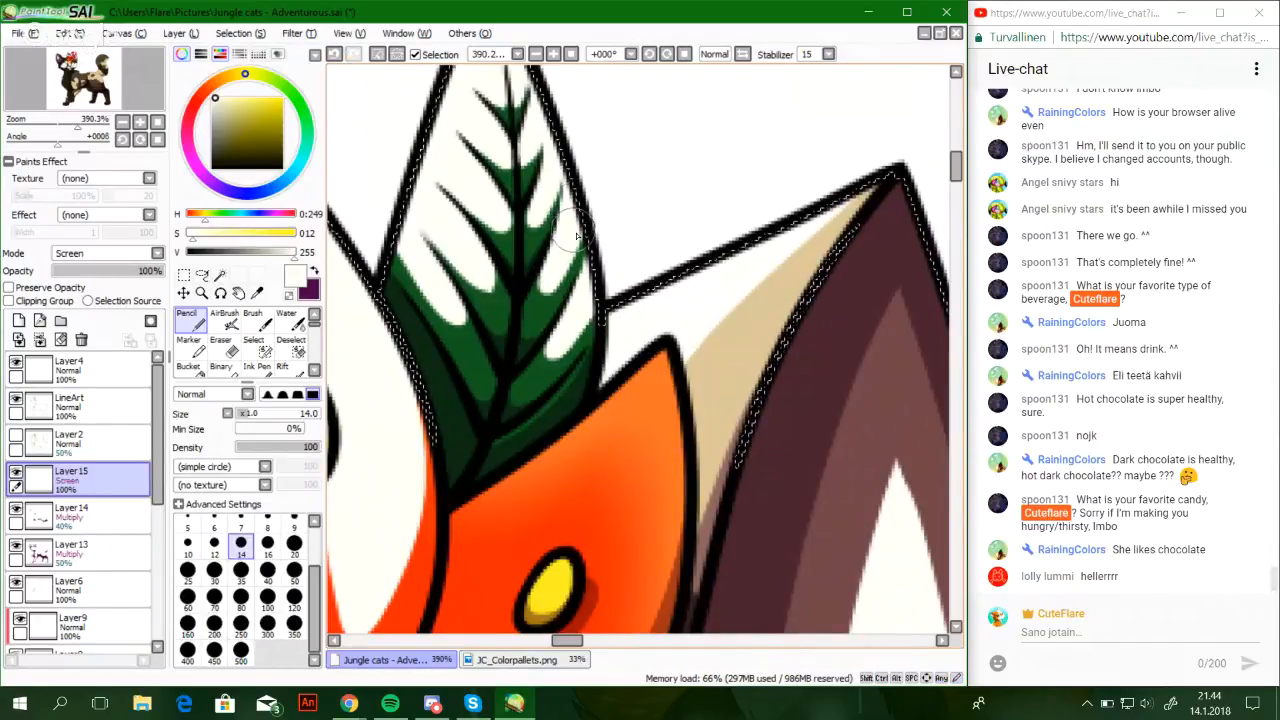
left_click_drag(665, 403, 589, 306)
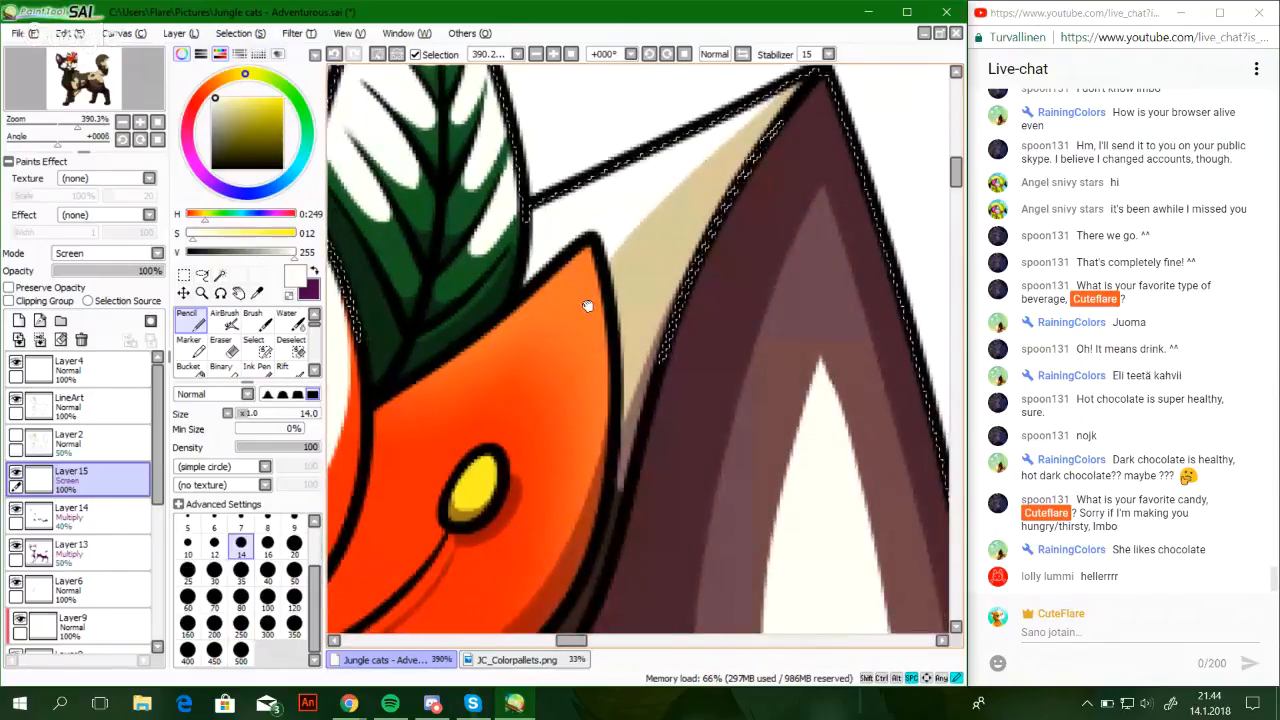
mouse_move(474, 440)
left_mouse_down()
mouse_move(716, 241)
mouse_move(716, 276)
left_mouse_up()
left_click_drag(706, 223, 718, 284)
mouse_move(629, 262)
left_mouse_down()
mouse_move(609, 420)
mouse_move(659, 388)
mouse_move(697, 336)
left_mouse_up()
key("ctrl+z")
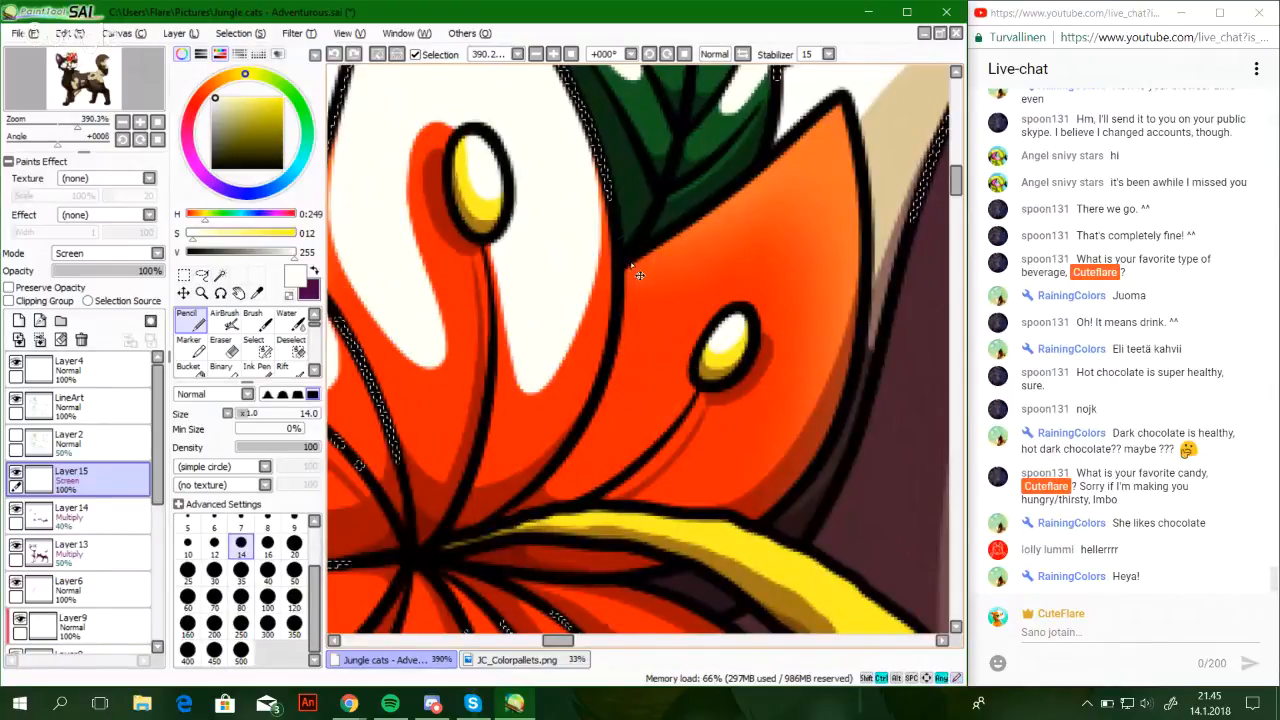
Outline a highlight on the upper-right petal, curving around its anther and along the upper edge to the tip
mouse_move(632, 262)
left_mouse_down()
mouse_move(650, 428)
mouse_move(700, 368)
mouse_move(689, 355)
mouse_move(707, 316)
mouse_move(677, 376)
mouse_move(744, 295)
mouse_move(760, 308)
mouse_move(748, 297)
mouse_move(824, 240)
mouse_move(839, 130)
left_mouse_up()
mouse_move(818, 240)
left_mouse_down()
mouse_move(838, 132)
mouse_move(841, 170)
left_mouse_up()
key("ctrl+z")
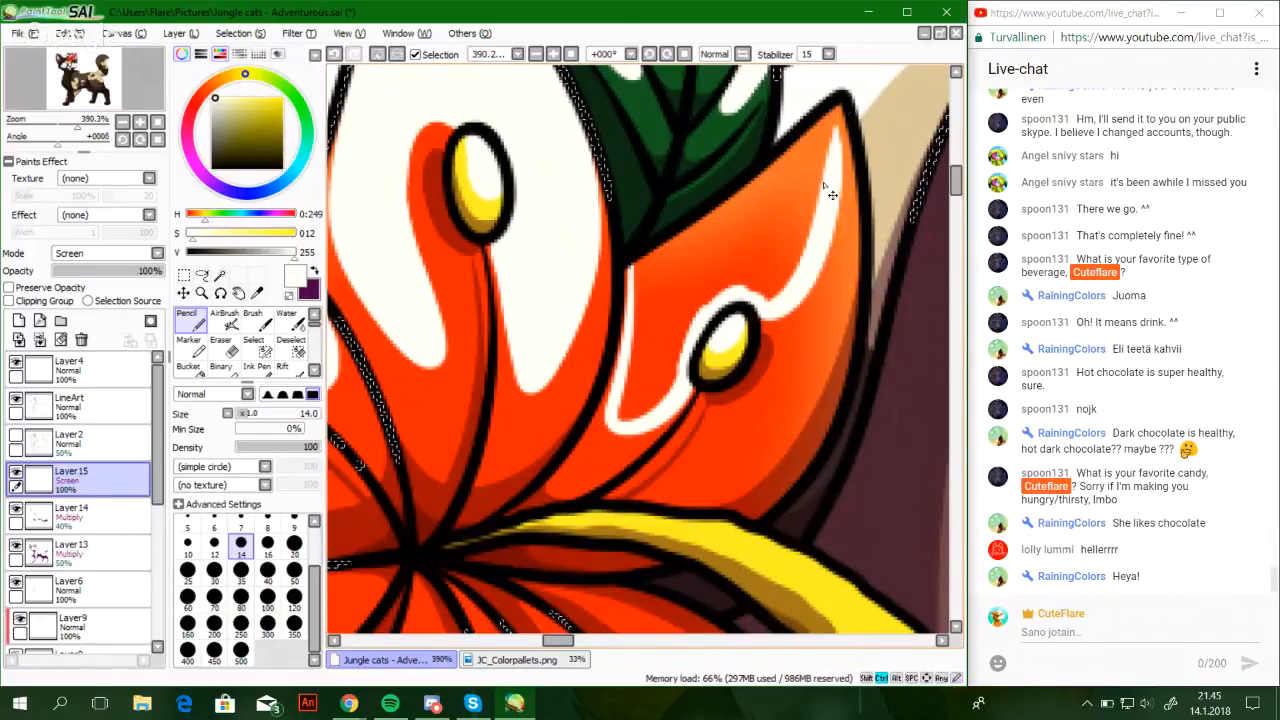
left_click_drag(825, 214, 838, 98)
left_click_drag(632, 268, 782, 155)
left_click_drag(747, 185, 826, 122)
Fill the outlined highlight on the upper-right petal with pale yellow and paint a small spot below its anther
left_click(190, 369)
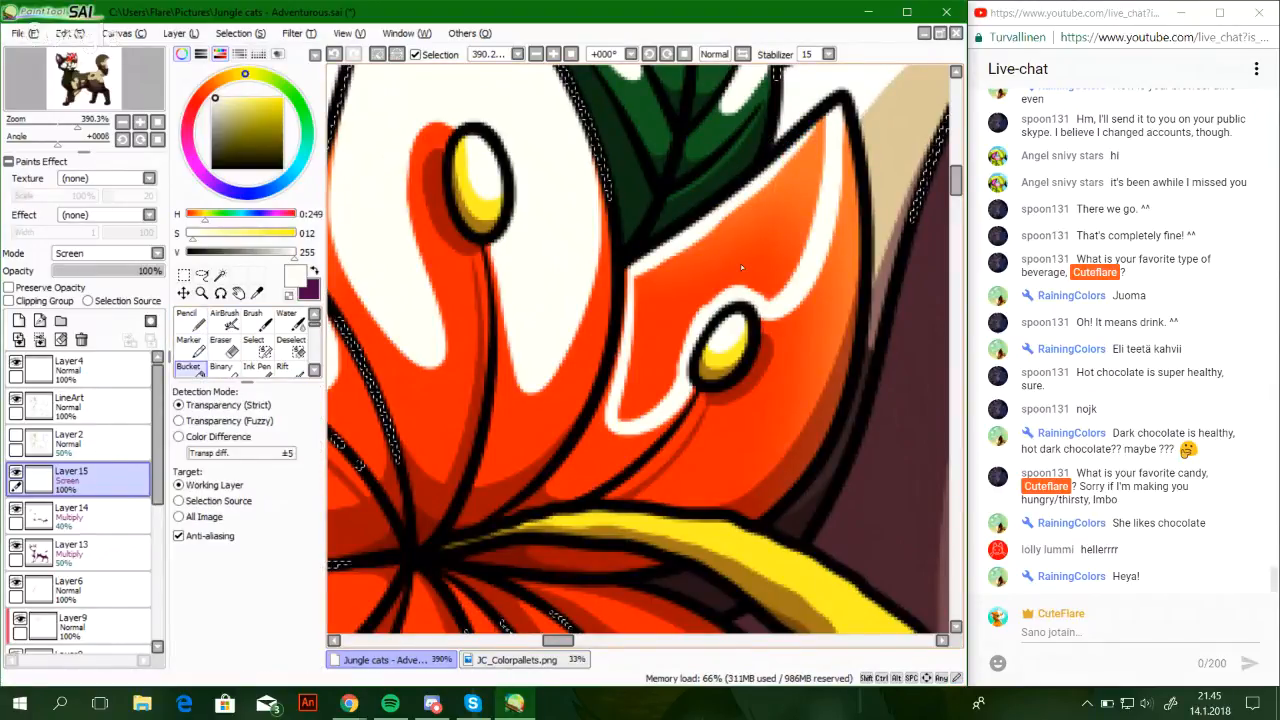
left_click(740, 263)
key("n")
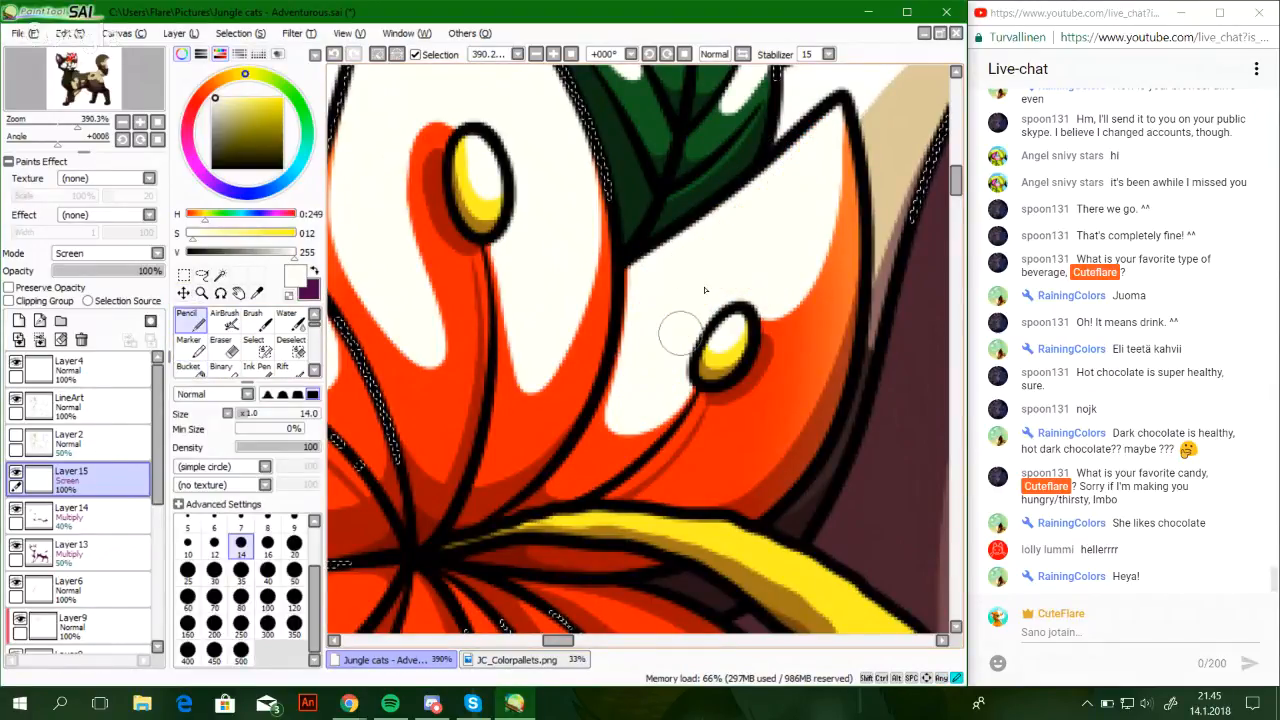
mouse_move(729, 425)
left_mouse_down()
mouse_move(714, 448)
mouse_move(744, 422)
mouse_move(714, 455)
mouse_move(860, 395)
left_mouse_up()
key("space")
Paint a pale yellow highlight along the upper edge of the long yellow pistil, widening toward its end
left_click_drag(703, 448, 613, 203)
mouse_move(838, 422)
left_mouse_down()
mouse_move(600, 418)
mouse_move(650, 443)
left_mouse_up()
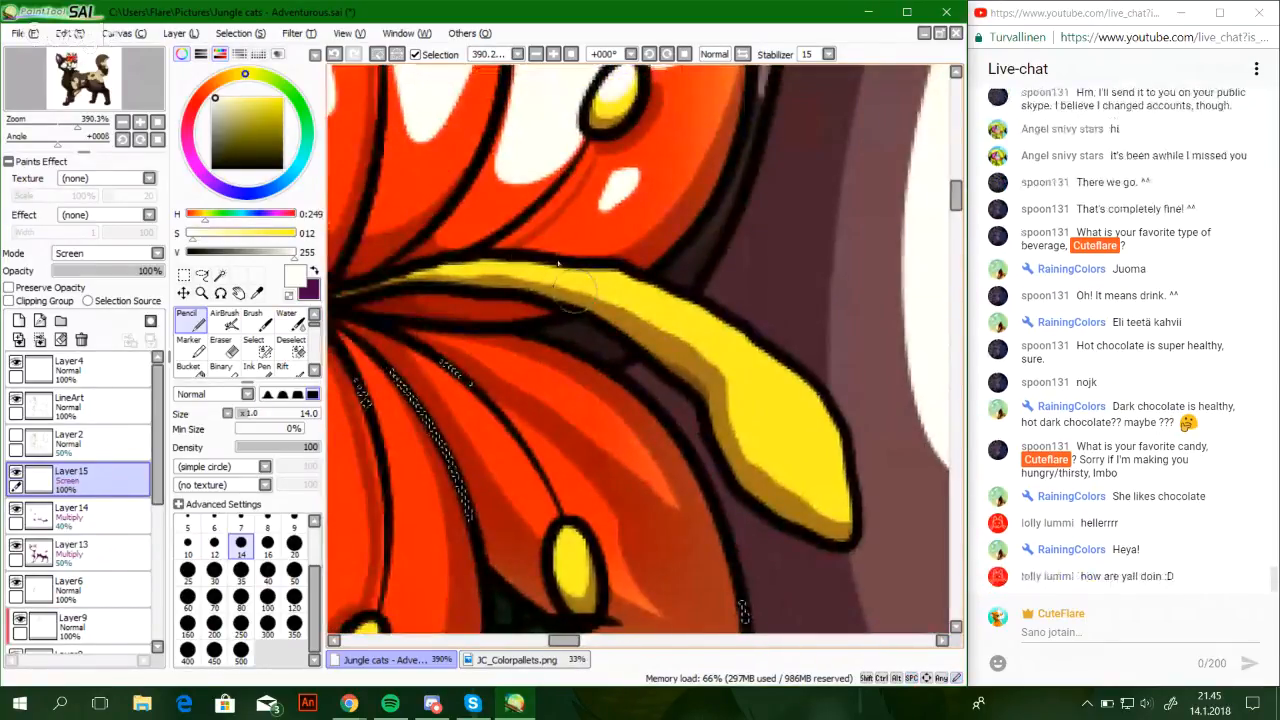
mouse_move(540, 268)
left_mouse_down()
mouse_move(680, 315)
mouse_move(770, 368)
mouse_move(764, 358)
left_mouse_up()
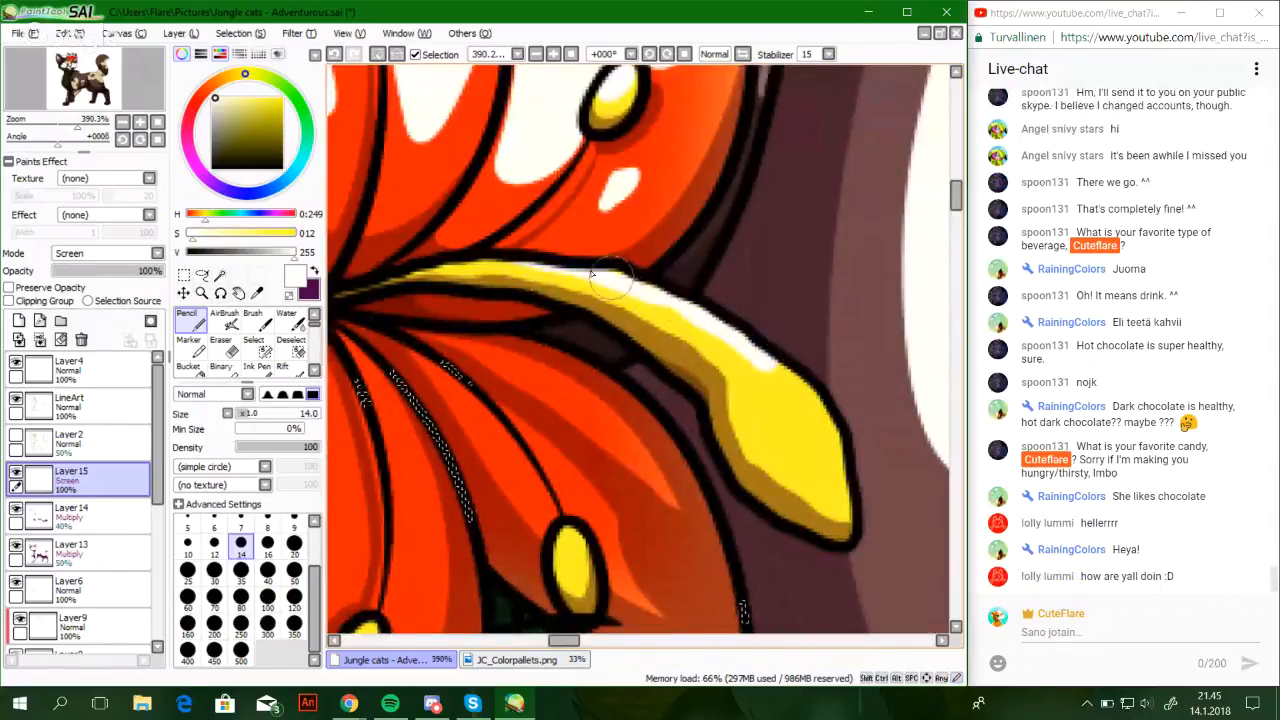
mouse_move(660, 290)
left_mouse_down()
mouse_move(772, 385)
mouse_move(784, 380)
mouse_move(756, 380)
mouse_move(780, 436)
mouse_move(830, 458)
mouse_move(818, 405)
mouse_move(784, 370)
mouse_move(758, 363)
mouse_move(777, 383)
mouse_move(772, 417)
mouse_move(827, 466)
mouse_move(764, 368)
mouse_move(820, 424)
mouse_move(768, 370)
mouse_move(820, 408)
mouse_move(770, 383)
left_mouse_up()
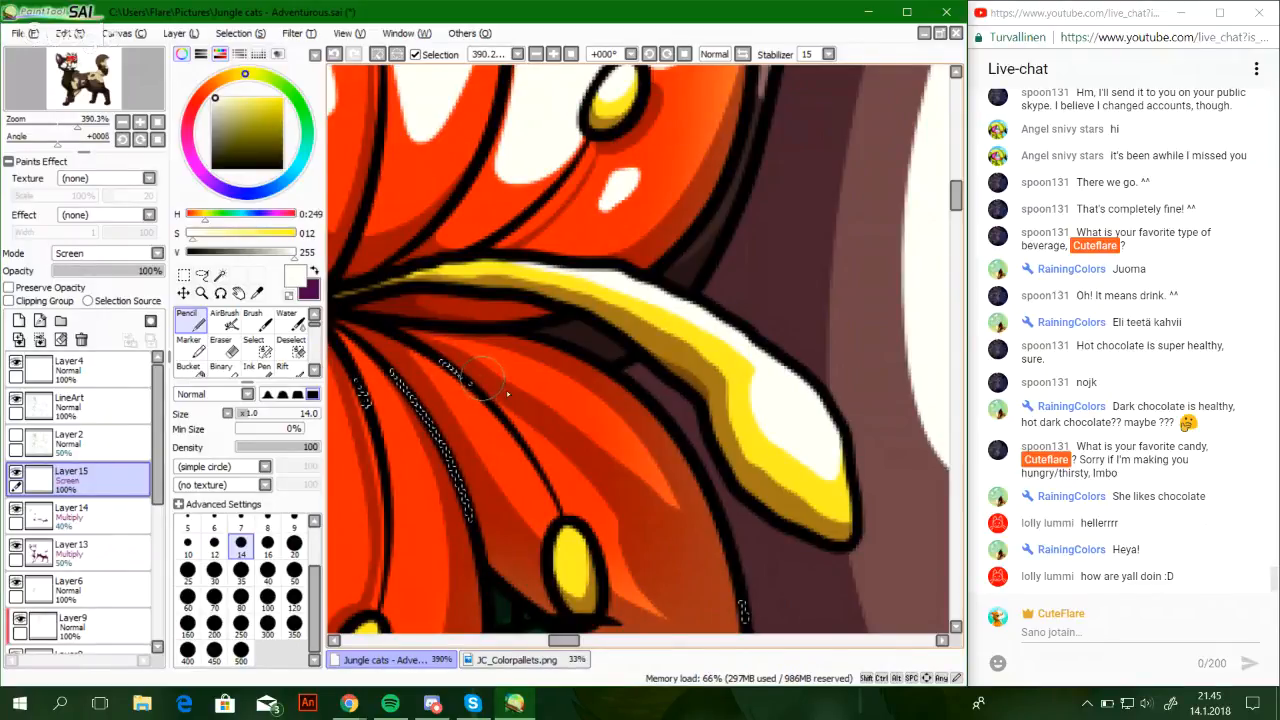
Paint small highlights along the filament of the lower-right petal and on its yellow anther
mouse_move(537, 426)
left_mouse_down()
mouse_move(564, 248)
mouse_move(613, 275)
mouse_move(623, 343)
mouse_move(627, 318)
mouse_move(570, 238)
mouse_move(617, 288)
left_mouse_up()
key("ctrl+z")
mouse_move(557, 207)
left_mouse_down()
mouse_move(621, 286)
mouse_move(557, 205)
mouse_move(617, 275)
mouse_move(598, 249)
mouse_move(614, 266)
mouse_move(795, 273)
left_mouse_up()
Outline and fill a pale yellow highlight on the left half of the bottom petal, and highlight its anther
left_click_drag(577, 276, 602, 175)
mouse_move(565, 284)
left_mouse_down()
mouse_move(577, 518)
mouse_move(622, 272)
mouse_move(604, 150)
mouse_move(530, 360)
left_mouse_up()
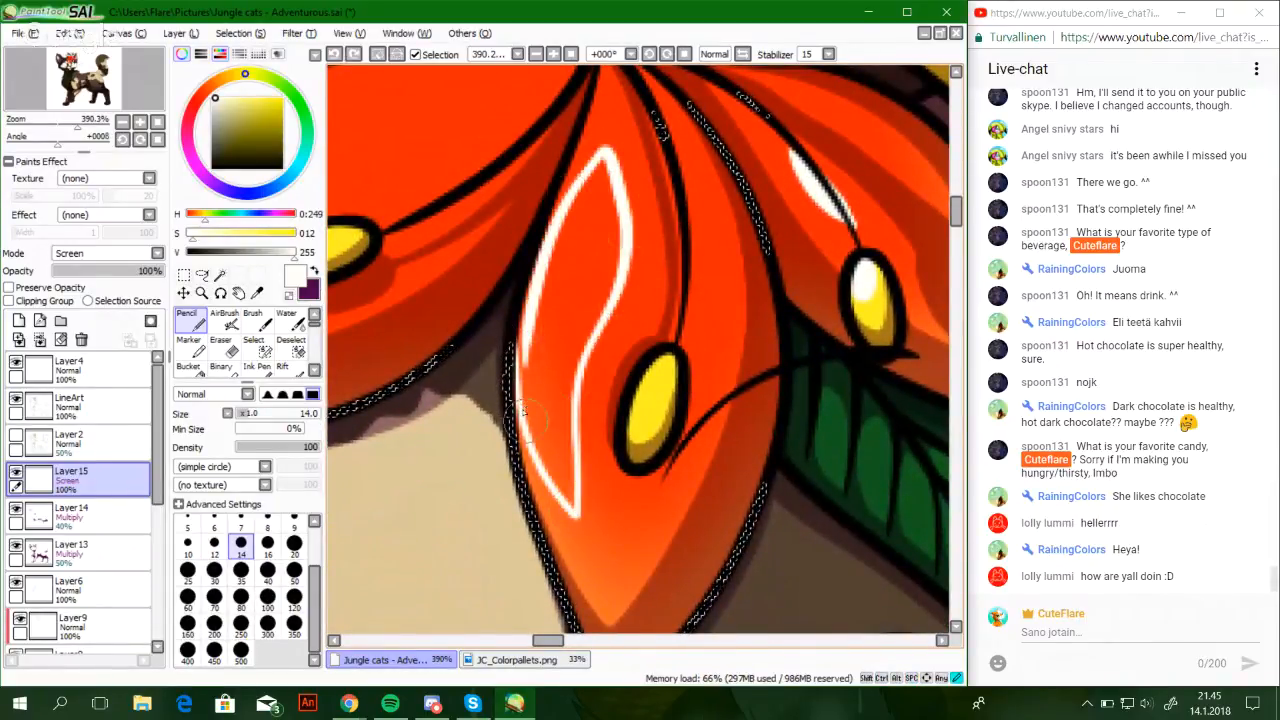
left_click(190, 368)
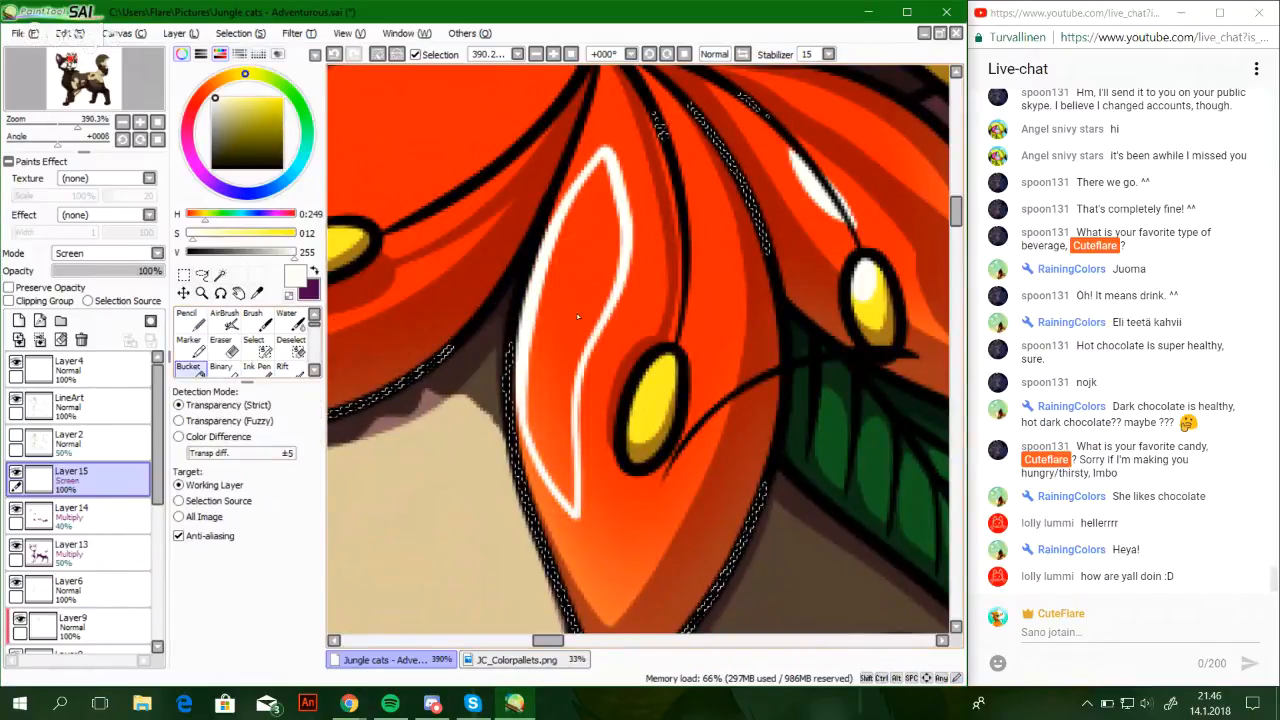
left_click(565, 300)
left_click(191, 320)
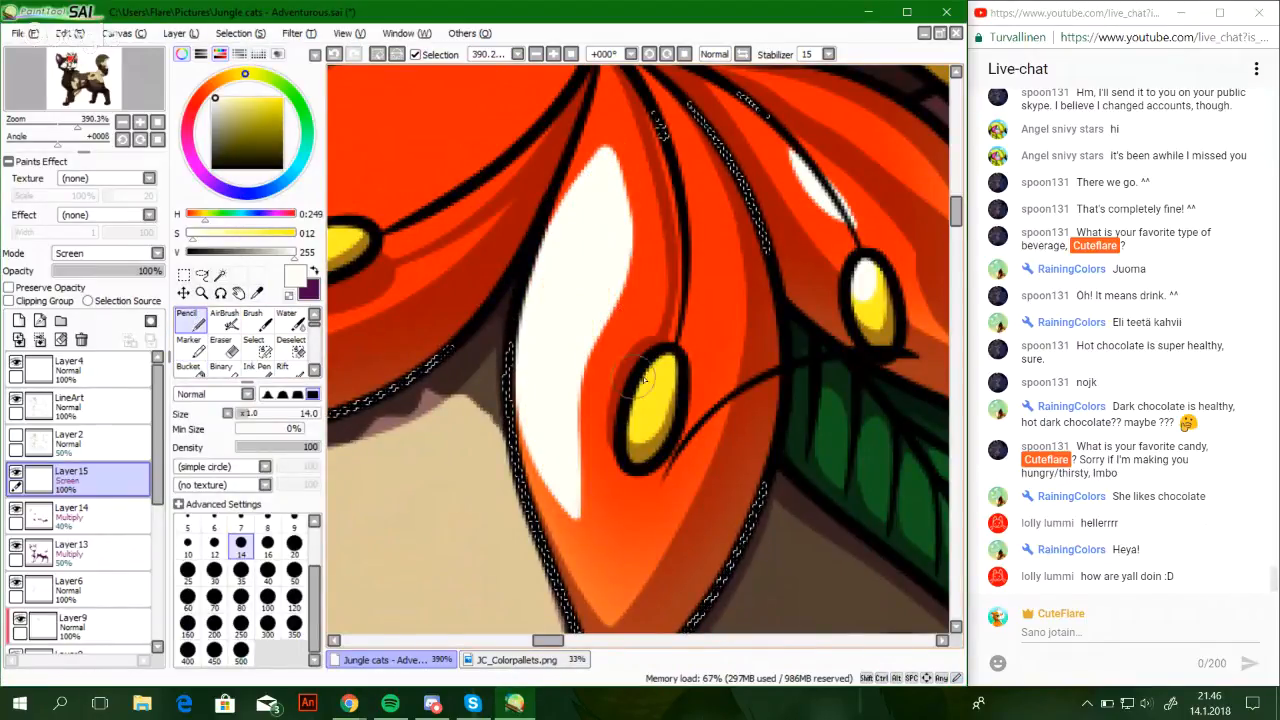
left_click_drag(634, 418, 660, 366)
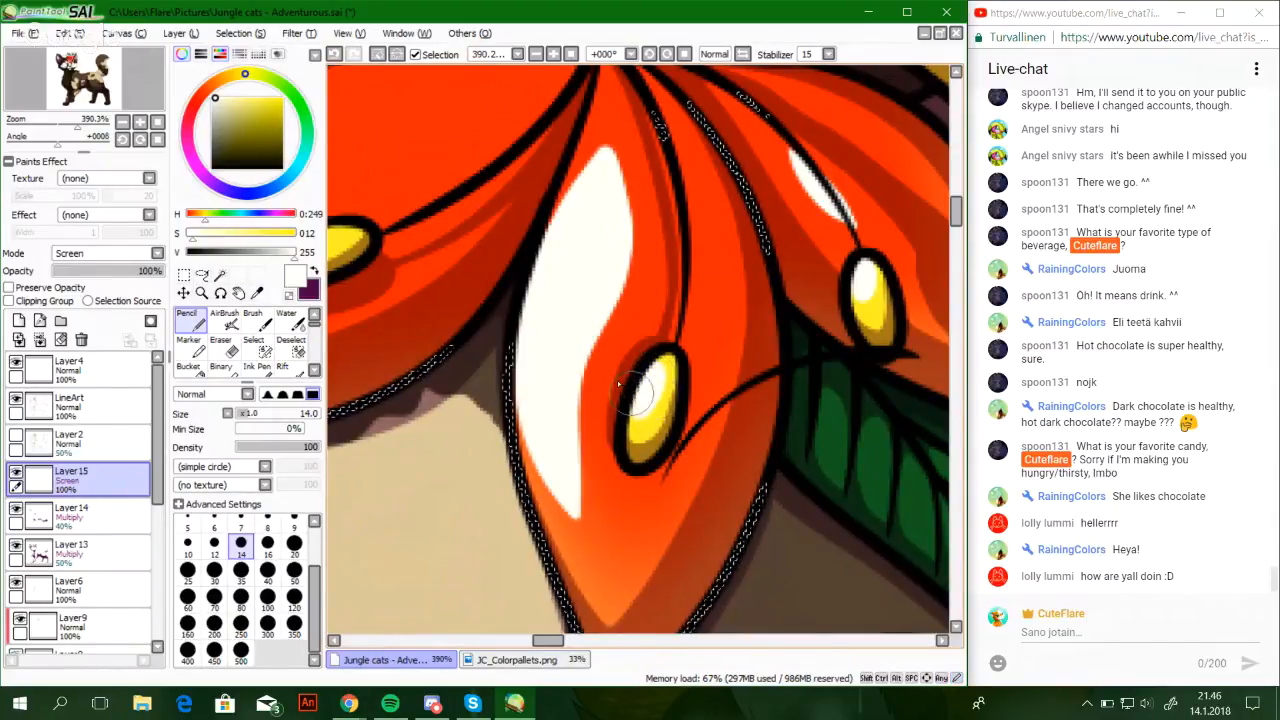
Outline a curved highlight on the lower-left petal between its upper edge and the anther
left_click_drag(528, 315, 550, 347)
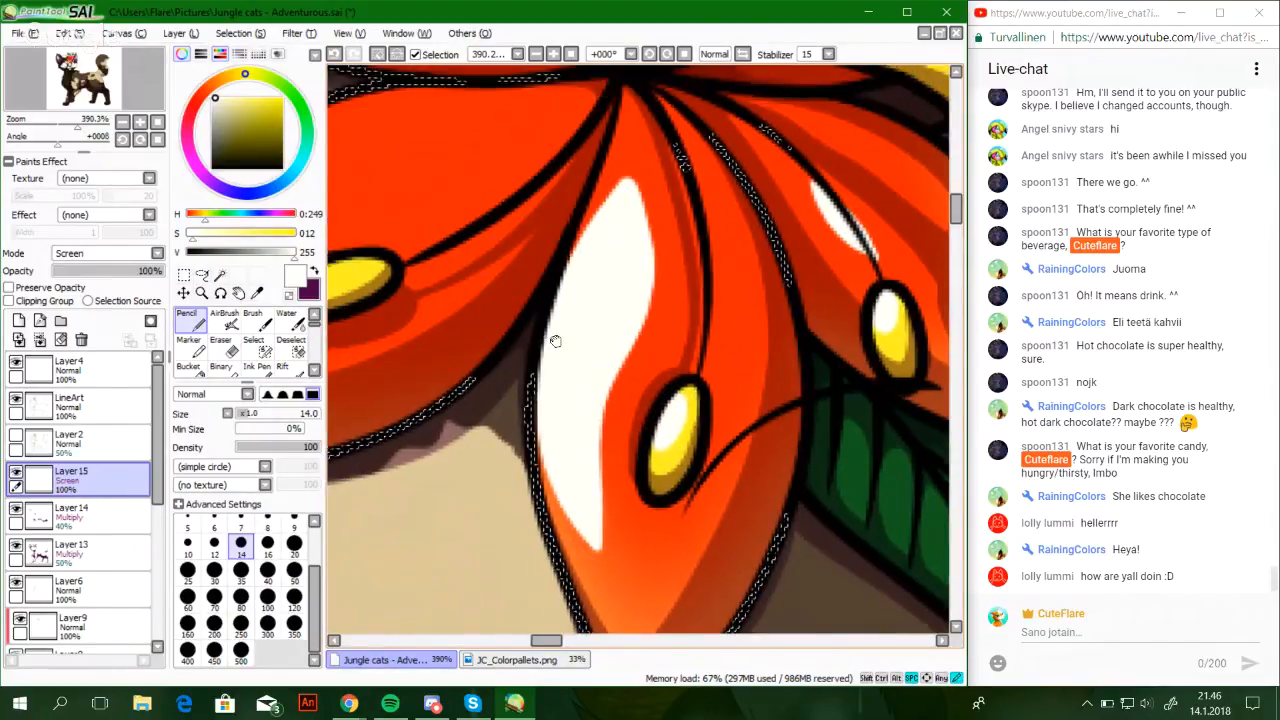
left_click_drag(342, 169, 668, 283)
mouse_move(768, 215)
left_mouse_down()
mouse_move(573, 287)
mouse_move(501, 408)
mouse_move(645, 332)
mouse_move(726, 215)
mouse_move(666, 231)
mouse_move(532, 413)
mouse_move(697, 328)
mouse_move(813, 234)
mouse_move(787, 269)
mouse_move(770, 209)
mouse_move(668, 222)
left_mouse_up()
key("ctrl+z")
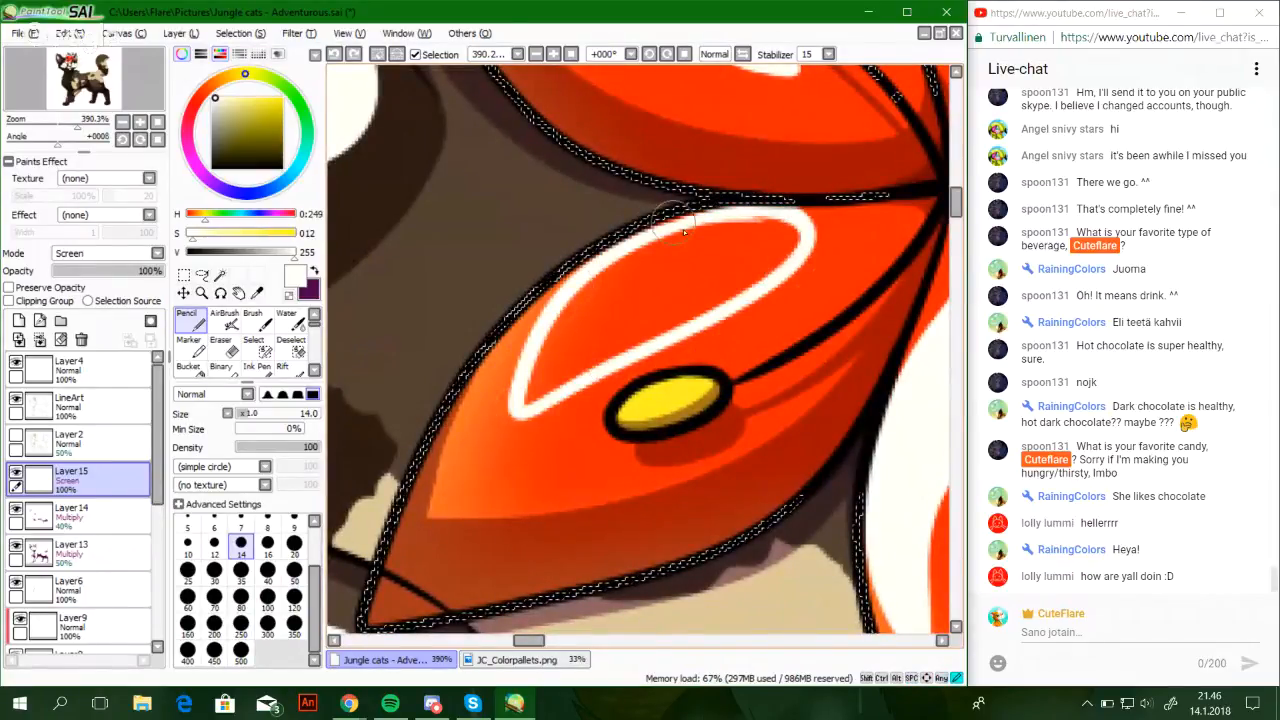
left_click_drag(604, 255, 745, 214)
key("ctrl+z")
left_click_drag(642, 232, 751, 213)
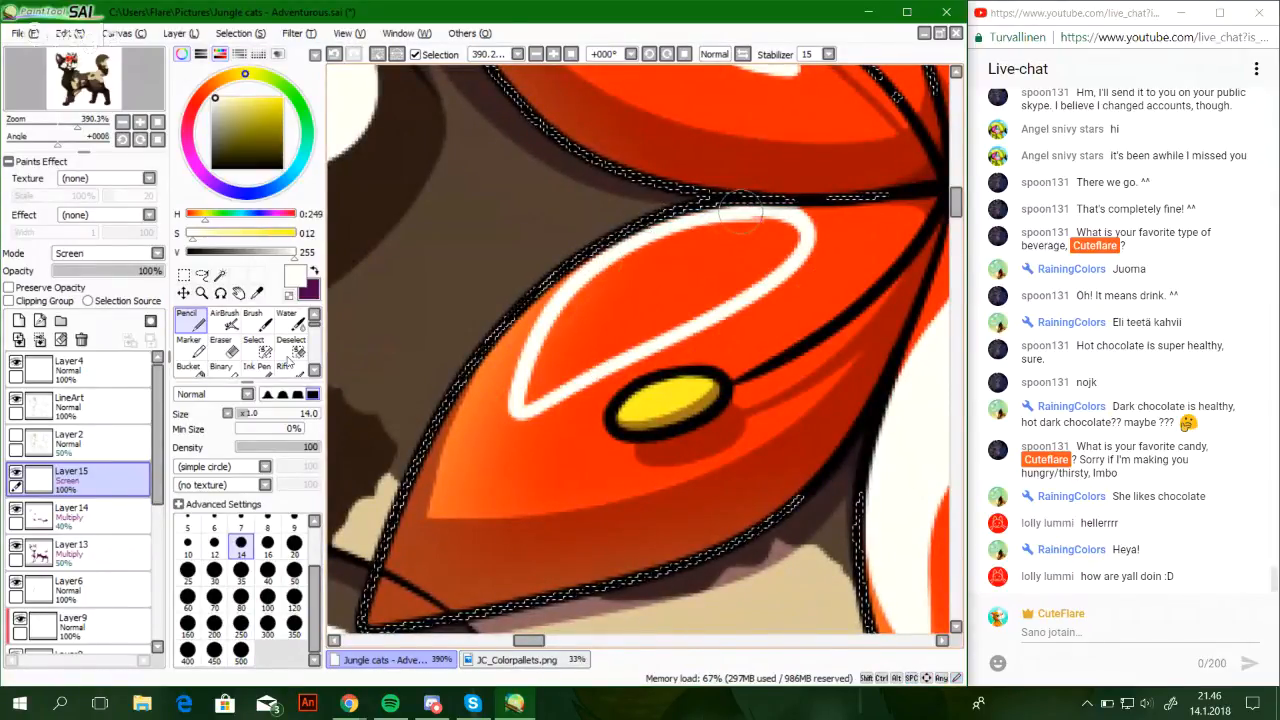
Fill the lower-left petal's outlined highlight completely with pale yellow and paint a highlight on its anther
left_click(190, 367)
left_click(588, 322)
left_click(190, 321)
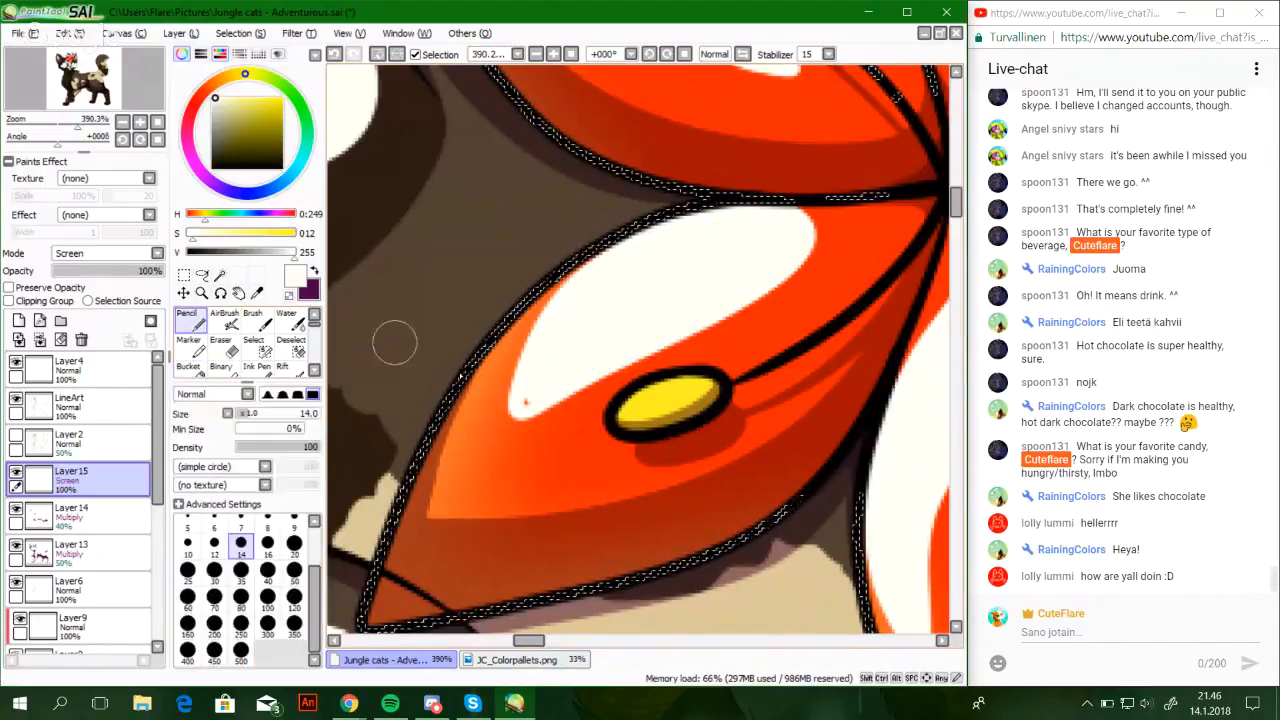
left_click(530, 400)
mouse_move(672, 384)
left_mouse_down()
mouse_move(639, 397)
mouse_move(685, 390)
mouse_move(630, 403)
mouse_move(664, 391)
left_mouse_up()
key("ctrl+z")
key("ctrl+z")
Change the blending mode of Layer15 to Overlay
left_click_drag(78, 127, 61, 128)
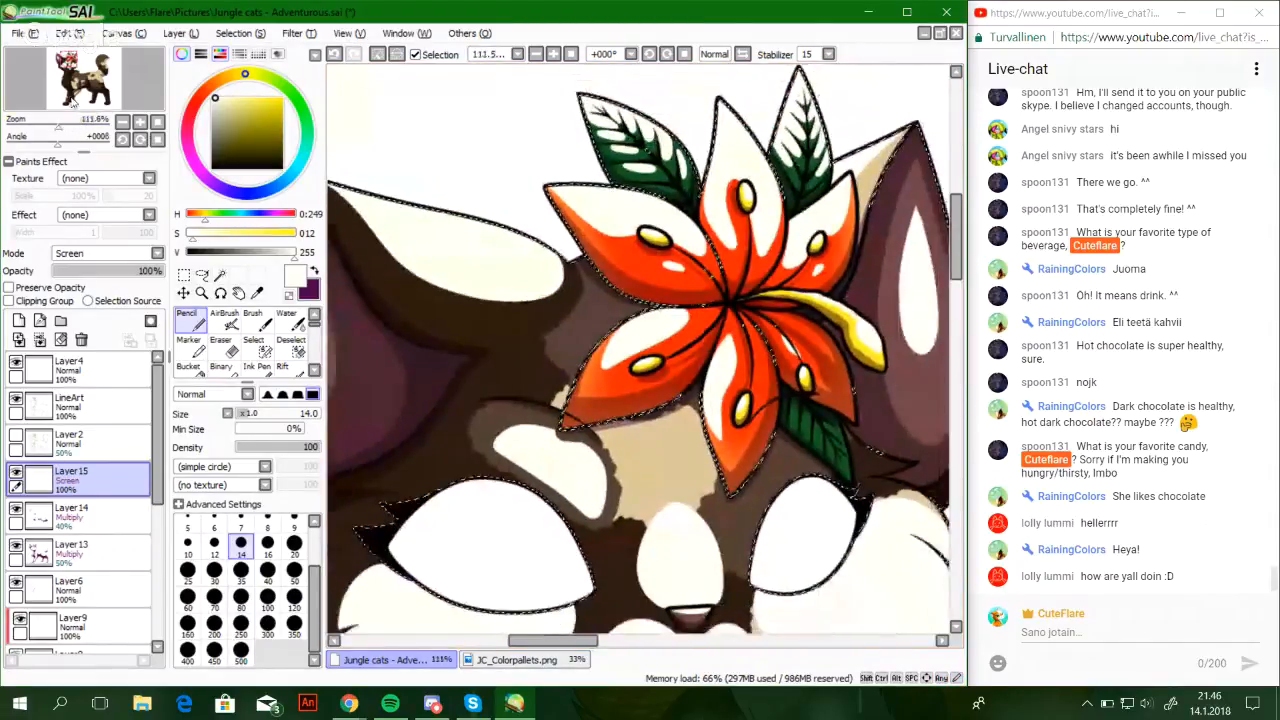
left_click_drag(660, 430, 630, 277)
mouse_move(60, 128)
left_mouse_down()
mouse_move(48, 129)
mouse_move(76, 99)
mouse_move(96, 105)
mouse_move(41, 127)
left_mouse_up()
left_click(158, 123)
left_click_drag(84, 84, 75, 71)
left_click(88, 254)
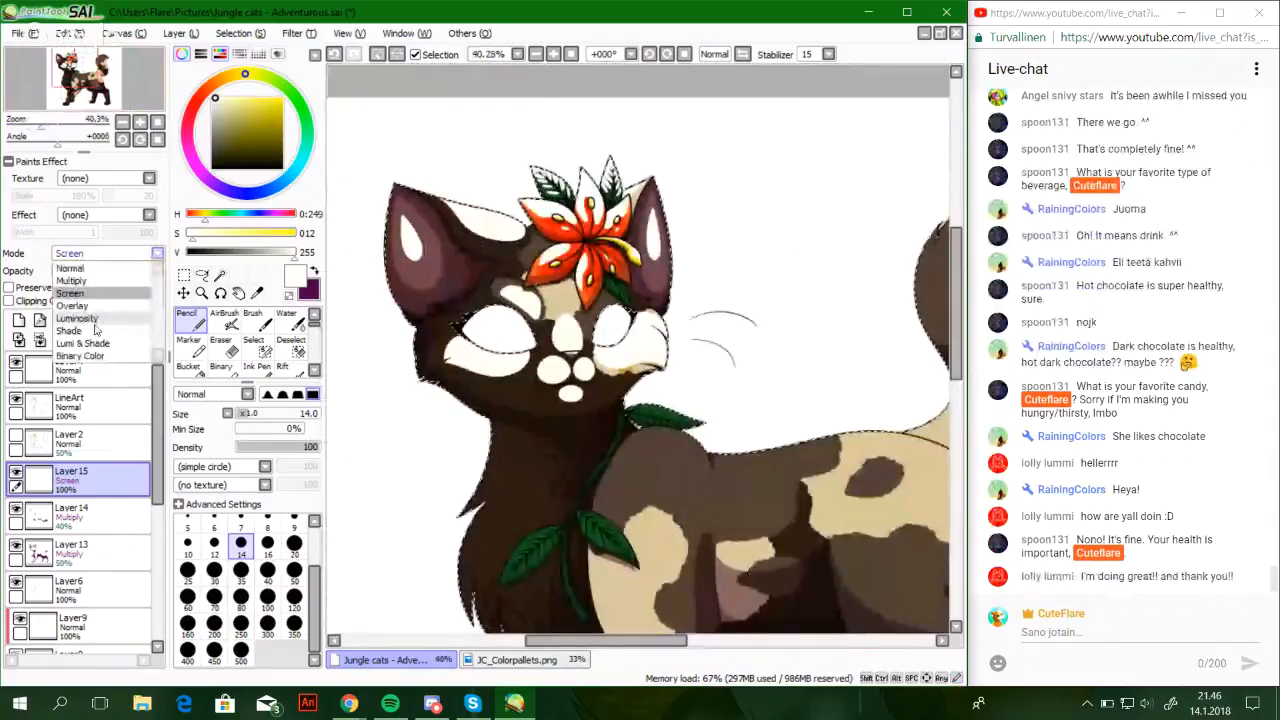
left_click(93, 308)
View the whole cat at 25% and toggle Layer15's visibility to compare the drawing with and without the highlights
left_click_drag(169, 300, 142, 292)
left_click(130, 123)
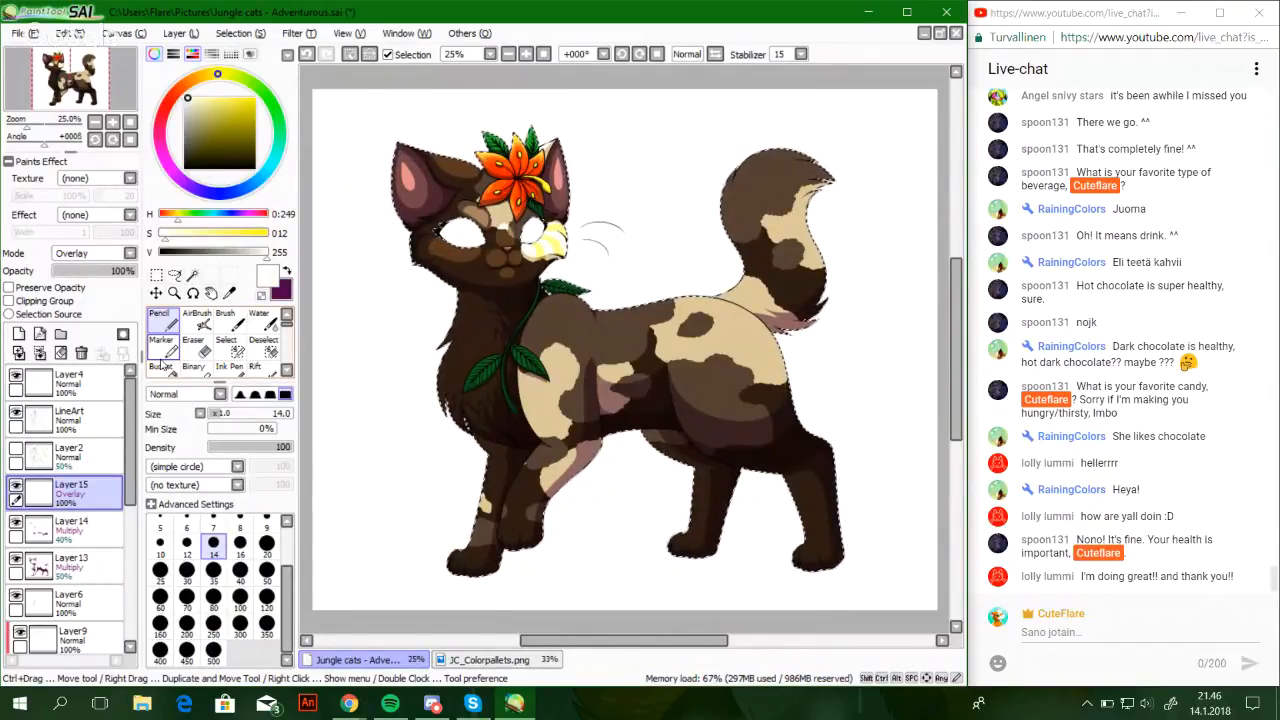
left_click(16, 484)
left_click(16, 484)
left_click(16, 484)
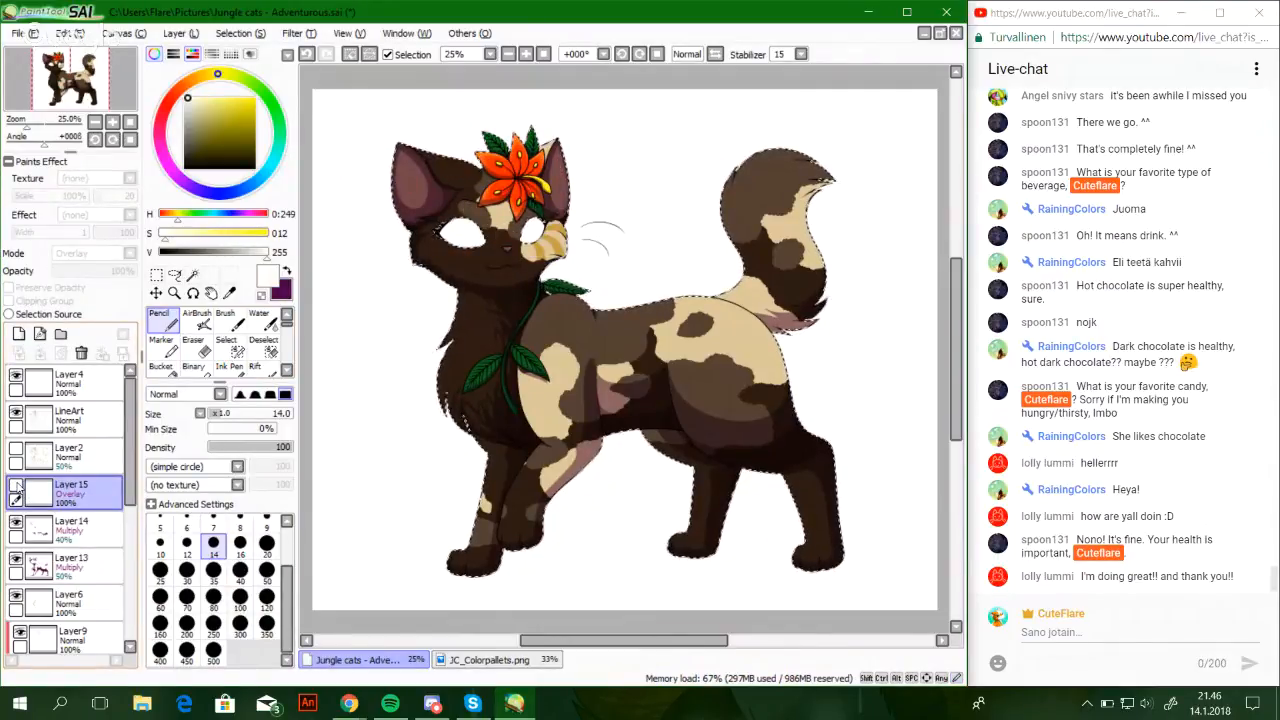
left_click(16, 484)
left_click(16, 484)
left_click(16, 485)
left_click(16, 485)
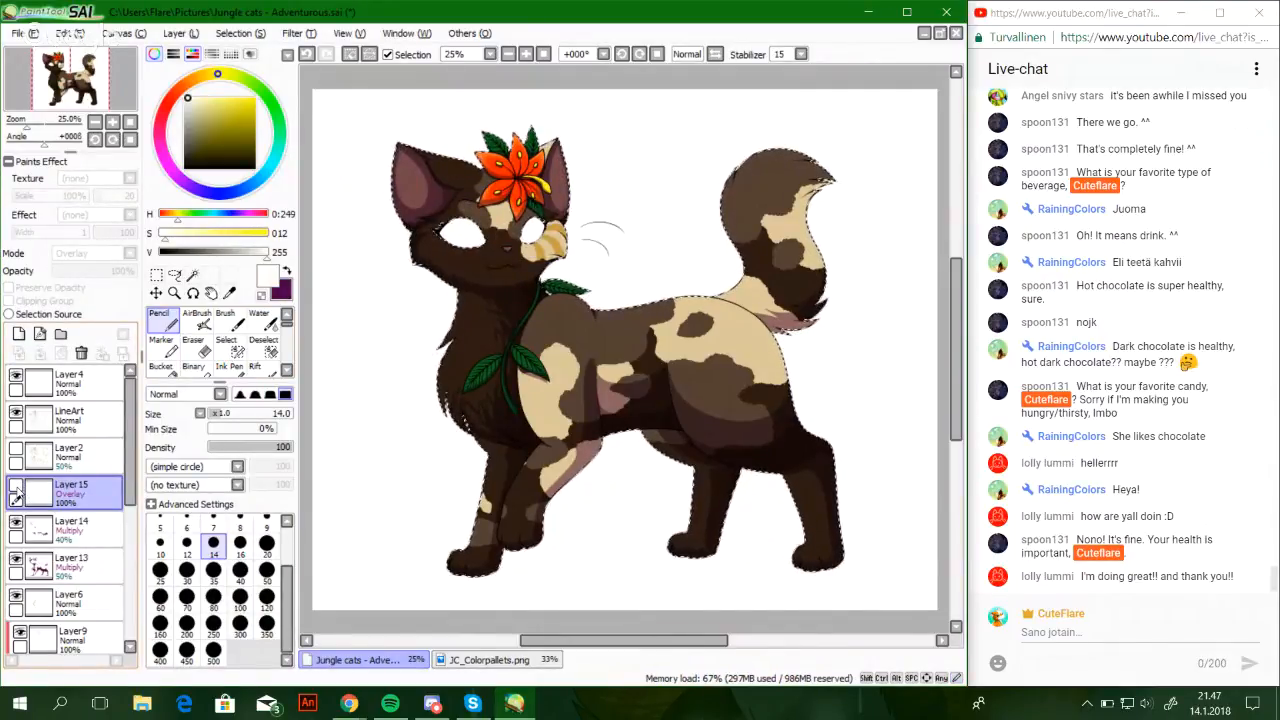
left_click(16, 486)
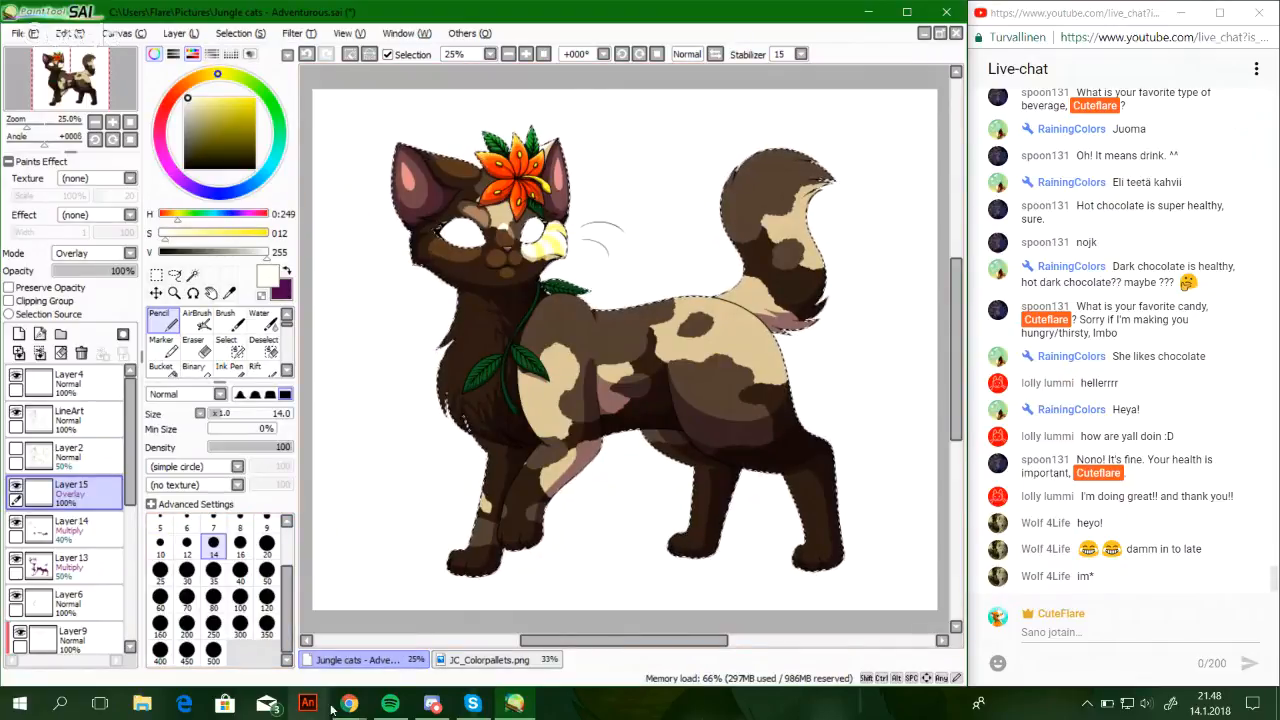
Switch to the Google Hangouts window in Google Chrome
mouse_move(363, 711)
left_click(383, 617)
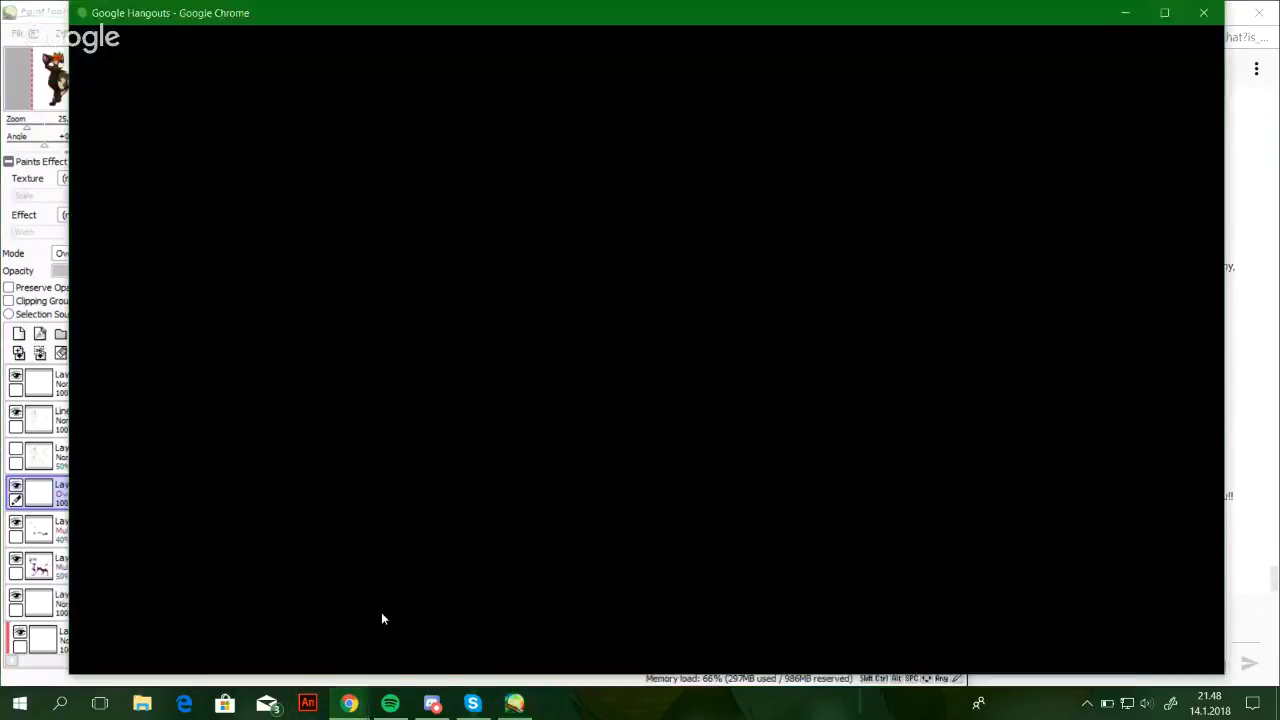